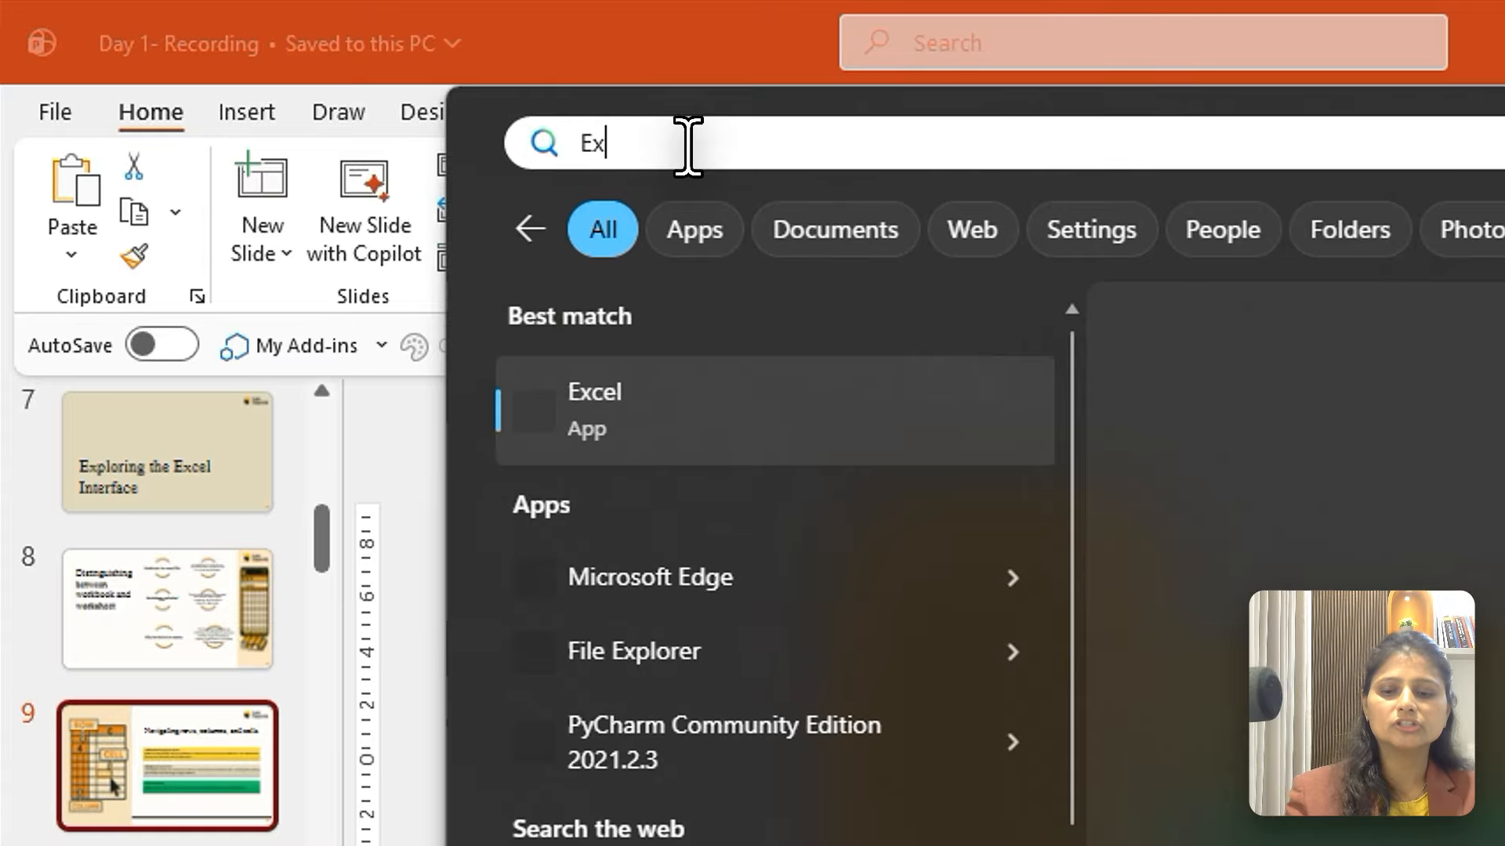
Launch Excel with a blank workbook and set the ribbon to always show
{"action": "left_click", "coordinate": [645, 407]}
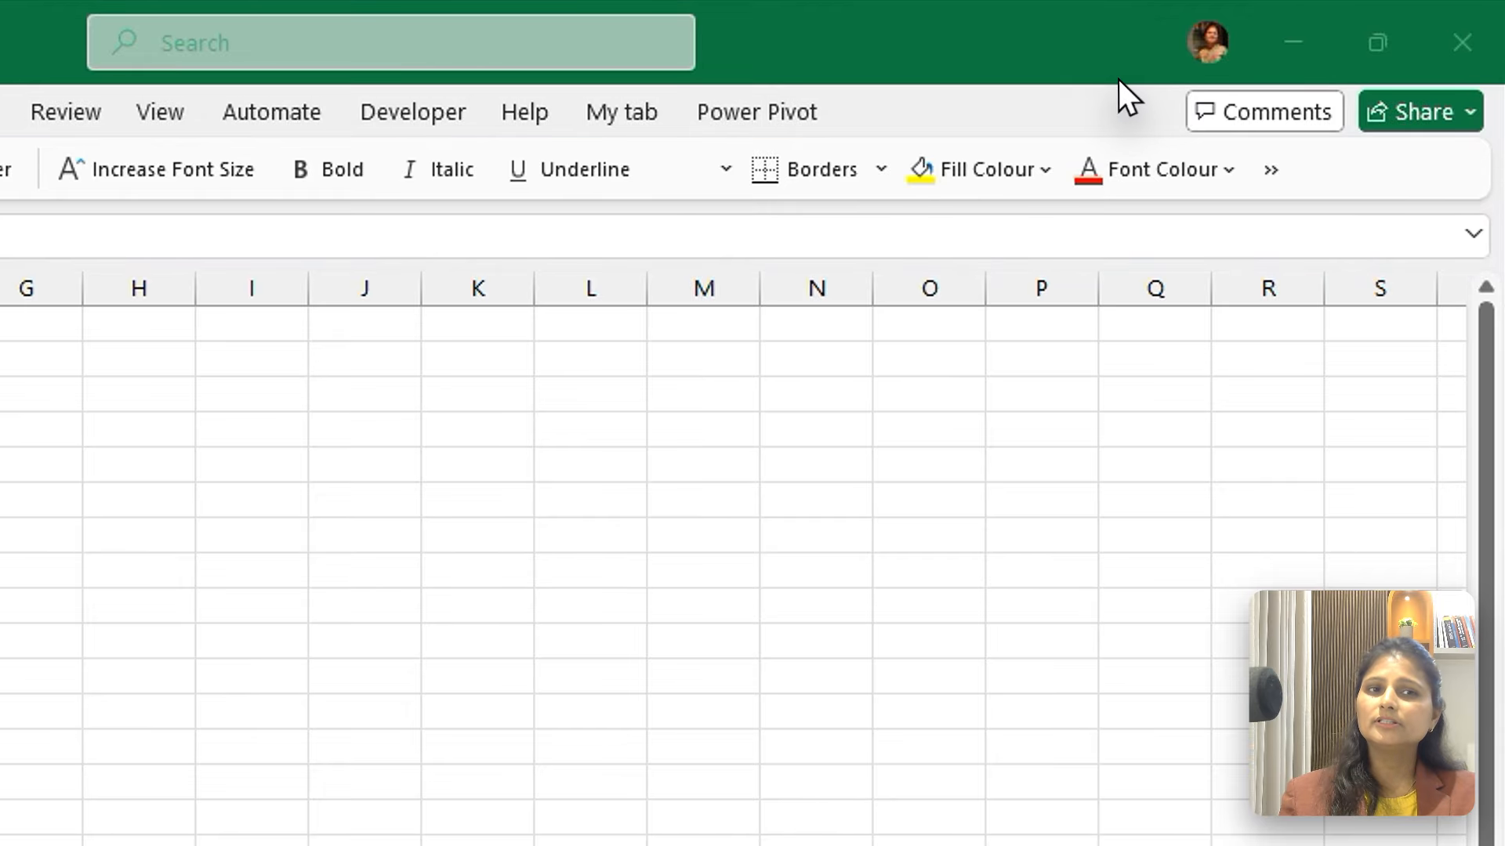
{"action": "left_click", "coordinate": [768, 110]}
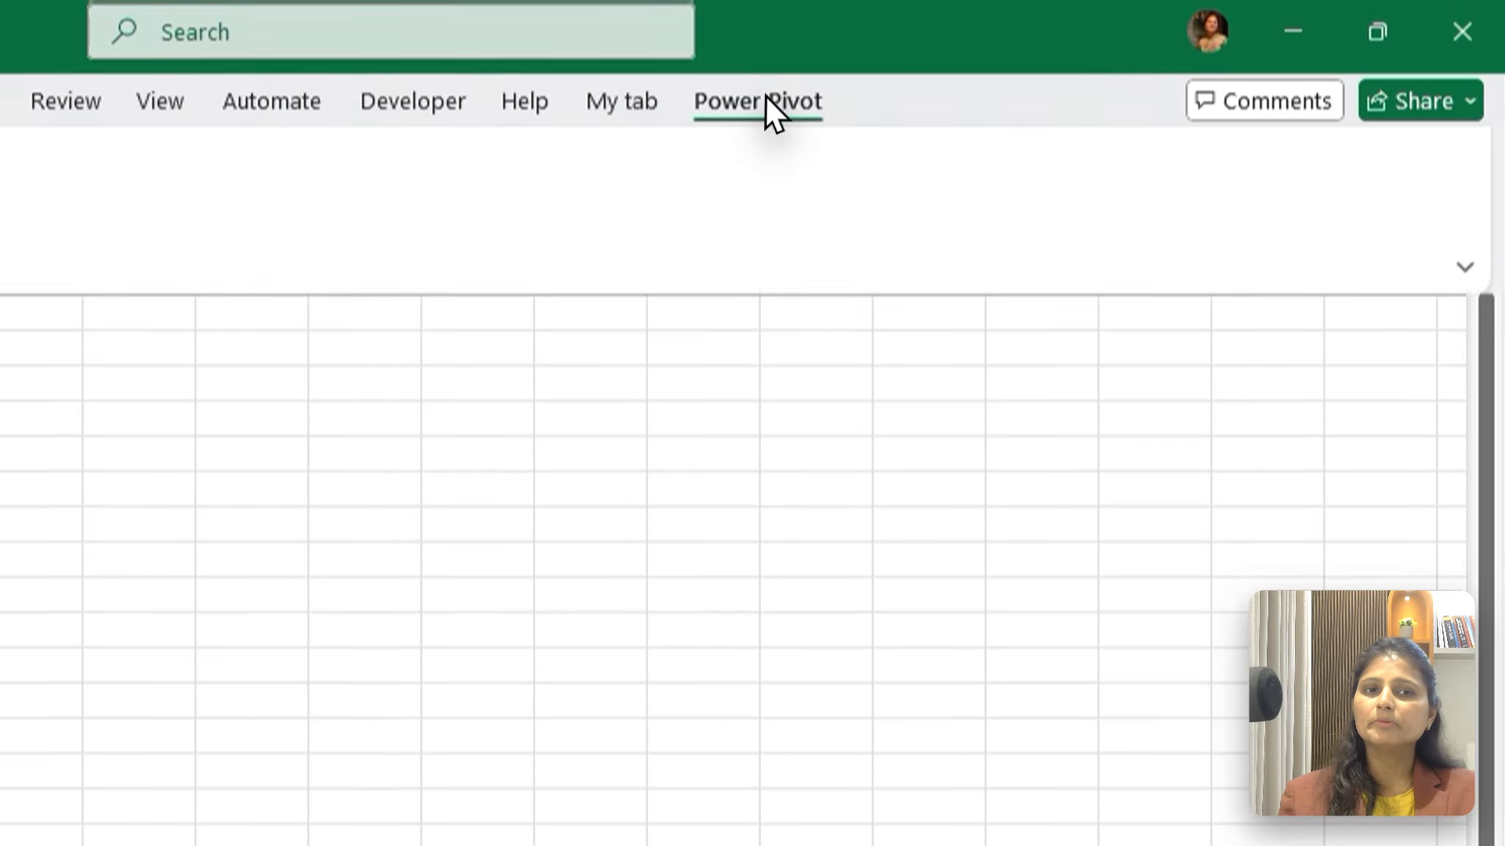
{"action": "left_click", "coordinate": [1465, 225]}
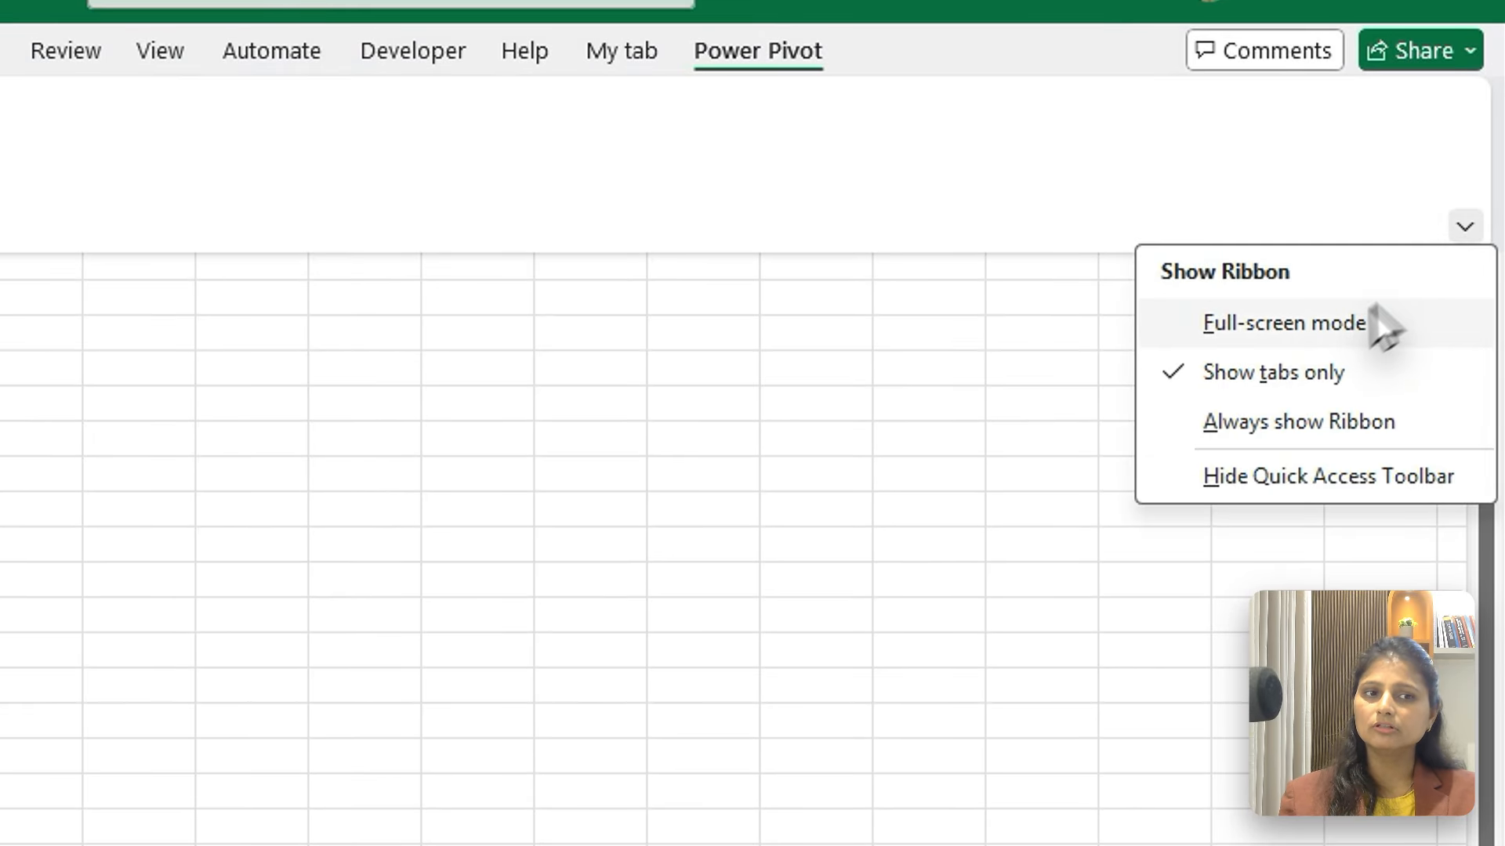
{"action": "left_click", "coordinate": [1277, 425]}
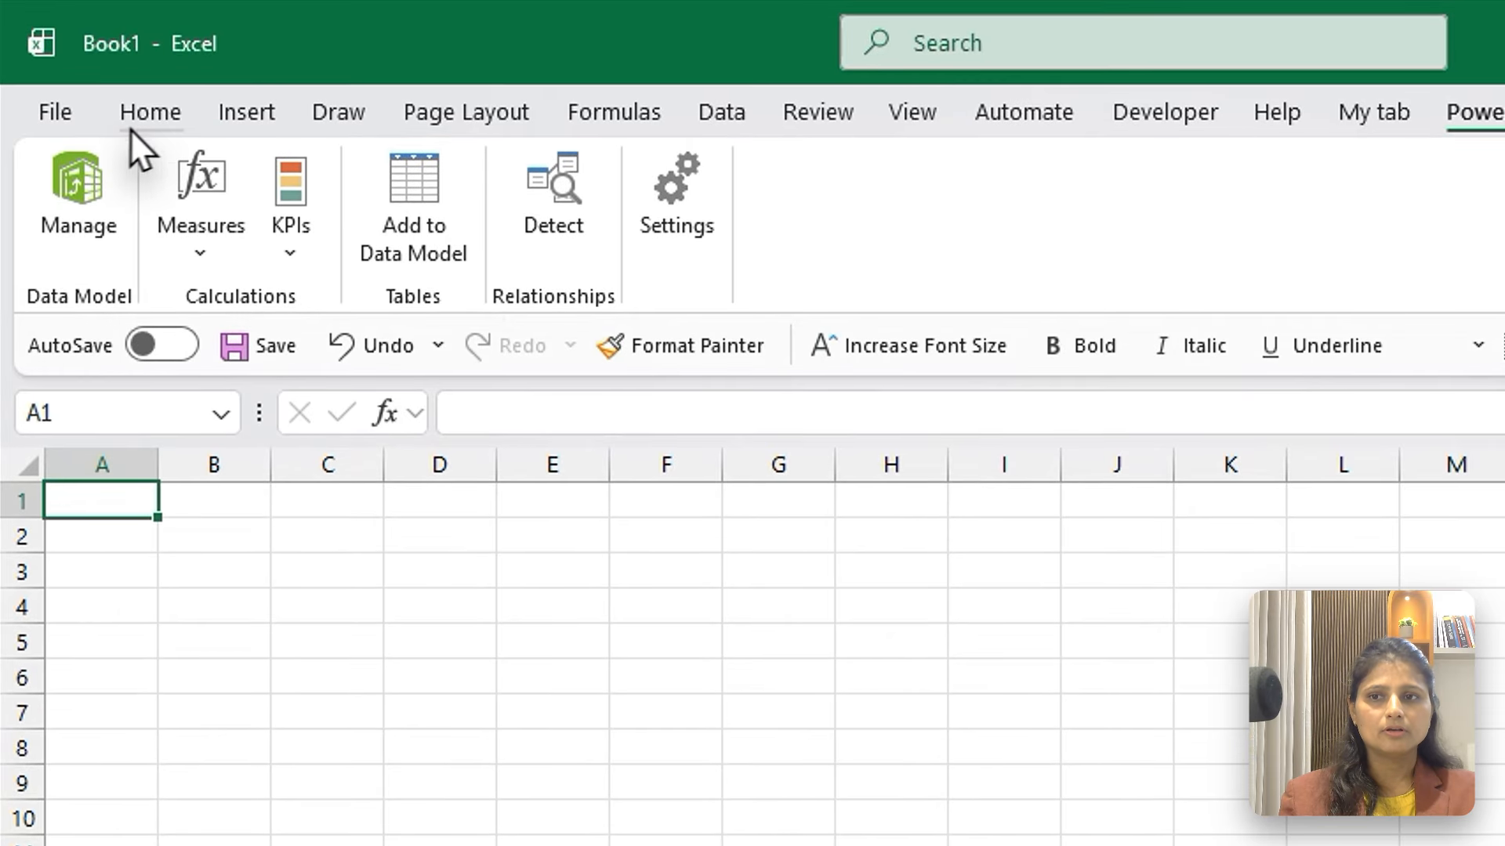
{"action": "left_click", "coordinate": [148, 117]}
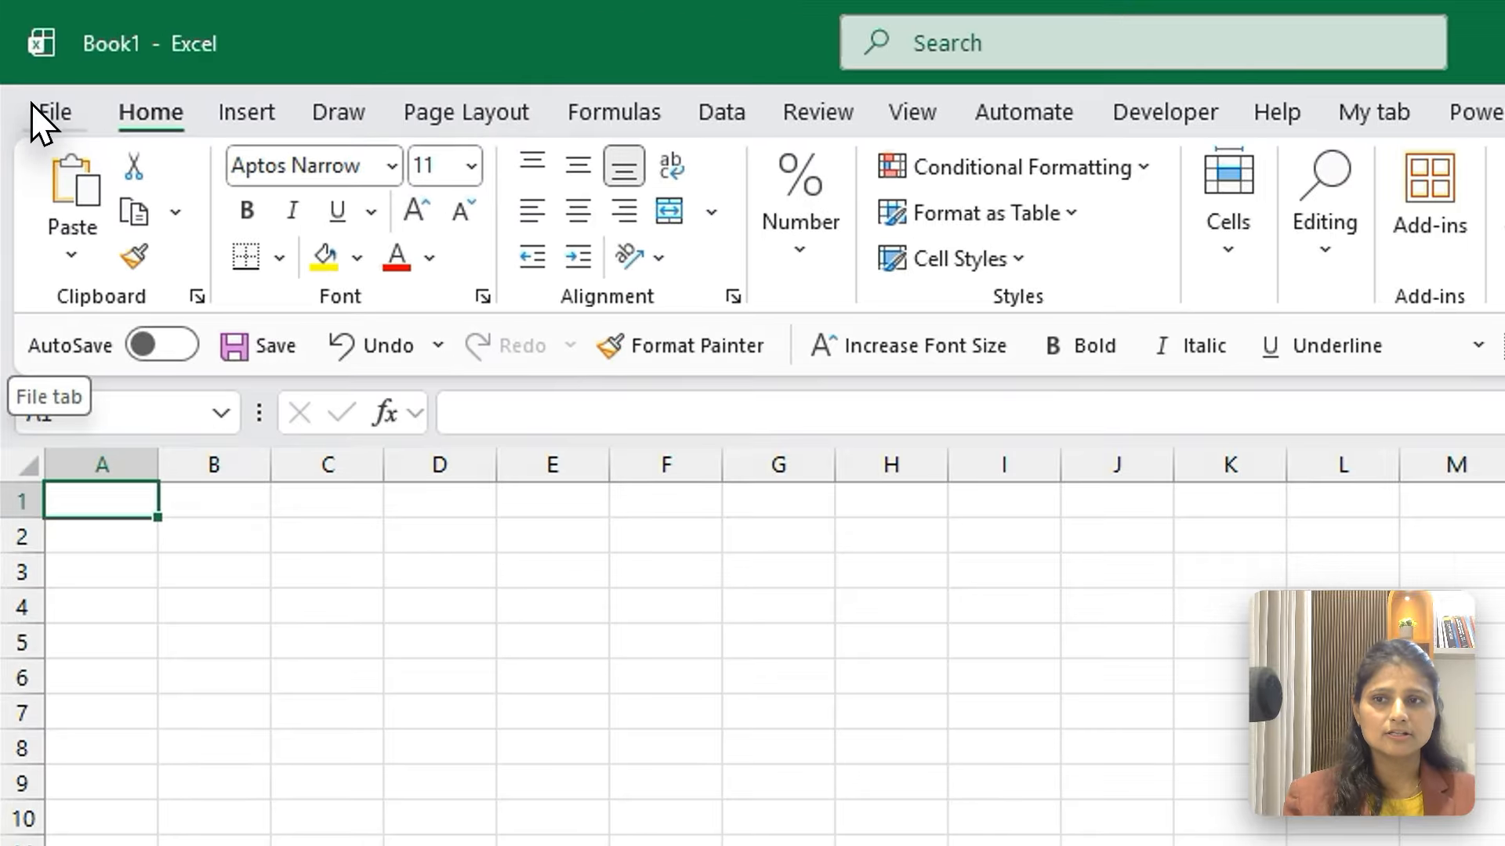
Examine the file management start page and the account details, and return to the blank worksheet
{"action": "left_click", "coordinate": [29, 78]}
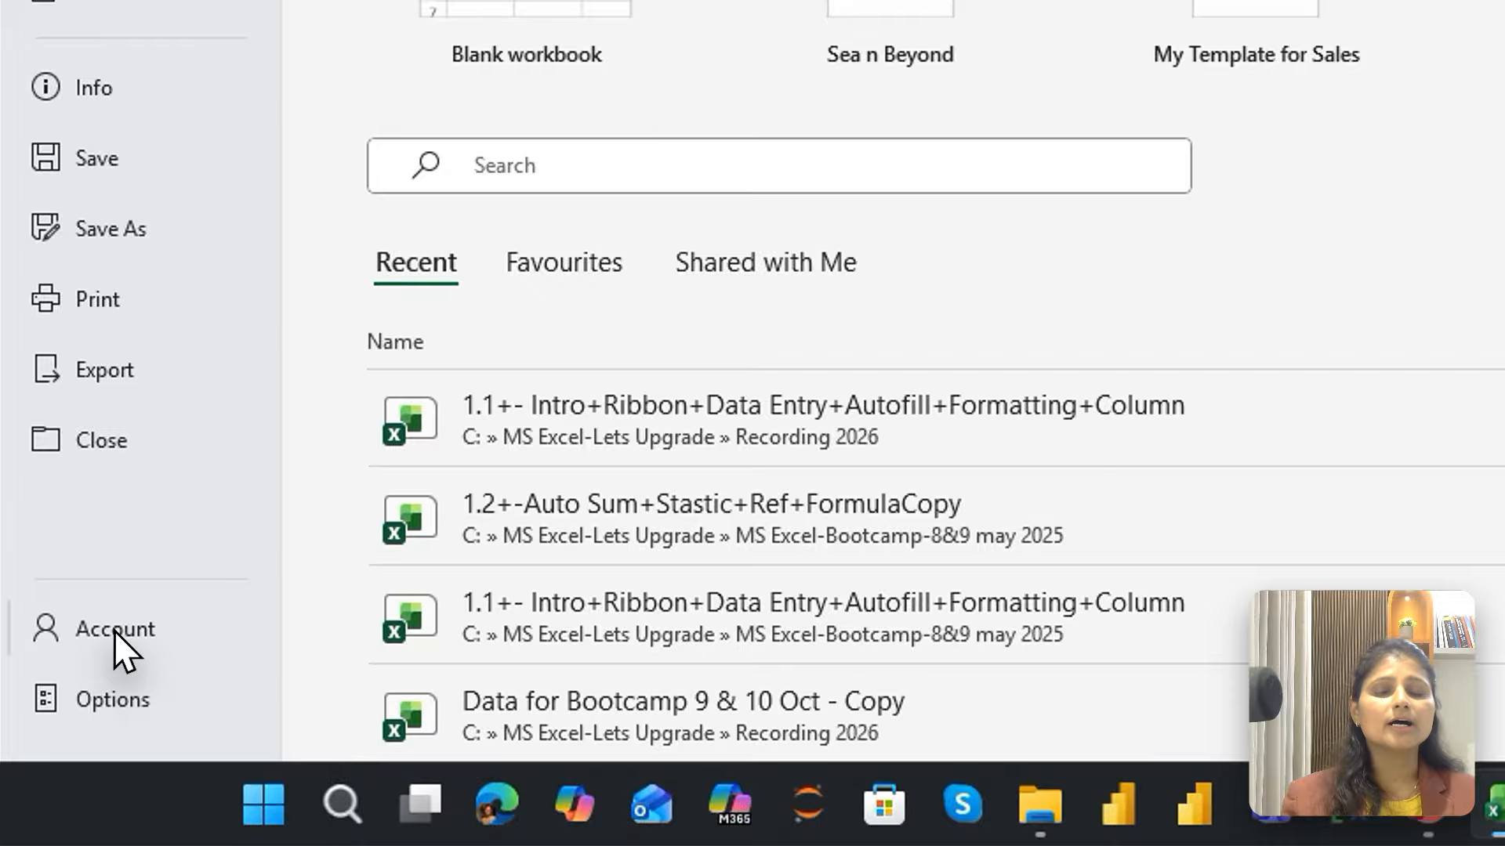
{"action": "left_click", "coordinate": [77, 703]}
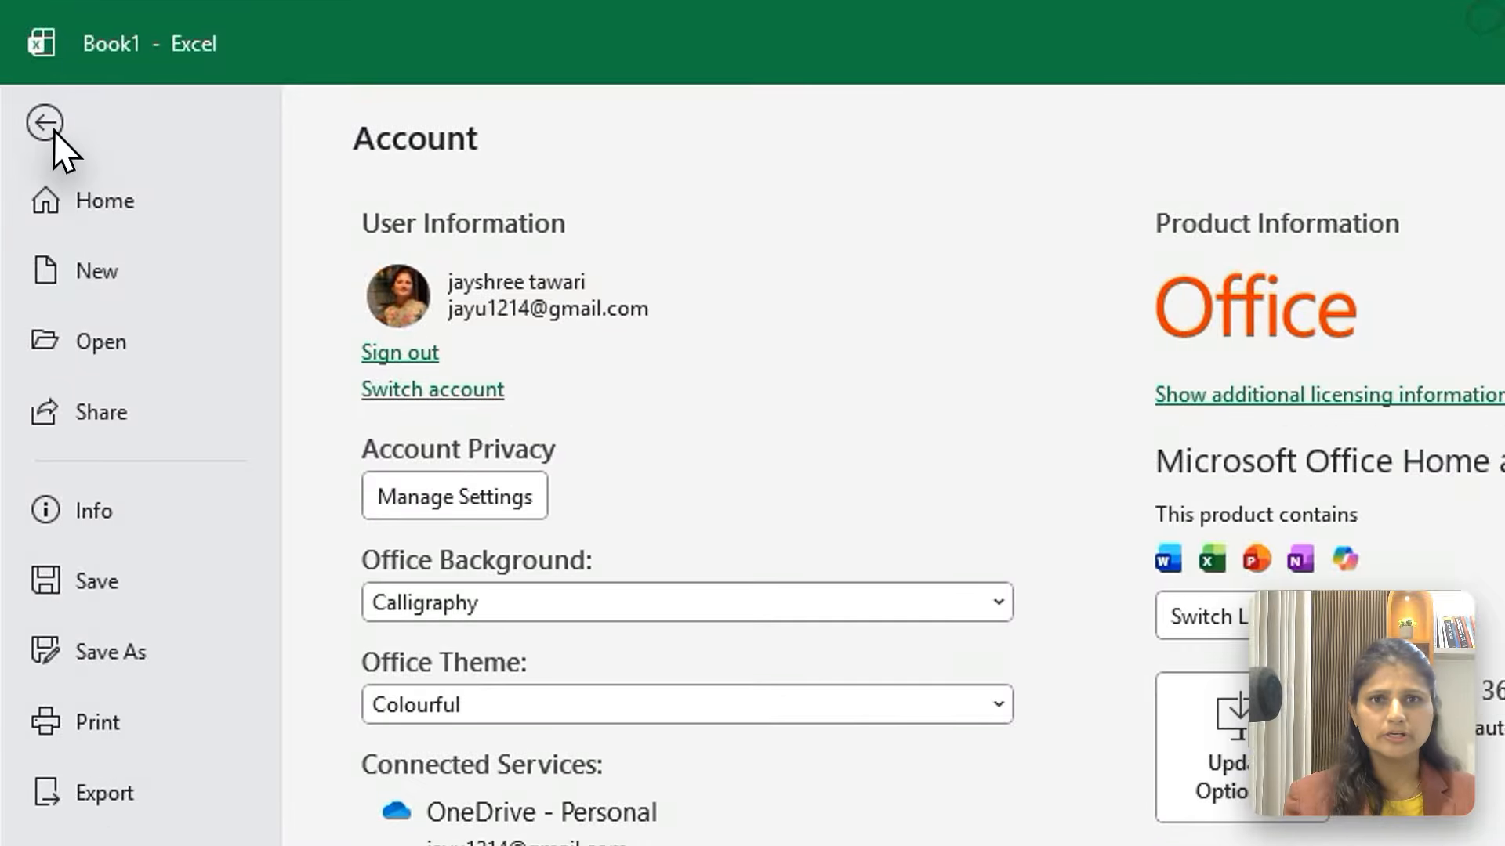
{"action": "left_click", "coordinate": [53, 130]}
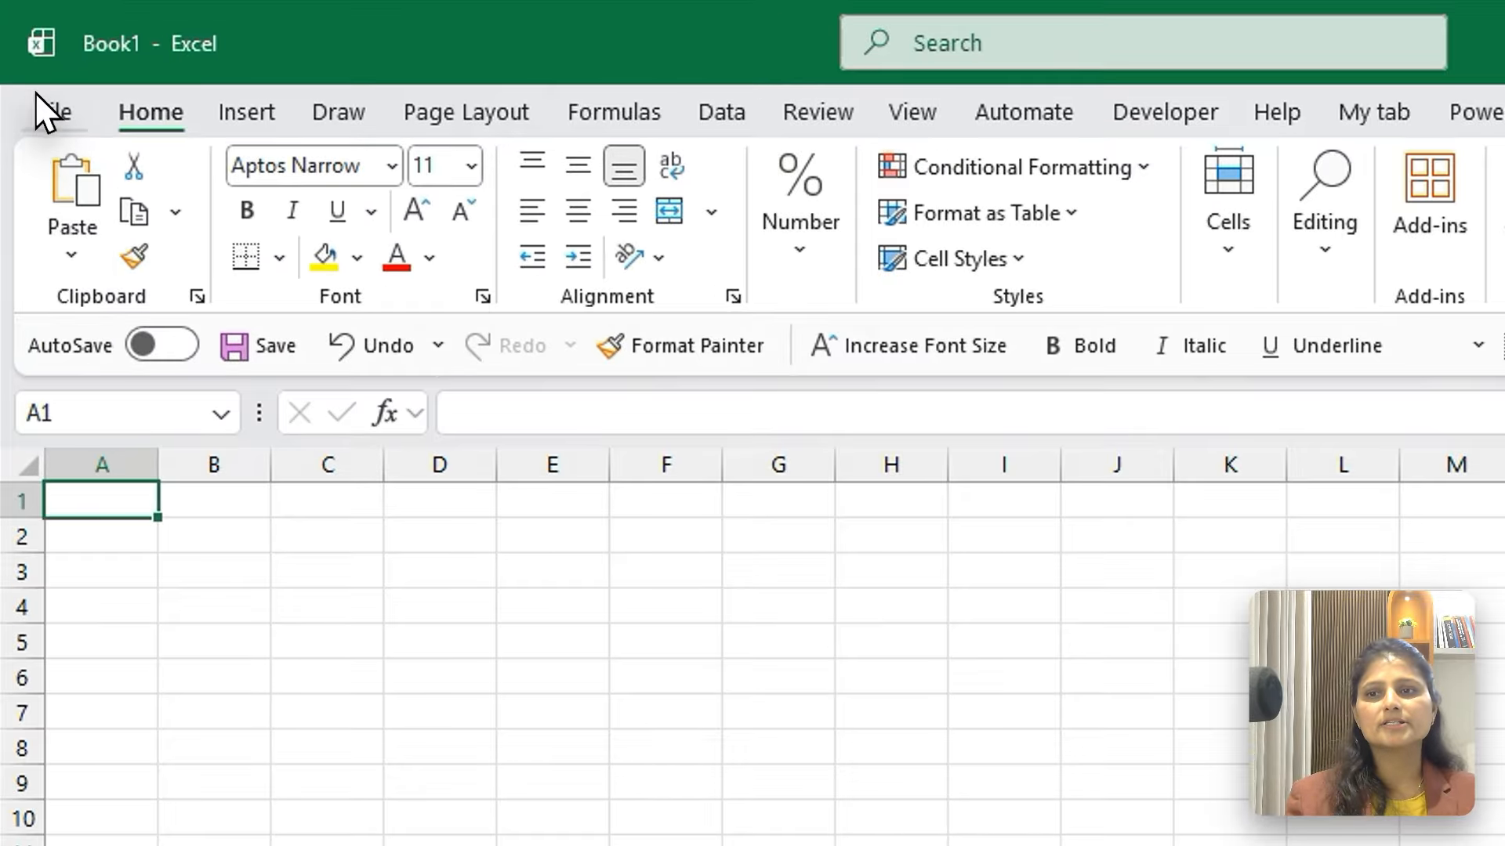
{"action": "left_click", "coordinate": [36, 102]}
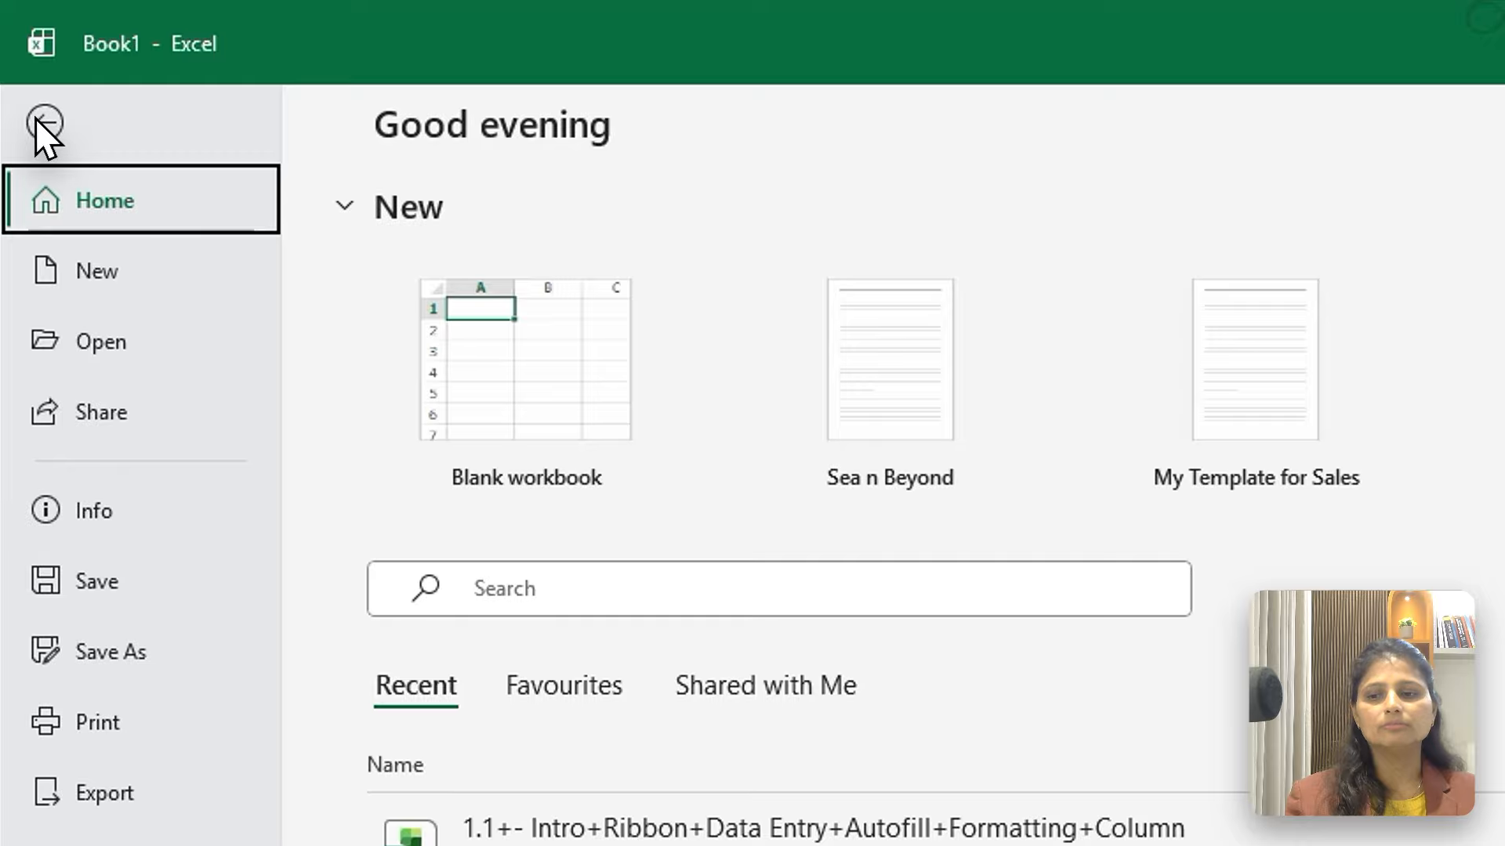
{"action": "left_click", "coordinate": [25, 79]}
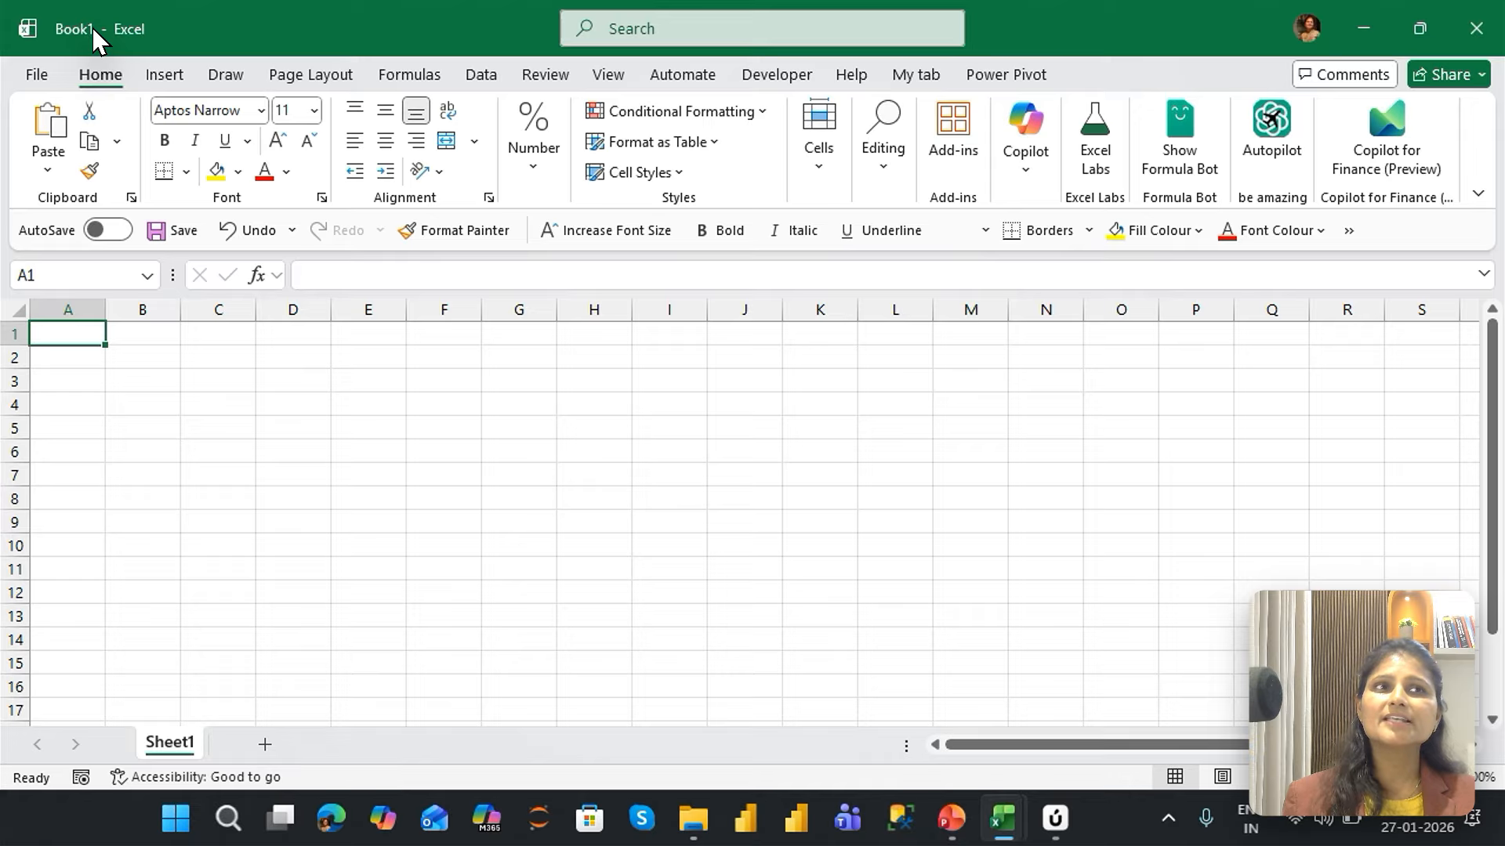
Save the workbook as Day 1 in the MS Excel-Lets Upgrade folder on the computer
{"action": "key", "text": "ctrl+s"}
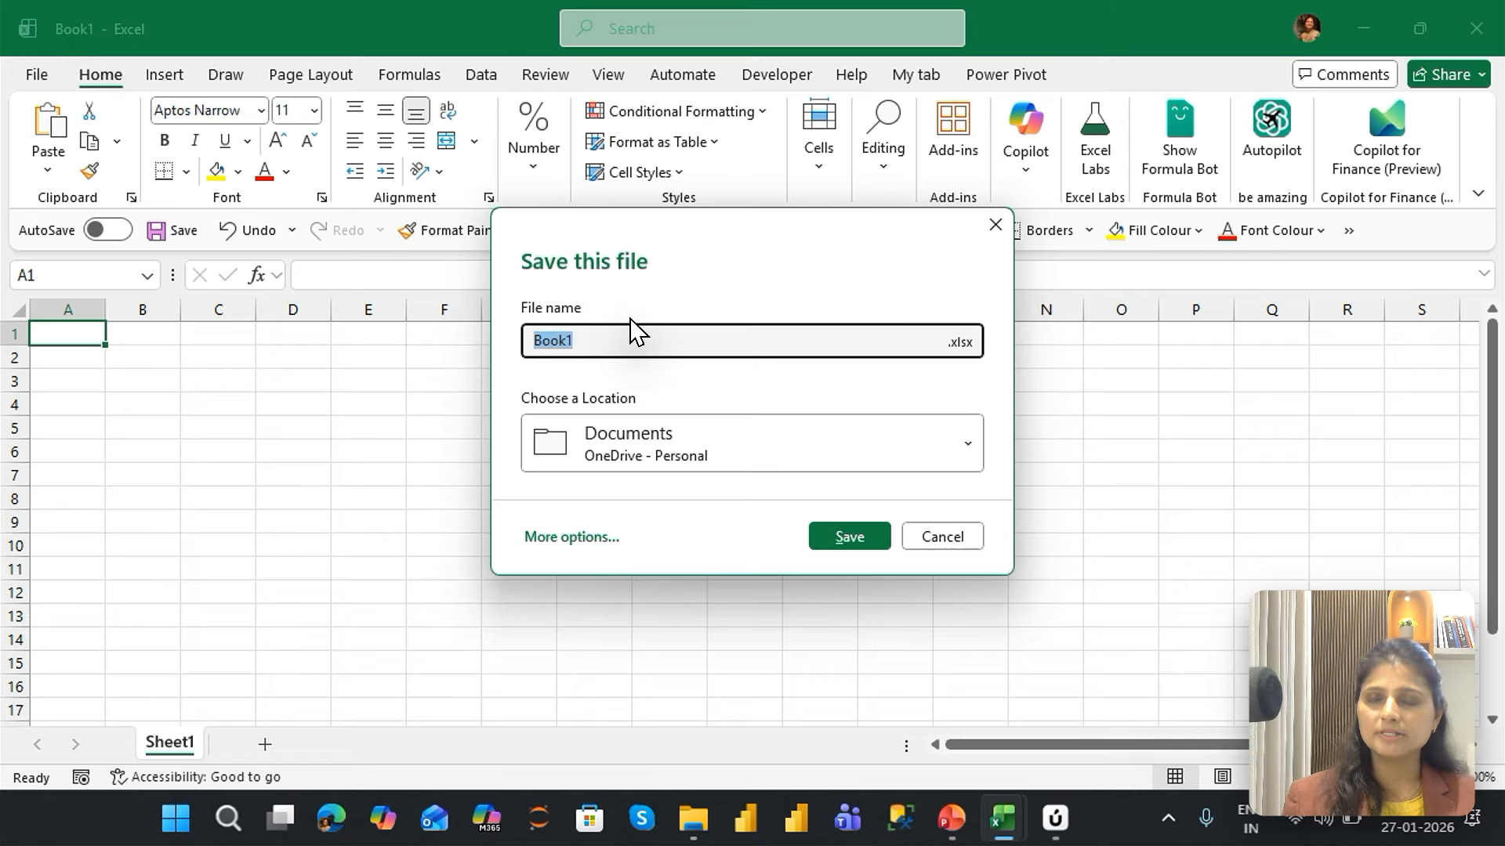
{"action": "type", "text": "Day 1"}
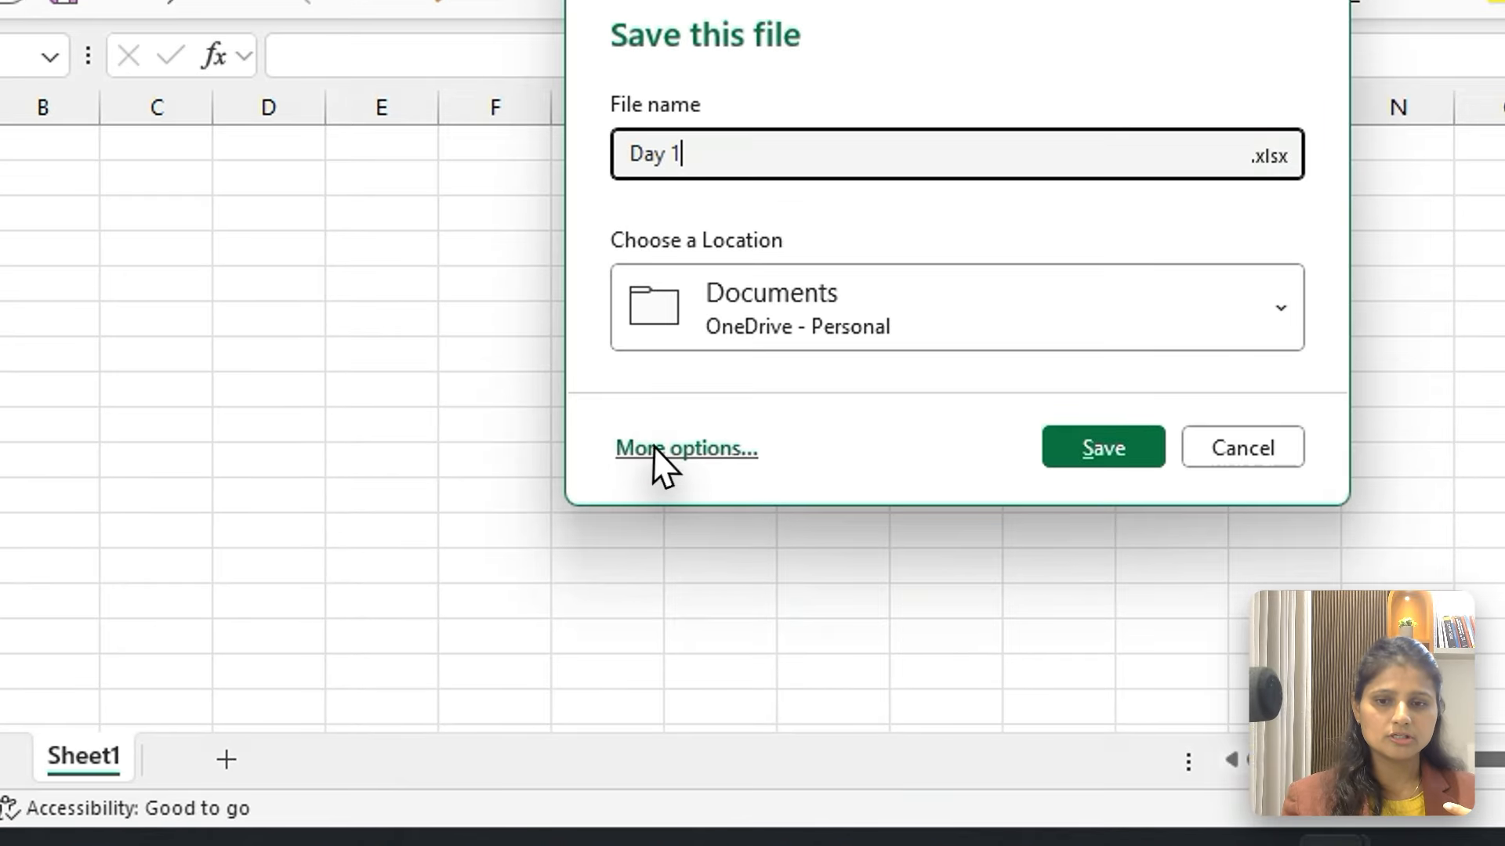
{"action": "left_click", "coordinate": [565, 538]}
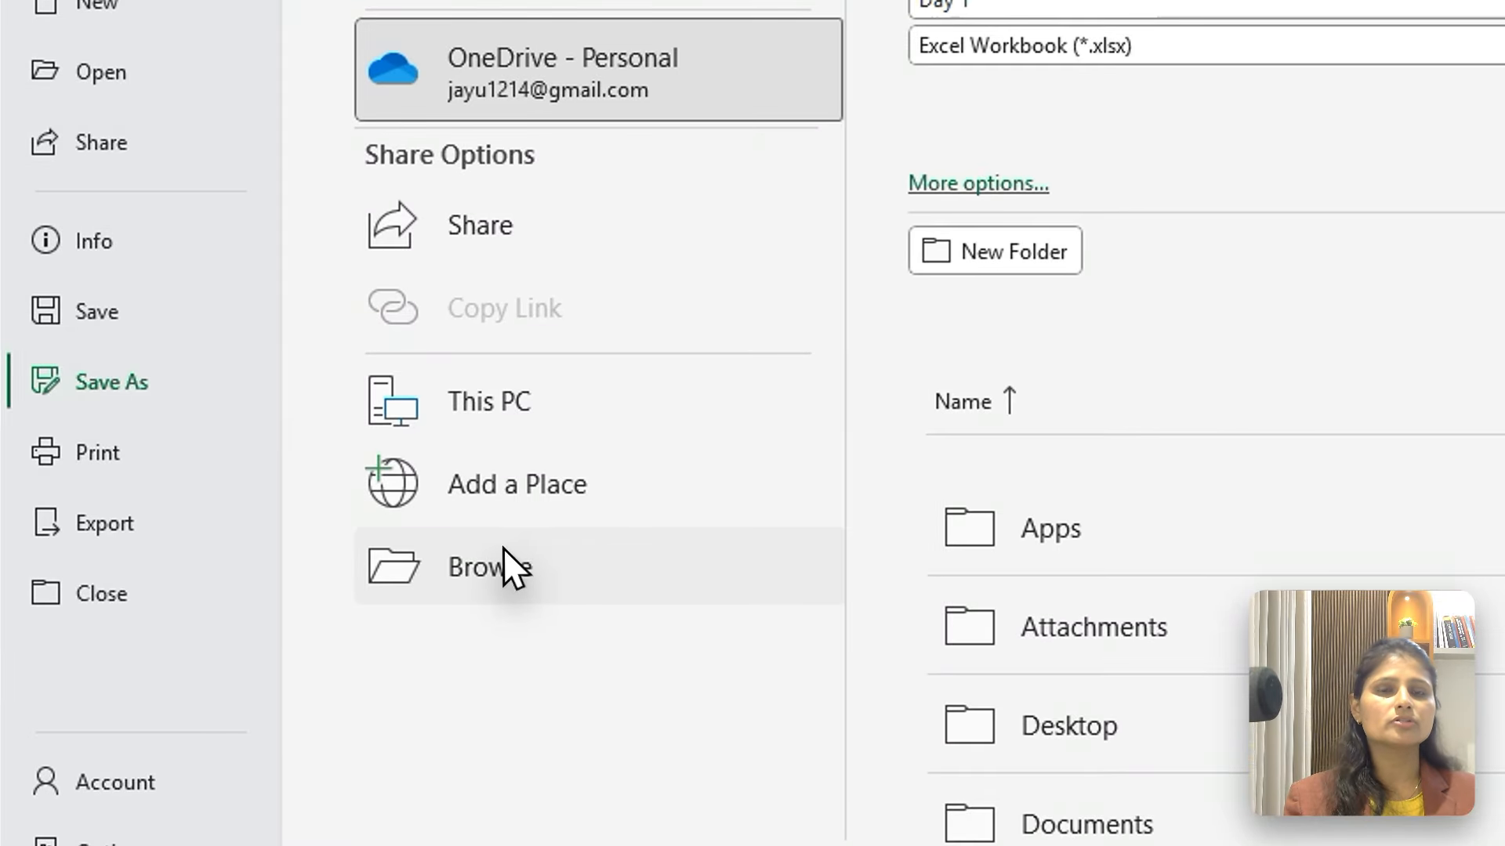
{"action": "left_click", "coordinate": [503, 550]}
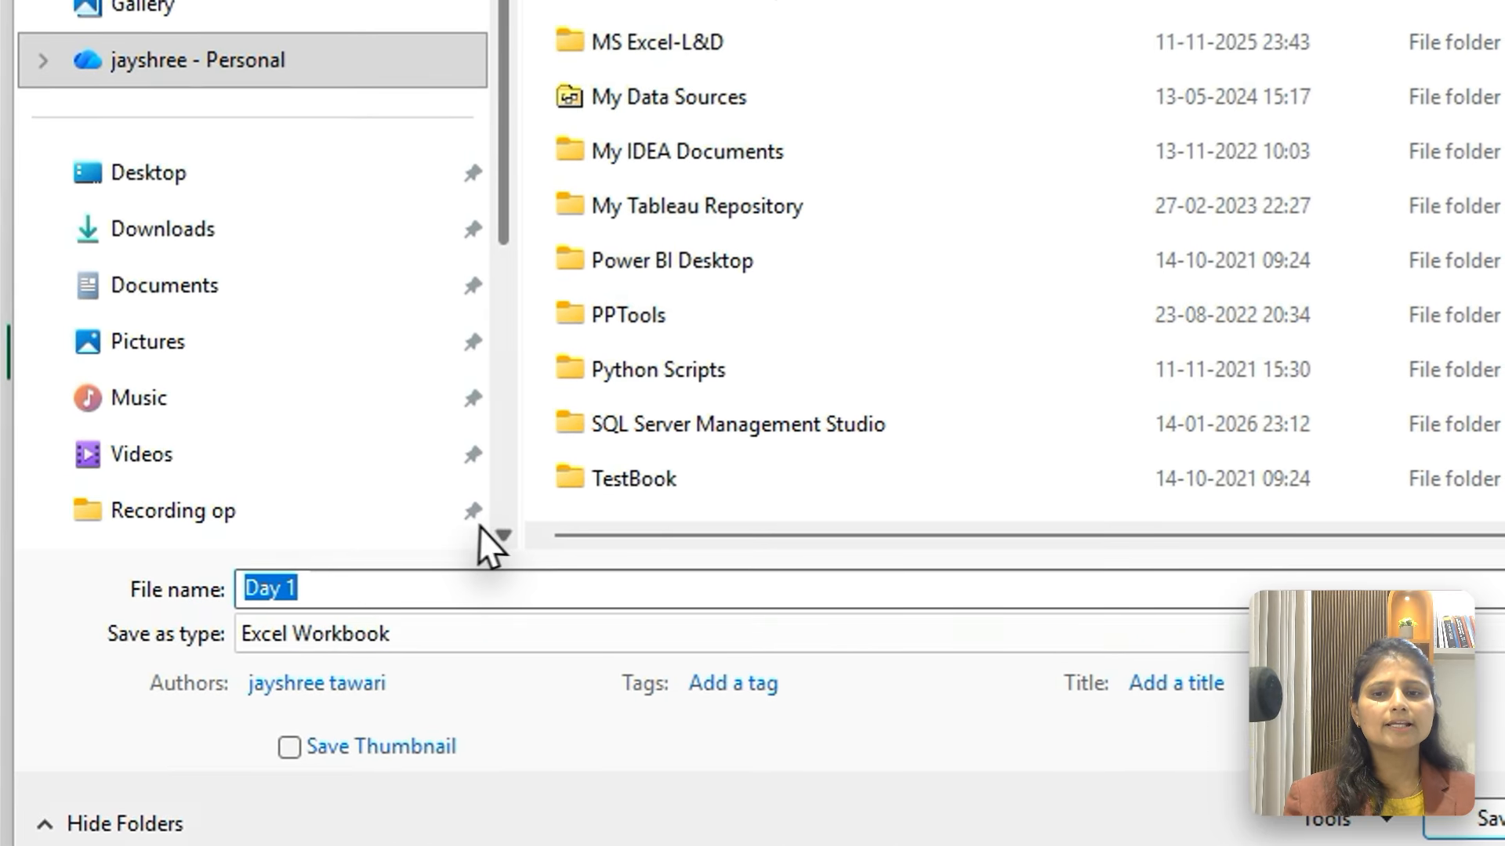
{"action": "scroll", "coordinate": [499, 532], "scroll_direction": "down", "scroll_amount": 6}
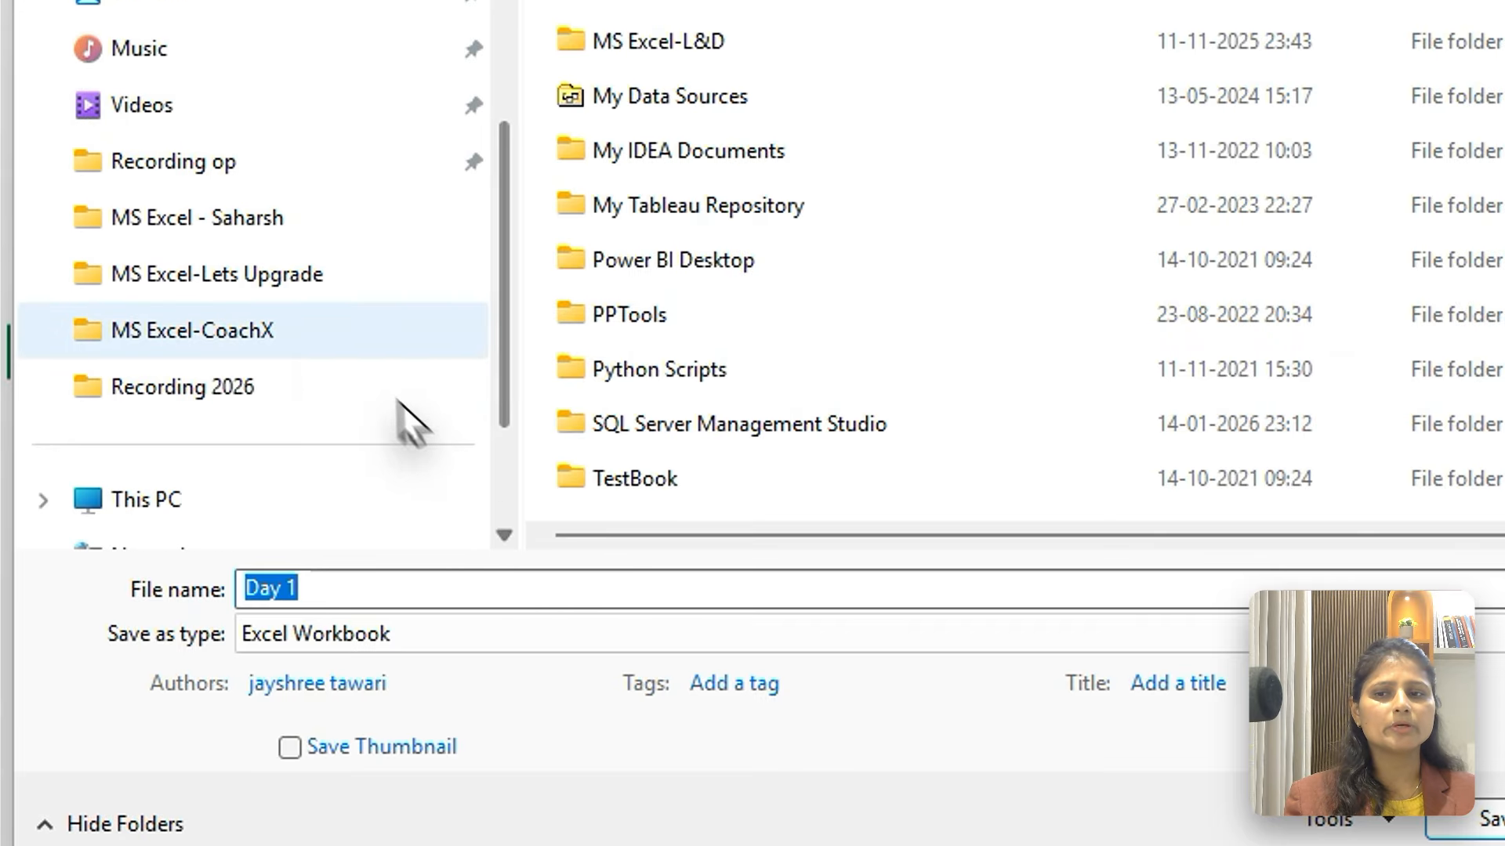
{"action": "left_click", "coordinate": [305, 276]}
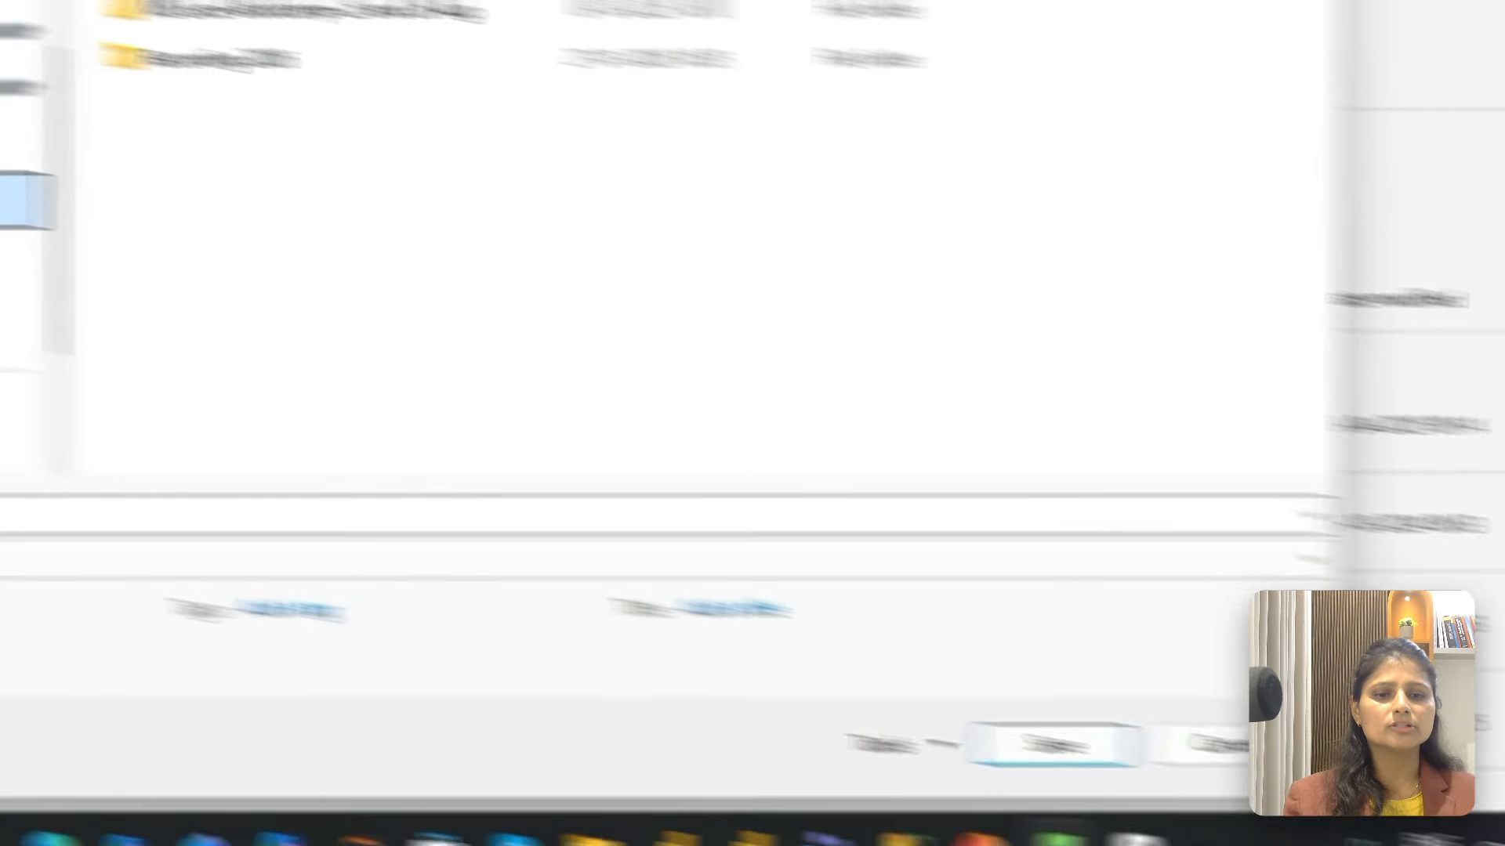
{"action": "left_click", "coordinate": [1054, 744]}
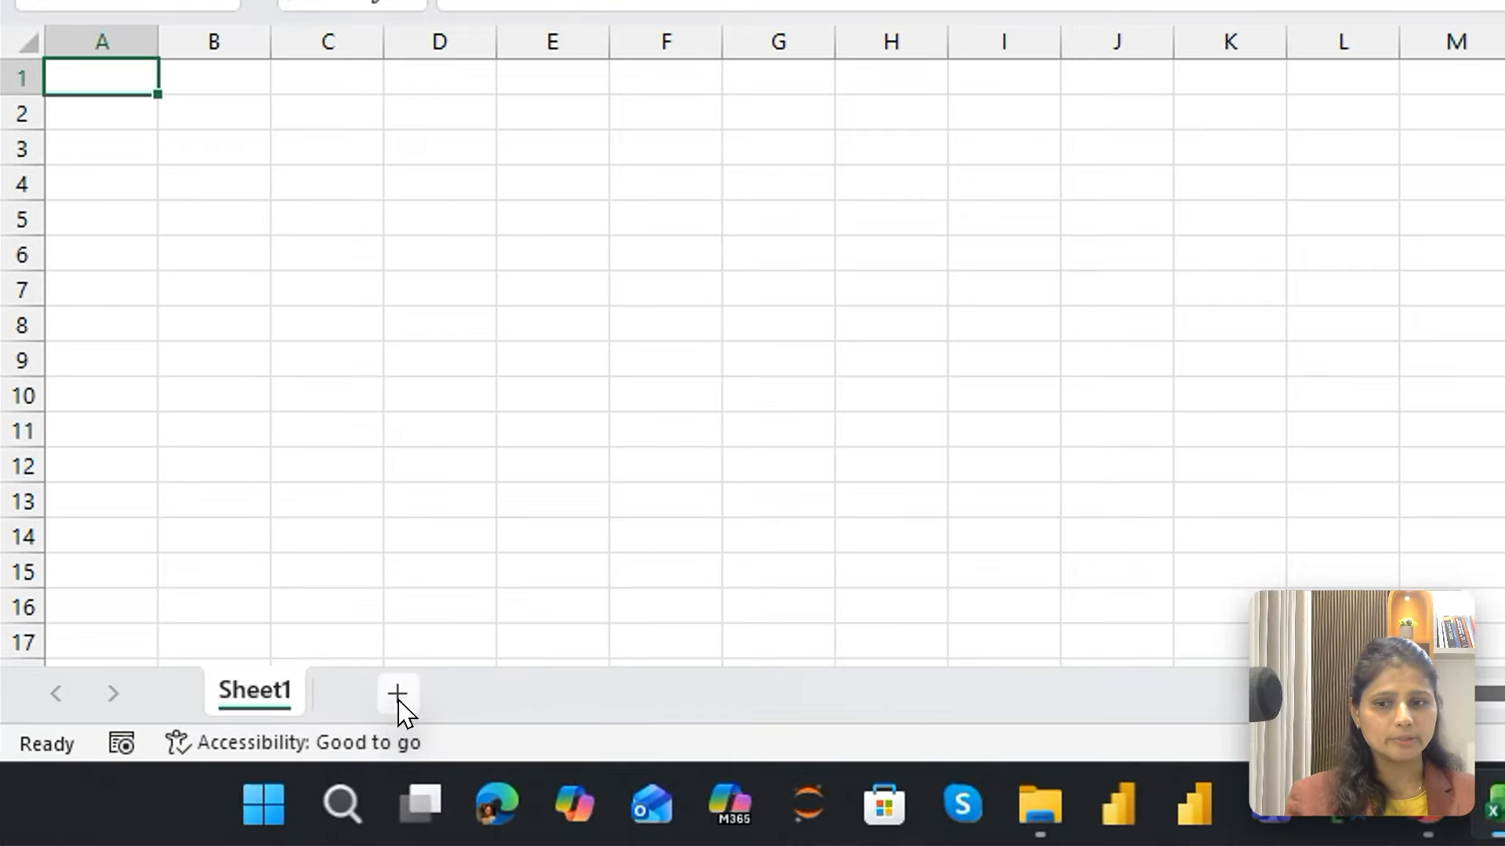
Add four new worksheets to the workbook and return to Sheet1
{"action": "left_click", "coordinate": [398, 698]}
{"action": "left_click", "coordinate": [516, 697]}
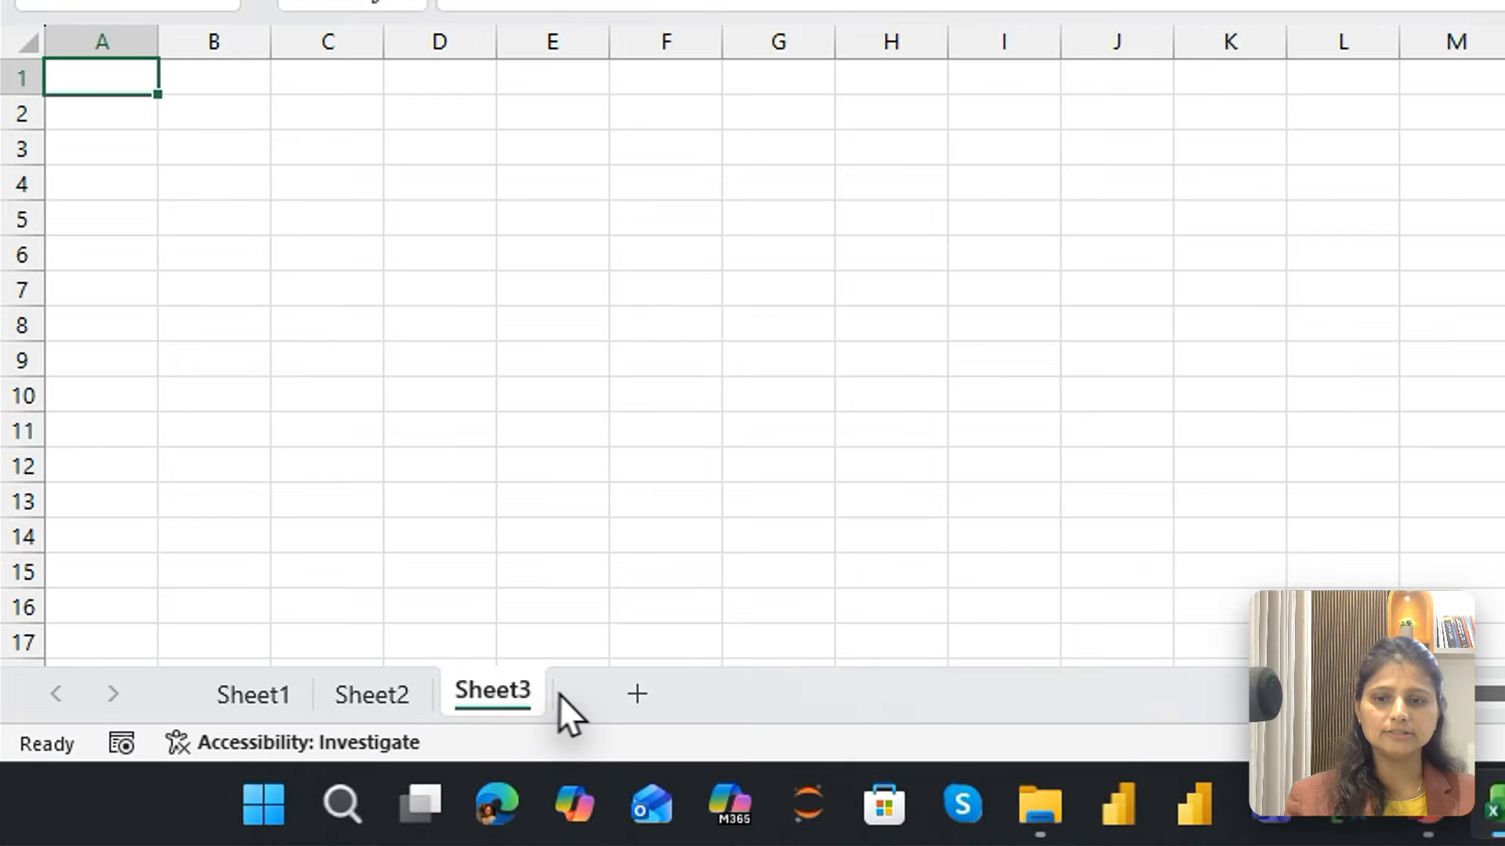
{"action": "left_click", "coordinate": [638, 694]}
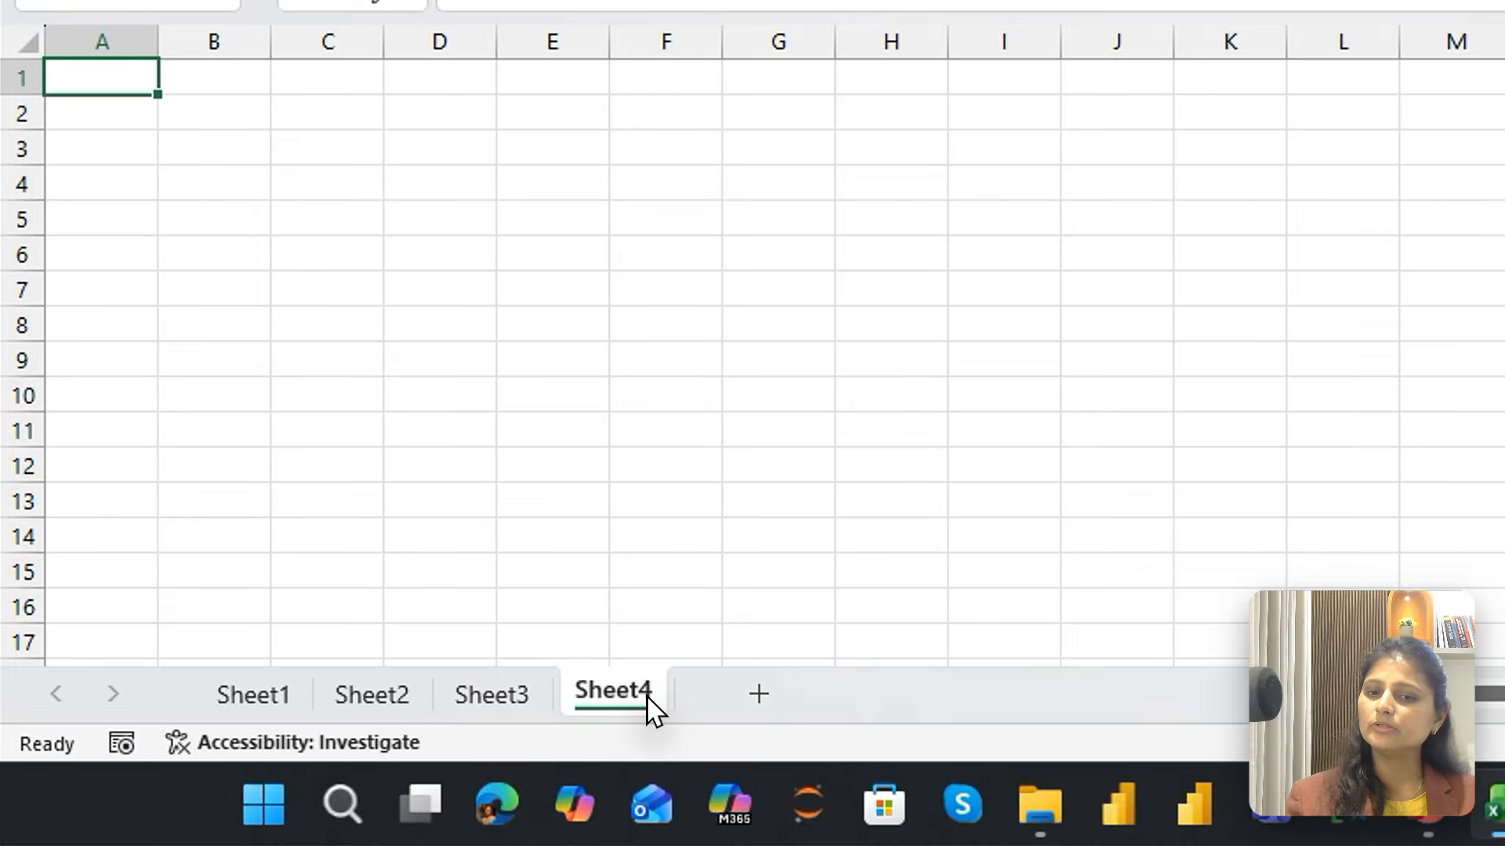
{"action": "left_click", "coordinate": [774, 702]}
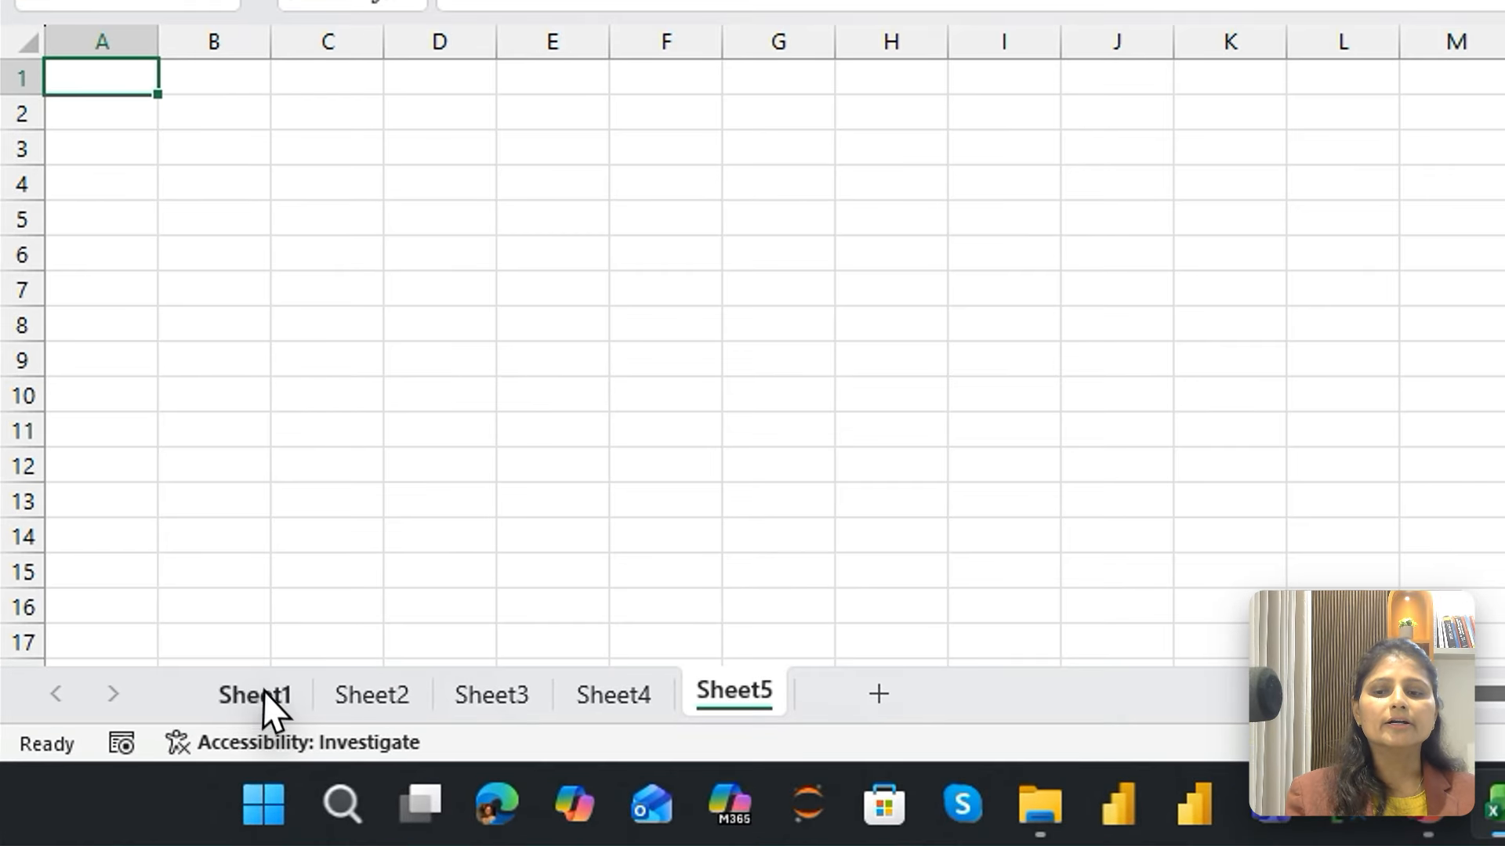
{"action": "left_click", "coordinate": [174, 745]}
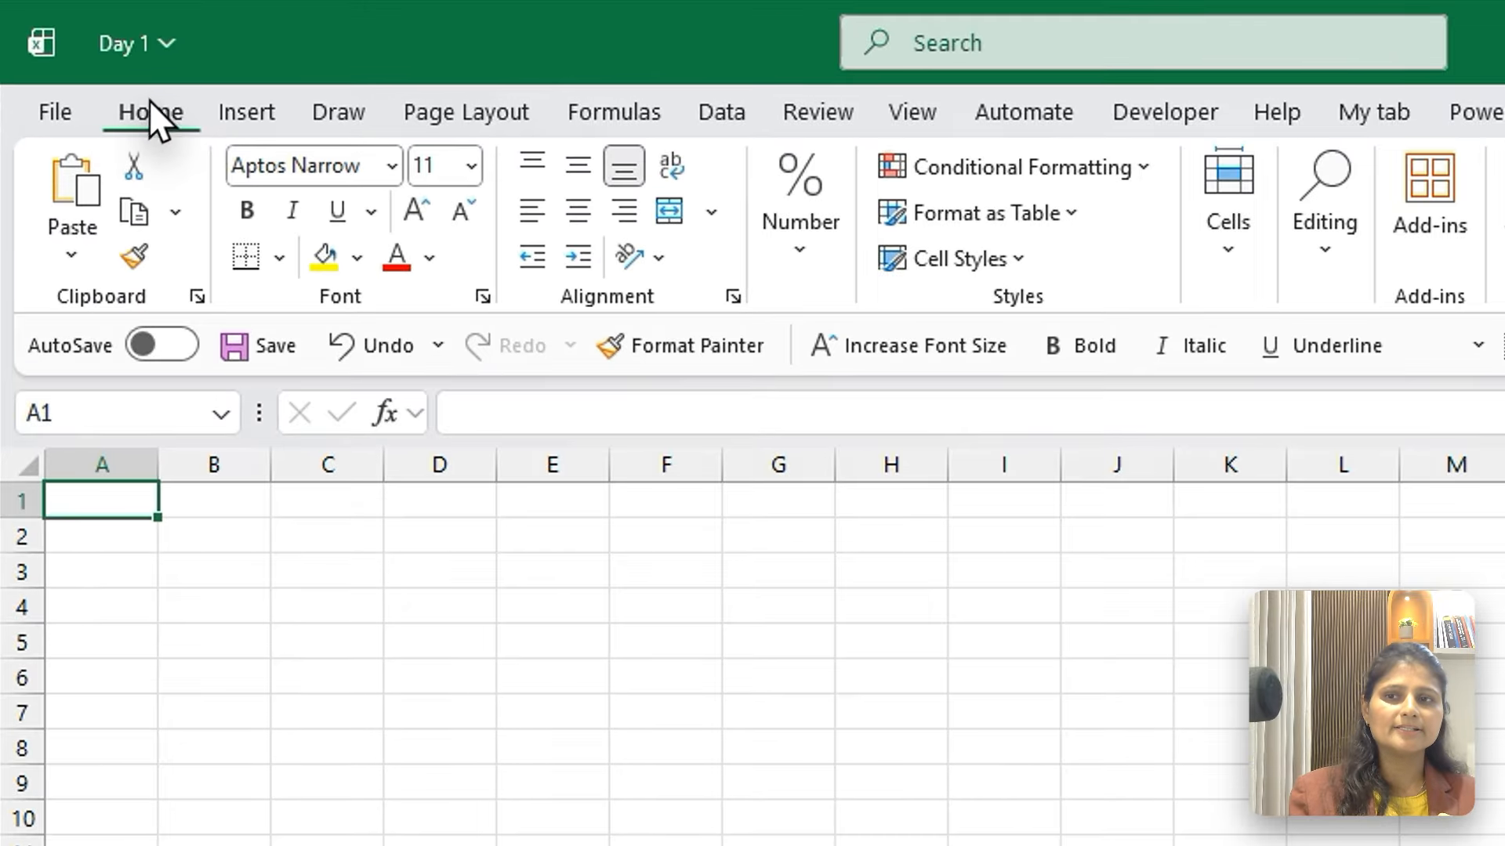
Review the ribbon commands for inserting objects, page layout, formulas and data, plus the available cell styles
{"action": "left_click", "coordinate": [243, 113]}
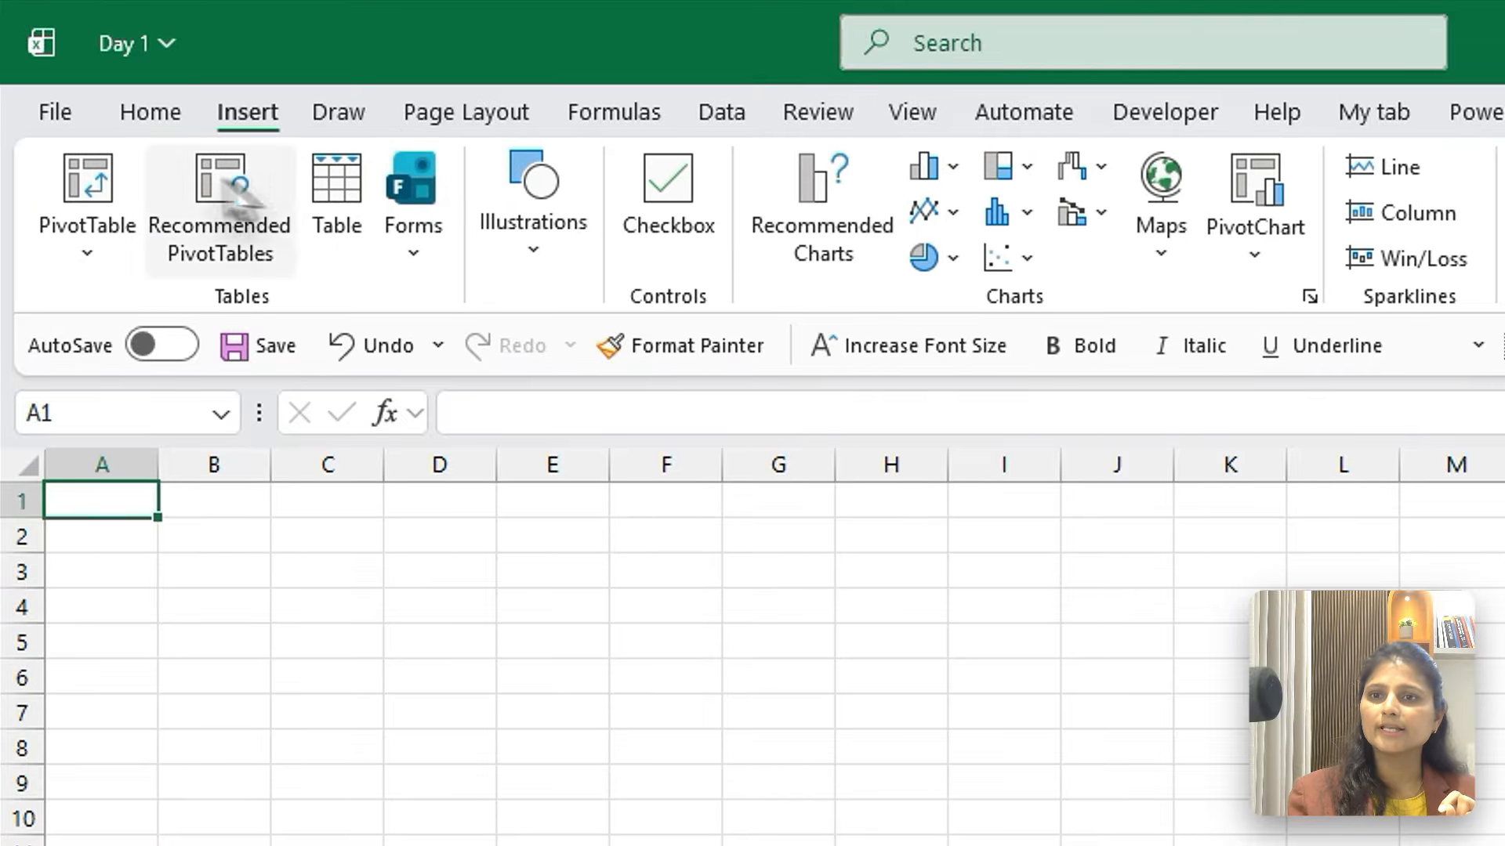
{"action": "left_click", "coordinate": [127, 105]}
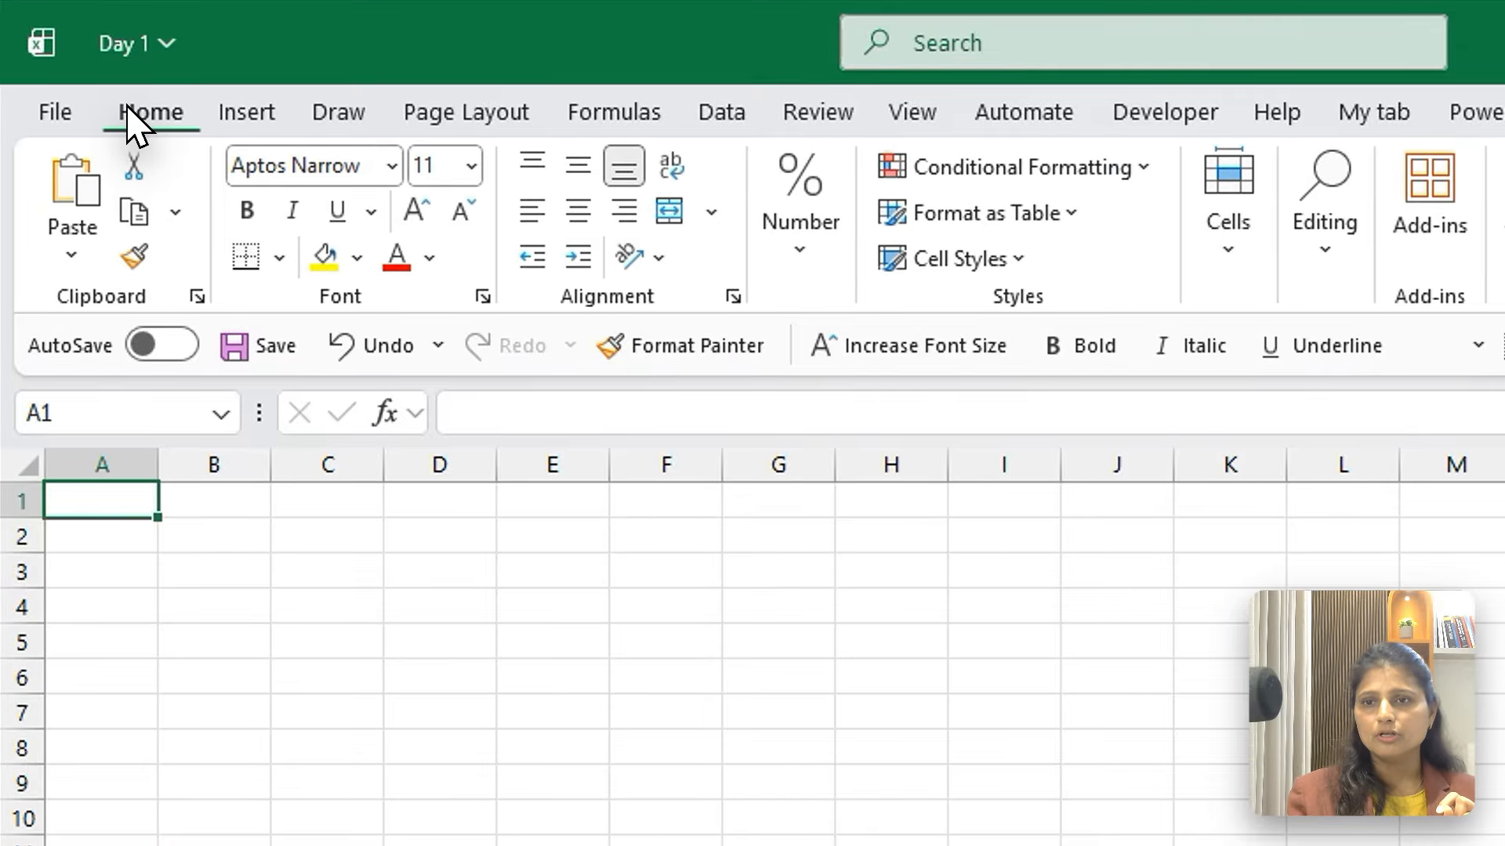
{"action": "left_click", "coordinate": [242, 116]}
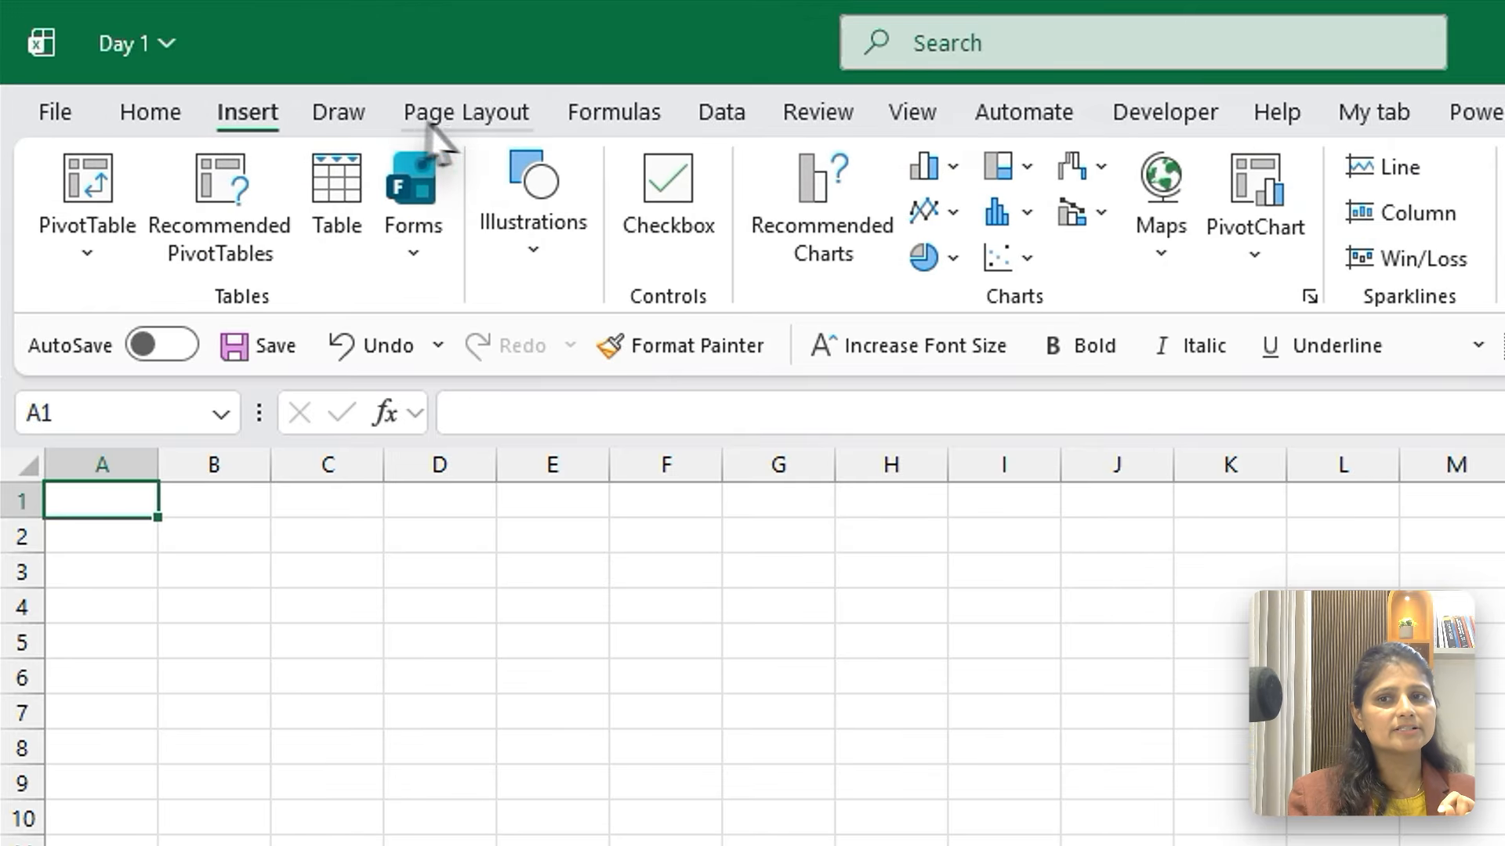
{"action": "left_click", "coordinate": [481, 127]}
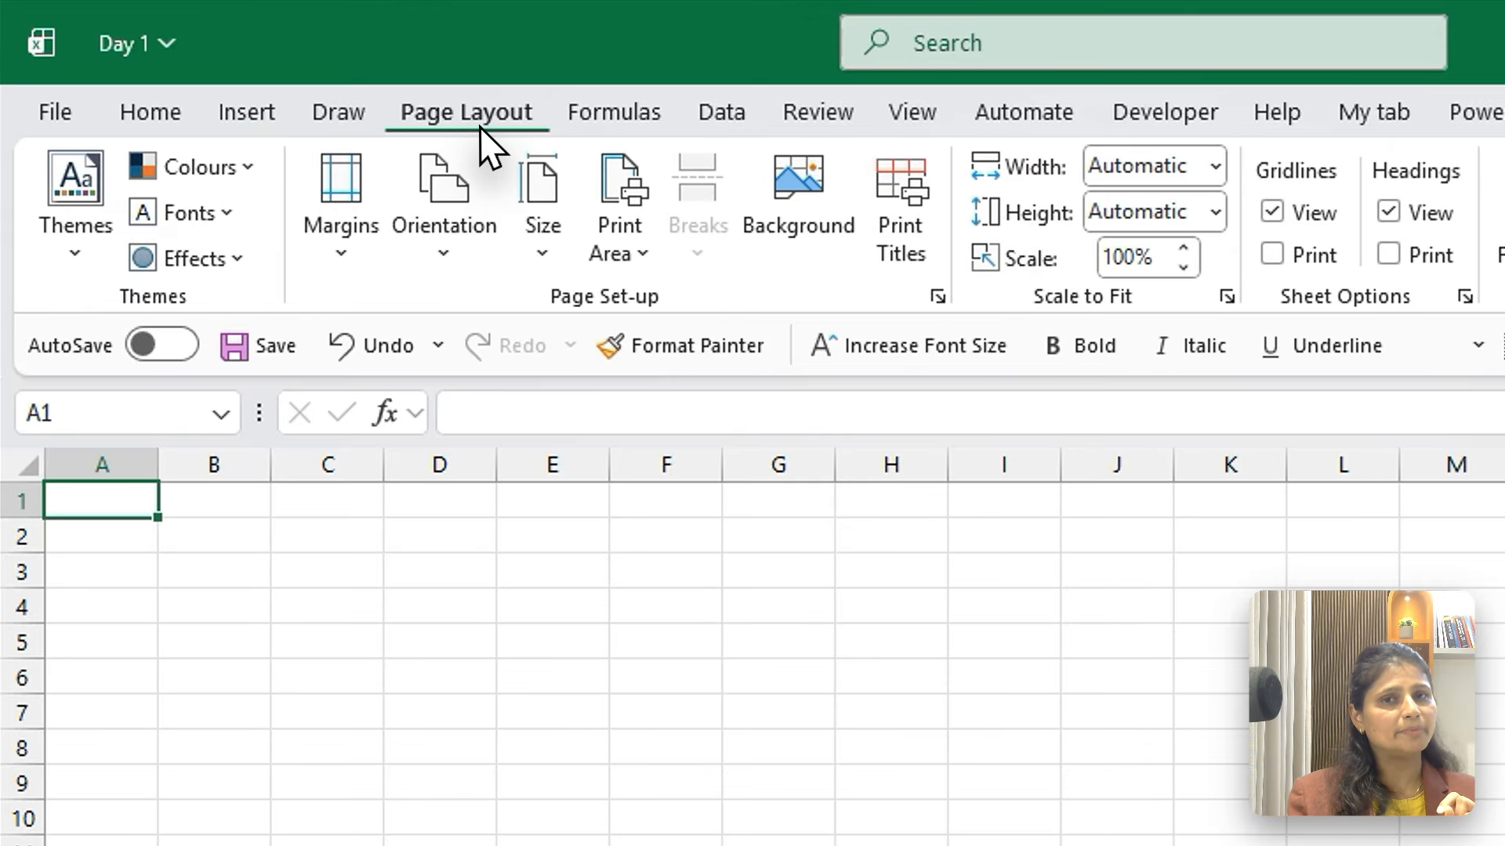
{"action": "left_click", "coordinate": [609, 119]}
{"action": "left_click", "coordinate": [704, 125]}
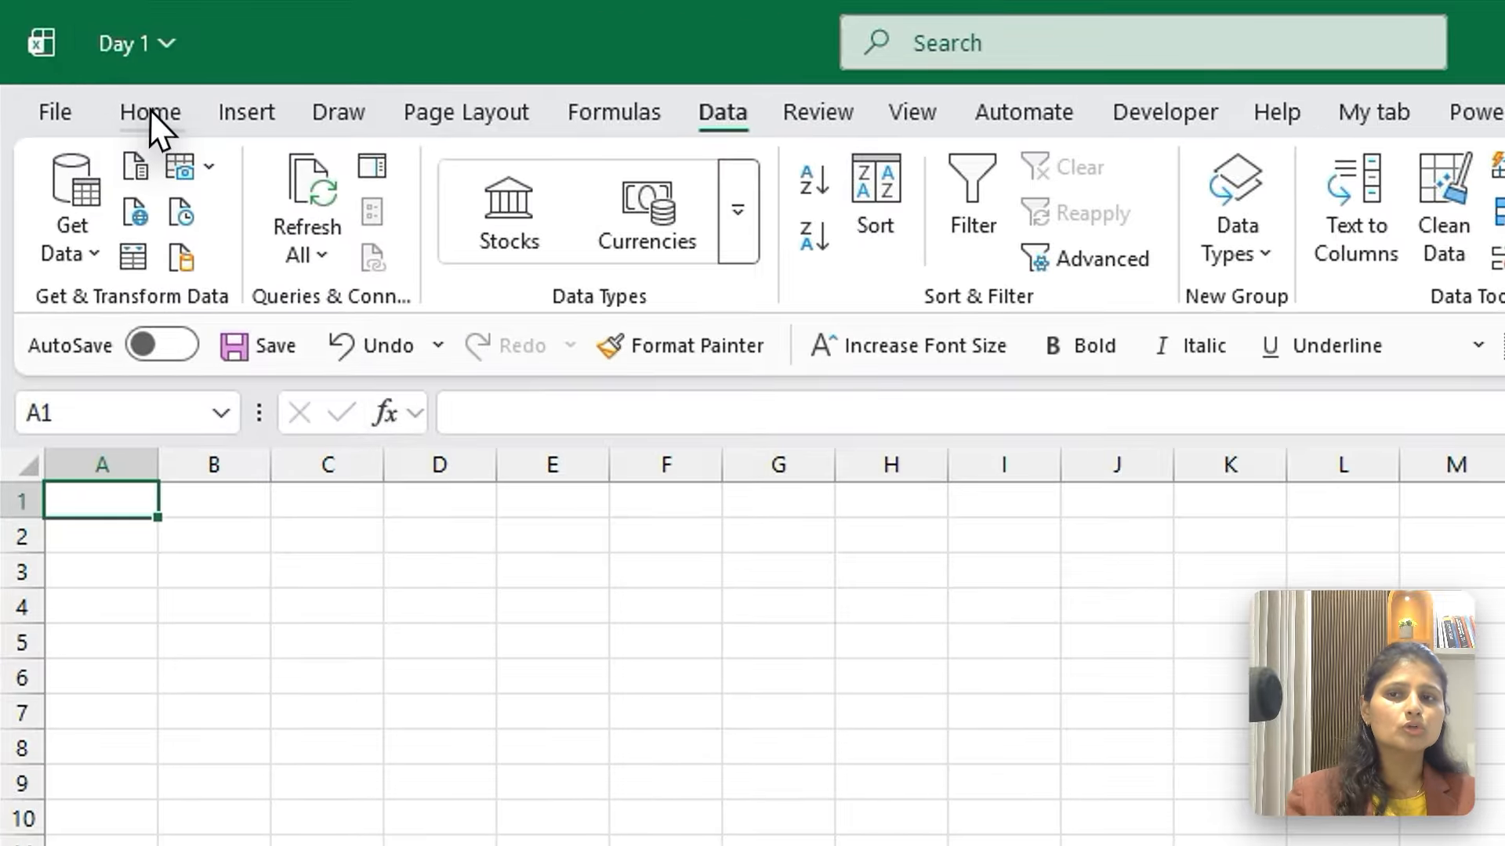
{"action": "left_click", "coordinate": [99, 75]}
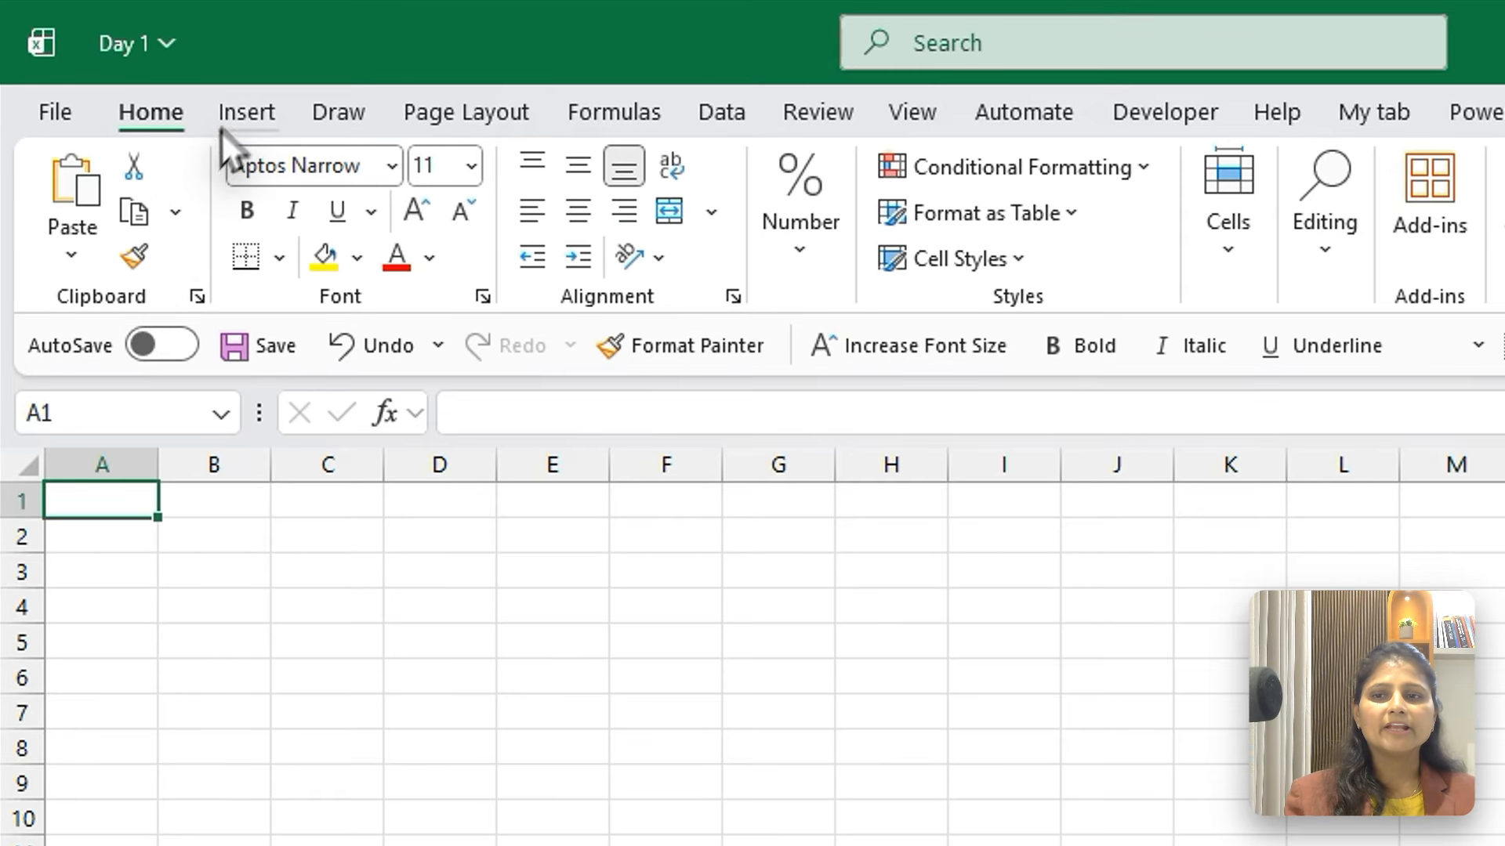
{"action": "left_click", "coordinate": [160, 73]}
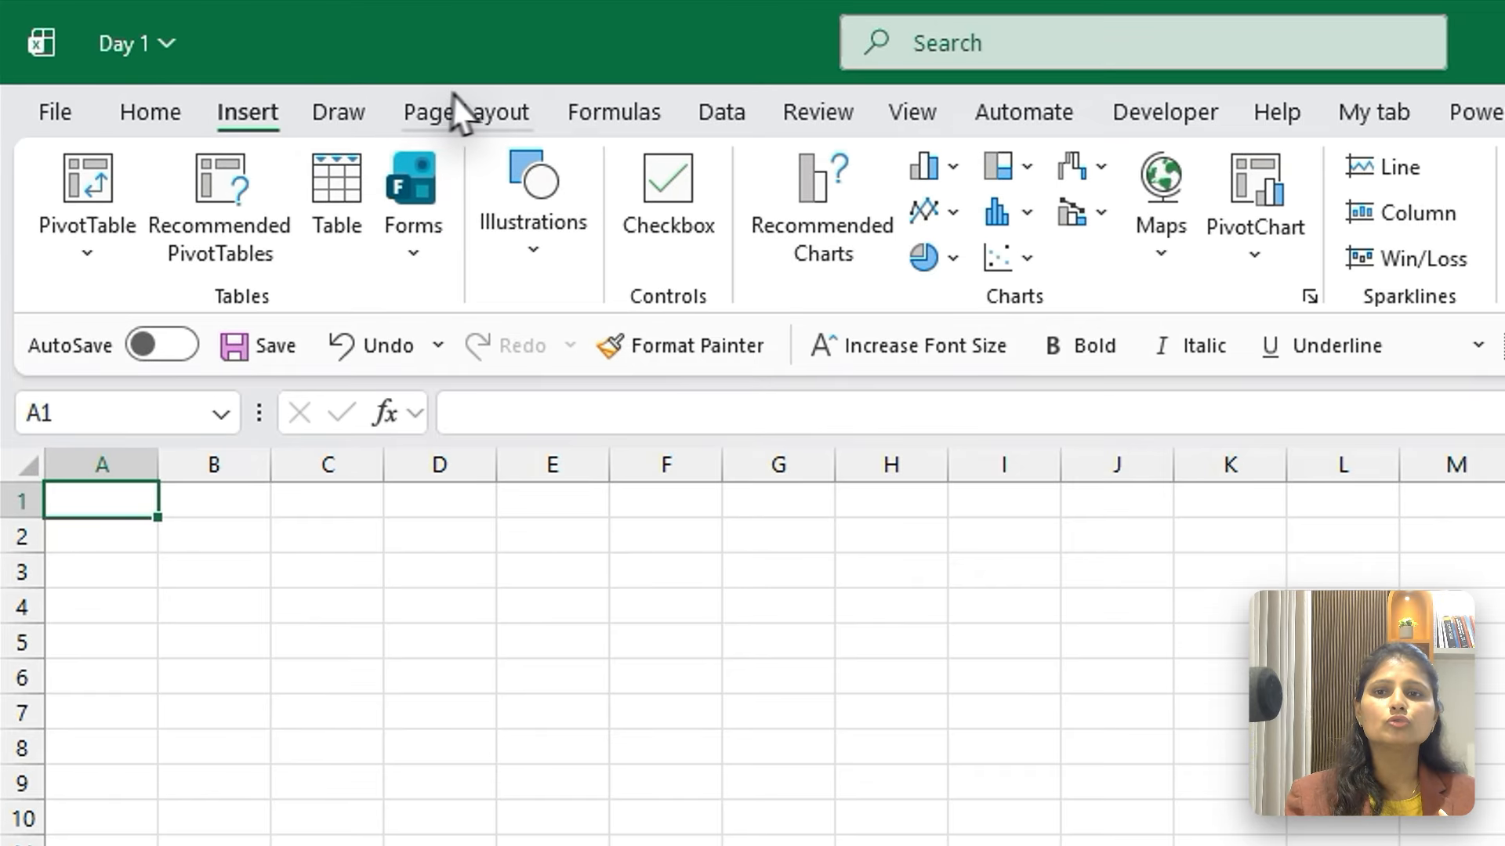
{"action": "left_click", "coordinate": [480, 100]}
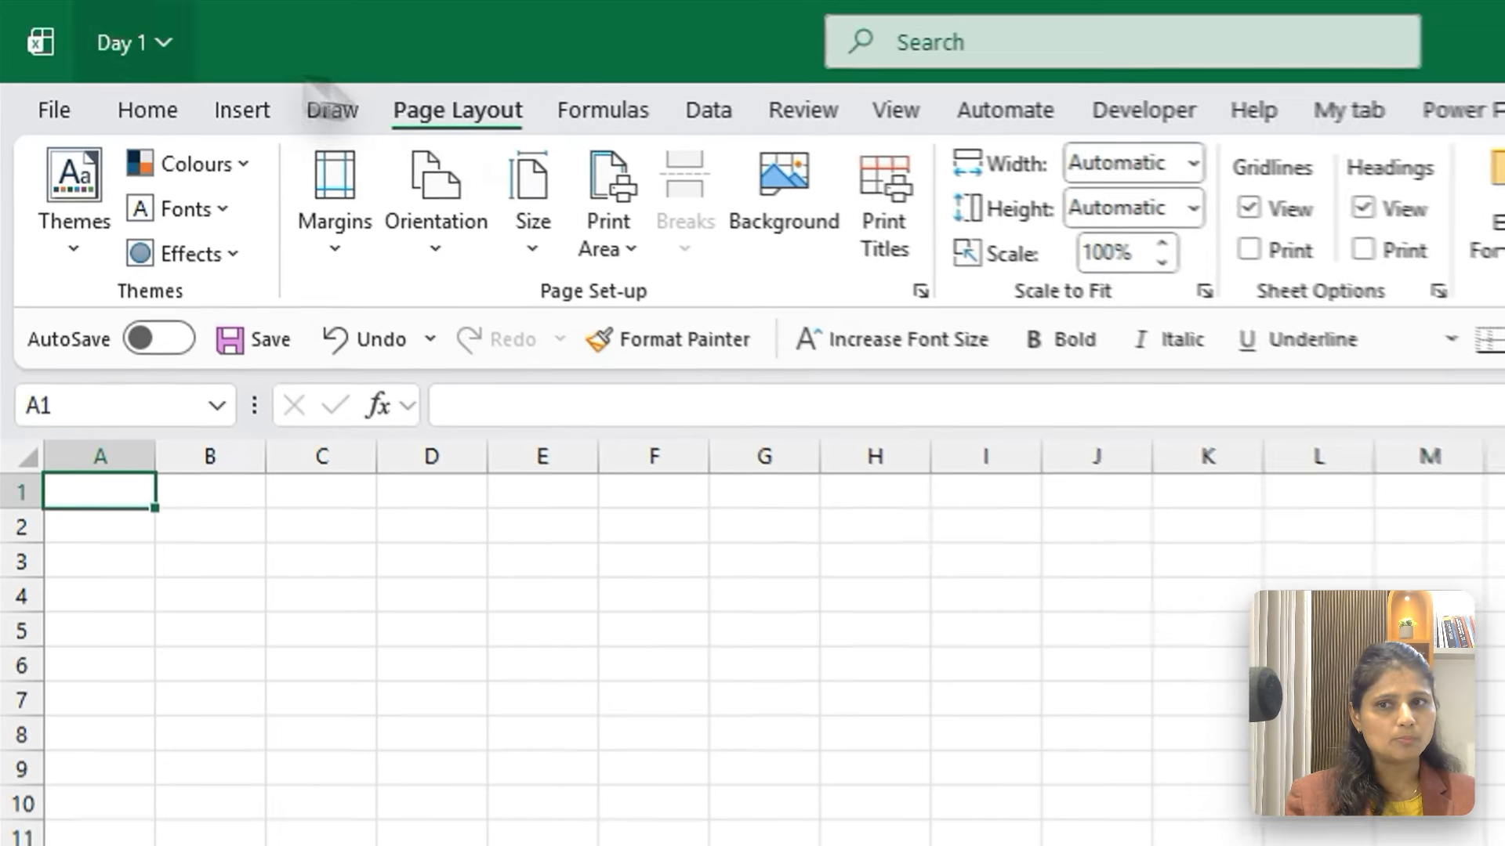
{"action": "left_click", "coordinate": [146, 97]}
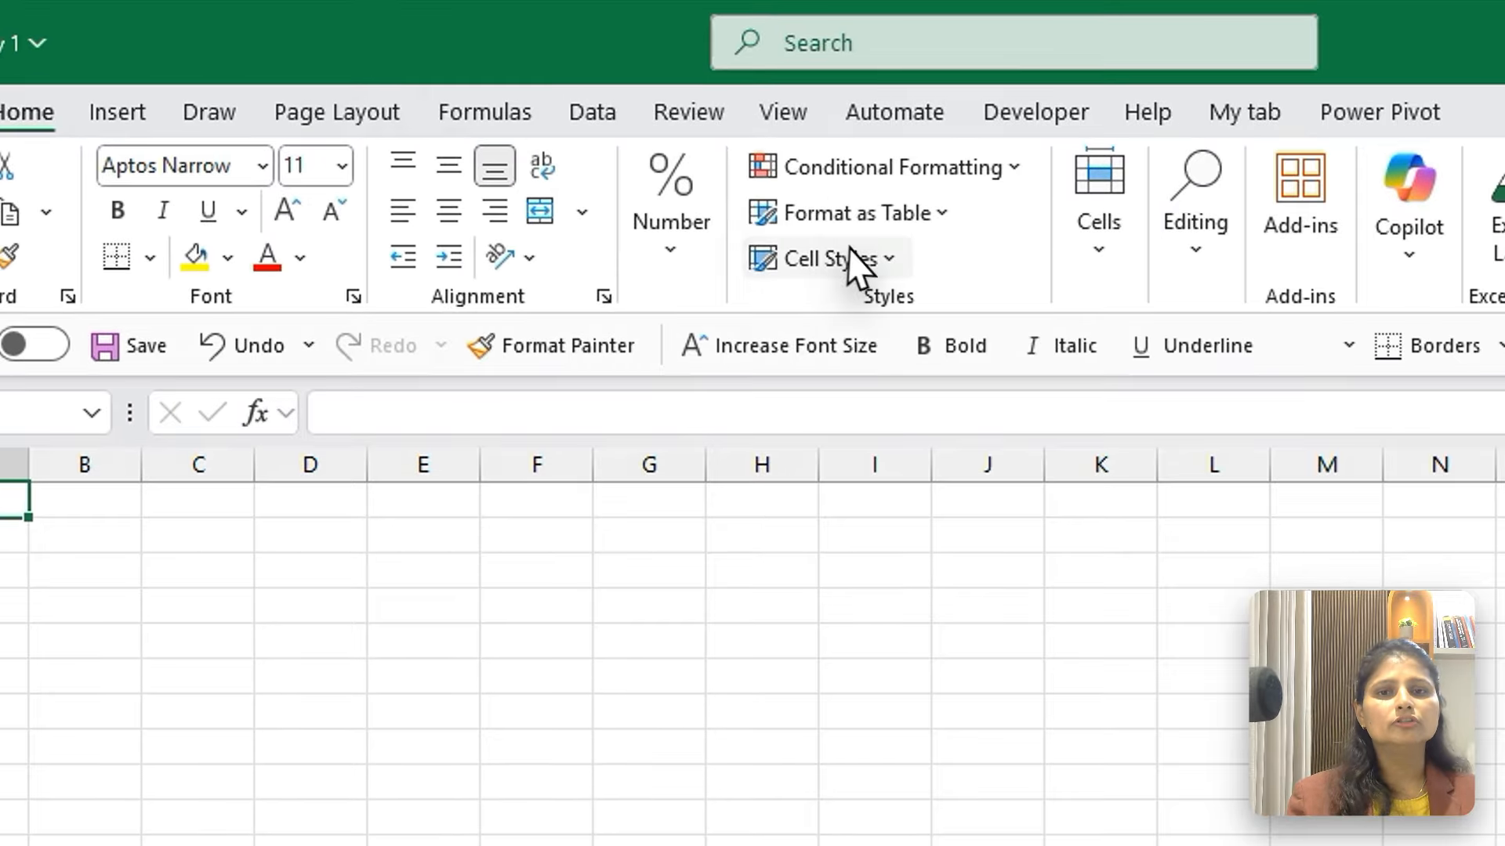
{"action": "left_click", "coordinate": [659, 171]}
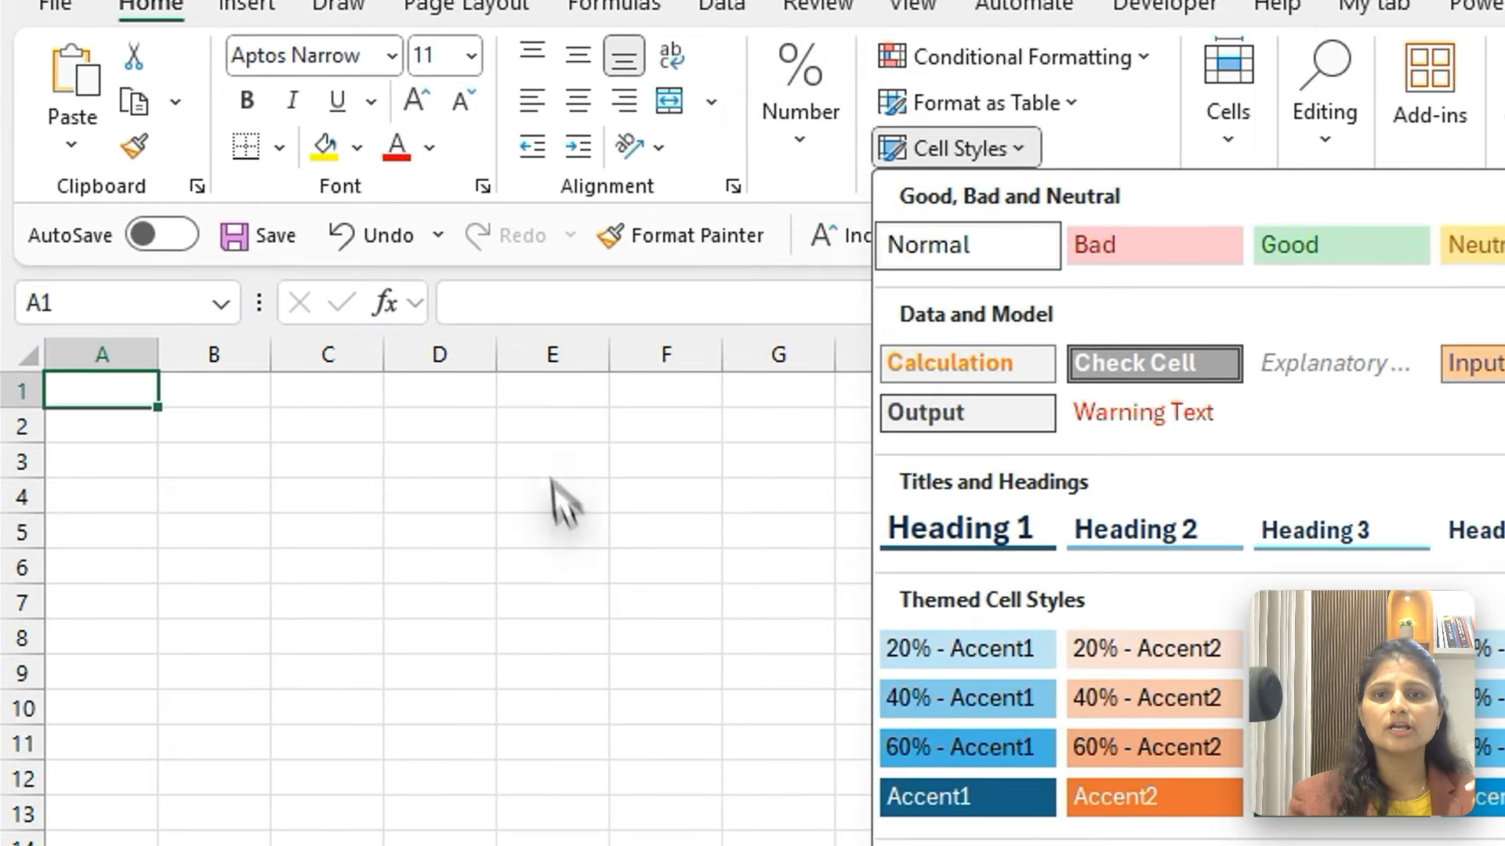
{"action": "left_click", "coordinate": [502, 667]}
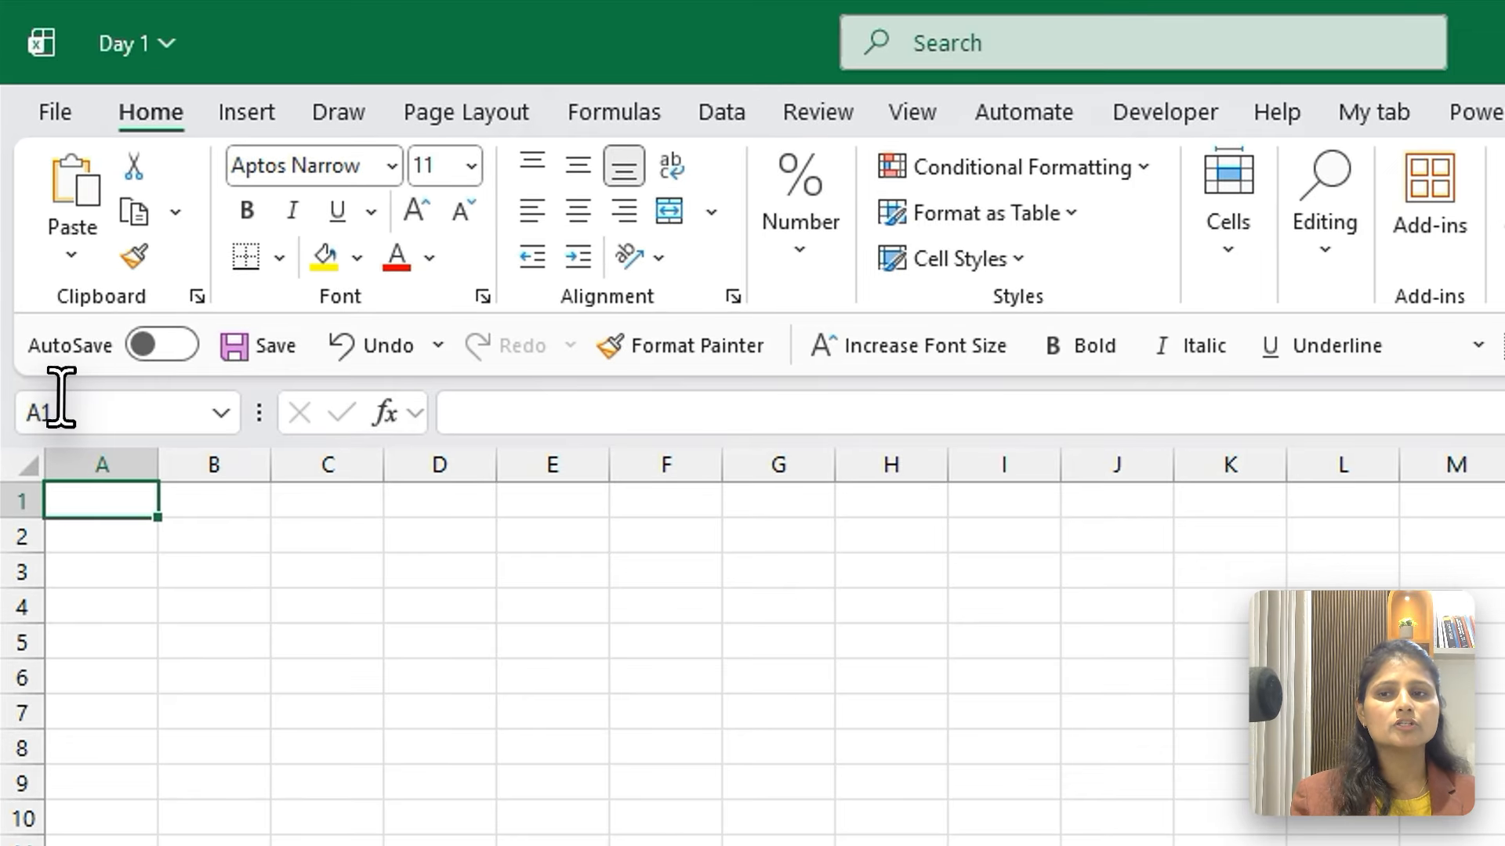
Examine the name box and the formula bar for cell A1, and select cell C6
{"action": "left_click", "coordinate": [43, 268]}
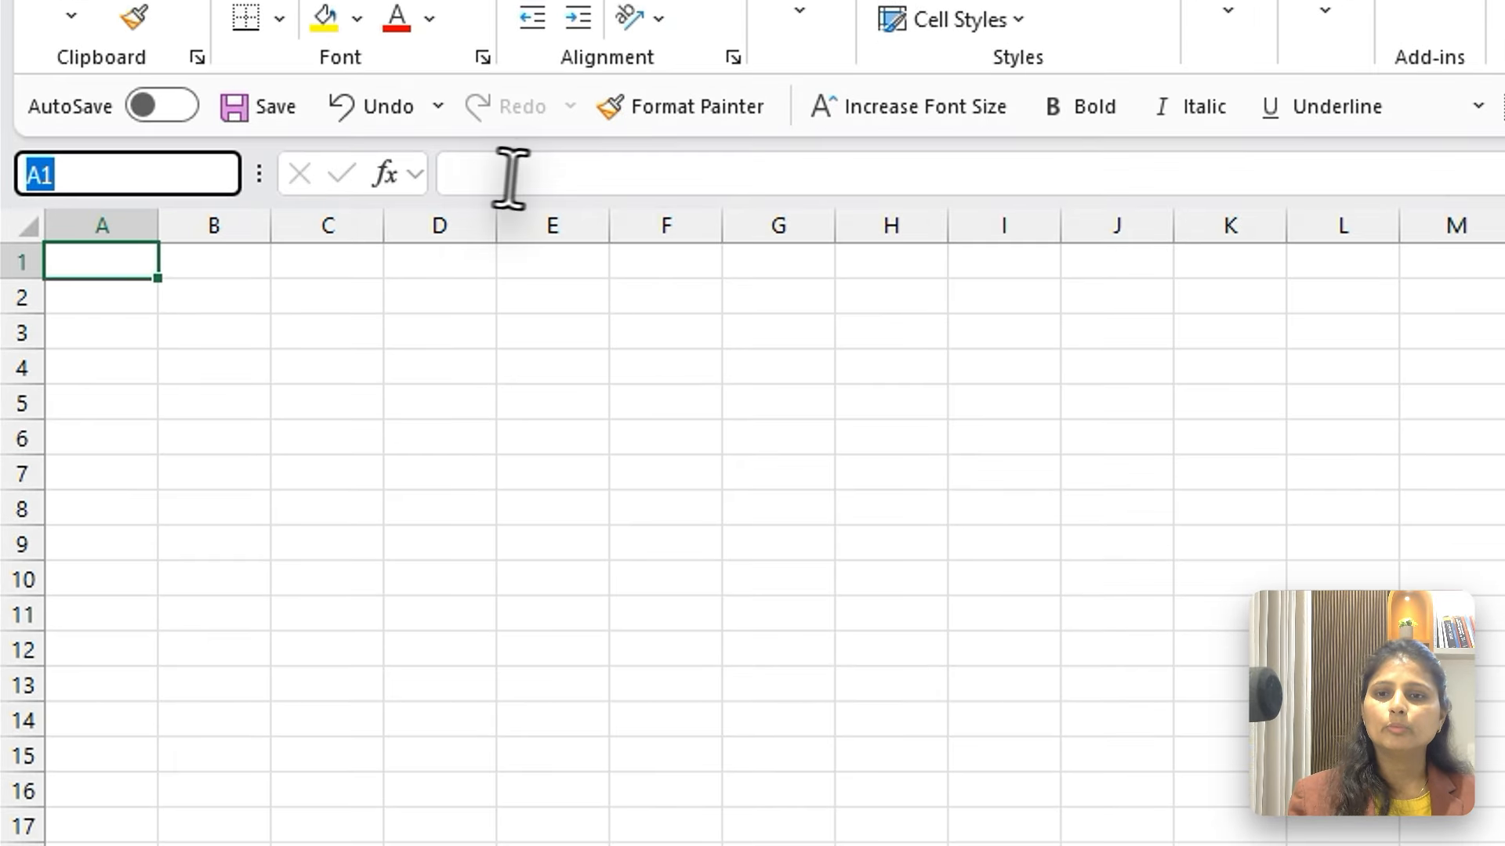
{"action": "left_click", "coordinate": [505, 370]}
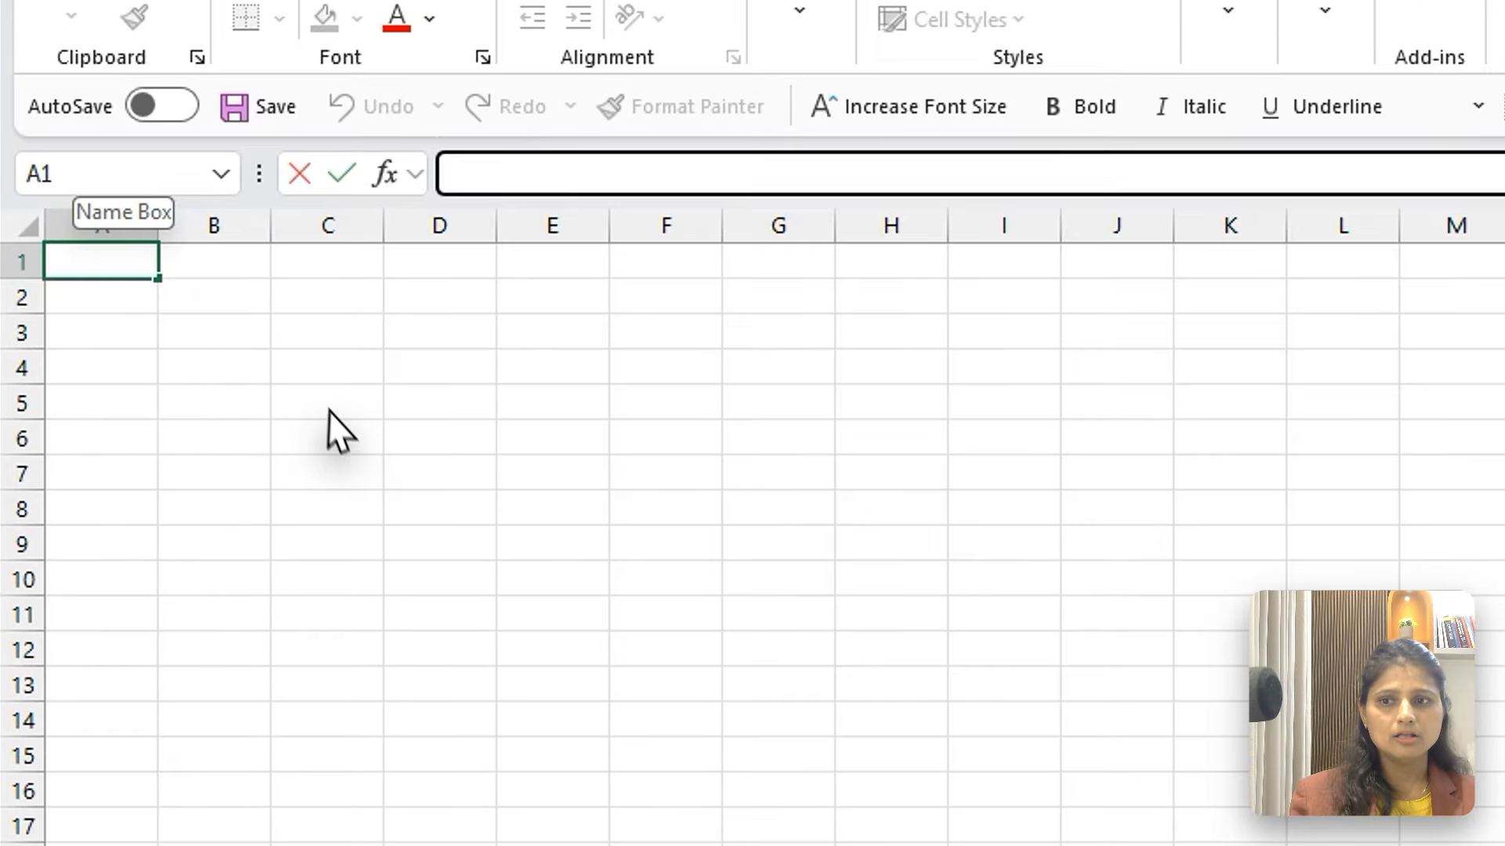
{"action": "left_click", "coordinate": [201, 449]}
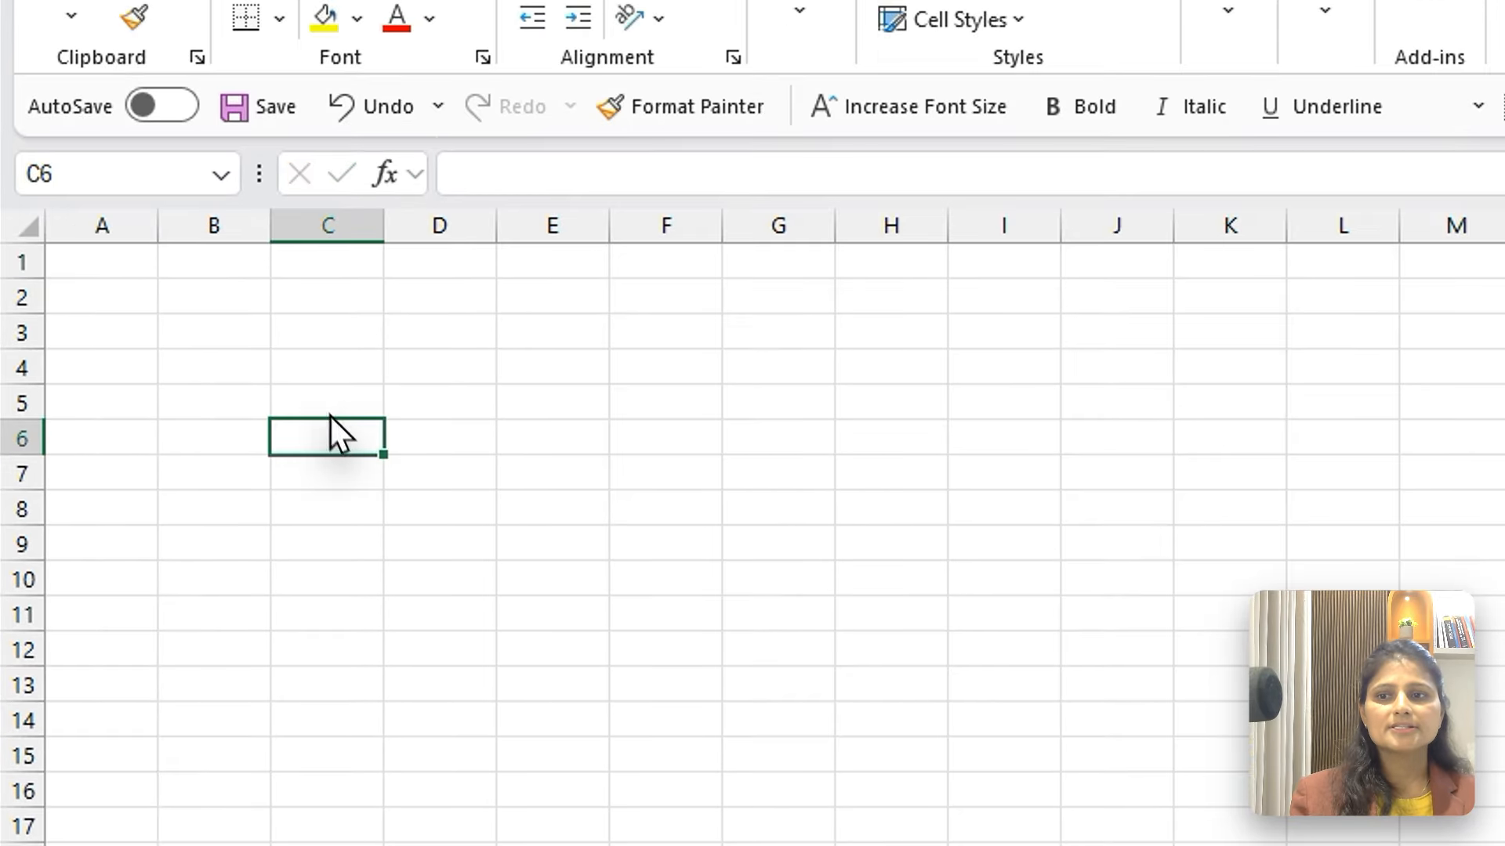
Explore the grid of Sheet1 by selecting cells F3 and F7, a large block of cells, and cell C8
{"action": "left_click", "coordinate": [654, 345]}
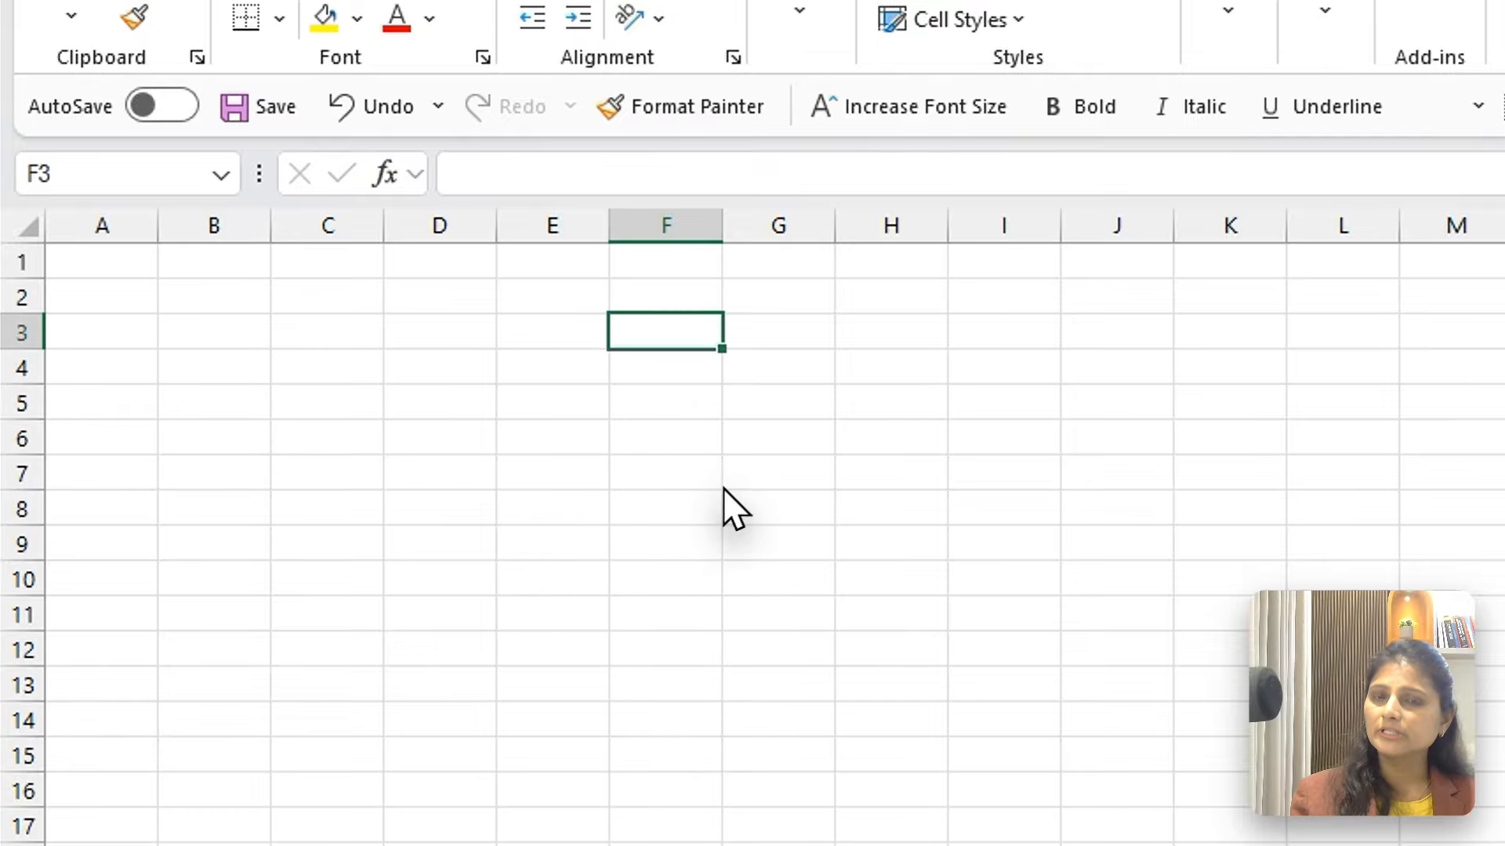
{"action": "left_click", "coordinate": [714, 474]}
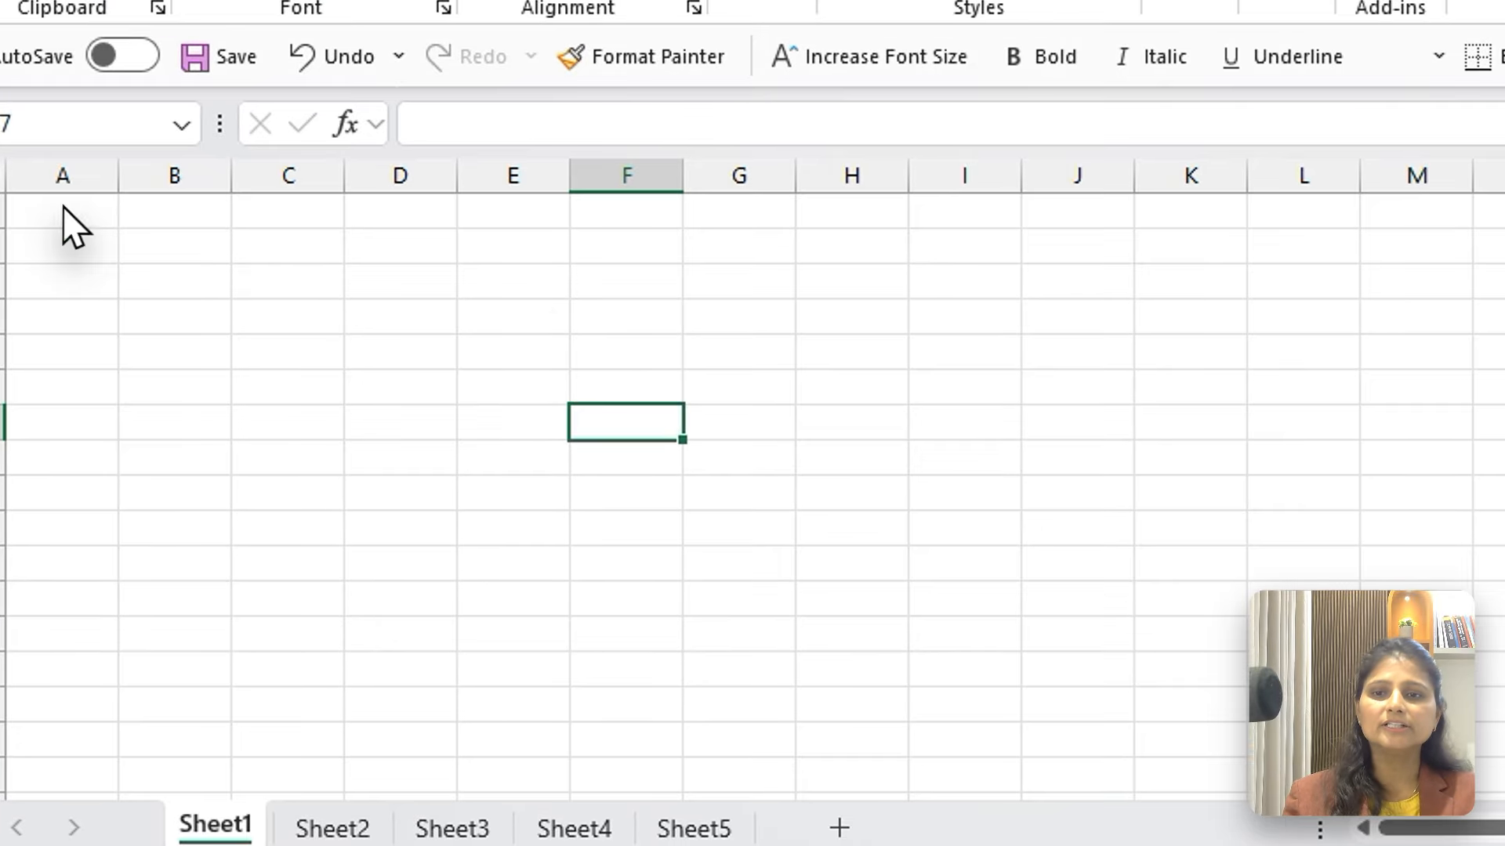
{"action": "left_click_drag", "start_coordinate": [94, 419], "coordinate": [1450, 842]}
{"action": "left_click", "coordinate": [304, 443]}
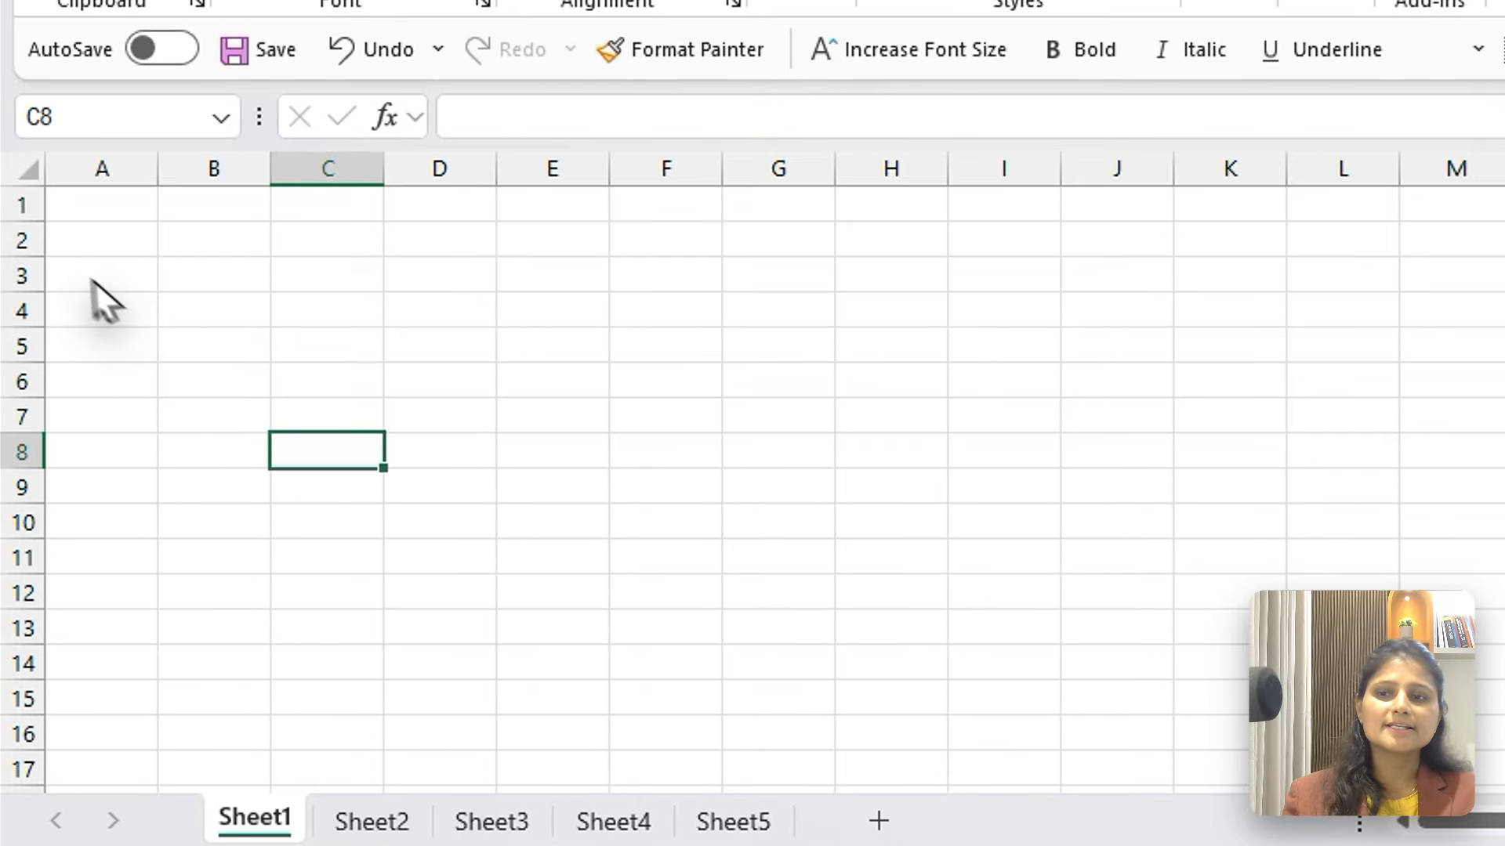
Select entire rows 2, 5 and 10 one at a time, followed by entire columns D and M
{"action": "left_click", "coordinate": [22, 235]}
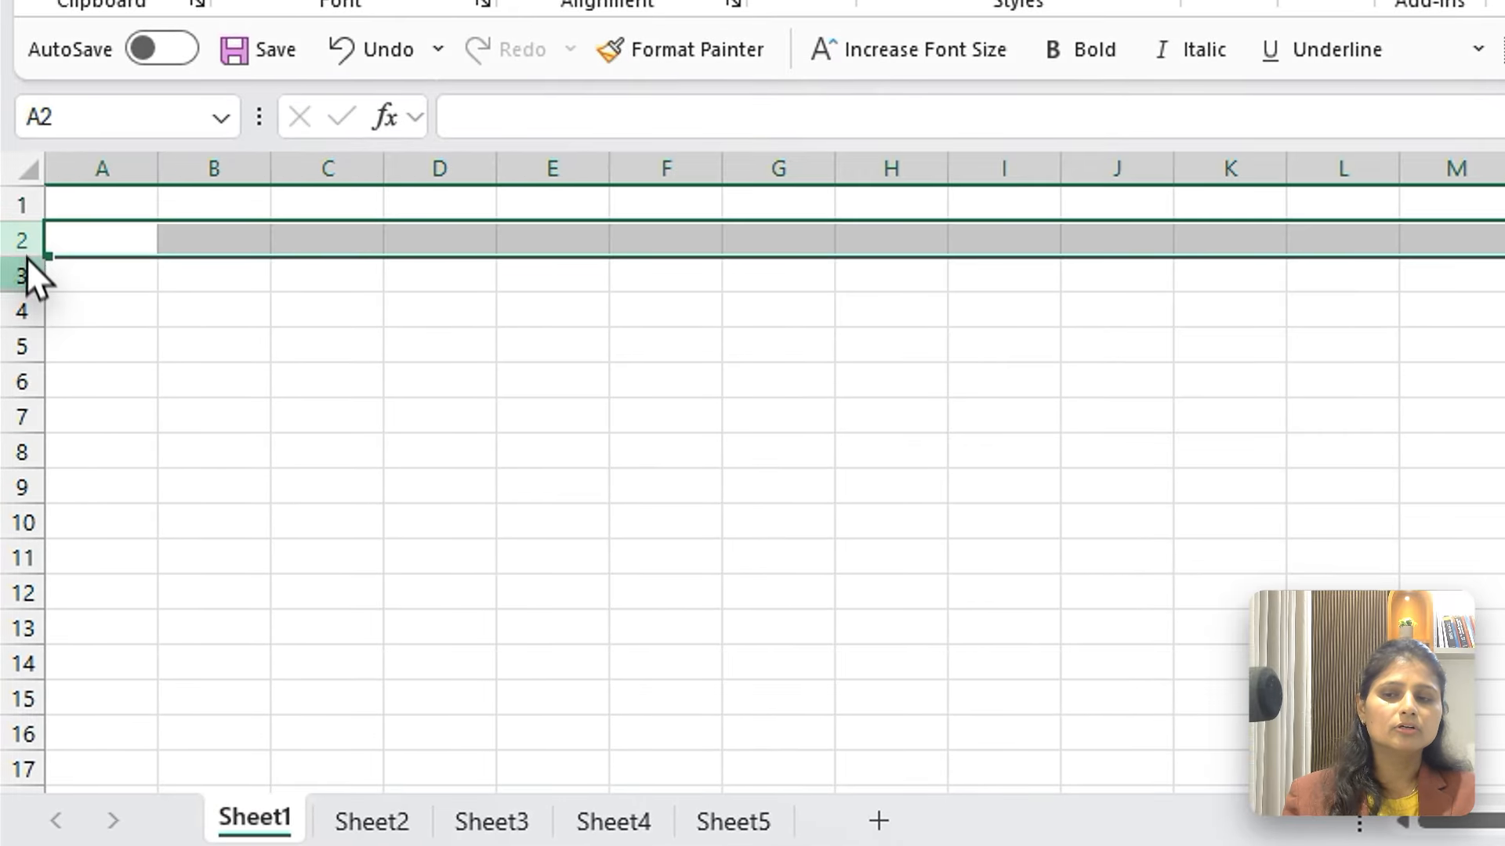
{"action": "left_click", "coordinate": [16, 349]}
{"action": "left_click", "coordinate": [13, 521]}
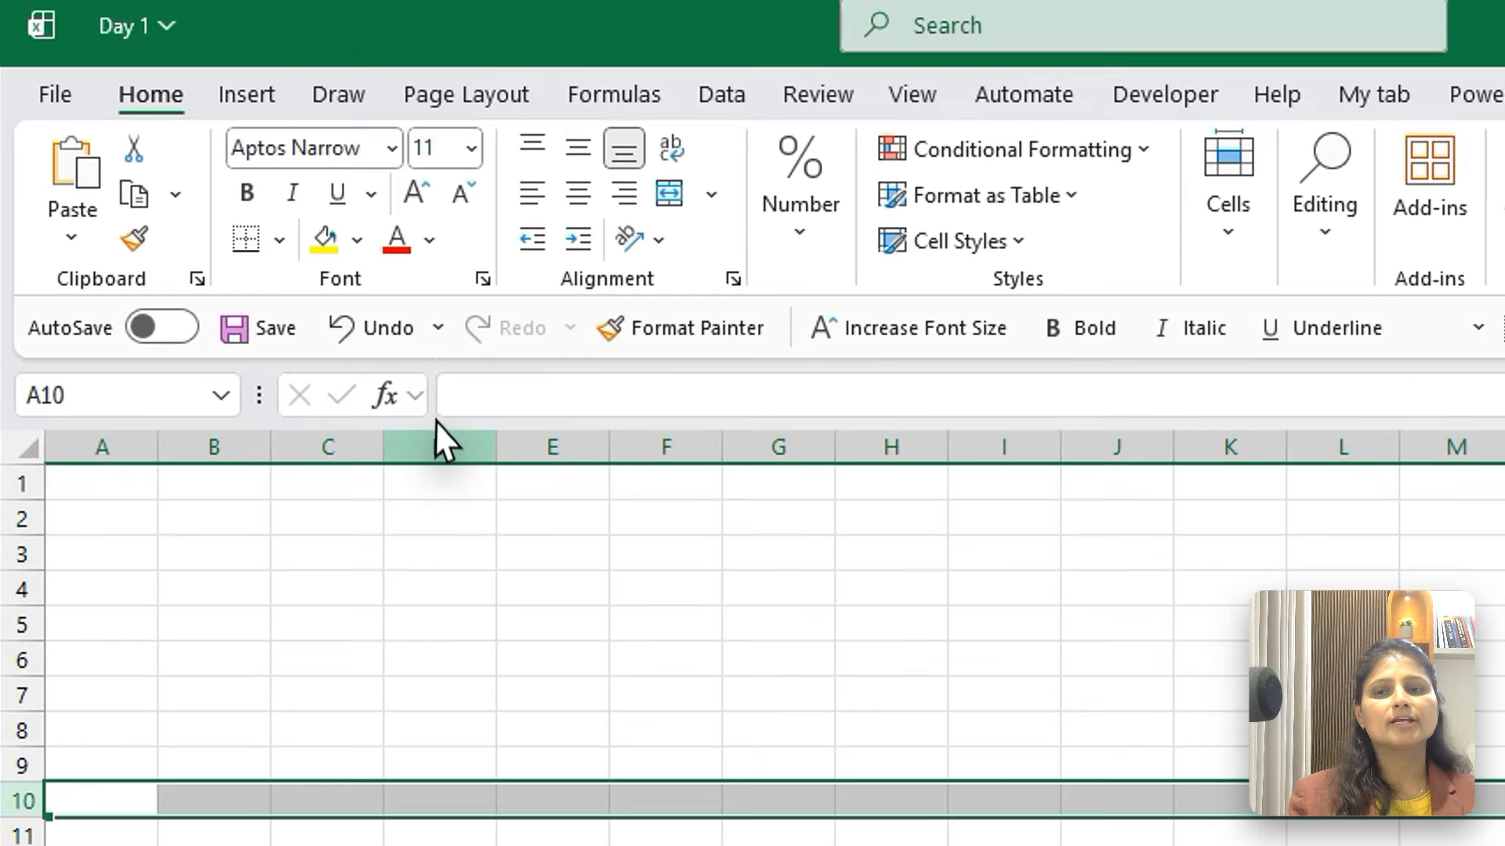
{"action": "left_click", "coordinate": [439, 168]}
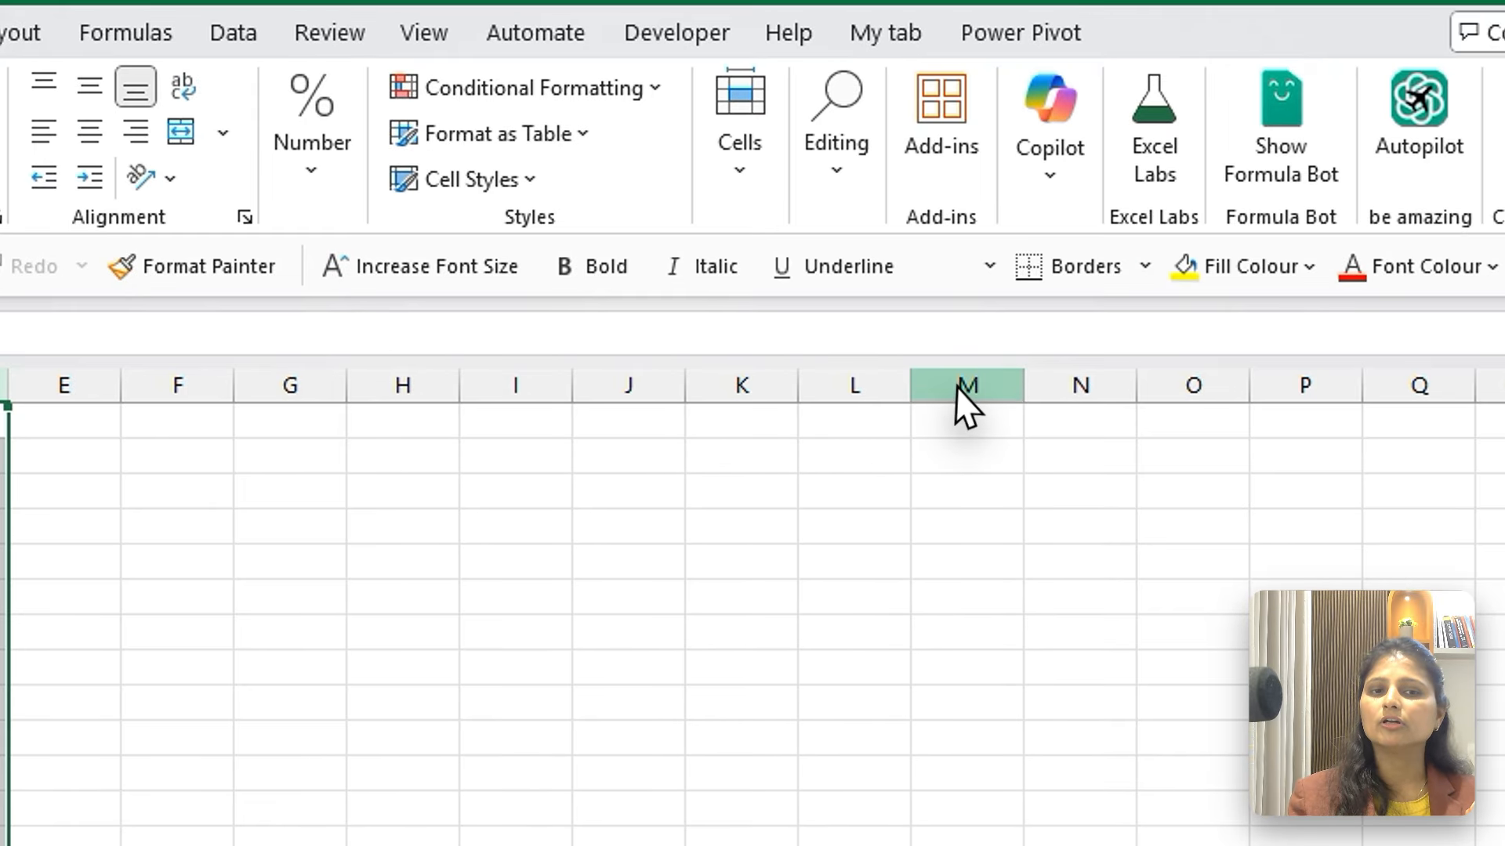
{"action": "left_click", "coordinate": [959, 384]}
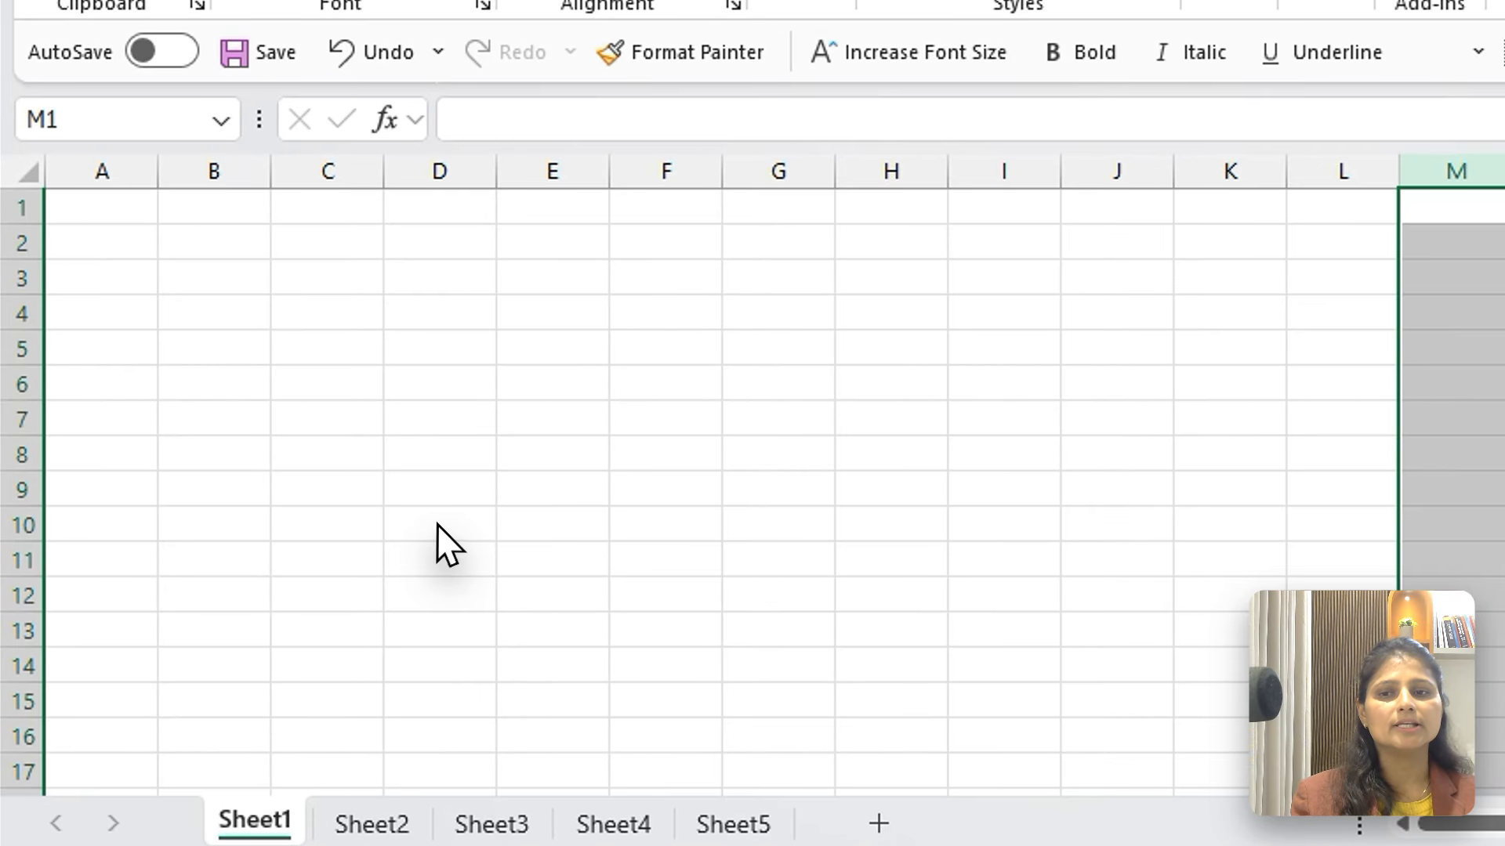
Select the individual cells D10, H7, F10 and G3 in turn, ending on cell D10
{"action": "left_click", "coordinate": [290, 545]}
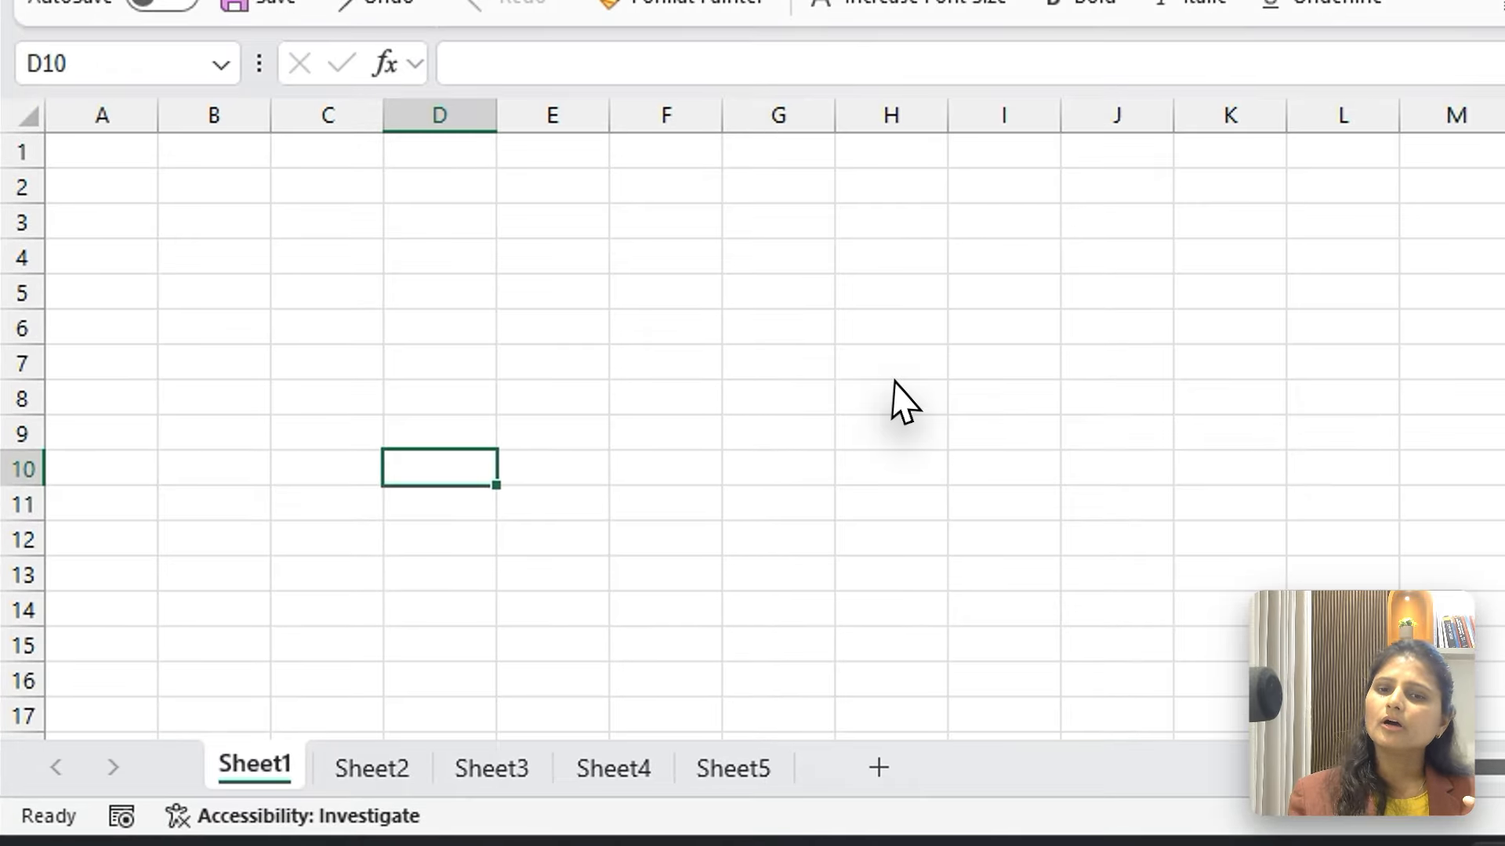
{"action": "left_click", "coordinate": [592, 481]}
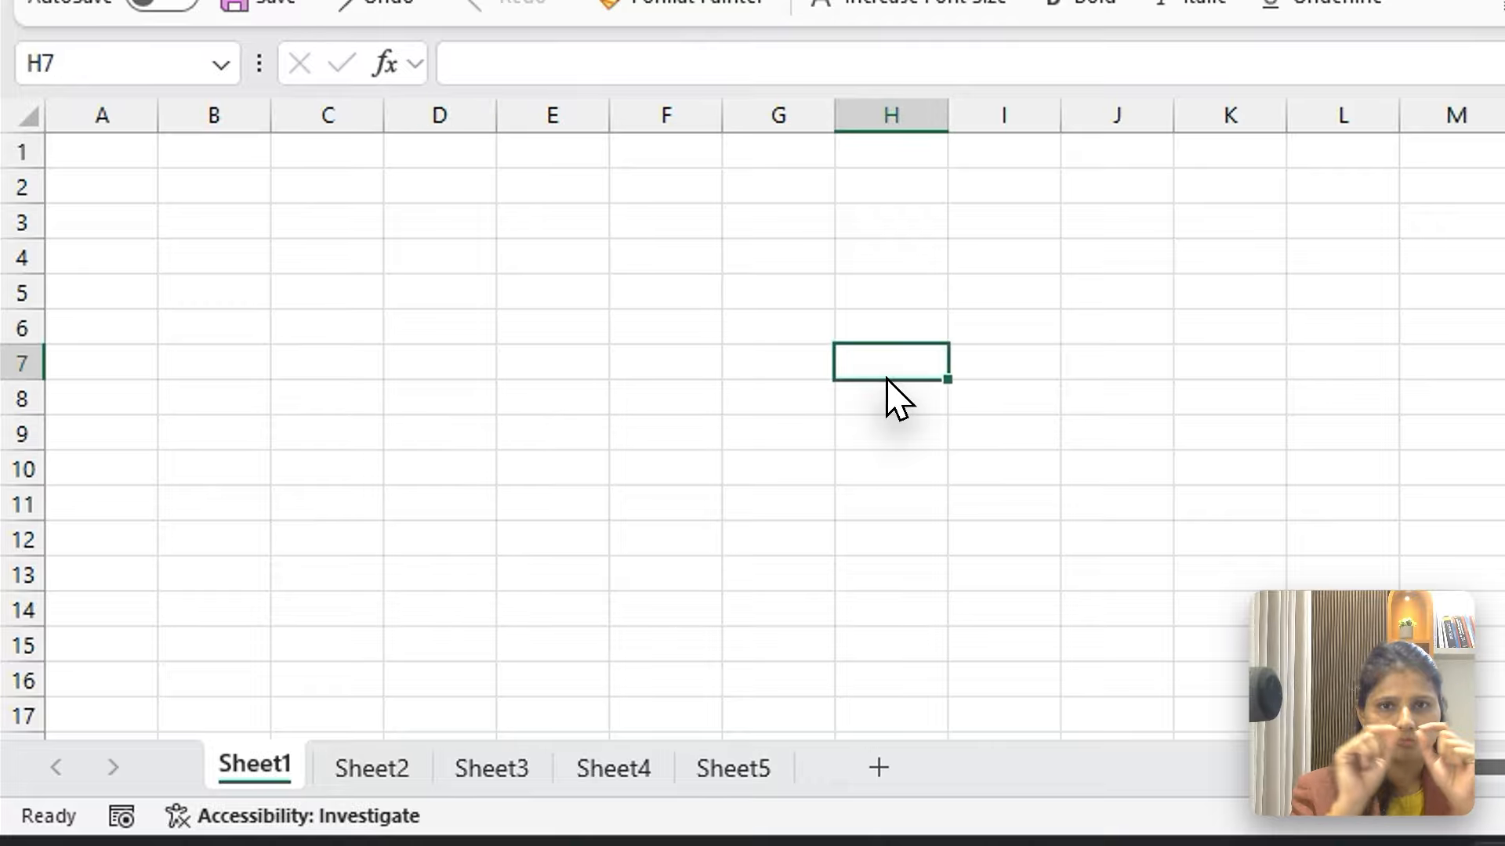
{"action": "left_click", "coordinate": [699, 472]}
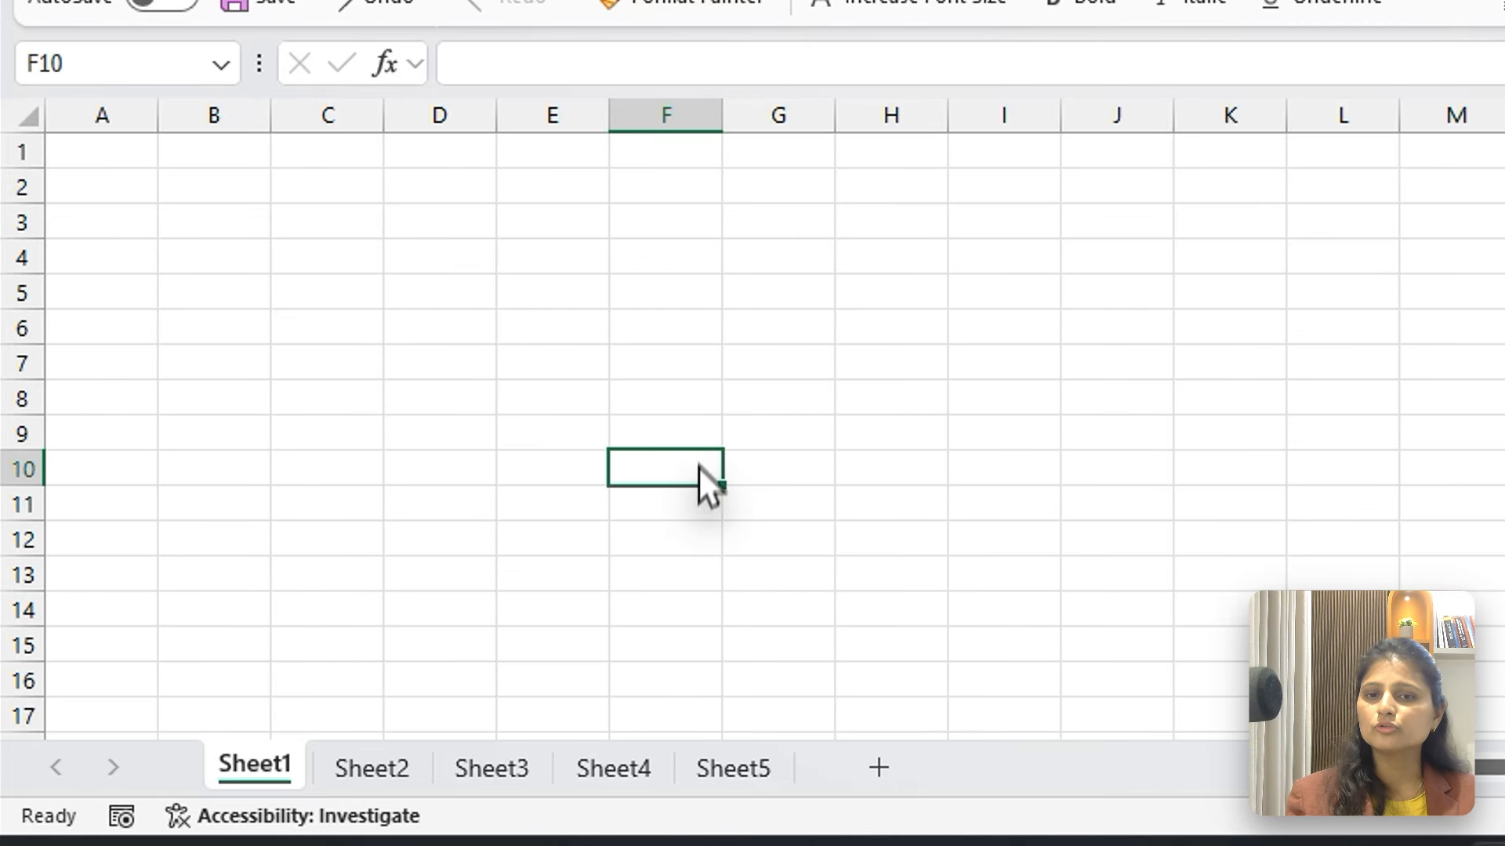
{"action": "left_click", "coordinate": [748, 219]}
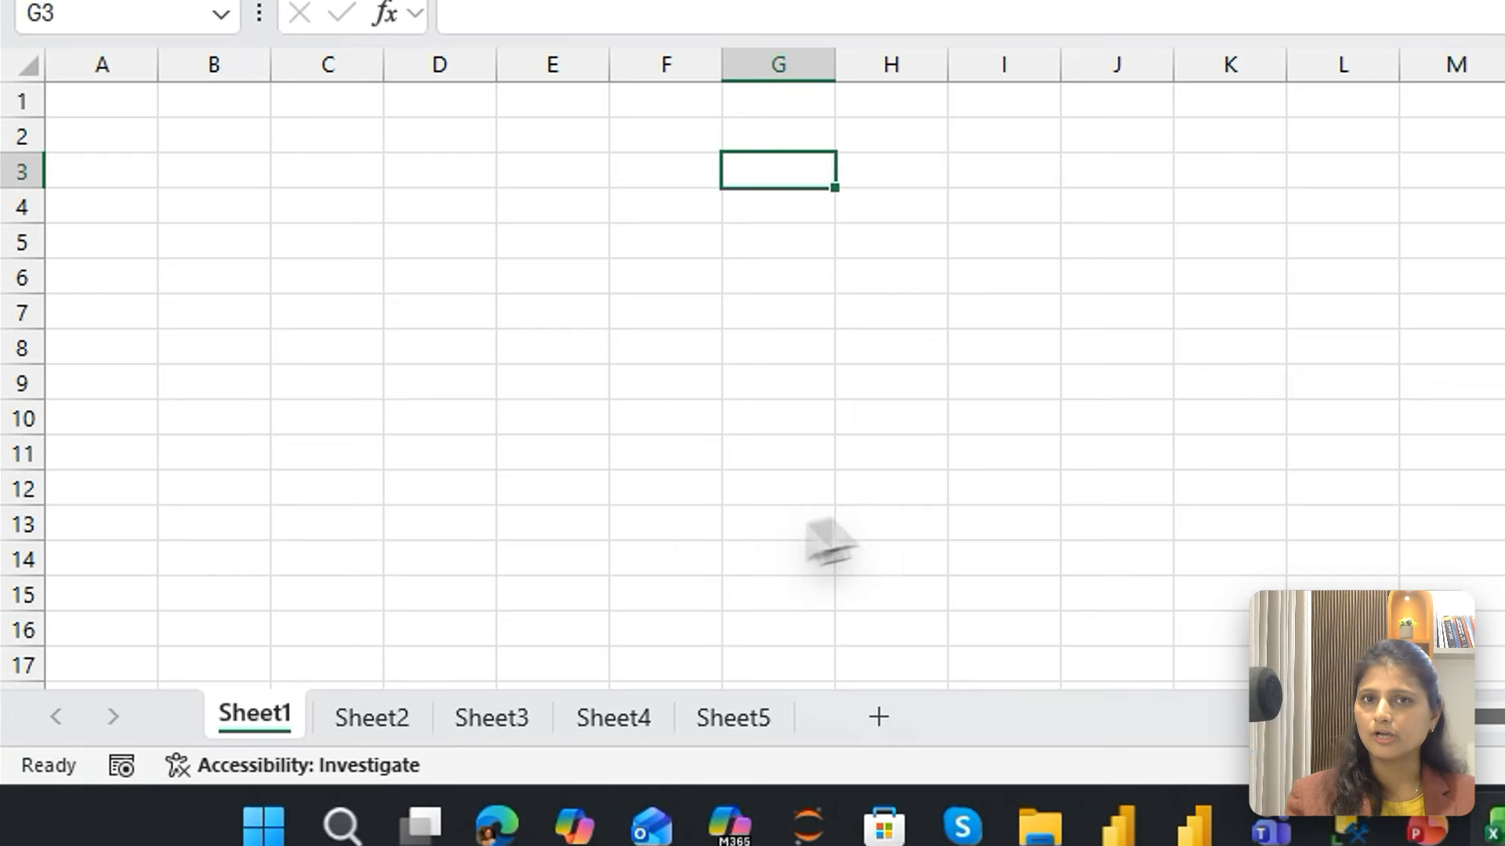
{"action": "left_click", "coordinate": [322, 544]}
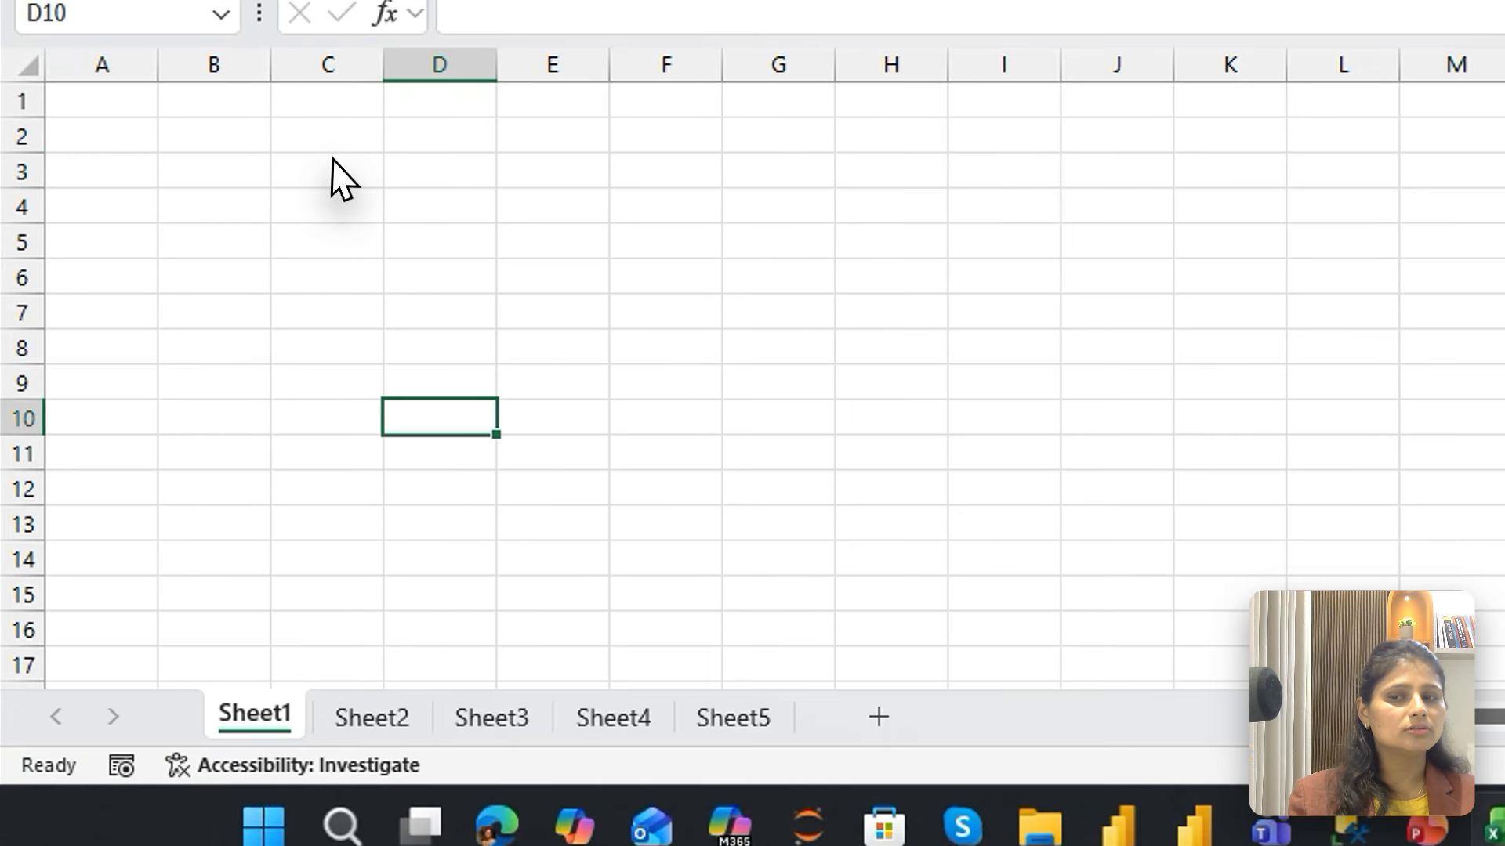
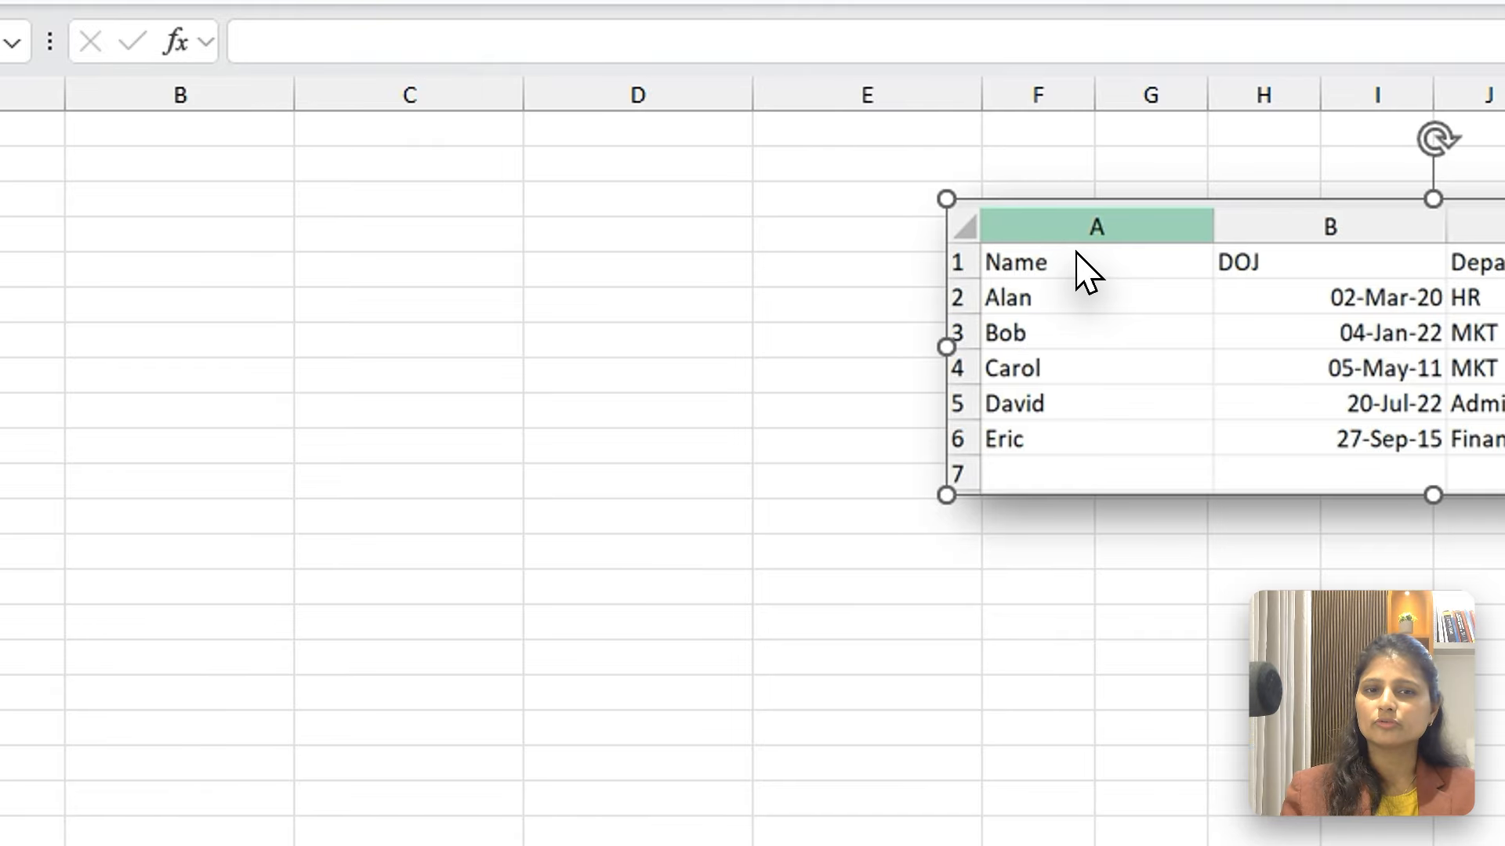
Move the picture of the sample table down to about row 9, starting near column D, and select cells A1 and C7 in turn
{"action": "left_click_drag", "start_coordinate": [1081, 267], "coordinate": [738, 436]}
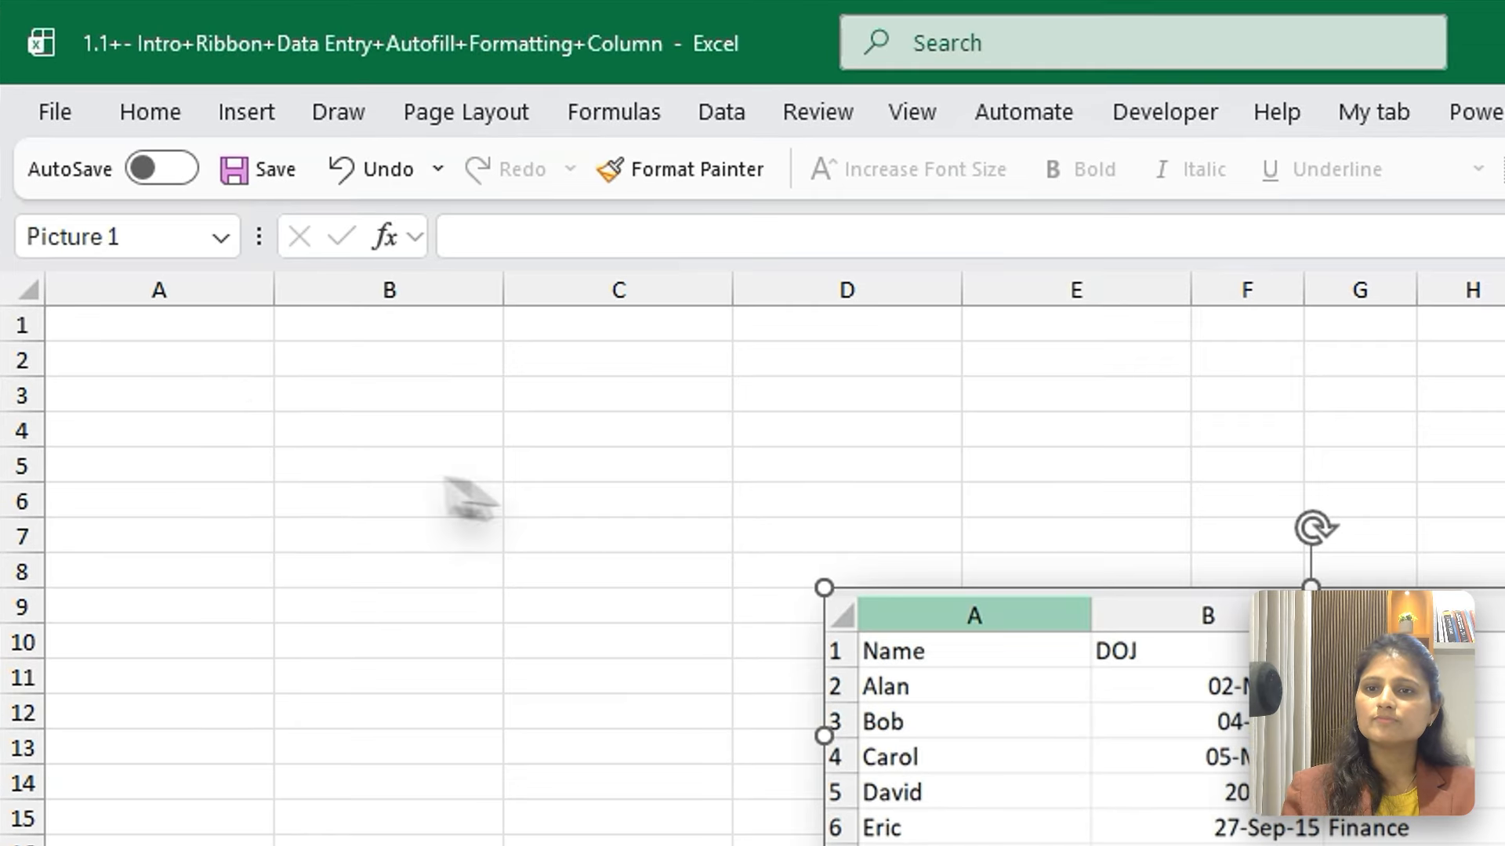
{"action": "left_click", "coordinate": [160, 338]}
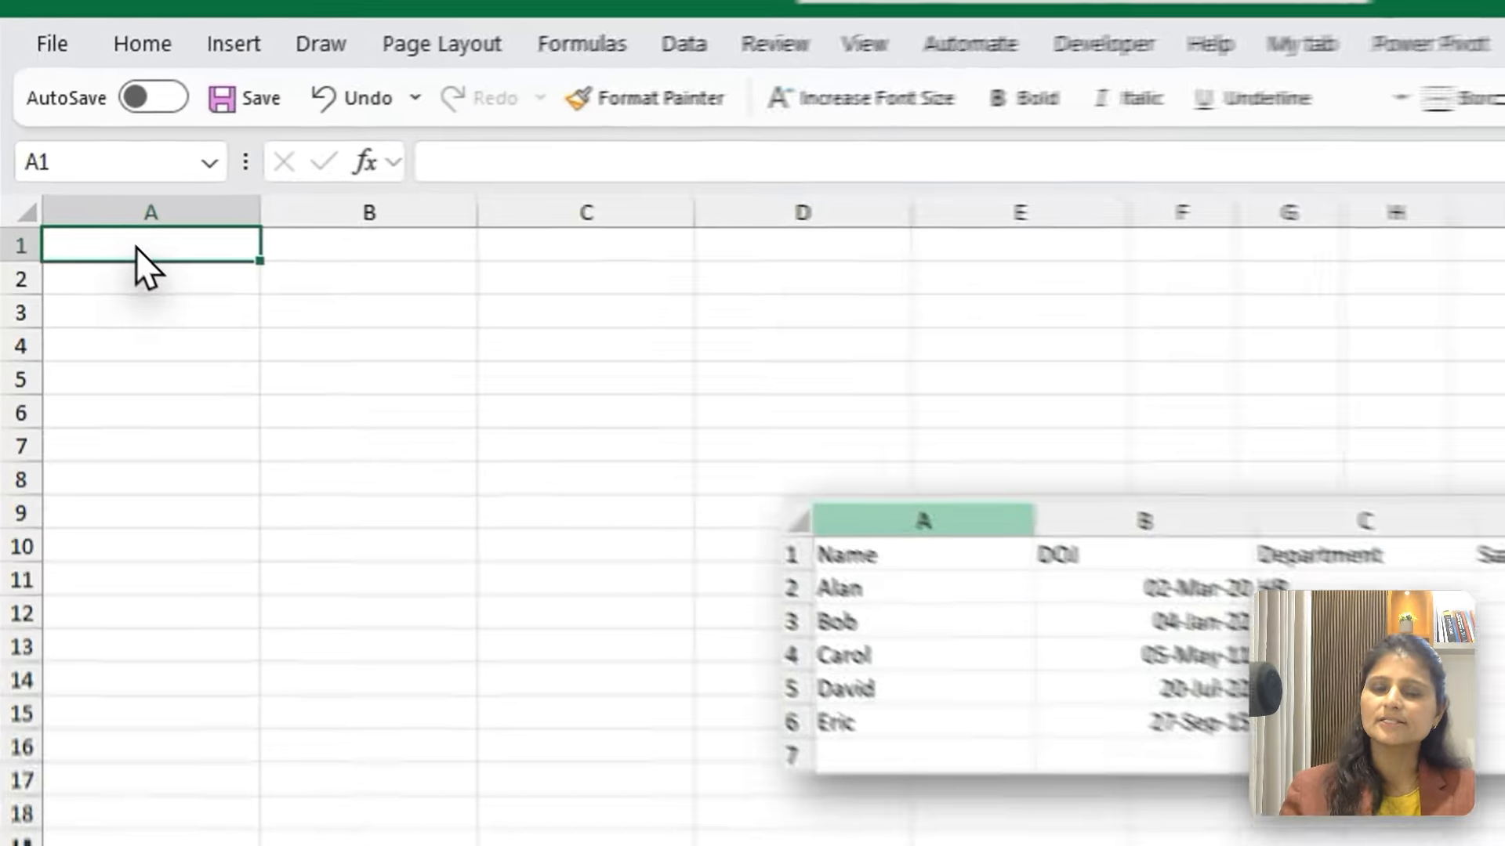
{"action": "left_click", "coordinate": [384, 360]}
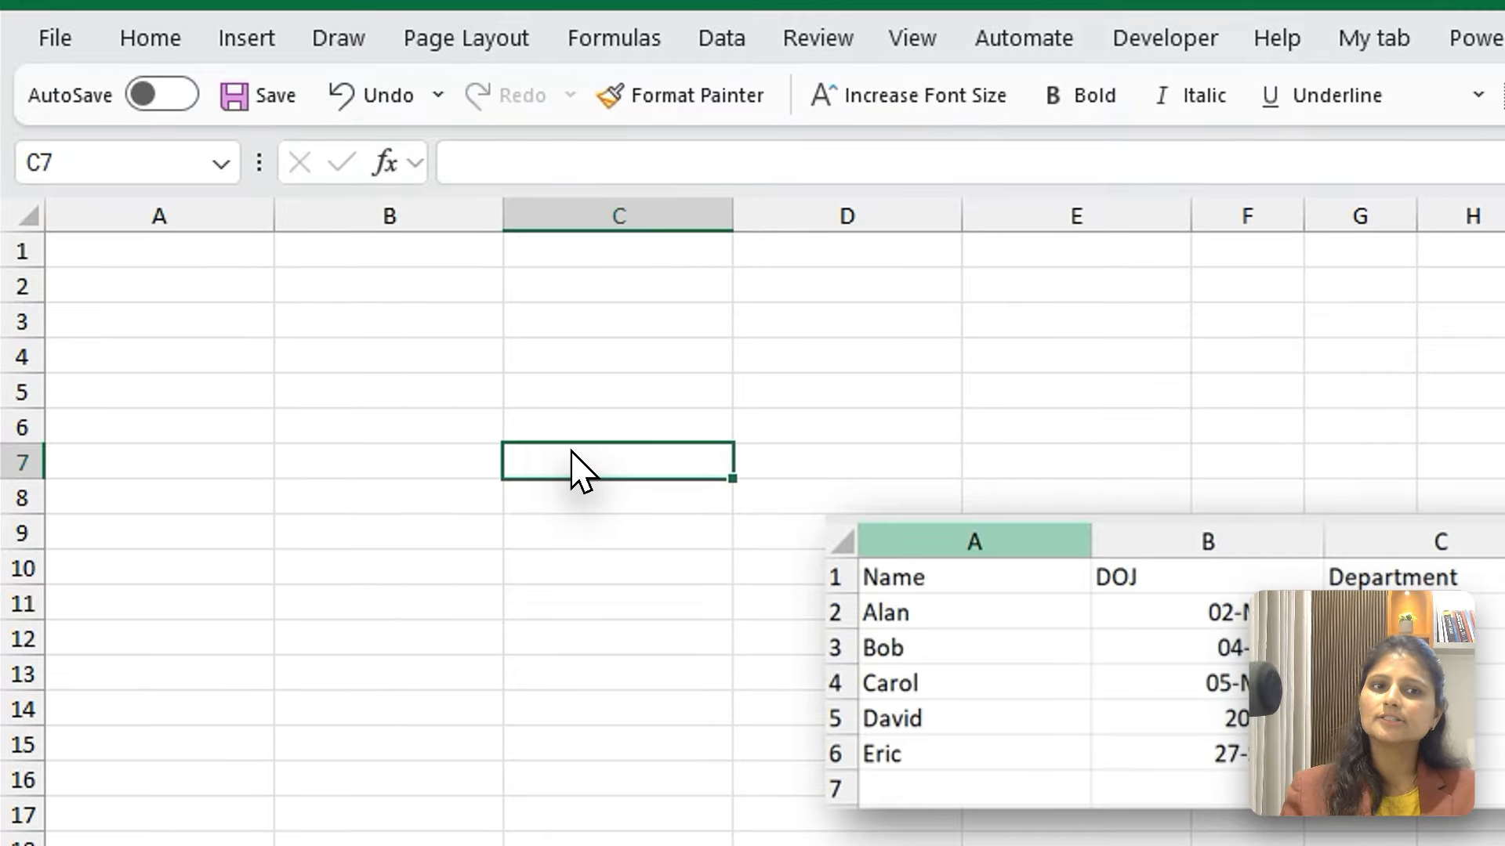
Enter the column headers Name, DOJ, Department and Salary in cells A1 to D1
{"action": "left_click", "coordinate": [128, 257]}
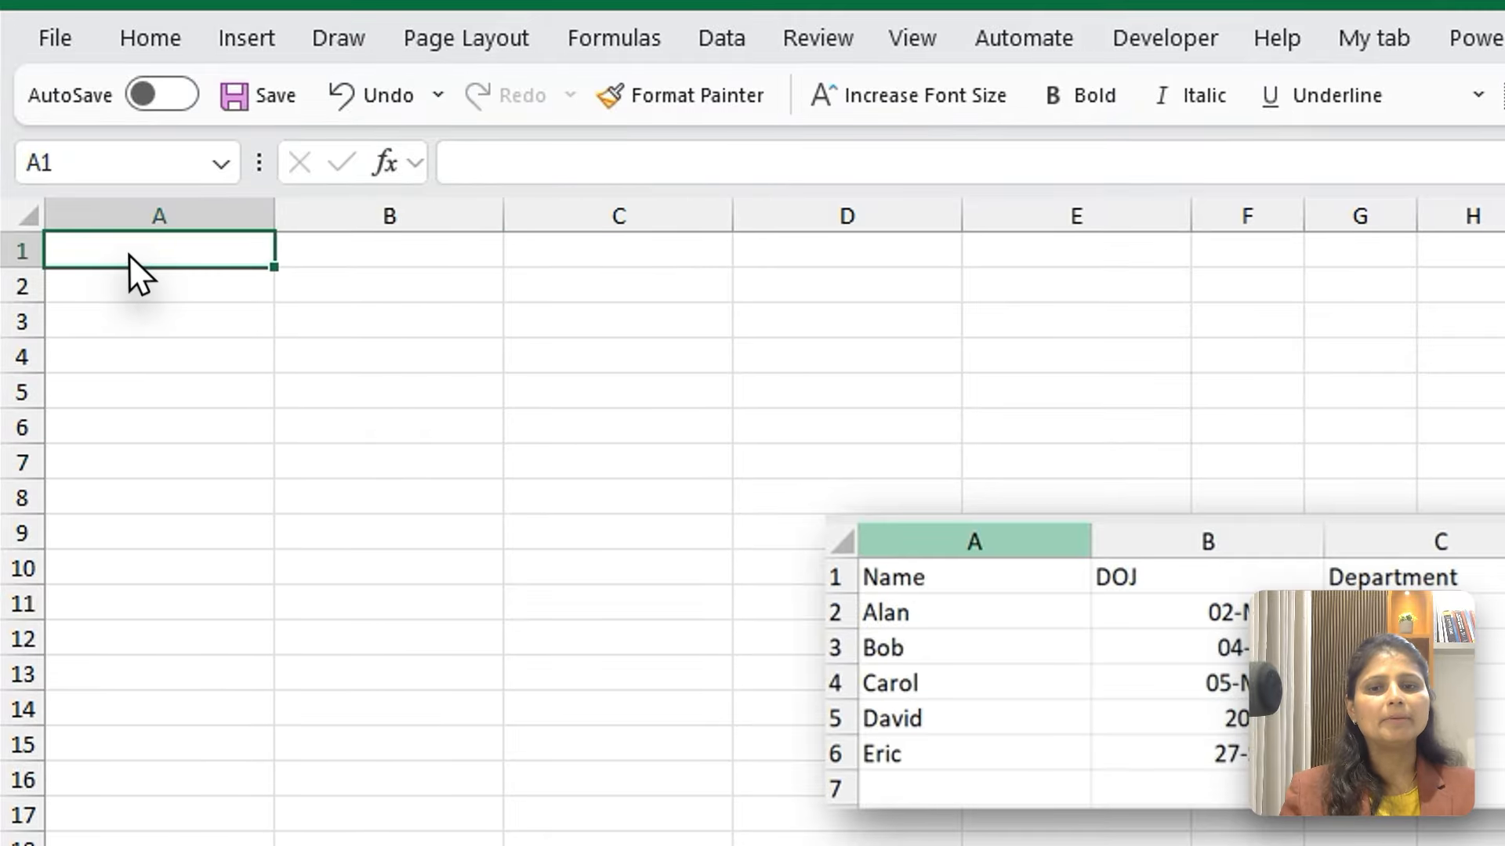
{"action": "type", "text": "Nmae"}
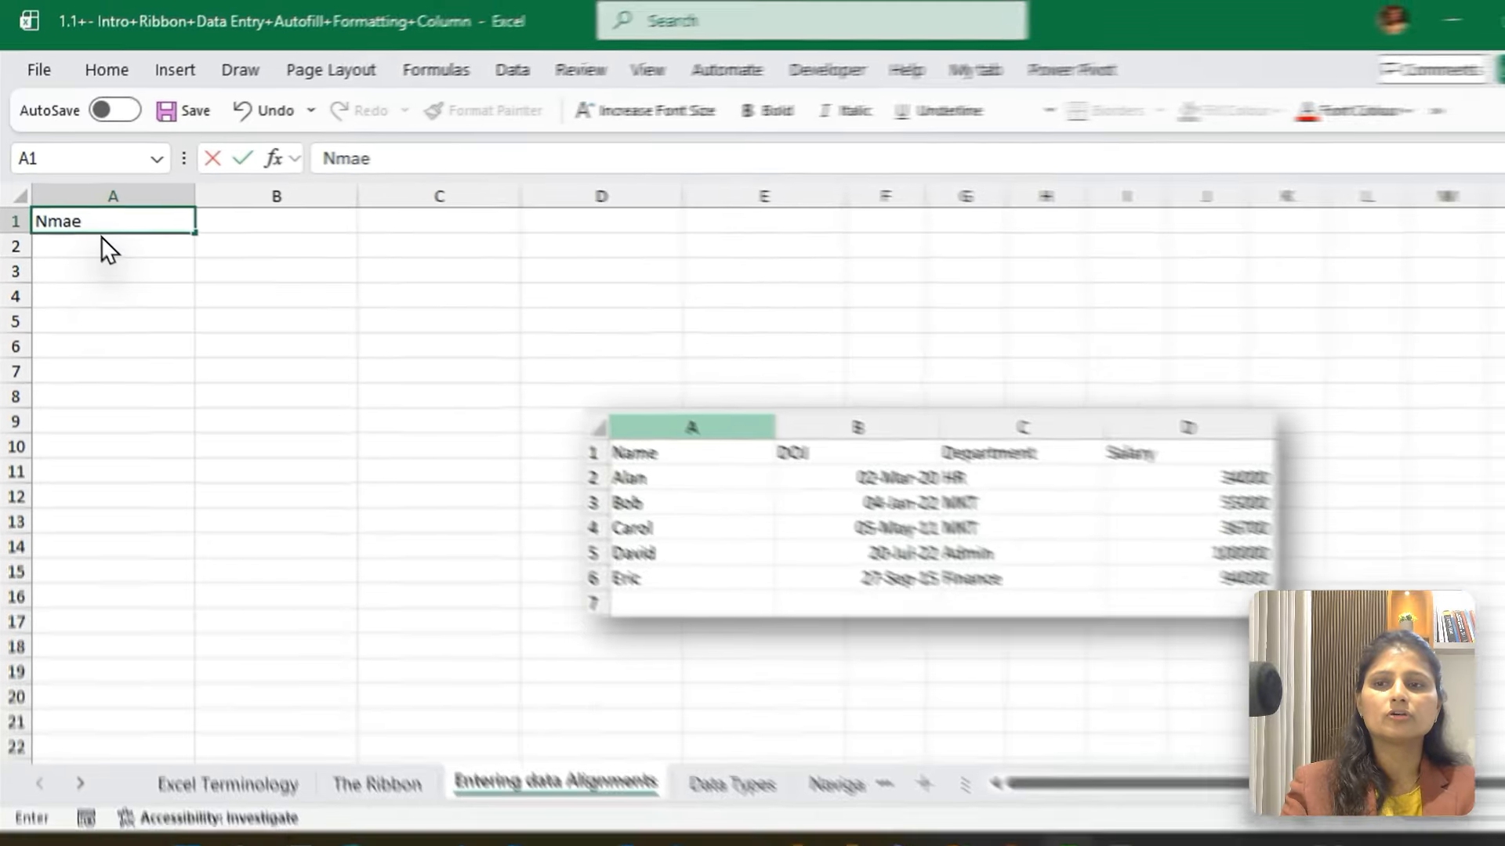
{"action": "key", "text": "BackSpace"}
{"action": "key", "text": "BackSpace"}
{"action": "key", "text": "BackSpace"}
{"action": "type", "text": "ame"}
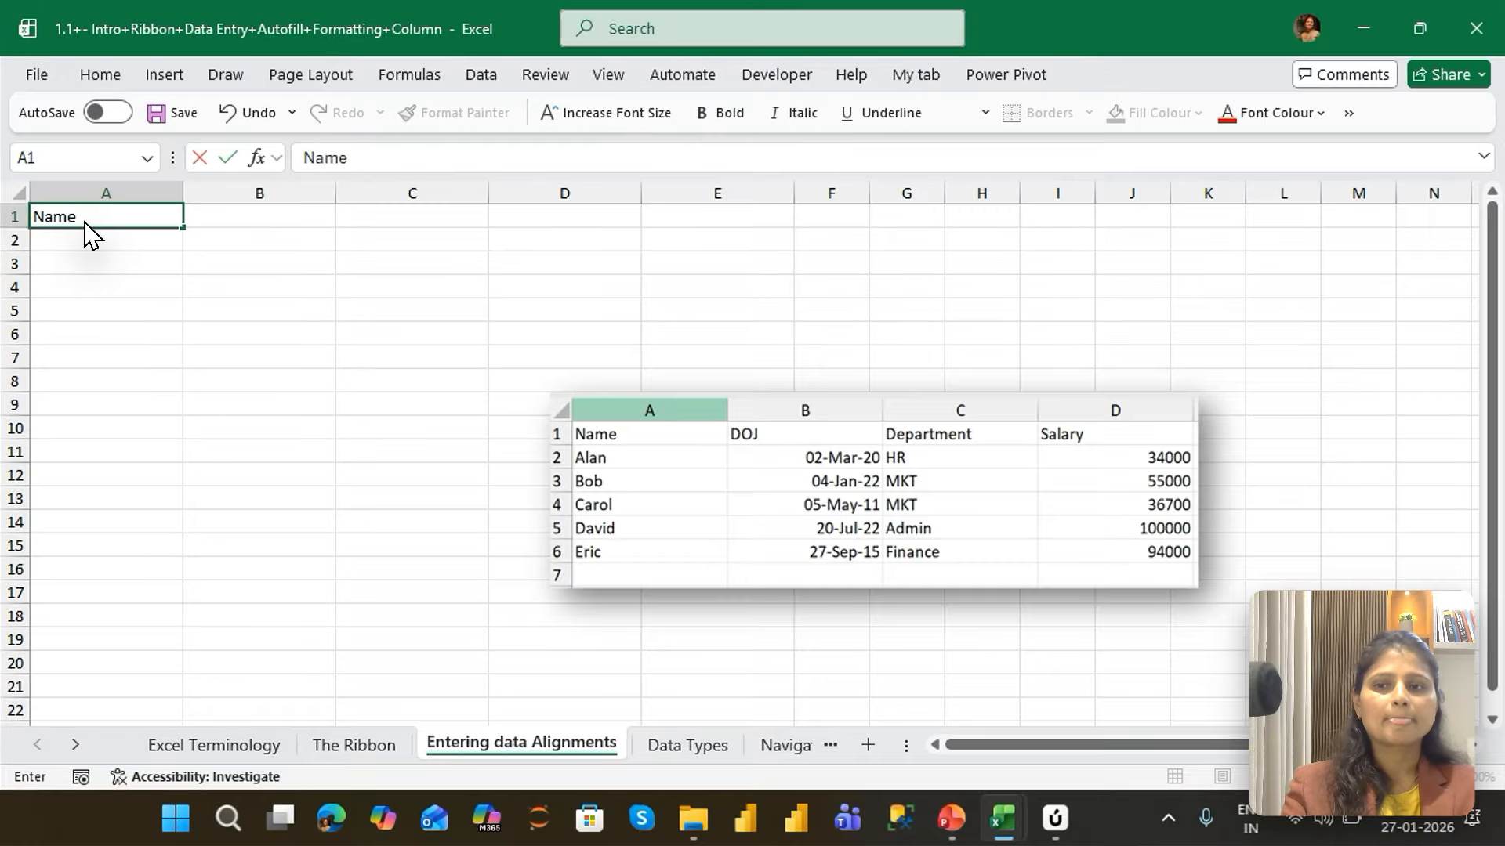
{"action": "key", "text": "Tab"}
{"action": "type", "text": "DOJ"}
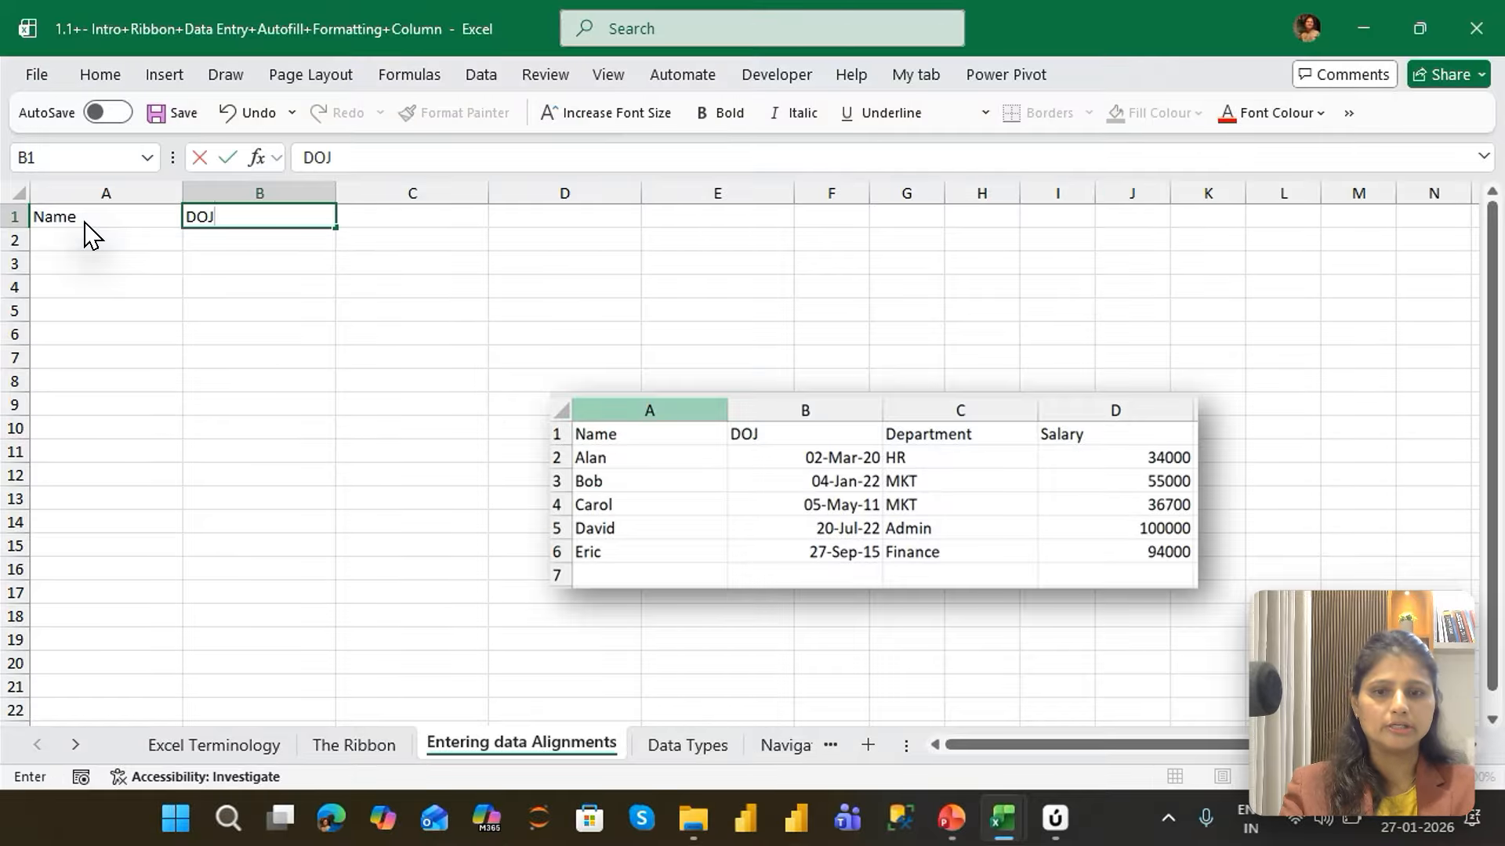
{"action": "key", "text": "Tab"}
{"action": "type", "text": "Department"}
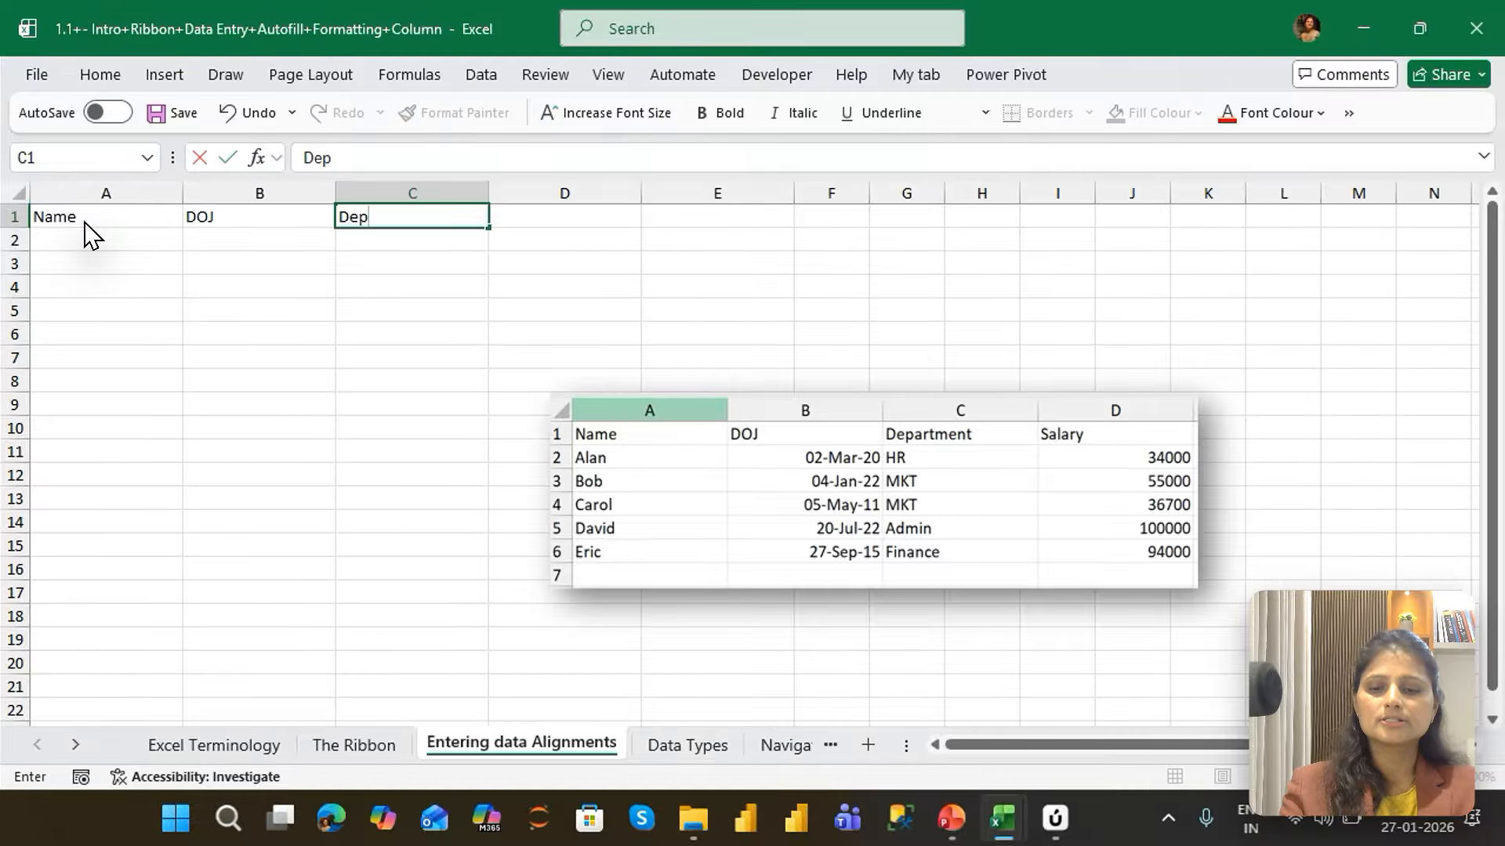
{"action": "key", "text": "Tab"}
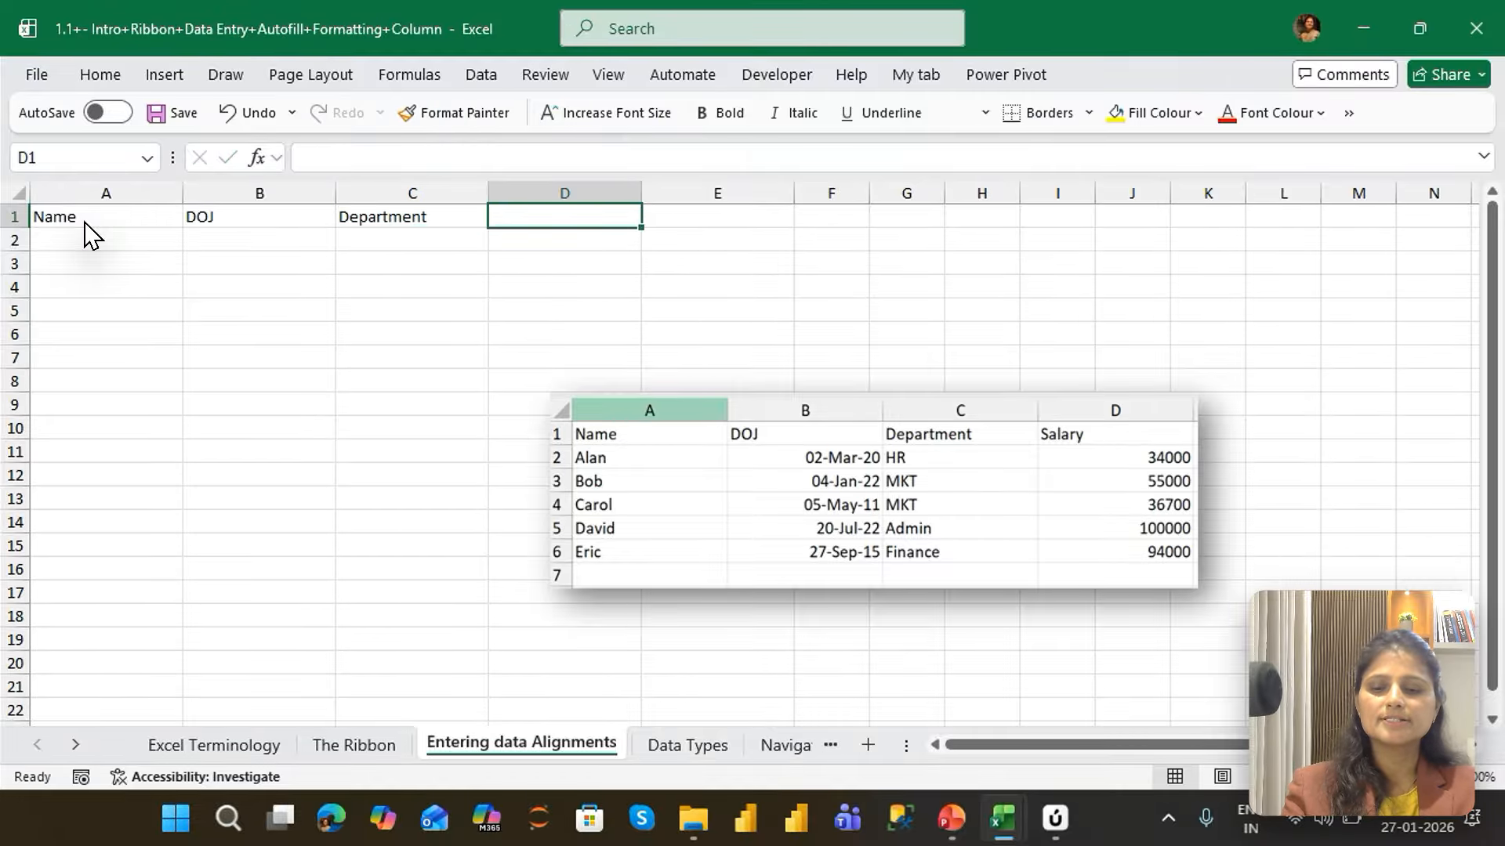
{"action": "type", "text": "Salary"}
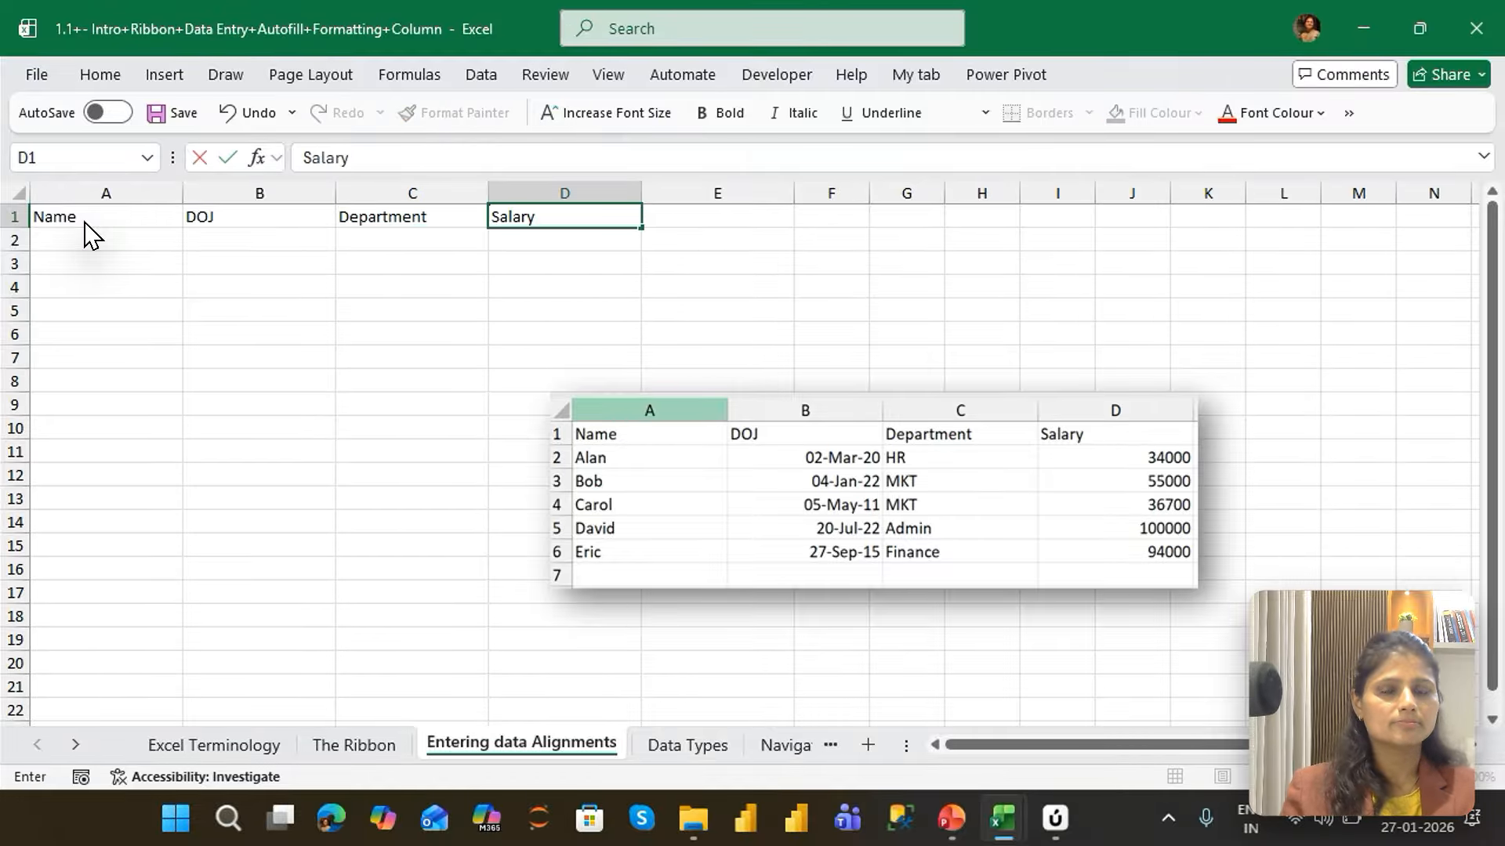
{"action": "key", "text": "Return"}
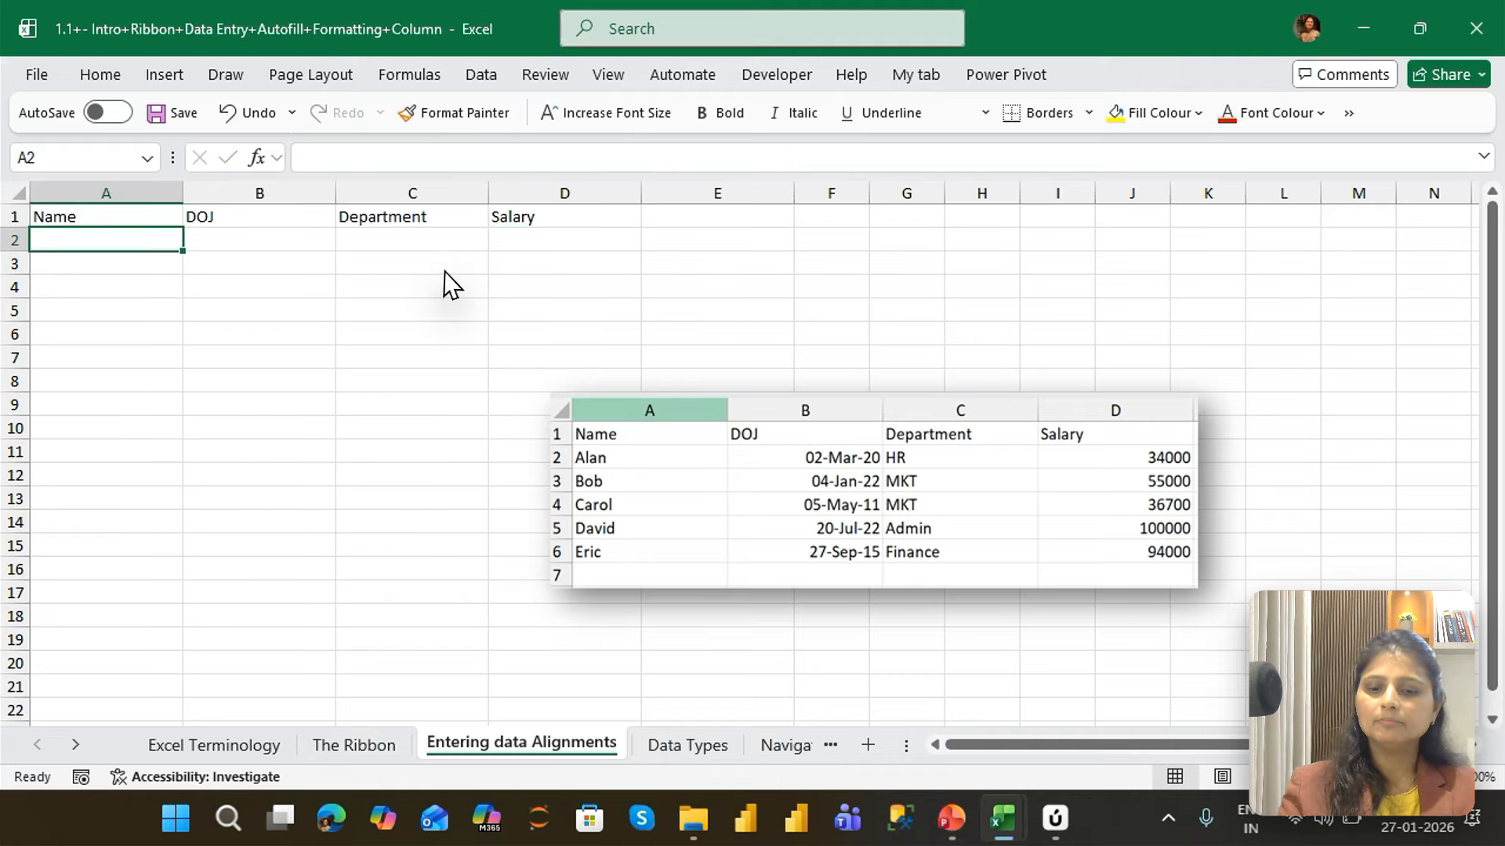
Fill row 2 with the first employee's name from the sample table, DOJ 2/3/20, department HR and salary 34000
{"action": "type", "text": "Alan"}
{"action": "key", "text": "Tab"}
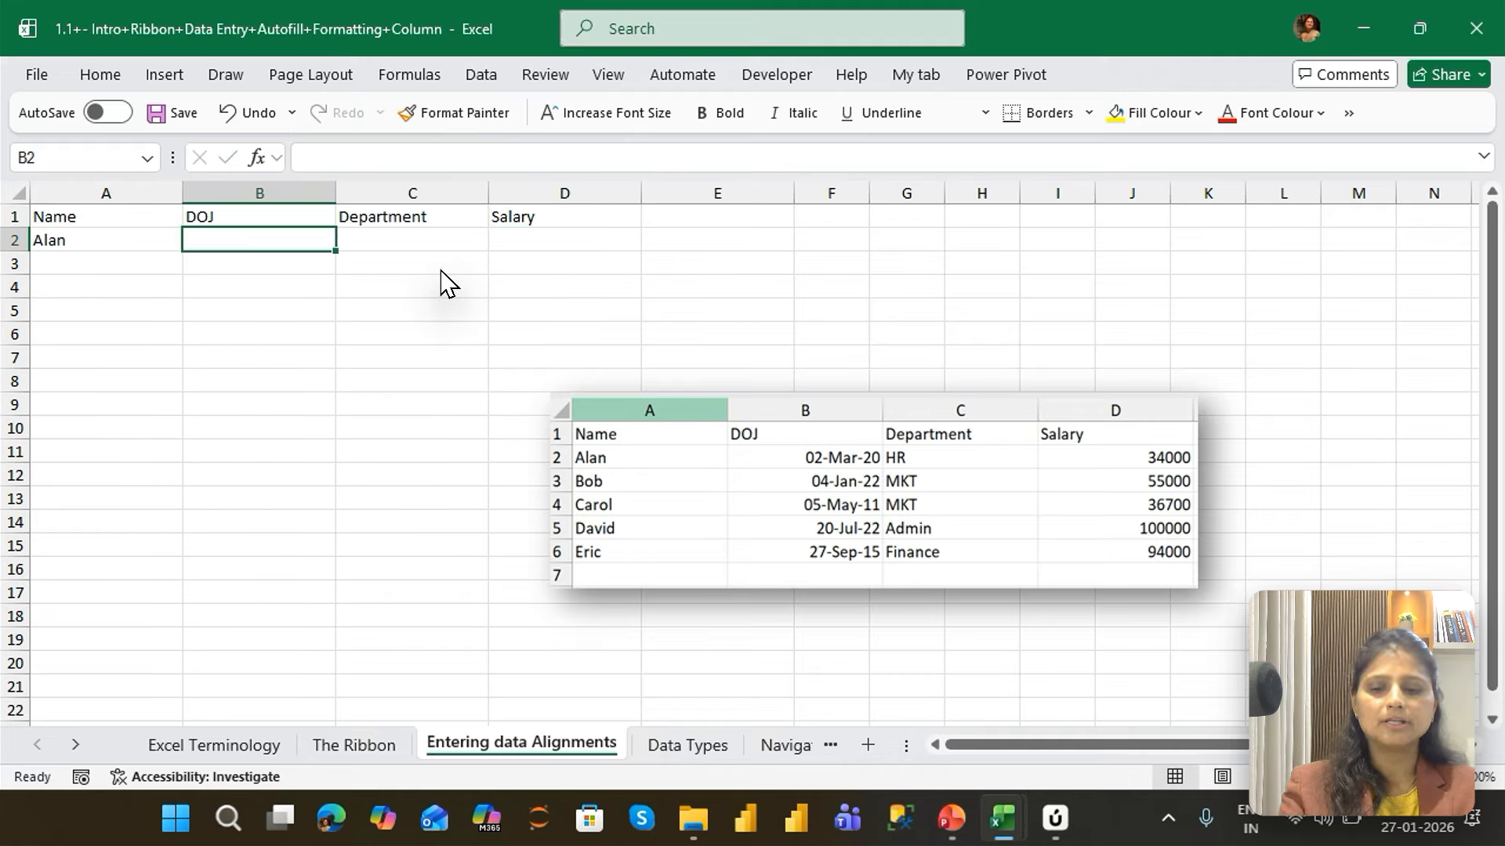
{"action": "type", "text": "2/3/"}
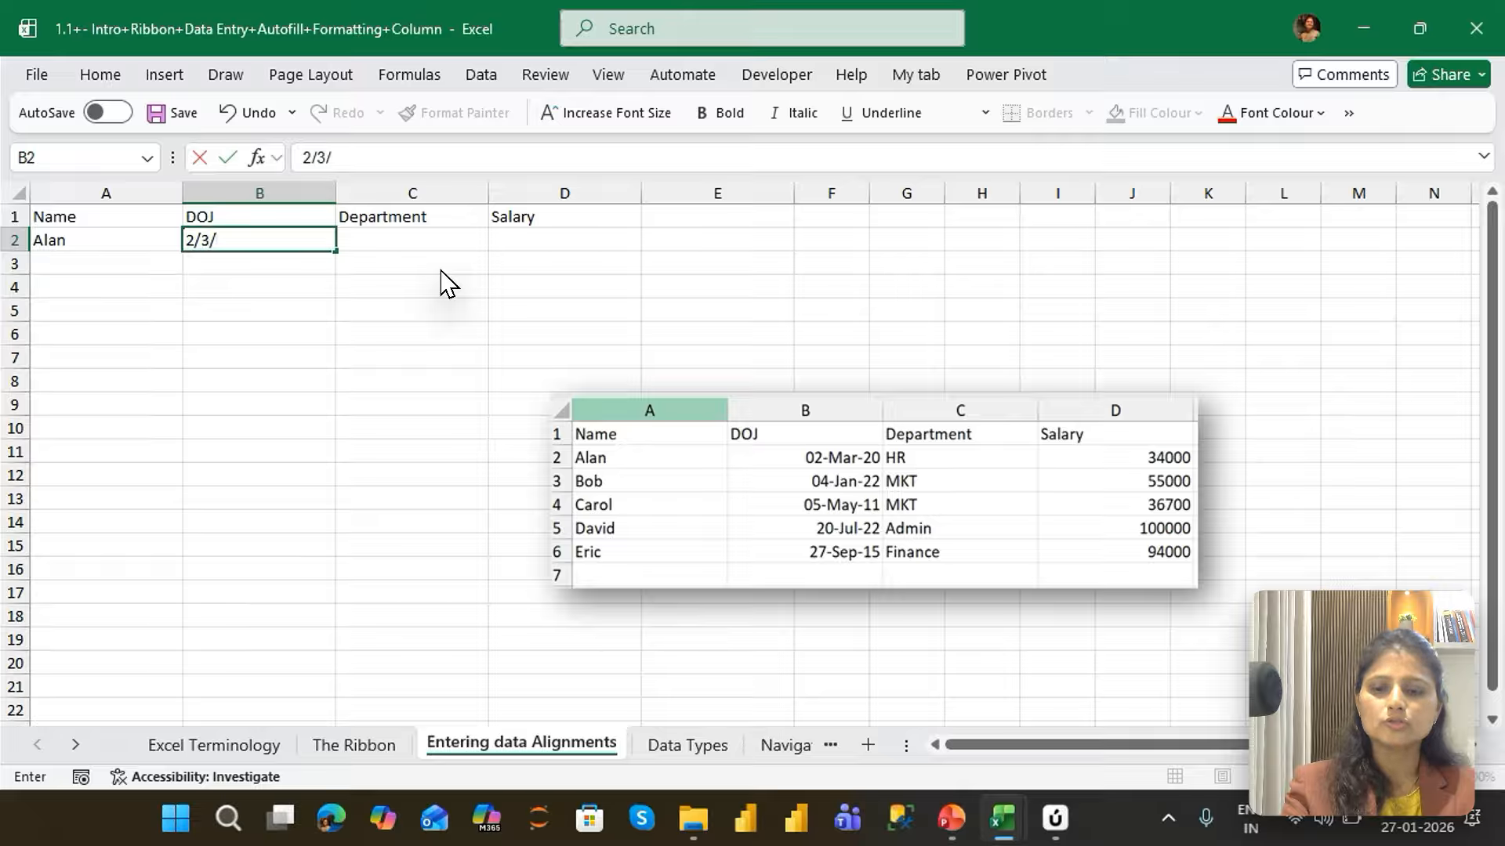
{"action": "type", "text": "20"}
{"action": "key", "text": "Tab"}
{"action": "type", "text": "HR"}
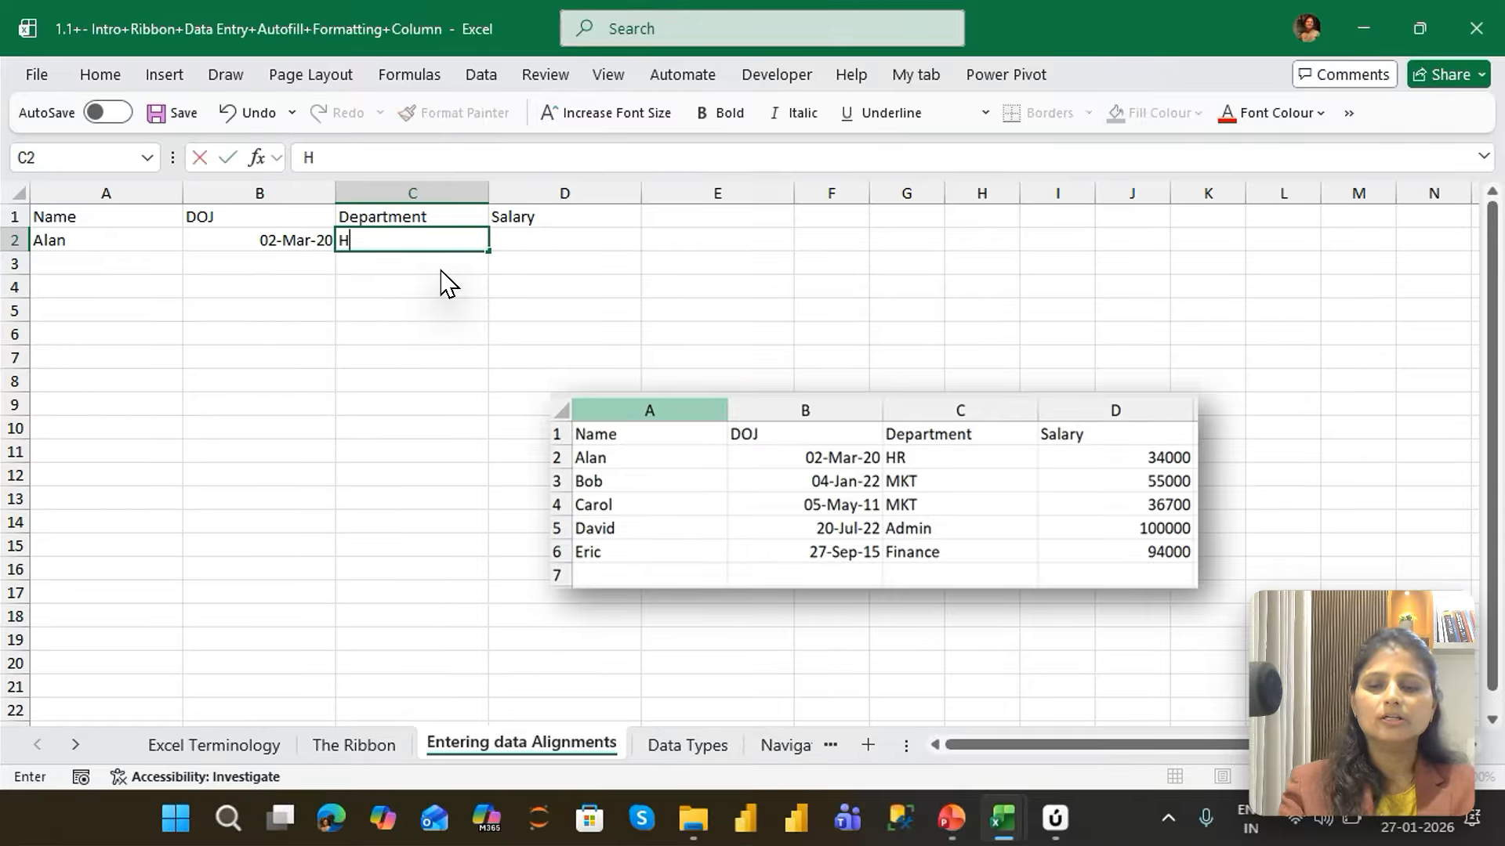
{"action": "key", "text": "Tab"}
{"action": "type", "text": "3"}
{"action": "type", "text": "4000"}
{"action": "key", "text": "Return"}
Fill row 3 with the second employee's name, DOJ 4/1/22, department MKT and salary 55000
{"action": "type", "text": "Bob"}
{"action": "key", "text": "Tab"}
{"action": "type", "text": "4/1/"}
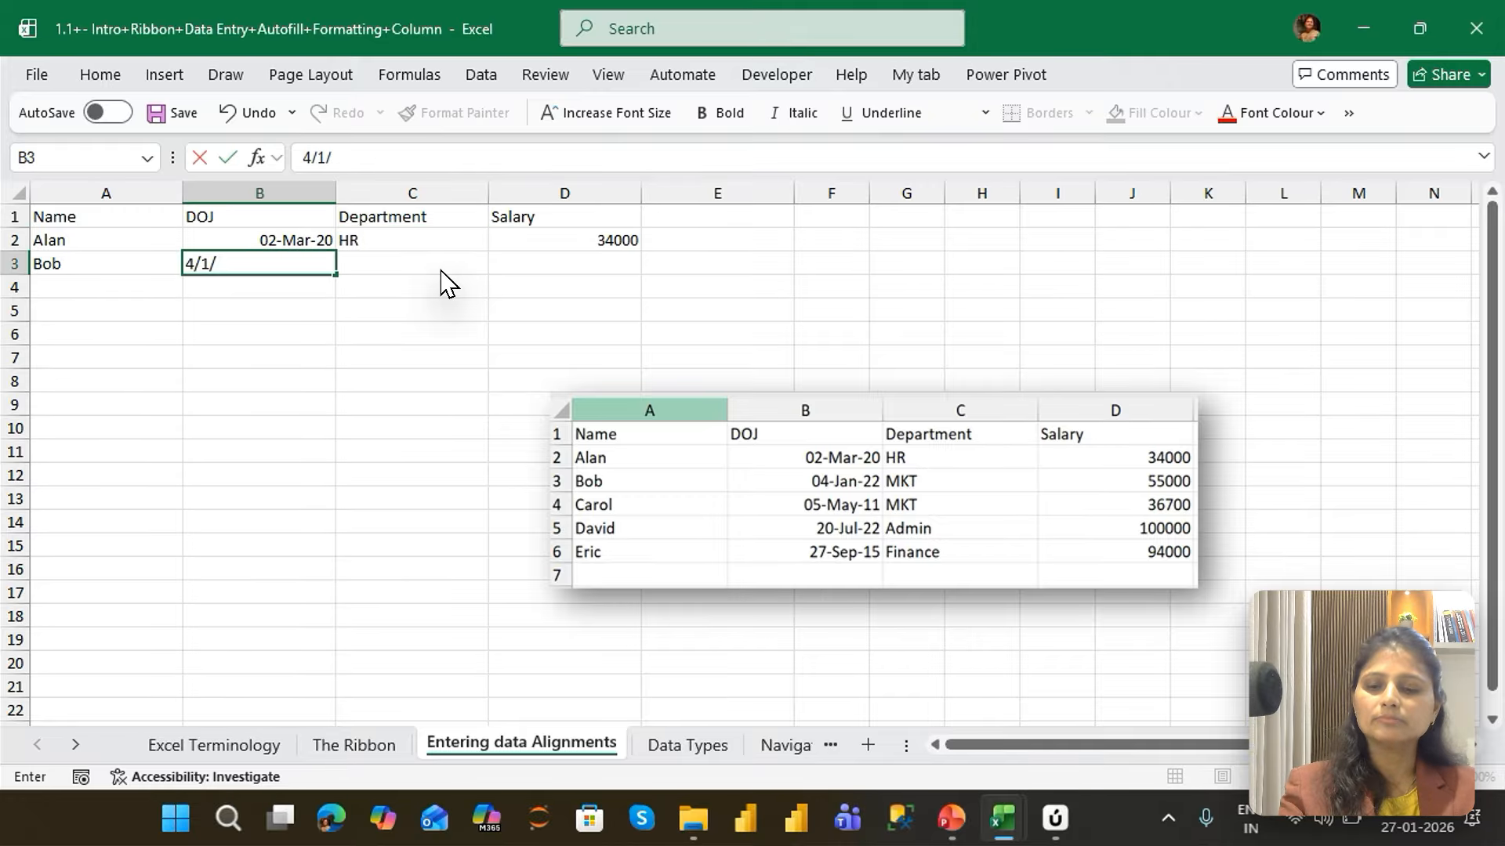
{"action": "type", "text": "22"}
{"action": "key", "text": "Tab"}
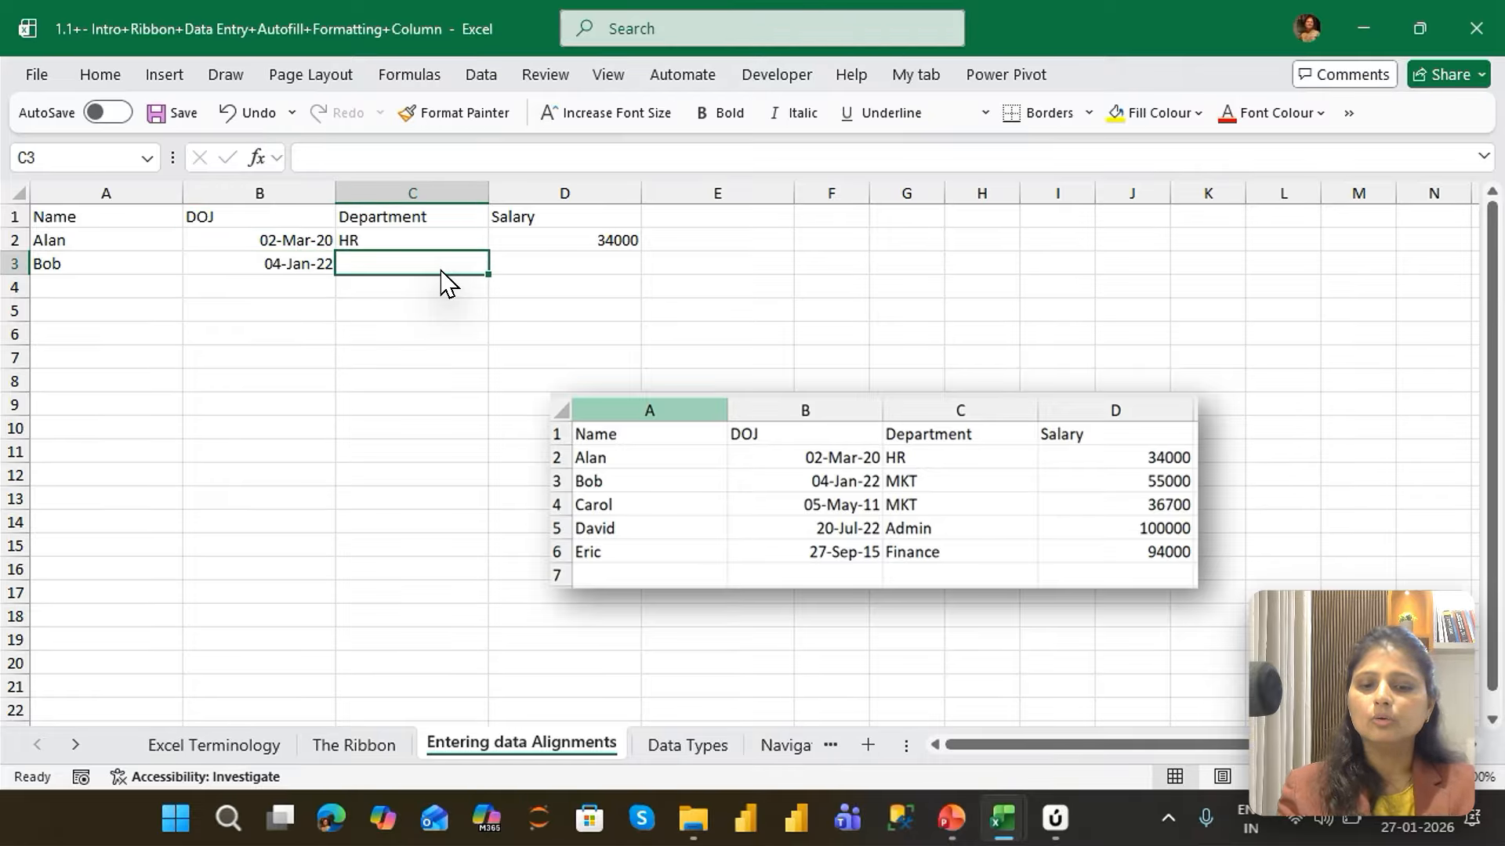
{"action": "type", "text": "MKT"}
{"action": "key", "text": "Tab"}
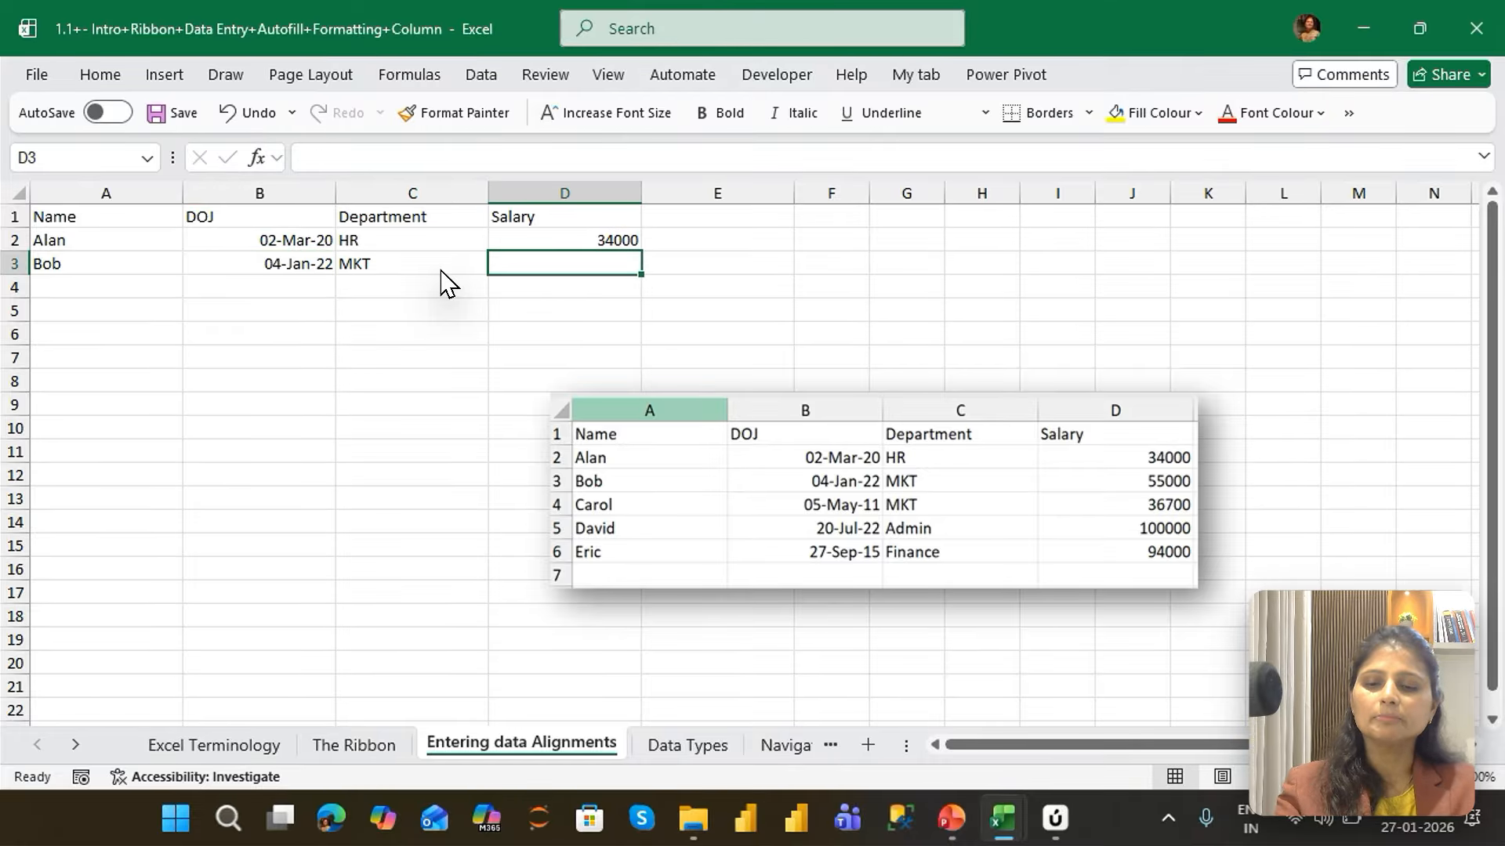
{"action": "type", "text": "55000"}
{"action": "key", "text": "Return"}
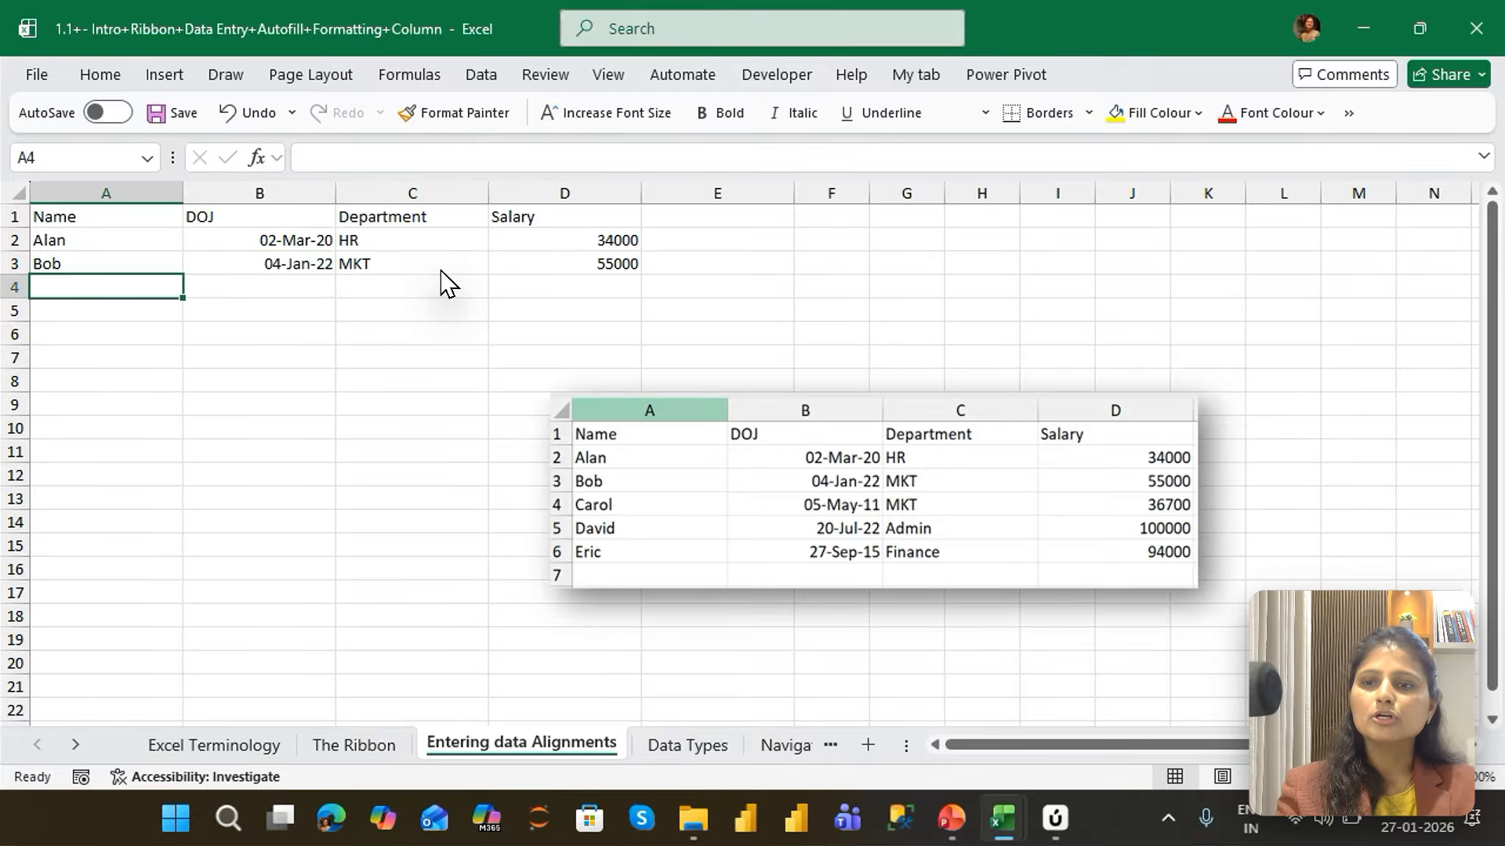
Fill row 4 with the third employee's name, DOJ 5/5/11, department MKT and salary 365700
{"action": "type", "text": "Carol"}
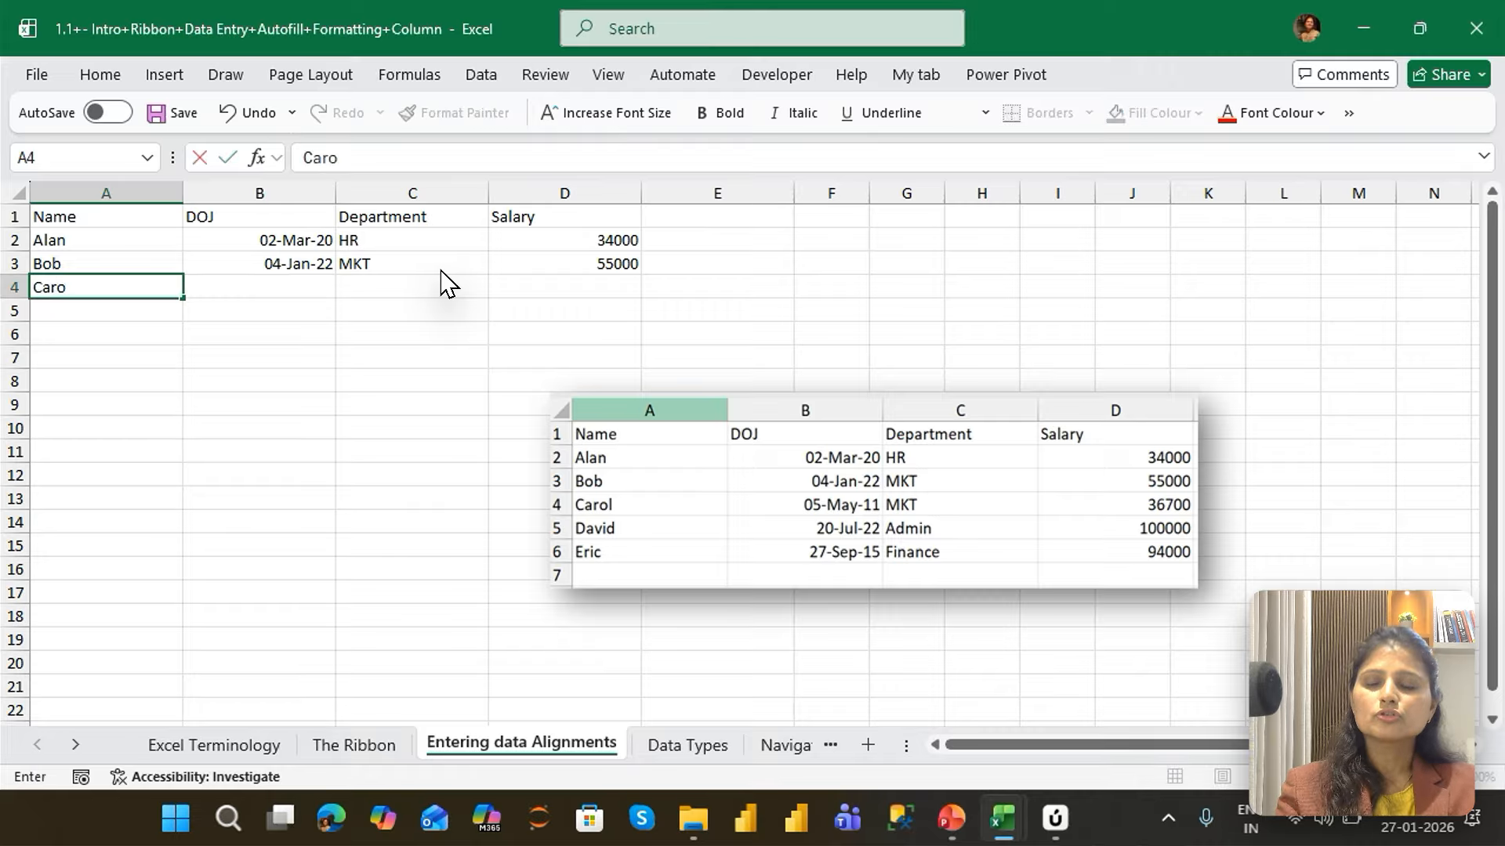
{"action": "key", "text": "Tab"}
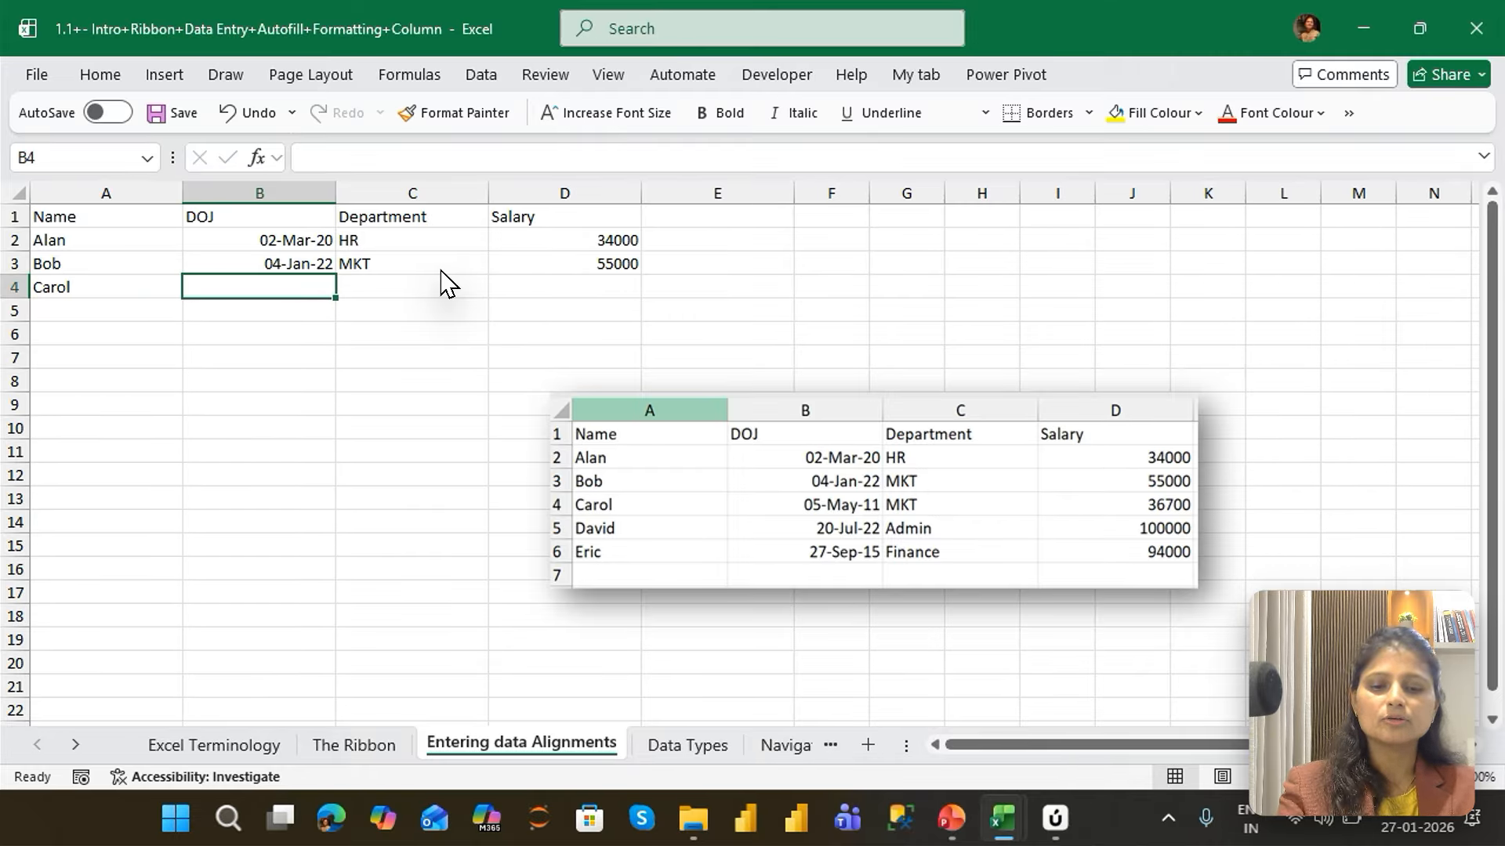
{"action": "type", "text": "5/5/"}
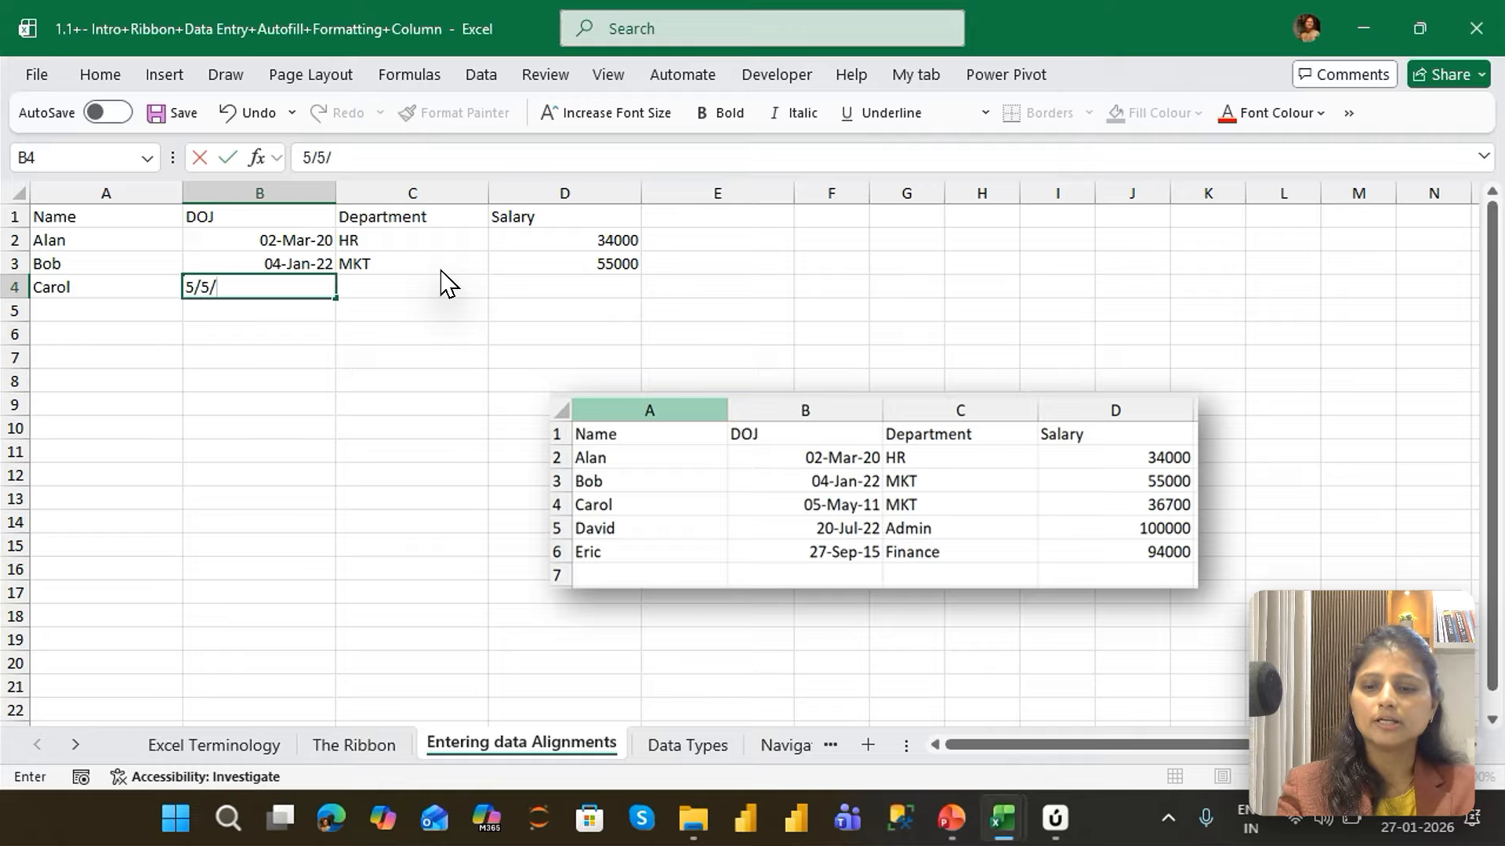
{"action": "type", "text": "11"}
{"action": "key", "text": "Tab"}
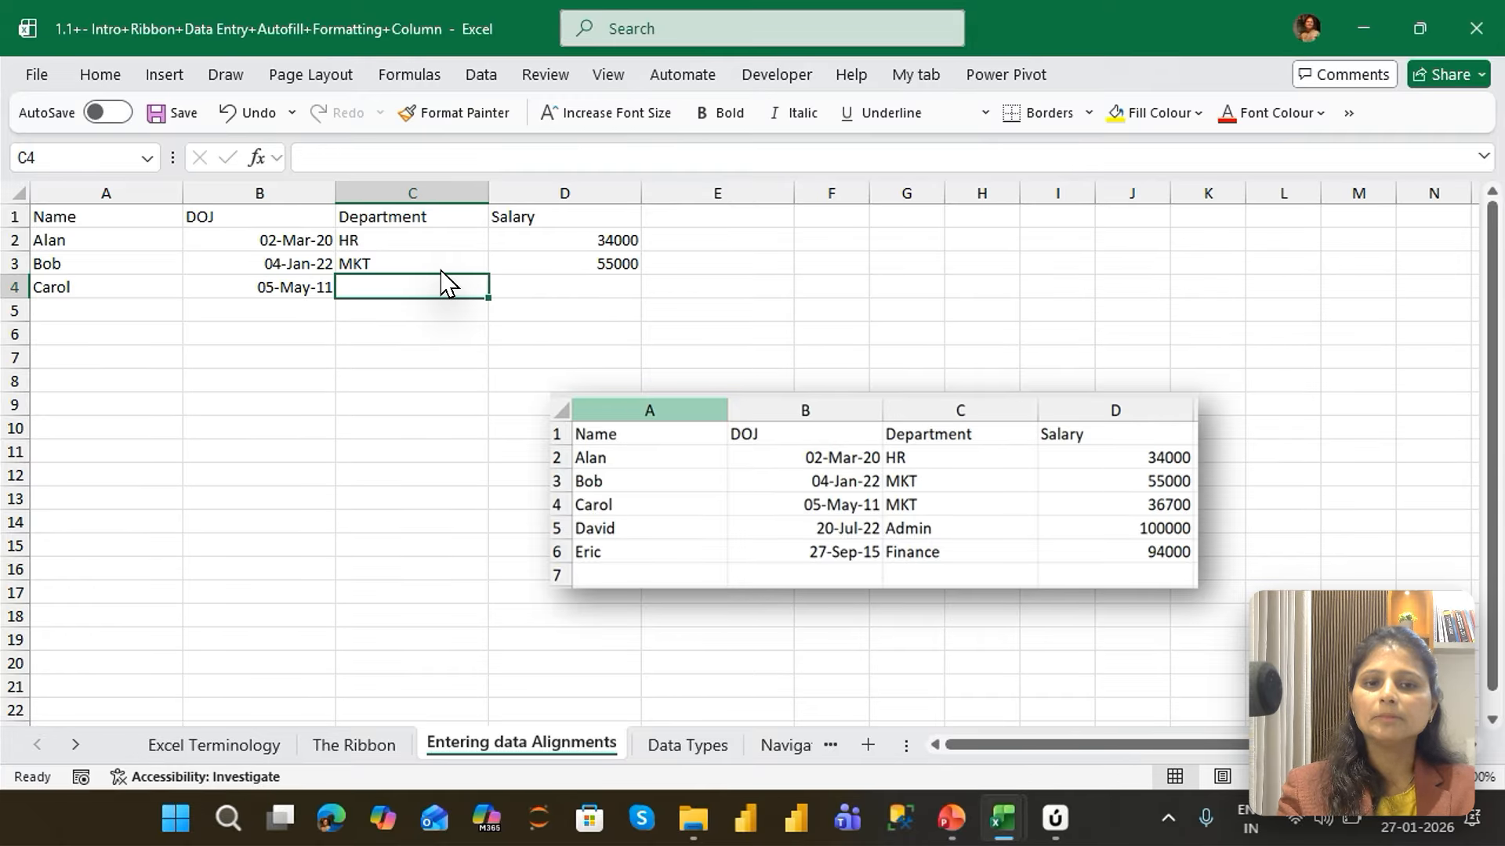
{"action": "type", "text": "MKT"}
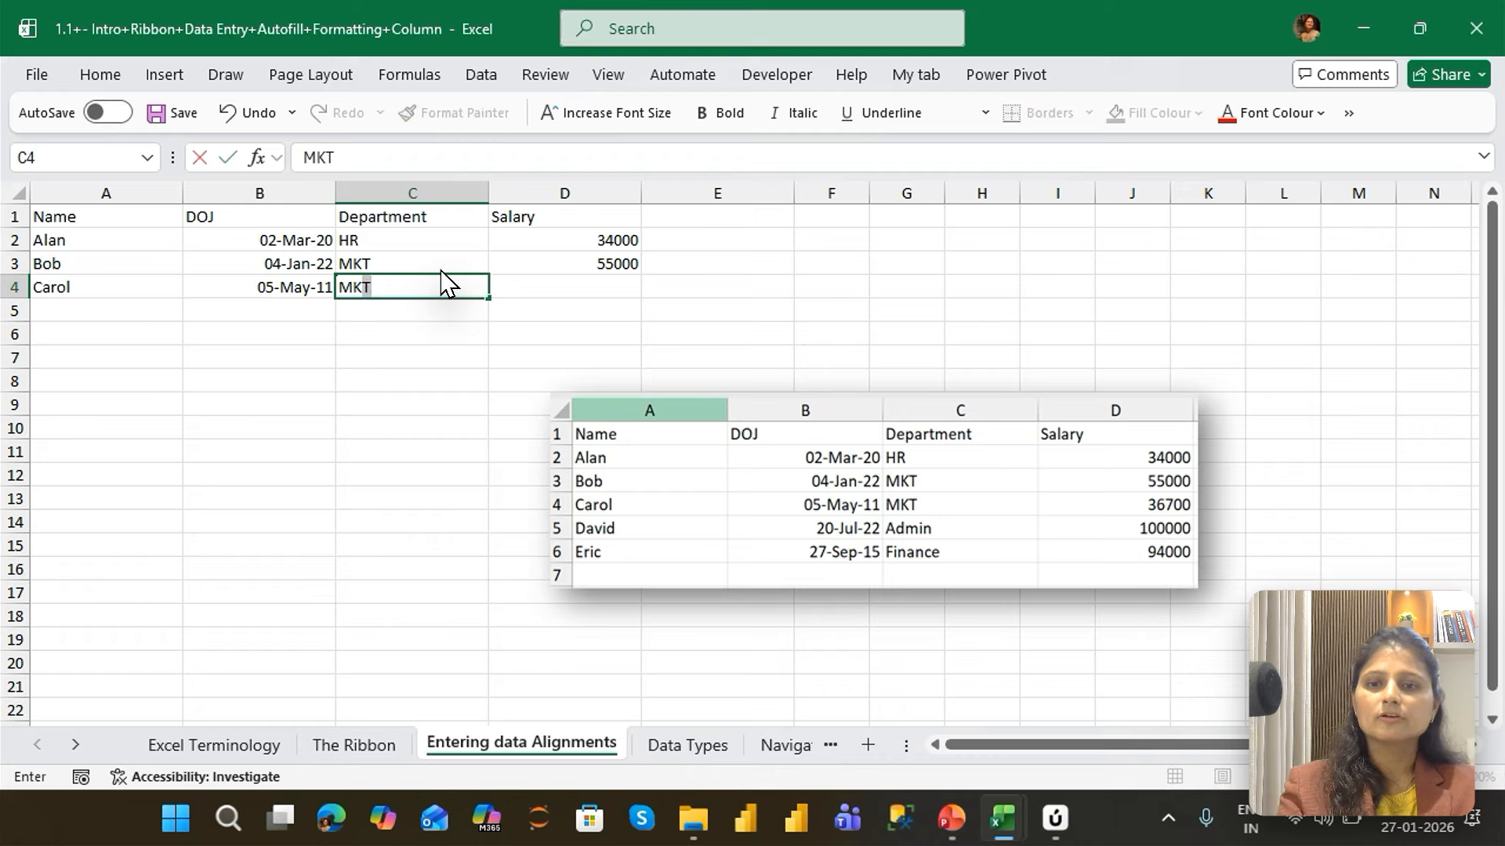
{"action": "key", "text": "Tab"}
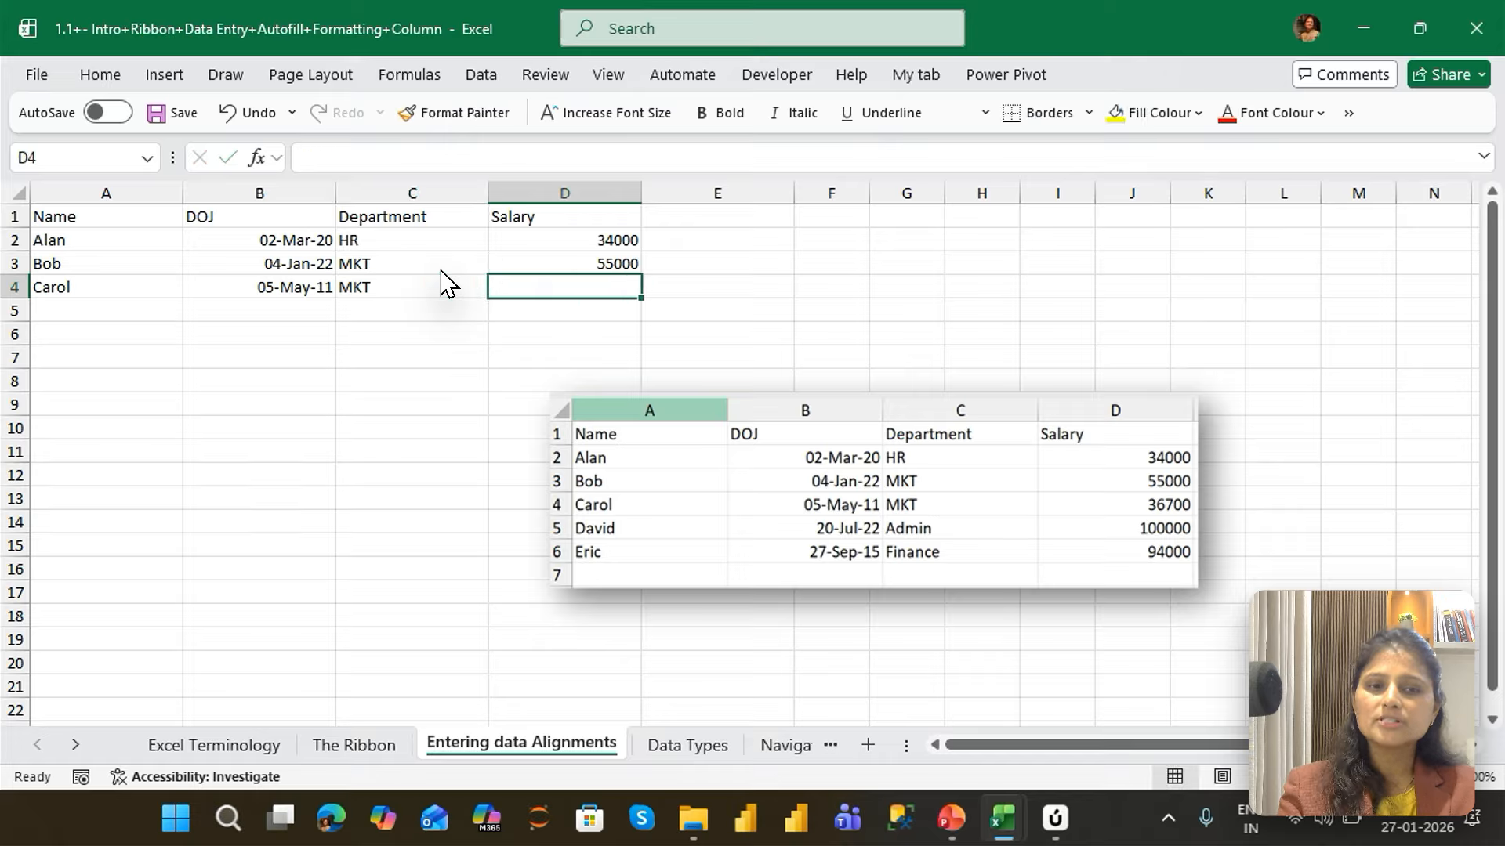
{"action": "type", "text": "365700"}
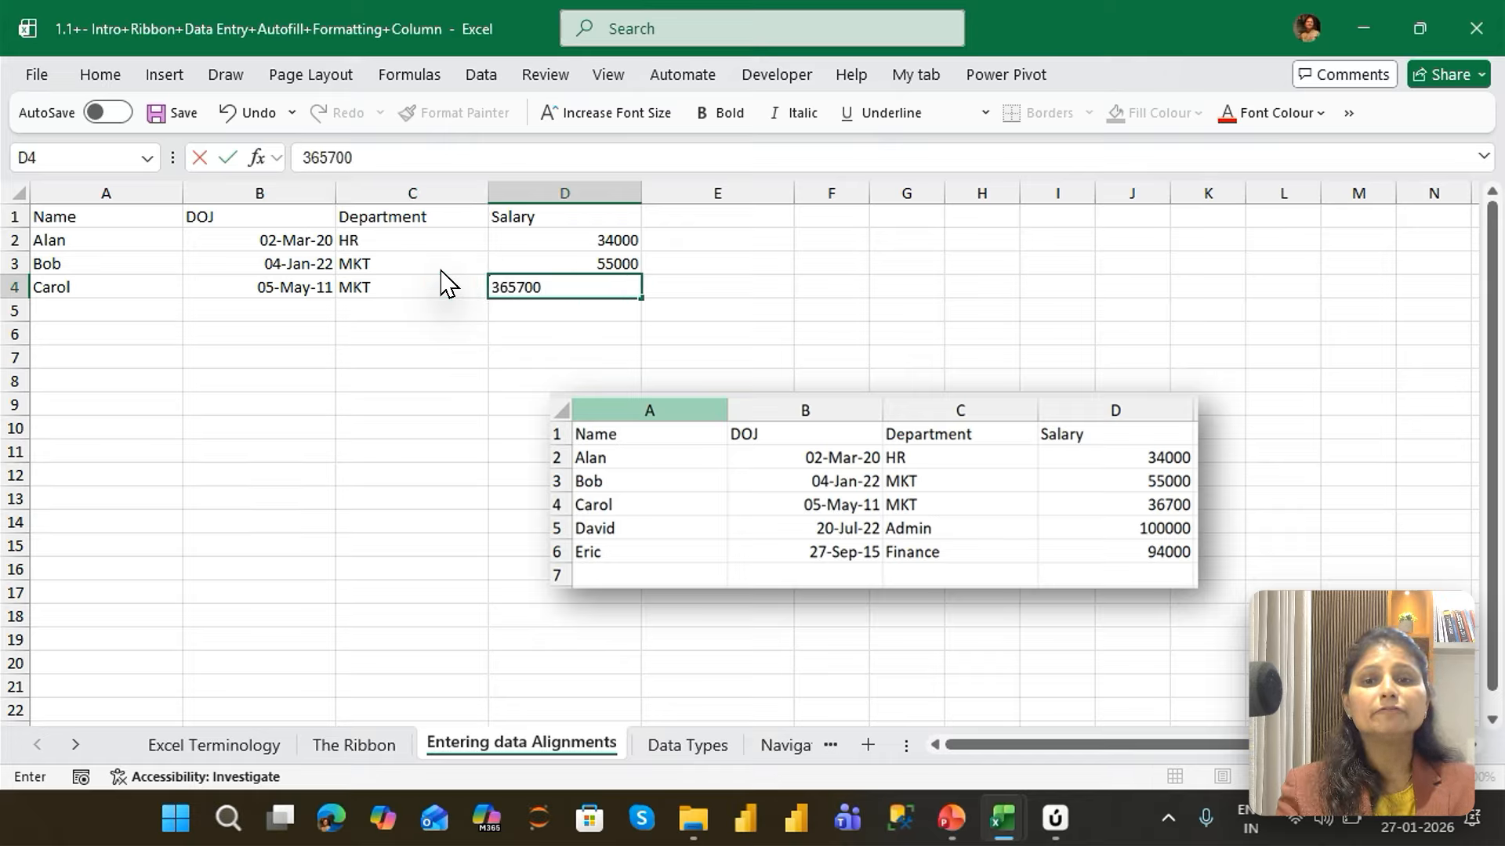
{"action": "key", "text": "Return"}
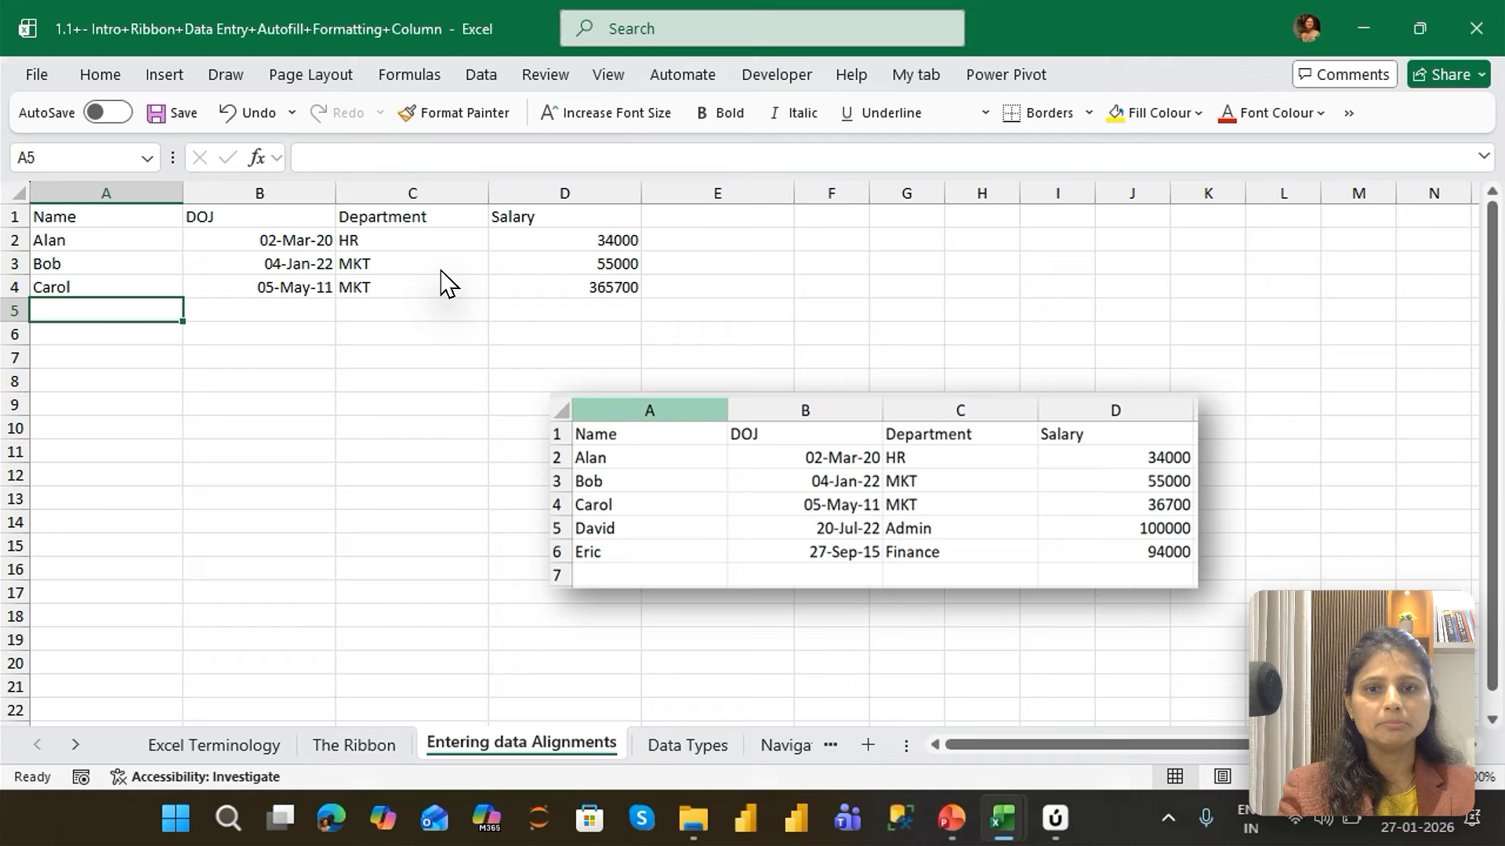
Correct the salary in cell D4 to 36700 by editing the cell's existing content
{"action": "key", "text": "Up"}
{"action": "key", "text": "Right"}
{"action": "key", "text": "Right"}
{"action": "key", "text": "Right"}
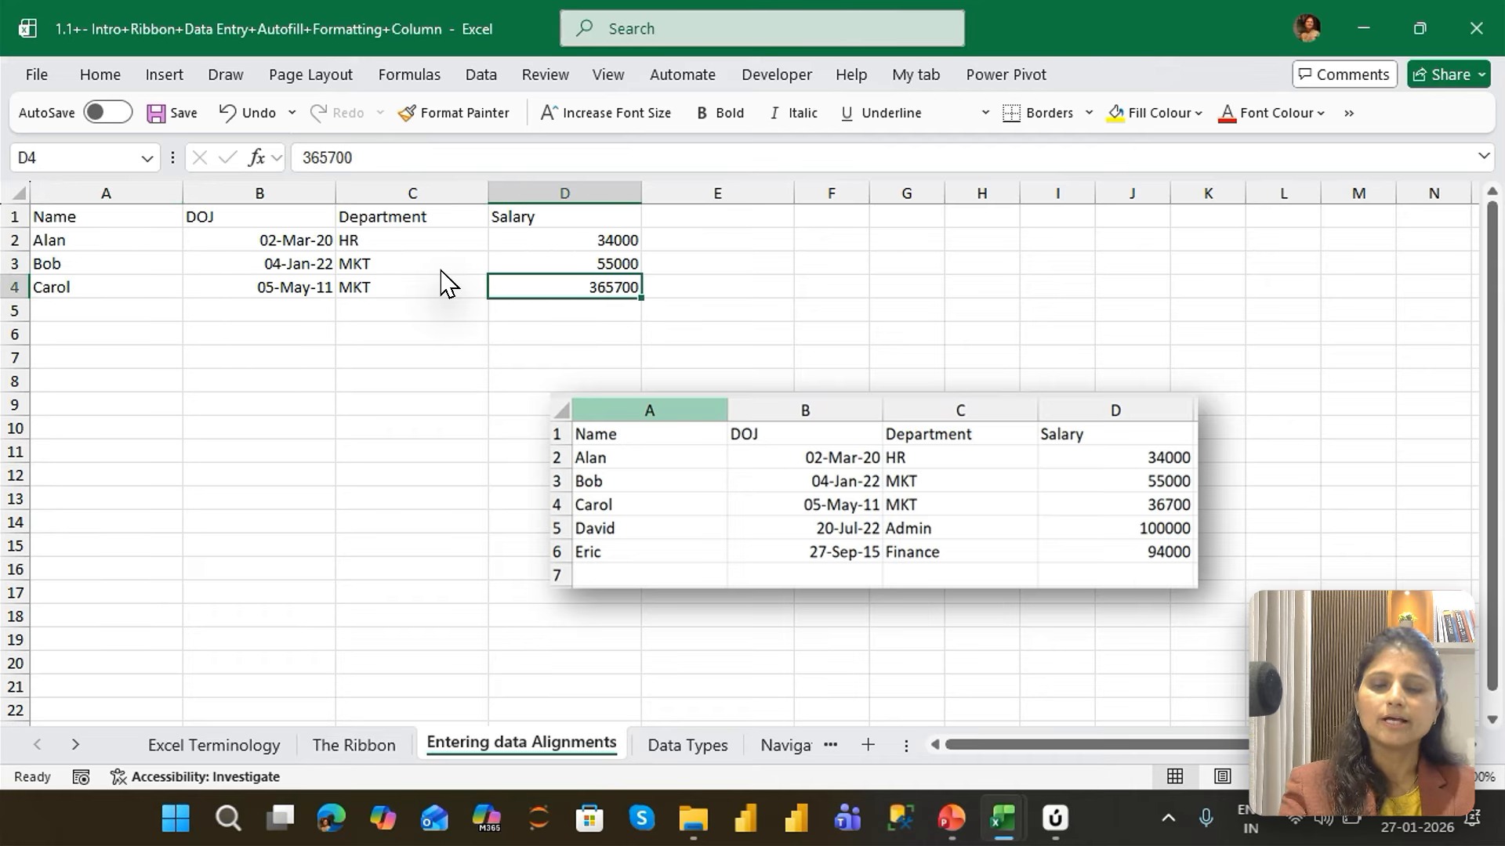
{"action": "key", "text": "F2"}
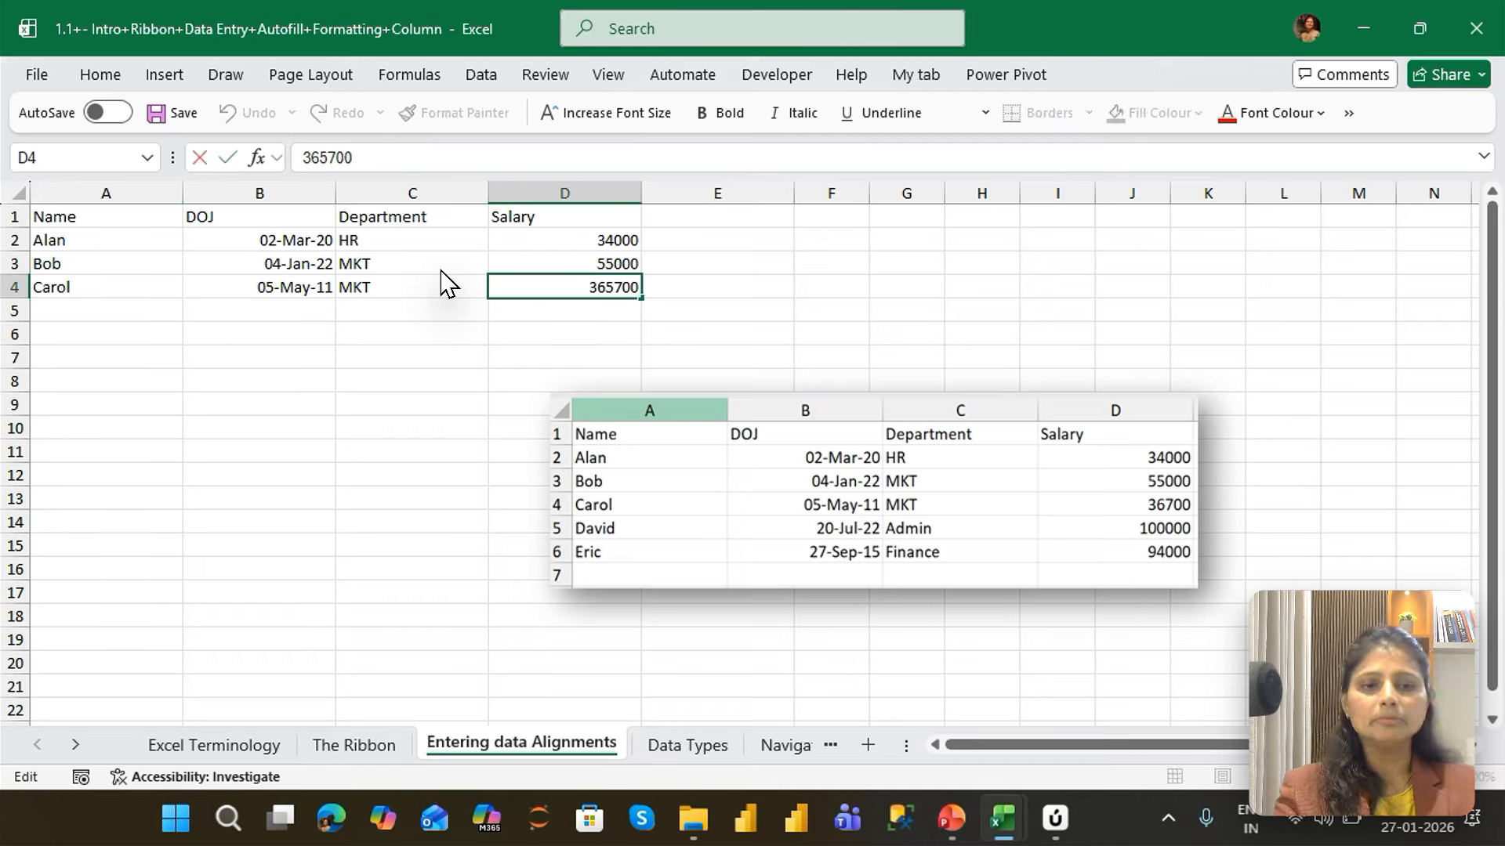
{"action": "key", "text": "Delete"}
{"action": "key", "text": "Return"}
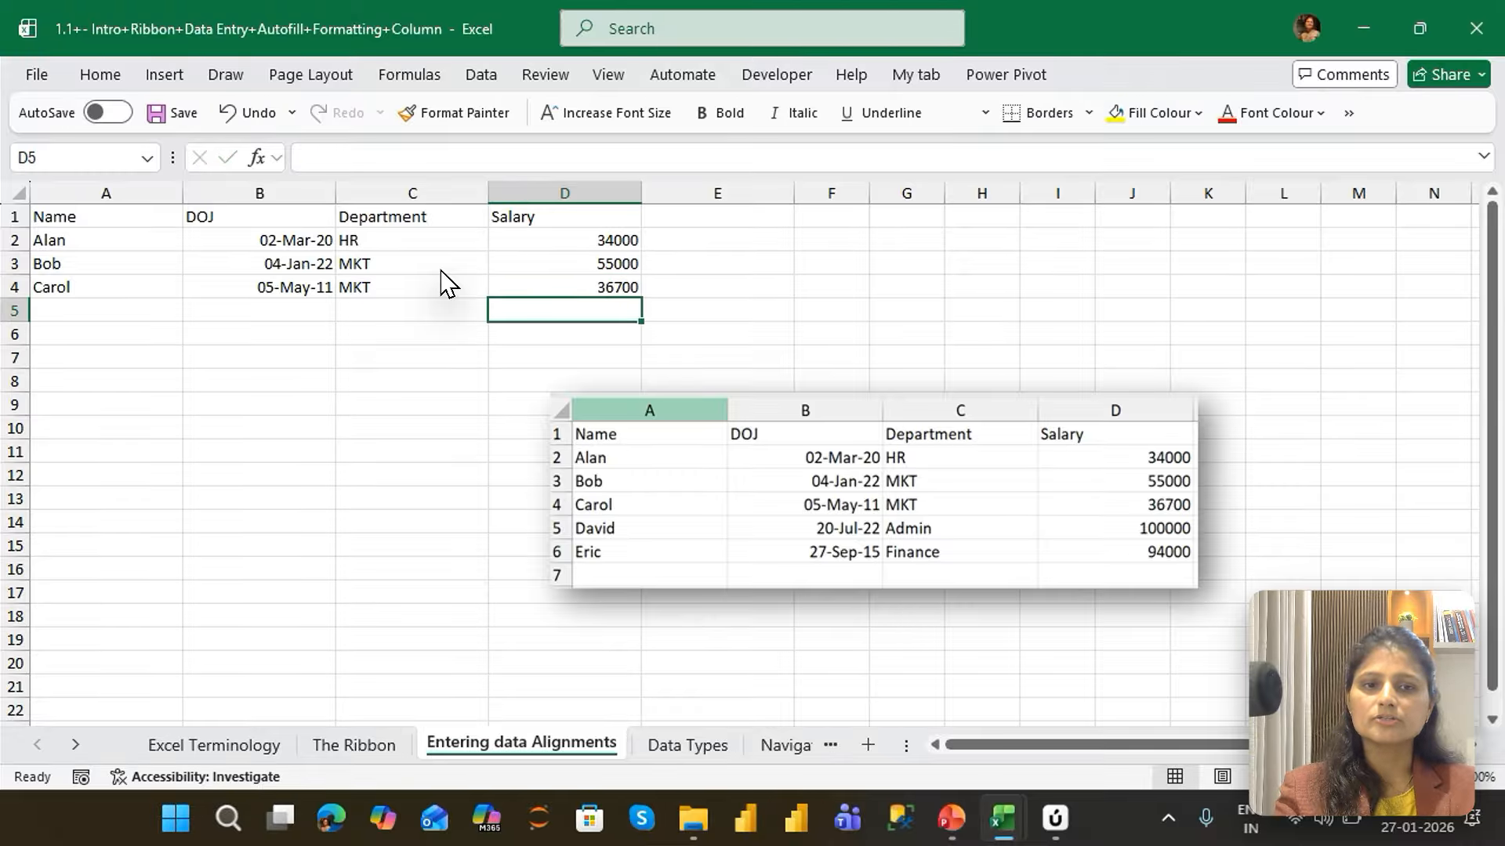
Enter the fourth employee's name from the sample table in cell A5 and the DOJ 20/7/22 in B5
{"action": "key", "text": "Left"}
{"action": "key", "text": "Left"}
{"action": "key", "text": "Left"}
{"action": "type", "text": "David"}
{"action": "key", "text": "Tab"}
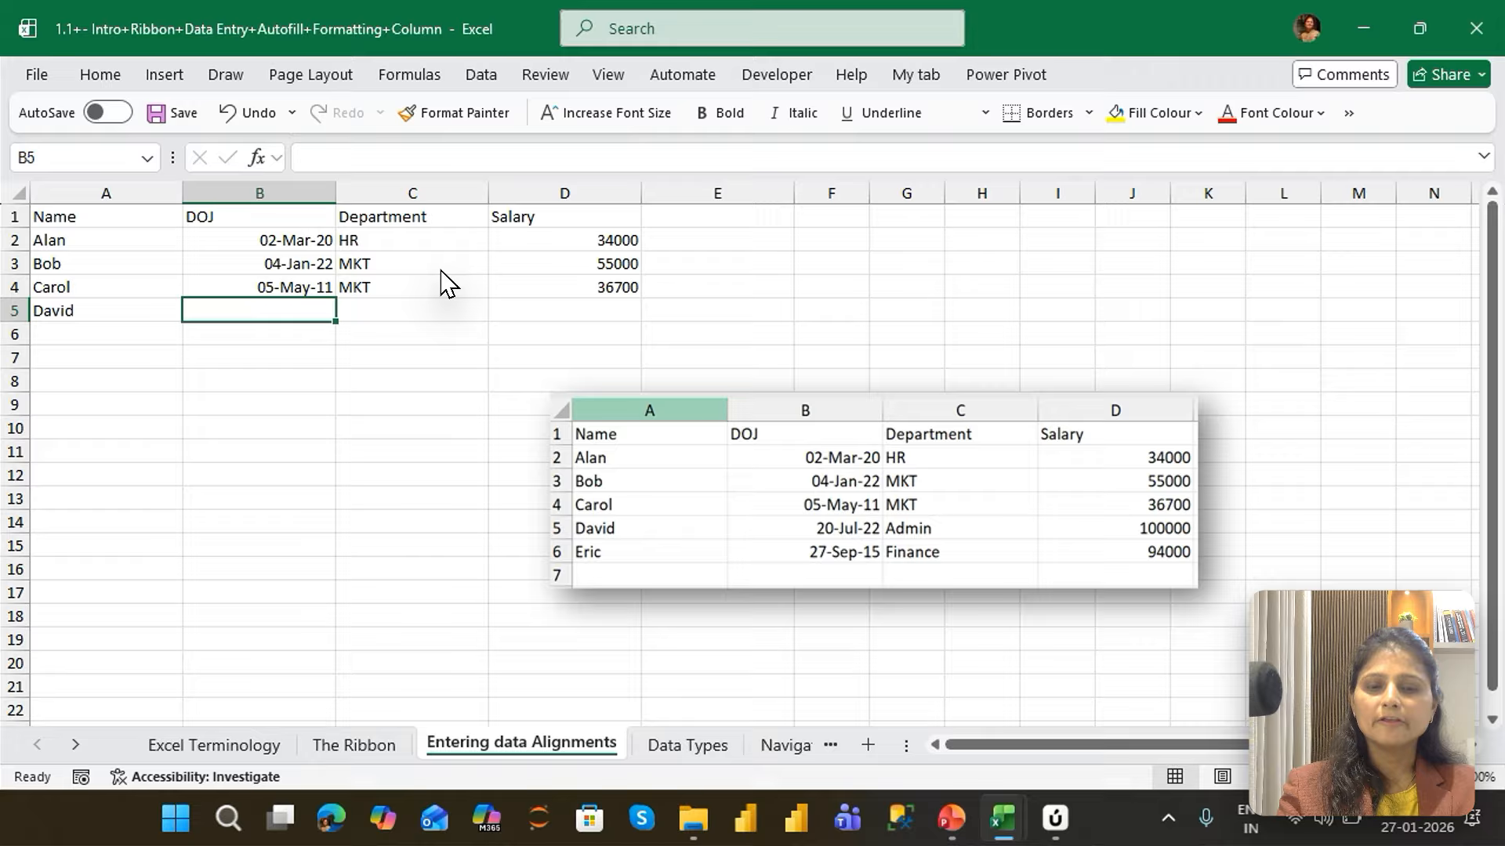
{"action": "type", "text": "20"}
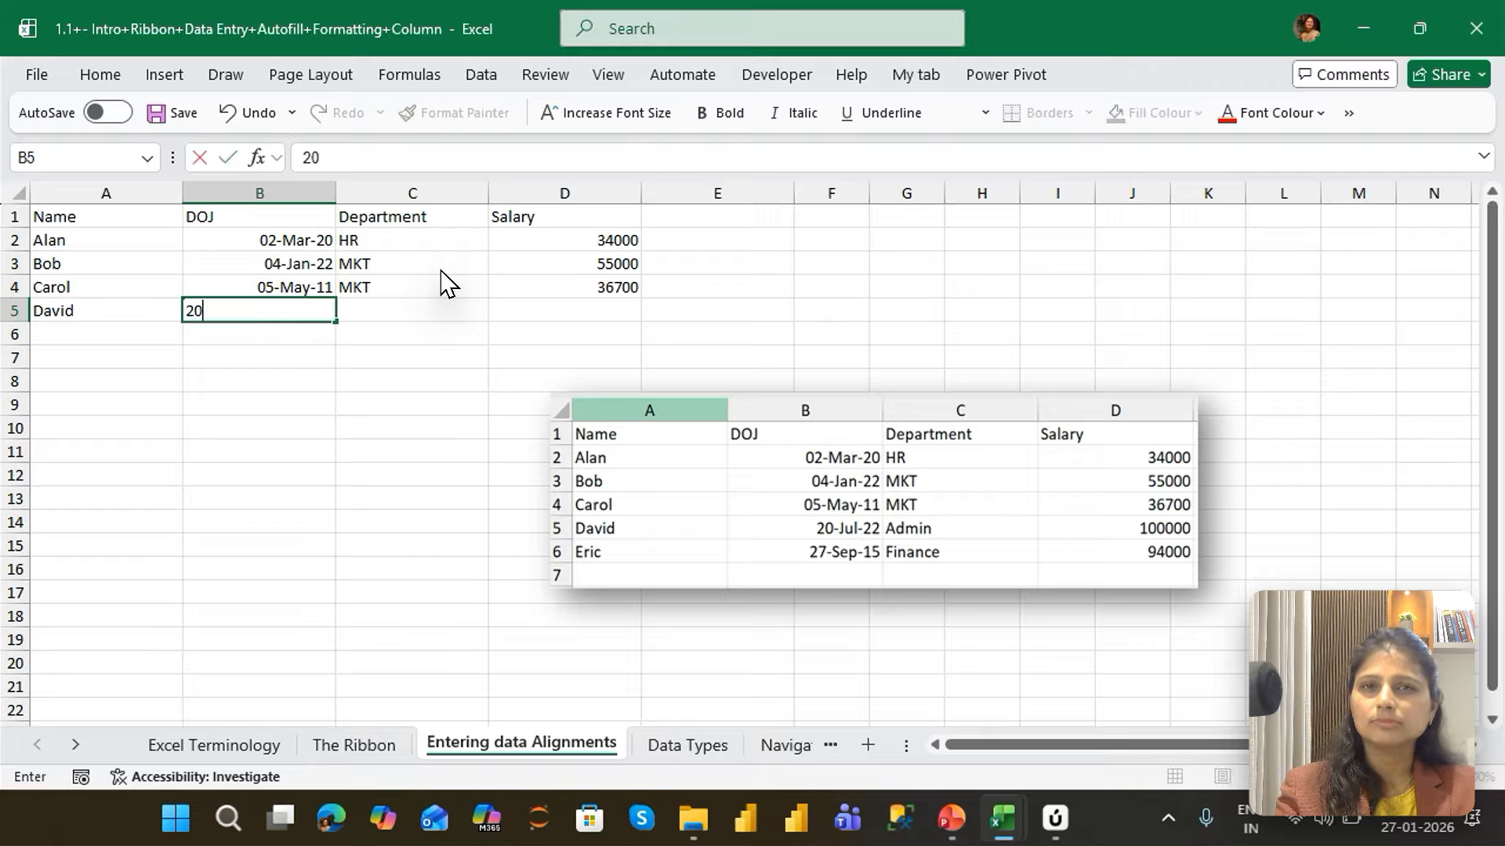
{"action": "type", "text": "/"}
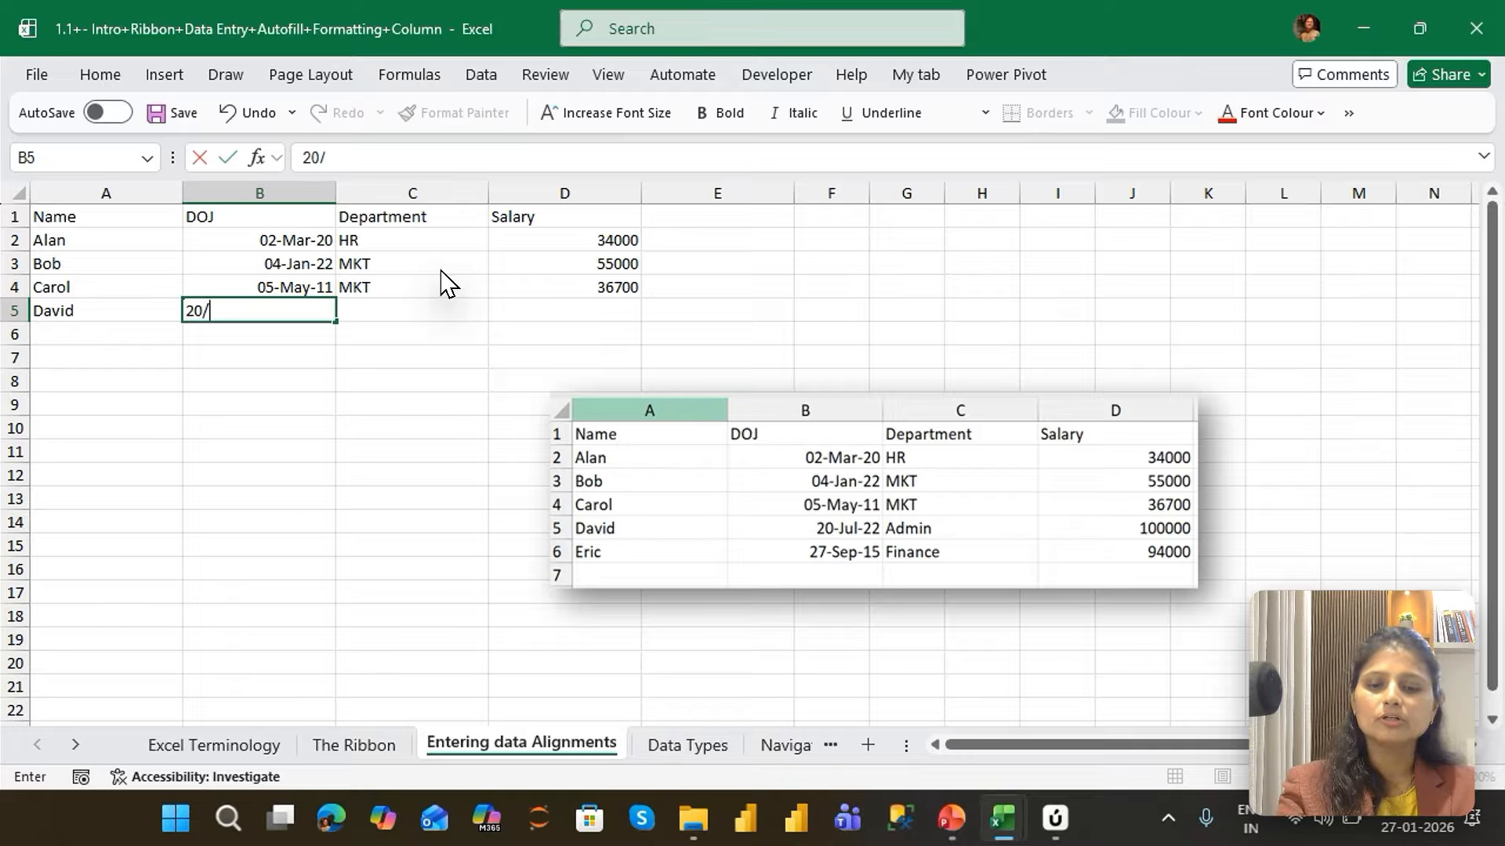
{"action": "type", "text": "5"}
{"action": "key", "text": "BackSpace"}
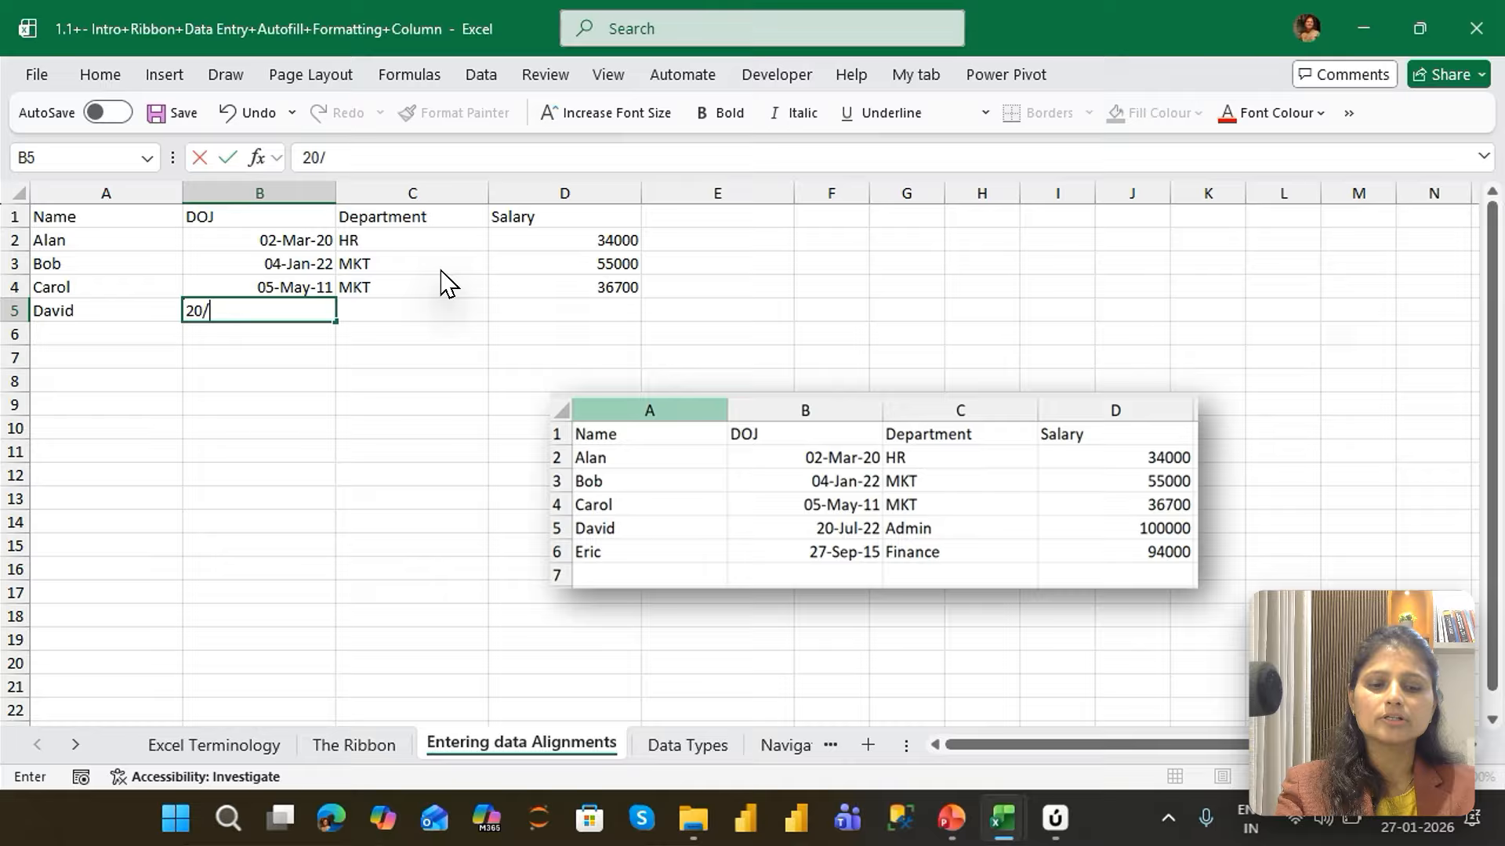
{"action": "type", "text": "7/22"}
{"action": "key", "text": "Tab"}
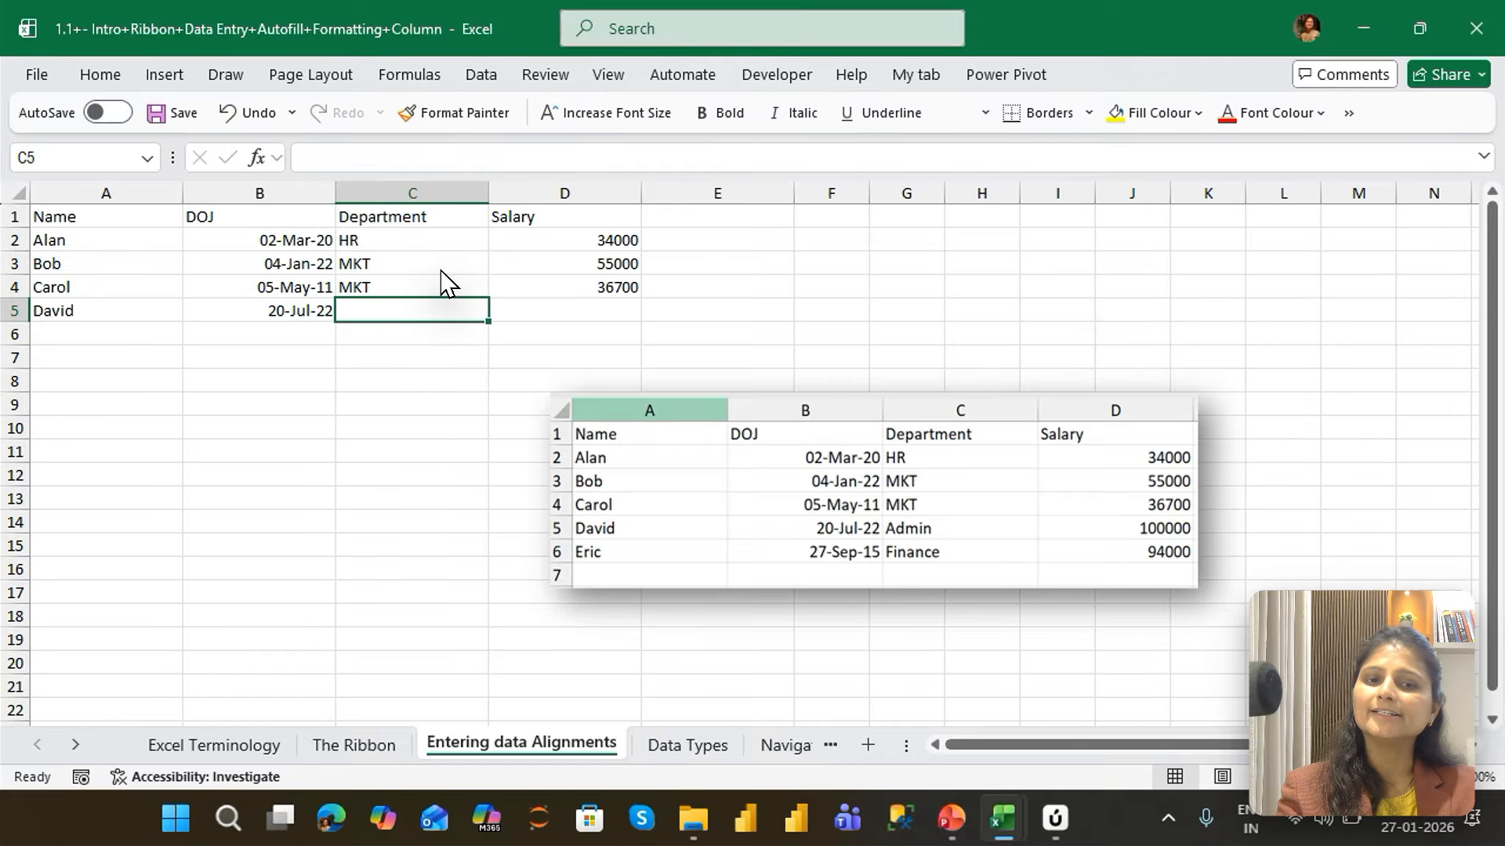
Enter the department ADMIN in cell C5, correcting the spelling within the cell
{"action": "type", "text": "ADMIn"}
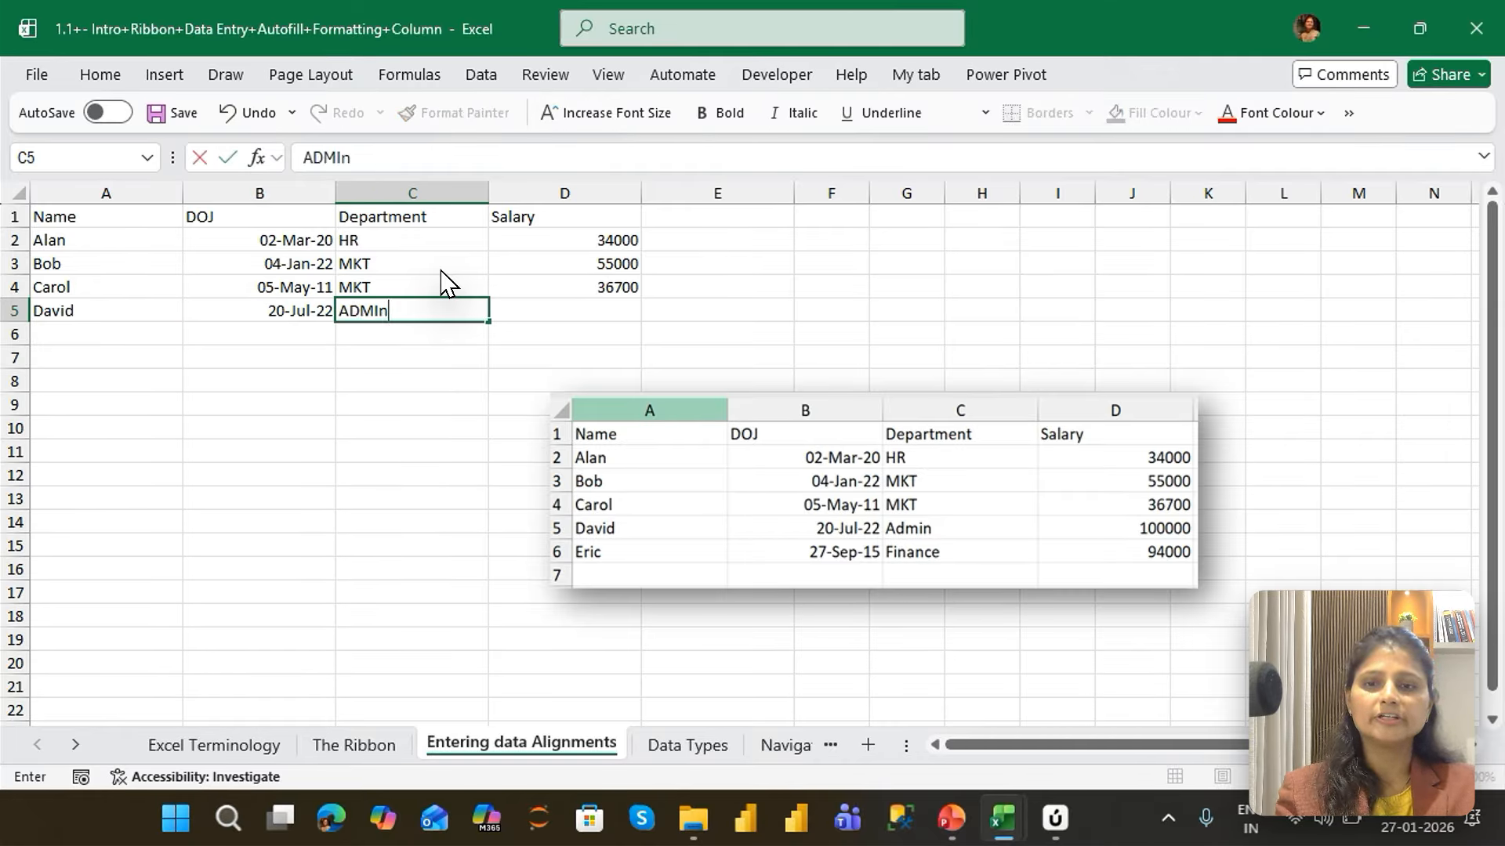
{"action": "key", "text": "BackSpace"}
{"action": "type", "text": "M"}
{"action": "key", "text": "Tab"}
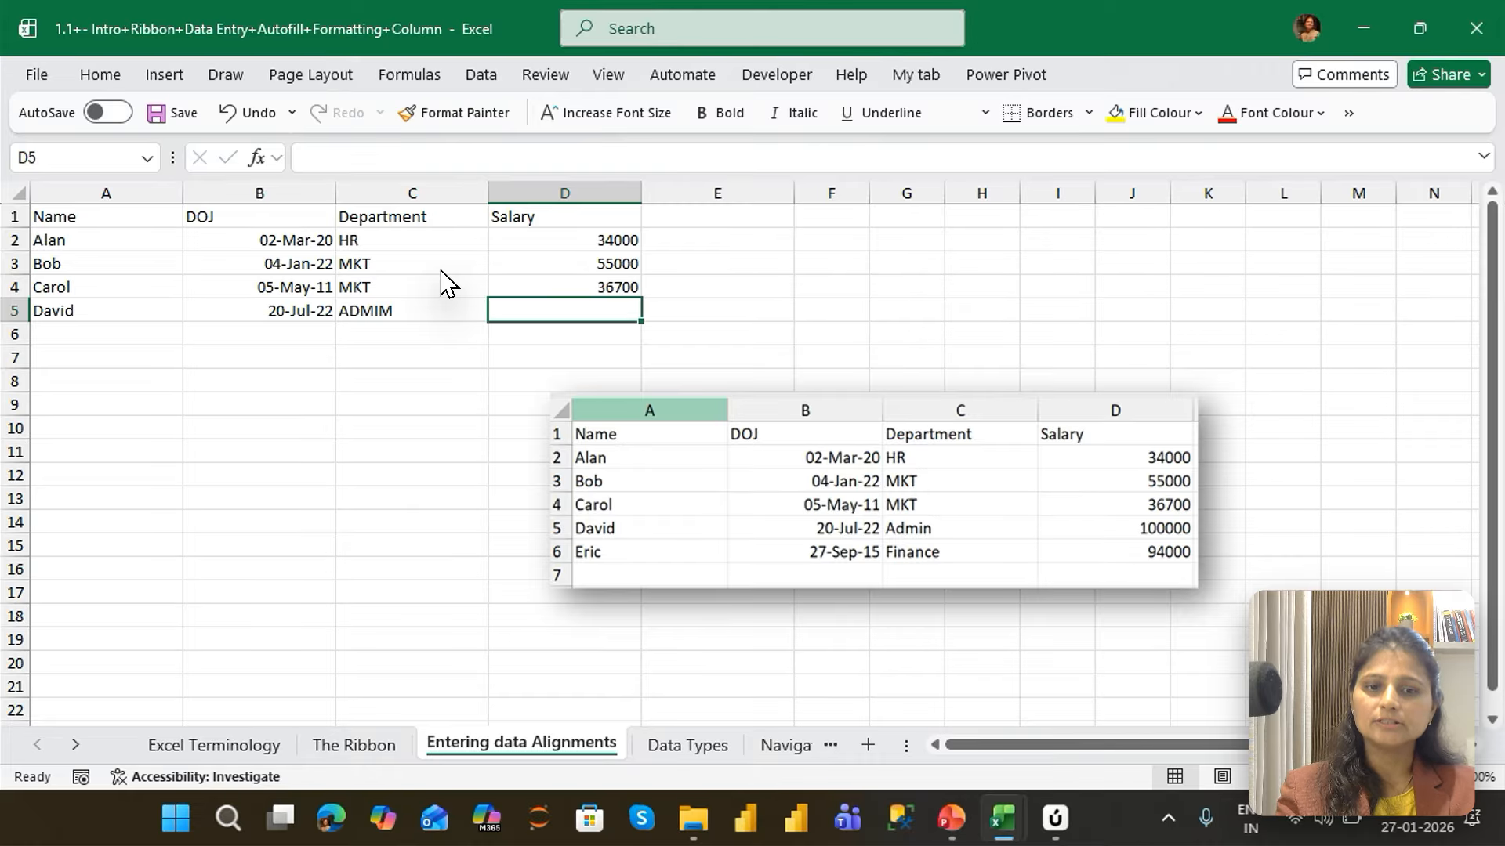
{"action": "key", "text": "shift+Tab"}
{"action": "key", "text": "F2"}
{"action": "key", "text": "BackSpace"}
{"action": "key", "text": "BackSpace"}
{"action": "key", "text": "BackSpace"}
{"action": "type", "text": "N"}
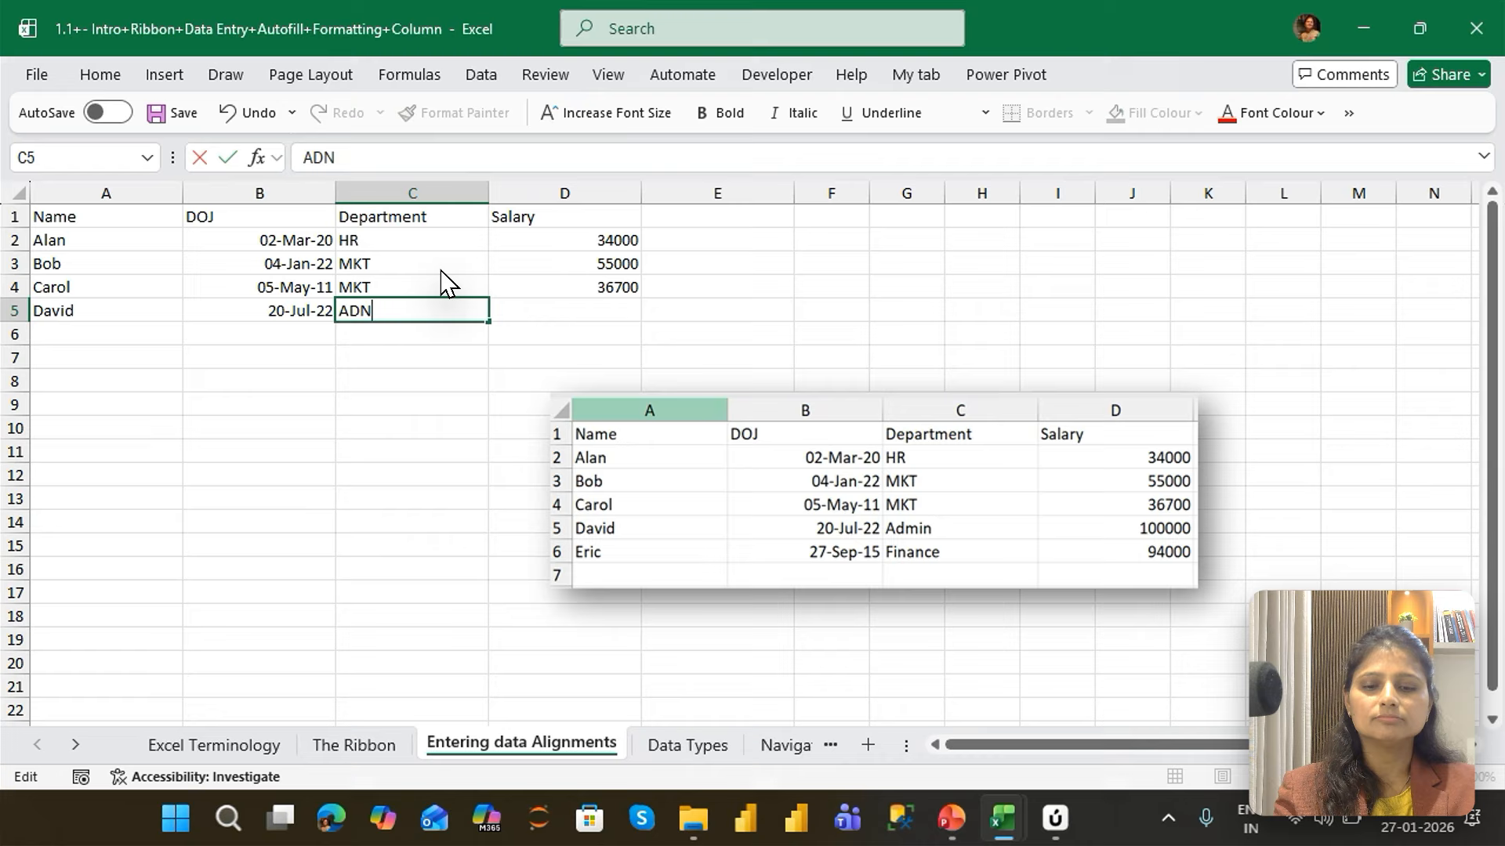
{"action": "type", "text": "IM"}
{"action": "key", "text": "Tab"}
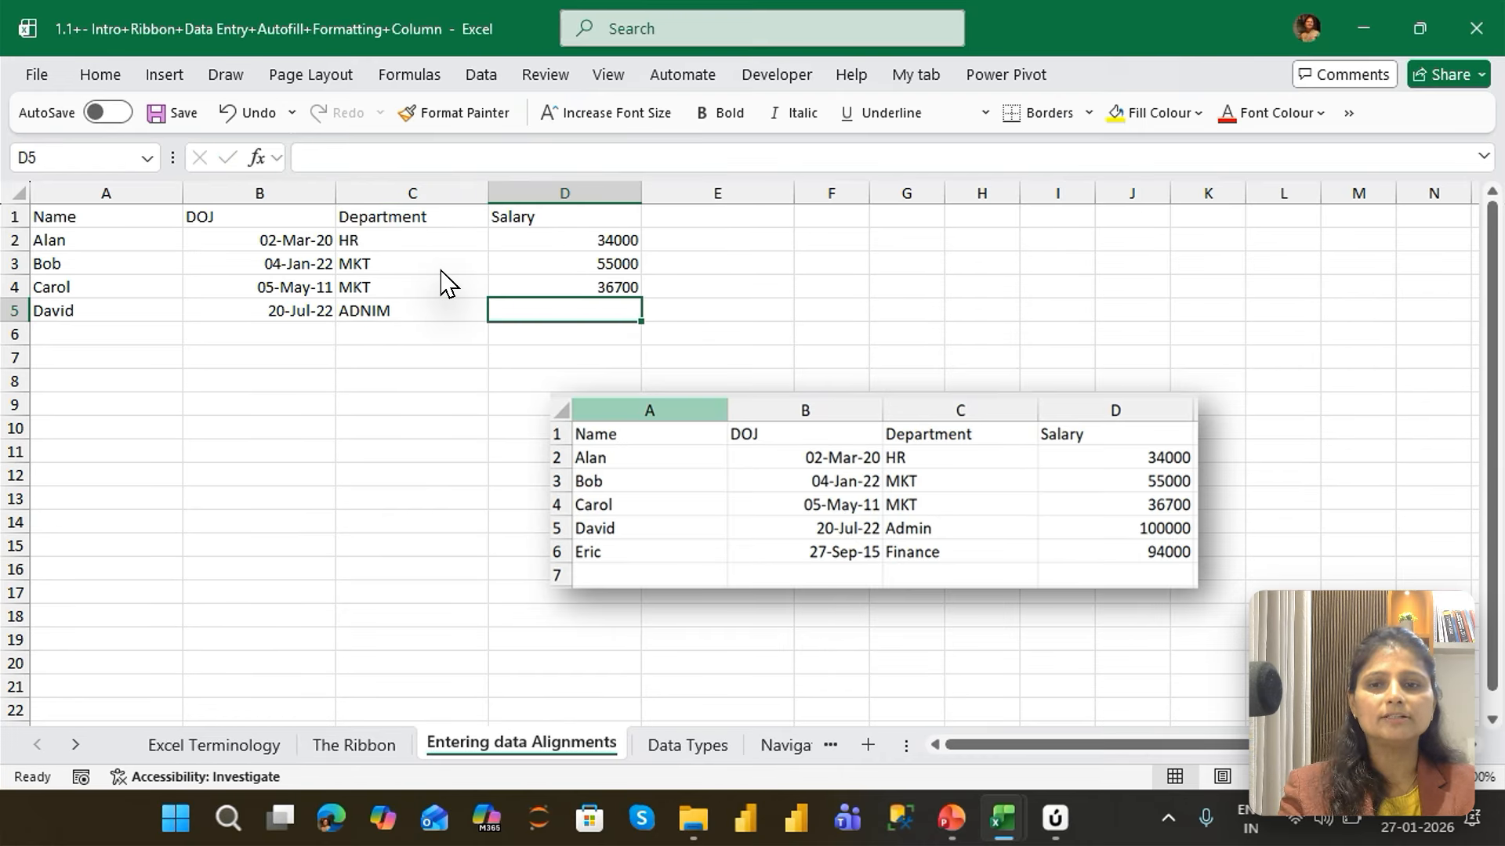
{"action": "key", "text": "shift+Tab"}
{"action": "key", "text": "F2"}
{"action": "key", "text": "BackSpace"}
{"action": "key", "text": "BackSpace"}
{"action": "key", "text": "BackSpace"}
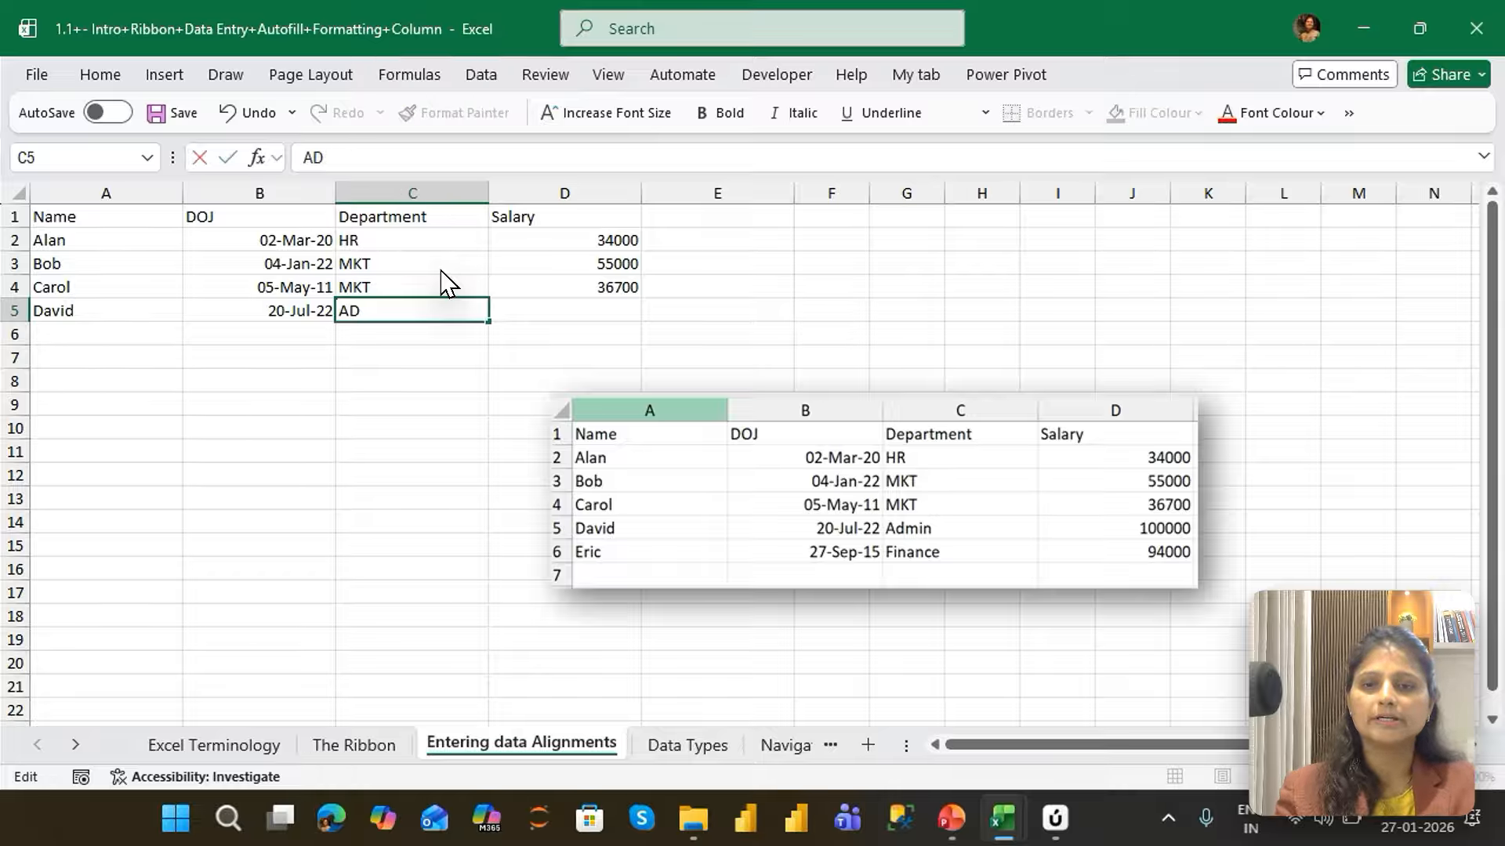
{"action": "key", "text": "BackSpace"}
{"action": "type", "text": "DMIN"}
{"action": "key", "text": "Tab"}
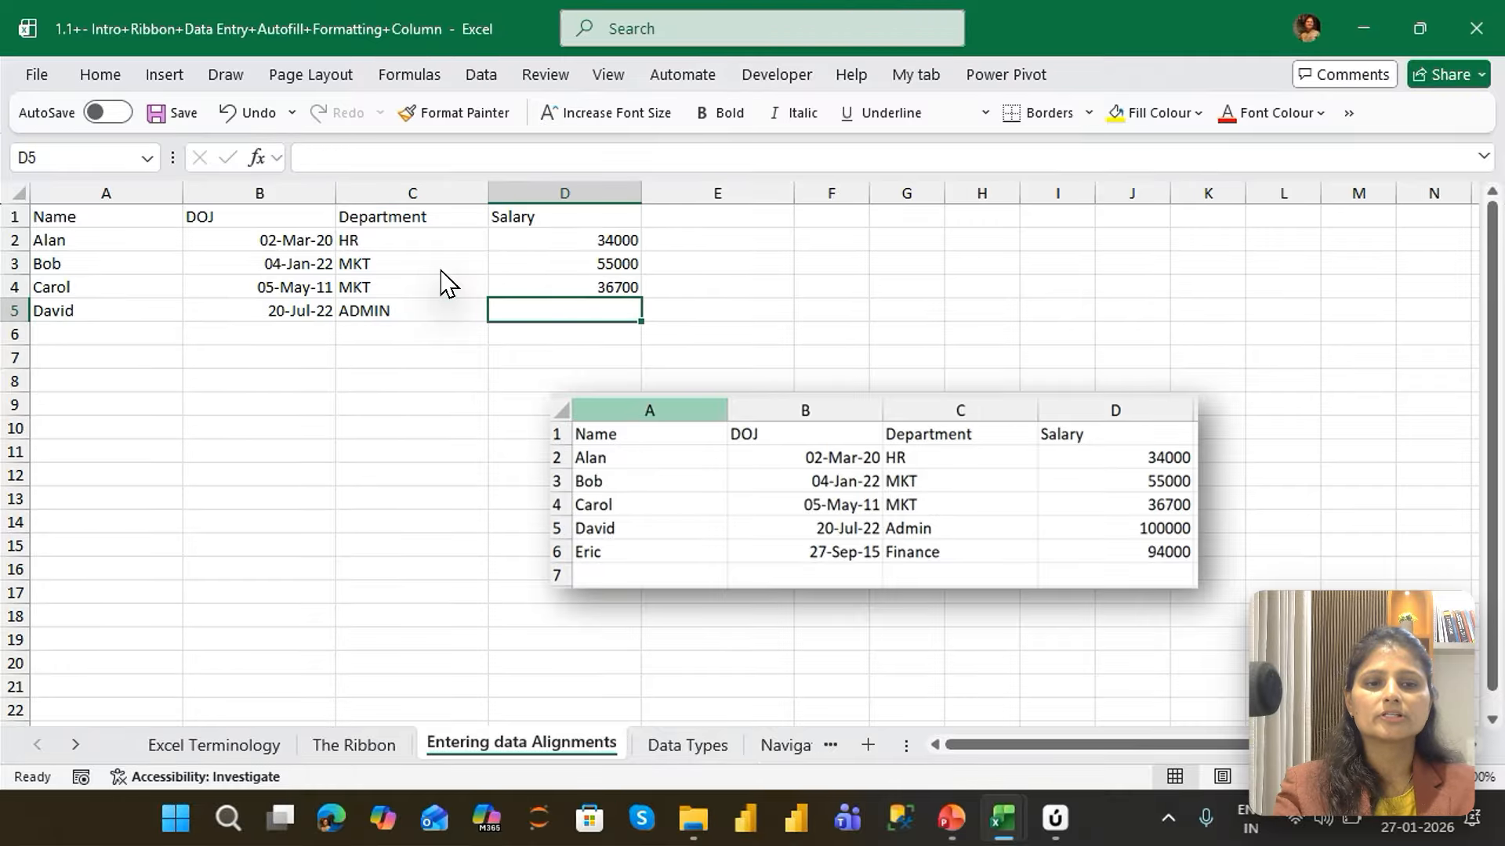
Set the fourth employee's salary in cell D5 to 100000
{"action": "type", "text": "10000"}
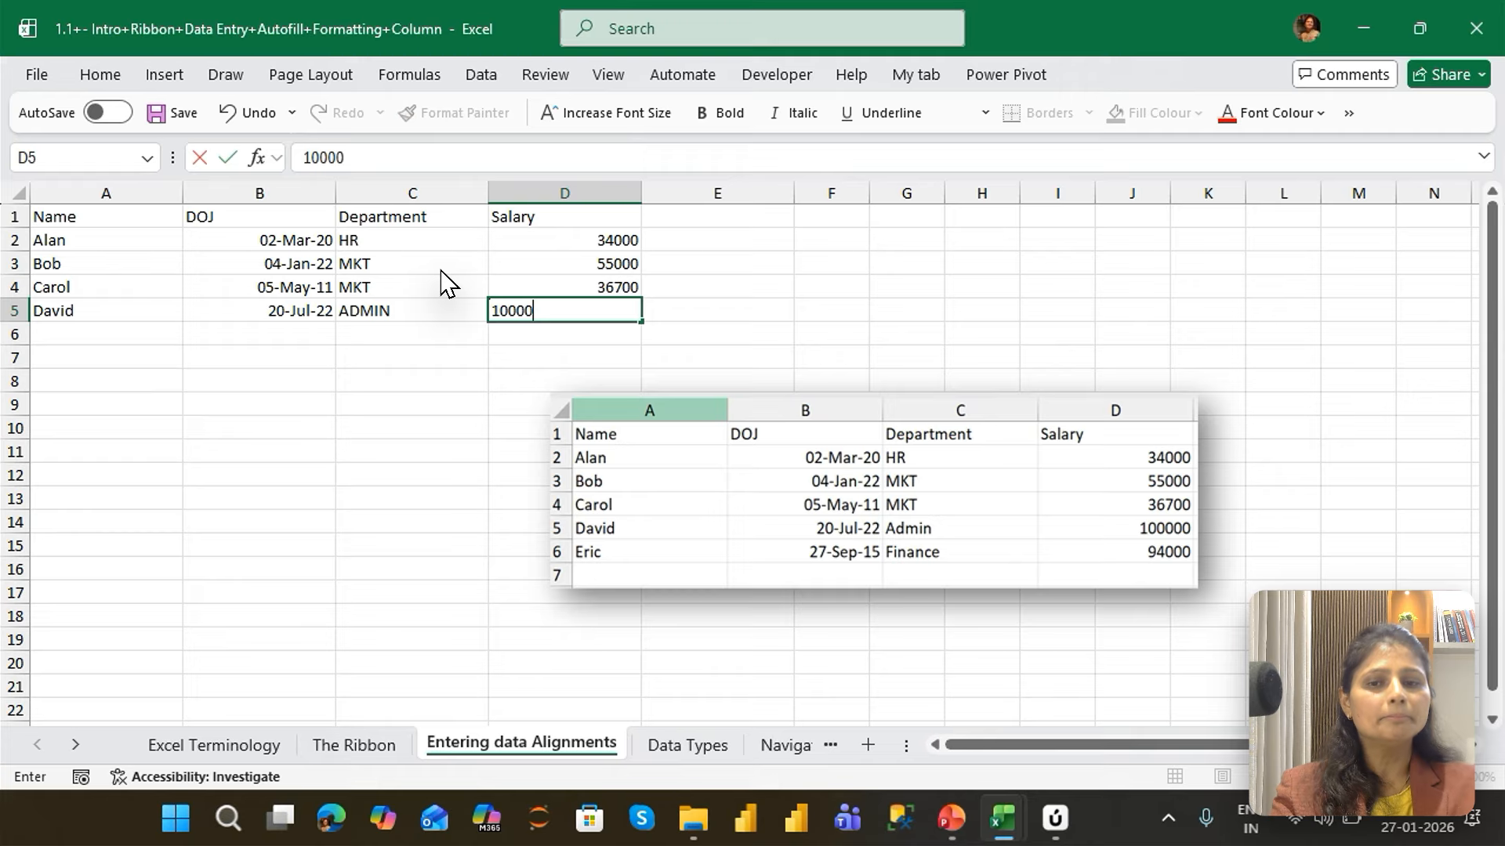
{"action": "key", "text": "Return"}
{"action": "key", "text": "Up"}
{"action": "key", "text": "Right"}
{"action": "key", "text": "F2"}
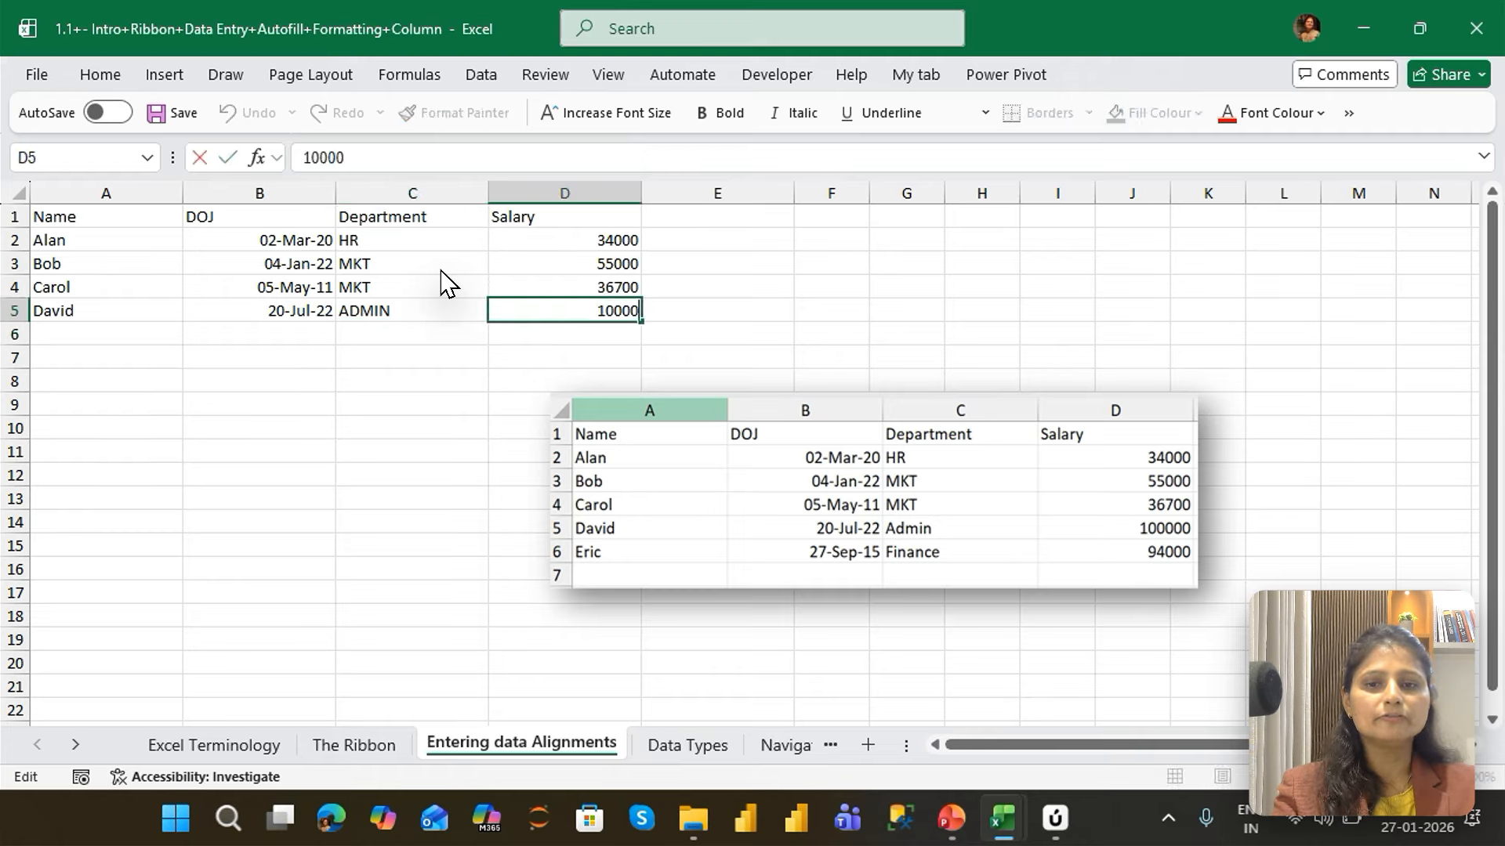
{"action": "type", "text": "0"}
{"action": "key", "text": "Return"}
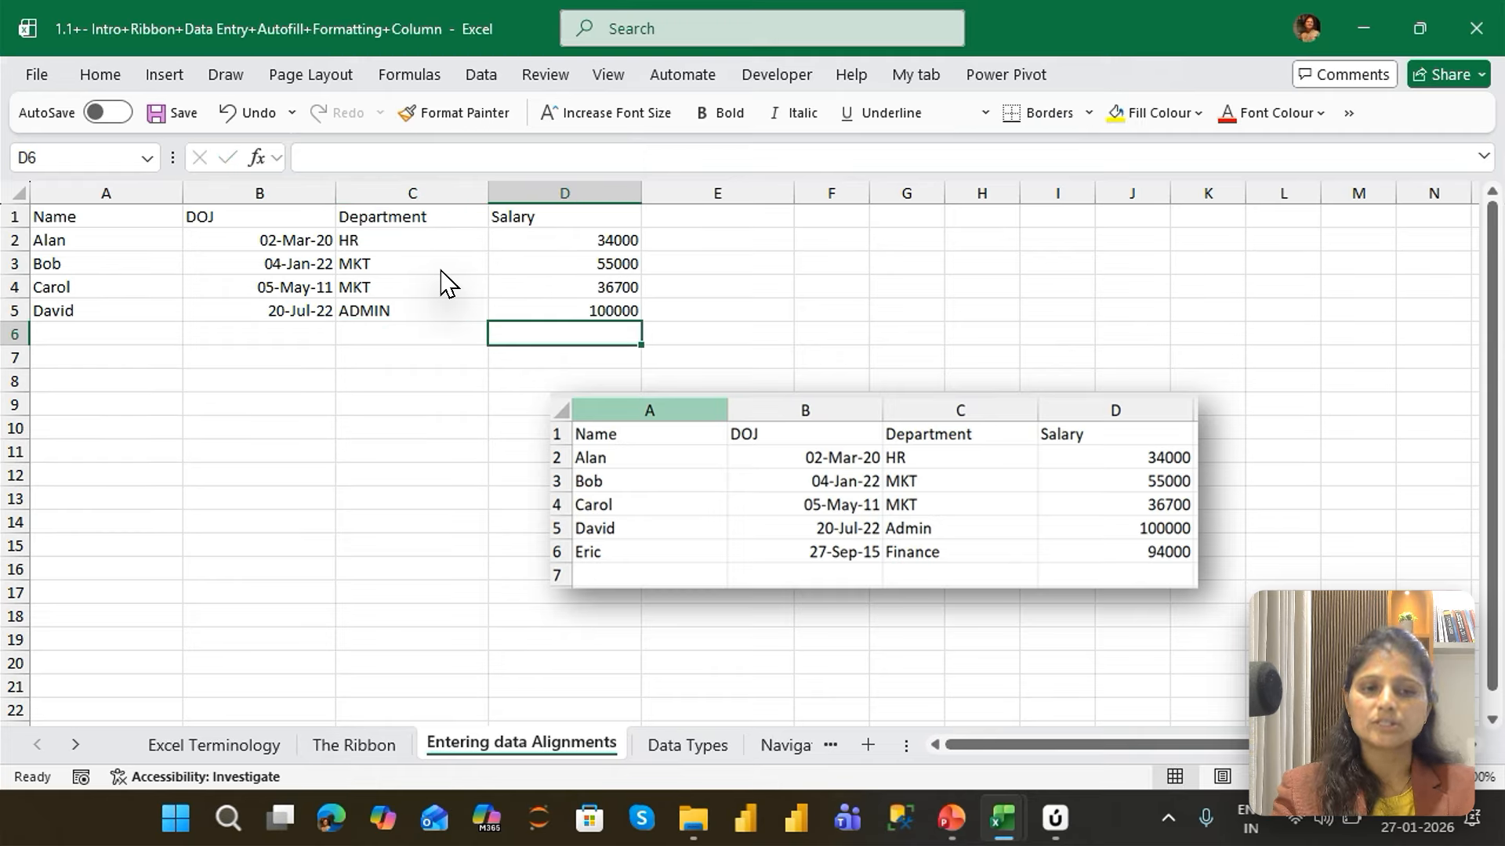
Enter the fifth employee's name in capitals in cell A6 and the DOJ 27/9/15 in B6
{"action": "key", "text": "Left"}
{"action": "key", "text": "Left"}
{"action": "key", "text": "Left"}
{"action": "type", "text": "ERIC"}
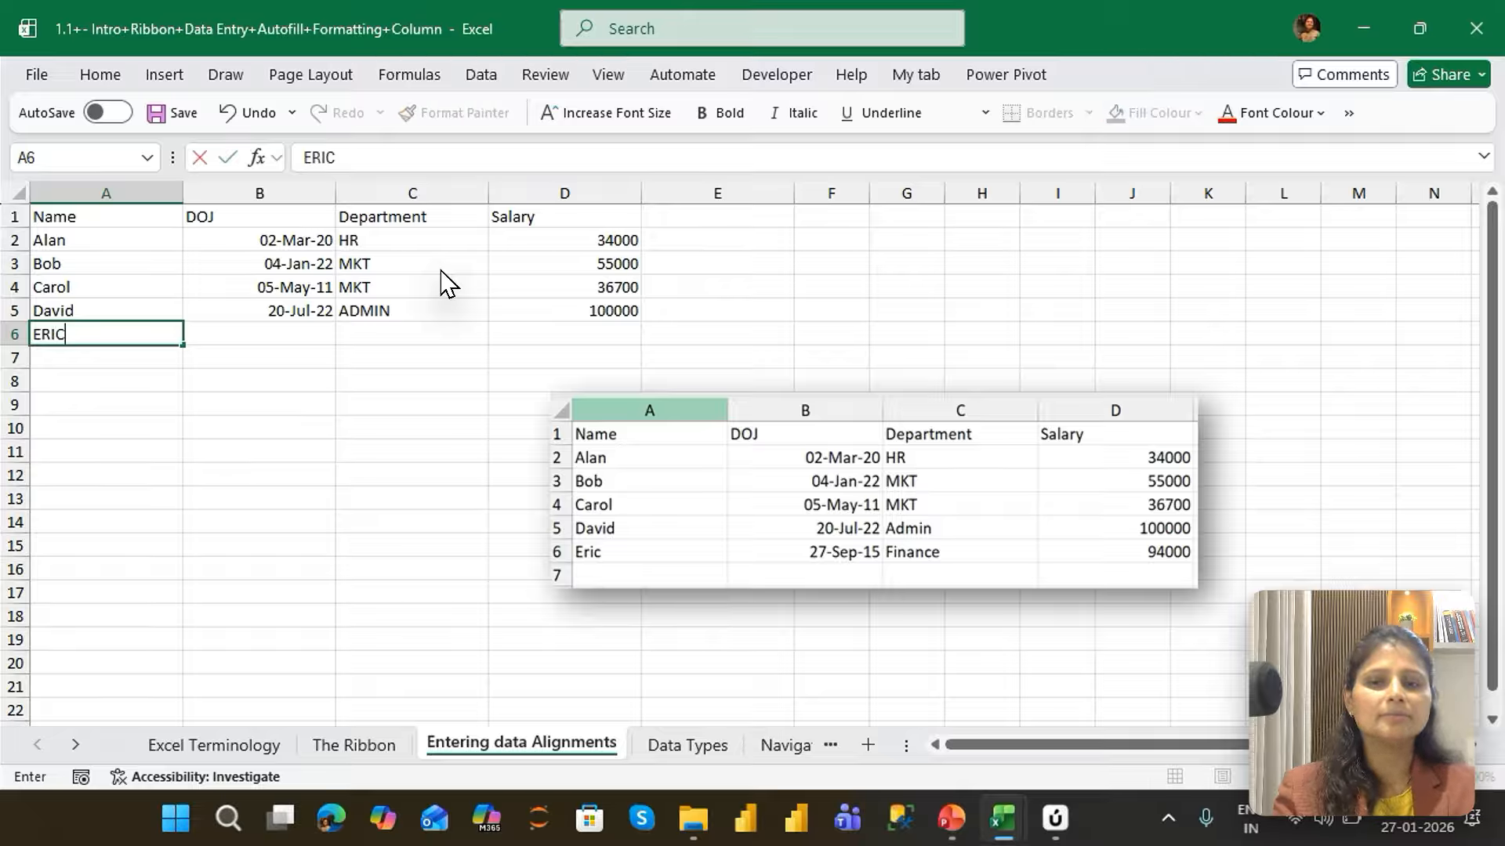
{"action": "key", "text": "Tab"}
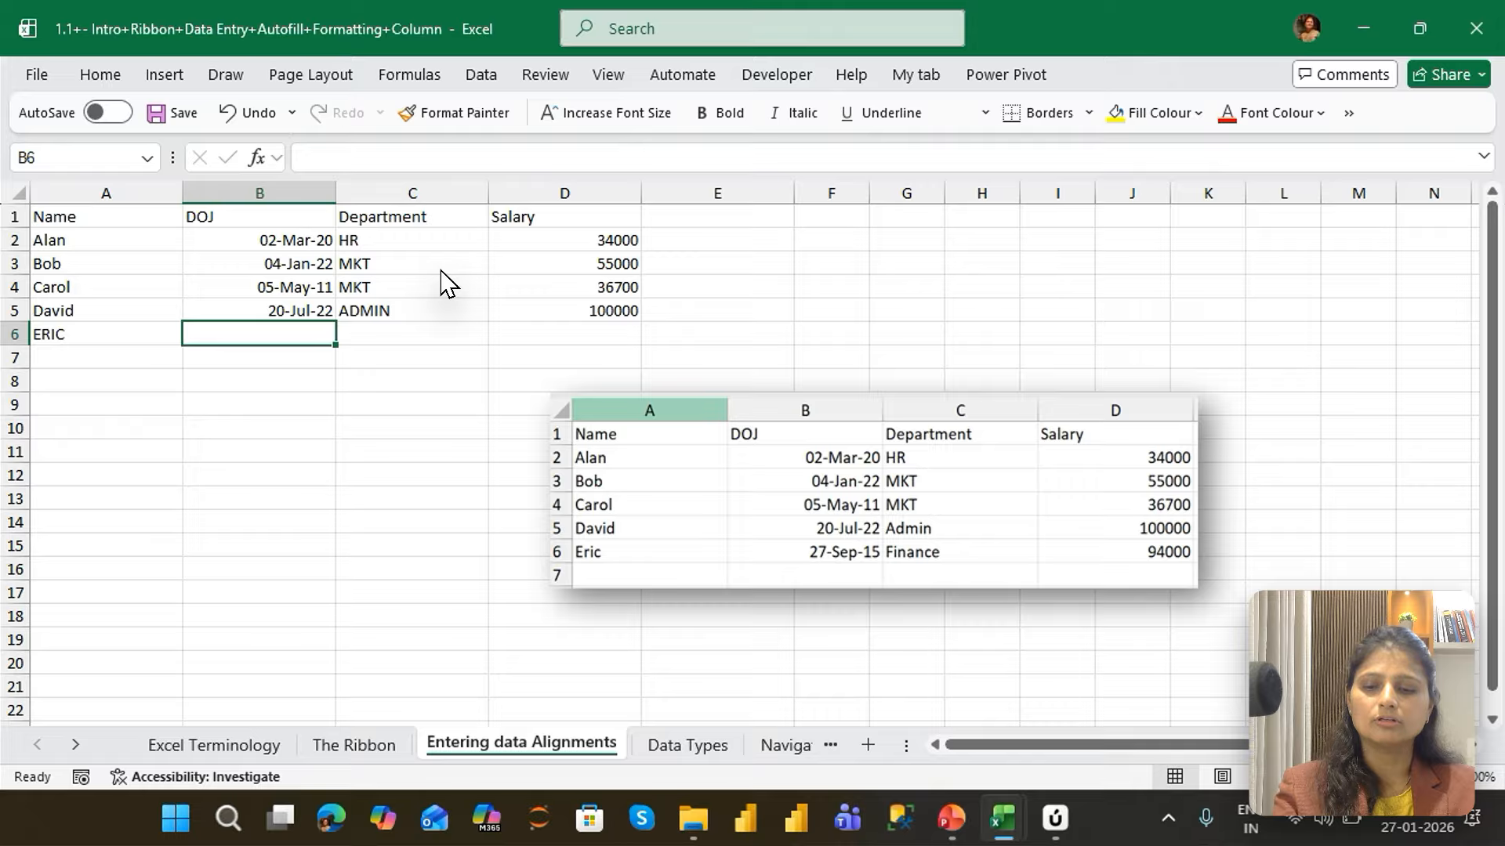
{"action": "type", "text": "27/1"}
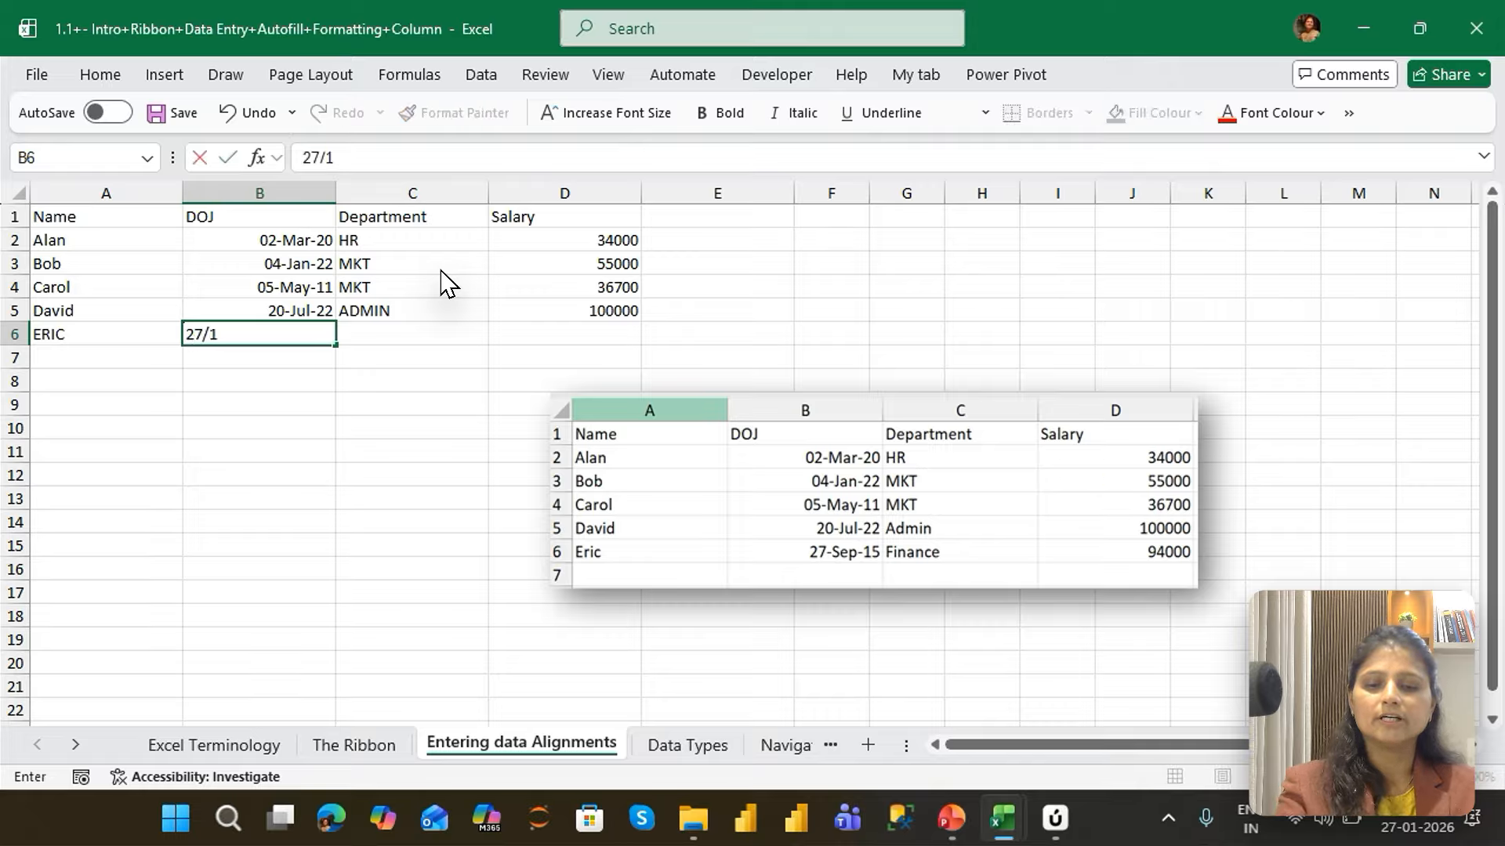
{"action": "key", "text": "BackSpace"}
{"action": "type", "text": "9/"}
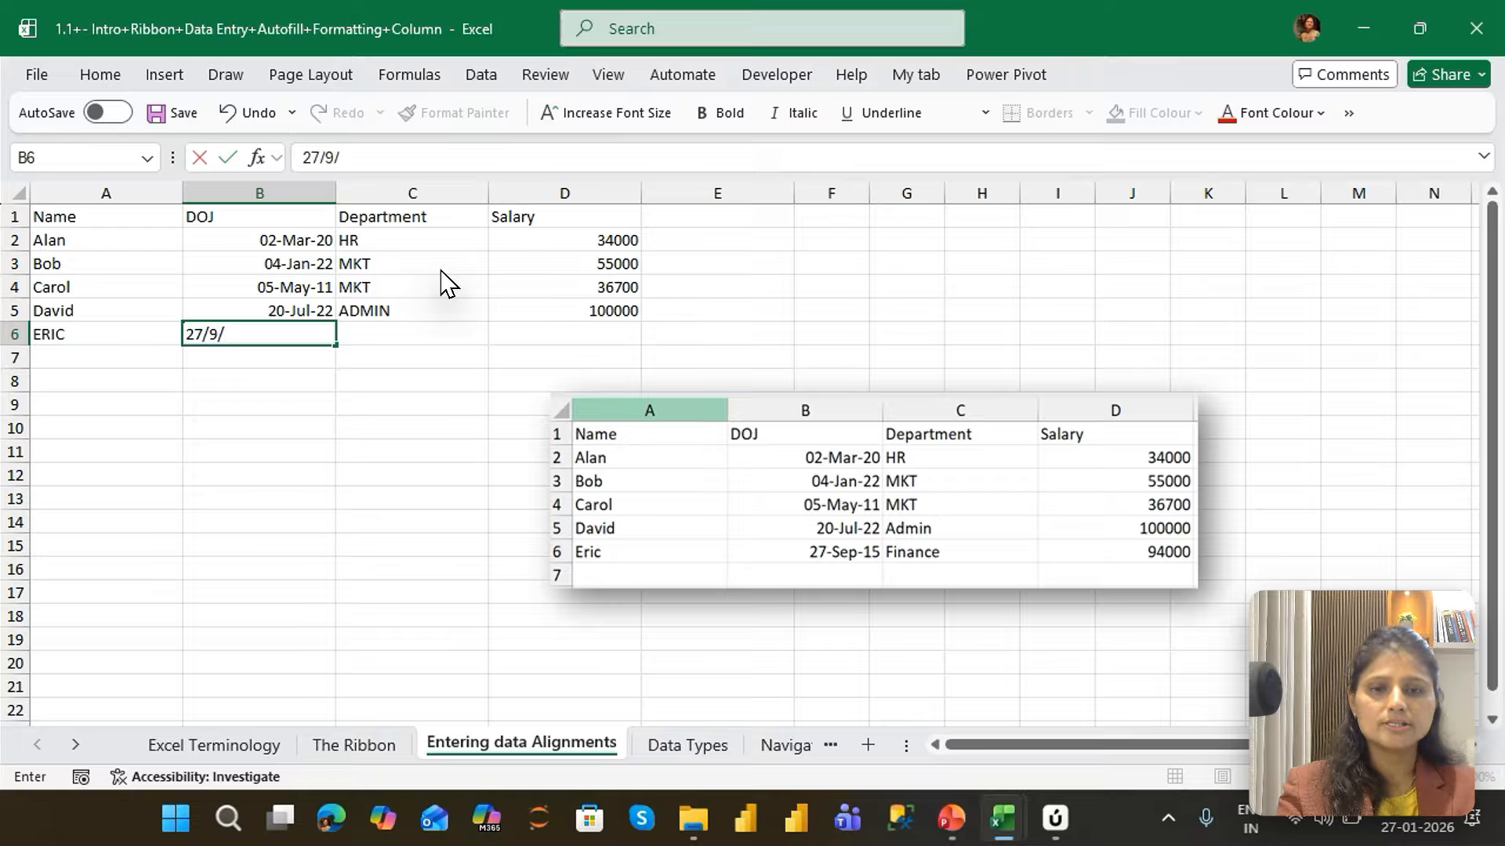
{"action": "type", "text": "15"}
{"action": "key", "text": "Tab"}
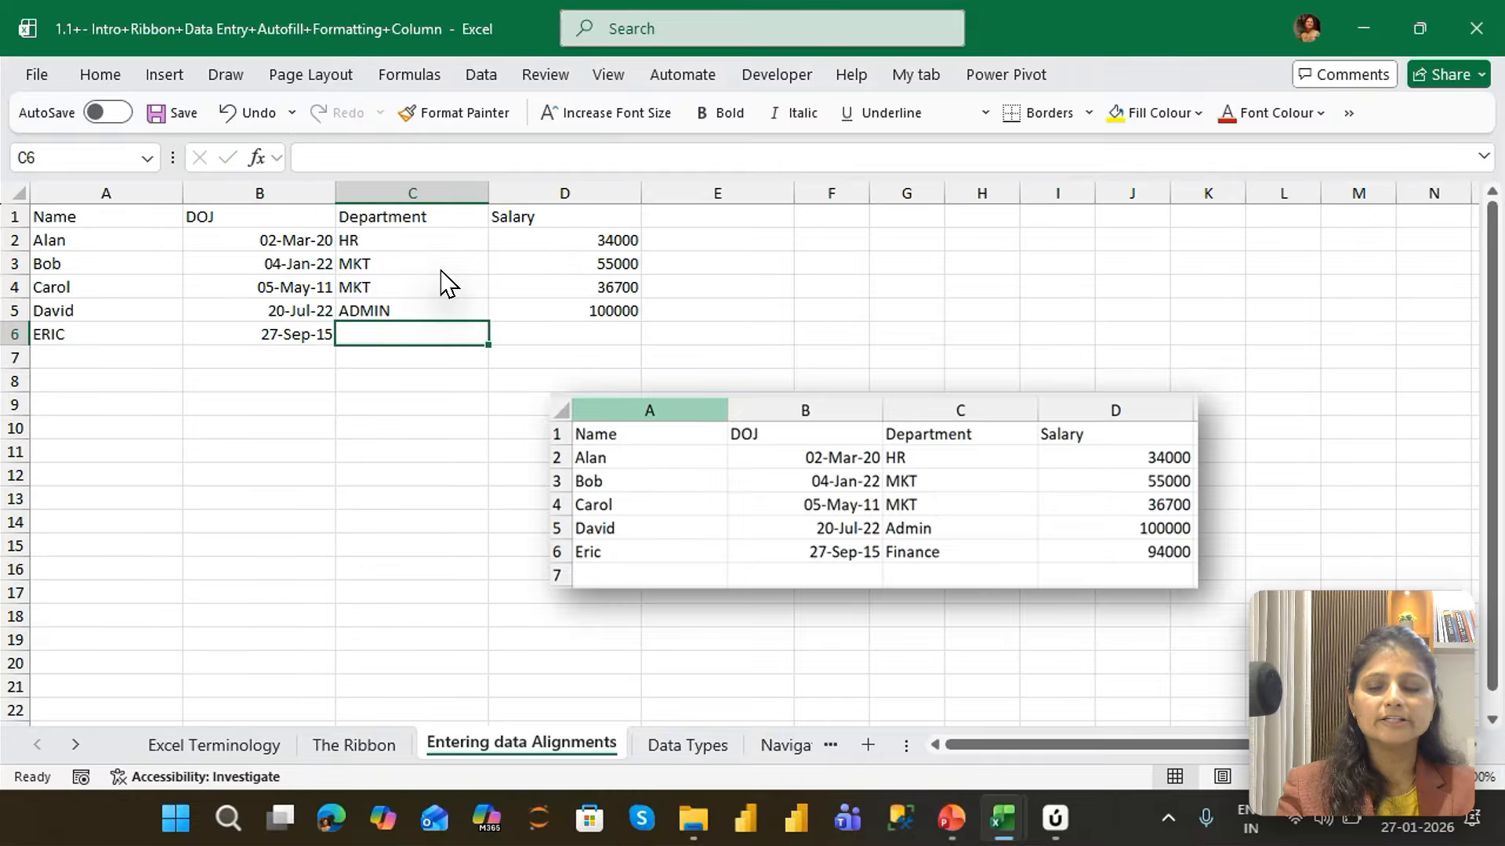
Complete row 6 with the department Finance and the salary 94000
{"action": "type", "text": "Fin"}
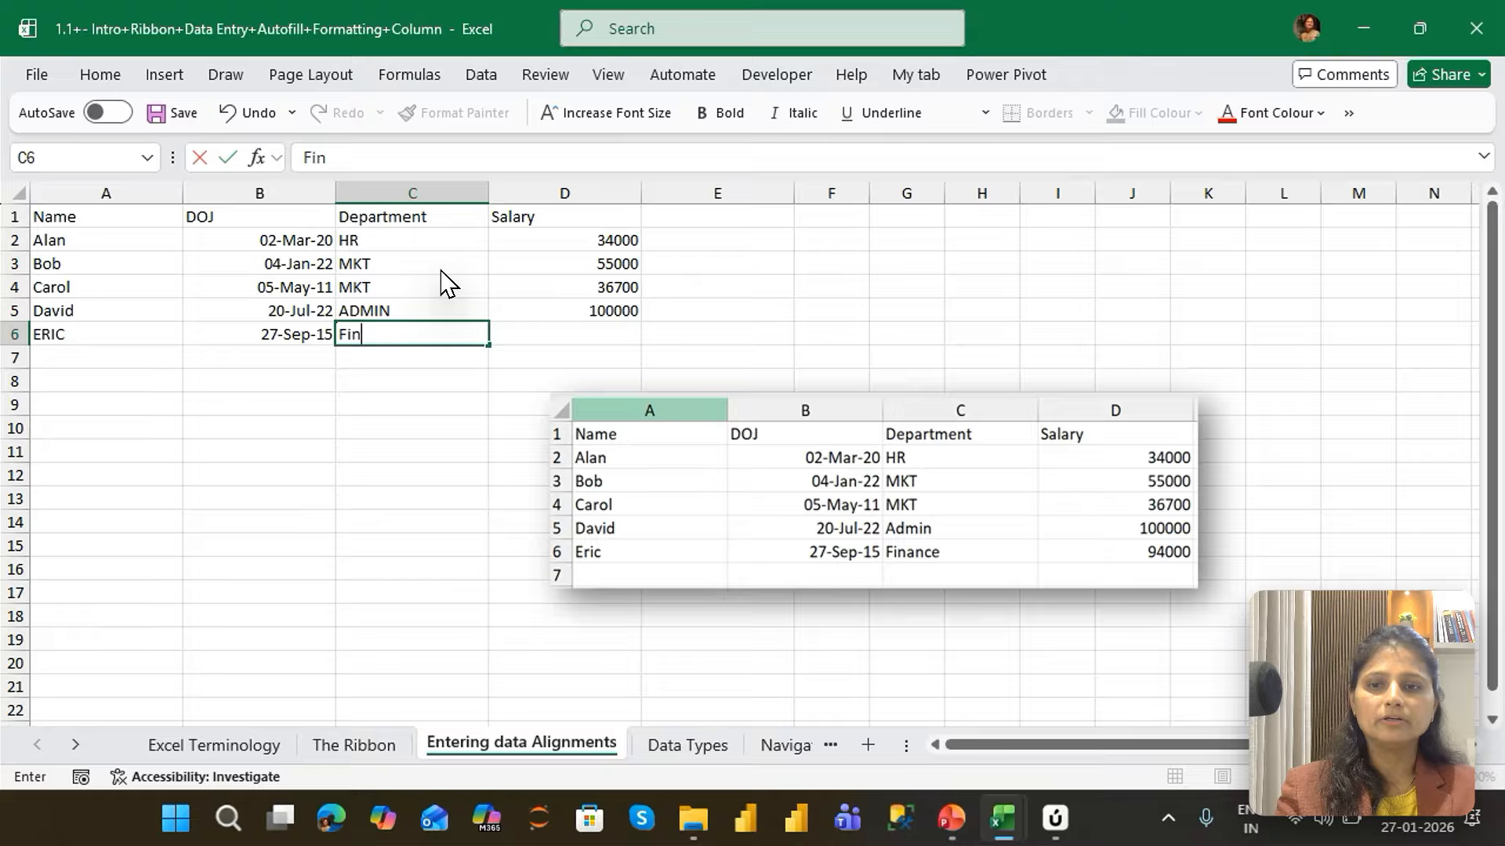
{"action": "type", "text": "acnce"}
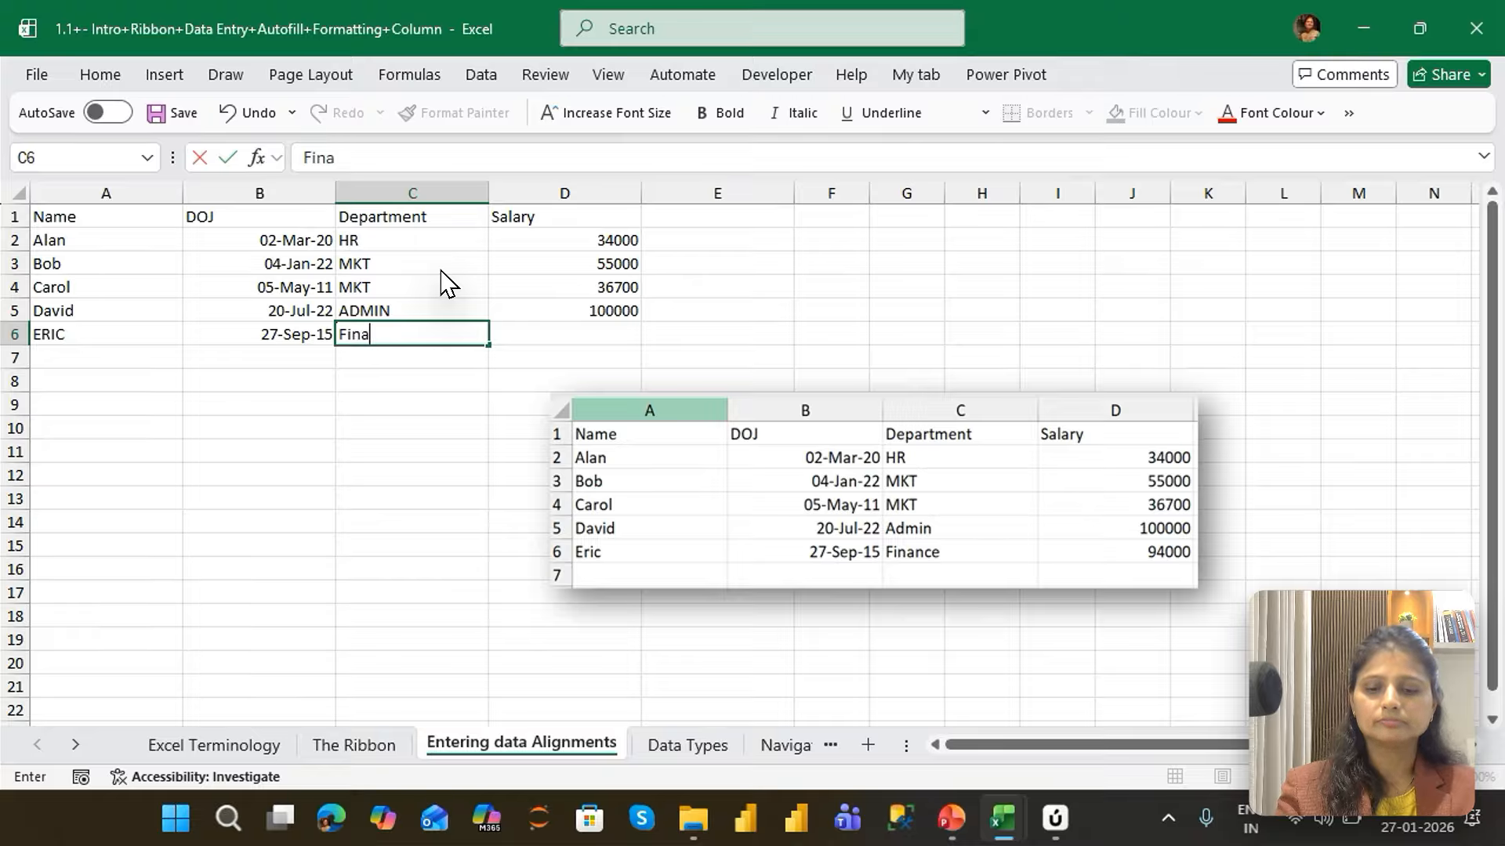
{"action": "key", "text": "BackSpace"}
{"action": "key", "text": "BackSpace"}
{"action": "key", "text": "BackSpace"}
{"action": "key", "text": "BackSpace"}
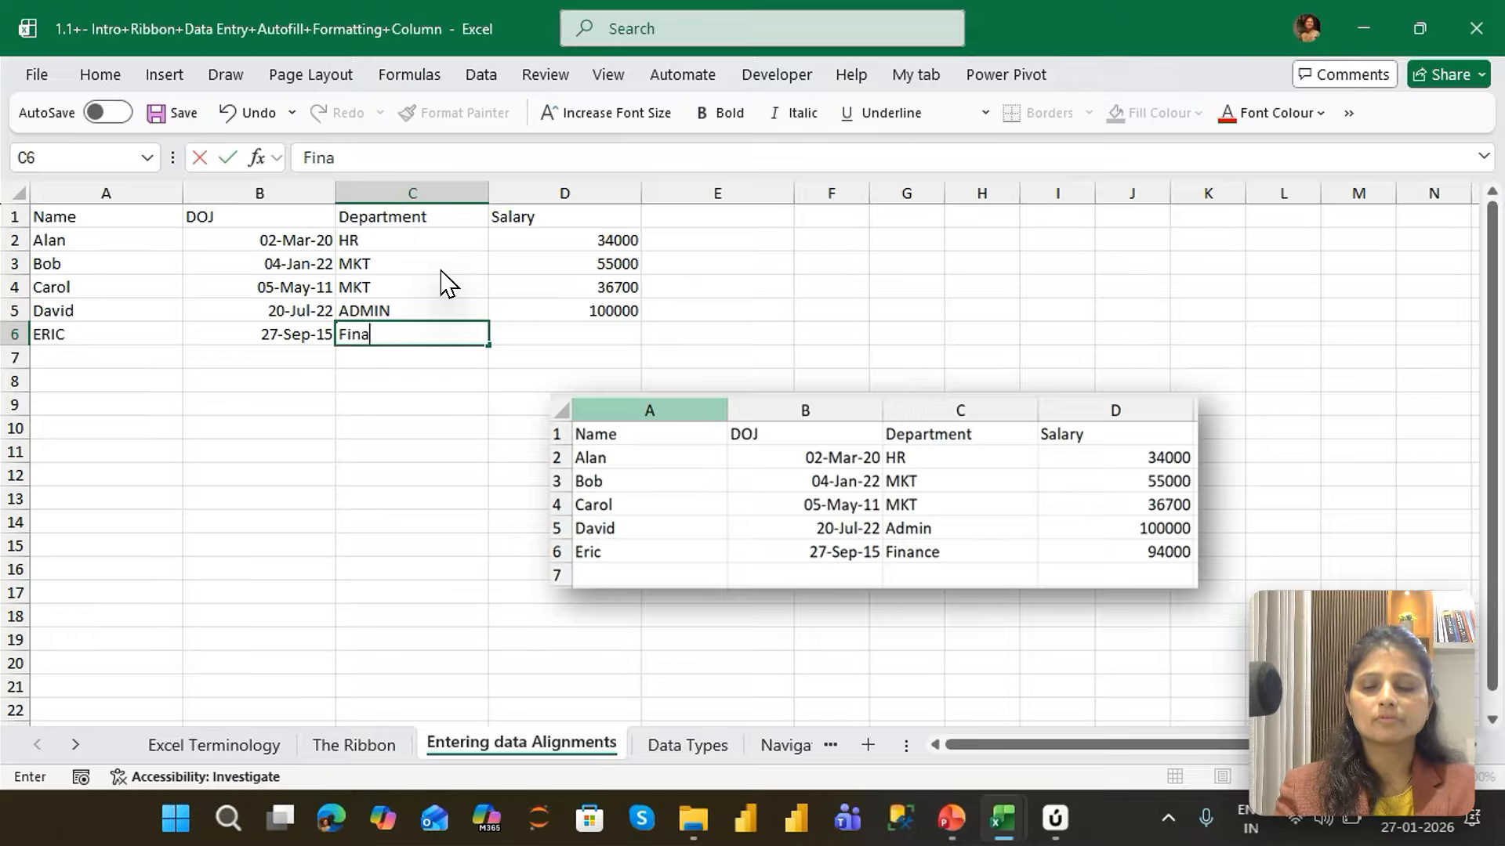
{"action": "type", "text": "nce"}
{"action": "key", "text": "Tab"}
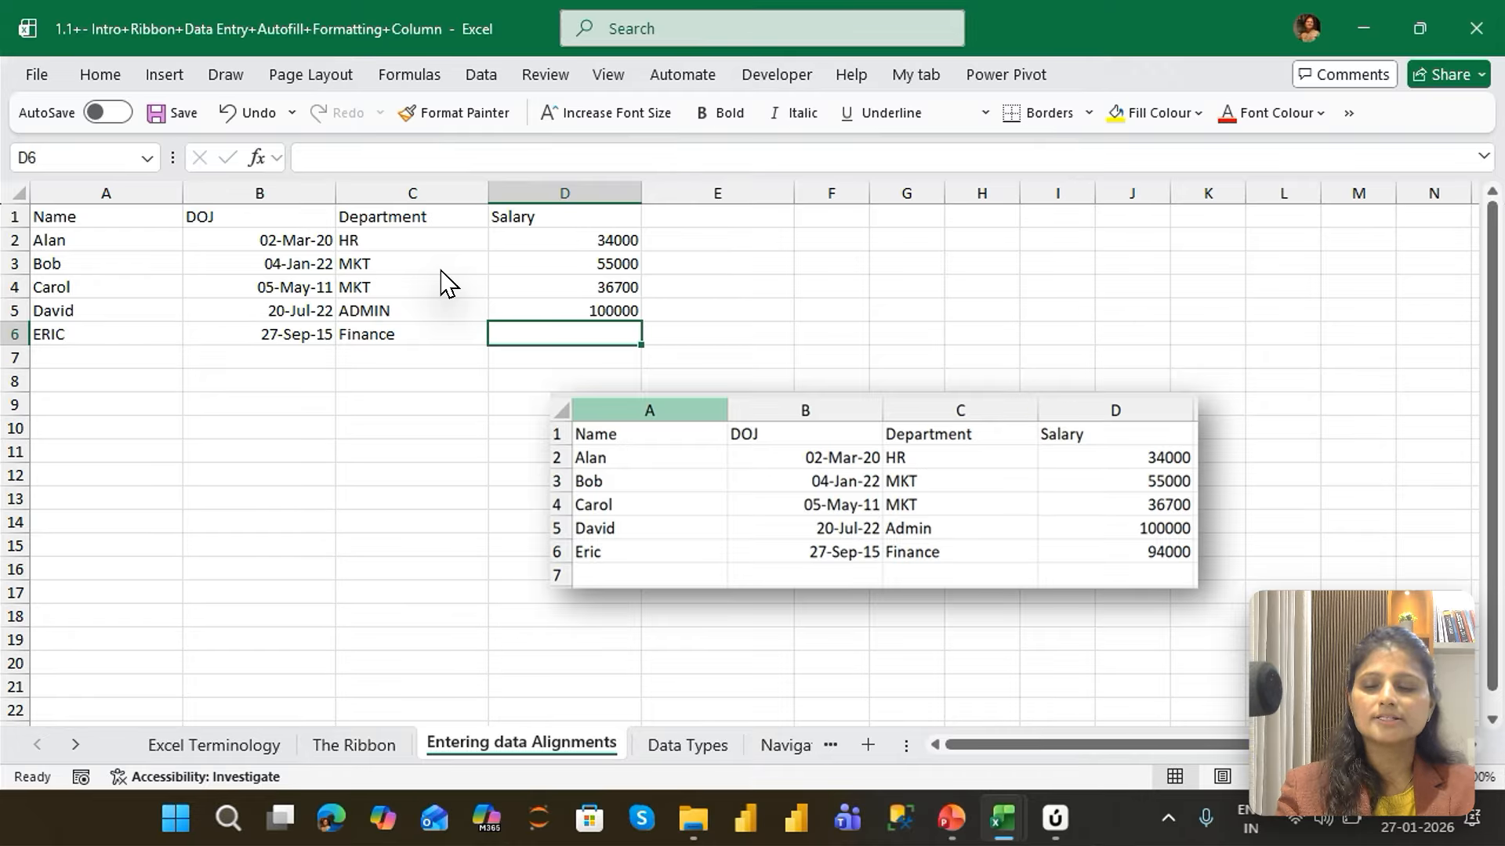
{"action": "type", "text": "94000"}
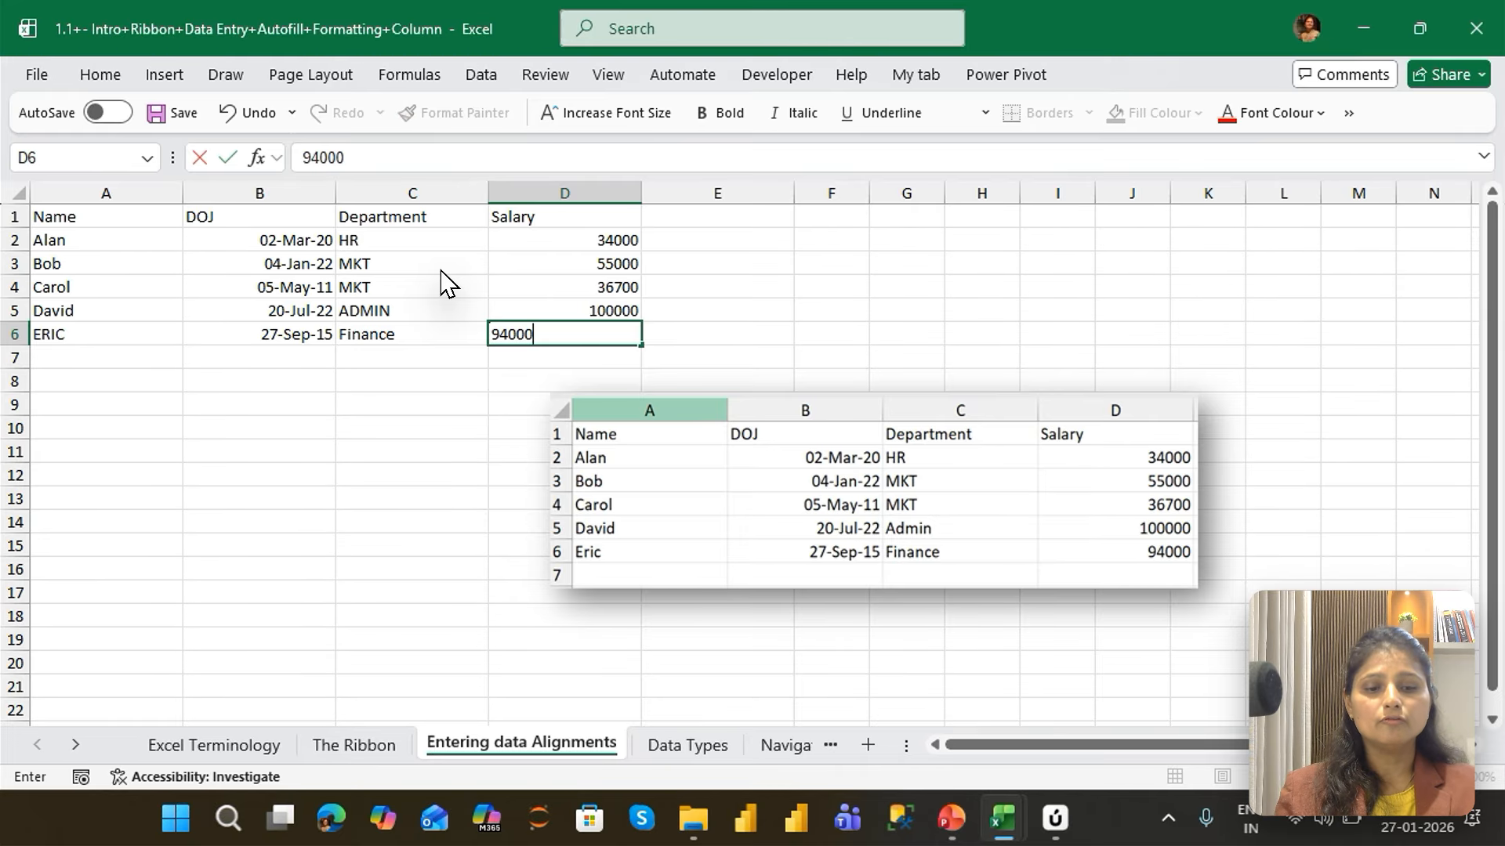
{"action": "key", "text": "Return"}
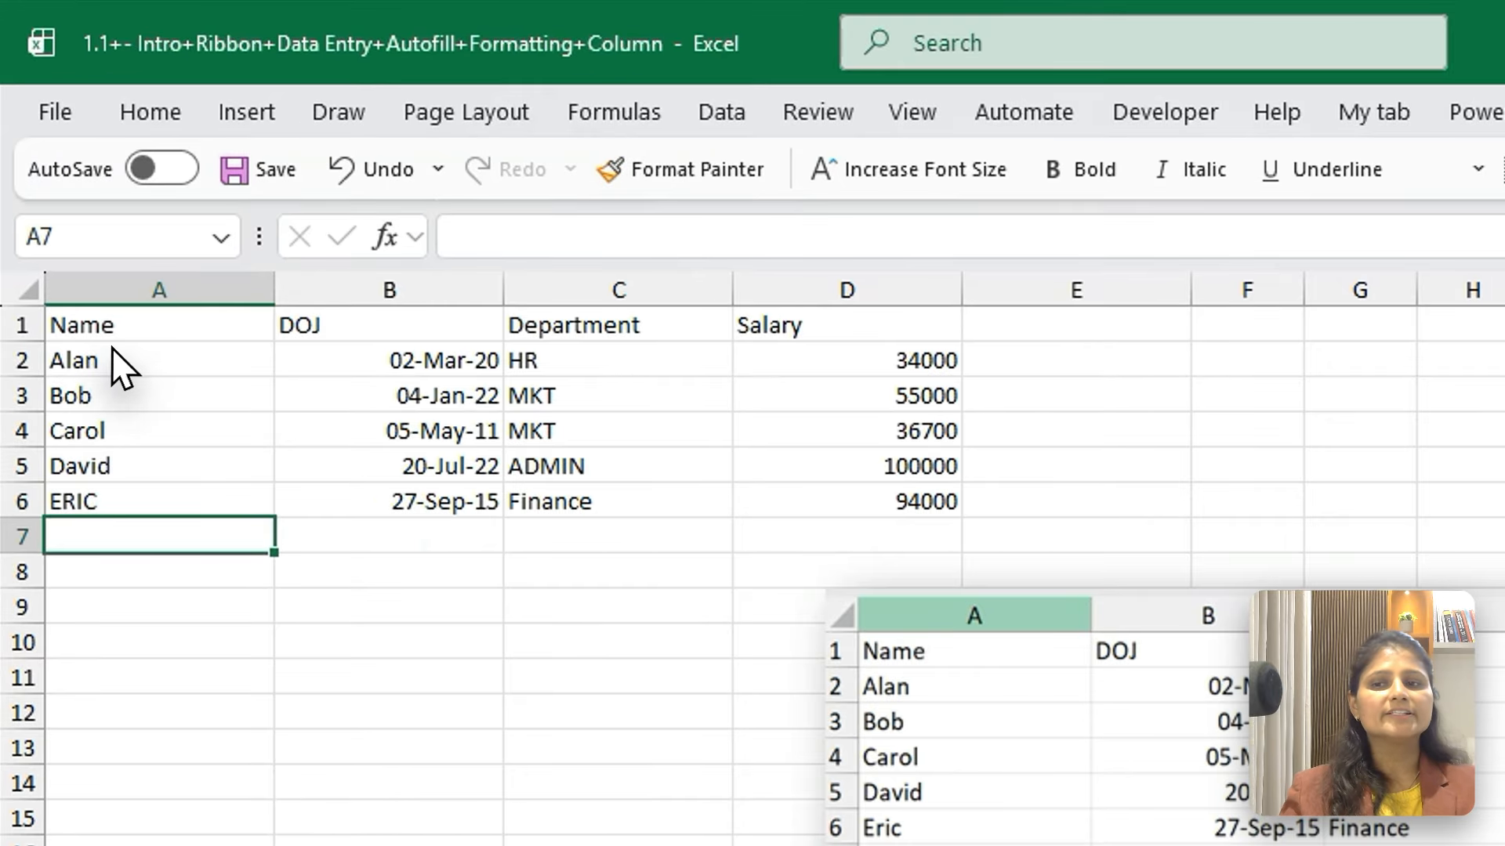
Examine the default alignment of the entries in the Name, DOJ, Department and Salary columns, selecting each column's data in turn
{"action": "left_click", "coordinate": [74, 239]}
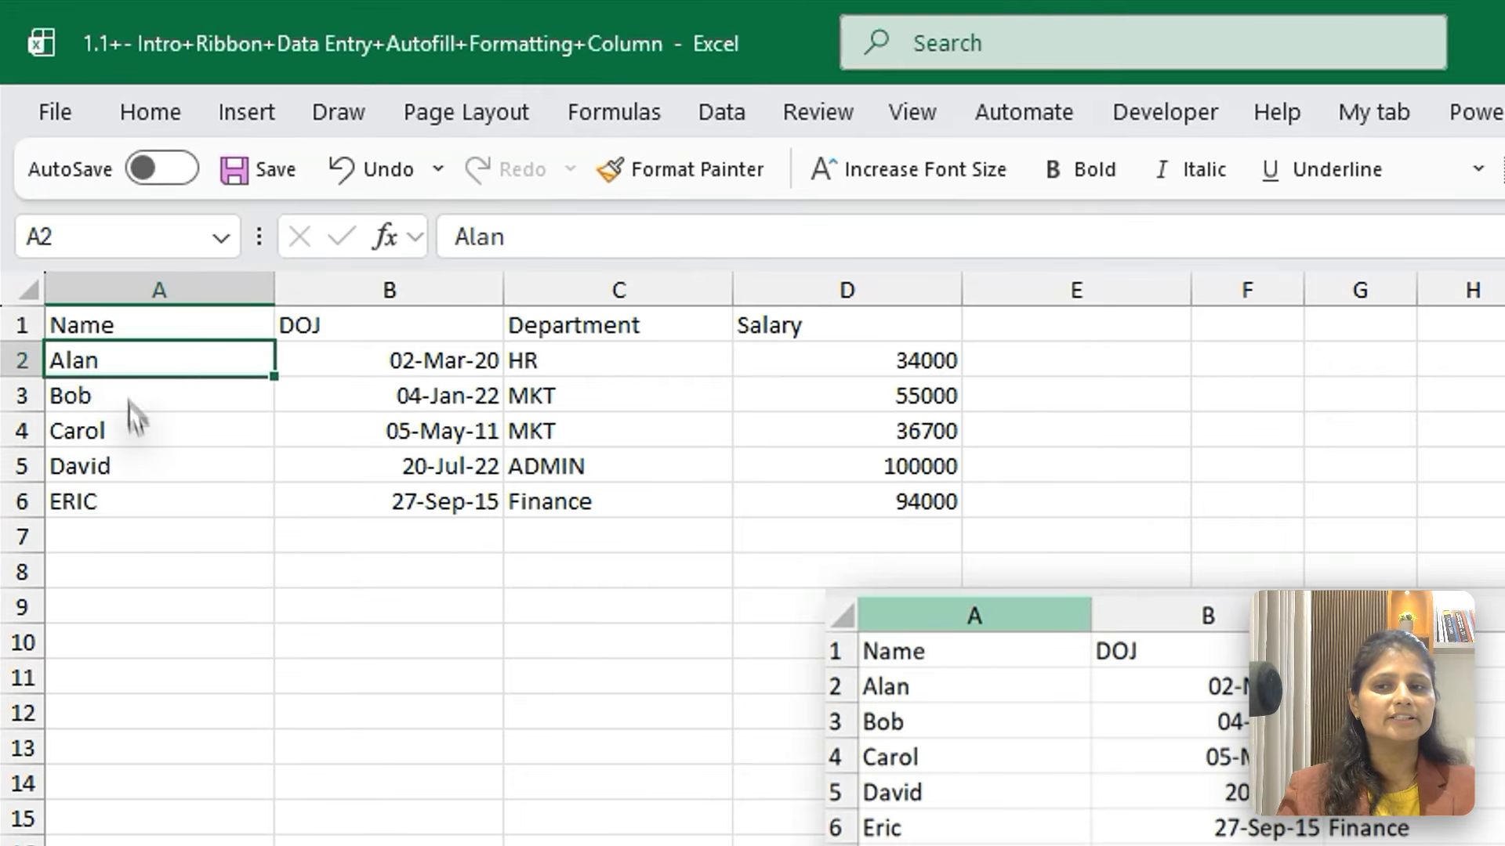
{"action": "left_click_drag", "start_coordinate": [129, 402], "coordinate": [148, 527]}
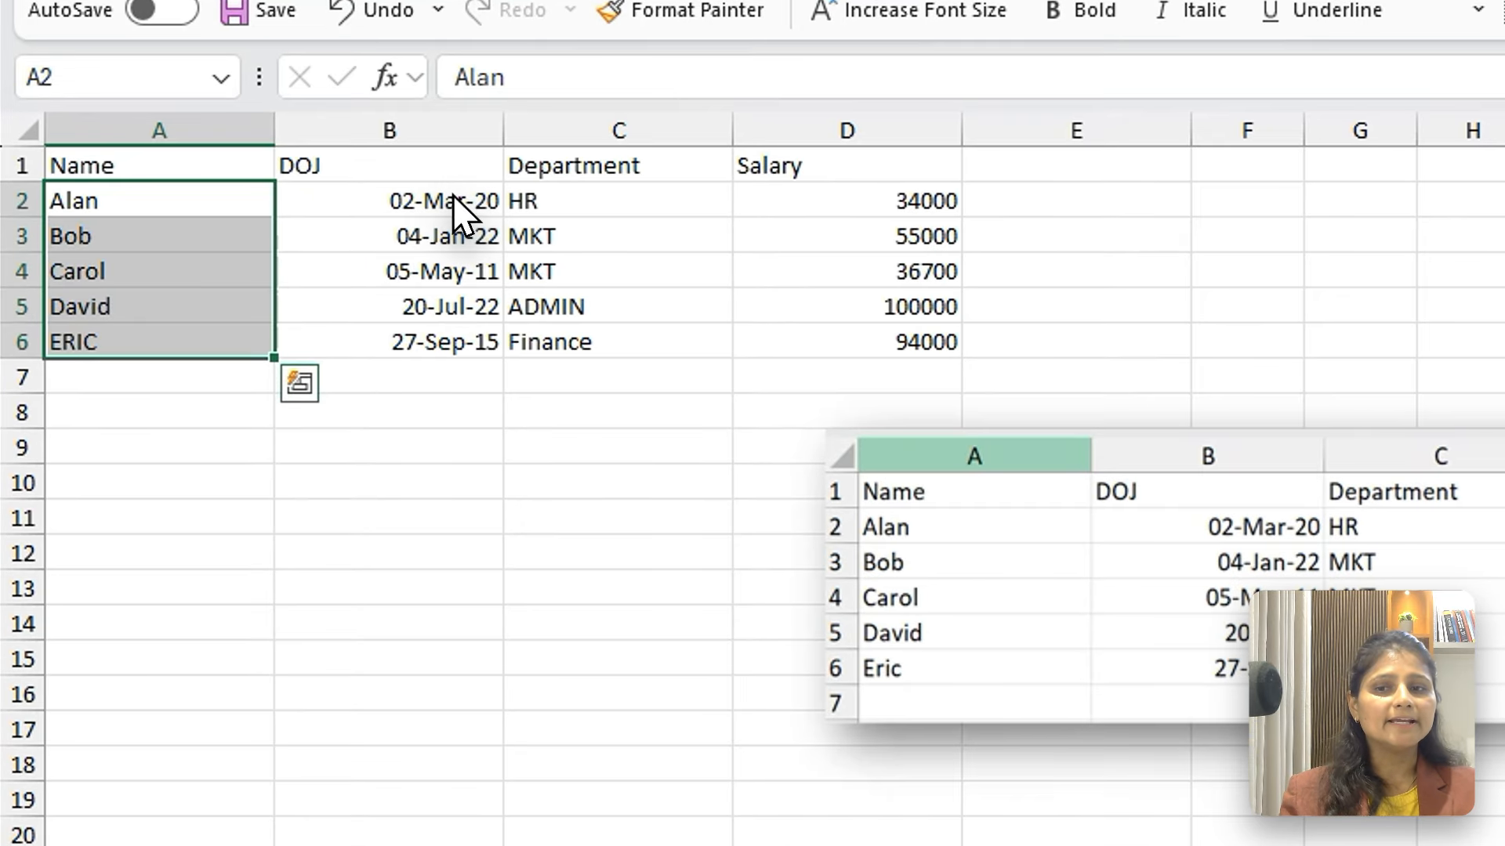
{"action": "left_click_drag", "start_coordinate": [302, 235], "coordinate": [293, 339]}
{"action": "left_click_drag", "start_coordinate": [447, 362], "coordinate": [447, 367]}
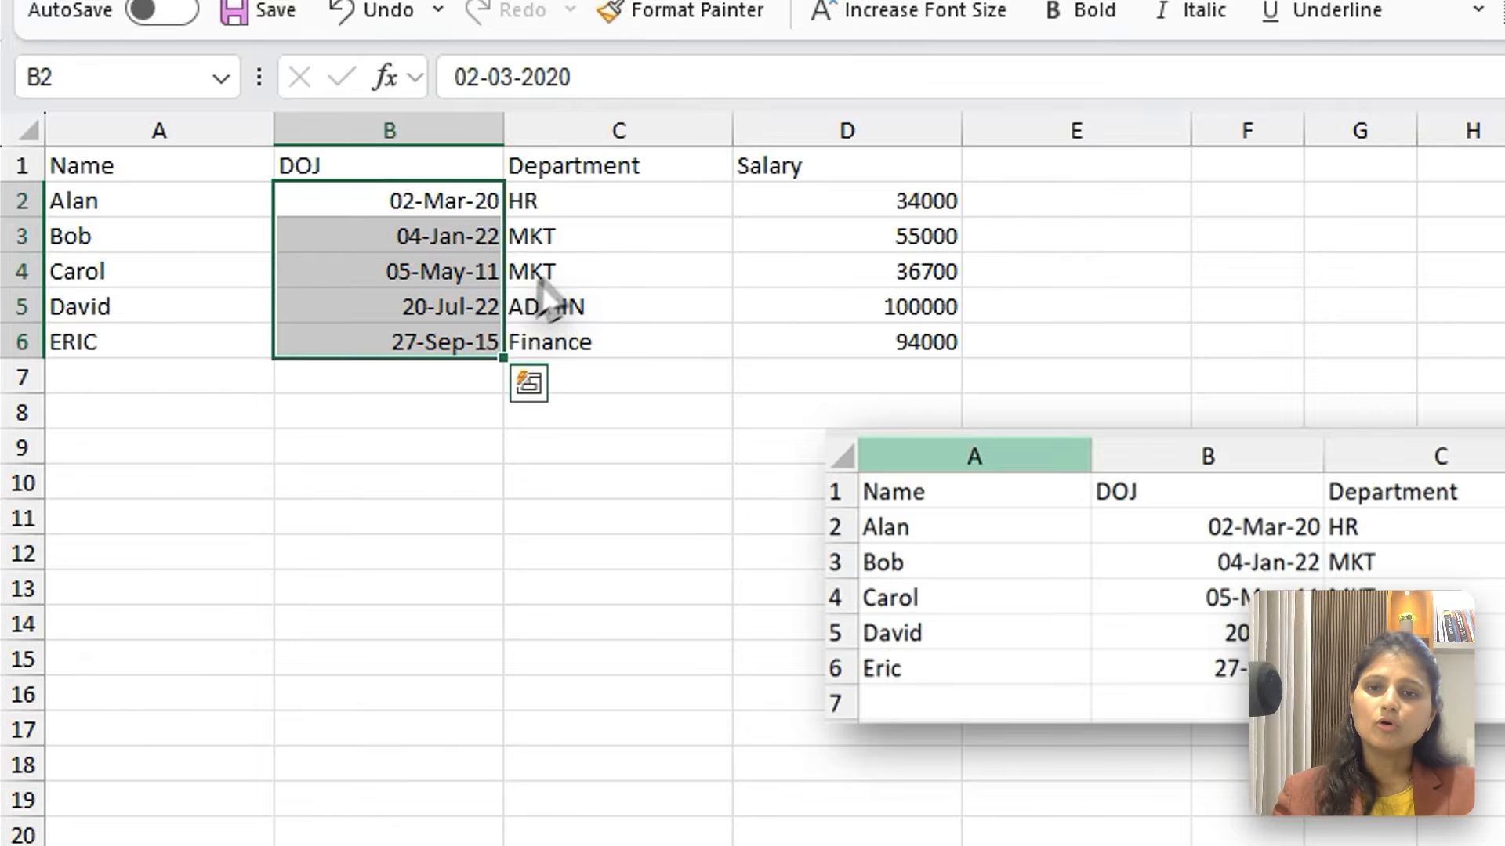
{"action": "left_click_drag", "start_coordinate": [583, 202], "coordinate": [590, 350]}
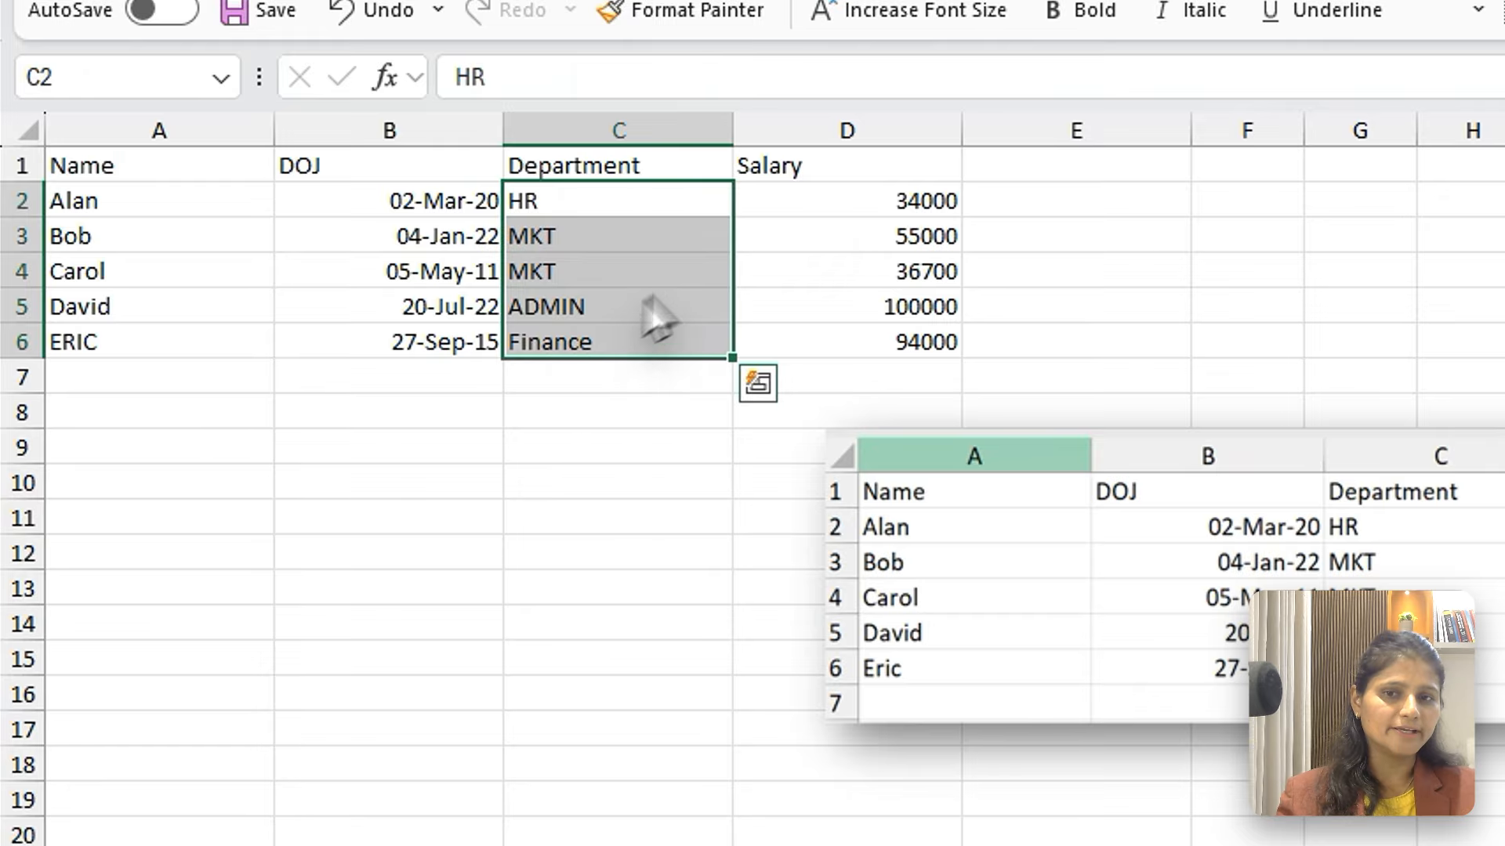
{"action": "left_click_drag", "start_coordinate": [849, 213], "coordinate": [860, 335]}
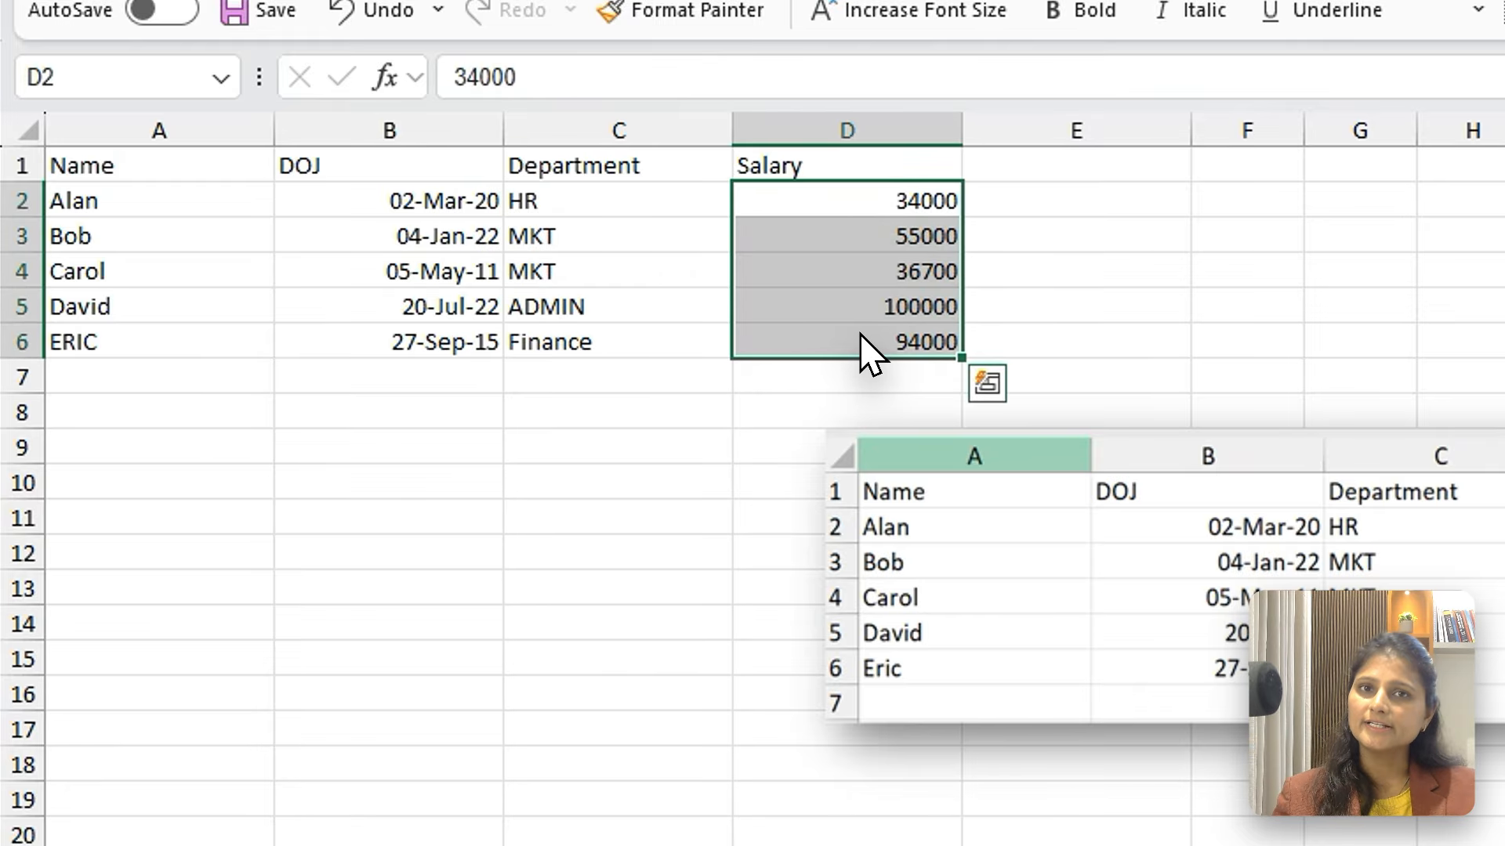
{"action": "left_click", "coordinate": [402, 202]}
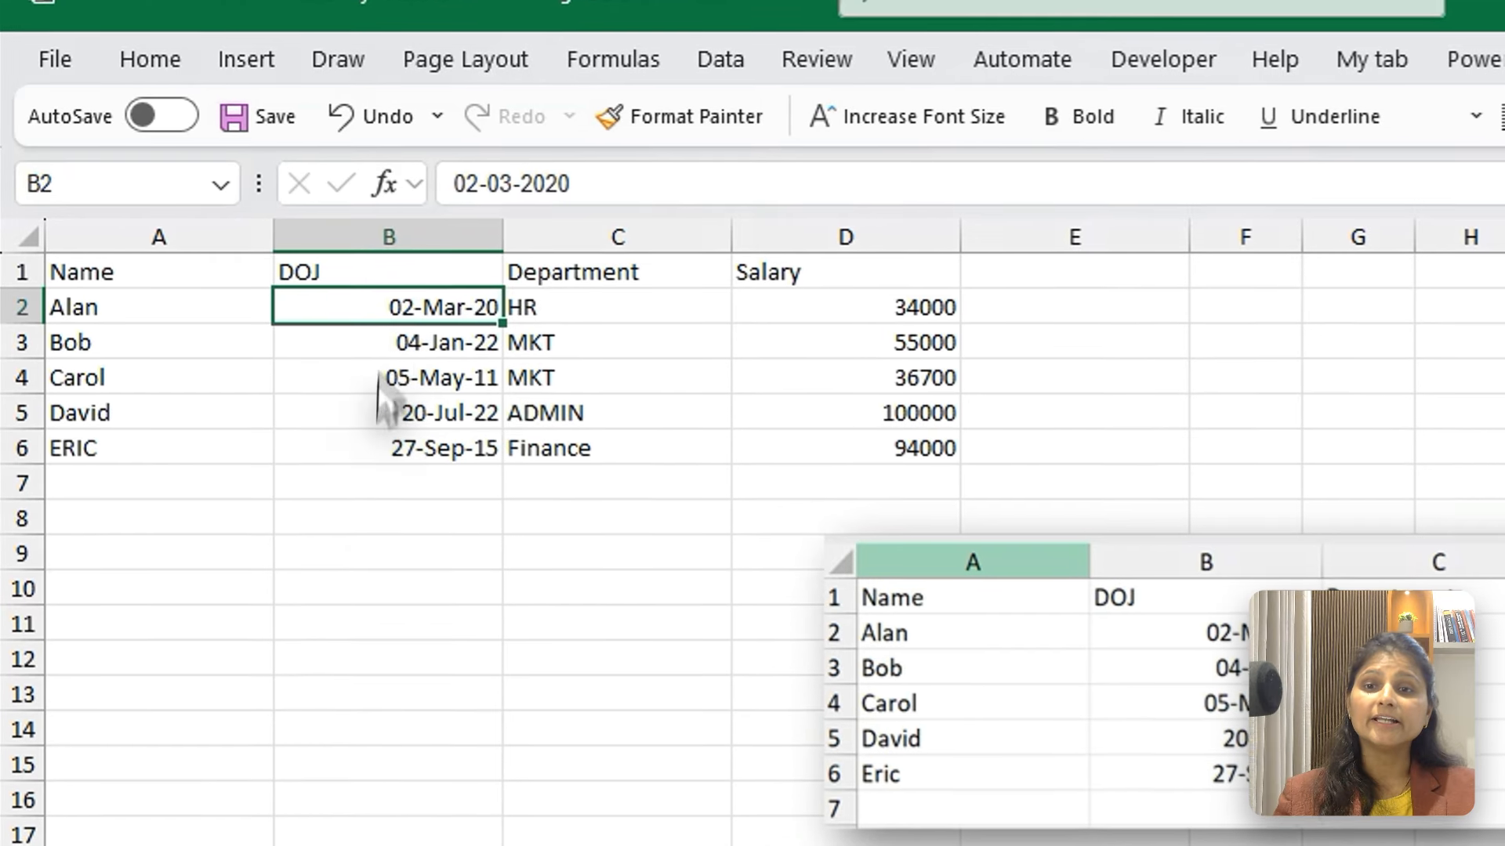
Enter the invalid test date 22/22/2025 in cell B10
{"action": "left_click", "coordinate": [255, 435]}
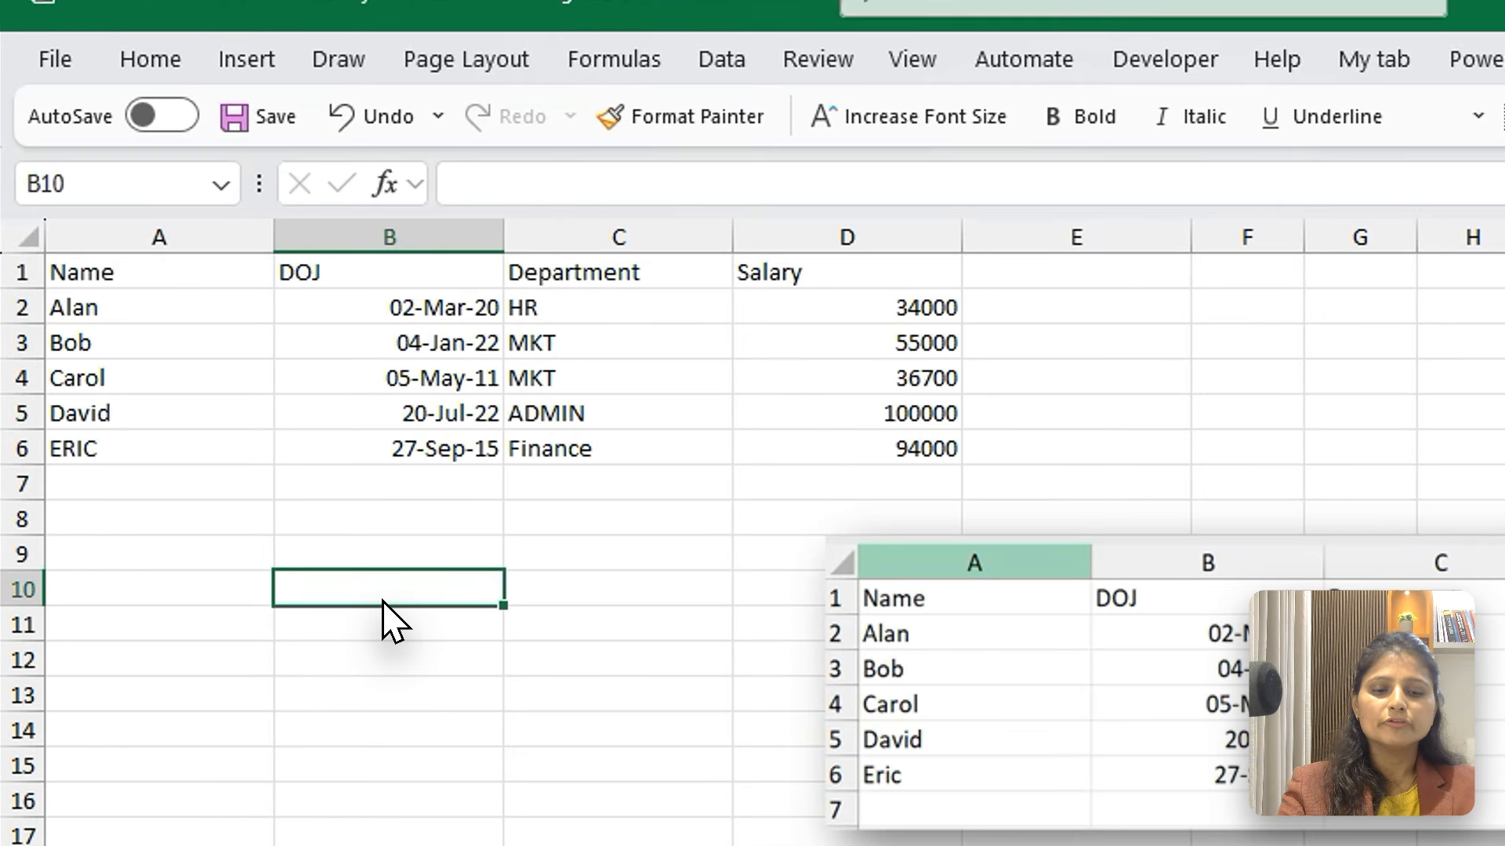
{"action": "type", "text": "22/22"}
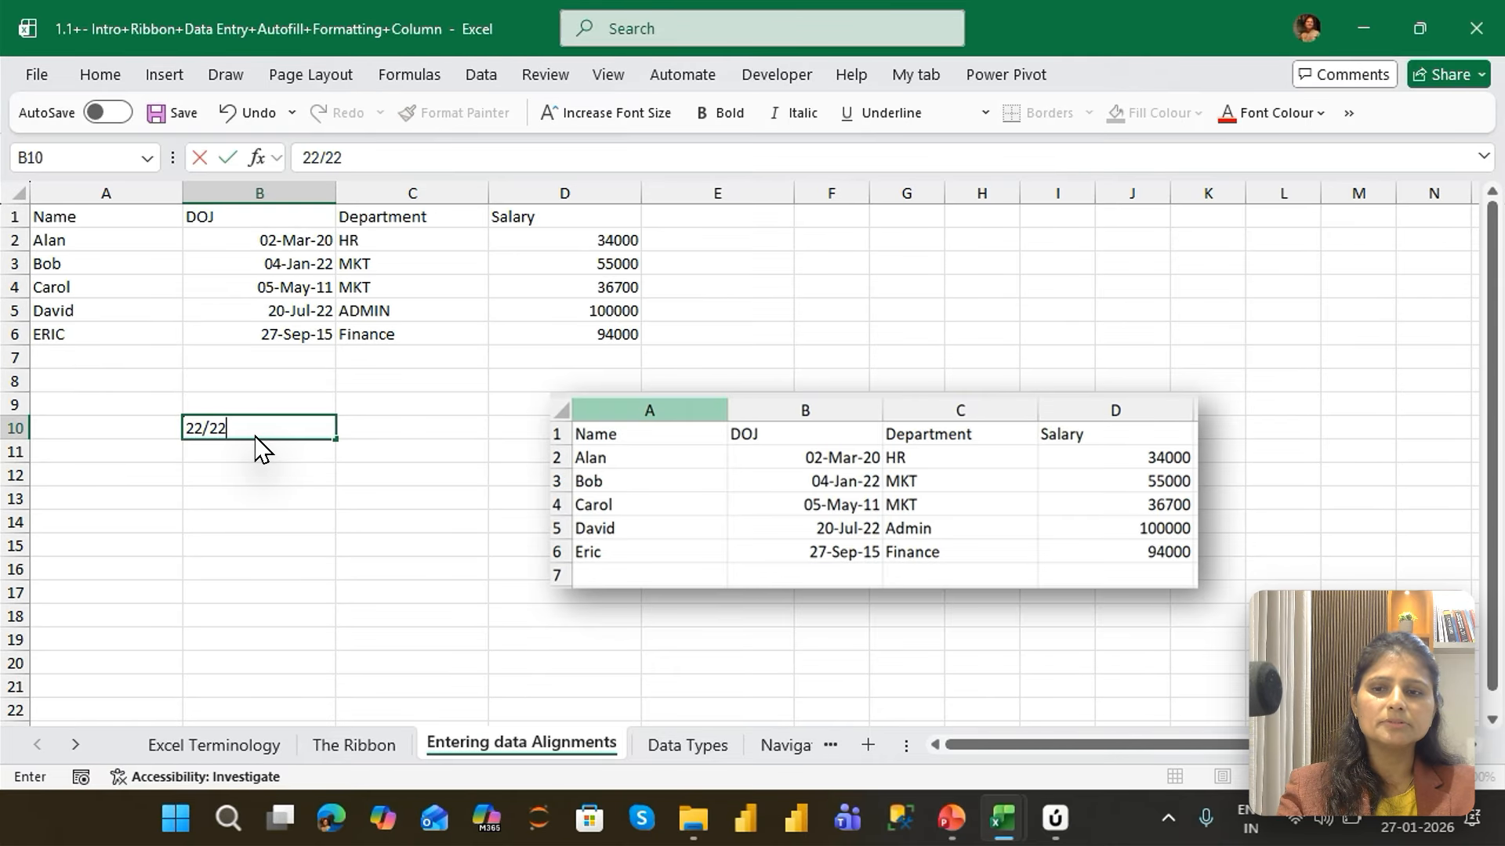
{"action": "type", "text": "/2025"}
{"action": "key", "text": "Return"}
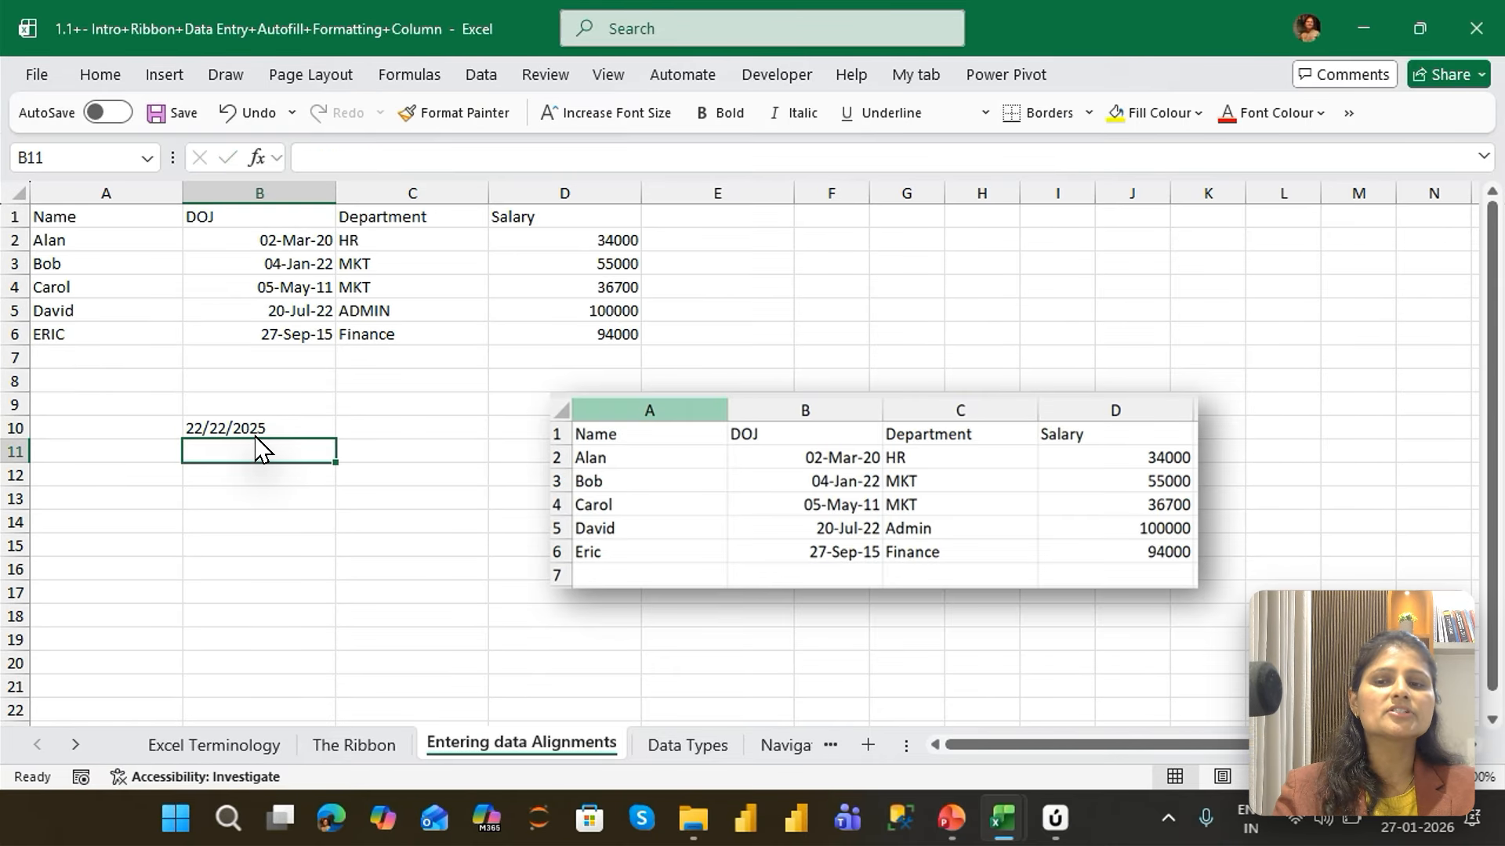
Correct the test date in cell B10 to 22/12/2025 by editing its month
{"action": "left_click", "coordinate": [255, 436]}
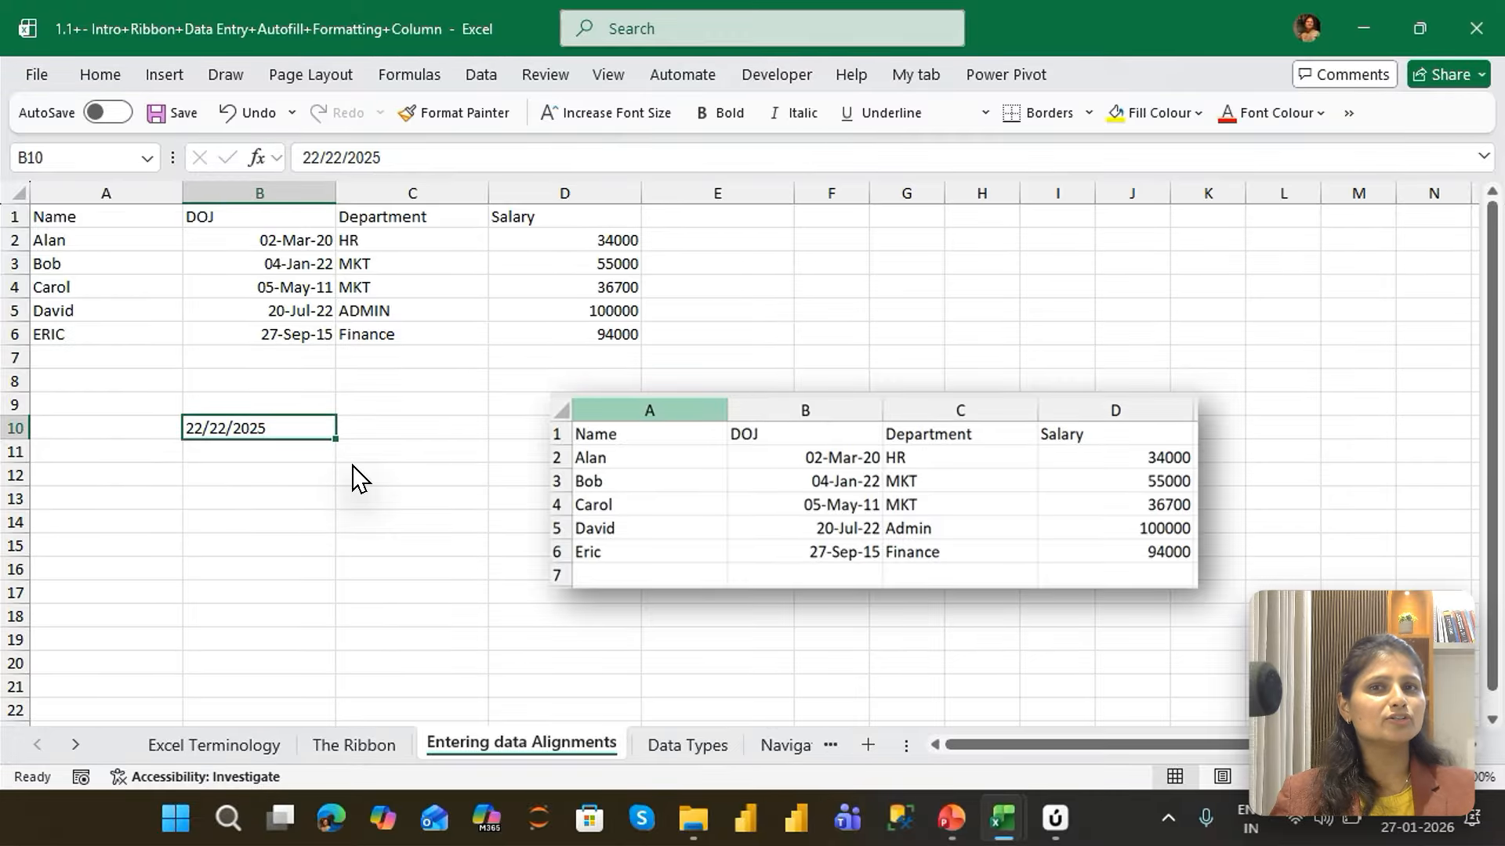
{"action": "key", "text": "F2"}
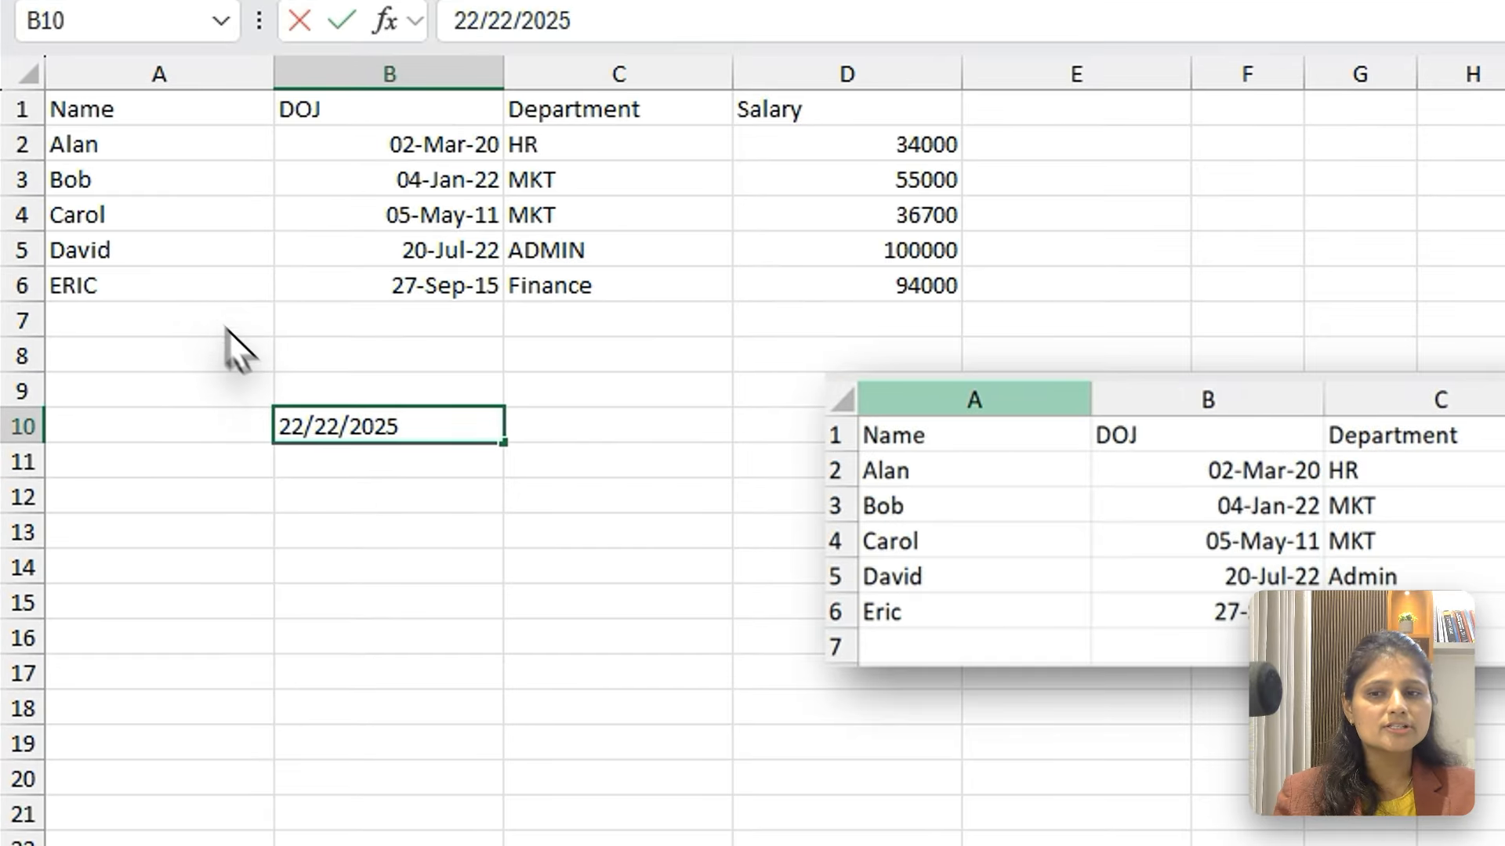
{"action": "key", "text": "BackSpace"}
{"action": "type", "text": "1"}
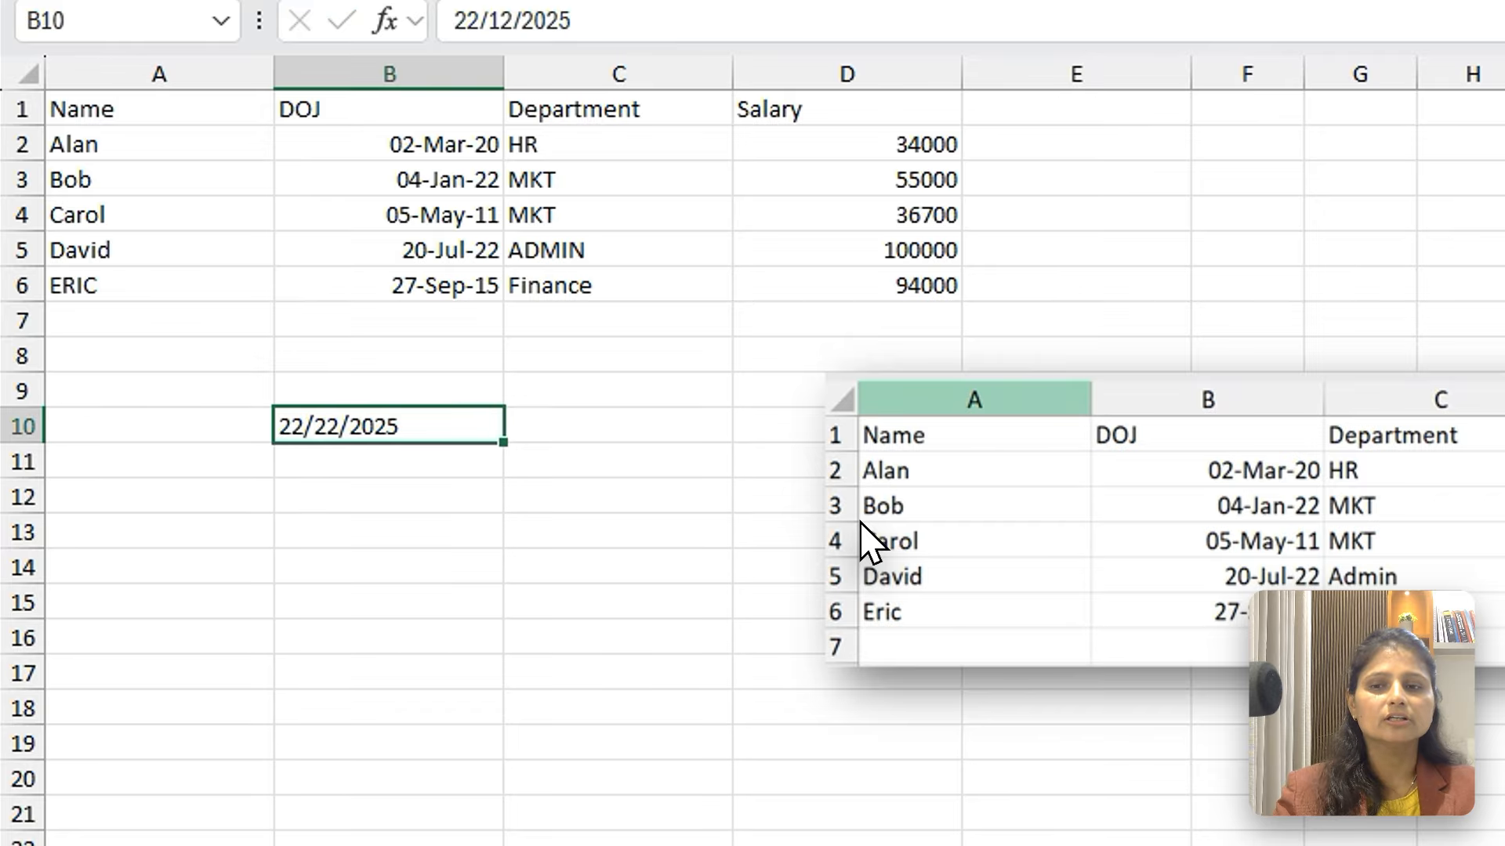
{"action": "key", "text": "Return"}
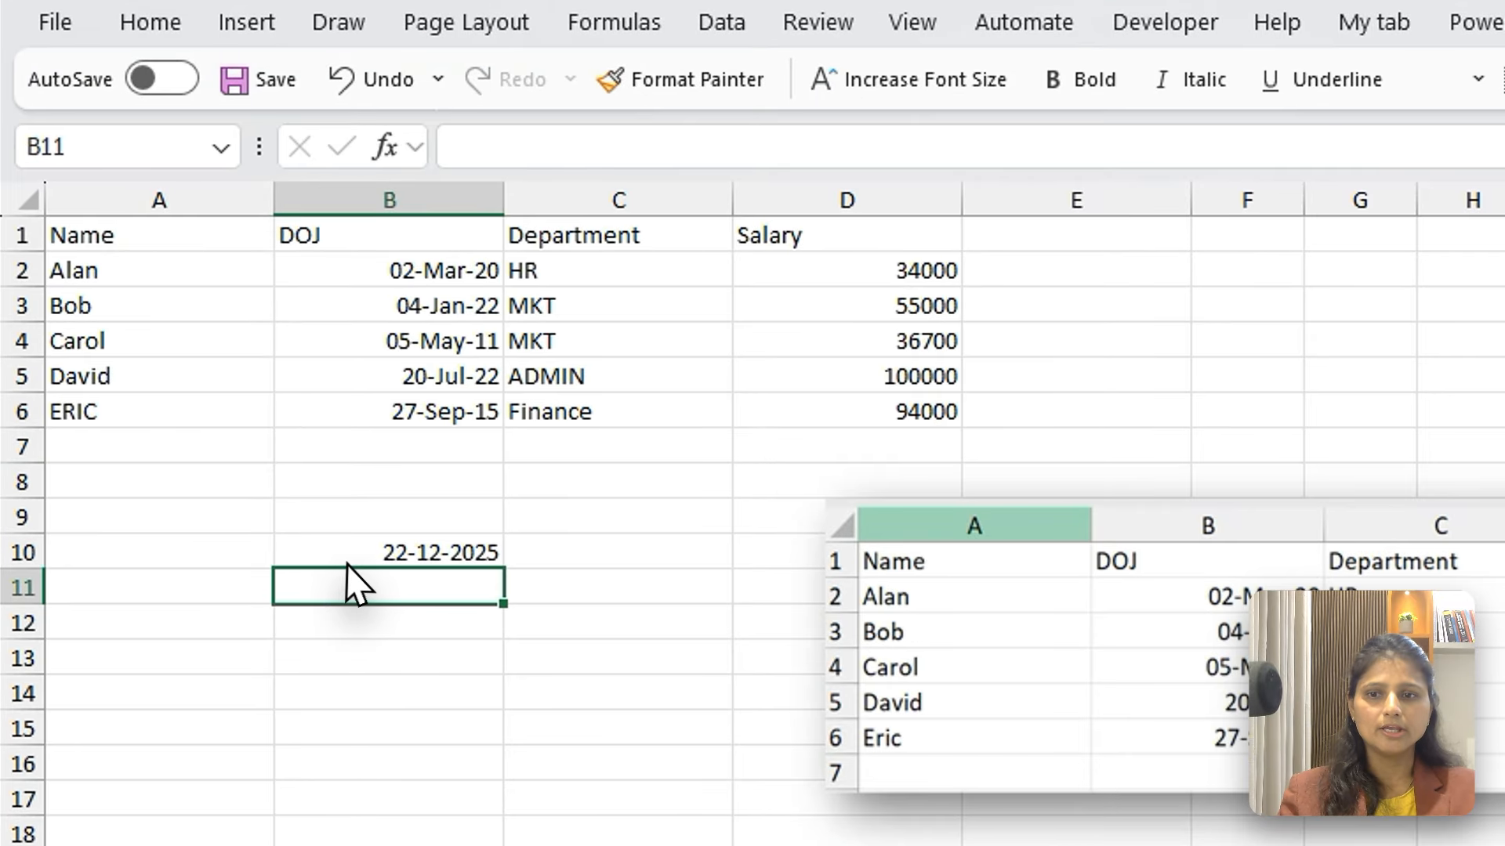
Clear the test date from cell B10 and select the fourth employee's department in C5
{"action": "left_click", "coordinate": [347, 563]}
{"action": "key", "text": "Delete"}
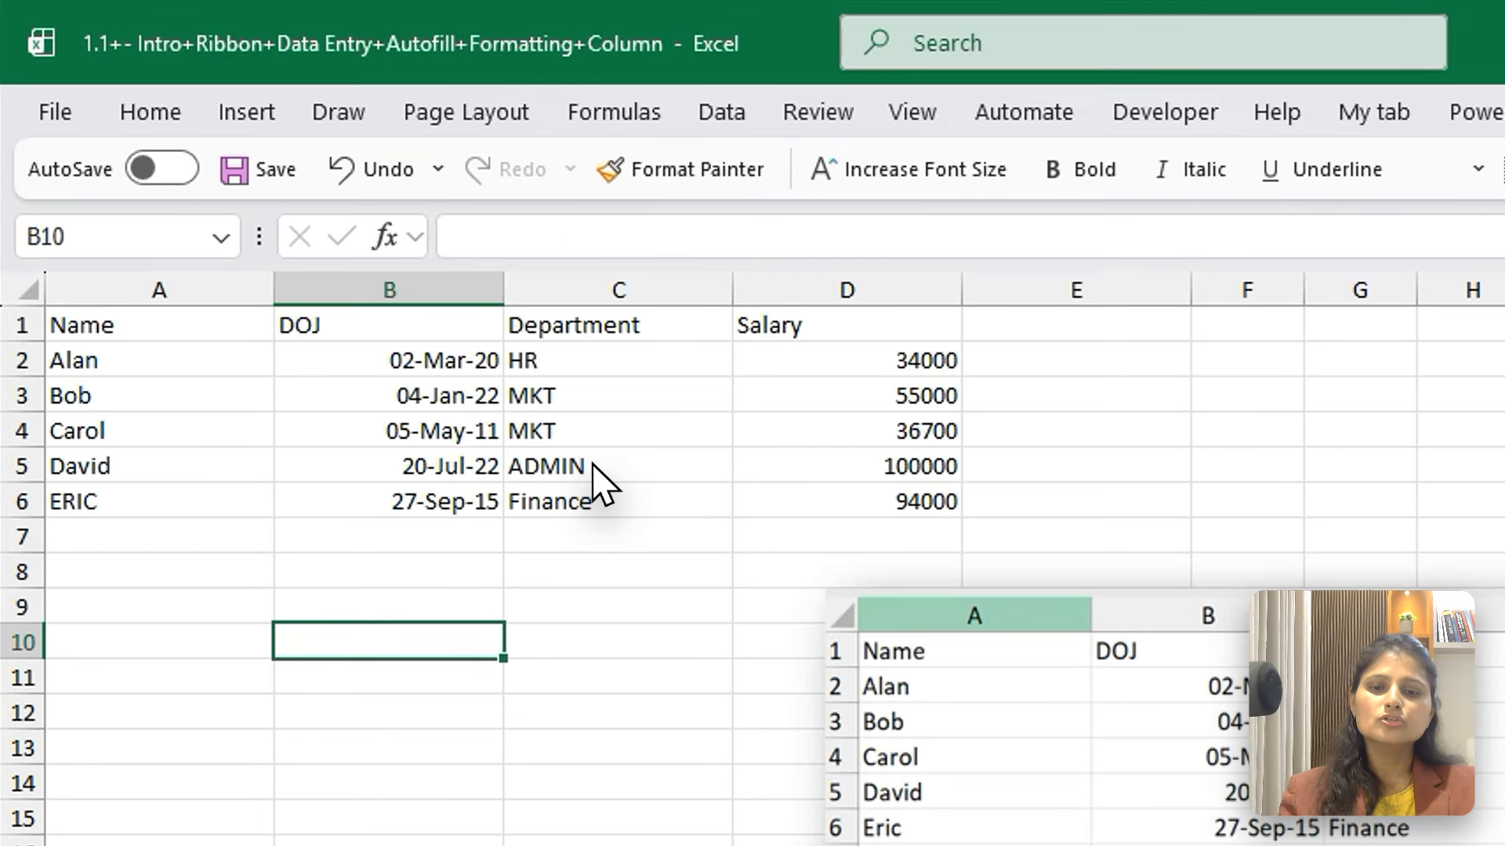
{"action": "left_click", "coordinate": [593, 377]}
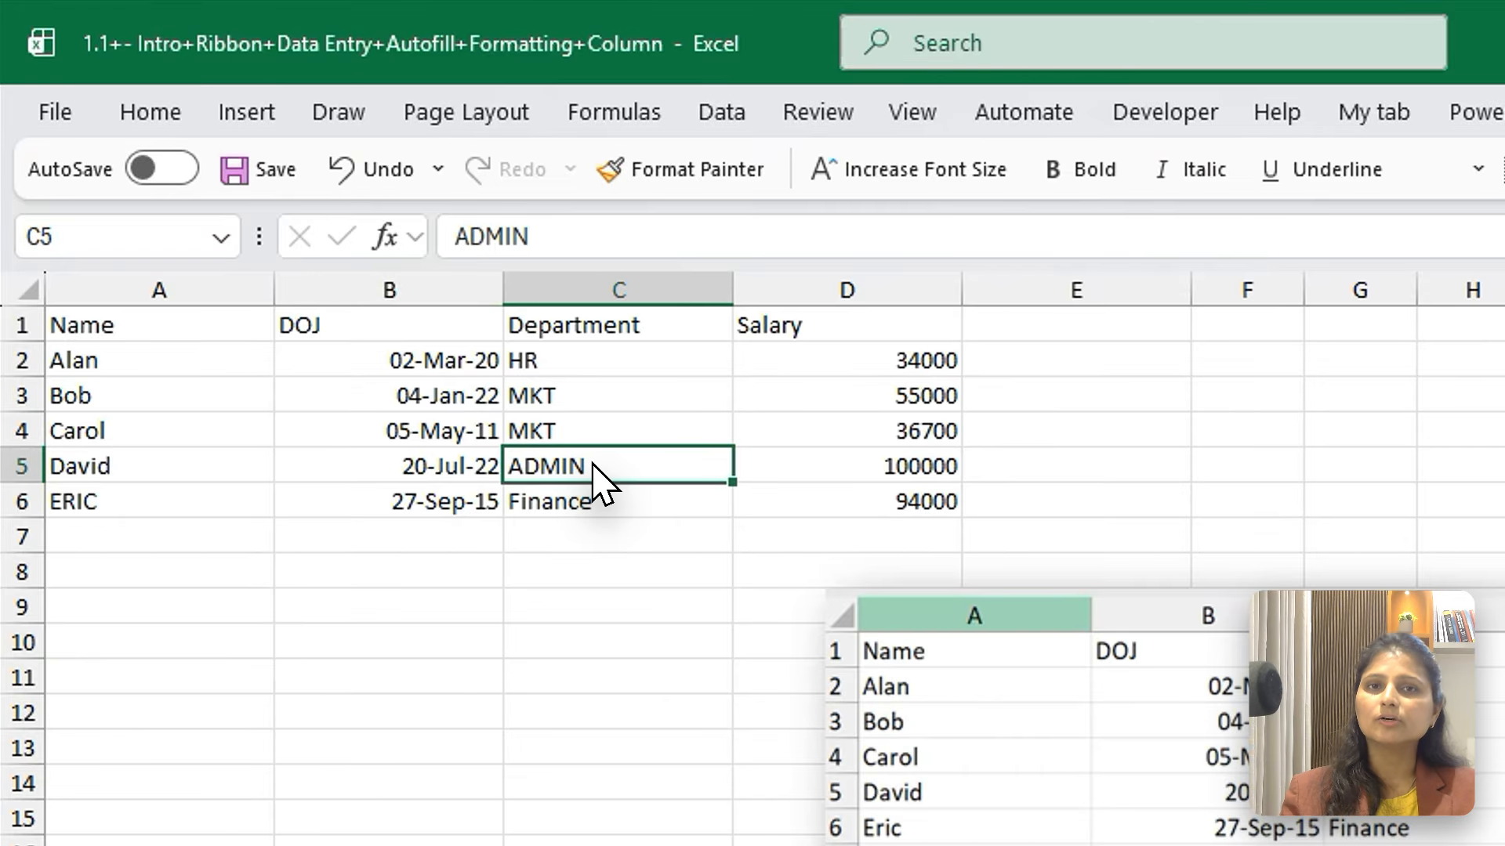
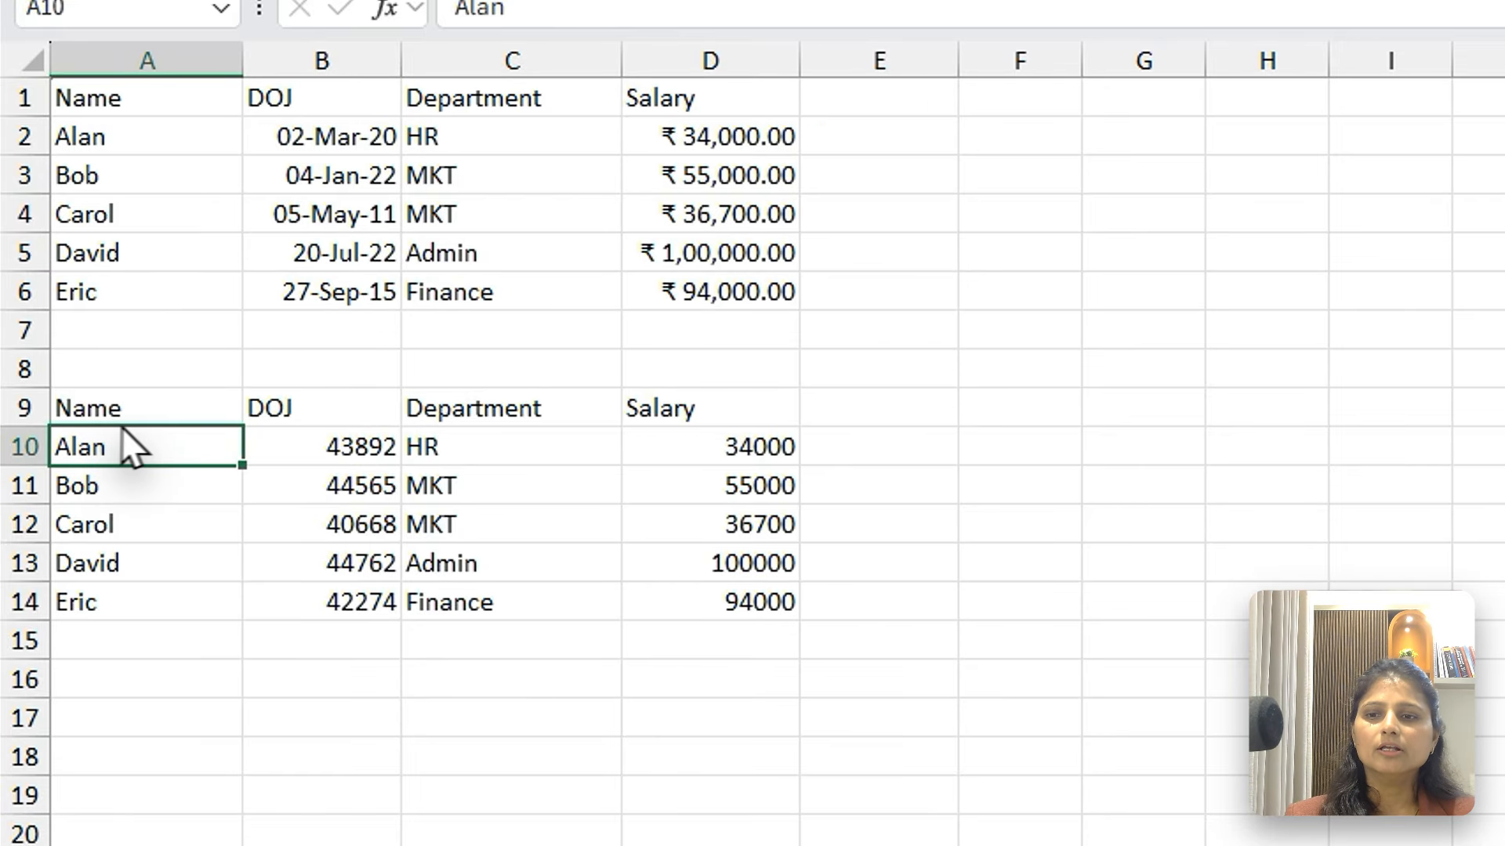
Examine the unformatted entries in the lower table's Name, DOJ and Salary columns, selecting each column's data in turn
{"action": "left_click_drag", "start_coordinate": [142, 413], "coordinate": [153, 608]}
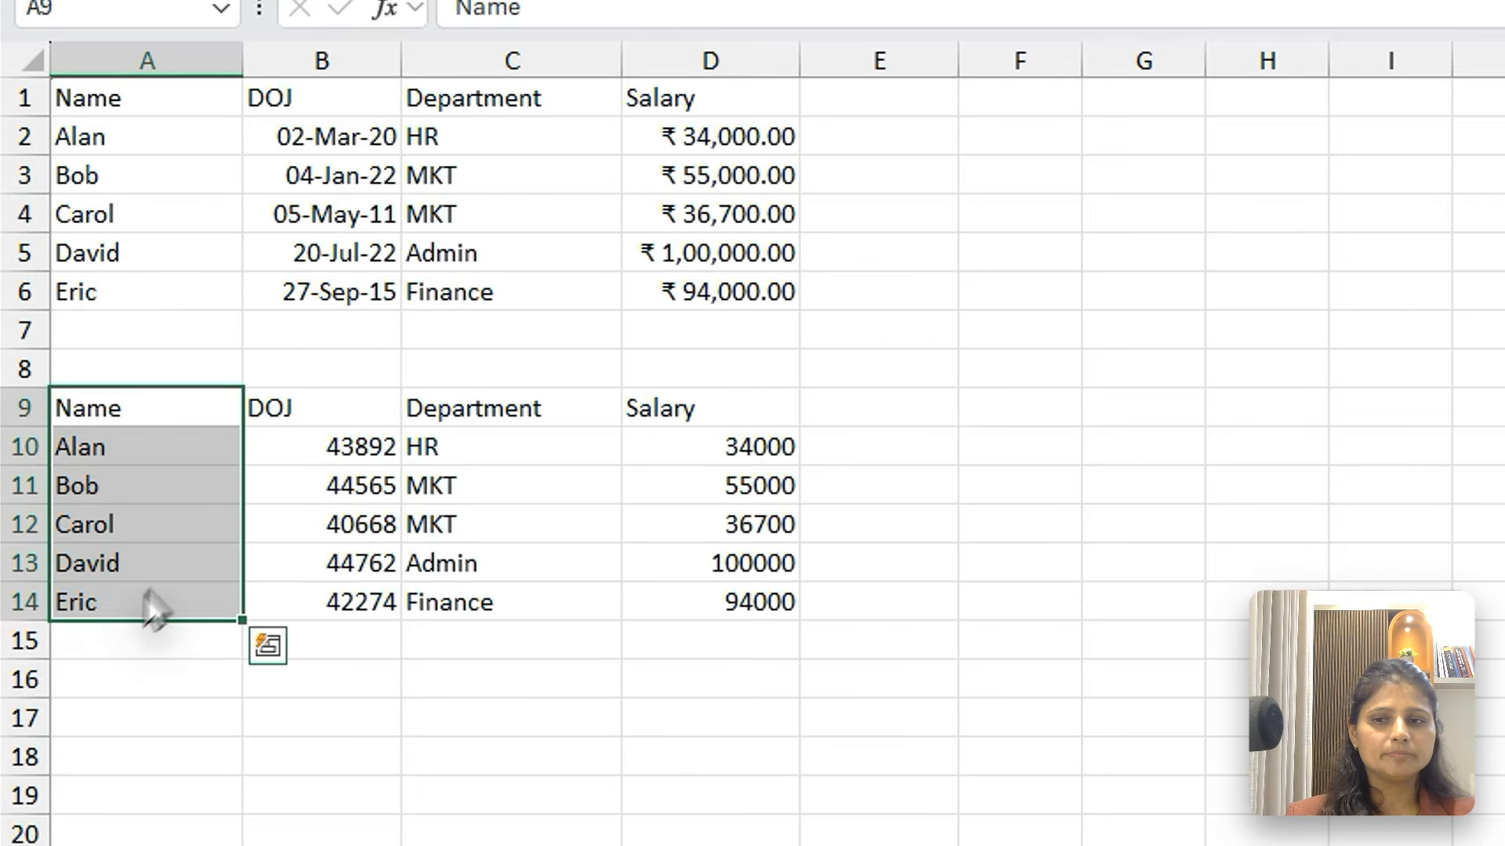
{"action": "left_click", "coordinate": [318, 410]}
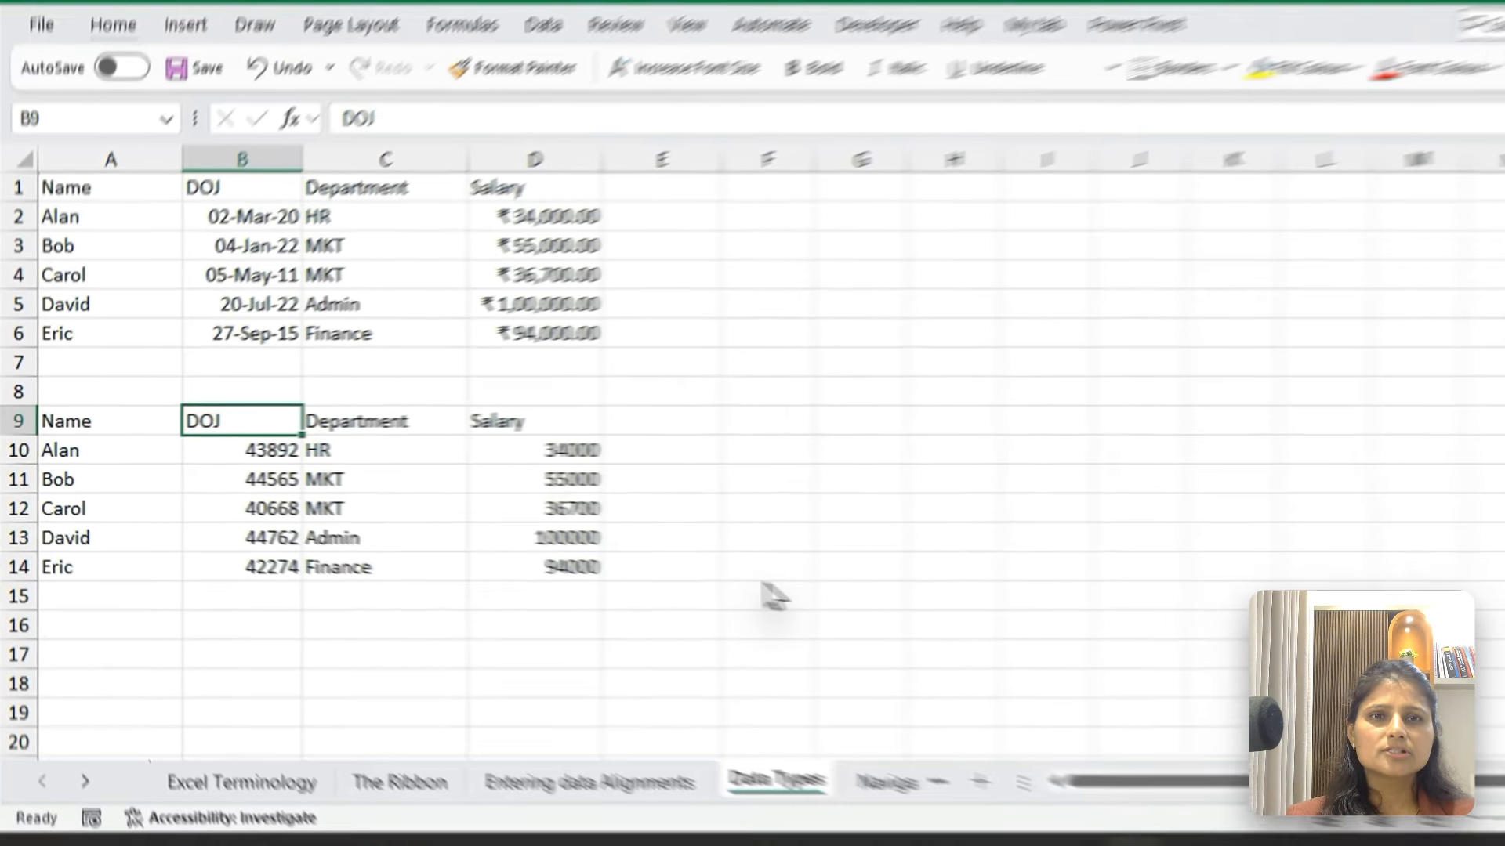
{"action": "key", "text": "Down"}
{"action": "key", "text": "ctrl+shift+Down"}
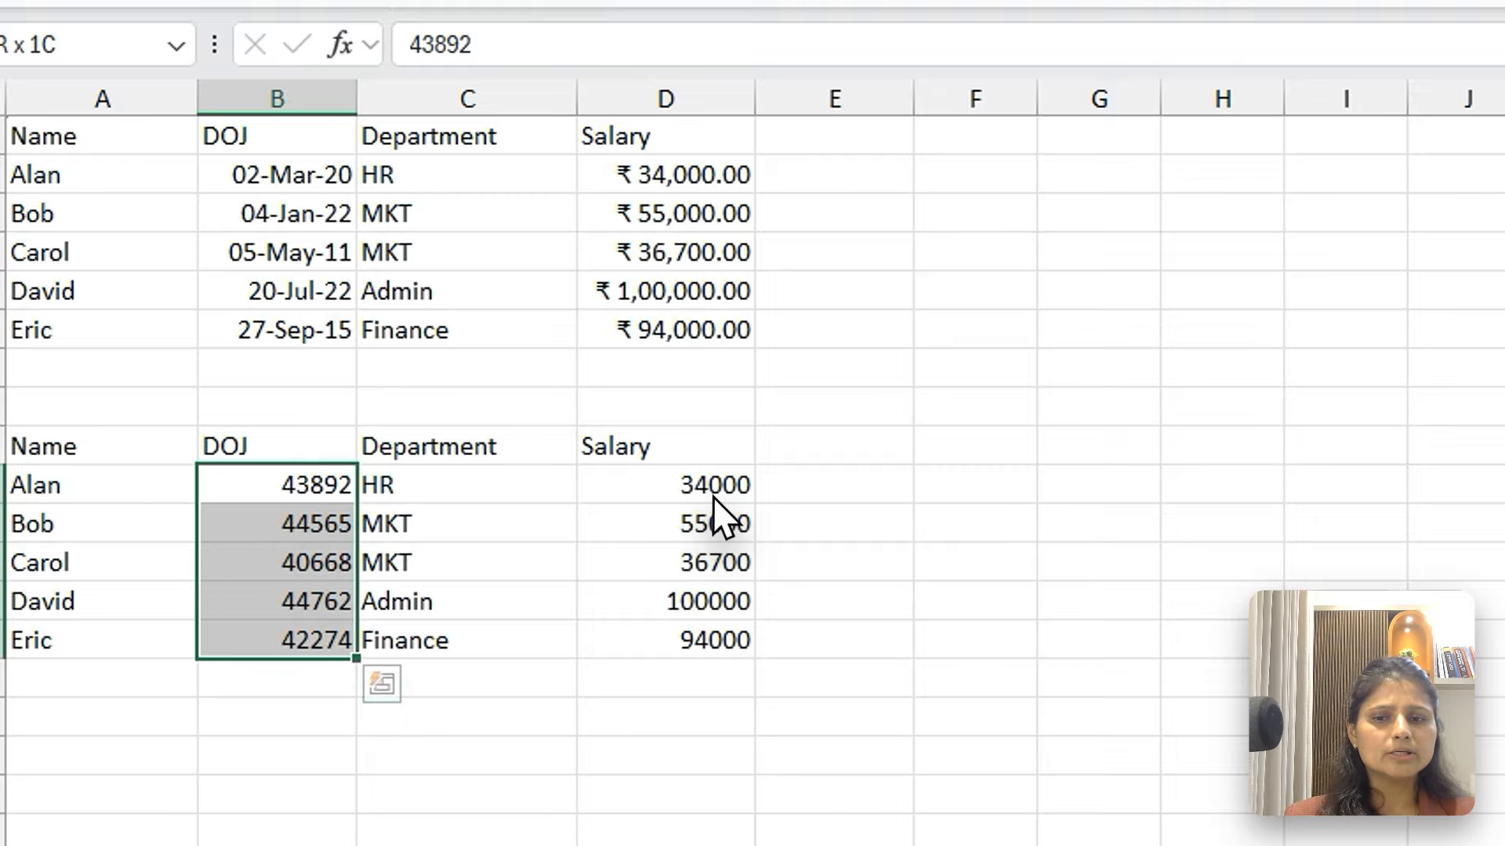
{"action": "left_click", "coordinate": [709, 492]}
{"action": "key", "text": "ctrl+shift+Down"}
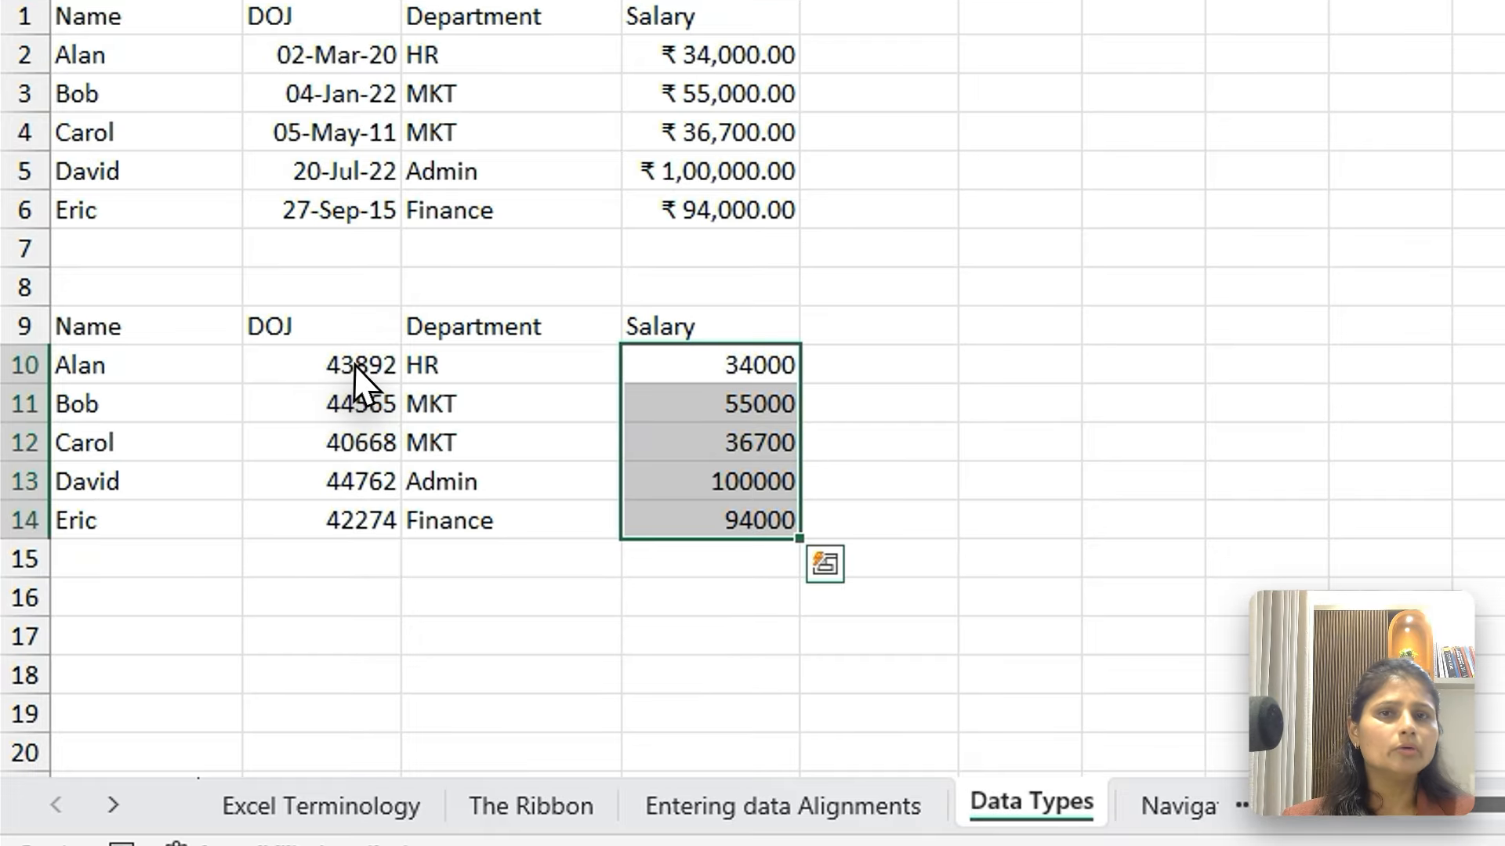
Select the lower table's DOJ values in B10:B14 and set the ribbon to always be shown
{"action": "left_click_drag", "start_coordinate": [241, 460], "coordinate": [249, 538]}
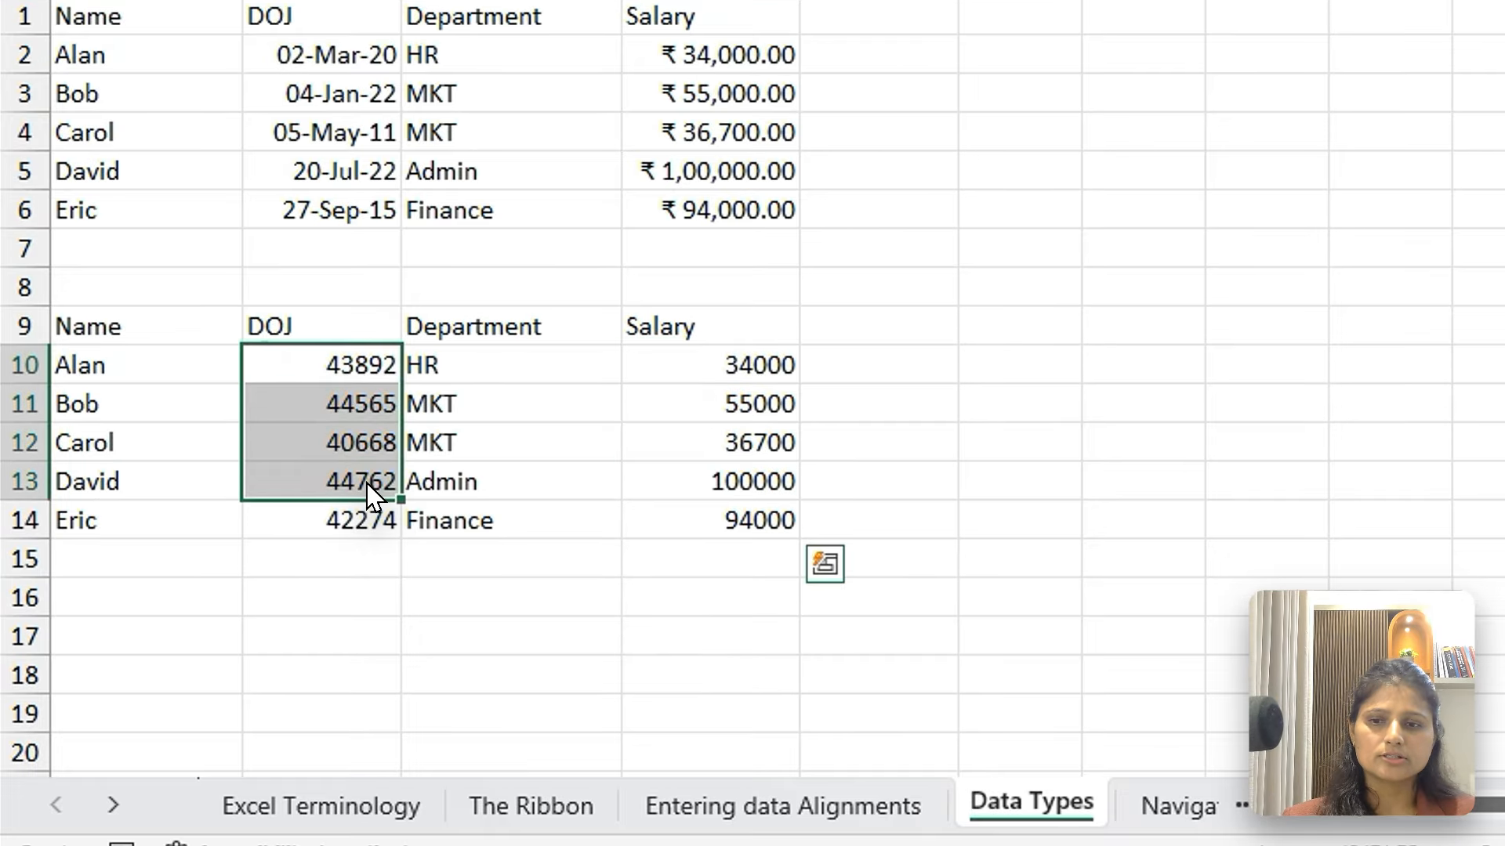
{"action": "left_click_drag", "start_coordinate": [373, 494], "coordinate": [369, 520]}
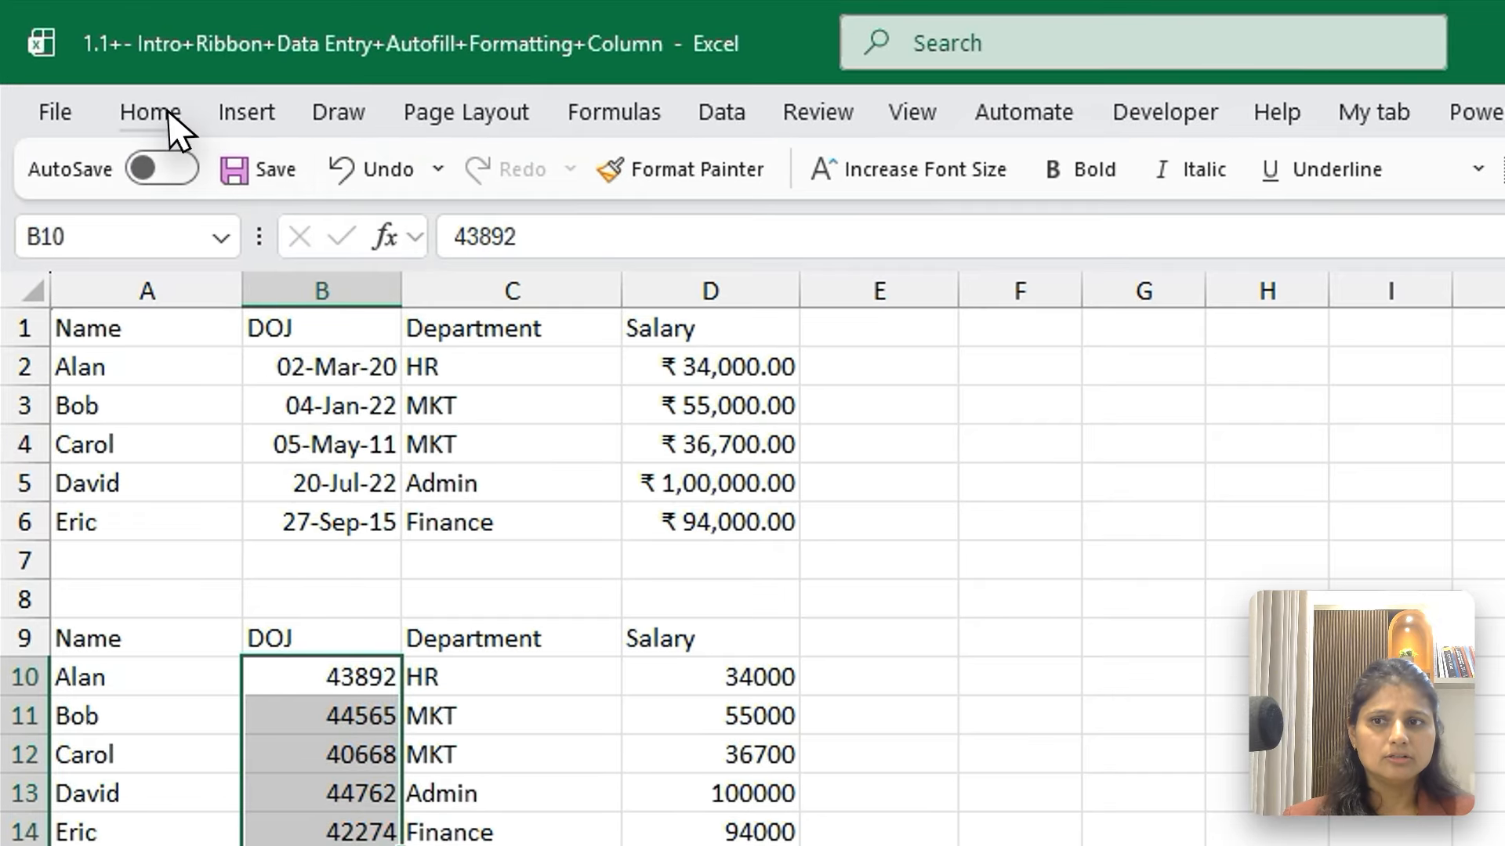
{"action": "left_click", "coordinate": [109, 75]}
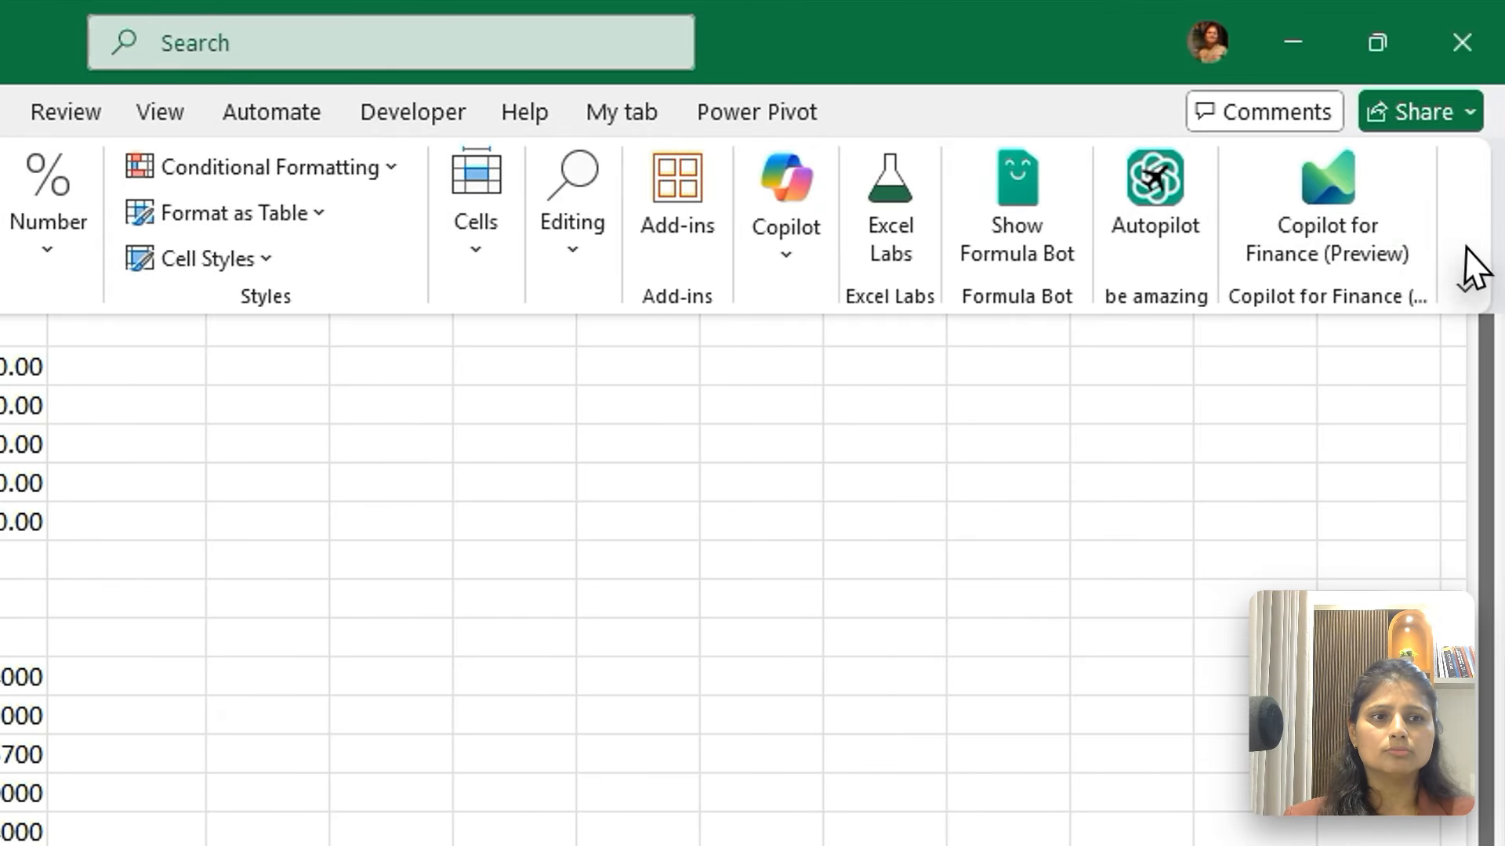
{"action": "left_click", "coordinate": [1465, 286]}
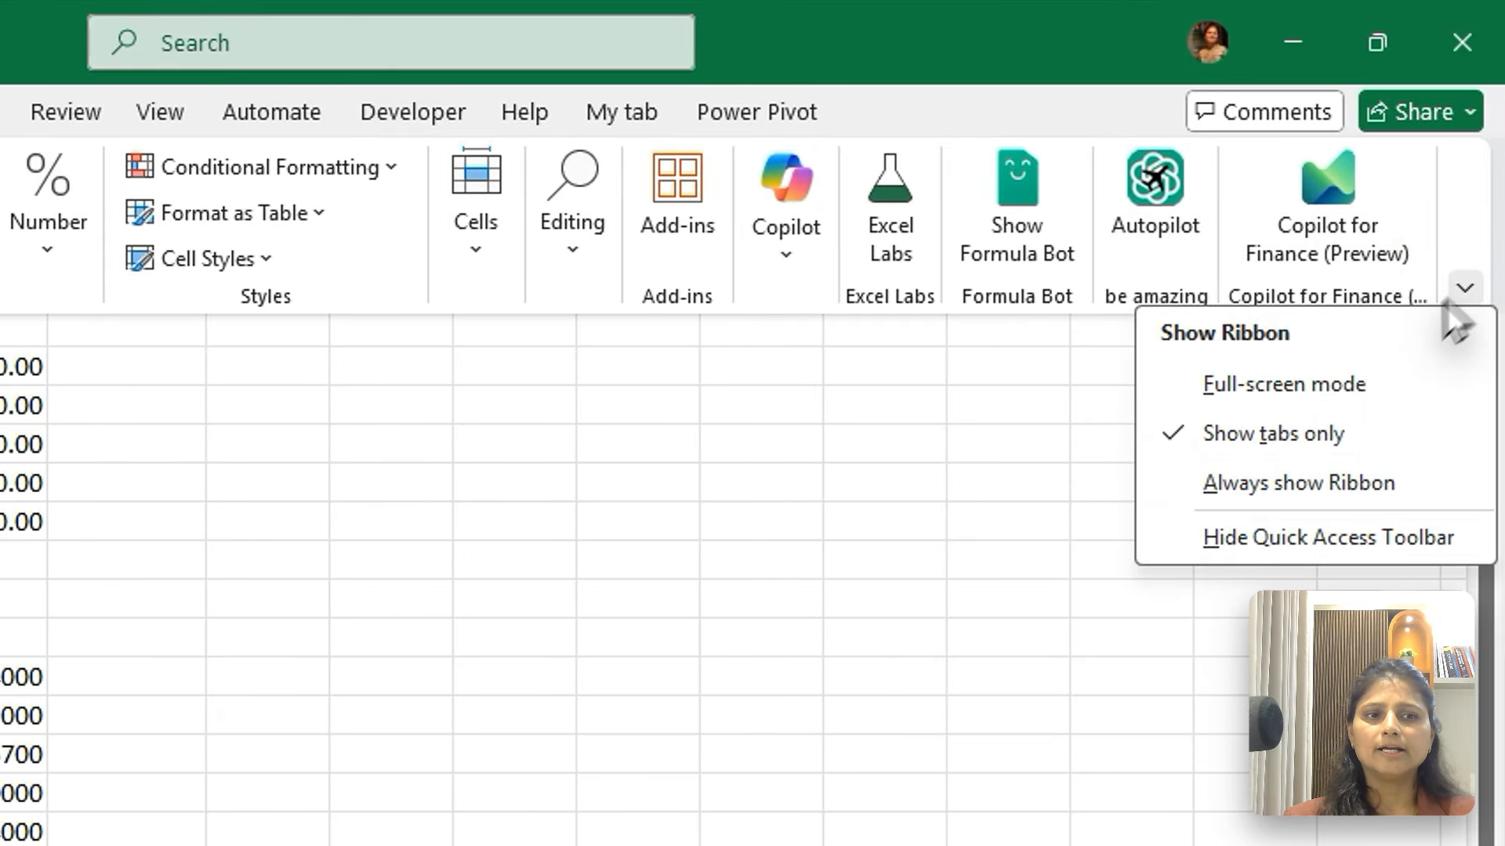
{"action": "left_click", "coordinate": [1275, 384]}
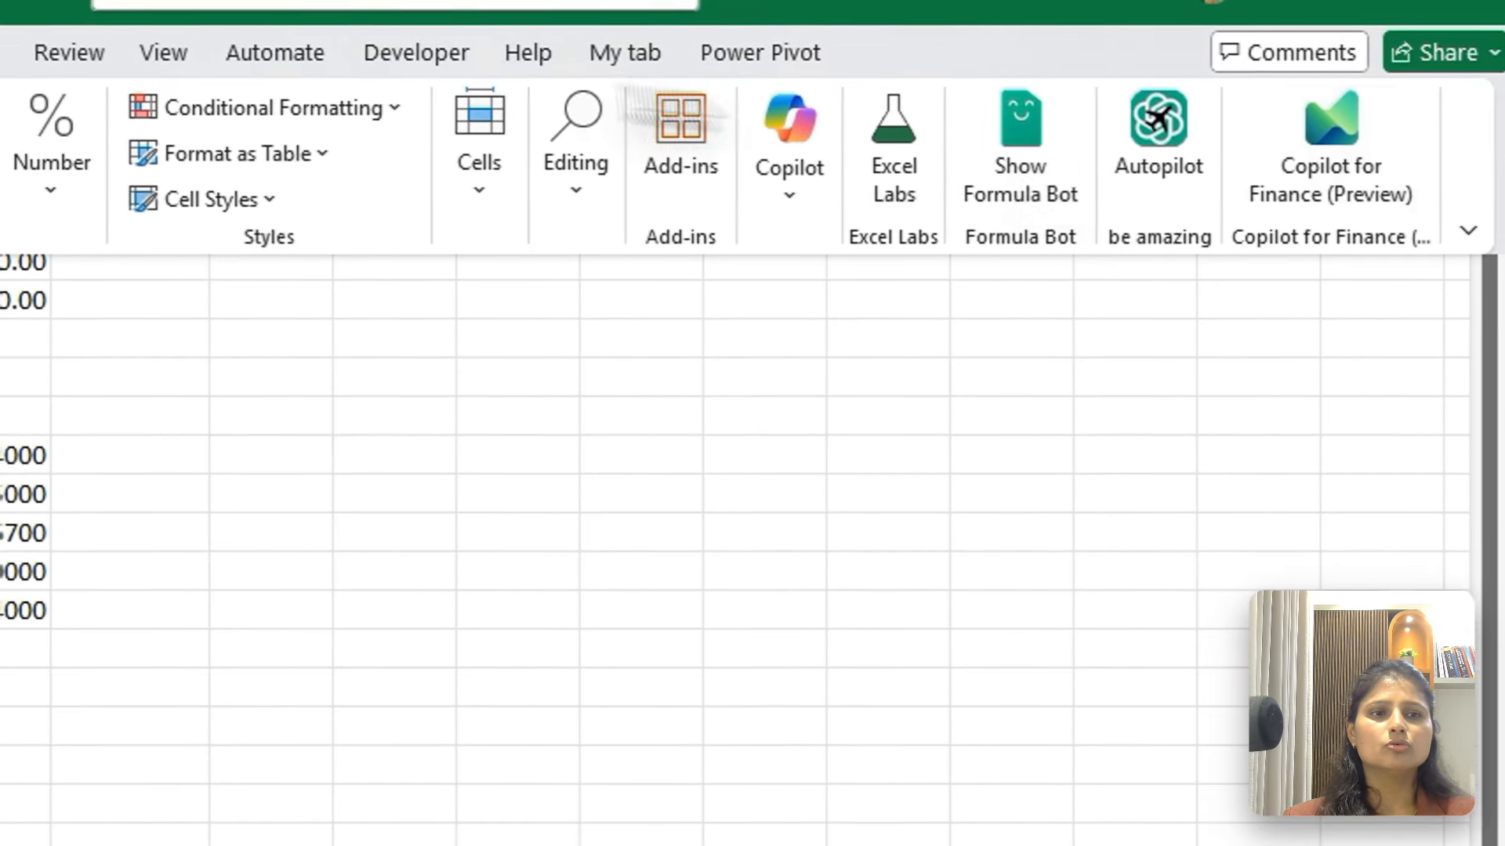
{"action": "left_click", "coordinate": [1468, 229]}
{"action": "left_click", "coordinate": [1329, 426]}
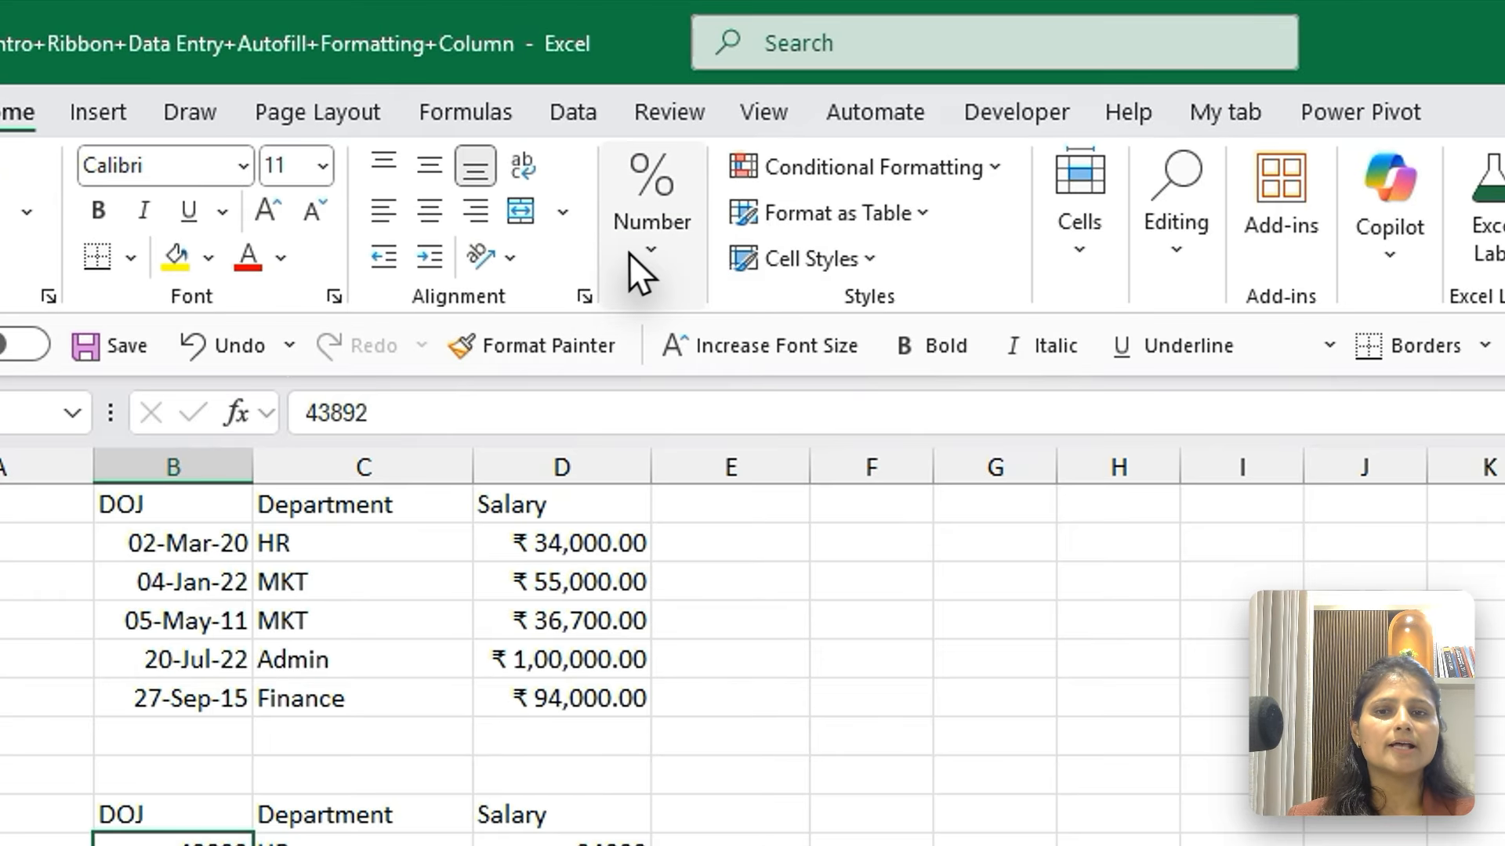
Format the DOJ values in B10:B14 as Number, and then as Currency
{"action": "left_click", "coordinate": [525, 166]}
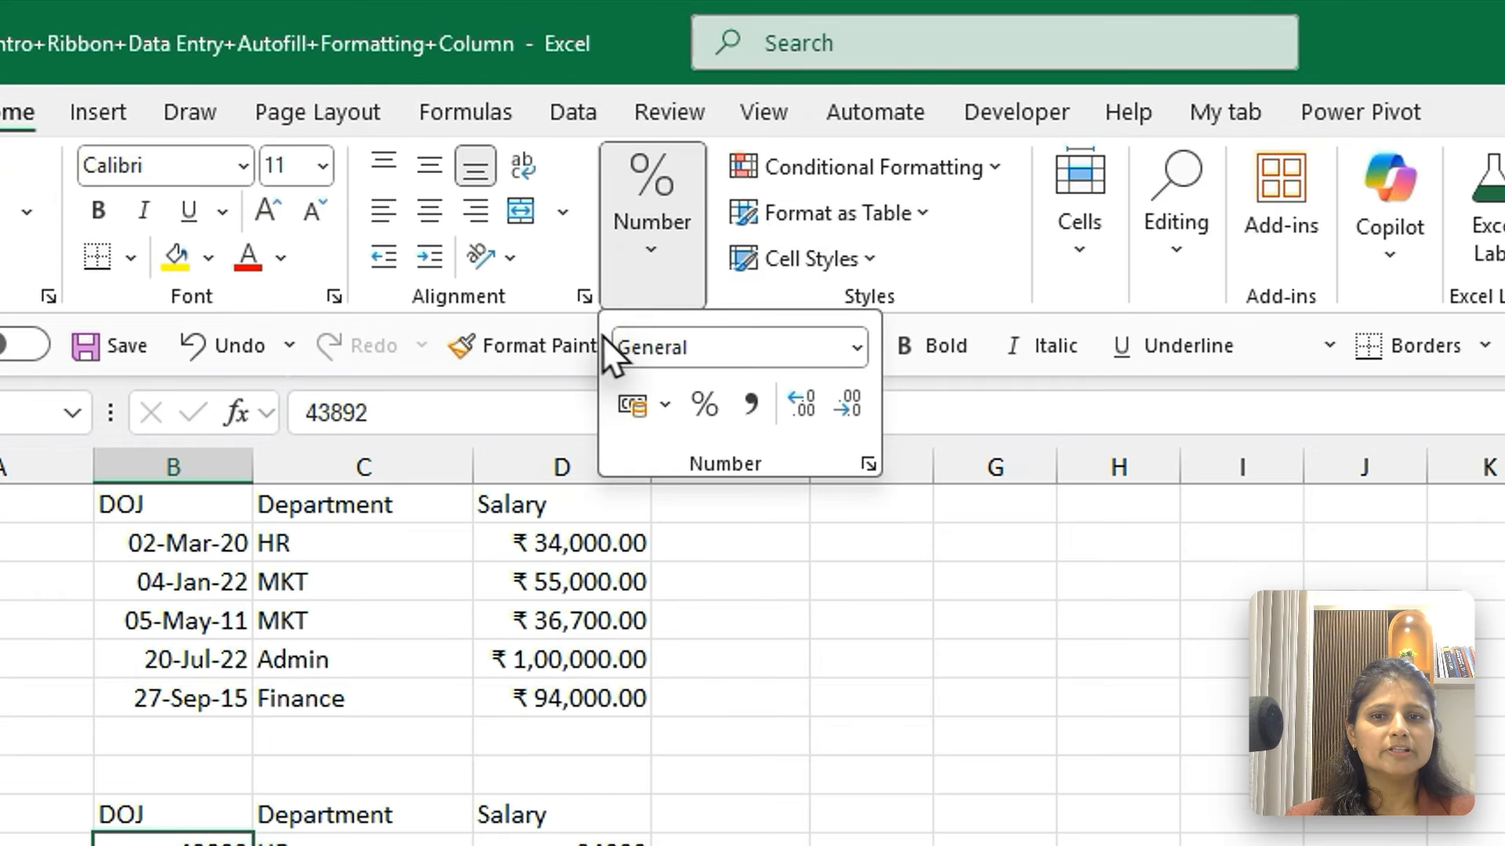
{"action": "left_click", "coordinate": [861, 354]}
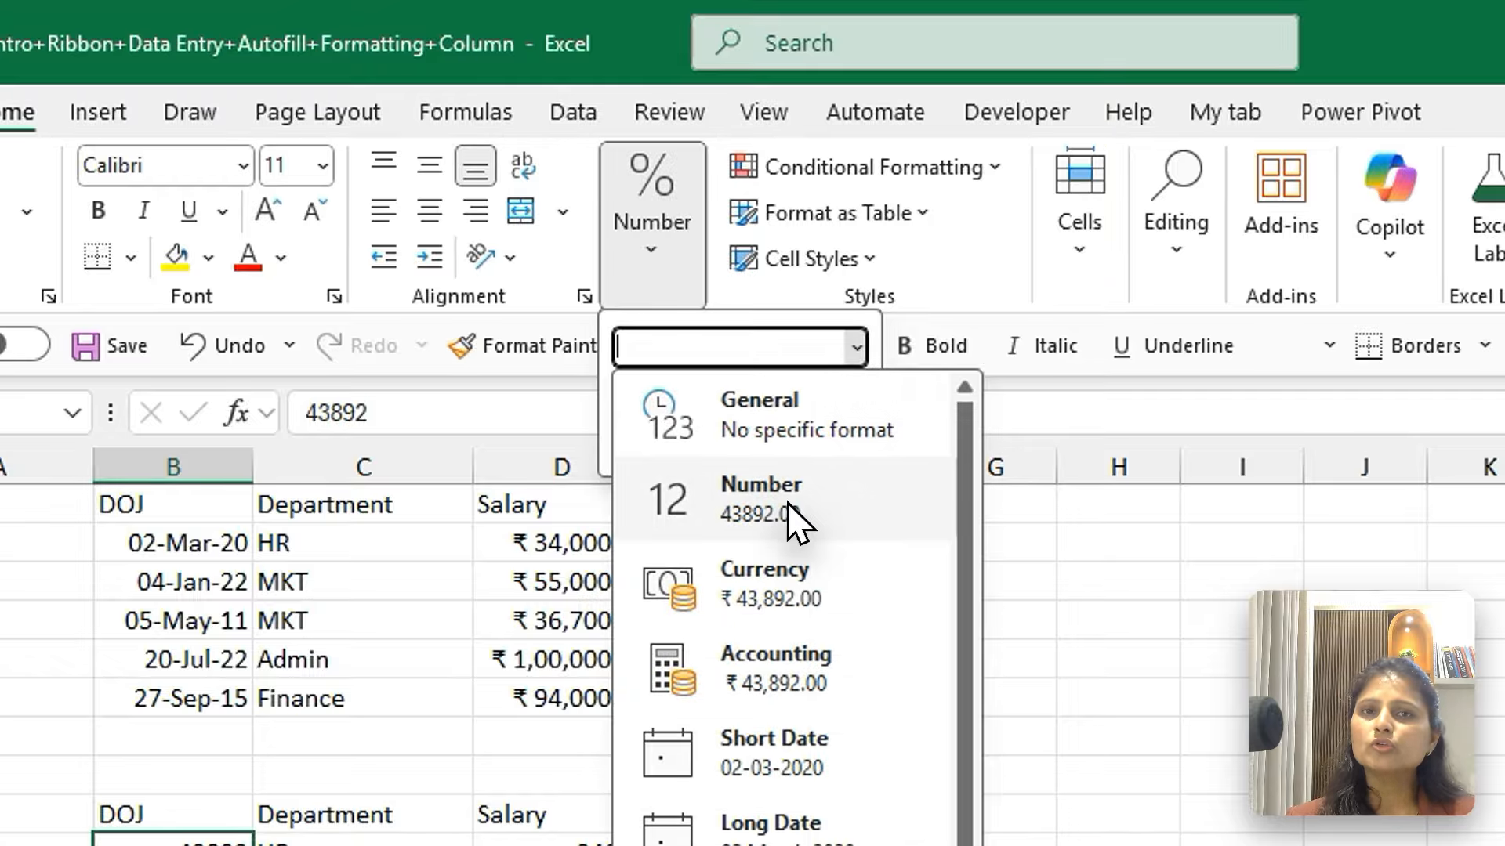
{"action": "left_click", "coordinate": [793, 519]}
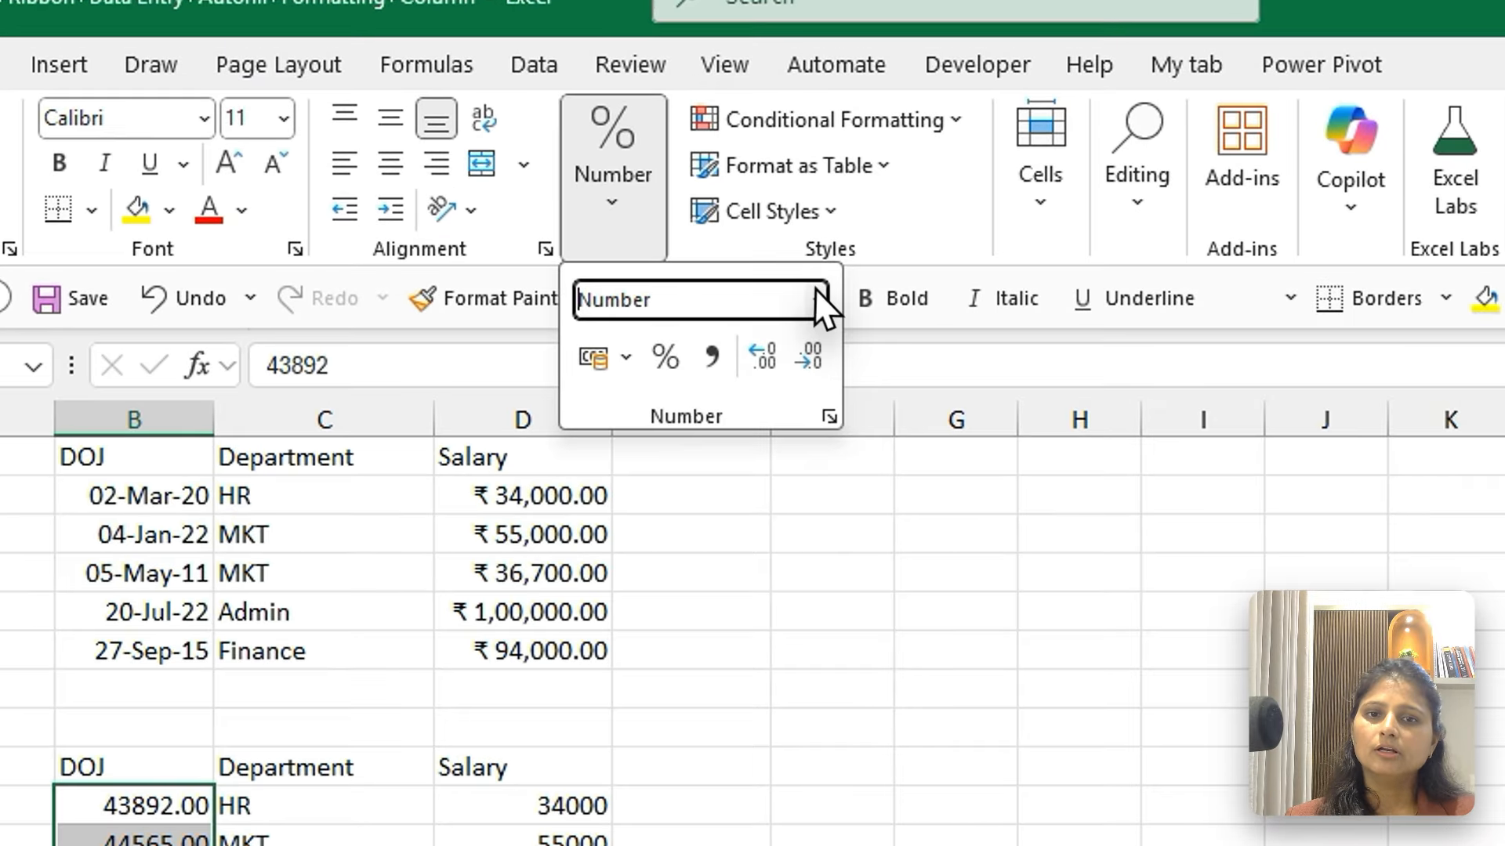
{"action": "left_click", "coordinate": [670, 231]}
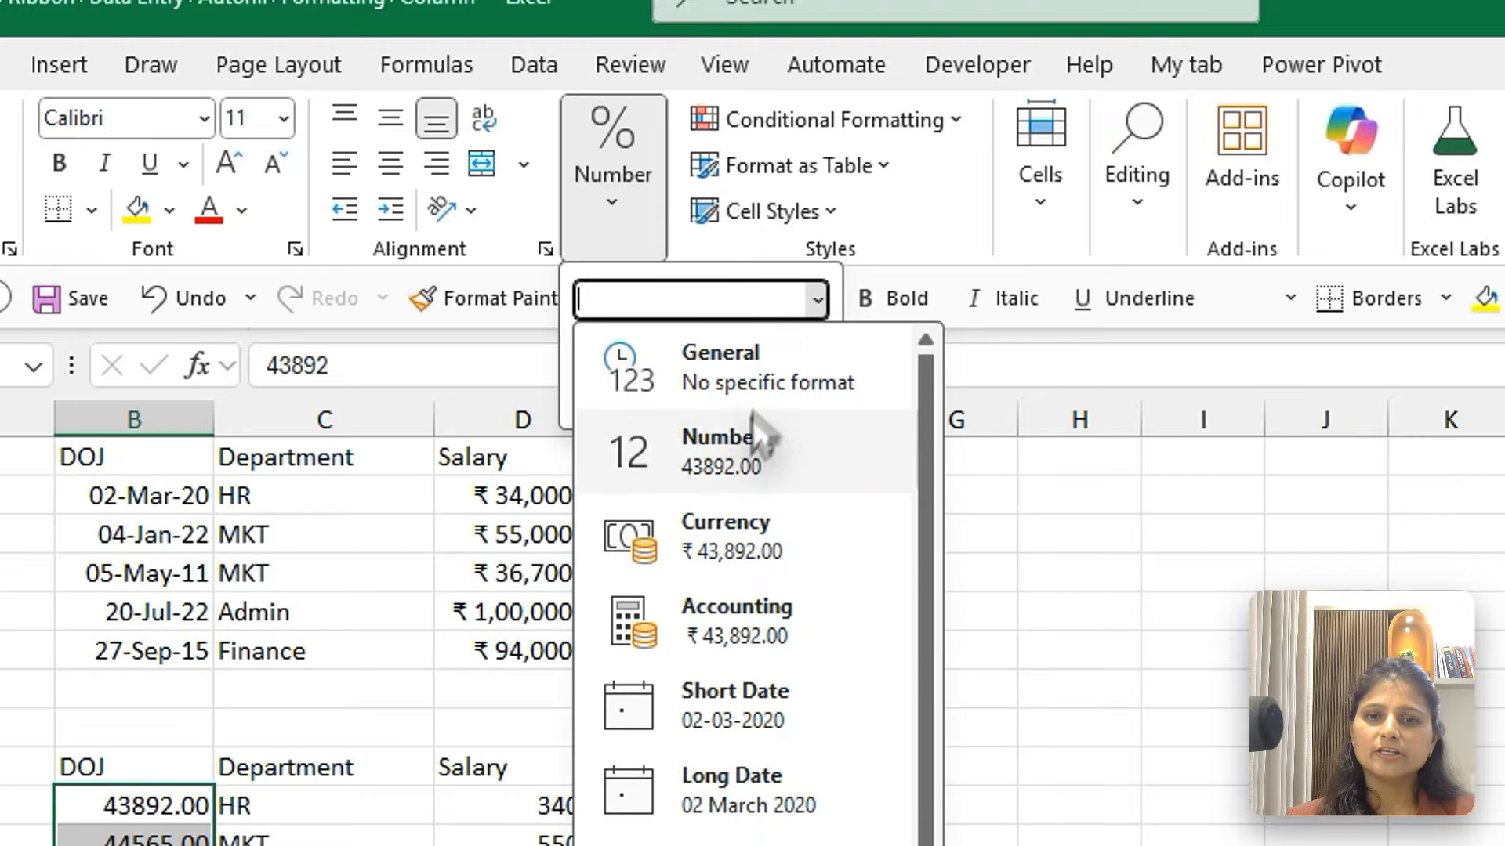
{"action": "left_click", "coordinate": [722, 549]}
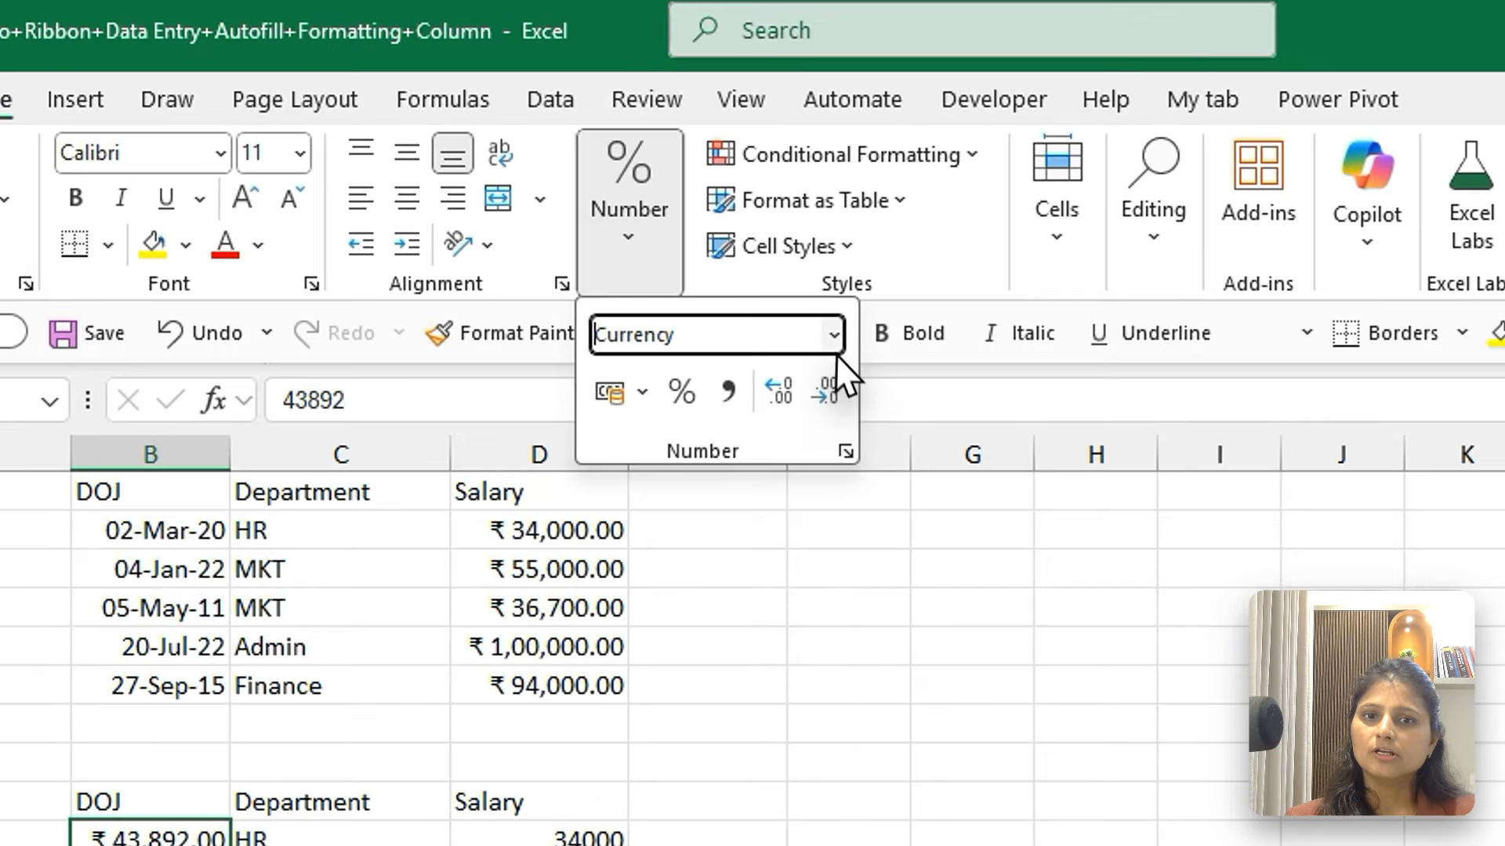
Apply the Accounting format to the DOJ values in B10:B14
{"action": "left_click", "coordinate": [670, 231]}
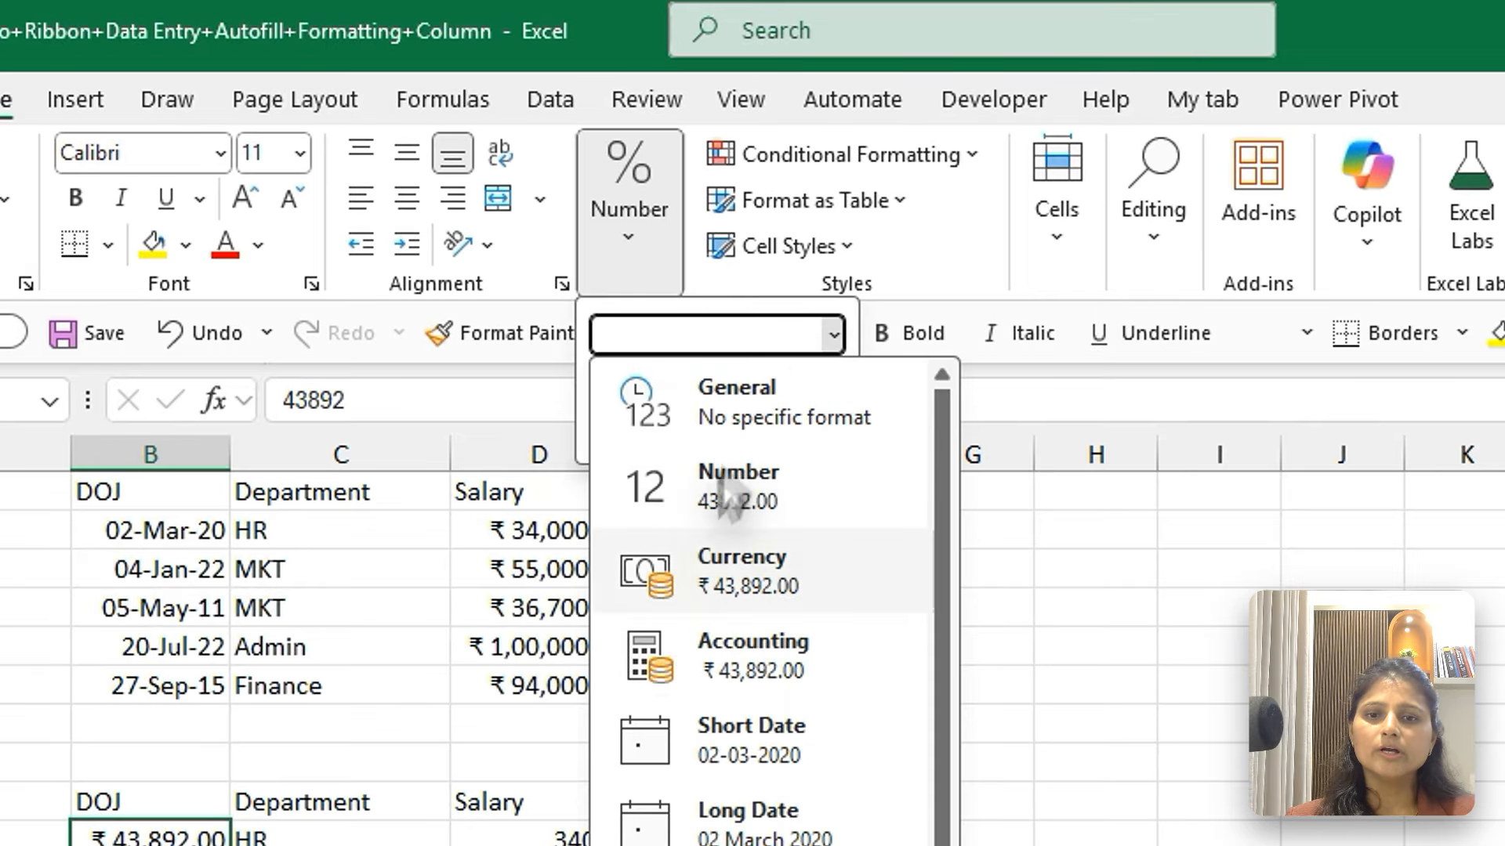
{"action": "left_click", "coordinate": [790, 664]}
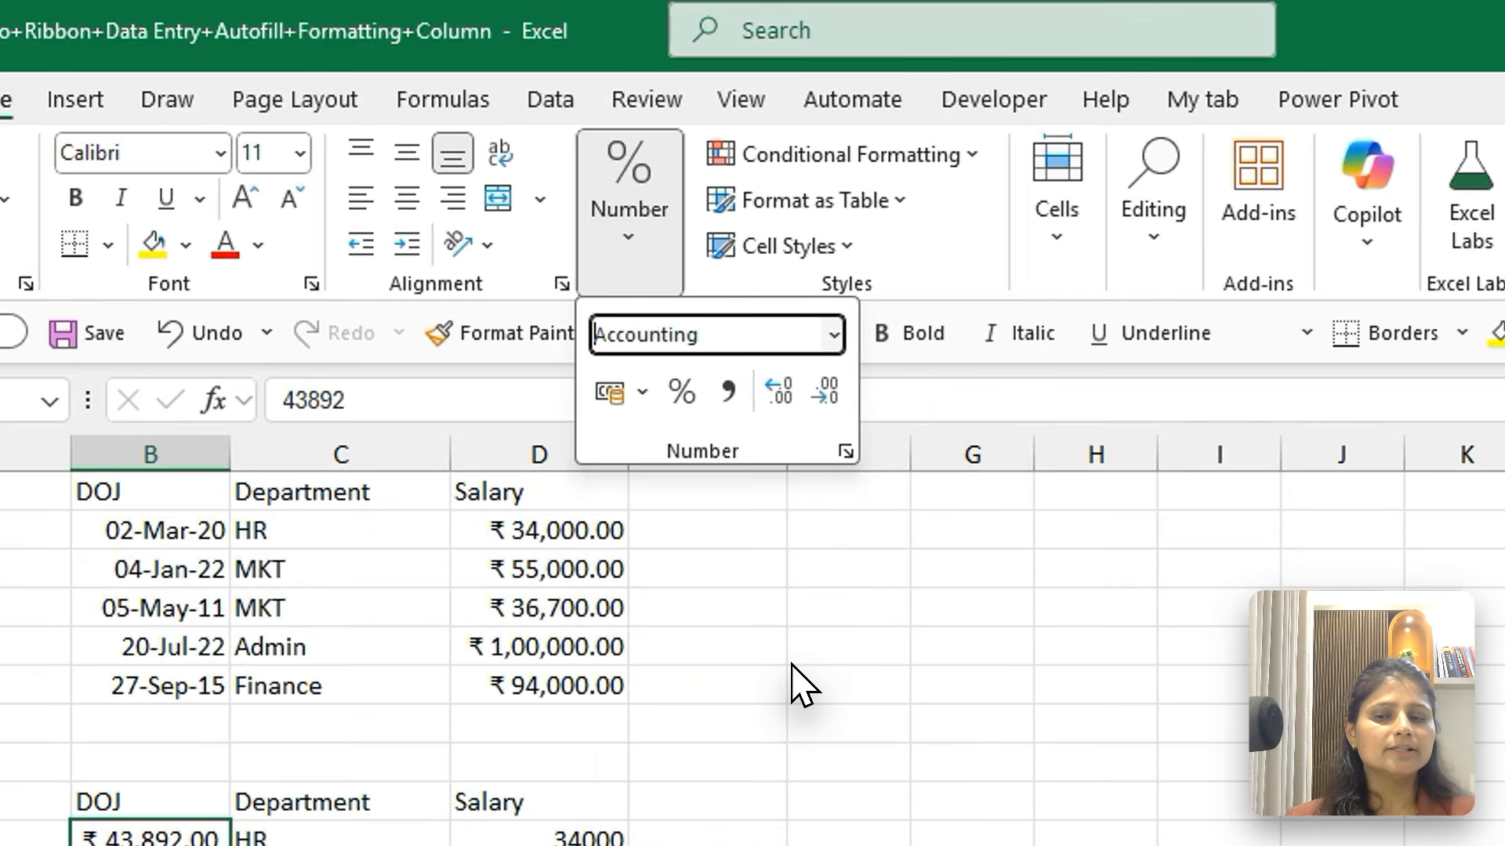
{"action": "left_click_drag", "start_coordinate": [228, 443], "coordinate": [393, 472]}
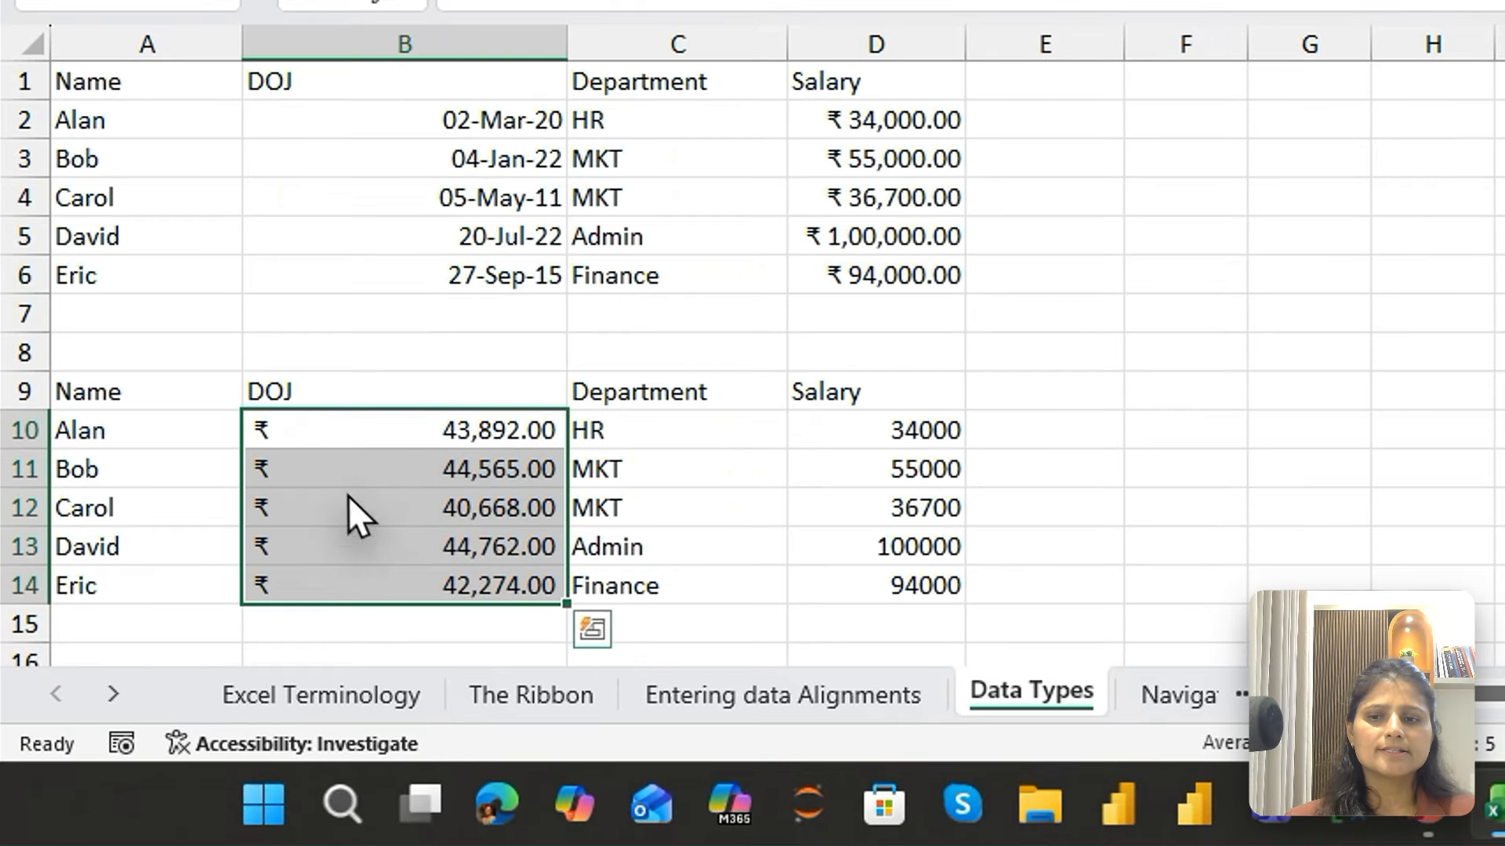
Apply the Currency format to the upper table's DOJ values in B2:B6
{"action": "left_click", "coordinate": [486, 120]}
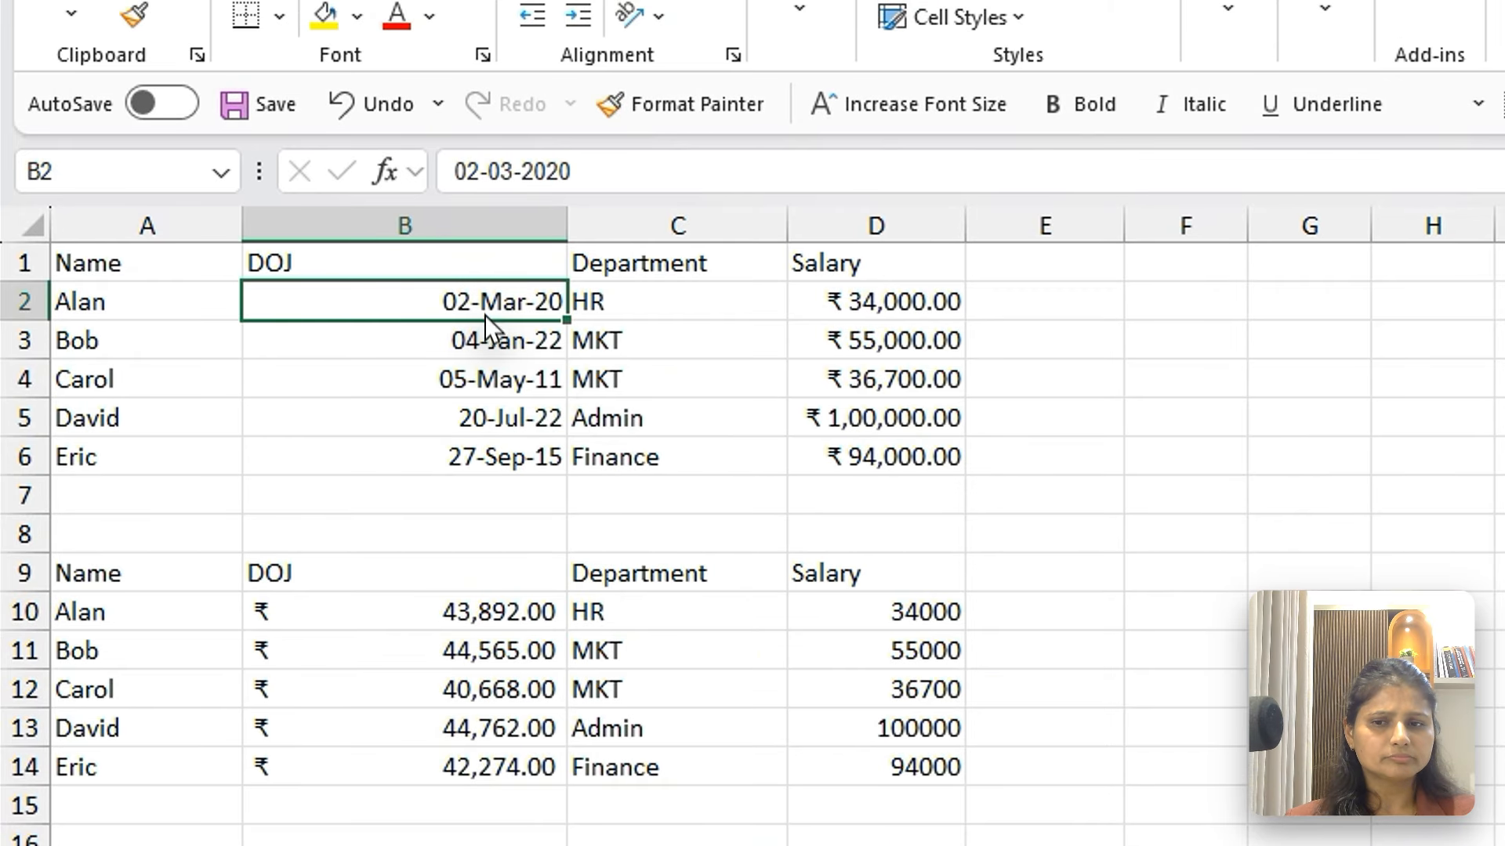
{"action": "left_click_drag", "start_coordinate": [484, 315], "coordinate": [490, 455]}
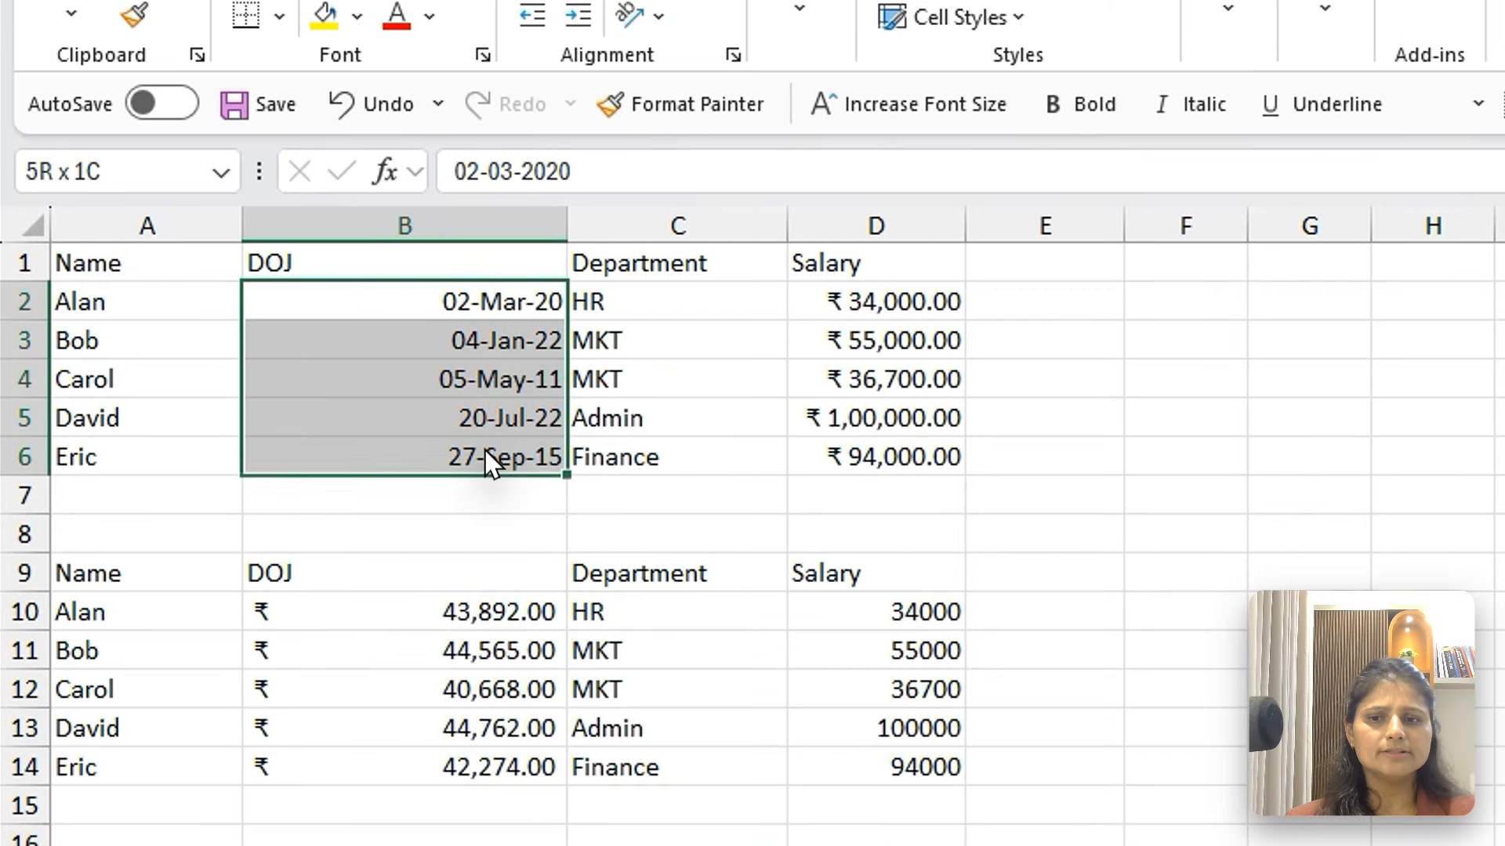
{"action": "left_click", "coordinate": [795, 3]}
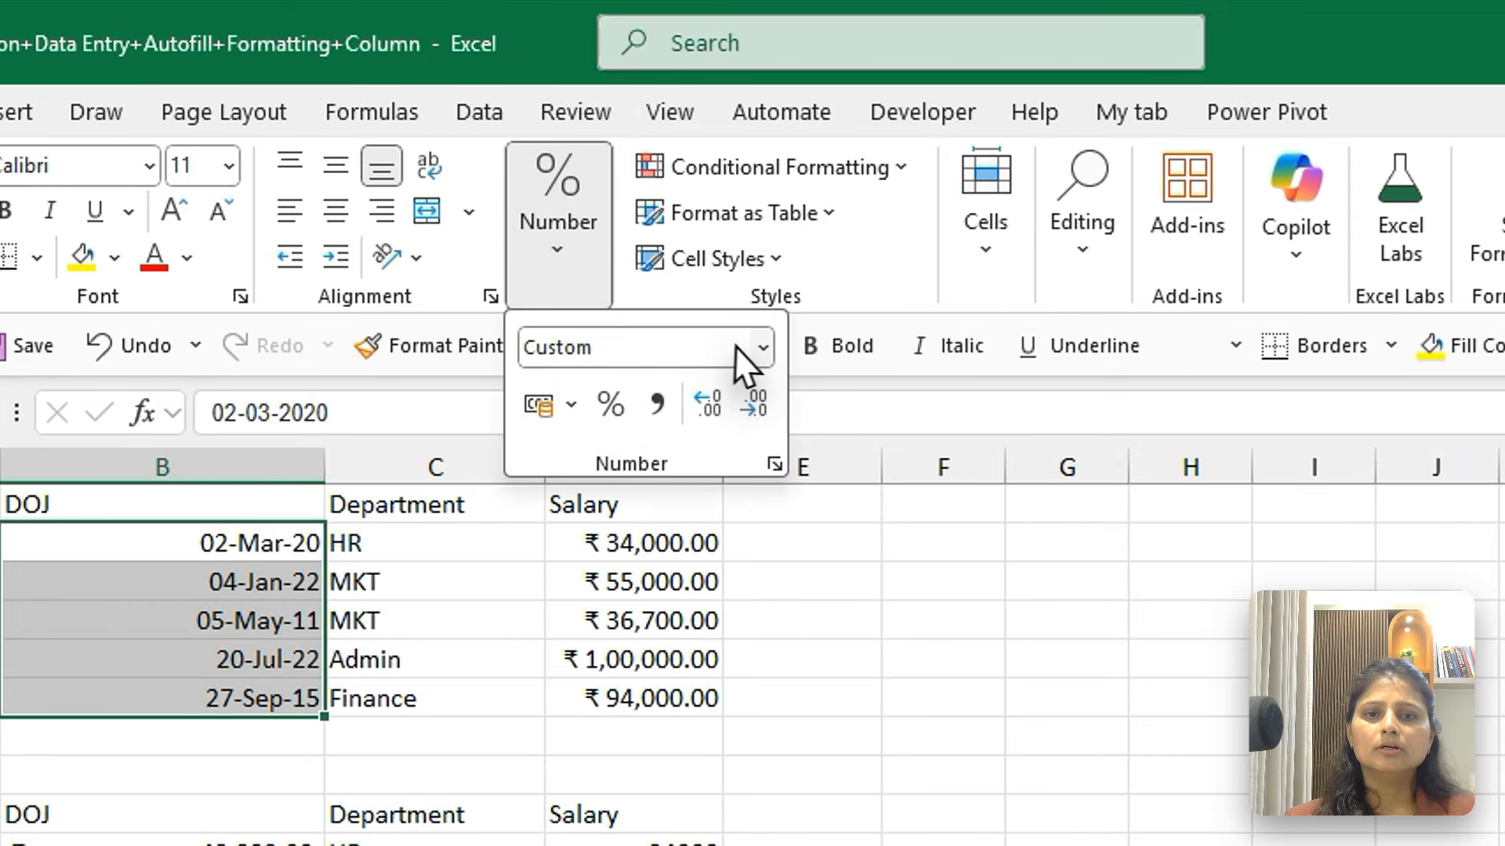
{"action": "left_click", "coordinate": [762, 347]}
{"action": "left_click", "coordinate": [916, 423]}
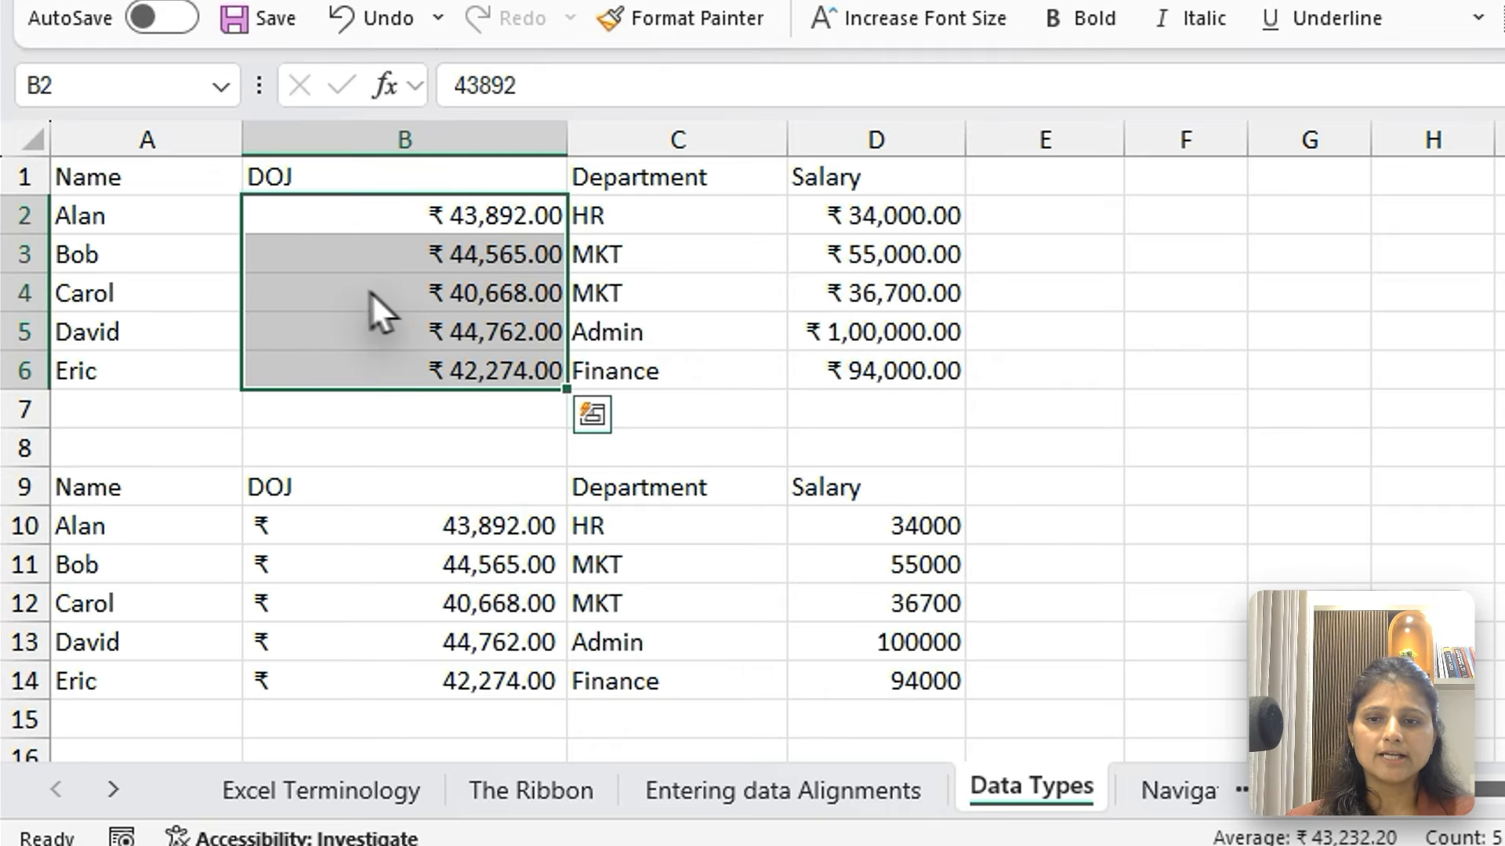
Enter 0 in the Currency-formatted cell B4 and in the Accounting-formatted cell B13
{"action": "left_click", "coordinate": [277, 419]}
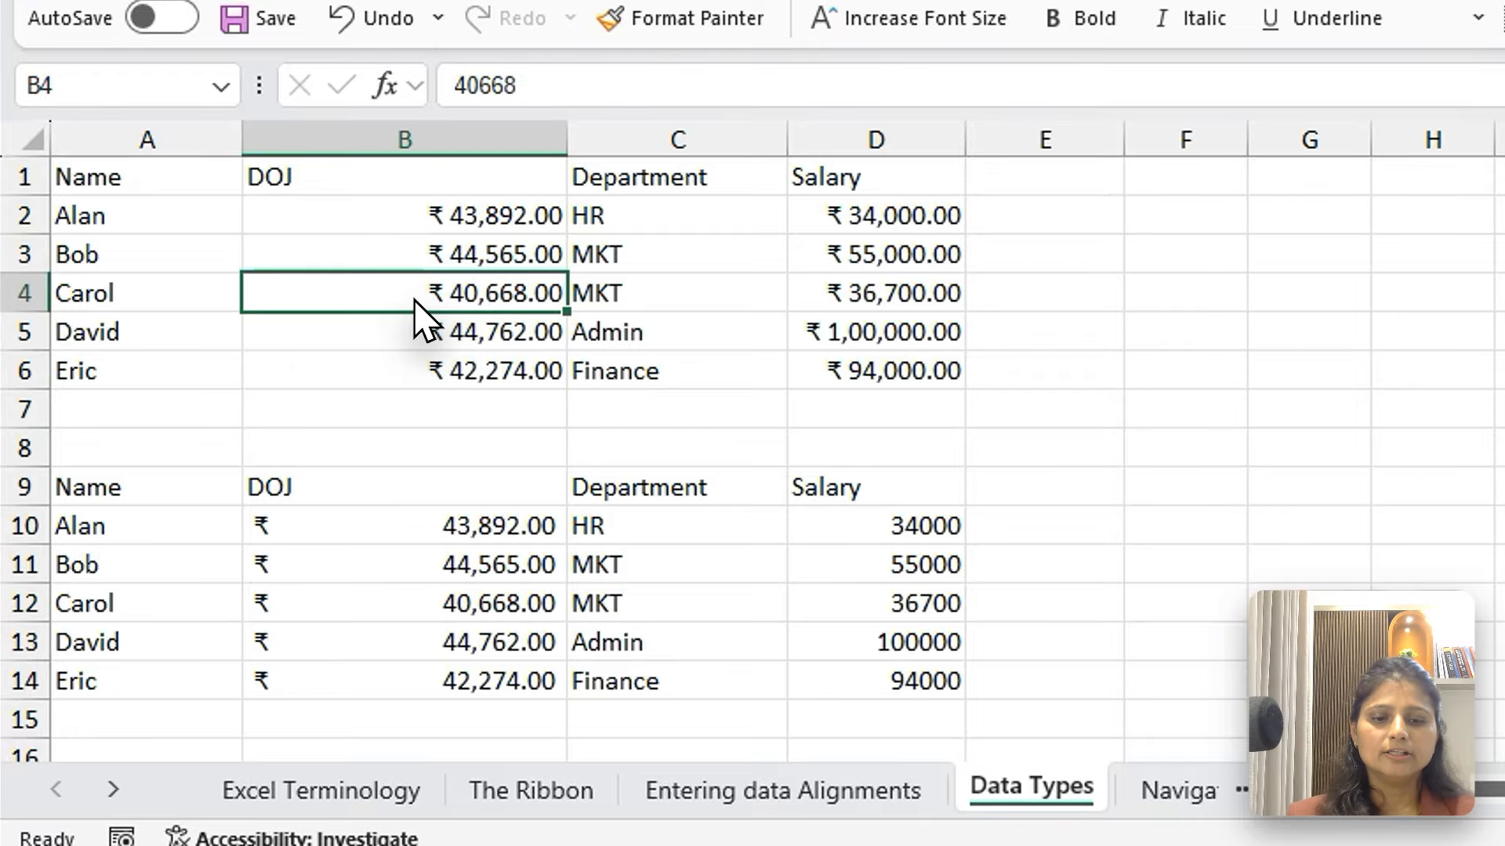
{"action": "type", "text": "0"}
{"action": "key", "text": "Return"}
{"action": "left_click", "coordinate": [437, 644]}
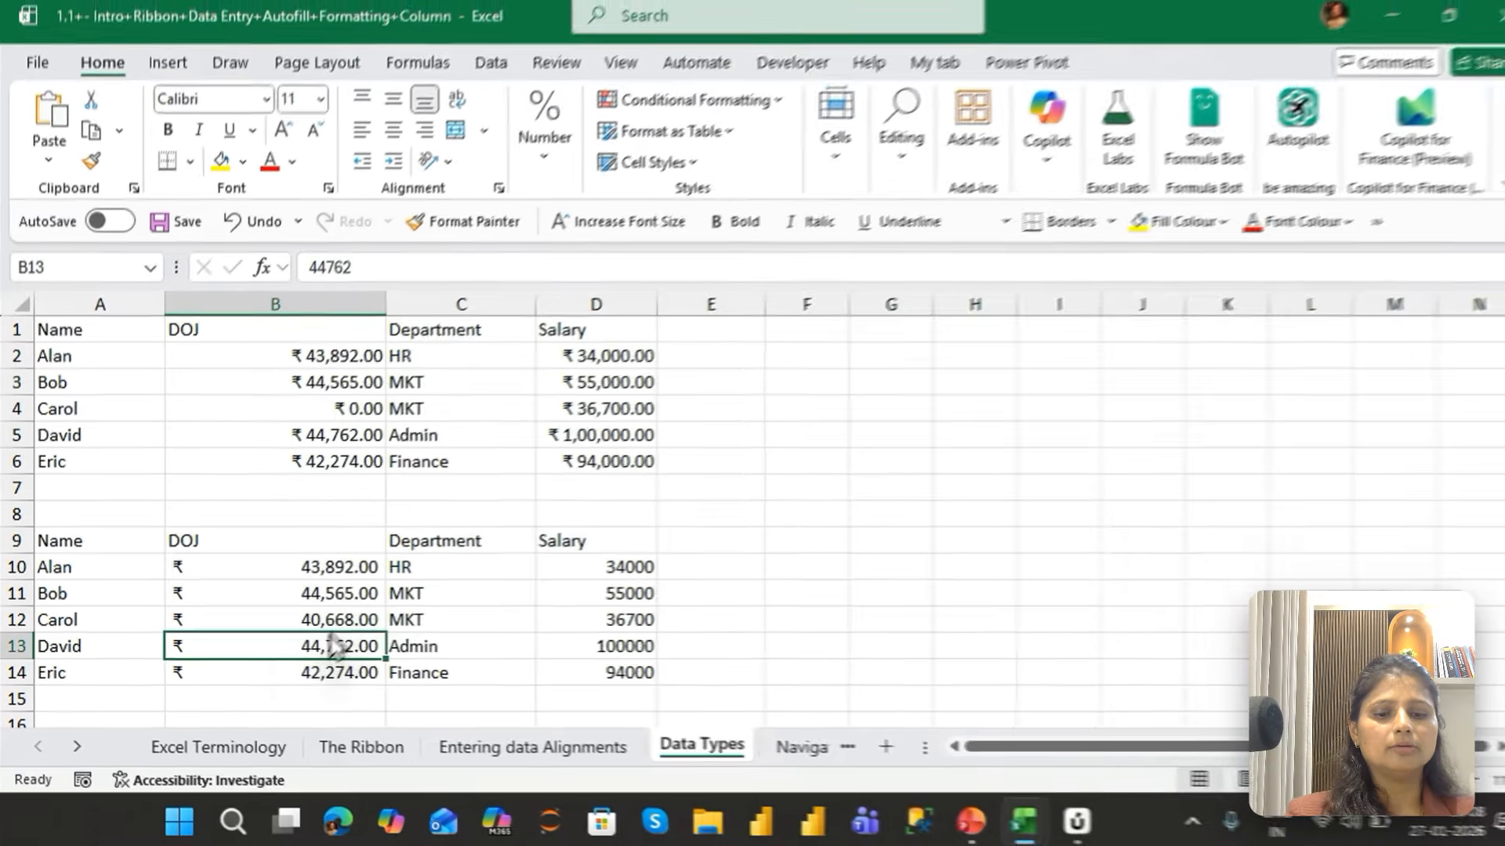
{"action": "type", "text": "0"}
{"action": "key", "text": "Return"}
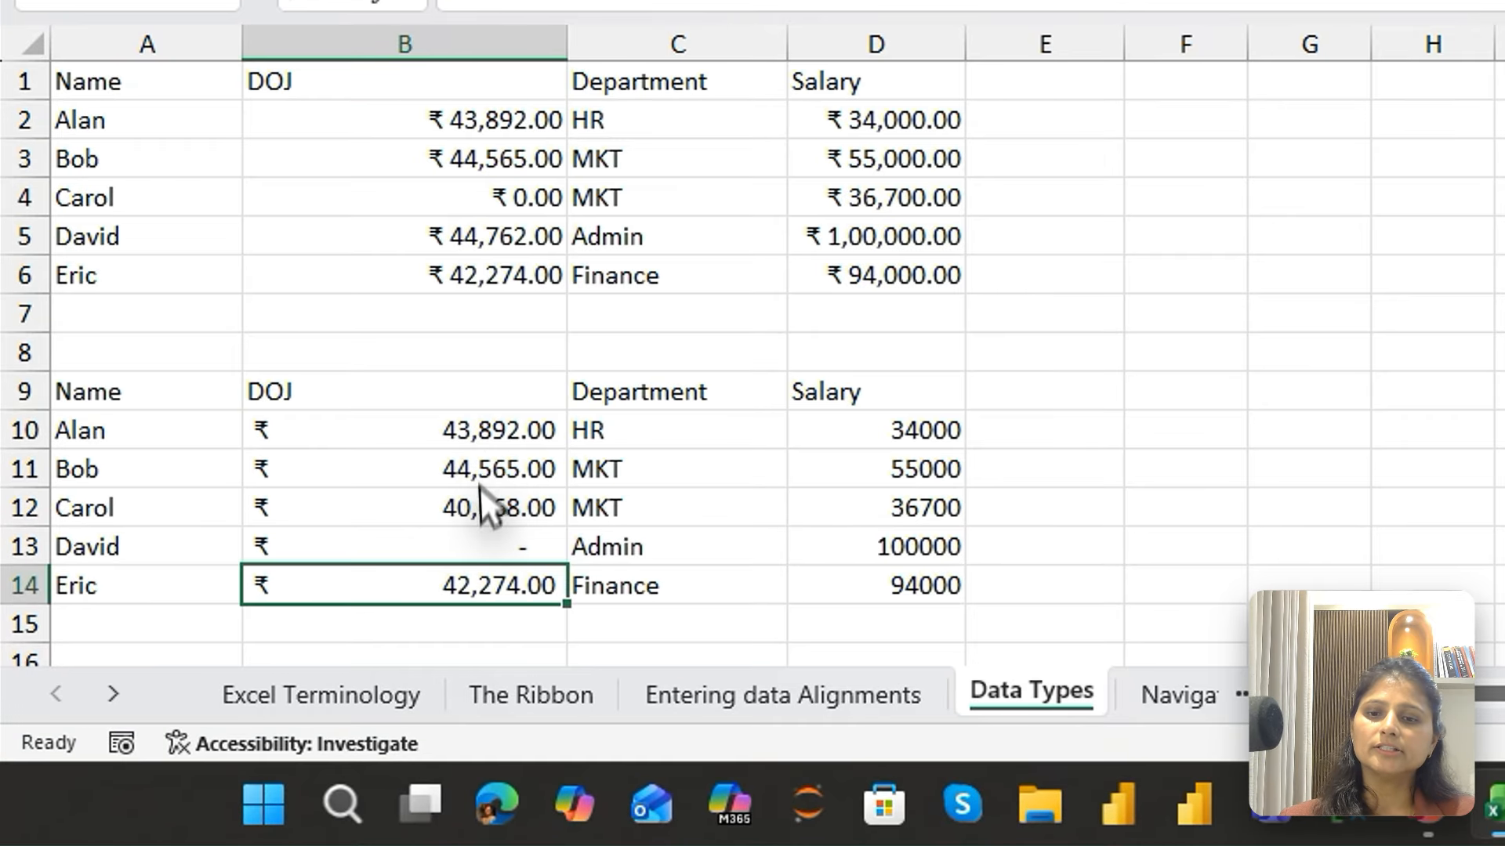
Compare the Currency-formatted DOJ values in the upper table with the Accounting-formatted ones in the lower table
{"action": "left_click", "coordinate": [471, 546]}
{"action": "left_click", "coordinate": [1055, 374], "text": "shift"}
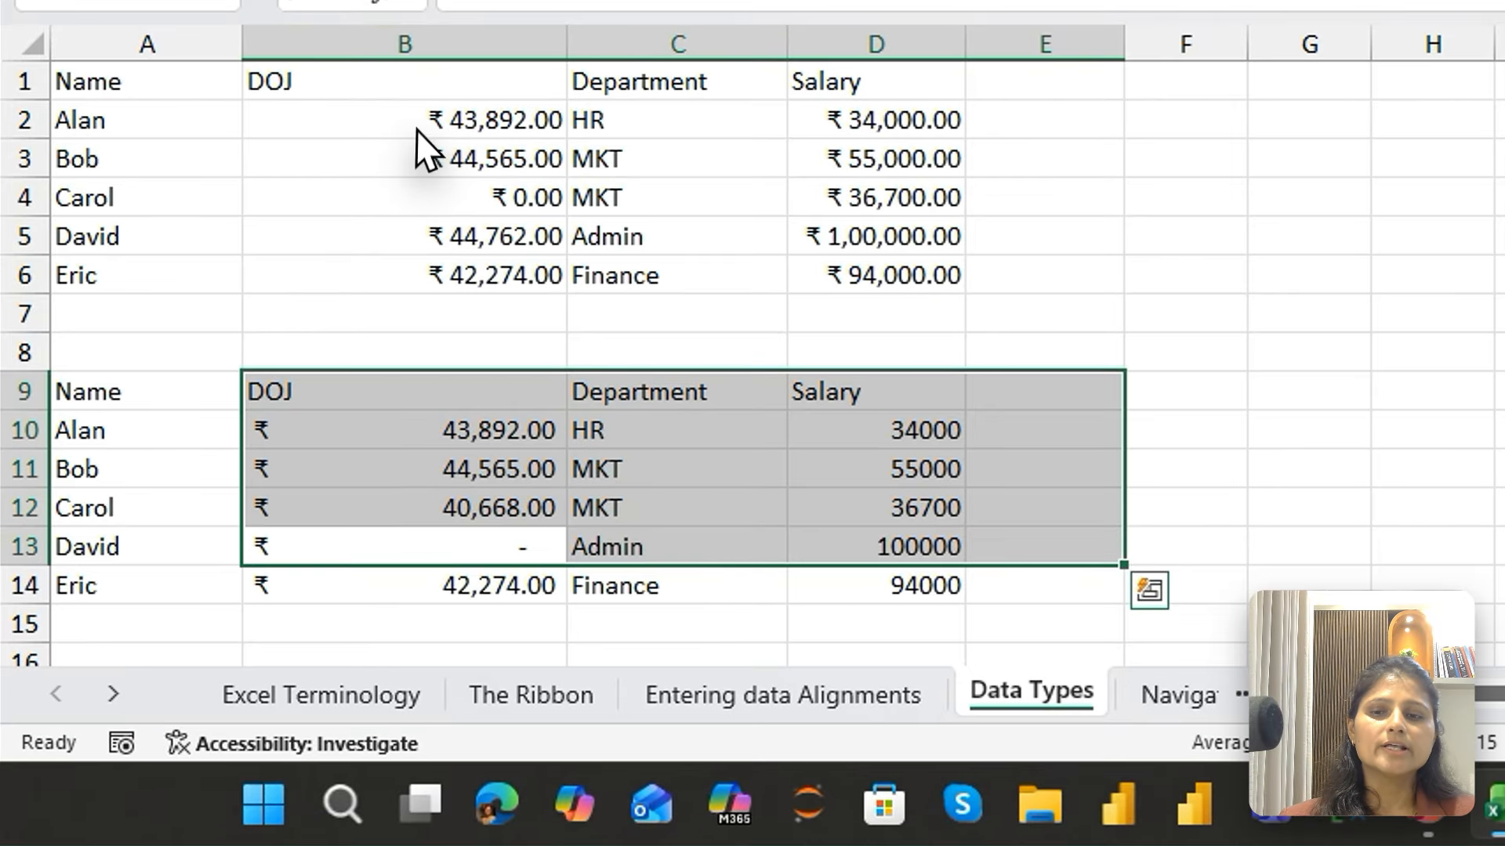
{"action": "left_click_drag", "start_coordinate": [388, 138], "coordinate": [398, 339]}
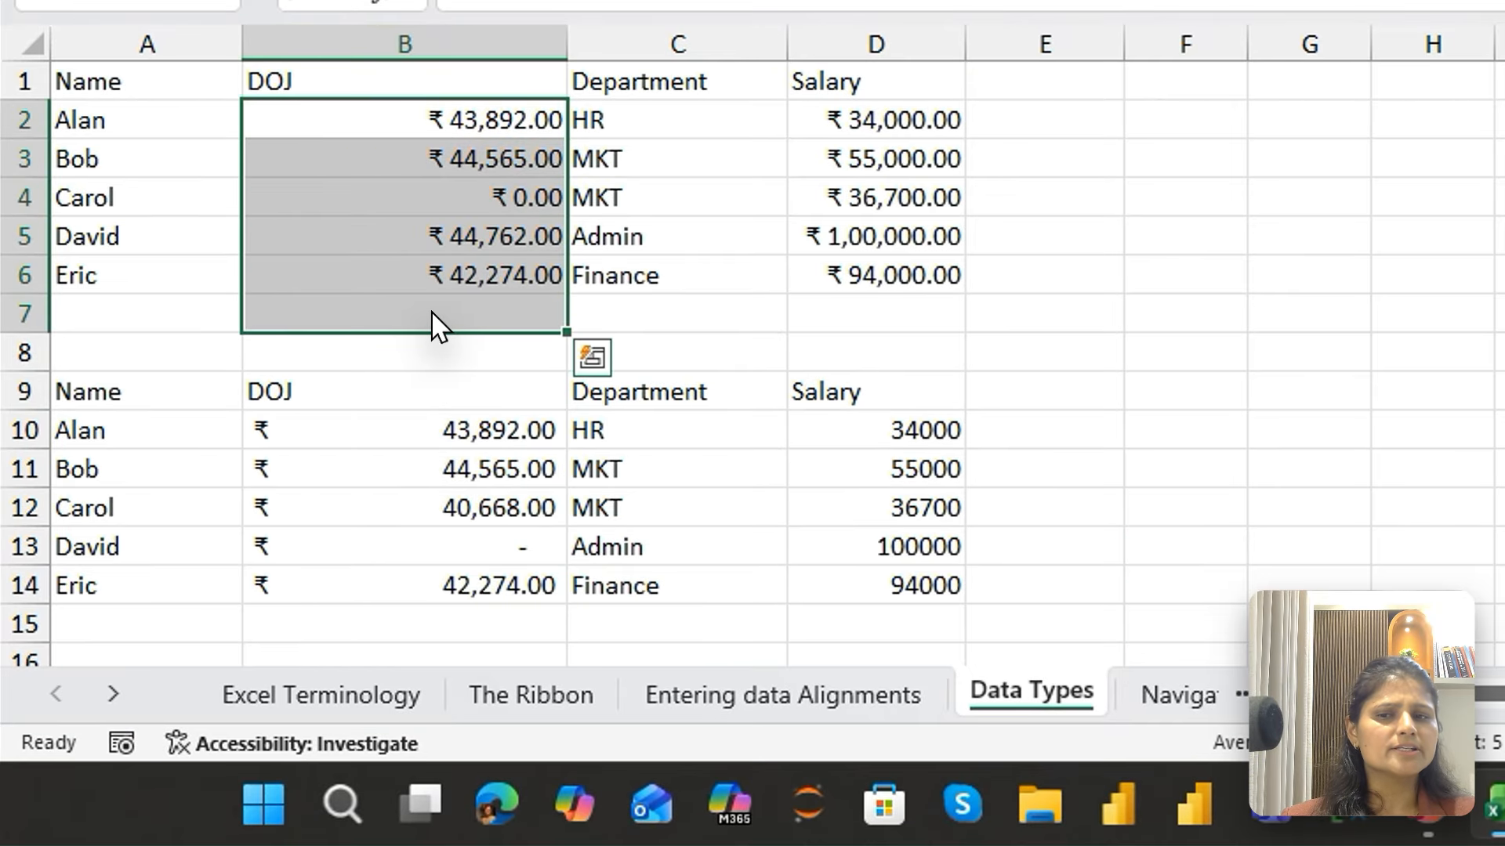
{"action": "left_click", "coordinate": [440, 284]}
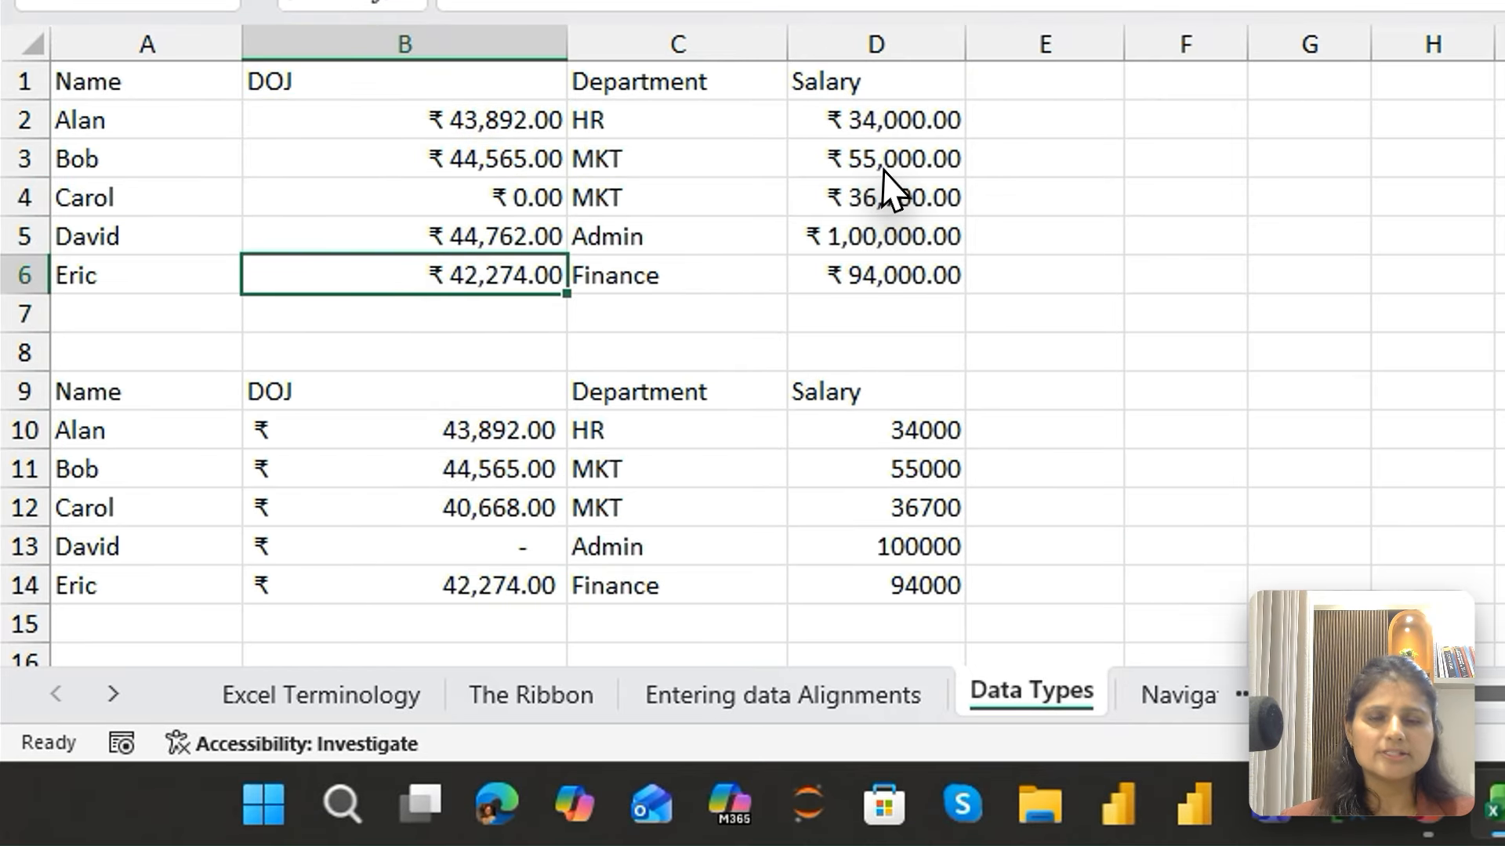
{"action": "left_click_drag", "start_coordinate": [514, 122], "coordinate": [505, 341]}
Apply the Time format to the lower table's DOJ values in B10:B14
{"action": "left_click_drag", "start_coordinate": [481, 430], "coordinate": [501, 592]}
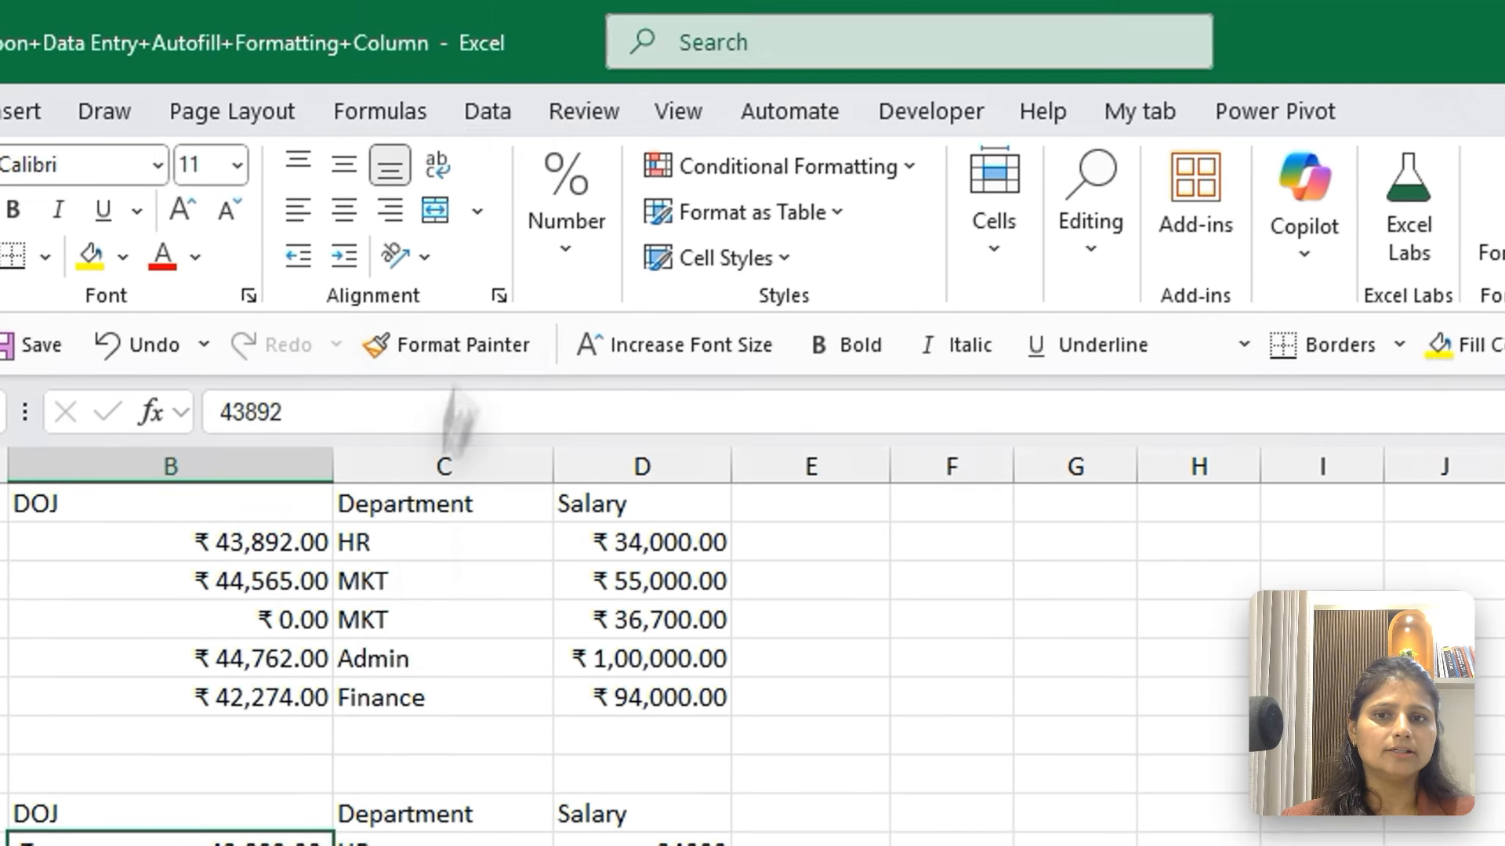
{"action": "left_click", "coordinate": [571, 263]}
{"action": "left_click", "coordinate": [773, 348]}
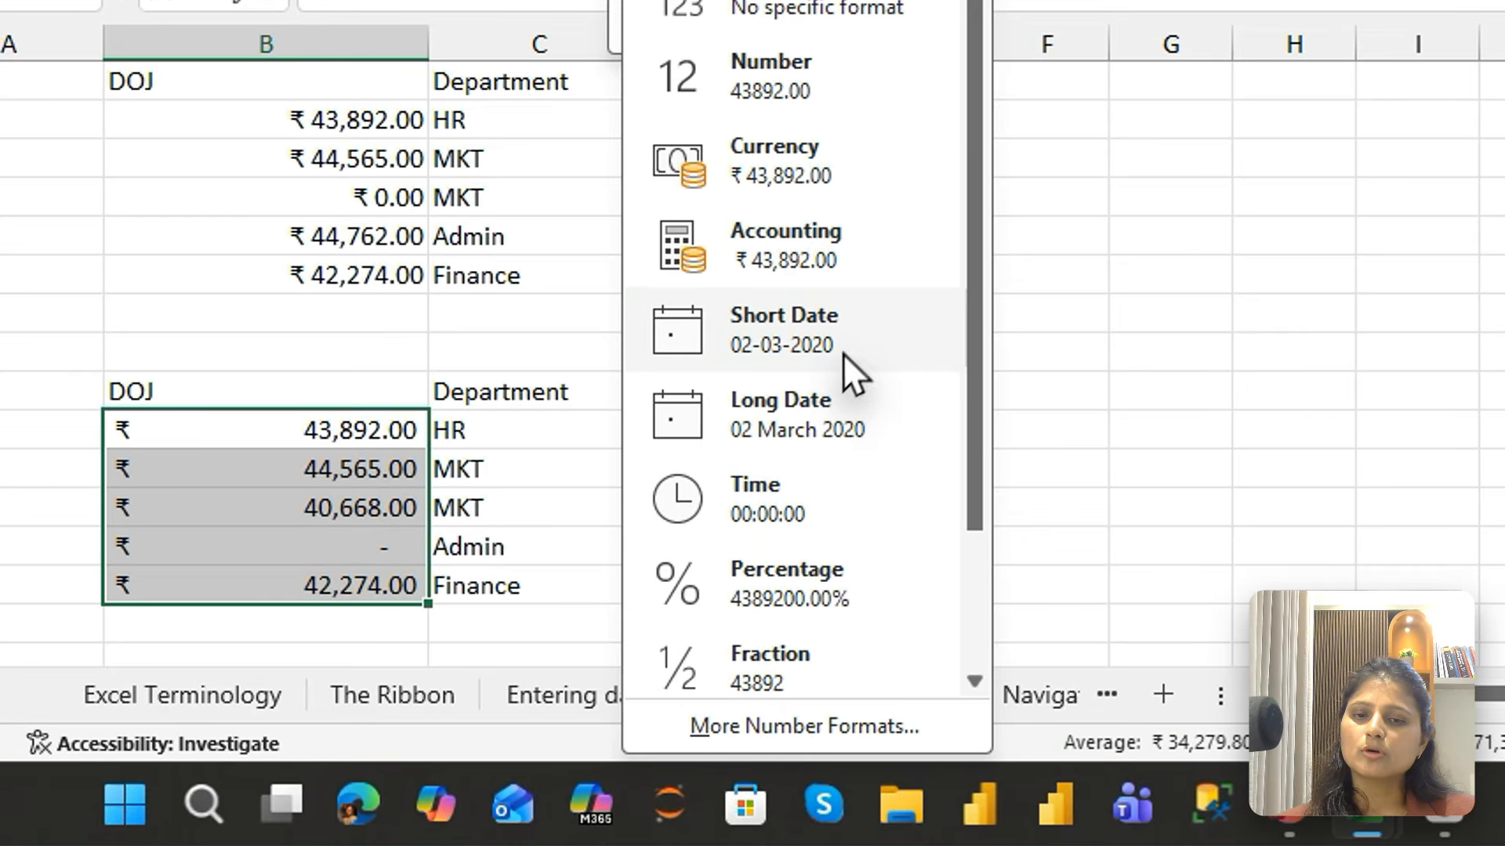
{"action": "left_click", "coordinate": [756, 533]}
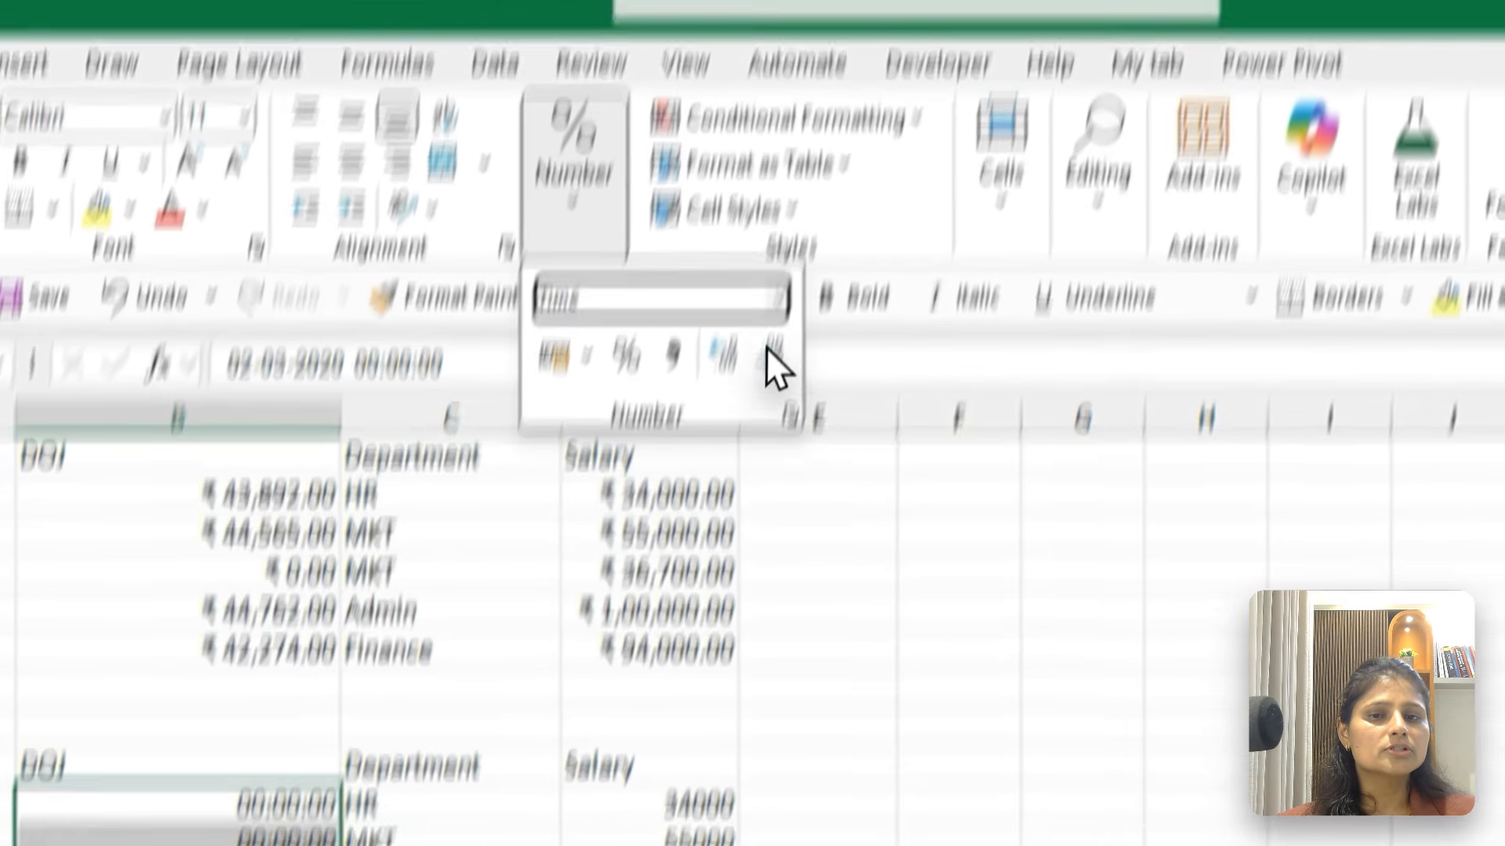
Format the DOJ values in B10:B14 as Percentage, and then as Fraction
{"action": "left_click", "coordinate": [767, 347]}
{"action": "left_click", "coordinate": [752, 567]}
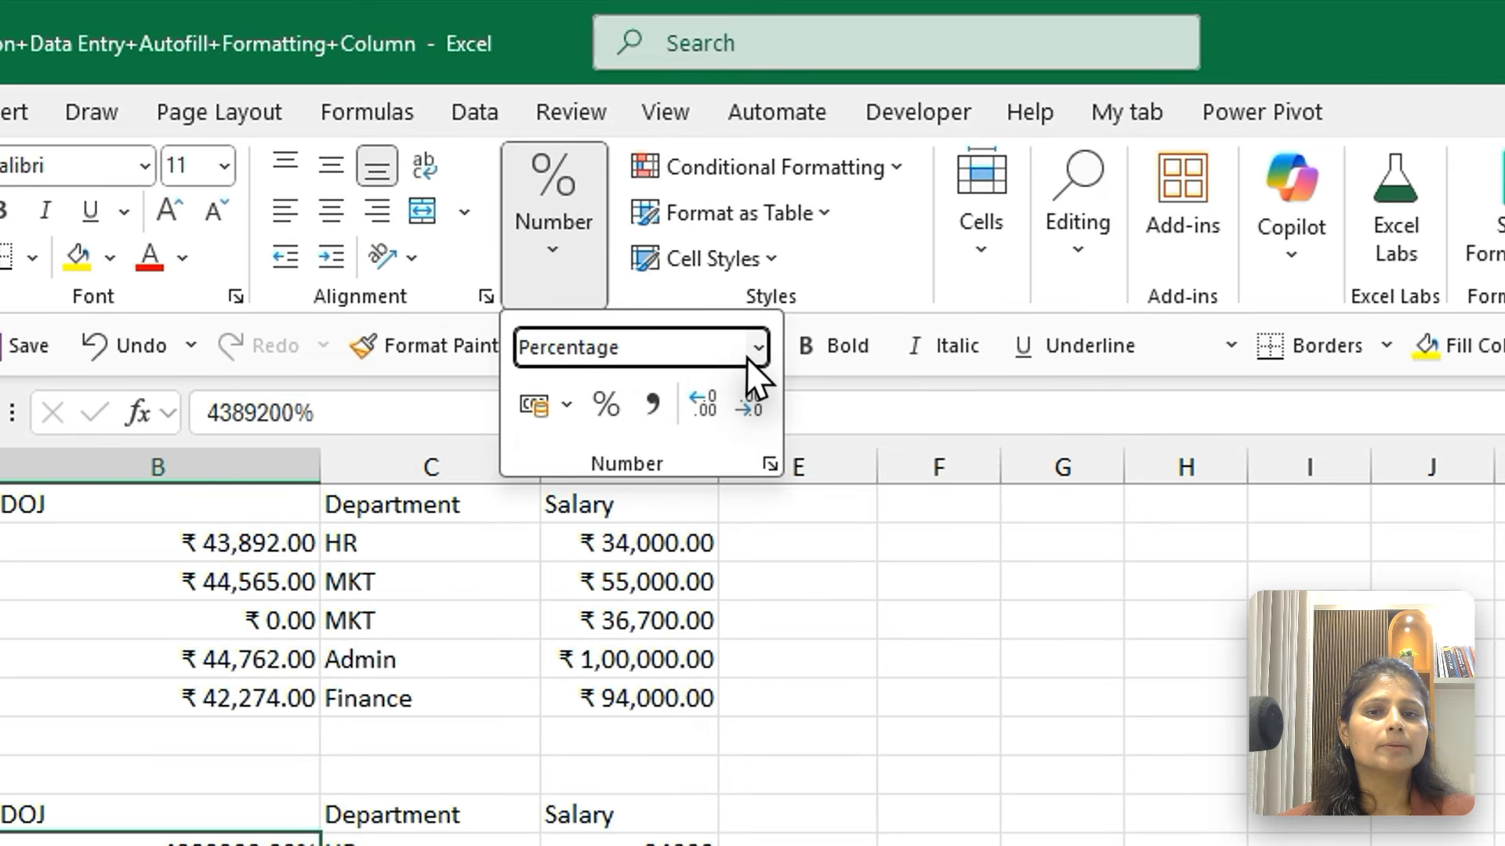
{"action": "left_click", "coordinate": [753, 347]}
{"action": "left_click", "coordinate": [748, 674]}
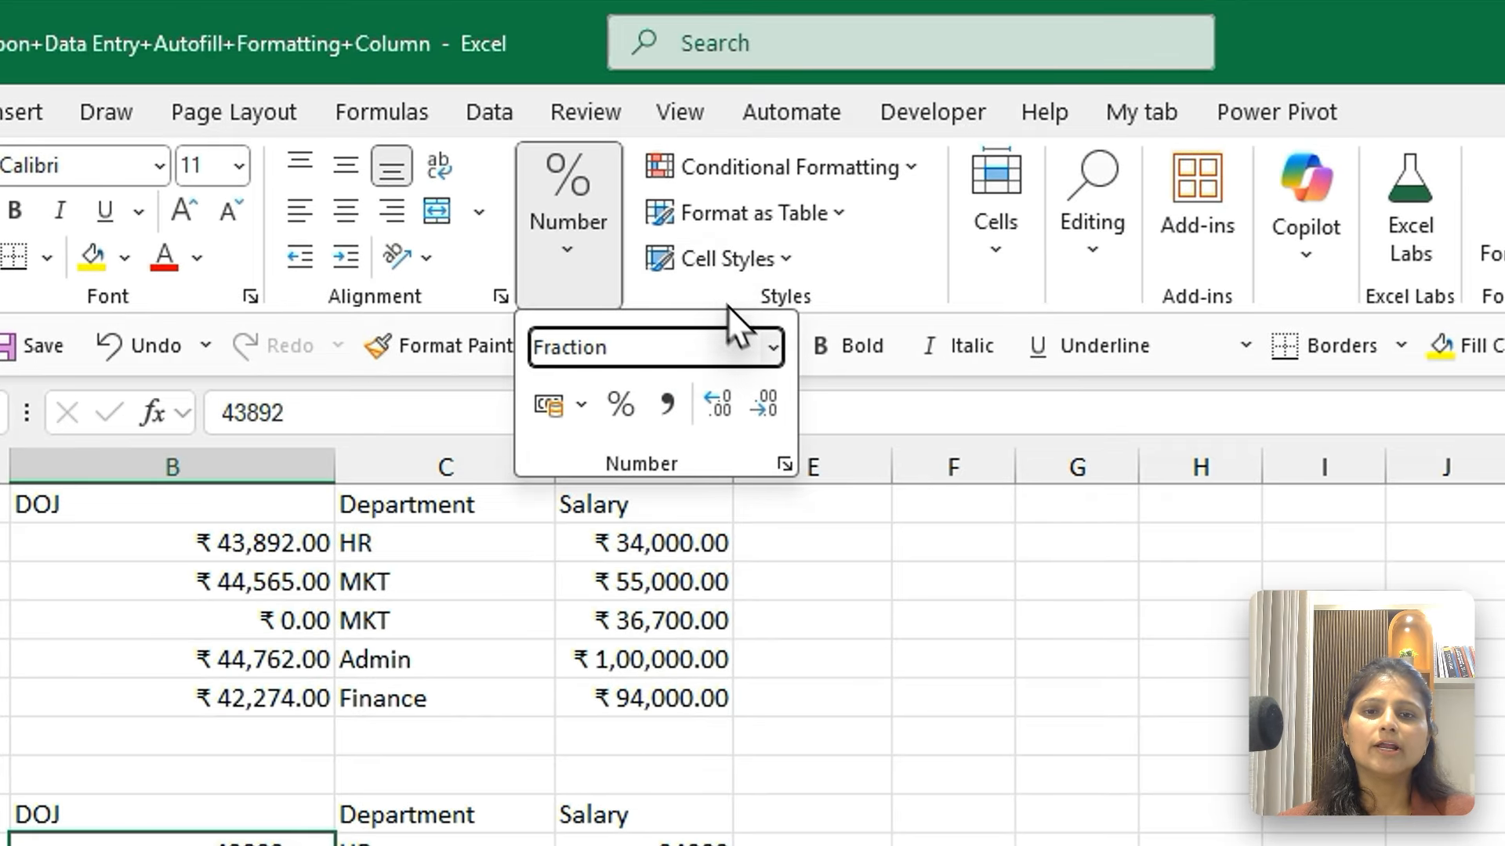
Format the DOJ values in B10:B14 as Short Date, and then switch them to Long Date
{"action": "left_click", "coordinate": [766, 347]}
{"action": "left_click", "coordinate": [751, 479]}
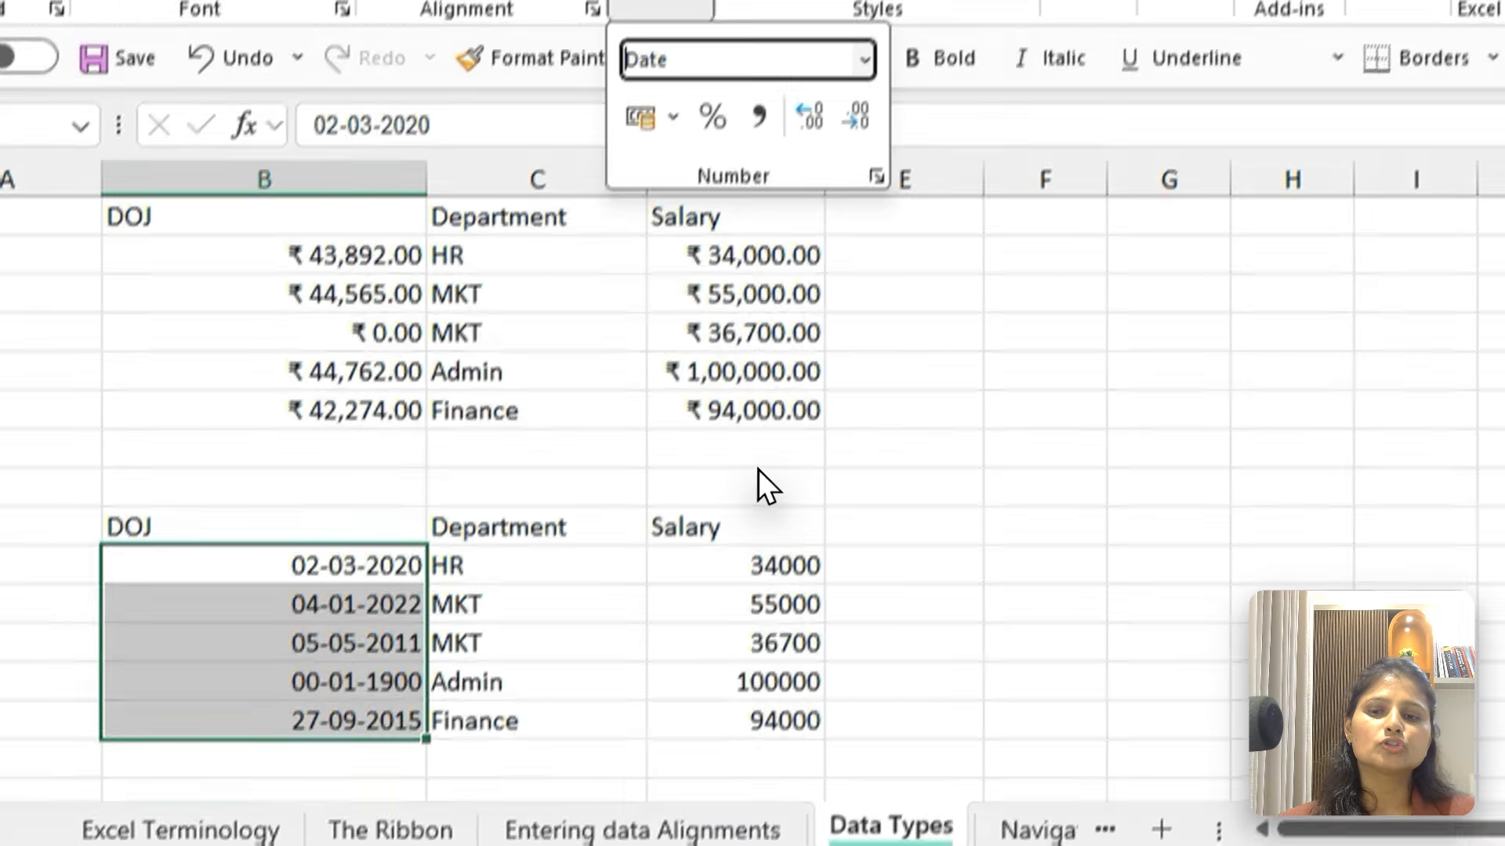
{"action": "left_click", "coordinate": [765, 349]}
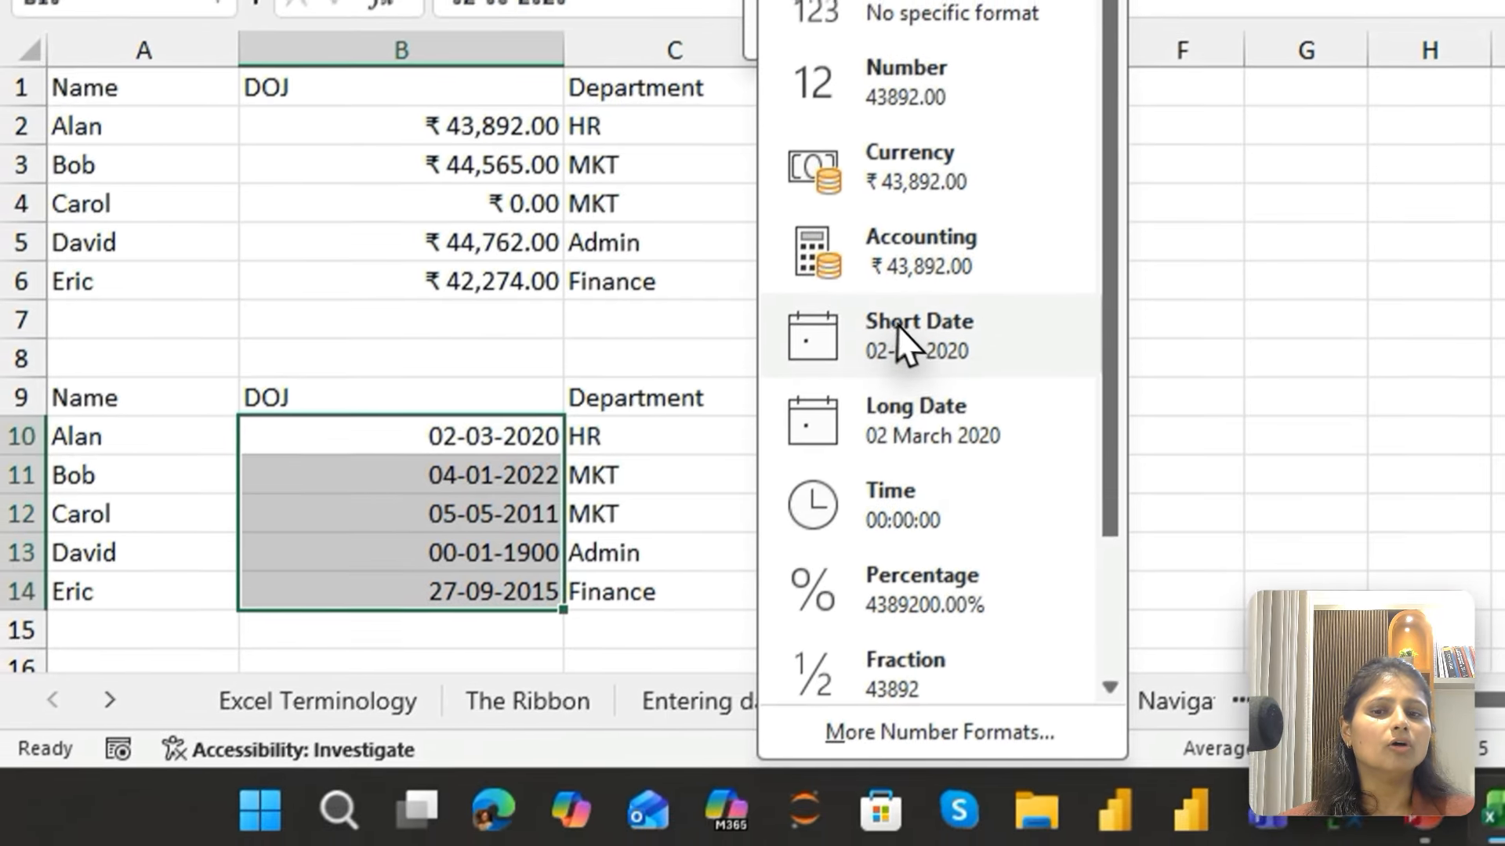
{"action": "left_click", "coordinate": [948, 451]}
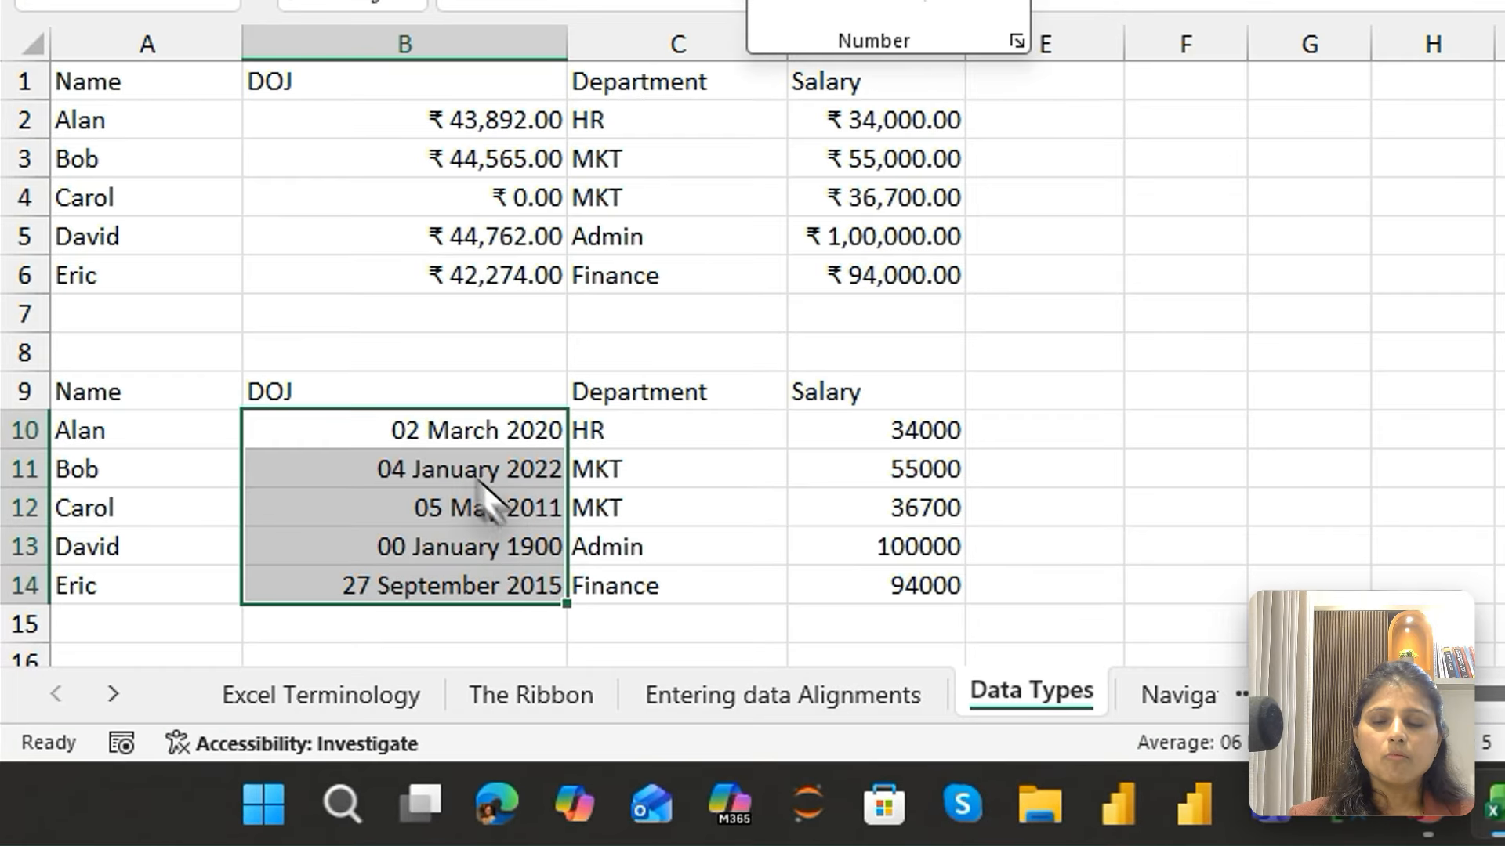
Format the lower table's Salary values in D10:D14 as Currency
{"action": "left_click", "coordinate": [290, 611]}
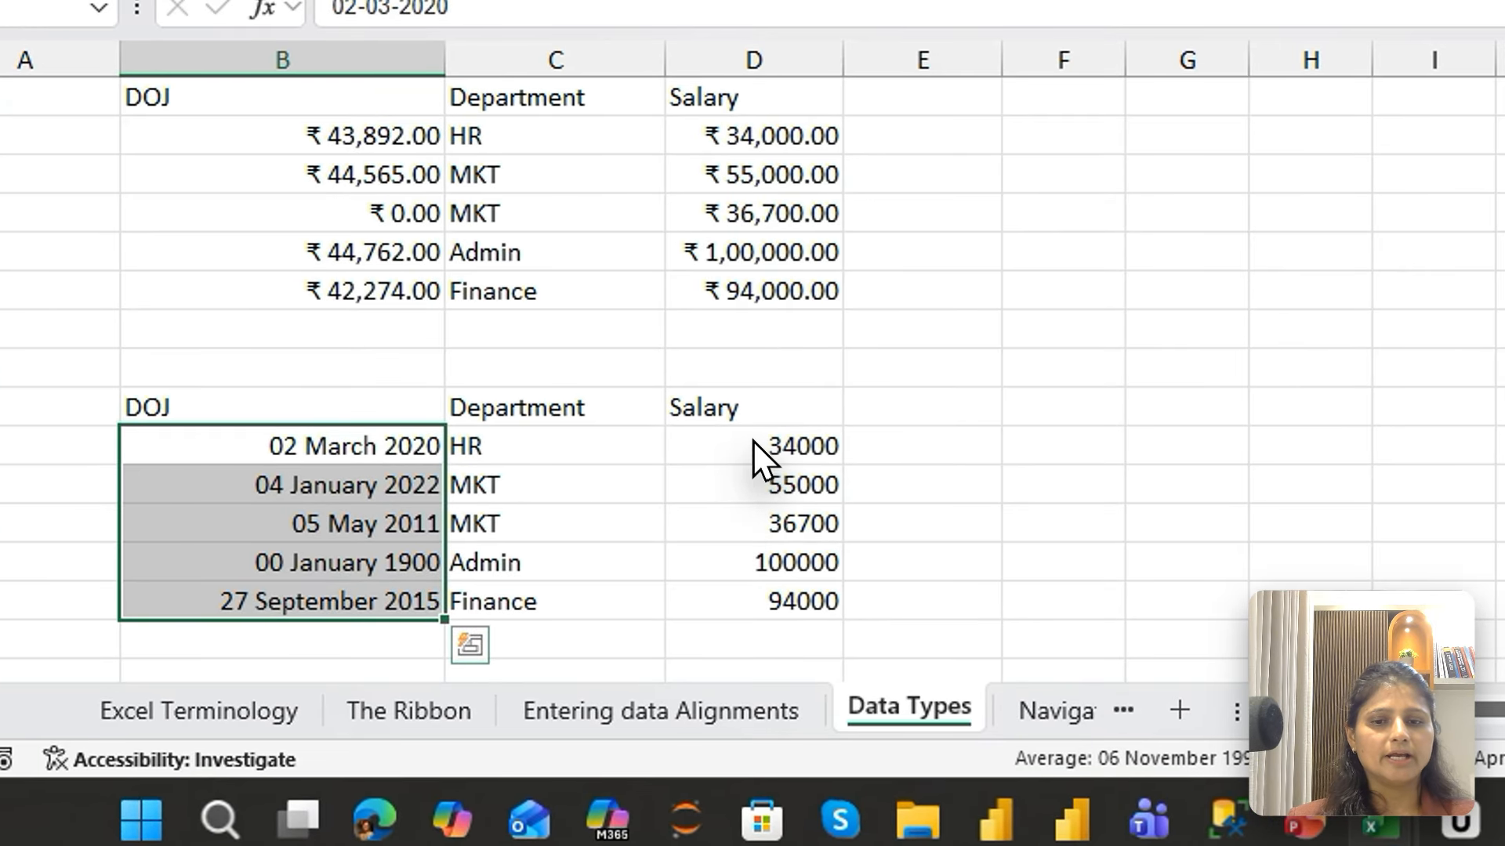
{"action": "left_click", "coordinate": [754, 444]}
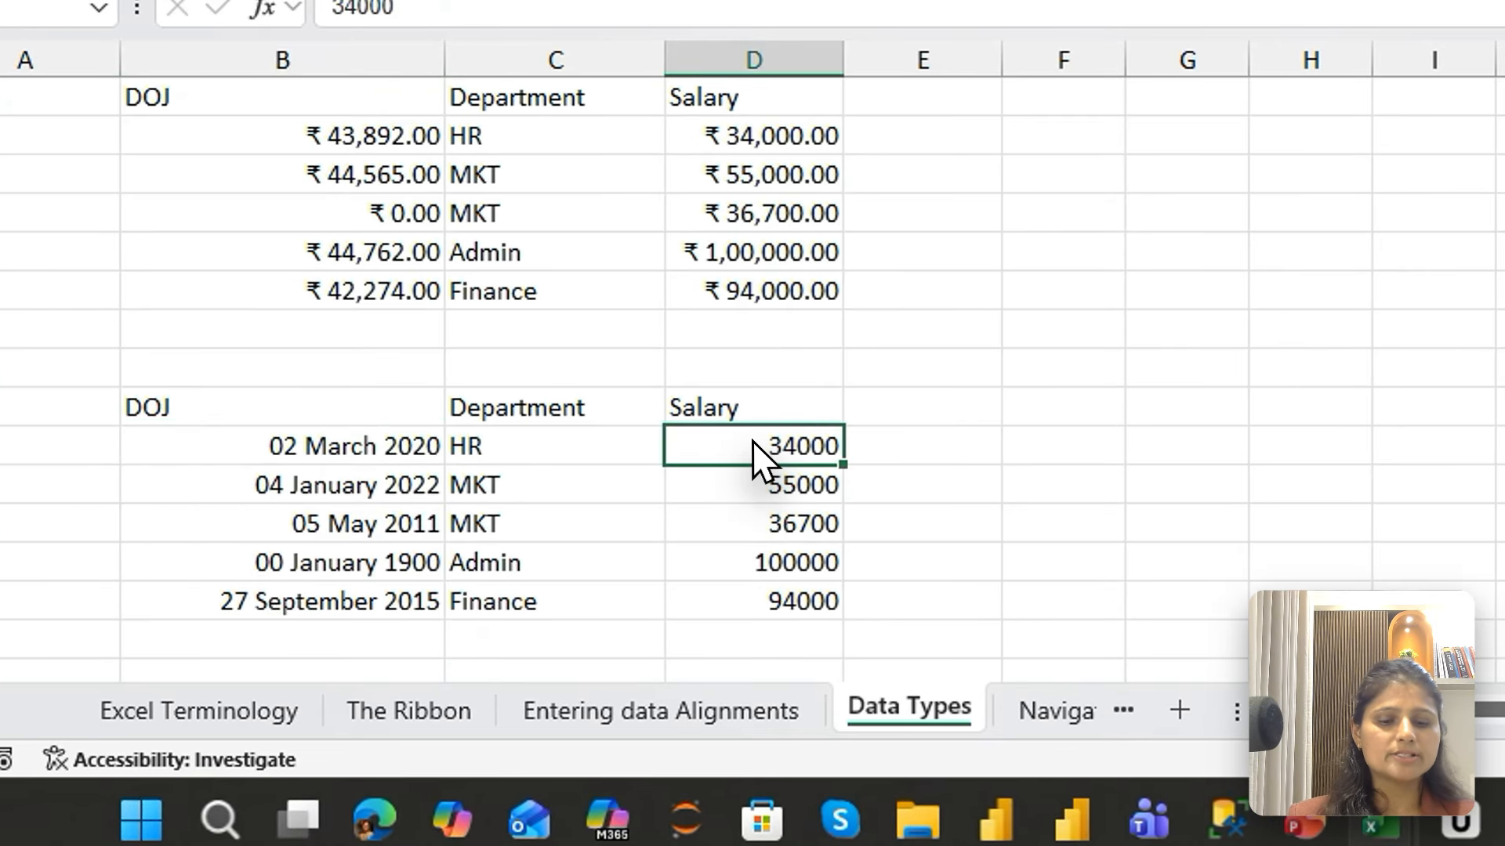
{"action": "key", "text": "ctrl+shift+Down"}
{"action": "left_click", "coordinate": [558, 243]}
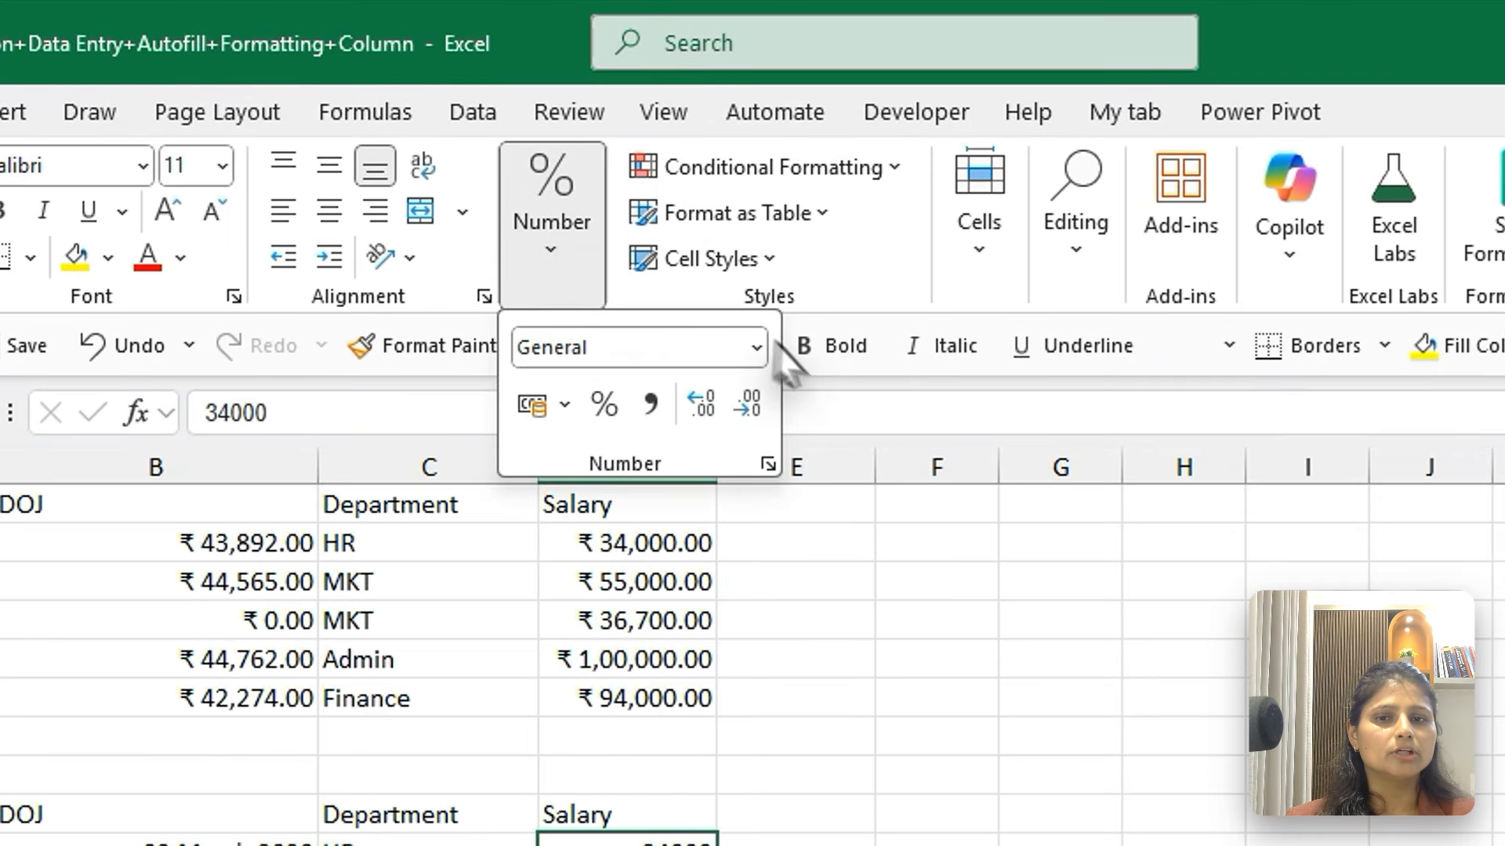
{"action": "left_click", "coordinate": [757, 346]}
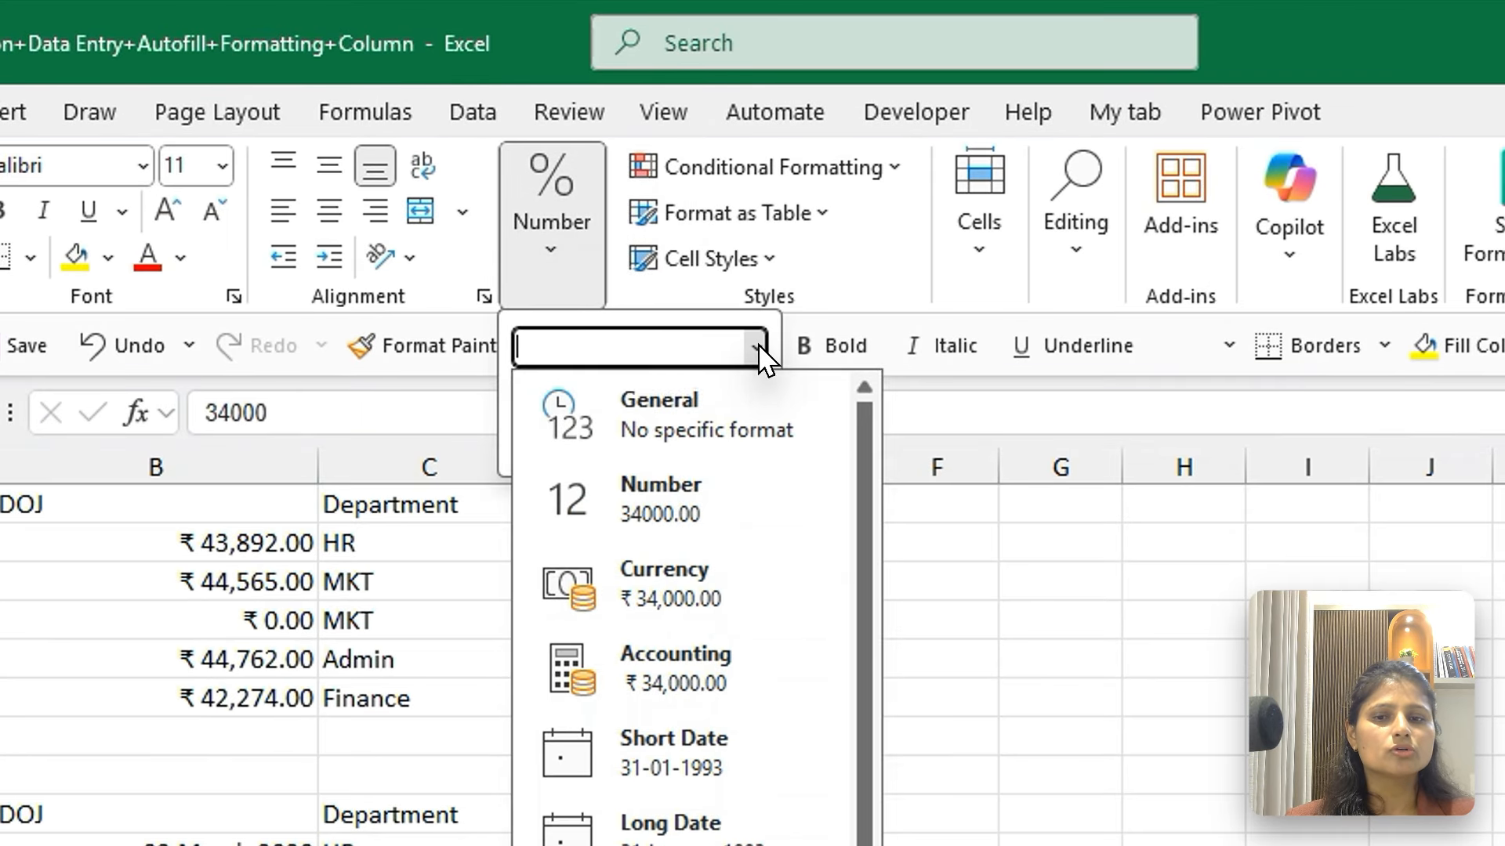
{"action": "left_click", "coordinate": [684, 609]}
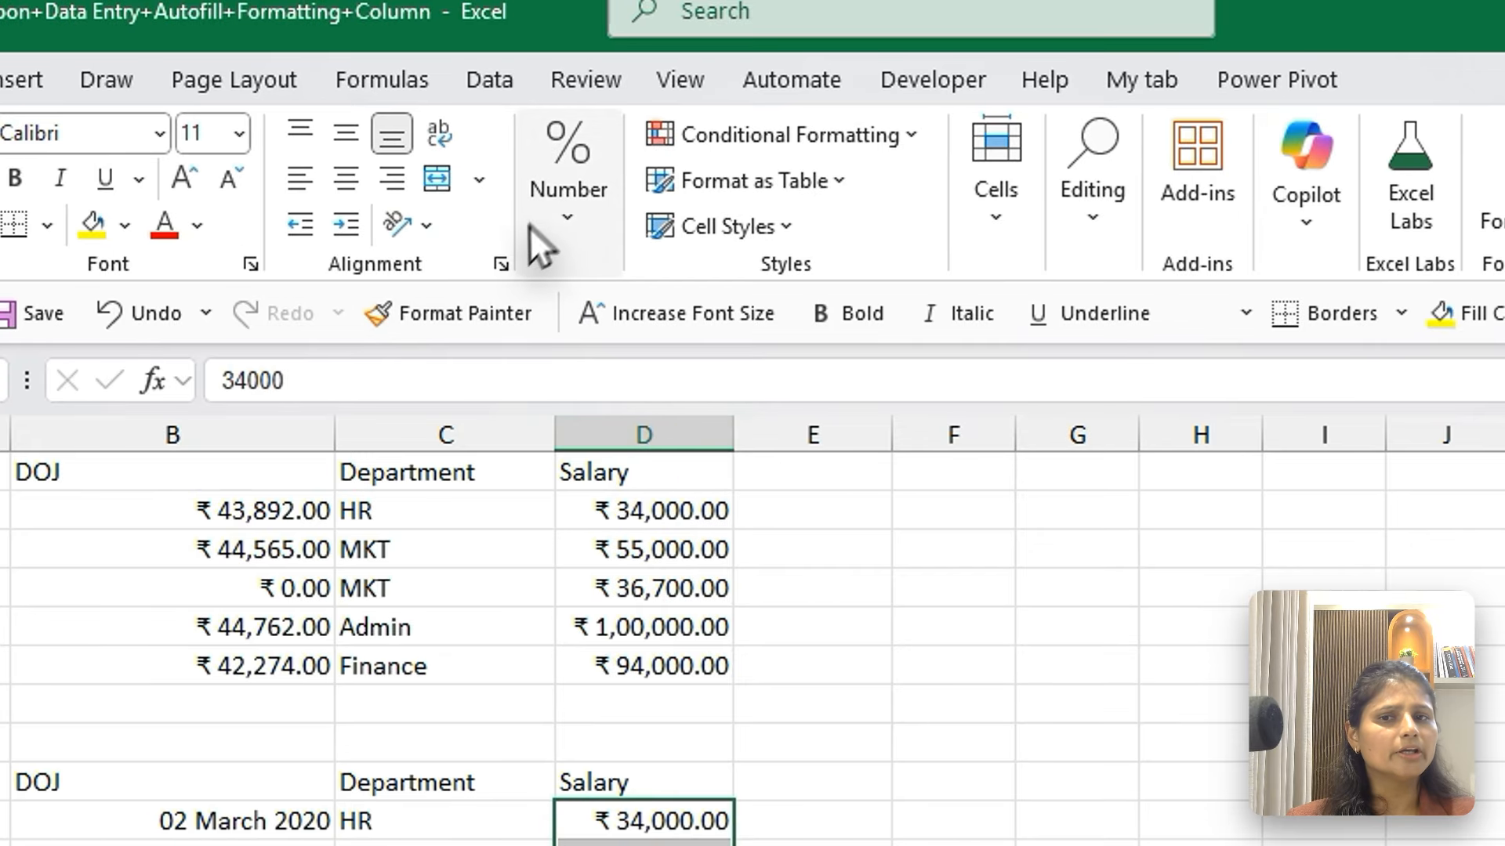
Reduce the Salary values in D10:D14 to zero decimal places
{"action": "left_click", "coordinate": [298, 15]}
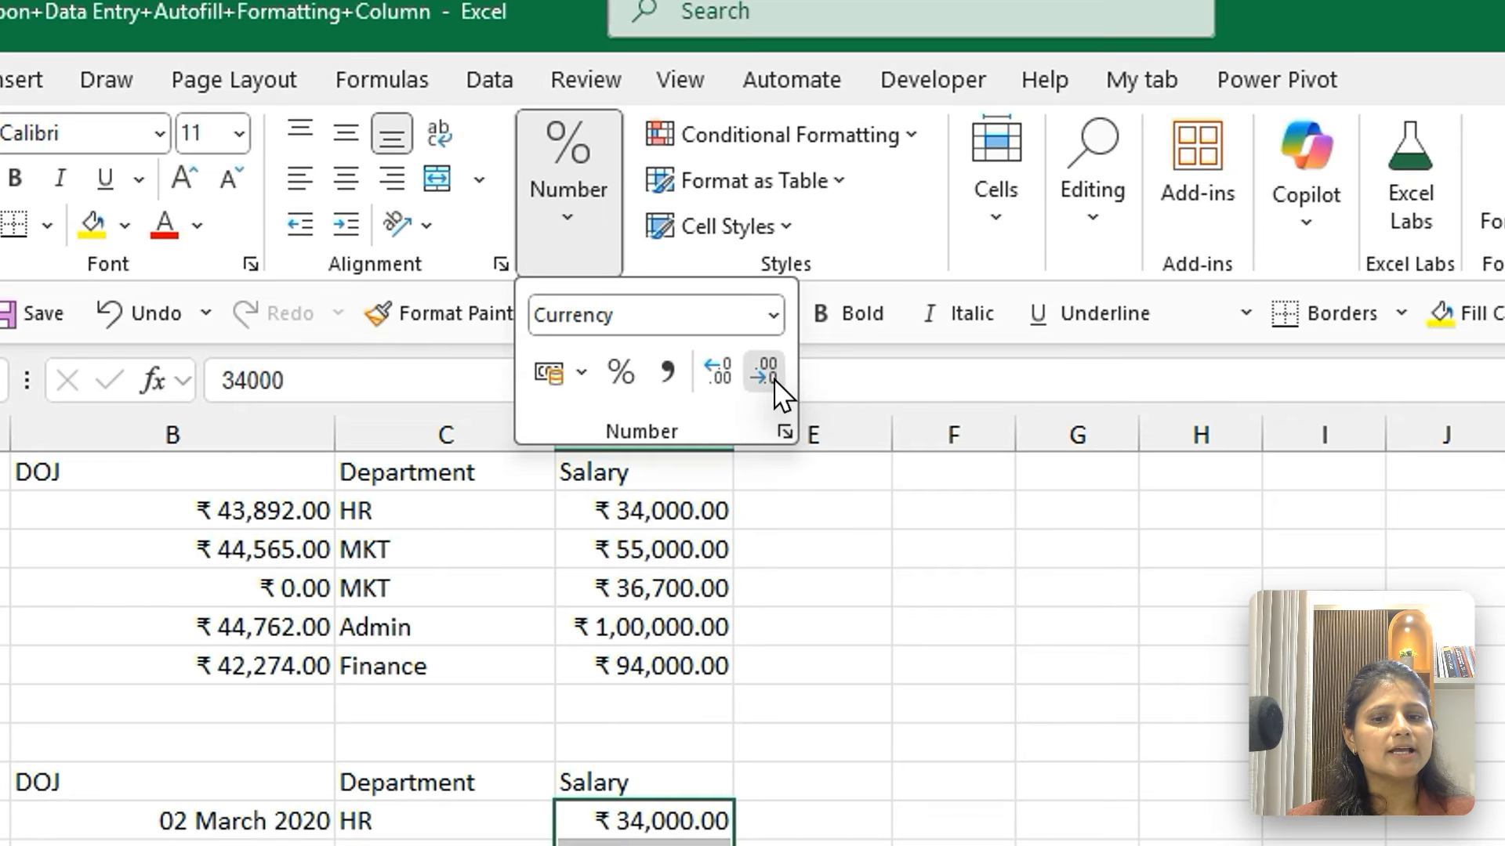
{"action": "left_click", "coordinate": [773, 379]}
{"action": "left_click", "coordinate": [773, 379]}
{"action": "key", "text": "Escape"}
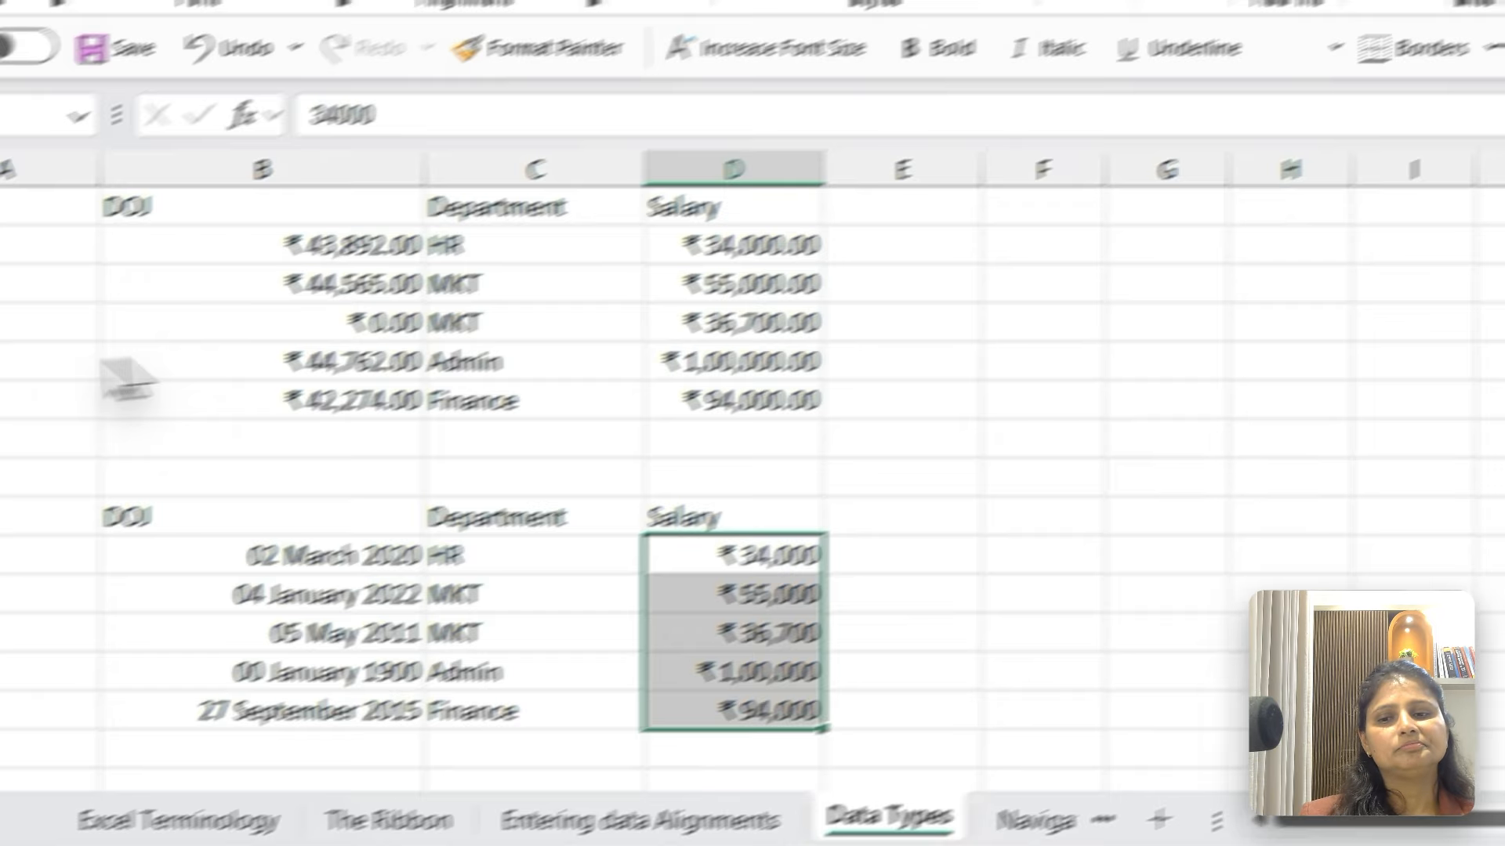
Open the cell format settings for the DOJ values in B10:B14 and preview the date types 14-03-2012, 14.3.12 and 2012-03-14
{"action": "left_click", "coordinate": [265, 570]}
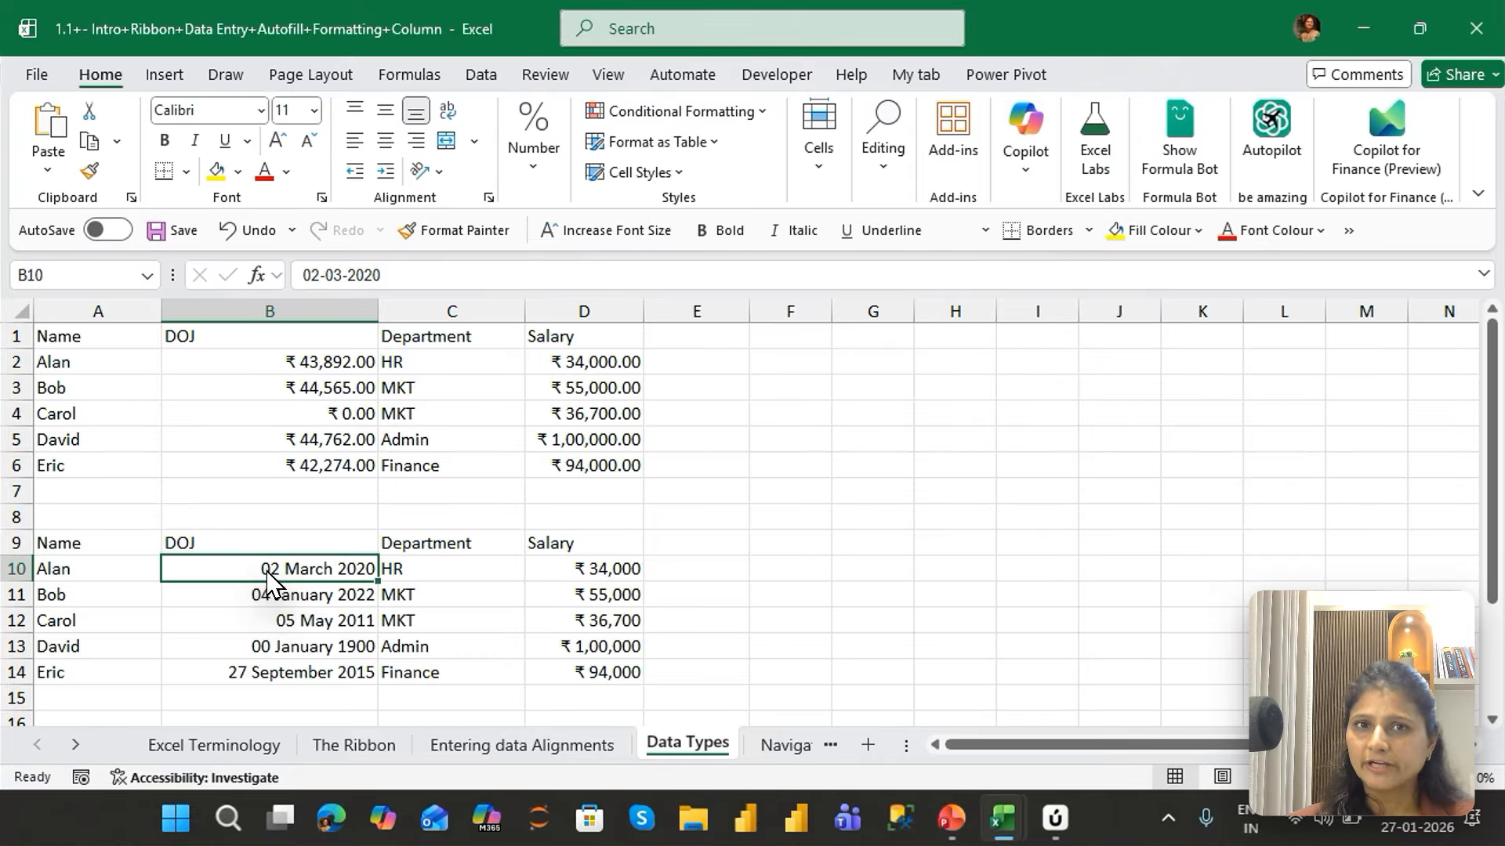
{"action": "key", "text": "ctrl+shift+Down"}
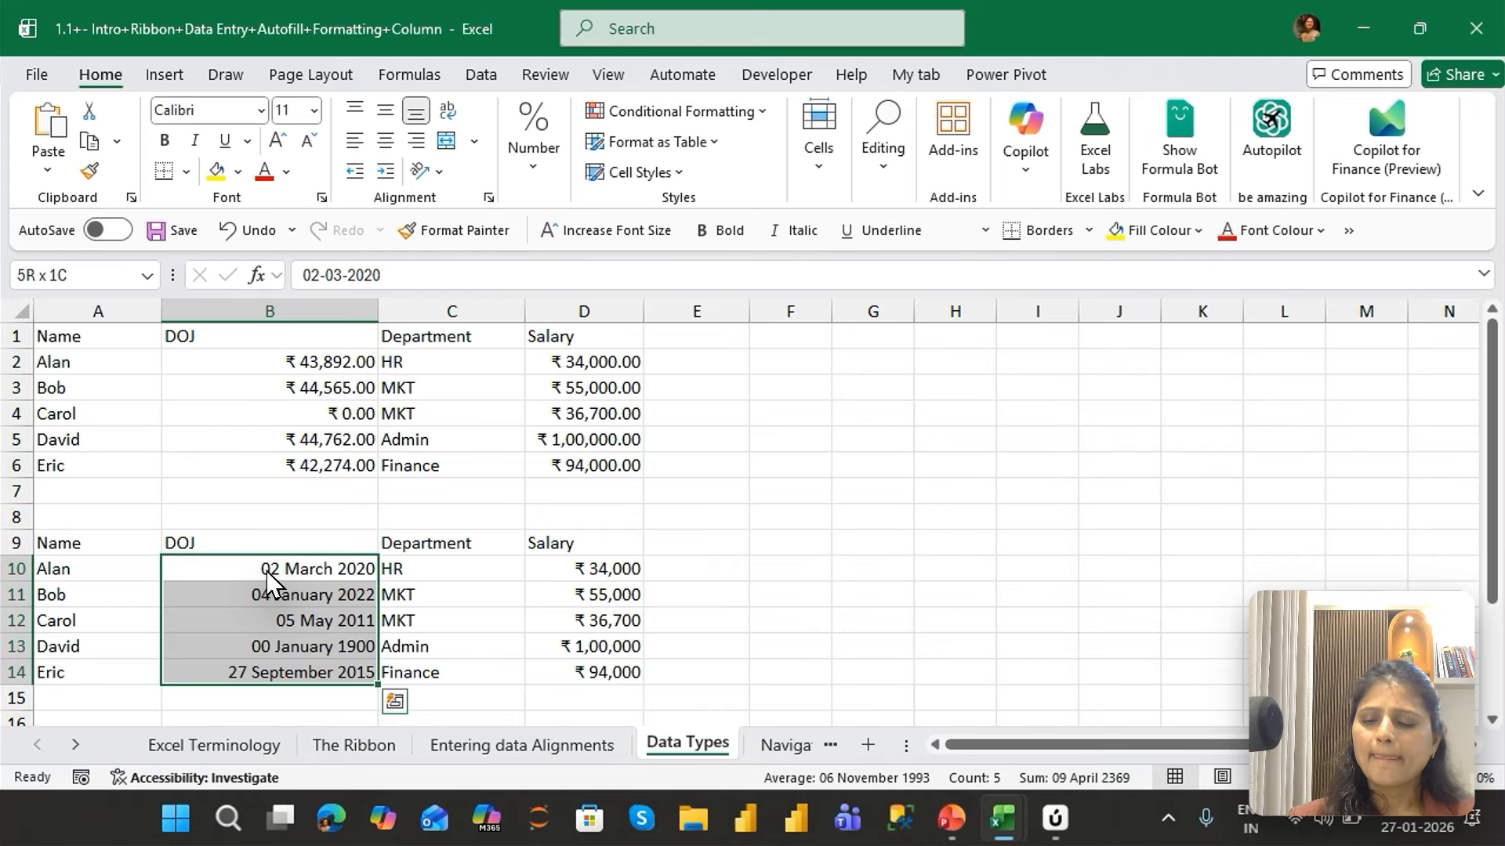
{"action": "key", "text": "ctrl+1"}
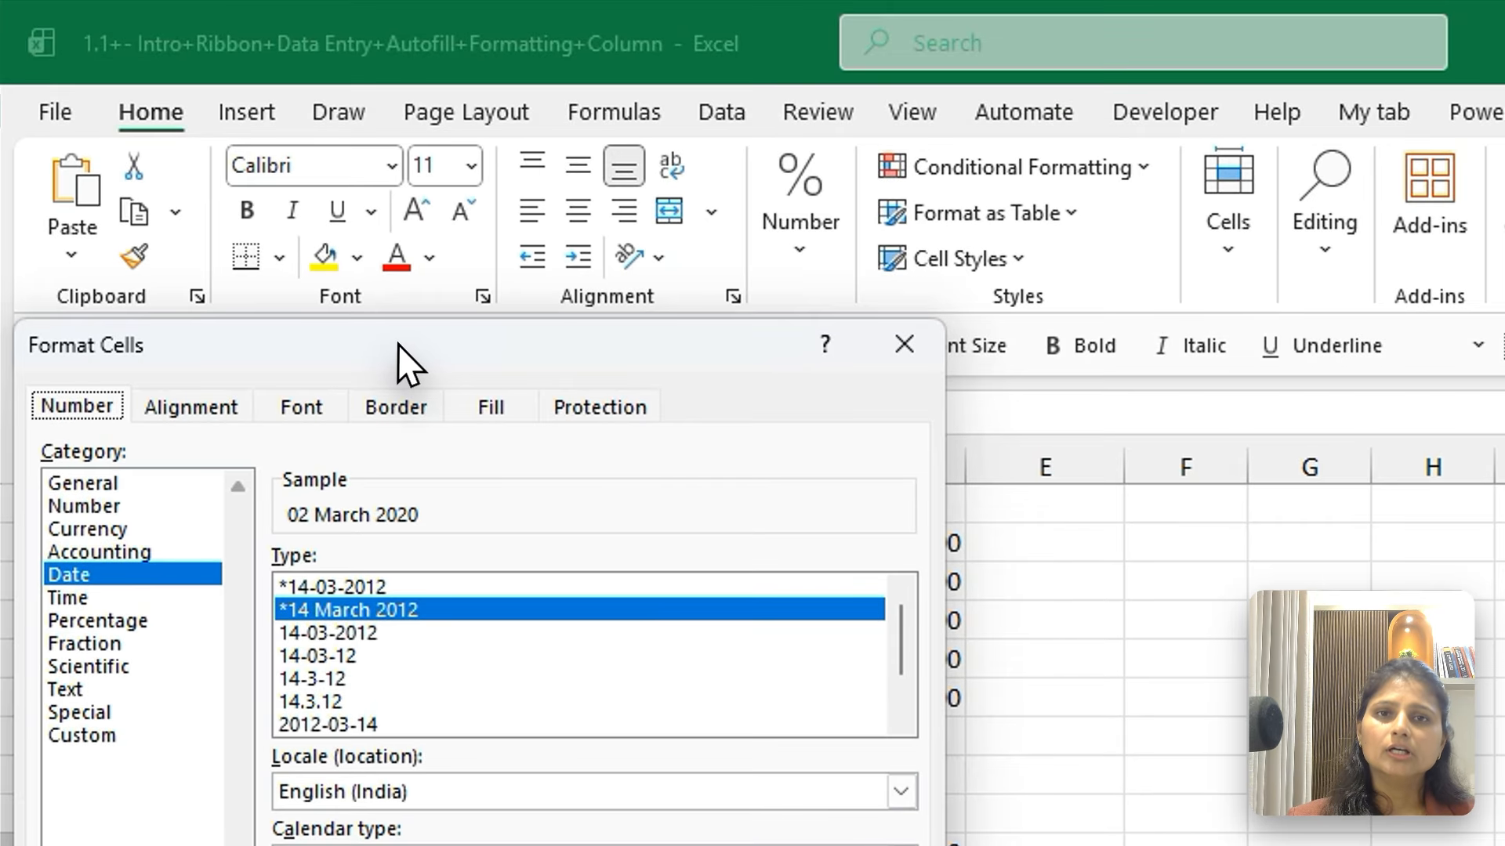
{"action": "left_click_drag", "start_coordinate": [397, 345], "coordinate": [964, 141]}
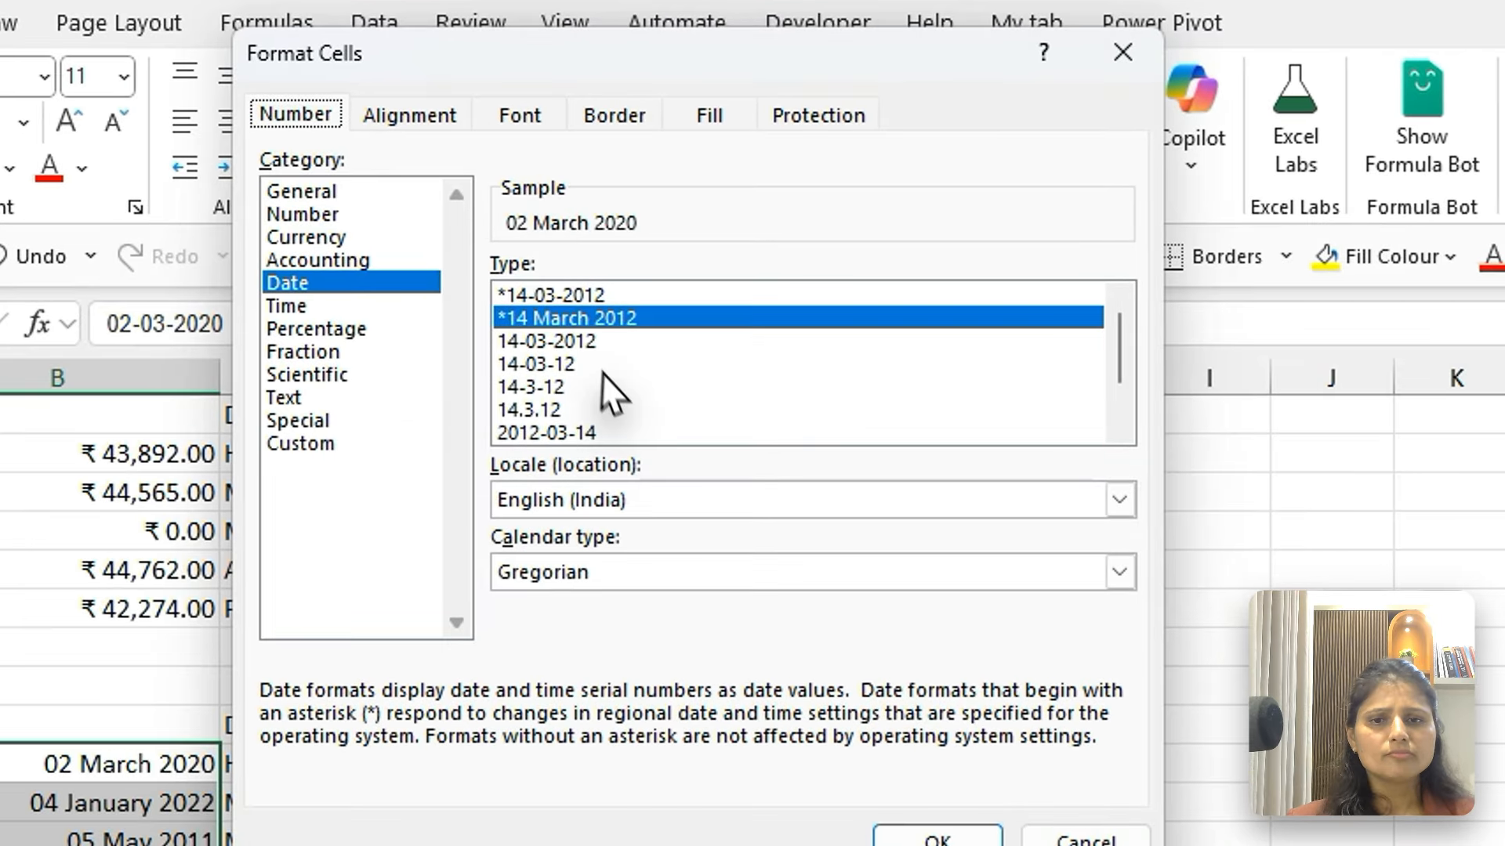
{"action": "left_click", "coordinate": [601, 286]}
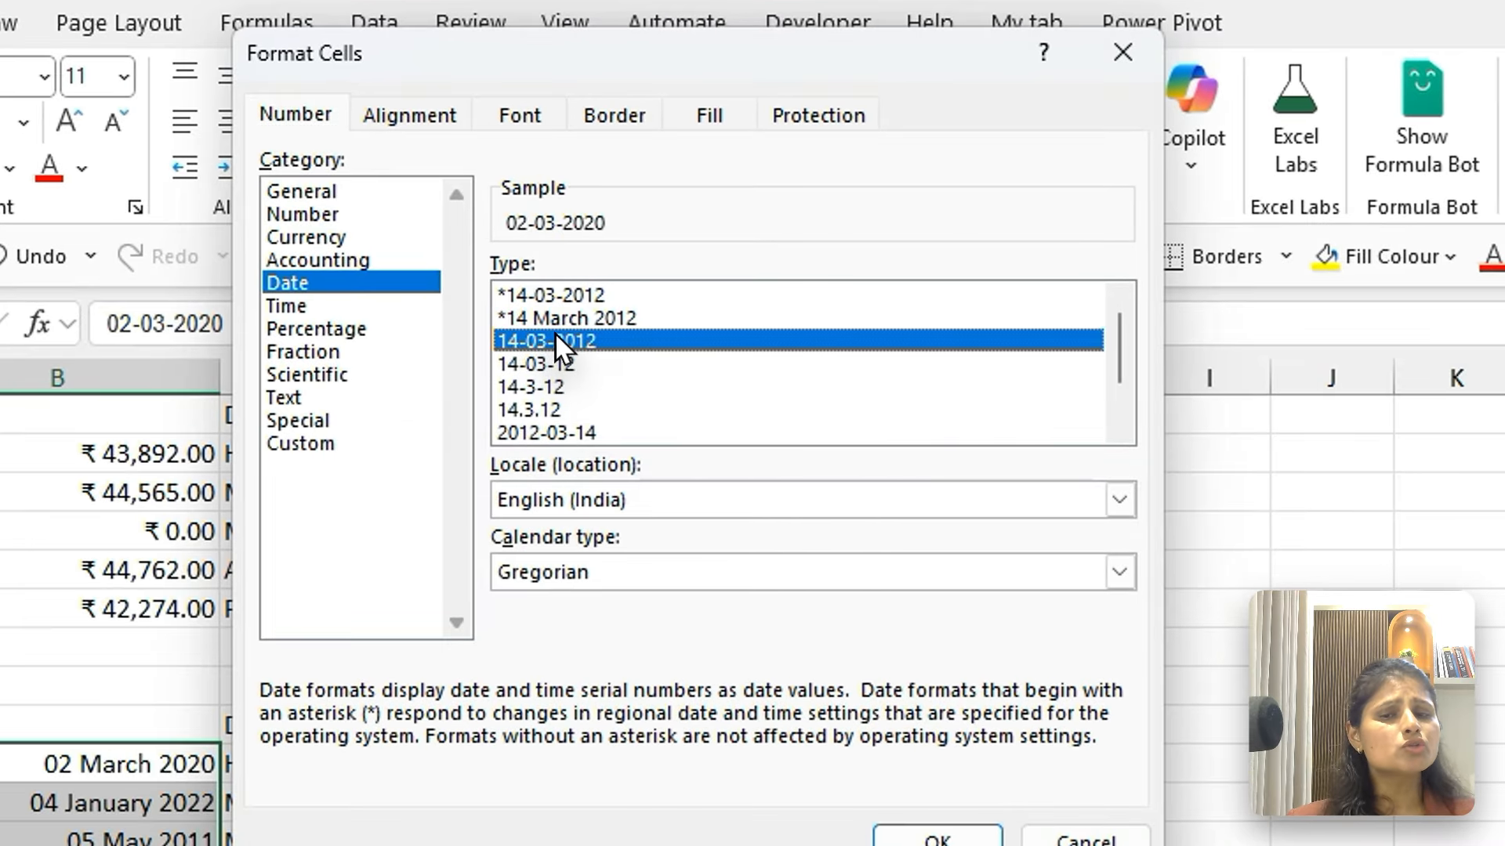
{"action": "left_click", "coordinate": [542, 411]}
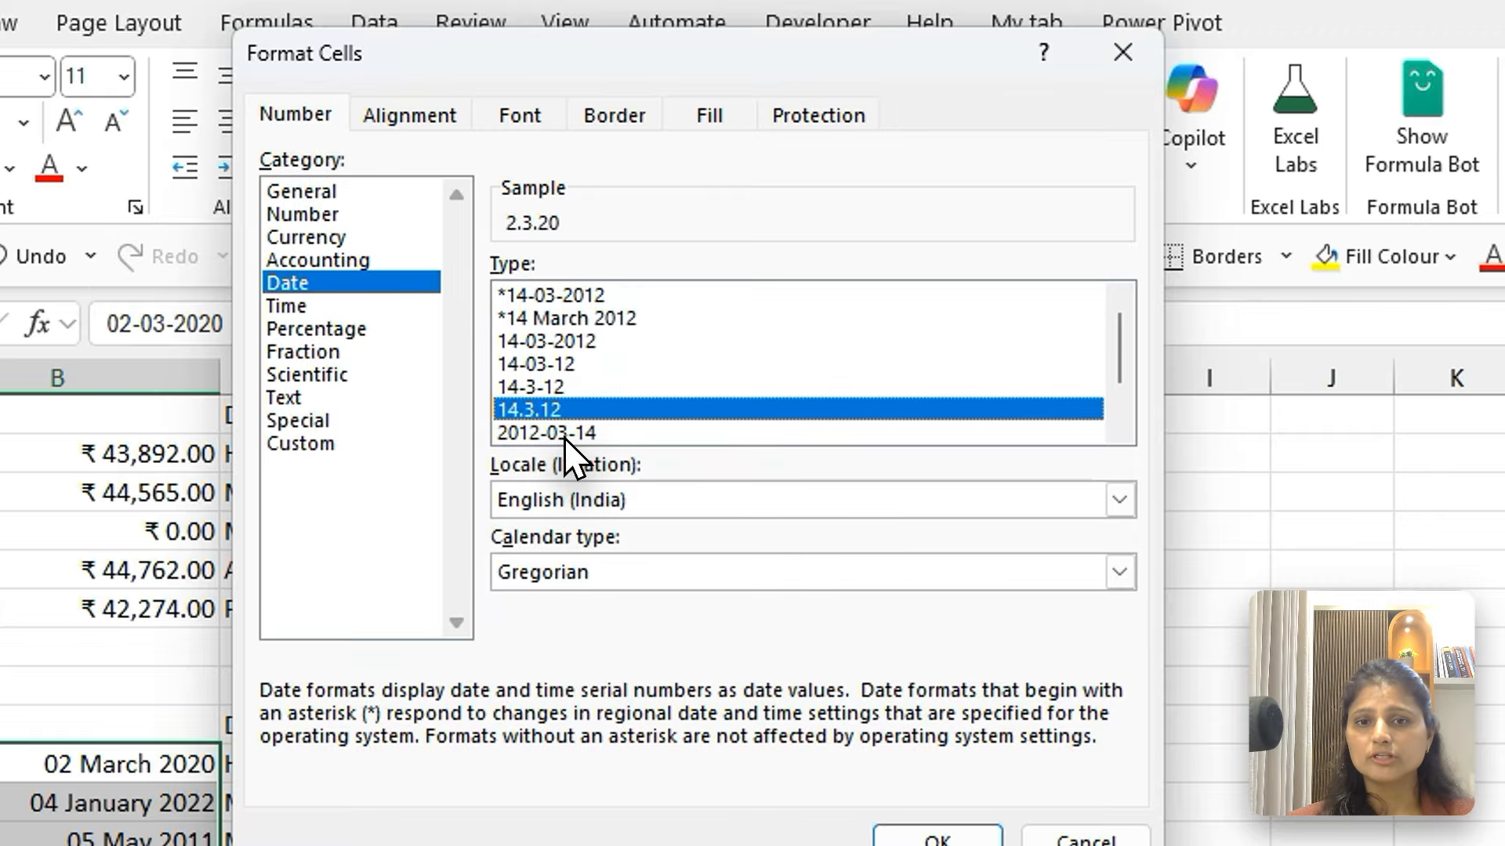
{"action": "left_click", "coordinate": [564, 436]}
Apply the date type Wednesday, 14 March, 2012 to B10:B14 and autofit the width of column B
{"action": "left_click", "coordinate": [1121, 427]}
{"action": "left_click", "coordinate": [1120, 427]}
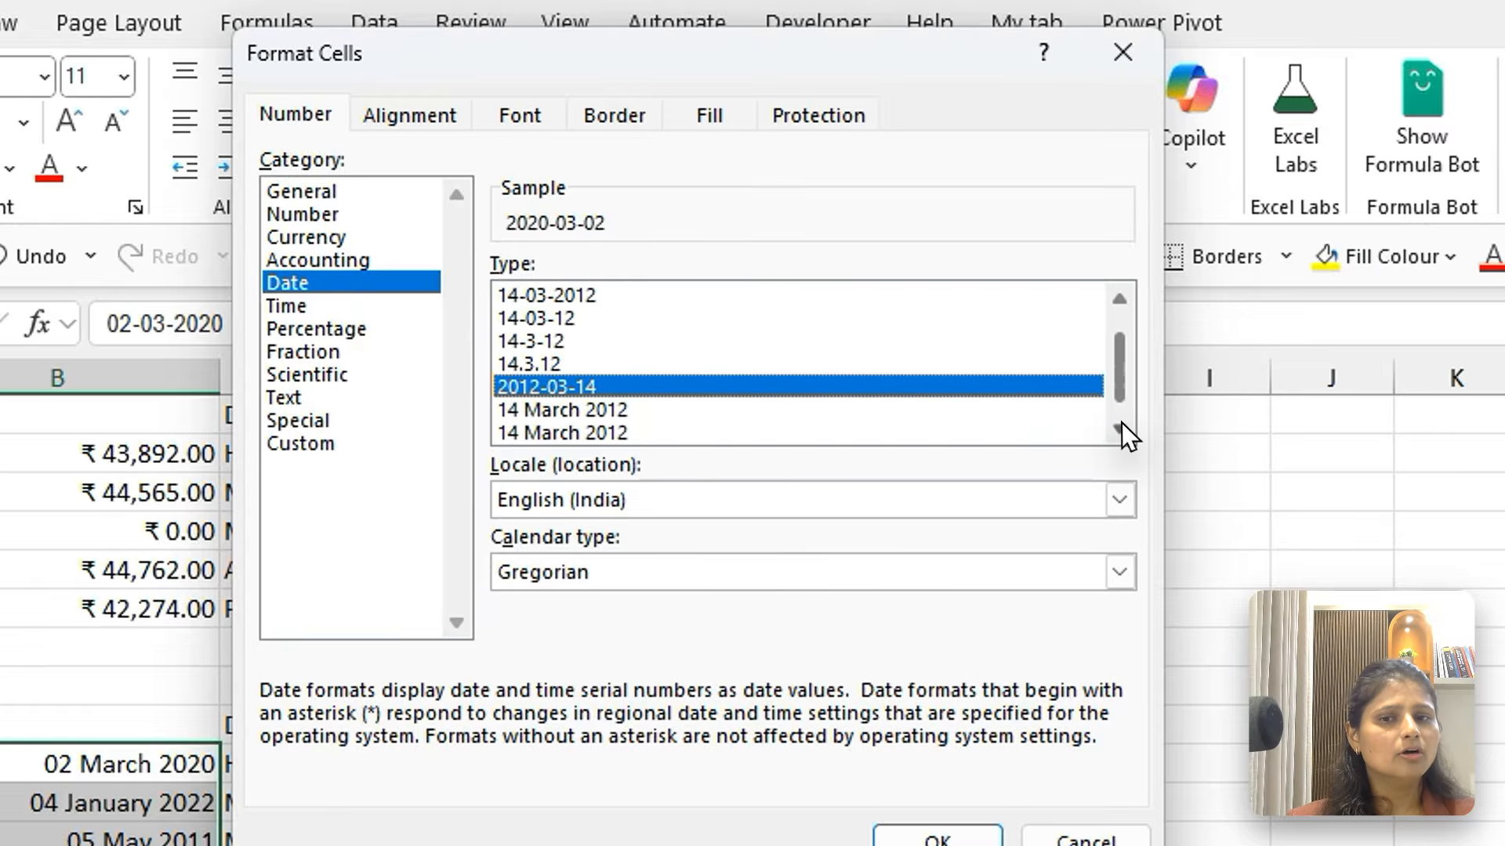
{"action": "left_click", "coordinate": [1122, 422]}
{"action": "left_click", "coordinate": [662, 430]}
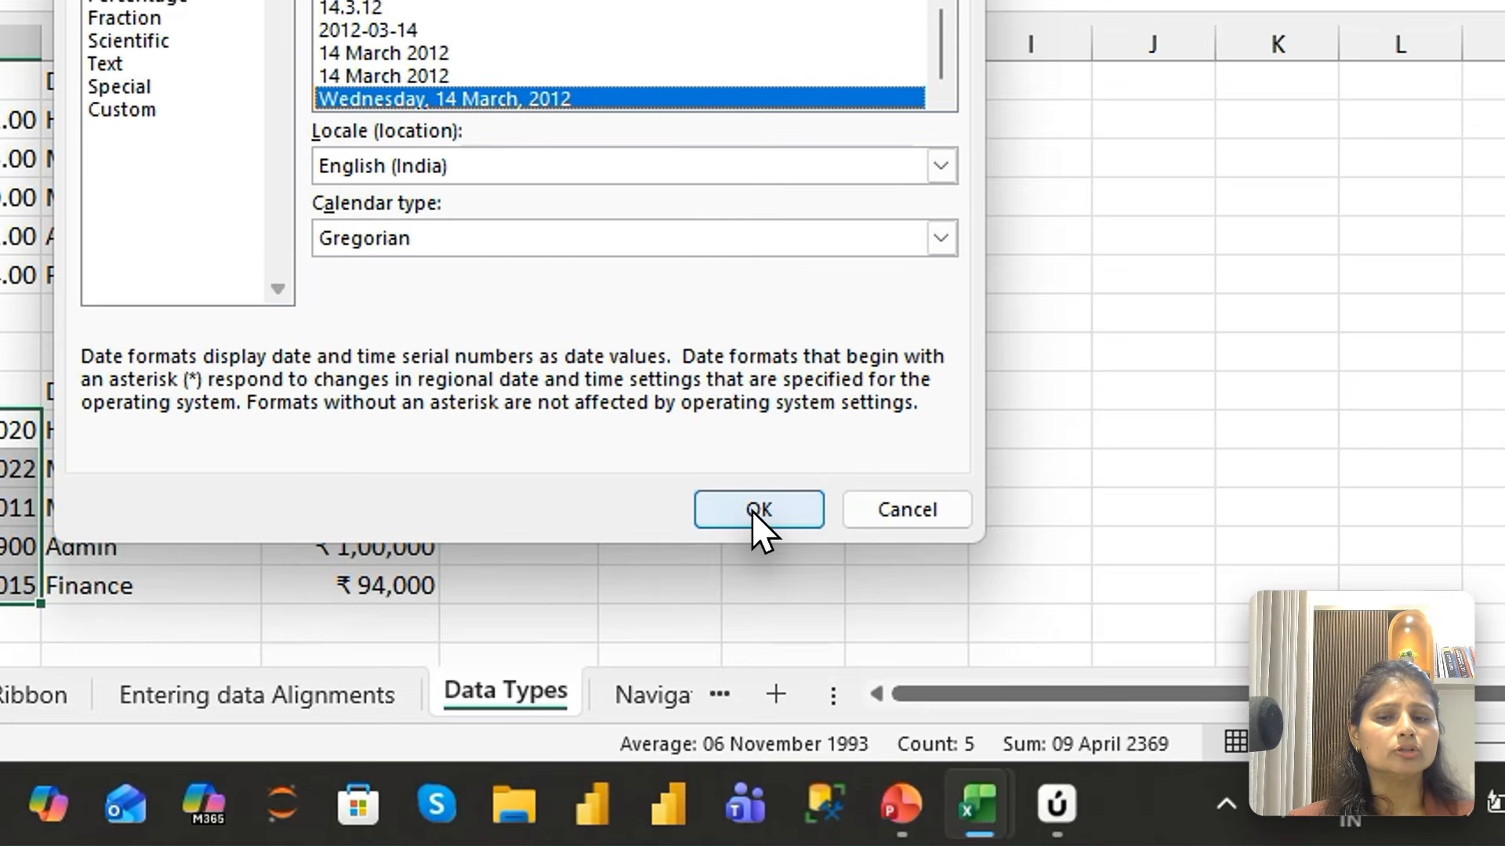
{"action": "left_click", "coordinate": [765, 529]}
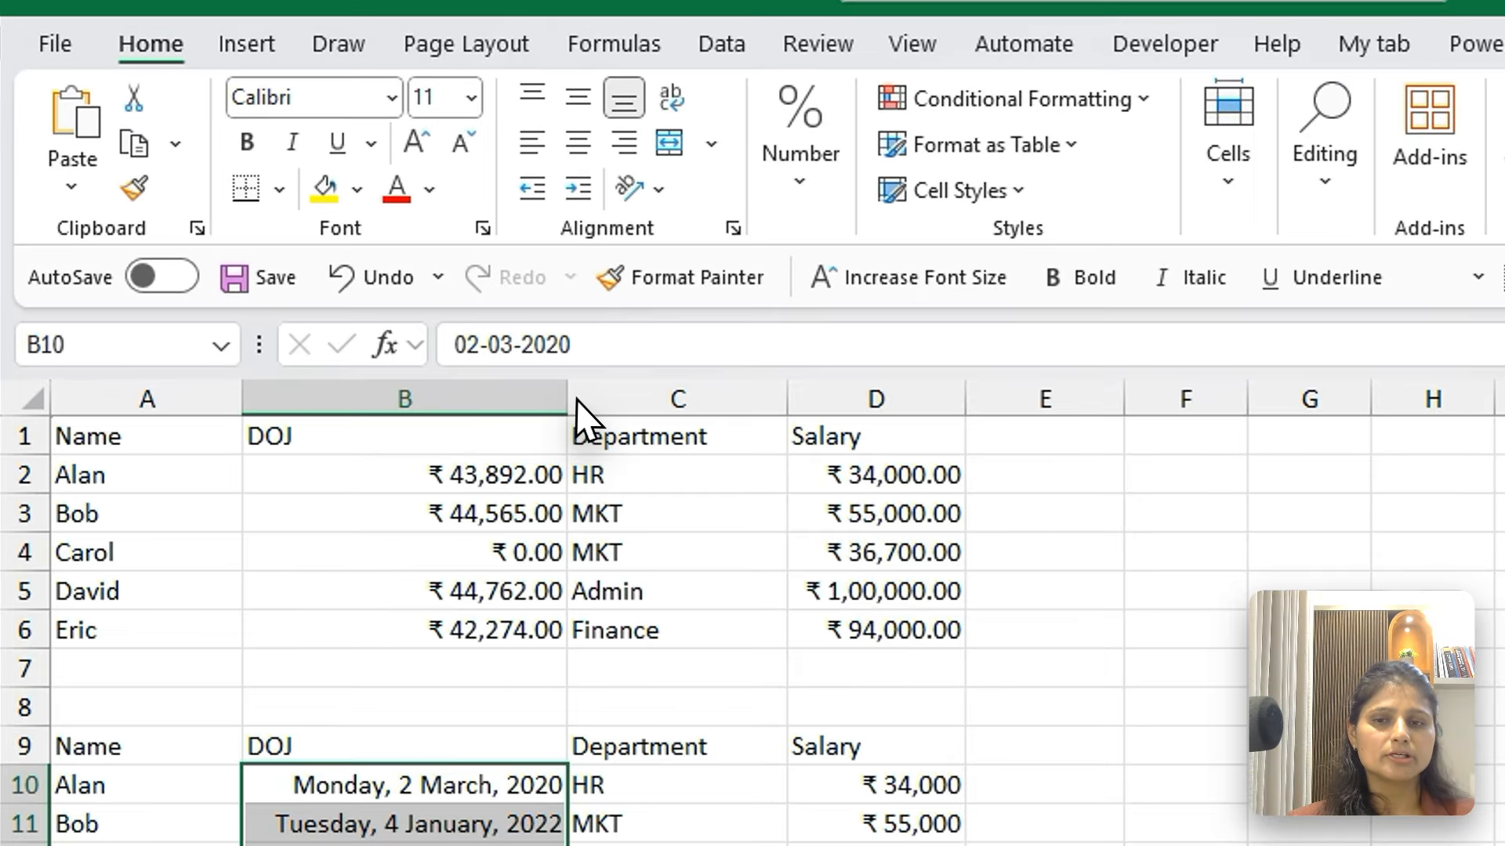
{"action": "double_click", "coordinate": [385, 317]}
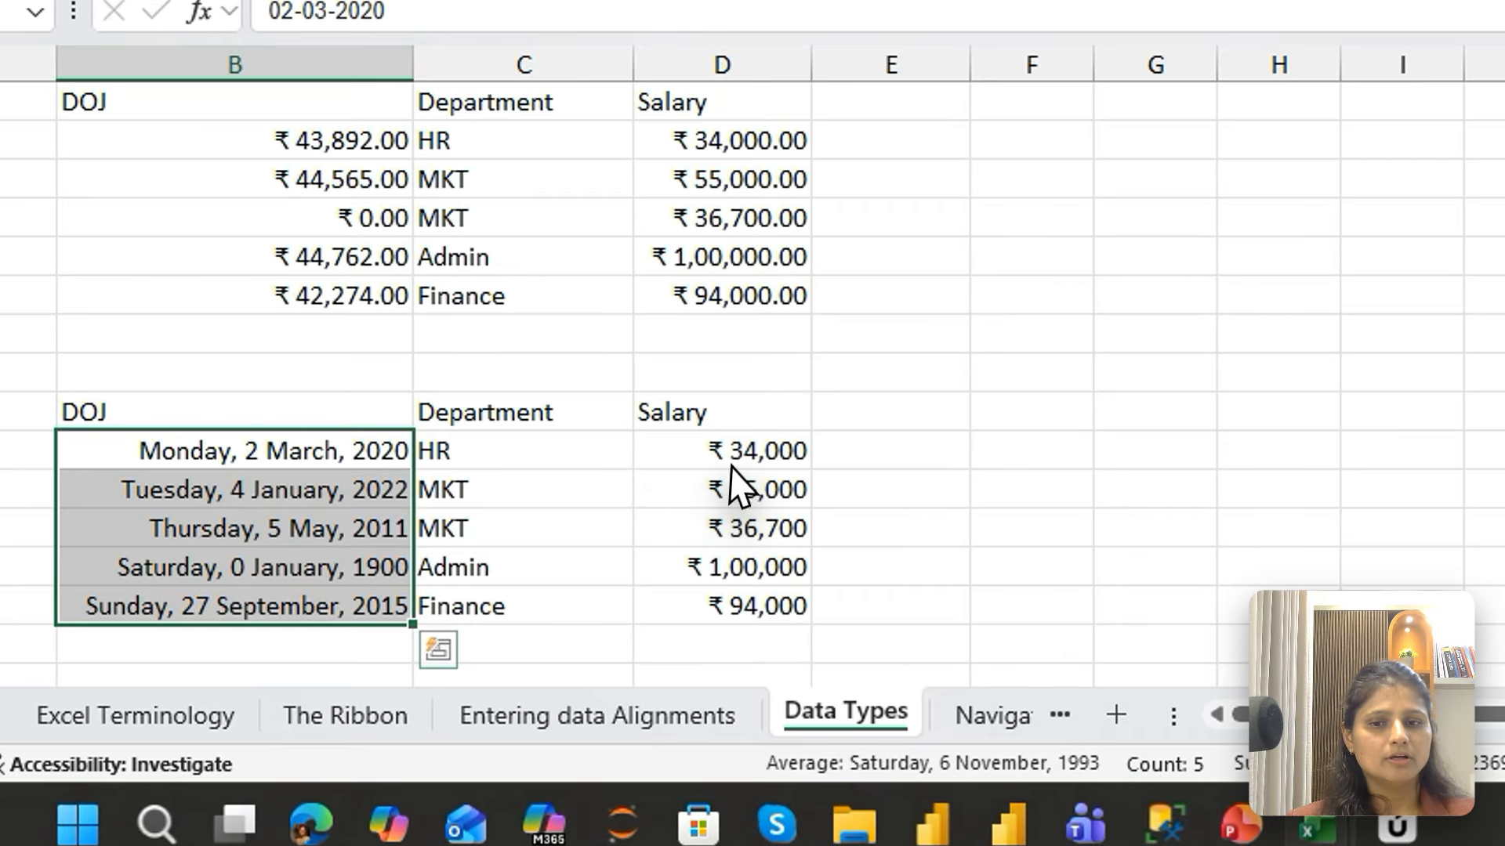
Examine the currency symbol choices and negative number styles available in the cell format settings for the Salary values in D10:D14
{"action": "left_click", "coordinate": [614, 568]}
{"action": "key", "text": "ctrl+shift+Down"}
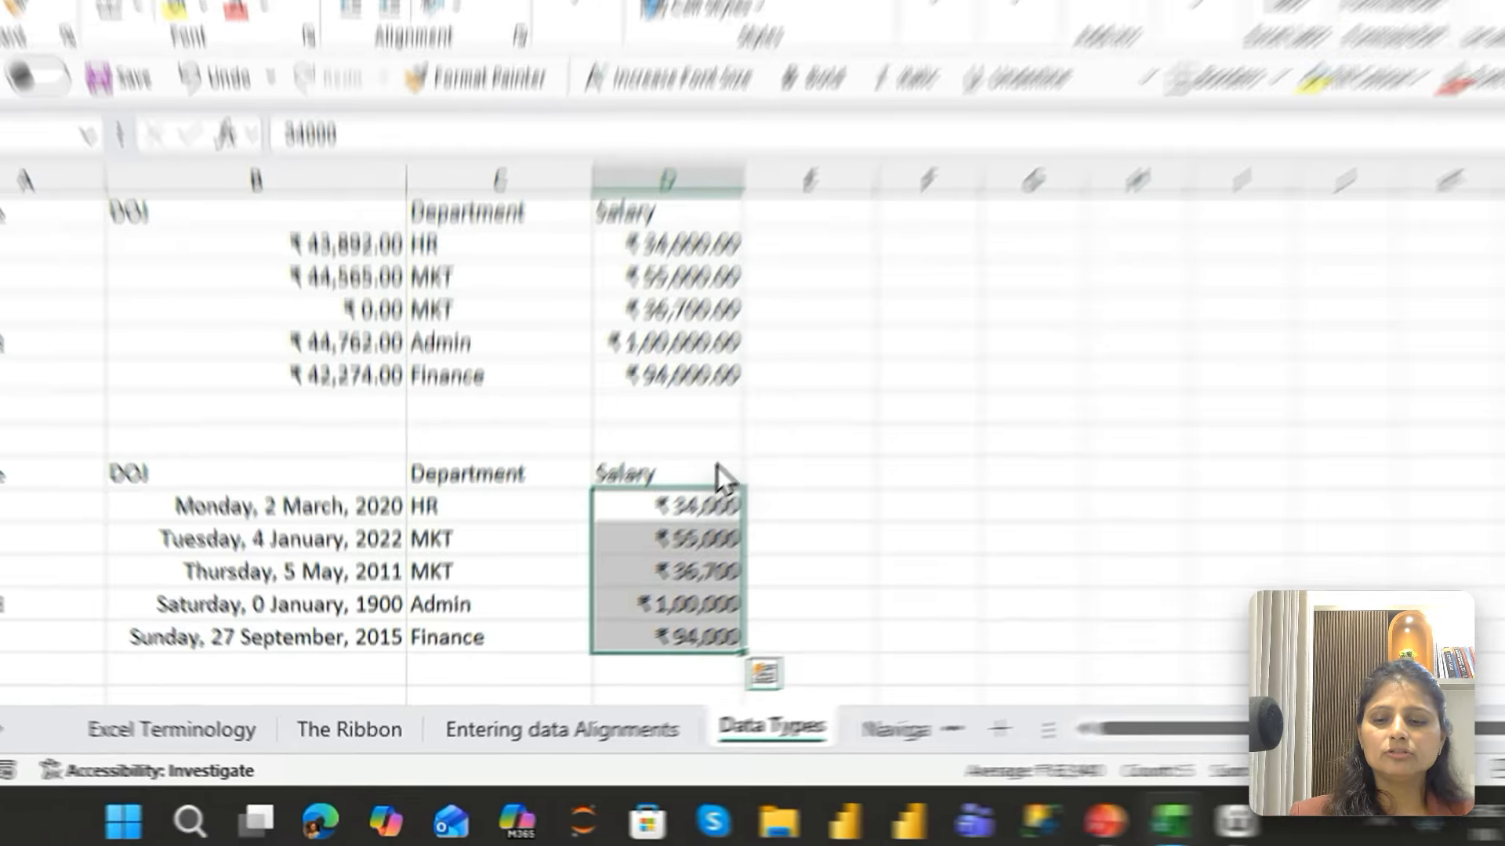
{"action": "key", "text": "ctrl+1"}
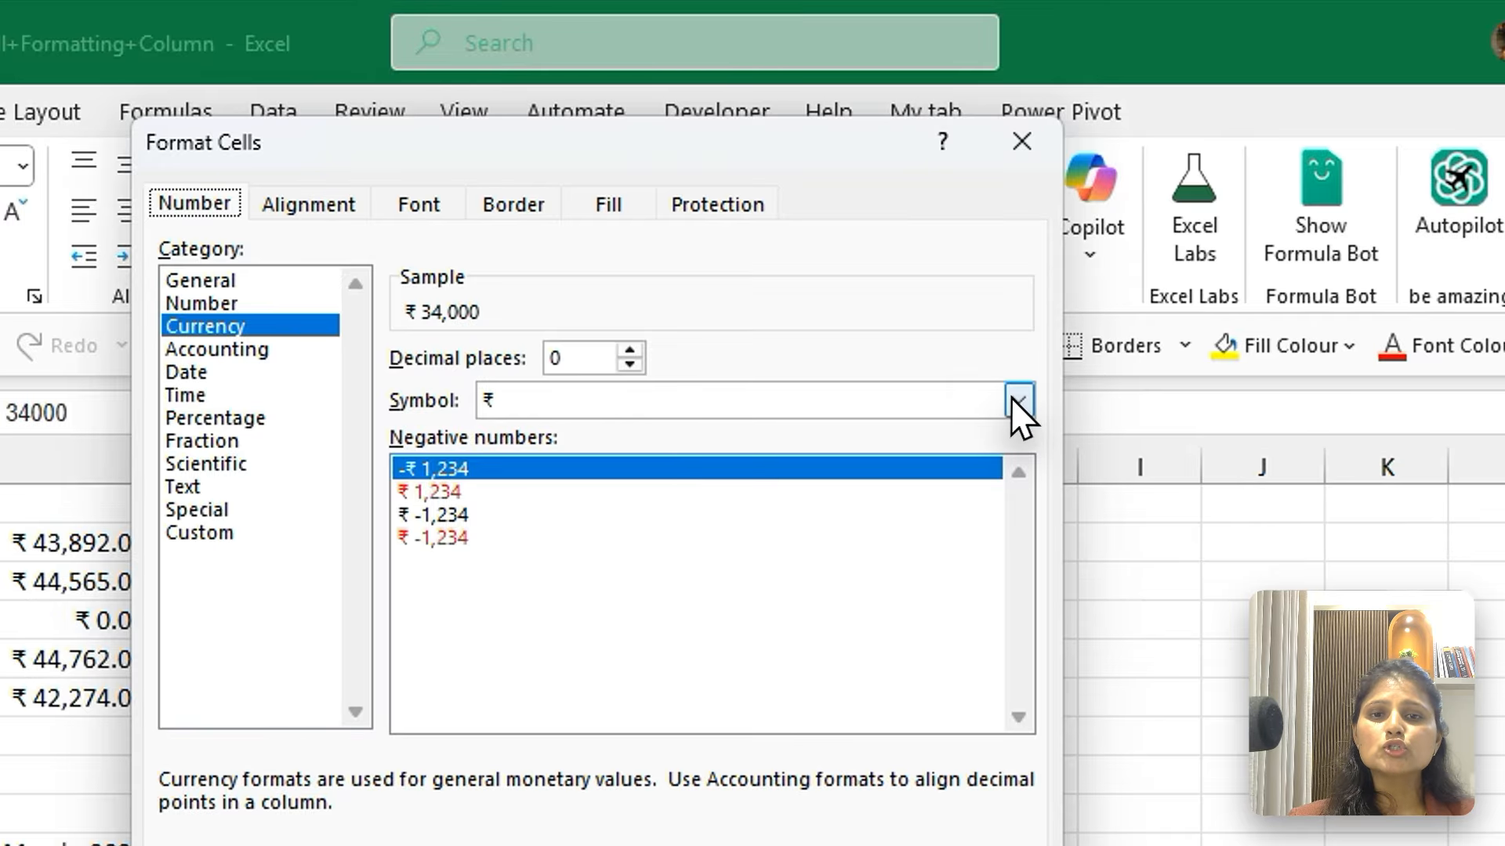
{"action": "left_click", "coordinate": [977, 267]}
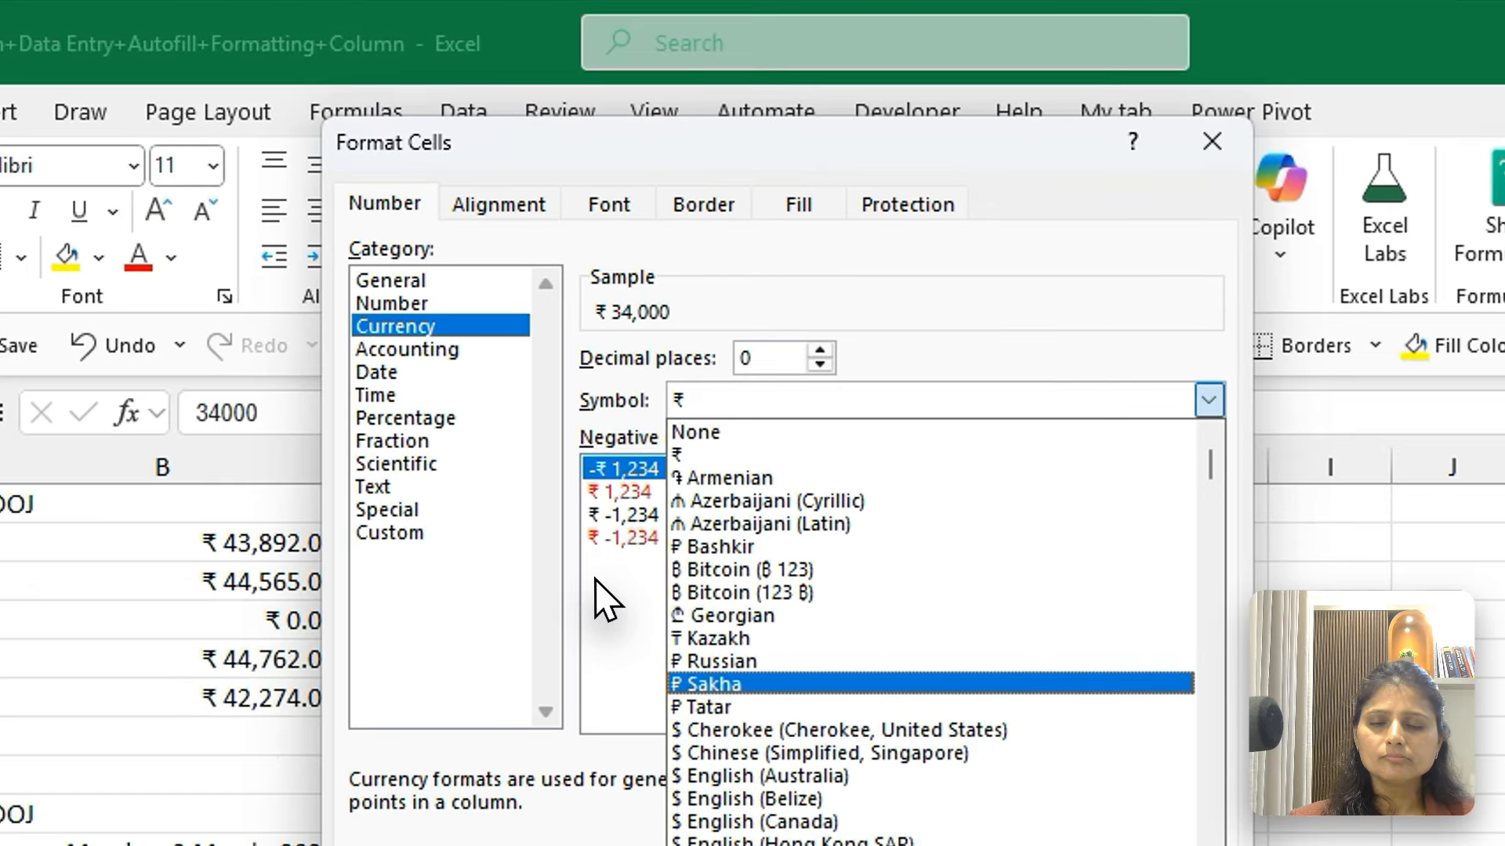
{"action": "left_click", "coordinate": [569, 386]}
{"action": "left_click", "coordinate": [608, 493]}
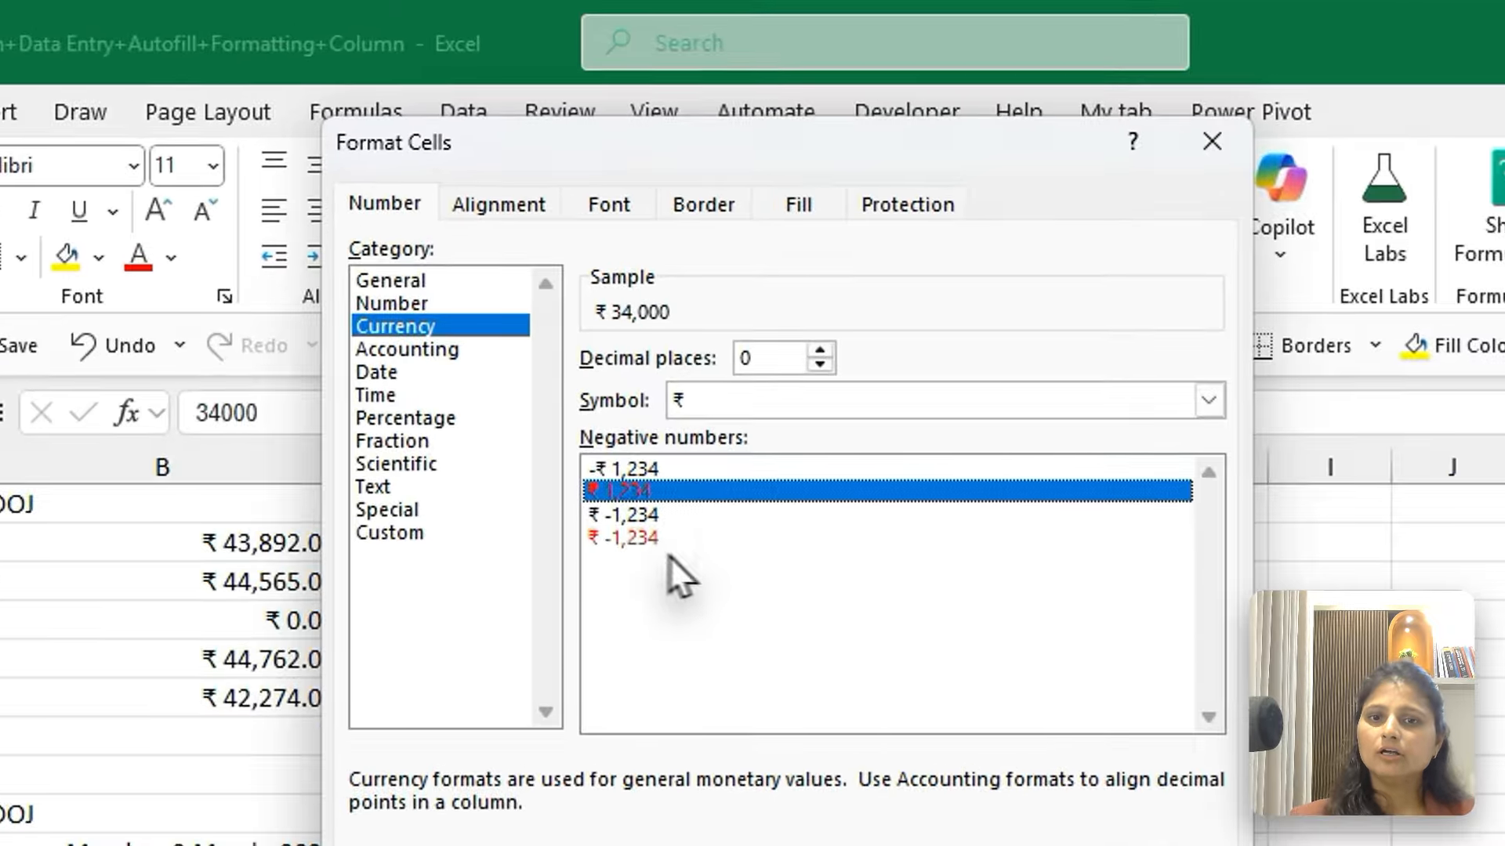
{"action": "left_click", "coordinate": [588, 358]}
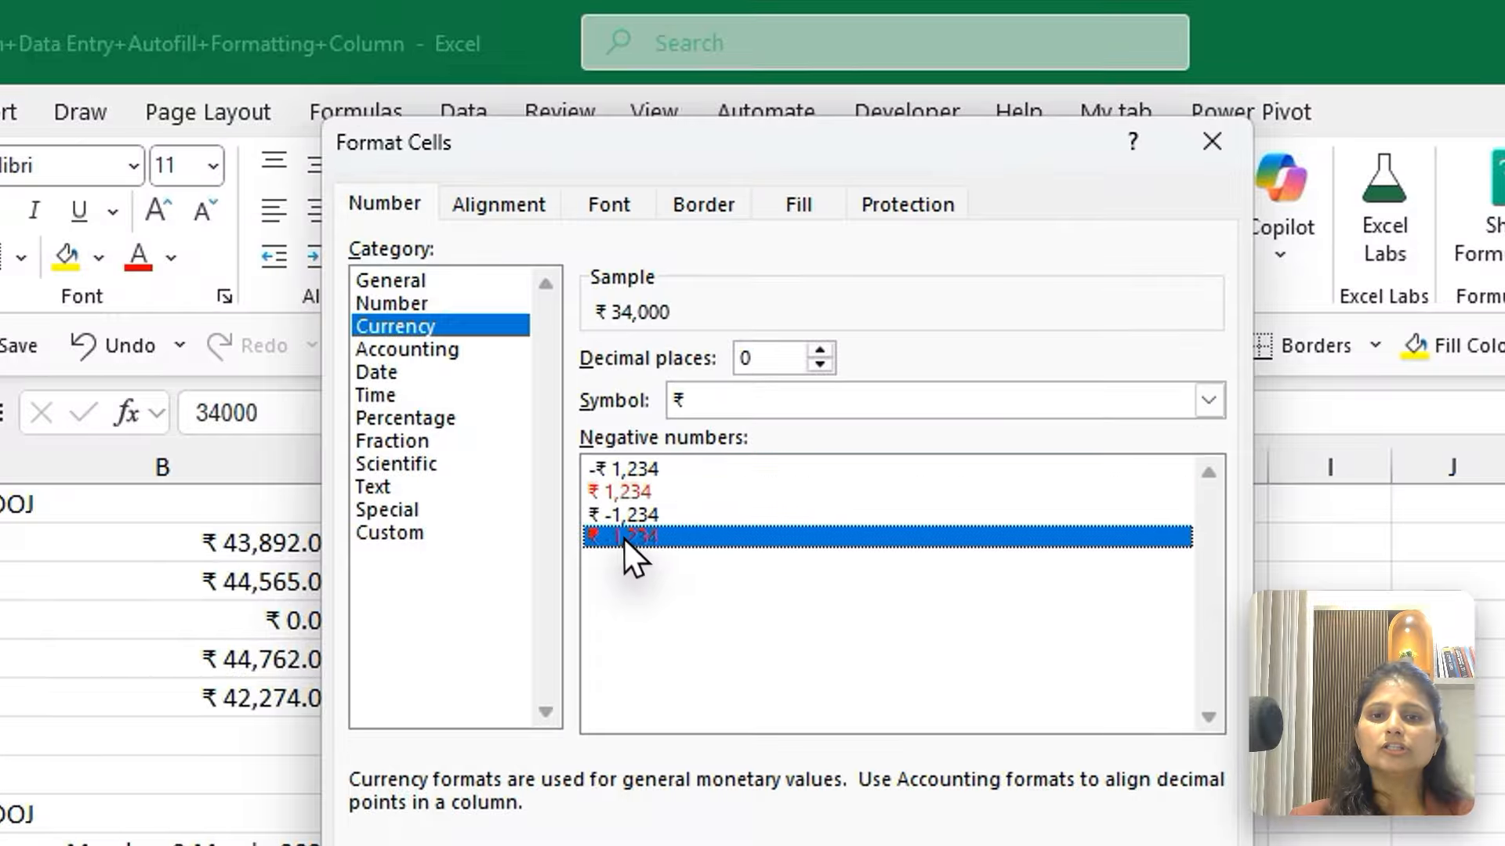
{"action": "left_click", "coordinate": [618, 467]}
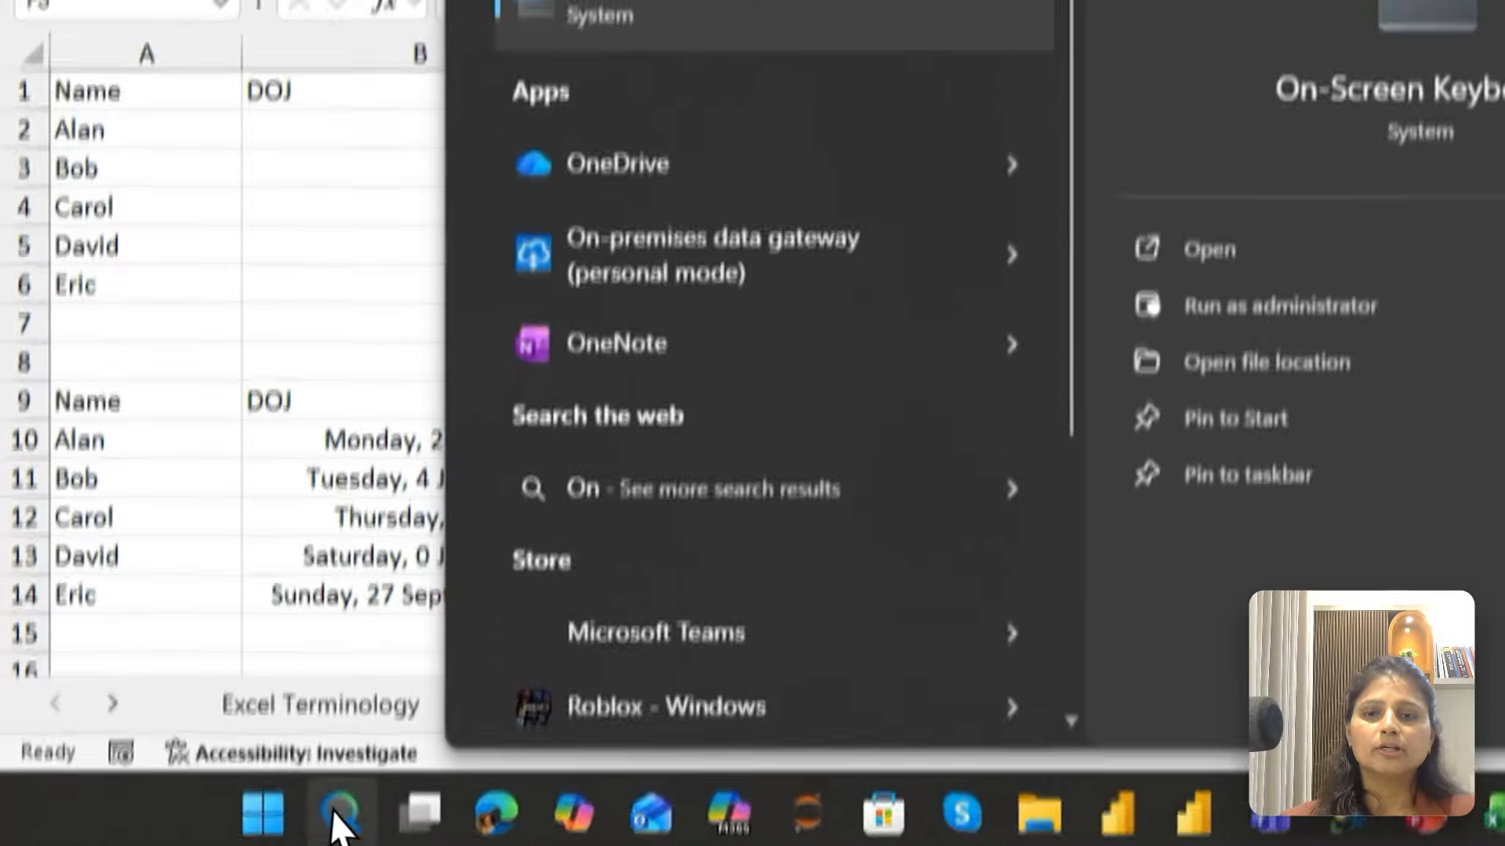
Bring up the On-Screen Keyboard to view the number-row keys, and close it
{"action": "left_click", "coordinate": [740, 301]}
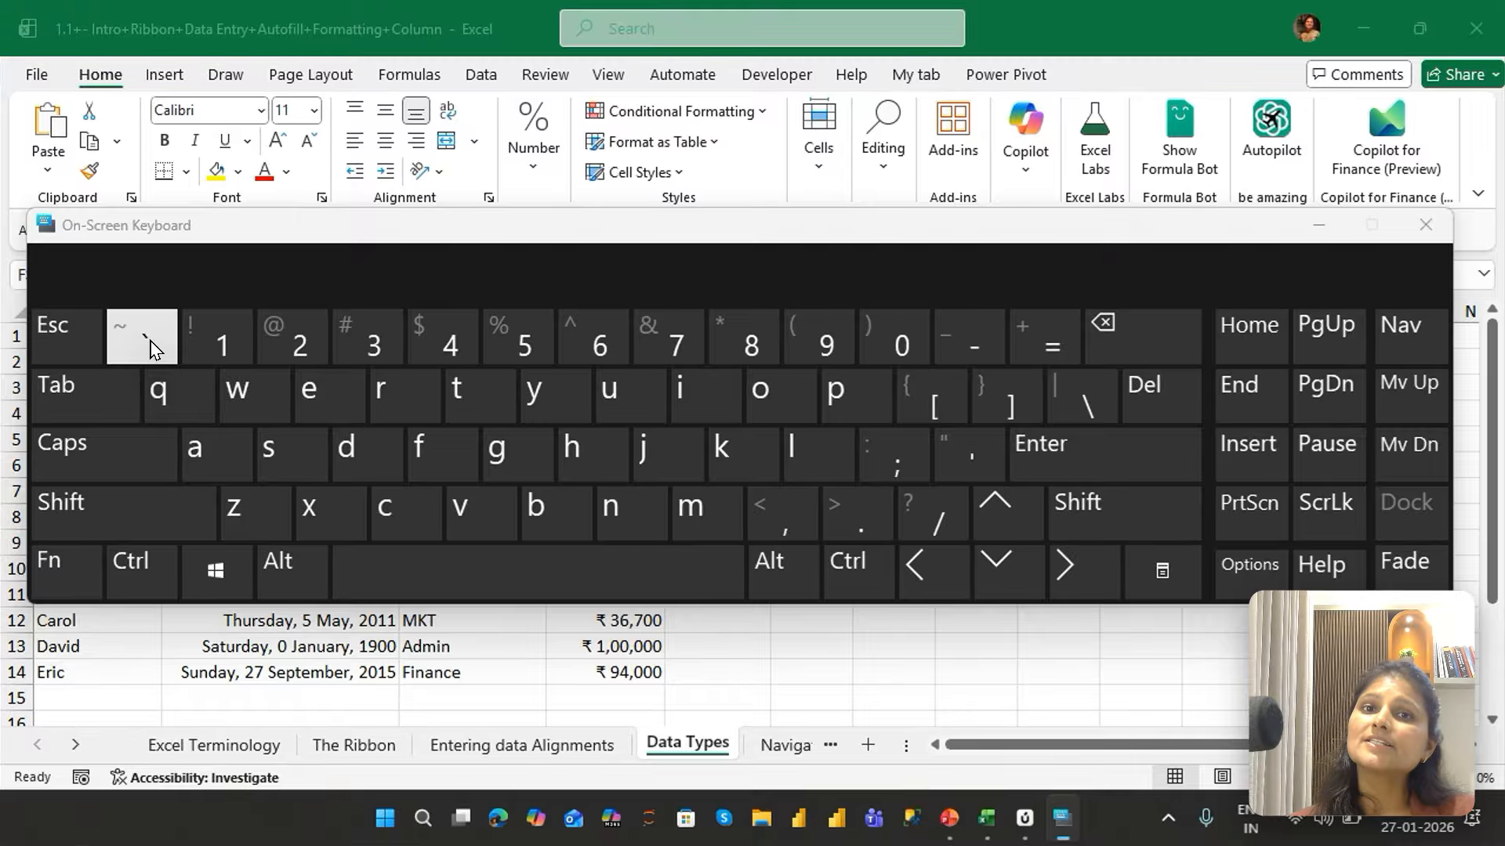
{"action": "left_click", "coordinate": [1424, 229]}
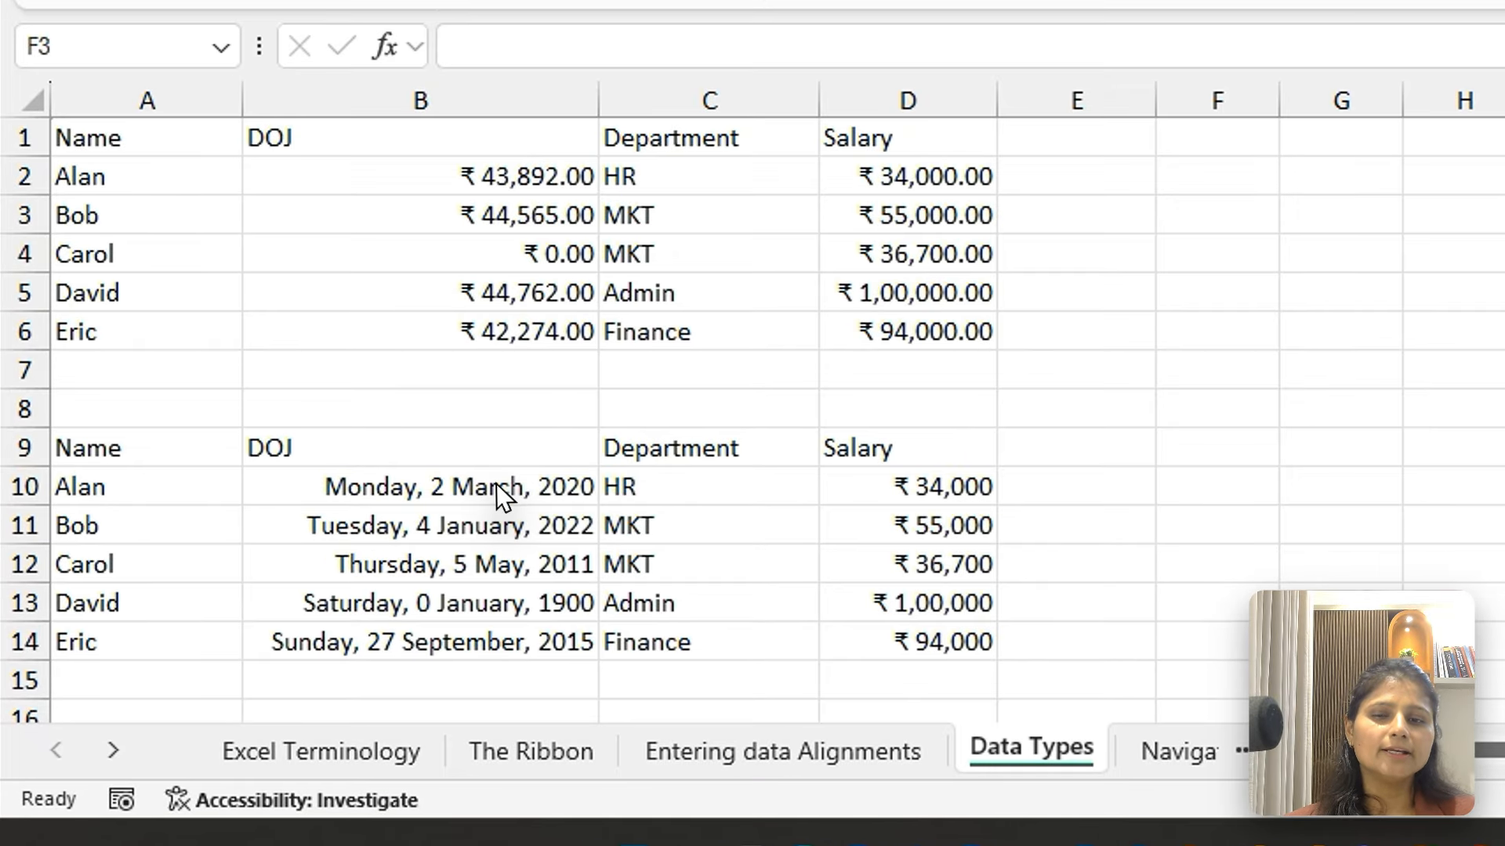
Format the DOJ values in B10:B14 as Number with thousands separators and two decimals, and then as Time
{"action": "left_click", "coordinate": [497, 486]}
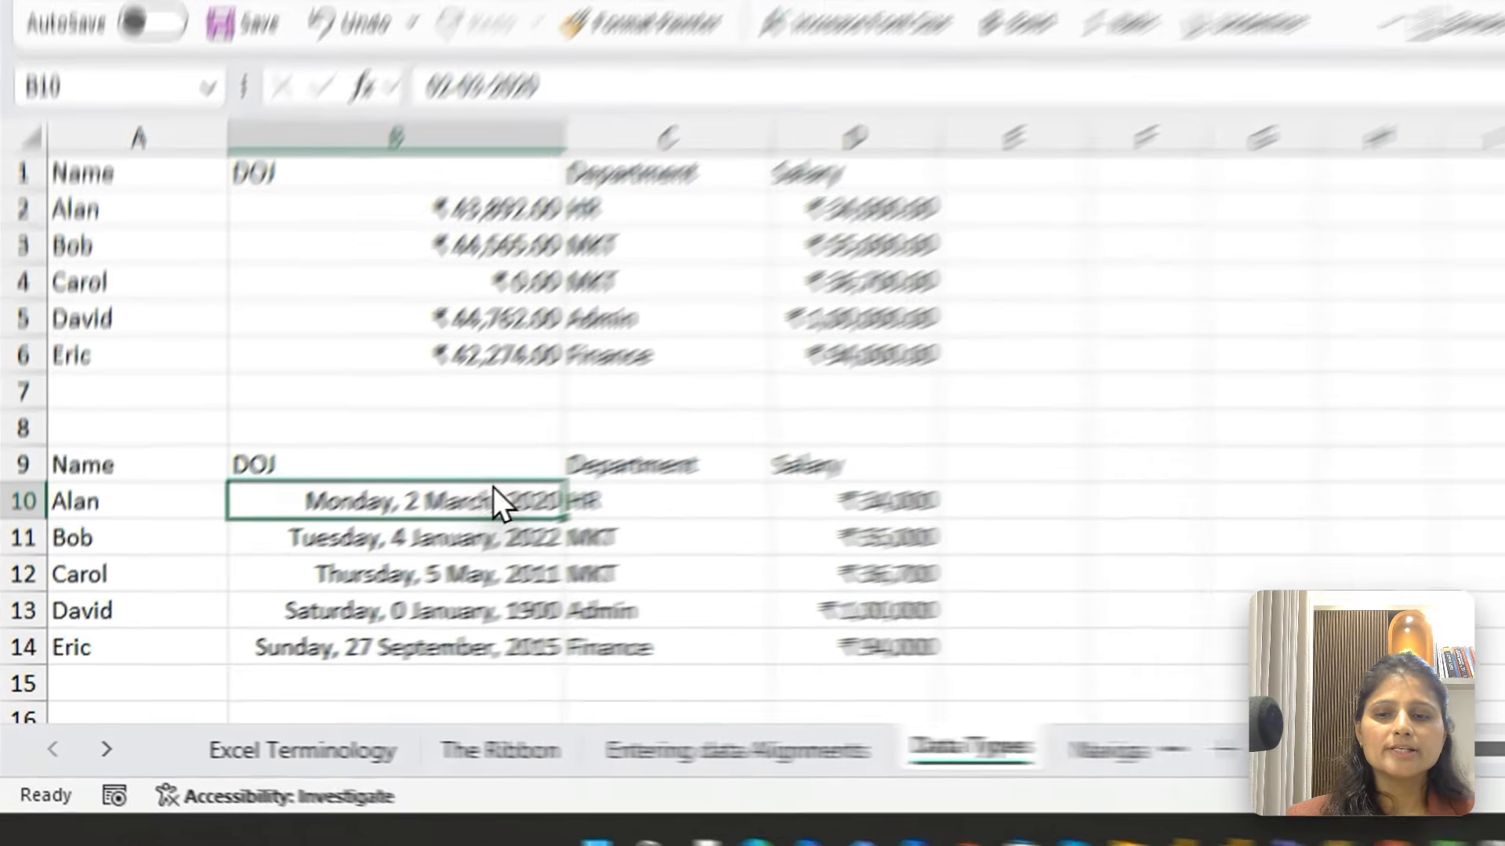
{"action": "key", "text": "ctrl+shift+Down"}
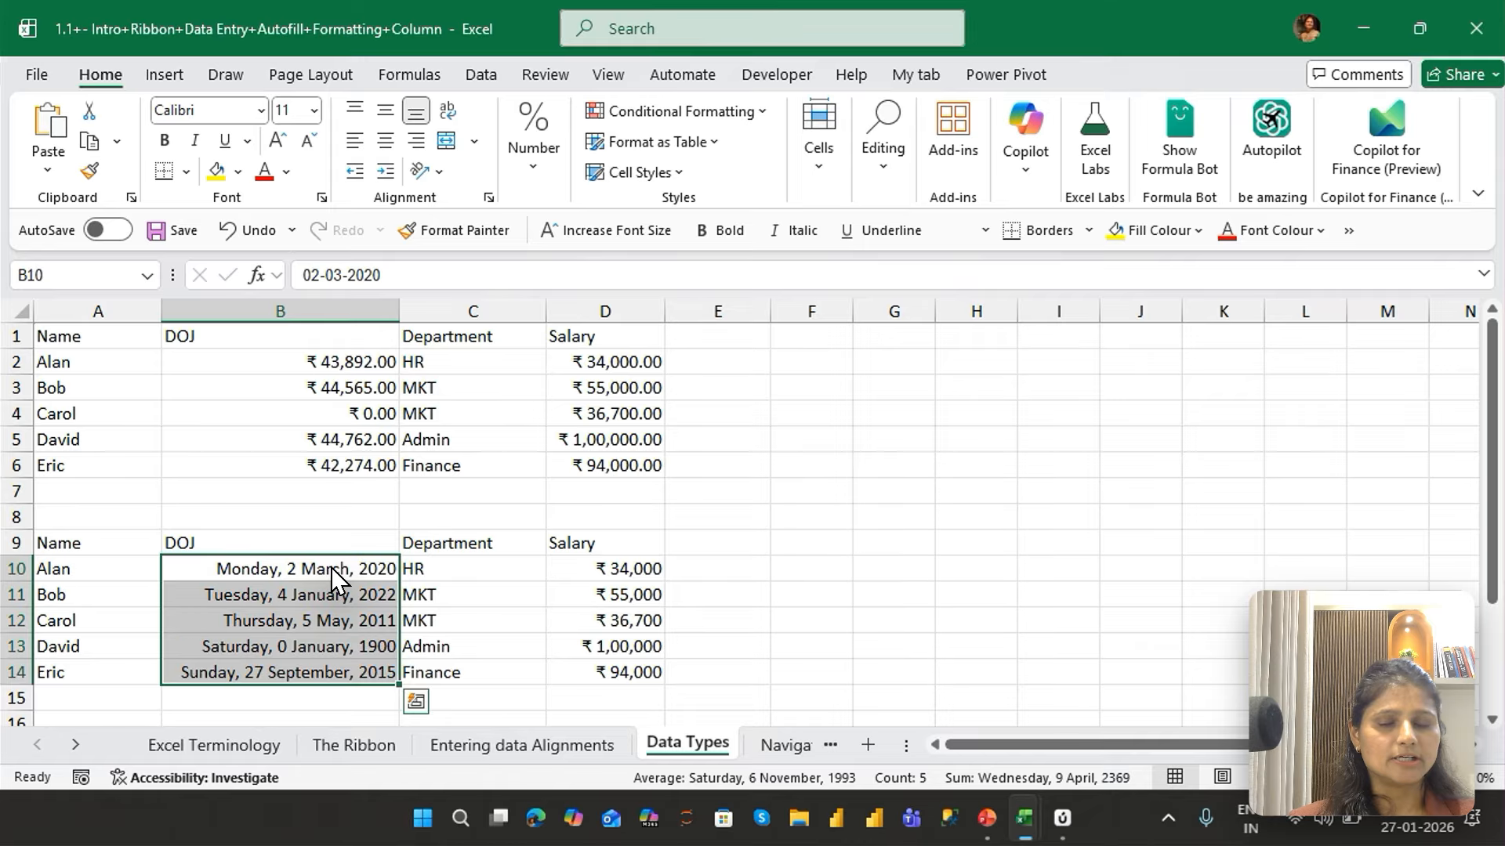
{"action": "key", "text": "ctrl+shift+1"}
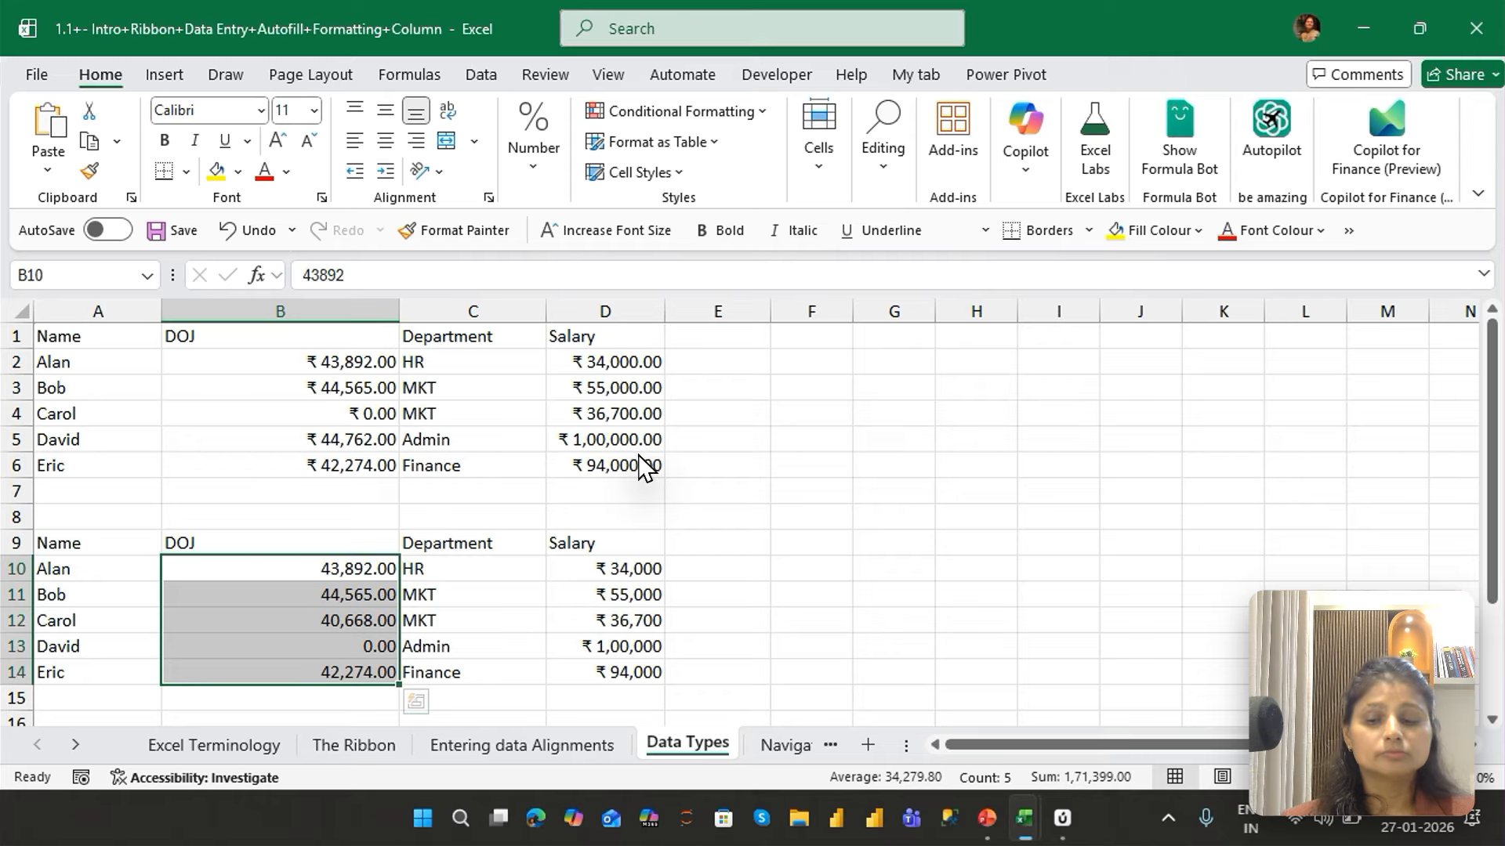
{"action": "key", "text": "ctrl+shift+2"}
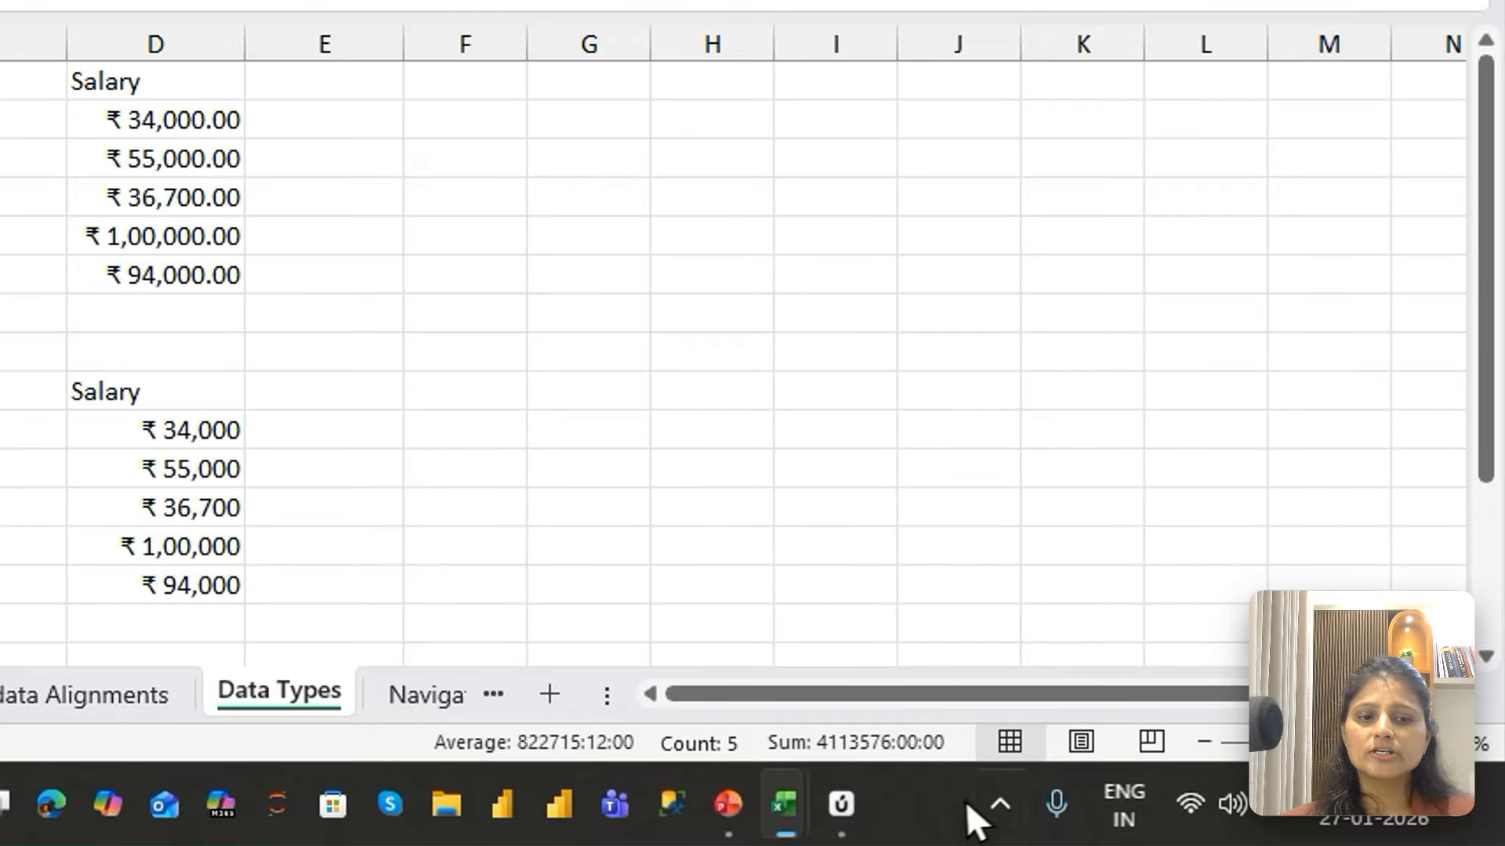
{"action": "left_click", "coordinate": [1168, 817]}
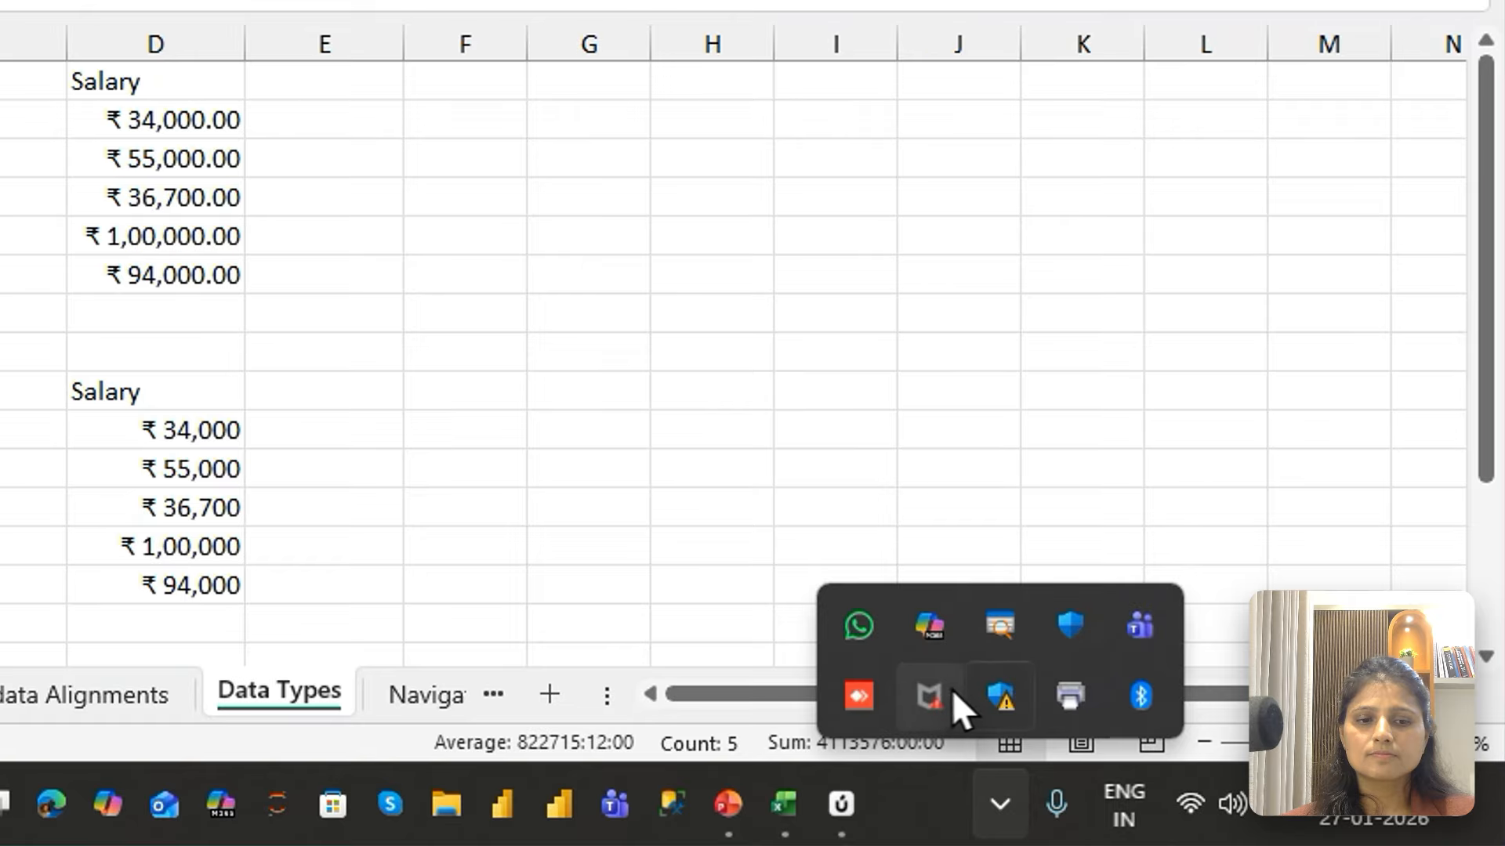
{"action": "right_click", "coordinate": [1007, 619]}
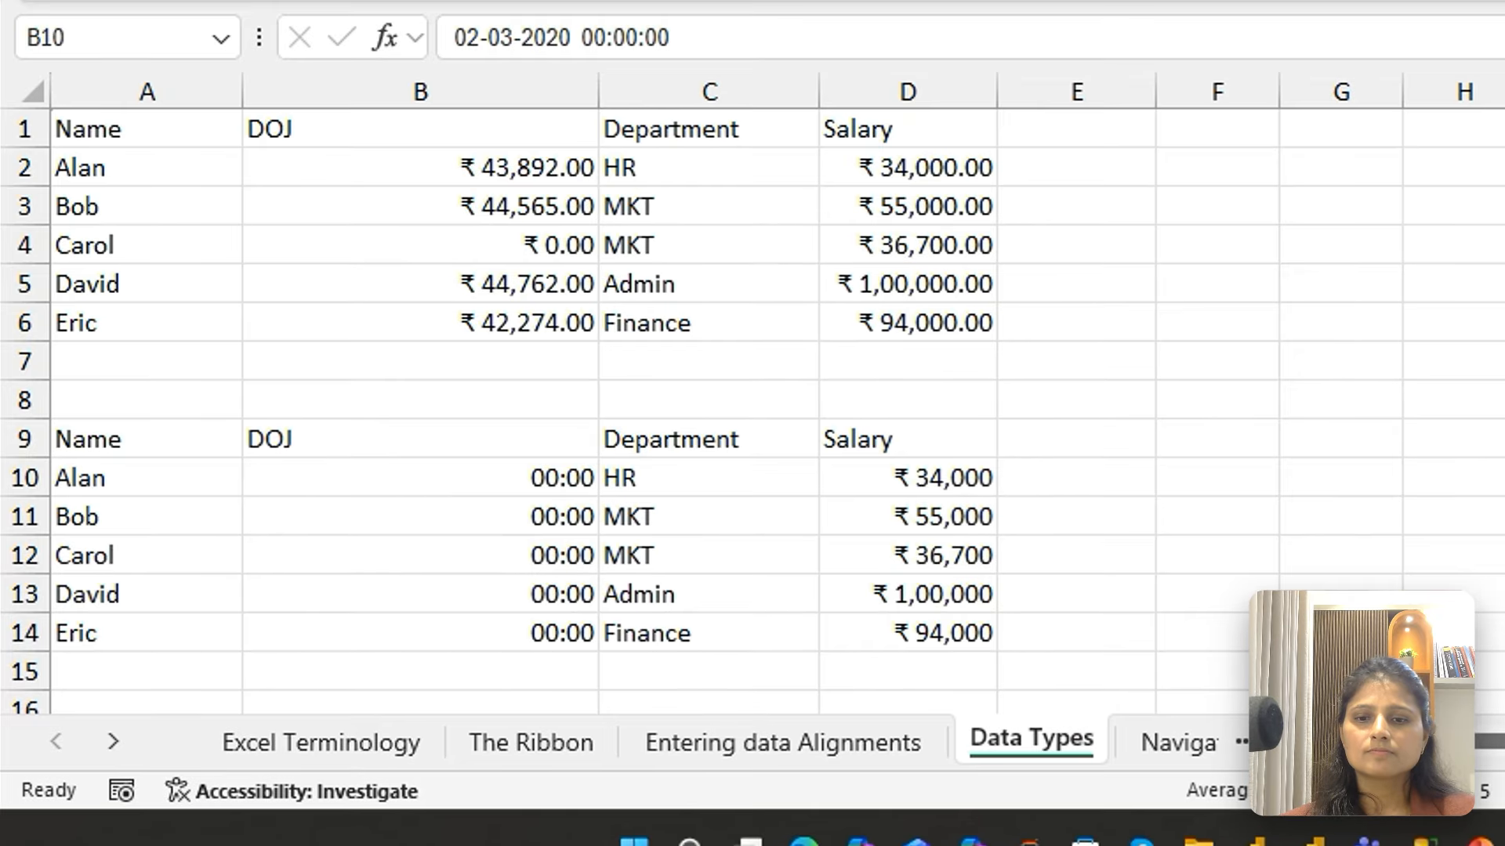
Apply the day-month-year Date format, like 02-Mar-20, to the lower table's DOJ values in B10:B14
{"action": "key", "text": "ctrl+shift+Down"}
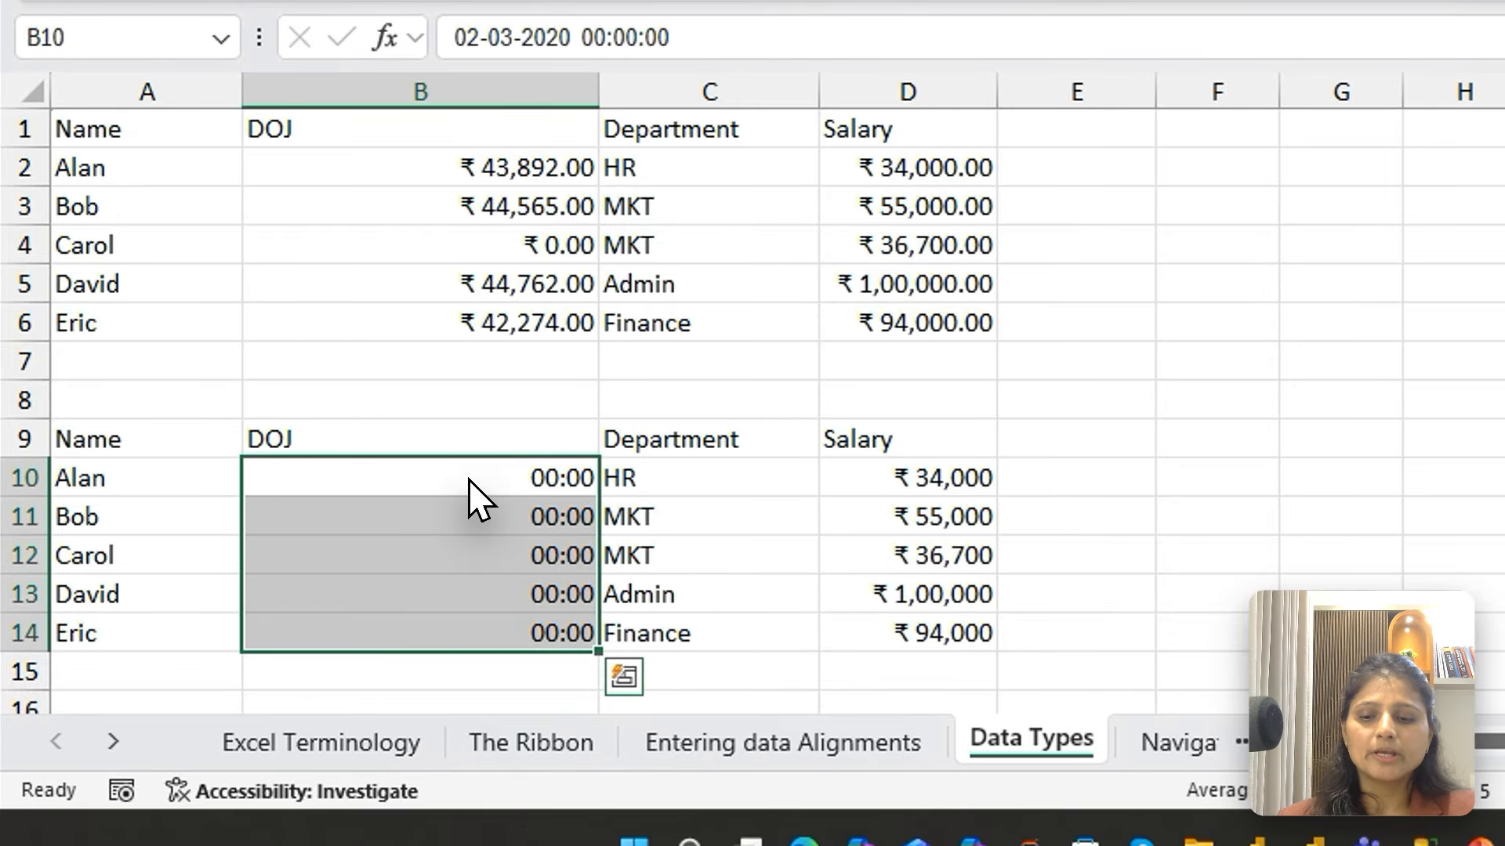
{"action": "key", "text": "ctrl+shift+3"}
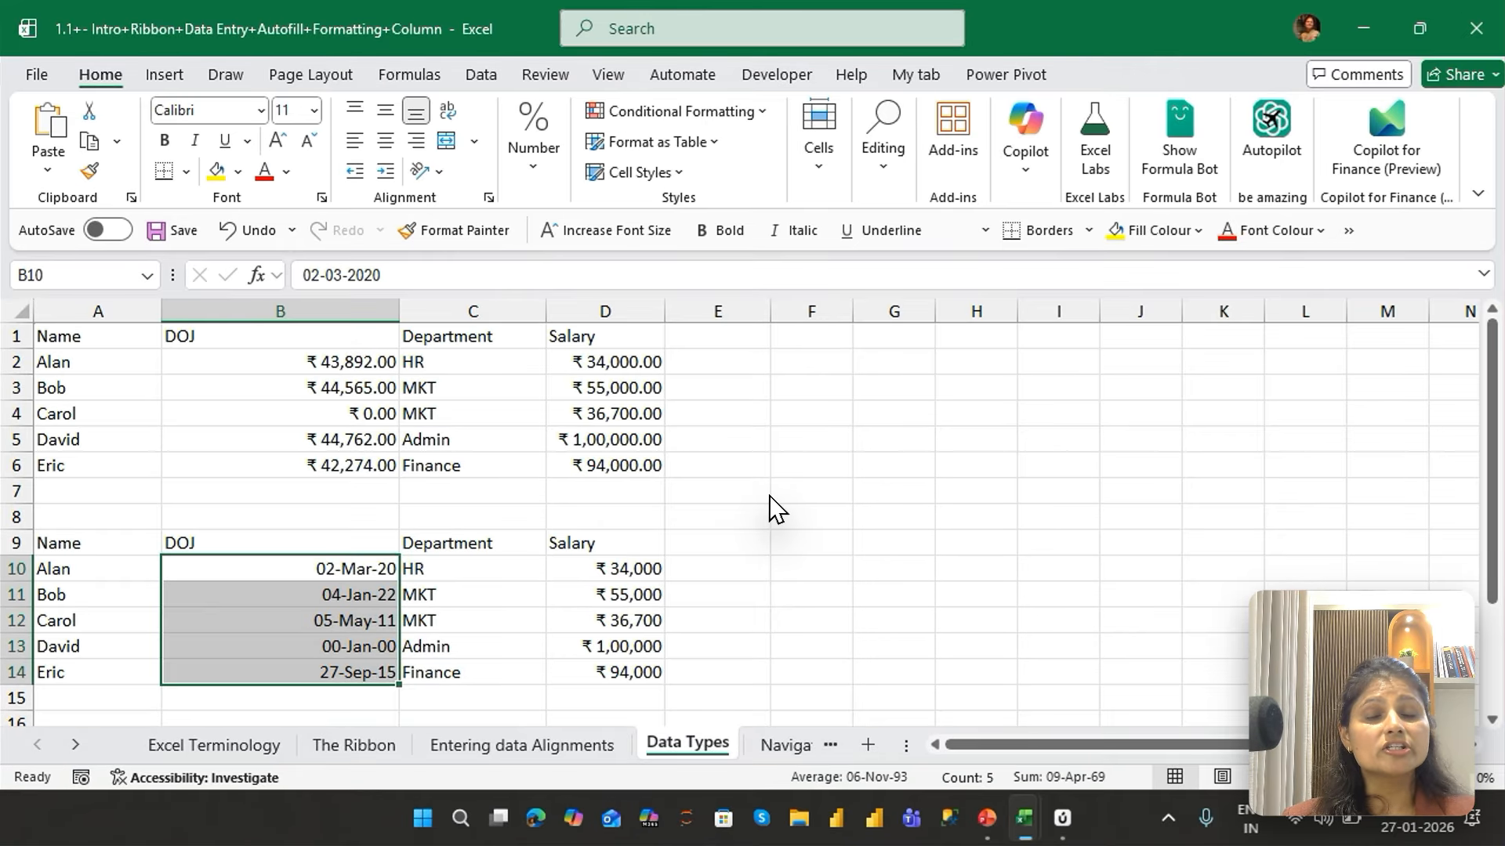
Format the DOJ values in B10:B14 as Currency with two decimals, and then as Percentage without decimals
{"action": "key", "text": "ctrl+shift+4"}
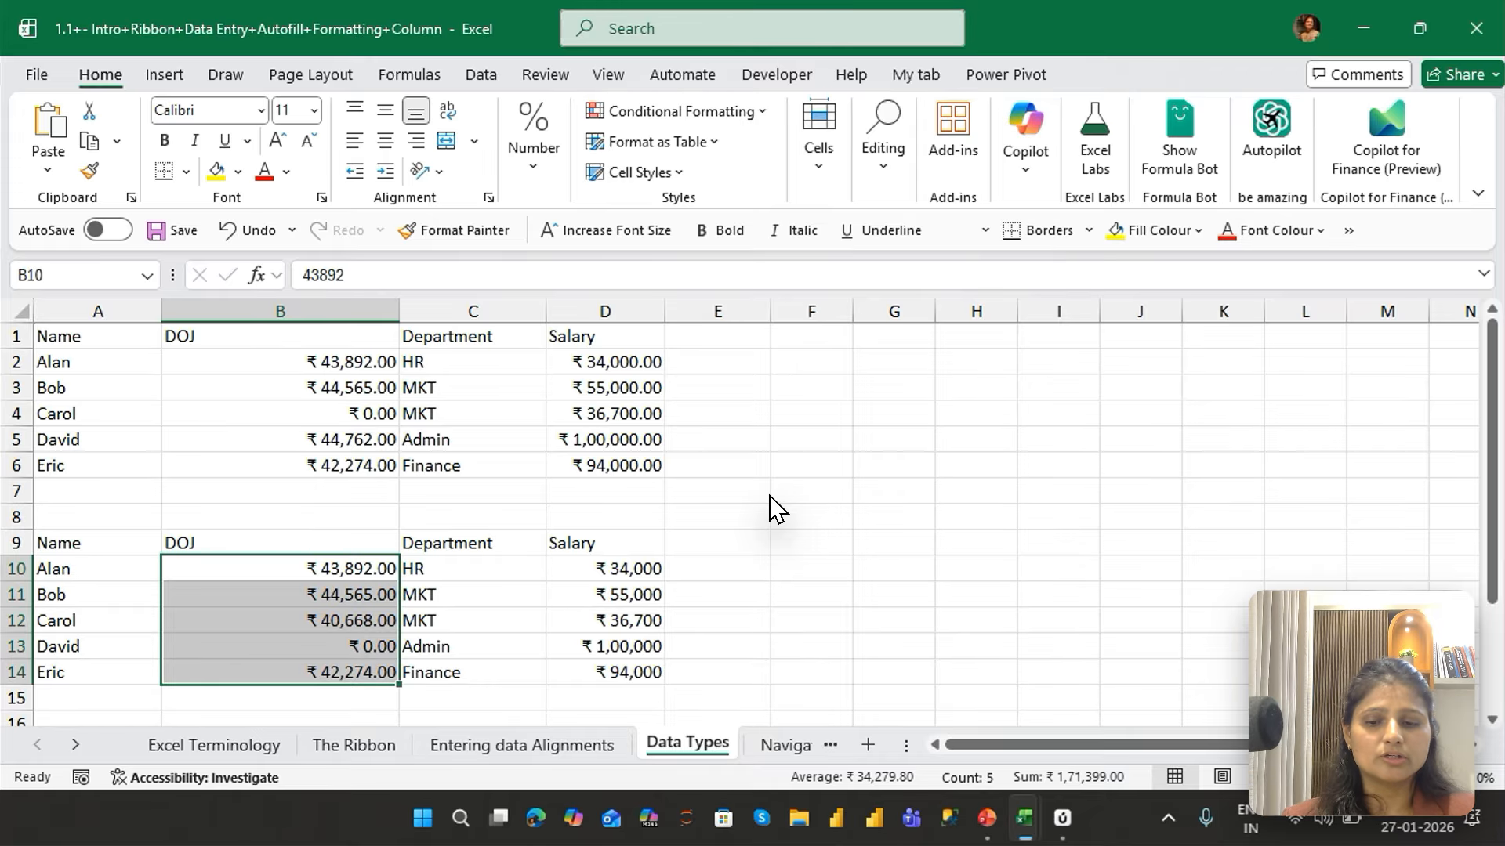
{"action": "key", "text": "ctrl+shift+5"}
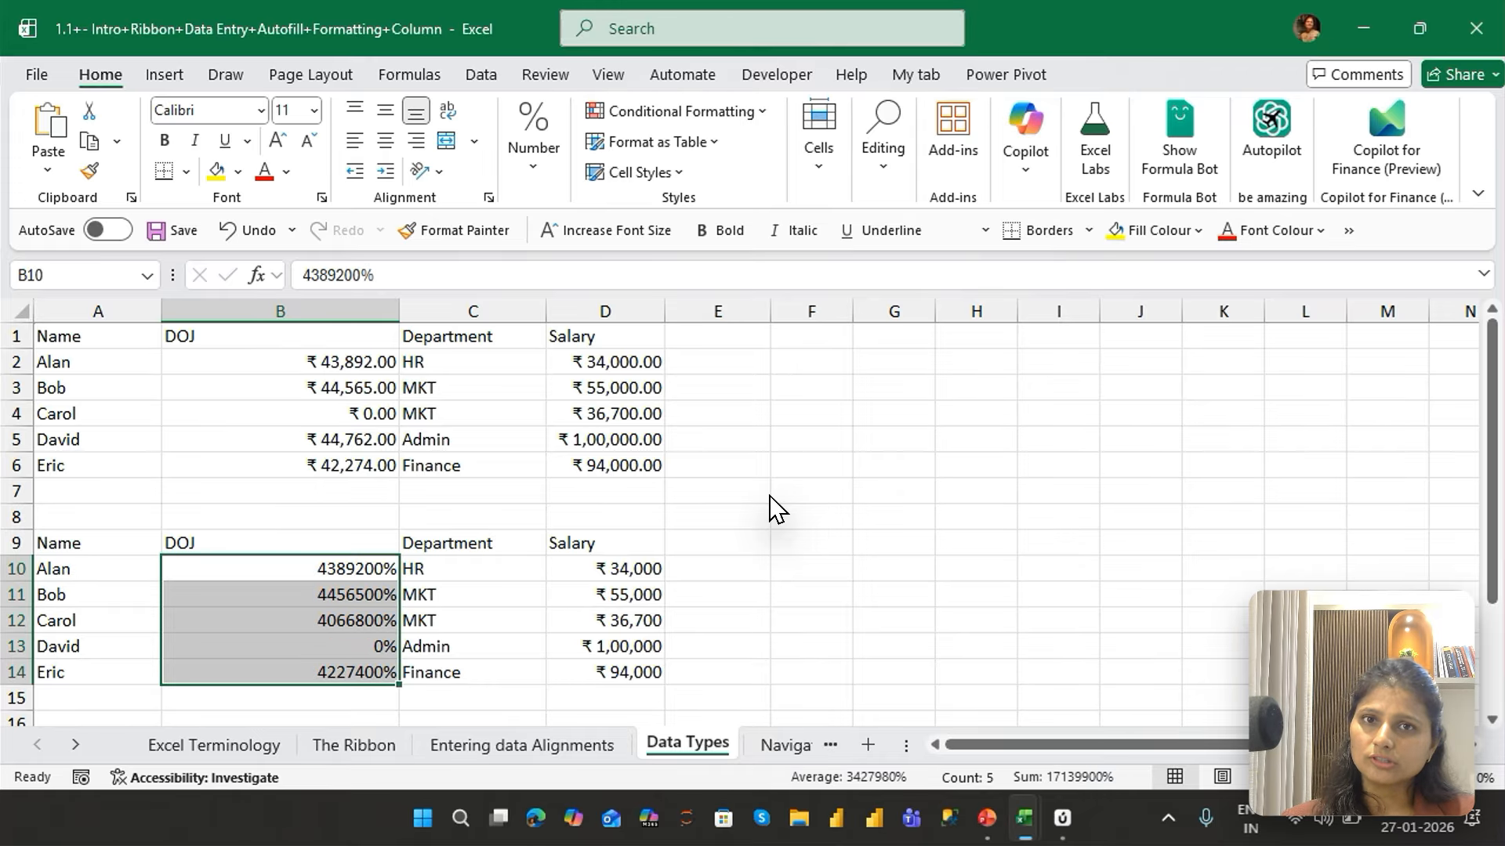
Format the DOJ values in B10:B14 as Scientific with two decimals, and then as General
{"action": "key", "text": "ctrl+shift+6"}
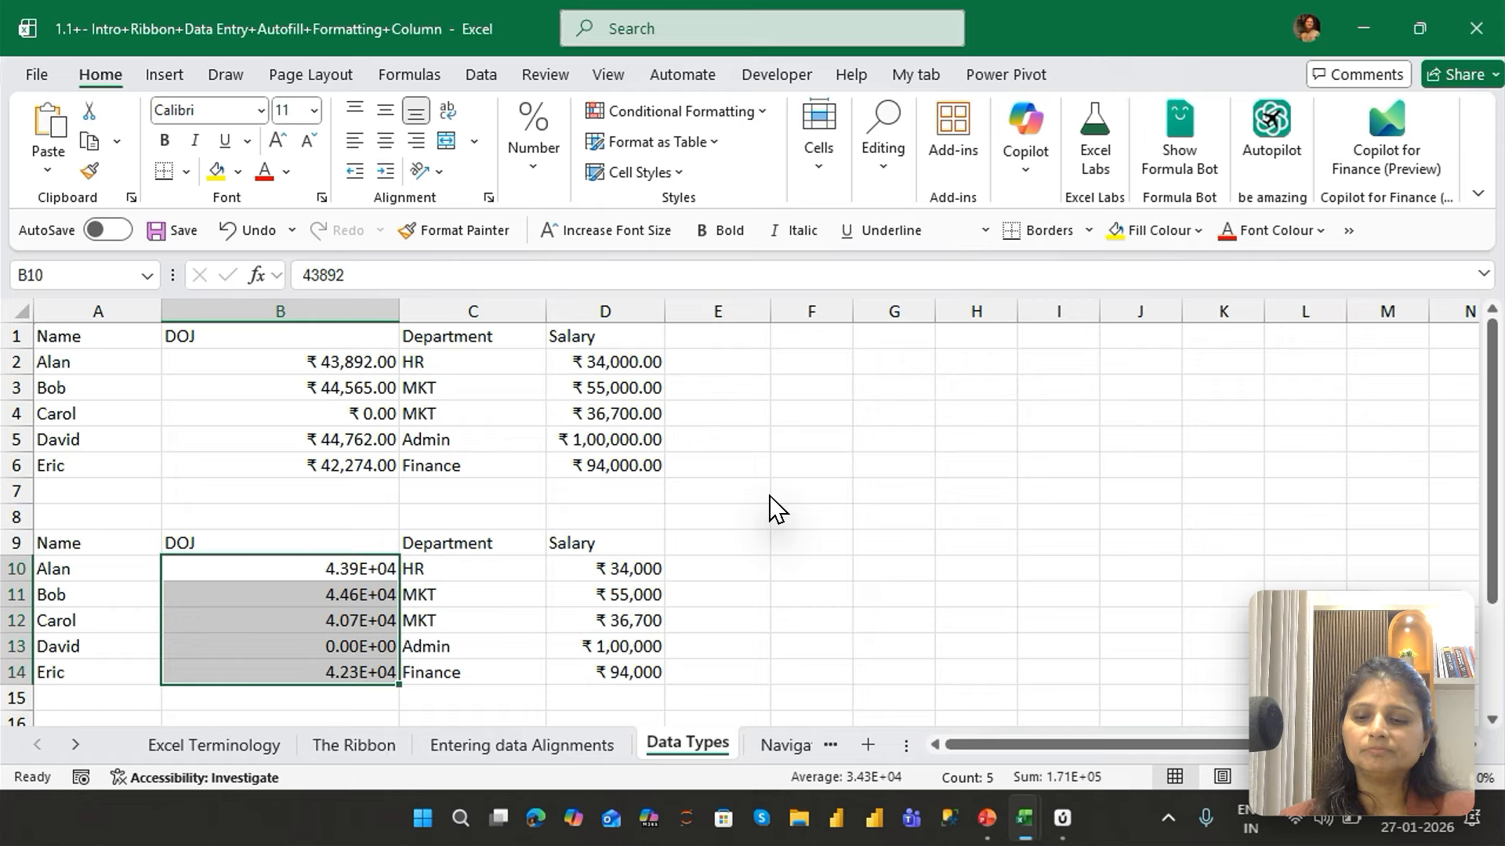
{"action": "key", "text": "ctrl+shift+grave"}
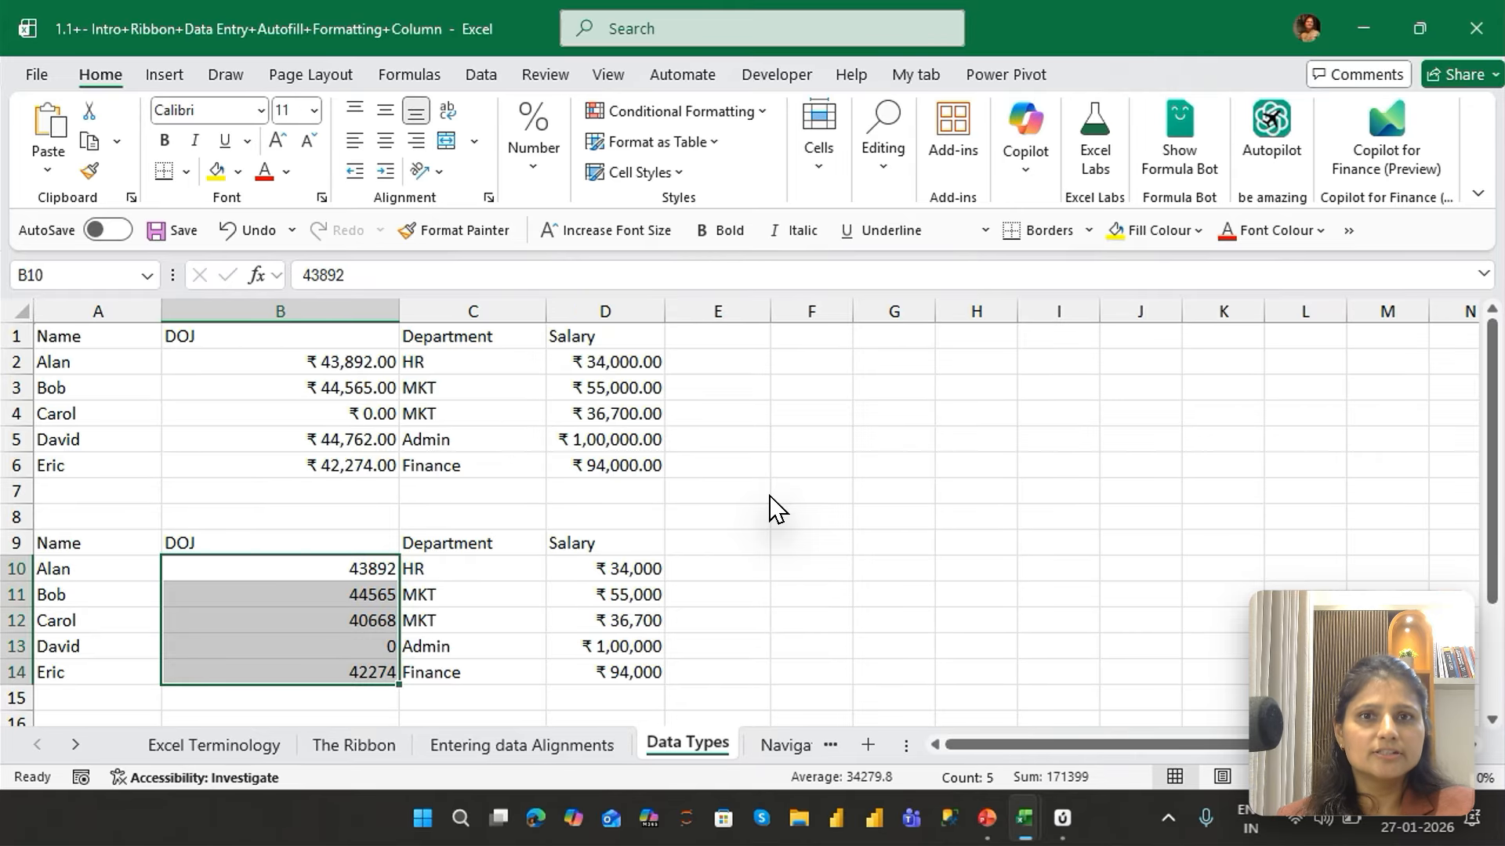
Run the DOJ values in B10:B14 through the Number, Time, Date, Currency, Percentage, Scientific and General formats in that order
{"action": "key", "text": "ctrl+shift+1"}
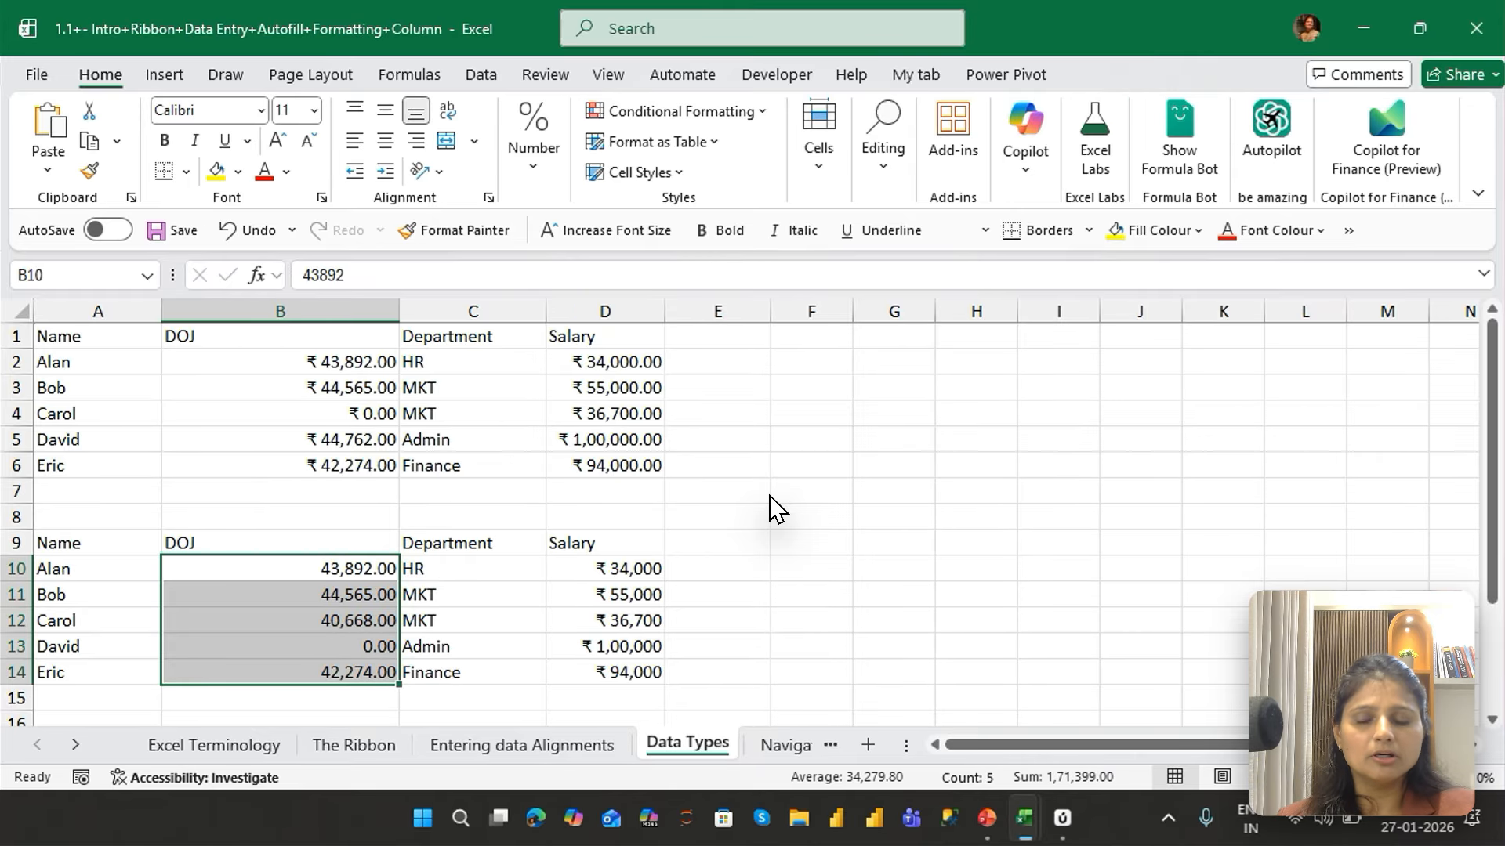
{"action": "key", "text": "ctrl+shift+2"}
{"action": "key", "text": "ctrl+shift+3"}
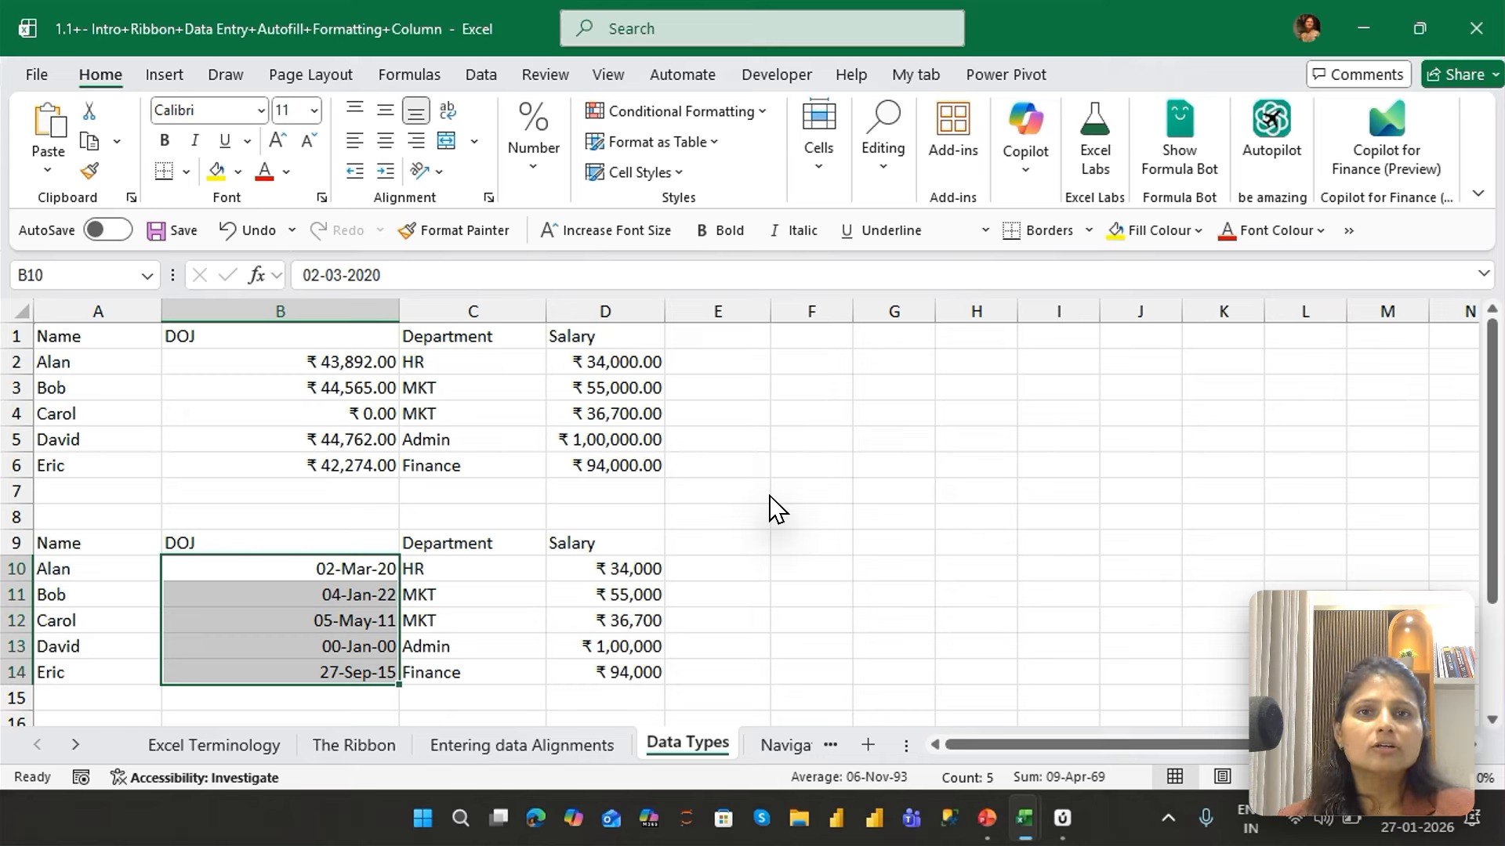
{"action": "key", "text": "ctrl+shift+4"}
{"action": "key", "text": "ctrl+shift+5"}
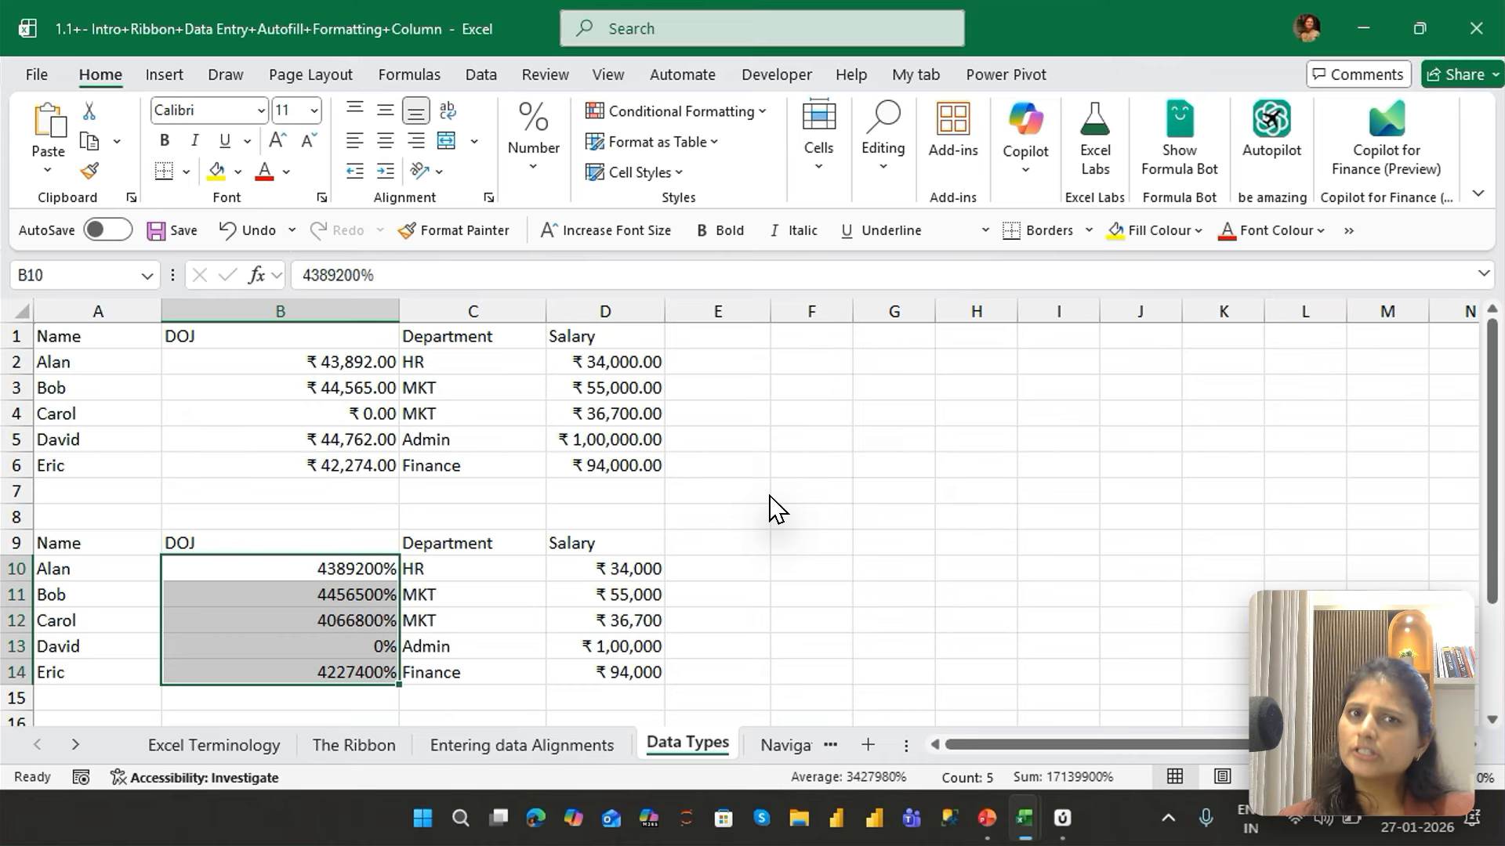
{"action": "key", "text": "ctrl+shift+6"}
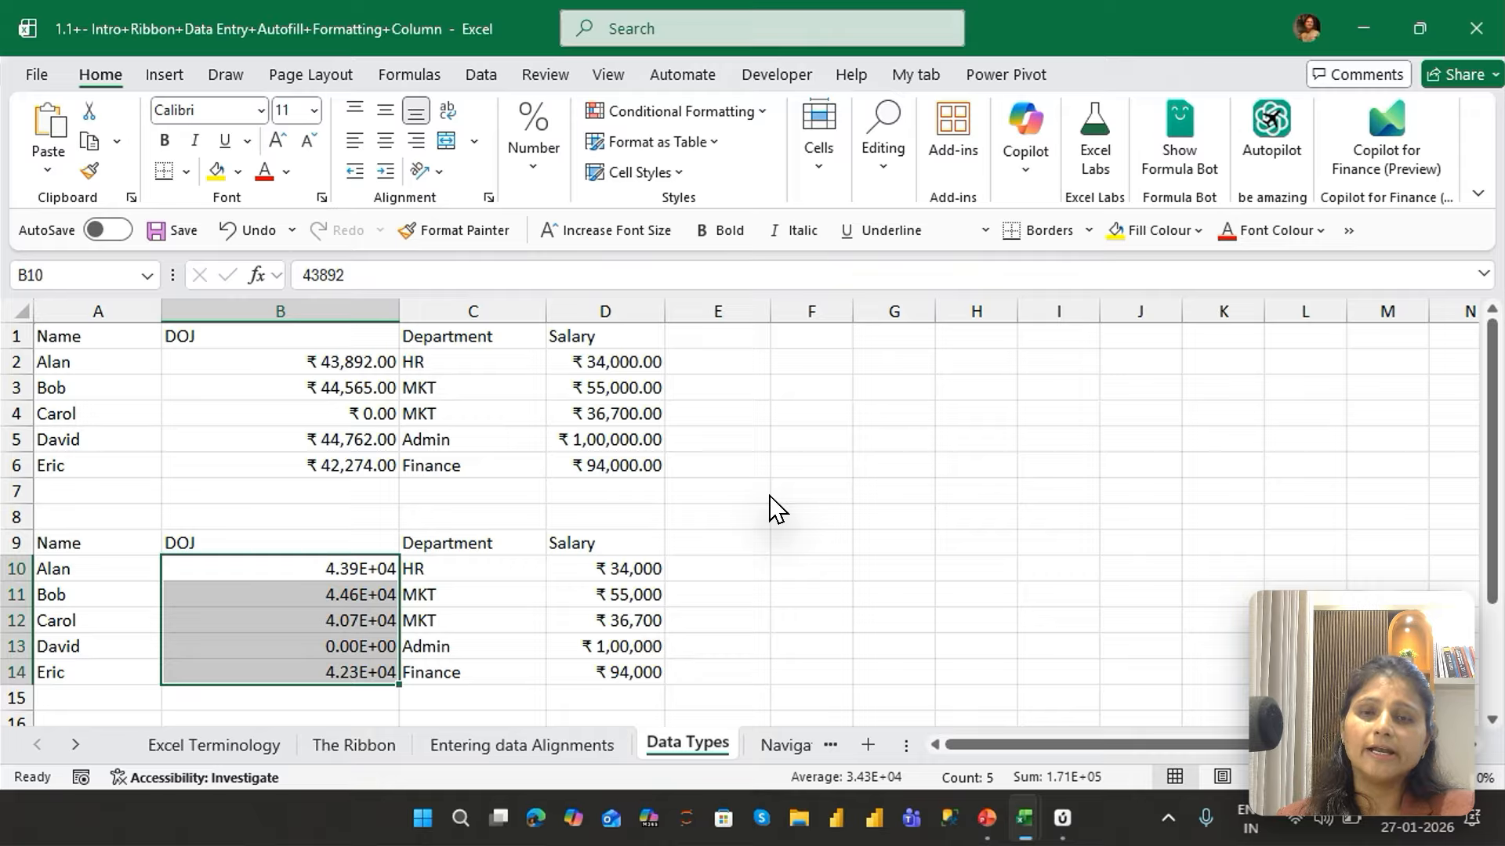
{"action": "key", "text": "ctrl+shift+grave"}
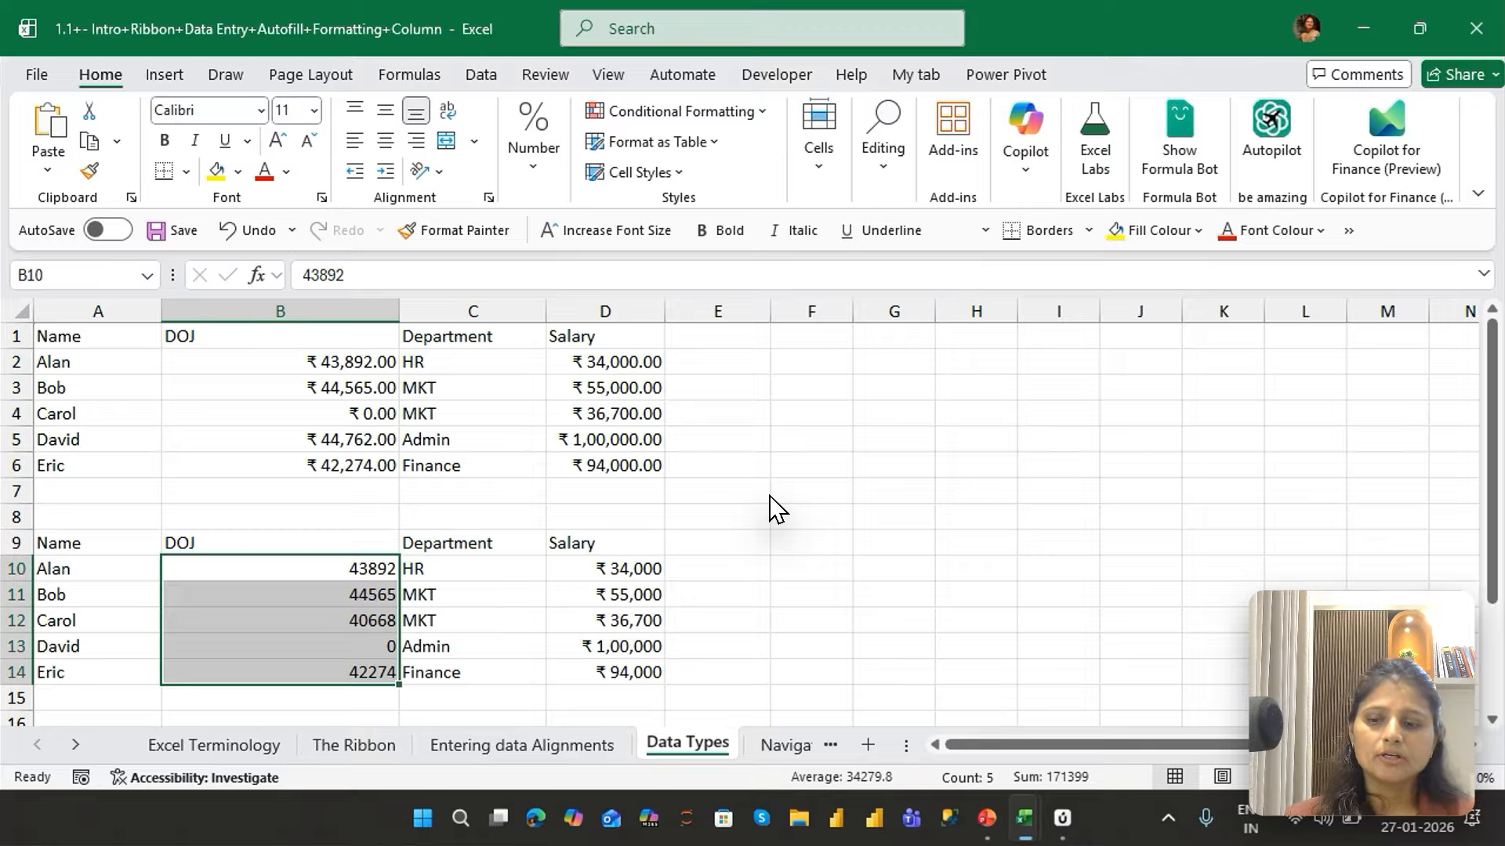
Format the DOJ values in B10:B14 as Number with two decimals, and then as day-month-year Date, like 02-Mar-20
{"action": "key", "text": "ctrl+shift+1"}
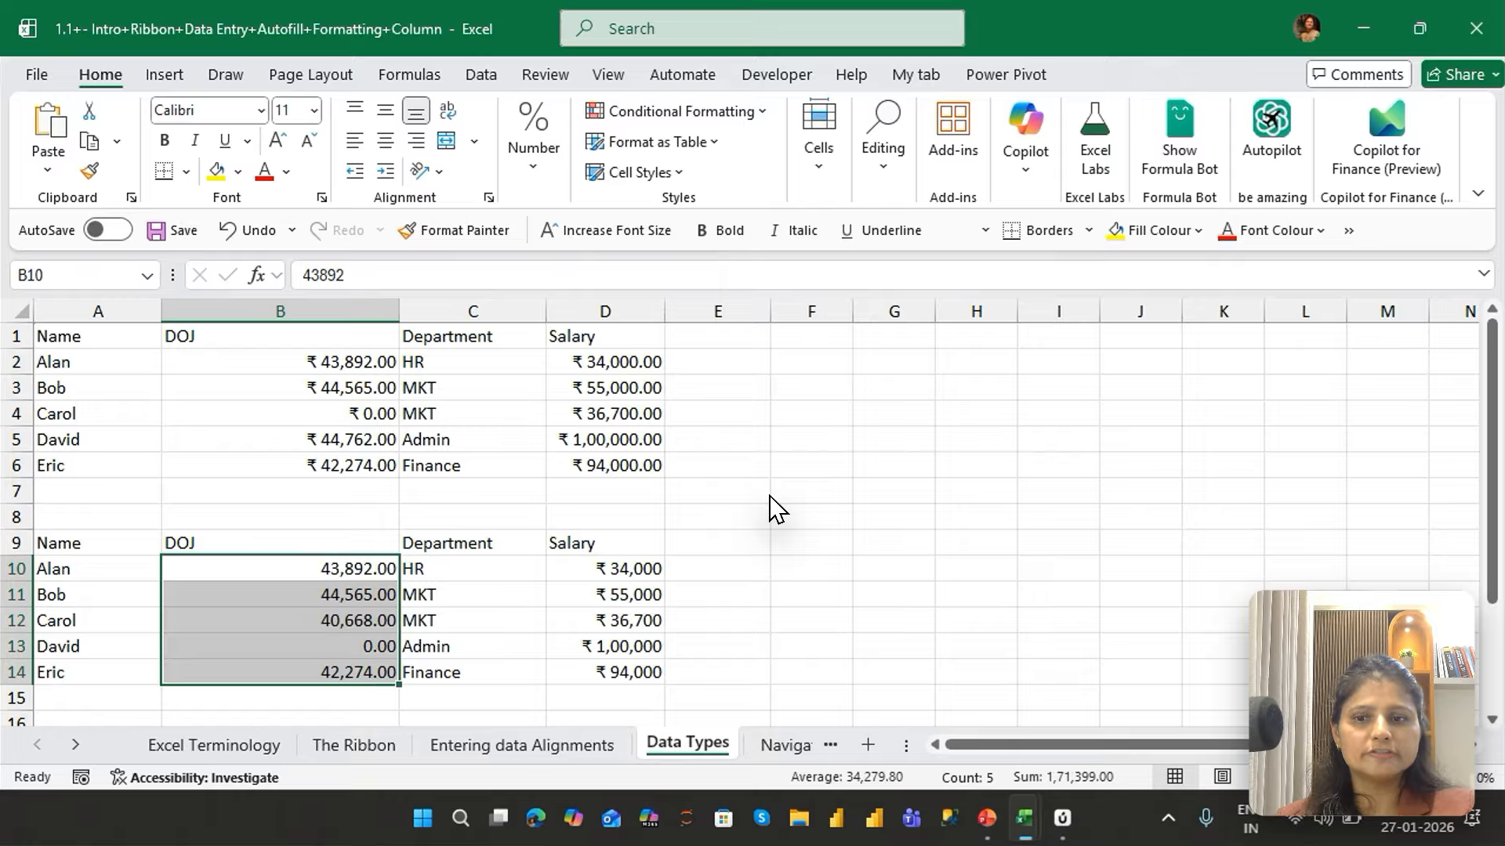
{"action": "key", "text": "ctrl+shift+3"}
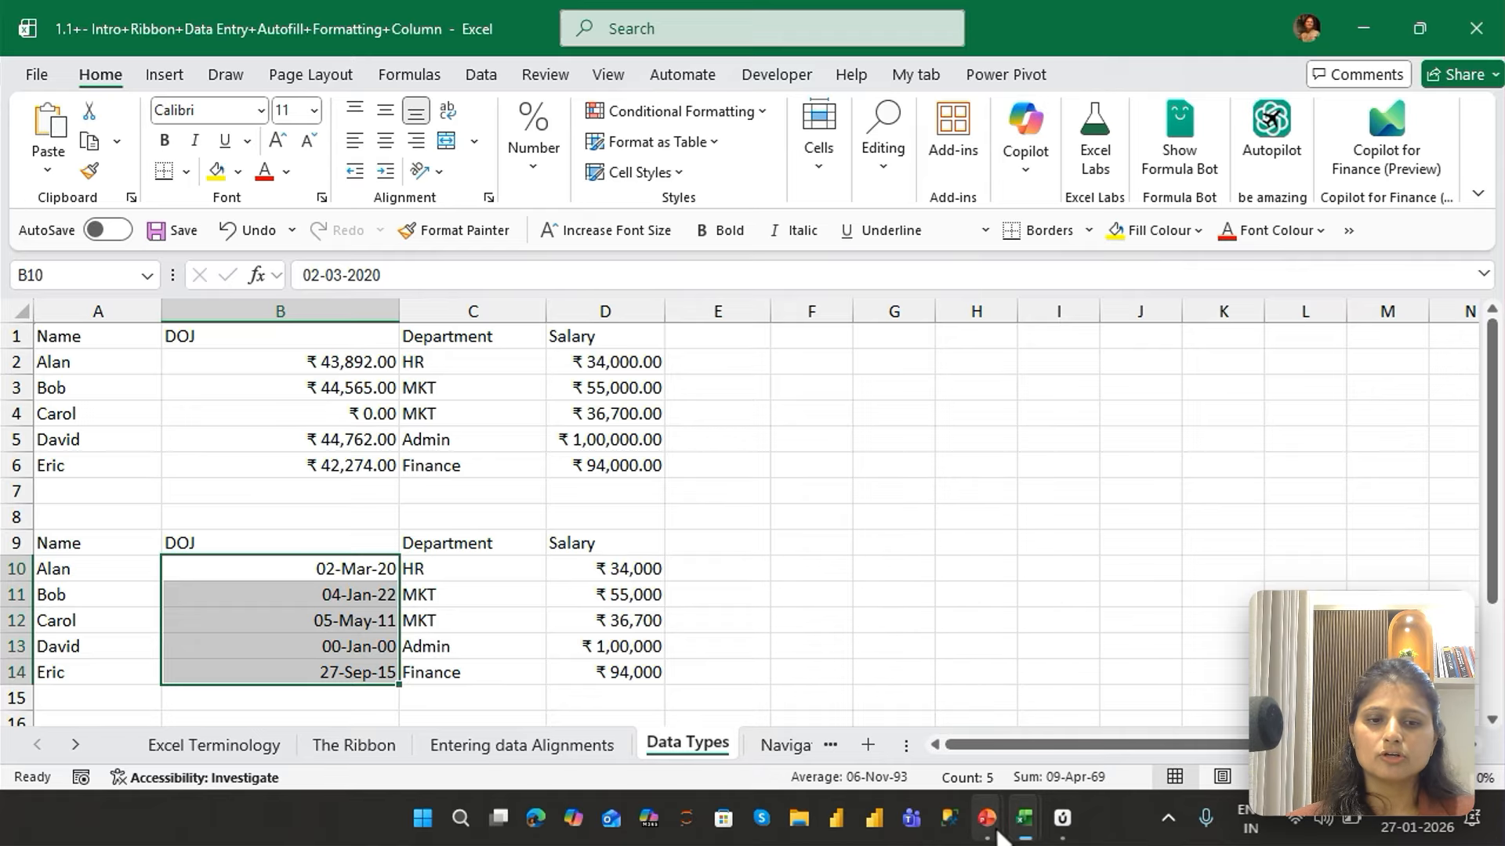
Switch to the running PowerPoint slide show with the Other Common Data Types section
{"action": "mouse_move", "coordinate": [987, 817]}
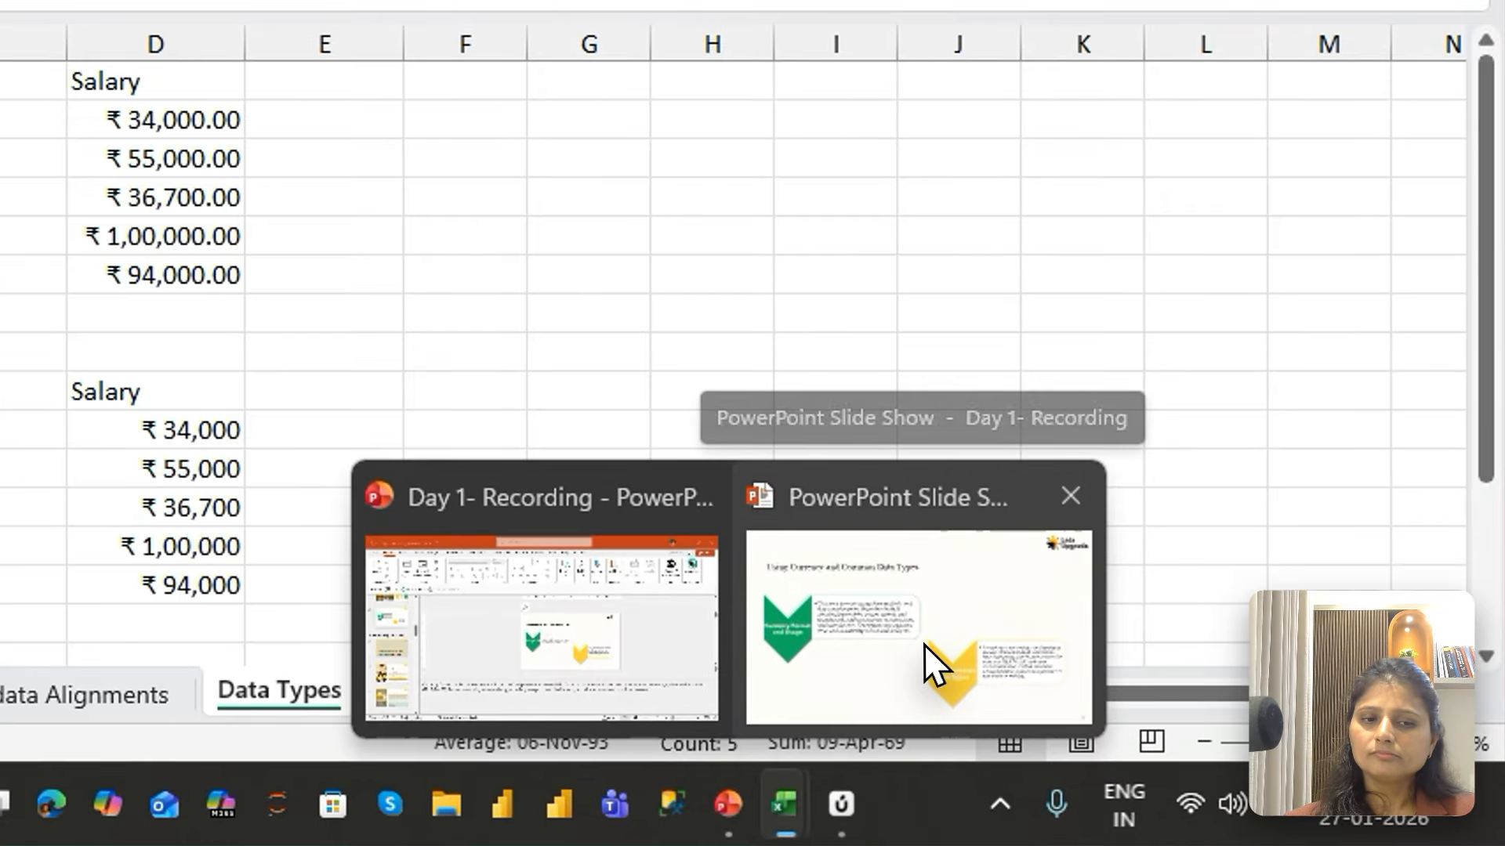
{"action": "left_click", "coordinate": [971, 674]}
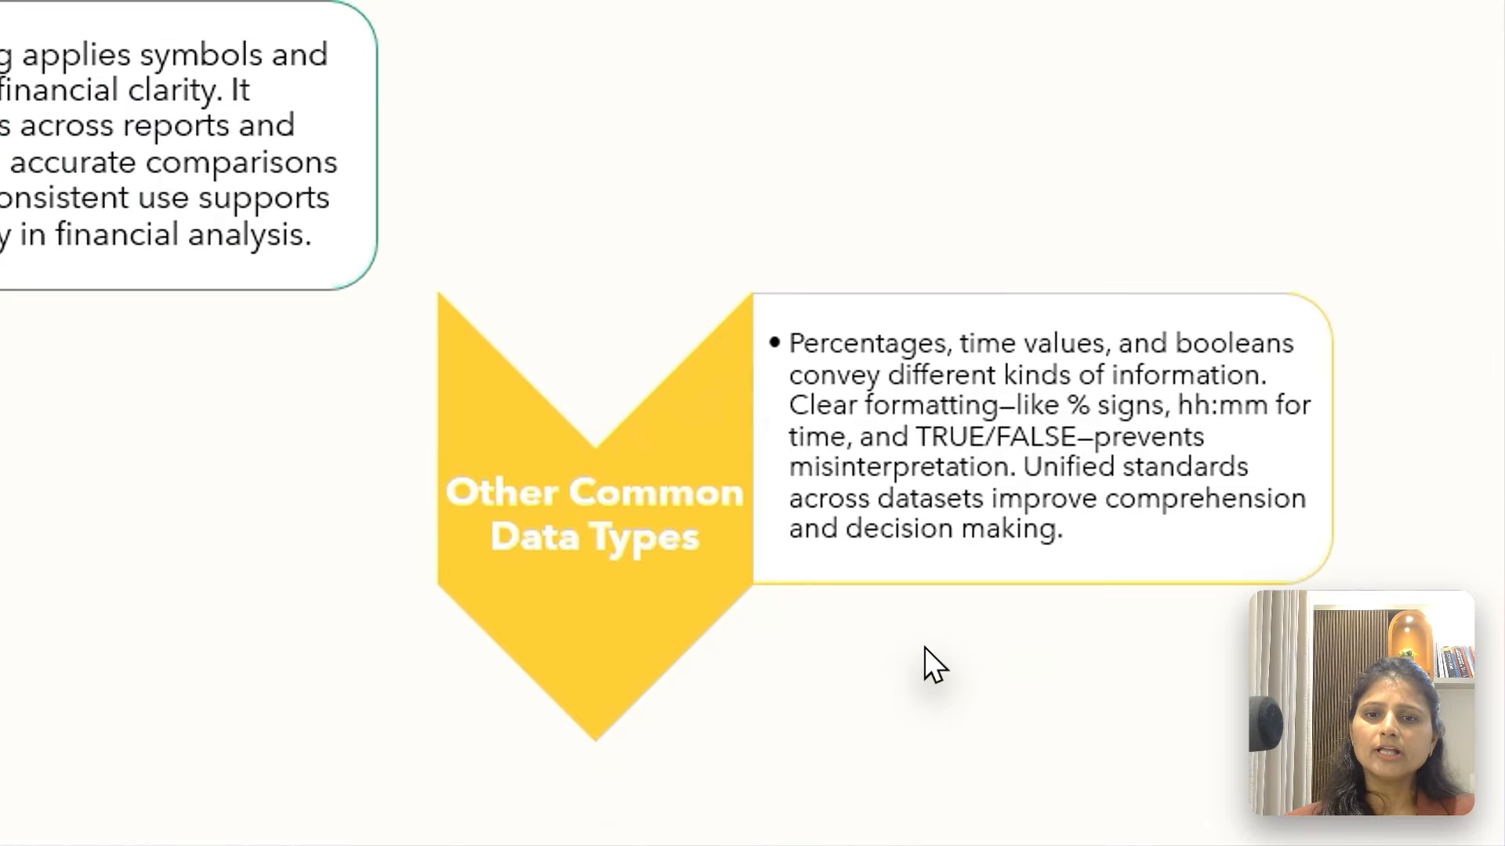
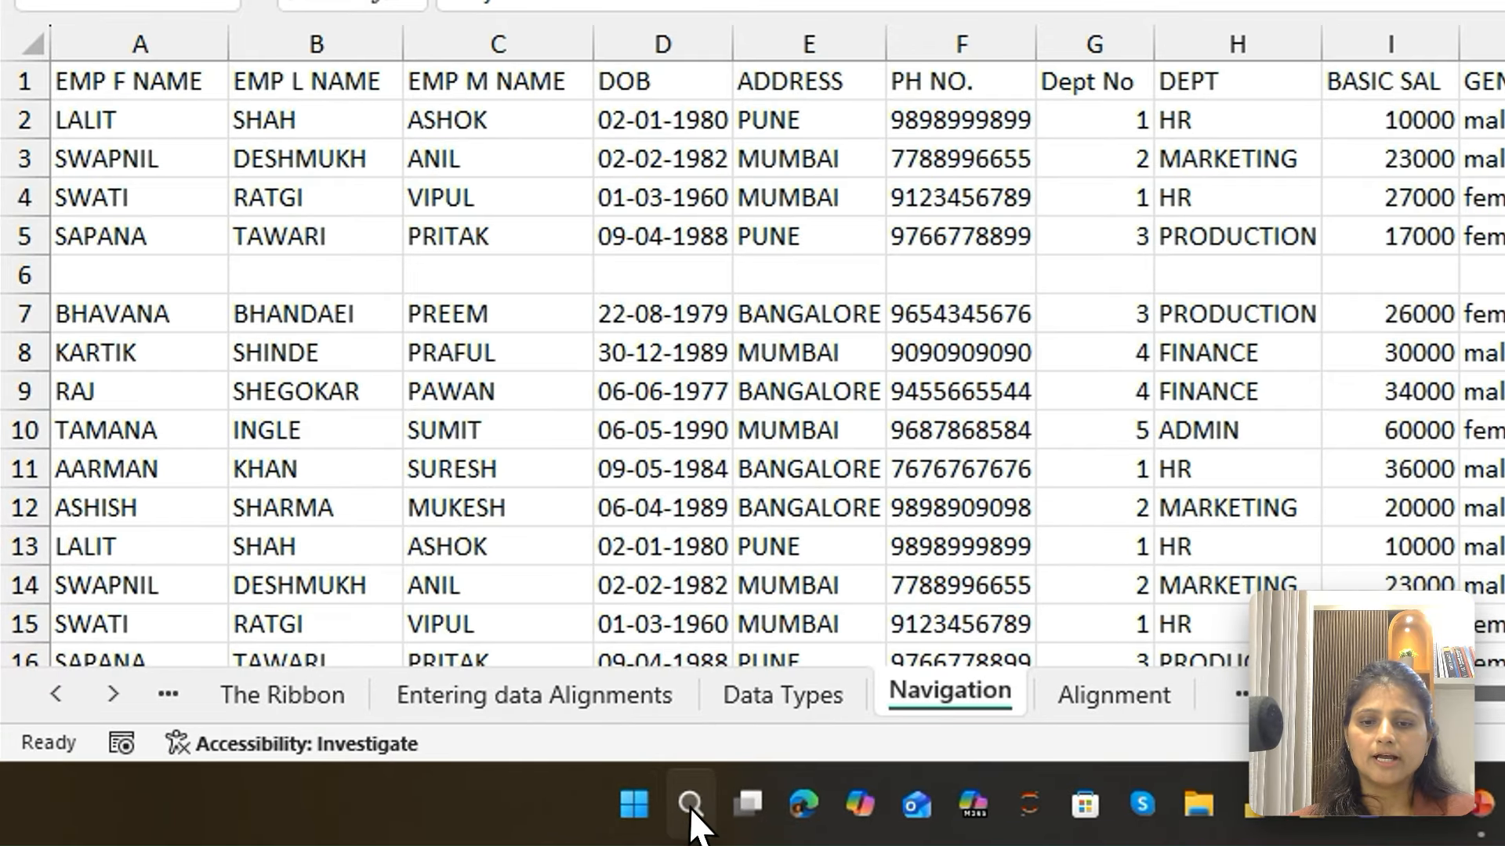
Search Windows for "on"
{"action": "left_click", "coordinate": [457, 819]}
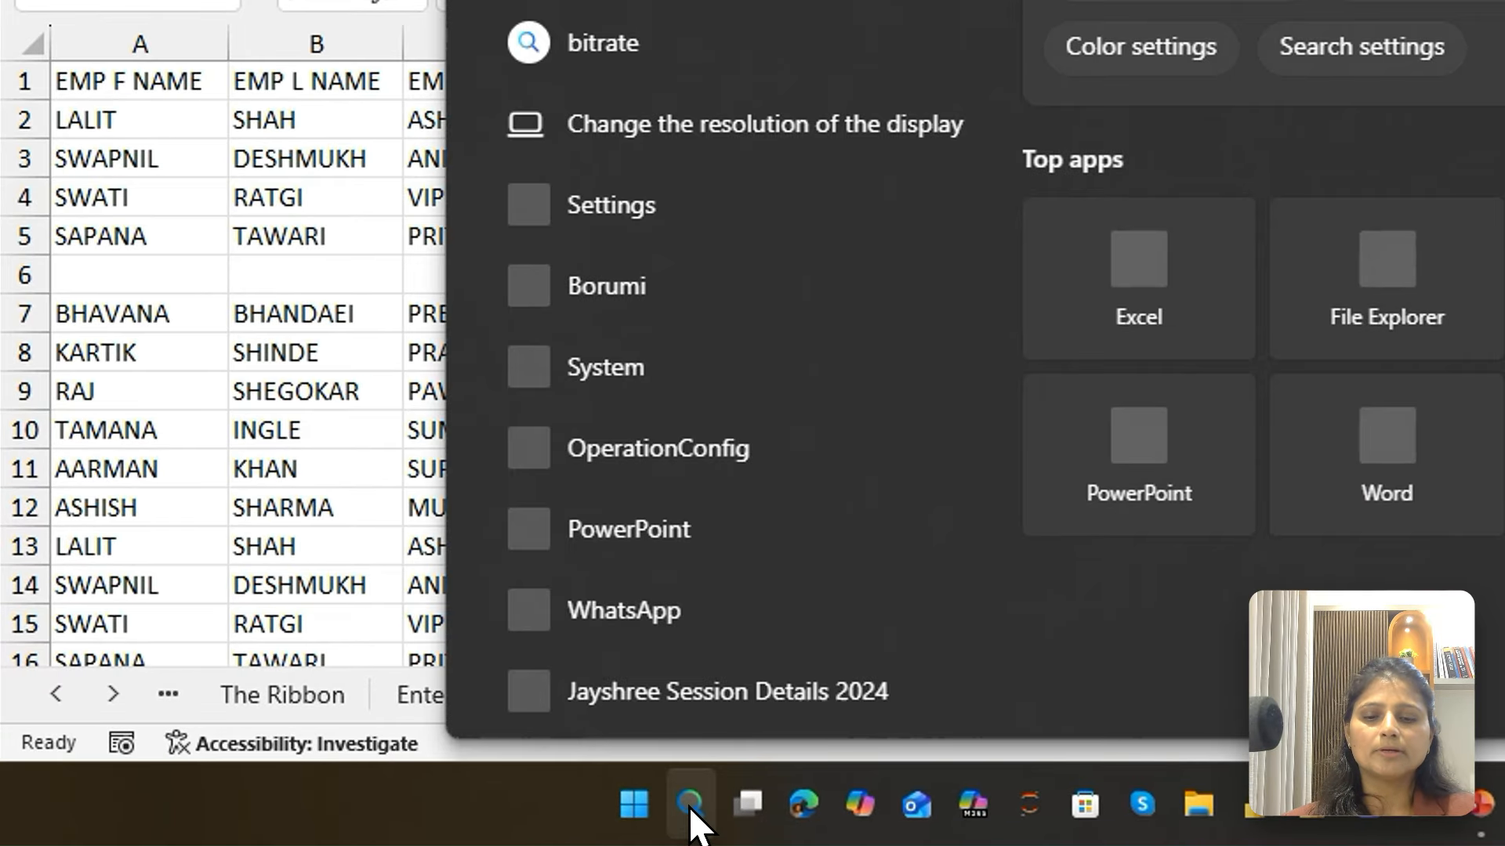
{"action": "type", "text": "on"}
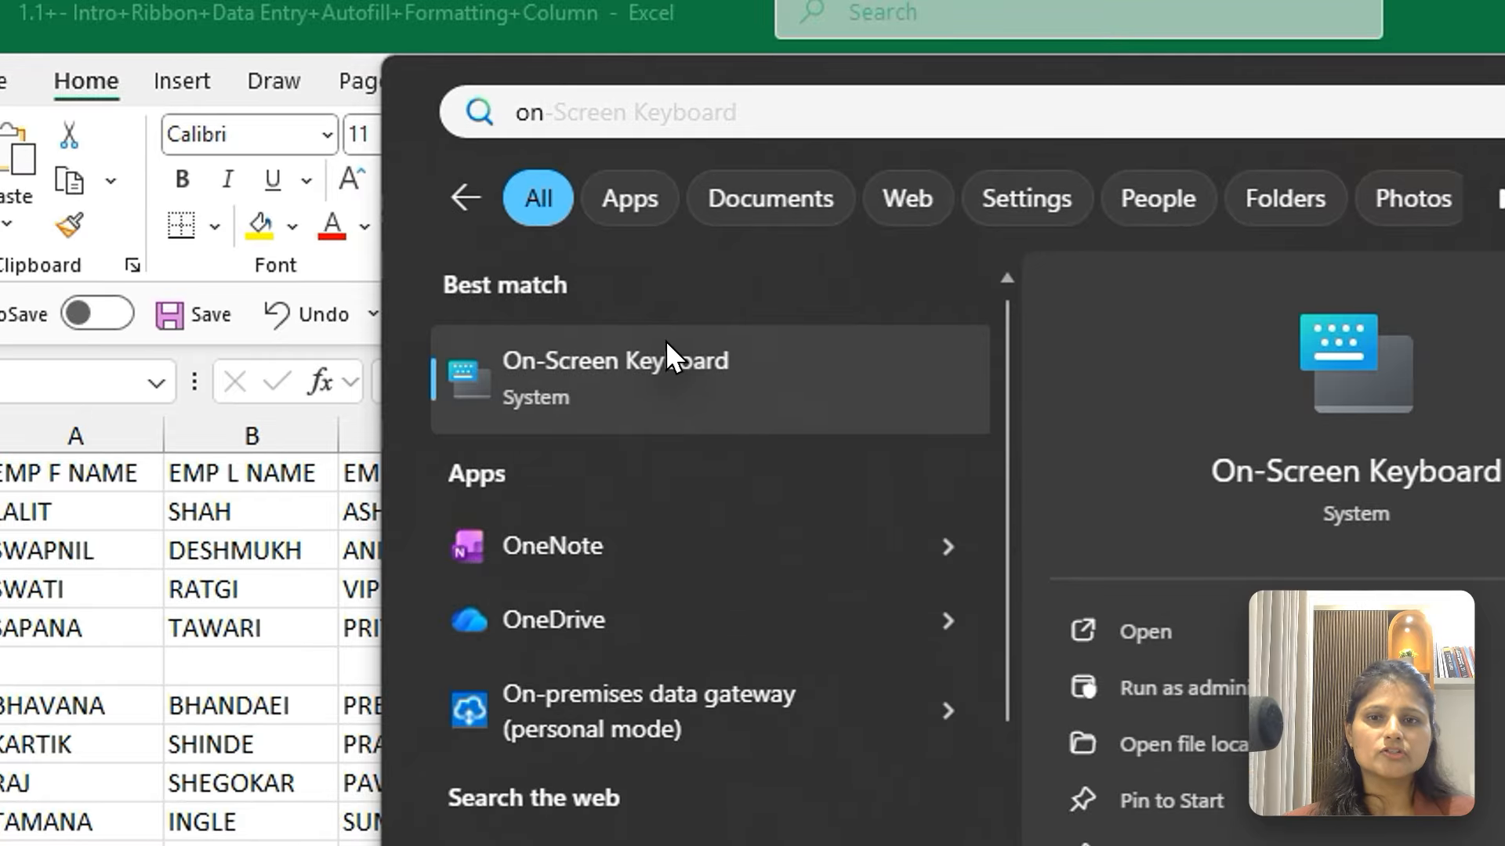
Select A1 on the Navigation sheet and move one cell at a time along the header row to H1
{"action": "left_click", "coordinate": [665, 340]}
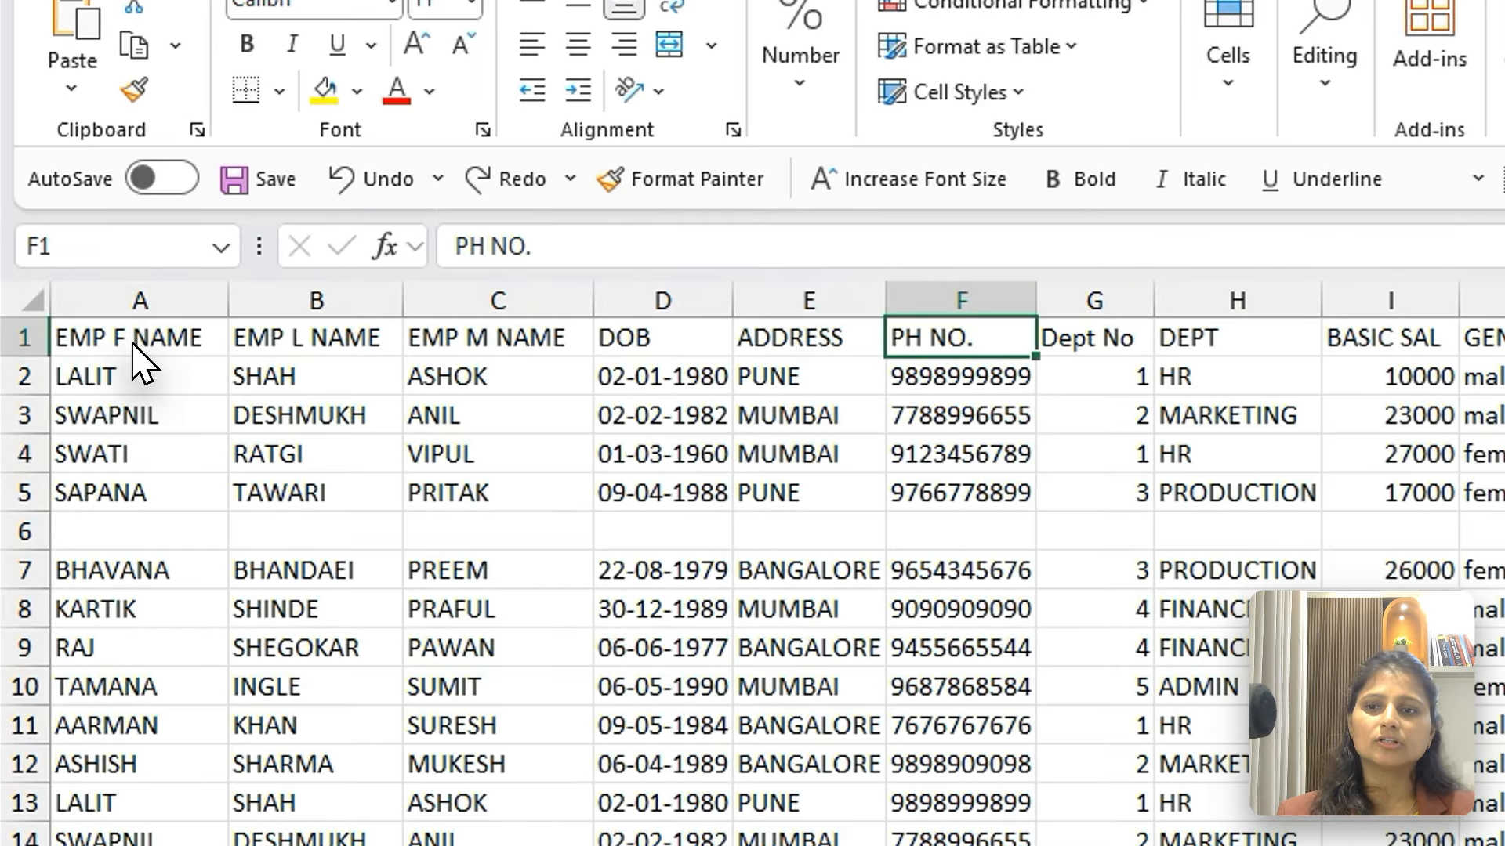
{"action": "left_click", "coordinate": [132, 343]}
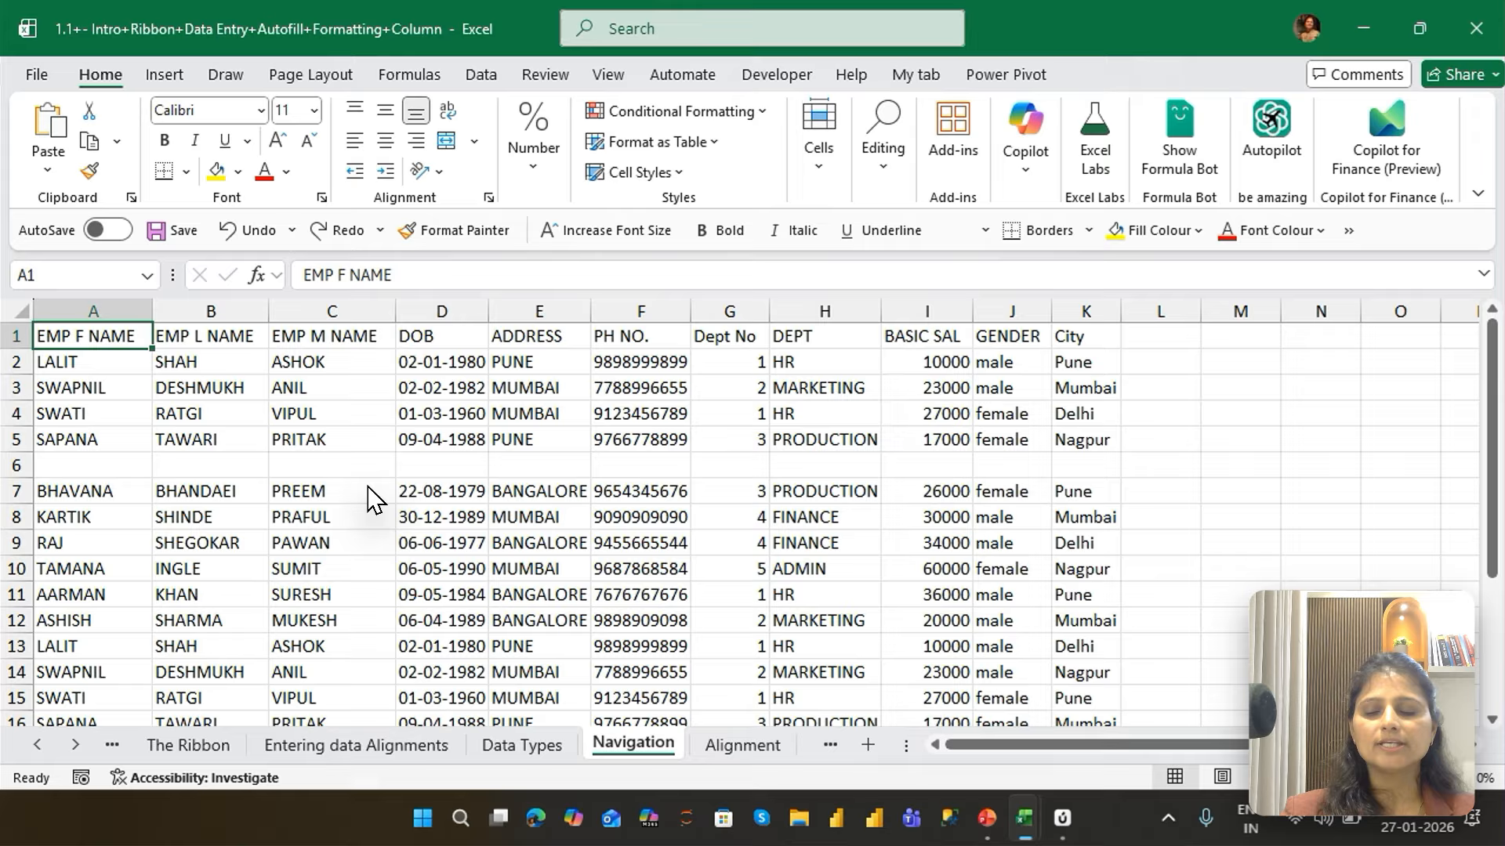
{"action": "key", "text": "Right"}
{"action": "key", "text": "Right"}
{"action": "key", "text": "Right"}
{"action": "key", "text": "Right"}
{"action": "key", "text": "Right"}
{"action": "key", "text": "Right"}
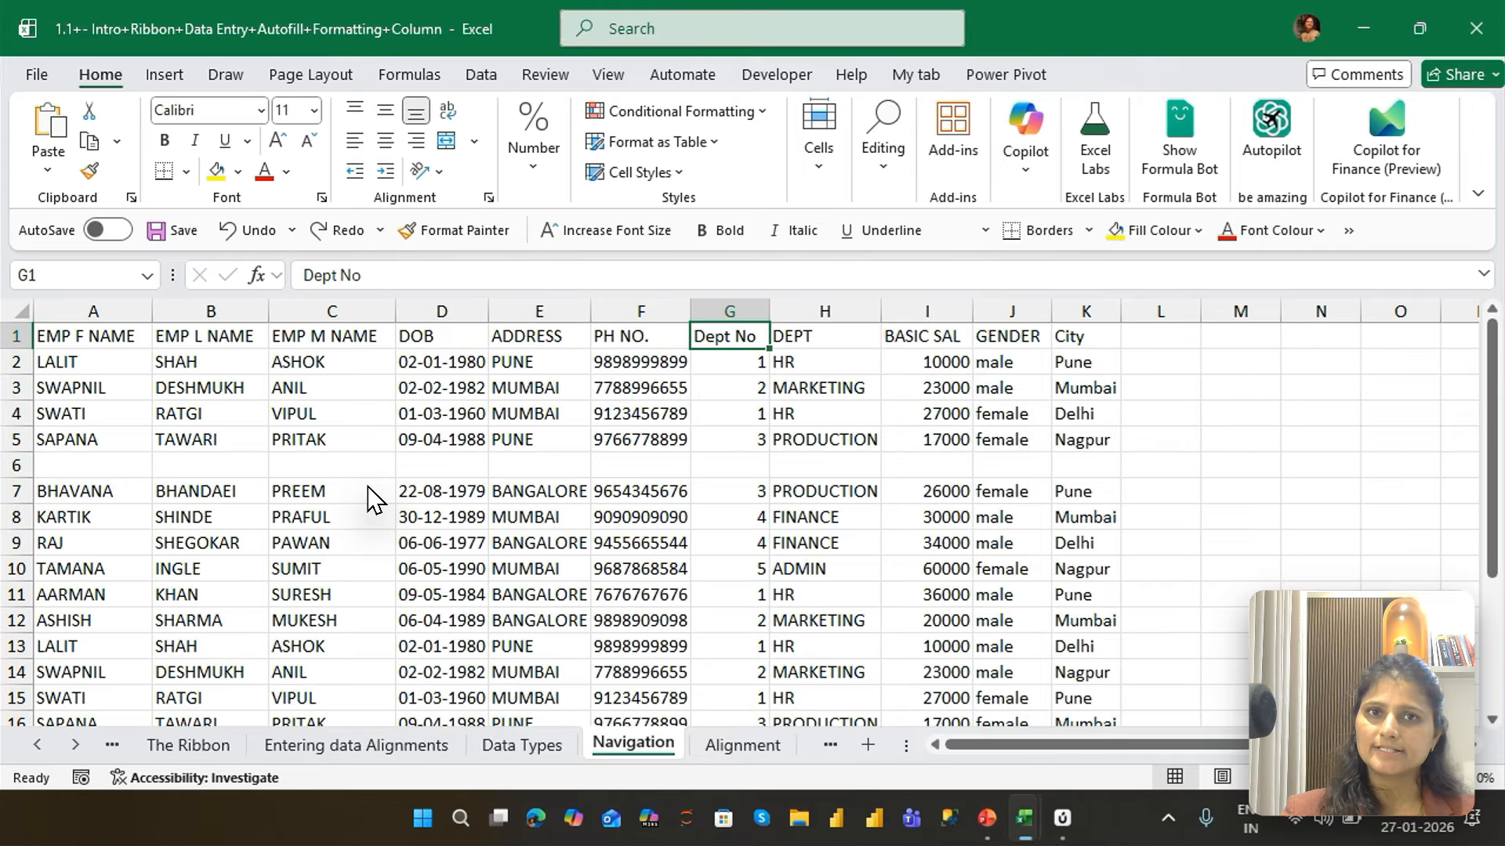
{"action": "key", "text": "Right"}
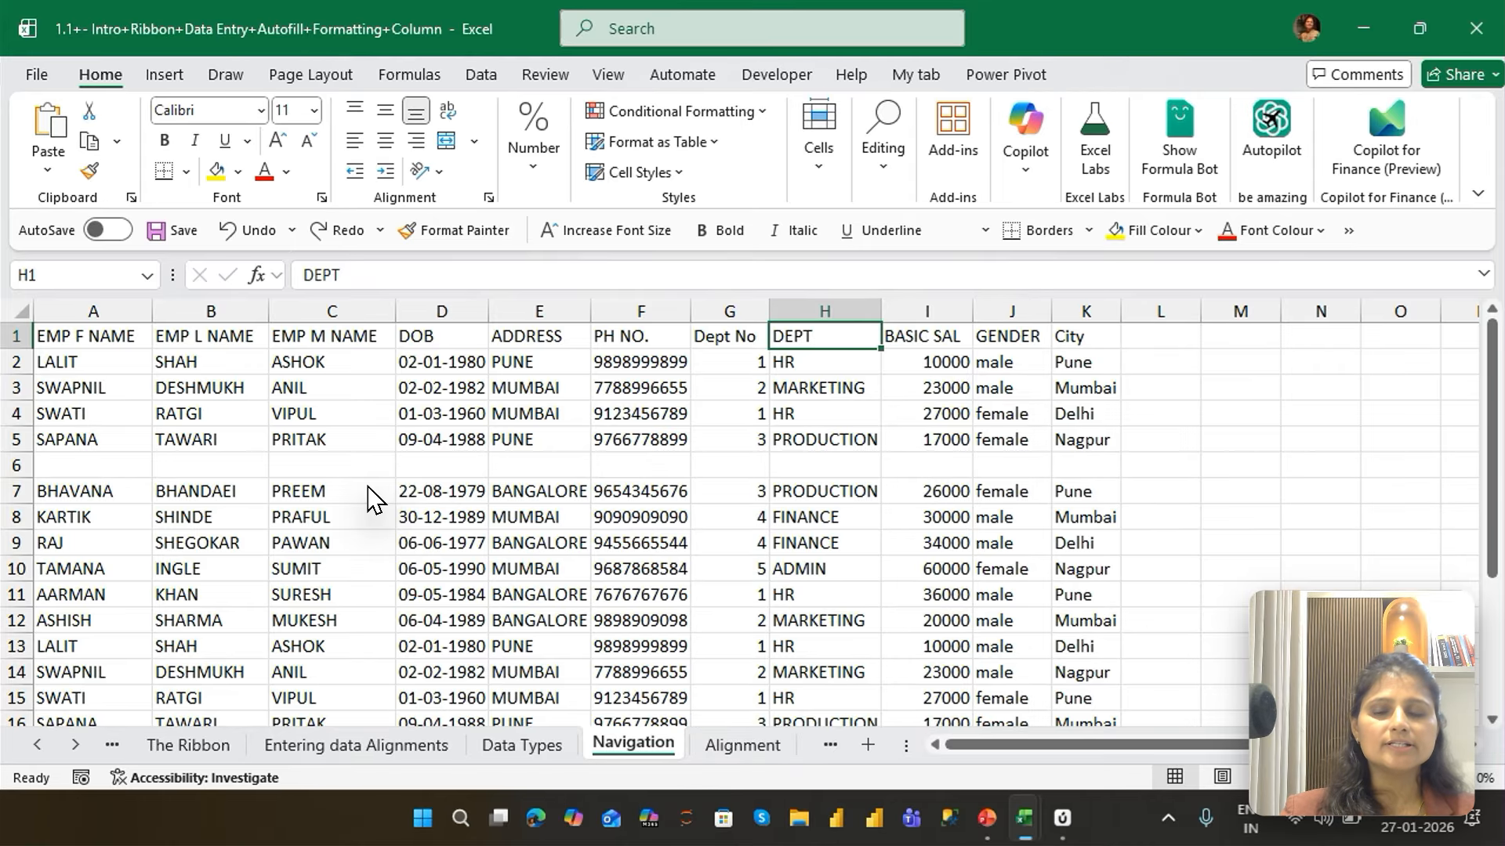
Move the active cell back along the header row from H1 to A1, one cell at a time
{"action": "key", "text": "Left"}
{"action": "key", "text": "Left"}
{"action": "key", "text": "Left"}
{"action": "key", "text": "Left"}
{"action": "key", "text": "Left"}
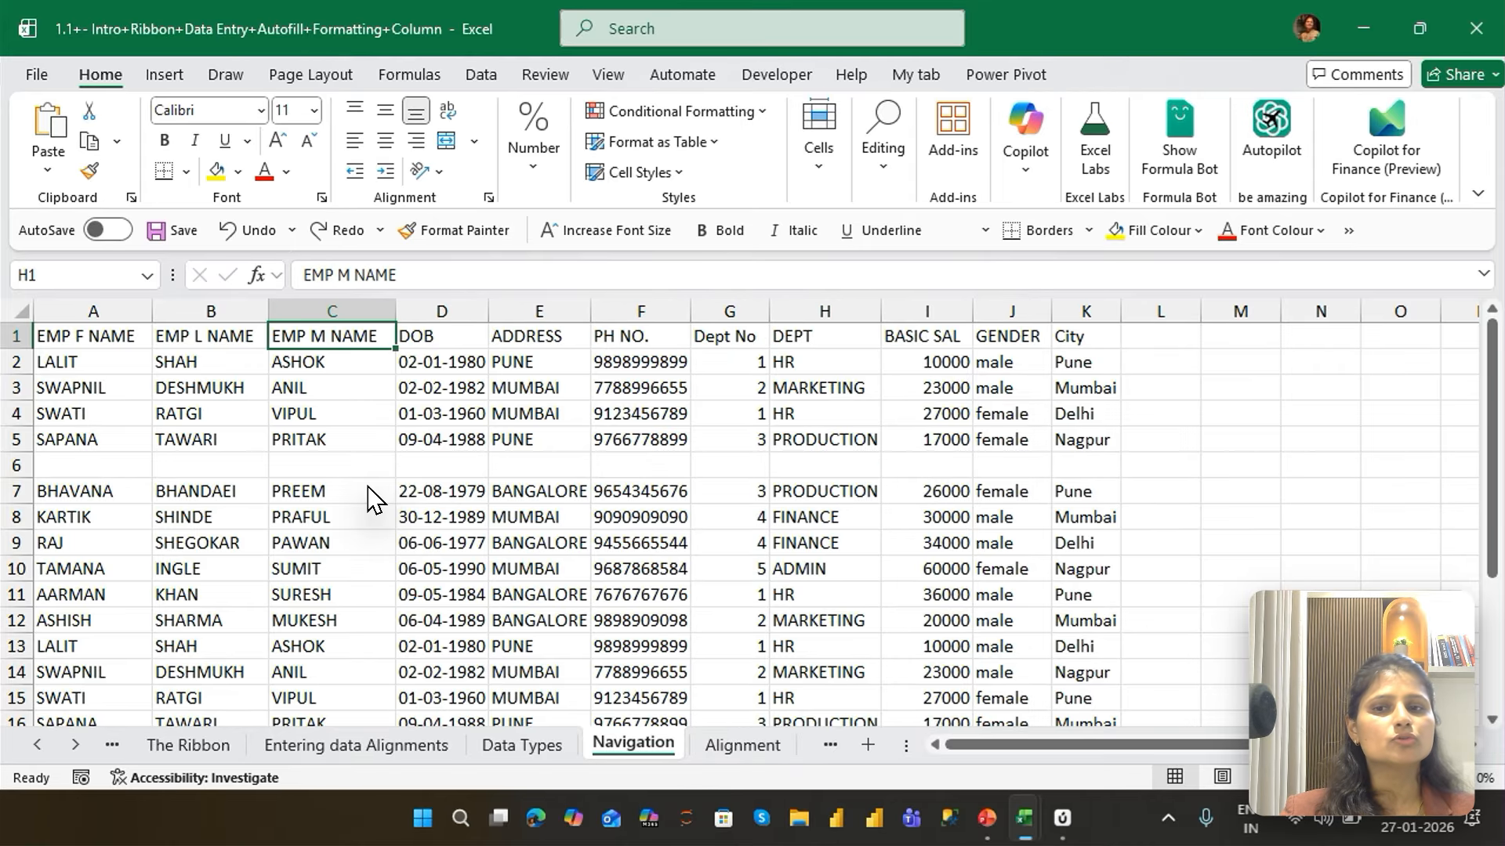
{"action": "key", "text": "Left"}
{"action": "key", "text": "Left"}
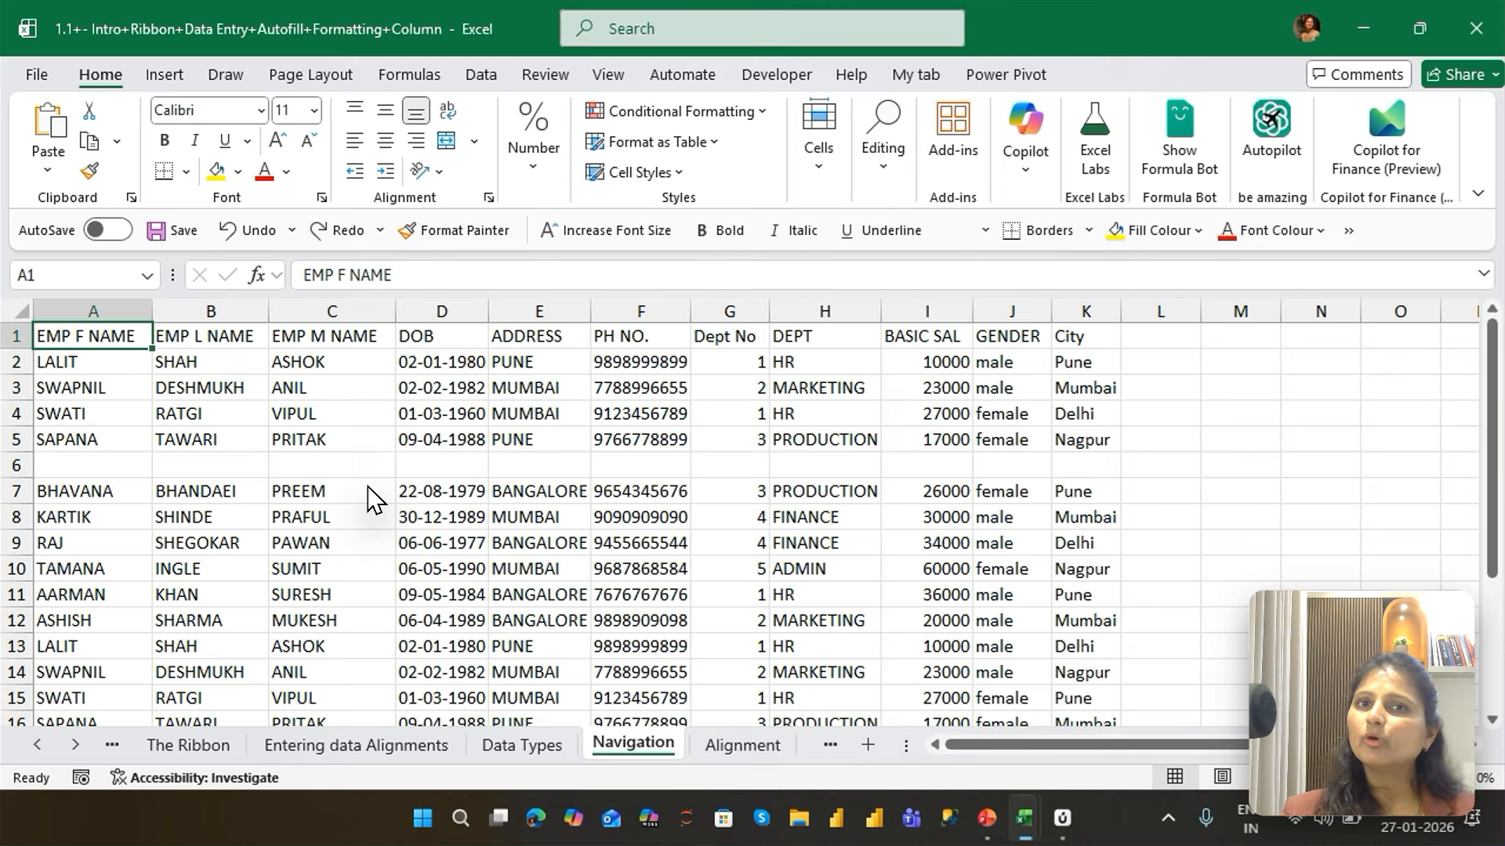
Move the active cell down column A from A1 to A9, one cell at a time
{"action": "key", "text": "Down"}
{"action": "key", "text": "Down"}
{"action": "key", "text": "Down"}
{"action": "key", "text": "Down"}
{"action": "key", "text": "Down"}
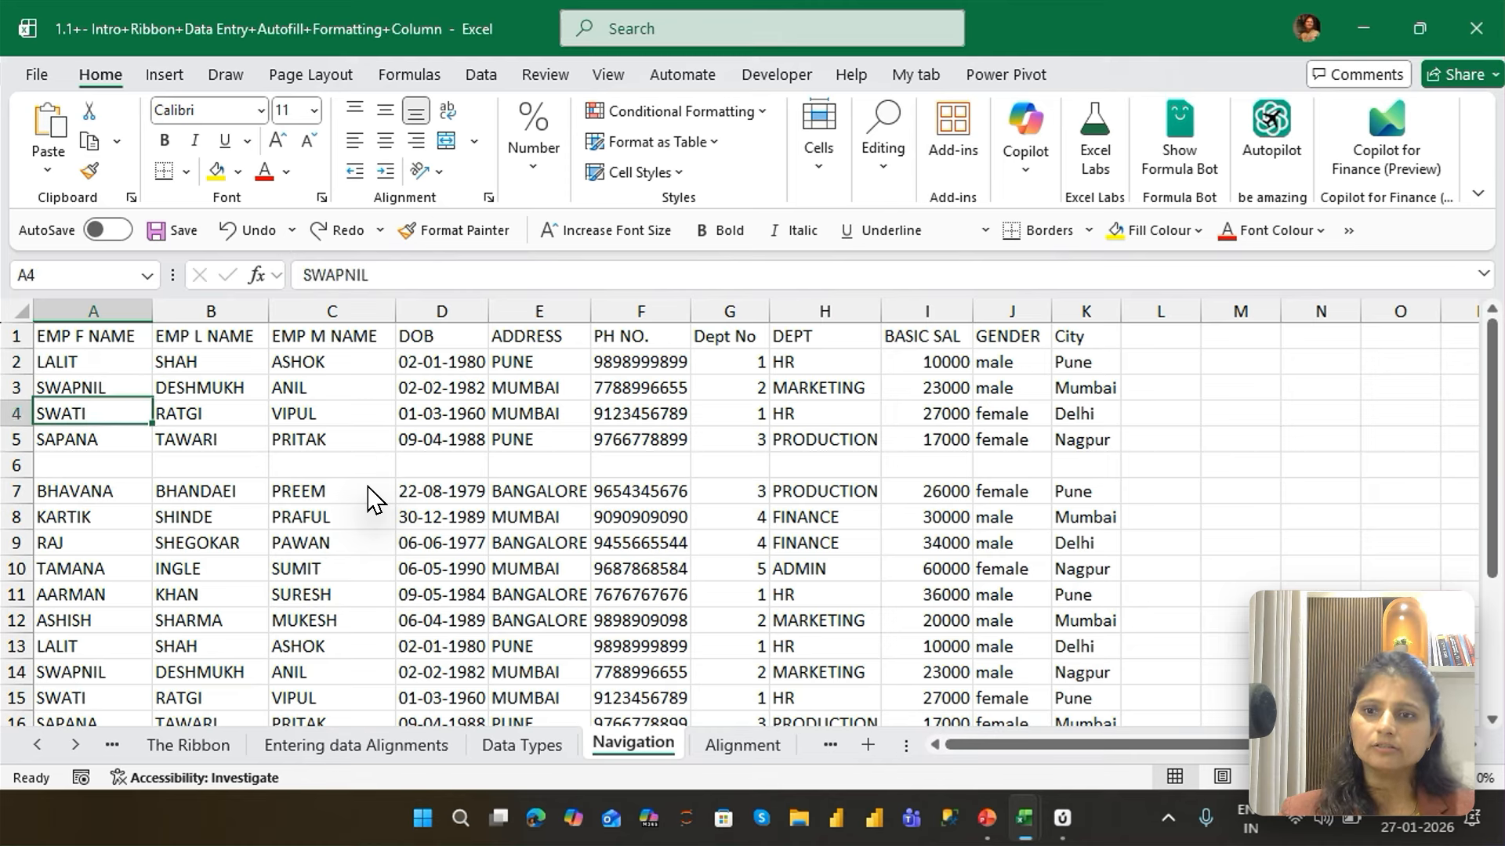
{"action": "key", "text": "Down"}
{"action": "key", "text": "Down"}
{"action": "key", "text": "Down"}
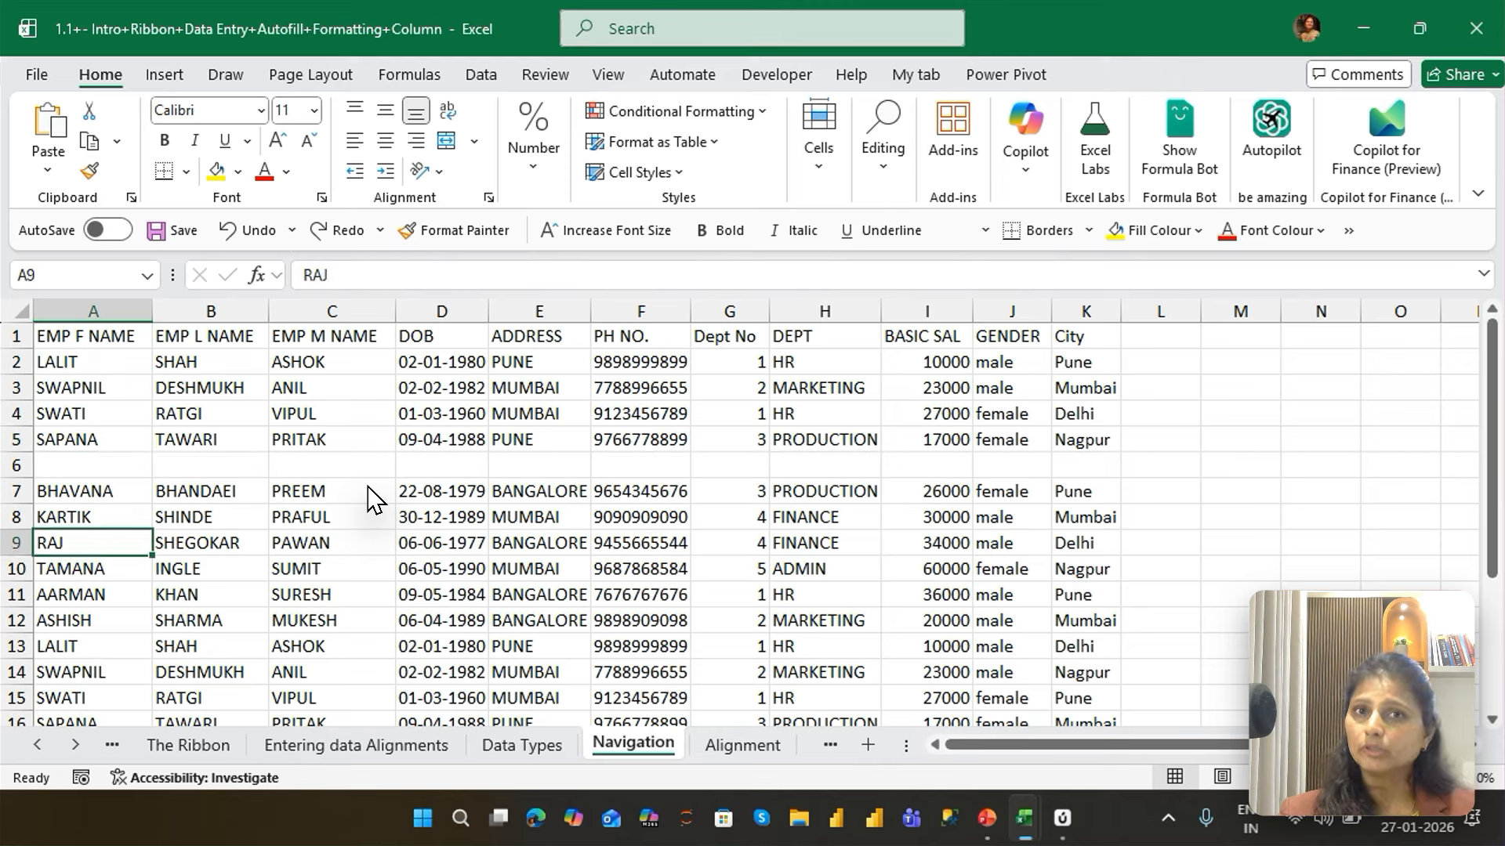
Move the active cell back up column A from A9 to A1, one cell at a time
{"action": "key", "text": "Up"}
{"action": "key", "text": "Up"}
{"action": "key", "text": "Up"}
{"action": "key", "text": "Up"}
{"action": "key", "text": "Up"}
{"action": "key", "text": "Up"}
{"action": "key", "text": "Up"}
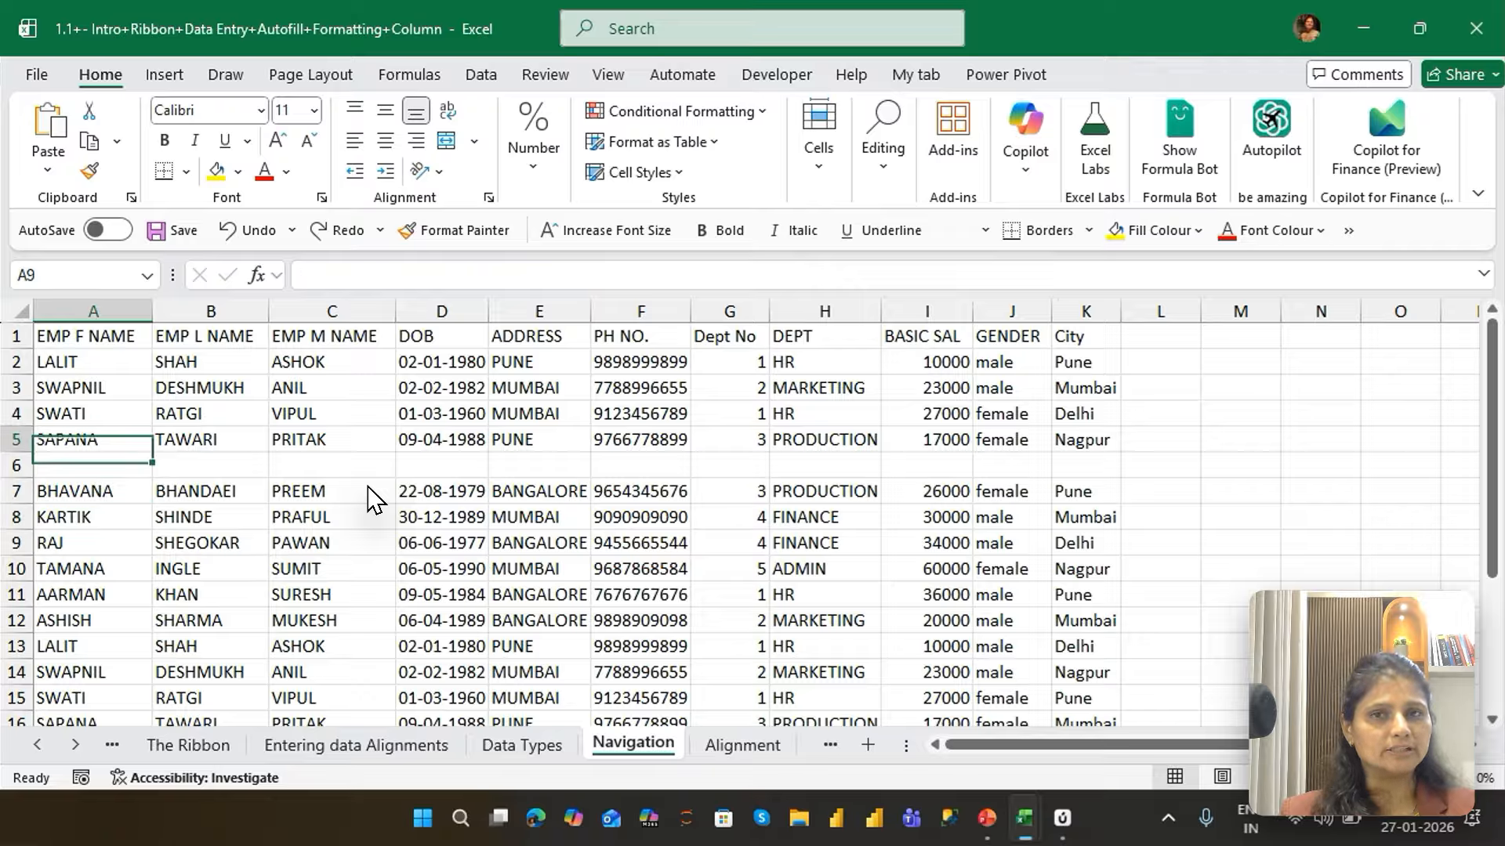
{"action": "key", "text": "Up"}
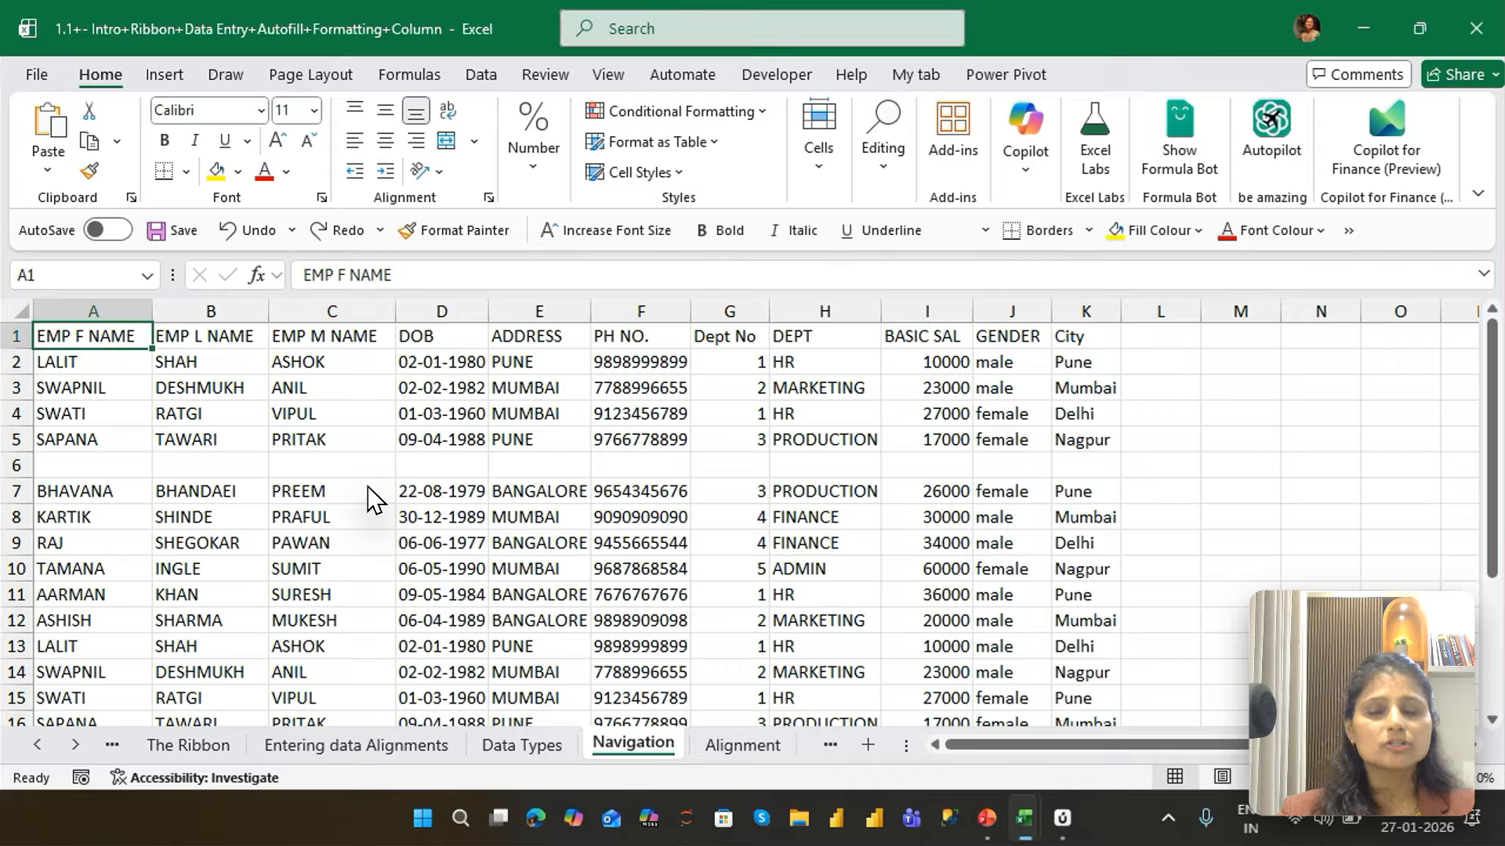
Move the active cell across the header row to D1 and back to A1, one cell at a time
{"action": "key", "text": "Right"}
{"action": "key", "text": "Right"}
{"action": "key", "text": "Right"}
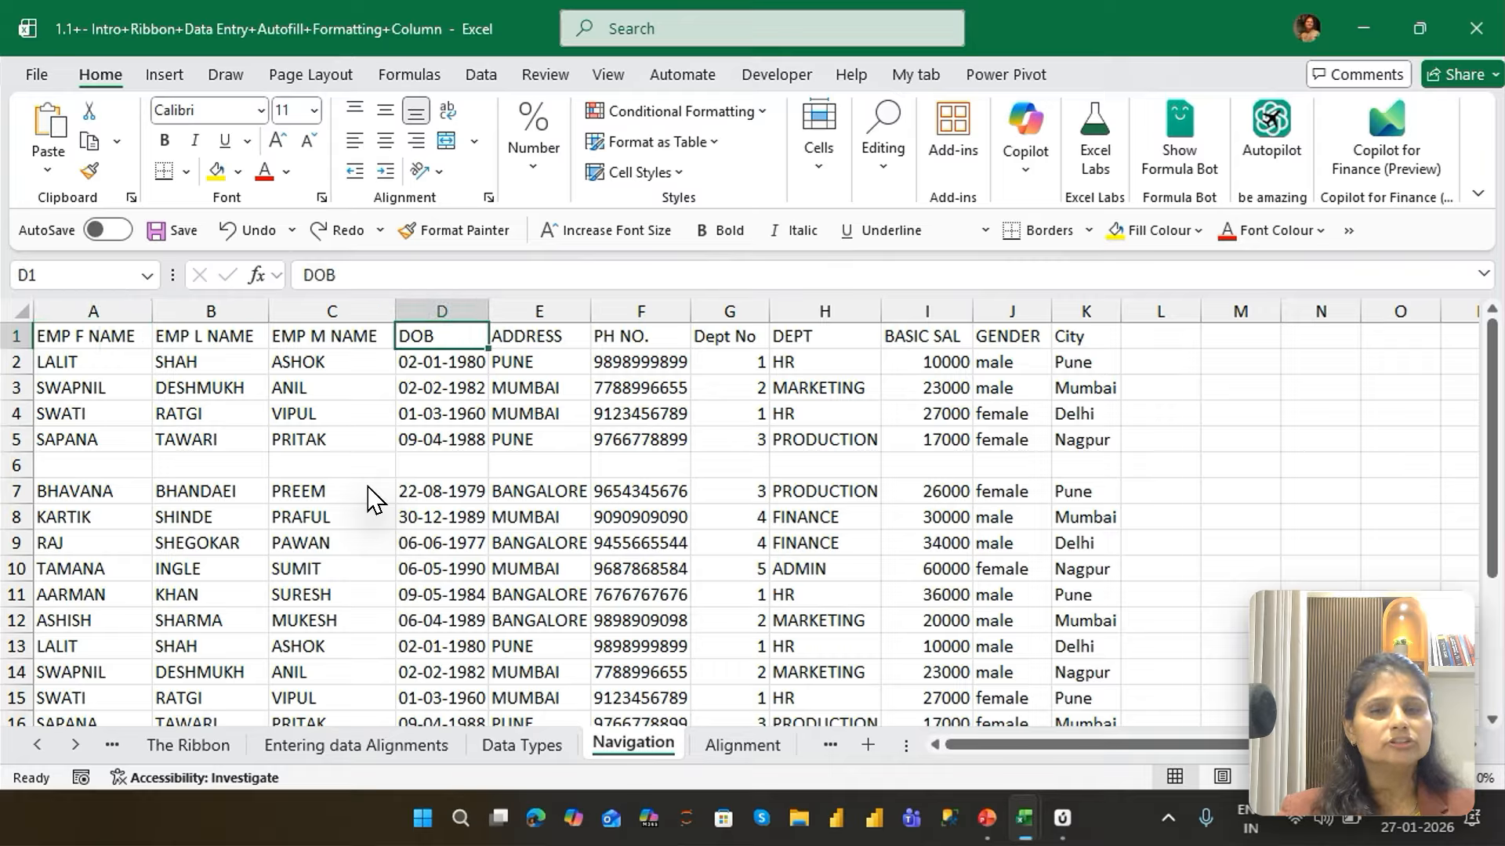
{"action": "key", "text": "Left"}
{"action": "key", "text": "Left"}
{"action": "key", "text": "Left"}
Move the active cell down column A and back up to A1 twice, one cell at a time
{"action": "key", "text": "Down"}
{"action": "key", "text": "Down"}
{"action": "key", "text": "Down"}
{"action": "key", "text": "Down"}
{"action": "key", "text": "Up"}
{"action": "key", "text": "Up"}
{"action": "key", "text": "Up"}
{"action": "key", "text": "Up"}
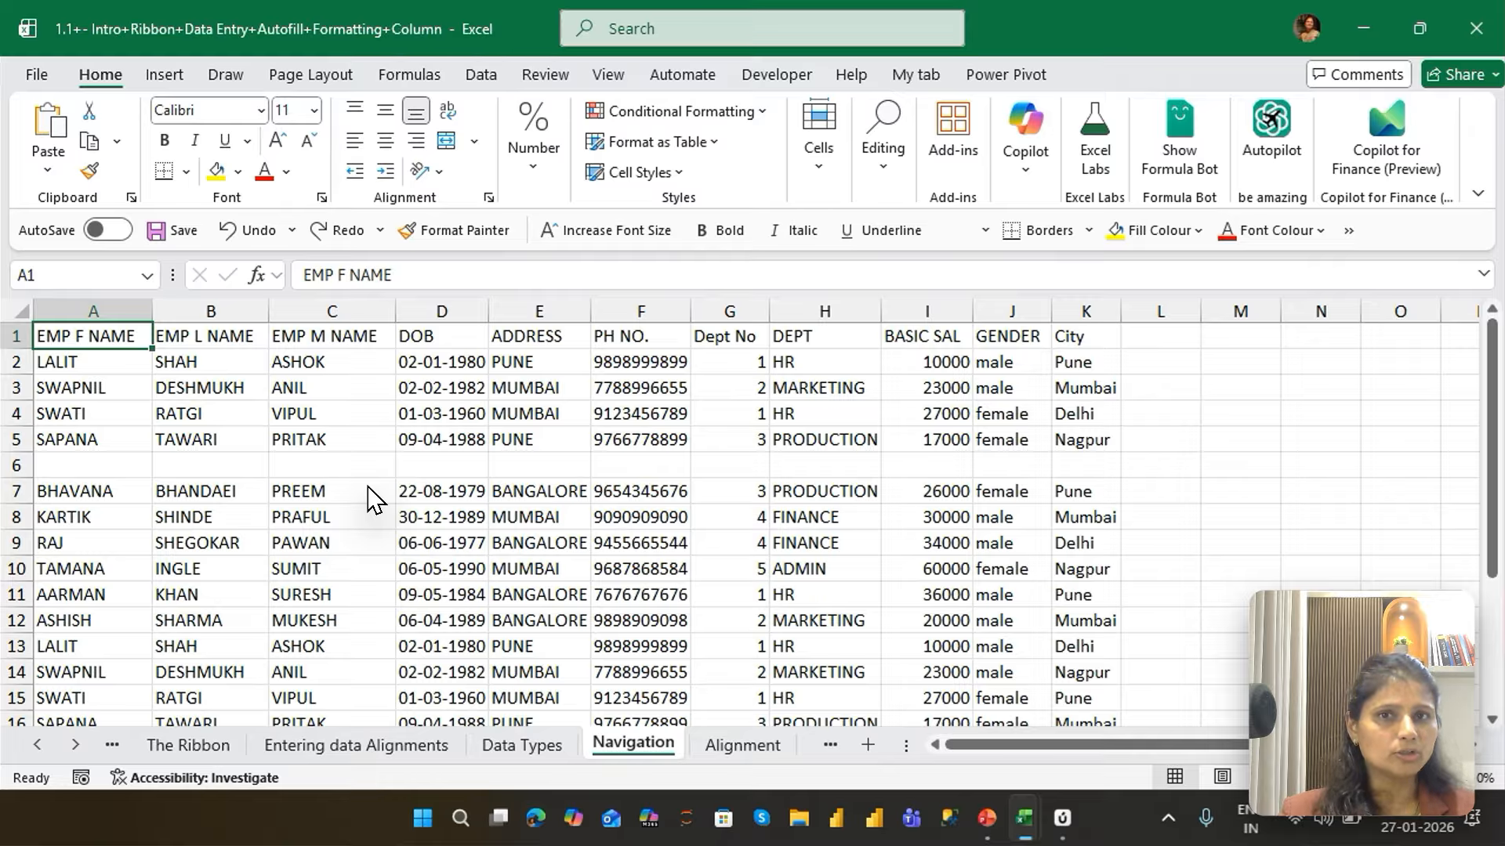
{"action": "key", "text": "Down"}
{"action": "key", "text": "Down"}
{"action": "key", "text": "Down"}
{"action": "key", "text": "Down"}
{"action": "key", "text": "Down"}
{"action": "key", "text": "Up"}
{"action": "key", "text": "Up"}
{"action": "key", "text": "Up"}
{"action": "key", "text": "Up"}
{"action": "key", "text": "Up"}
Move the active cell right and left along the header row, one cell at a time, ending on ADDRESS in E1
{"action": "key", "text": "Right"}
{"action": "key", "text": "Right"}
{"action": "key", "text": "Right"}
{"action": "key", "text": "Right"}
{"action": "key", "text": "Right"}
{"action": "key", "text": "Left"}
{"action": "key", "text": "Left"}
{"action": "key", "text": "Left"}
{"action": "key", "text": "Right"}
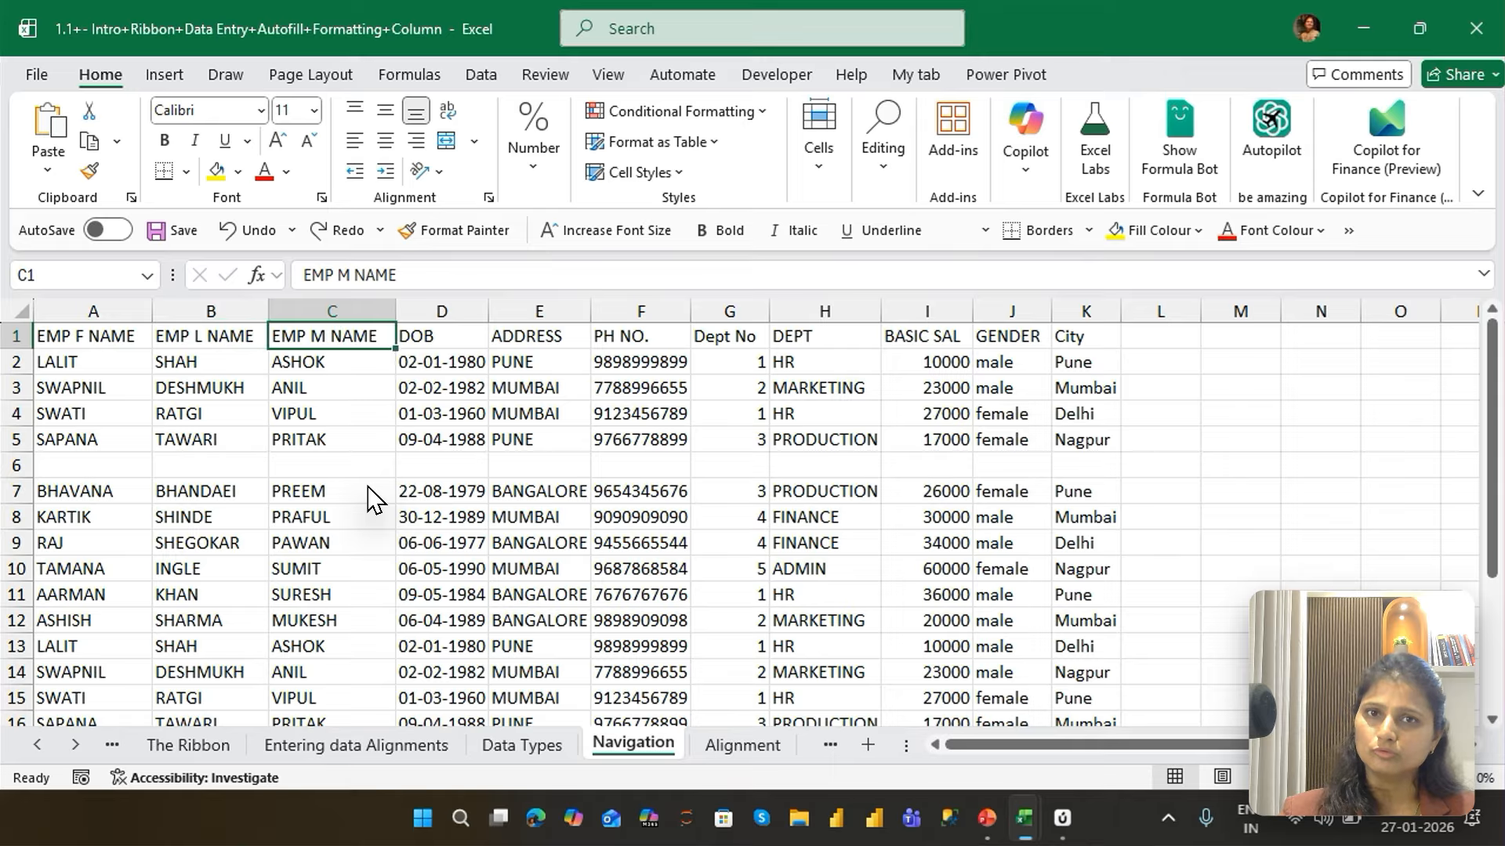
{"action": "key", "text": "Right"}
{"action": "key", "text": "Right"}
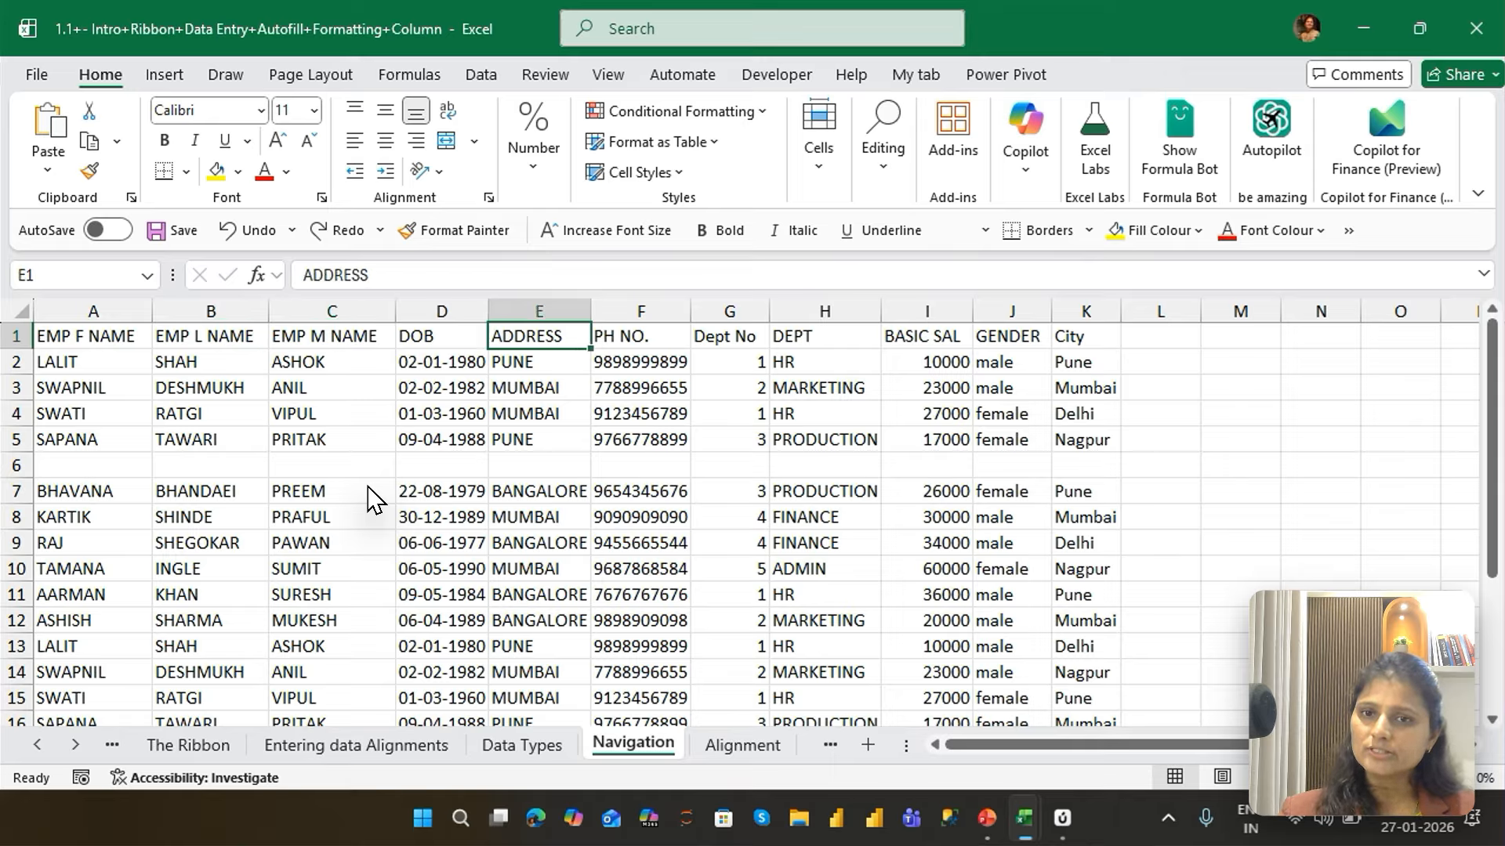
Move the active cell left from E1 to A1, one cell at a time
{"action": "key", "text": "Left"}
{"action": "key", "text": "Left"}
{"action": "key", "text": "Left"}
{"action": "key", "text": "Left"}
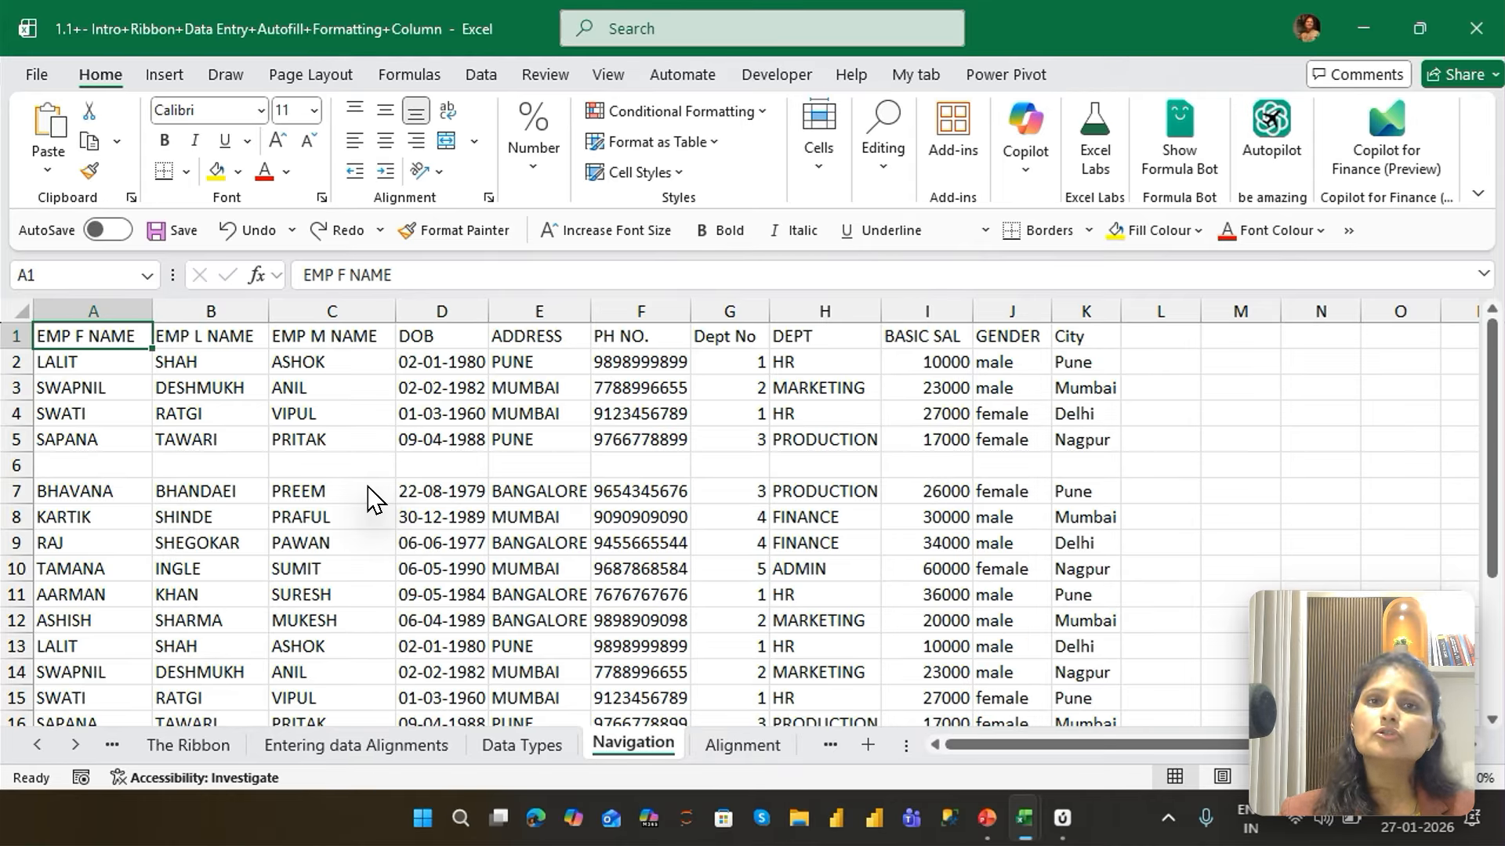
Extend the selection from A1 down column A, one cell at a time, to cover A1:A9
{"action": "key", "text": "shift+Down"}
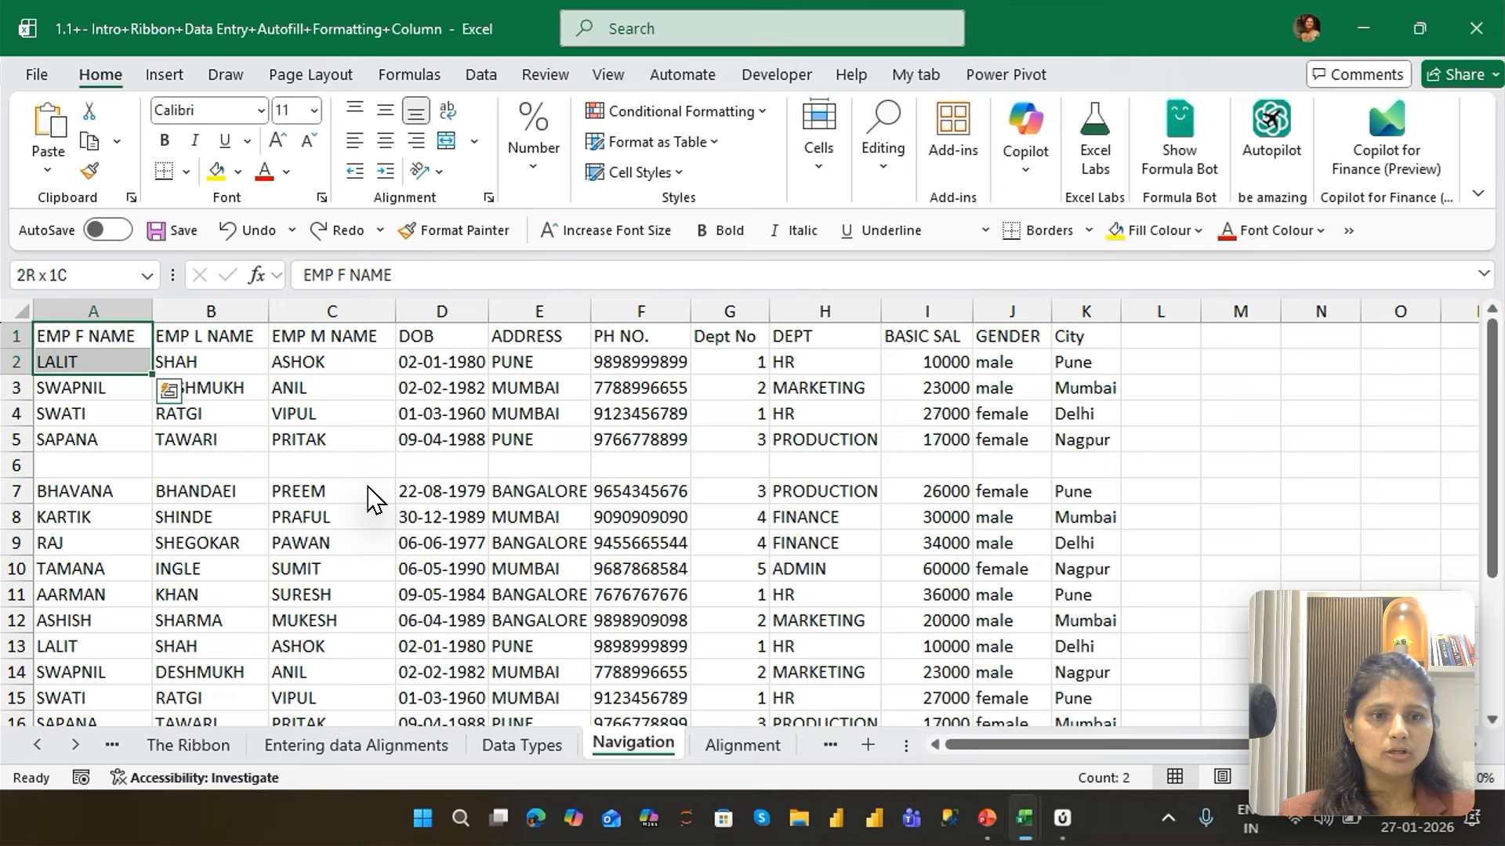
{"action": "key", "text": "shift+Down"}
{"action": "key", "text": "shift+Down"}
{"action": "key", "text": "shift+Down"}
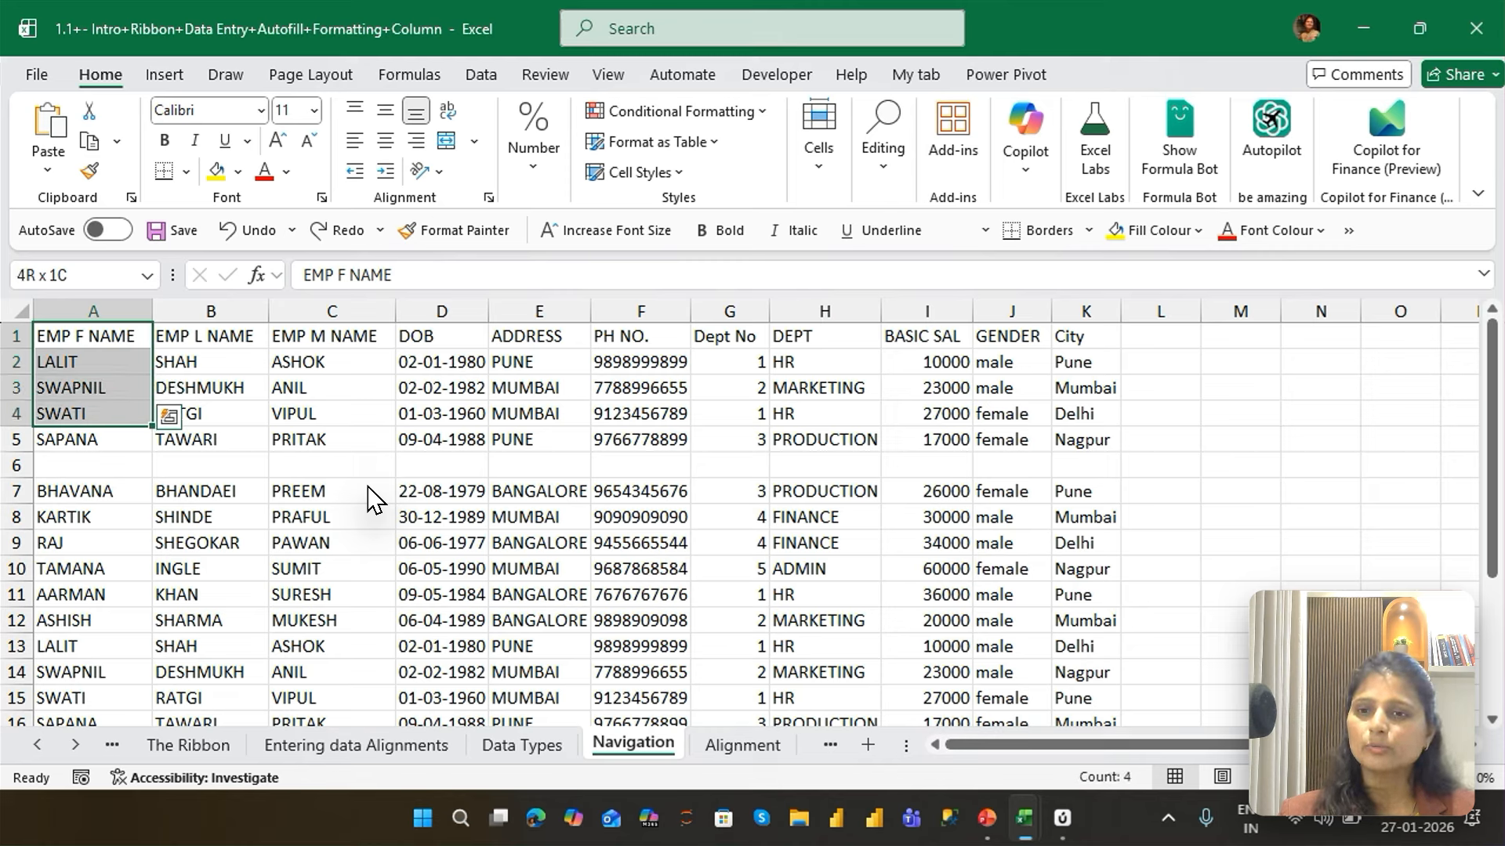
{"action": "key", "text": "shift+Down"}
{"action": "key", "text": "shift+Down"}
{"action": "key", "text": "shift+Down"}
{"action": "key", "text": "shift+Down"}
Collapse the selection to A1 and move the active cell down to A12
{"action": "key", "text": "ctrl+Home"}
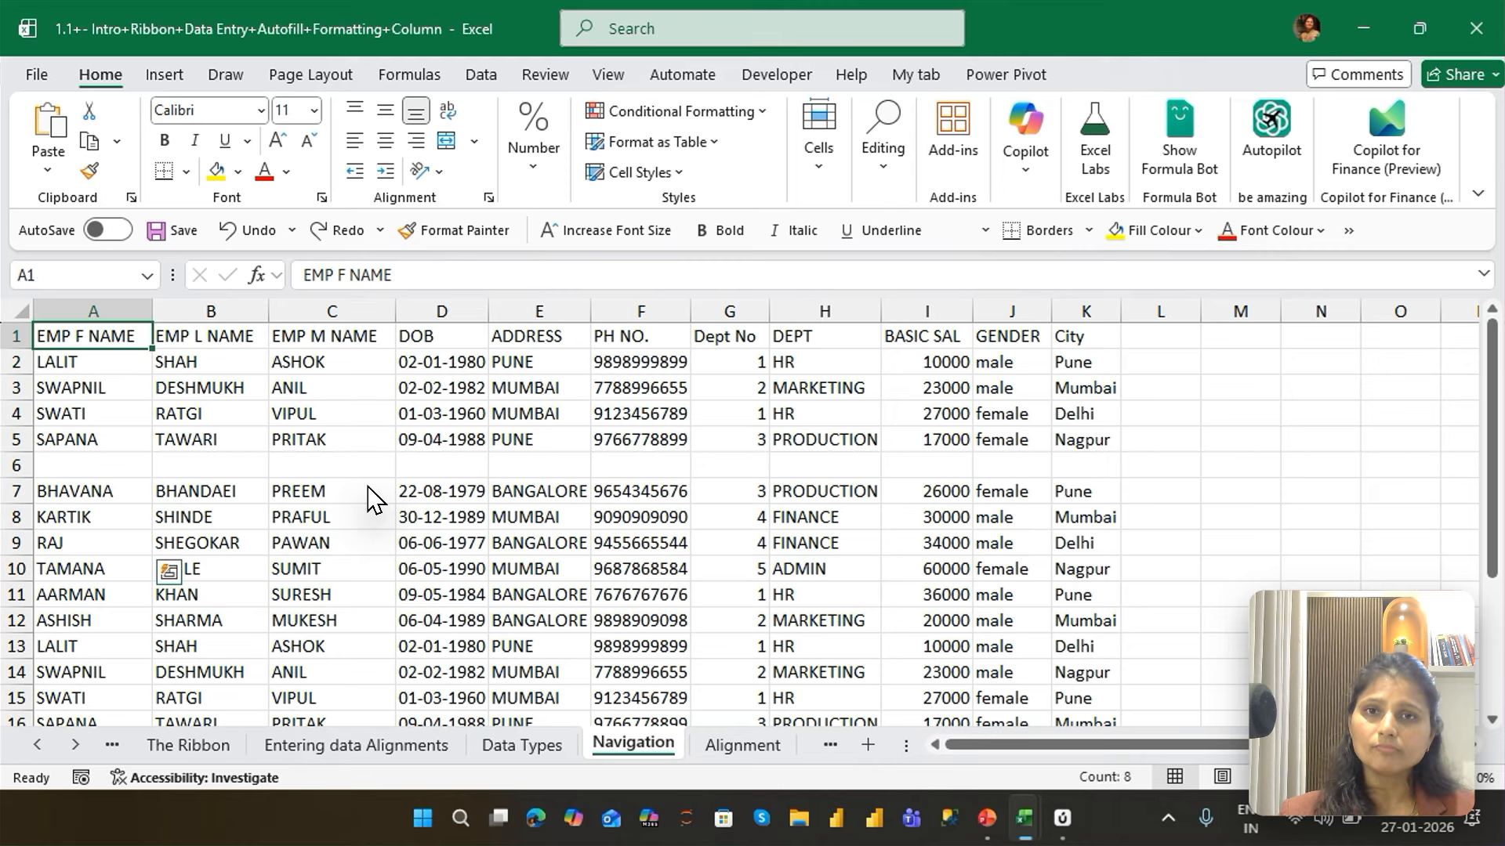
{"action": "key", "text": "Down"}
{"action": "key", "text": "Down"}
{"action": "key", "text": "Down"}
{"action": "key", "text": "Down"}
{"action": "key", "text": "Down"}
{"action": "key", "text": "Down"}
{"action": "key", "text": "Down"}
{"action": "key", "text": "Down"}
{"action": "key", "text": "Down"}
{"action": "key", "text": "Down"}
{"action": "key", "text": "Down"}
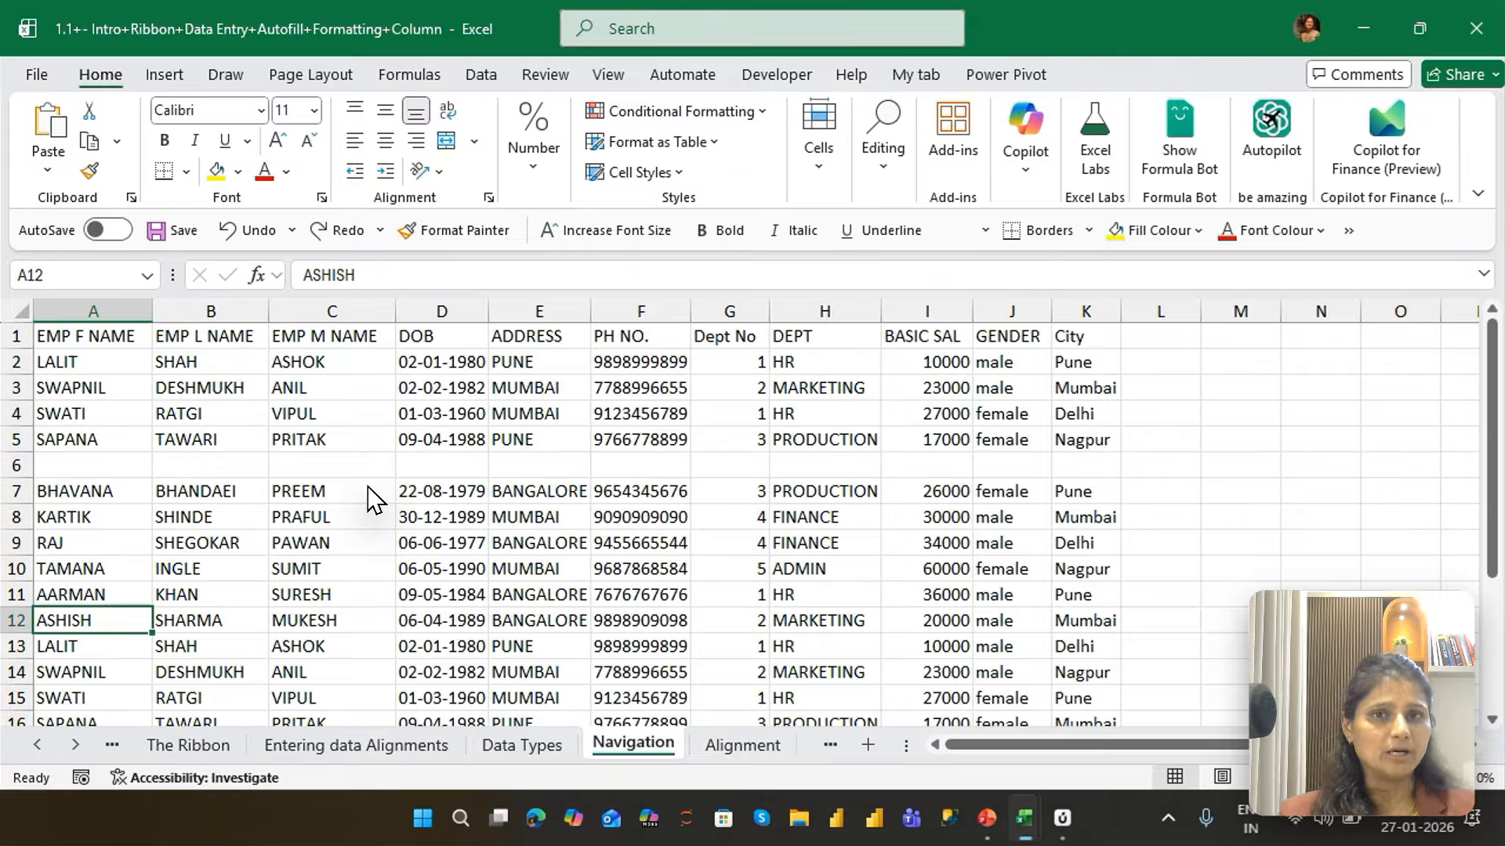
Extend the selection upward from A12 through column A, one cell at a time, past the blank row 6
{"action": "key", "text": "shift+Up"}
{"action": "key", "text": "shift+Up"}
{"action": "key", "text": "shift+Up"}
{"action": "key", "text": "shift+Up"}
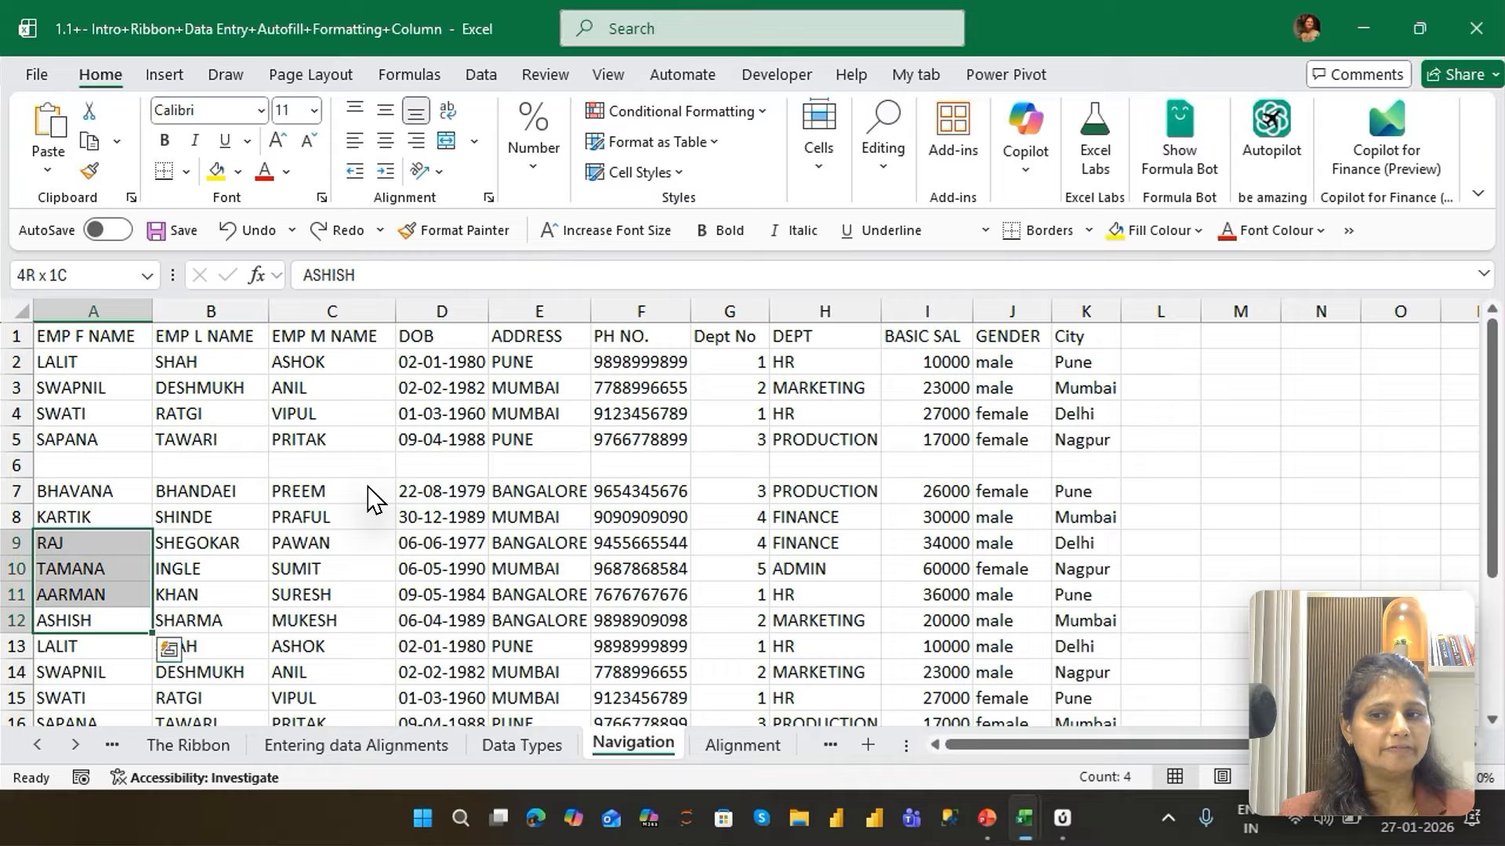
{"action": "key", "text": "shift+Up"}
{"action": "key", "text": "shift+Up"}
{"action": "key", "text": "shift+Up"}
{"action": "key", "text": "shift+Up"}
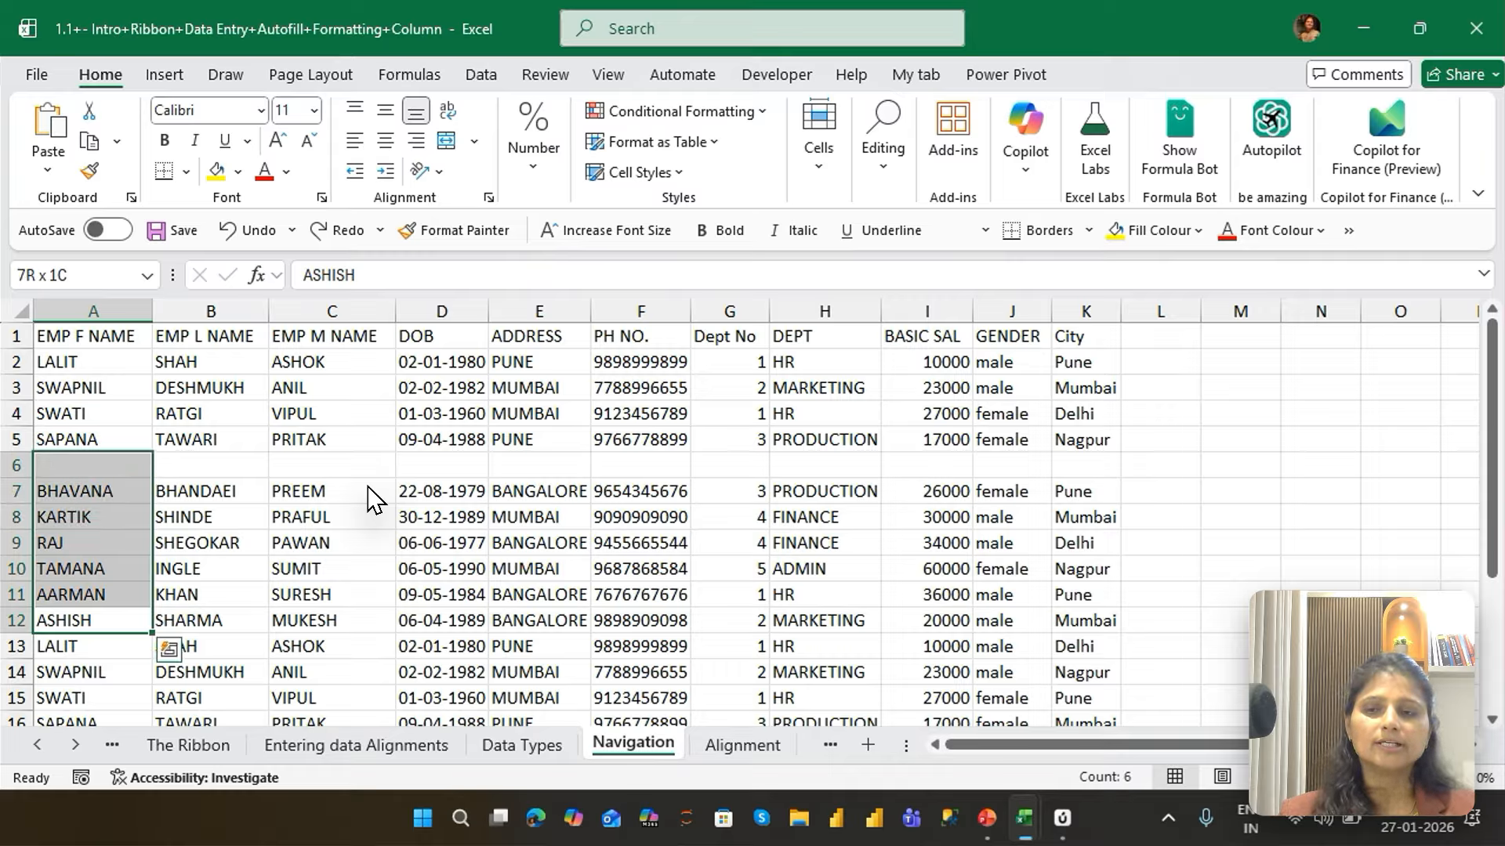
{"action": "key", "text": "shift+Up"}
{"action": "key", "text": "shift+Up"}
{"action": "key", "text": "shift+Up"}
Move to E11 and extend the selection rightward, one cell at a time, to cover E11:J11
{"action": "key", "text": "Right"}
{"action": "key", "text": "Up"}
{"action": "key", "text": "Right"}
{"action": "key", "text": "Right"}
{"action": "key", "text": "Right"}
{"action": "key", "text": "shift+Right"}
{"action": "key", "text": "shift+Right"}
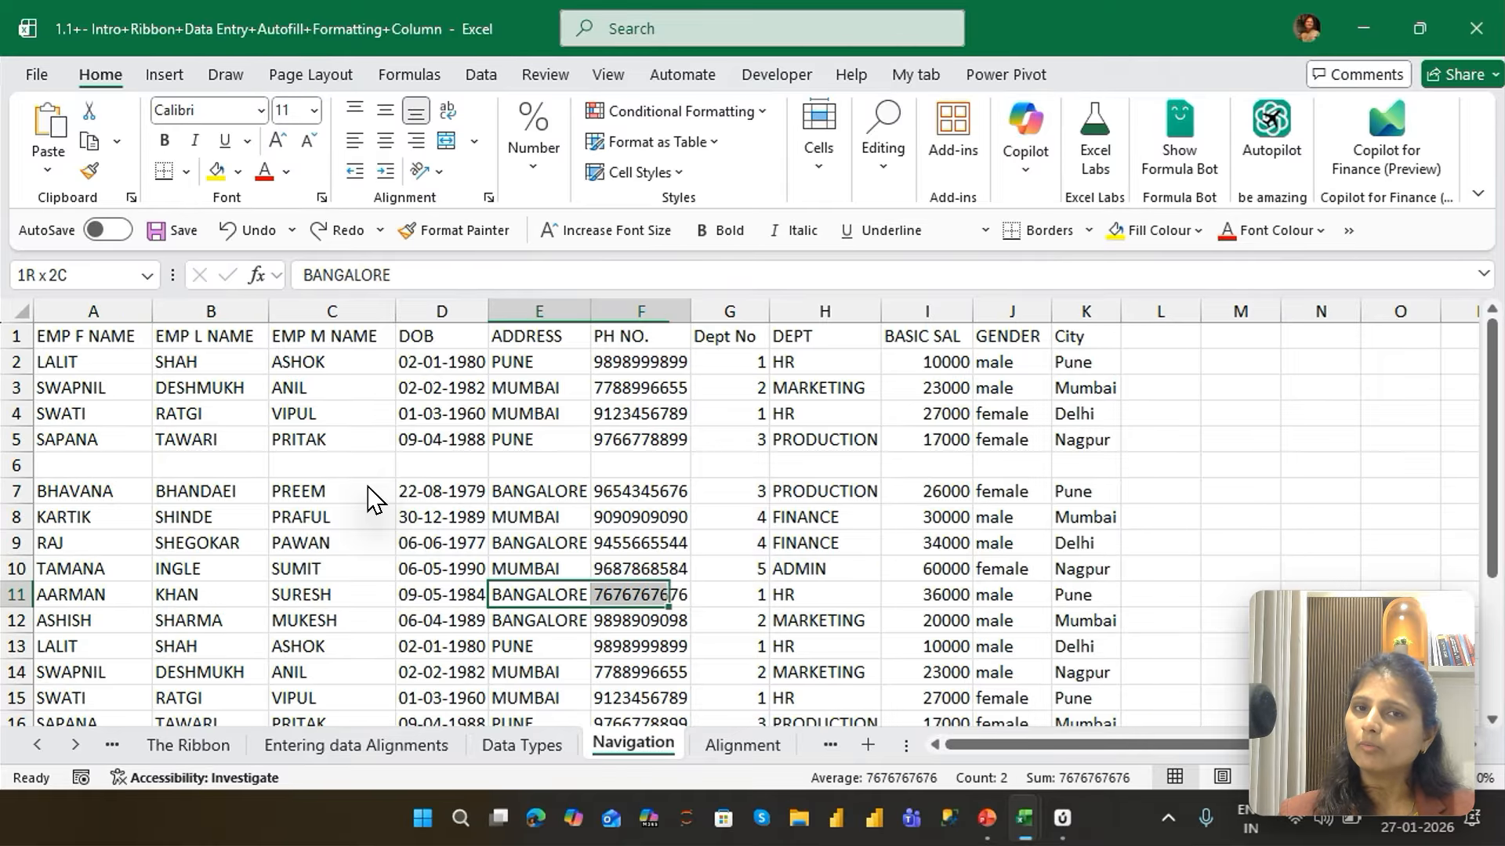
{"action": "key", "text": "shift+Right"}
{"action": "key", "text": "shift+Right"}
{"action": "key", "text": "shift+Right"}
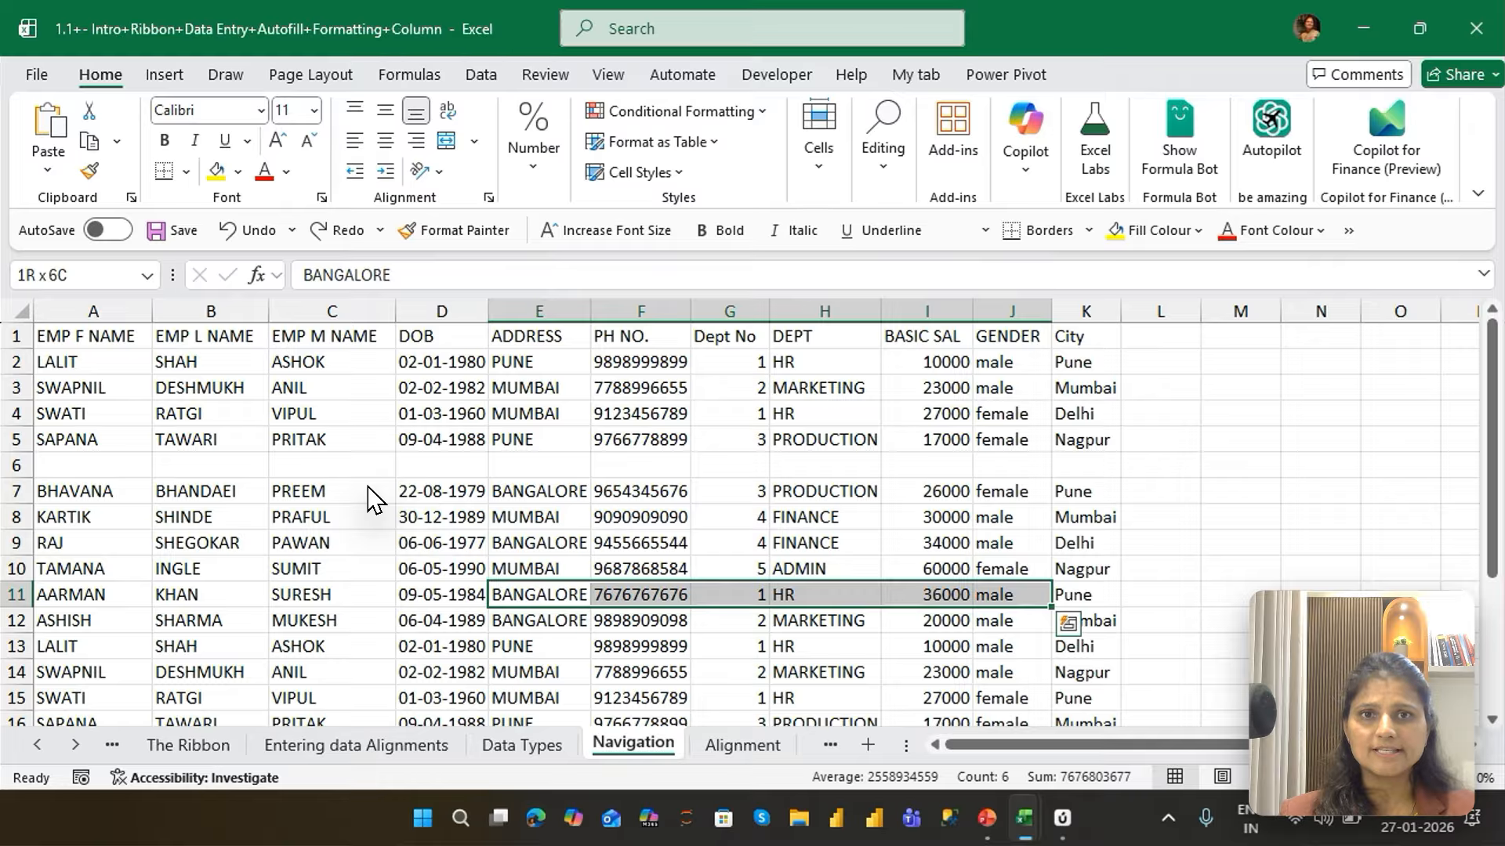
Move to D11 and extend the selection leftward to column A and down one row, covering A11:D12
{"action": "key", "text": "Left"}
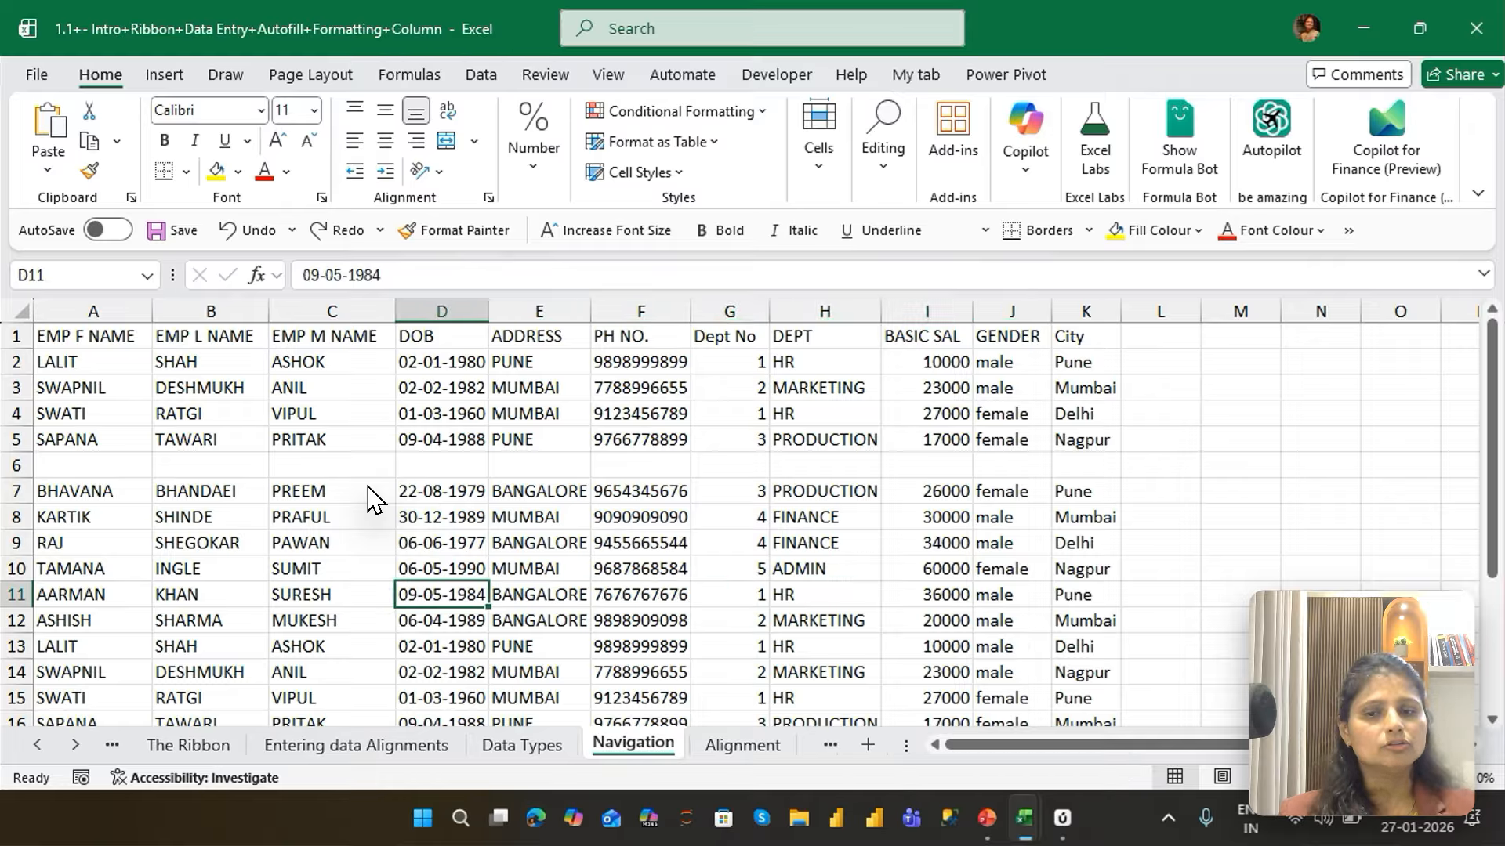
{"action": "key", "text": "shift+Left"}
{"action": "key", "text": "shift+Left"}
{"action": "key", "text": "shift+Left"}
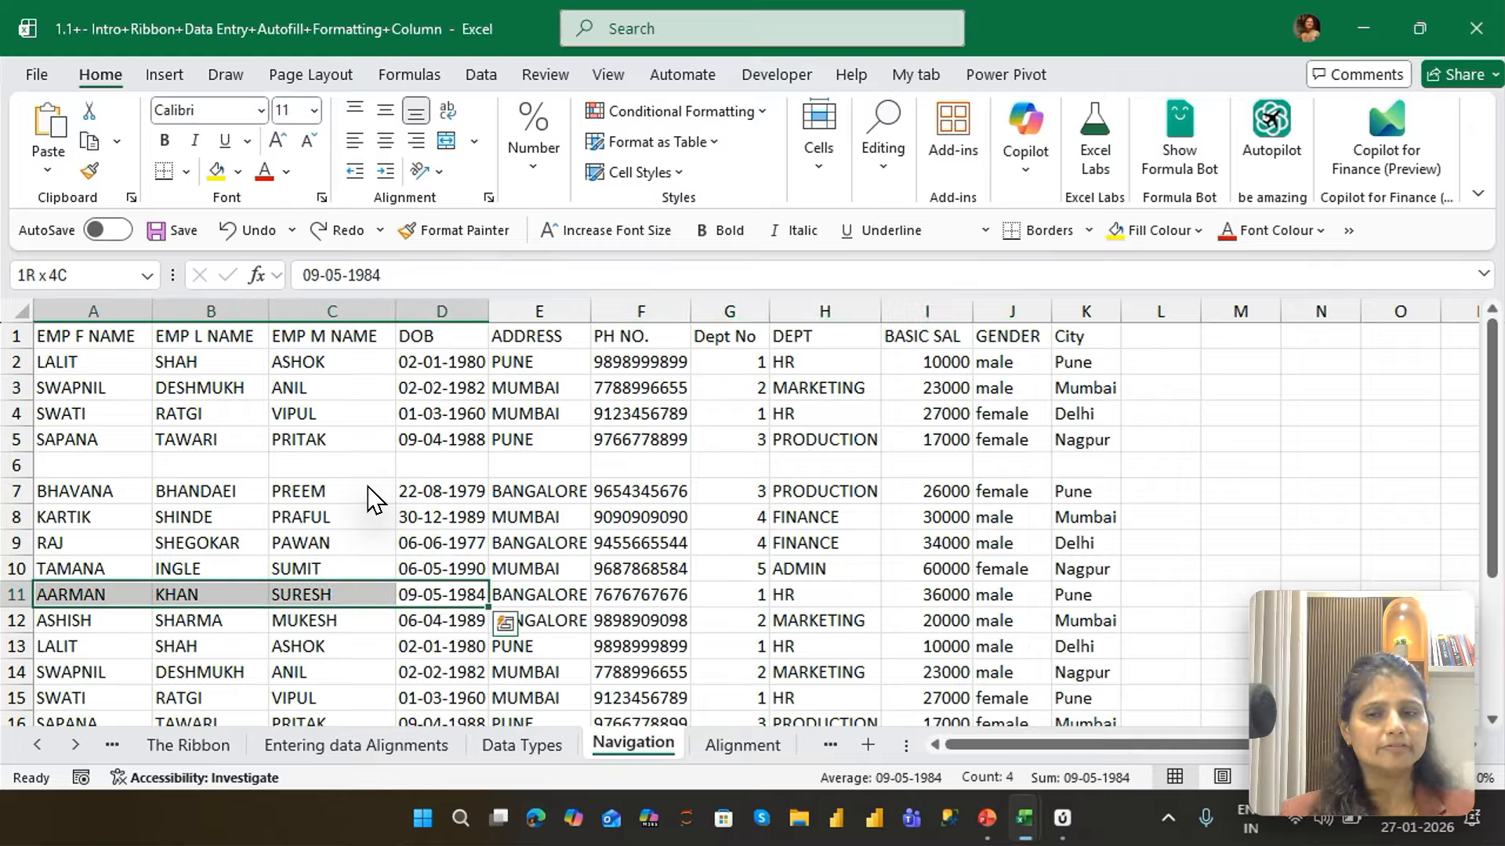
{"action": "key", "text": "shift+Down"}
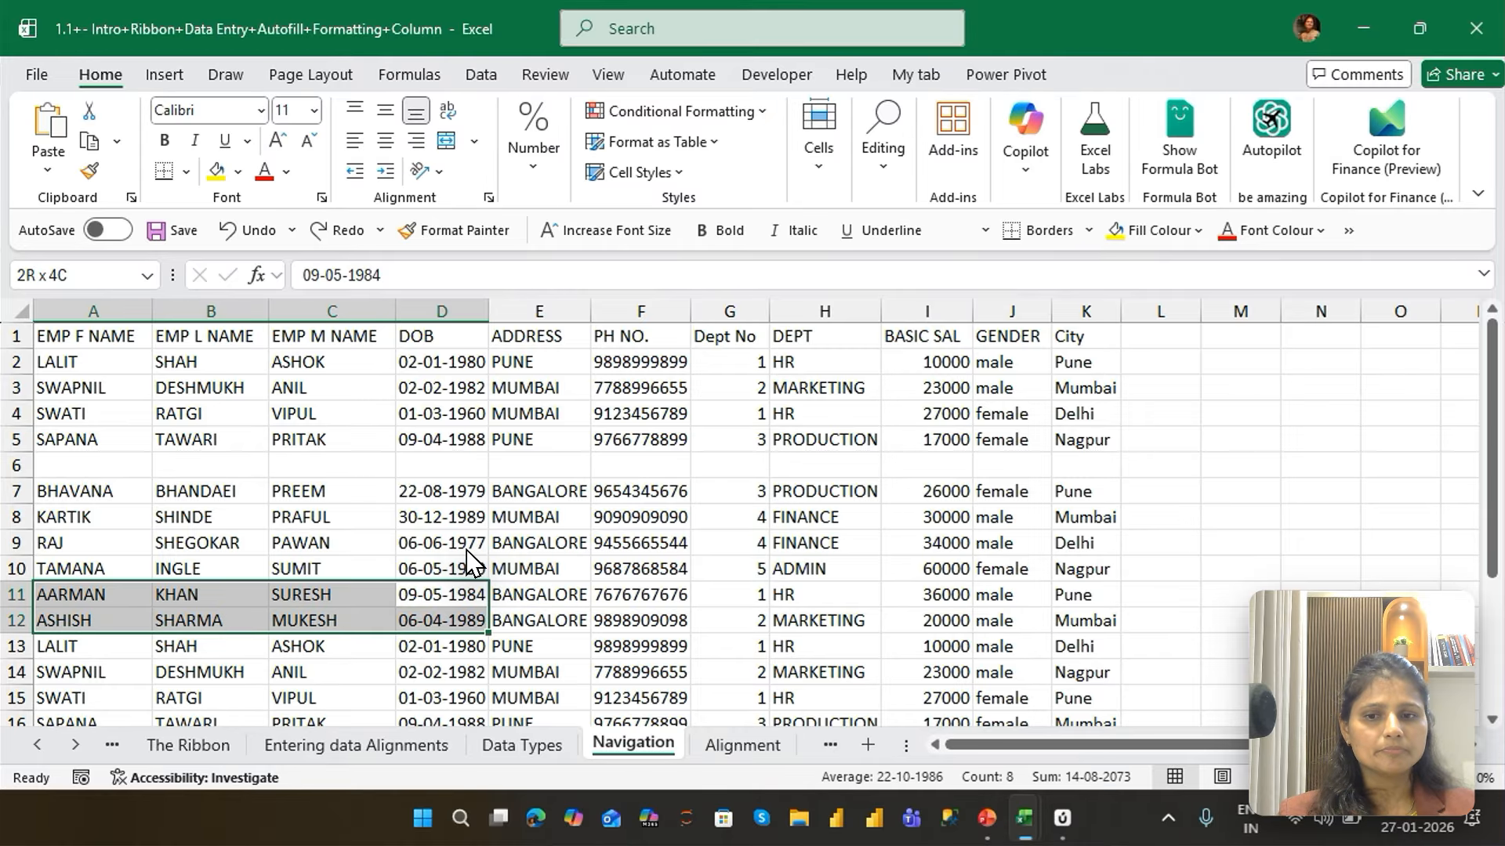
Move to E11 and extend the selection down the ADDRESS column to cover E11:E13
{"action": "key", "text": "Right"}
{"action": "key", "text": "shift+Down"}
{"action": "key", "text": "shift+Down"}
{"action": "key", "text": "shift+Down"}
{"action": "key", "text": "shift+Down"}
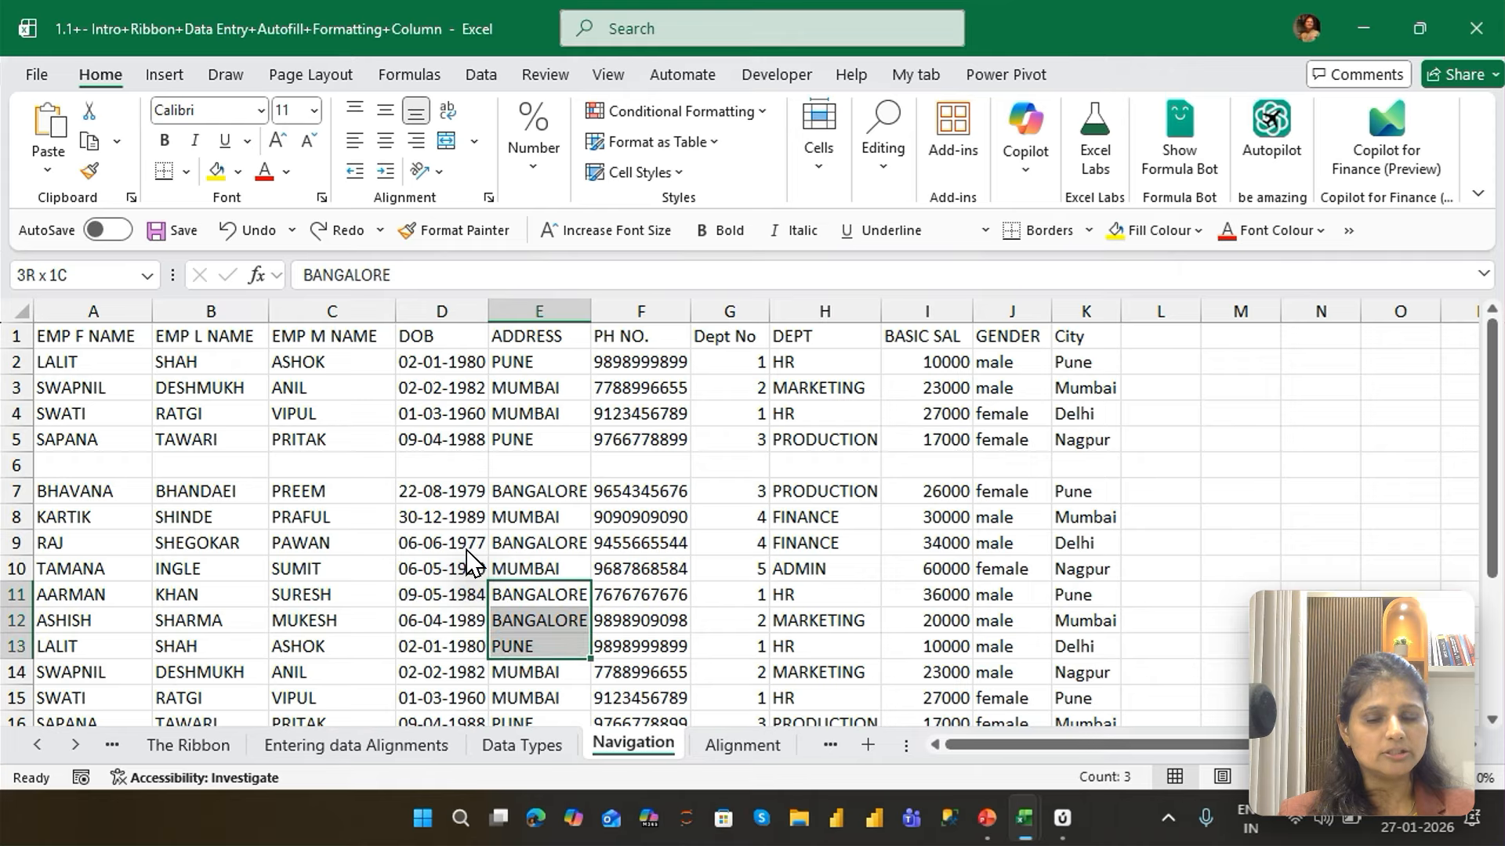
Move to E10 and extend the selection up the ADDRESS column to cover E7:E10
{"action": "key", "text": "Up"}
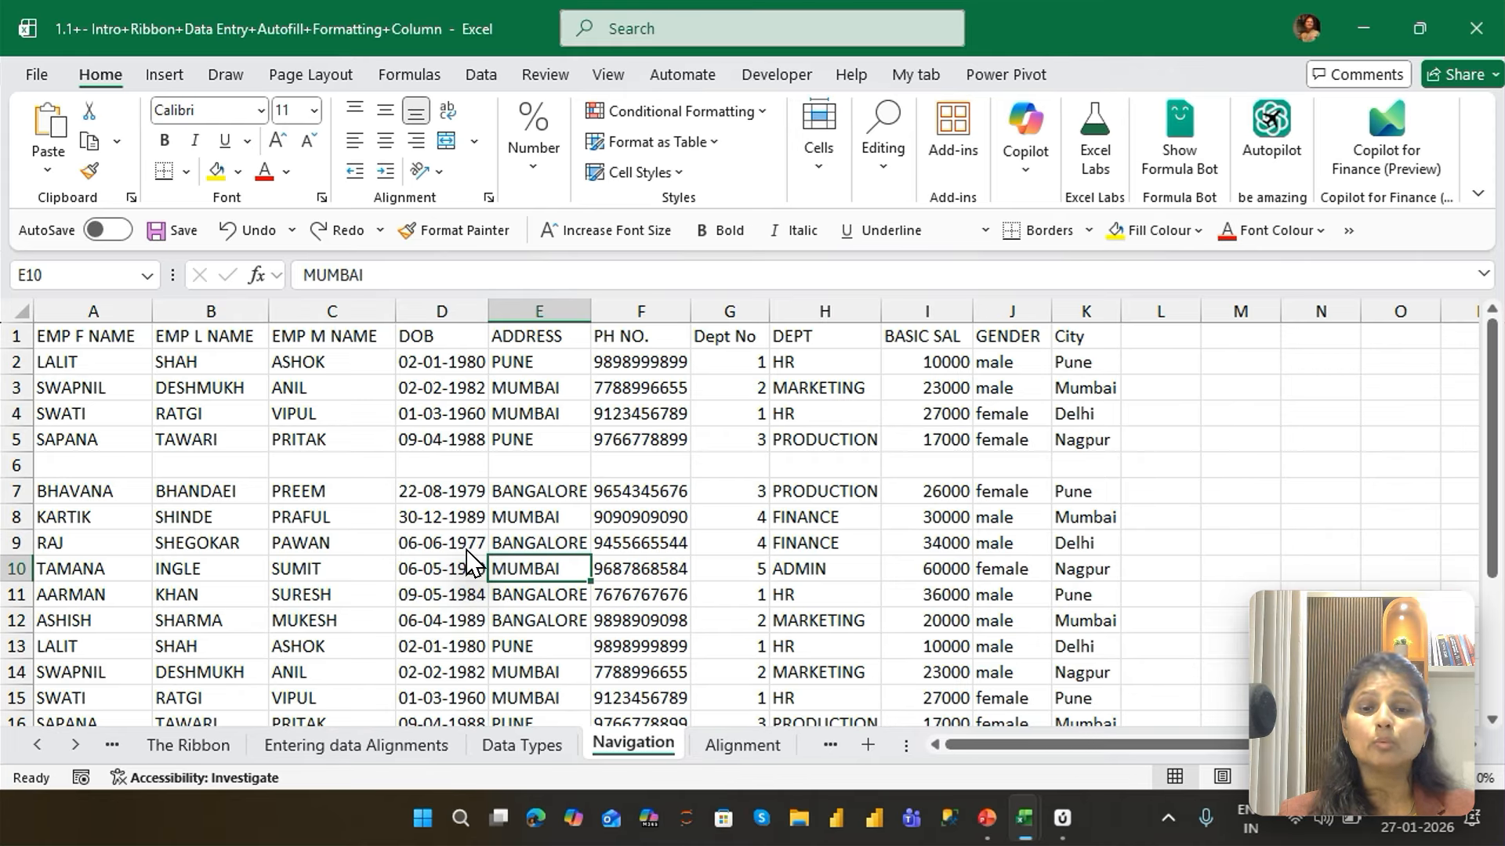
{"action": "key", "text": "shift+Up"}
{"action": "key", "text": "shift+Up"}
{"action": "key", "text": "shift+Up"}
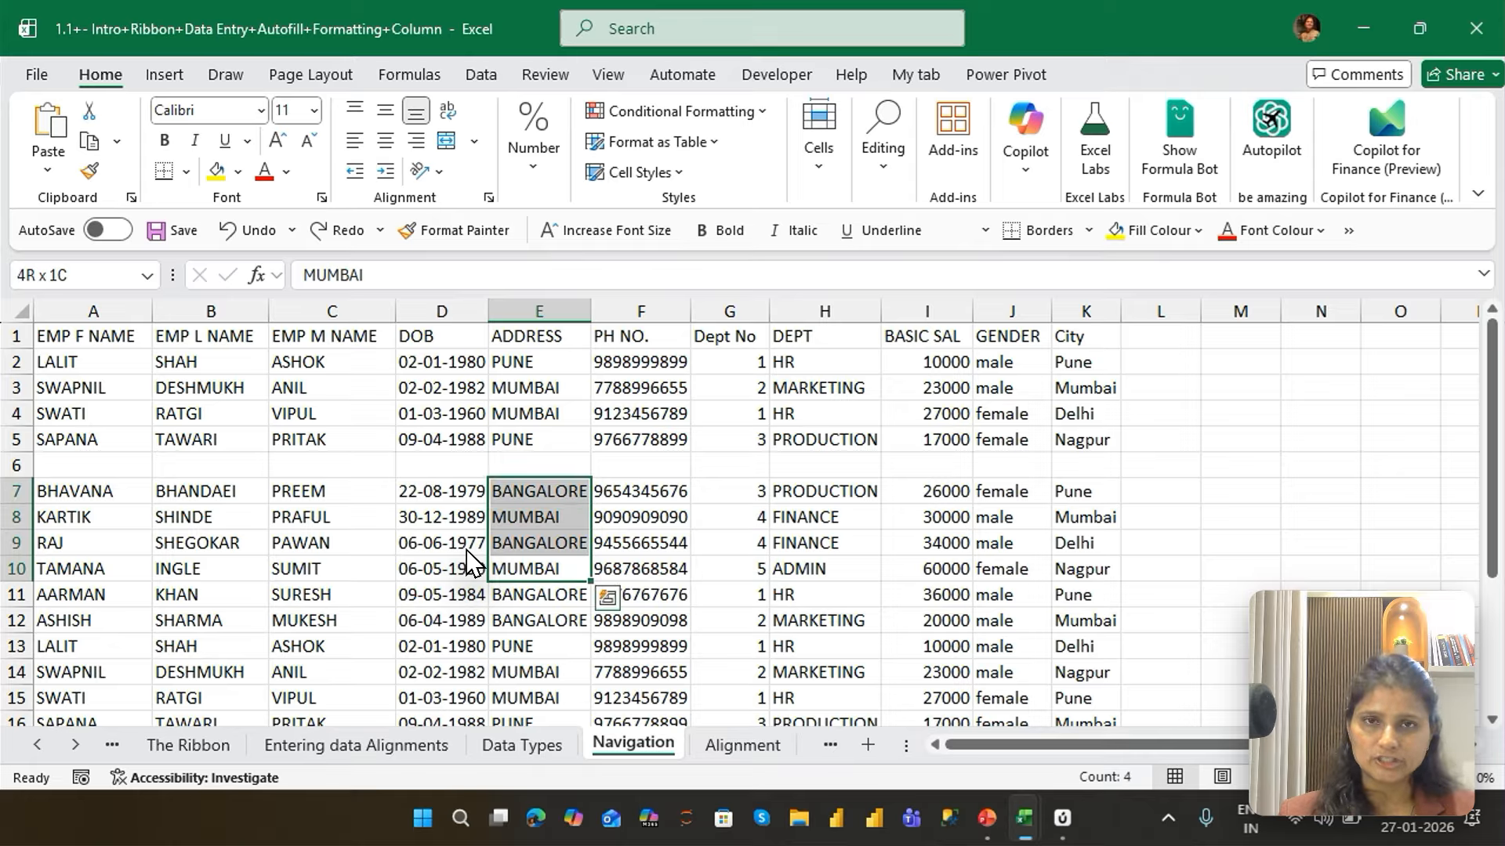
Jump by data edges to column A and up to the EMP F NAME header in A1
{"action": "key", "text": "ctrl+Left"}
{"action": "key", "text": "ctrl+Up"}
{"action": "key", "text": "ctrl+Up"}
{"action": "key", "text": "ctrl+Up"}
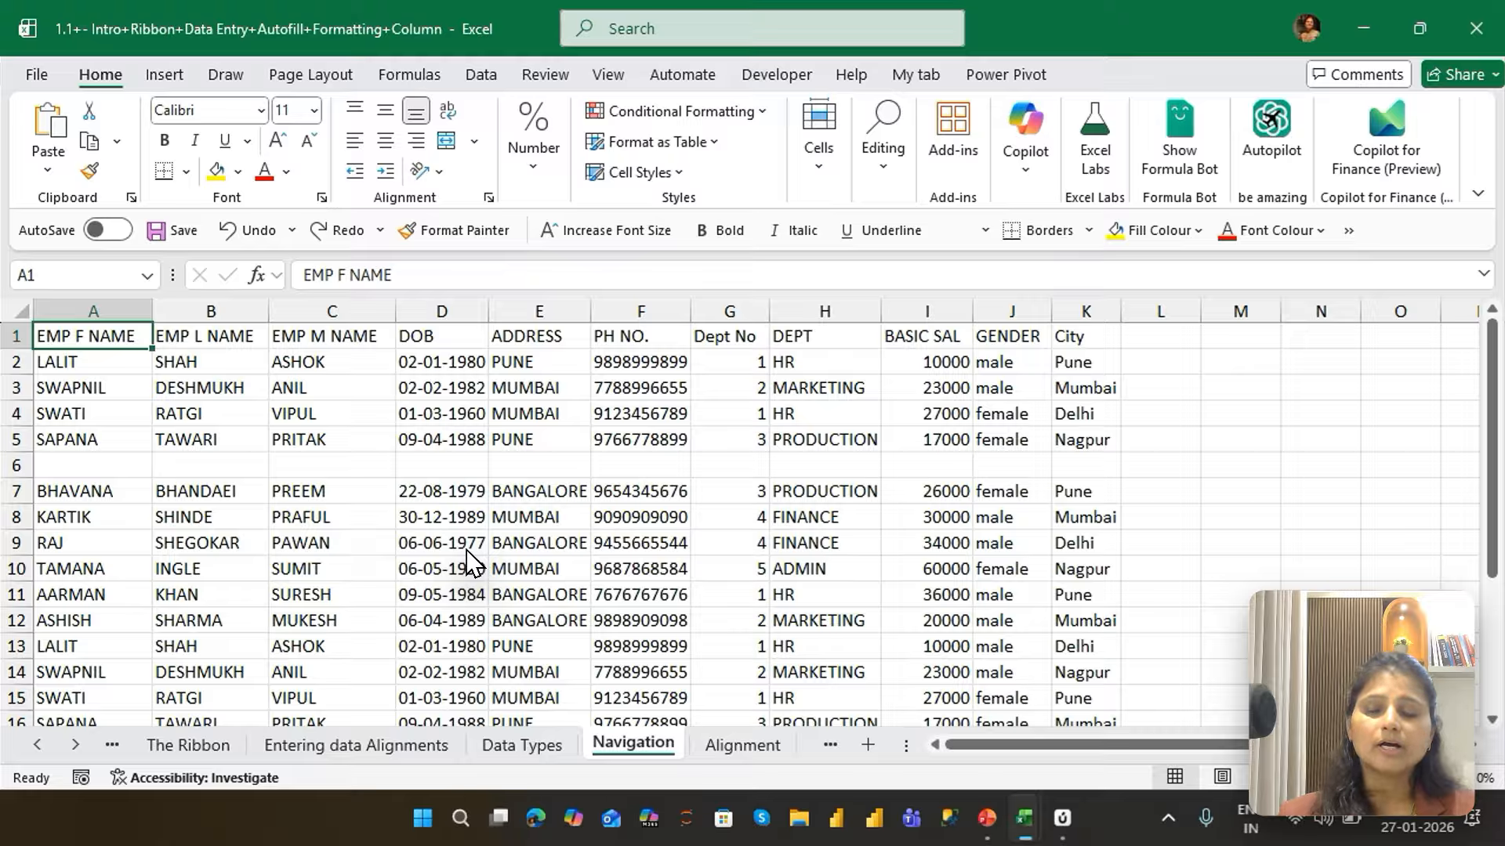
Jump down column A by data edges from A1 to A5, A7, A22 and the sheet's last row, A1048576
{"action": "key", "text": "ctrl+Down"}
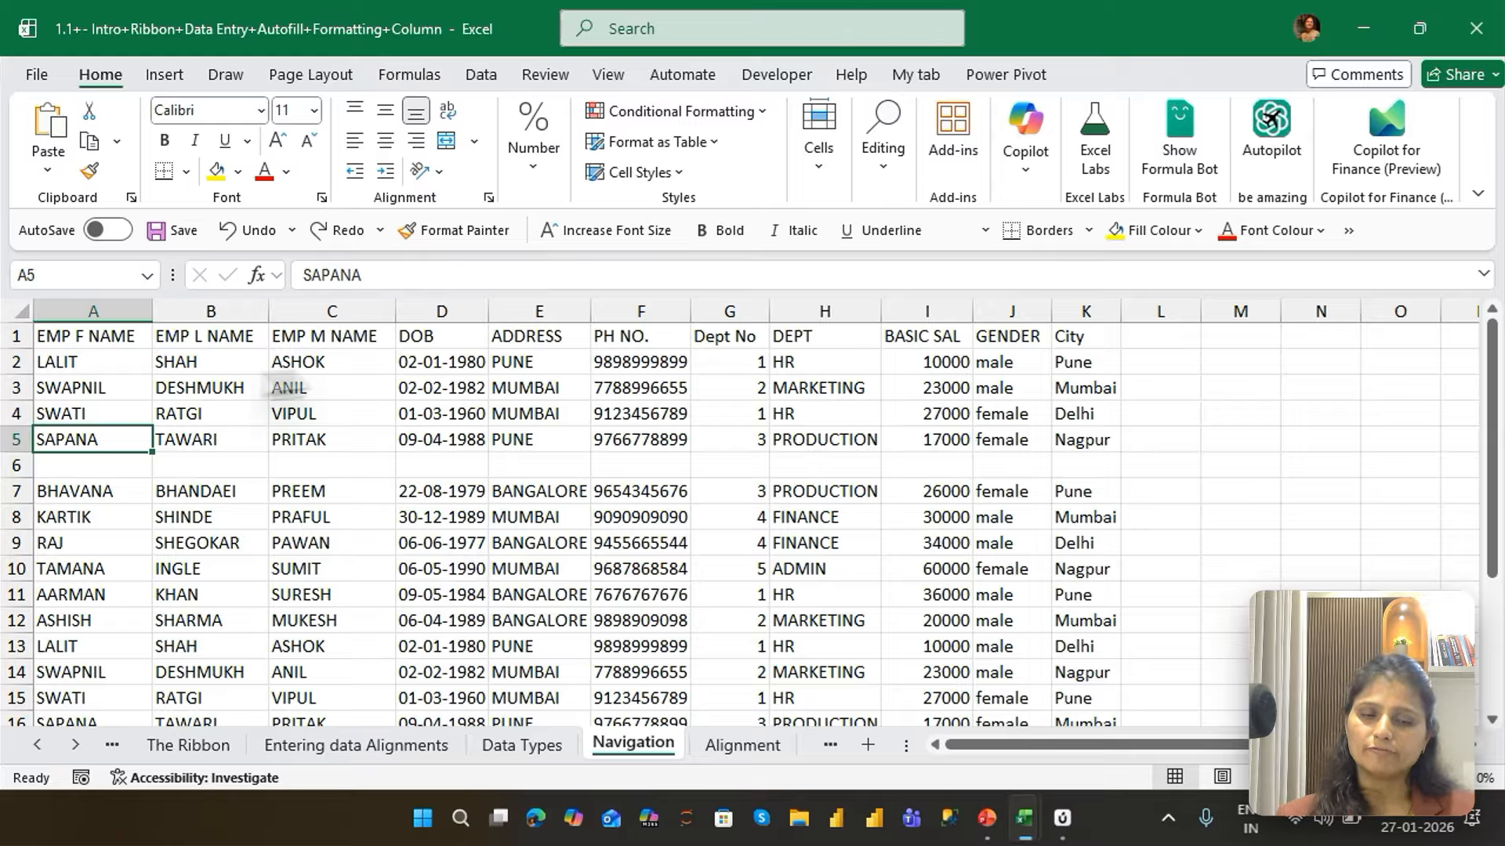
{"action": "key", "text": "ctrl+Down"}
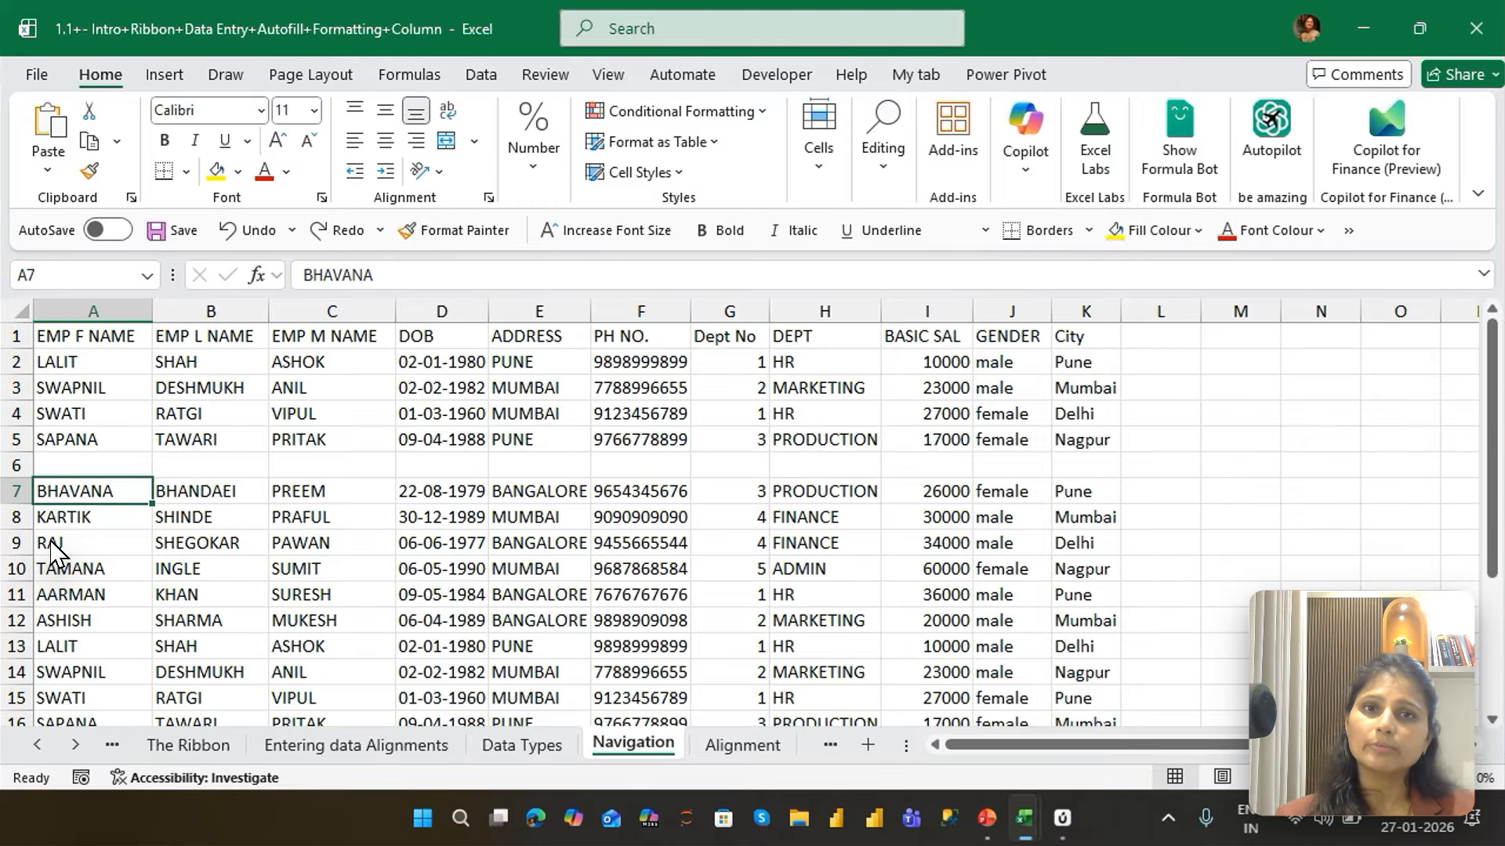
{"action": "key", "text": "ctrl+Down"}
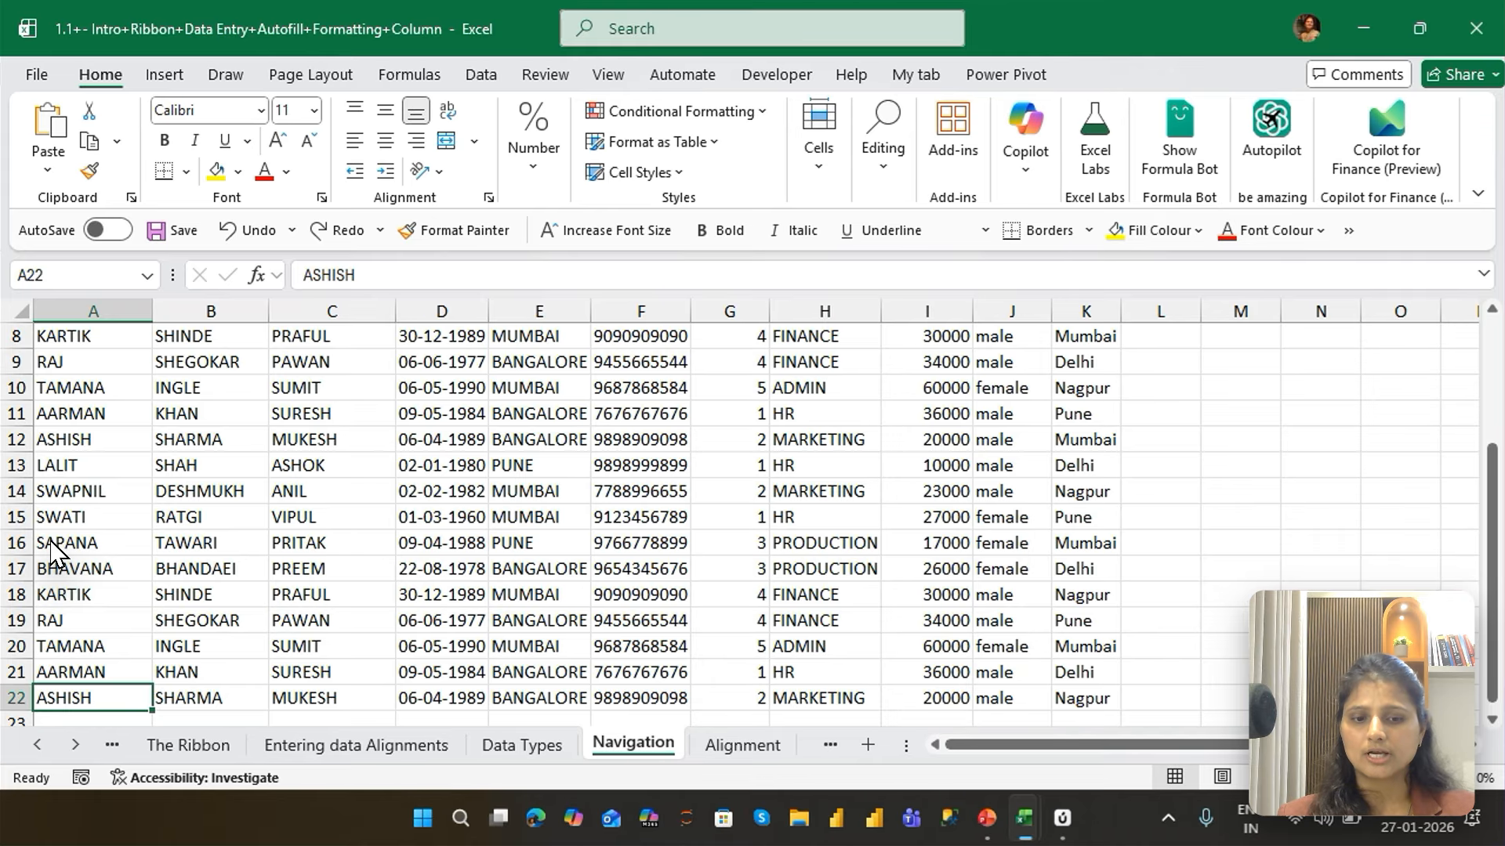
{"action": "key", "text": "ctrl+Down"}
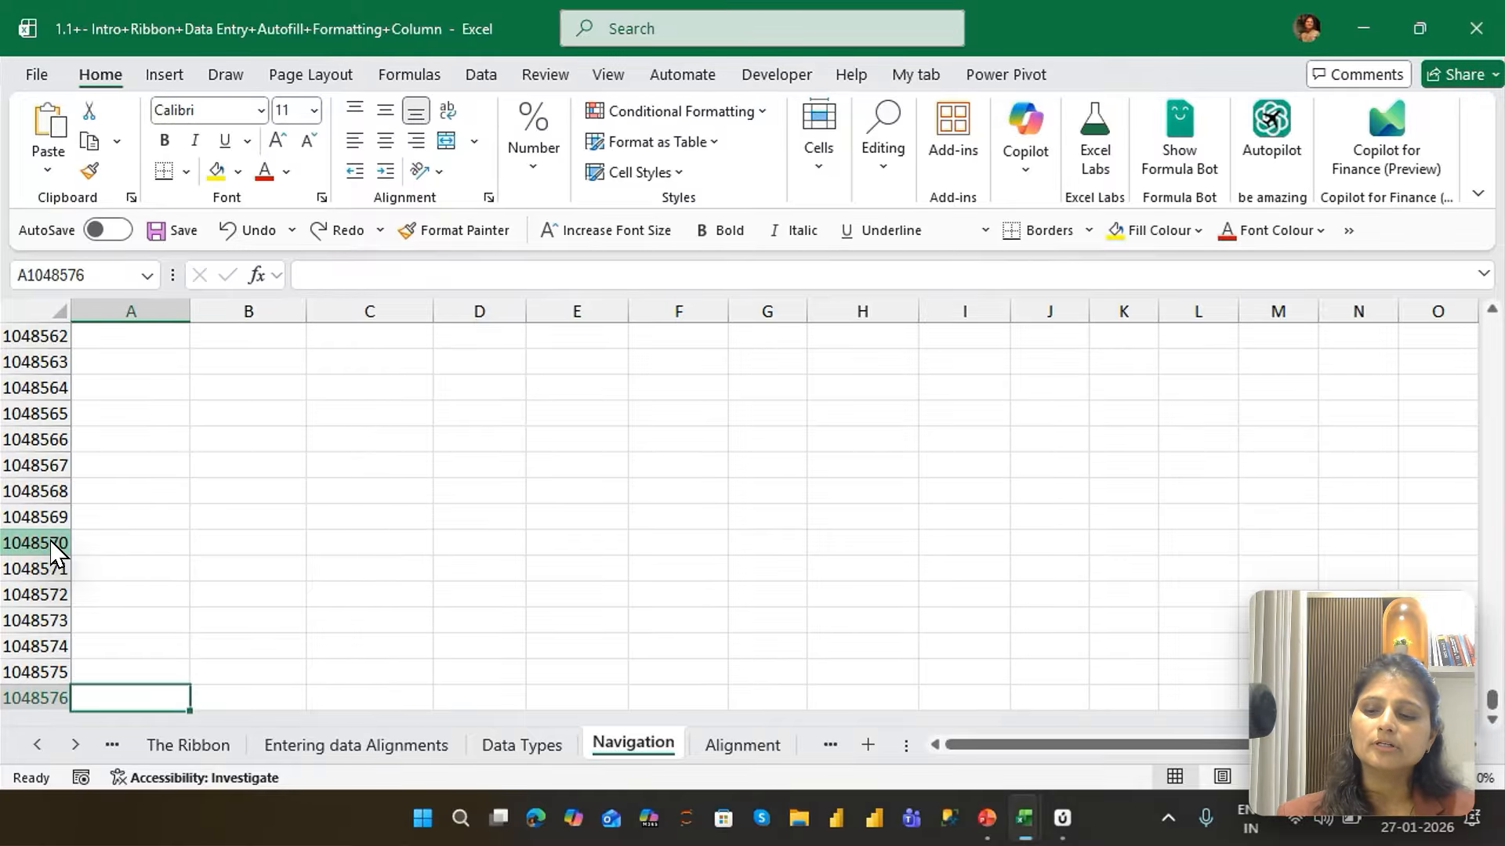
Jump up column A by data edges from the sheet's last row back to the EMP F NAME header in A1
{"action": "key", "text": "ctrl+Up"}
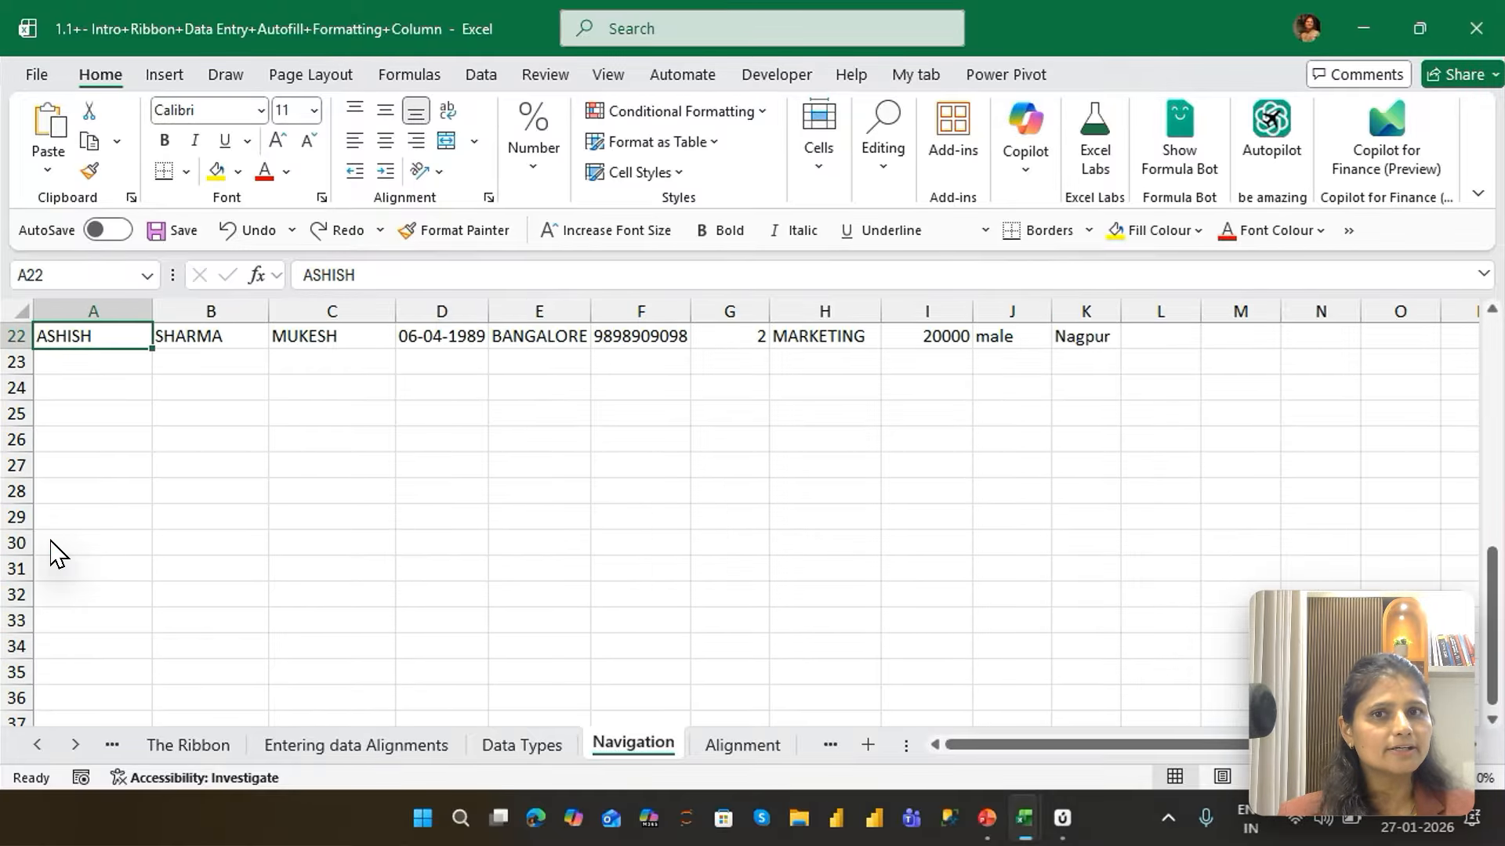
{"action": "key", "text": "ctrl+Up"}
{"action": "key", "text": "ctrl+Up"}
{"action": "key", "text": "ctrl+Up"}
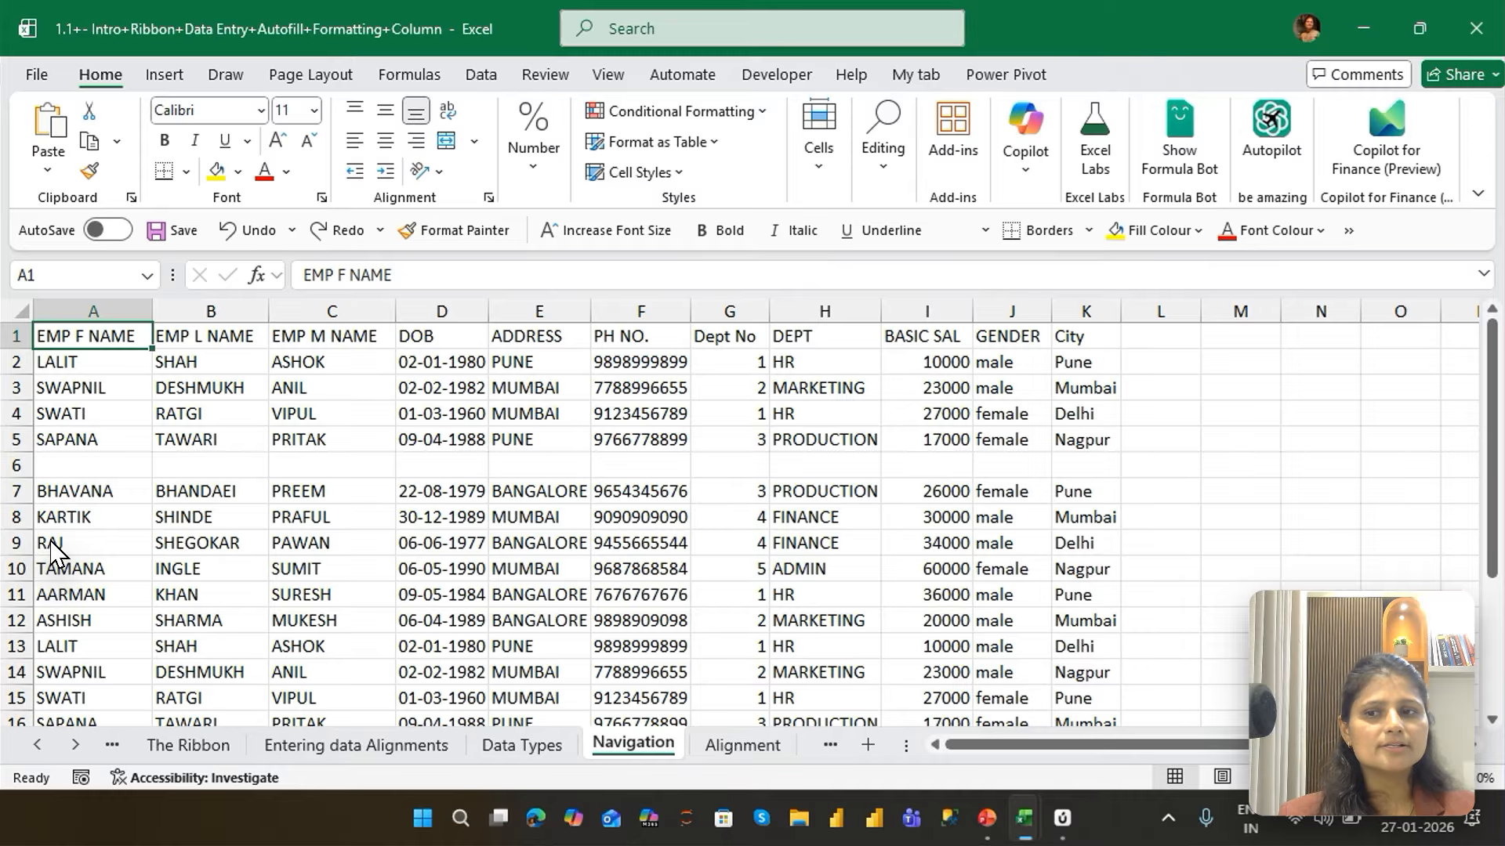
Jump down column A by data edges through A5 and A7 to A22, and back up the same way to A1
{"action": "key", "text": "ctrl+Down"}
{"action": "key", "text": "ctrl+Down"}
{"action": "key", "text": "ctrl+Down"}
{"action": "key", "text": "ctrl+Down"}
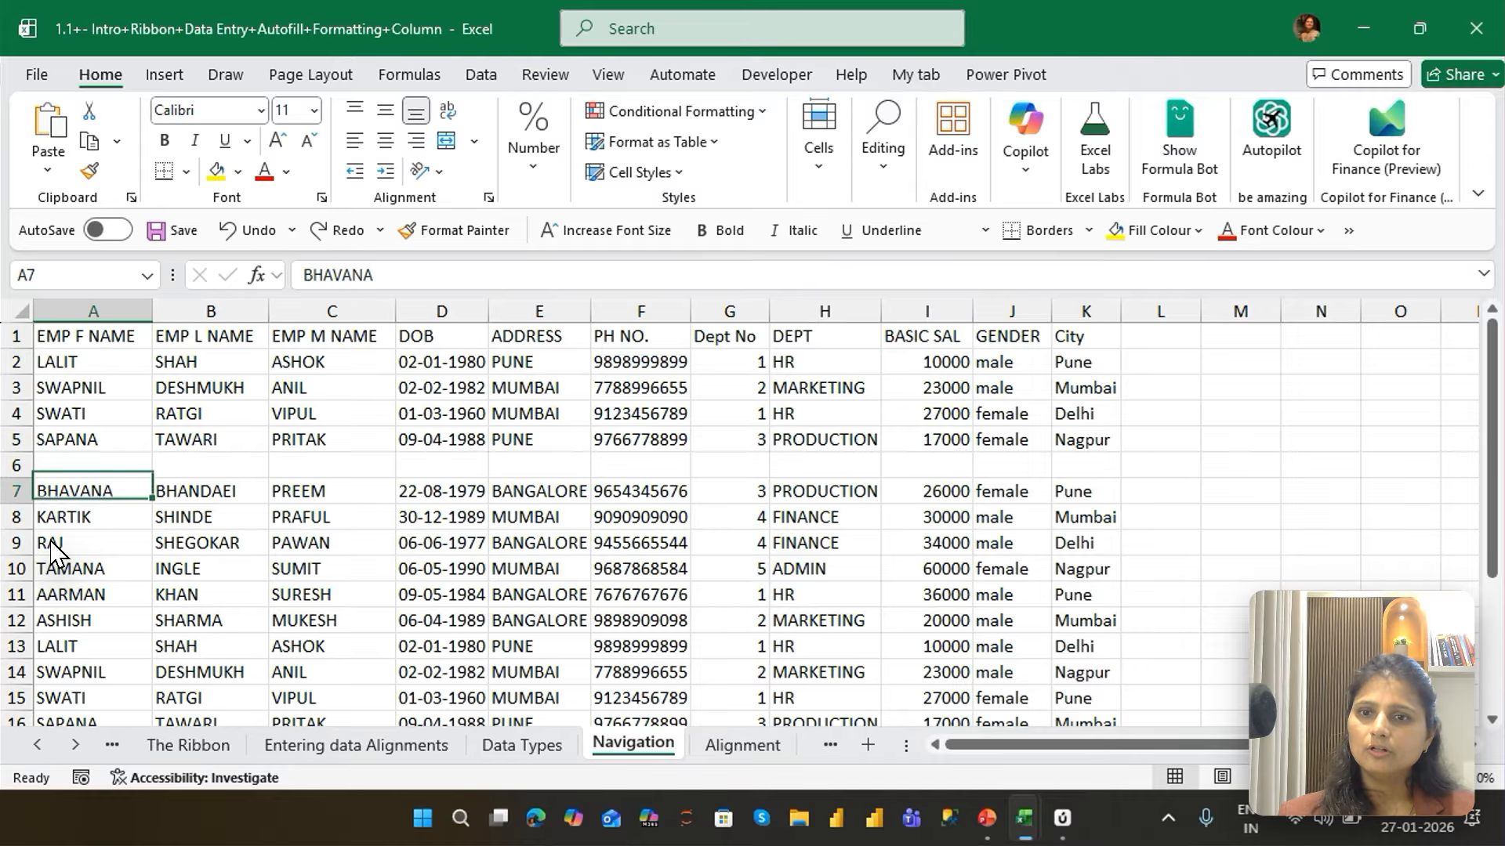
{"action": "key", "text": "ctrl+Up"}
{"action": "key", "text": "ctrl+Up"}
{"action": "key", "text": "ctrl+Up"}
{"action": "key", "text": "ctrl+Up"}
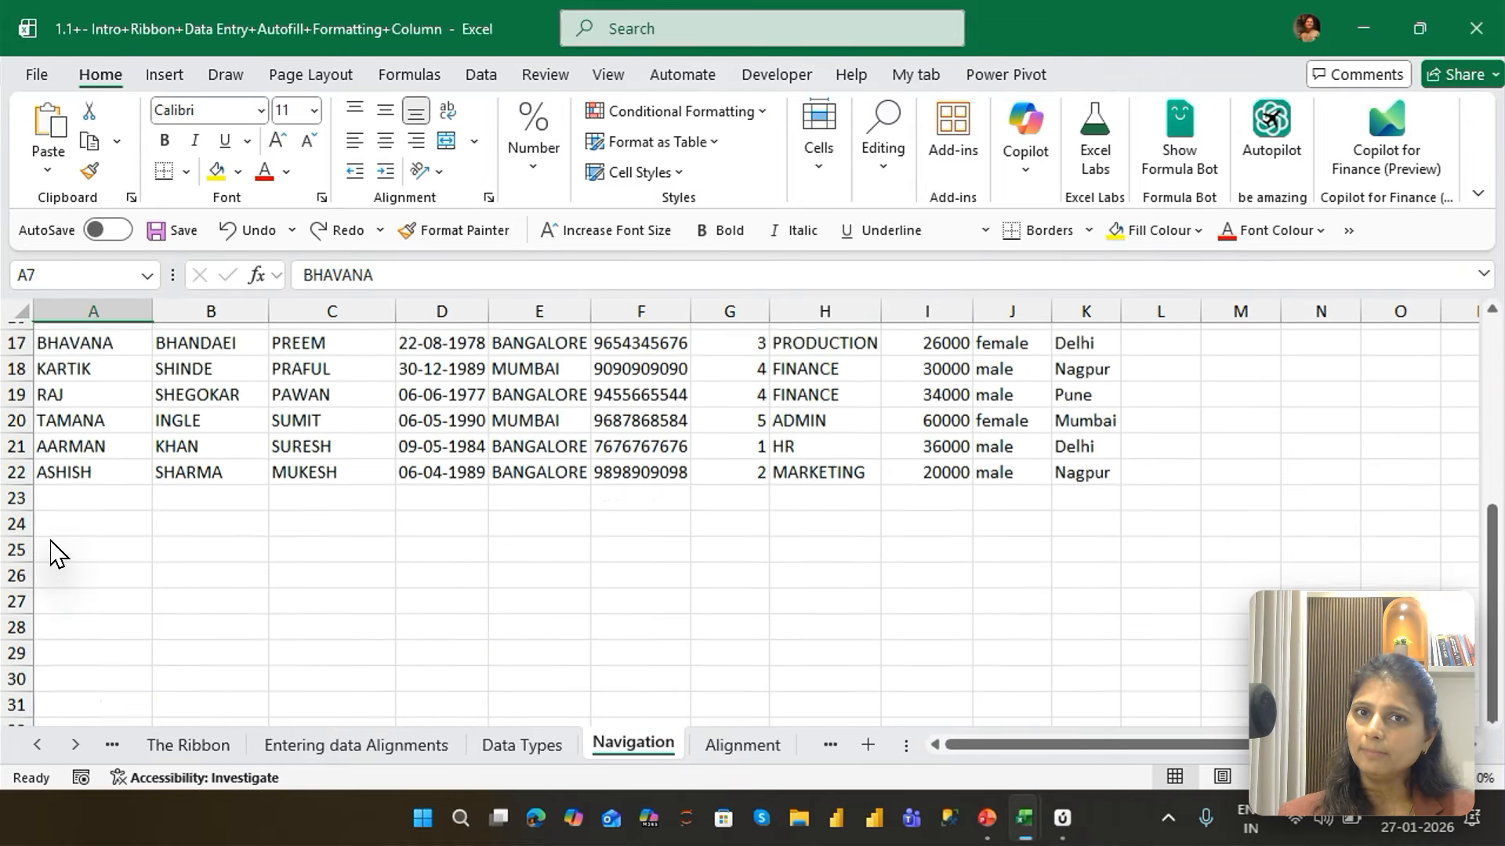
Jump by data edges along row 1 to K1 and XFD1, down to XFD1048576, and return directly to A1
{"action": "key", "text": "ctrl+Right"}
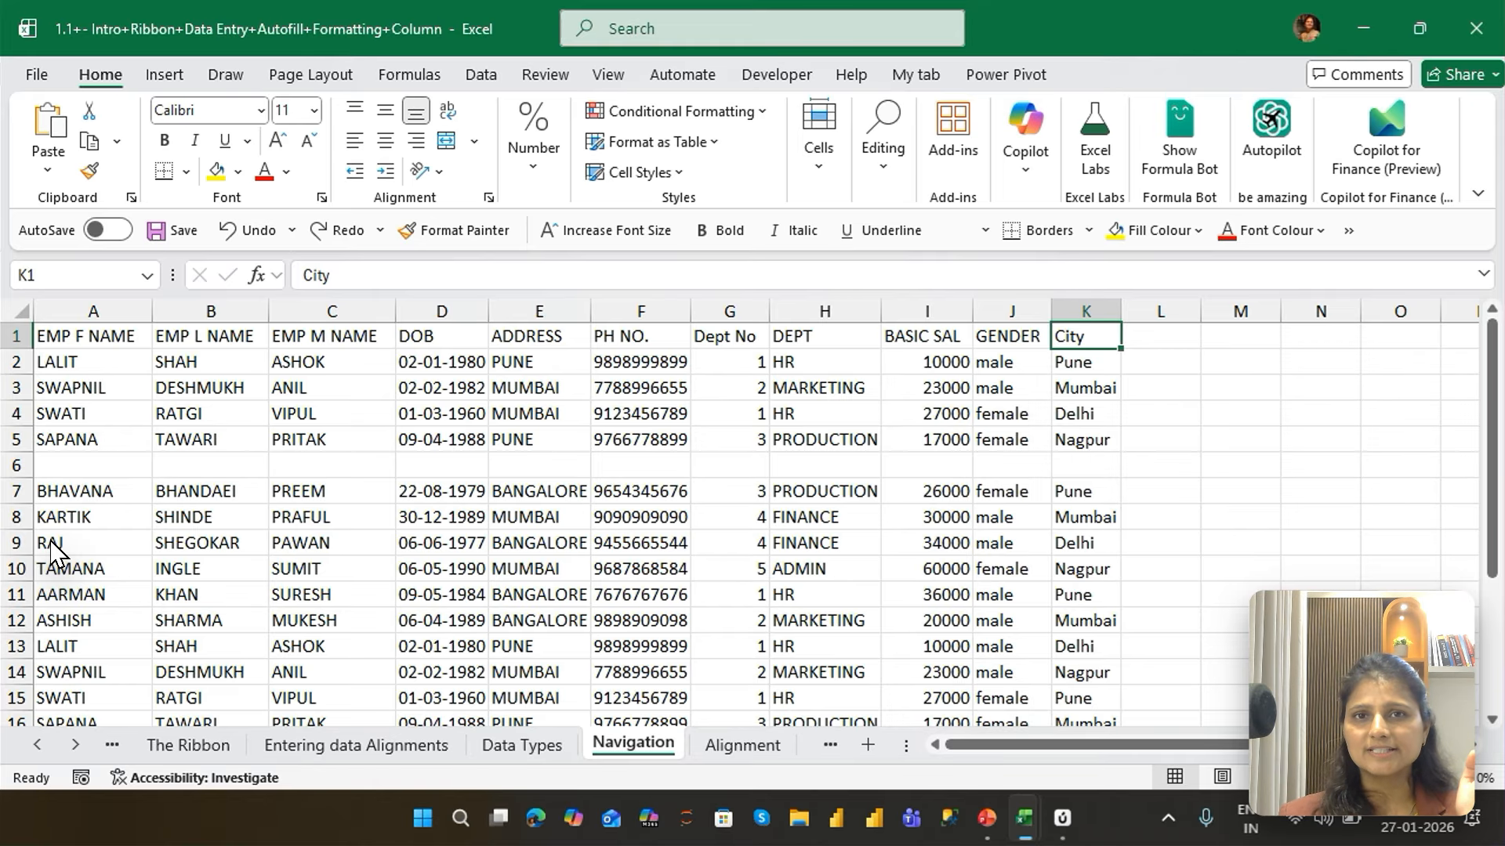
{"action": "key", "text": "ctrl+Right"}
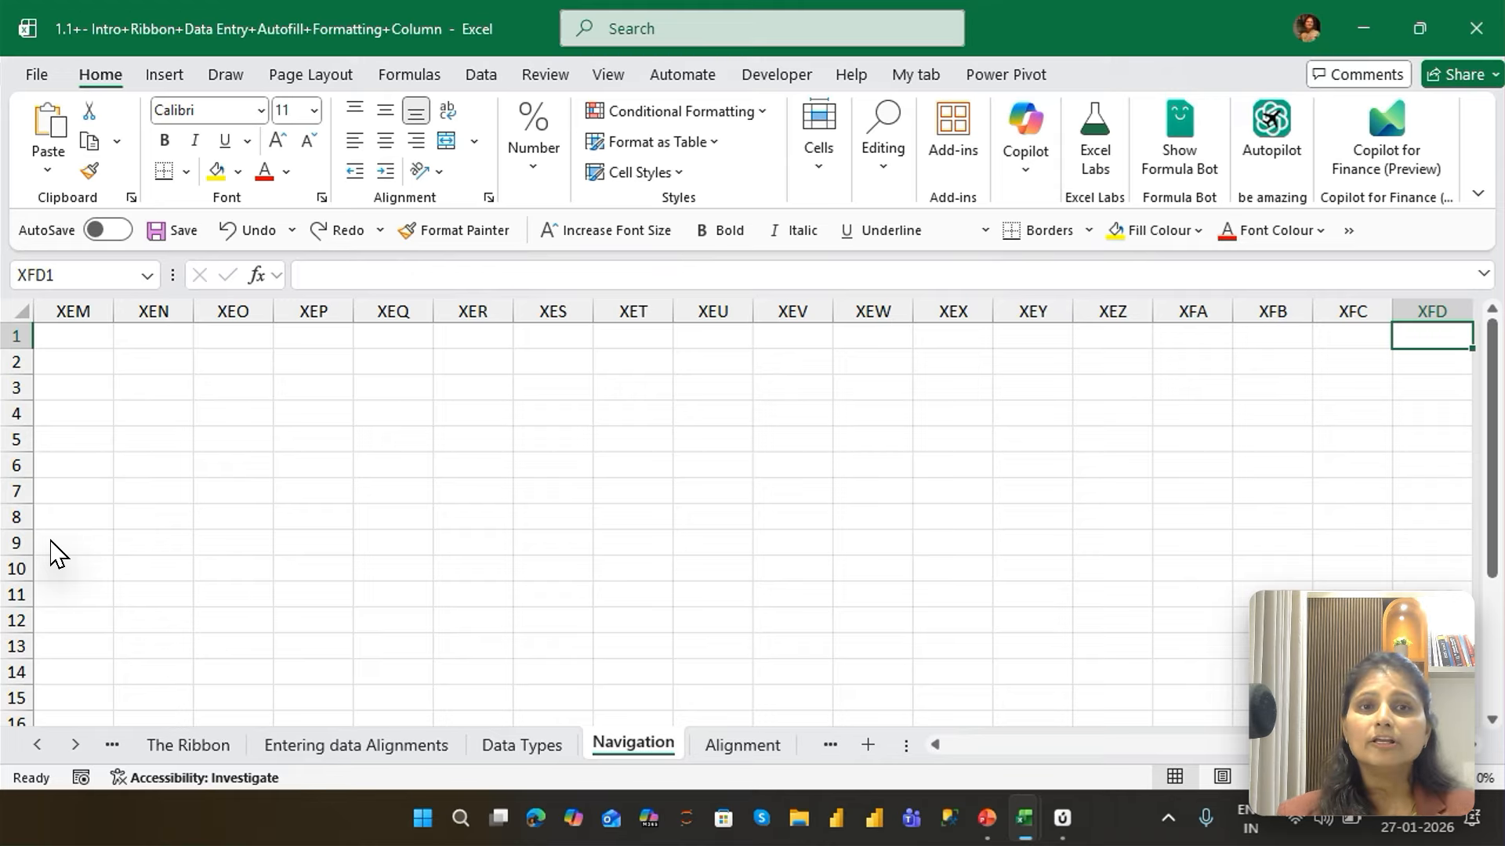
{"action": "key", "text": "ctrl+Down"}
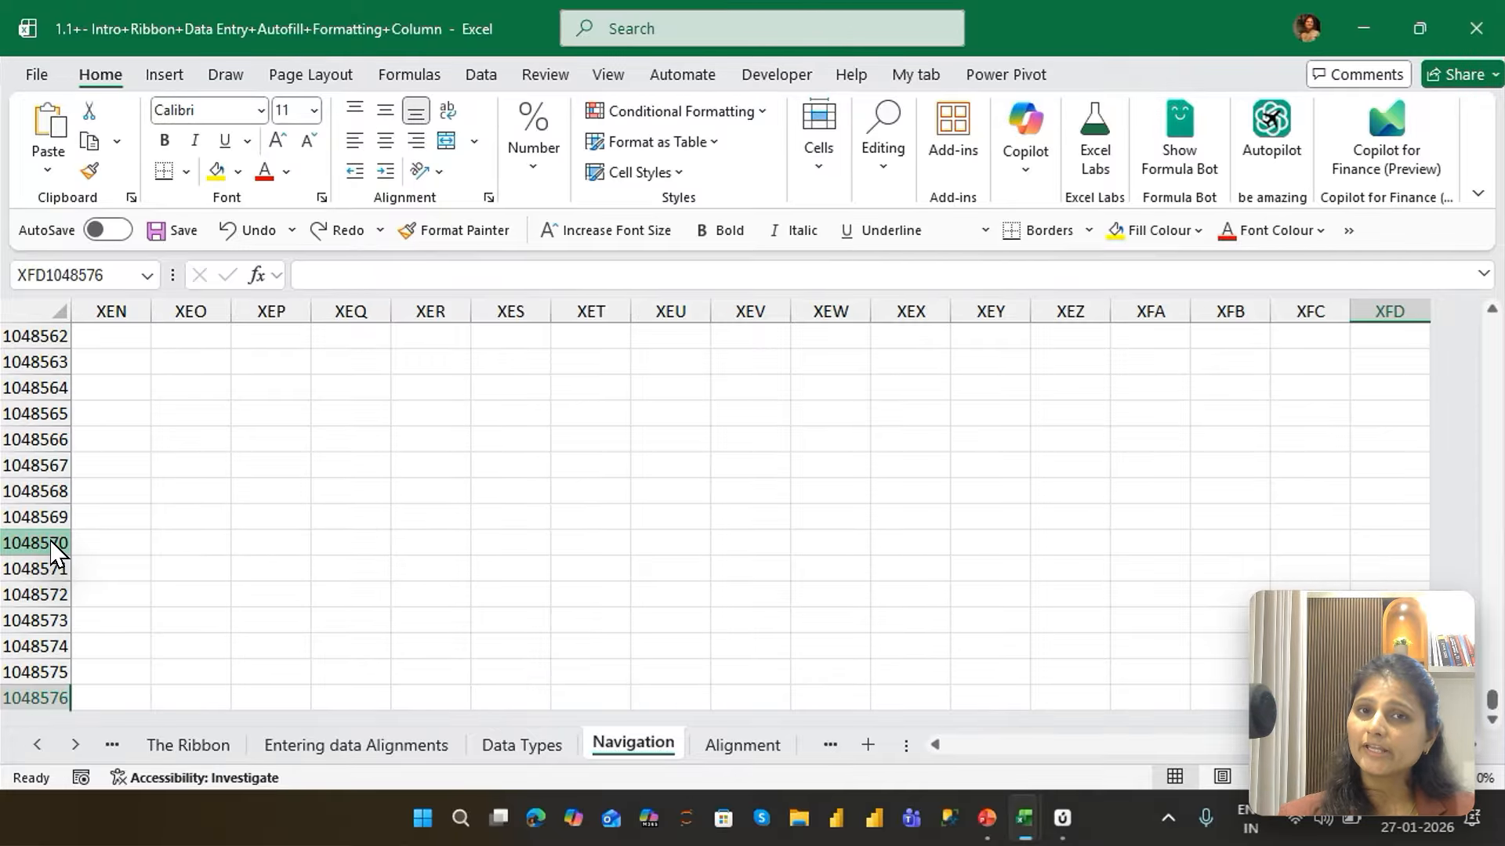
{"action": "key", "text": "ctrl+Home"}
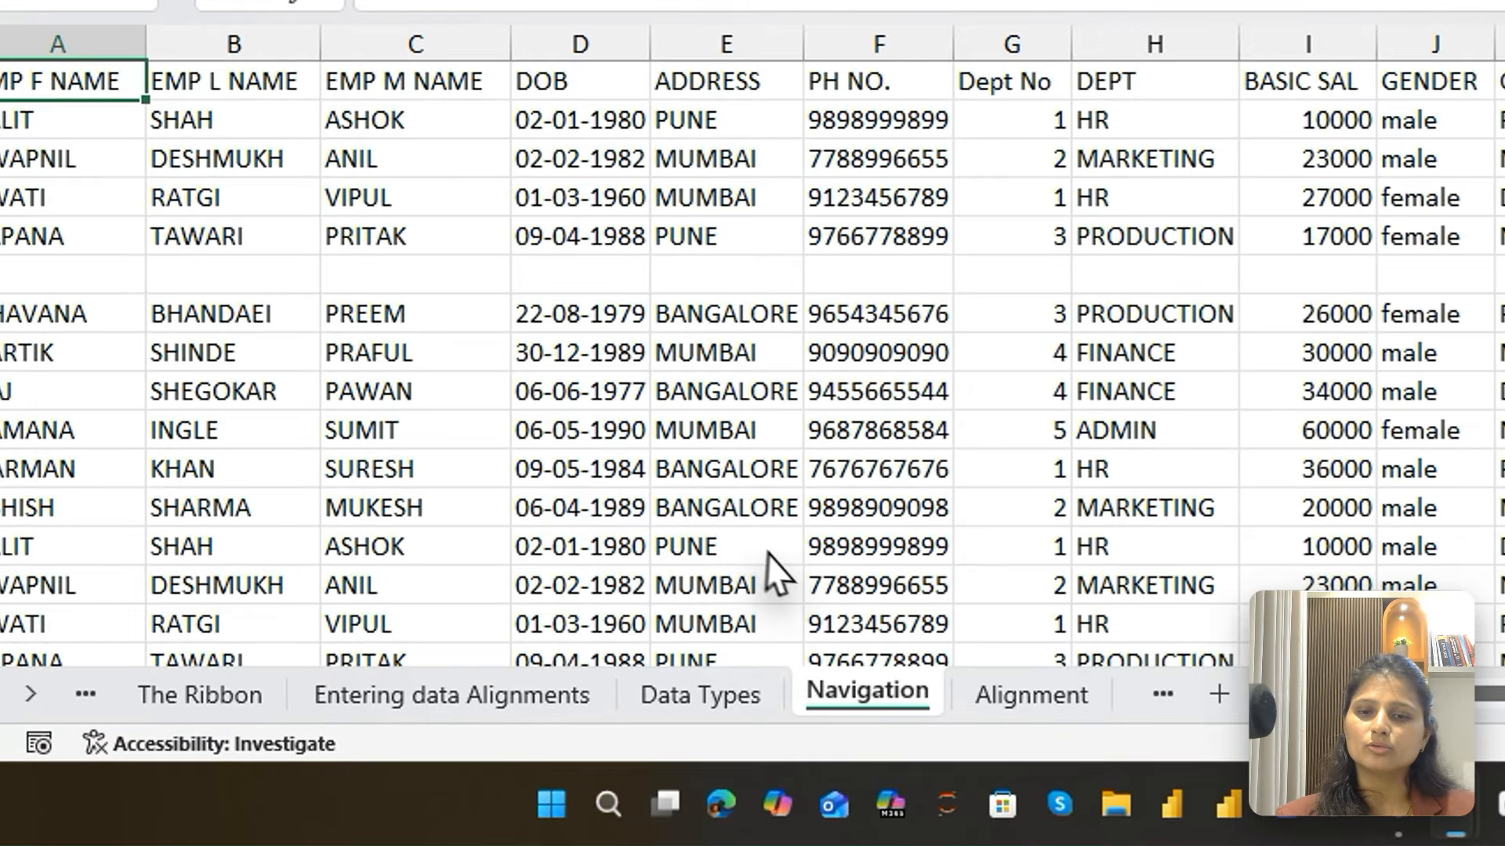
Start at E13, go down the ADDRESS column past its last entry to blank cell E26, and return directly to A1
{"action": "left_click", "coordinate": [569, 652]}
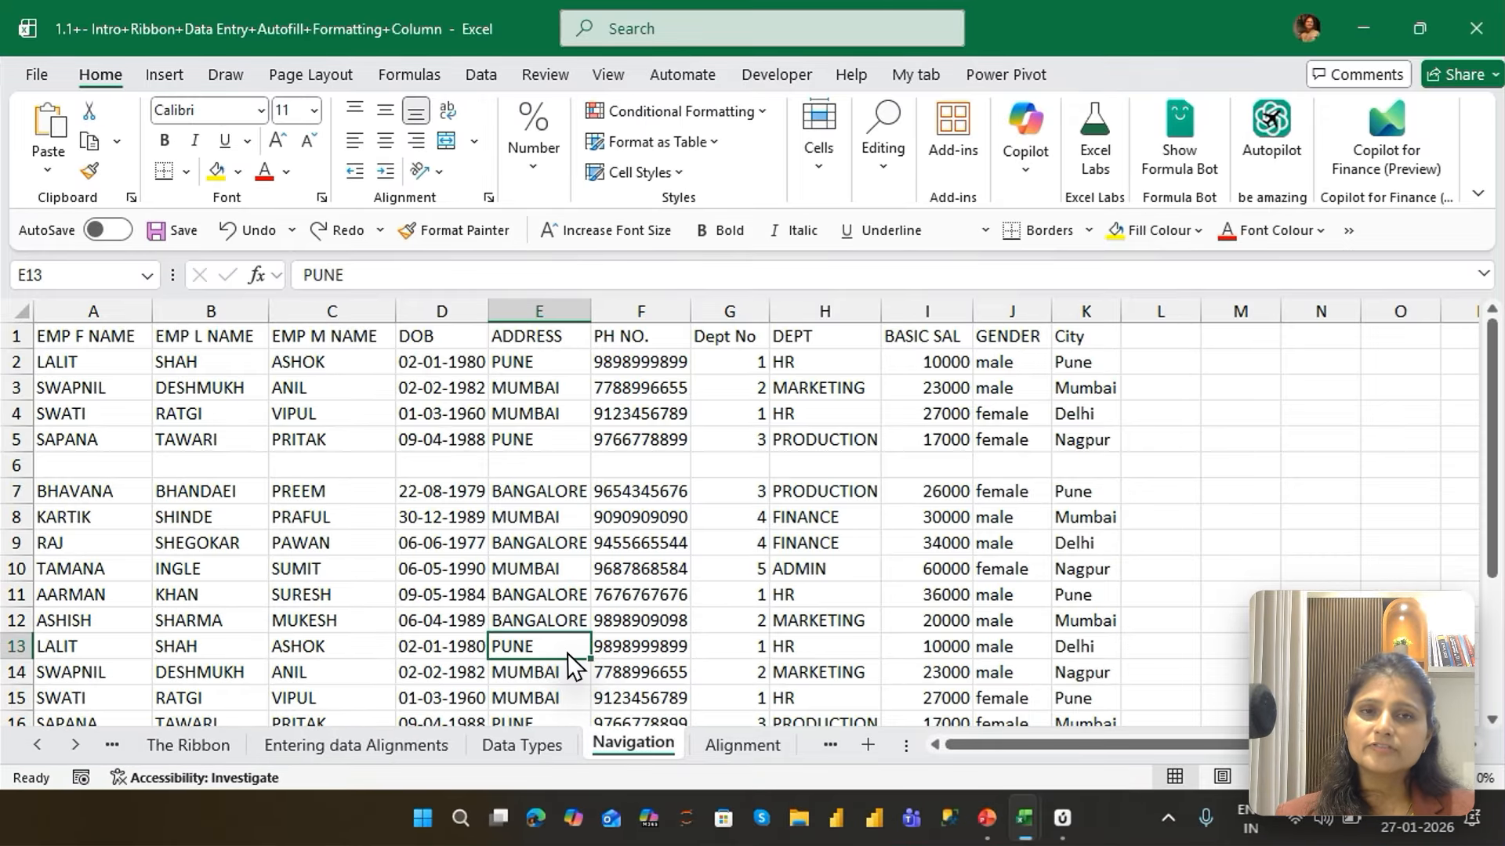
{"action": "key", "text": "ctrl+Down"}
{"action": "key", "text": "Down"}
{"action": "key", "text": "Down"}
{"action": "key", "text": "Down"}
{"action": "key", "text": "Down"}
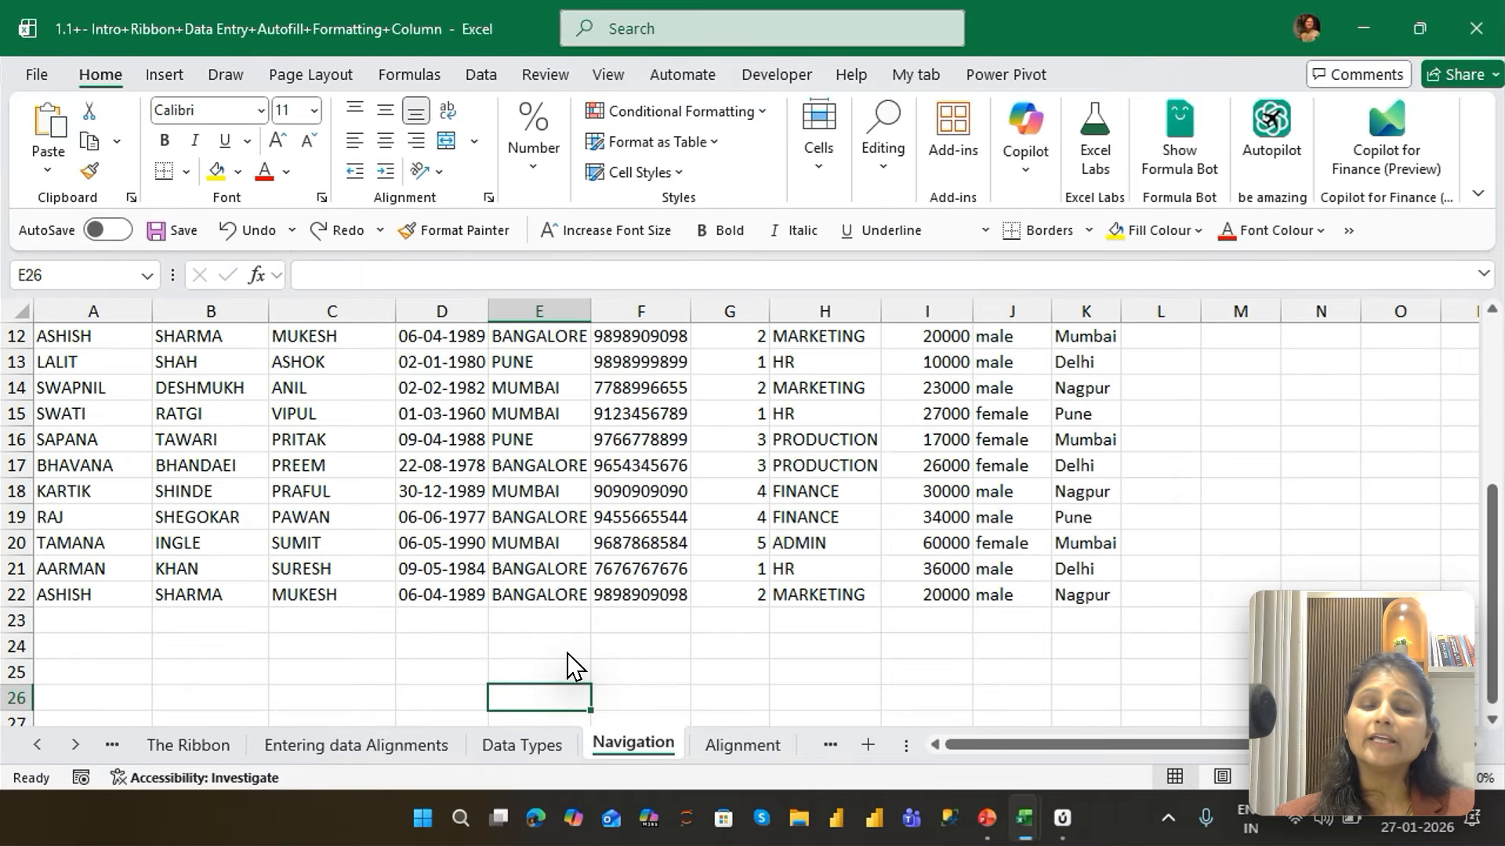
{"action": "key", "text": "ctrl+Home"}
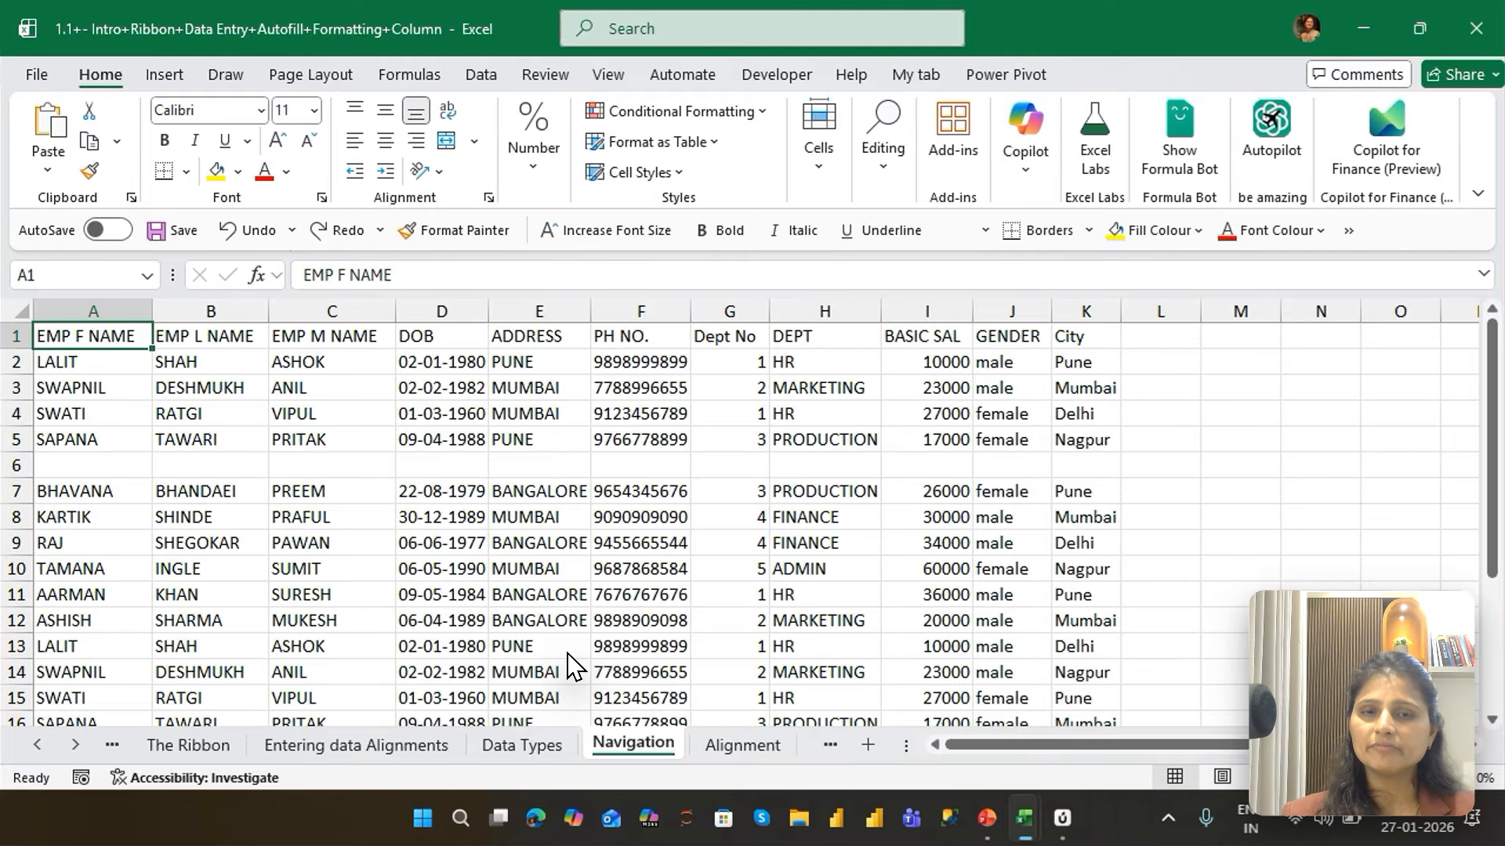
Jump from A1 to the last used cell K22 and back to A1, twice
{"action": "key", "text": "ctrl+End"}
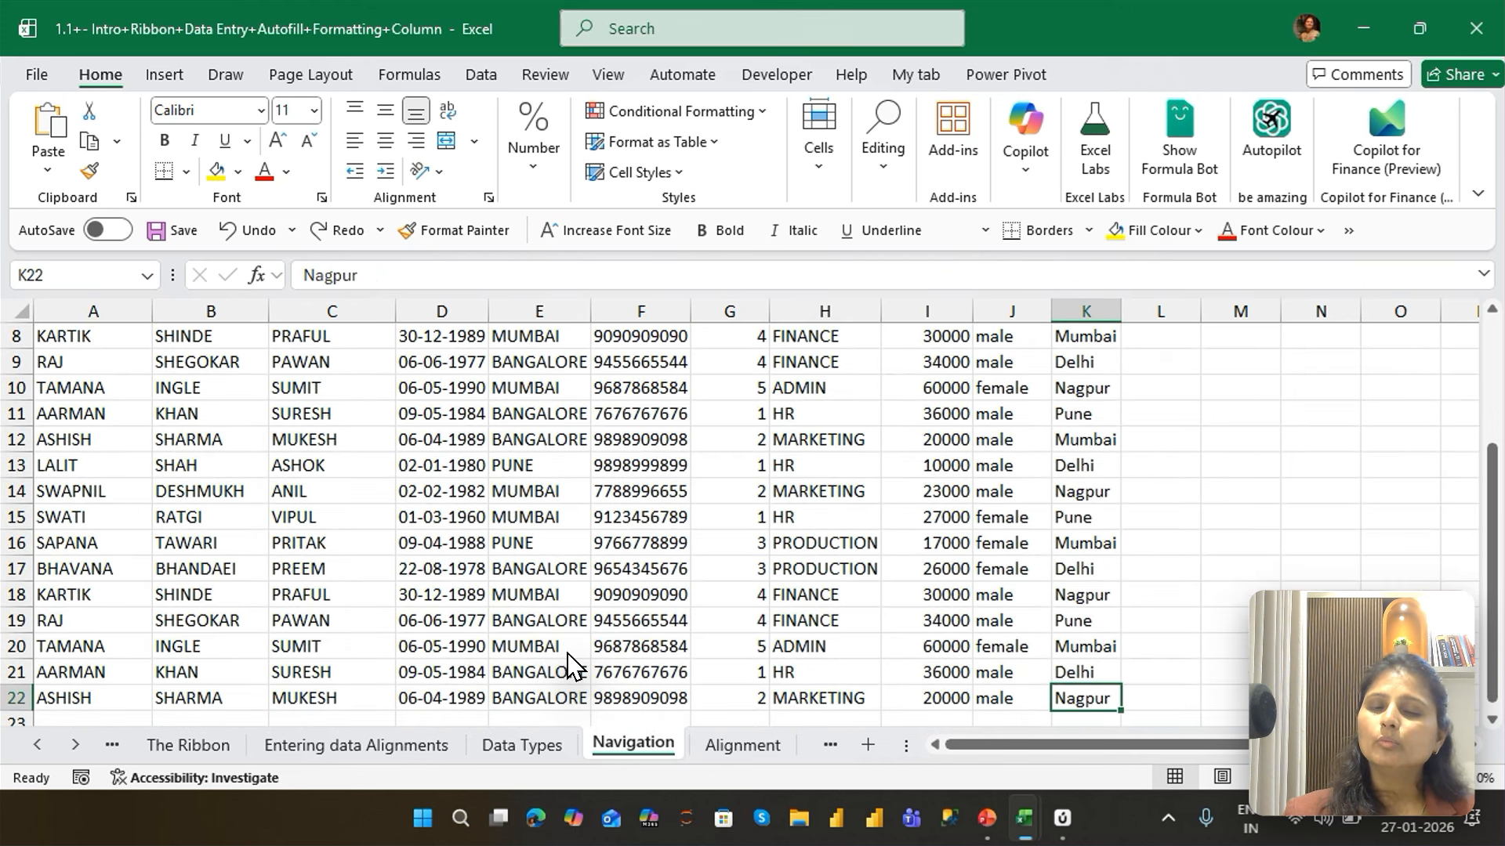
{"action": "key", "text": "ctrl+Home"}
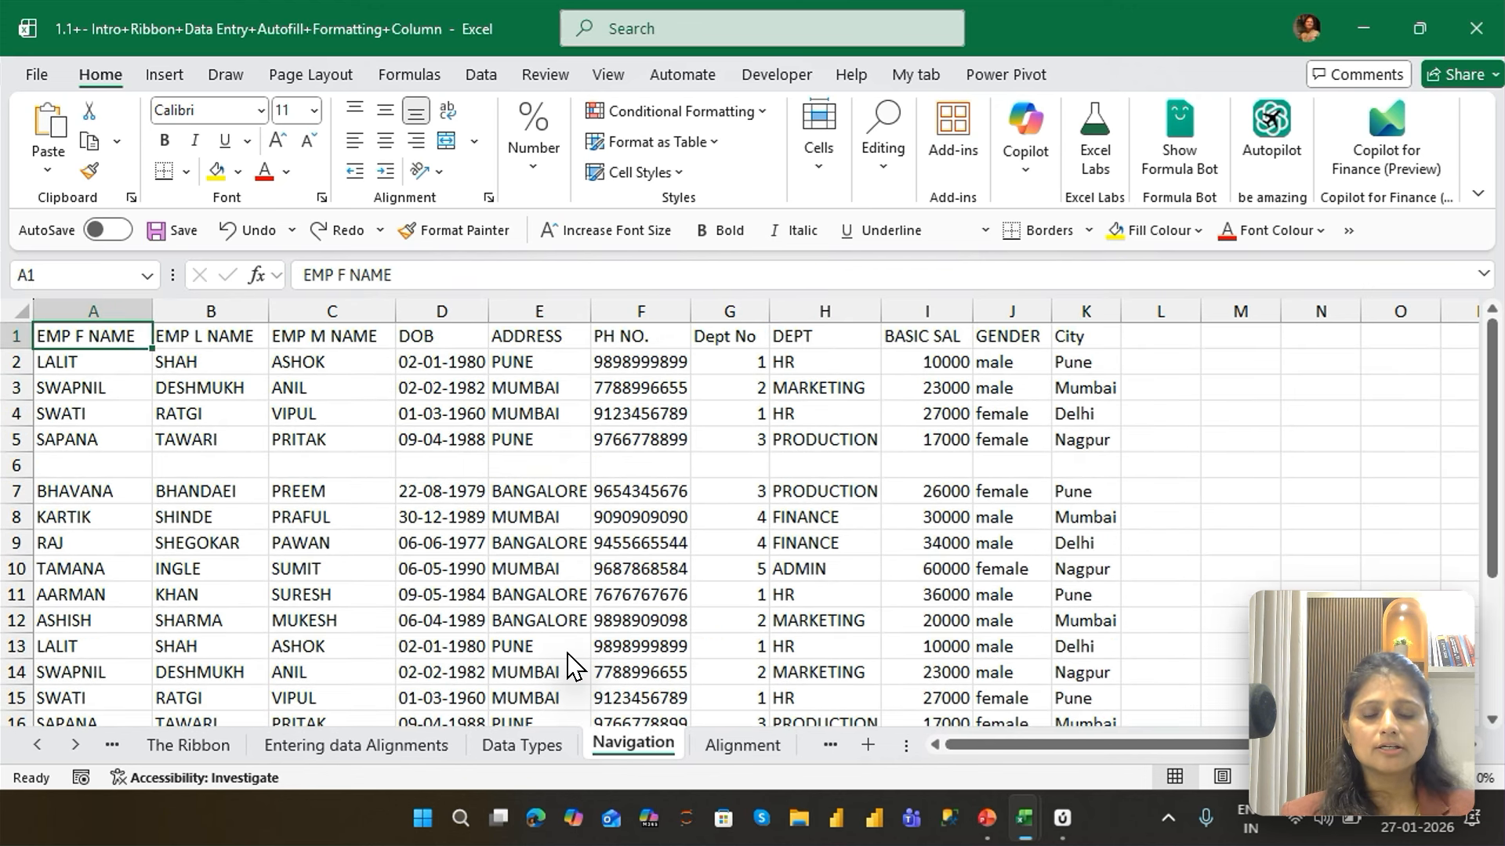
{"action": "key", "text": "ctrl+End"}
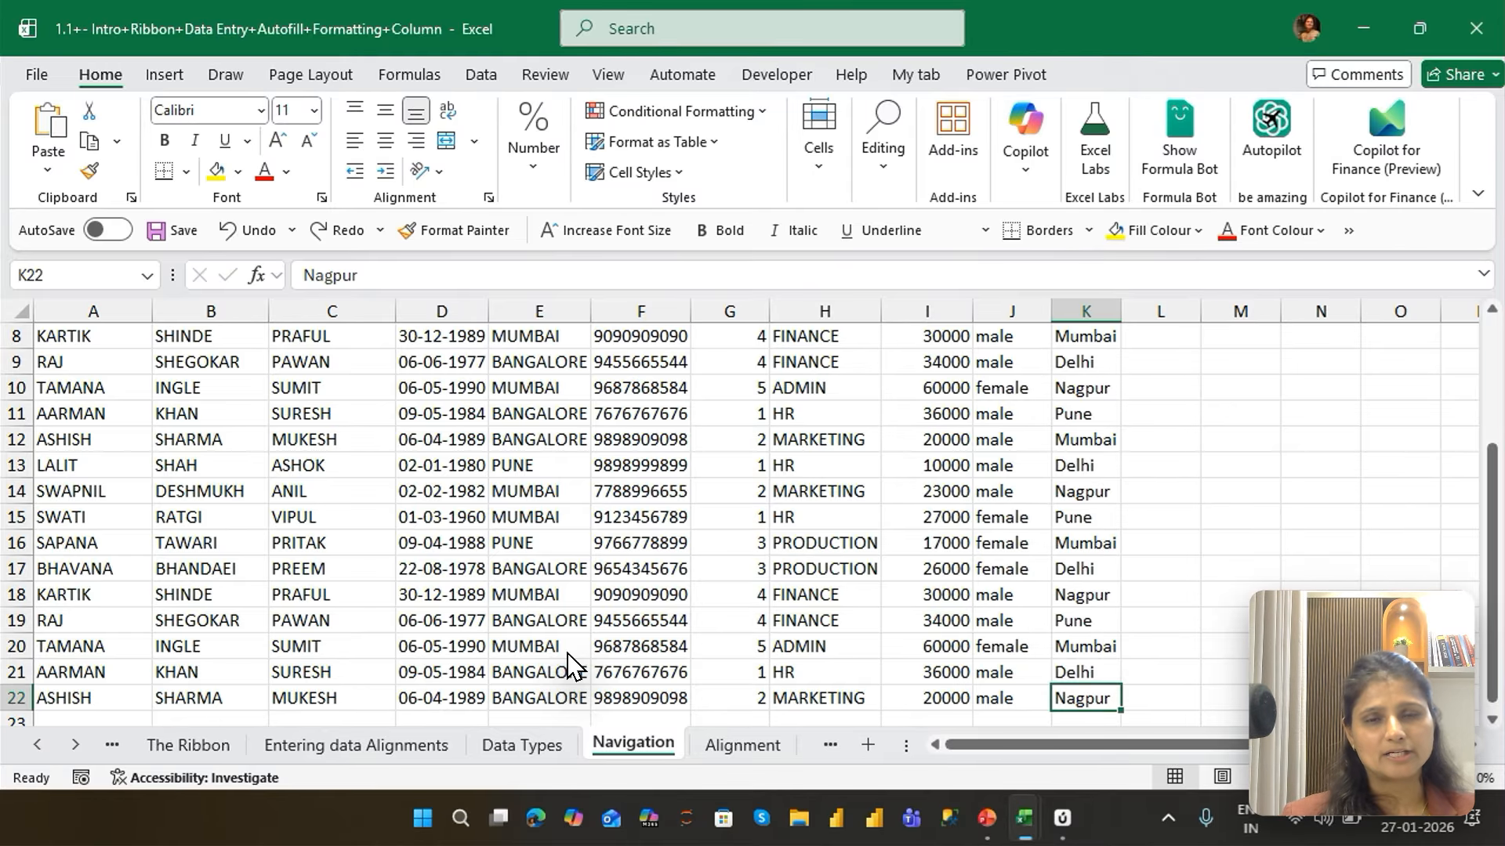
{"action": "key", "text": "ctrl+Home"}
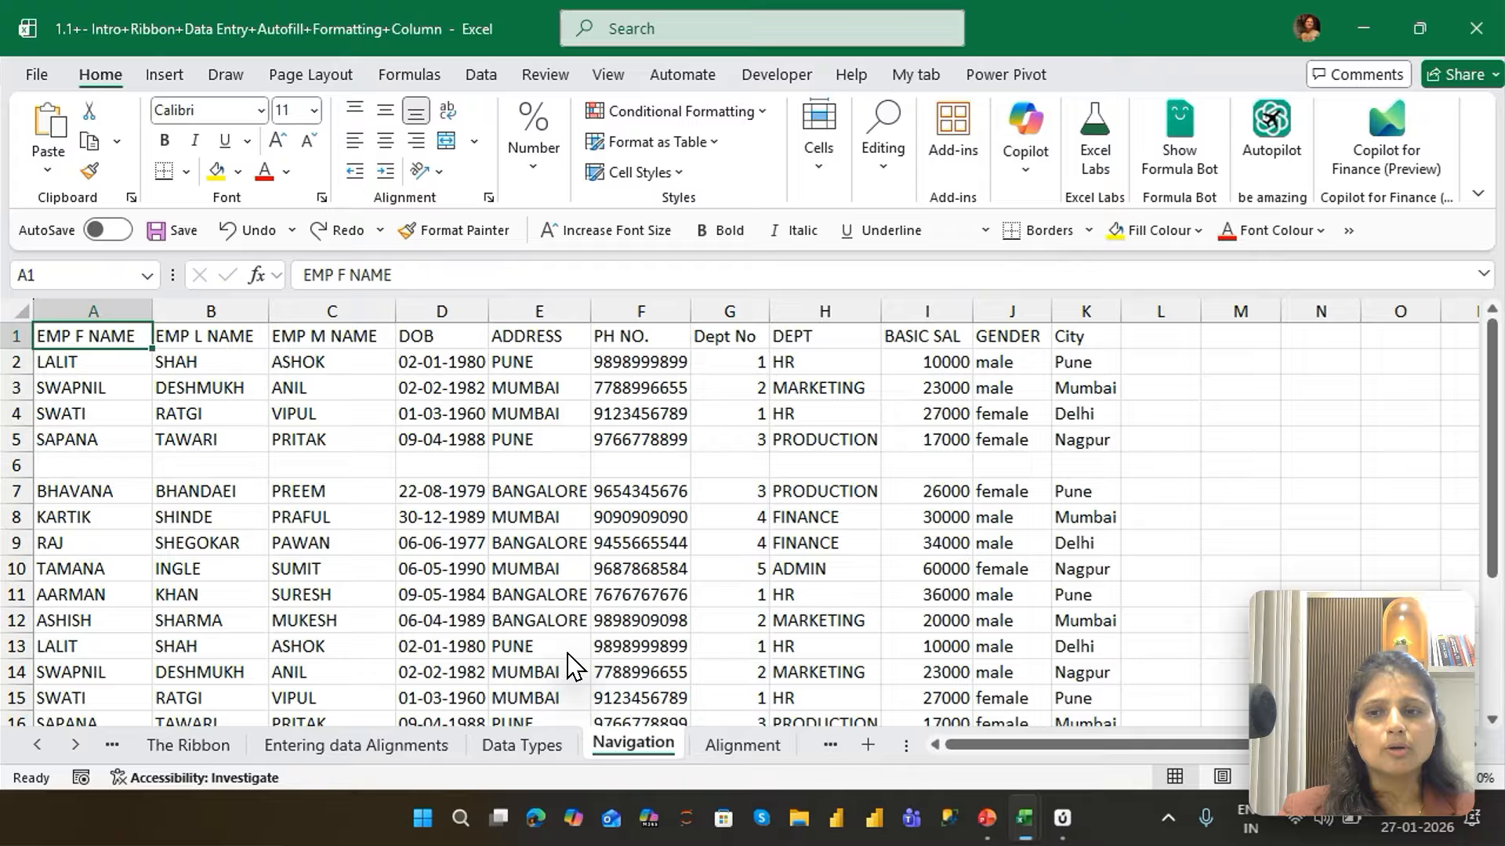
Extend the selection from A1 down column A by data edges to A5, A7 and A22, and return to A1
{"action": "key", "text": "ctrl+shift+Down"}
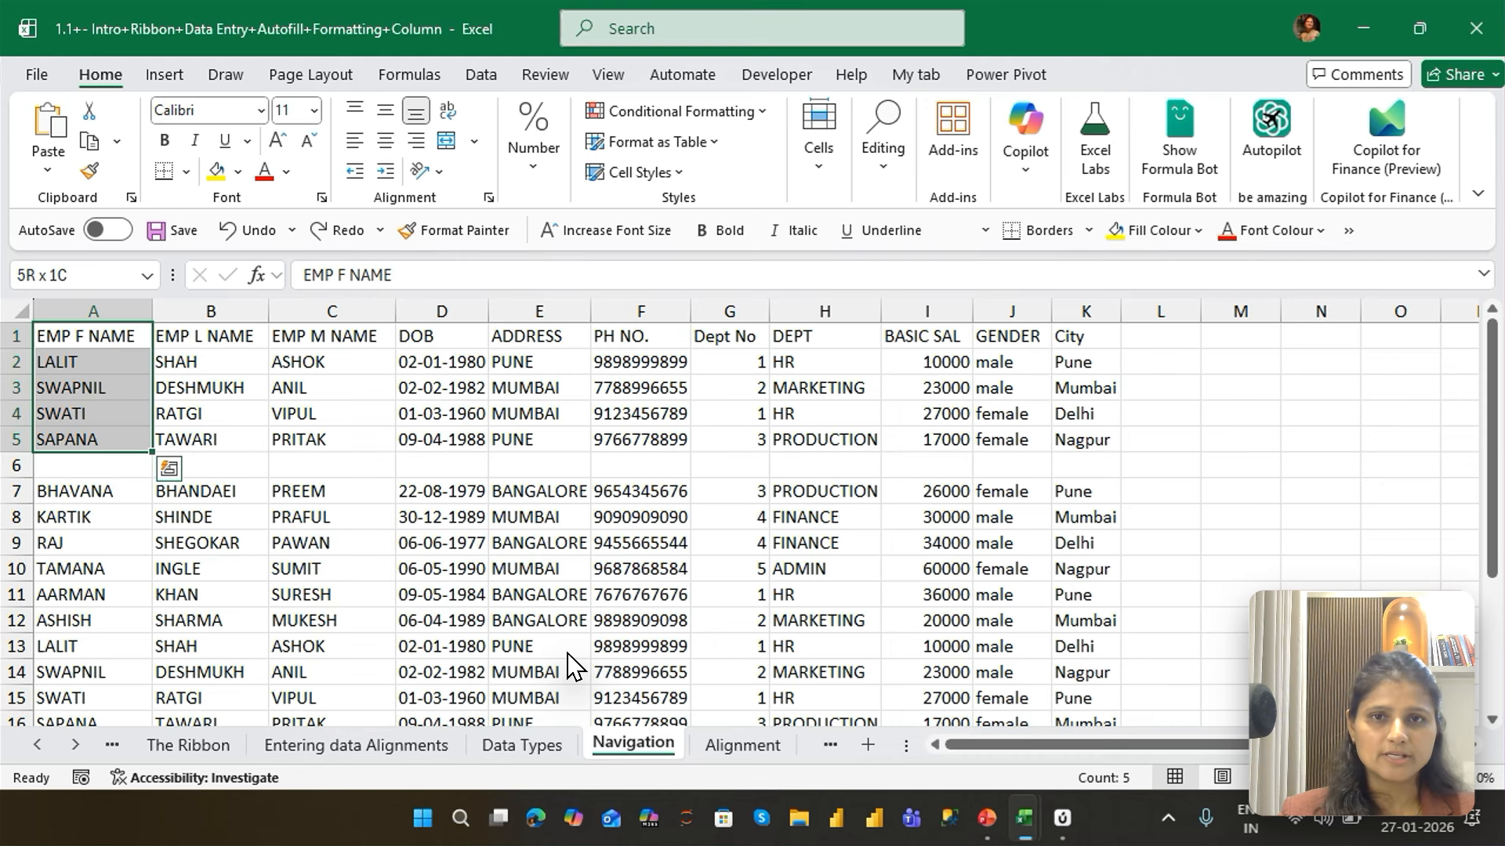
{"action": "key", "text": "ctrl+shift+Down"}
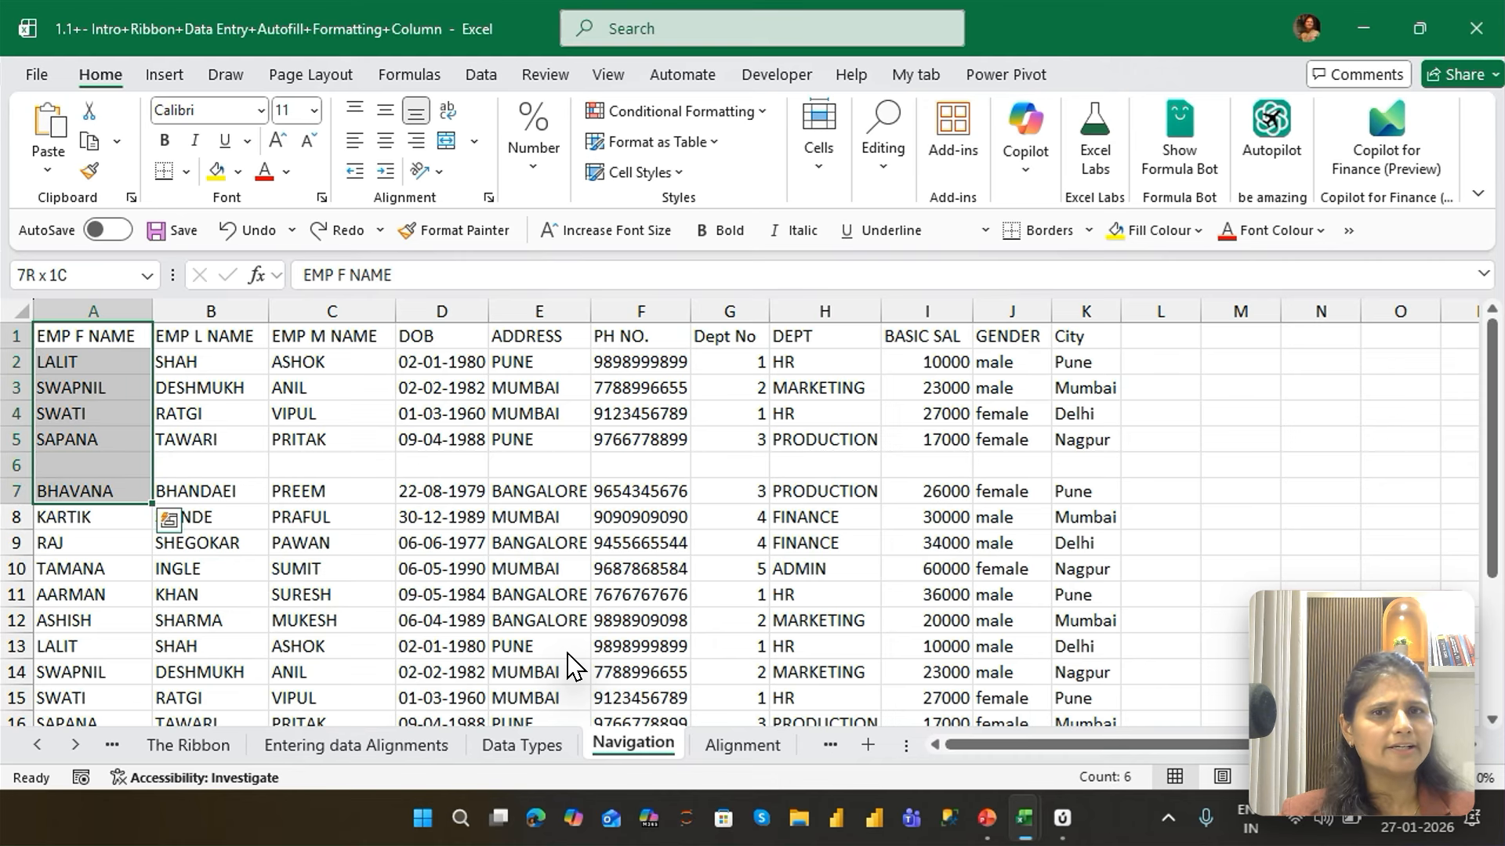
{"action": "key", "text": "ctrl+shift+Down"}
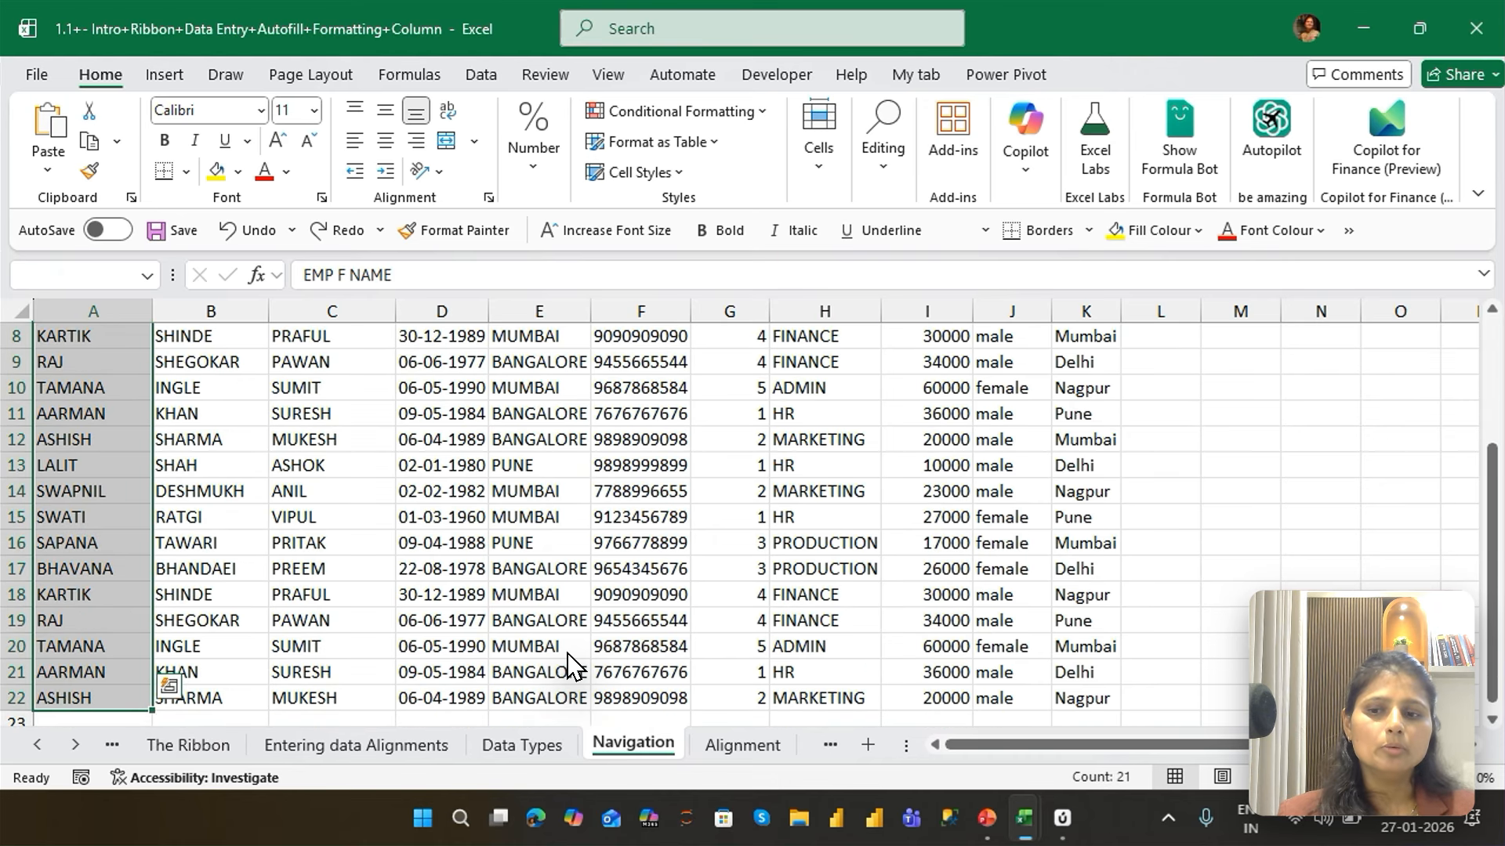
{"action": "key", "text": "ctrl+Home"}
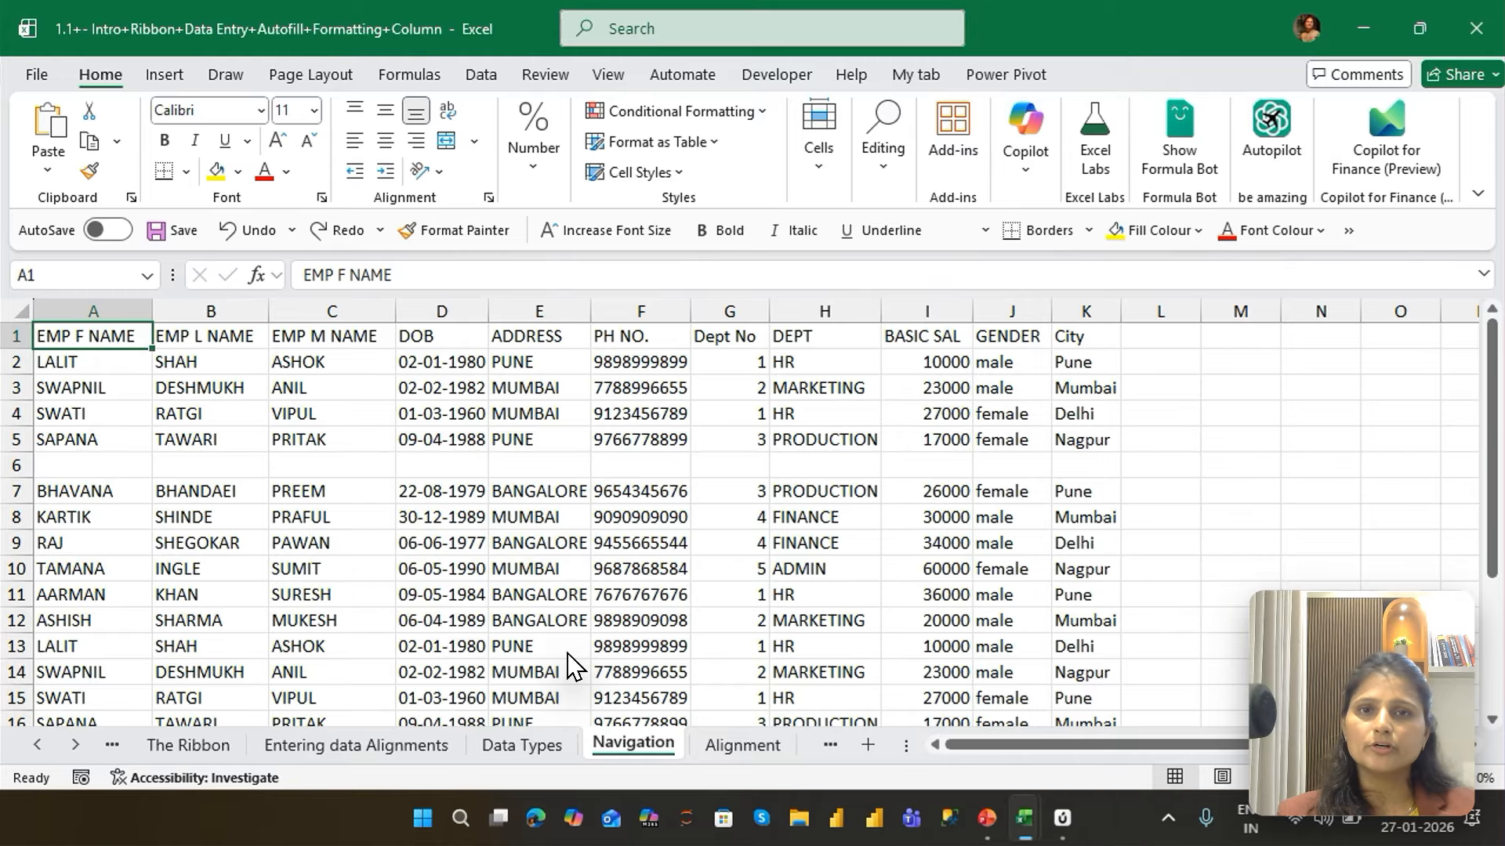
Select the header row A1:K1, shrink the selection back to A1, and extend it down column A to A22
{"action": "key", "text": "ctrl+shift+Right"}
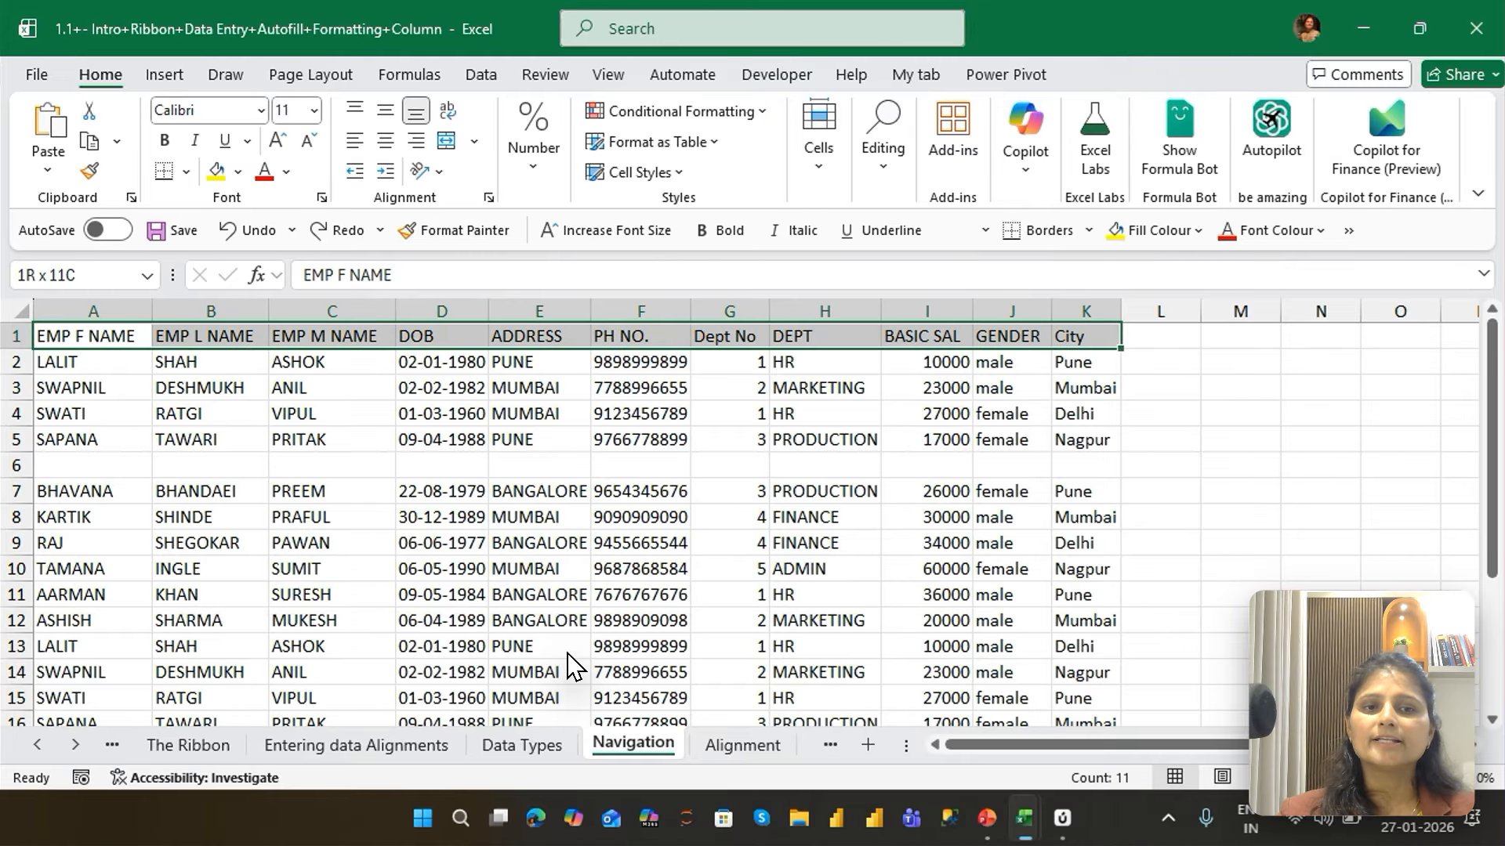
{"action": "key", "text": "ctrl+shift+Left"}
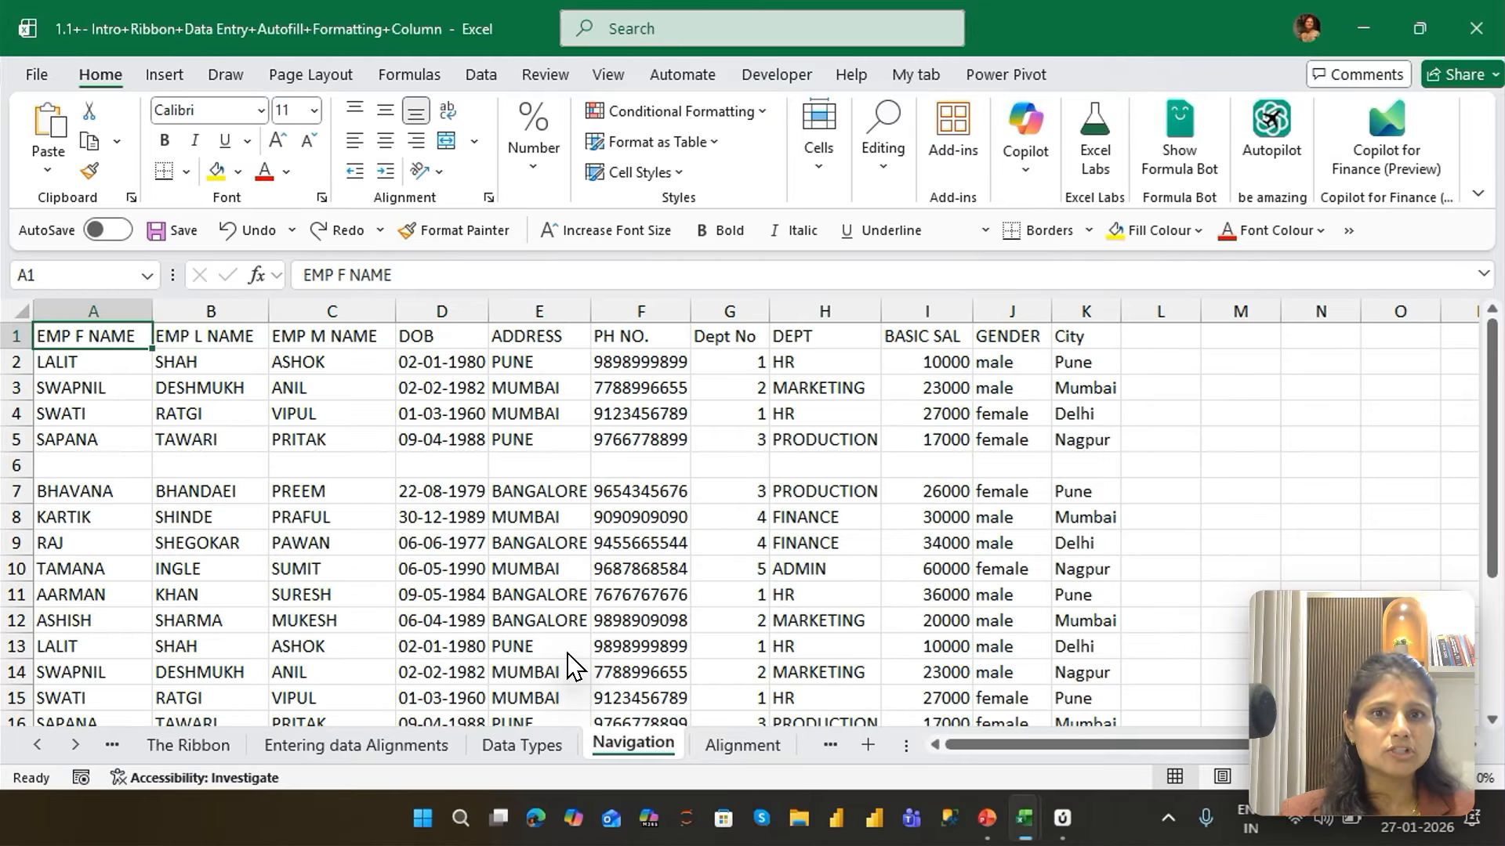
{"action": "key", "text": "ctrl+shift+Down"}
{"action": "key", "text": "ctrl+shift+Down"}
{"action": "key", "text": "ctrl+shift+Down"}
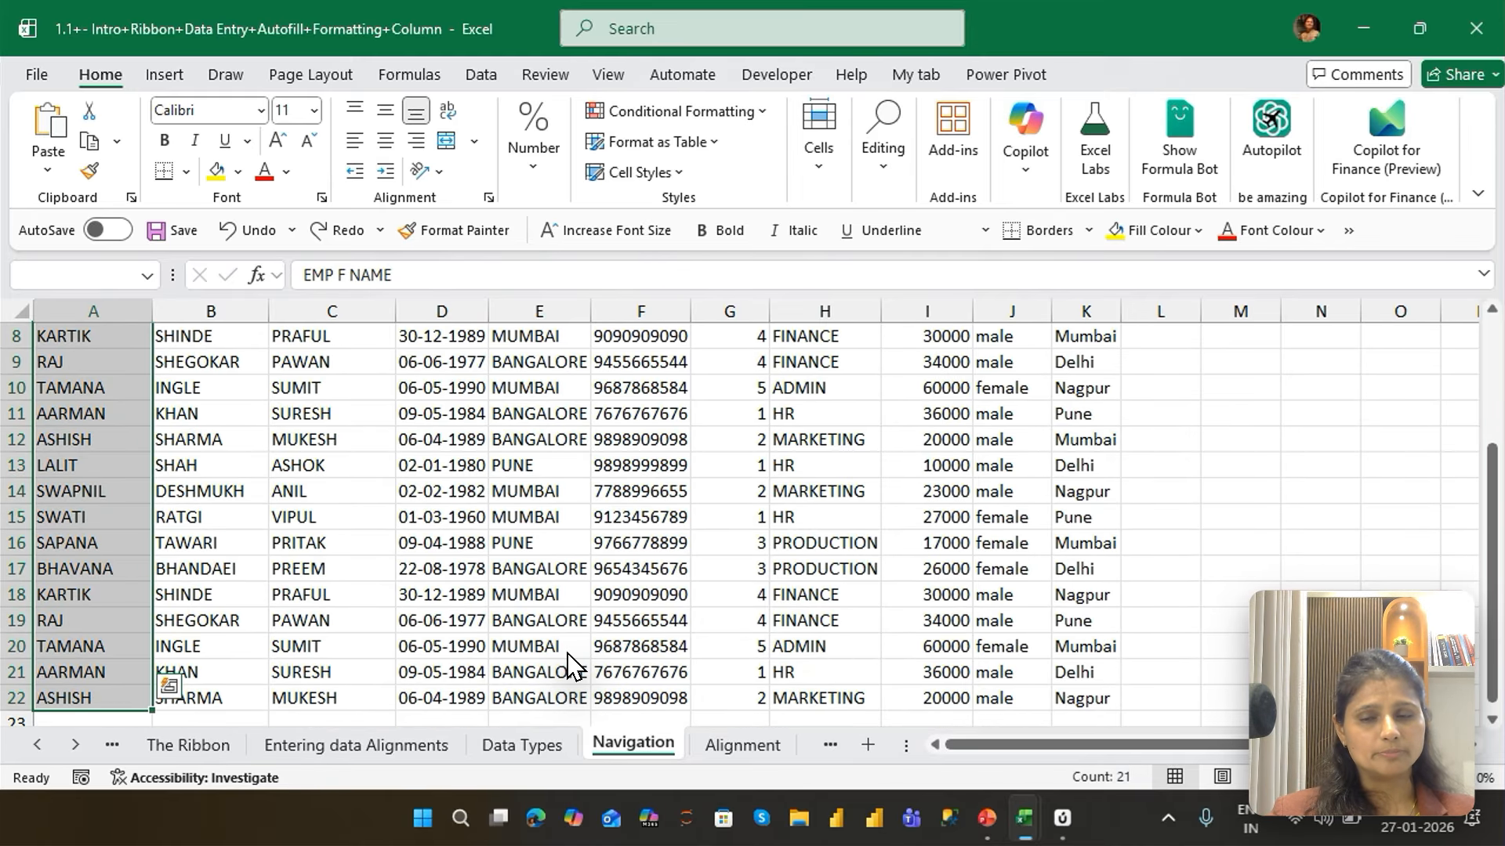
Return to A1 and repeat the header row selection A1:K1 and the column A selection down to A22, ending at A1
{"action": "key", "text": "ctrl+Home"}
{"action": "key", "text": "ctrl+shift+Right"}
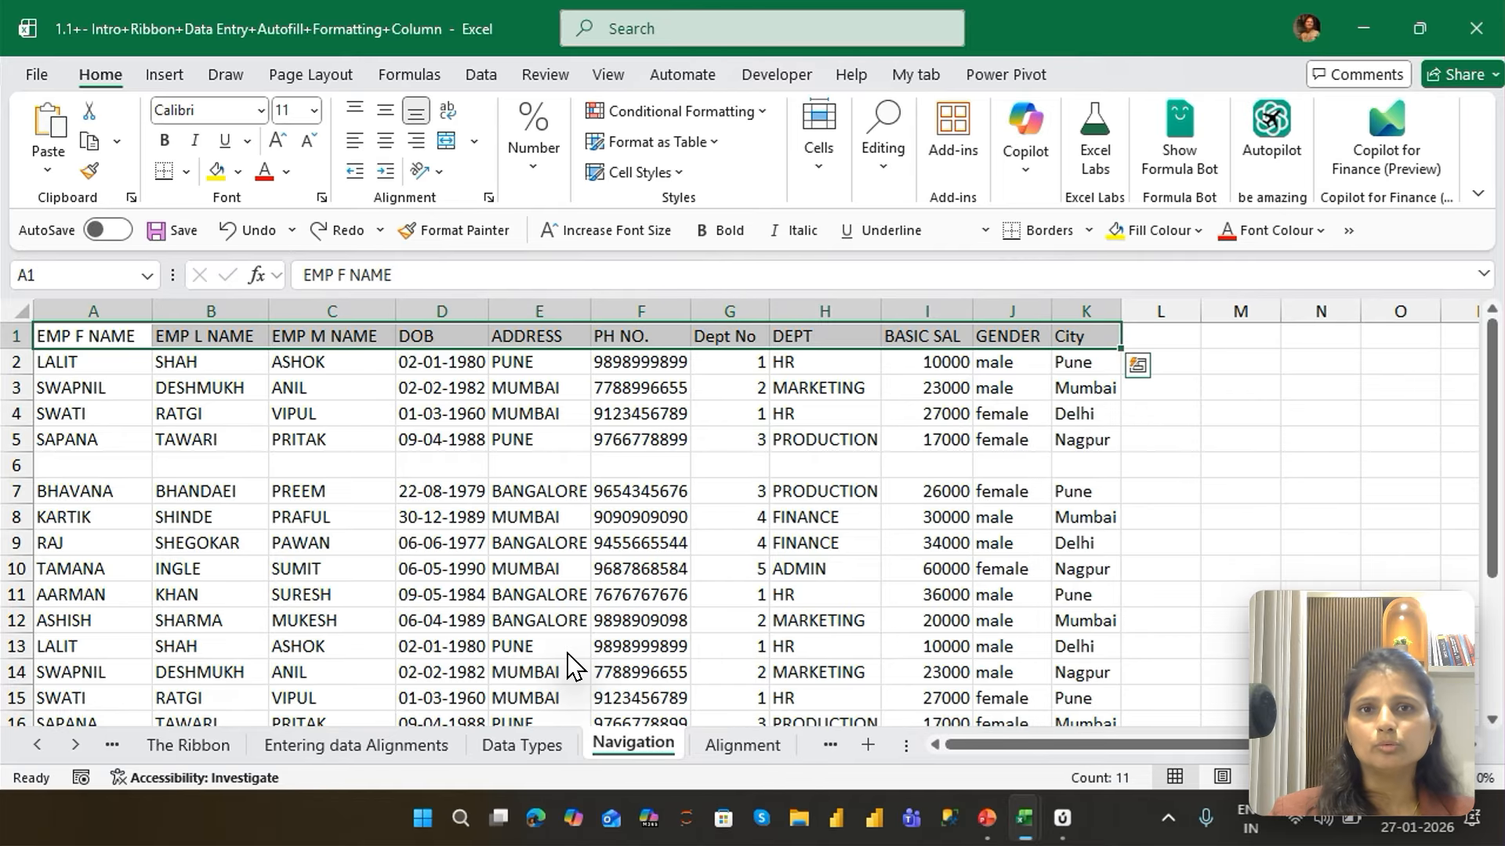
{"action": "key", "text": "ctrl+shift+Left"}
{"action": "key", "text": "ctrl+shift+Down"}
{"action": "key", "text": "ctrl+shift+Down"}
{"action": "key", "text": "ctrl+shift+Down"}
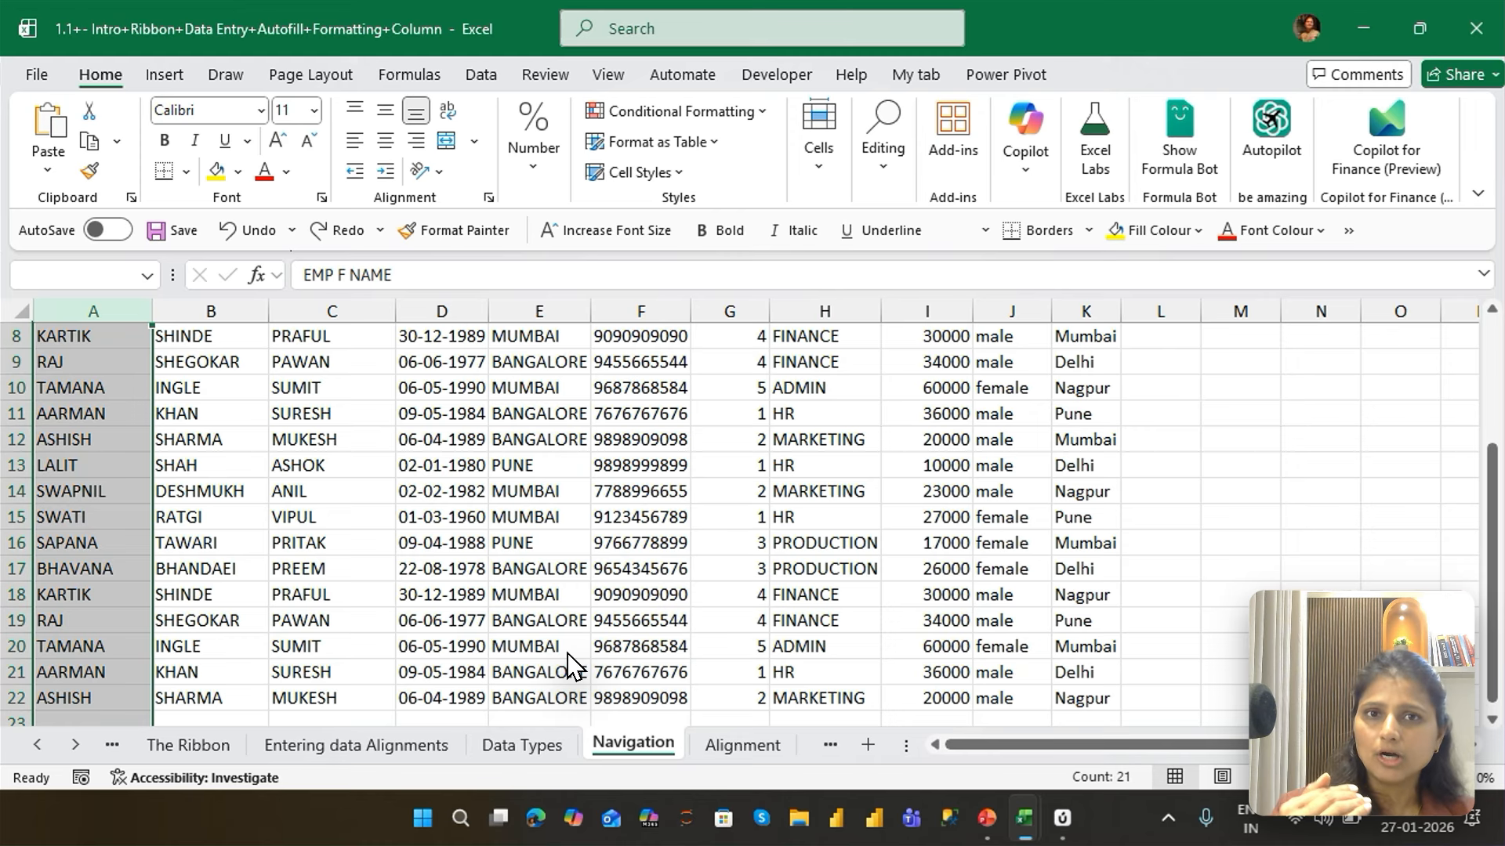
{"action": "key", "text": "ctrl+Home"}
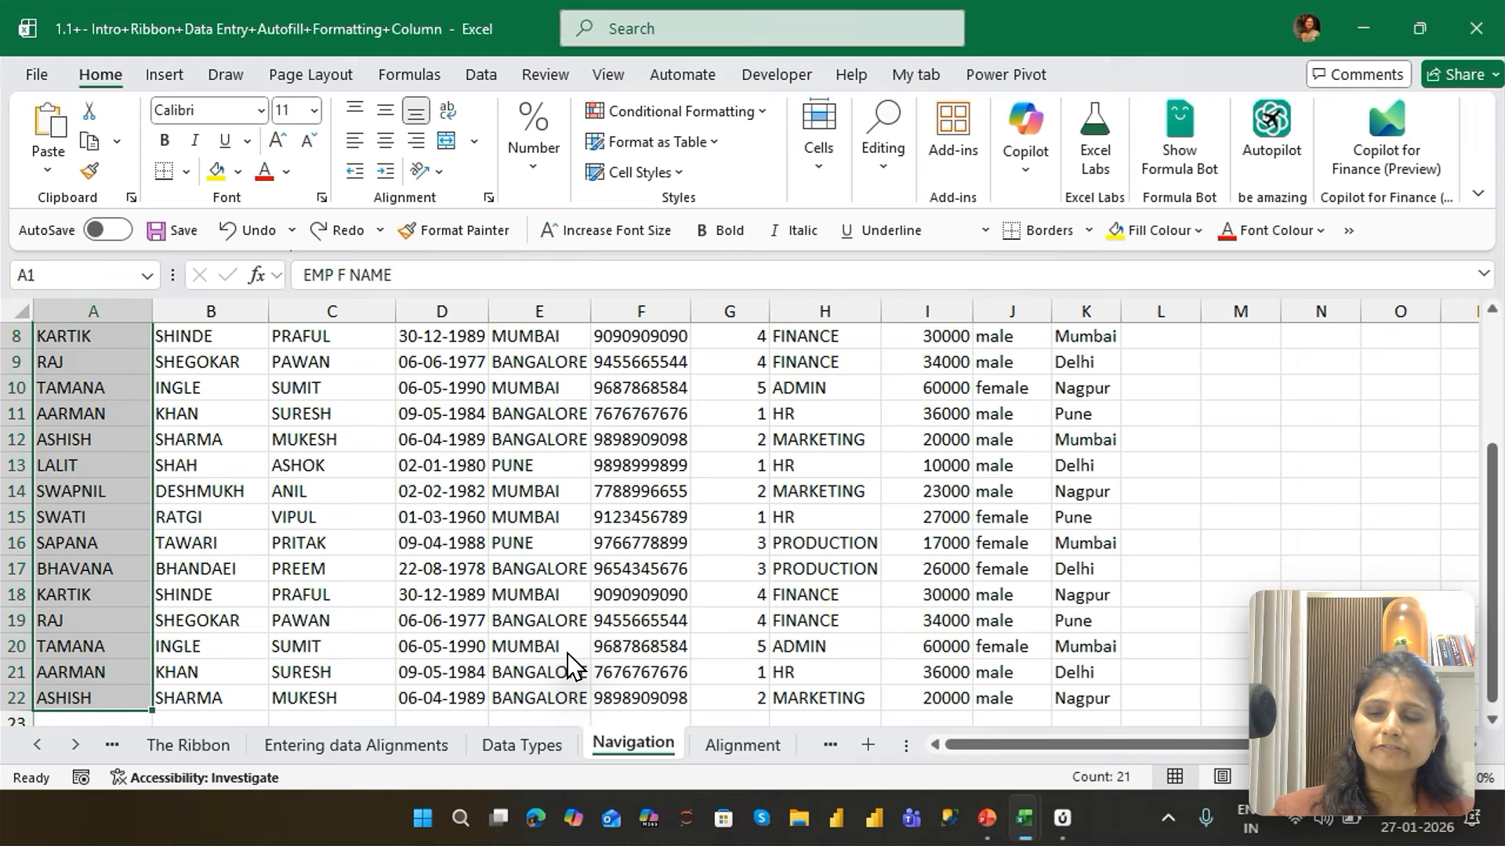
Select the entire row 1, reduce it to the headers A1:K1, and extend down to cover the whole data range A1:K22
{"action": "key", "text": "shift+space"}
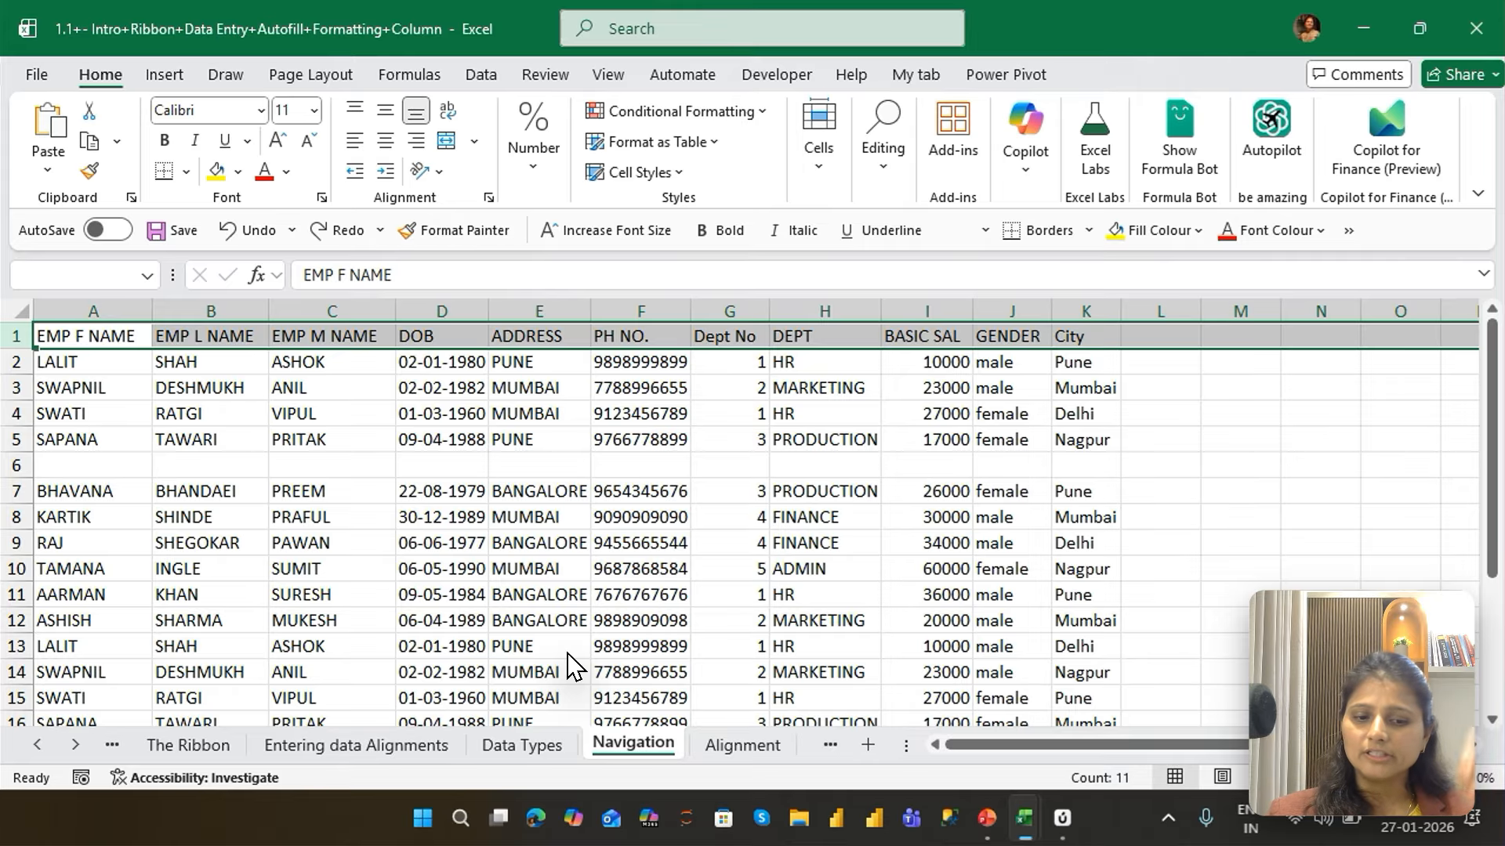
{"action": "key", "text": "ctrl+shift+Right"}
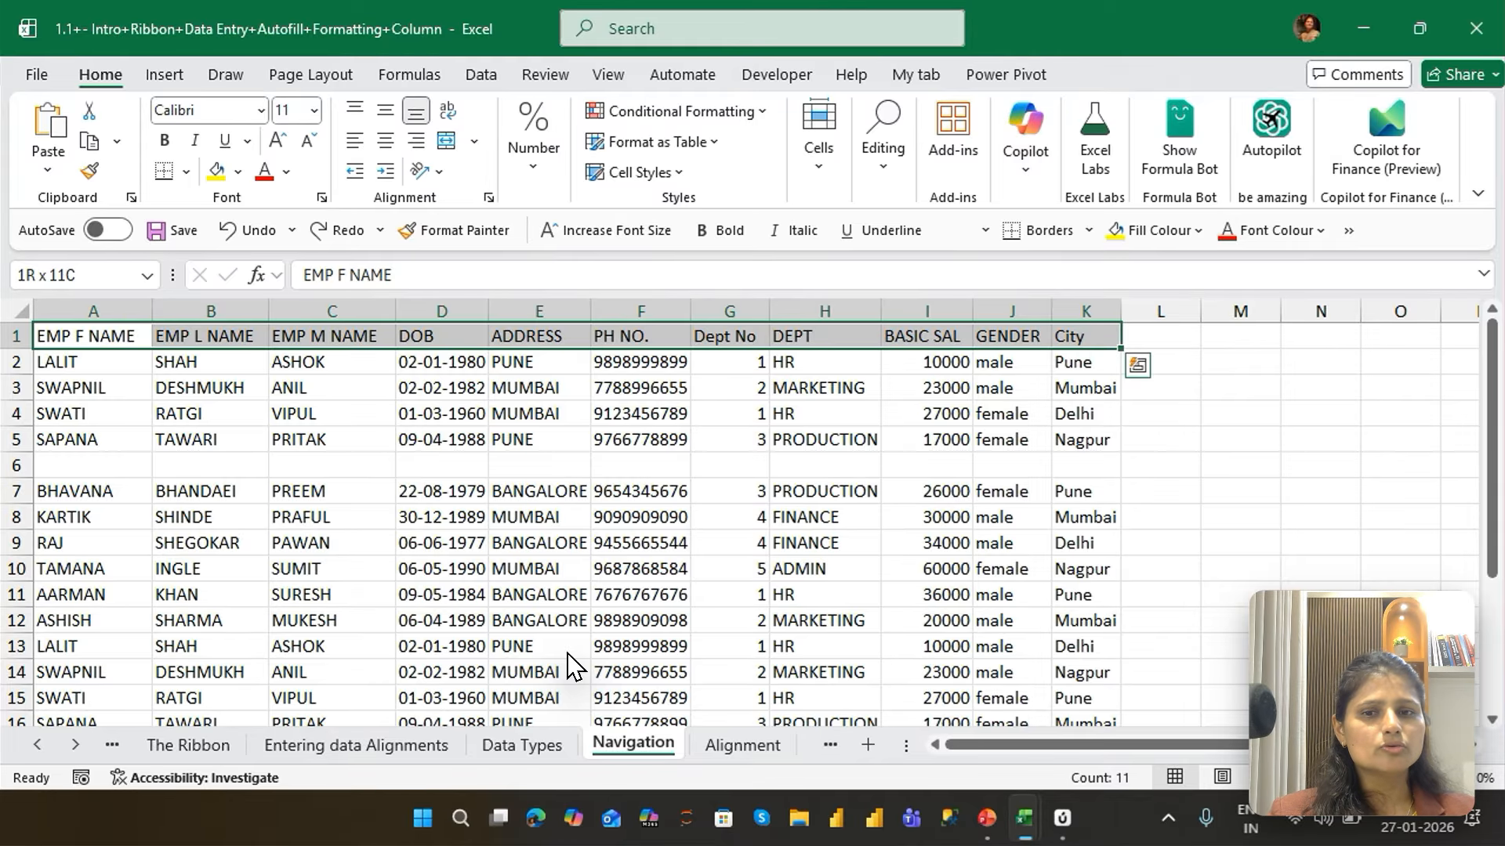
{"action": "key", "text": "ctrl+shift+Down"}
{"action": "key", "text": "ctrl+shift+Down"}
{"action": "key", "text": "ctrl+shift+Down"}
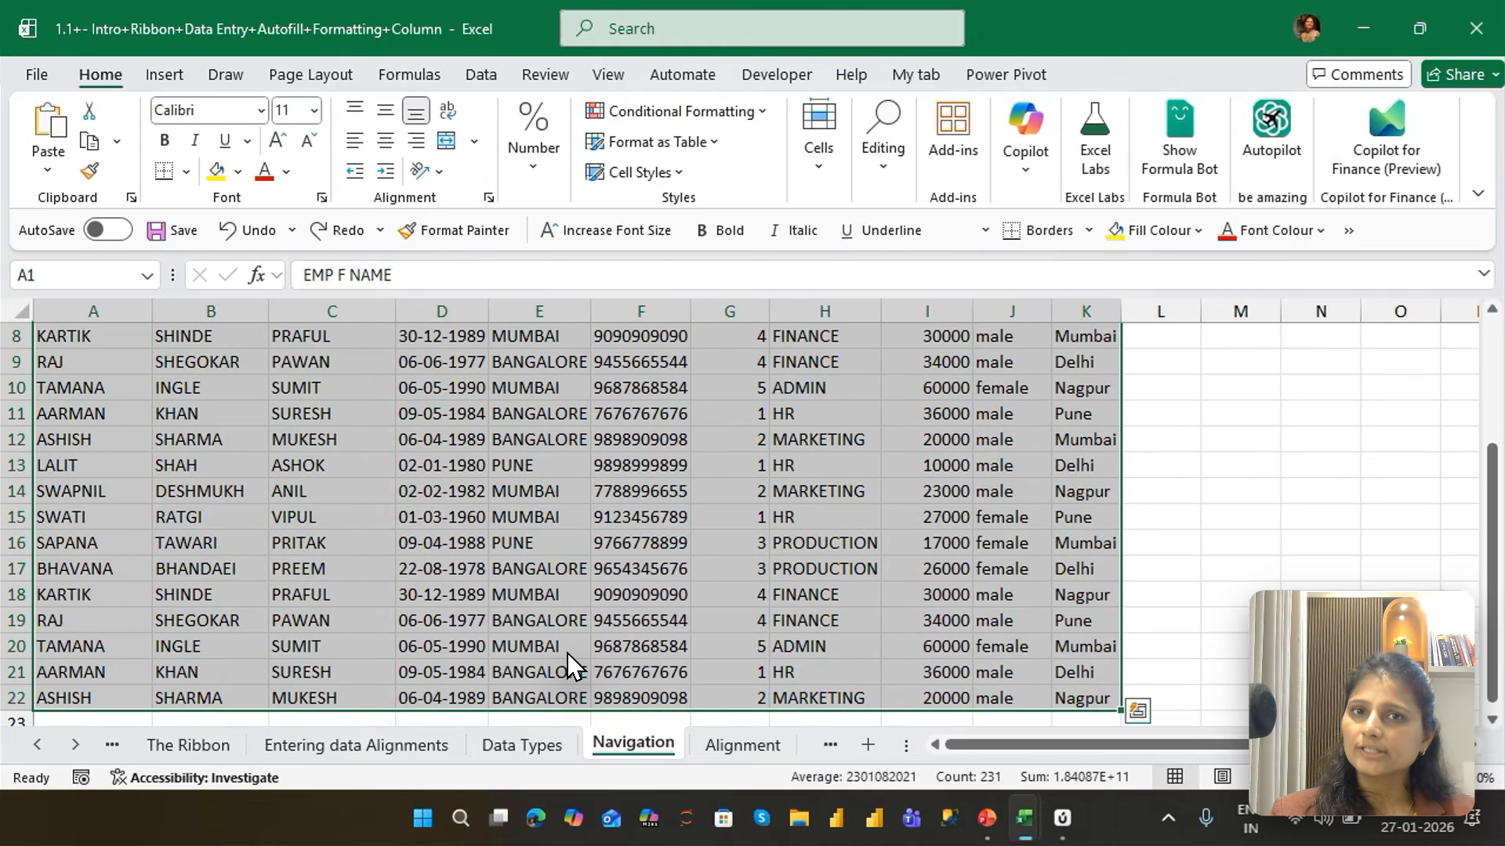
Shrink the selection by data edges to A1:A5, extend it again to A1:K22, and return to A1
{"action": "key", "text": "ctrl+shift+Up"}
{"action": "key", "text": "ctrl+shift+Up"}
{"action": "key", "text": "ctrl+shift+Left"}
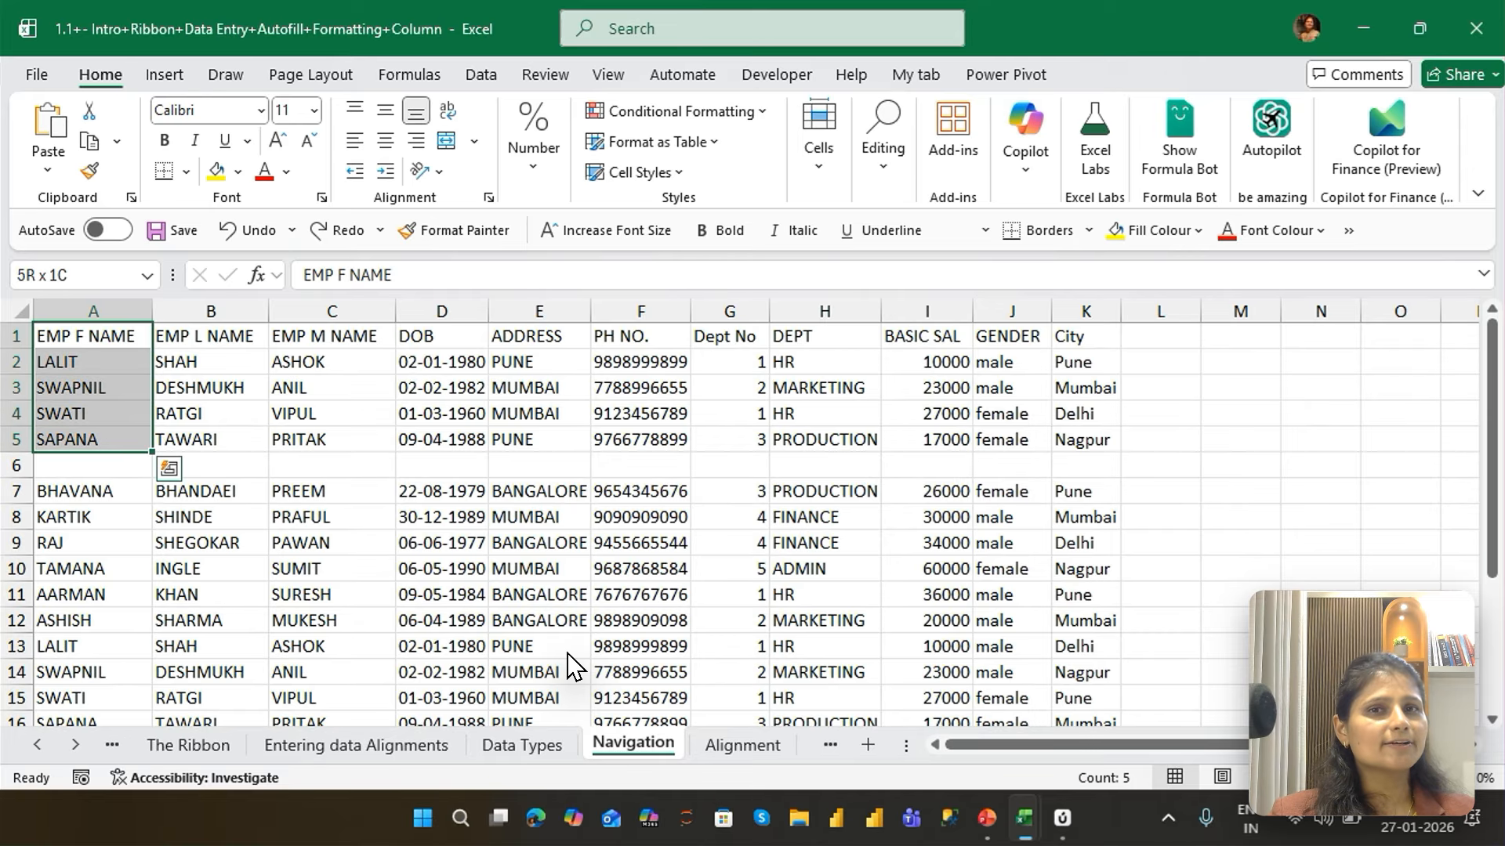
{"action": "key", "text": "ctrl+shift+Down"}
{"action": "key", "text": "ctrl+shift+Down"}
{"action": "key", "text": "ctrl+shift+Right"}
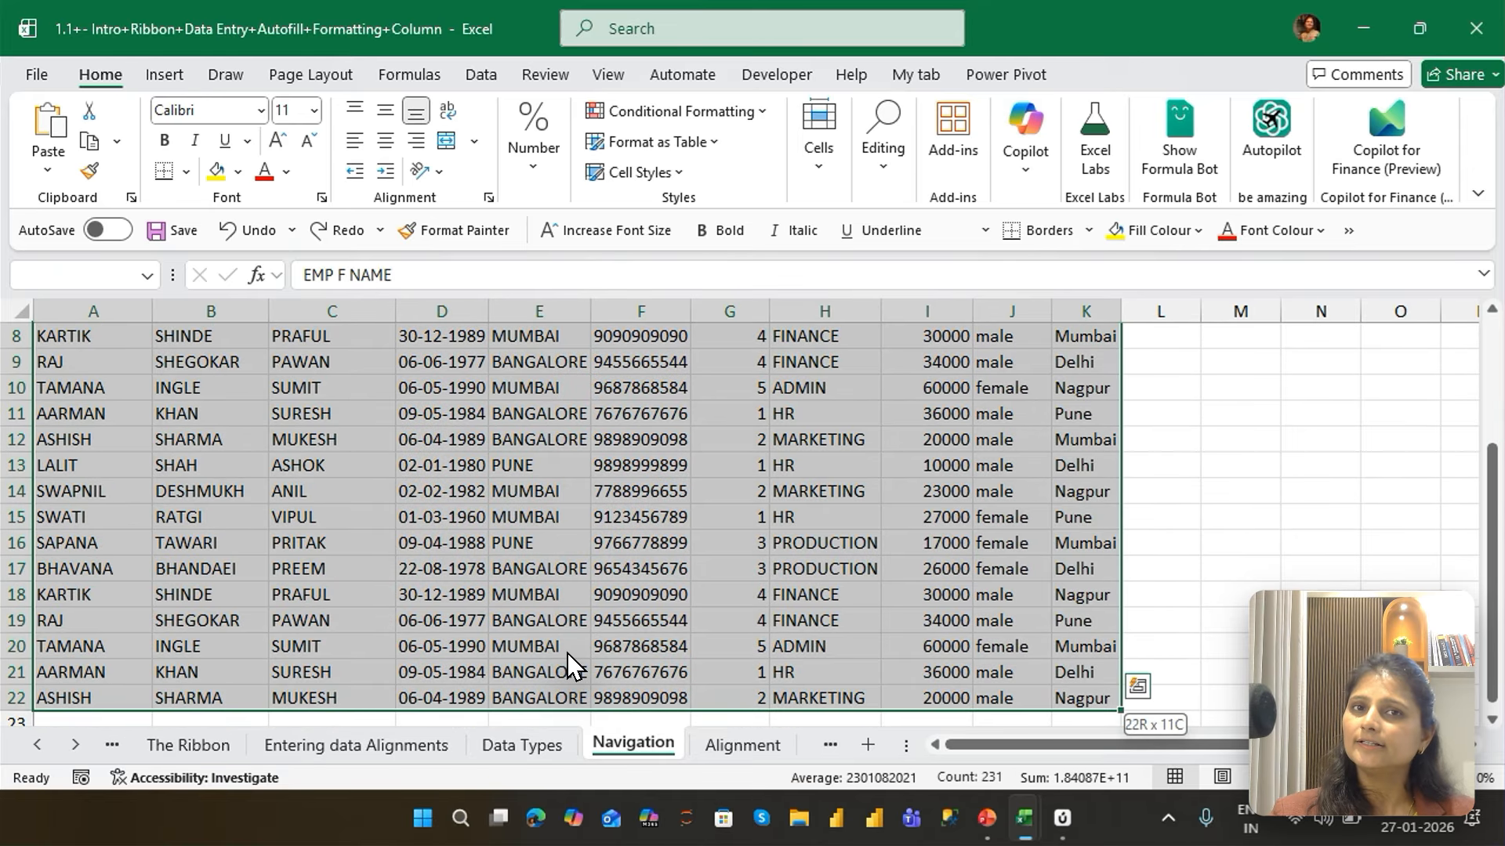
{"action": "key", "text": "ctrl+Home"}
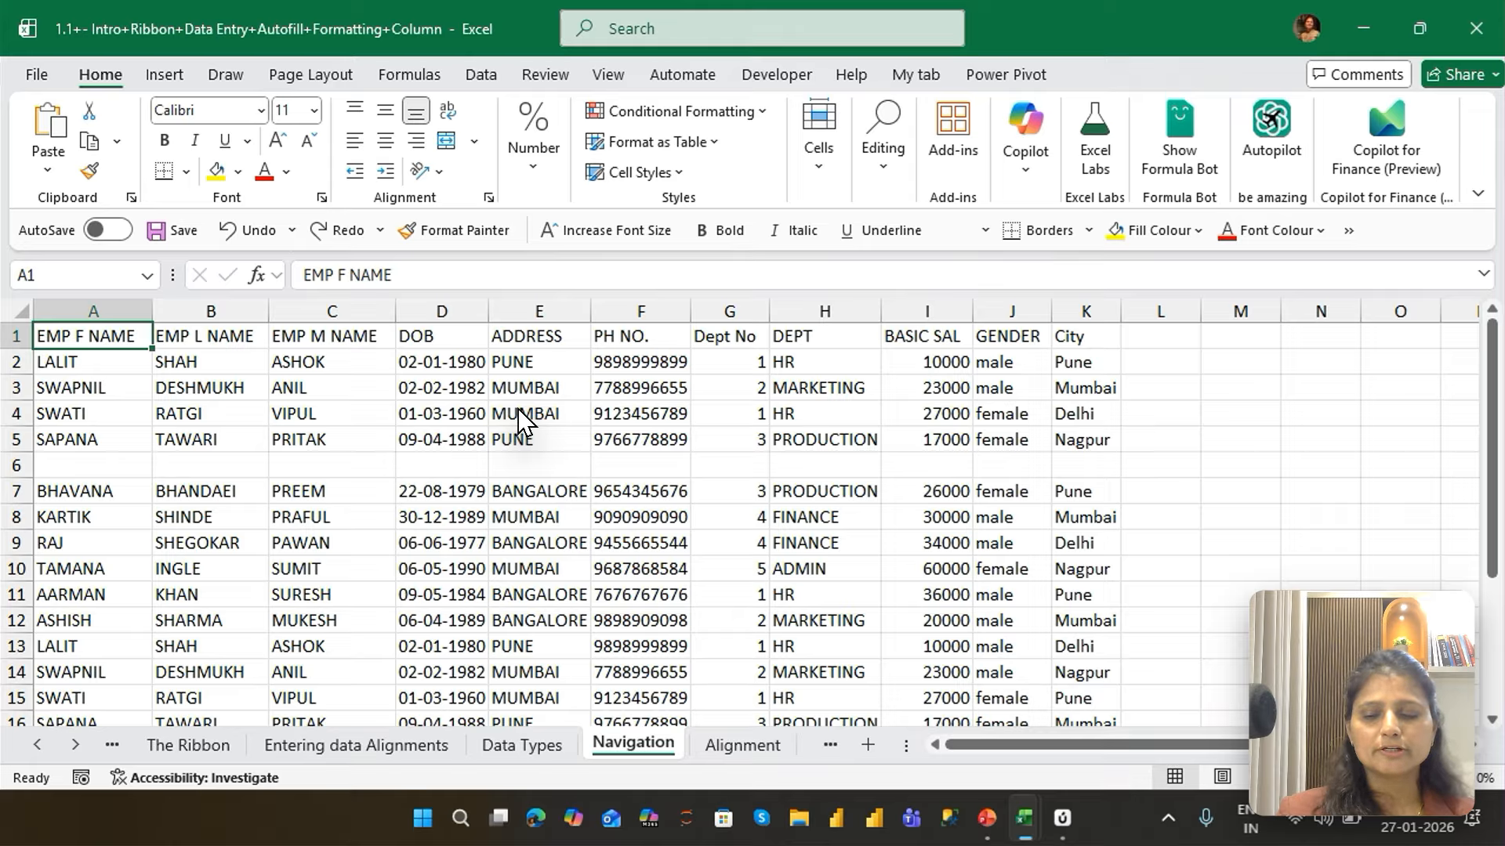
Select the entire data block around A1, above the blank row, and the entire data block around D10, below it
{"action": "key", "text": "ctrl+a"}
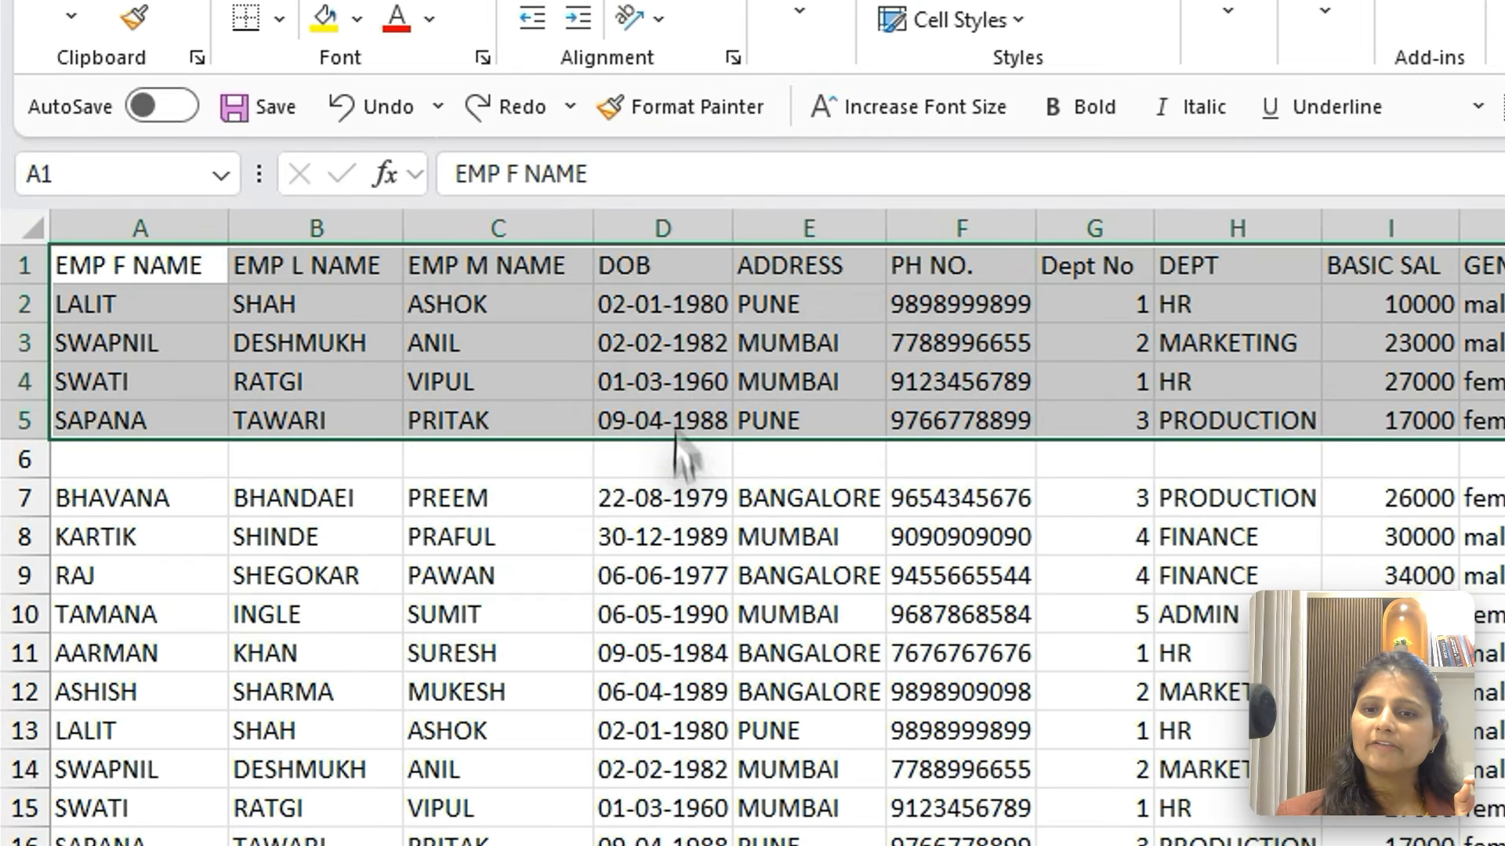
{"action": "left_click", "coordinate": [451, 569]}
{"action": "key", "text": "ctrl+a"}
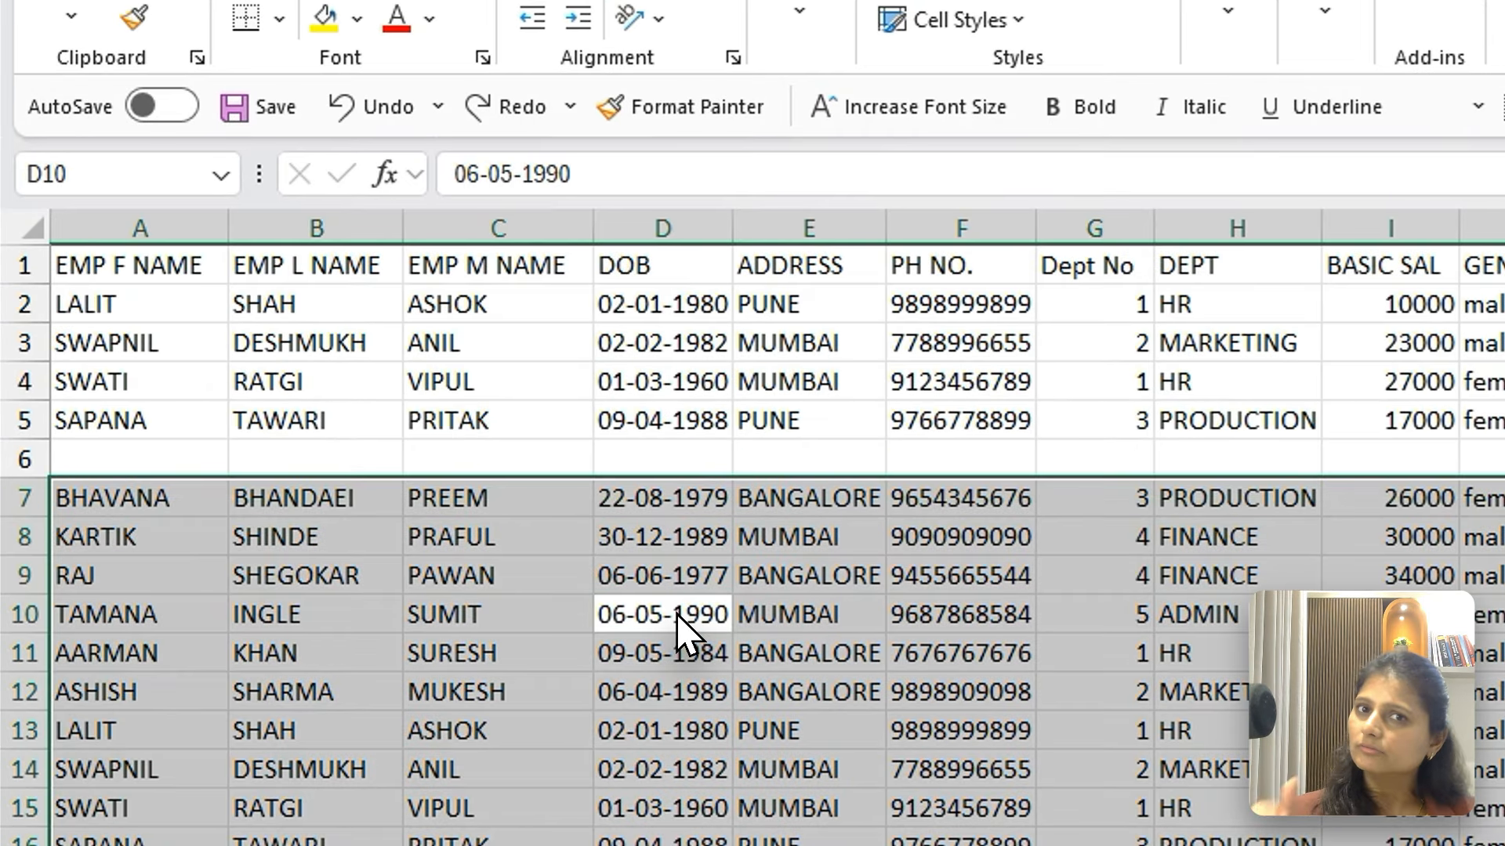
Select both data blocks together from blank cell E6, and move to an empty row 3 cell outside the table
{"action": "left_click", "coordinate": [785, 451]}
{"action": "key", "text": "ctrl+a"}
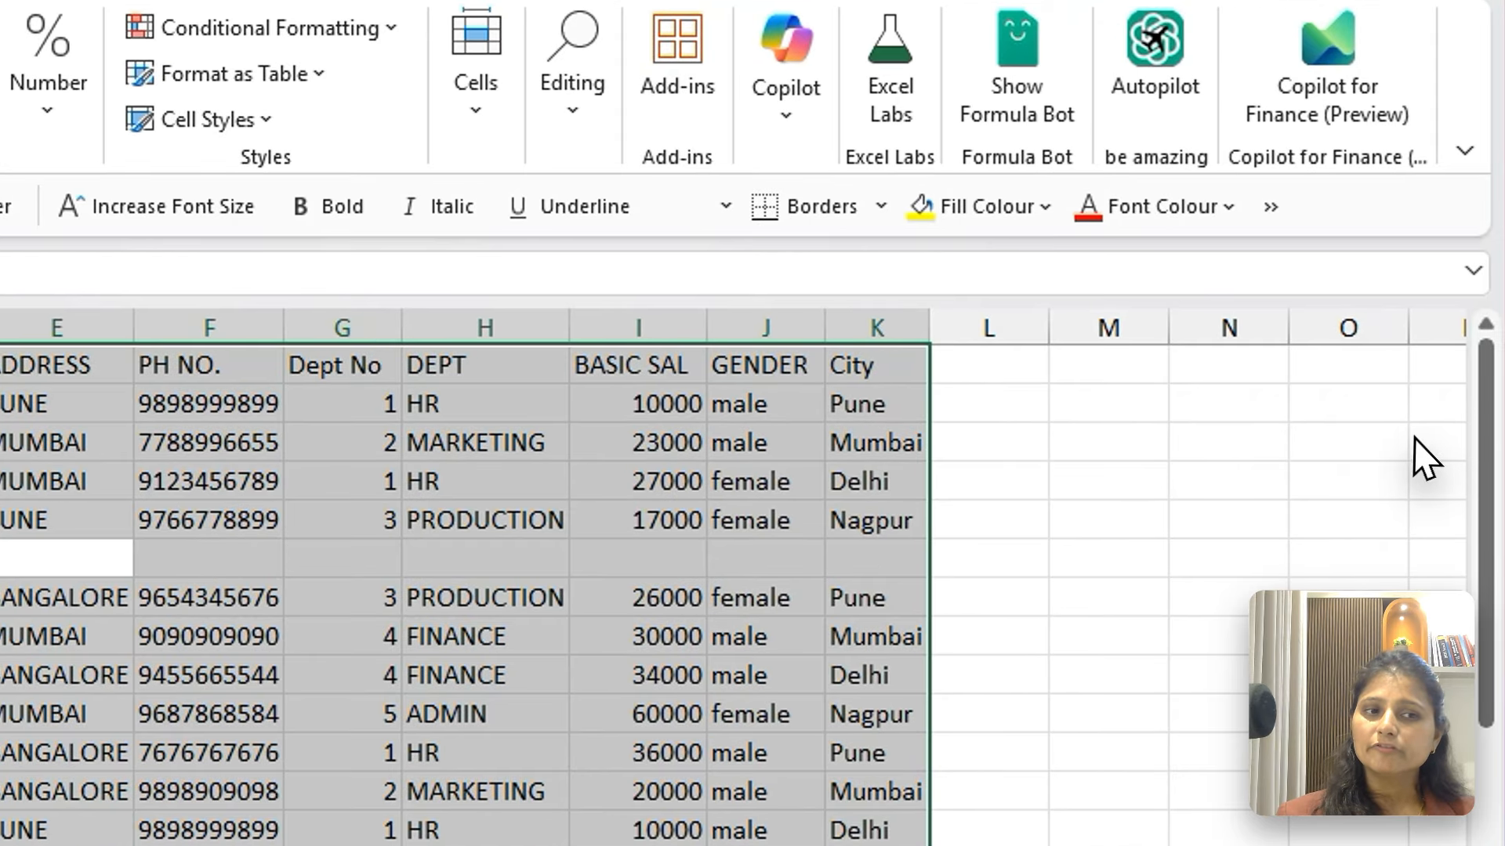
{"action": "left_click", "coordinate": [1445, 386]}
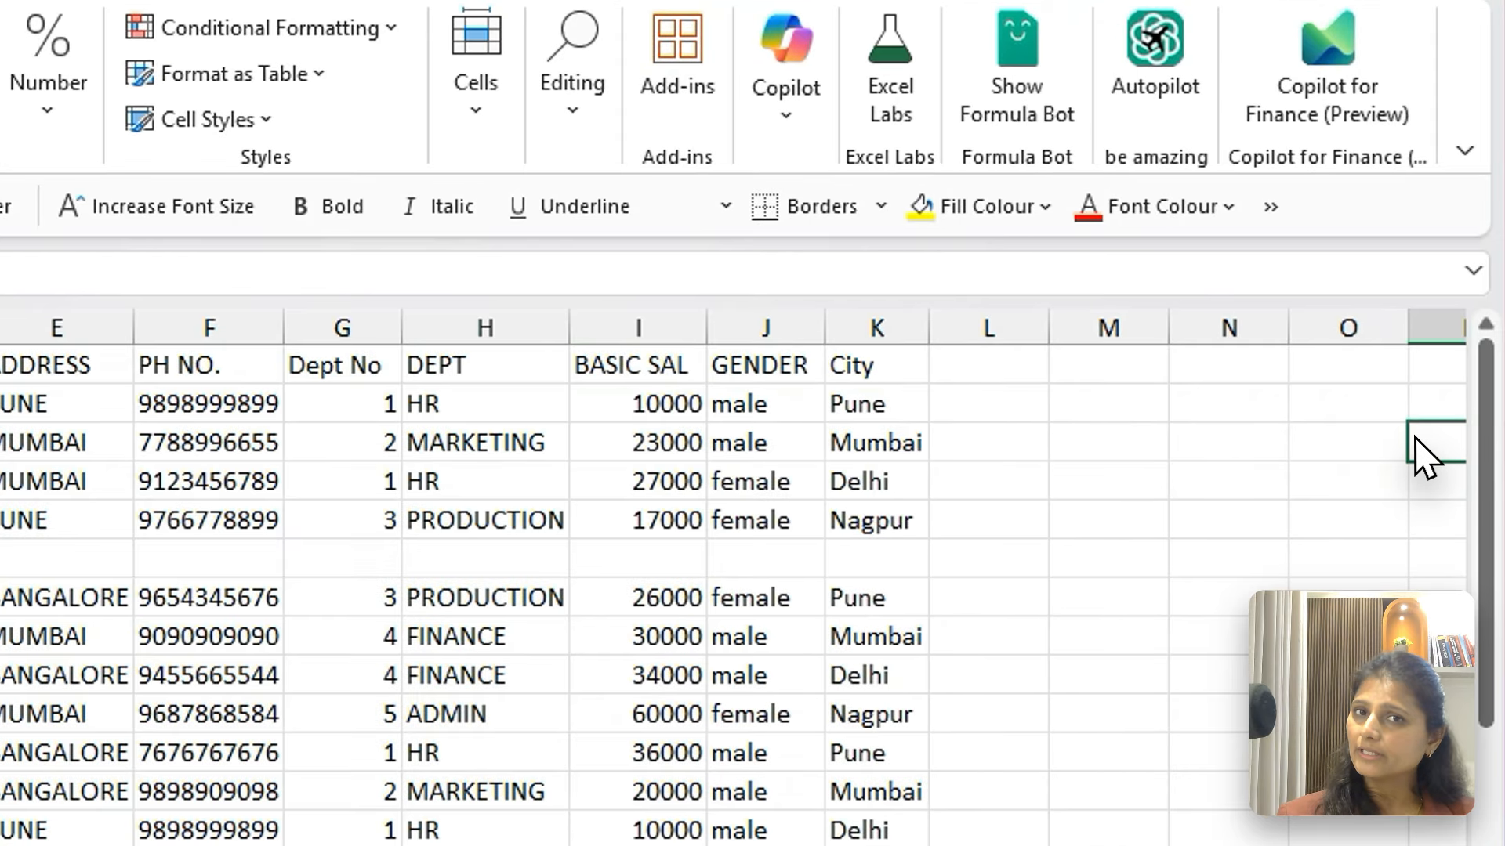
Select the entire worksheet from an empty cell outside the table, and return to cell A1 by data-edge jumps
{"action": "key", "text": "ctrl+a"}
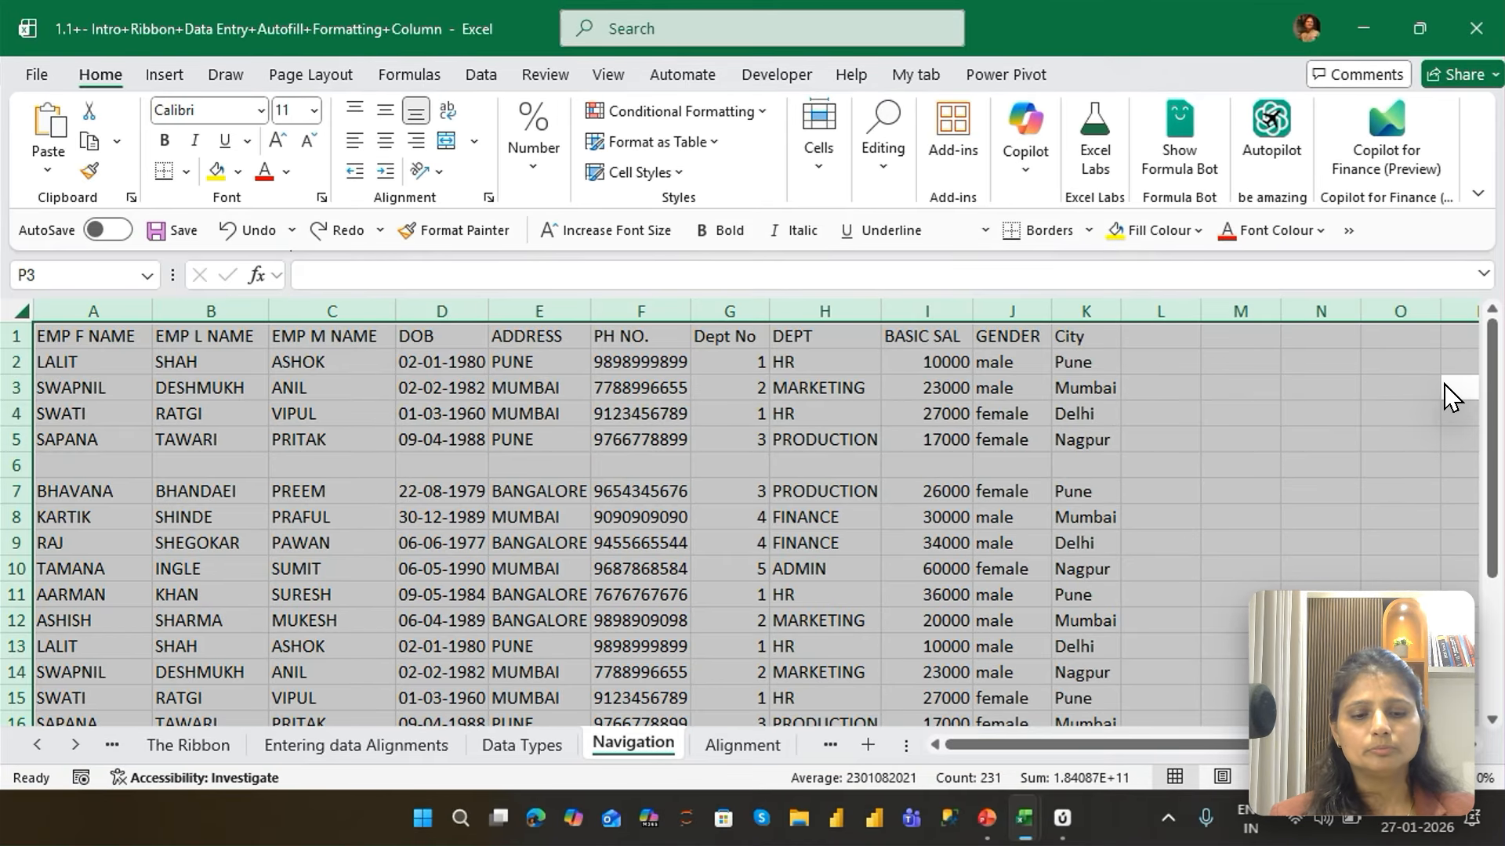
{"action": "key", "text": "ctrl+Left"}
{"action": "key", "text": "ctrl+Up"}
{"action": "key", "text": "ctrl+Left"}
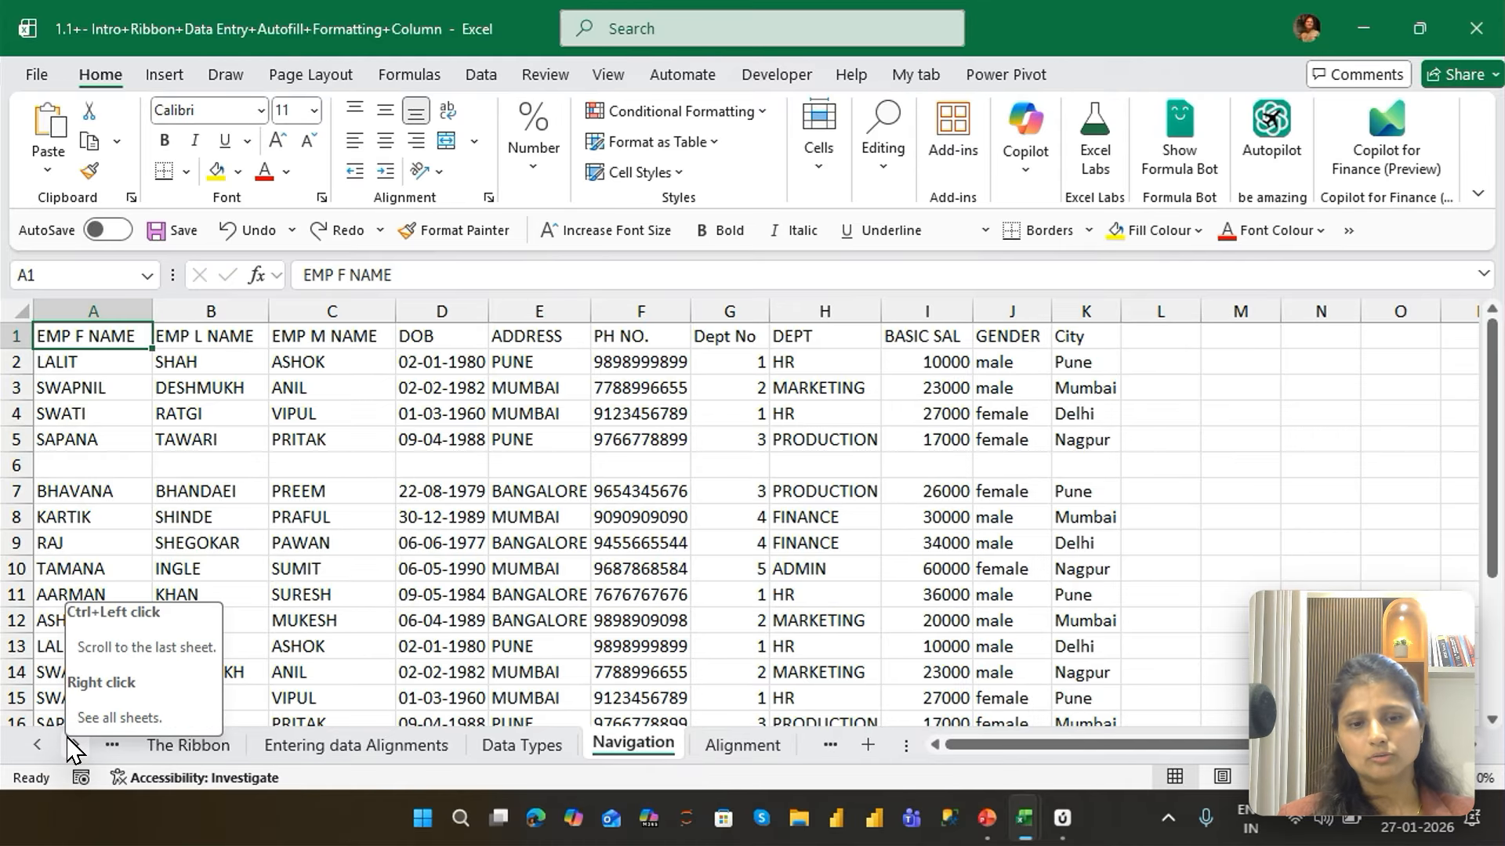
Move a few cells down column A one at a time, and return to A1
{"action": "key", "text": "Down"}
{"action": "key", "text": "Down"}
{"action": "key", "text": "Down"}
{"action": "key", "text": "Down"}
{"action": "key", "text": "Down"}
{"action": "key", "text": "Down"}
{"action": "key", "text": "Down"}
{"action": "key", "text": "Down"}
{"action": "key", "text": "Down"}
{"action": "key", "text": "Down"}
{"action": "key", "text": "Down"}
{"action": "key", "text": "Down"}
{"action": "key", "text": "Down"}
{"action": "key", "text": "Down"}
{"action": "key", "text": "Down"}
{"action": "key", "text": "Down"}
{"action": "key", "text": "Down"}
{"action": "key", "text": "Down"}
{"action": "key", "text": "Down"}
{"action": "key", "text": "Down"}
{"action": "key", "text": "Up"}
{"action": "key", "text": "Up"}
{"action": "key", "text": "ctrl+Up"}
{"action": "key", "text": "ctrl+Up"}
{"action": "key", "text": "ctrl+Up"}
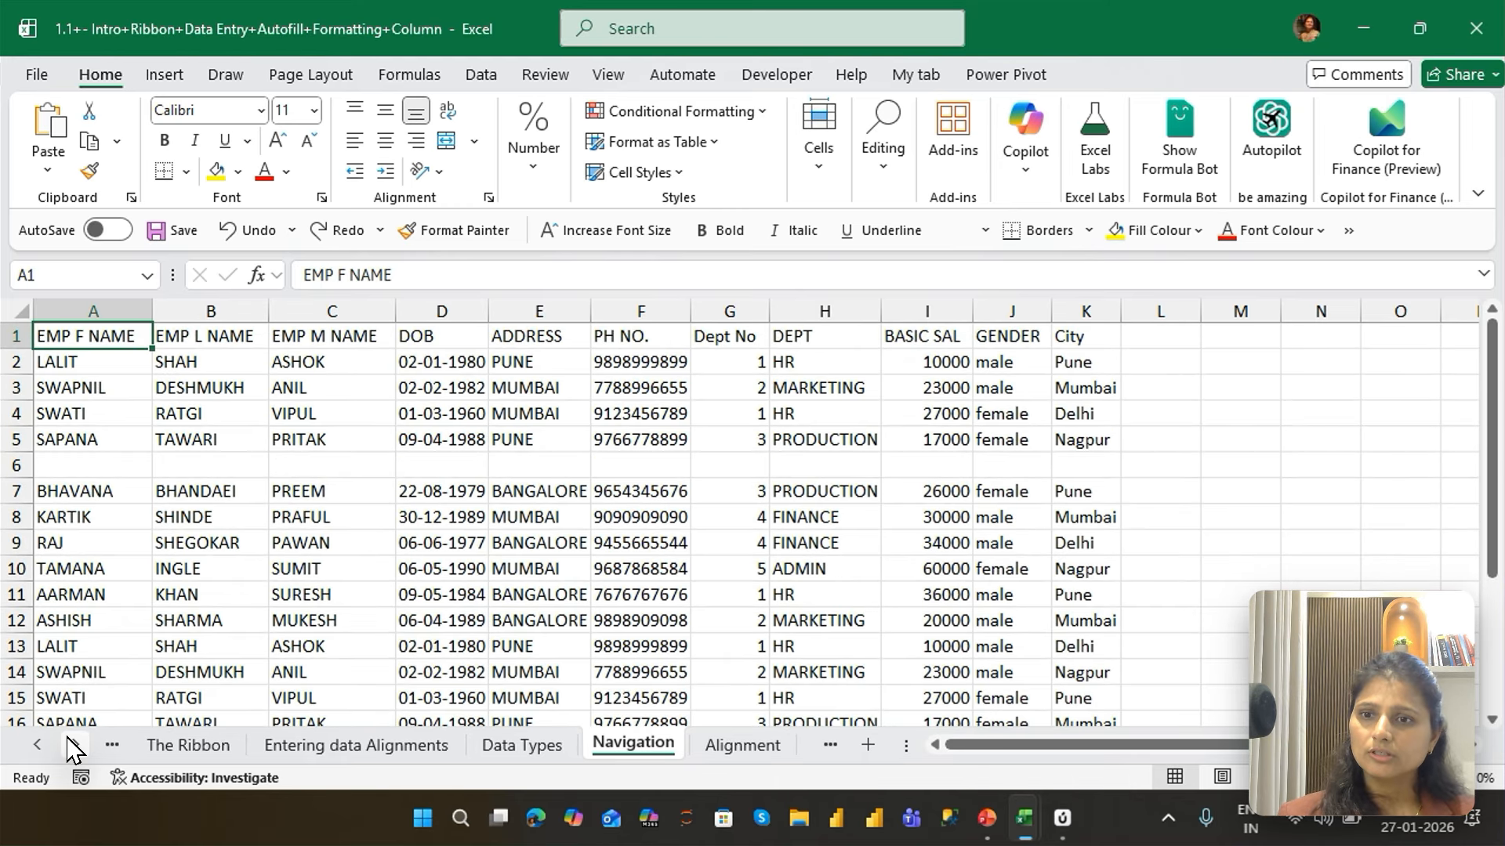
Move down column A one screen at a time from A1 to A91
{"action": "key", "text": "Page_Down"}
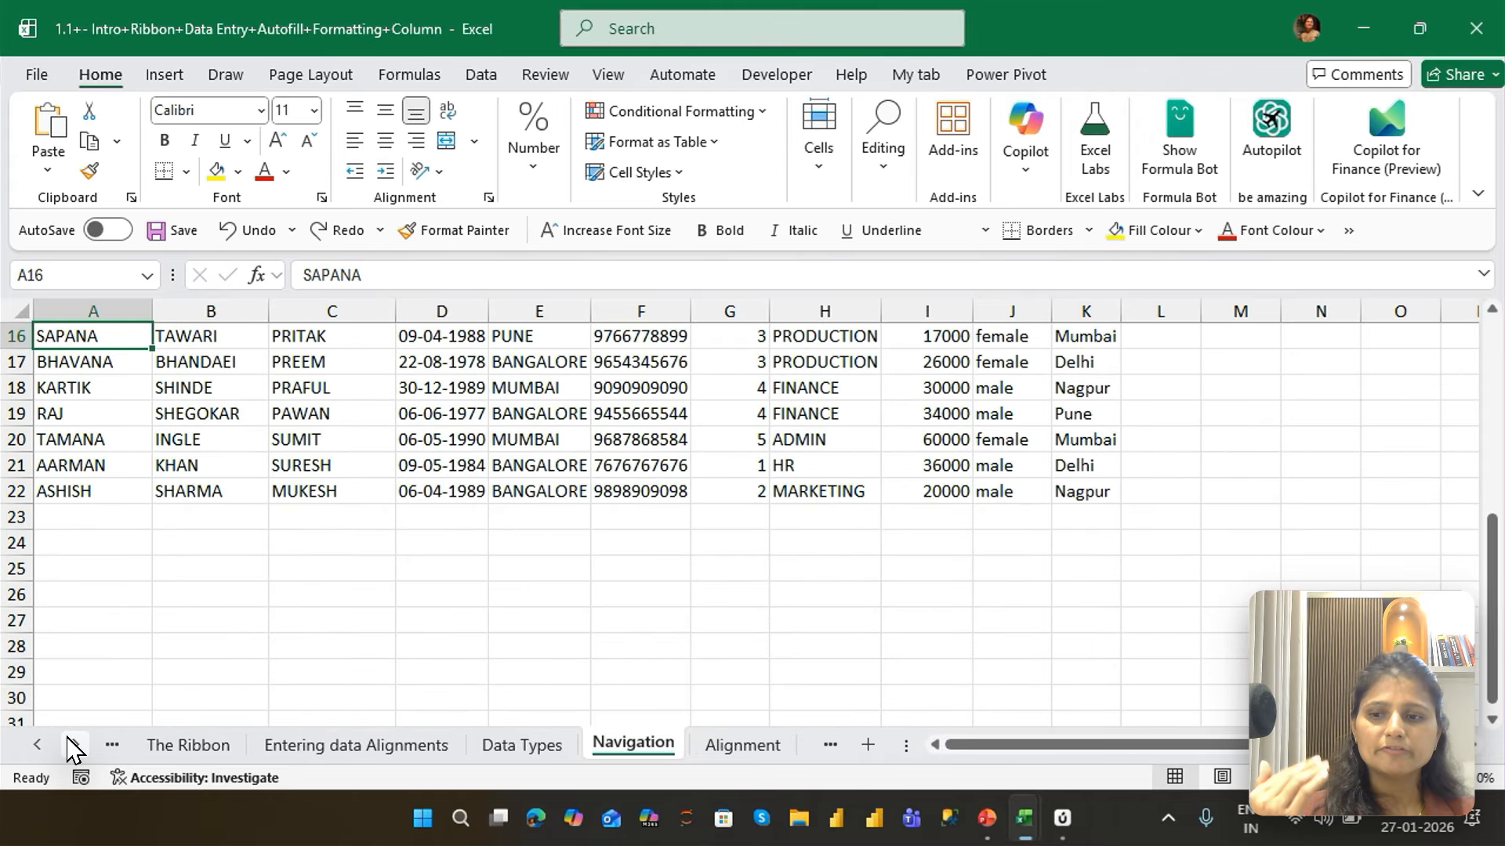
{"action": "key", "text": "Page_Down"}
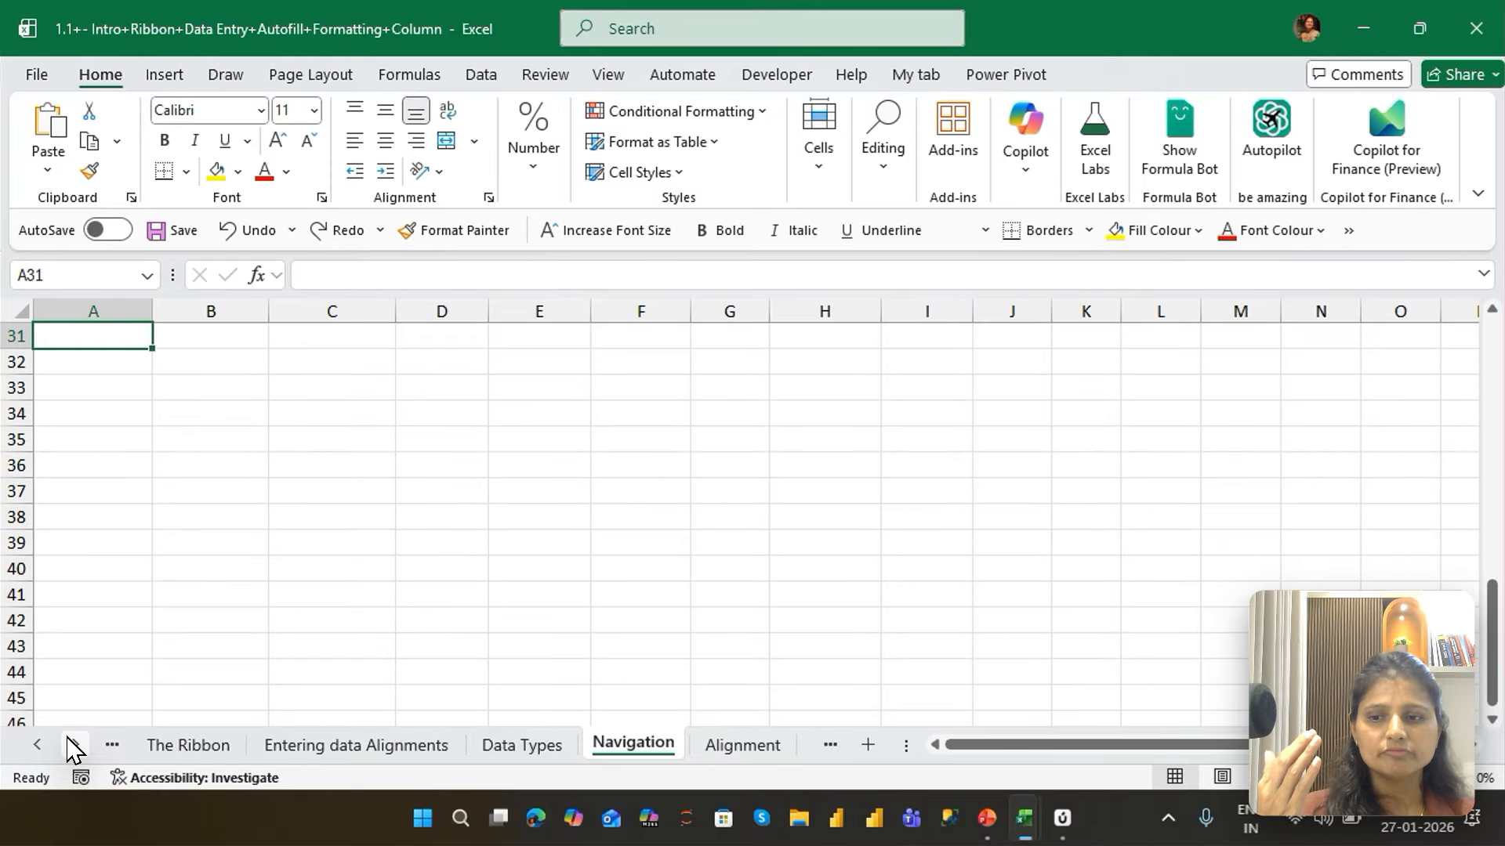
{"action": "key", "text": "Page_Down"}
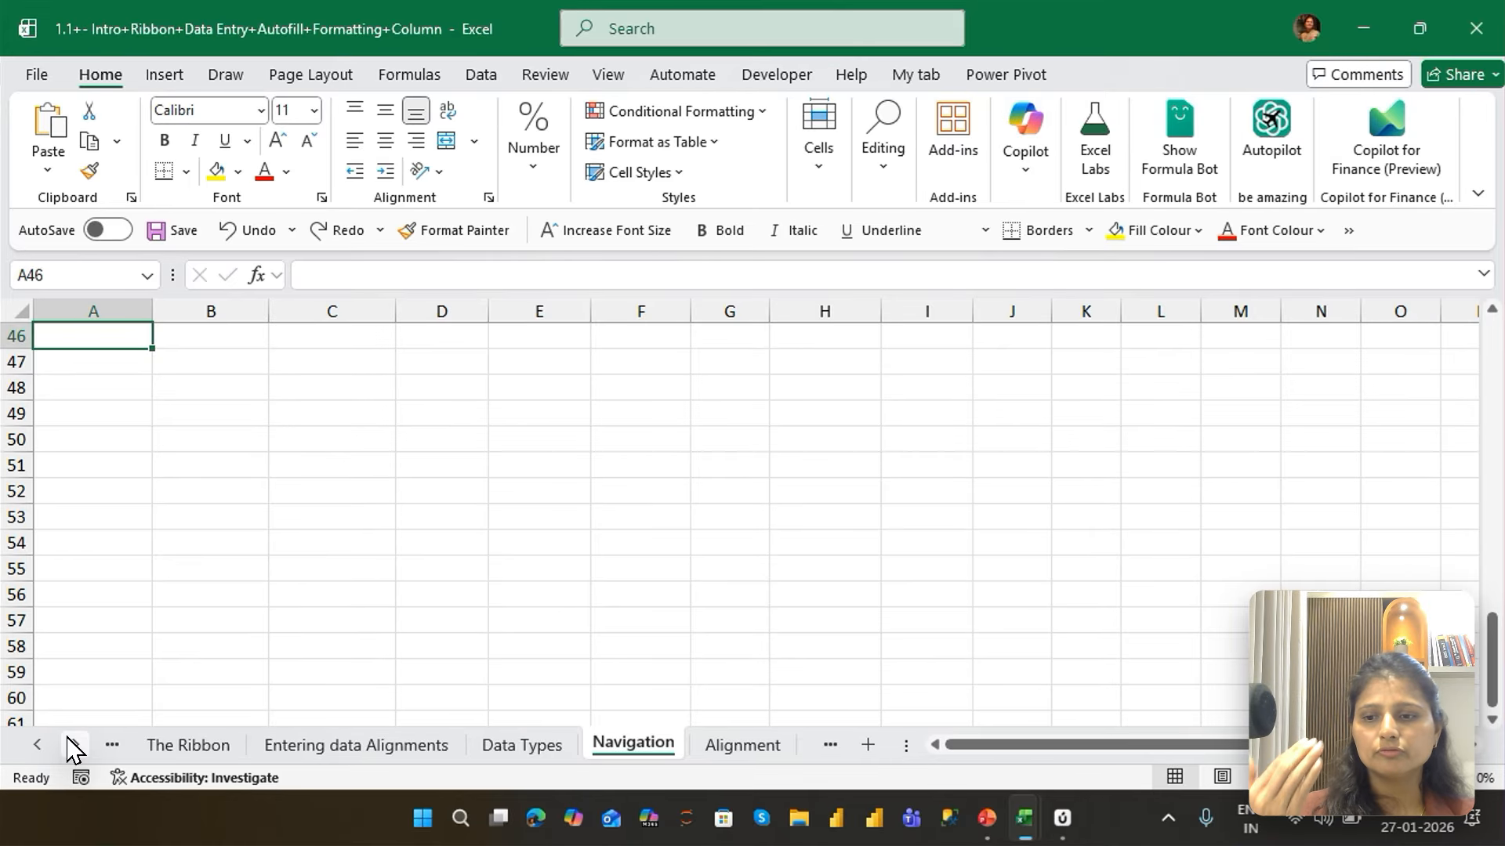
{"action": "key", "text": "Page_Down"}
{"action": "key", "text": "Page_Down"}
{"action": "key", "text": "Page_Down"}
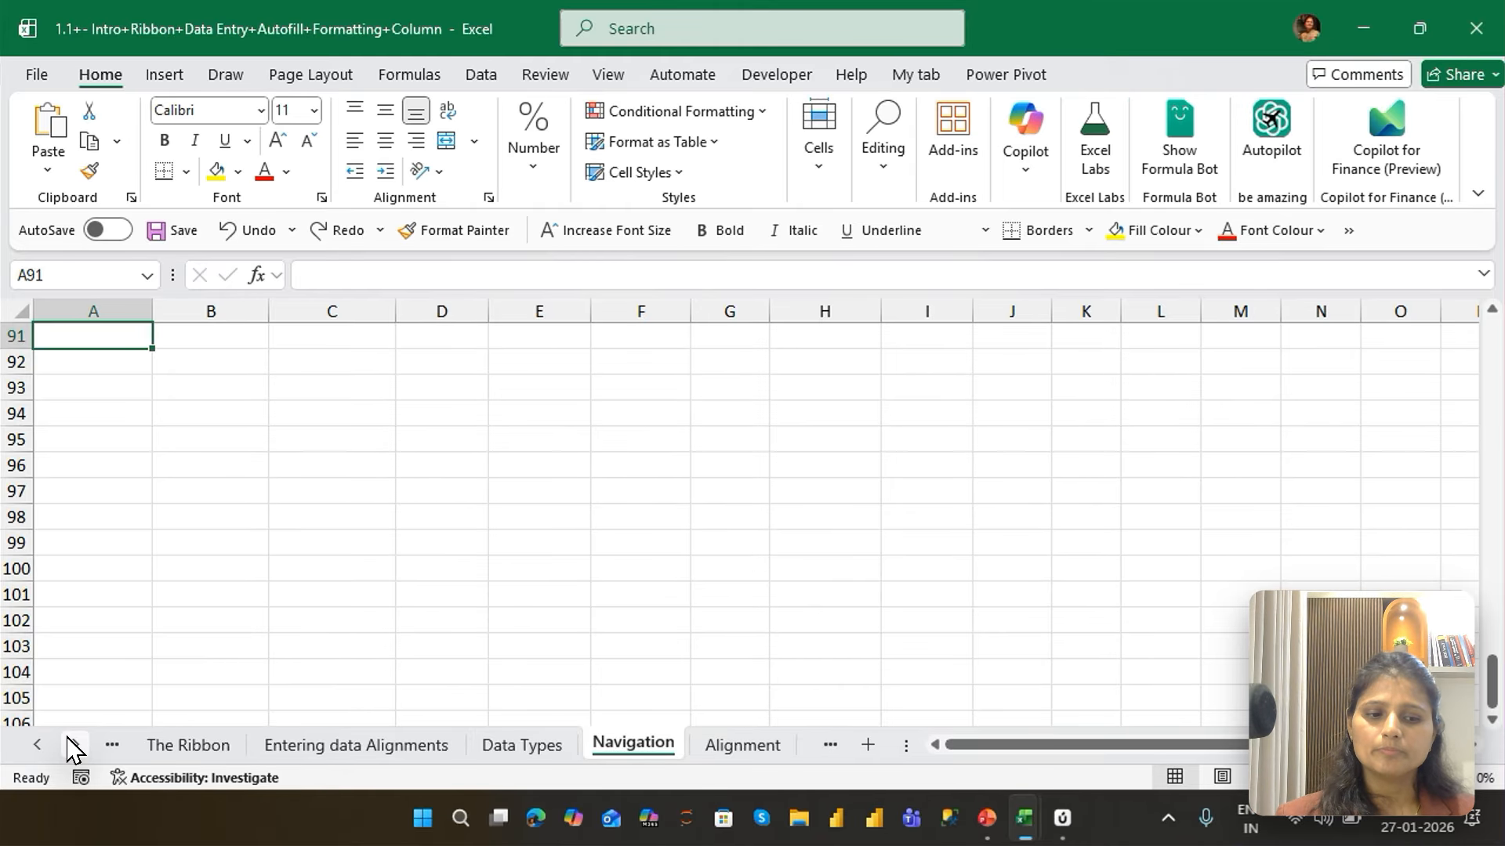
Page through the rows in column A one screen at a time, finishing back at A1
{"action": "key", "text": "Page_Up"}
{"action": "key", "text": "Page_Up"}
{"action": "key", "text": "Page_Up"}
{"action": "key", "text": "Page_Up"}
{"action": "key", "text": "Page_Up"}
{"action": "key", "text": "Page_Up"}
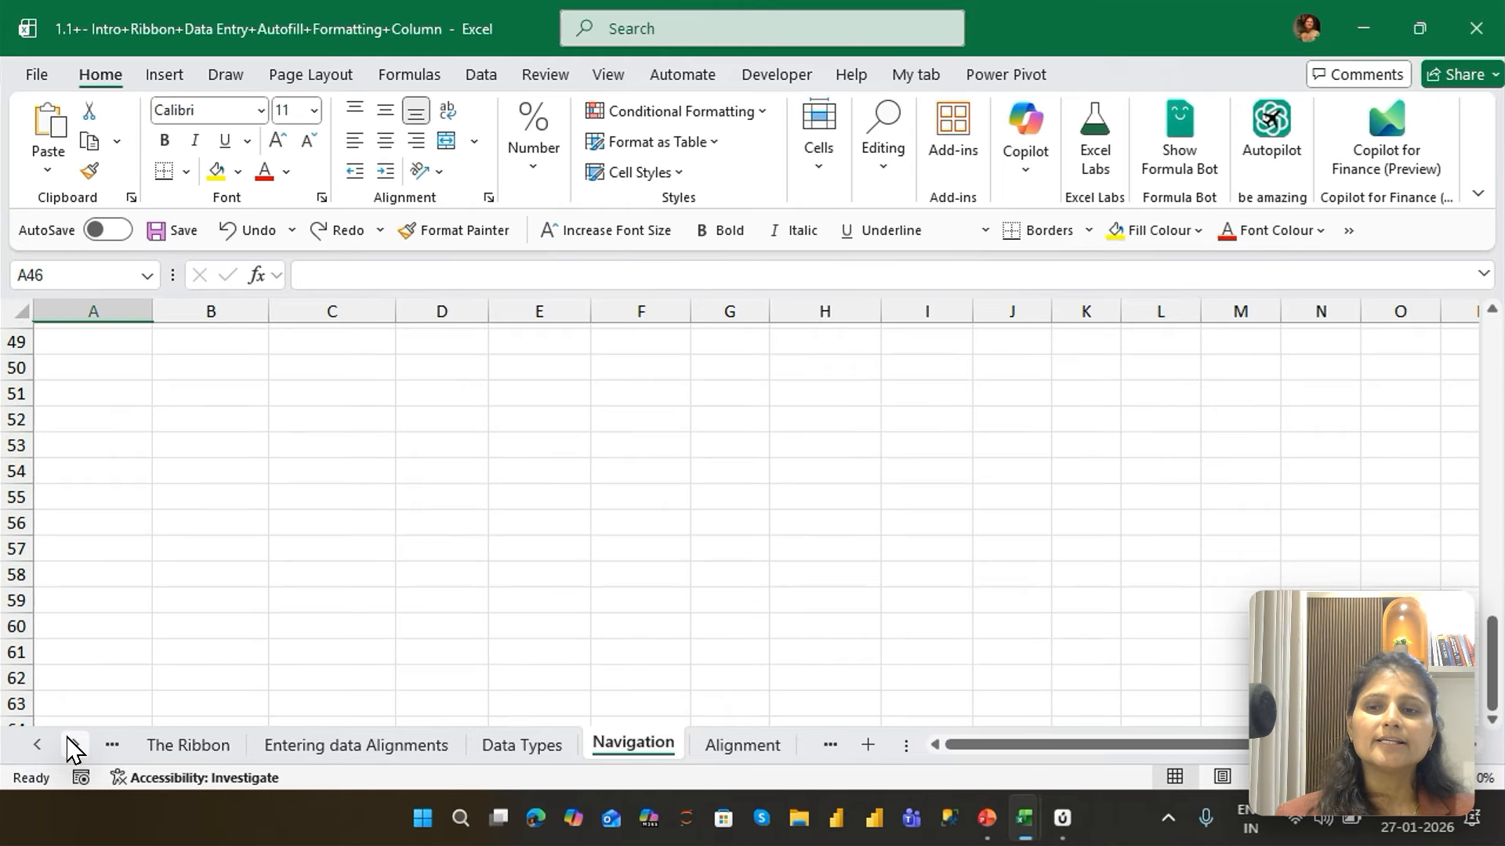
{"action": "key", "text": "Page_Down"}
{"action": "key", "text": "Page_Down"}
{"action": "key", "text": "Page_Down"}
{"action": "key", "text": "Page_Down"}
{"action": "key", "text": "Page_Down"}
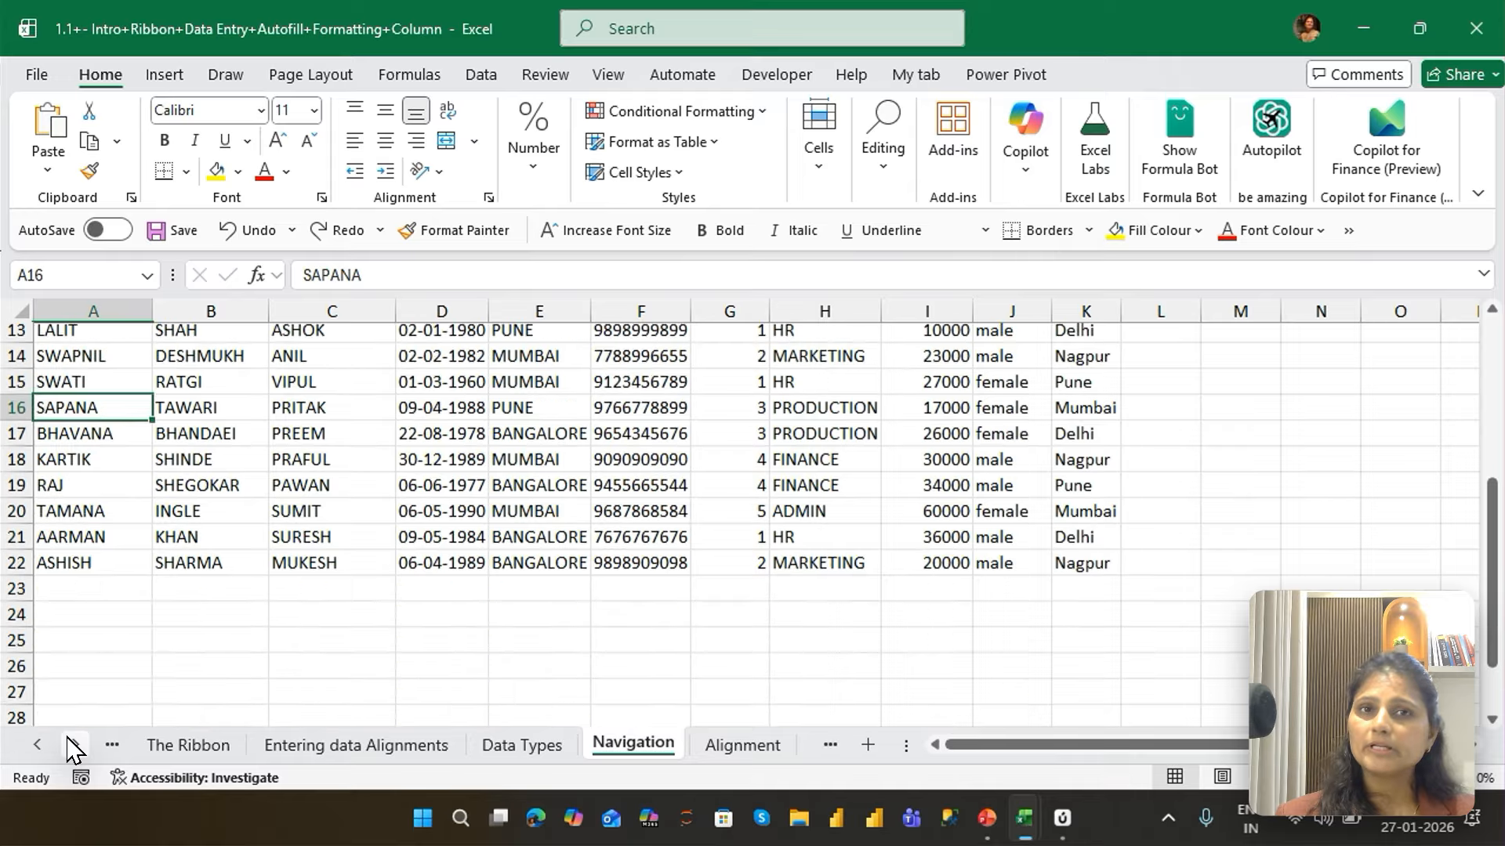
{"action": "key", "text": "Page_Up"}
{"action": "key", "text": "Page_Up"}
{"action": "key", "text": "Page_Up"}
{"action": "key", "text": "Page_Up"}
{"action": "key", "text": "Page_Up"}
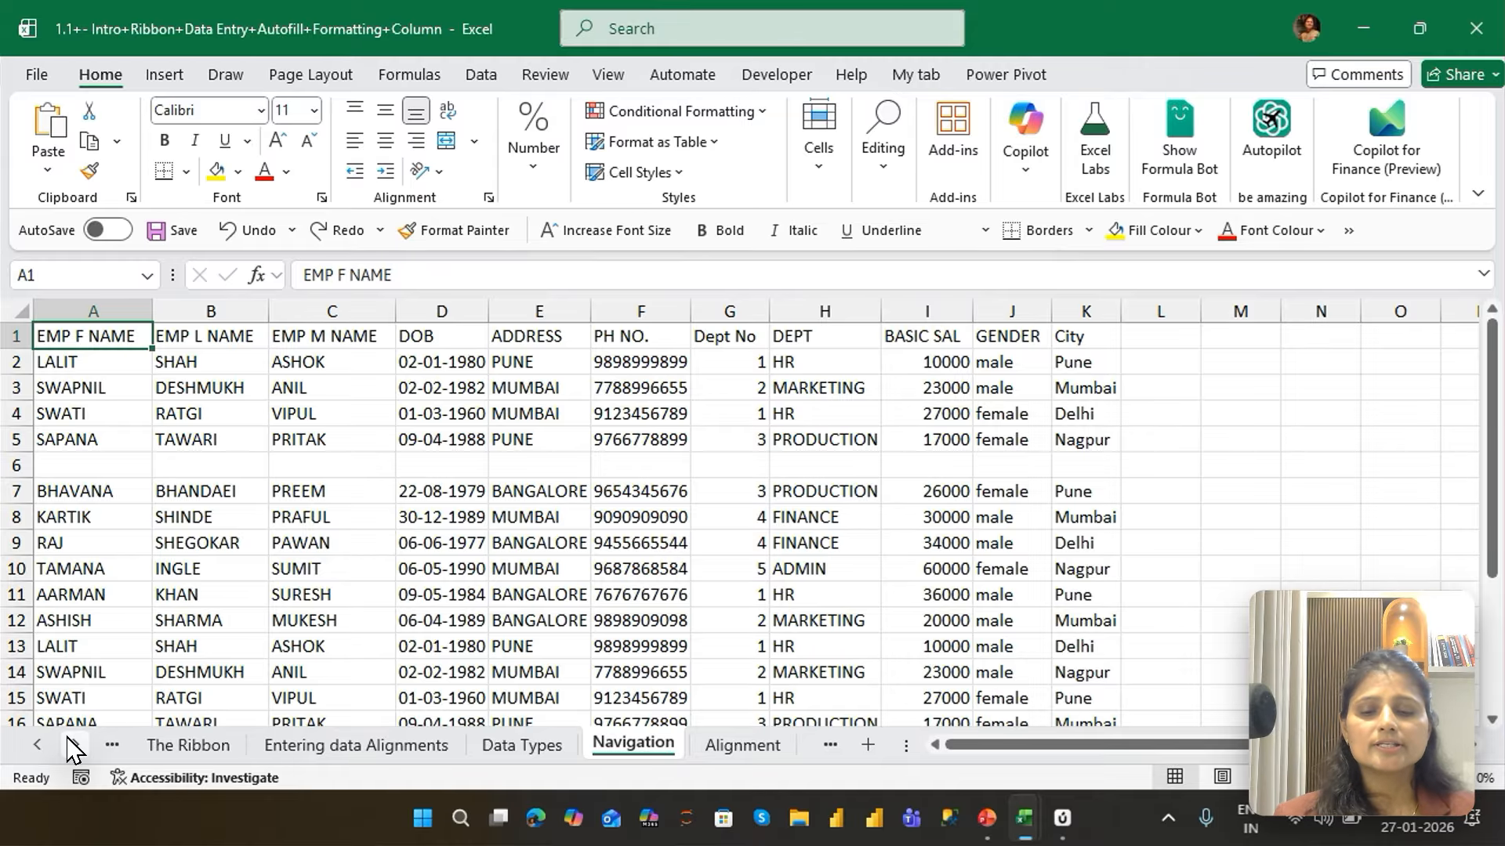
Go back sheet by sheet to The Ribbon sheet, and forward again to the Navigation sheet
{"action": "key", "text": "ctrl+Page_Up"}
{"action": "key", "text": "ctrl+Page_Up"}
{"action": "key", "text": "ctrl+Page_Up"}
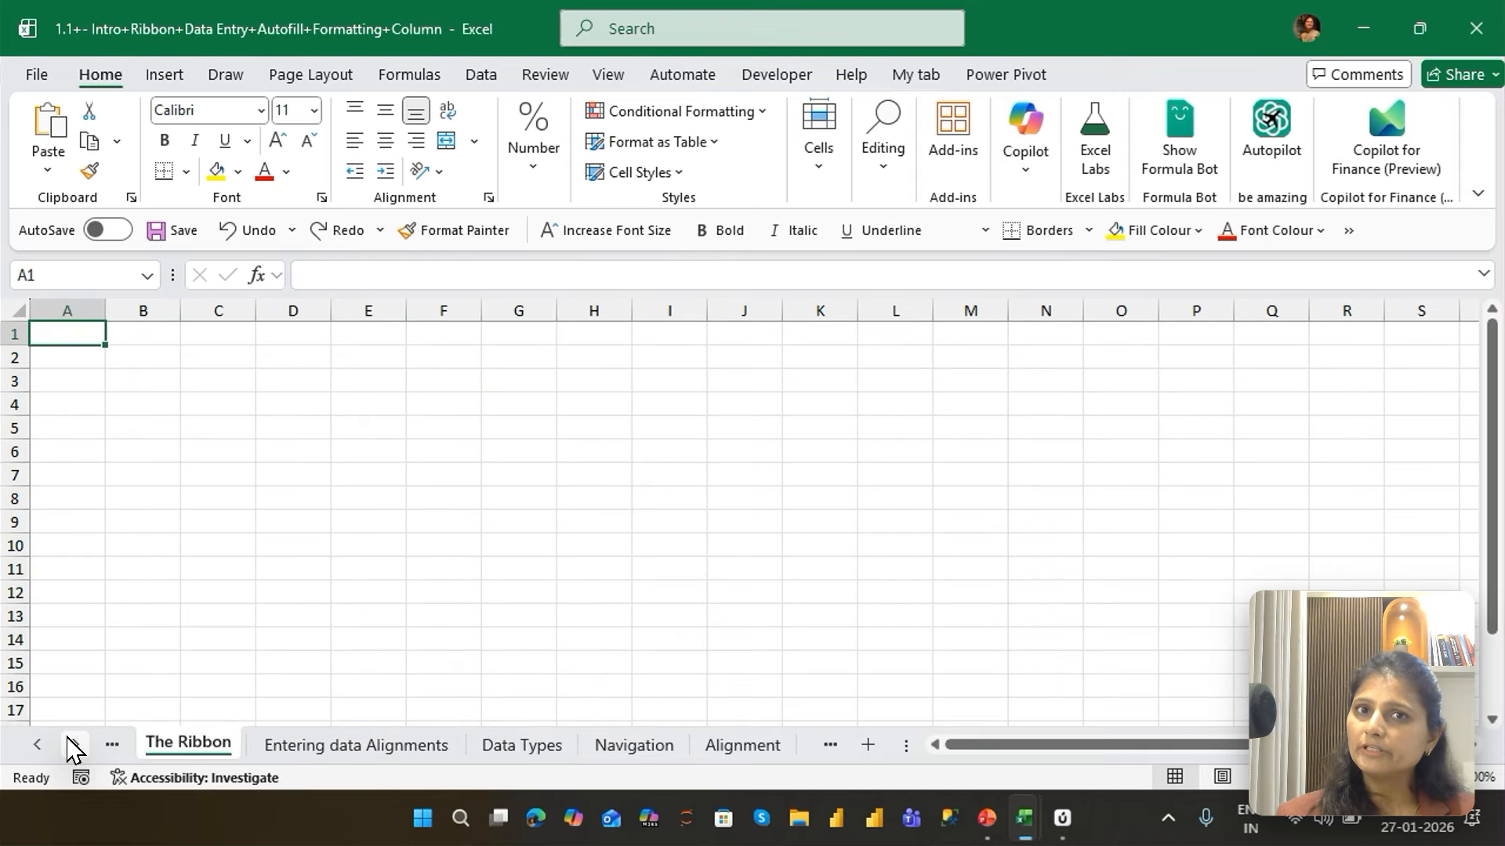
{"action": "key", "text": "ctrl+Page_Down"}
{"action": "key", "text": "ctrl+Page_Down"}
{"action": "key", "text": "ctrl+Page_Down"}
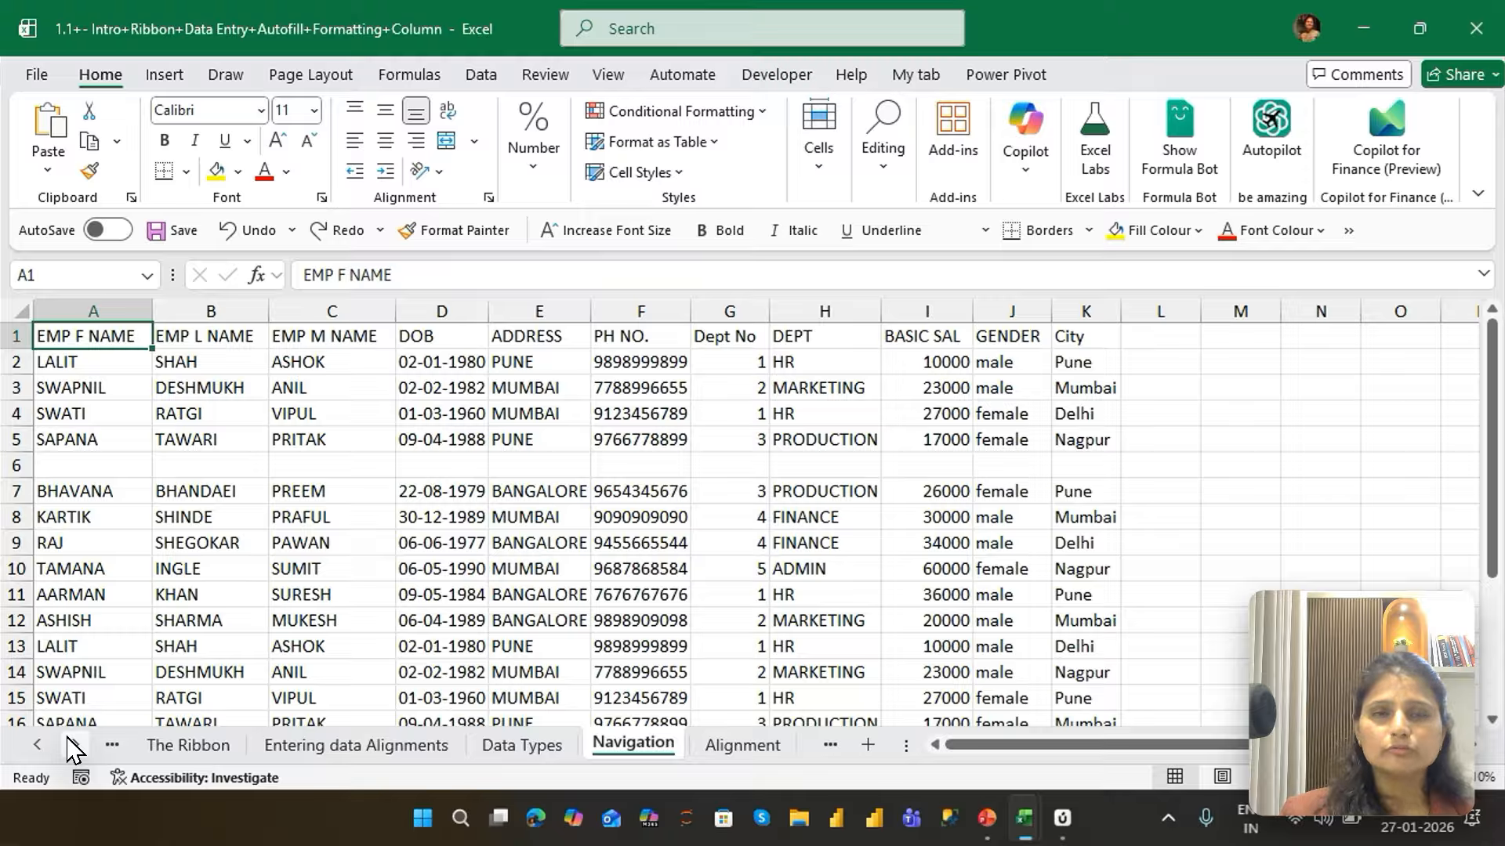
Append "new data" to the header in A1 in edit mode, and discard the edit
{"action": "key", "text": "F2"}
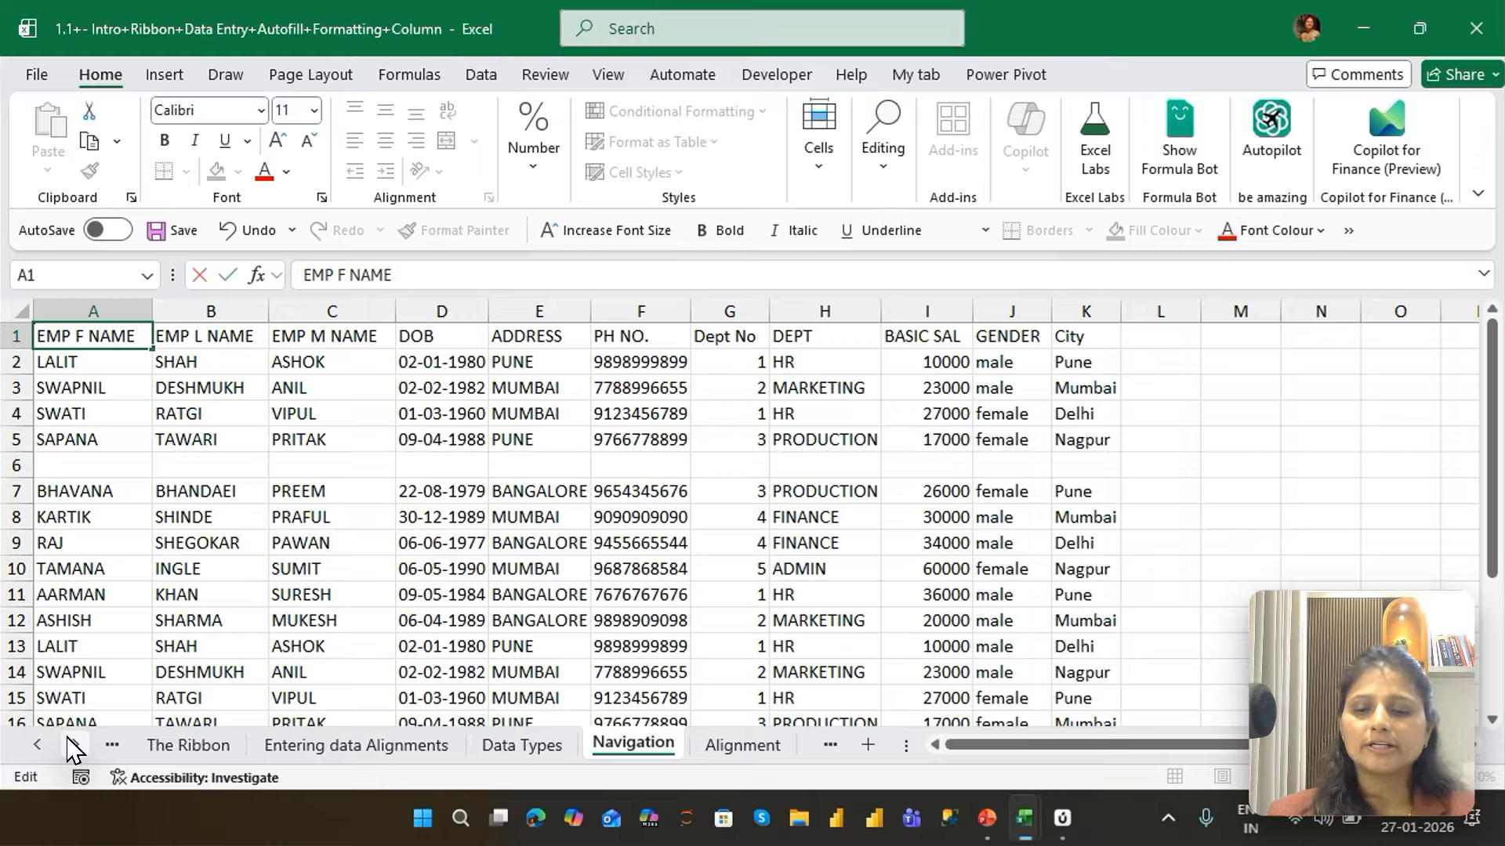
{"action": "type", "text": "new data"}
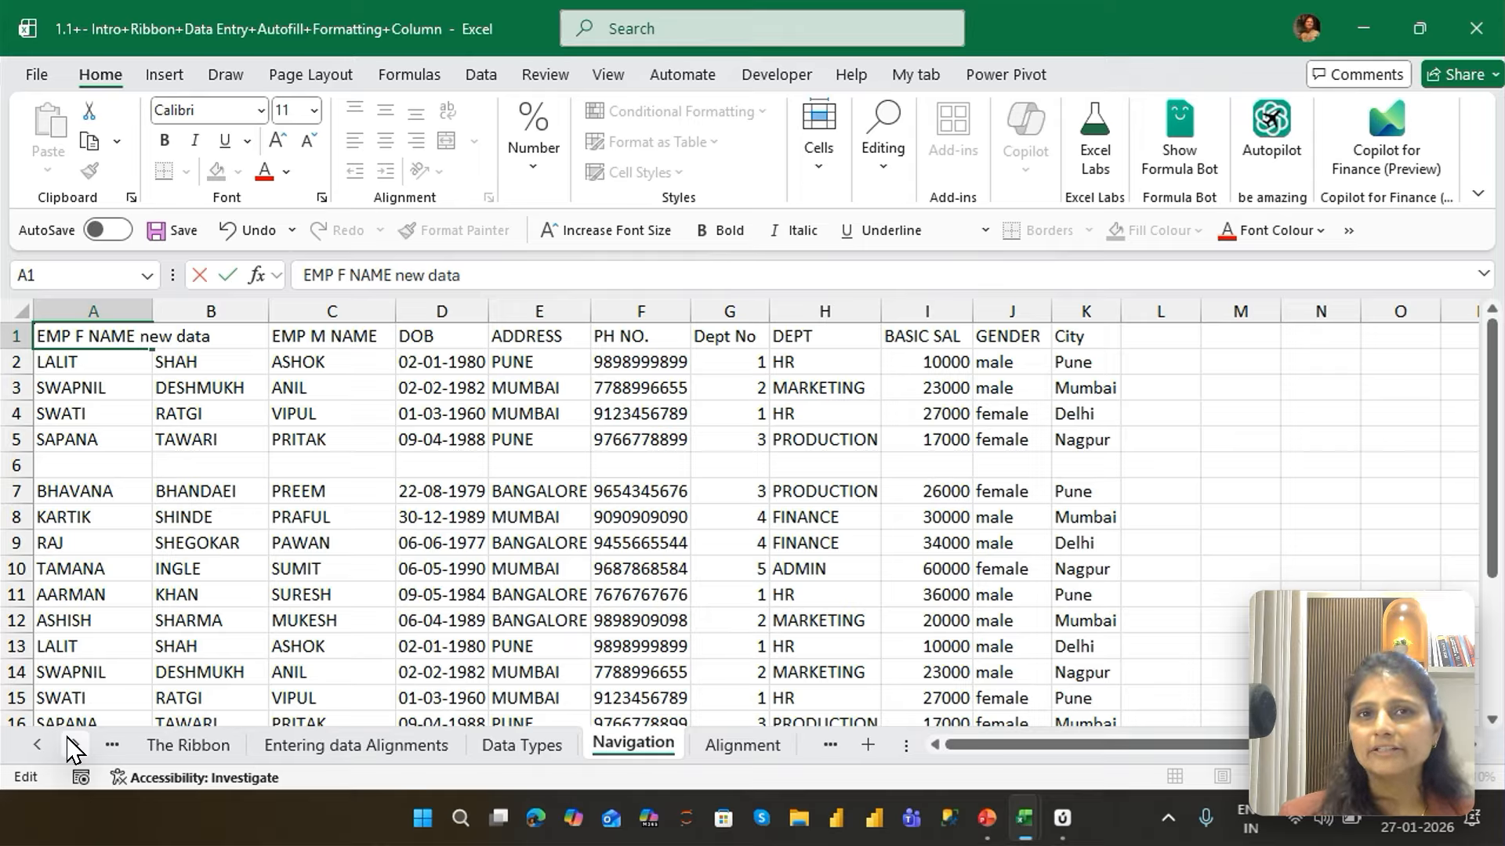
{"action": "key", "text": "Escape"}
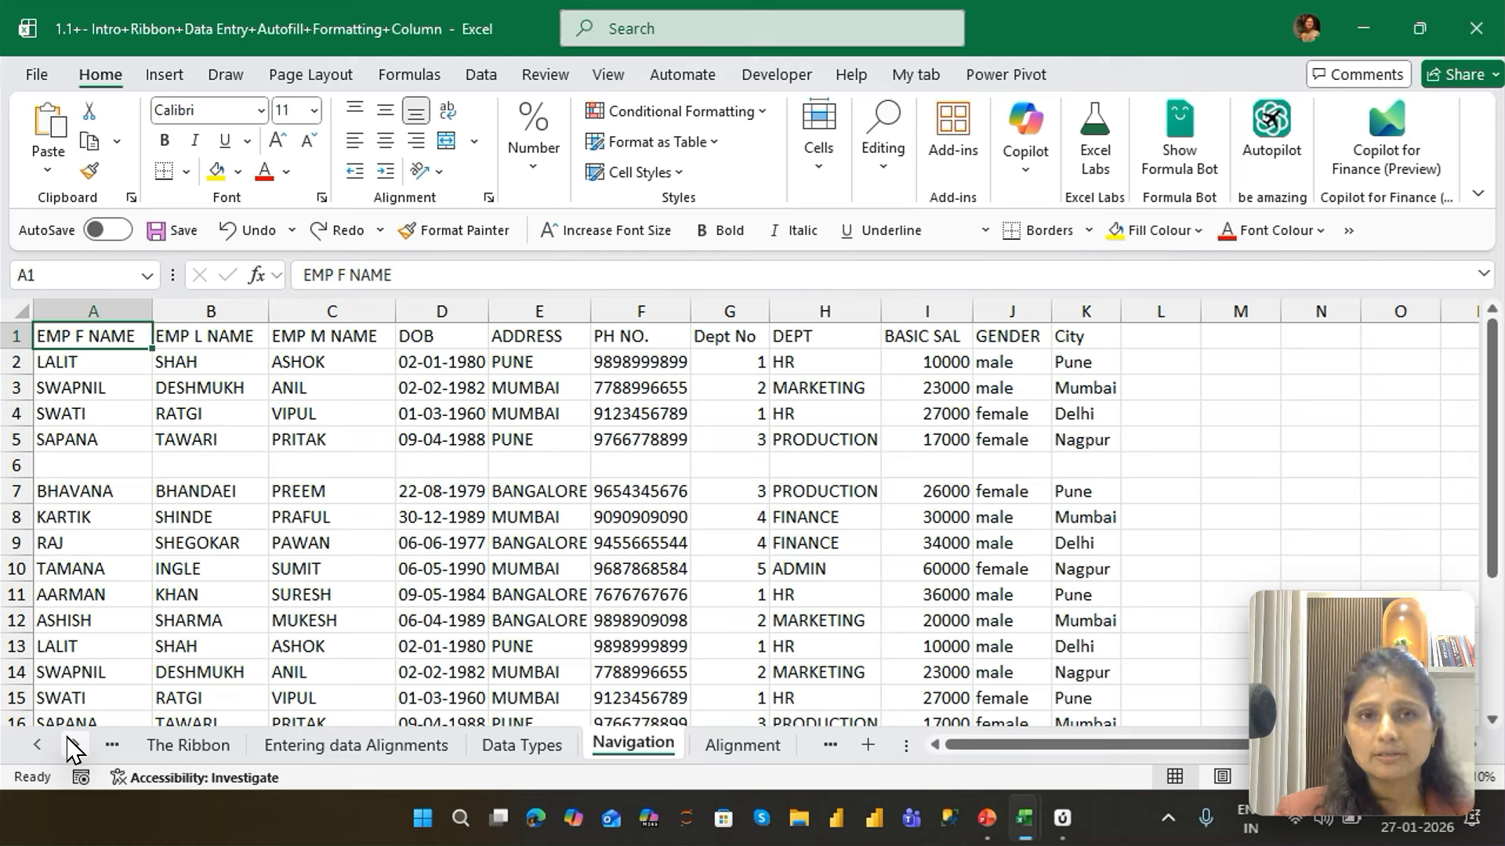
Append "next" to the header text in A1, and abandon the change without committing it
{"action": "key", "text": "F2"}
{"action": "type", "text": "ne"}
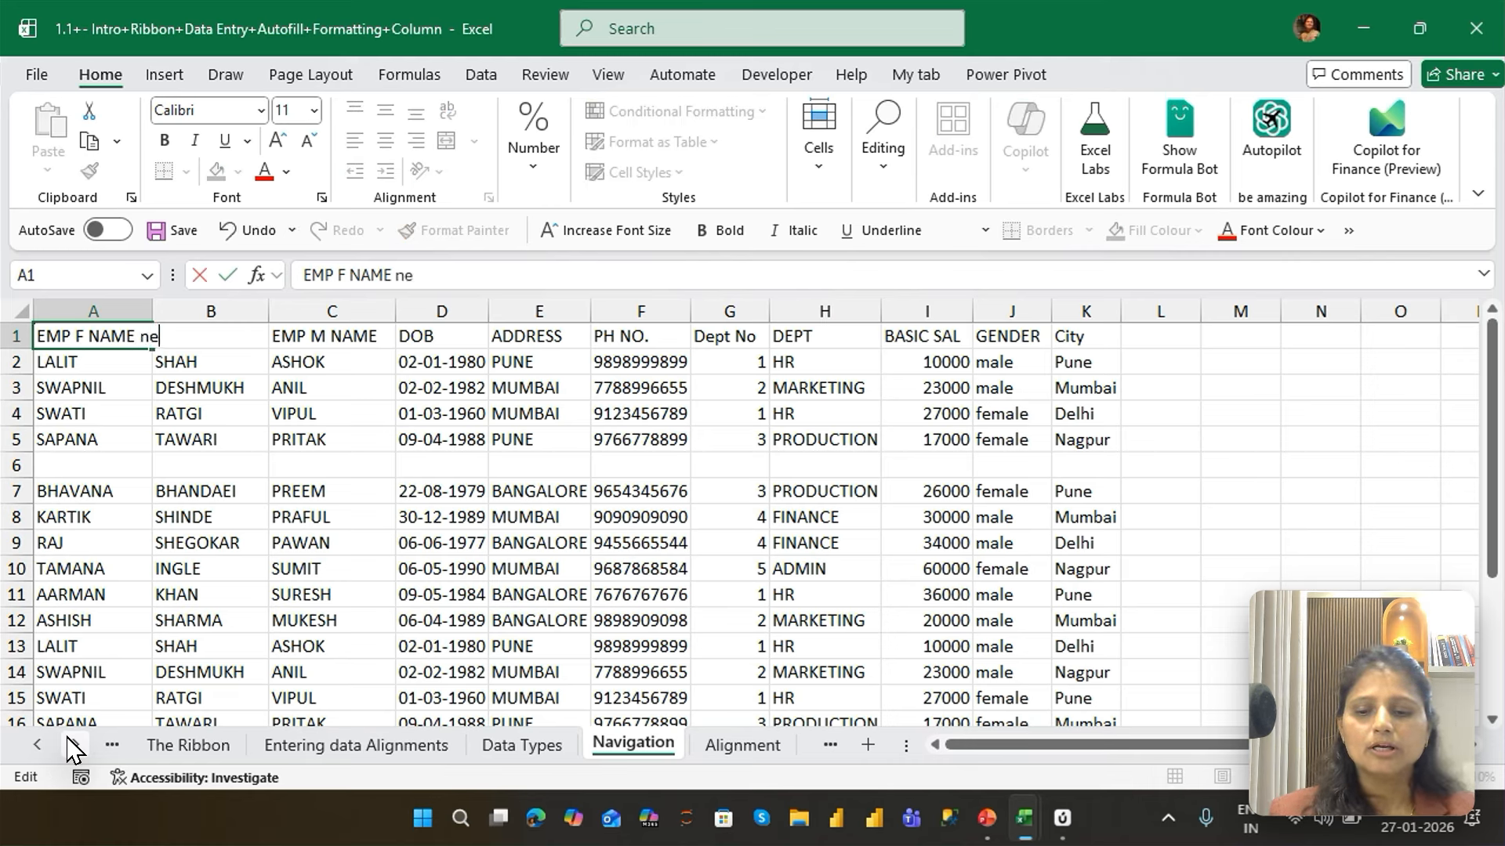
{"action": "type", "text": "xt"}
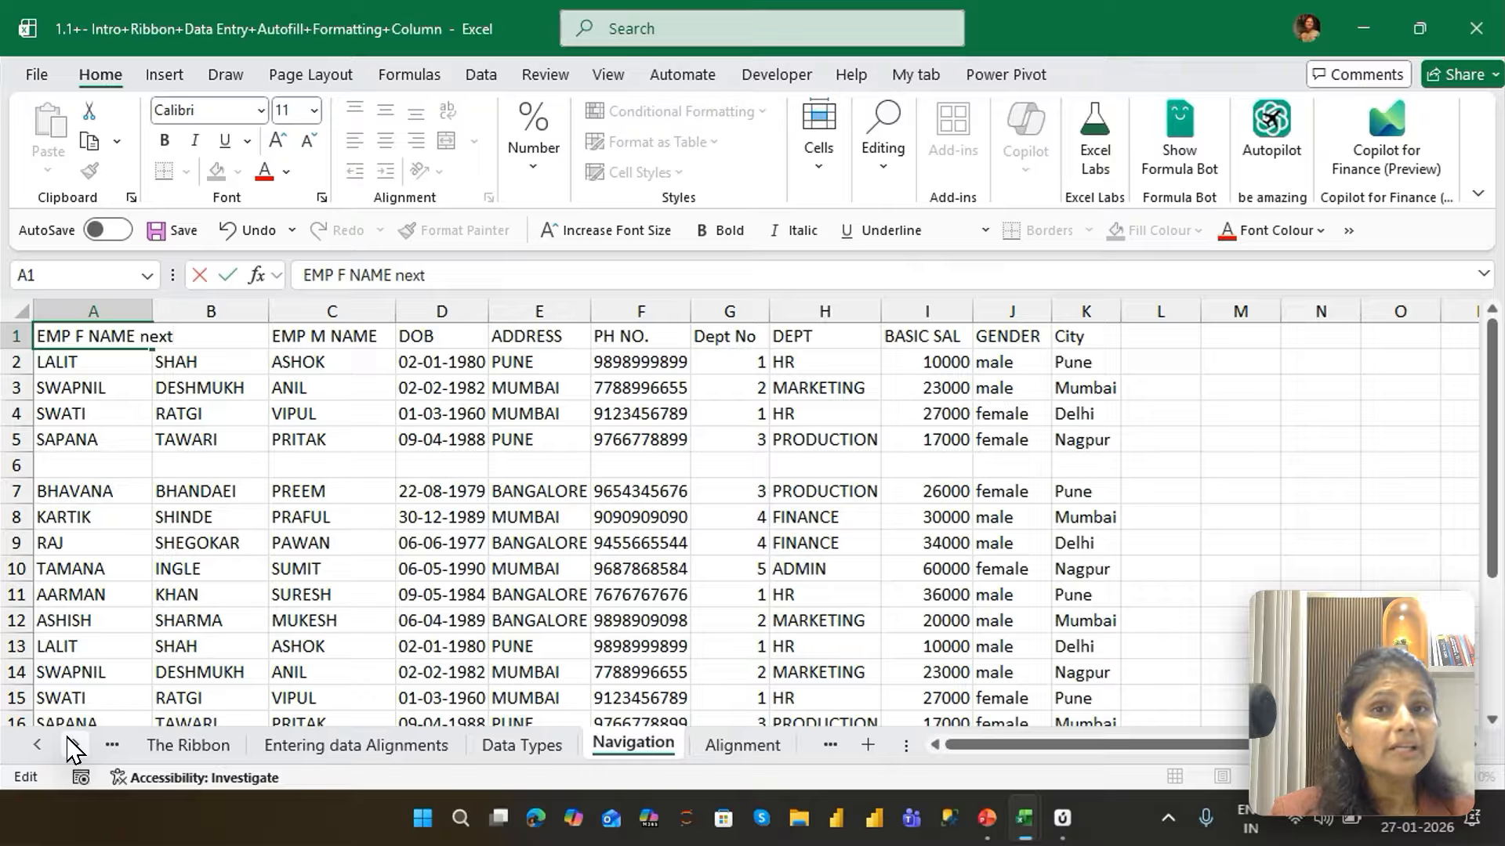
{"action": "key", "text": "BackSpace"}
{"action": "key", "text": "BackSpace"}
{"action": "key", "text": "BackSpace"}
{"action": "key", "text": "BackSpace"}
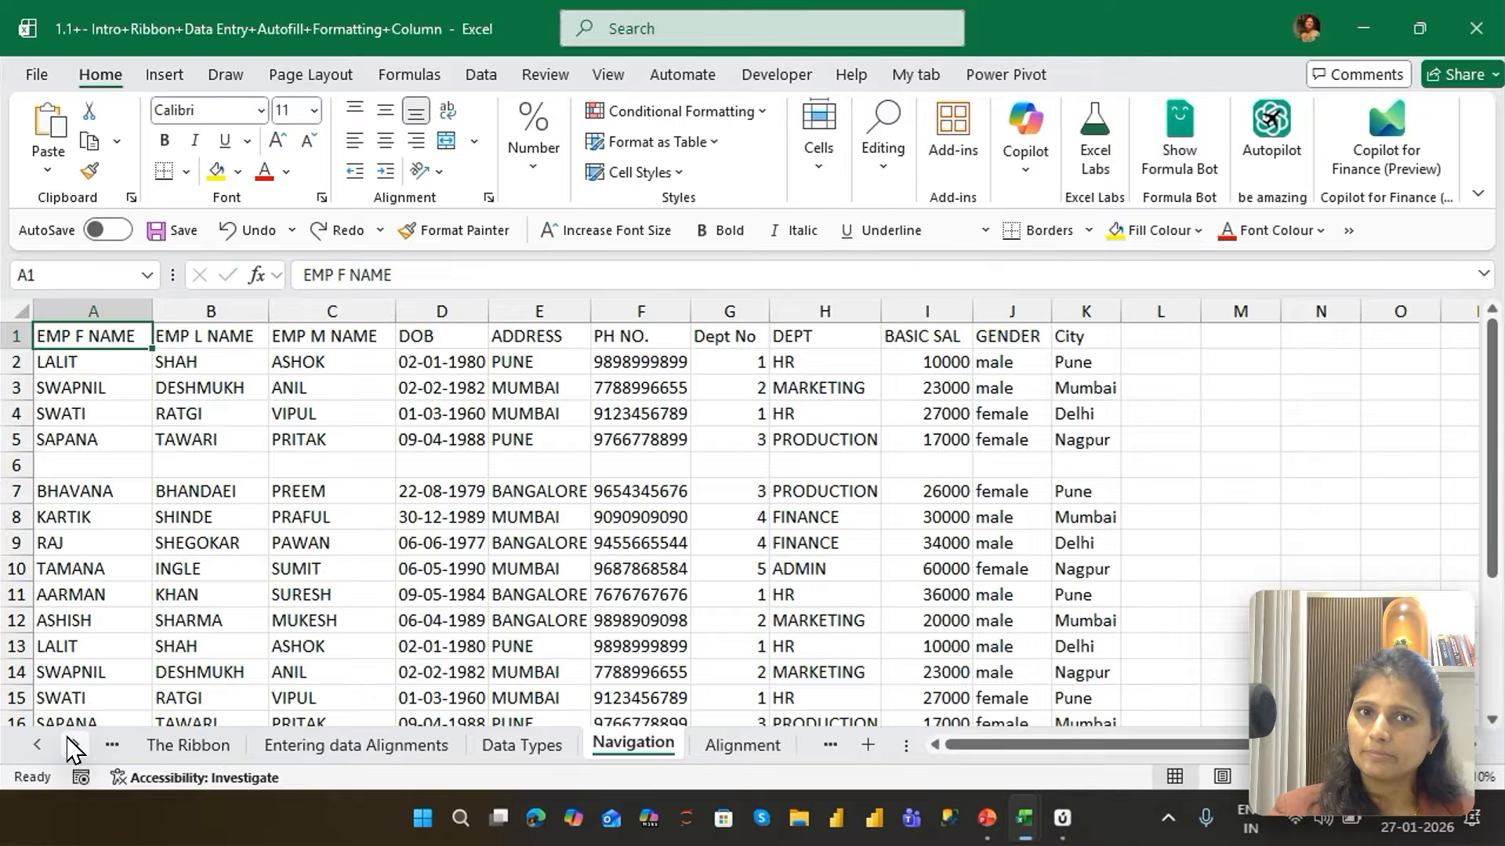
Commit the header in A1 with "next" appended, and undo that edit
{"action": "type", "text": "next"}
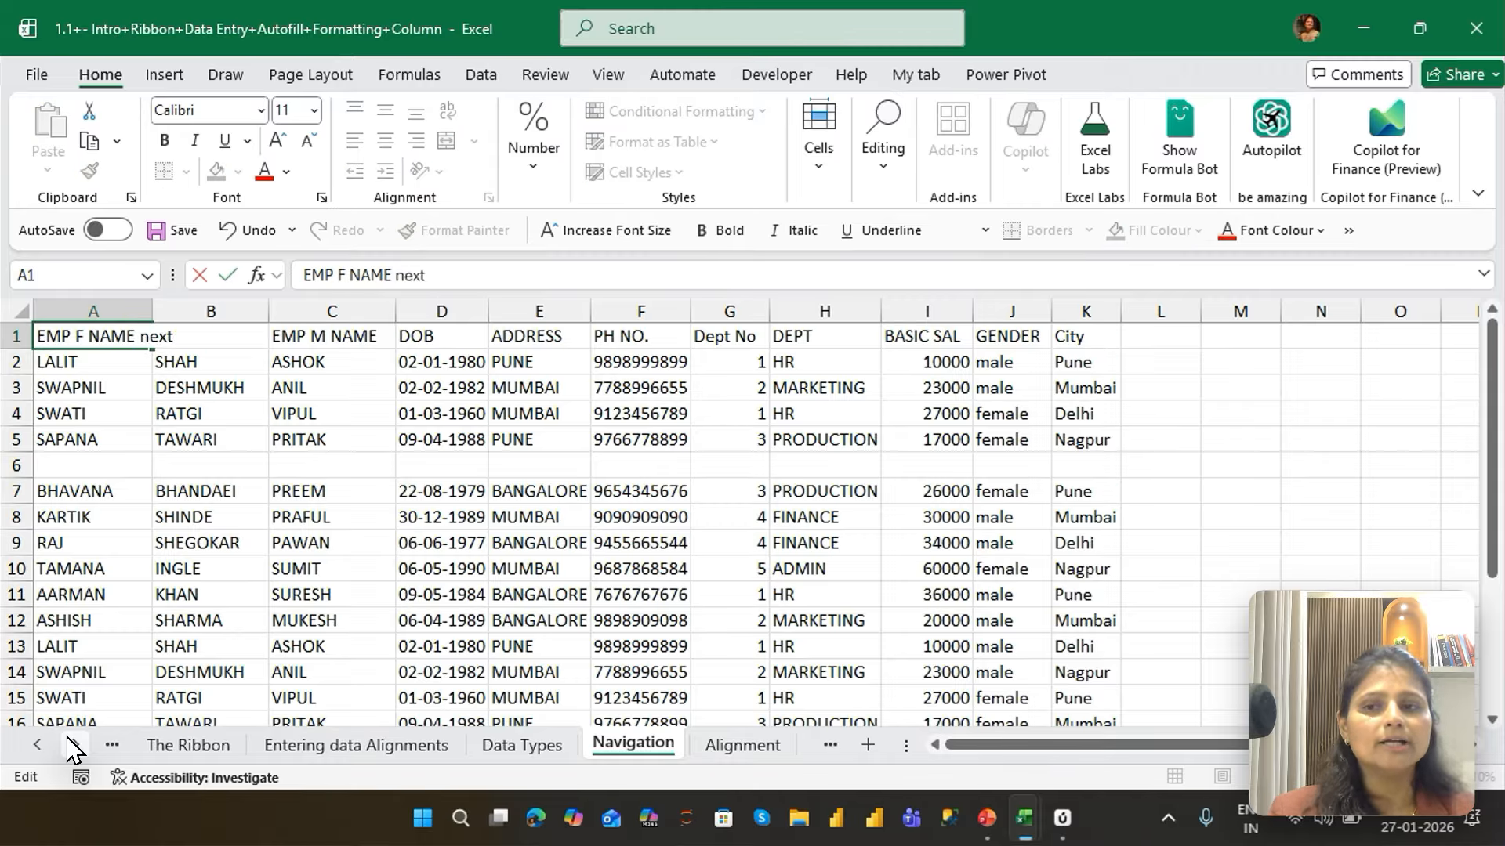
{"action": "key", "text": "Return"}
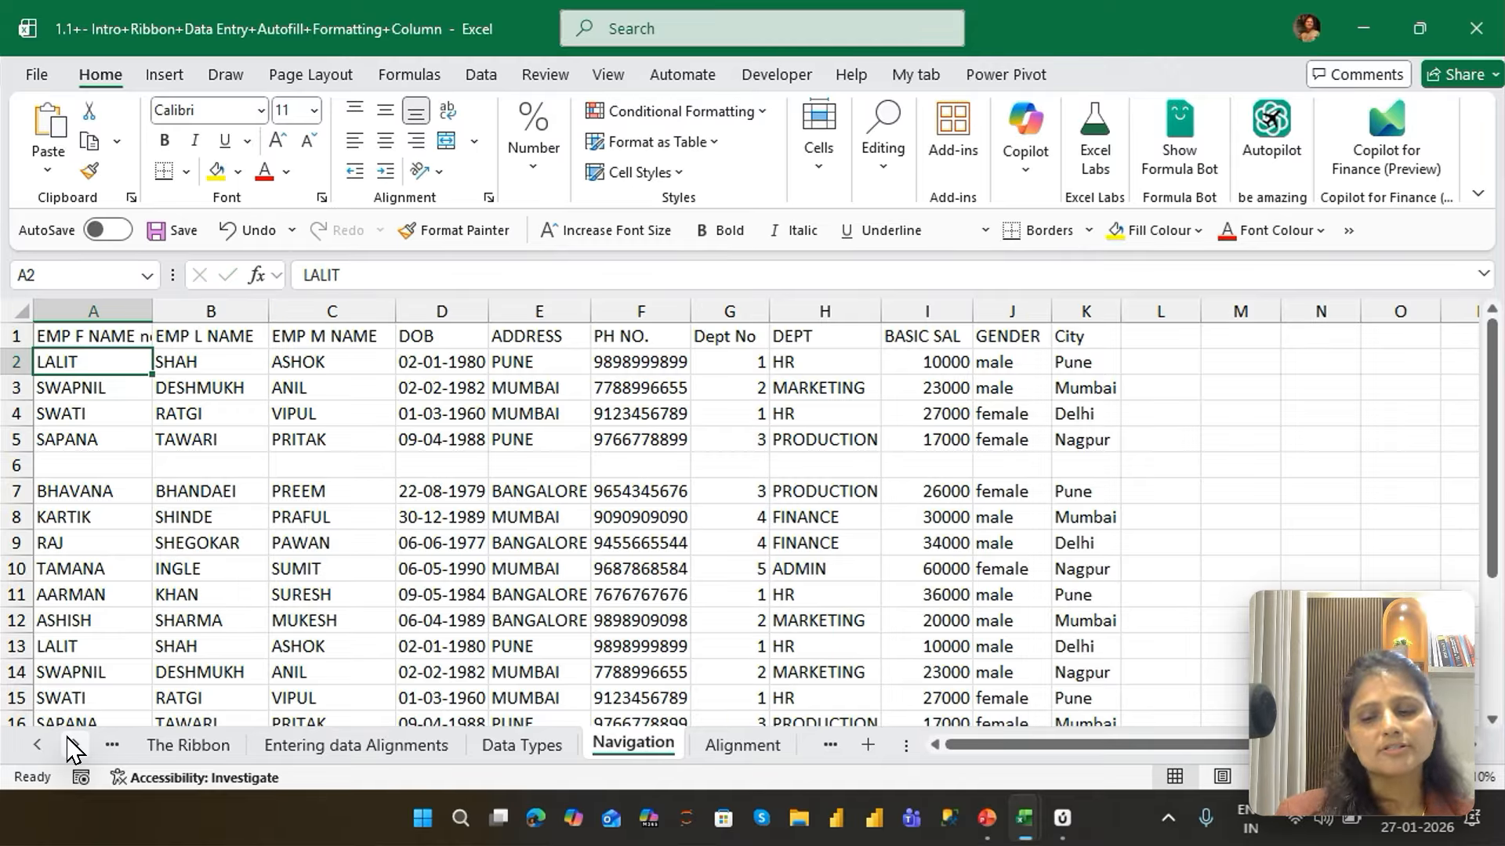
{"action": "key", "text": "ctrl+z"}
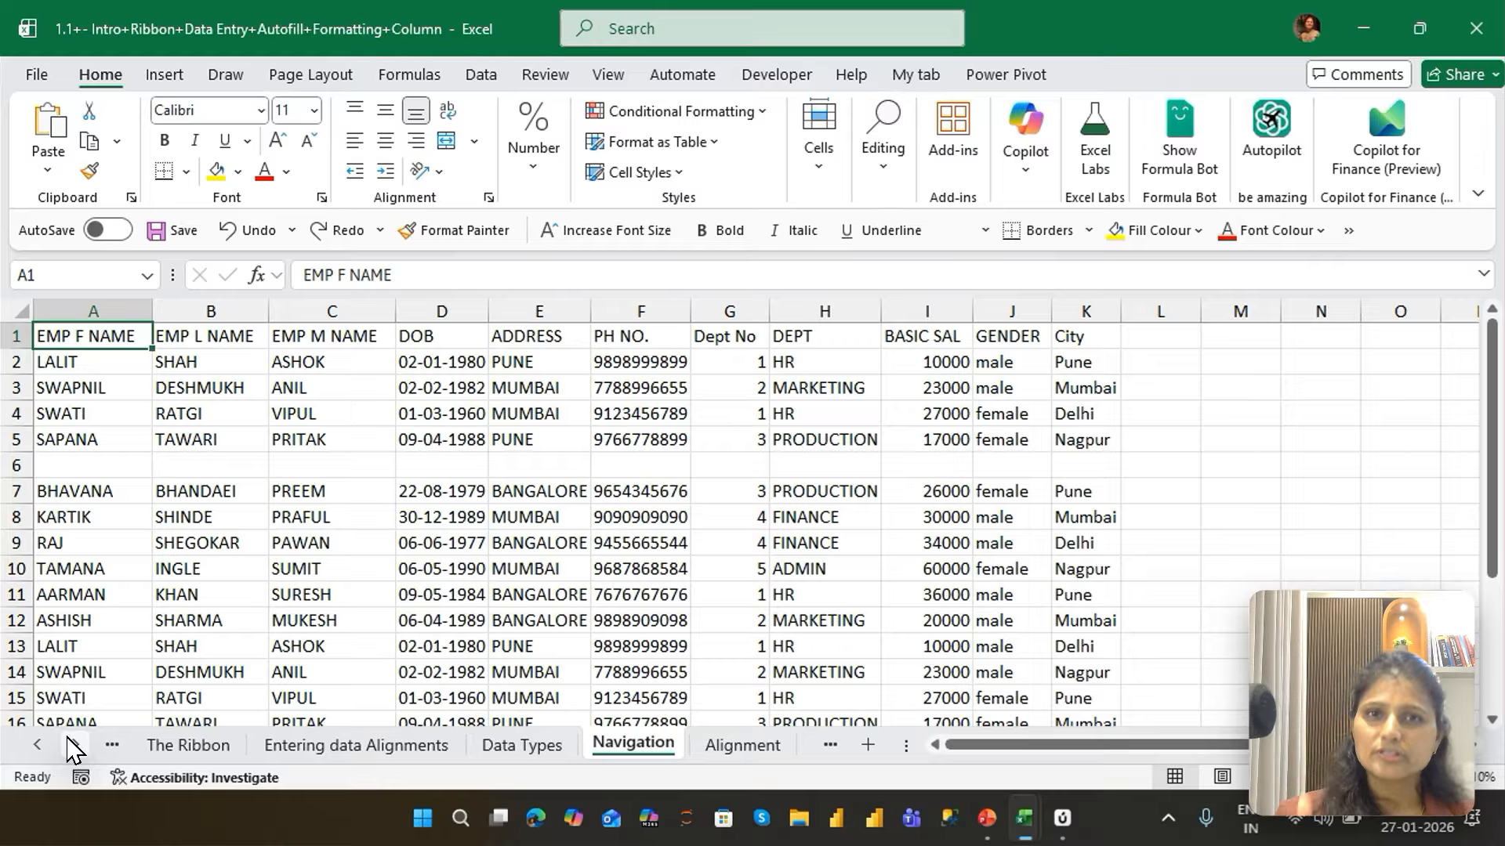
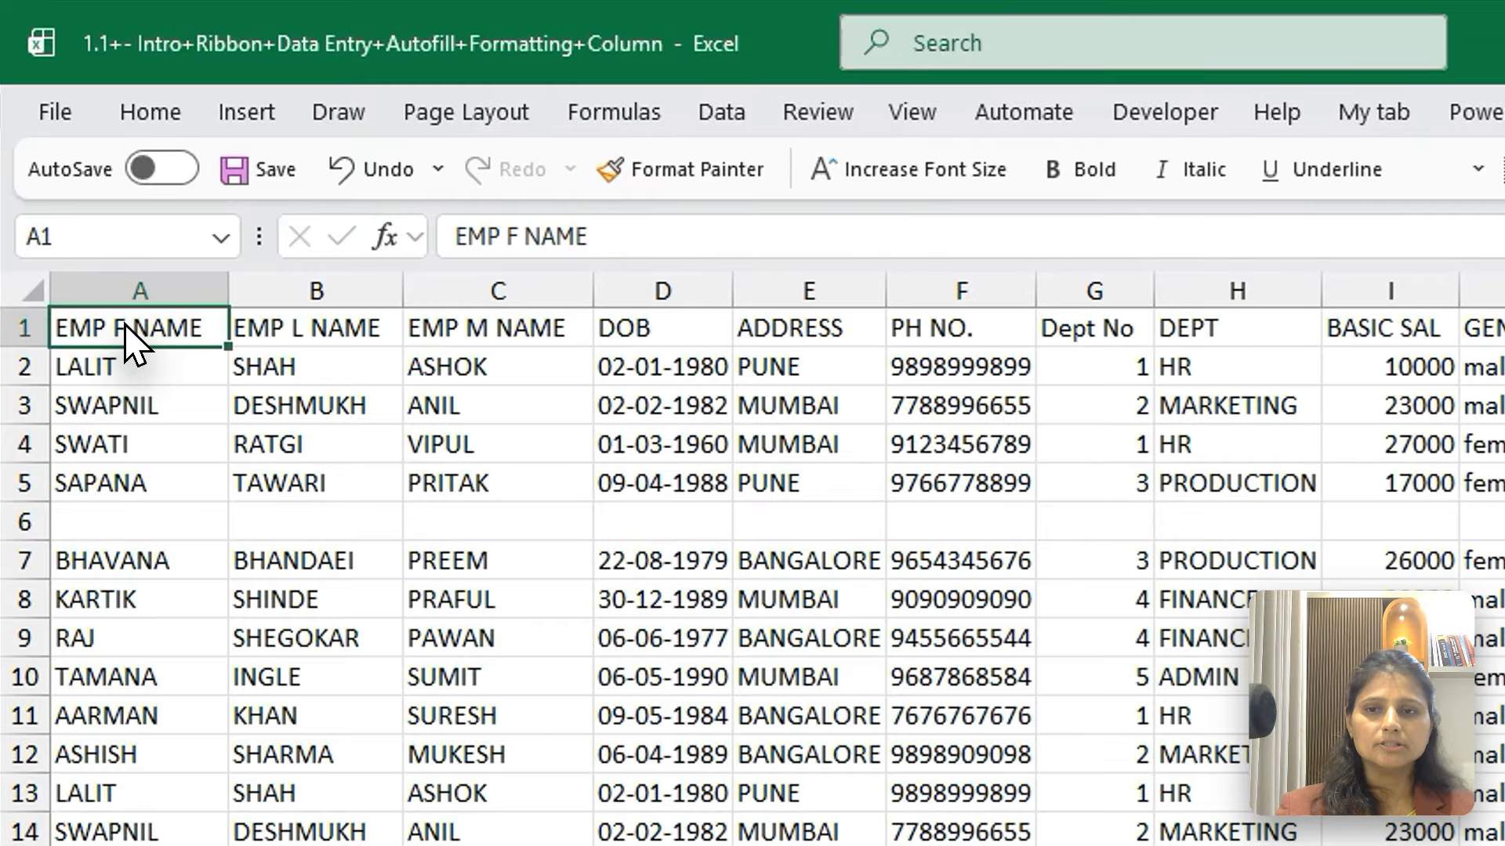
Copy the first employee table block, A1:K5, and paste it starting at O1
{"action": "key", "text": "ctrl+a"}
{"action": "key", "text": "ctrl+c"}
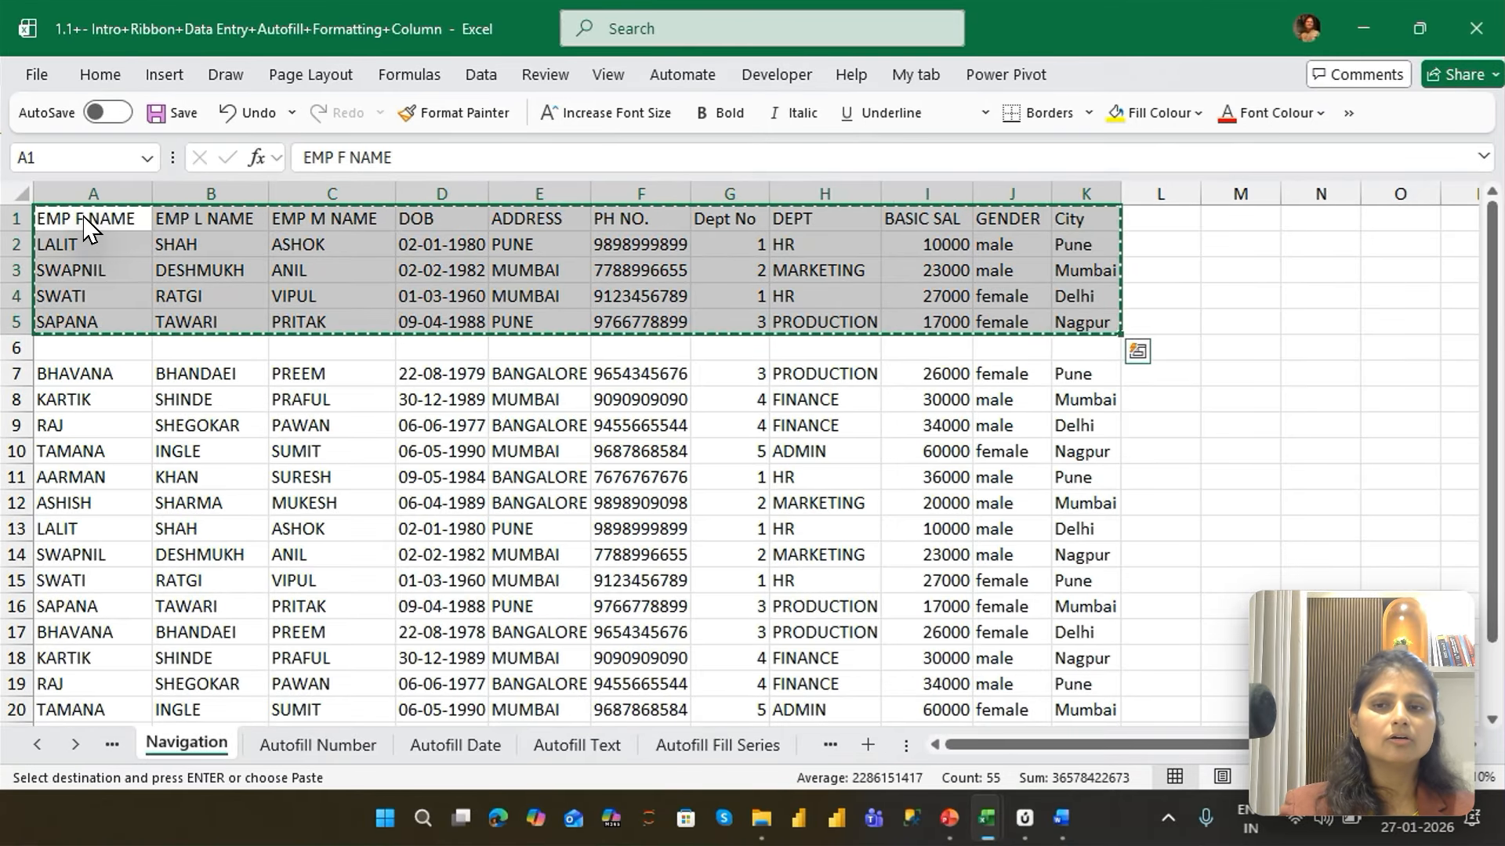
{"action": "key", "text": "Right"}
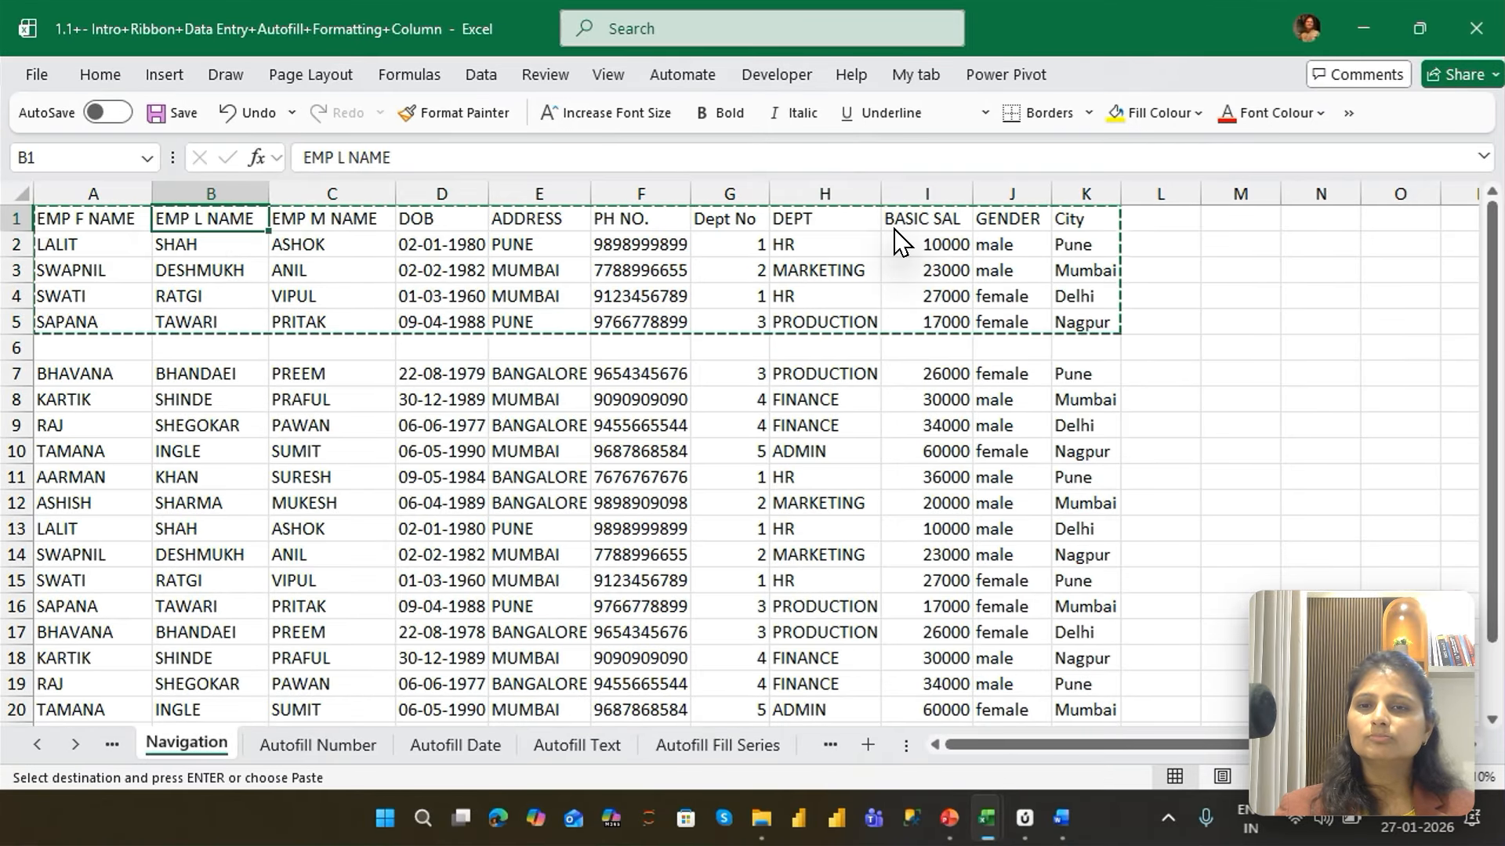
{"action": "key", "text": "ctrl+Right"}
{"action": "key", "text": "Right"}
{"action": "key", "text": "Right"}
{"action": "key", "text": "Right"}
{"action": "key", "text": "Right"}
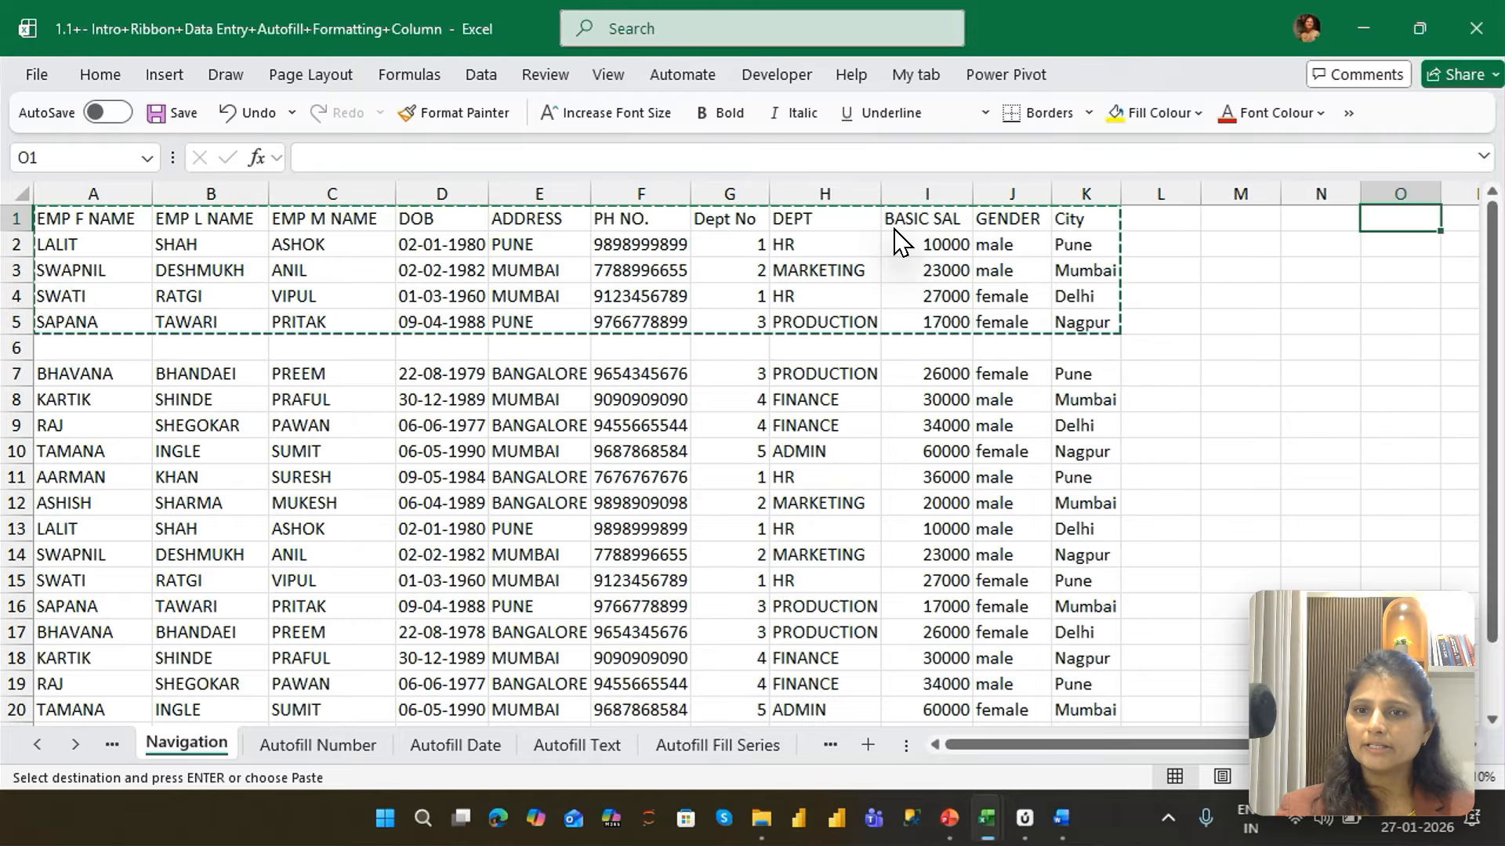
{"action": "key", "text": "ctrl+v"}
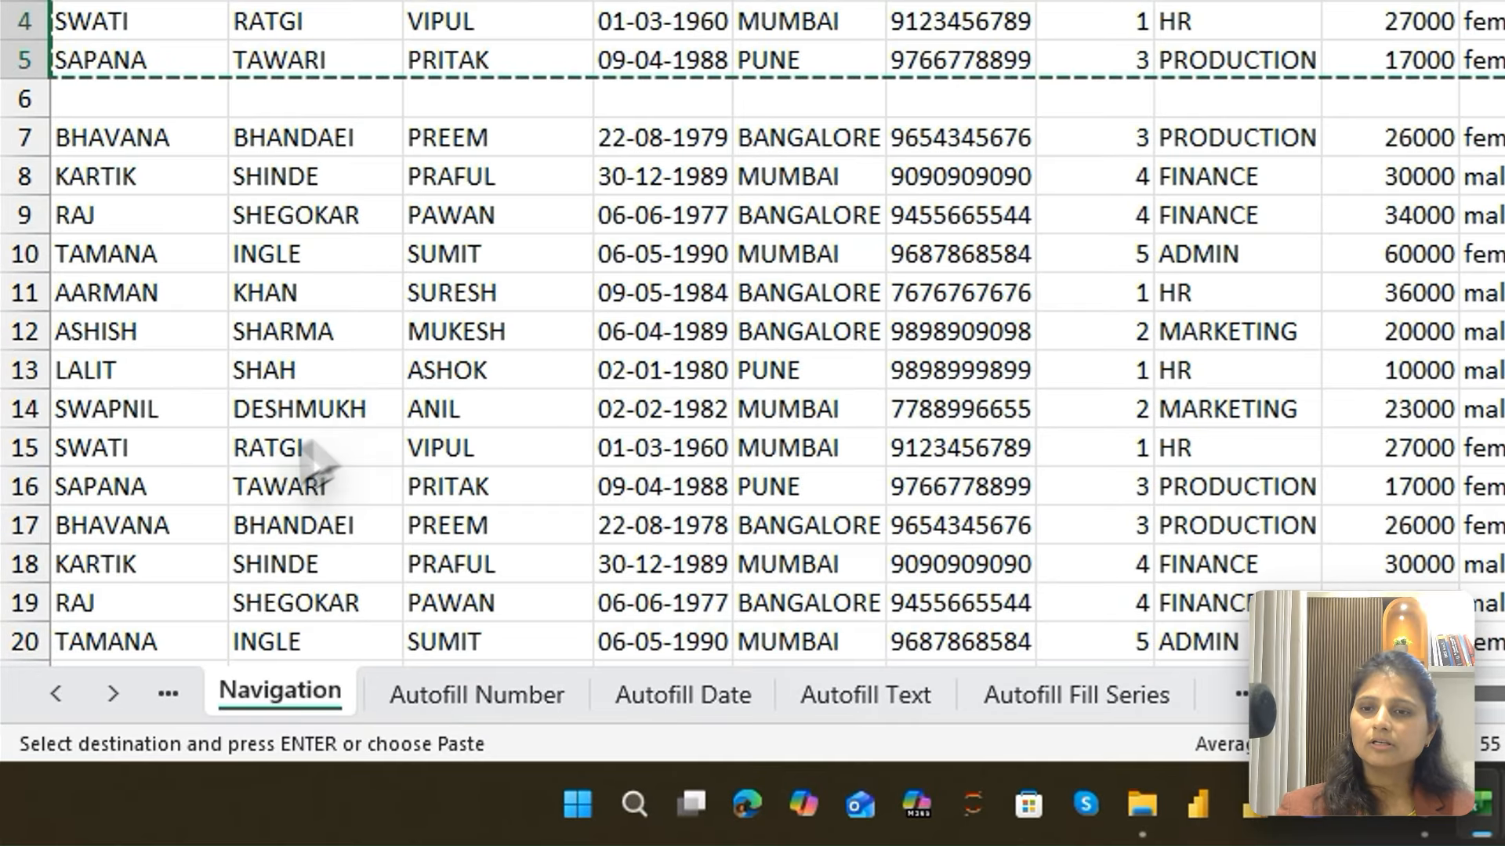
Select the last employee record, A22:K22, and copy it
{"action": "left_click", "coordinate": [209, 484]}
{"action": "key", "text": "ctrl+Down"}
{"action": "key", "text": "Down"}
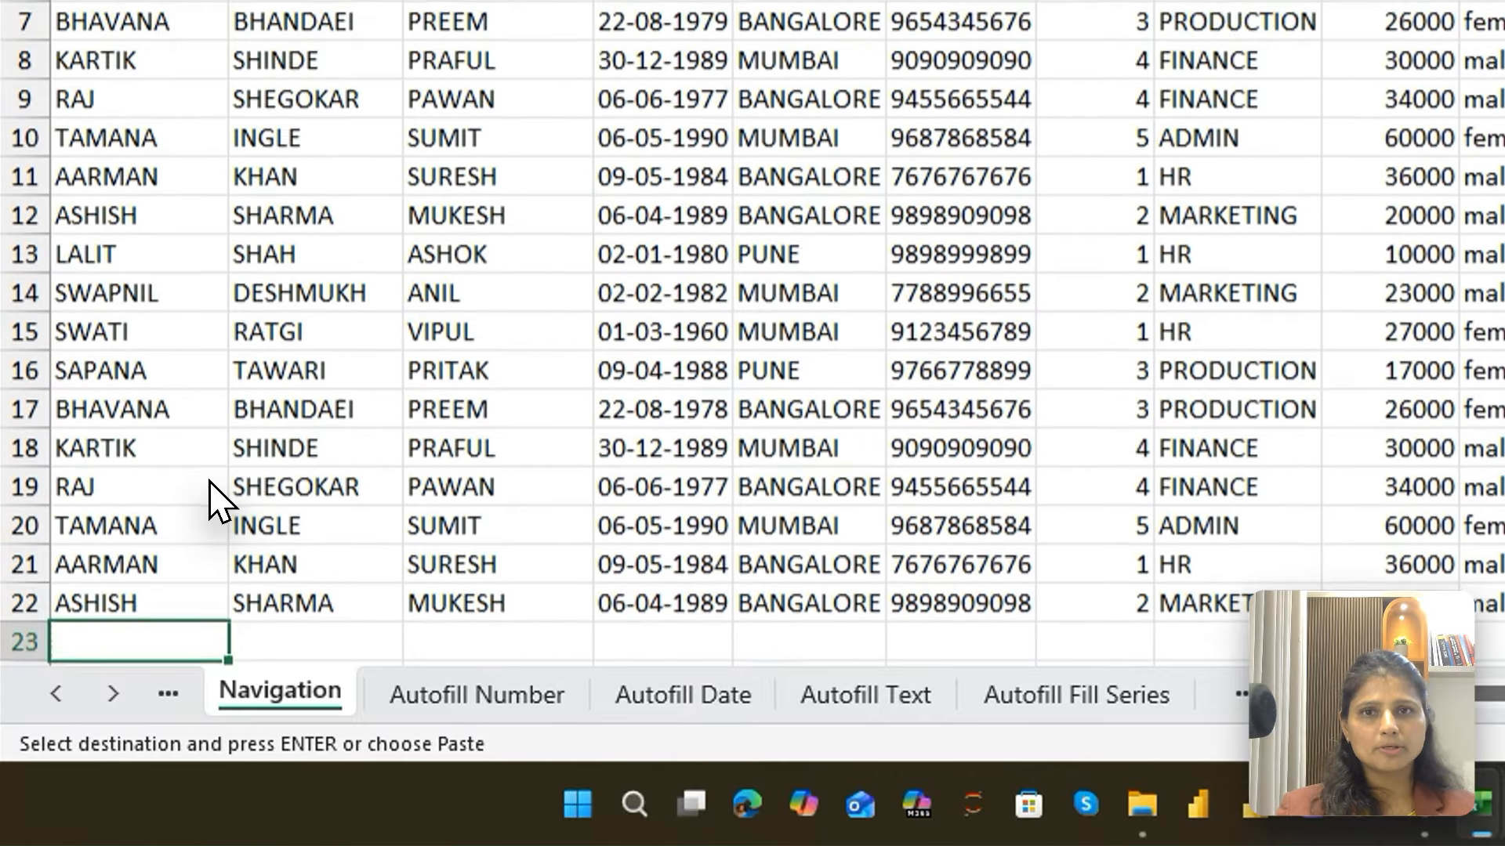
{"action": "key", "text": "Up"}
{"action": "key", "text": "ctrl+shift+Right"}
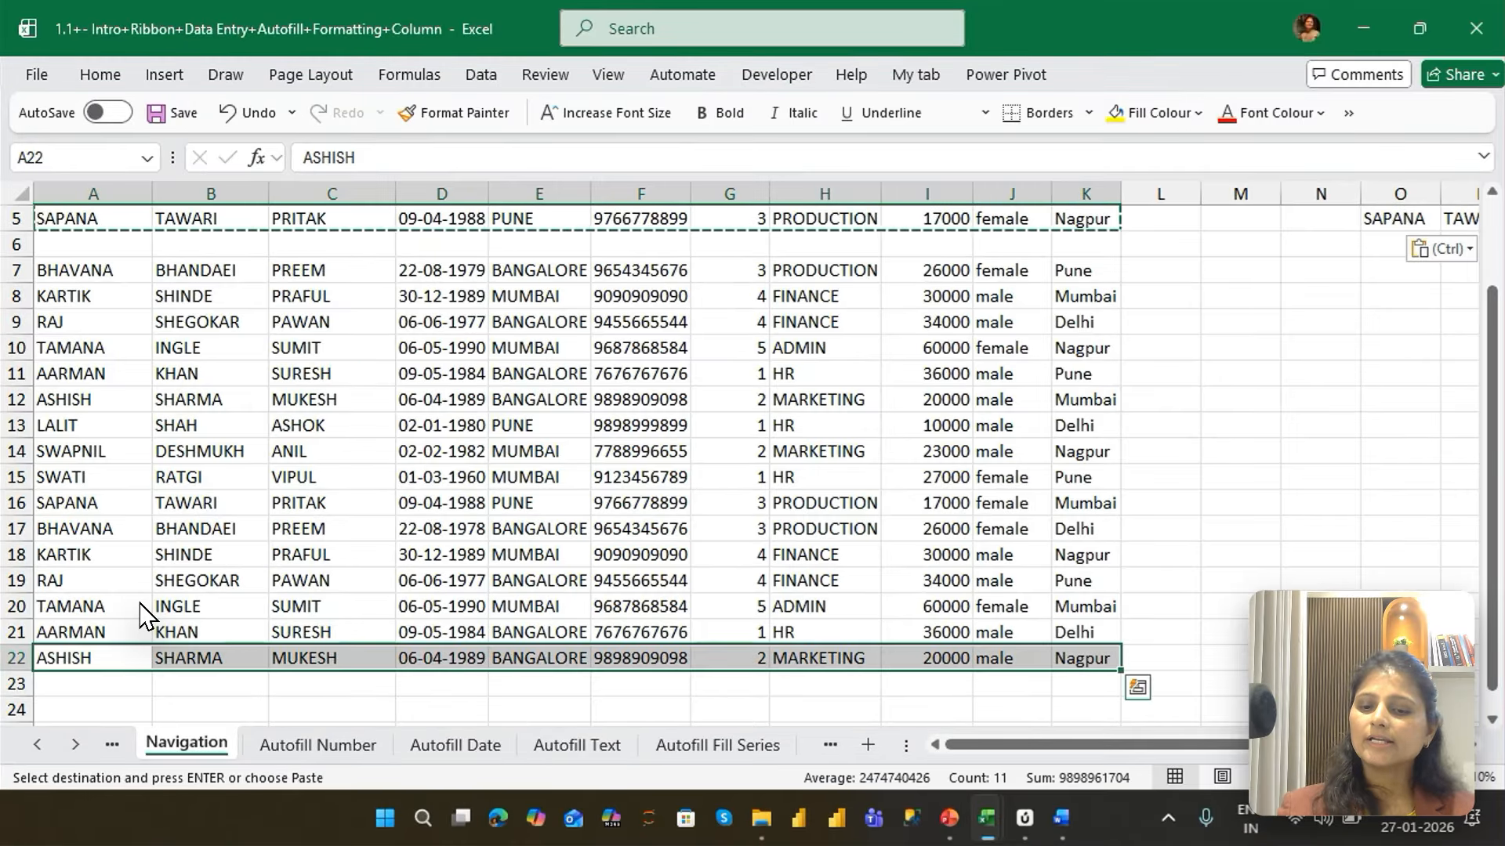
{"action": "key", "text": "ctrl+c"}
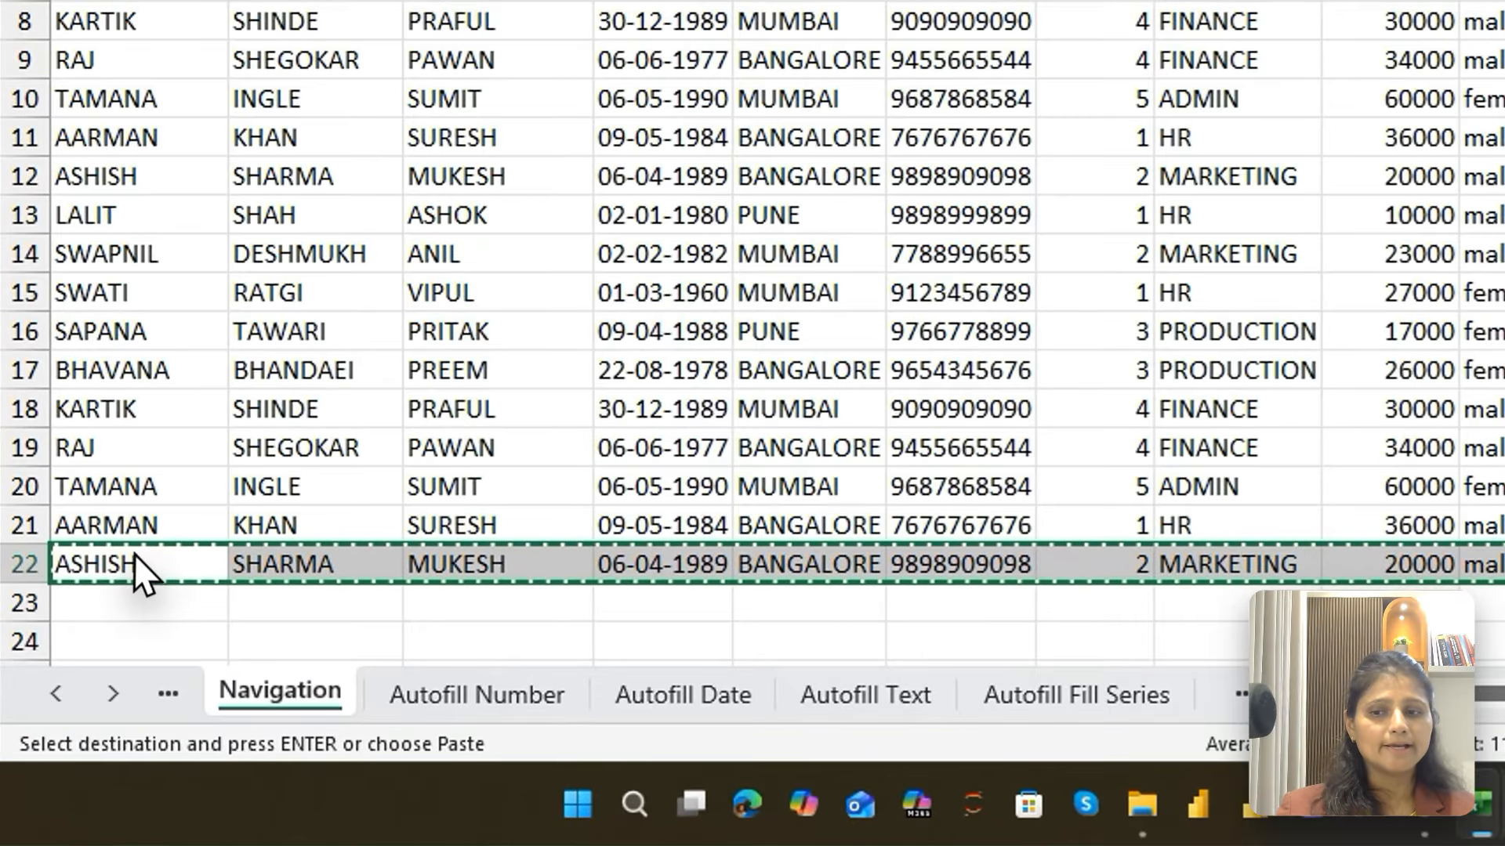
{"action": "left_click", "coordinate": [91, 656]}
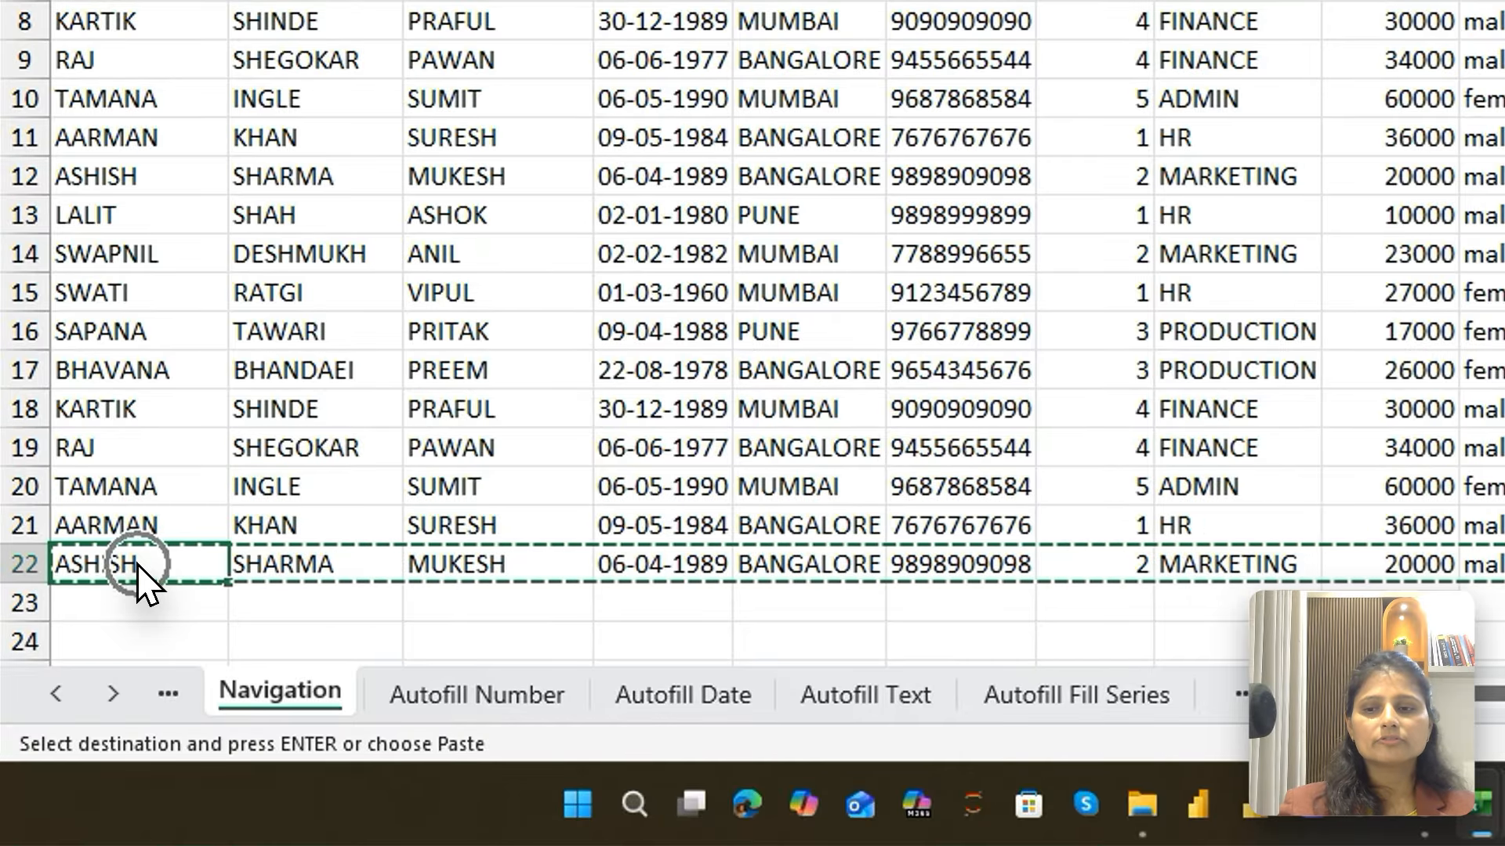
{"action": "key", "text": "ctrl+shift+Right"}
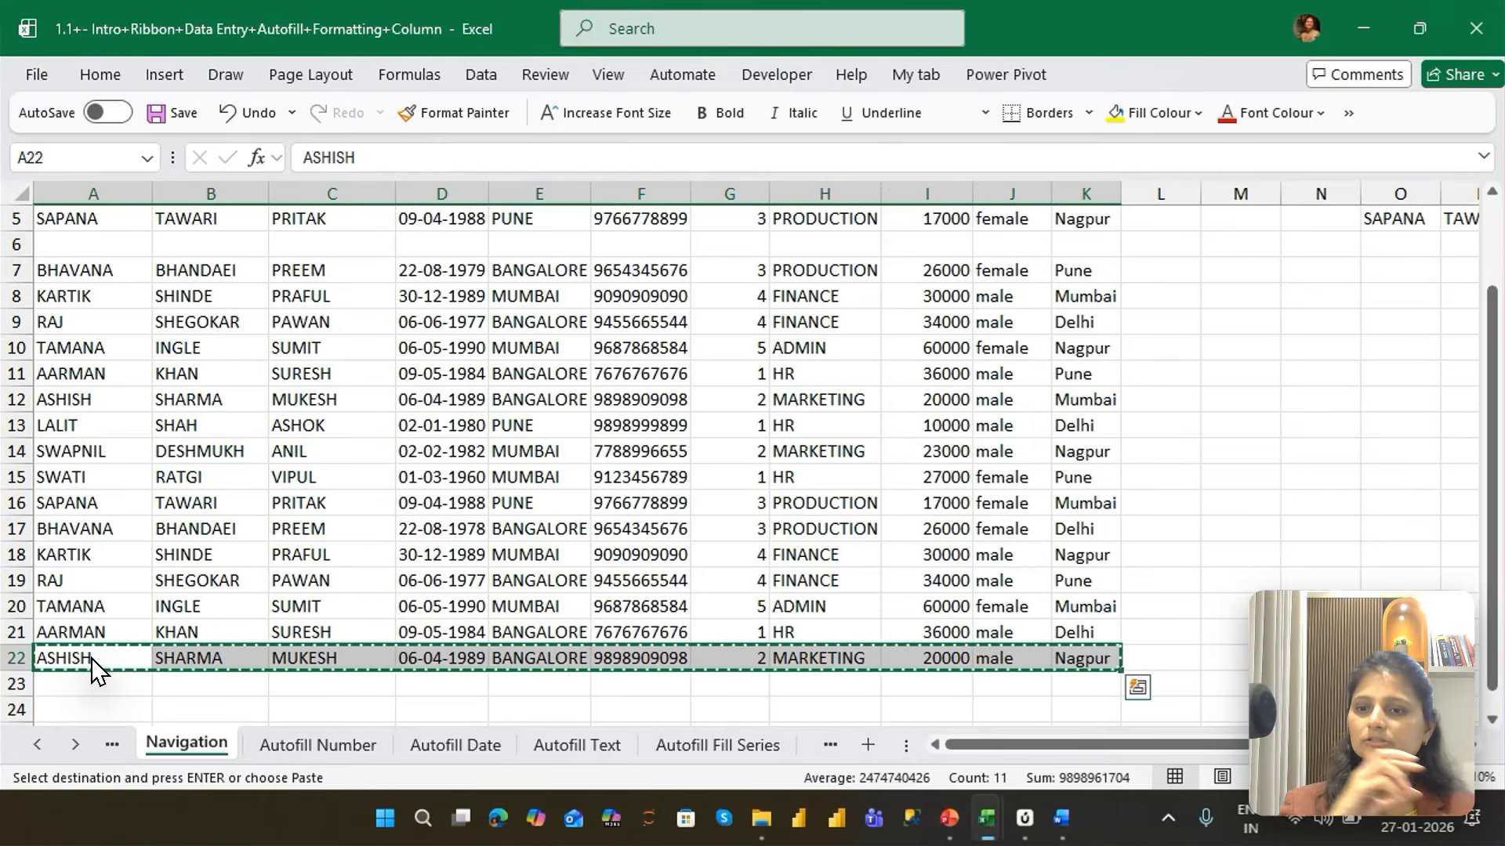
Paste the copied record four times below the data, into rows 23 to 26
{"action": "key", "text": "Down"}
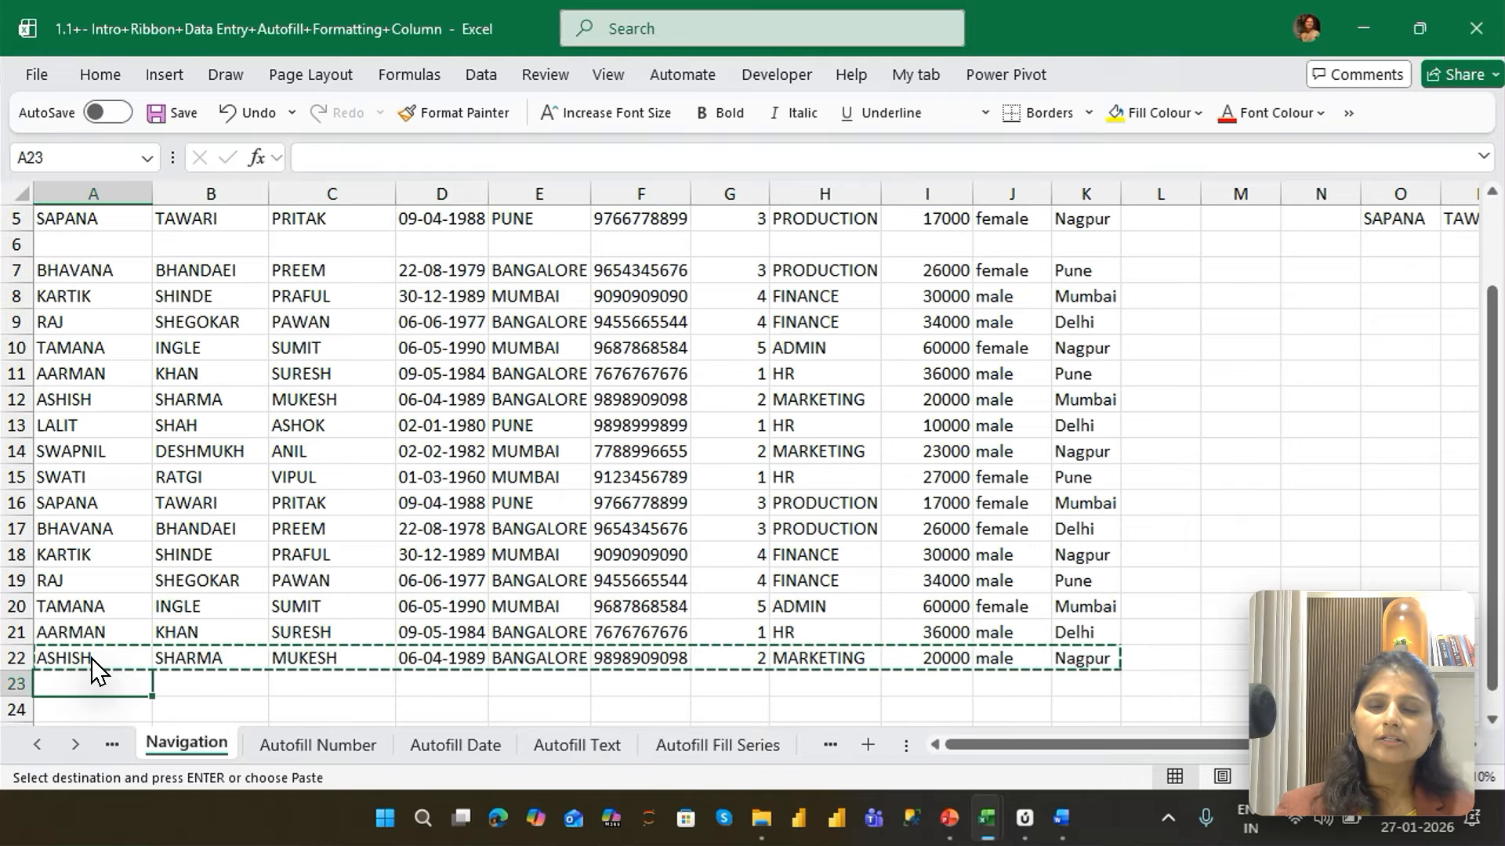
{"action": "key", "text": "ctrl+v"}
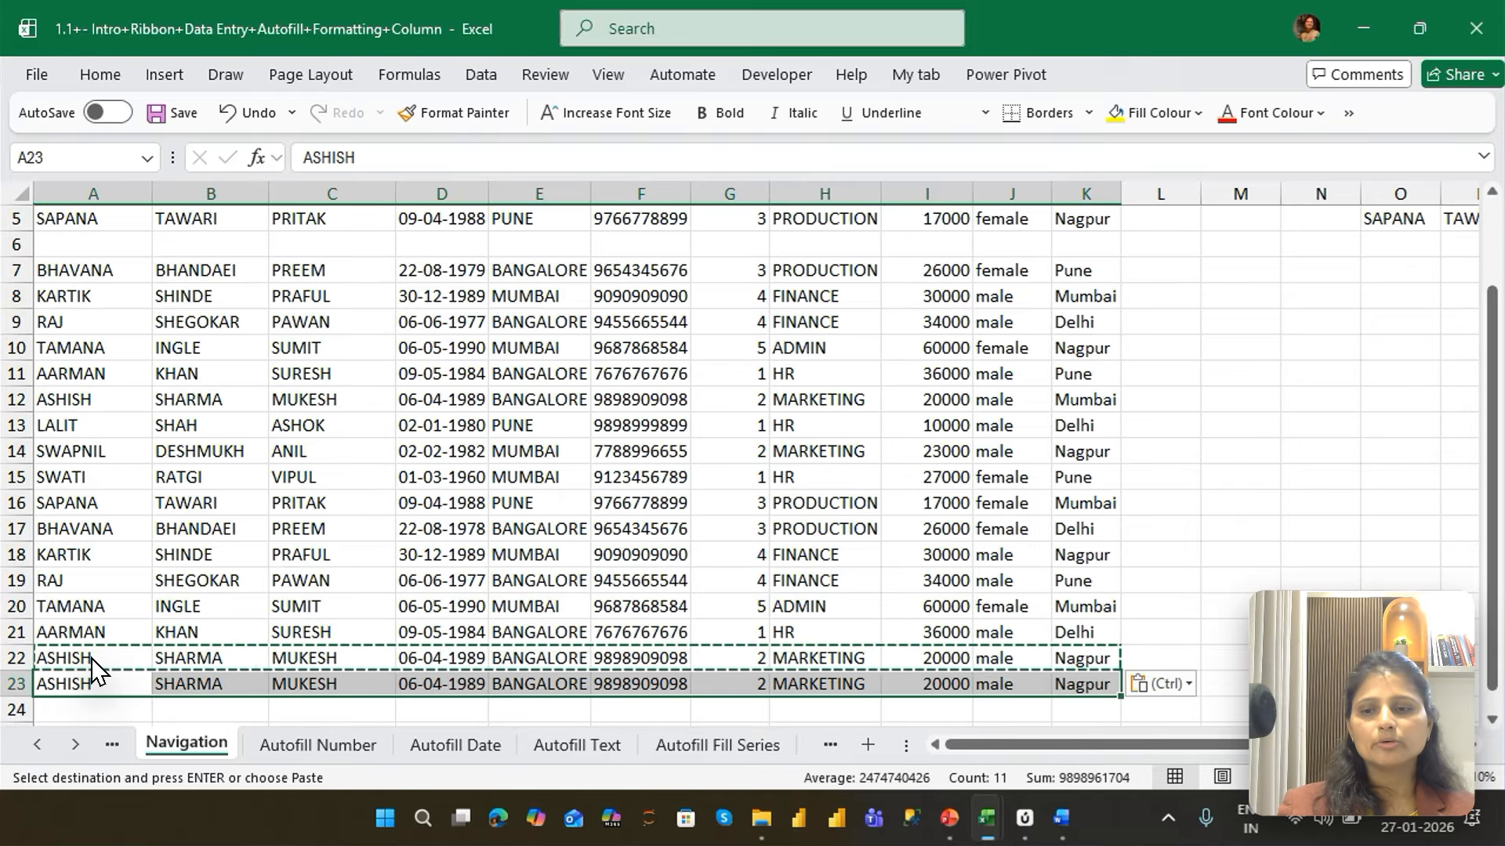
{"action": "key", "text": "Down"}
{"action": "key", "text": "ctrl+v"}
{"action": "key", "text": "Down"}
{"action": "key", "text": "ctrl+v"}
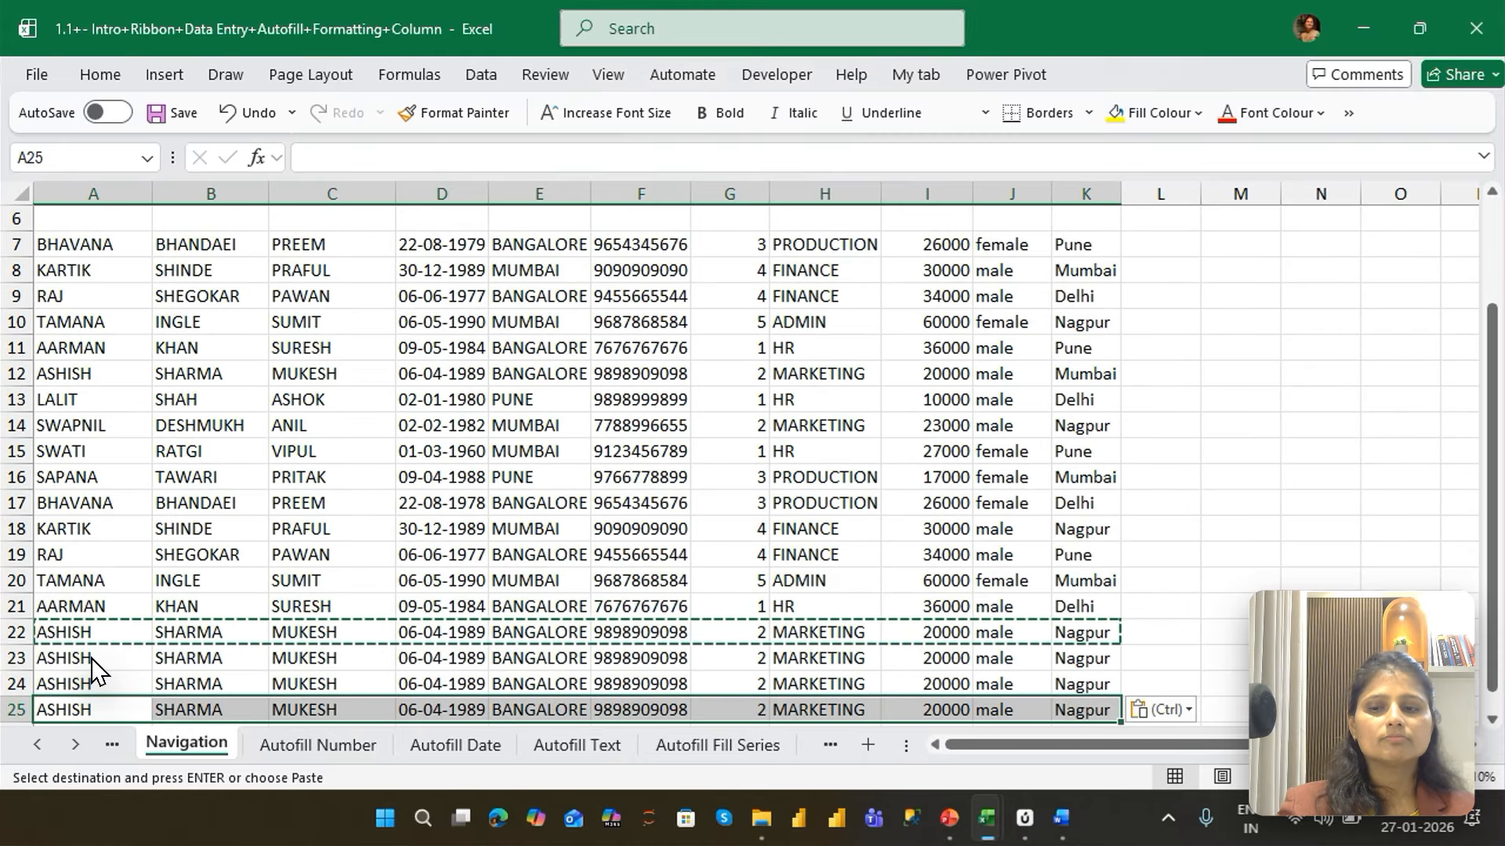
{"action": "key", "text": "Down"}
{"action": "key", "text": "ctrl+v"}
{"action": "key", "text": "Down"}
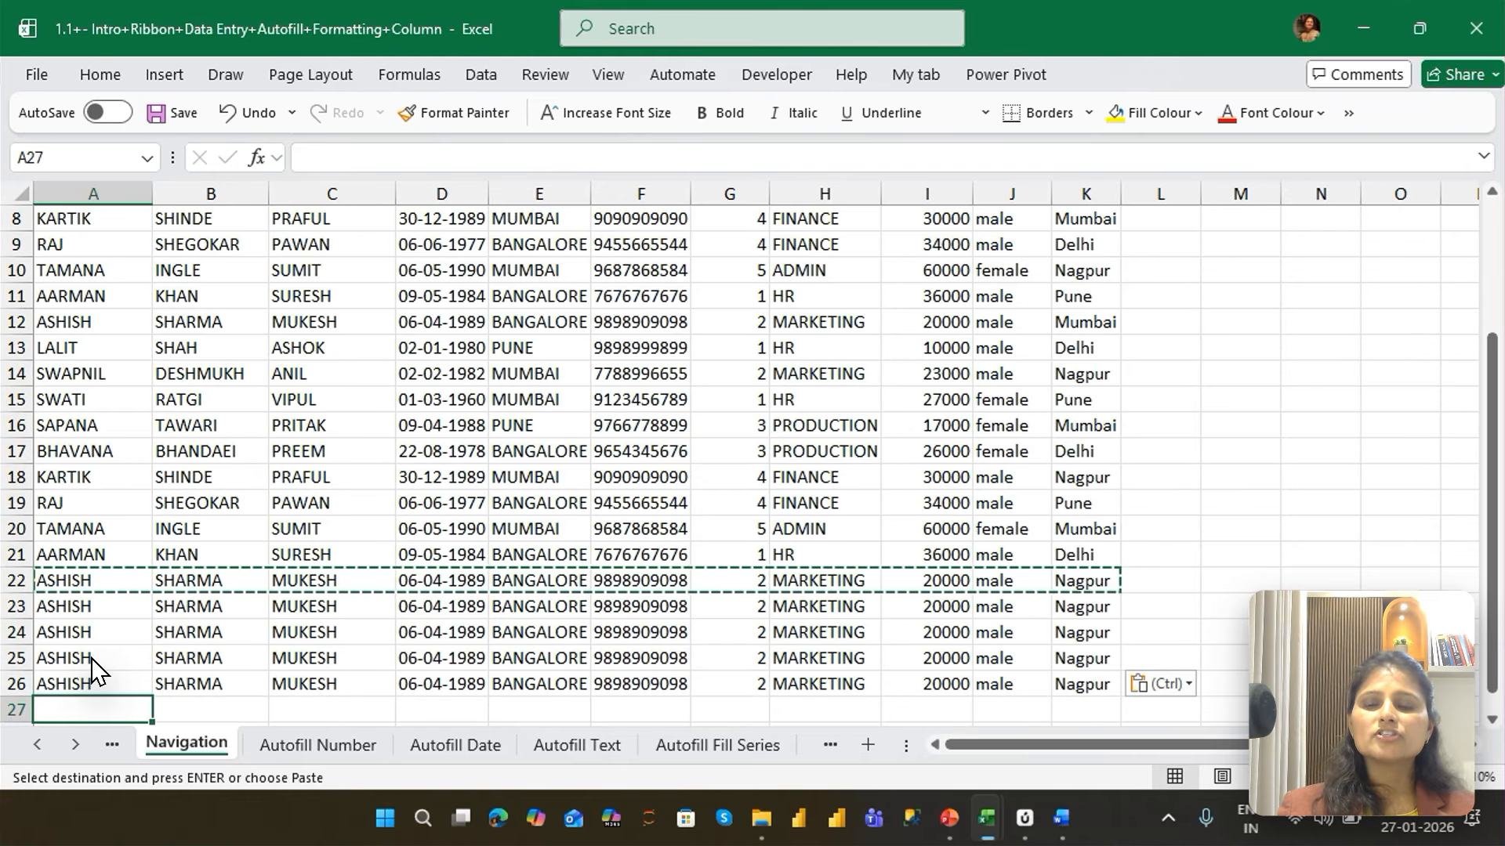
{"action": "key", "text": "Down"}
{"action": "key", "text": "Down"}
{"action": "key", "text": "Down"}
{"action": "key", "text": "Down"}
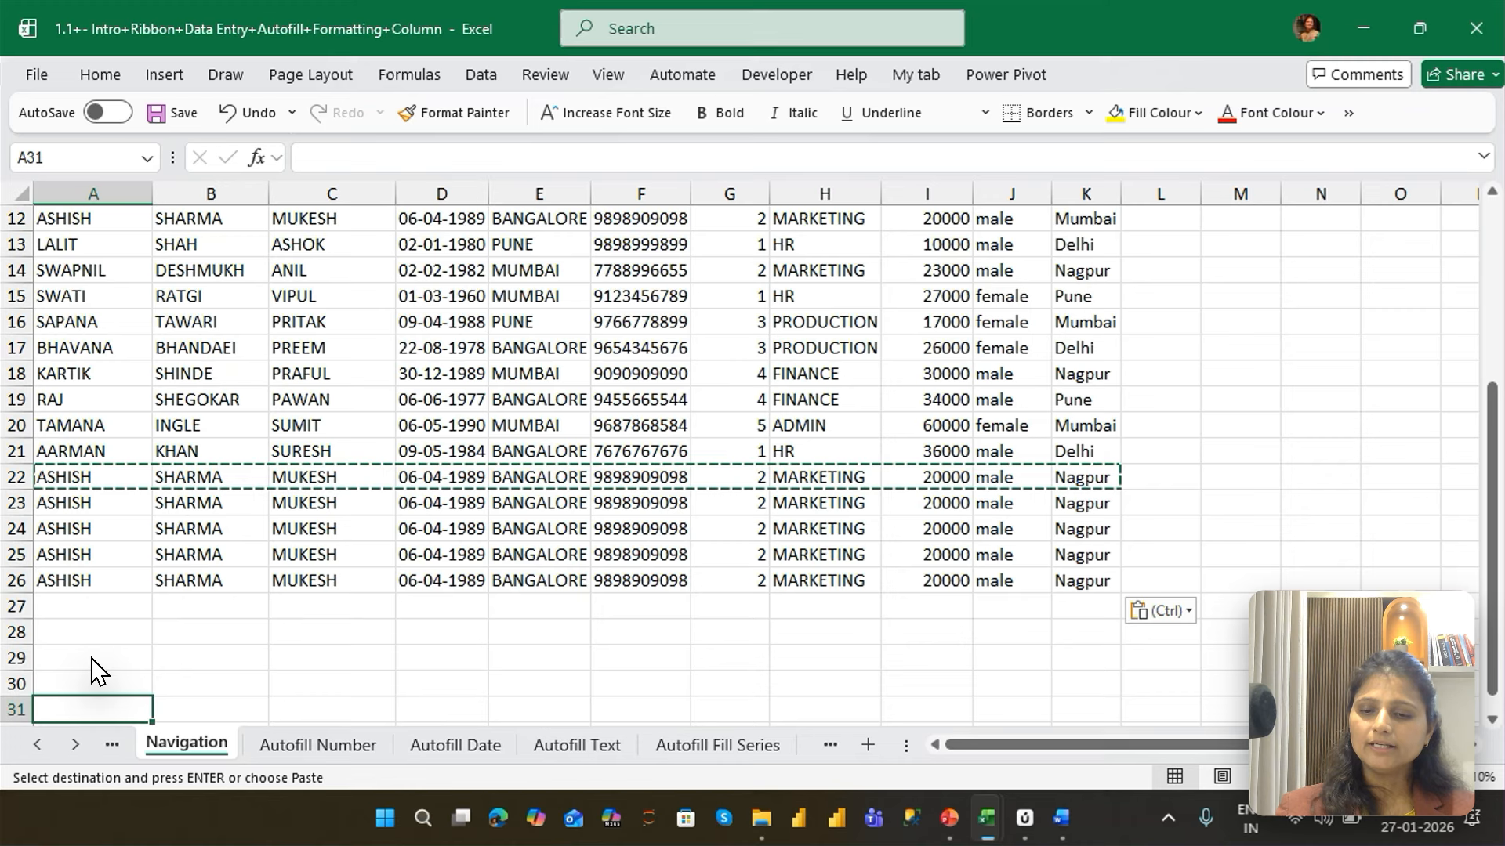
{"action": "key", "text": "ctrl+alt+v"}
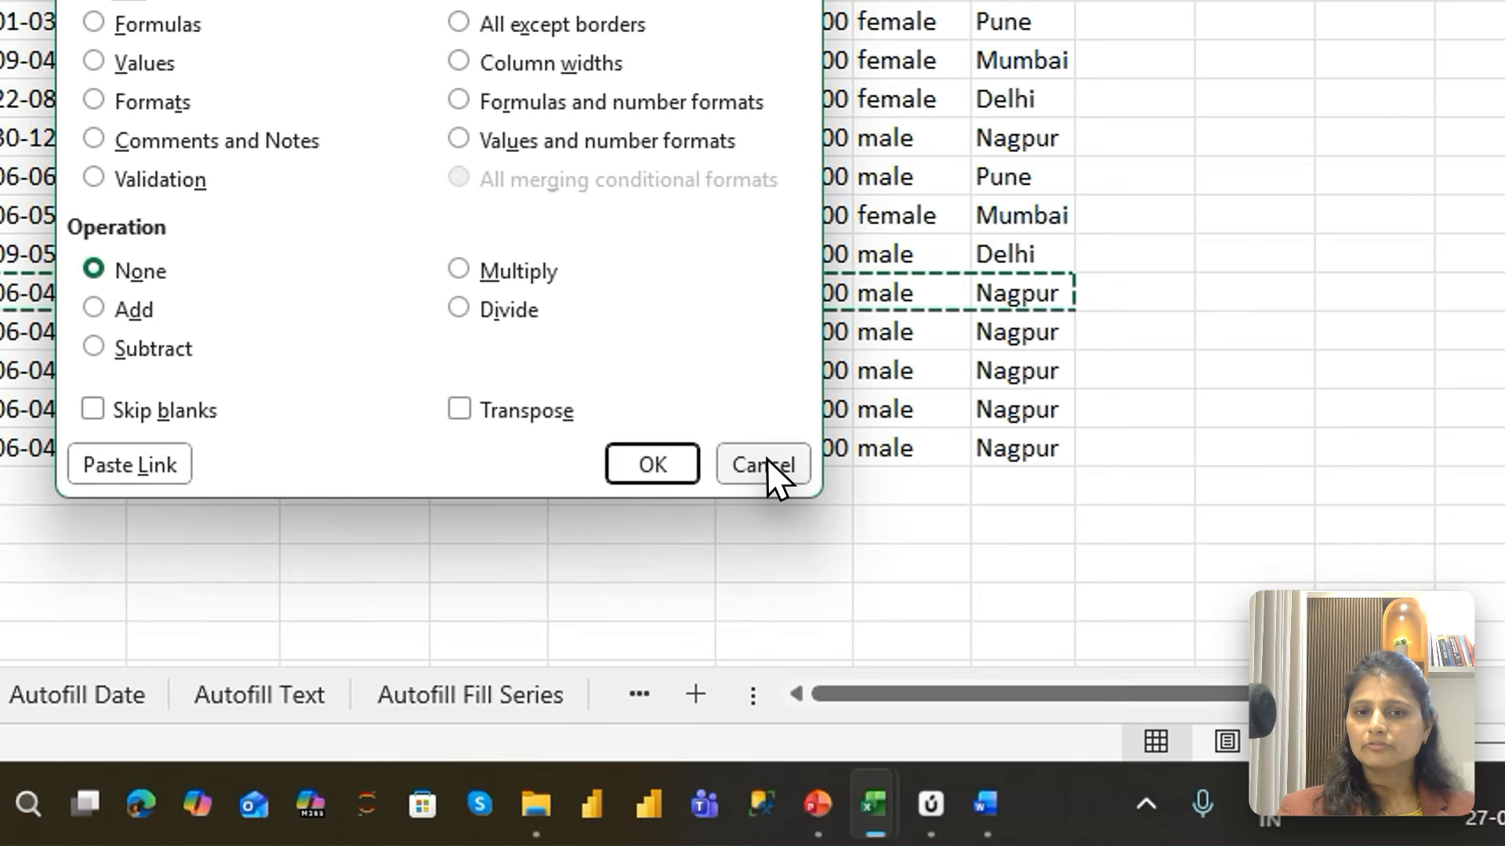
{"action": "left_click", "coordinate": [916, 593]}
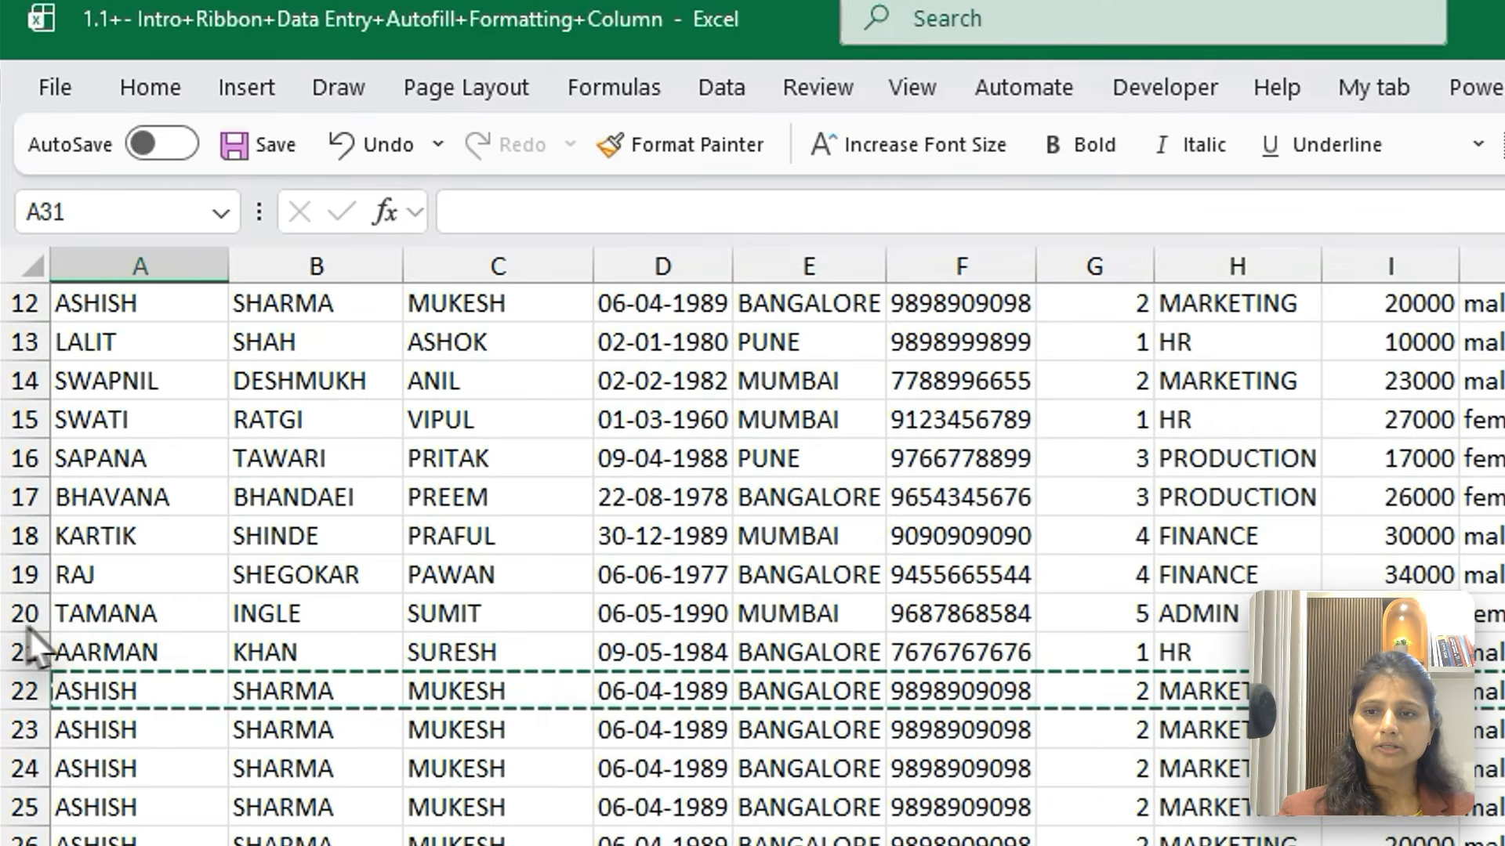
Return to A1, extend the selection over the block A1:K5, and copy it
{"action": "left_click", "coordinate": [93, 625]}
{"action": "key", "text": "Up"}
{"action": "key", "text": "Up"}
{"action": "key", "text": "Up"}
{"action": "key", "text": "Up"}
{"action": "key", "text": "Up"}
{"action": "key", "text": "Up"}
{"action": "key", "text": "Up"}
{"action": "key", "text": "Up"}
{"action": "key", "text": "Up"}
{"action": "key", "text": "Up"}
{"action": "key", "text": "Up"}
{"action": "key", "text": "Up"}
{"action": "key", "text": "Up"}
{"action": "key", "text": "Up"}
{"action": "key", "text": "Up"}
{"action": "key", "text": "Up"}
{"action": "key", "text": "Up"}
{"action": "key", "text": "Up"}
{"action": "key", "text": "Up"}
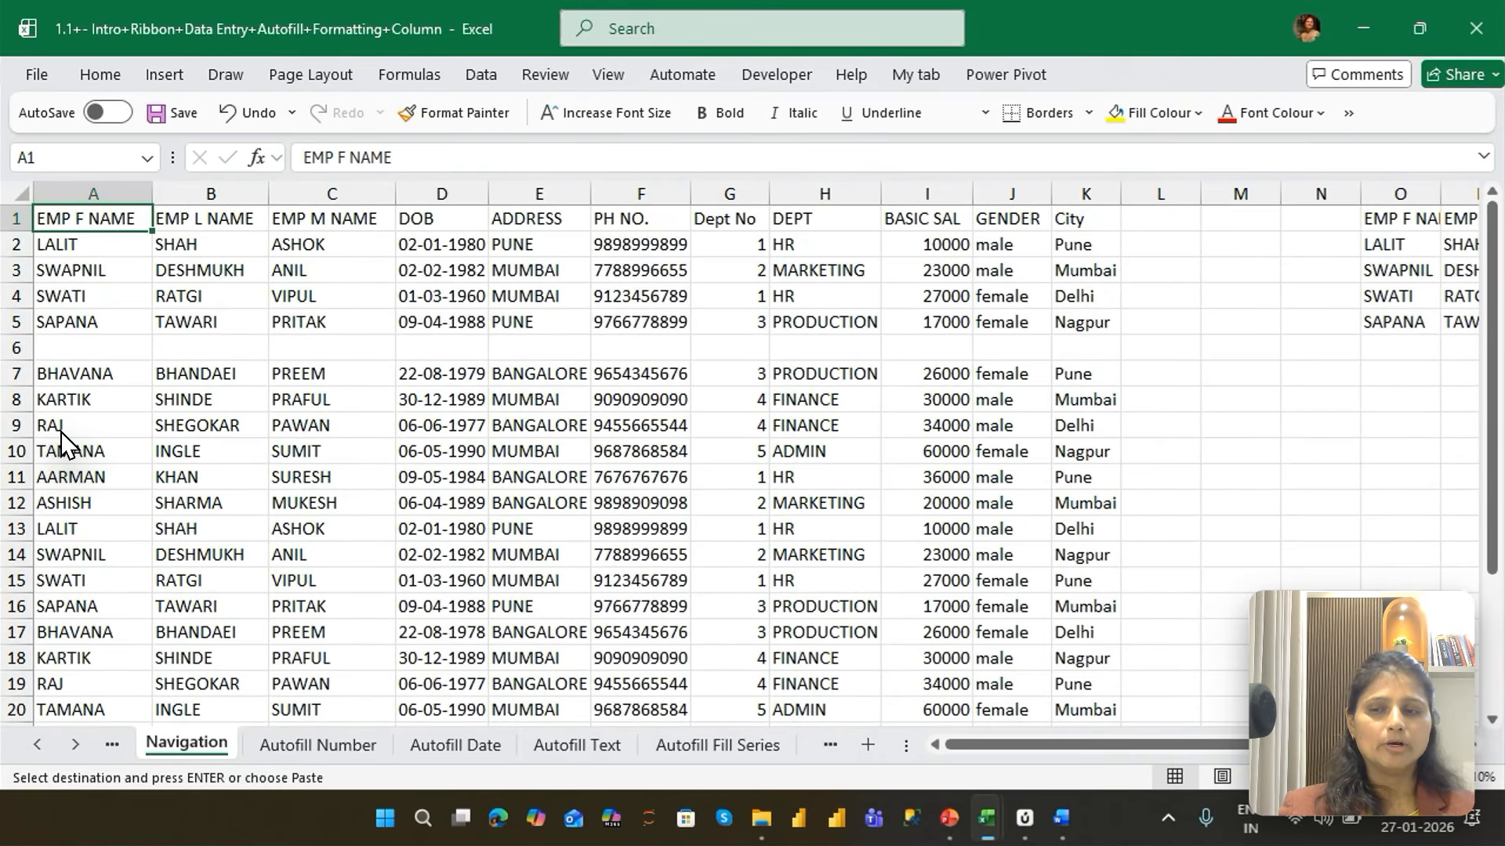
{"action": "key", "text": "ctrl+shift+Down"}
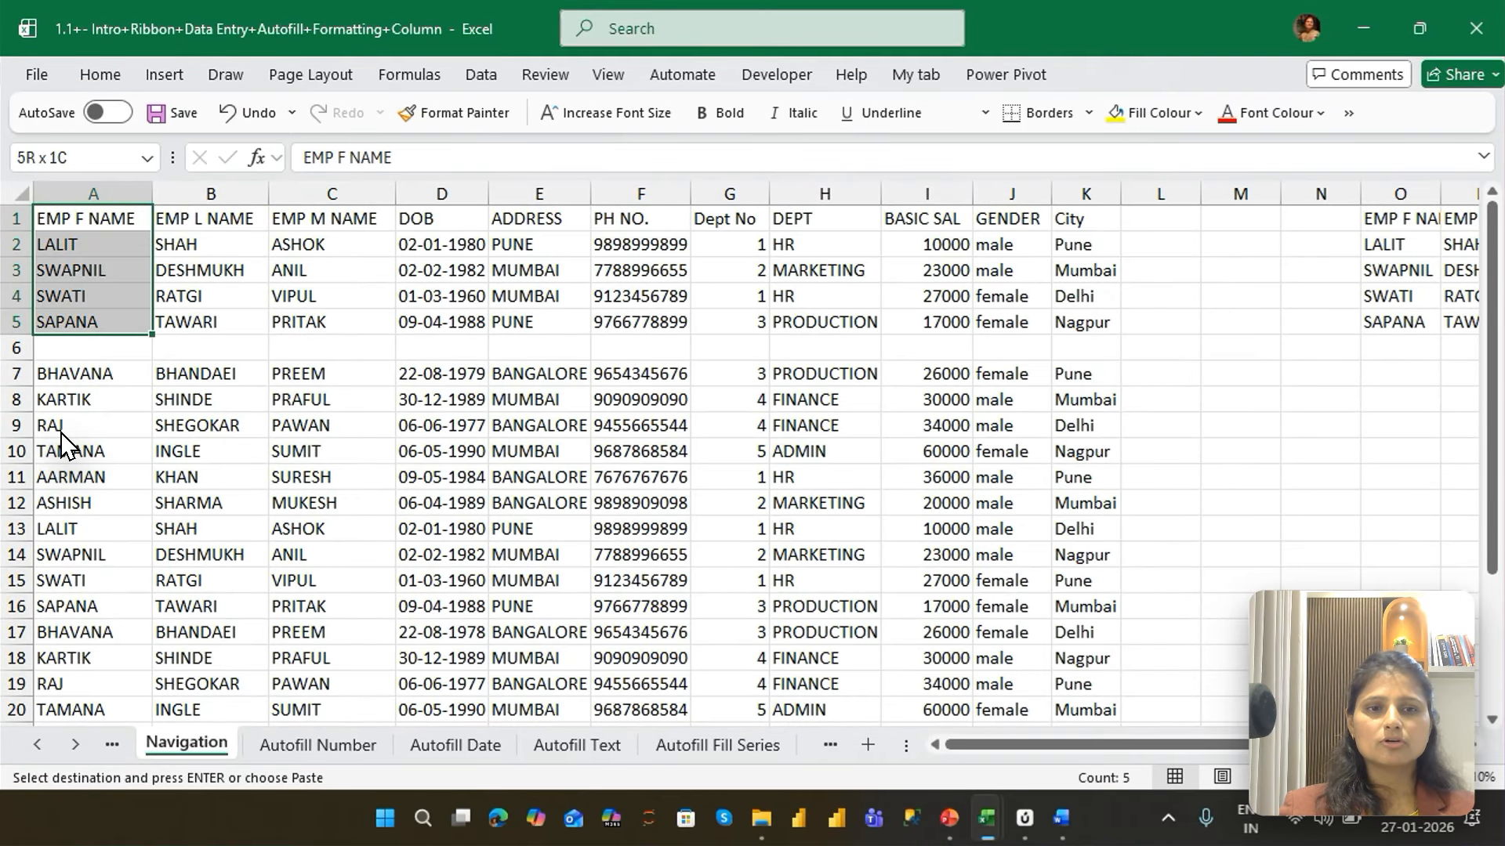
{"action": "key", "text": "ctrl+shift+Right"}
{"action": "key", "text": "ctrl+c"}
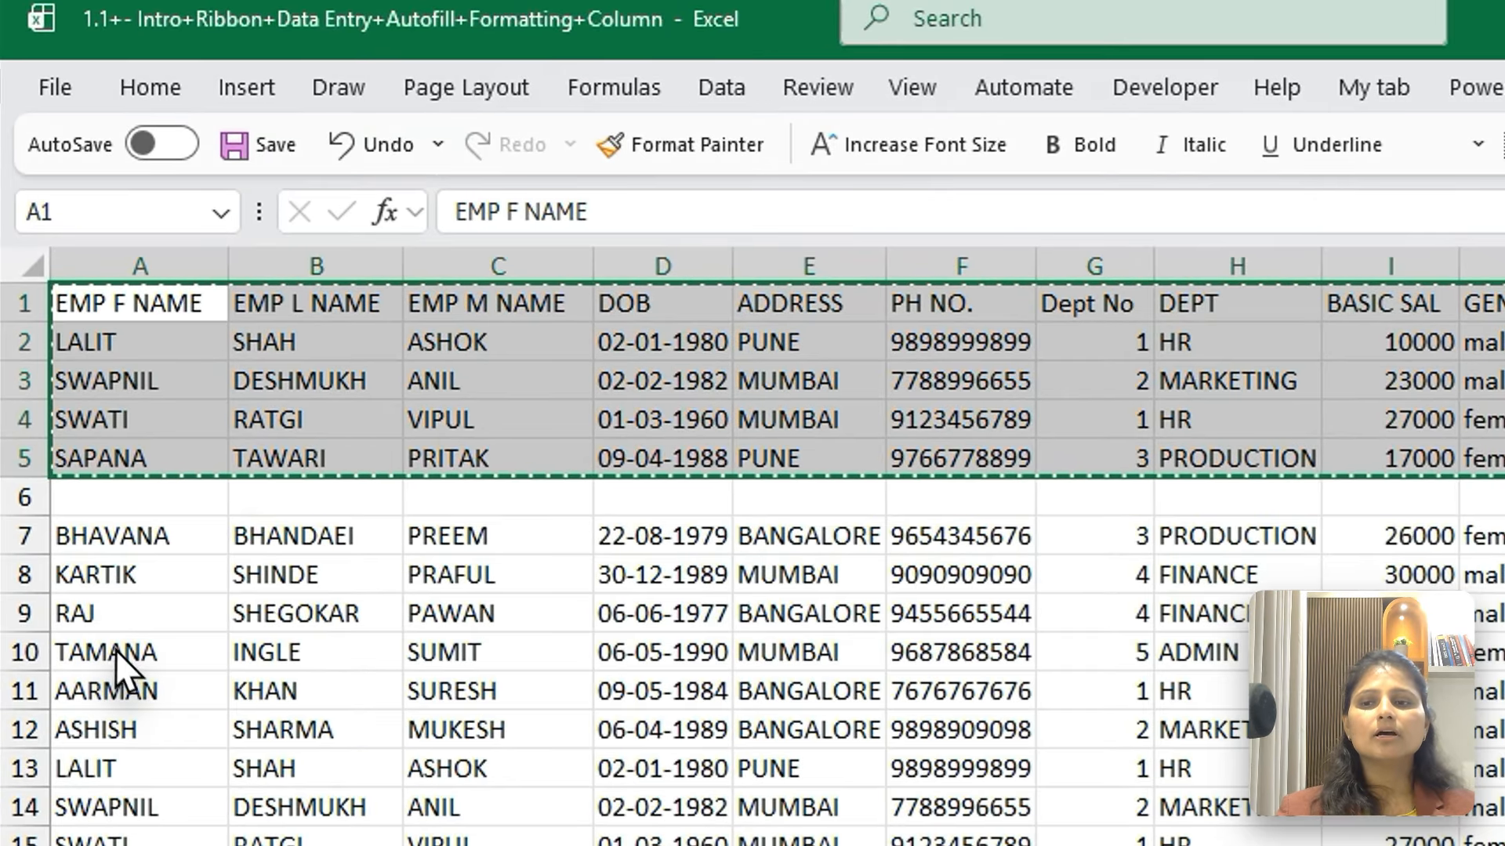
Paste the copied block at A31 below the data using Paste Special with Transpose enabled
{"action": "left_click", "coordinate": [115, 650]}
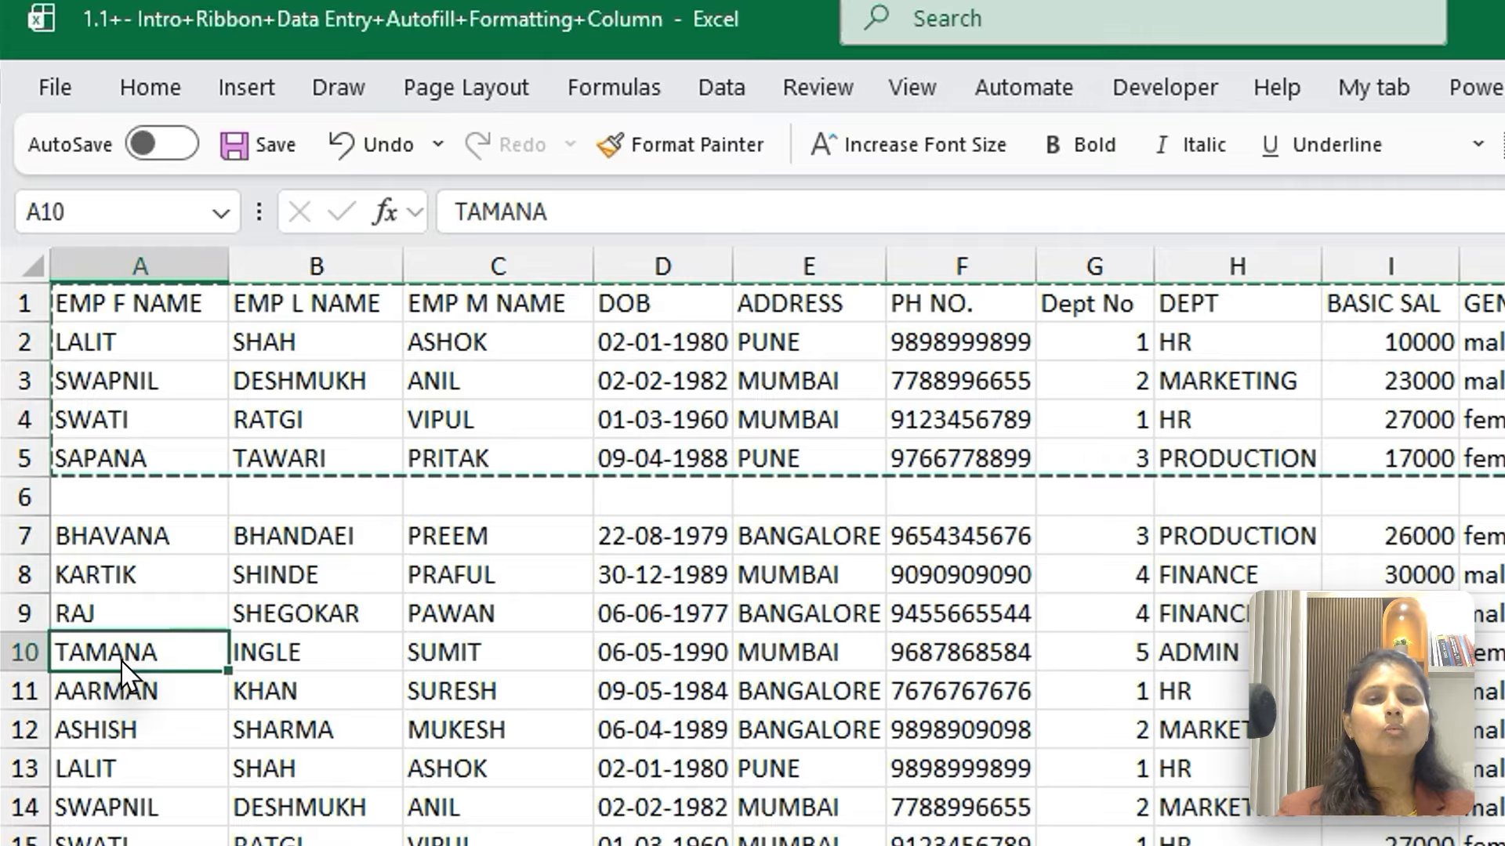
{"action": "key", "text": "ctrl+Down"}
{"action": "key", "text": "Down"}
{"action": "key", "text": "Down"}
{"action": "key", "text": "Down"}
{"action": "key", "text": "Down"}
{"action": "key", "text": "Down"}
{"action": "key", "text": "Down"}
{"action": "key", "text": "Down"}
{"action": "key", "text": "Down"}
{"action": "key", "text": "Down"}
{"action": "key", "text": "Down"}
{"action": "key", "text": "Down"}
{"action": "key", "text": "Down"}
{"action": "key", "text": "Down"}
{"action": "key", "text": "Down"}
{"action": "key", "text": "Down"}
{"action": "key", "text": "Down"}
{"action": "key", "text": "Down"}
{"action": "key", "text": "Down"}
{"action": "key", "text": "Down"}
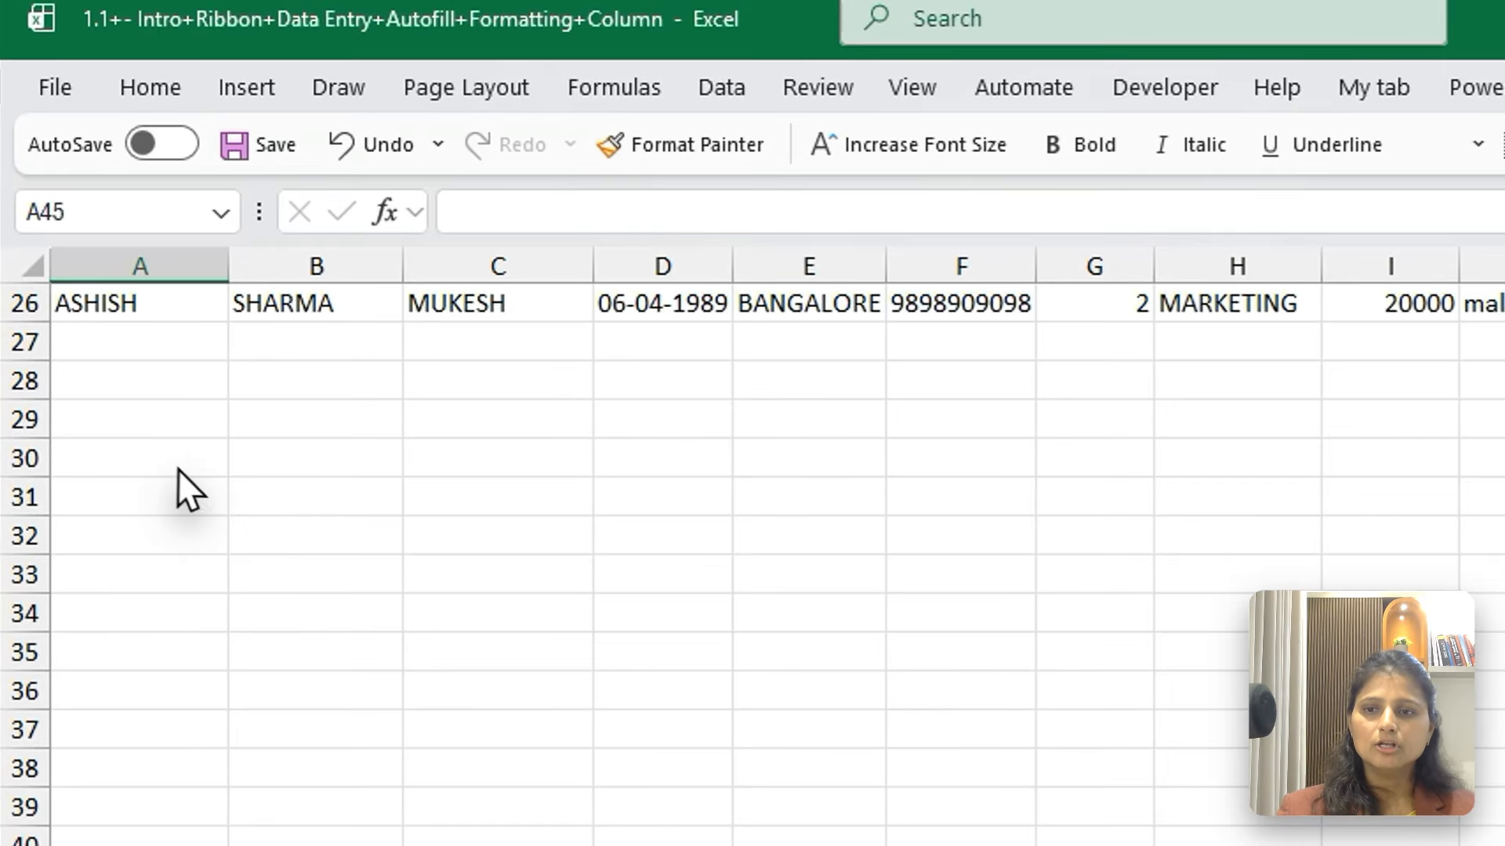
{"action": "left_click", "coordinate": [163, 487]}
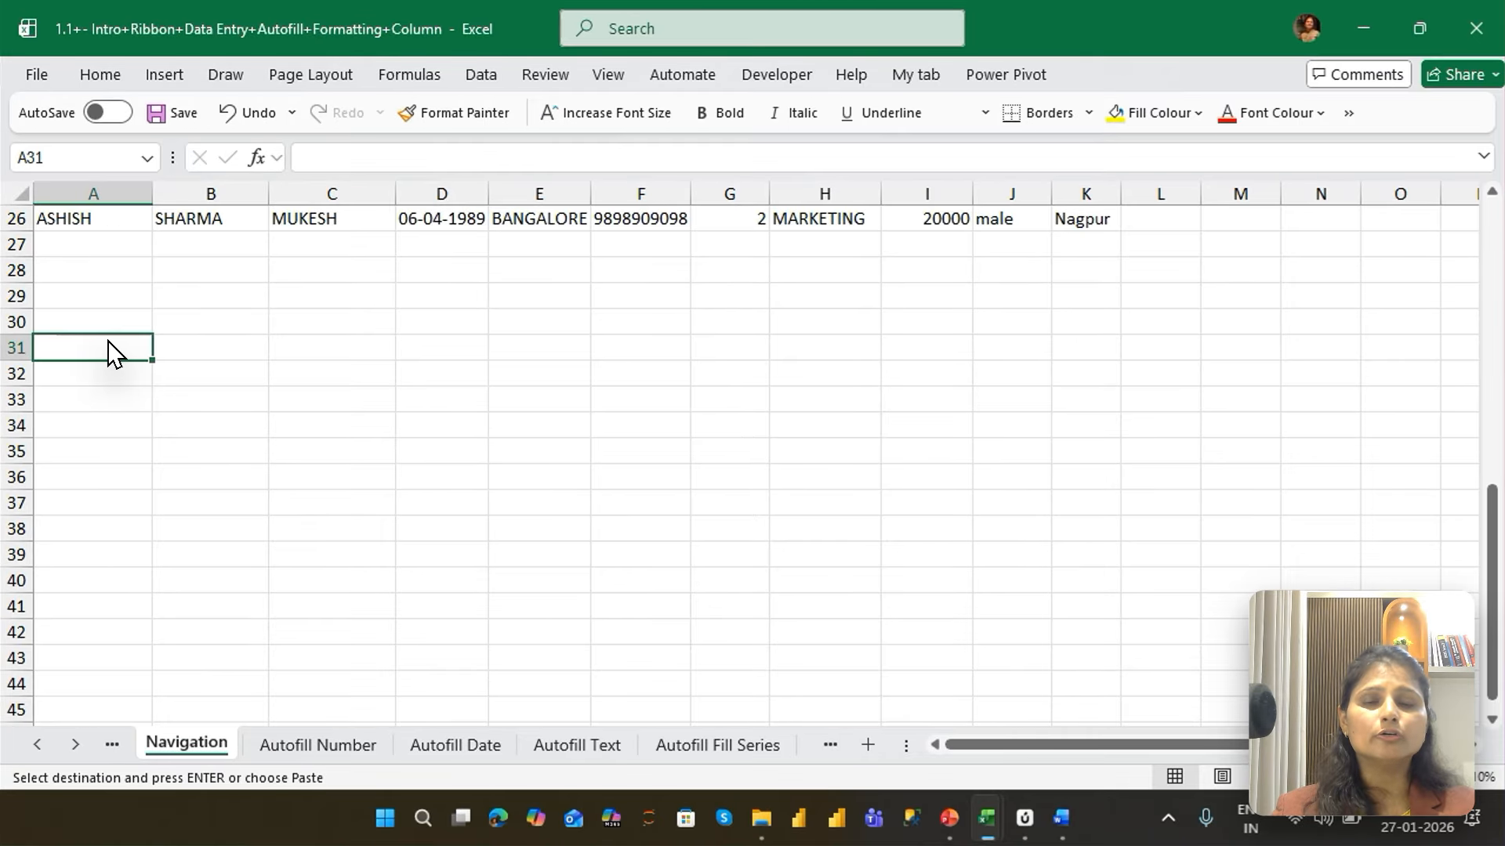
{"action": "key", "text": "ctrl+alt+v"}
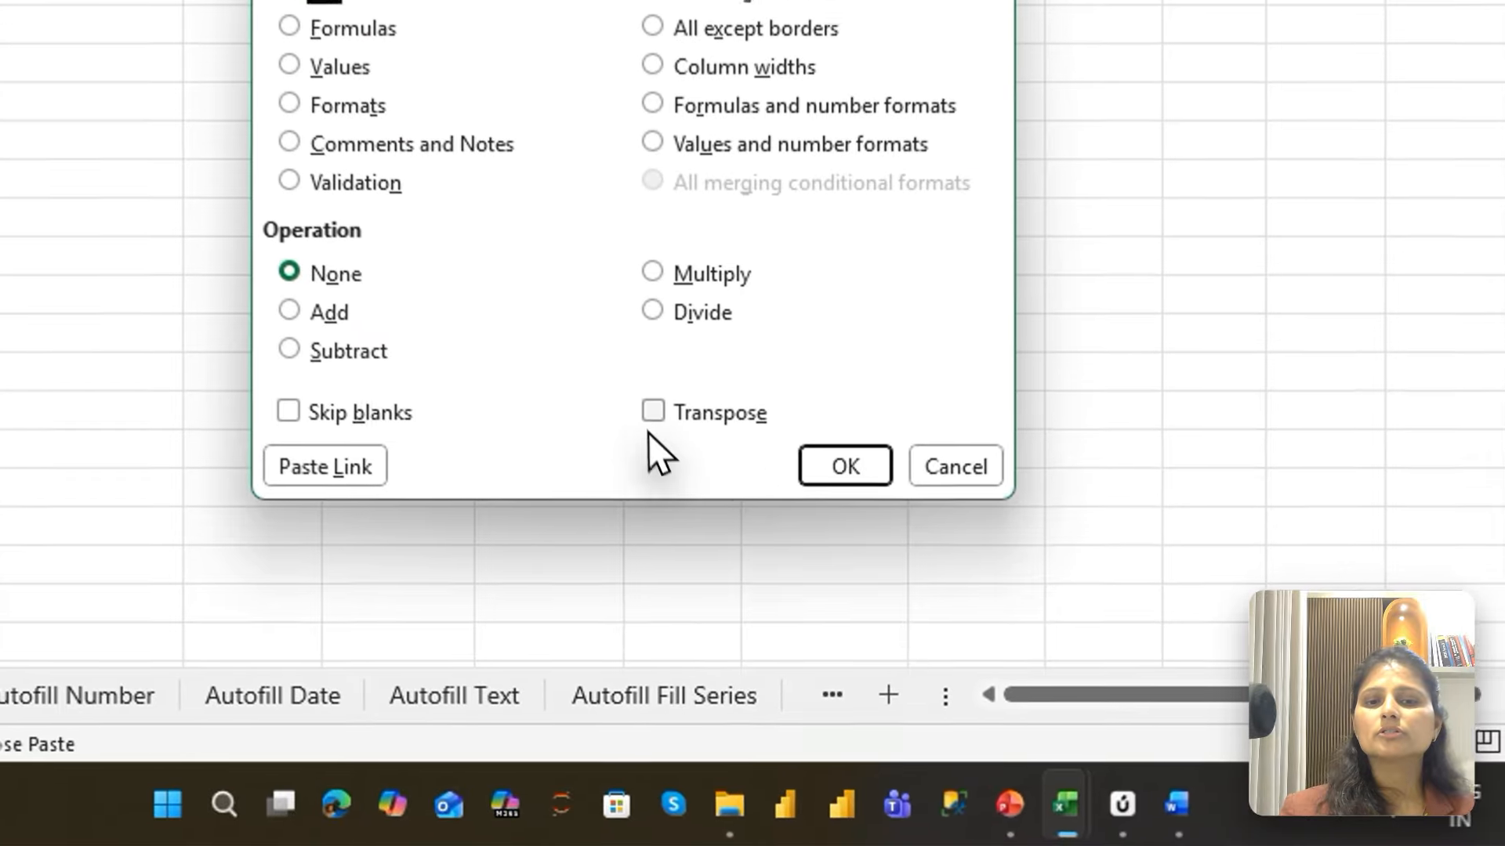
{"action": "left_click", "coordinate": [710, 555]}
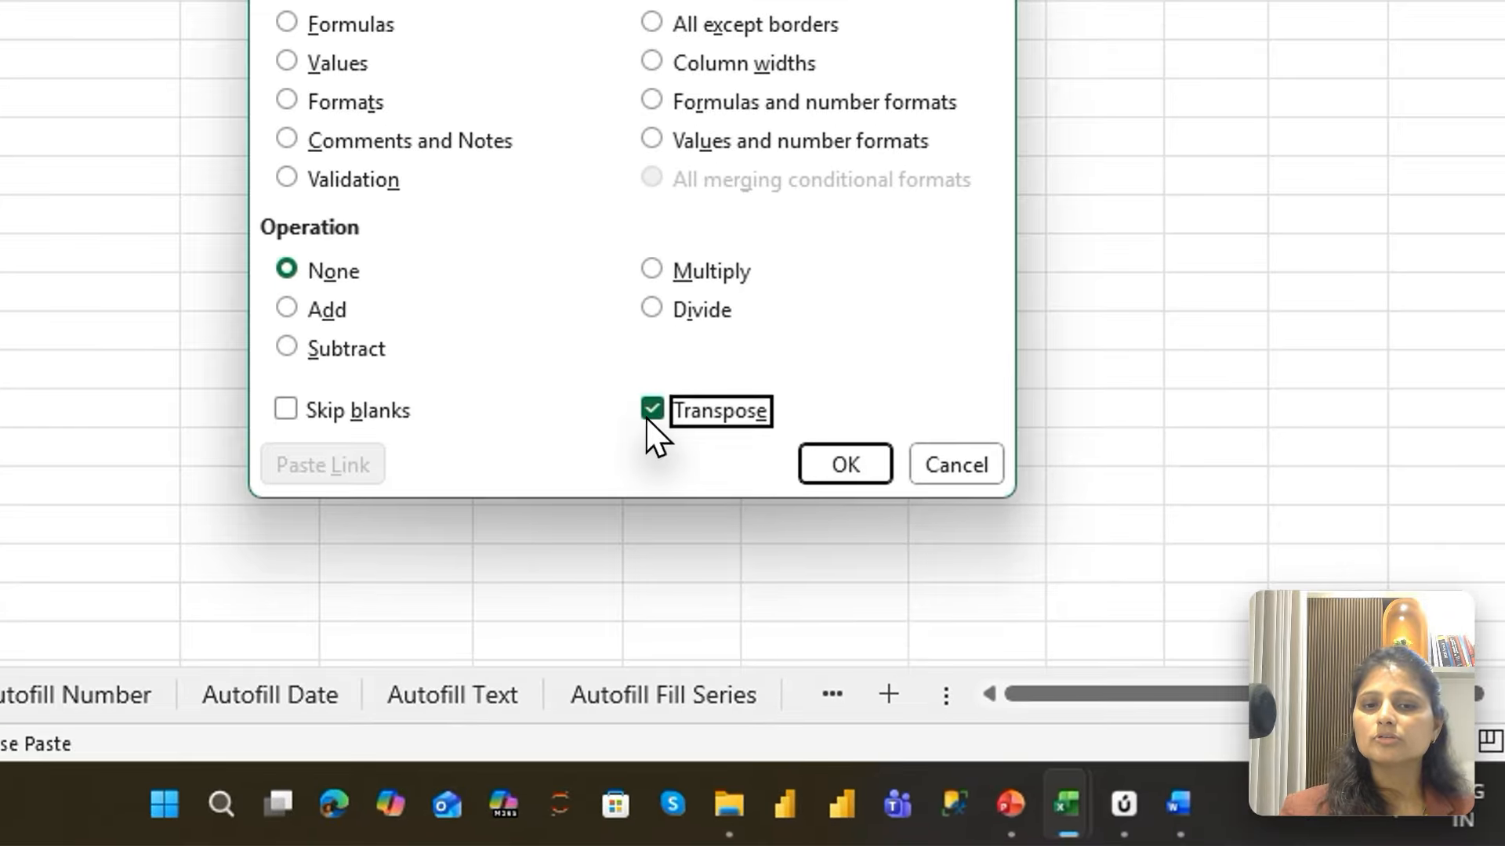
{"action": "left_click", "coordinate": [822, 475]}
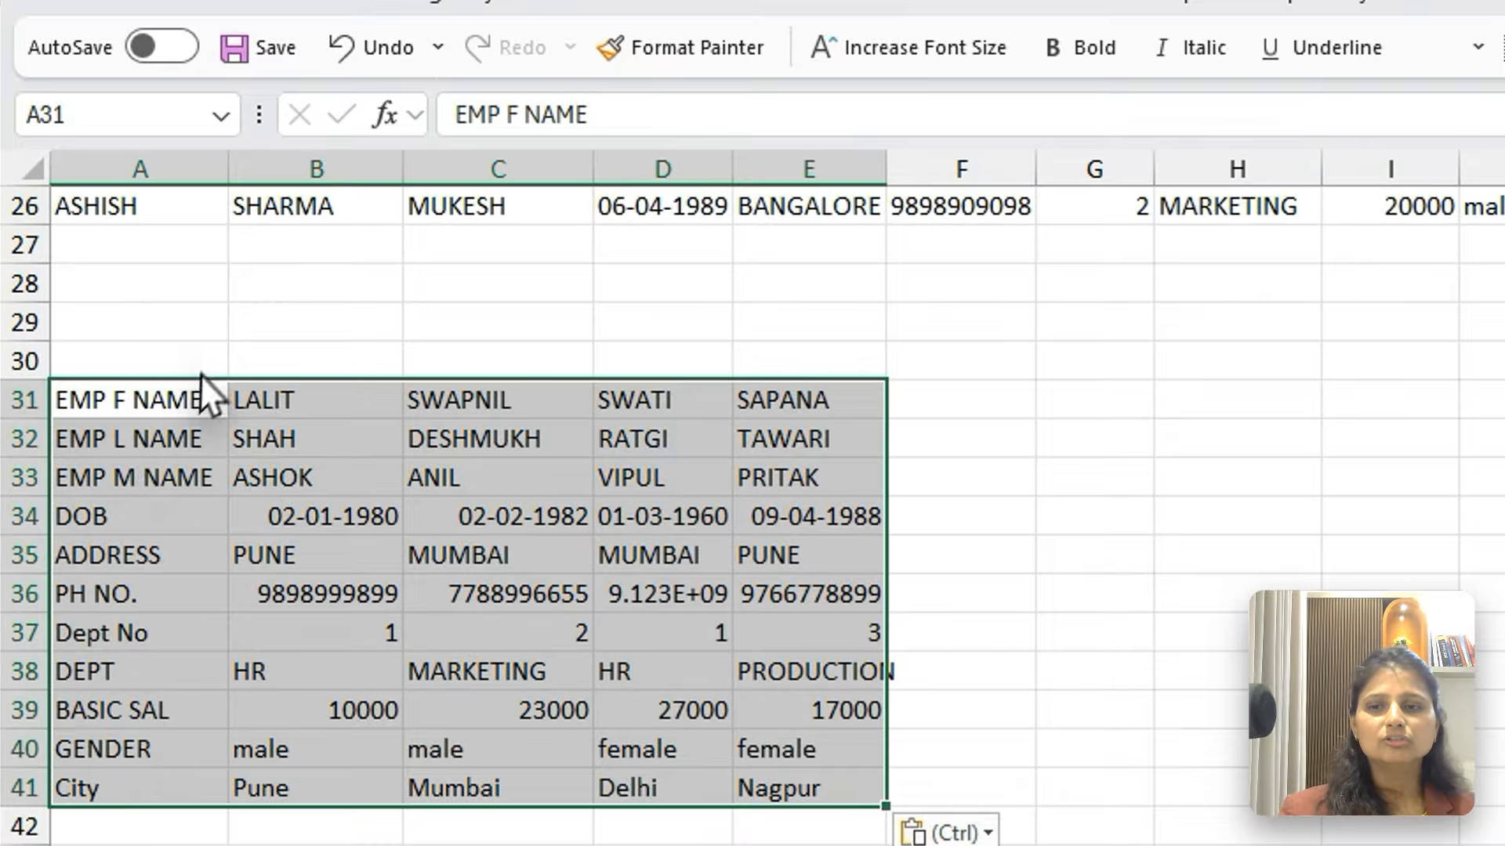
AutoFit the widths of columns A to F, and select the upper part of the transposed table, A31:E36
{"action": "left_click", "coordinate": [167, 328]}
{"action": "left_click_drag", "start_coordinate": [159, 396], "coordinate": [829, 799]}
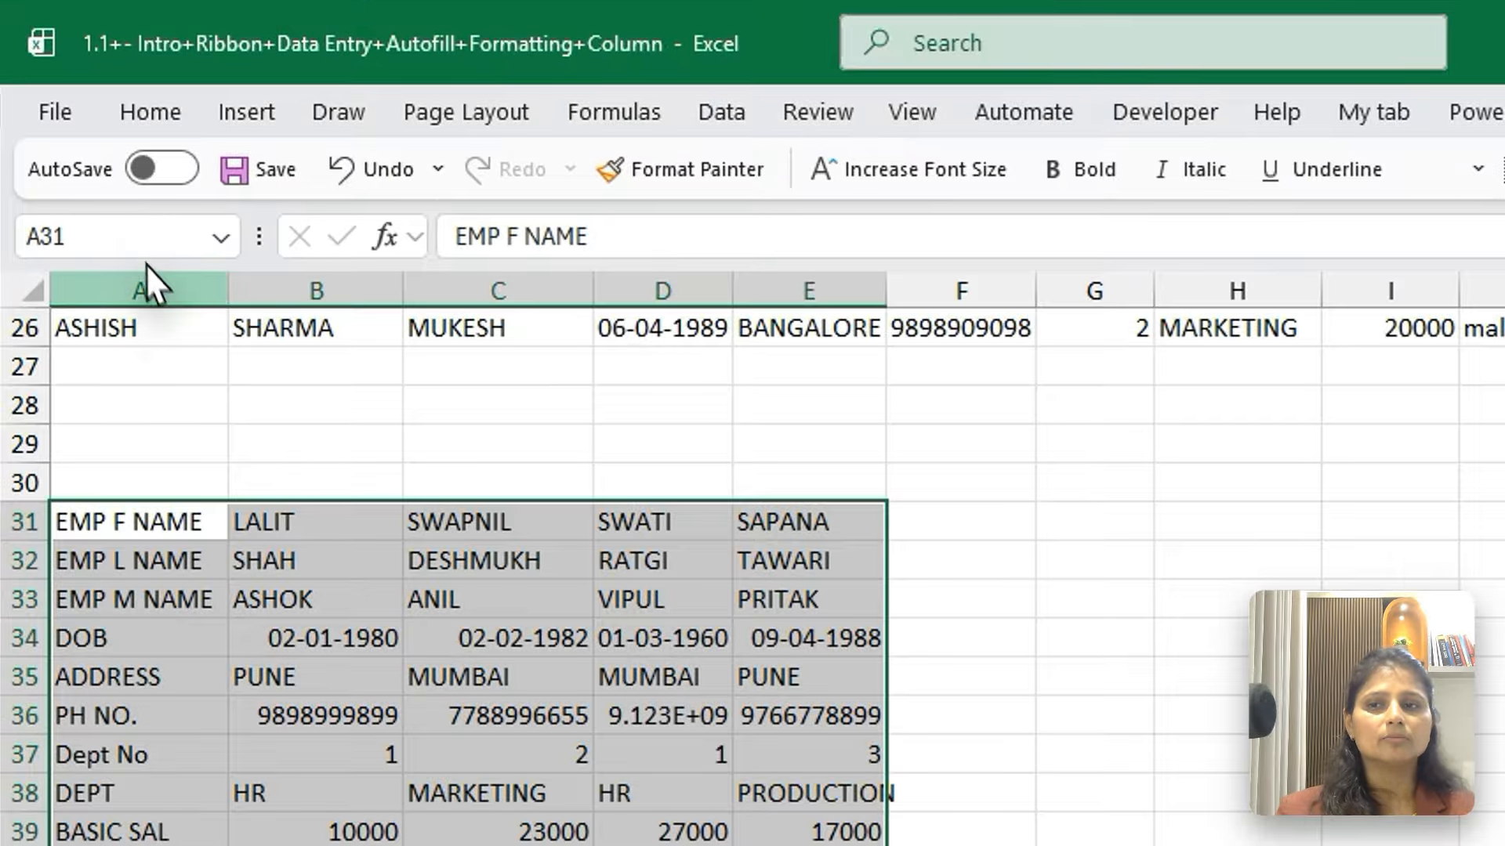
{"action": "left_click_drag", "start_coordinate": [145, 290], "coordinate": [962, 290]}
{"action": "double_click", "coordinate": [768, 292]}
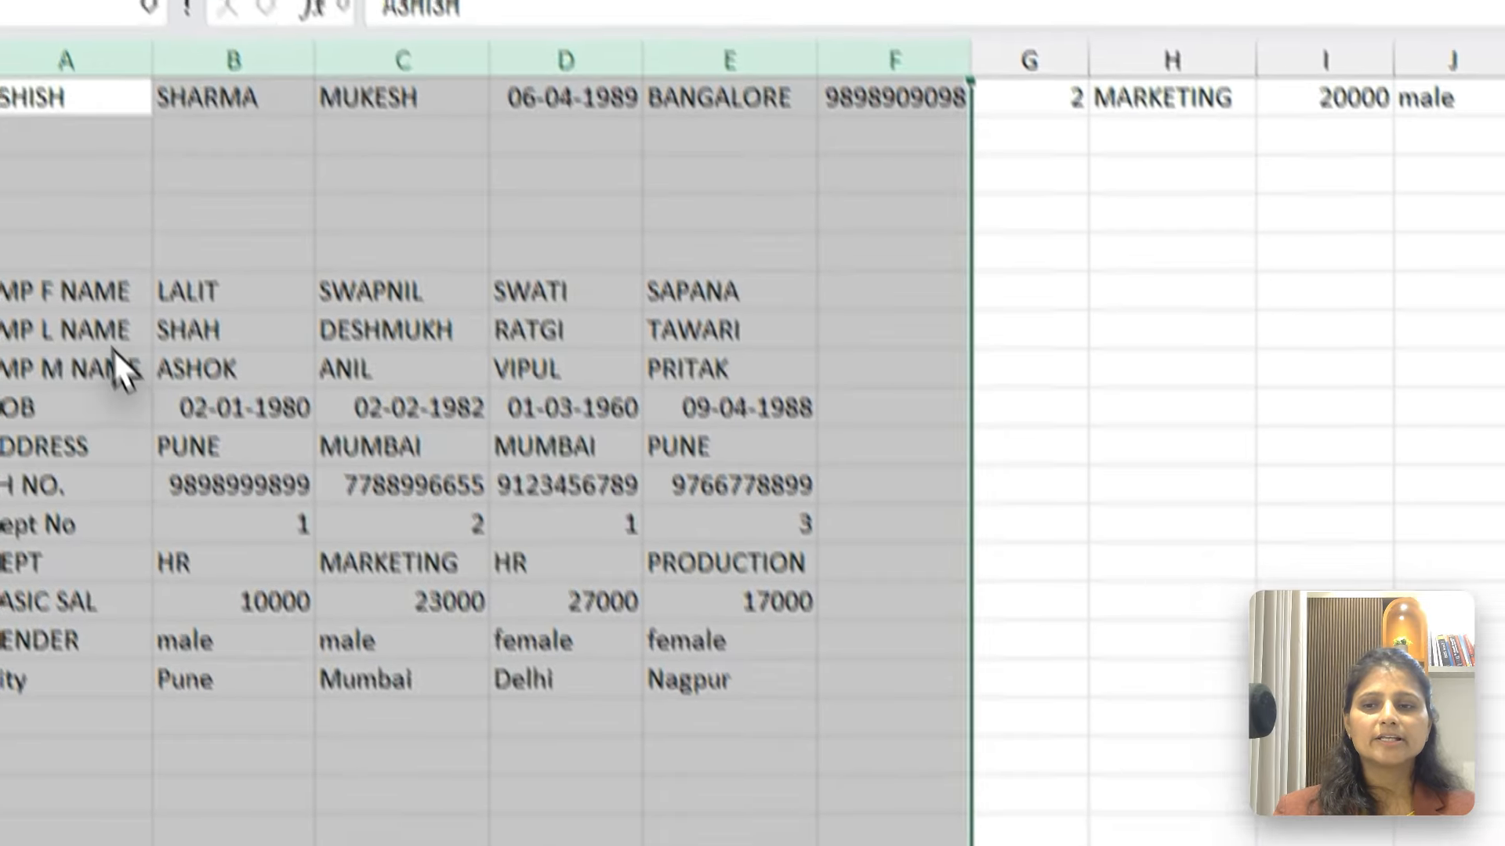
{"action": "left_click_drag", "start_coordinate": [59, 241], "coordinate": [733, 390]}
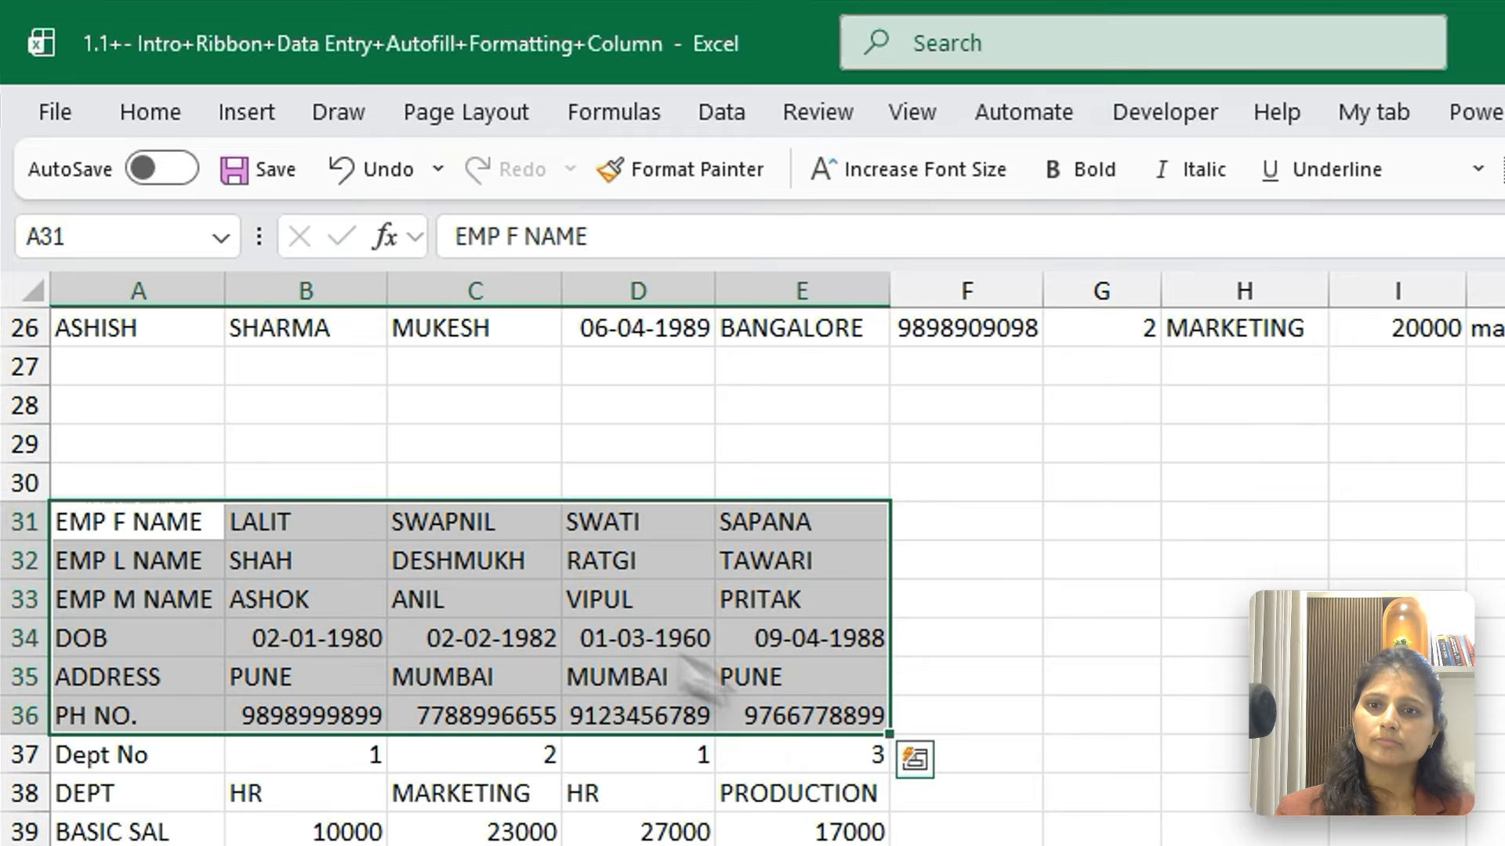
Select the A1:K5 source table again and paste the copied block transposed at A49
{"action": "left_click", "coordinate": [127, 231]}
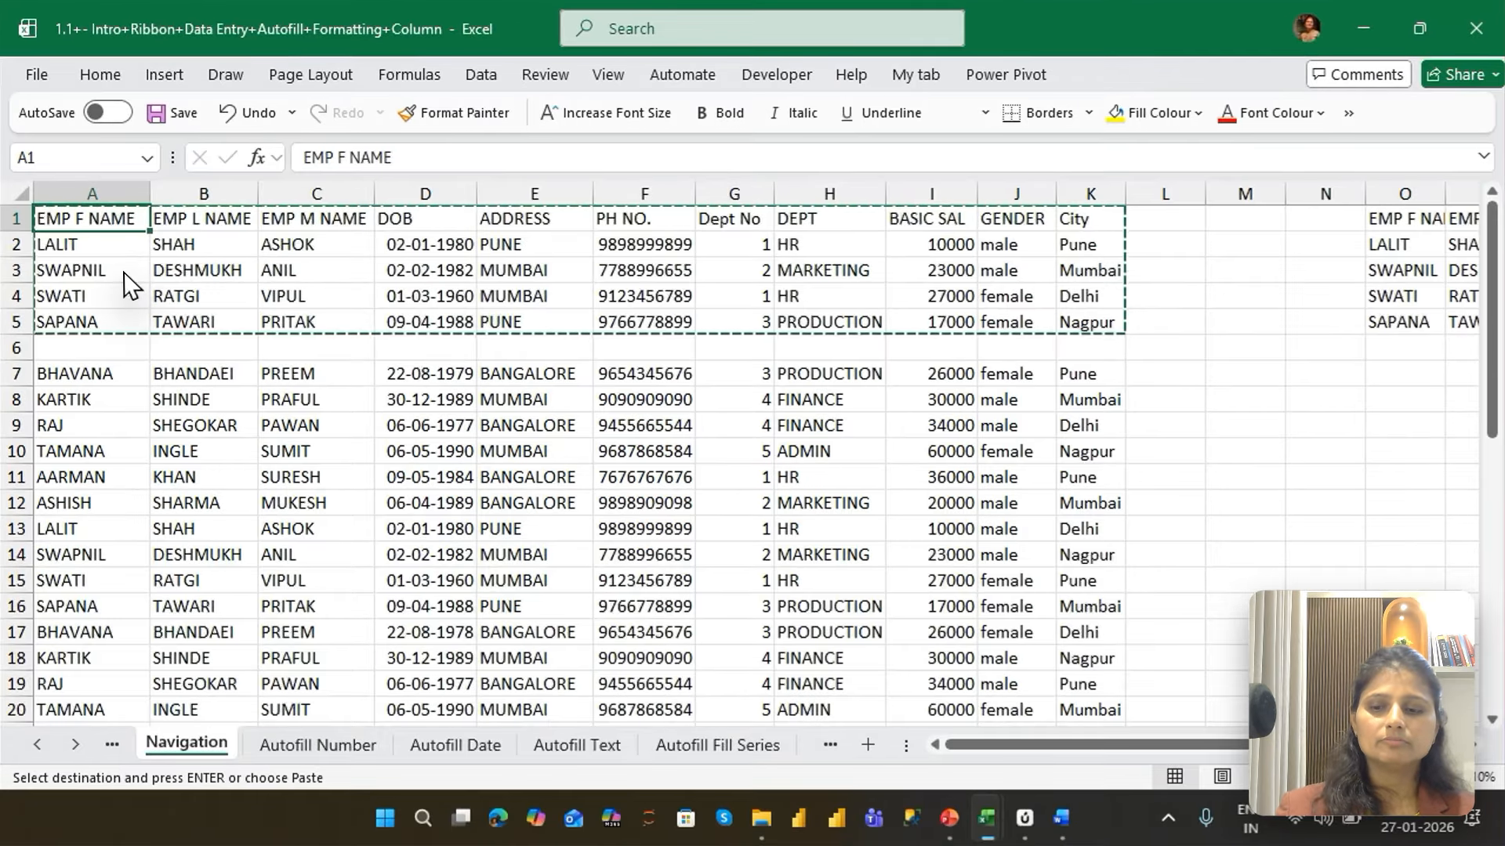
{"action": "key", "text": "ctrl+a"}
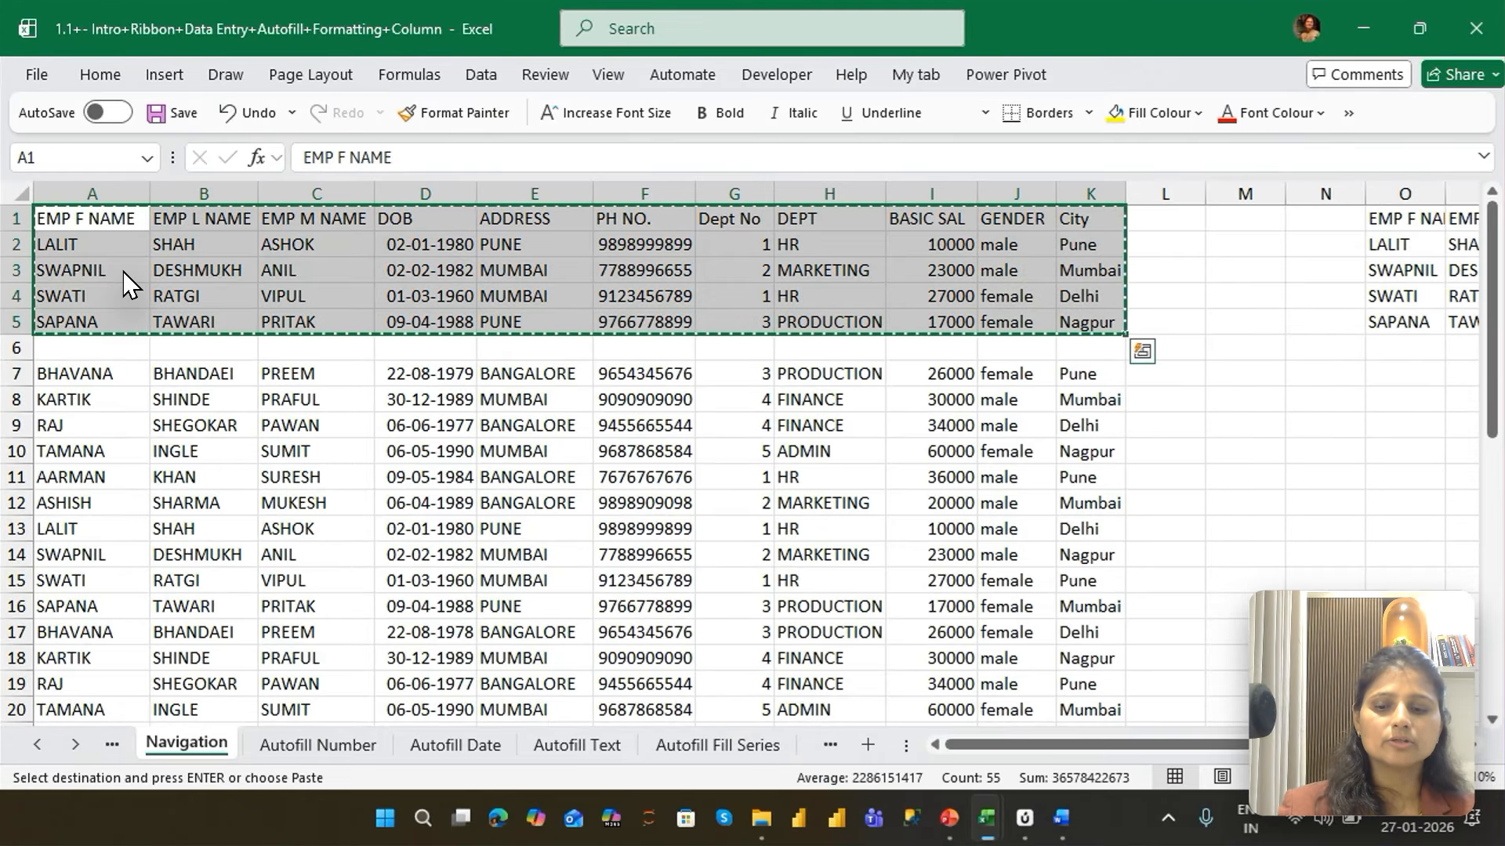
{"action": "key", "text": "ctrl+Down"}
{"action": "key", "text": "ctrl+Down"}
{"action": "key", "text": "ctrl+Down"}
{"action": "key", "text": "ctrl+Down"}
{"action": "key", "text": "ctrl+Down"}
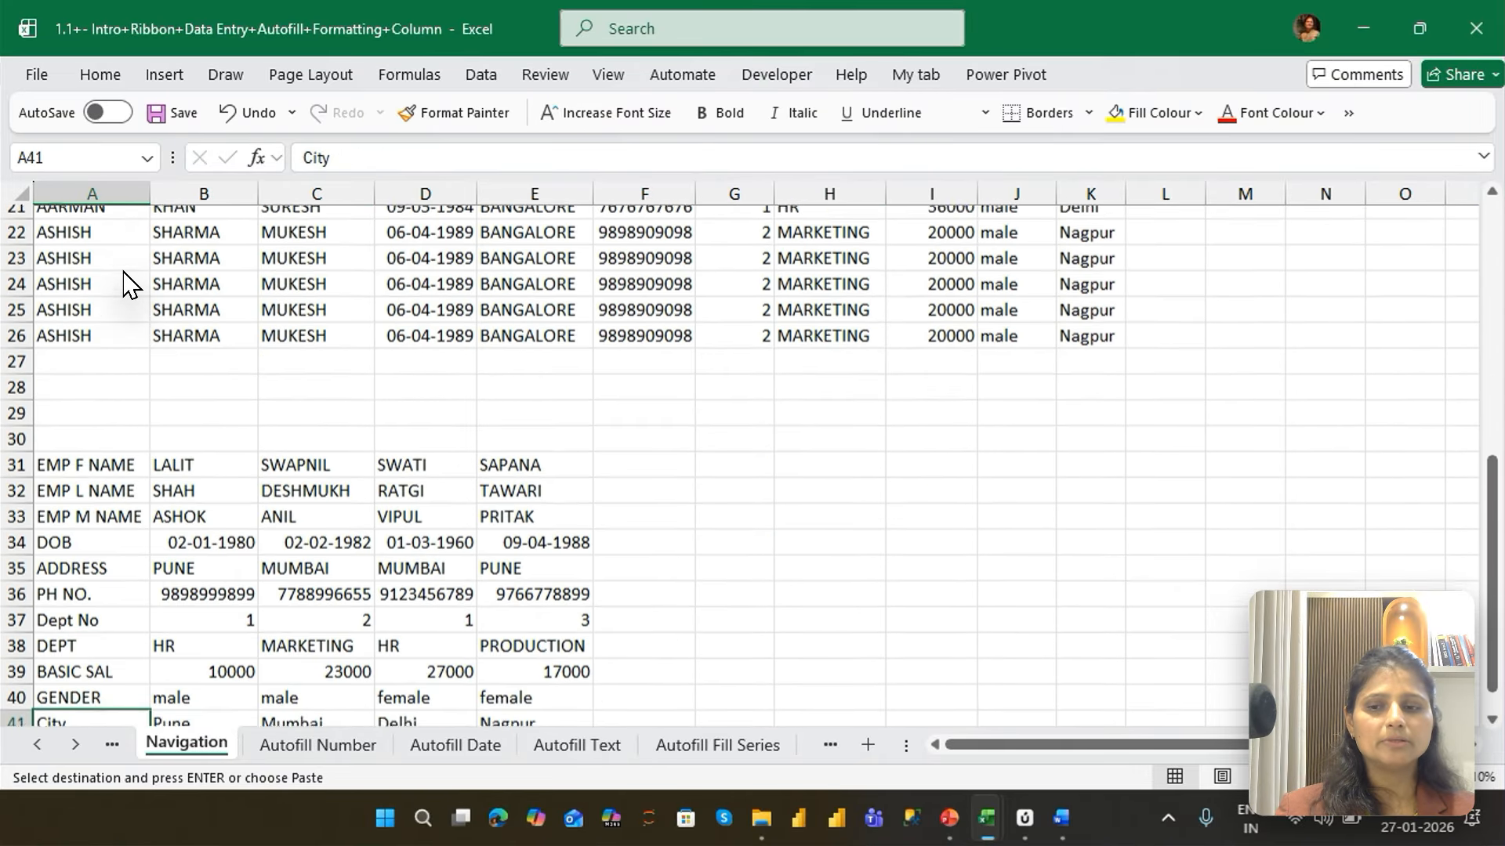
{"action": "key", "text": "Down"}
{"action": "key", "text": "Down"}
{"action": "key", "text": "Down"}
{"action": "key", "text": "Down"}
{"action": "key", "text": "Down"}
{"action": "key", "text": "Down"}
{"action": "key", "text": "Down"}
{"action": "key", "text": "Down"}
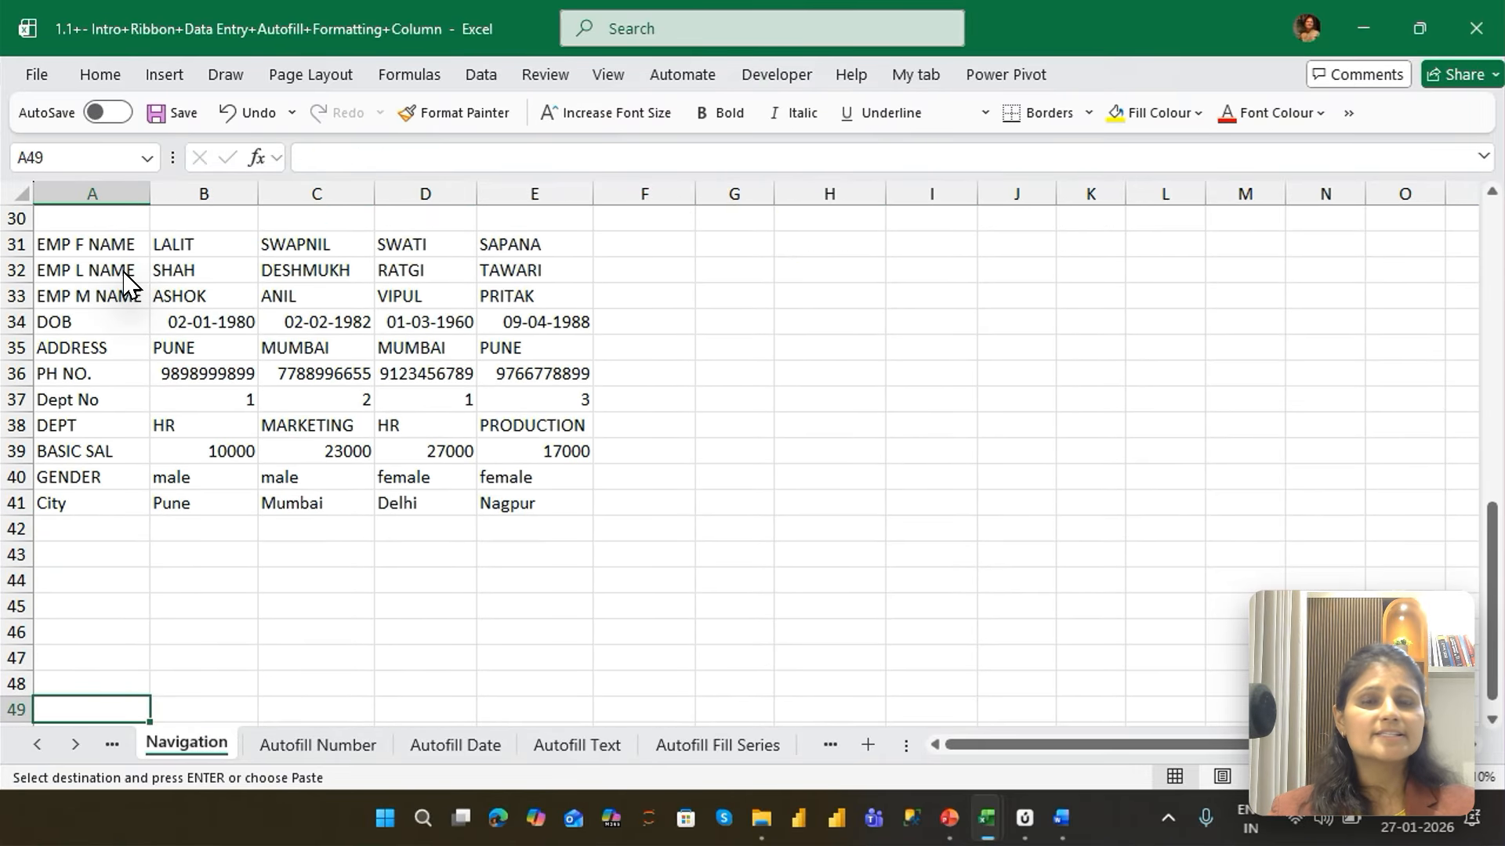
{"action": "key", "text": "ctrl+alt+v"}
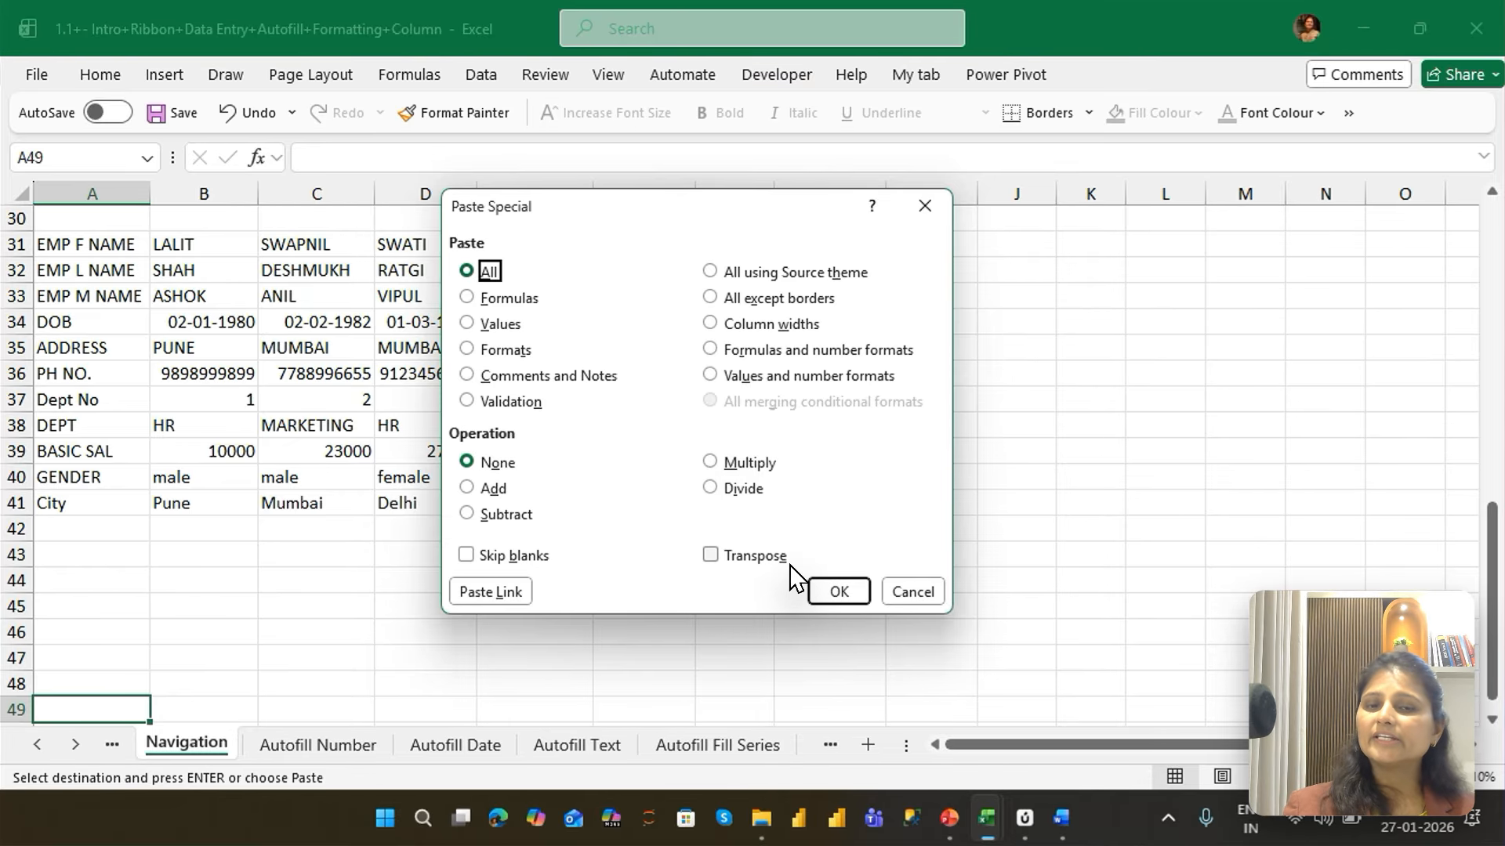
{"action": "key", "text": "alt+e"}
{"action": "key", "text": "Return"}
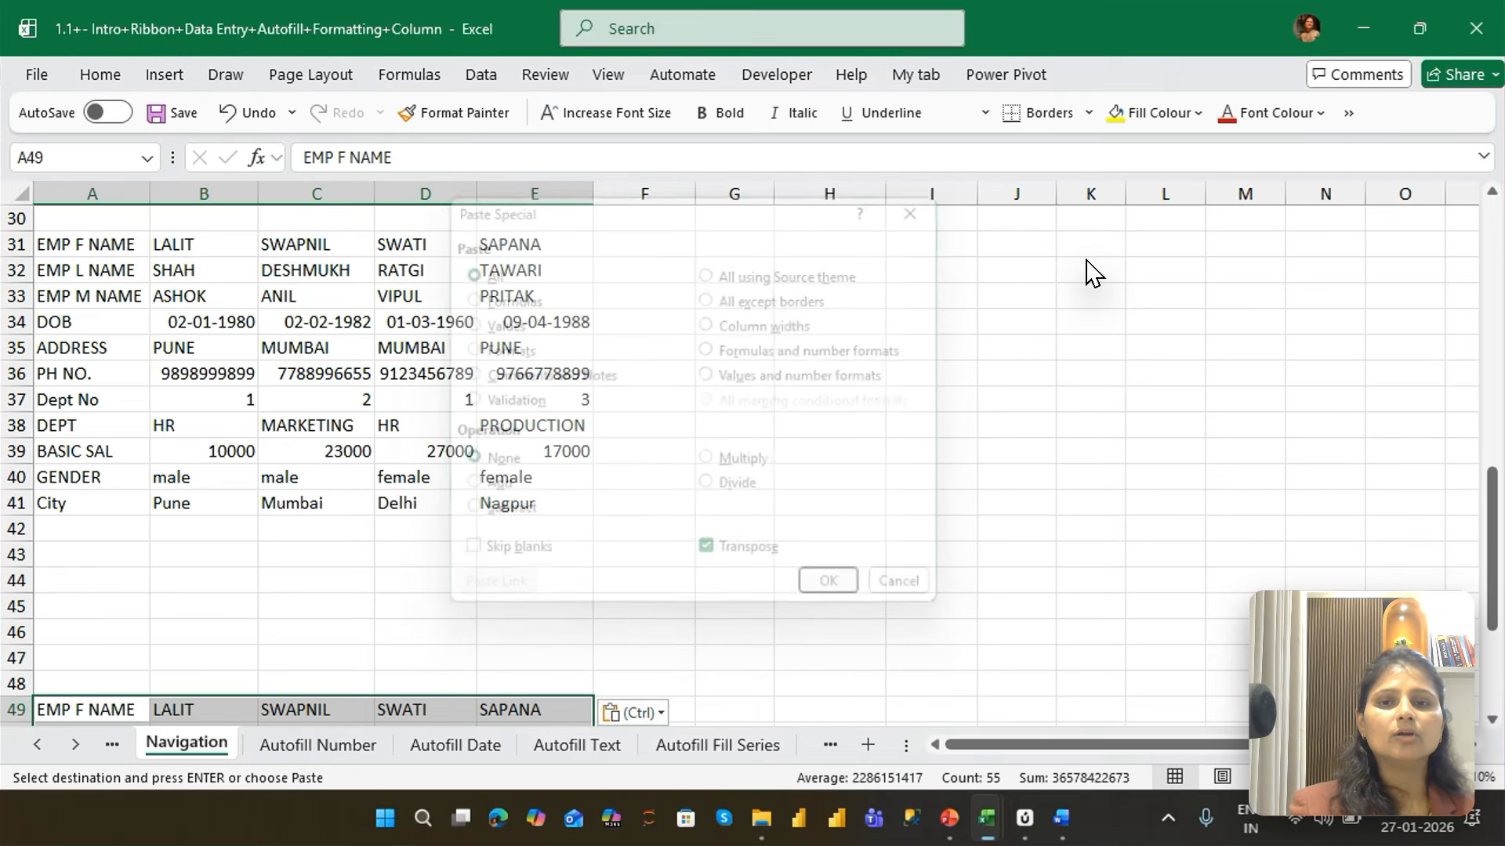
Paste the copied source table transposed at H43 using Paste Special
{"action": "left_click", "coordinate": [810, 546]}
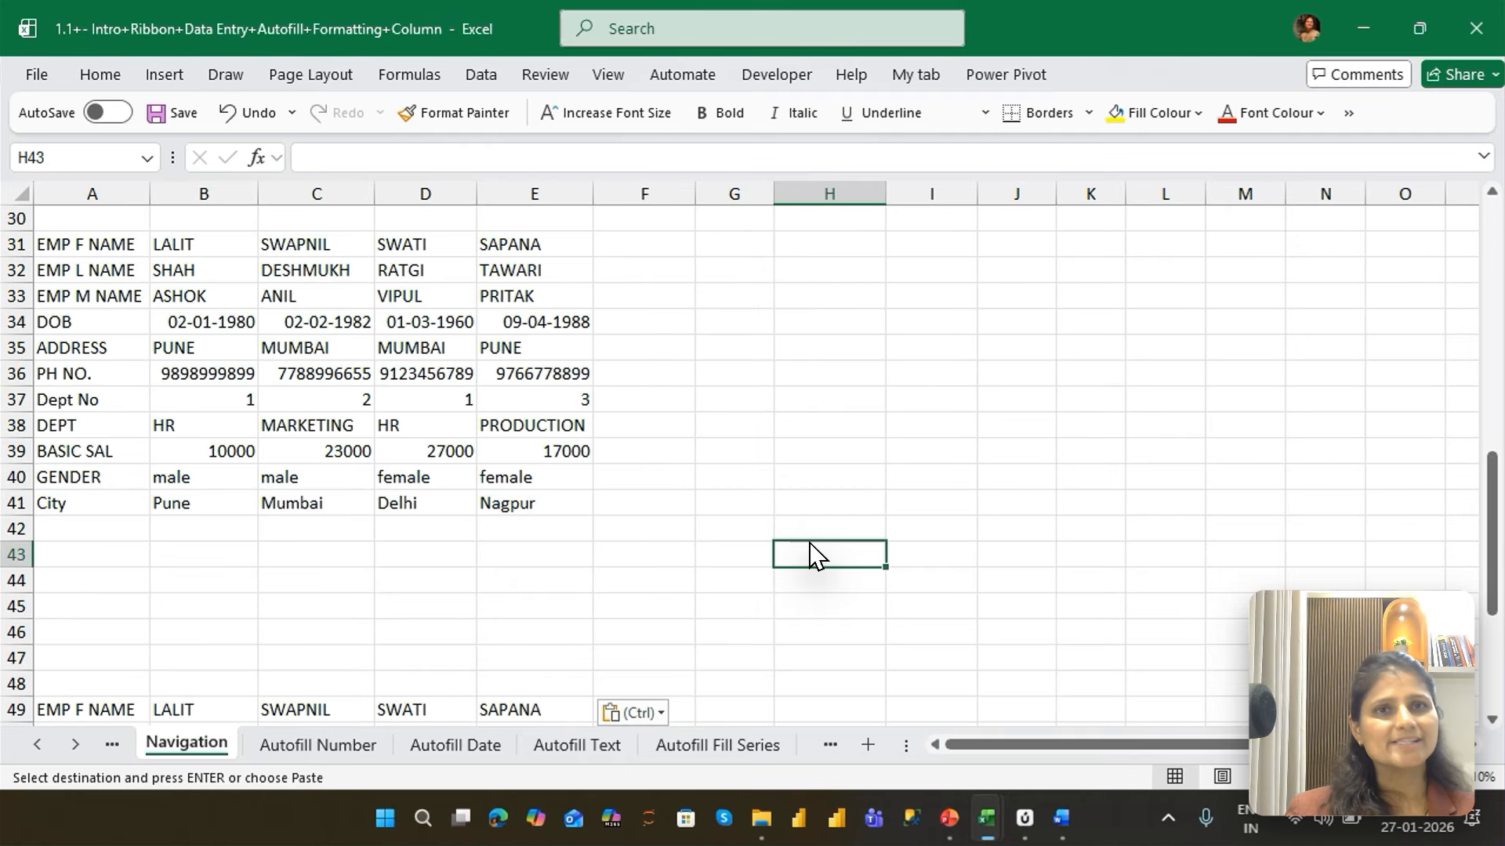
{"action": "key", "text": "ctrl+alt+v"}
{"action": "key", "text": "alt+e"}
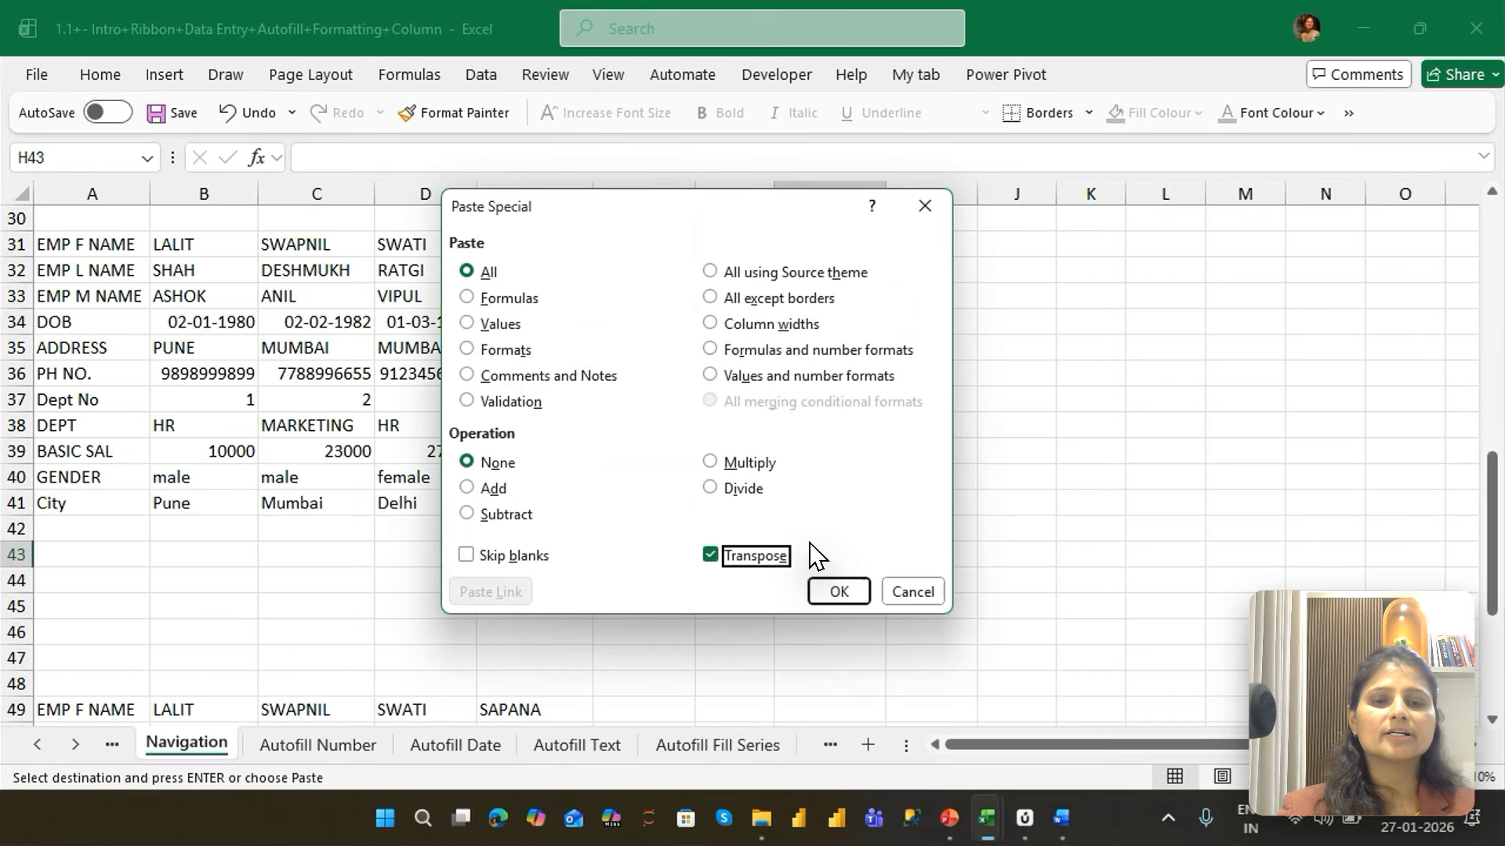
{"action": "key", "text": "Return"}
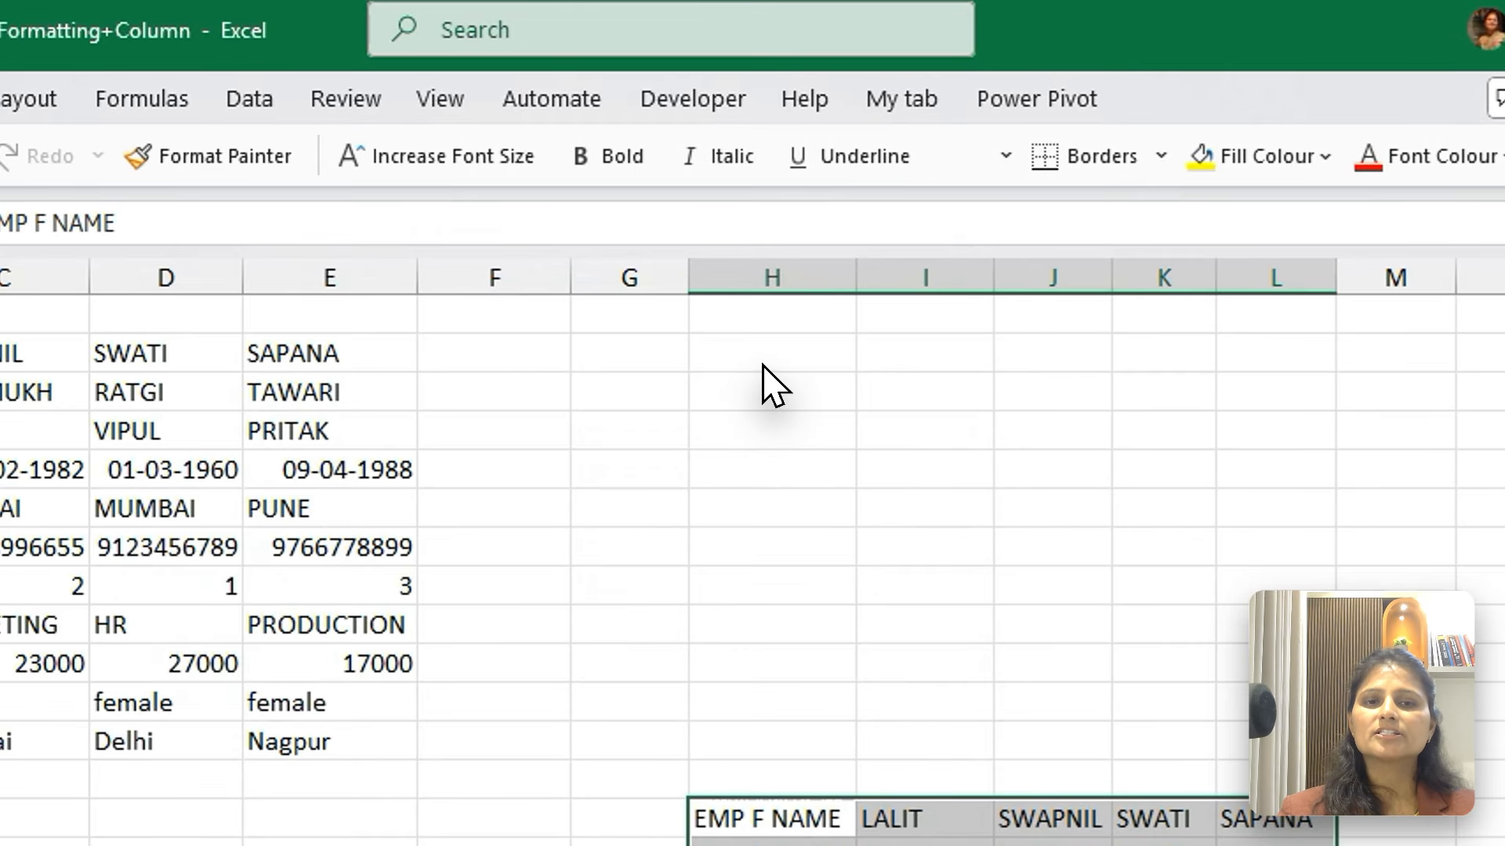
Paste the copied source table transposed once more at H29 using Paste Special
{"action": "left_click", "coordinate": [829, 220]}
{"action": "key", "text": "Up"}
{"action": "key", "text": "ctrl+alt+v"}
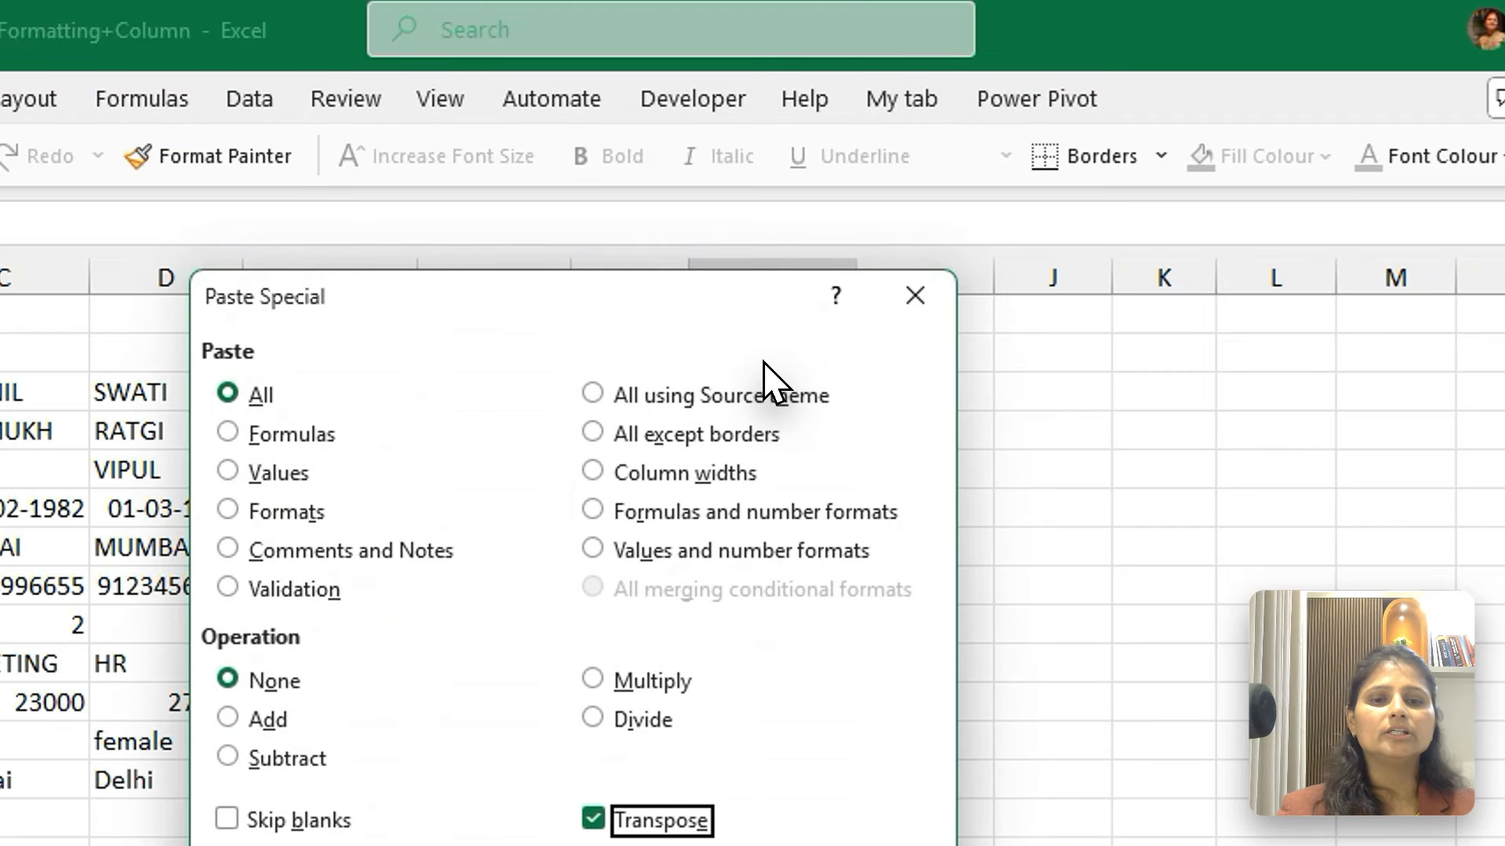
{"action": "key", "text": "Return"}
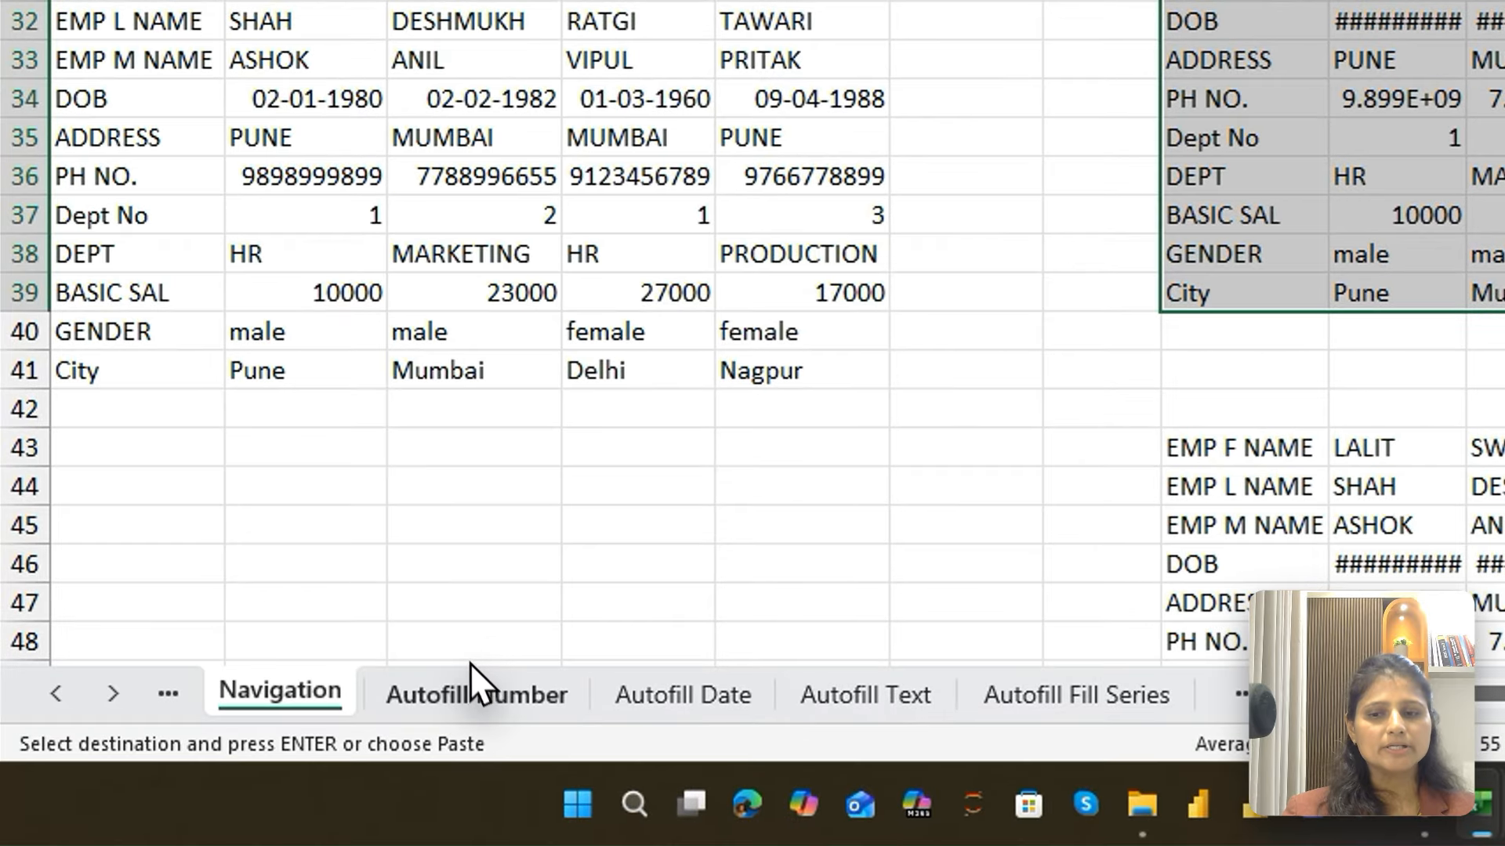
Open the Autofill Number sheet and examine the example columns by selecting A2:A13, B2:B13 and C2:C13 in turn
{"action": "left_click", "coordinate": [321, 745]}
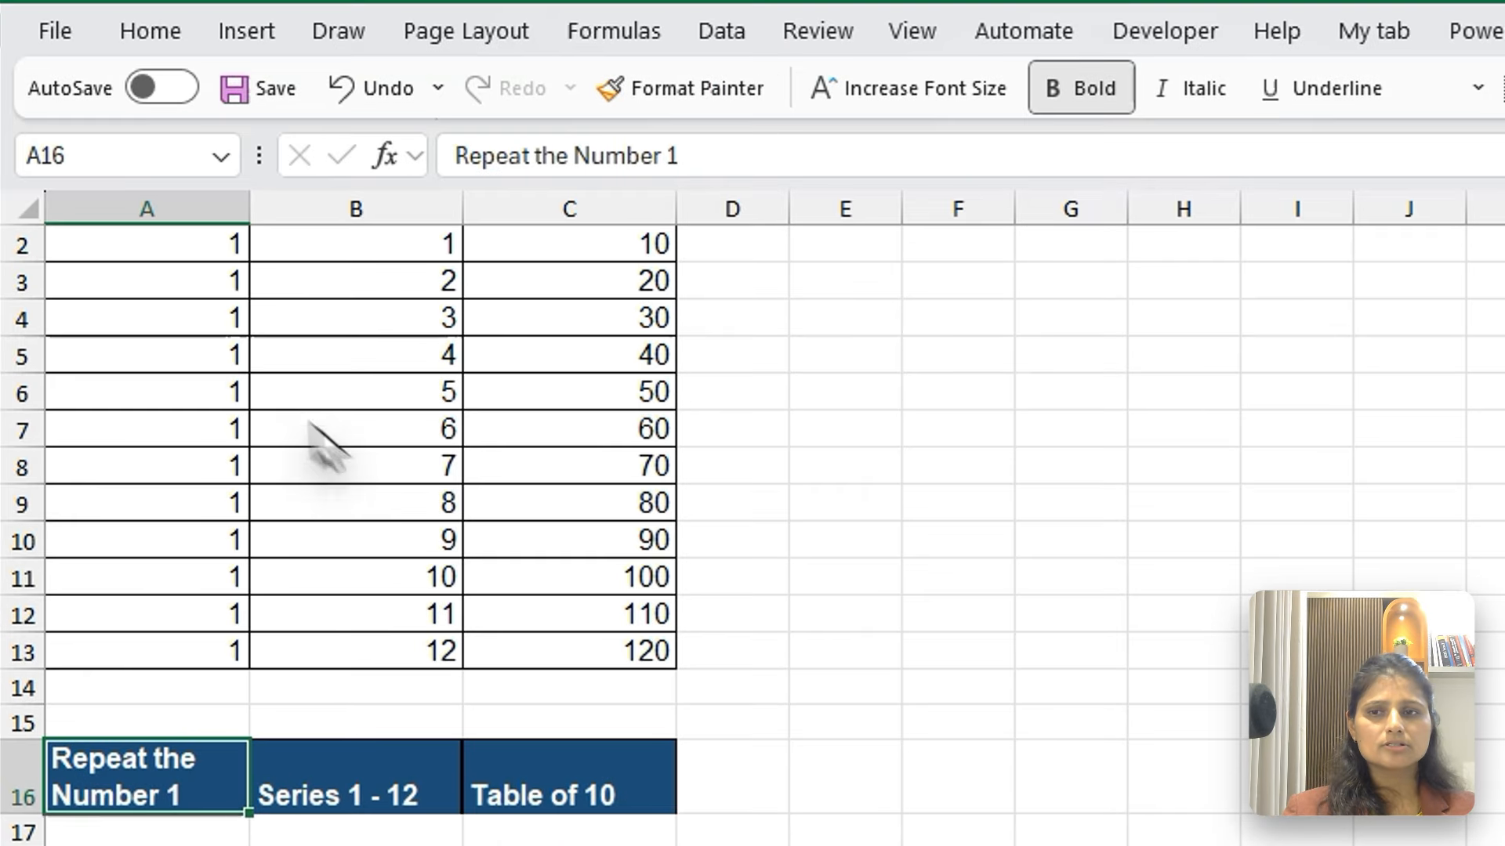
{"action": "left_click", "coordinate": [200, 49]}
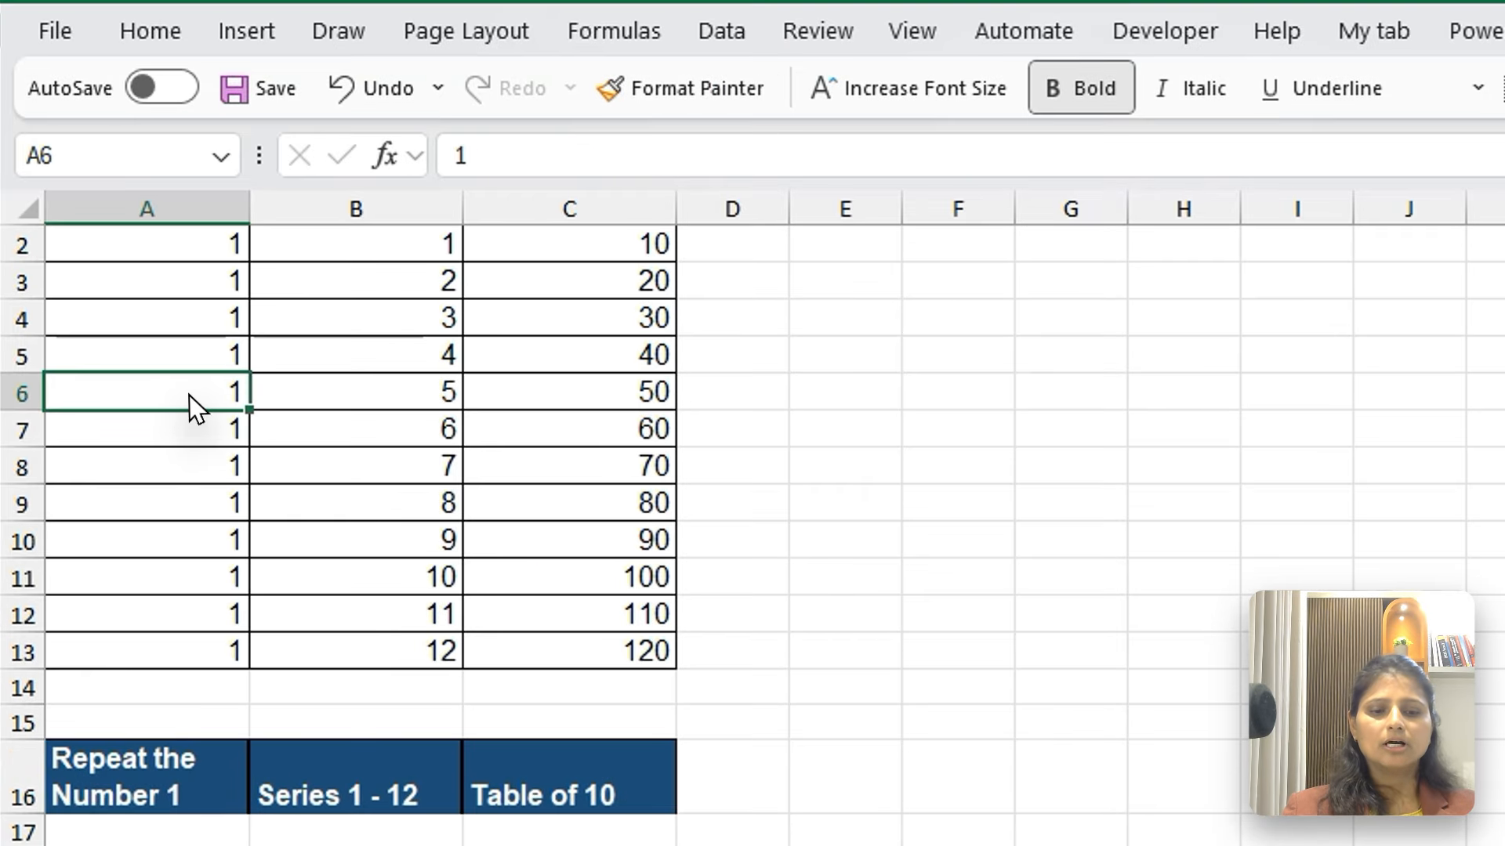
{"action": "key", "text": "ctrl+Up"}
{"action": "key", "text": "Down"}
{"action": "key", "text": "ctrl+shift+Down"}
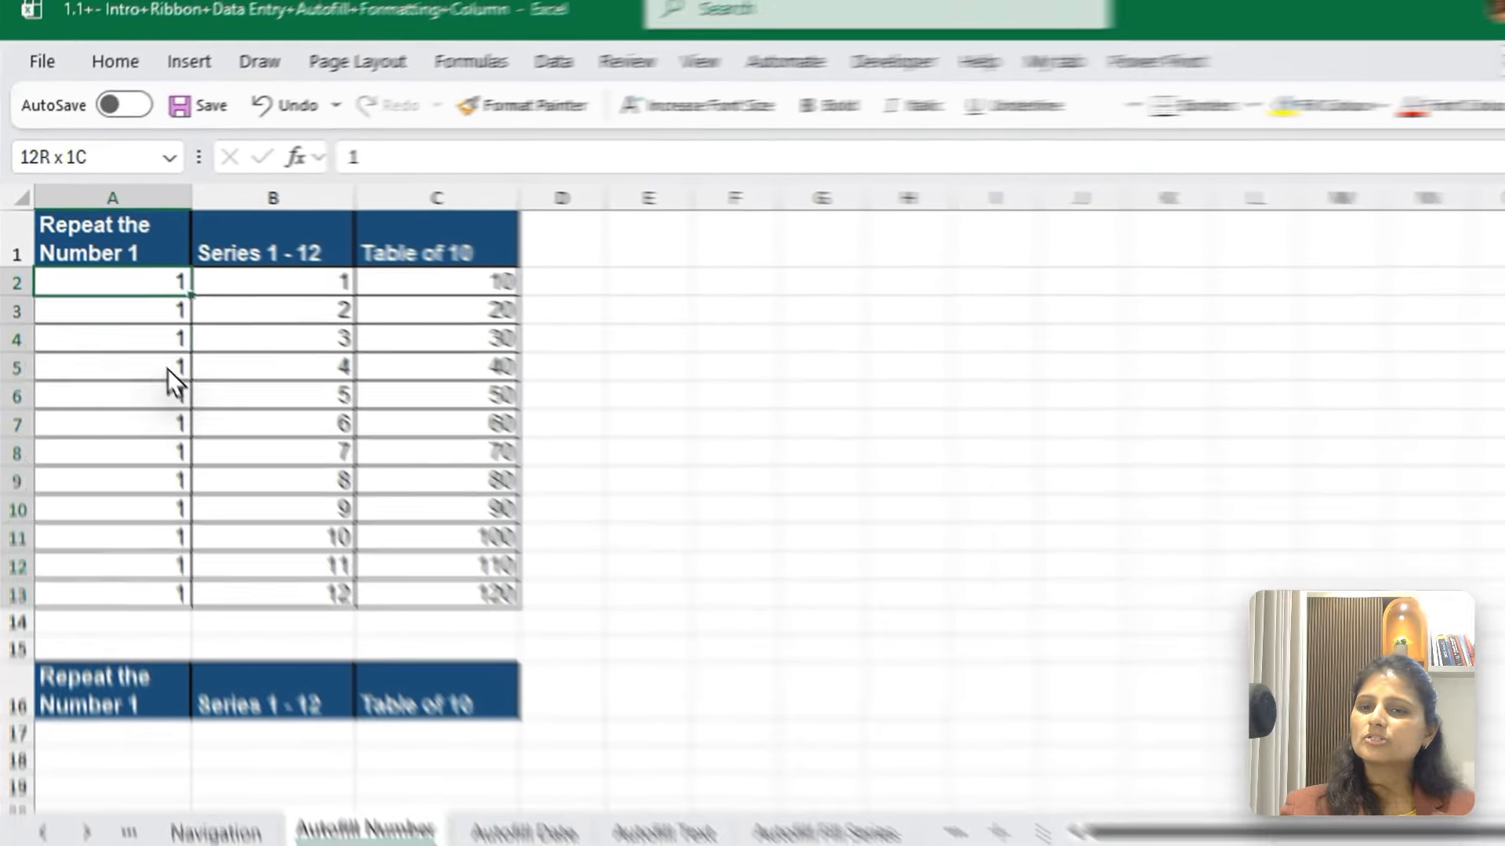
{"action": "key", "text": "ctrl+c"}
{"action": "key", "text": "Right"}
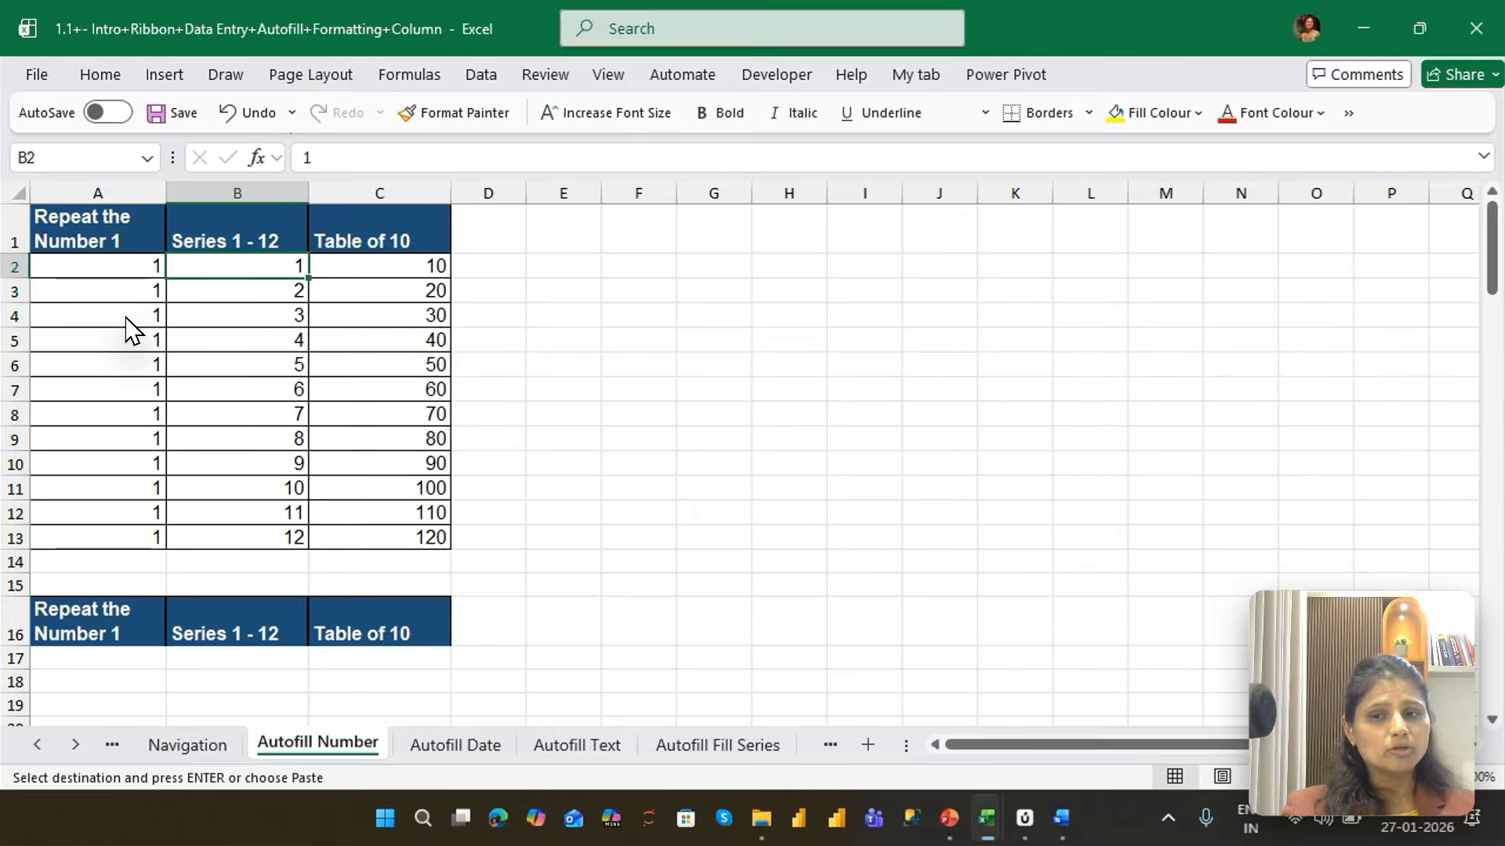
{"action": "key", "text": "ctrl+shift+Down"}
{"action": "key", "text": "Right"}
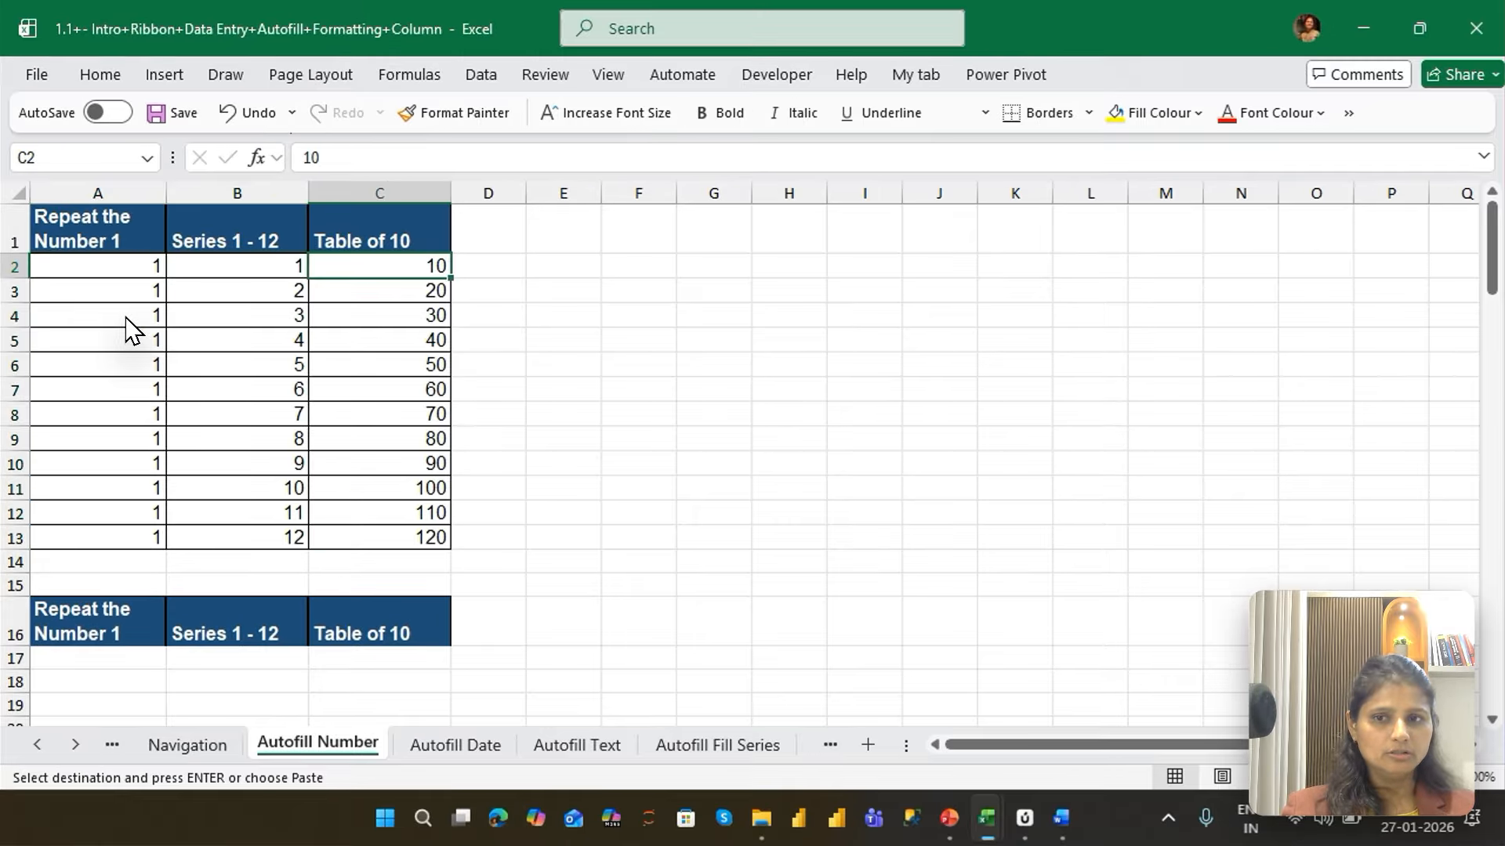
{"action": "key", "text": "ctrl+shift+Down"}
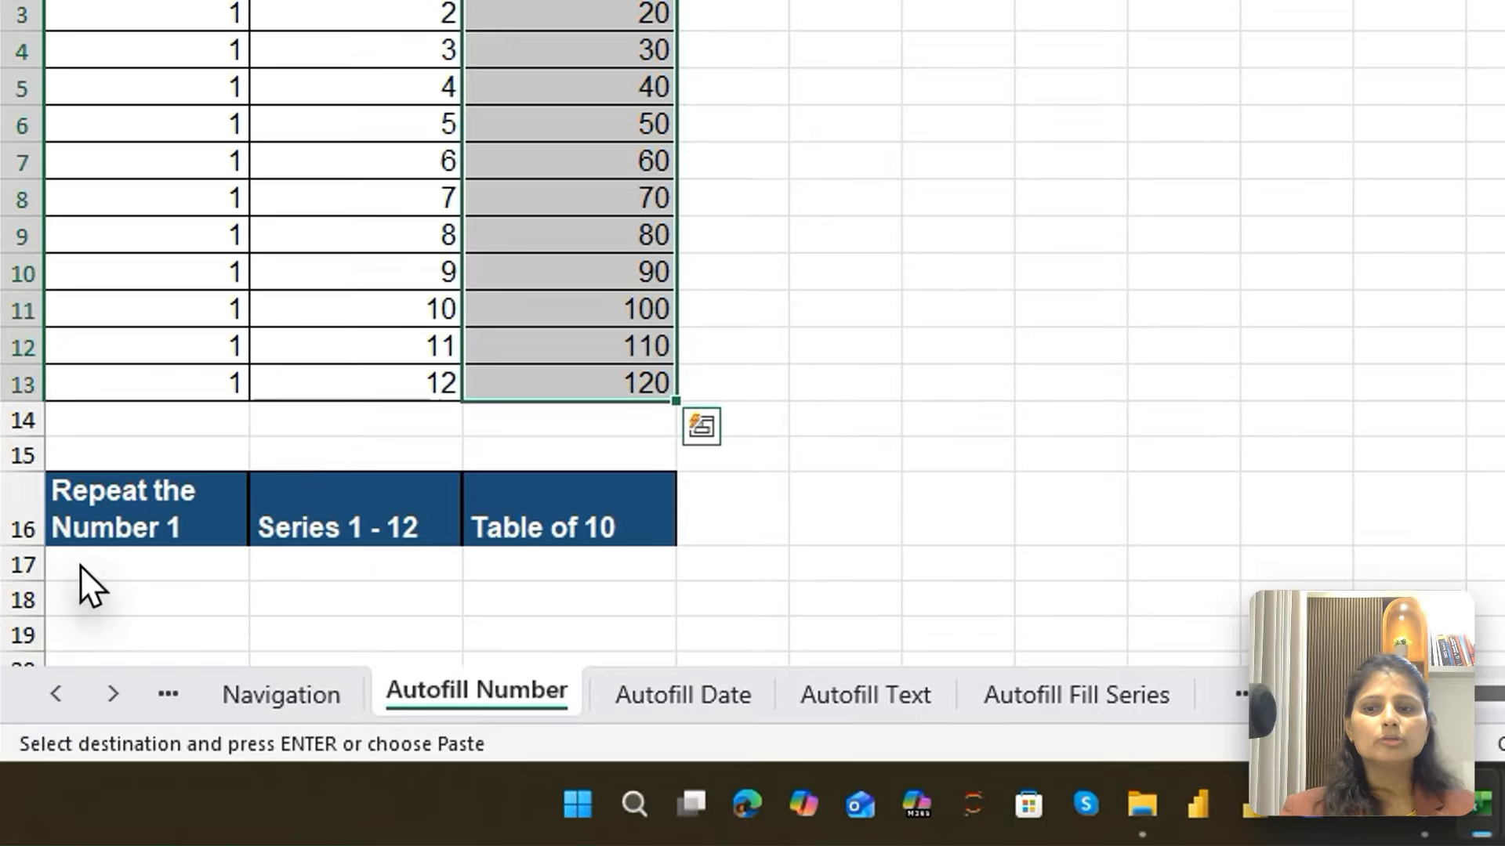
Enter 1 in A17 under the second "Repeat the Number 1" header
{"action": "left_click", "coordinate": [55, 656]}
{"action": "key", "text": "Down"}
{"action": "key", "text": "Down"}
{"action": "key", "text": "Down"}
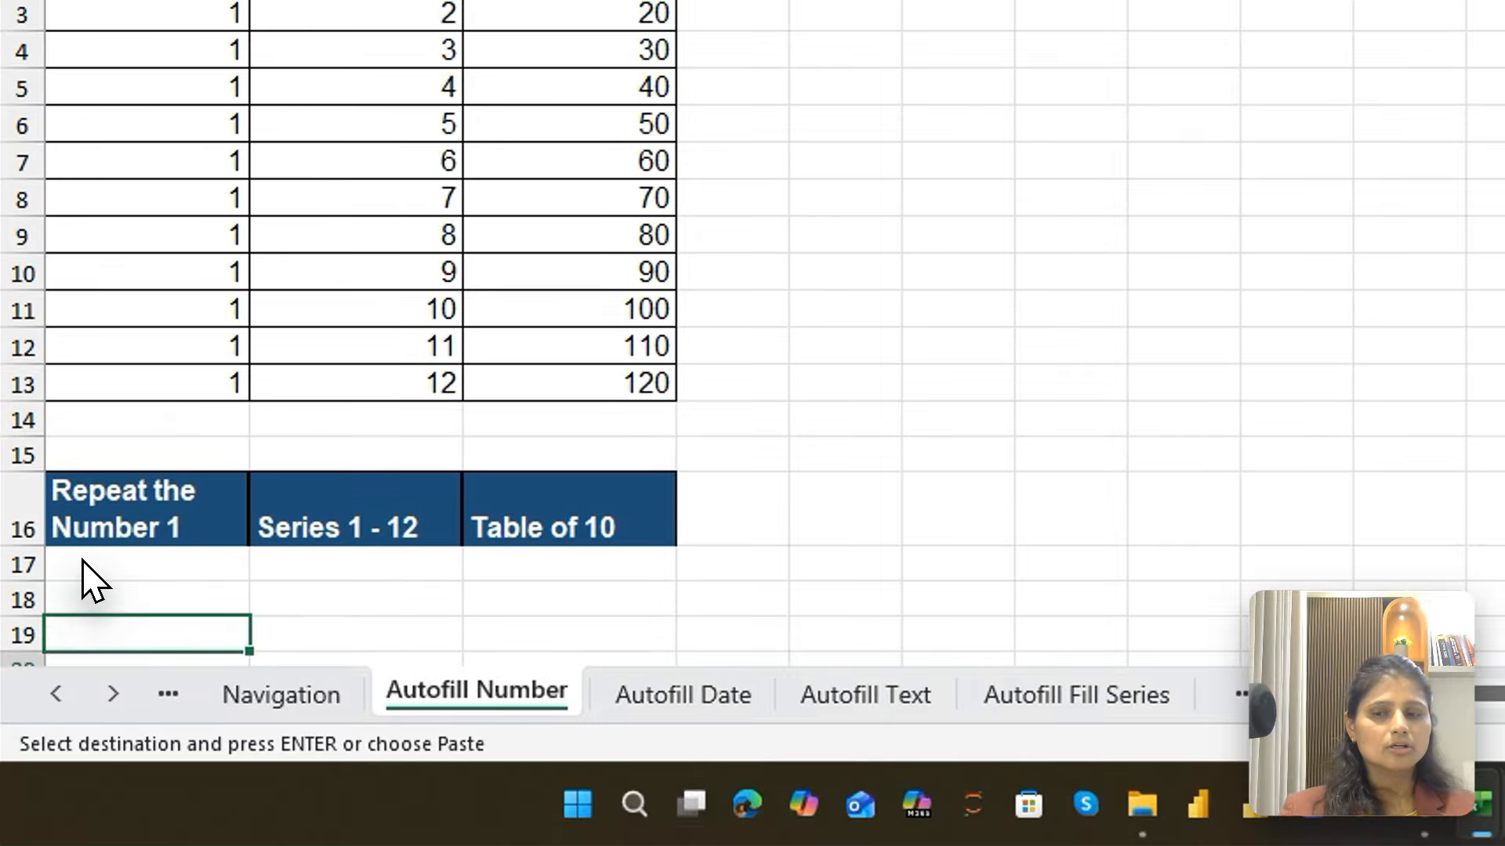
{"action": "key", "text": "Down"}
{"action": "key", "text": "Down"}
{"action": "key", "text": "Down"}
{"action": "key", "text": "Down"}
{"action": "key", "text": "Down"}
{"action": "key", "text": "Down"}
{"action": "key", "text": "Down"}
{"action": "key", "text": "Down"}
{"action": "key", "text": "Down"}
{"action": "key", "text": "Down"}
{"action": "key", "text": "Down"}
{"action": "left_click", "coordinate": [136, 165]}
{"action": "key", "text": "Return"}
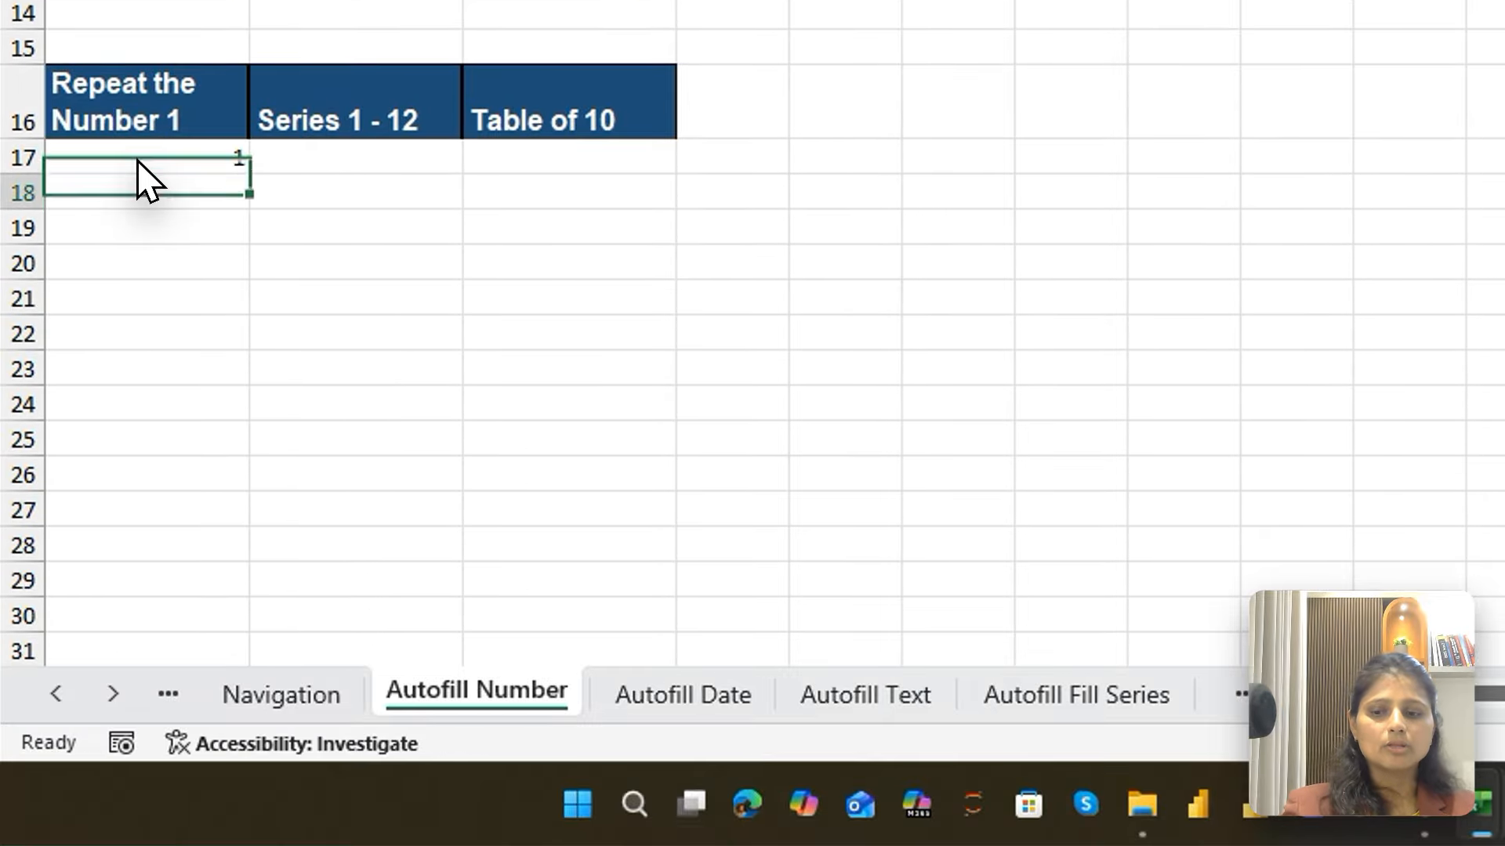
Try repeating the number manually by entering 1 in A18 and A19
{"action": "type", "text": "1"}
{"action": "key", "text": "Return"}
{"action": "type", "text": "1"}
{"action": "key", "text": "Return"}
{"action": "key", "text": "Up"}
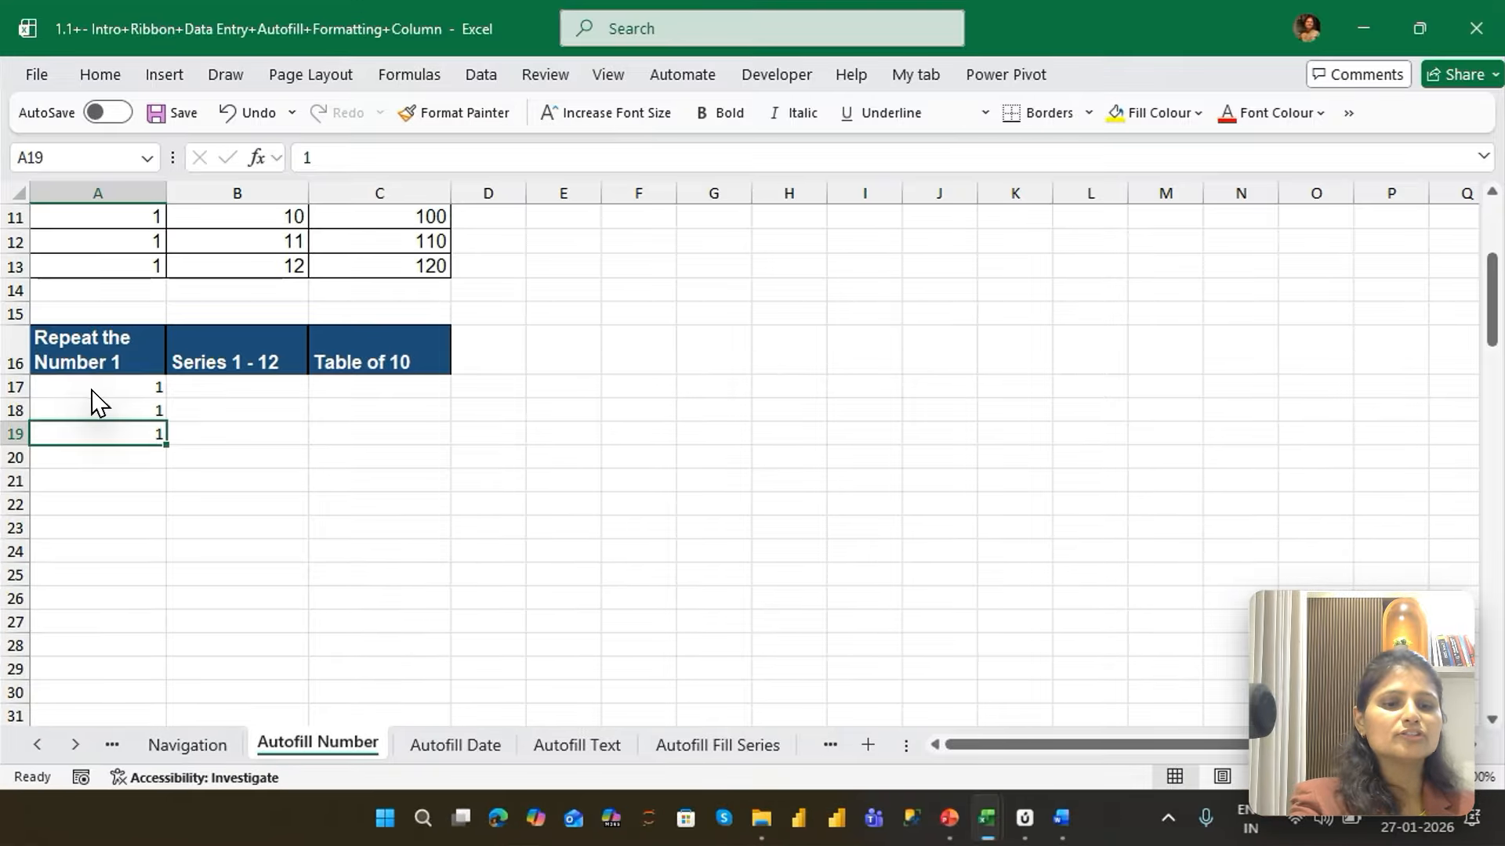
{"action": "key", "text": "Up"}
Copy the 1 in A17 and paste it over the range A17:A28
{"action": "left_click", "coordinate": [92, 389]}
{"action": "key", "text": "ctrl+c"}
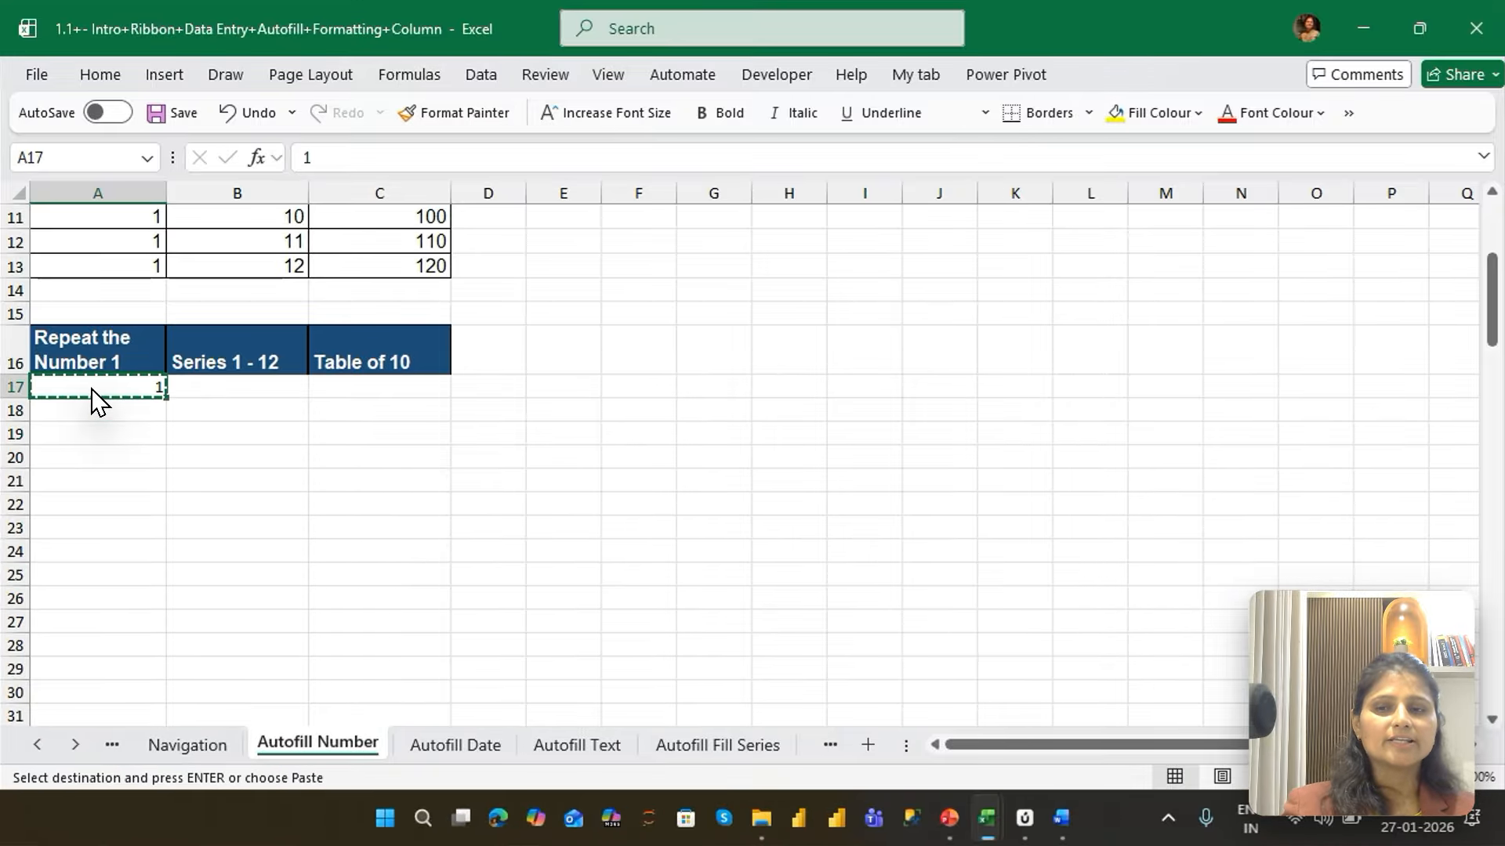
{"action": "key", "text": "shift+Down"}
{"action": "key", "text": "shift+Down"}
{"action": "key", "text": "shift+Down"}
{"action": "key", "text": "shift+Down"}
{"action": "key", "text": "shift+Down"}
{"action": "key", "text": "shift+Down"}
{"action": "key", "text": "shift+Down"}
{"action": "key", "text": "shift+Down"}
{"action": "key", "text": "shift+Down"}
{"action": "key", "text": "shift+Down"}
{"action": "key", "text": "shift+Down"}
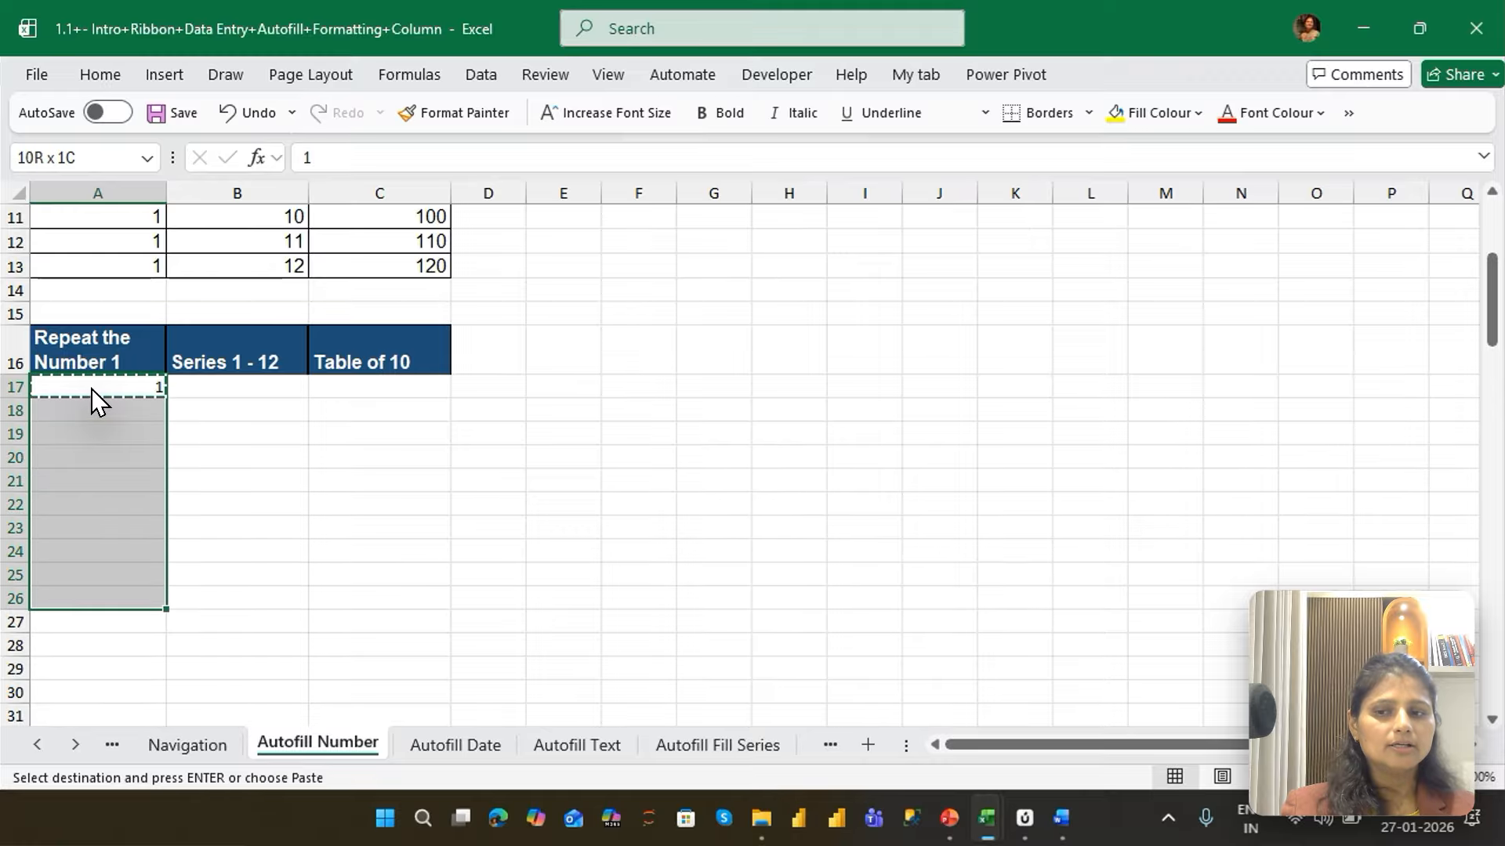
{"action": "key", "text": "Return"}
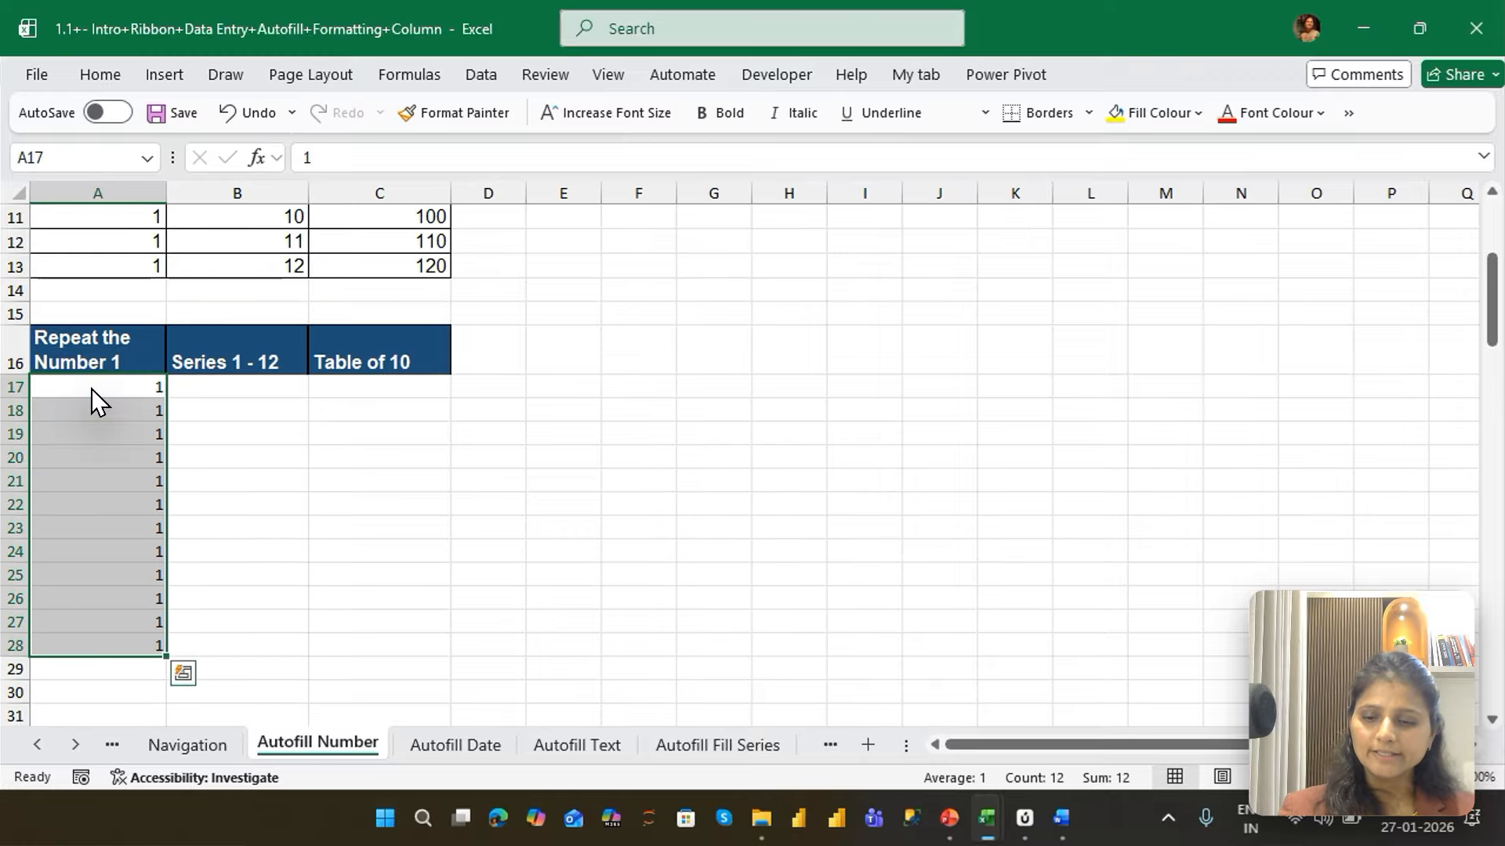
Undo the paste over A17:A28 and cancel the copy mode
{"action": "key", "text": "ctrl+z"}
{"action": "key", "text": "Up"}
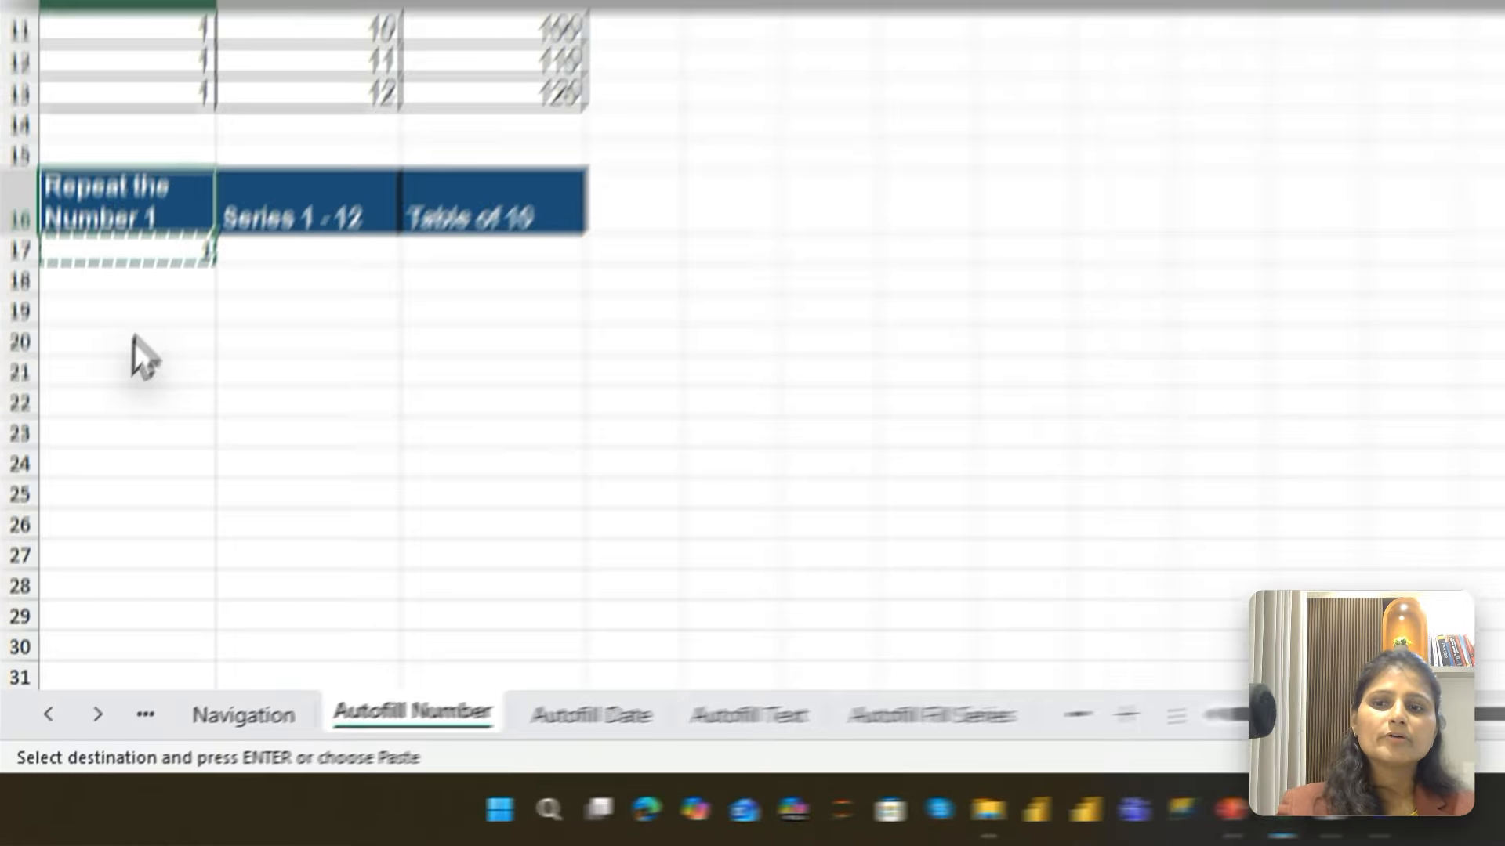
{"action": "key", "text": "Escape"}
AutoFill the 1 in A17 down through A28
{"action": "left_click", "coordinate": [93, 390]}
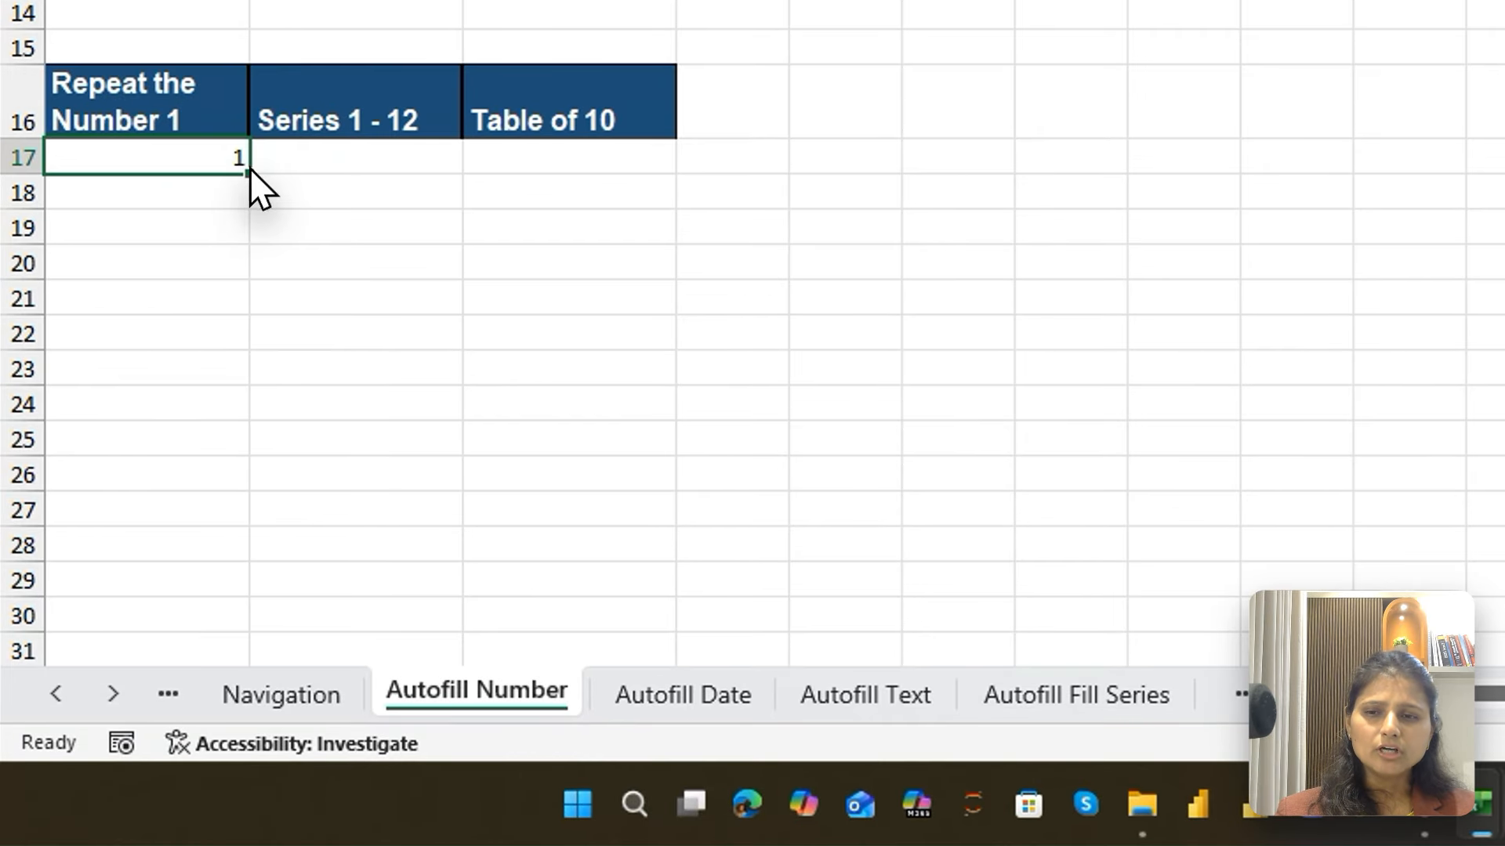
{"action": "left_click_drag", "start_coordinate": [166, 398], "coordinate": [150, 487]}
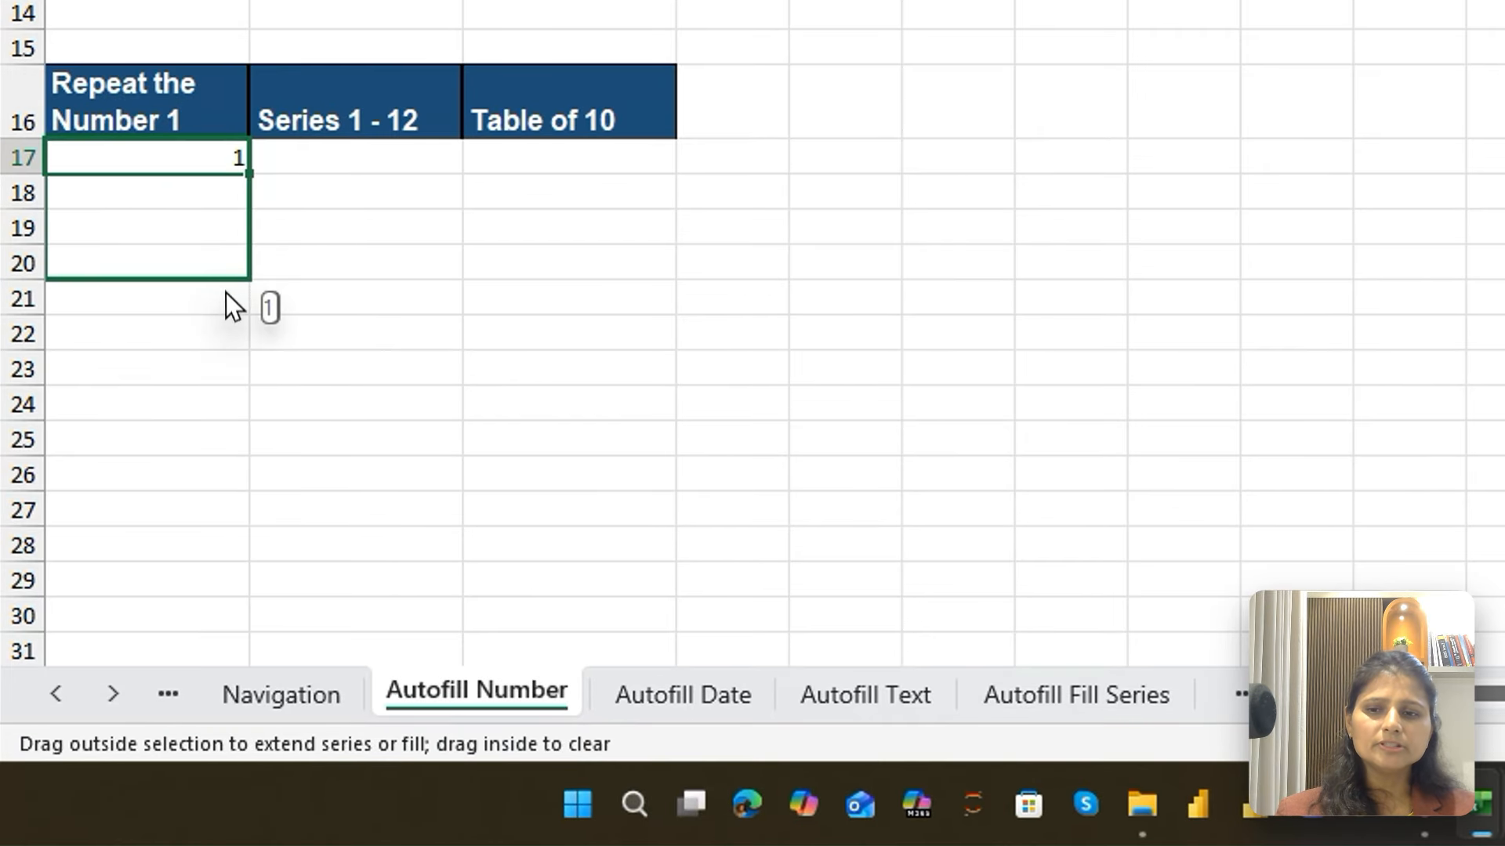
{"action": "left_click_drag", "start_coordinate": [225, 293], "coordinate": [239, 558]}
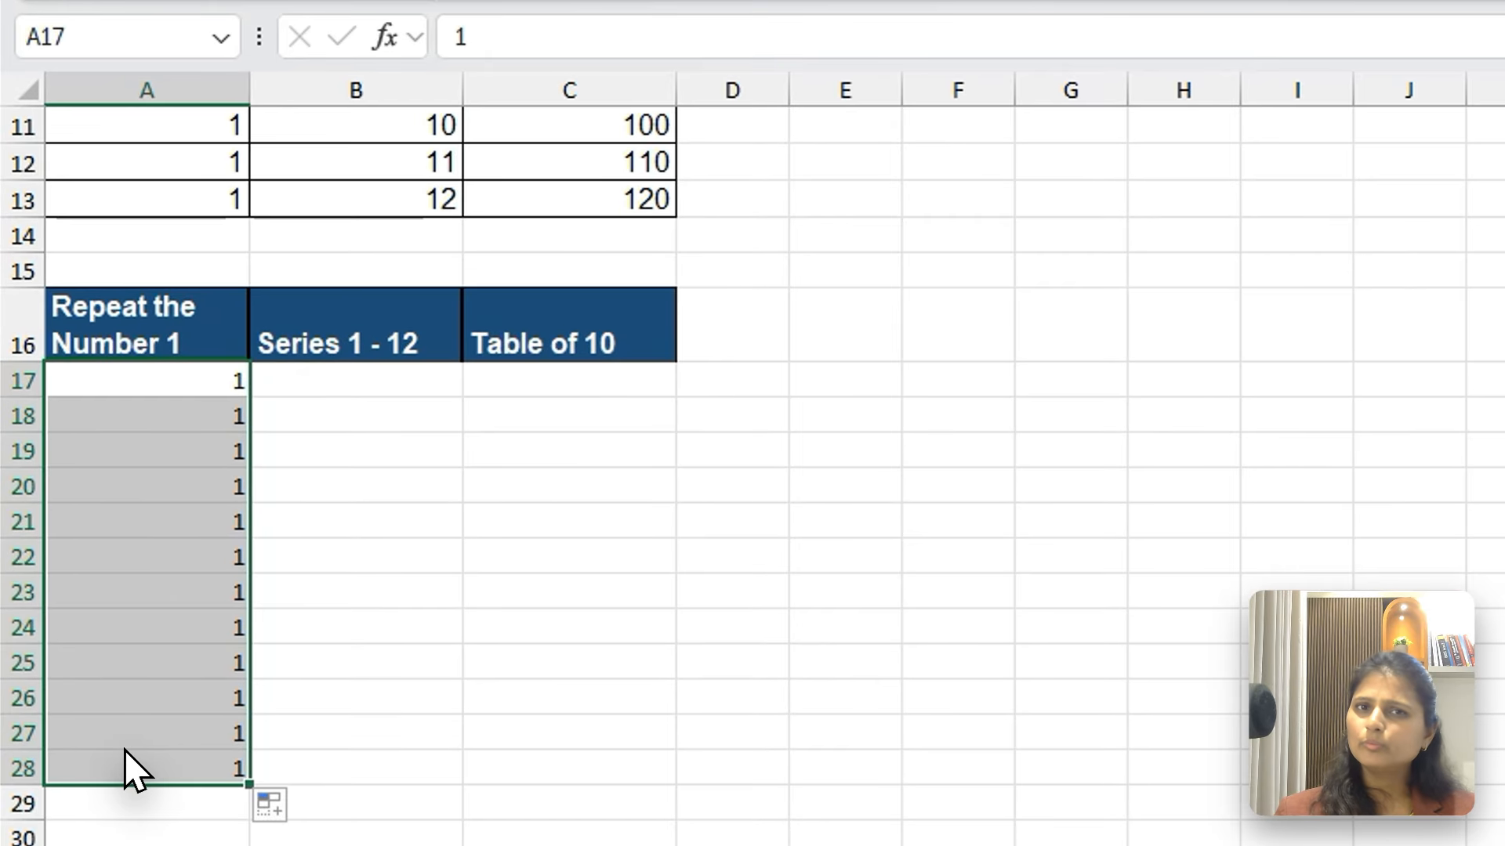
Enter the starting values 1 in B17 and 2 in B18 under the lower "Series 1 - 12" header
{"action": "left_click", "coordinate": [220, 388]}
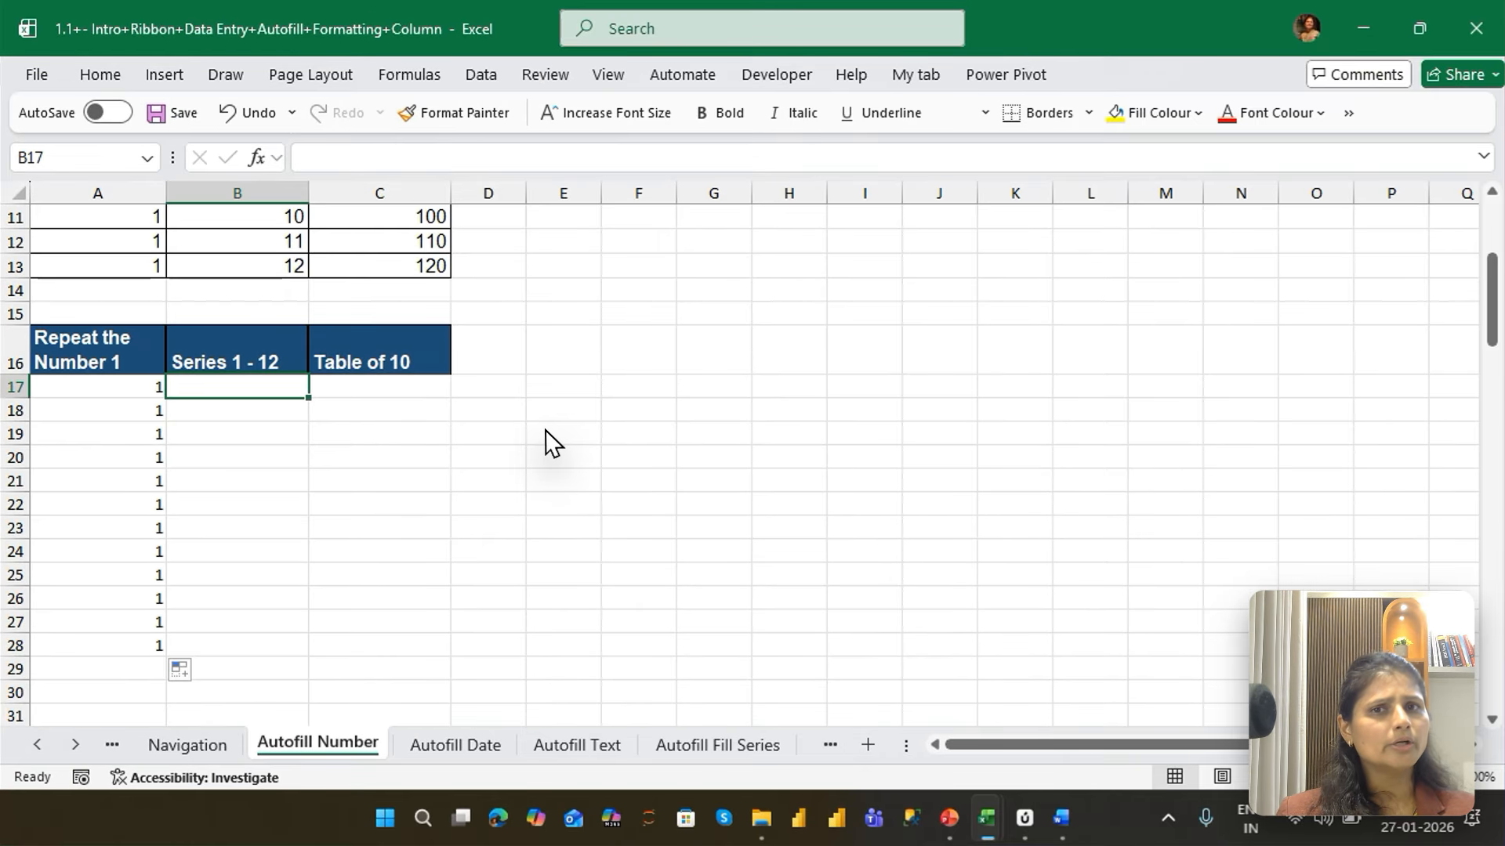
{"action": "type", "text": "1"}
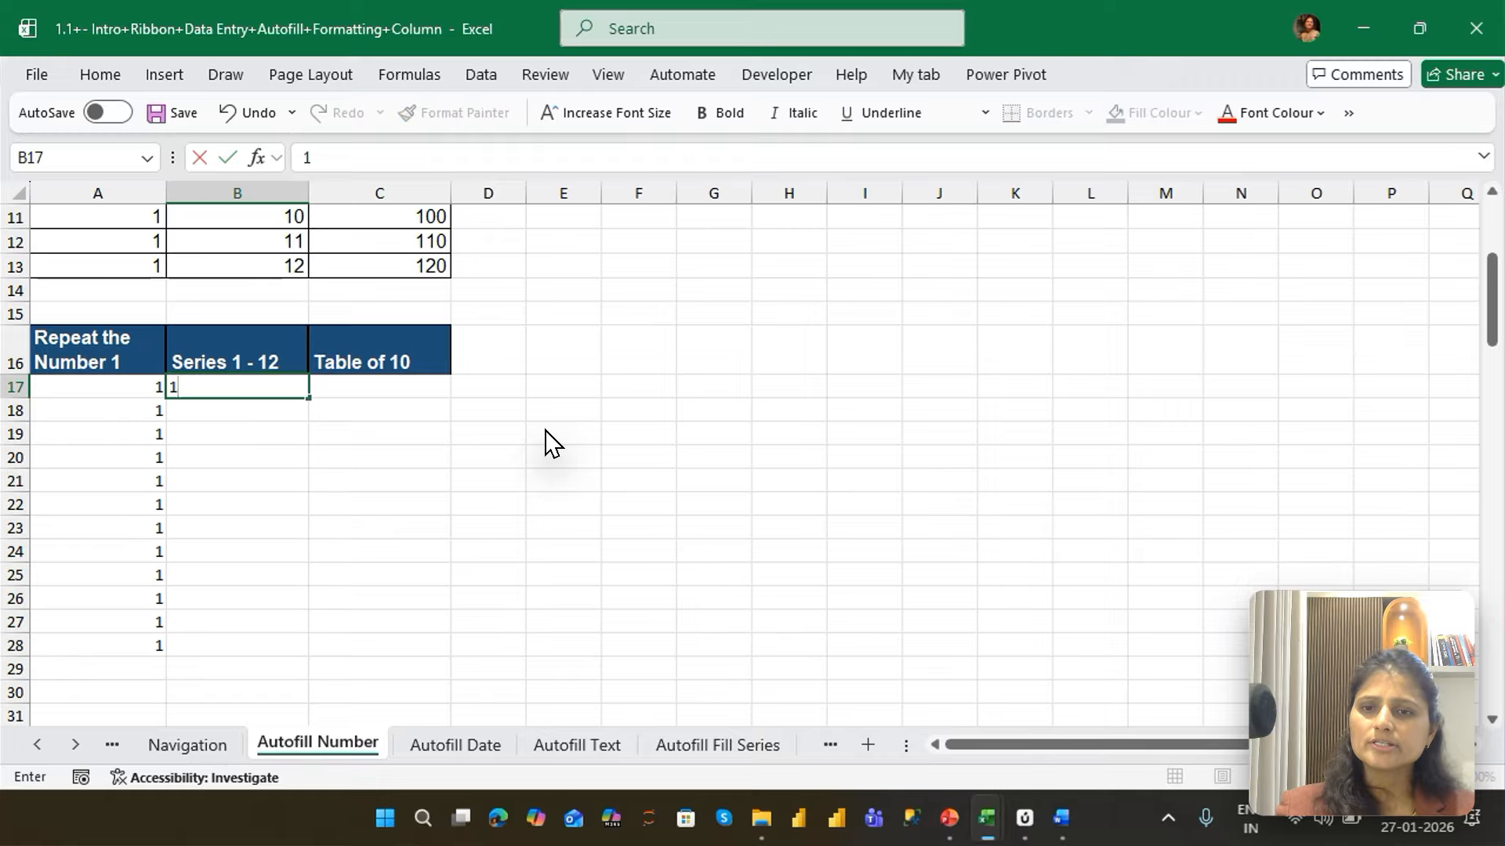
{"action": "key", "text": "Return"}
{"action": "type", "text": "2"}
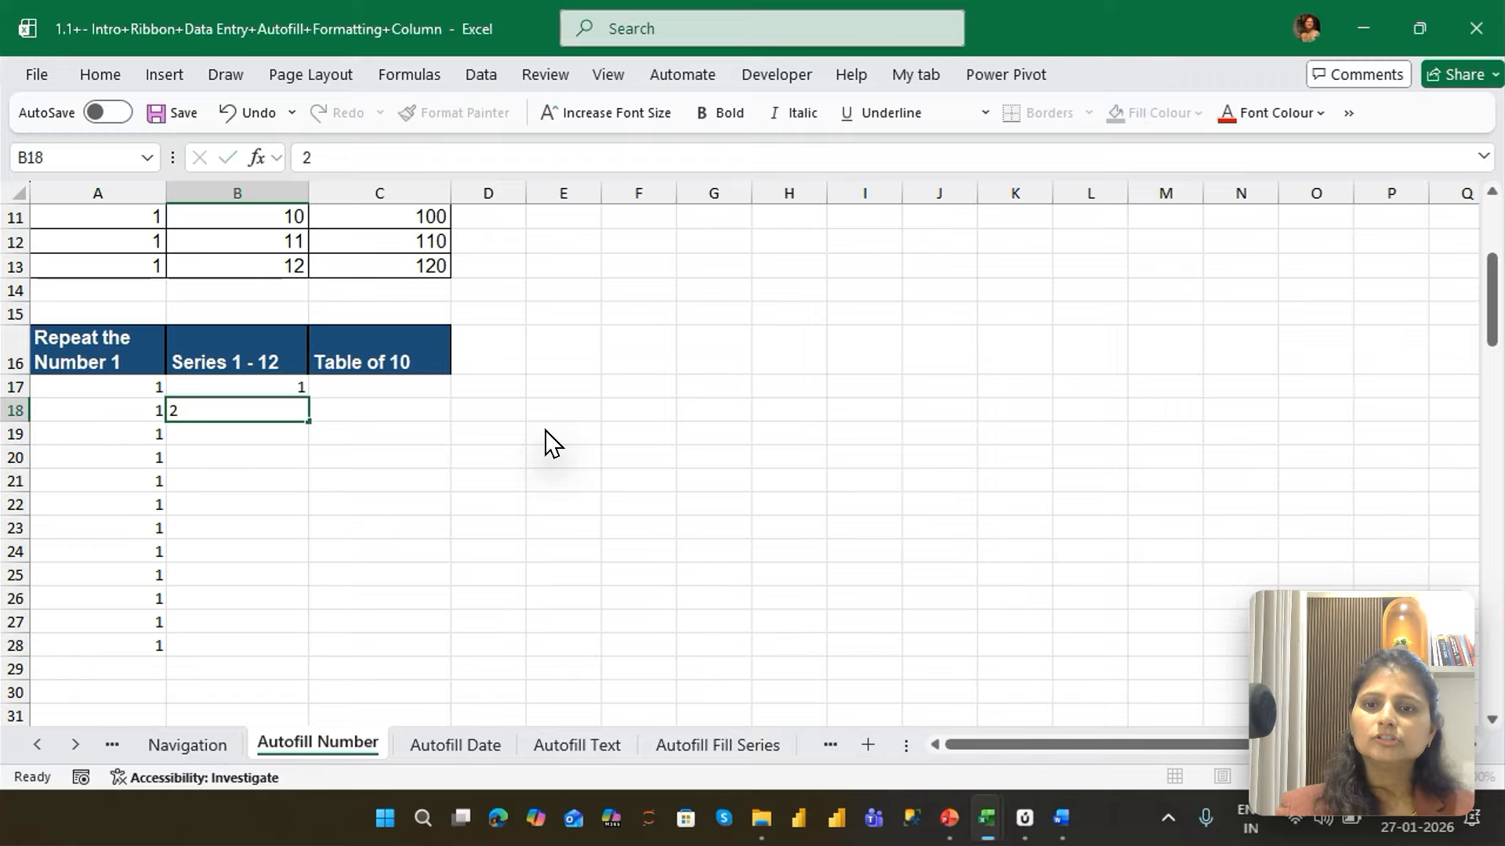
{"action": "key", "text": "Return"}
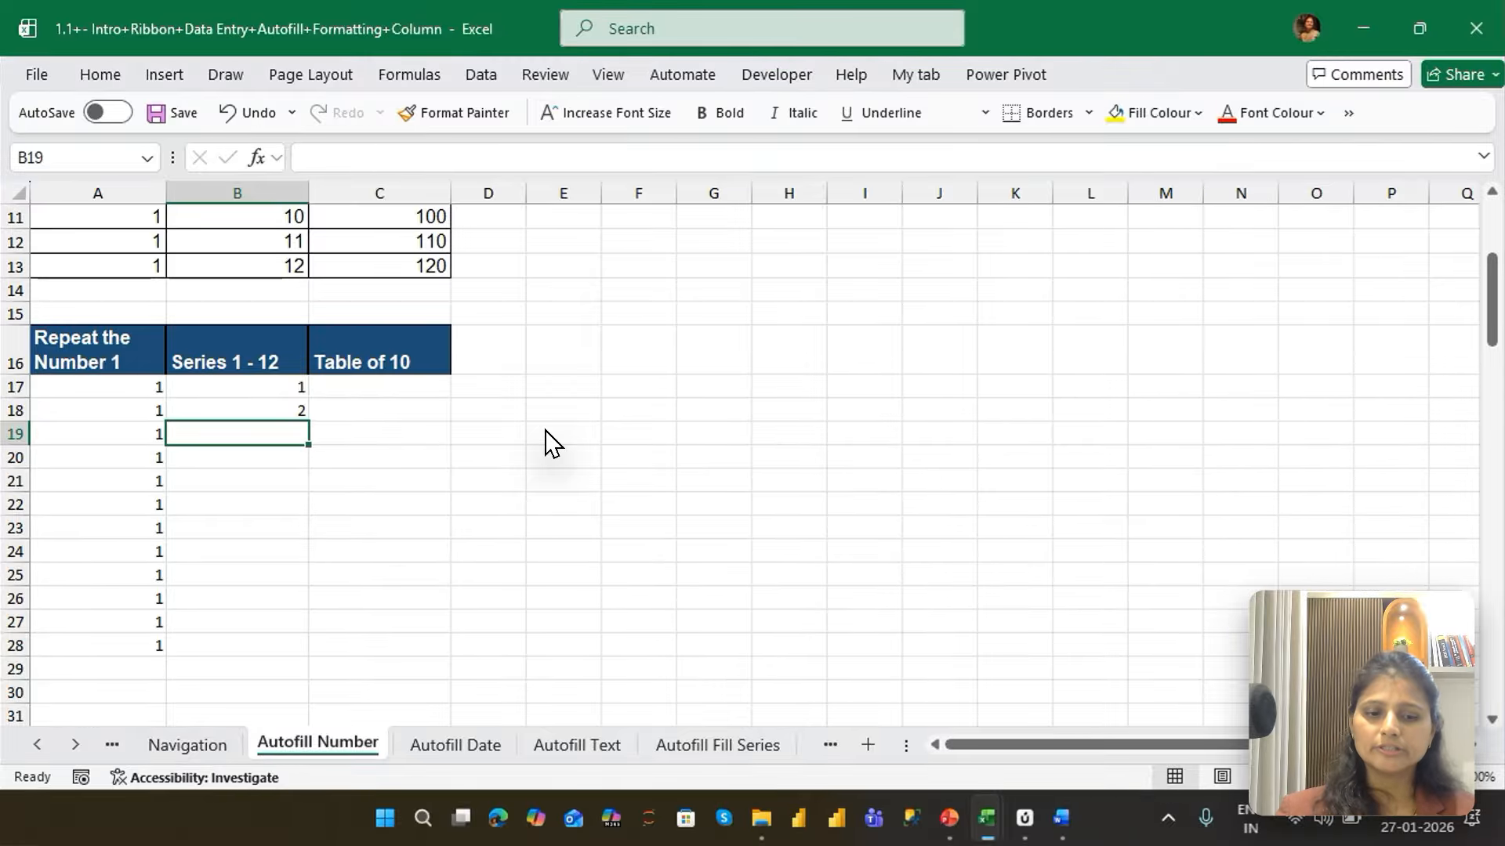
Select B17:B18 and AutoFill the series down to B28
{"action": "key", "text": "Up"}
{"action": "key", "text": "Up"}
{"action": "key", "text": "shift+Down"}
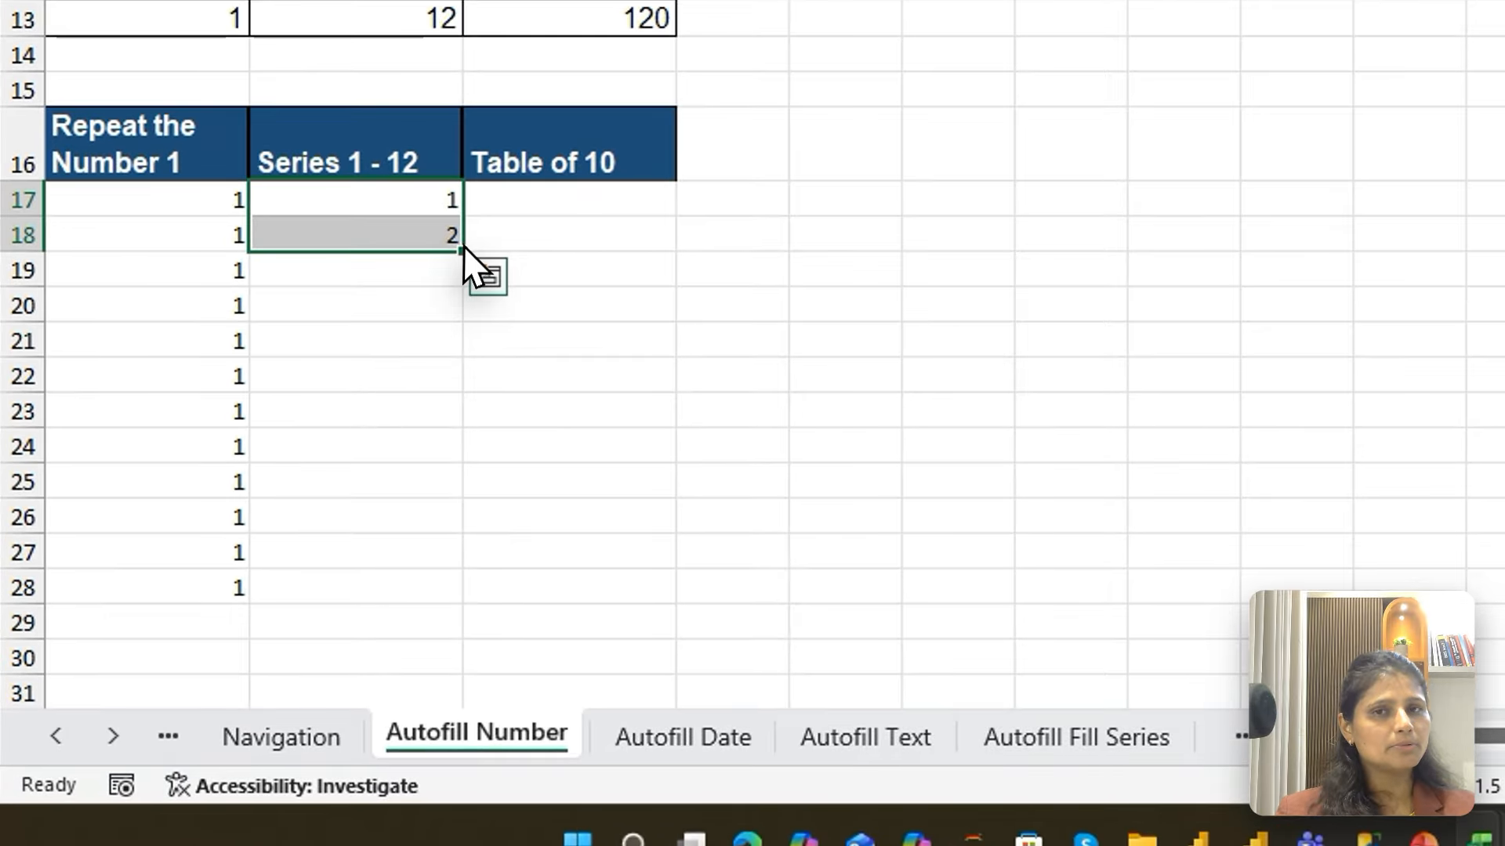
{"action": "left_click_drag", "start_coordinate": [463, 246], "coordinate": [470, 615]}
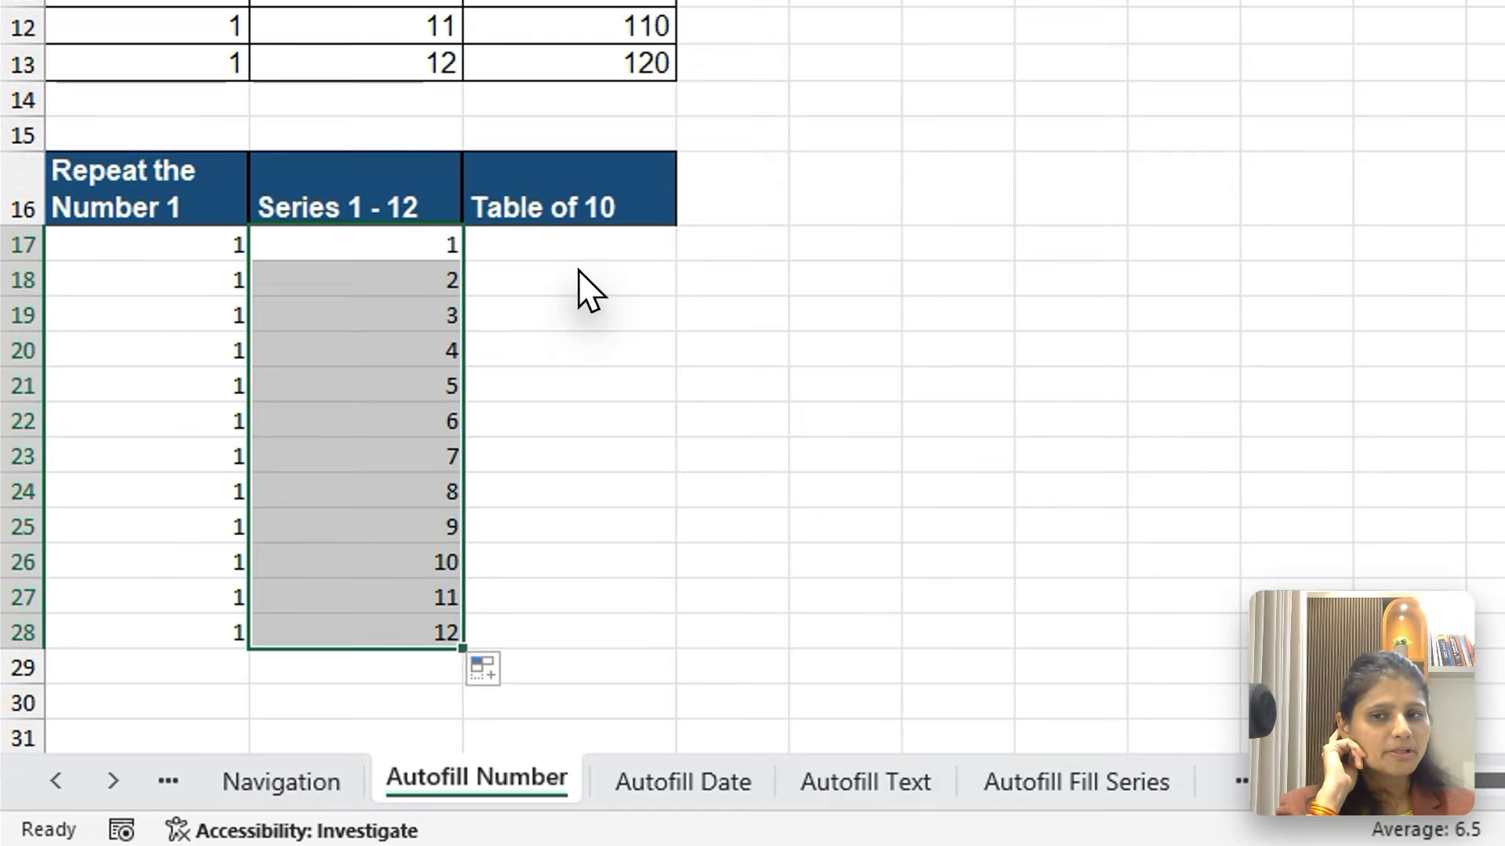
Enter the starting values 10 in C17 and 20 in C18 under the lower "Table of 10" header
{"action": "left_click", "coordinate": [385, 409]}
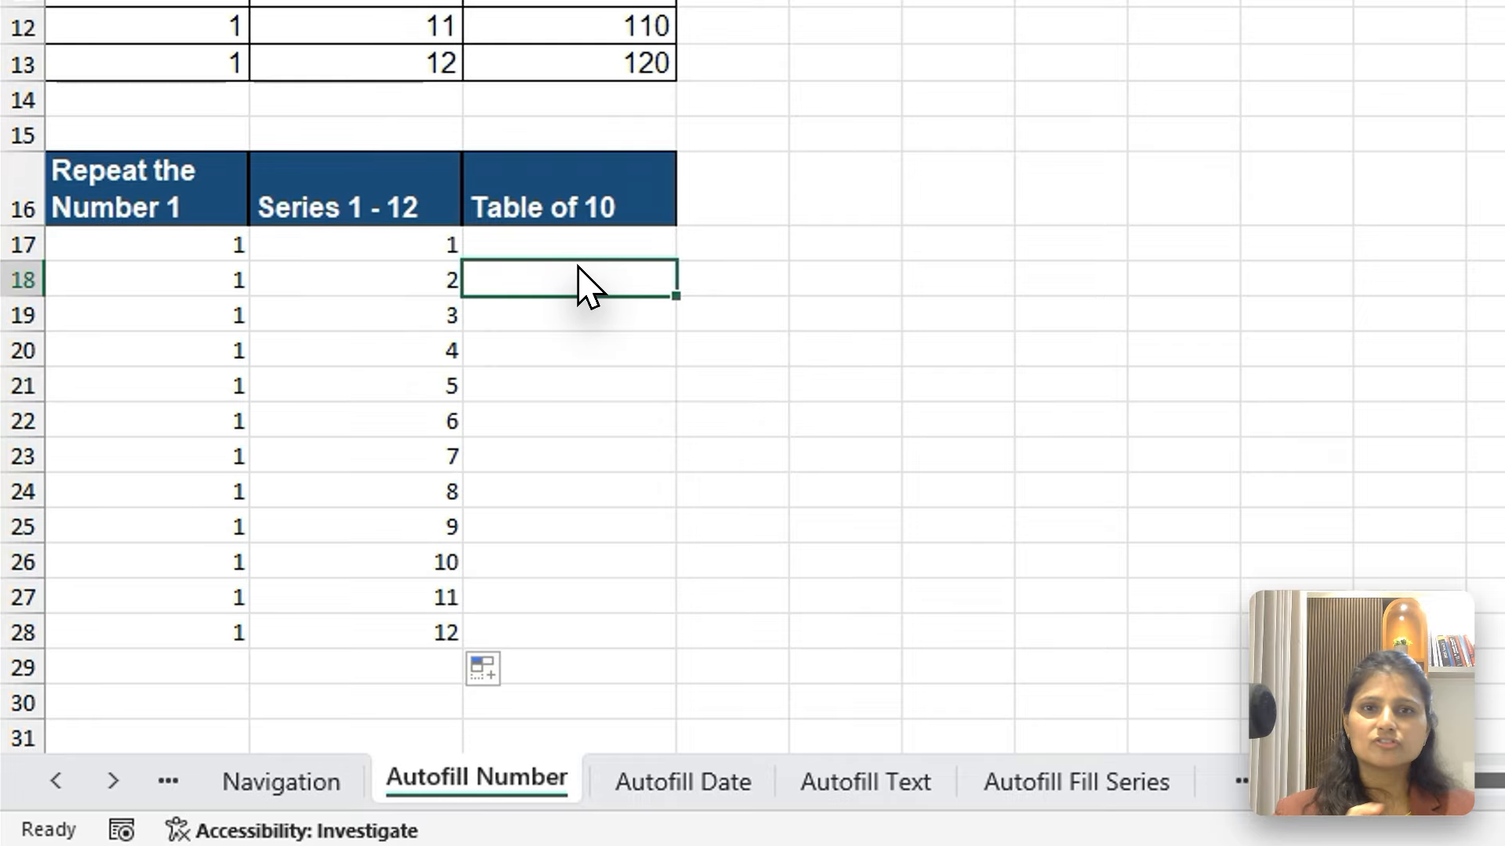
{"action": "key", "text": "Up"}
{"action": "type", "text": "10"}
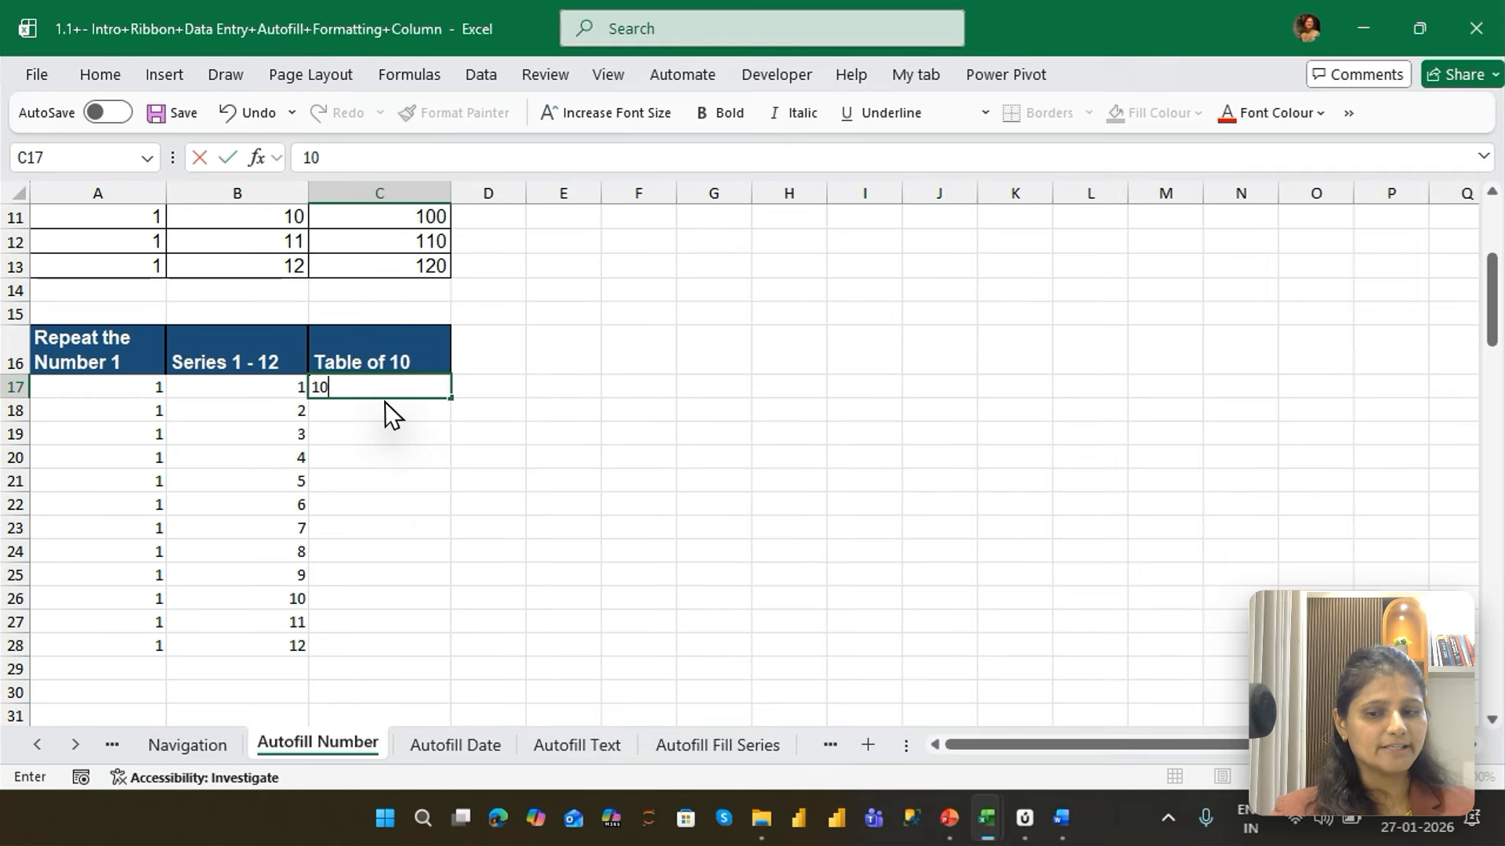
{"action": "key", "text": "Return"}
{"action": "type", "text": "20"}
{"action": "key", "text": "Return"}
Select C17:C18 and AutoFill the multiples of 10 down to C28
{"action": "left_click", "coordinate": [386, 410]}
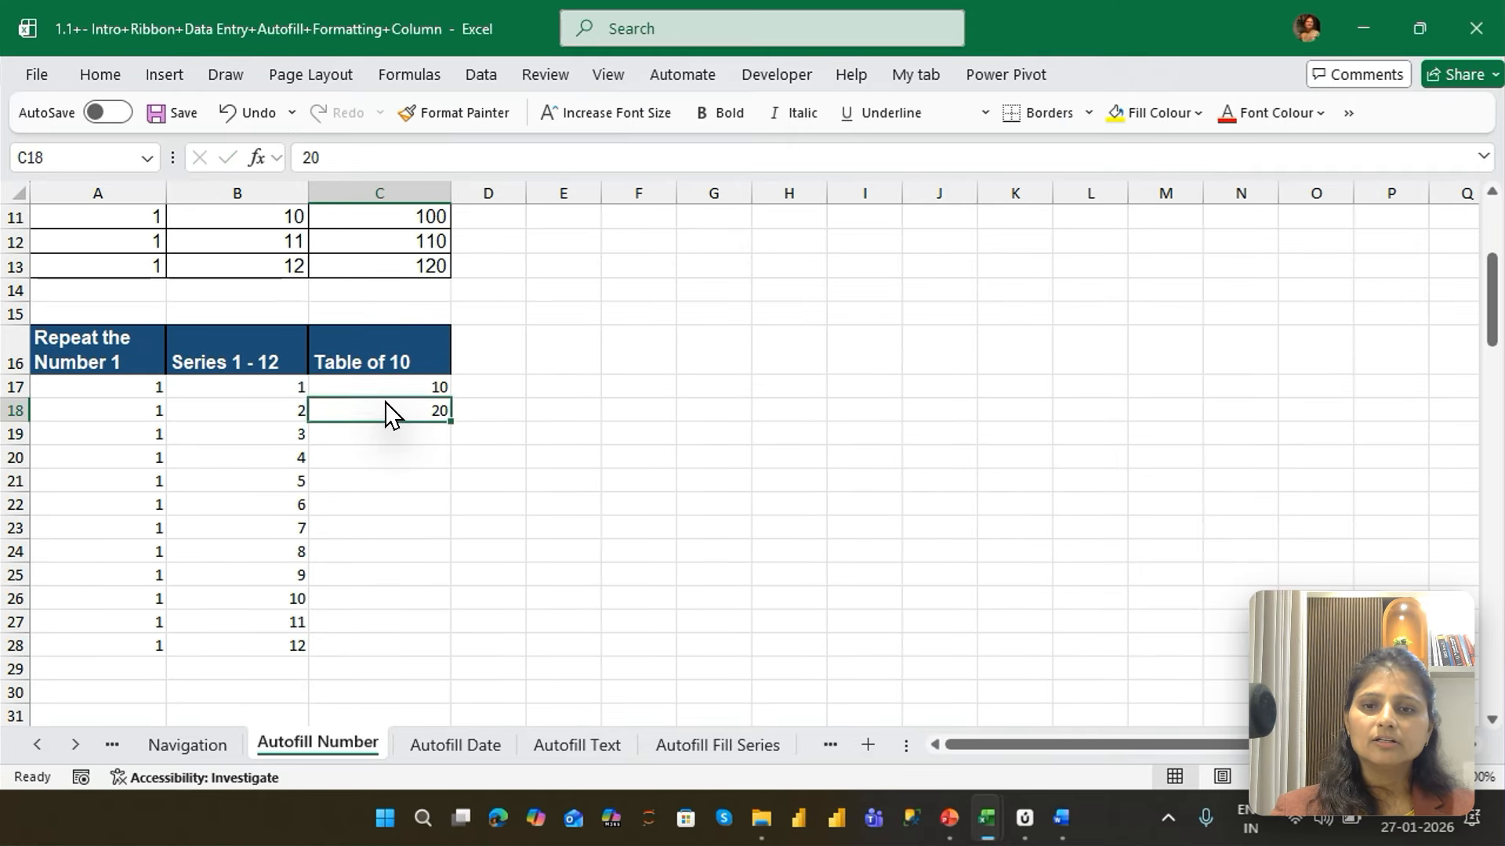
{"action": "key", "text": "Up"}
{"action": "key", "text": "shift+Down"}
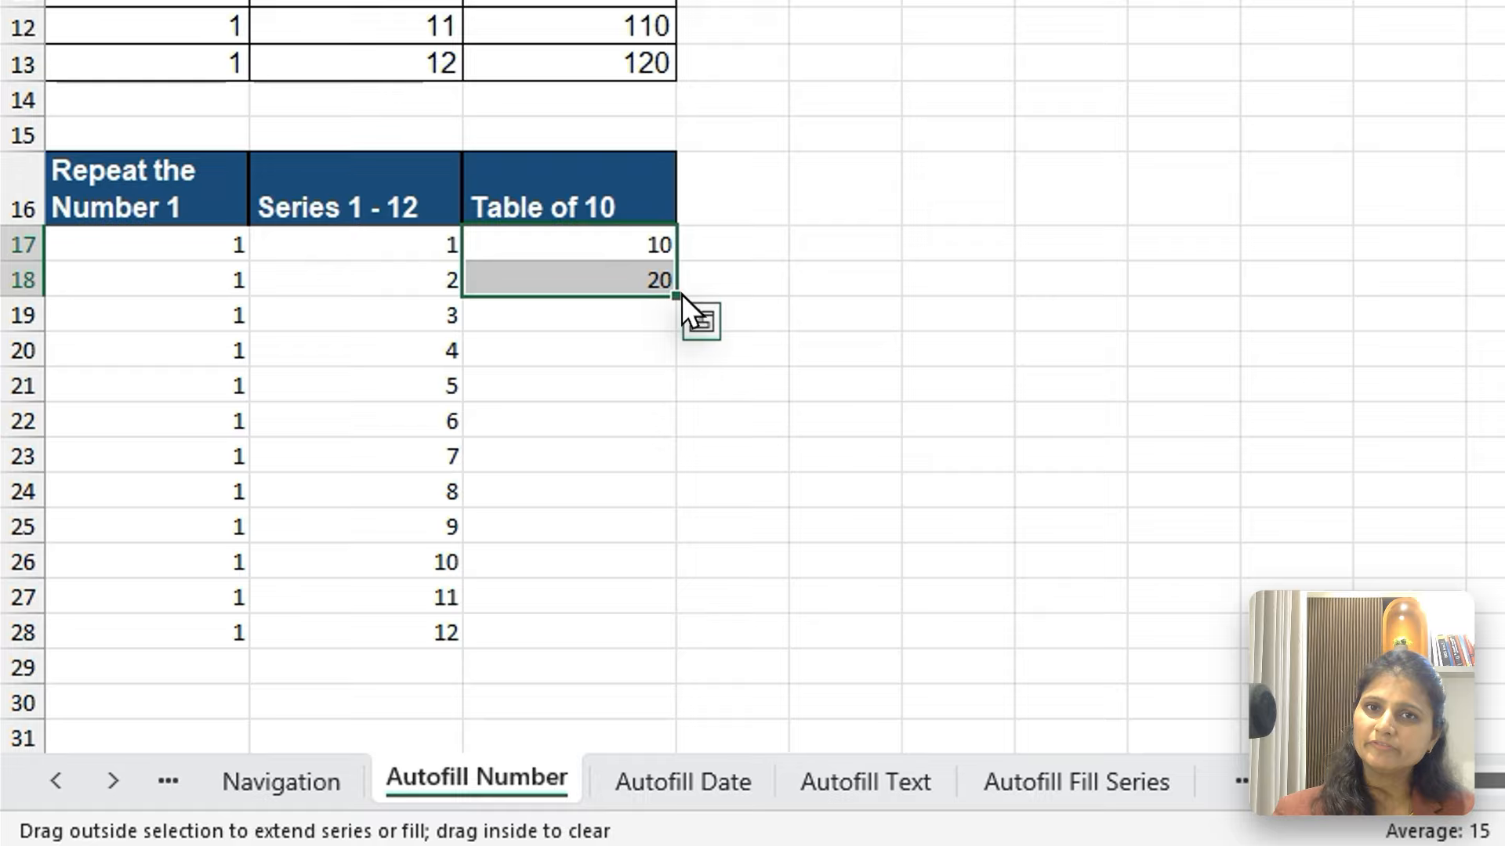
{"action": "left_click_drag", "start_coordinate": [680, 294], "coordinate": [675, 652]}
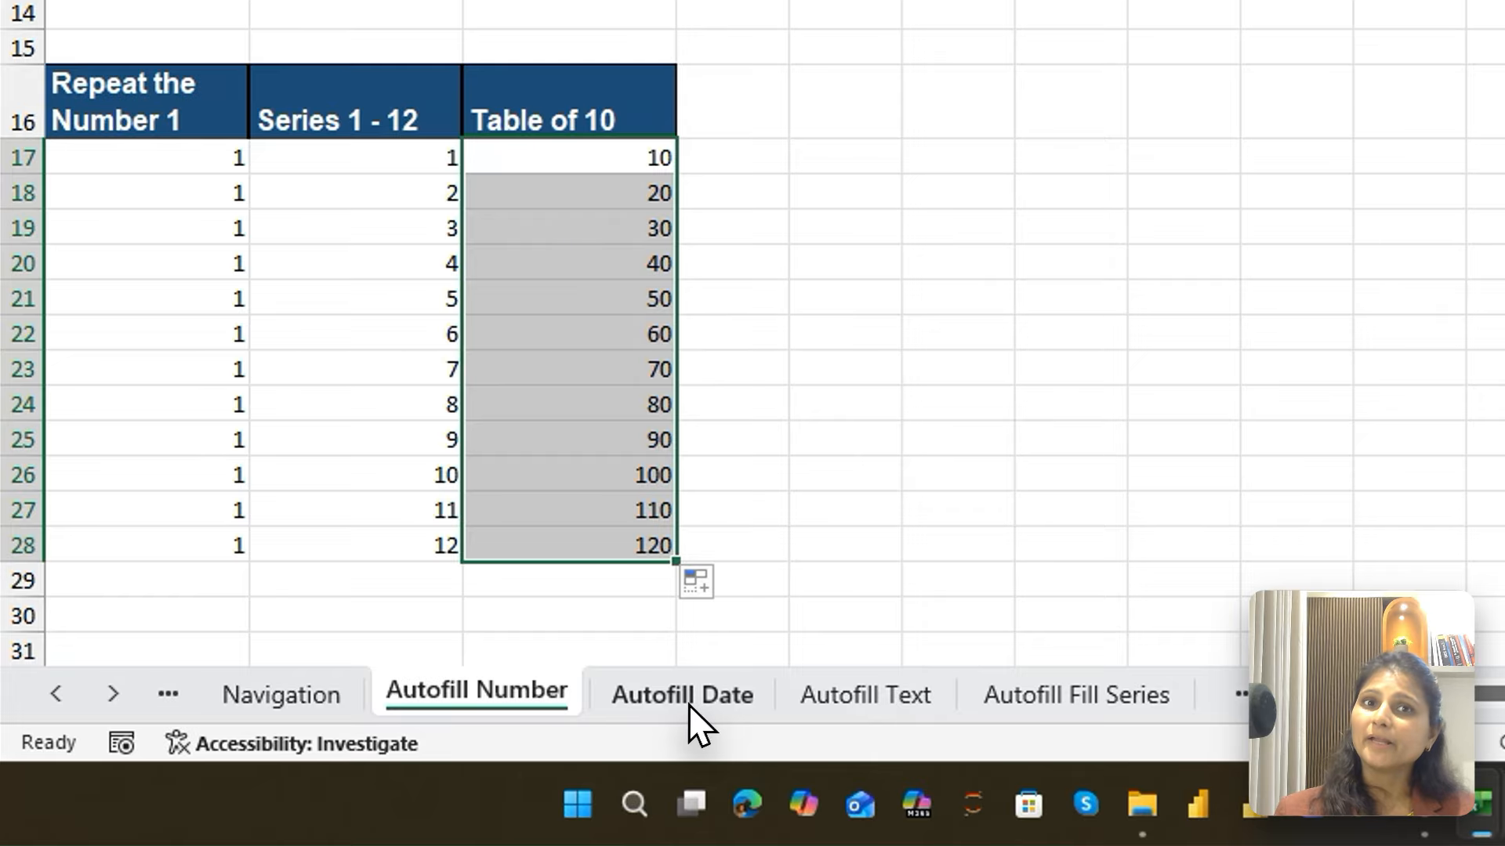
Open the Autofill Date sheet and examine the sample daily, monthly and yearly date series in columns A to C
{"action": "left_click", "coordinate": [455, 744]}
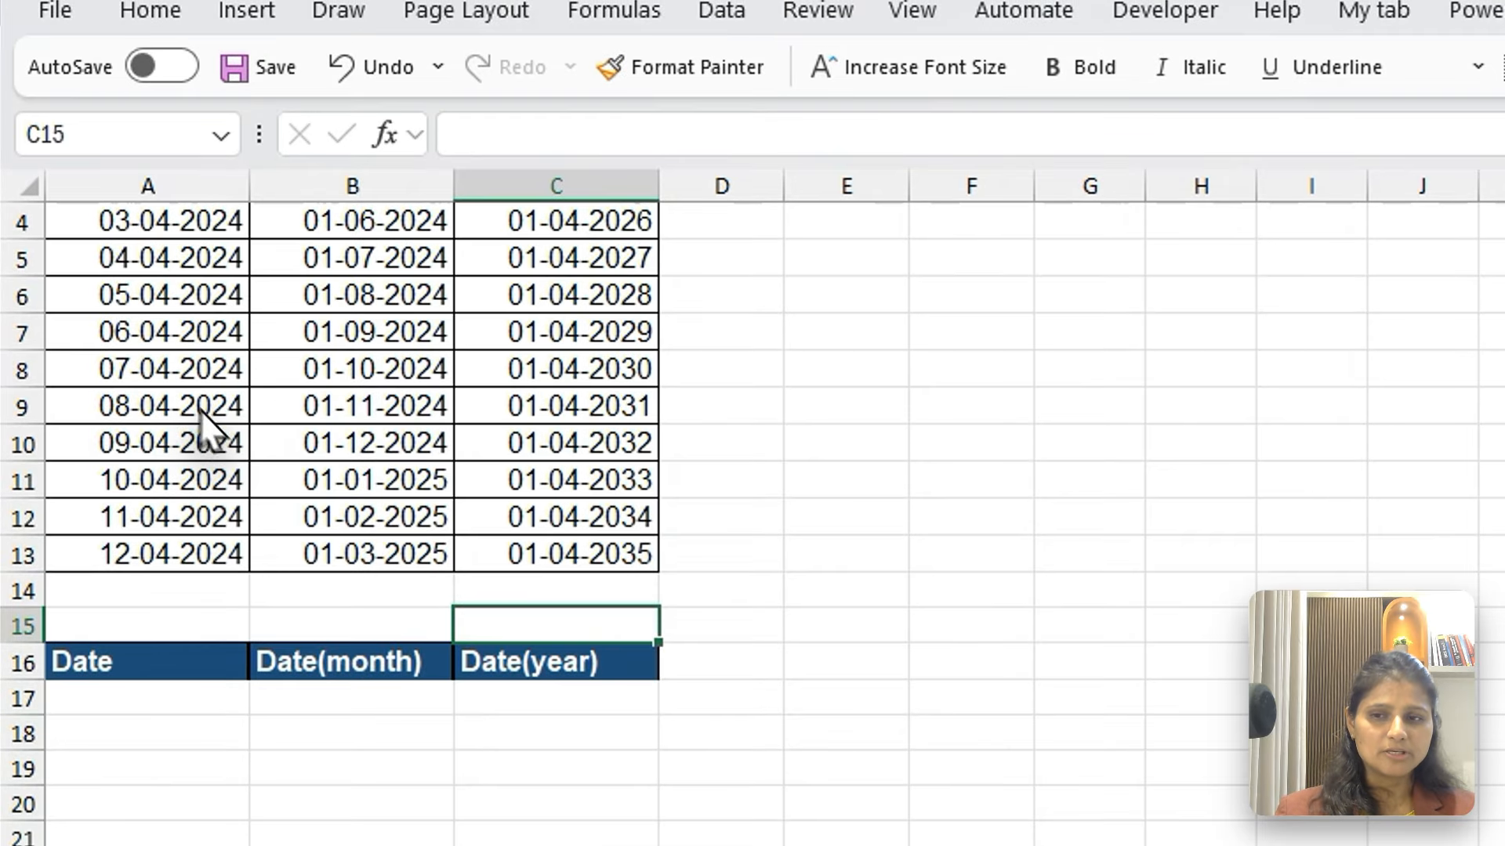
{"action": "left_click", "coordinate": [179, 86]}
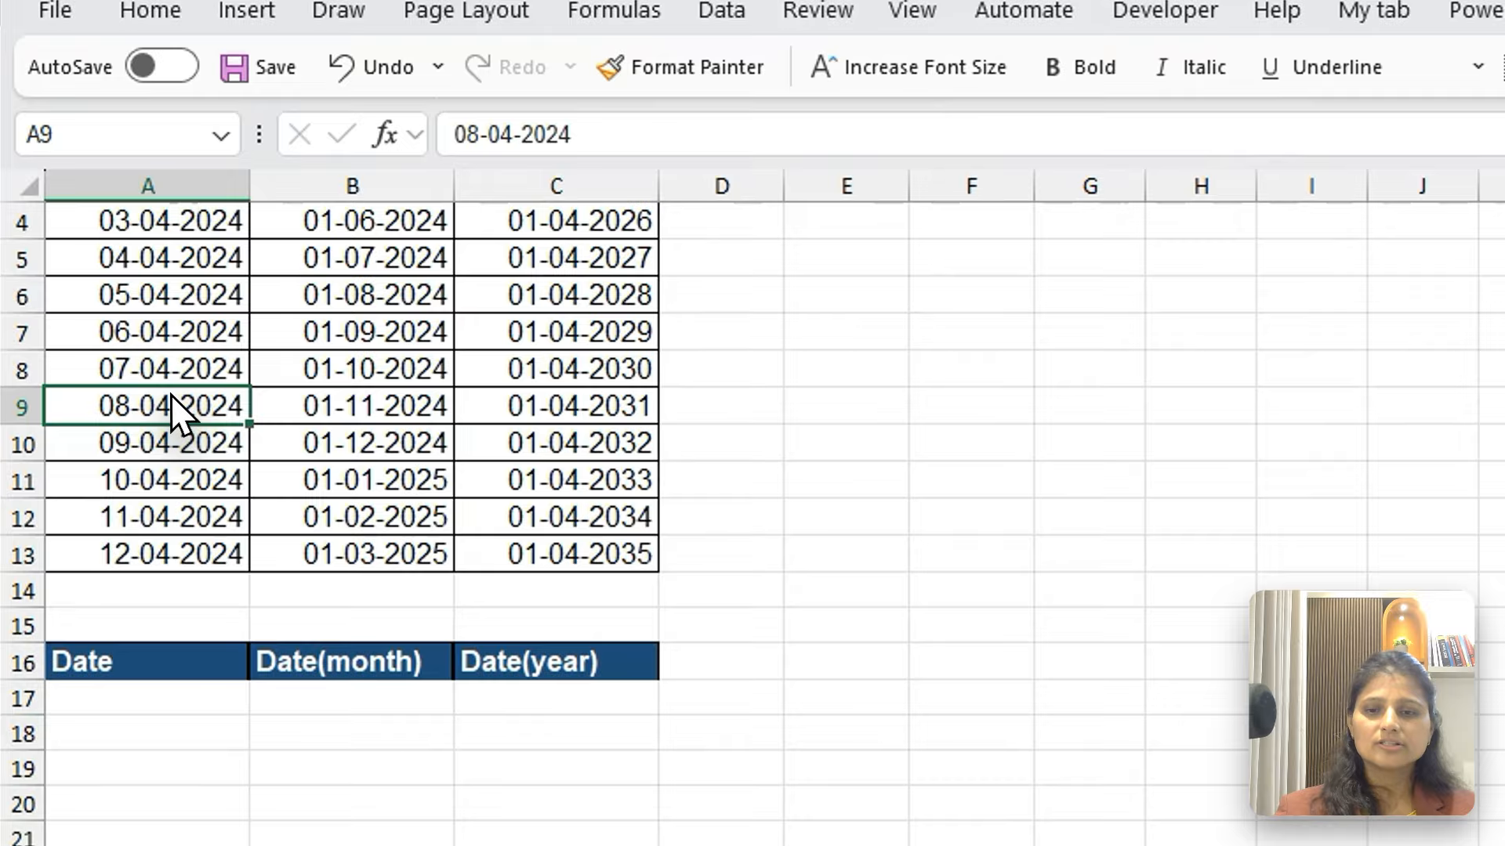
{"action": "key", "text": "ctrl+Home"}
{"action": "key", "text": "Down"}
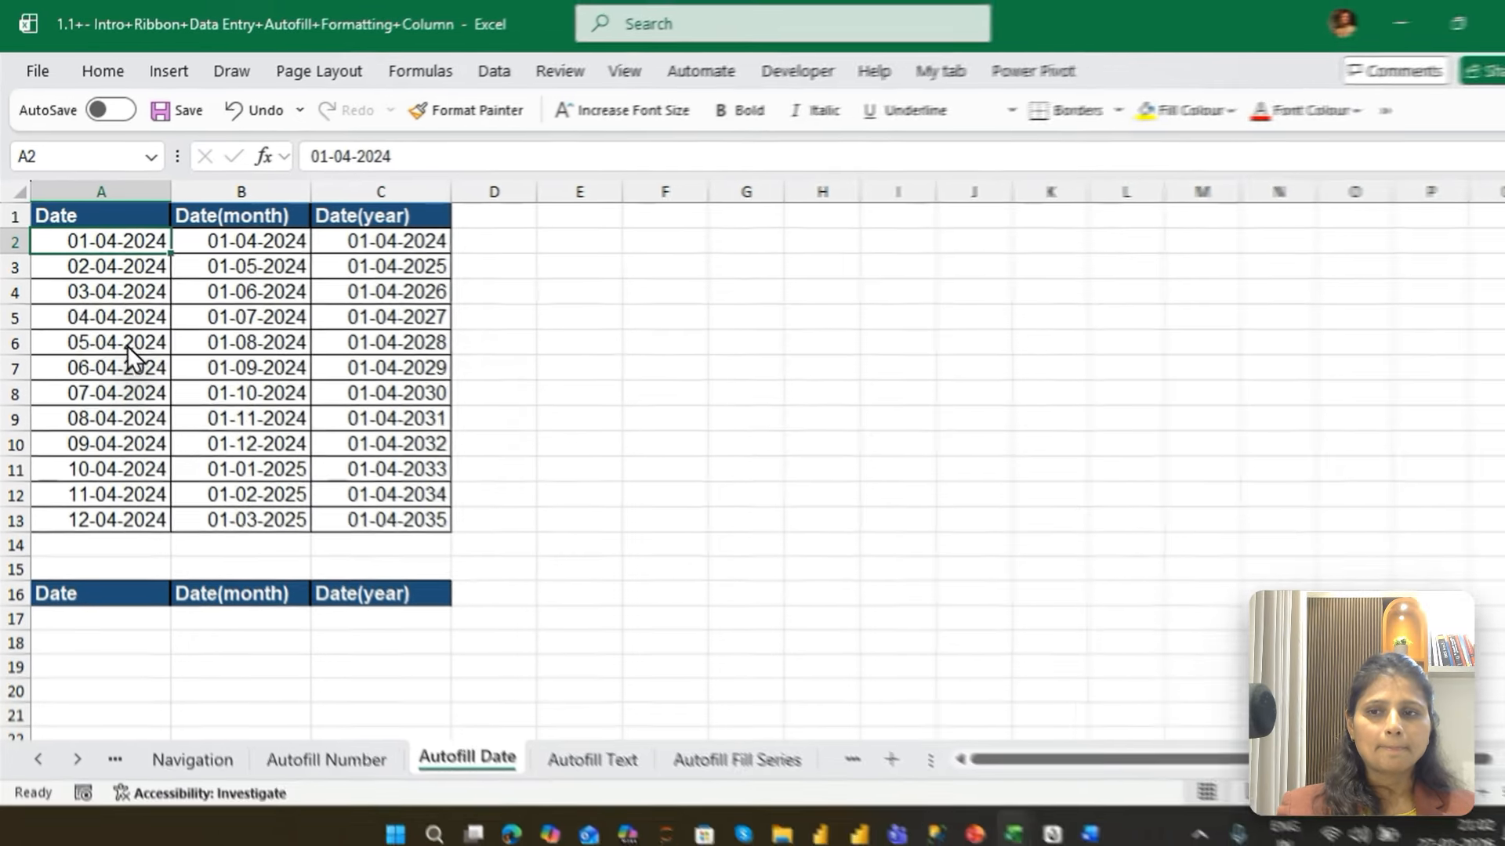
{"action": "key", "text": "ctrl+shift+Down"}
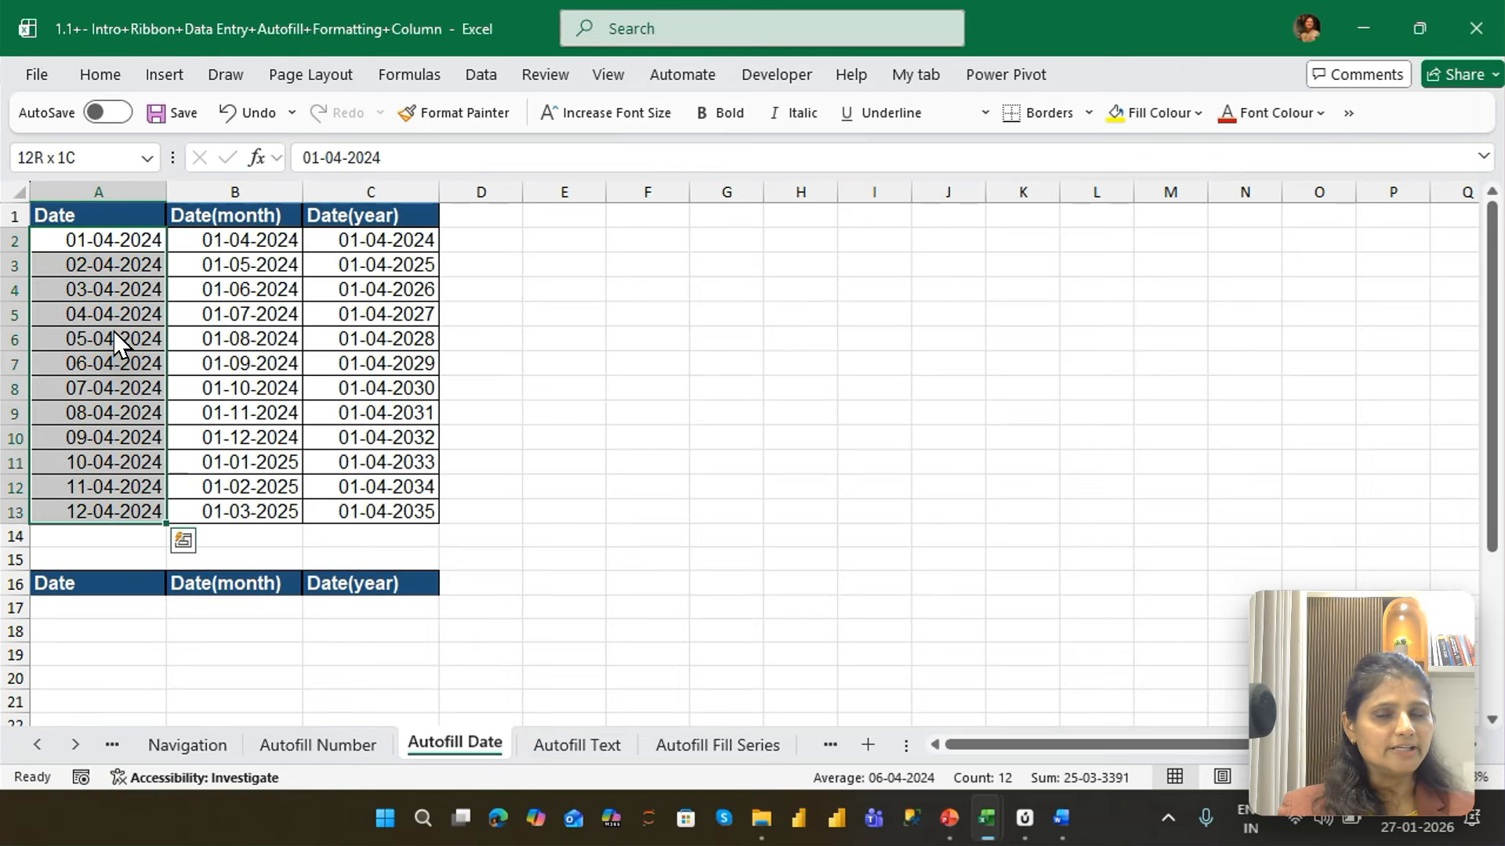
{"action": "key", "text": "Right"}
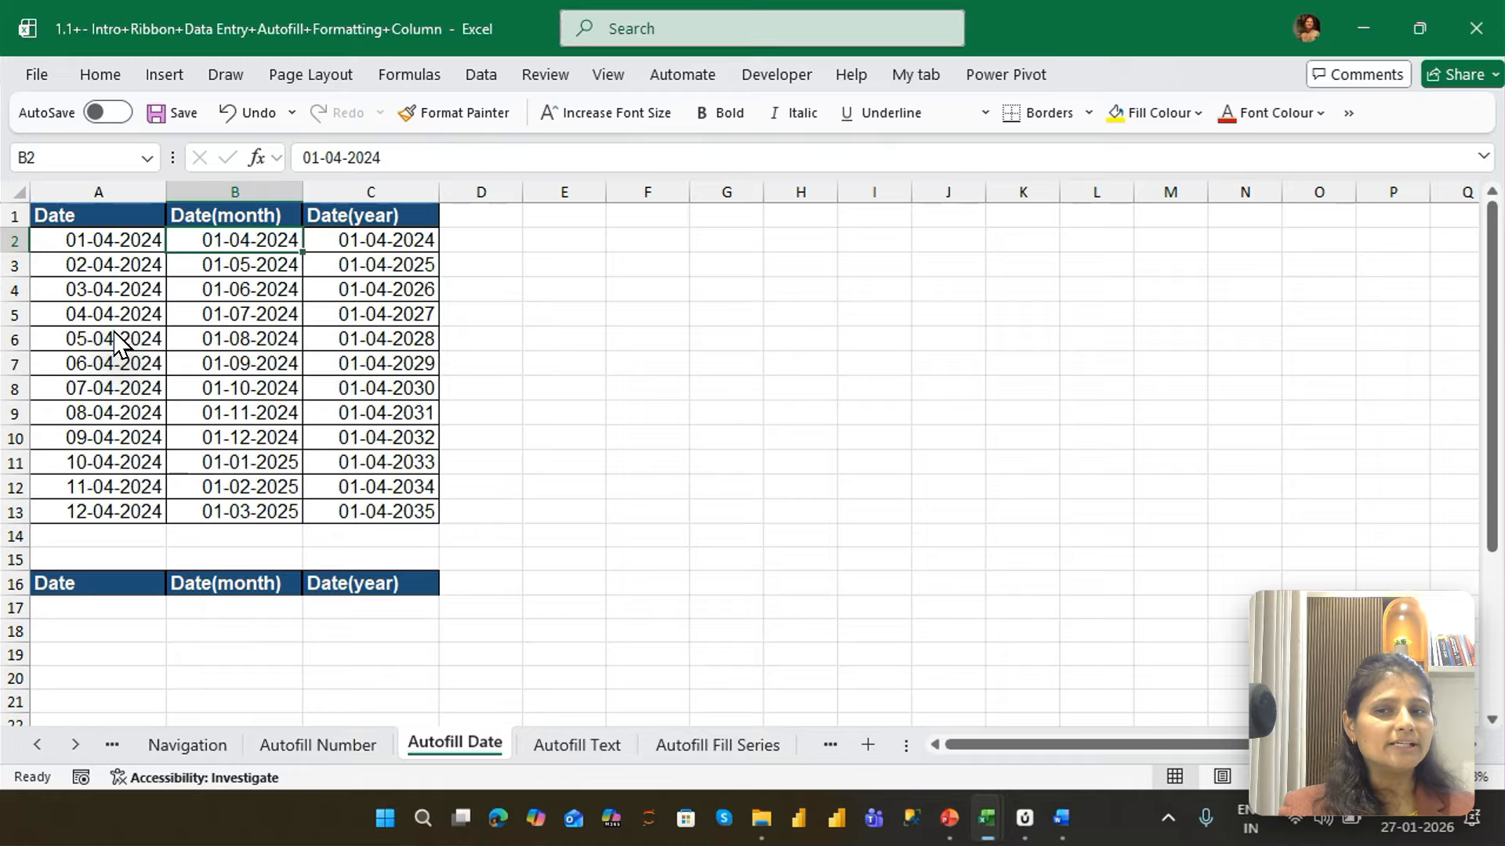
{"action": "key", "text": "shift+Down"}
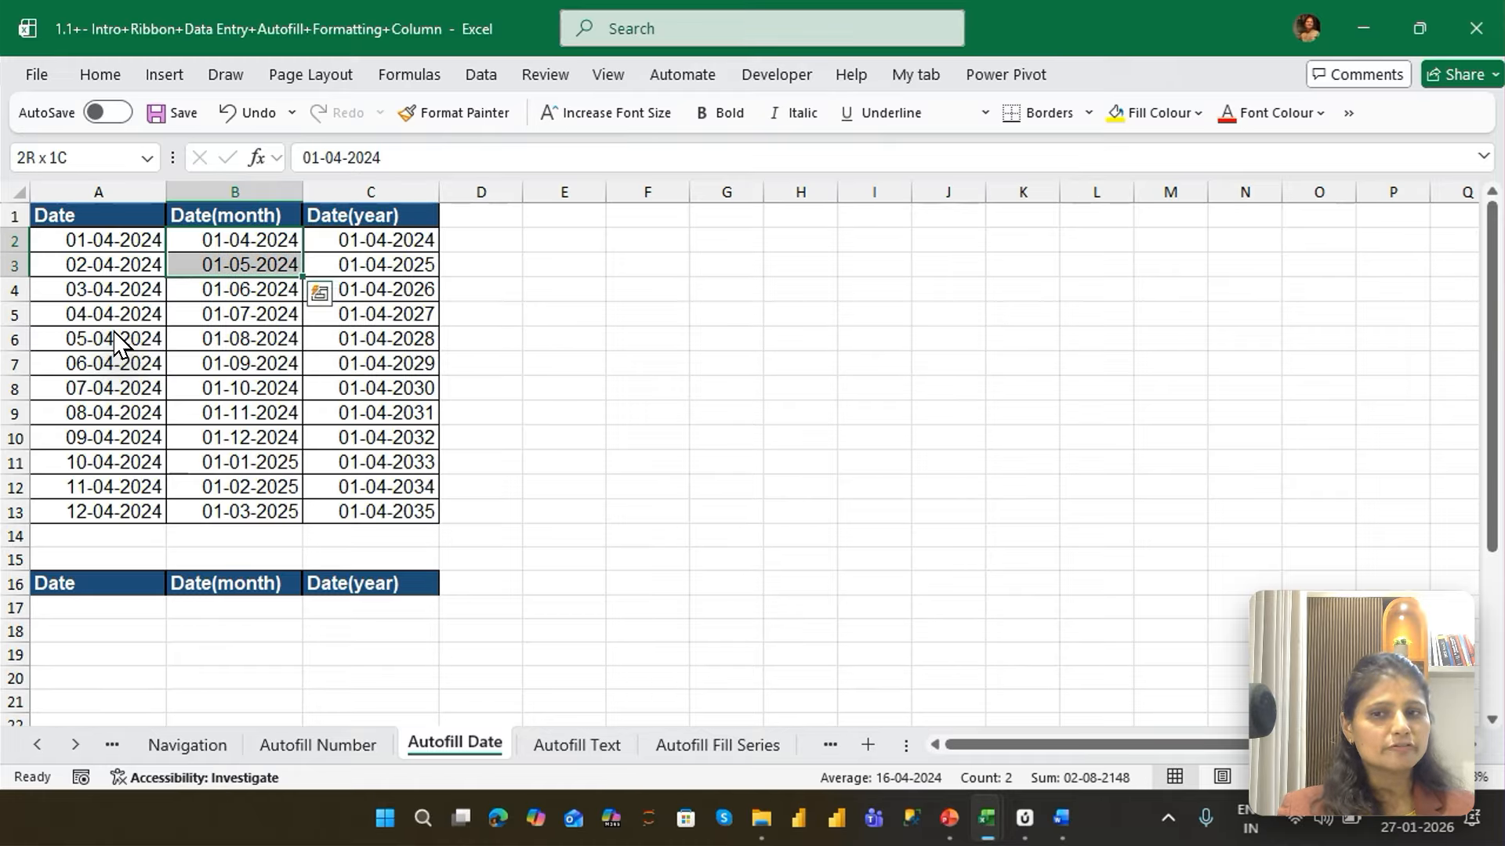
{"action": "key", "text": "shift+Down"}
{"action": "key", "text": "shift+Down"}
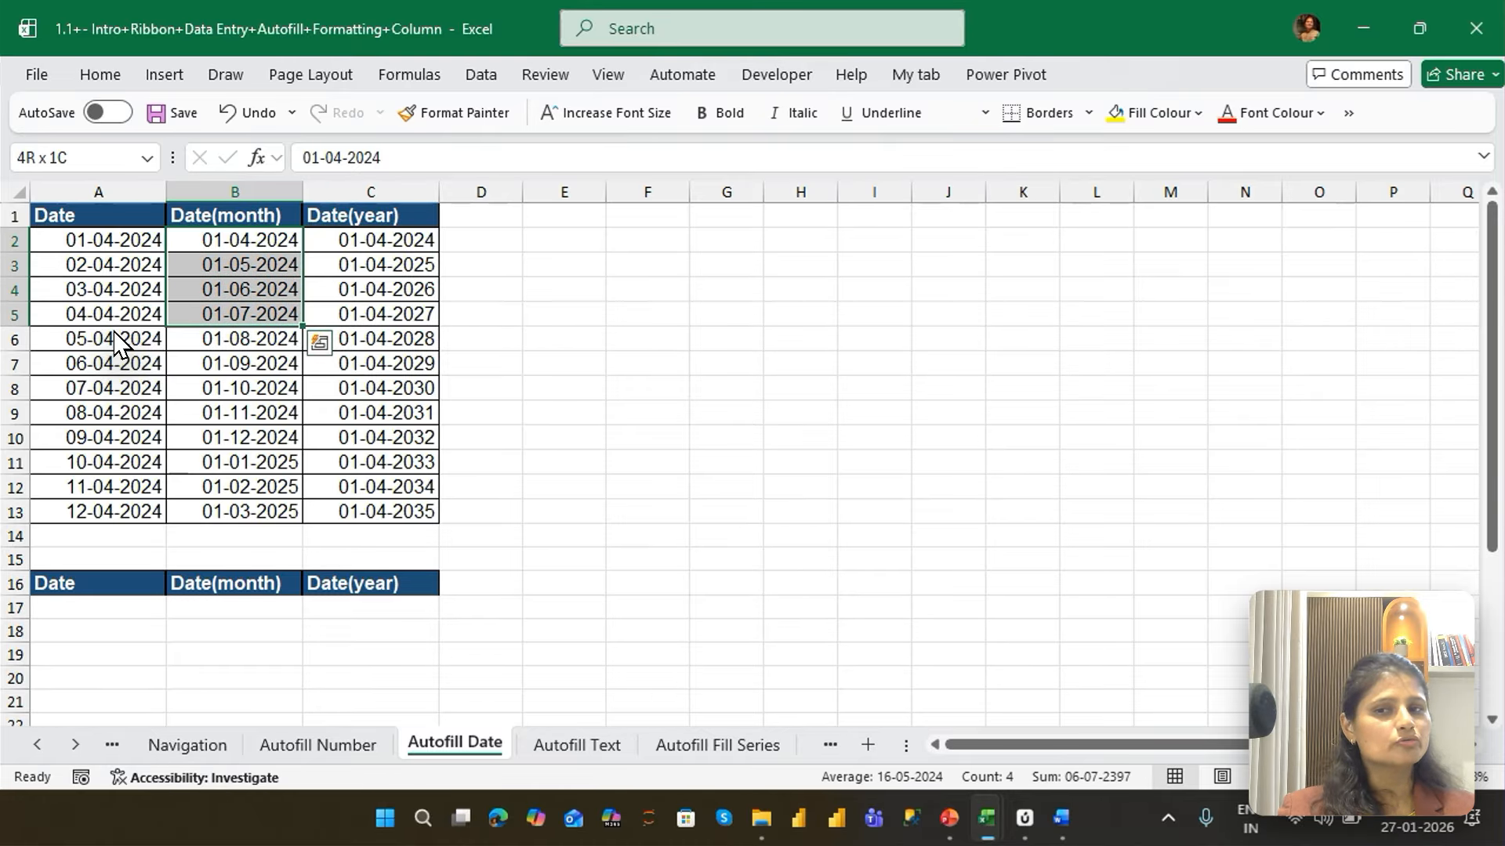
{"action": "key", "text": "shift+Down"}
{"action": "key", "text": "Right"}
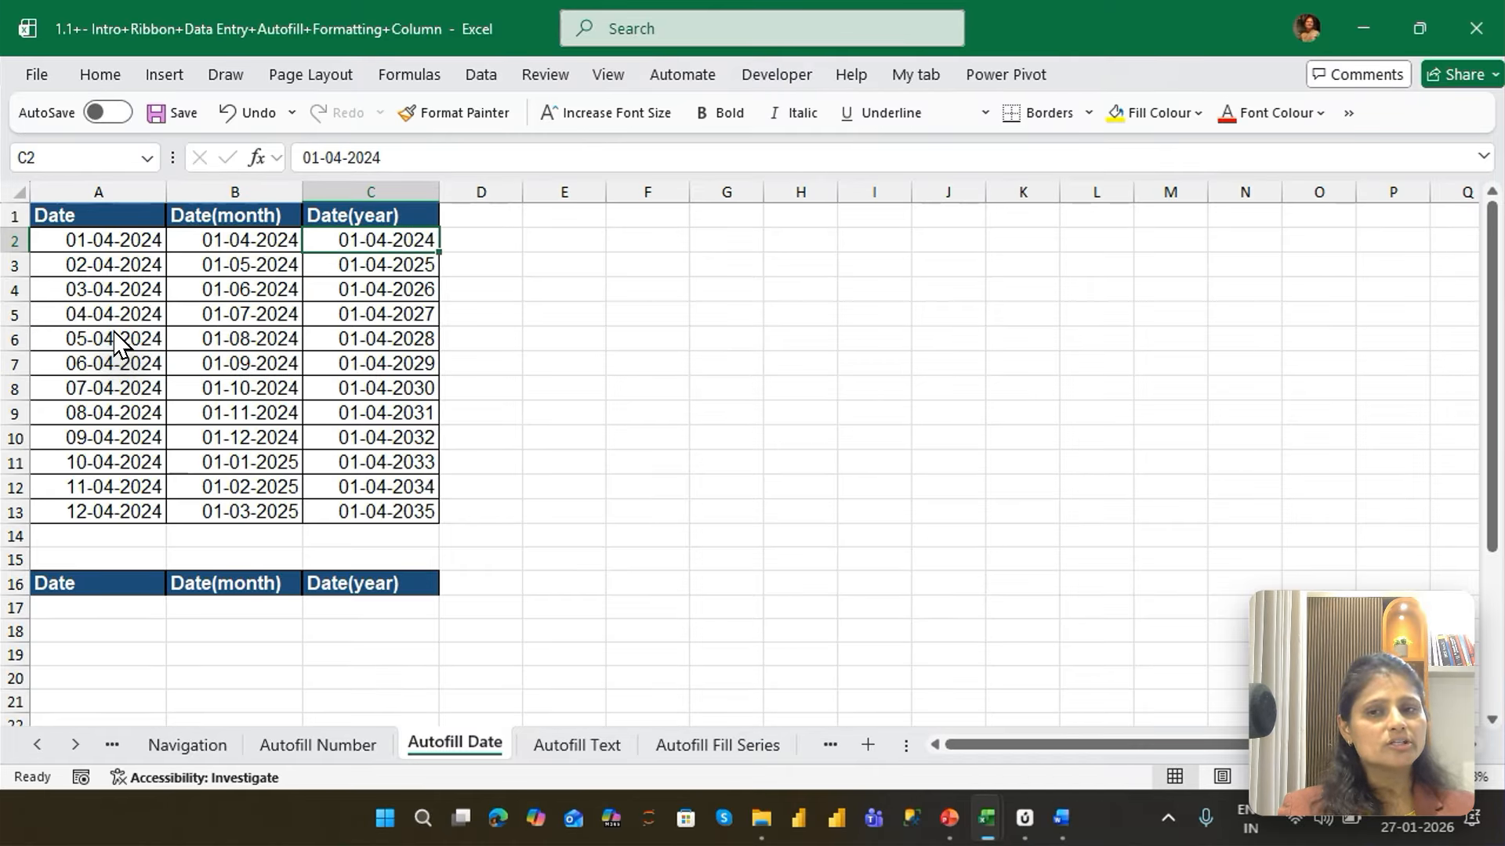
{"action": "key", "text": "shift+Down"}
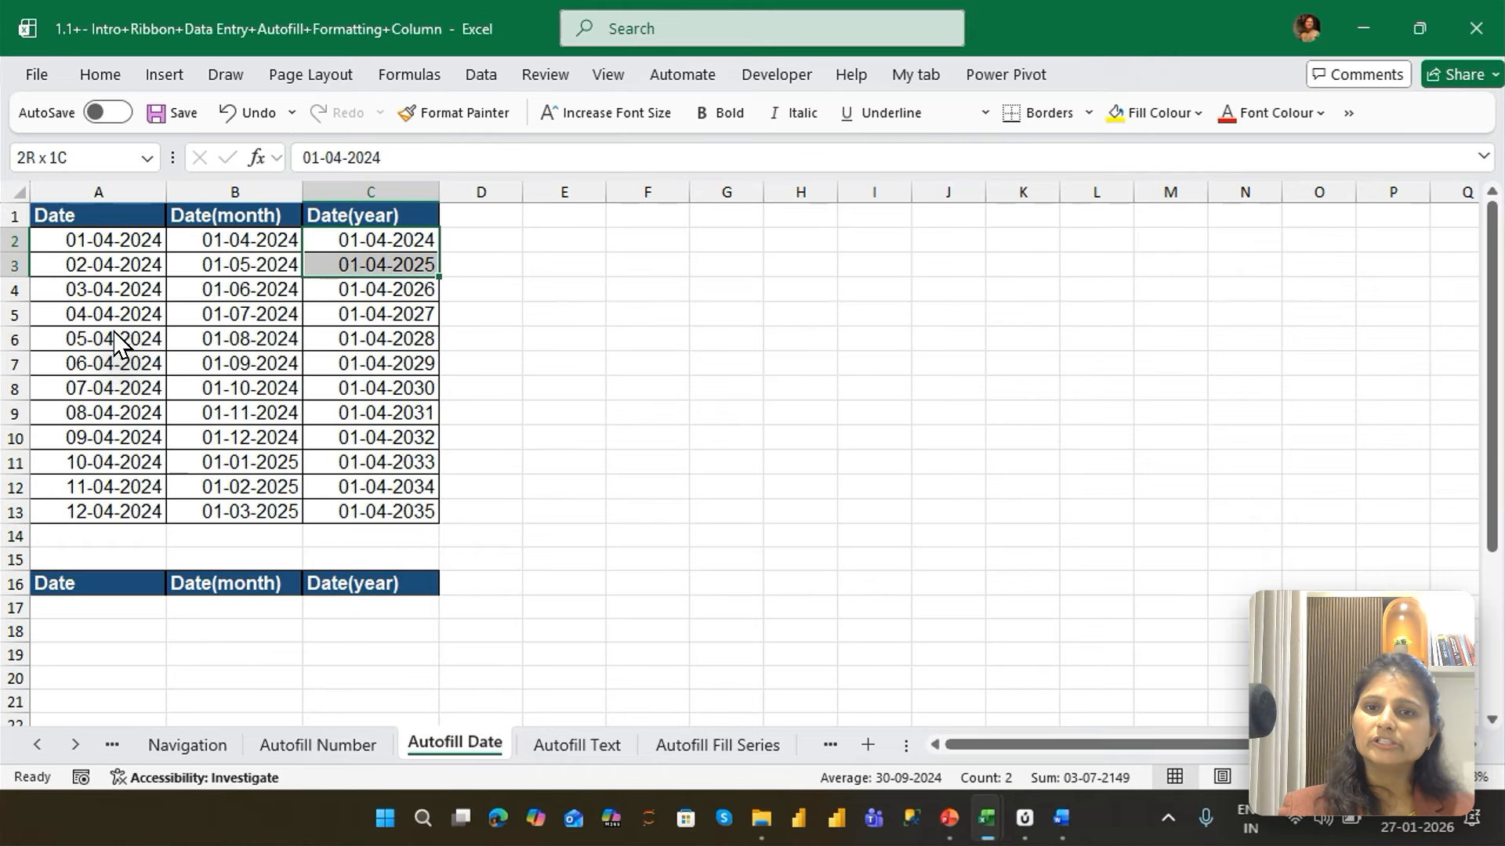
{"action": "key", "text": "shift+Down"}
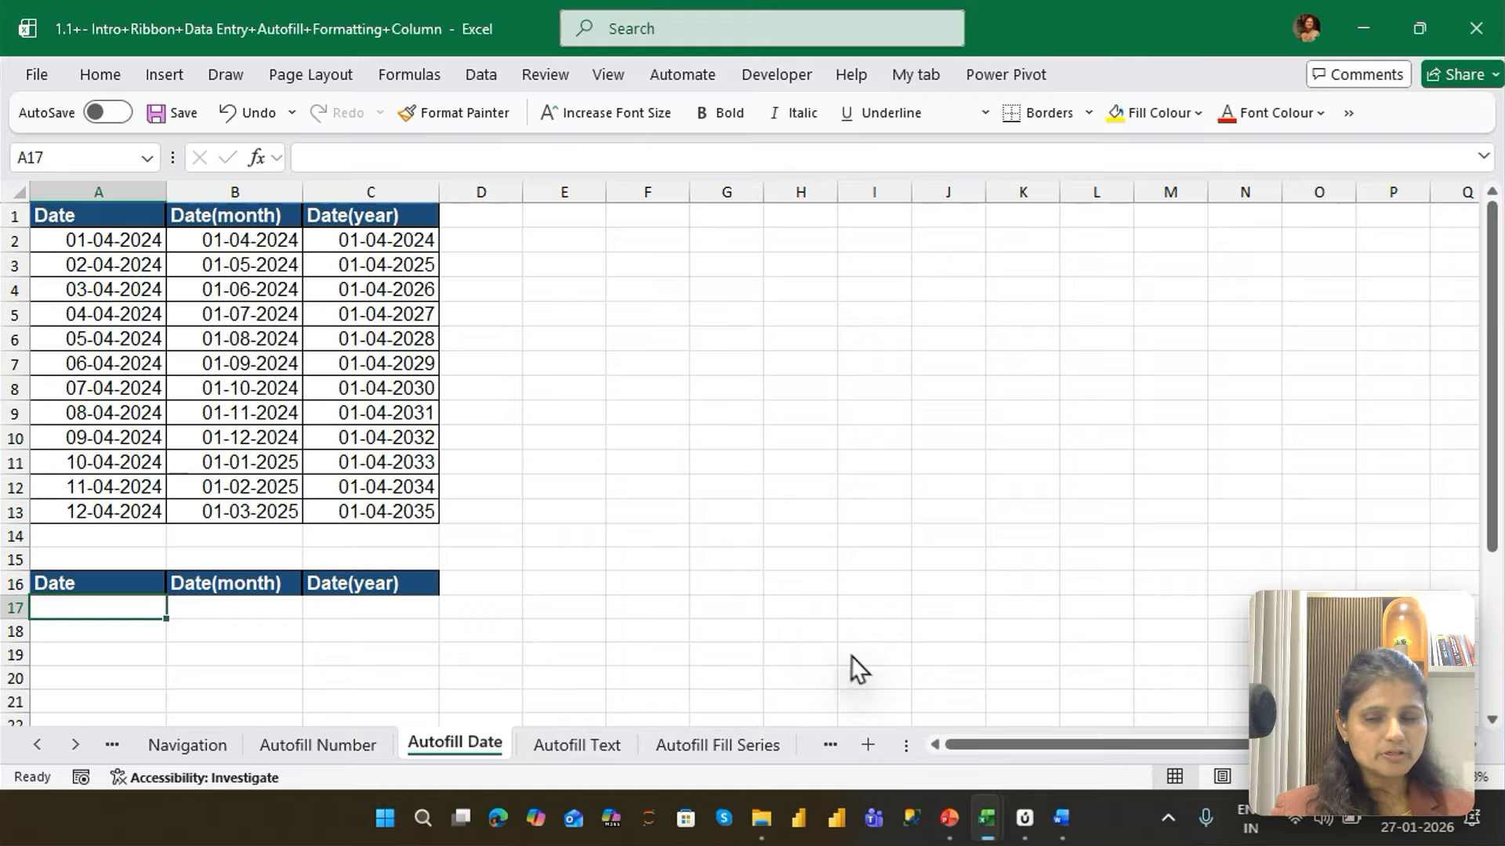
Enter the date 1/4/2026 in A17 under the lower "Date" header and AutoFill the daily dates down to A28
{"action": "type", "text": "1/4"}
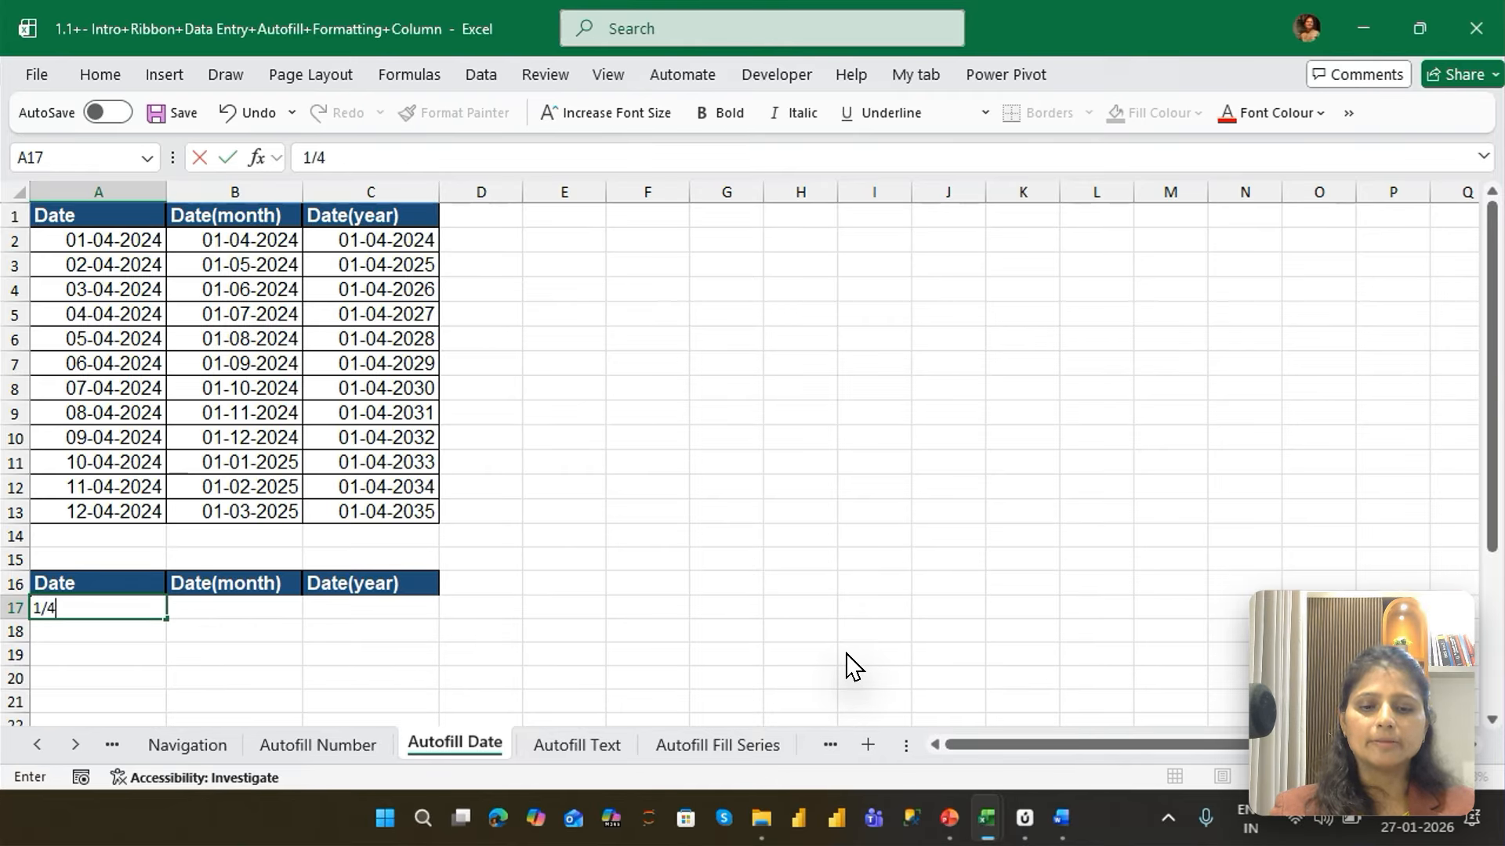
{"action": "type", "text": "/2026"}
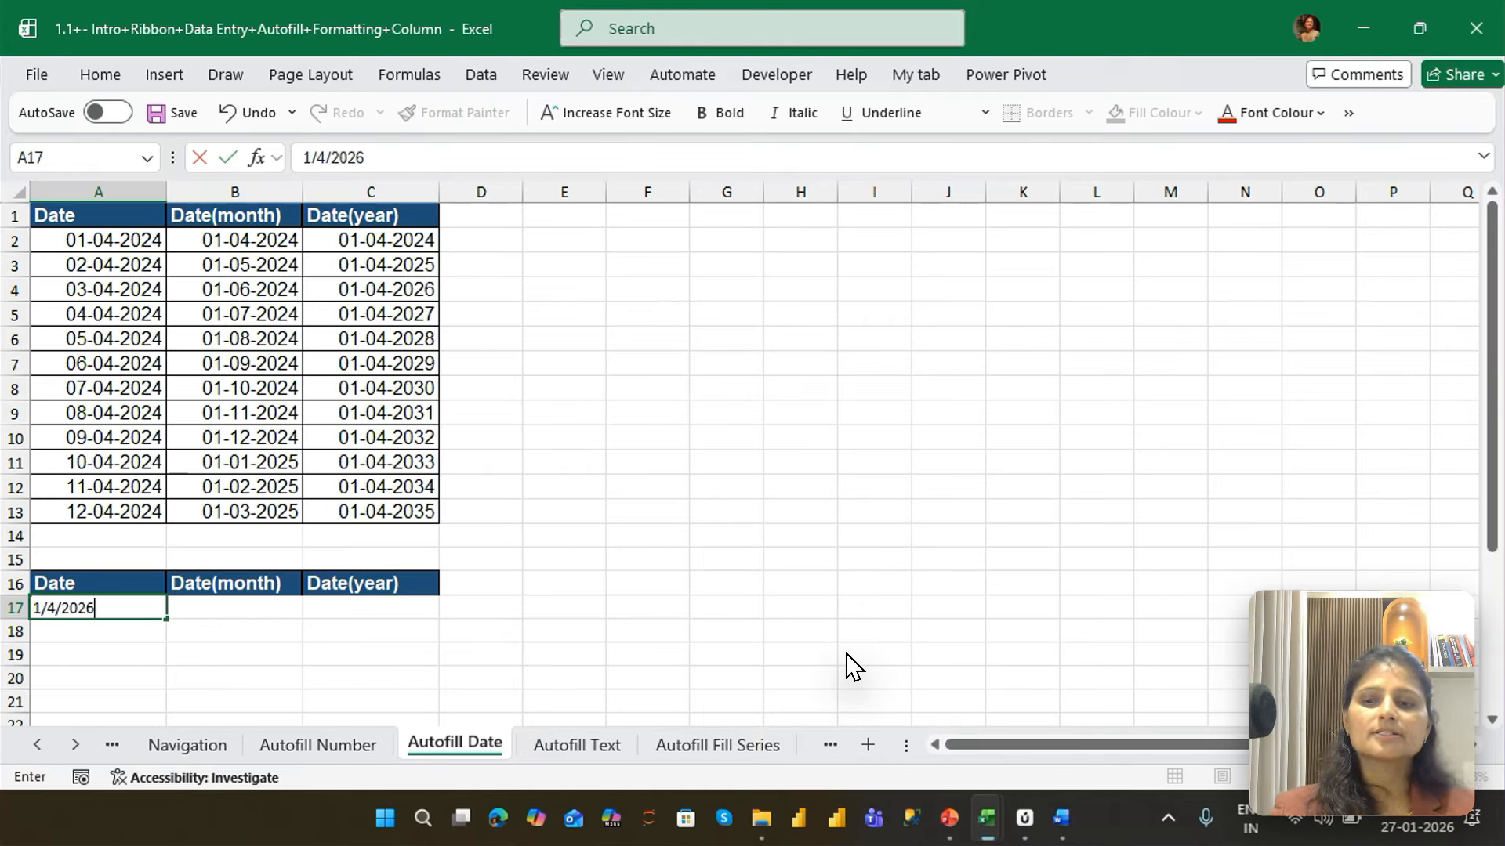
{"action": "key", "text": "Return"}
{"action": "key", "text": "Up"}
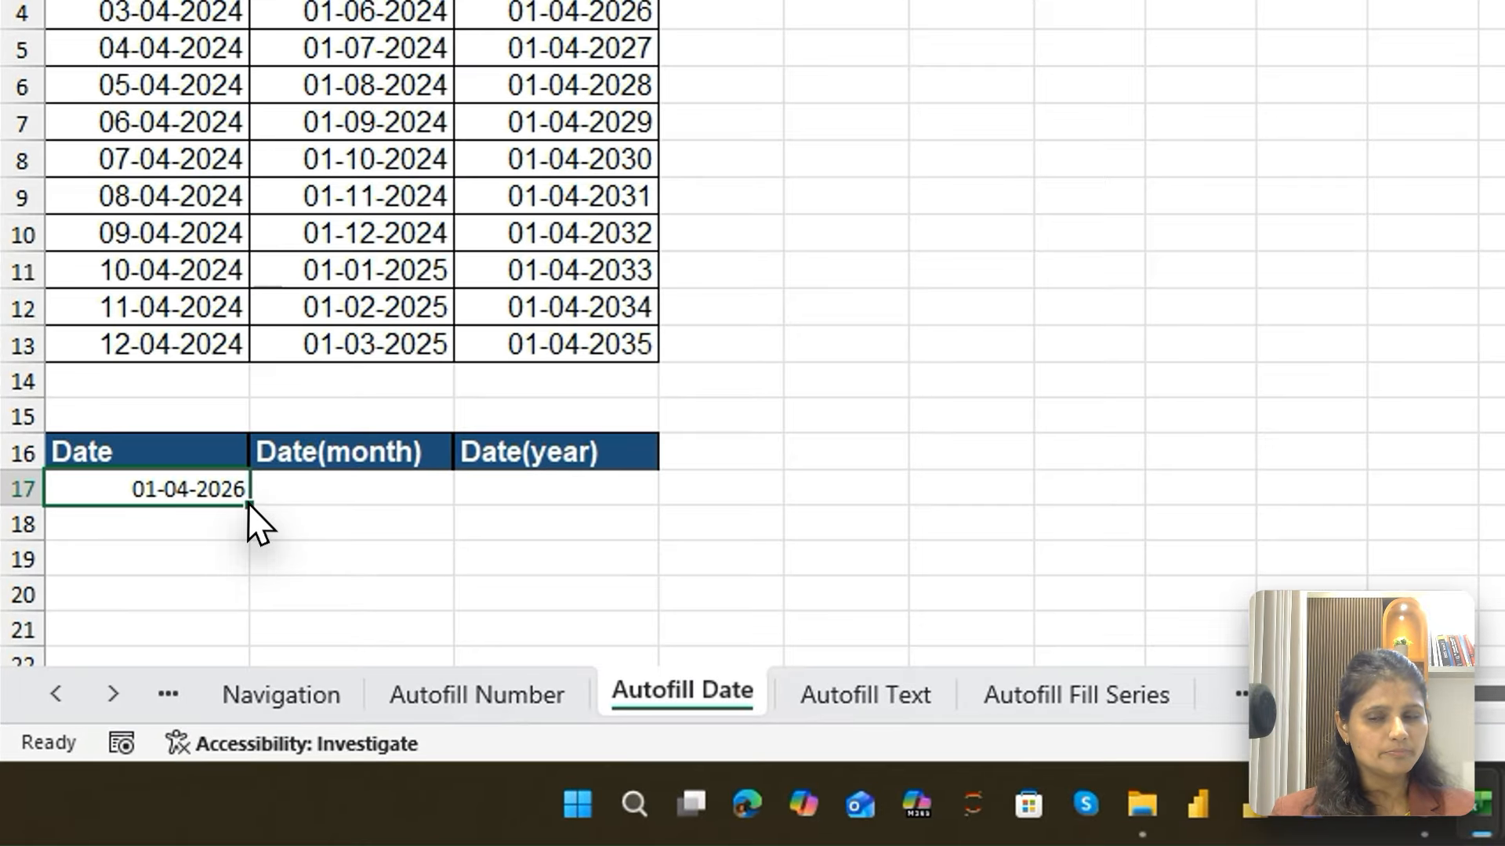
{"action": "left_click_drag", "start_coordinate": [168, 619], "coordinate": [159, 790]}
{"action": "left_click_drag", "start_coordinate": [238, 760], "coordinate": [227, 605]}
Enter the starting dates 1/4/2026 in B17 and 1/5/2026 in B18 under the lower "Date(month)" header
{"action": "left_click", "coordinate": [407, 352]}
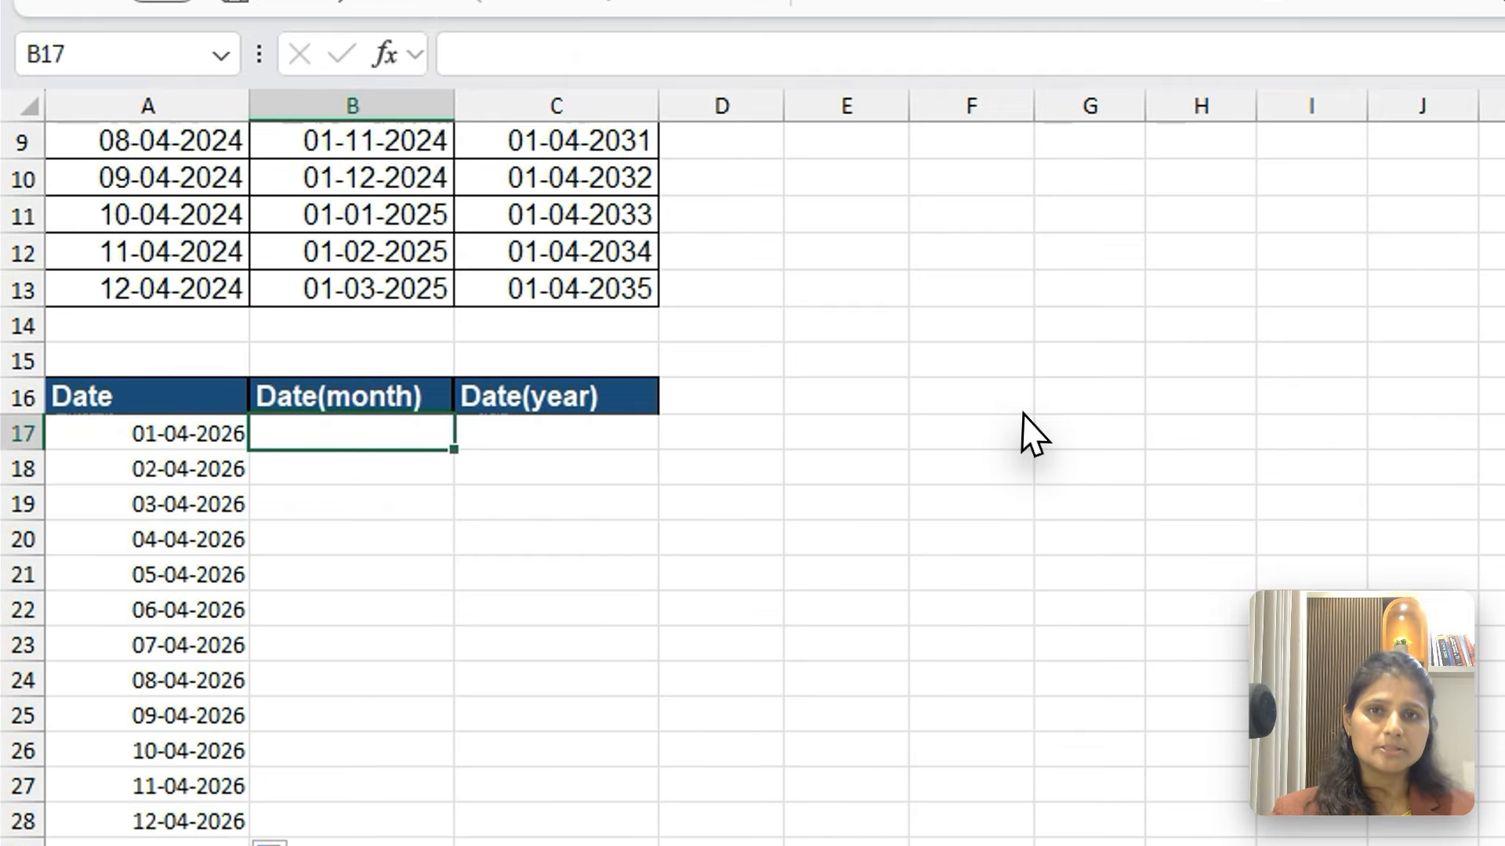
{"action": "type", "text": "1/4"}
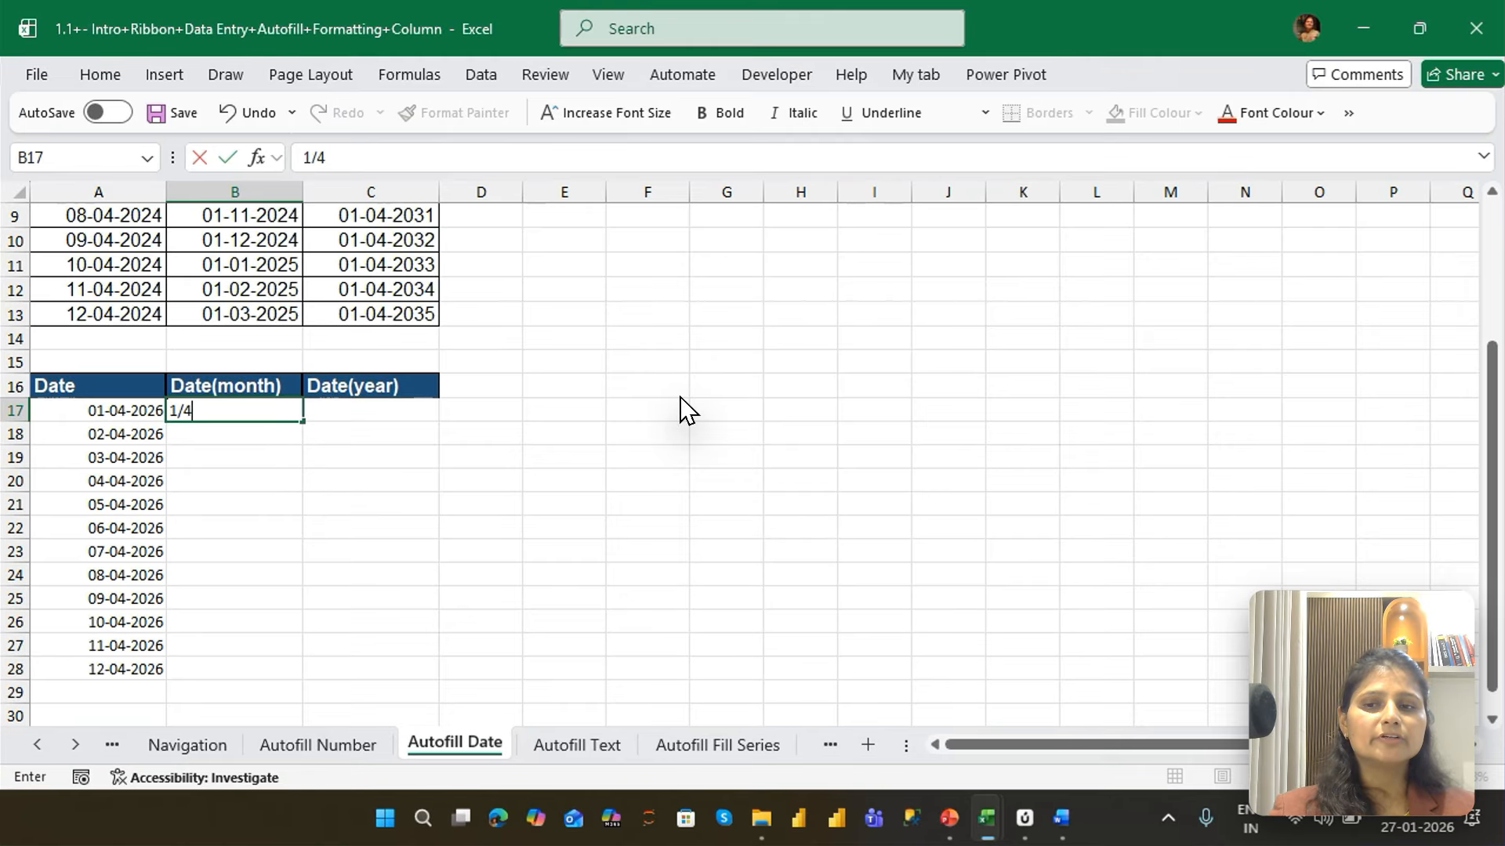
{"action": "type", "text": "/2026"}
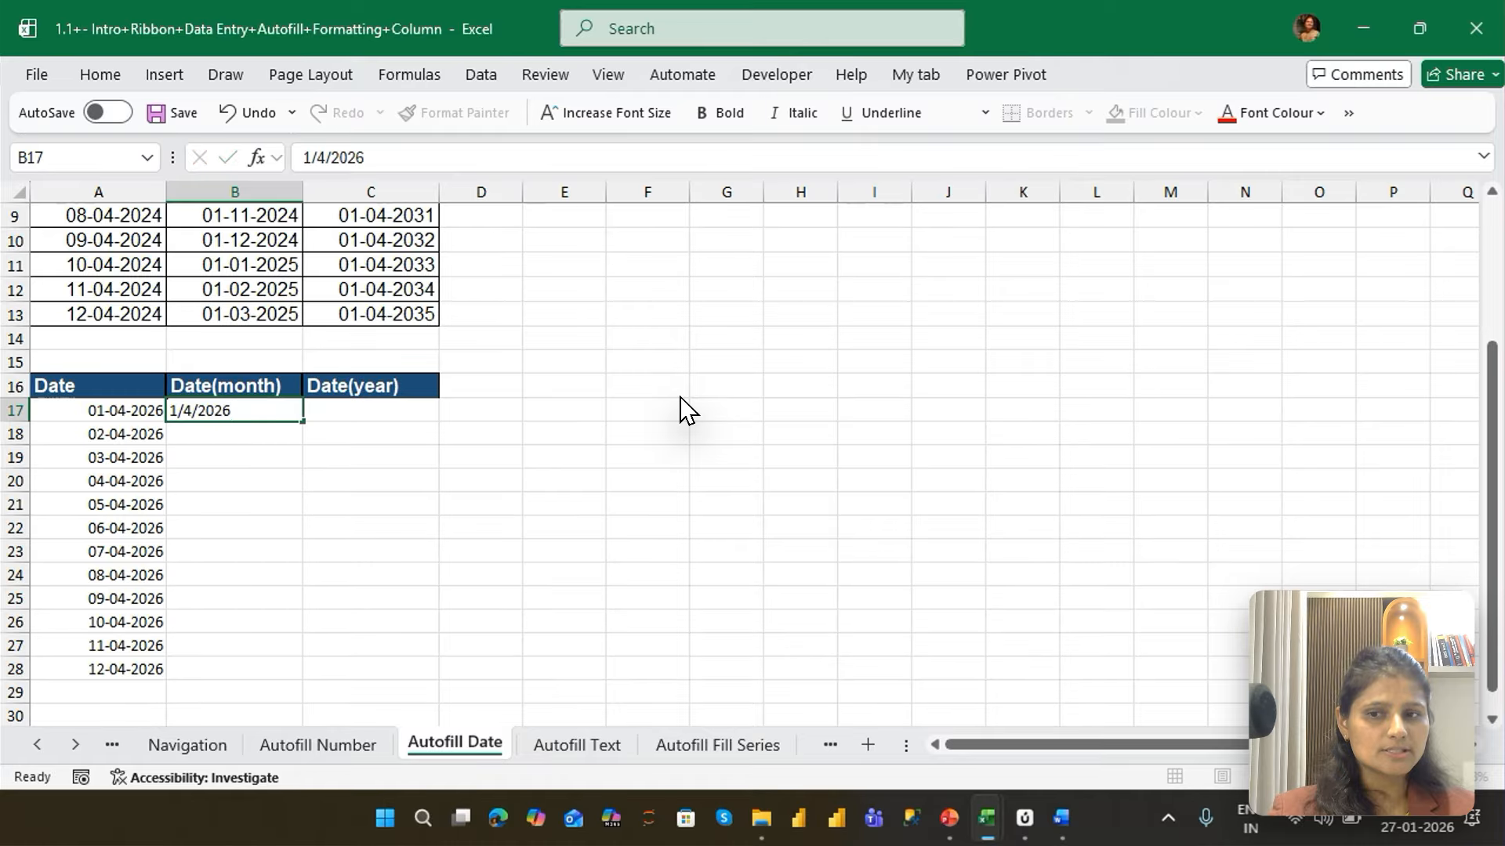
{"action": "key", "text": "Return"}
{"action": "type", "text": "1/5/202"}
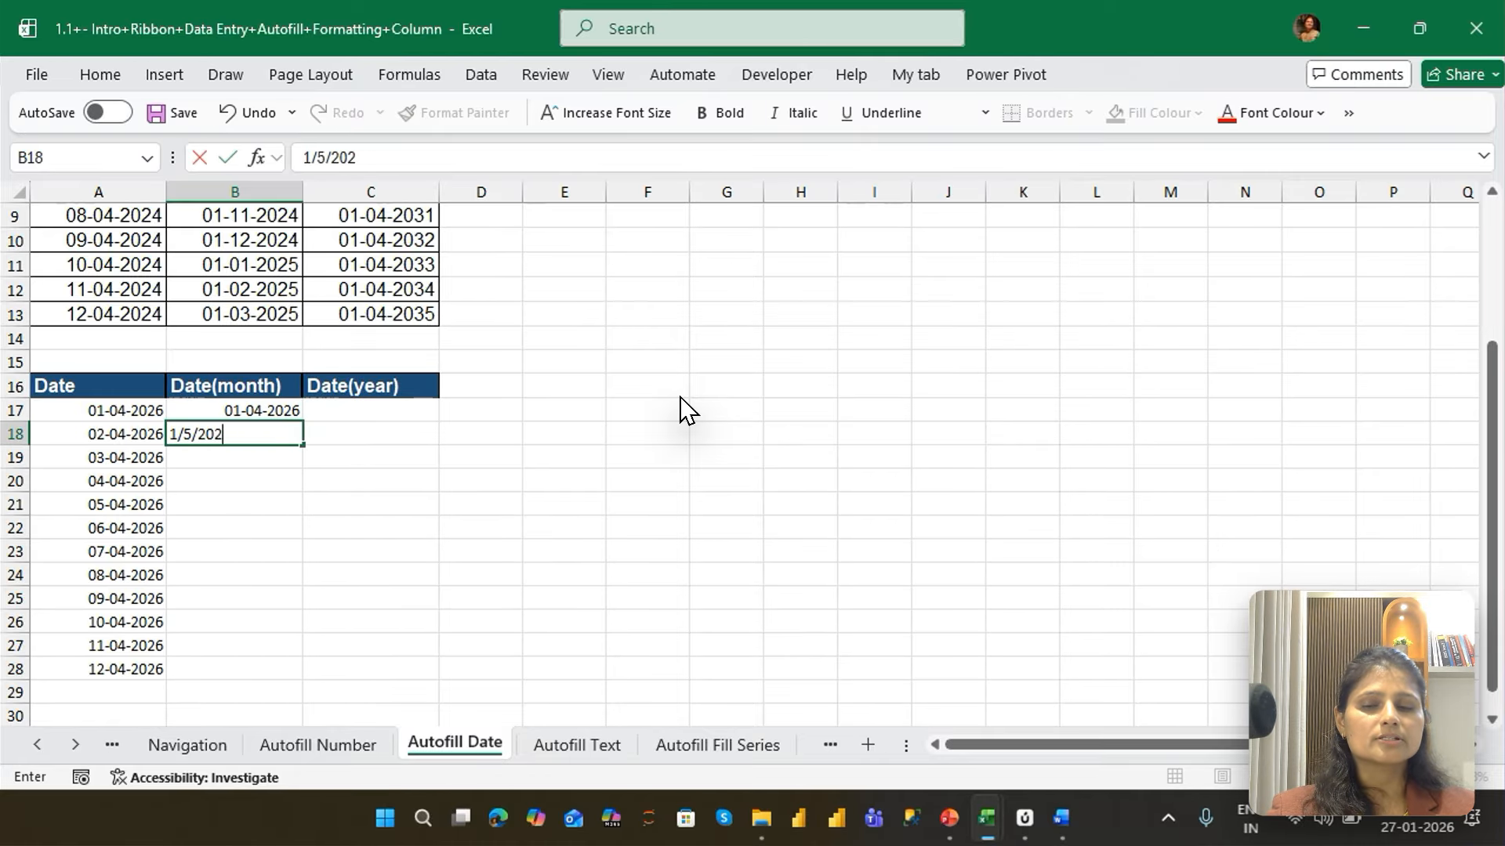
{"action": "type", "text": "6"}
Select B17:B18 and AutoFill the monthly dates down to B28
{"action": "key", "text": "Up"}
{"action": "key", "text": "shift+Down"}
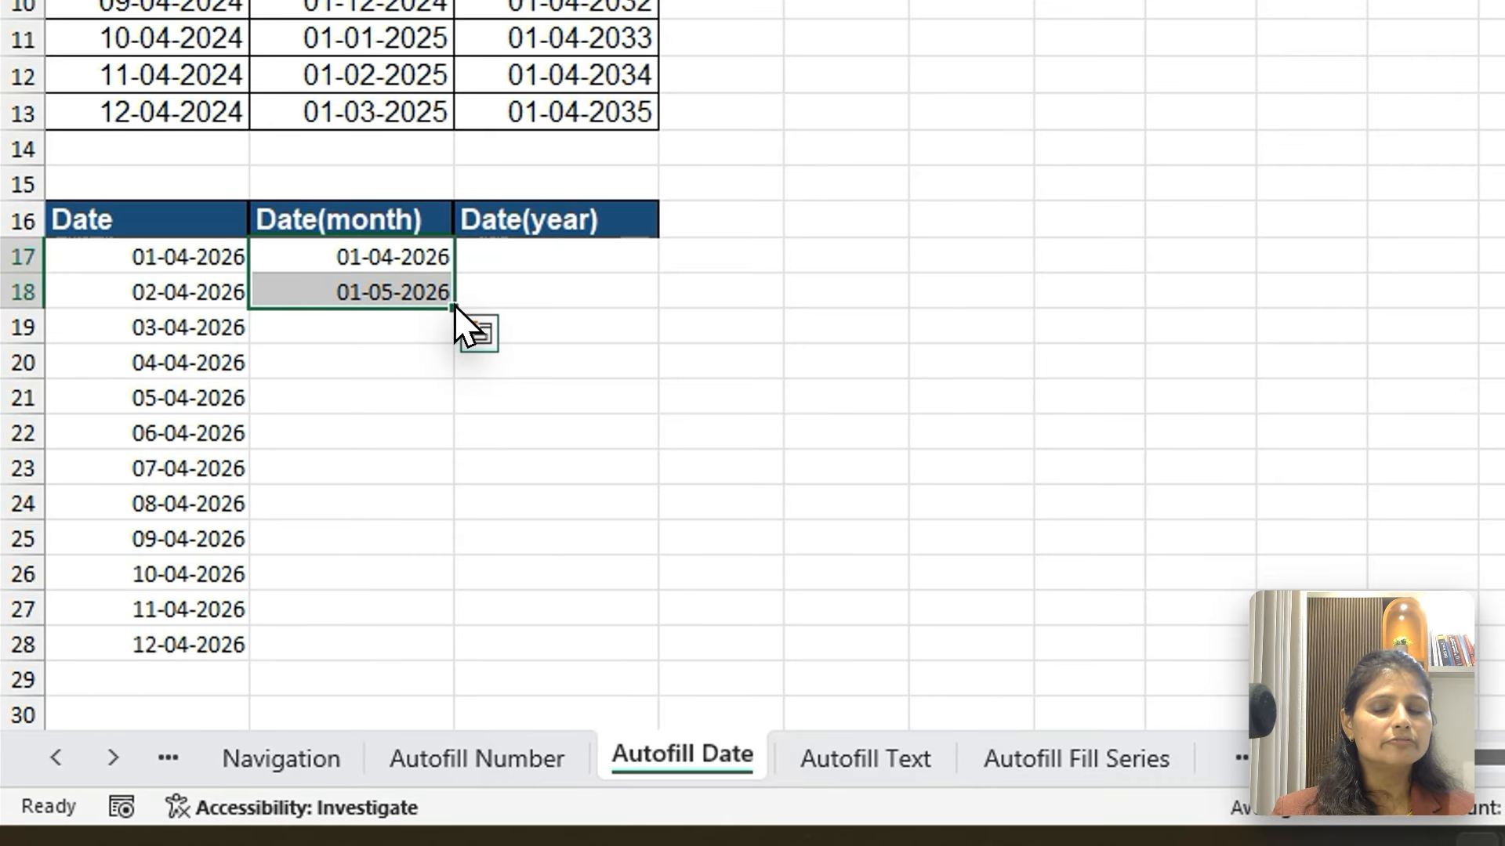
{"action": "left_click_drag", "start_coordinate": [304, 447], "coordinate": [292, 676]}
{"action": "left_click_drag", "start_coordinate": [447, 668], "coordinate": [447, 668]}
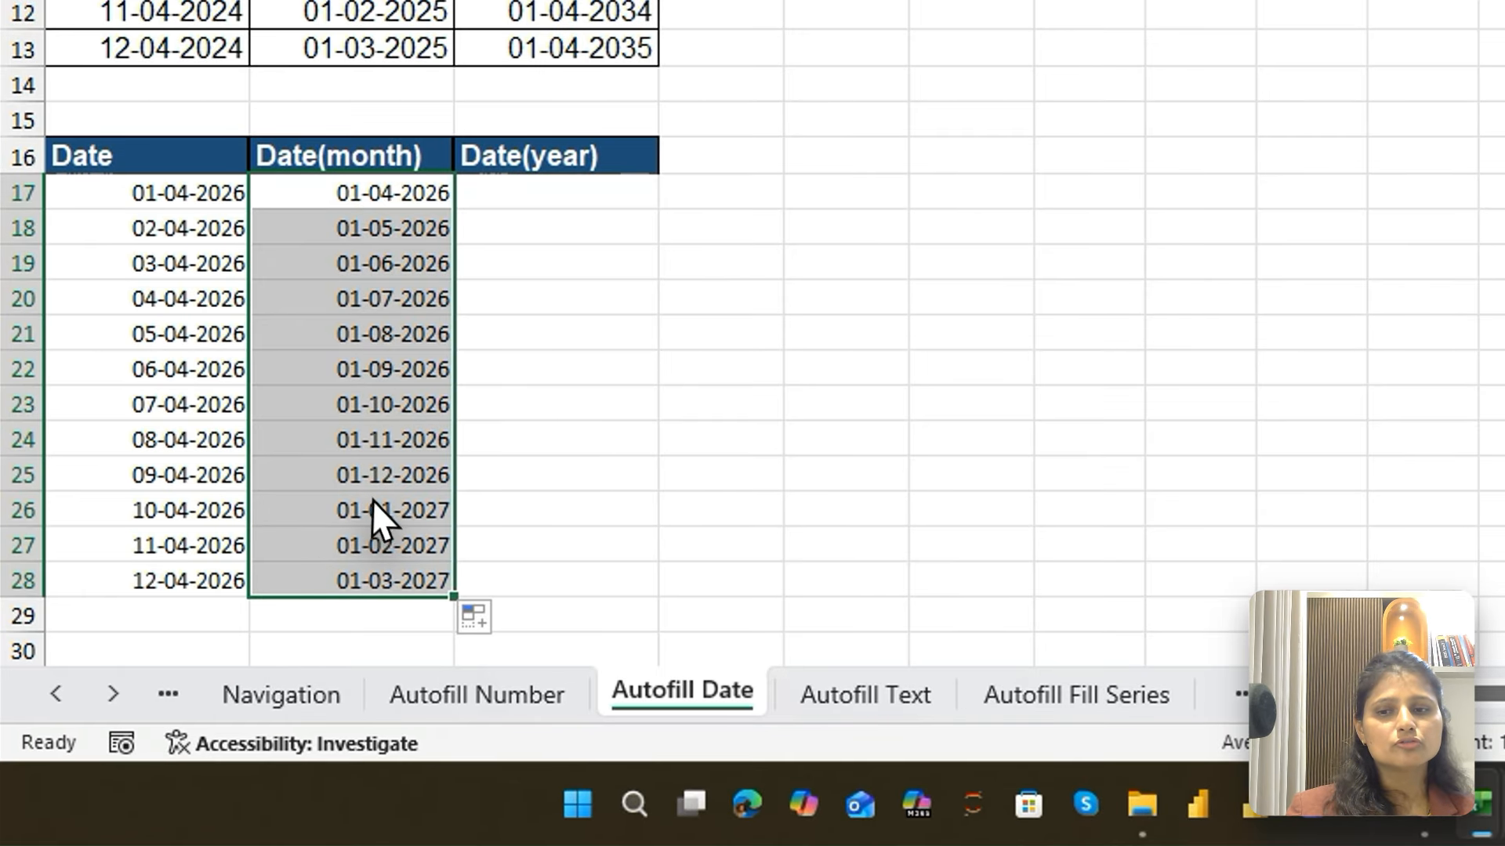
{"action": "left_click", "coordinate": [251, 626]}
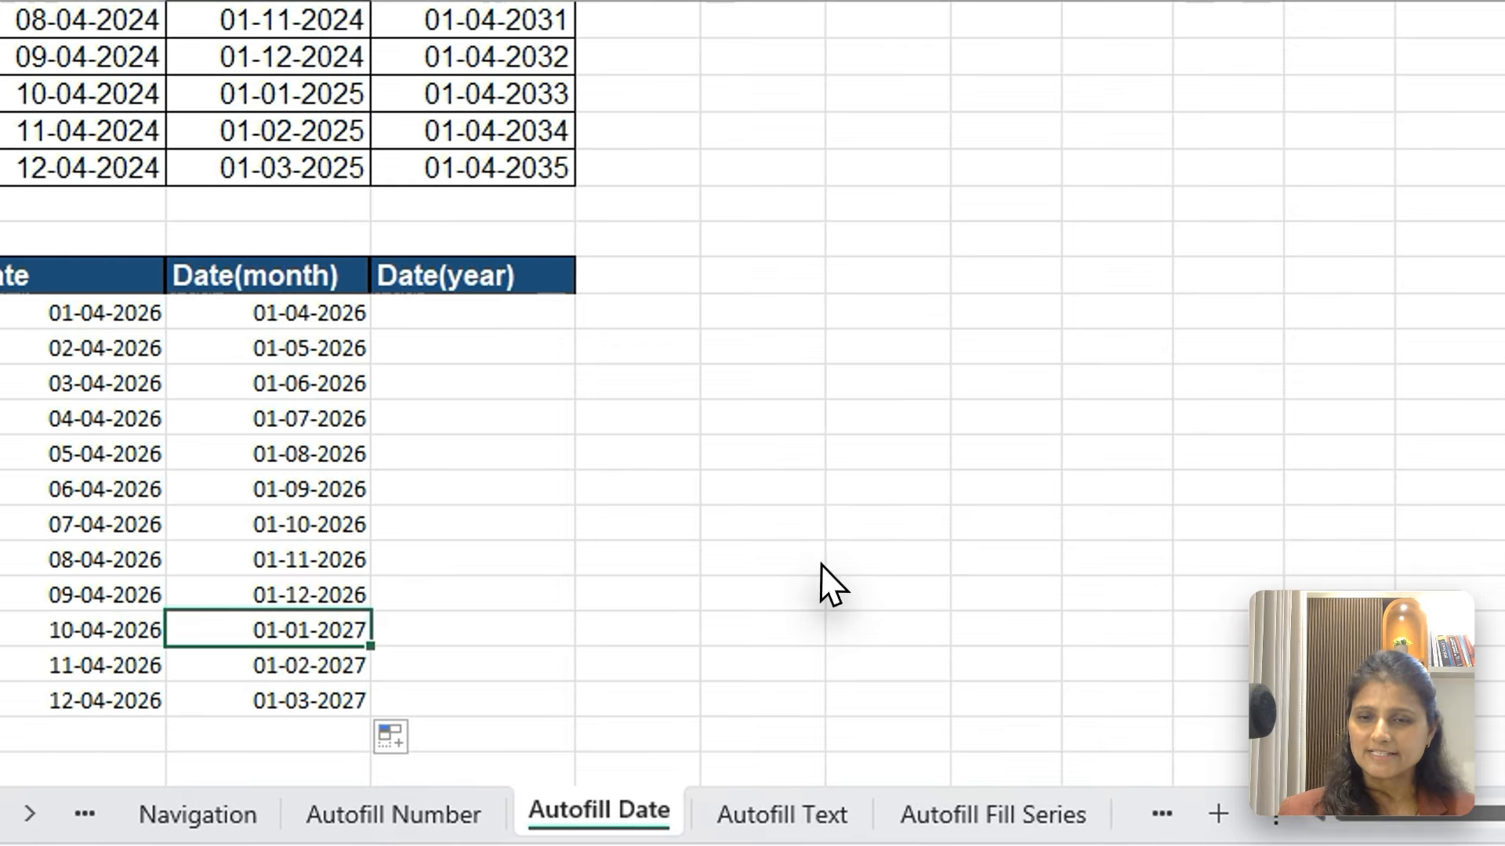
Enter the date 1/4/2026 in C17 under the lower "Date(year)" header
{"action": "left_click", "coordinate": [327, 411]}
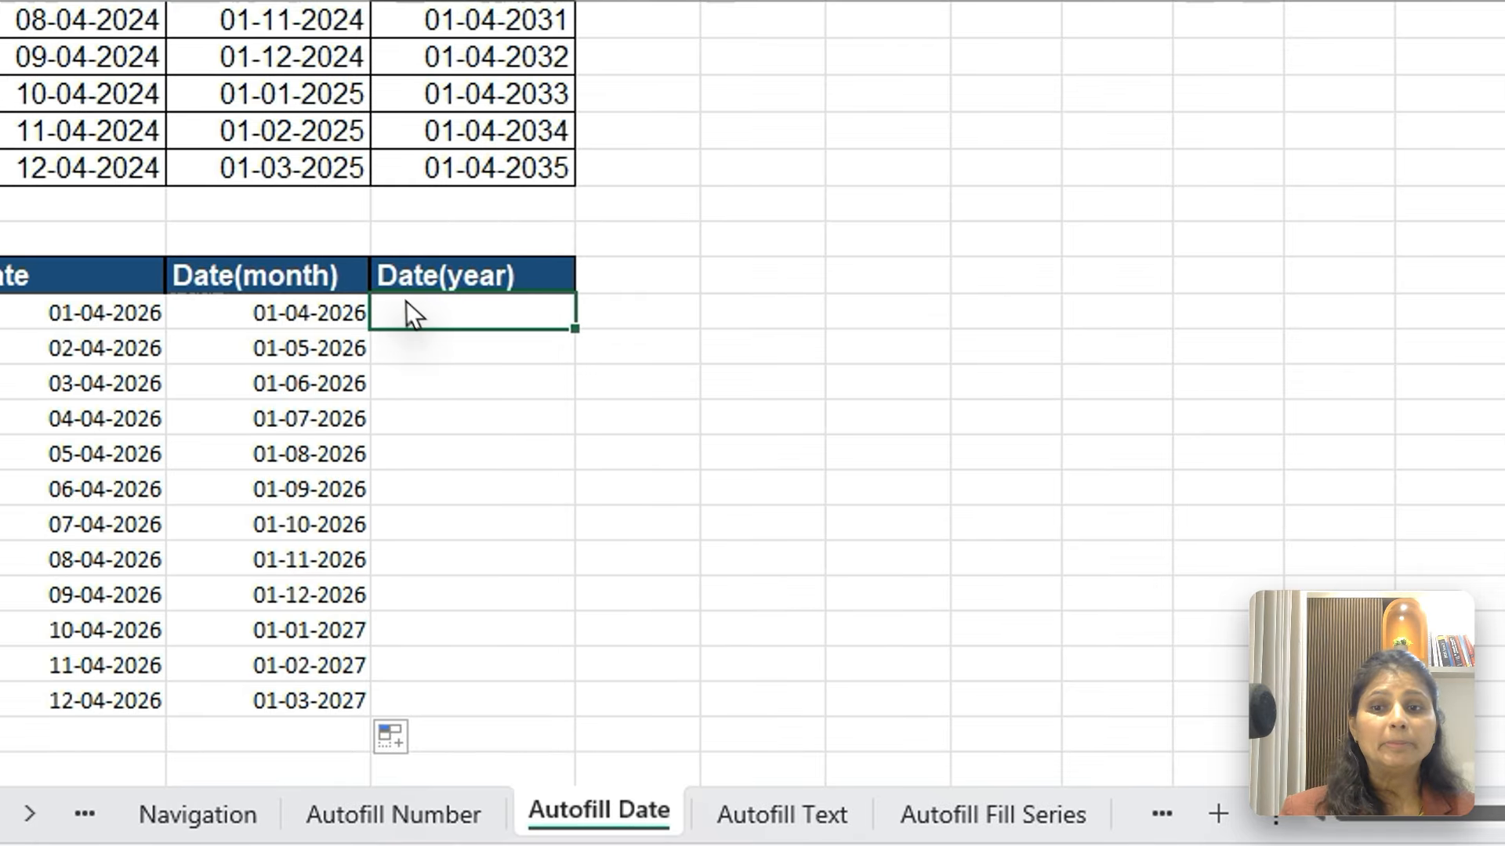
{"action": "type", "text": "1/"}
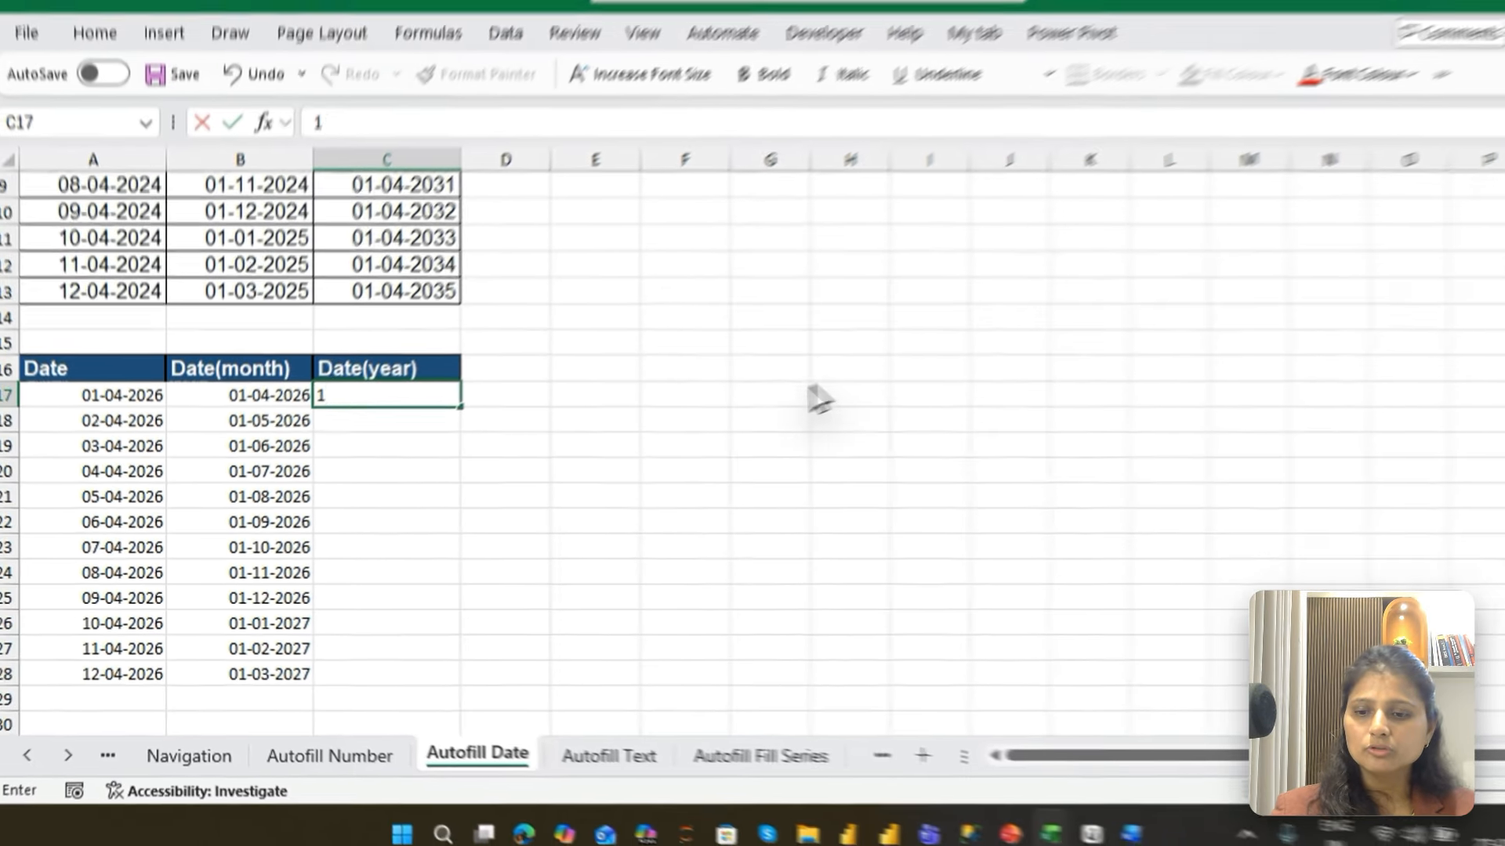
{"action": "type", "text": "5"}
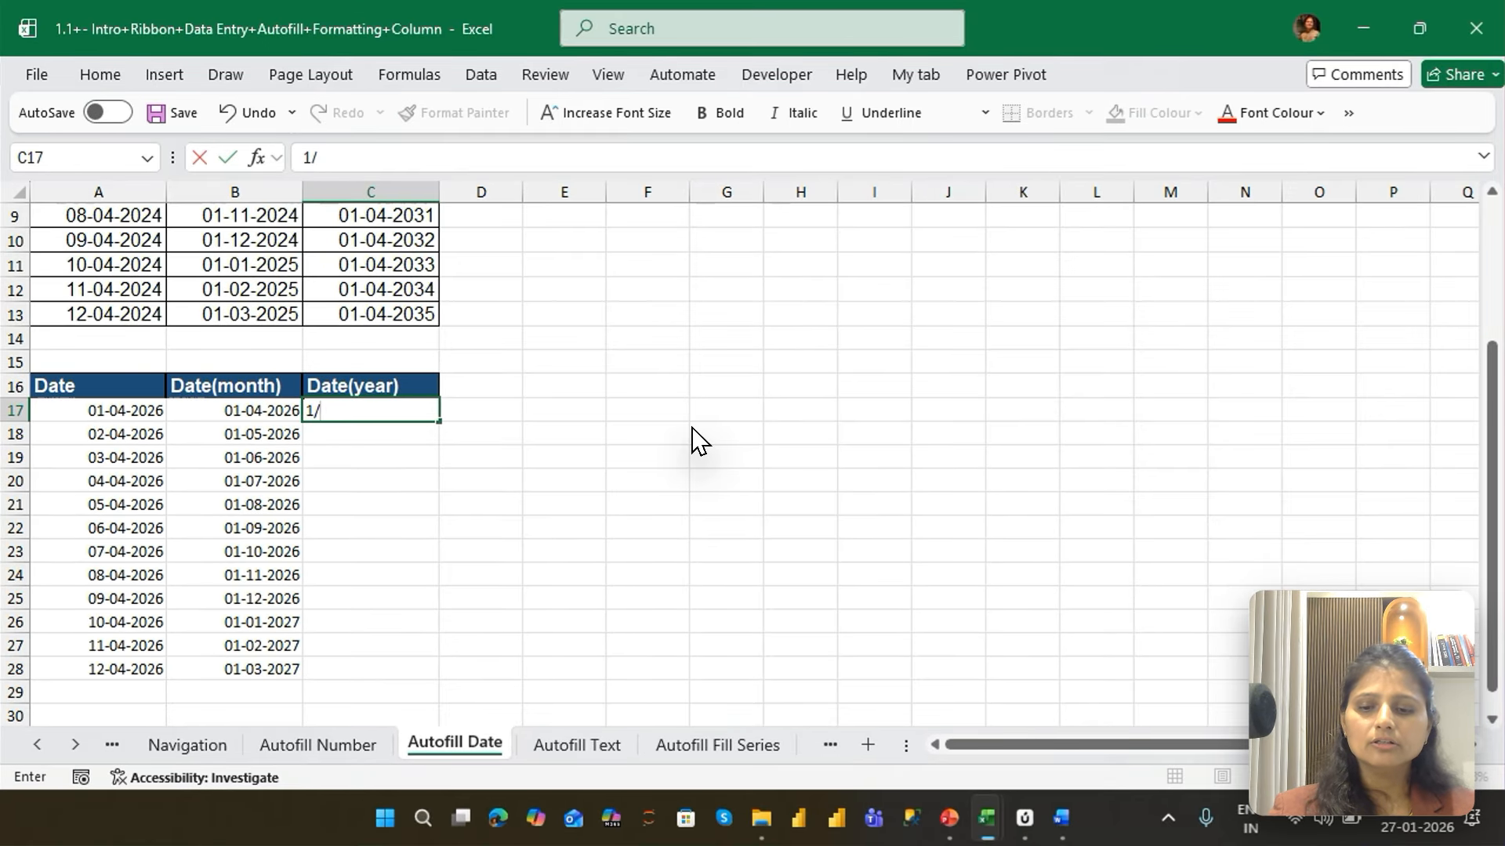
{"action": "type", "text": "4/2026"}
{"action": "key", "text": "Return"}
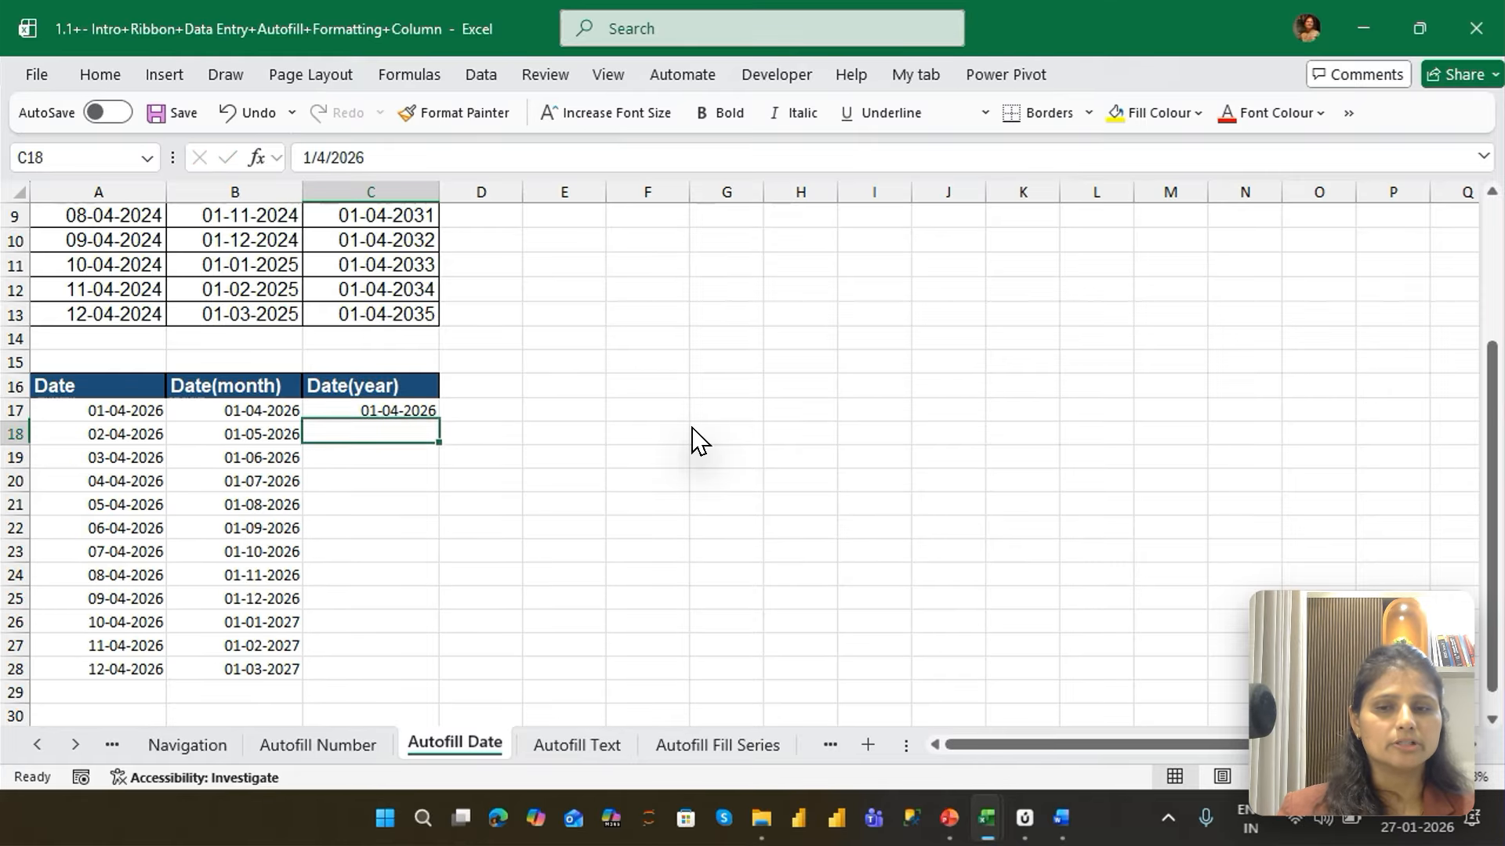
{"action": "key", "text": "Up"}
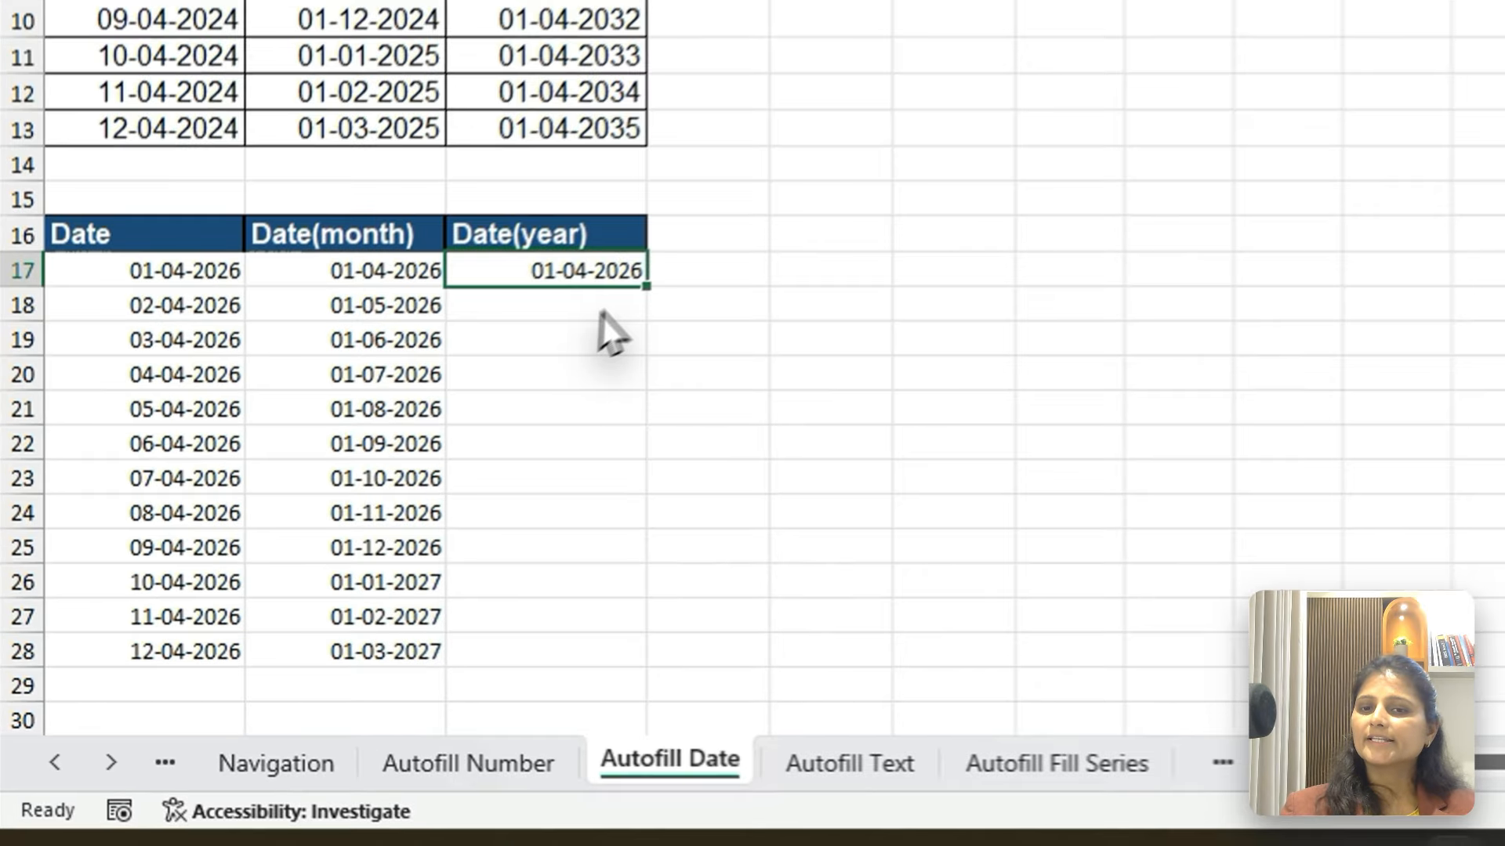
AutoFill the date in C17 down to C28 using the Fill Years option
{"action": "left_click", "coordinate": [653, 282]}
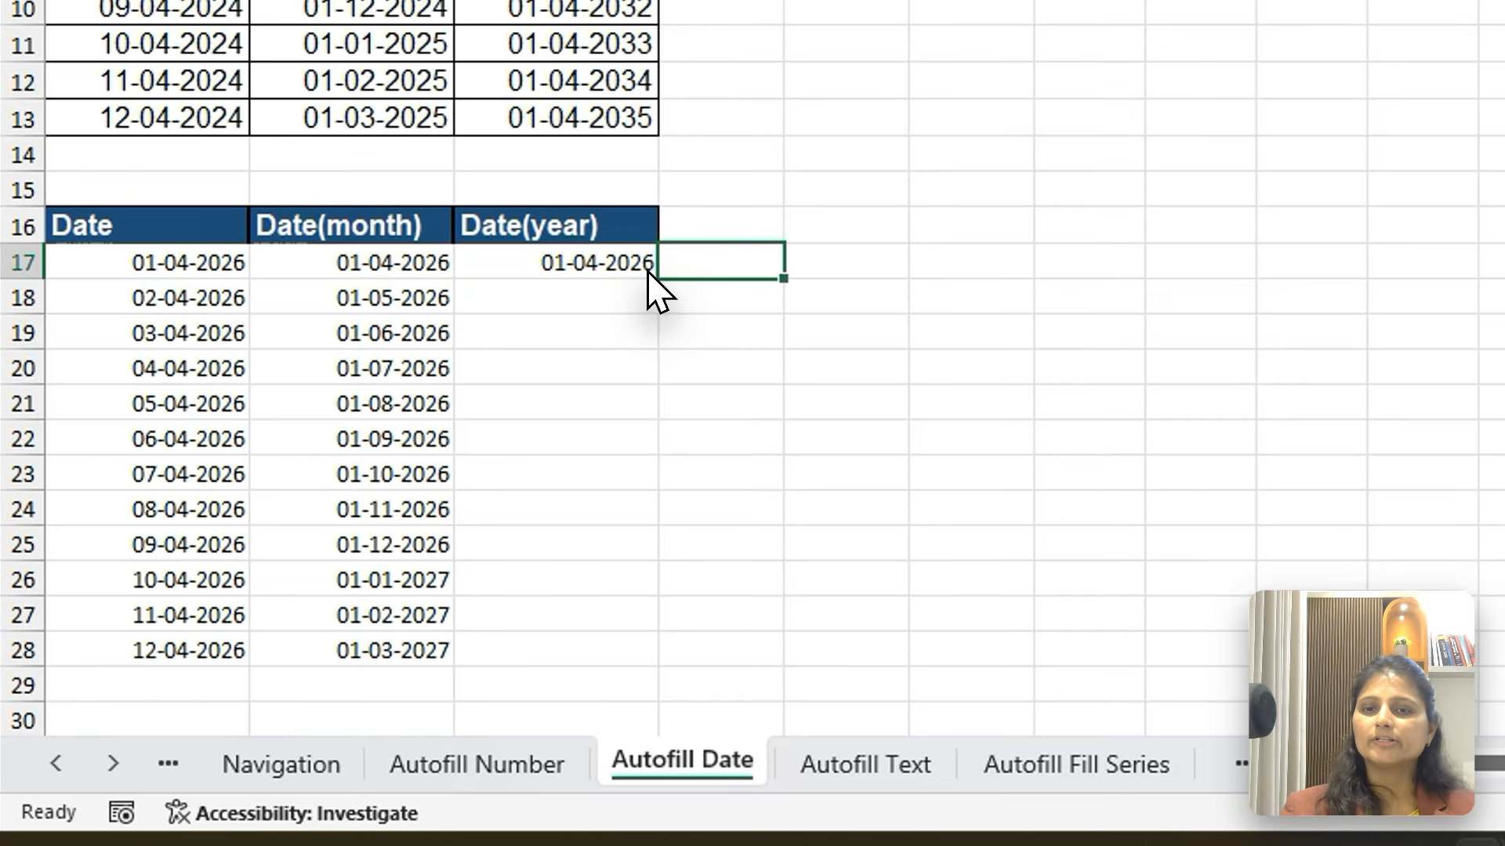
{"action": "left_click", "coordinate": [649, 272]}
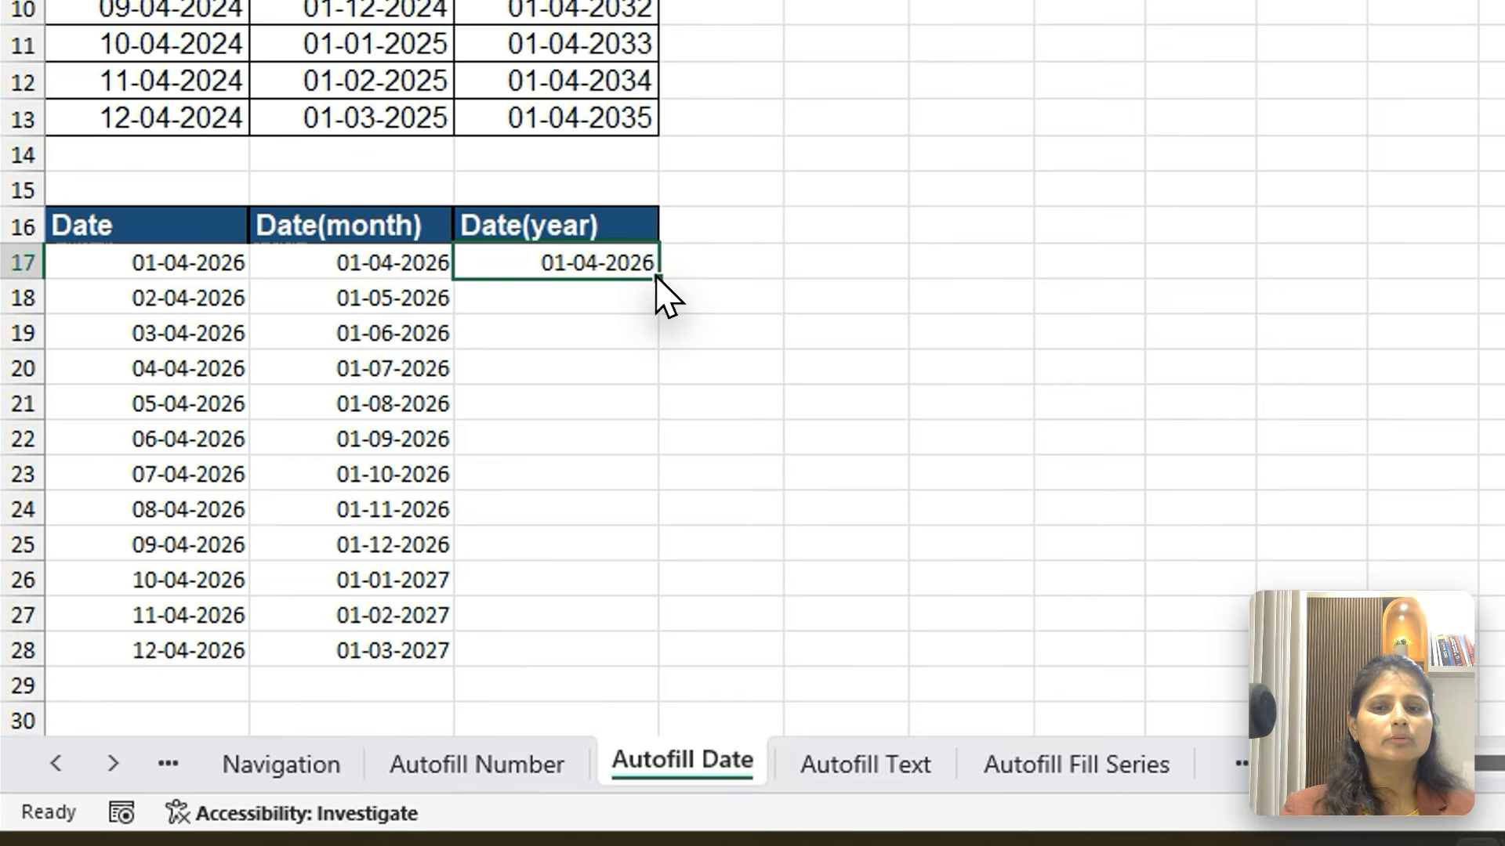
{"action": "left_click_drag", "start_coordinate": [658, 279], "coordinate": [784, 587]}
{"action": "left_click", "coordinate": [683, 688]}
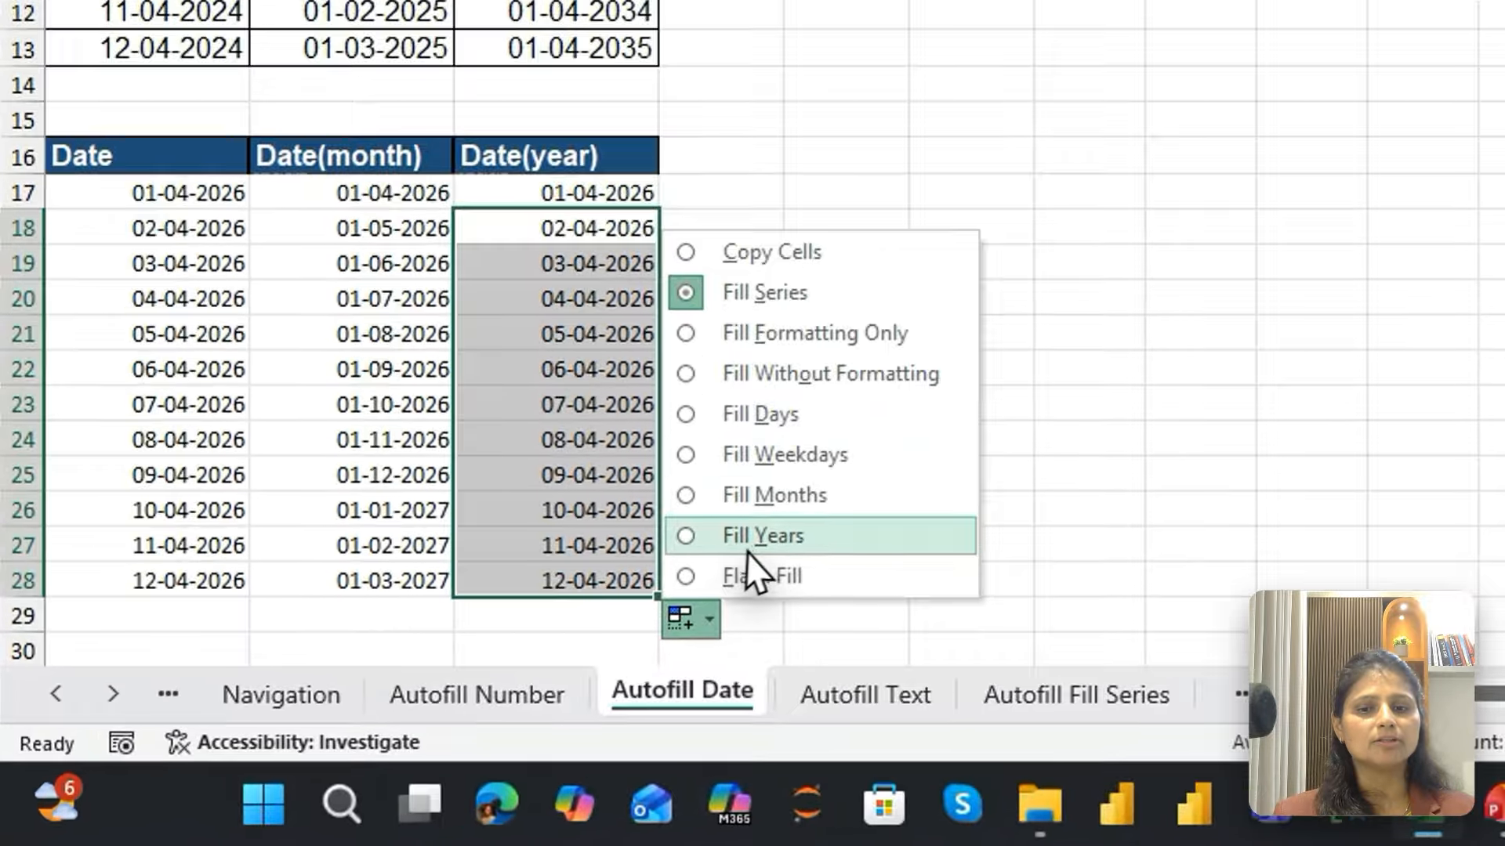
{"action": "left_click", "coordinate": [762, 548]}
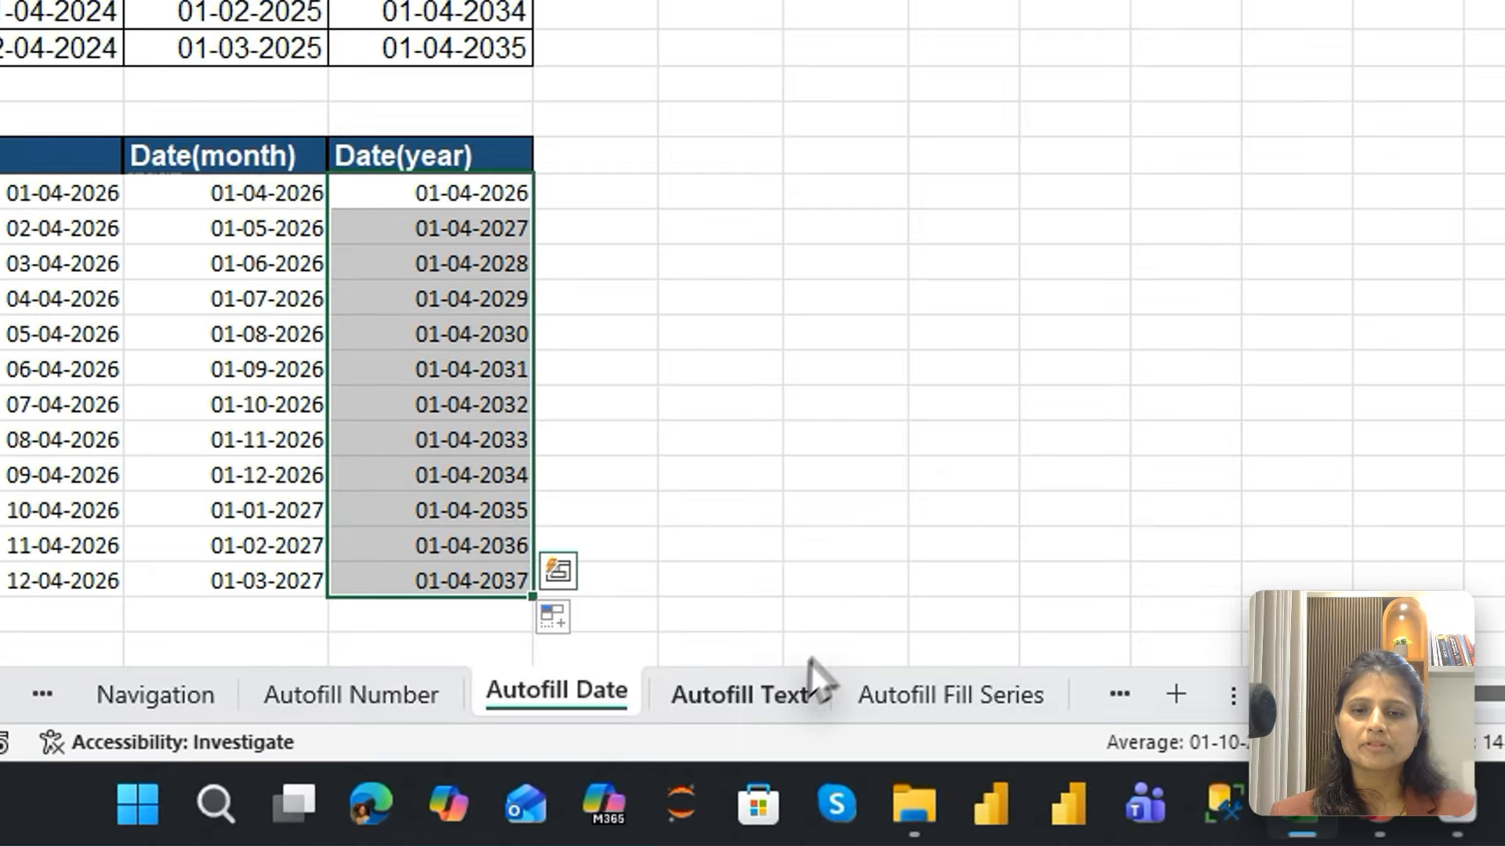
On the Autofill Text sheet, enter January in A17 under the lower "Months" header and AutoFill the months down to A28
{"action": "left_click", "coordinate": [576, 744]}
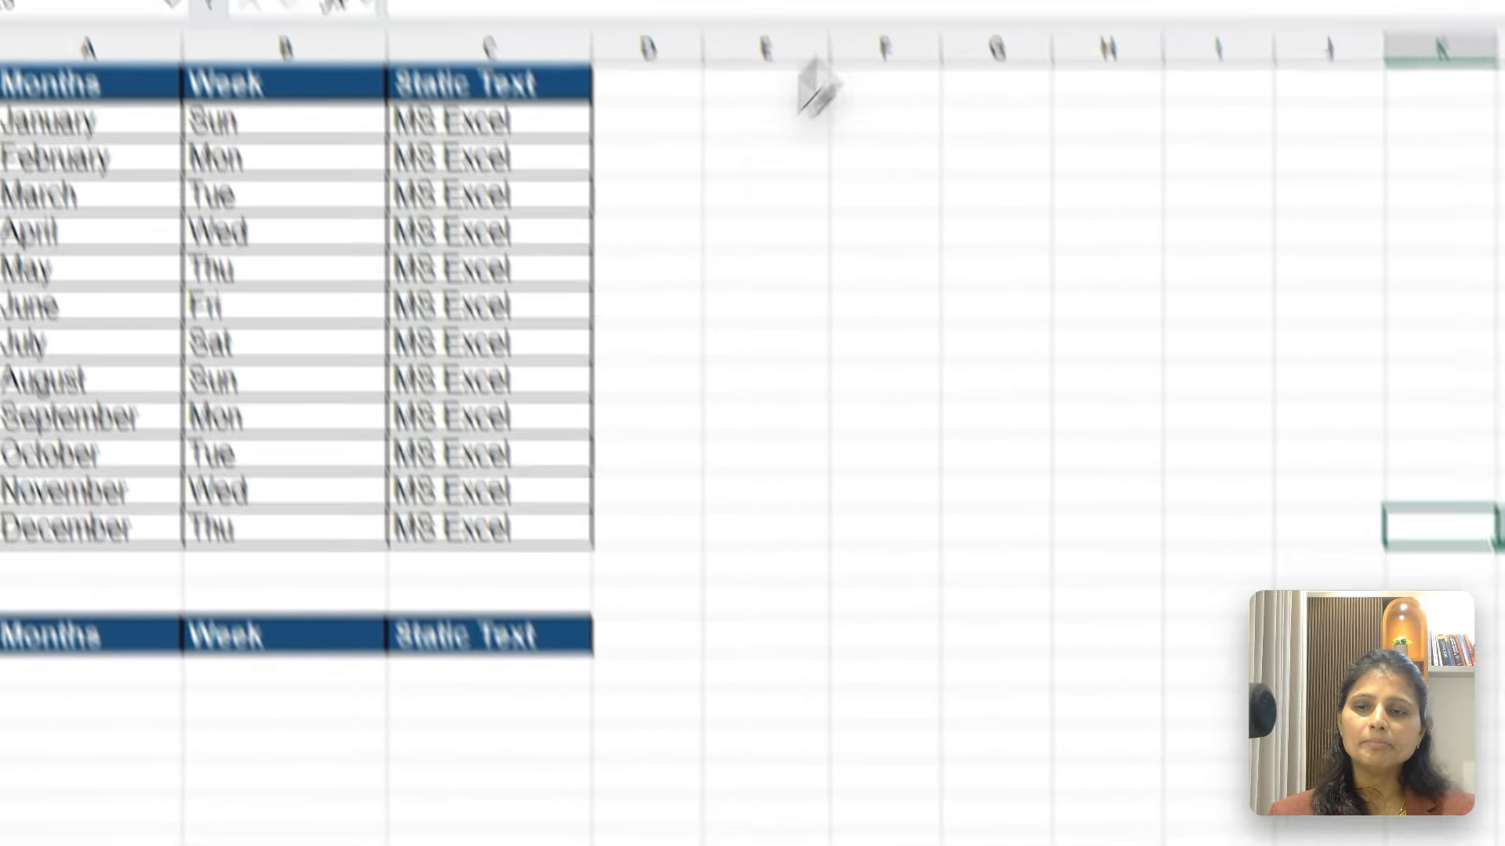
{"action": "left_click", "coordinate": [757, 224]}
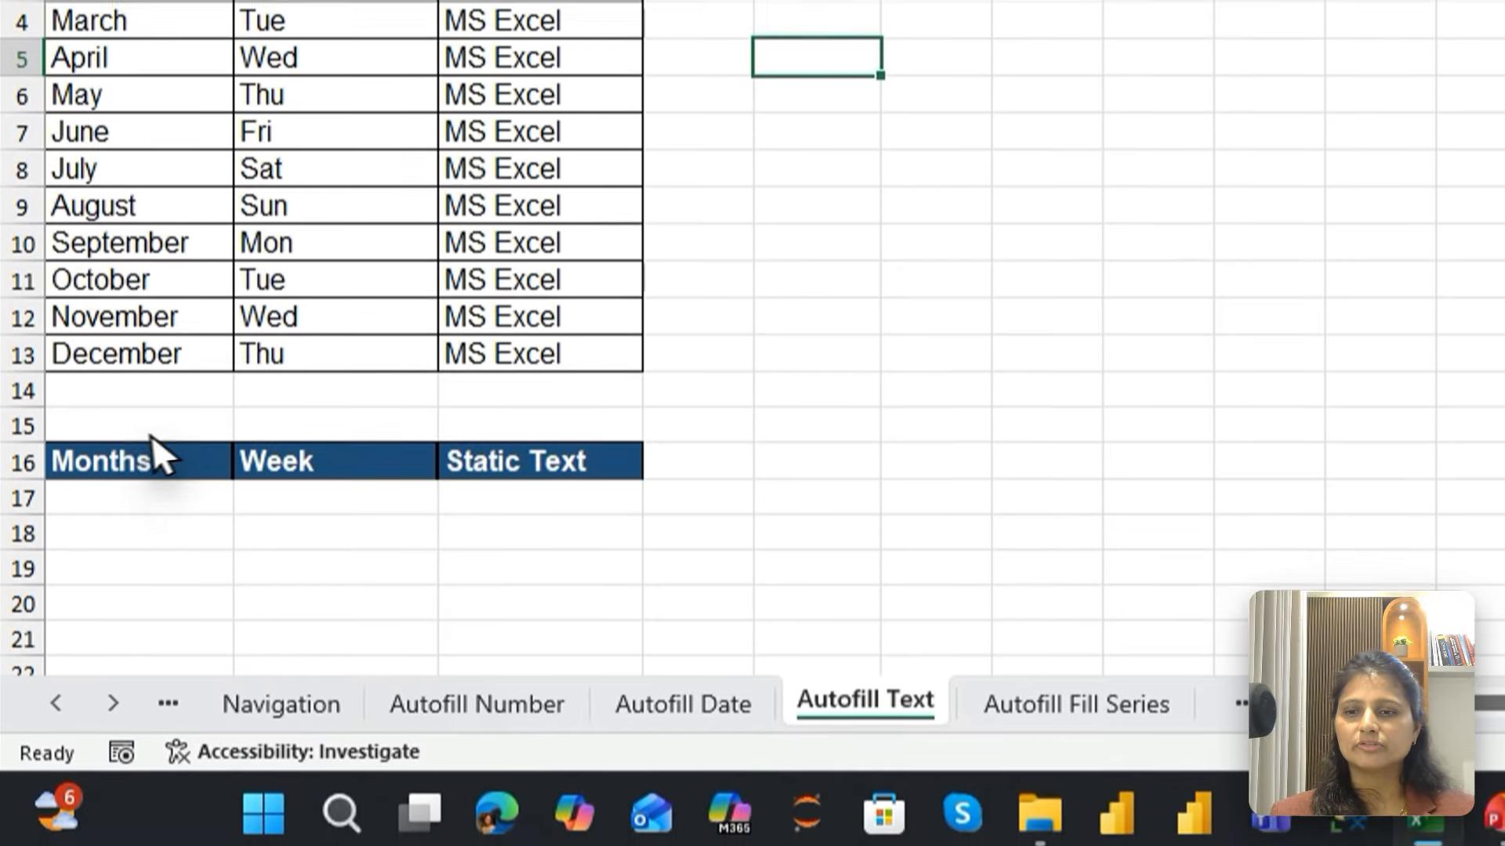
{"action": "left_click", "coordinate": [142, 800]}
{"action": "type", "text": "Jay"}
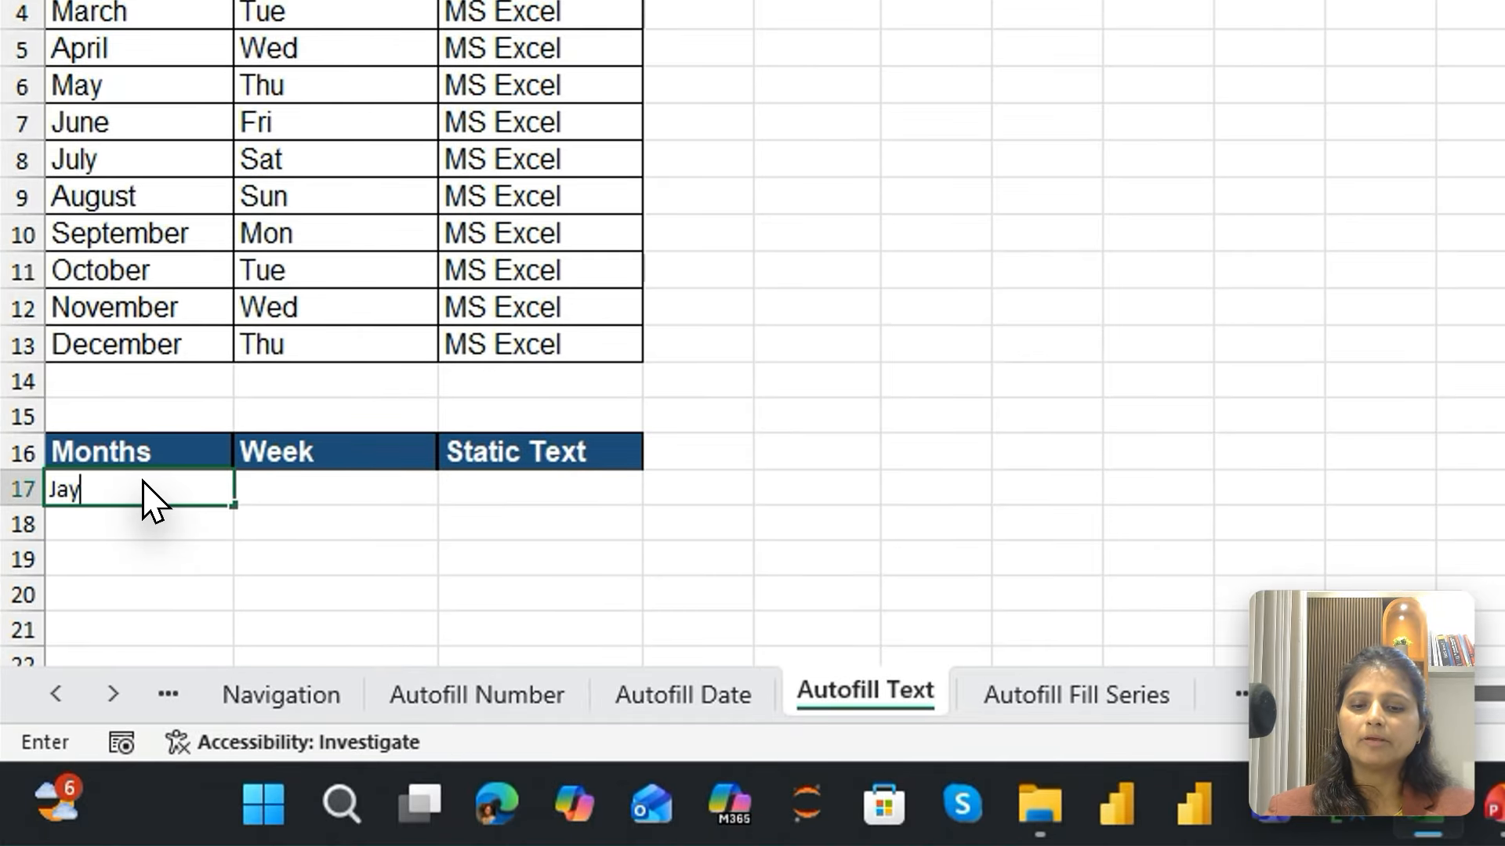
{"action": "key", "text": "BackSpace"}
{"action": "type", "text": "nuary"}
{"action": "key", "text": "Return"}
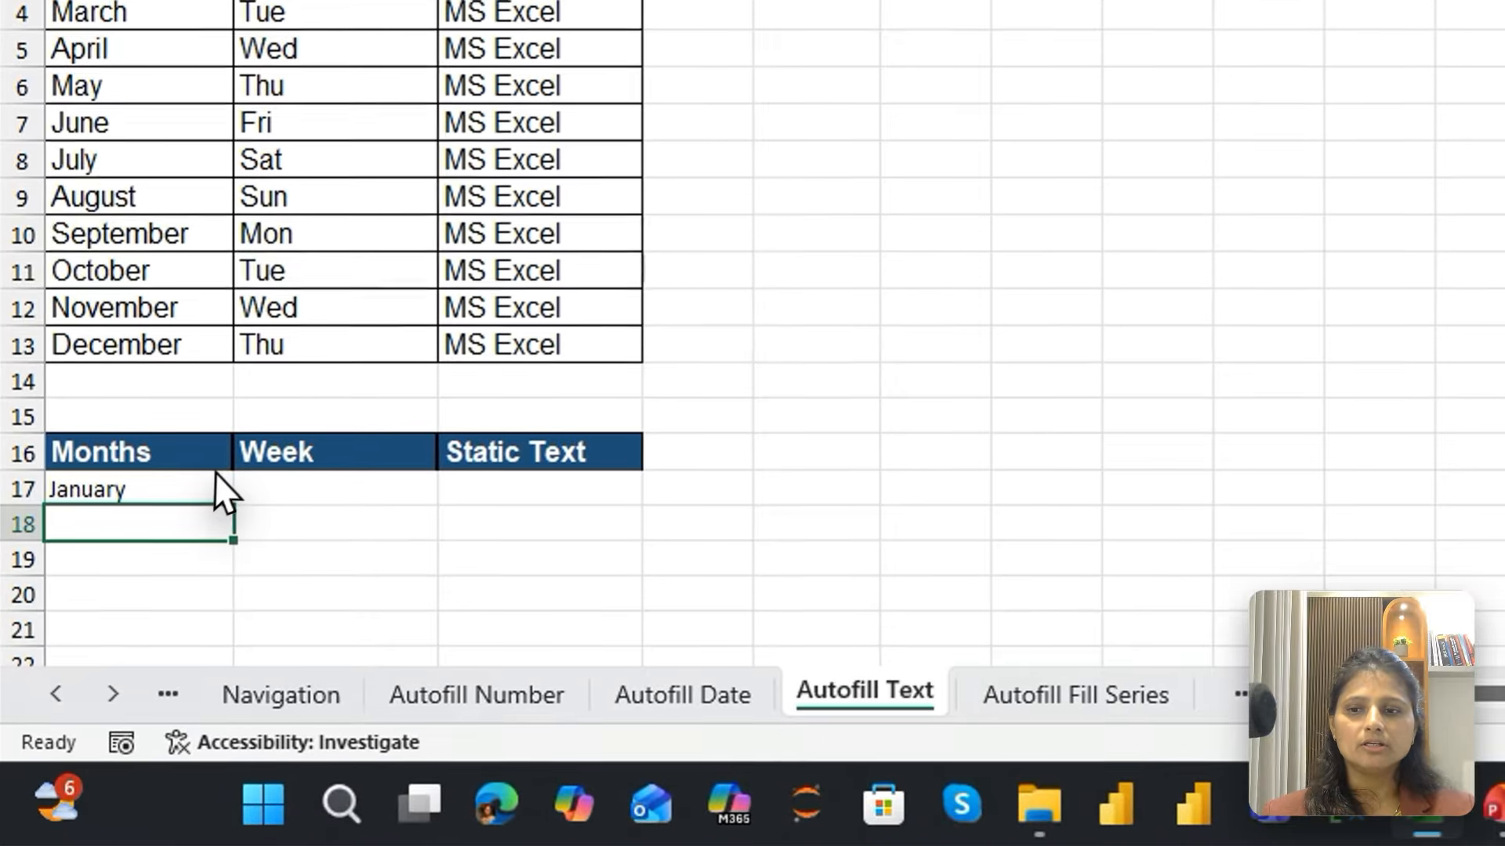
{"action": "left_click", "coordinate": [166, 488]}
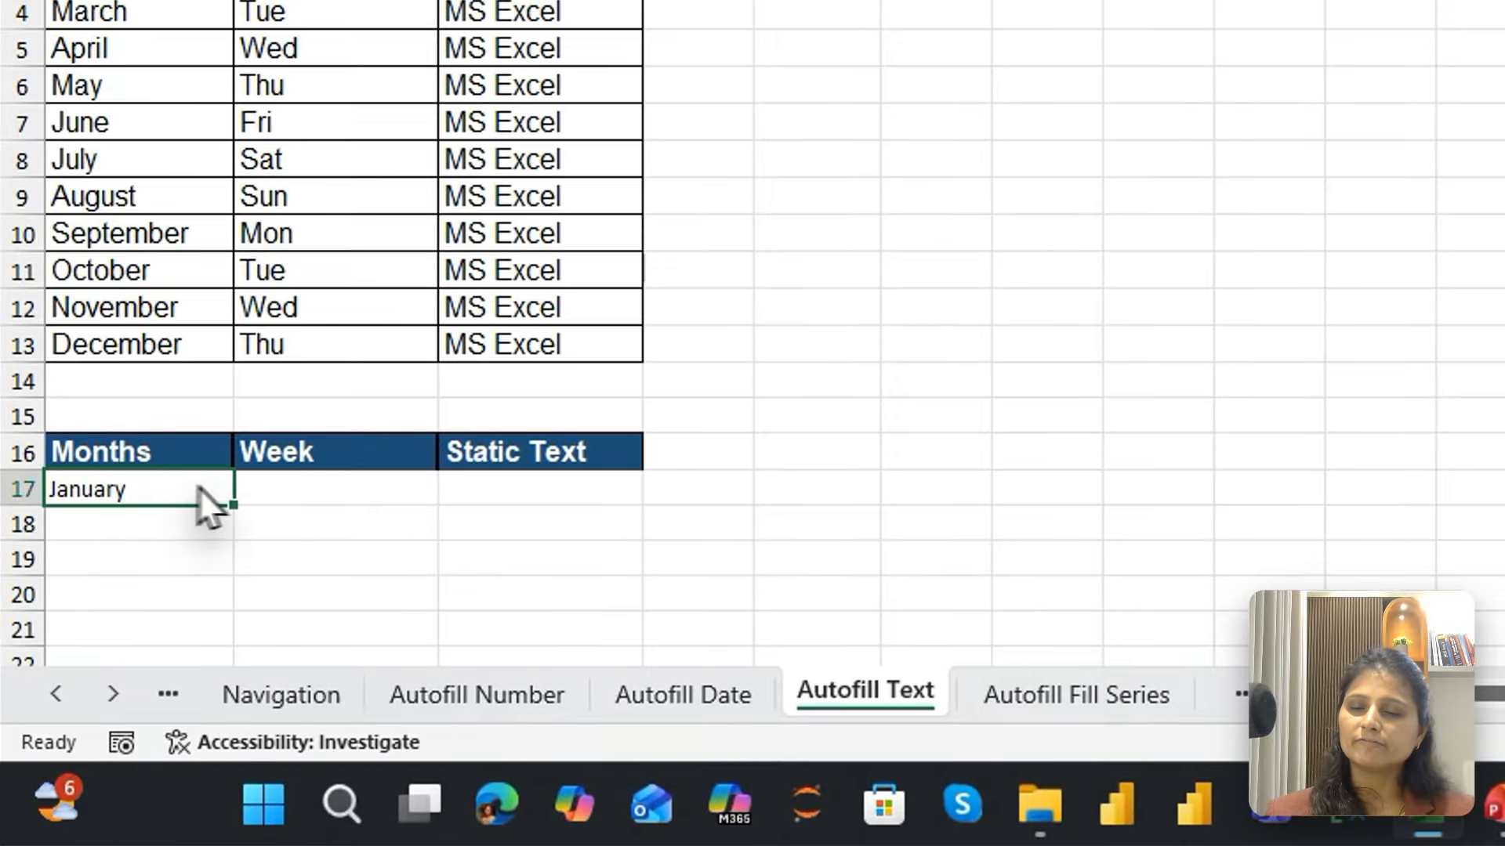
{"action": "left_click_drag", "start_coordinate": [233, 505], "coordinate": [188, 697]}
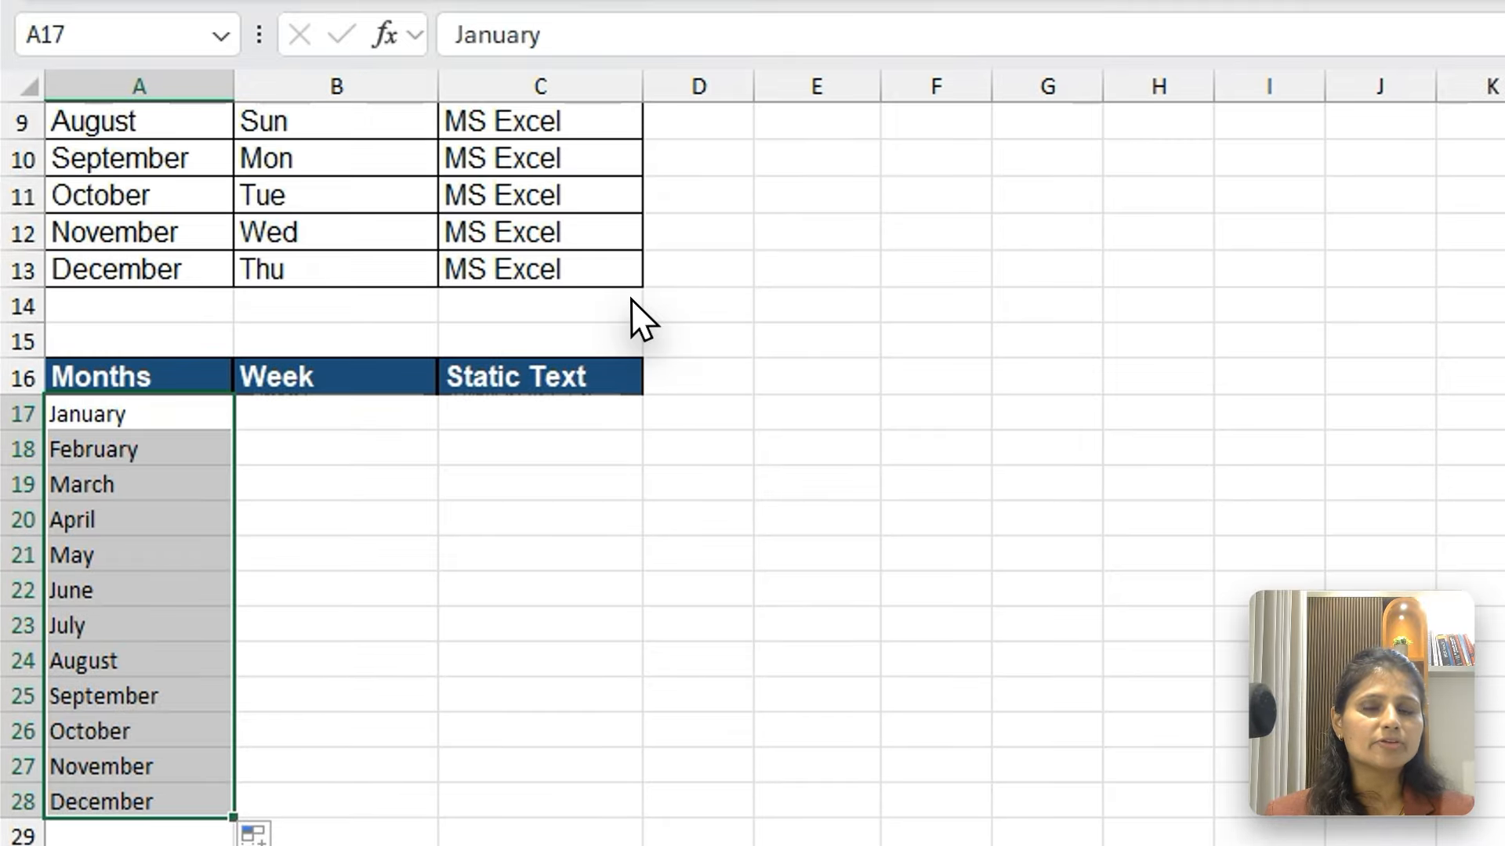
Enter Sunday in B17 under the lower "Week" header and reselect that cell
{"action": "left_click", "coordinate": [313, 203]}
{"action": "type", "text": "Sunday"}
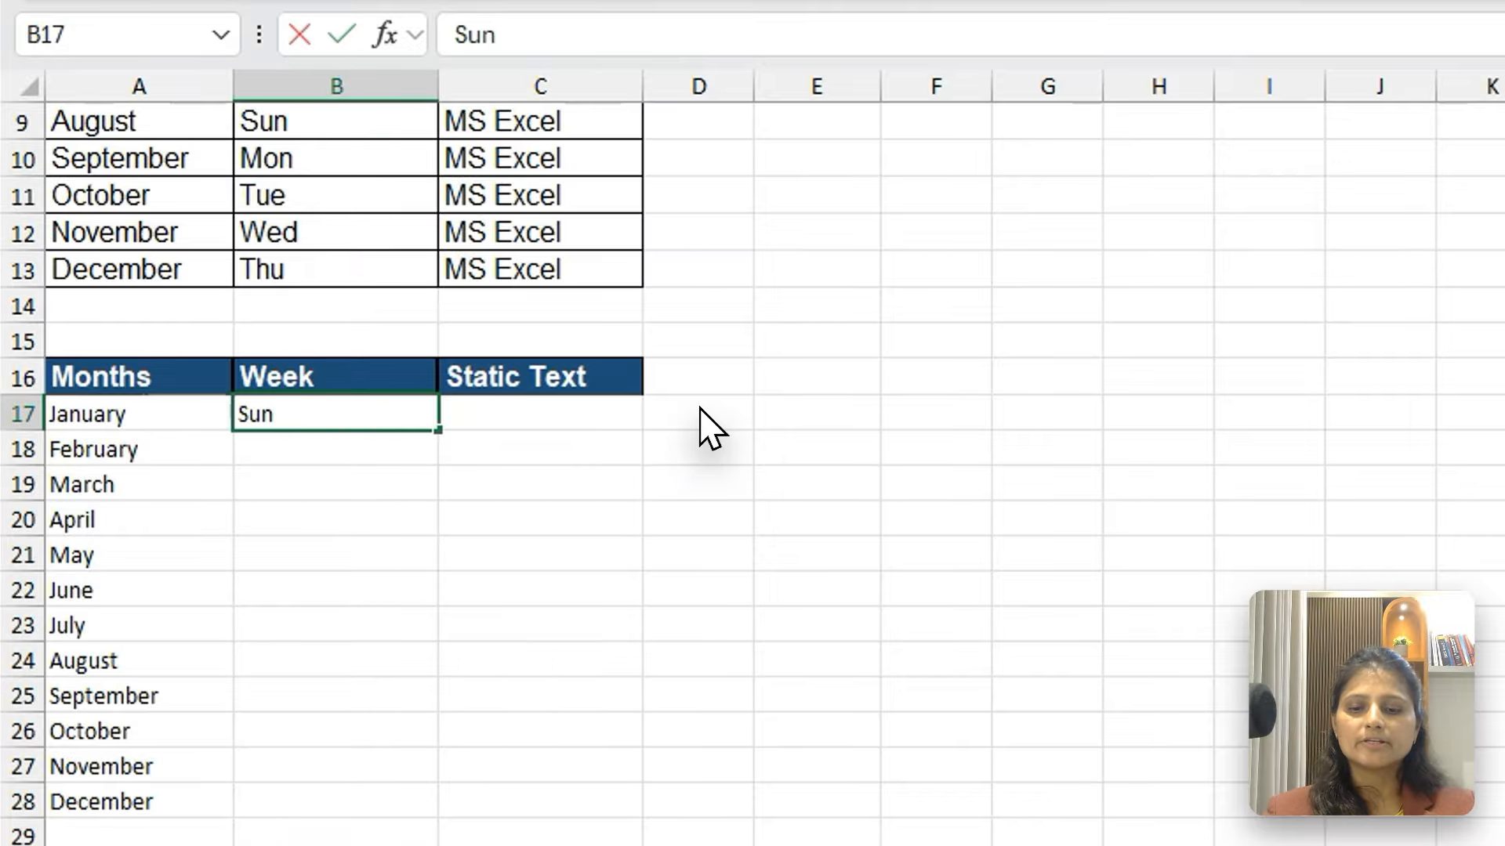
{"action": "key", "text": "Return"}
{"action": "key", "text": "Up"}
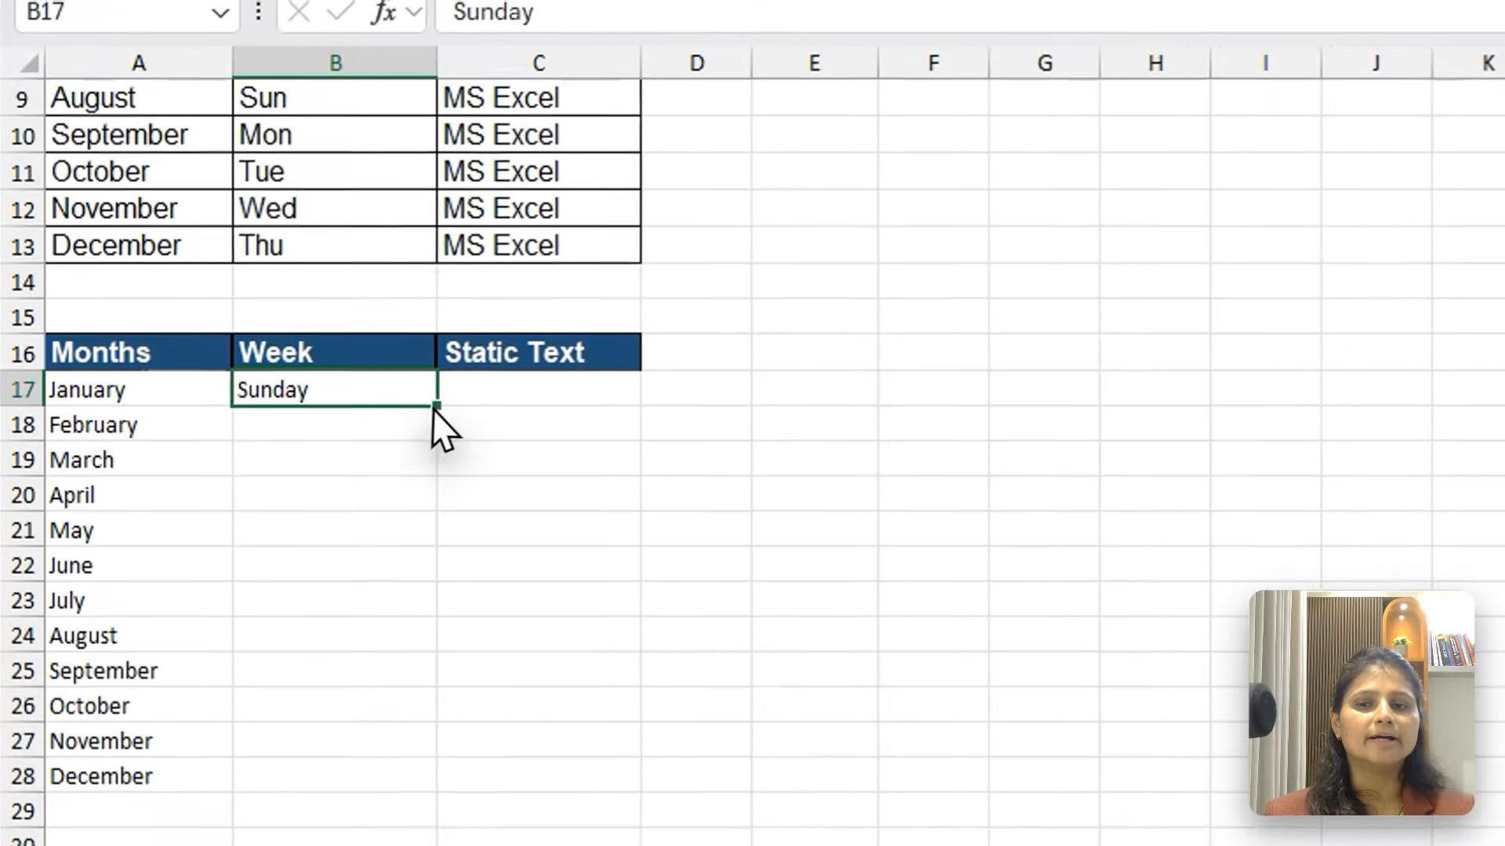
AutoFill the weekday in B17 down to B28
{"action": "left_click_drag", "start_coordinate": [436, 408], "coordinate": [445, 782]}
{"action": "left_click_drag", "start_coordinate": [445, 586], "coordinate": [445, 589]}
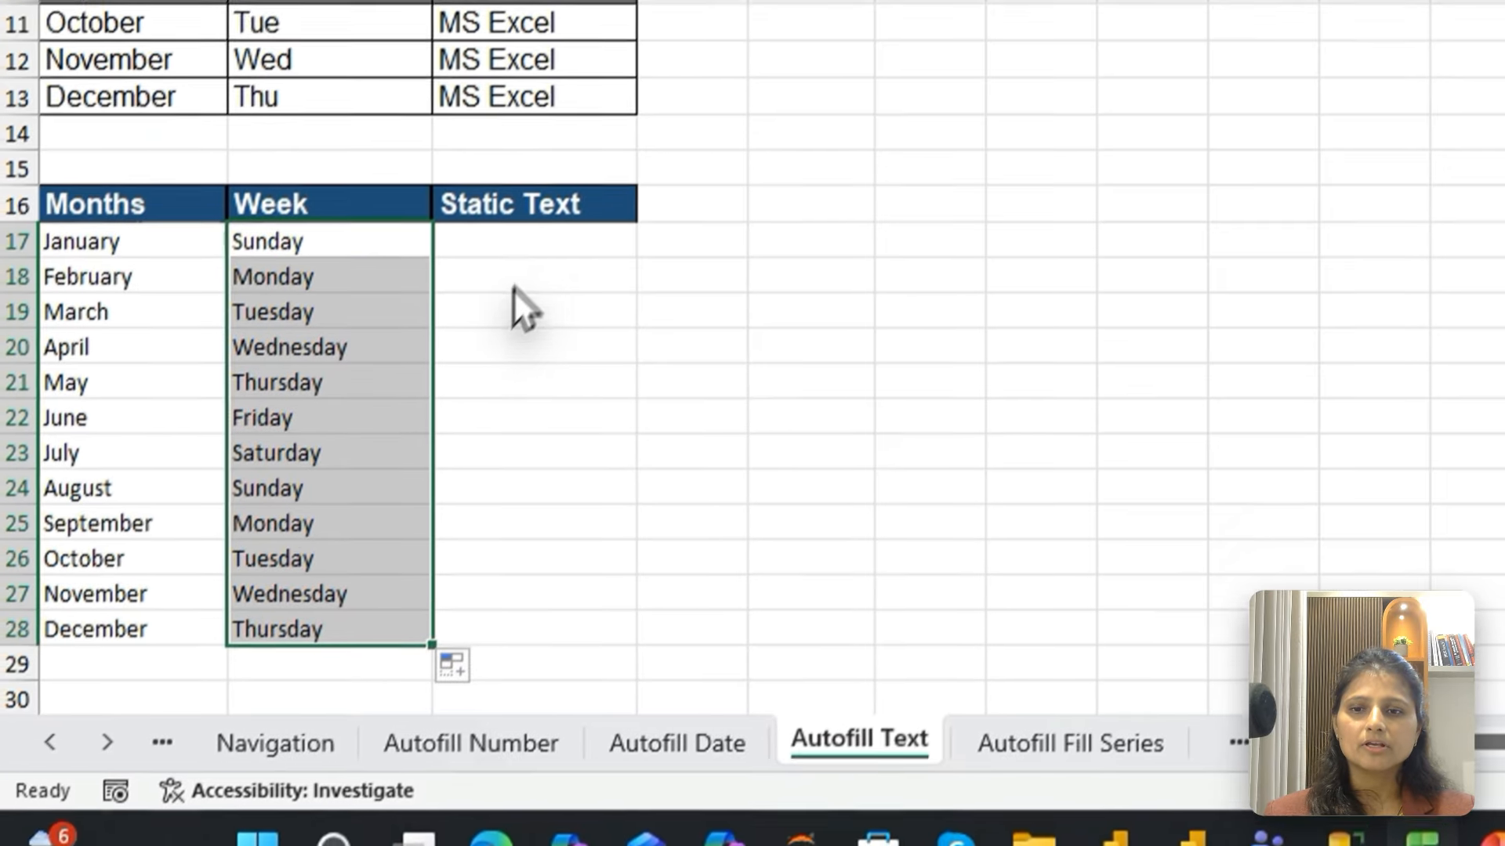
Fill C17:C28 under the lower "Static Text" header in one entry with "MS Excel by" followed by the instructor's name
{"action": "left_click_drag", "start_coordinate": [360, 411], "coordinate": [411, 668]}
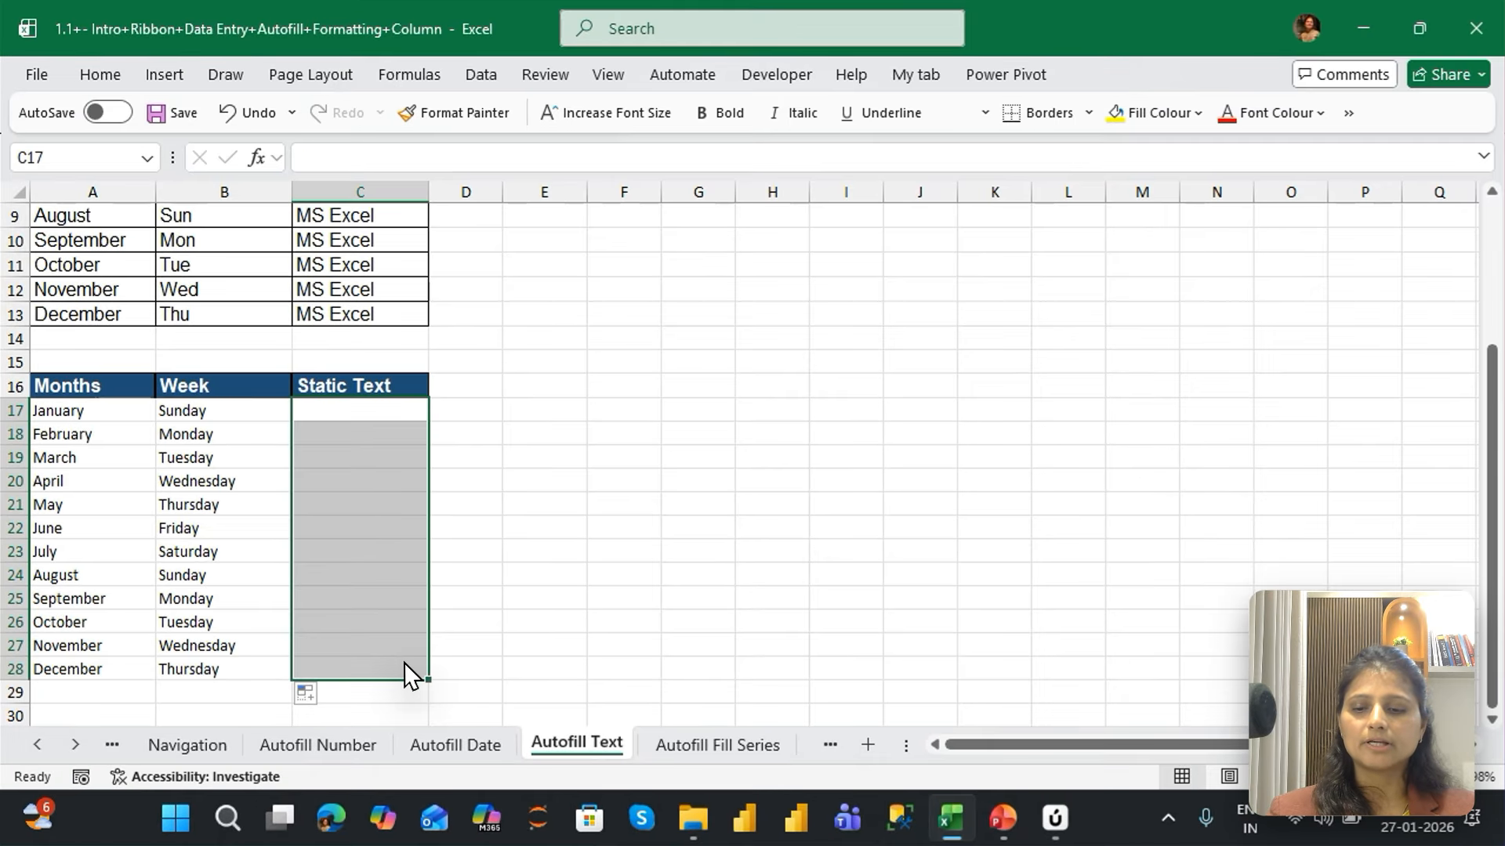
{"action": "type", "text": "MS "}
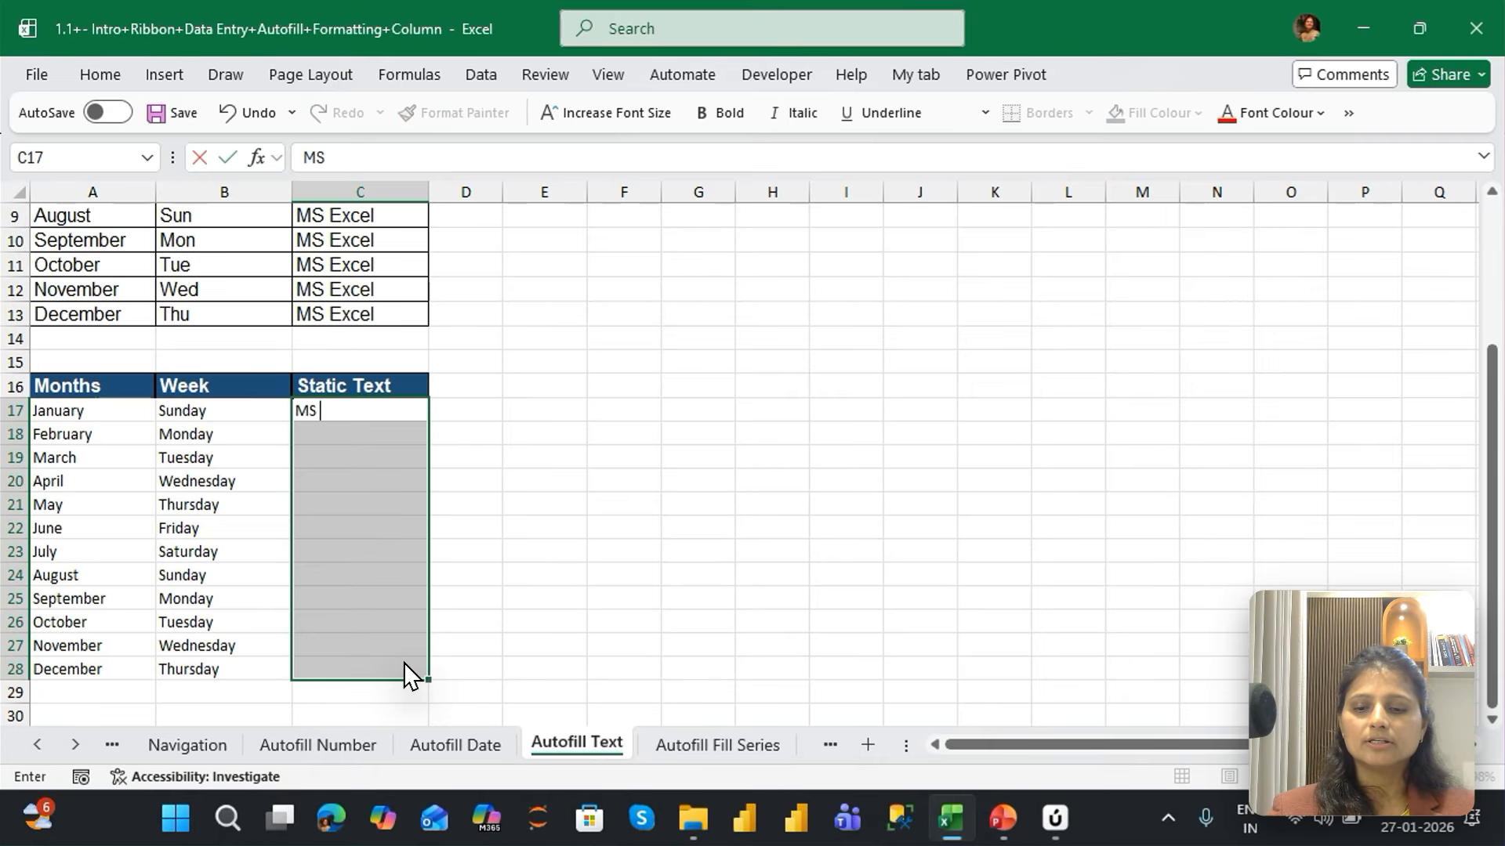
{"action": "type", "text": "Excel by Jayshree"}
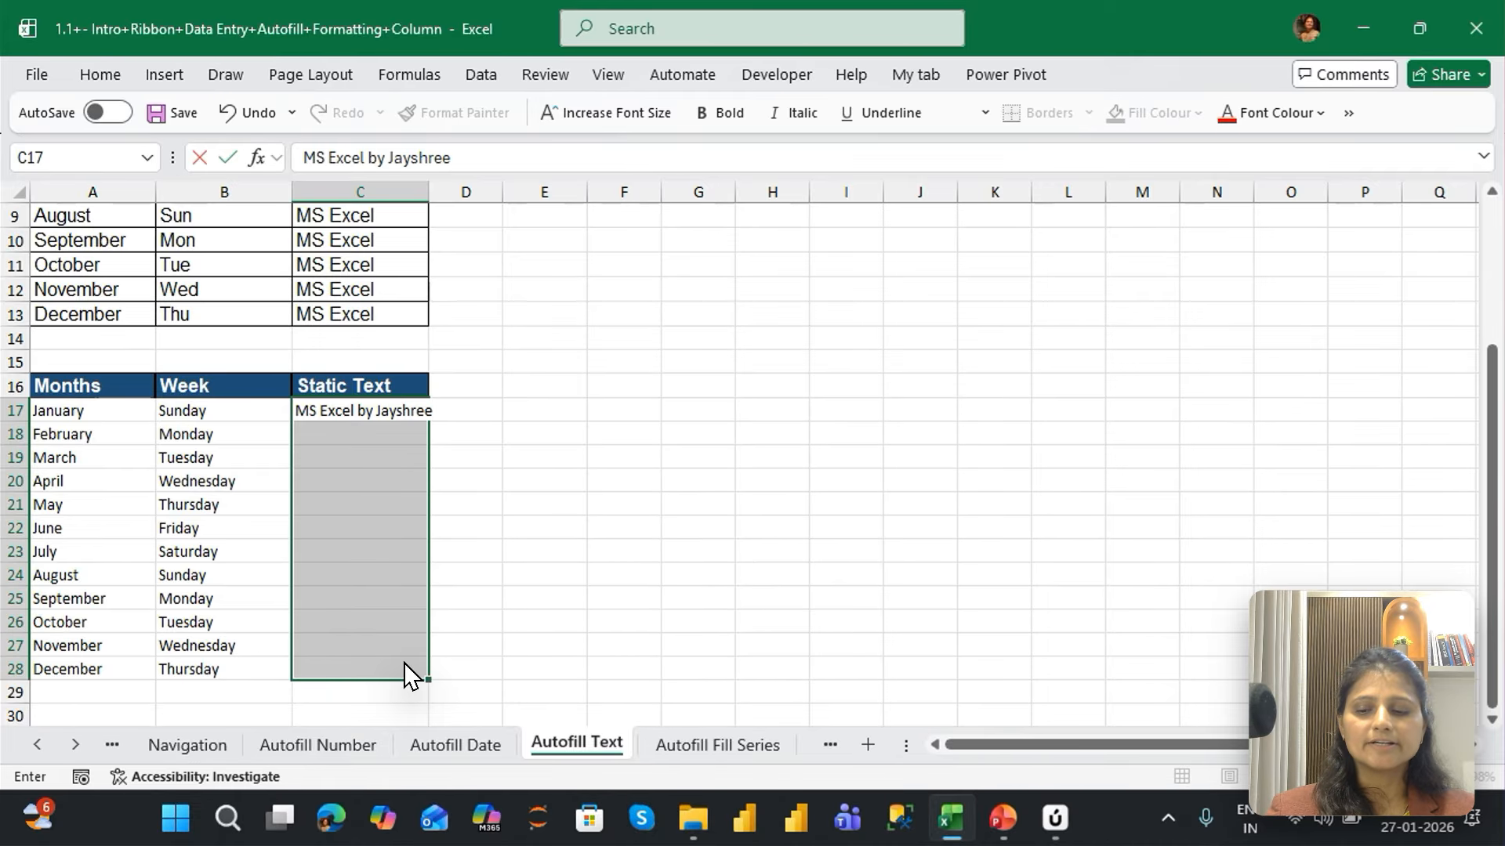
{"action": "key", "text": "ctrl+Return"}
Select the empty block F16:M27 beside the lower table and fill every cell at once with "Let's Upgrade"
{"action": "key", "text": "Up"}
{"action": "key", "text": "Right"}
{"action": "key", "text": "Right"}
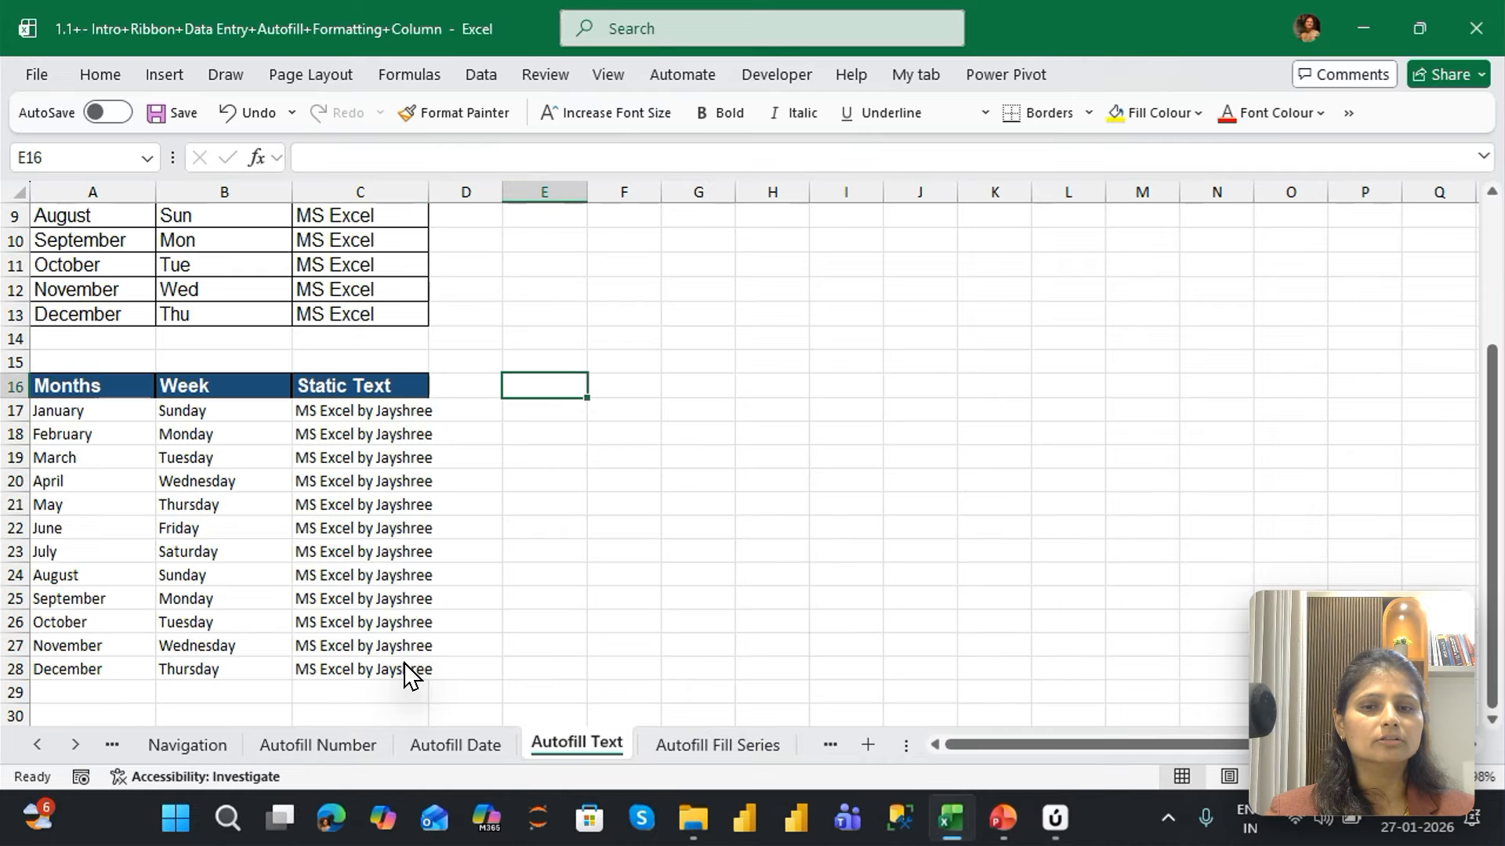
{"action": "key", "text": "Right"}
{"action": "key", "text": "shift+Down"}
{"action": "key", "text": "shift+Down"}
{"action": "key", "text": "shift+Down"}
{"action": "key", "text": "shift+Down"}
{"action": "key", "text": "shift+Down"}
{"action": "key", "text": "shift+Down"}
{"action": "key", "text": "shift+Down"}
{"action": "key", "text": "shift+Down"}
{"action": "key", "text": "shift+Down"}
{"action": "key", "text": "shift+Down"}
{"action": "key", "text": "shift+Down"}
{"action": "key", "text": "shift+Right"}
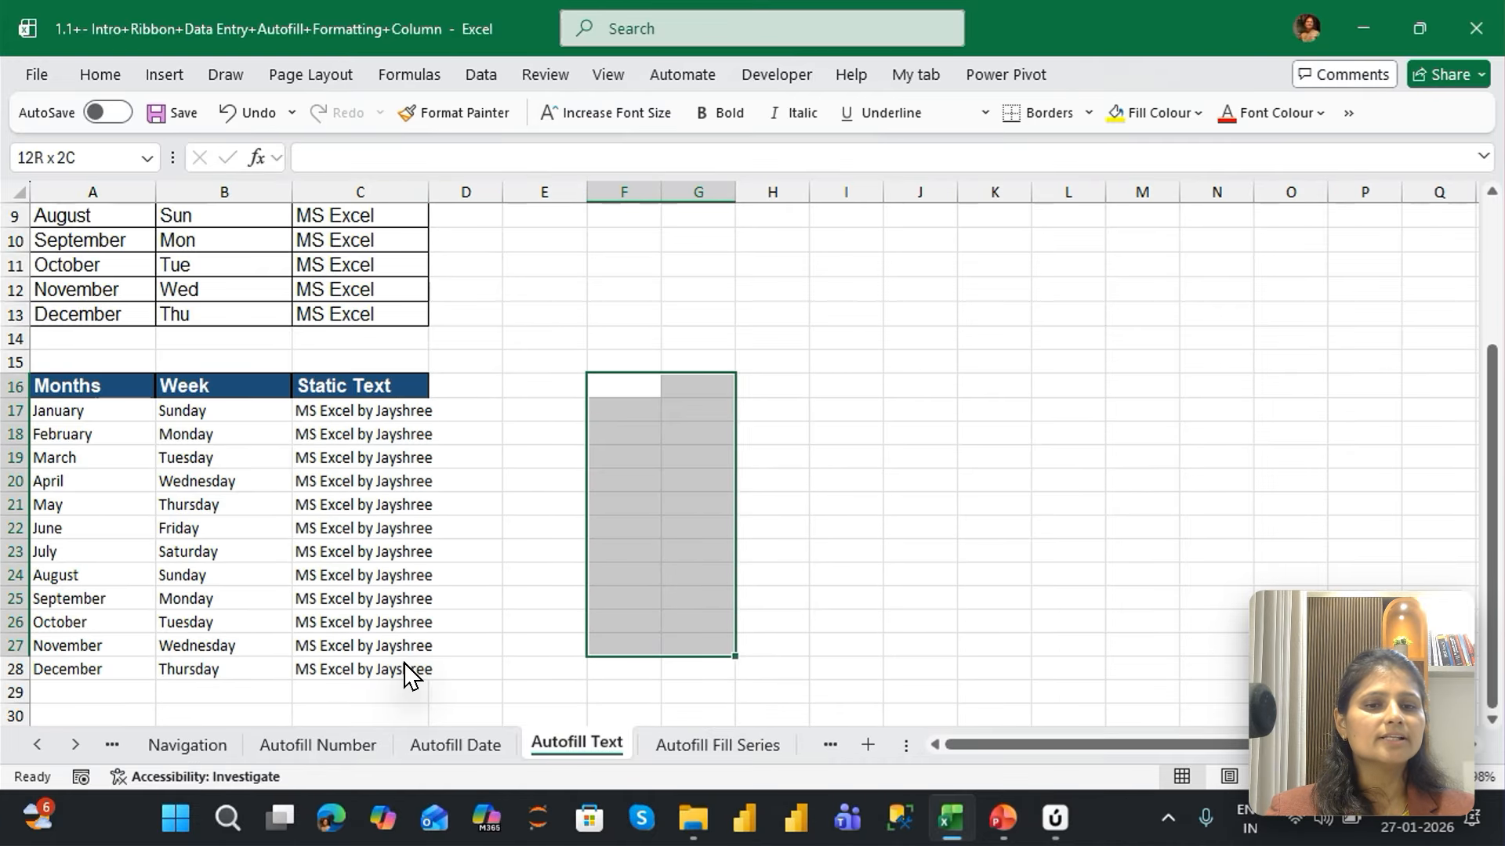
{"action": "key", "text": "shift+Right"}
{"action": "key", "text": "shift+Right"}
{"action": "key", "text": "shift+Right"}
{"action": "key", "text": "shift+Right"}
{"action": "key", "text": "shift+Right"}
{"action": "key", "text": "shift+Right"}
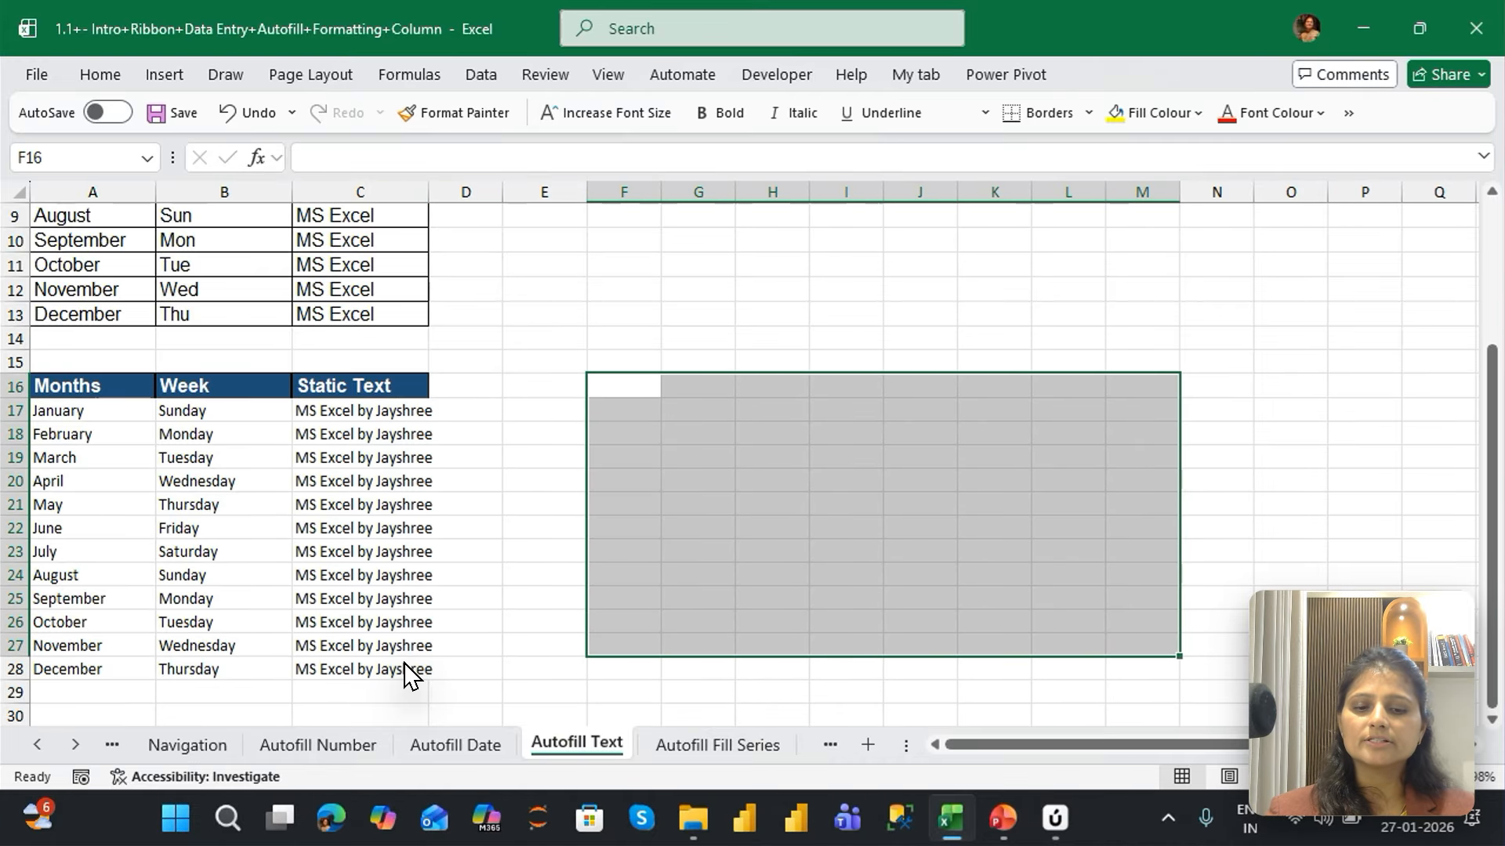
{"action": "type", "text": "Let's"}
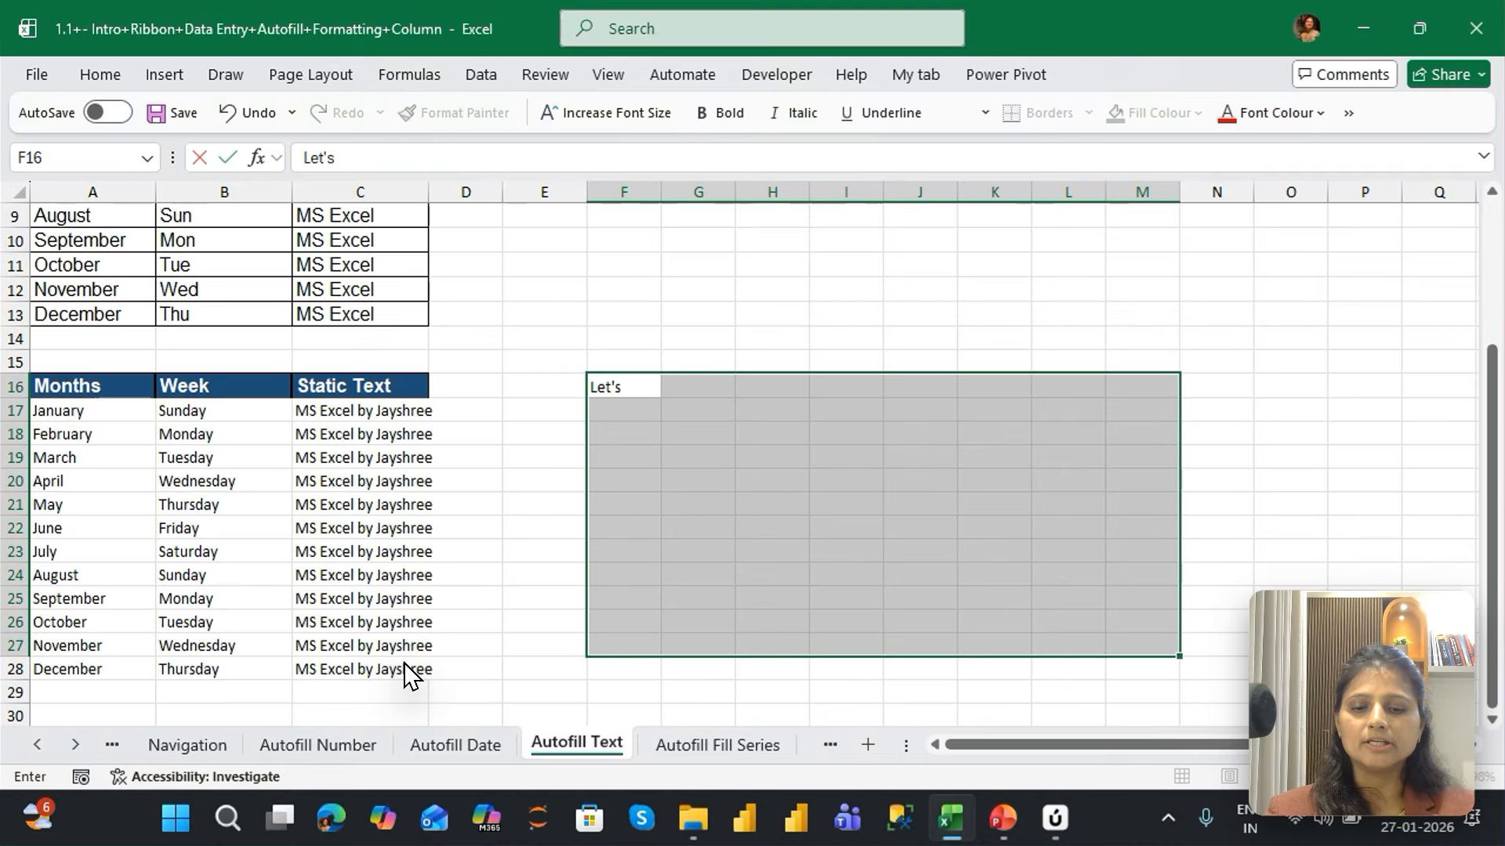
{"action": "type", "text": " Upgrade"}
{"action": "key", "text": "ctrl+Return"}
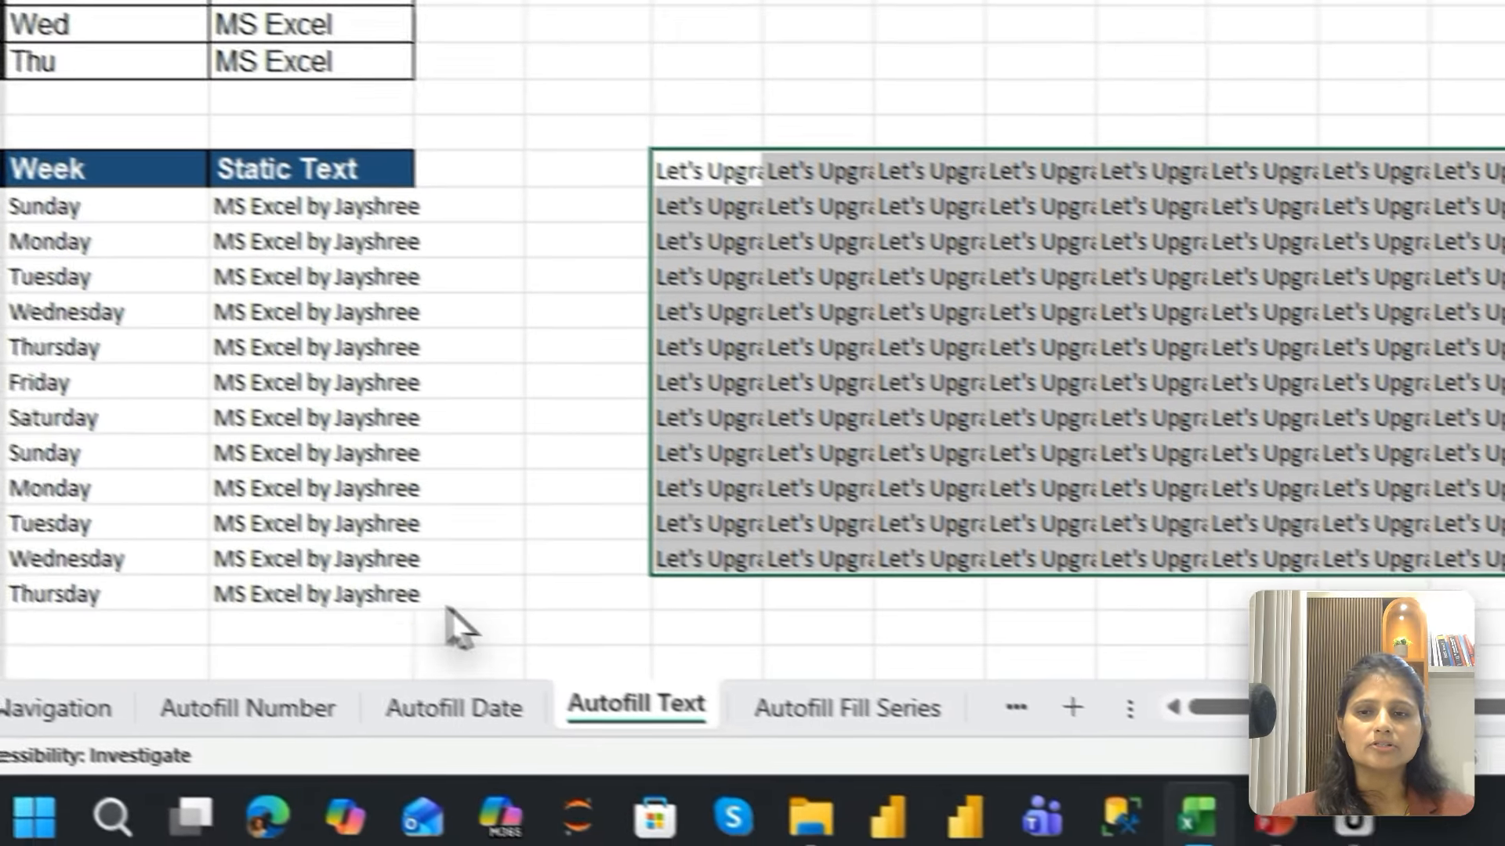
Open the Autofill Fill Series sheet and check the last entry of the sample series in column B, returning to the top
{"action": "left_click", "coordinate": [701, 743]}
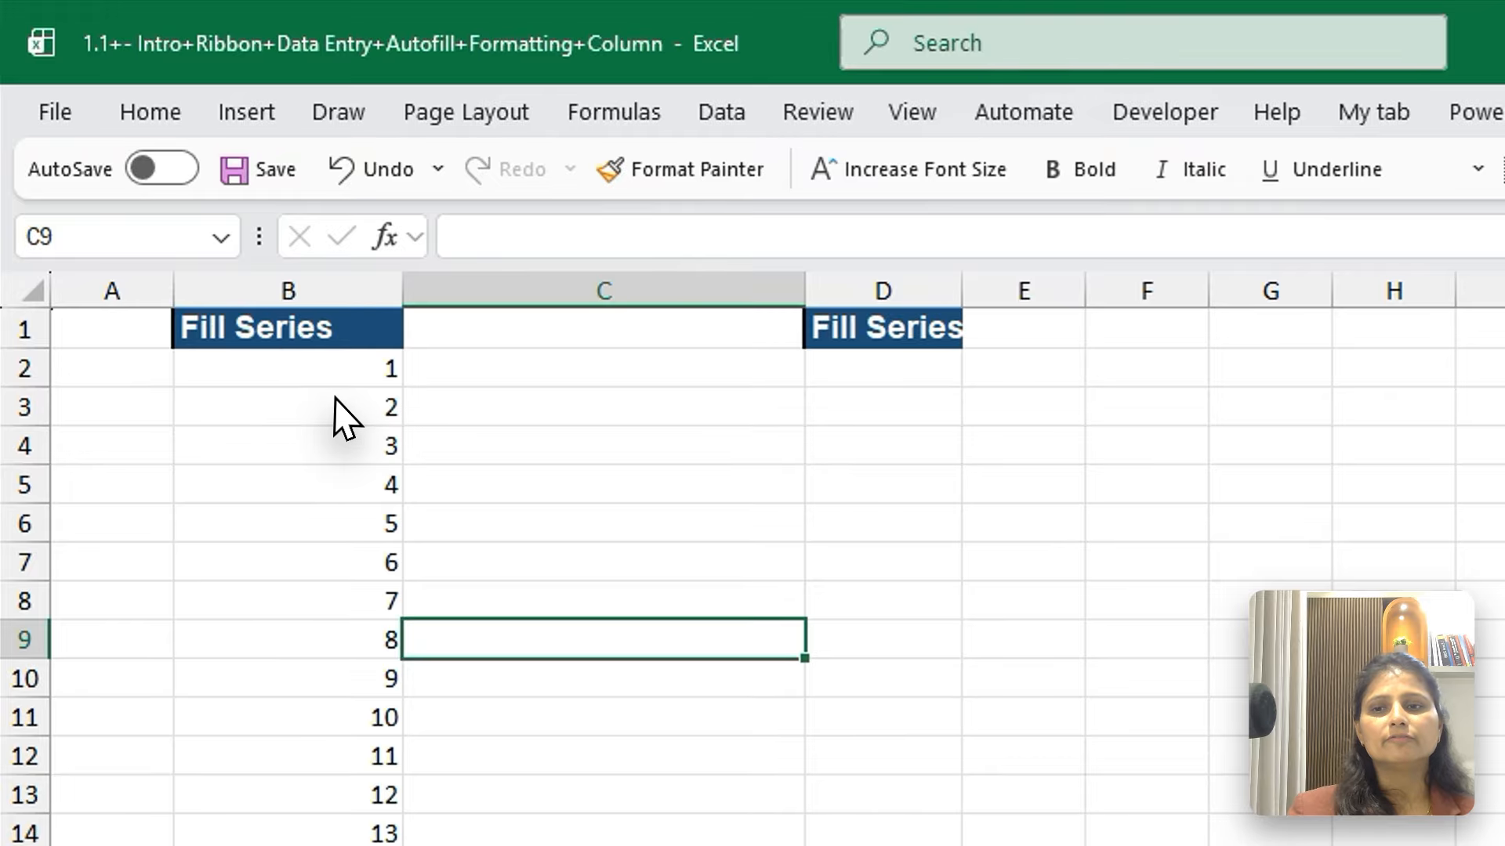
{"action": "left_click", "coordinate": [332, 396]}
{"action": "key", "text": "ctrl+Down"}
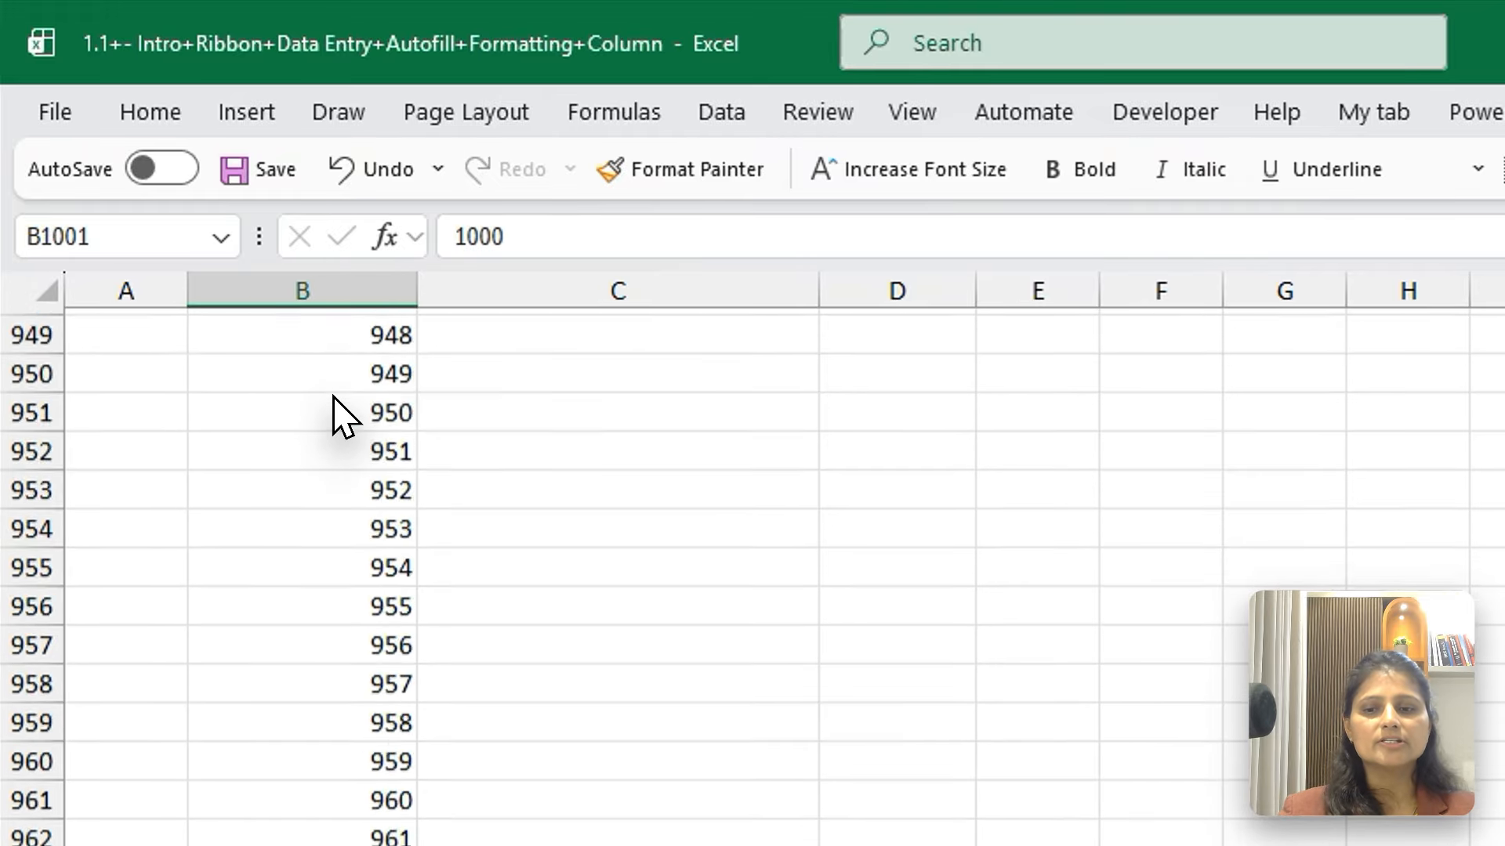
{"action": "key", "text": "ctrl+Up"}
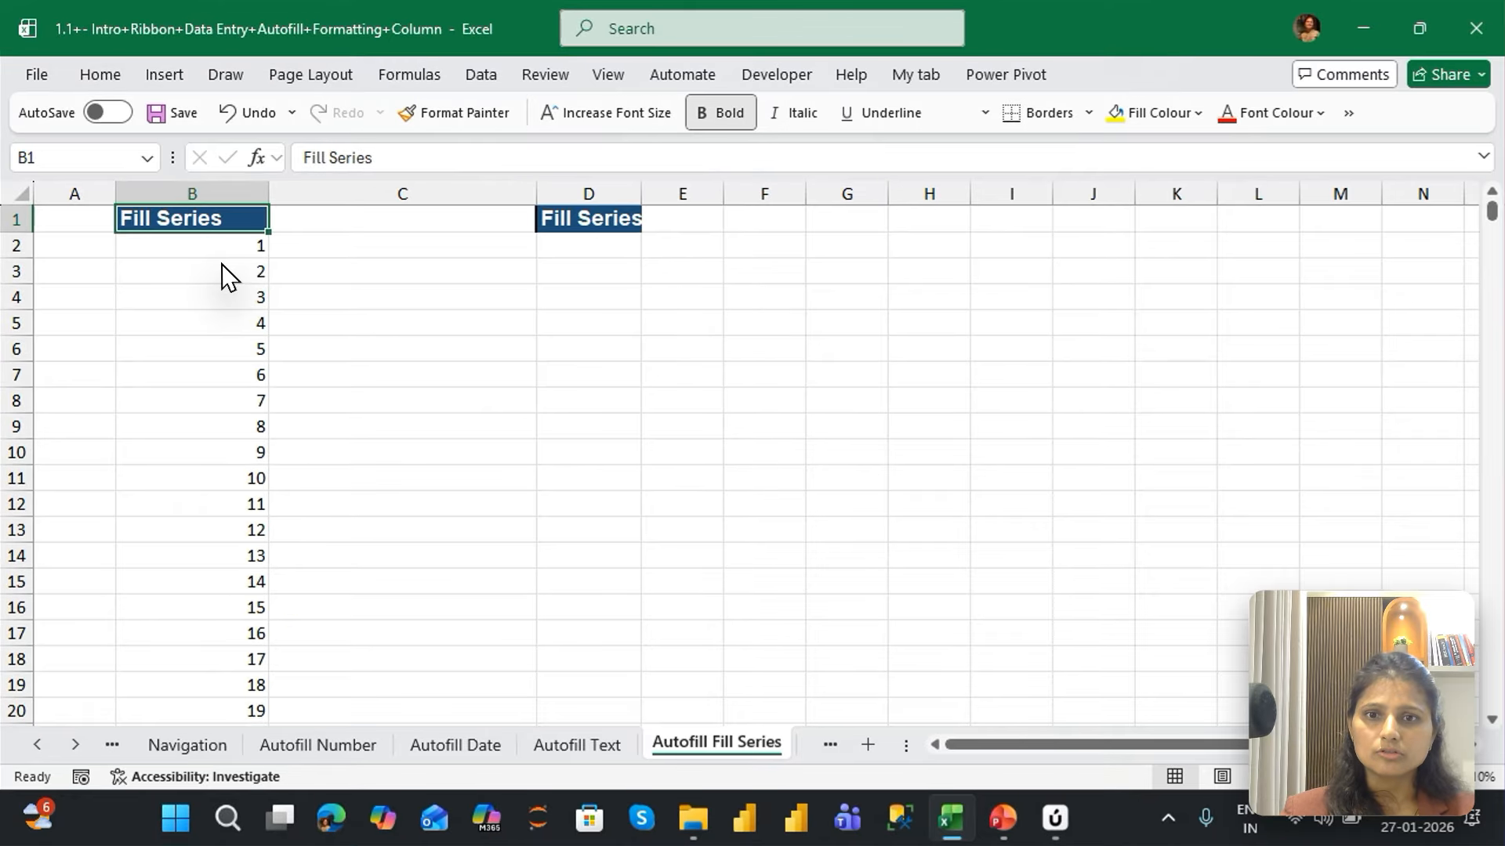
{"action": "key", "text": "Right"}
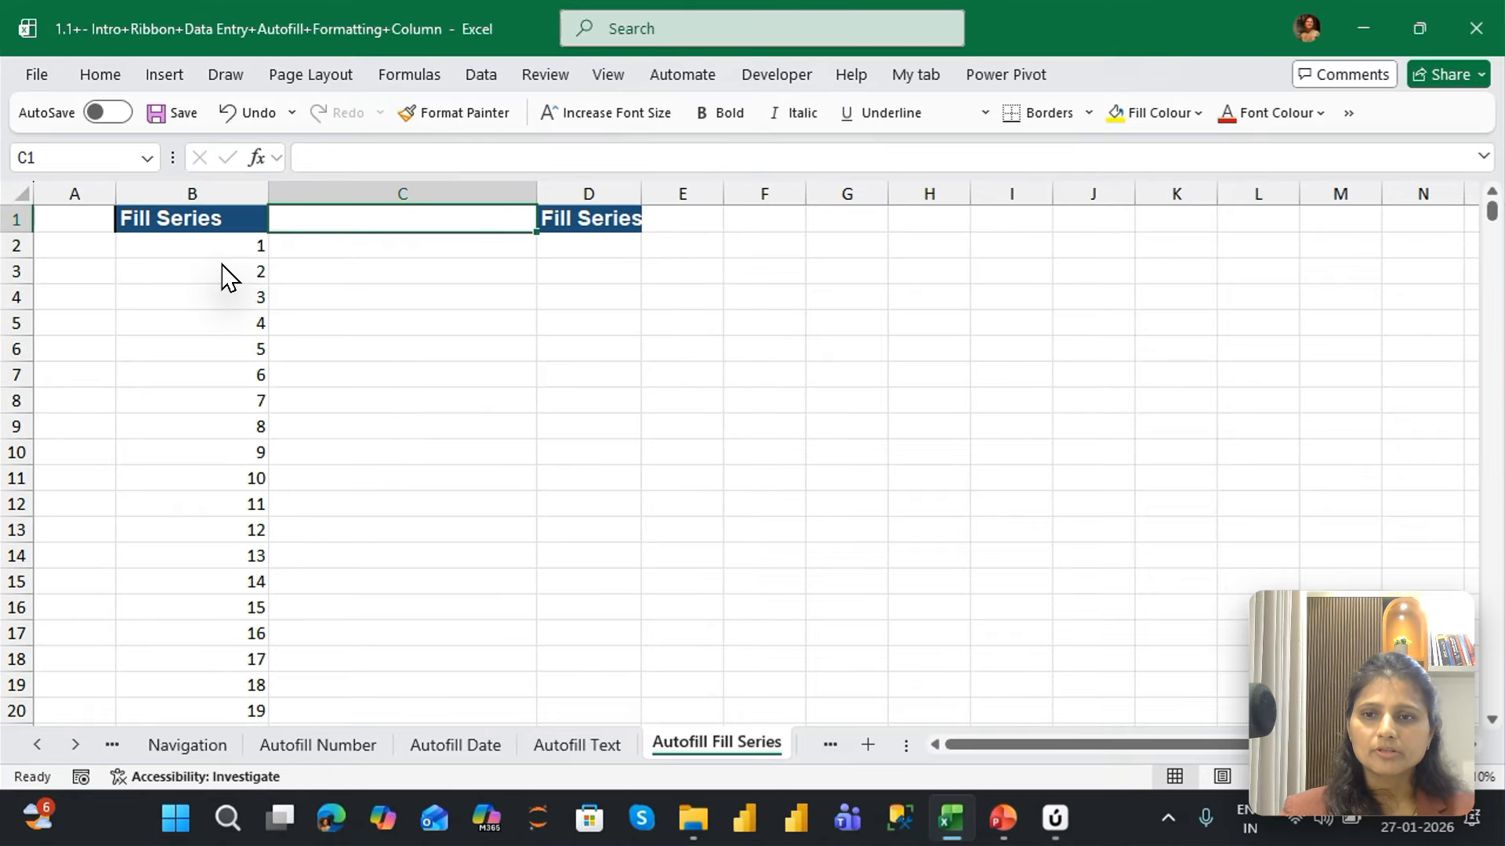
AutoFit column D to its "Fill Series" header, enter 1 in D2 and reselect that cell
{"action": "key", "text": "Right"}
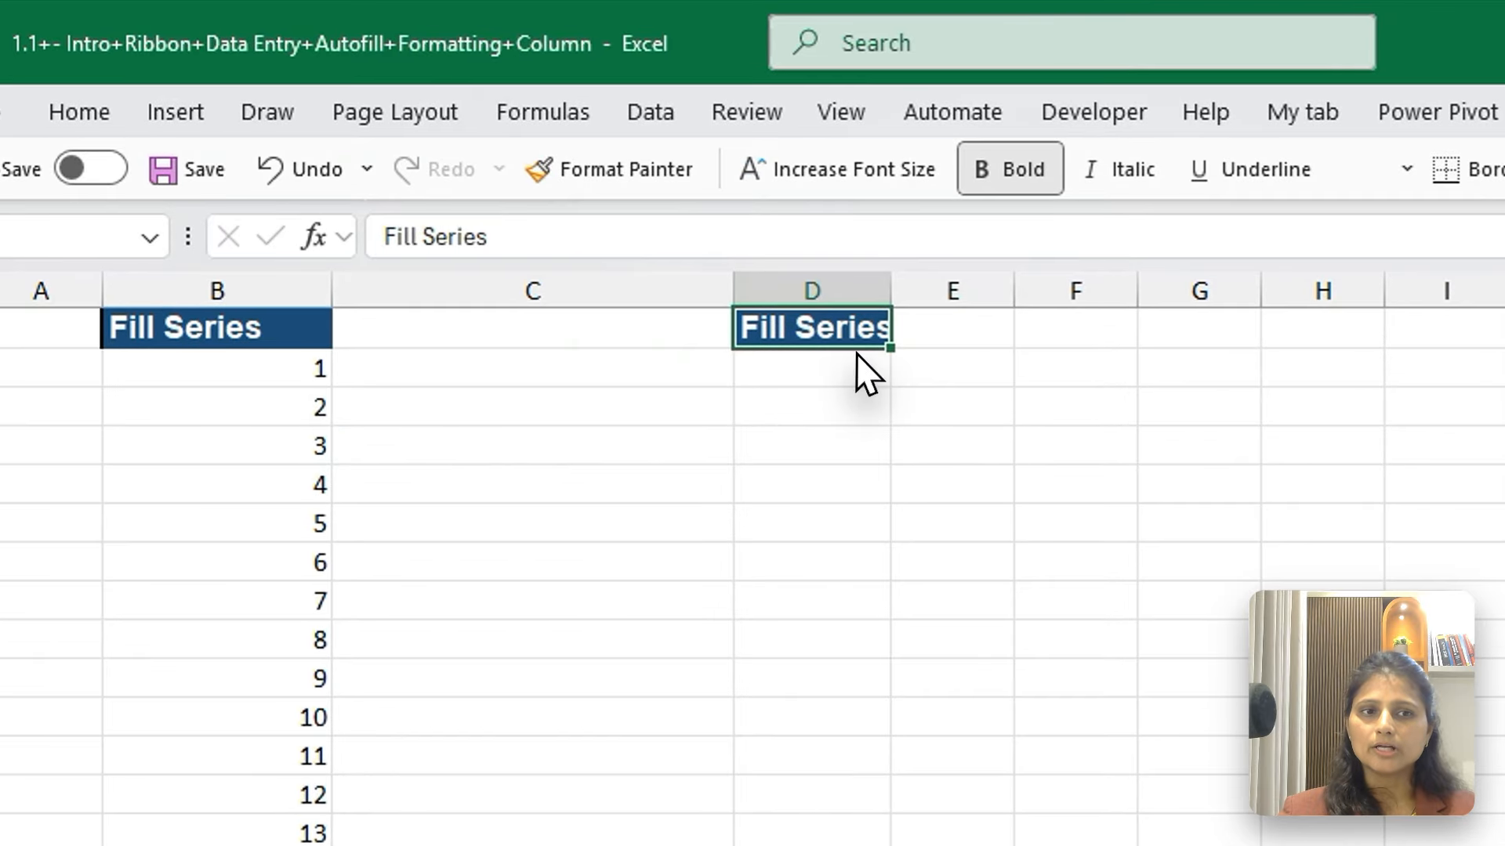
{"action": "left_click", "coordinate": [823, 341]}
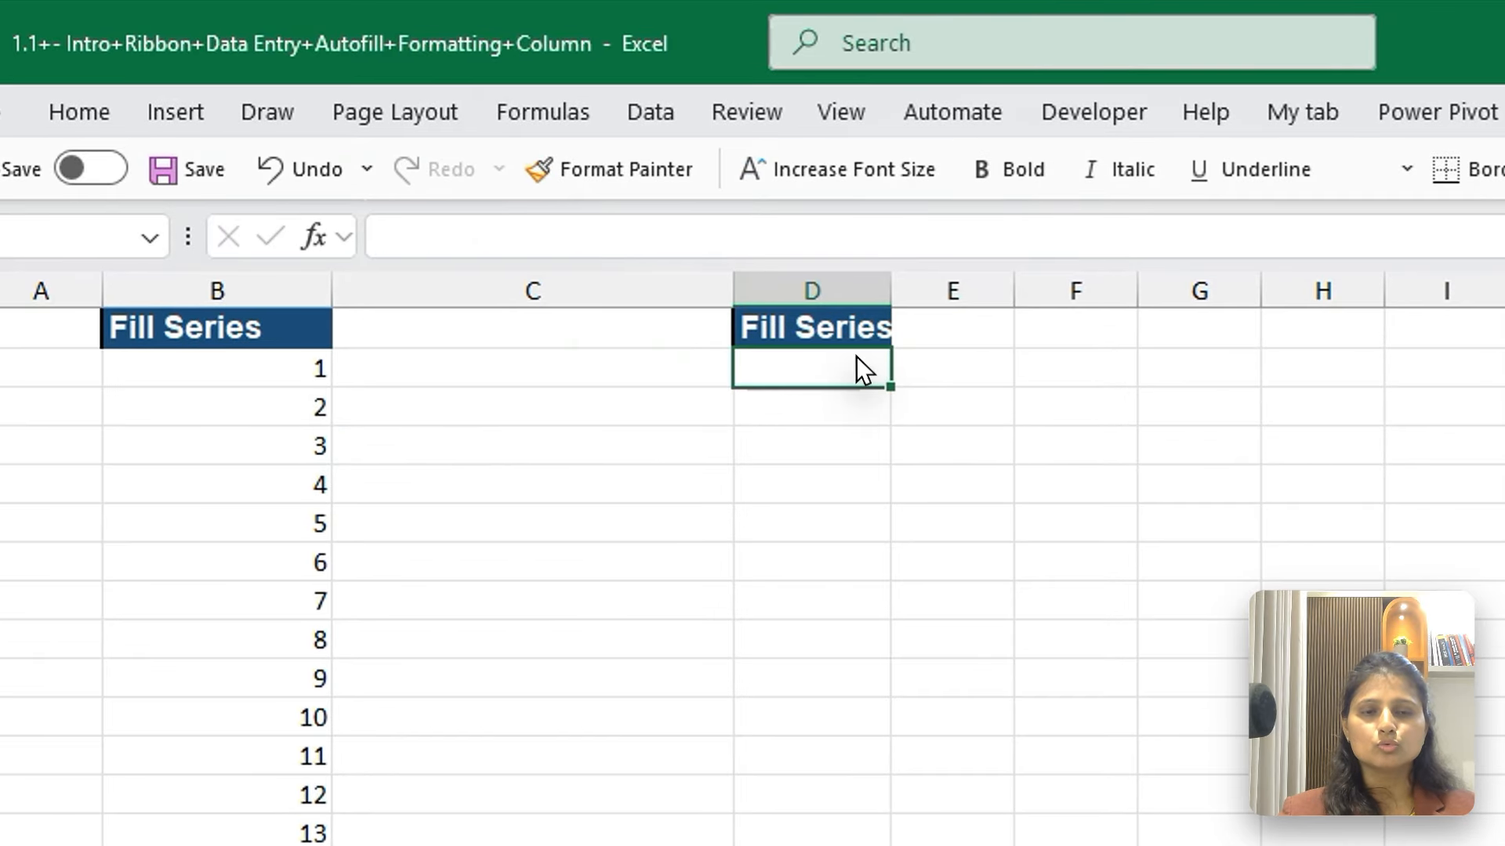
{"action": "double_click", "coordinate": [891, 296]}
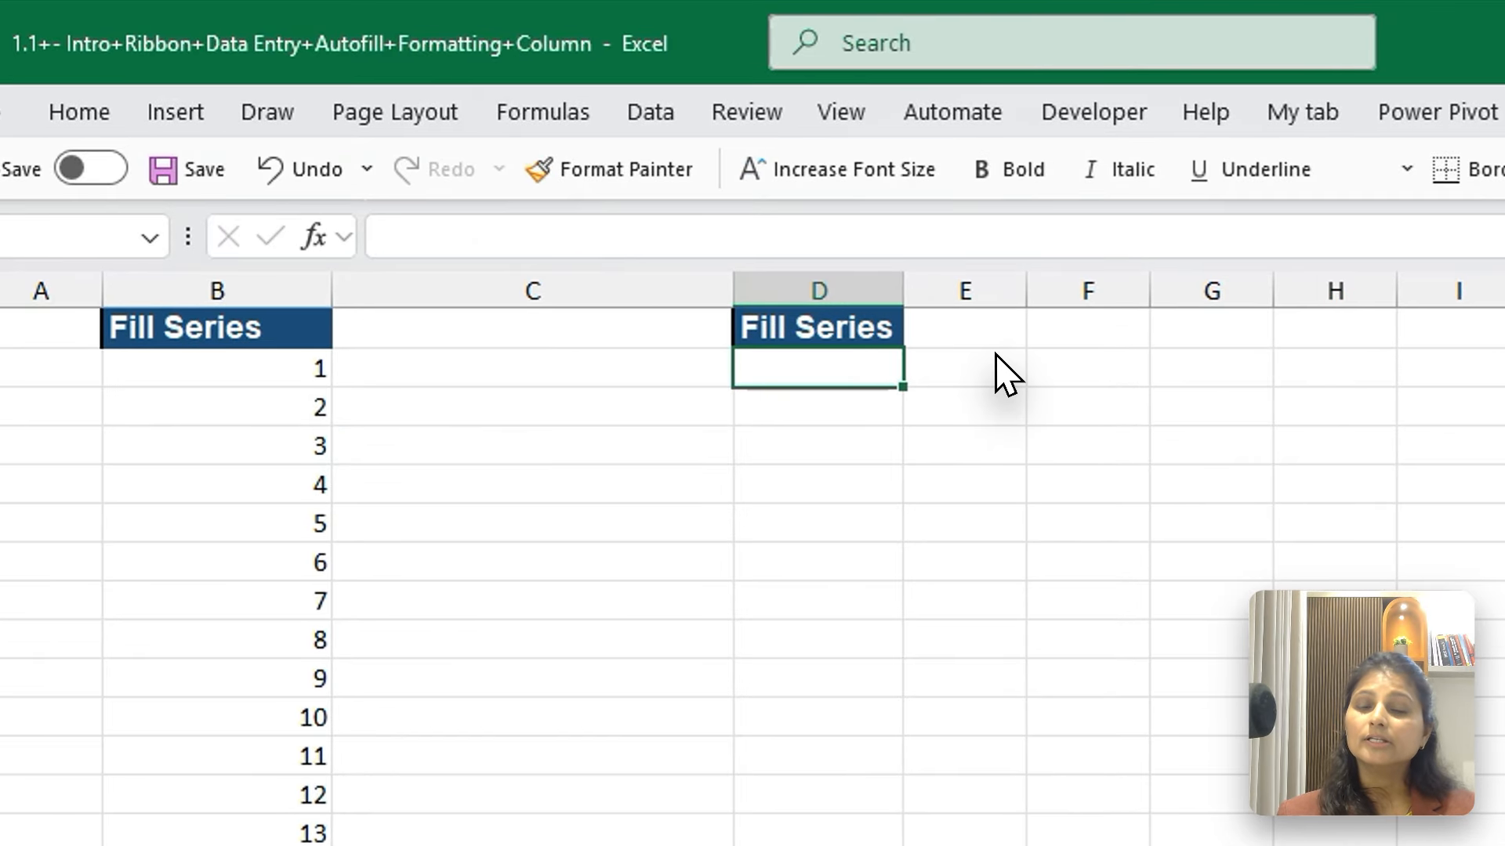
{"action": "type", "text": "1"}
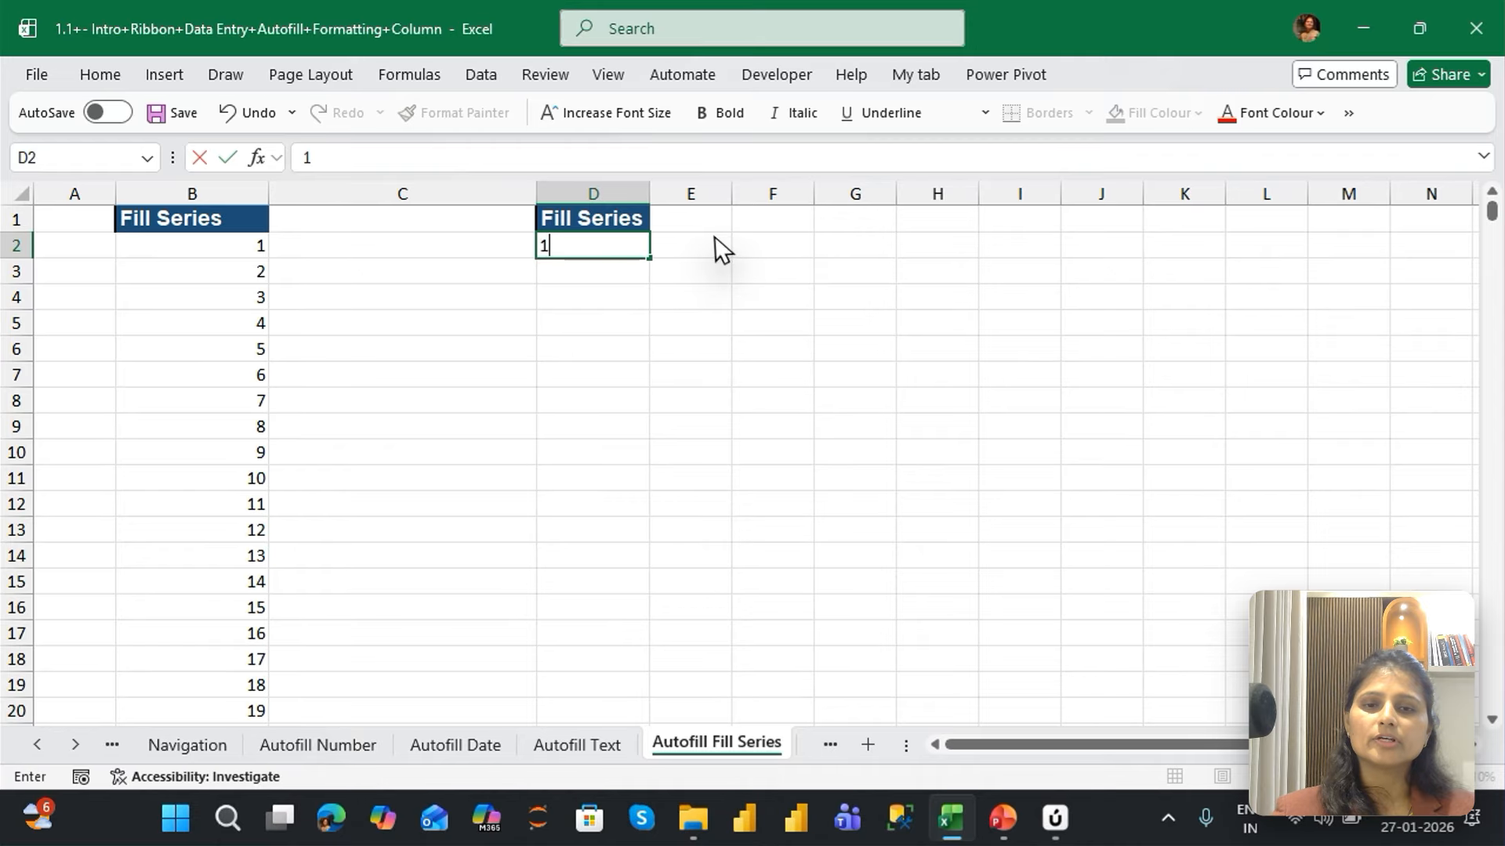
{"action": "key", "text": "Return"}
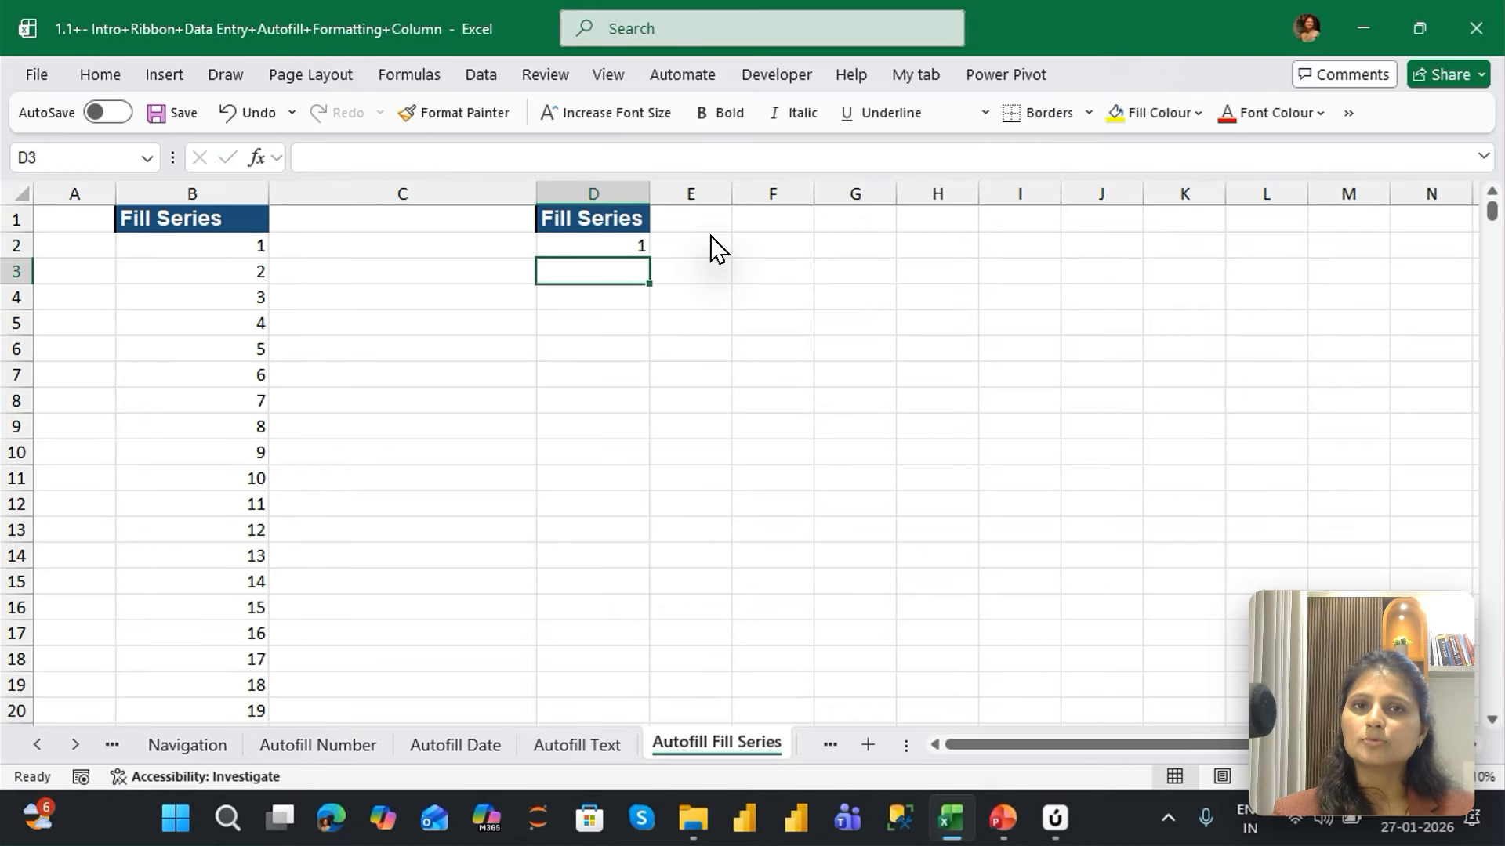
{"action": "key", "text": "Up"}
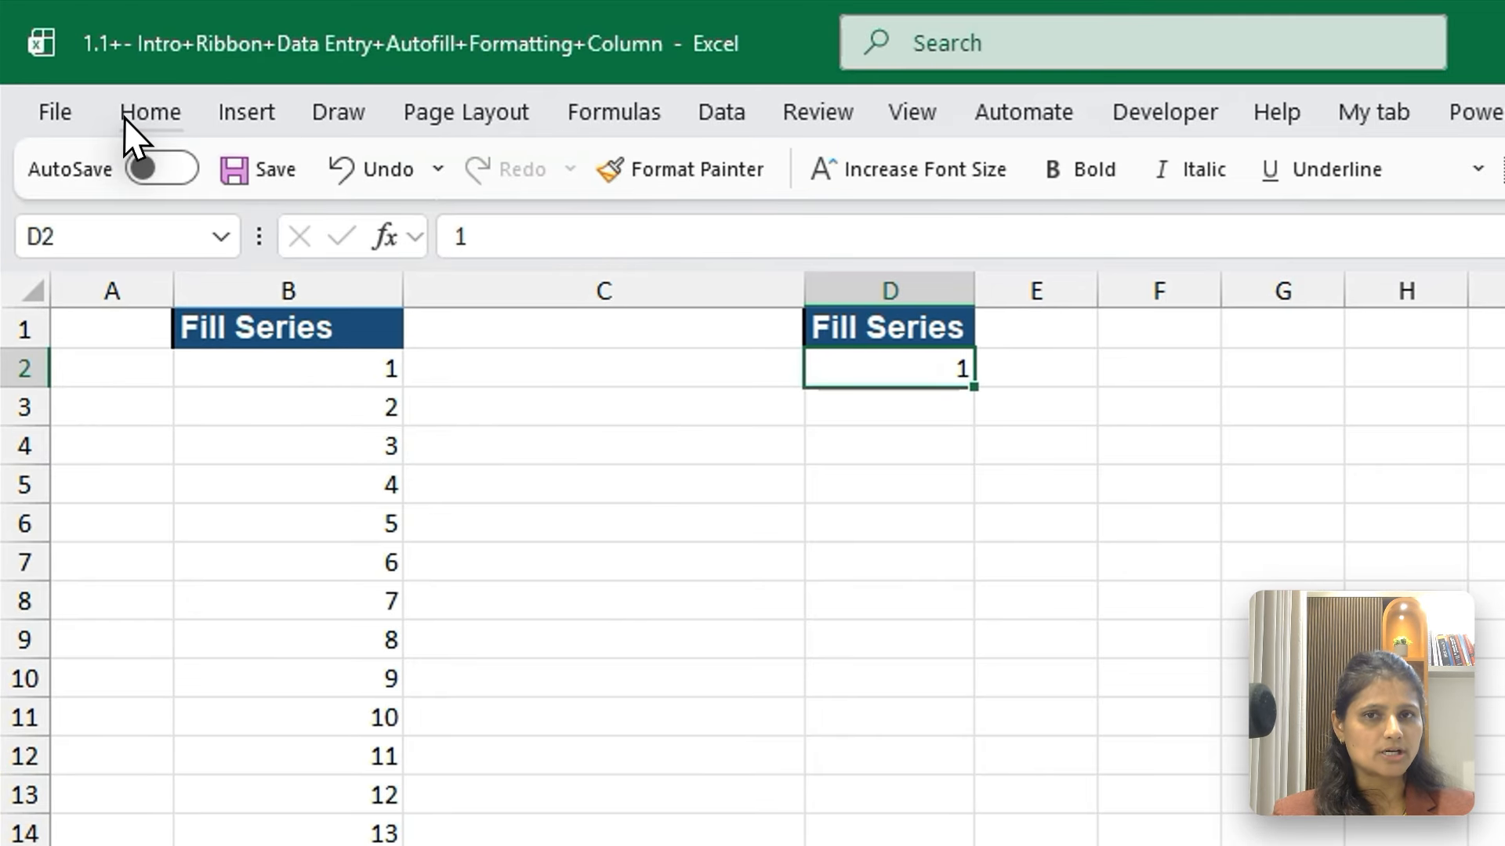
Fill a linear series in columns from D2 with a step value of 1 and a stop value of 1000
{"action": "left_click", "coordinate": [85, 79]}
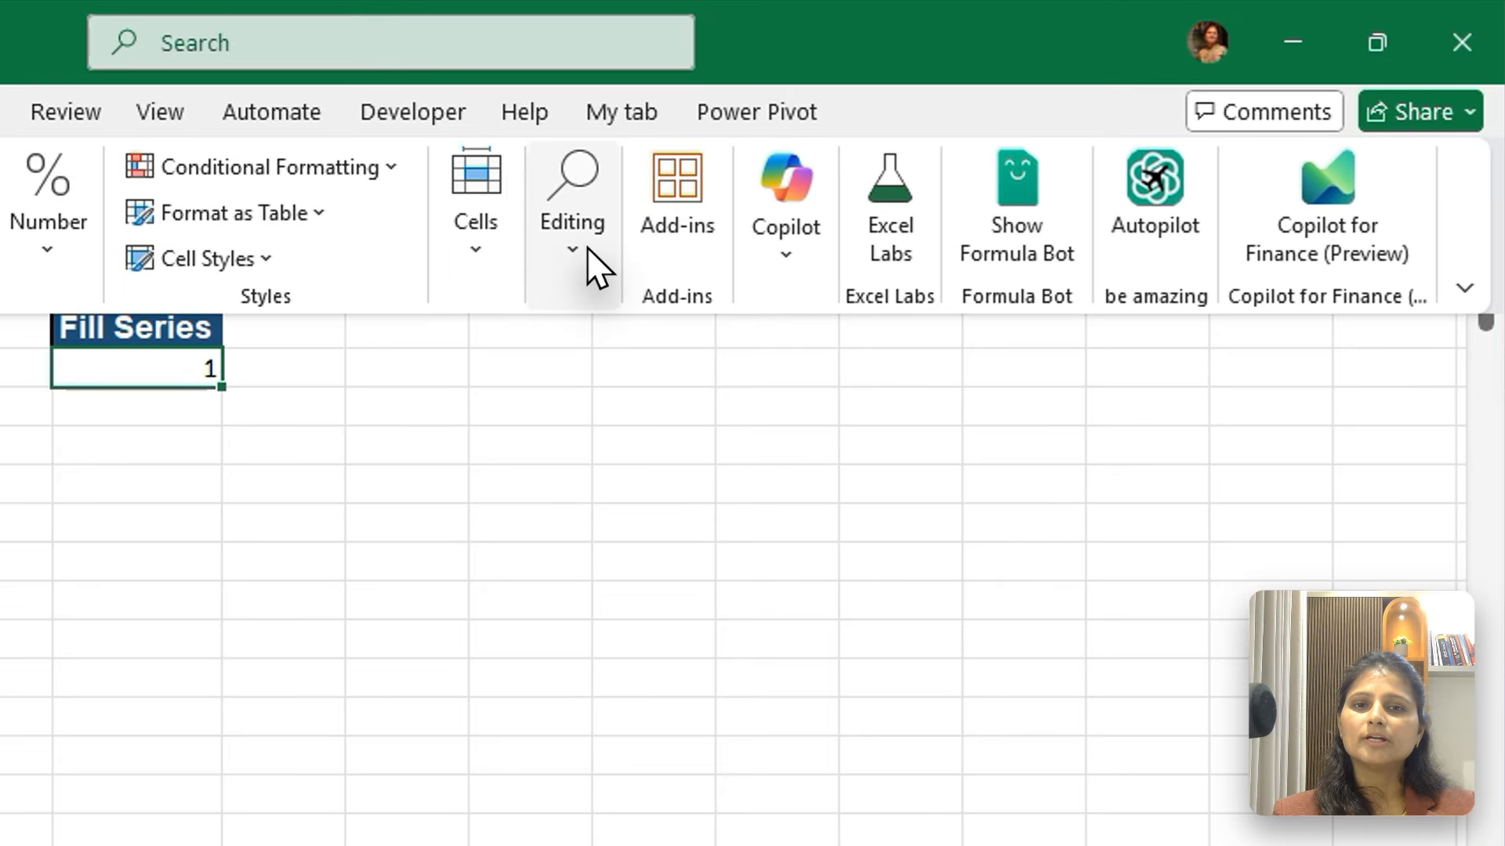
{"action": "left_click", "coordinate": [891, 165]}
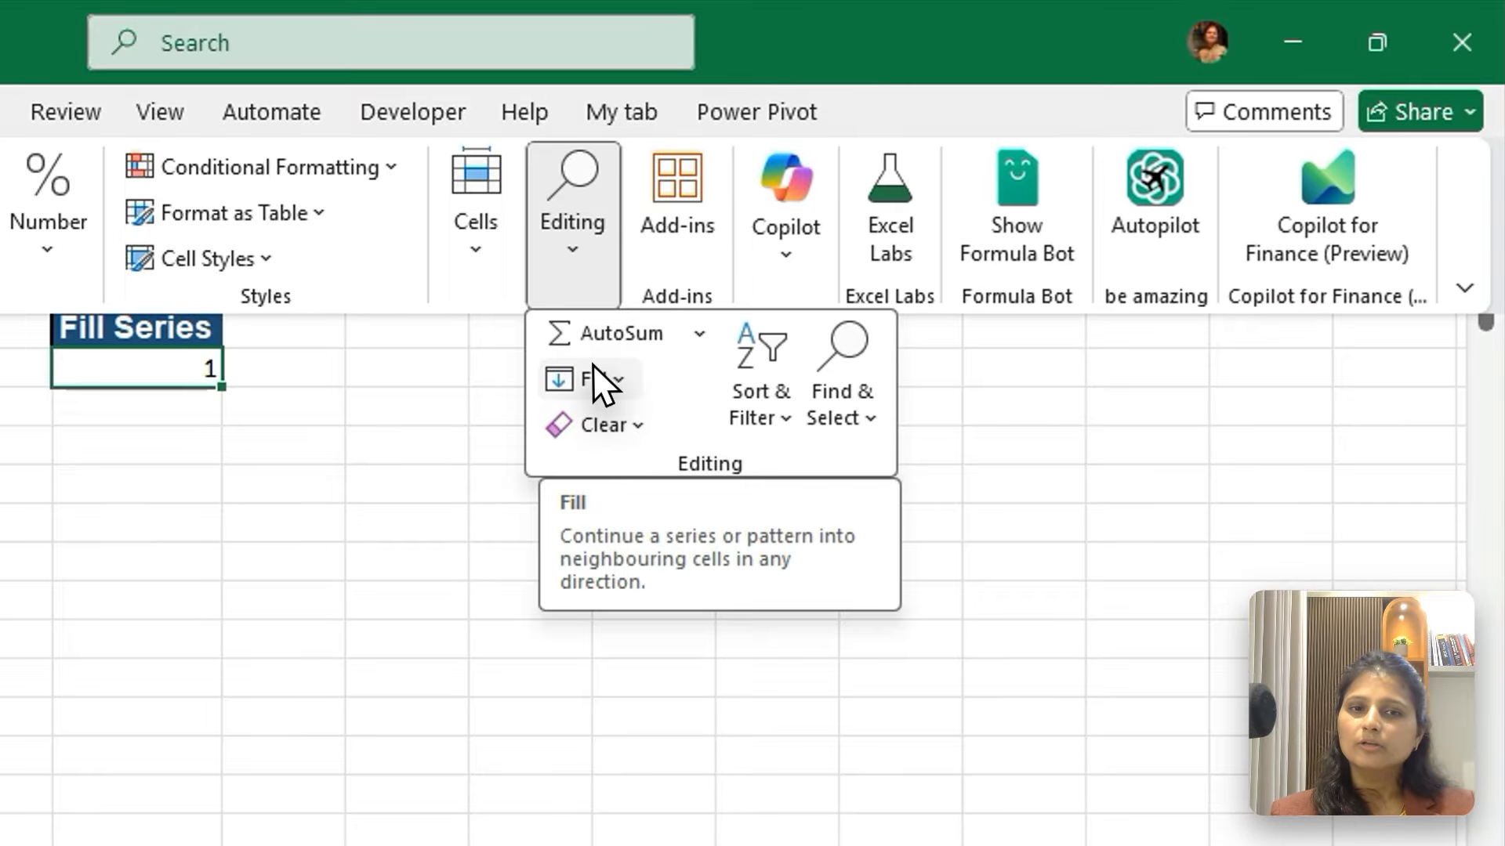
{"action": "left_click", "coordinate": [897, 246]}
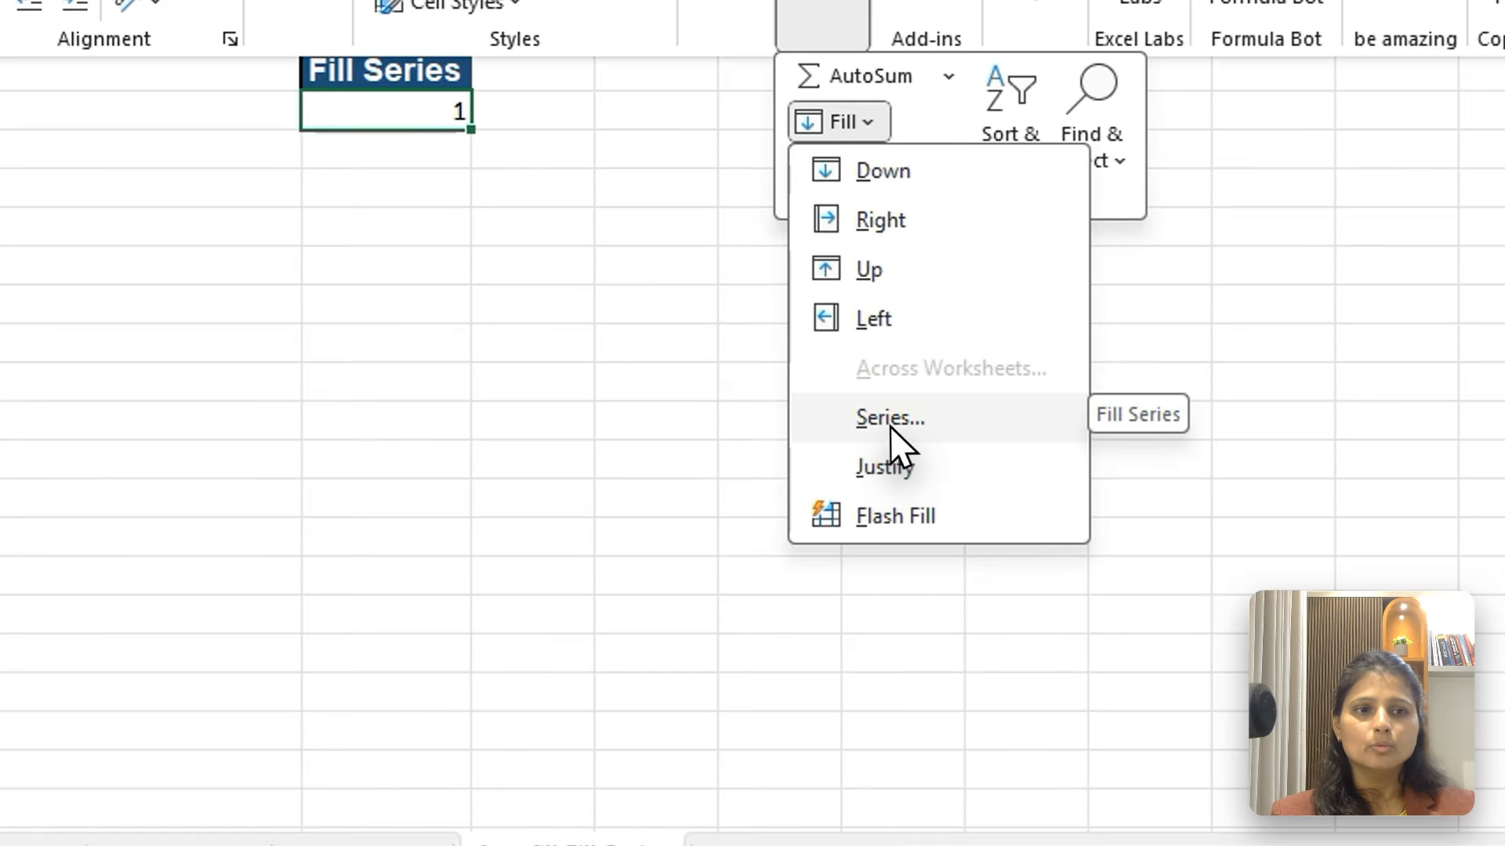
{"action": "left_click", "coordinate": [929, 459]}
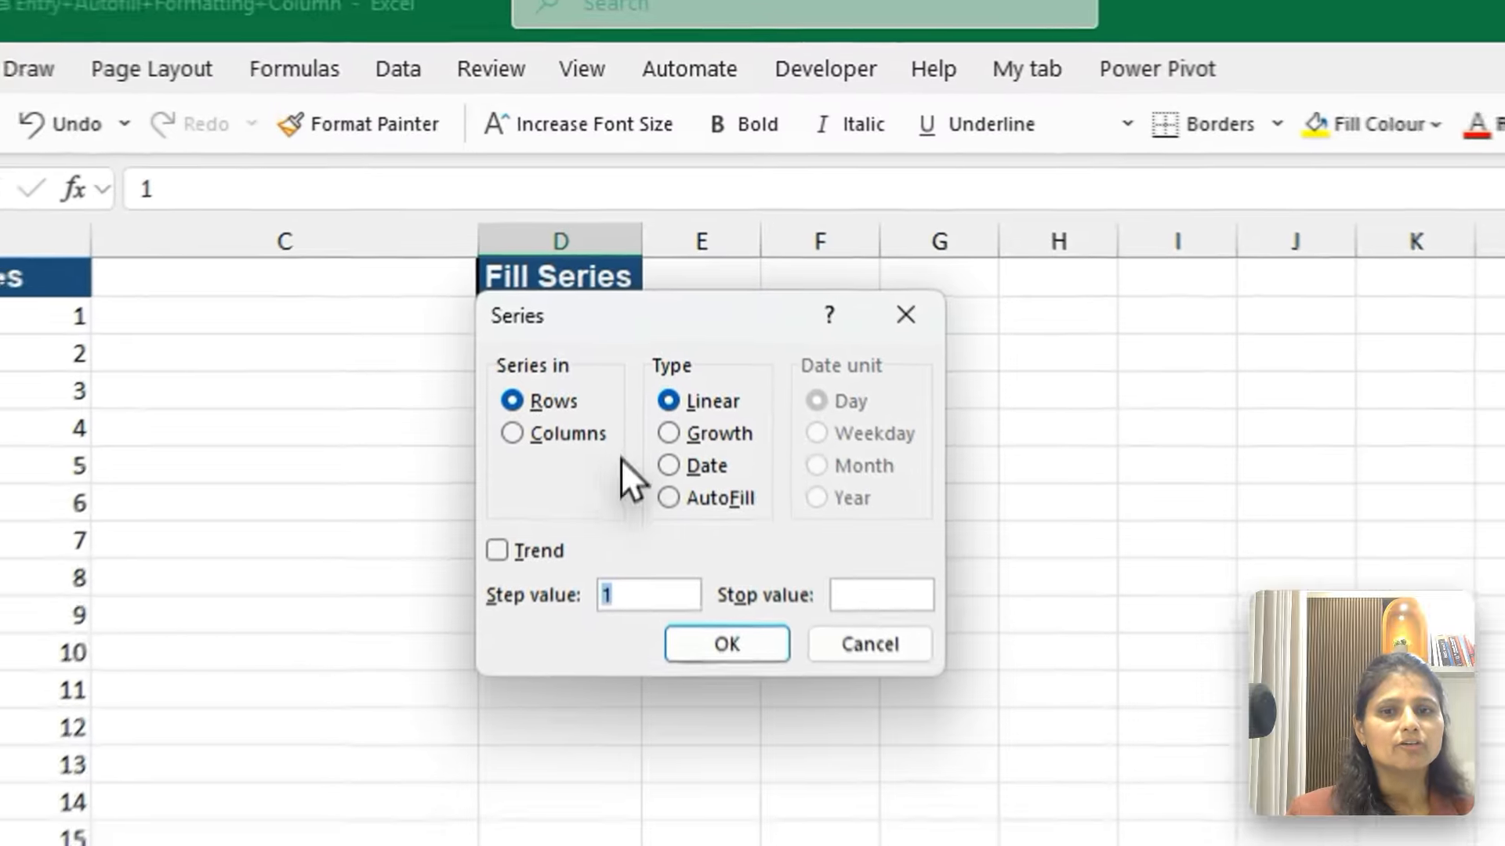
{"action": "left_click", "coordinate": [575, 328]}
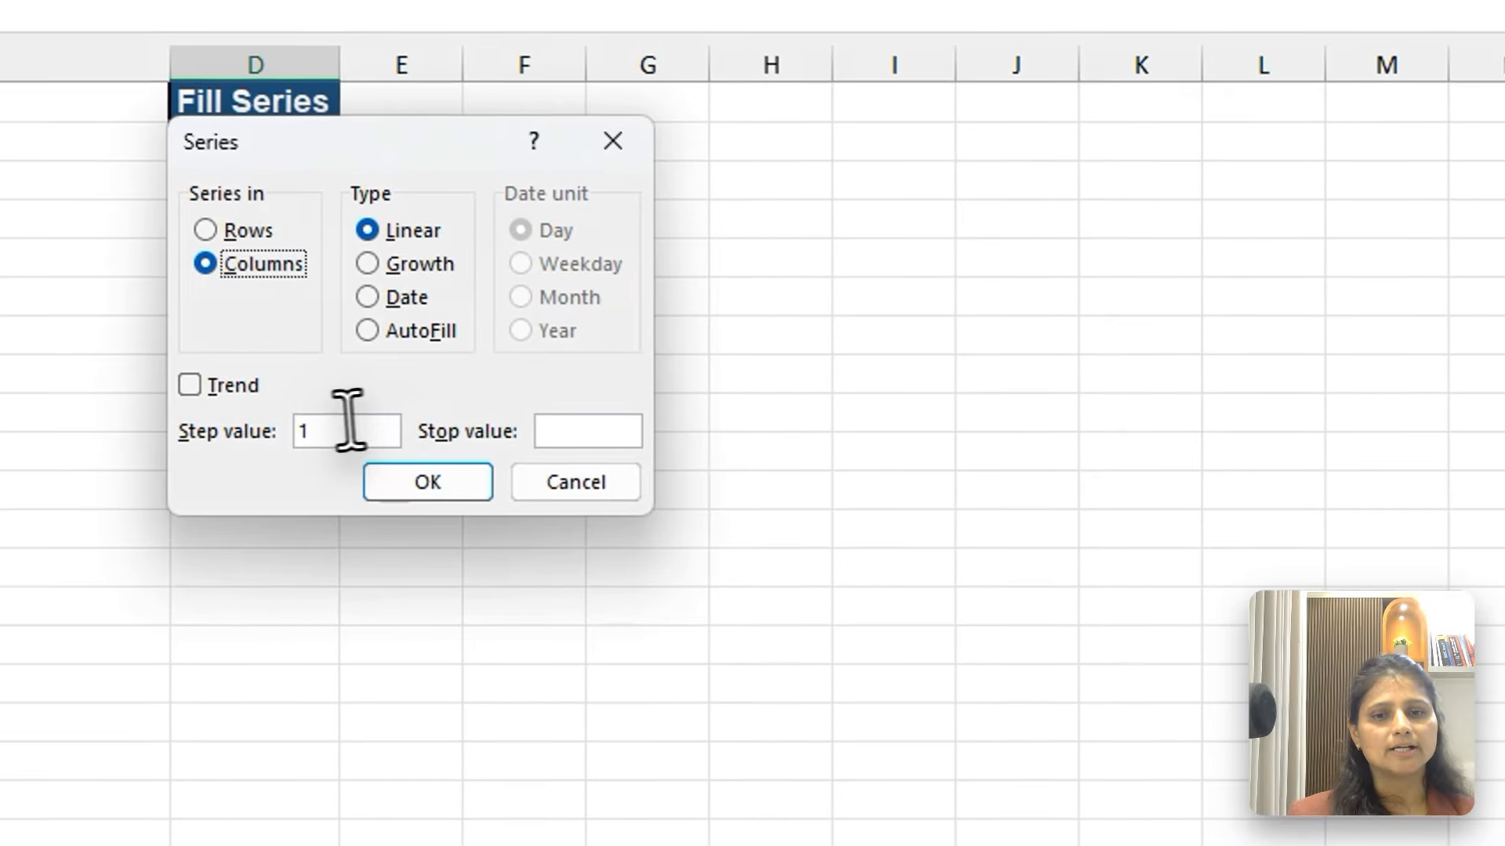
{"action": "left_click", "coordinate": [552, 431]}
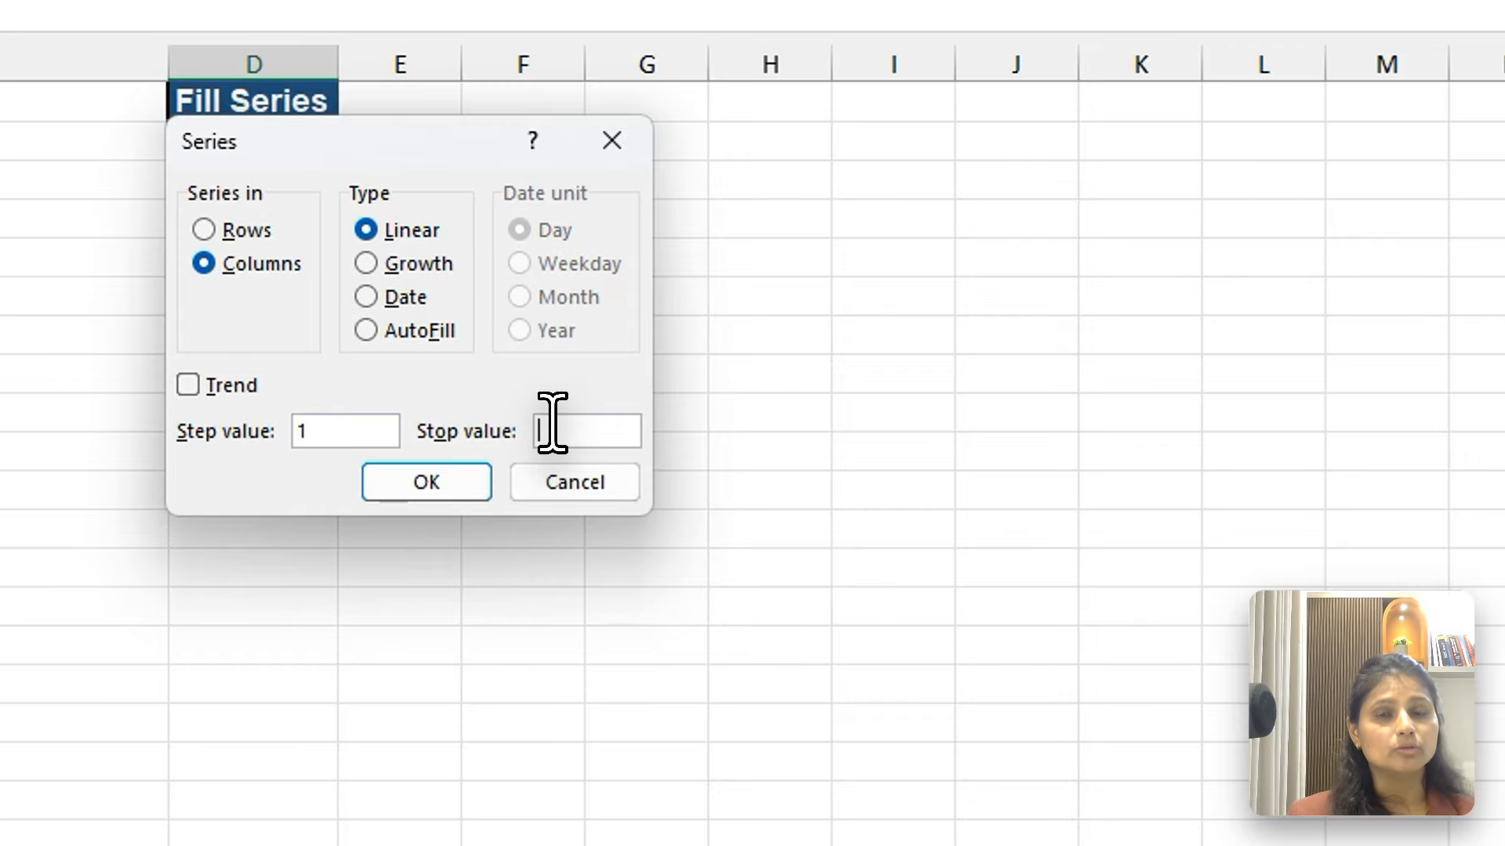
{"action": "type", "text": "1000"}
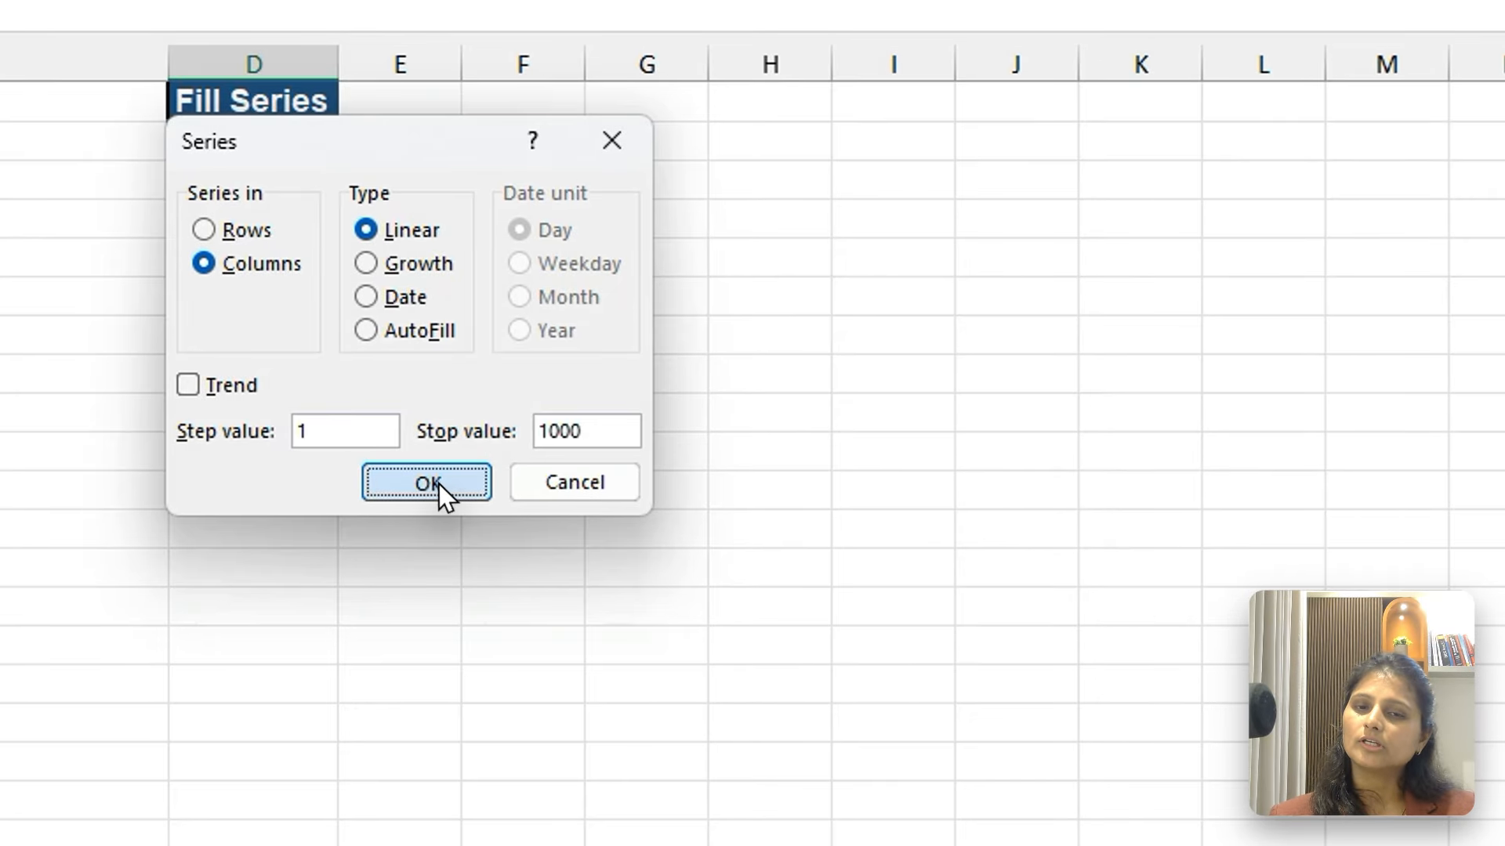
{"action": "left_click", "coordinate": [513, 480]}
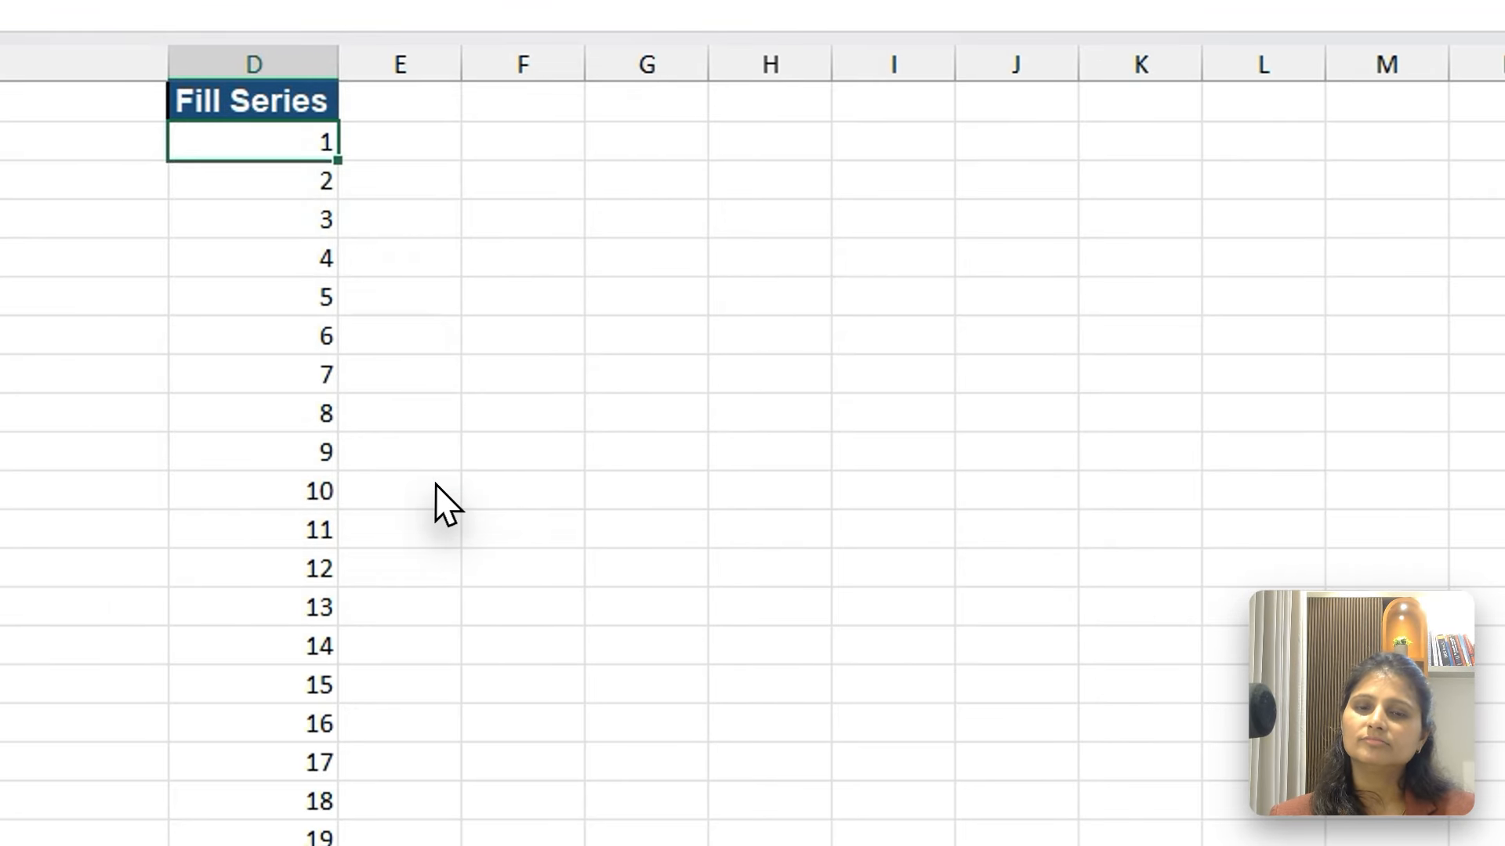
Check the end of the filled series in column D, return to the top and select F2
{"action": "key", "text": "ctrl+Down"}
{"action": "key", "text": "ctrl+Up"}
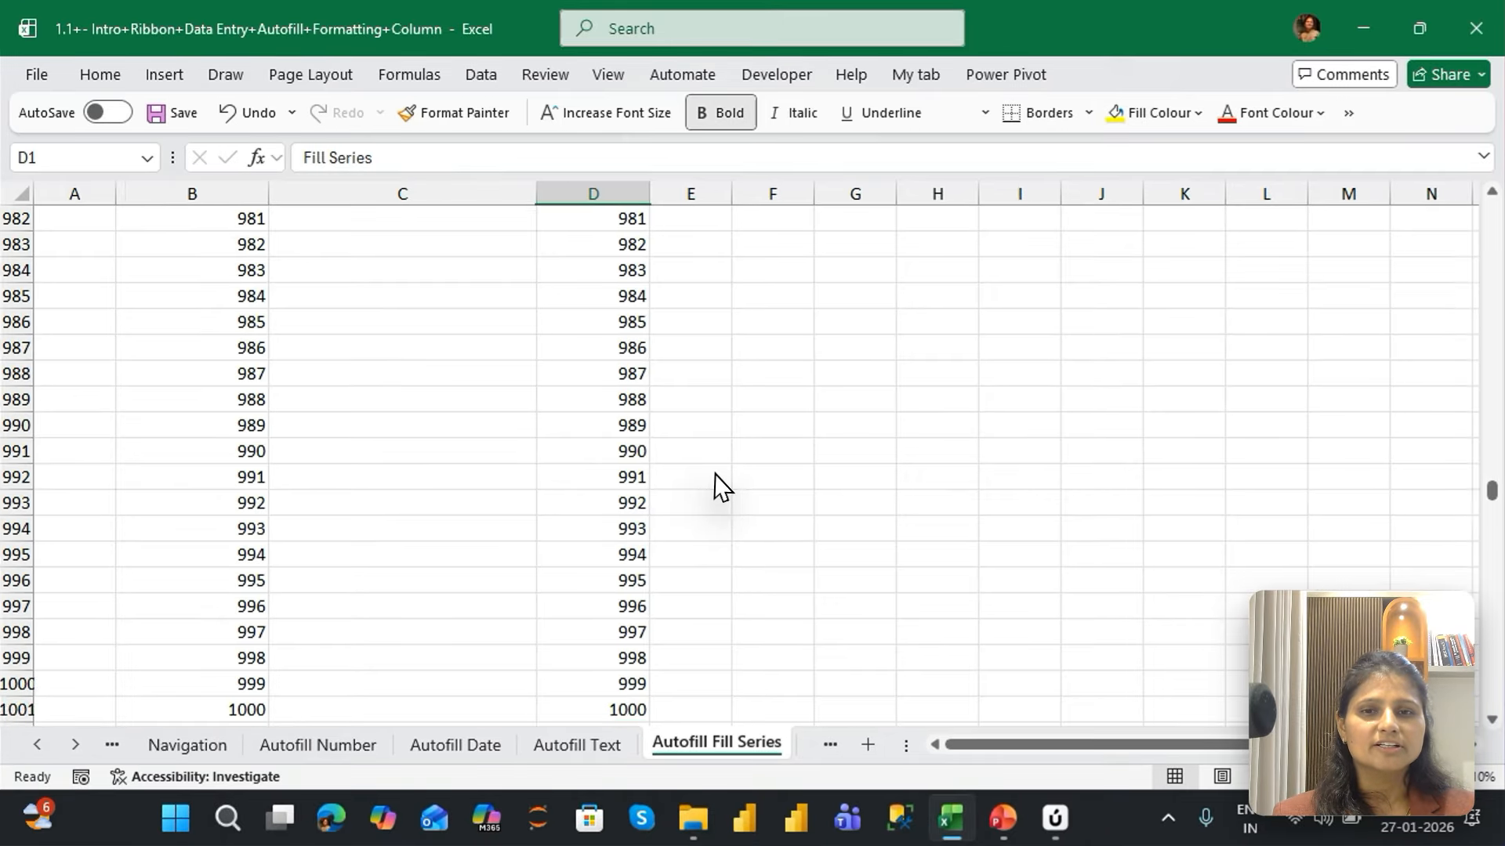
{"action": "key", "text": "Down"}
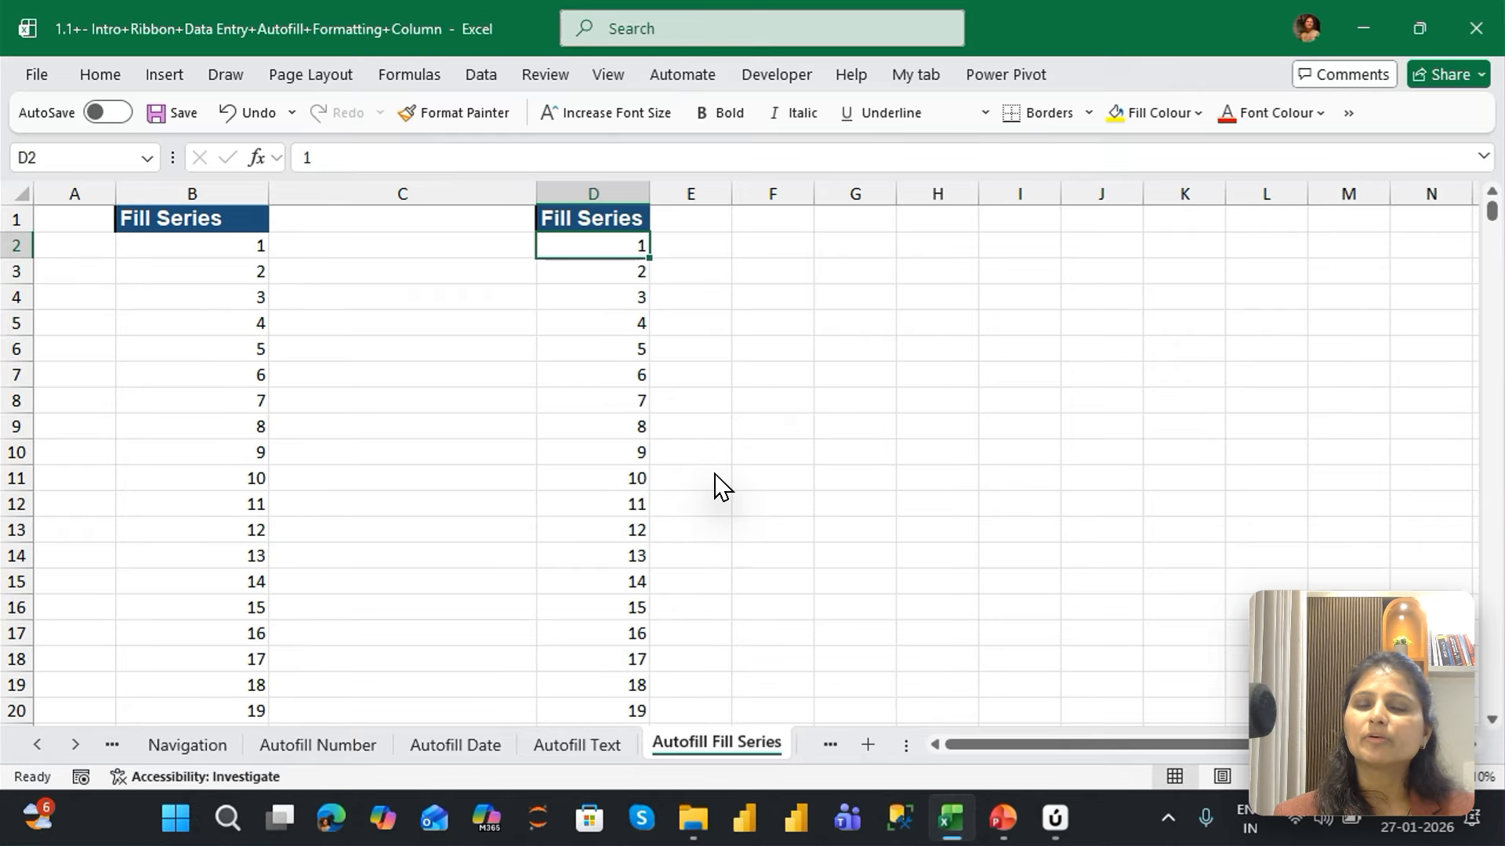
{"action": "key", "text": "Right"}
{"action": "key", "text": "Right"}
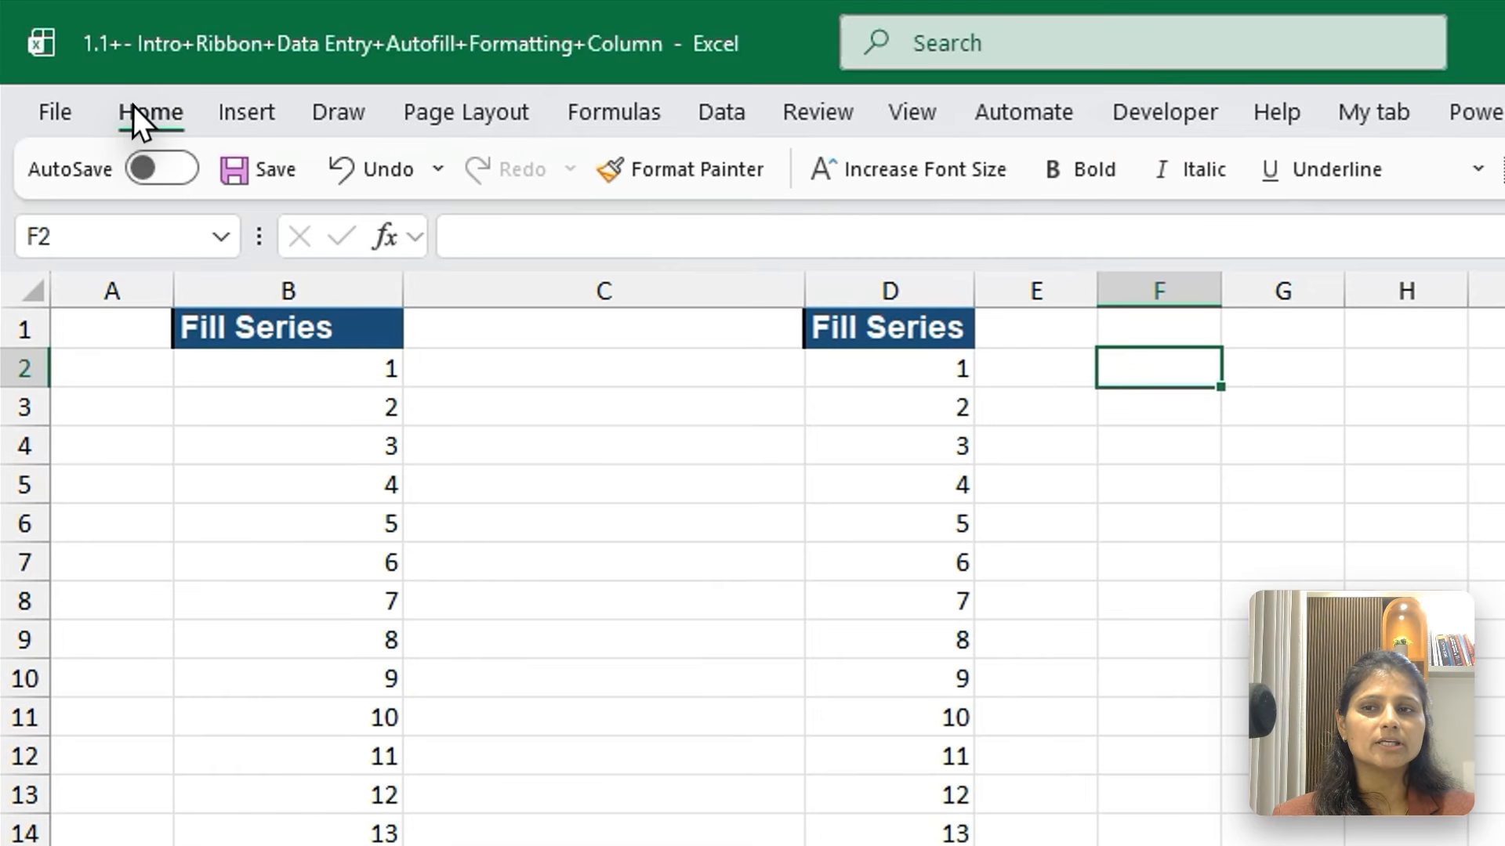
{"action": "left_click", "coordinate": [97, 75]}
{"action": "left_click", "coordinate": [785, 180]}
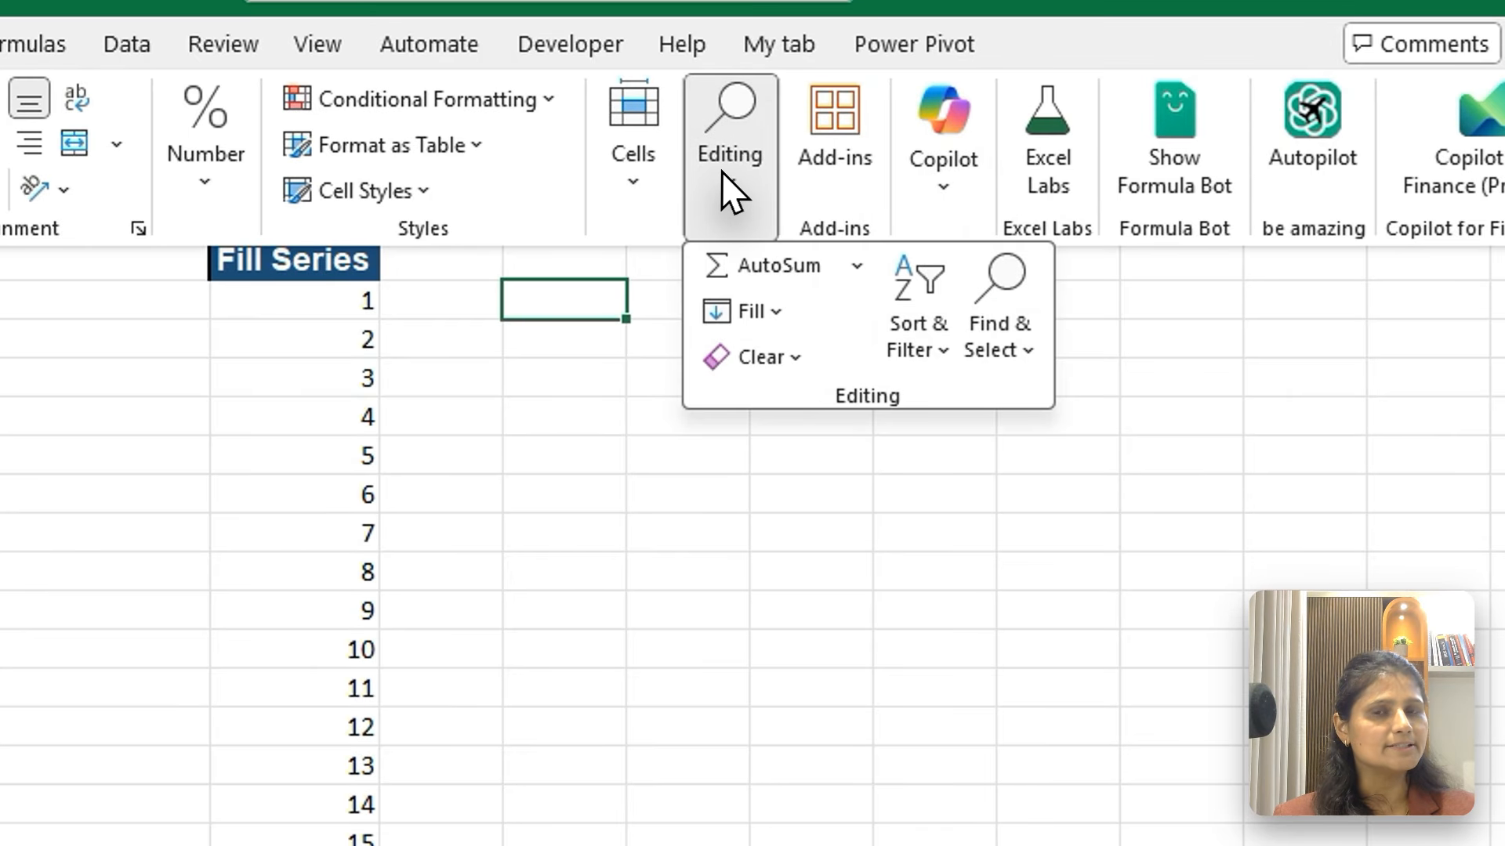
{"action": "left_click", "coordinate": [753, 312]}
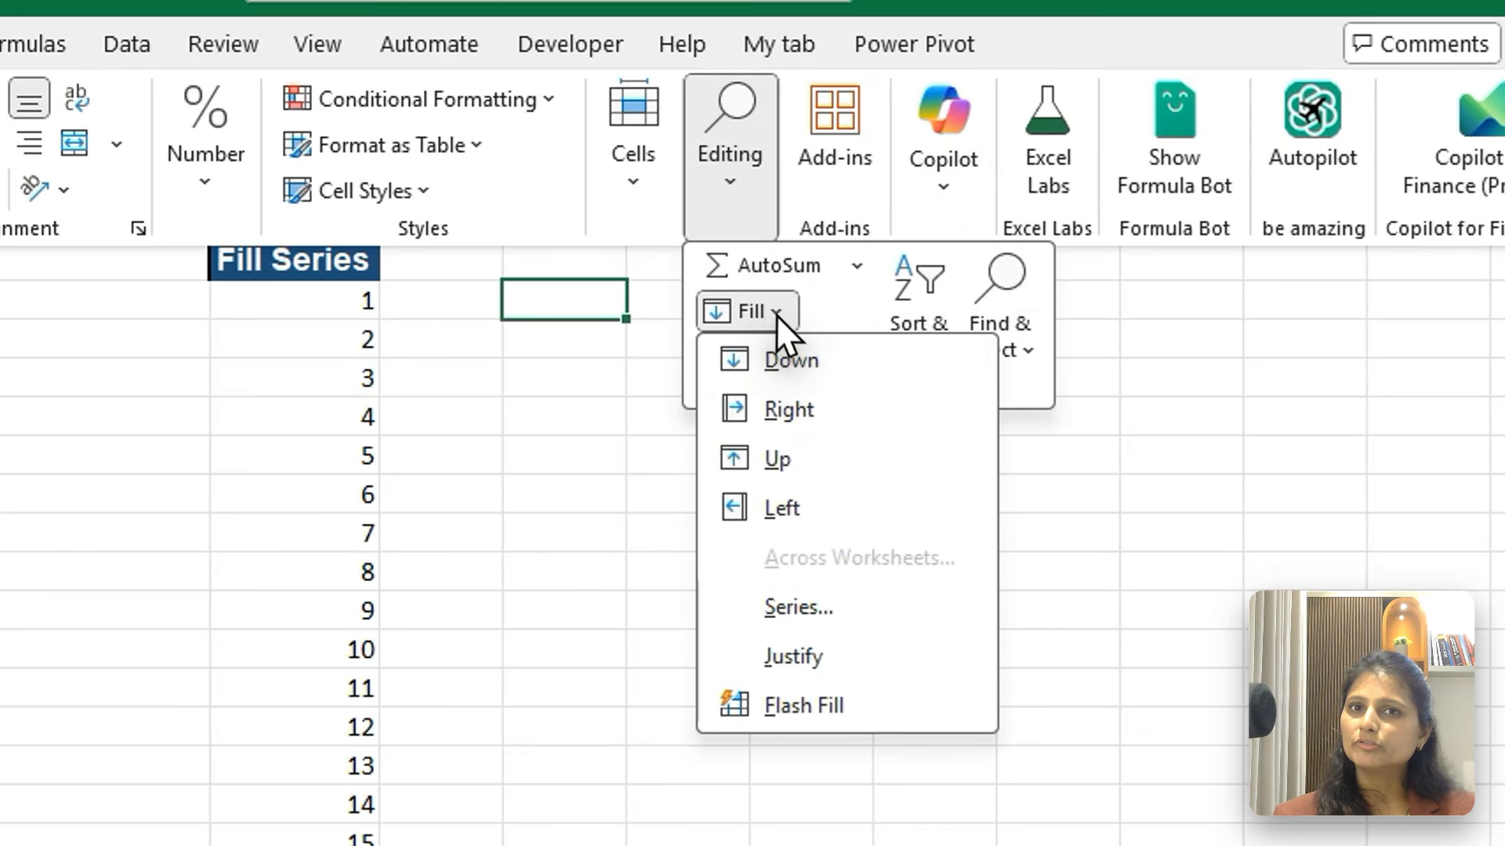
{"action": "left_click", "coordinate": [776, 600]}
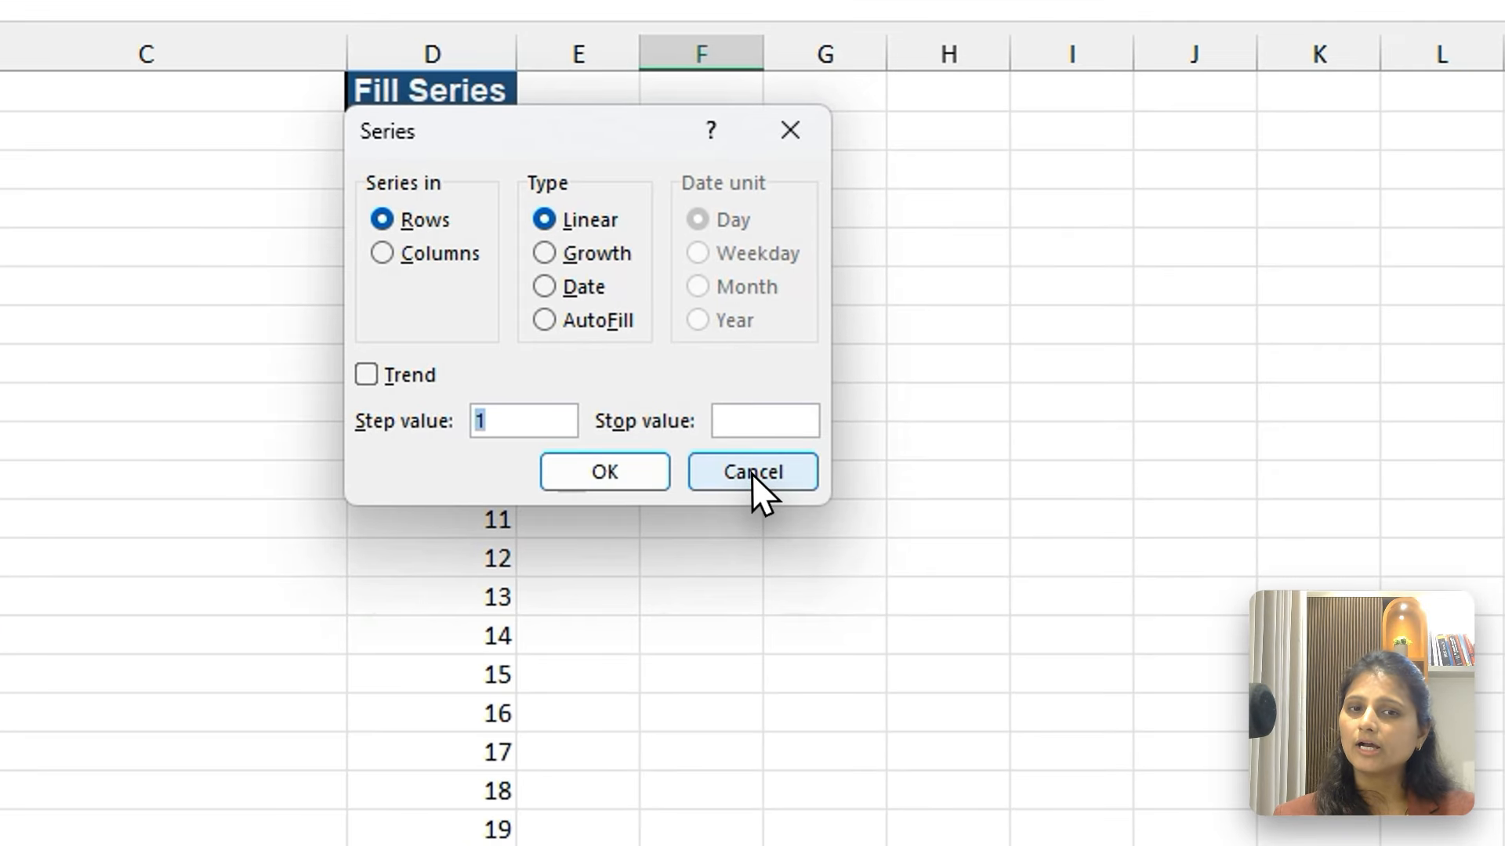
{"action": "left_click", "coordinate": [751, 473]}
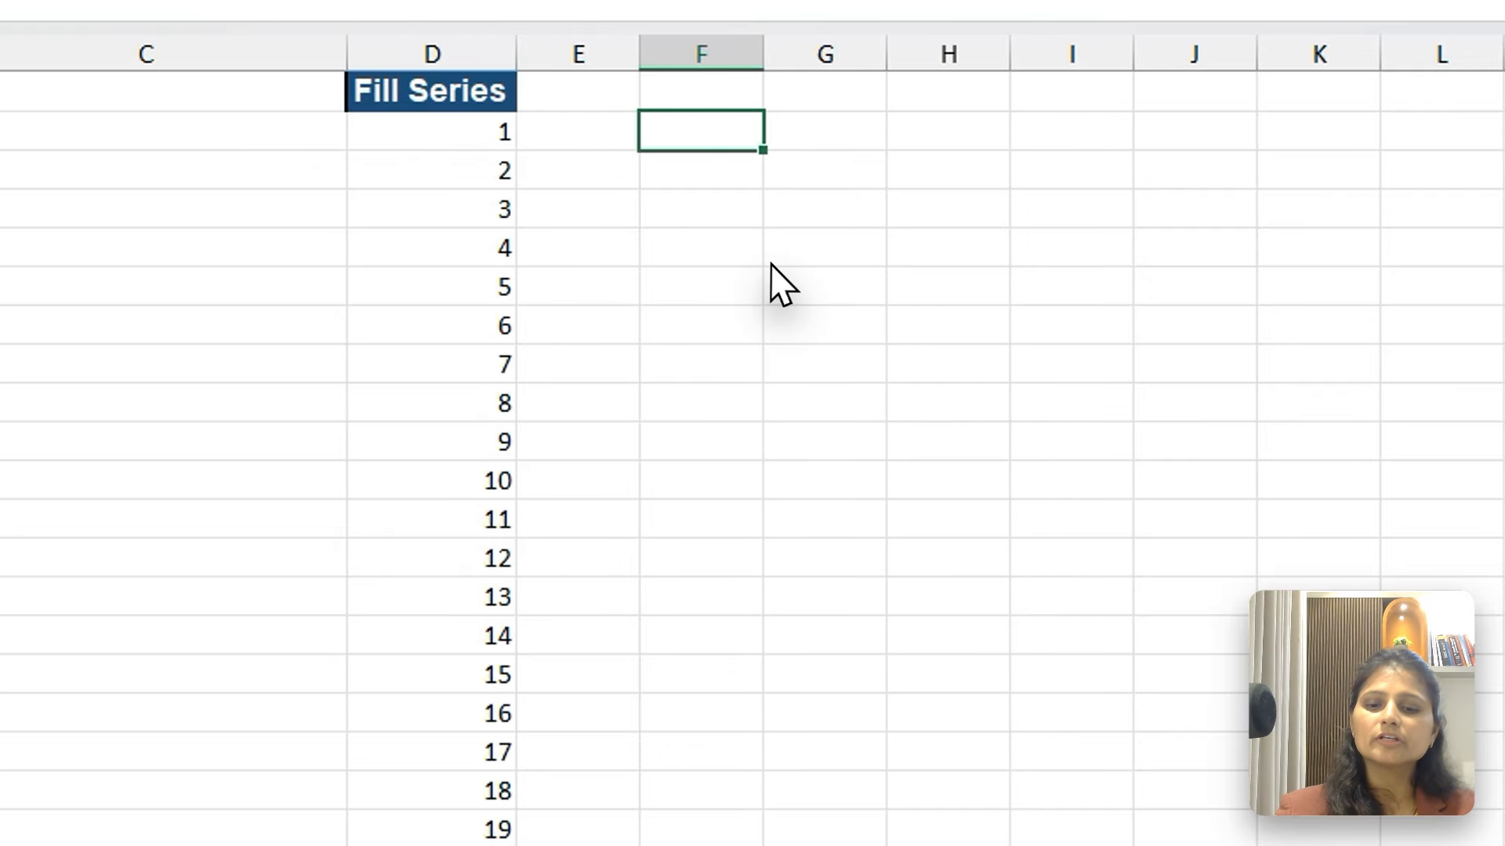
Enter 5 in F2 and fill a linear series in rows from it with a step value of 5 and a stop value of 500
{"action": "type", "text": "5"}
{"action": "key", "text": "ctrl+Return"}
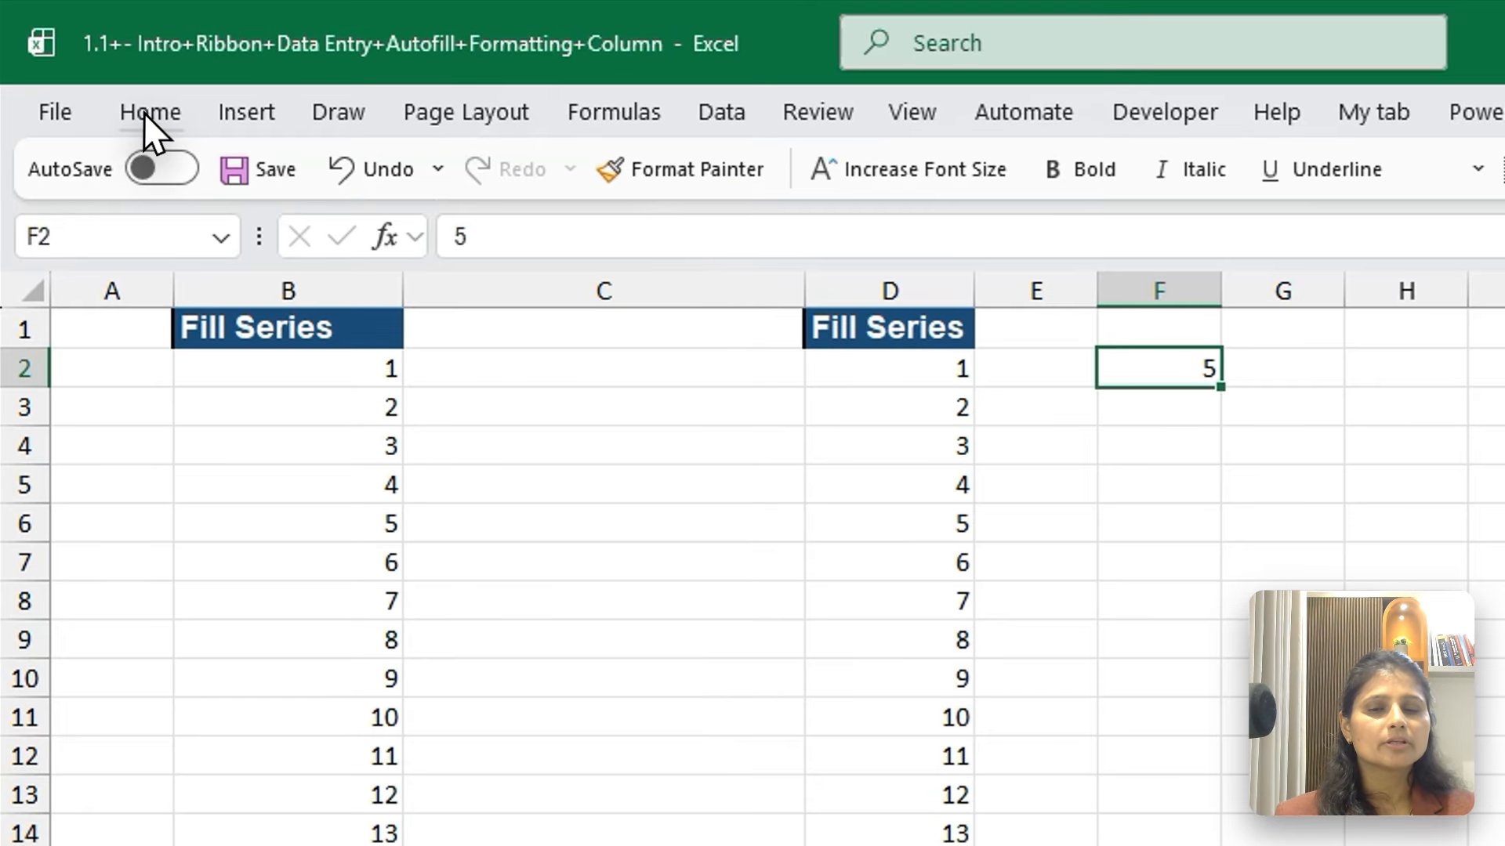
{"action": "left_click", "coordinate": [100, 75]}
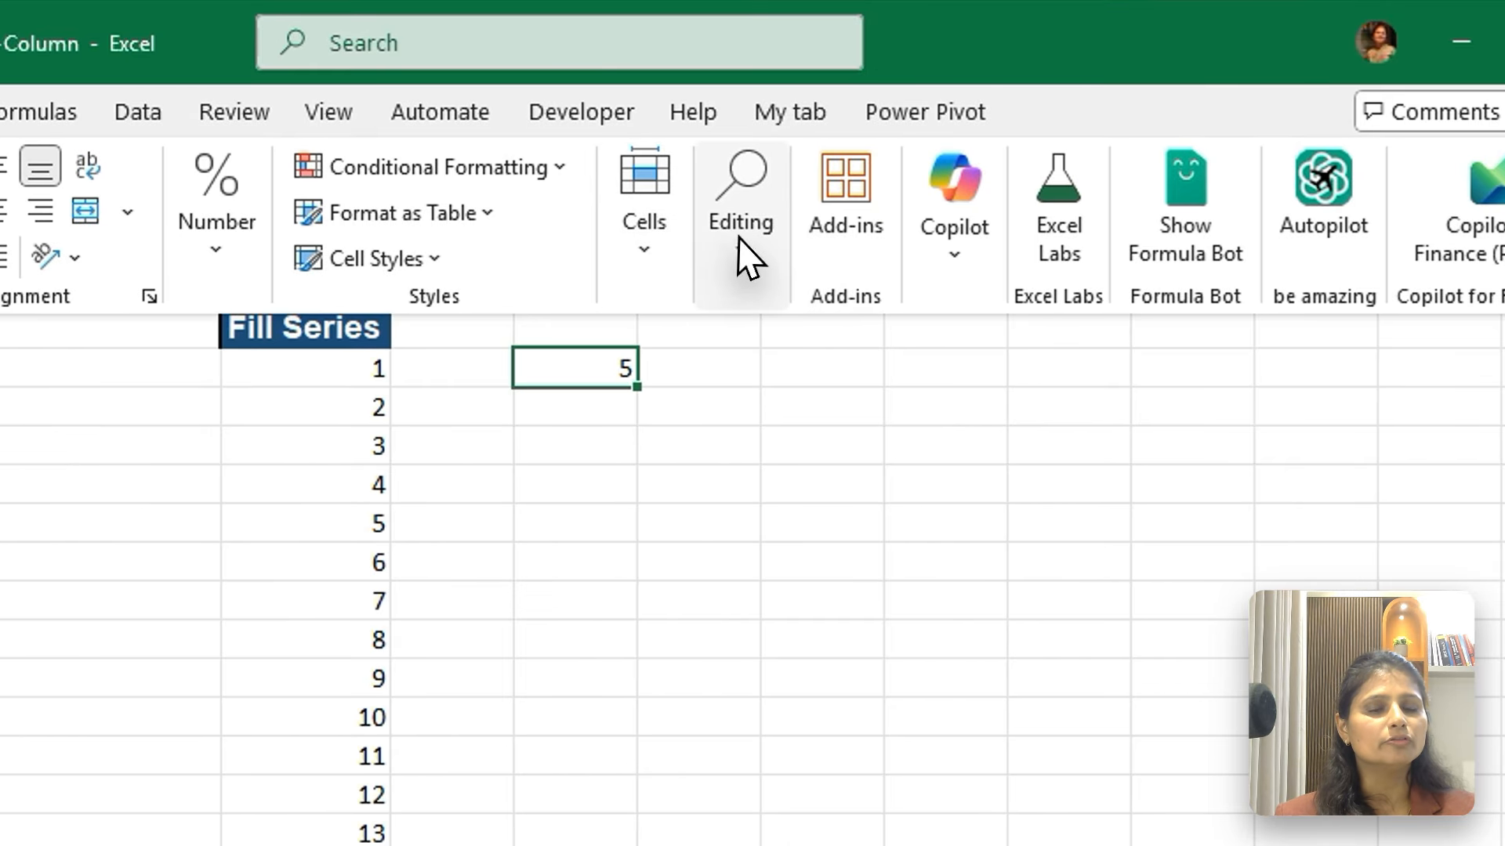
{"action": "left_click", "coordinate": [771, 235]}
{"action": "left_click", "coordinate": [746, 382]}
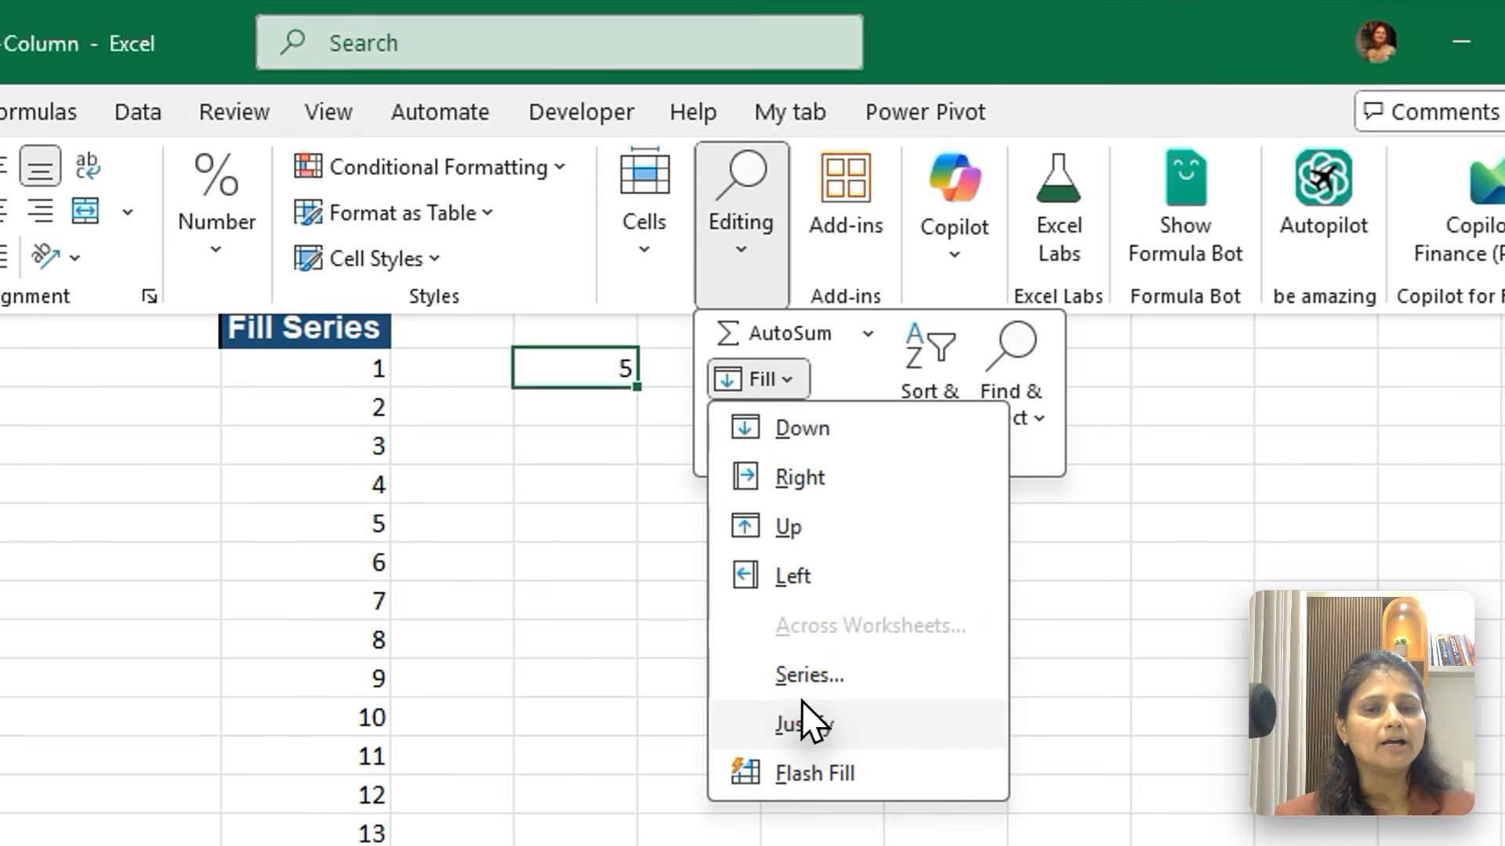
{"action": "left_click", "coordinate": [796, 679]}
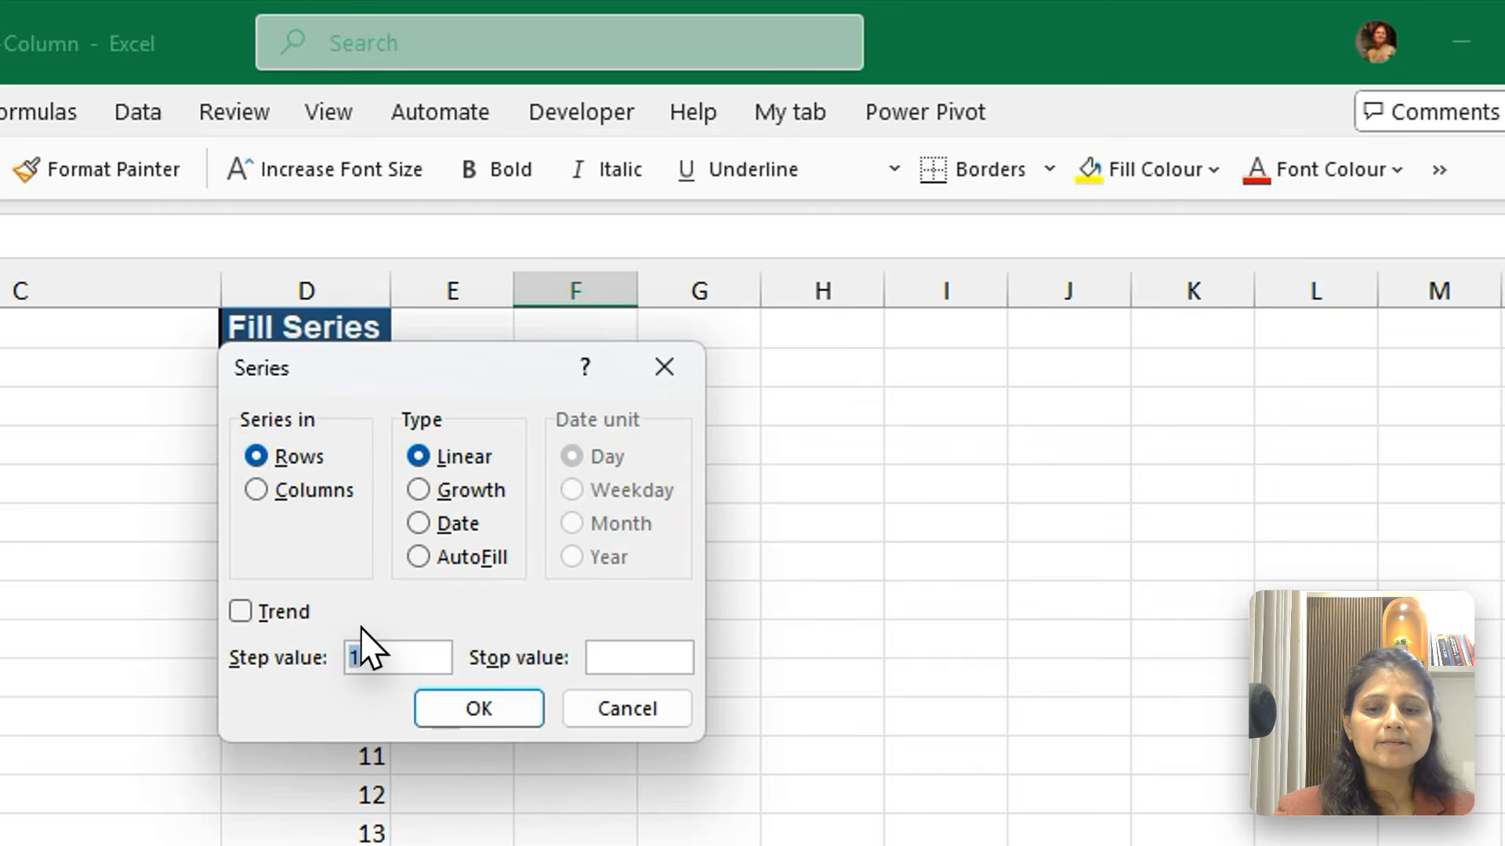
{"action": "type", "text": "5"}
{"action": "left_click", "coordinate": [641, 659]}
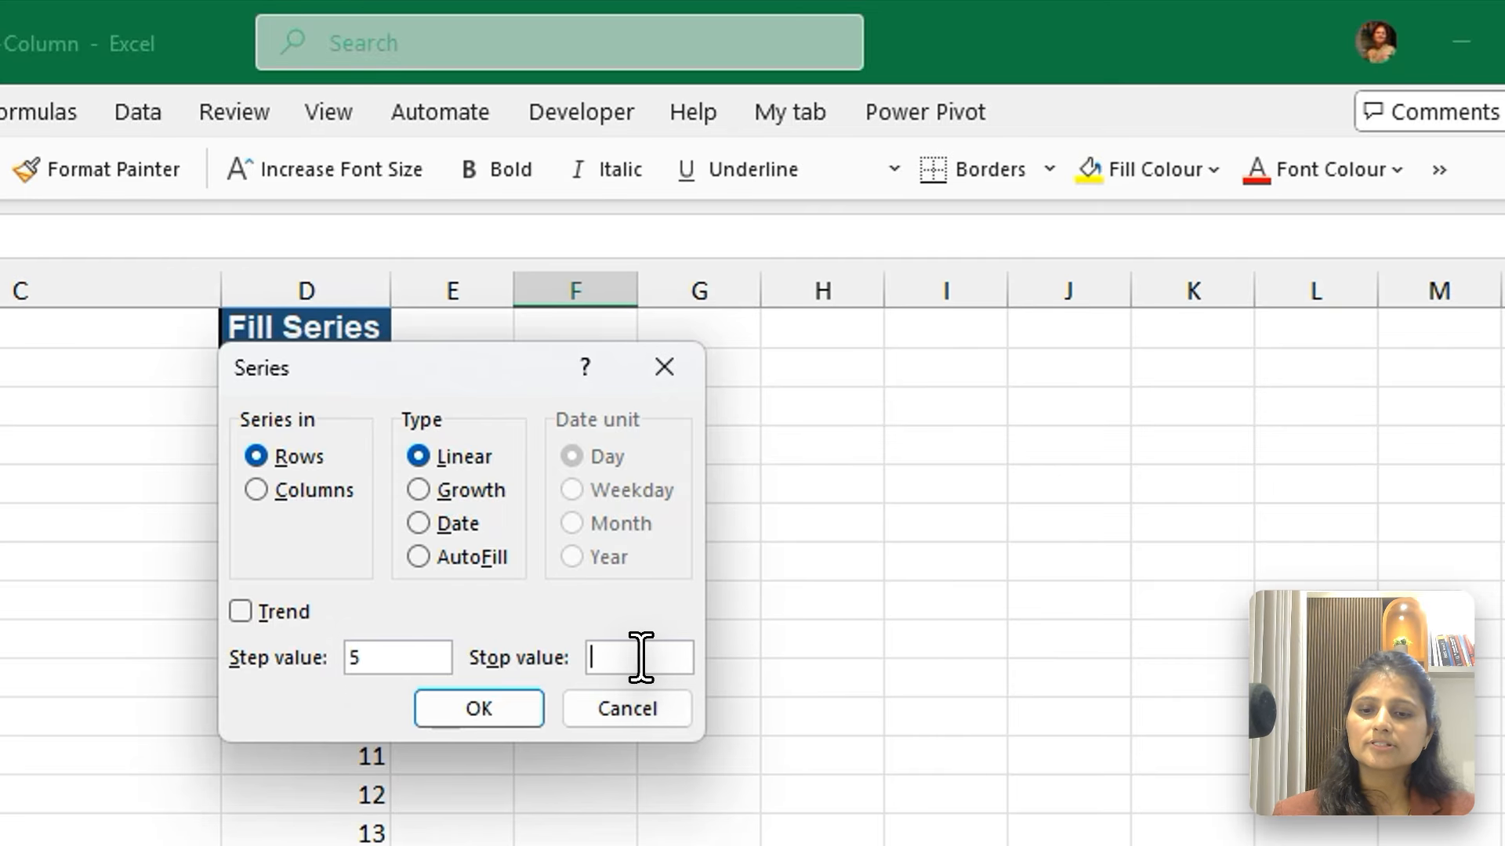
{"action": "type", "text": "500"}
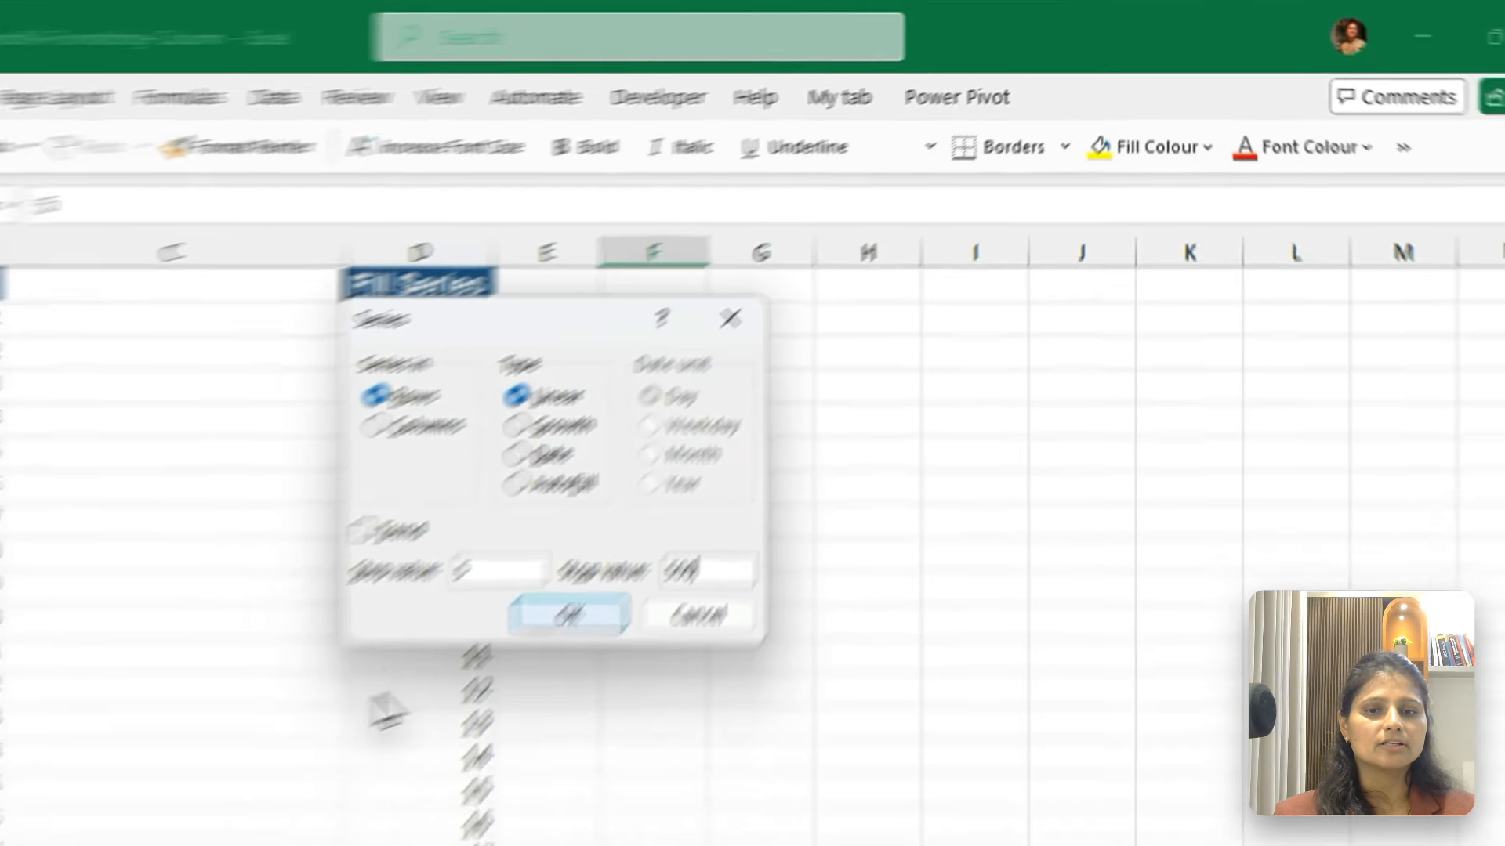
{"action": "left_click", "coordinate": [569, 615]}
Examine the filled series along row 2, extending the selection from F2 to its last entry, and return to the row's start
{"action": "key", "text": "Right"}
{"action": "key", "text": "Right"}
{"action": "key", "text": "Right"}
{"action": "key", "text": "Right"}
{"action": "key", "text": "Right"}
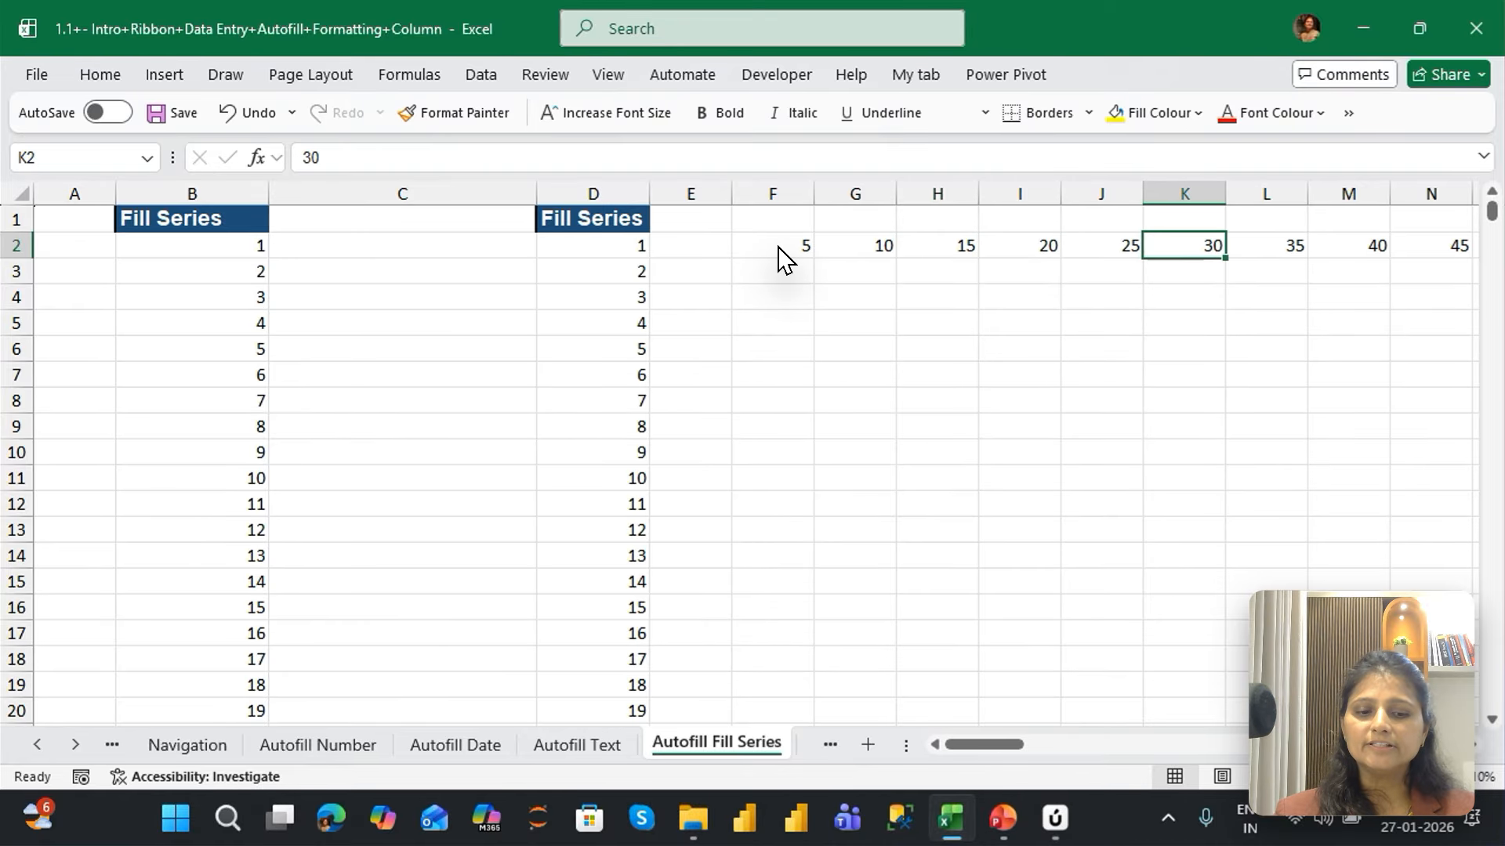
{"action": "key", "text": "Left"}
{"action": "key", "text": "Left"}
{"action": "key", "text": "Left"}
{"action": "key", "text": "Left"}
{"action": "key", "text": "Left"}
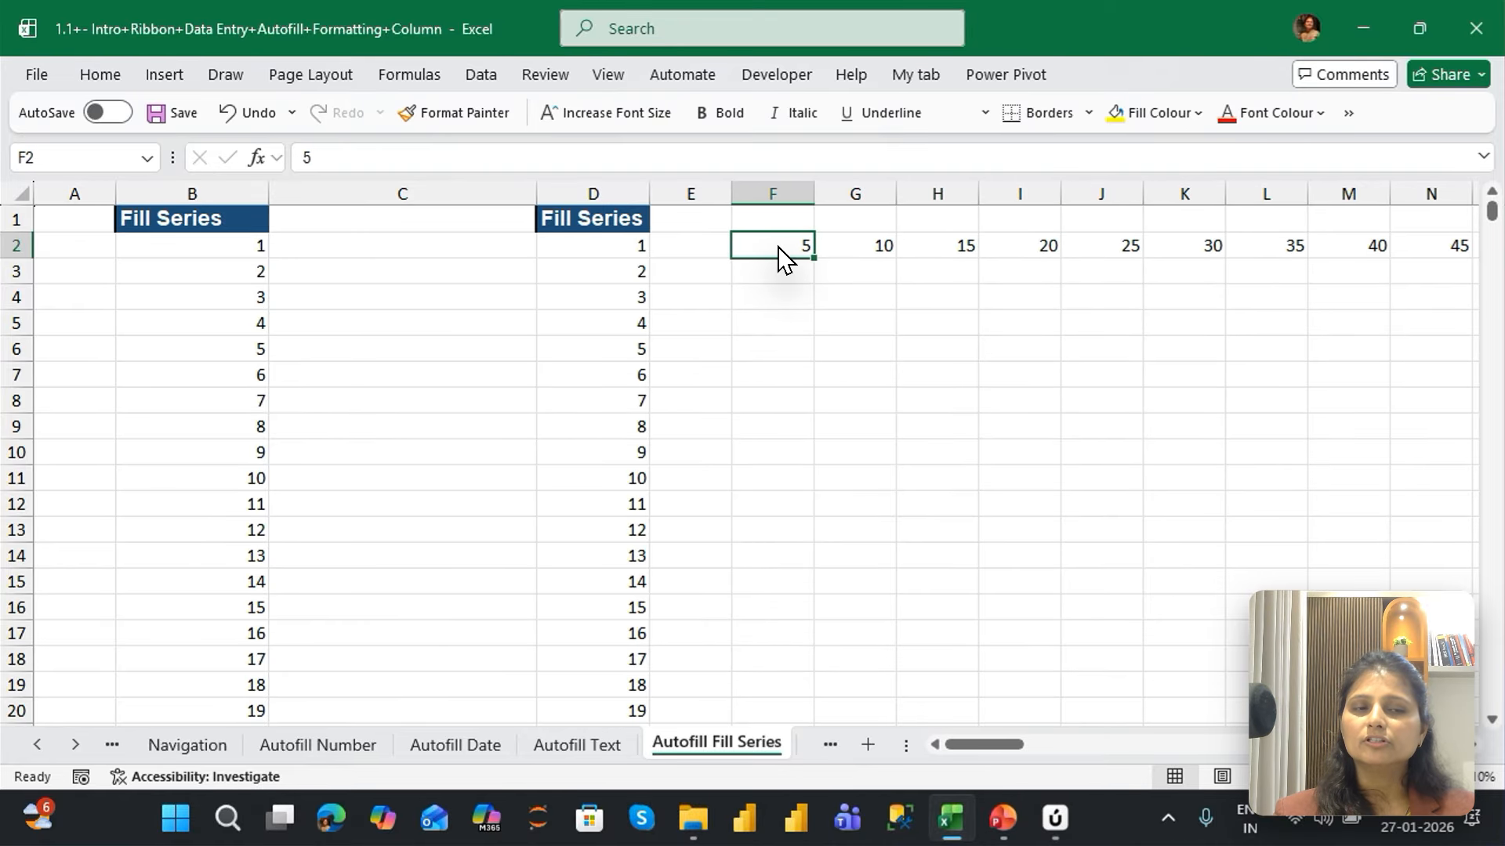
{"action": "key", "text": "ctrl+shift+Right"}
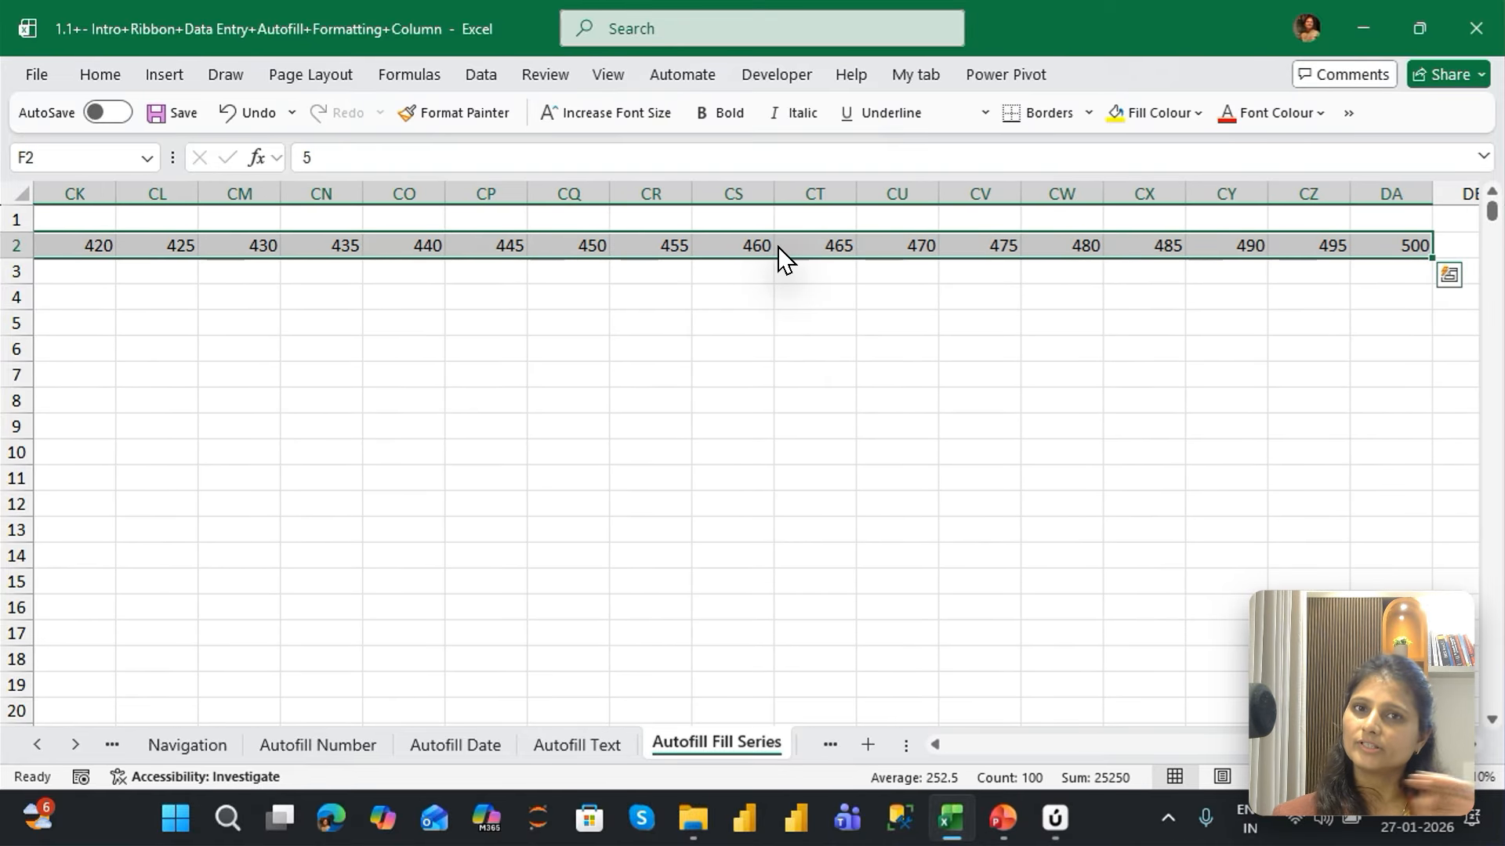
{"action": "key", "text": "ctrl+Left"}
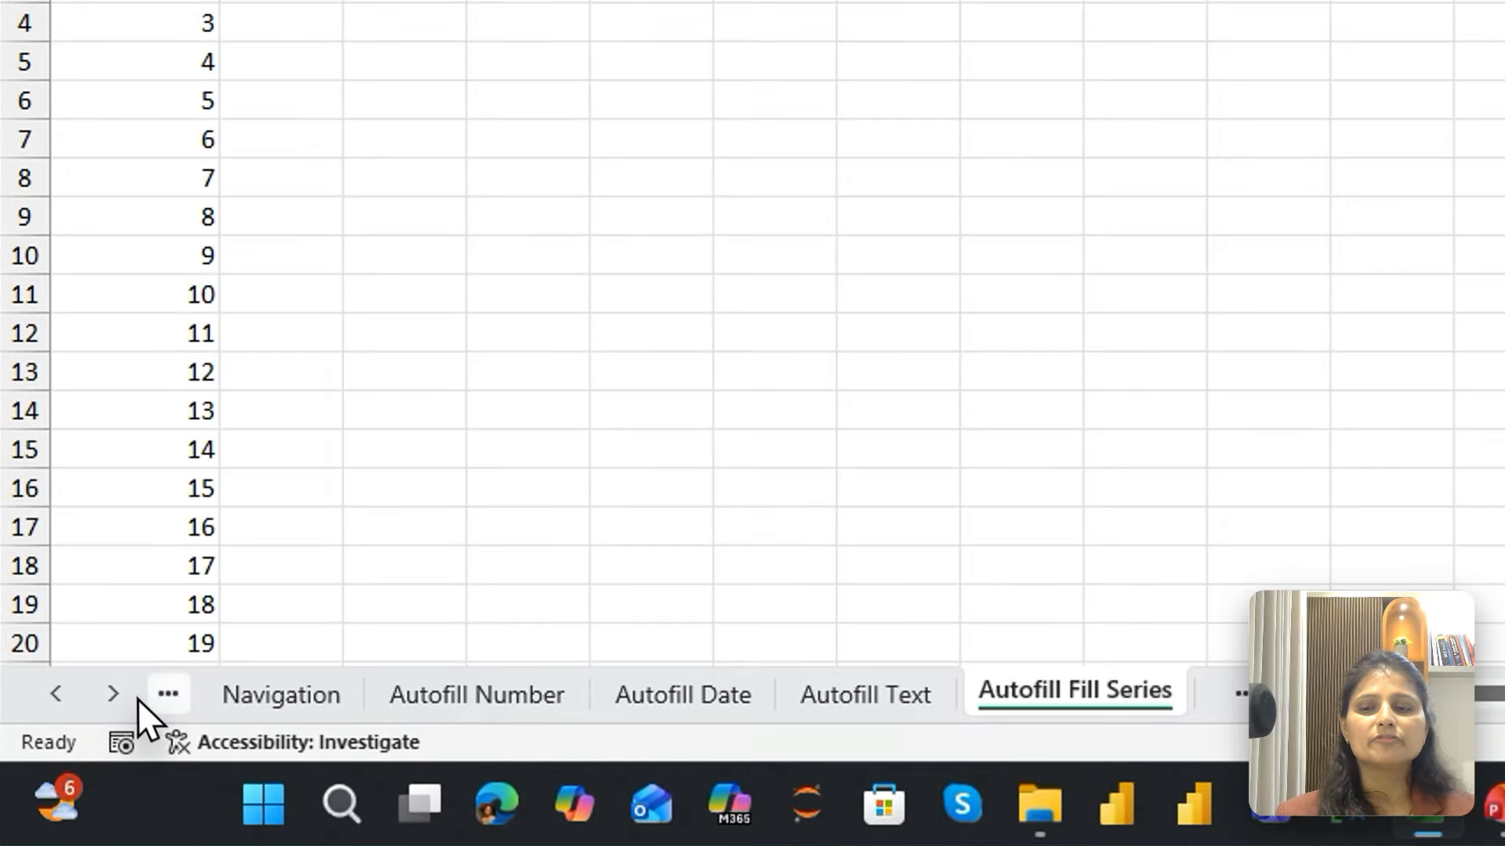
Move forward through the workbook's sheet list to bring the Alignment sheet into view
{"action": "left_click", "coordinate": [76, 743]}
{"action": "left_click", "coordinate": [76, 743]}
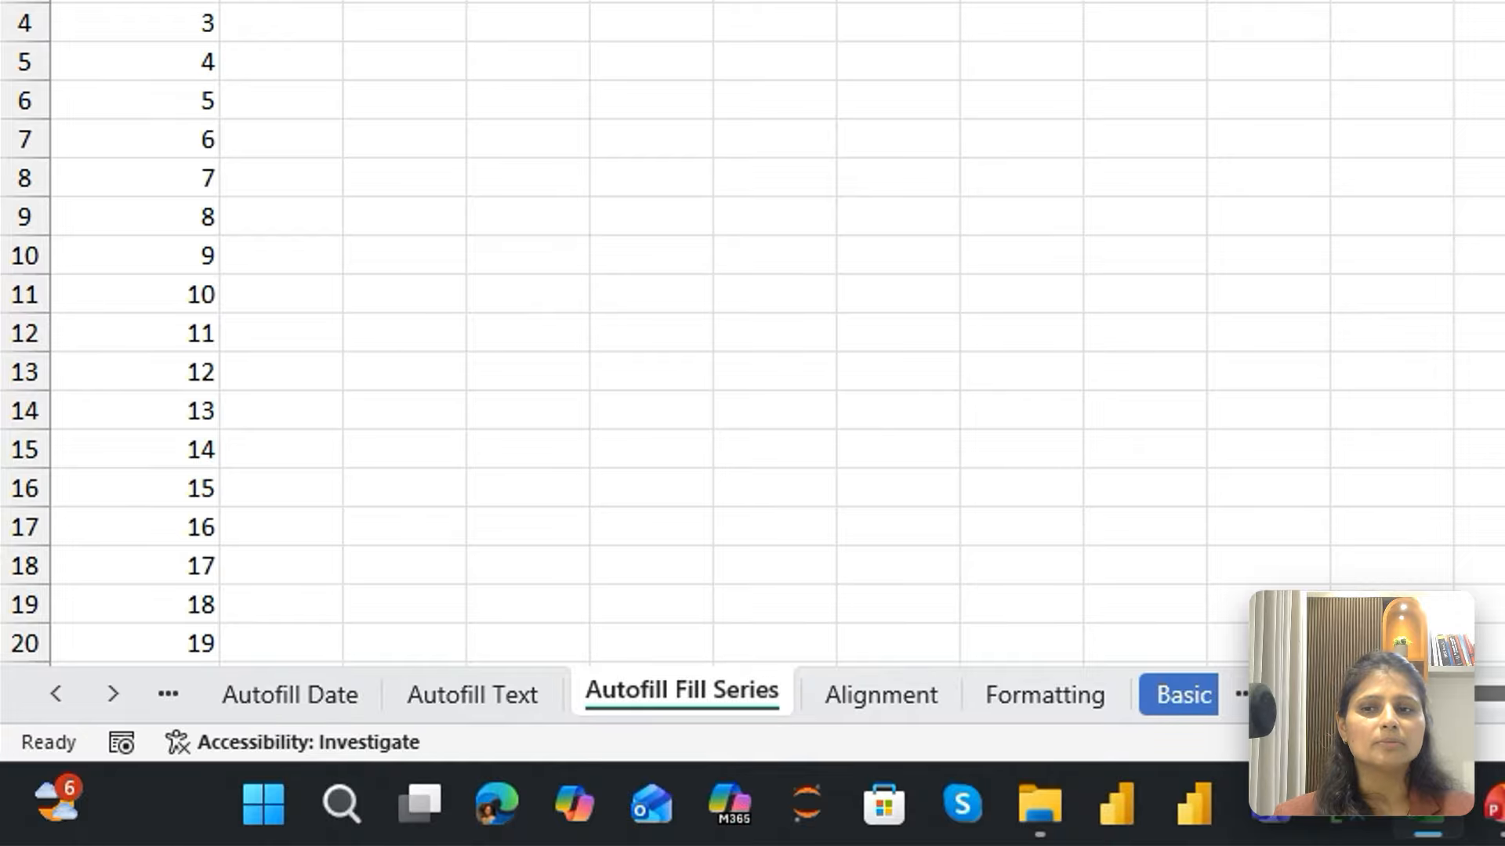
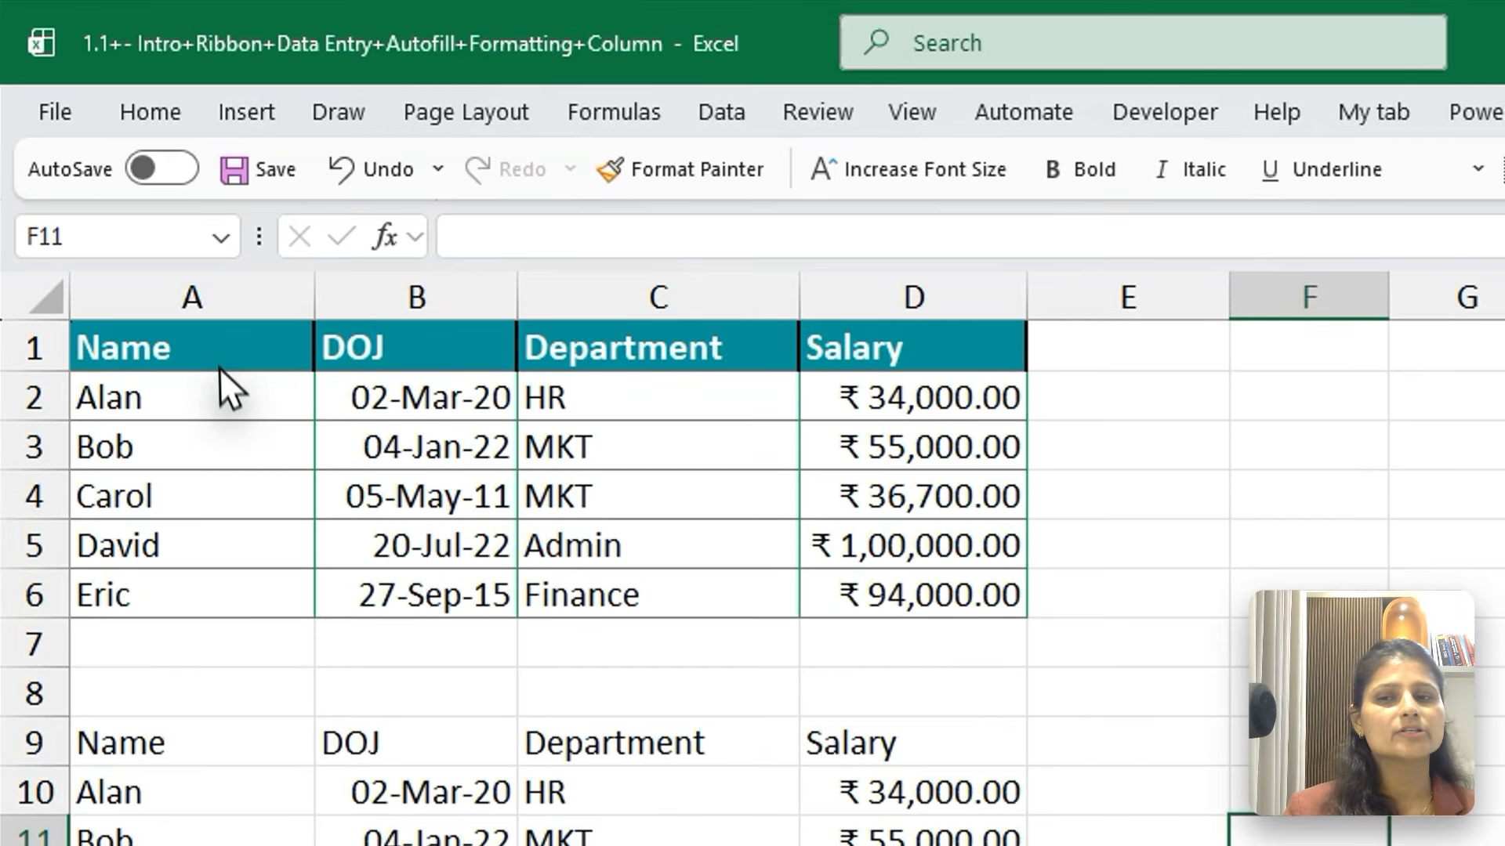
Keep the ribbon permanently displayed and zoom the Formatting sheet out by two steps
{"action": "left_click", "coordinate": [224, 400]}
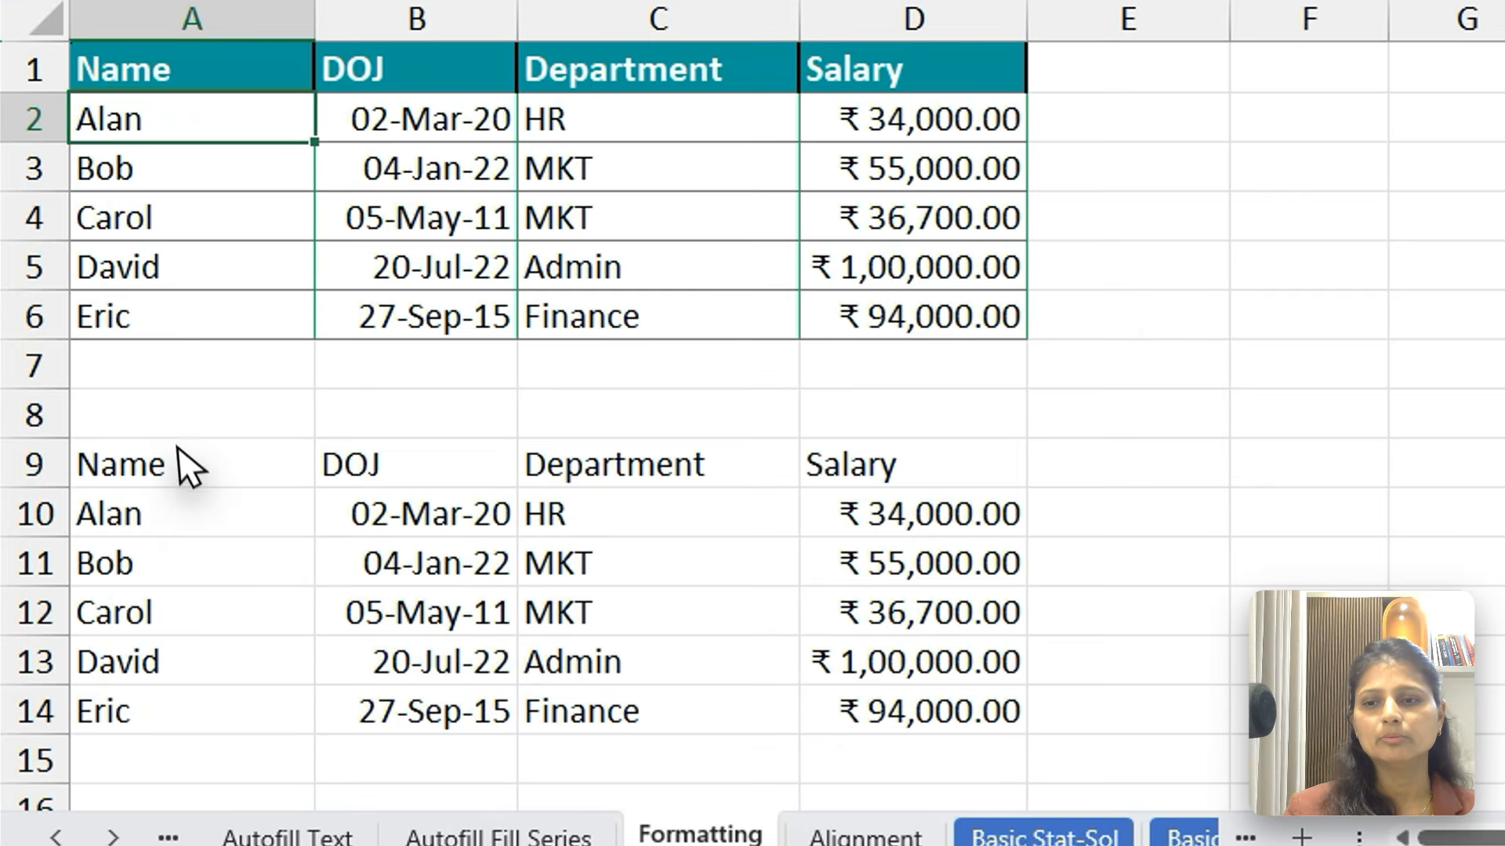
{"action": "left_click", "coordinate": [182, 519]}
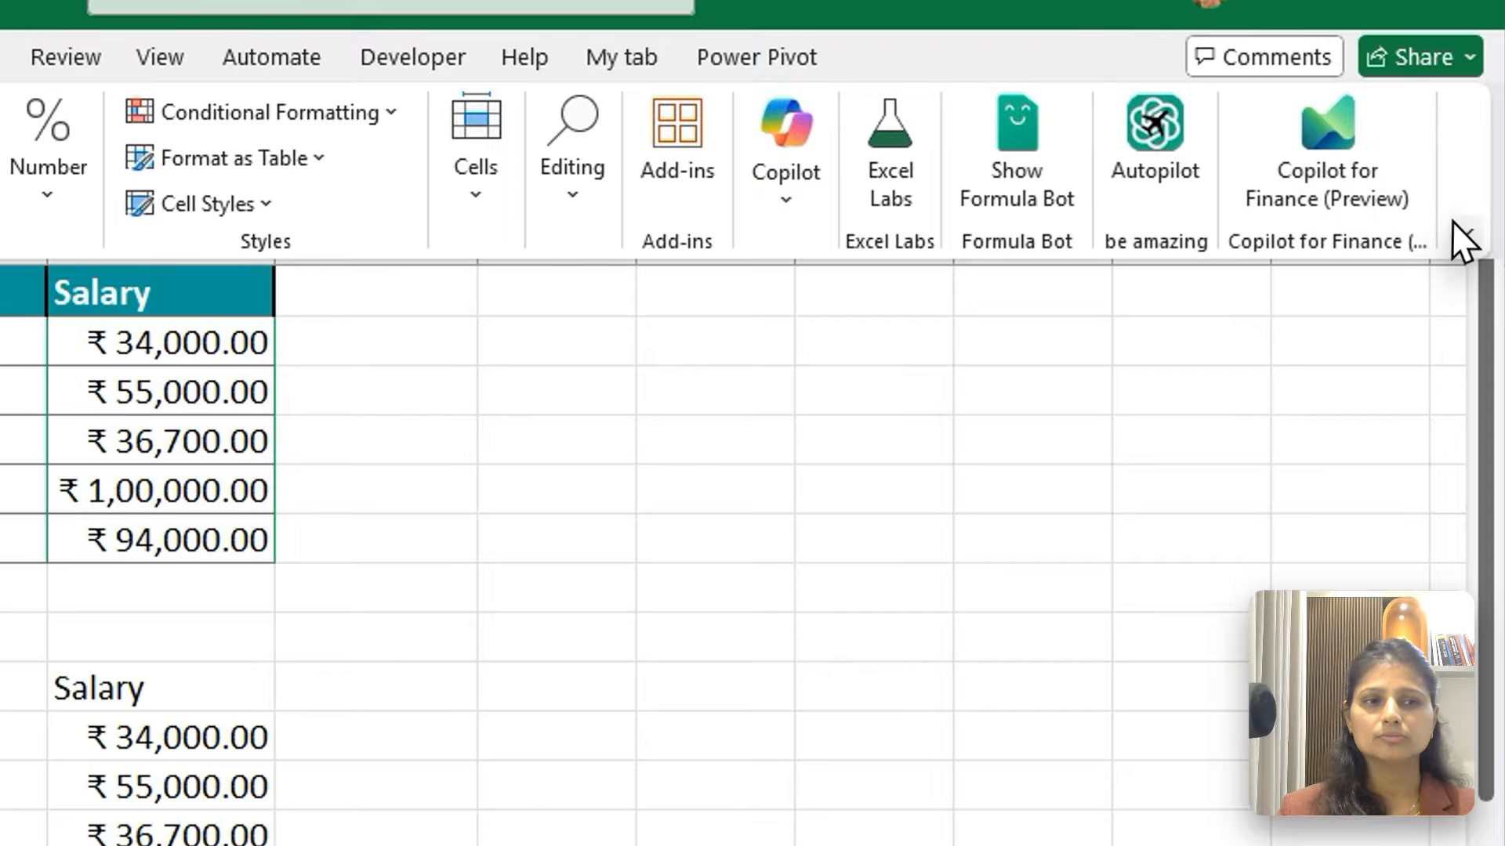
{"action": "left_click", "coordinate": [1459, 241]}
{"action": "left_click", "coordinate": [1293, 431]}
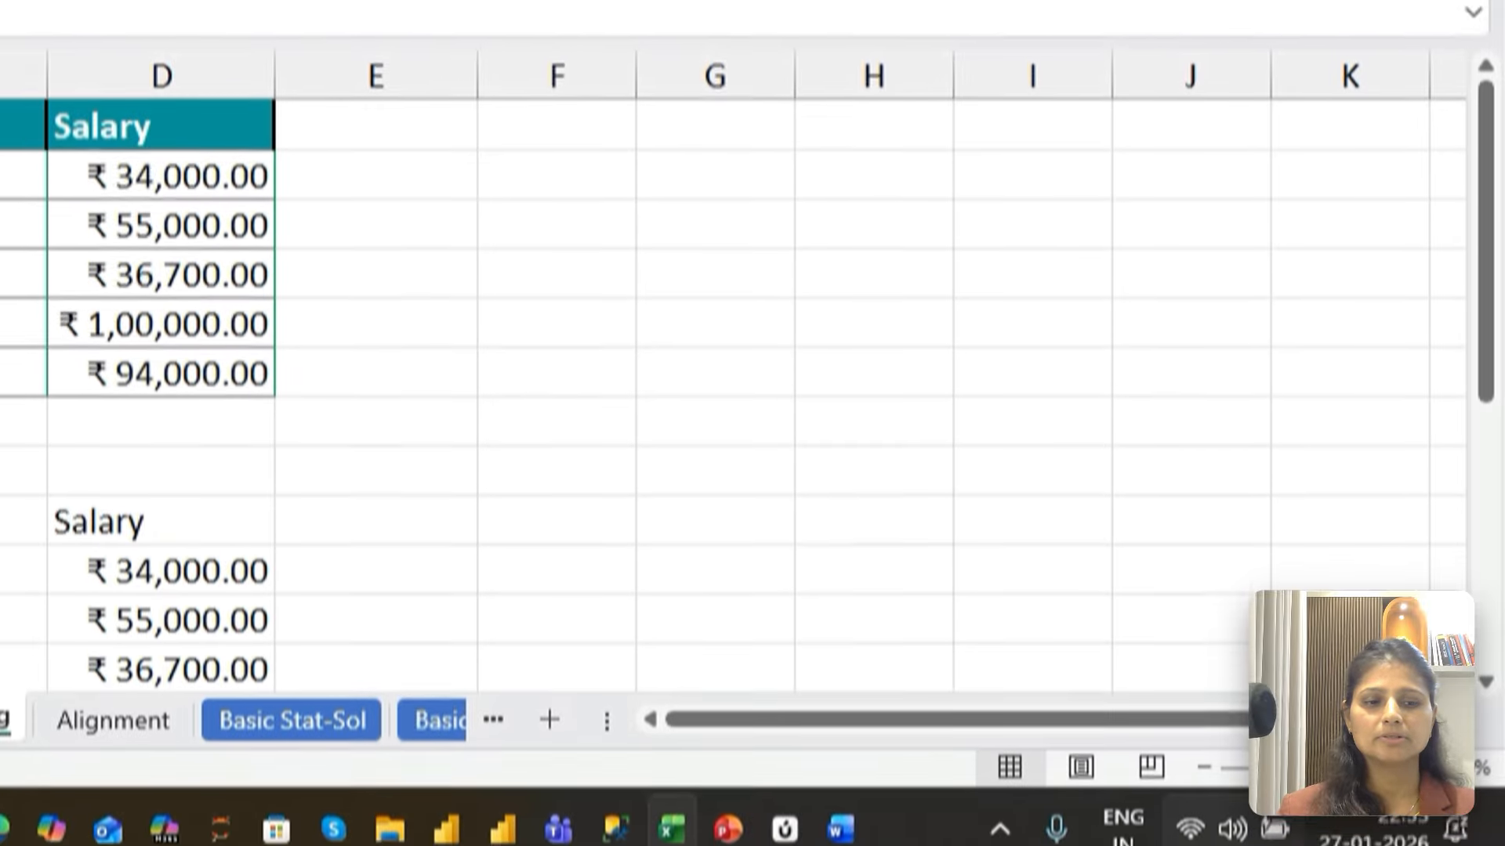
{"action": "left_click", "coordinate": [1205, 767]}
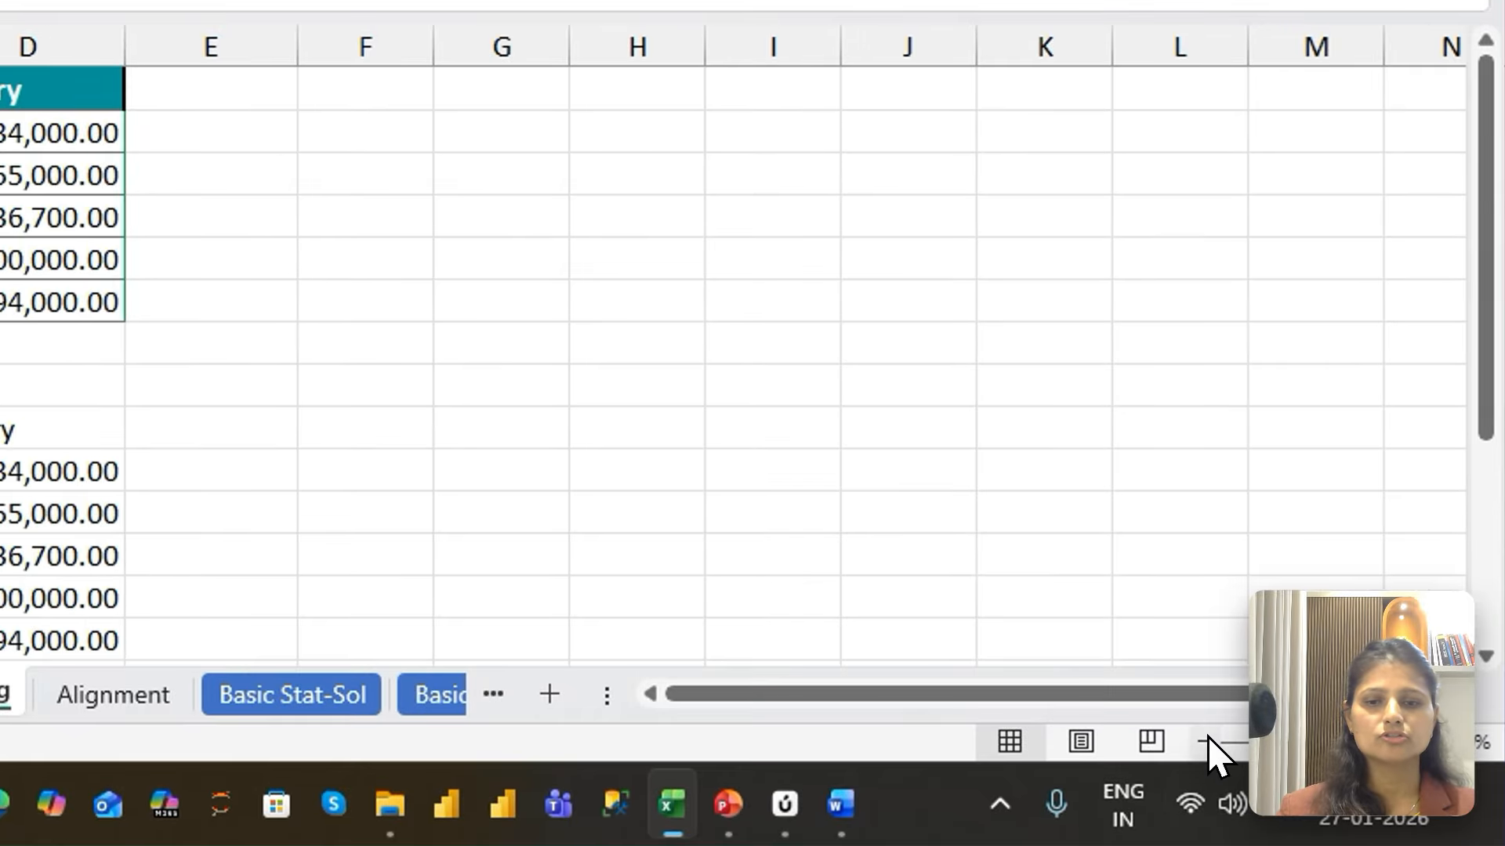
{"action": "left_click", "coordinate": [1205, 741]}
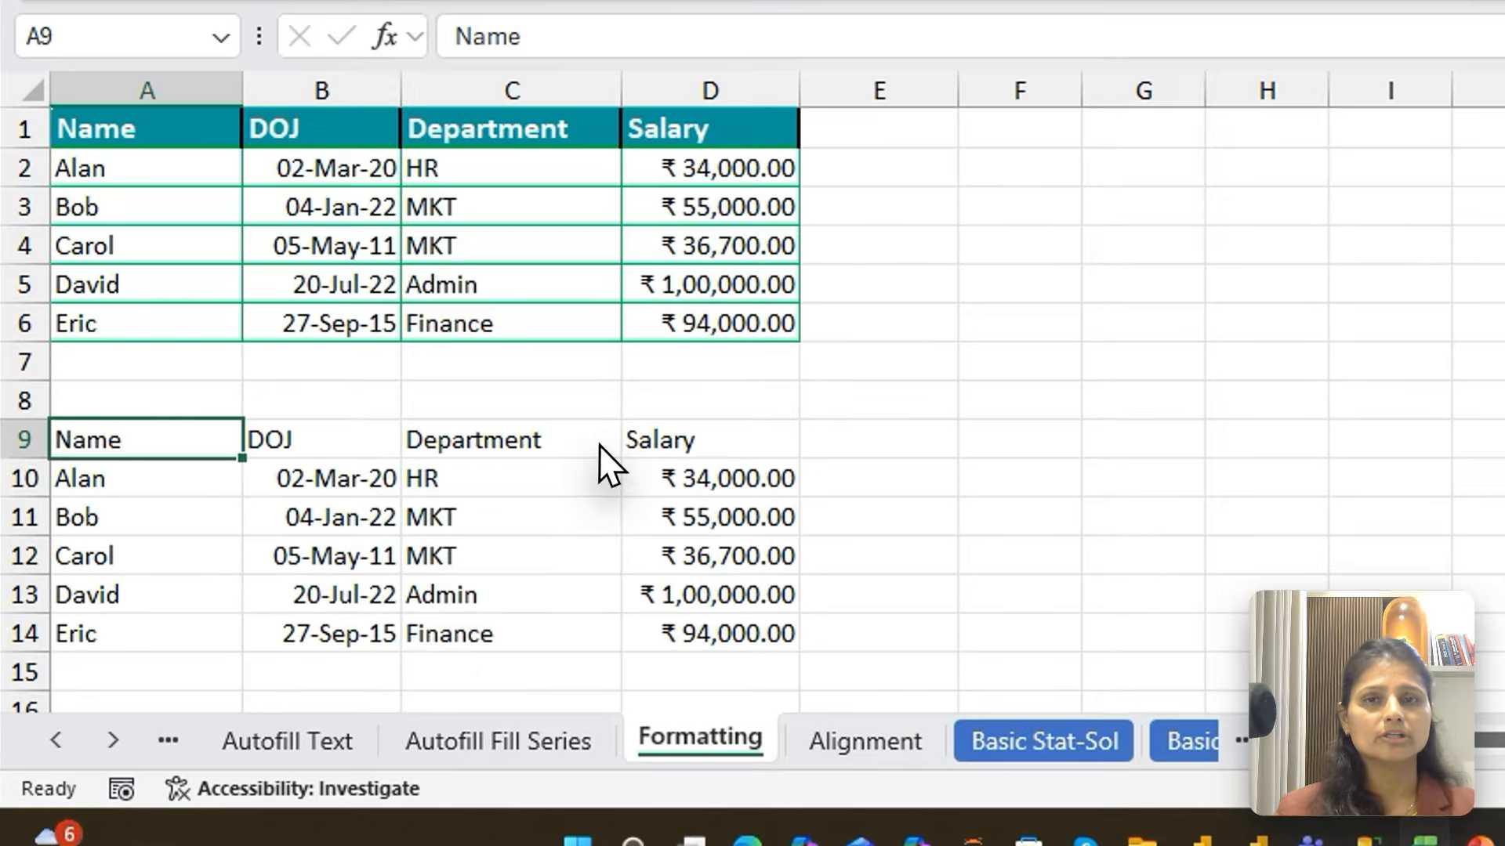
Set the Name header in A9 to the Avenir Next LT Pro Demi font at size 12
{"action": "left_click", "coordinate": [399, 549]}
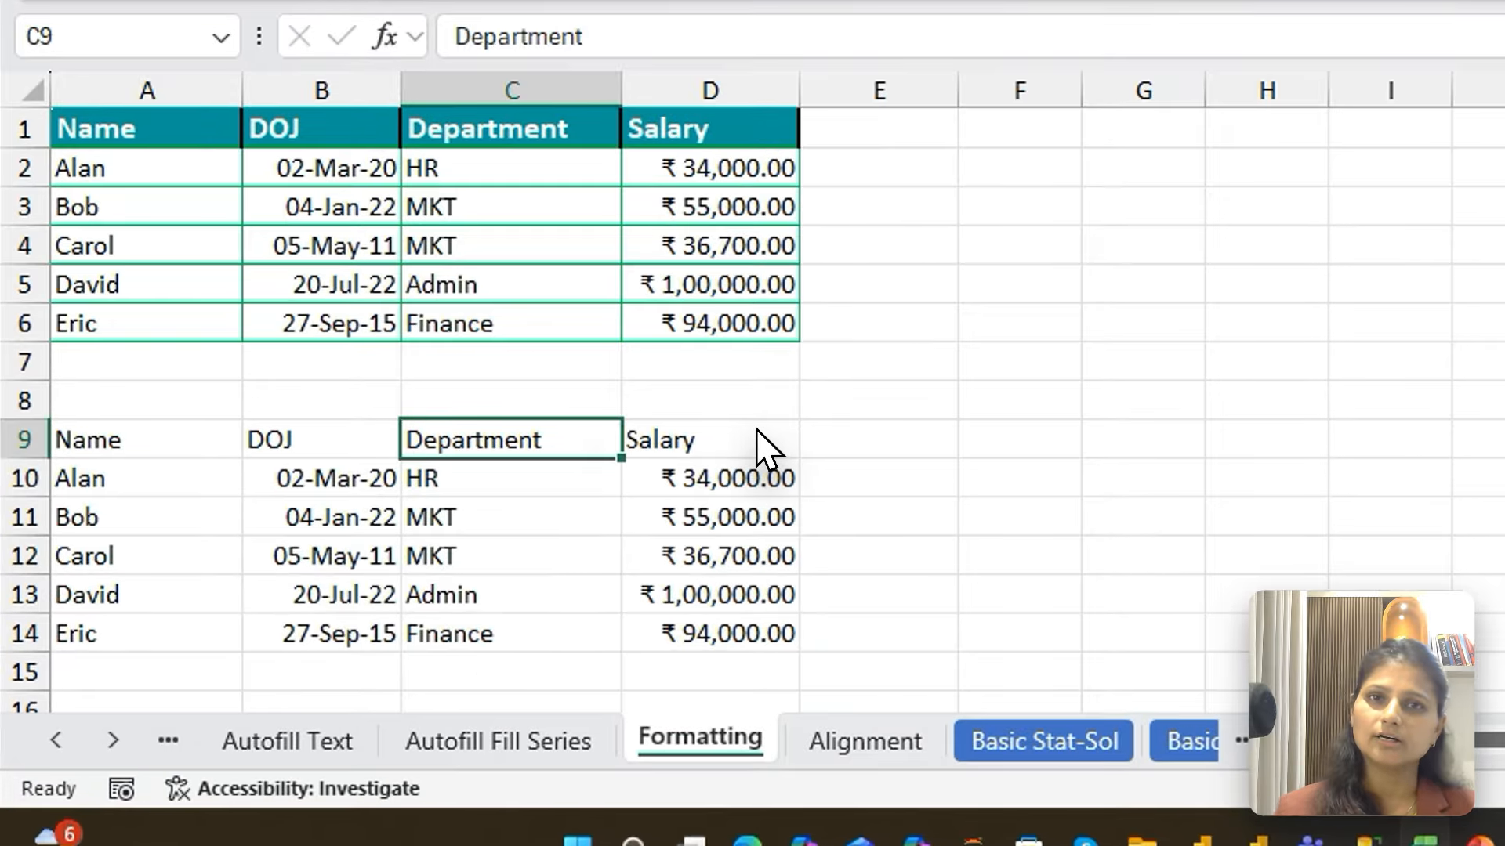
{"action": "left_click", "coordinate": [118, 435]}
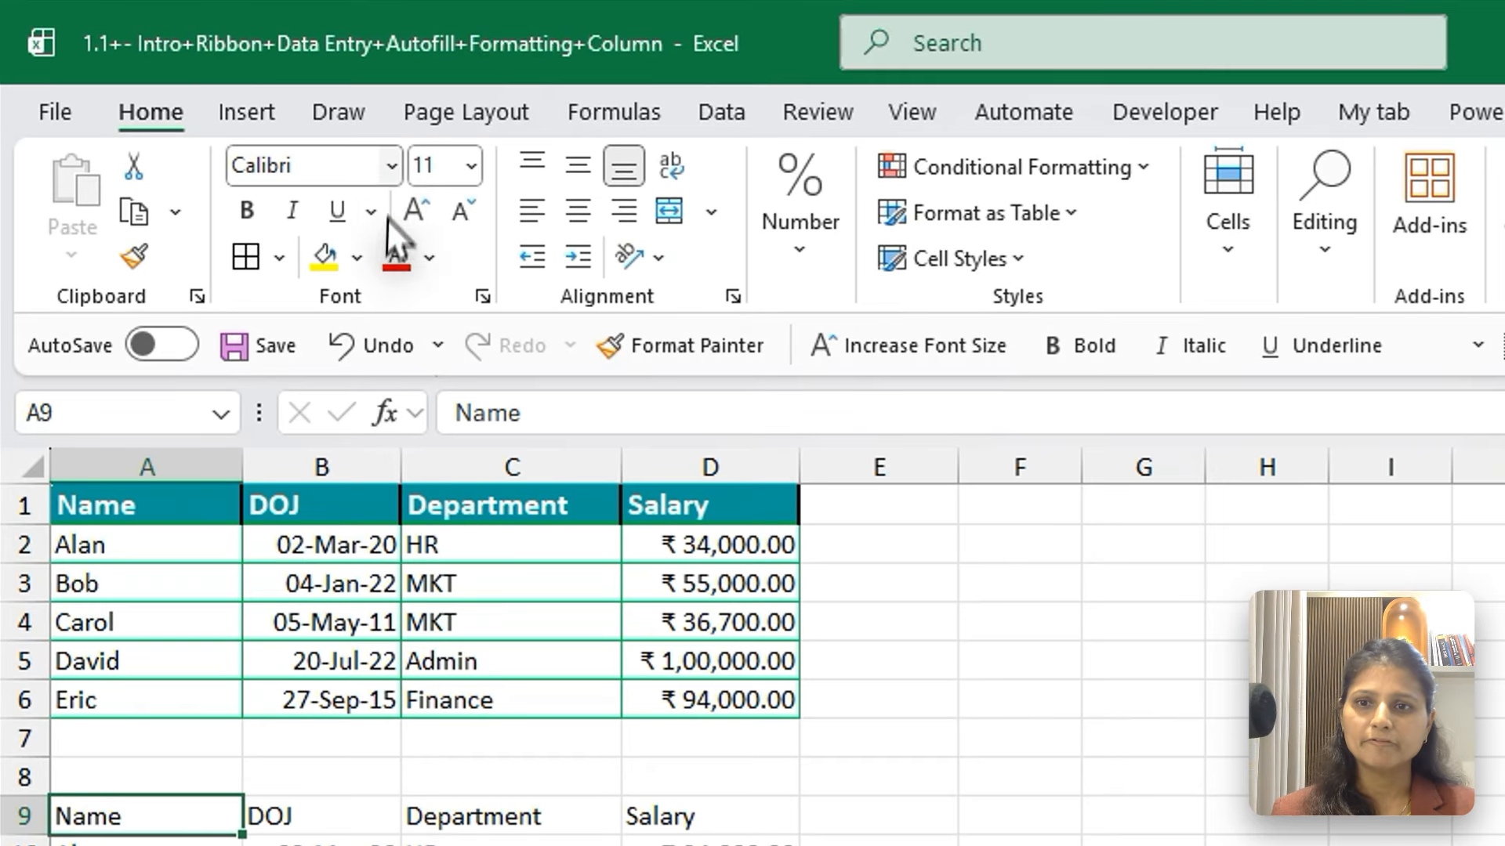
{"action": "left_click", "coordinate": [261, 111]}
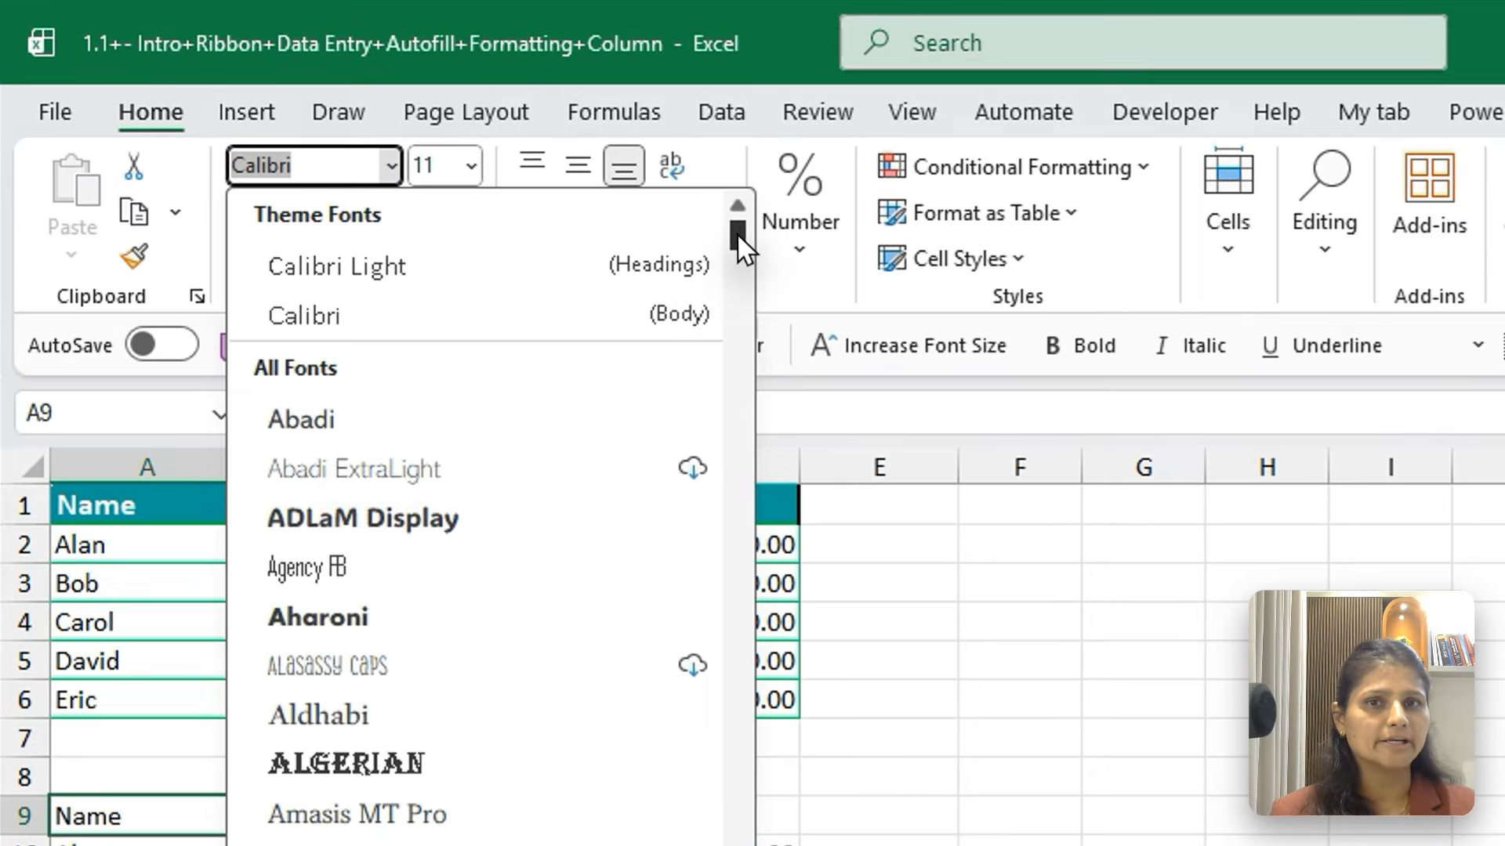
{"action": "left_click_drag", "start_coordinate": [491, 156], "coordinate": [491, 178]}
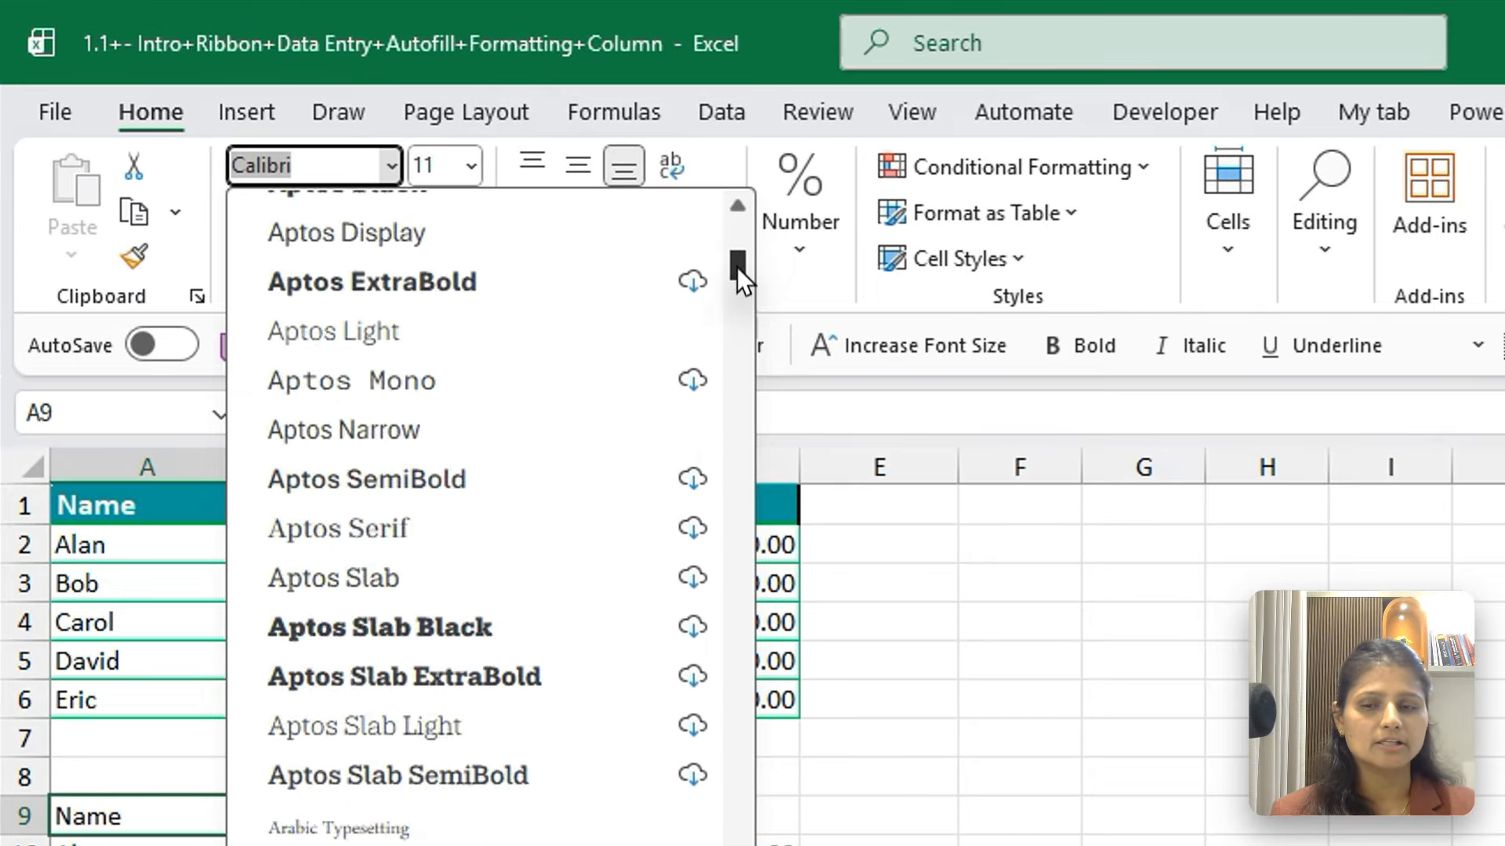
{"action": "left_click_drag", "start_coordinate": [737, 266], "coordinate": [738, 296]}
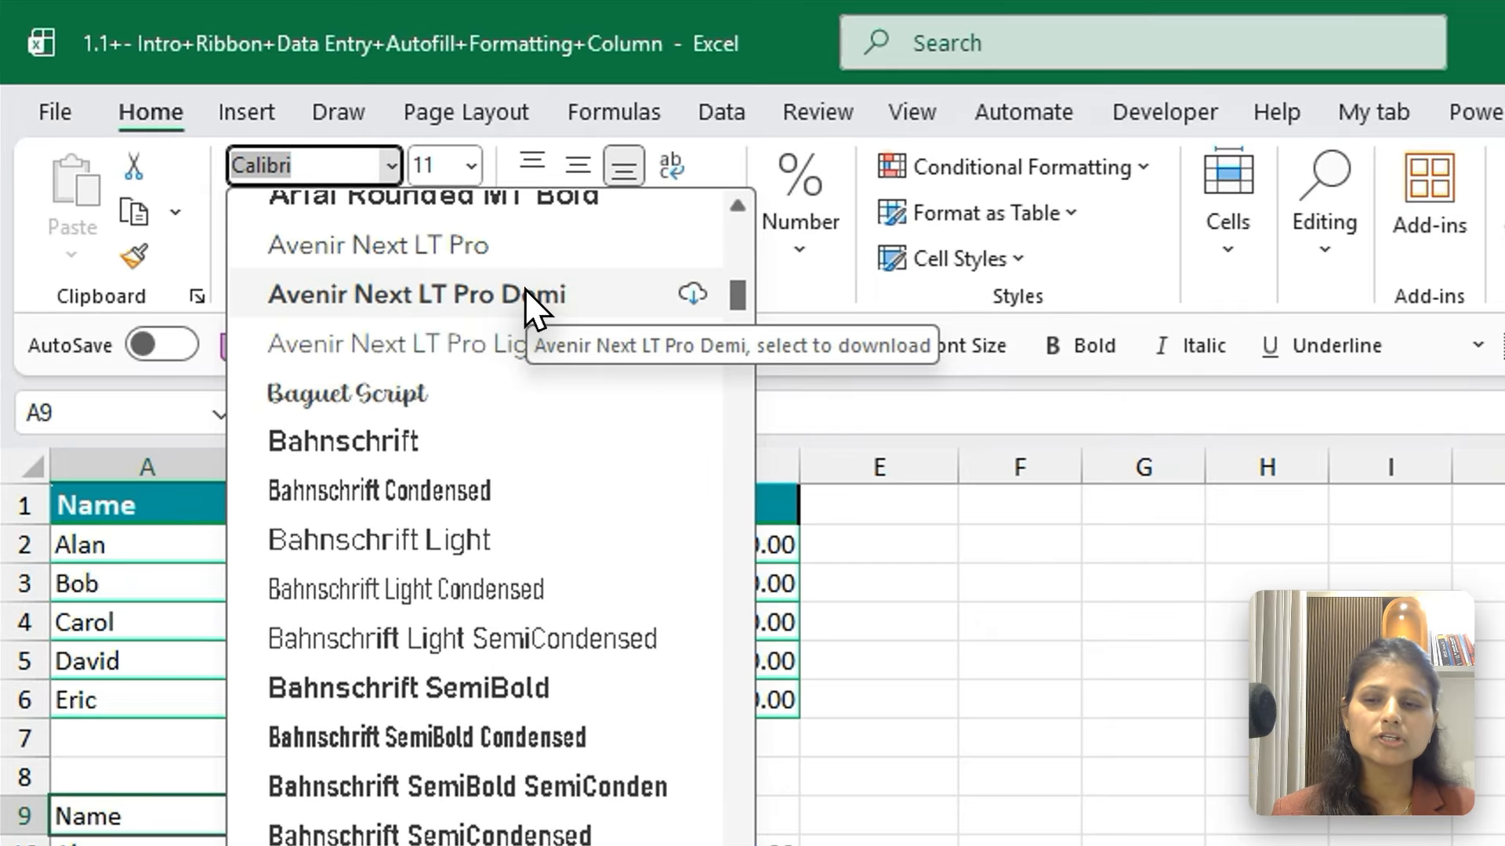
{"action": "left_click", "coordinate": [349, 192]}
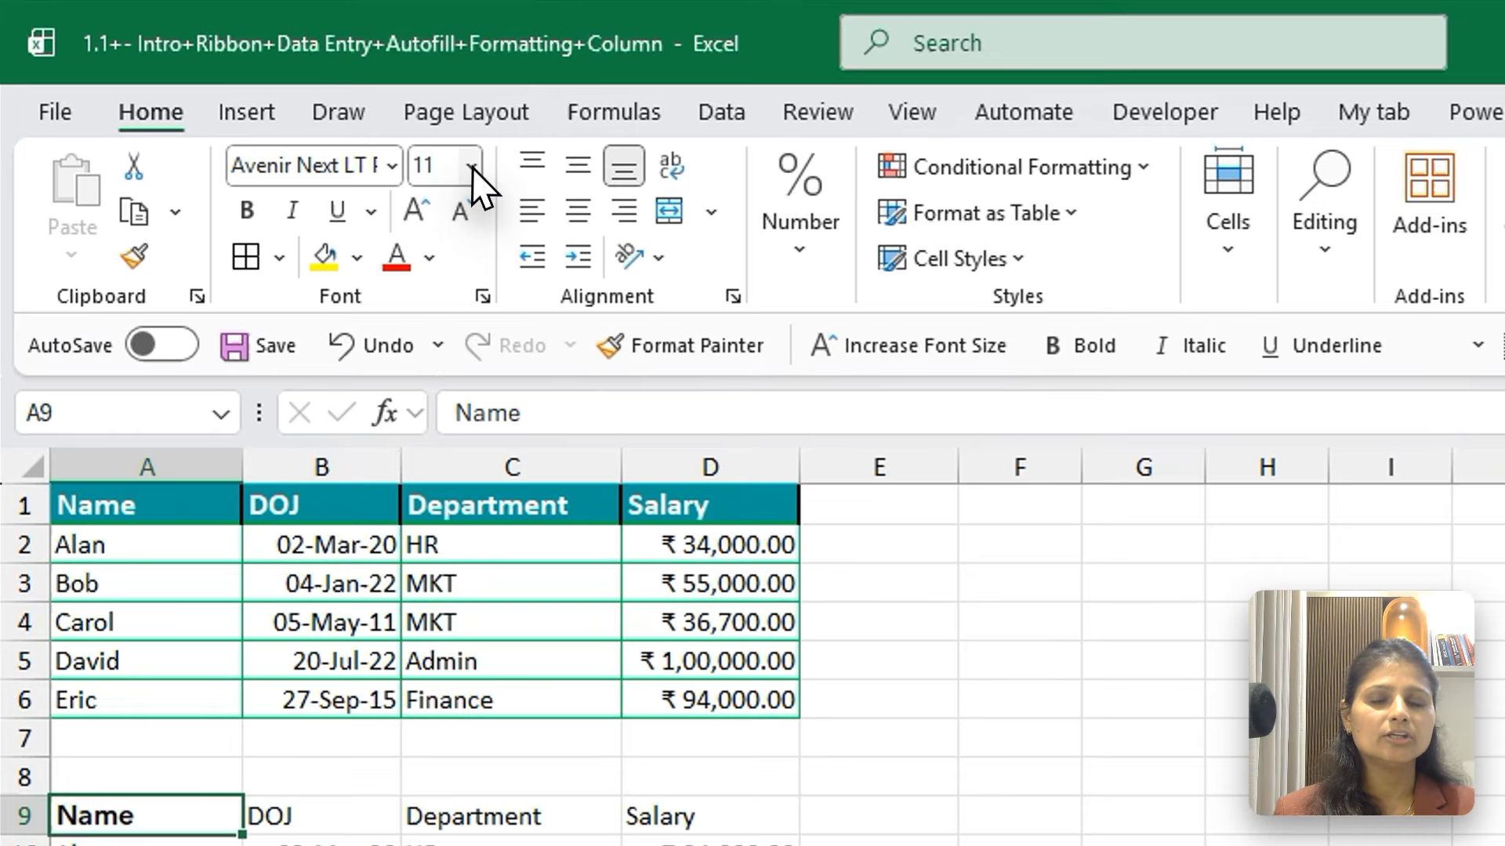
{"action": "left_click", "coordinate": [313, 110]}
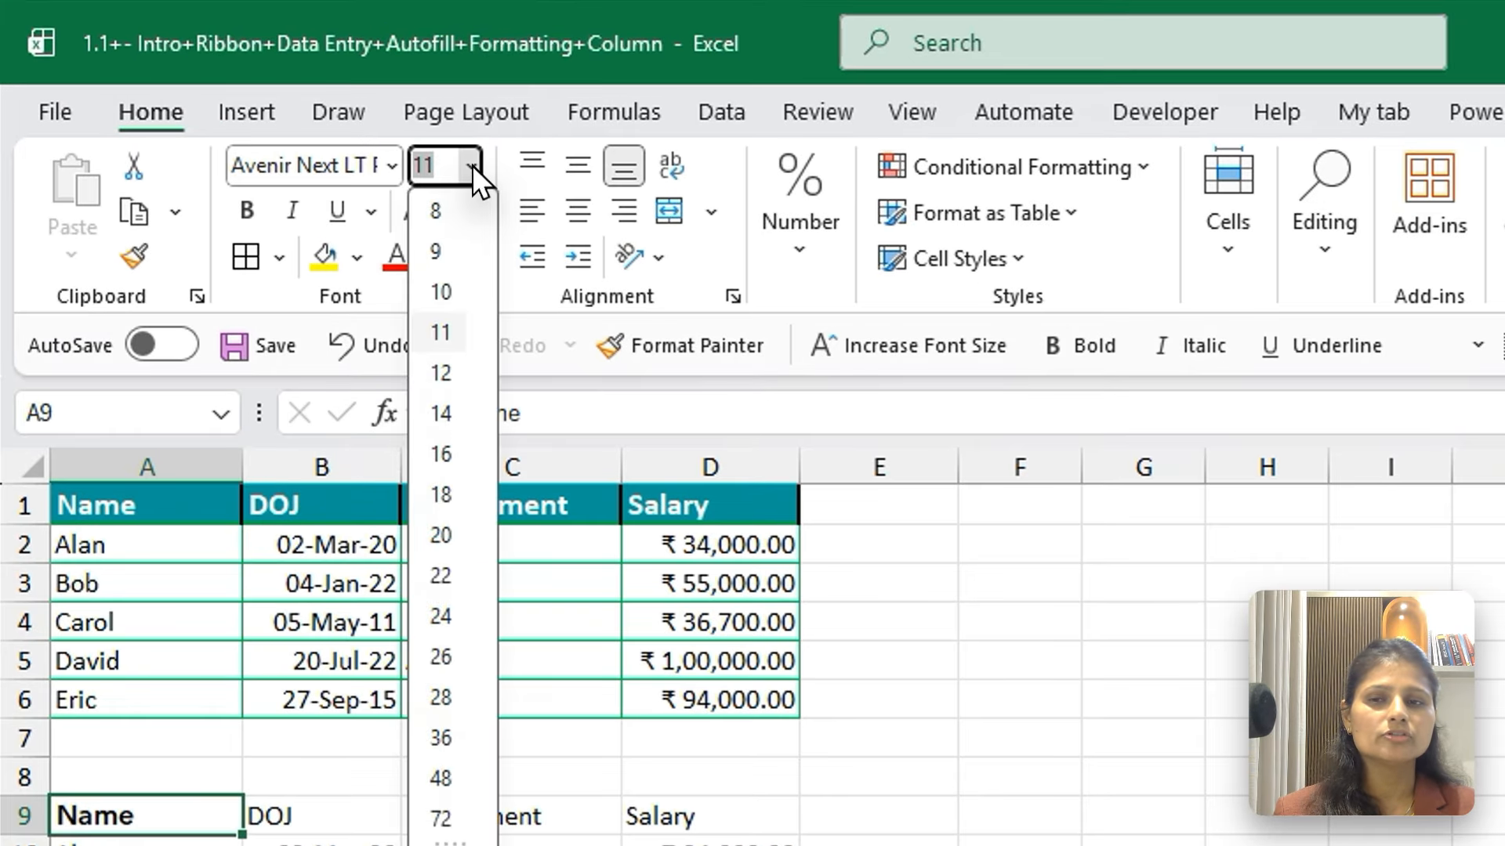
{"action": "left_click", "coordinate": [441, 374]}
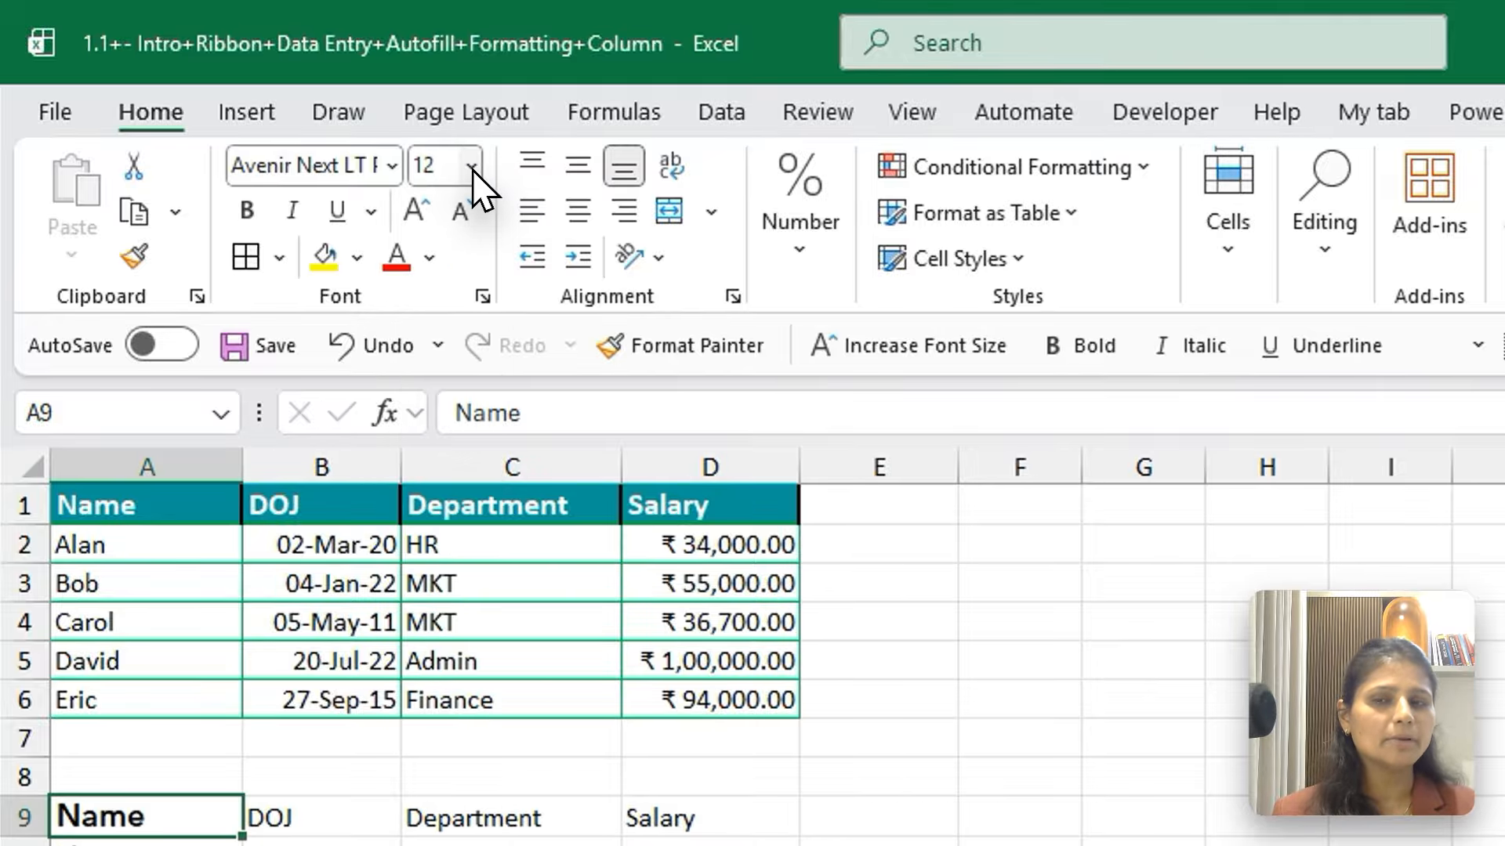
Make the Name header in A9 bold and italic, and underline it, switching to a double underline
{"action": "left_click", "coordinate": [246, 210]}
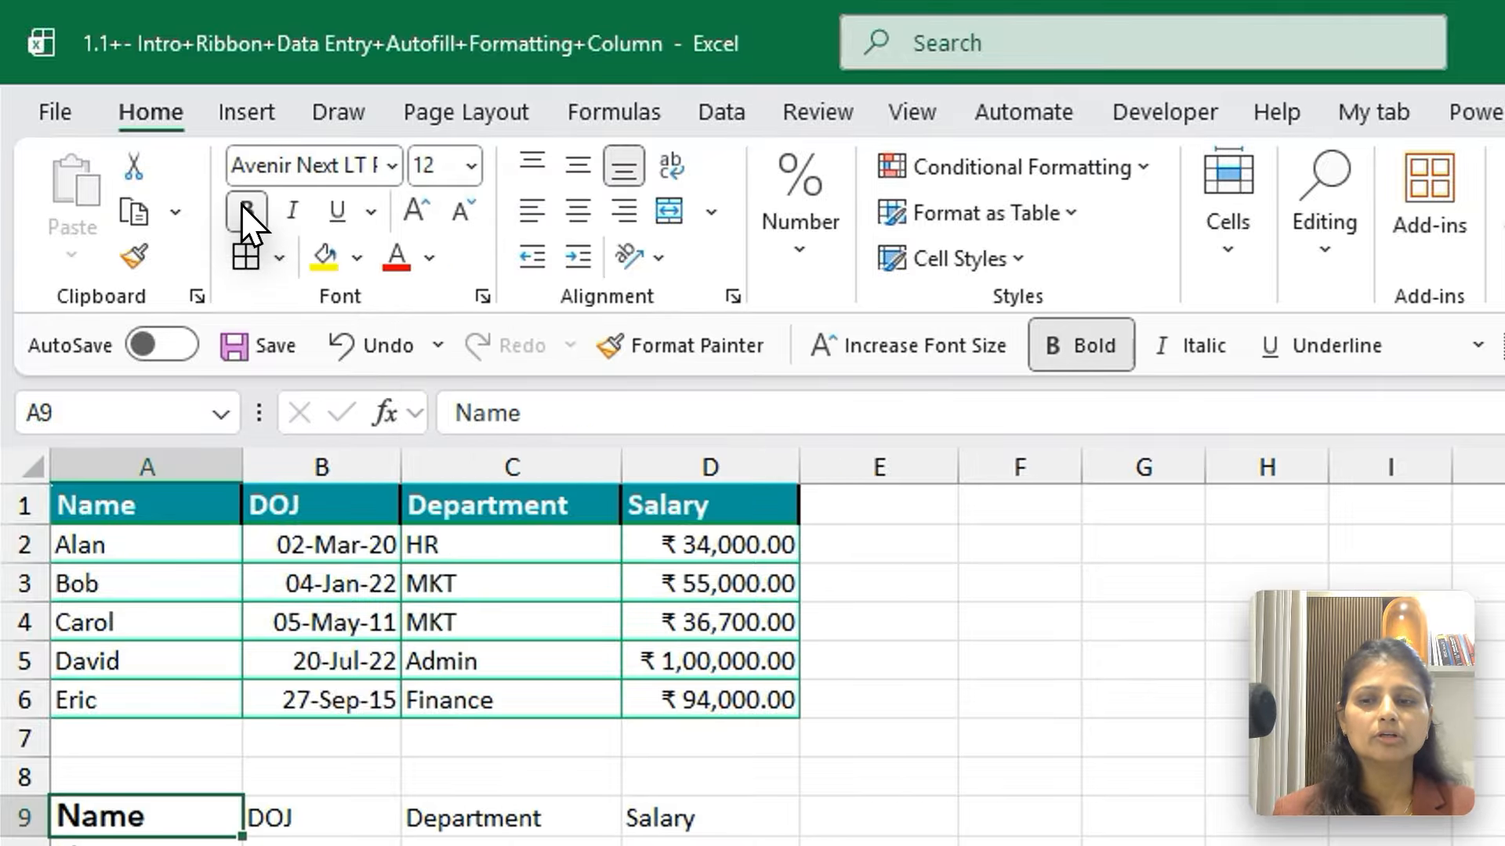
{"action": "left_click", "coordinate": [292, 210]}
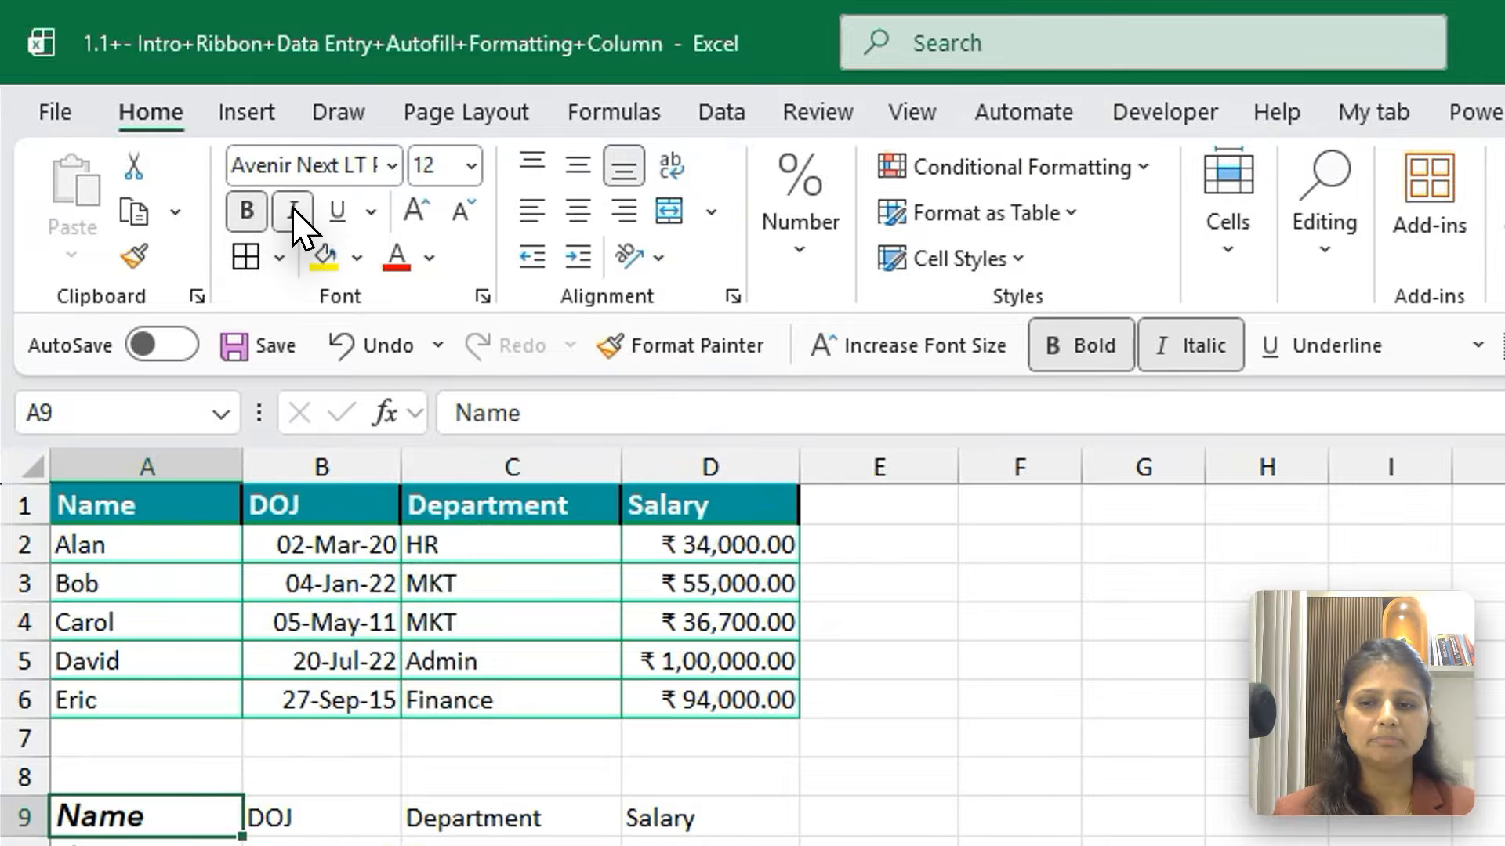
{"action": "left_click", "coordinate": [342, 212]}
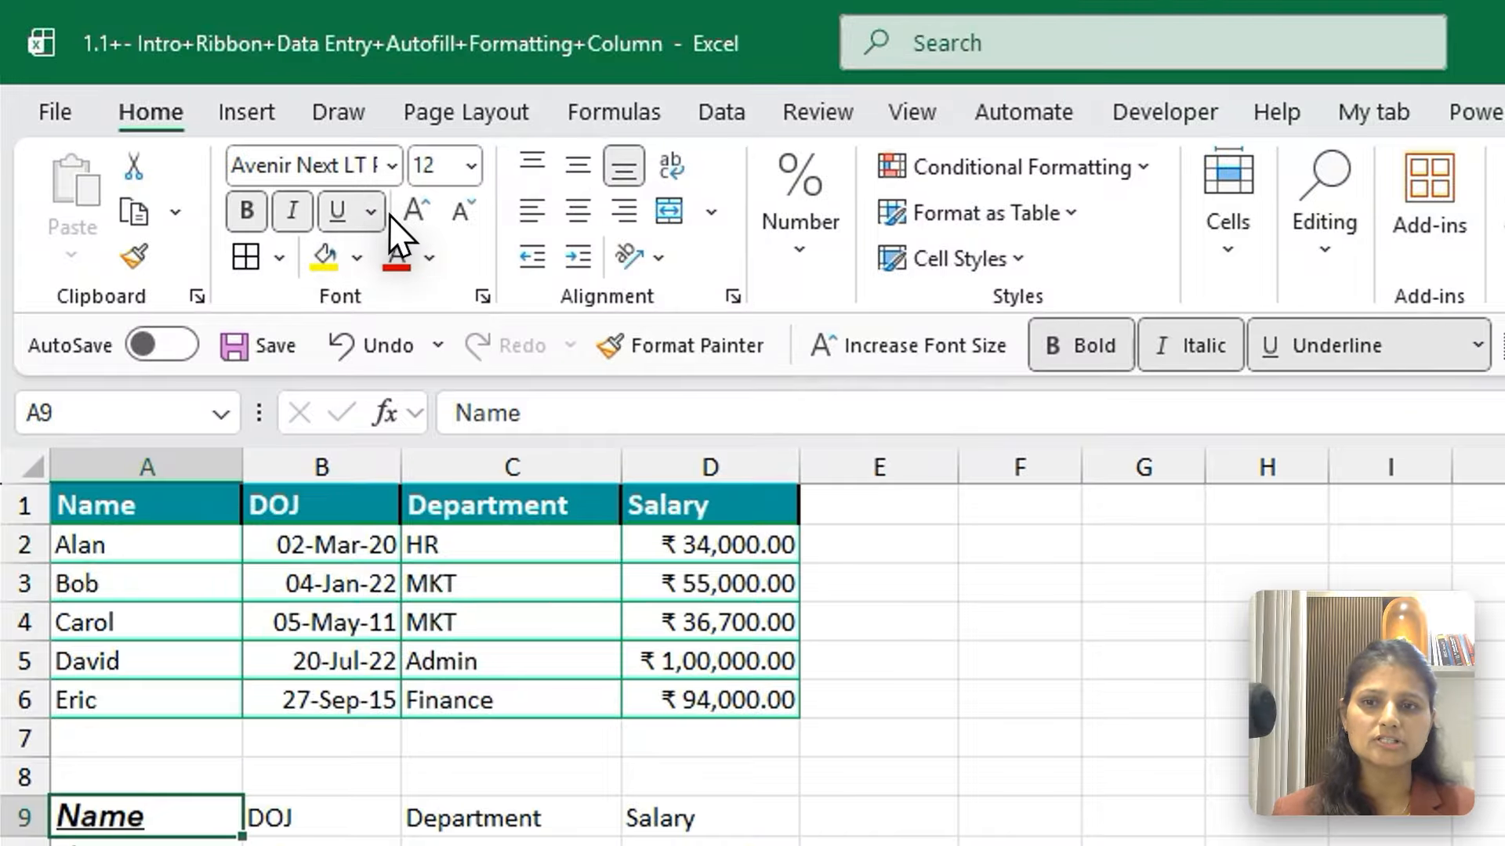
{"action": "left_click", "coordinate": [369, 211]}
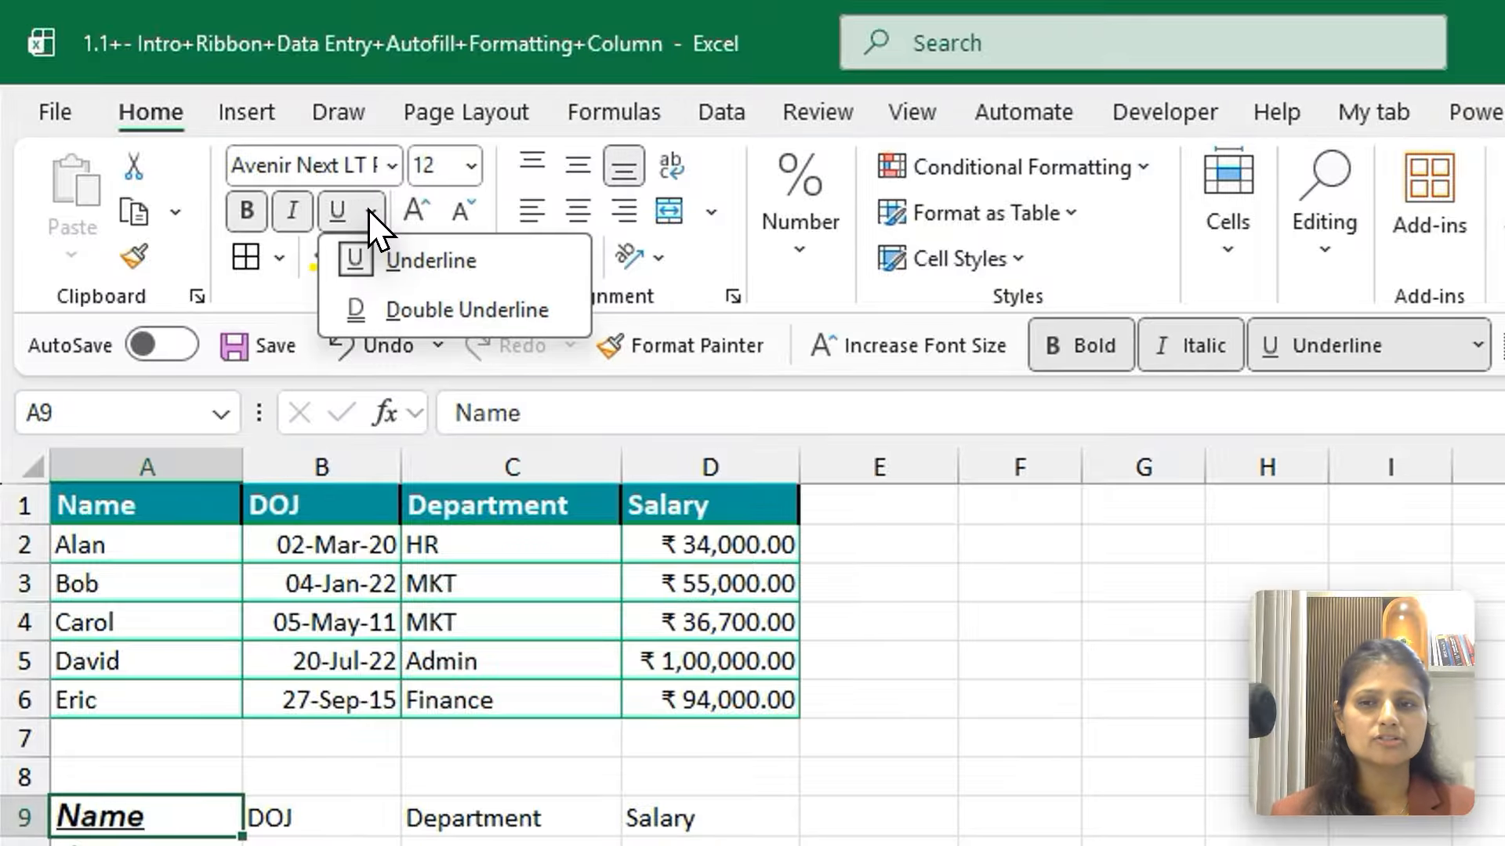
{"action": "left_click", "coordinate": [393, 313]}
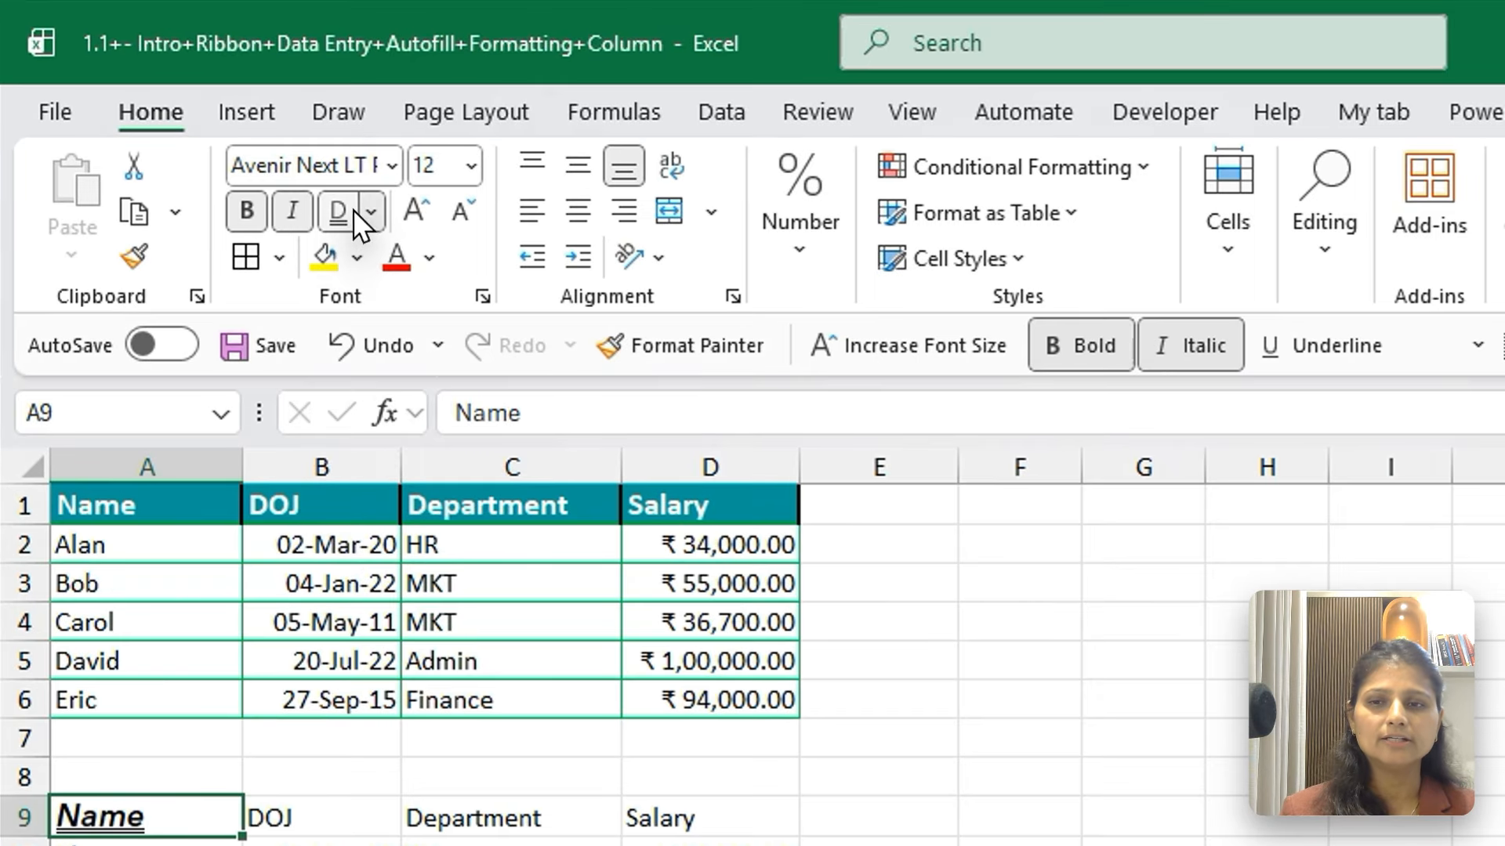
Remove the double underline, italic and bold formatting from the Name header in A9
{"action": "left_click", "coordinate": [234, 140]}
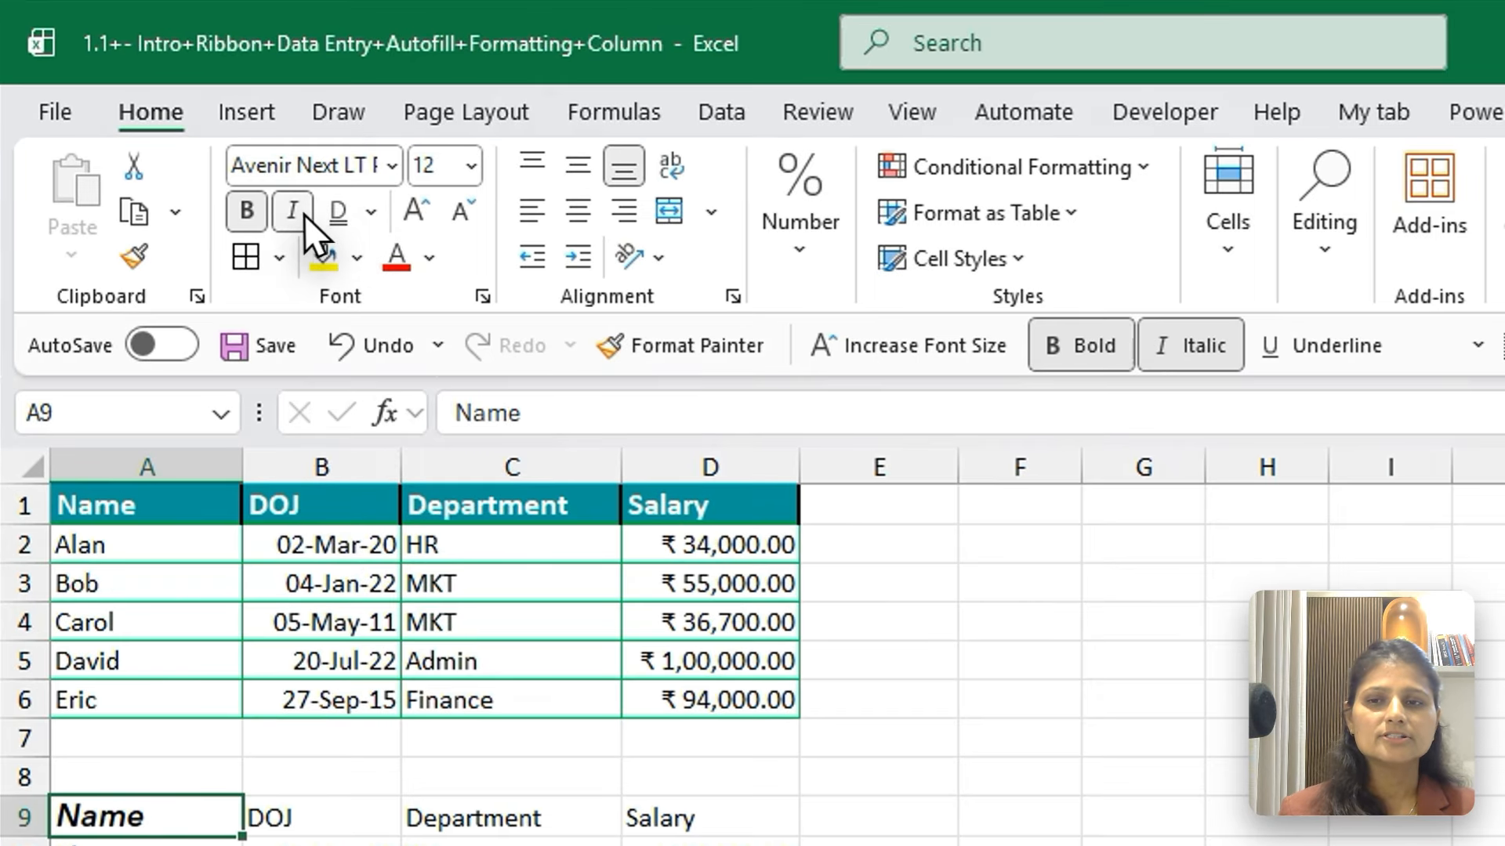
{"action": "left_click", "coordinate": [287, 213]}
{"action": "left_click", "coordinate": [249, 214]}
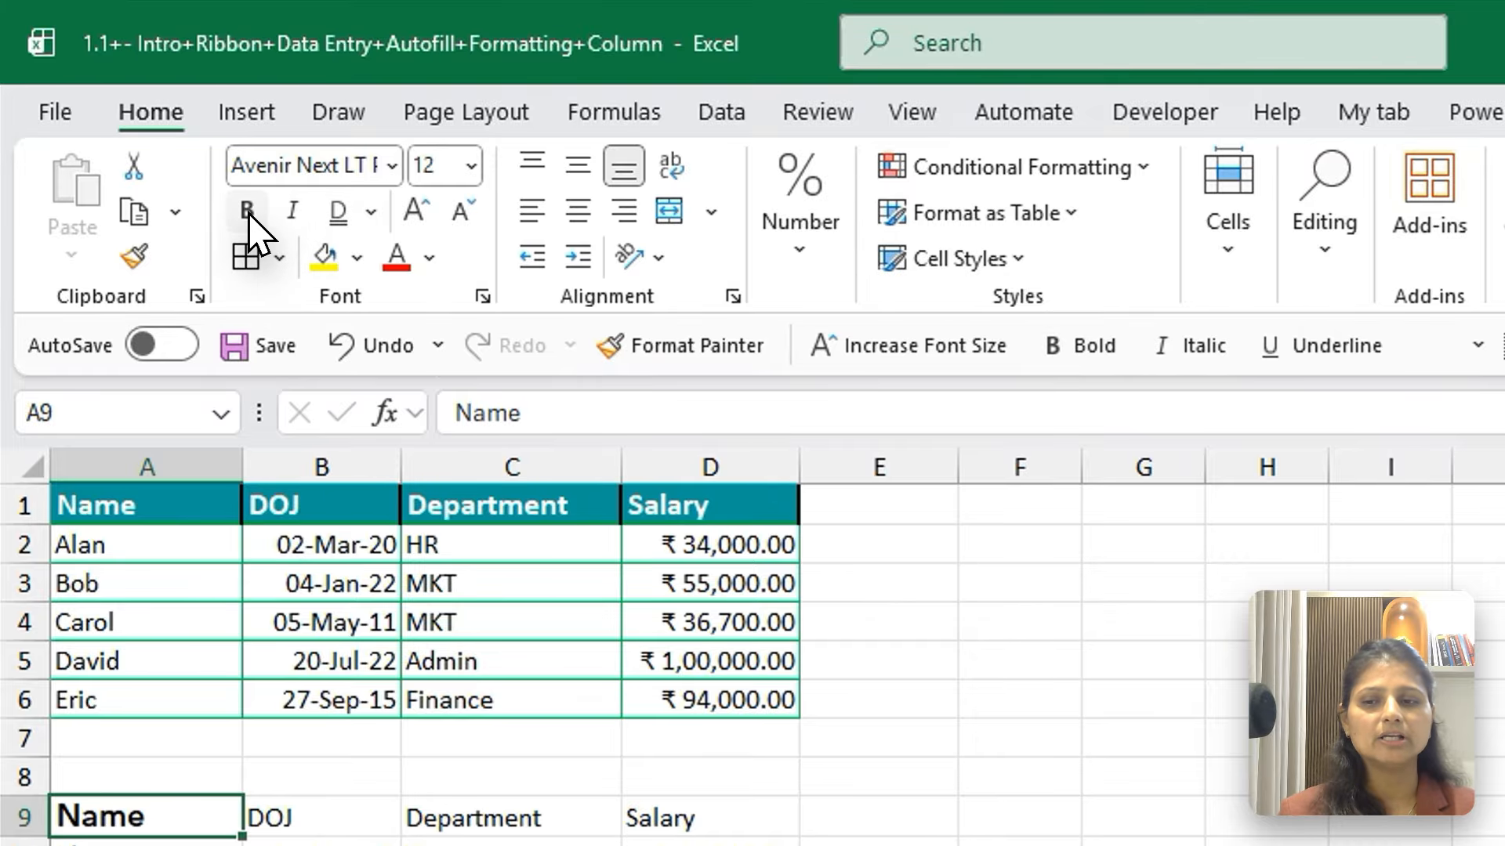
Change the font of the Name header in A9 to Arial Nova
{"action": "left_click", "coordinate": [390, 166]}
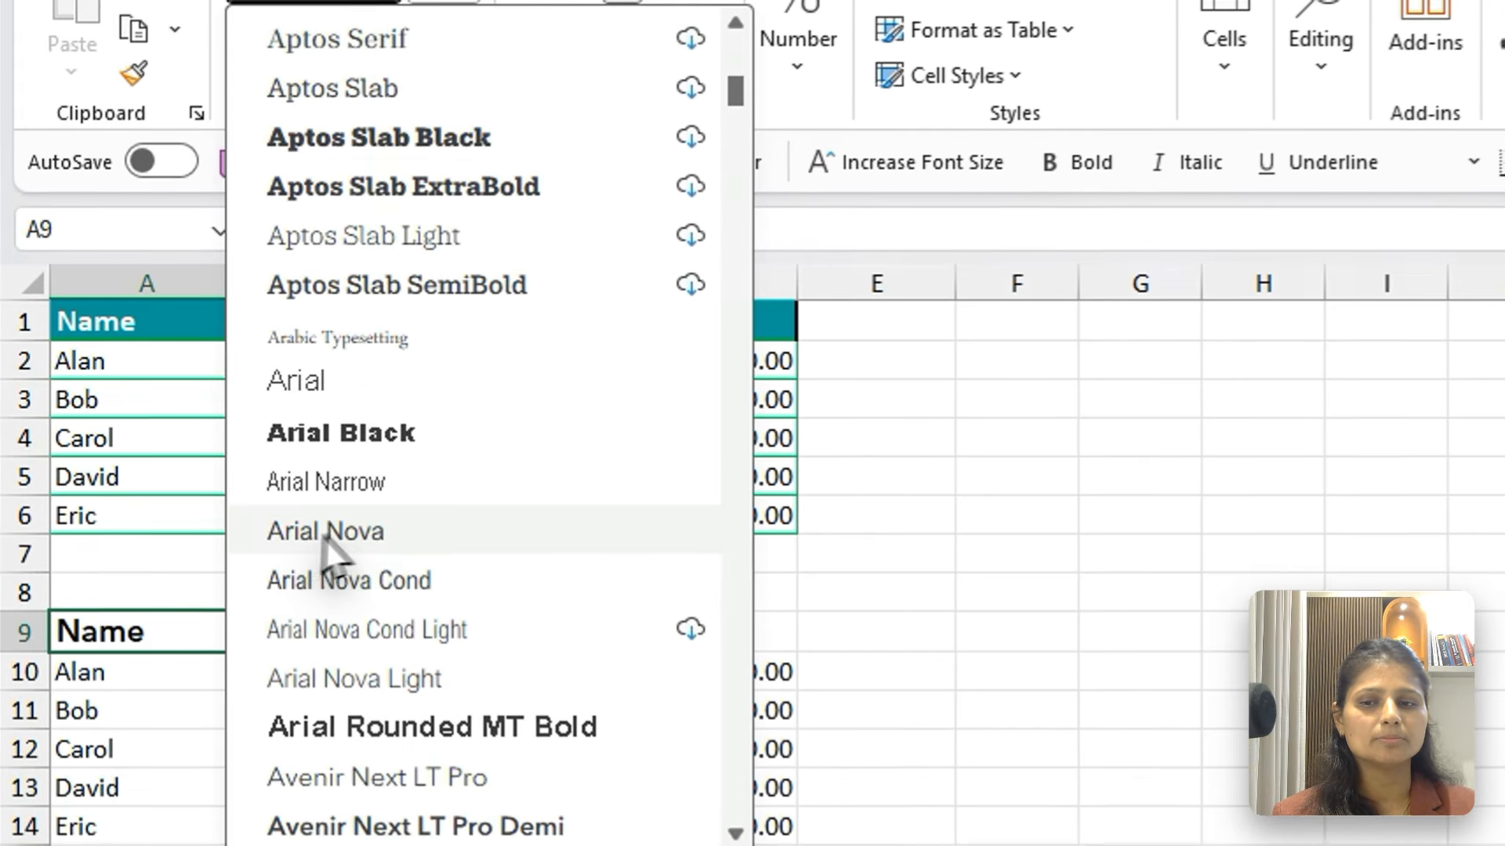
{"action": "left_click", "coordinate": [386, 544]}
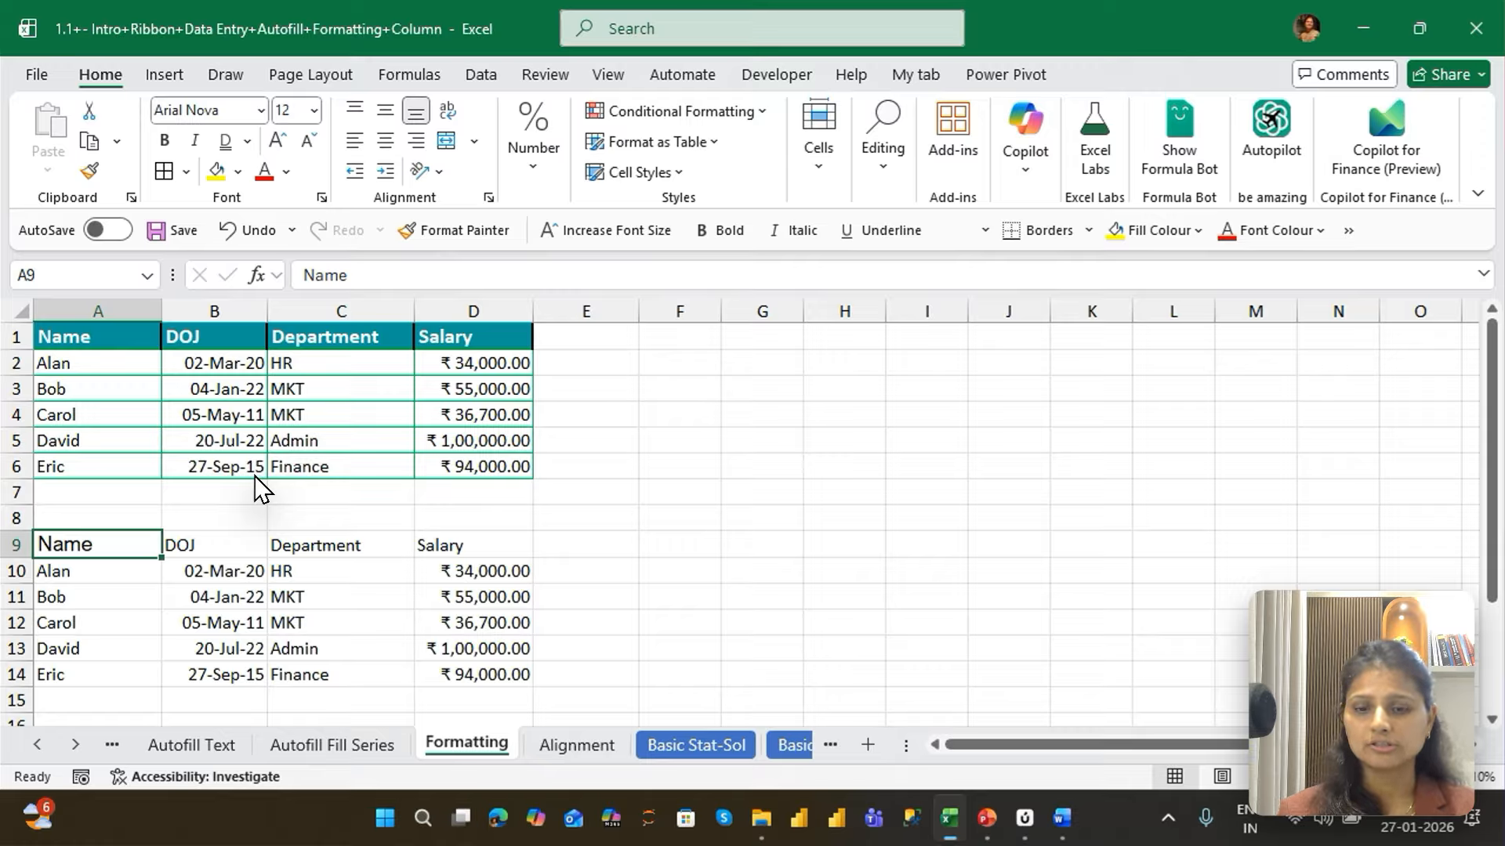
Apply bold, italic and single underline formatting to the Name header in A9
{"action": "key", "text": "ctrl+b"}
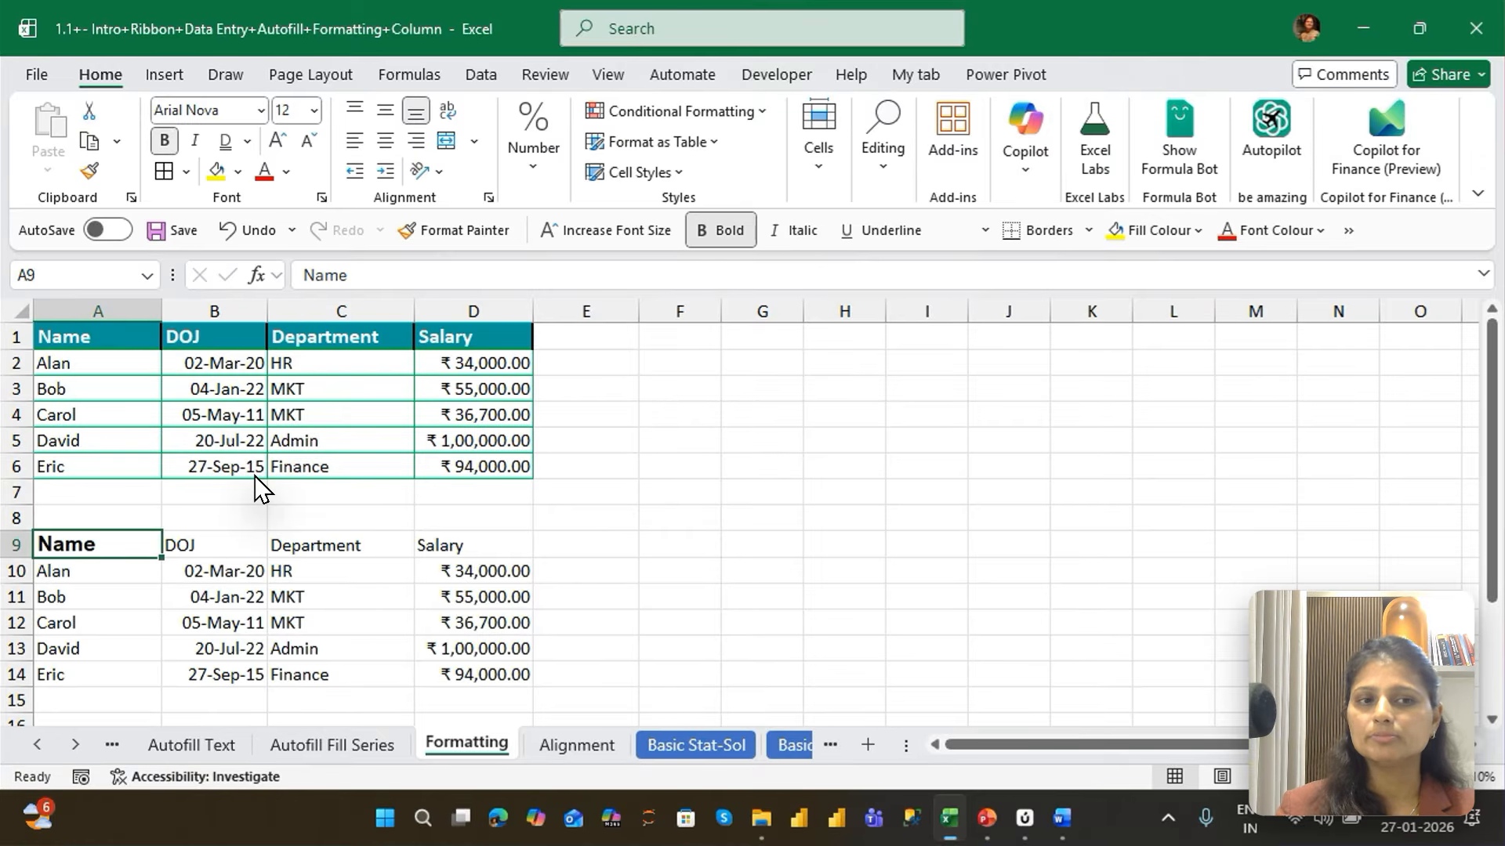
{"action": "key", "text": "ctrl+i"}
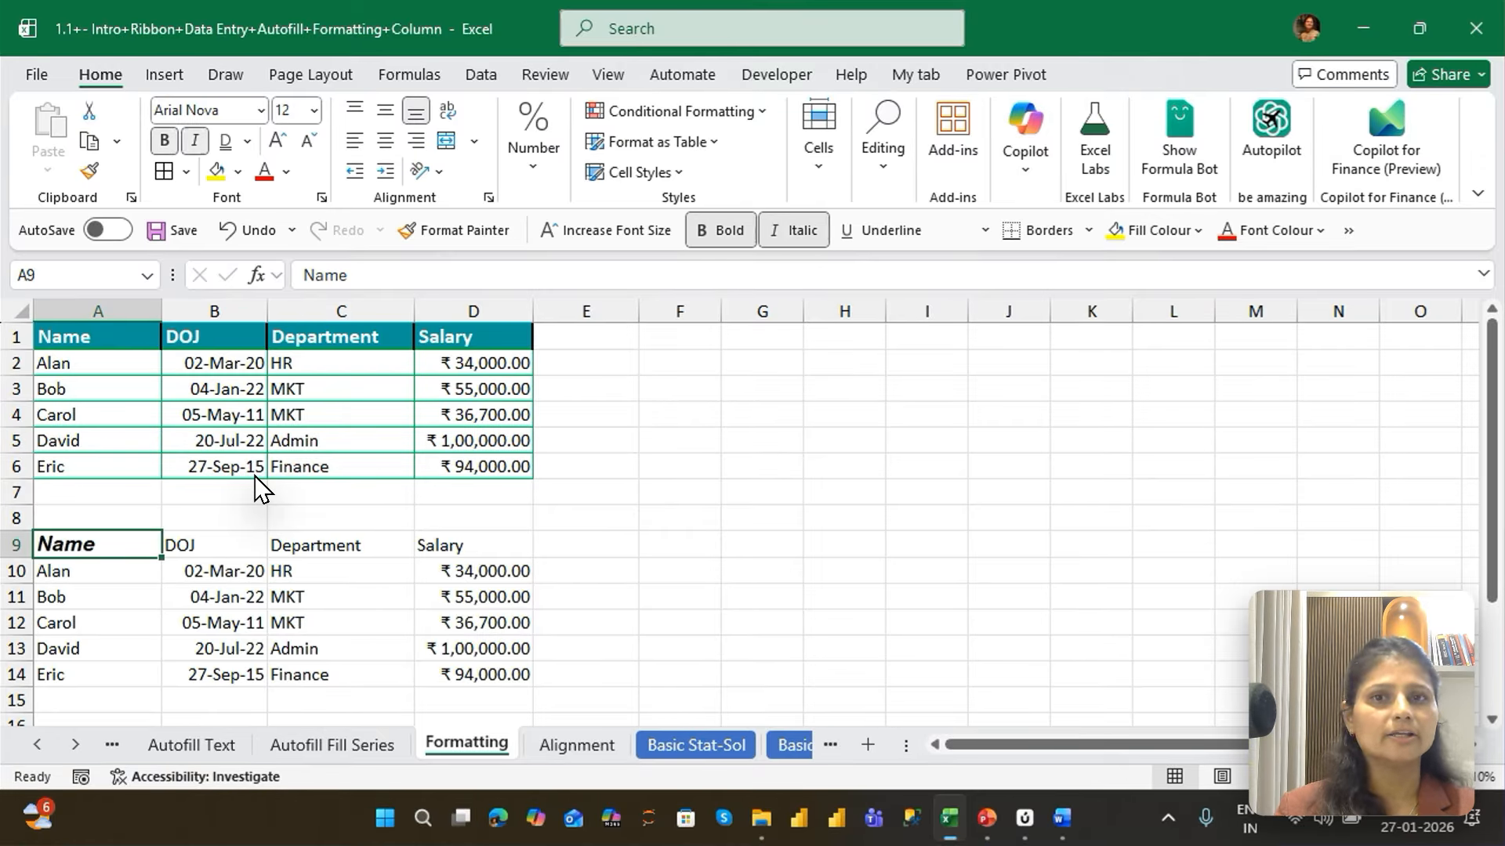
{"action": "key", "text": "ctrl+u"}
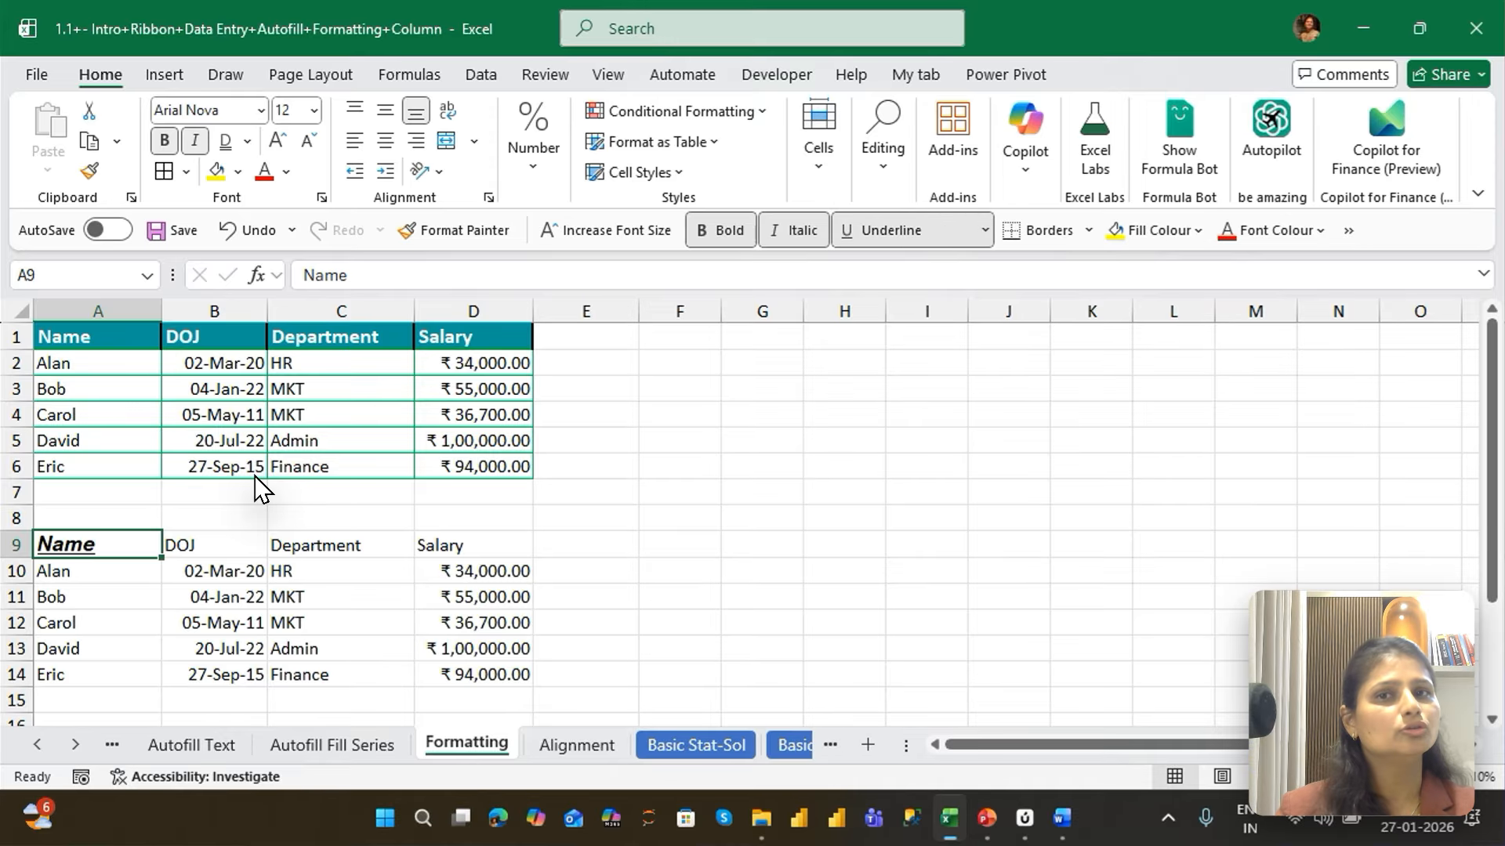
Turn off the underline, italic and bold formatting on the Name header in A9
{"action": "key", "text": "ctrl+u"}
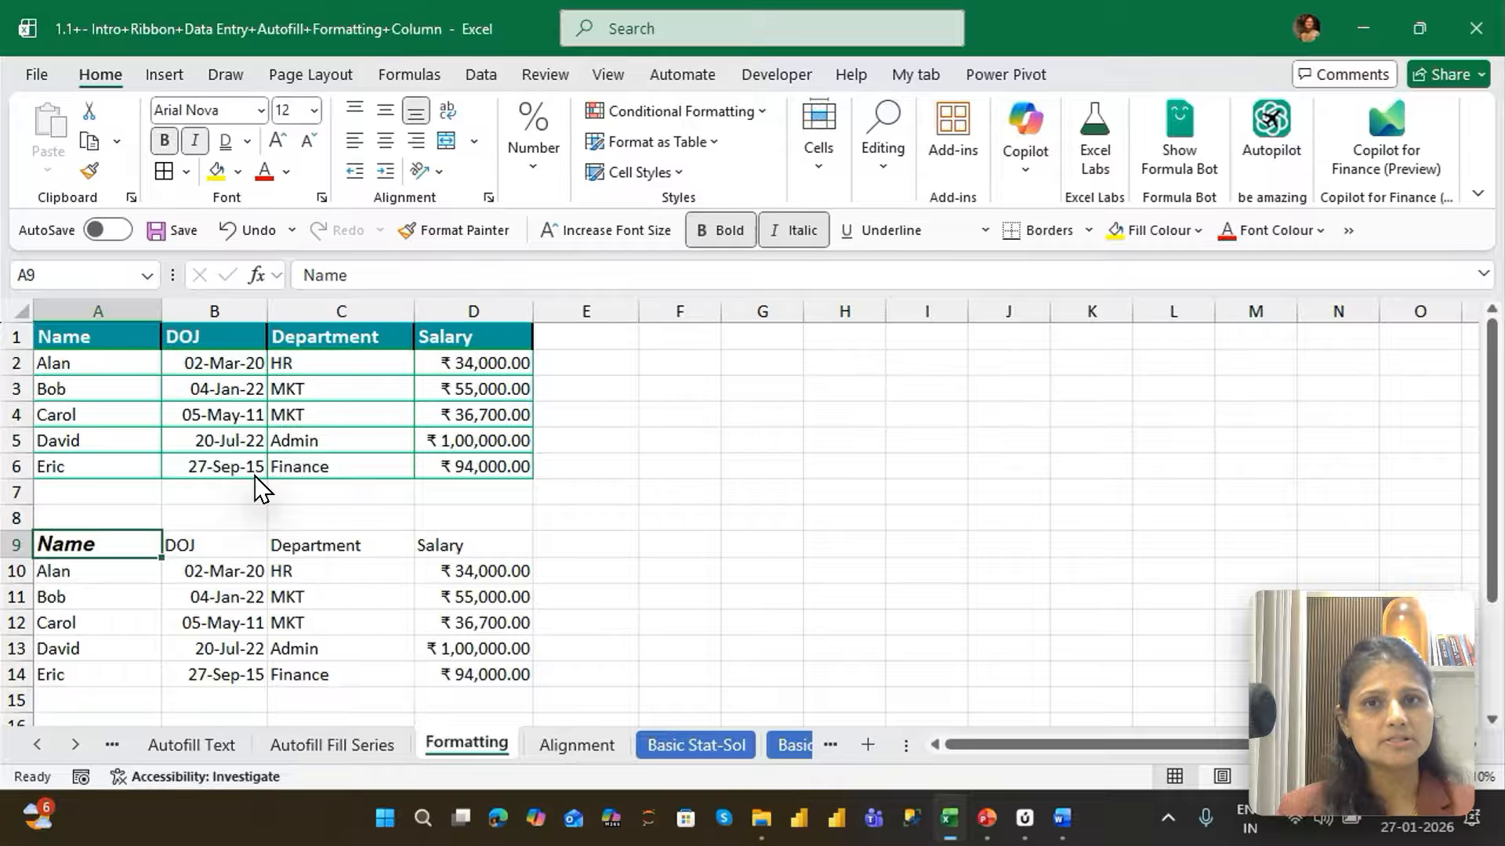
{"action": "key", "text": "ctrl+i"}
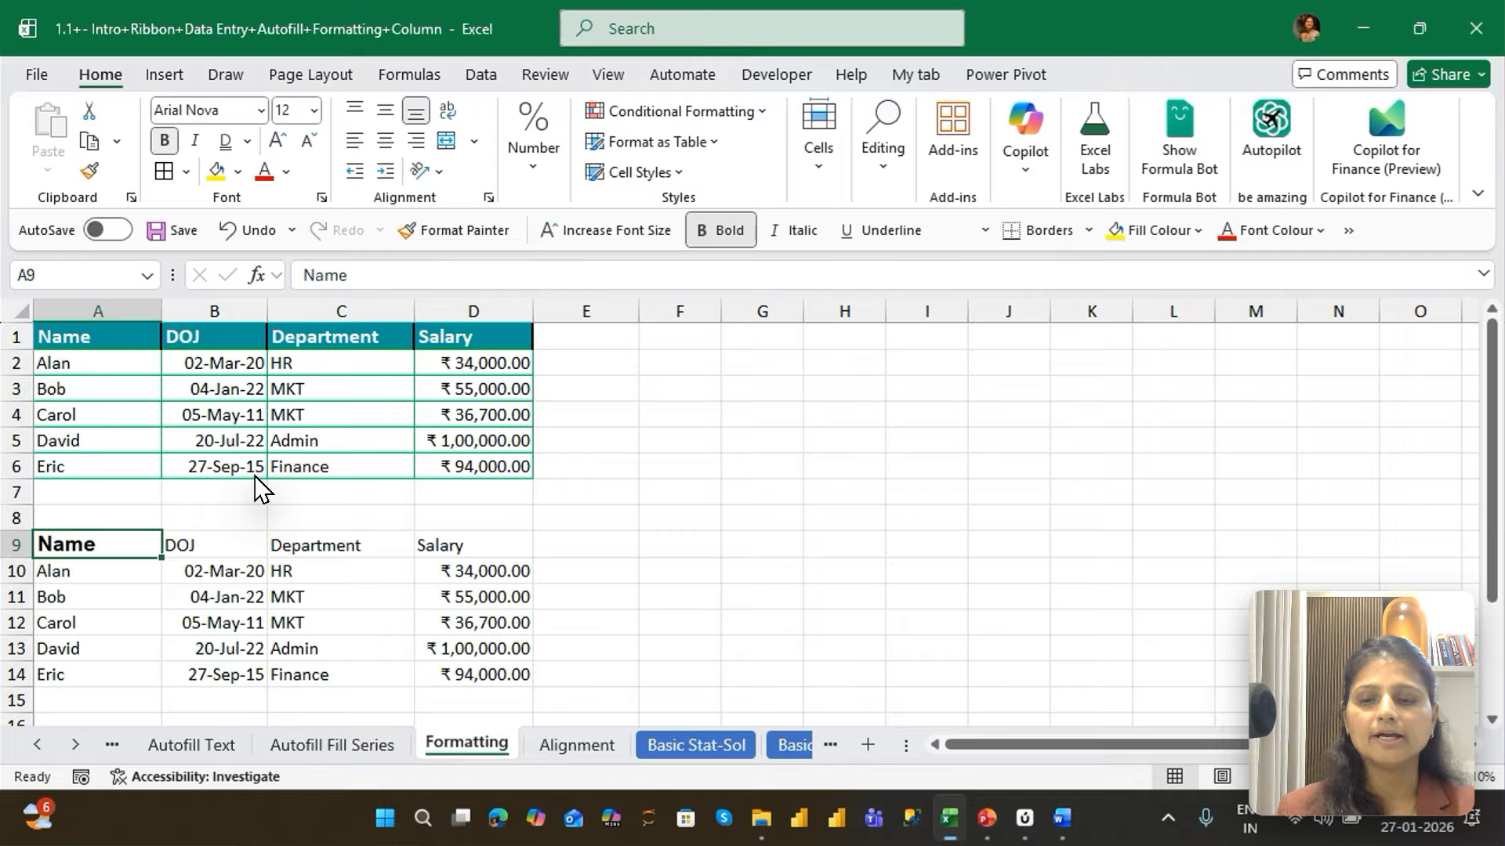
{"action": "key", "text": "ctrl+b"}
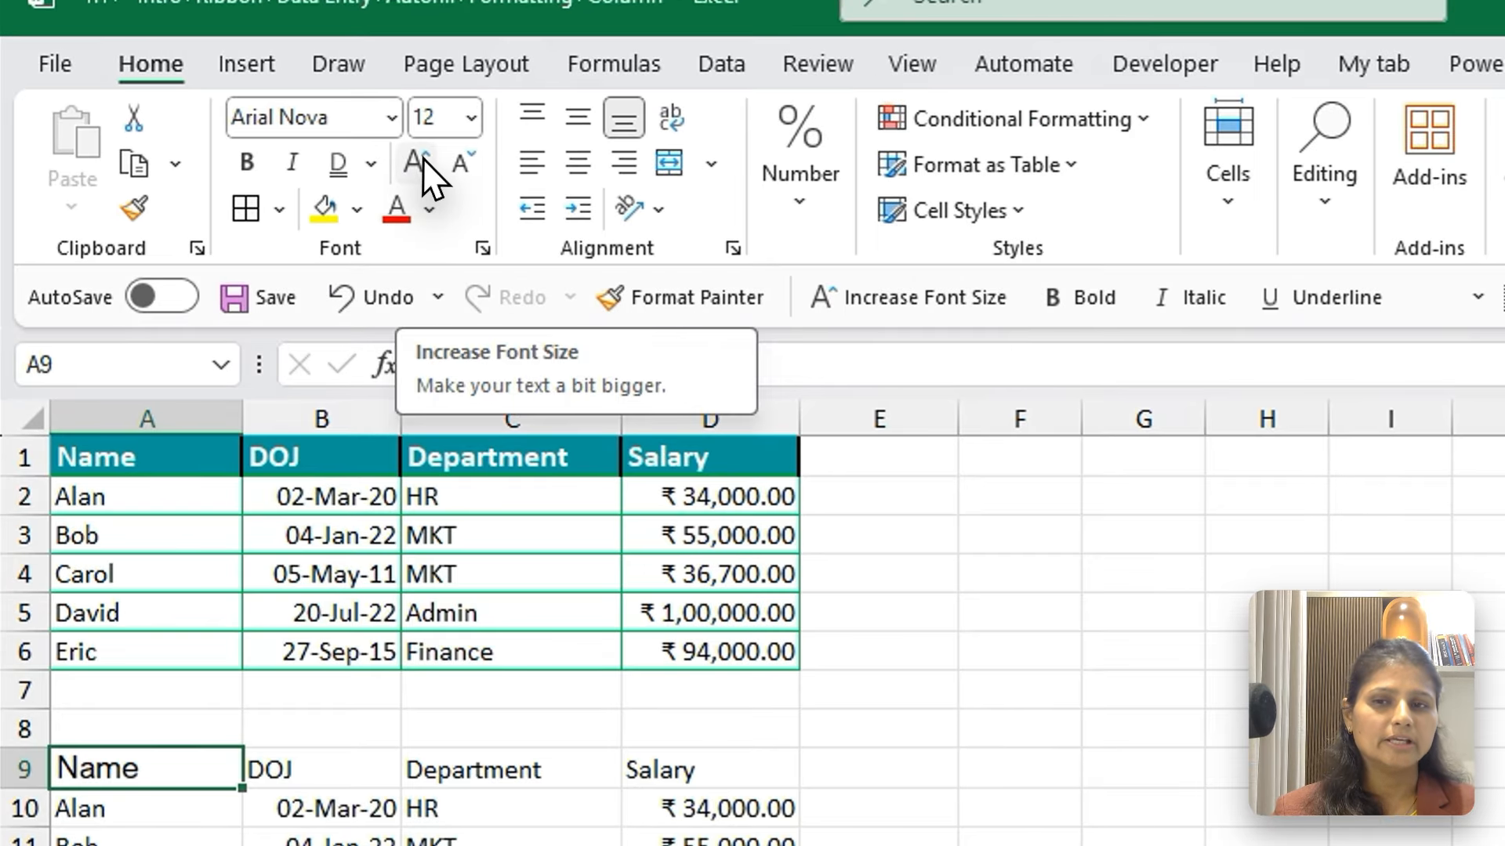
Increase the font size of the Name header in A9 to 14, and decrease it back to 12
{"action": "left_click", "coordinate": [427, 166]}
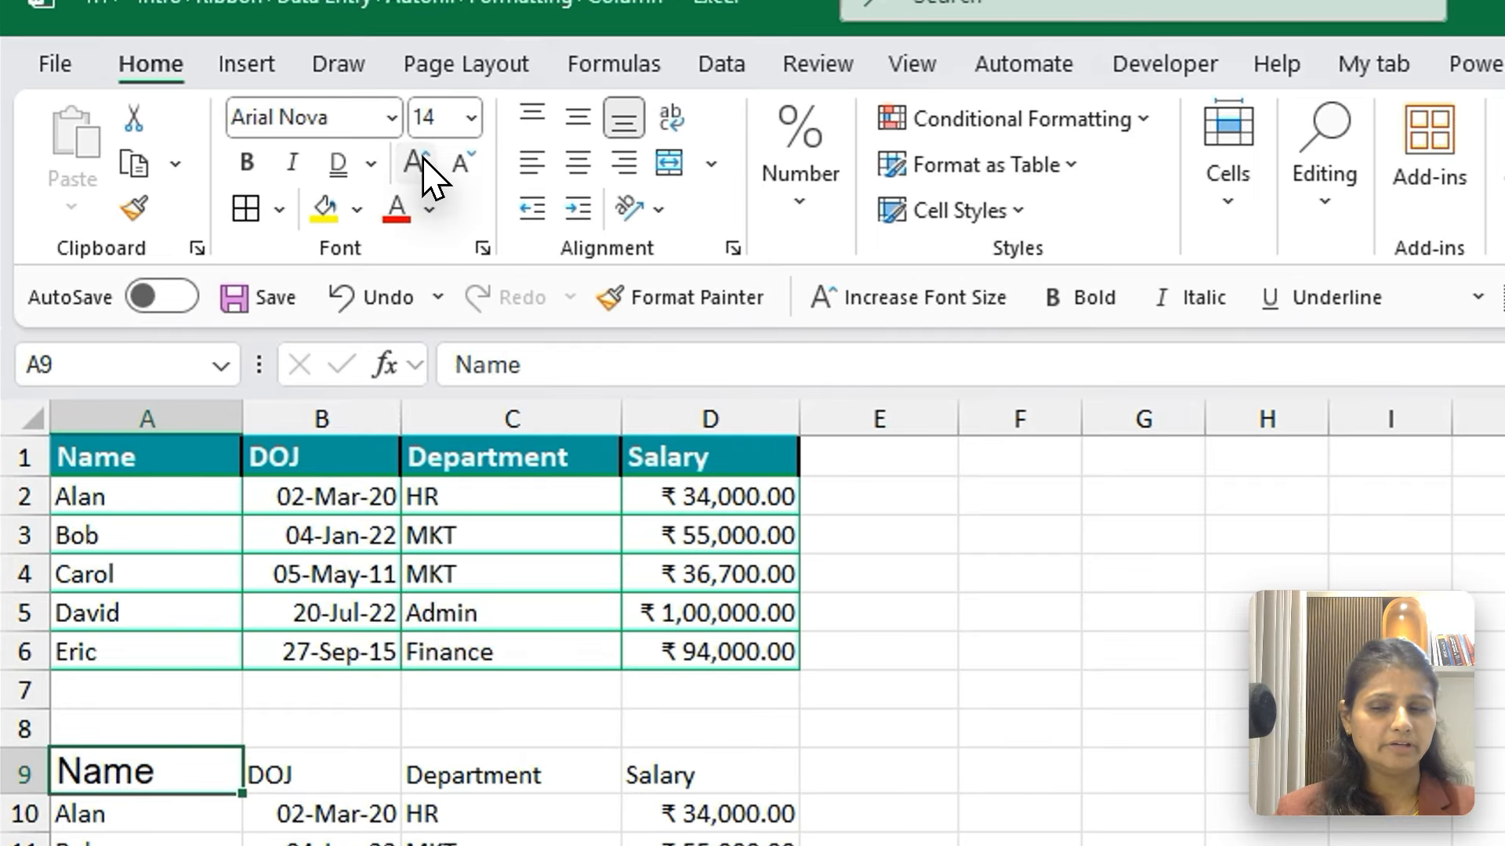
{"action": "left_click", "coordinate": [459, 166]}
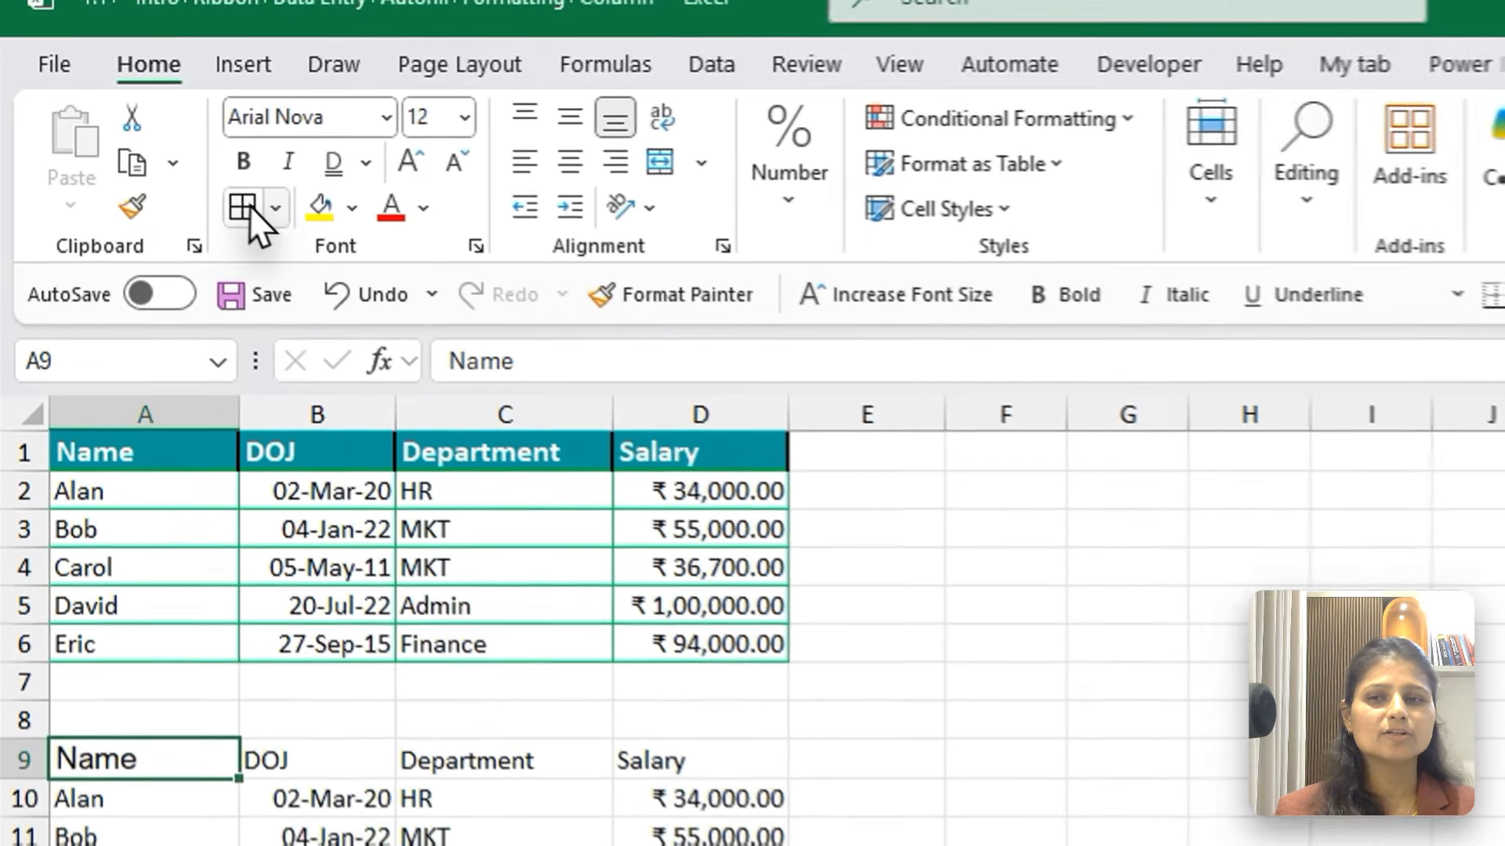
Add a bottom border to the Name header cell A9 and select D7
{"action": "left_click", "coordinate": [186, 171]}
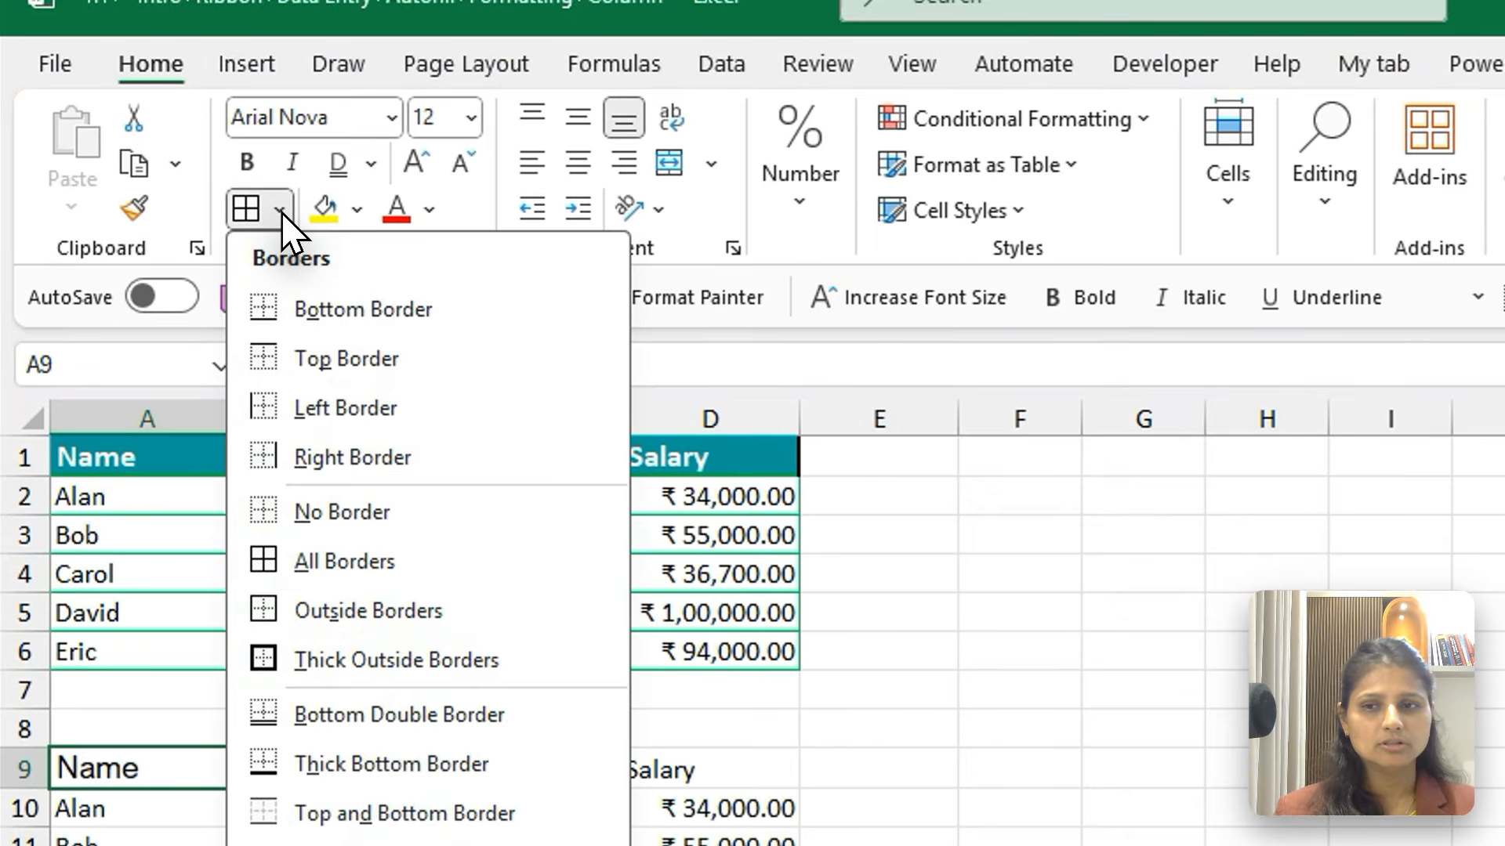
{"action": "left_click", "coordinate": [437, 320]}
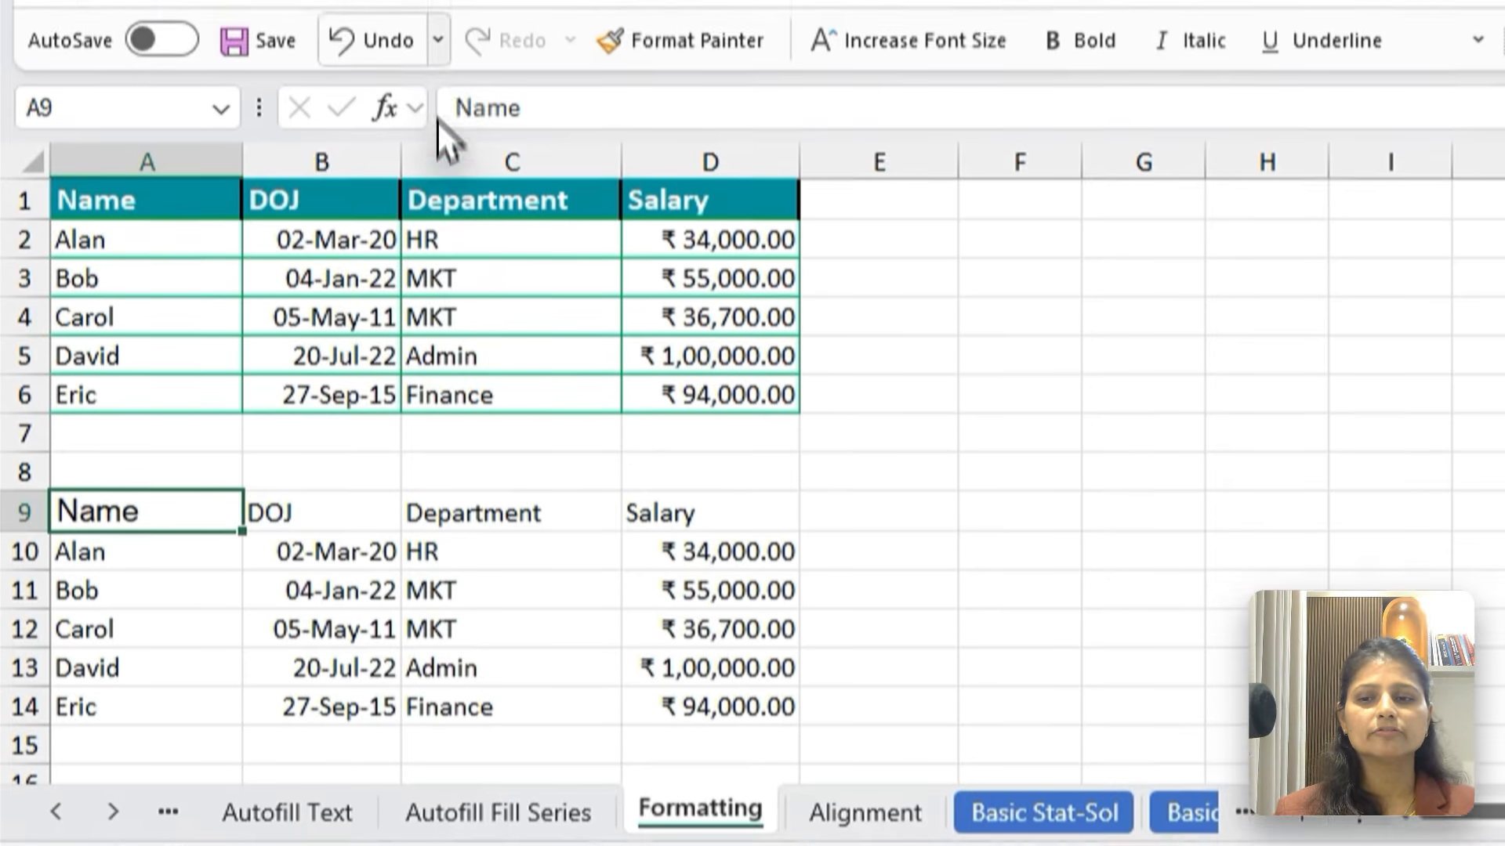
{"action": "left_click", "coordinate": [674, 435]}
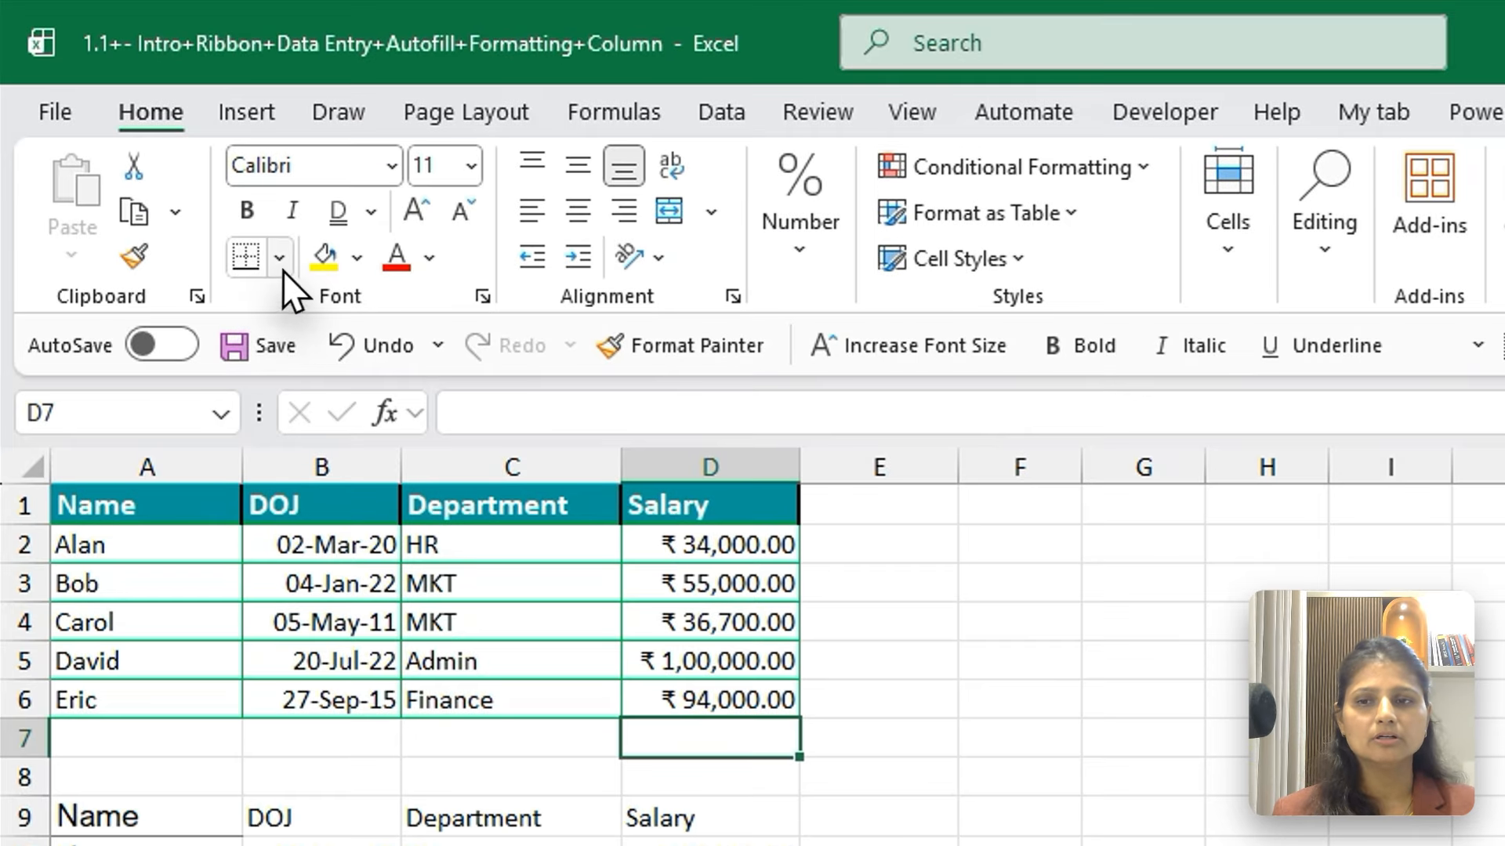
Apply No Border to cell D7 and reselect the Name header cell A9
{"action": "left_click", "coordinate": [281, 265]}
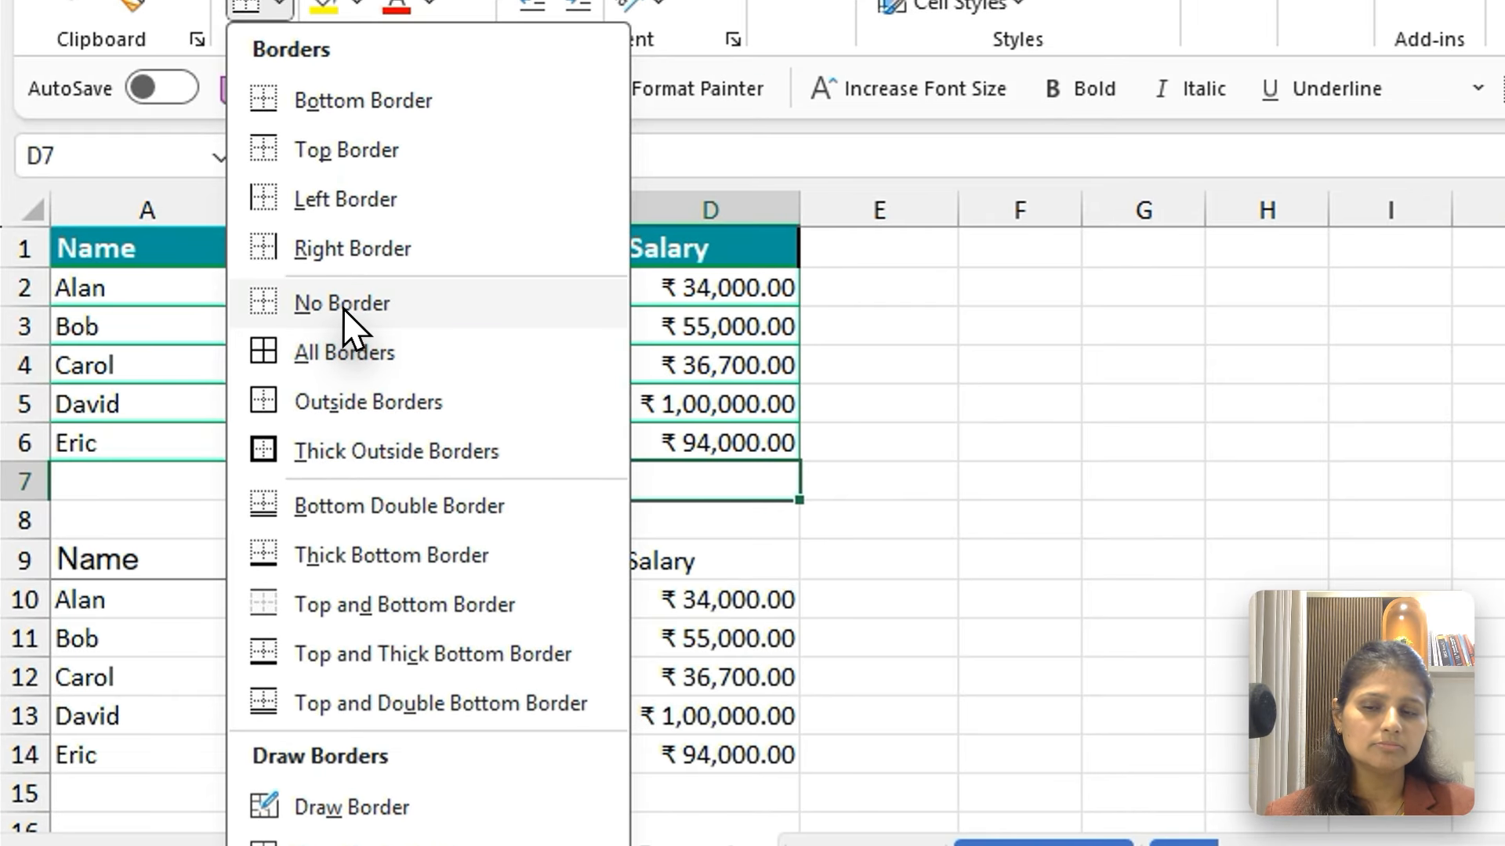
{"action": "left_click", "coordinate": [229, 376]}
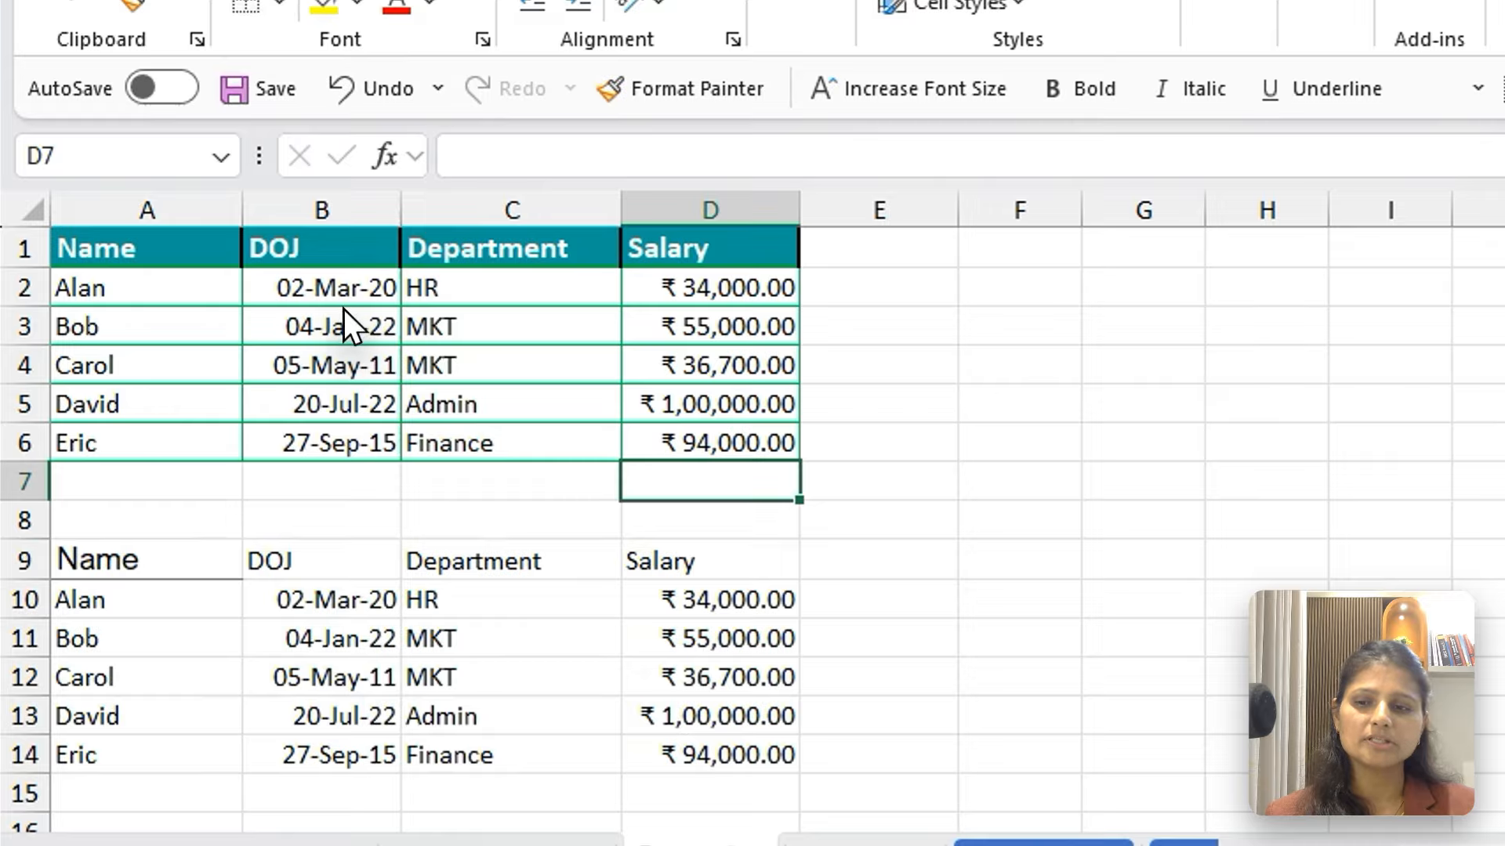
{"action": "left_click", "coordinate": [152, 589]}
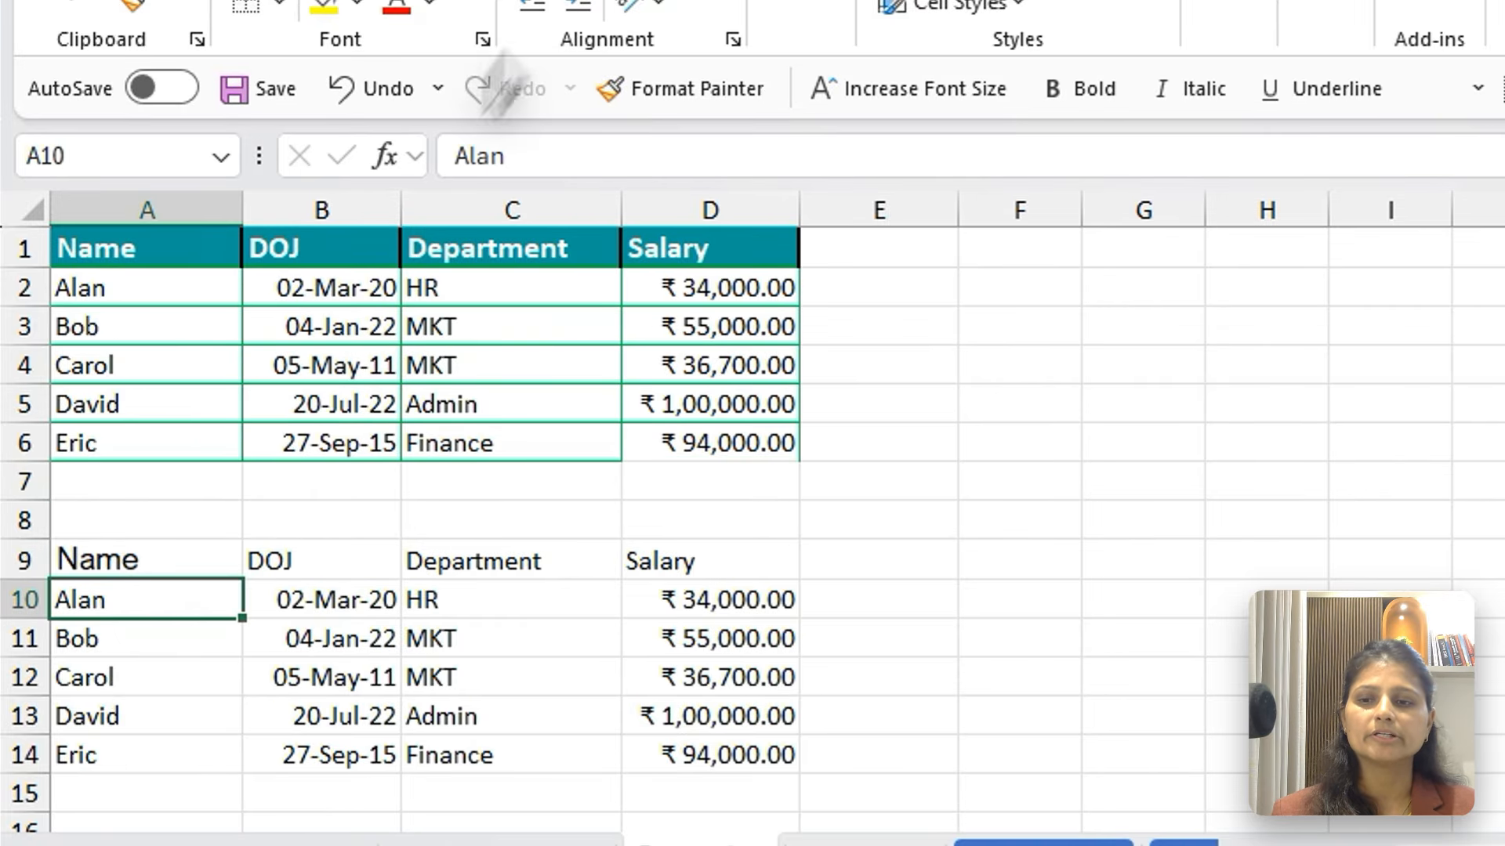
{"action": "left_click", "coordinate": [229, 578]}
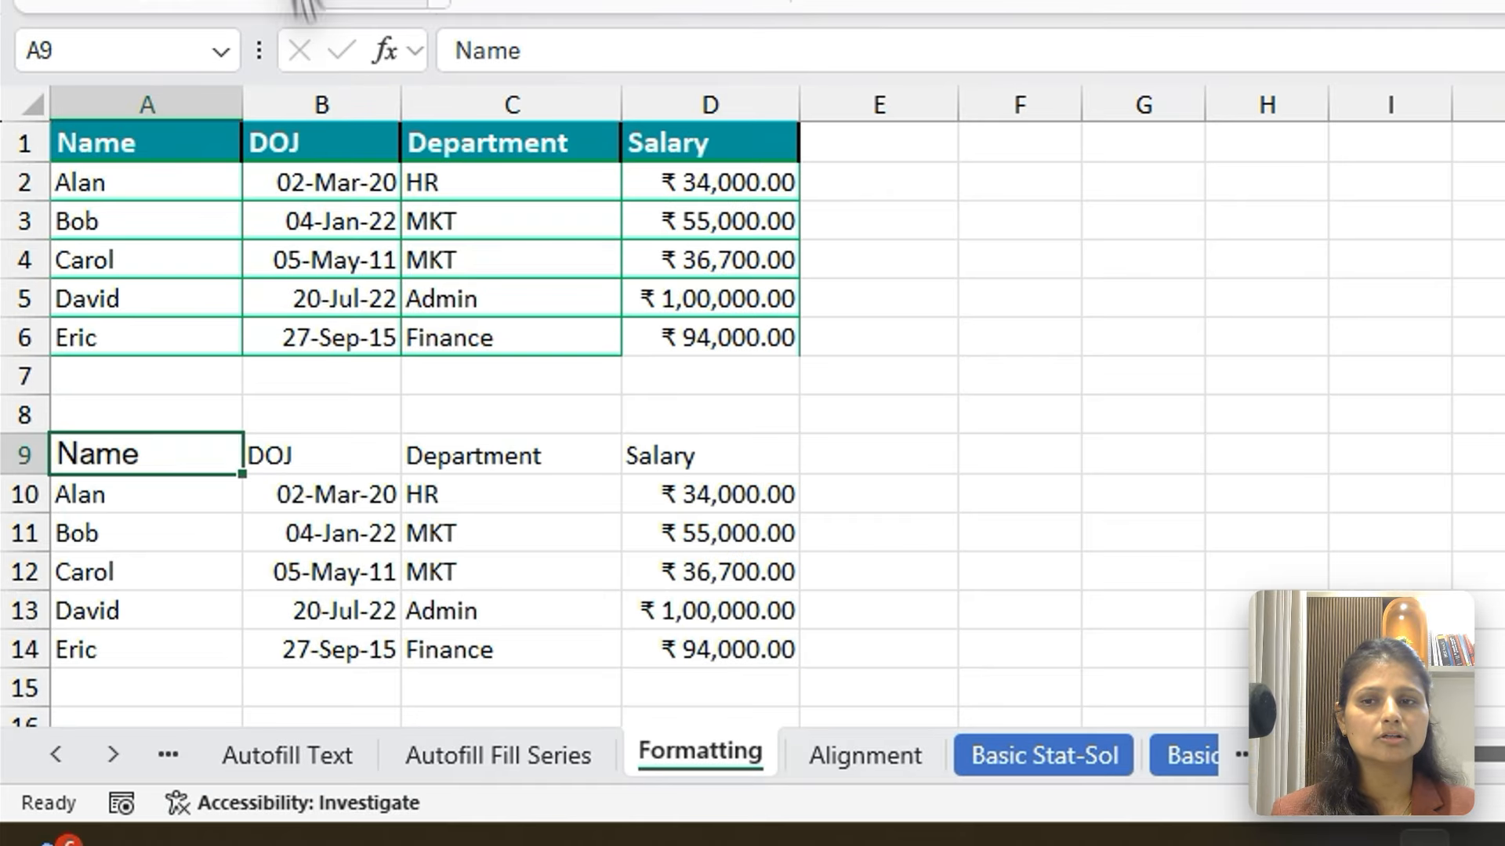
Set the border line colour to white and apply All Borders to the Name header cell A9
{"action": "left_click", "coordinate": [414, 625]}
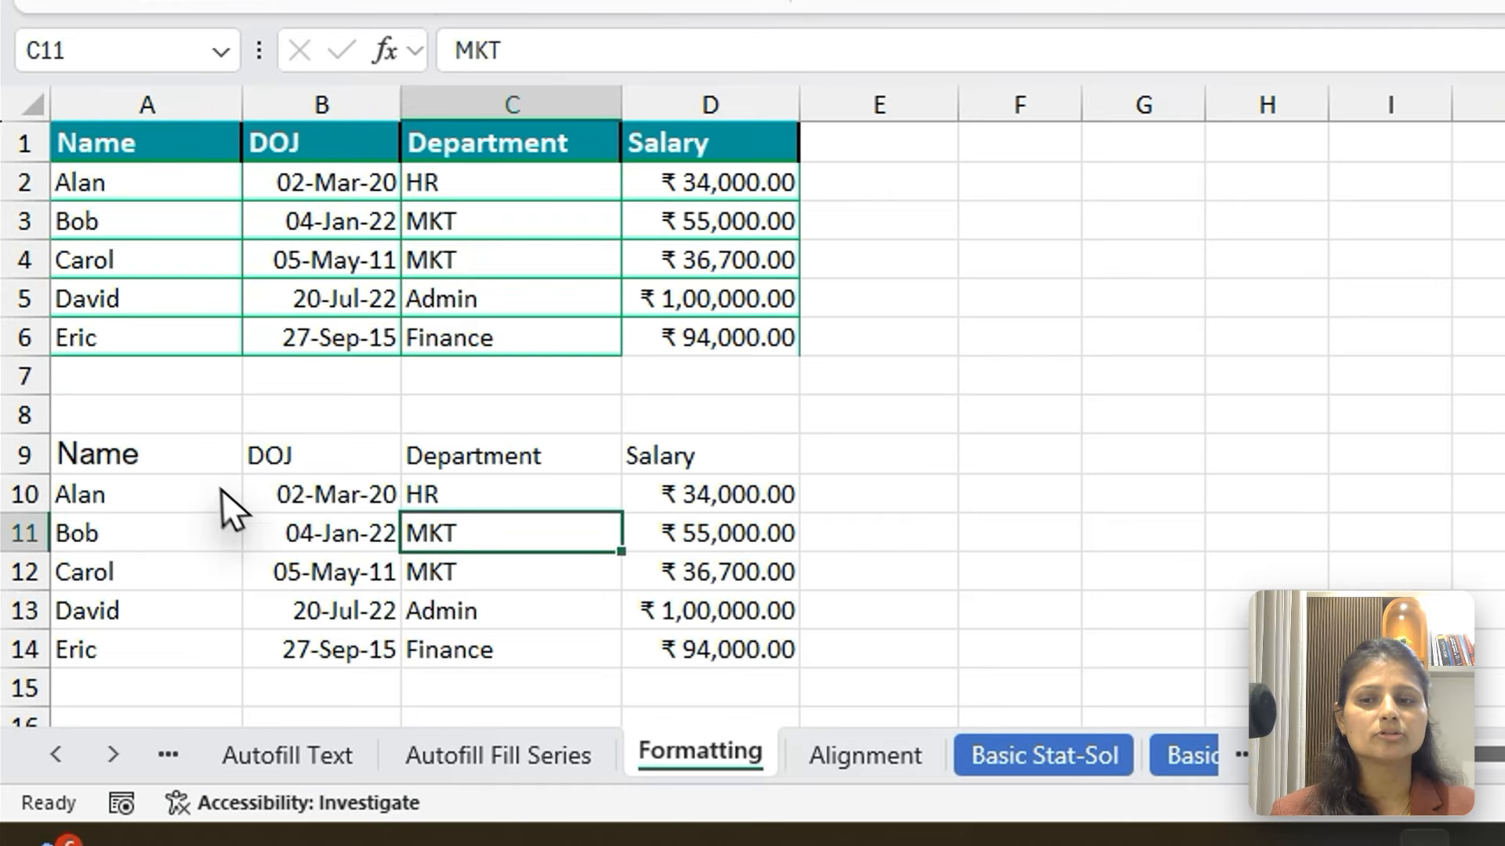
{"action": "left_click", "coordinate": [195, 538]}
{"action": "left_click", "coordinate": [278, 157]}
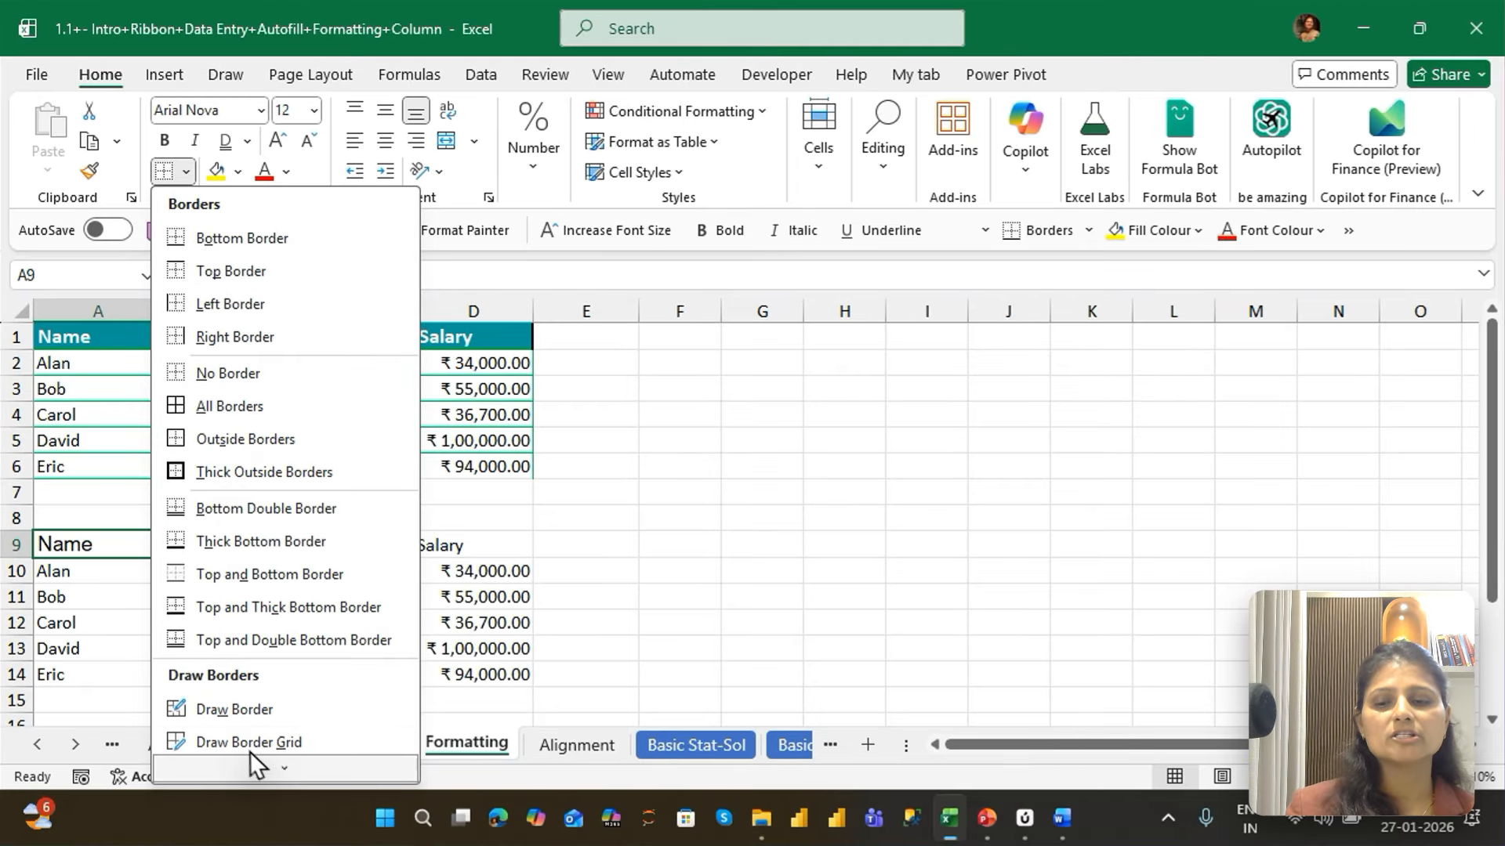
{"action": "scroll", "coordinate": [258, 765], "scroll_direction": "down", "scroll_amount": 2}
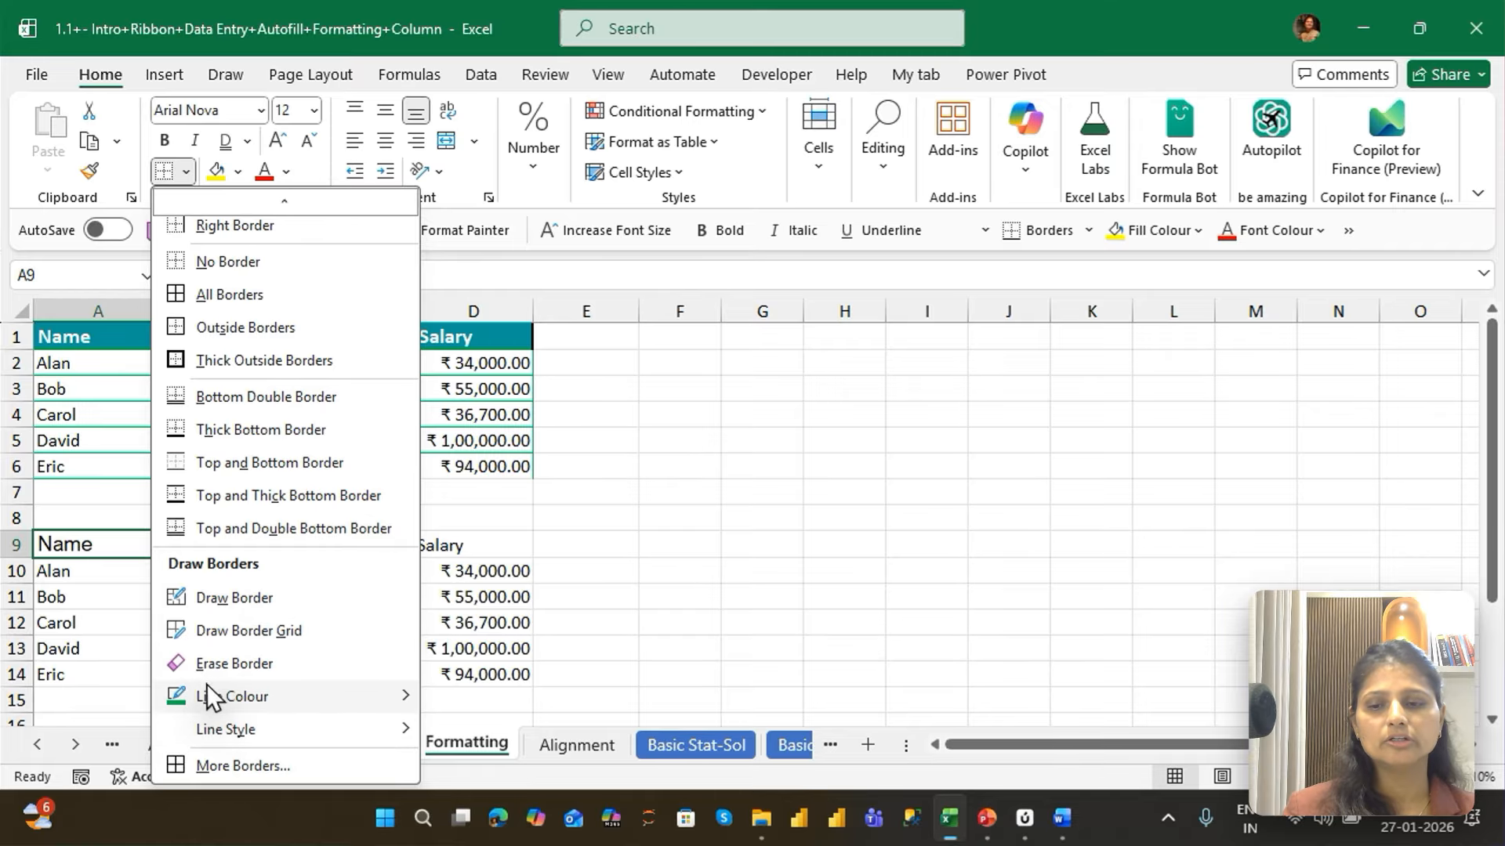
{"action": "mouse_move", "coordinate": [235, 709]}
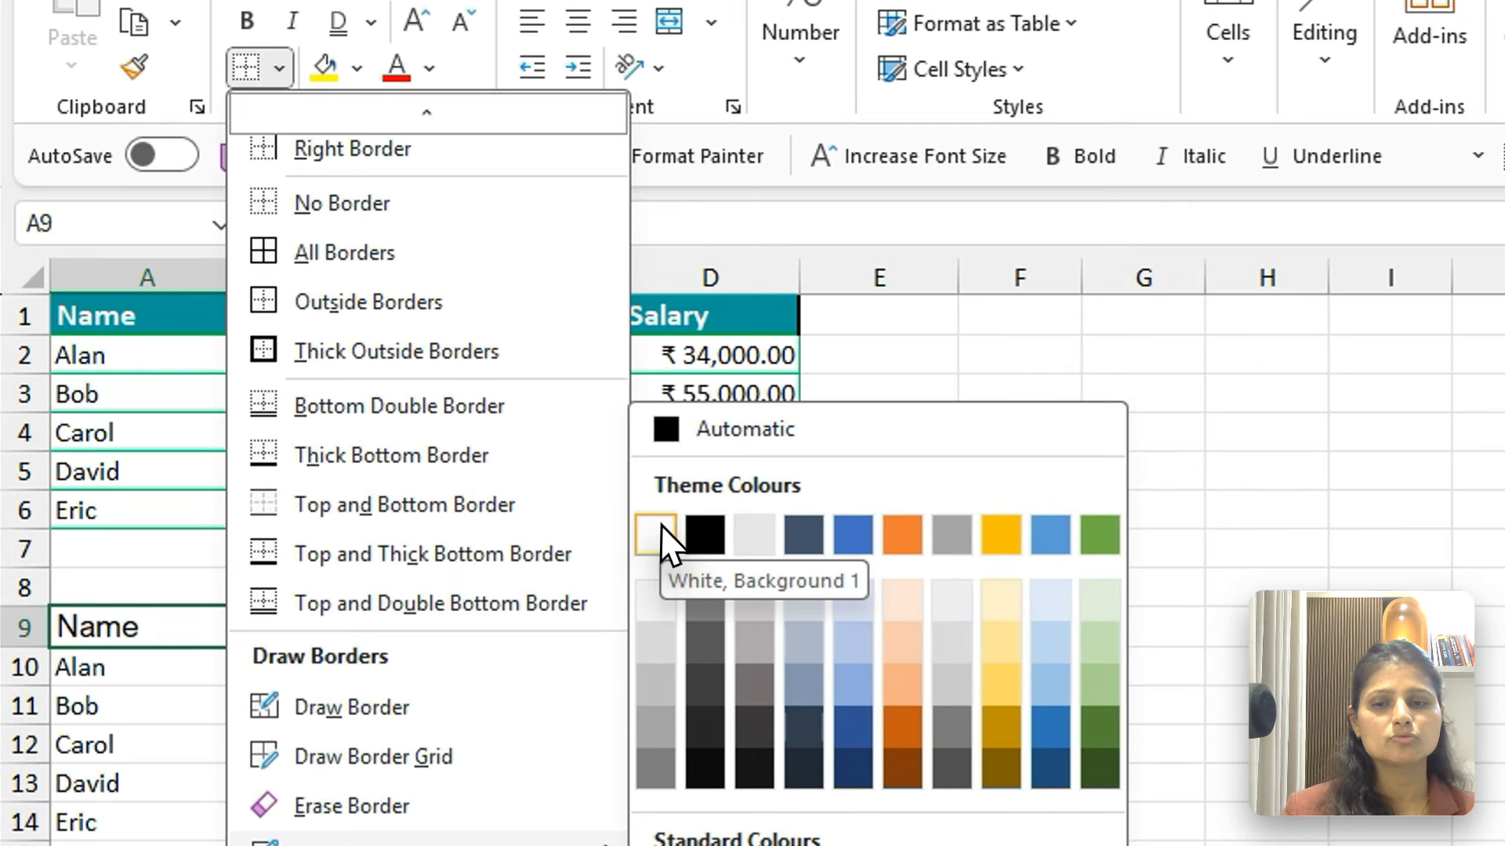
{"action": "left_click", "coordinate": [662, 539]}
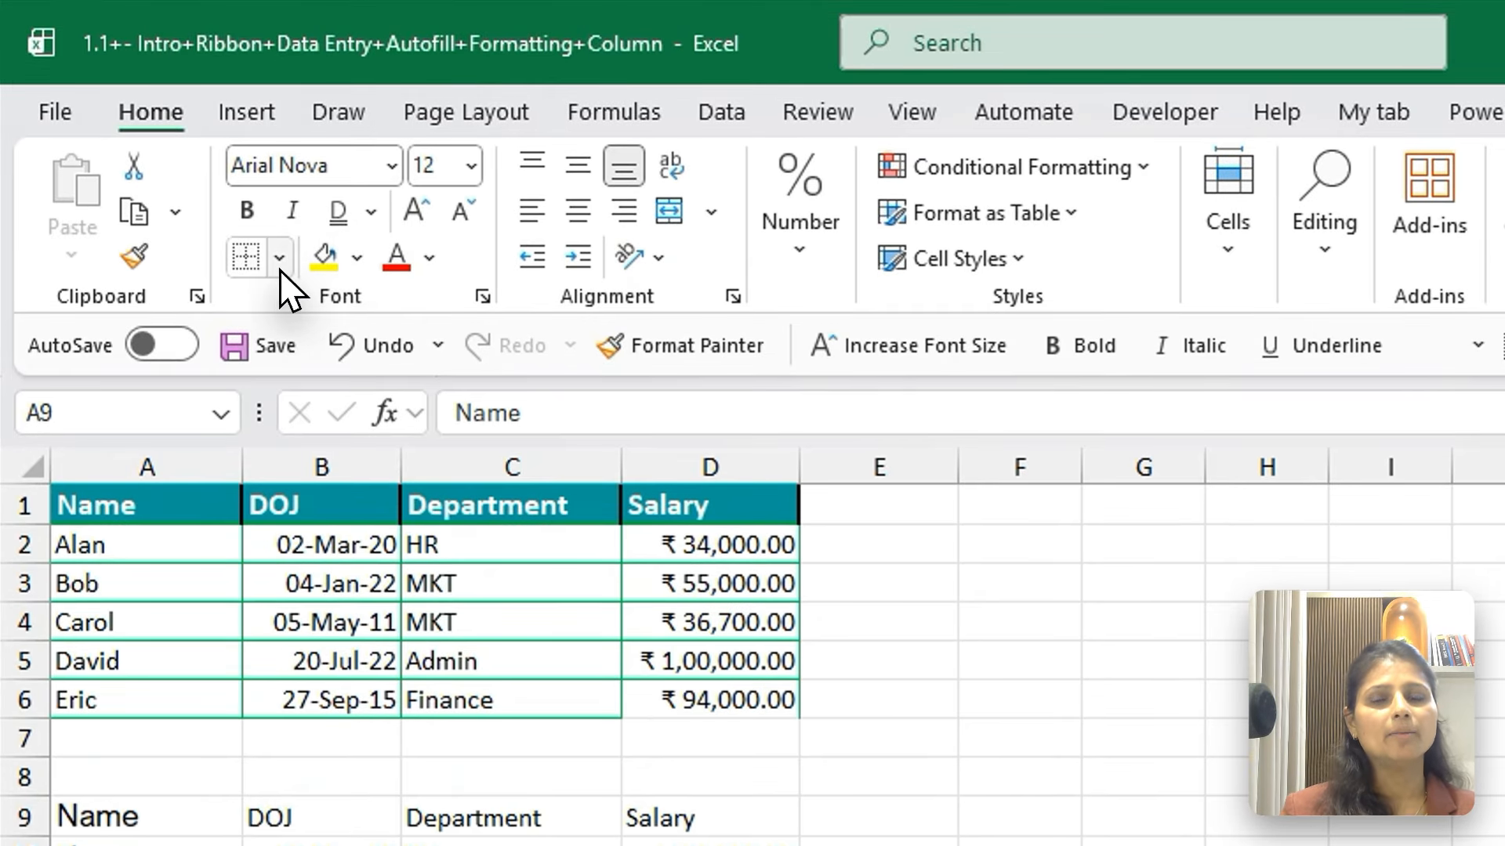
{"action": "left_click", "coordinate": [279, 259]}
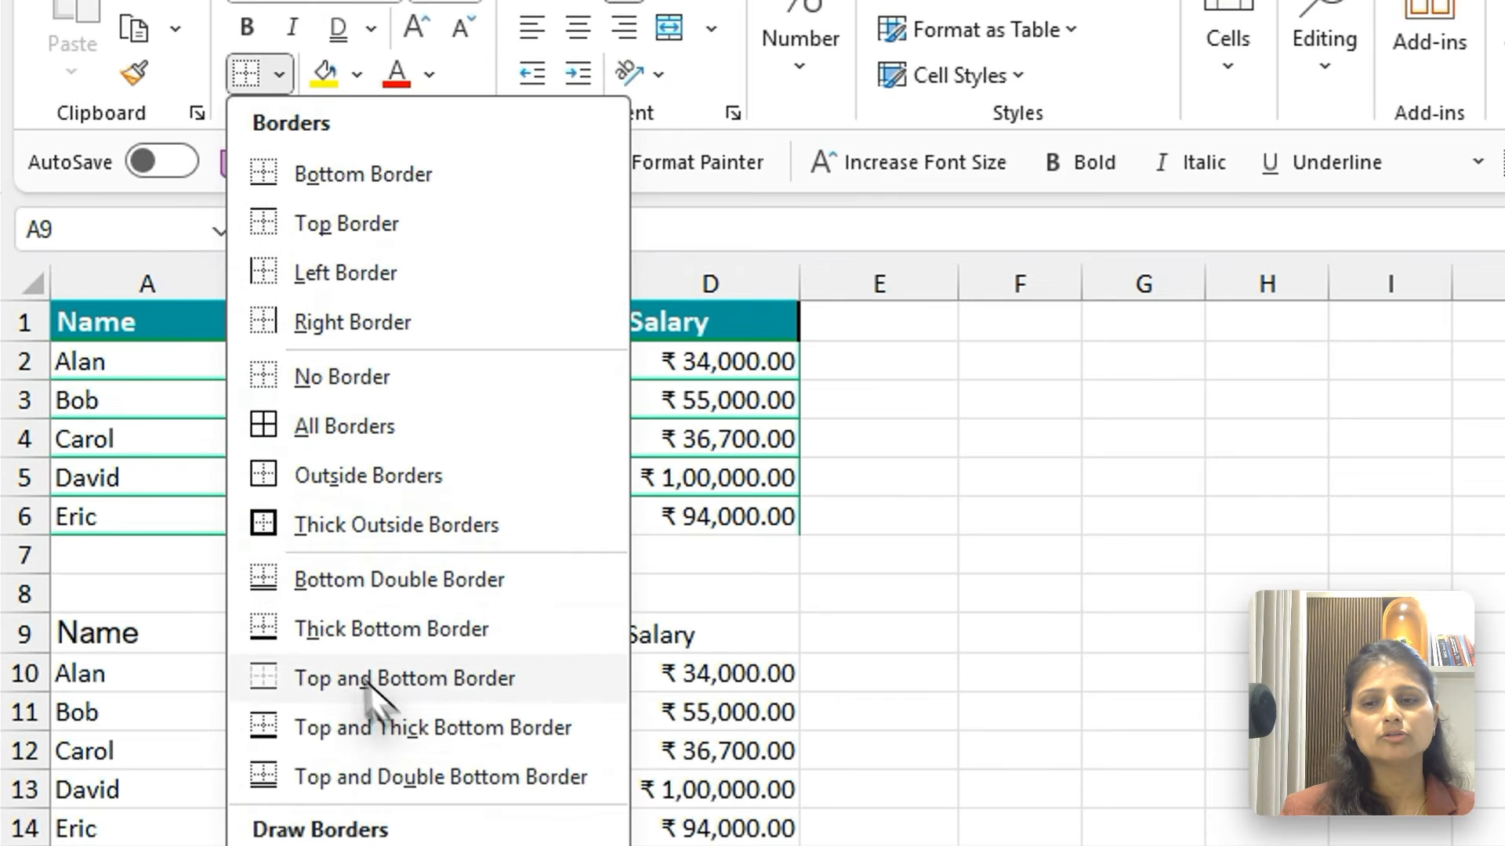
{"action": "left_click", "coordinate": [335, 515]}
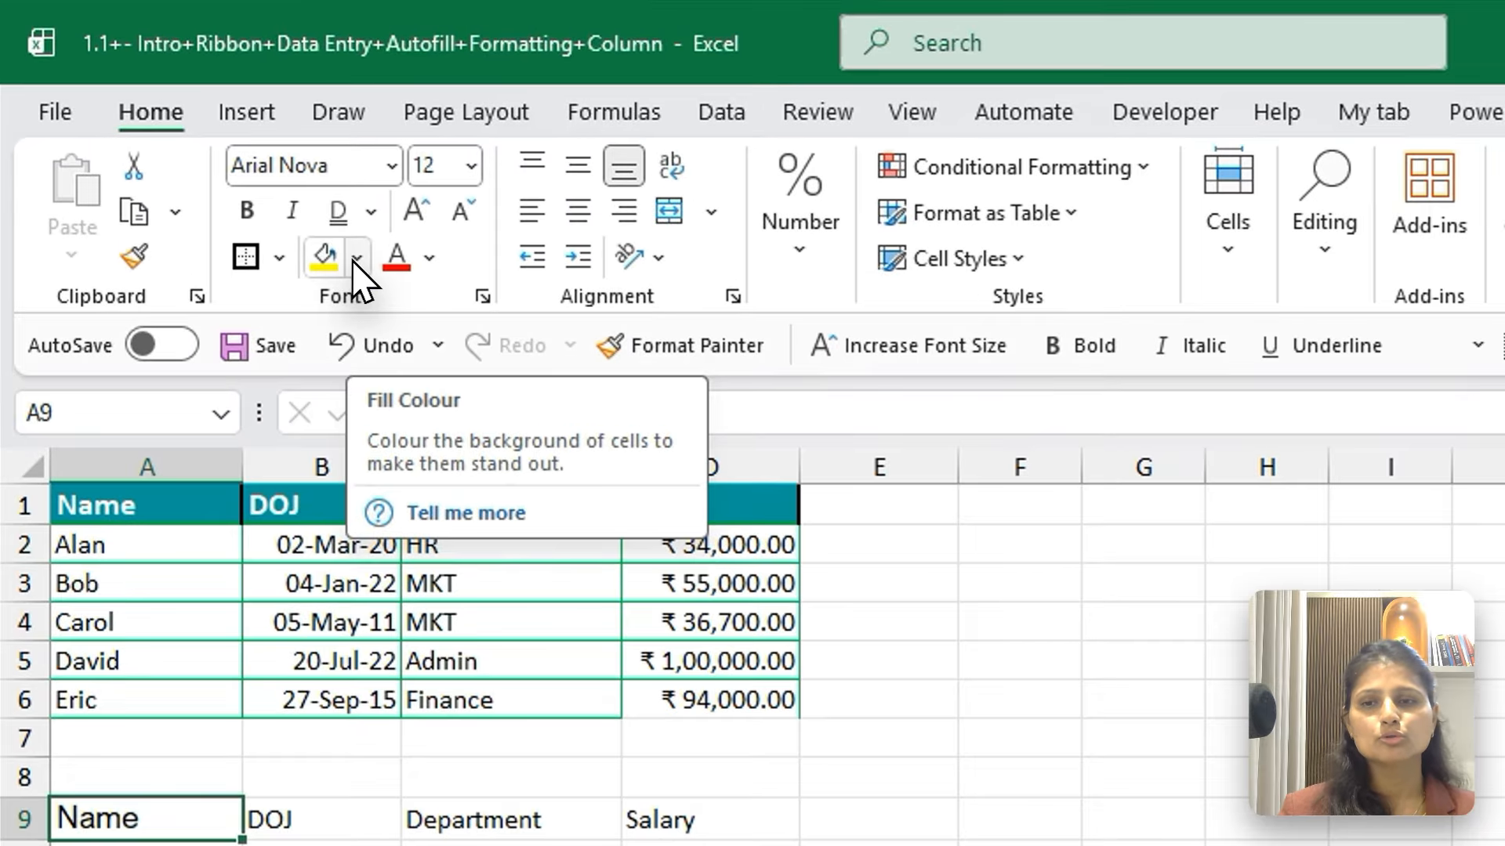
Fill the Name header cell A9 with dark blue and set its font colour to white
{"action": "left_click", "coordinate": [237, 173]}
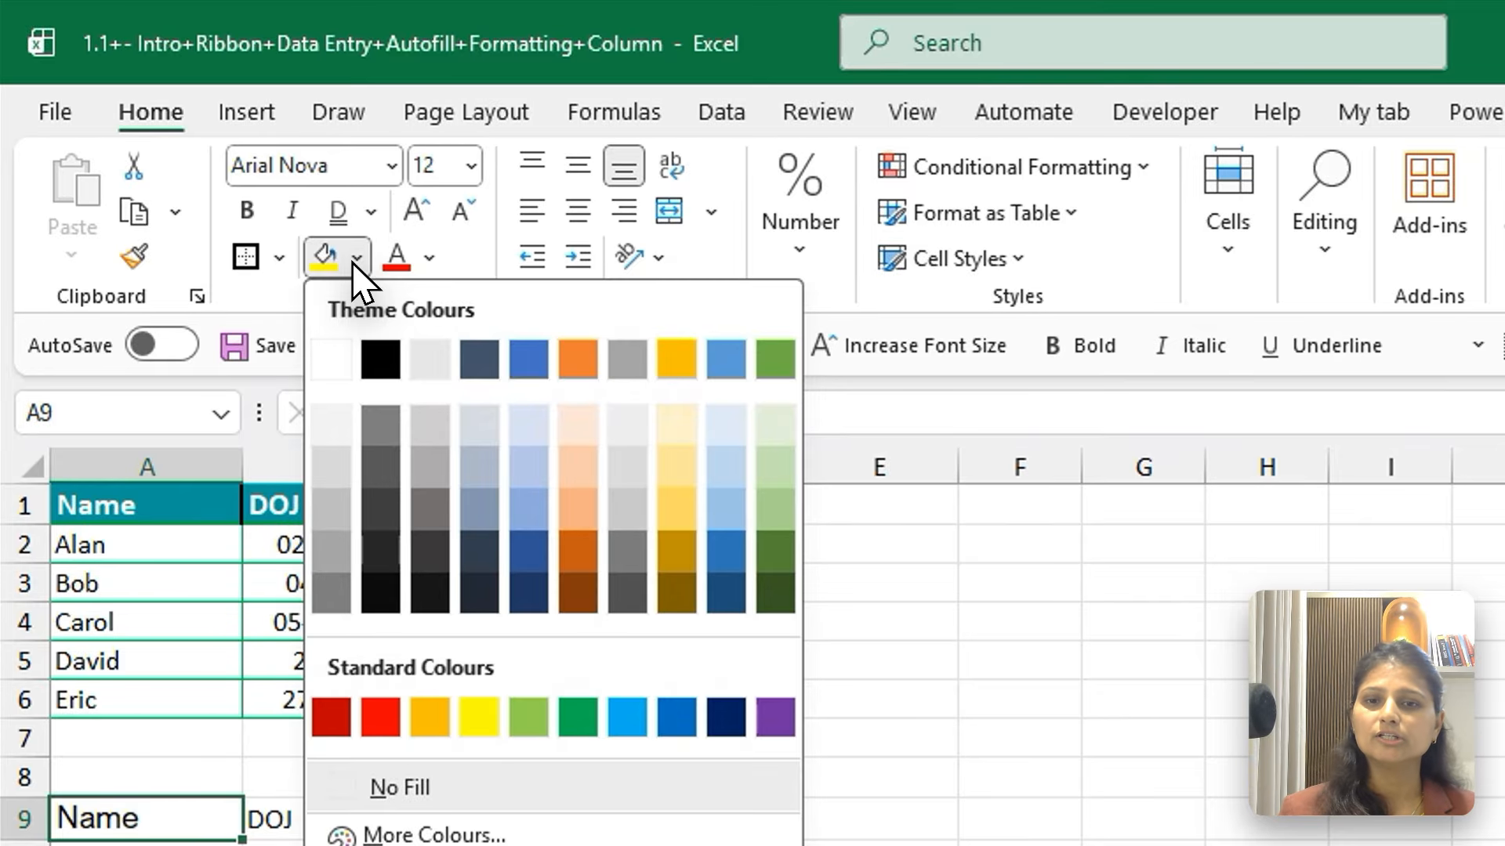
{"action": "left_click", "coordinate": [726, 598]}
{"action": "left_click", "coordinate": [431, 255]}
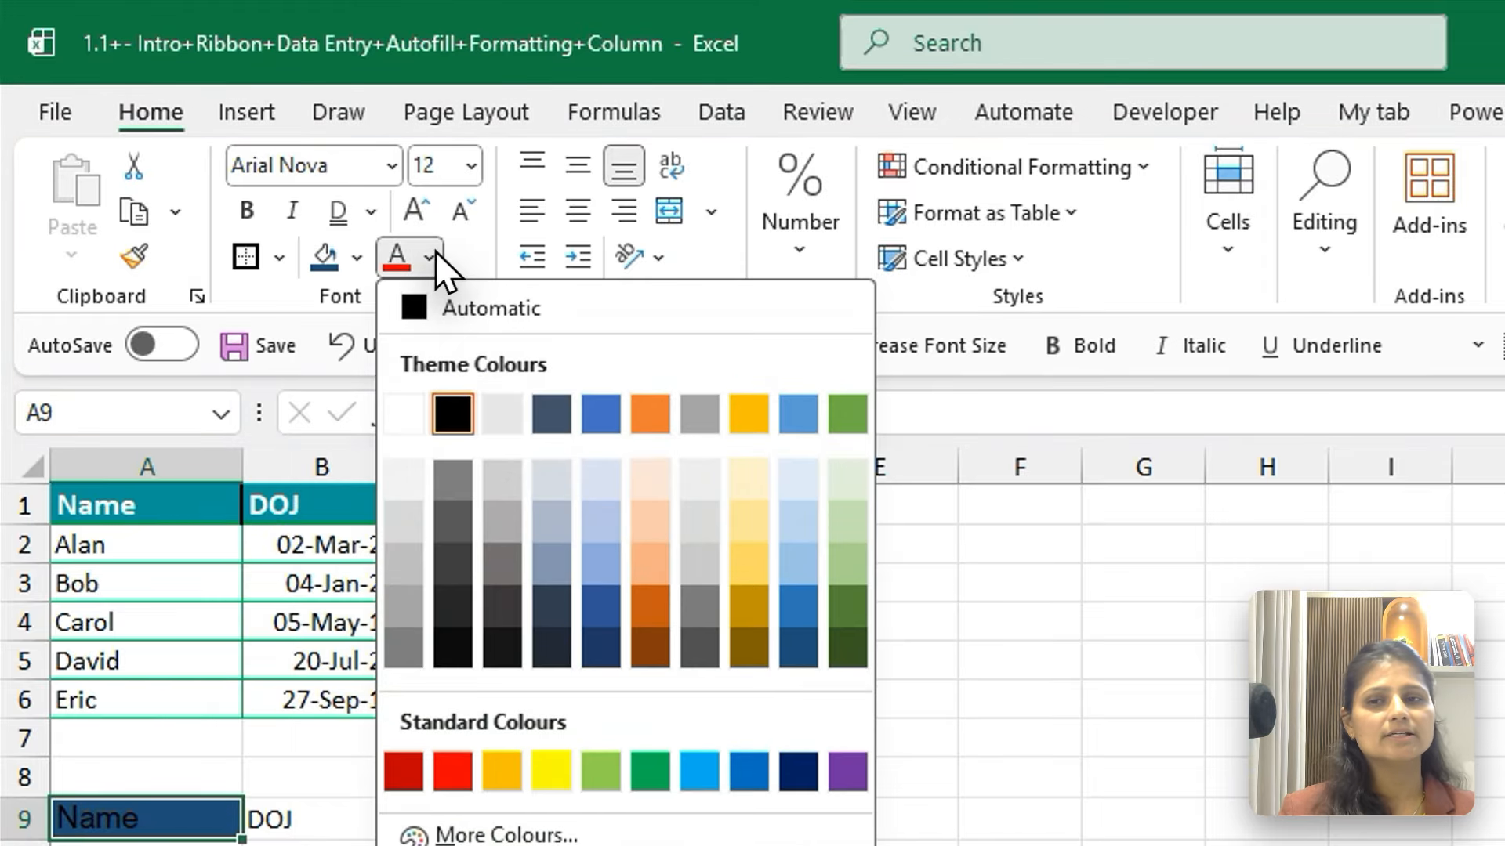
{"action": "left_click", "coordinate": [401, 413]}
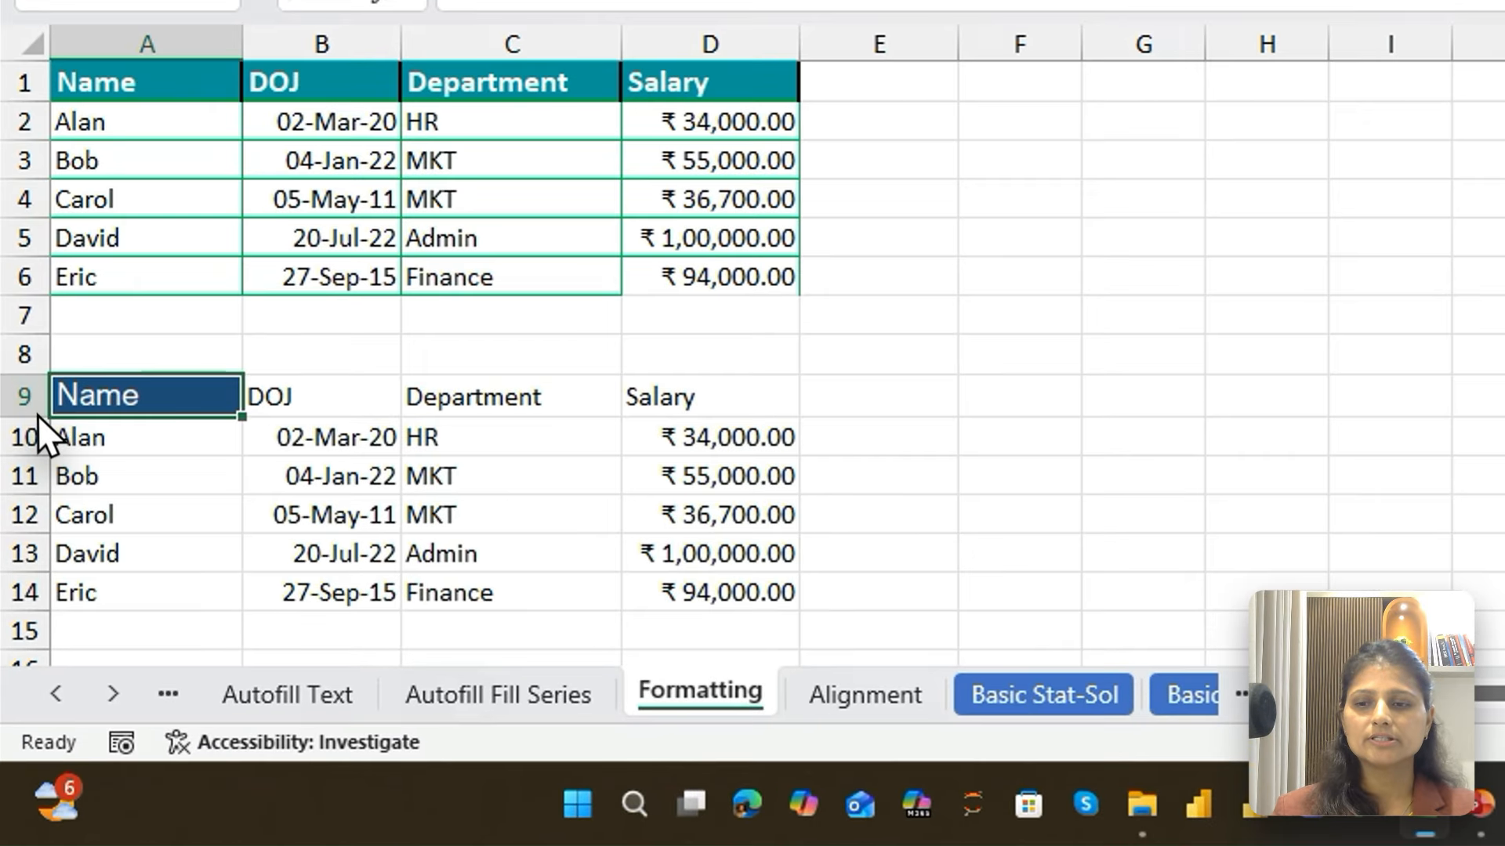
Enlarge row 9 and column A, and try the top, middle, bottom, left, centre and right alignments on the Name header
{"action": "left_click_drag", "start_coordinate": [22, 560], "coordinate": [22, 559]}
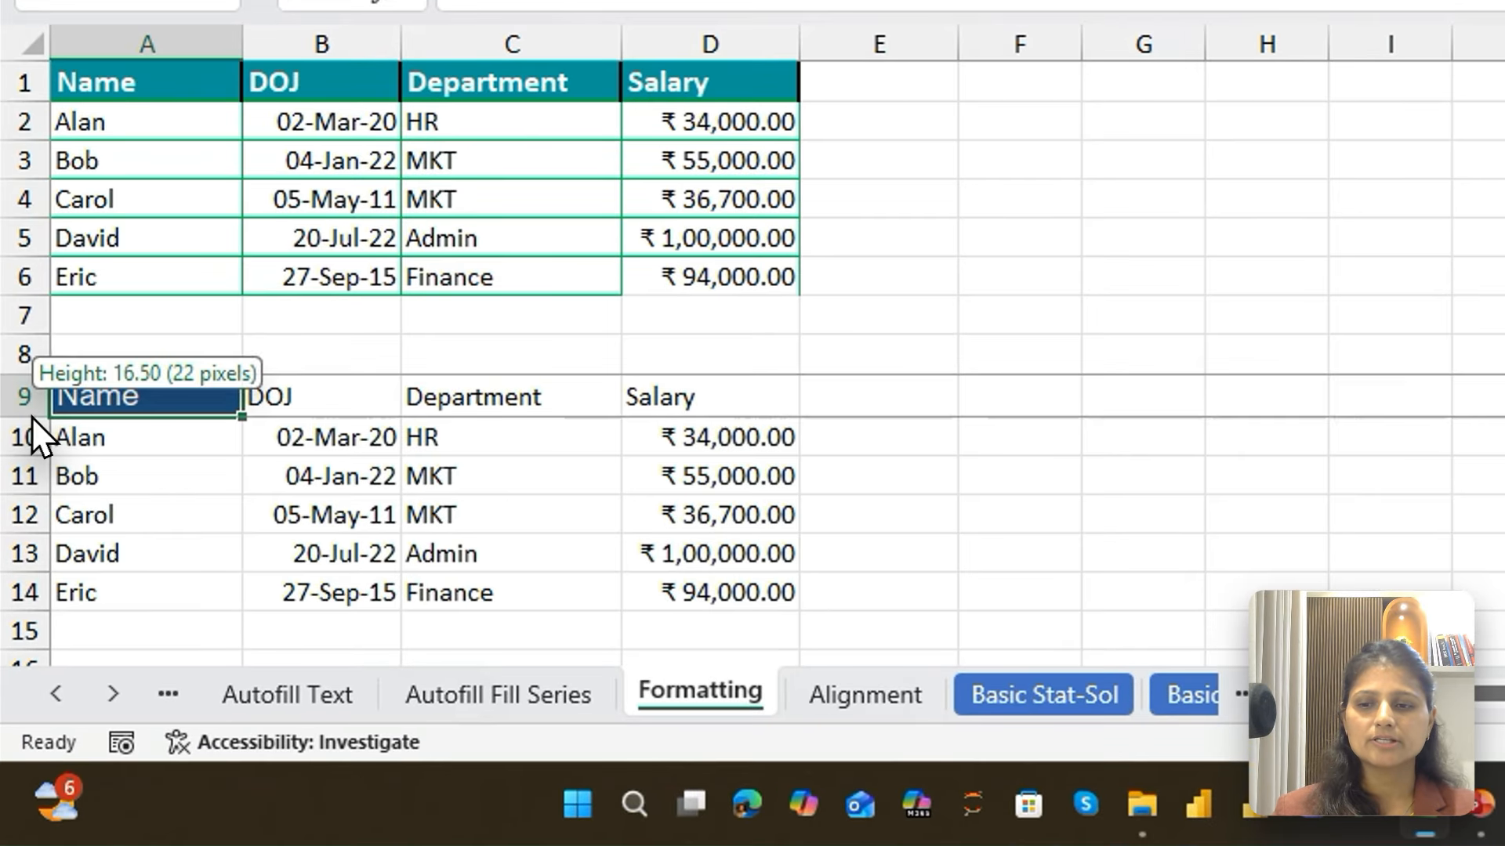
{"action": "left_click_drag", "start_coordinate": [33, 421], "coordinate": [27, 478]}
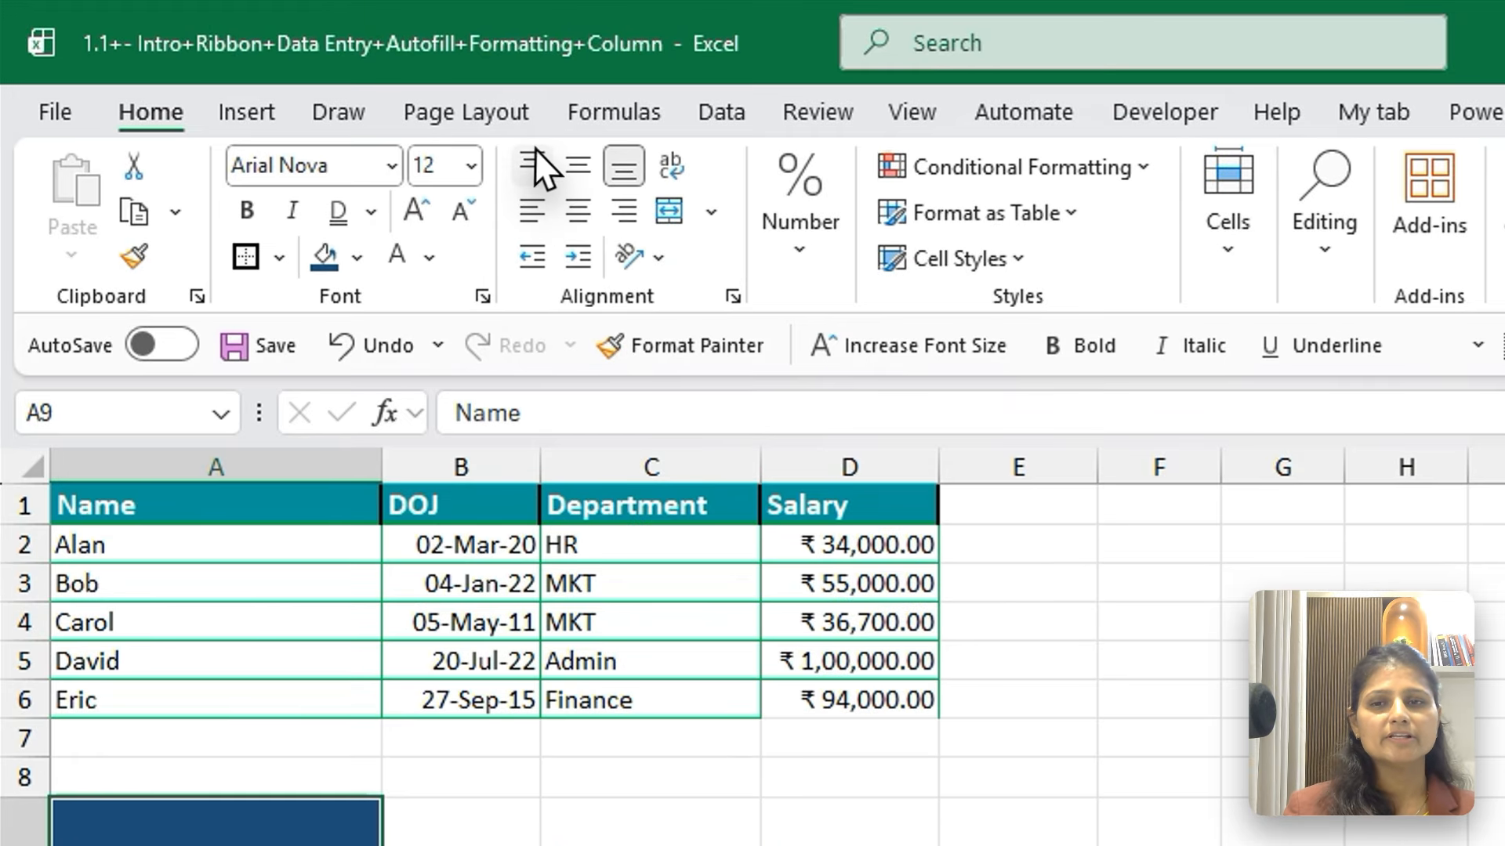
{"action": "left_click", "coordinate": [534, 157]}
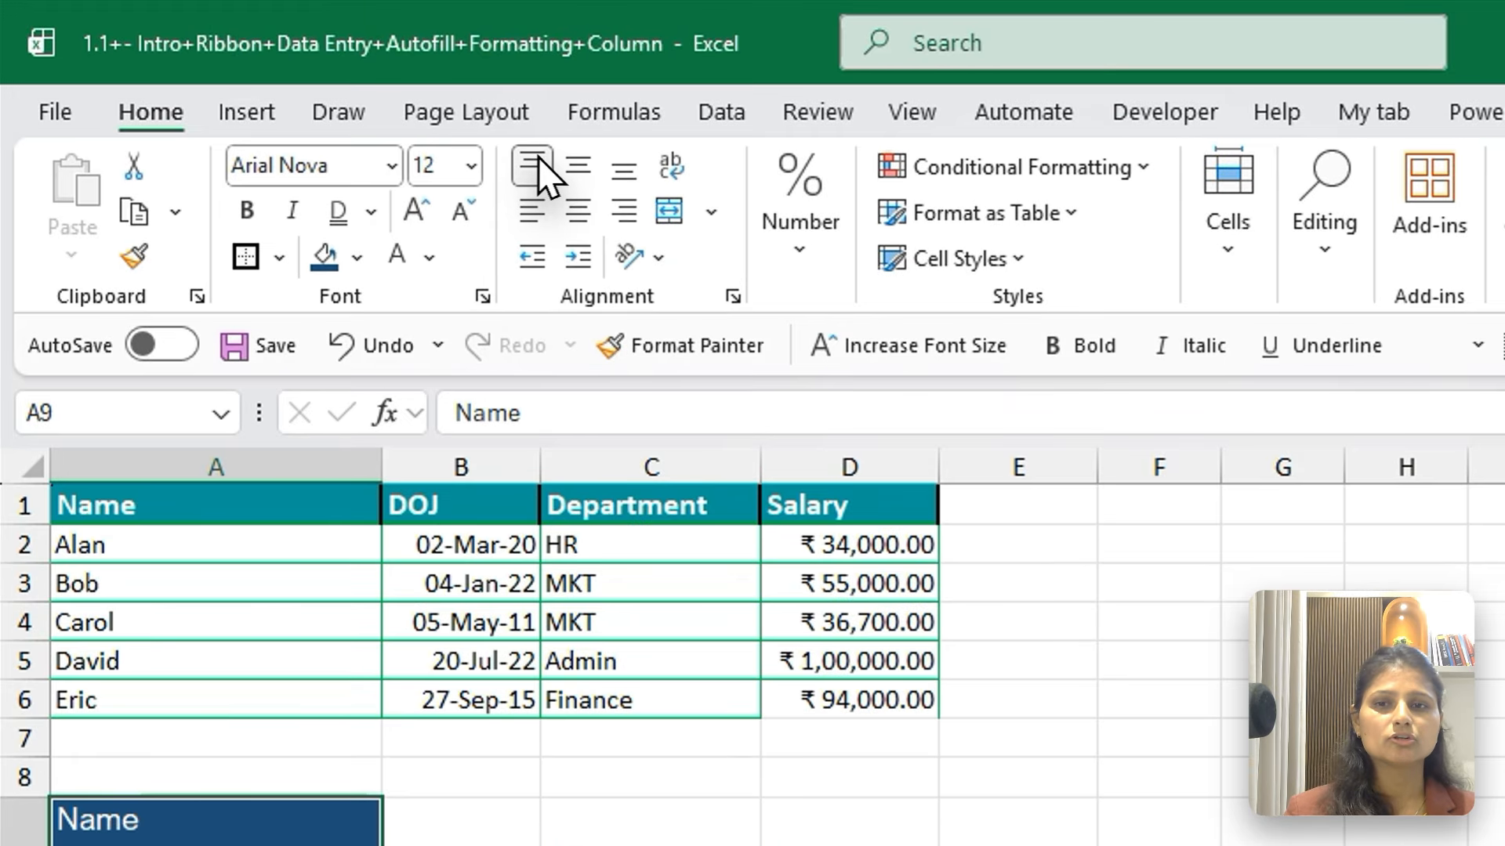
{"action": "left_click", "coordinate": [567, 163]}
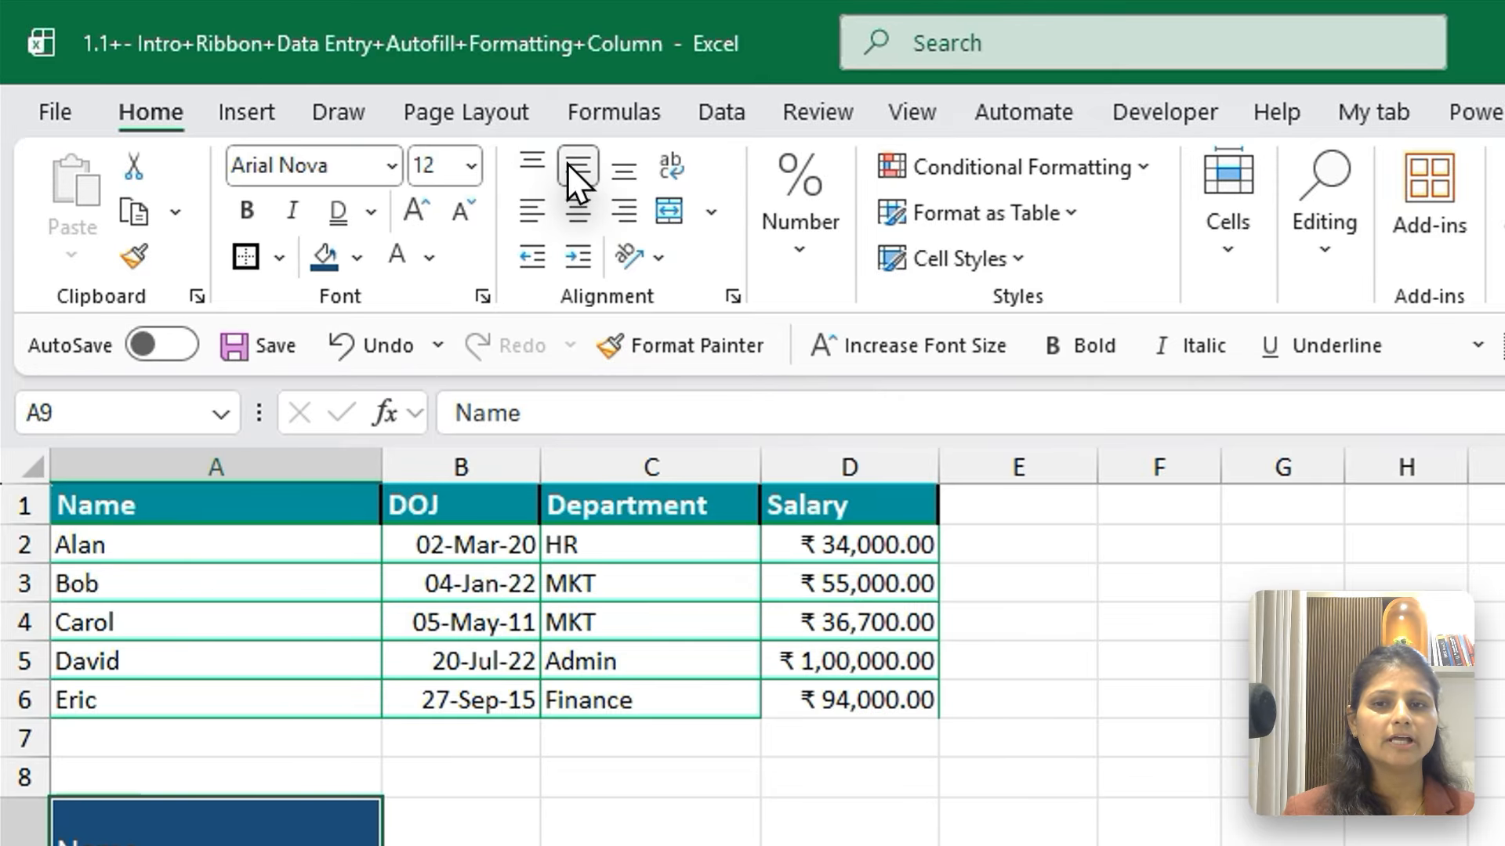
{"action": "left_click", "coordinate": [616, 165]}
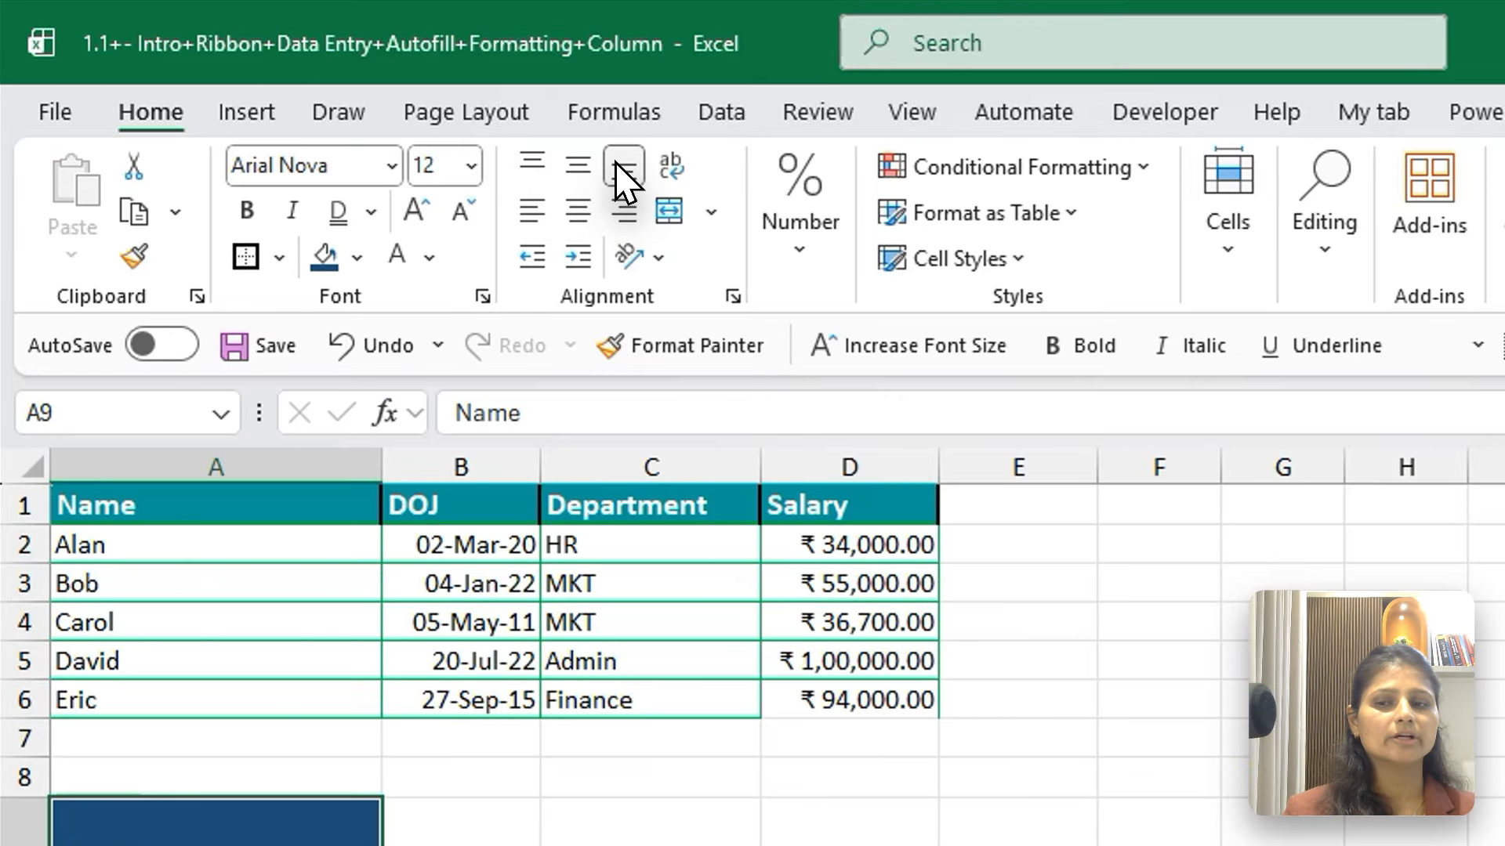
{"action": "left_click", "coordinate": [530, 213]}
{"action": "left_click", "coordinate": [576, 210]}
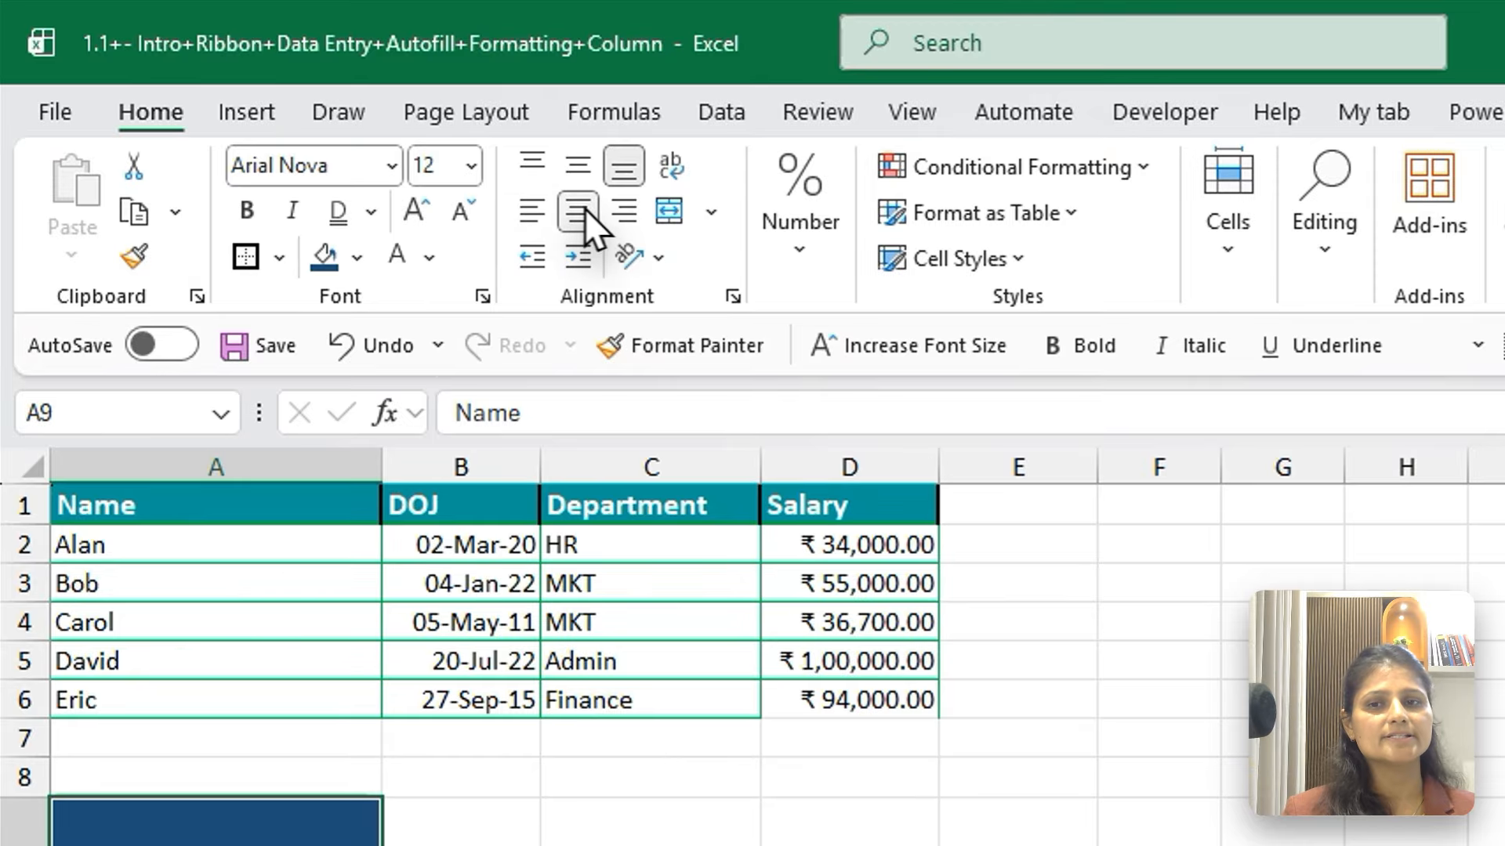
{"action": "left_click", "coordinate": [624, 209]}
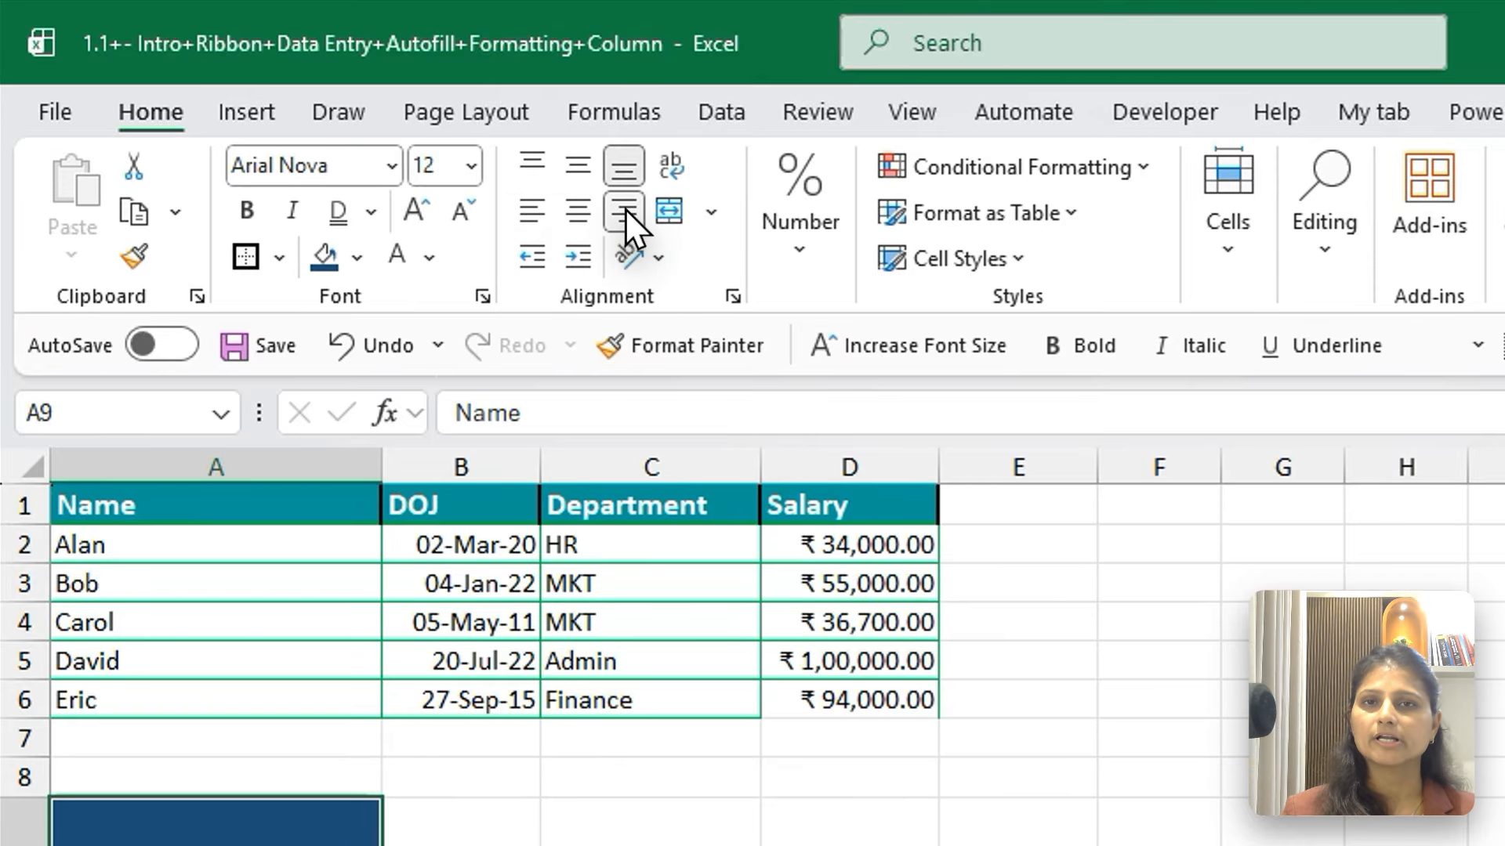
Align the Name header to the middle and centre of A9, and reduce column A's width and row 9's height
{"action": "left_click", "coordinate": [577, 169]}
{"action": "left_click", "coordinate": [579, 211]}
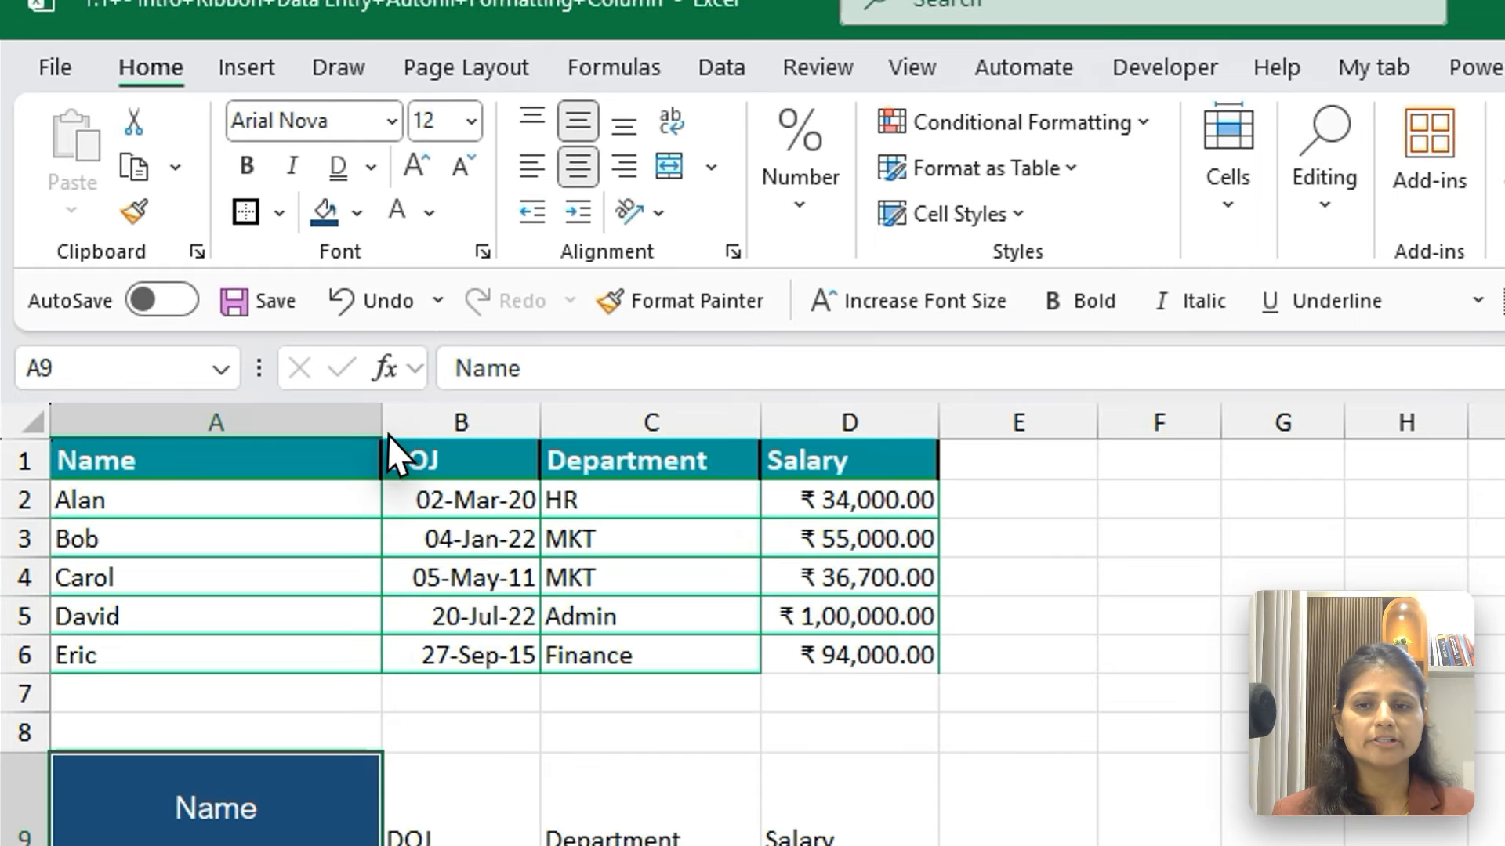
{"action": "left_click_drag", "start_coordinate": [255, 318], "coordinate": [174, 330]}
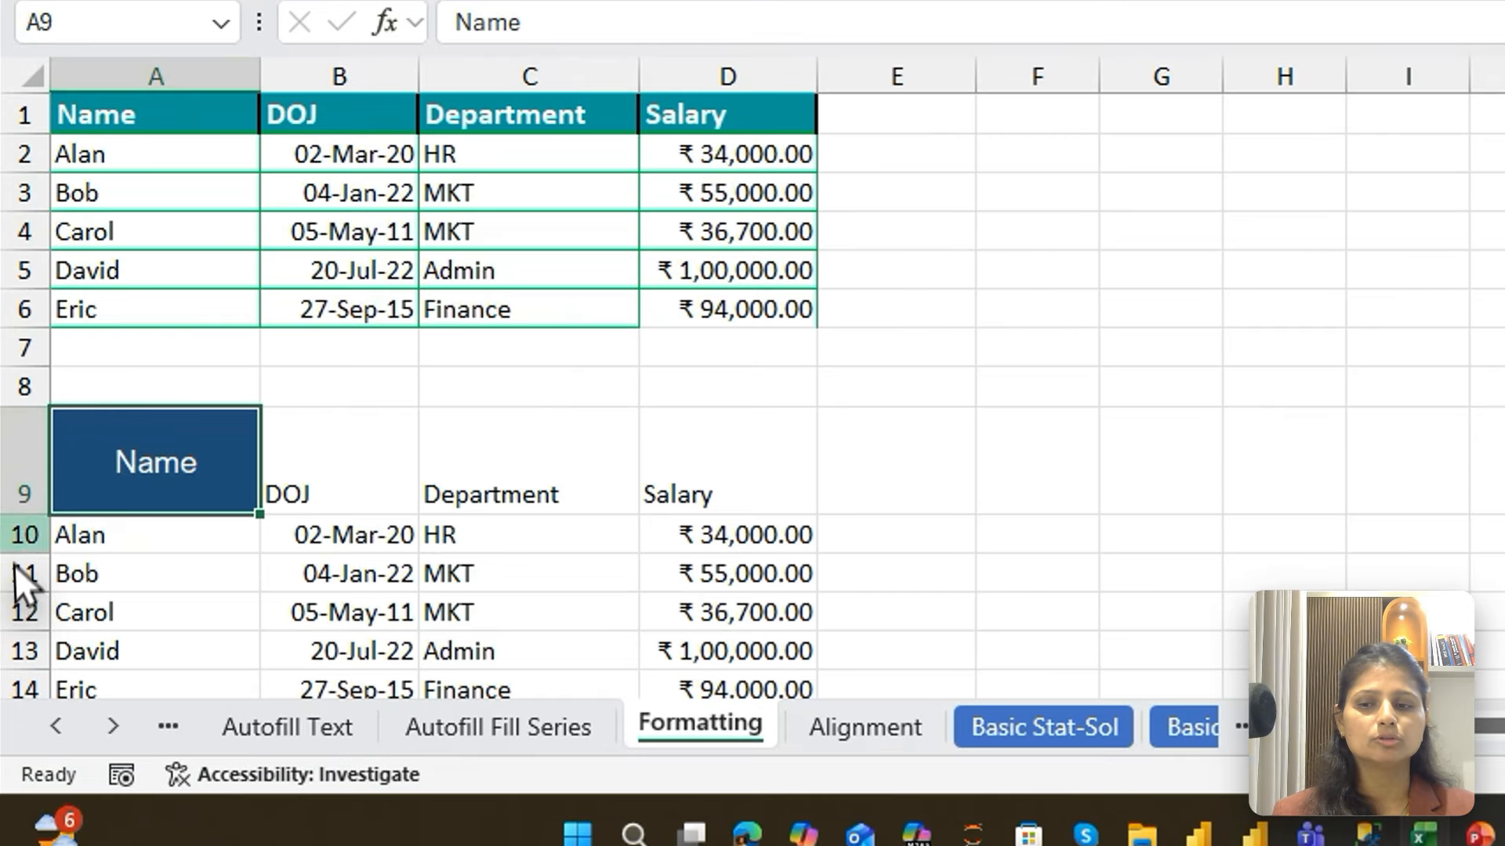
{"action": "left_click_drag", "start_coordinate": [25, 544], "coordinate": [20, 470]}
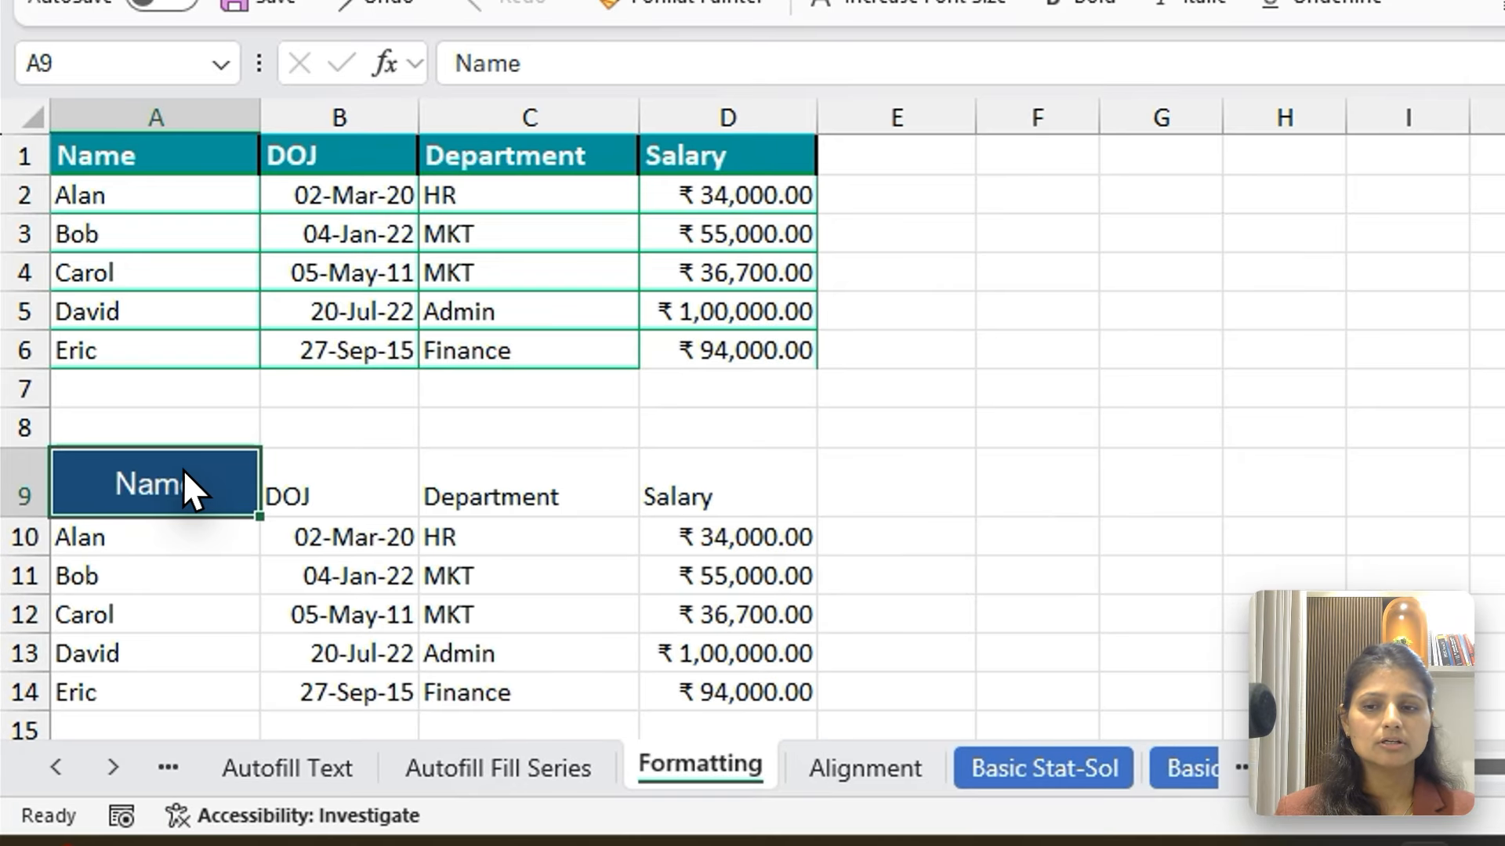
Copy the Name header's formatting with Format Painter to the DOJ header in B9, and from B9 to the Department header in C9
{"action": "left_click", "coordinate": [339, 499]}
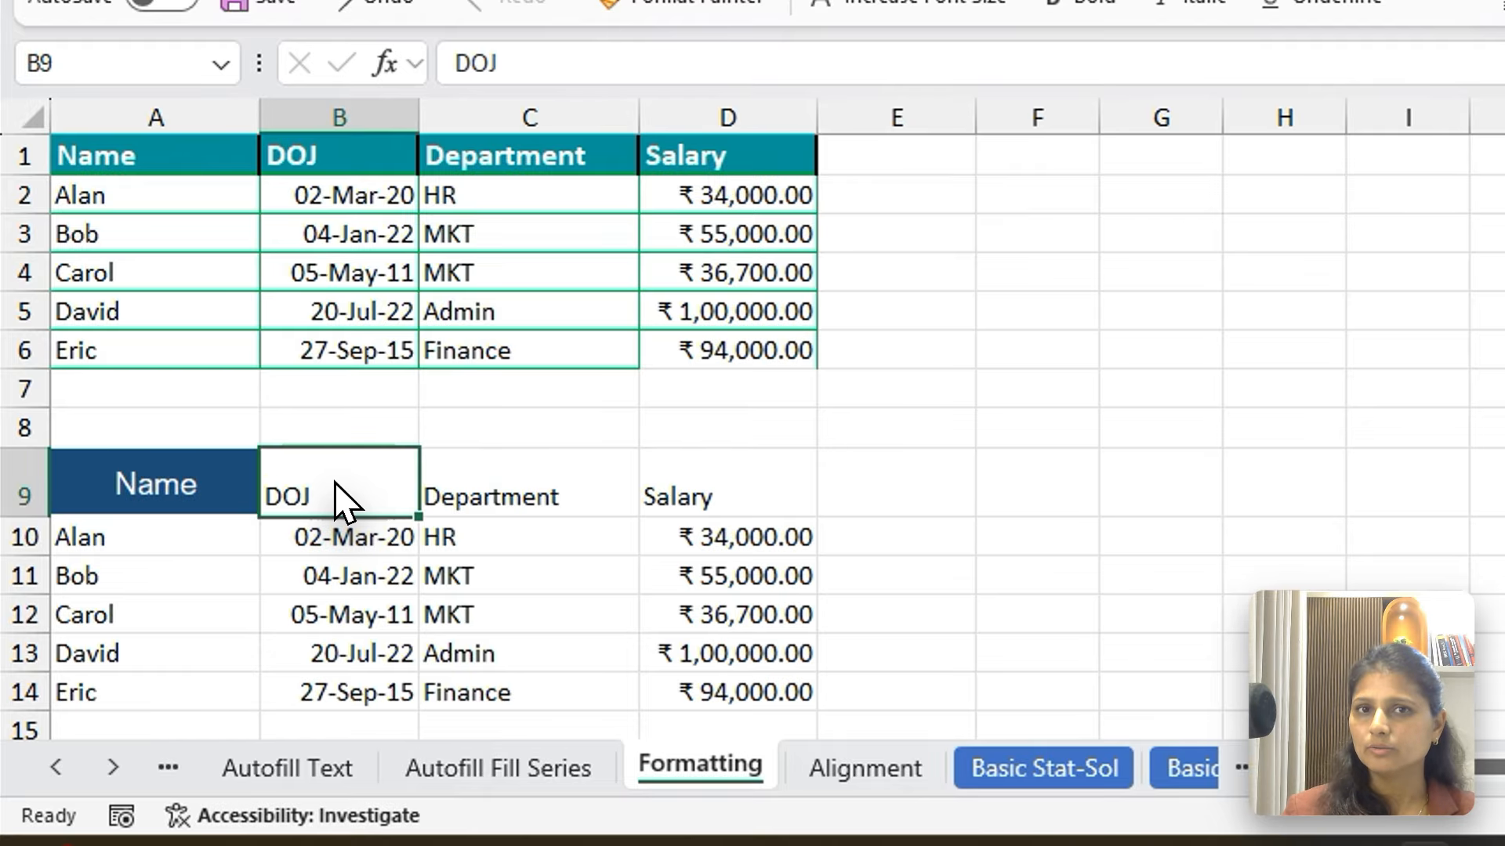
{"action": "left_click", "coordinate": [108, 487]}
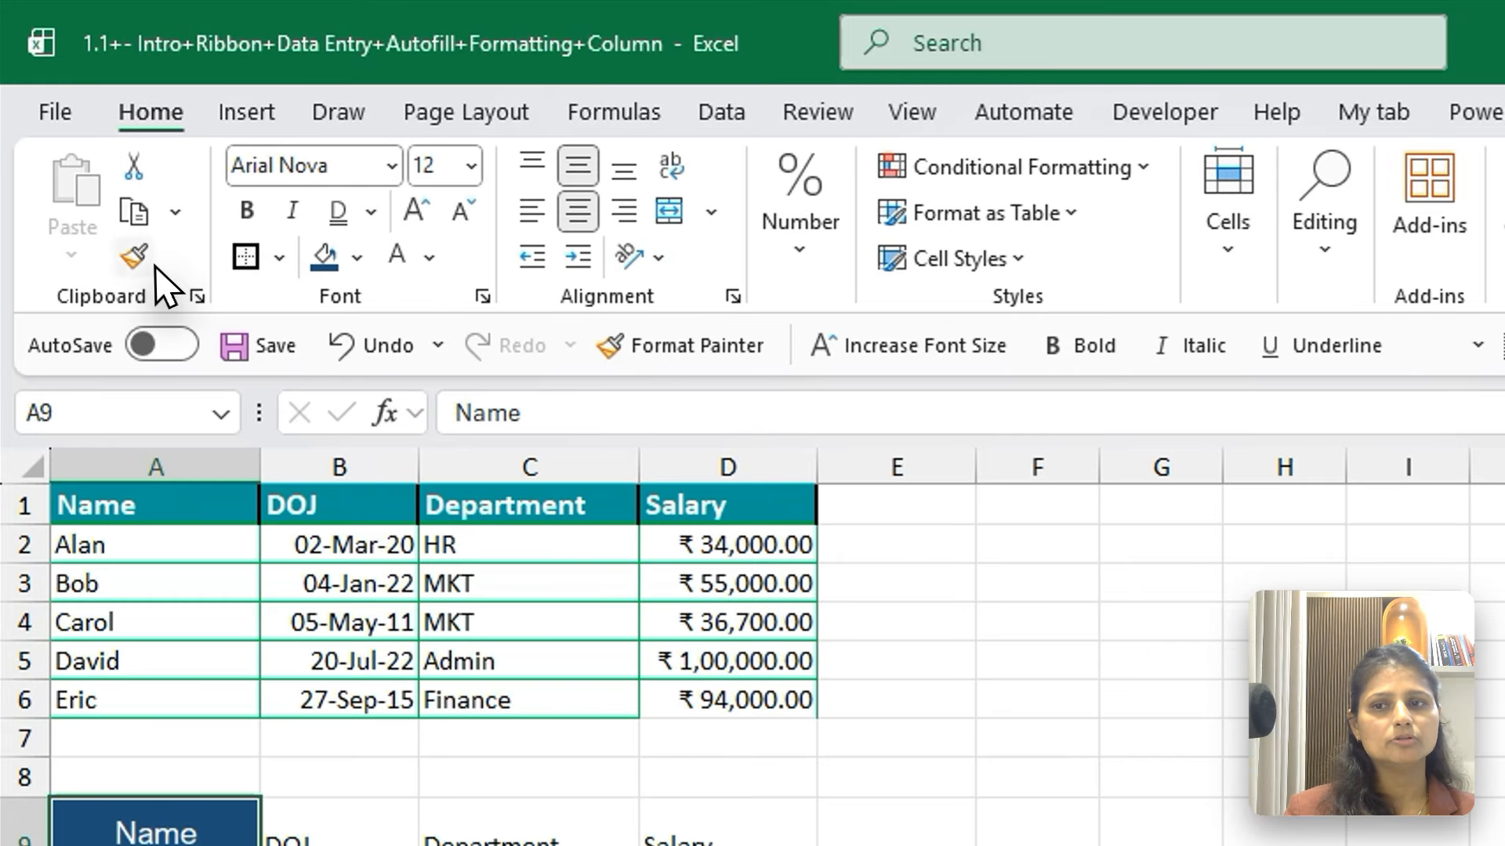
{"action": "left_click", "coordinate": [133, 256]}
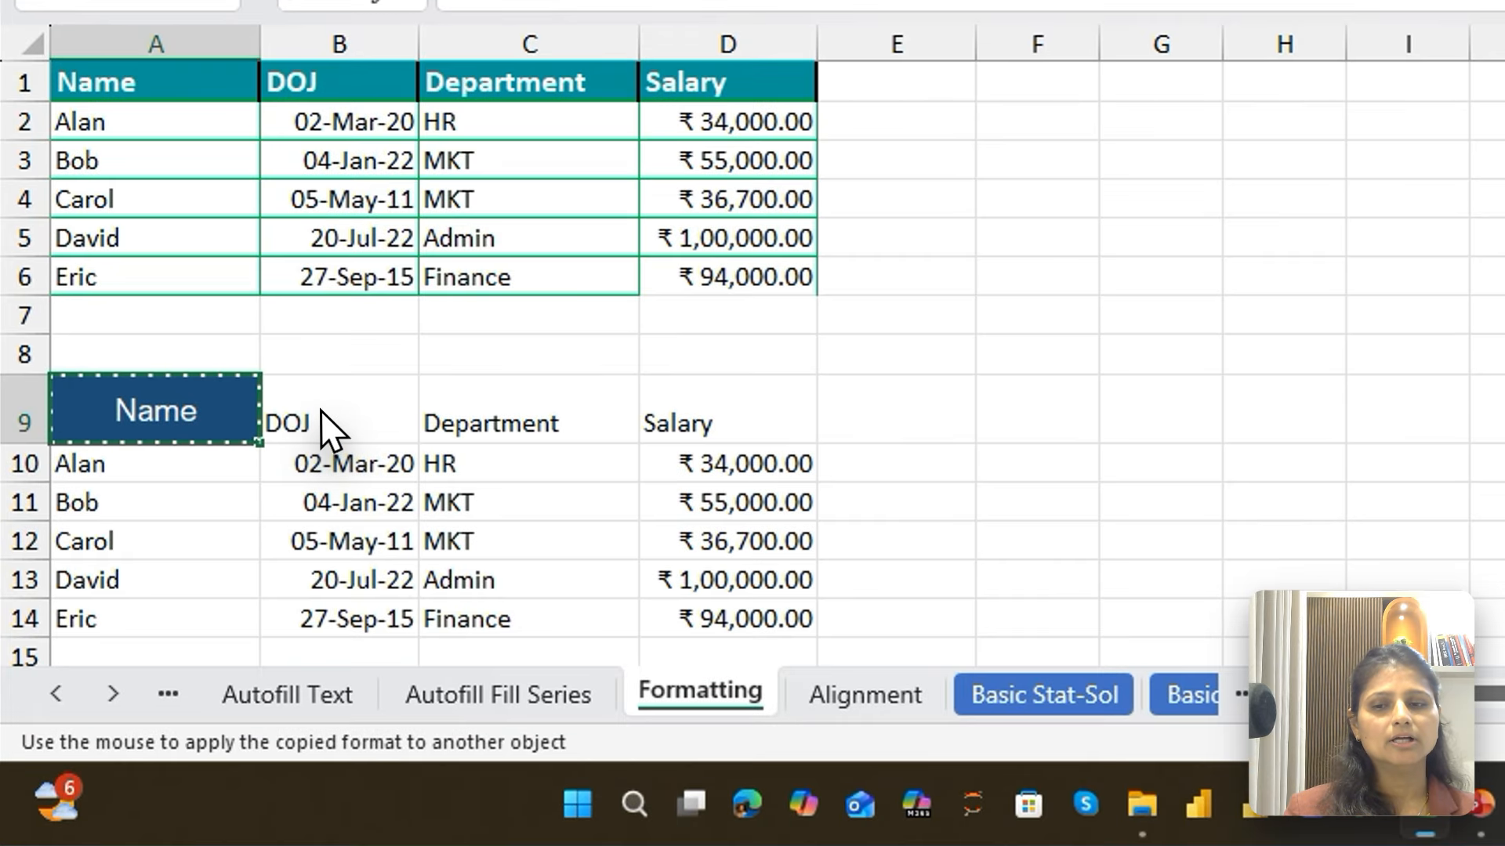
{"action": "left_click", "coordinate": [329, 531]}
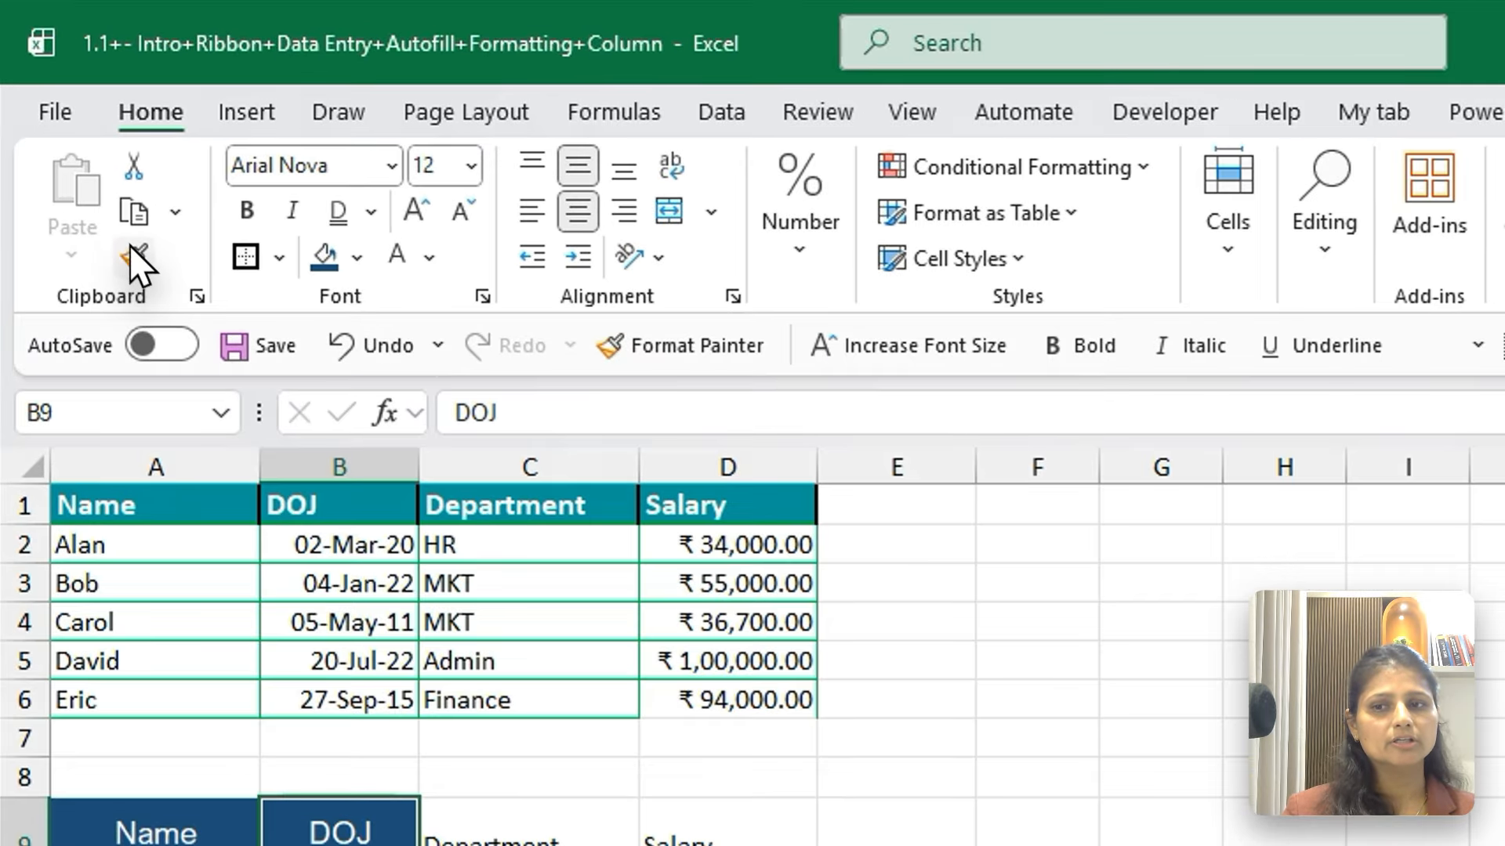
{"action": "left_click", "coordinate": [137, 258]}
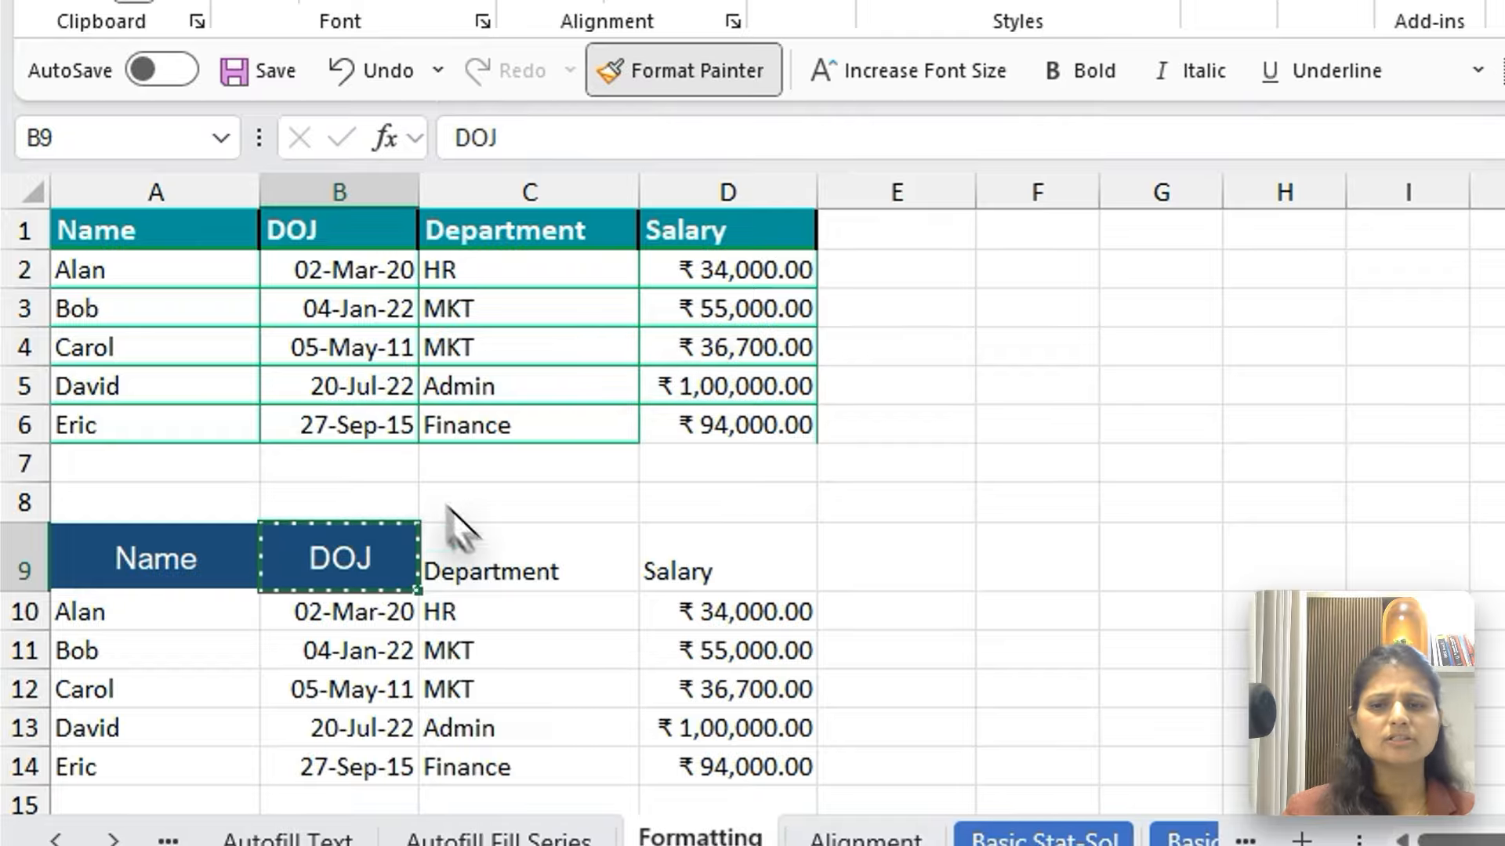
{"action": "left_click", "coordinate": [475, 566]}
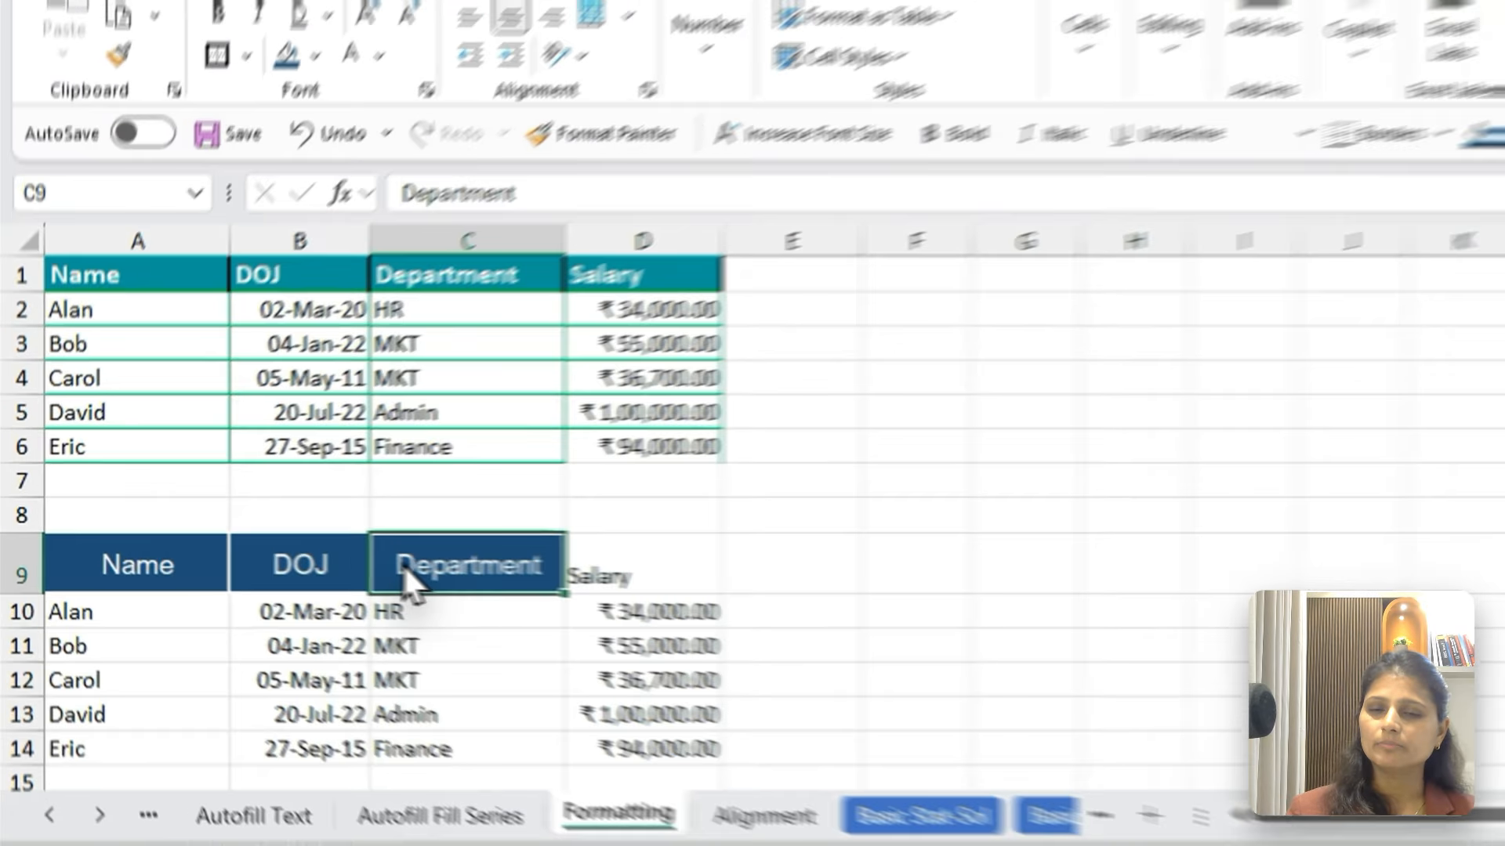
Copy the Department header C9 and paste only its formats onto the Salary header in D9 using Paste Special
{"action": "key", "text": "ctrl+c"}
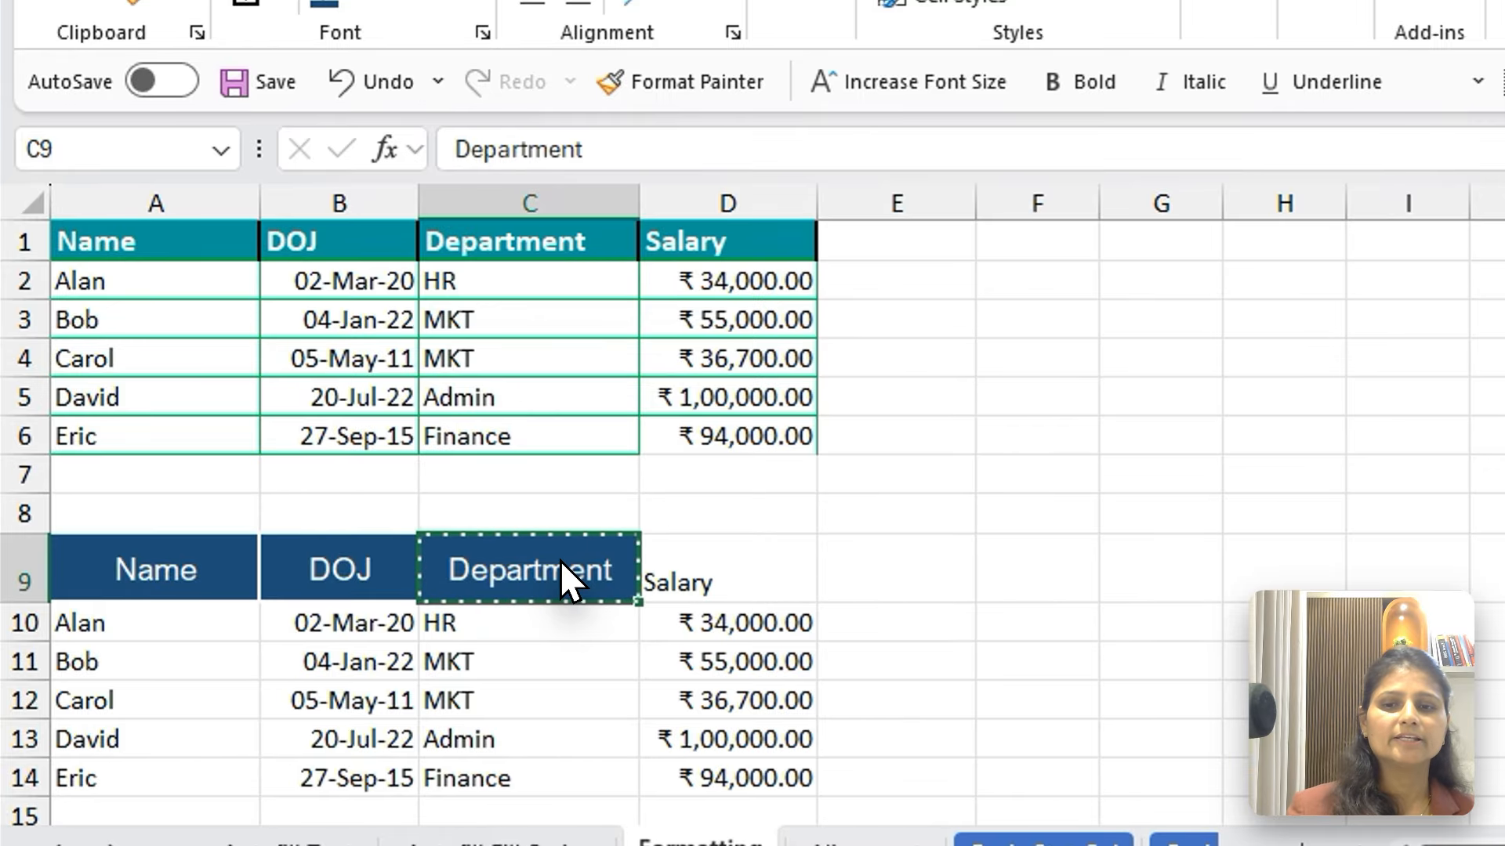
{"action": "left_click", "coordinate": [711, 554]}
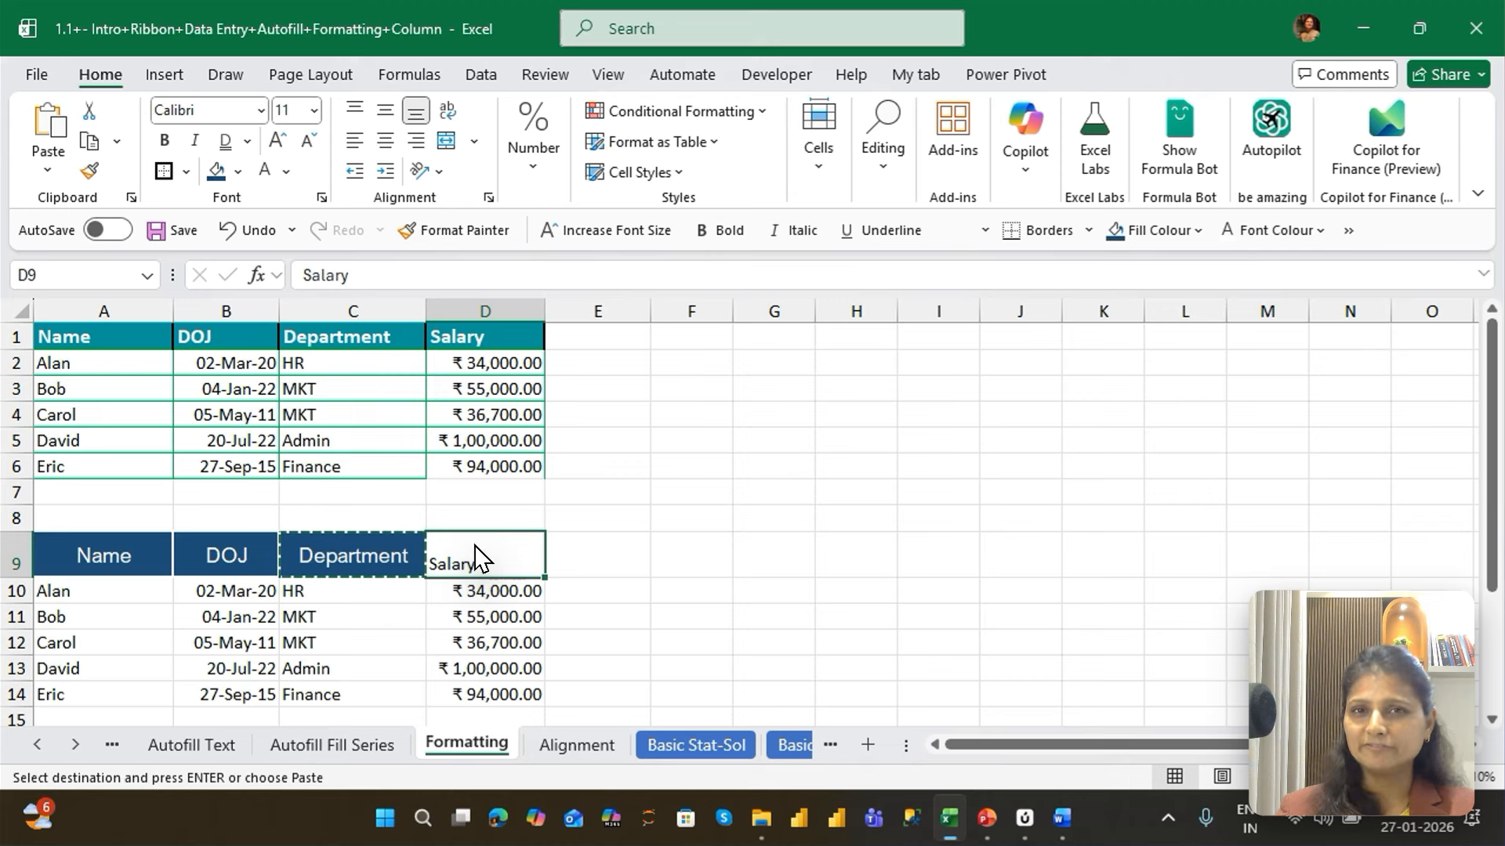
{"action": "key", "text": "ctrl+alt+v"}
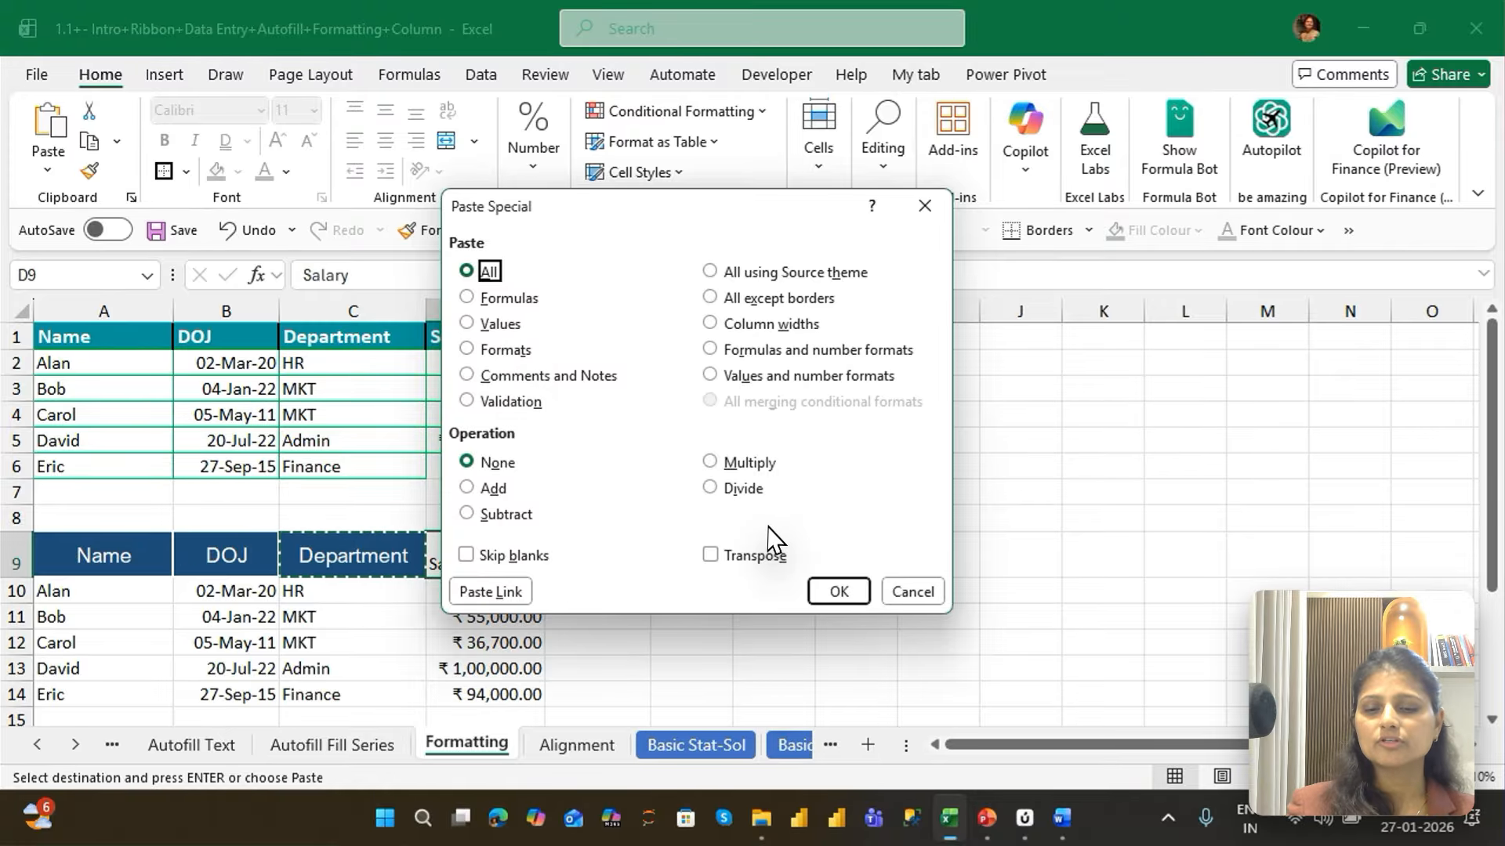
{"action": "key", "text": "t"}
{"action": "key", "text": "Return"}
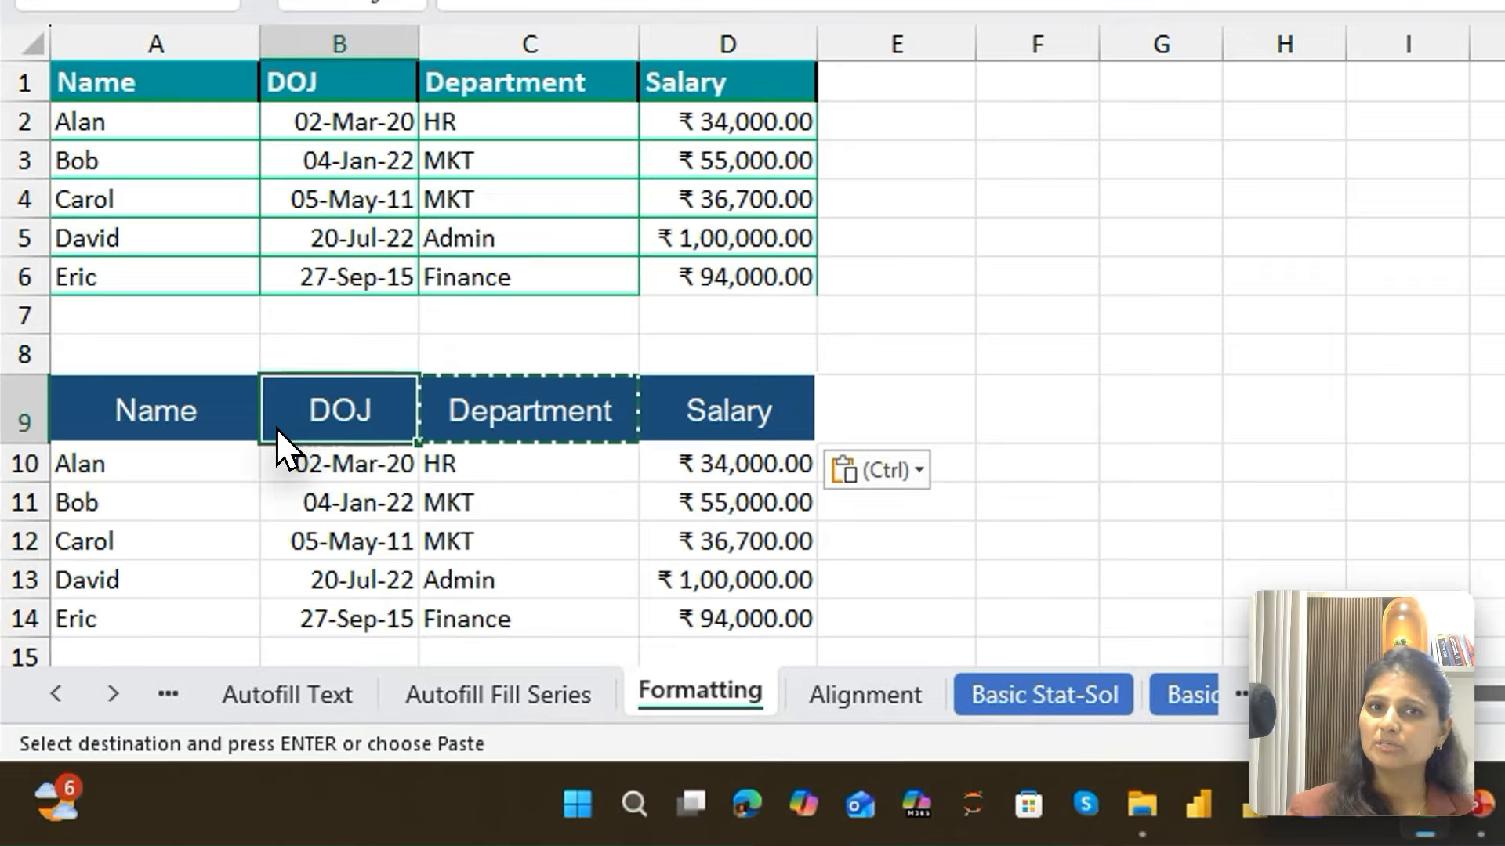
Set the border line colour to dark blue and apply All Borders to cell A10, the first name in the second table
{"action": "left_click", "coordinate": [114, 472]}
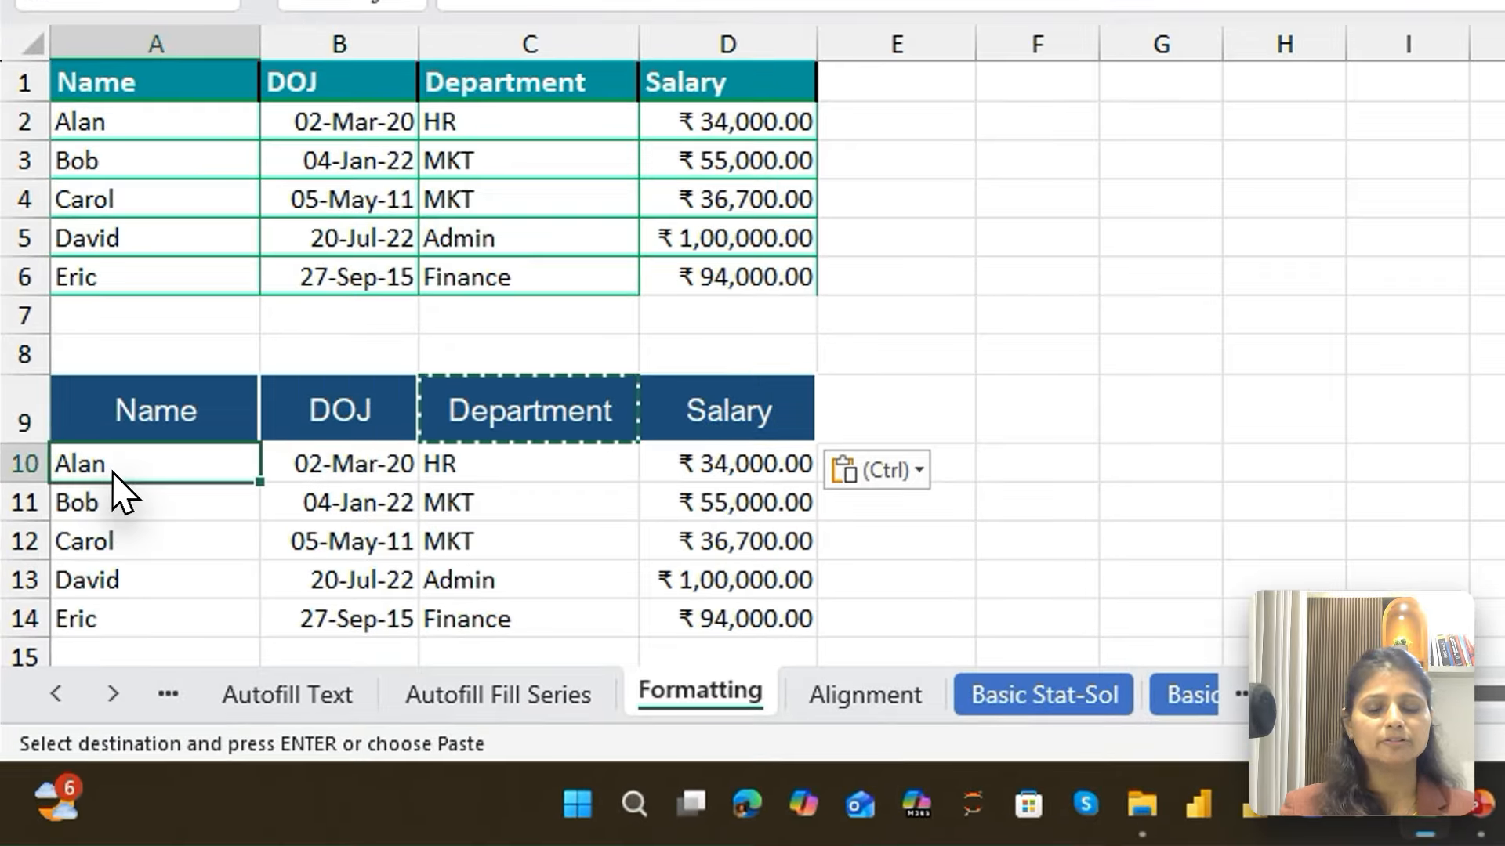
{"action": "key", "text": "ctrl+shift+Down"}
{"action": "key", "text": "ctrl+shift+Right"}
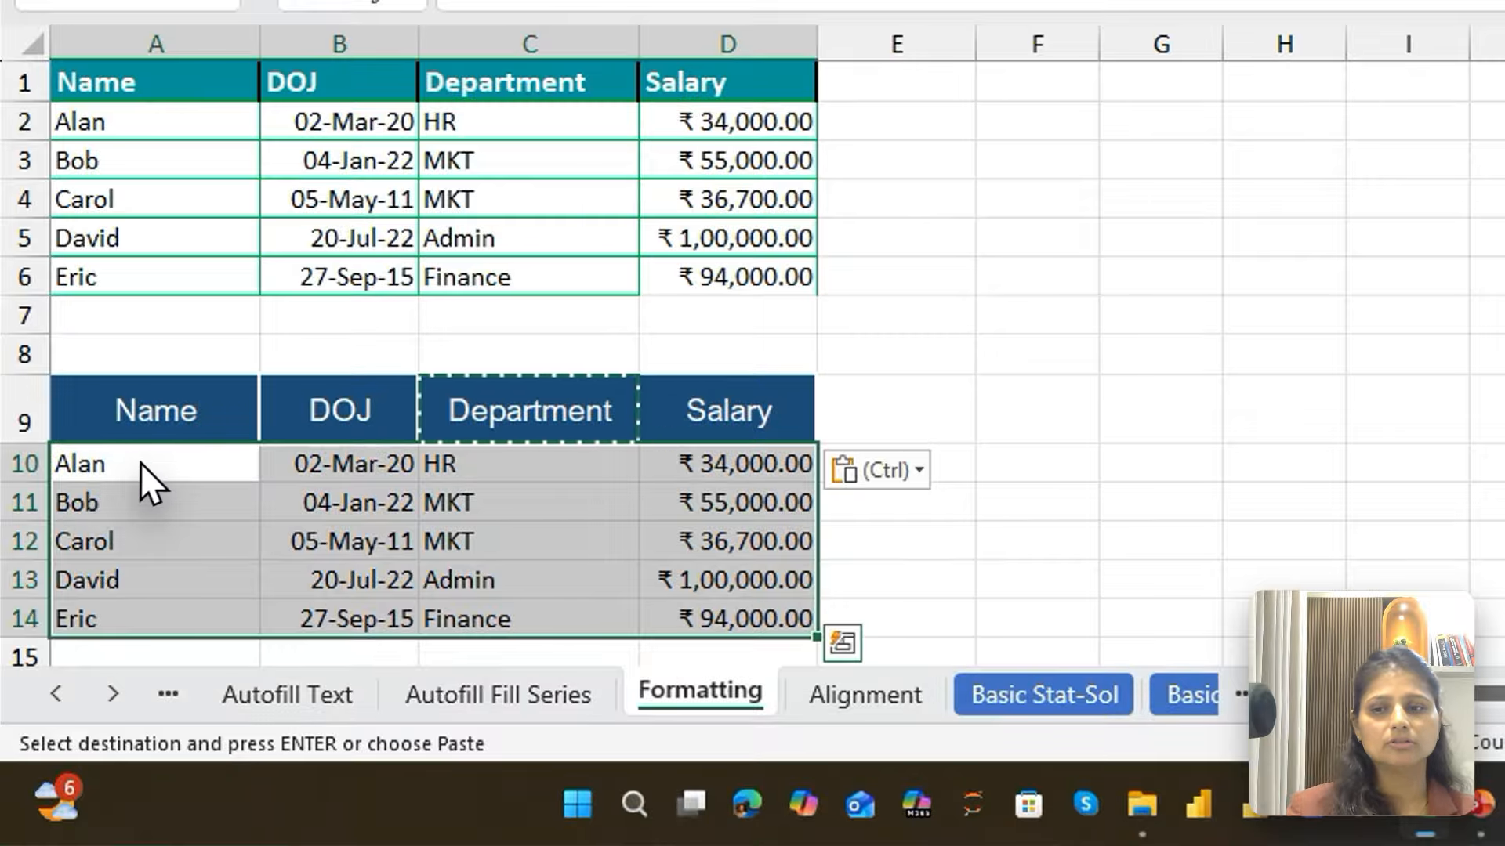
{"action": "left_click", "coordinate": [141, 462]}
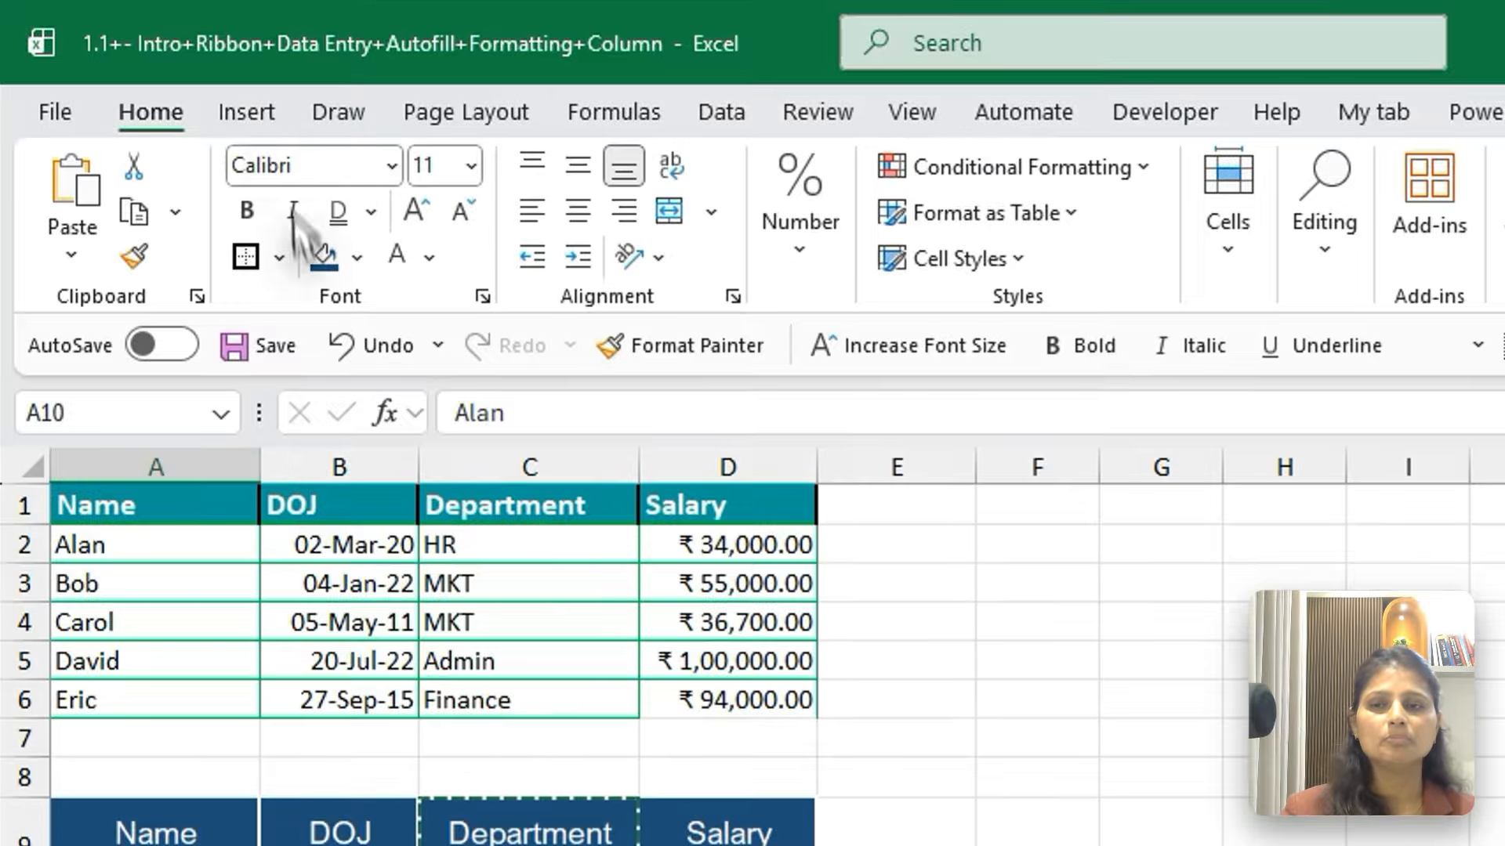
{"action": "left_click", "coordinate": [277, 259]}
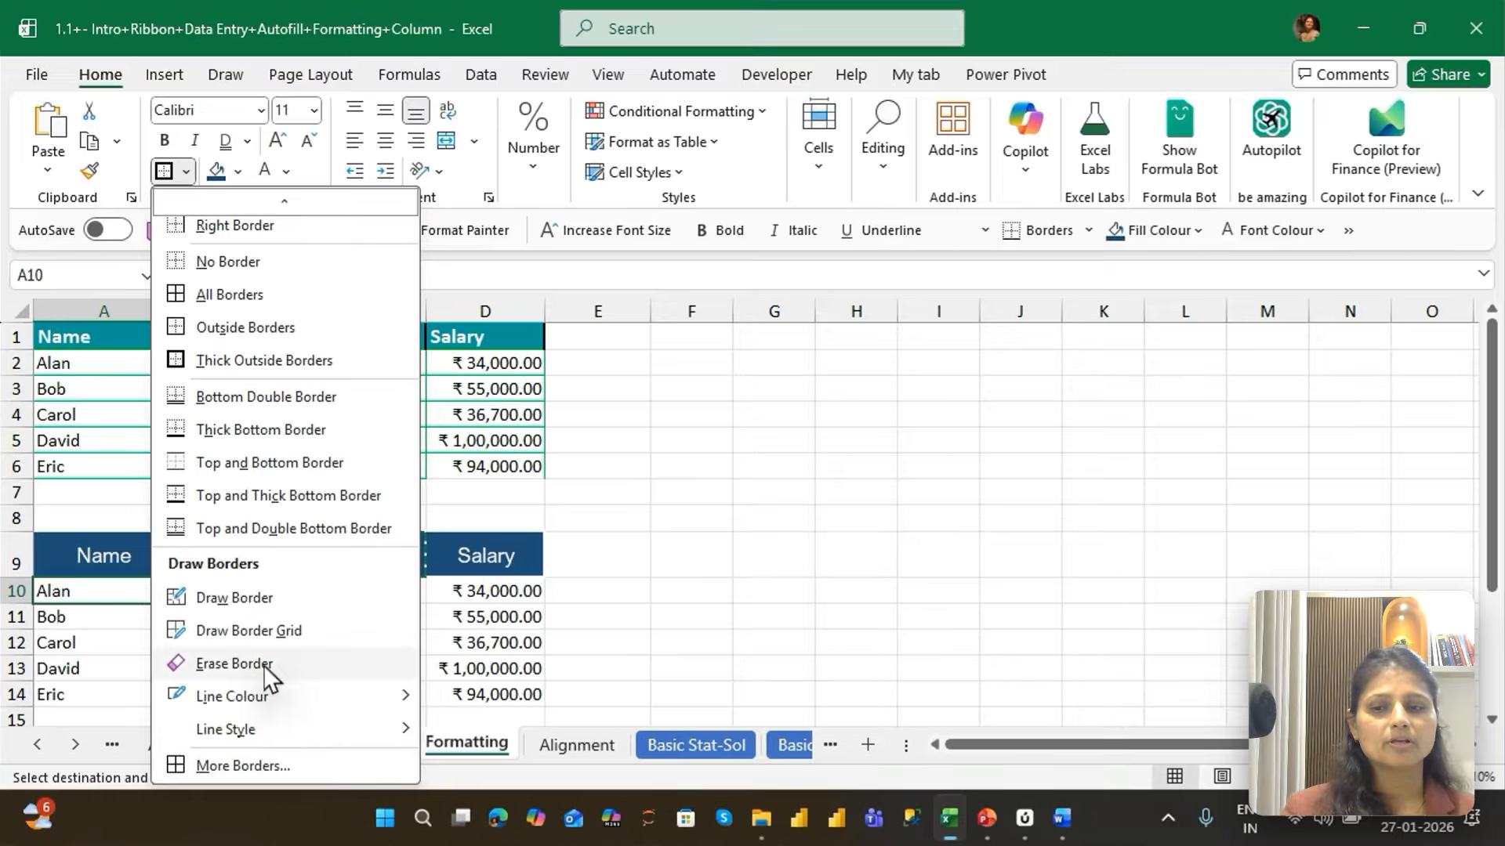
{"action": "mouse_move", "coordinate": [269, 696]}
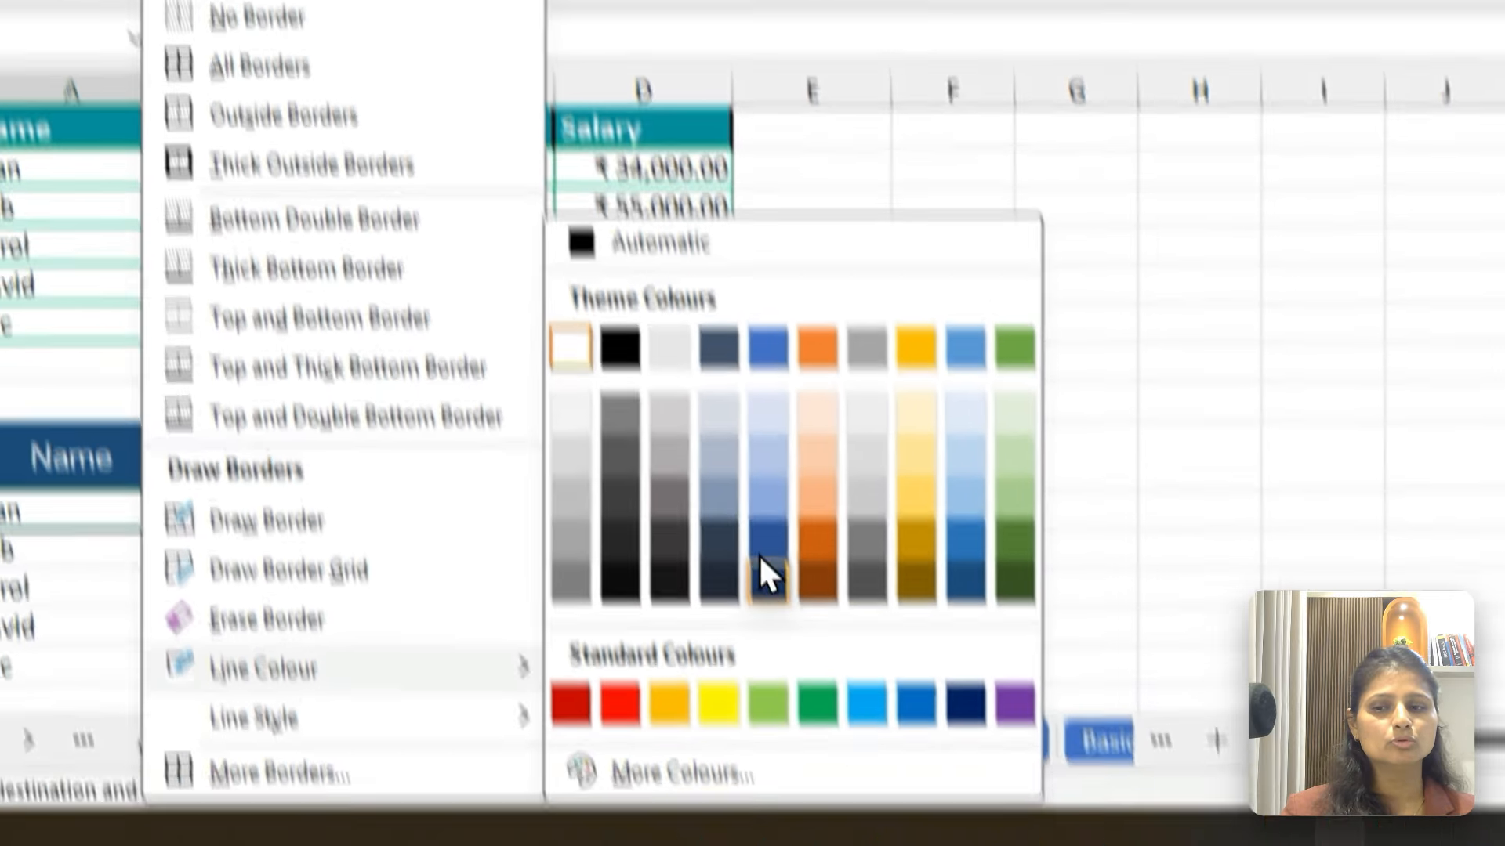
{"action": "left_click", "coordinate": [568, 611]}
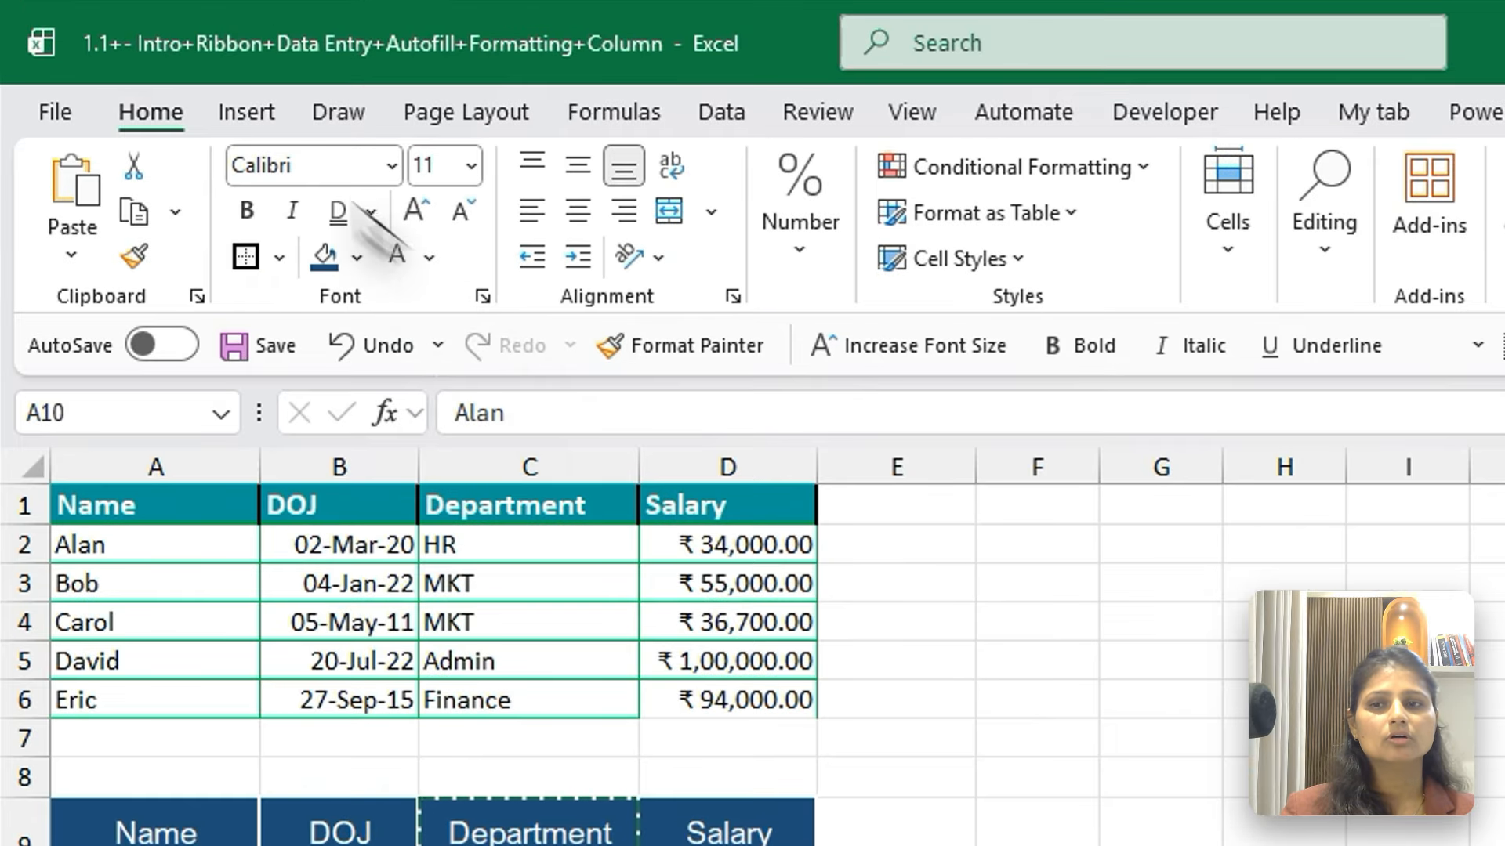
{"action": "left_click", "coordinate": [279, 257]}
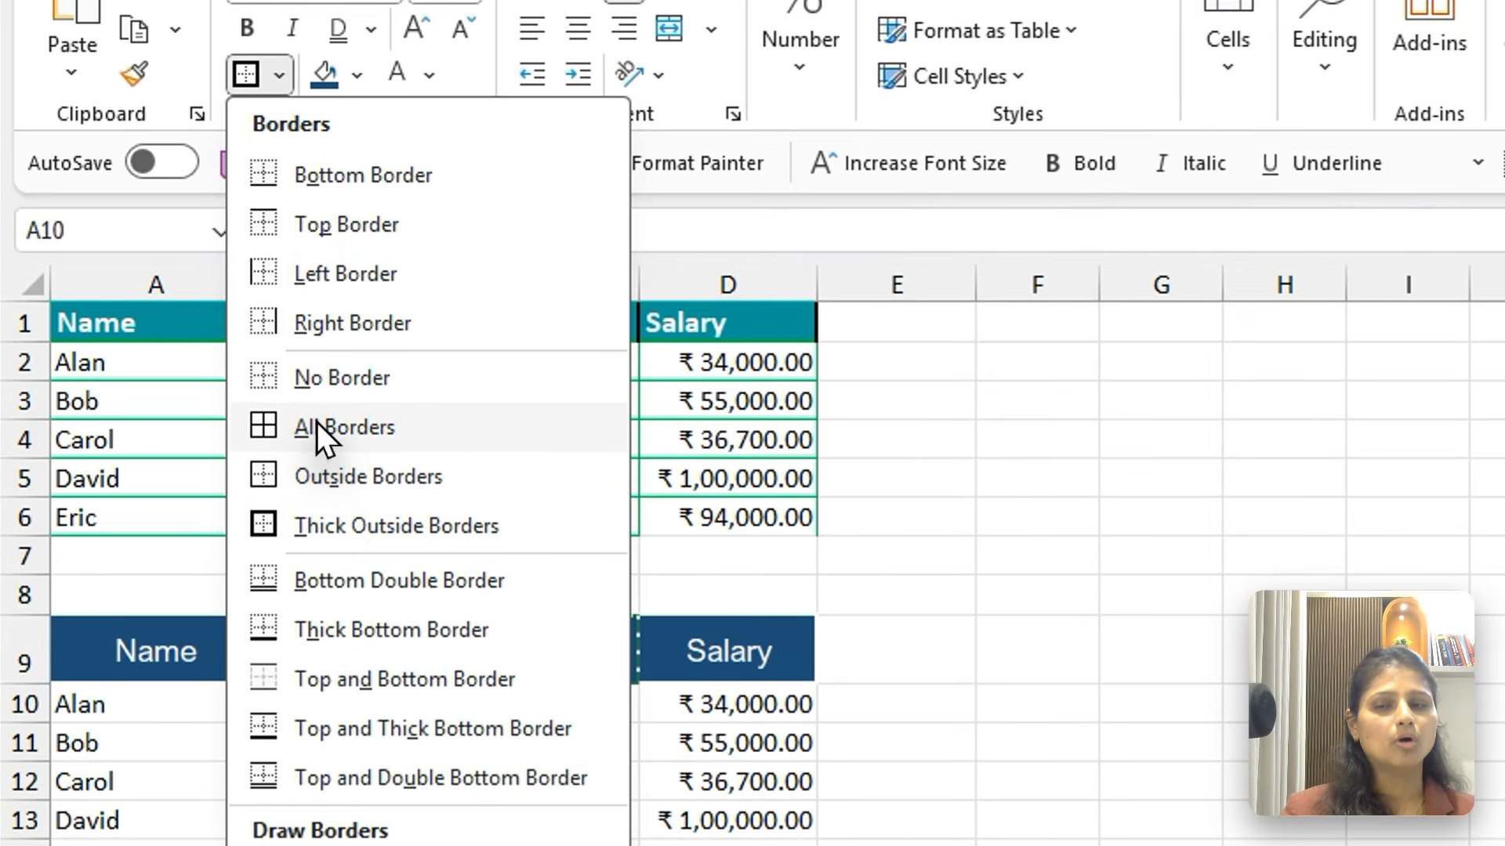
{"action": "left_click", "coordinate": [318, 428]}
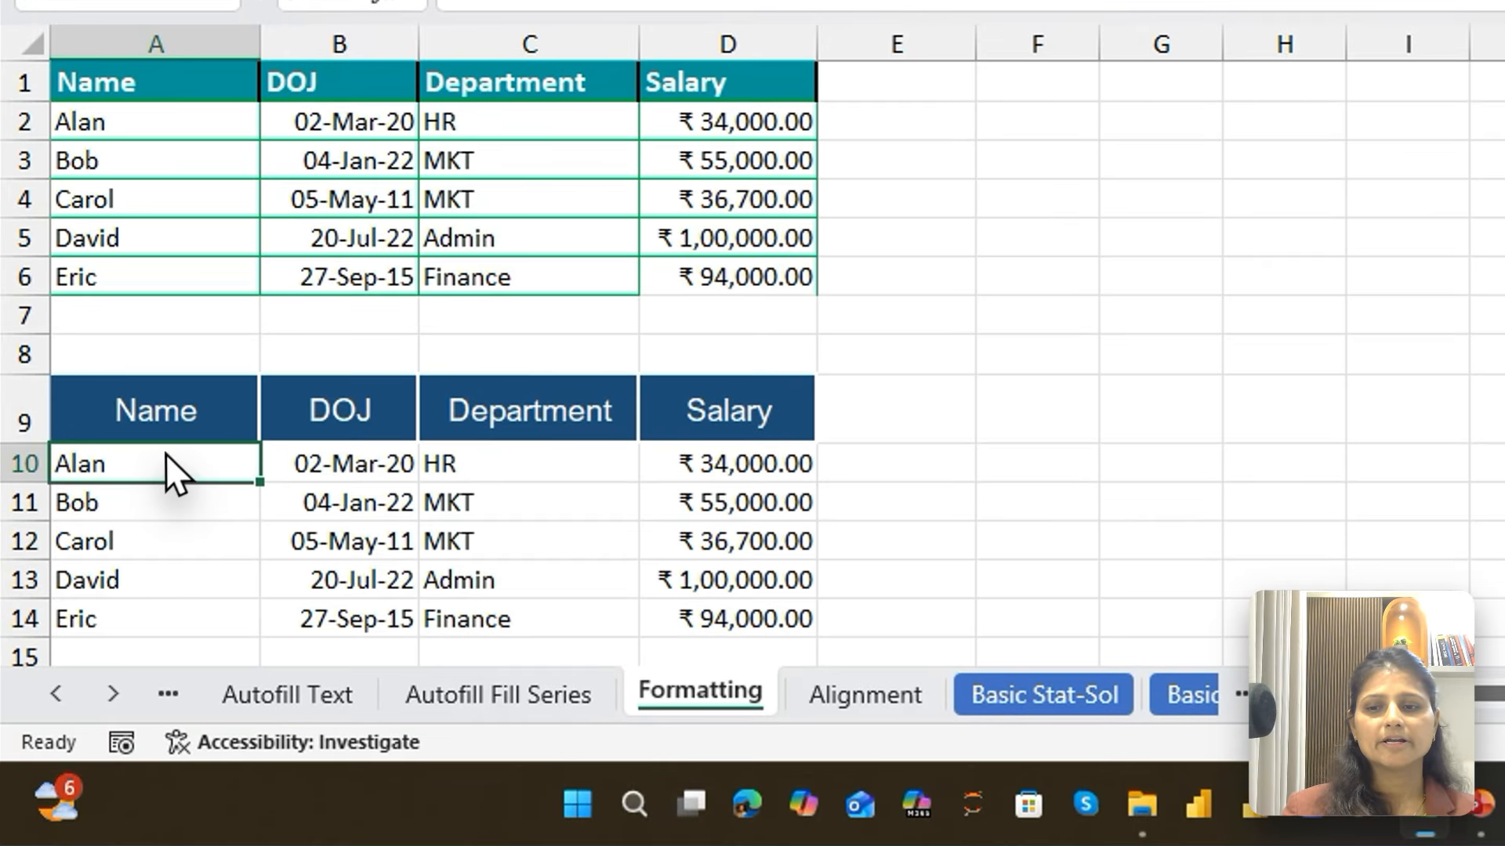
Copy cell A10 and paste only its formats onto the second table's data A10:D14 using Paste Special
{"action": "left_click", "coordinate": [676, 542]}
{"action": "left_click", "coordinate": [216, 462]}
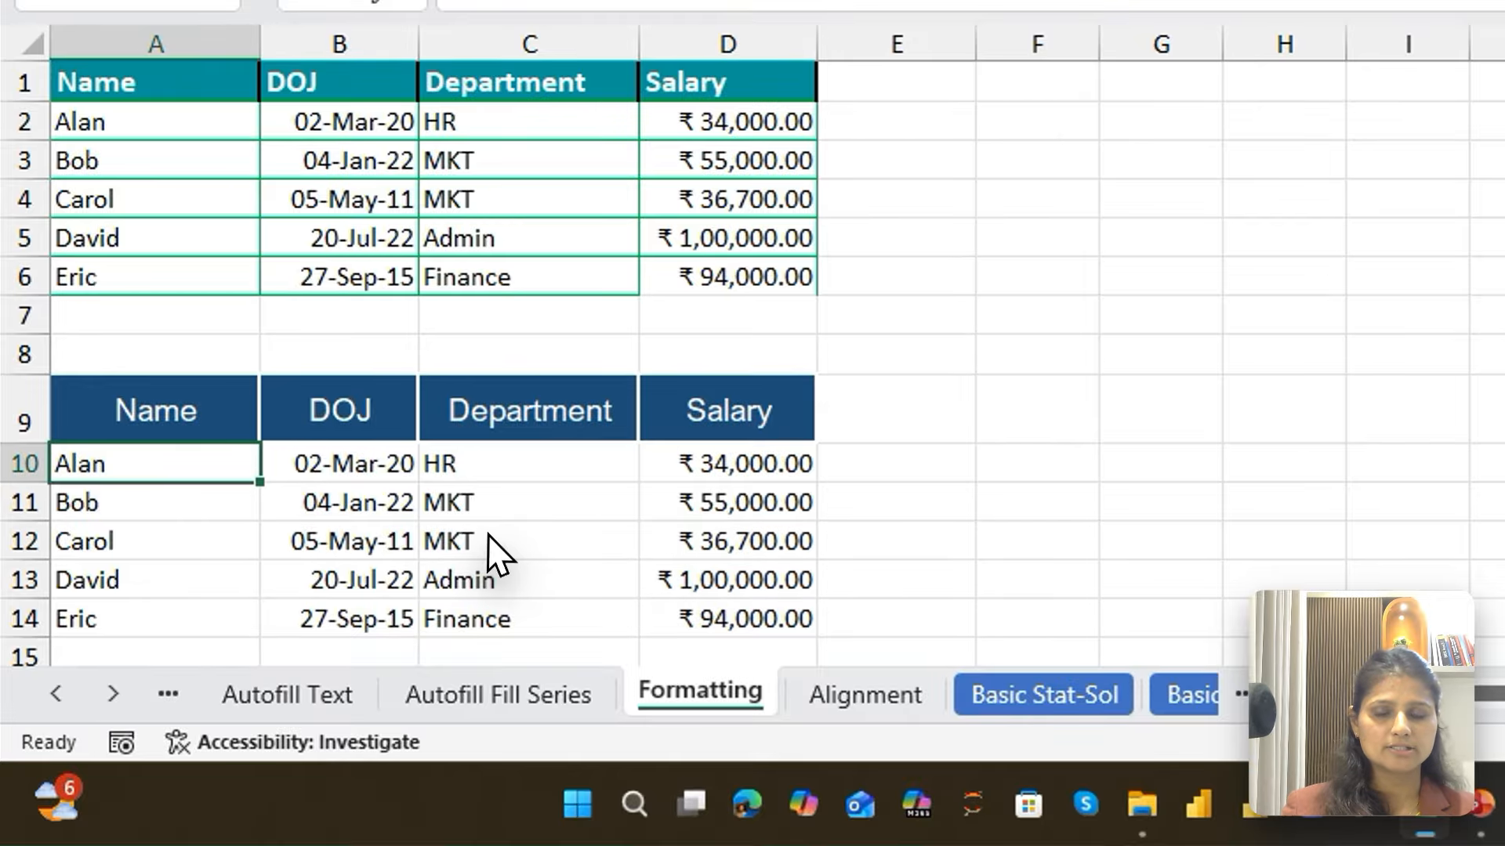
{"action": "key", "text": "ctrl+shift+Right"}
{"action": "key", "text": "ctrl+shift+Down"}
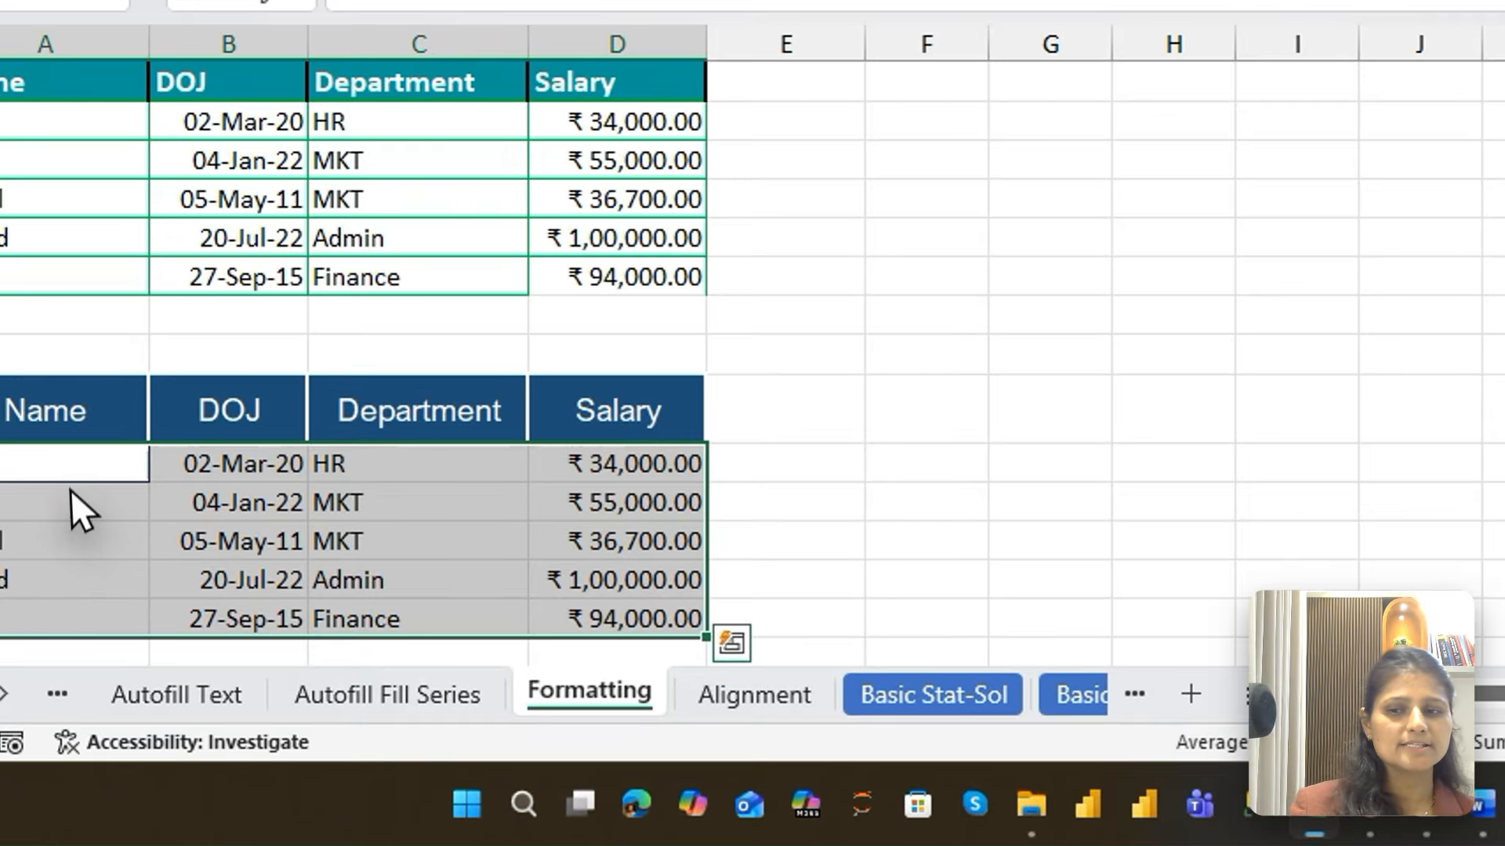
{"action": "left_click", "coordinate": [82, 555]}
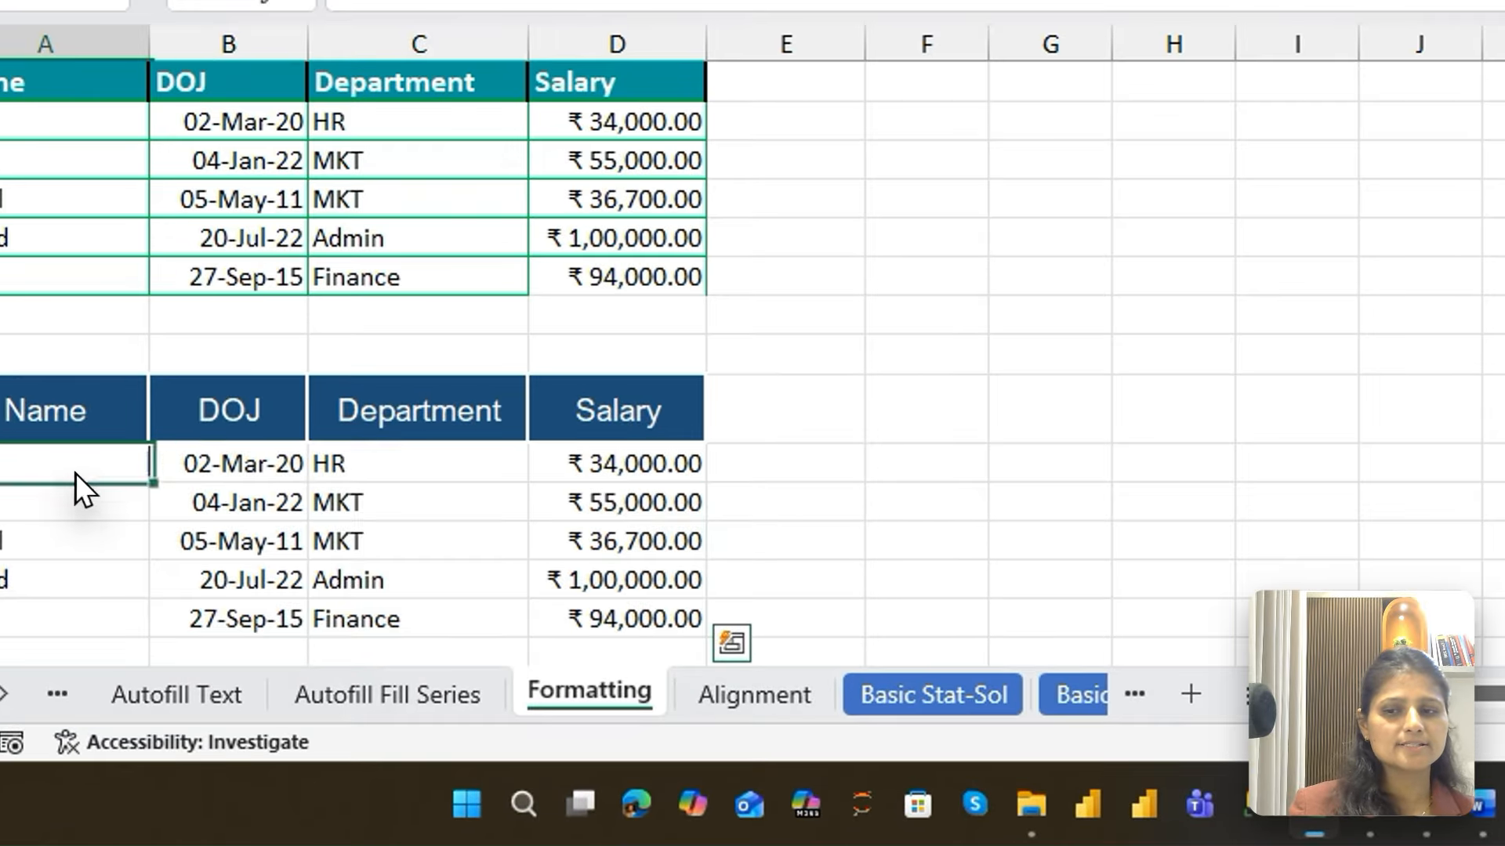
{"action": "key", "text": "ctrl+c"}
{"action": "key", "text": "ctrl+shift+Right"}
{"action": "key", "text": "ctrl+shift+Down"}
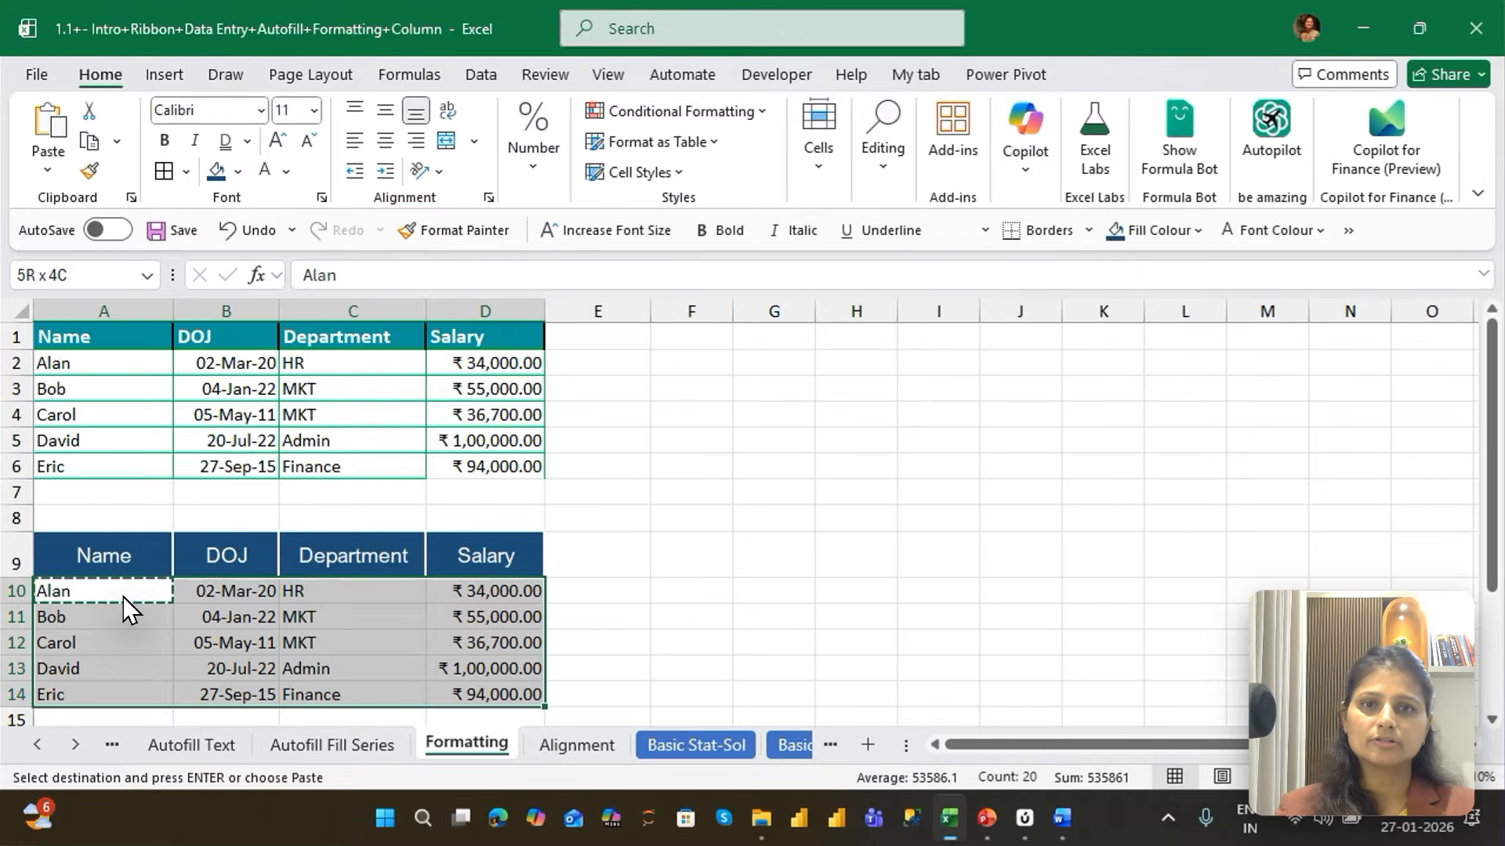
{"action": "key", "text": "ctrl+alt+v"}
{"action": "key", "text": "t"}
{"action": "key", "text": "Return"}
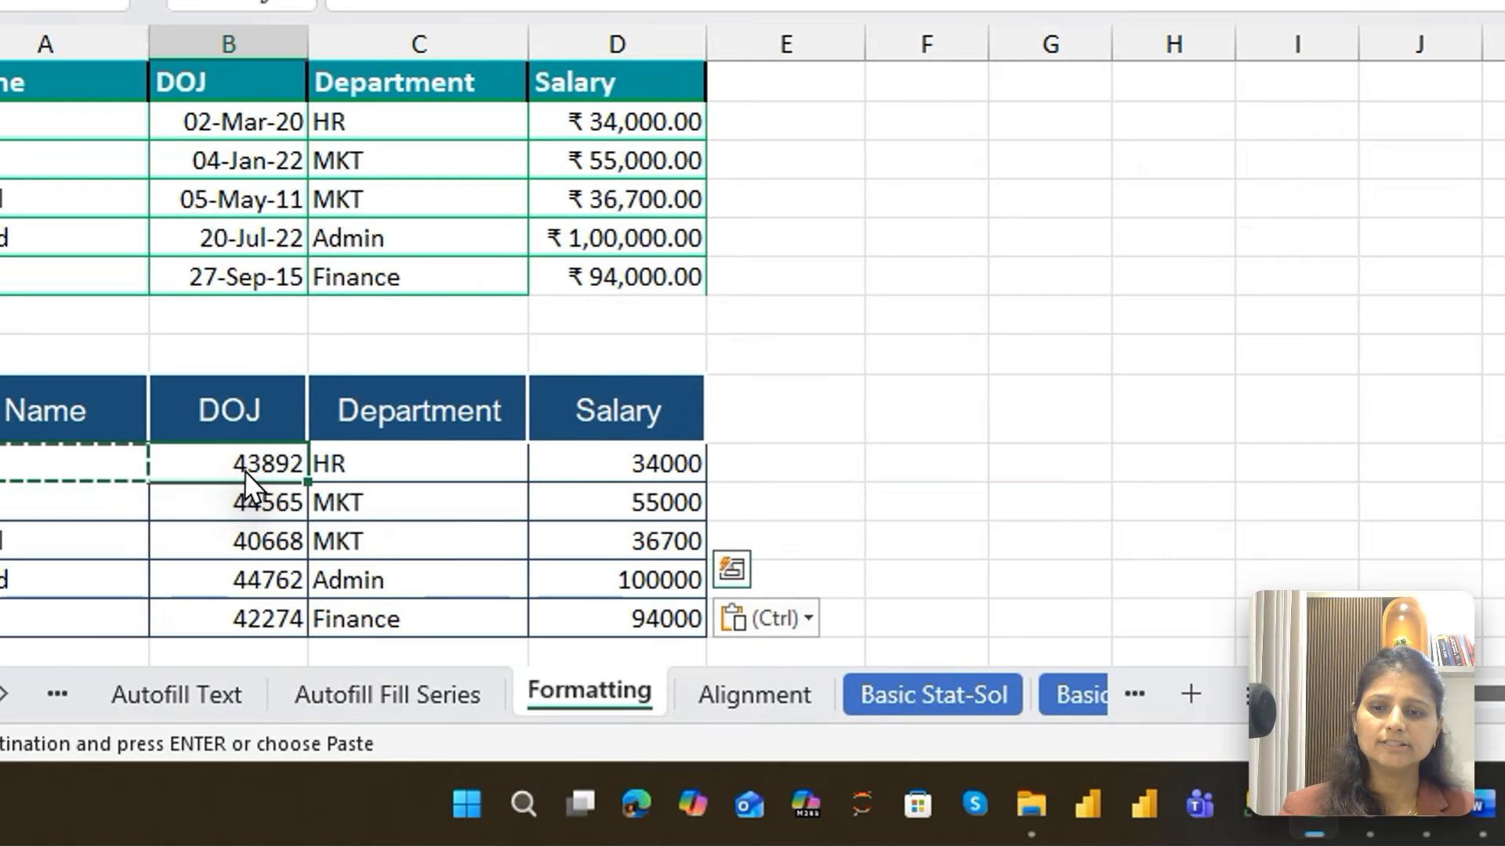
Format the second table's DOJ values B10:B14 as dates and its Salary values D10:D14 as currency
{"action": "key", "text": "ctrl+shift+Down"}
{"action": "key", "text": "ctrl+shift+3"}
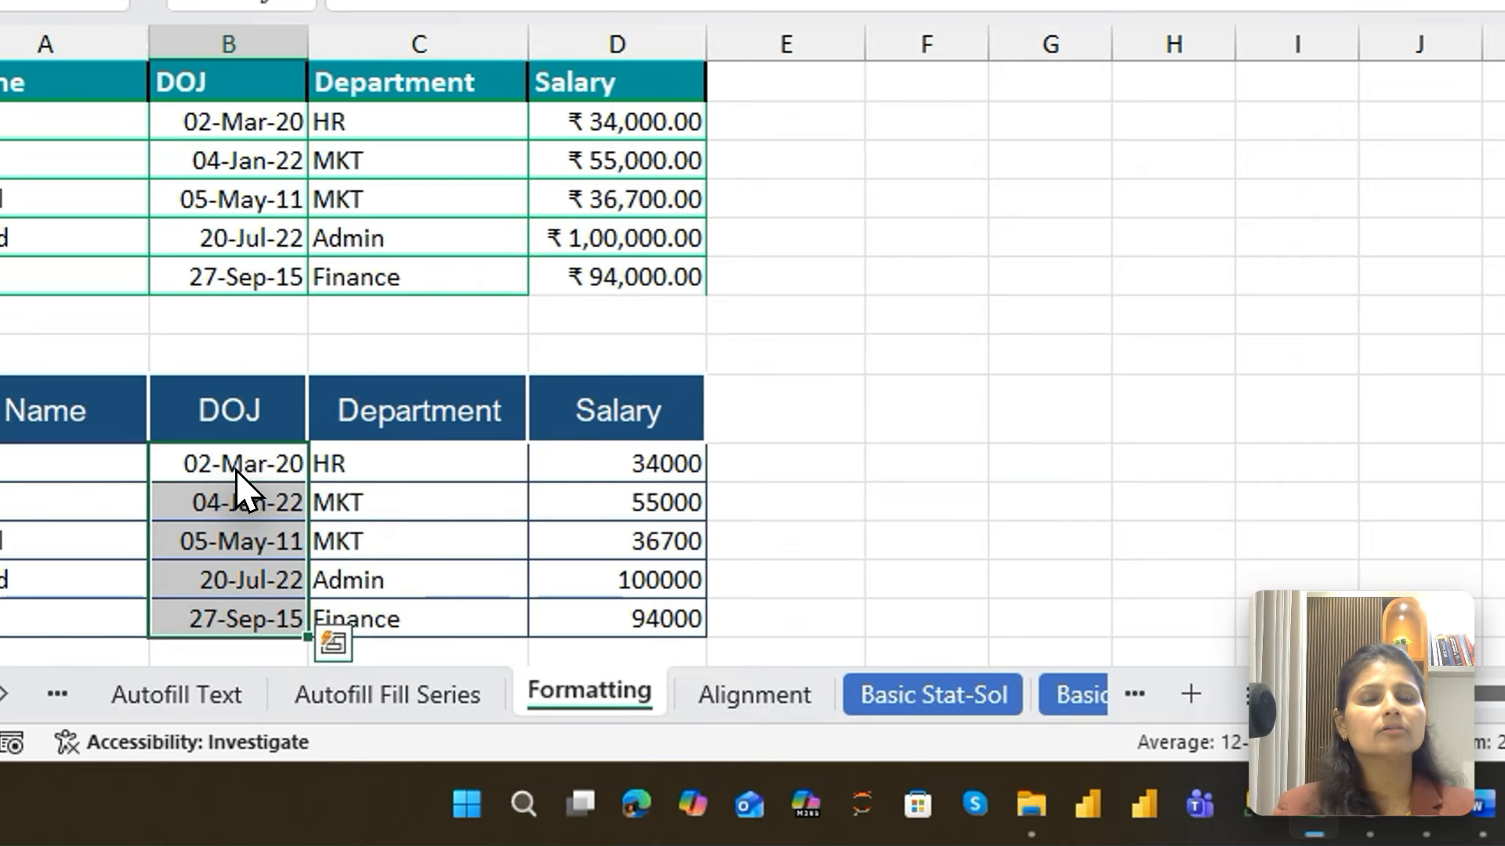
{"action": "left_click", "coordinate": [638, 462]}
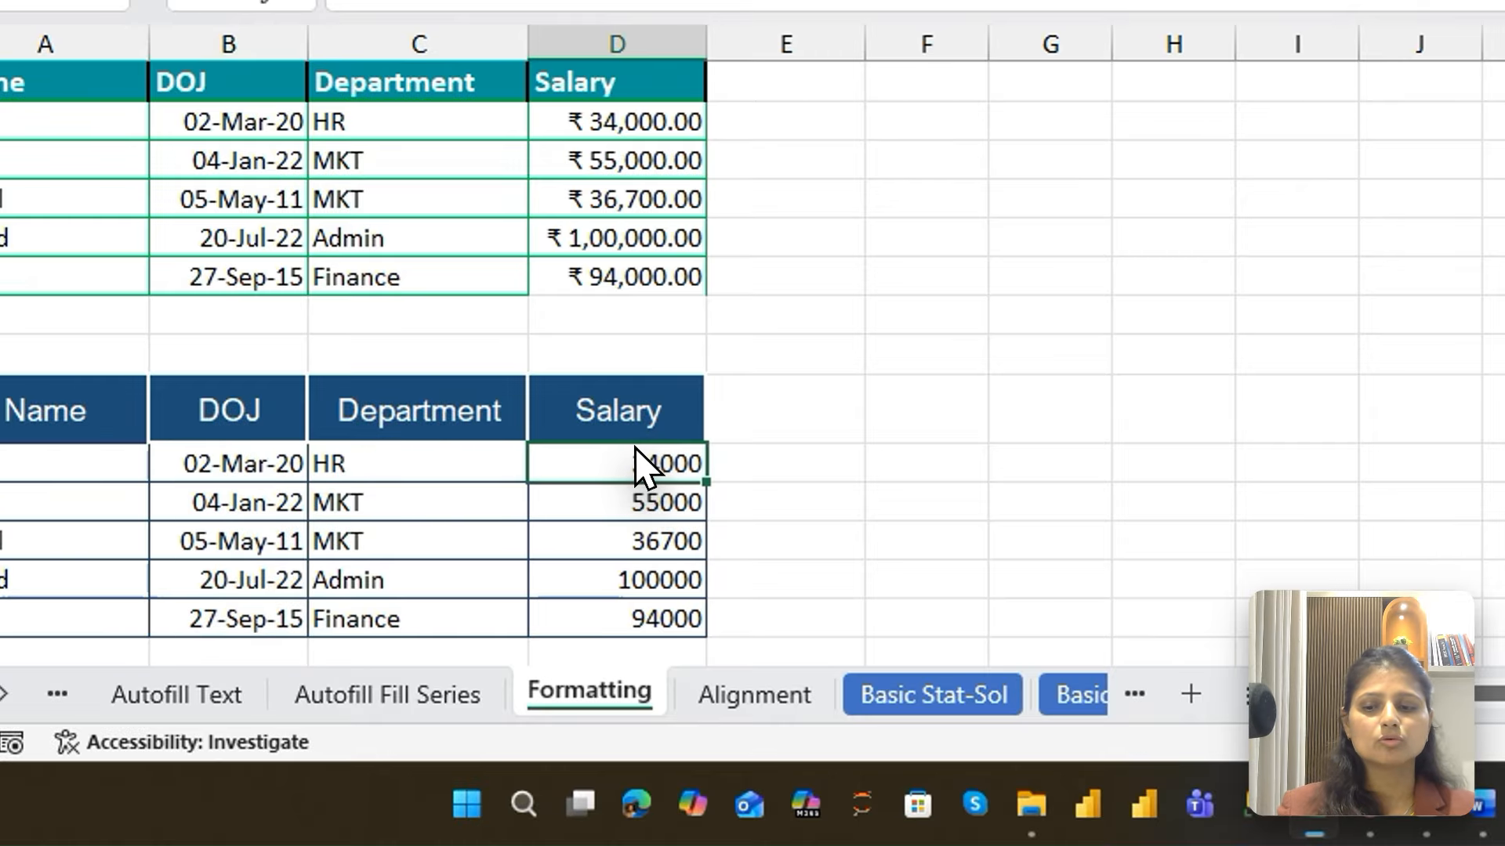
{"action": "key", "text": "ctrl+shift+Down"}
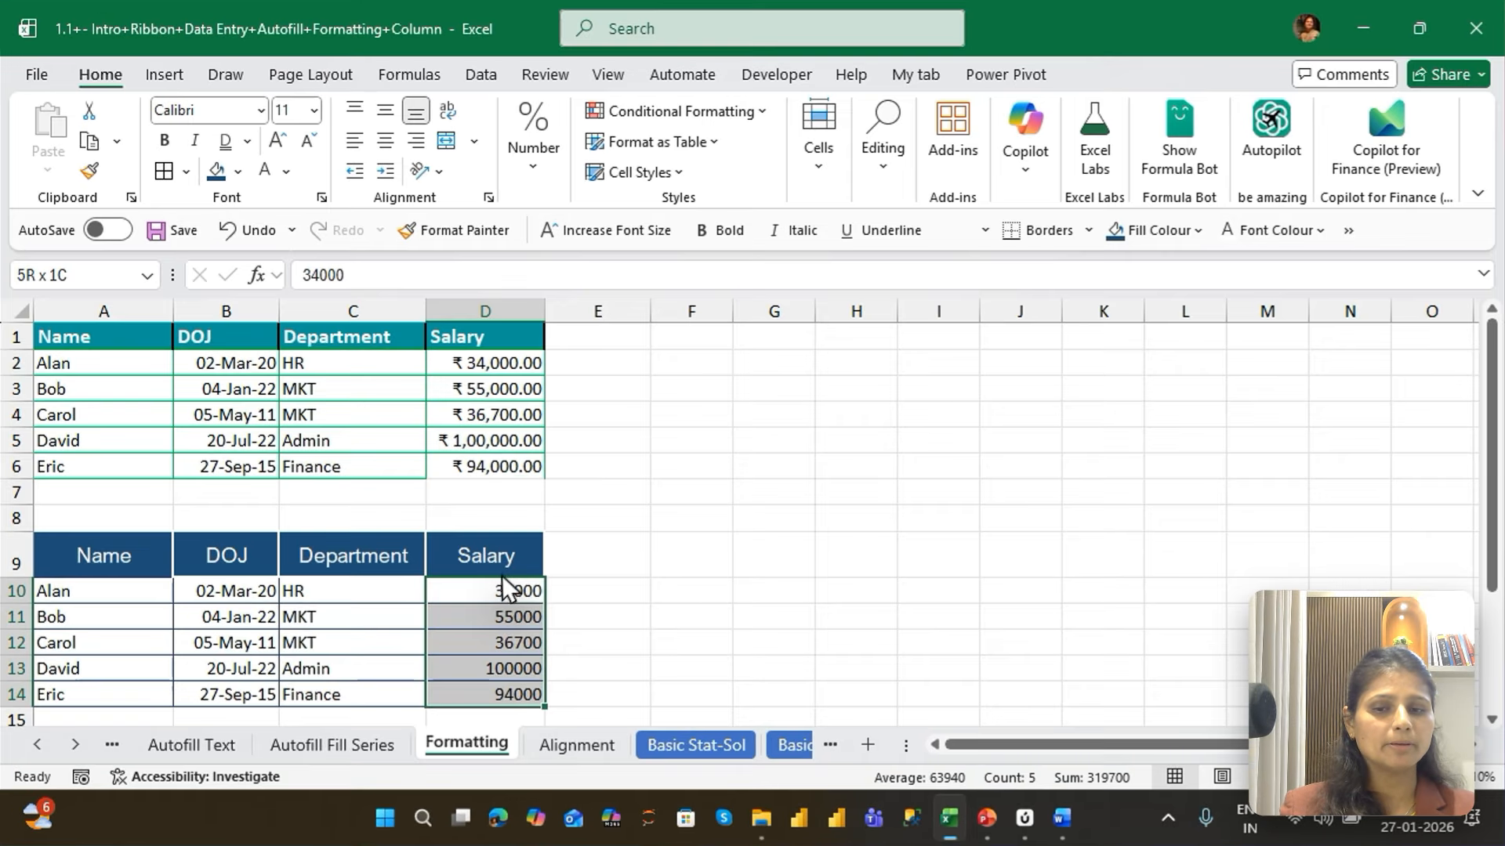
{"action": "key", "text": "ctrl+shift+4"}
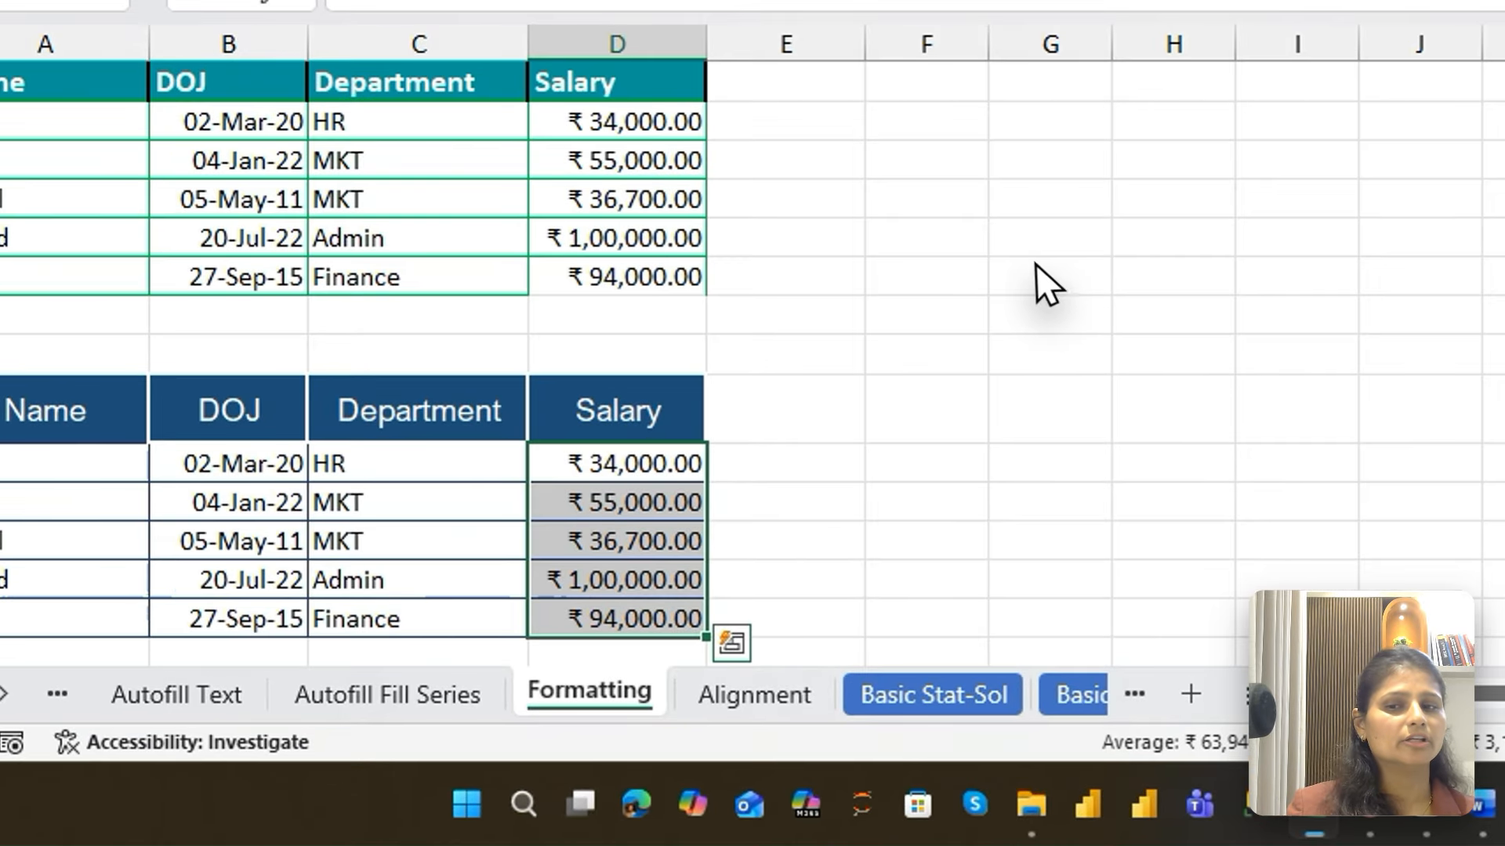
{"action": "left_click", "coordinate": [768, 468]}
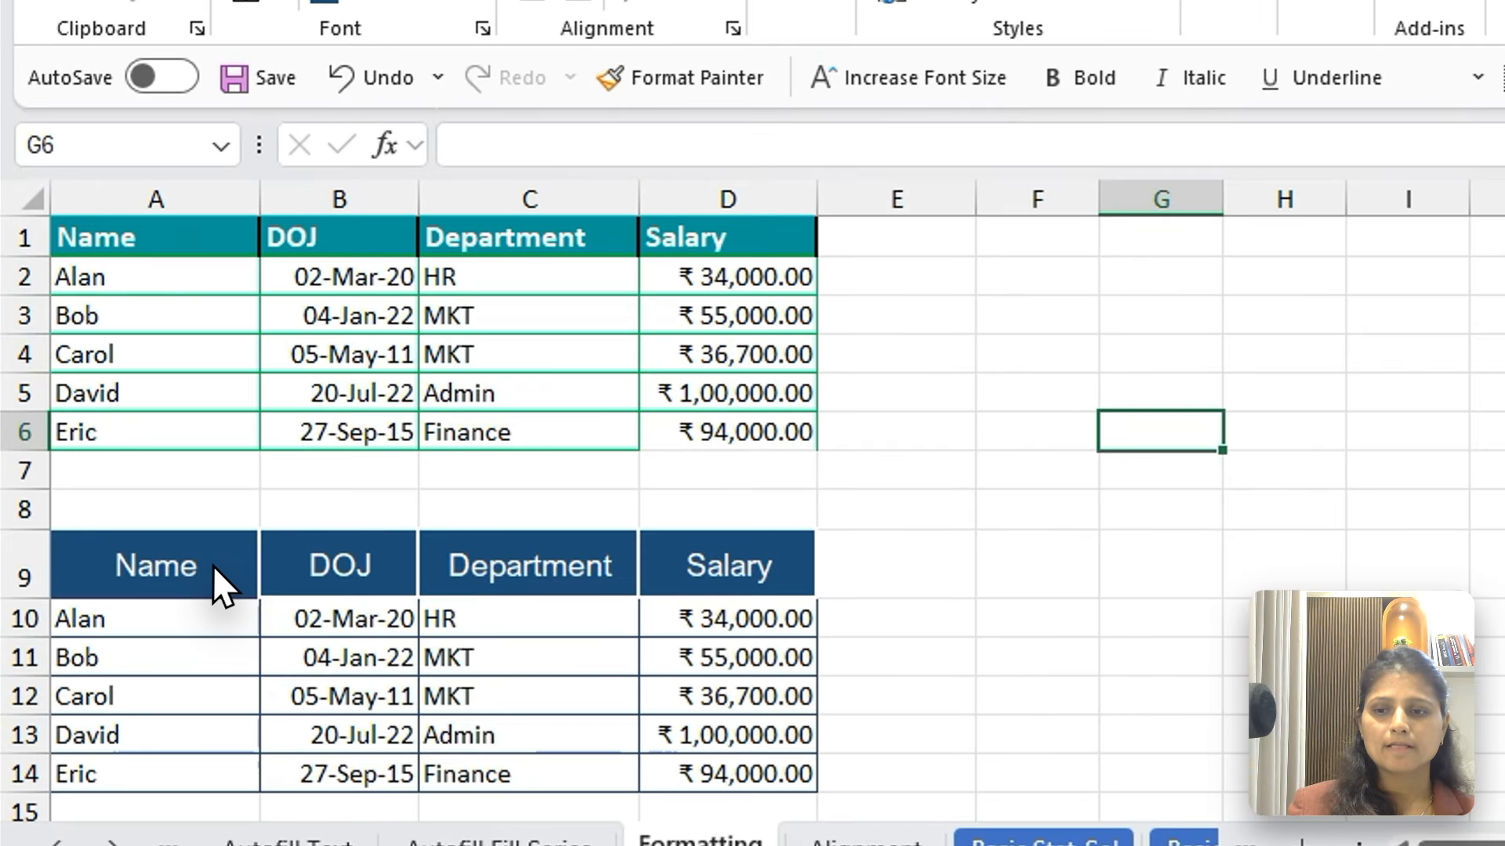
Copy the first table's Name header formatting from A1 to the empty cell F3 with Format Painter
{"action": "left_click", "coordinate": [143, 557]}
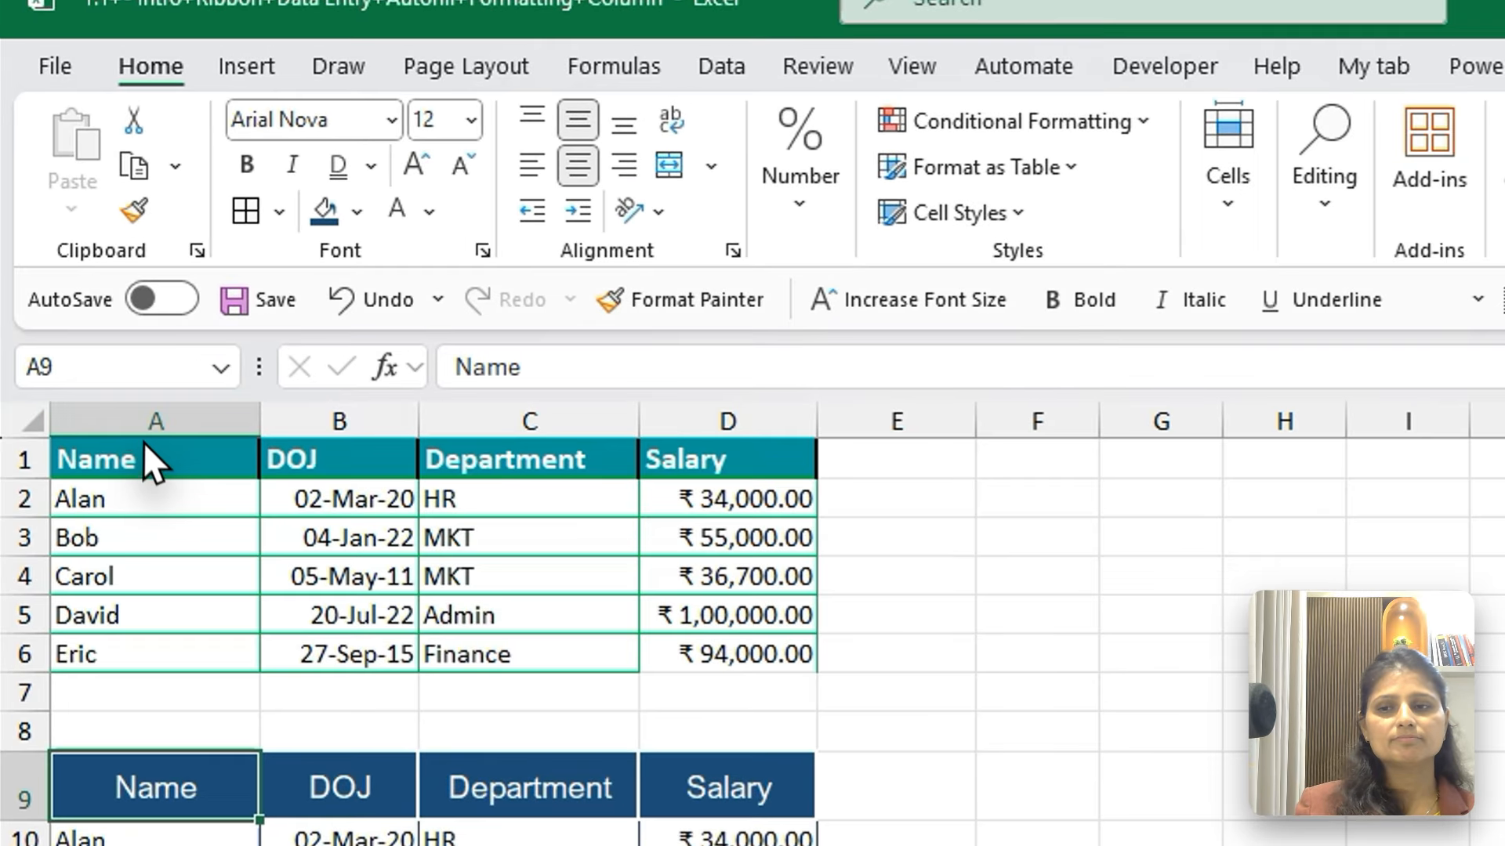
{"action": "left_click", "coordinate": [149, 463]}
{"action": "left_click", "coordinate": [134, 210]}
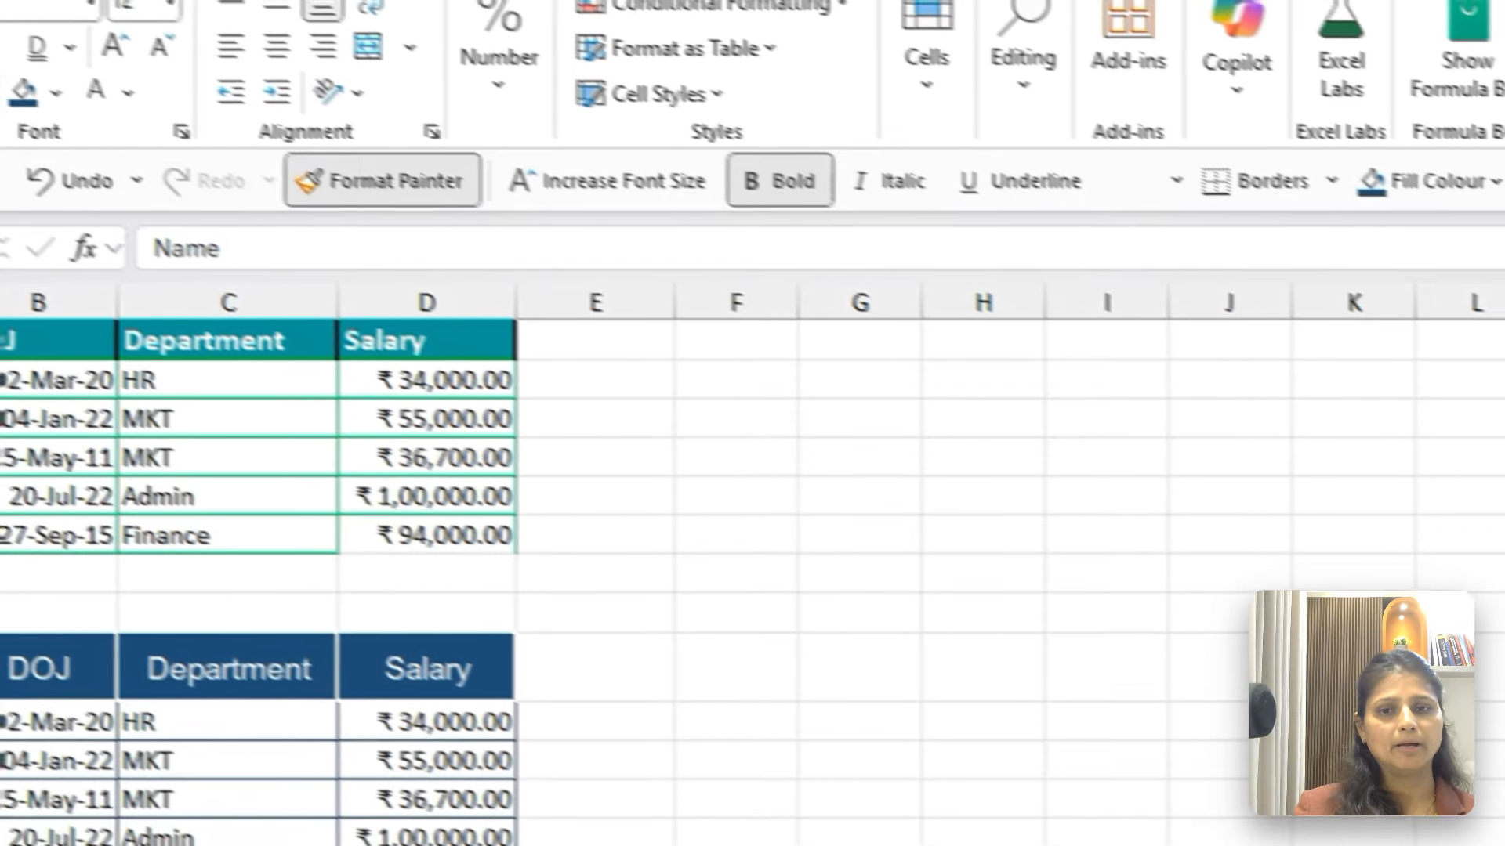
{"action": "left_click", "coordinate": [735, 427]}
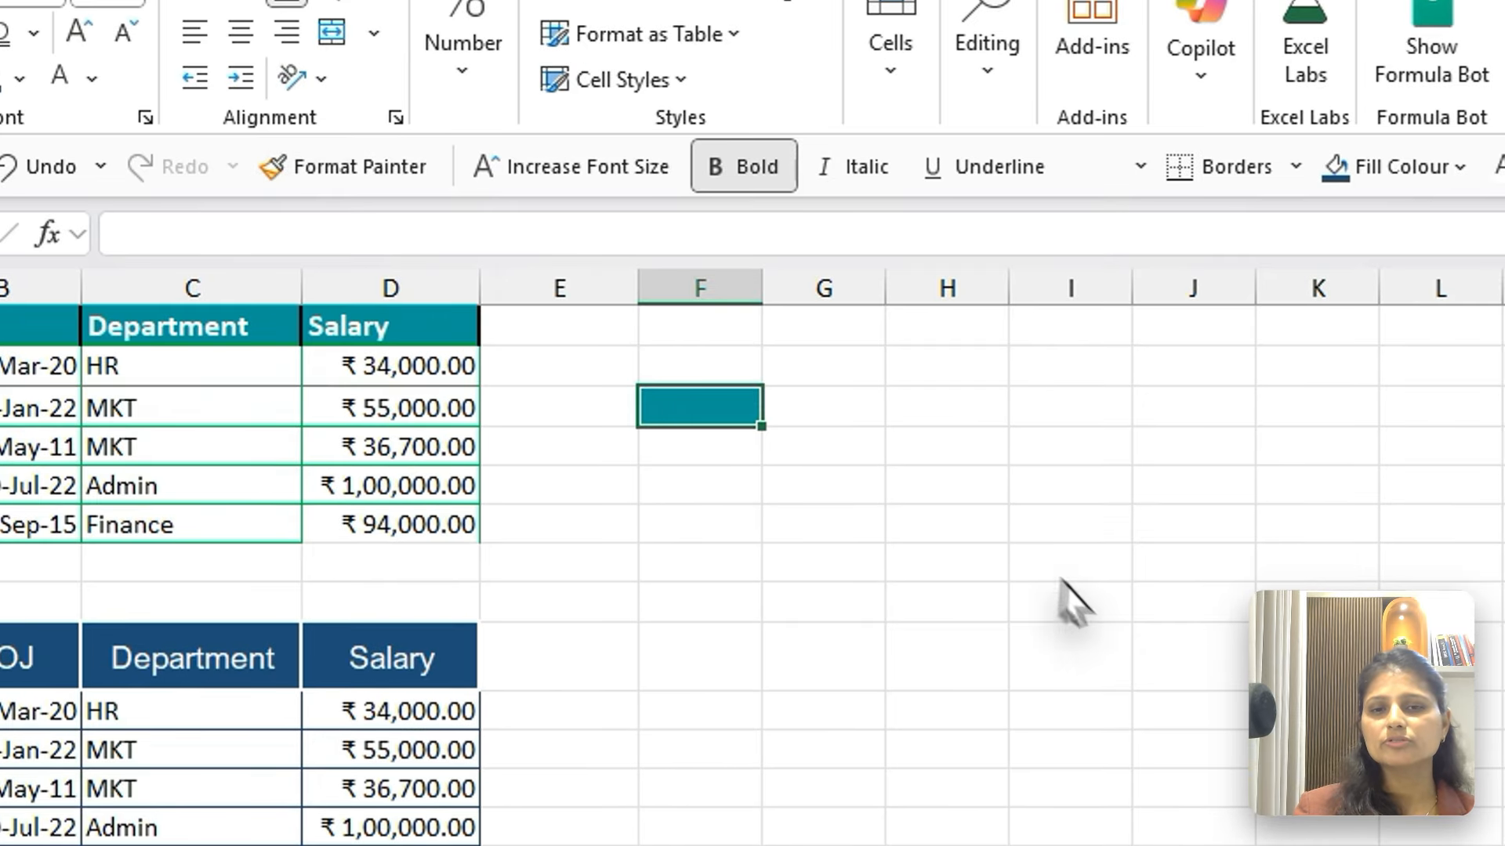
{"action": "left_click", "coordinate": [1111, 631]}
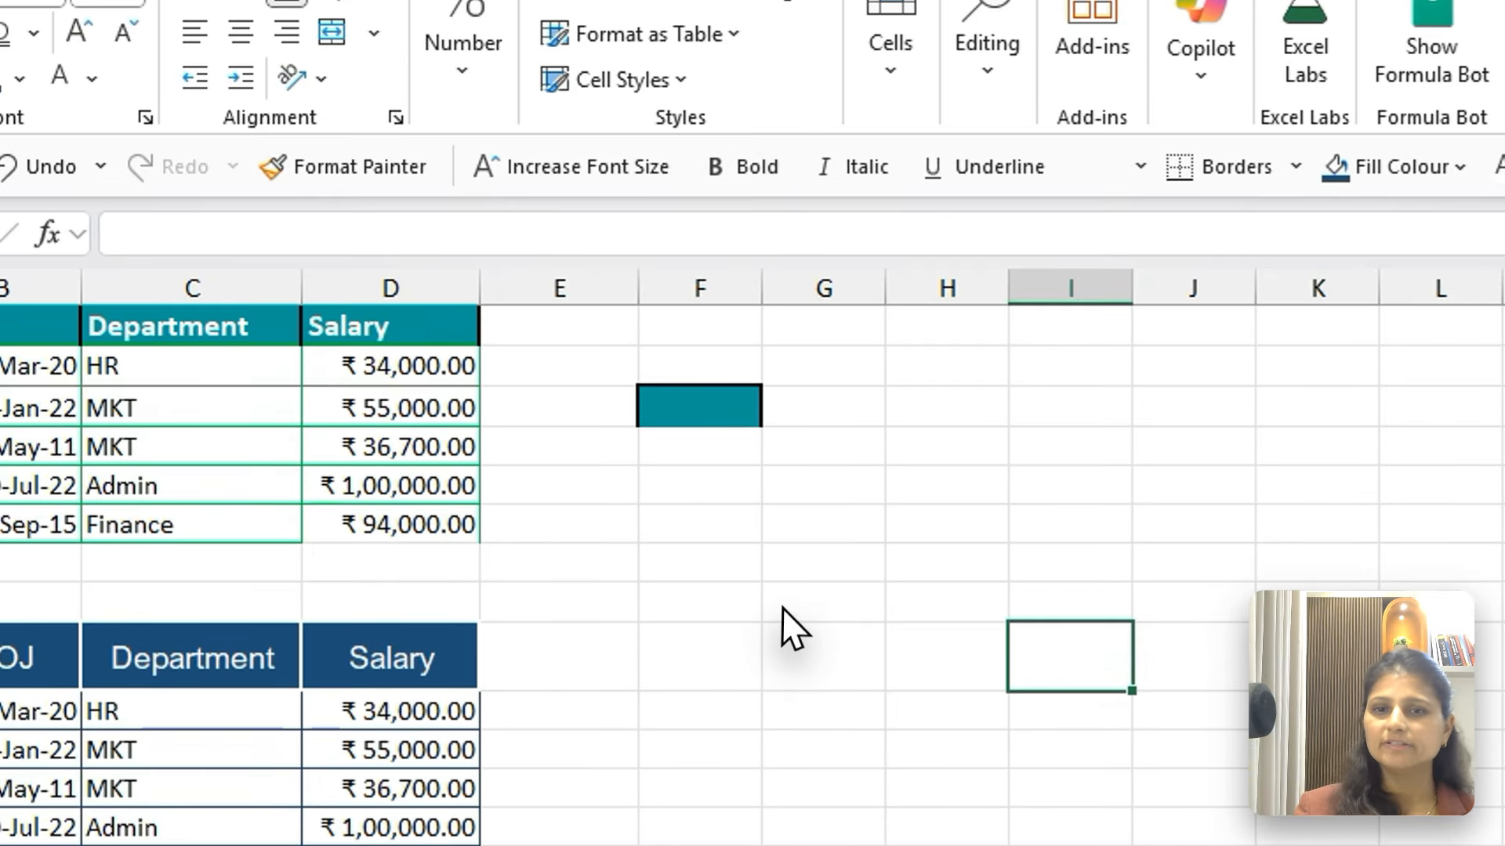
Lock Format Painter on F3 and paint its format onto F7, H4, J9, G11, J3, L11, J13, G14, E13 and H8
{"action": "left_click", "coordinate": [739, 415]}
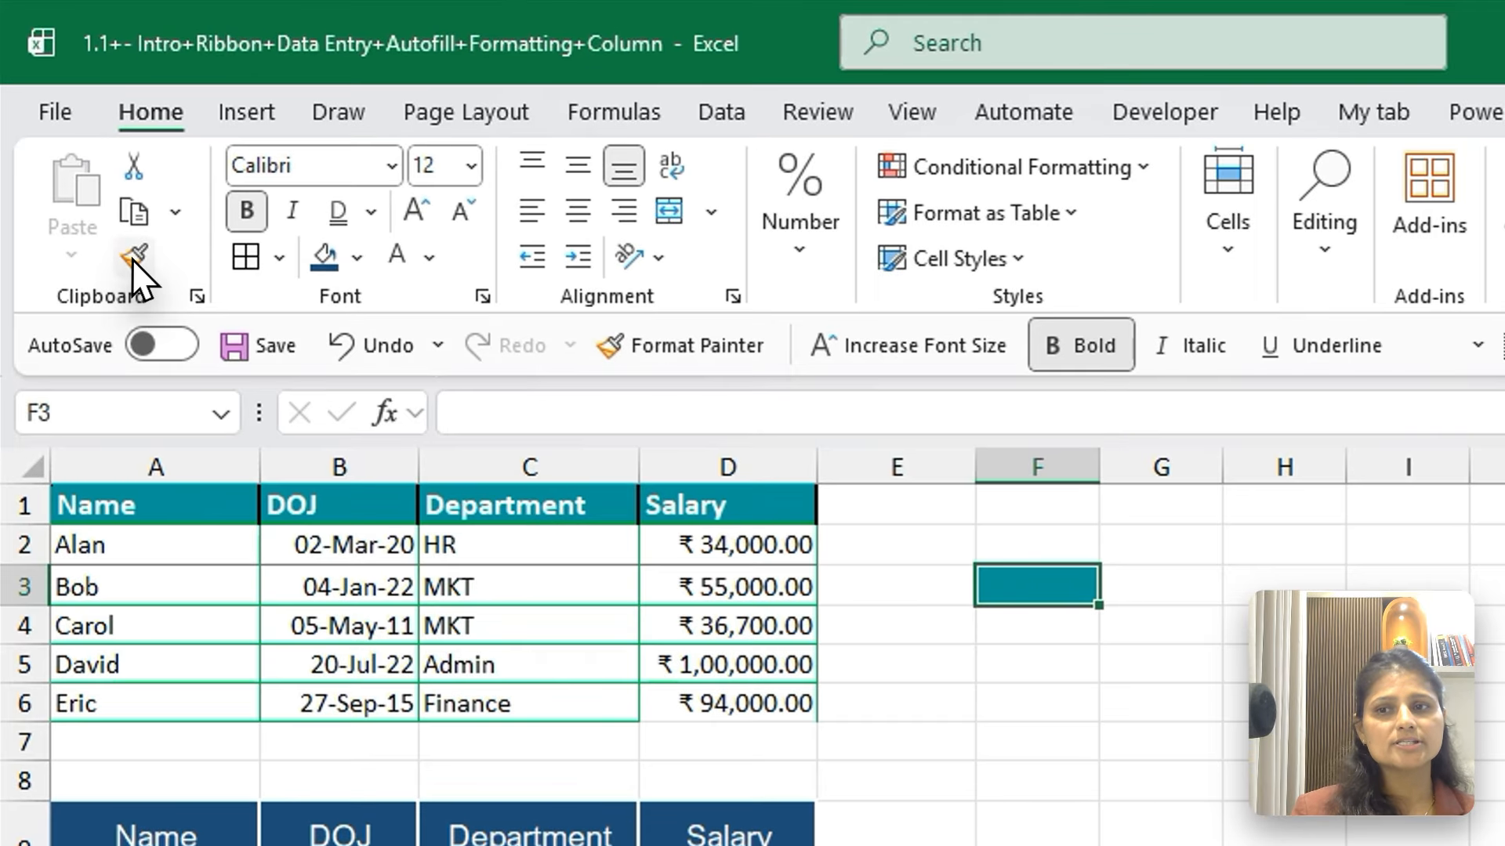
{"action": "left_click", "coordinate": [90, 173]}
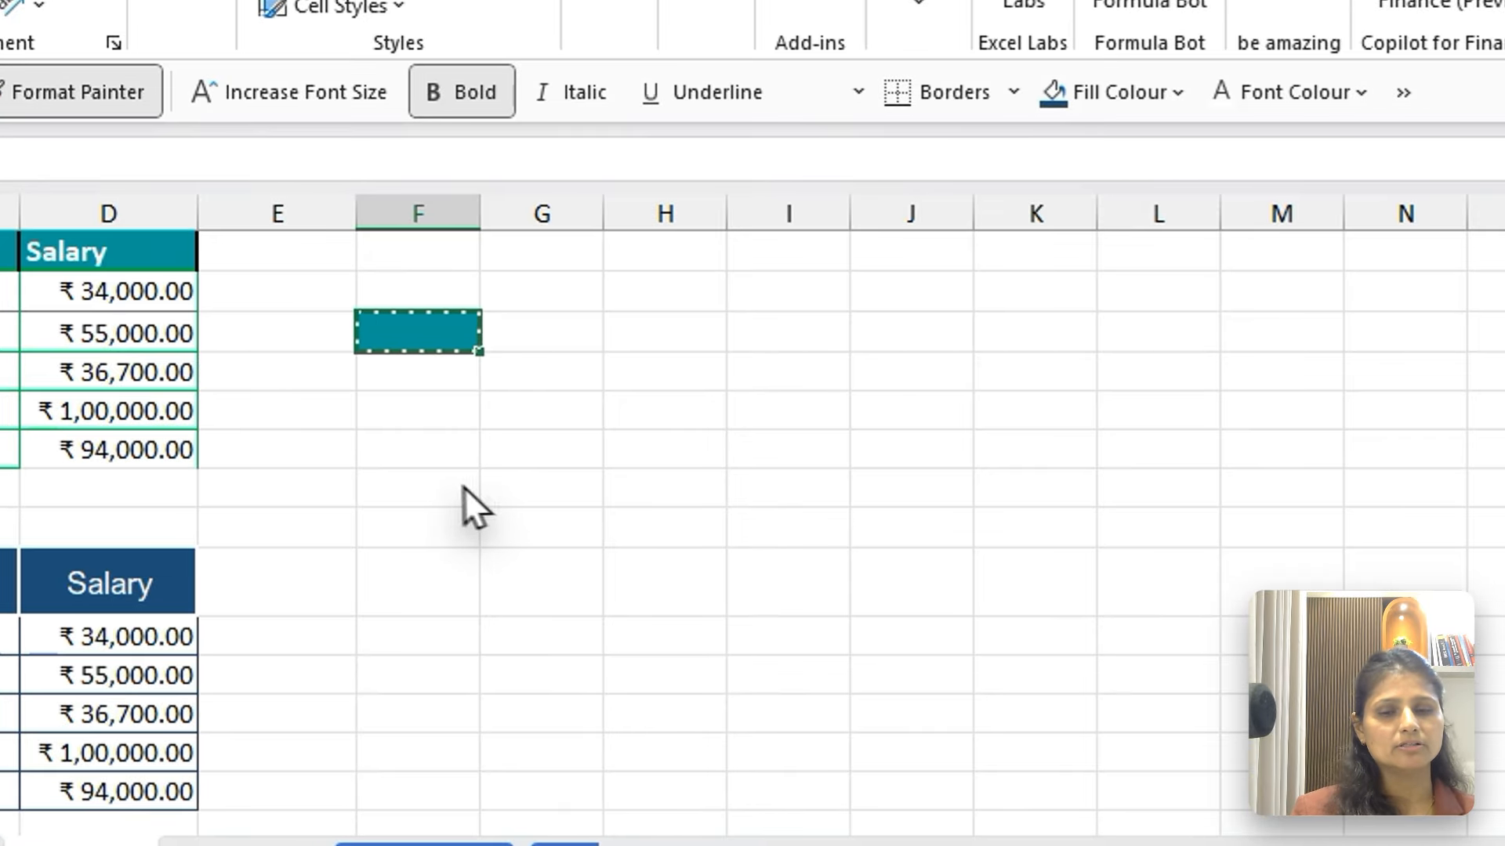
{"action": "left_click", "coordinate": [553, 539]}
{"action": "left_click", "coordinate": [799, 427]}
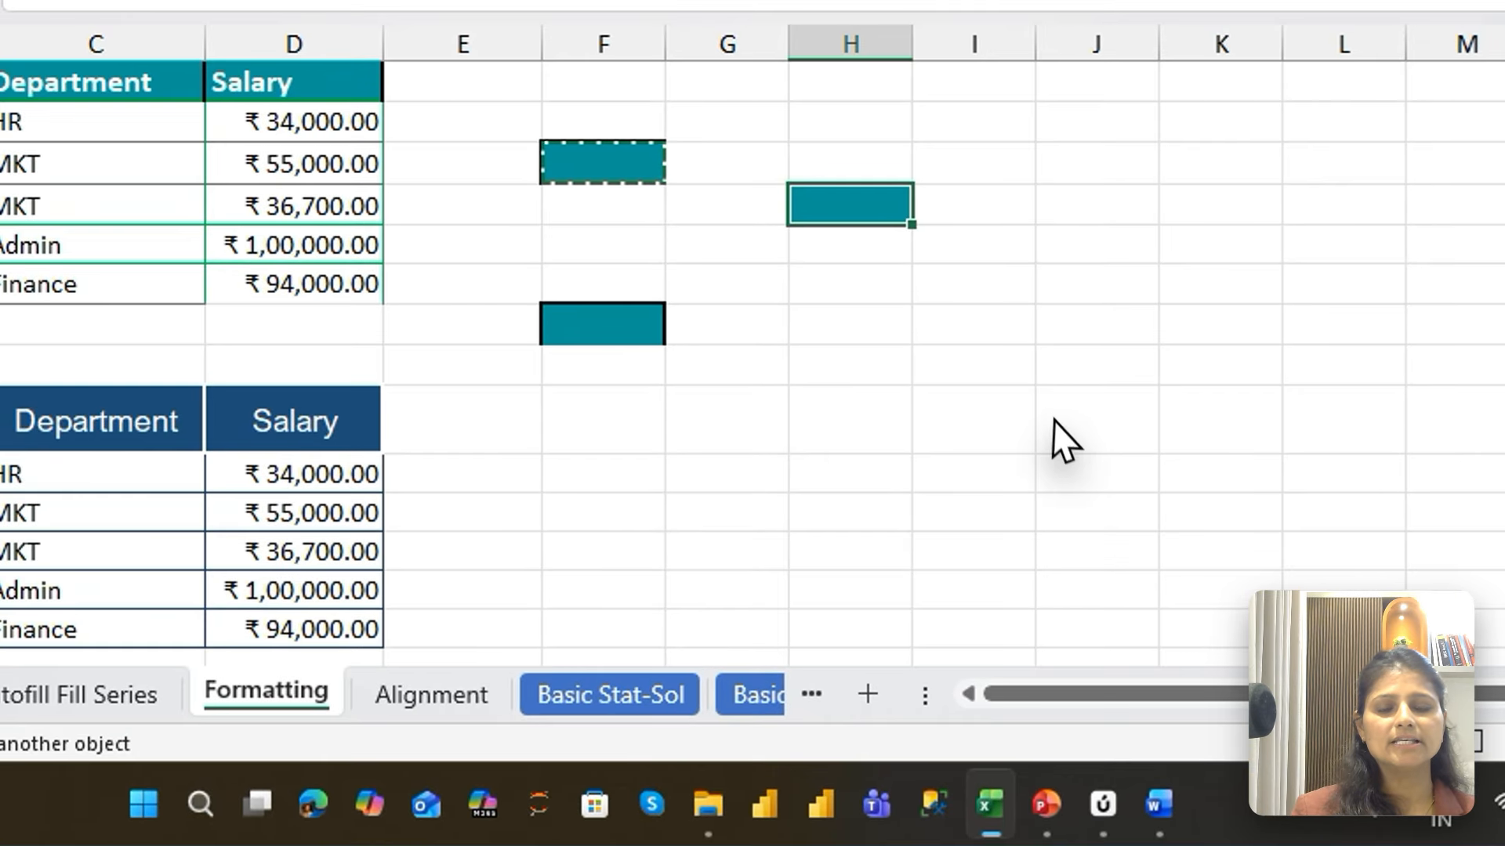
{"action": "left_click", "coordinate": [1062, 438]}
{"action": "left_click", "coordinate": [752, 514]}
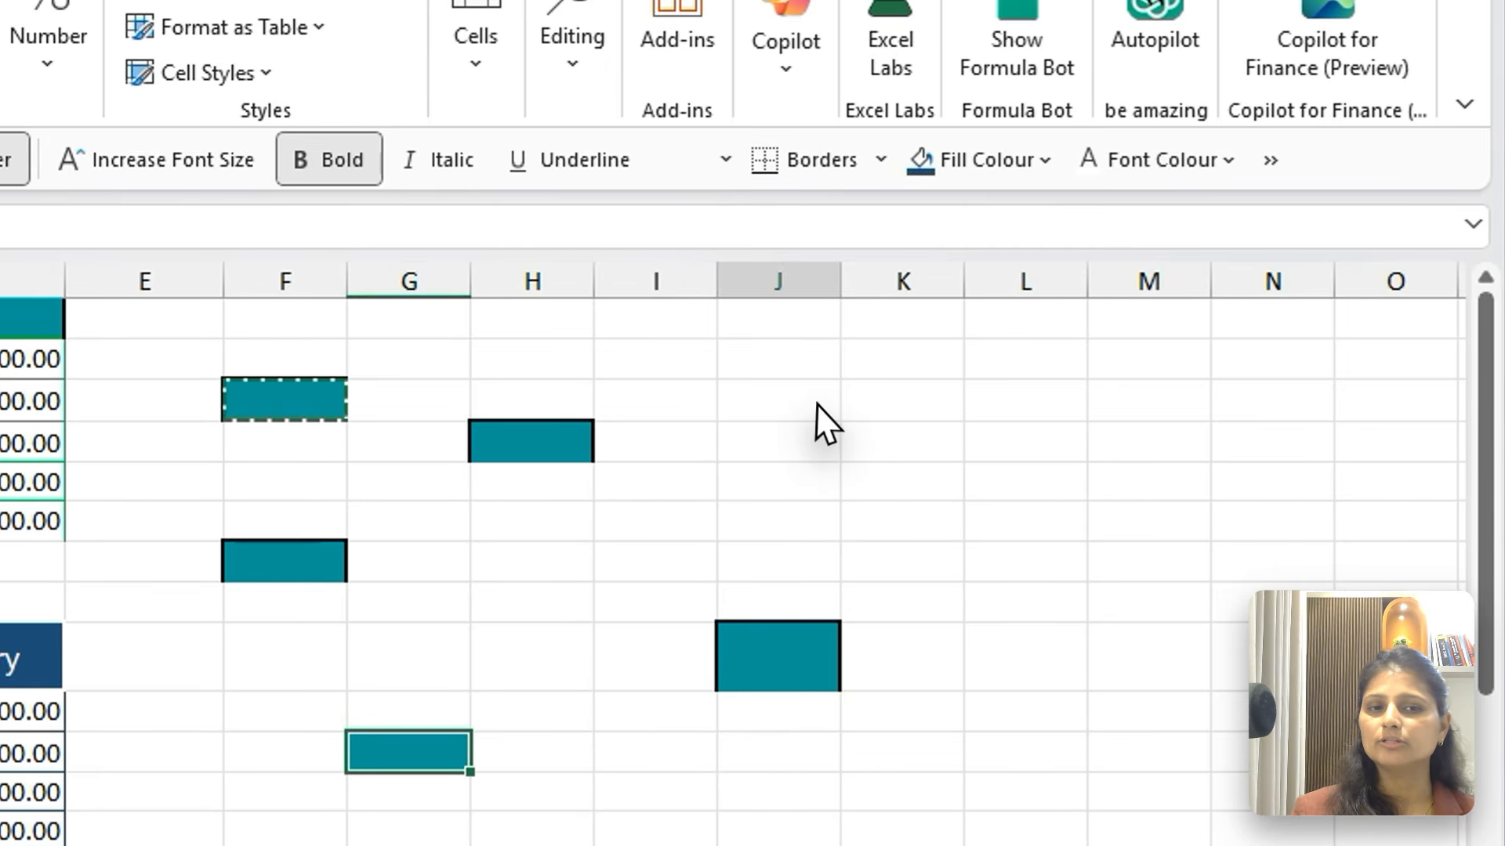
{"action": "left_click", "coordinate": [818, 405]}
{"action": "left_click", "coordinate": [1080, 764]}
{"action": "left_click", "coordinate": [738, 833]}
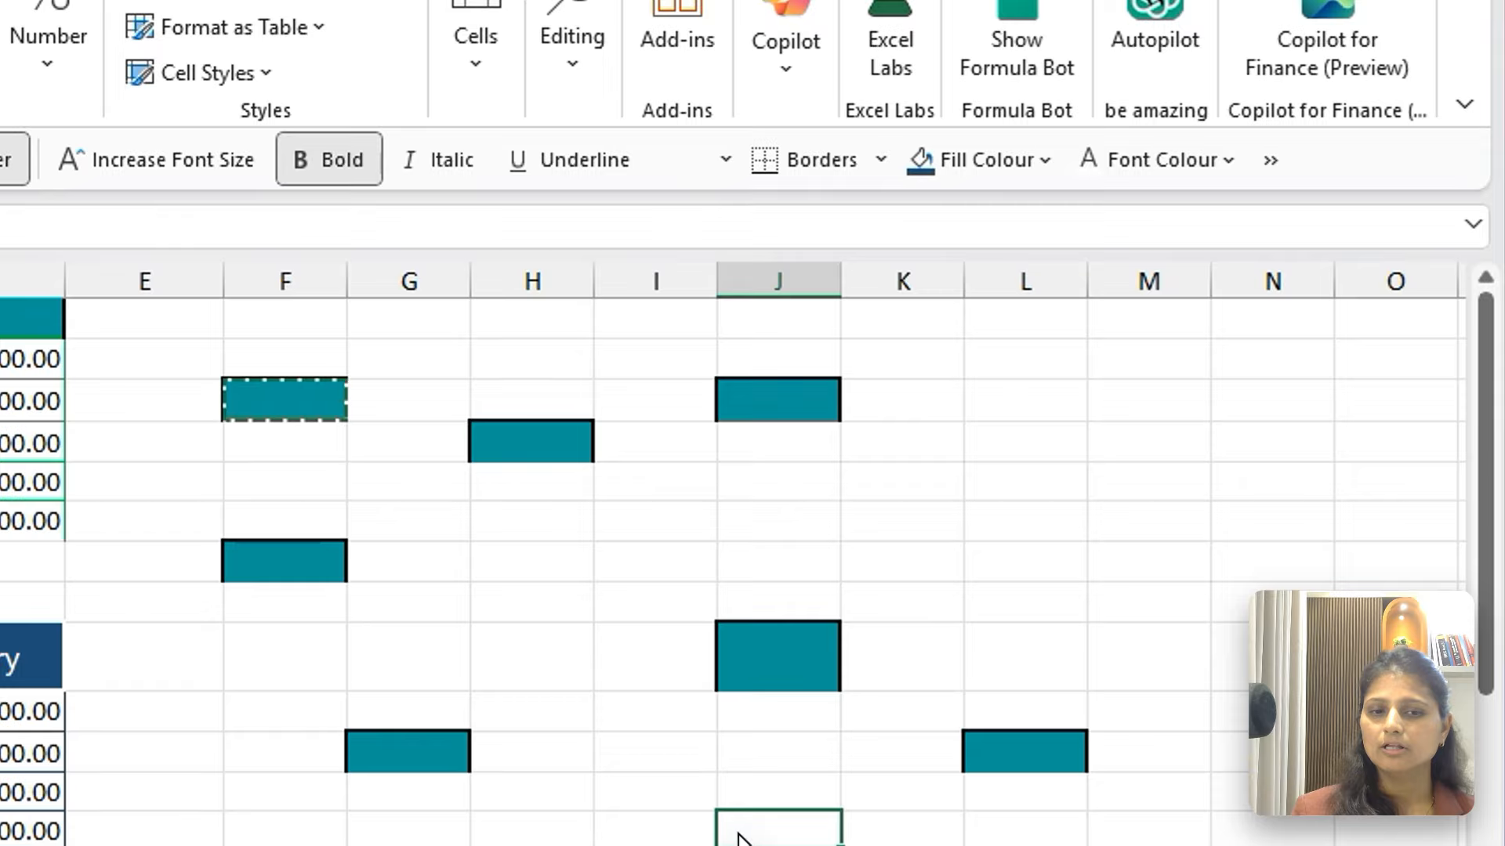
{"action": "left_click", "coordinate": [408, 845]}
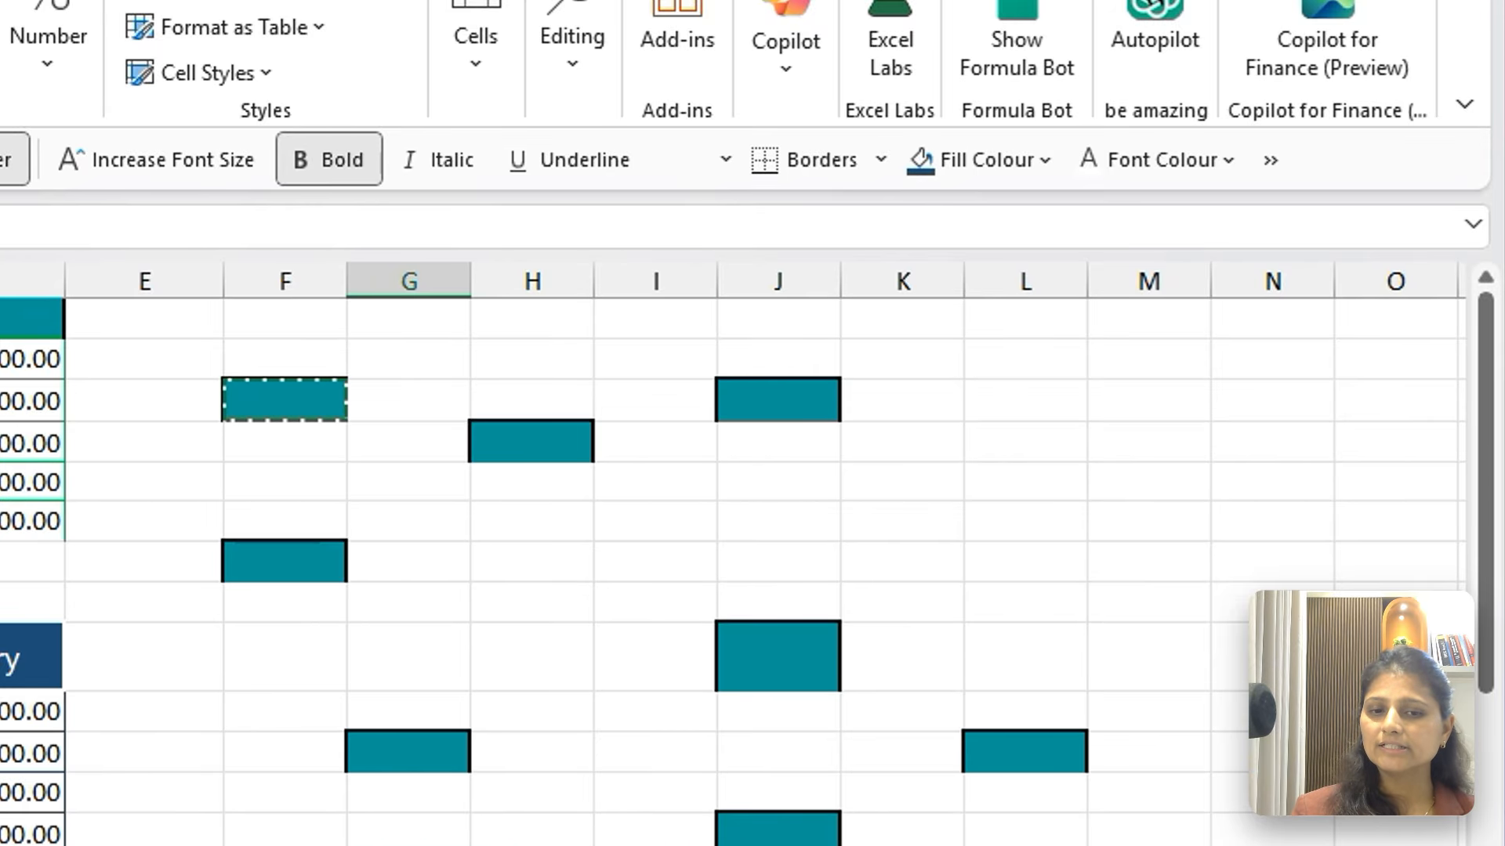
{"action": "left_click", "coordinate": [166, 839]}
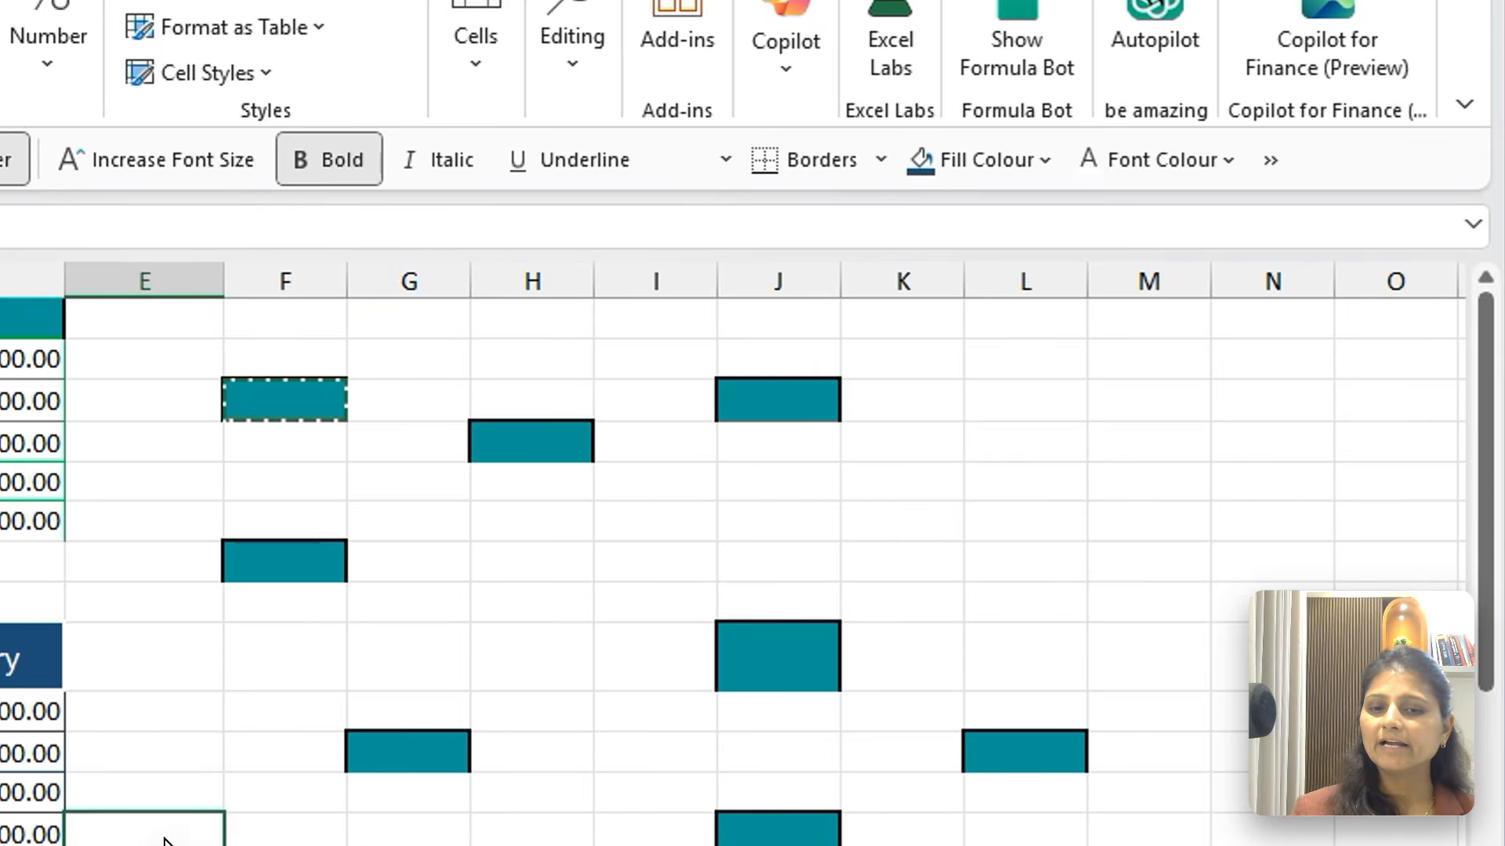
{"action": "left_click", "coordinate": [522, 607]}
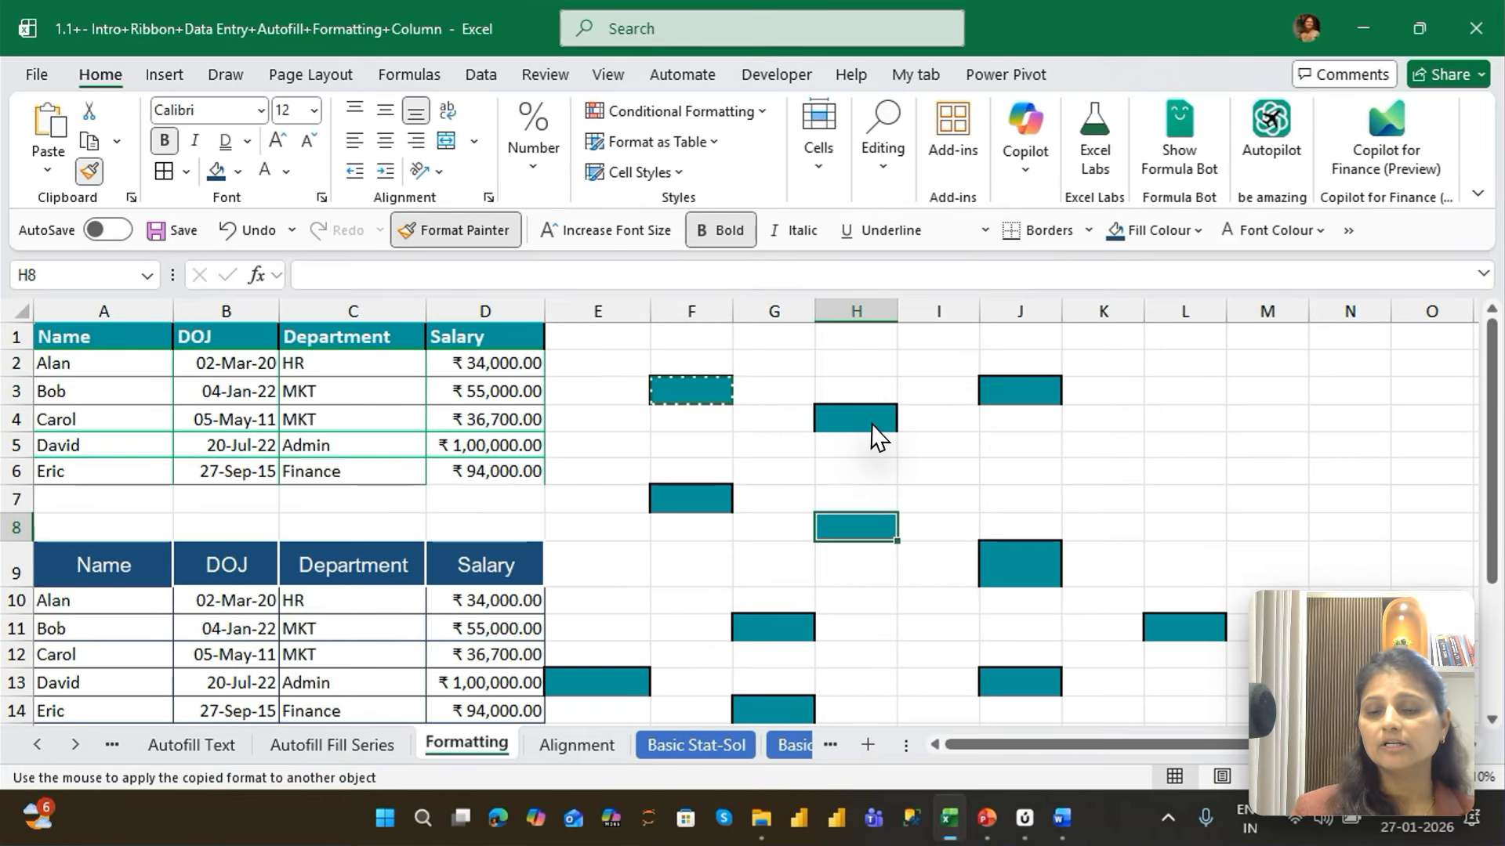
{"action": "key", "text": "Escape"}
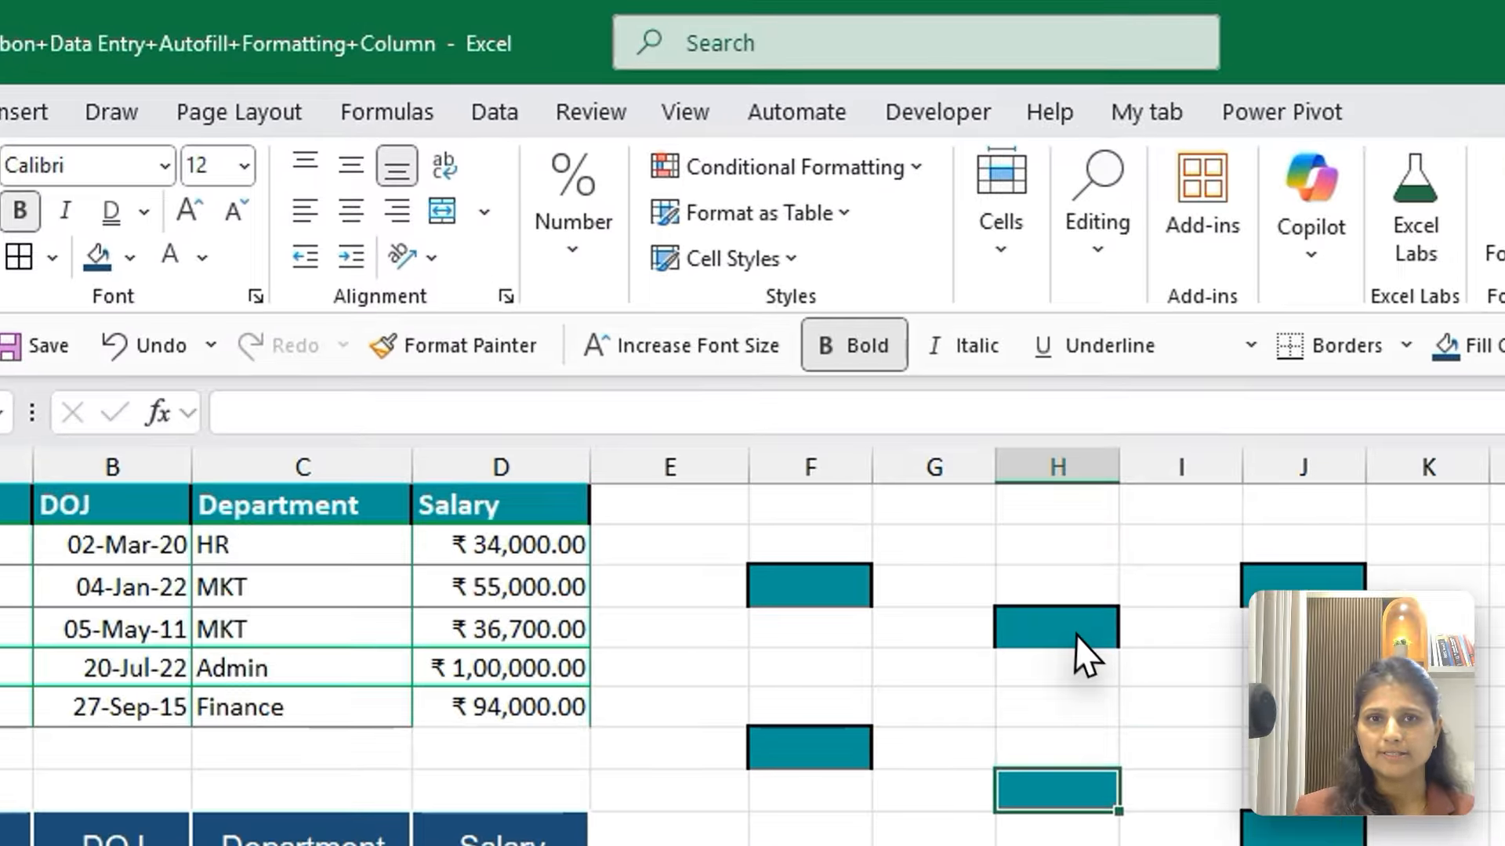
Clear all contents and formatting from the first table A1:D6, and undo it
{"action": "left_click", "coordinate": [711, 393]}
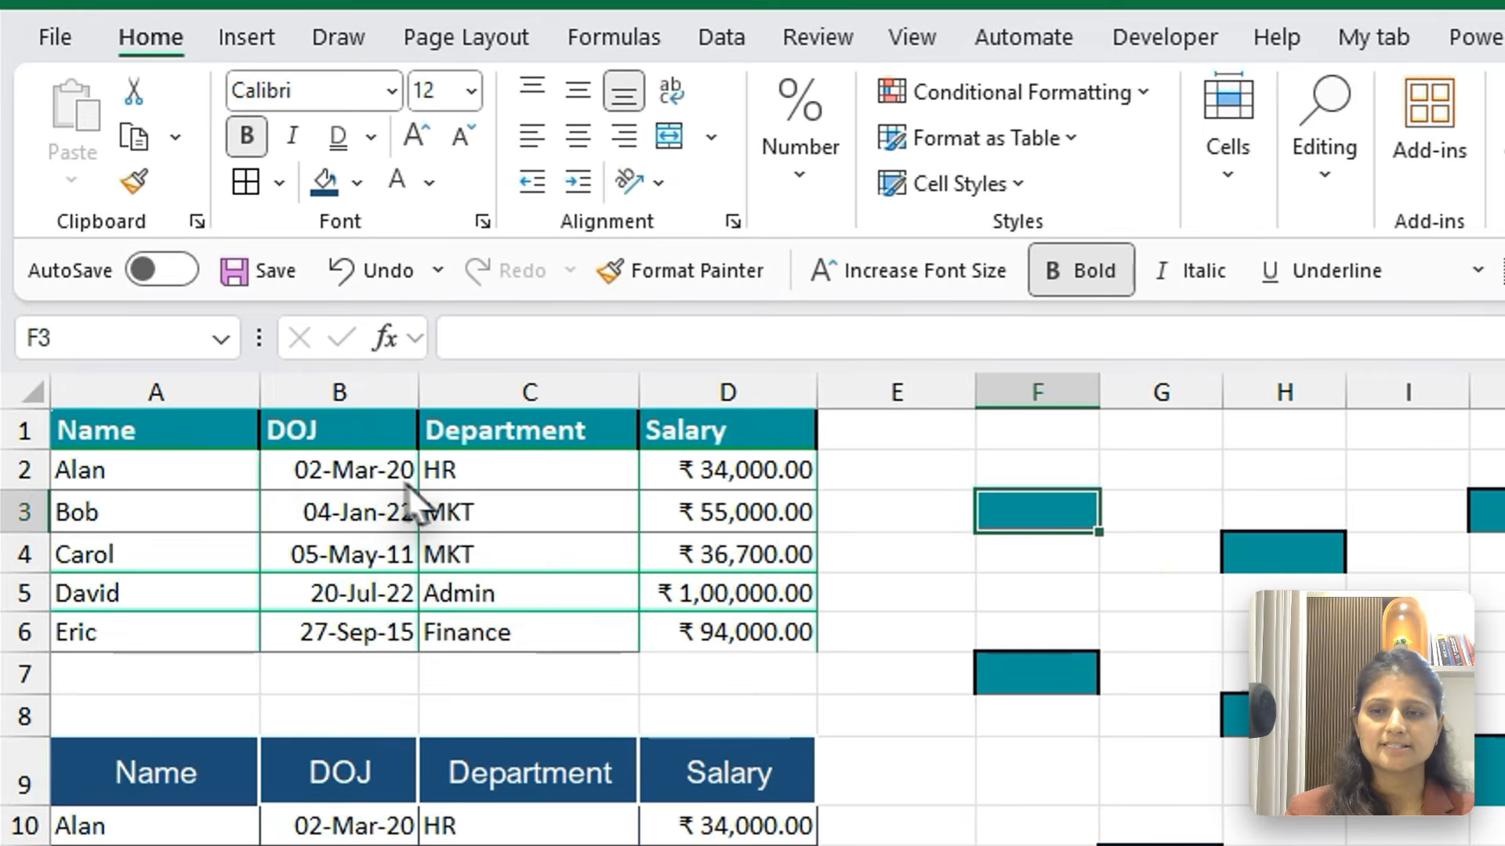
{"action": "left_click_drag", "start_coordinate": [188, 423], "coordinate": [774, 422]}
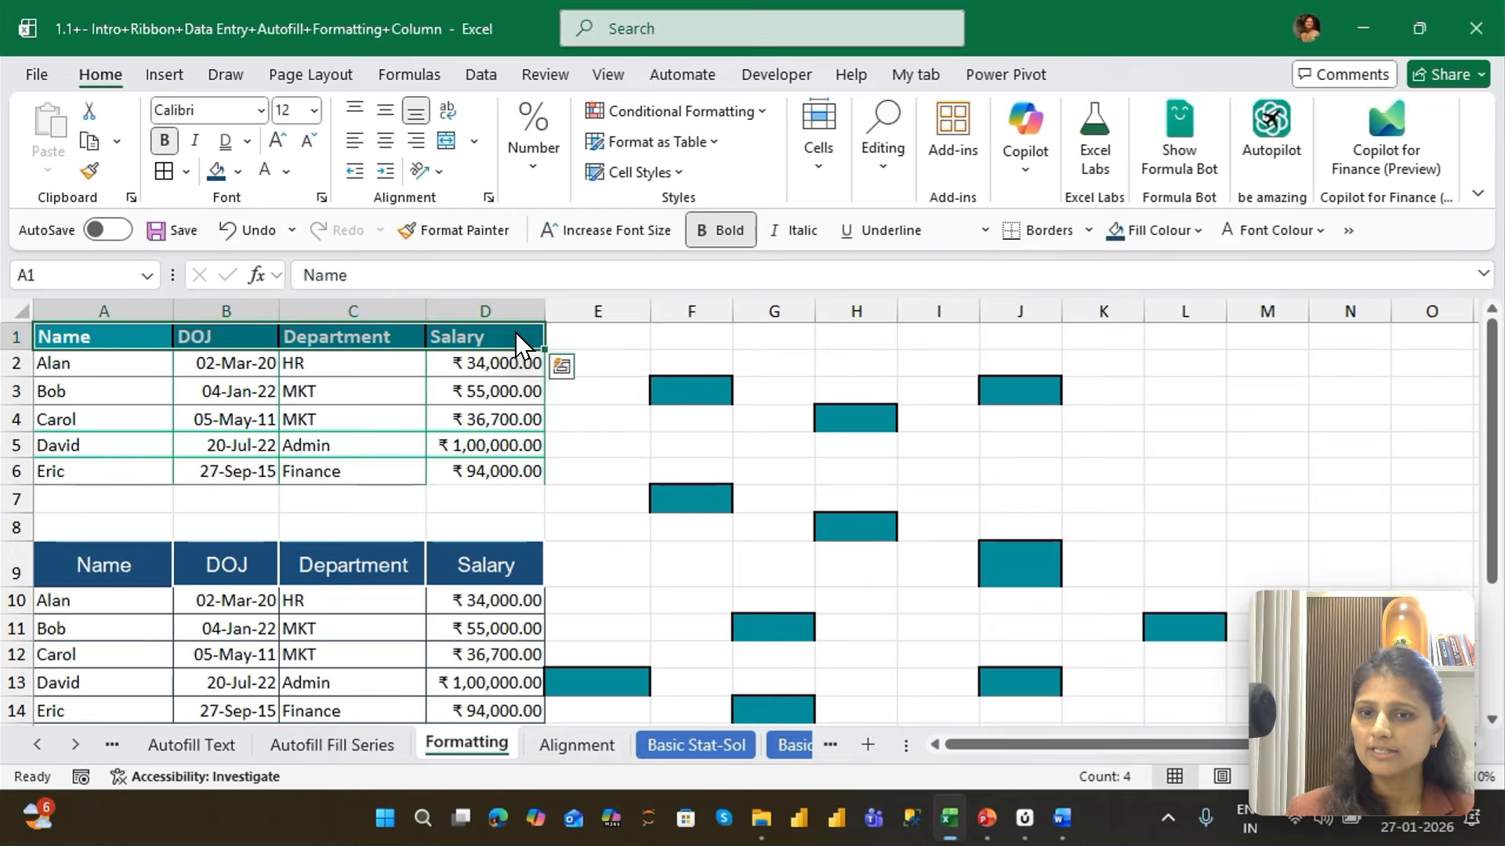
{"action": "key", "text": "ctrl+shift+Down"}
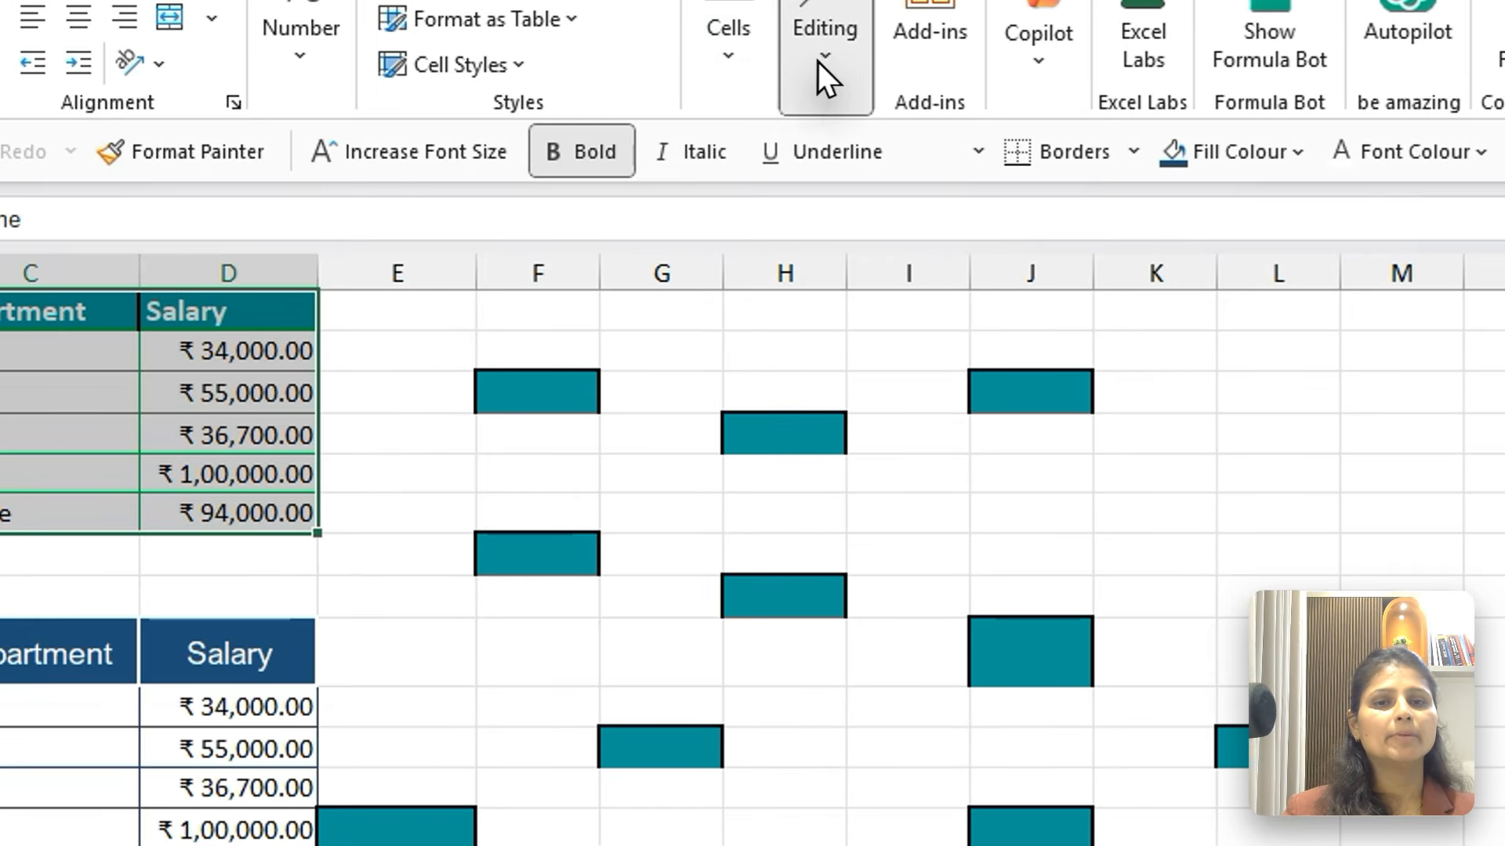
{"action": "left_click", "coordinate": [818, 56]}
{"action": "left_click", "coordinate": [867, 229]}
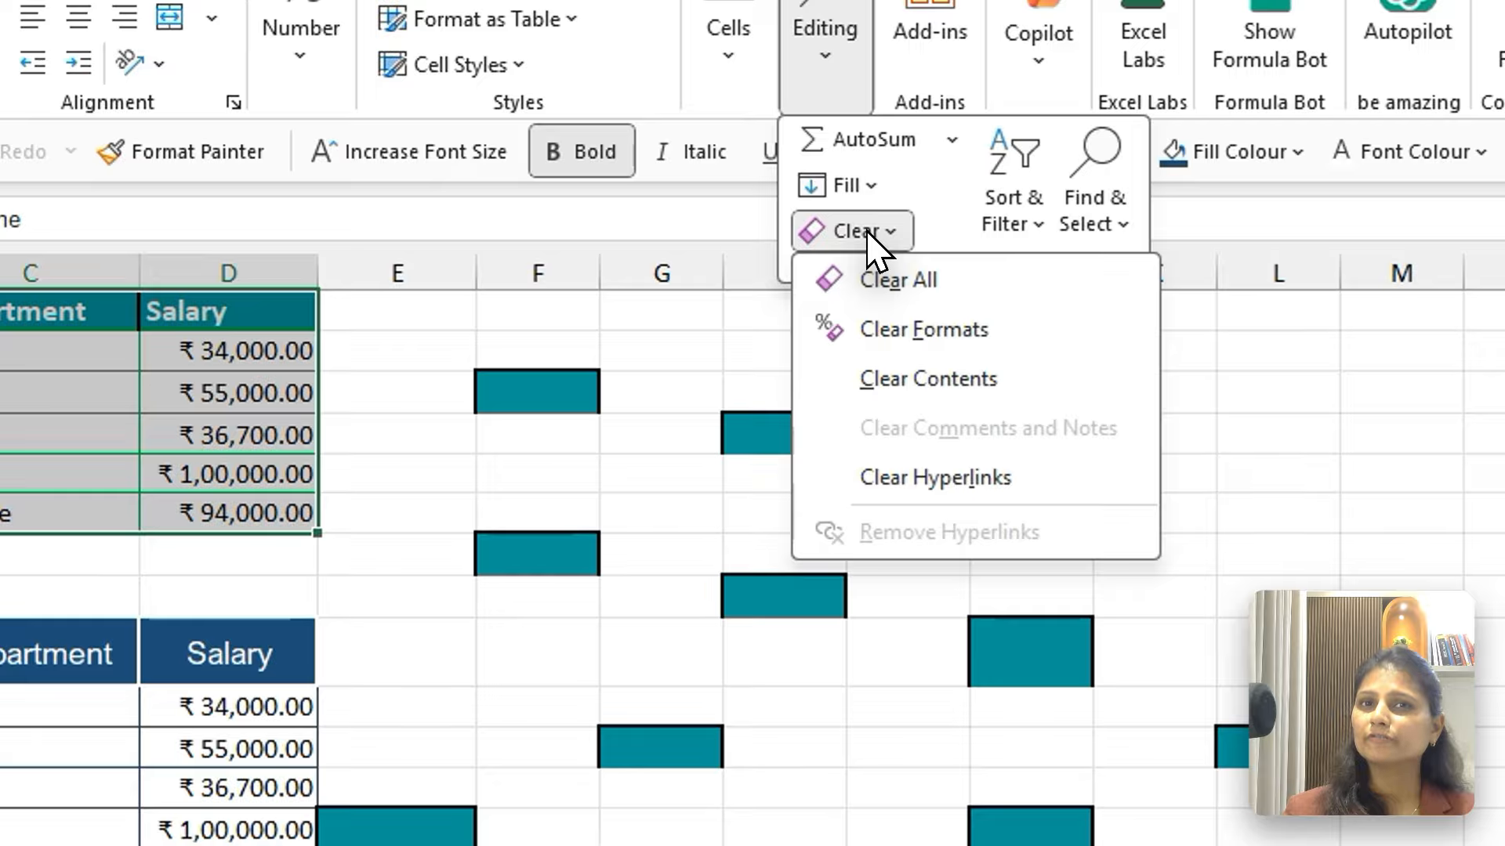
{"action": "left_click", "coordinate": [896, 280]}
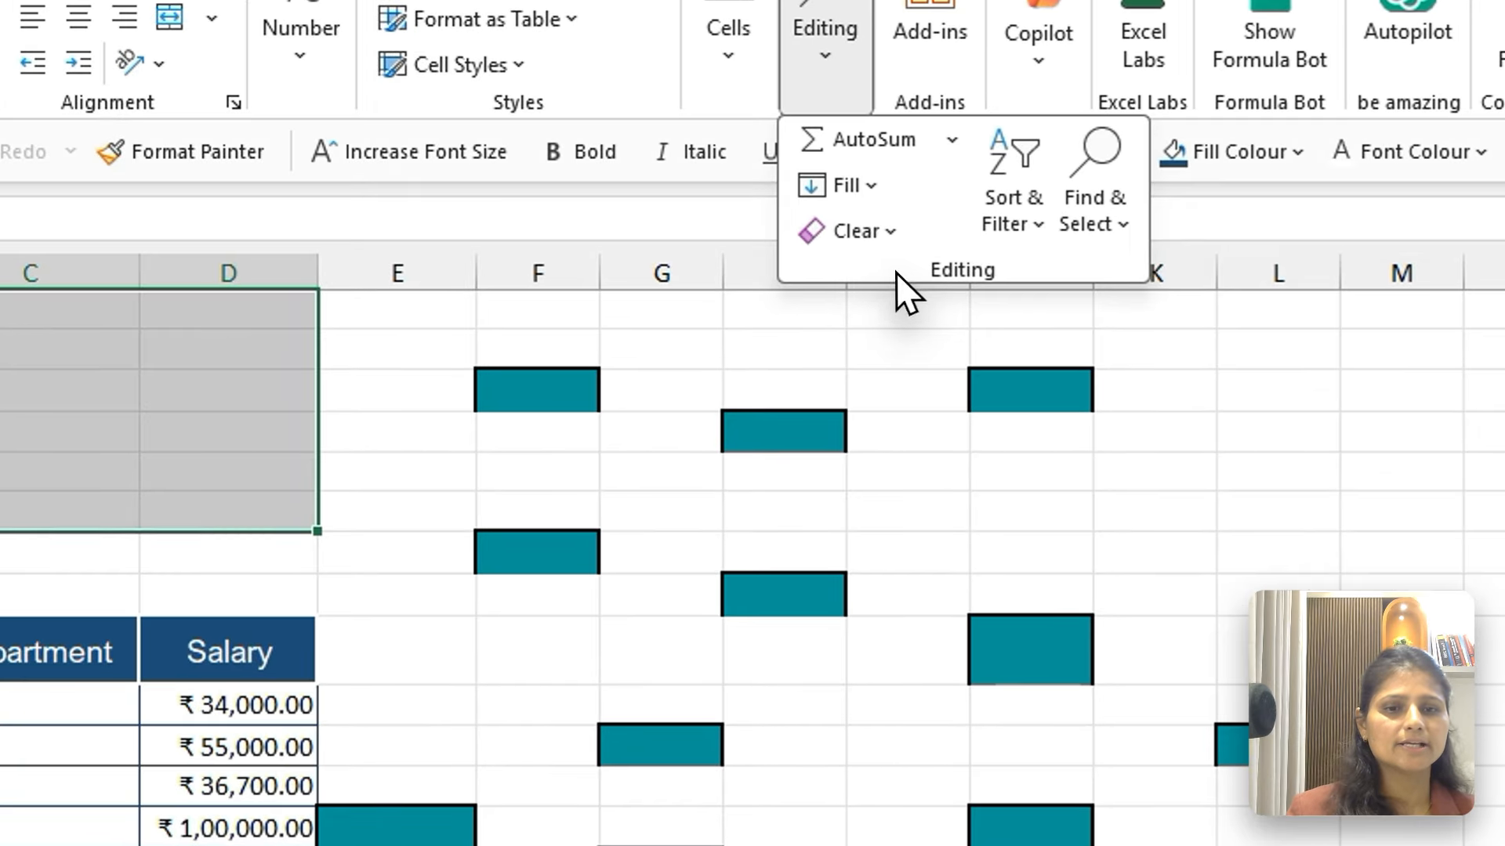
{"action": "left_click", "coordinate": [808, 479]}
{"action": "key", "text": "ctrl+v"}
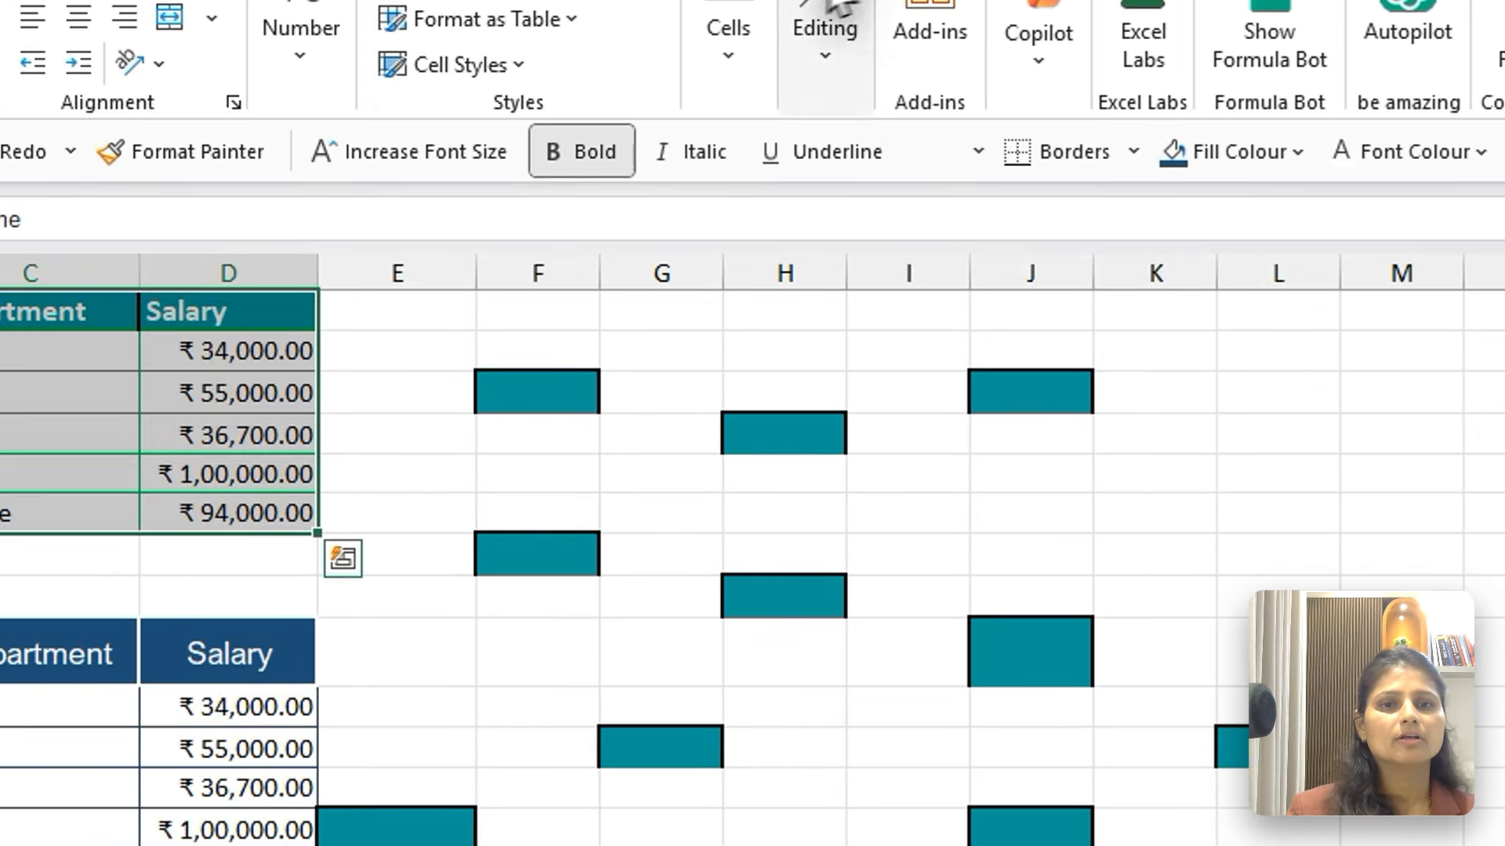
Clear only the formats of the first table A1:D6, and undo the change
{"action": "left_click", "coordinate": [811, 55]}
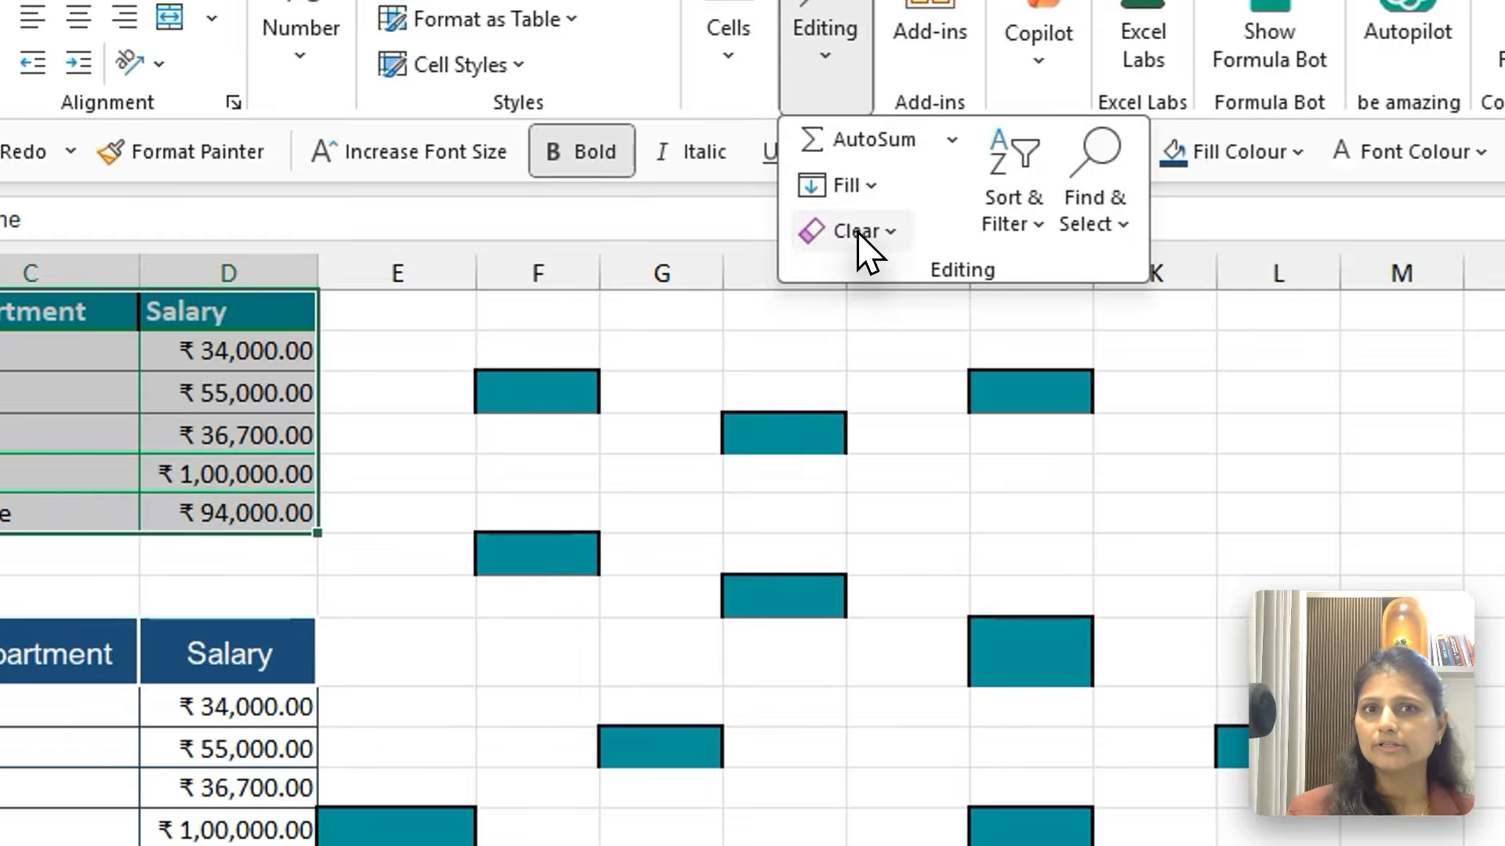
{"action": "left_click", "coordinate": [858, 231]}
{"action": "left_click", "coordinate": [930, 319]}
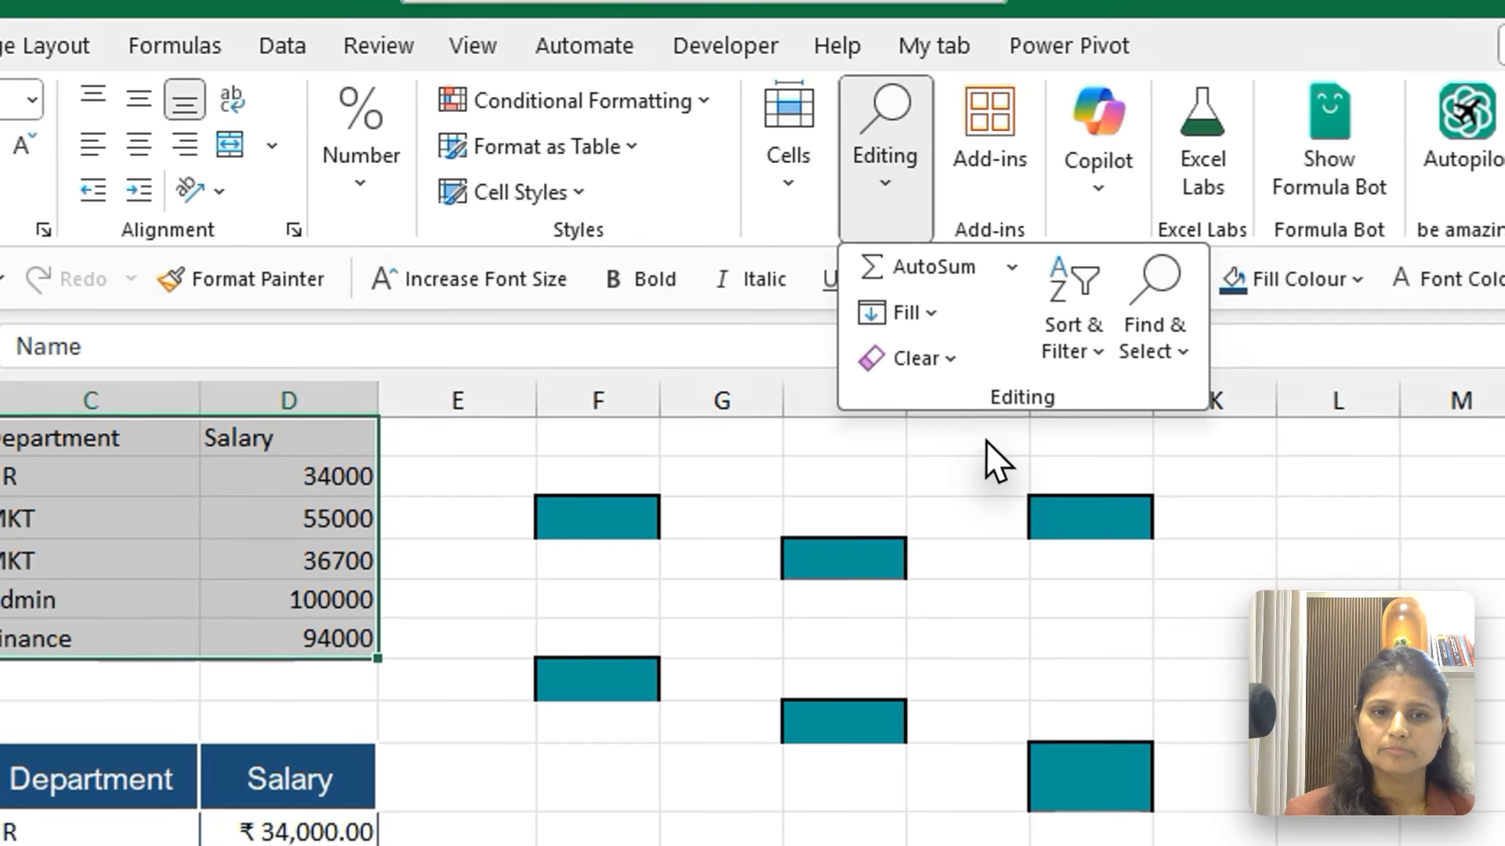
{"action": "key", "text": "Escape"}
{"action": "key", "text": "ctrl+z"}
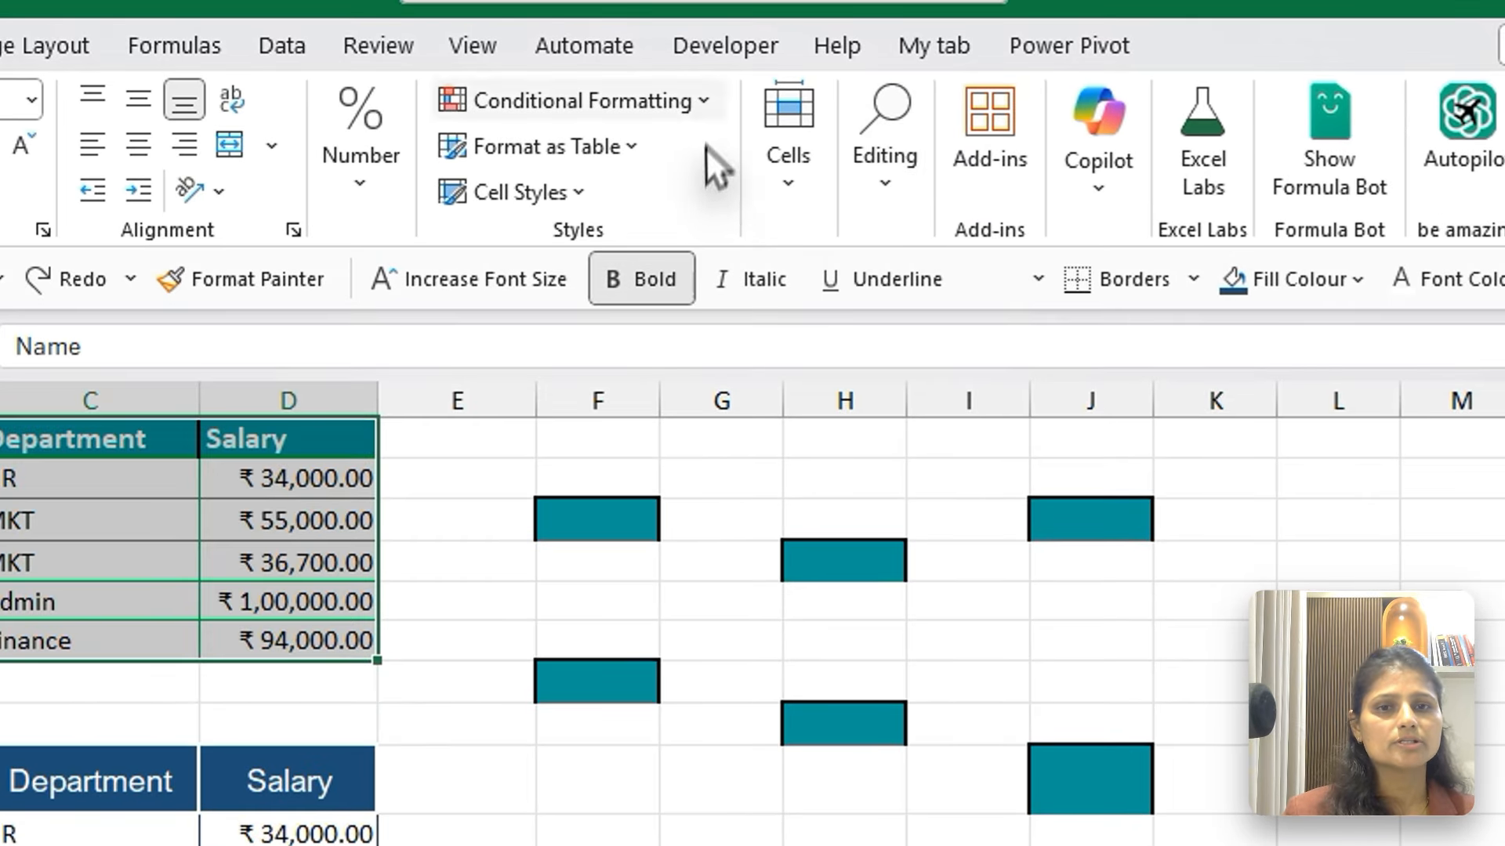
Clear only the contents of the first table A1:D6, keeping its formatting
{"action": "left_click", "coordinate": [917, 205]}
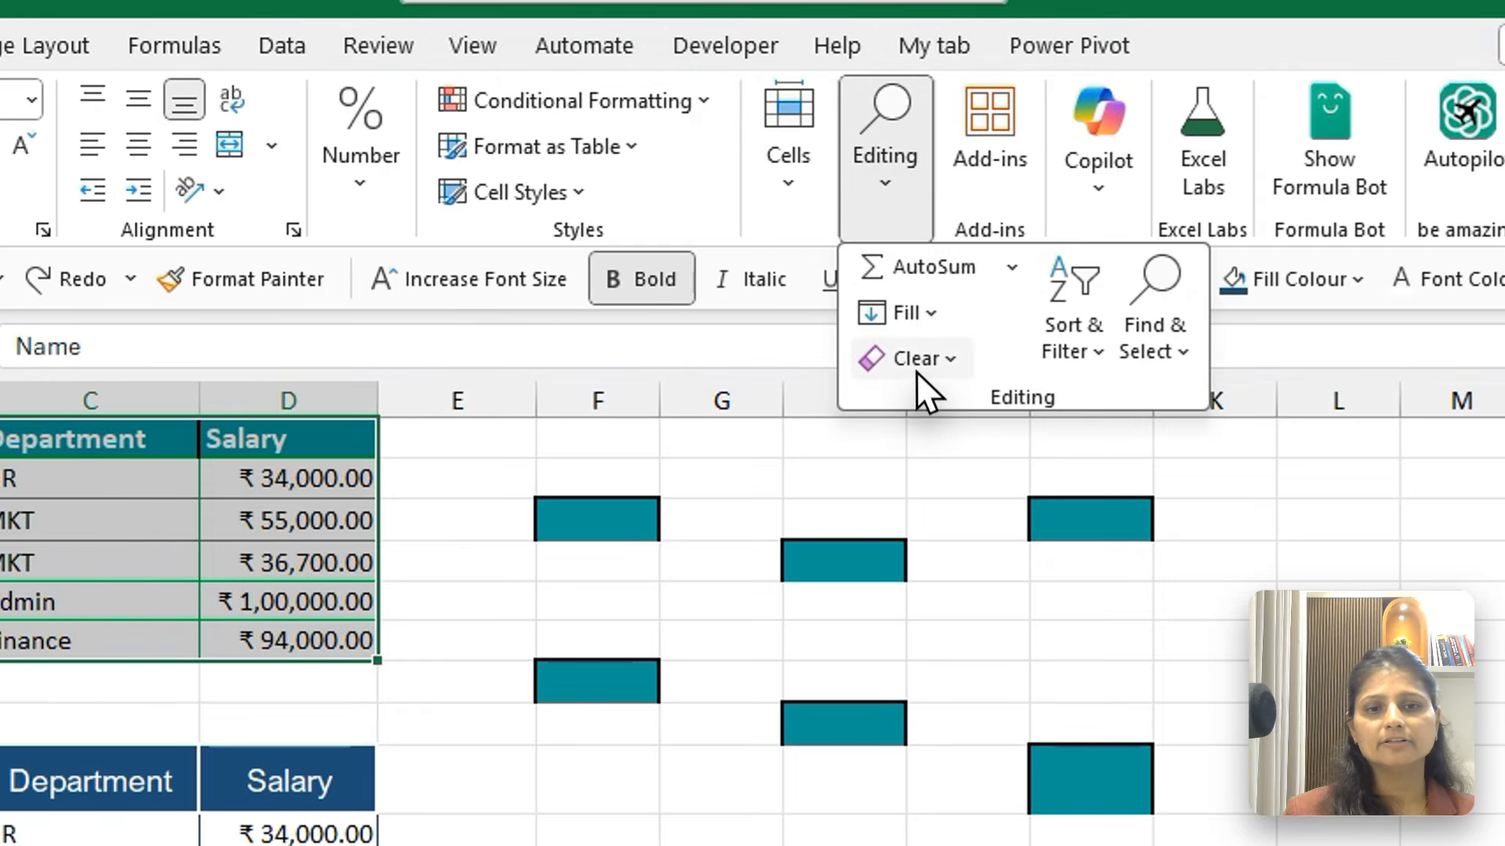
{"action": "left_click", "coordinate": [915, 362]}
{"action": "left_click", "coordinate": [972, 506]}
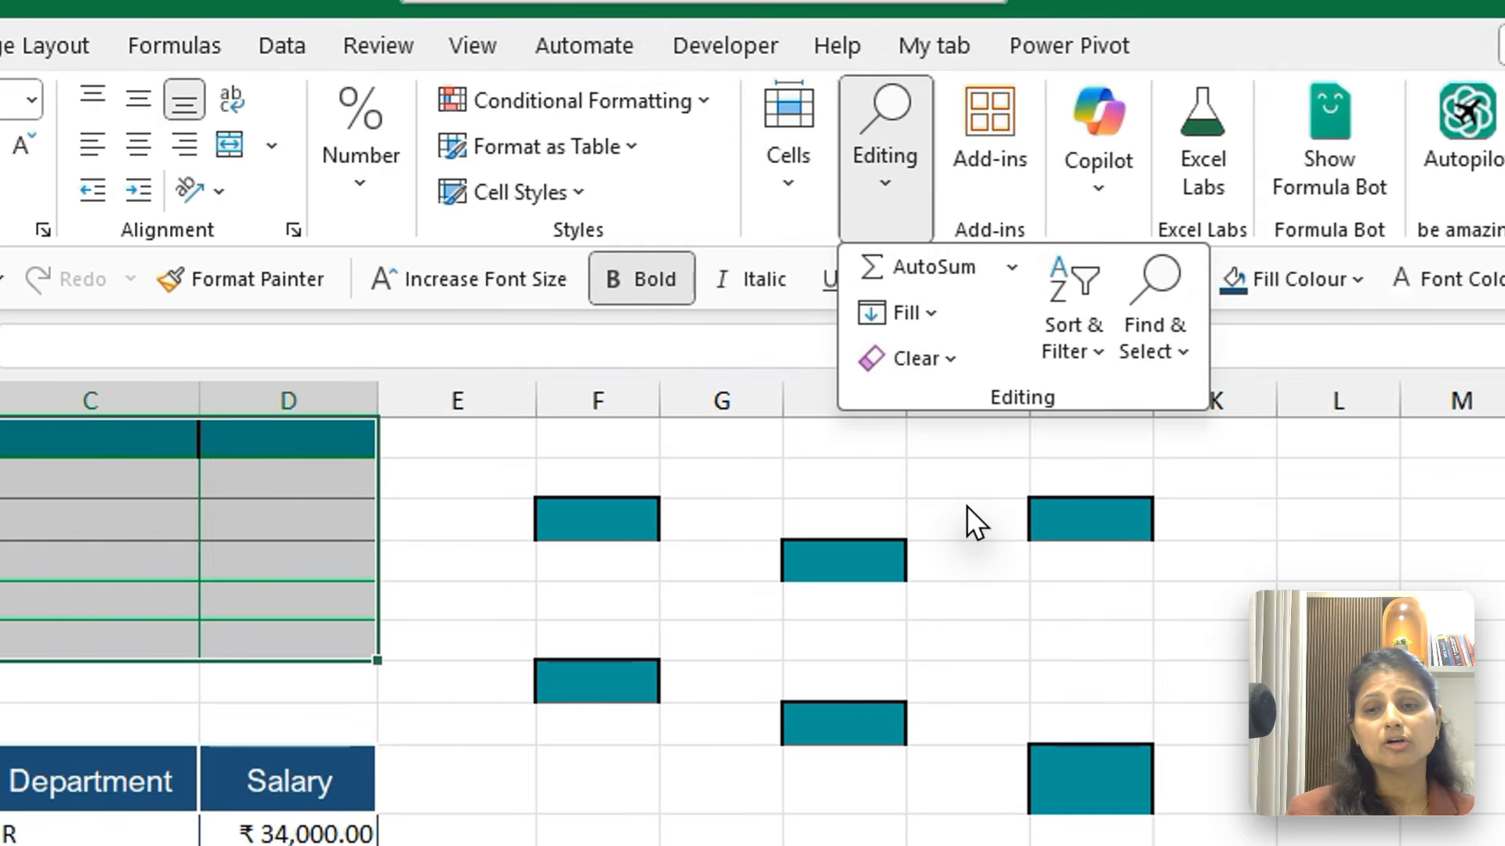
{"action": "key", "text": "Escape"}
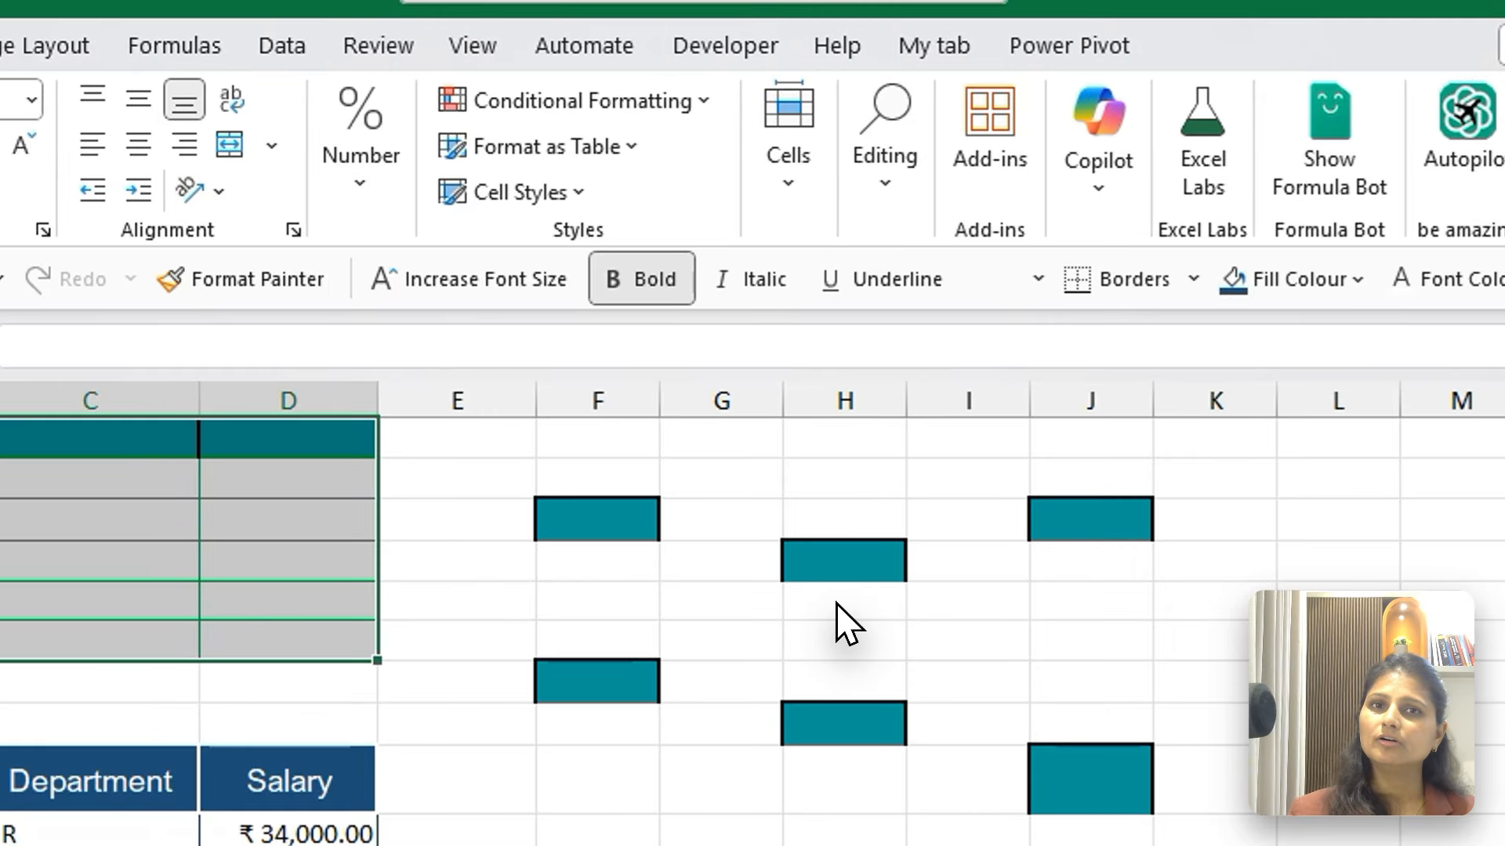
{"action": "left_click", "coordinate": [837, 604]}
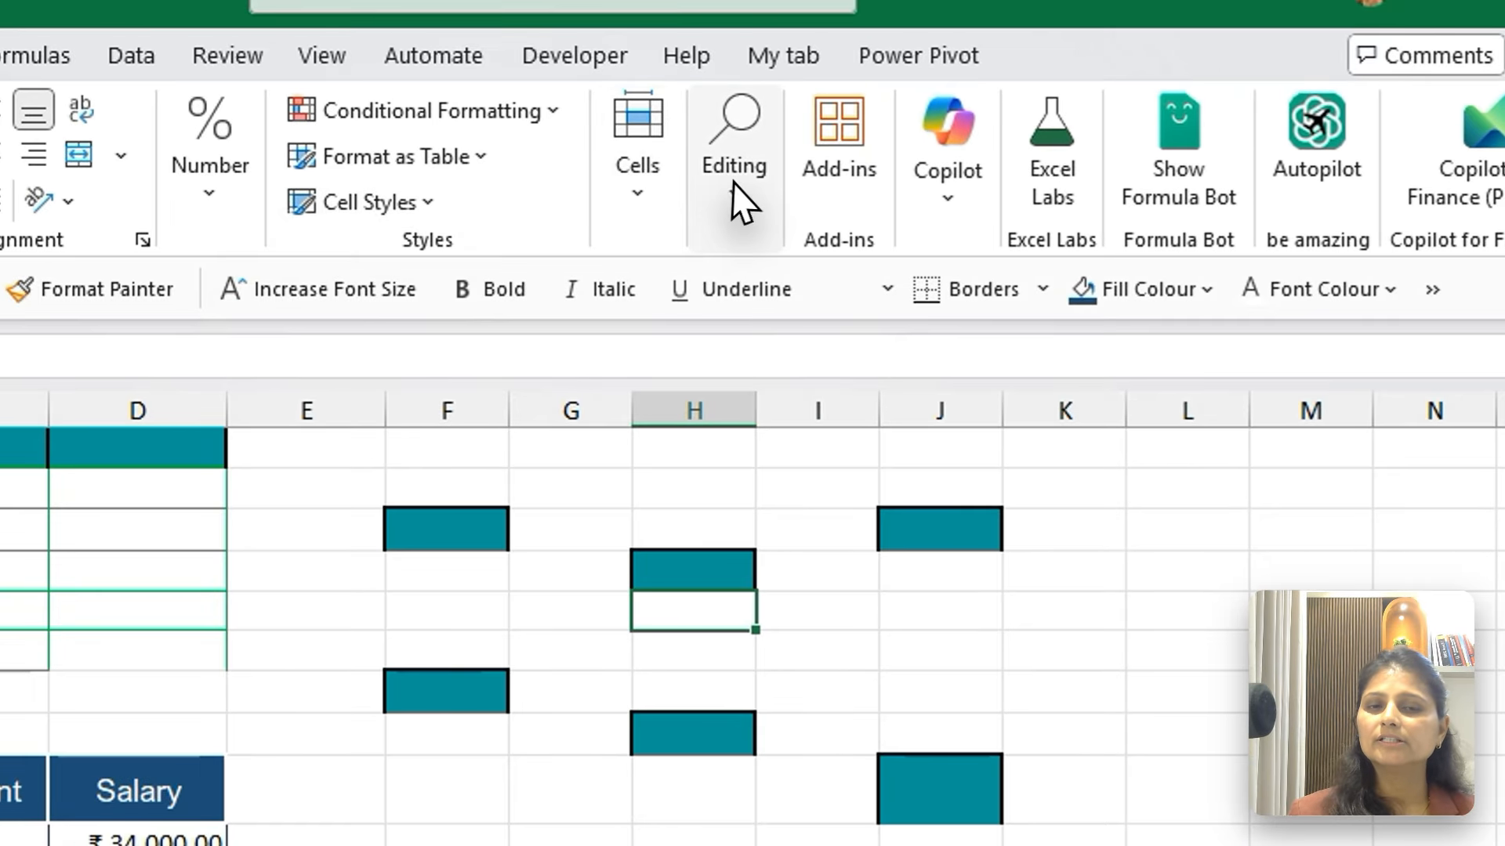
{"action": "left_click", "coordinate": [884, 166]}
{"action": "left_click", "coordinate": [754, 364]}
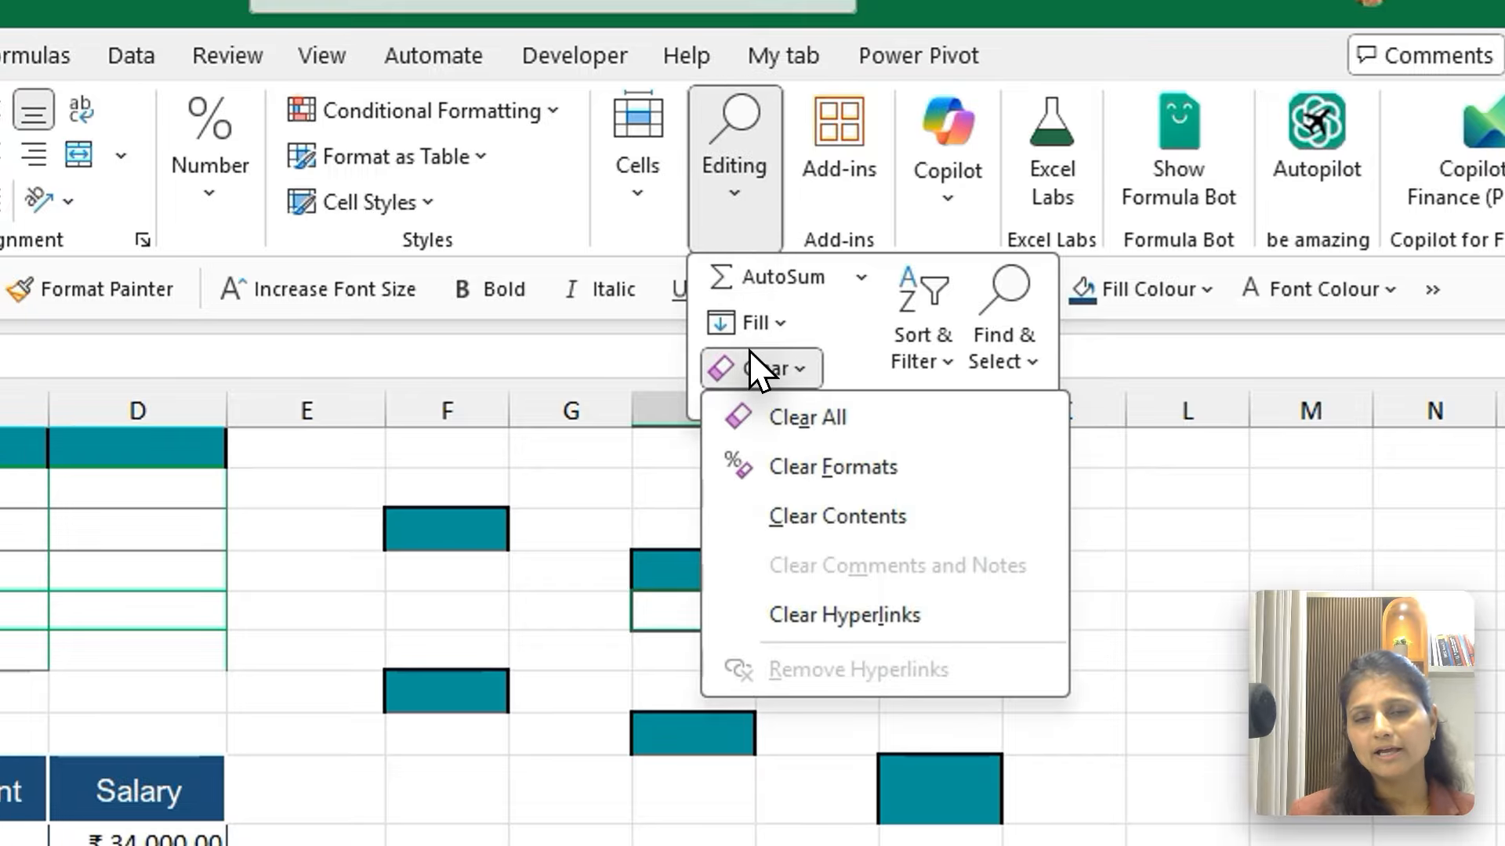
{"action": "left_click", "coordinate": [392, 703]}
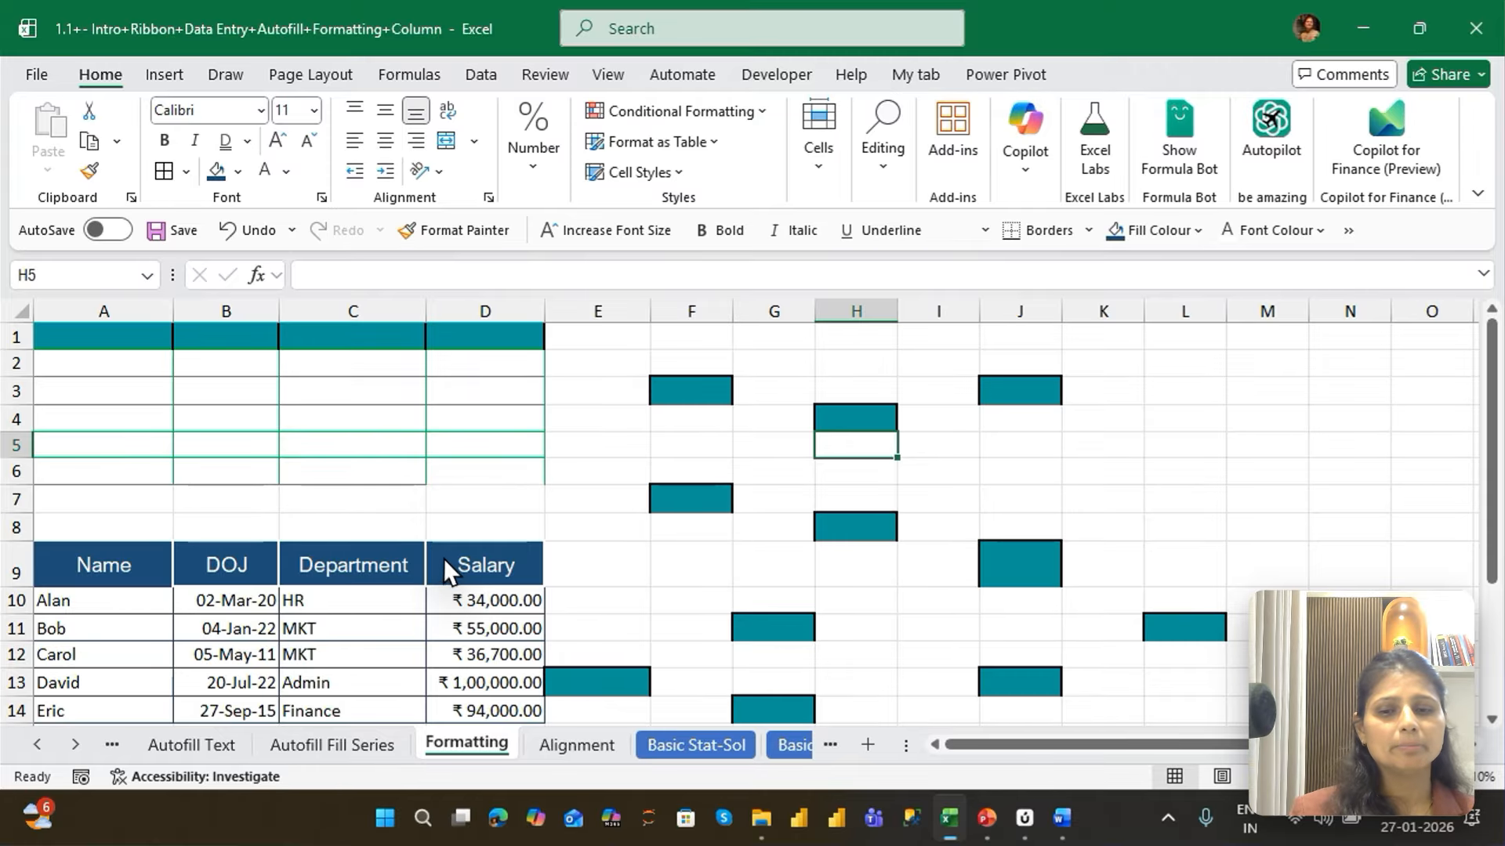
Switch to the Alignment sheet and shift the Employee Information reference picture slightly
{"action": "left_click", "coordinate": [561, 751]}
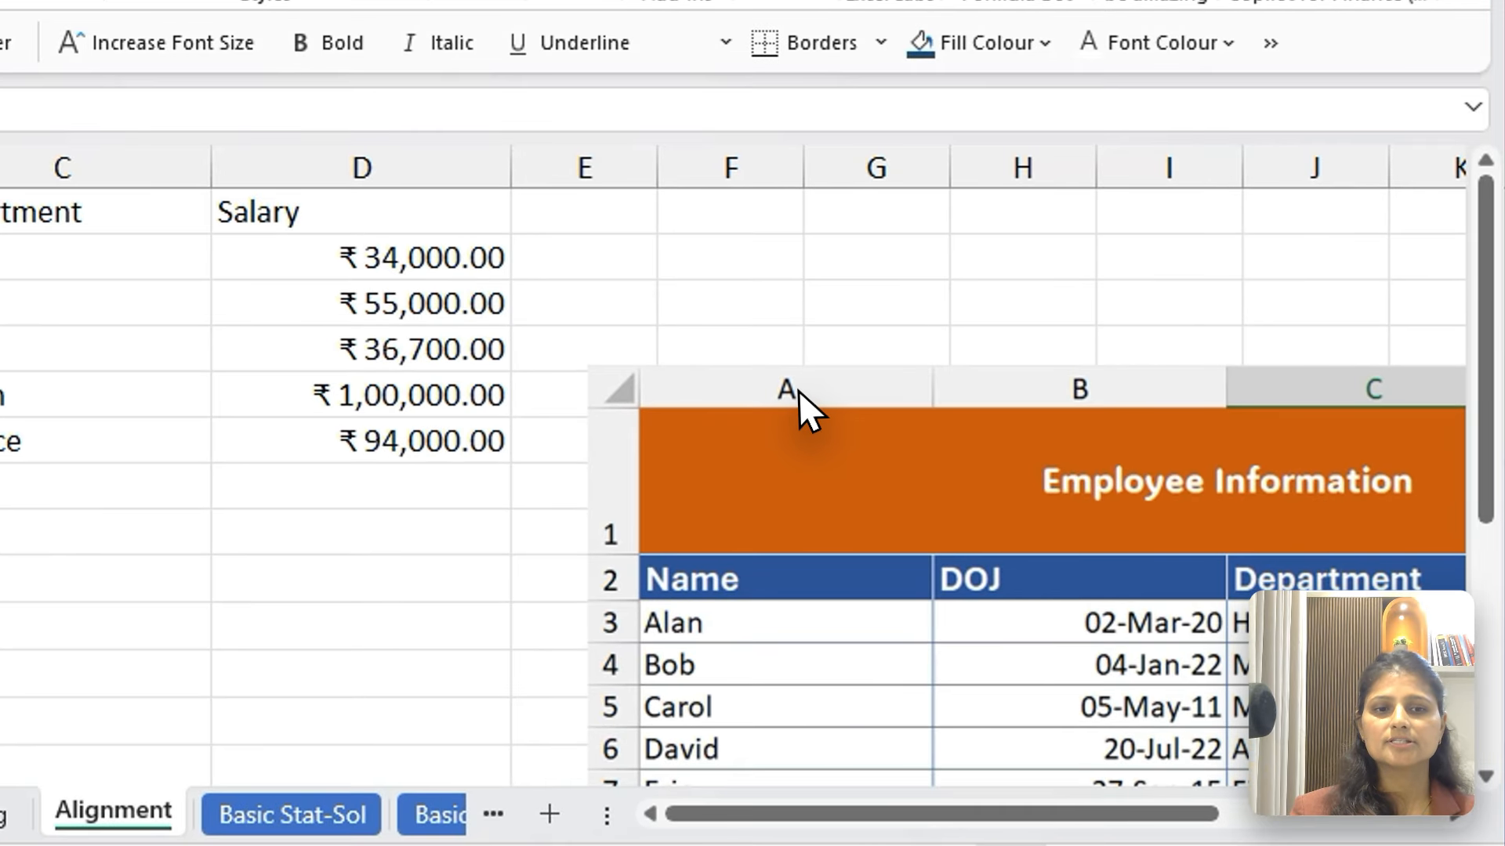
{"action": "left_click", "coordinate": [1032, 463]}
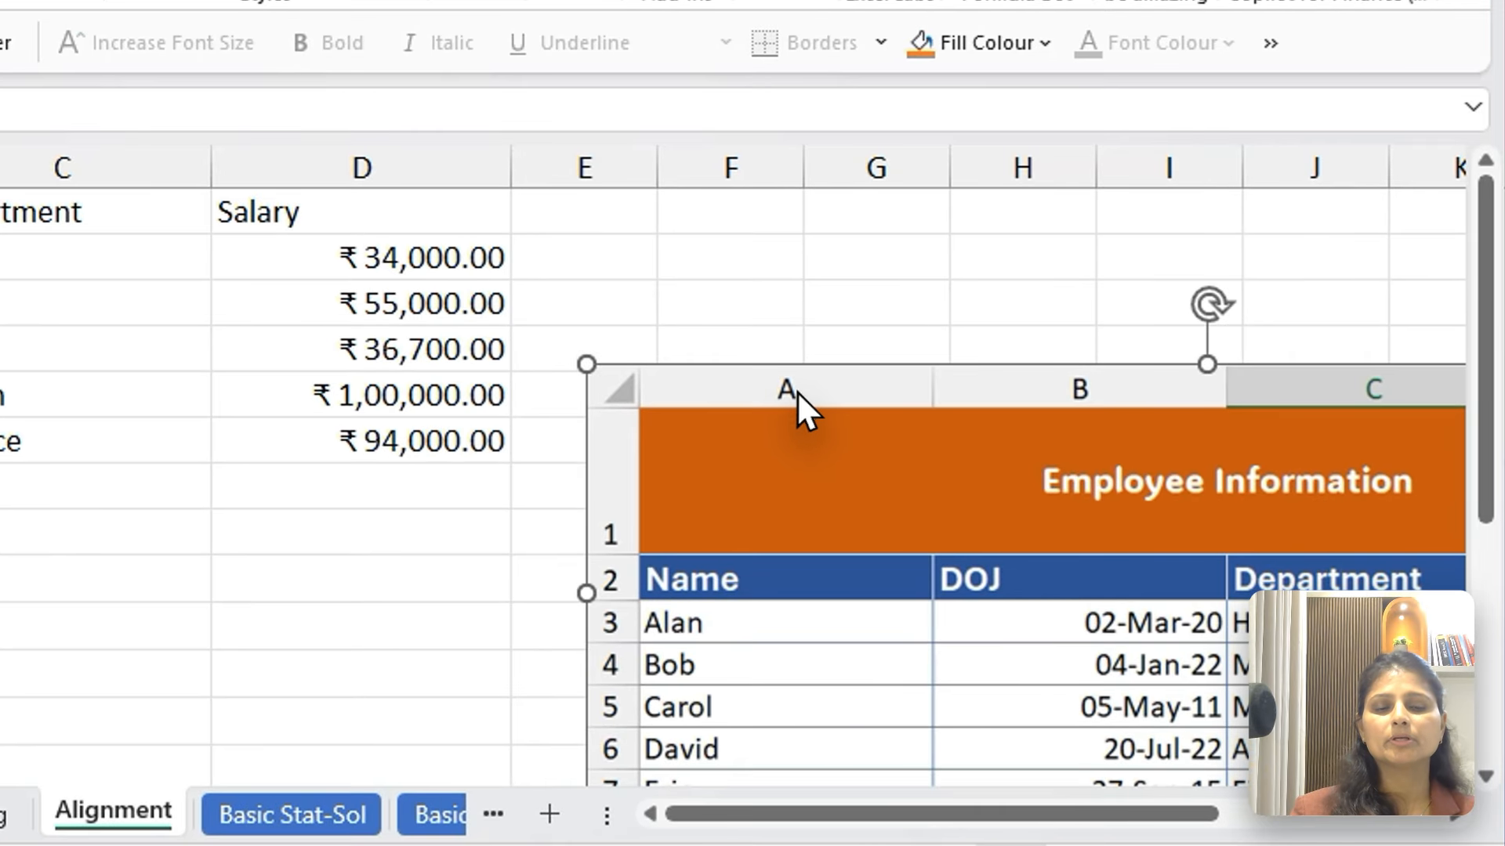
{"action": "left_click_drag", "start_coordinate": [359, 336], "coordinate": [794, 420]}
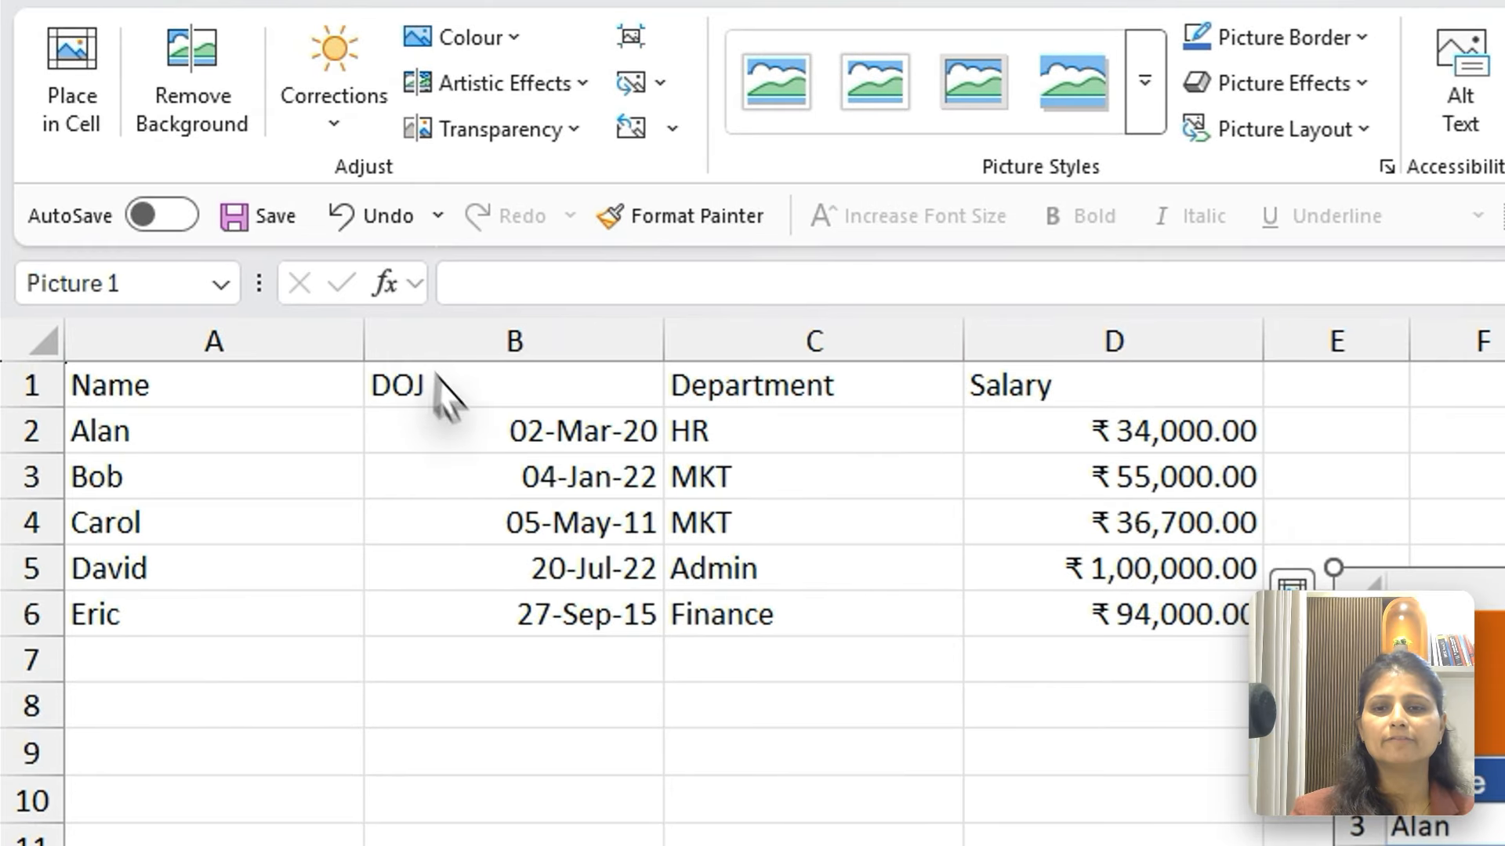
{"action": "left_click", "coordinate": [550, 452]}
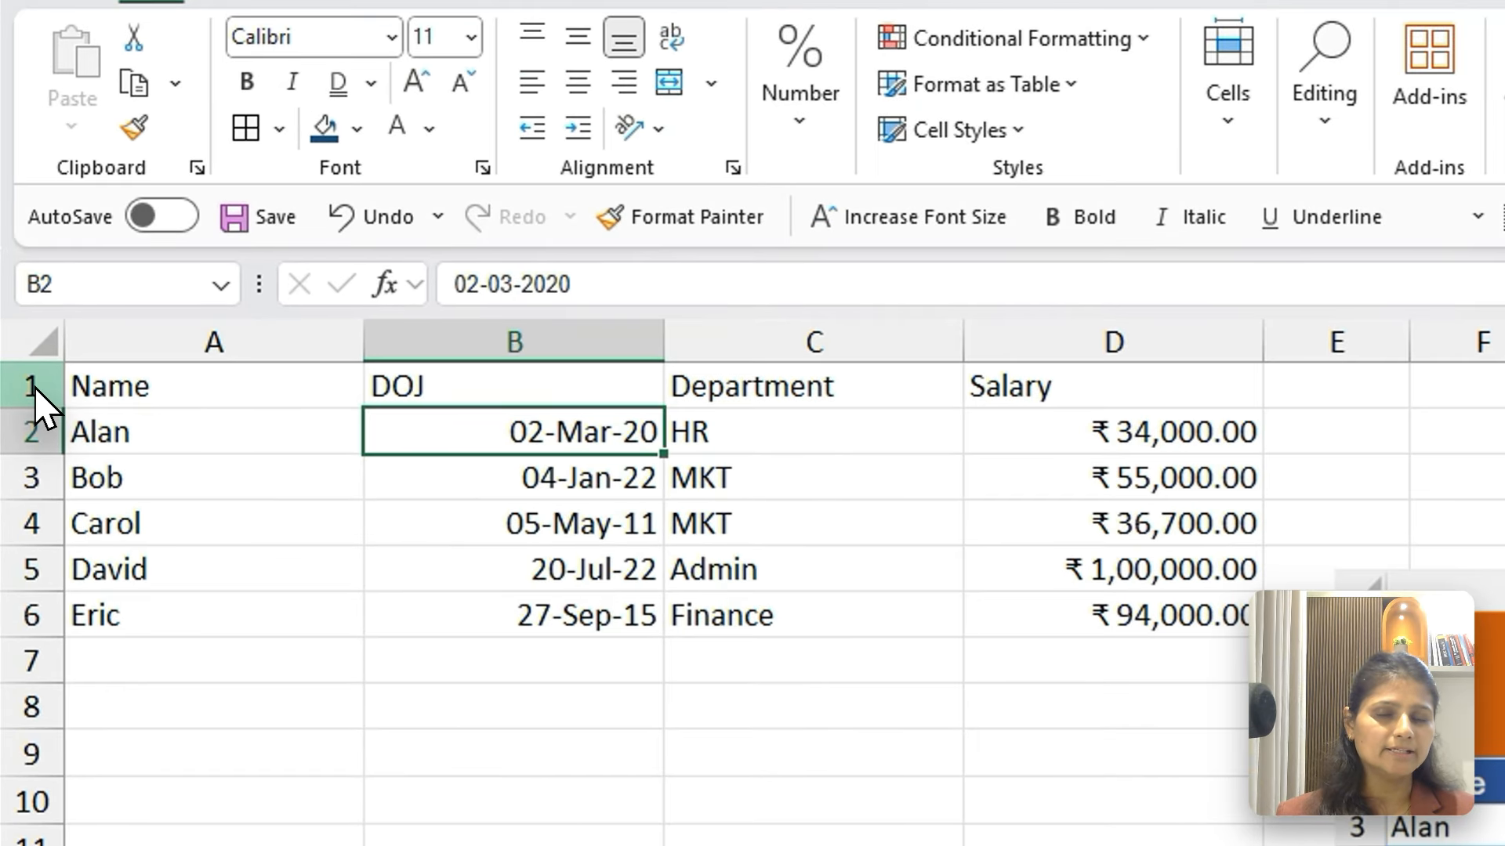
Insert two blank rows above the table's header row
{"action": "left_click", "coordinate": [23, 344]}
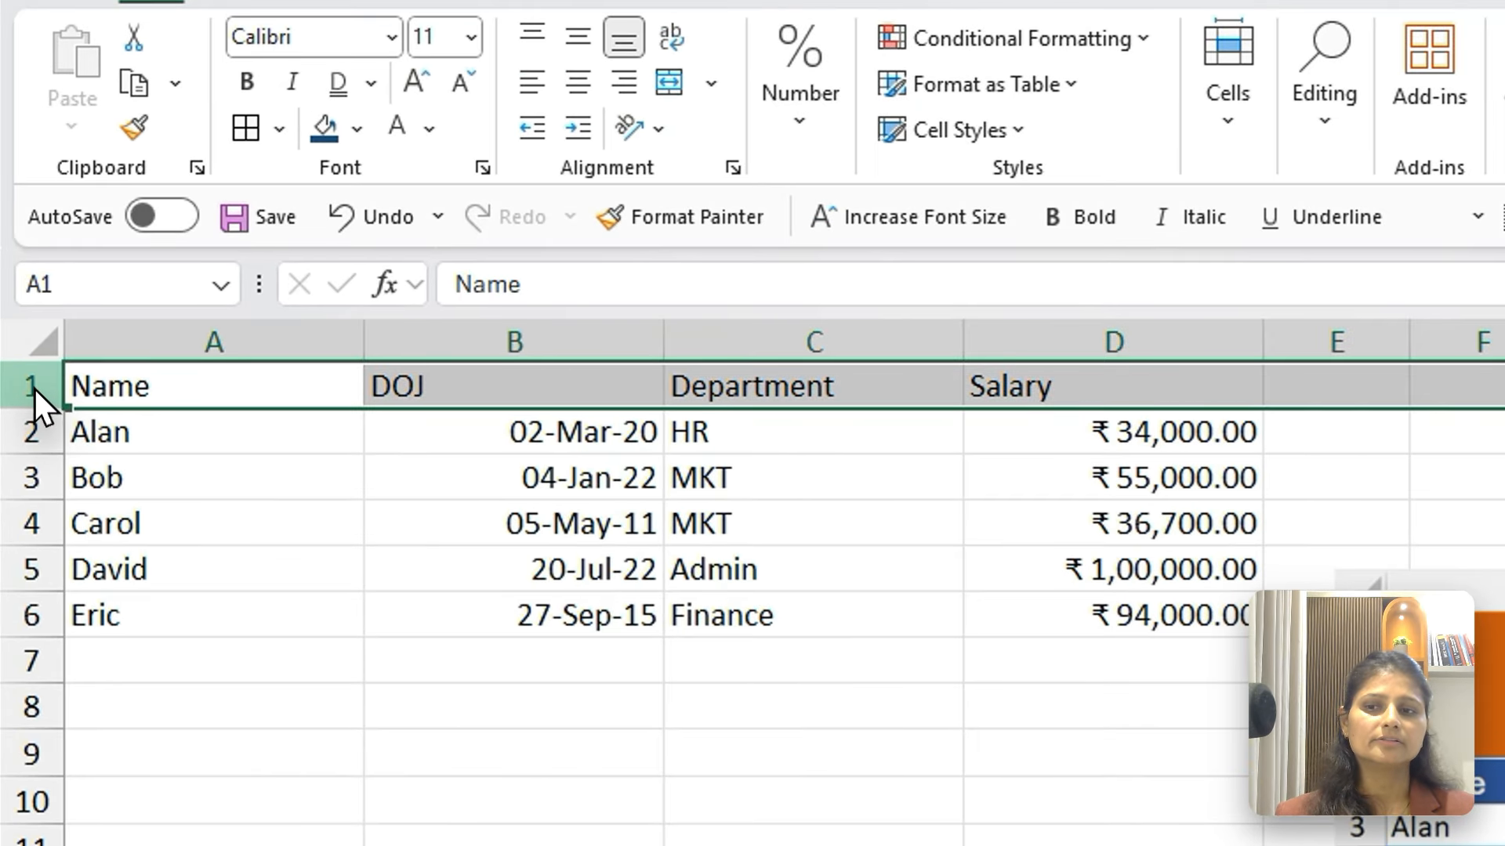
{"action": "right_click", "coordinate": [33, 387]}
{"action": "left_click", "coordinate": [164, 717]}
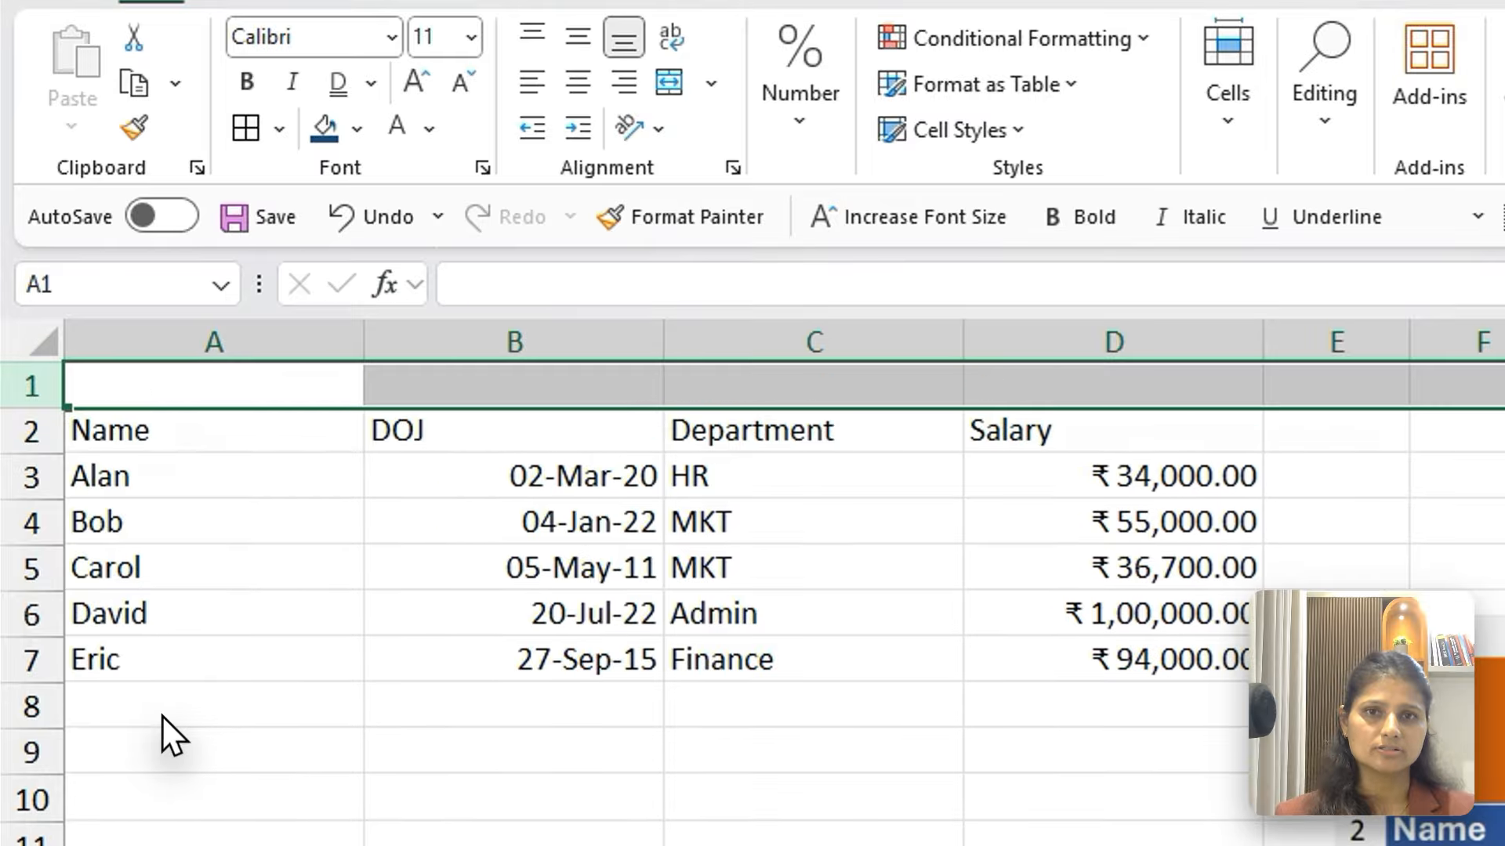
{"action": "right_click", "coordinate": [38, 377]}
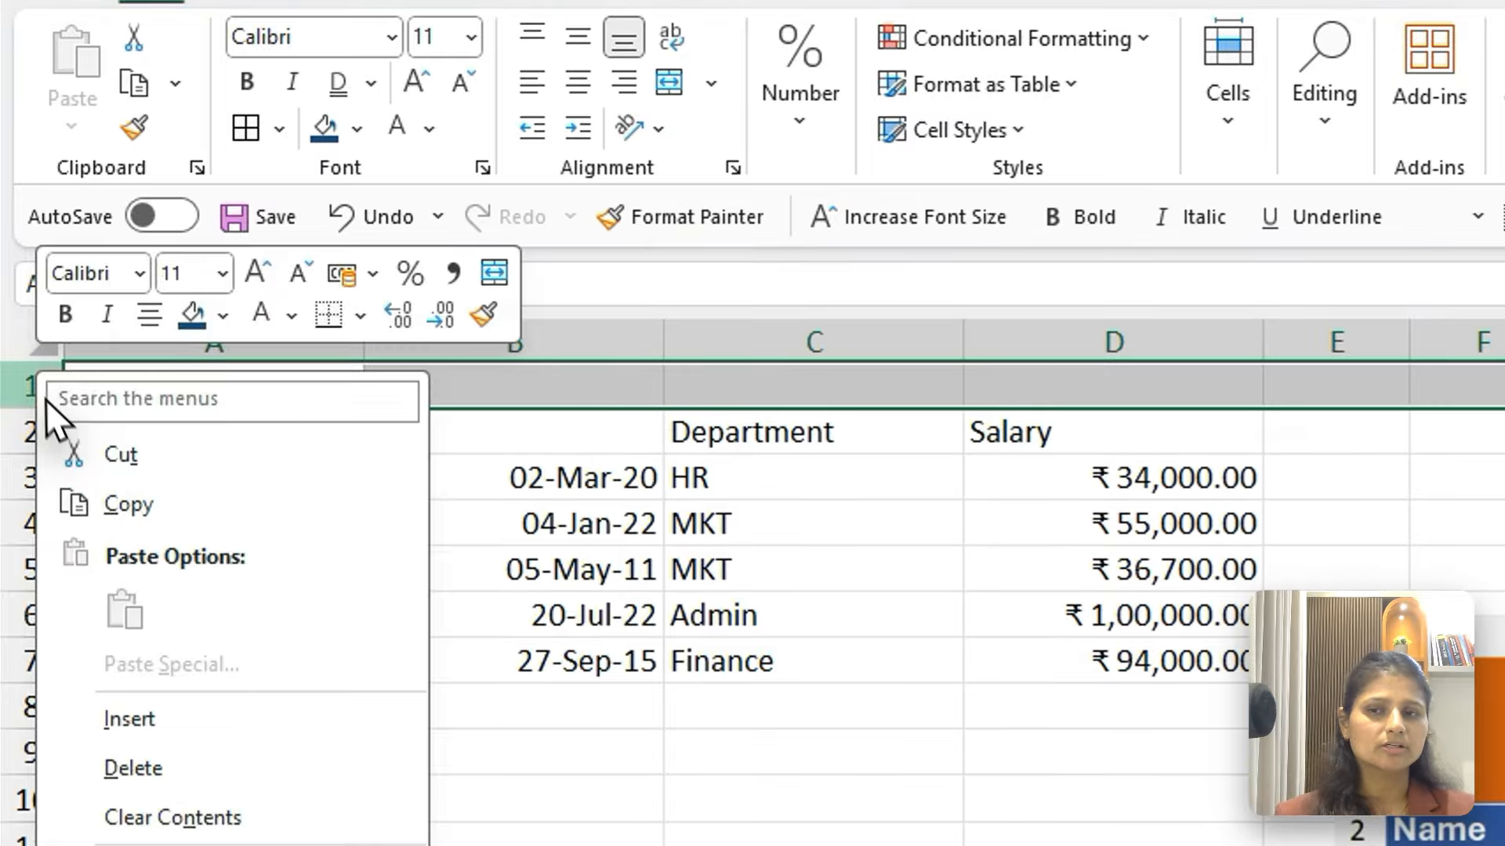
{"action": "left_click", "coordinate": [155, 722]}
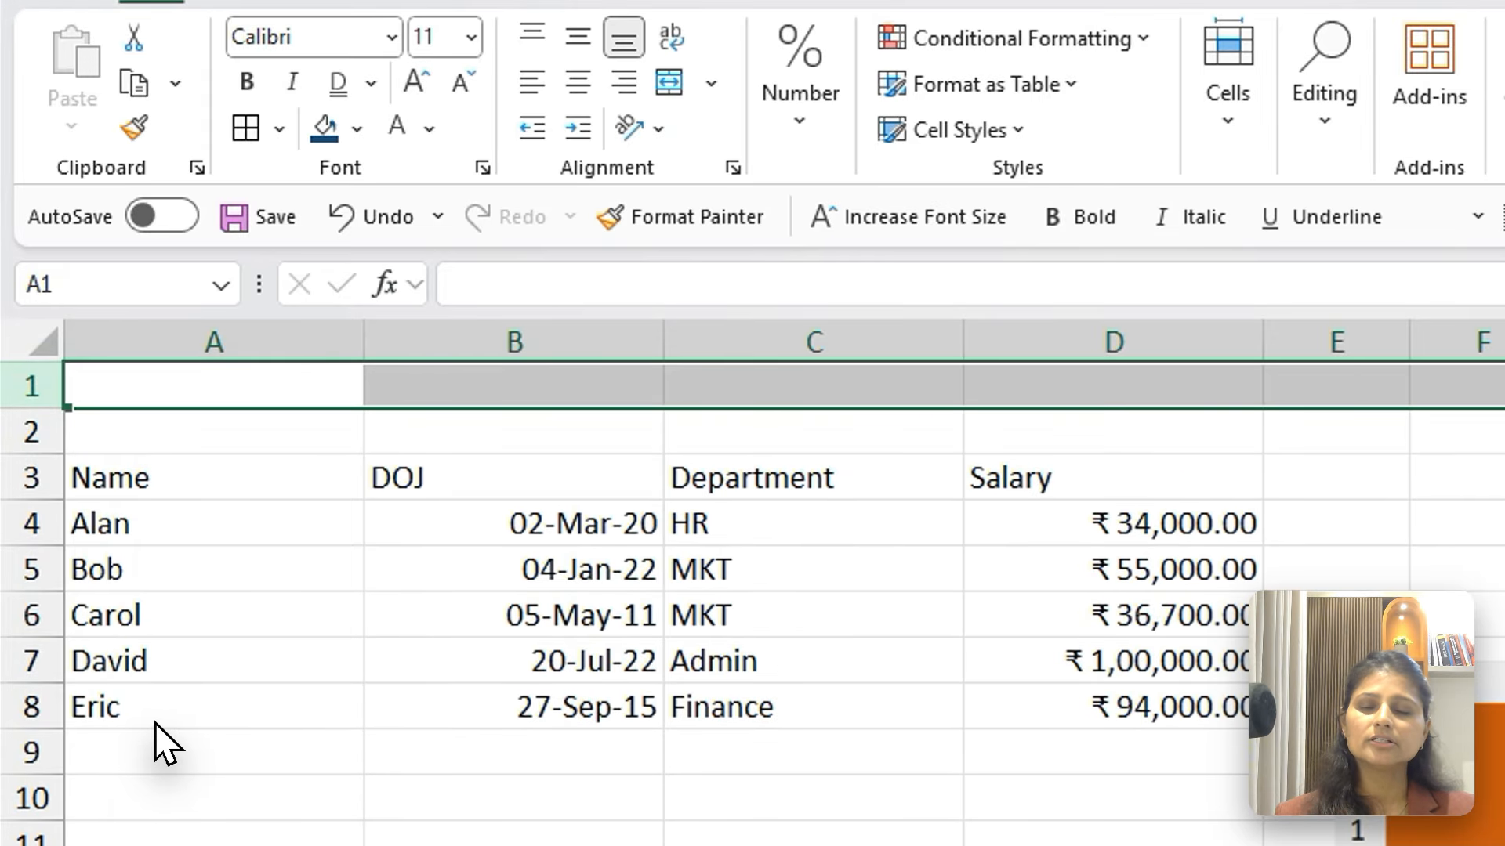
Insert two blank columns between the Name and DOJ columns
{"action": "left_click", "coordinate": [585, 625]}
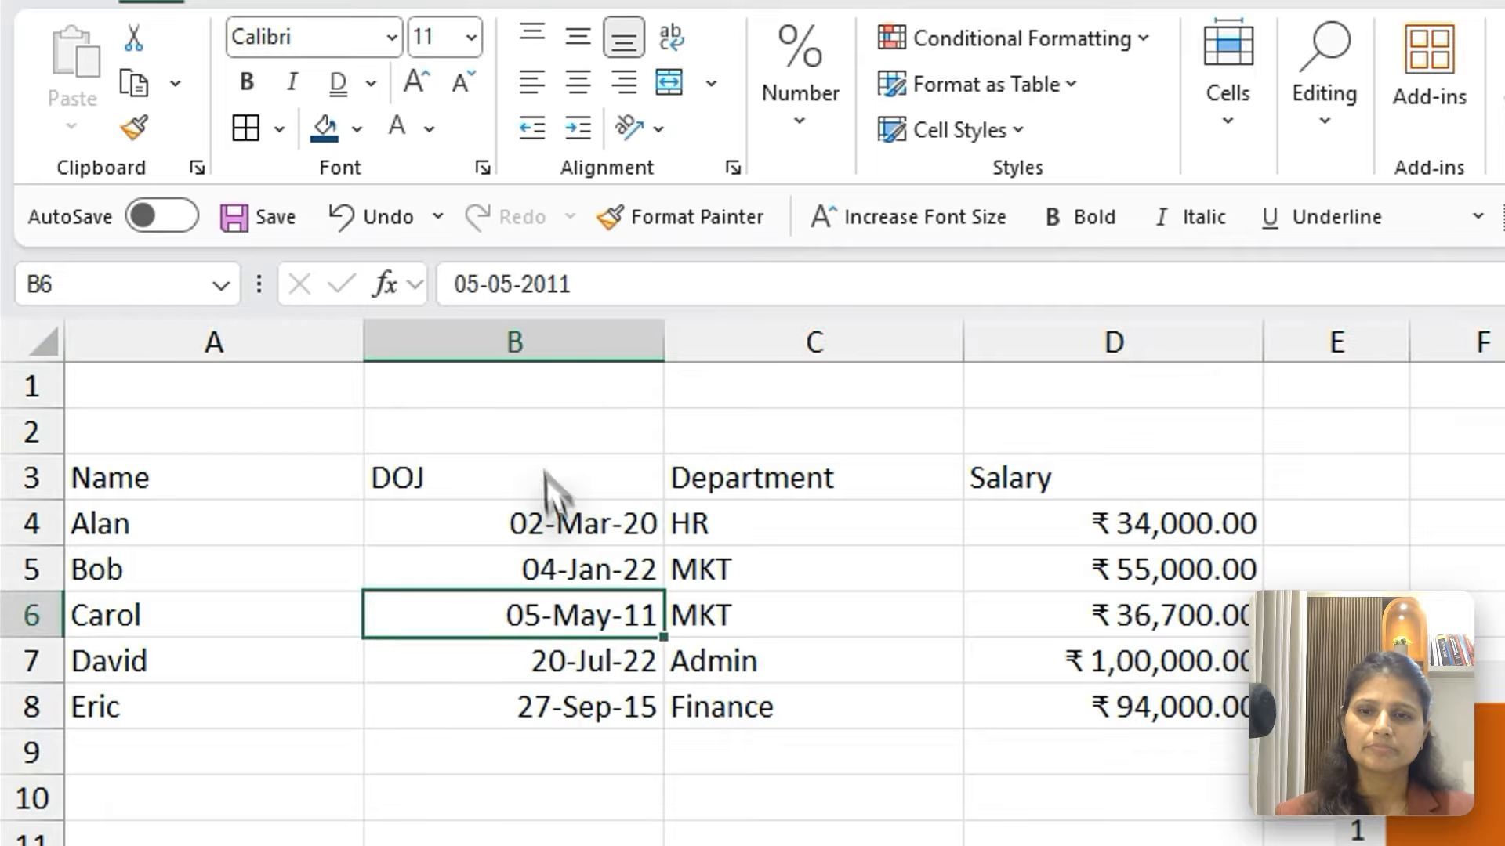
{"action": "right_click", "coordinate": [505, 327]}
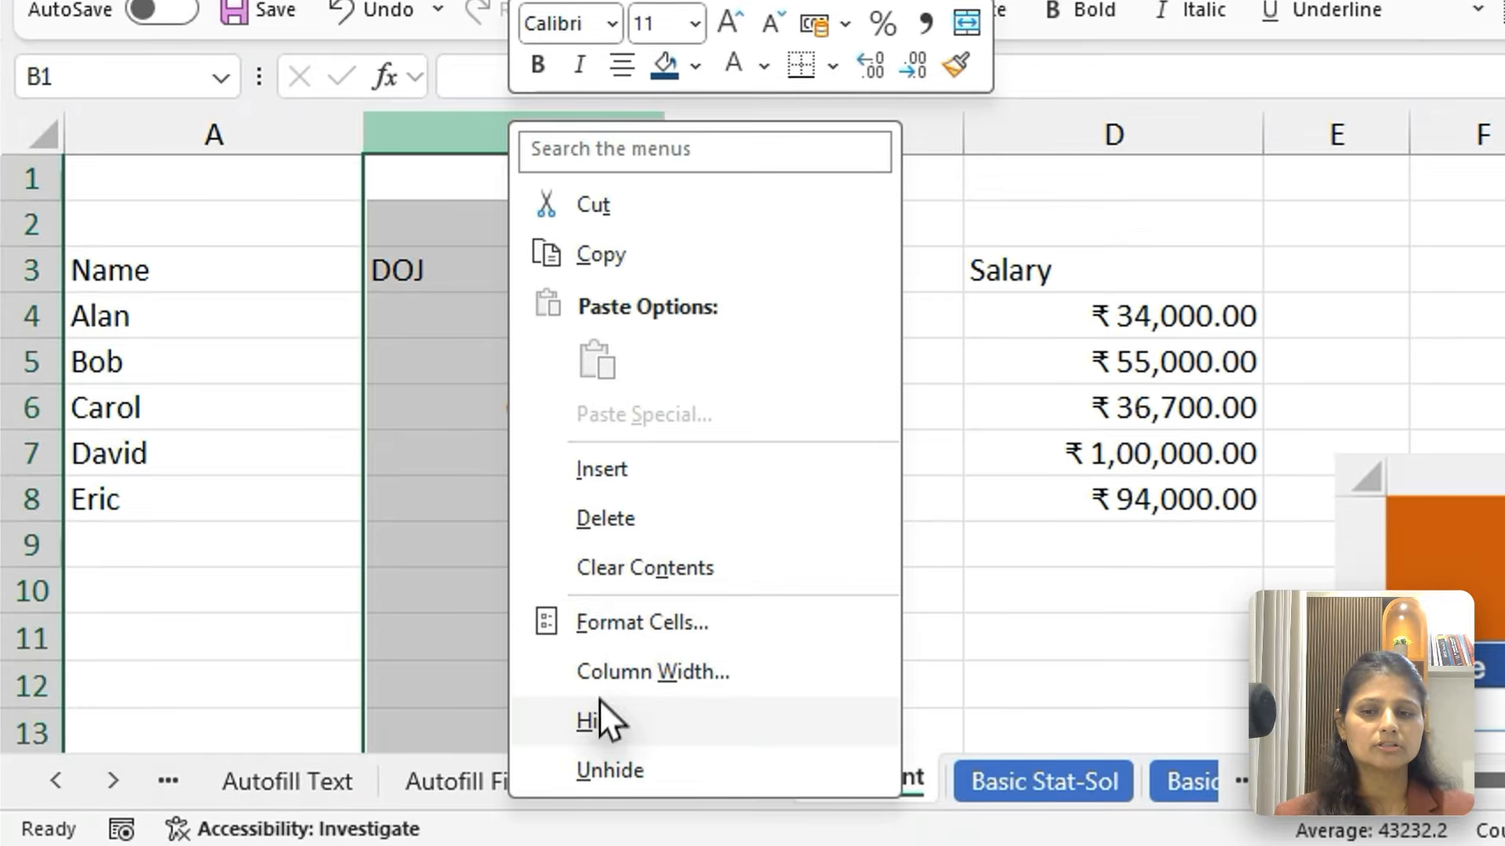
{"action": "left_click", "coordinate": [596, 469]}
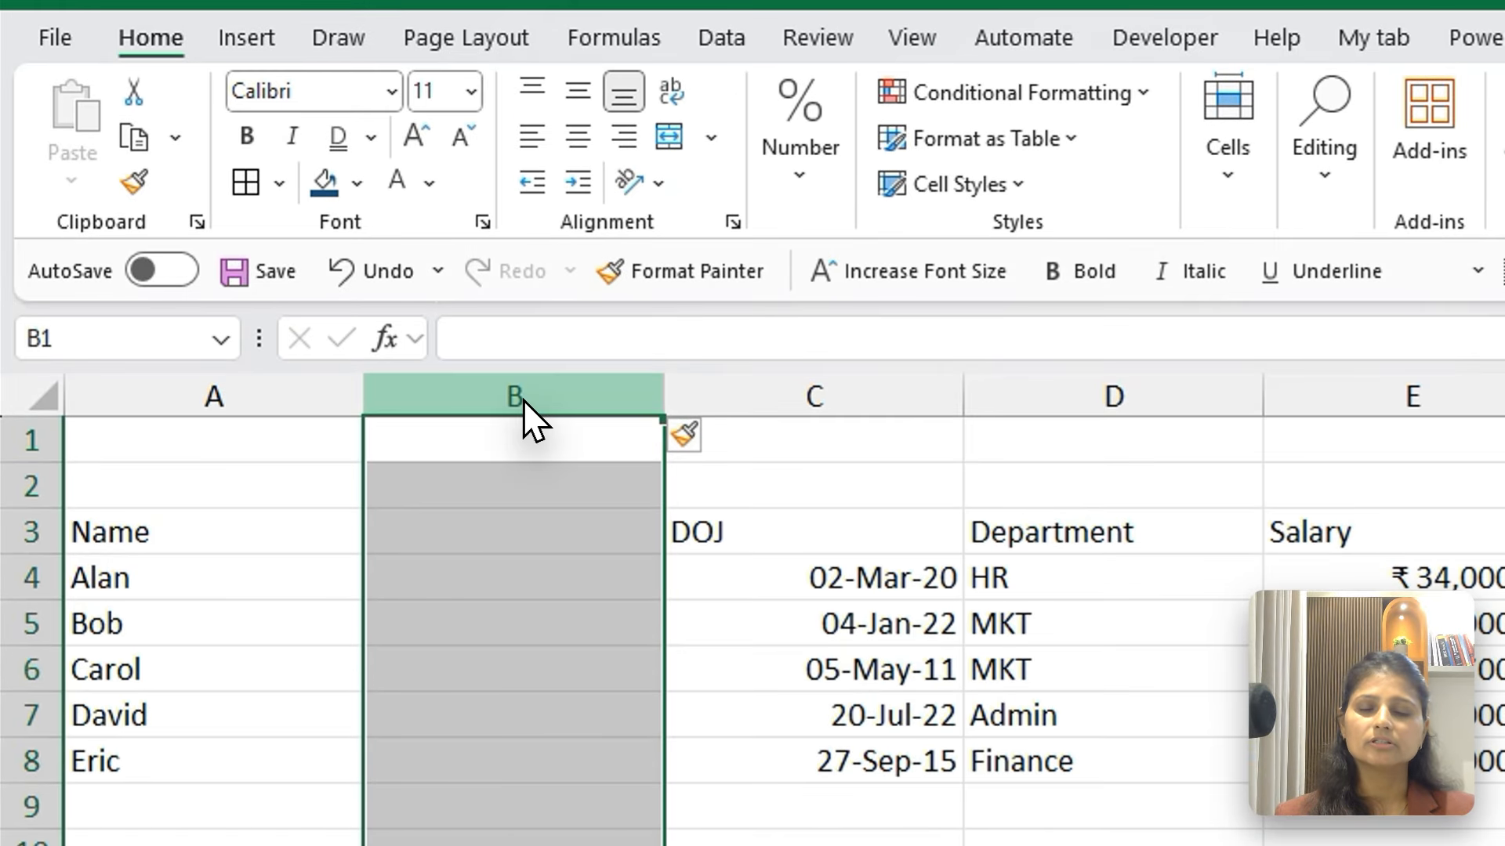
{"action": "right_click", "coordinate": [520, 135]}
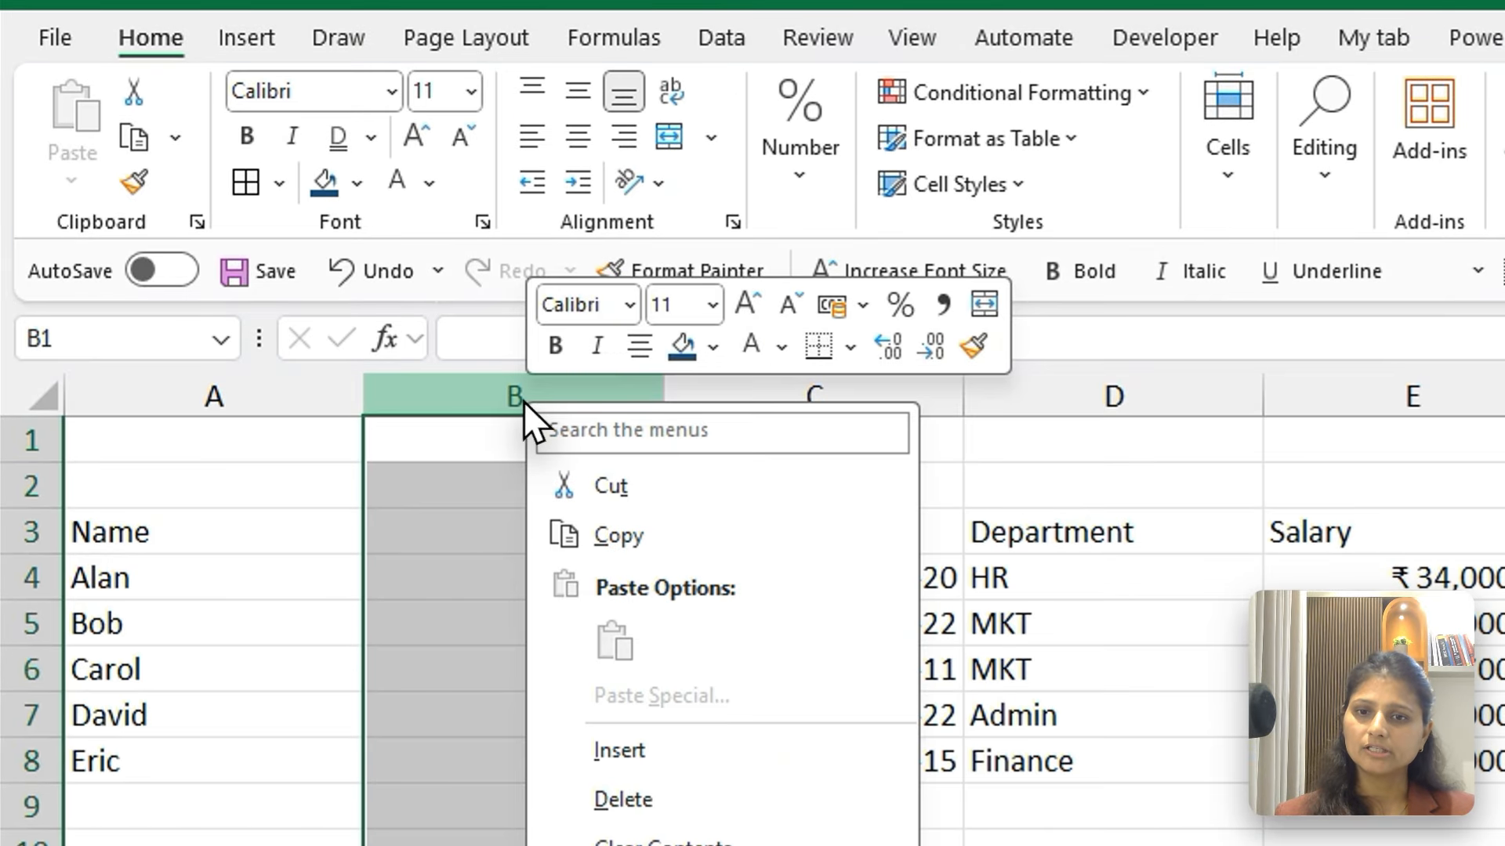
{"action": "left_click", "coordinate": [641, 754]}
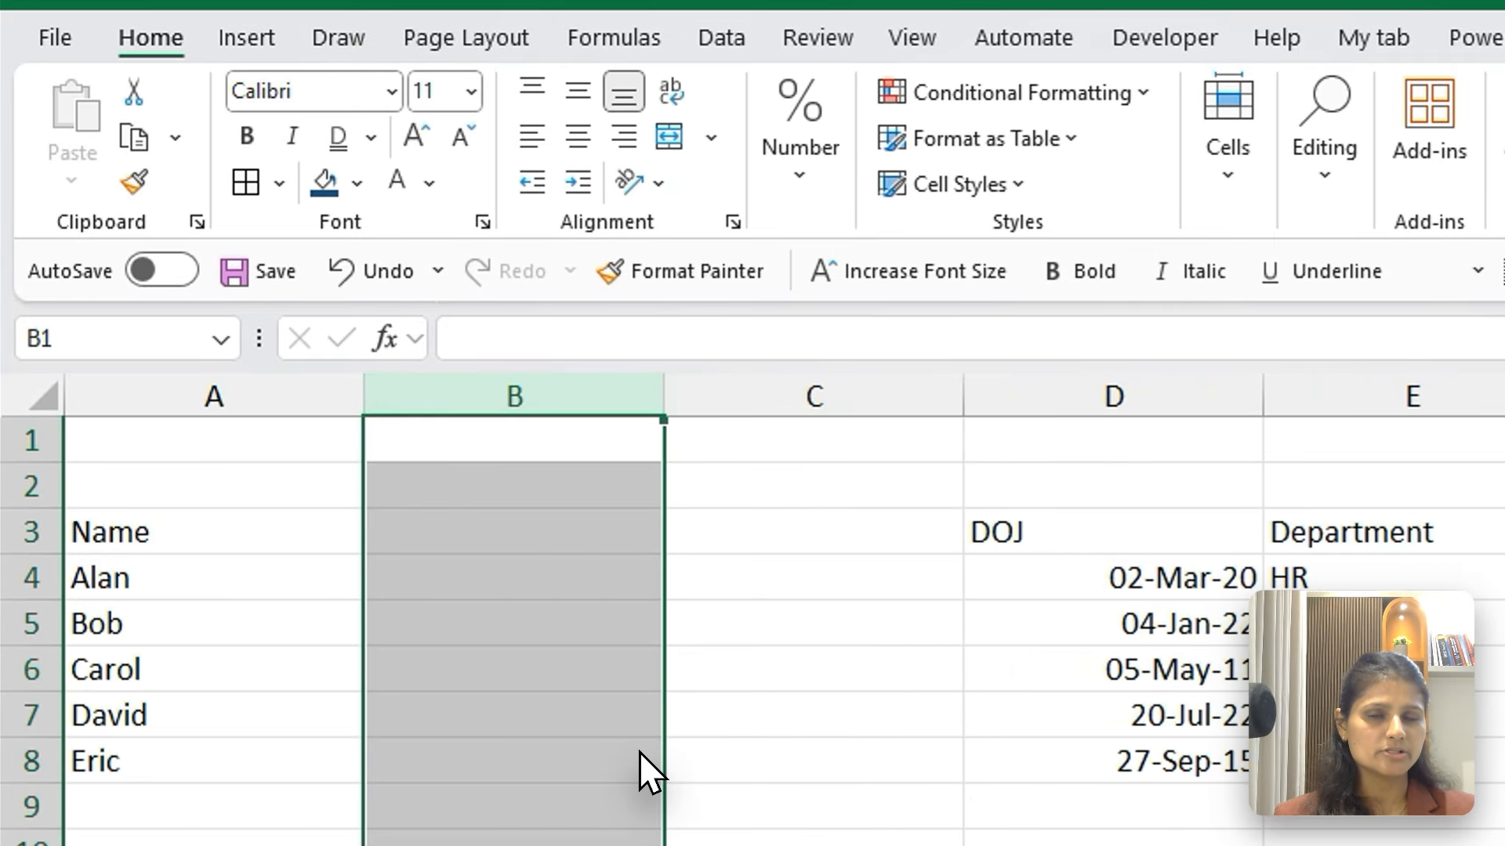
Delete the two blank columns between Name and DOJ
{"action": "right_click", "coordinate": [506, 398]}
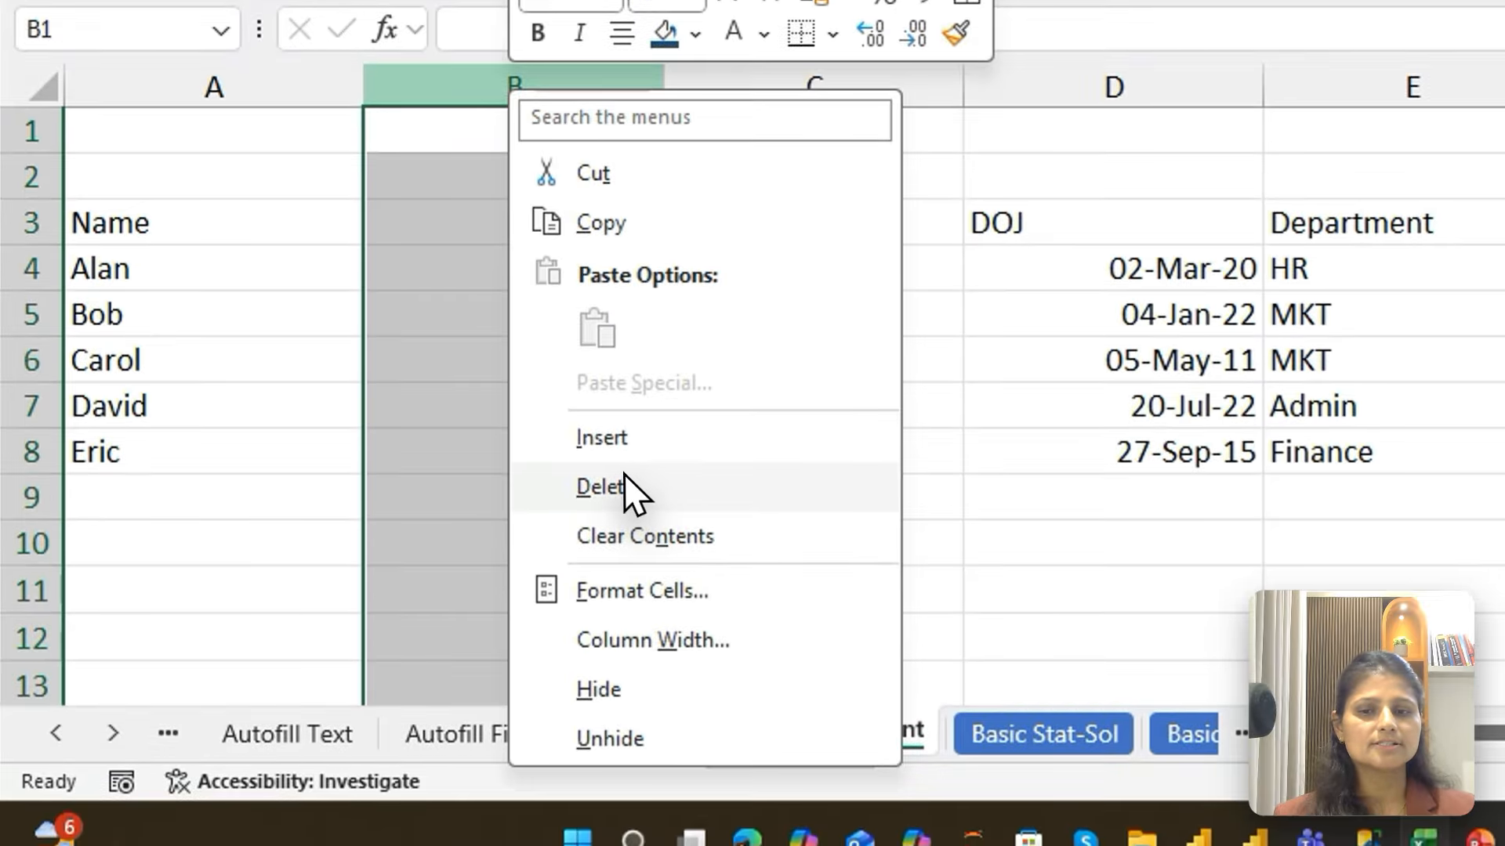
{"action": "left_click", "coordinate": [619, 796]}
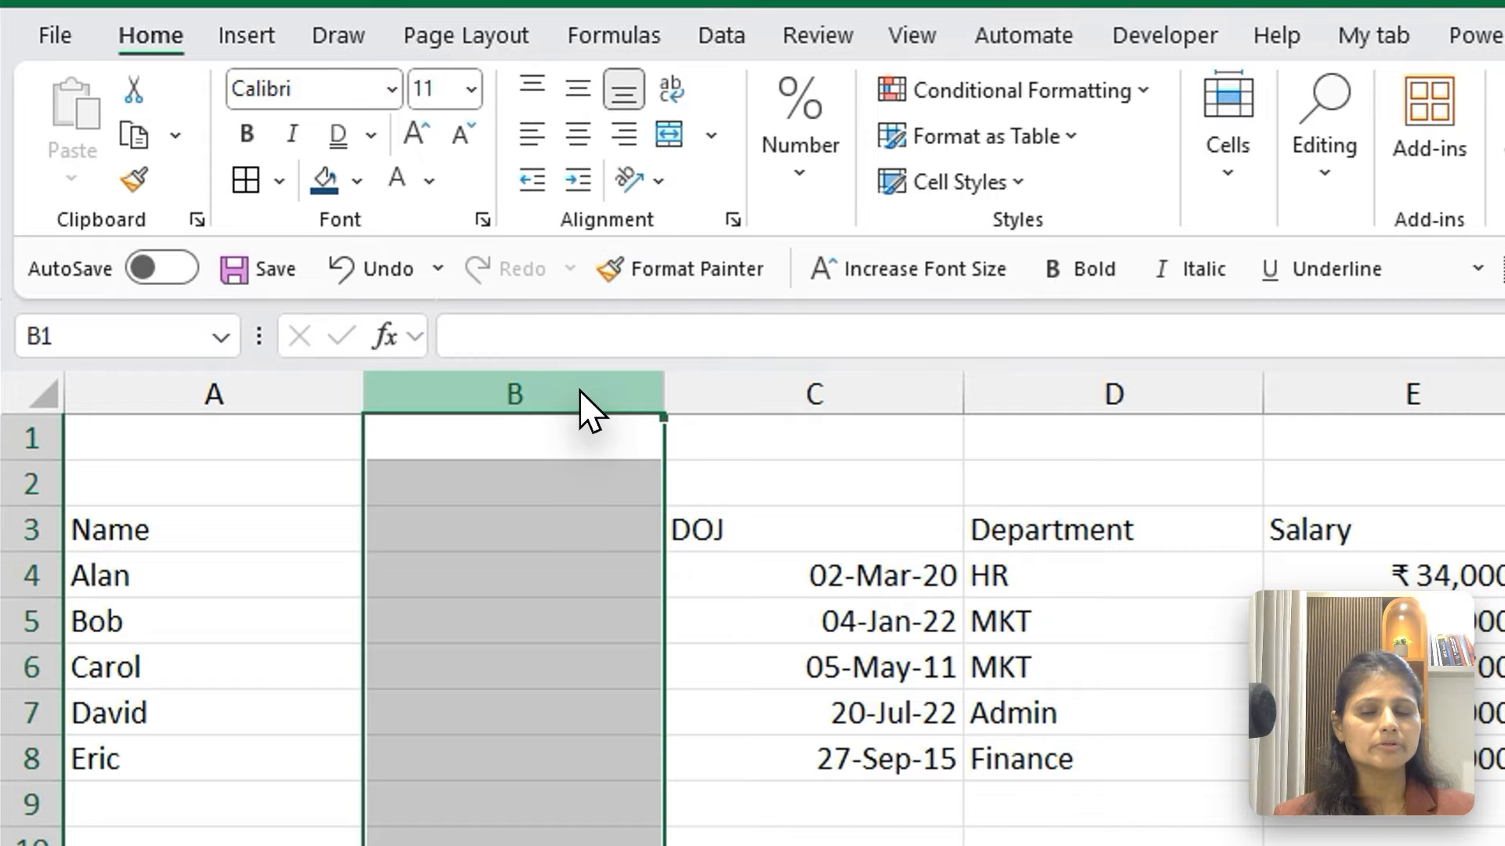
{"action": "right_click", "coordinate": [588, 342]}
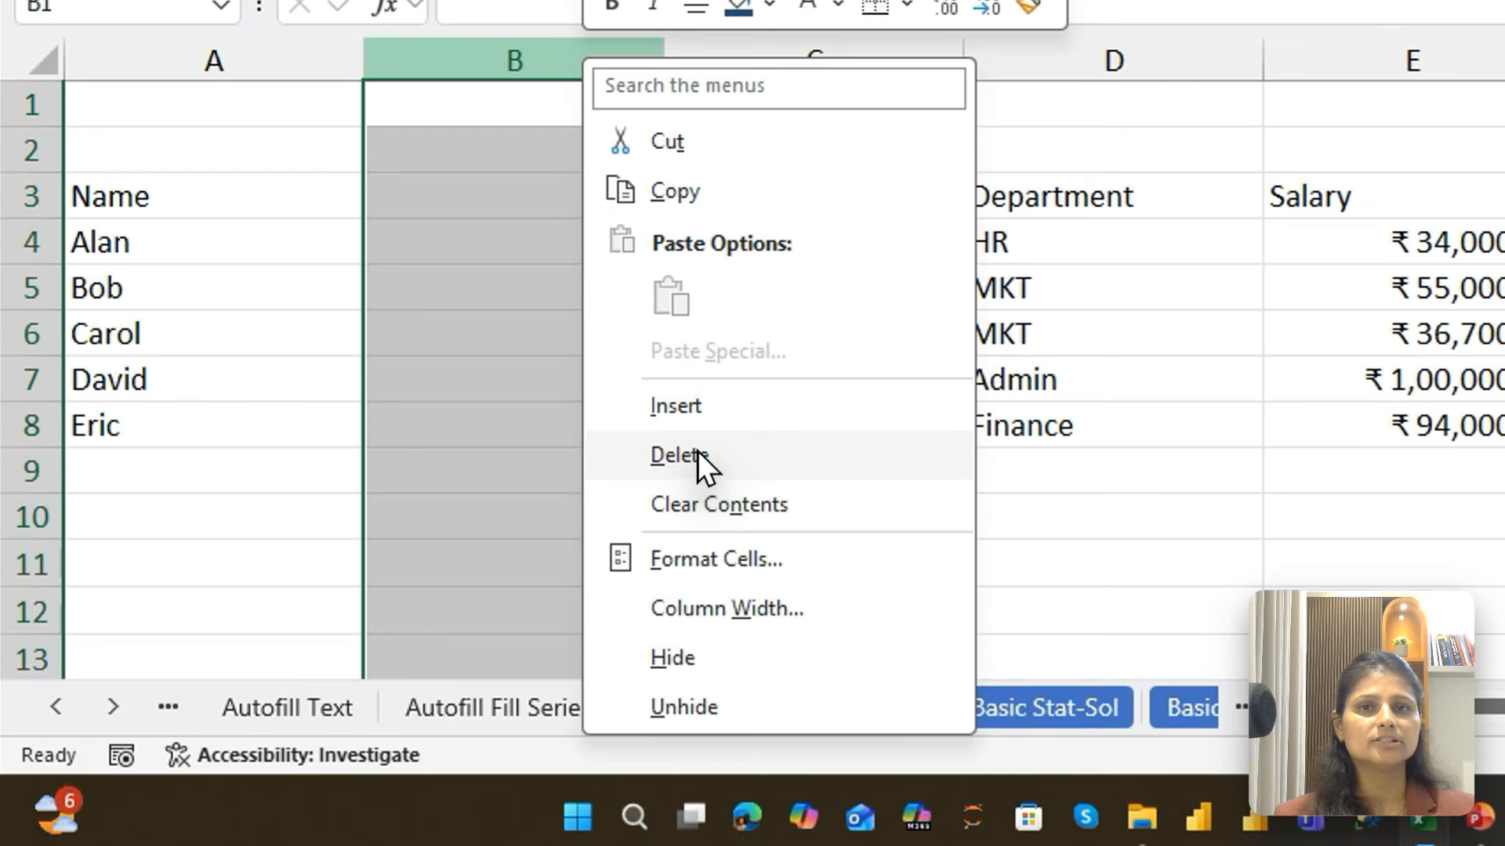
{"action": "left_click", "coordinate": [678, 454]}
Delete one of the two blank rows above the table's header
{"action": "left_click", "coordinate": [27, 95]}
{"action": "right_click", "coordinate": [25, 392]}
{"action": "left_click", "coordinate": [144, 785]}
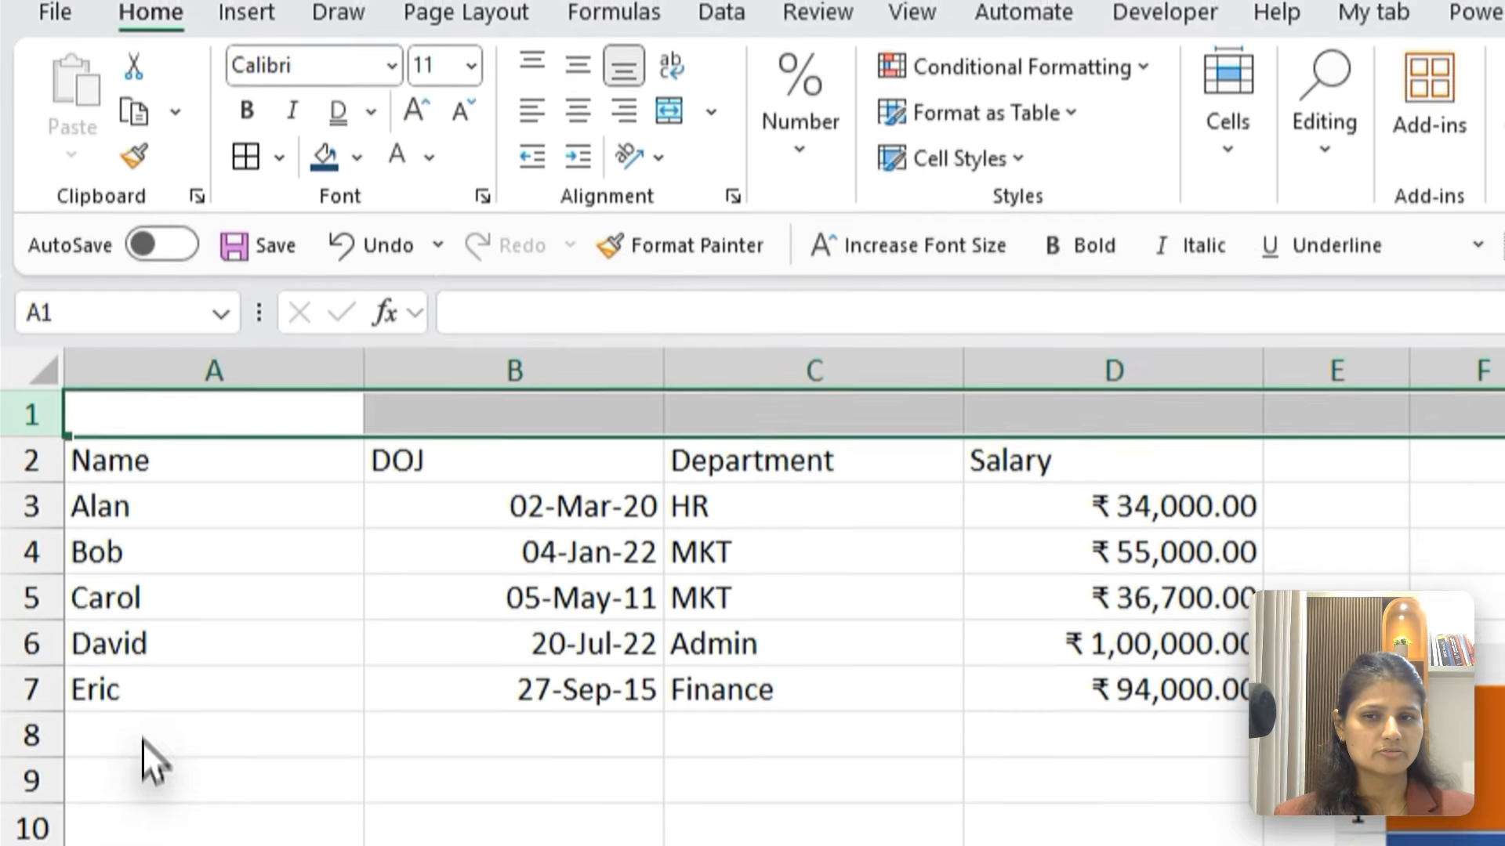
{"action": "left_click", "coordinate": [509, 502]}
Select the entire Name column, the entire DOJ column, and the table's entire header row in turn
{"action": "left_click", "coordinate": [223, 419]}
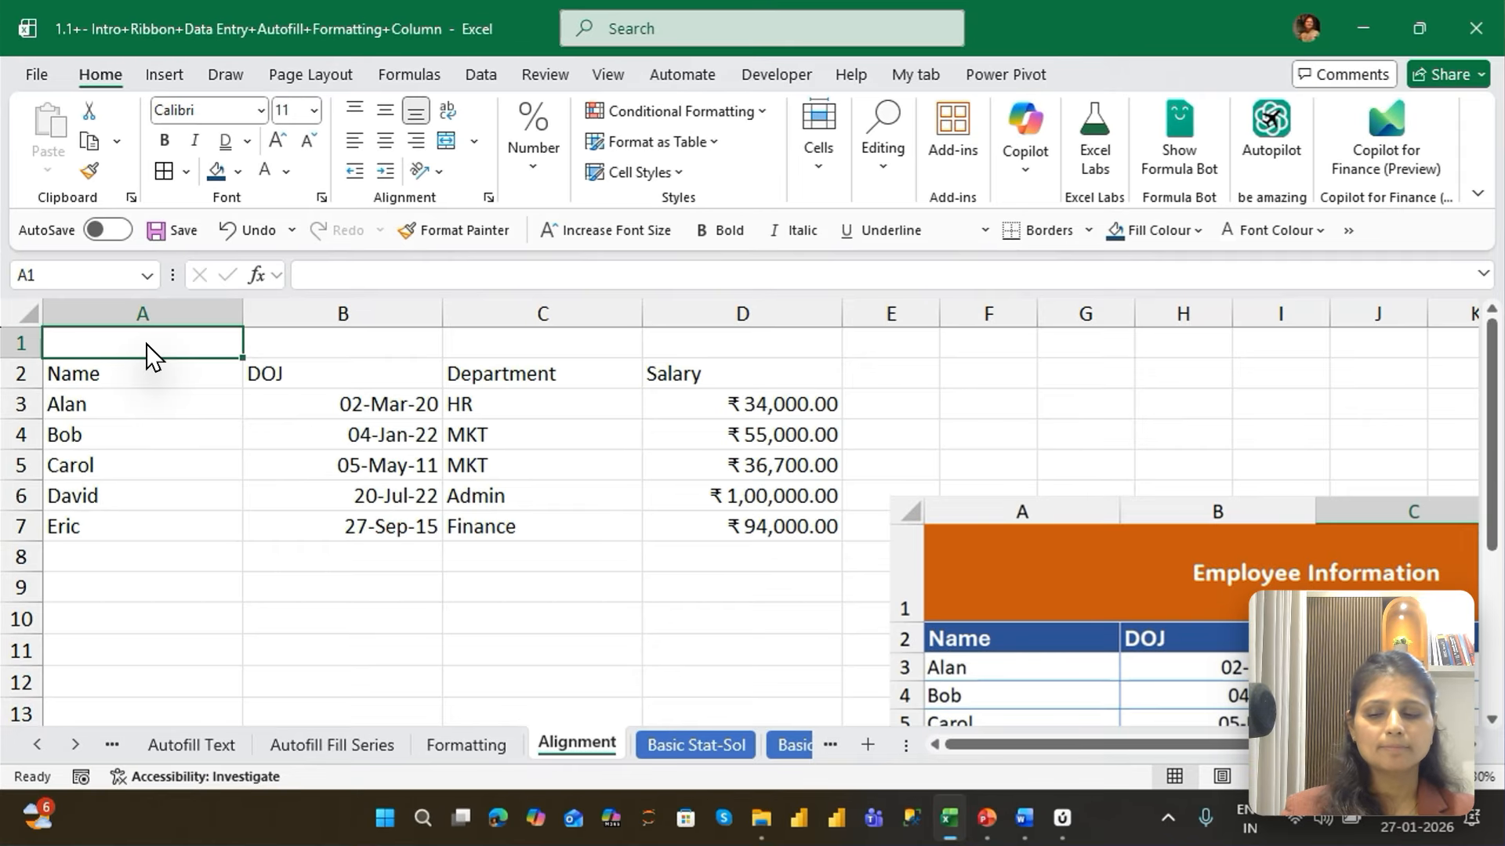
{"action": "key", "text": "ctrl+space"}
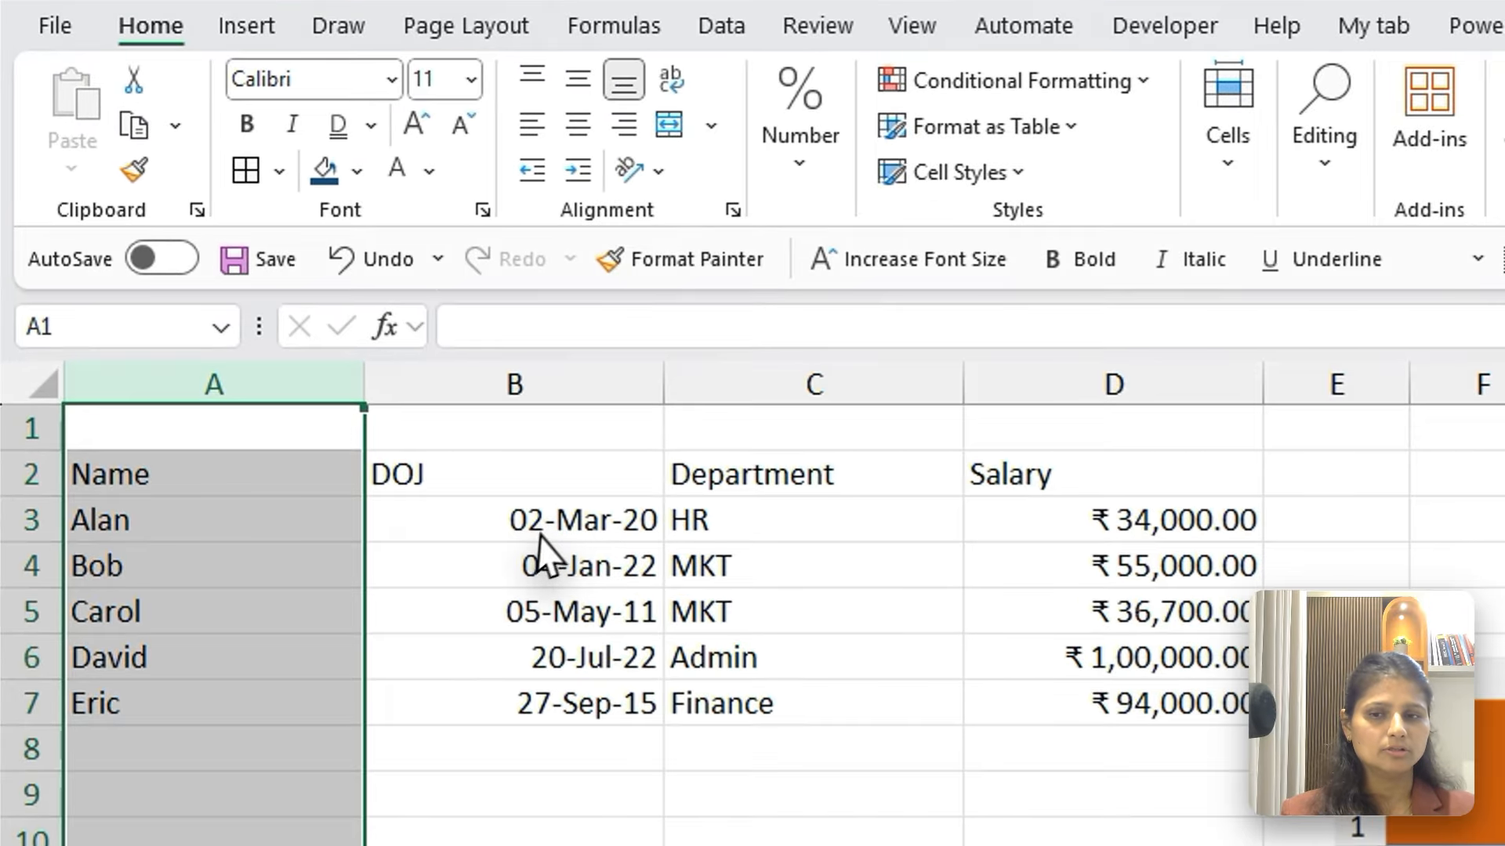
{"action": "left_click", "coordinate": [360, 382]}
{"action": "key", "text": "ctrl+space"}
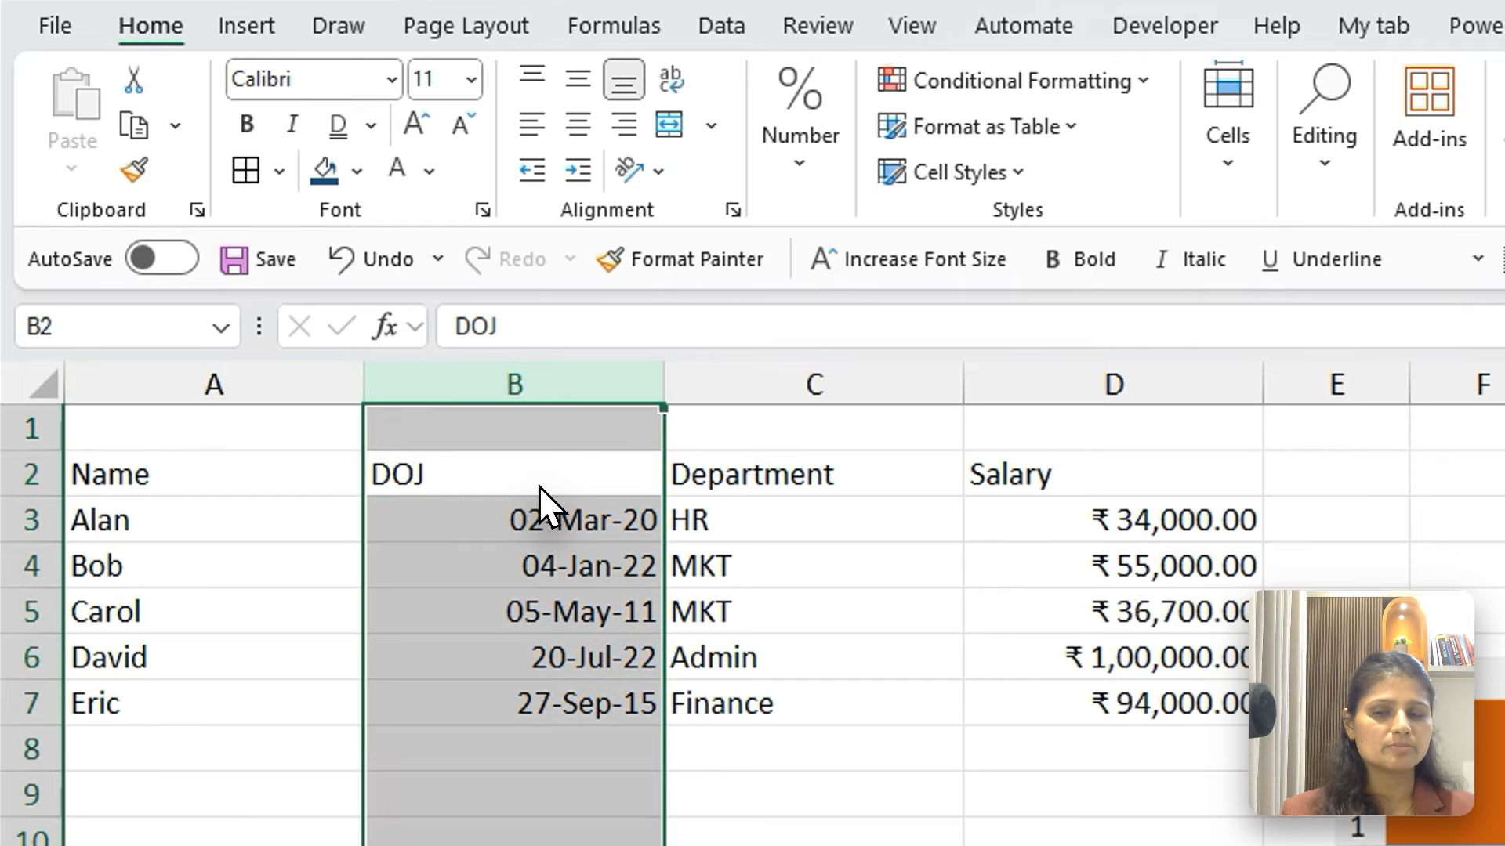
{"action": "left_click", "coordinate": [538, 487]}
{"action": "key", "text": "shift+space"}
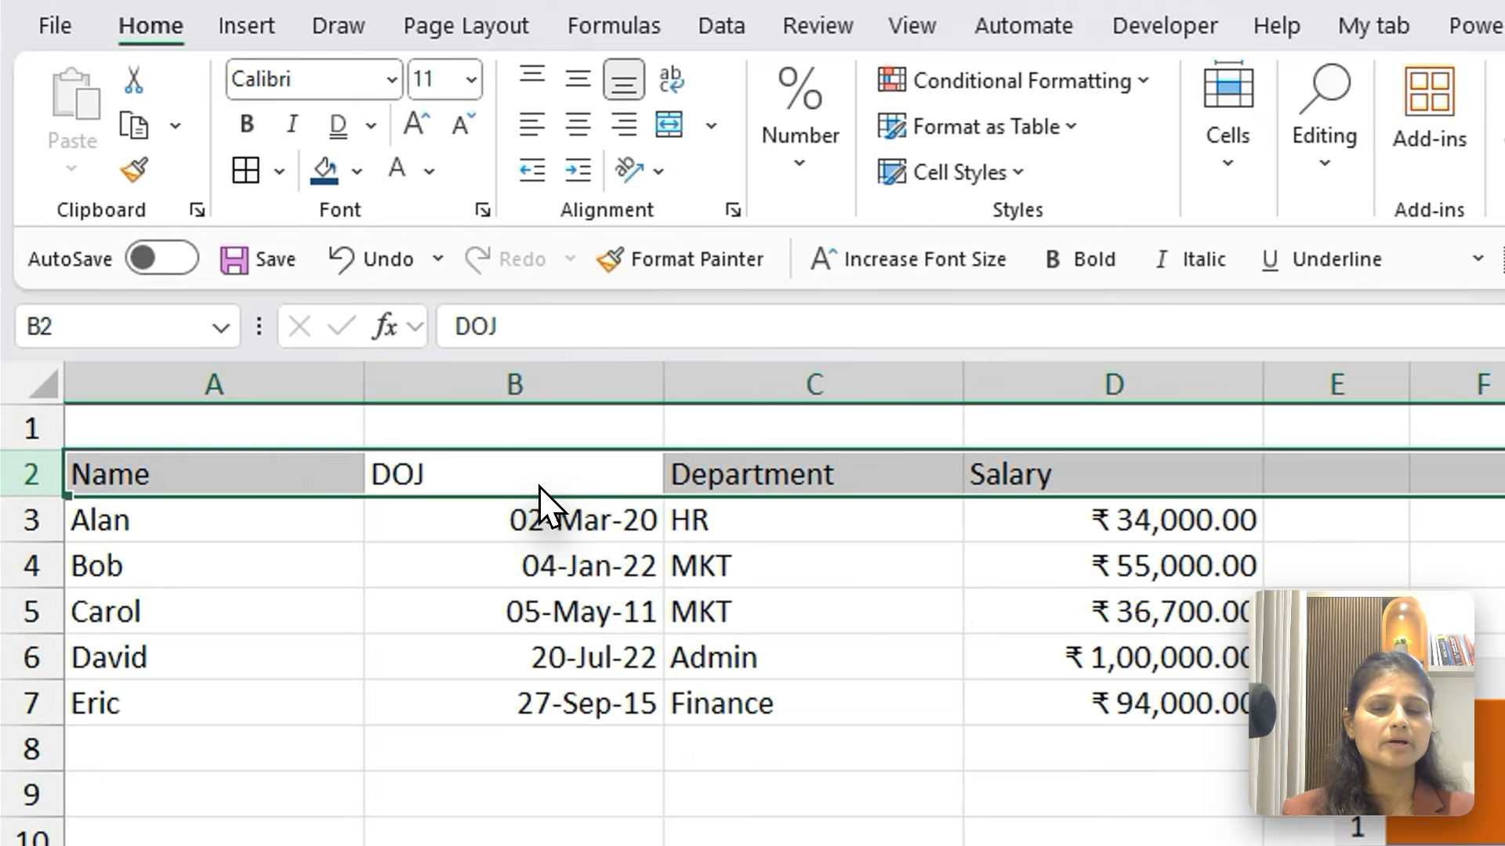
Insert three blank columns between the Name and DOJ columns
{"action": "left_click", "coordinate": [576, 433]}
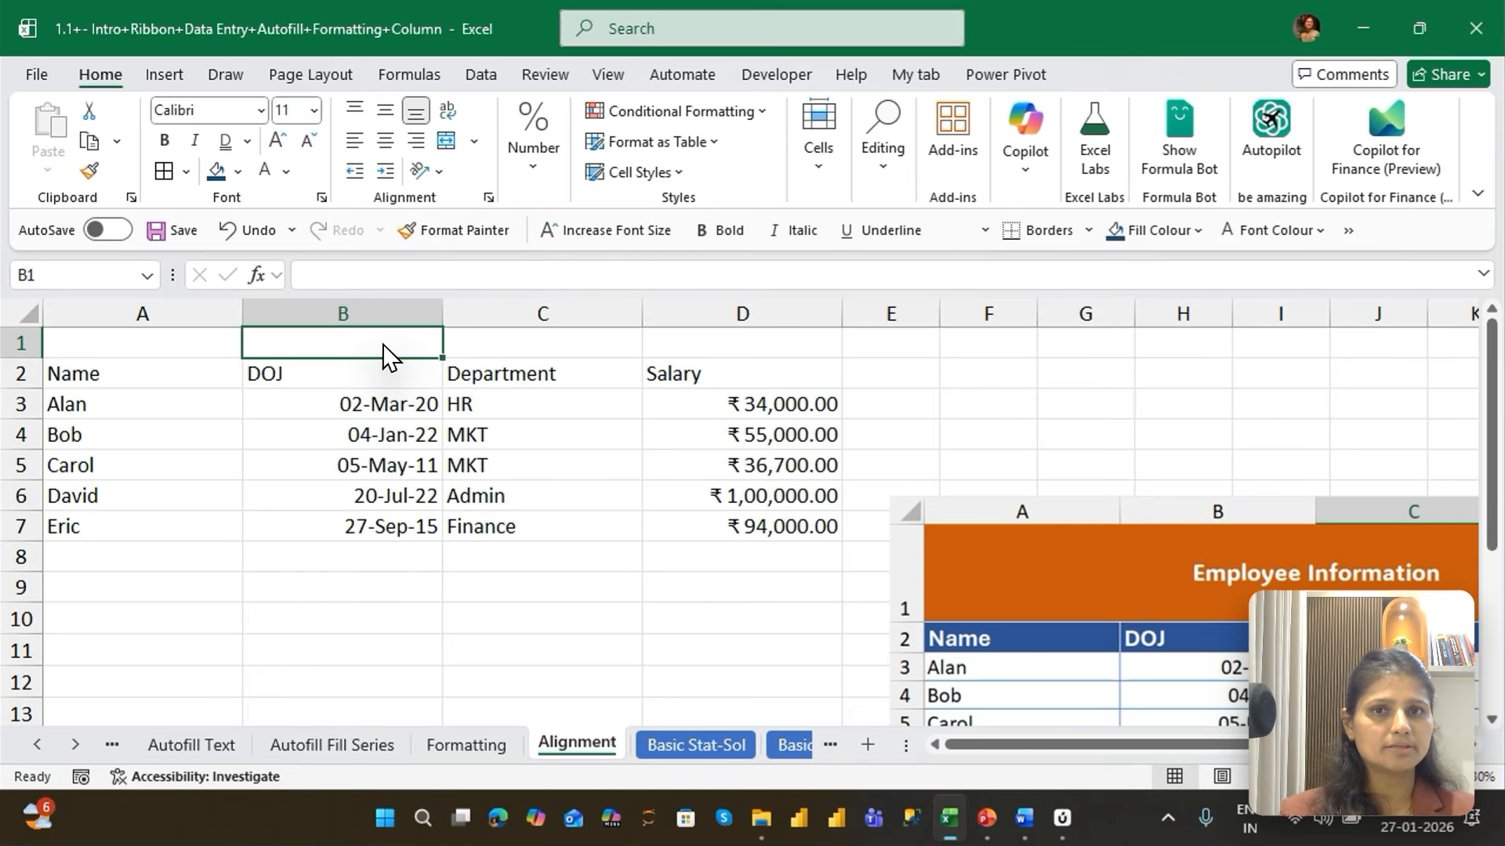
{"action": "key", "text": "ctrl+space"}
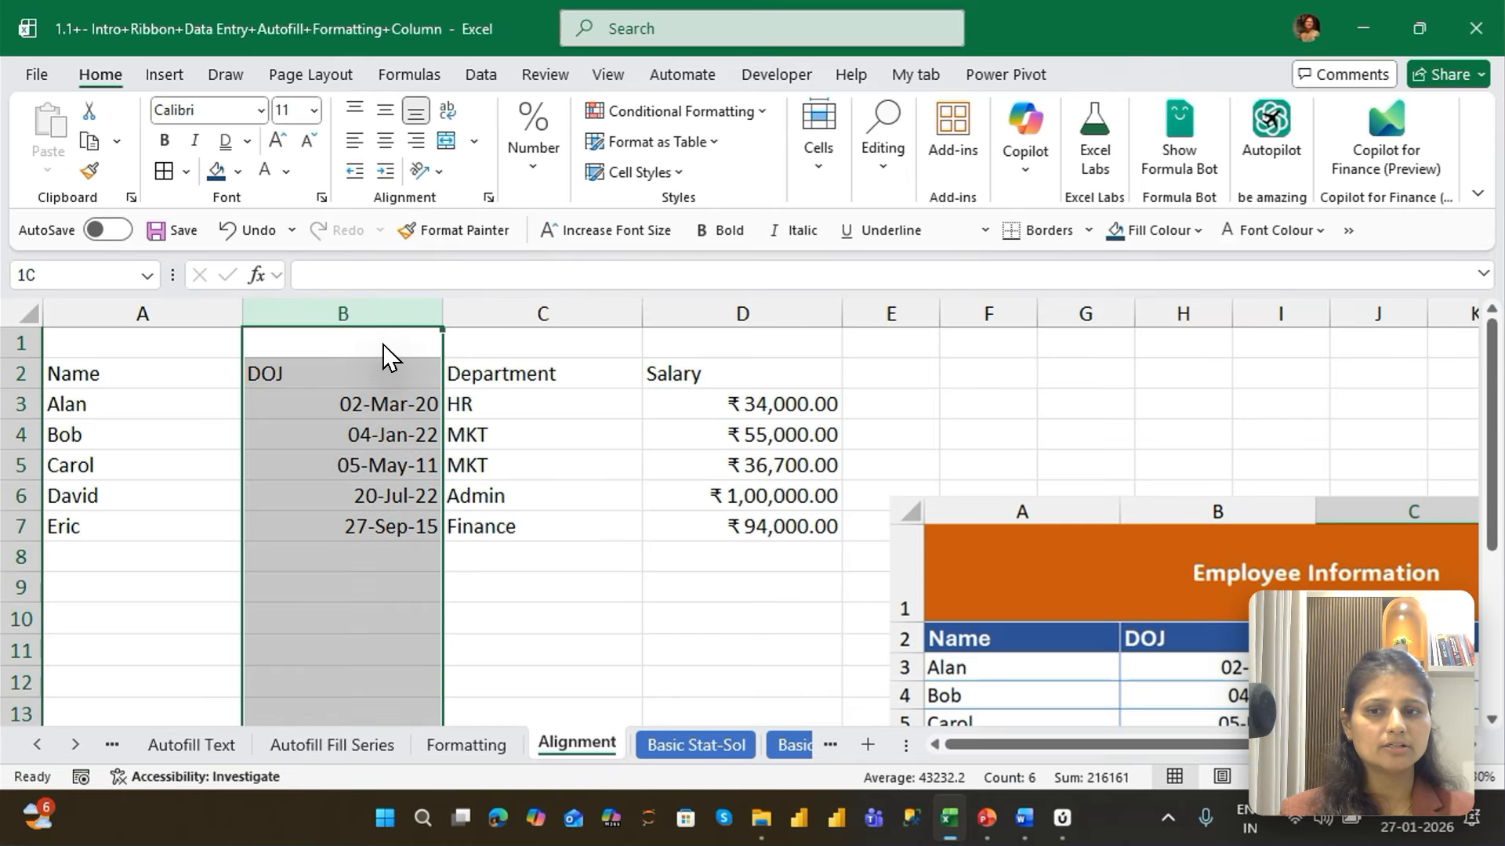
{"action": "key", "text": "ctrl+plus"}
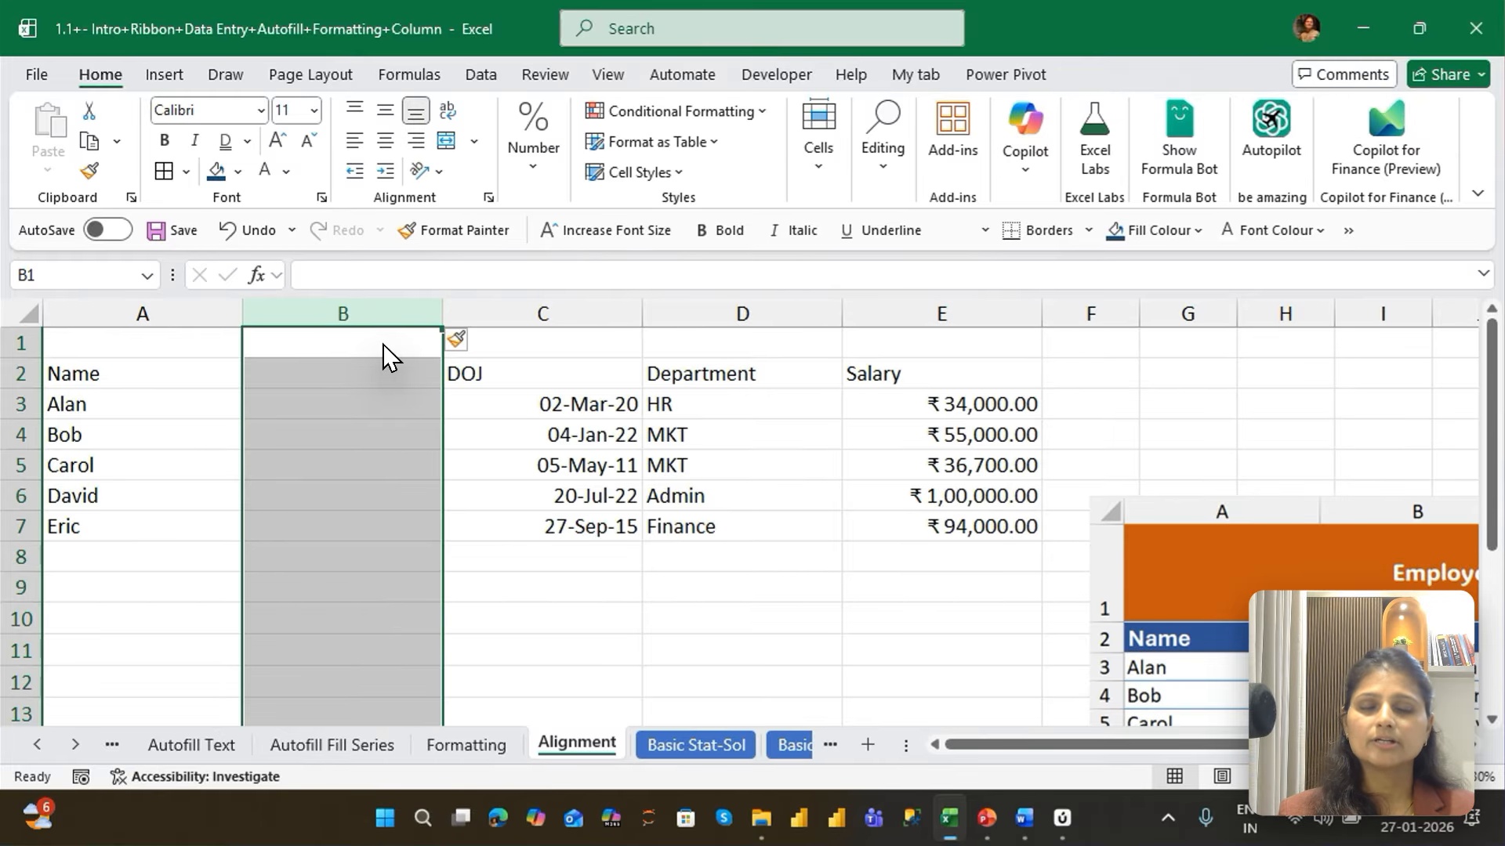
{"action": "key", "text": "ctrl+plus"}
{"action": "key", "text": "ctrl+plus"}
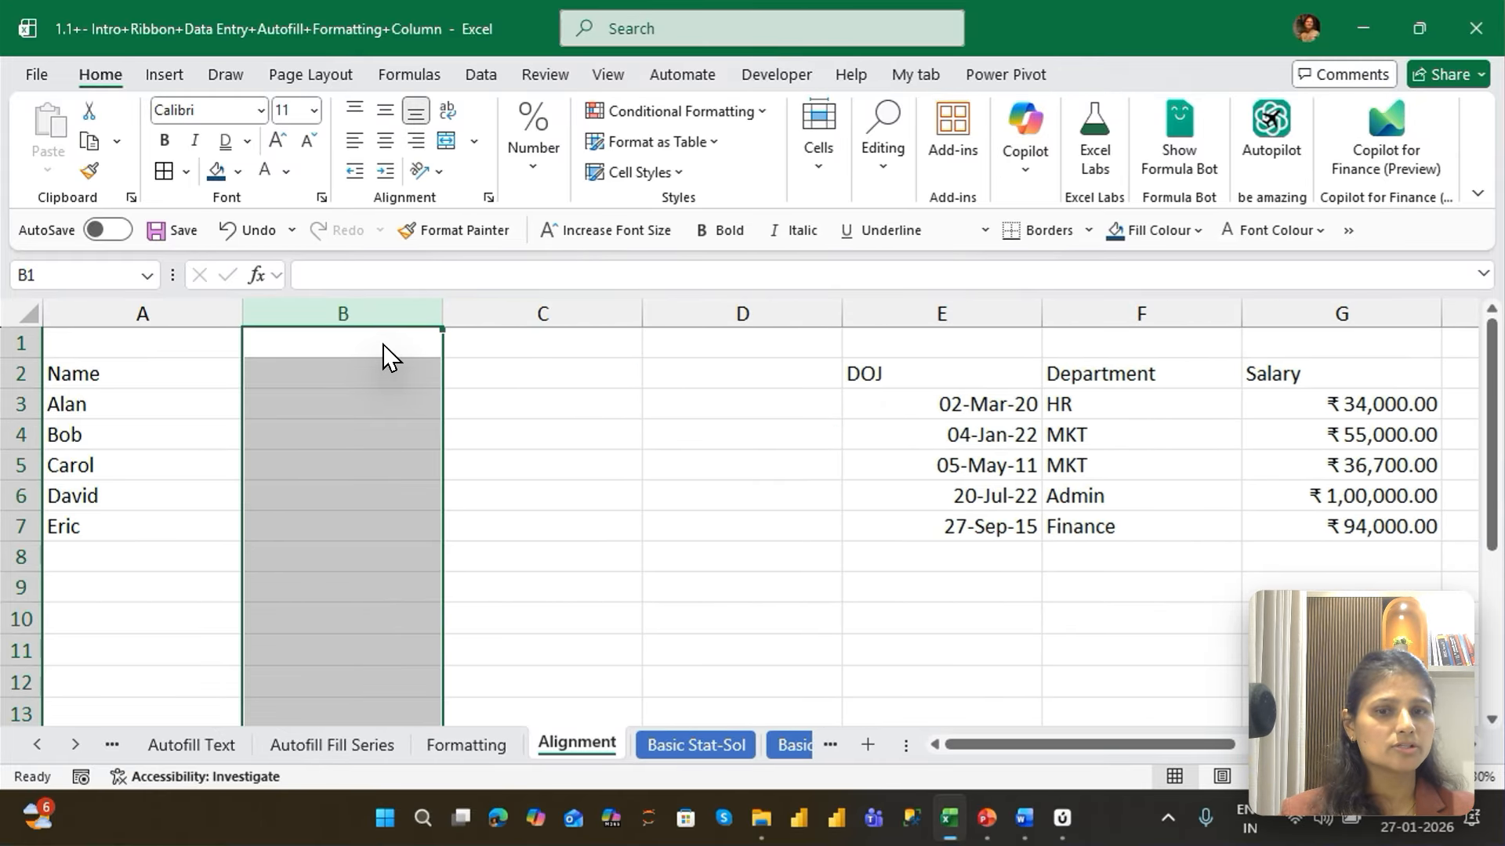
Delete the three blank columns between Name and DOJ
{"action": "key", "text": "ctrl+minus"}
{"action": "key", "text": "ctrl+minus"}
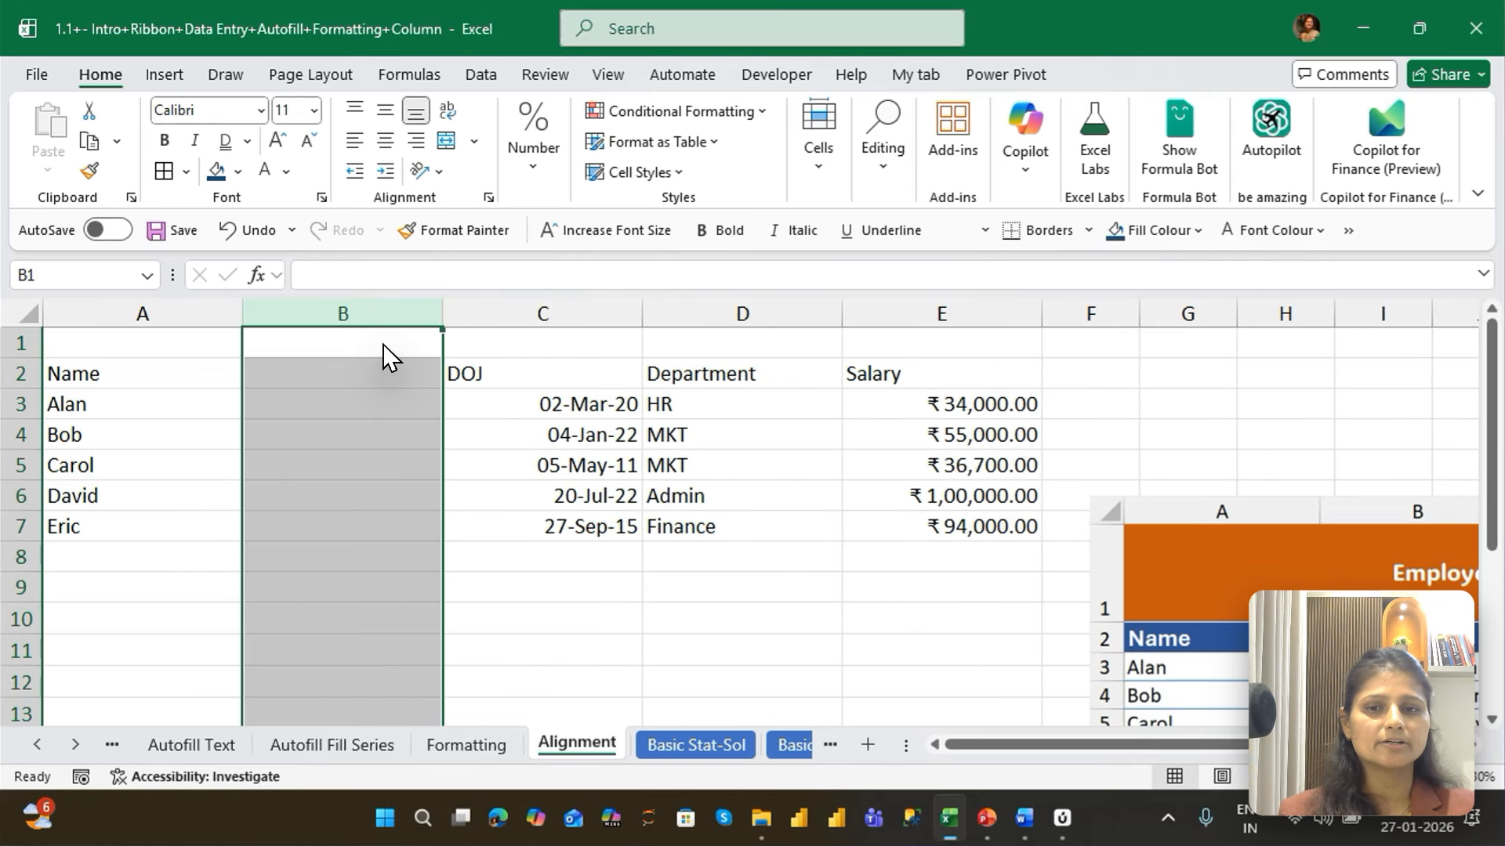
{"action": "key", "text": "ctrl+minus"}
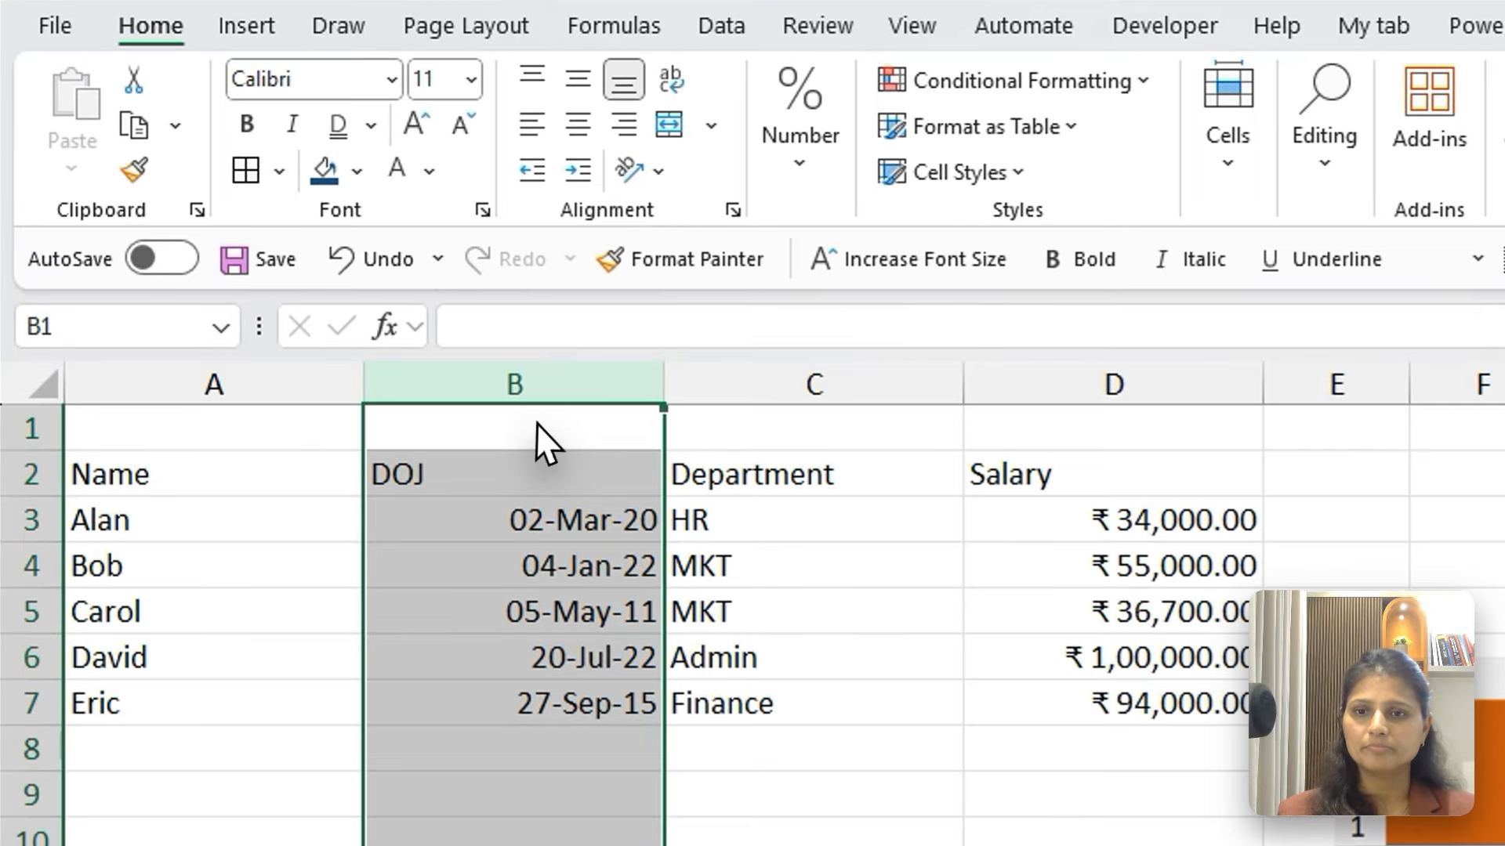
Insert three more blank rows above the table's header row
{"action": "left_click", "coordinate": [354, 341]}
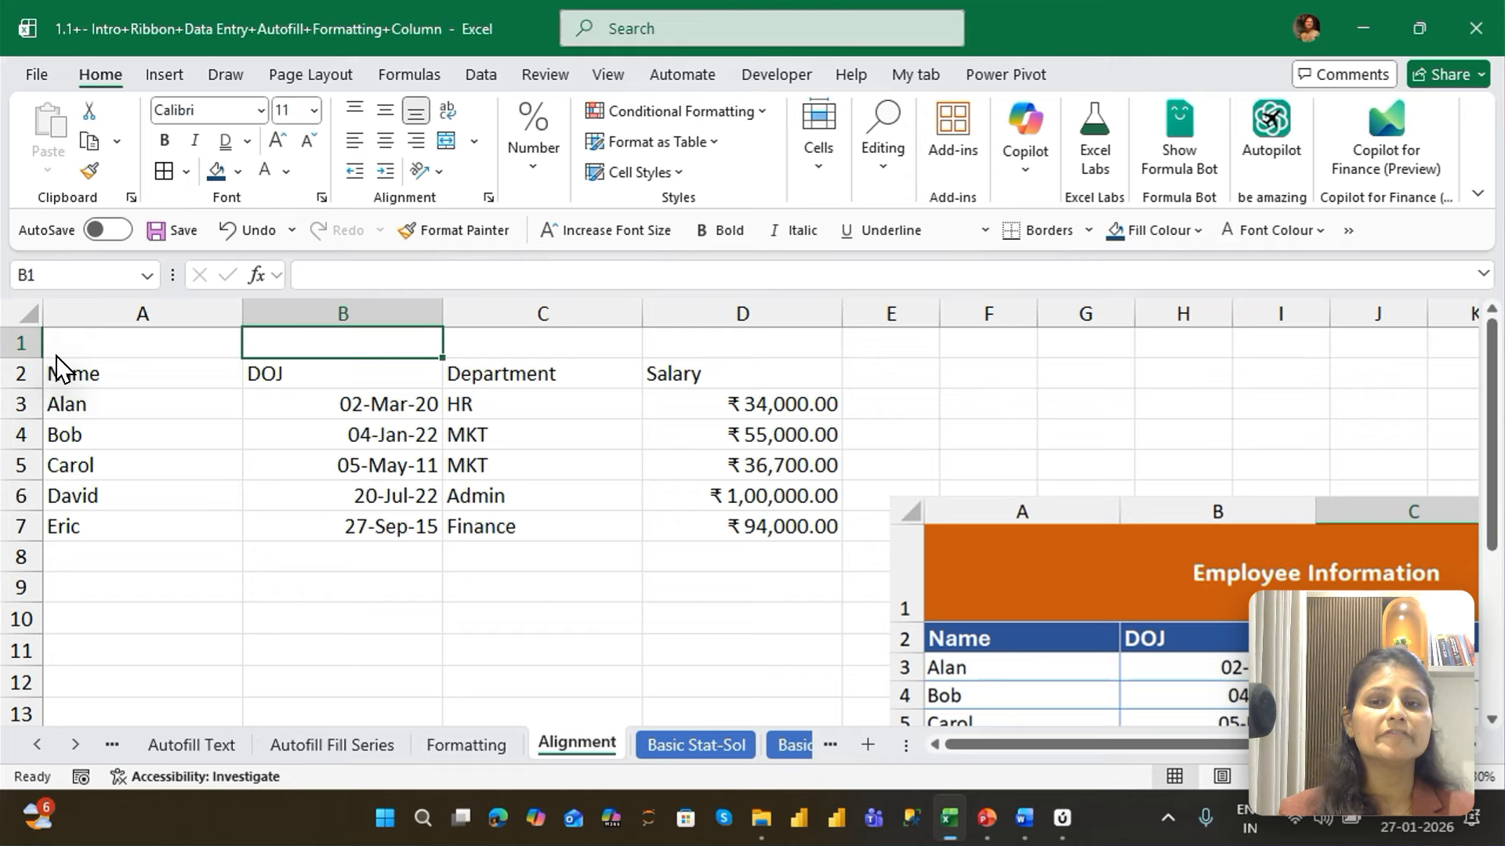
{"action": "key", "text": "shift+space"}
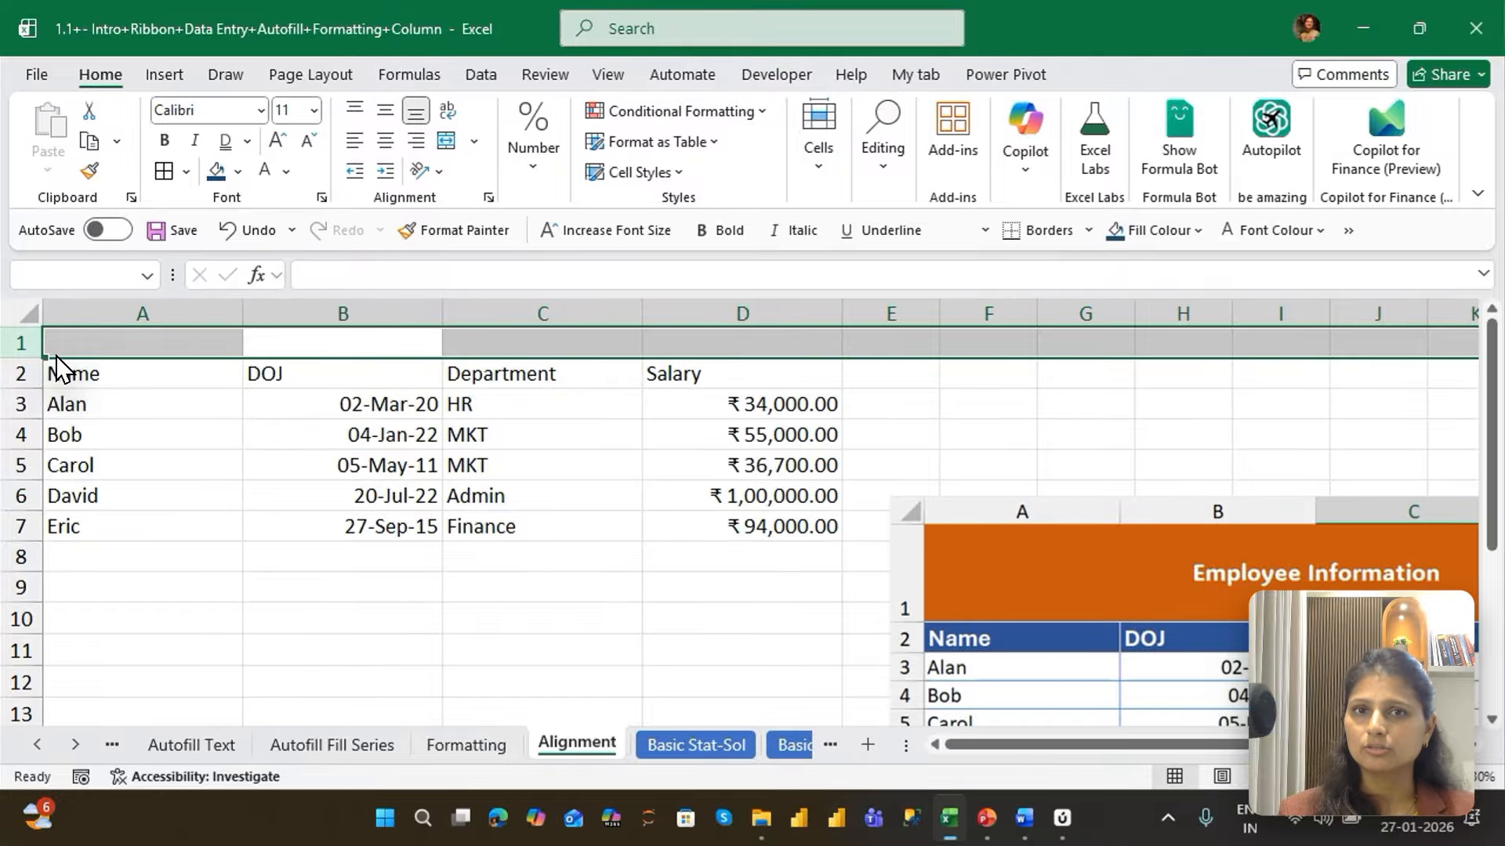
{"action": "key", "text": "ctrl+shift+plus"}
{"action": "key", "text": "ctrl+shift+plus"}
{"action": "key", "text": "ctrl+shift+plus"}
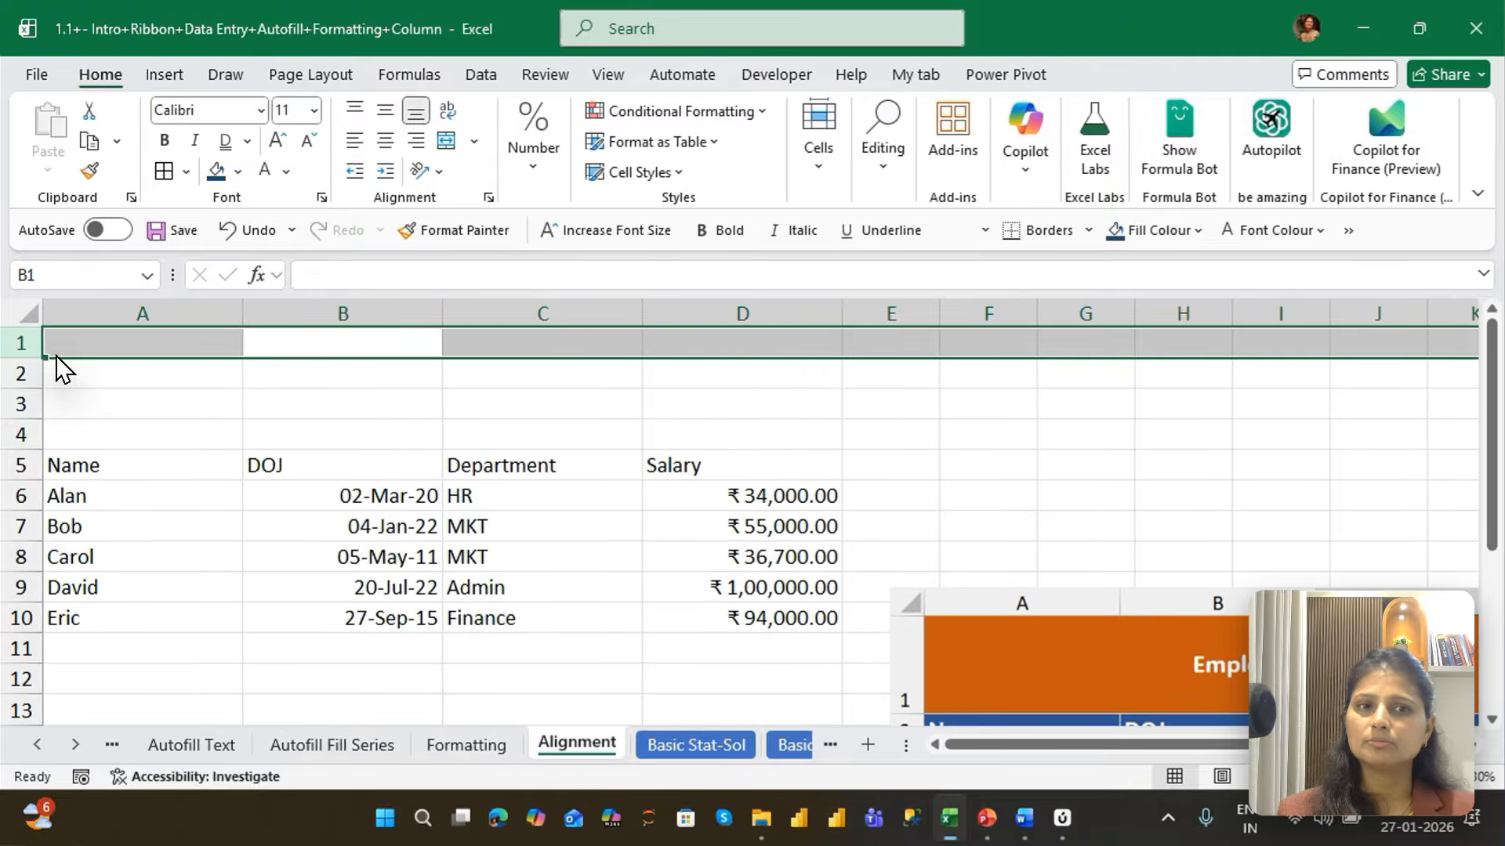
Delete all the blank rows above the header so the table starts in row 1
{"action": "key", "text": "ctrl+minus"}
{"action": "key", "text": "ctrl+minus"}
{"action": "key", "text": "ctrl+minus"}
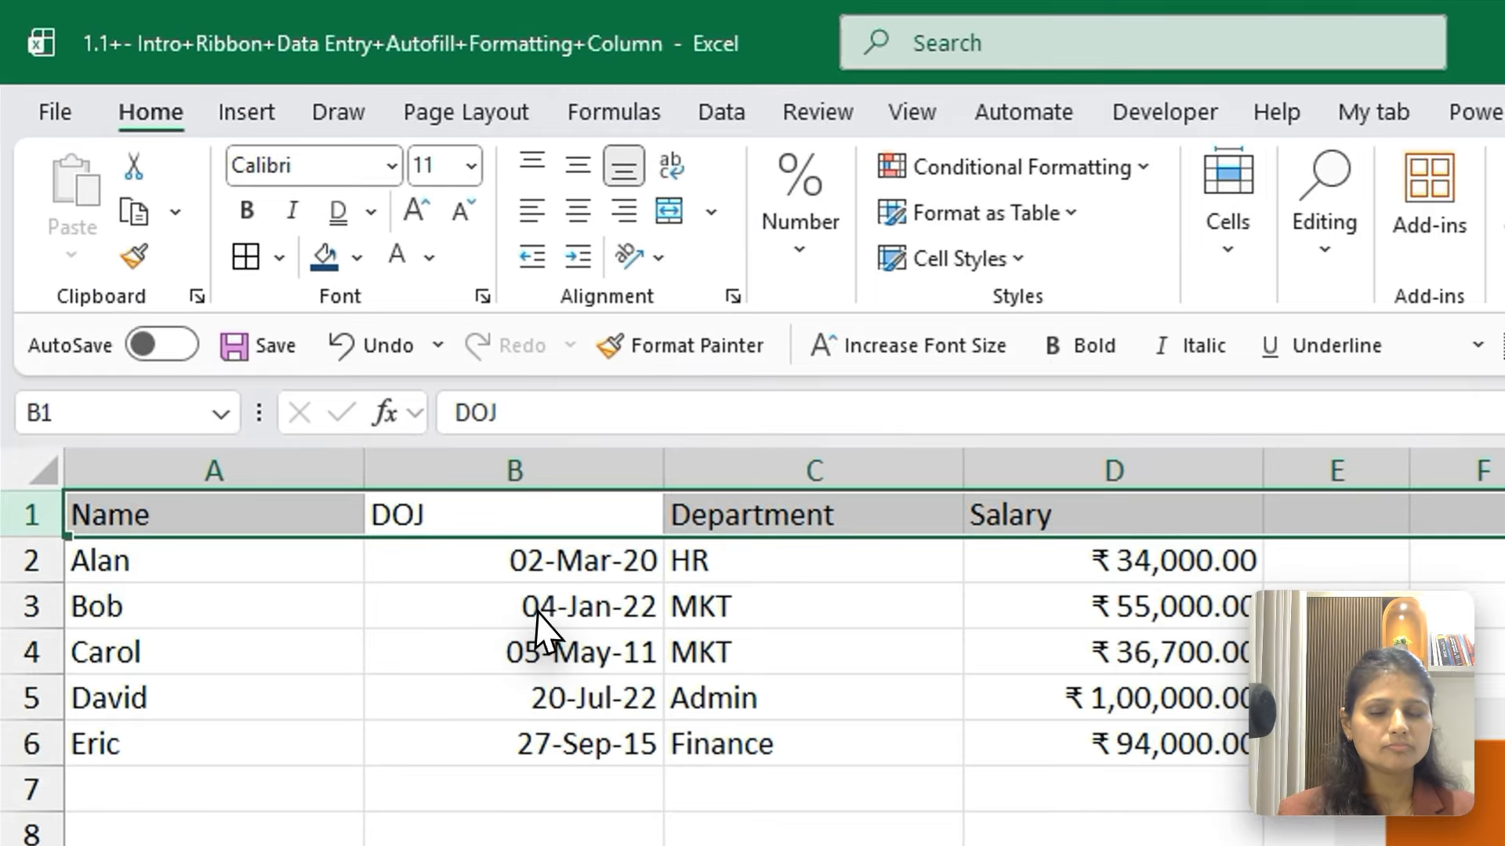
Insert a single blank cell at the DOJ header with Shift cells right, and undo the insertion
{"action": "left_click", "coordinate": [358, 412]}
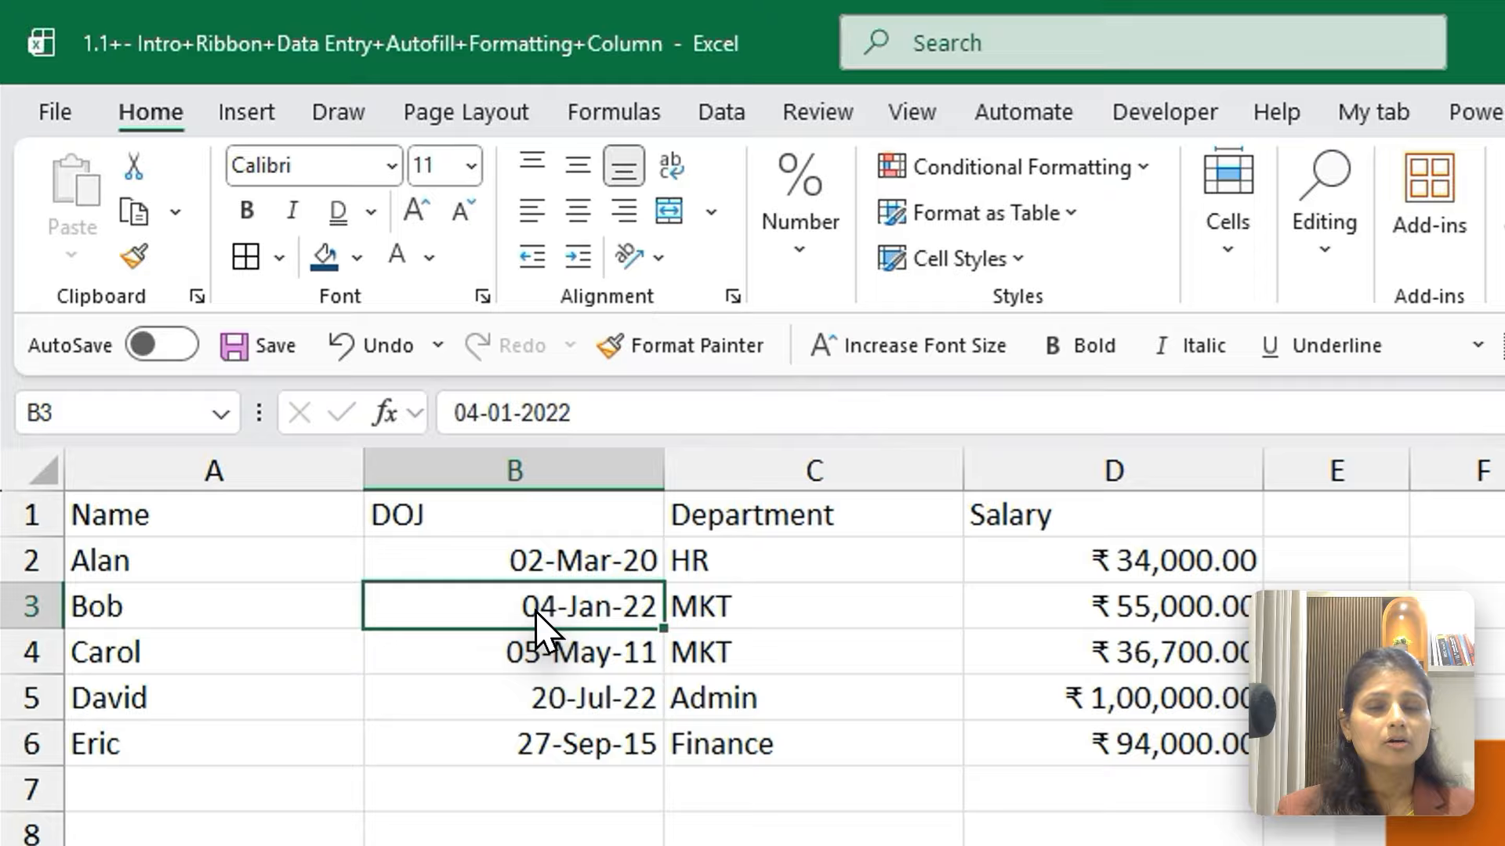
{"action": "left_click", "coordinate": [468, 519]}
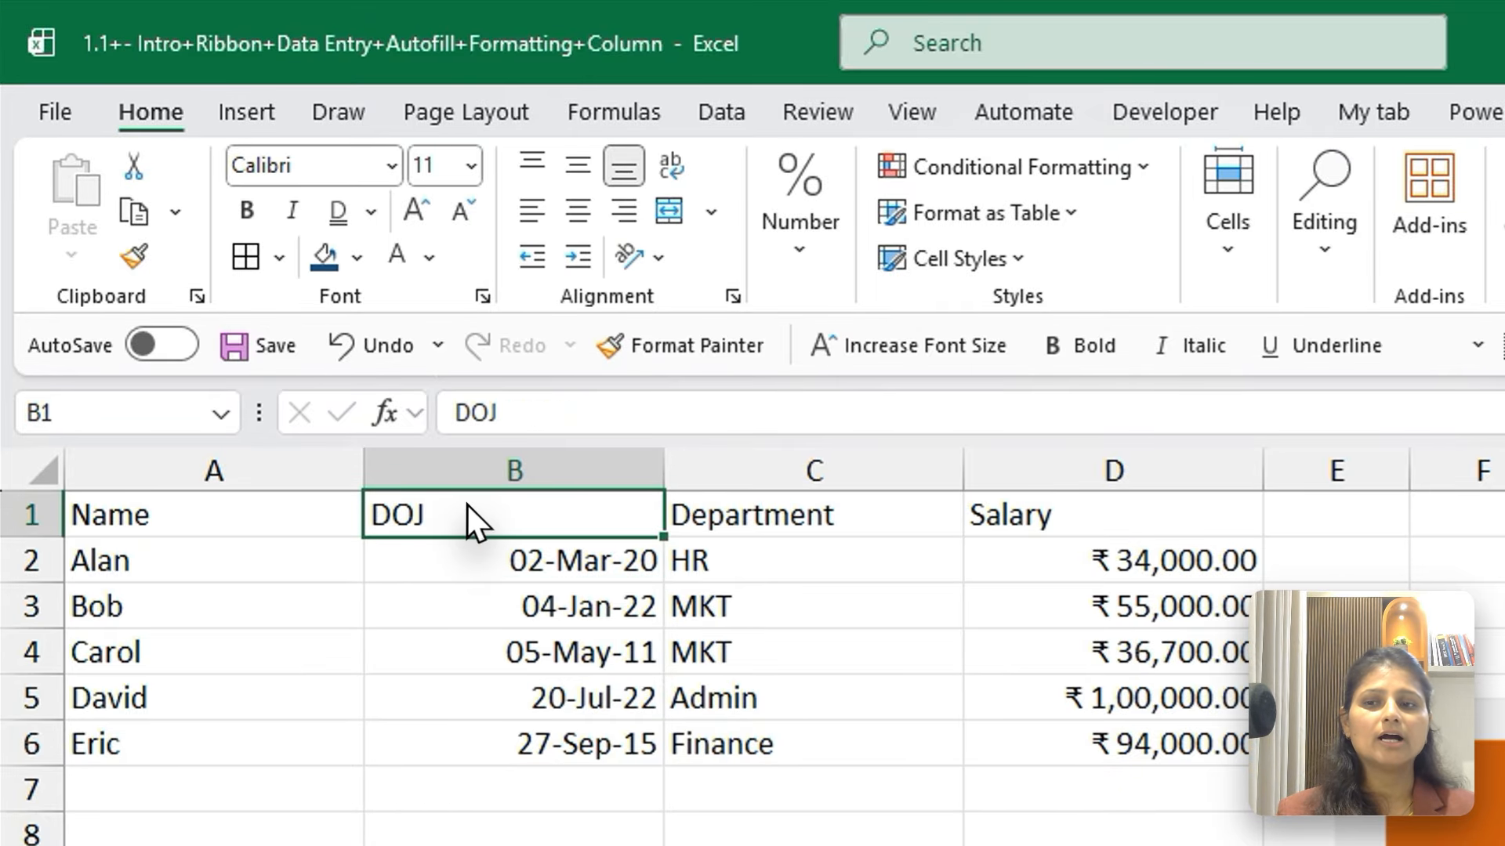
{"action": "key", "text": "shift+space"}
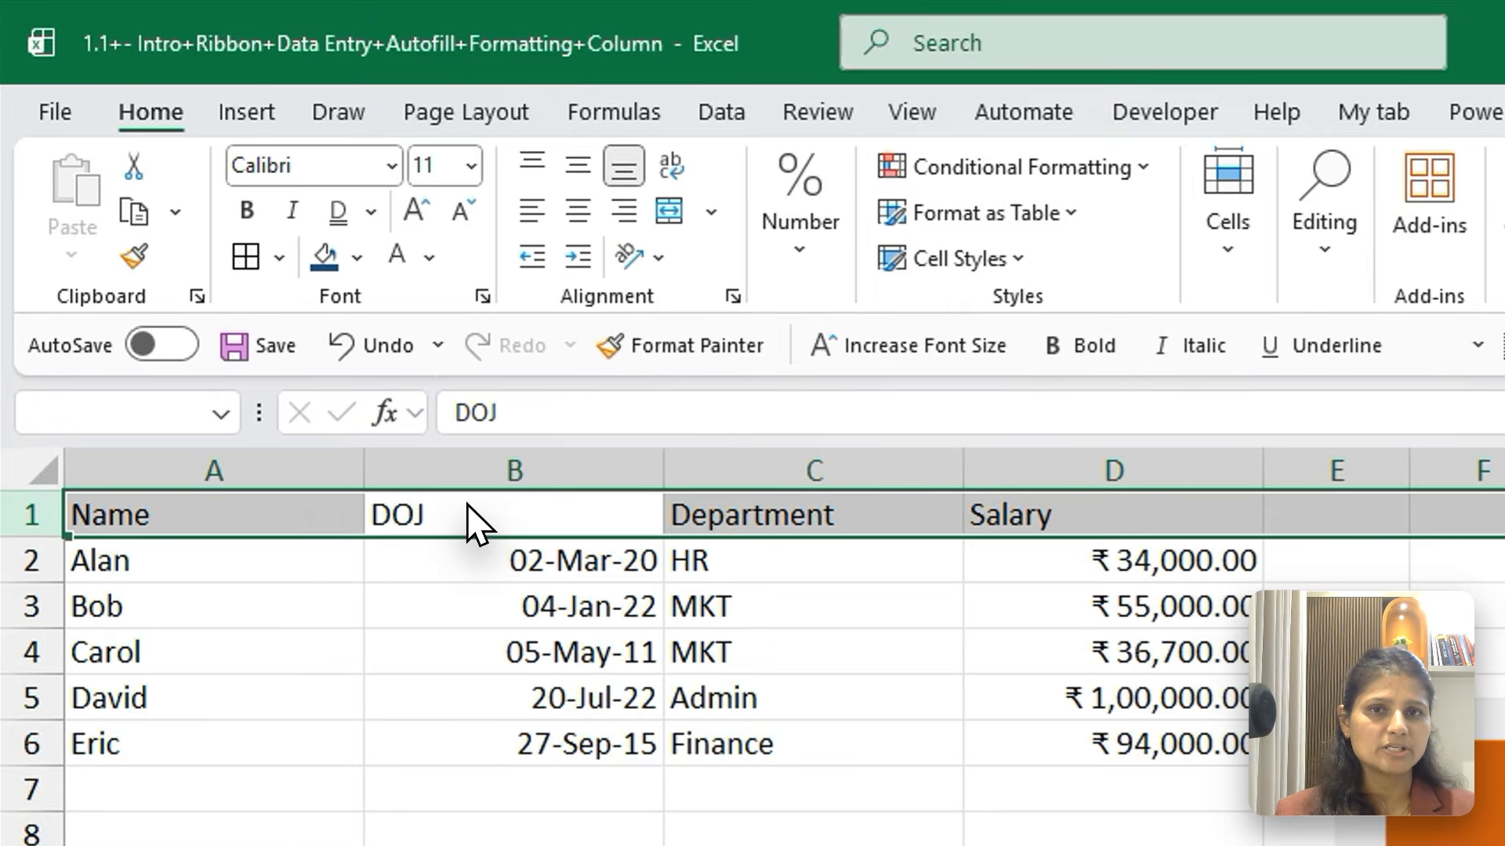
{"action": "left_click", "coordinate": [468, 506]}
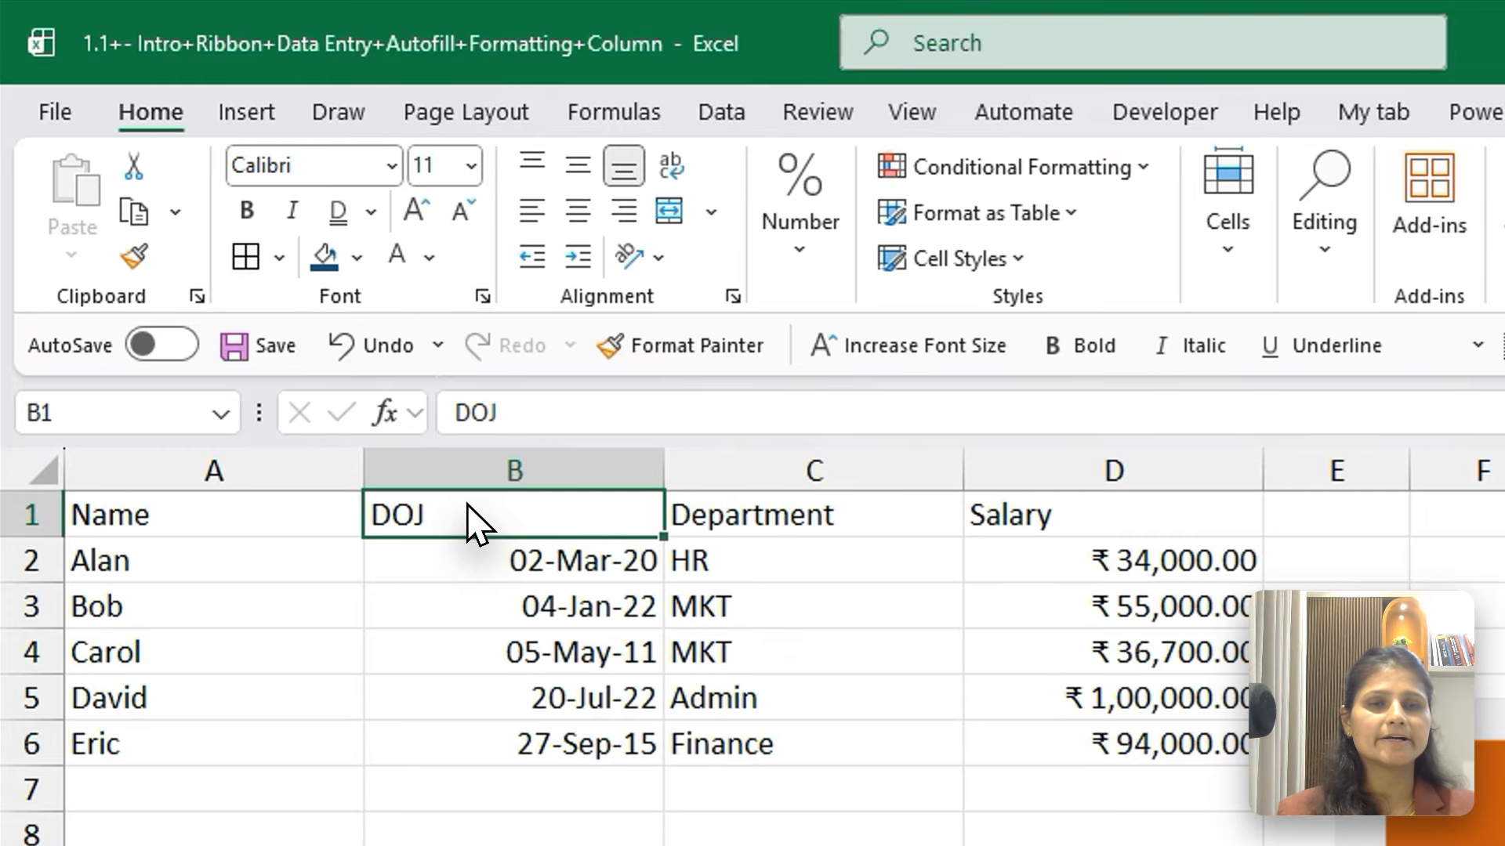
{"action": "key", "text": "ctrl+shift+plus"}
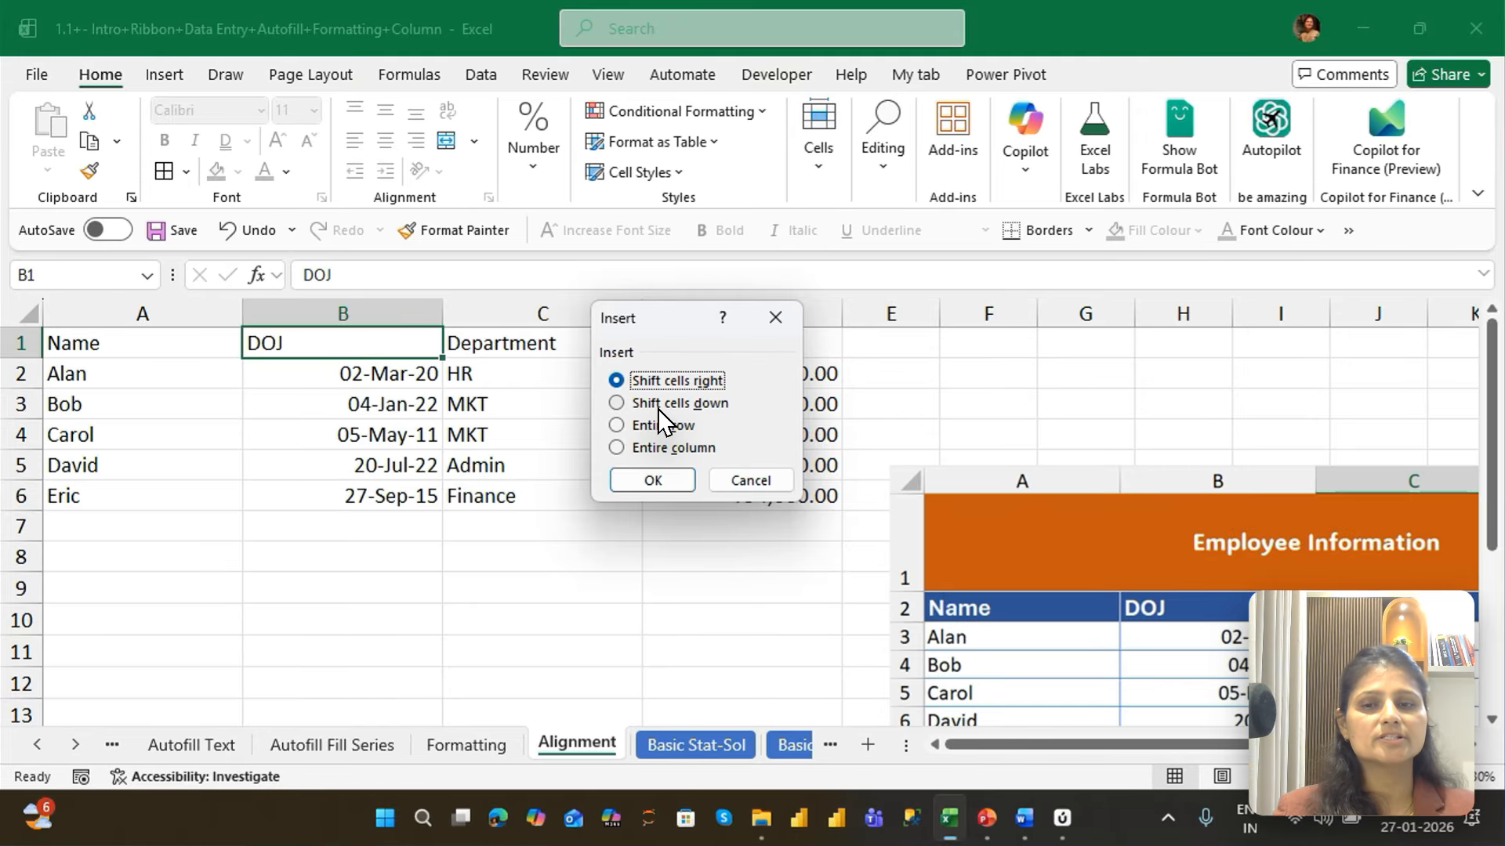
{"action": "key", "text": "Return"}
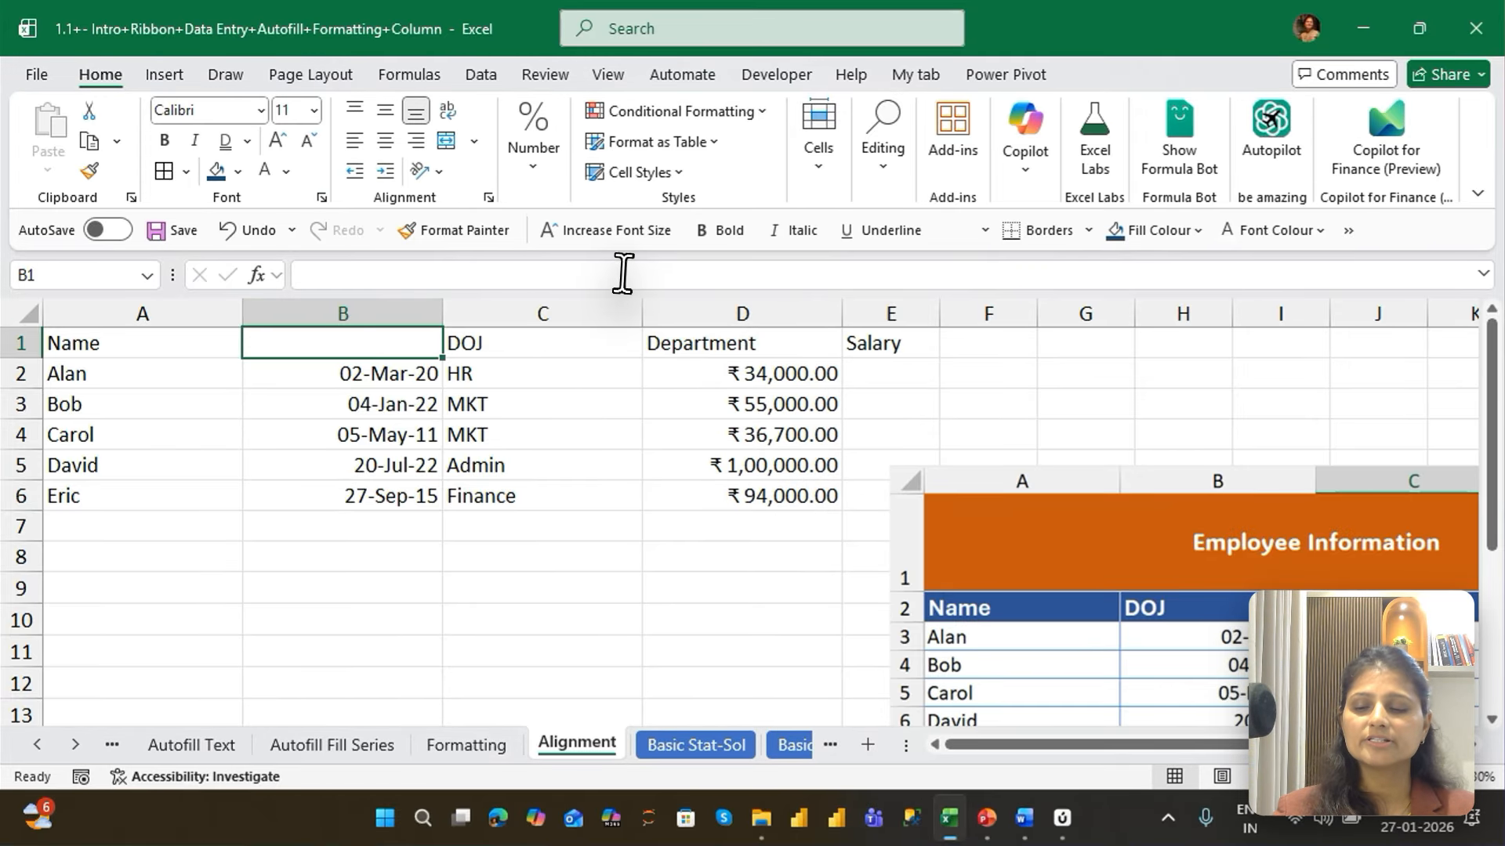
{"action": "key", "text": "ctrl+z"}
Insert a single blank cell at the DOJ header with Shift cells down, and undo the insertion
{"action": "key", "text": "ctrl+shift+plus"}
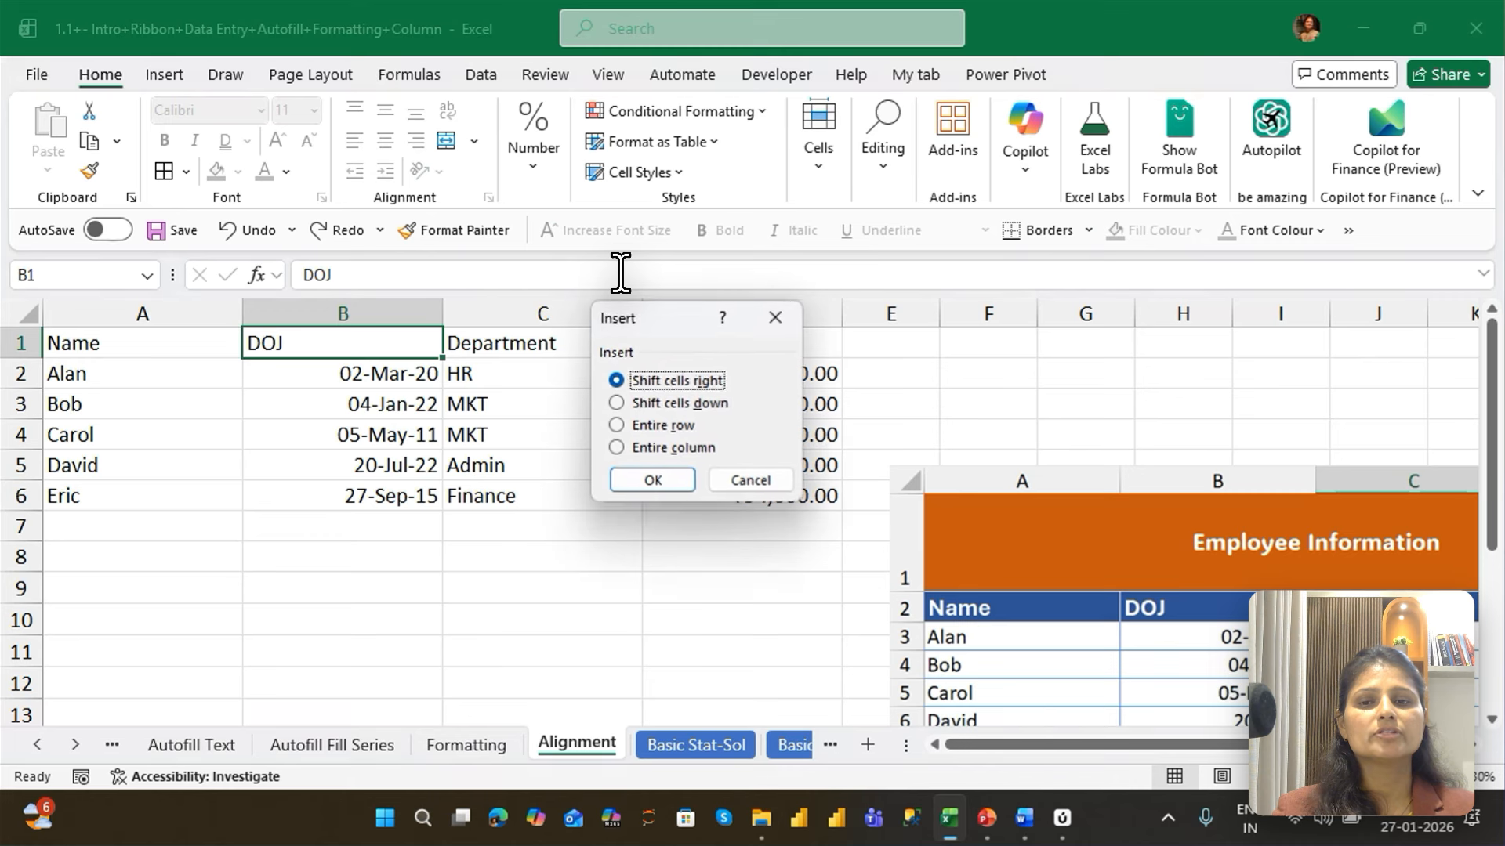
{"action": "key", "text": "Down"}
{"action": "key", "text": "Return"}
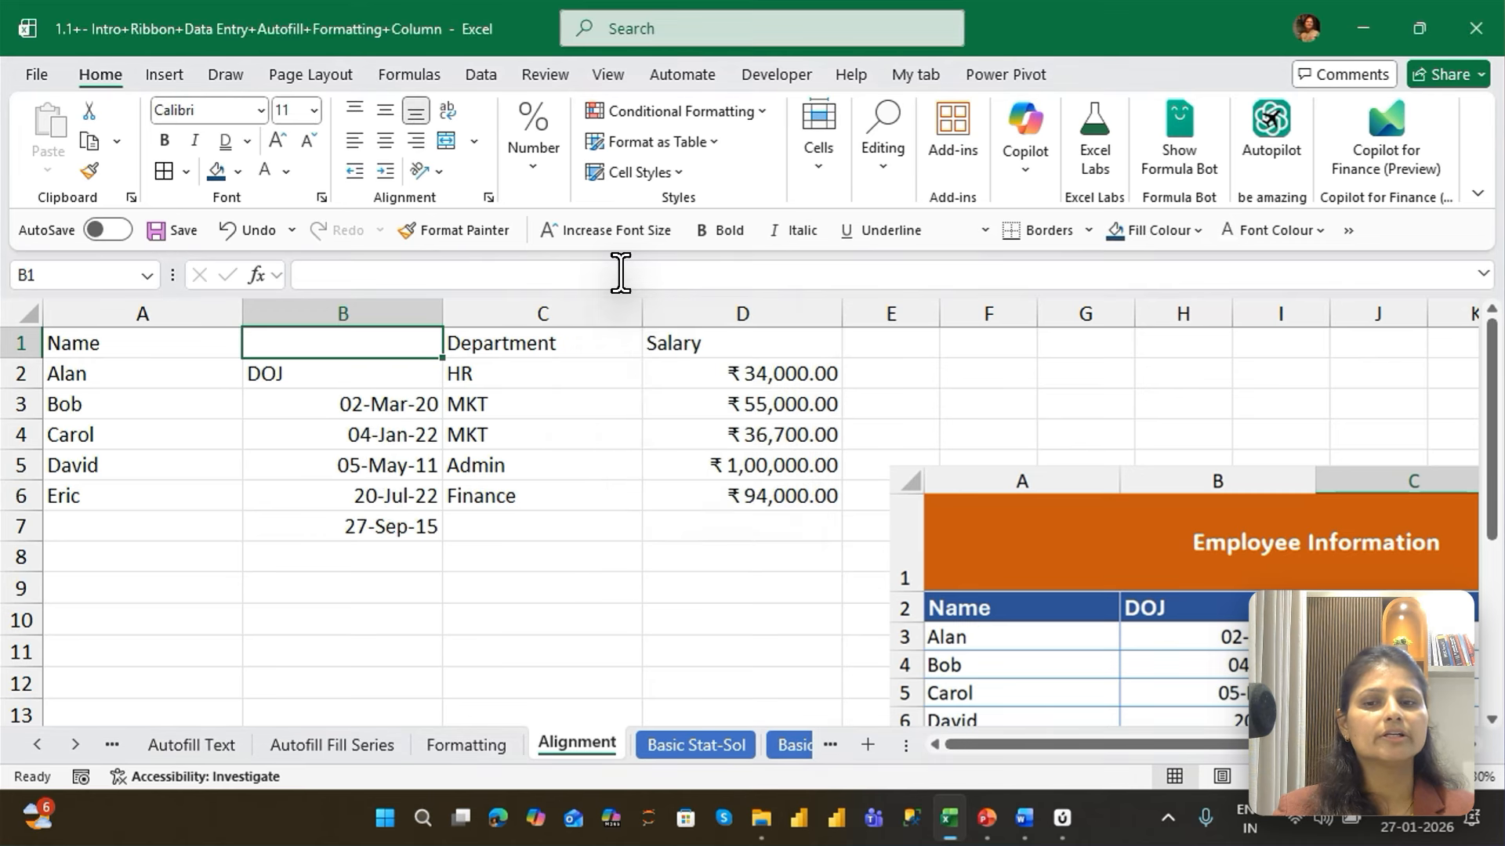
{"action": "key", "text": "ctrl+z"}
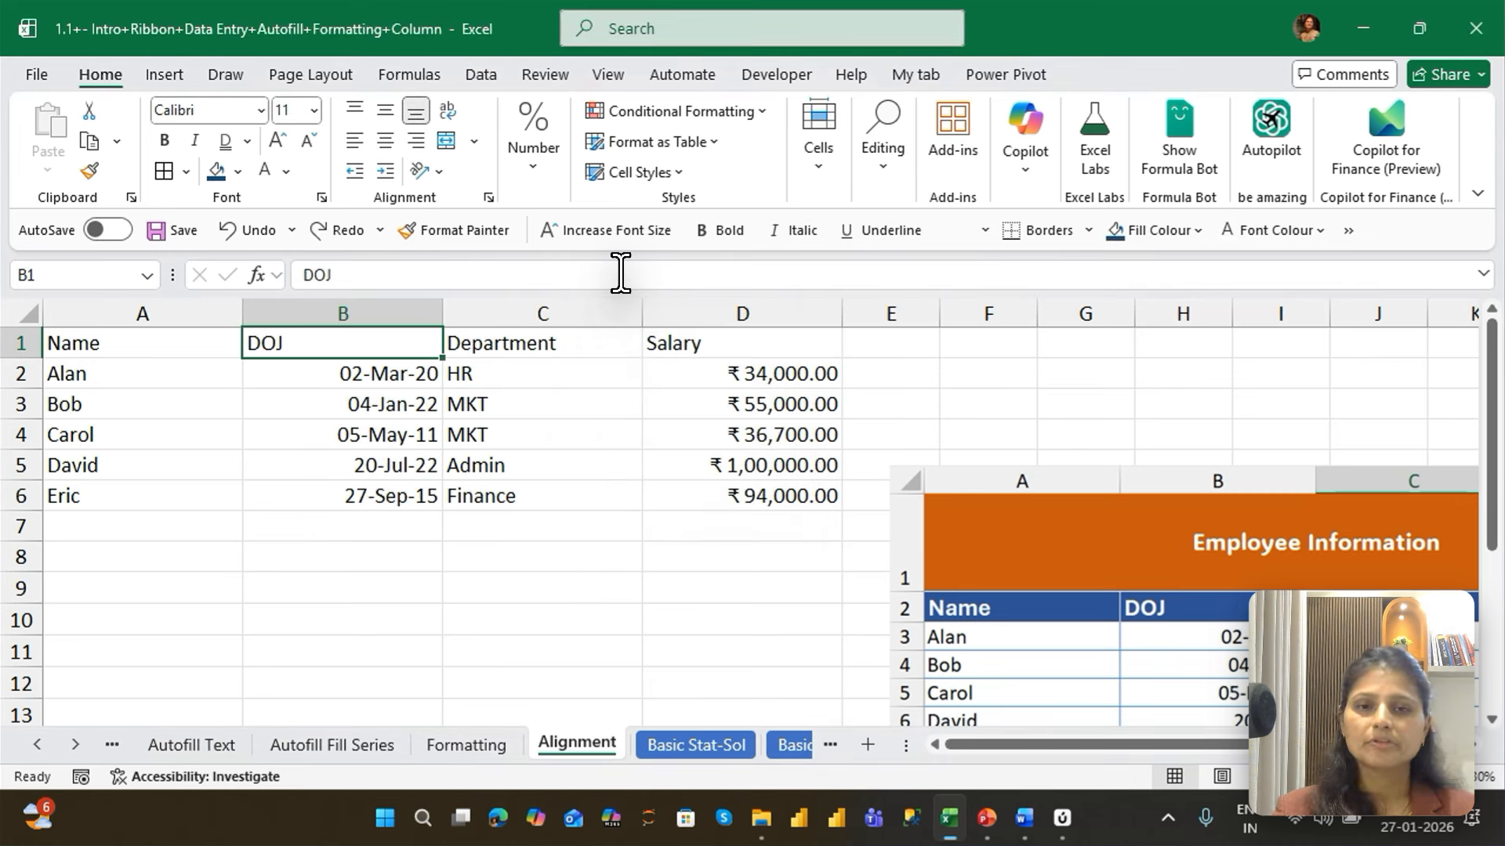
From the DOJ header cell B1, insert an entire blank row above the header row
{"action": "key", "text": "ctrl+shift+plus"}
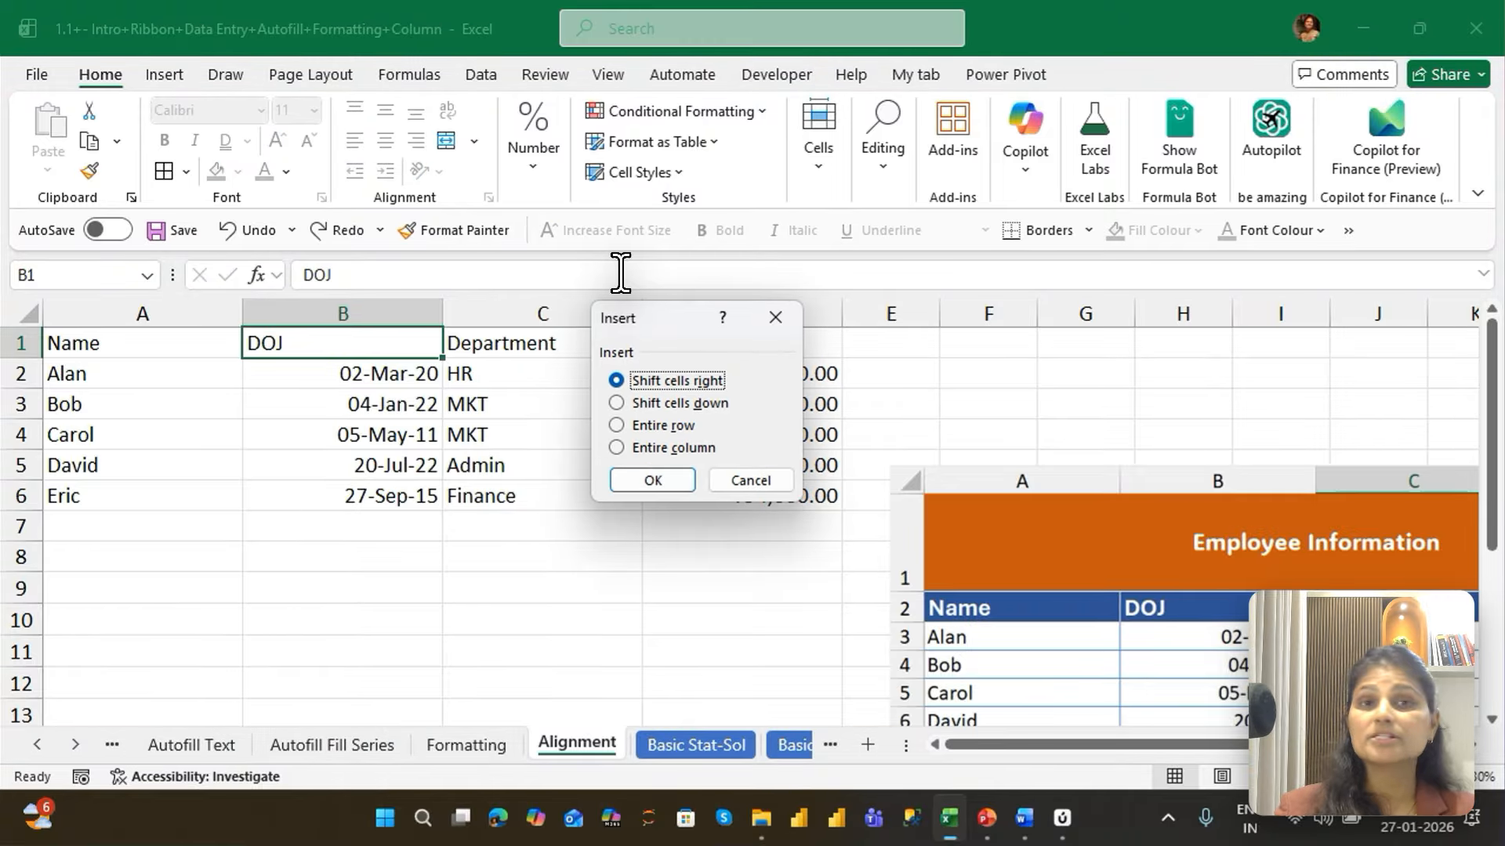
{"action": "key", "text": "Down"}
{"action": "key", "text": "Down"}
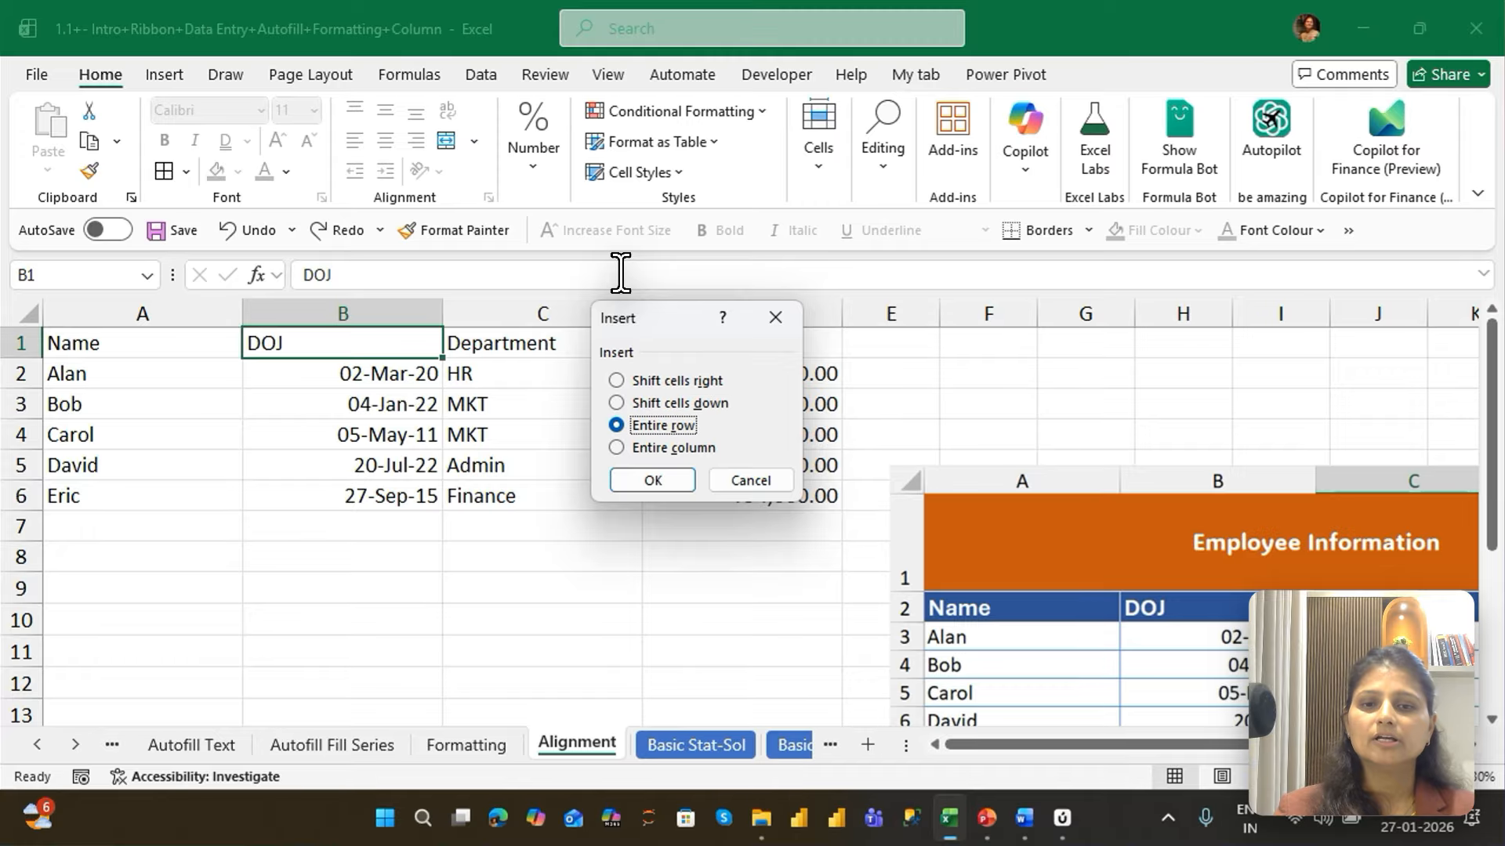
{"action": "key", "text": "Return"}
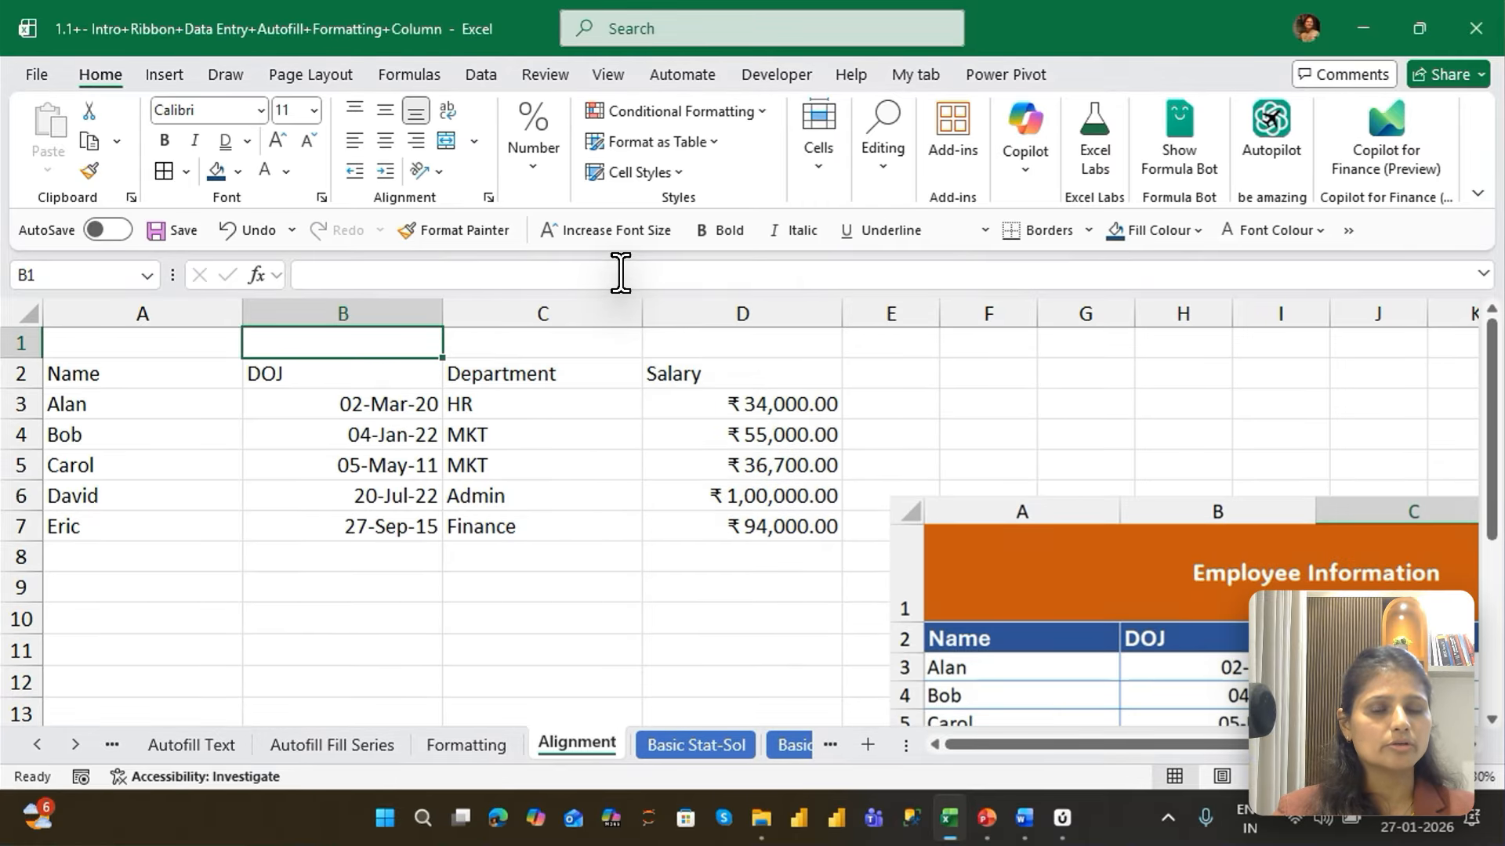
From cell B1, insert an entire blank column between the Name and DOJ columns
{"action": "key", "text": "ctrl+shift+plus"}
{"action": "key", "text": "Down"}
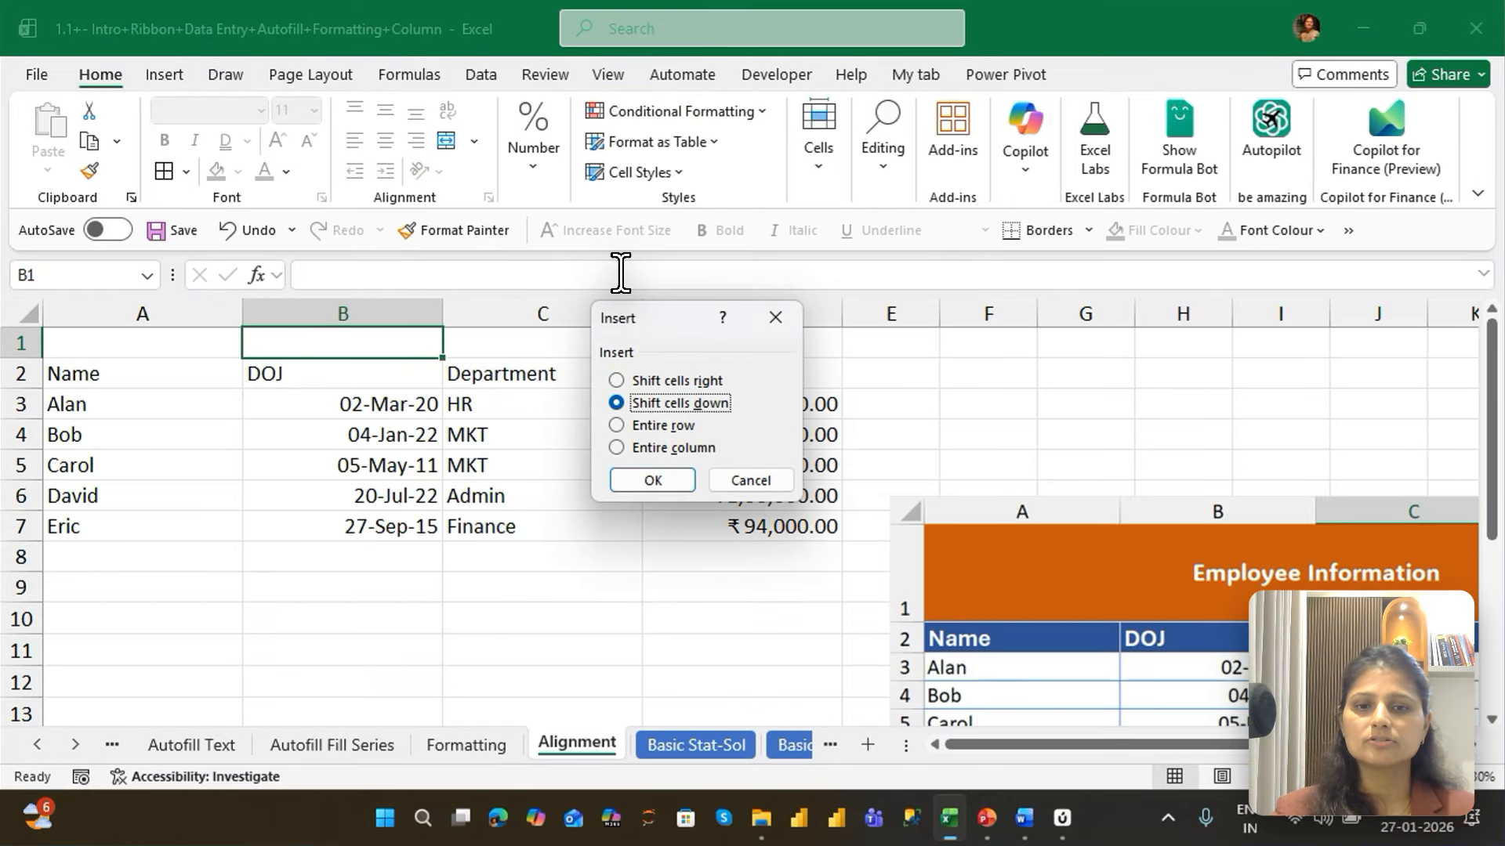
{"action": "key", "text": "Down"}
{"action": "key", "text": "Down"}
{"action": "key", "text": "Return"}
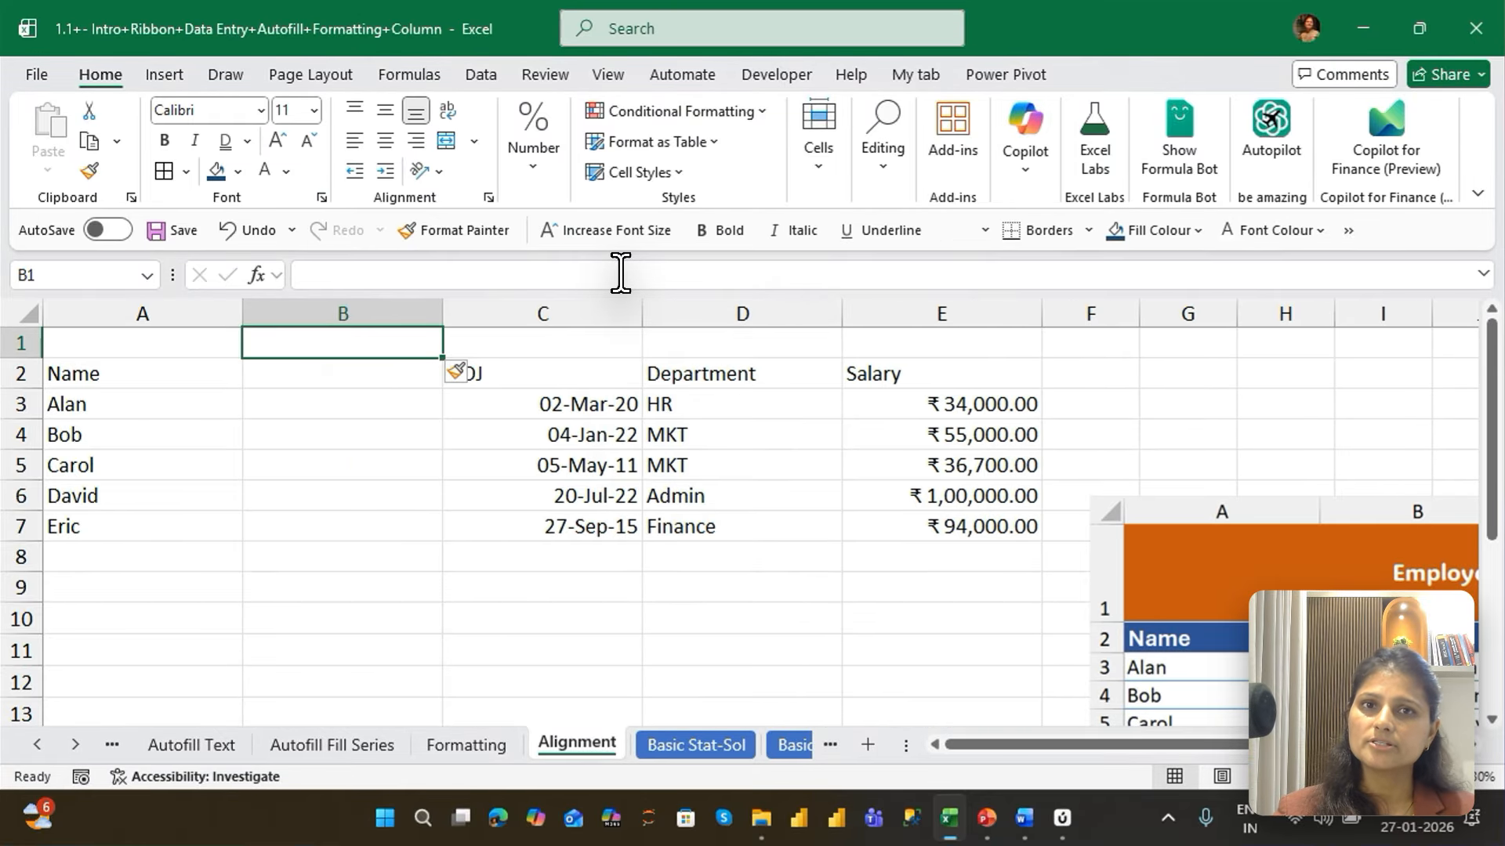
From cell B1, delete the entire blank column between Name and DOJ
{"action": "key", "text": "ctrl+minus"}
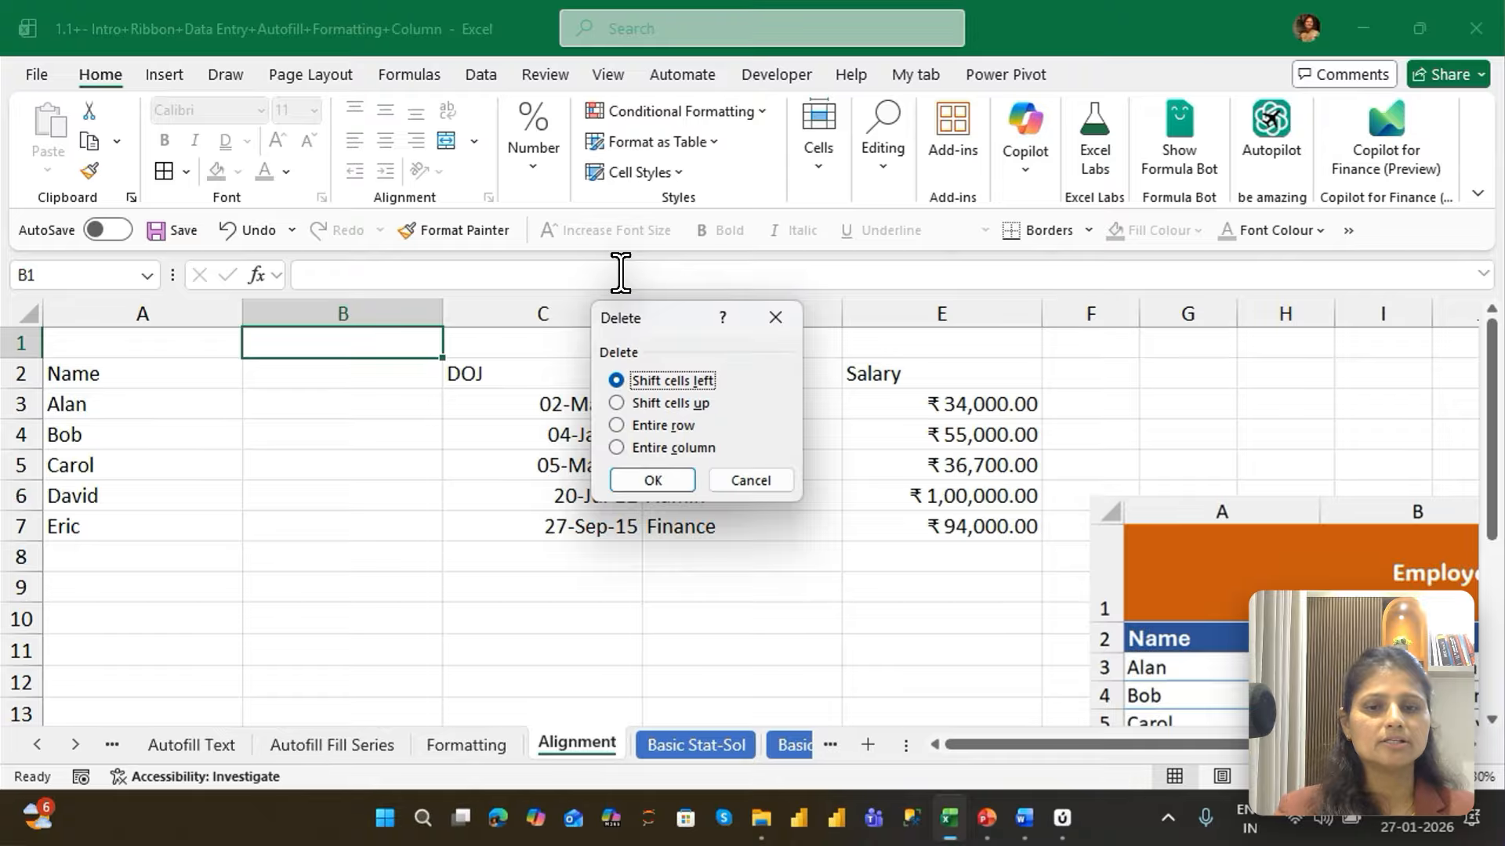
{"action": "key", "text": "Down"}
{"action": "key", "text": "Down"}
{"action": "key", "text": "Down"}
{"action": "key", "text": "Return"}
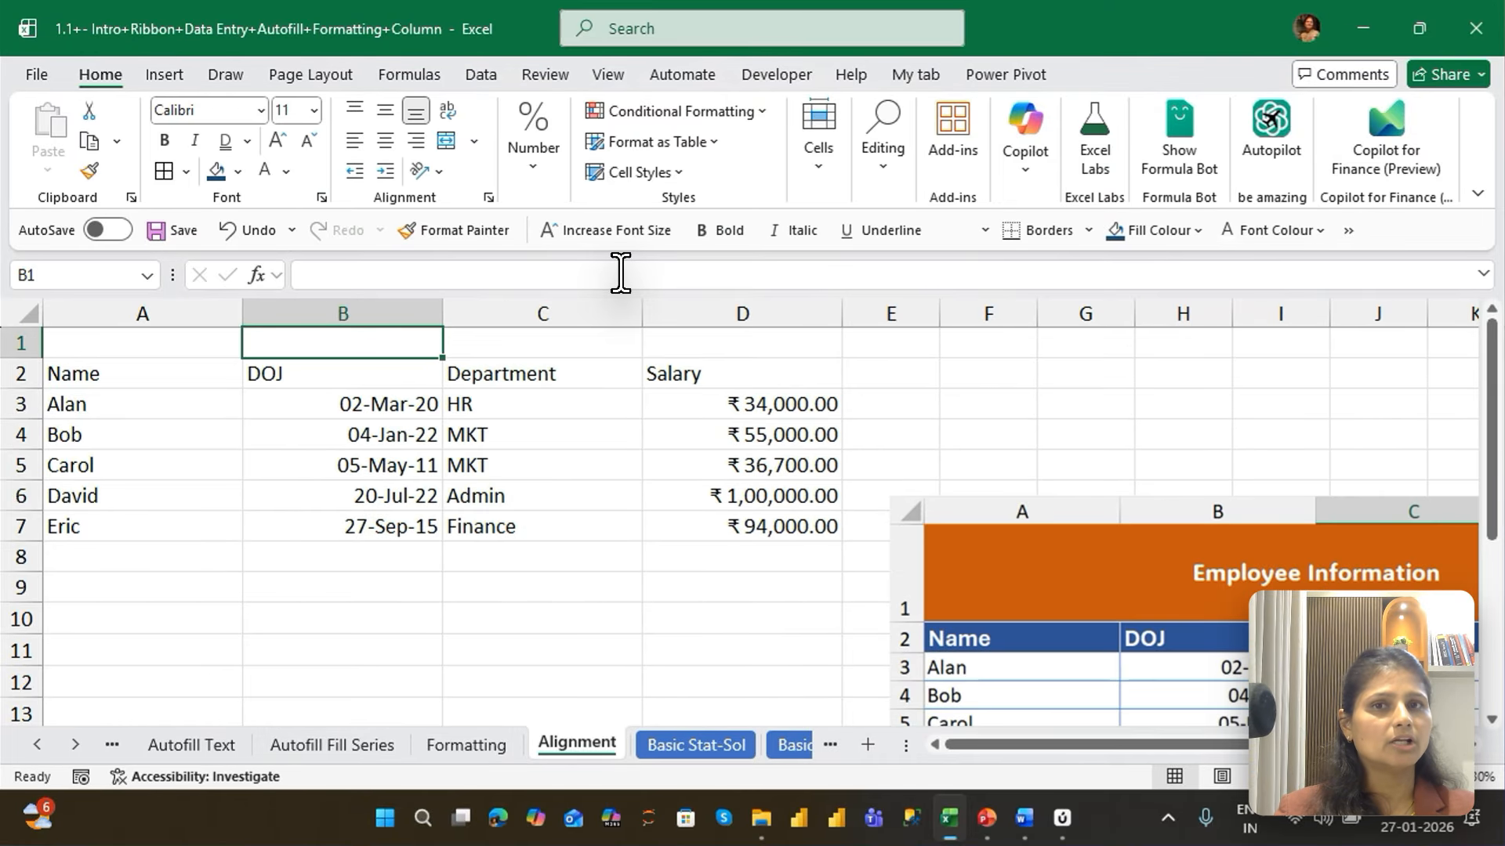
From cell B1, delete the entire blank row above the table's header
{"action": "key", "text": "ctrl+minus"}
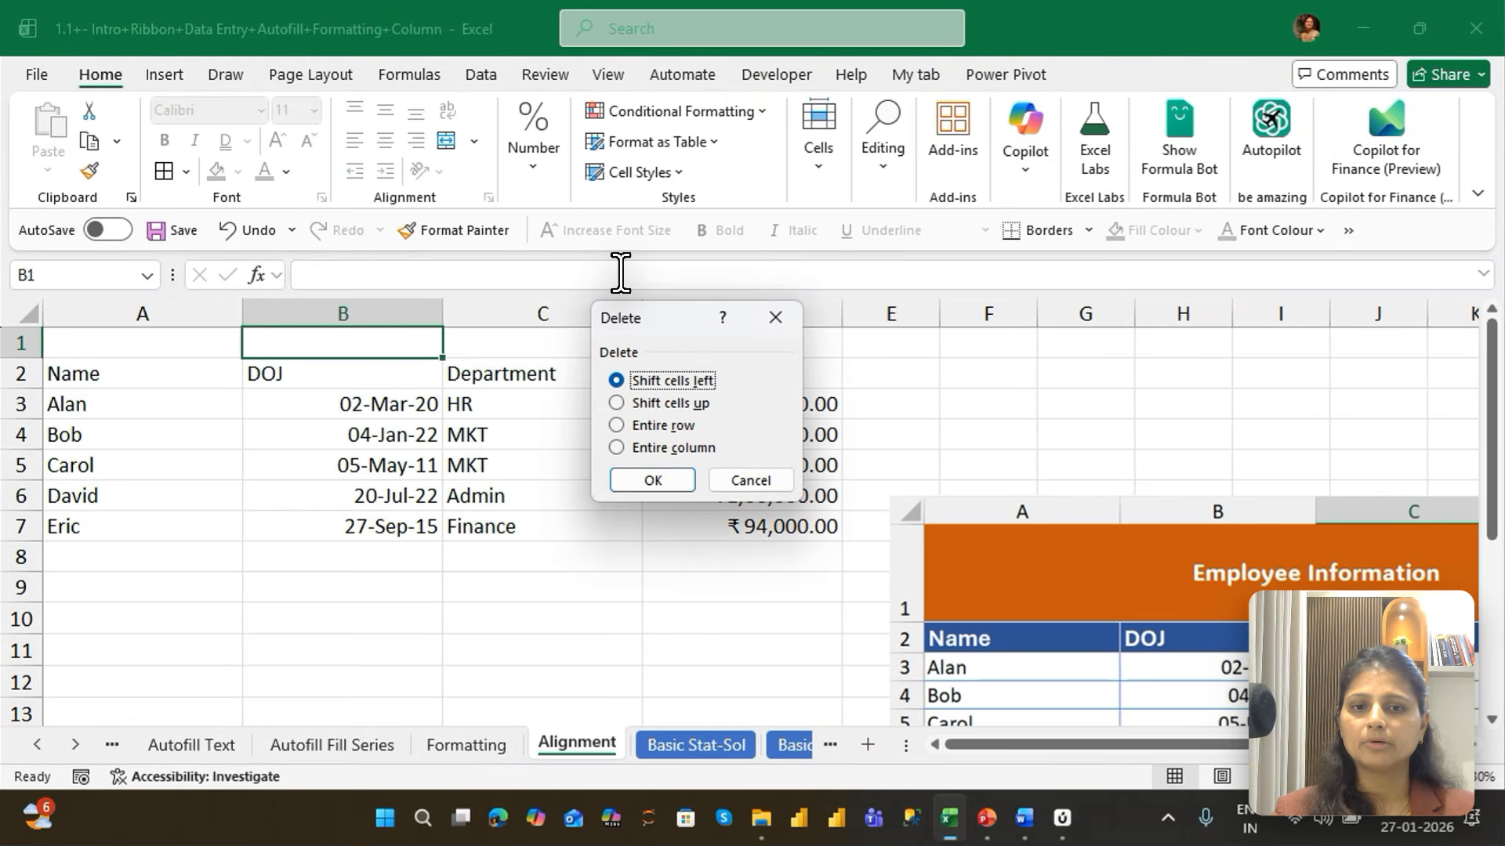
{"action": "key", "text": "Down"}
{"action": "key", "text": "Down"}
{"action": "key", "text": "Return"}
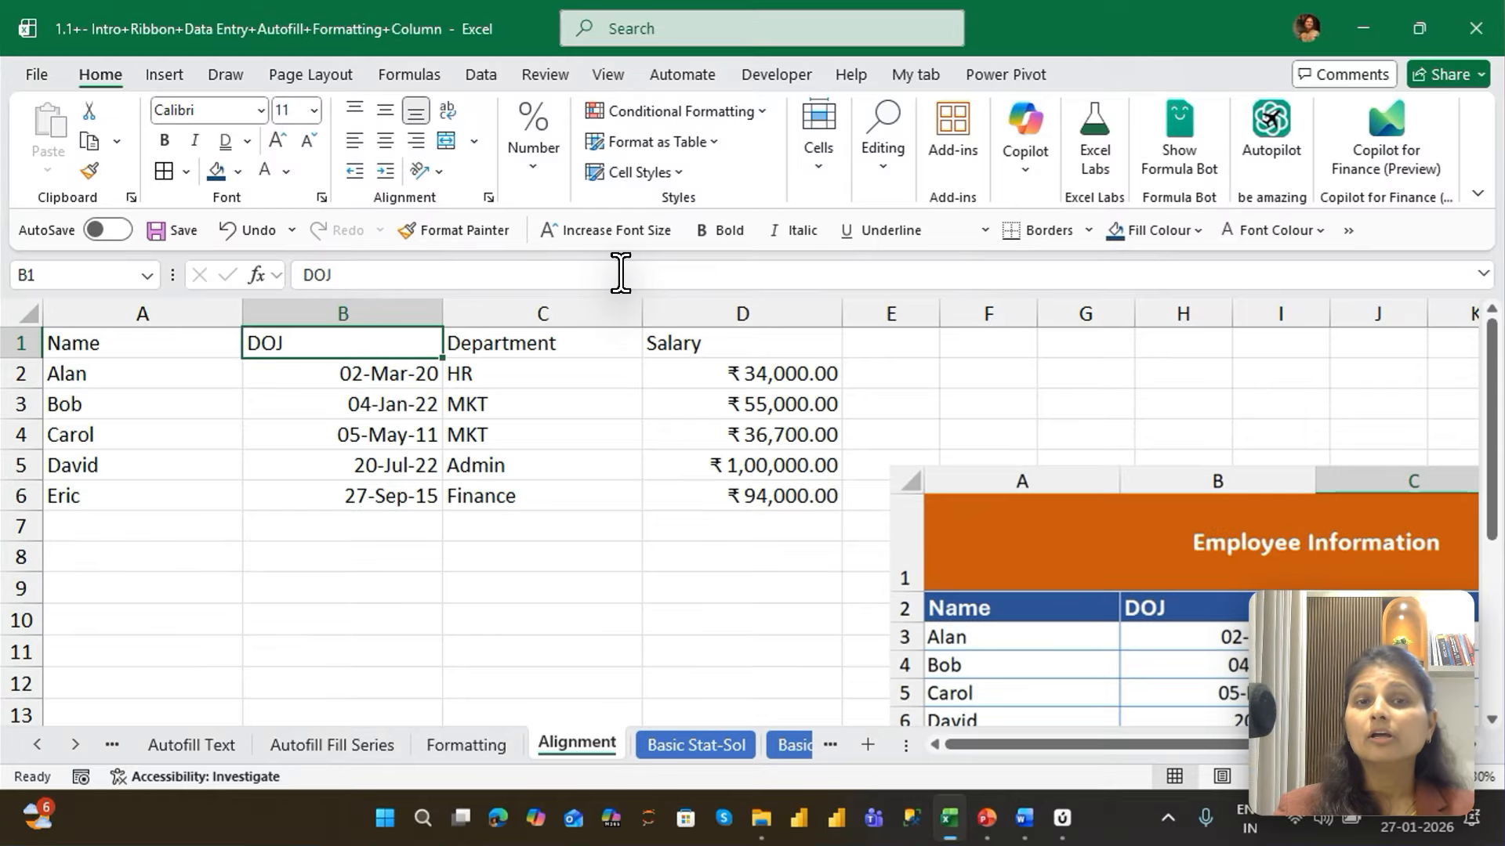
Insert an entire blank row above the table's header from the DOJ header cell
{"action": "key", "text": "ctrl+shift+plus"}
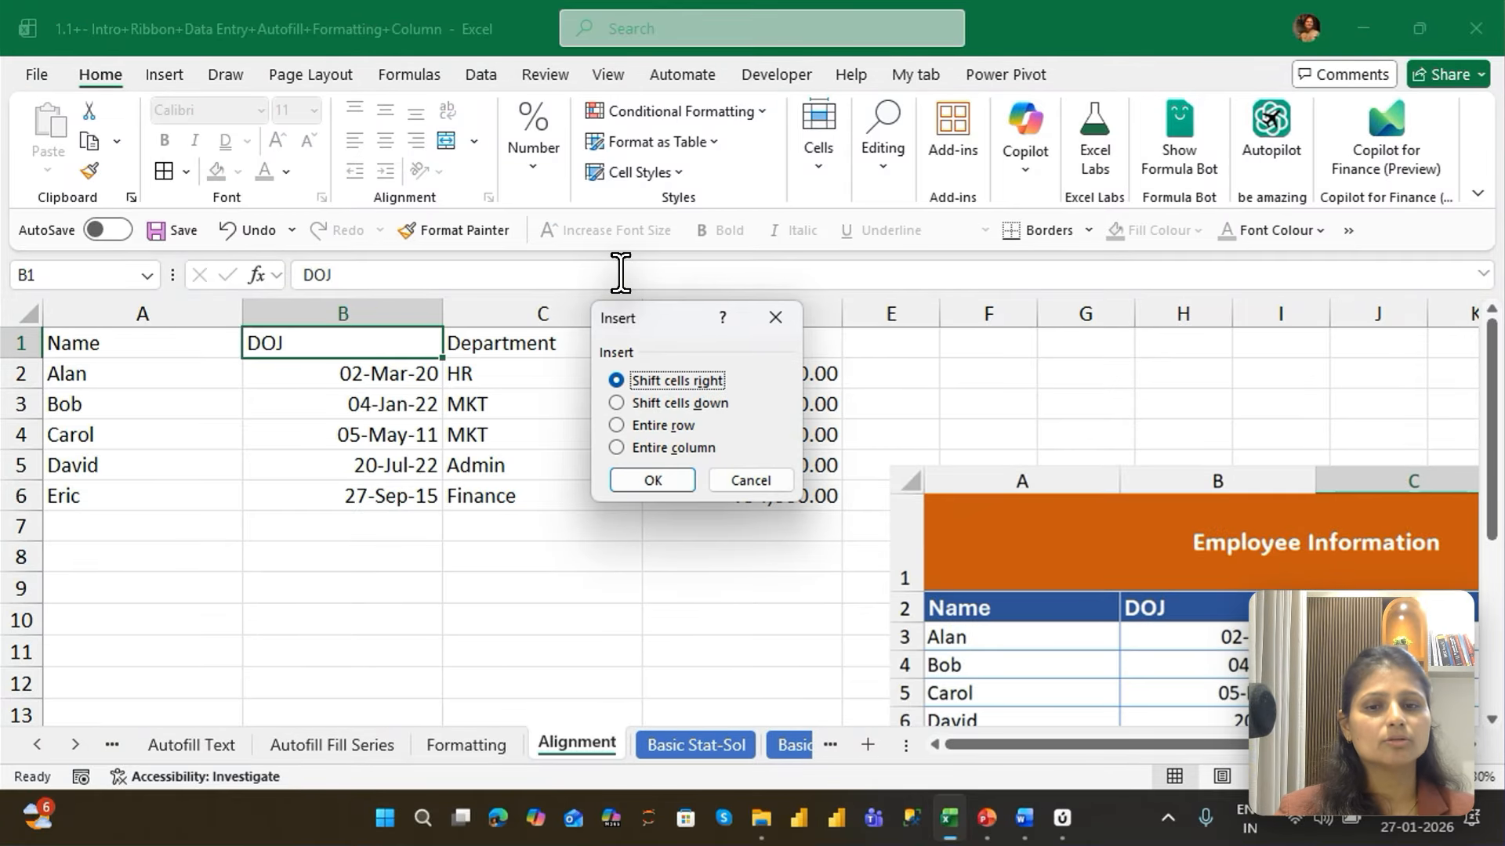
{"action": "key", "text": "alt+r"}
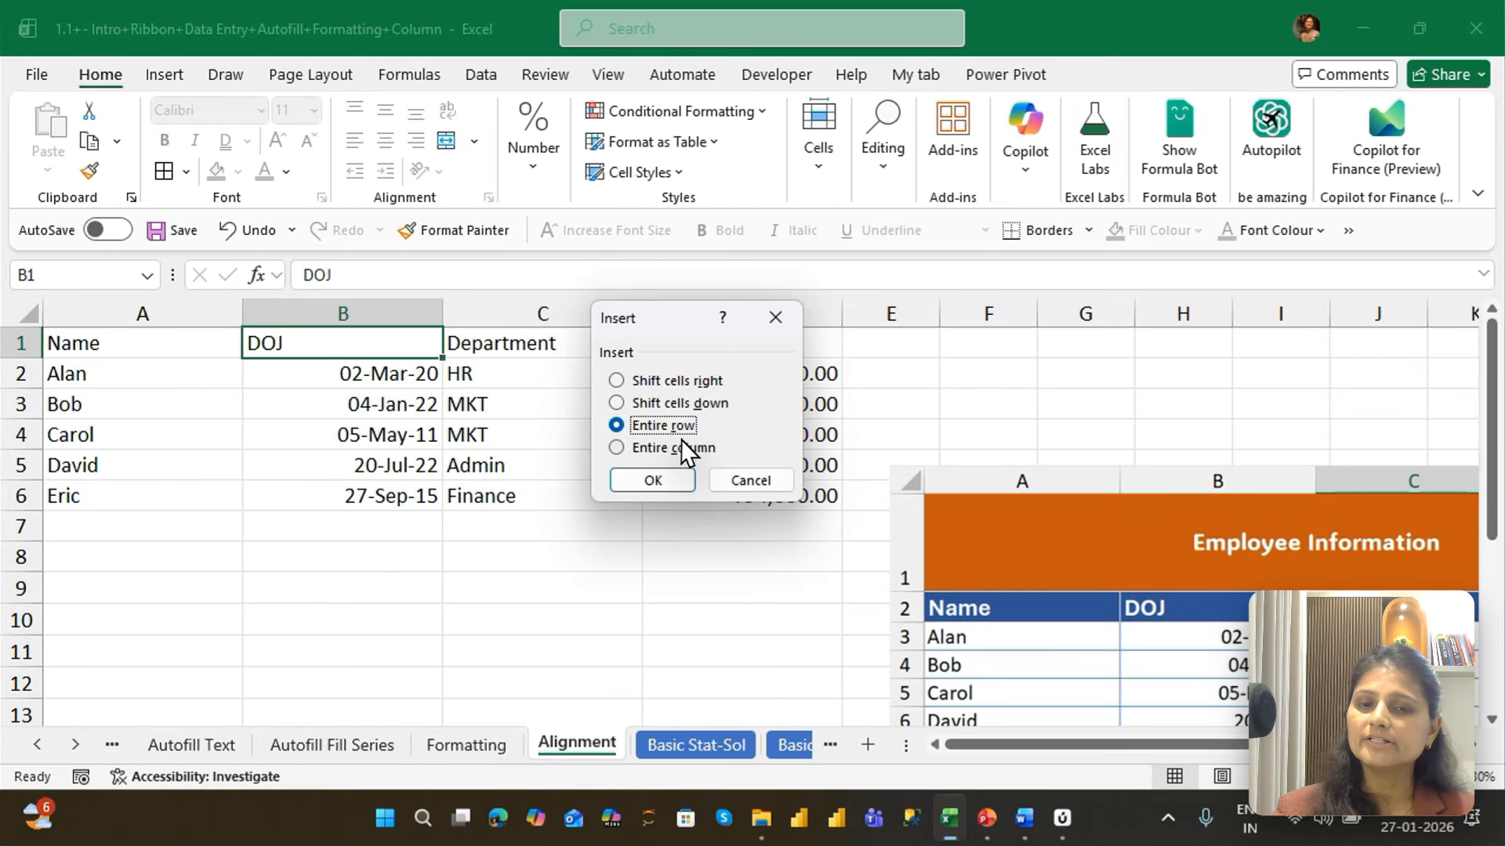
{"action": "key", "text": "Return"}
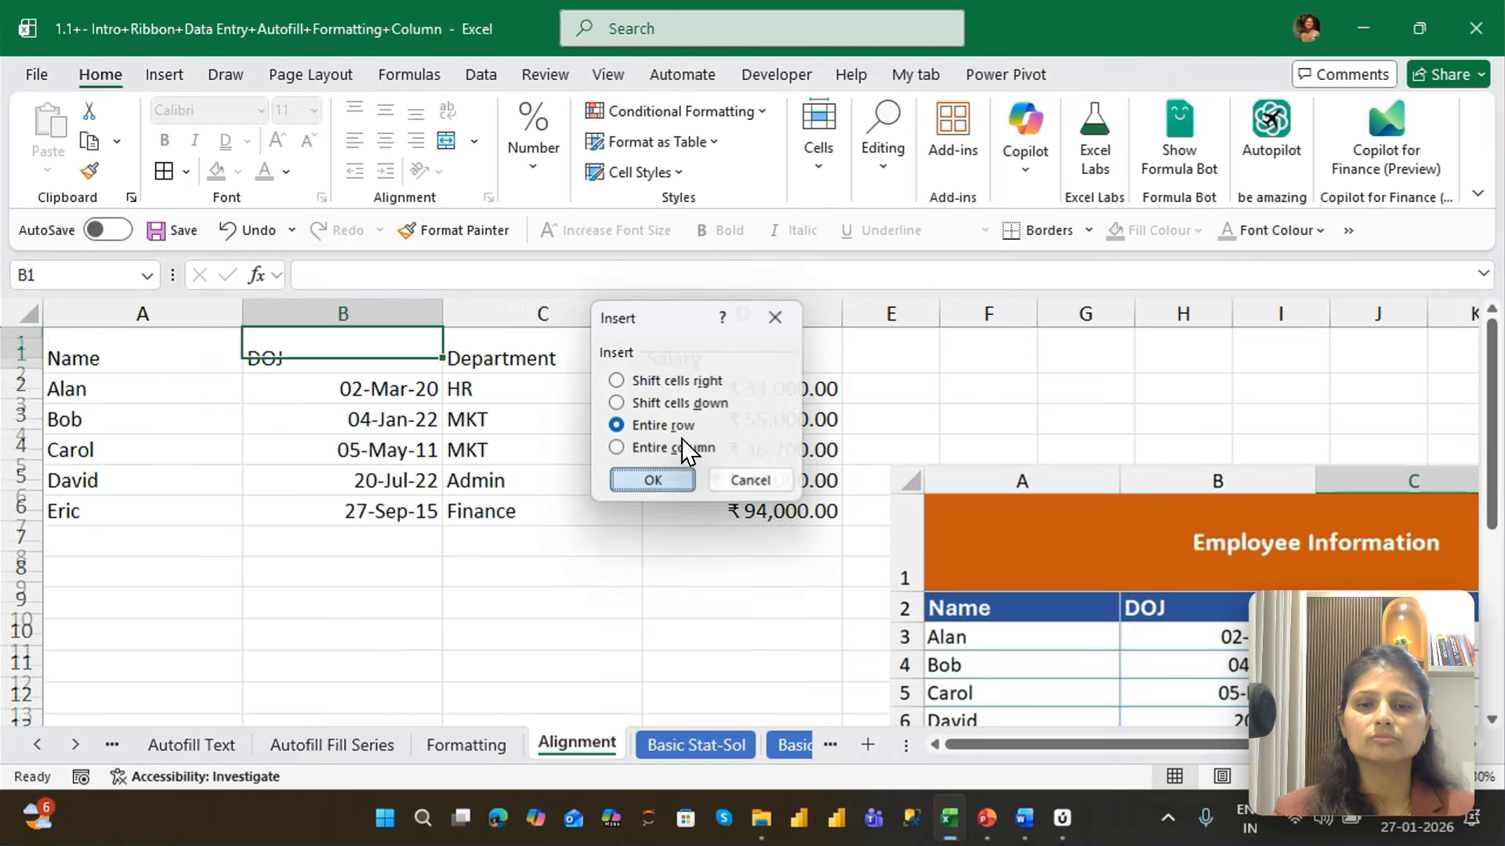
From cell B1, insert two more entire blank rows above the table's header
{"action": "key", "text": "ctrl+shift+plus"}
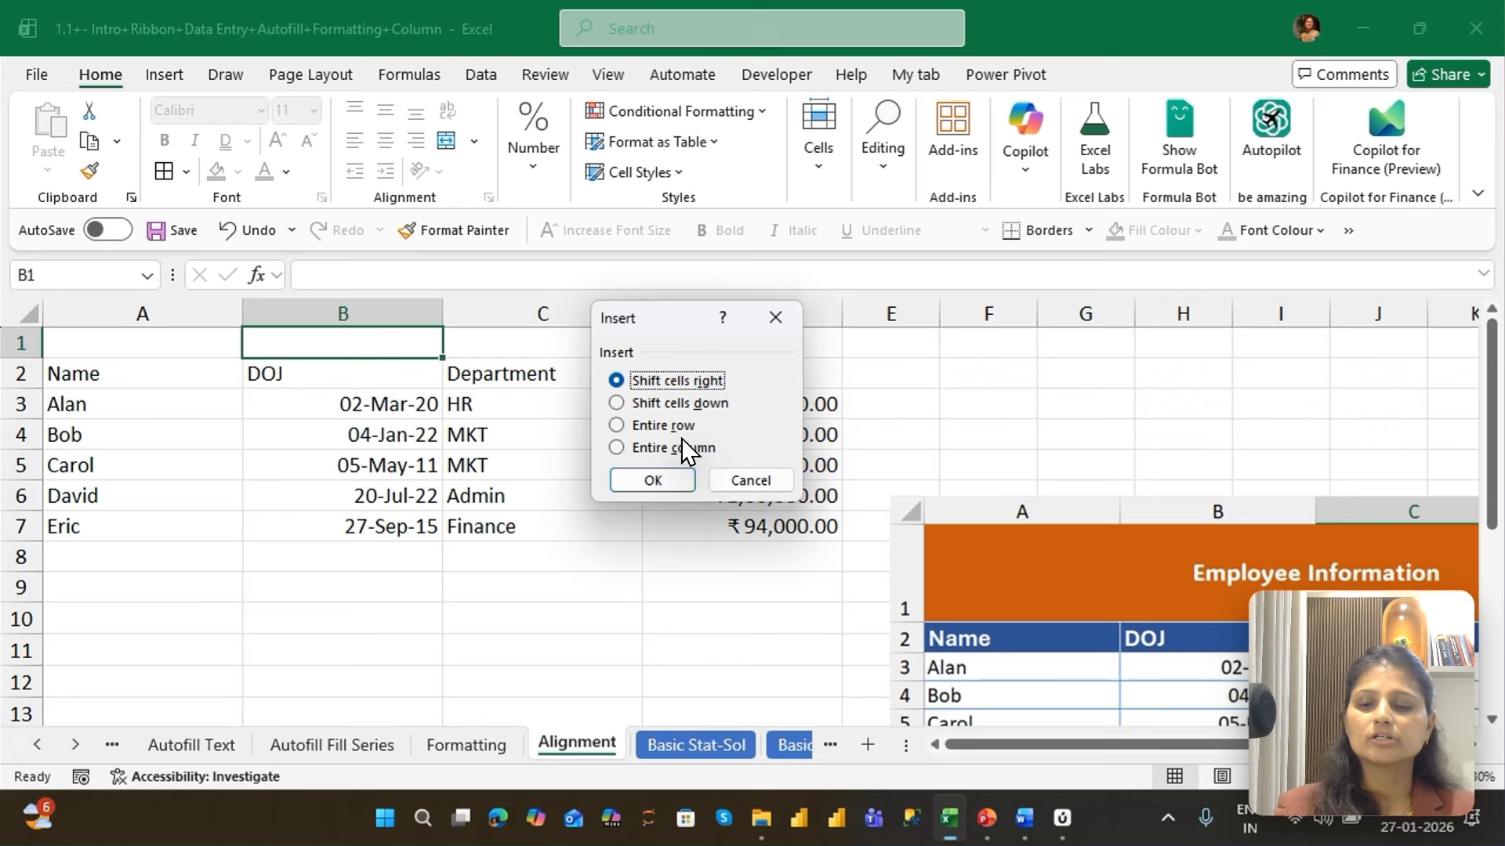
{"action": "key", "text": "alt+r"}
{"action": "key", "text": "Return"}
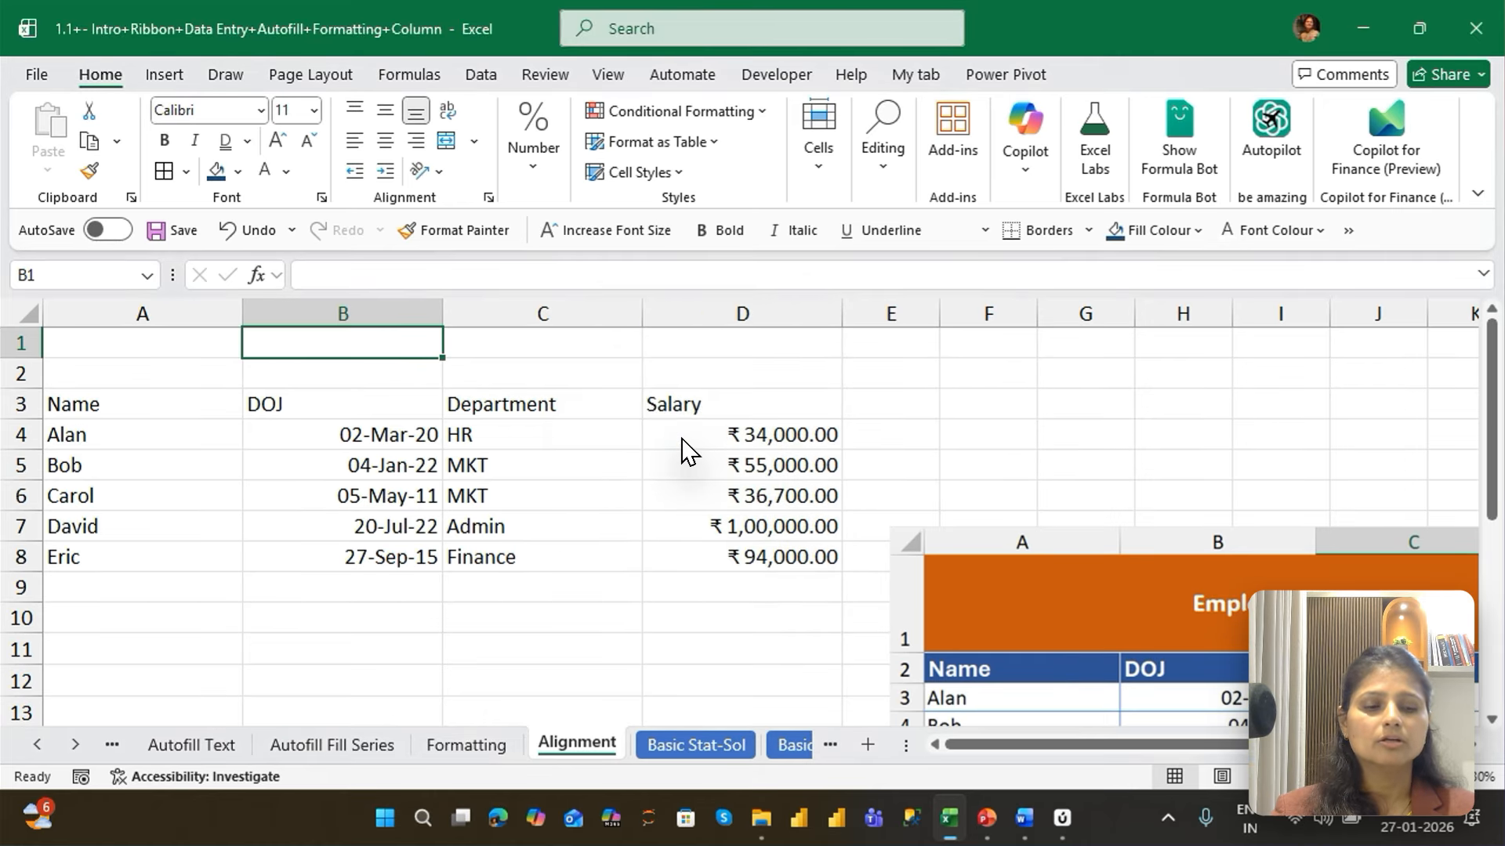
{"action": "key", "text": "ctrl+shift+plus"}
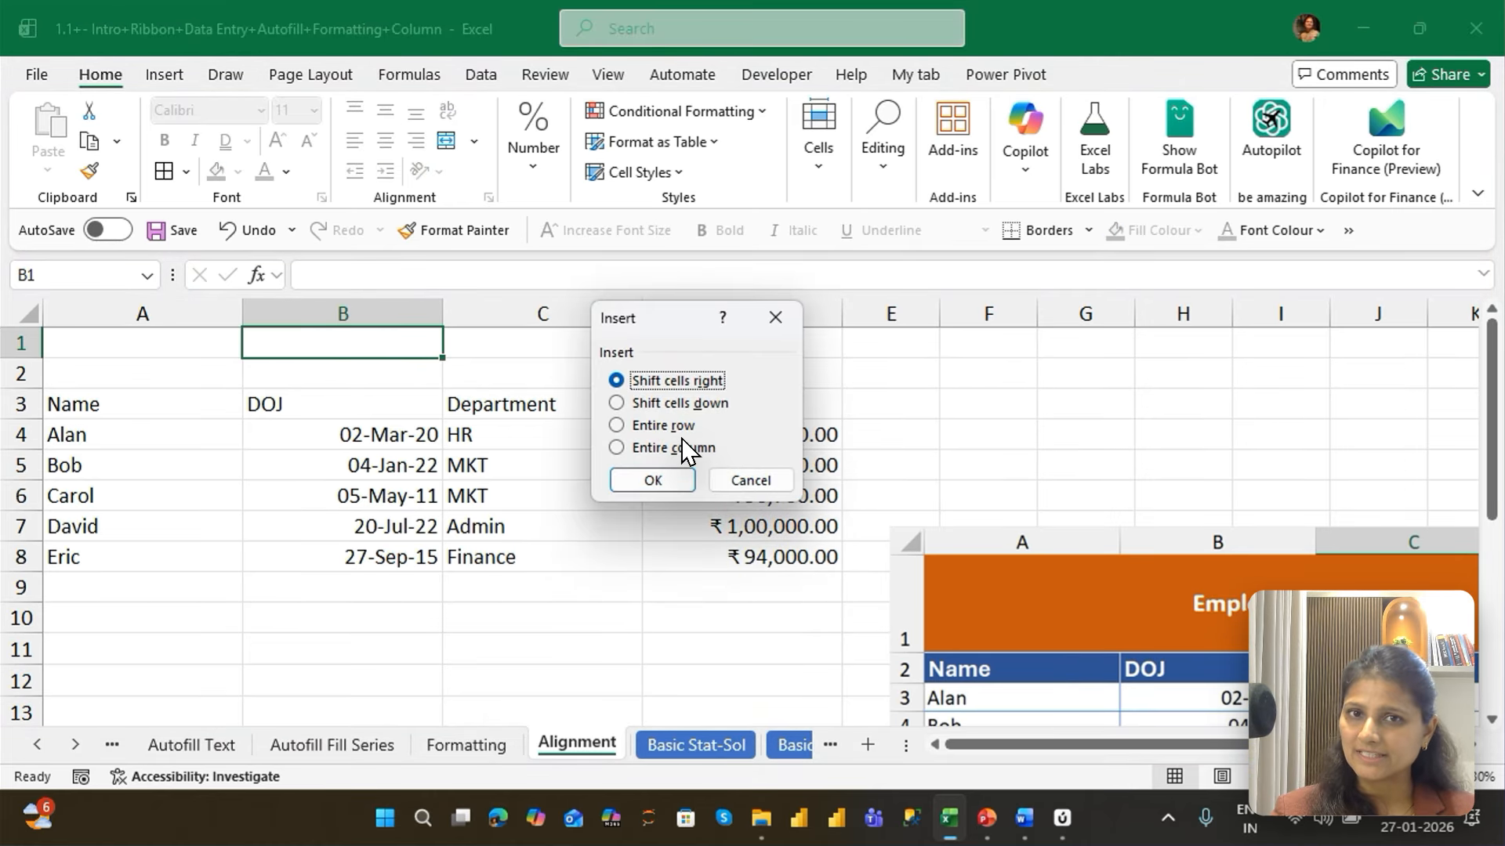
{"action": "key", "text": "alt+r"}
{"action": "key", "text": "Return"}
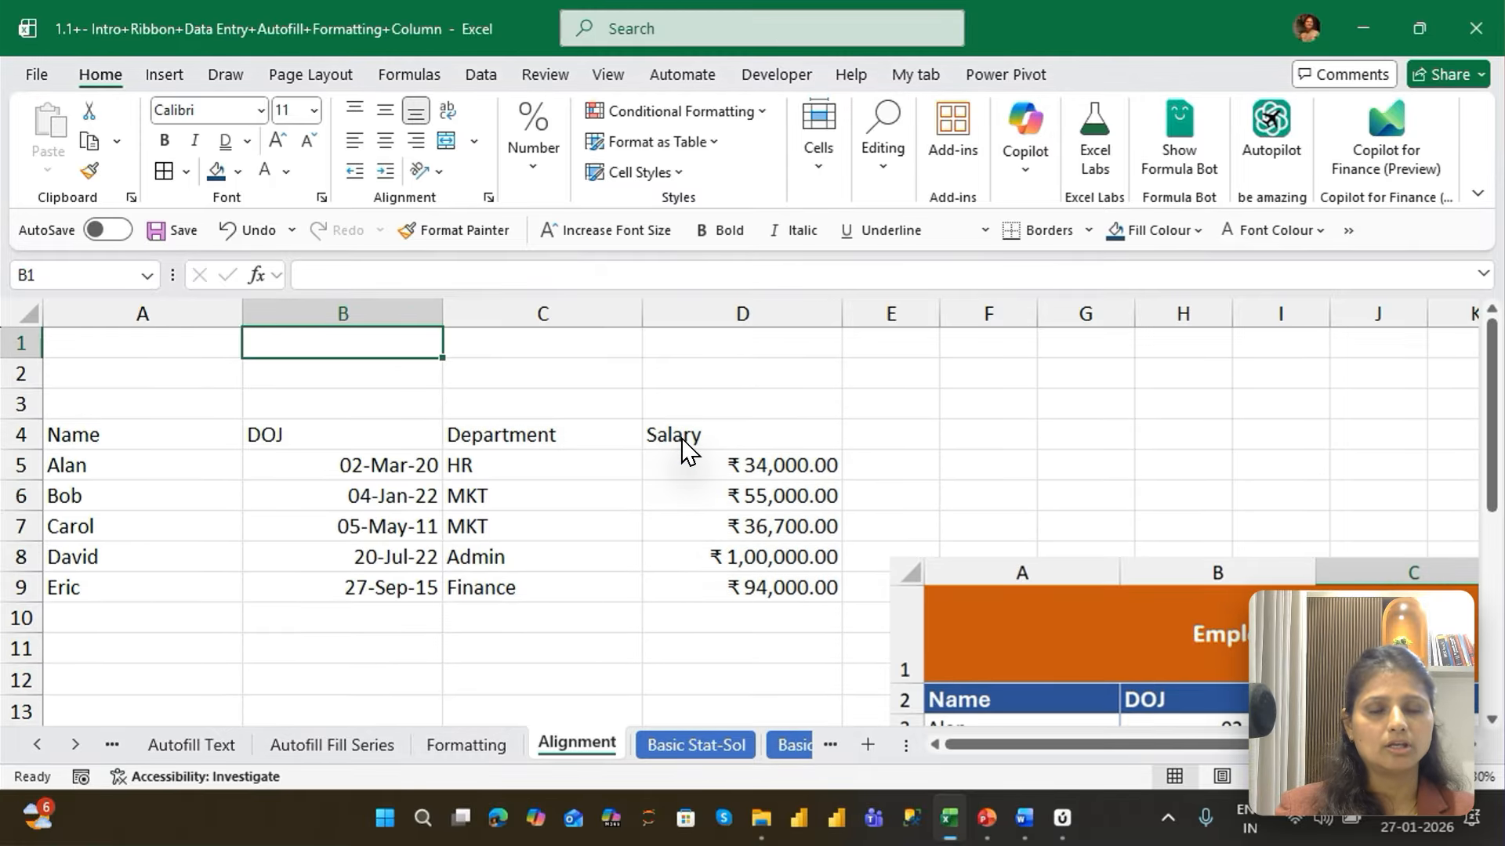
From cell B1, insert two entire blank columns between the Name and DOJ columns
{"action": "key", "text": "ctrl+shift+plus"}
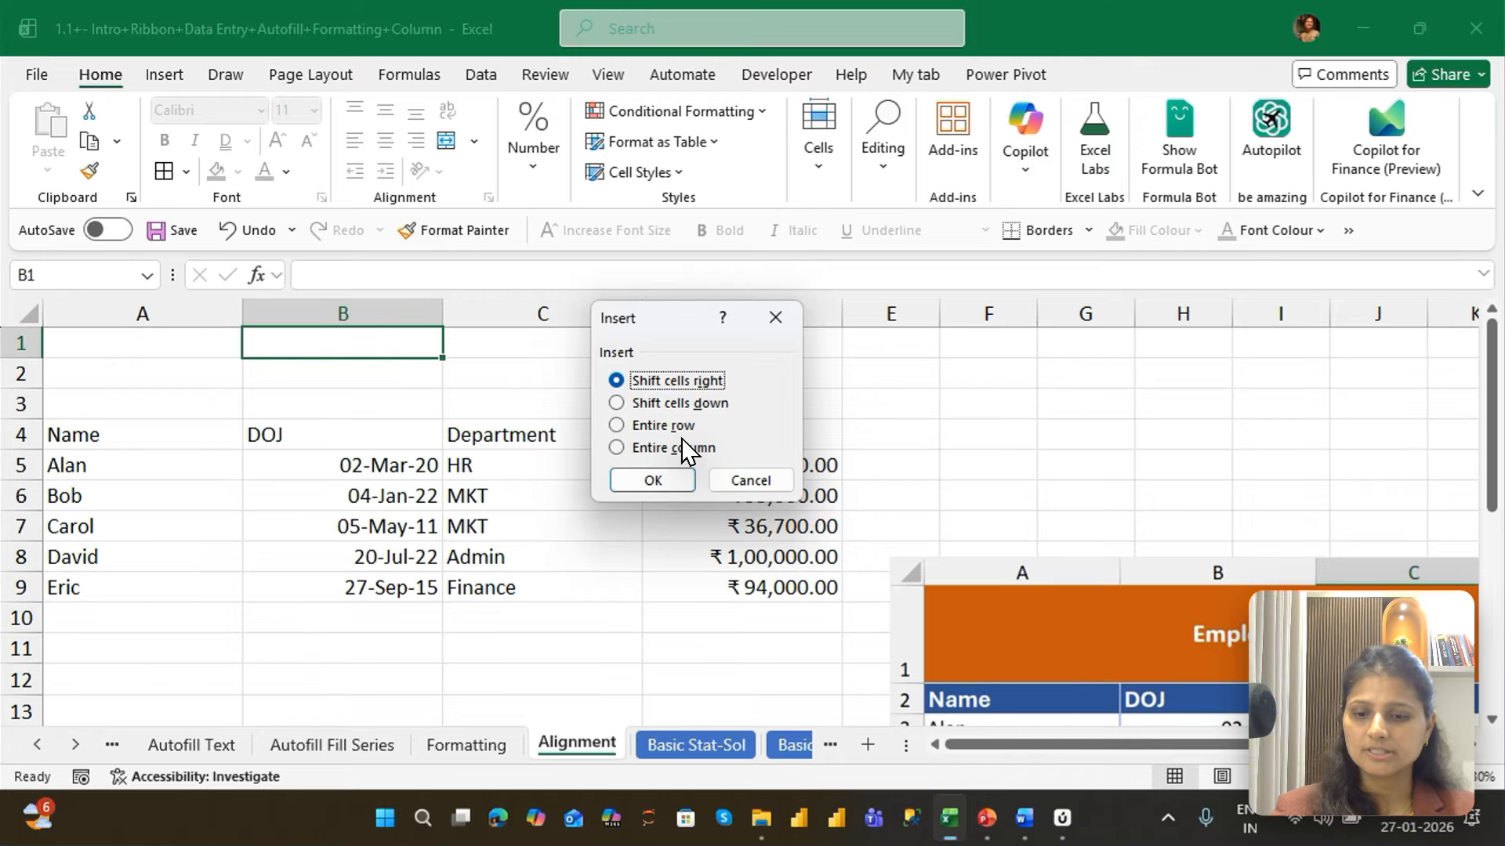
{"action": "key", "text": "alt+c"}
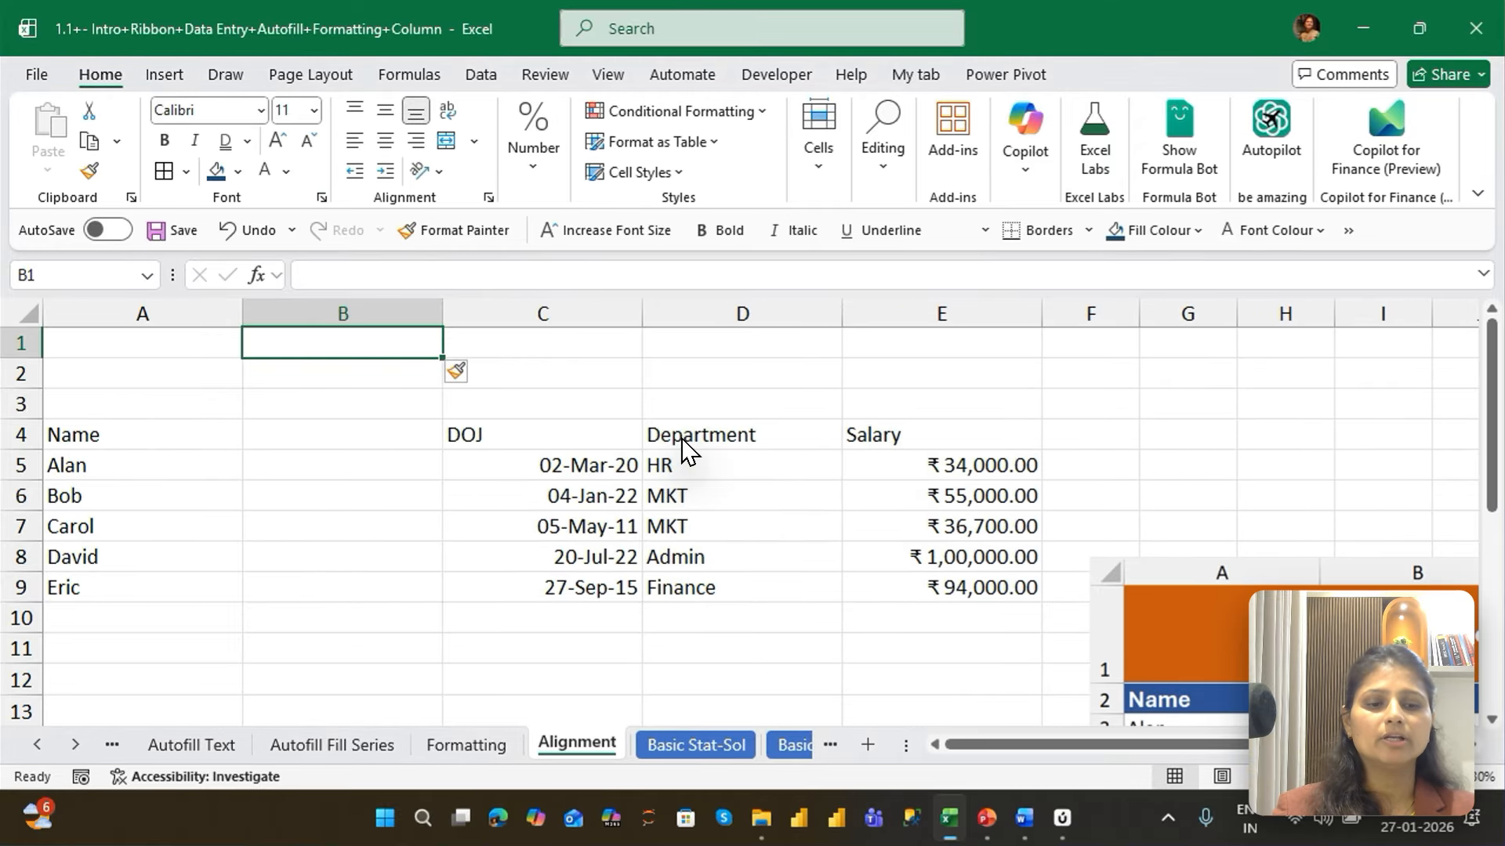
{"action": "key", "text": "ctrl+shift+equal"}
{"action": "left_click", "coordinate": [680, 448]}
{"action": "key", "text": "Return"}
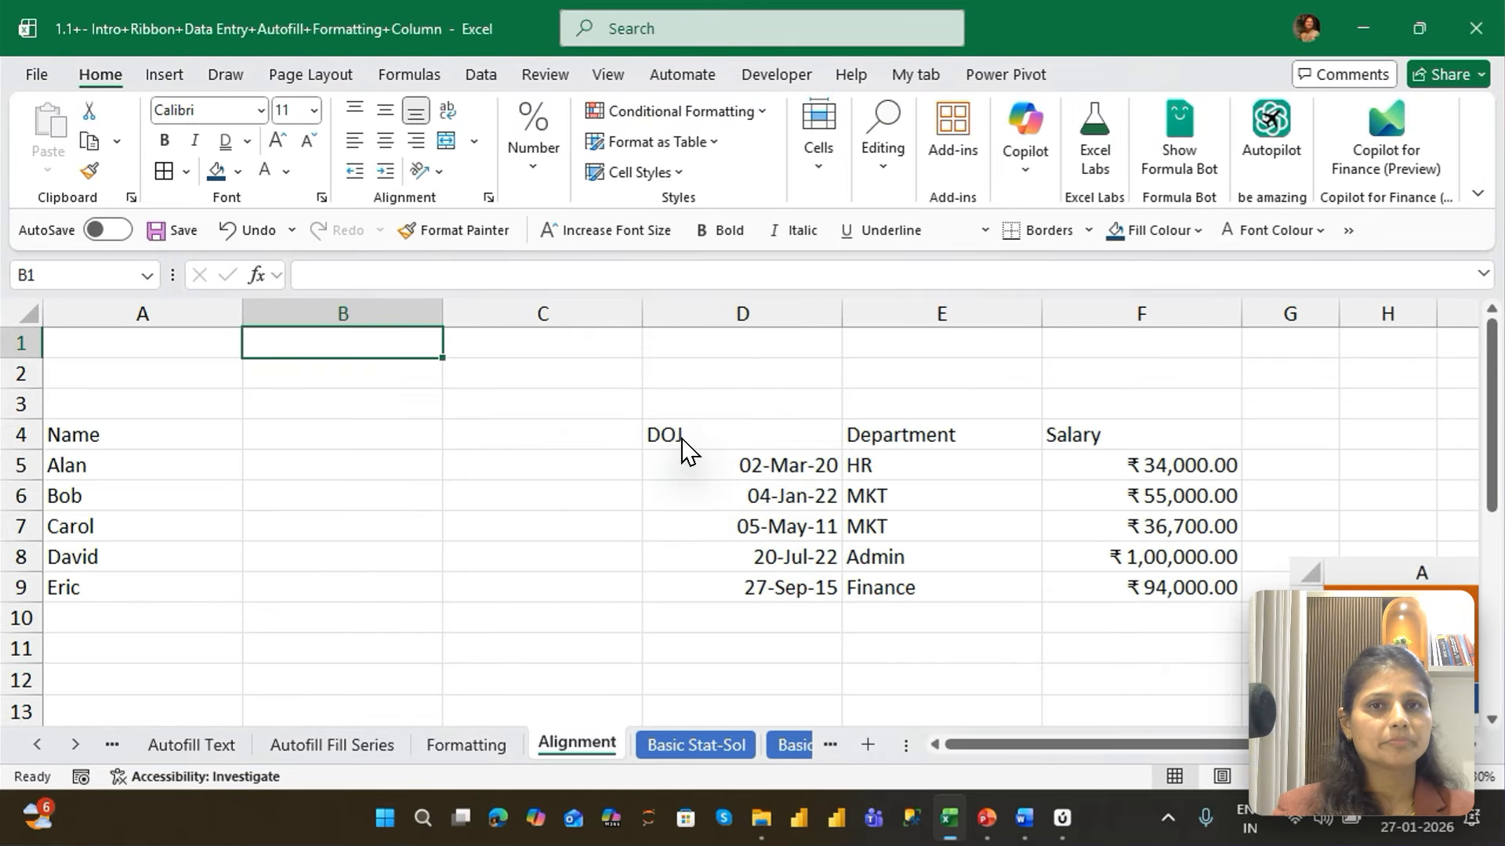
From cell B1, delete the two entire blank columns between Name and DOJ
{"action": "key", "text": "ctrl+minus"}
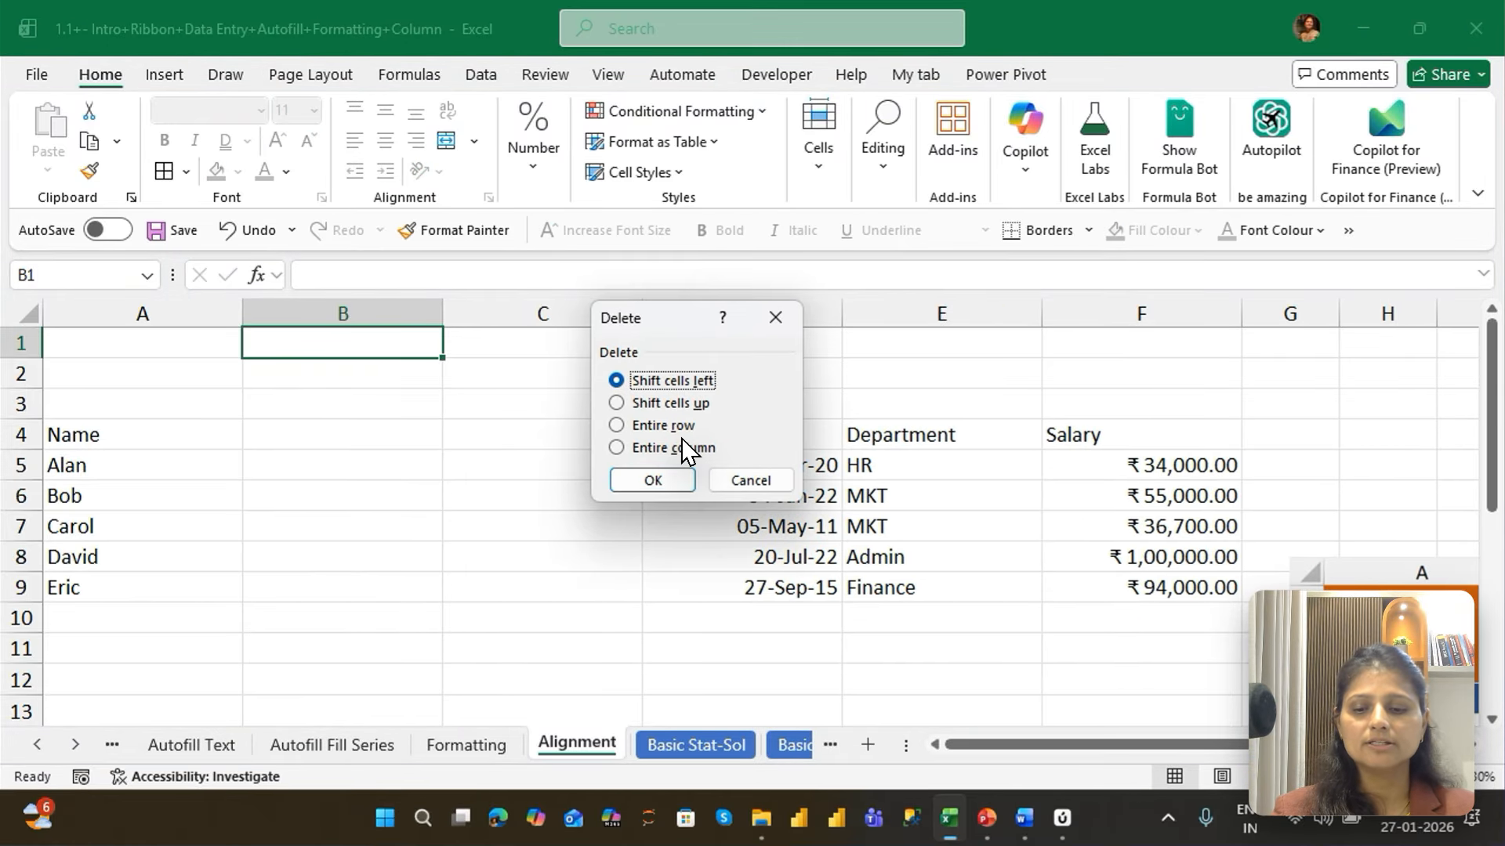
{"action": "left_click", "coordinate": [680, 448]}
{"action": "key", "text": "Return"}
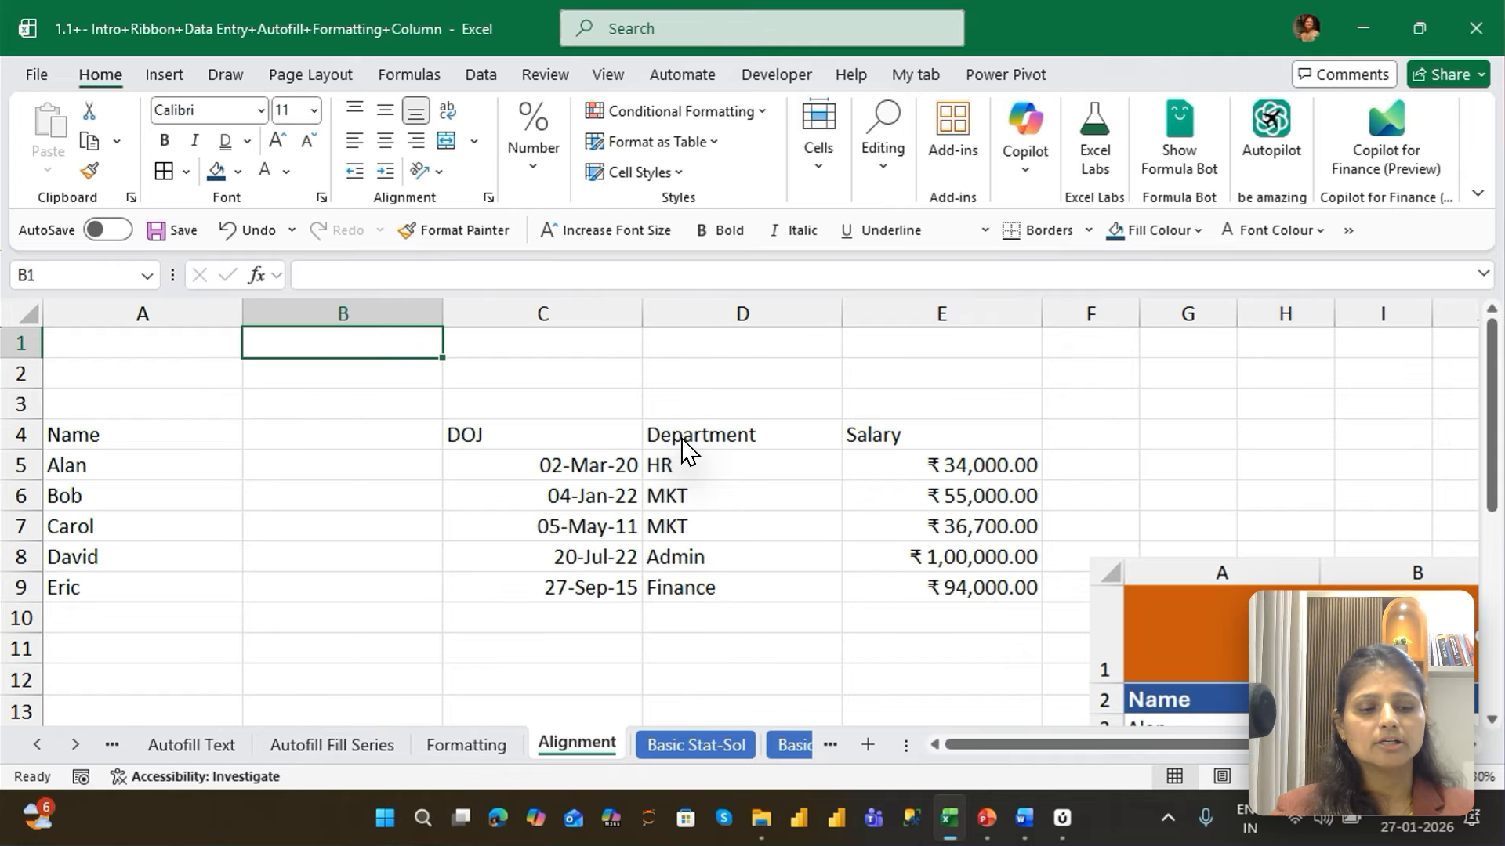
{"action": "key", "text": "ctrl+minus"}
{"action": "left_click", "coordinate": [682, 449]}
{"action": "key", "text": "Return"}
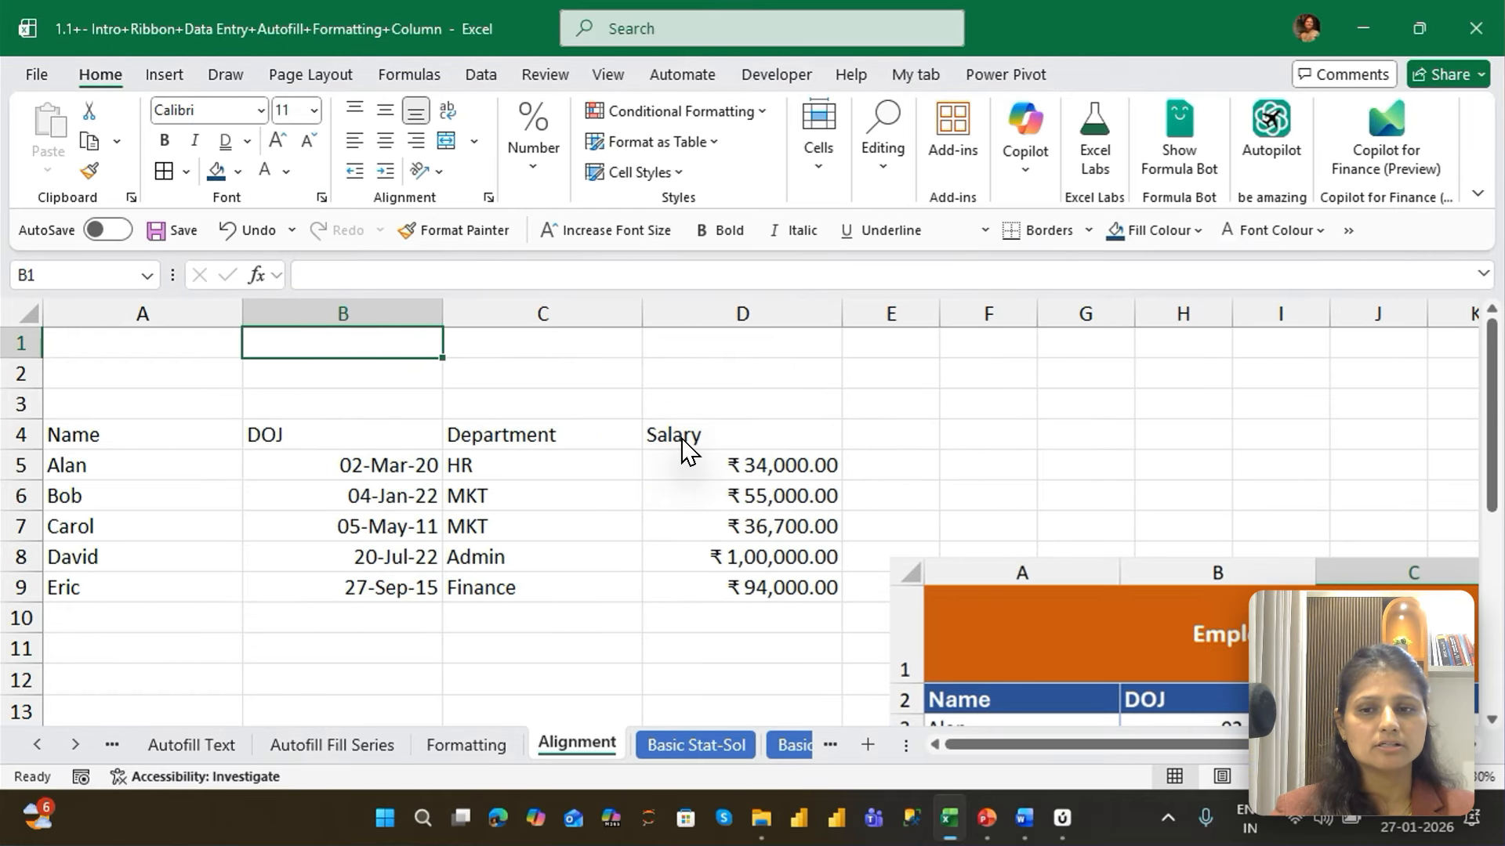
From cell B1, delete two entire blank rows above the header, leaving one blank row for a title
{"action": "key", "text": "ctrl+minus"}
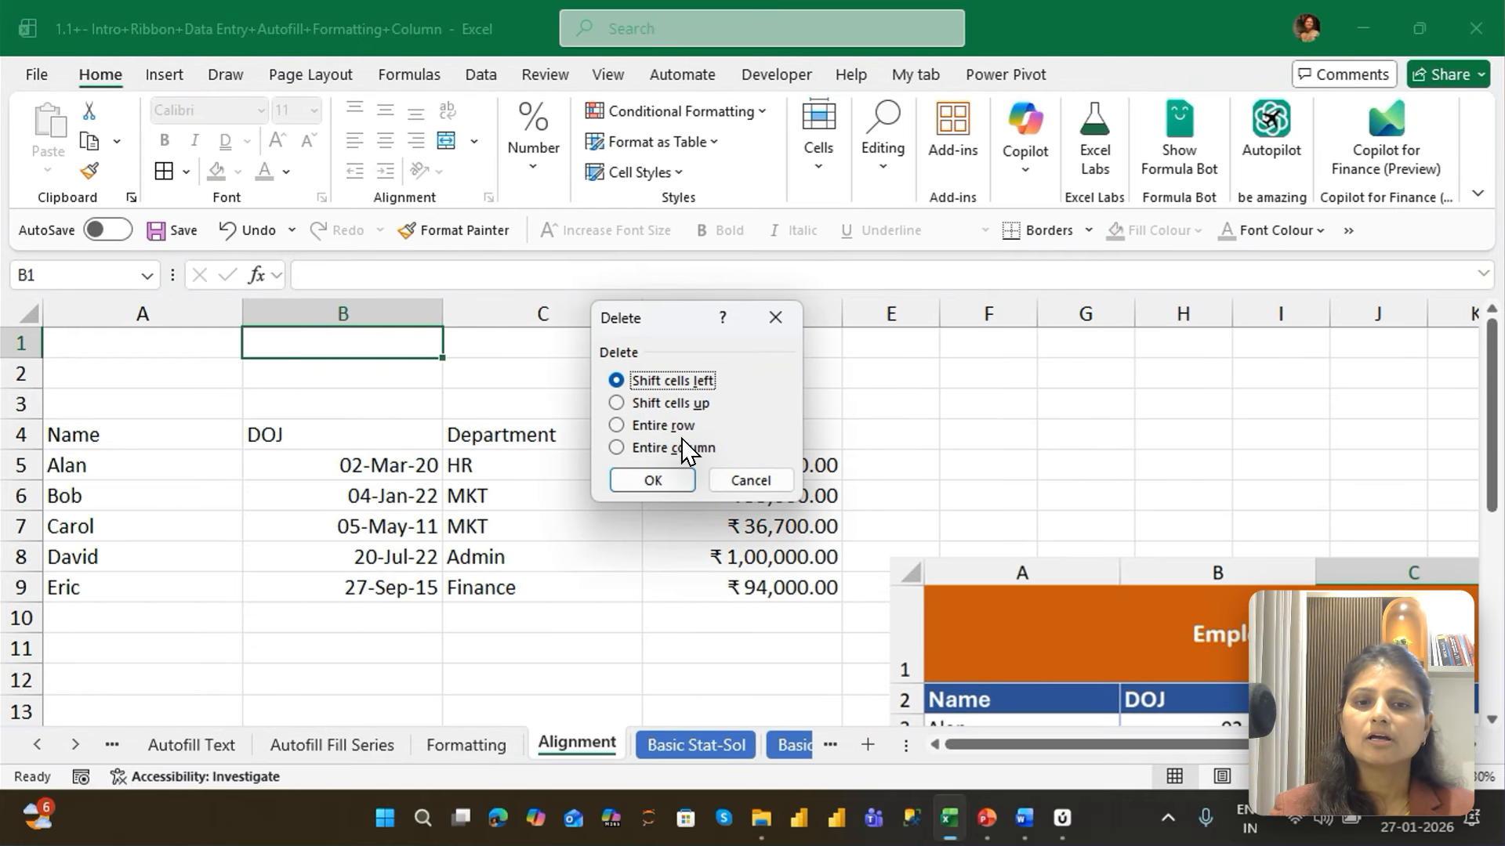
{"action": "key", "text": "r"}
{"action": "key", "text": "Return"}
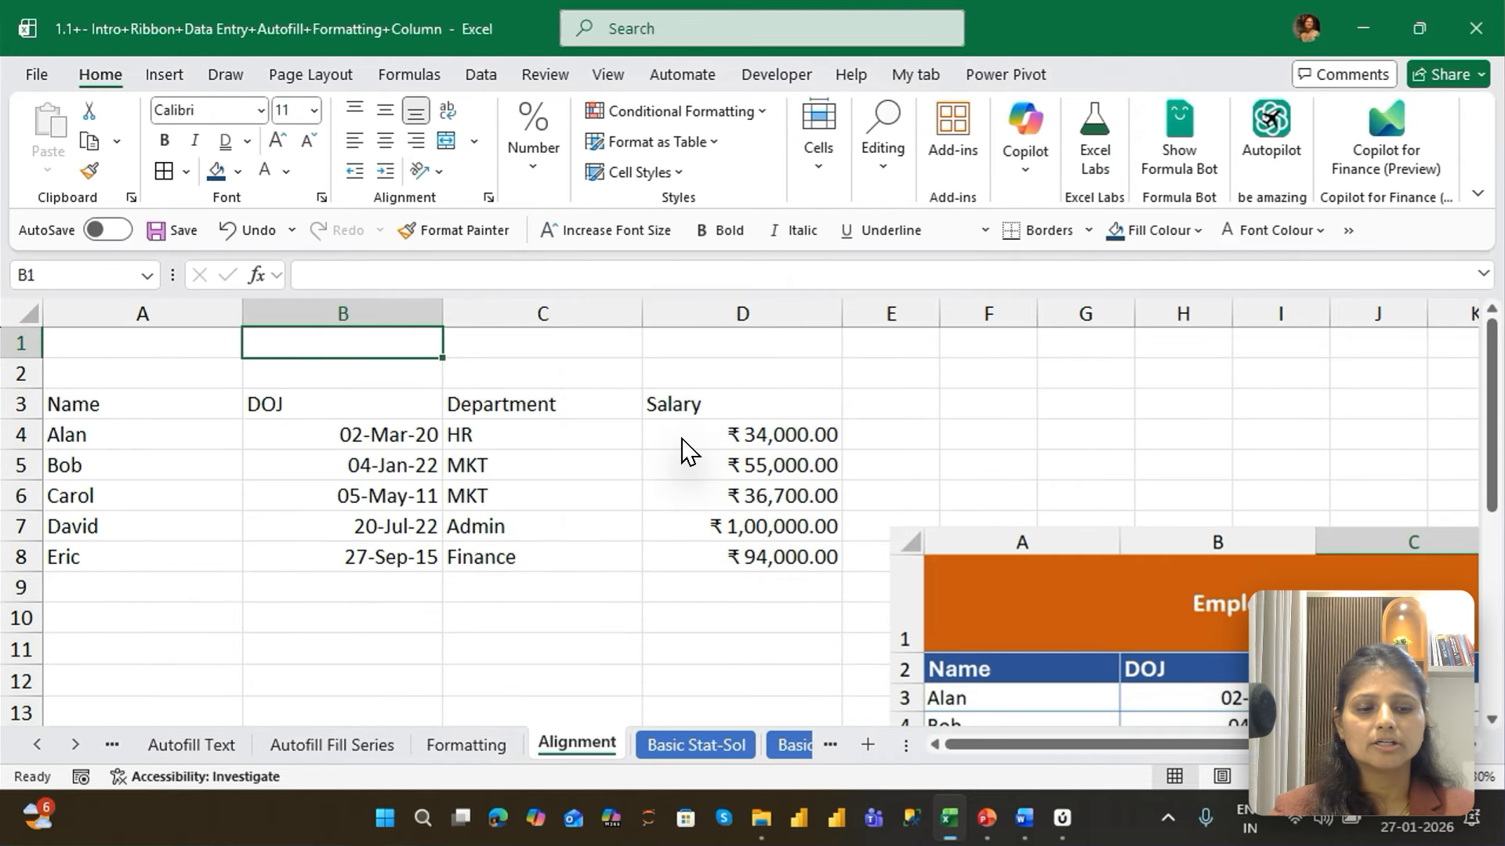
{"action": "key", "text": "ctrl+minus"}
{"action": "key", "text": "r"}
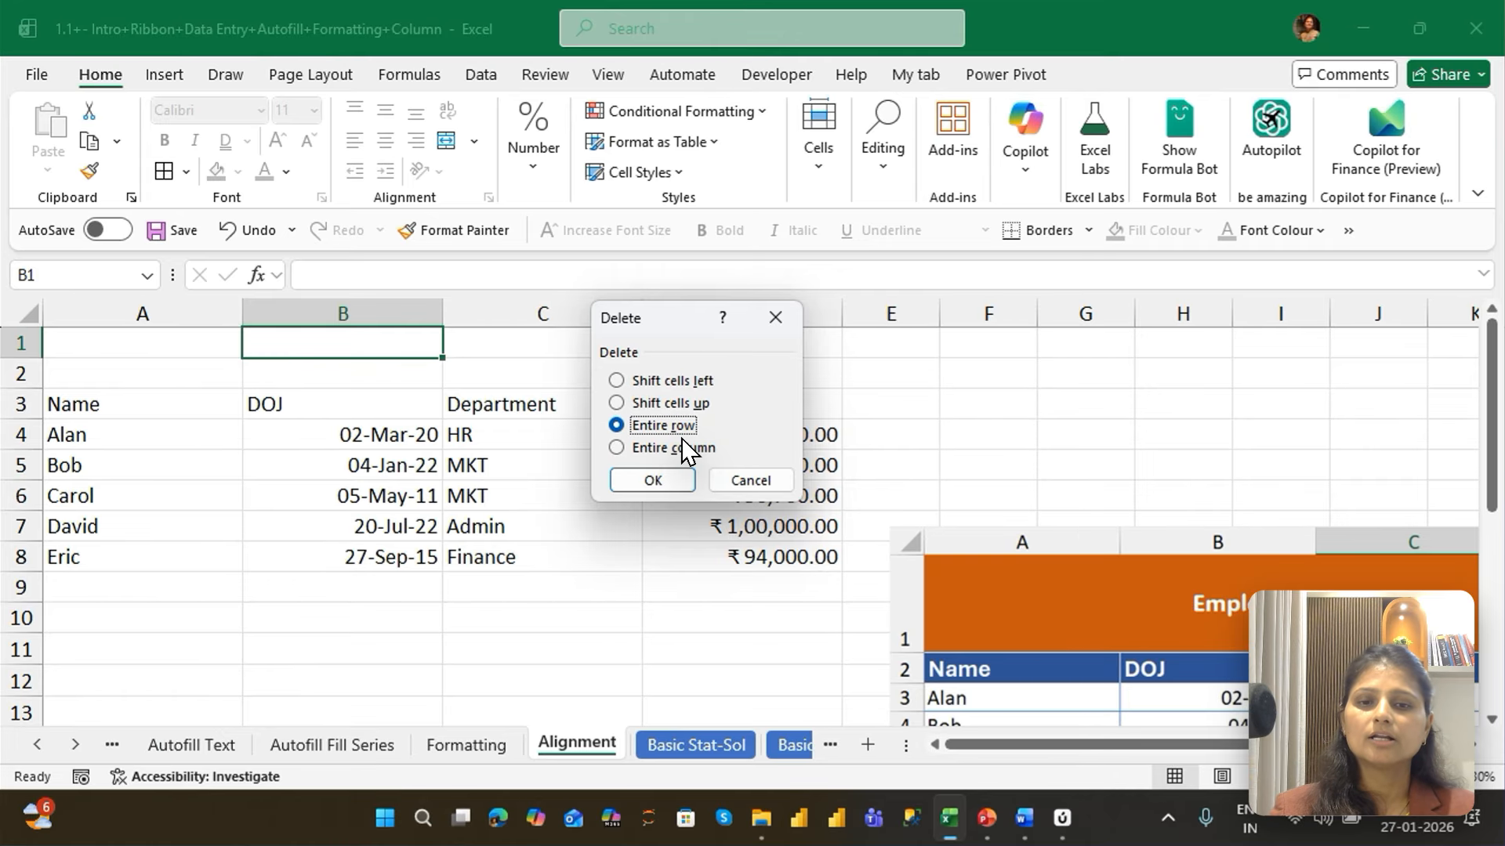
{"action": "key", "text": "Return"}
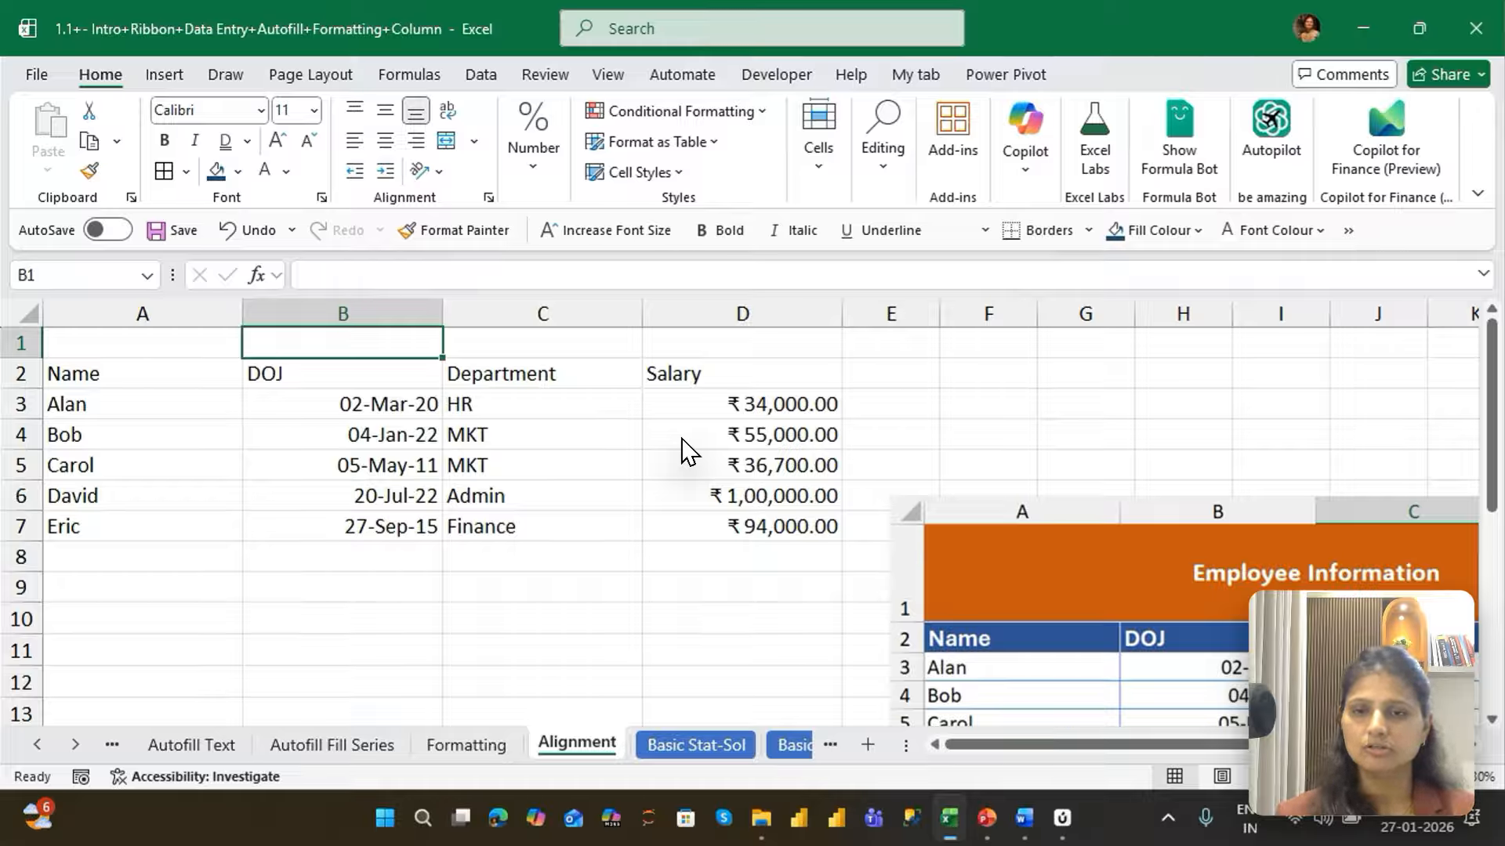
Enter the title "Employee Information" in cell A1 above the table
{"action": "key", "text": "Left"}
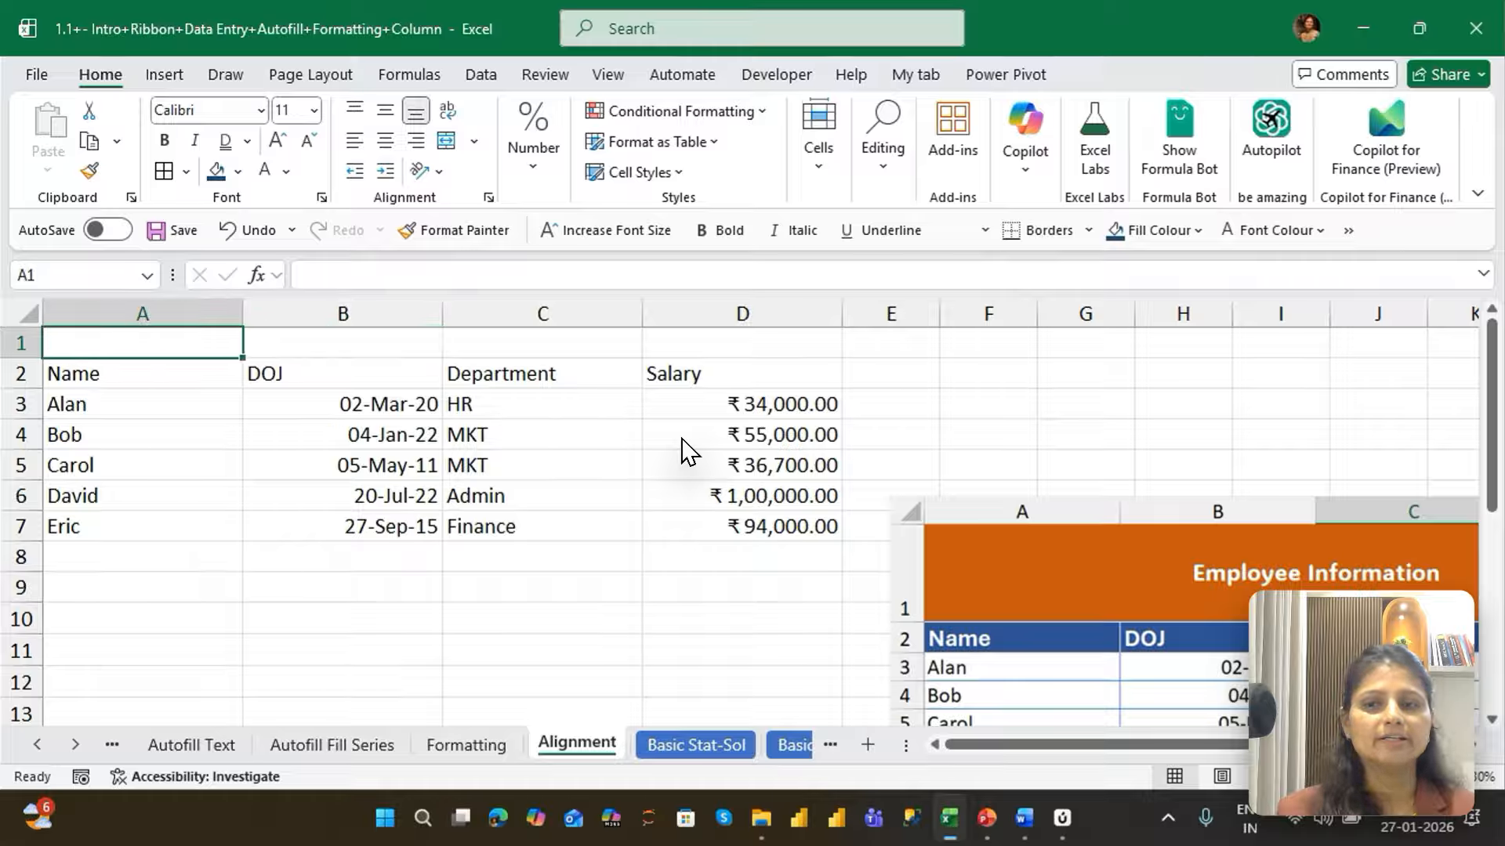
{"action": "type", "text": "E"}
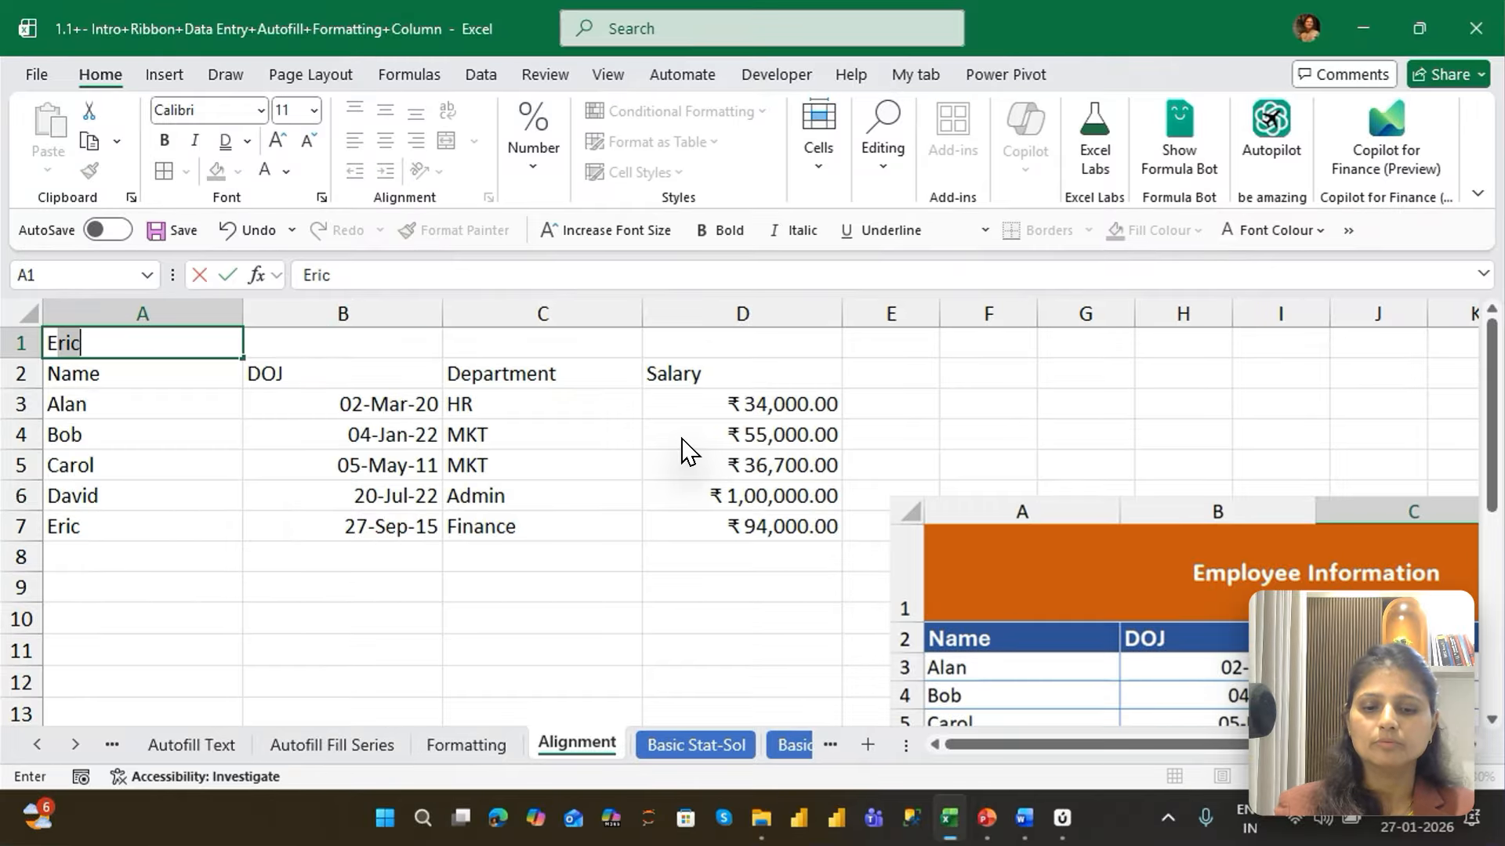
{"action": "type", "text": "mployee "}
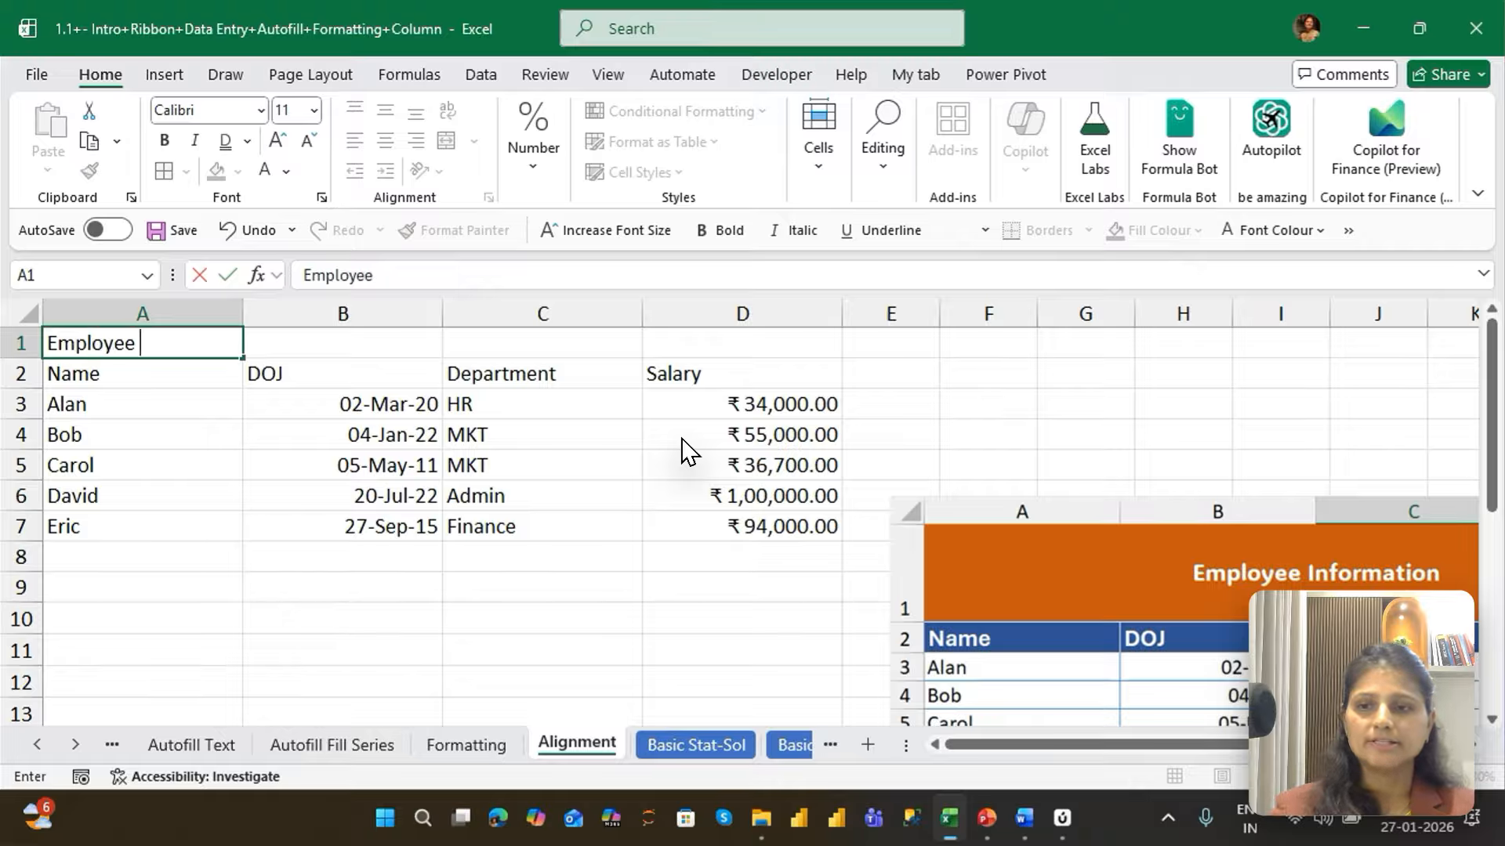
{"action": "type", "text": "Inform"}
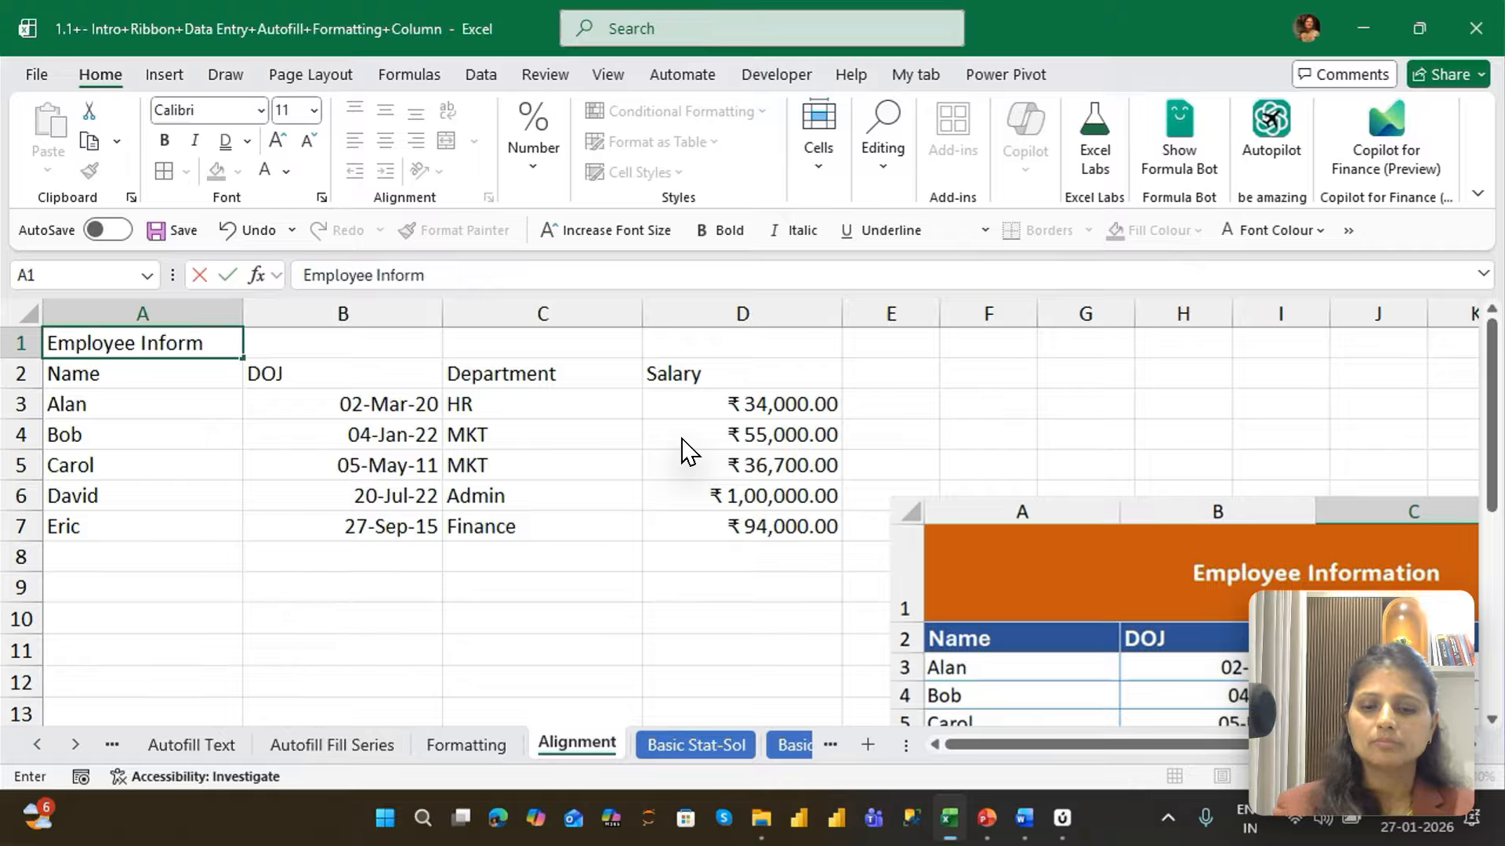
{"action": "type", "text": "ation"}
{"action": "key", "text": "Return"}
Apply Merge & Centre to the title across A1:D1, and undo the merge
{"action": "key", "text": "Up"}
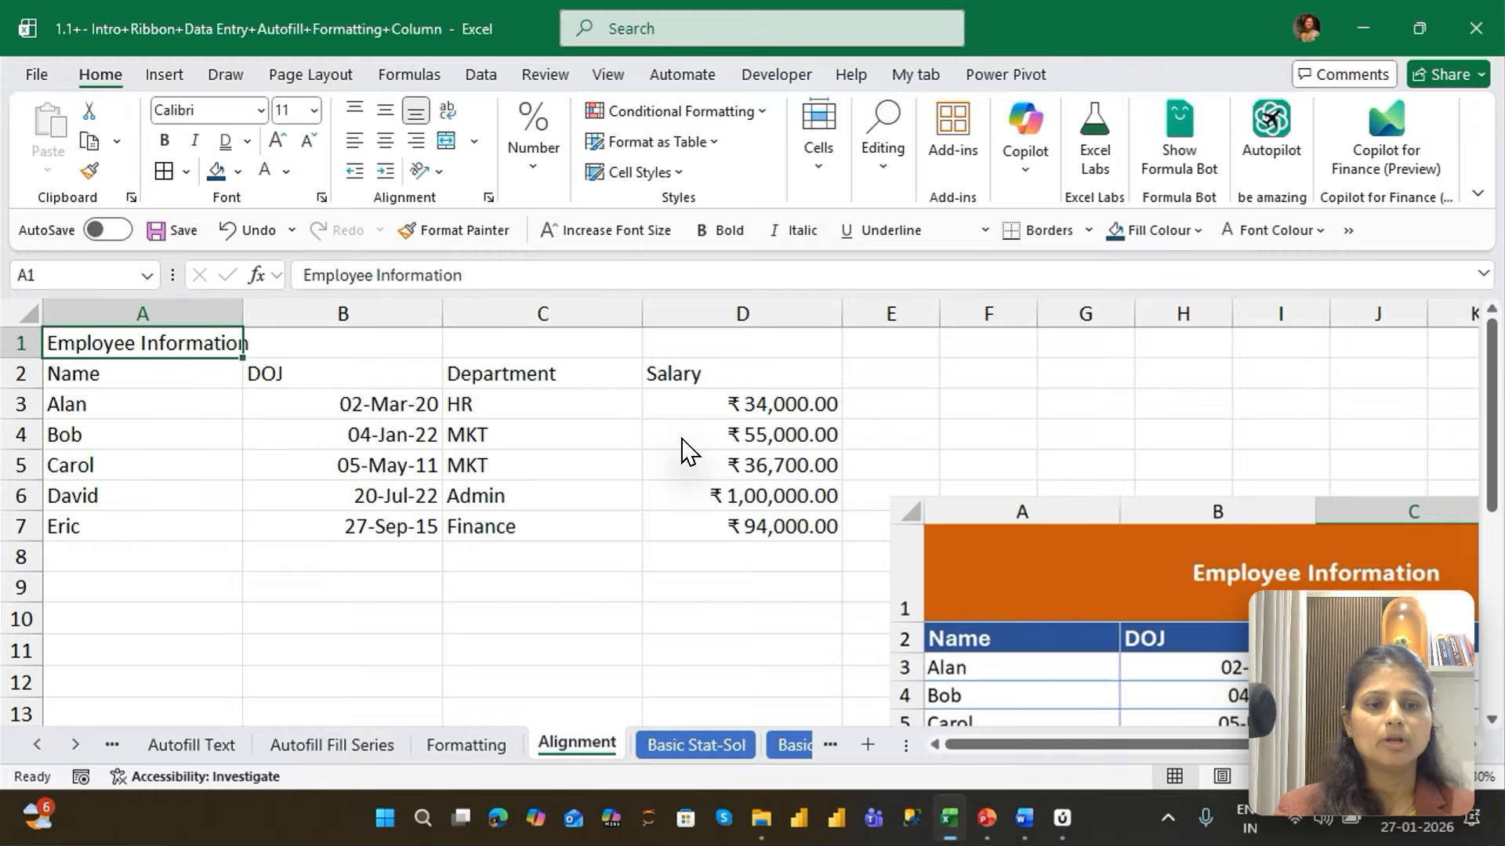
{"action": "key", "text": "shift+Right"}
{"action": "key", "text": "shift+Right"}
{"action": "key", "text": "shift+Right"}
{"action": "key", "text": "shift+Right"}
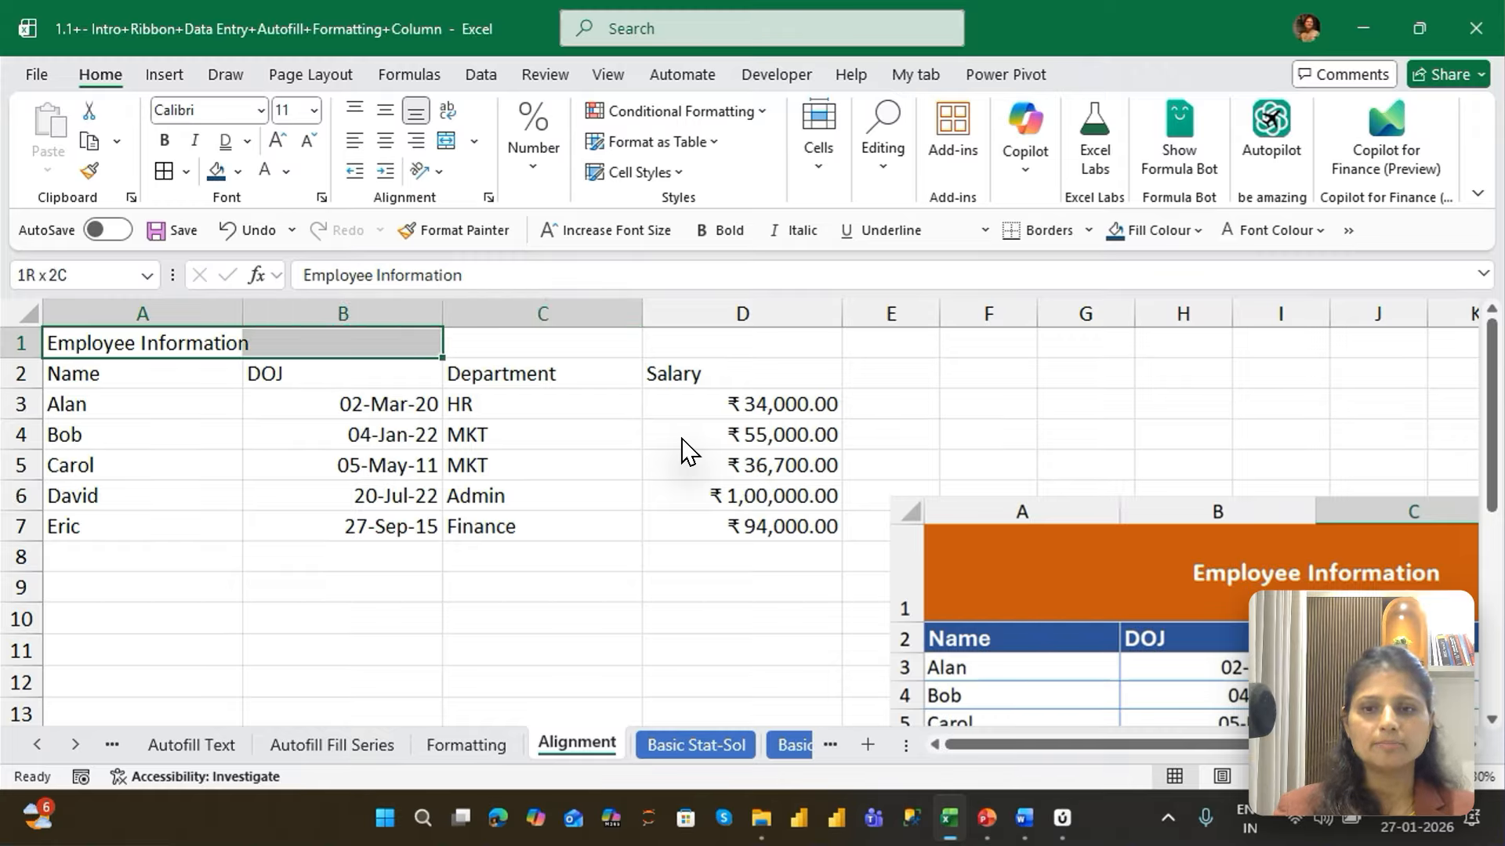
{"action": "key", "text": "shift+Left"}
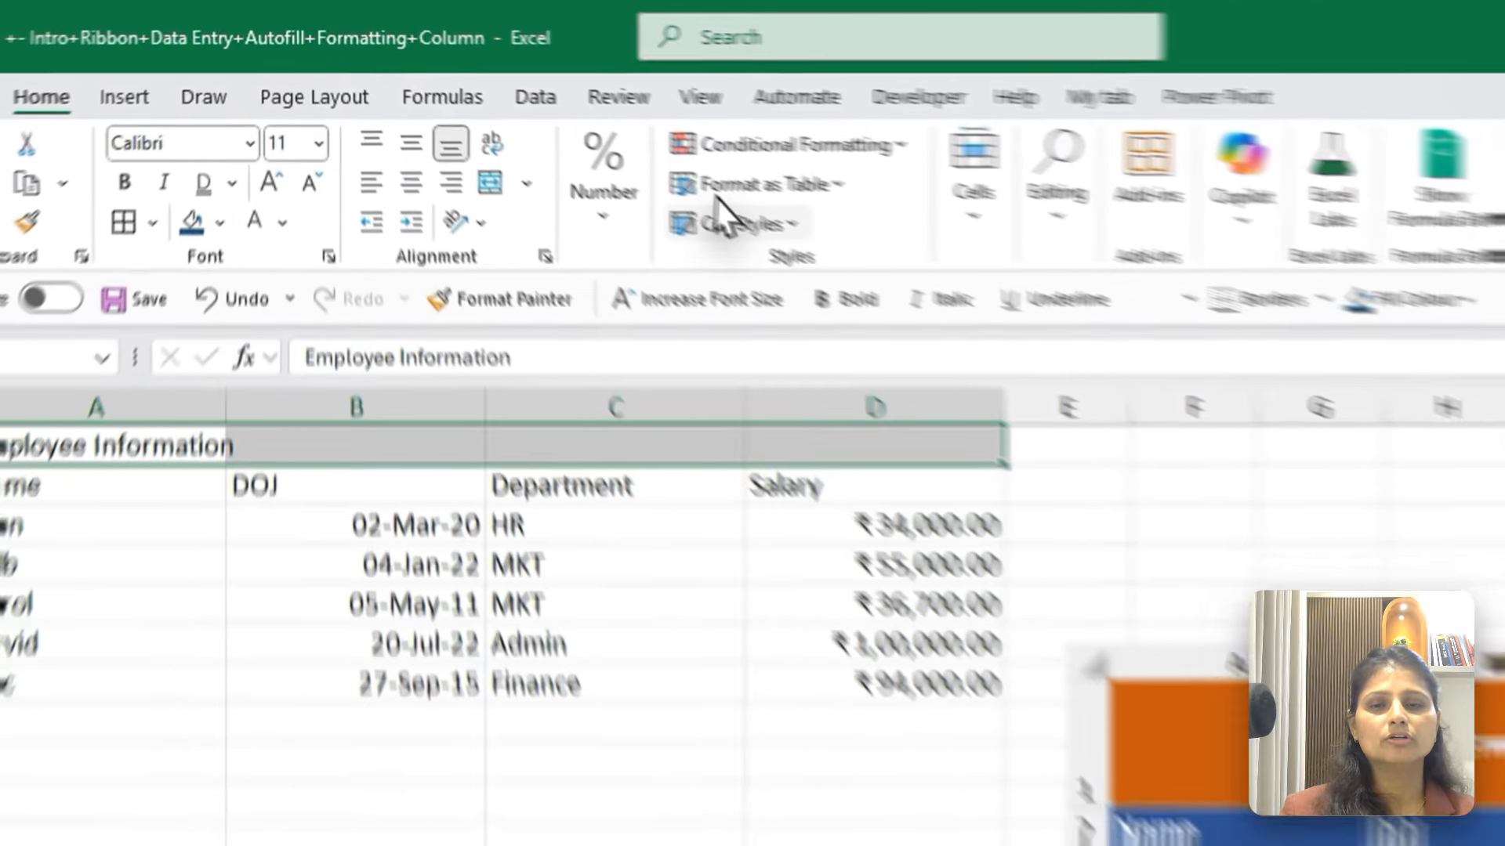
{"action": "left_click", "coordinate": [563, 208]}
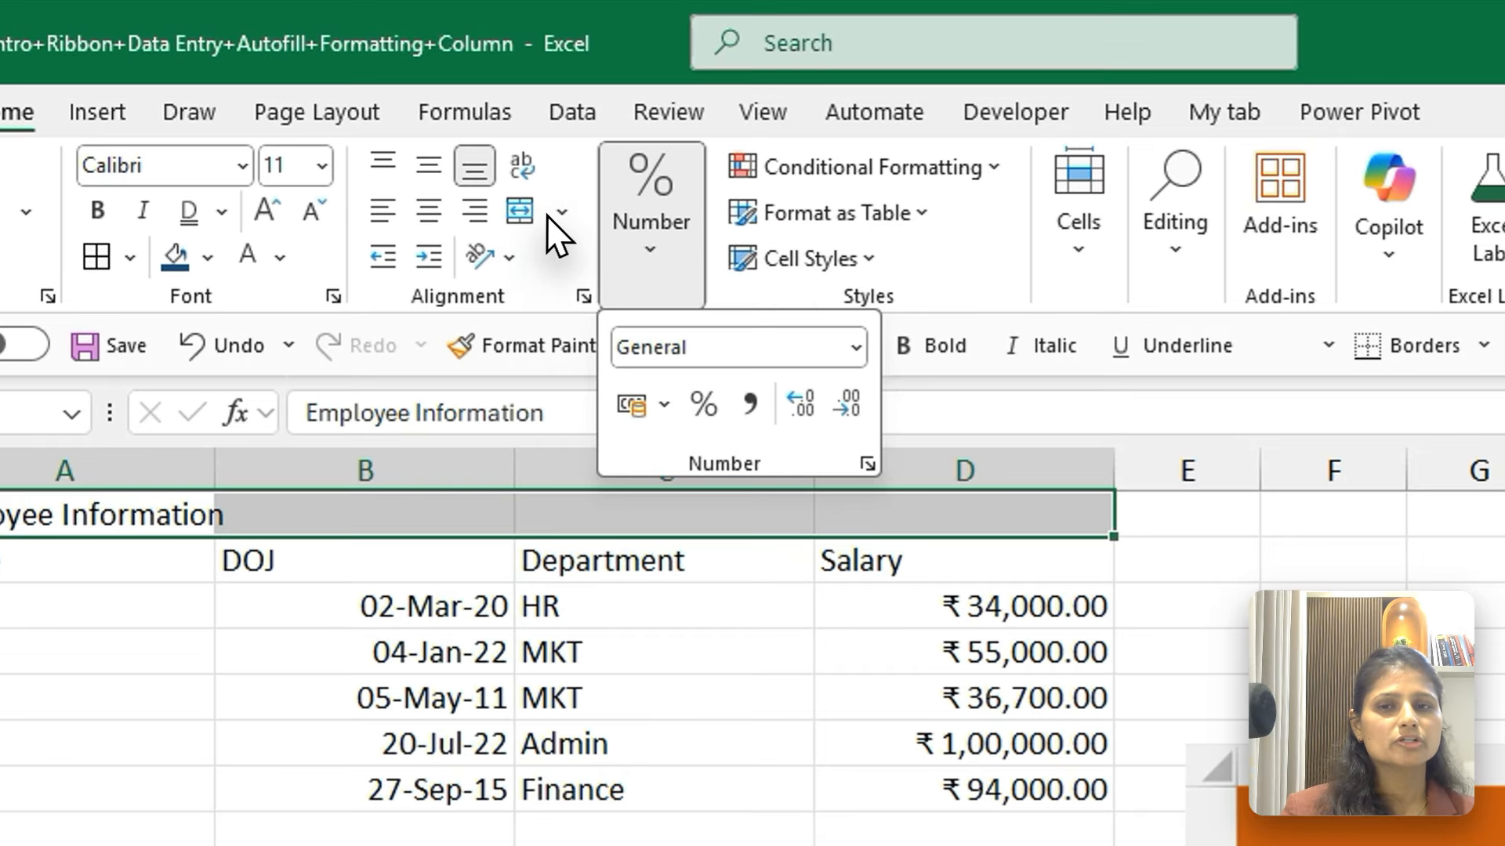
{"action": "left_click", "coordinate": [474, 141]}
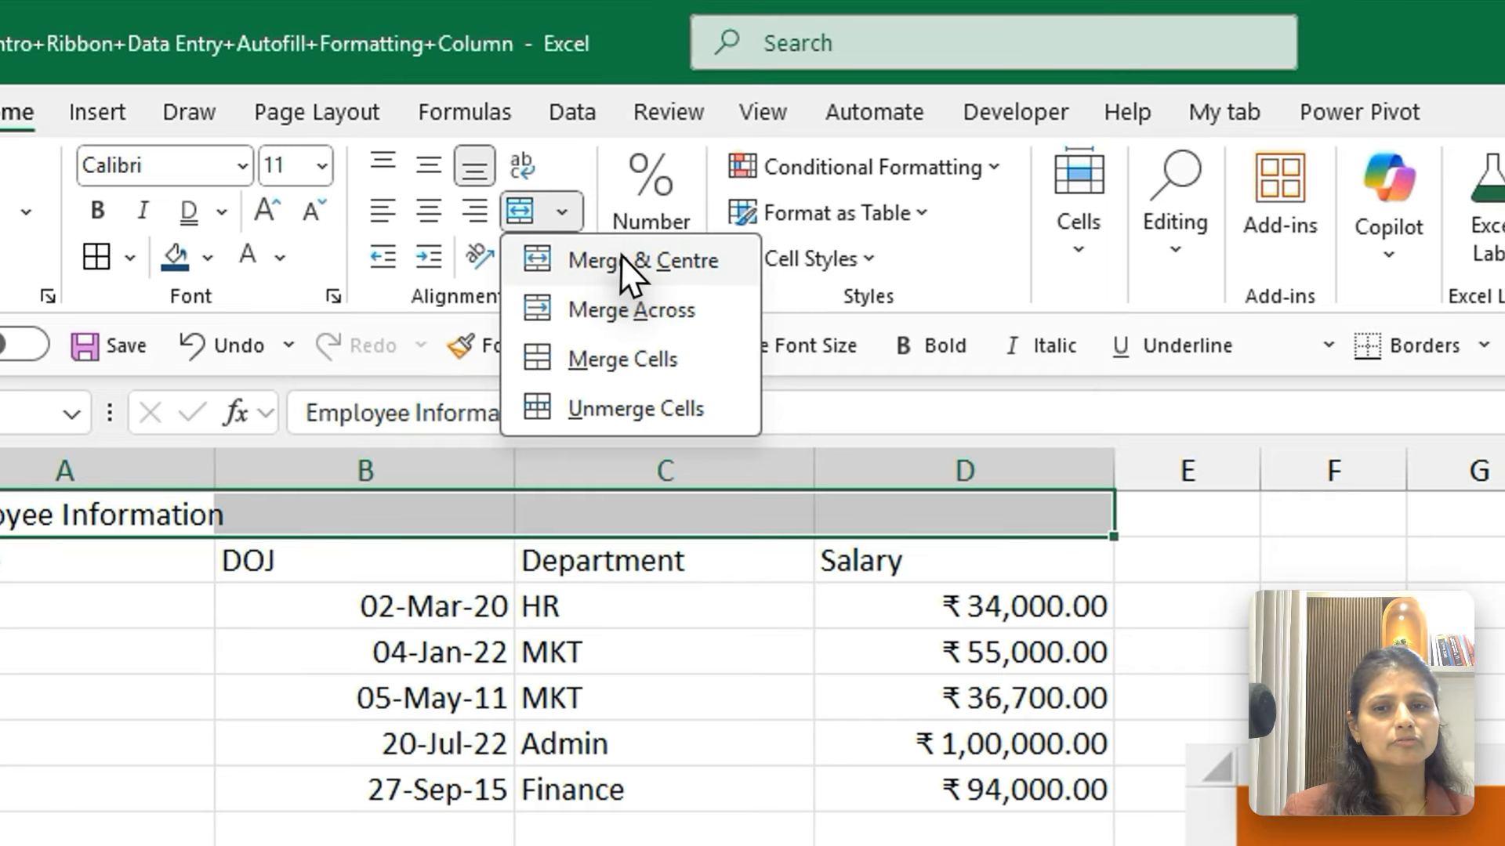
{"action": "left_click", "coordinate": [624, 257]}
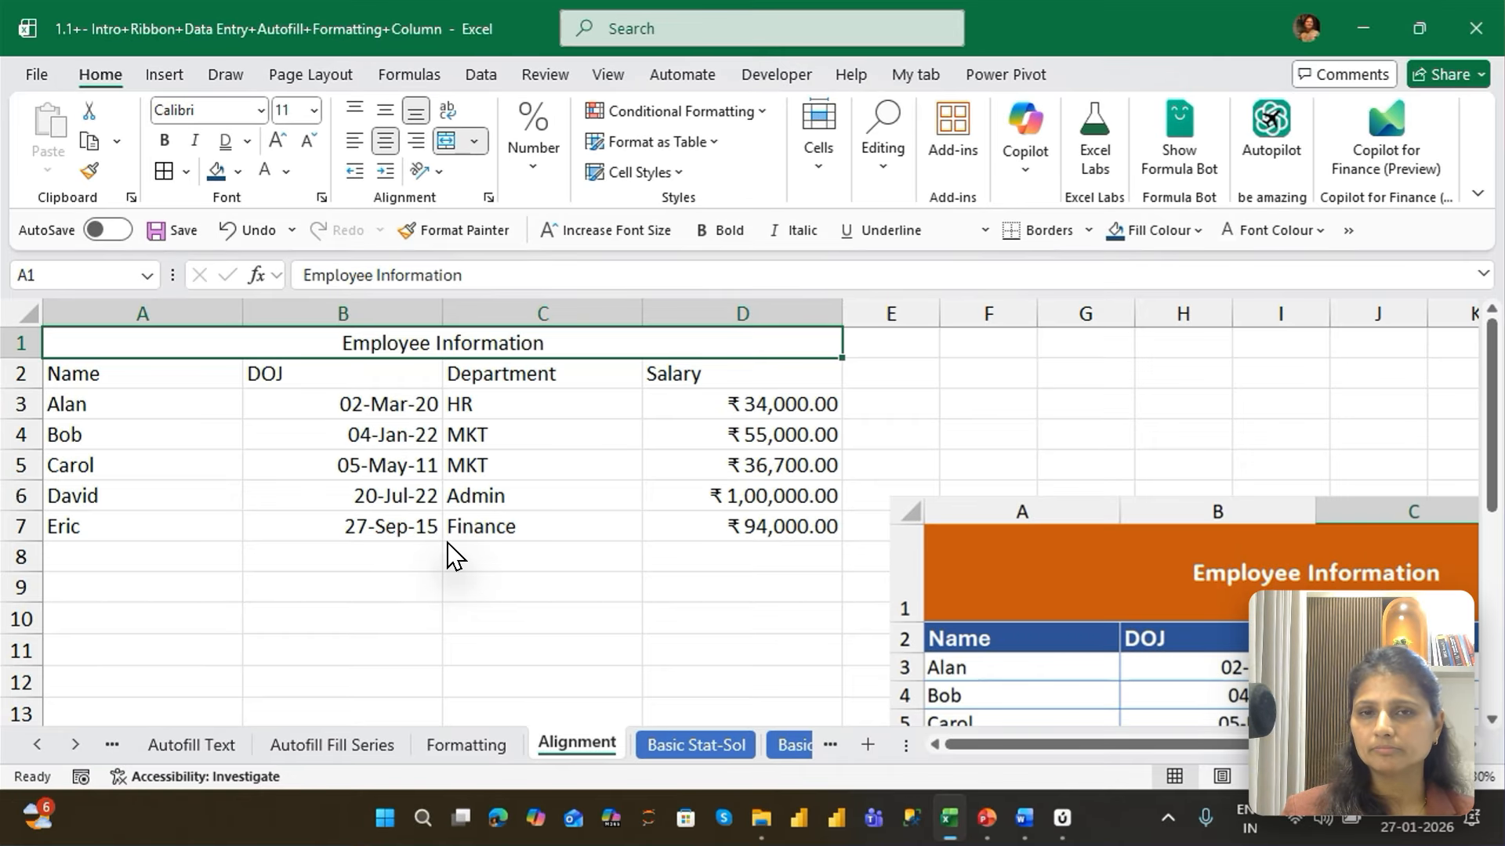
{"action": "key", "text": "ctrl+z"}
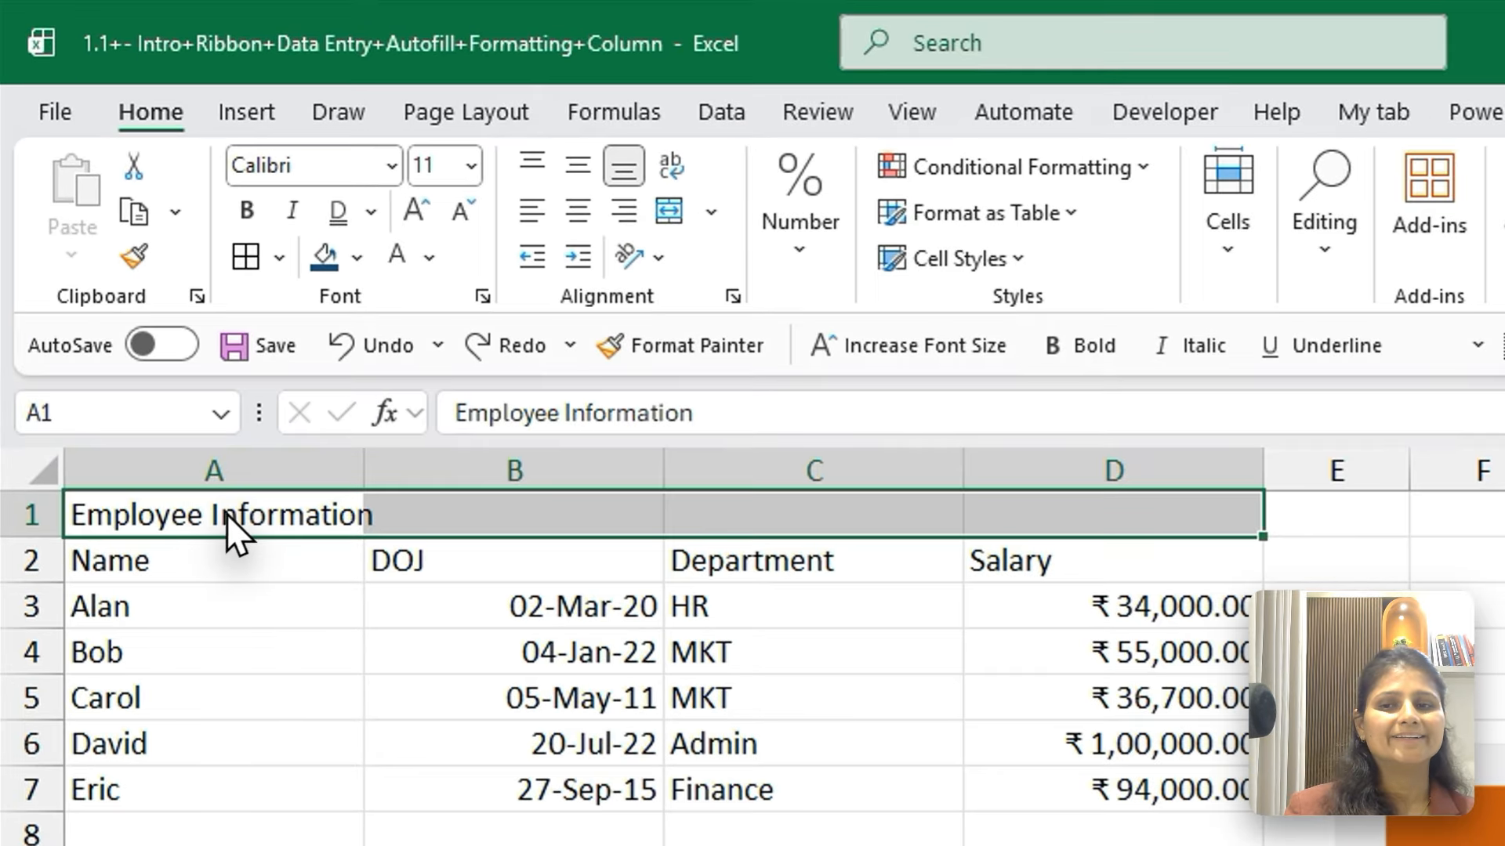
Reselect A1:D1 starting from the title cell, repeat Merge & Centre on it, and undo it again
{"action": "left_click", "coordinate": [161, 363]}
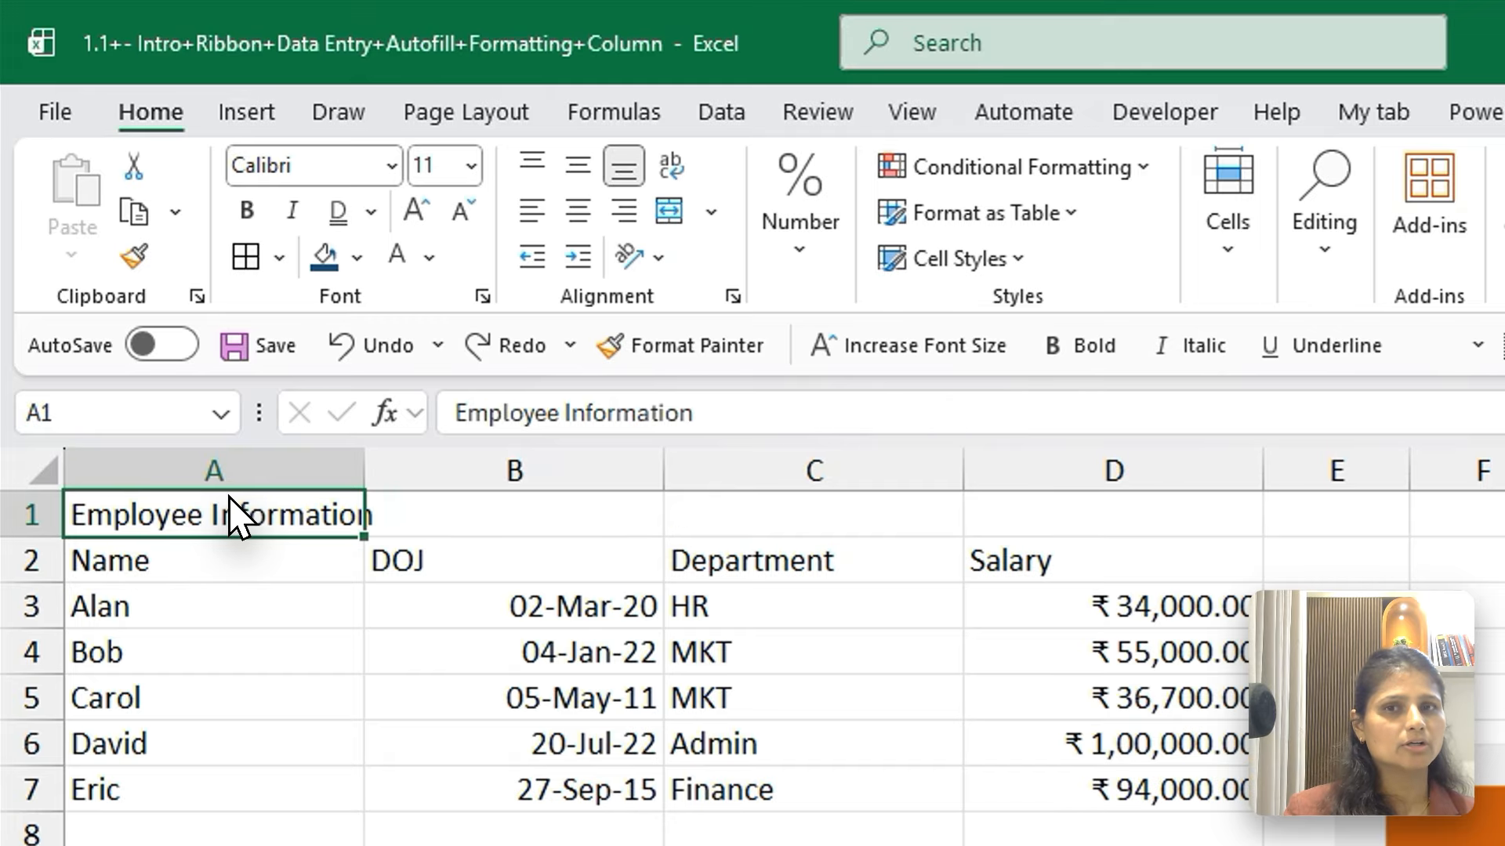
{"action": "key", "text": "shift+Right"}
{"action": "key", "text": "shift+Right"}
{"action": "key", "text": "shift+Right"}
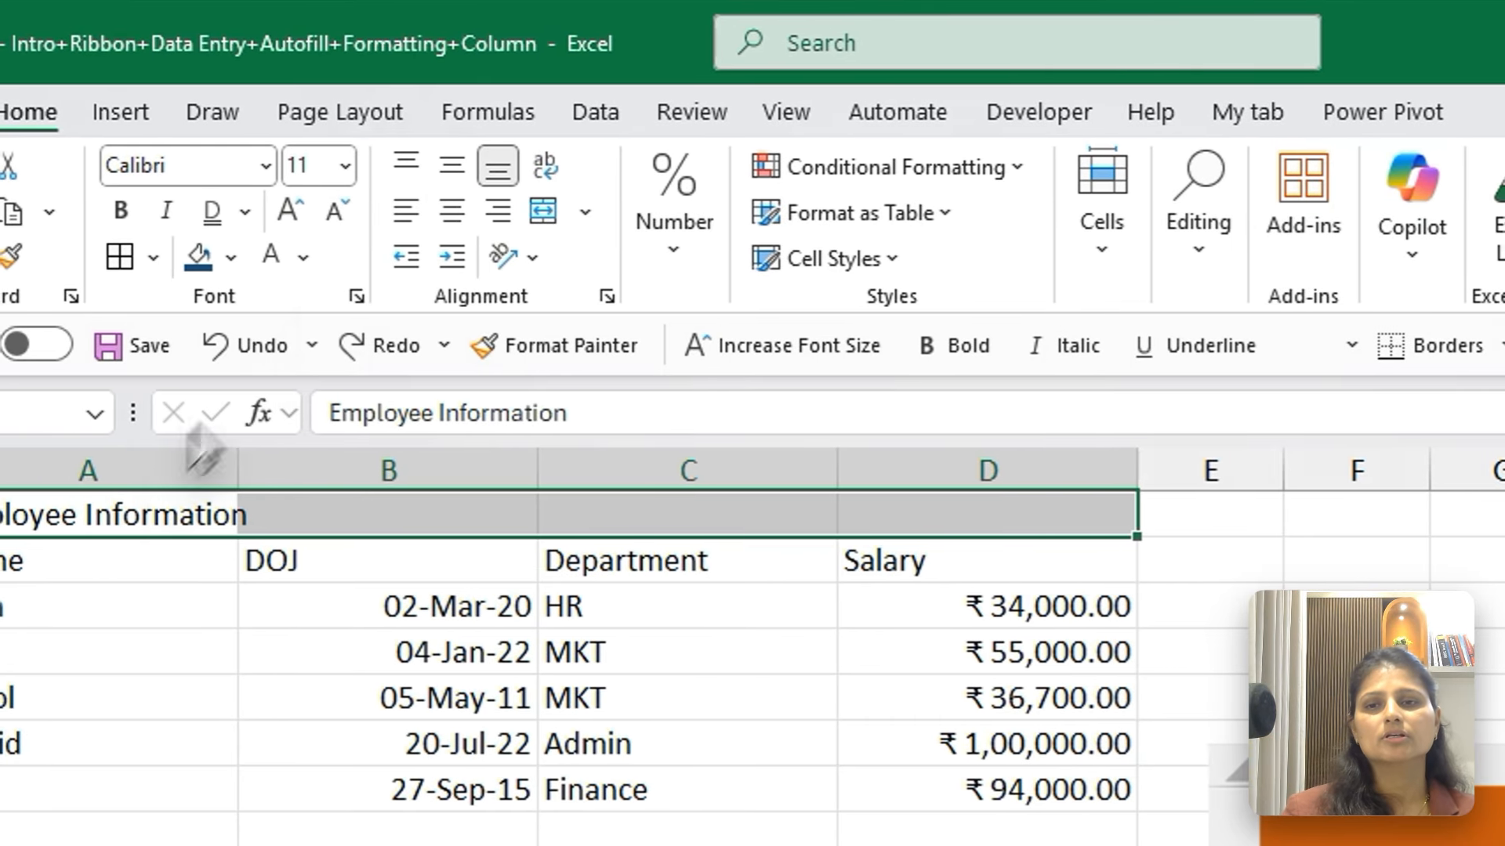
{"action": "left_click", "coordinate": [474, 141]}
{"action": "left_click", "coordinate": [635, 270]}
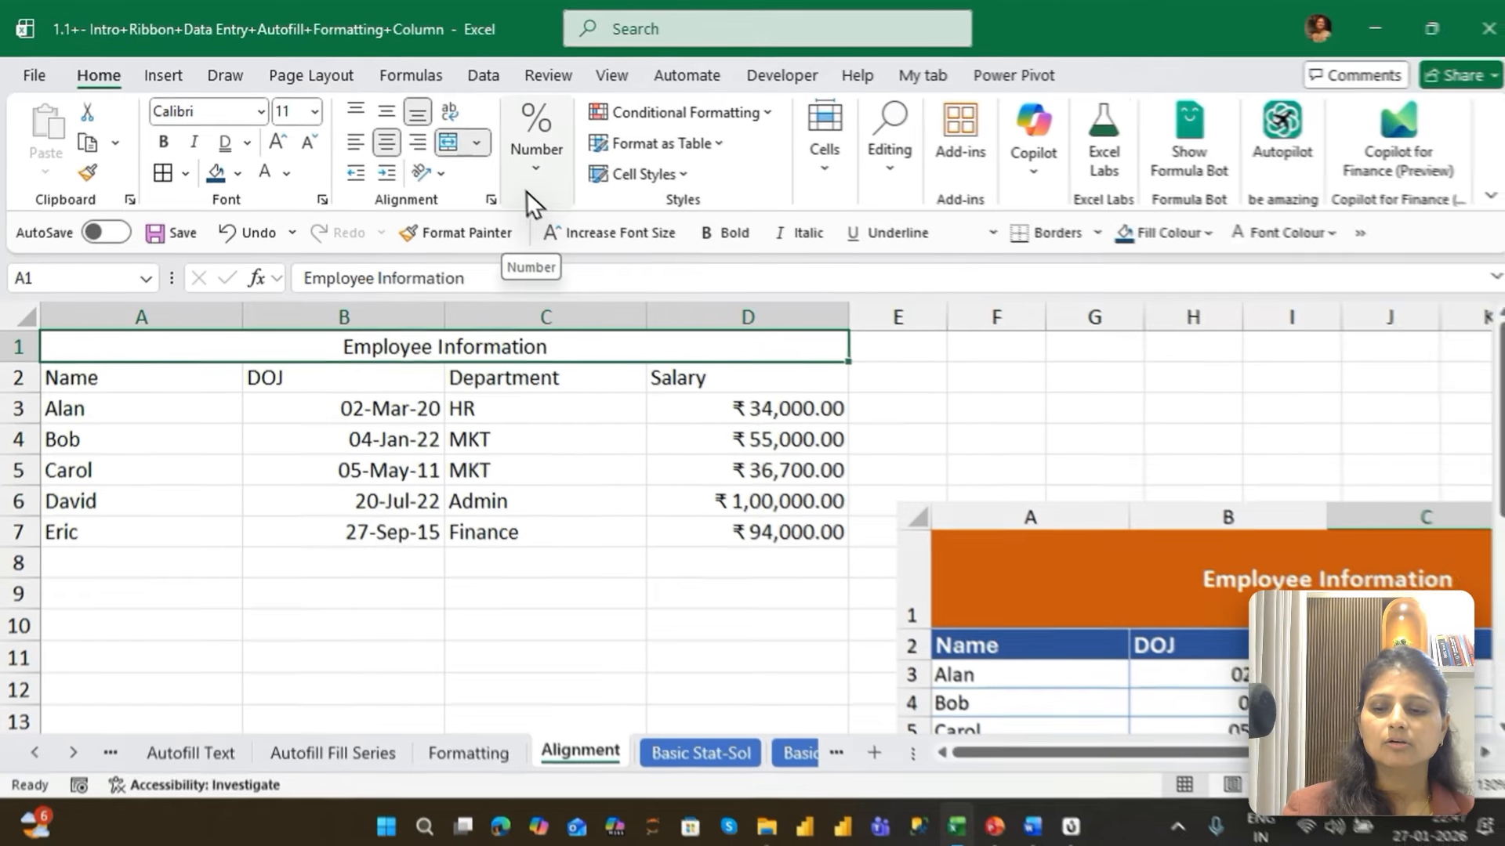
{"action": "key", "text": "ctrl+z"}
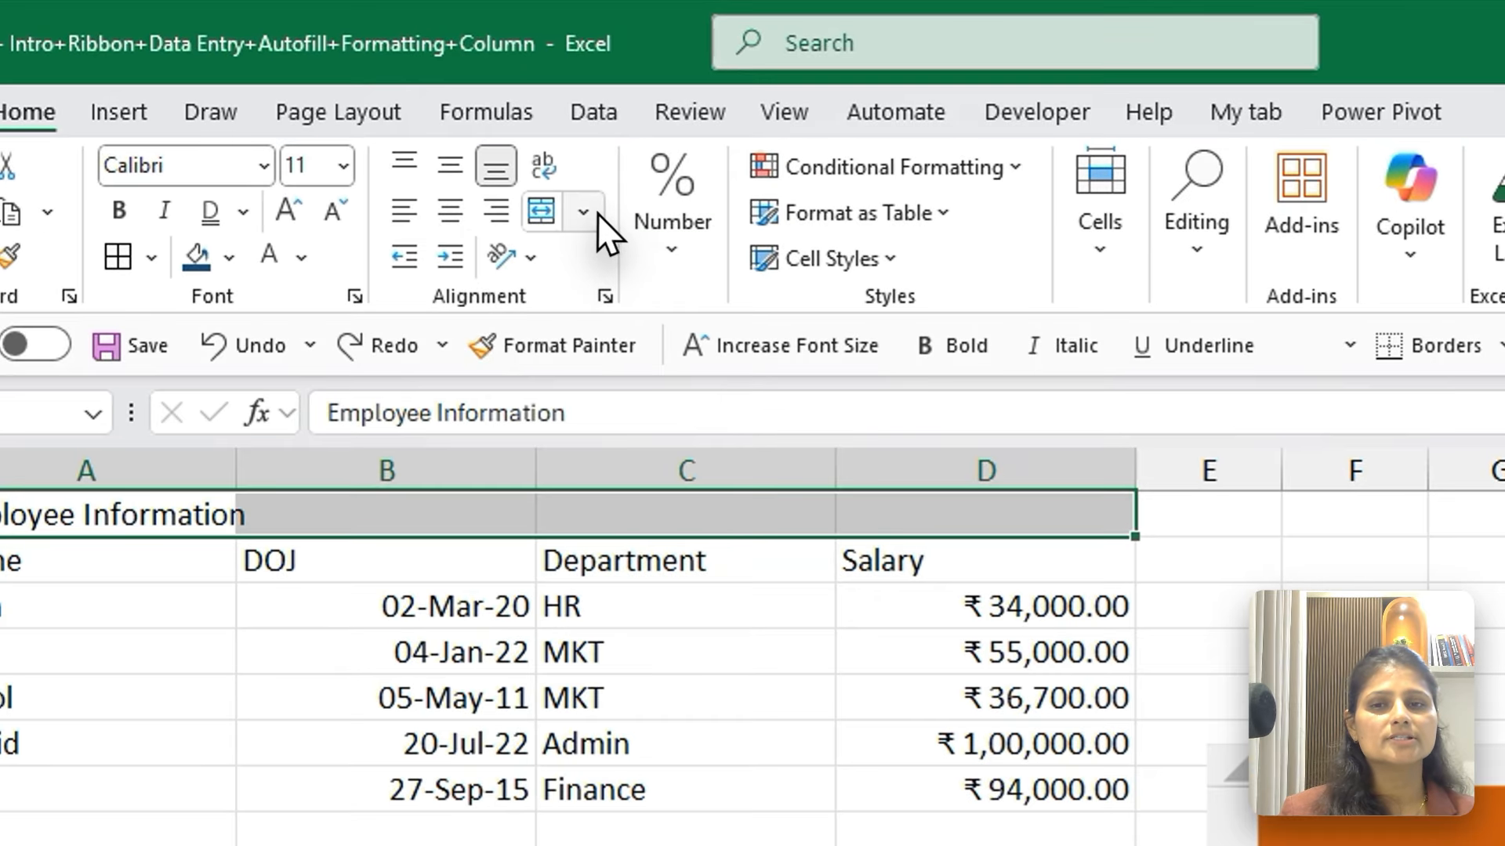
Merge A1:D1 with Merge Across, and align the title to the centre horizontally and the middle vertically
{"action": "left_click", "coordinate": [597, 213]}
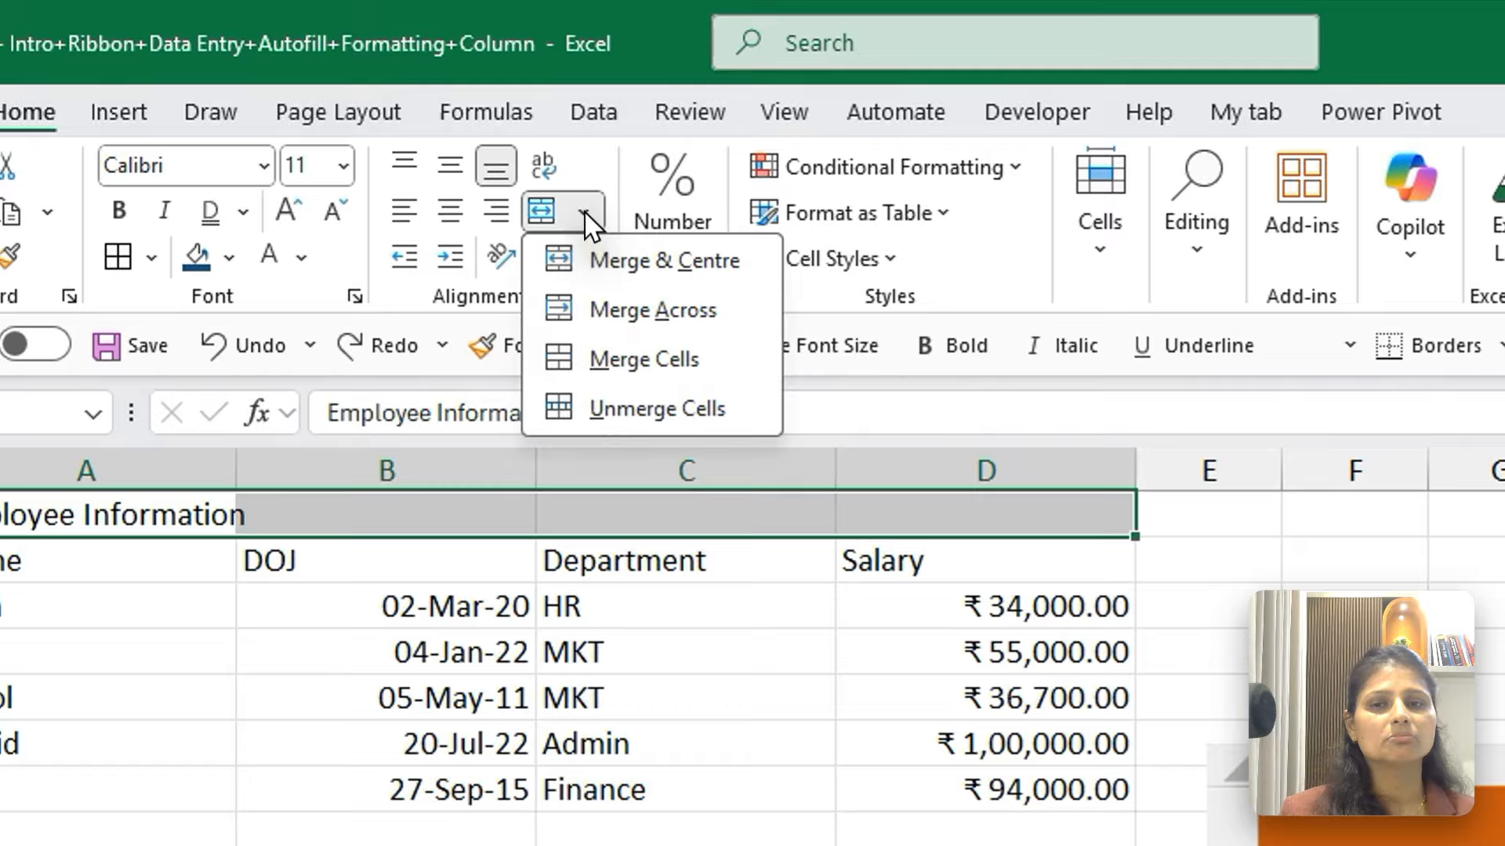
{"action": "left_click", "coordinate": [606, 310]}
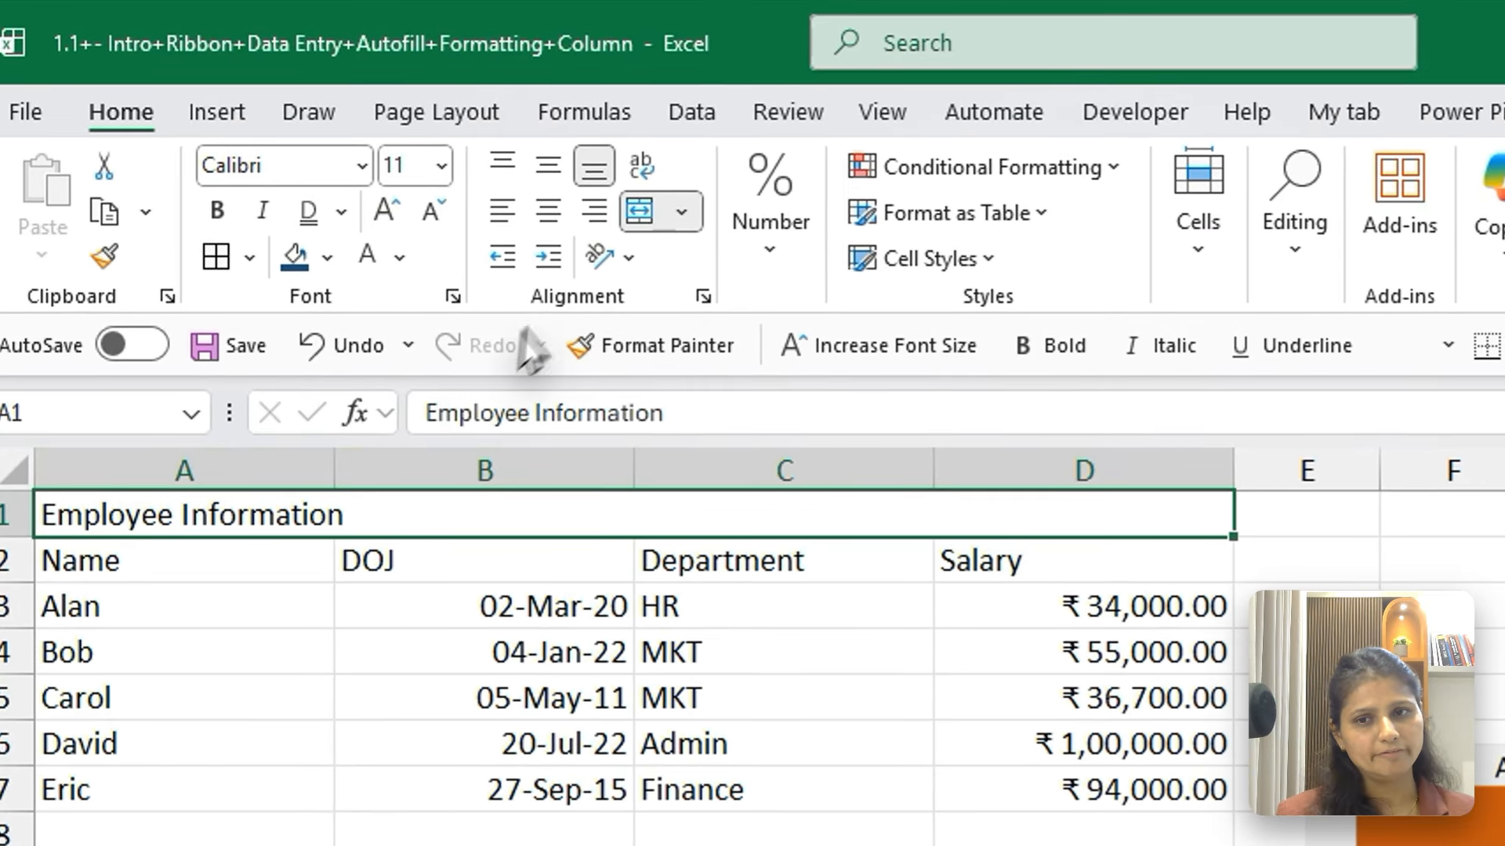
{"action": "left_click", "coordinate": [575, 176]}
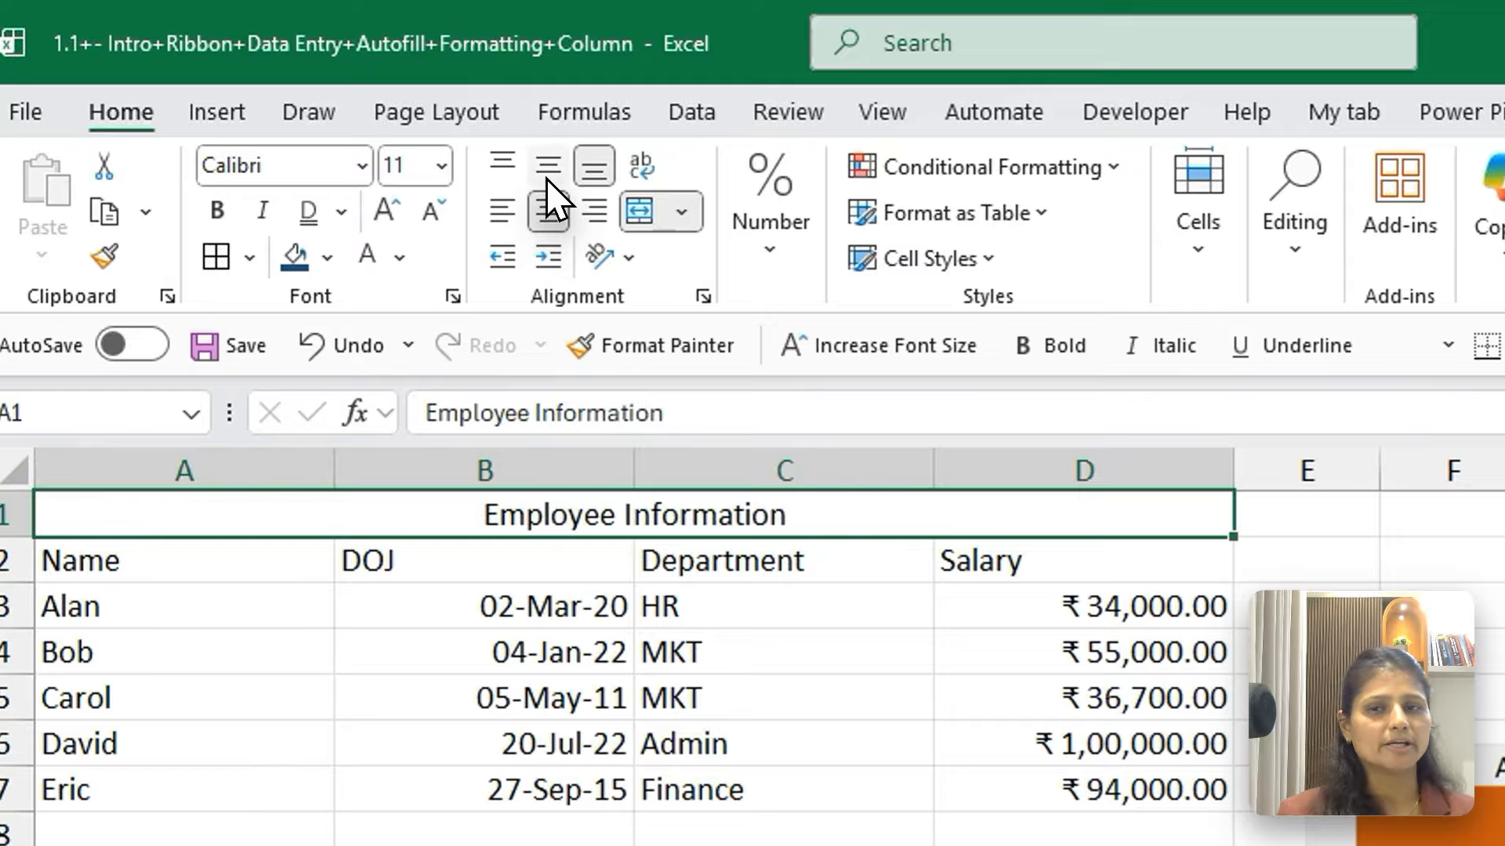
{"action": "left_click", "coordinate": [548, 168]}
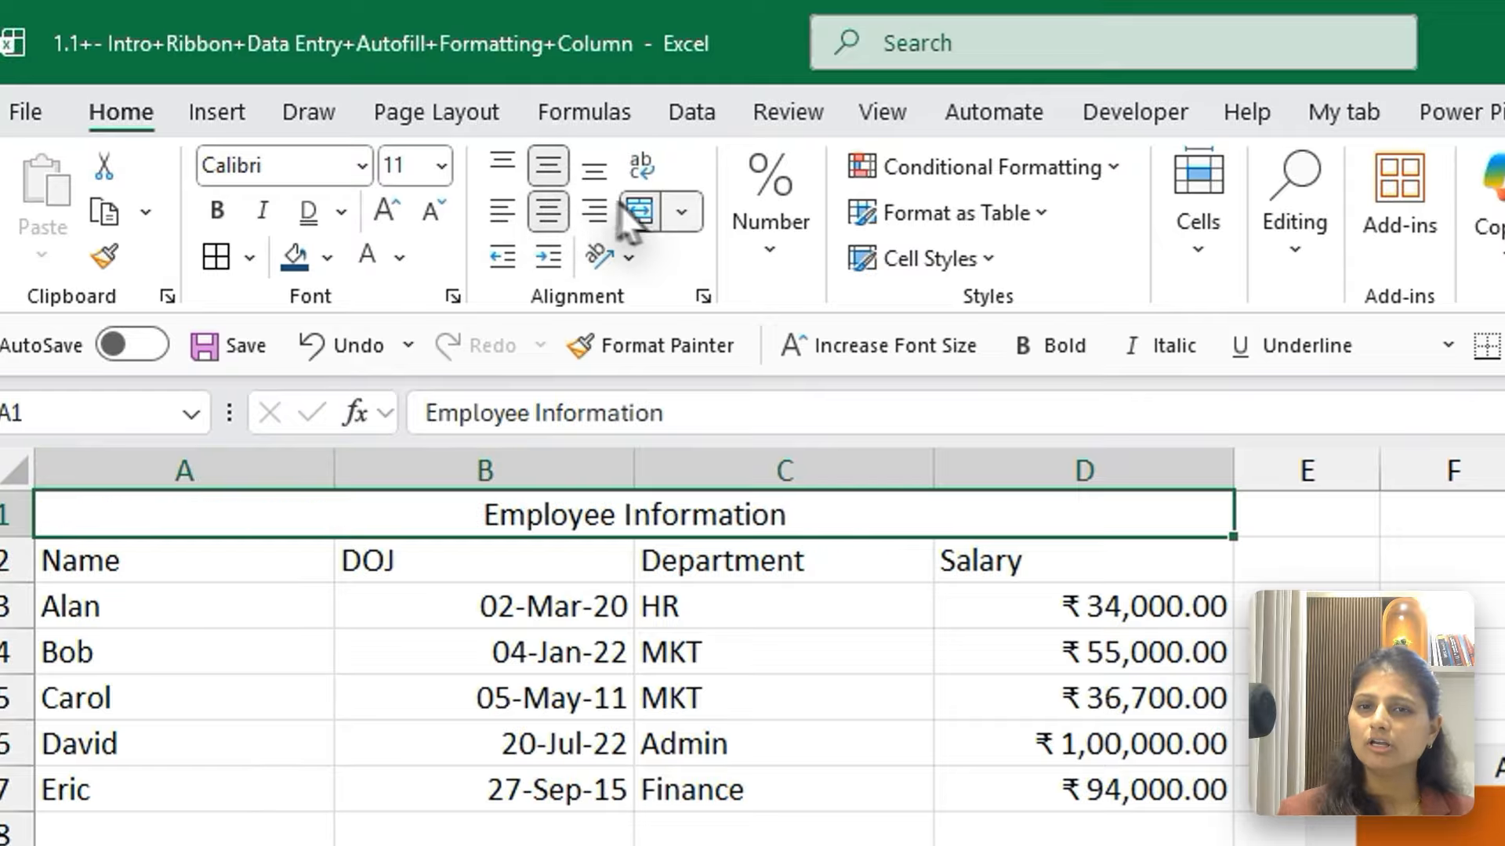
{"action": "left_click", "coordinate": [681, 215]}
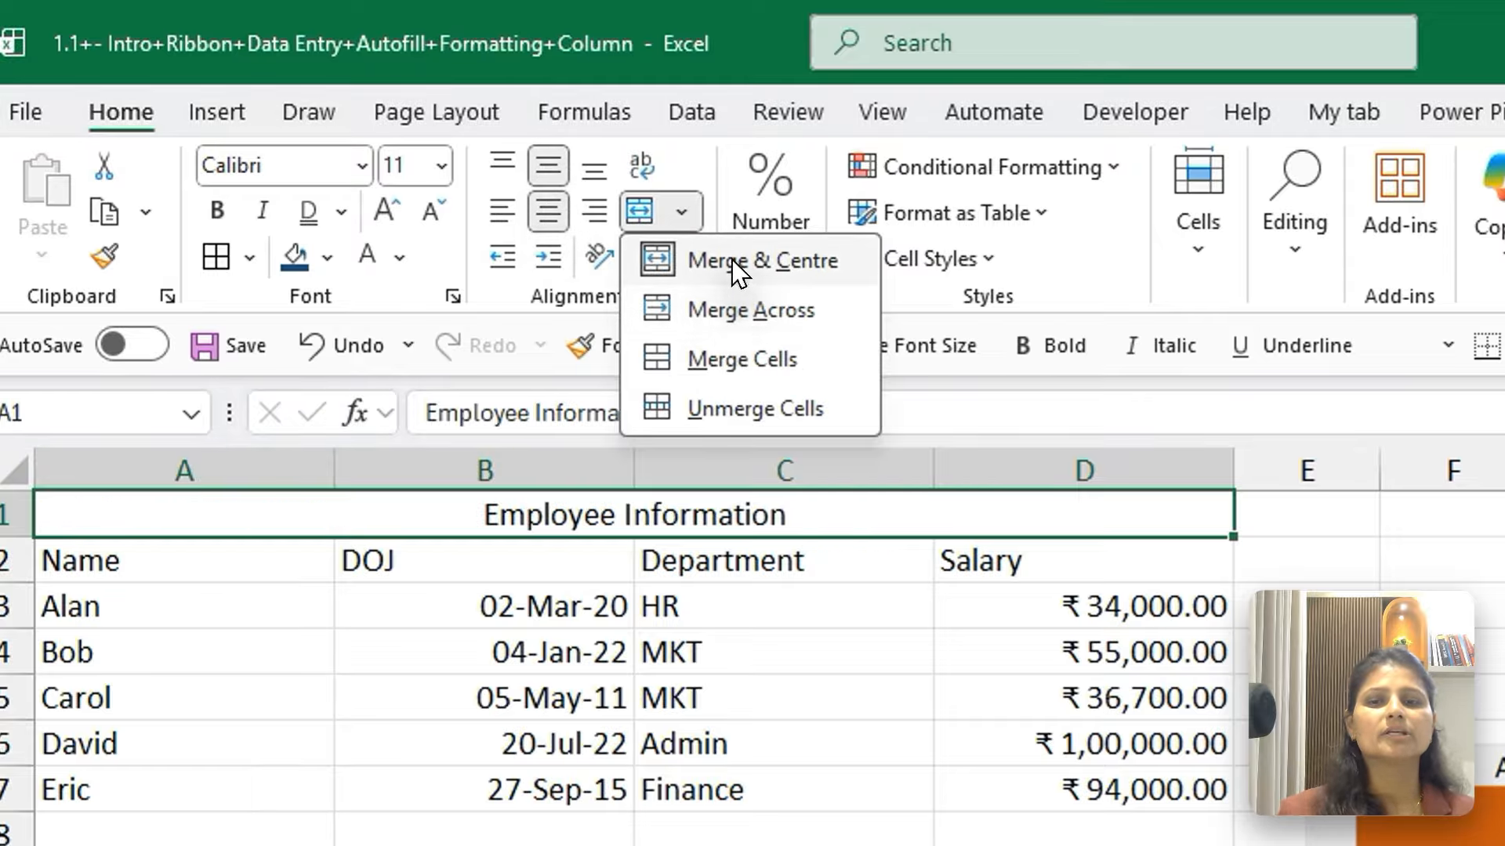
{"action": "left_click", "coordinate": [728, 263]}
{"action": "left_click", "coordinate": [732, 260]}
{"action": "left_click", "coordinate": [676, 217]}
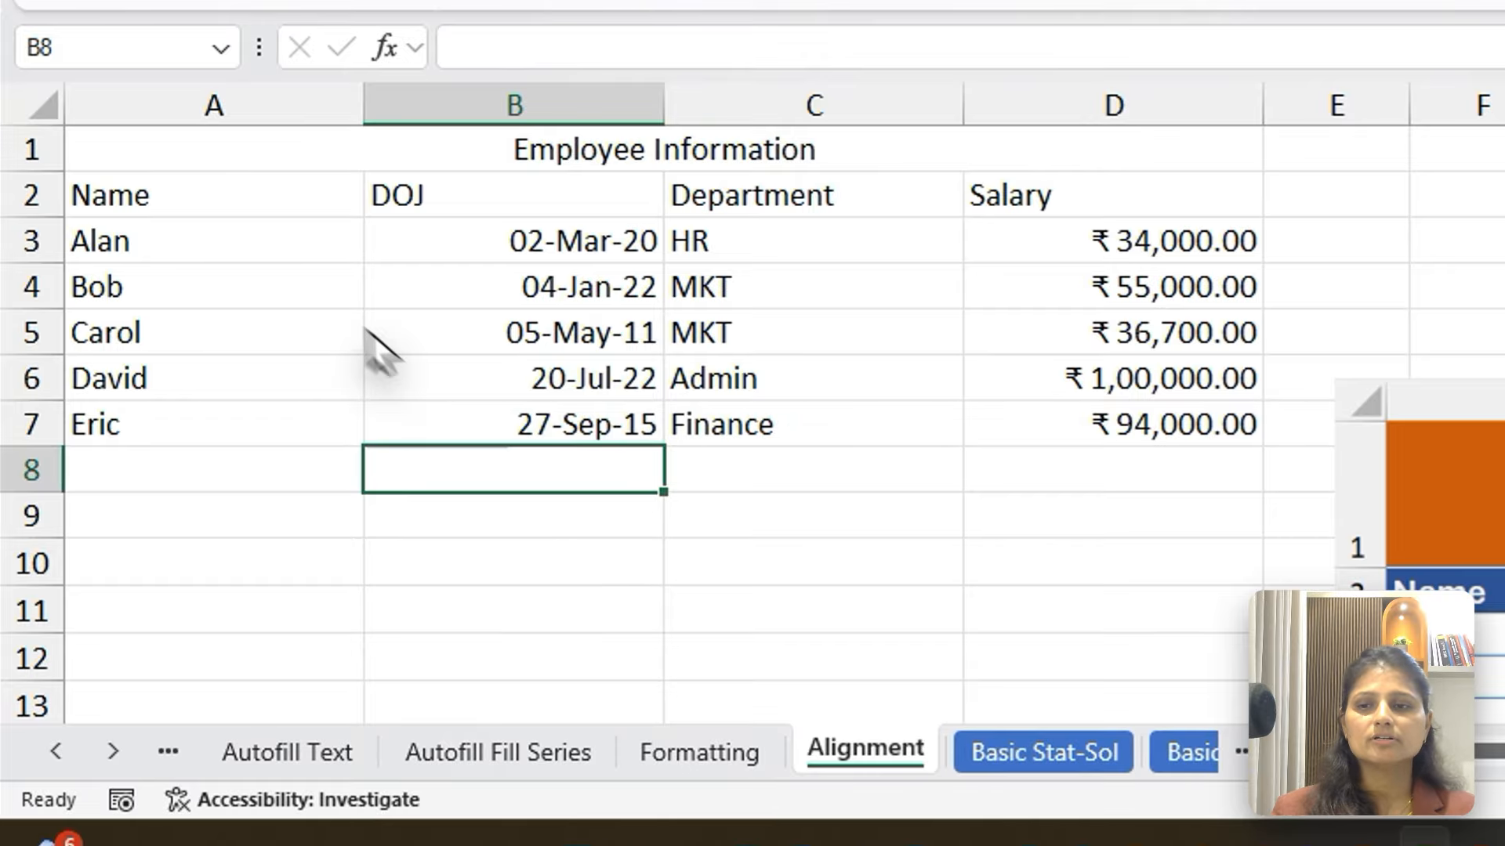
Copy the Name column A2:A7 and paste it below the table, starting at cell A10
{"action": "left_click_drag", "start_coordinate": [193, 210], "coordinate": [195, 444]}
{"action": "key", "text": "ctrl+c"}
{"action": "key", "text": "Down"}
{"action": "key", "text": "Down"}
{"action": "key", "text": "Down"}
{"action": "key", "text": "Down"}
{"action": "key", "text": "Down"}
{"action": "key", "text": "Down"}
{"action": "key", "text": "Down"}
{"action": "key", "text": "Down"}
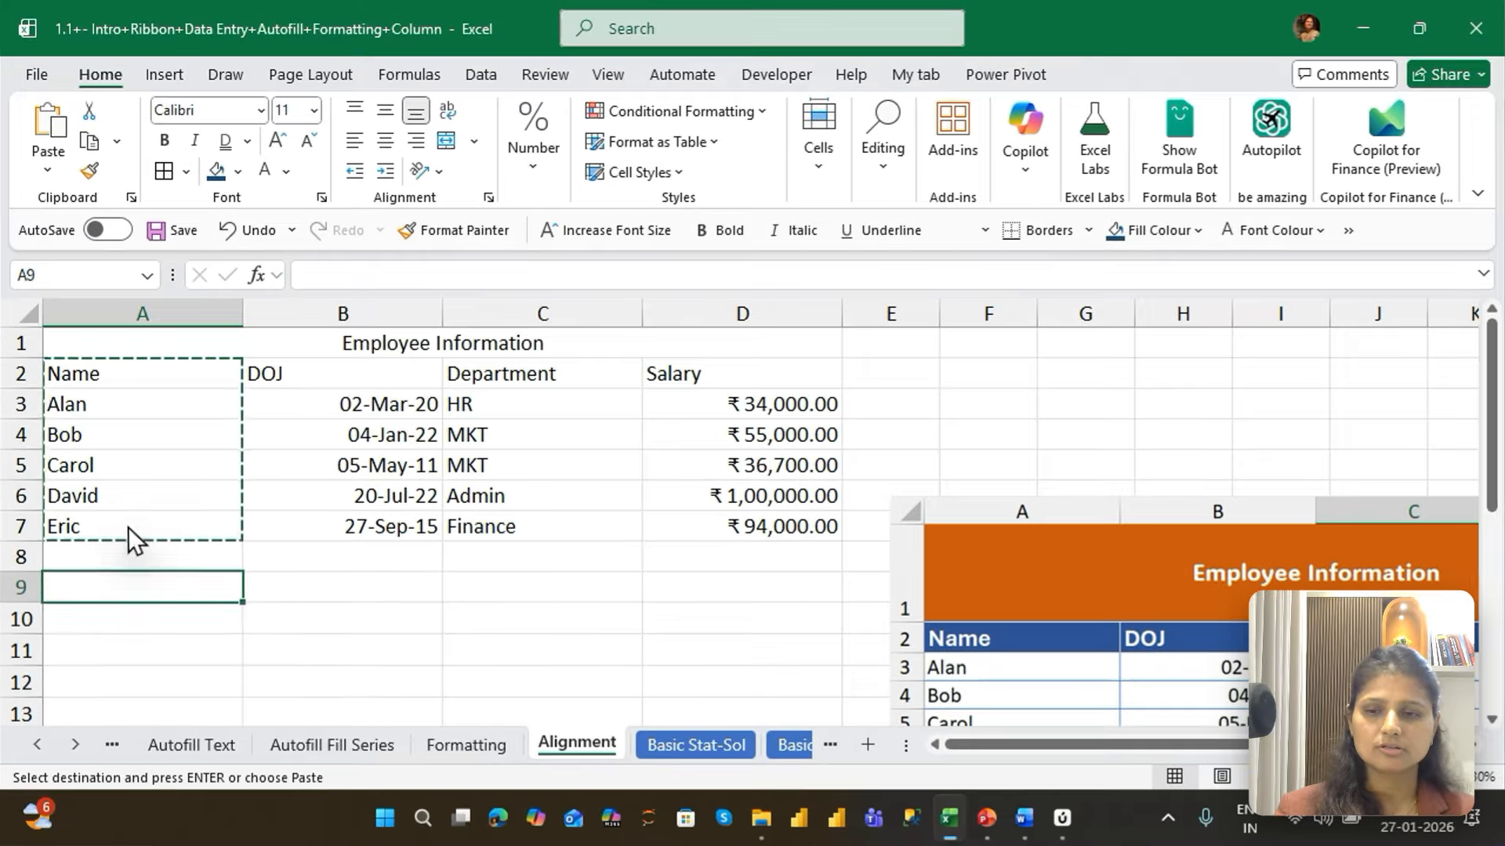
{"action": "key", "text": "ctrl+v"}
{"action": "key", "text": "Down"}
{"action": "key", "text": "Down"}
{"action": "key", "text": "Down"}
{"action": "key", "text": "Down"}
{"action": "key", "text": "Down"}
{"action": "key", "text": "Down"}
{"action": "key", "text": "Down"}
{"action": "key", "text": "Down"}
{"action": "key", "text": "Down"}
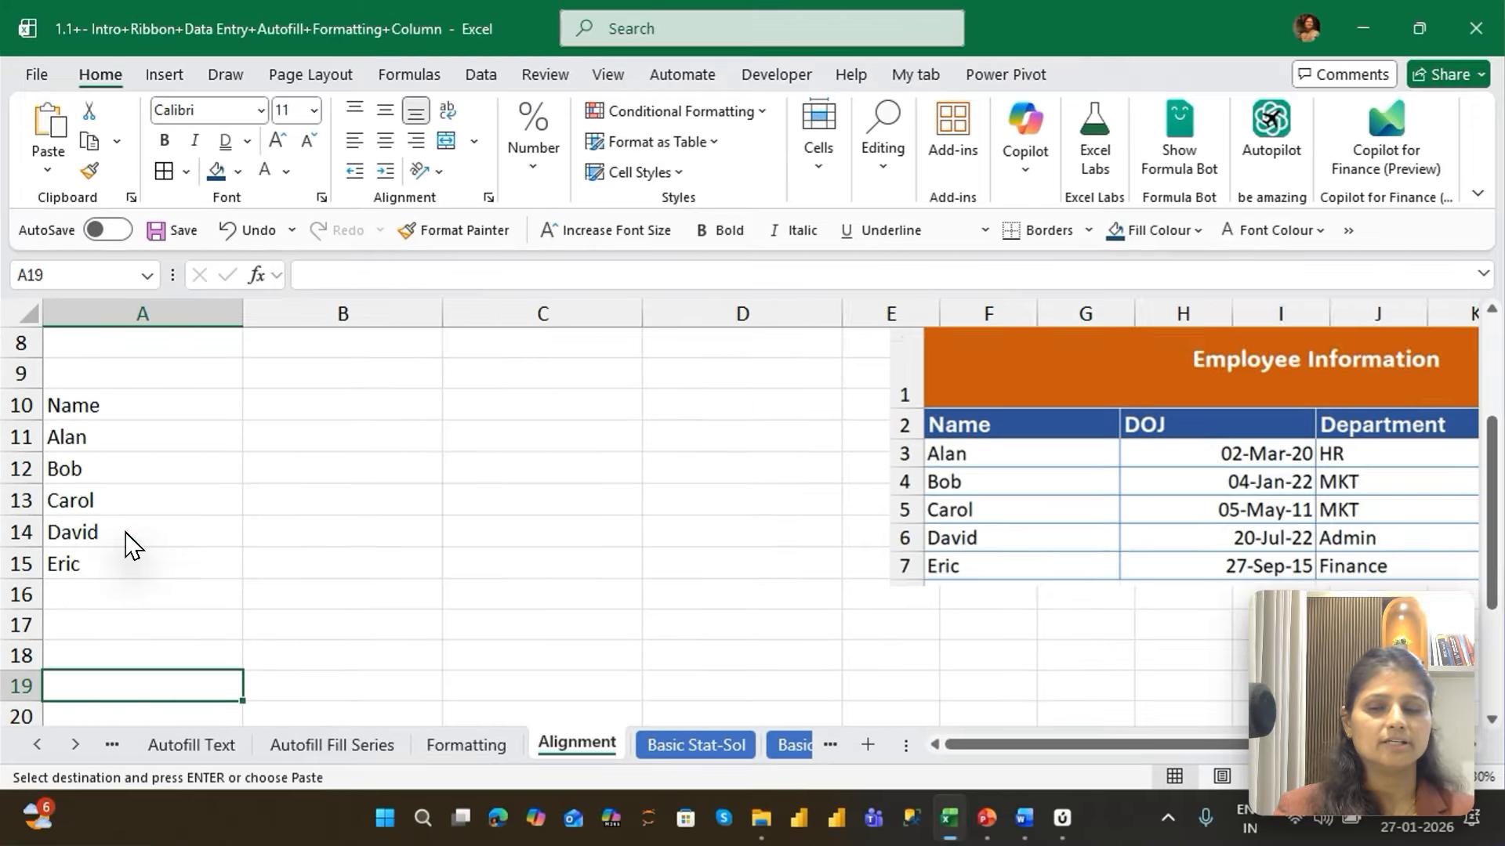
Apply Merge & Centre to the whole block A10:C15, accepting the loss of the other values, and undo the merge
{"action": "key", "text": "Up"}
{"action": "key", "text": "Up"}
{"action": "key", "text": "Up"}
{"action": "key", "text": "Up"}
{"action": "key", "text": "Up"}
{"action": "key", "text": "Up"}
{"action": "key", "text": "Up"}
{"action": "key", "text": "Up"}
{"action": "key", "text": "Up"}
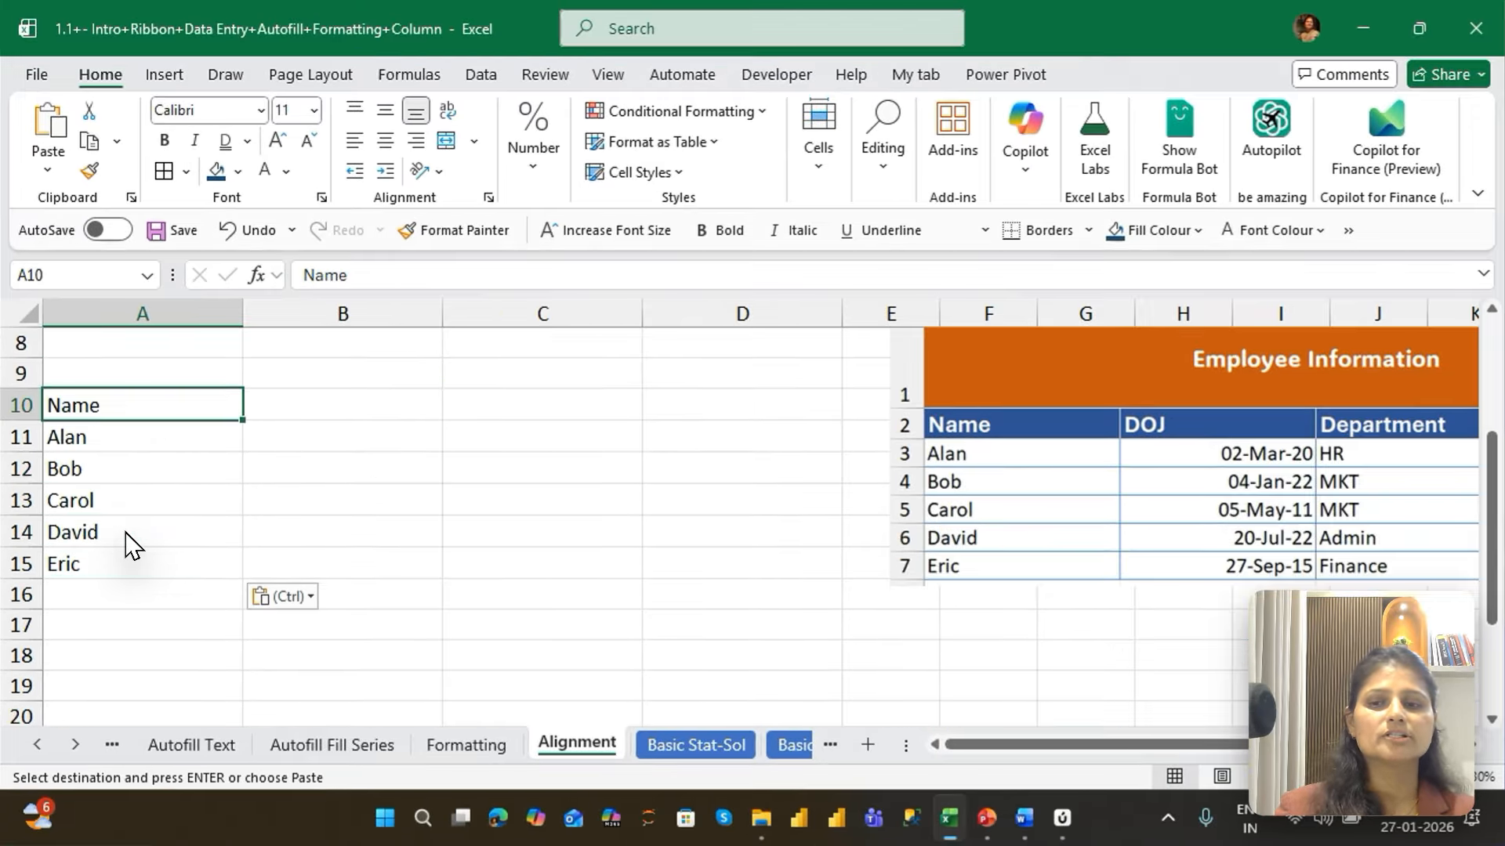
{"action": "key", "text": "shift+Right"}
{"action": "key", "text": "shift+Right"}
{"action": "key", "text": "shift+Down"}
{"action": "key", "text": "shift+Down"}
{"action": "key", "text": "shift+Down"}
{"action": "key", "text": "shift+Down"}
{"action": "key", "text": "shift+Down"}
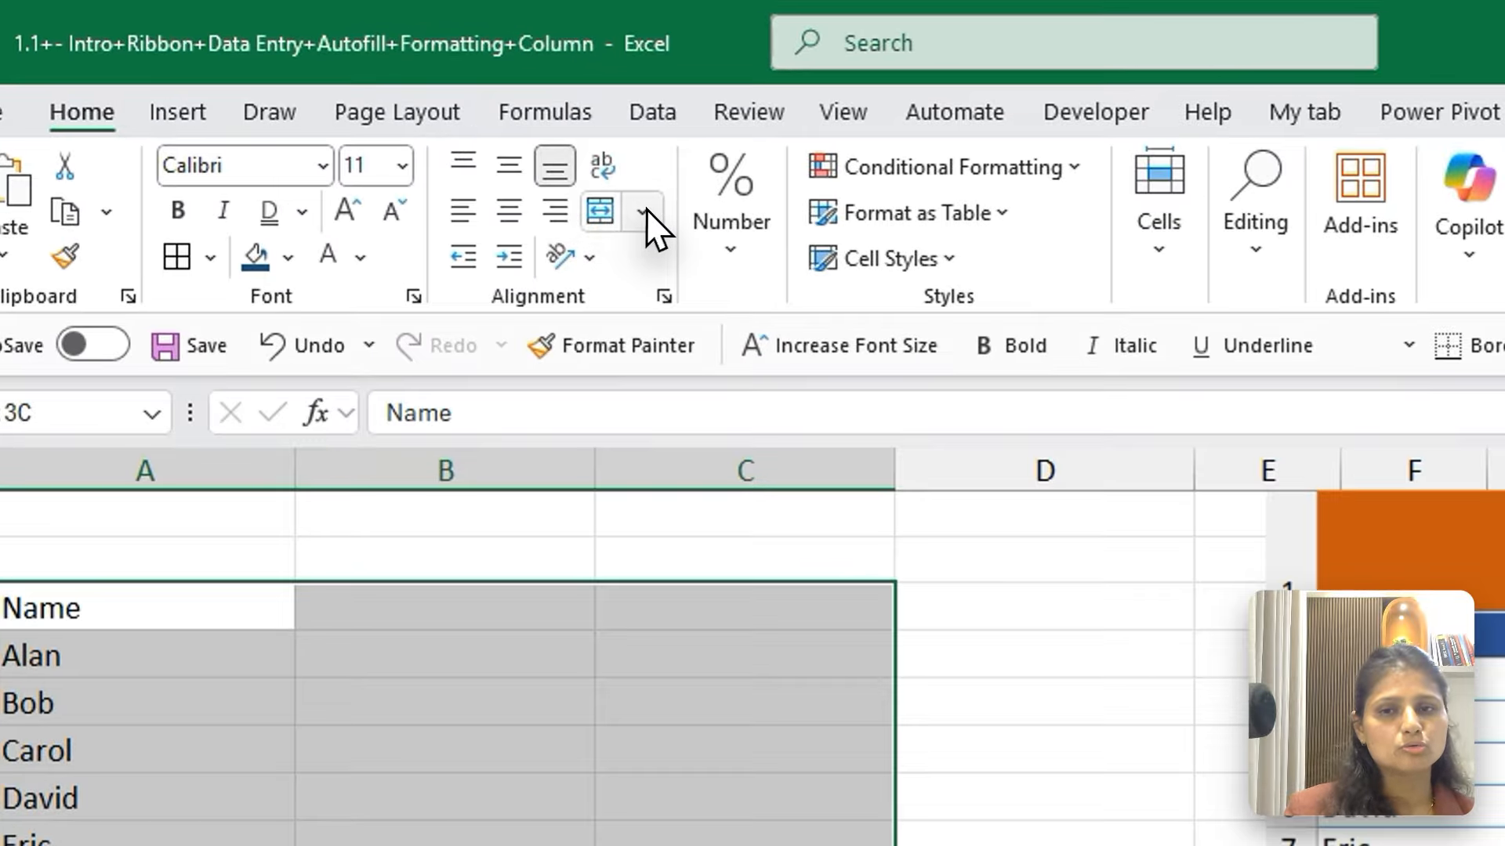
{"action": "left_click", "coordinate": [644, 210]}
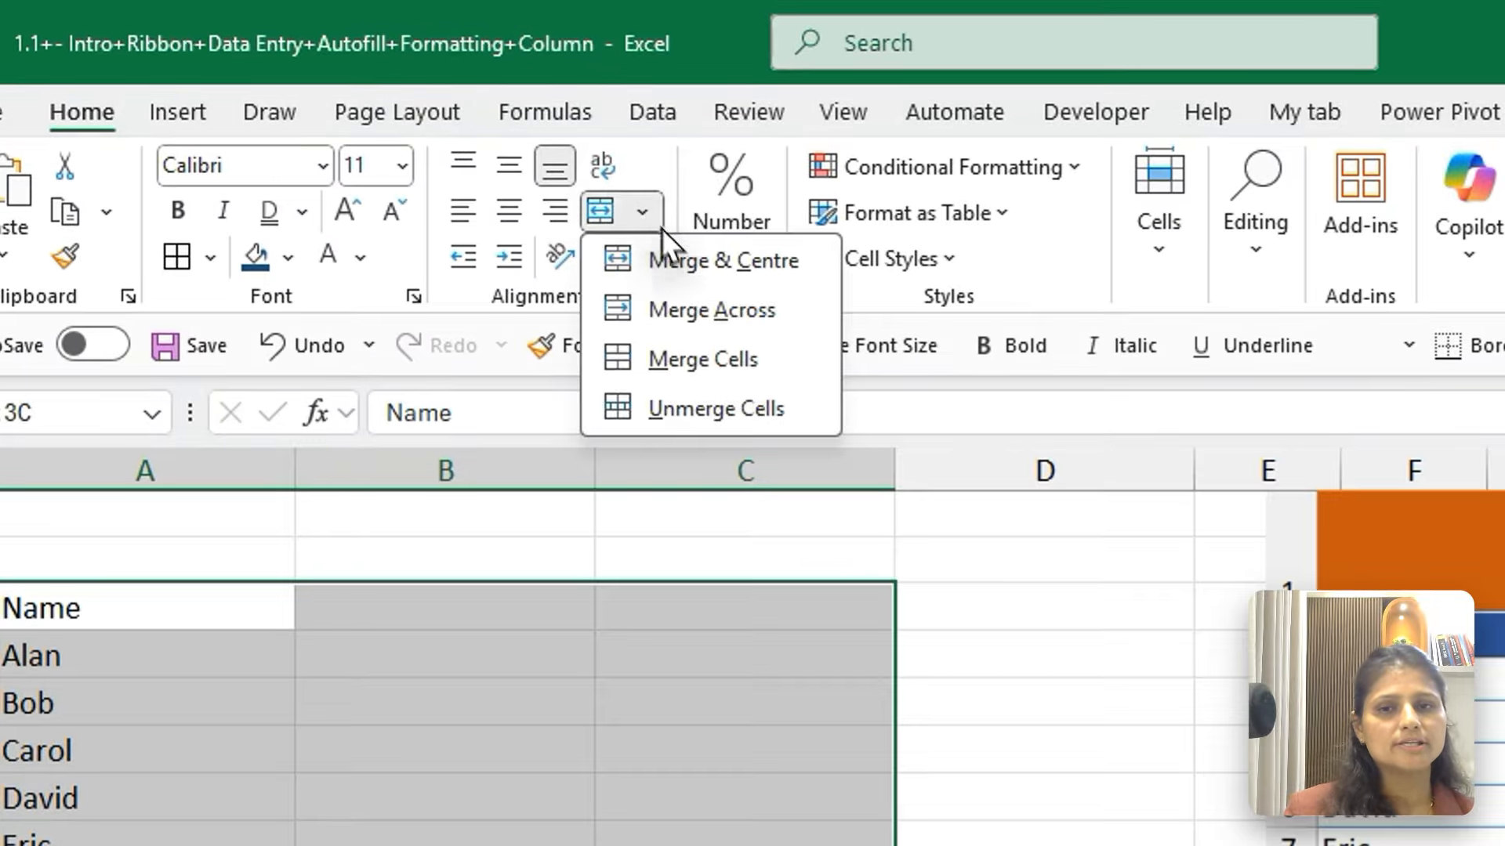
{"action": "left_click", "coordinate": [694, 262]}
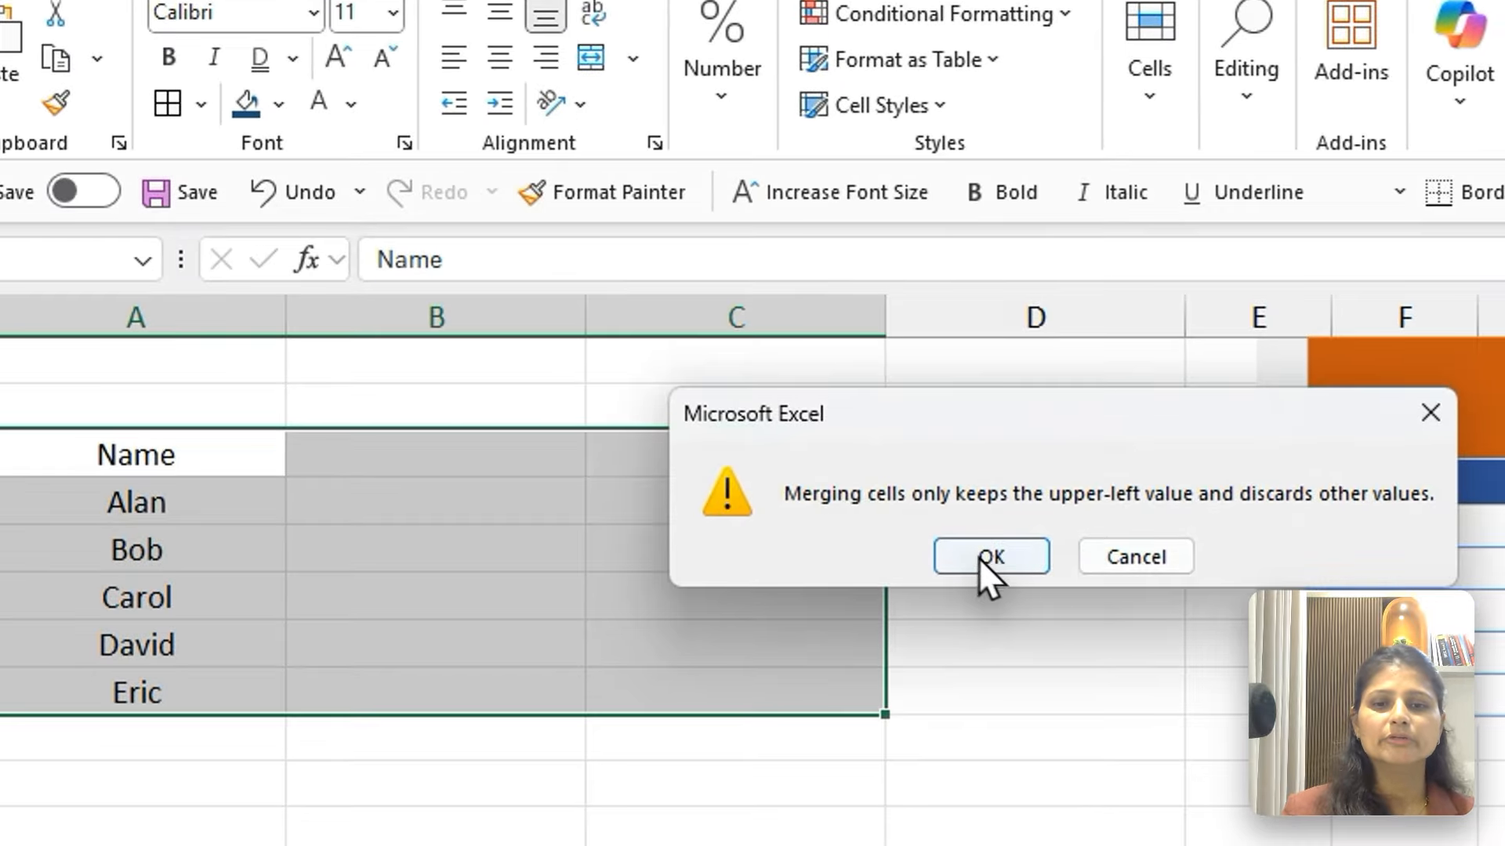
{"action": "left_click", "coordinate": [970, 613]}
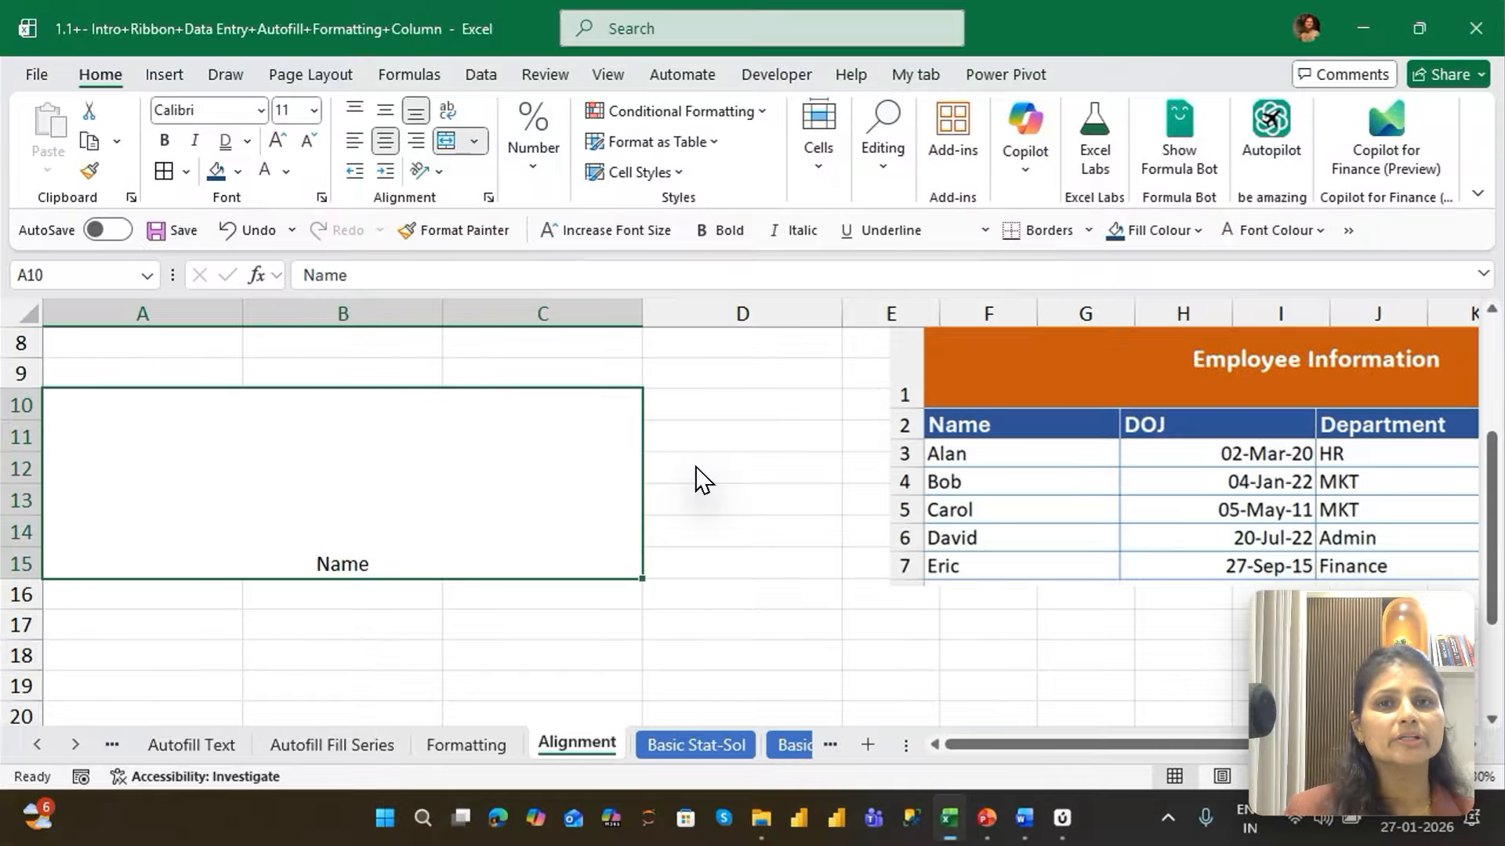
{"action": "key", "text": "ctrl+z"}
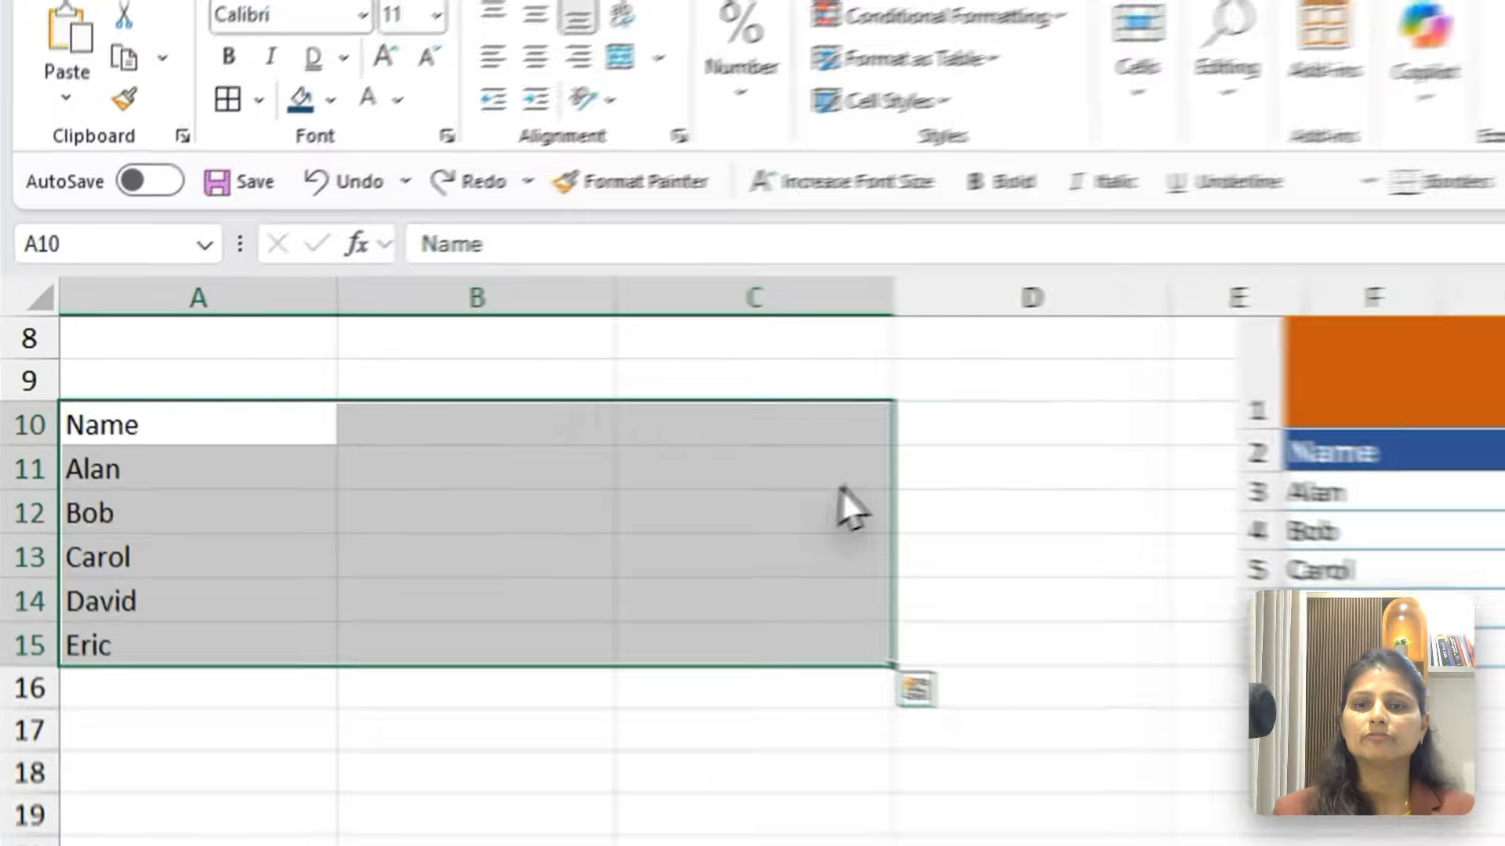
Apply Merge & Centre across columns A to C separately for rows 10, 11 and 12
{"action": "left_click_drag", "start_coordinate": [118, 405], "coordinate": [548, 405]}
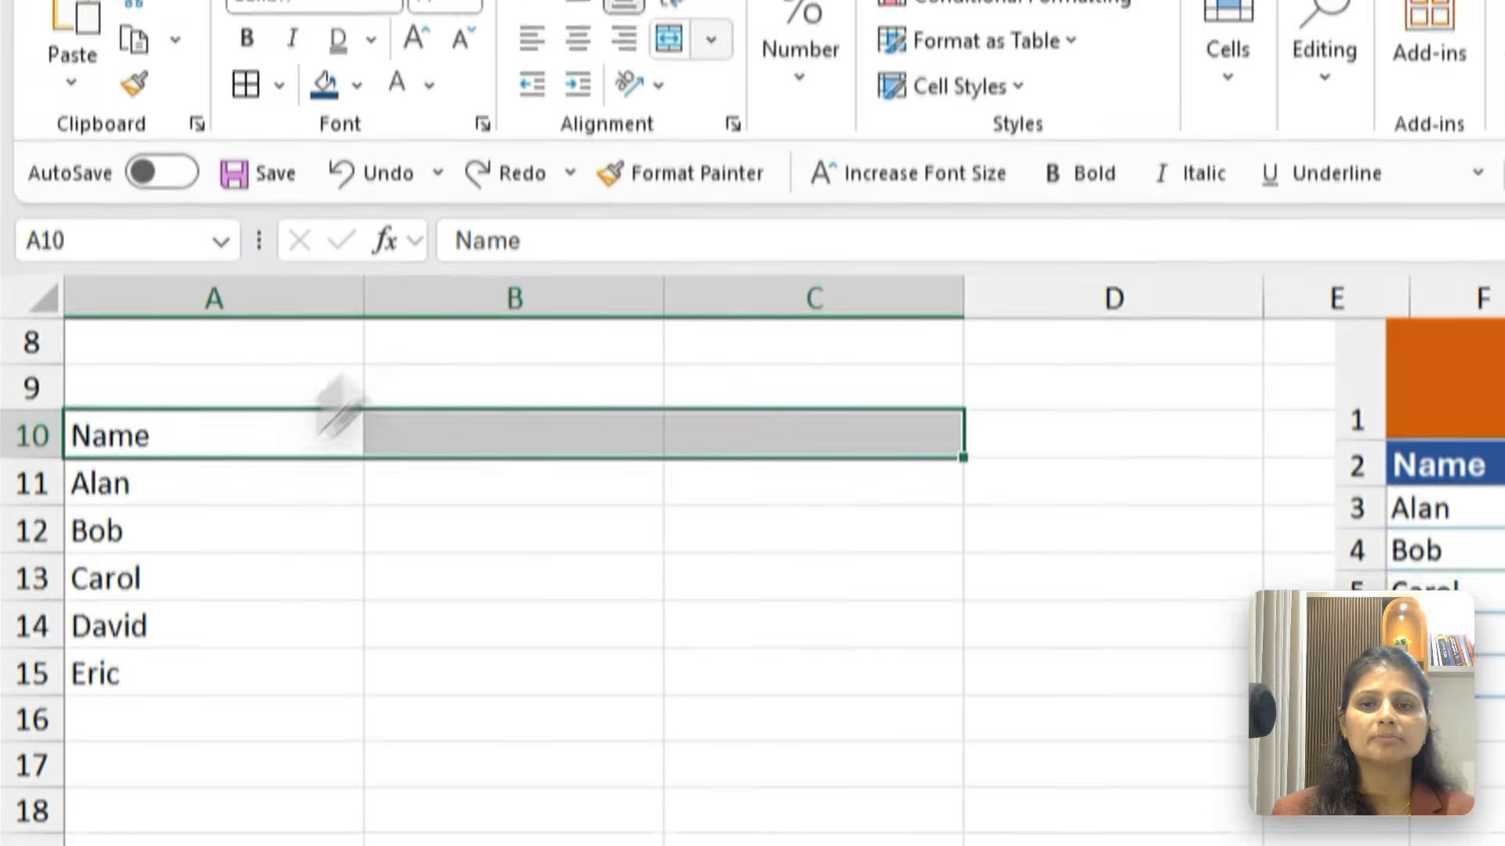
{"action": "left_click", "coordinate": [474, 141]}
{"action": "left_click", "coordinate": [791, 79]}
{"action": "left_click_drag", "start_coordinate": [101, 454], "coordinate": [860, 454]}
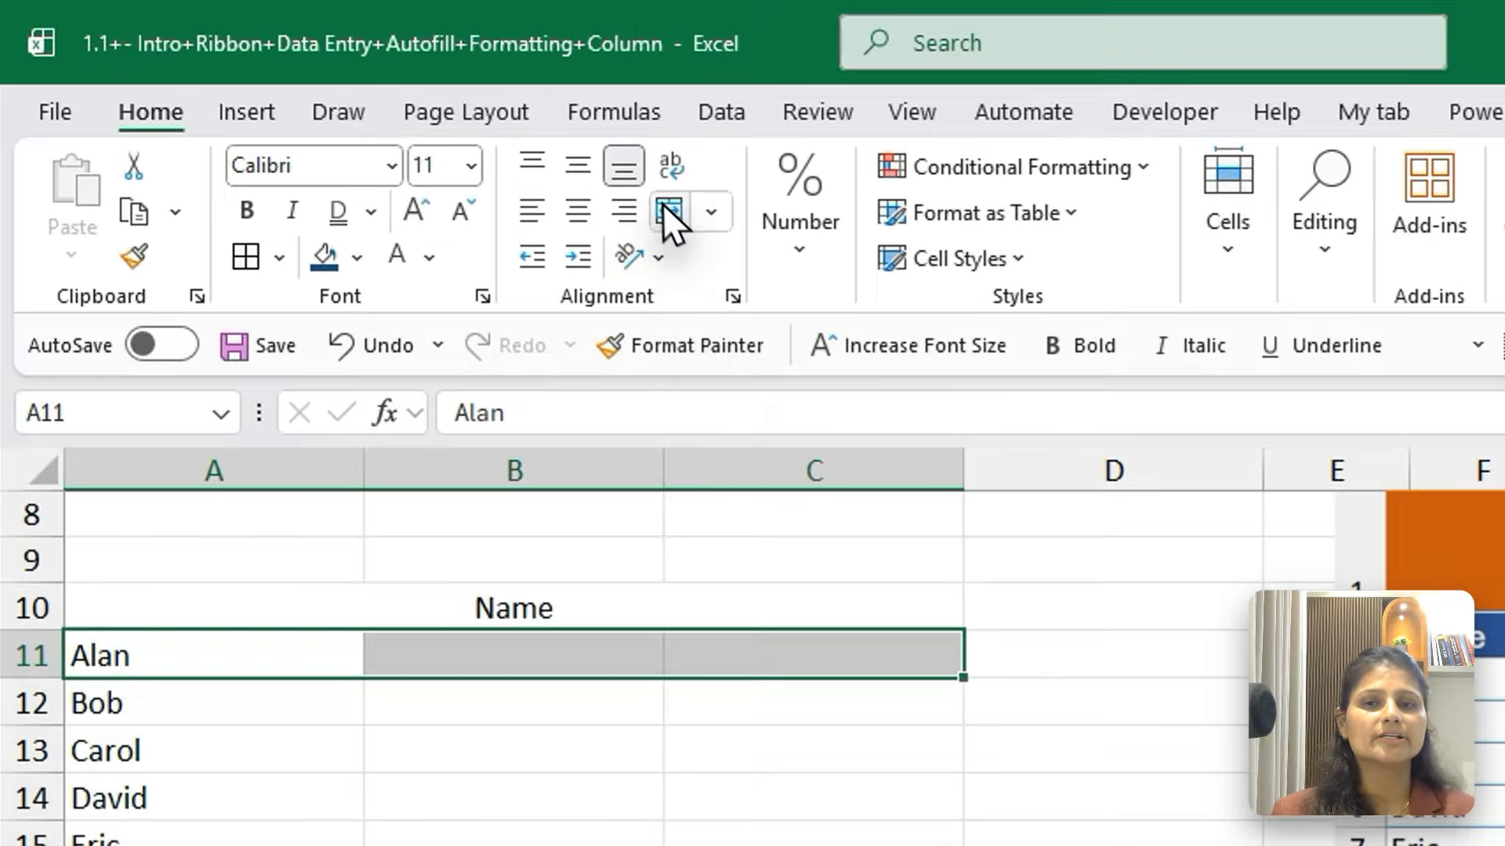
{"action": "left_click", "coordinate": [665, 210]}
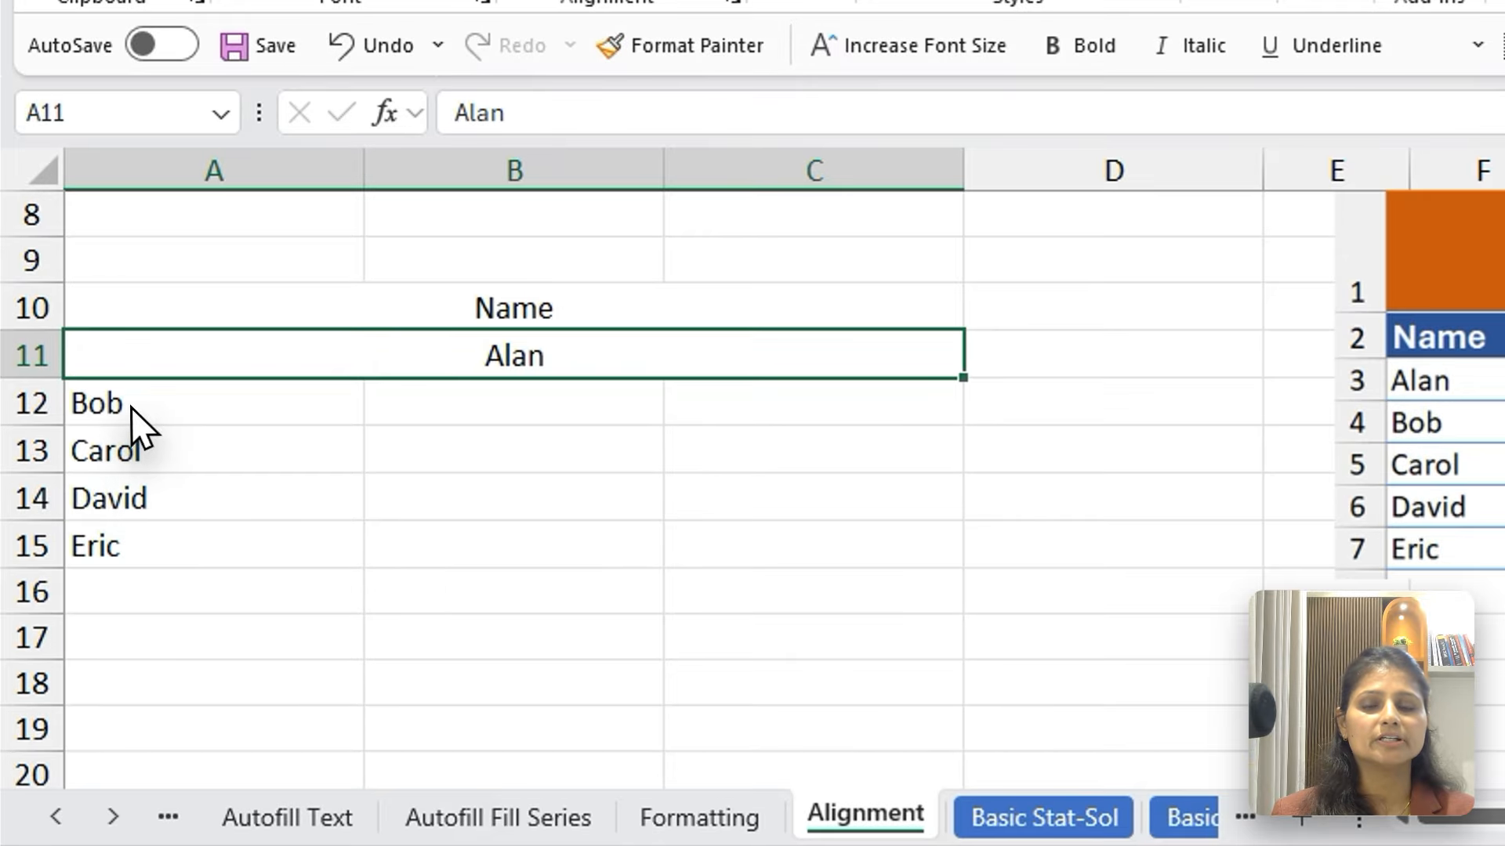
{"action": "left_click_drag", "start_coordinate": [130, 711], "coordinate": [920, 706]}
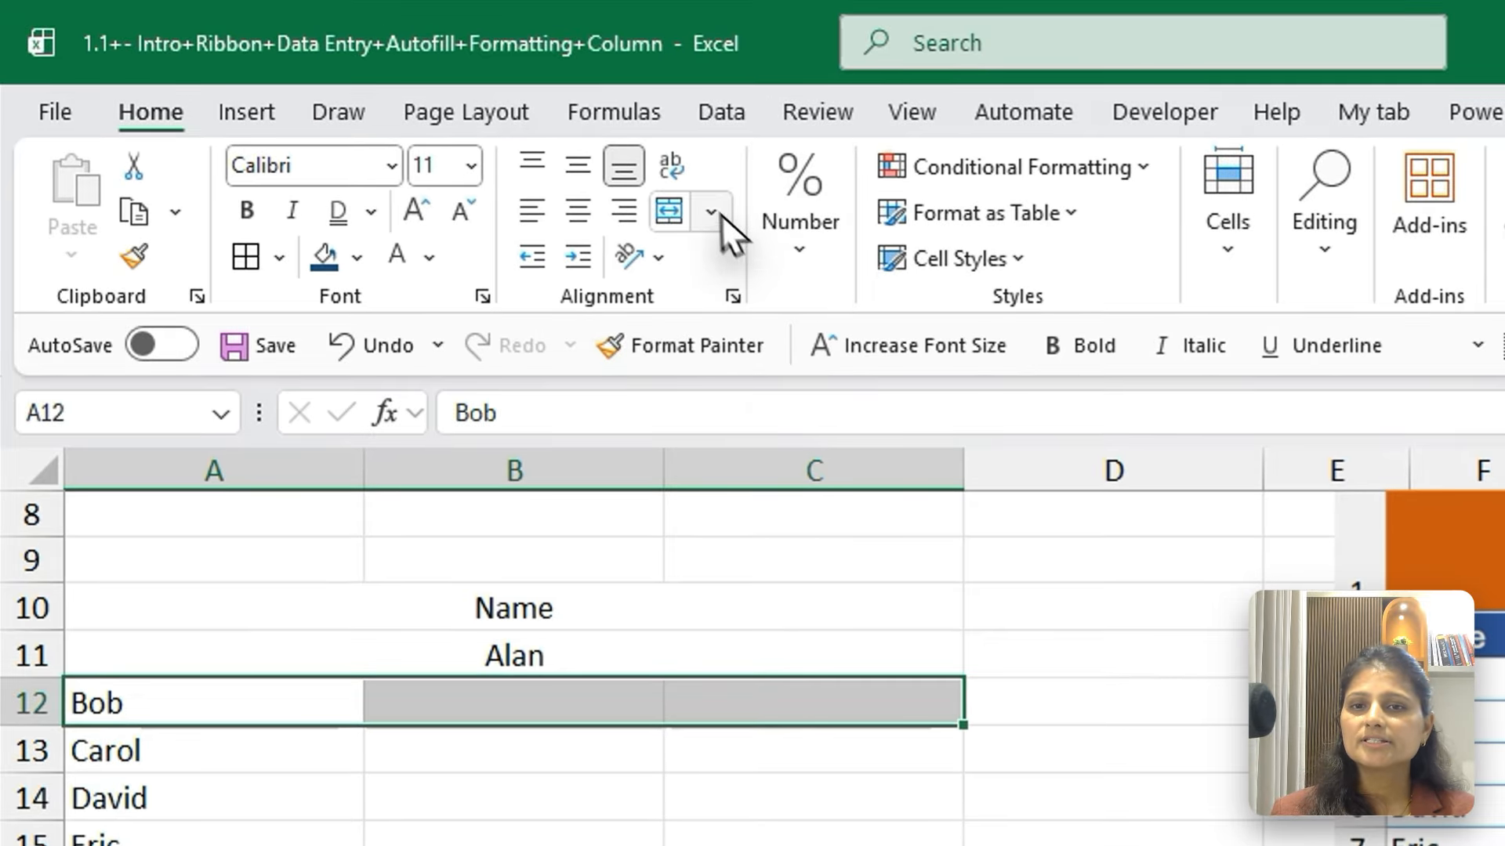
{"action": "left_click", "coordinate": [658, 109]}
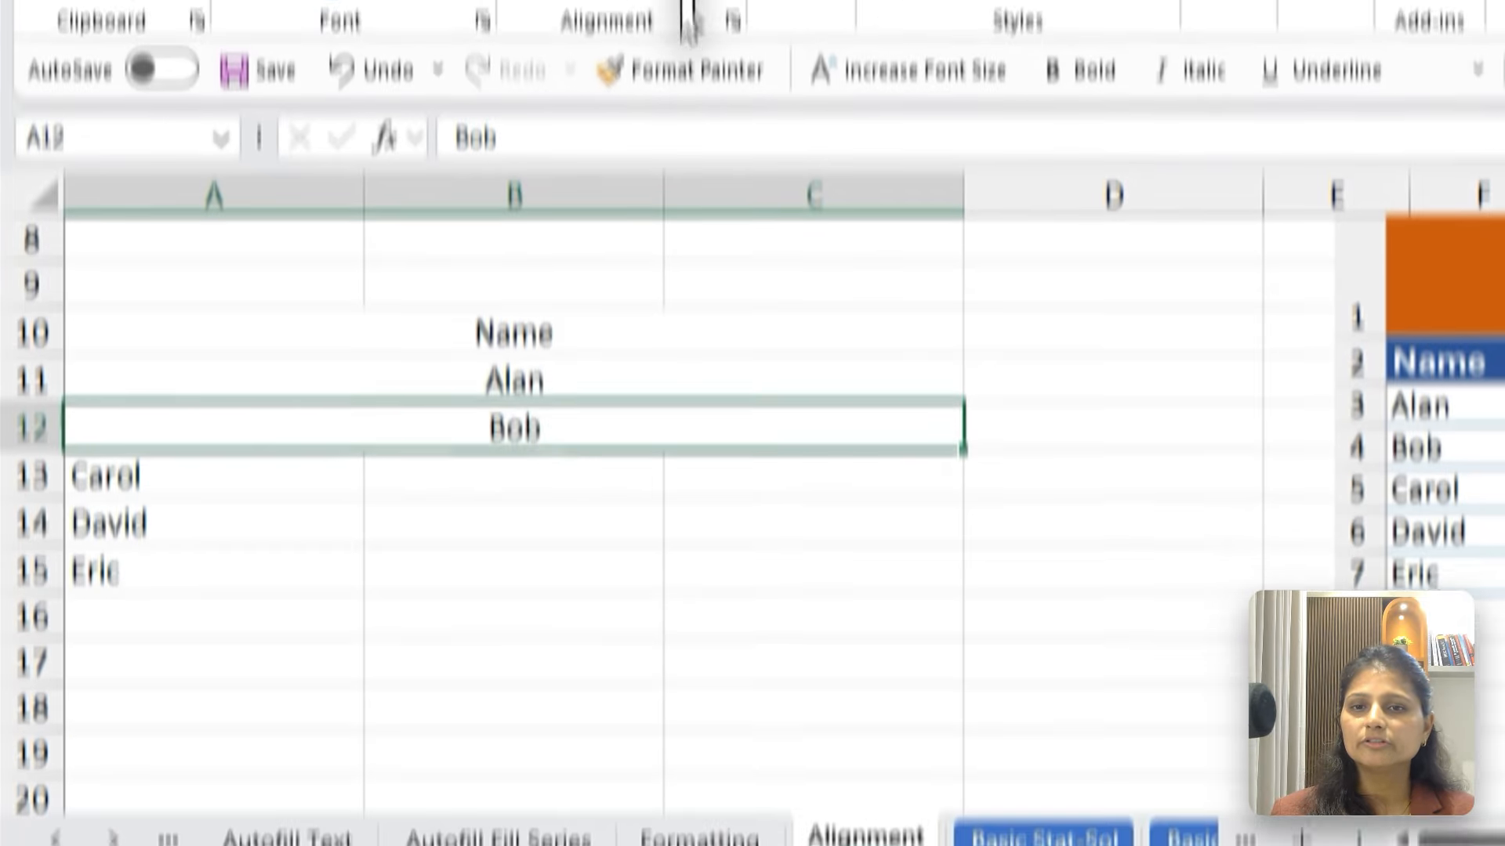
Undo the three single-row merges in rows 10 to 12
{"action": "left_click", "coordinate": [615, 829]}
{"action": "key", "text": "ctrl+z"}
{"action": "key", "text": "ctrl+z"}
{"action": "key", "text": "ctrl+z"}
{"action": "key", "text": "ctrl+c"}
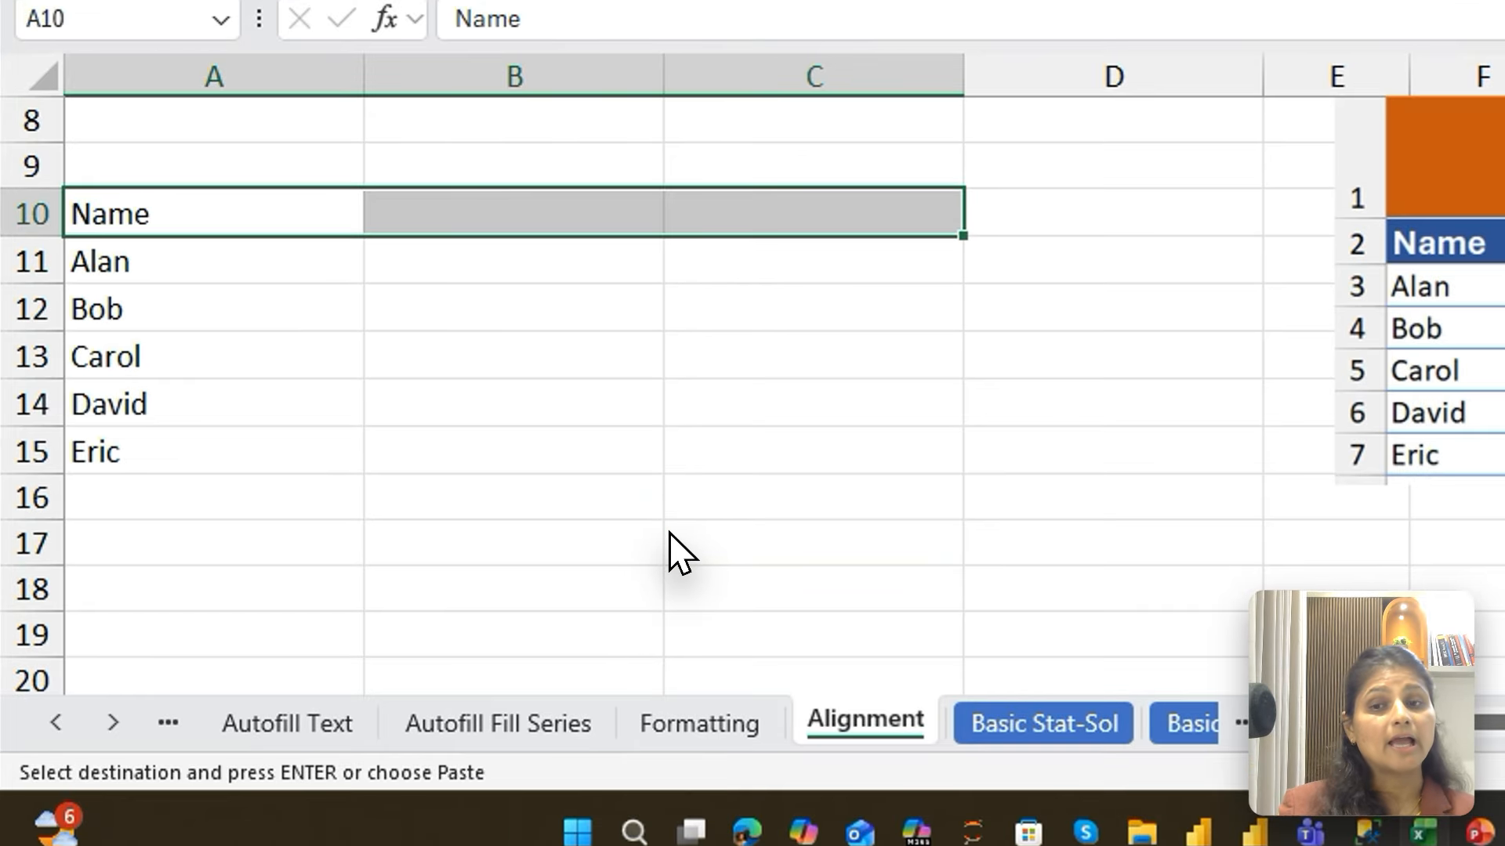
Apply Merge Across to A10:C15 so each row is merged separately over the three columns
{"action": "left_click_drag", "start_coordinate": [230, 191], "coordinate": [732, 460]}
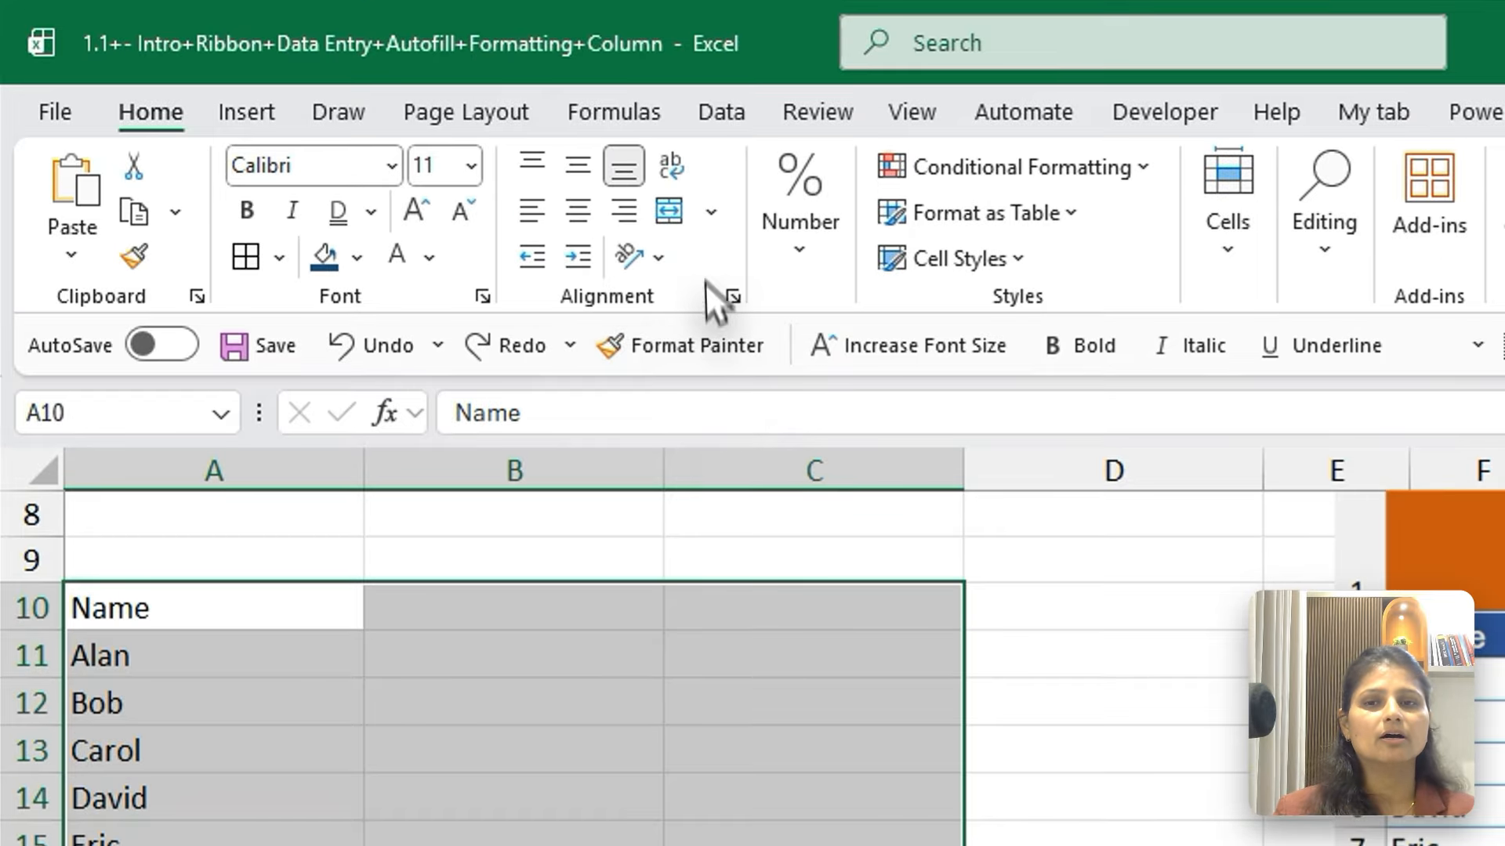
{"action": "left_click", "coordinate": [708, 211]}
{"action": "left_click", "coordinate": [775, 309]}
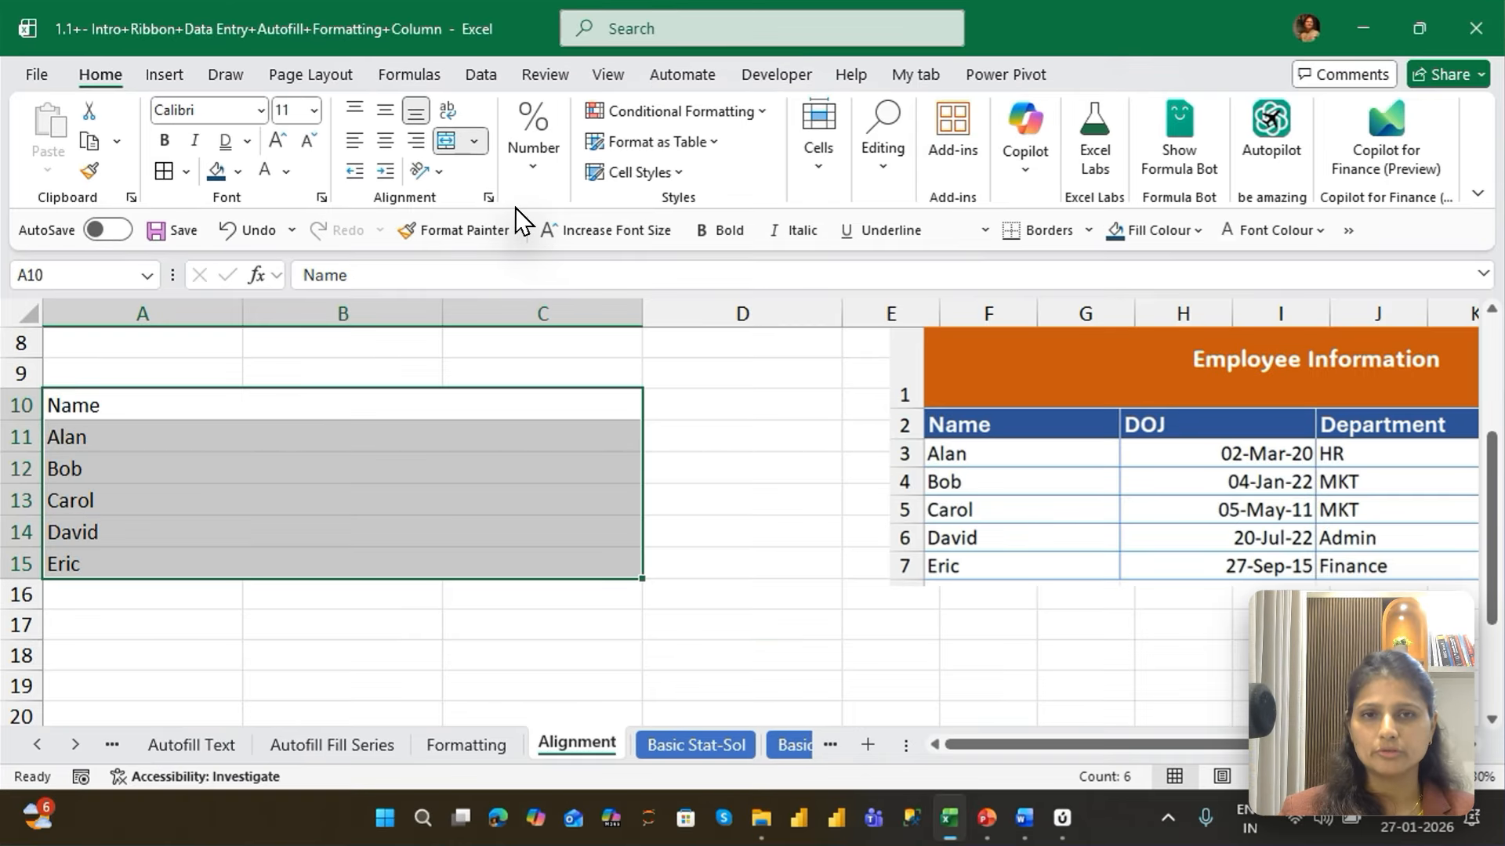
Format the merged Employee Information title in row 1 with a gold fill, blue font colour and bold text
{"action": "key", "text": "ctrl+Up"}
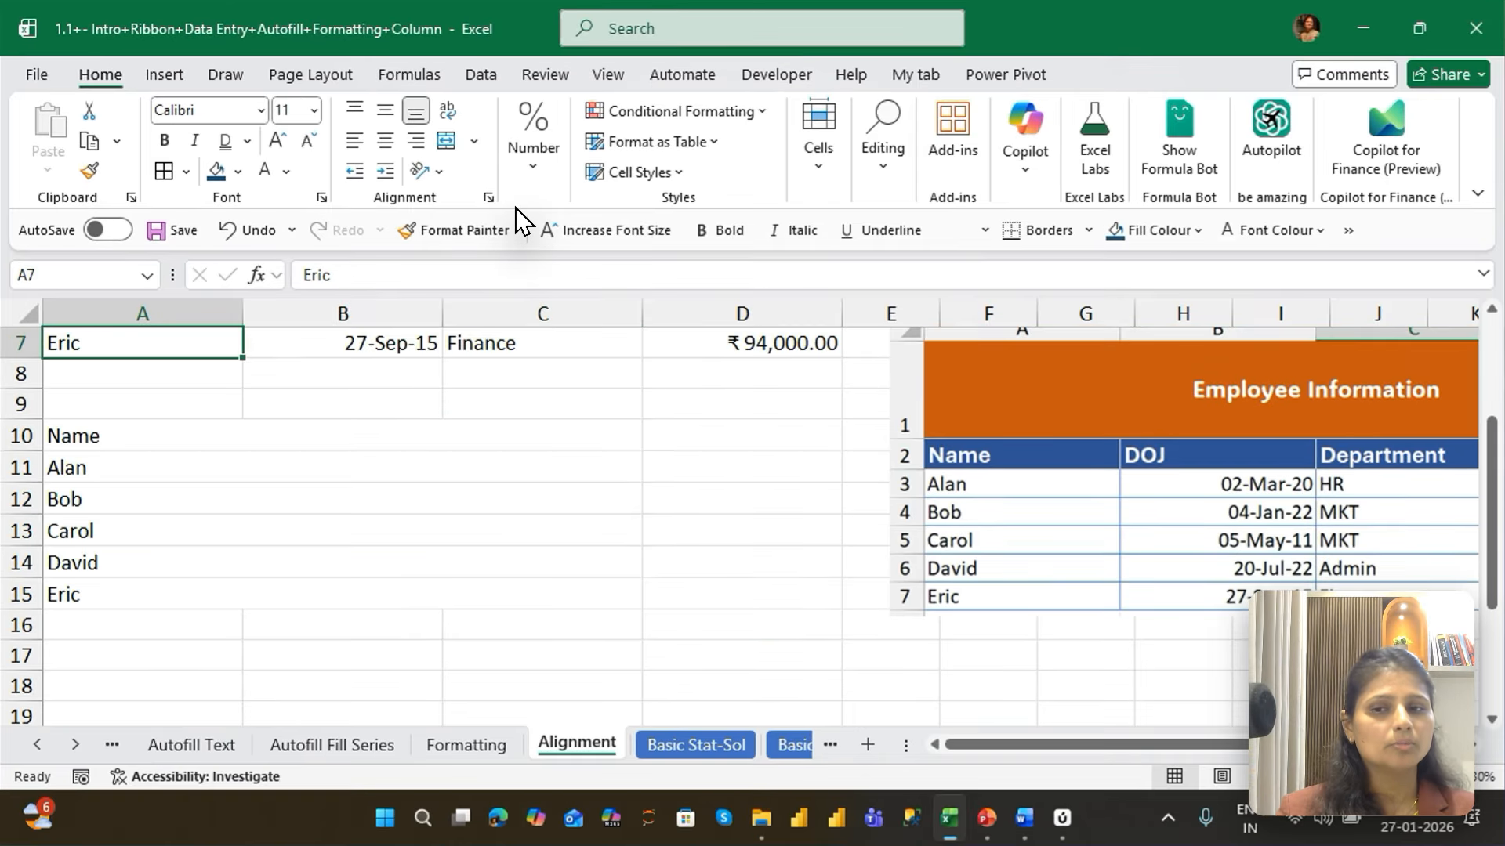
{"action": "key", "text": "ctrl+Up"}
{"action": "key", "text": "Down"}
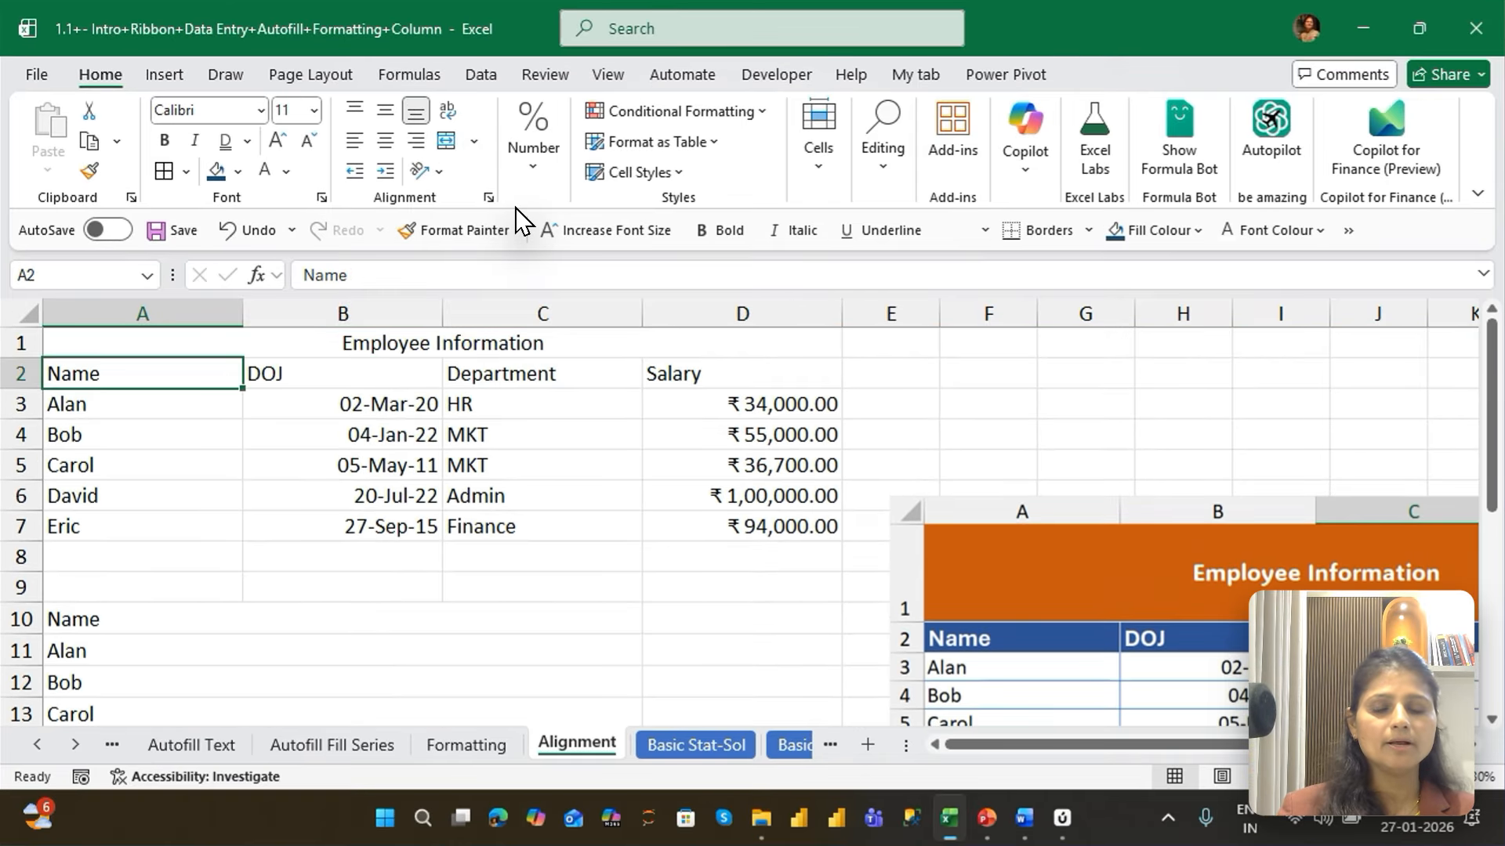
{"action": "key", "text": "Up"}
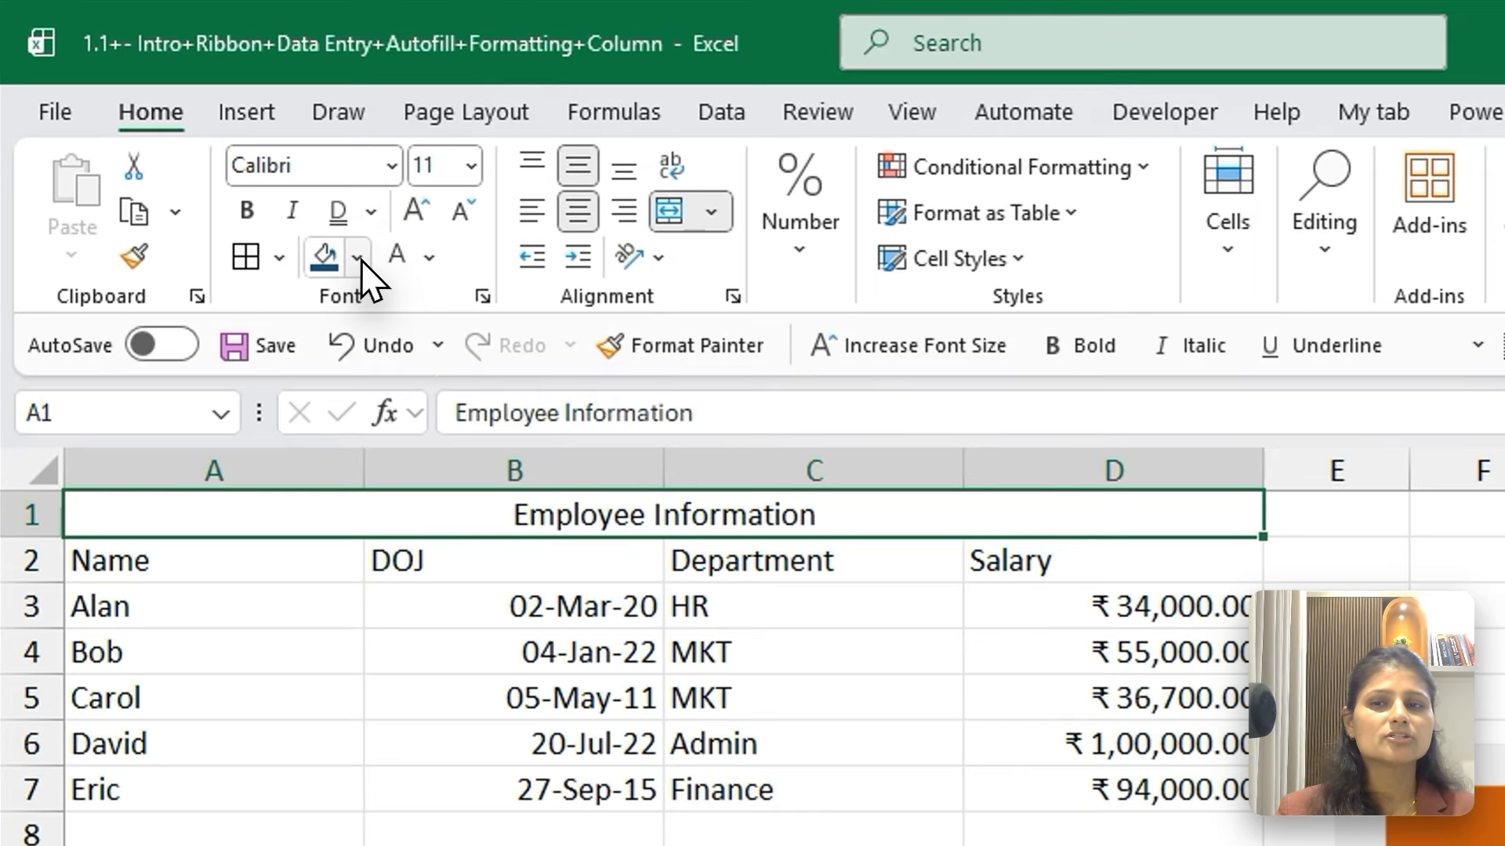
{"action": "left_click", "coordinate": [238, 172]}
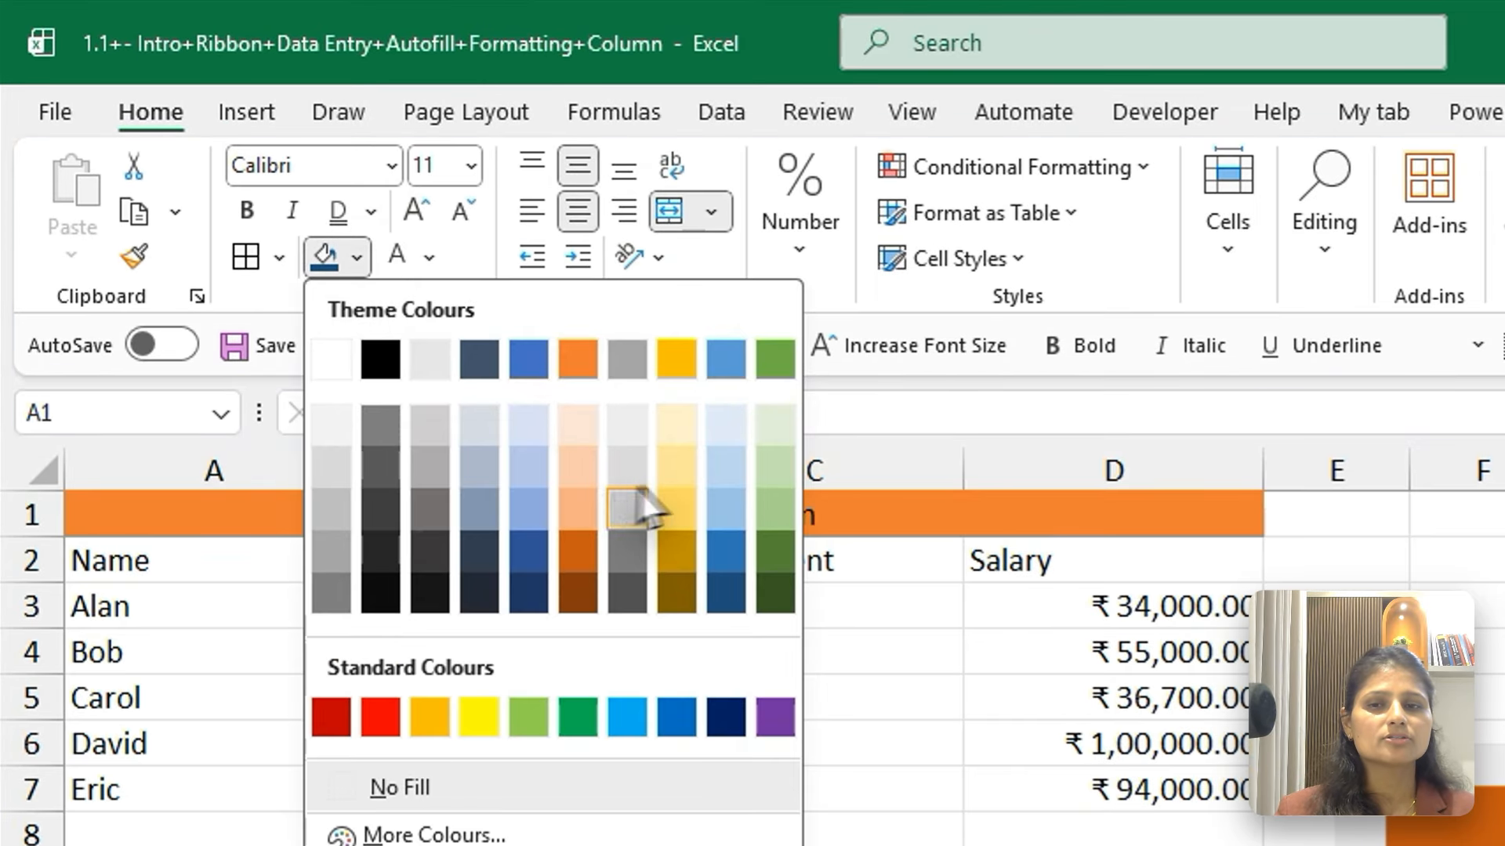
{"action": "left_click", "coordinate": [675, 369]}
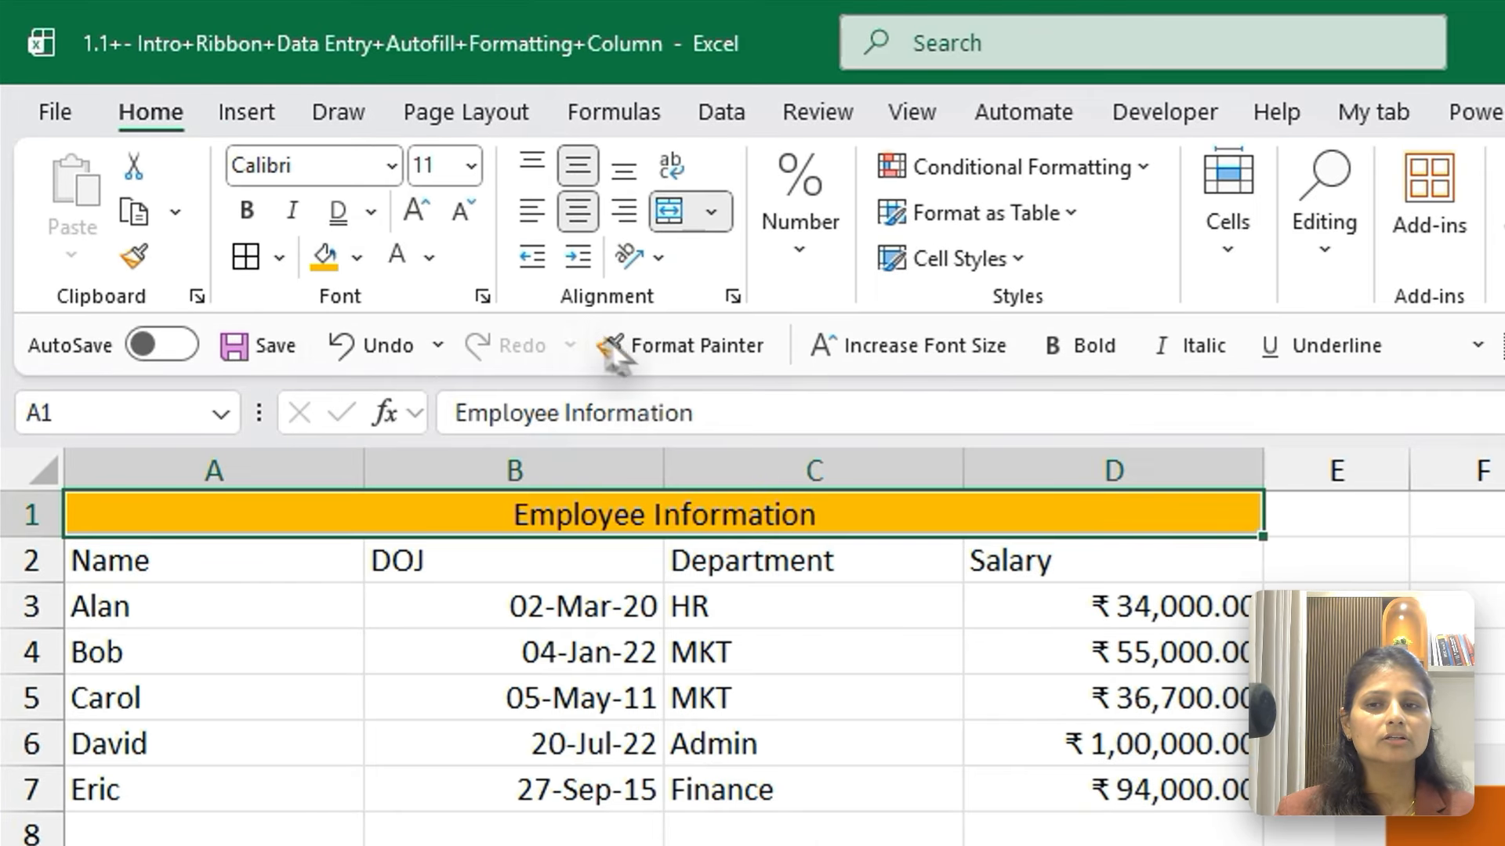
{"action": "left_click", "coordinate": [429, 260]}
{"action": "left_click", "coordinate": [571, 409]}
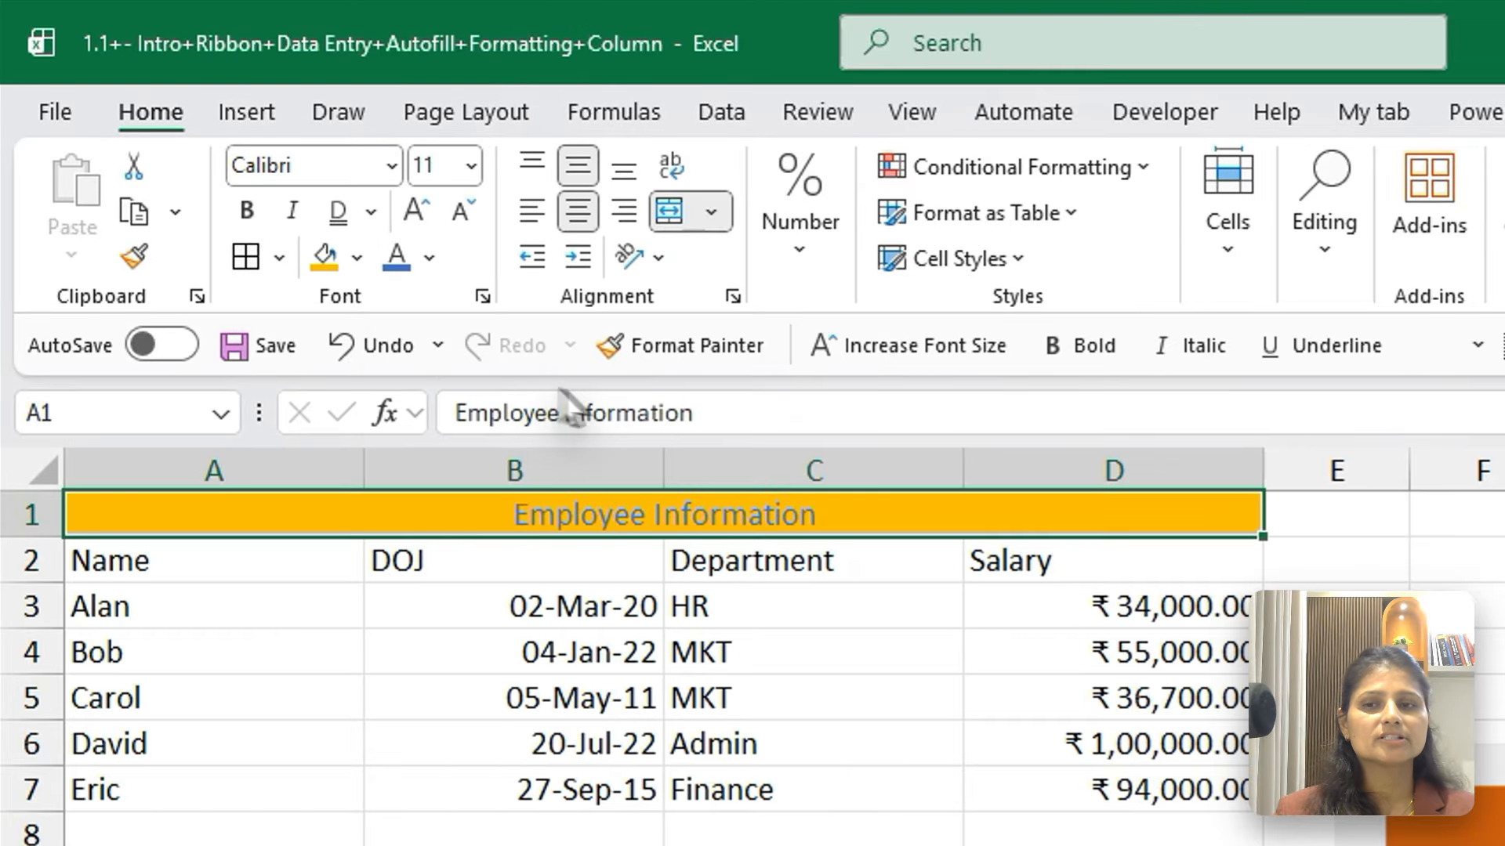
{"action": "left_click", "coordinate": [245, 218]}
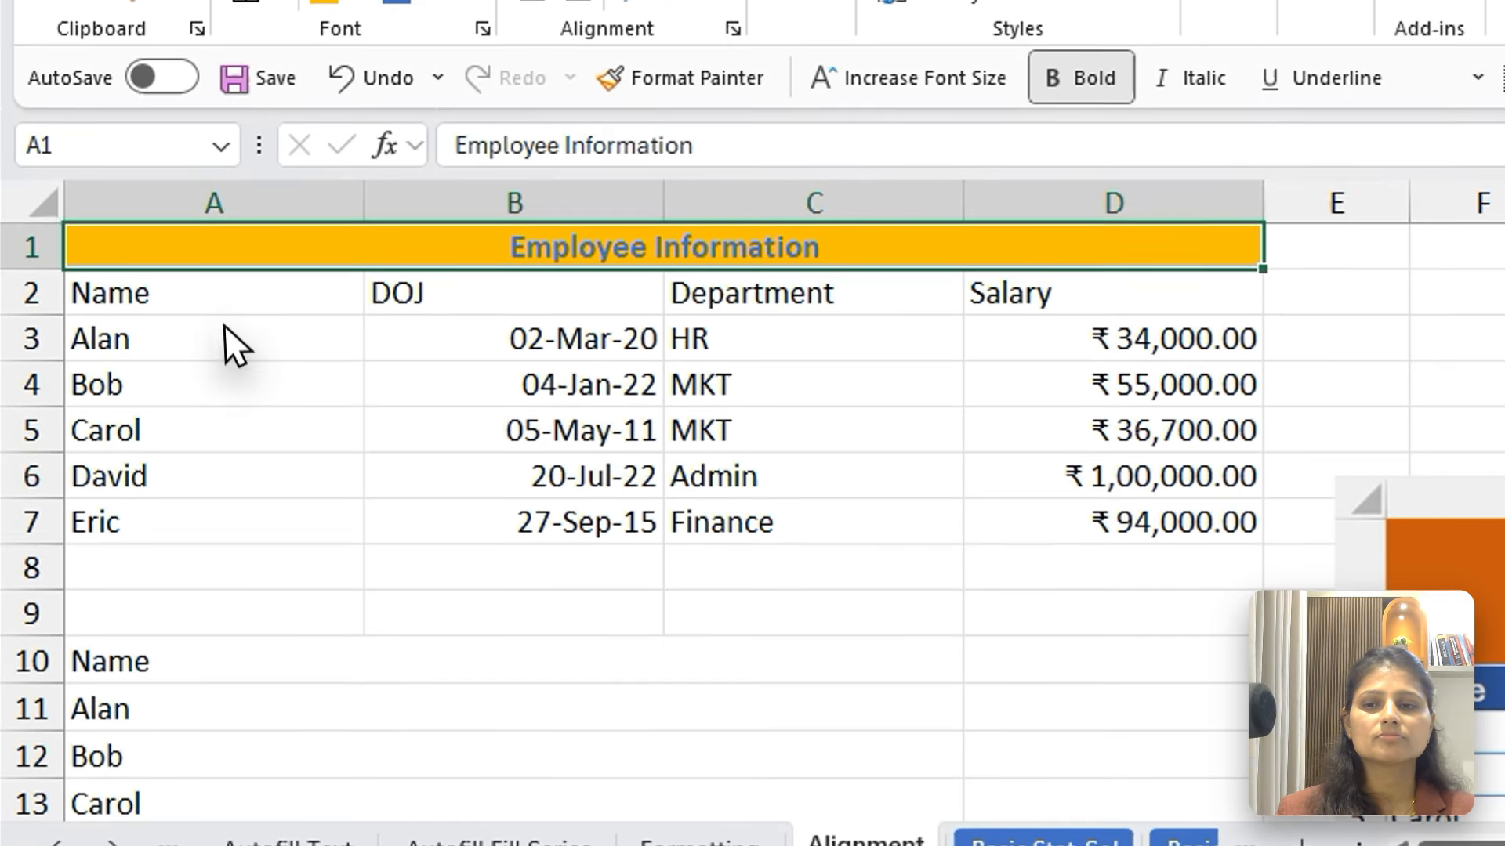
Select the table A2:D7 below the title and look through the Cells and Editing commands
{"action": "left_click_drag", "start_coordinate": [219, 302], "coordinate": [1164, 547]}
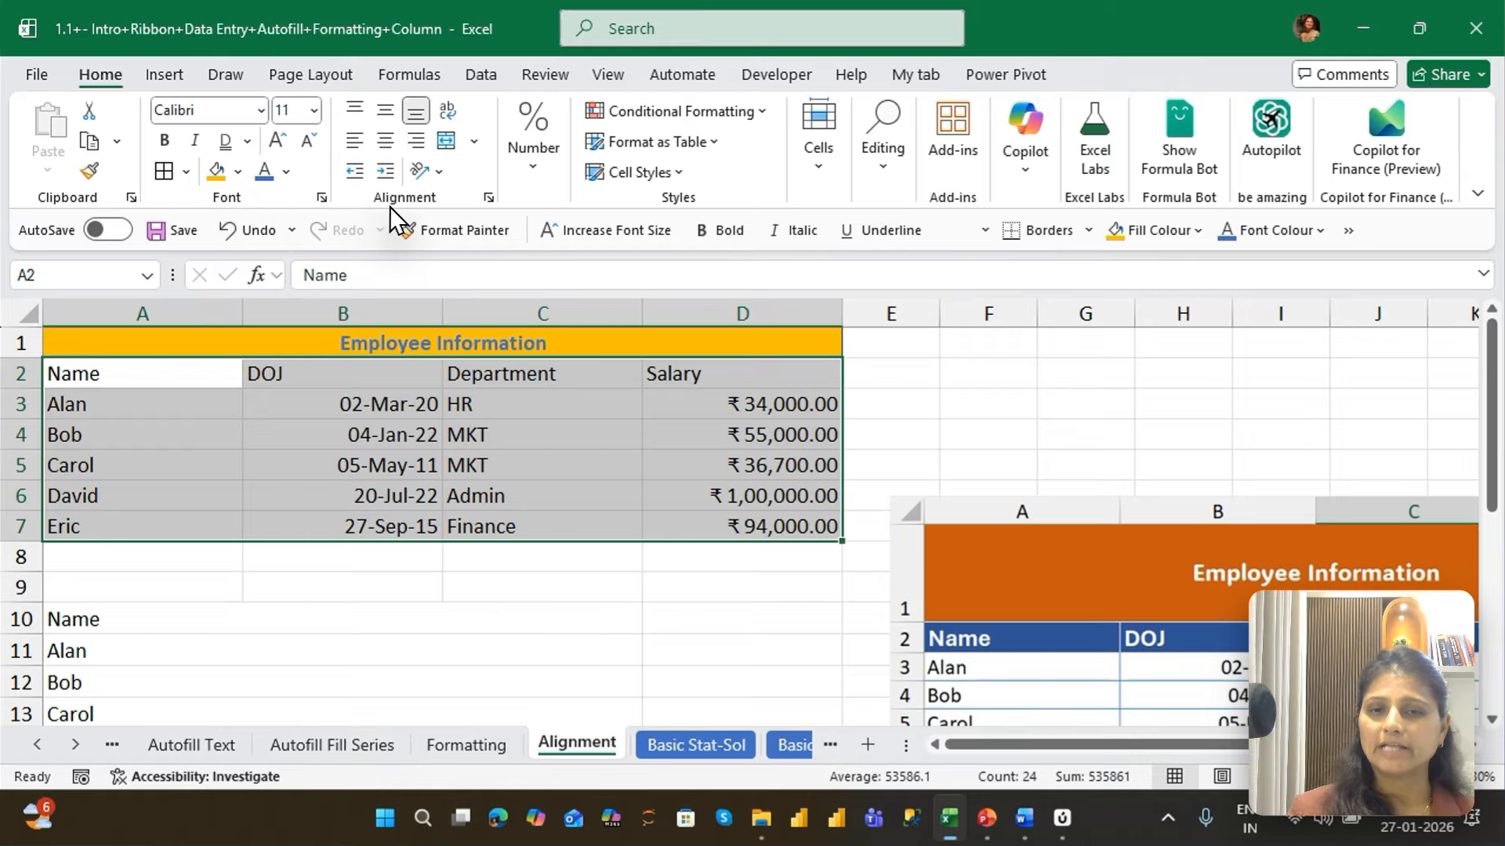
{"action": "left_click", "coordinate": [818, 145]}
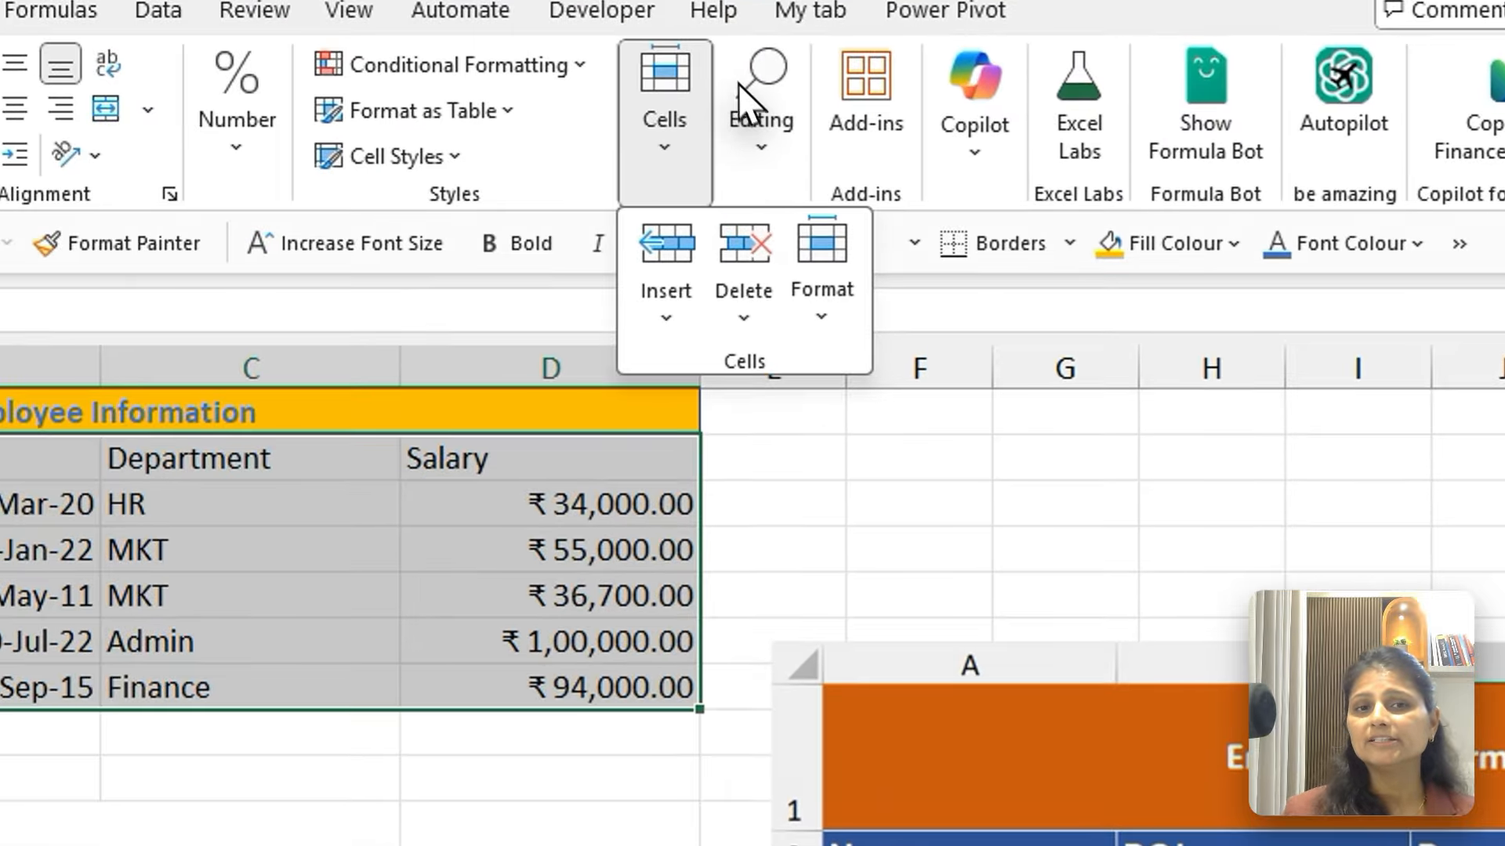
{"action": "left_click", "coordinate": [884, 157]}
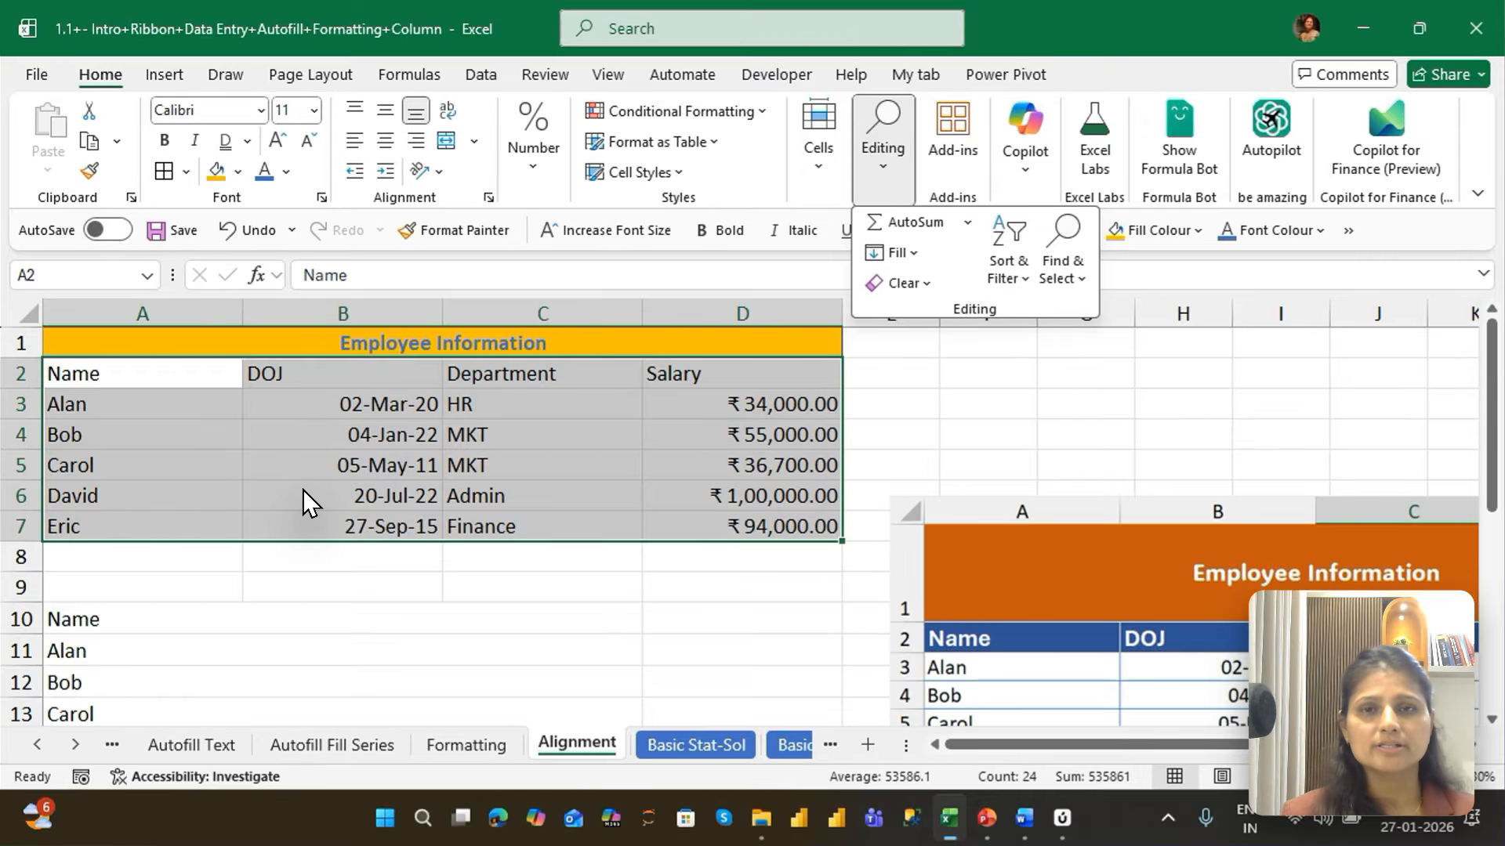
{"action": "key", "text": "Escape"}
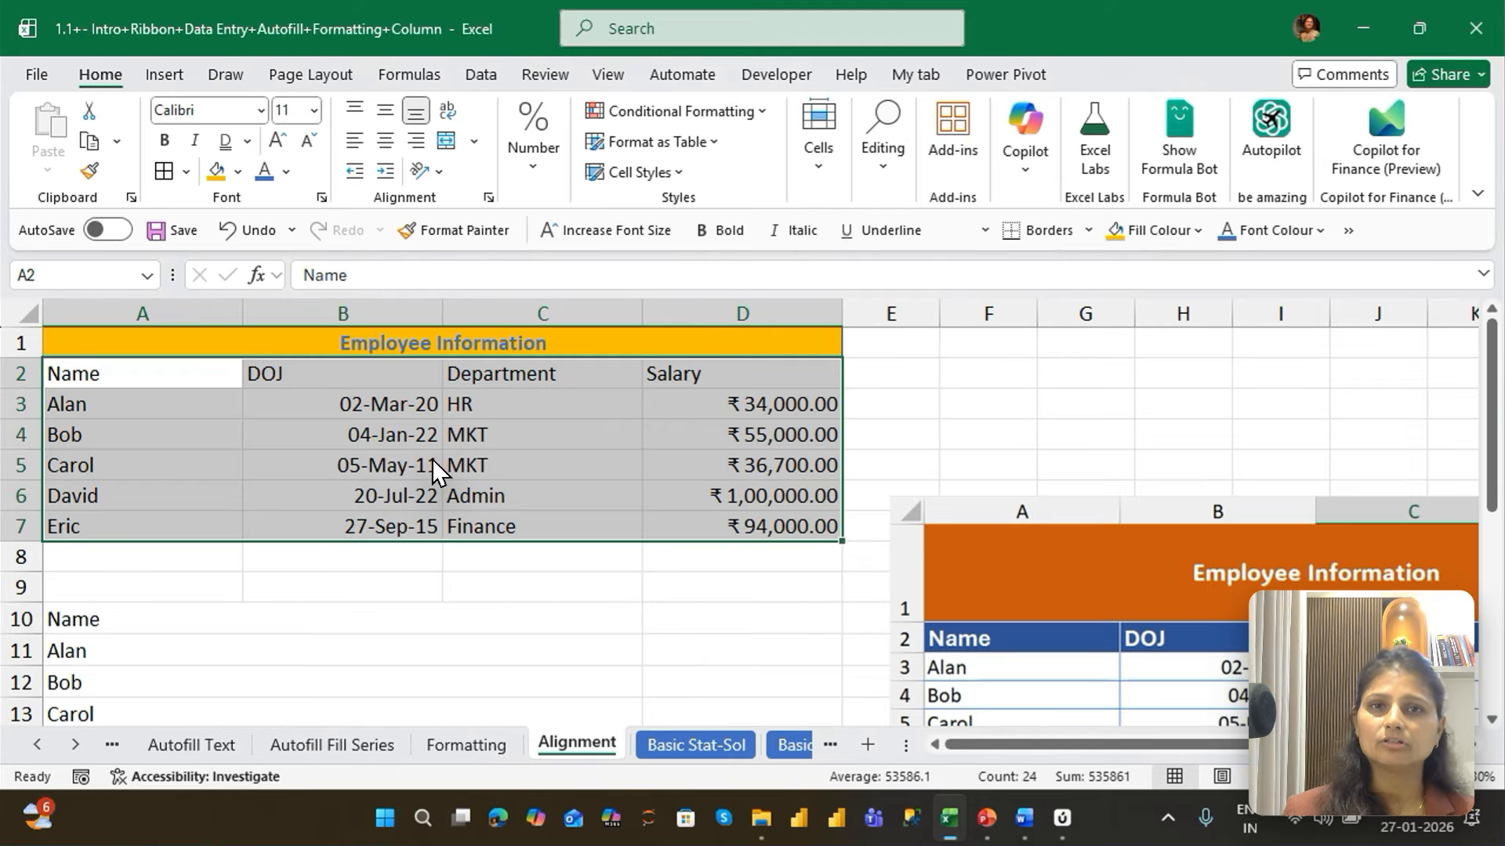
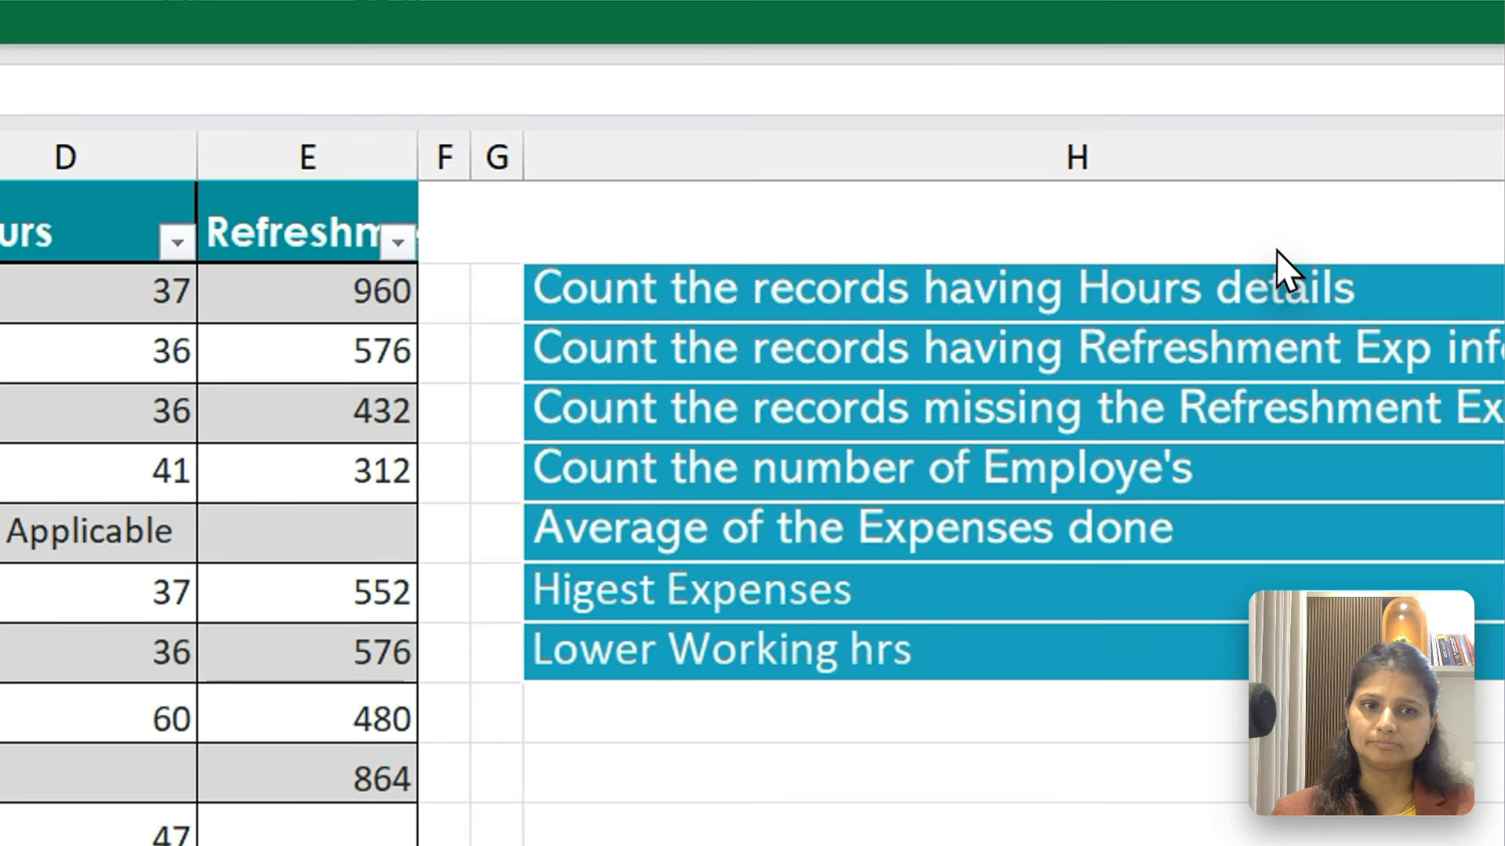
Select the Name column and try autofitting the Department column's width to its heading
{"action": "key", "text": "Up"}
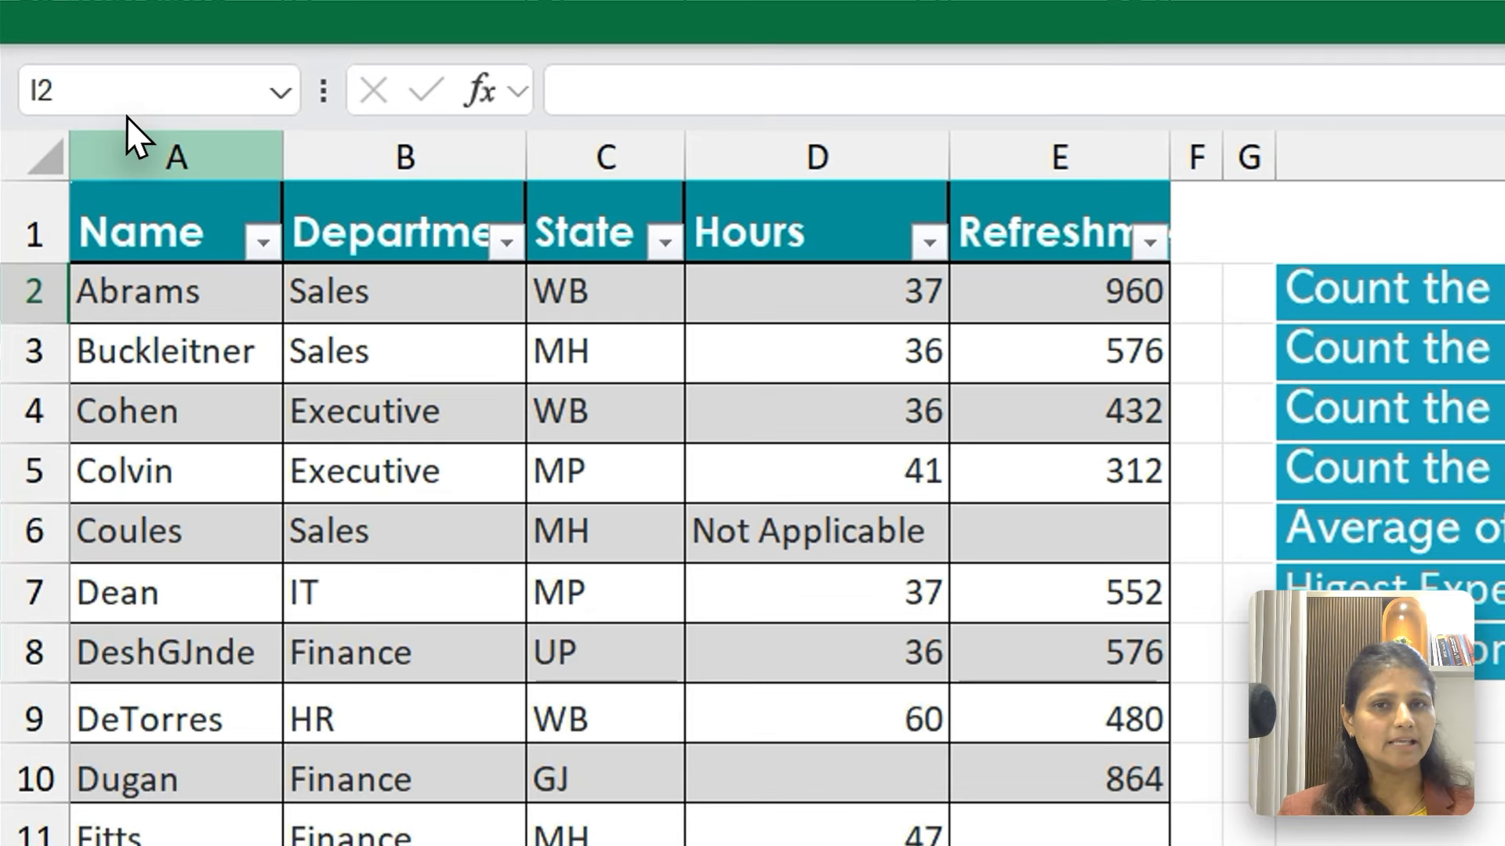
{"action": "left_click", "coordinate": [86, 93]}
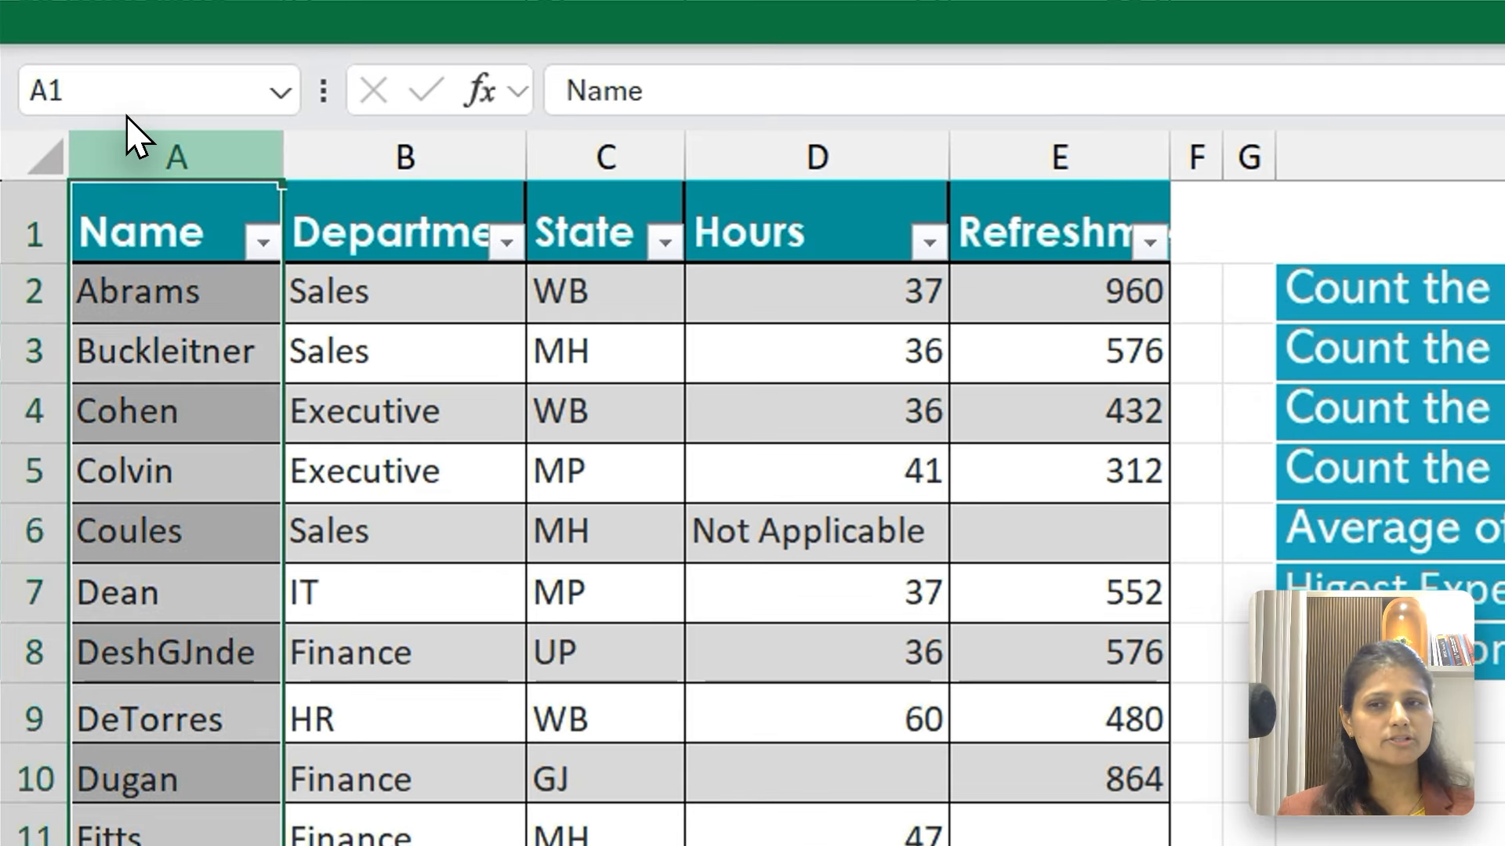
{"action": "left_click_drag", "start_coordinate": [525, 153], "coordinate": [525, 153]}
{"action": "double_click", "coordinate": [525, 157]}
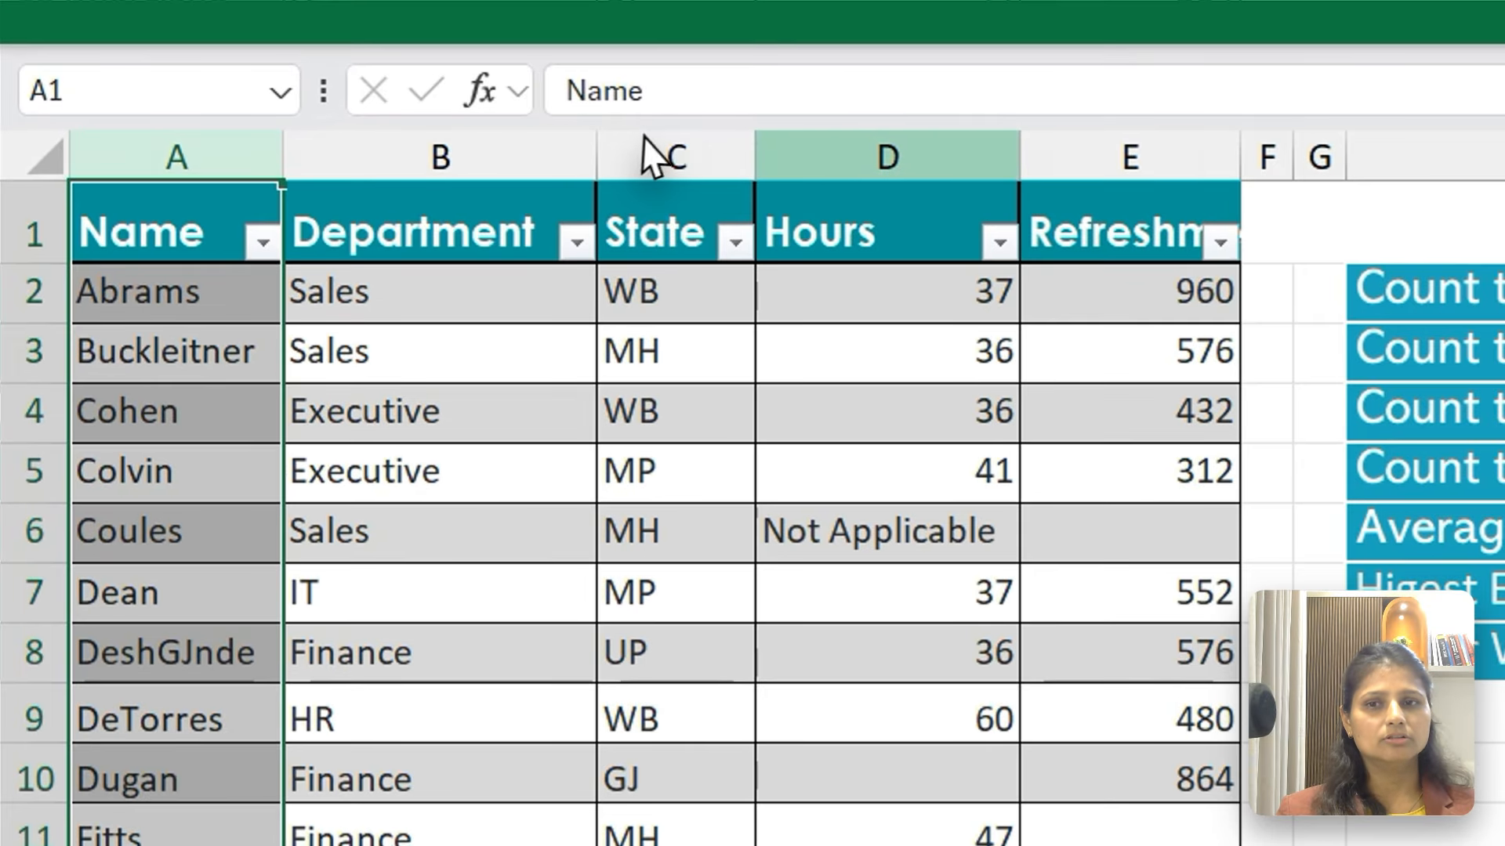
{"action": "left_click", "coordinate": [518, 105]}
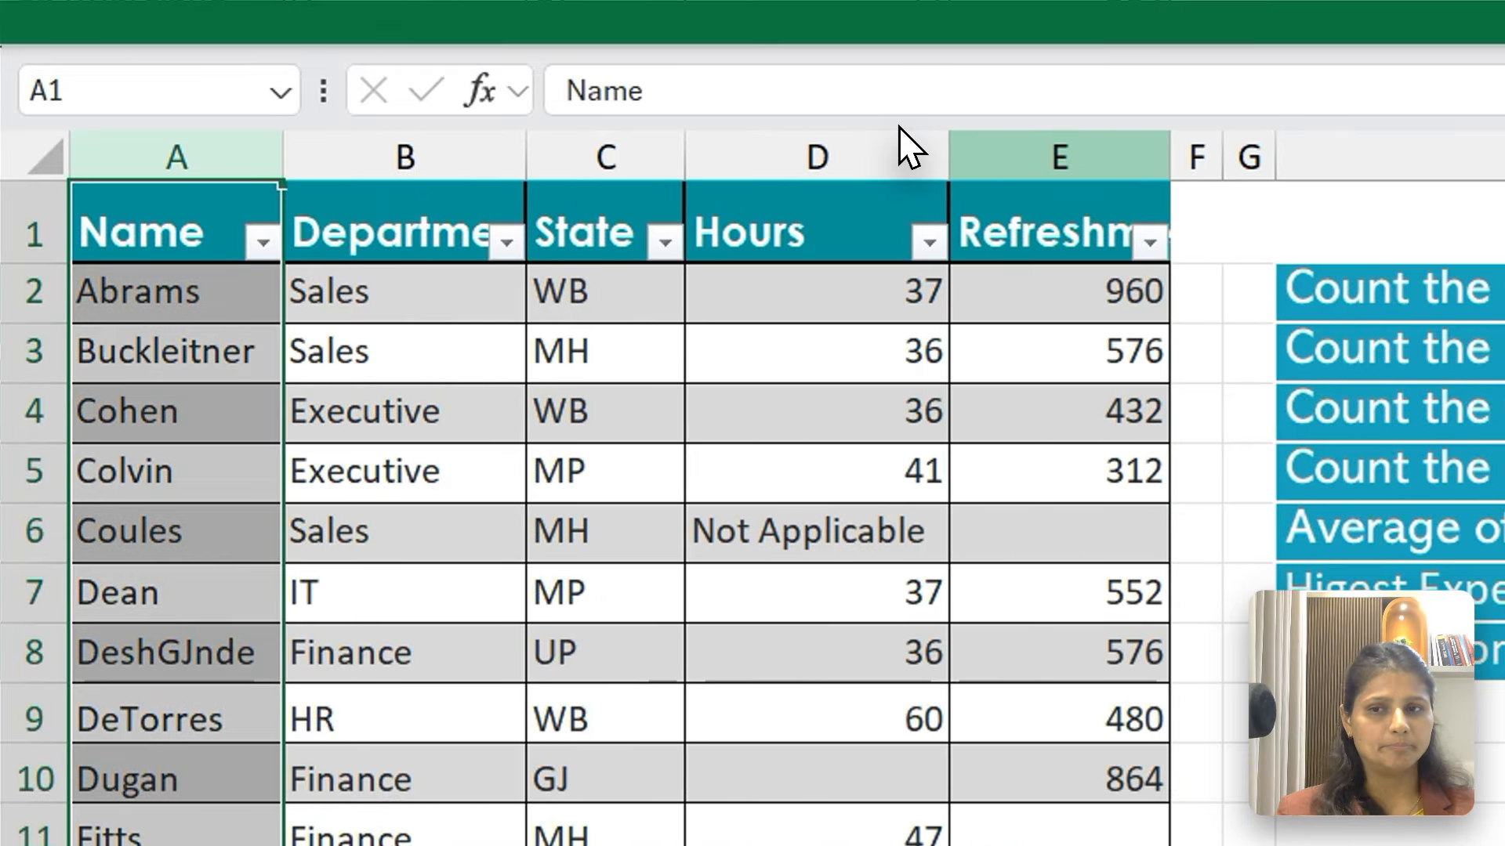
{"action": "left_click", "coordinate": [109, 182]}
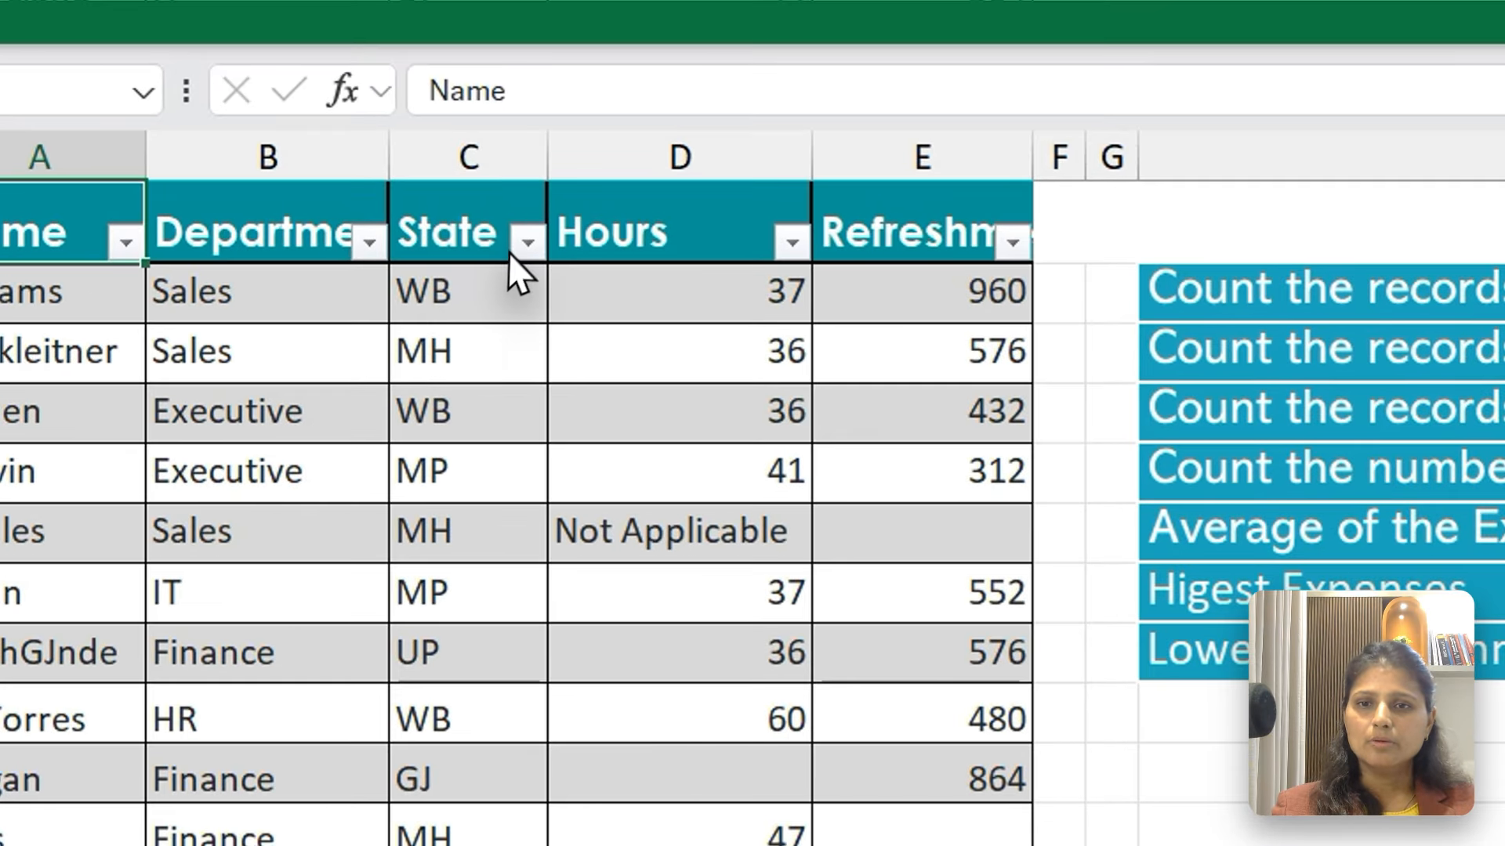
Walk through the Hours column from D2 to D11, examining which cells hold numbers, text or nothing
{"action": "left_click", "coordinate": [501, 193]}
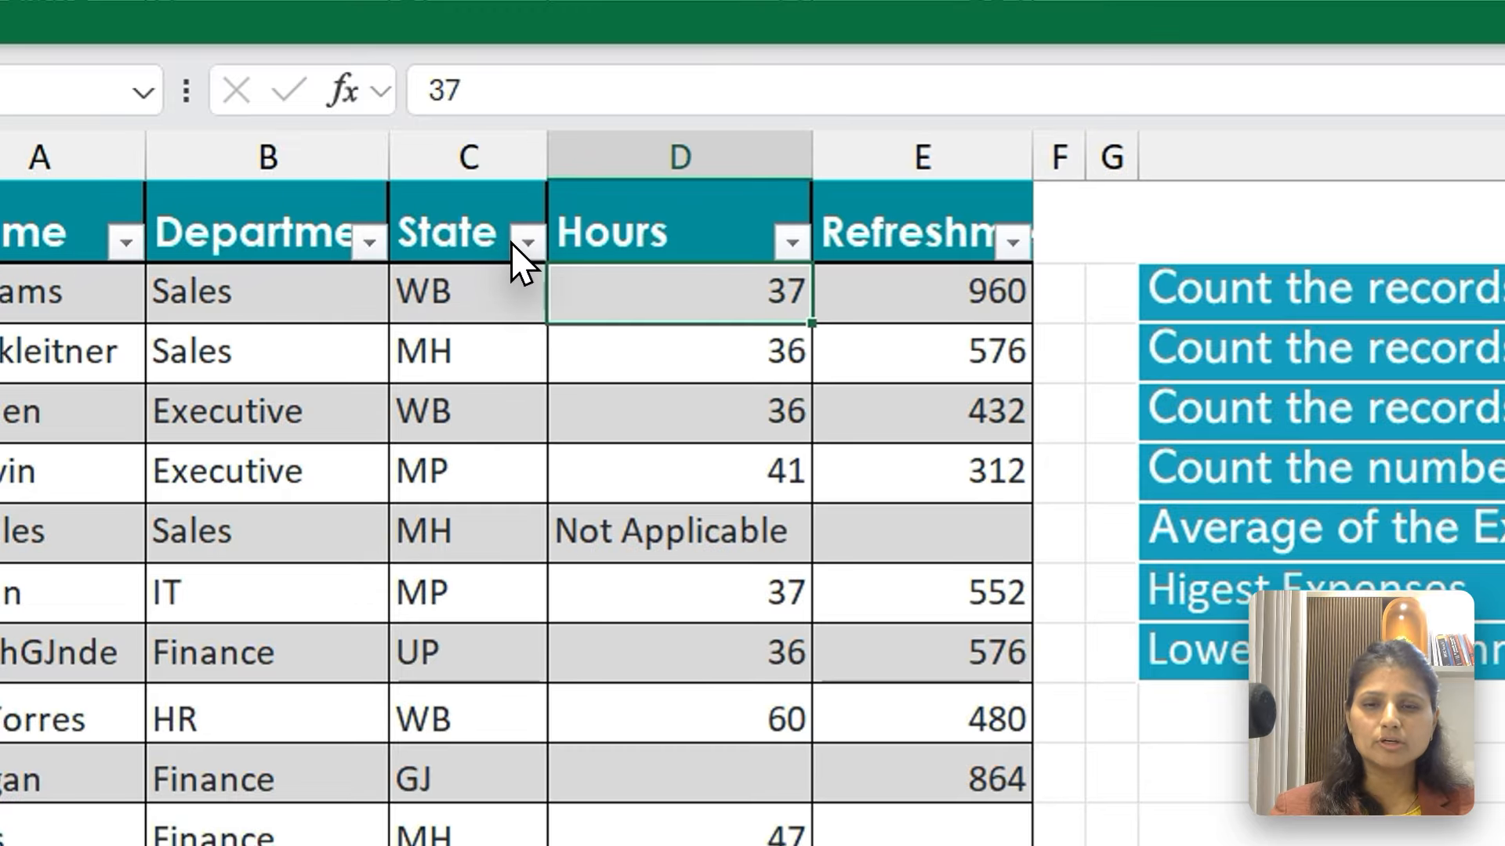
{"action": "key", "text": "ctrl+shift+Down"}
{"action": "key", "text": "Down"}
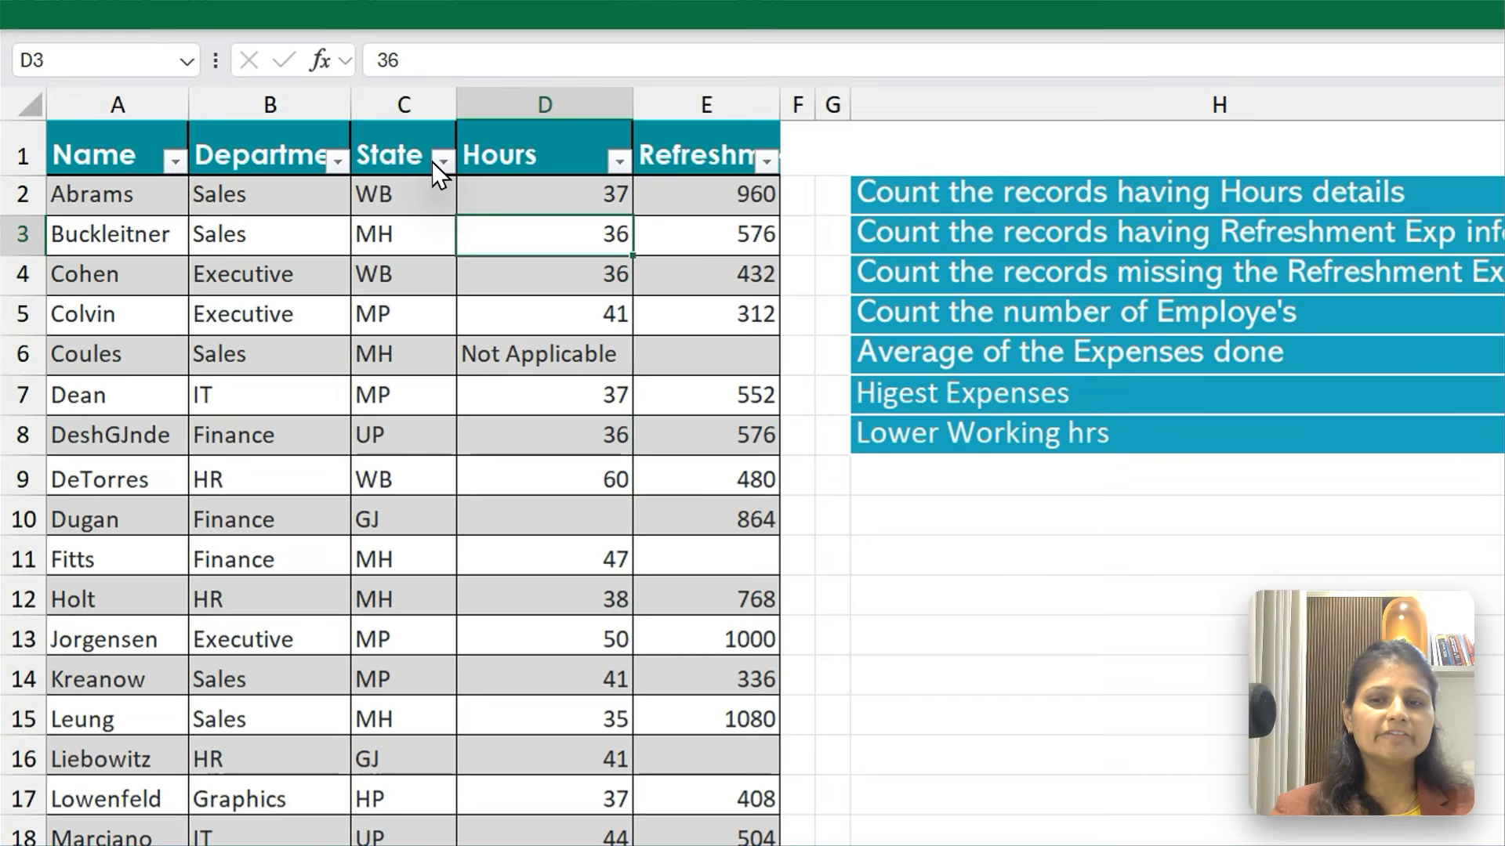
{"action": "key", "text": "Down"}
{"action": "key", "text": "ctrl+Down"}
{"action": "key", "text": "Down"}
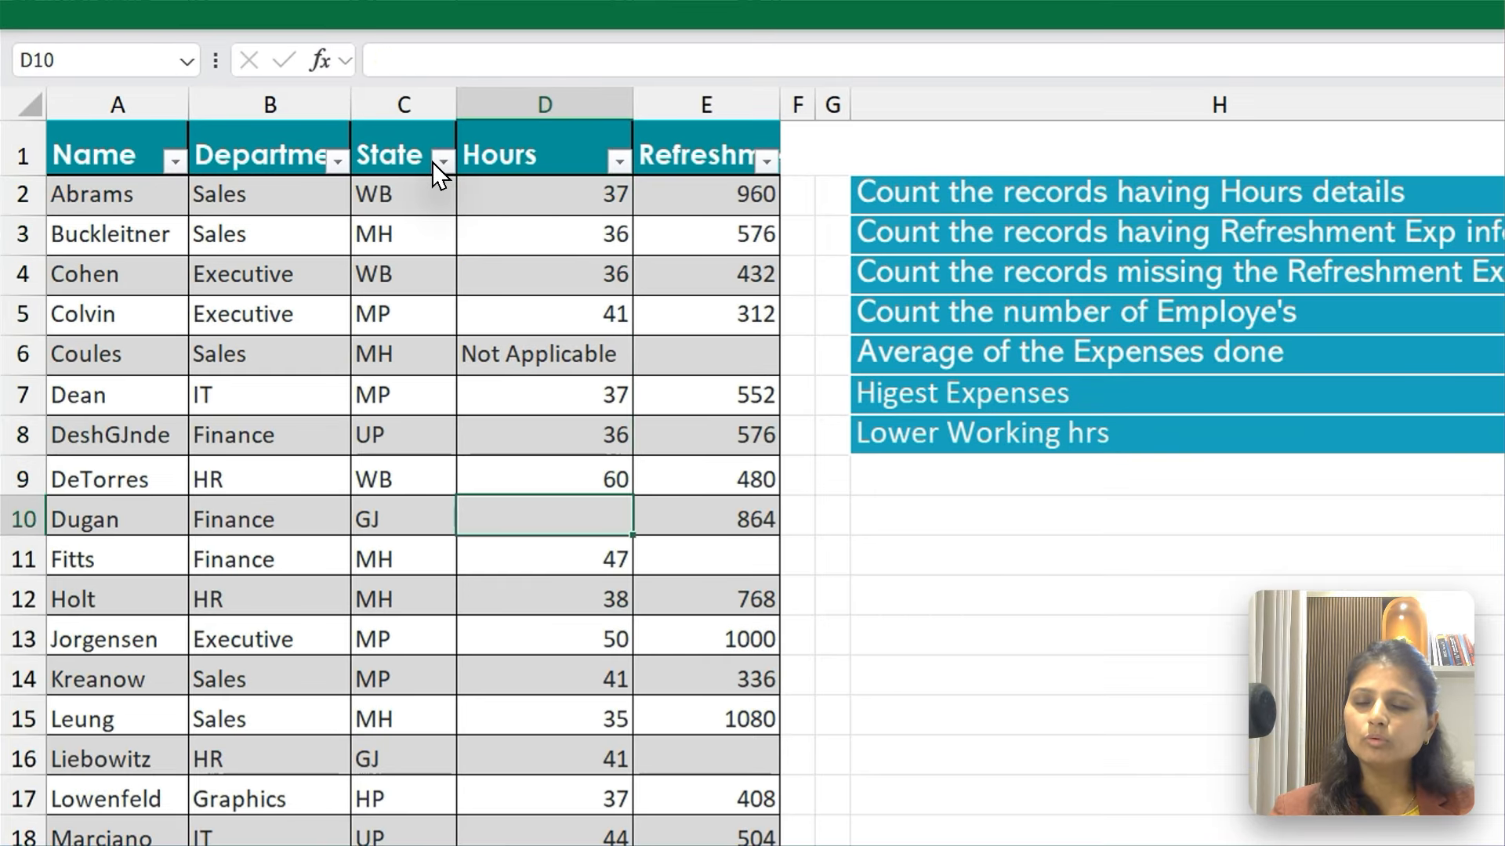
{"action": "key", "text": "Up"}
{"action": "key", "text": "Up"}
{"action": "key", "text": "Up"}
{"action": "key", "text": "Up"}
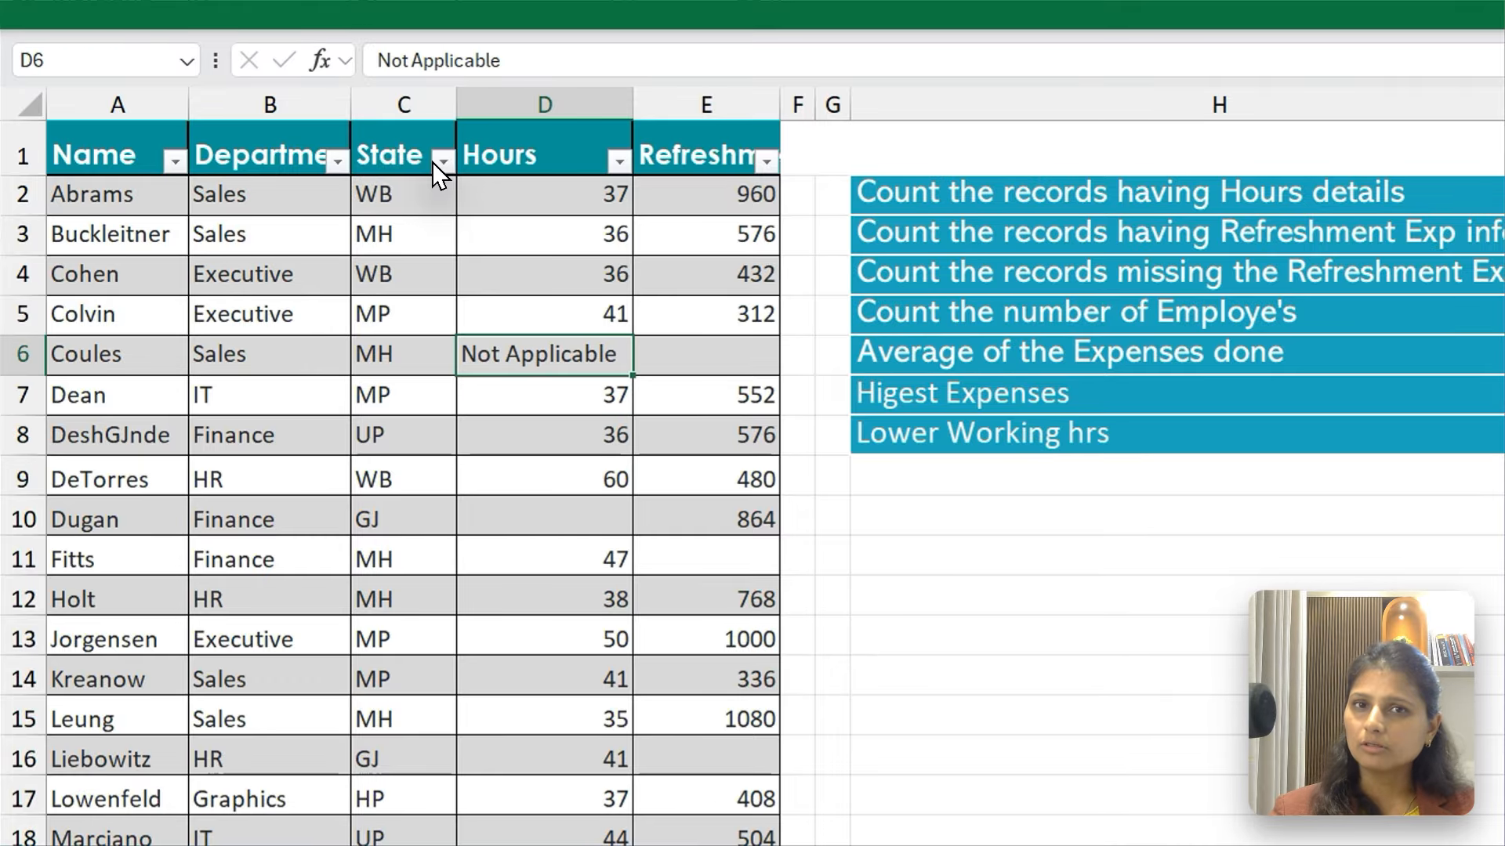
{"action": "key", "text": "ctrl+Down"}
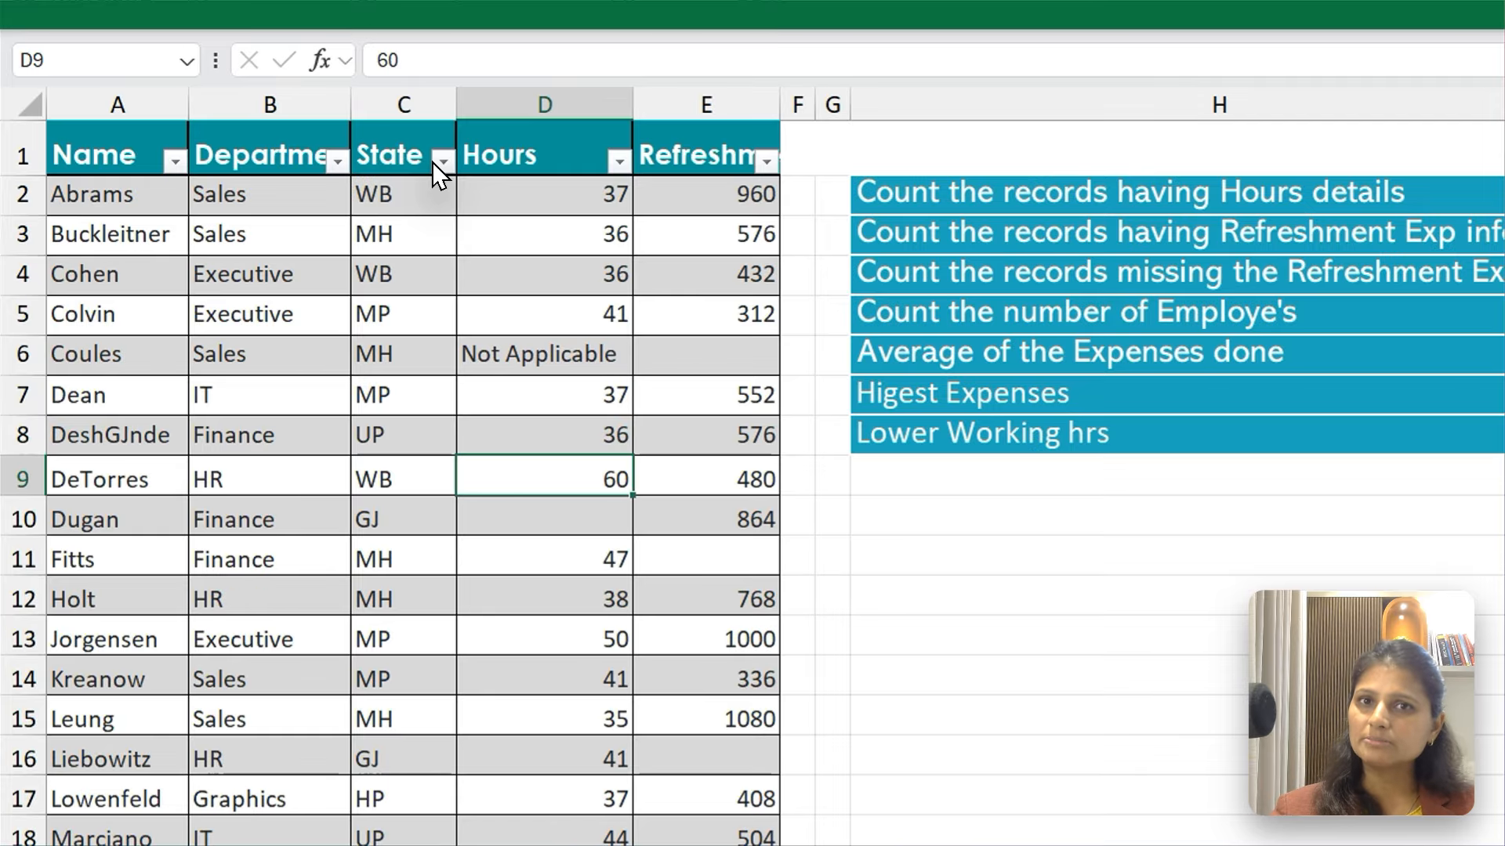
{"action": "key", "text": "Down"}
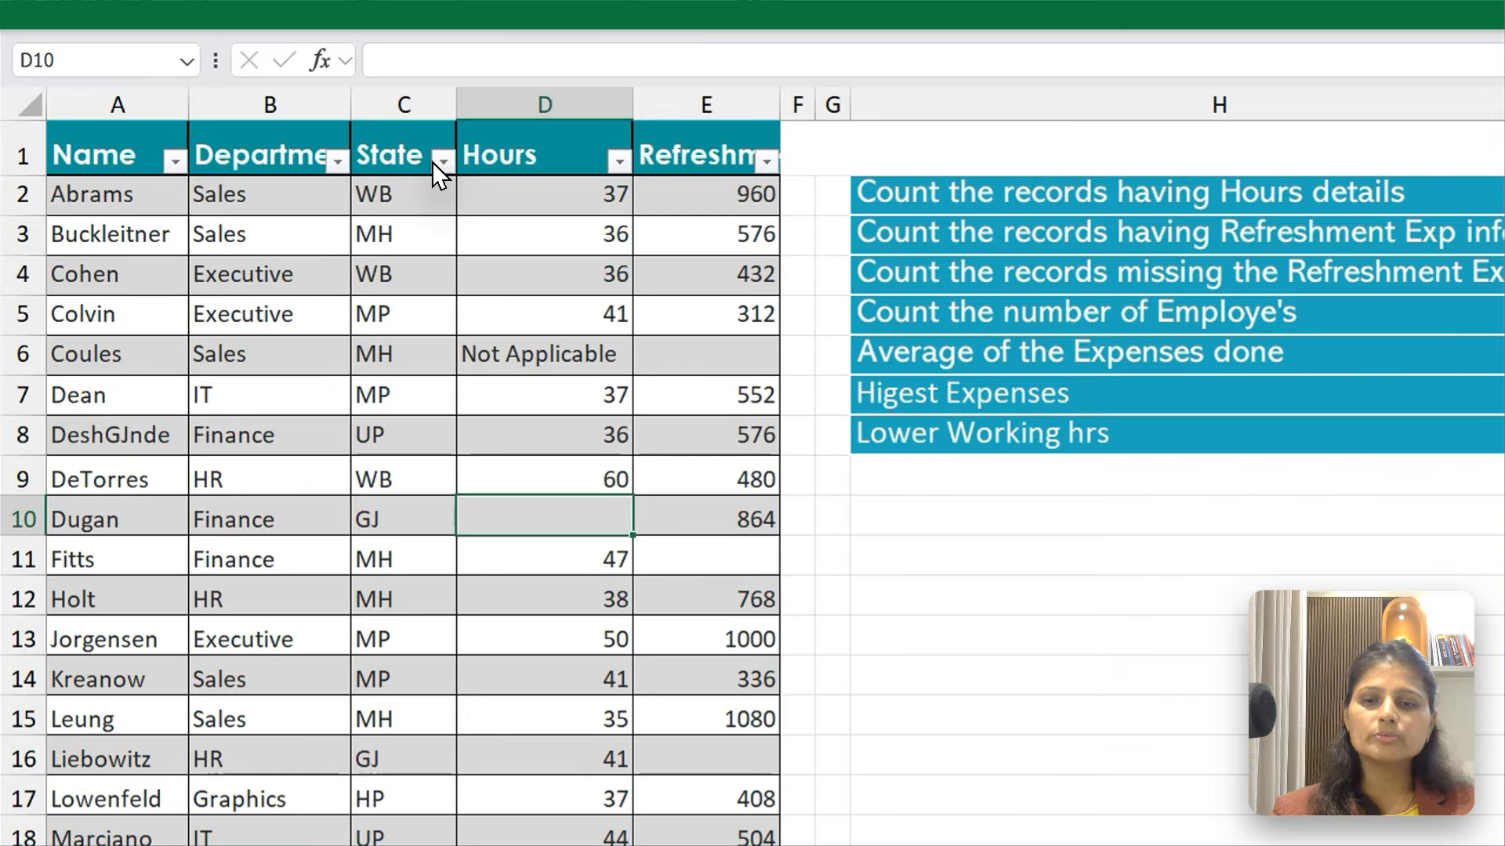
{"action": "key", "text": "Down"}
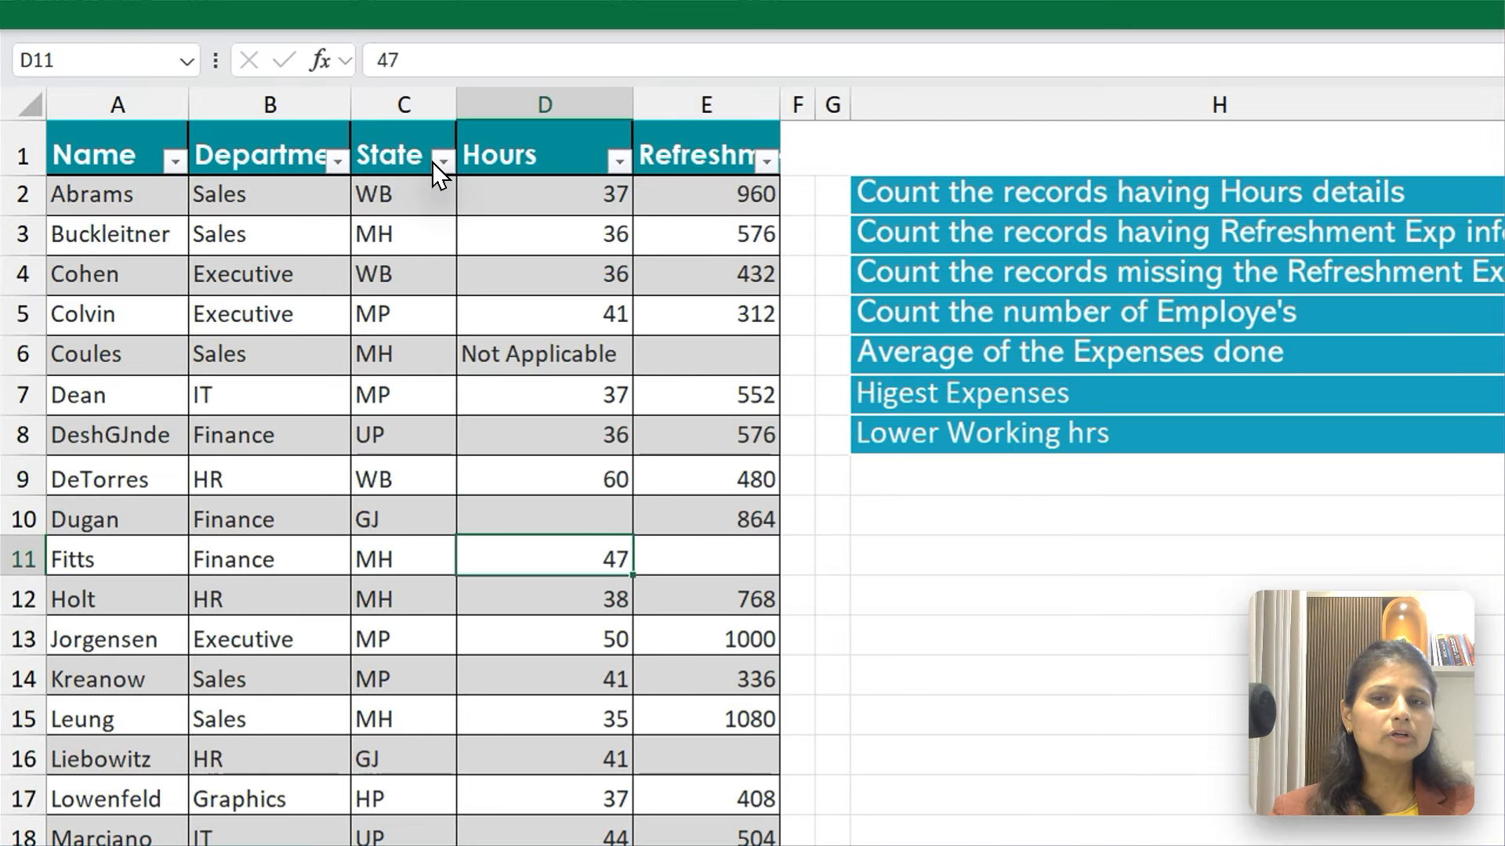
{"action": "key", "text": "Up"}
{"action": "key", "text": "Up"}
{"action": "key", "text": "ctrl+Up"}
{"action": "key", "text": "Down"}
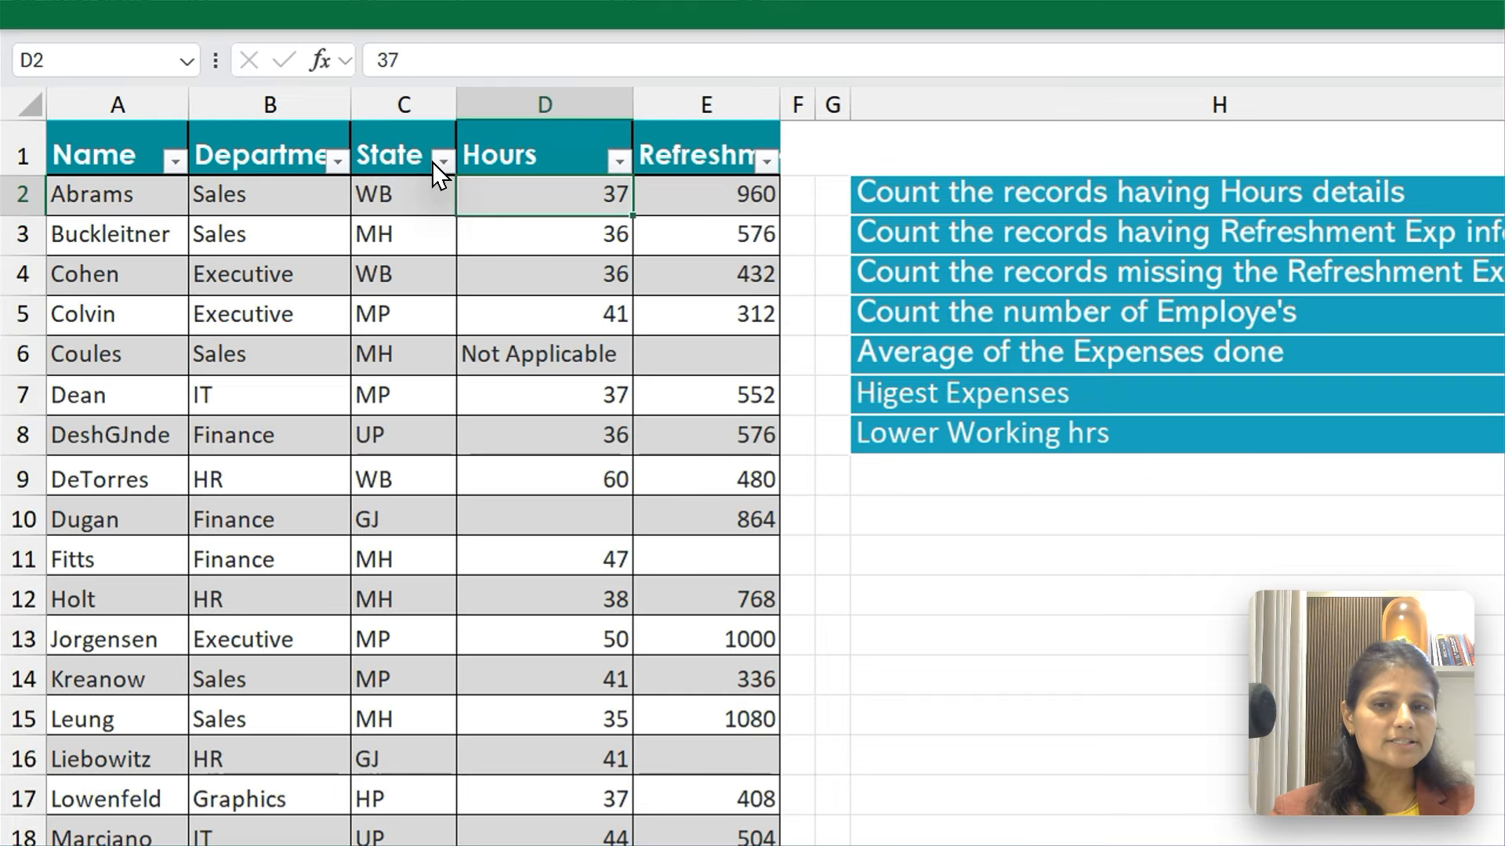
Select D2:D5 and the whole Hours column to check how many entries each selection contains
{"action": "key", "text": "shift+Down"}
{"action": "key", "text": "shift+Down"}
{"action": "key", "text": "shift+Down"}
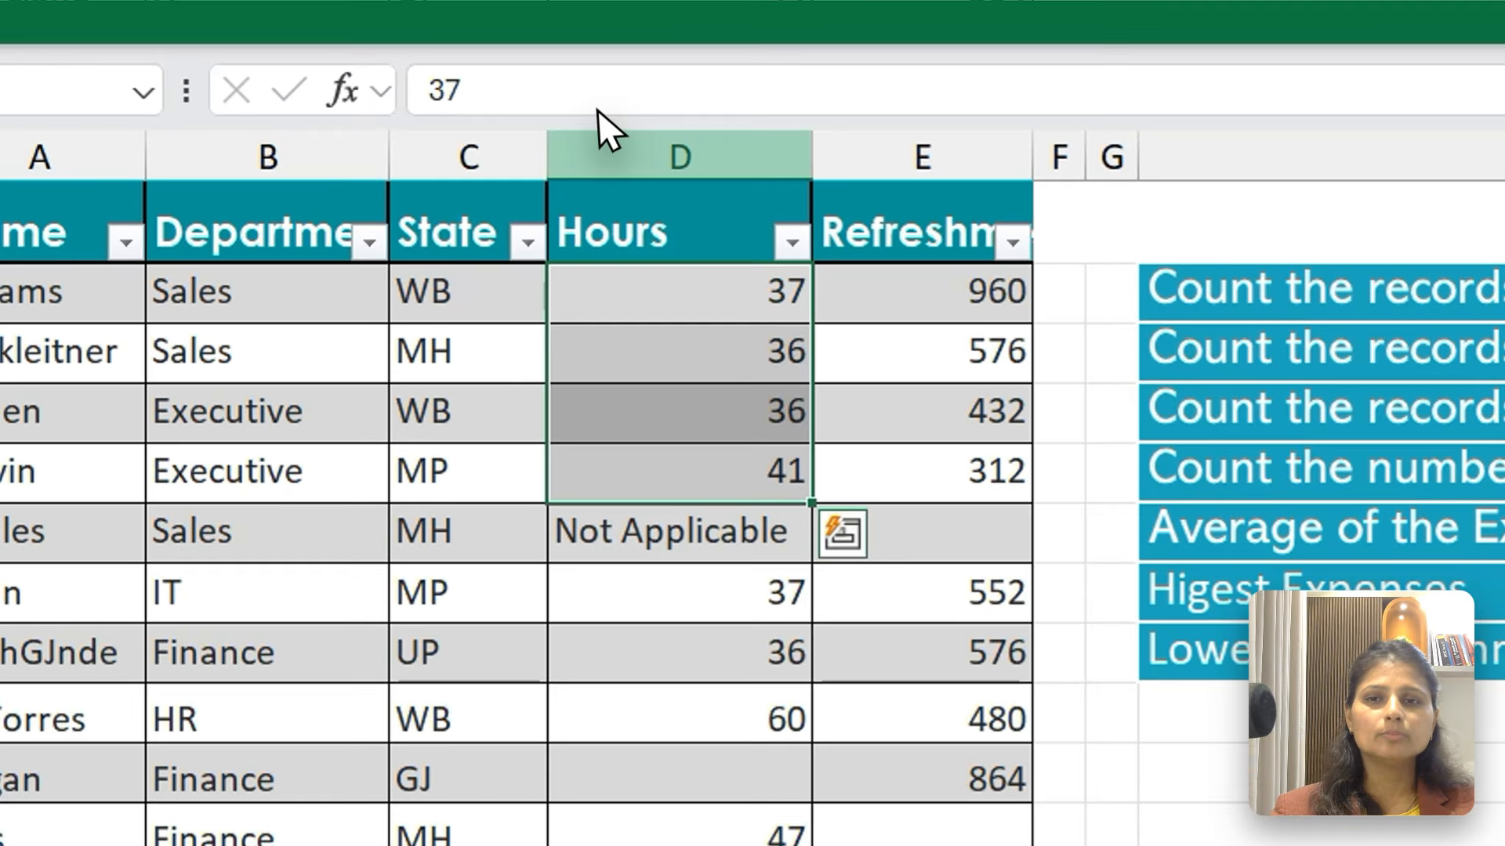
{"action": "left_click", "coordinate": [598, 137]}
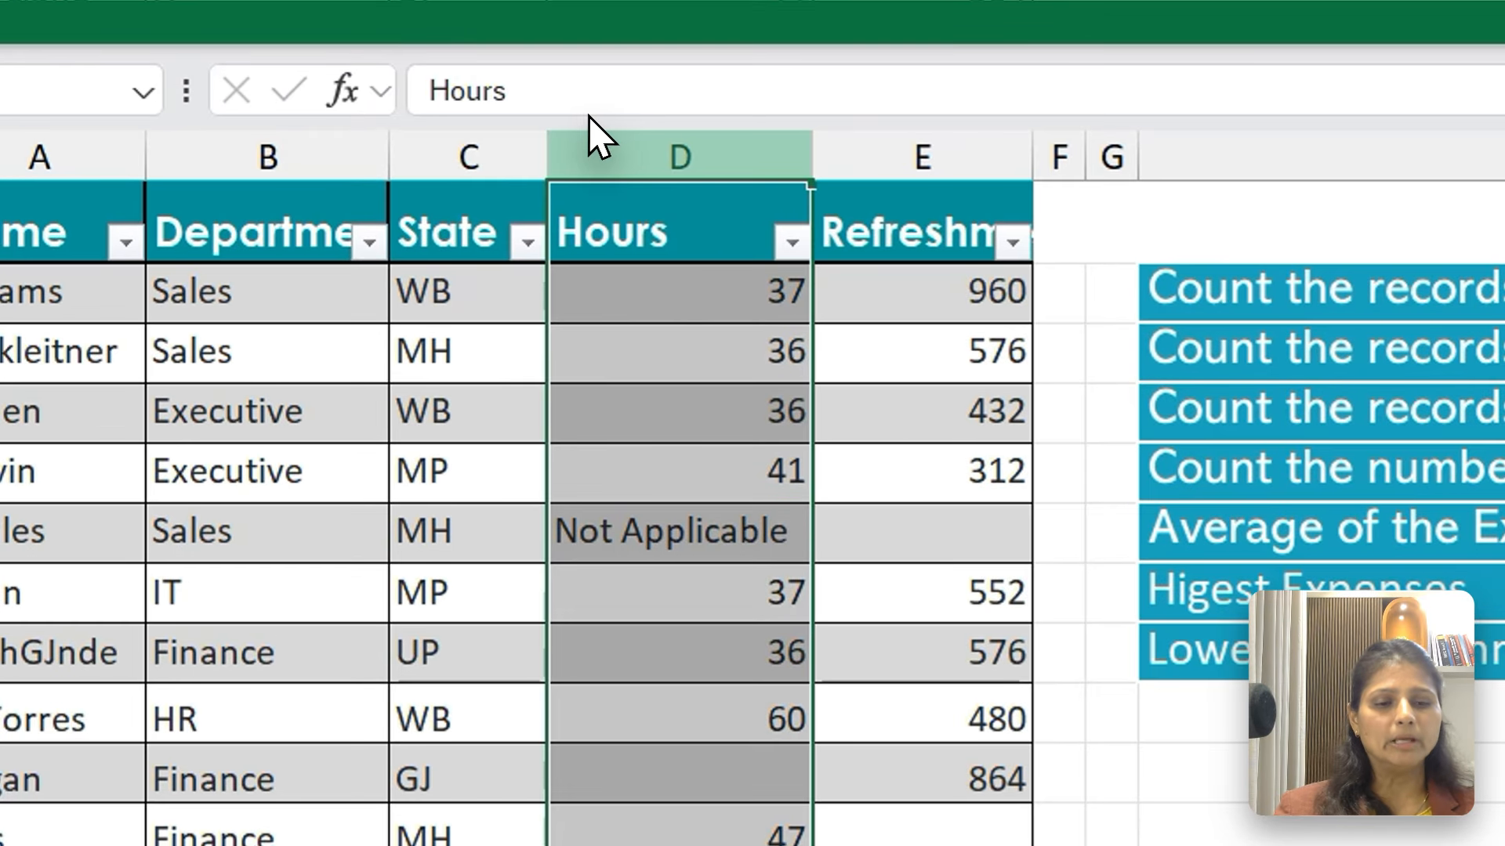
{"action": "left_click", "coordinate": [916, 3]}
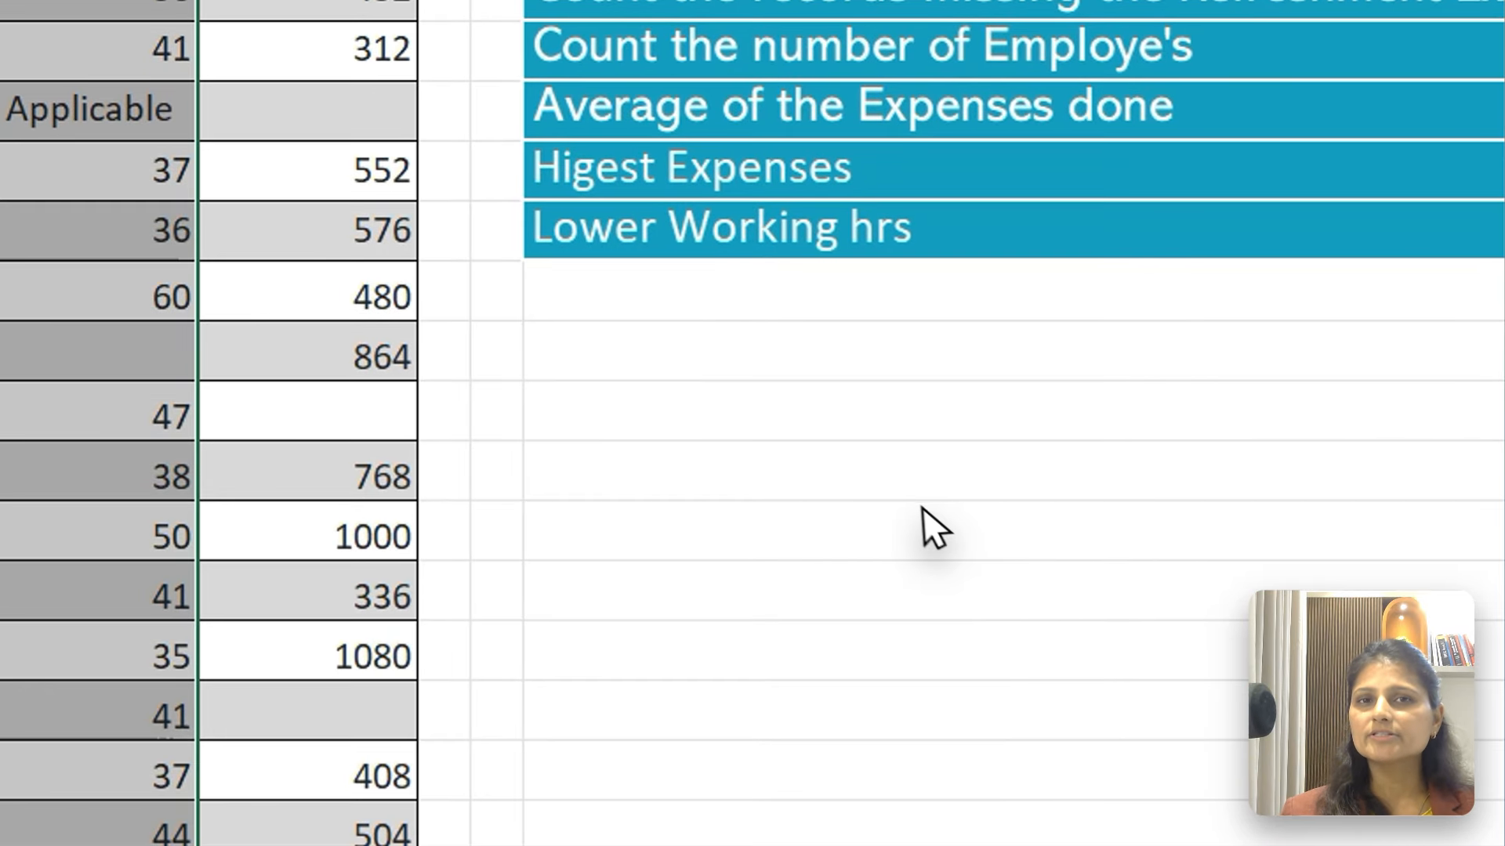
Enter 32 in I2 as a manual answer to the Hours details question, and clear the cell again
{"action": "left_click", "coordinate": [558, 435]}
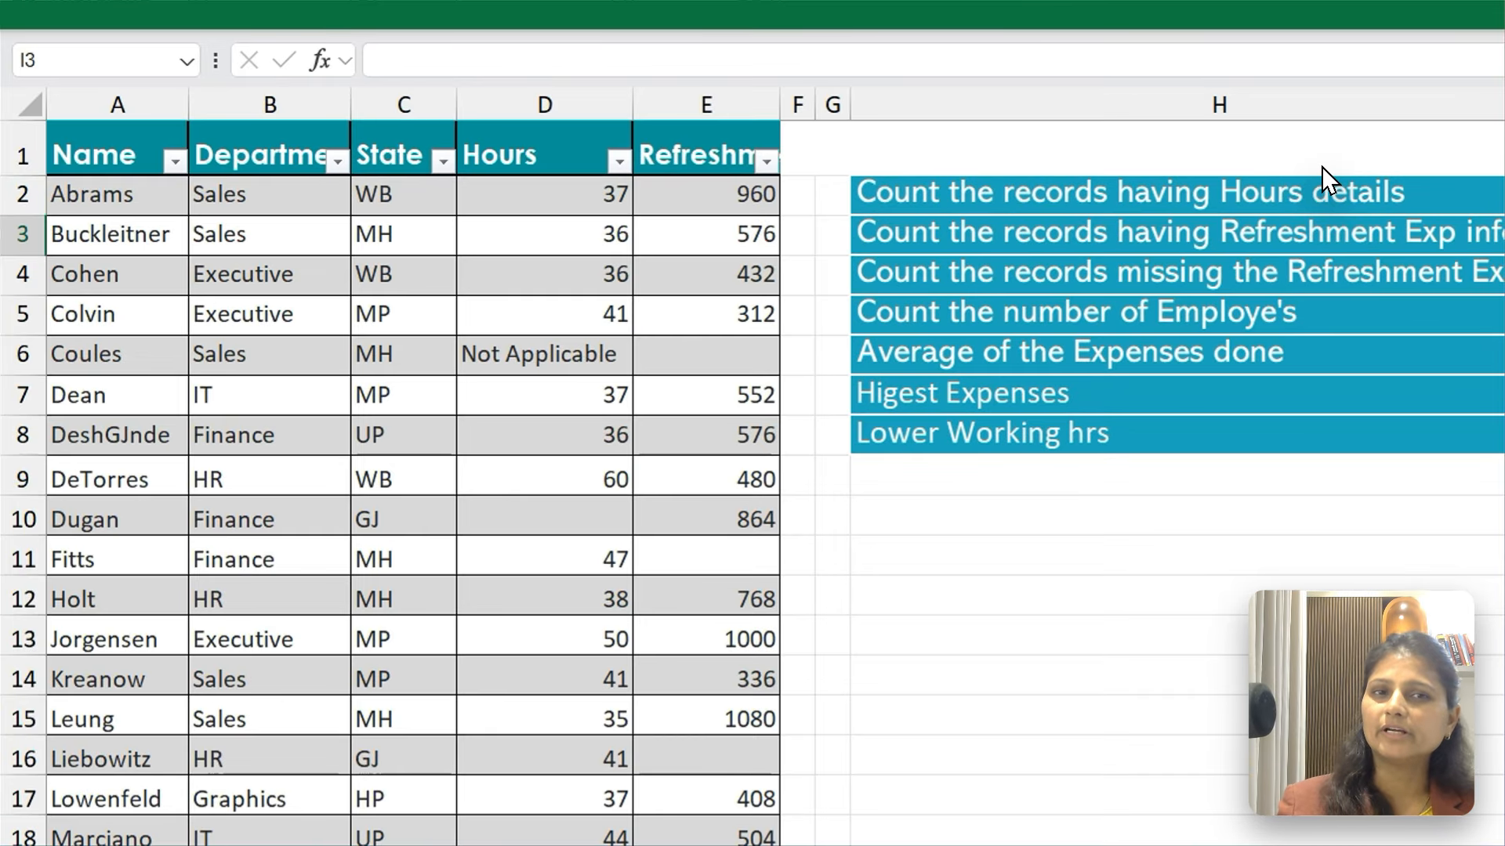
{"action": "key", "text": "Up"}
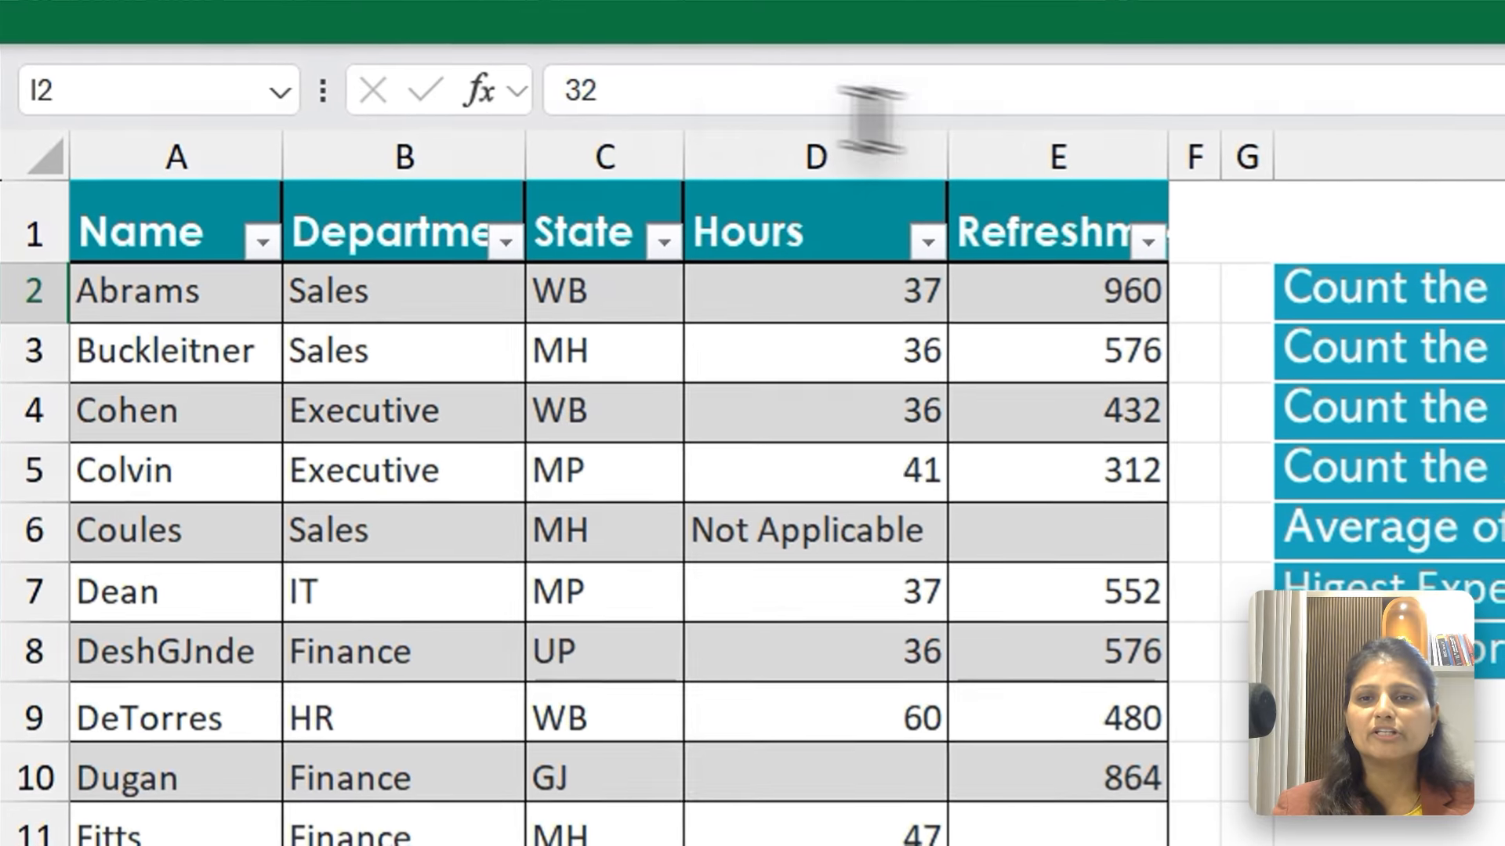
{"action": "left_click", "coordinate": [549, 104]}
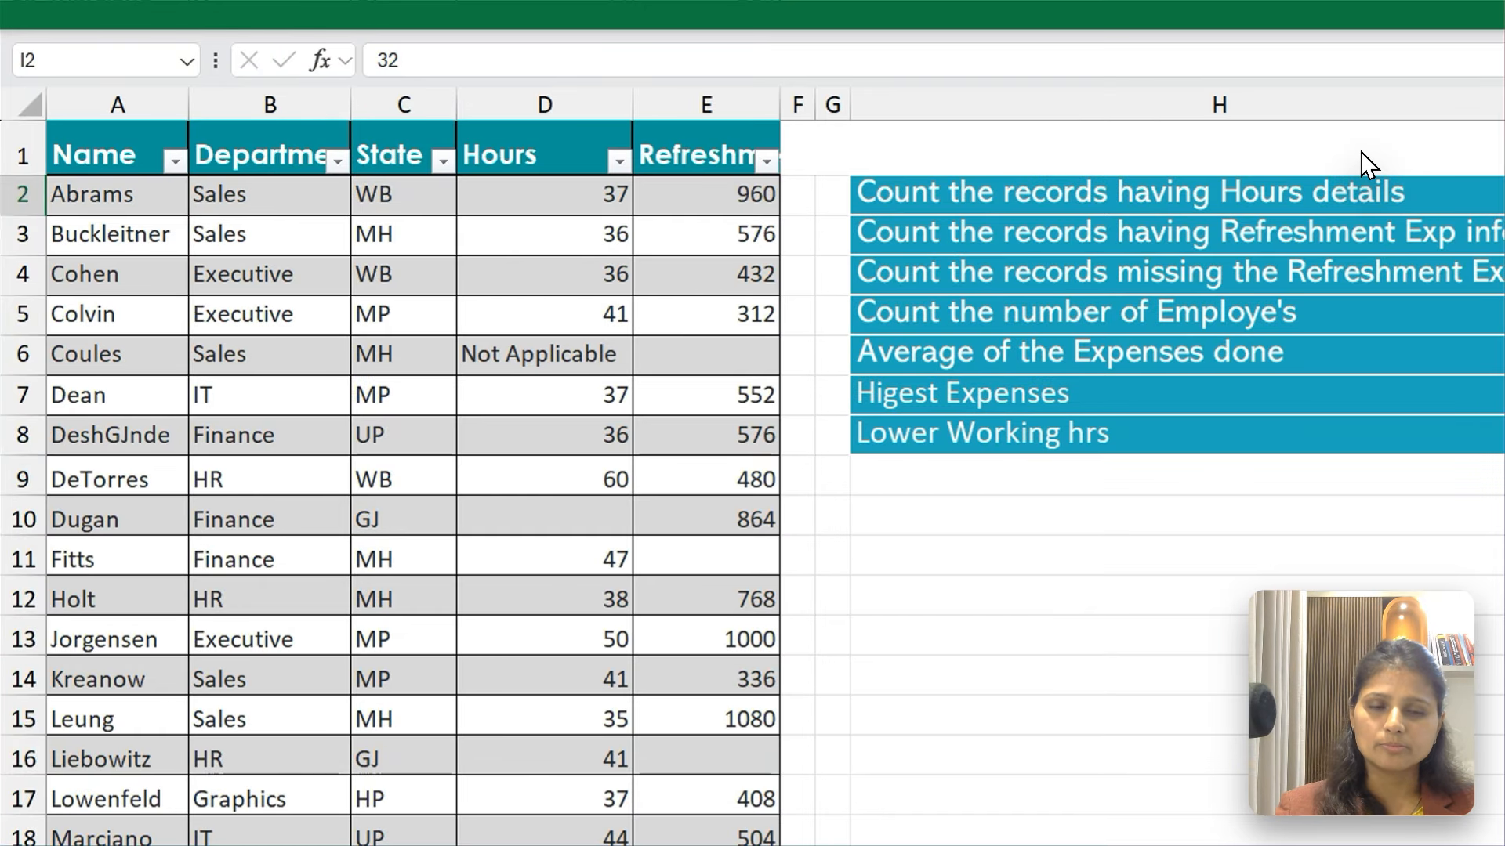
{"action": "key", "text": "Delete"}
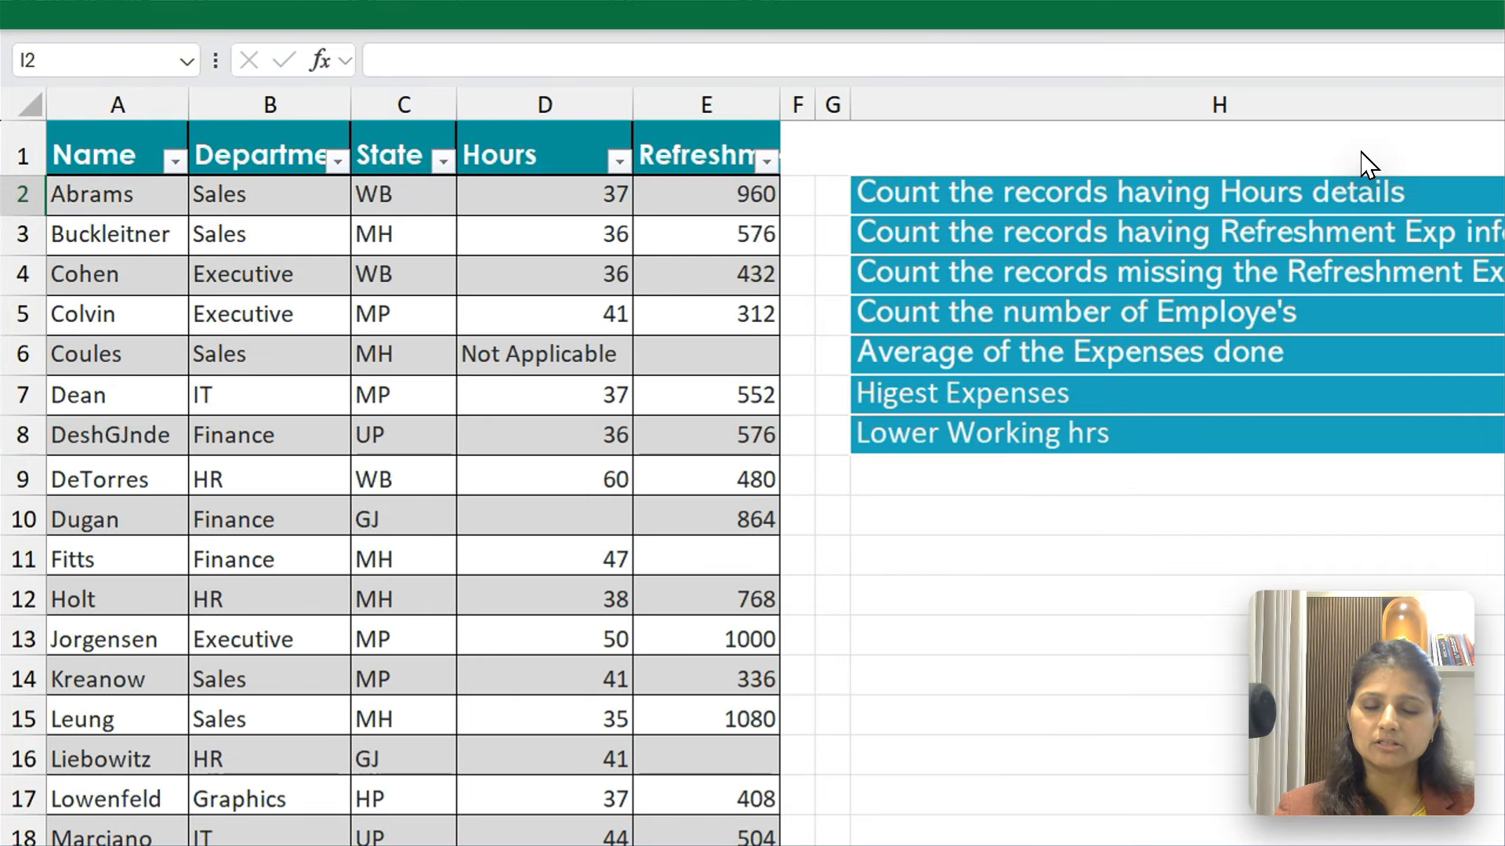
{"action": "type", "text": "="}
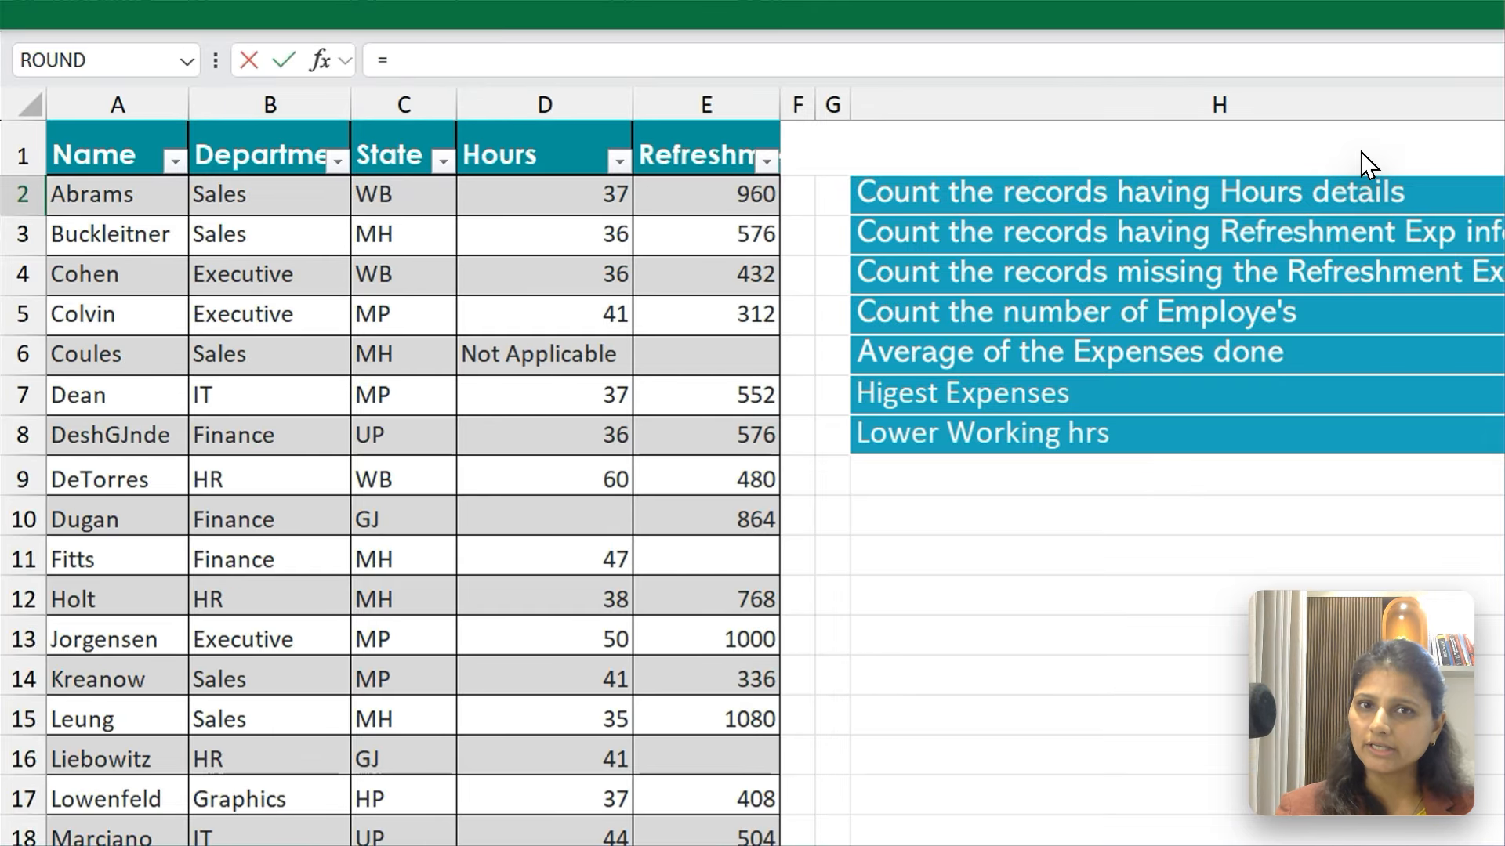
{"action": "key", "text": "Escape"}
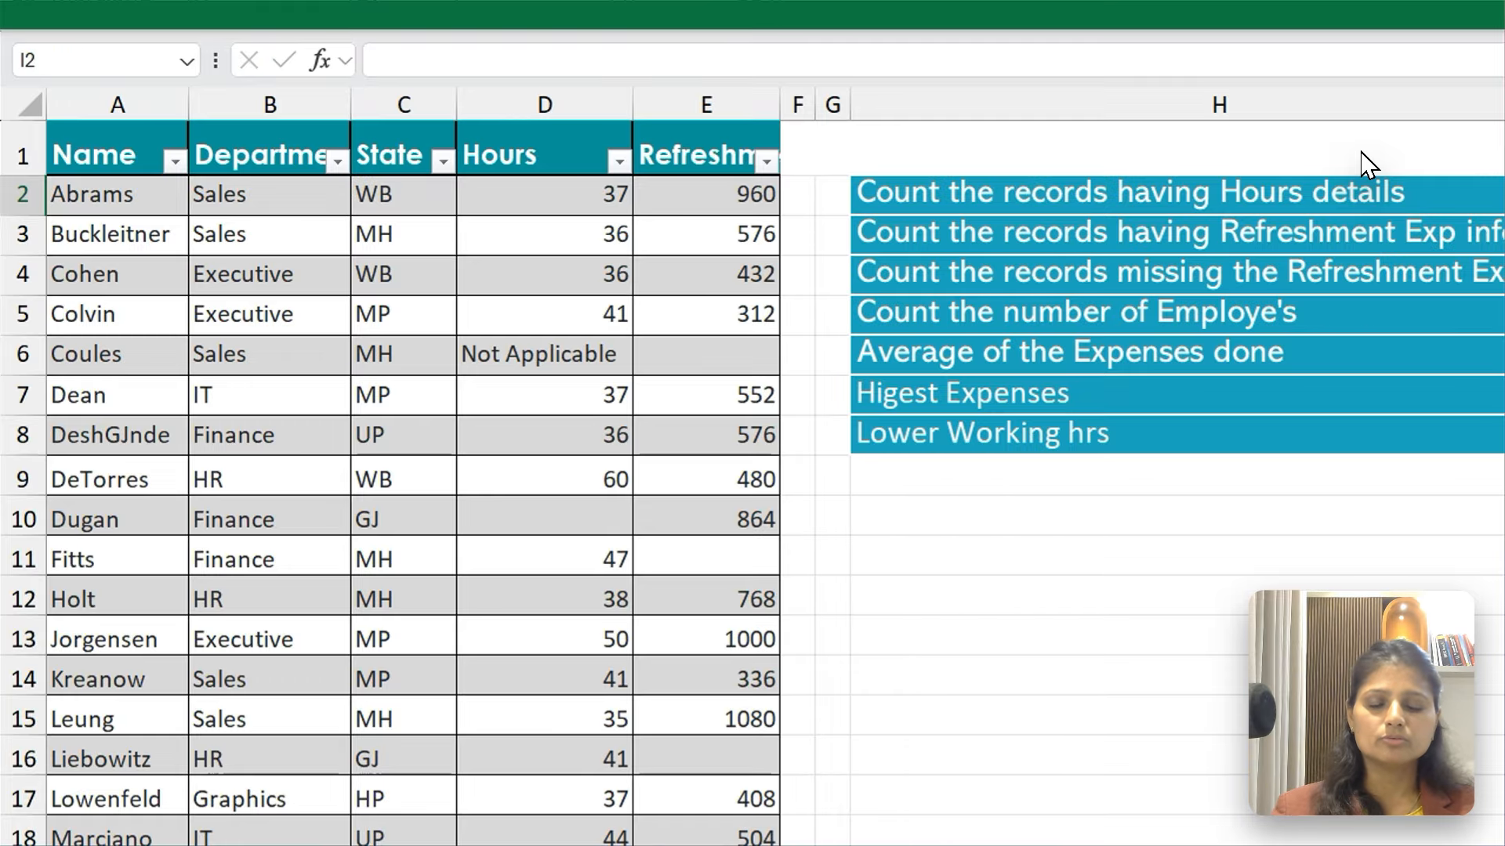
Remove the fill colour from the answer cells I2:I8
{"action": "key", "text": "ctrl+shift+Down"}
{"action": "key", "text": "ctrl+shift+Up"}
{"action": "key", "text": "Down"}
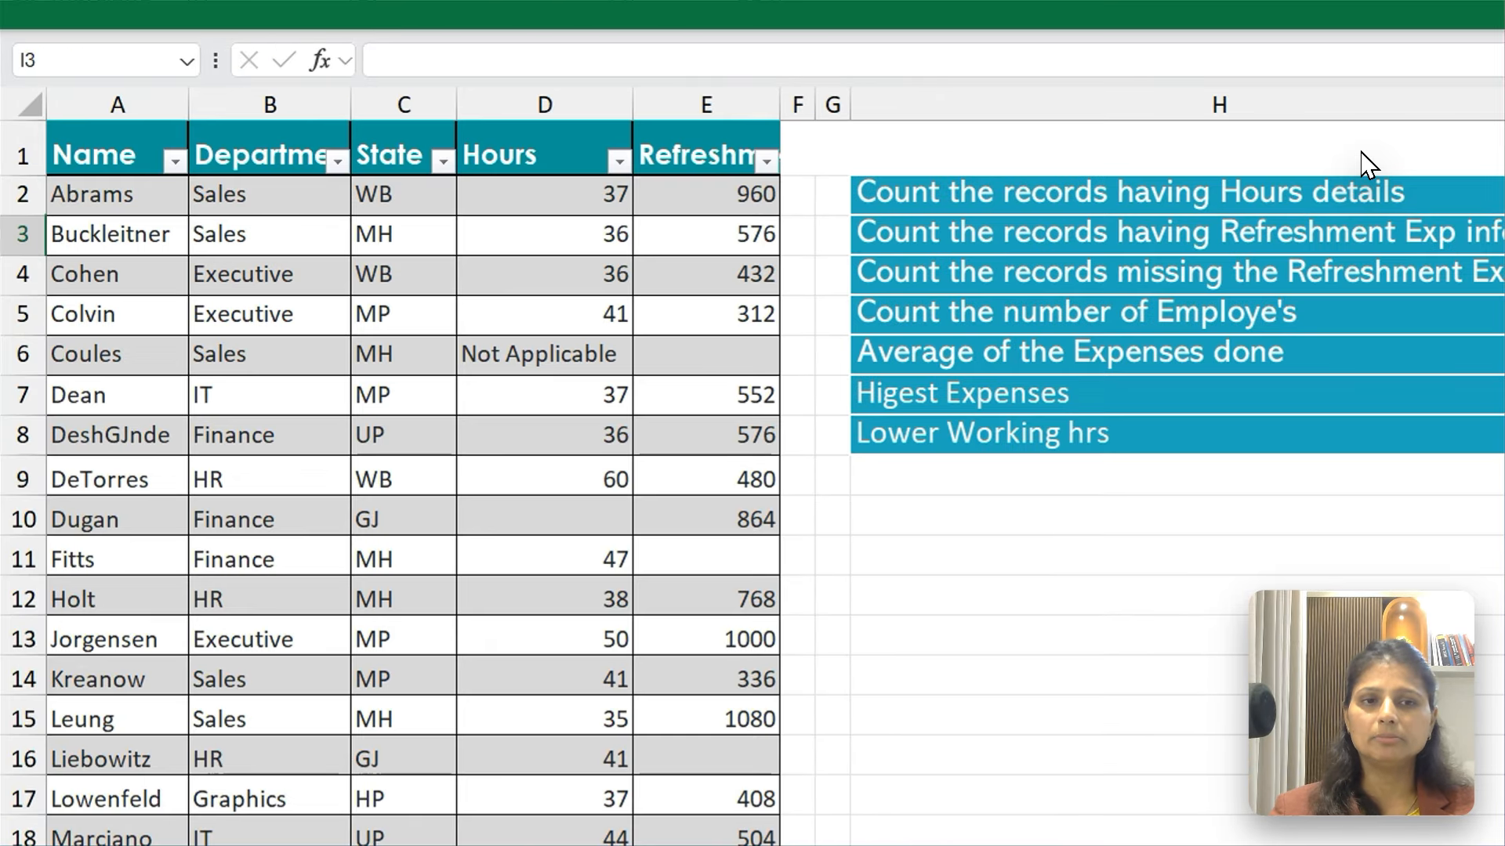
{"action": "key", "text": "Up"}
{"action": "key", "text": "shift+Down"}
{"action": "key", "text": "shift+Down"}
{"action": "key", "text": "shift+Down"}
{"action": "key", "text": "shift+Down"}
{"action": "key", "text": "shift+Down"}
{"action": "key", "text": "shift+Down"}
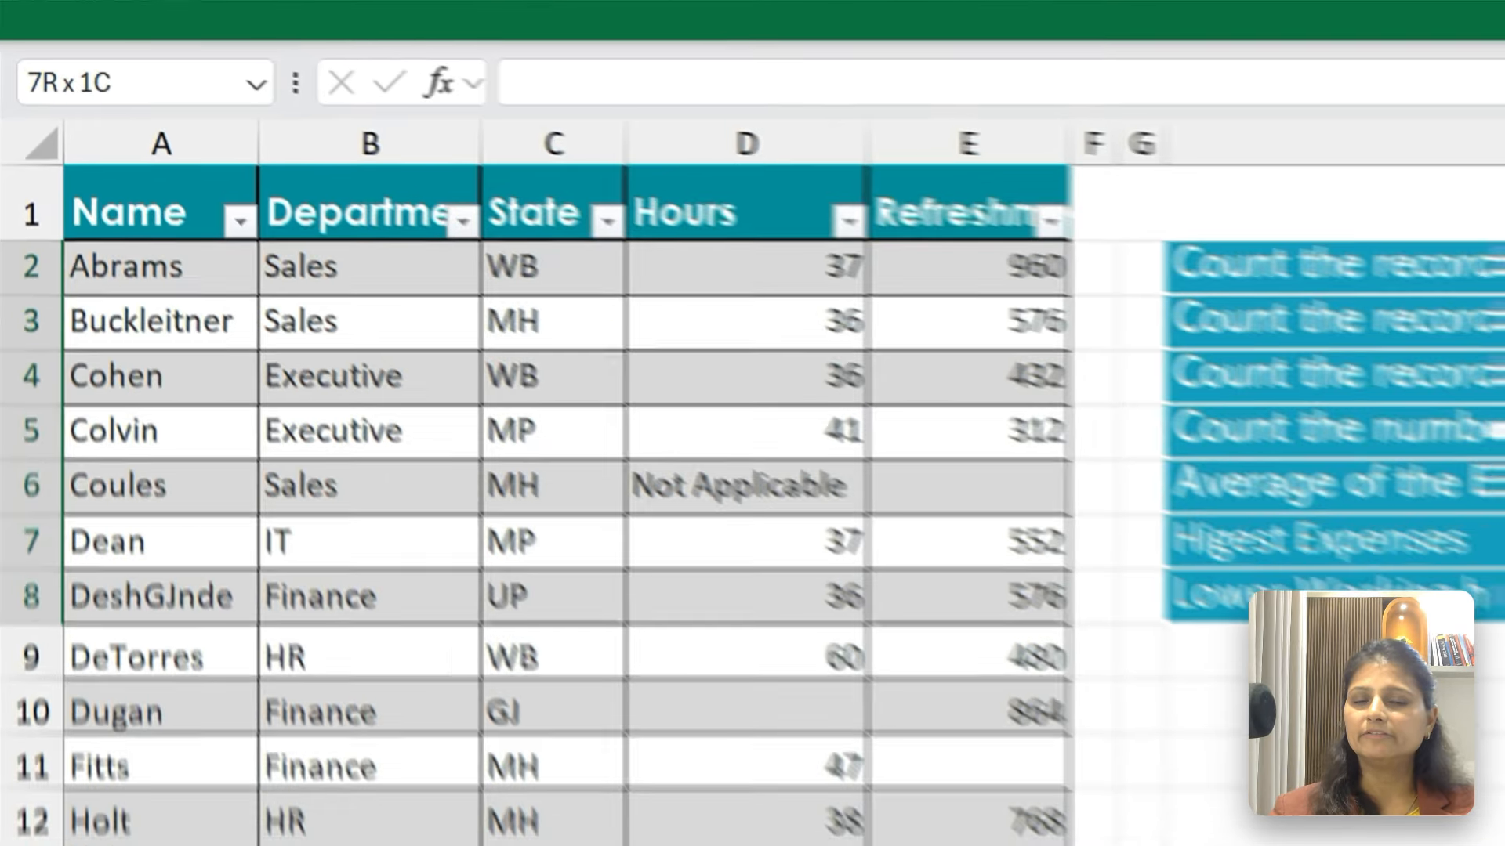
{"action": "left_click", "coordinate": [760, 20]}
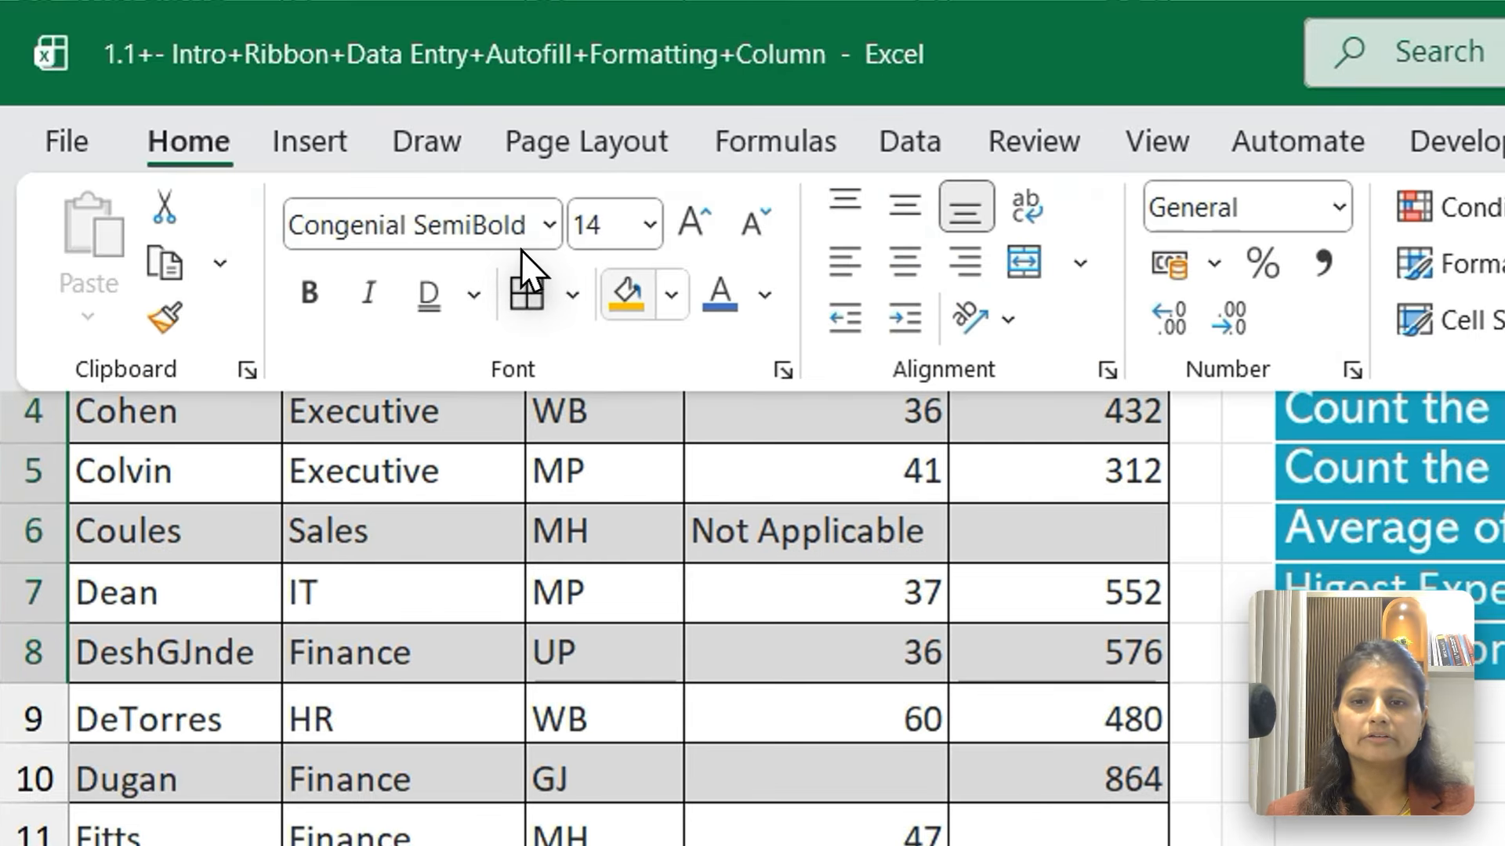
{"action": "left_click", "coordinate": [671, 295]}
{"action": "left_click", "coordinate": [672, 295]}
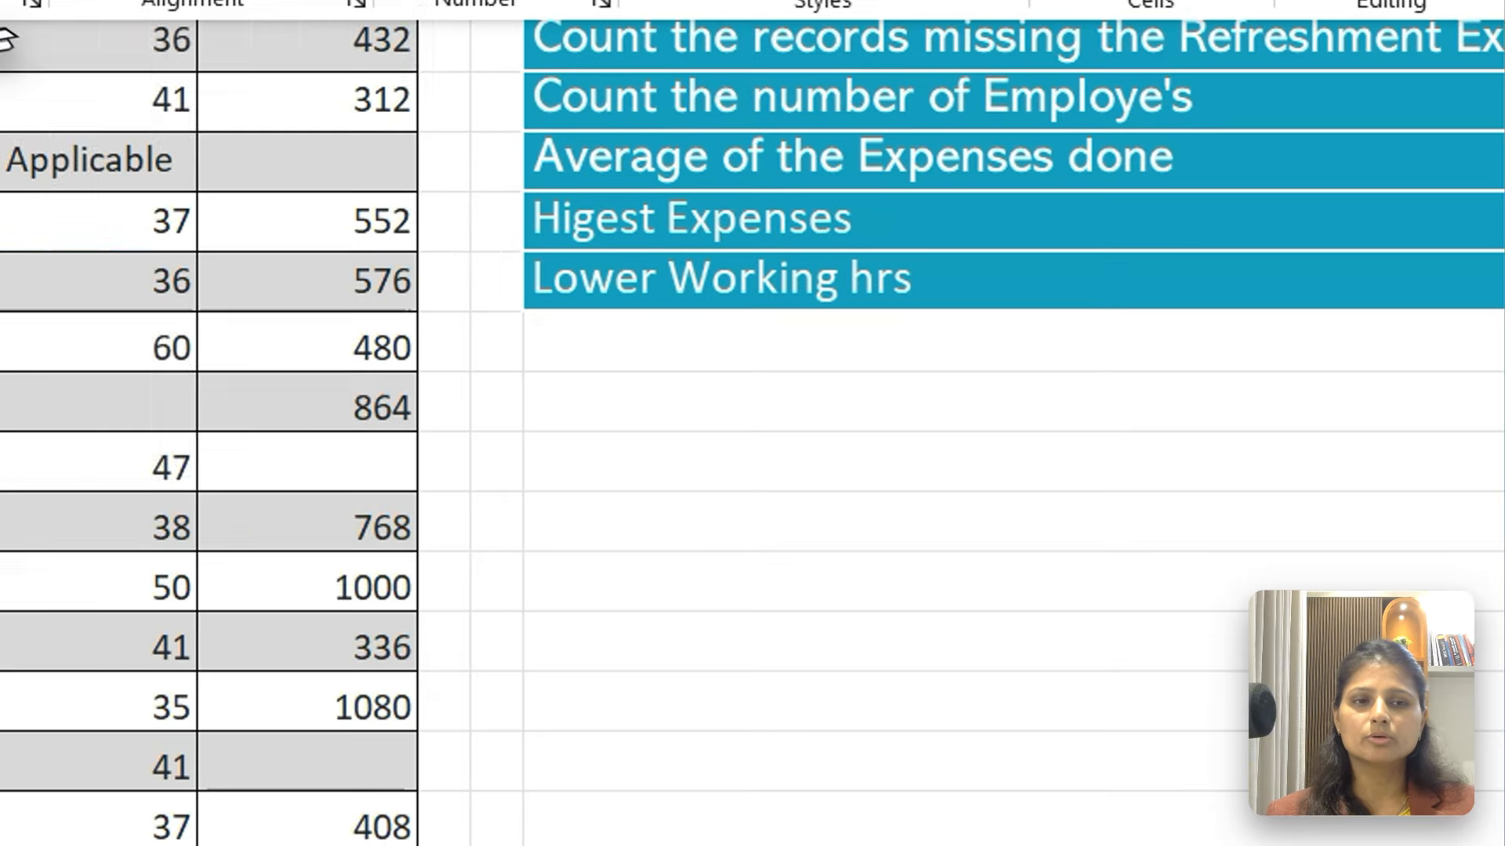
{"action": "left_click", "coordinate": [1054, 431]}
{"action": "type", "text": "=c"}
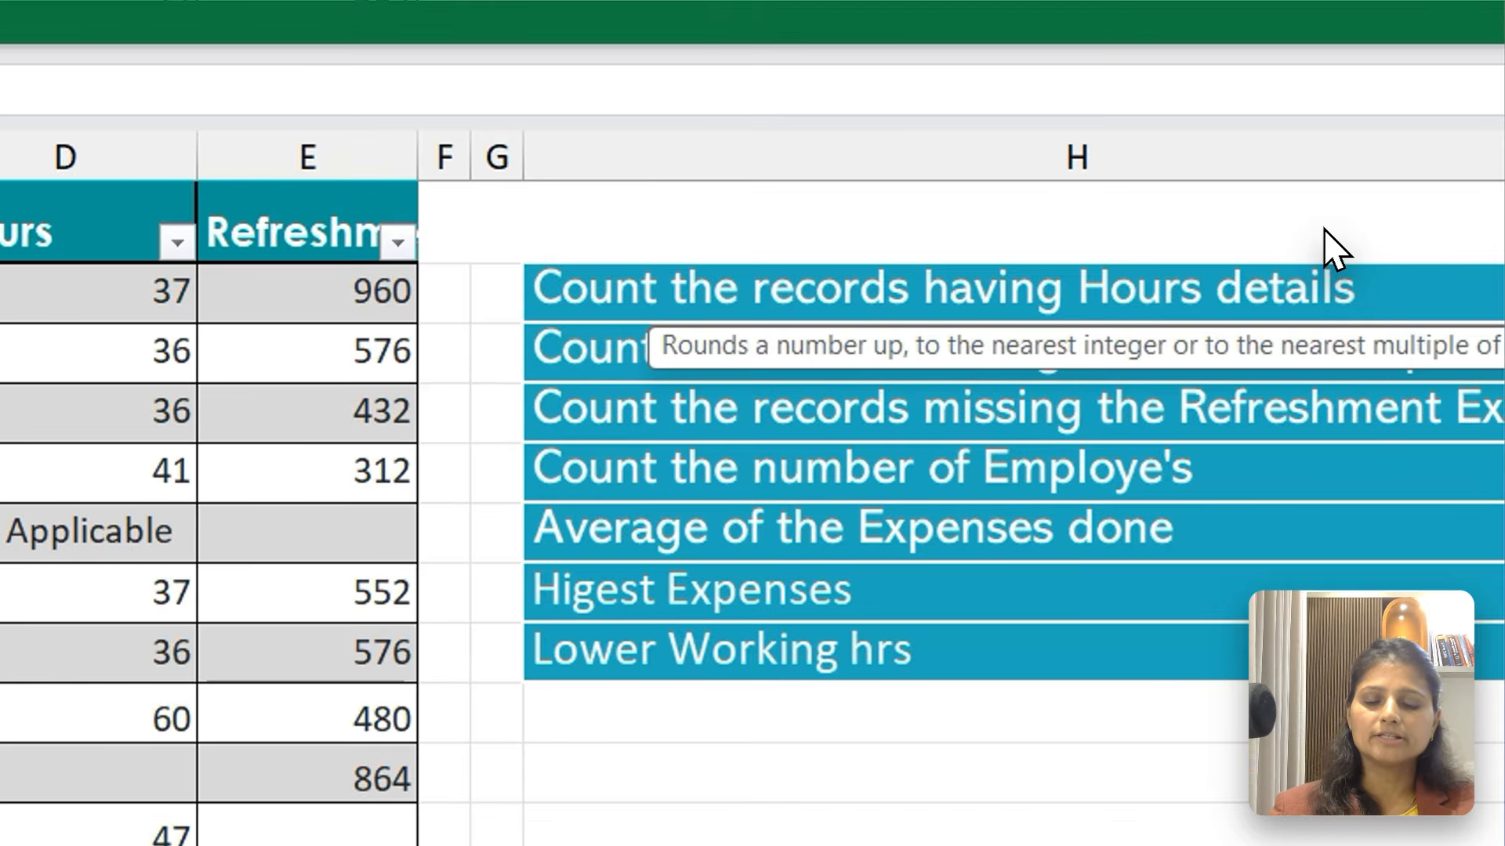
{"action": "key", "text": "Escape"}
Set the font colour of the answer cells I2:I8 to Automatic
{"action": "key", "text": "ctrl+shift+Down"}
{"action": "key", "text": "ctrl+Up"}
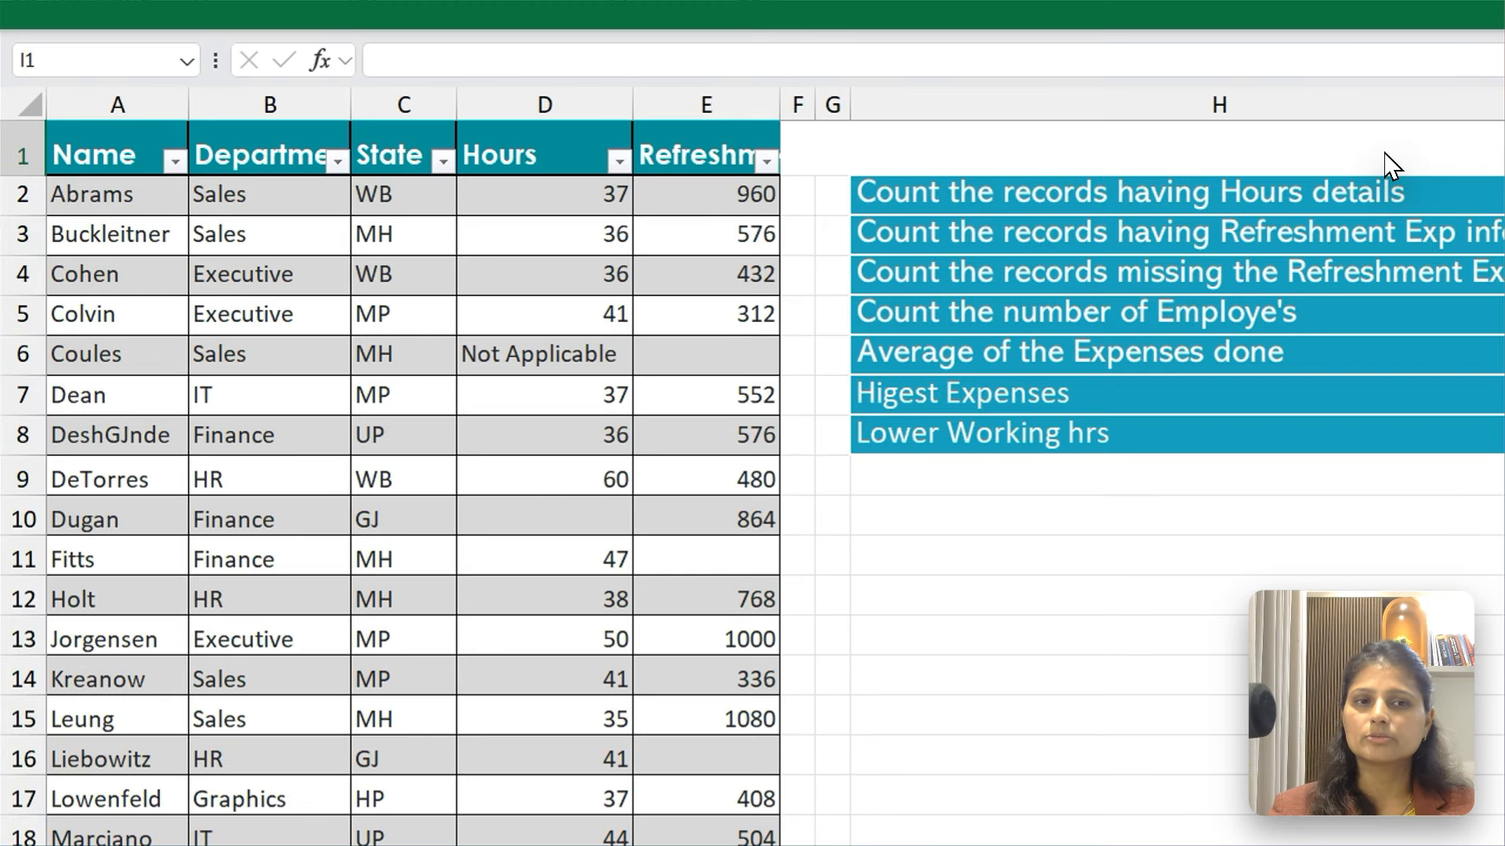
{"action": "key", "text": "Down"}
{"action": "key", "text": "shift+Down"}
{"action": "key", "text": "shift+Down"}
{"action": "key", "text": "shift+Down"}
{"action": "key", "text": "shift+Down"}
{"action": "key", "text": "shift+Down"}
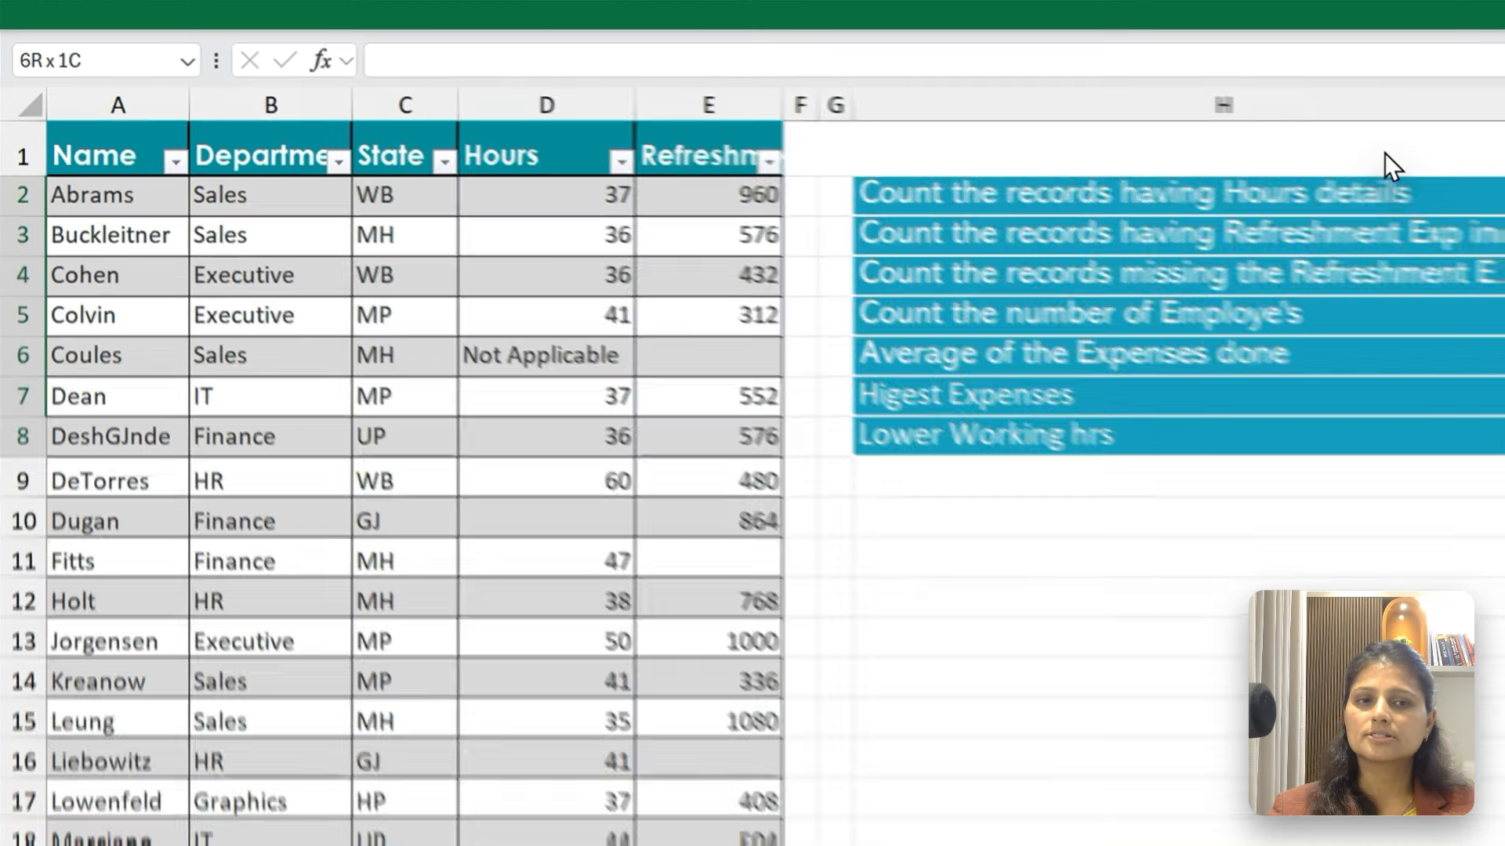
{"action": "key", "text": "shift+Down"}
{"action": "left_click", "coordinate": [388, 4]}
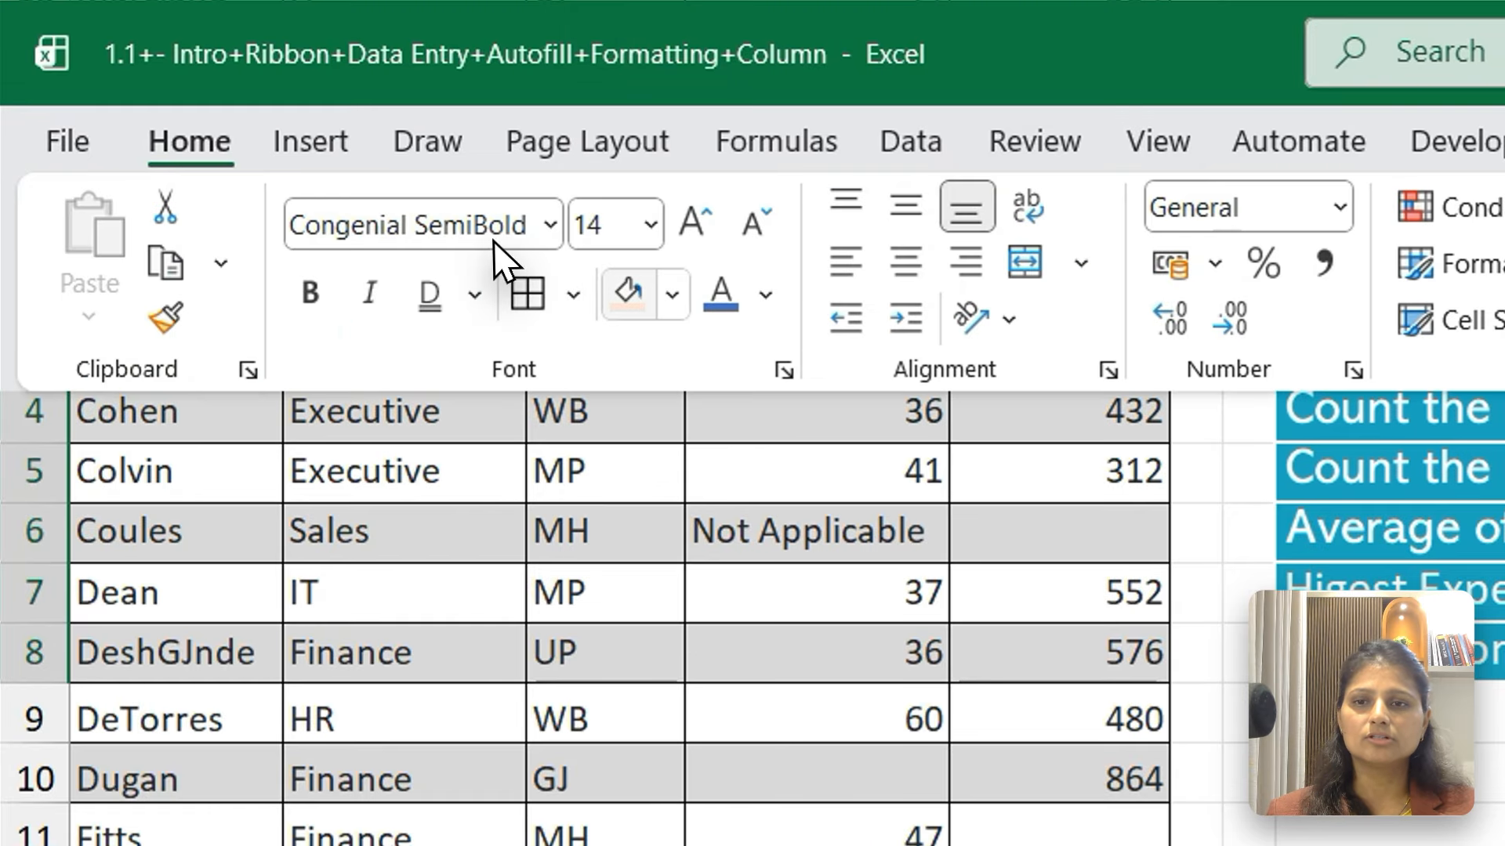
{"action": "left_click", "coordinate": [766, 295]}
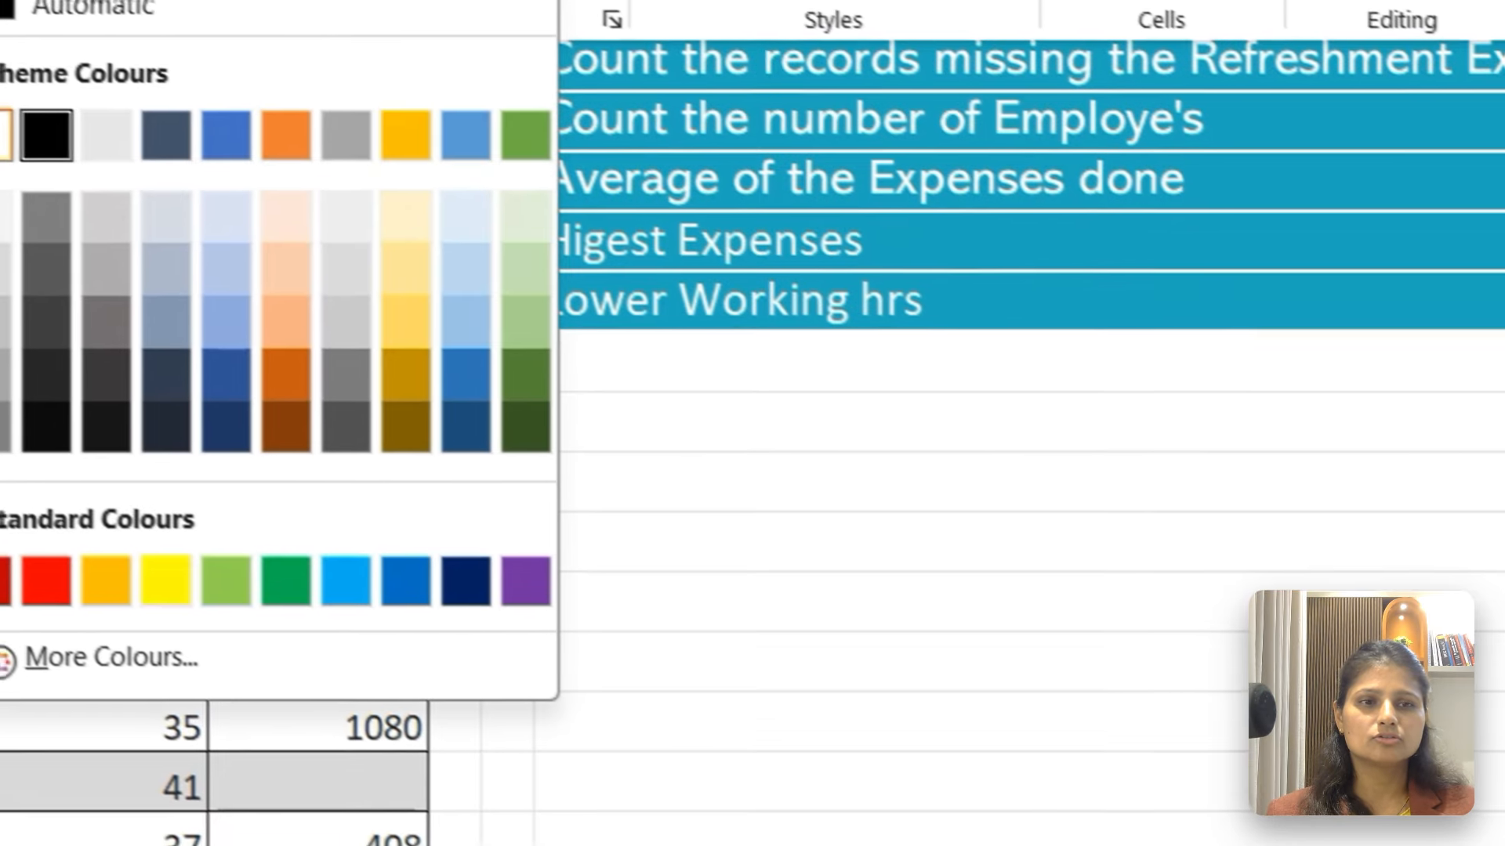
{"action": "left_click", "coordinate": [787, 345]}
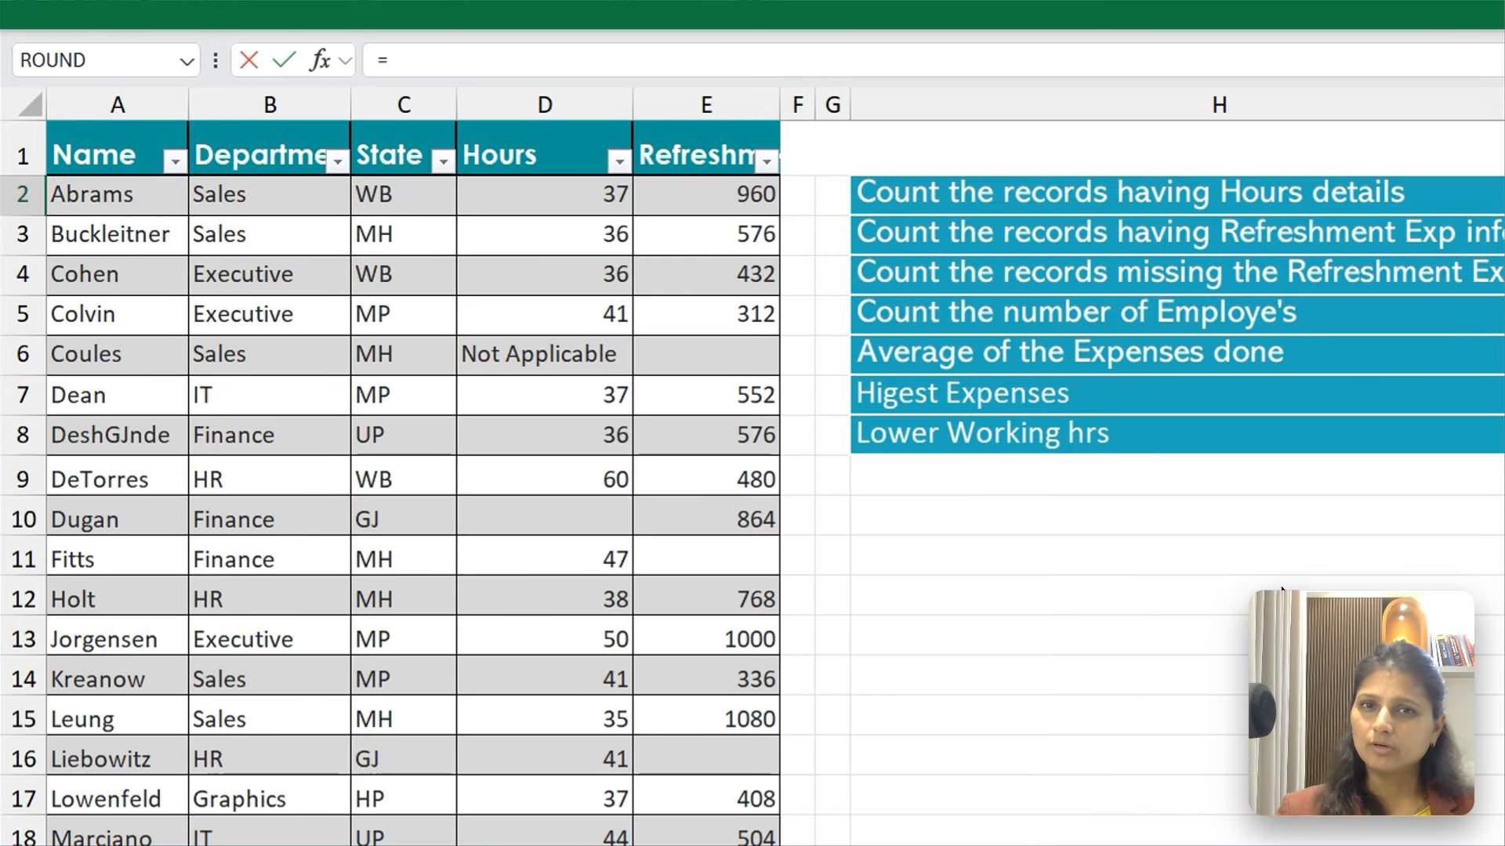
Enter a COUNT formula over D2:D33 in I2 to answer the Hours details question
{"action": "type", "text": "Cou"}
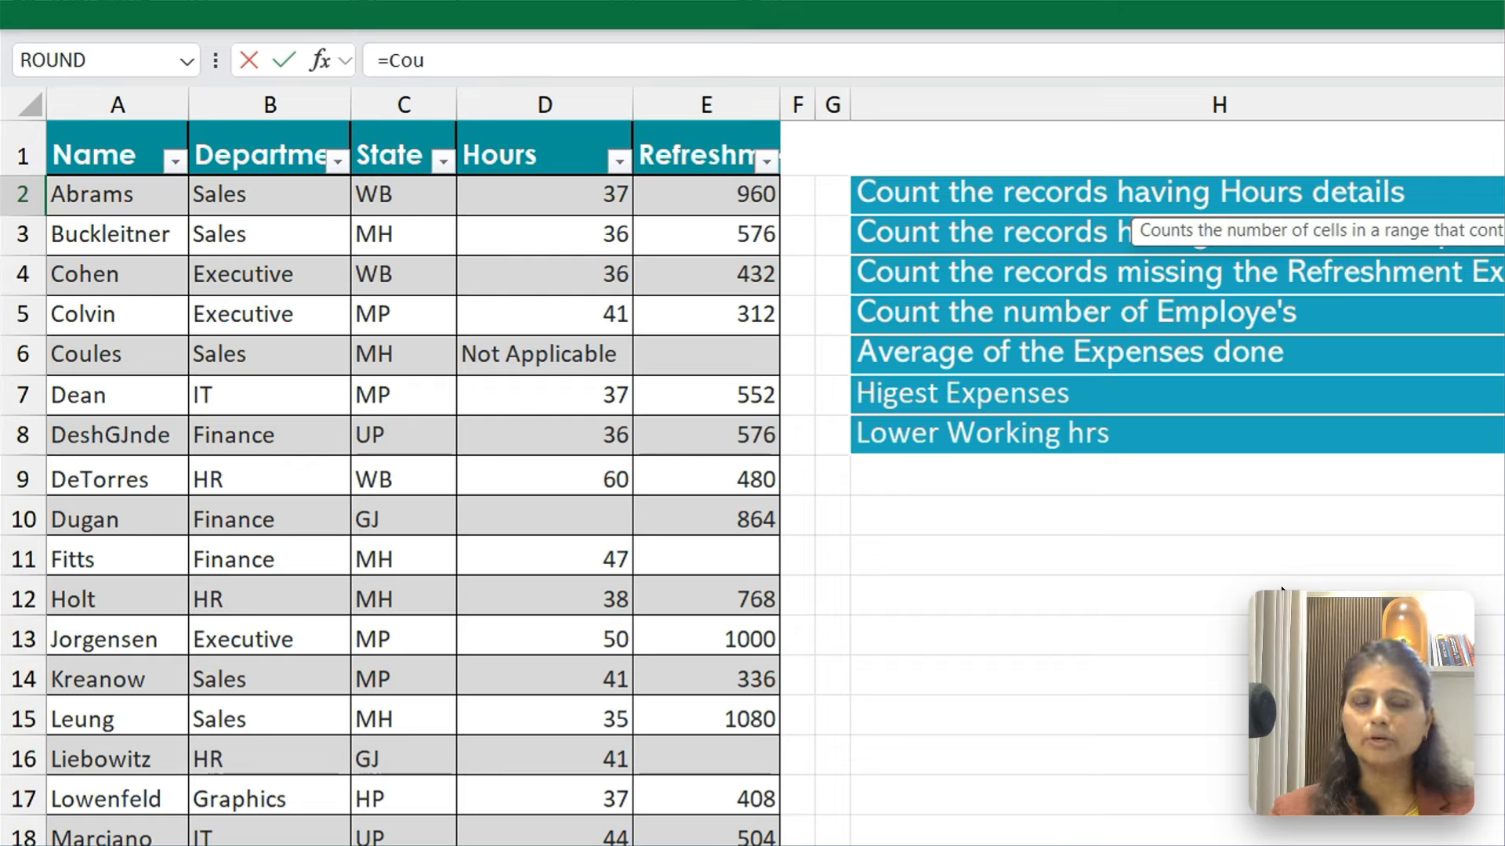
{"action": "type", "text": "nt("}
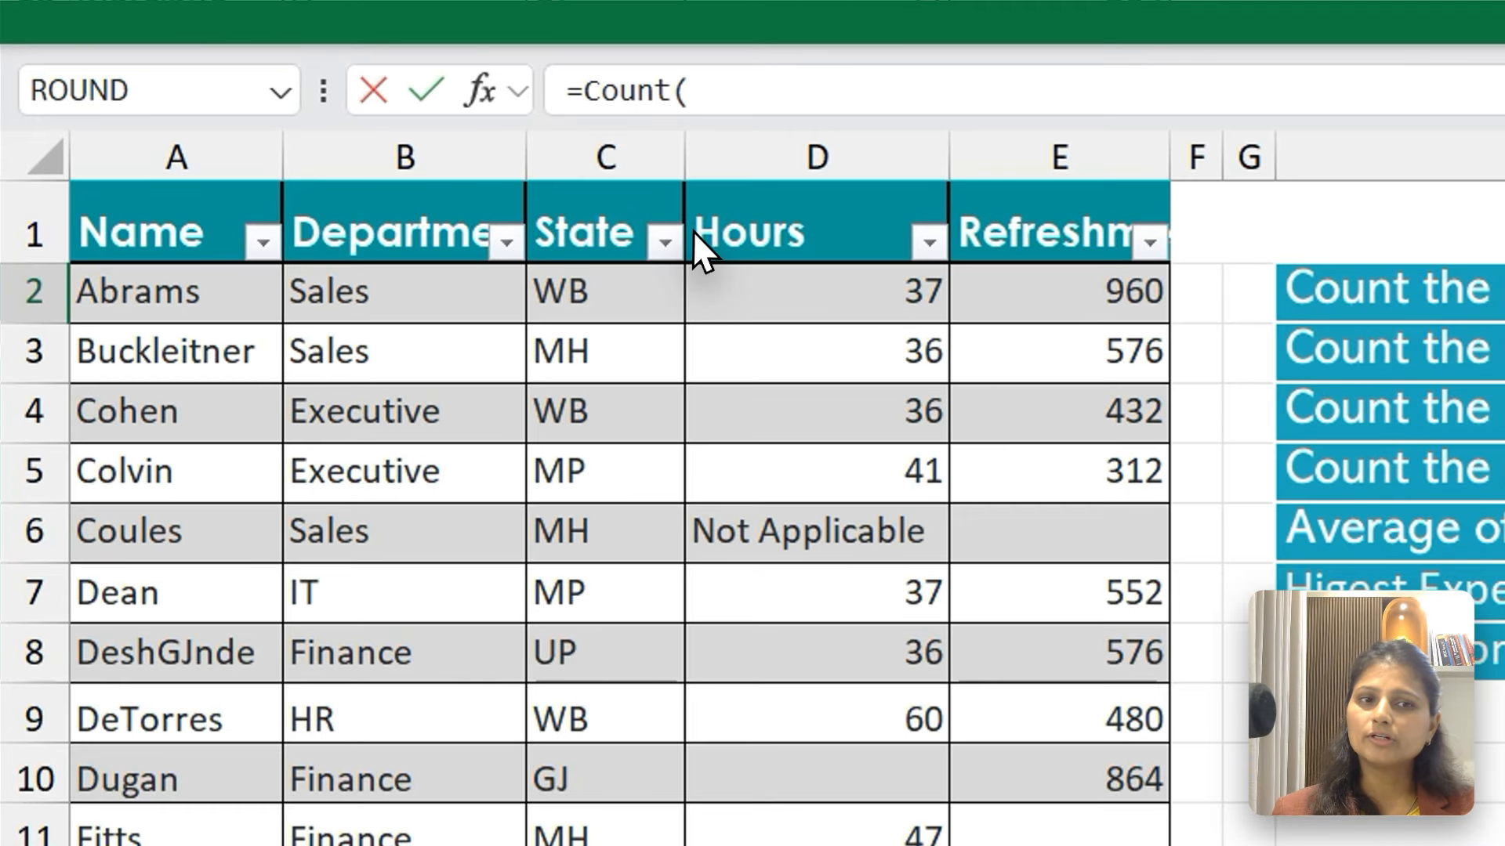
{"action": "left_click", "coordinate": [462, 157]}
{"action": "left_click_drag", "start_coordinate": [693, 229], "coordinate": [784, 845]}
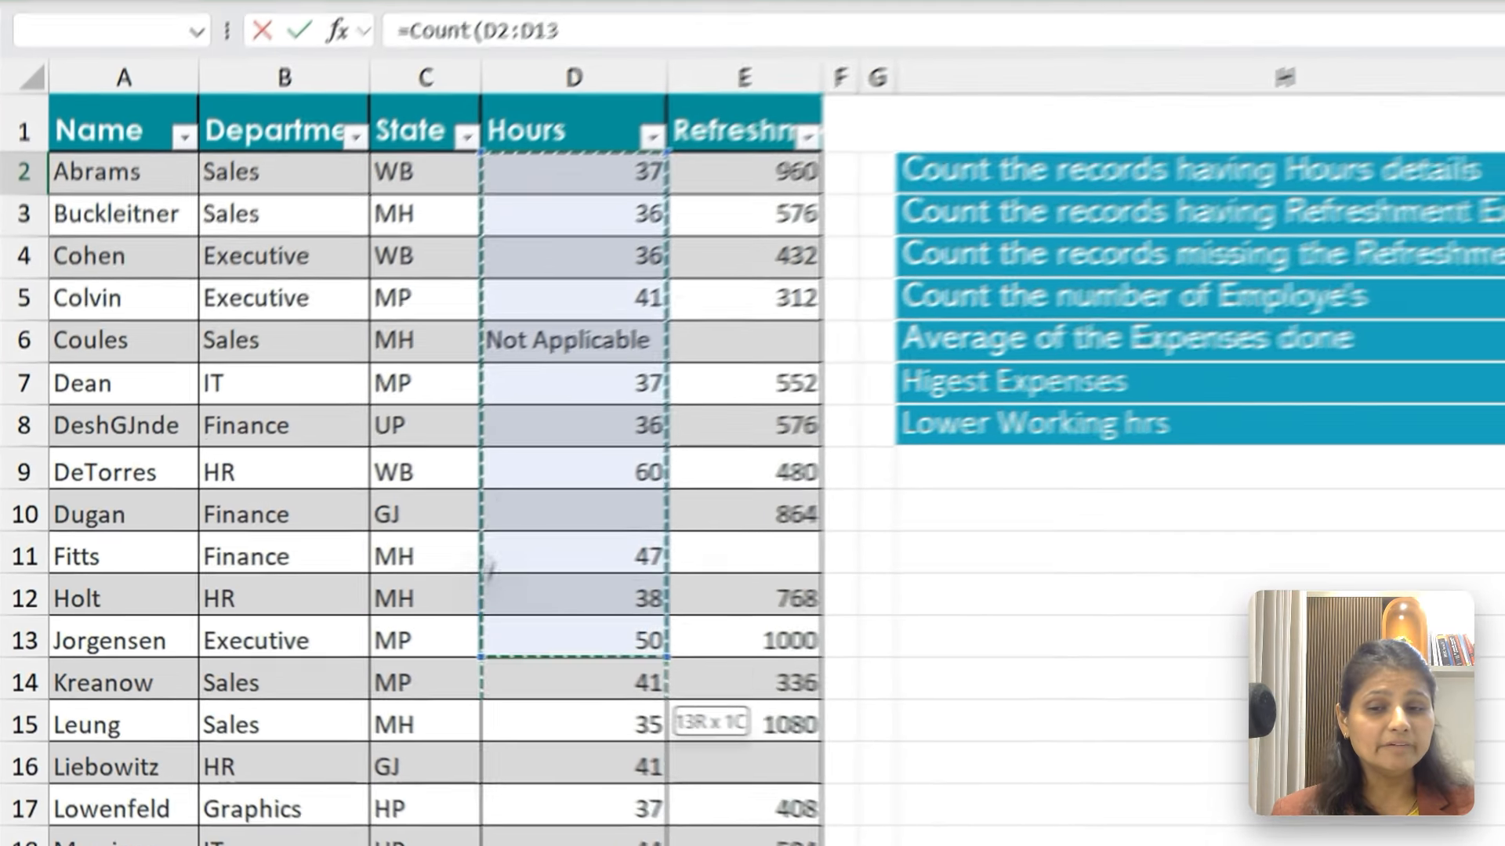
{"action": "left_click_drag", "start_coordinate": [488, 566], "coordinate": [435, 843]}
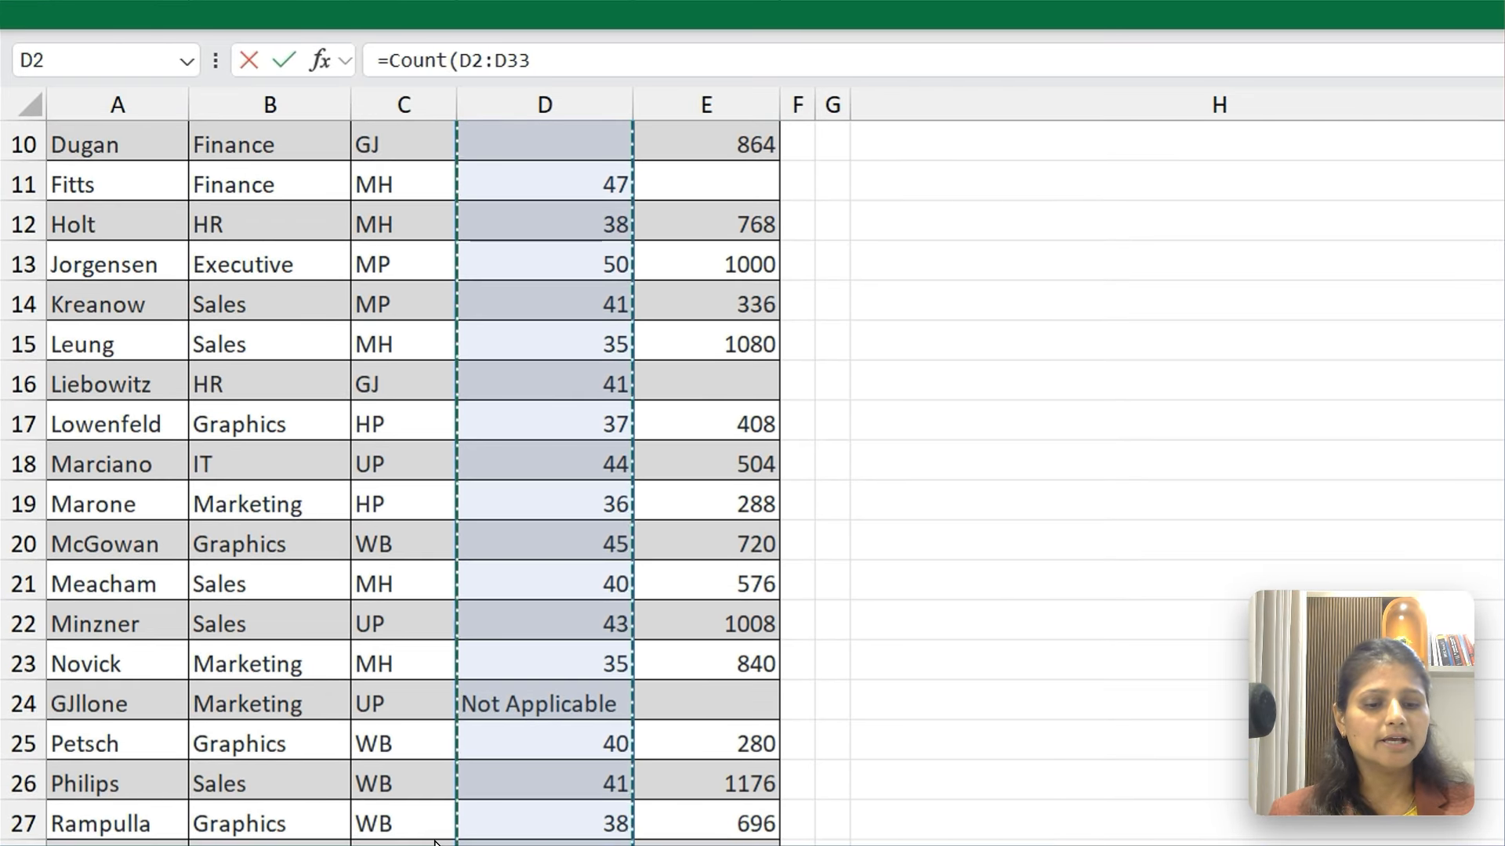
{"action": "key", "text": "Return"}
{"action": "key", "text": "Up"}
{"action": "key", "text": "Up"}
{"action": "key", "text": "Down"}
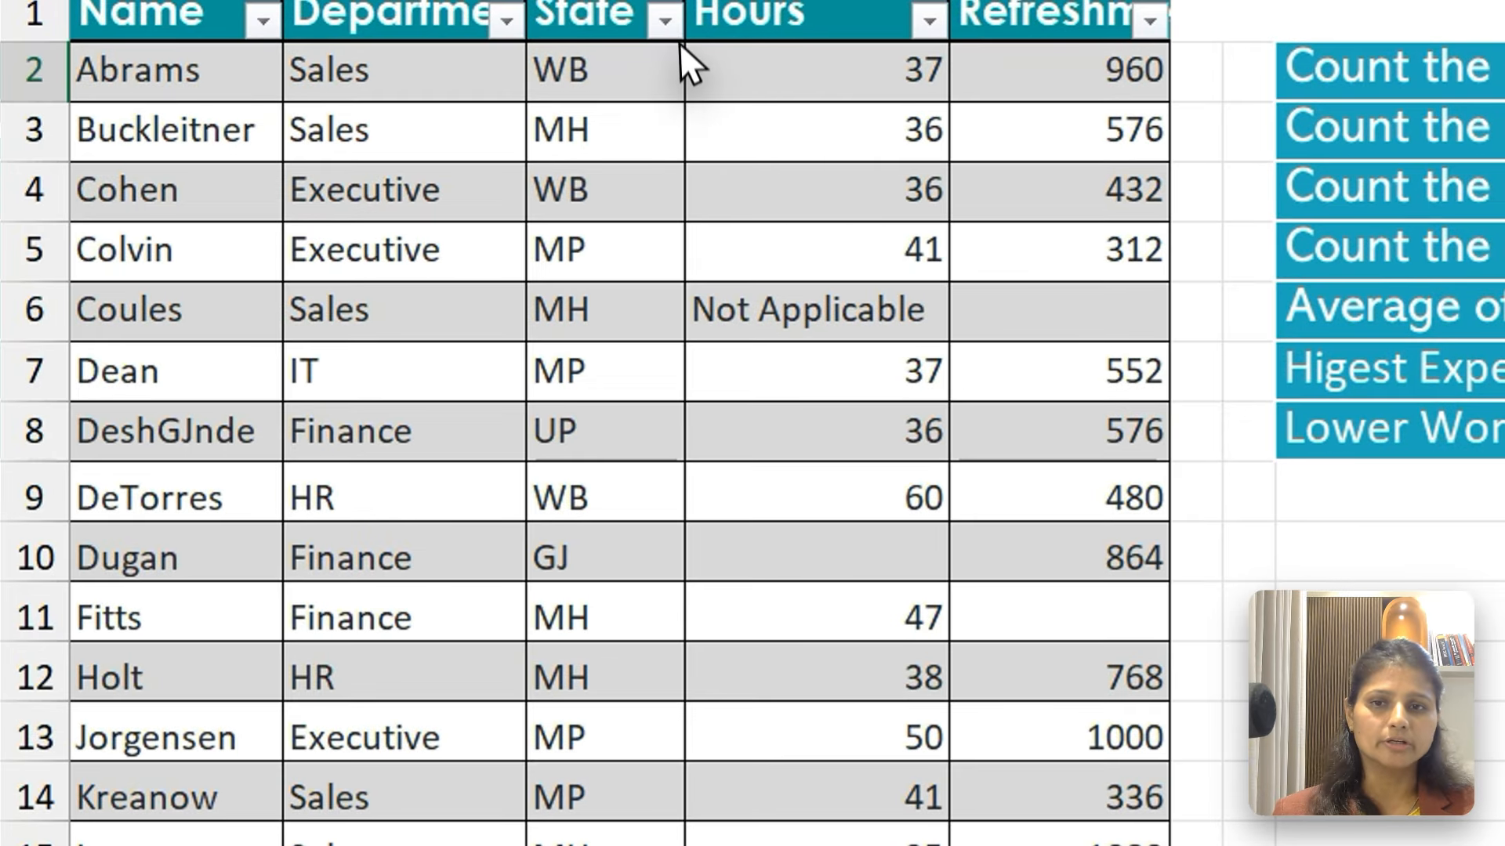
Compare the numeric Hours entries in D2:D5 and D7:D9 with the text entry in D6 and the empty cell D10
{"action": "left_click_drag", "start_coordinate": [690, 67], "coordinate": [680, 157]}
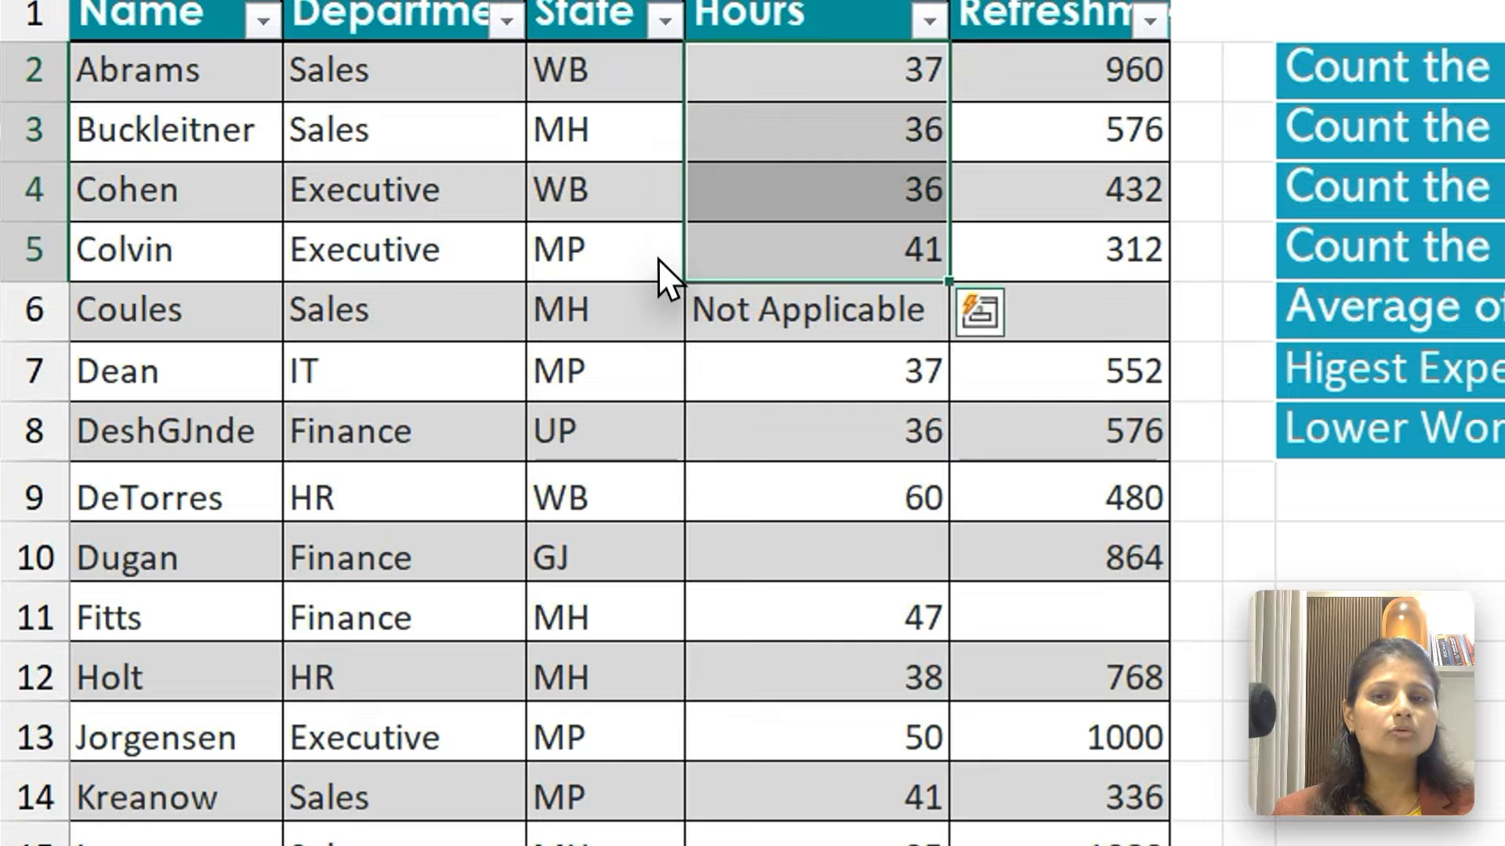
{"action": "left_click_drag", "start_coordinate": [657, 275], "coordinate": [656, 370]}
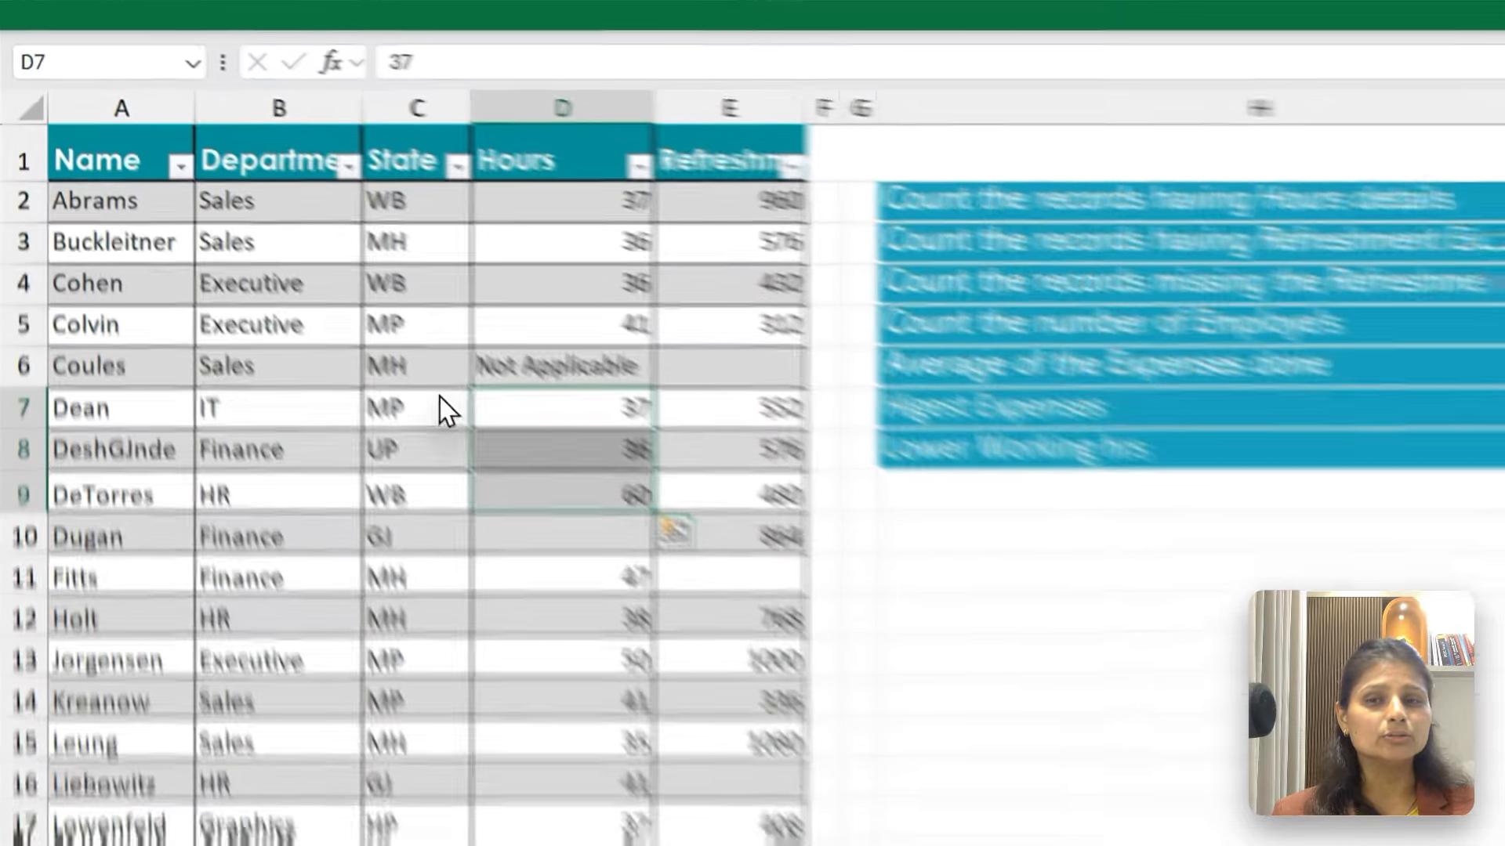
{"action": "key", "text": "Up"}
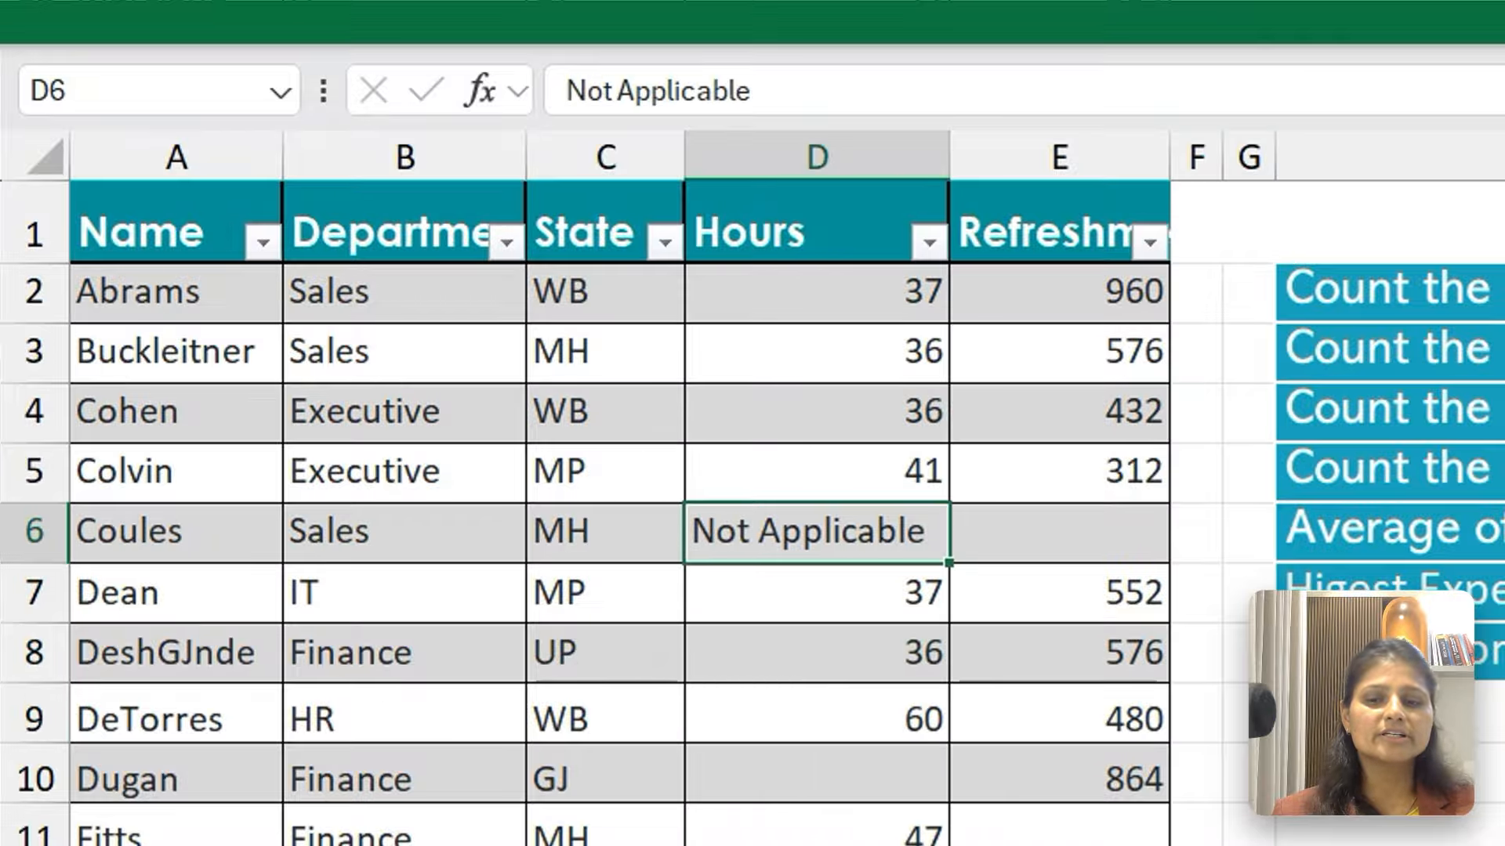
{"action": "left_click", "coordinate": [816, 845]}
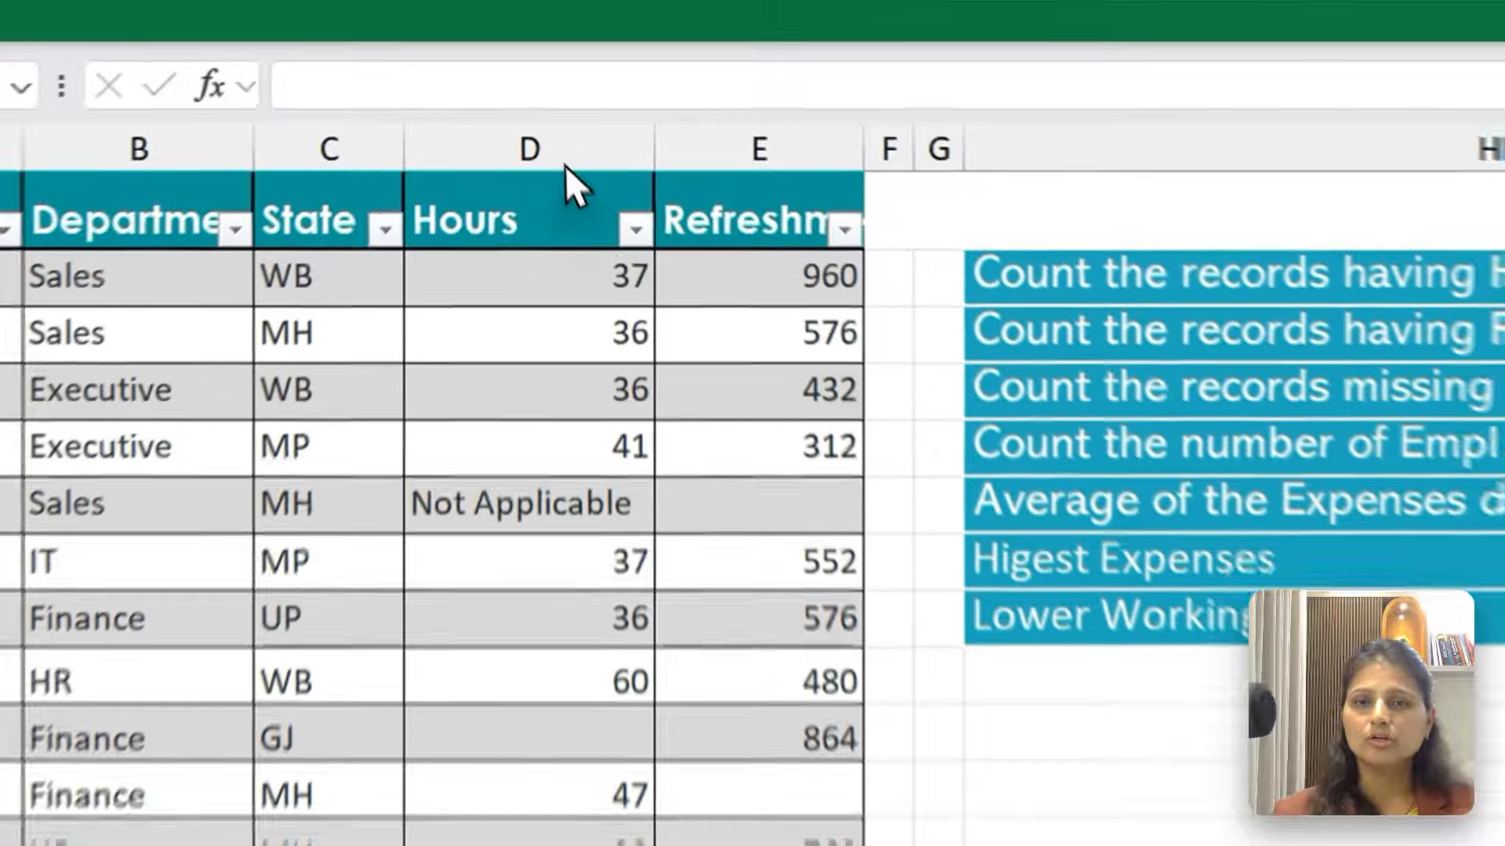
Review the Refreshment Exp column, and start a COUNT formula in I3 from the suggested counting functions
{"action": "left_click", "coordinate": [706, 105]}
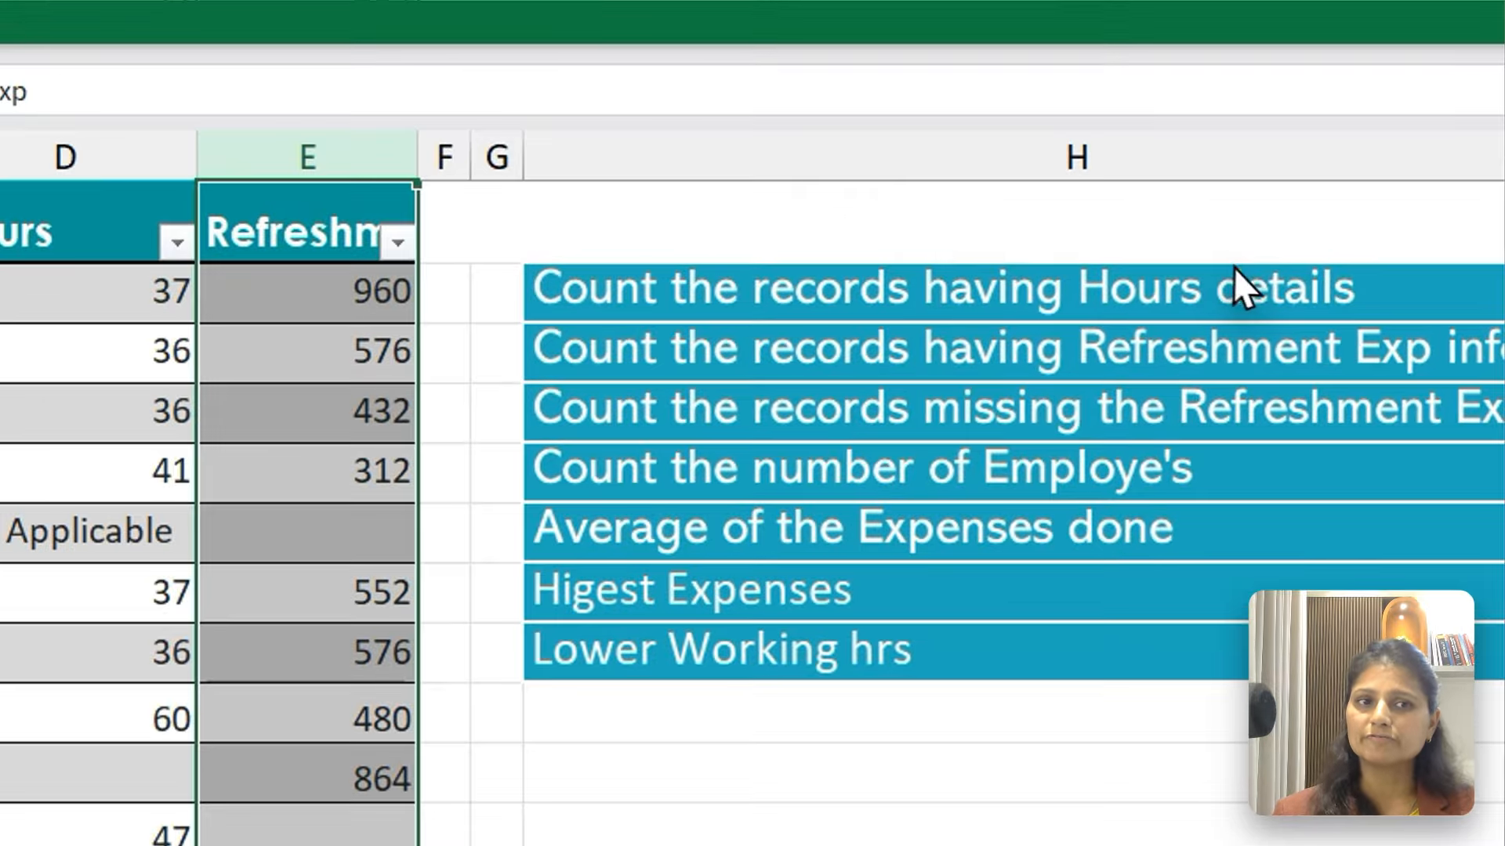
{"action": "left_click", "coordinate": [1235, 269]}
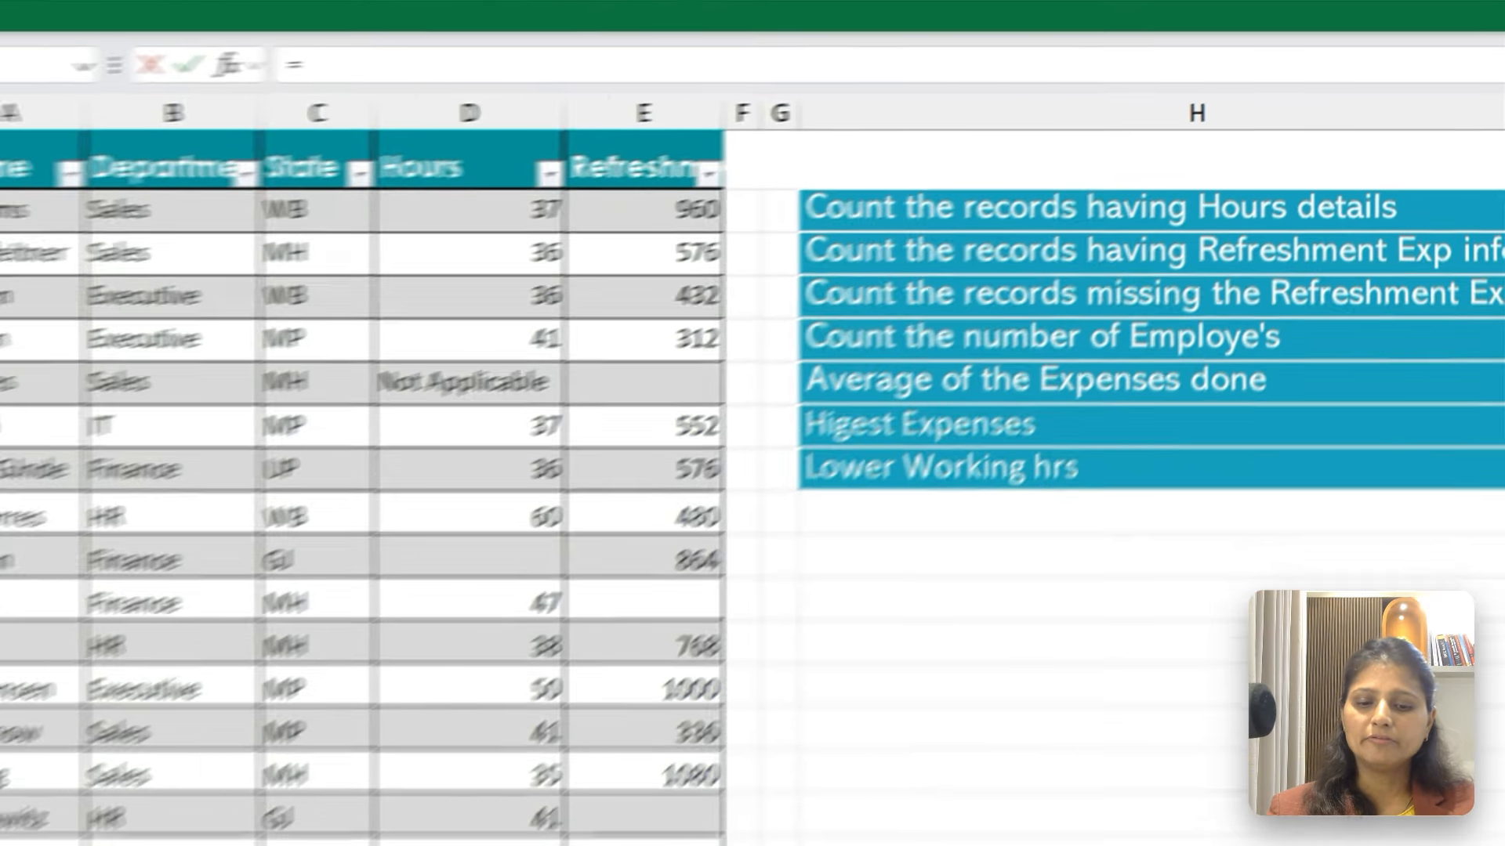
{"action": "type", "text": "=Co"}
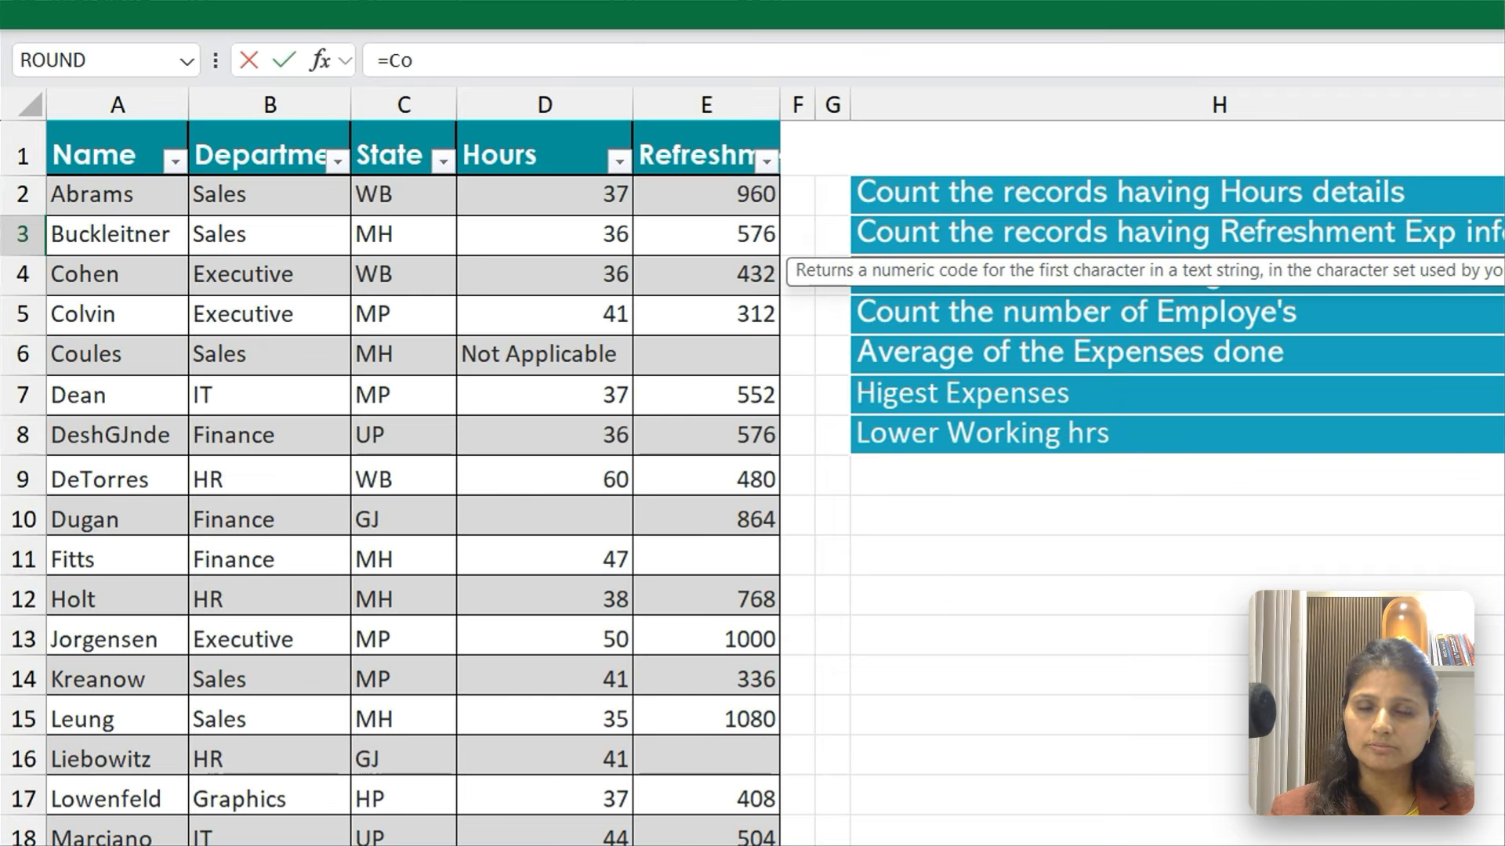
{"action": "type", "text": "u"}
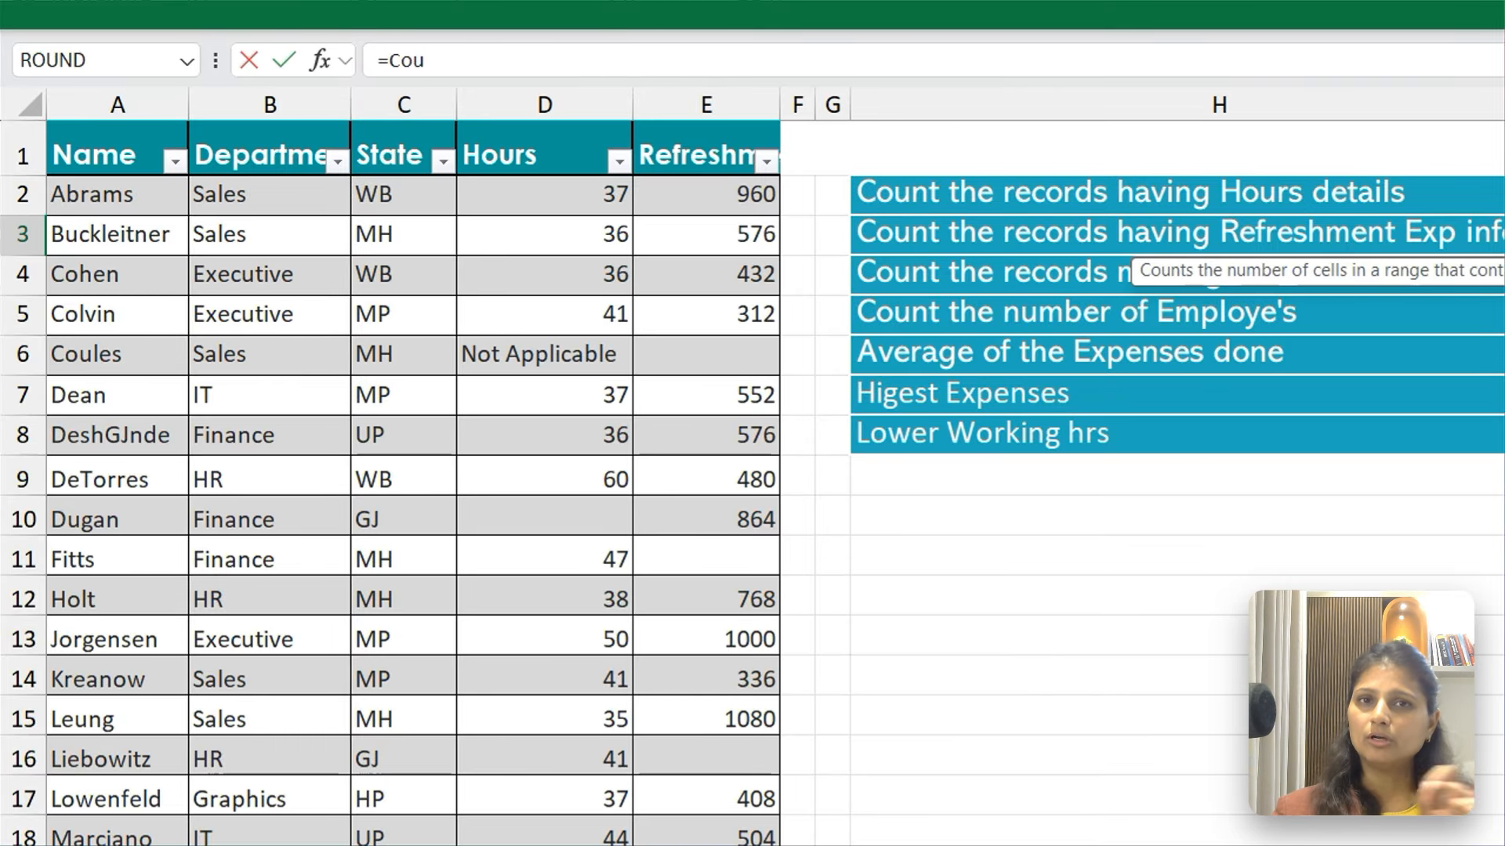
{"action": "key", "text": "Down"}
{"action": "key", "text": "Down"}
{"action": "key", "text": "Down"}
{"action": "key", "text": "Down"}
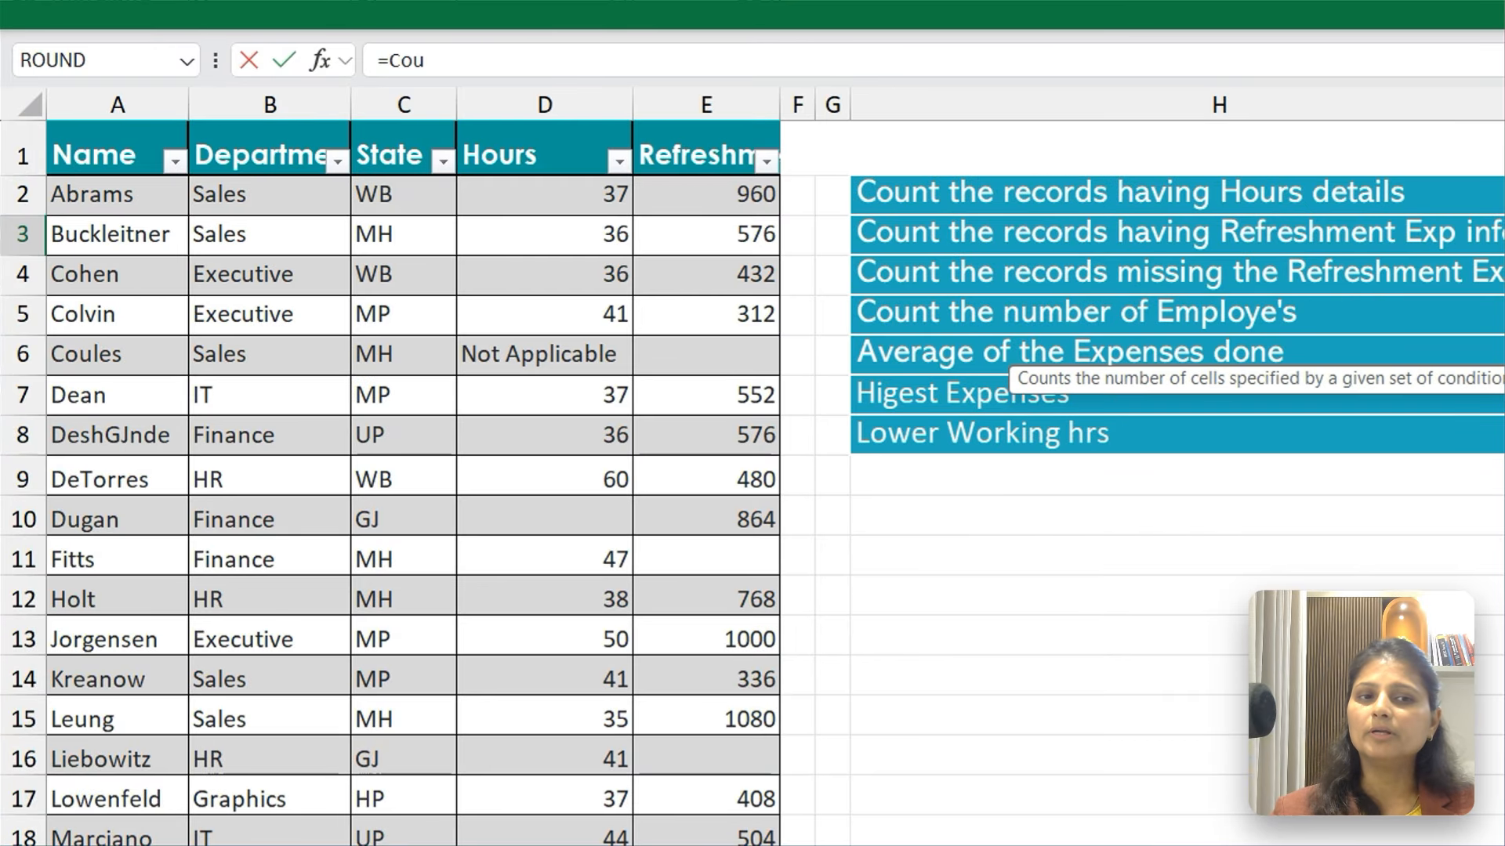
{"action": "key", "text": "Up"}
{"action": "key", "text": "Up"}
{"action": "key", "text": "Up"}
{"action": "key", "text": "Up"}
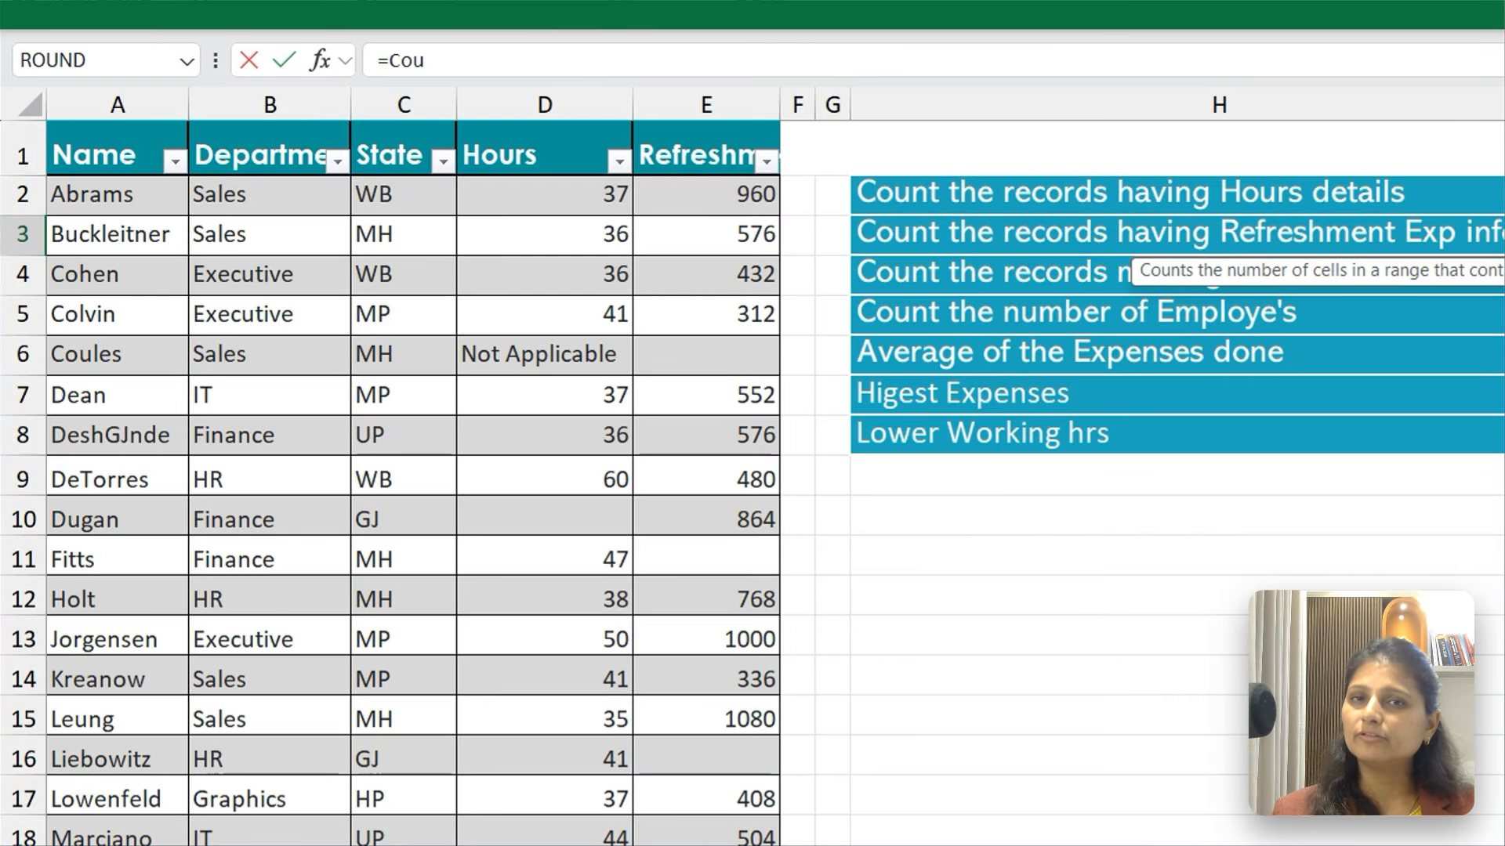
{"action": "key", "text": "Tab"}
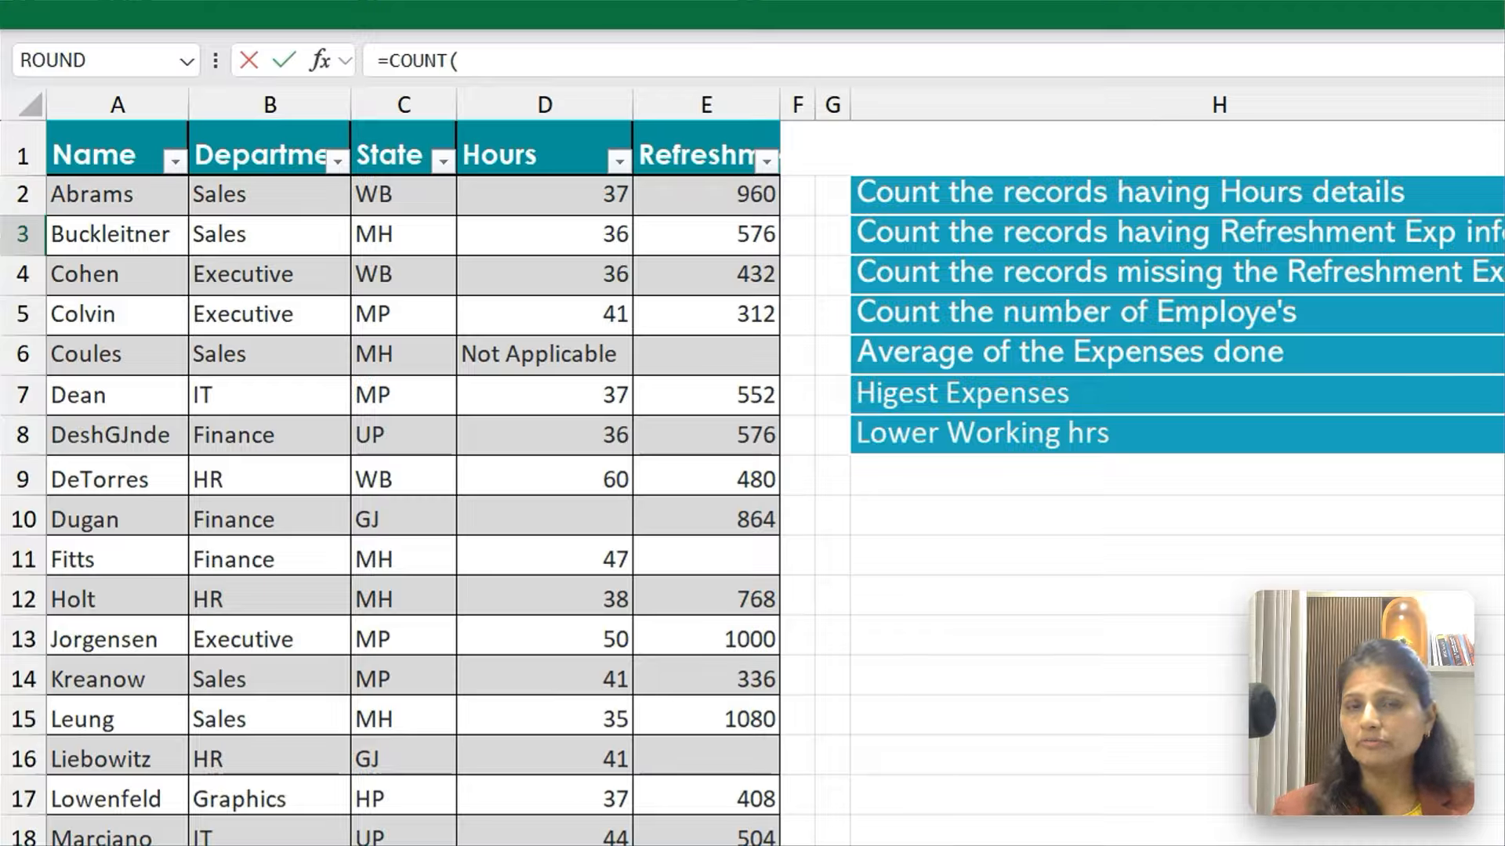
Complete the COUNT formula in I3 with the Refreshment Exp values from E2 down to the last record
{"action": "left_click", "coordinate": [118, 154]}
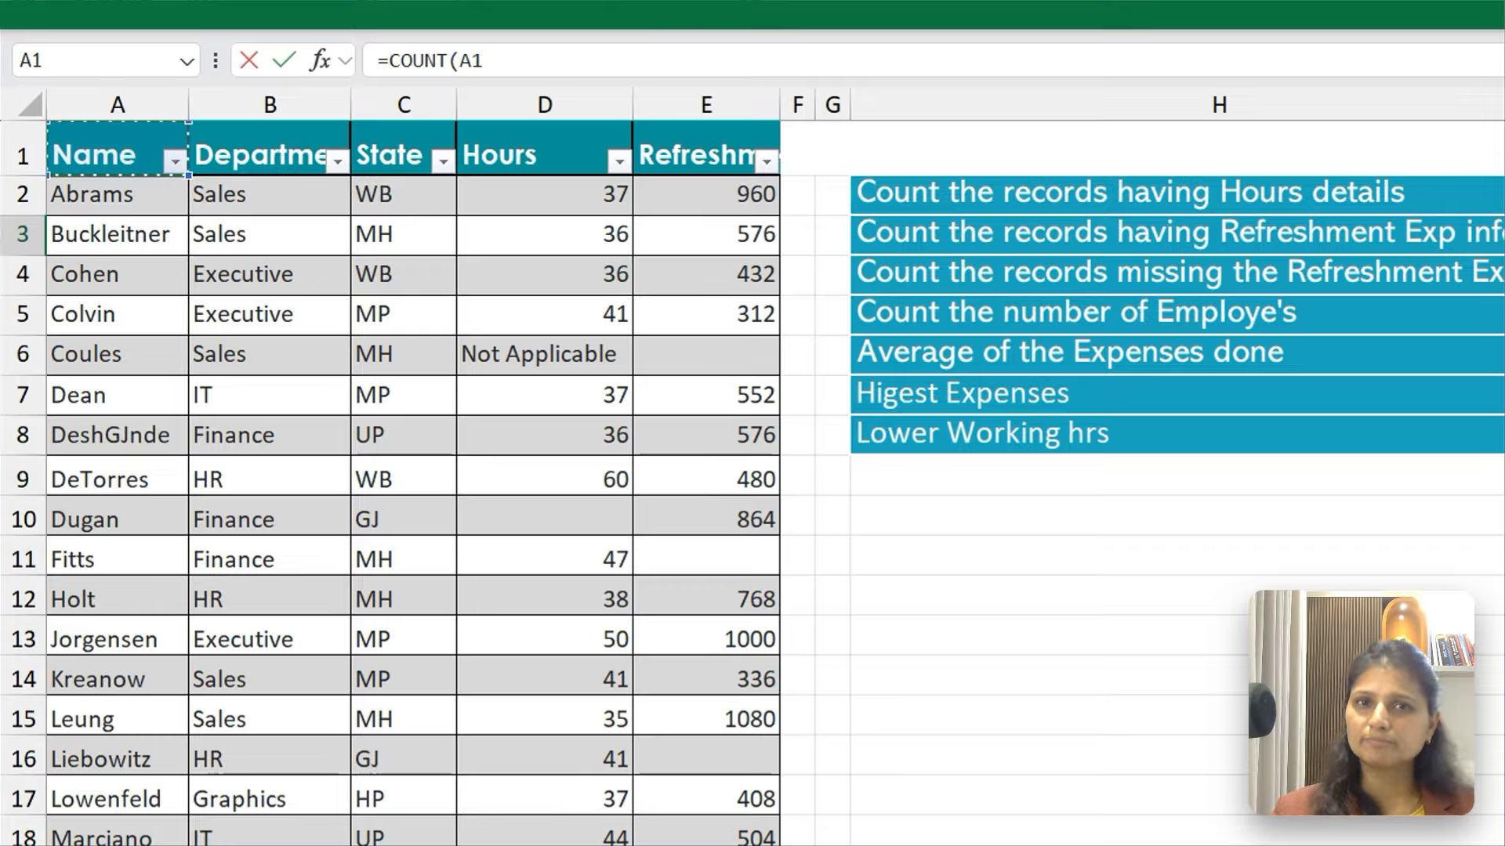
{"action": "key", "text": "Right"}
{"action": "key", "text": "Right"}
{"action": "key", "text": "Right"}
{"action": "key", "text": "Right"}
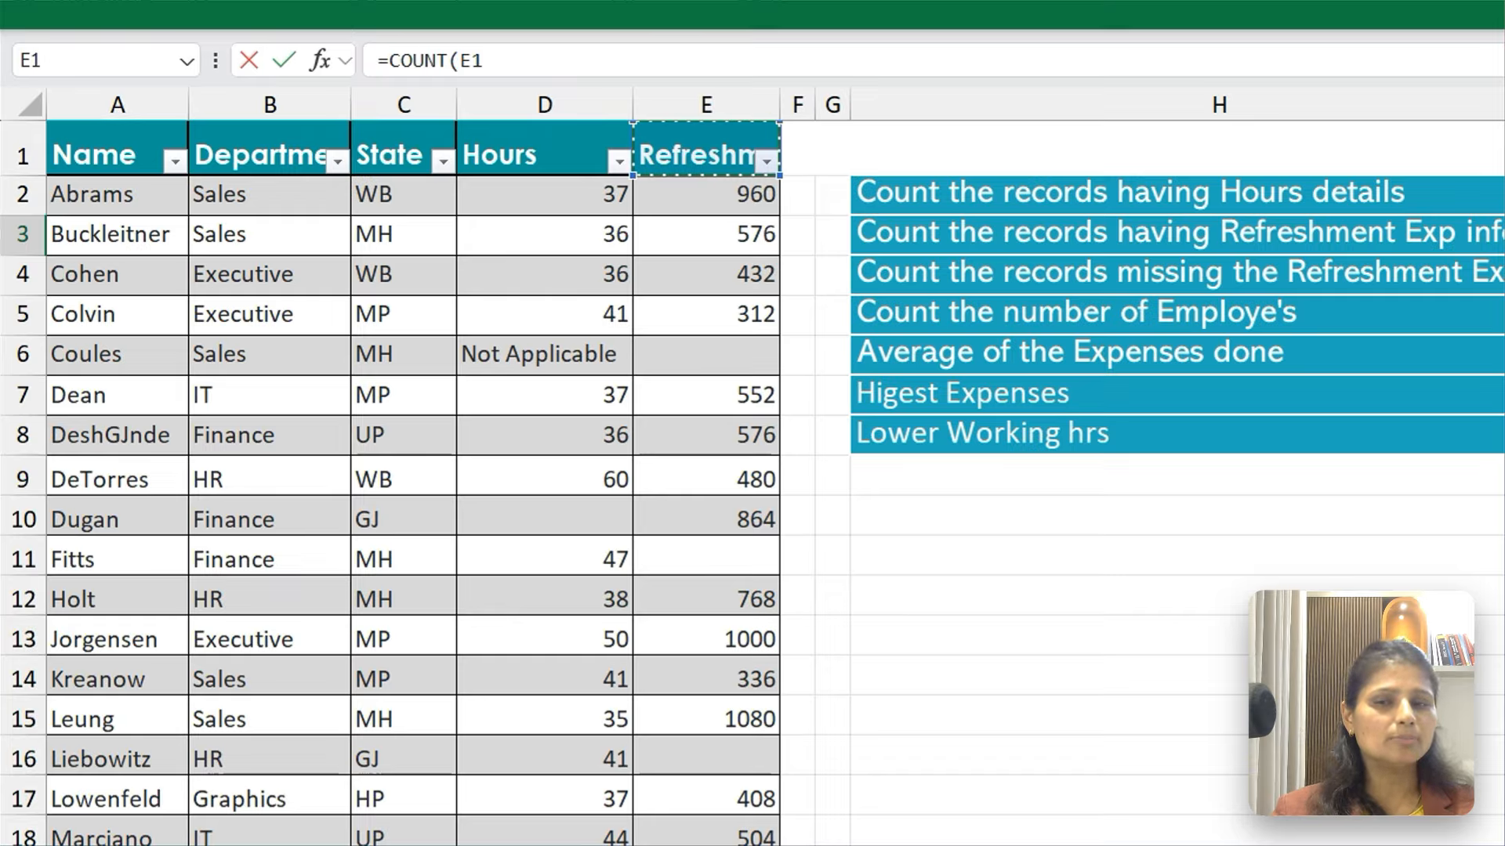
{"action": "key", "text": "Down"}
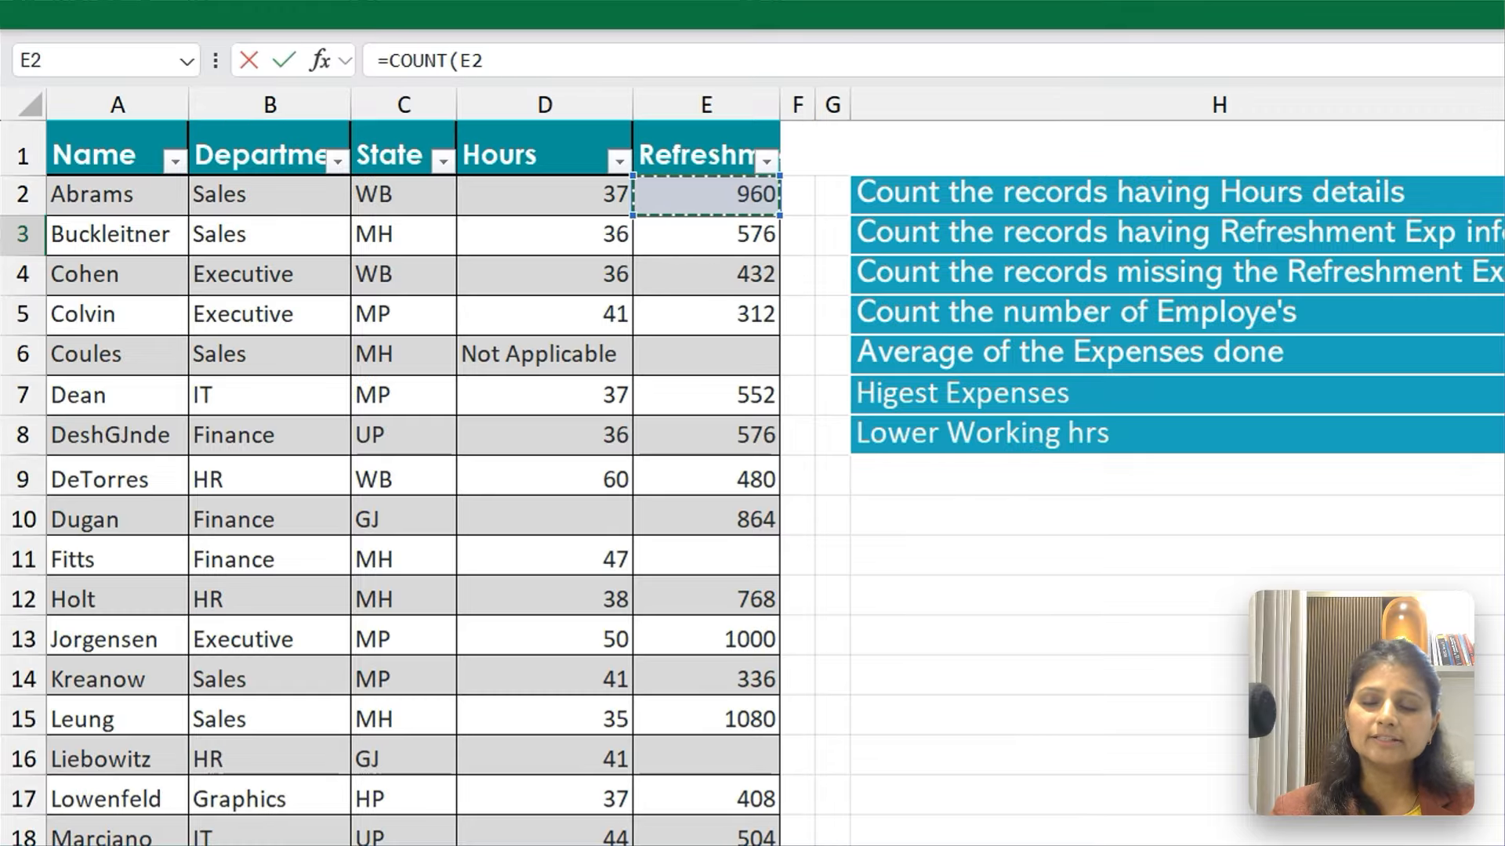
{"action": "key", "text": "shift+Down"}
{"action": "key", "text": "shift+Down"}
{"action": "key", "text": "shift+Down"}
{"action": "key", "text": "shift+Down"}
{"action": "key", "text": "shift+Down"}
{"action": "key", "text": "shift+Down"}
{"action": "key", "text": "shift+Down"}
{"action": "key", "text": "shift+Down"}
{"action": "key", "text": "shift+Down"}
{"action": "key", "text": "shift+Down"}
{"action": "key", "text": "shift+Down"}
{"action": "key", "text": "shift+Down"}
{"action": "key", "text": "shift+Down"}
{"action": "key", "text": "shift+Down"}
{"action": "key", "text": "shift+Down"}
{"action": "key", "text": "shift+Down"}
{"action": "key", "text": "shift+Down"}
{"action": "key", "text": "shift+Down"}
{"action": "key", "text": "shift+Down"}
{"action": "key", "text": "shift+Down"}
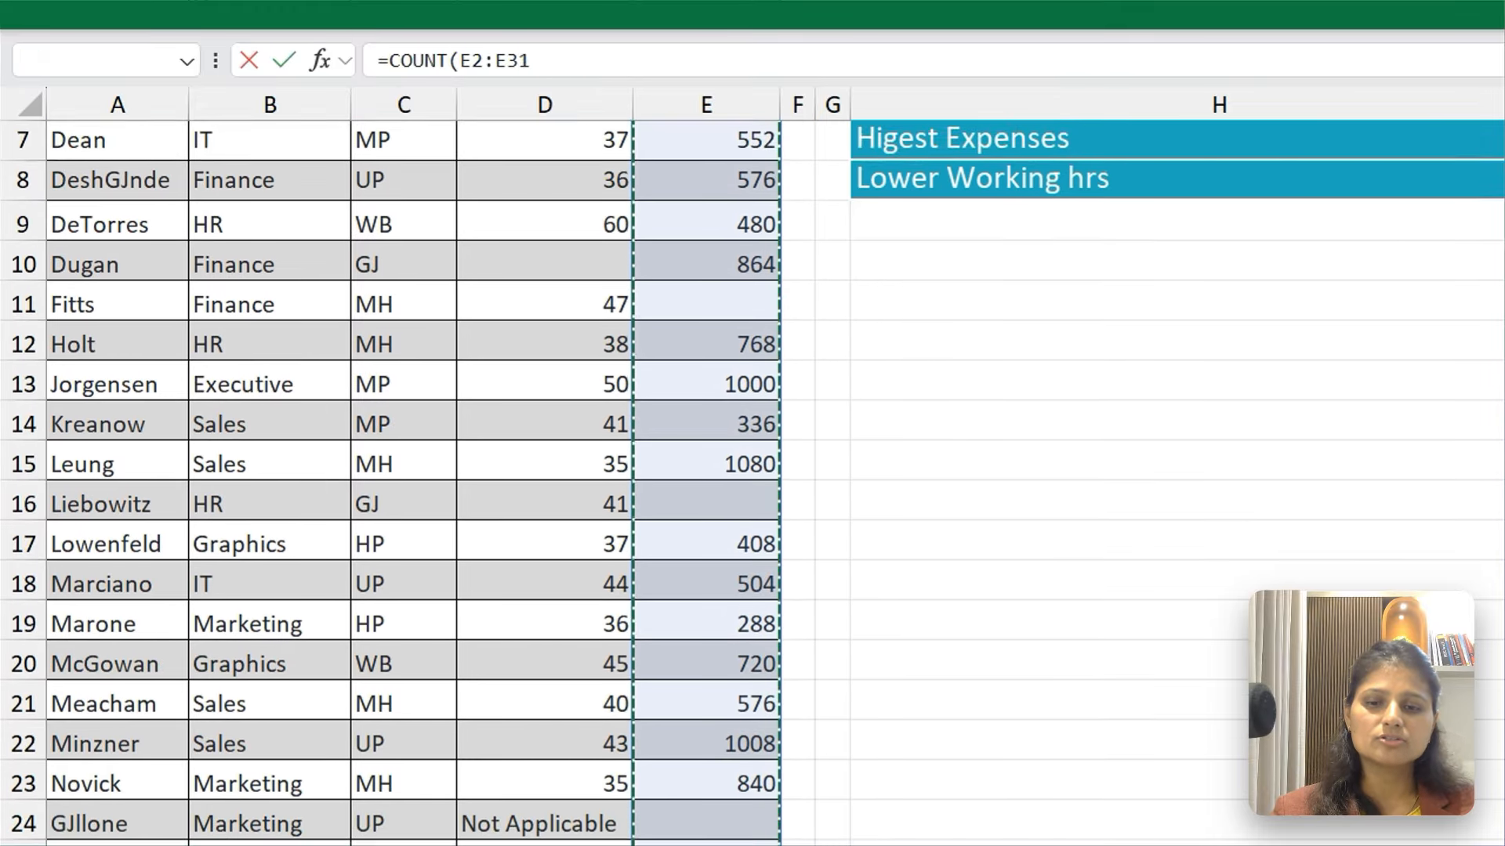
{"action": "key", "text": "shift+Down"}
{"action": "key", "text": "shift+Up"}
{"action": "key", "text": "shift+Up"}
{"action": "key", "text": "Return"}
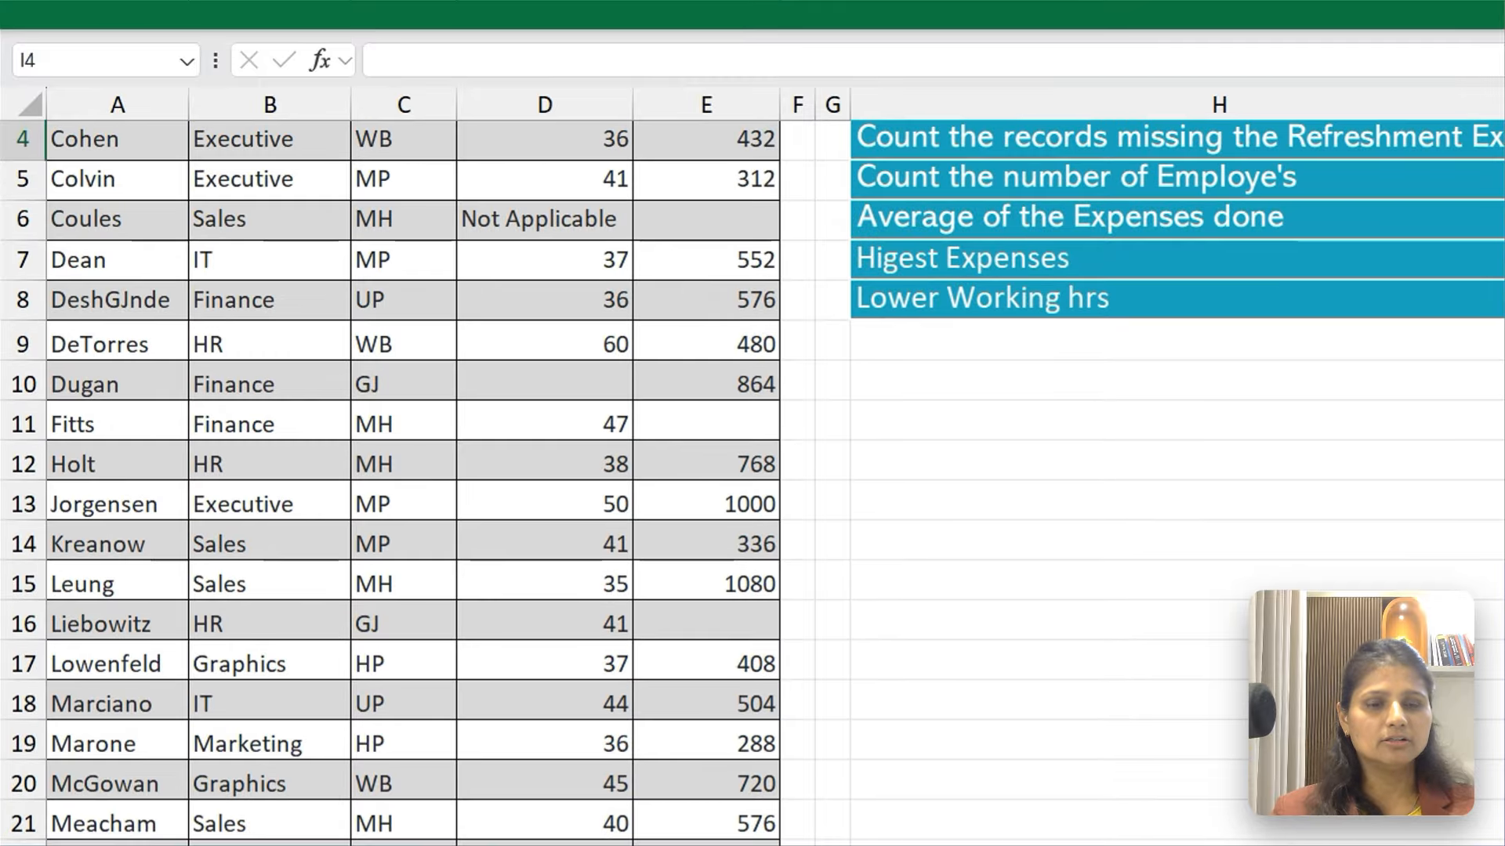
{"action": "key", "text": "Up"}
{"action": "key", "text": "Up"}
{"action": "key", "text": "Down"}
{"action": "key", "text": "Down"}
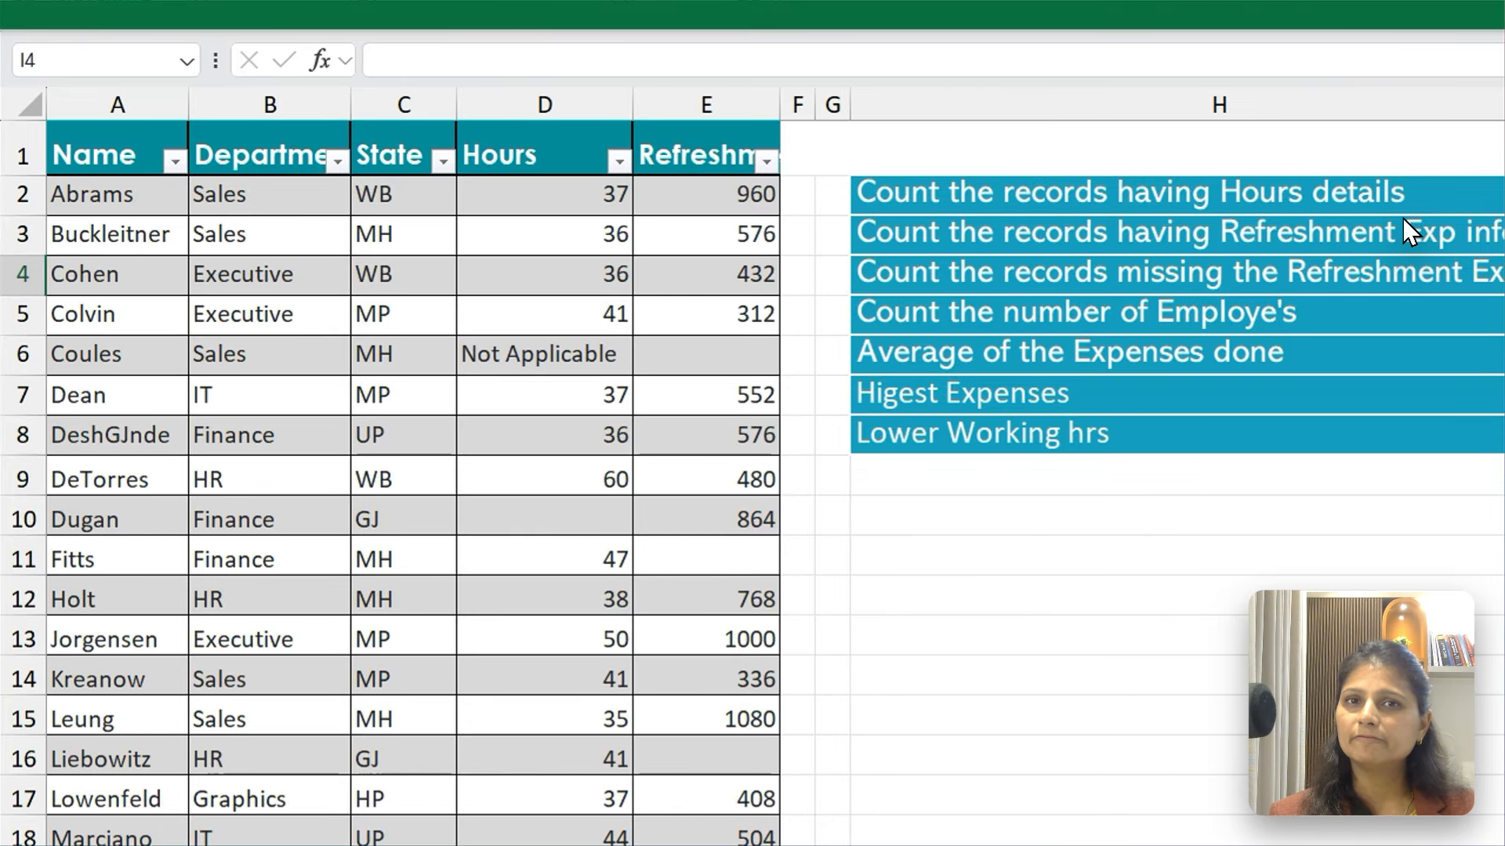
Start a COUNTBLANK formula in I4 for the records missing Refreshment Exp information
{"action": "type", "text": "="}
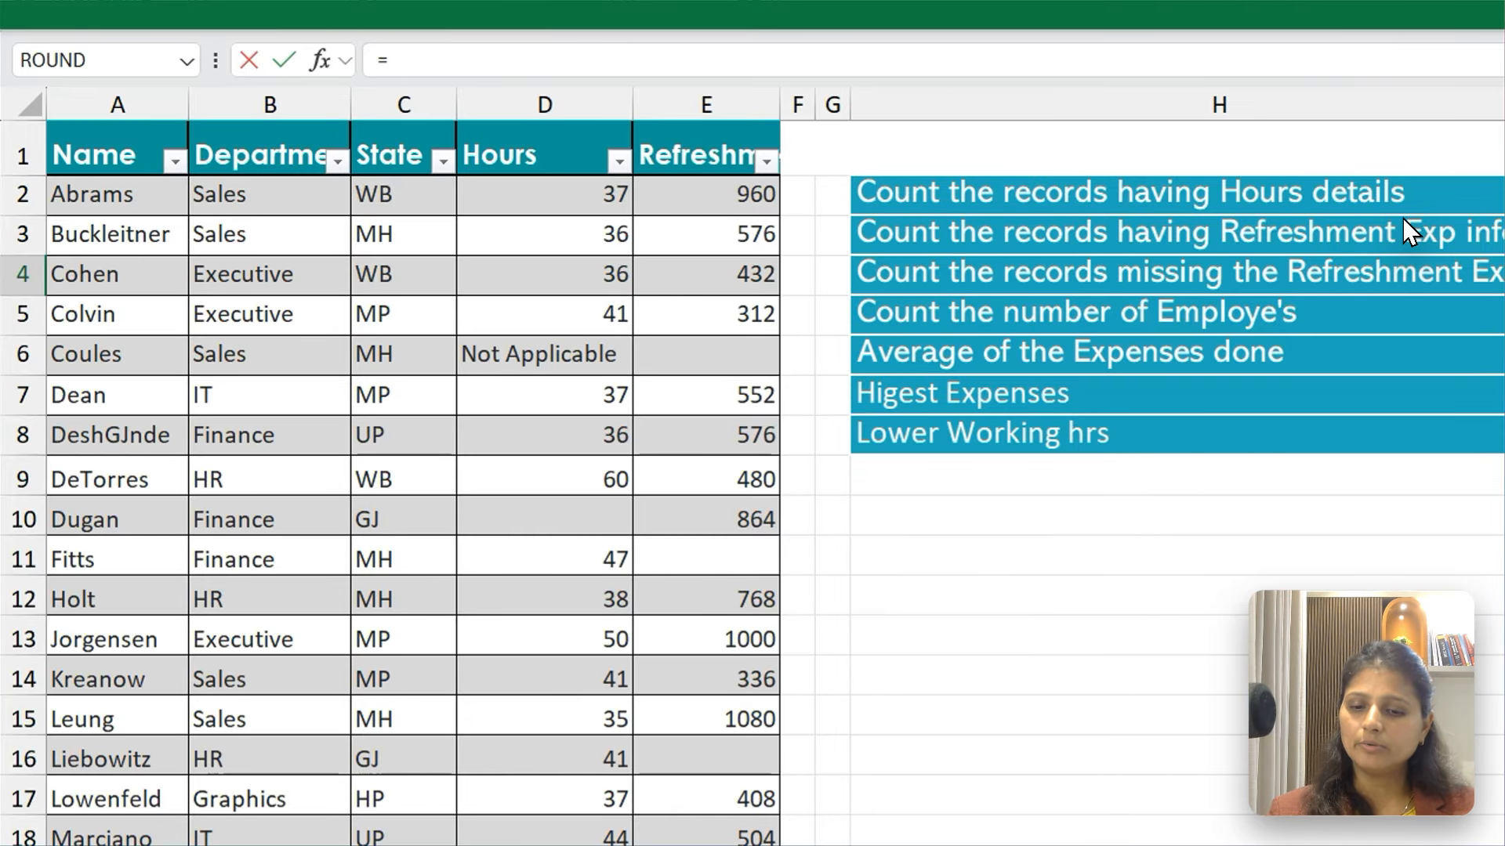
{"action": "type", "text": "Cou"}
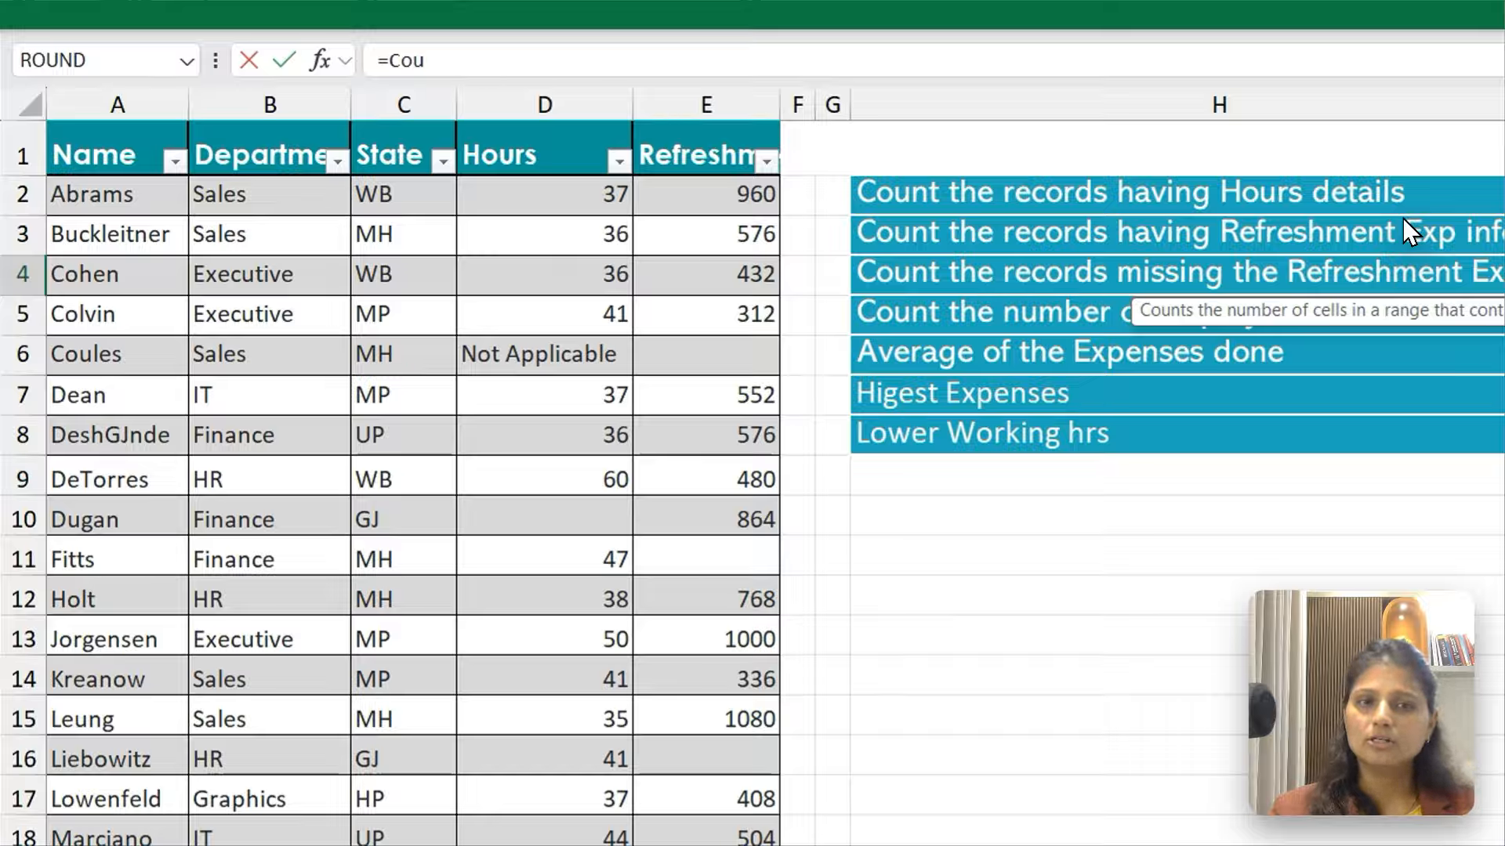
{"action": "key", "text": "Down"}
{"action": "key", "text": "Down"}
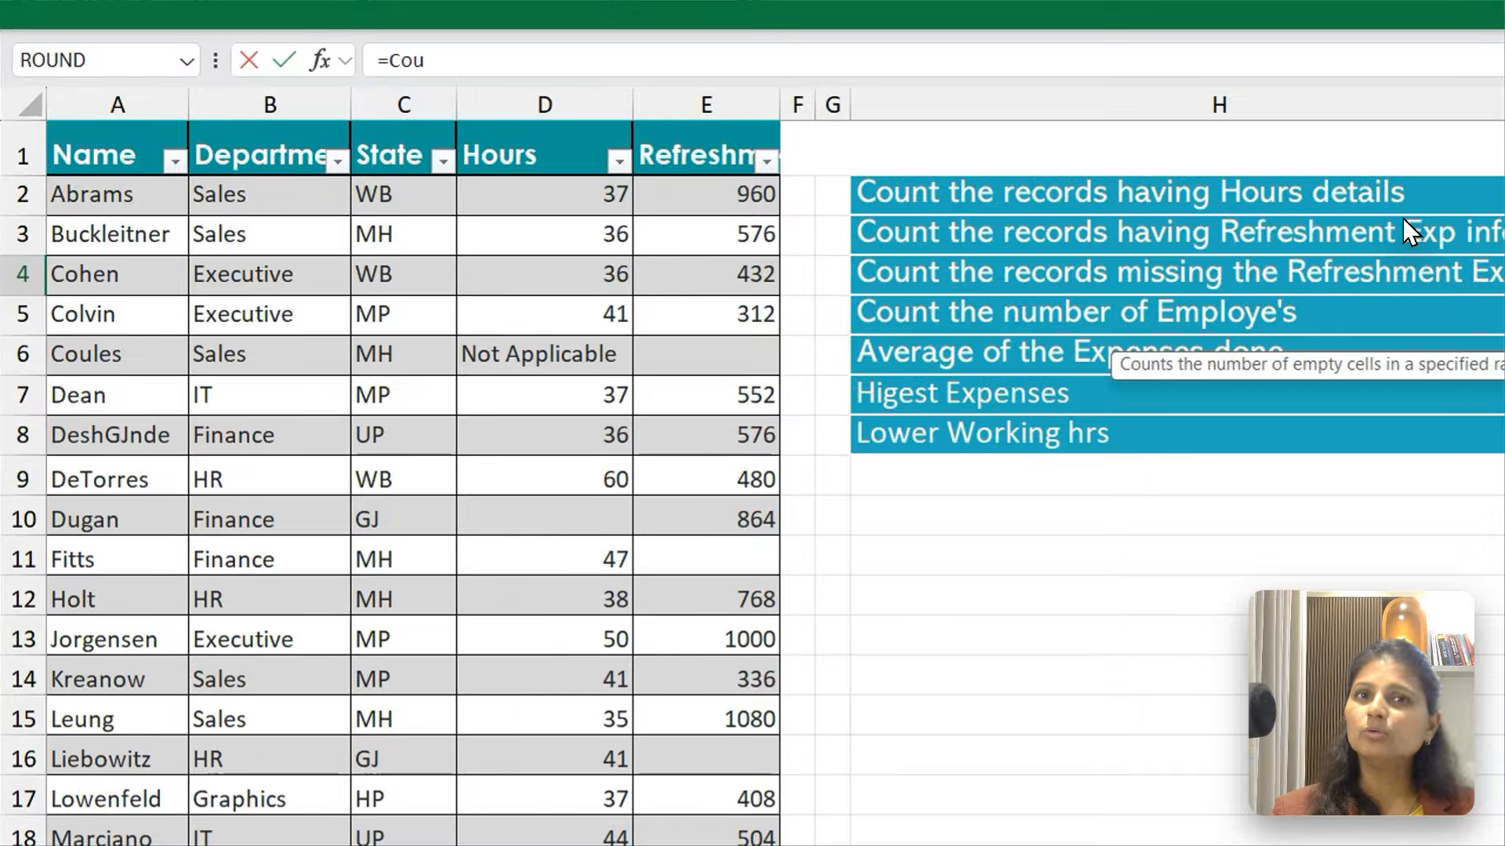
{"action": "key", "text": "Tab"}
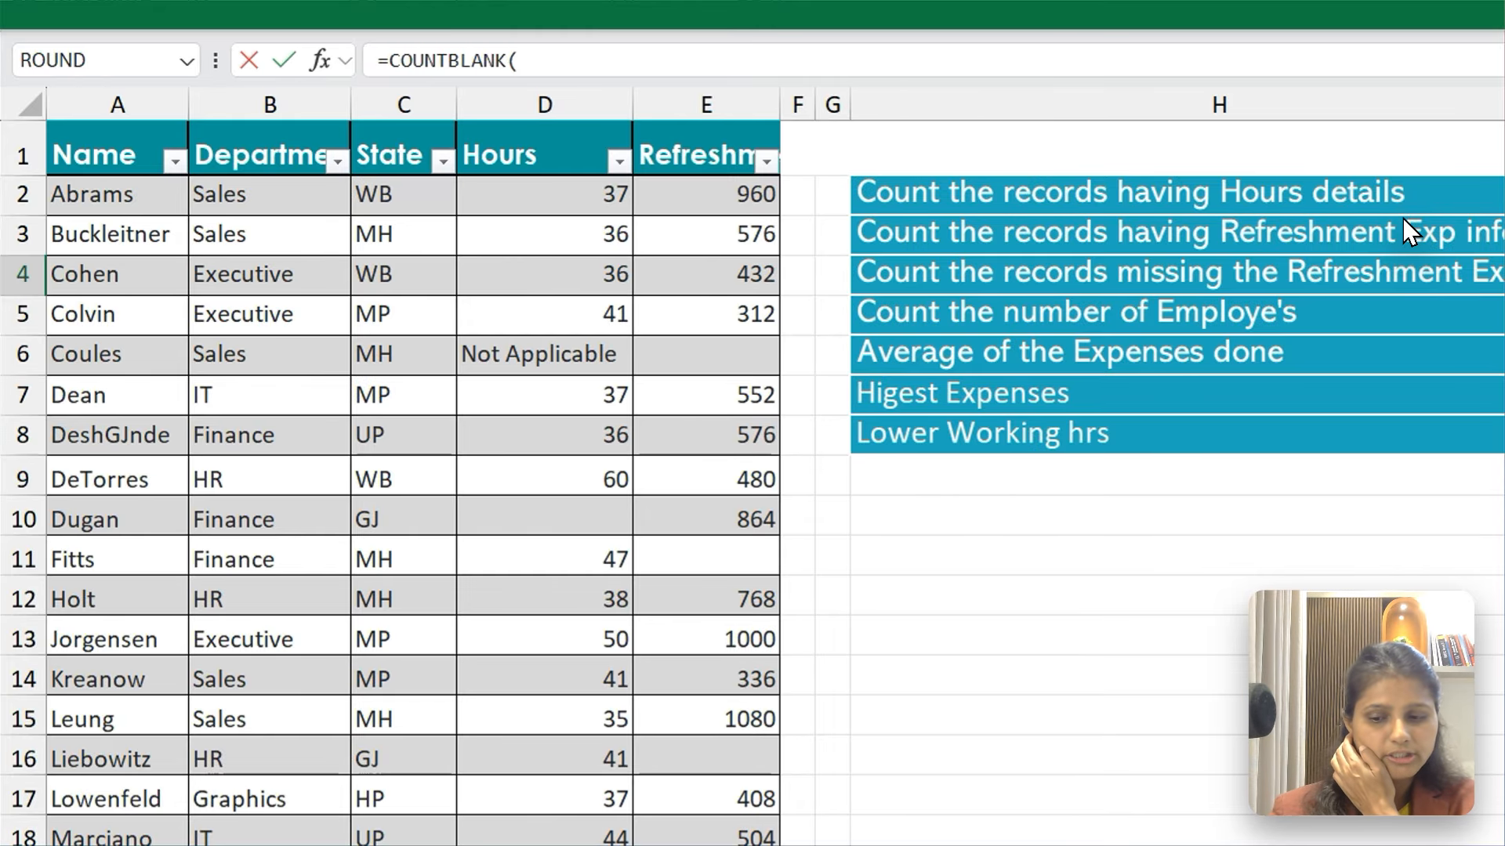
{"action": "key", "text": "F5"}
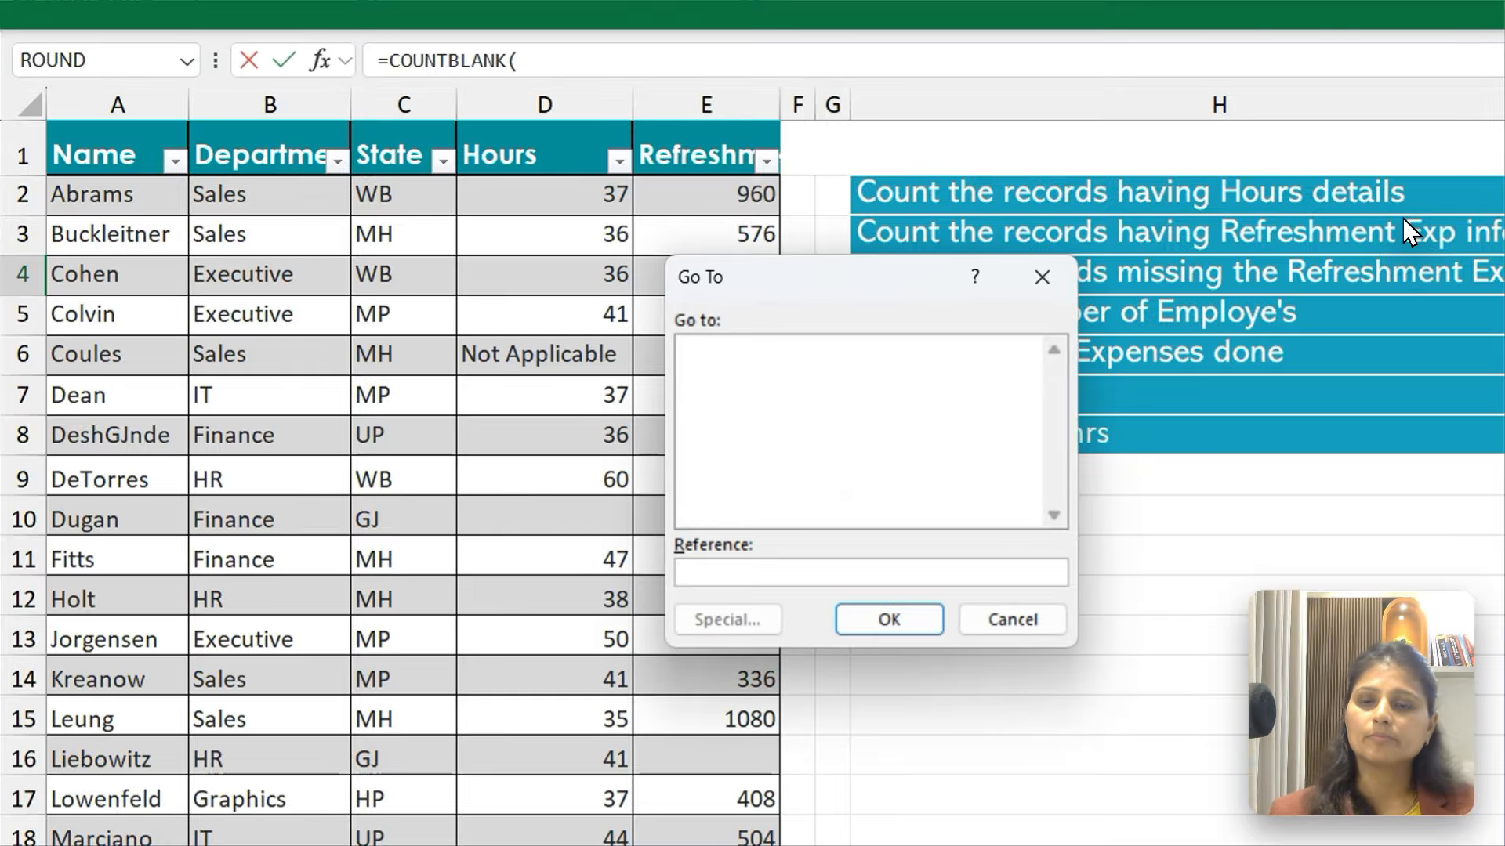
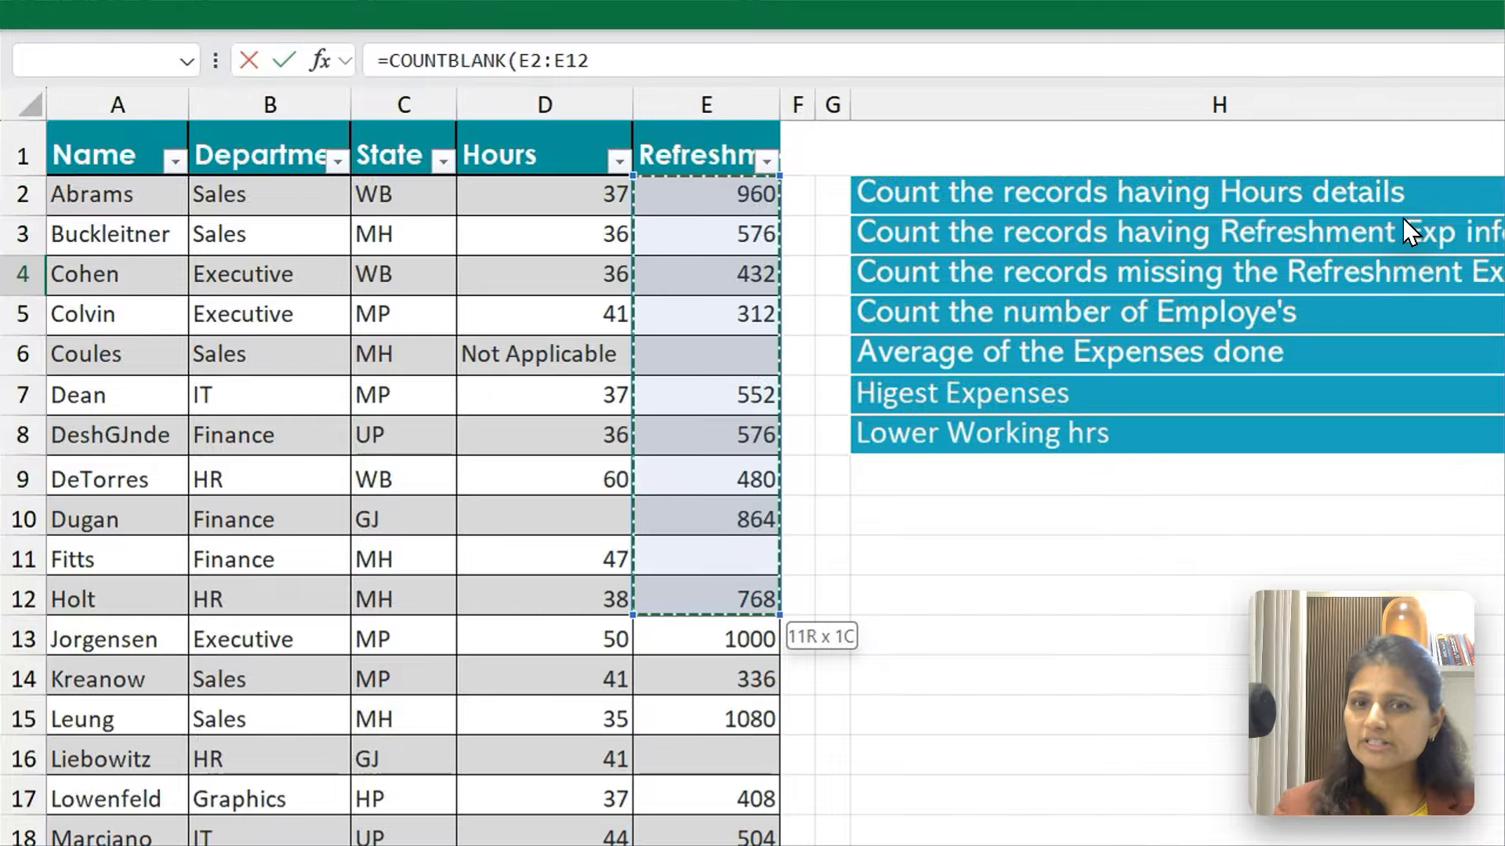
Complete the COUNTBLANK formula in I4 with the Refreshment Exp range E2:E33
{"action": "key", "text": "shift+Down"}
{"action": "key", "text": "shift+Down"}
{"action": "key", "text": "shift+Down"}
{"action": "key", "text": "shift+Down"}
{"action": "key", "text": "shift+Down"}
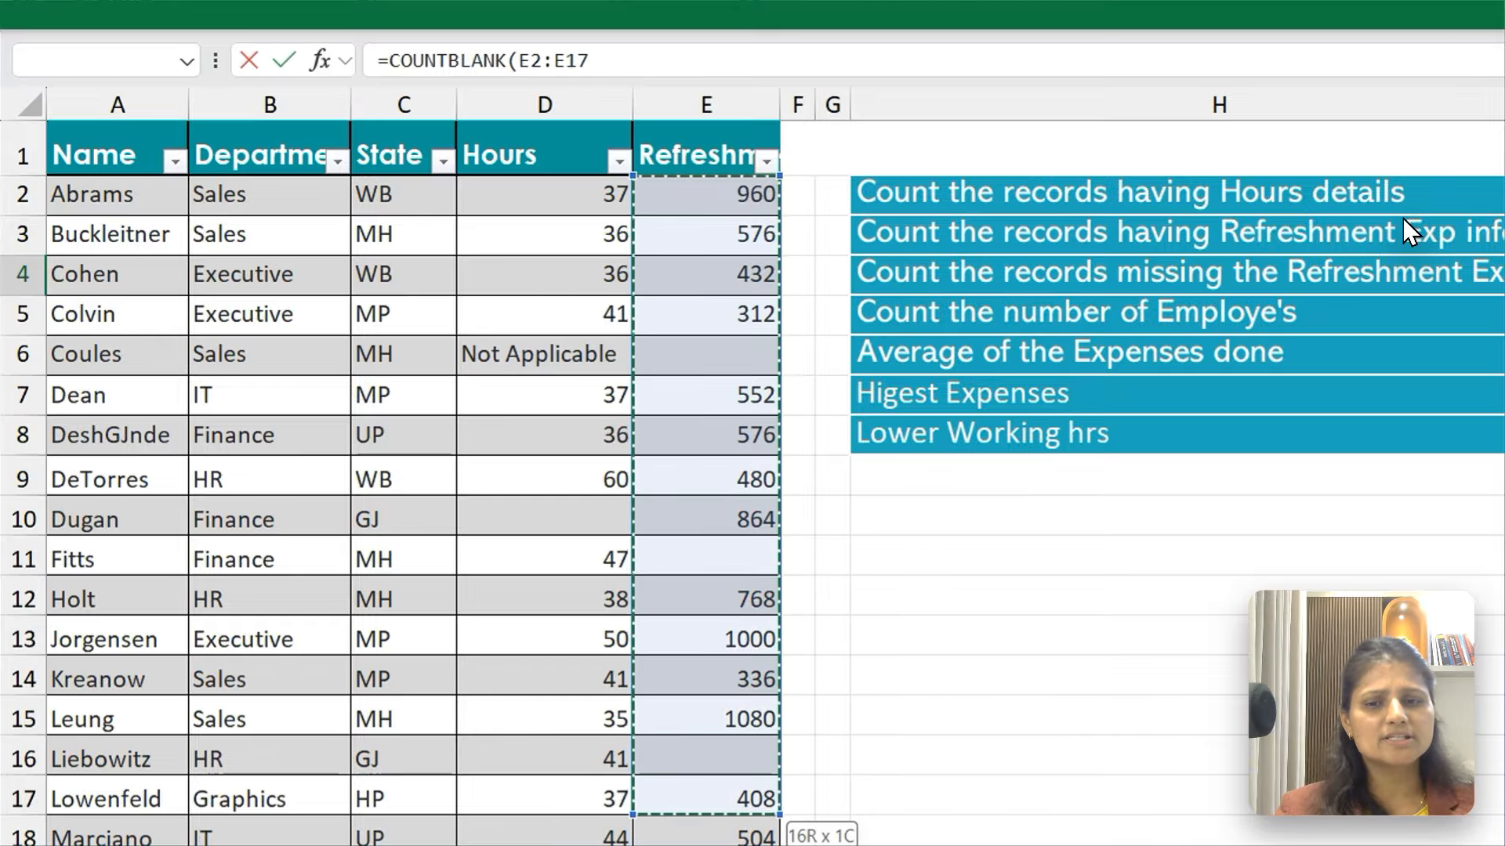
{"action": "key", "text": "shift+Down"}
{"action": "key", "text": "shift+Down"}
{"action": "key", "text": "shift+Down"}
{"action": "key", "text": "shift+Down"}
{"action": "key", "text": "shift+Down"}
{"action": "key", "text": "shift+Down"}
{"action": "key", "text": "shift+Down"}
{"action": "key", "text": "shift+Down"}
{"action": "key", "text": "shift+Down"}
{"action": "key", "text": "shift+Down"}
{"action": "key", "text": "shift+Down"}
{"action": "key", "text": "shift+Down"}
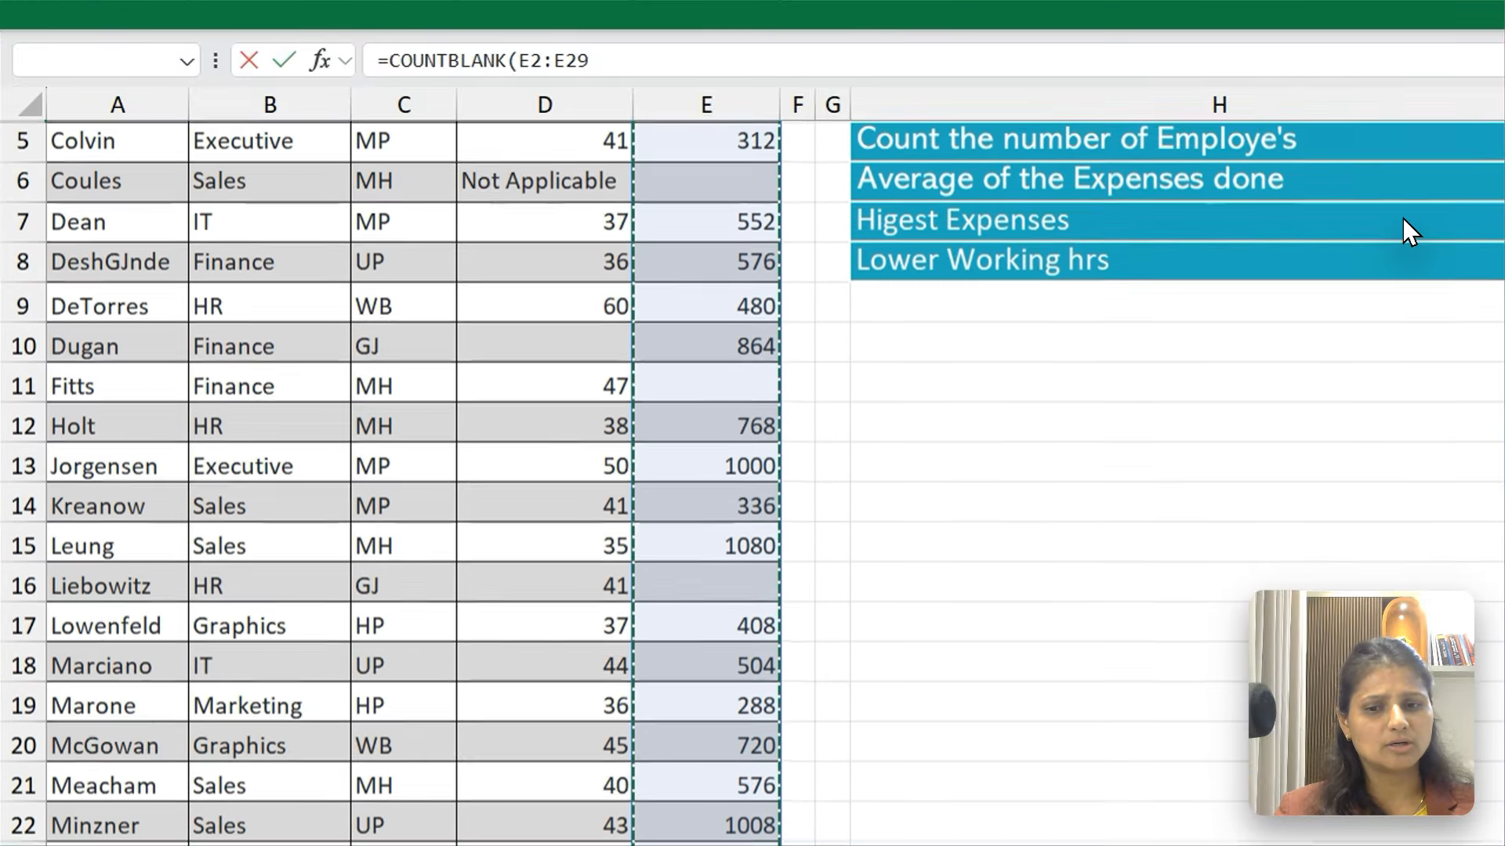
{"action": "key", "text": "shift+Down"}
{"action": "key", "text": "shift+Down"}
{"action": "key", "text": "shift+Down"}
{"action": "key", "text": "shift+Down"}
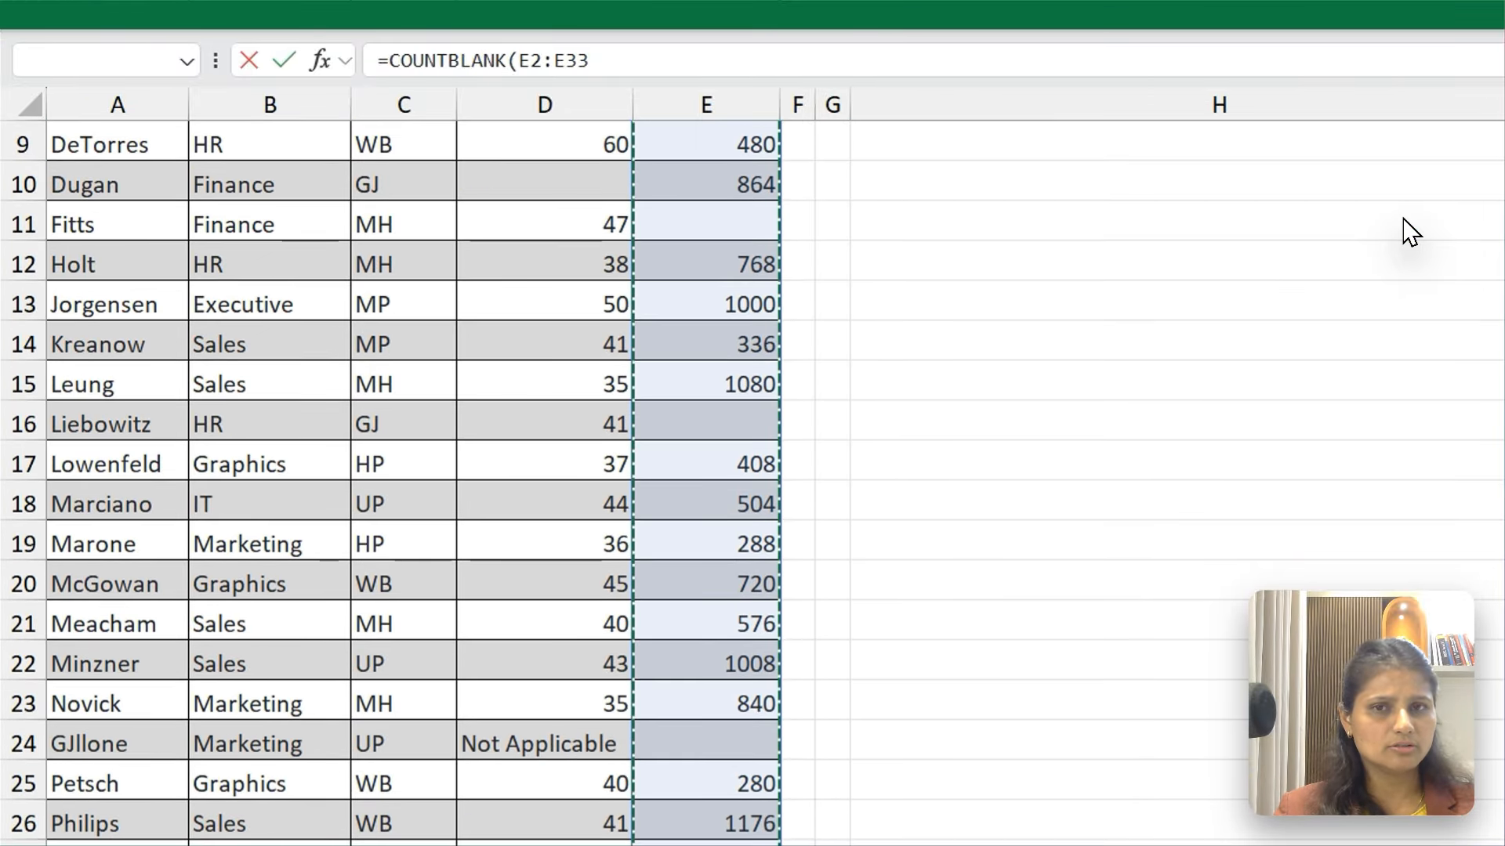
{"action": "key", "text": "Return"}
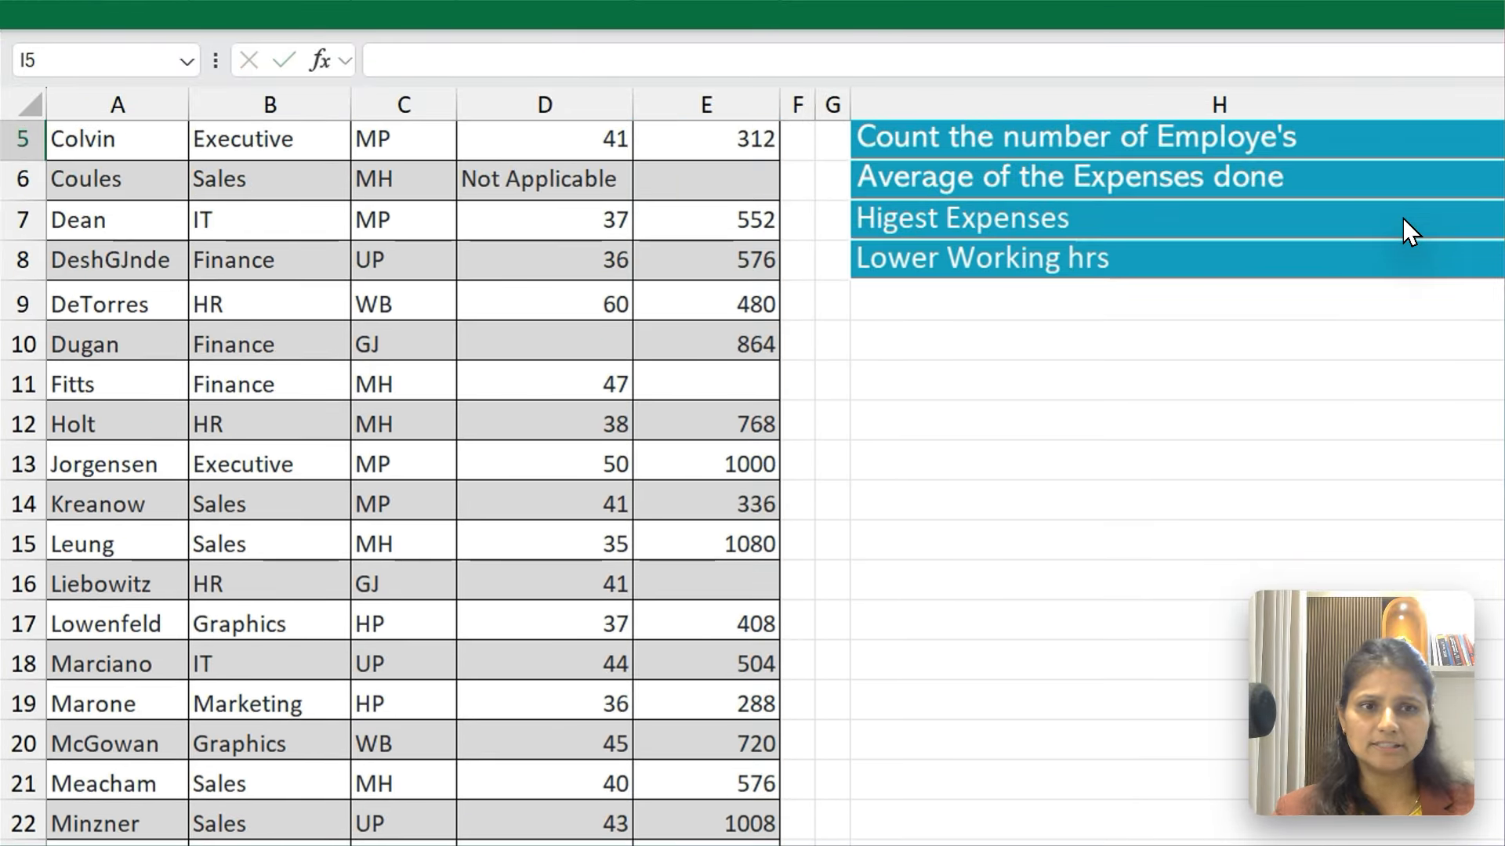
Review the counting formulas in I2 through I4, comparing COUNT with COUNTBLANK
{"action": "key", "text": "Up"}
{"action": "key", "text": "Up"}
{"action": "key", "text": "Up"}
{"action": "key", "text": "Up"}
{"action": "key", "text": "Down"}
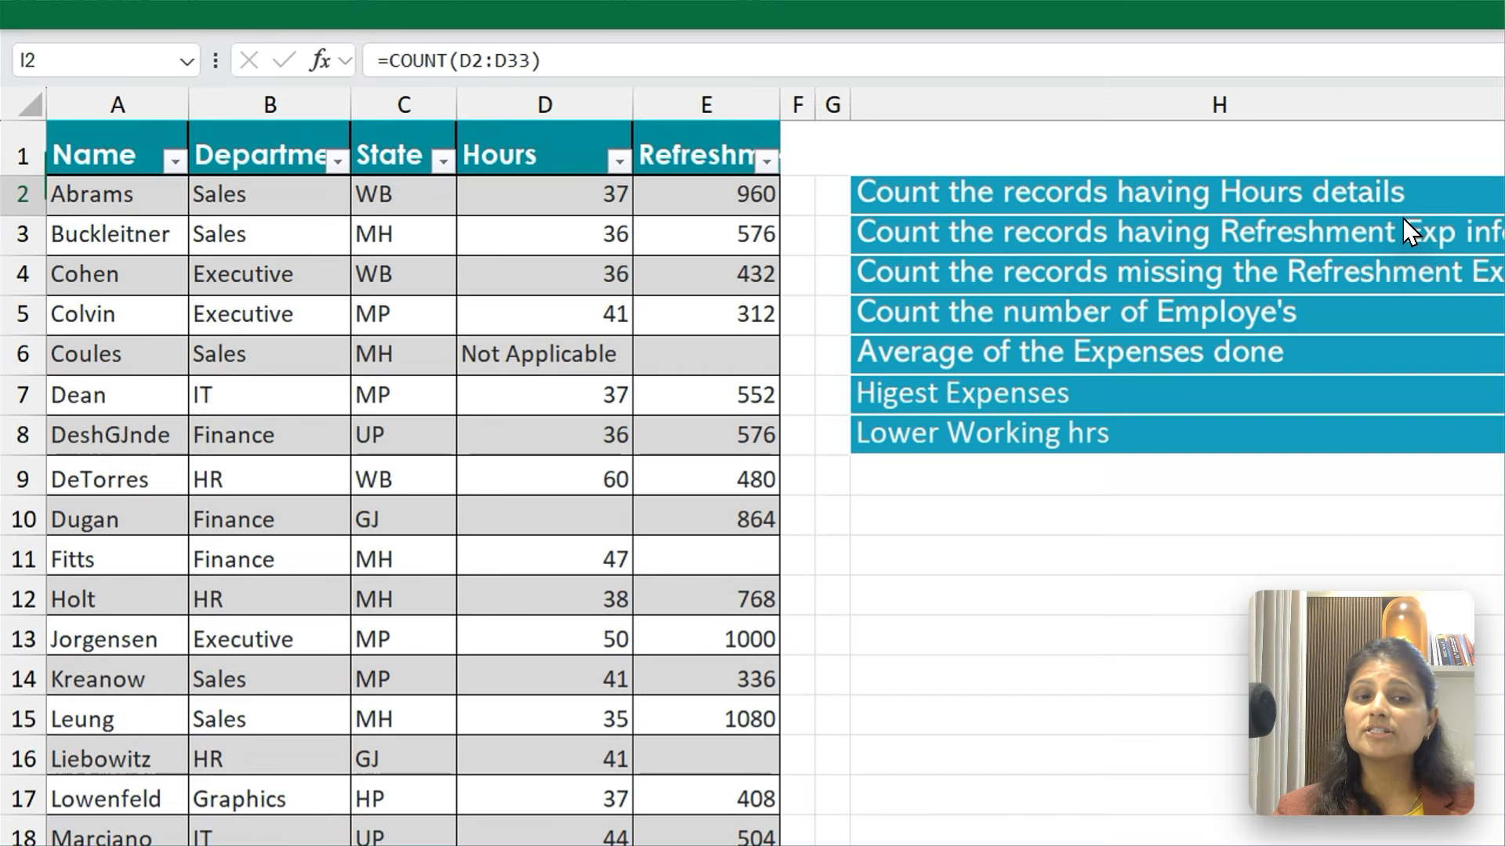
{"action": "key", "text": "Down"}
{"action": "key", "text": "Down"}
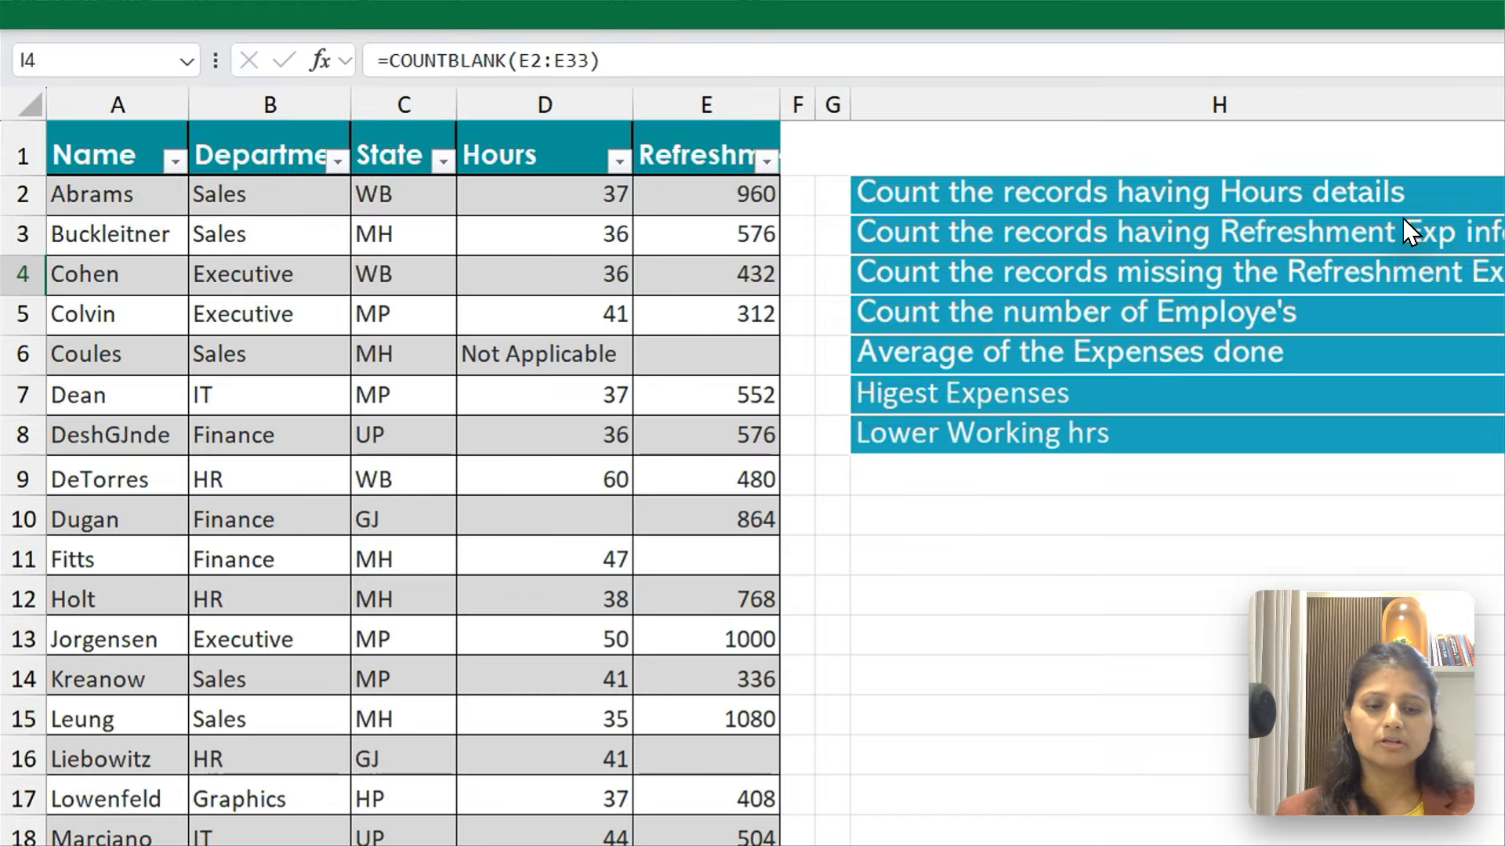
Try to count the employees in I5 with a COUNT formula over the names in A2:A33
{"action": "key", "text": "Down"}
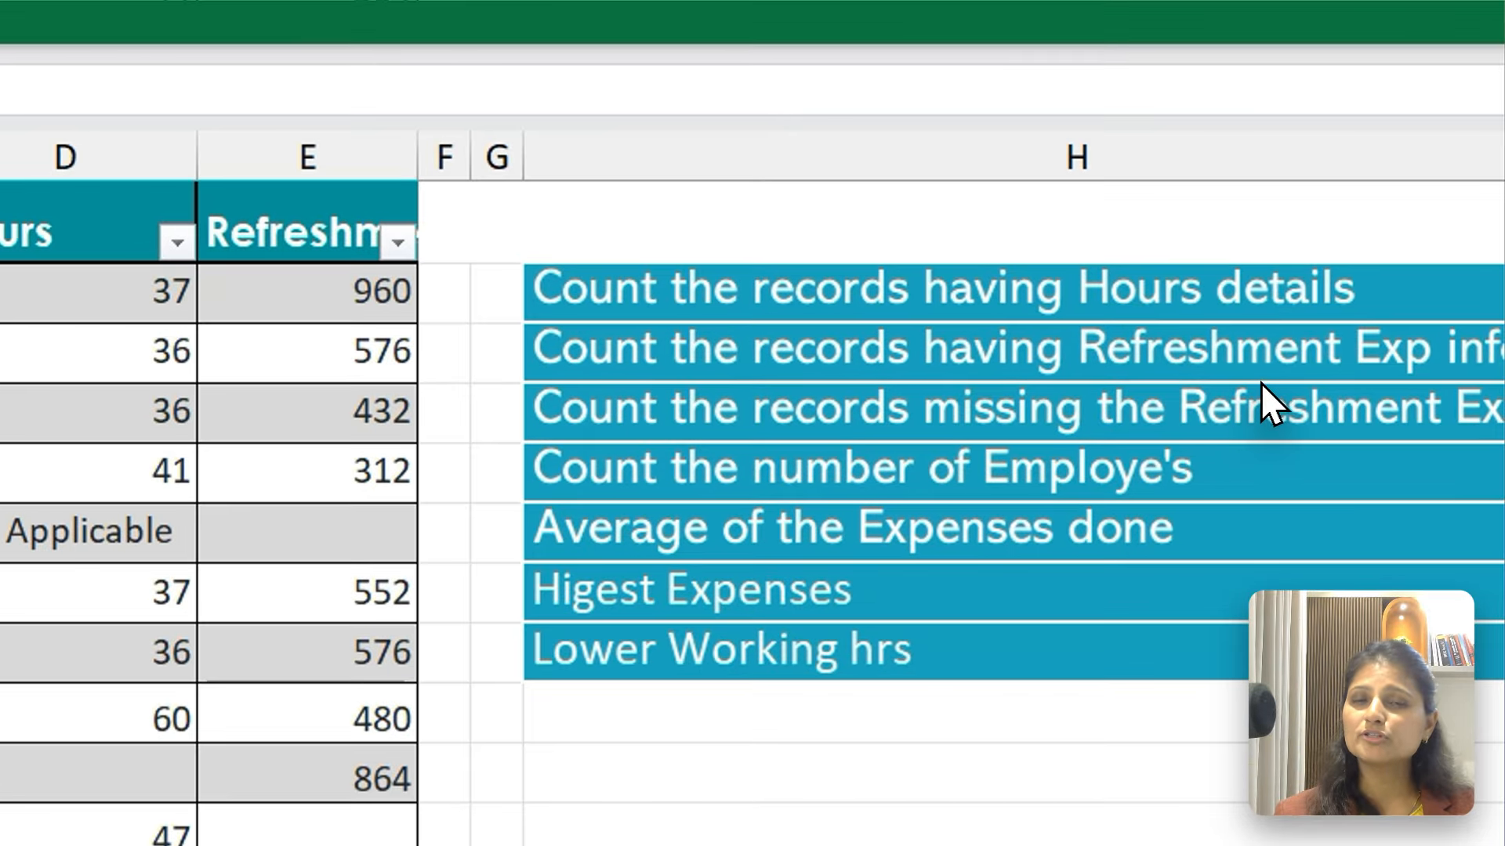
{"action": "type", "text": "=COu"}
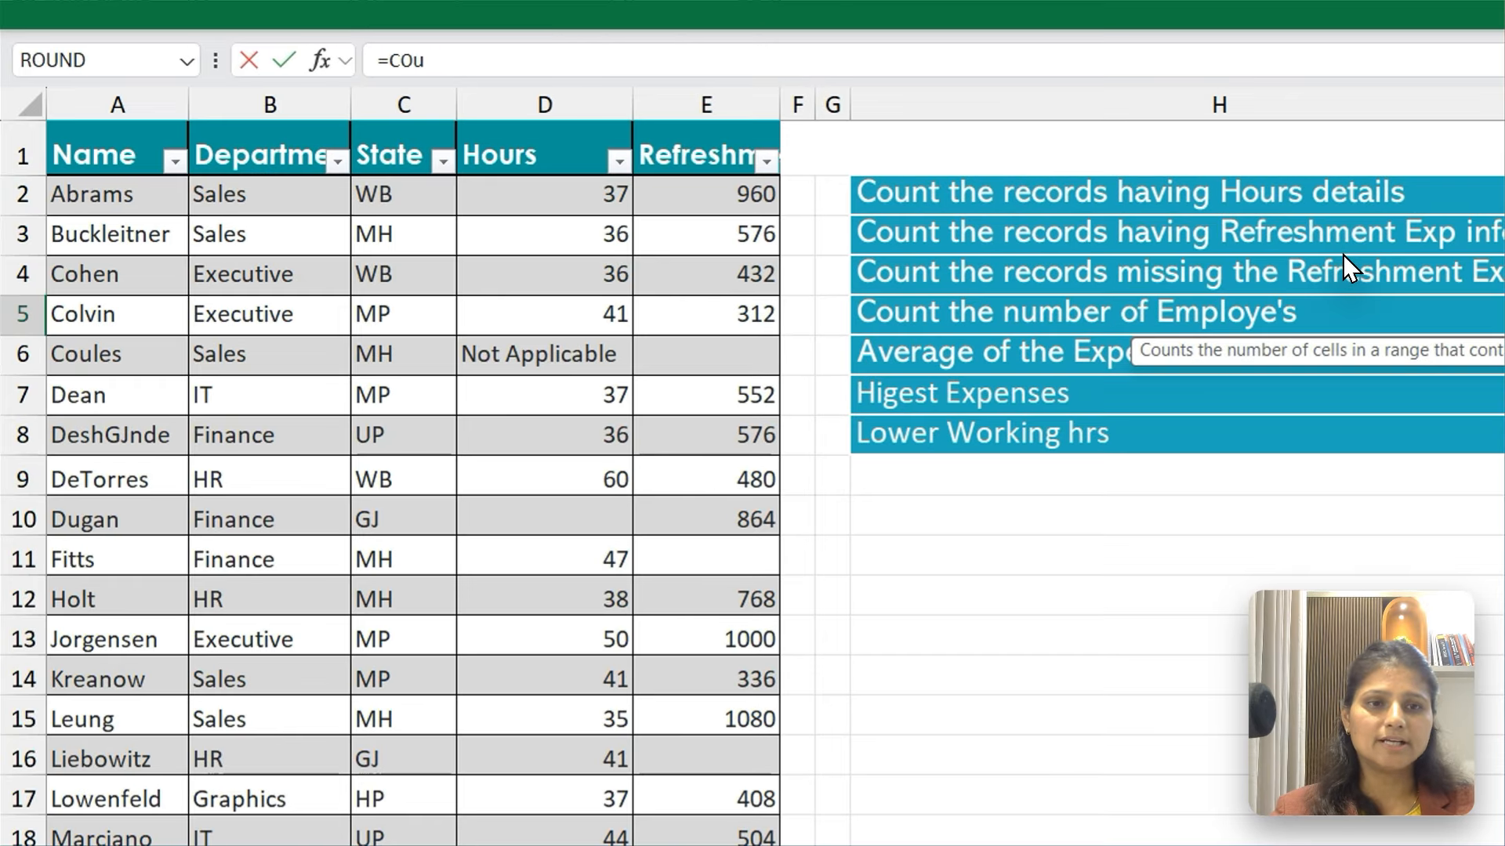
{"action": "key", "text": "Tab"}
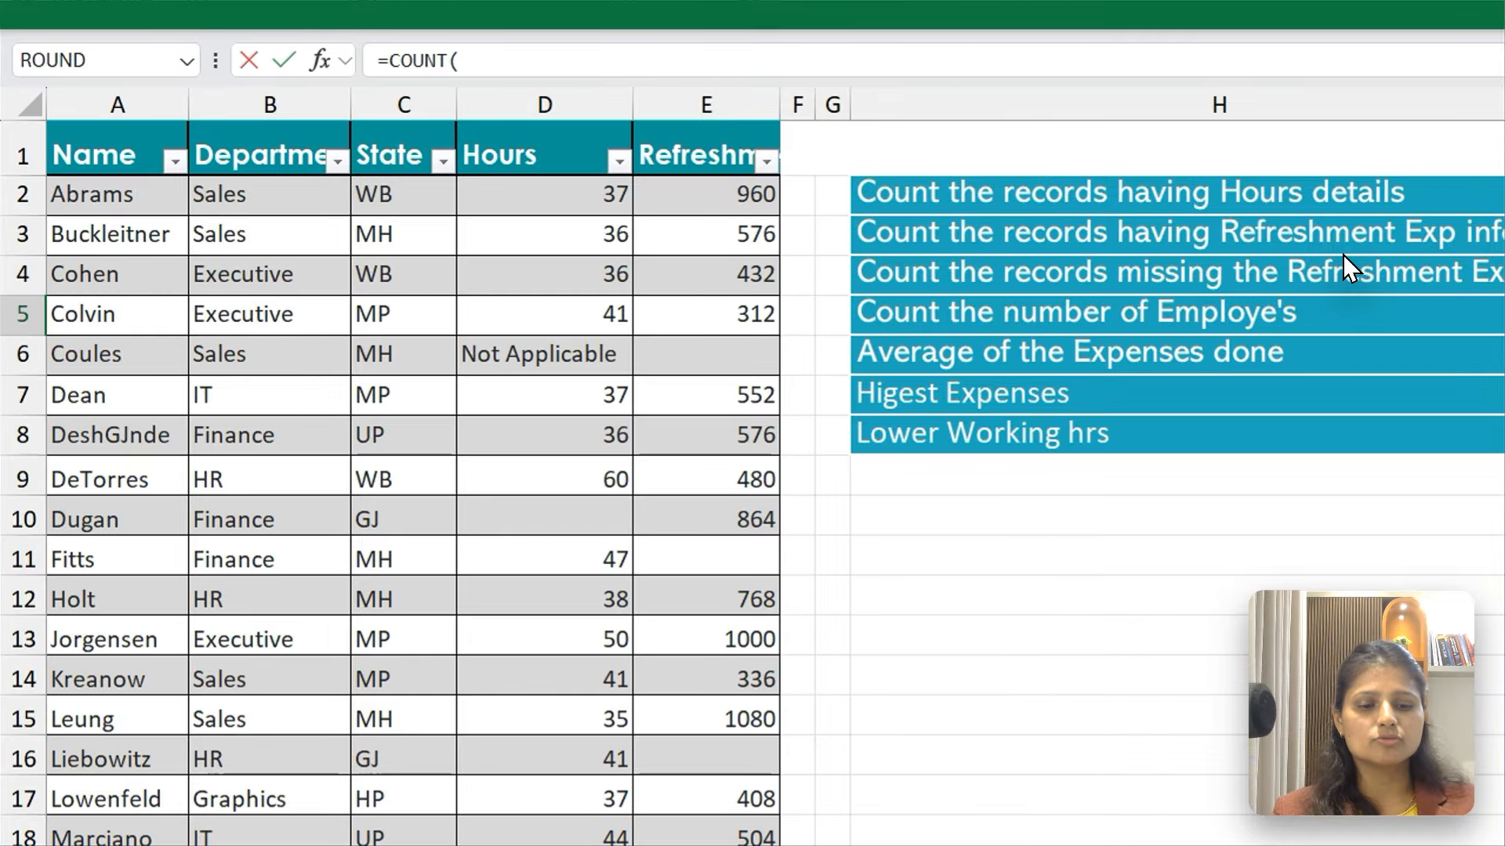
{"action": "key", "text": "ctrl+Home"}
{"action": "key", "text": "Down"}
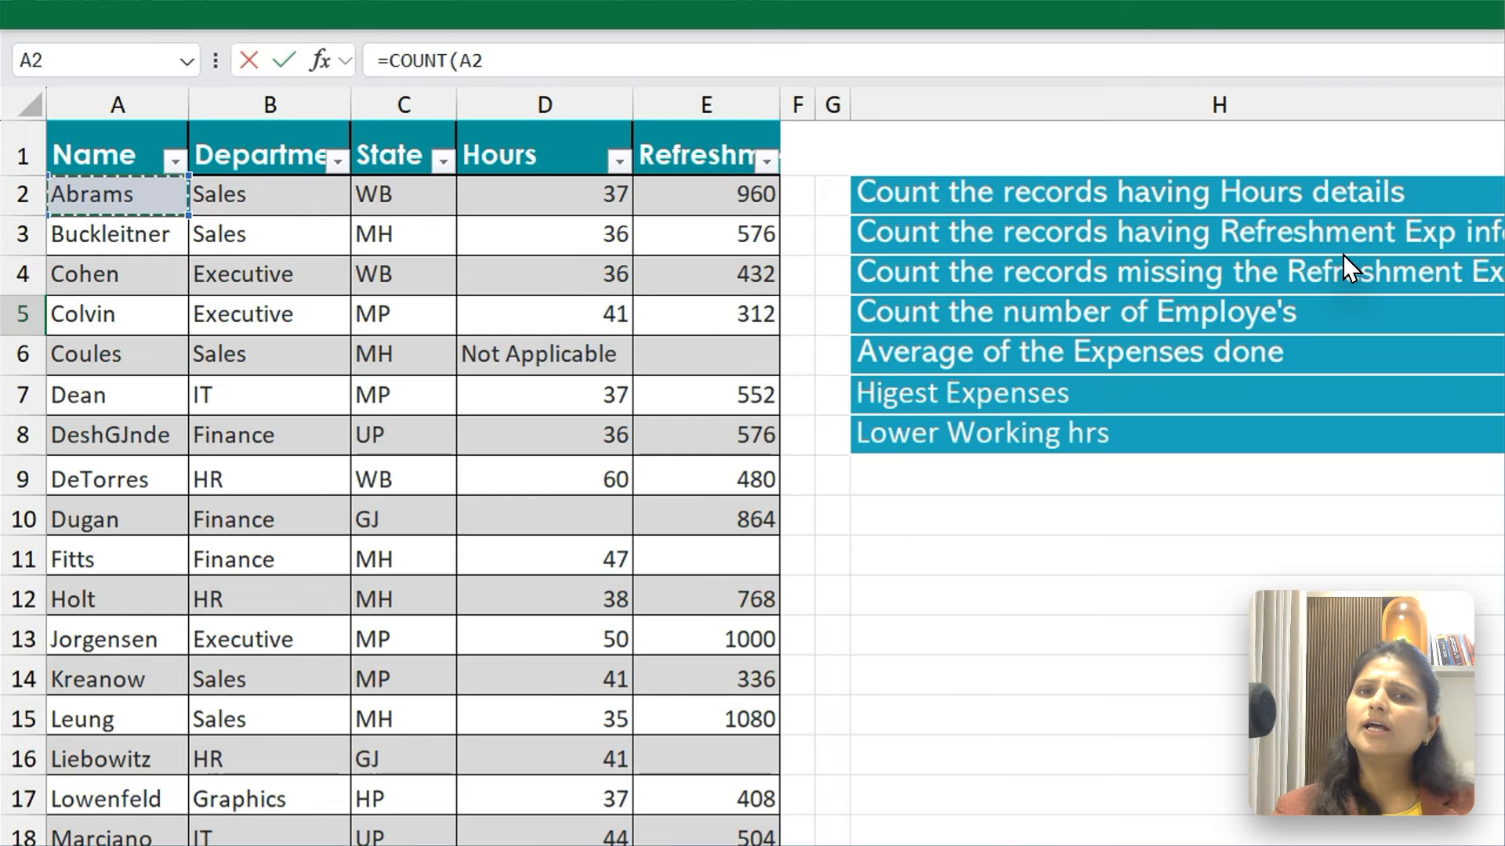
{"action": "key", "text": "ctrl+shift+Down"}
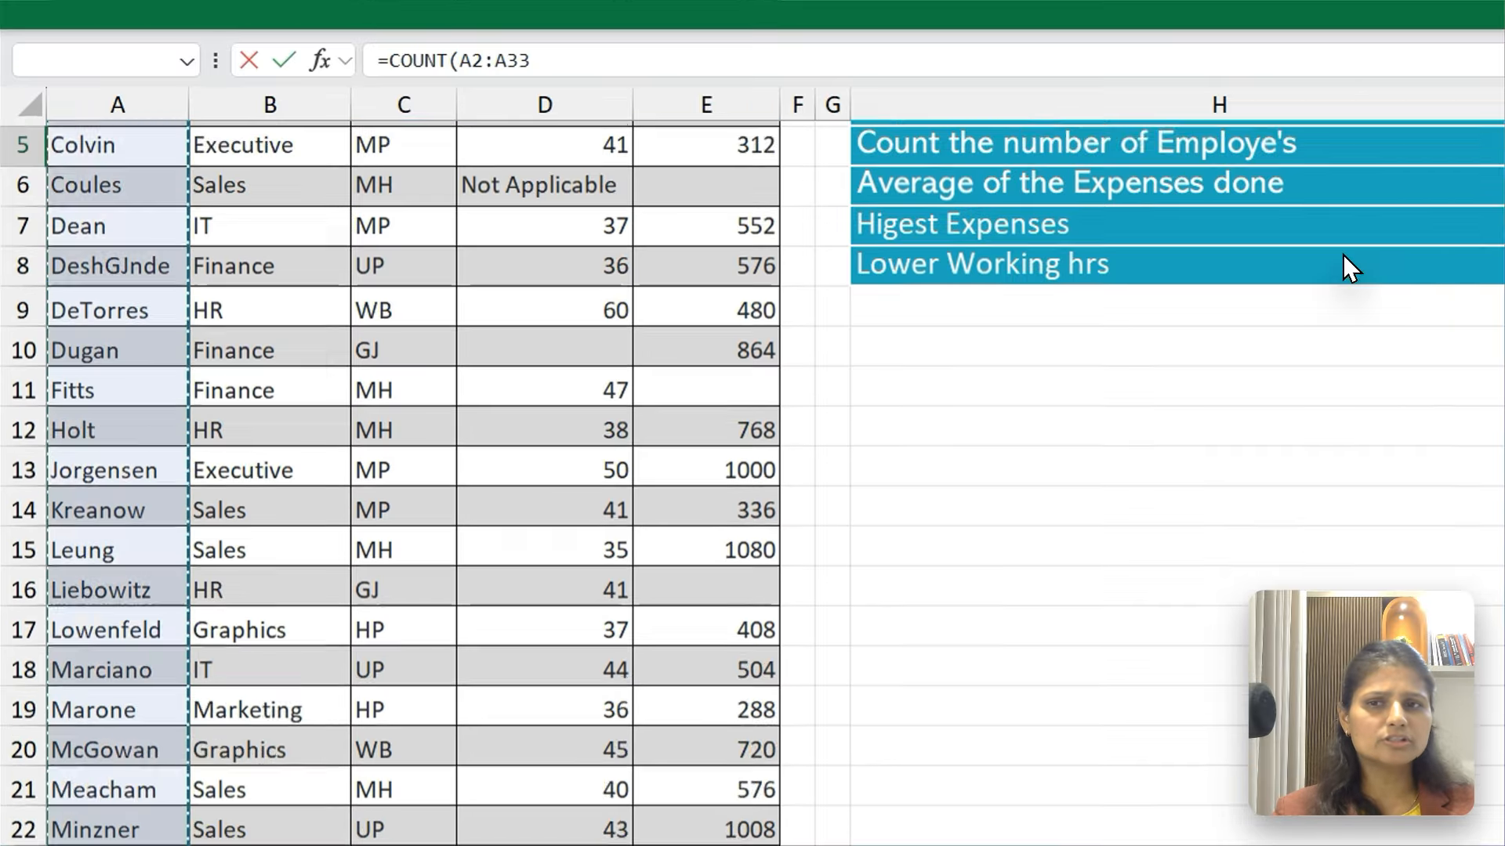
{"action": "scroll", "coordinate": [1342, 254], "scroll_direction": "down", "scroll_amount": 1}
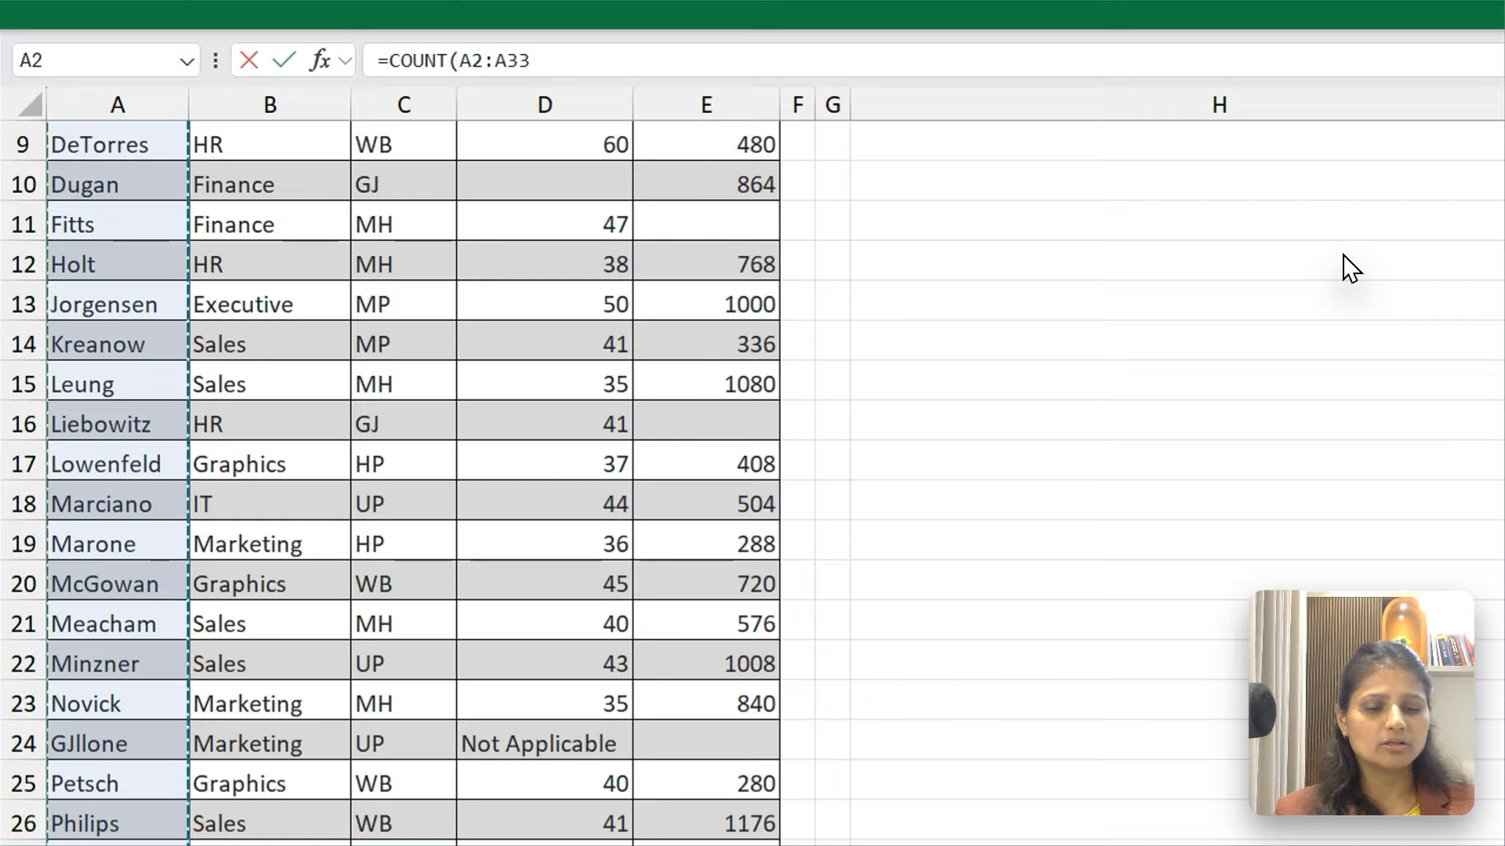
{"action": "key", "text": "Return"}
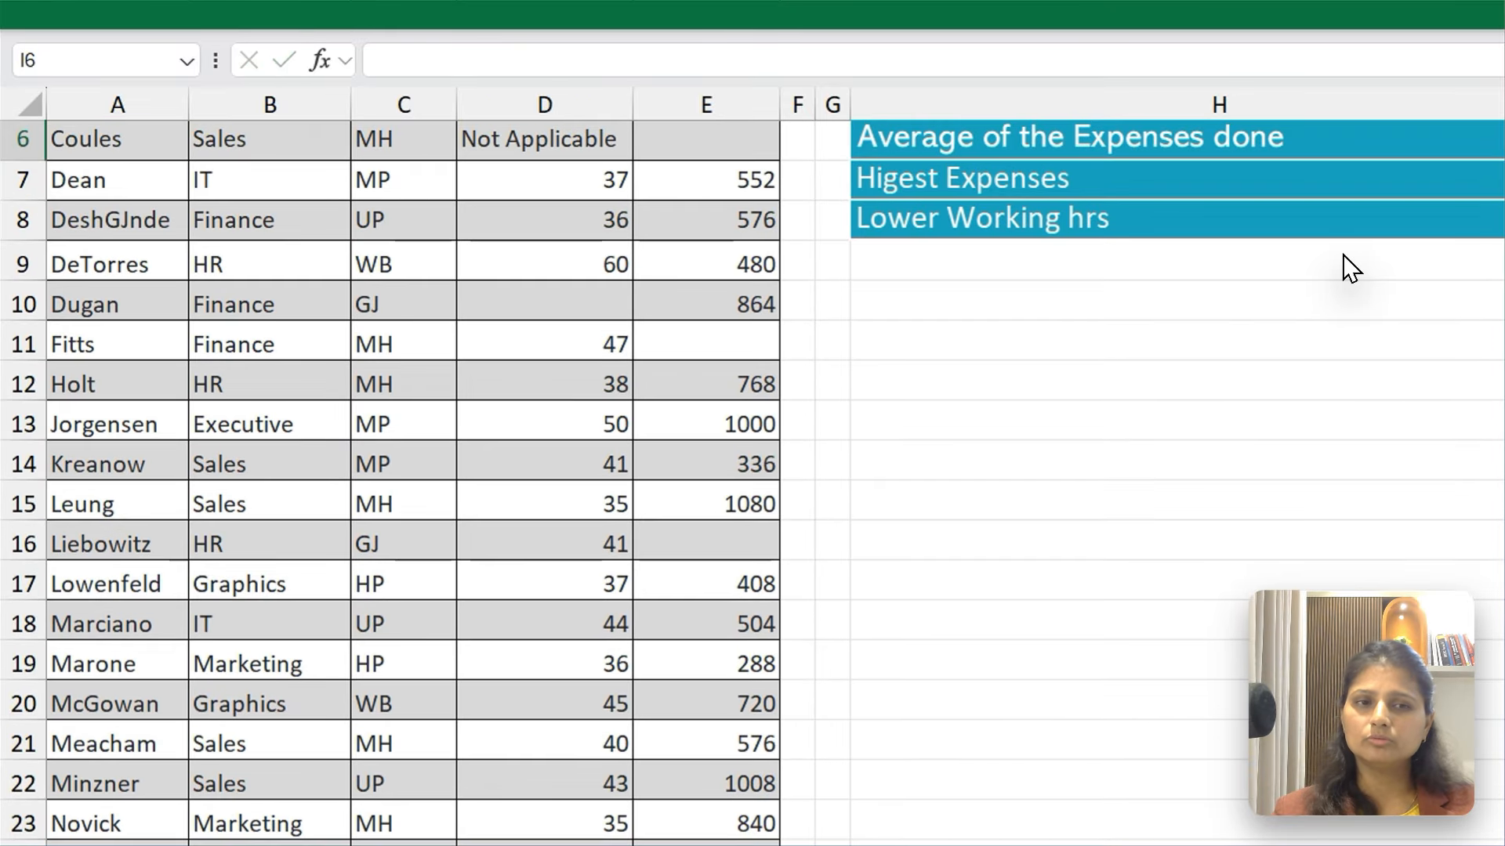
Examine the employee COUNT formula in I5 alongside the formulas above it, and inspect the FORMULATEXT formula in K2
{"action": "key", "text": "Up"}
{"action": "key", "text": "Up"}
{"action": "key", "text": "Up"}
{"action": "key", "text": "Down"}
{"action": "key", "text": "Down"}
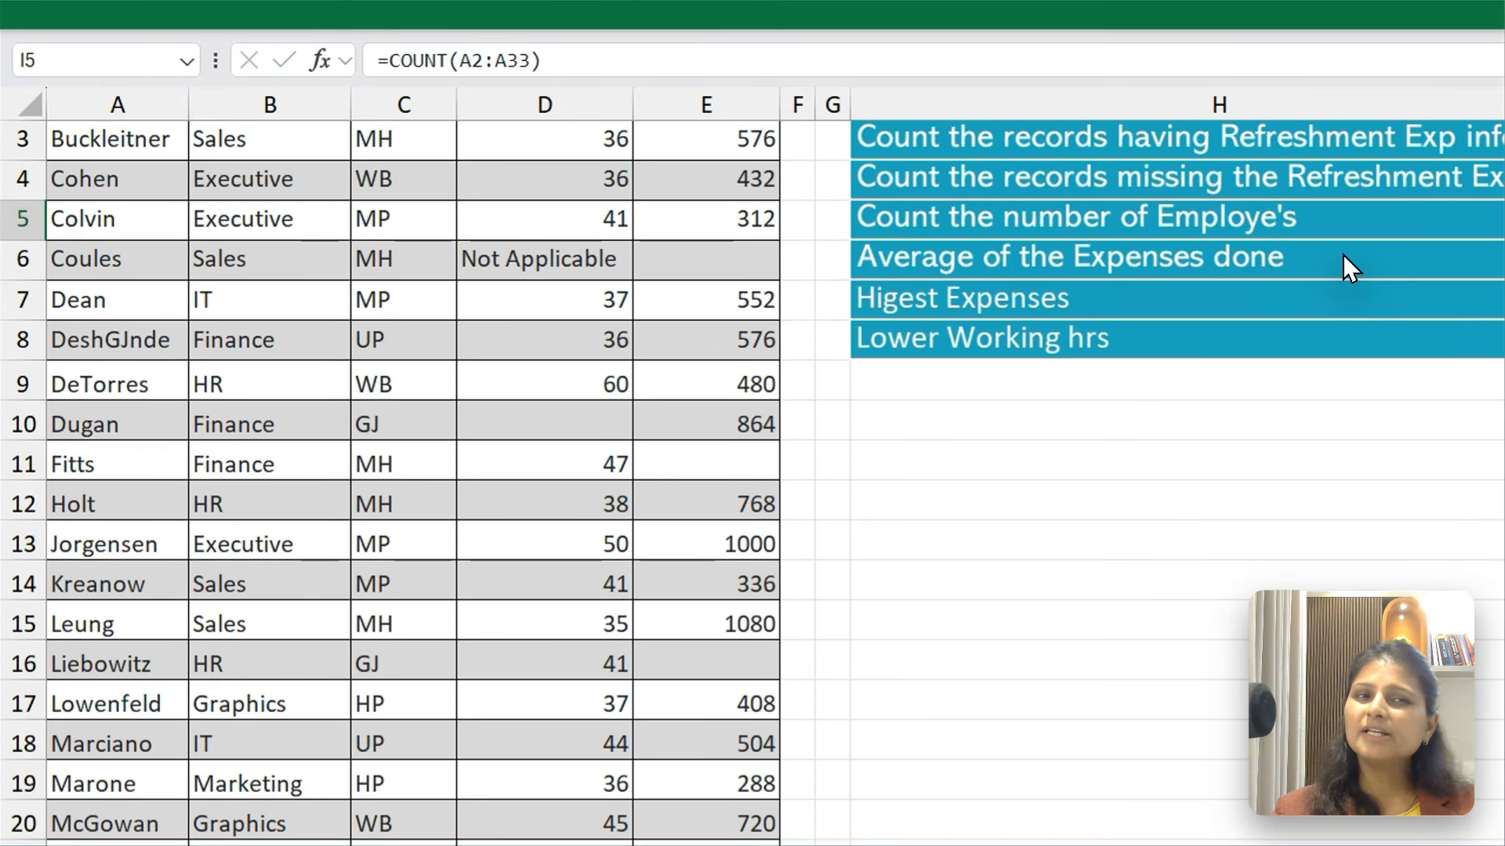
{"action": "key", "text": "Up"}
{"action": "key", "text": "Up"}
{"action": "key", "text": "Up"}
{"action": "key", "text": "Up"}
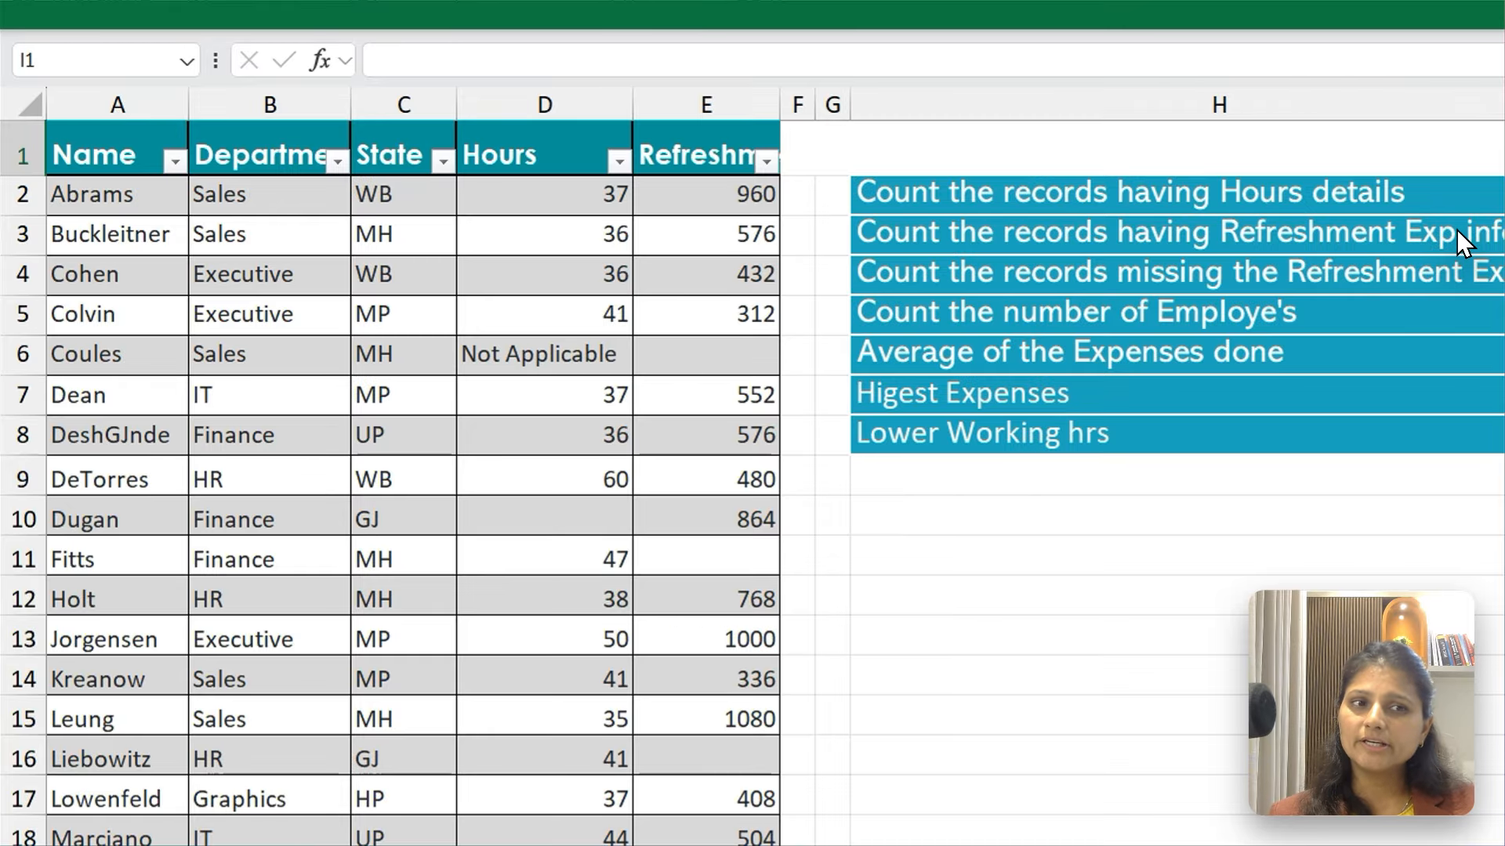
{"action": "key", "text": "Right"}
{"action": "key", "text": "Right"}
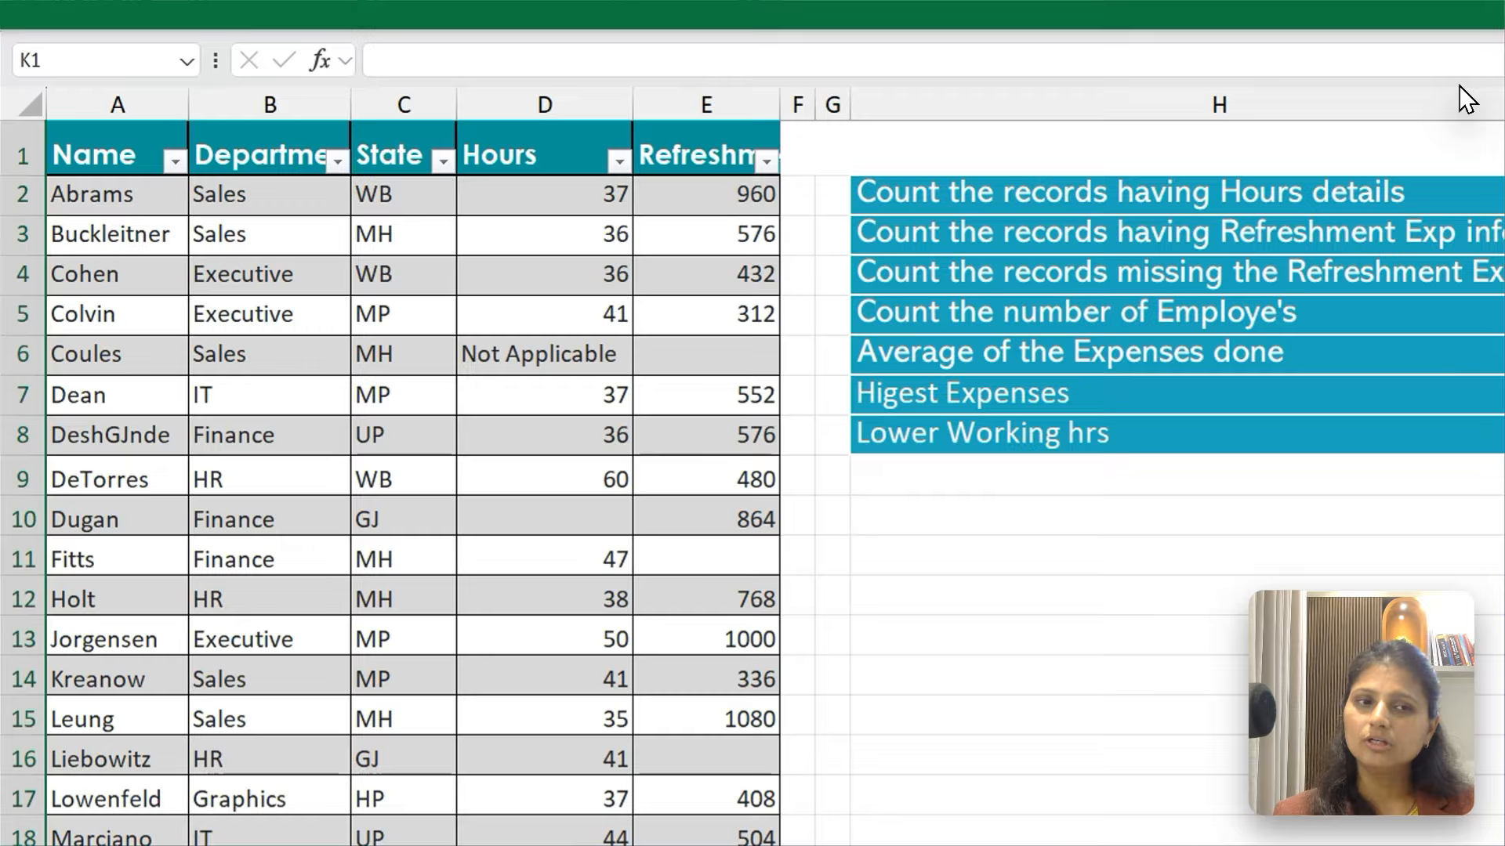
{"action": "key", "text": "Down"}
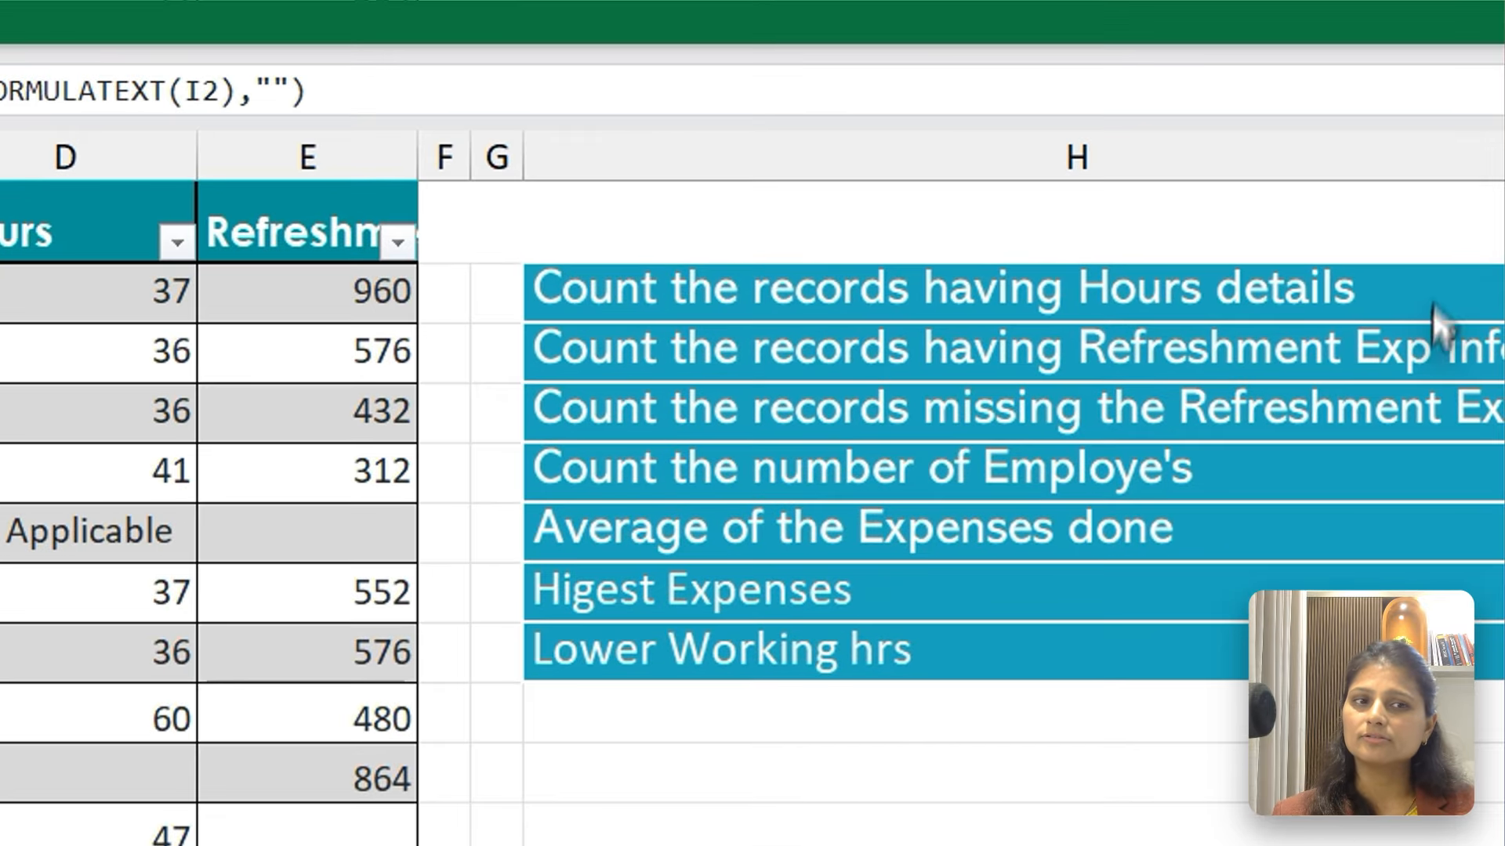
Replace the formula in I5 with COUNTA over the employee names in A2:A33
{"action": "left_click", "coordinate": [1420, 261]}
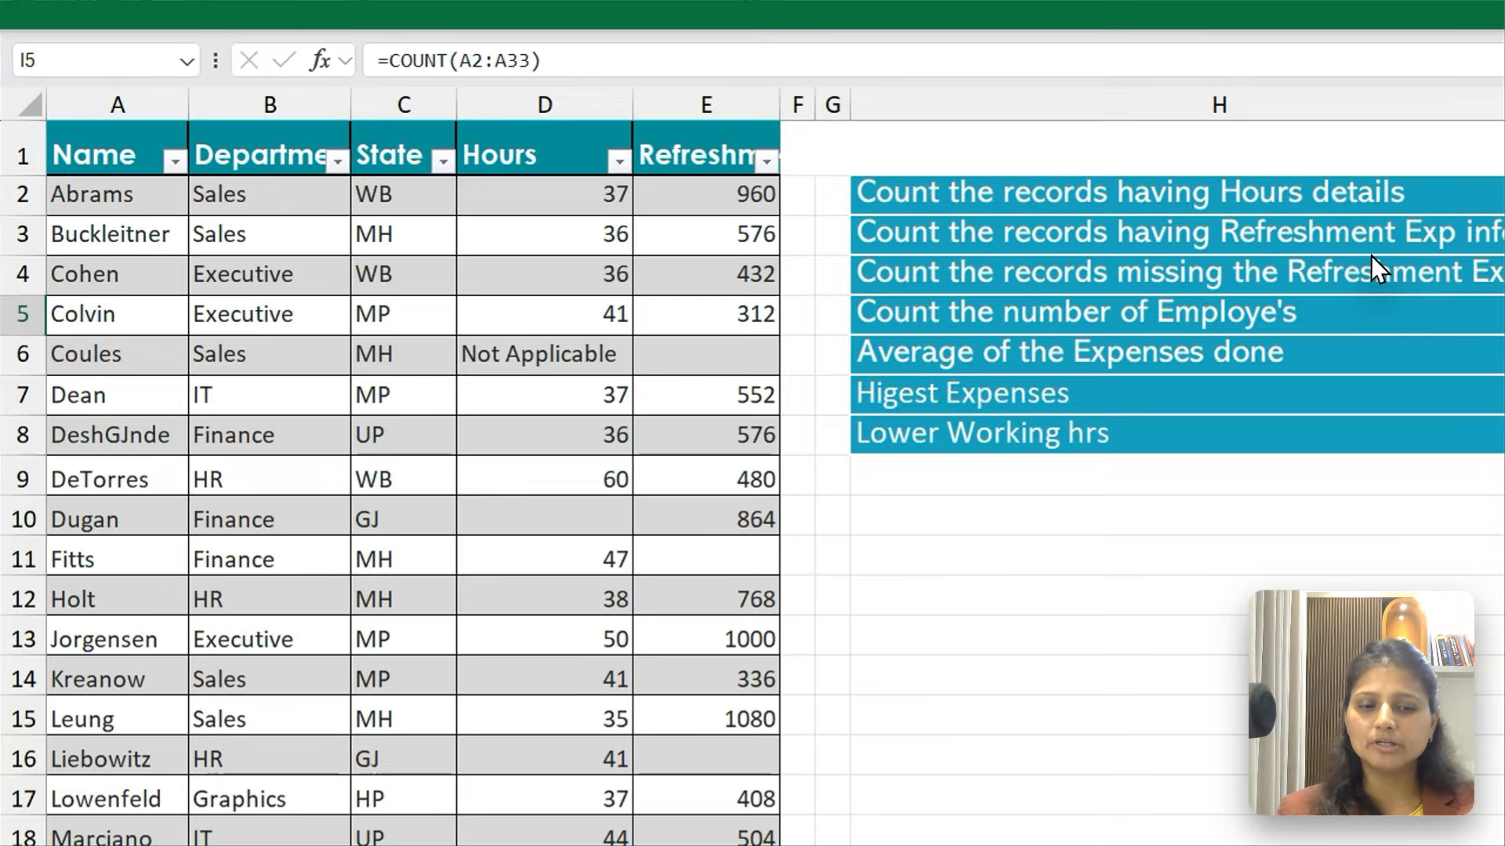
{"action": "type", "text": "=Coun"}
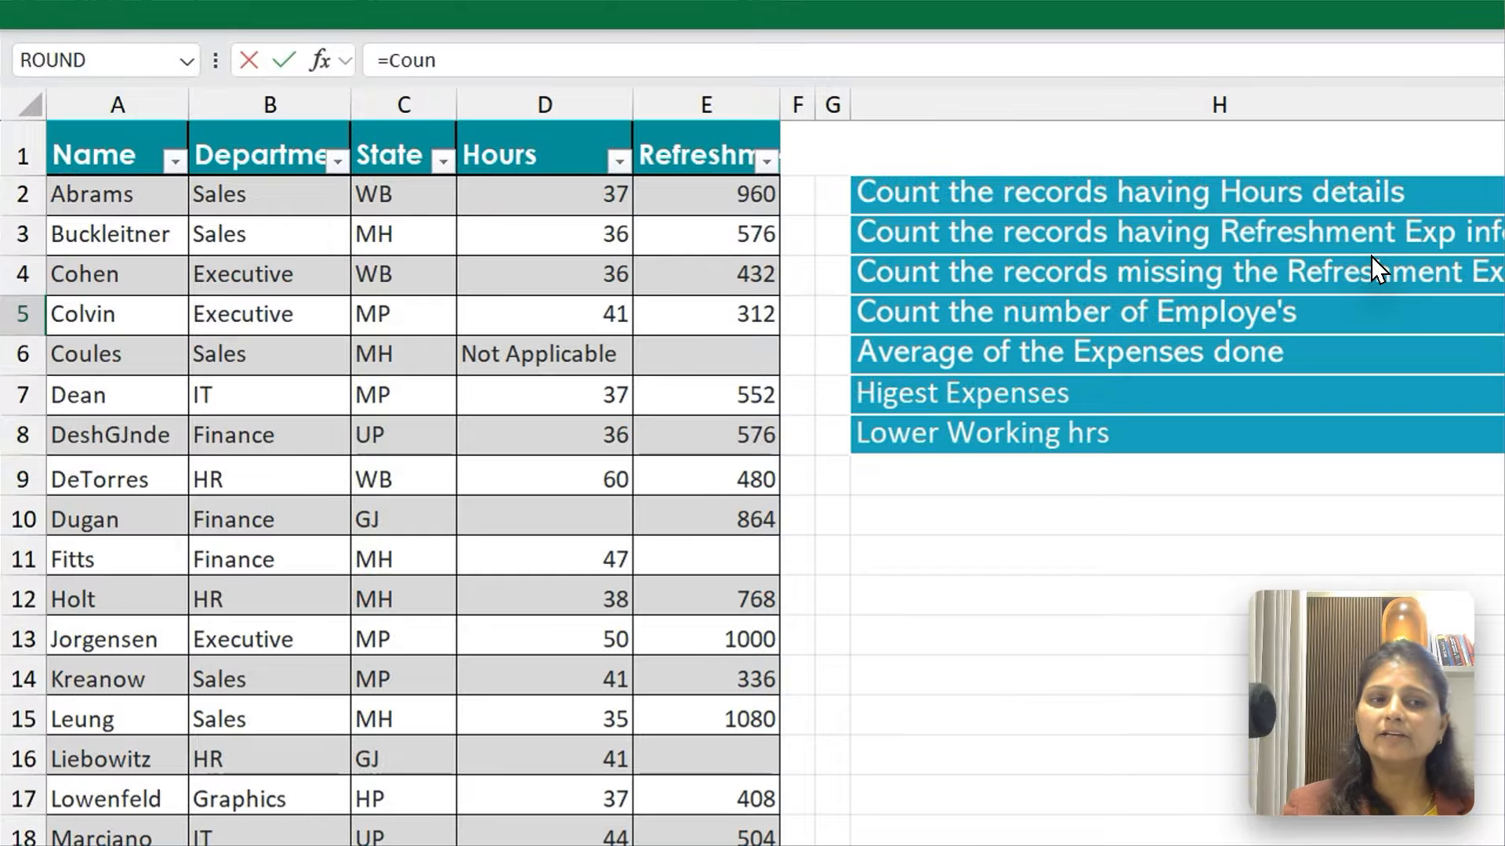
{"action": "type", "text": "ta"}
{"action": "key", "text": "Tab"}
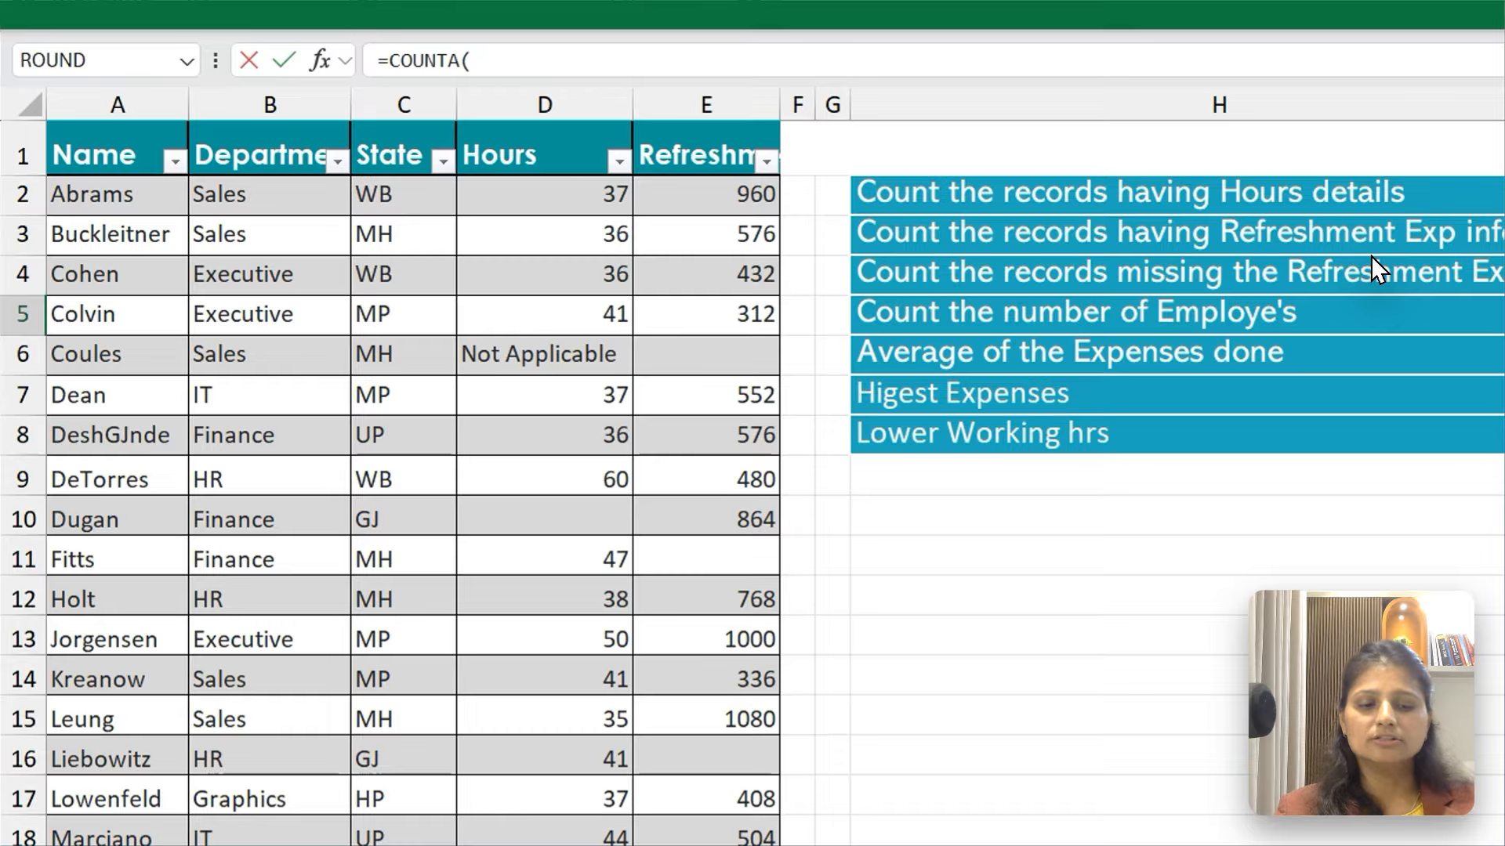
{"action": "key", "text": "ctrl+Home"}
{"action": "key", "text": "Down"}
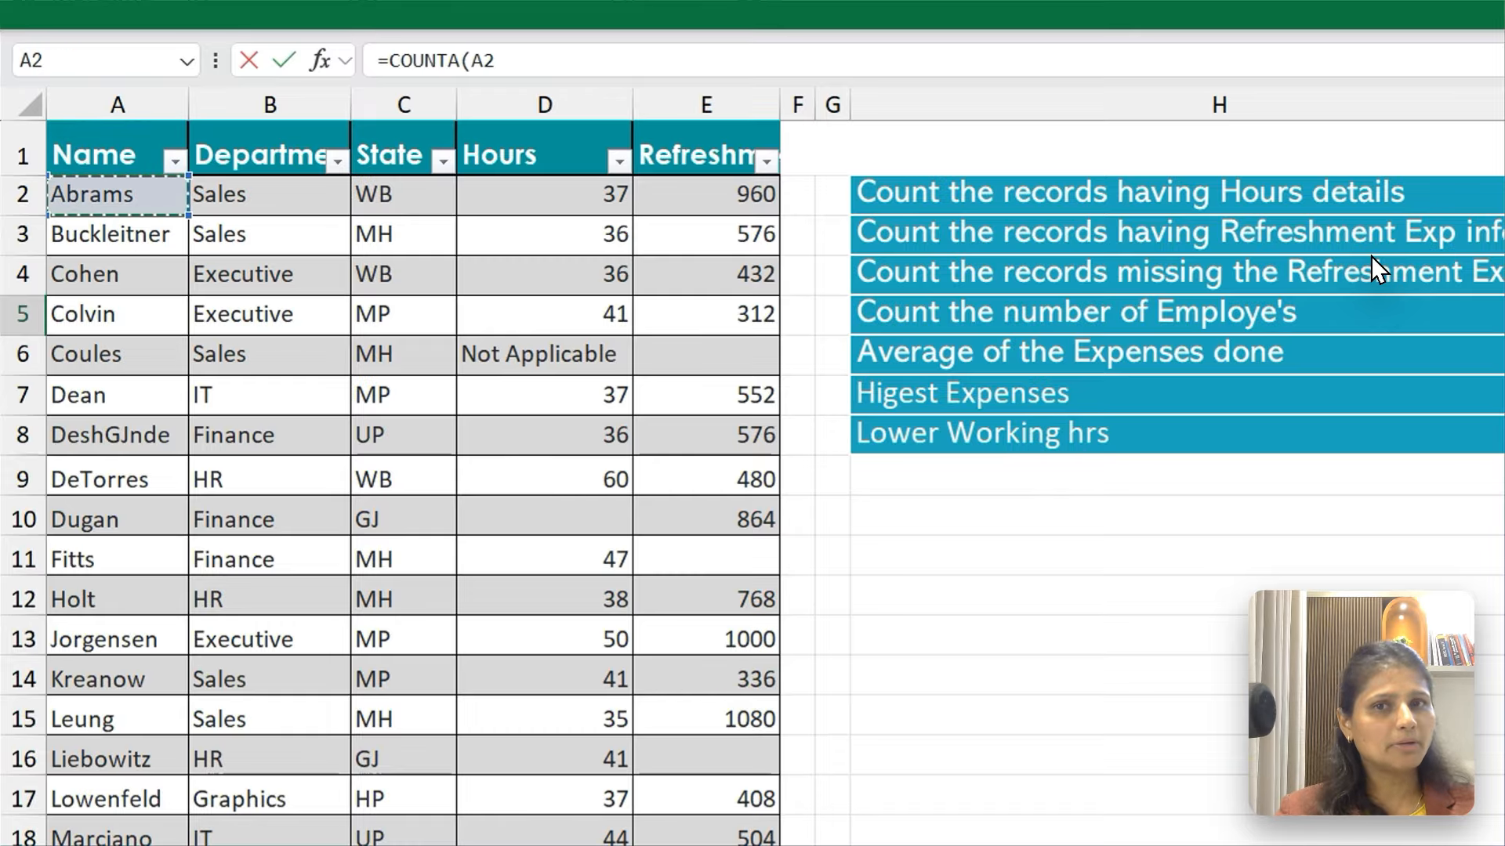
{"action": "key", "text": "ctrl+shift+Down"}
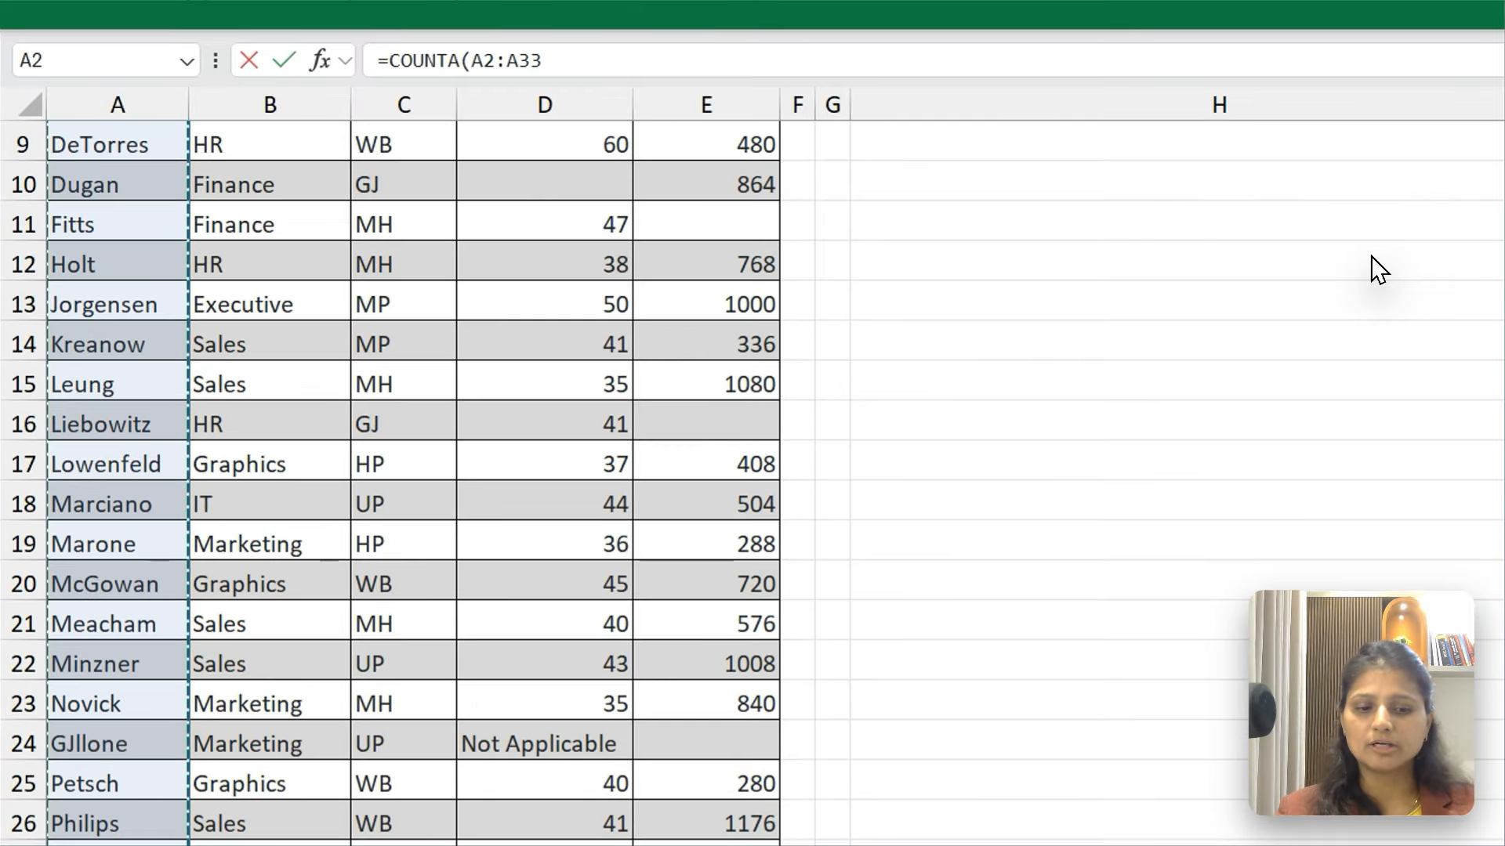
{"action": "key", "text": "Return"}
Check the COUNTA result in I5 against the COUNTBLANK formula in I4
{"action": "key", "text": "Up"}
{"action": "key", "text": "Up"}
{"action": "key", "text": "Up"}
{"action": "key", "text": "Up"}
{"action": "key", "text": "Up"}
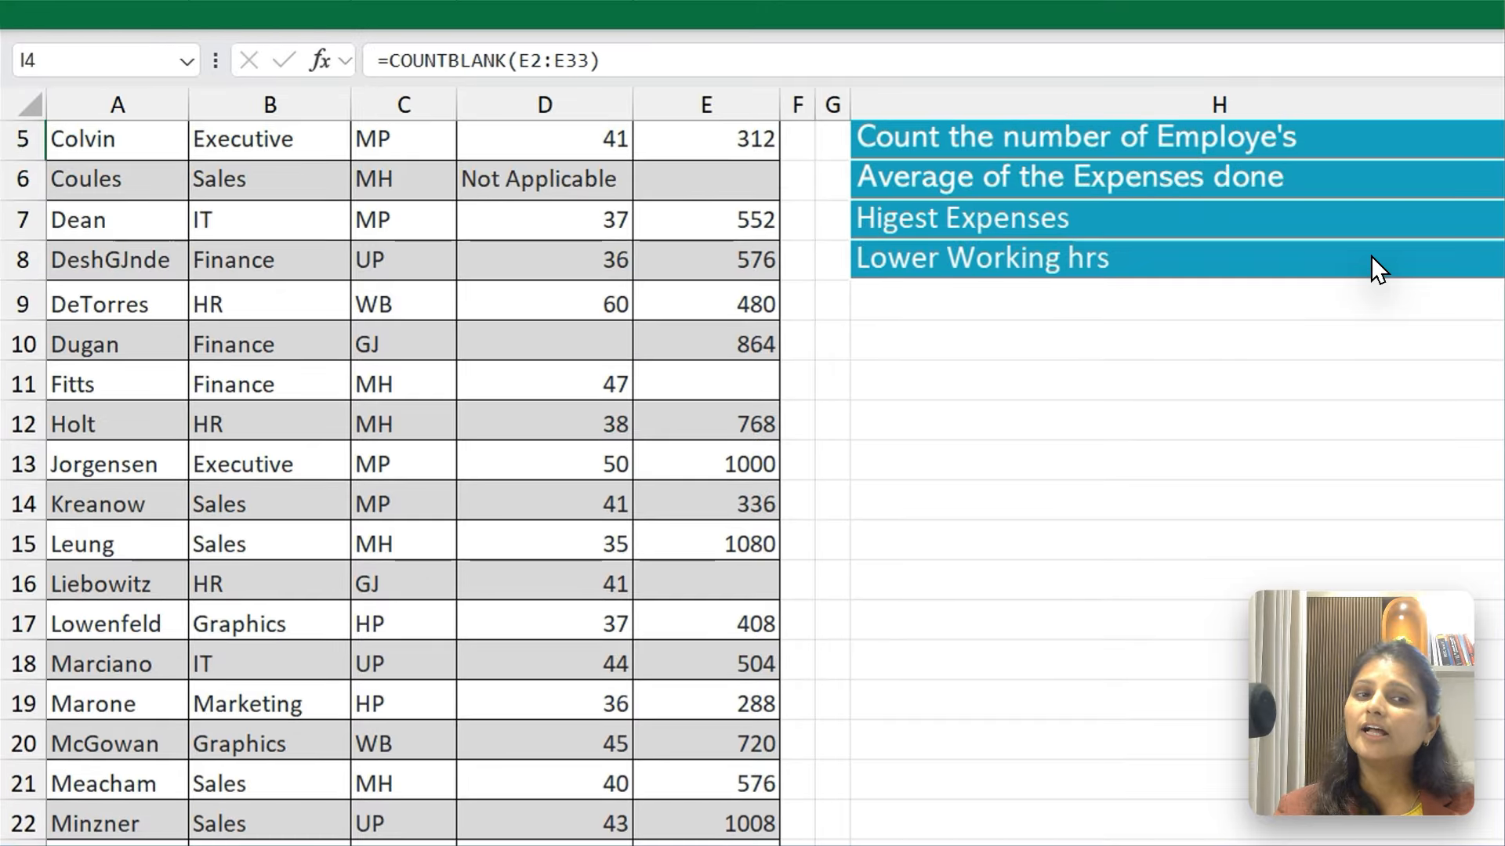
{"action": "key", "text": "Down"}
{"action": "key", "text": "Down"}
{"action": "key", "text": "Down"}
{"action": "key", "text": "Down"}
{"action": "key", "text": "Down"}
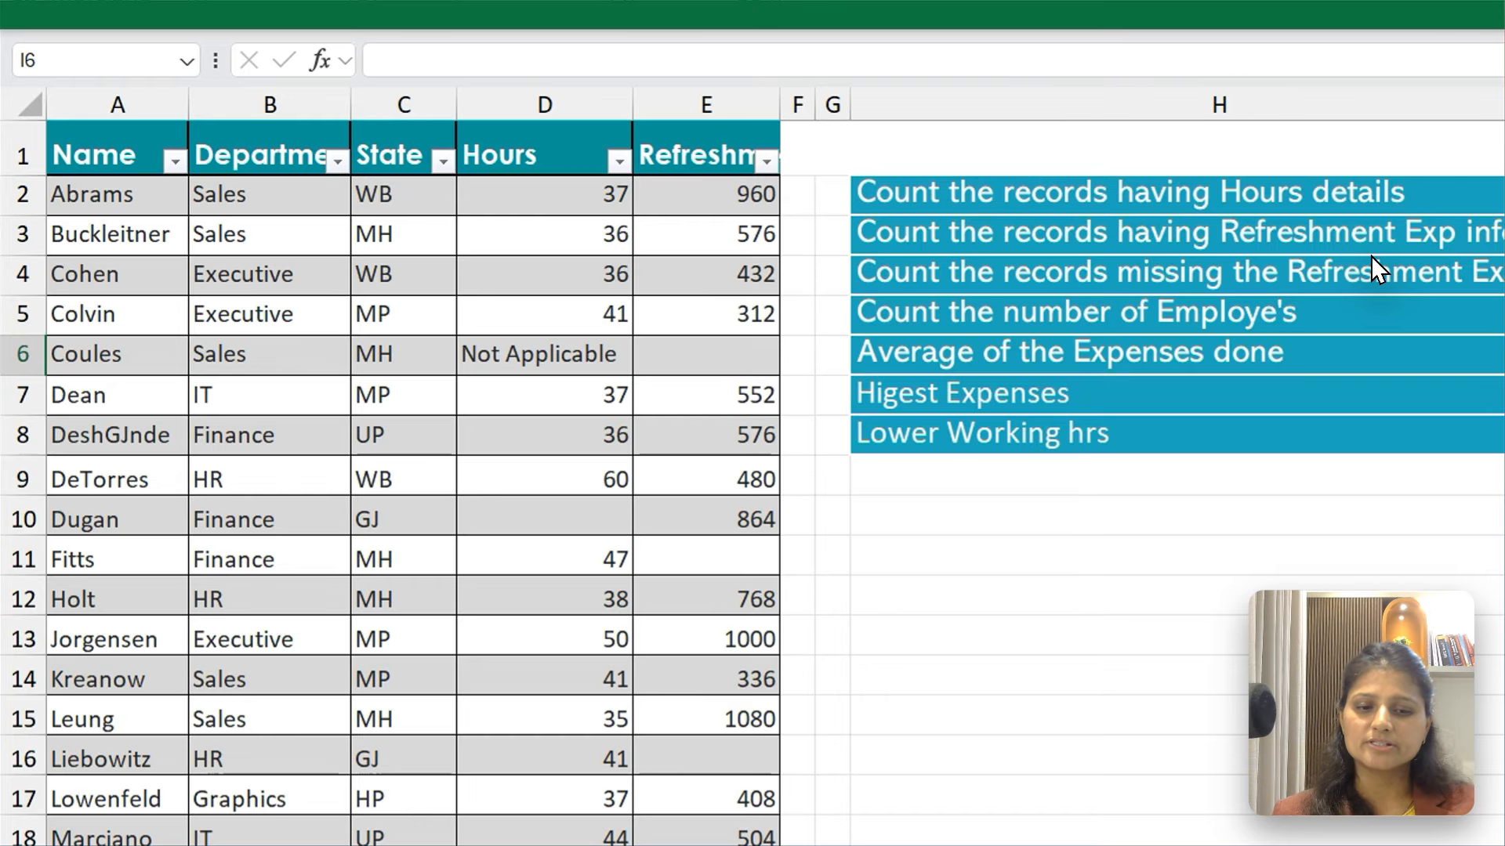
{"action": "type", "text": "=Av"}
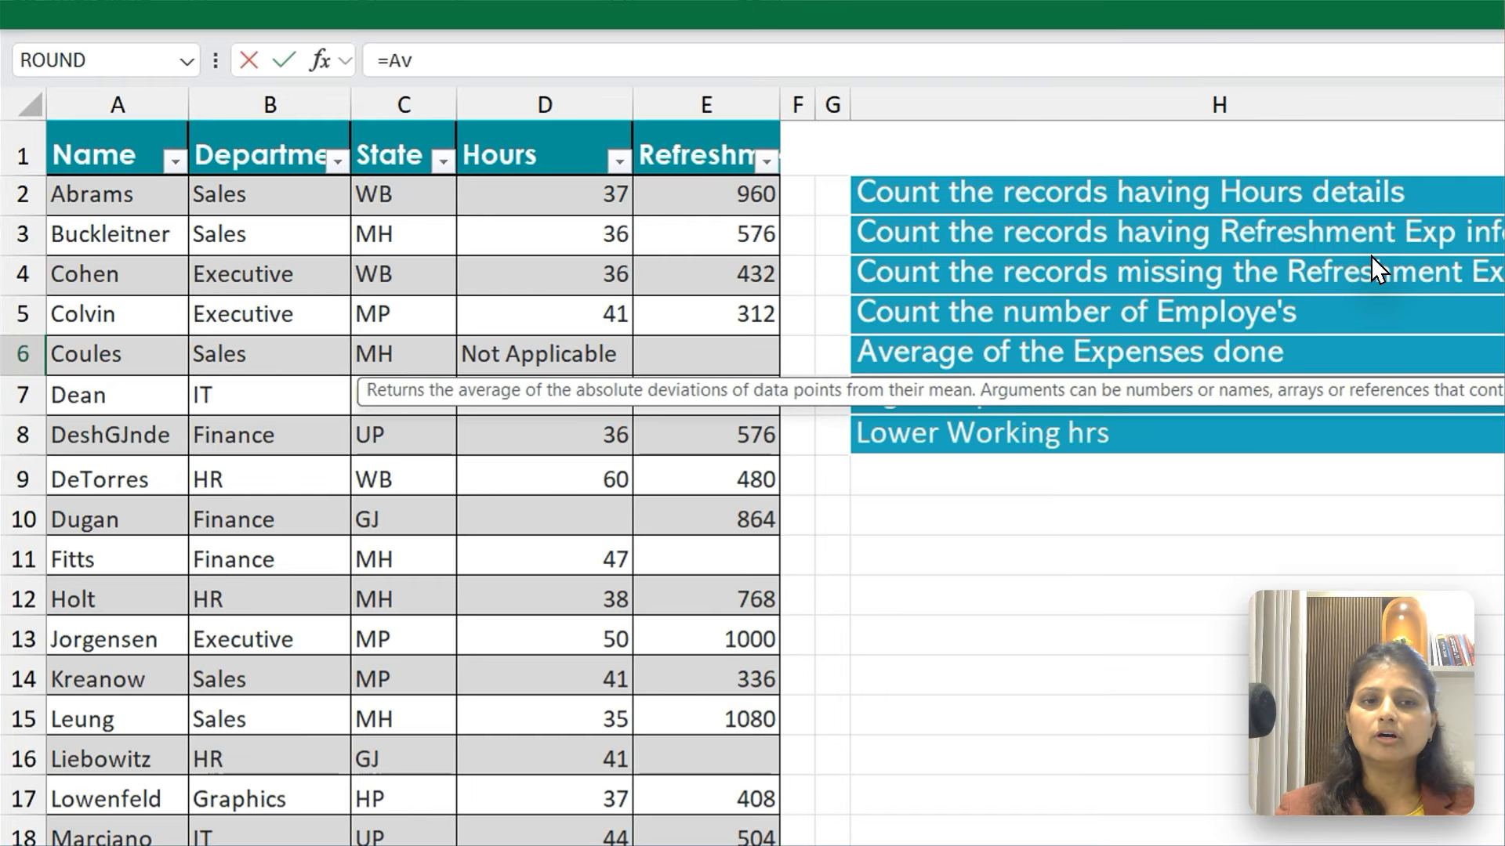
{"action": "key", "text": "Escape"}
{"action": "key", "text": "Left"}
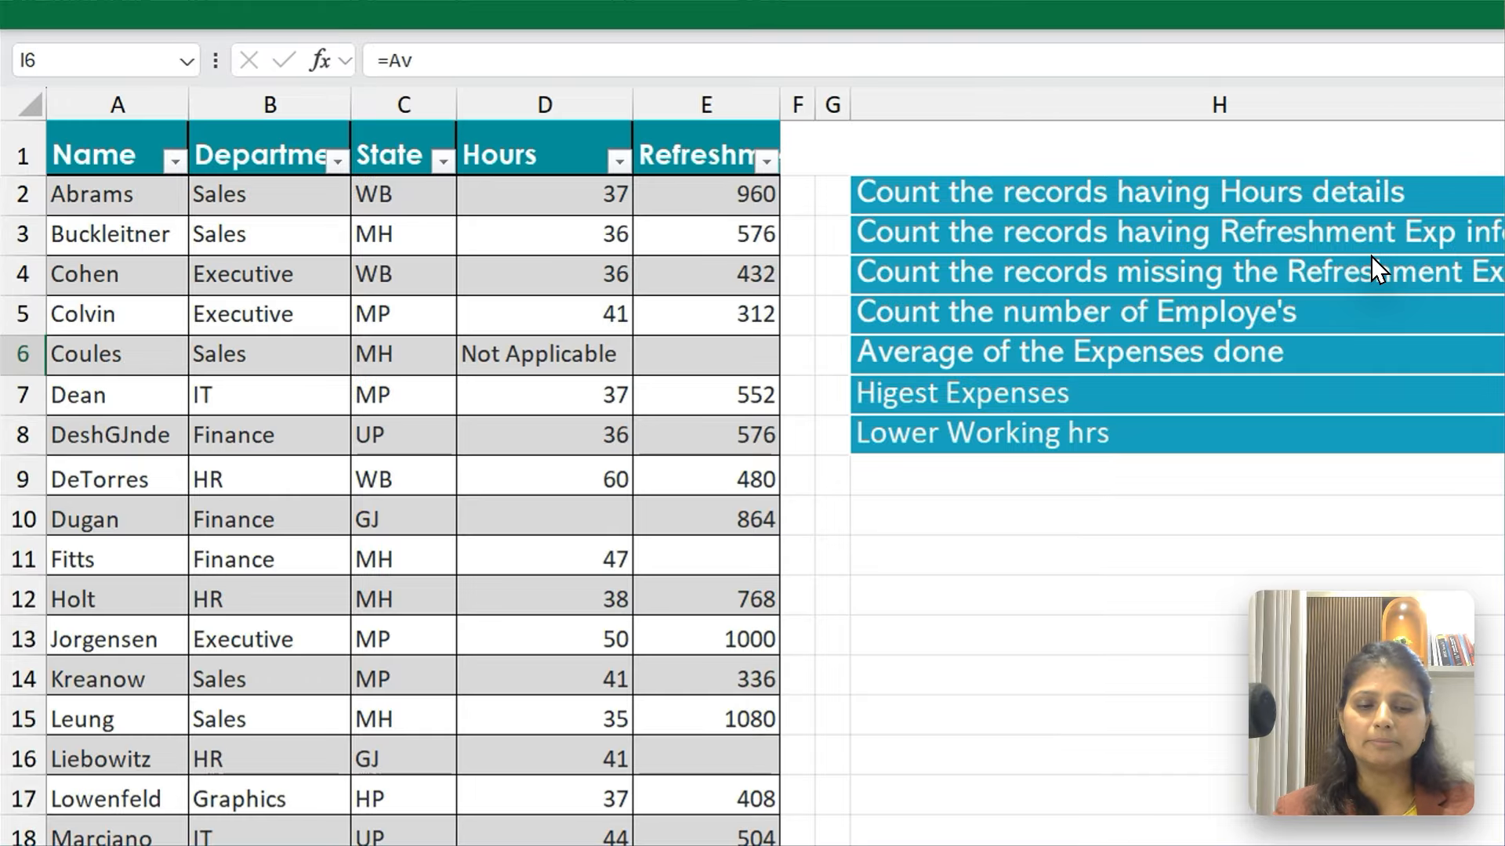
Begin an AVERAGE formula in I6 with the first Refreshment Exp cell, E2, as the start of its range
{"action": "type", "text": "=Av"}
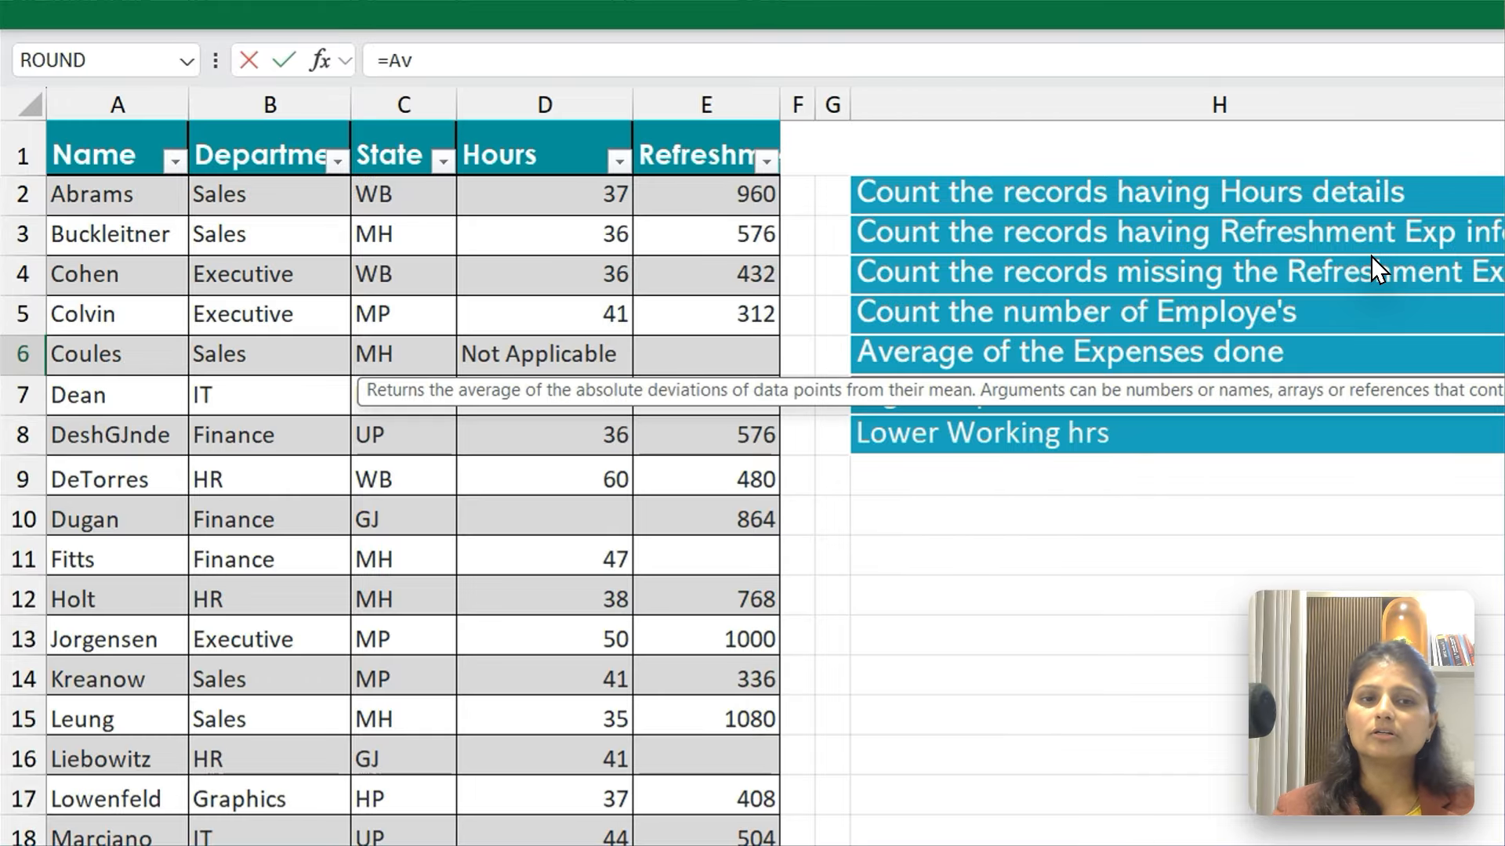
{"action": "type", "text": "e"}
{"action": "key", "text": "Down"}
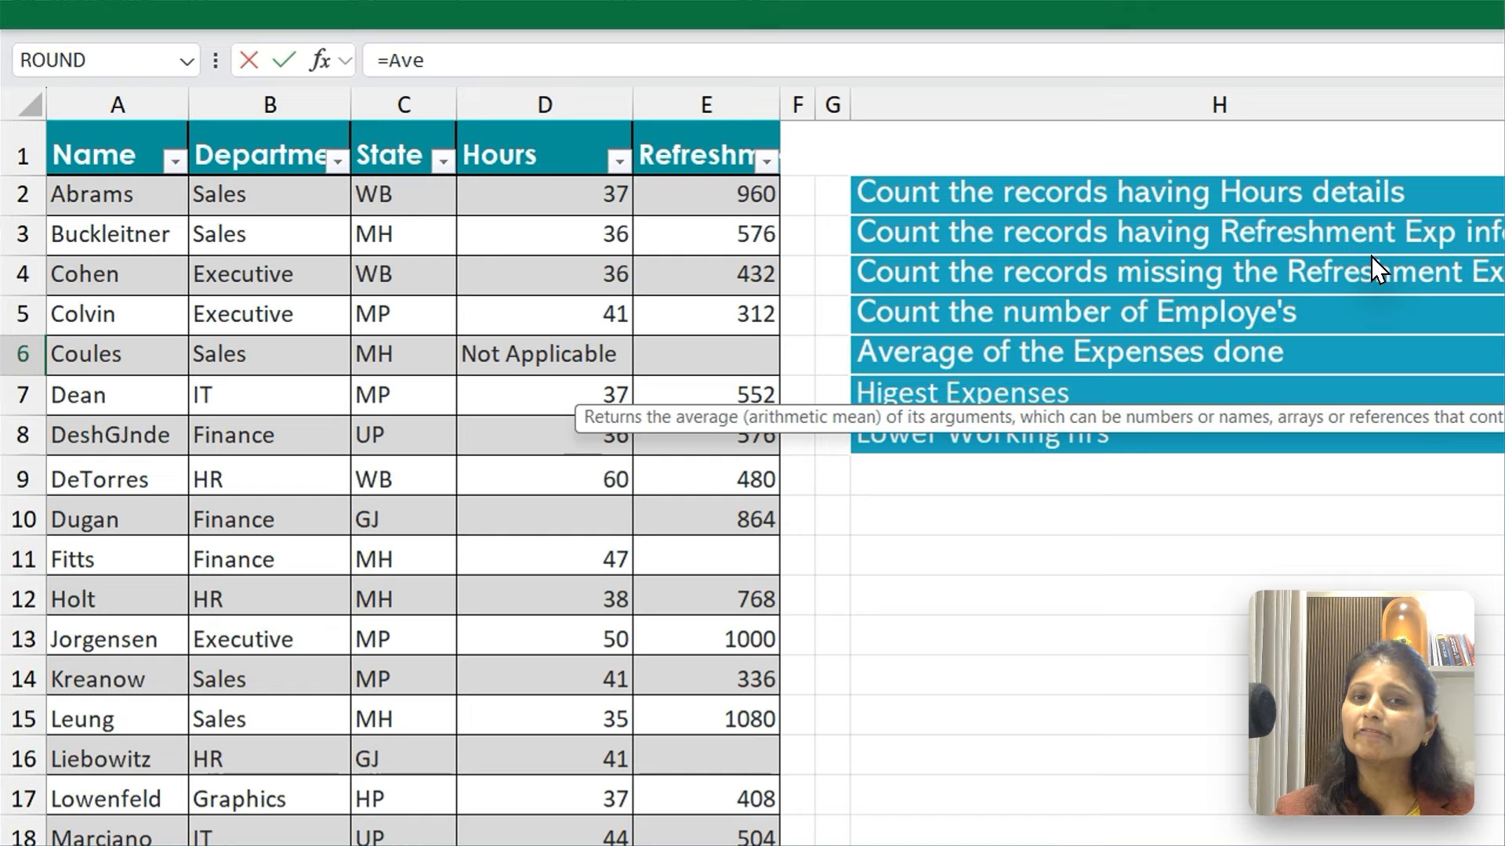
{"action": "key", "text": "Tab"}
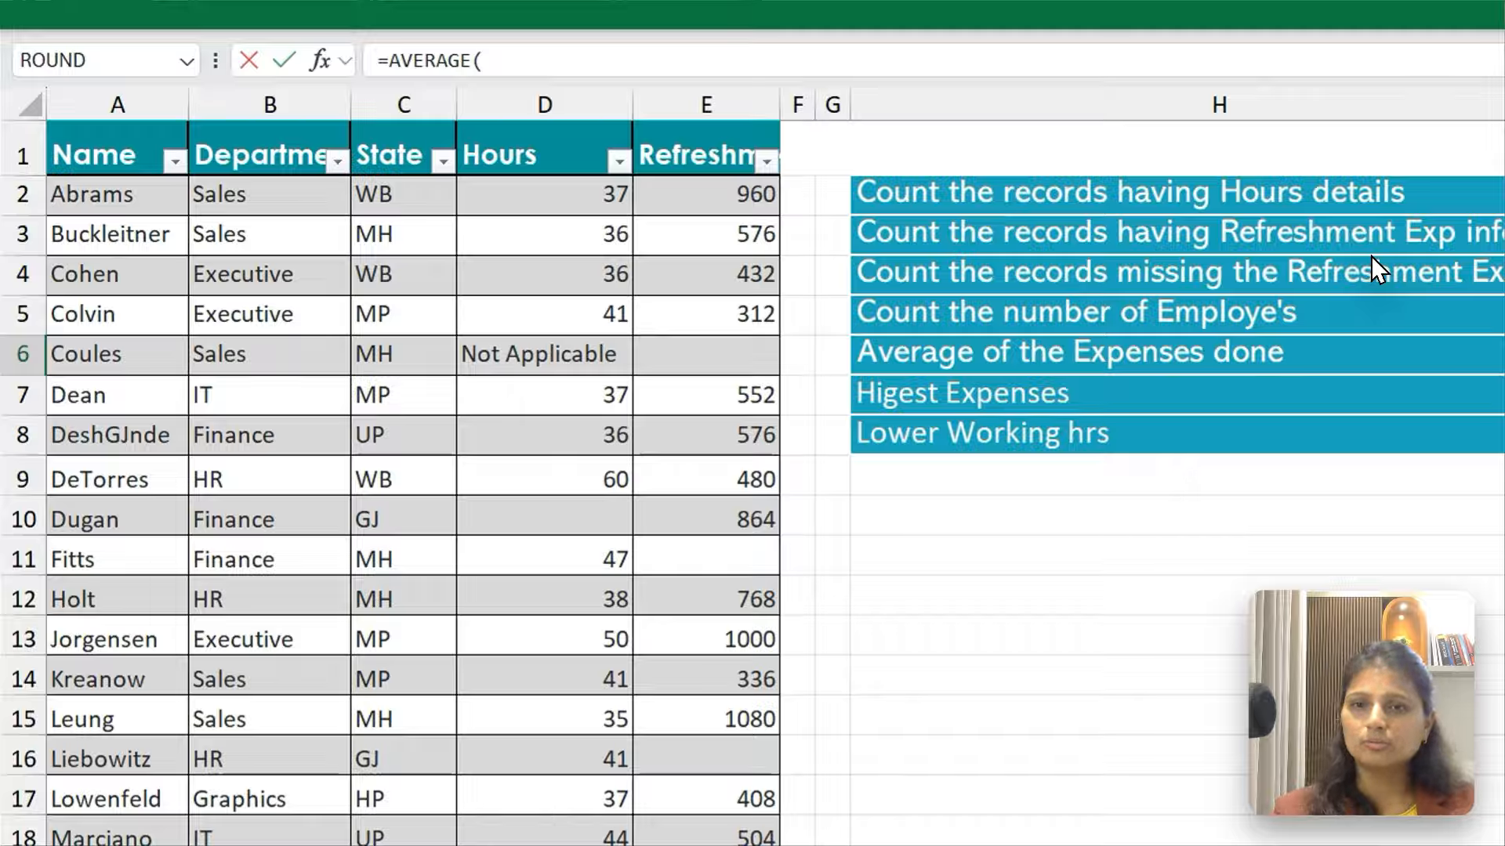
{"action": "key", "text": "ctrl+Home"}
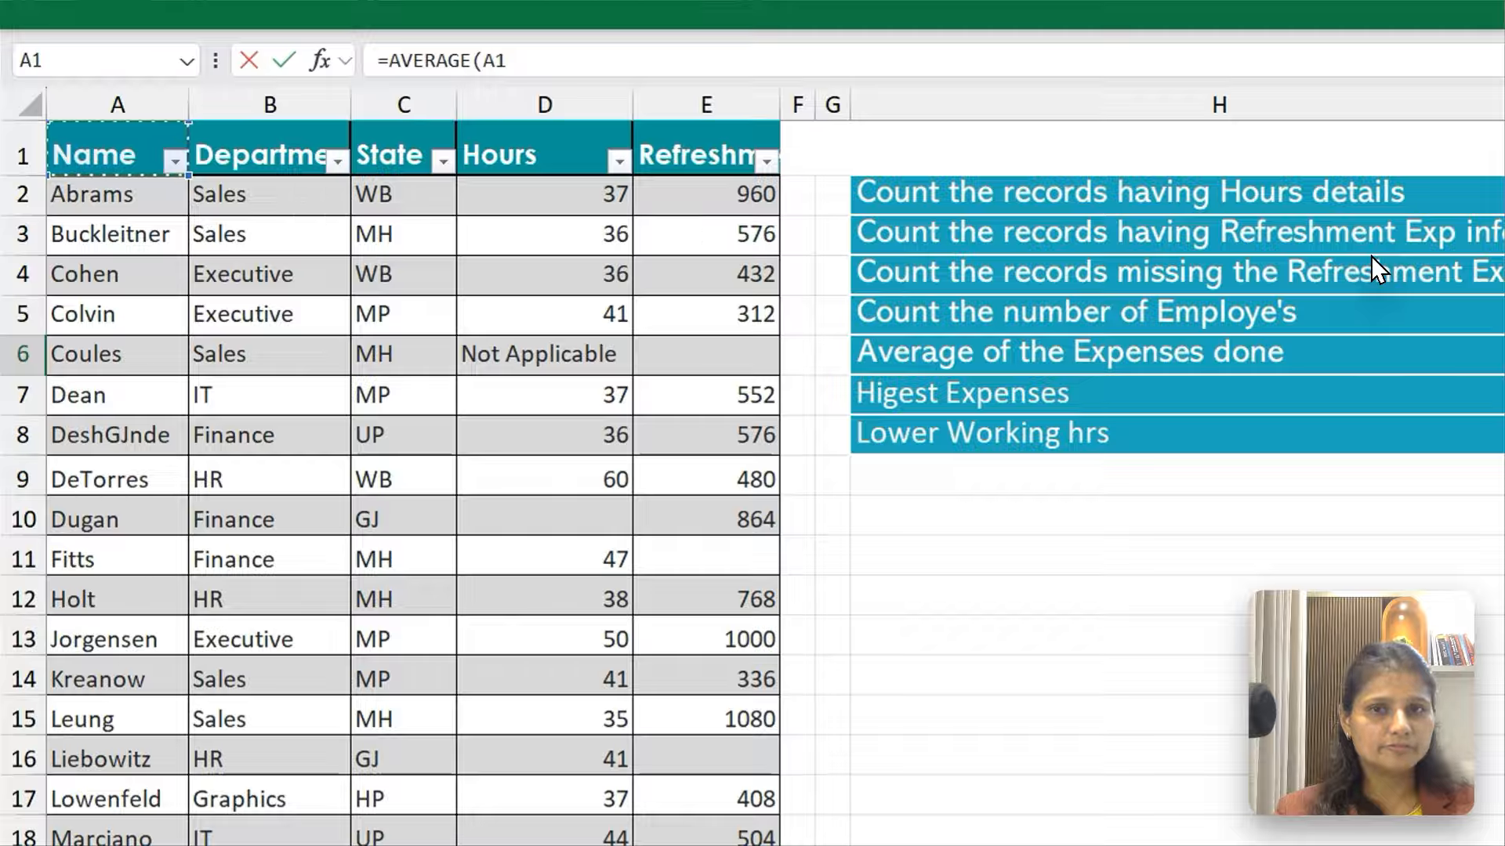
{"action": "key", "text": "Right"}
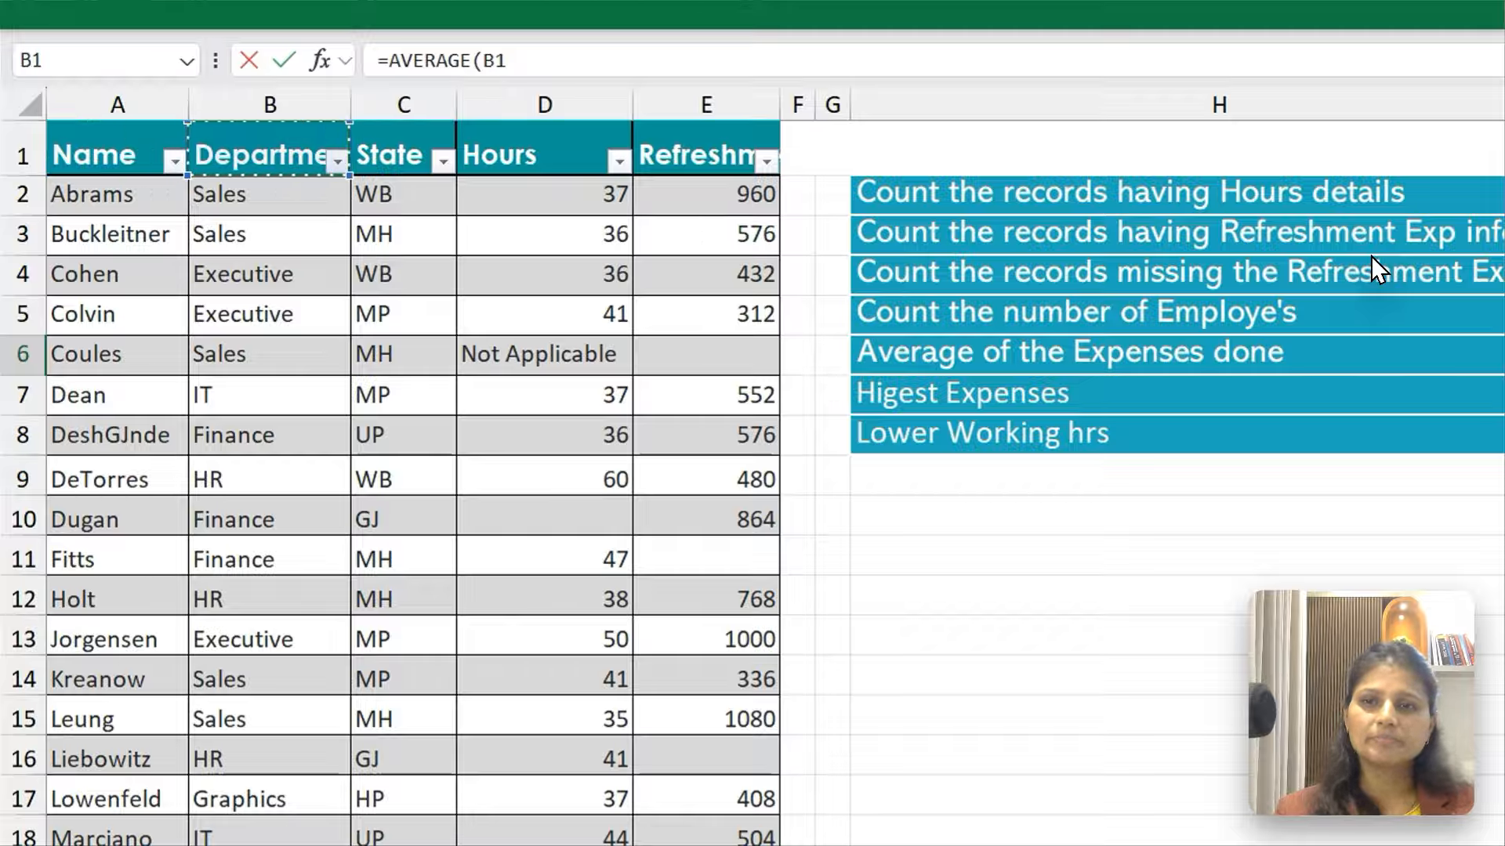
{"action": "key", "text": "Right"}
{"action": "key", "text": "Right"}
{"action": "key", "text": "Right"}
{"action": "key", "text": "Down"}
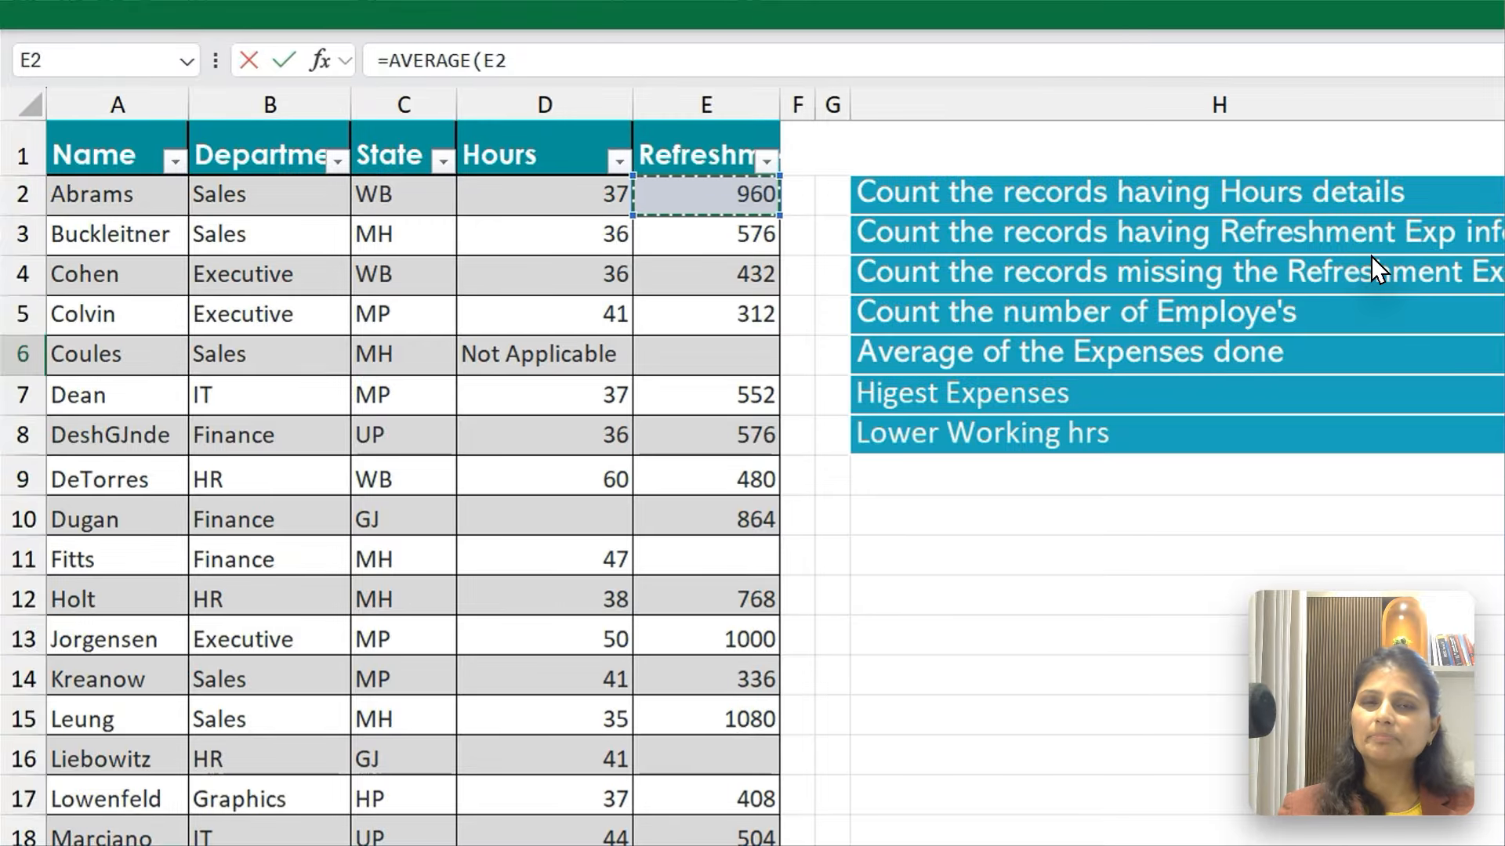
Try extending the AVERAGE range from E2 to the last Refreshment Exp record in E33, and abandon the formula
{"action": "key", "text": "ctrl+shift+Down"}
{"action": "key", "text": "ctrl+shift+Down"}
{"action": "key", "text": "ctrl+shift+Down"}
{"action": "key", "text": "ctrl+shift+Down"}
{"action": "key", "text": "ctrl+shift+Down"}
{"action": "key", "text": "ctrl+shift+Down"}
{"action": "key", "text": "ctrl+shift+Down"}
{"action": "key", "text": "ctrl+shift+Down"}
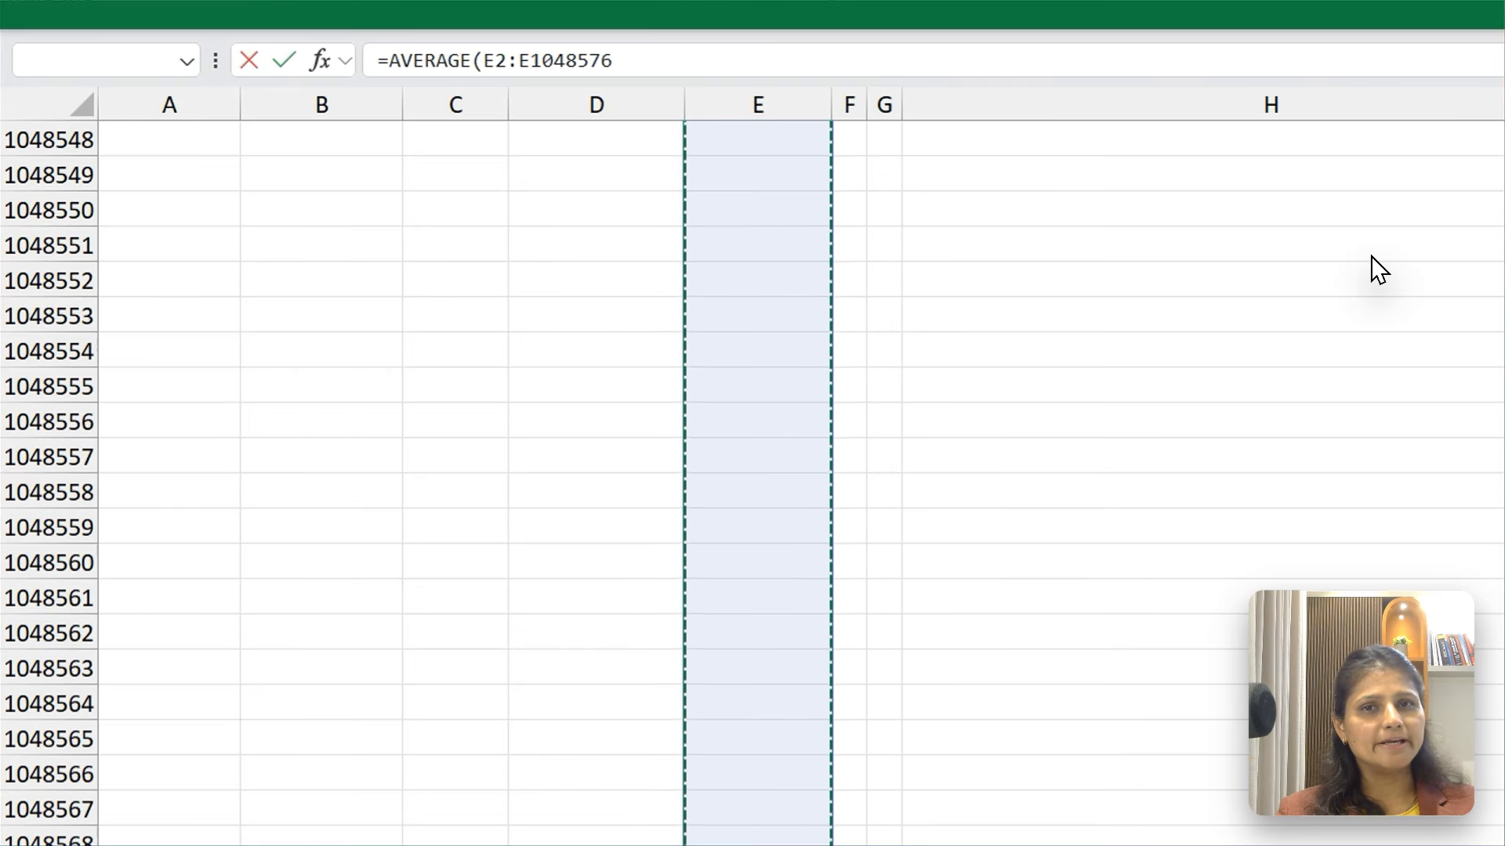
{"action": "key", "text": "ctrl+shift+Up"}
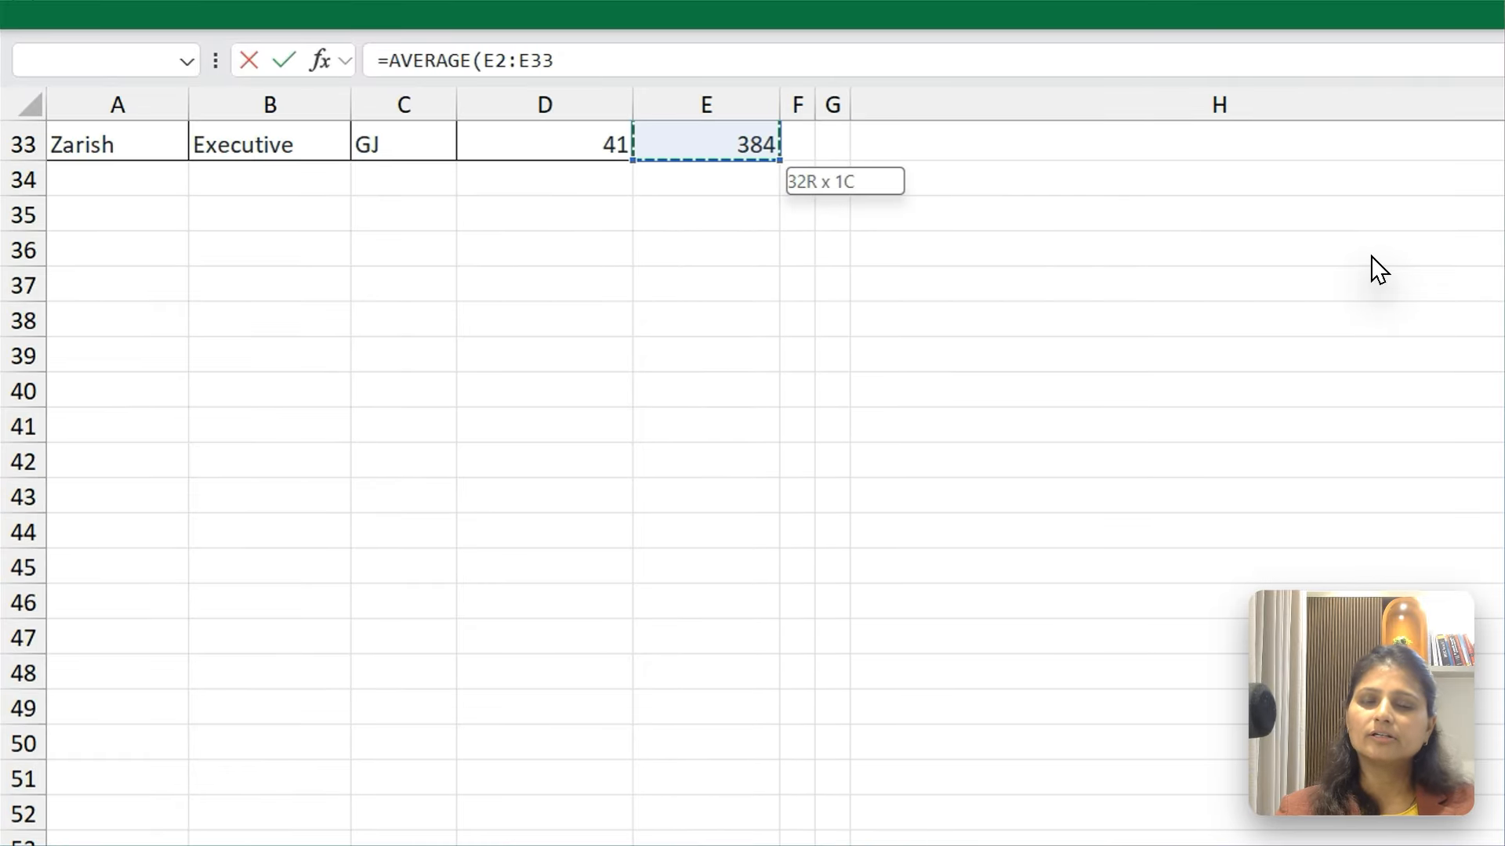
{"action": "key", "text": "ctrl+BackSpace"}
{"action": "key", "text": "Escape"}
Restart the AVERAGE formula in I6 with E2, the first Refreshment Exp value, as its range start
{"action": "type", "text": "=Av"}
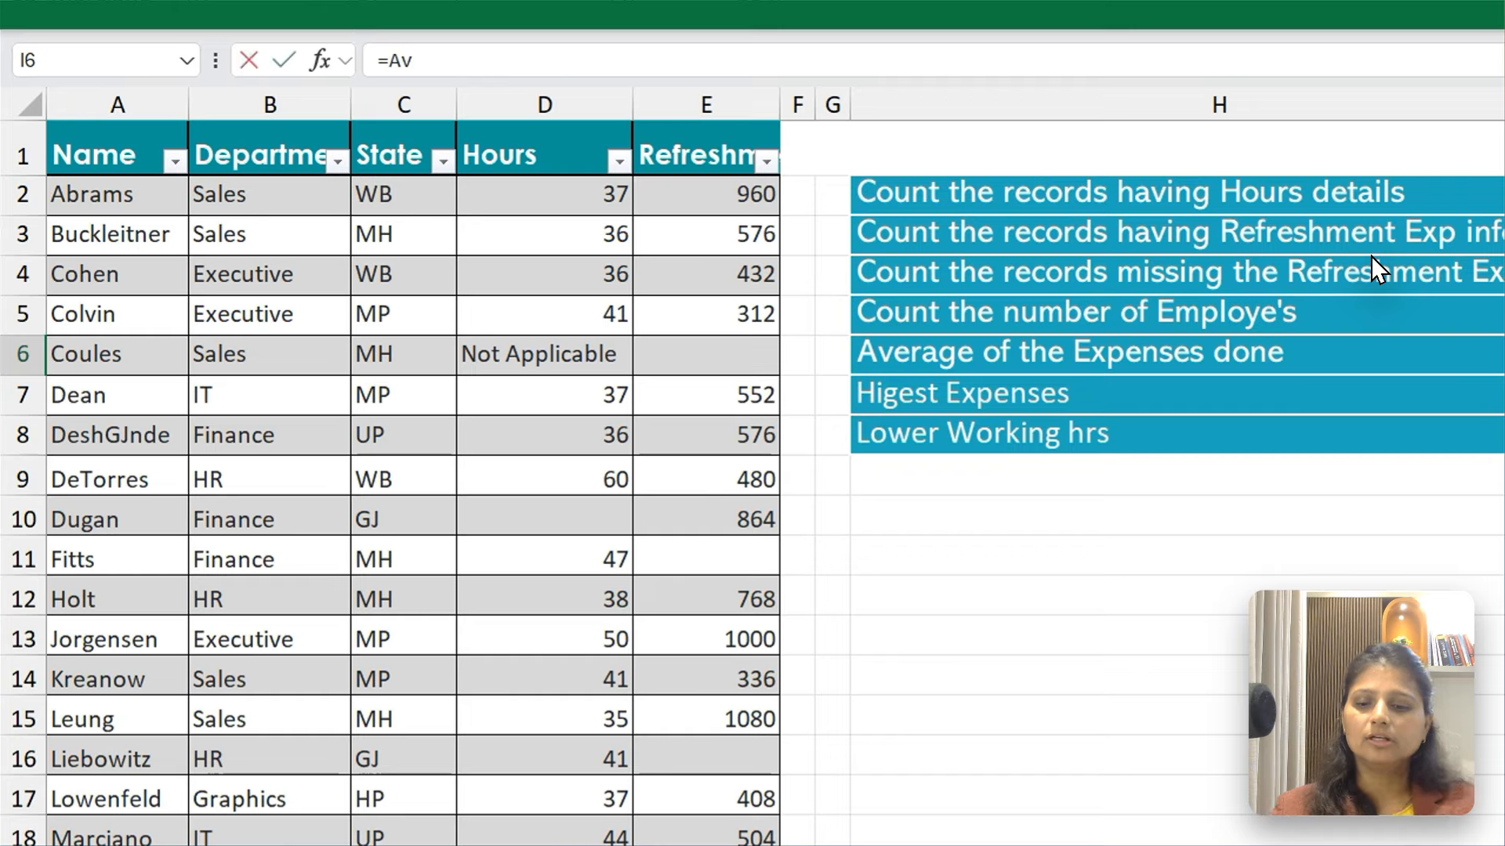
{"action": "key", "text": "BackSpace"}
{"action": "type", "text": "ve"}
{"action": "key", "text": "Down"}
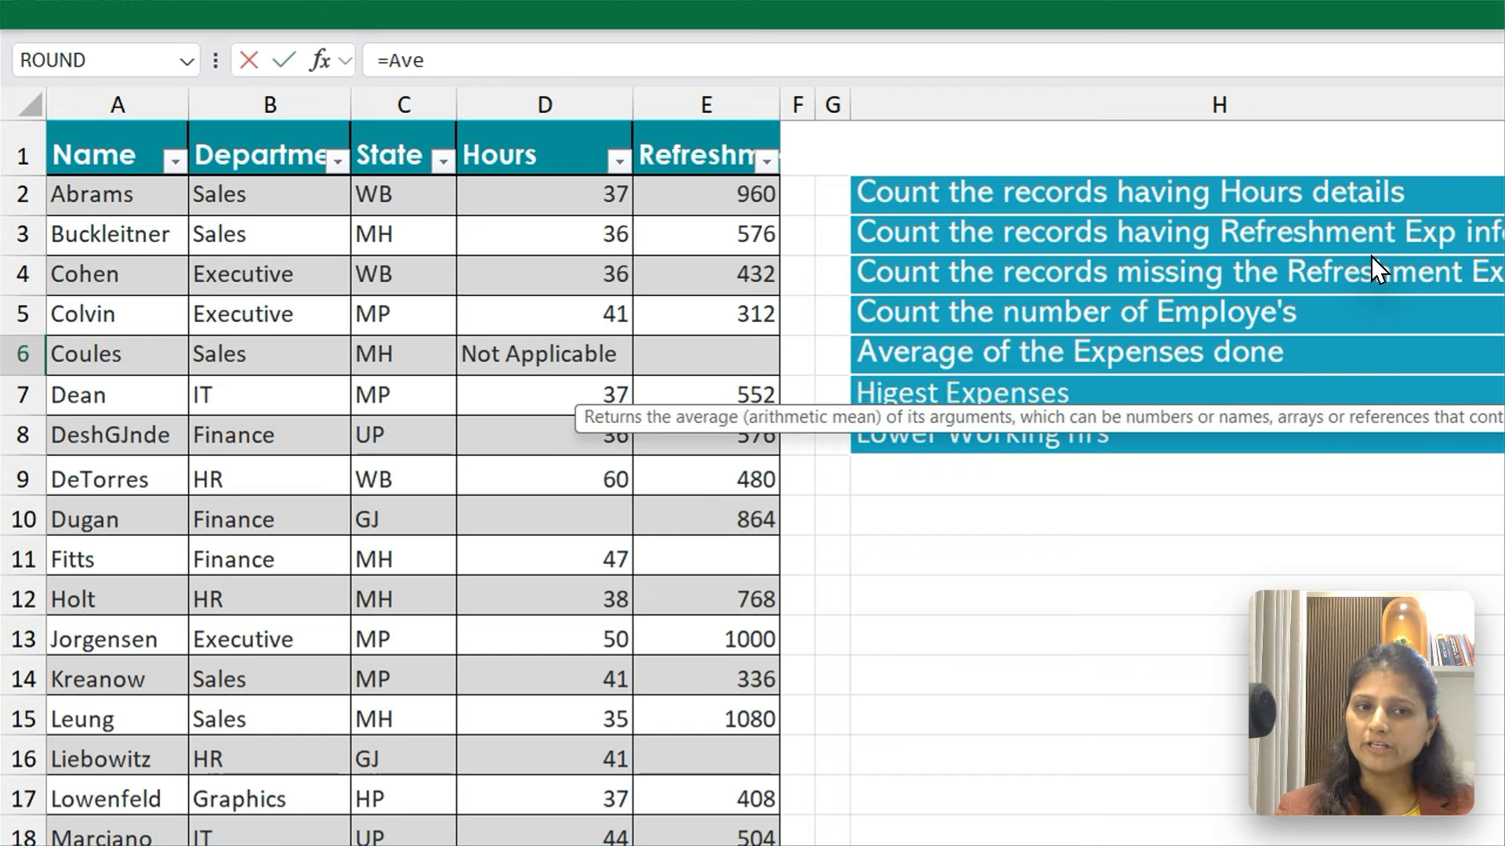
{"action": "key", "text": "Tab"}
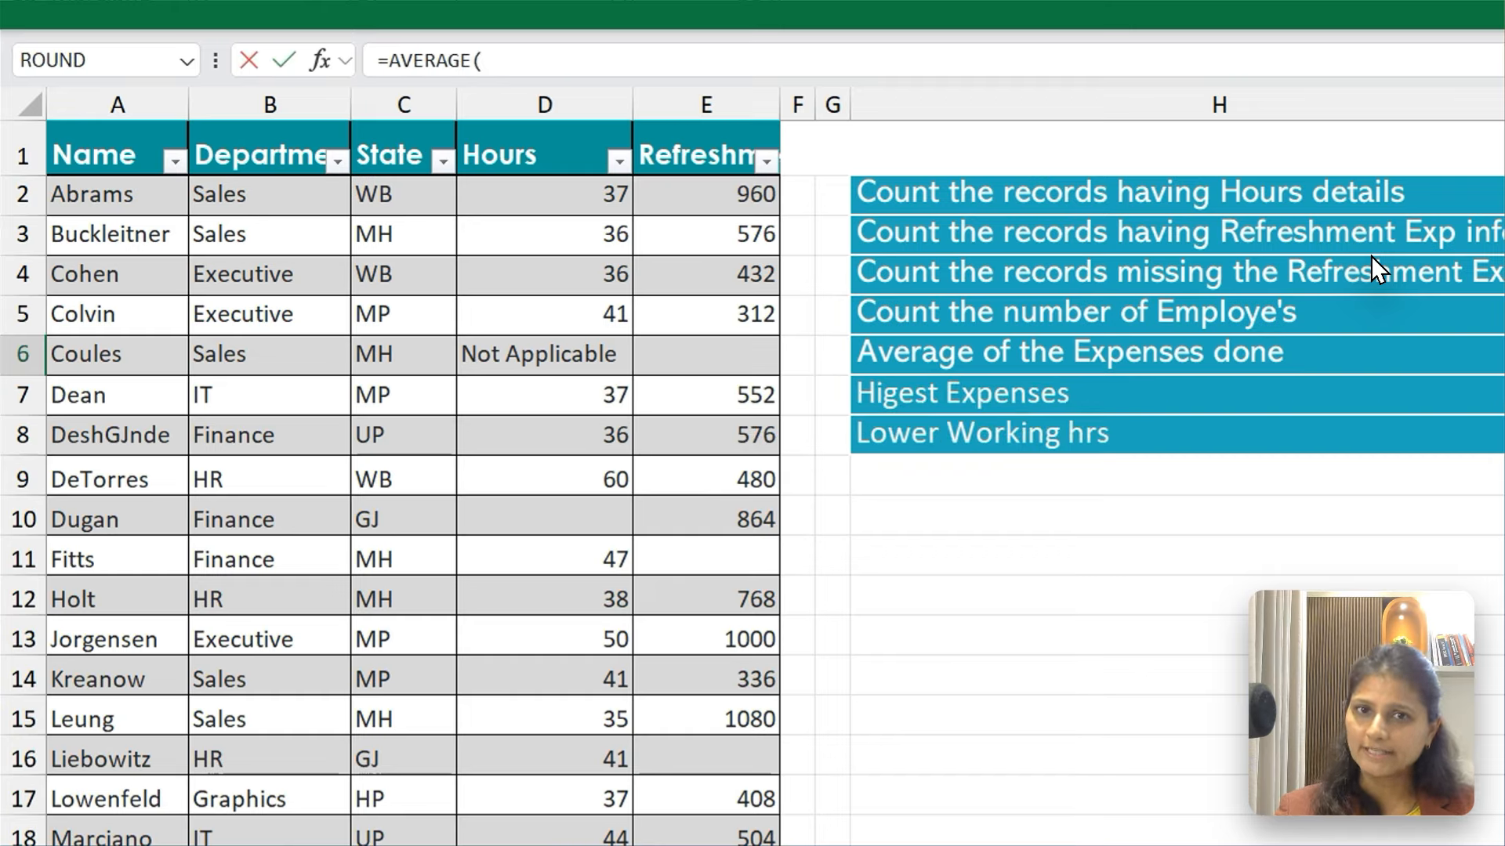
{"action": "key", "text": "ctrl+Home"}
{"action": "key", "text": "Right"}
{"action": "key", "text": "Right"}
{"action": "key", "text": "Right"}
{"action": "key", "text": "Right"}
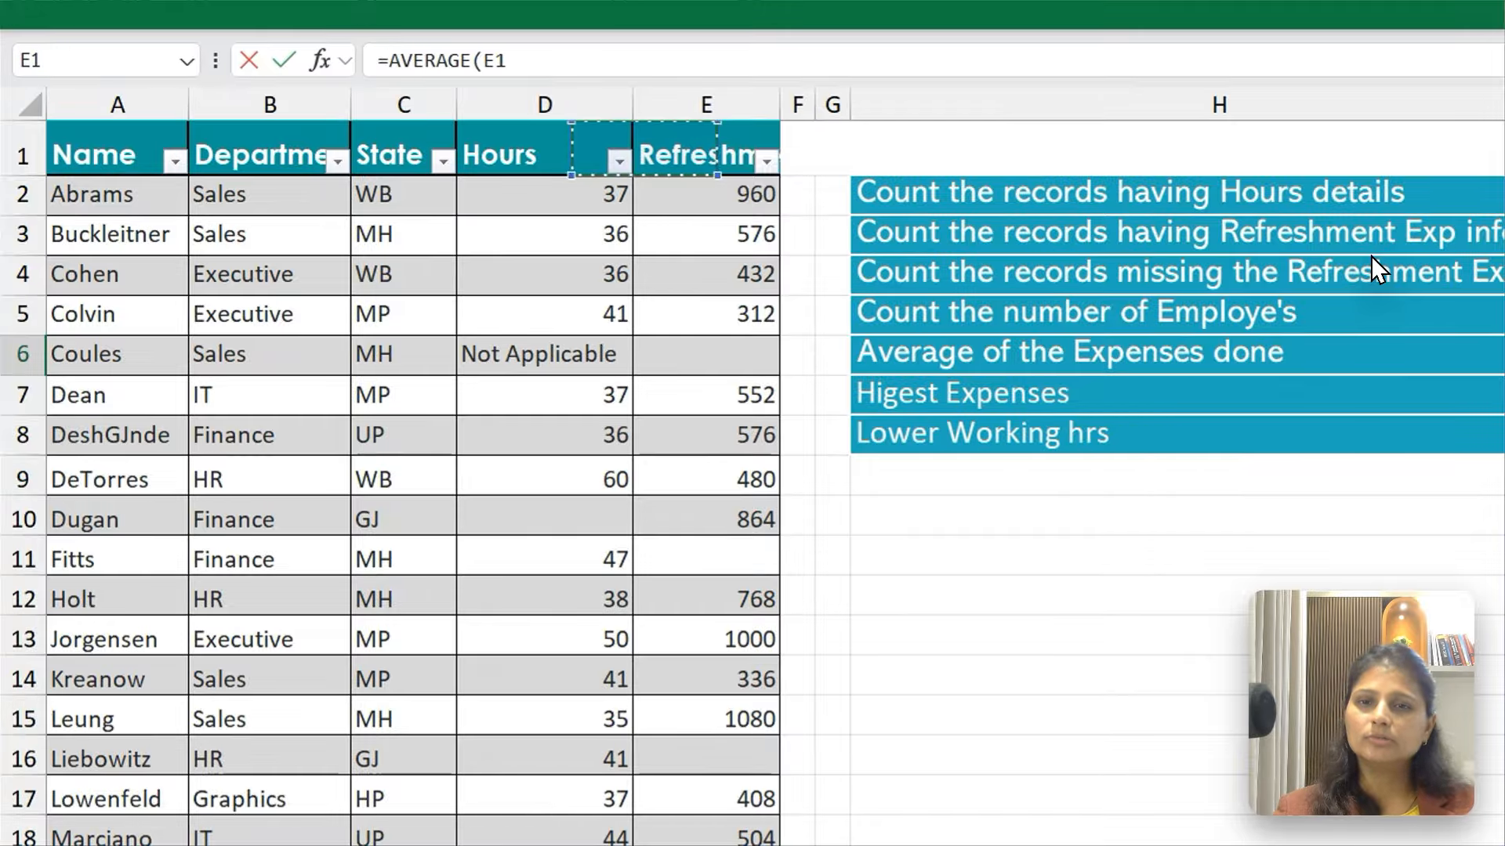
{"action": "key", "text": "Down"}
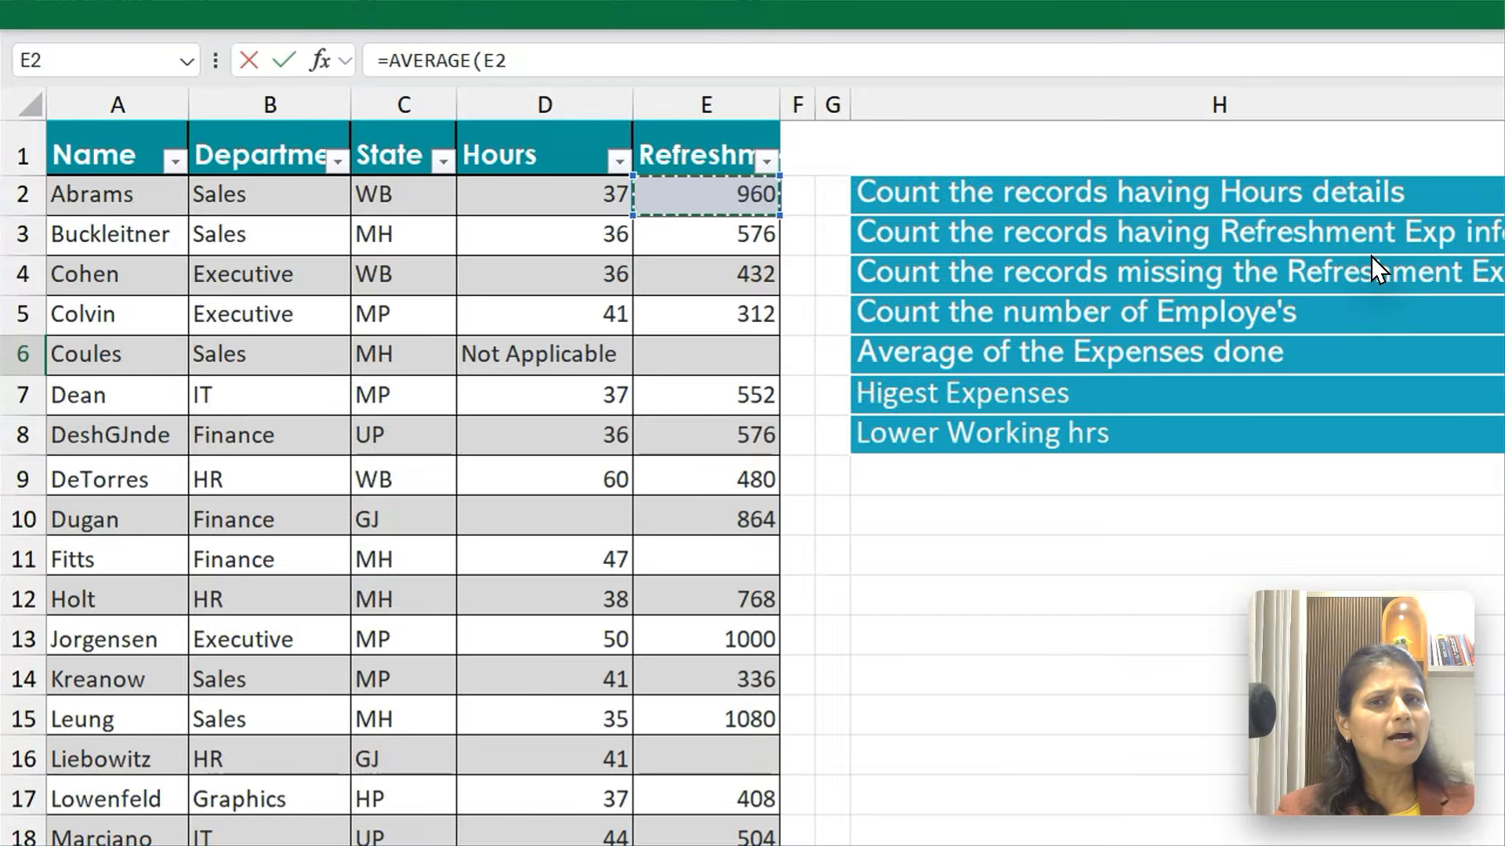
Extend the AVERAGE range to the last Refreshment Exp record in E33 and enter =AVERAGE(E2:E33) in I6
{"action": "key", "text": "ctrl+shift+Down"}
{"action": "key", "text": "ctrl+shift+Down"}
{"action": "key", "text": "ctrl+shift+Down"}
{"action": "key", "text": "ctrl+shift+Down"}
{"action": "key", "text": "ctrl+shift+Down"}
{"action": "key", "text": "ctrl+shift+Down"}
{"action": "key", "text": "ctrl+shift+Down"}
{"action": "key", "text": "ctrl+shift+Down"}
{"action": "key", "text": "ctrl+shift+Down"}
{"action": "key", "text": "ctrl+shift+Down"}
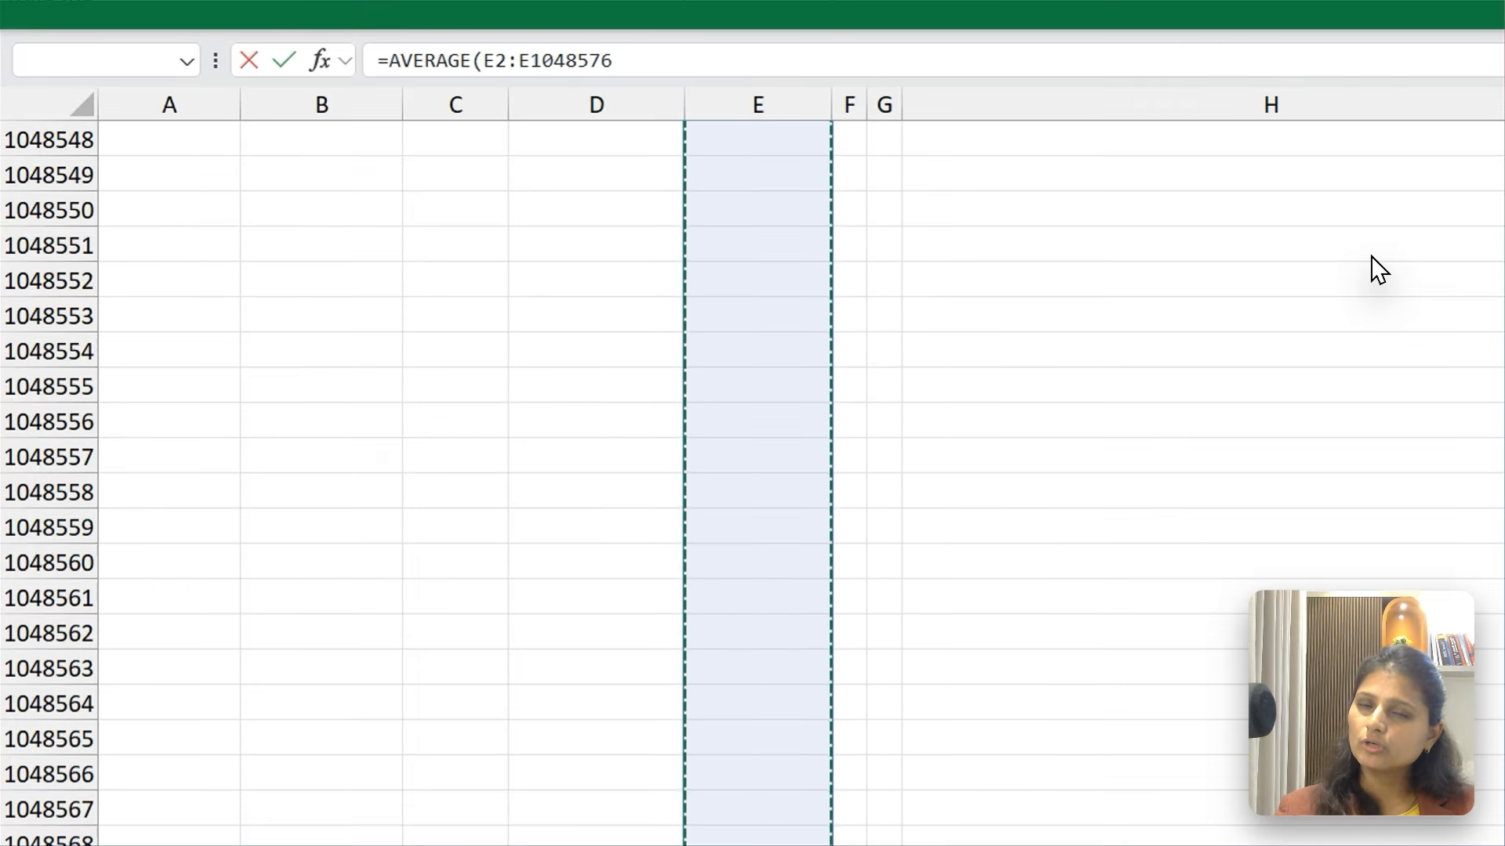
{"action": "key", "text": "ctrl+shift+Up"}
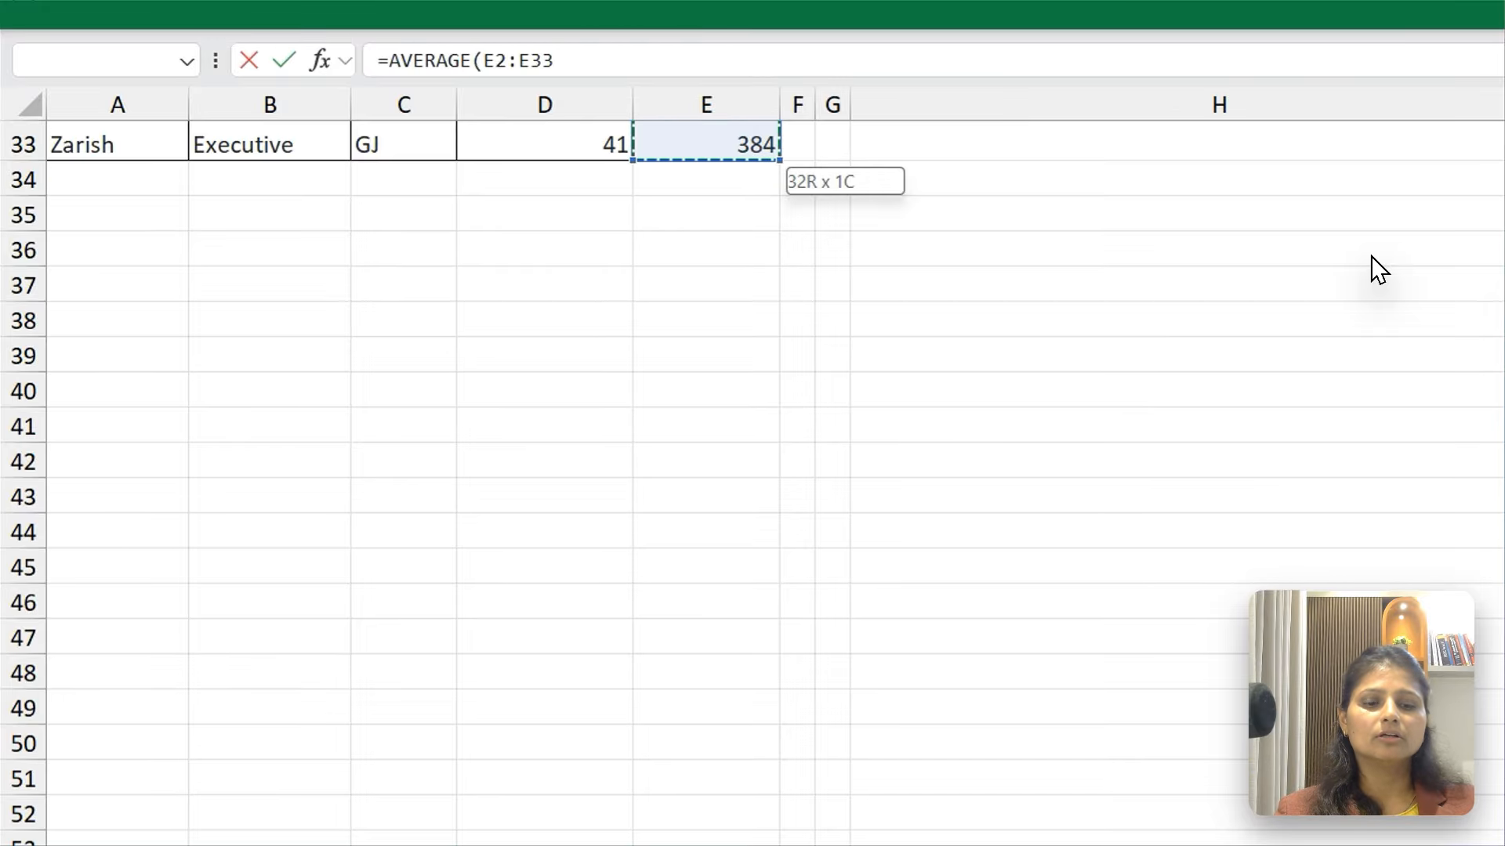
{"action": "key", "text": "Return"}
Review the AVERAGE formula result in I6 beside its question and reveal the hidden ribbon commands
{"action": "key", "text": "Up"}
{"action": "key", "text": "Up"}
{"action": "key", "text": "Up"}
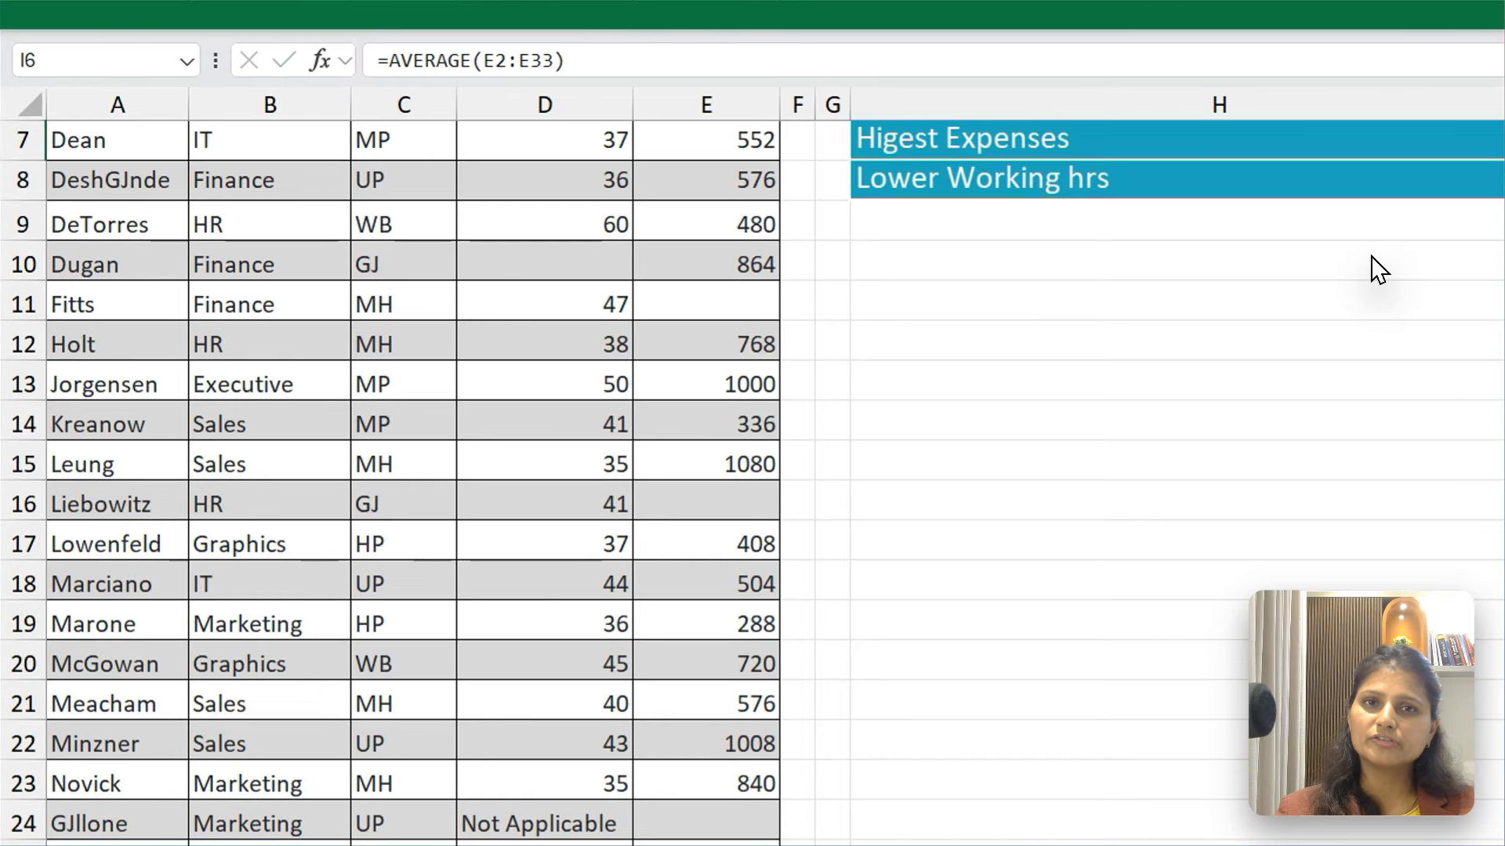
{"action": "key", "text": "Down"}
{"action": "key", "text": "Down"}
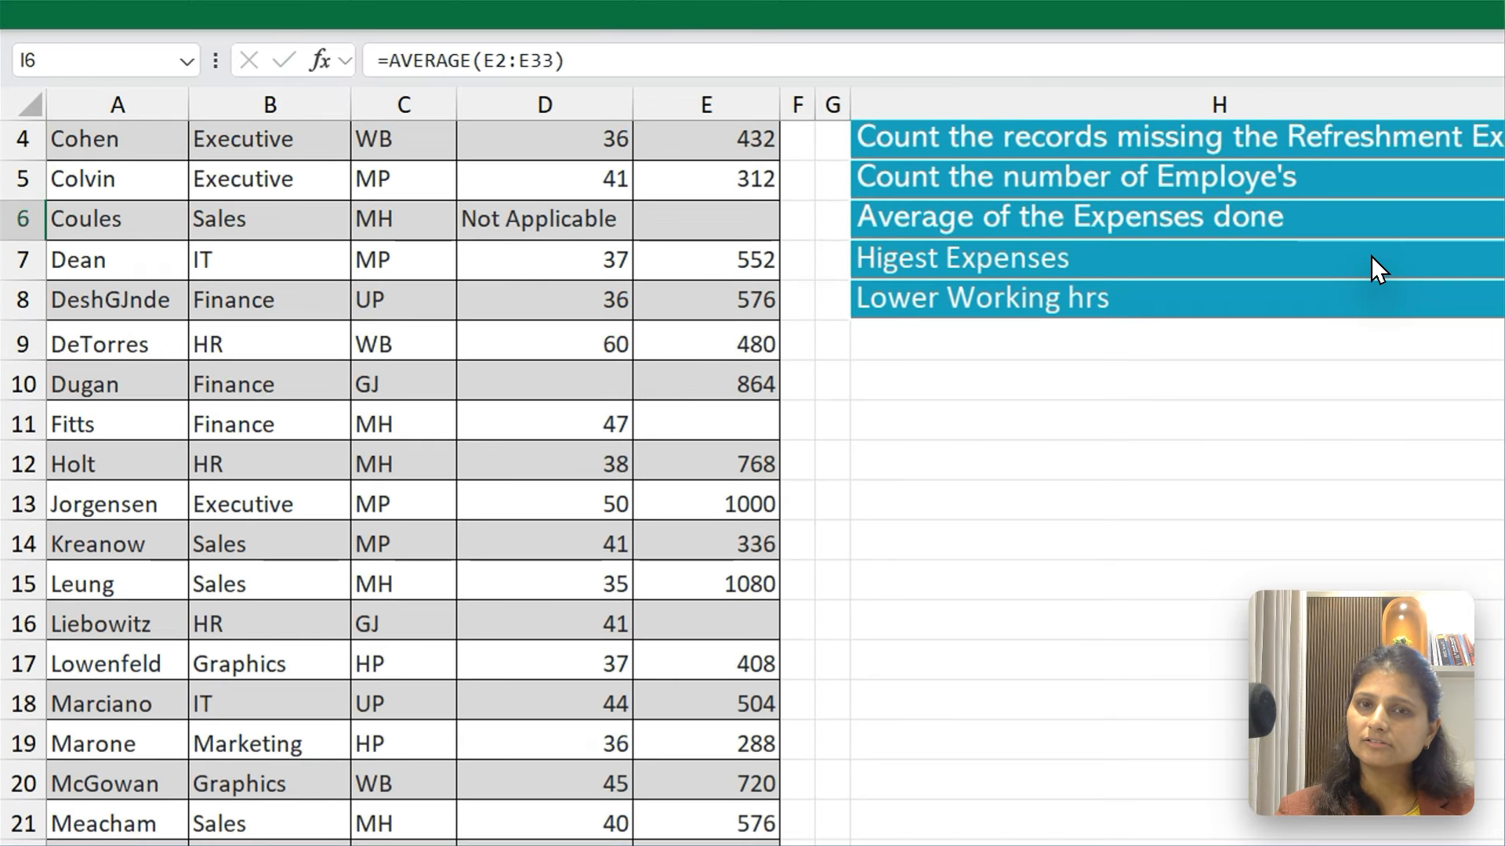
{"action": "key", "text": "Up"}
{"action": "key", "text": "Up"}
{"action": "key", "text": "Up"}
{"action": "key", "text": "Up"}
{"action": "key", "text": "Up"}
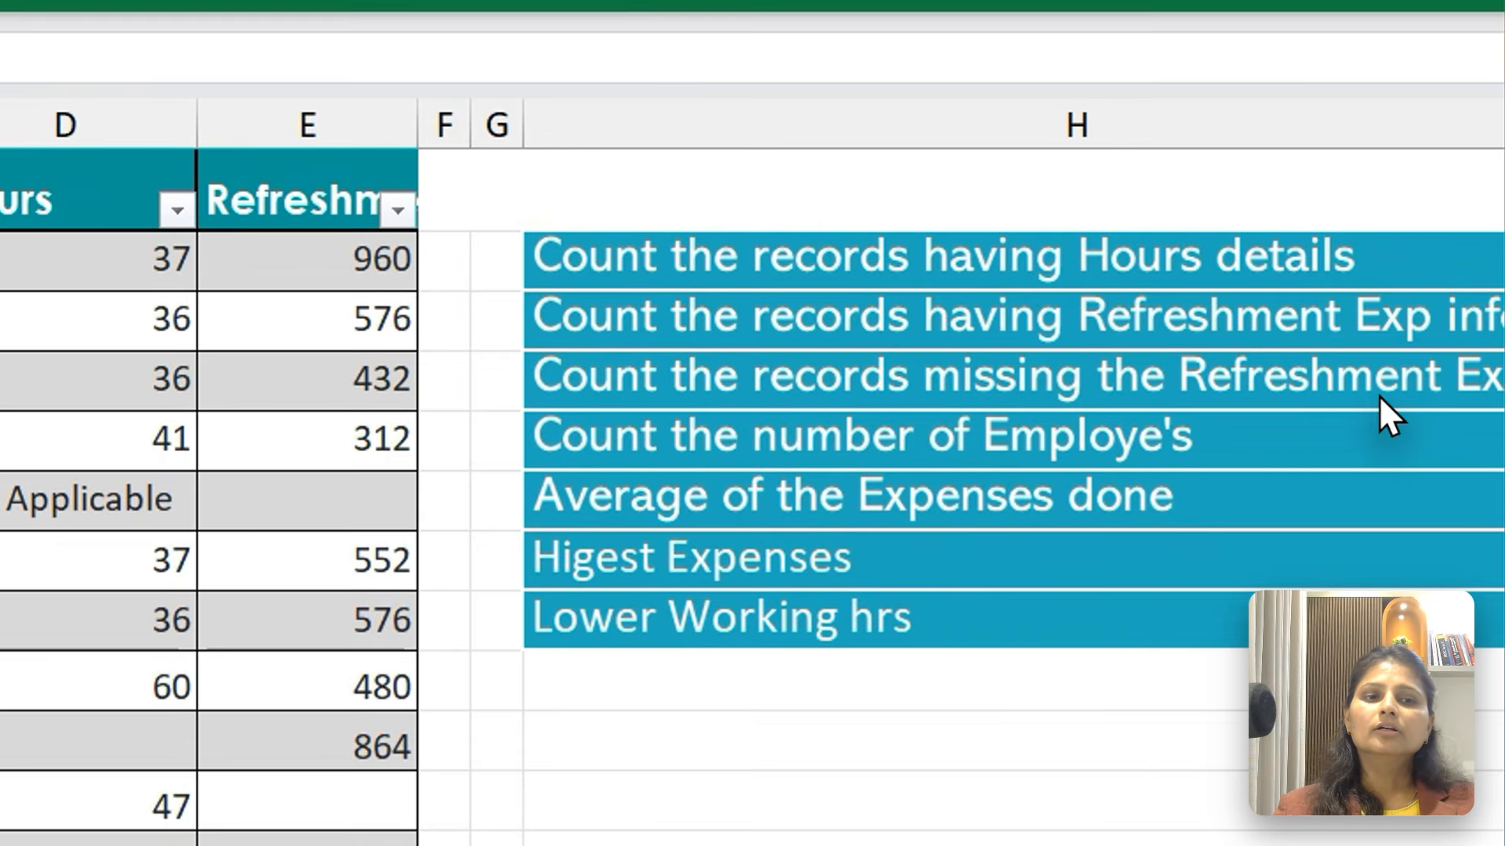
{"action": "key", "text": "Down"}
{"action": "key", "text": "Down"}
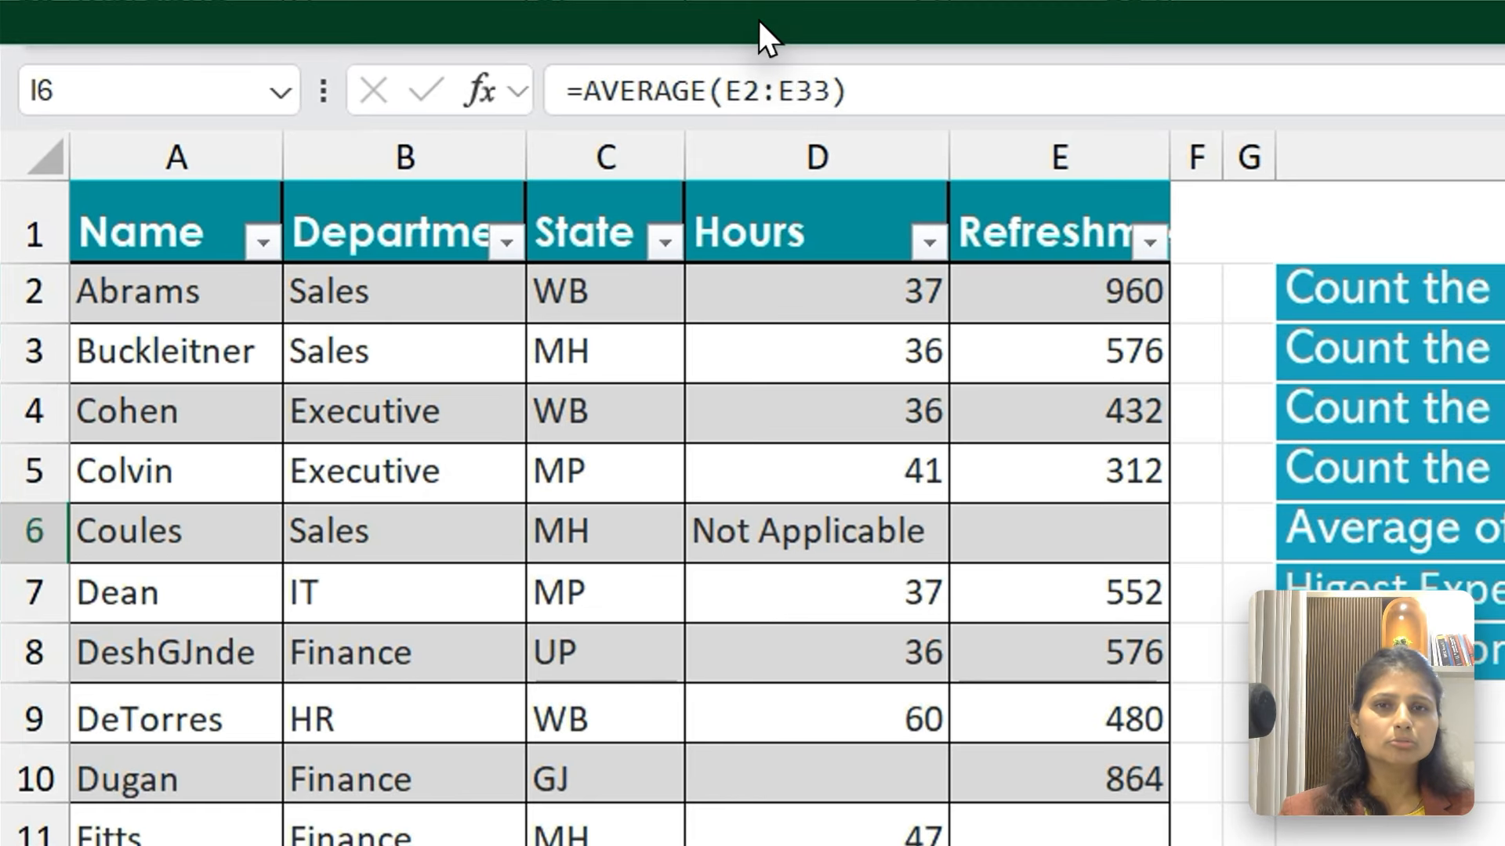
{"action": "left_click", "coordinate": [505, 12]}
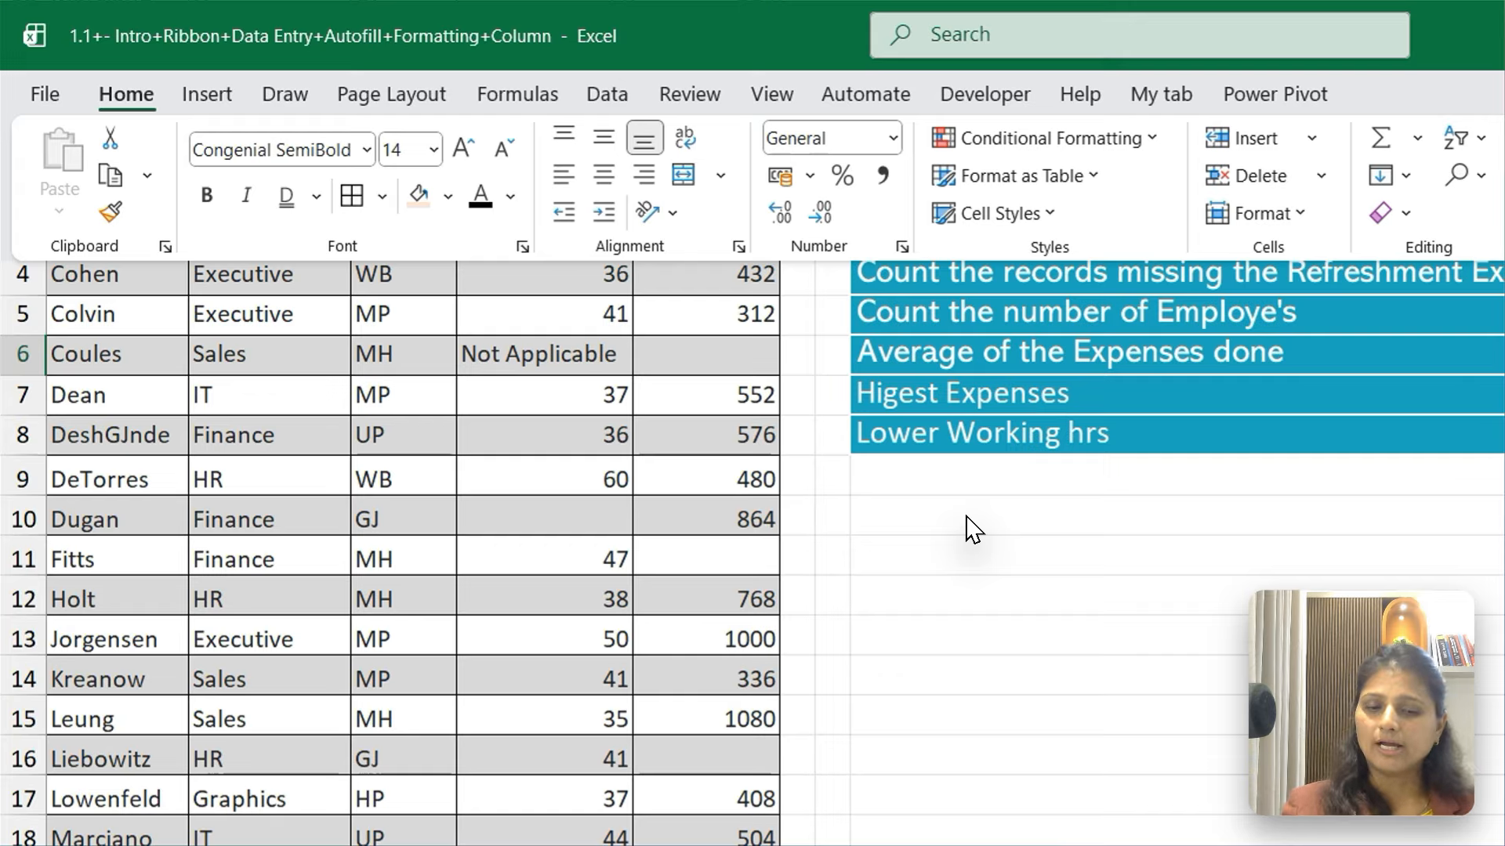
{"action": "type", "text": "=ROun"}
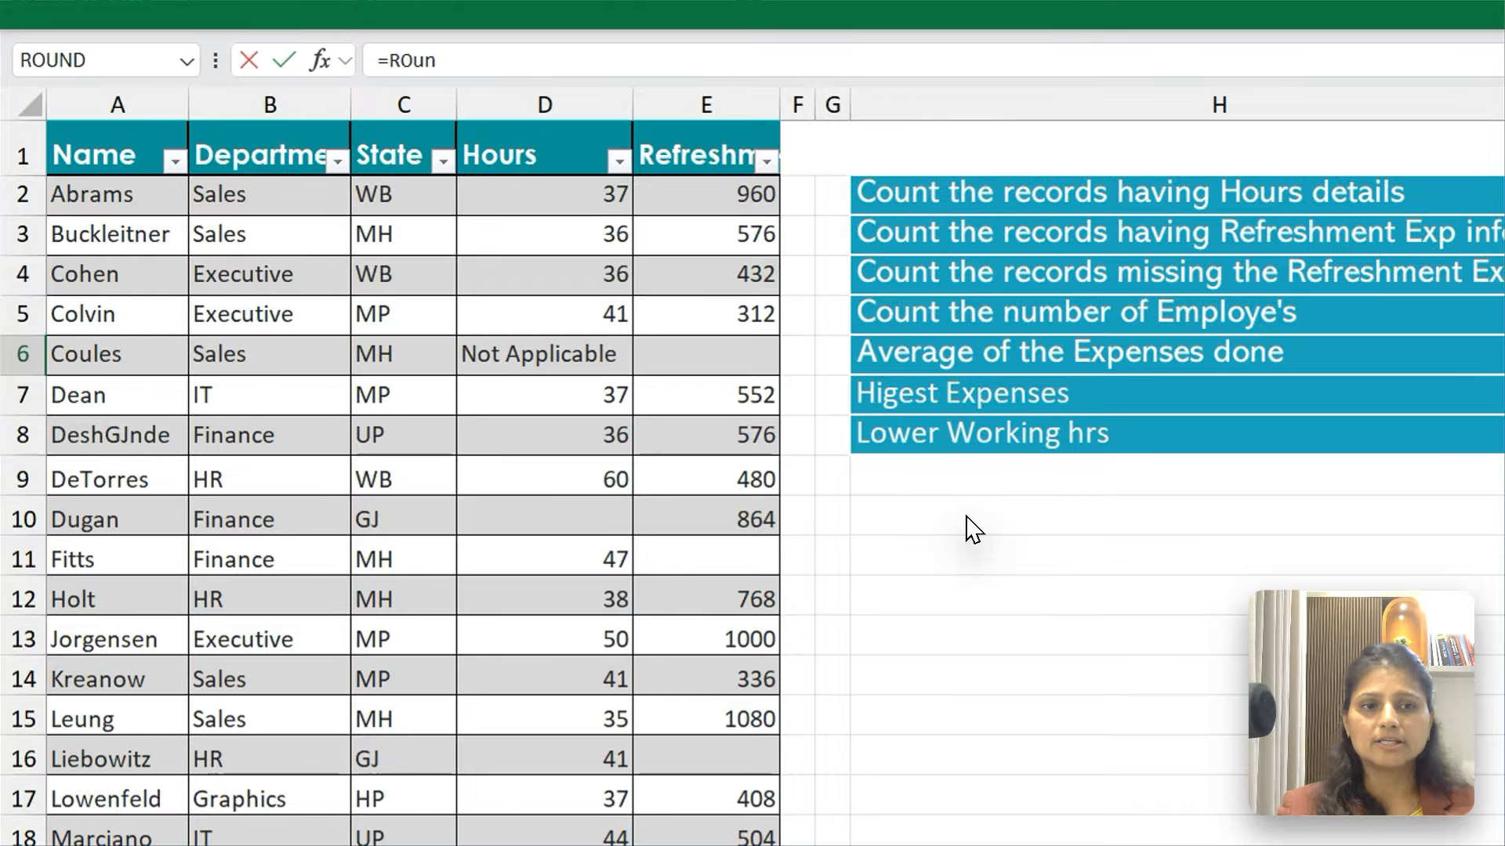
{"action": "key", "text": "Escape"}
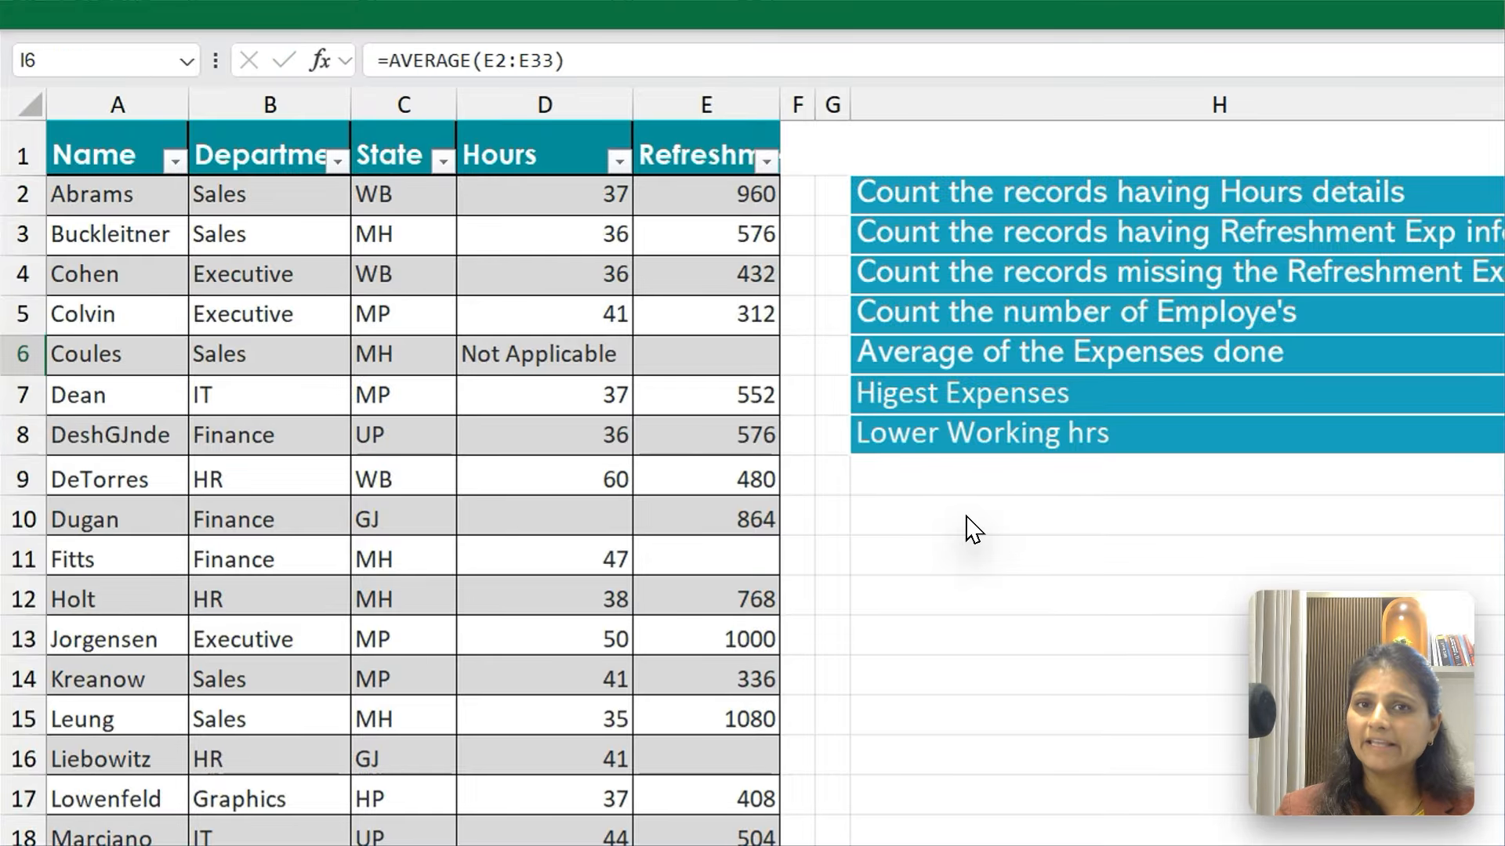
{"action": "type", "text": "="}
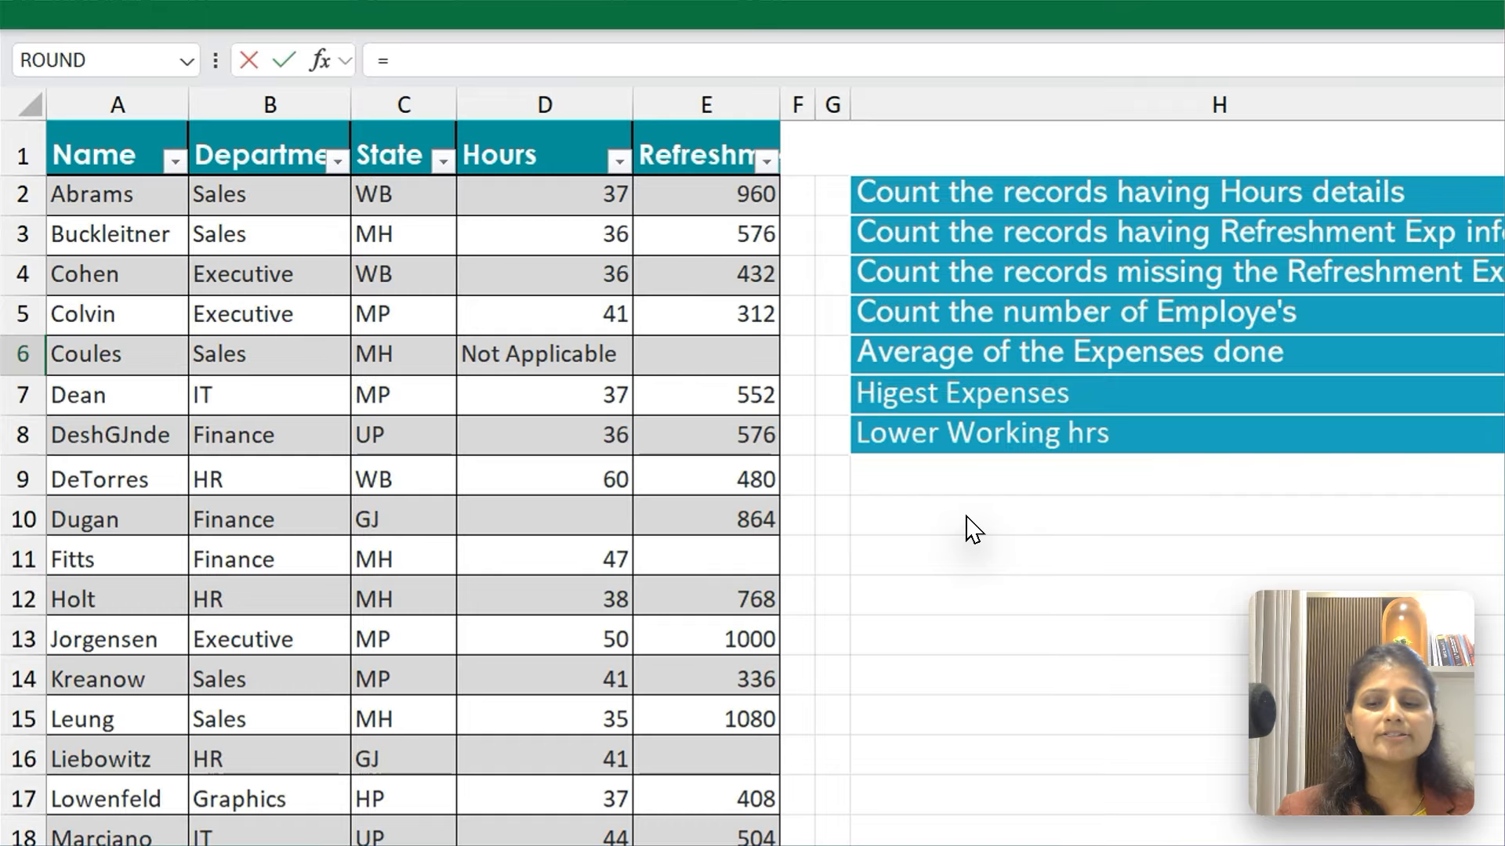
{"action": "key", "text": "Escape"}
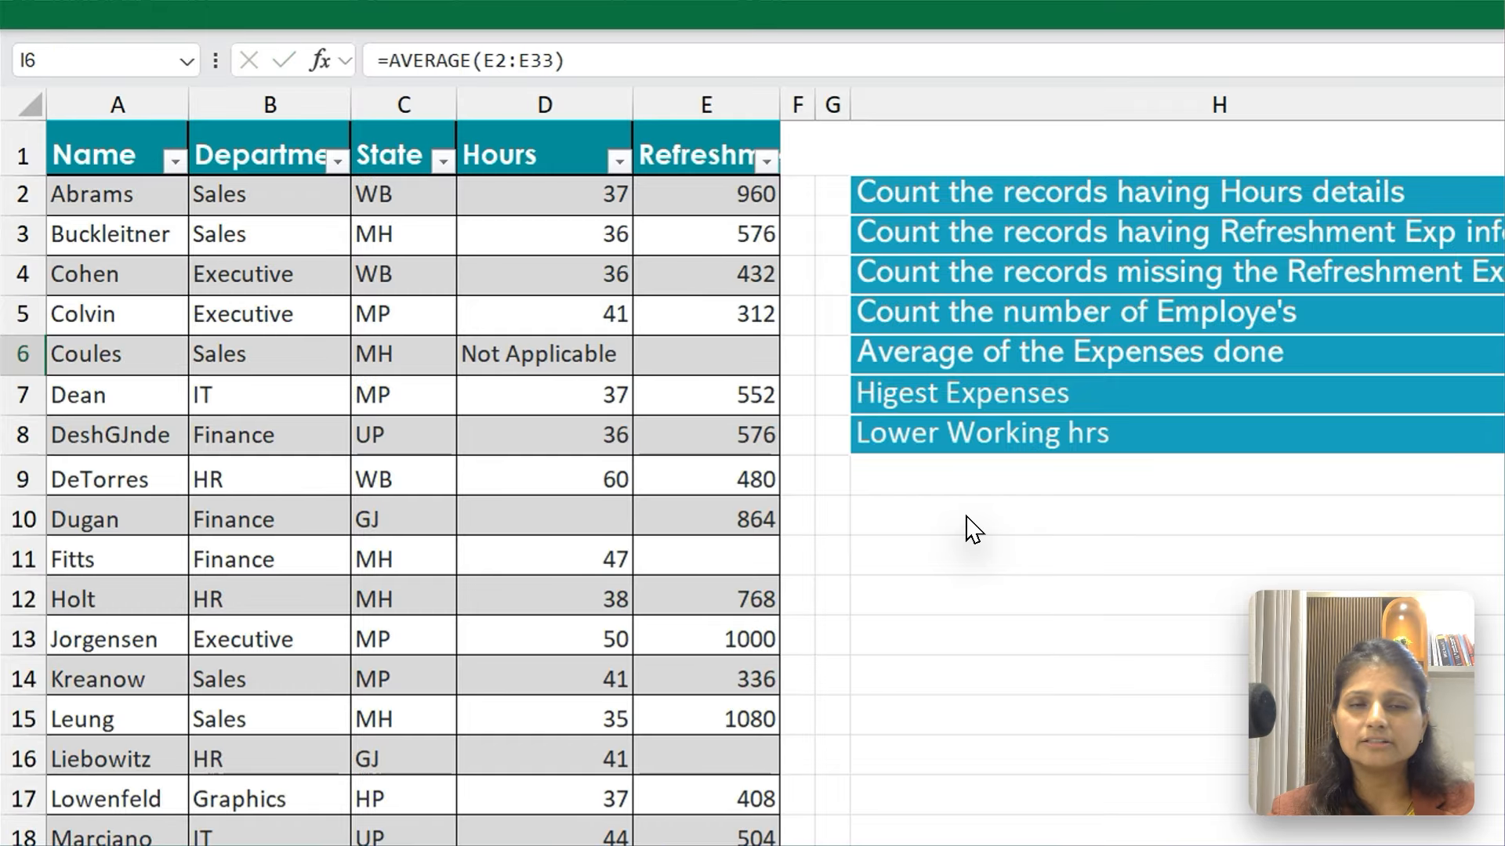
Replace the I6 formula with a ROUND function containing AVERAGE, starting its range at E2
{"action": "type", "text": "="}
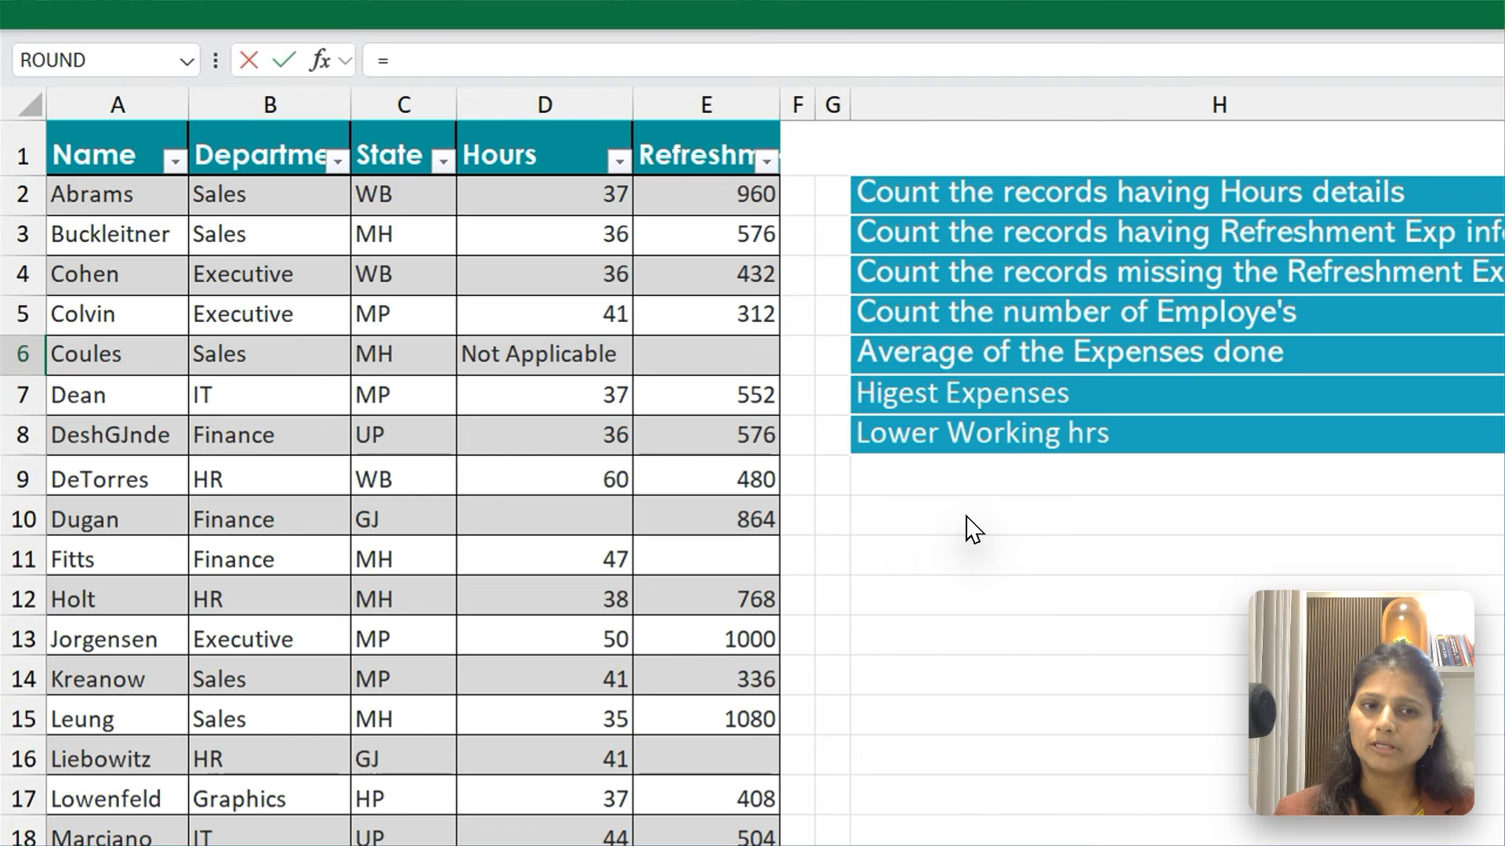
{"action": "type", "text": "Rou"}
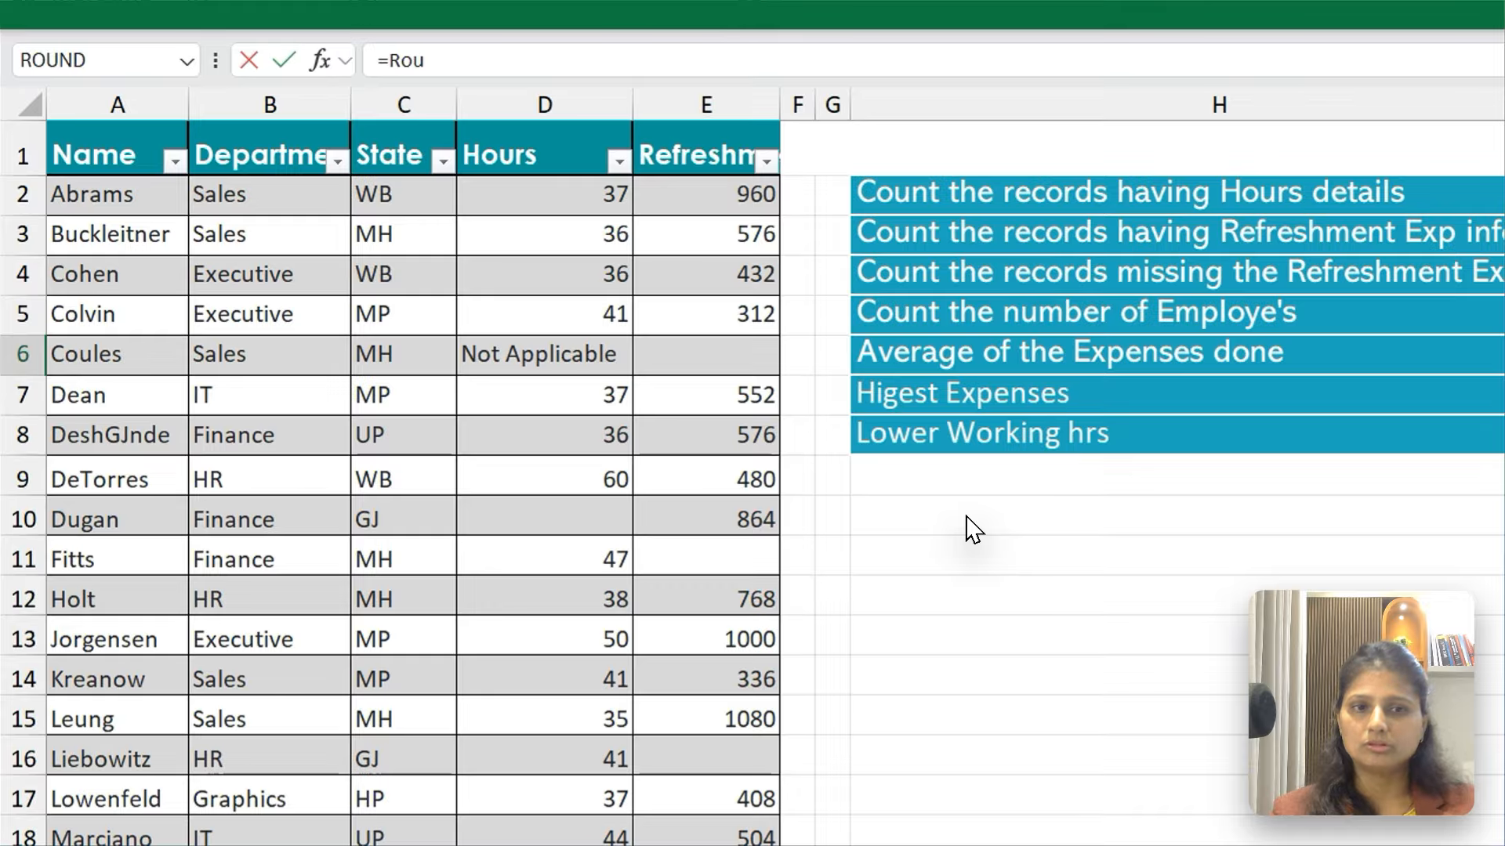
{"action": "key", "text": "Tab"}
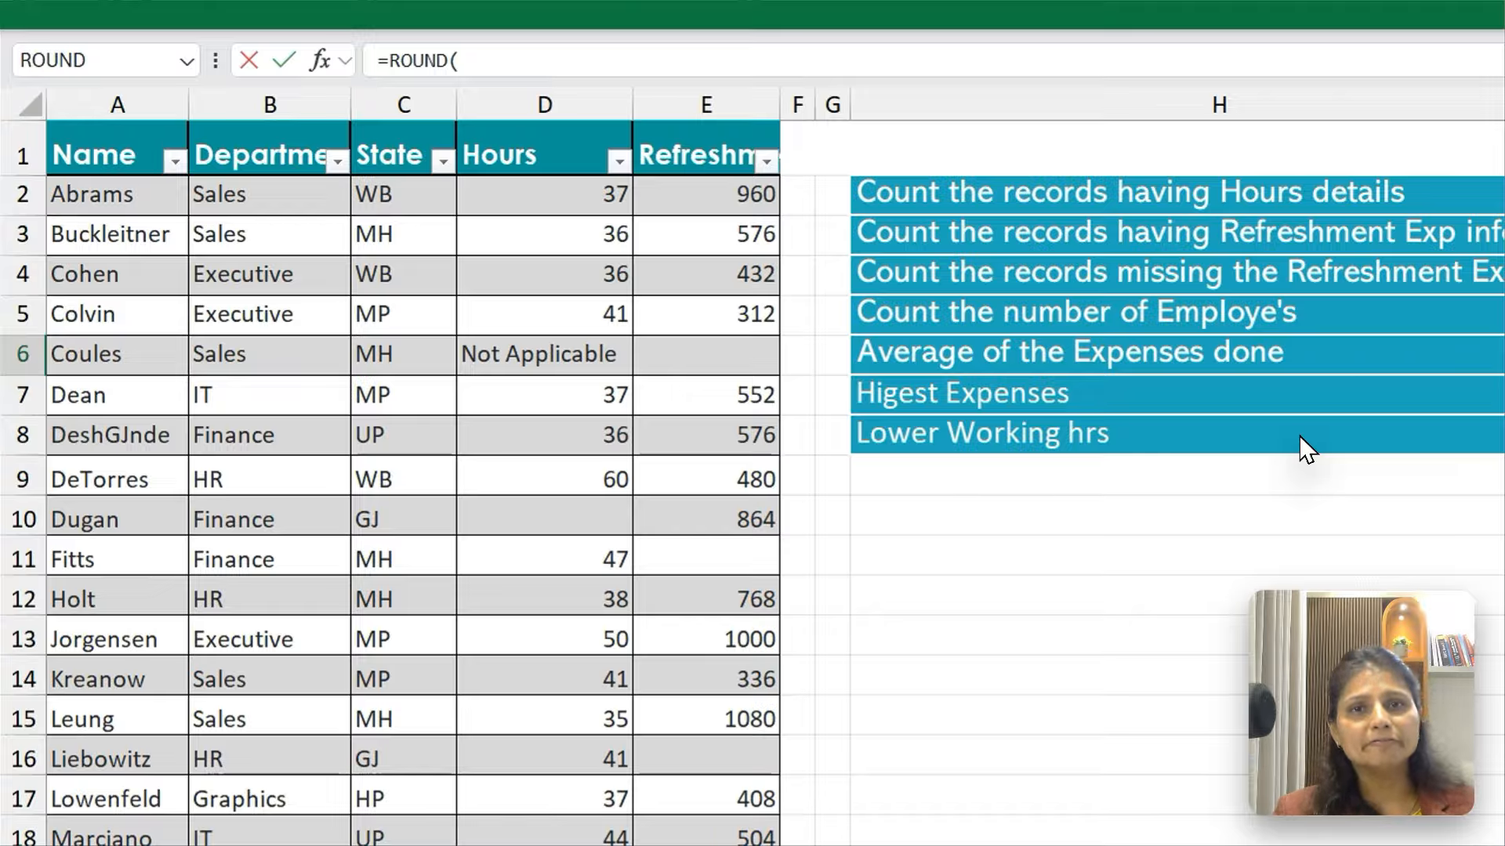
{"action": "type", "text": "Av"}
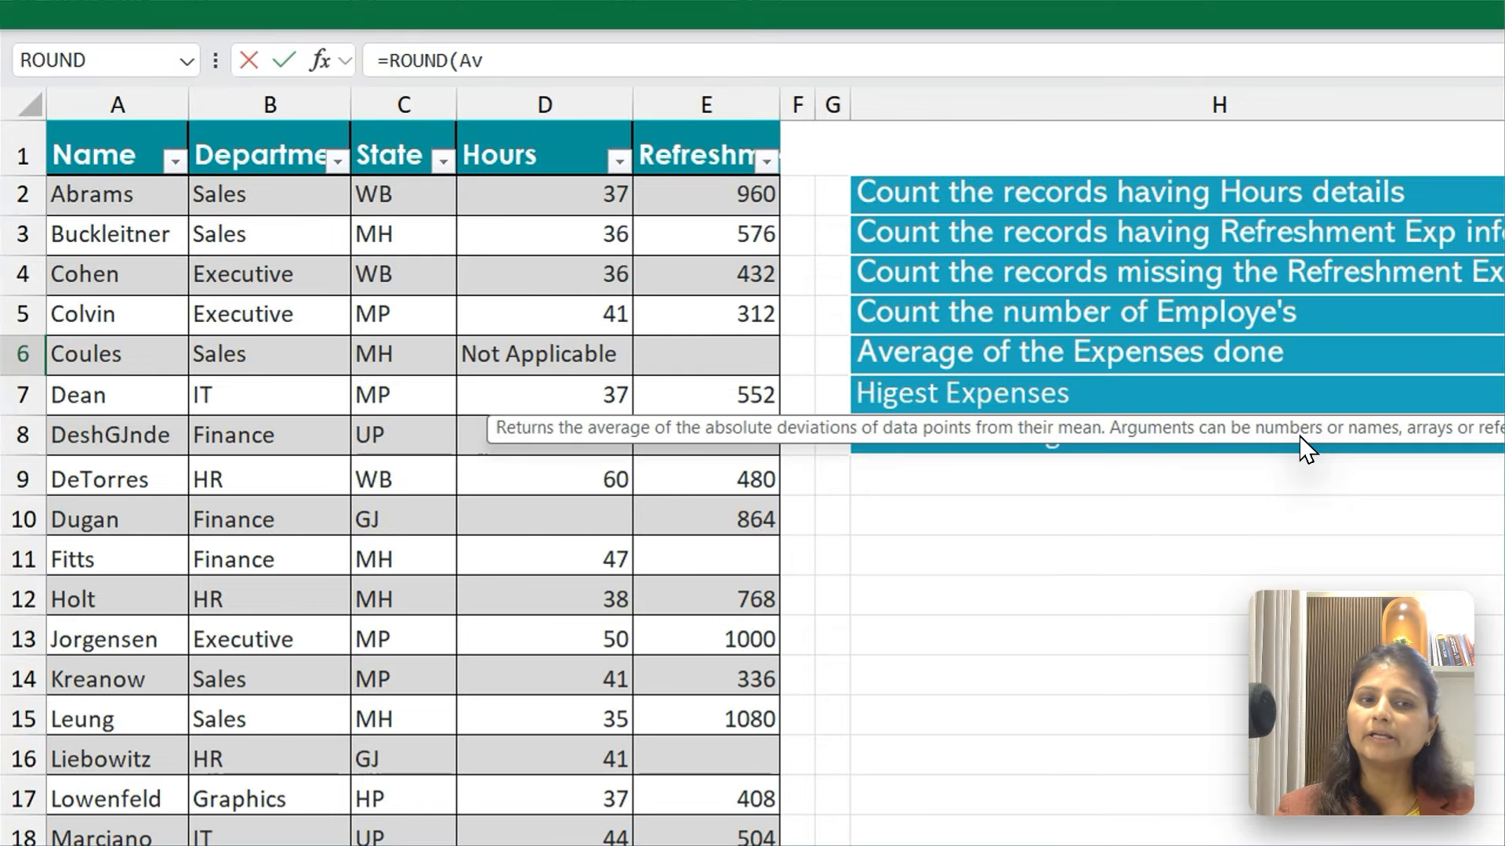
{"action": "key", "text": "Down"}
{"action": "key", "text": "Tab"}
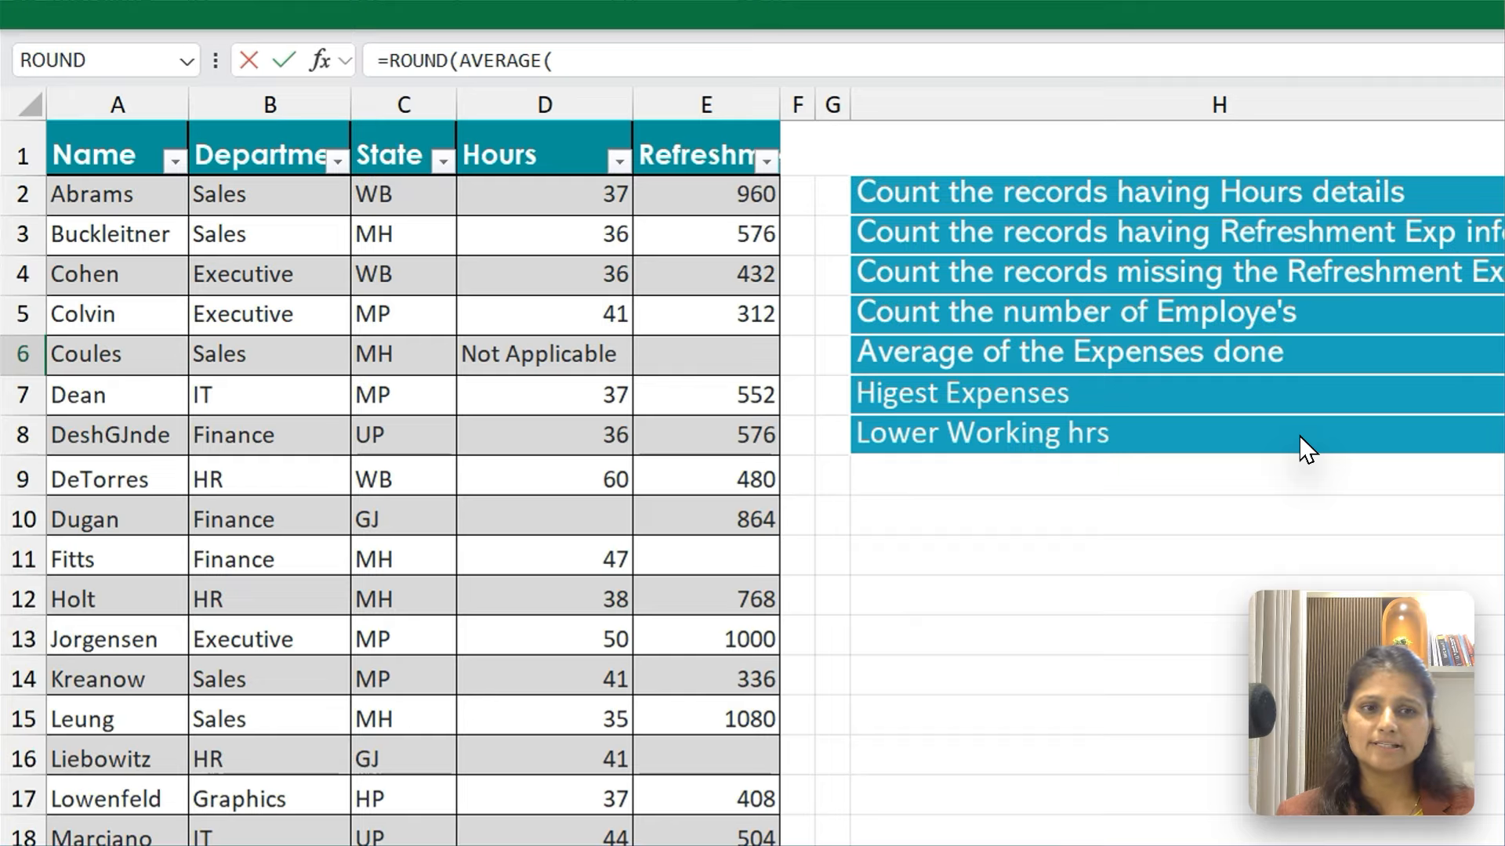
{"action": "key", "text": "ctrl+Home"}
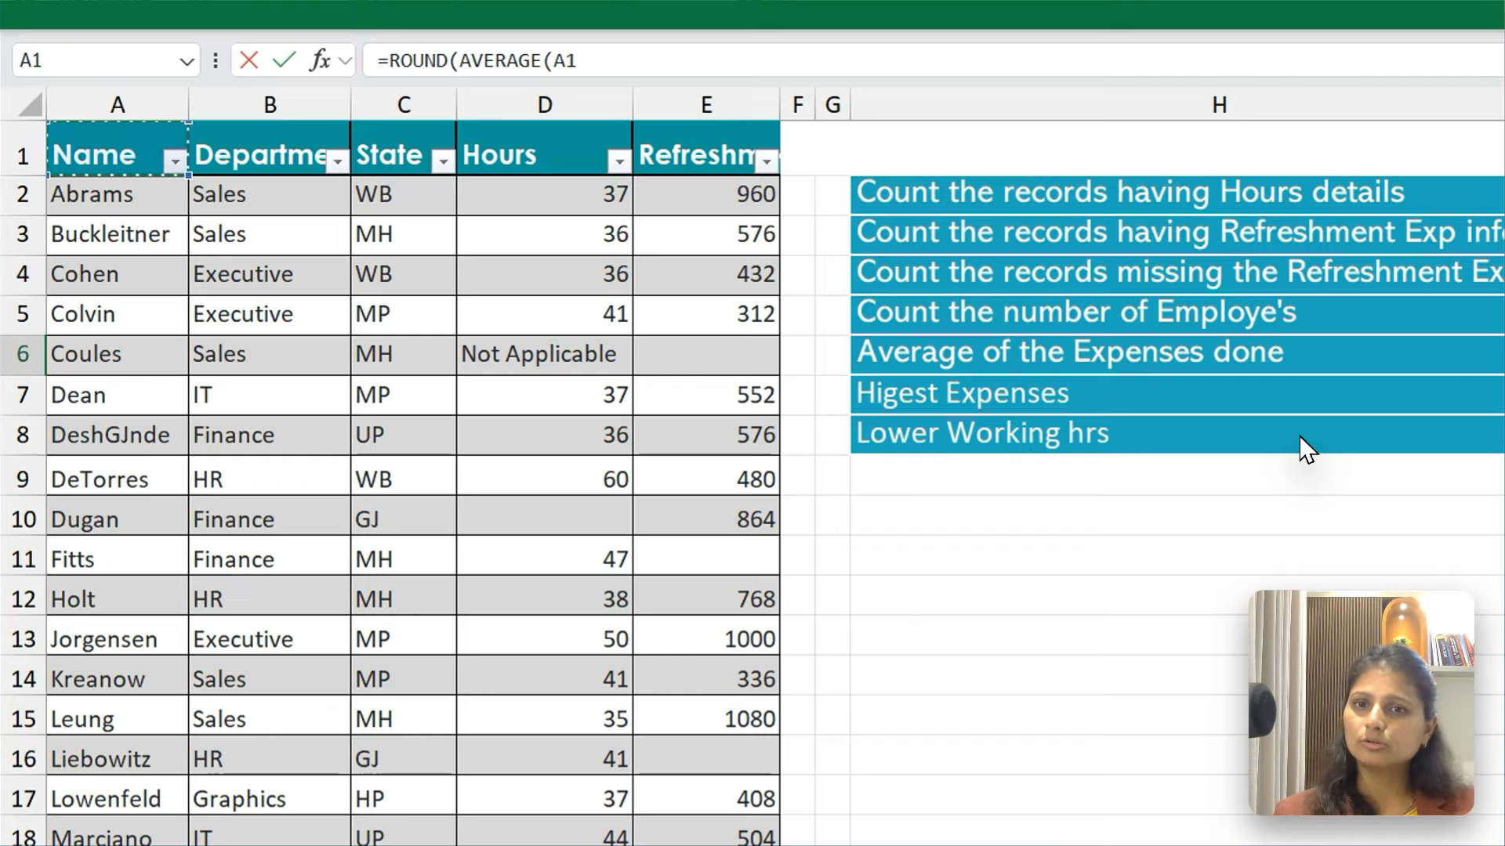
{"action": "key", "text": "ctrl+Right"}
{"action": "key", "text": "Down"}
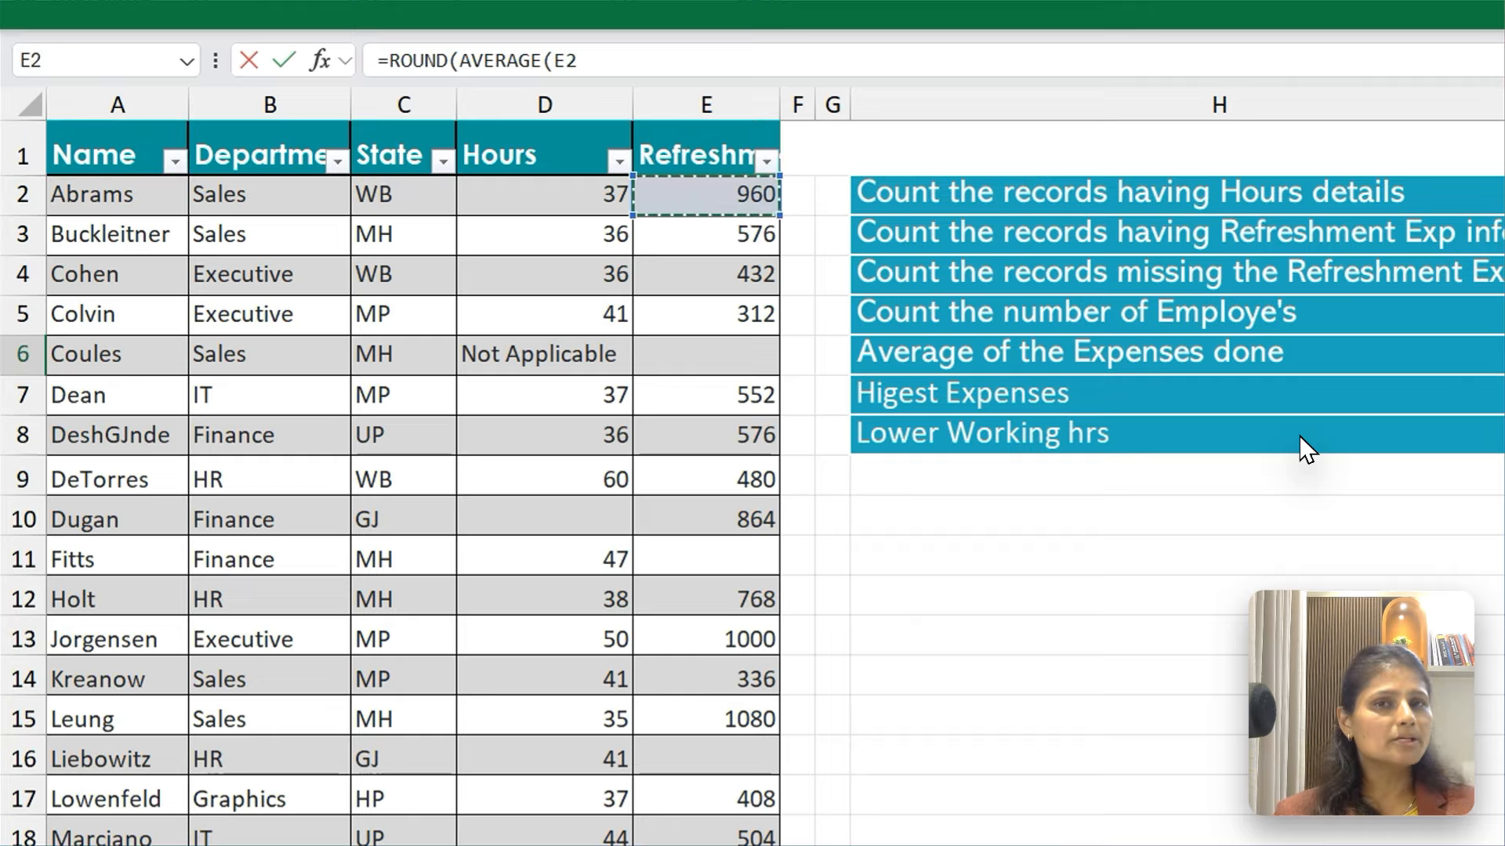
Extend the range to E33 and complete I6 as =ROUND(AVERAGE(E2:E33),4), accepting the formula correction
{"action": "key", "text": "ctrl+shift+Down"}
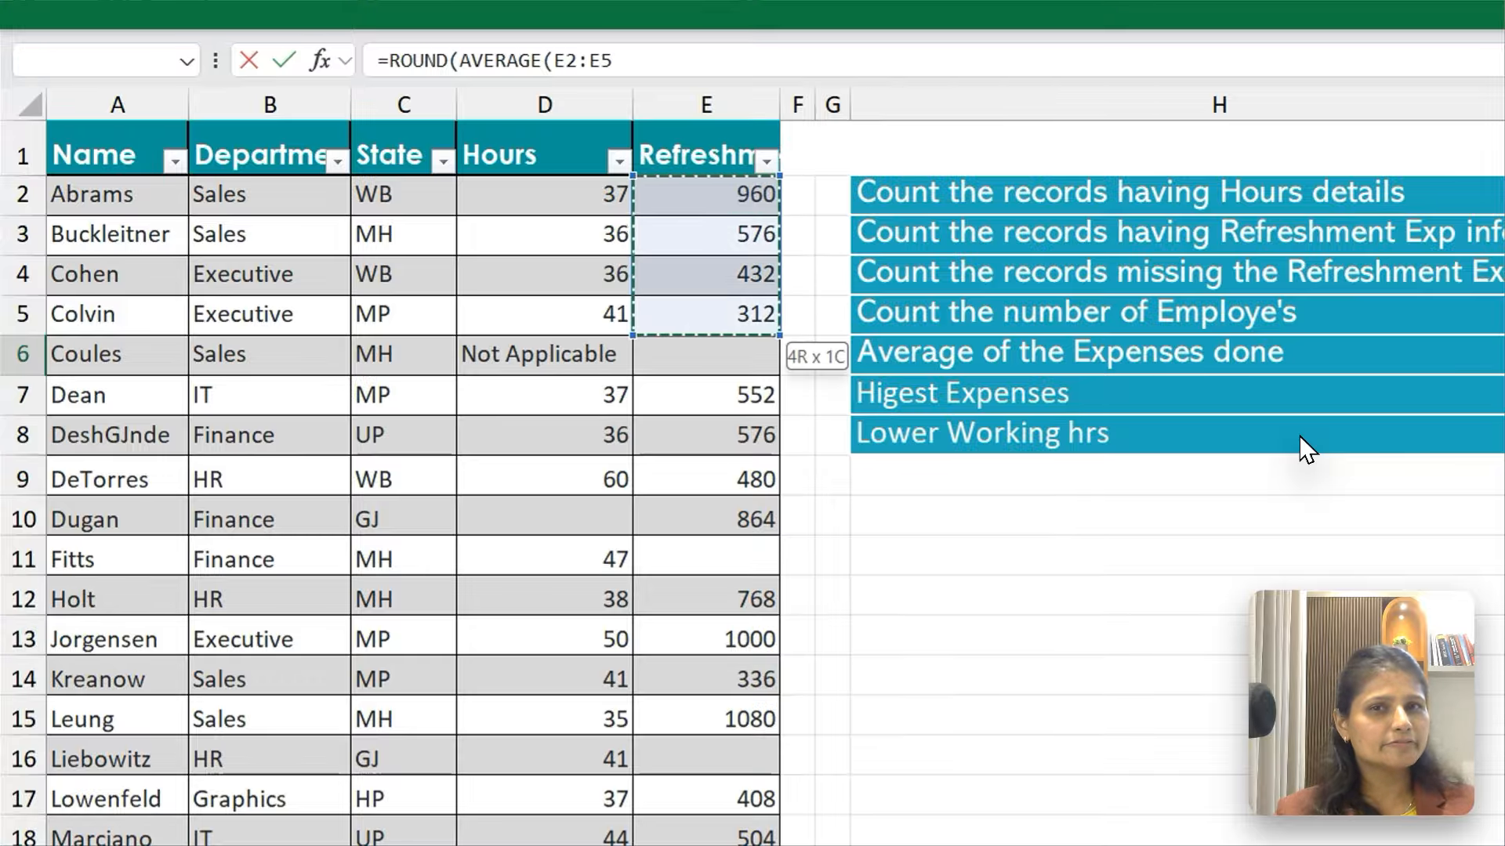
{"action": "key", "text": "ctrl+shift+Down"}
{"action": "key", "text": "ctrl+shift+Down"}
{"action": "key", "text": "ctrl+shift+Down"}
{"action": "key", "text": "ctrl+shift+Down"}
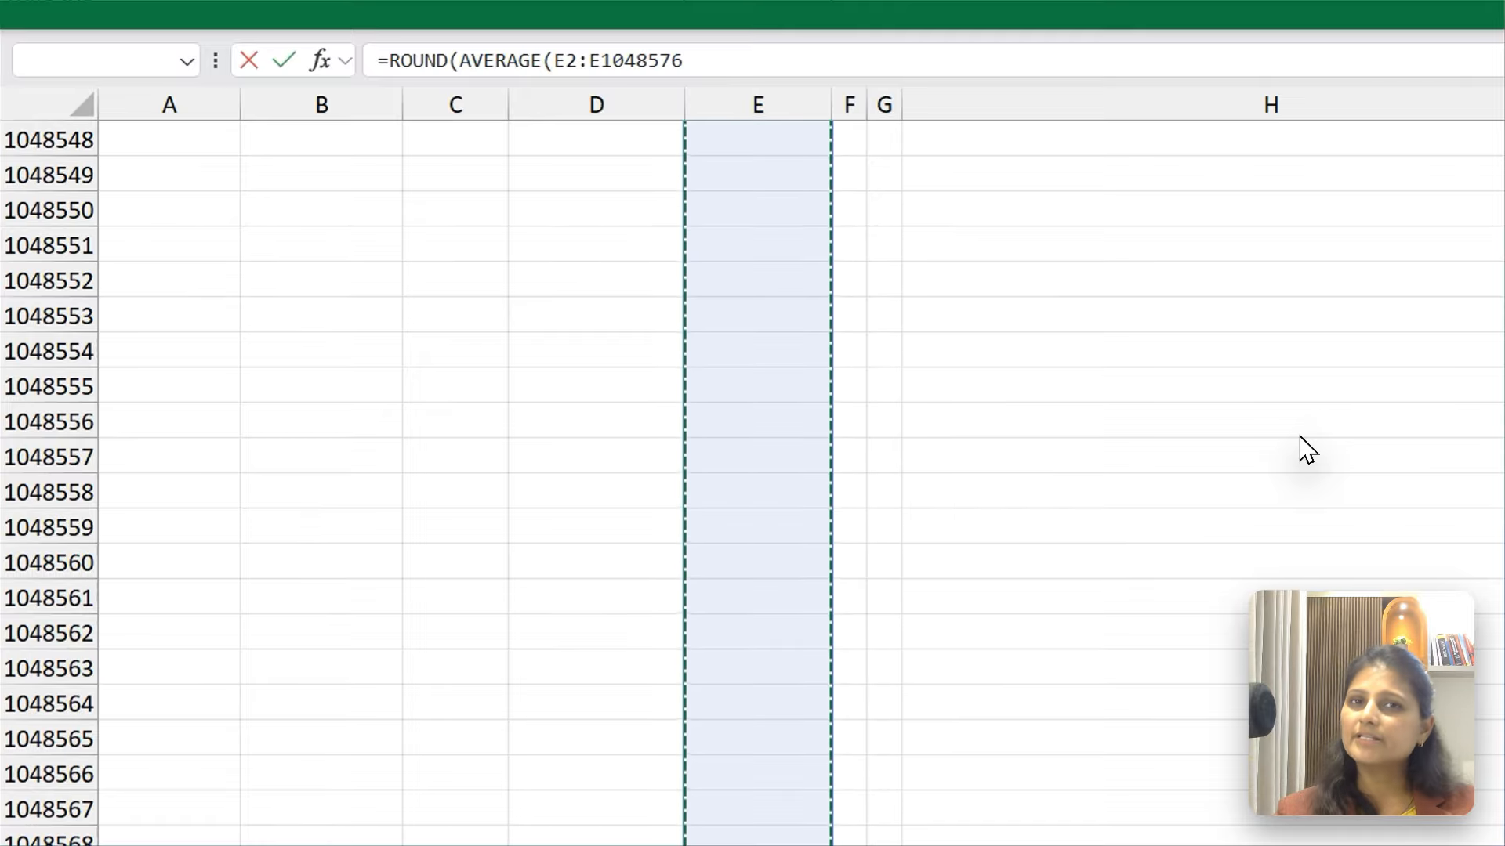
{"action": "key", "text": "ctrl+shift+Up"}
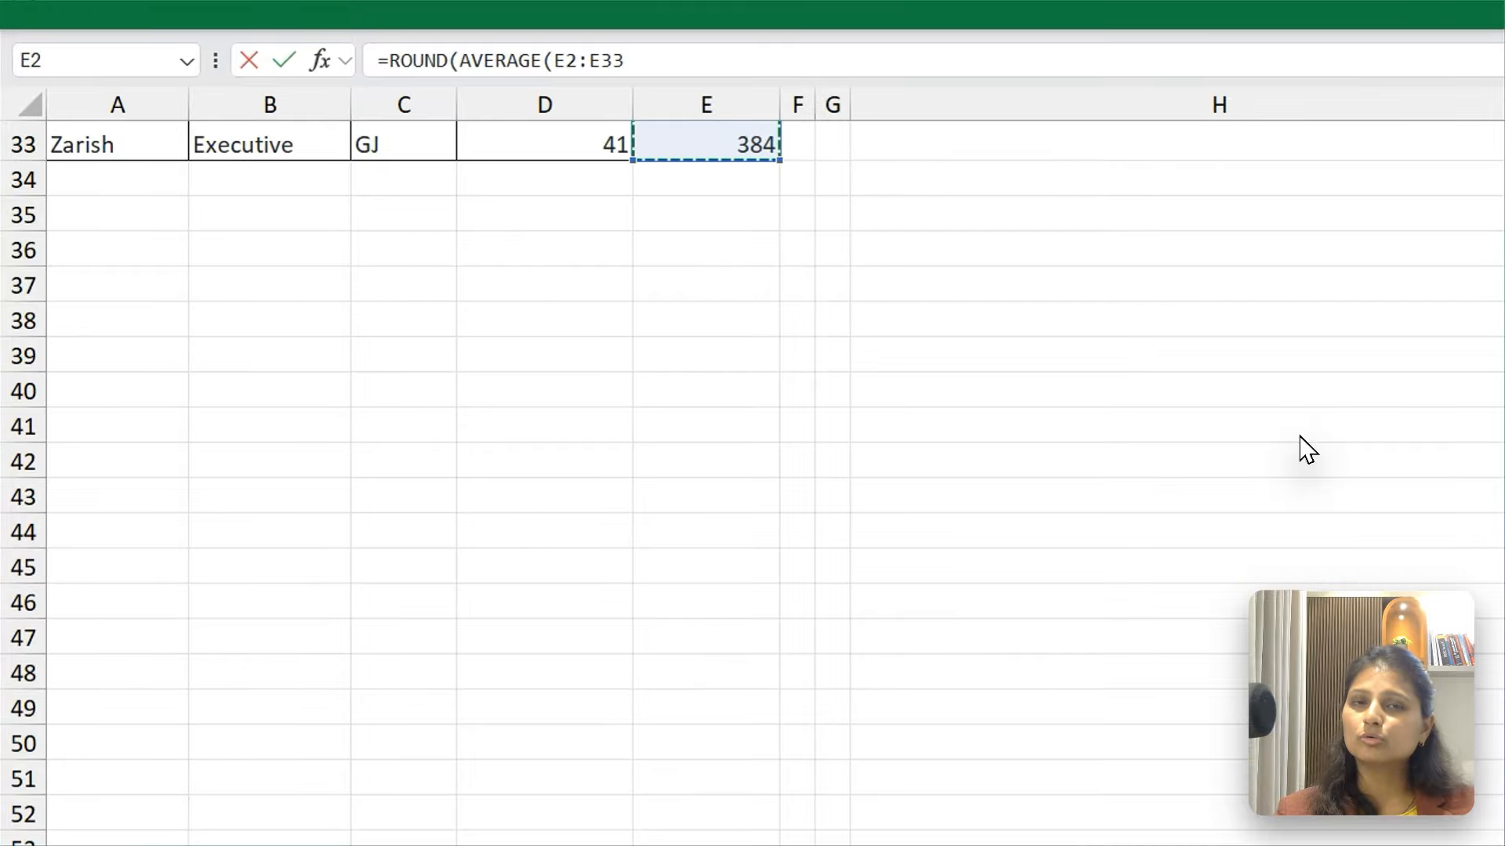
{"action": "scroll", "coordinate": [1307, 450], "scroll_direction": "up", "scroll_amount": 10}
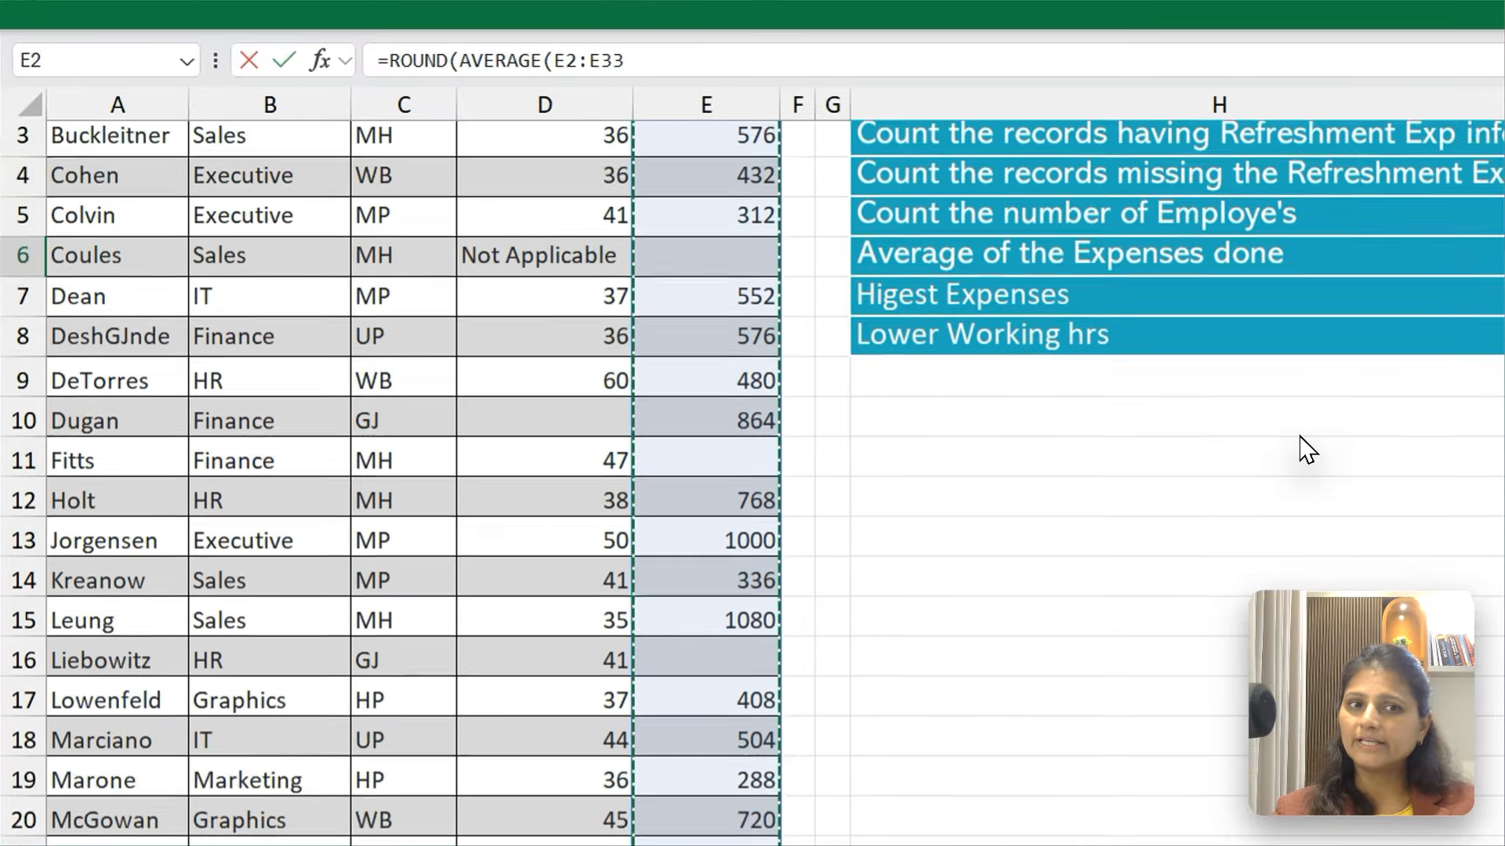
{"action": "scroll", "coordinate": [1307, 450], "scroll_direction": "up", "scroll_amount": 1}
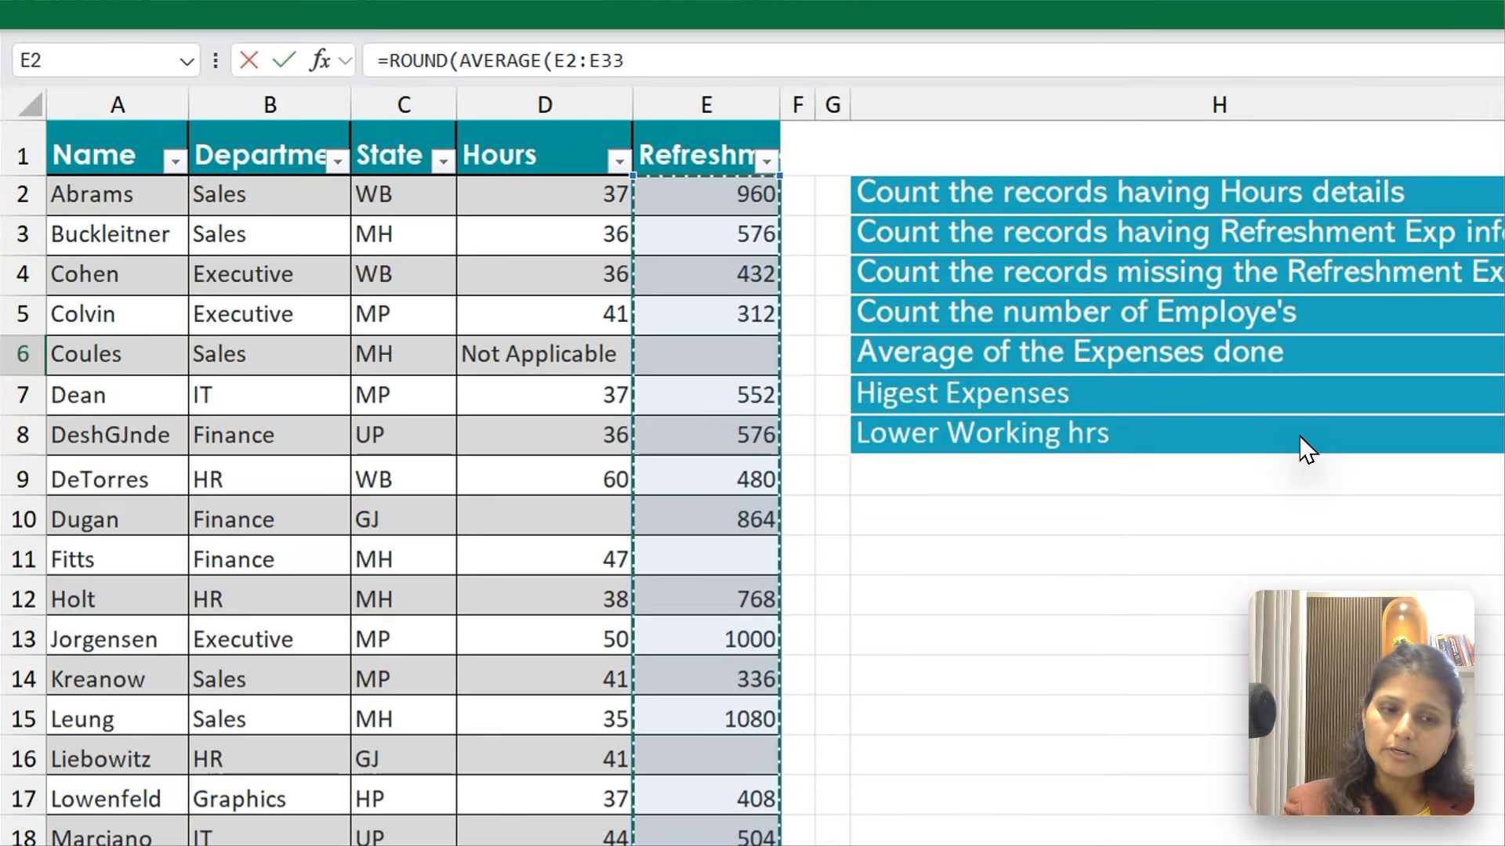
{"action": "type", "text": "),"}
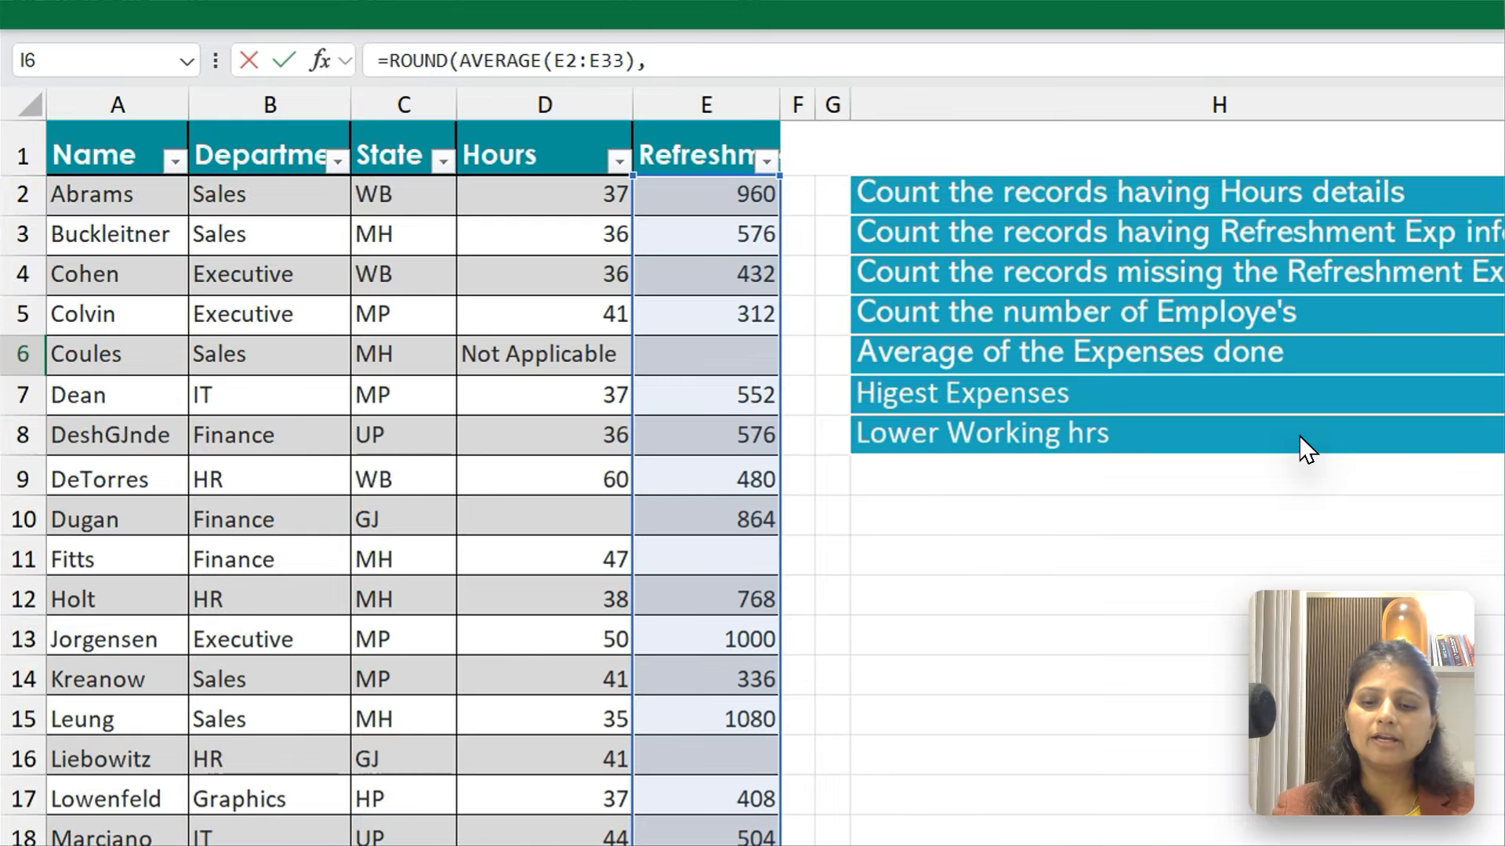
{"action": "type", "text": "4"}
{"action": "key", "text": "Return"}
{"action": "key", "text": "Return"}
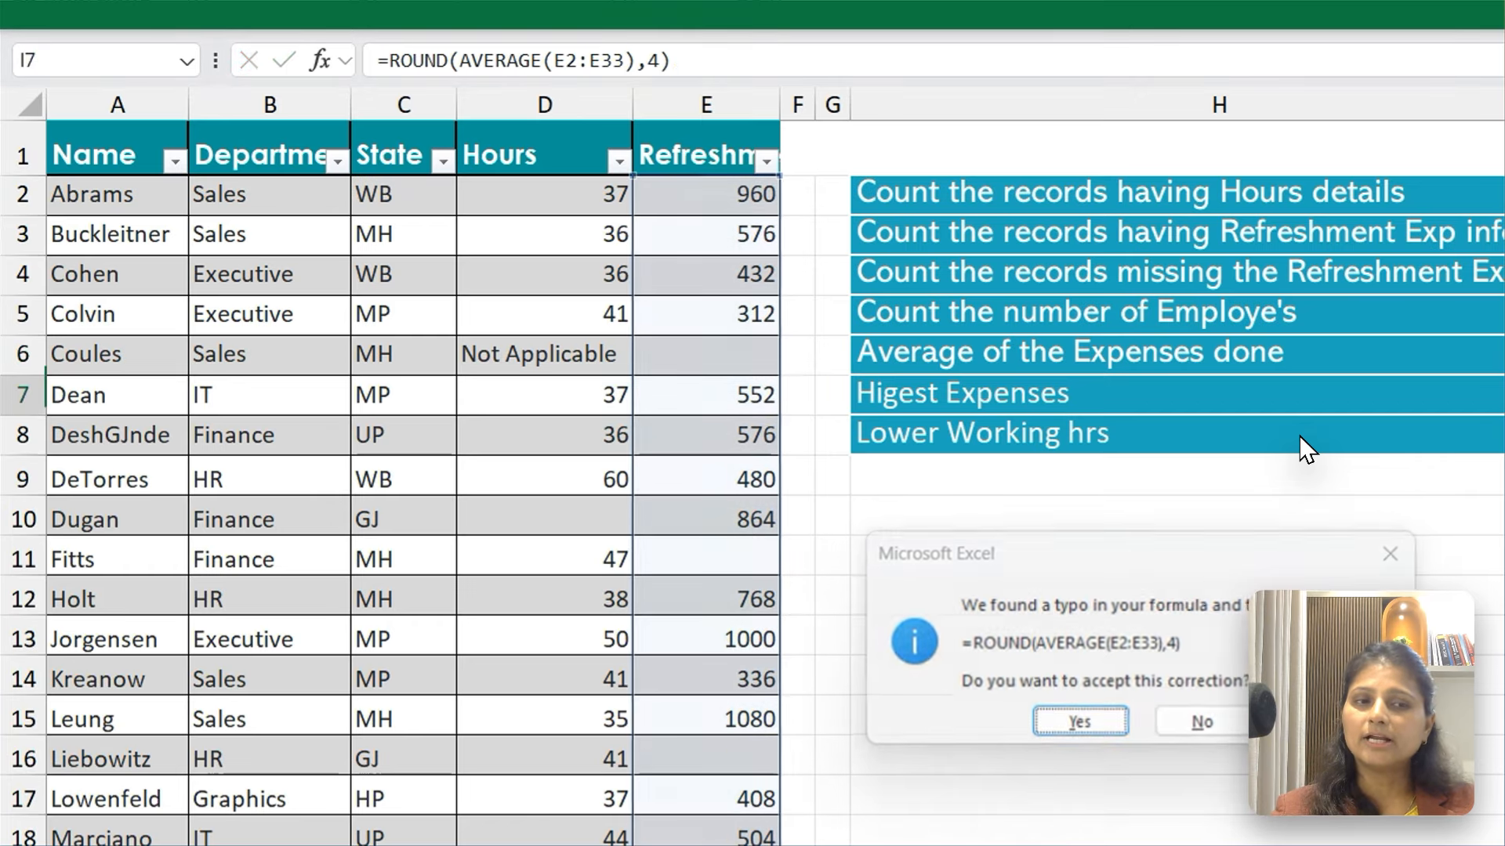
Set the number of decimal digits in the I6 ROUND formula to 2
{"action": "key", "text": "Up"}
{"action": "key", "text": "F2"}
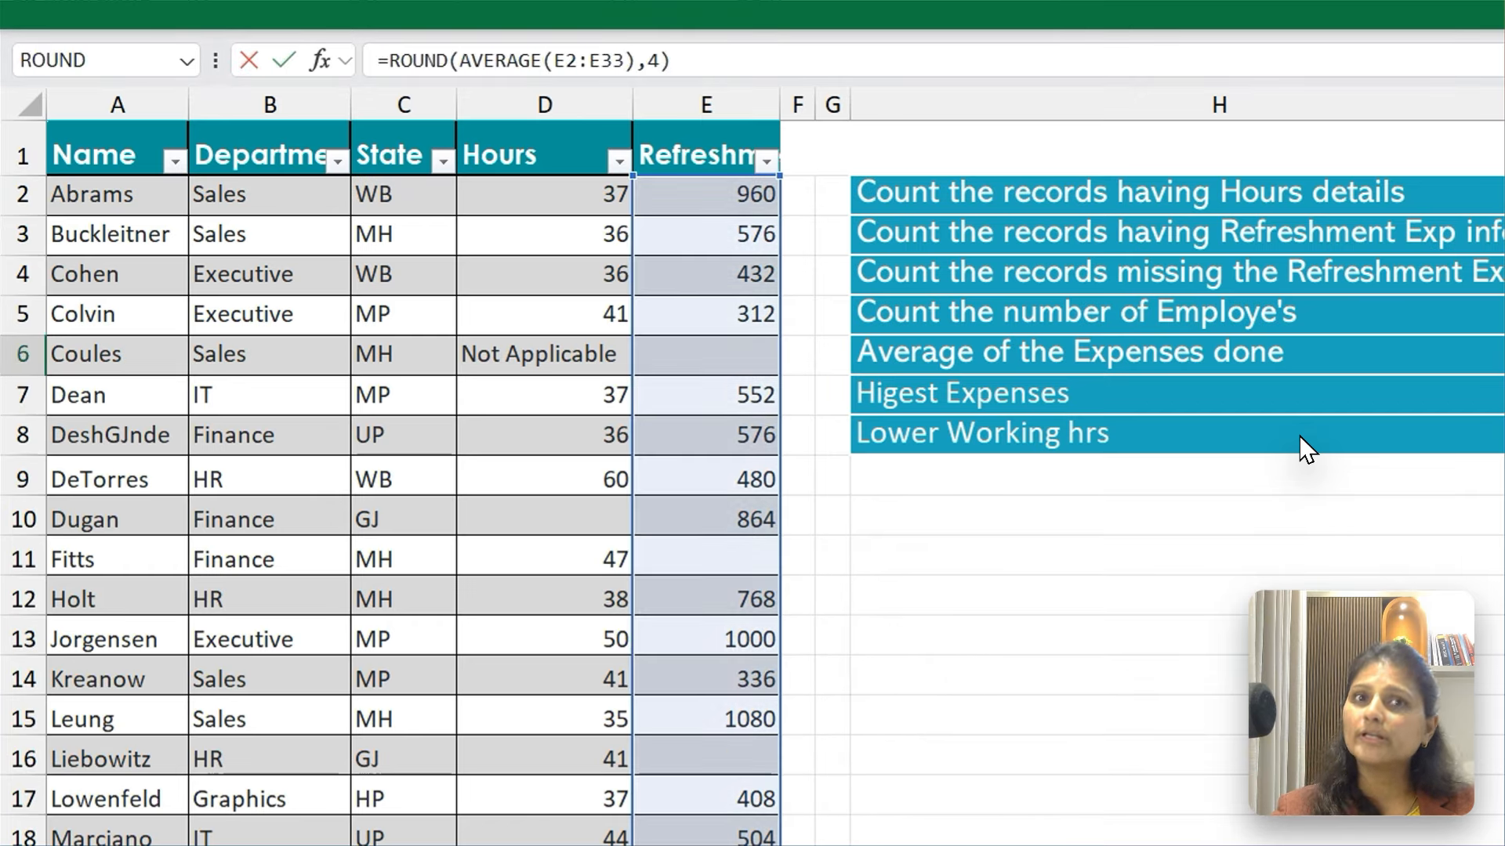
{"action": "key", "text": "Left"}
{"action": "key", "text": "BackSpace"}
{"action": "type", "text": "2"}
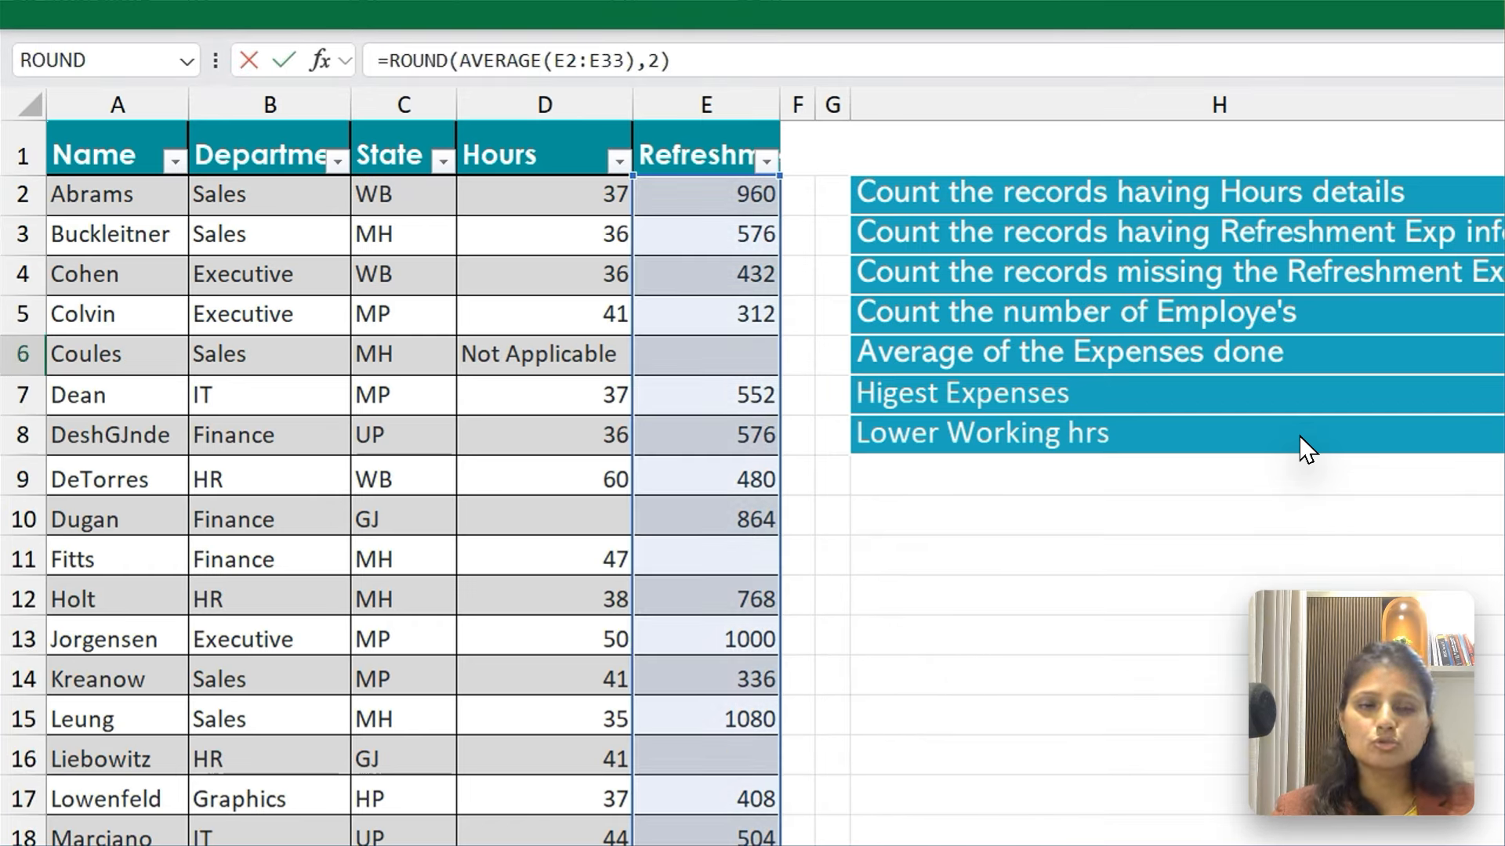
{"action": "key", "text": "Return"}
{"action": "key", "text": "Up"}
{"action": "key", "text": "F2"}
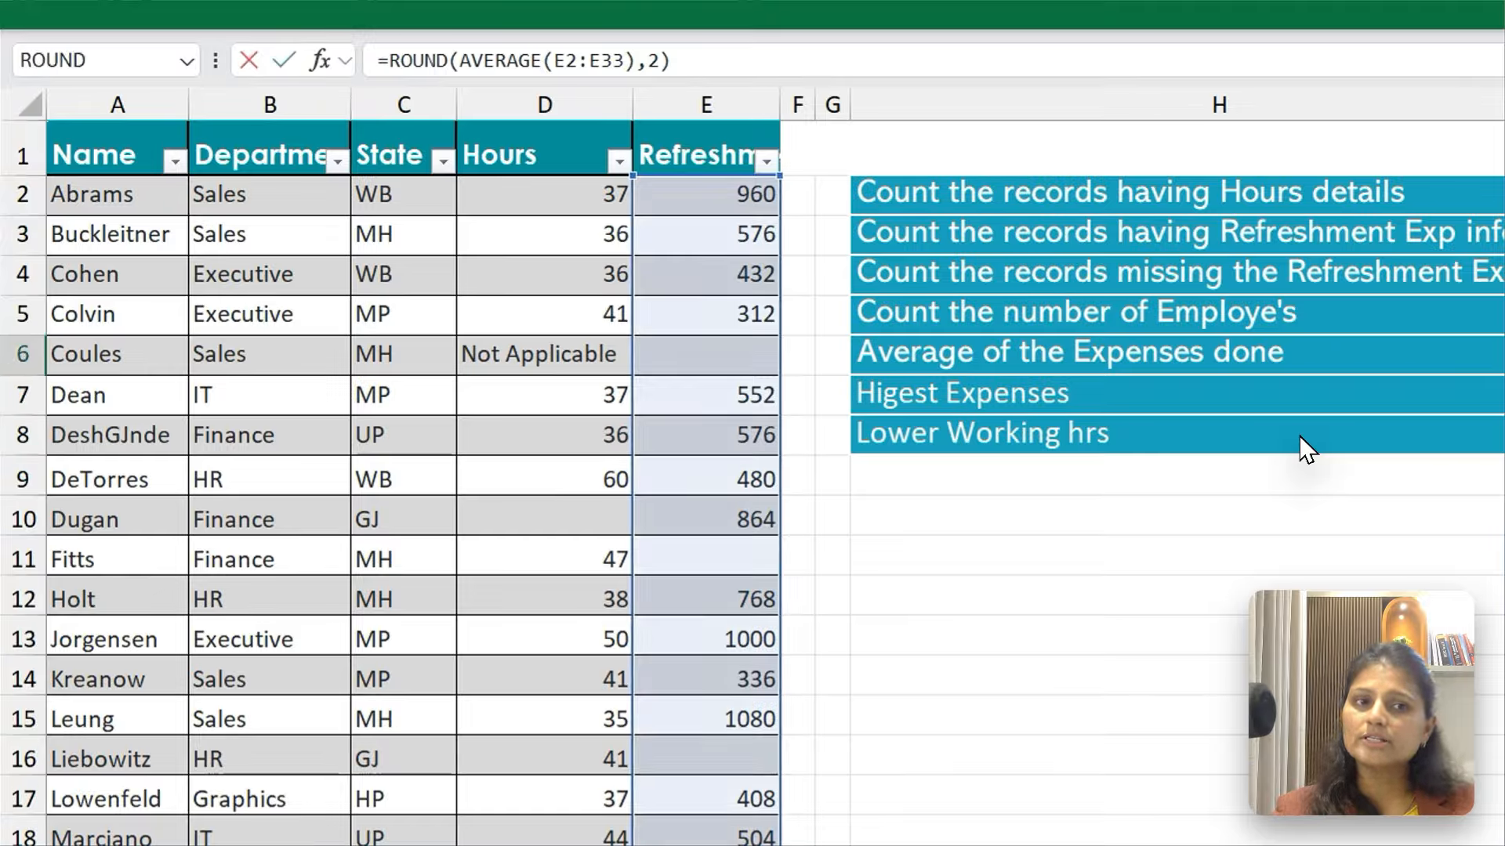
{"action": "key", "text": "Left"}
{"action": "key", "text": "BackSpace"}
{"action": "type", "text": "2"}
{"action": "key", "text": "Return"}
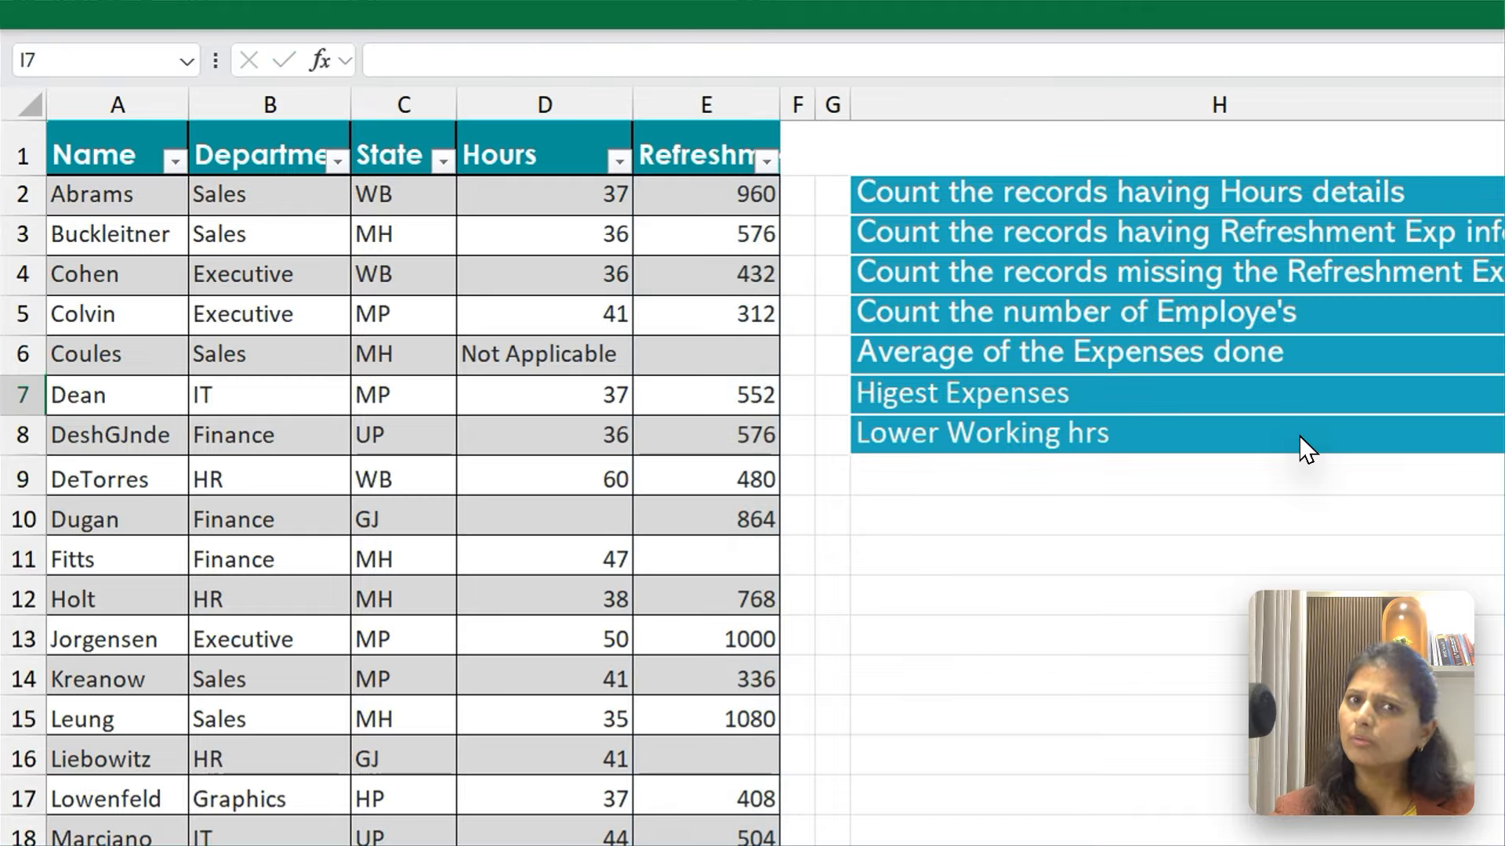
Set the number of decimal digits in the I6 ROUND formula to 0
{"action": "key", "text": "Up"}
{"action": "key", "text": "F2"}
{"action": "key", "text": "Left"}
{"action": "key", "text": "BackSpace"}
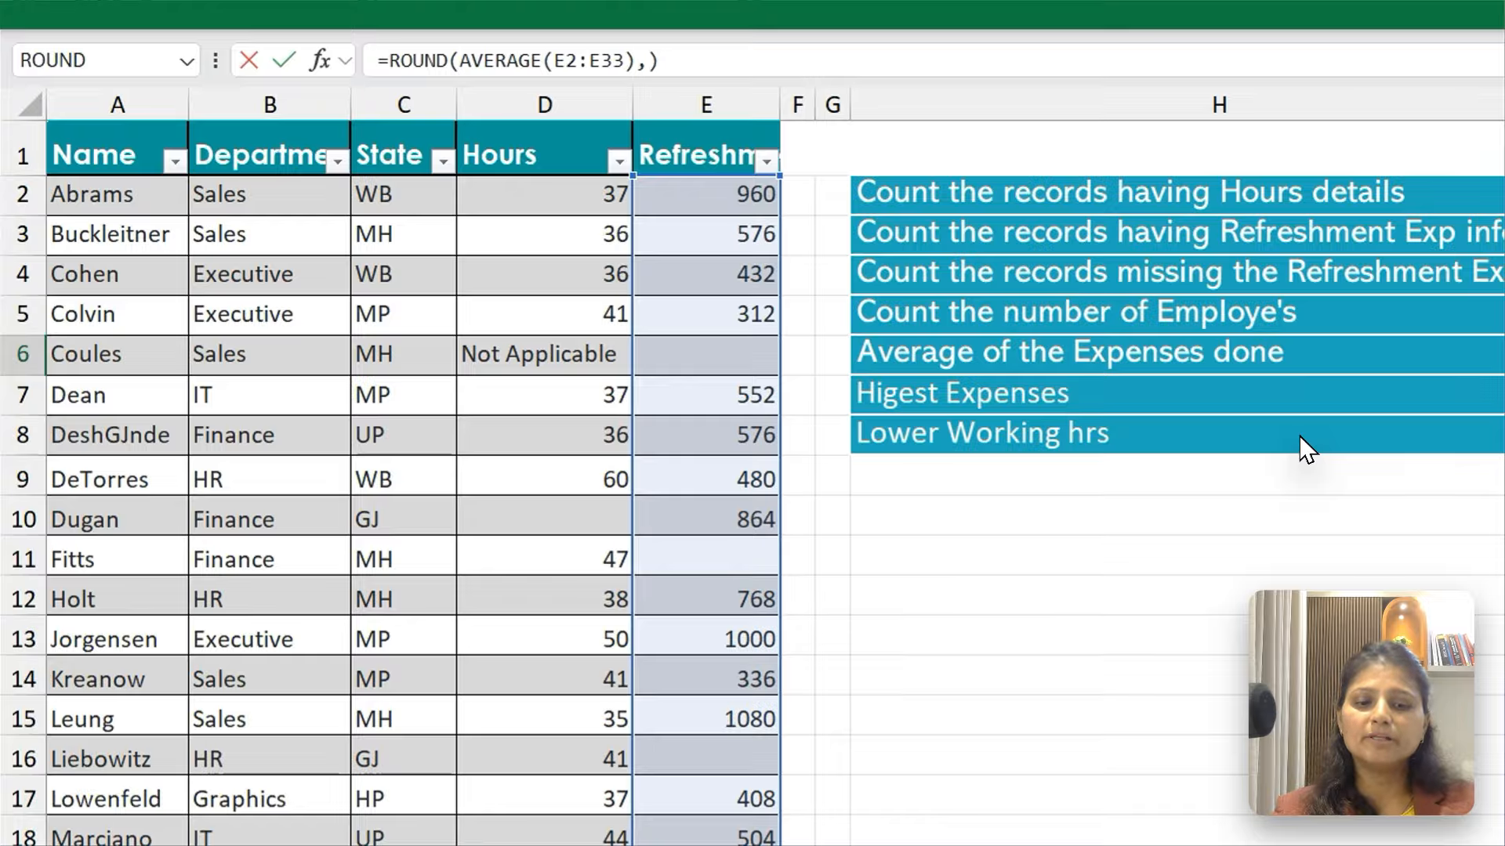
{"action": "type", "text": "0"}
{"action": "key", "text": "Return"}
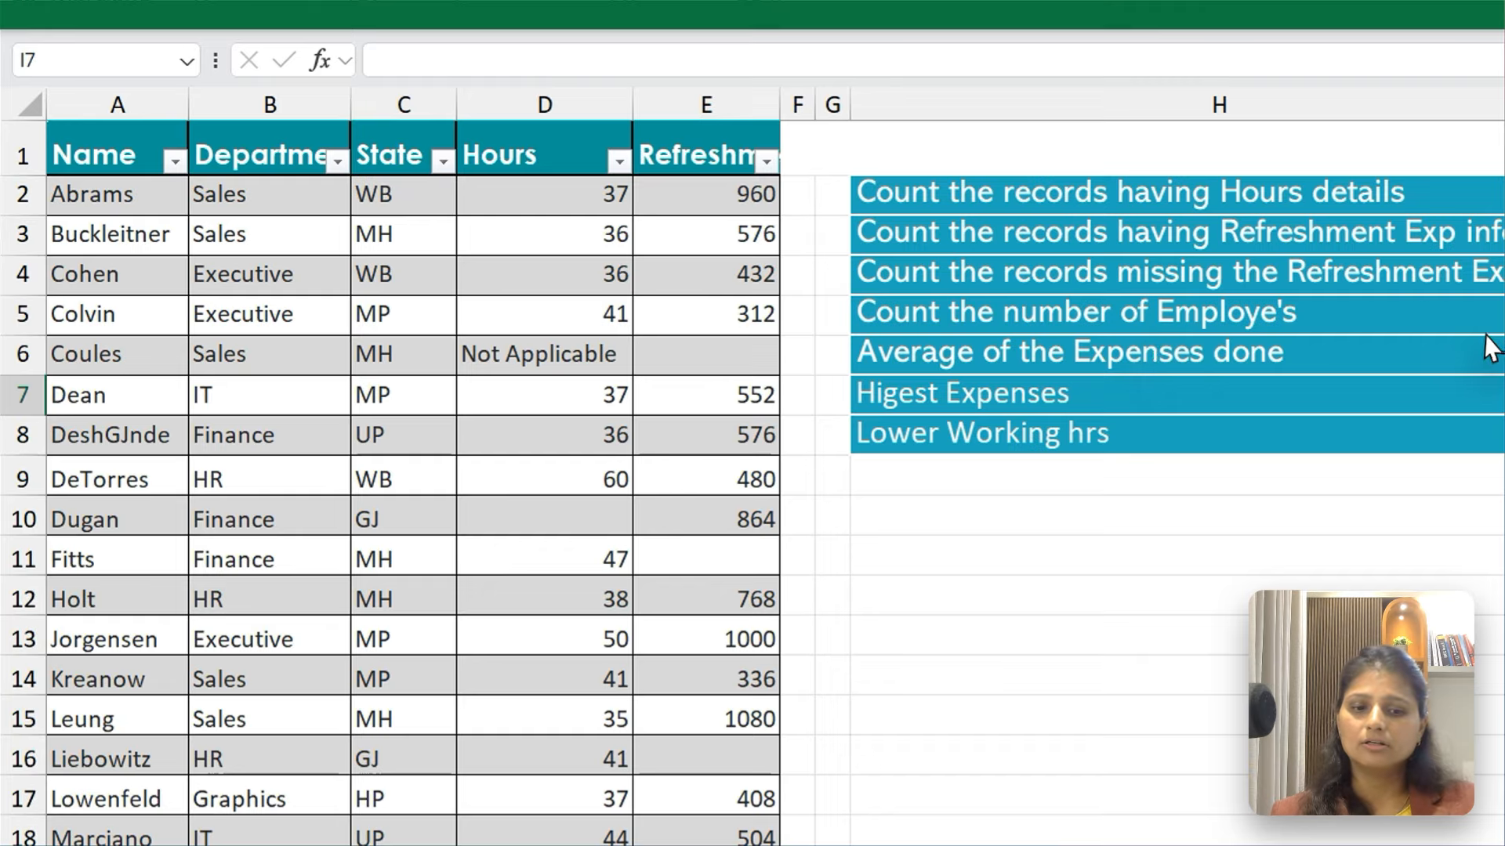
Enter =MAX(D2:D33) in I7 for the highest expenses question
{"action": "type", "text": "=Max"}
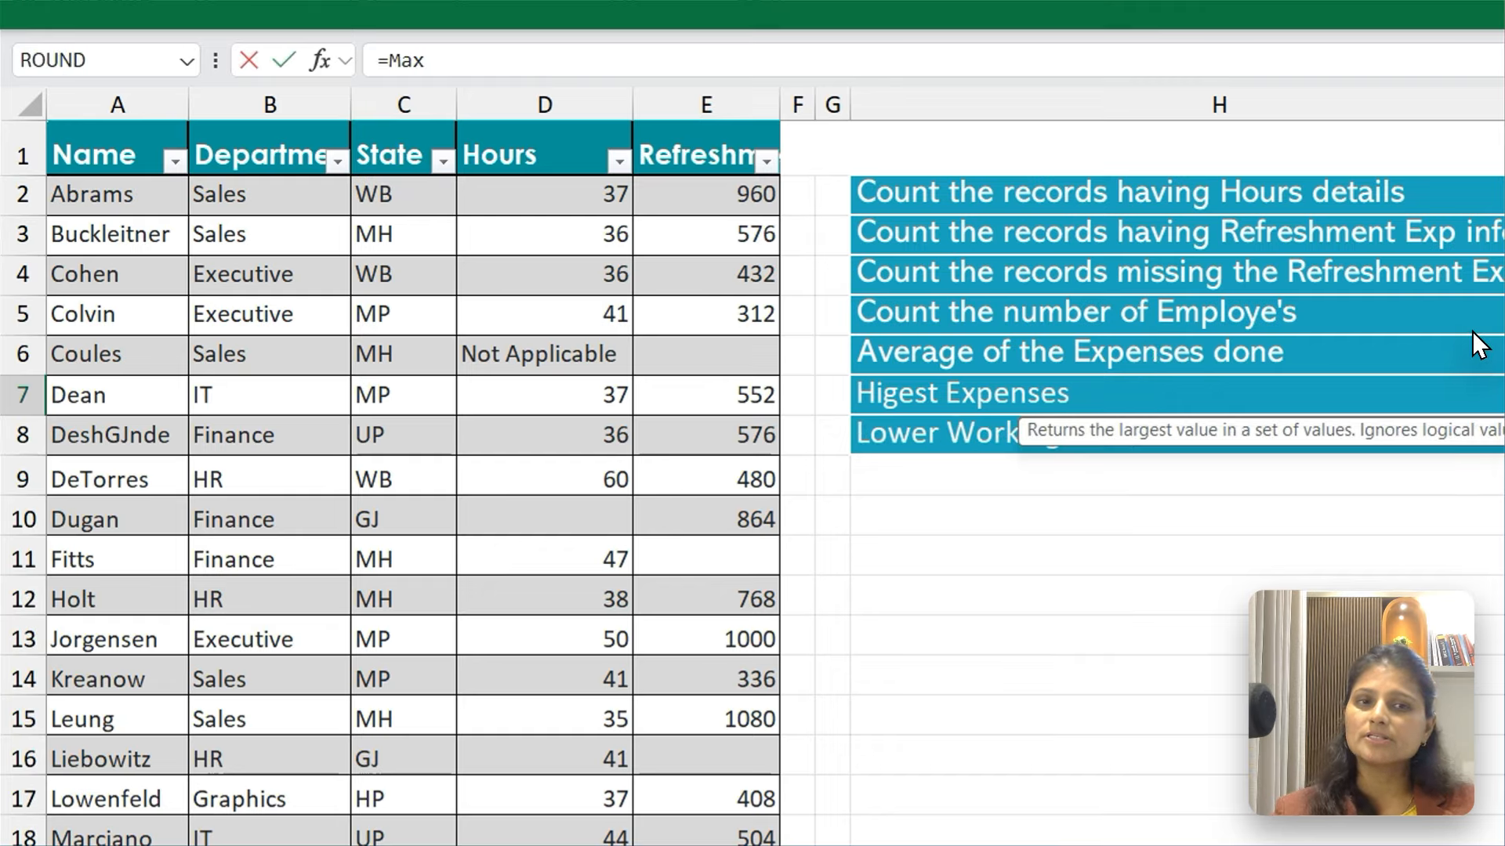
{"action": "key", "text": "Tab"}
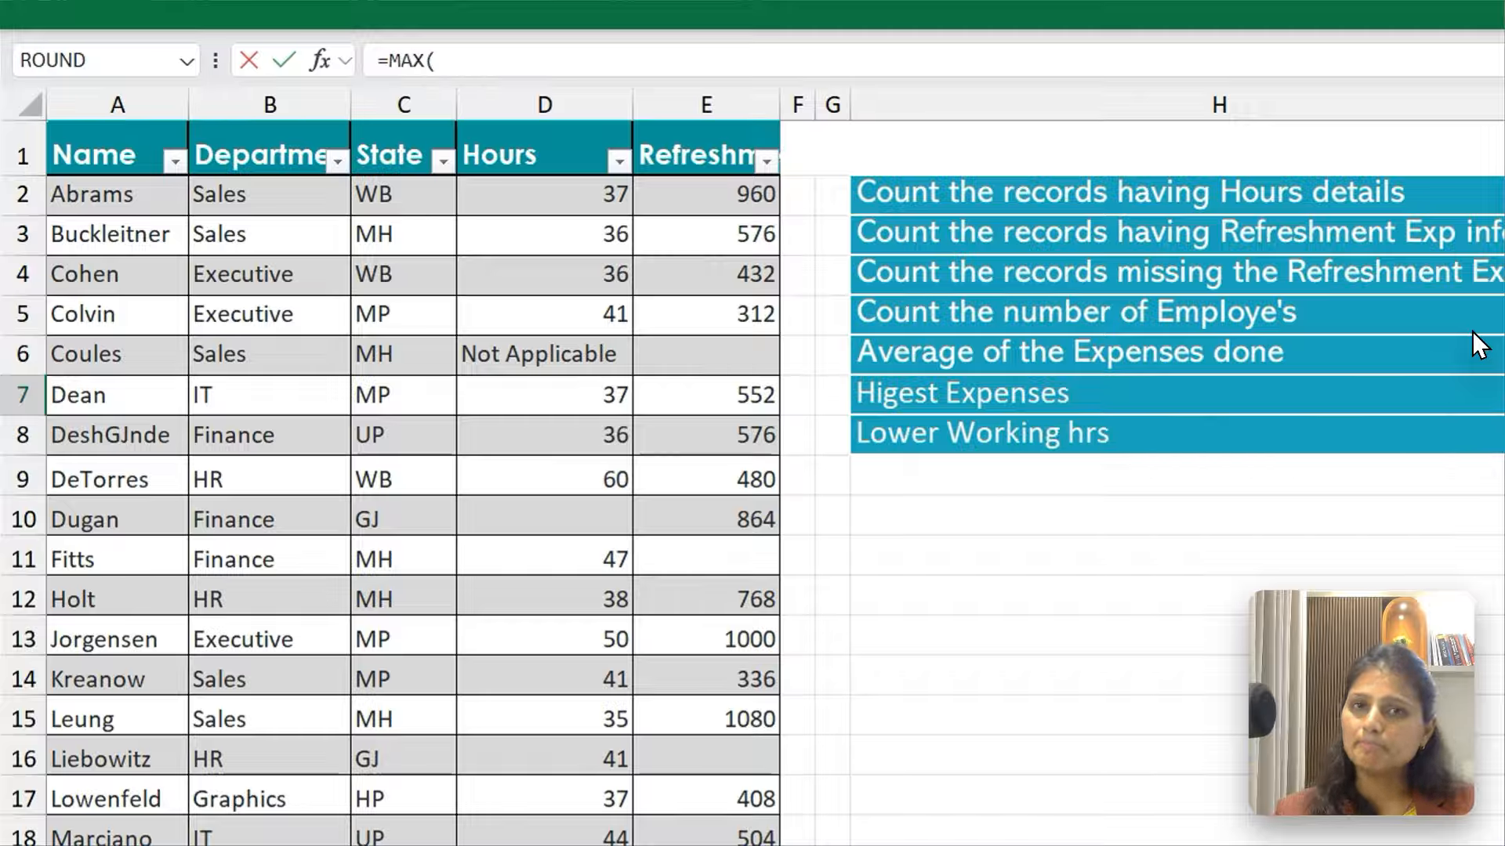
{"action": "key", "text": "ctrl+Up"}
{"action": "key", "text": "ctrl+Left"}
{"action": "key", "text": "ctrl+Left"}
{"action": "key", "text": "ctrl+Up"}
{"action": "key", "text": "Down"}
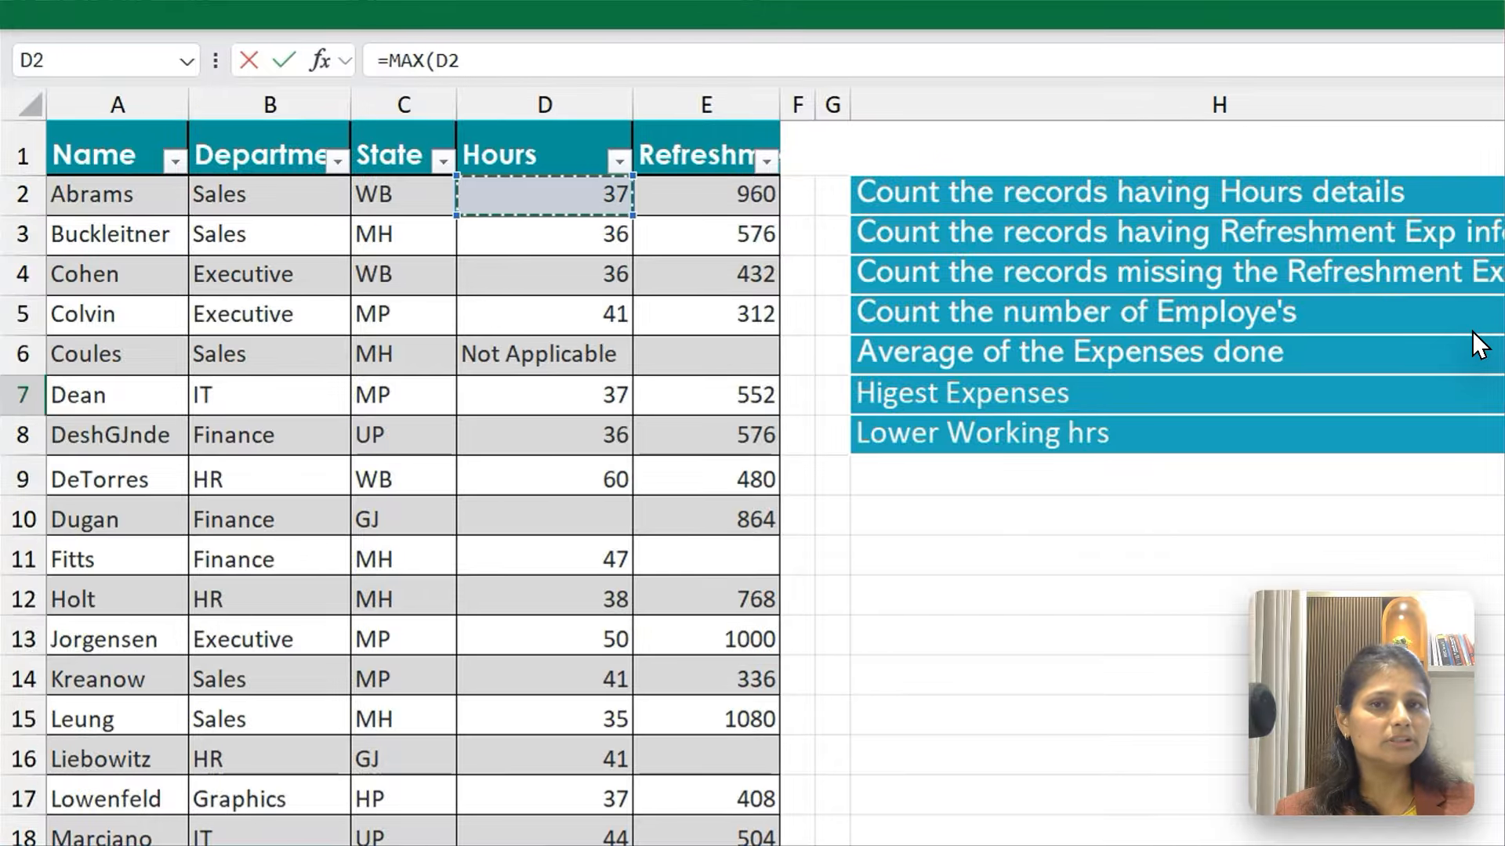
{"action": "key", "text": "ctrl+shift+Down"}
{"action": "key", "text": "ctrl+shift+Down"}
{"action": "key", "text": "ctrl+shift+Up"}
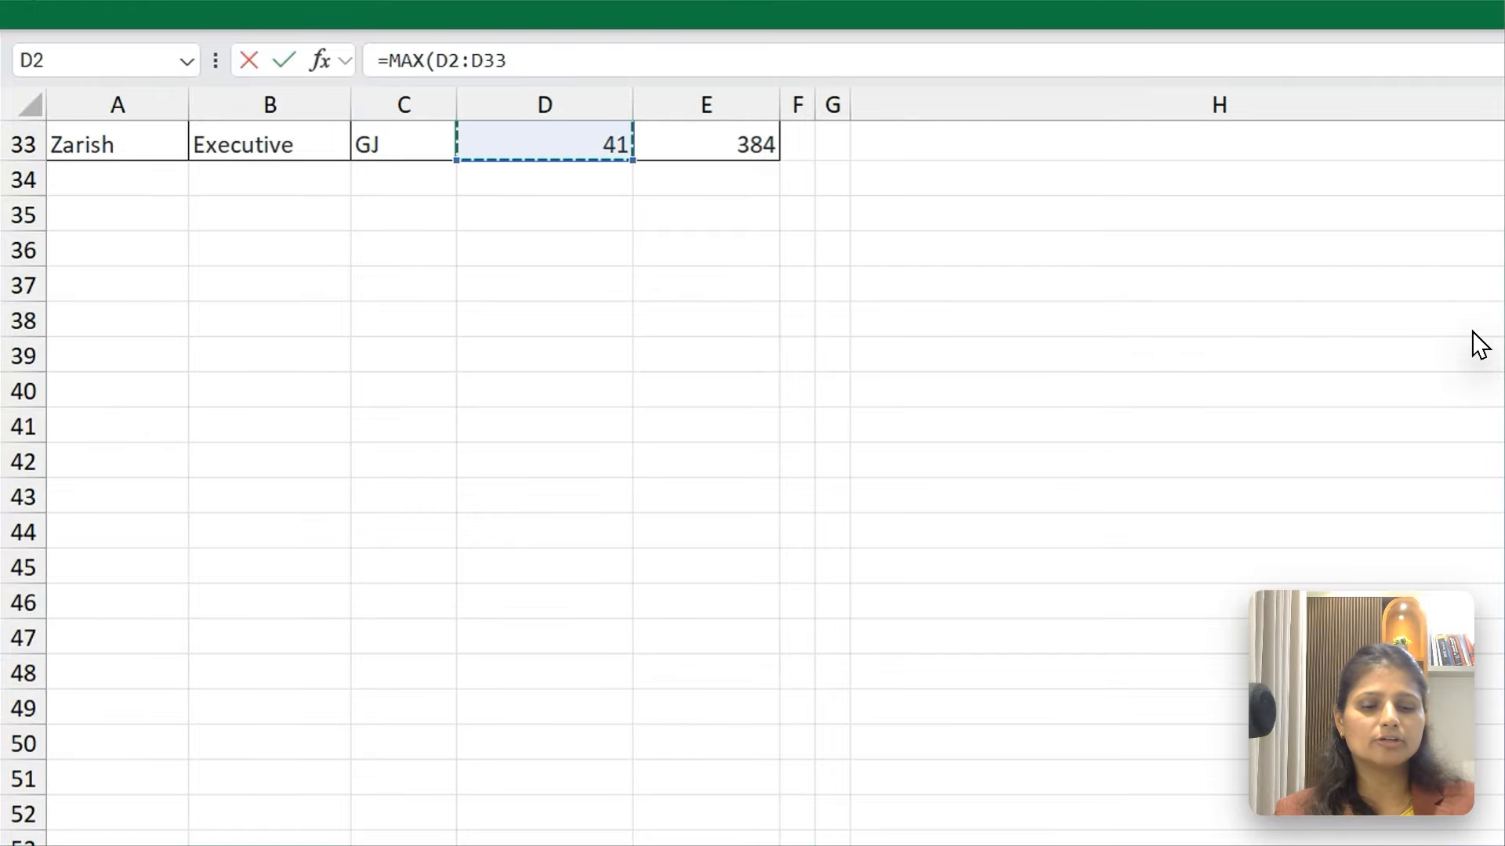
{"action": "key", "text": "ctrl+BackSpace"}
{"action": "key", "text": "Return"}
{"action": "key", "text": "Up"}
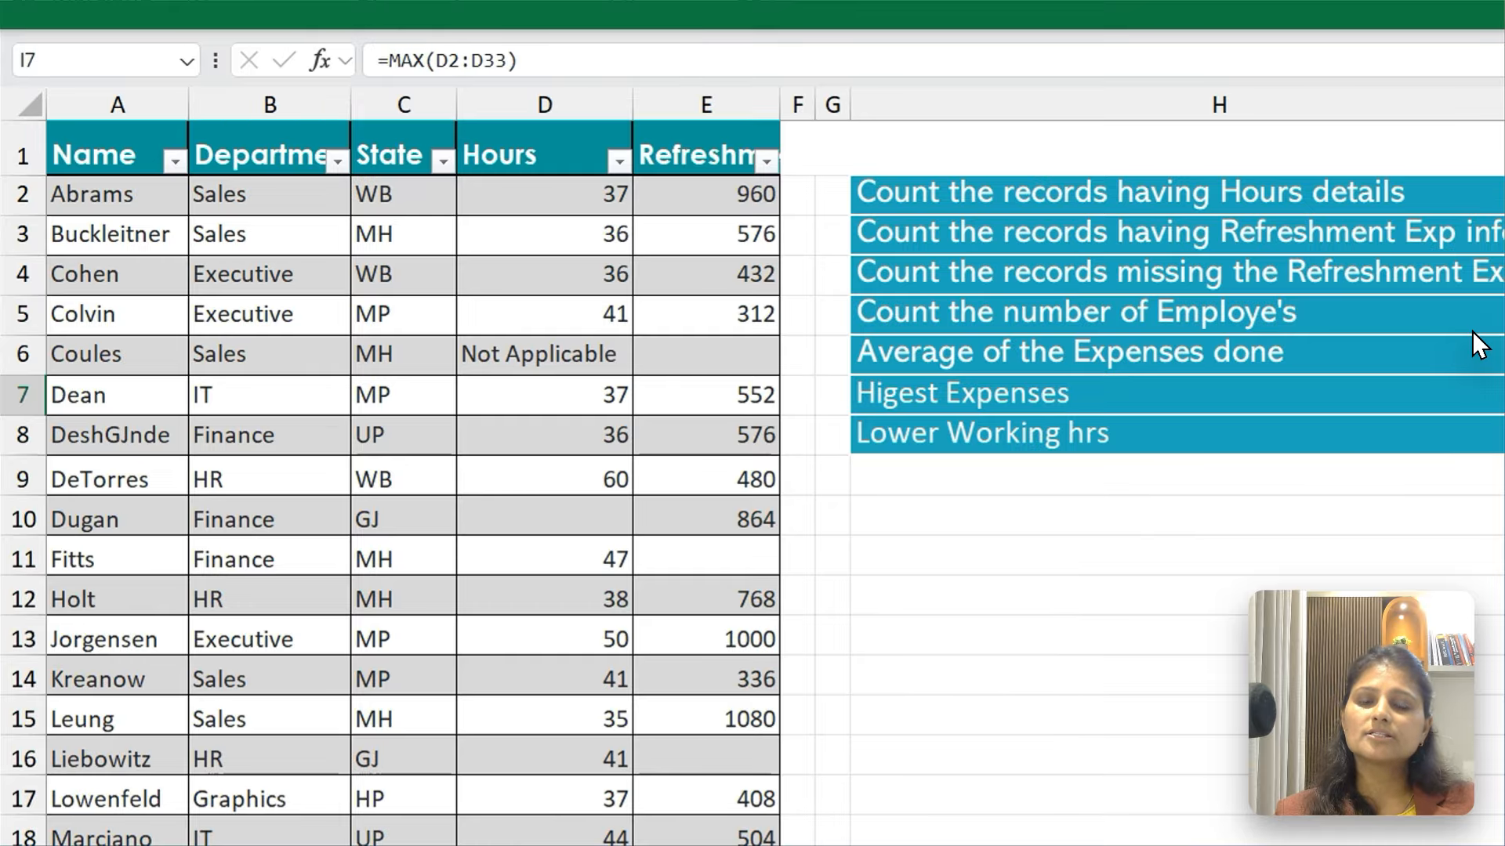
Replace the I7 formula with a MAX over the refreshment expenses, from E2 down to the last record in row 33
{"action": "type", "text": "=Max"}
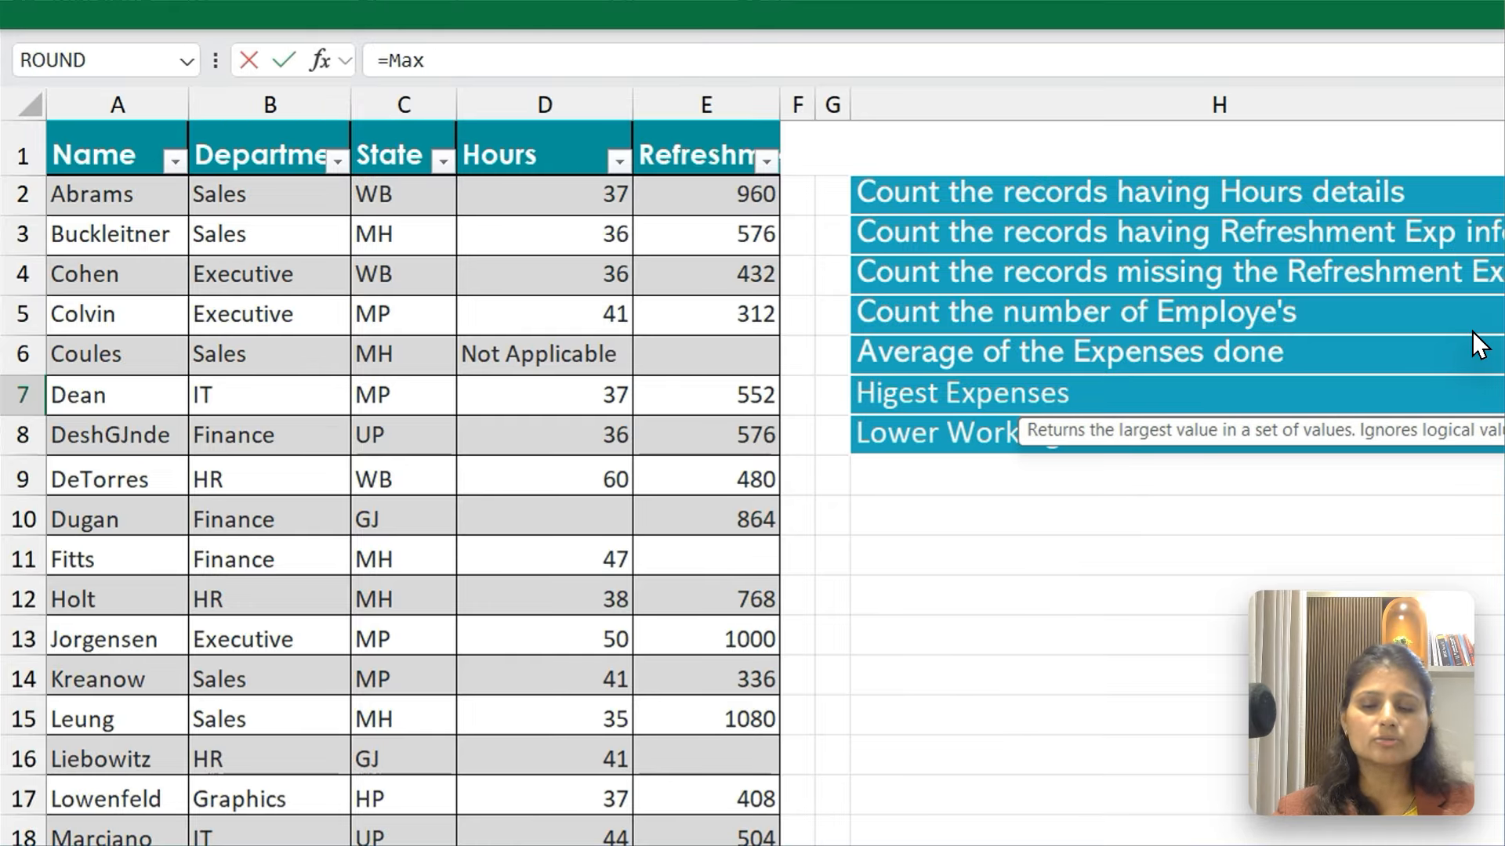
{"action": "key", "text": "Tab"}
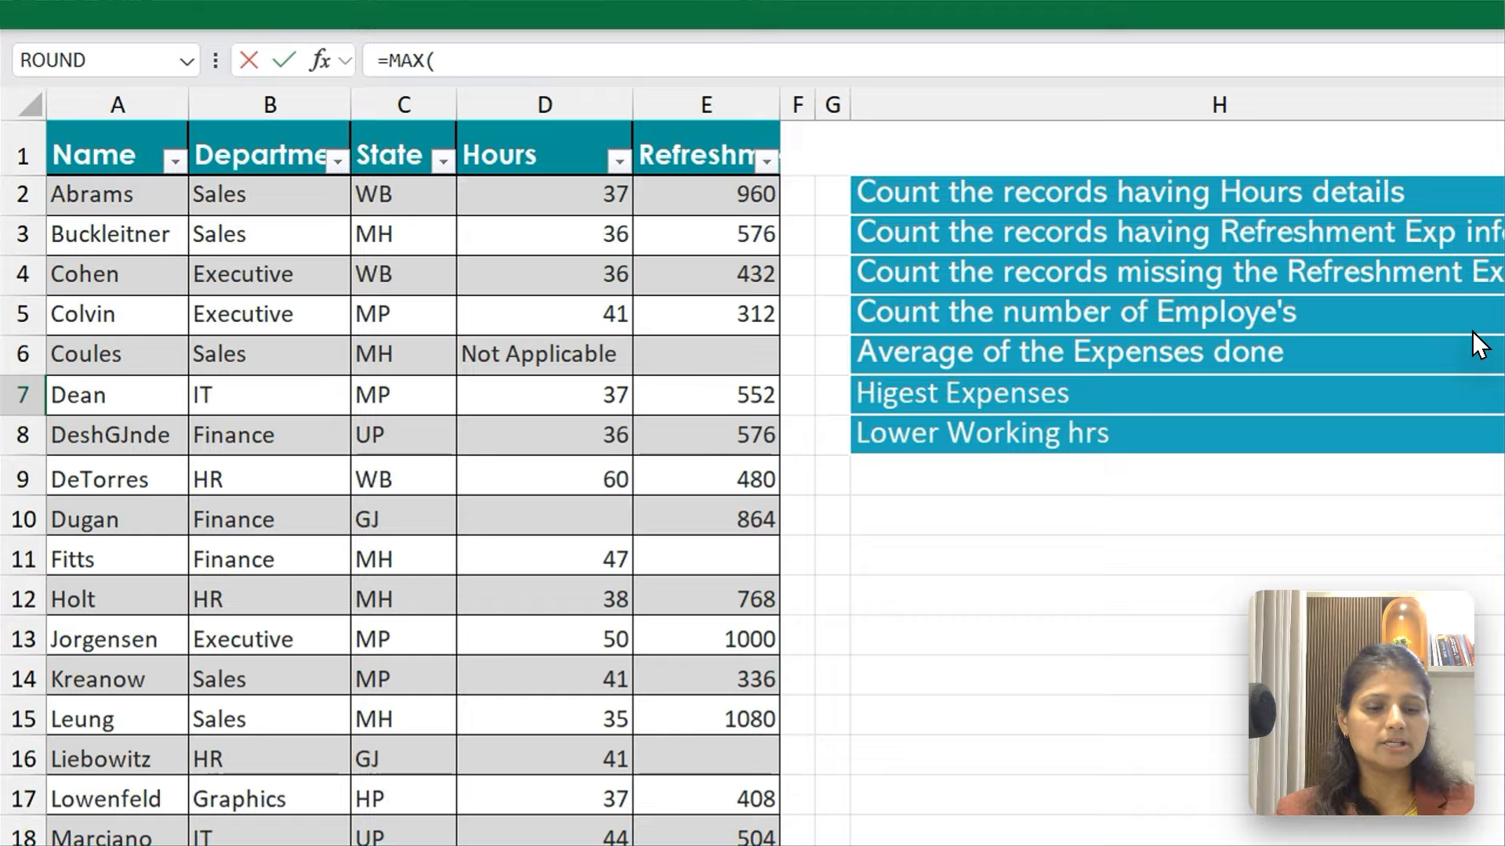
{"action": "key", "text": "ctrl+Home"}
{"action": "key", "text": "Right"}
{"action": "key", "text": "Right"}
{"action": "key", "text": "Right"}
{"action": "key", "text": "Right"}
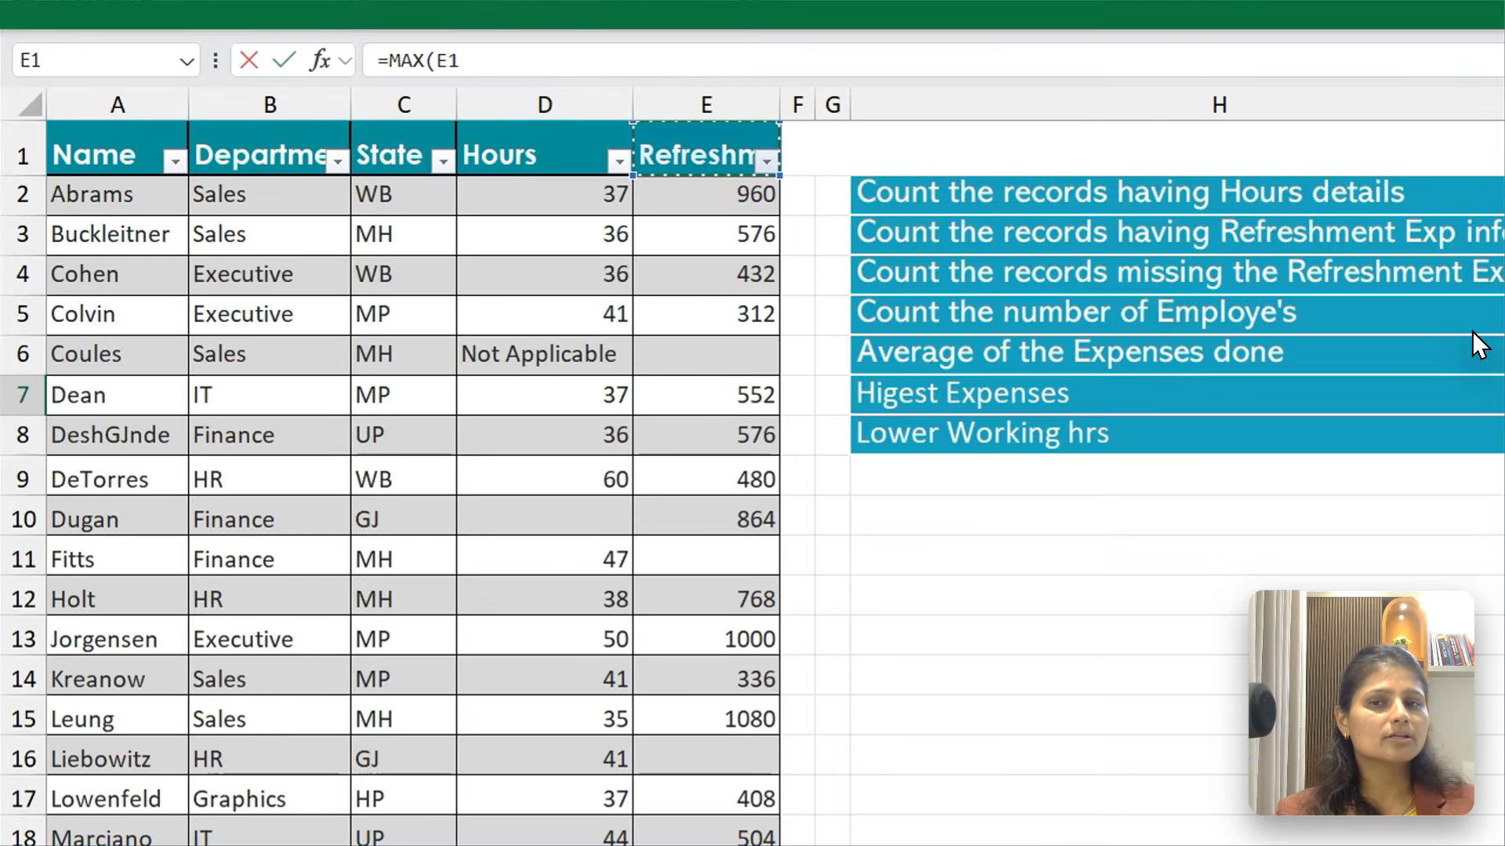
{"action": "key", "text": "Down"}
{"action": "key", "text": "shift+Down"}
{"action": "key", "text": "shift+Down"}
{"action": "key", "text": "shift+Down"}
{"action": "key", "text": "ctrl+shift+Down"}
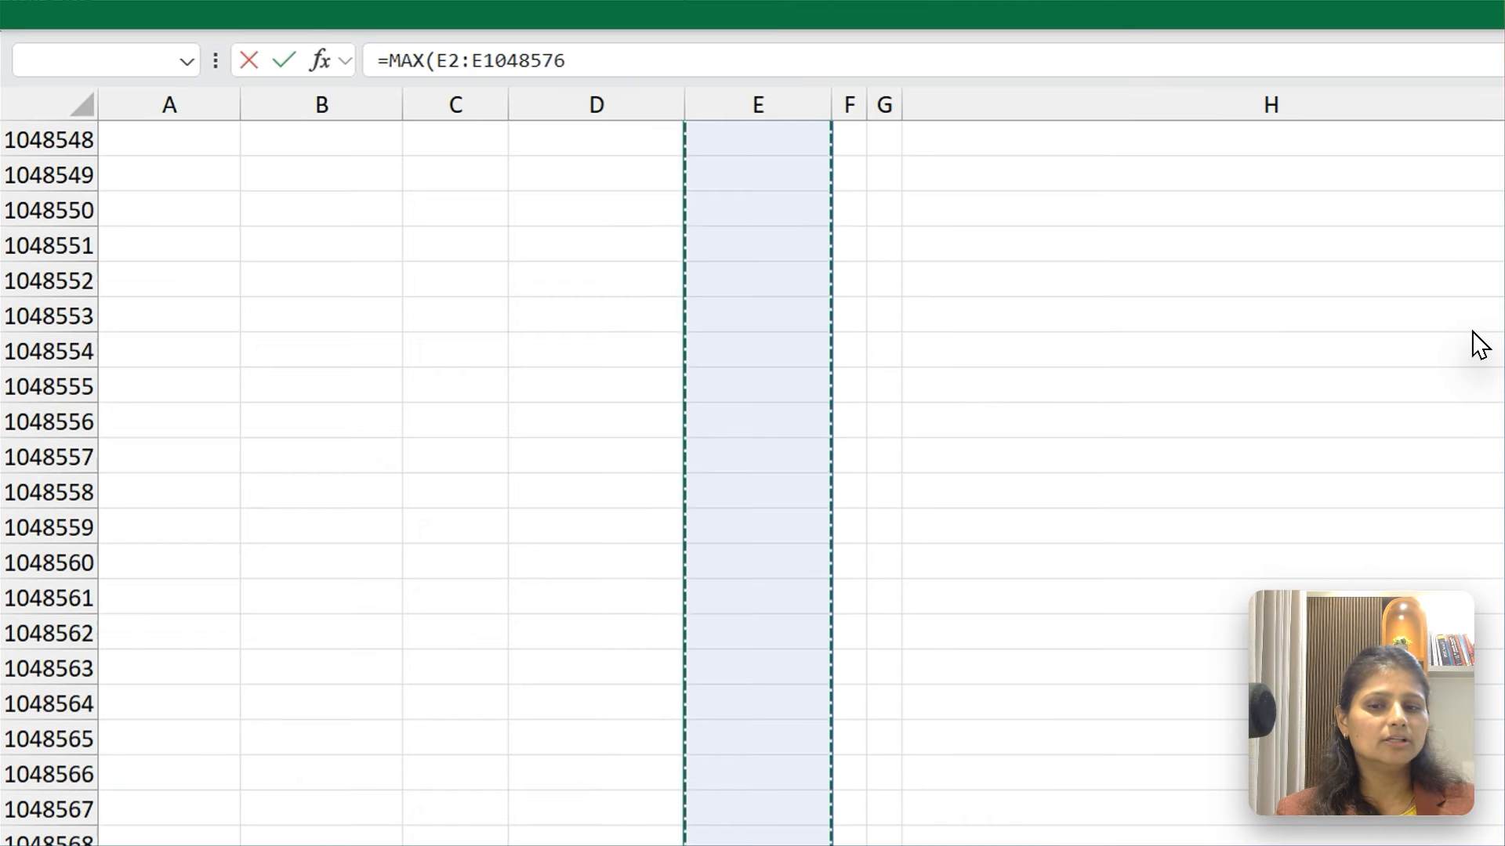
{"action": "key", "text": "ctrl+shift+Up"}
{"action": "key", "text": "Return"}
{"action": "key", "text": "Up"}
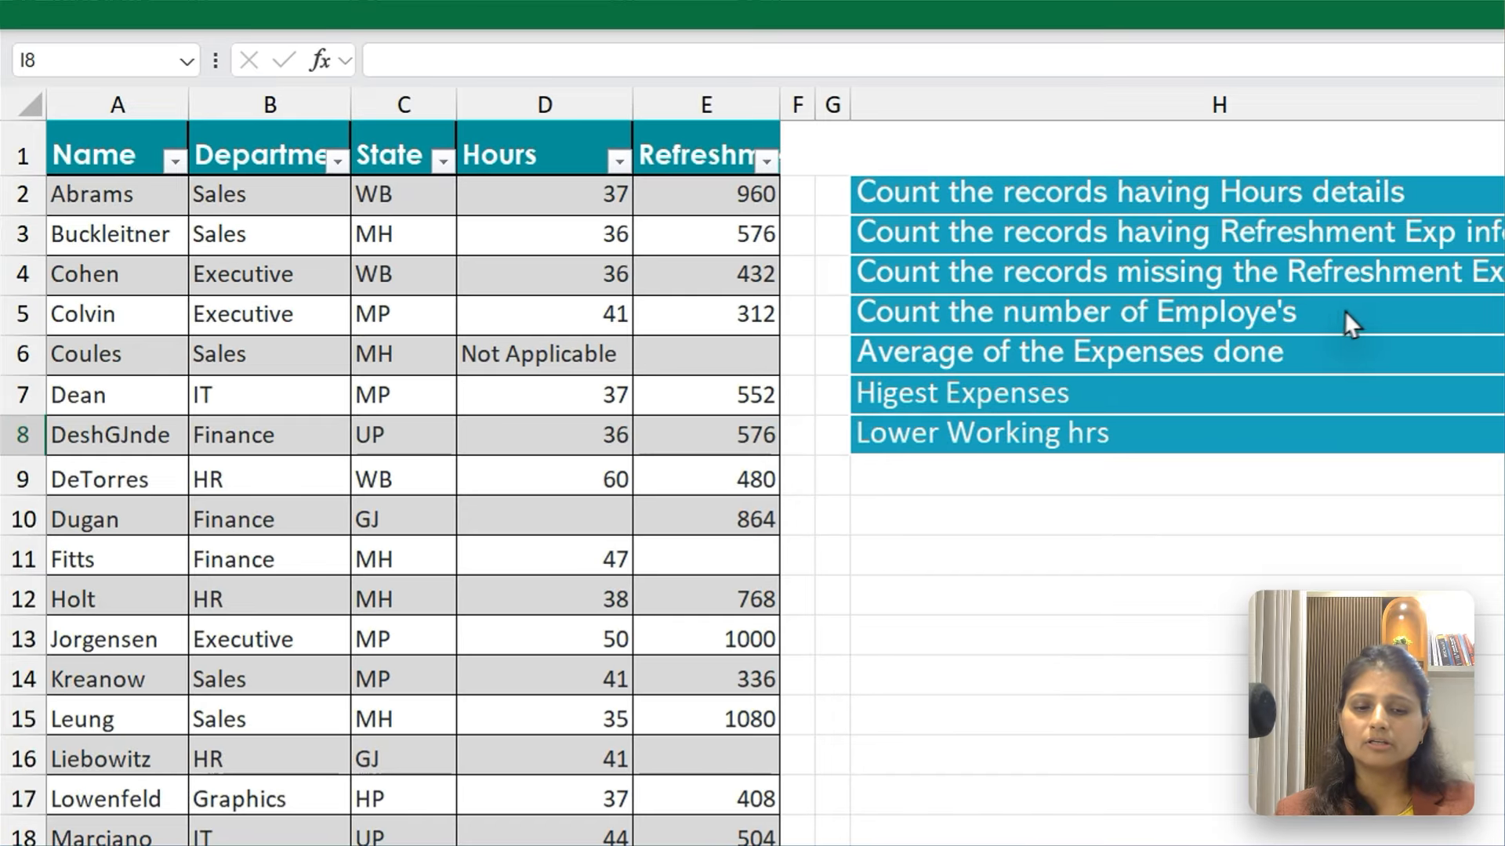
Enter =MIN(D2:D33) in I8 to find the lowest working hours
{"action": "type", "text": "="}
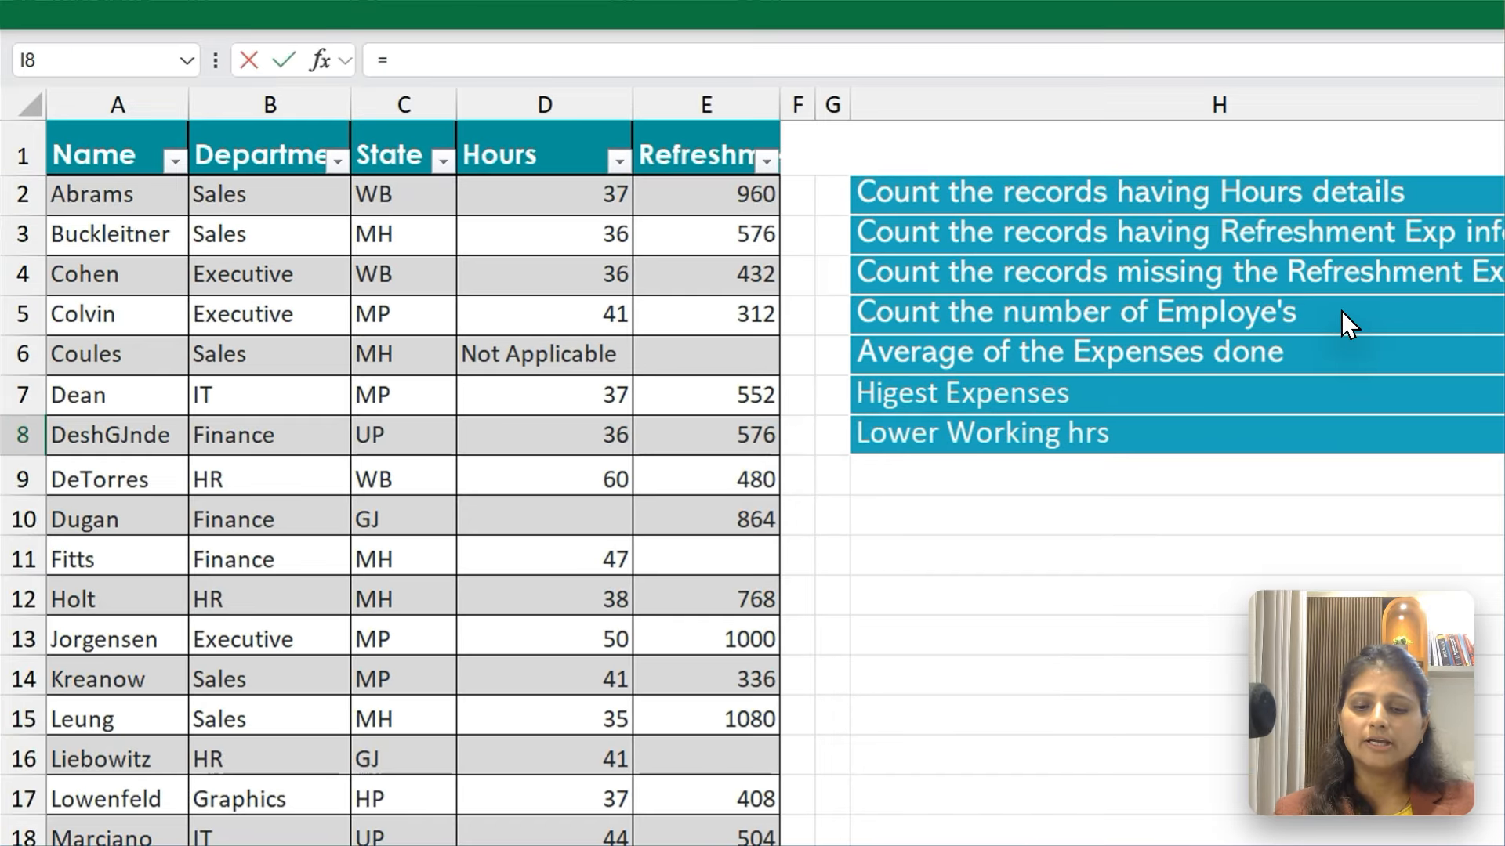
{"action": "type", "text": "Min("}
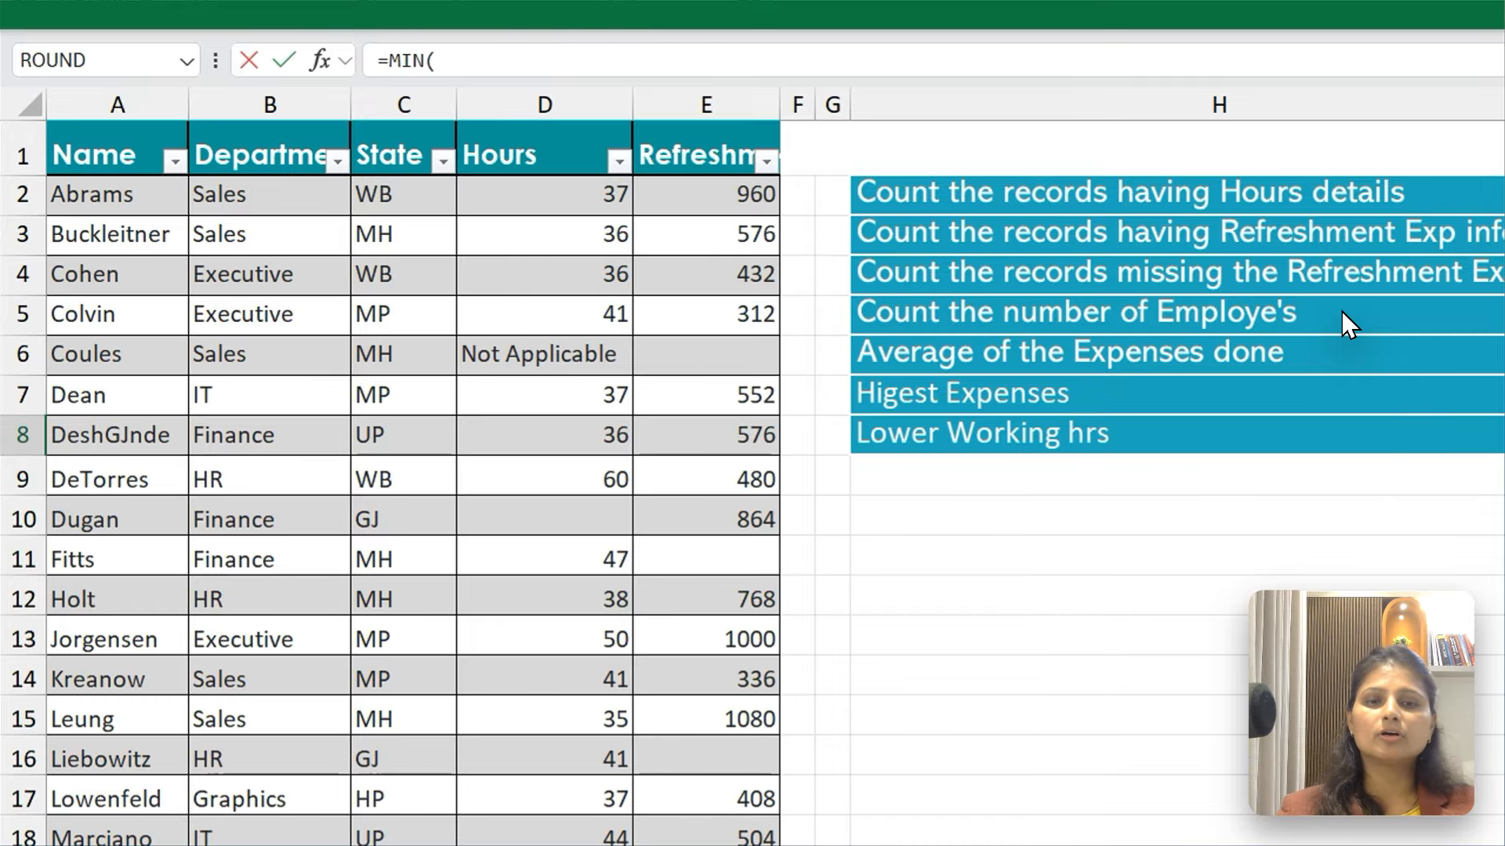
{"action": "key", "text": "ctrl+Home"}
{"action": "key", "text": "Right"}
{"action": "key", "text": "Right"}
{"action": "key", "text": "Right"}
{"action": "key", "text": "Down"}
{"action": "key", "text": "ctrl+shift+Down"}
{"action": "key", "text": "ctrl+shift+Down"}
{"action": "key", "text": "ctrl+shift+Down"}
{"action": "key", "text": "ctrl+shift+Up"}
{"action": "key", "text": "Return"}
{"action": "key", "text": "Up"}
{"action": "key", "text": "Up"}
{"action": "key", "text": "Up"}
{"action": "key", "text": "Up"}
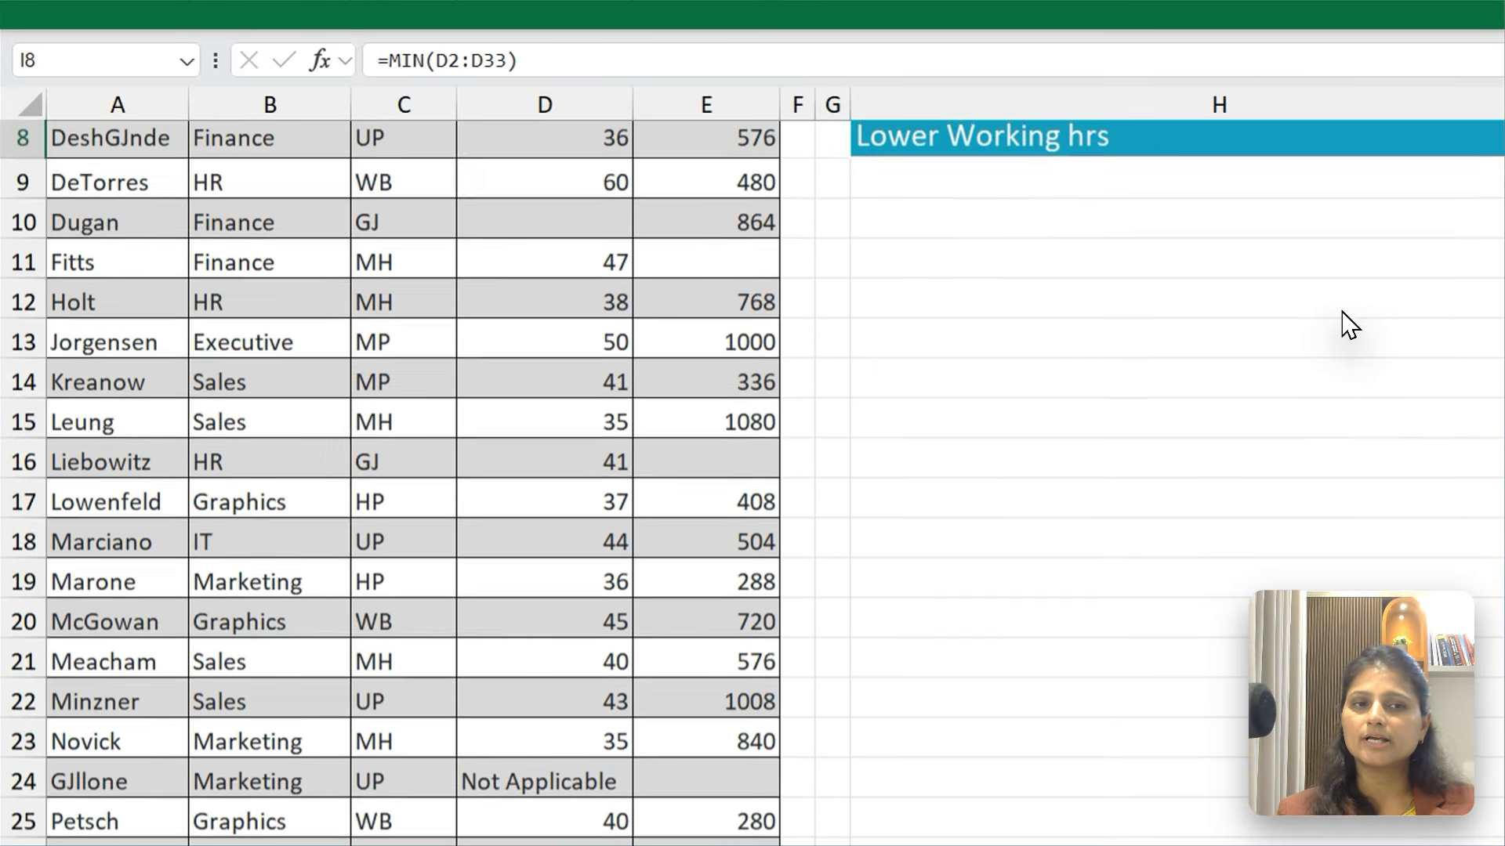
Review the answer formulas in column I from I7 up to I3
{"action": "key", "text": "Up"}
{"action": "key", "text": "Up"}
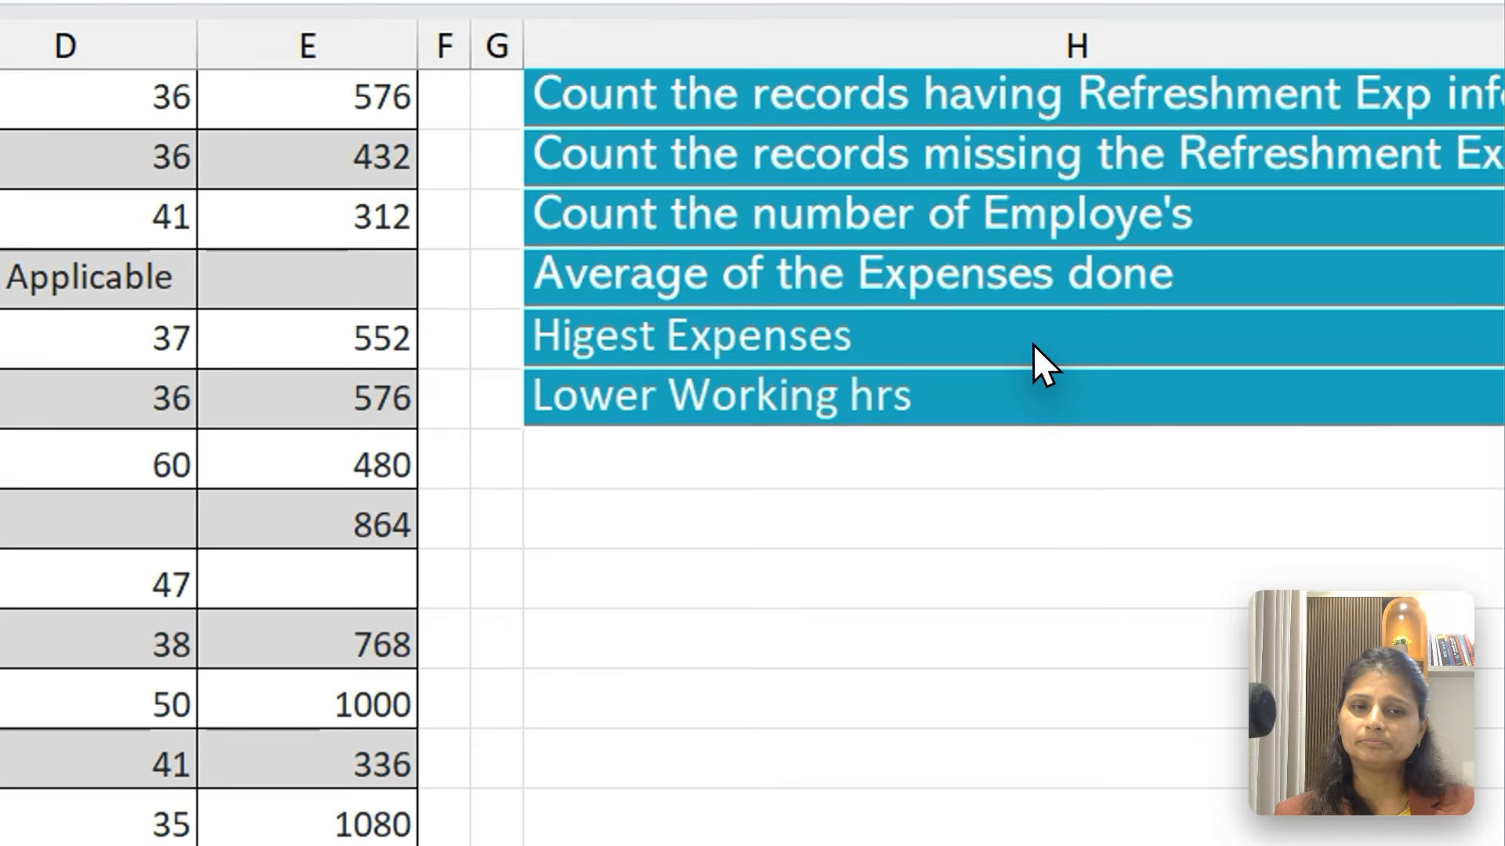
Add the question label "Total Expenses" in H9, below the lower working hours question
{"action": "left_click", "coordinate": [1309, 371]}
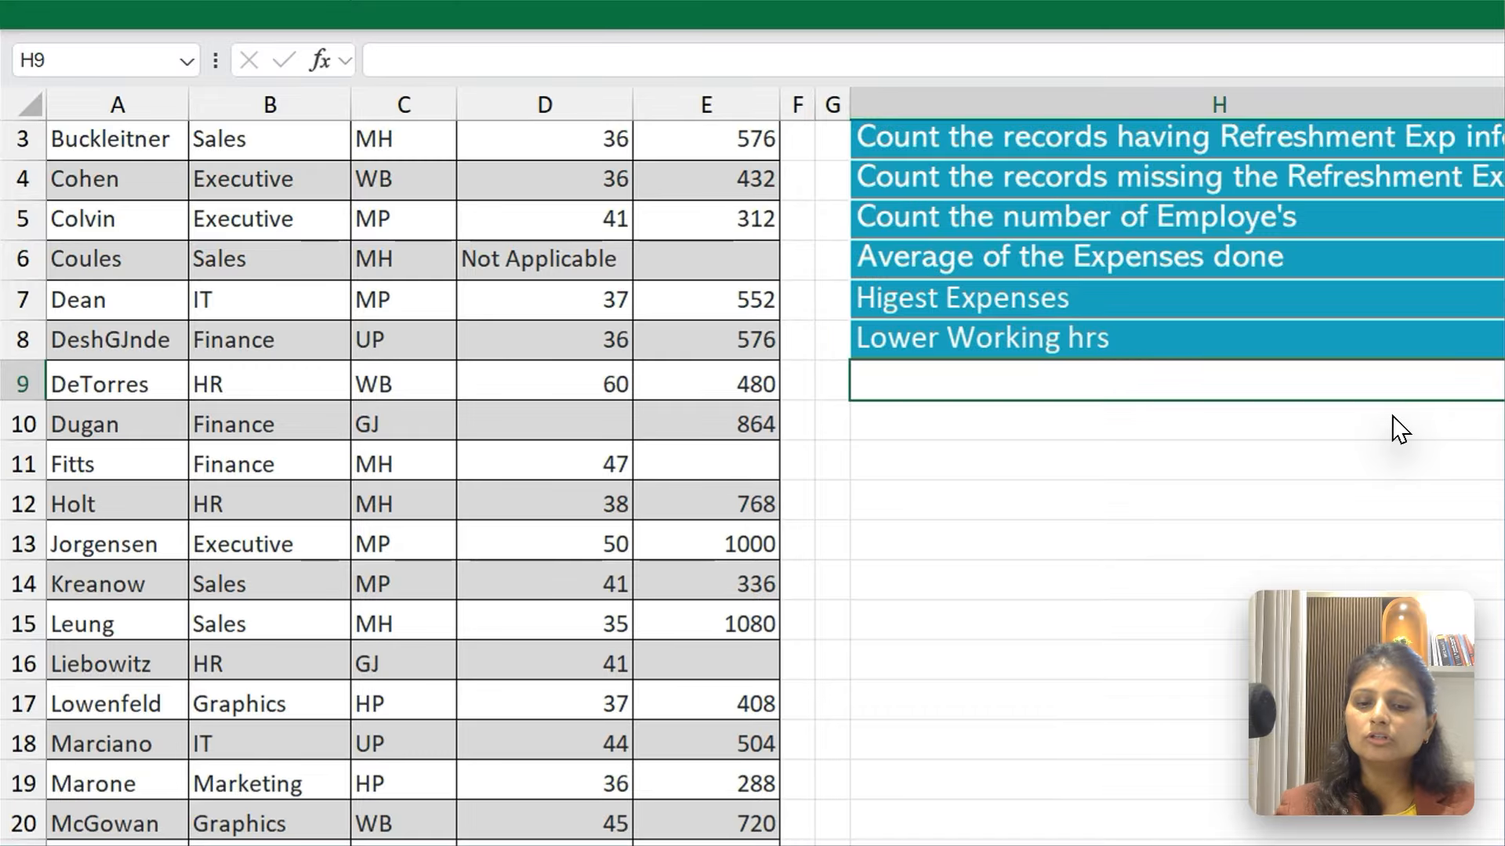
{"action": "type", "text": "Total Expenses"}
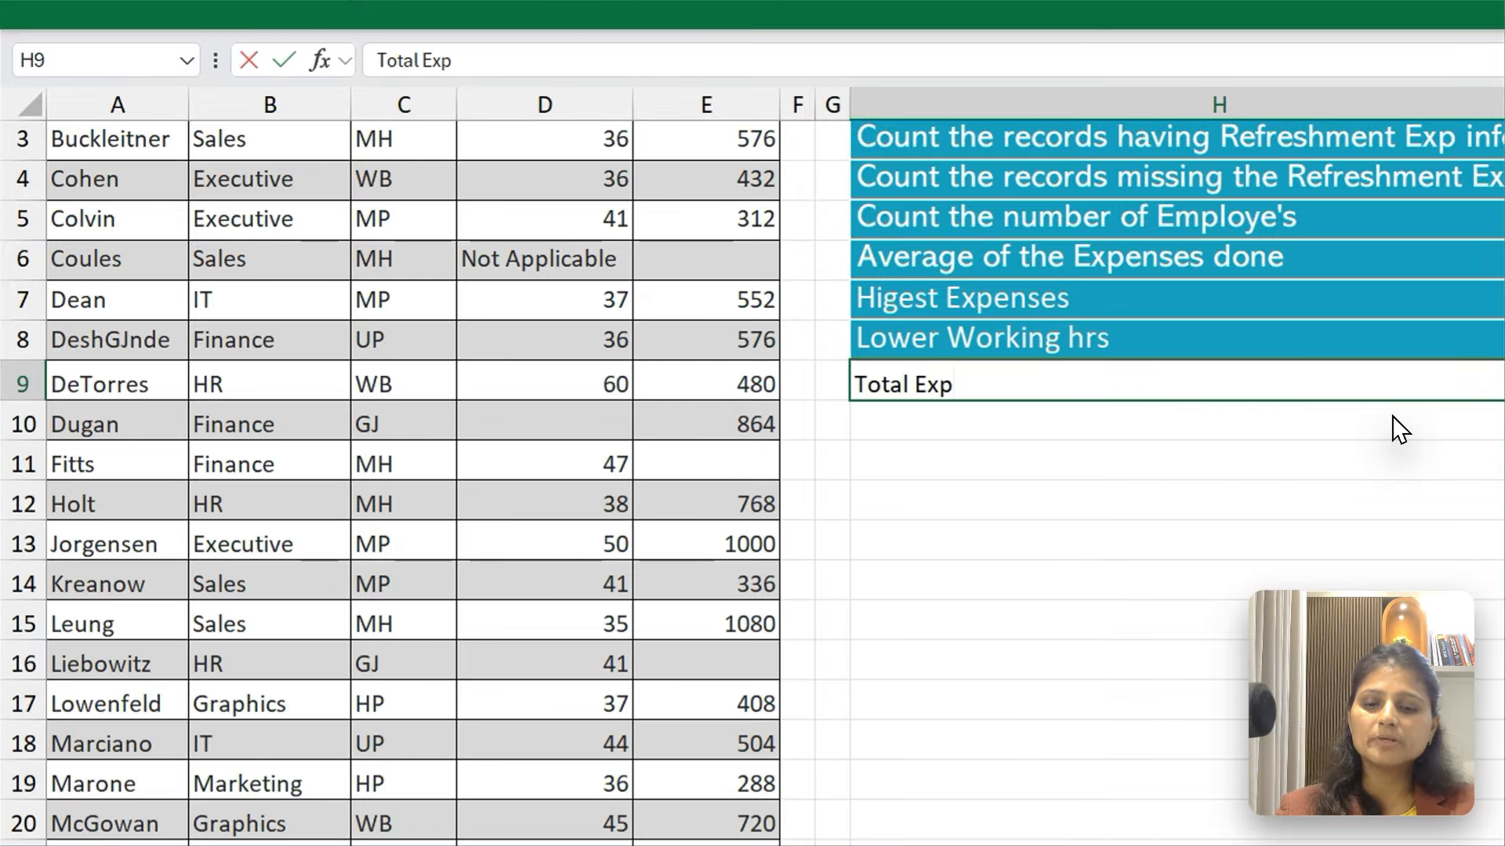
{"action": "key", "text": "Tab"}
Enter =SUM(E2:E33) in I9 to total the refreshment expenses
{"action": "type", "text": "=Sum"}
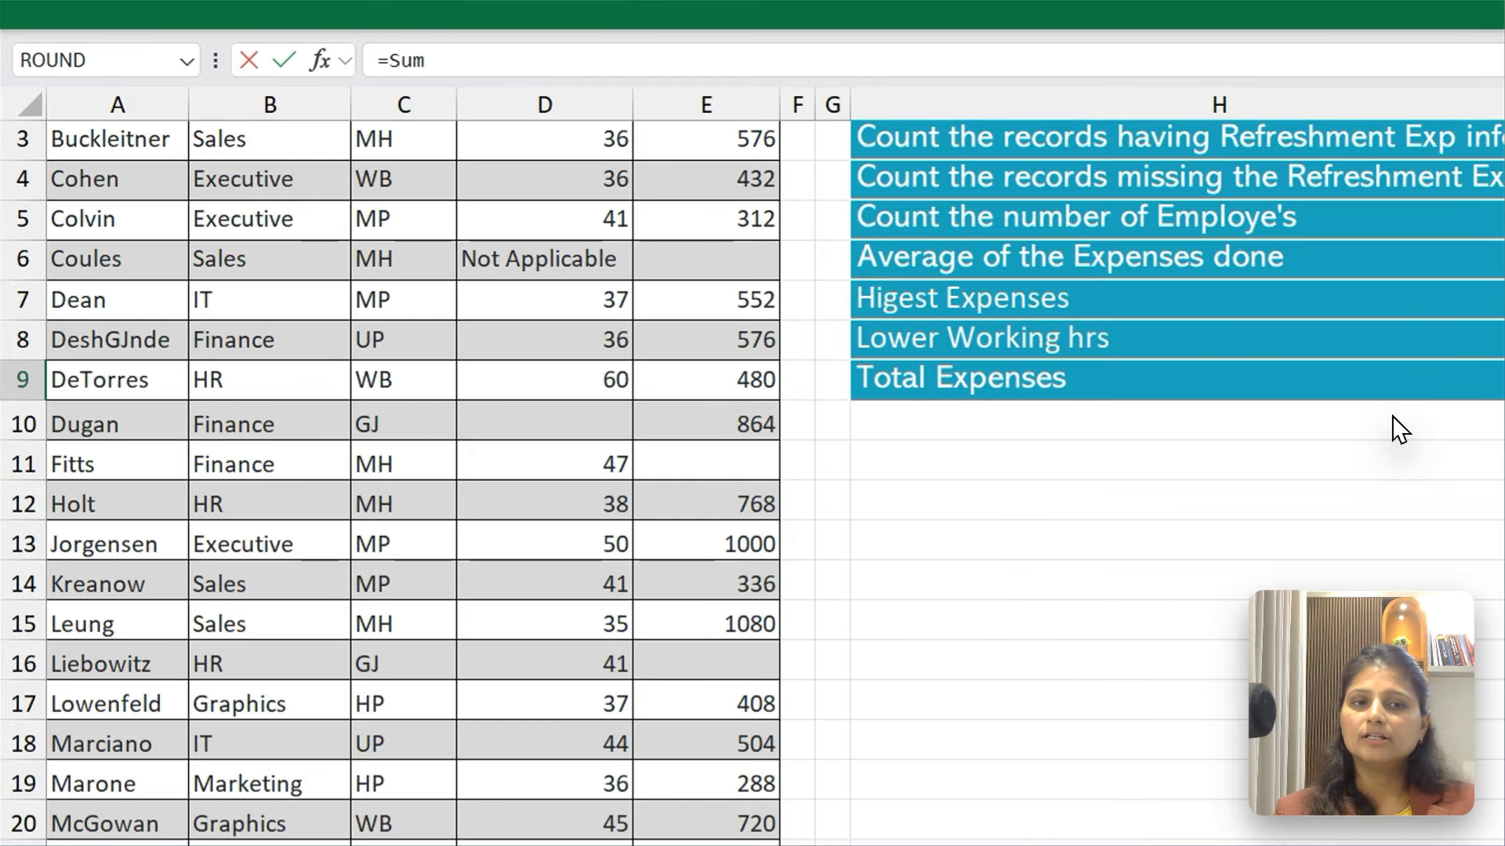
{"action": "key", "text": "Tab"}
{"action": "key", "text": "ctrl+Home"}
{"action": "key", "text": "ctrl+Right"}
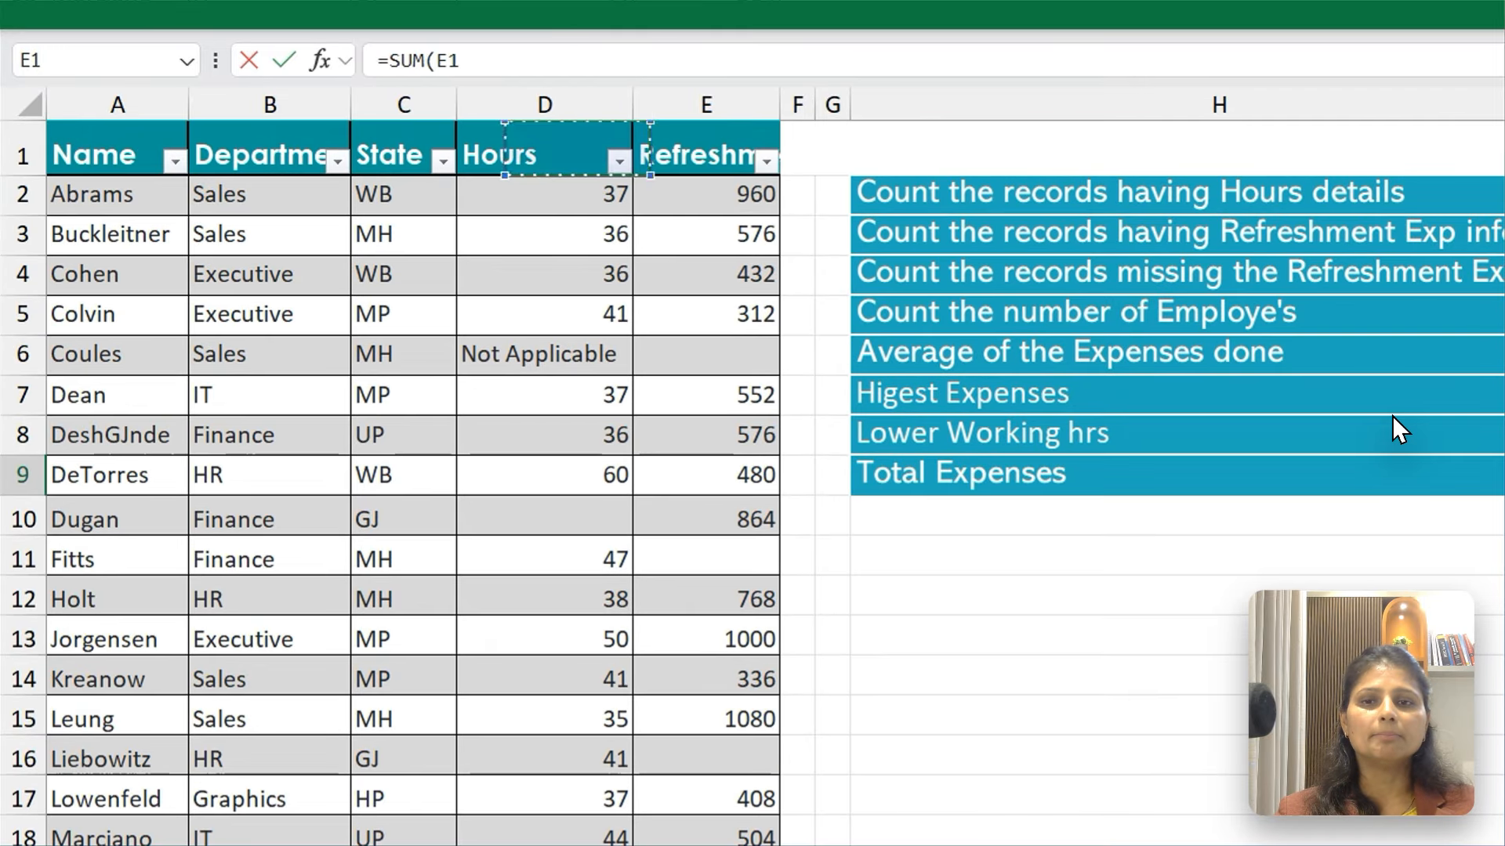
{"action": "key", "text": "Down"}
{"action": "key", "text": "ctrl+shift+Down"}
{"action": "key", "text": "ctrl+shift+Down"}
{"action": "key", "text": "ctrl+shift+Down"}
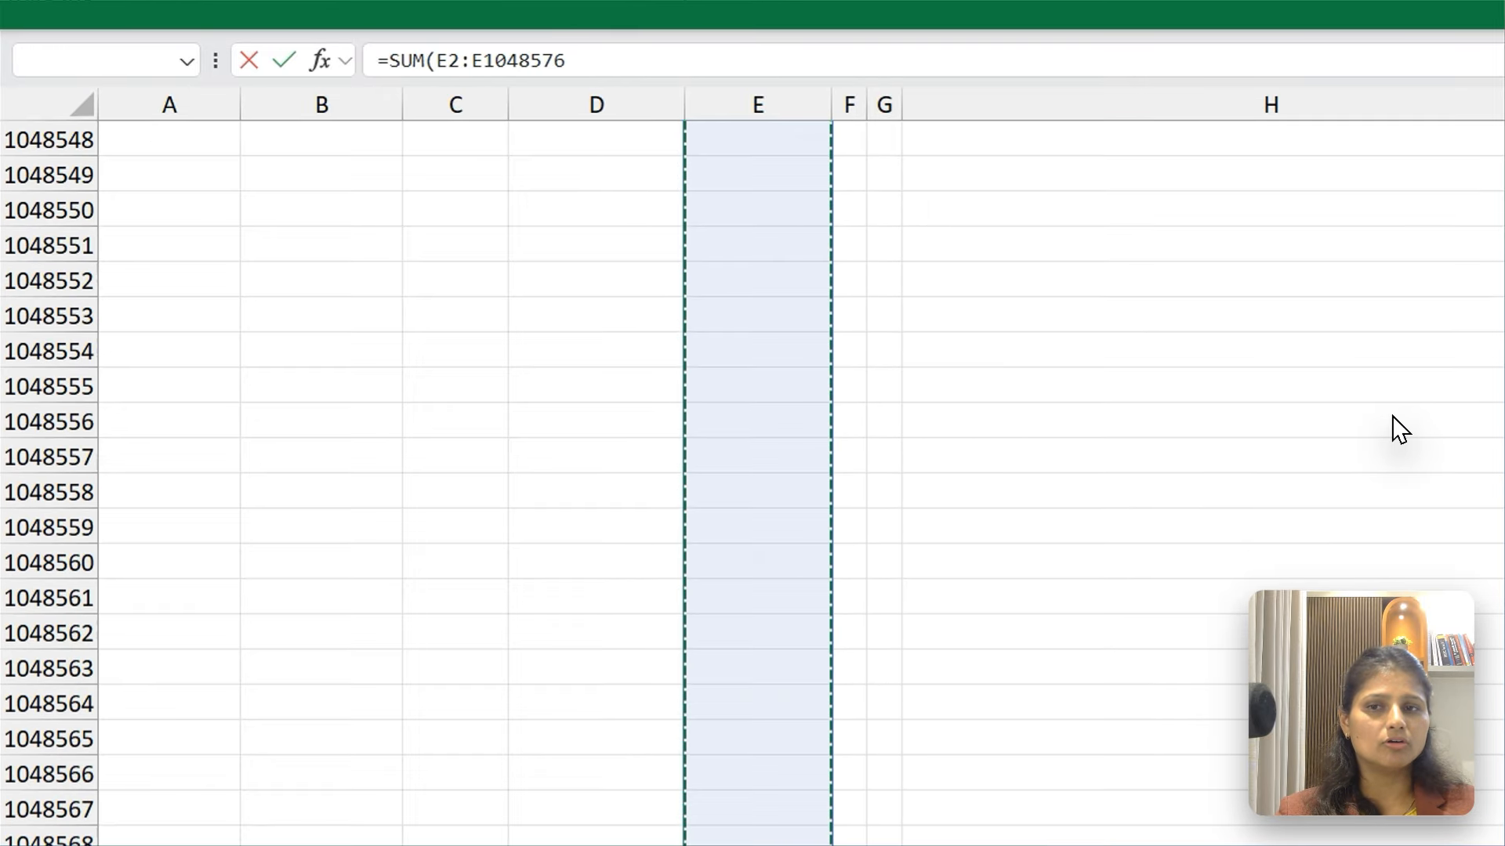
{"action": "key", "text": "ctrl+shift+Up"}
{"action": "key", "text": "Return"}
{"action": "key", "text": "Up"}
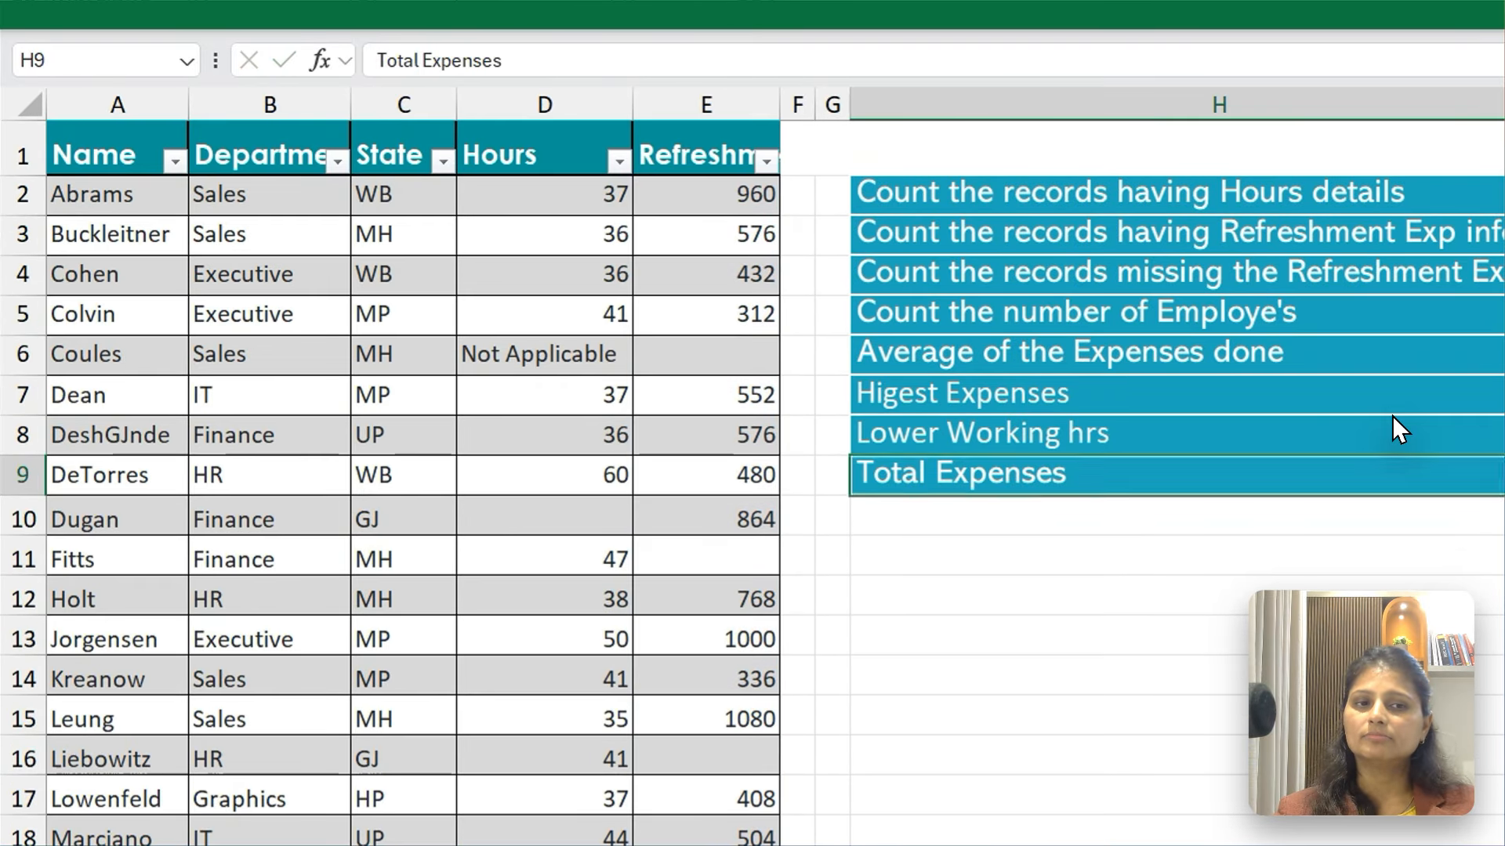
Copy I8 and apply only its formats to I9 with Paste Special
{"action": "key", "text": "Right"}
{"action": "key", "text": "Up"}
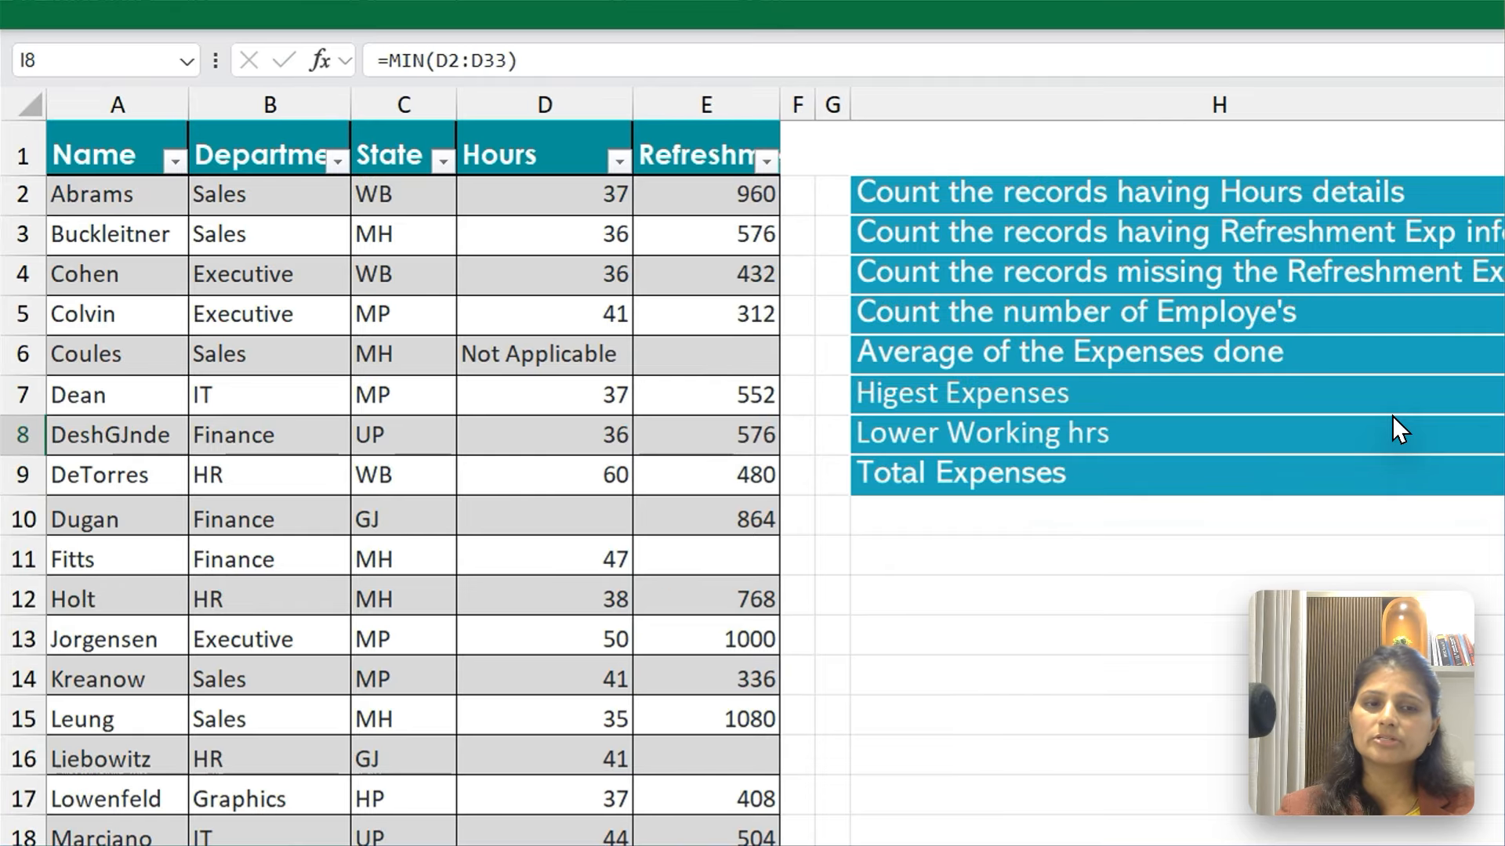
{"action": "key", "text": "Down"}
{"action": "key", "text": "ctrl+alt+v"}
{"action": "key", "text": "t"}
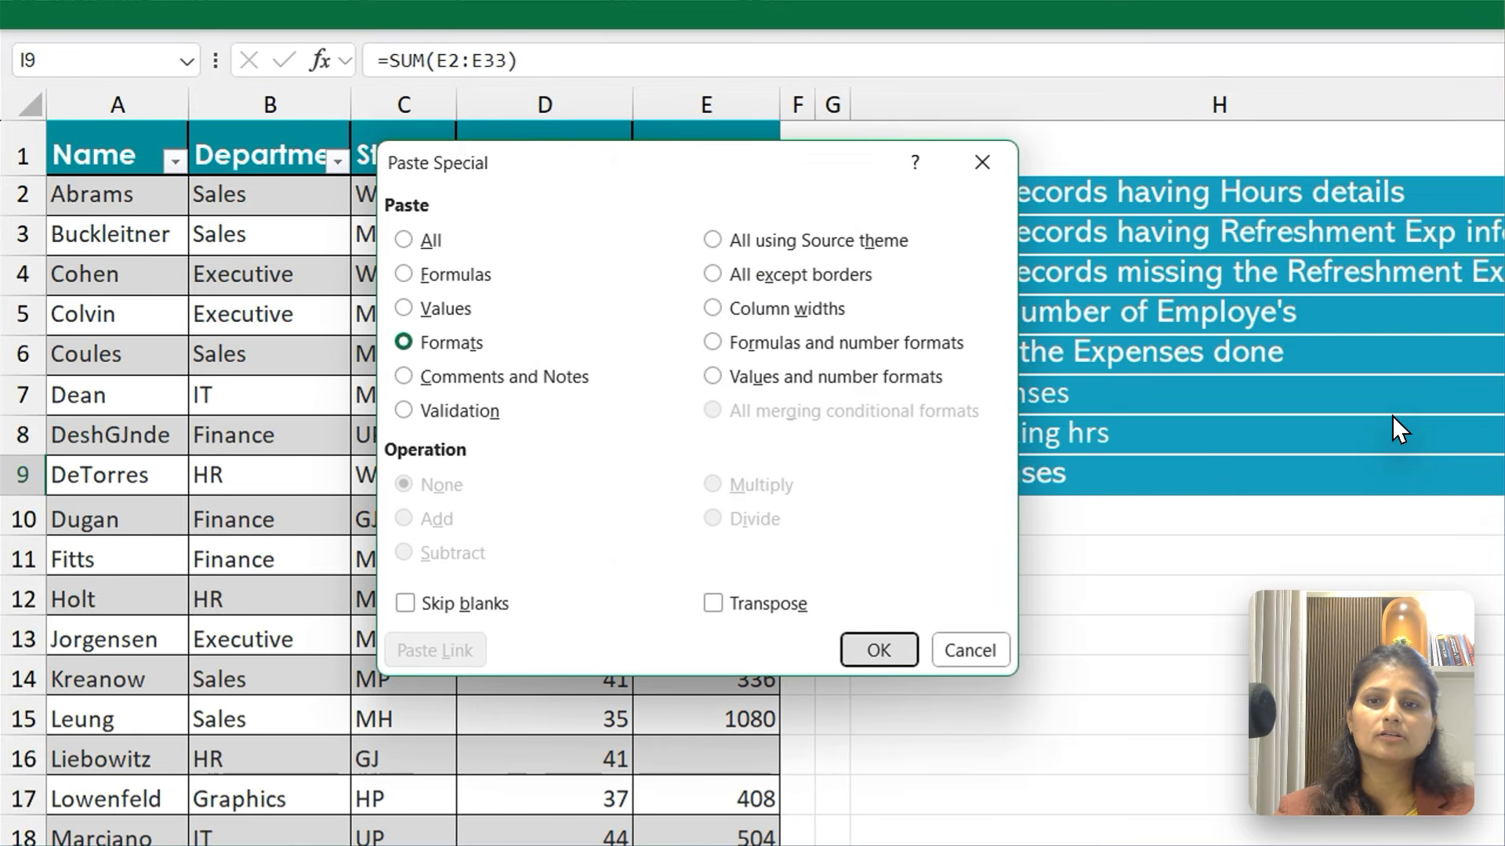
{"action": "key", "text": "Return"}
{"action": "key", "text": "Down"}
{"action": "key", "text": "Up"}
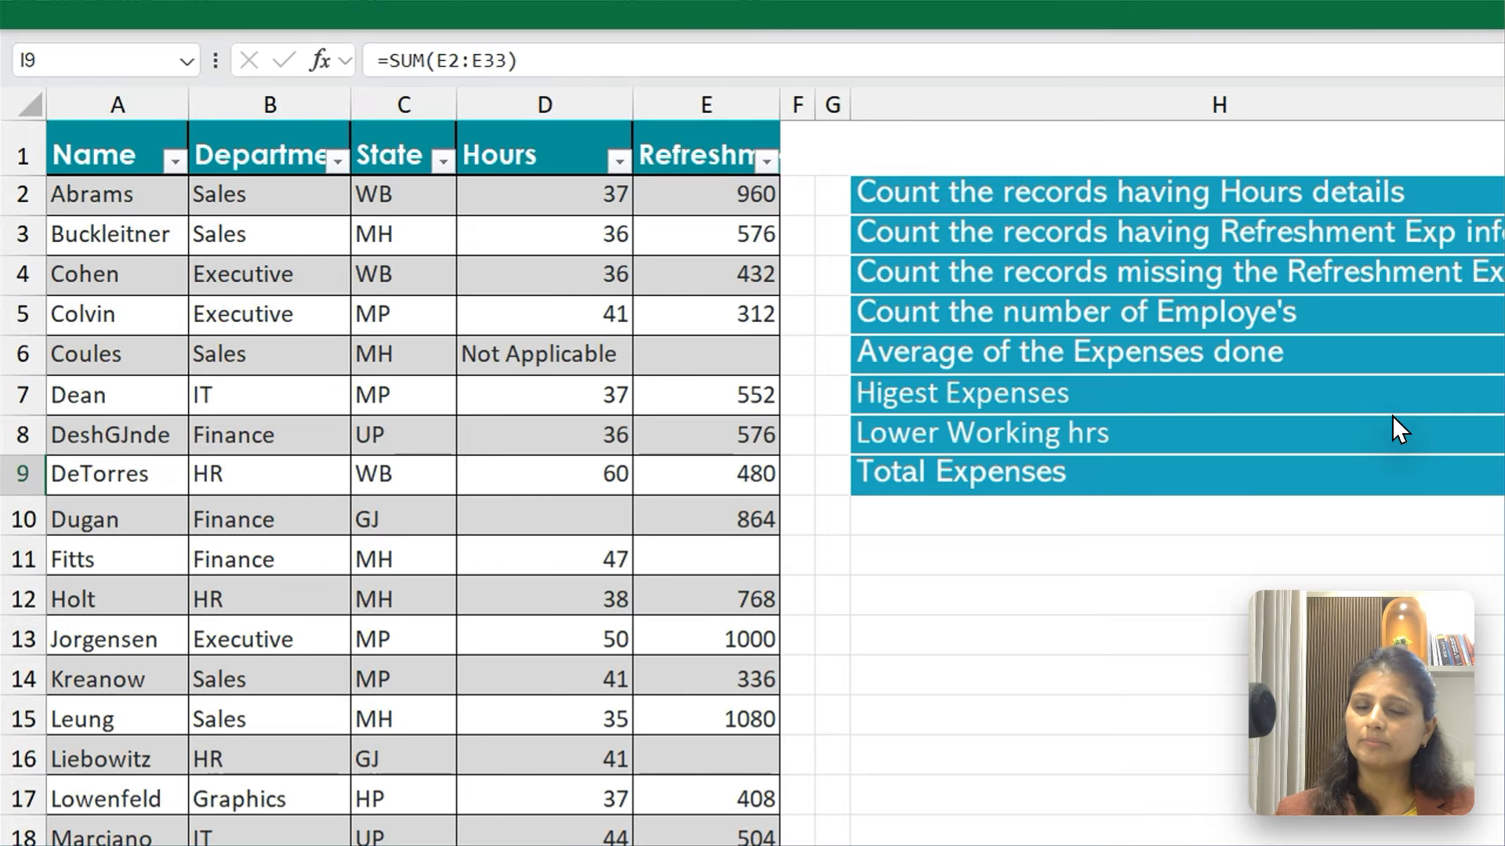
Copy the formula-text formula from K8 into K9 as =IFERROR(FORMULATEXT(I9),"")
{"action": "key", "text": "Right"}
{"action": "key", "text": "Right"}
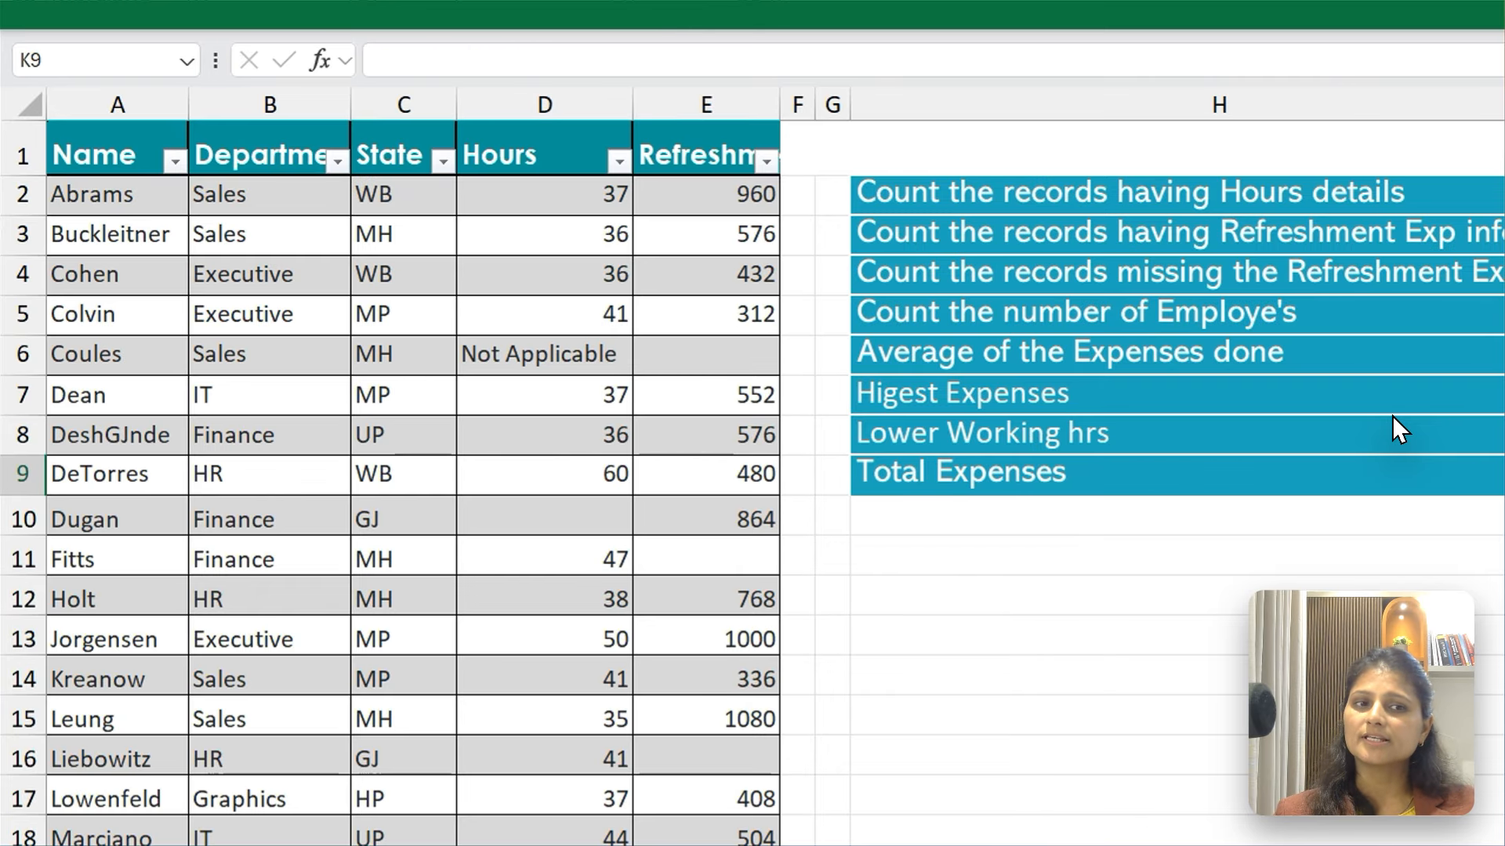
{"action": "key", "text": "Up"}
{"action": "key", "text": "Down"}
{"action": "key", "text": "Down"}
{"action": "key", "text": "Down"}
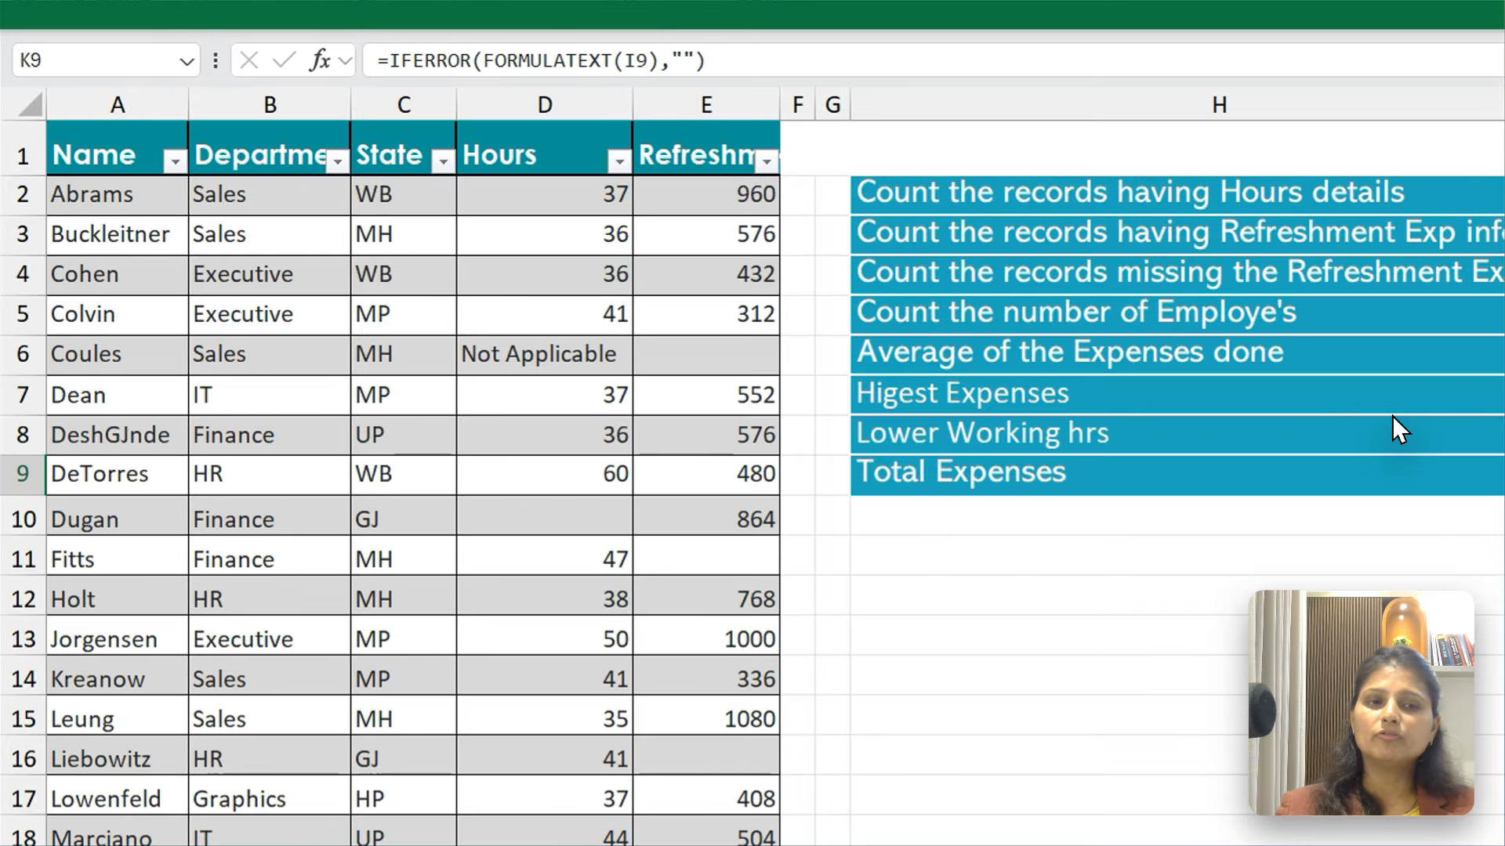
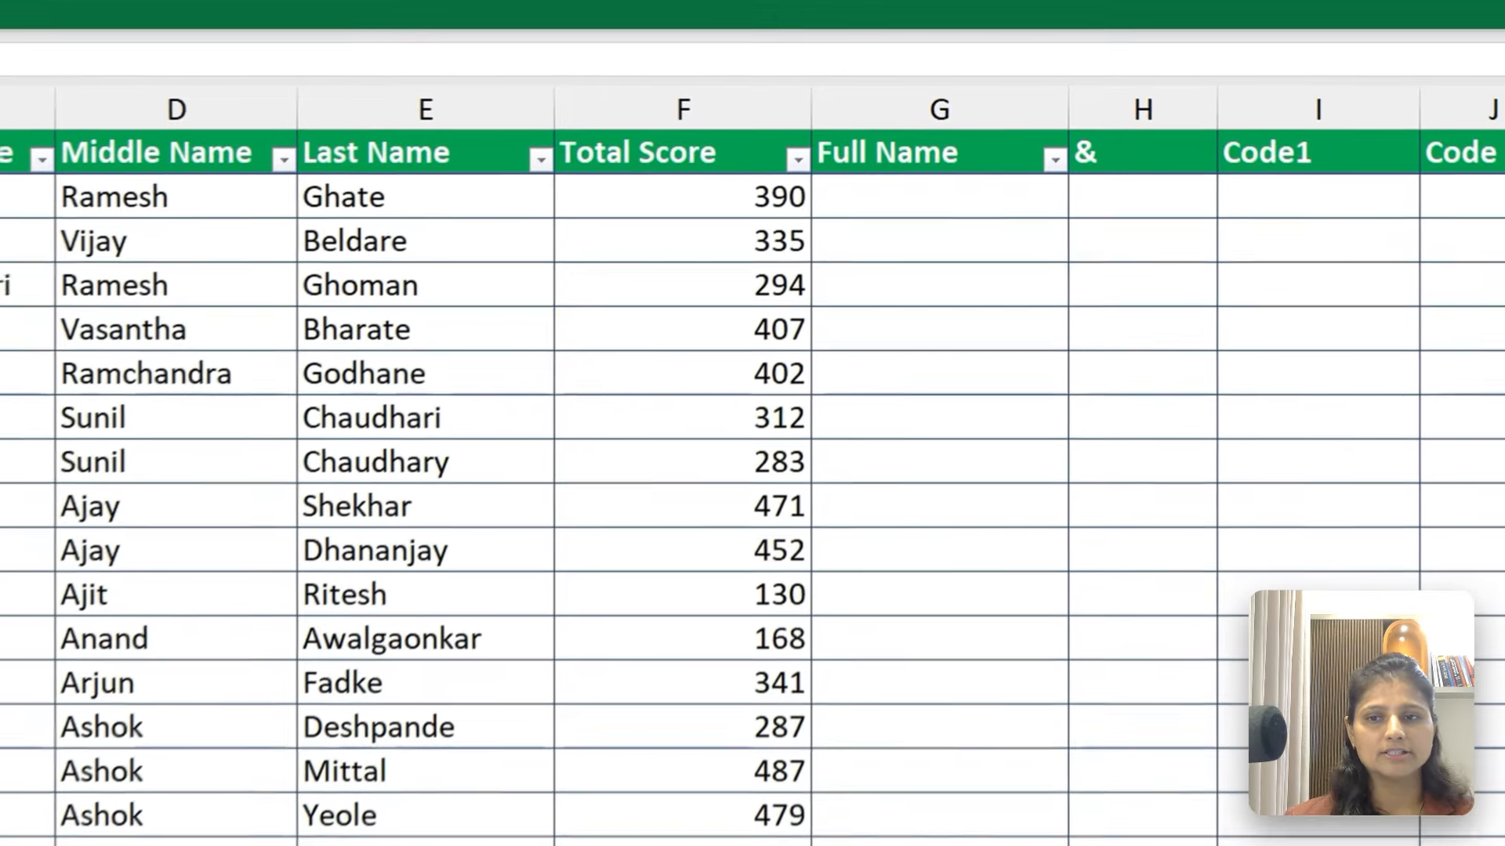
{"action": "left_click", "coordinate": [307, 76]}
{"action": "left_click", "coordinate": [136, 122]}
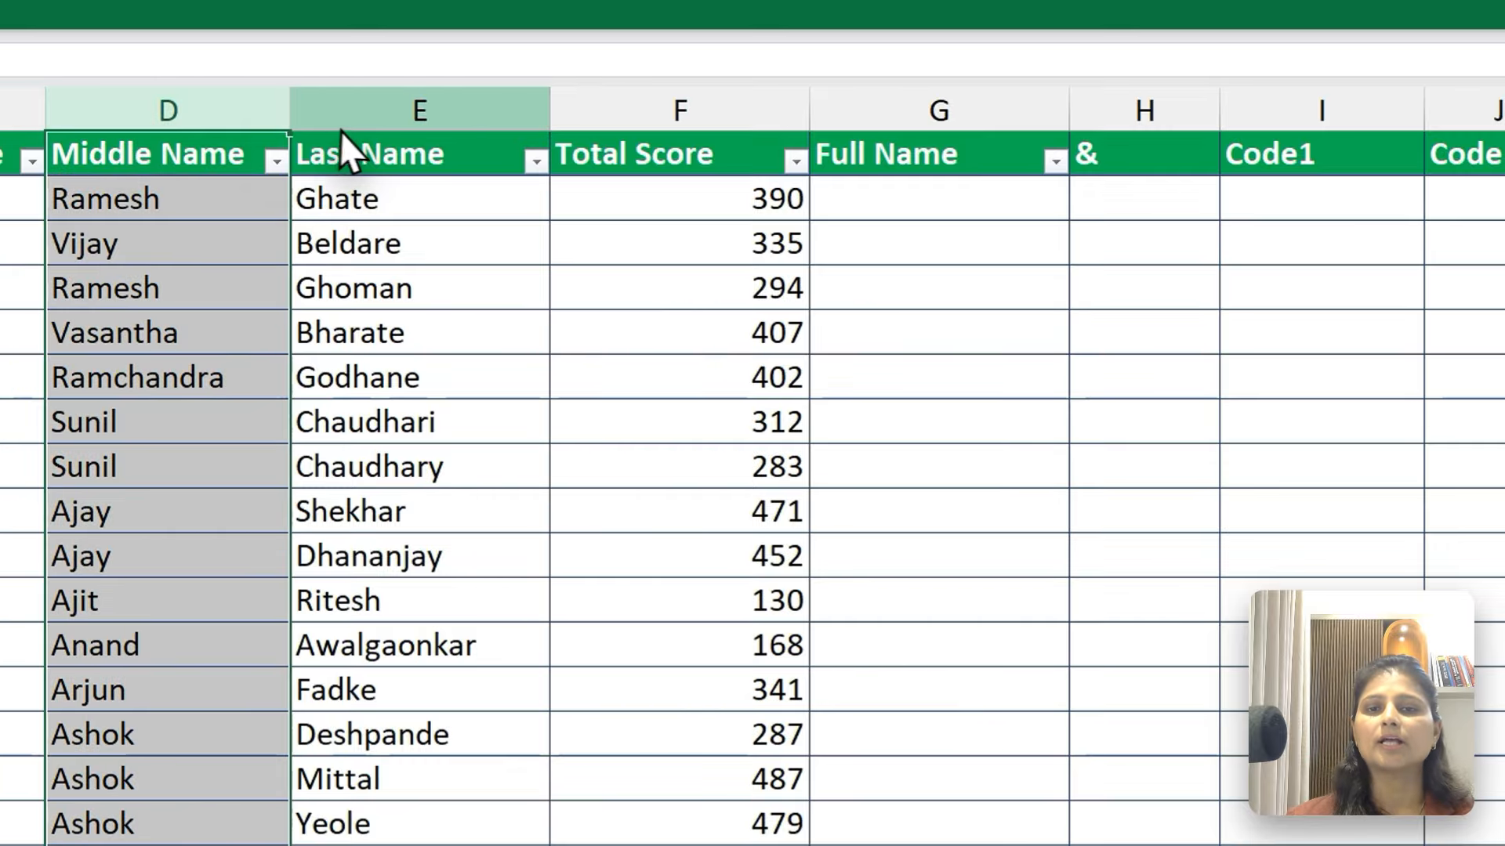
{"action": "left_click", "coordinate": [348, 122]}
{"action": "left_click", "coordinate": [630, 120]}
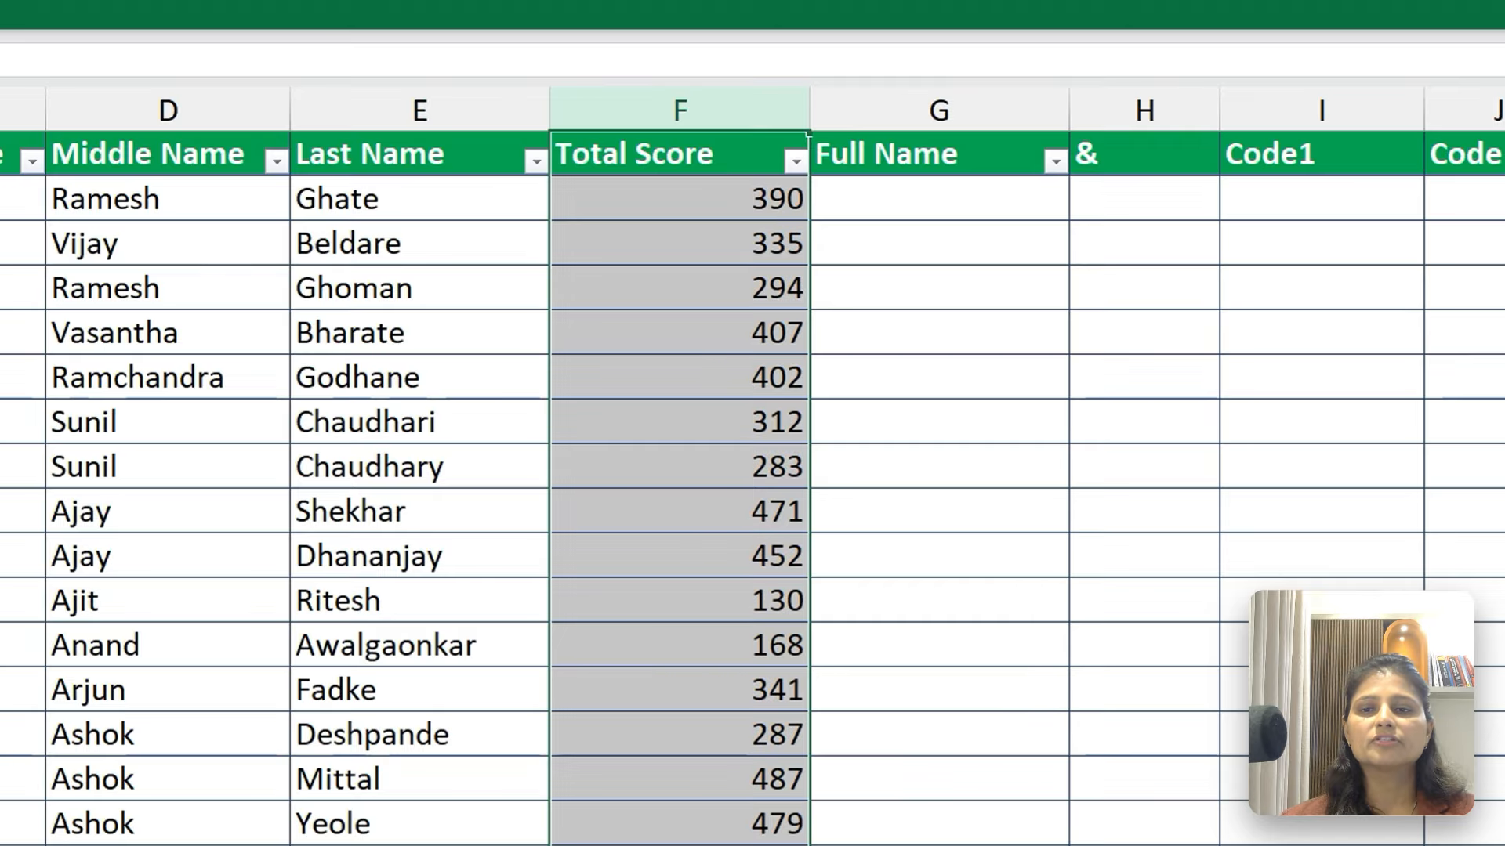
{"action": "left_click_drag", "start_coordinate": [296, 105], "coordinate": [554, 110]}
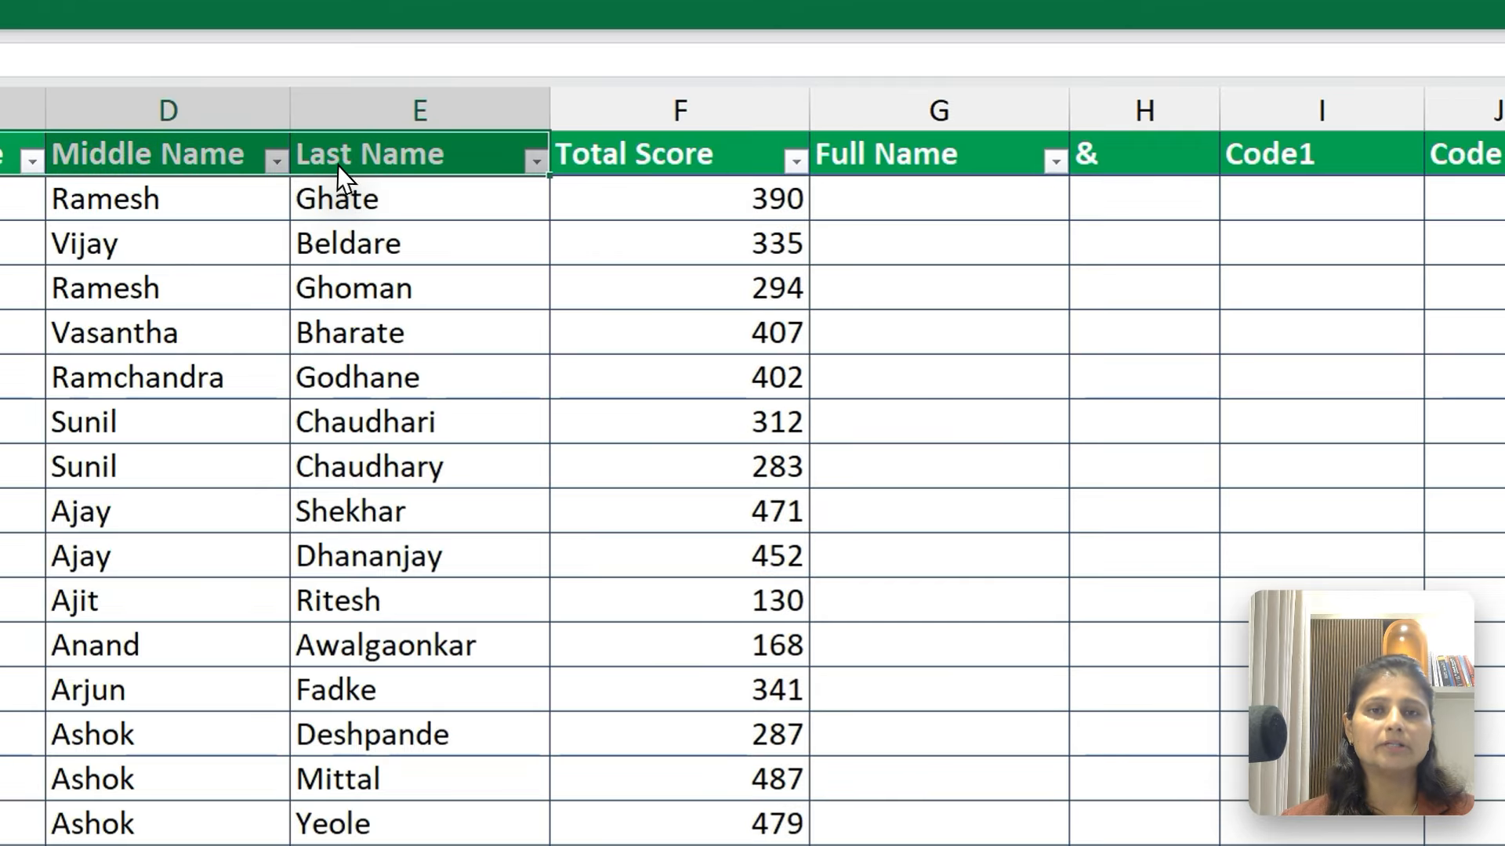
Start a CONCATENATE formula in G2 with the first-name cell C2 as its first text
{"action": "left_click", "coordinate": [967, 201]}
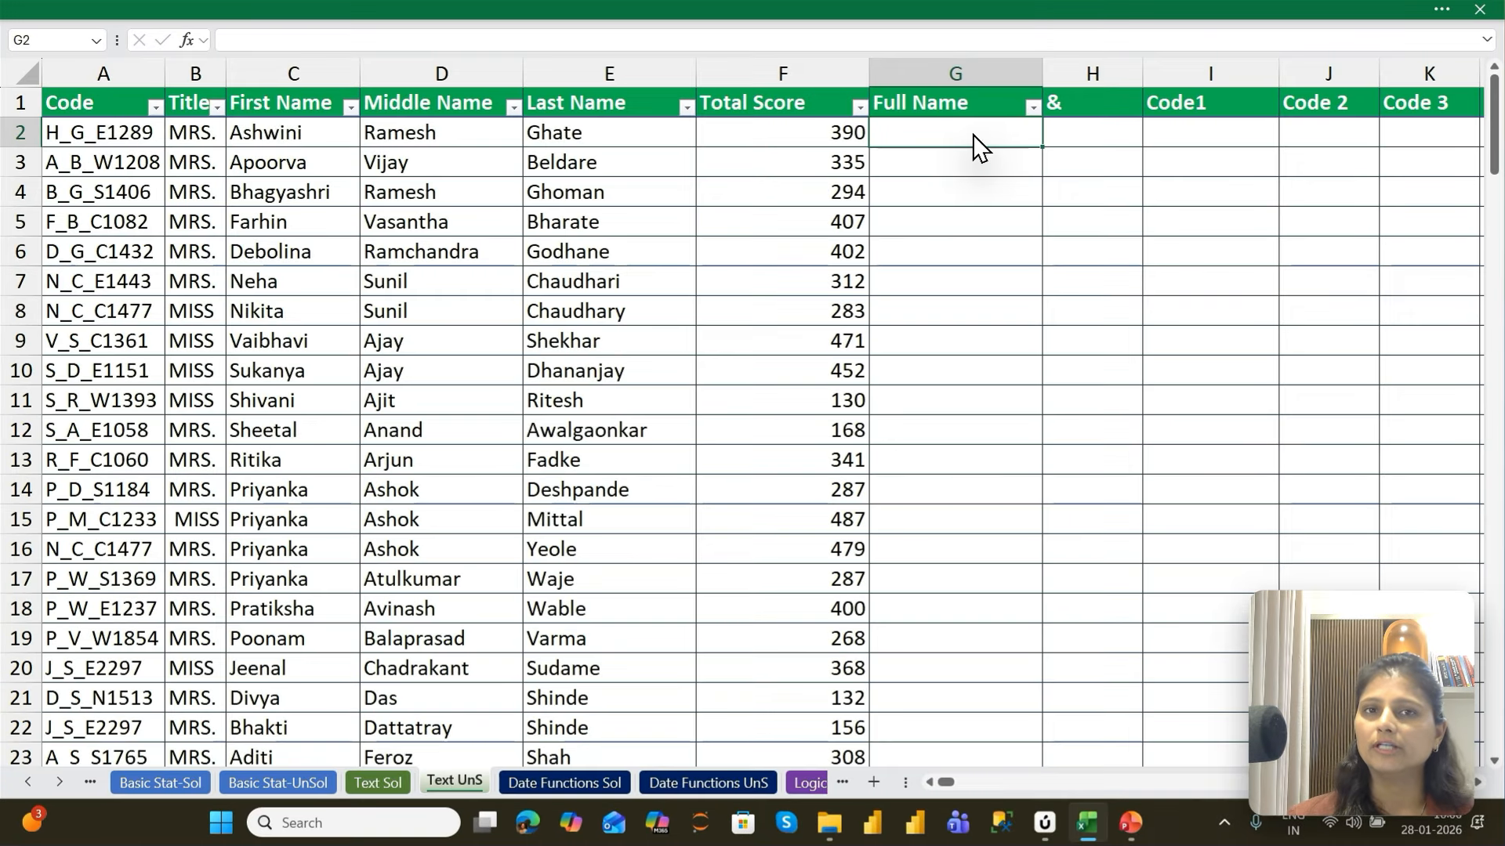
{"action": "type", "text": "=cON"}
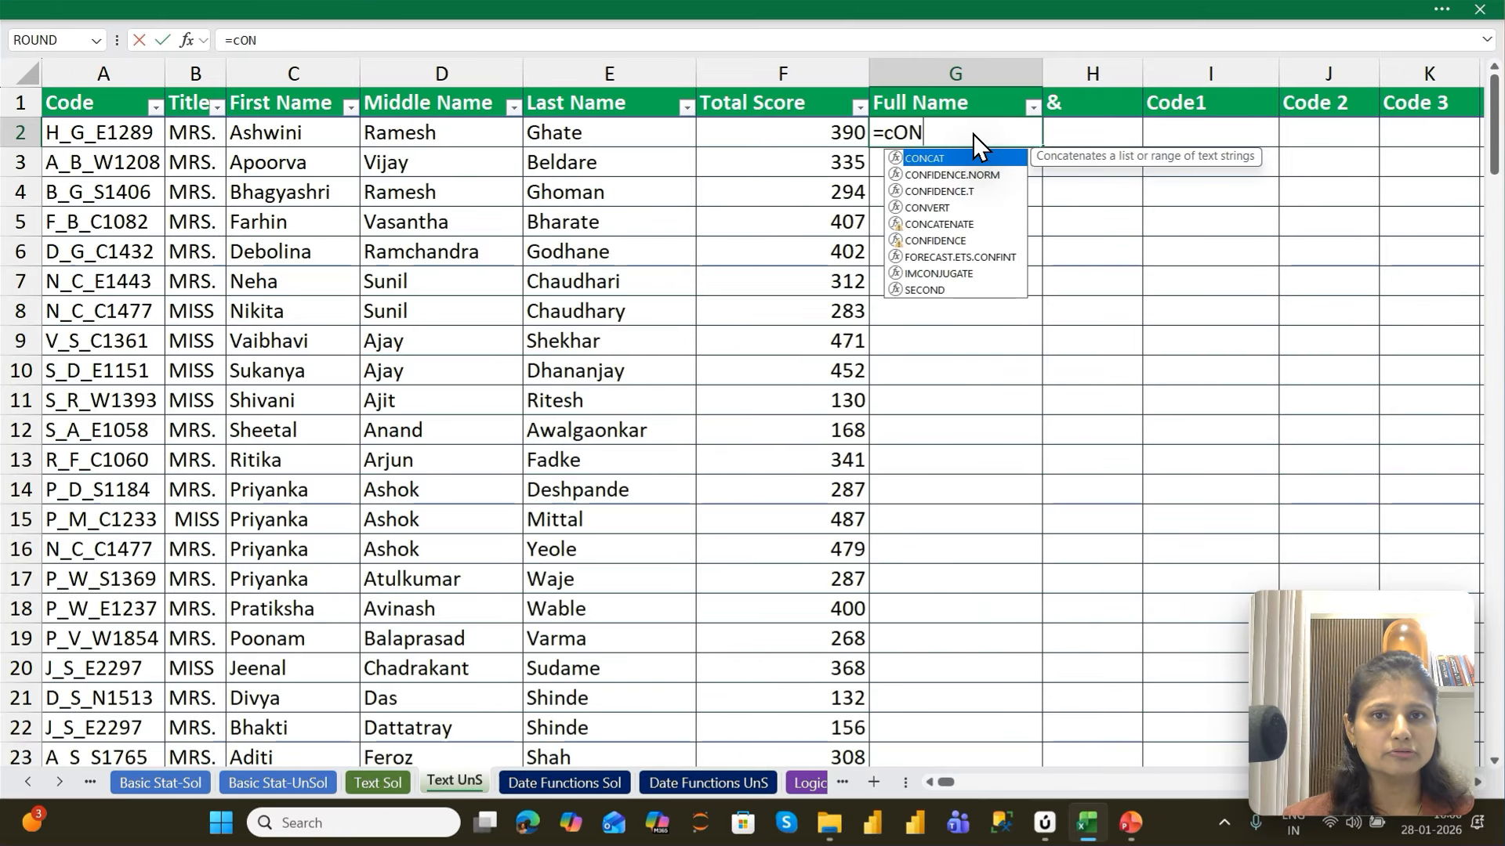
{"action": "key", "text": "Down"}
{"action": "key", "text": "Down"}
{"action": "key", "text": "Down"}
{"action": "key", "text": "Down"}
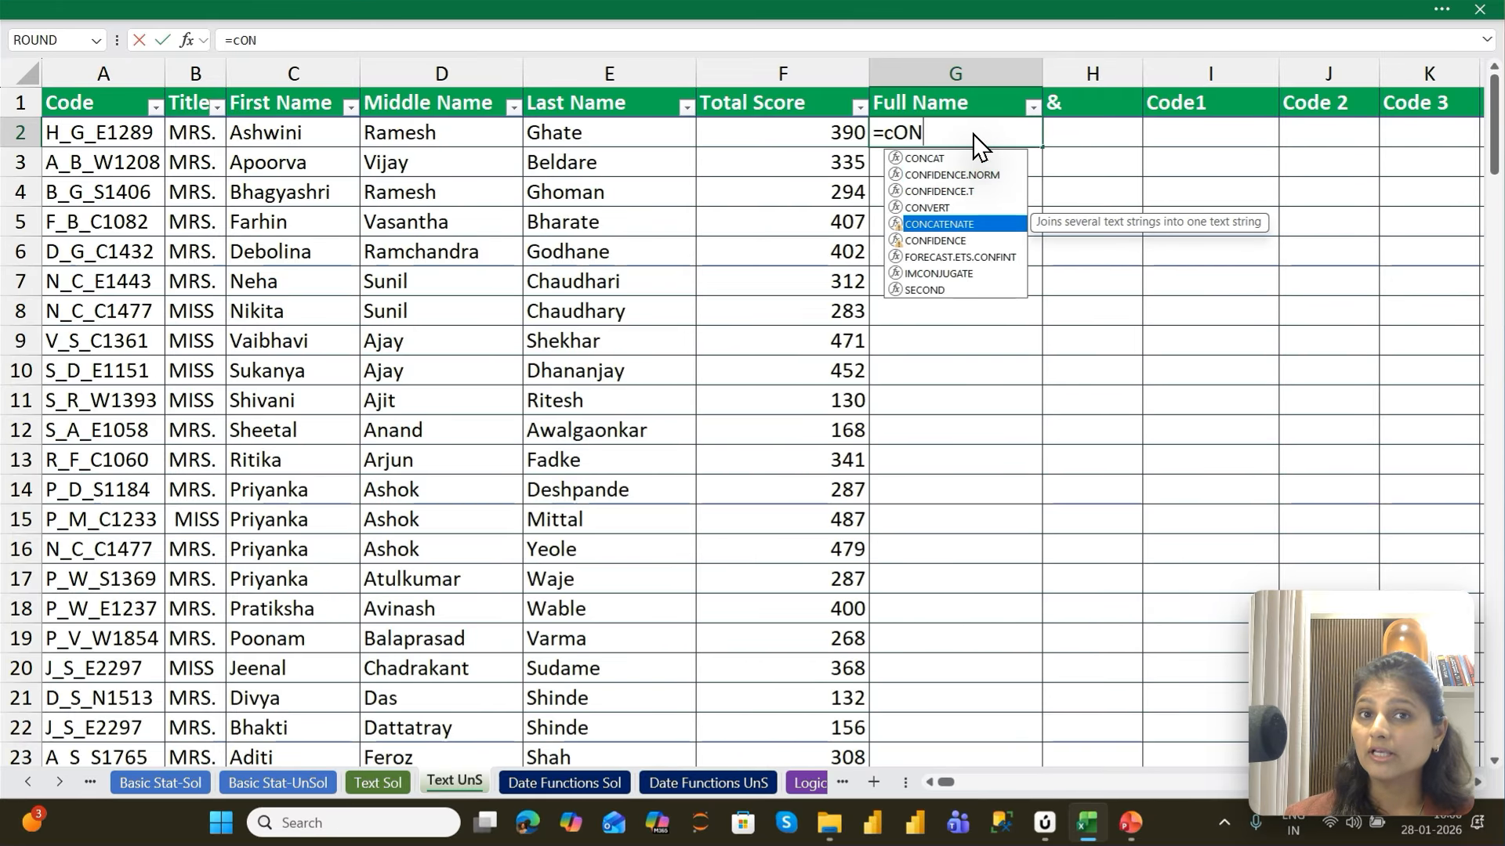
{"action": "key", "text": "Tab"}
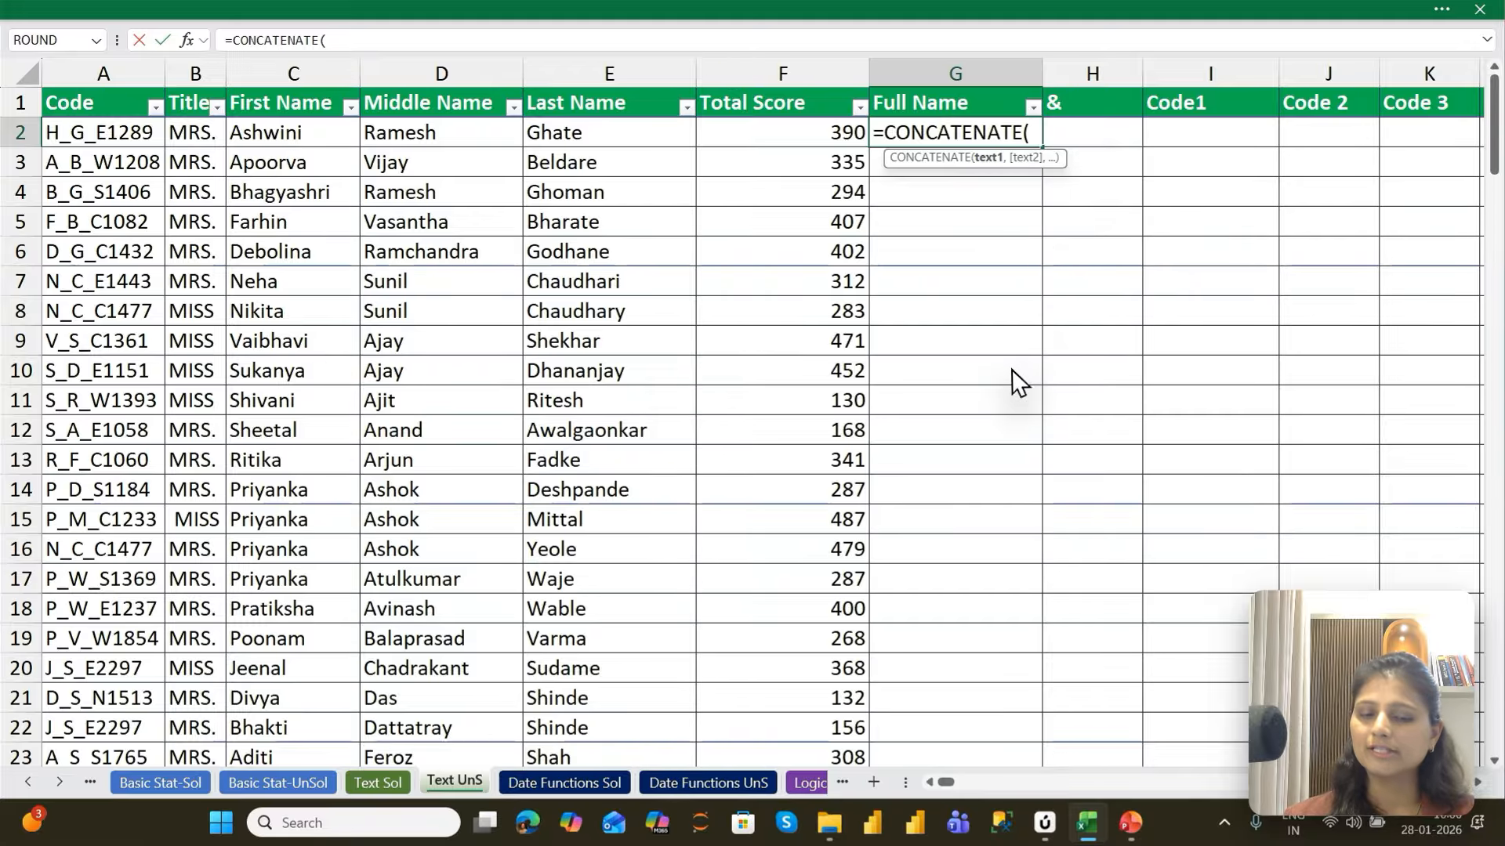
{"action": "key", "text": "Left"}
Add D2 and E2 as the remaining texts and commit the CONCATENATE formula in G2
{"action": "key", "text": "Left"}
{"action": "key", "text": "Left"}
{"action": "key", "text": "Left"}
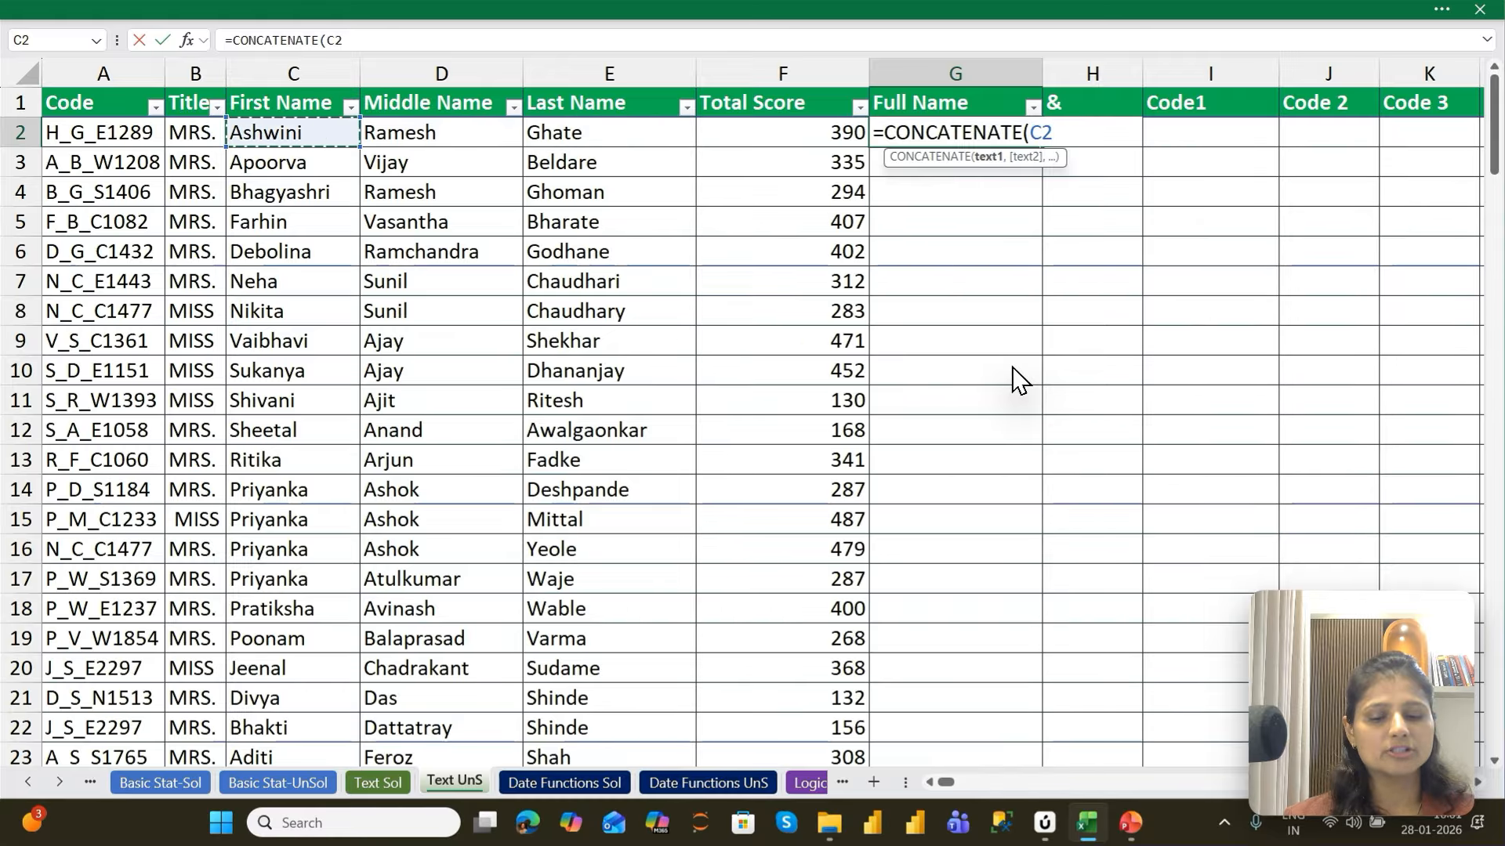
{"action": "type", "text": ","}
{"action": "key", "text": "Left"}
{"action": "key", "text": "Left"}
{"action": "key", "text": "Left"}
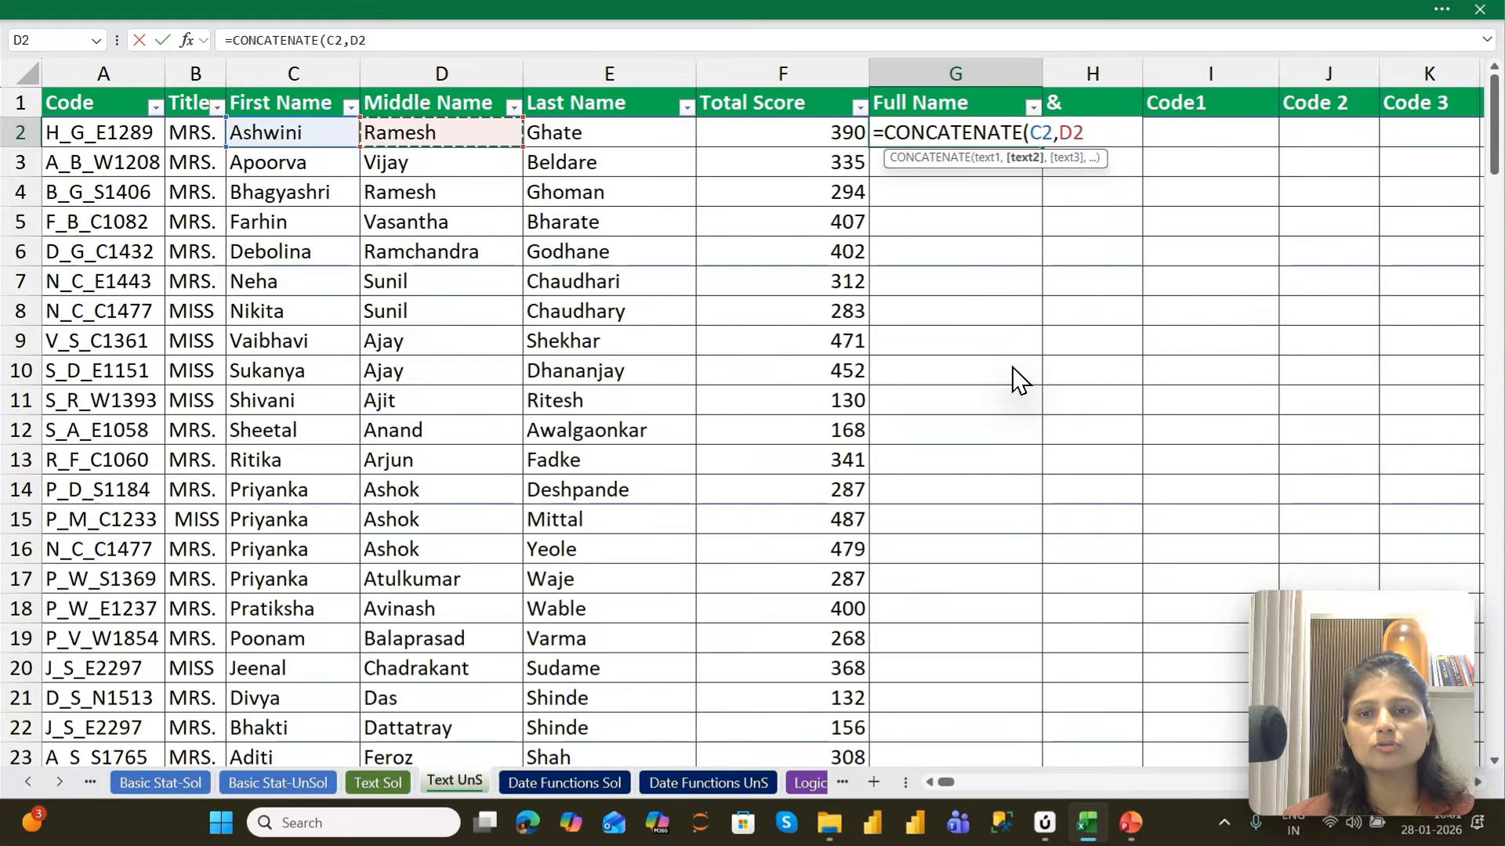
{"action": "type", "text": ","}
{"action": "key", "text": "Left"}
{"action": "key", "text": "Left"}
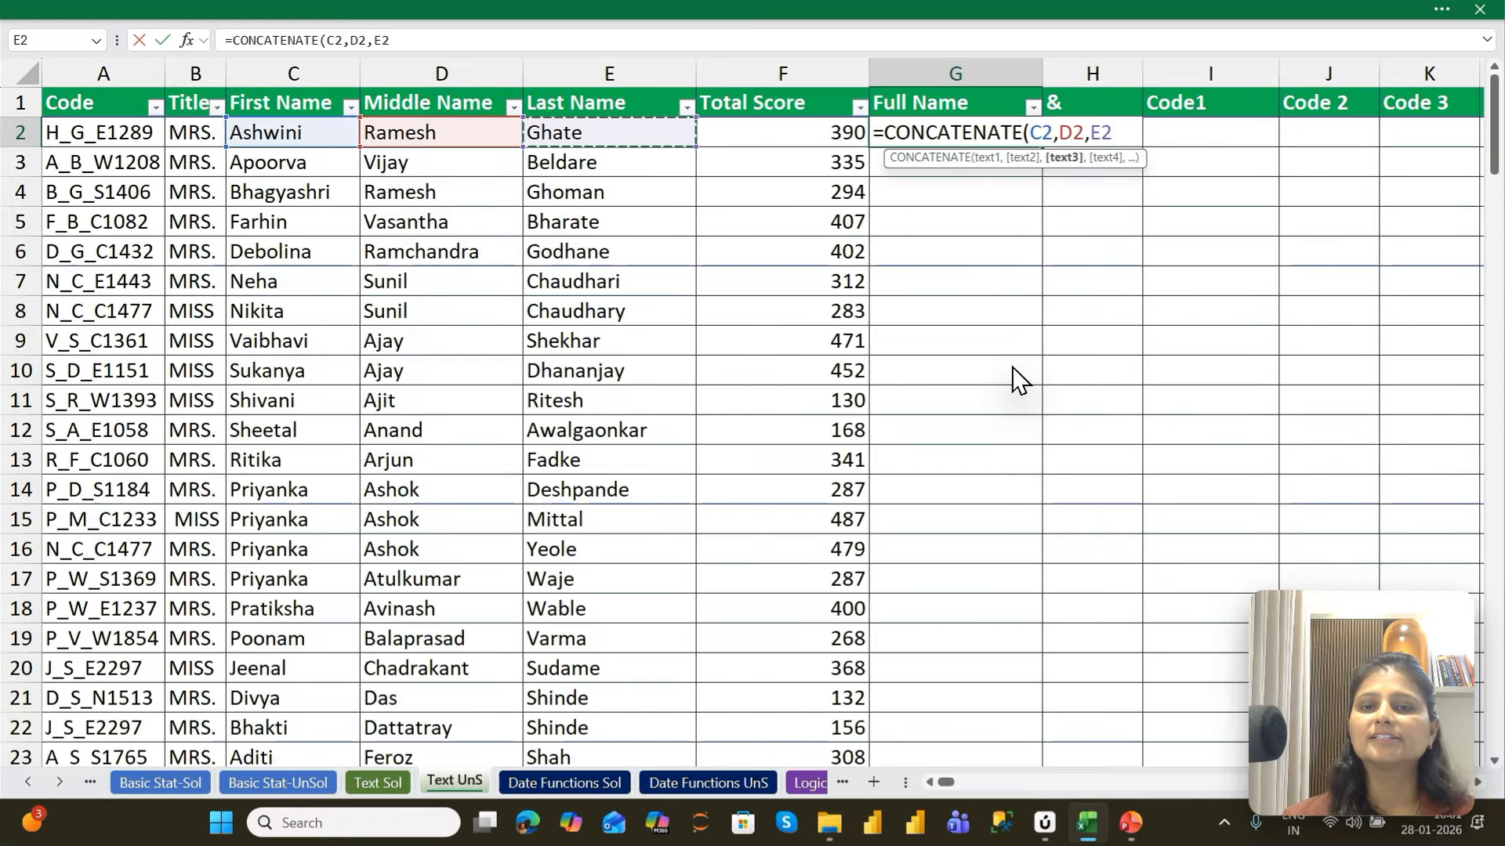
{"action": "key", "text": "Return"}
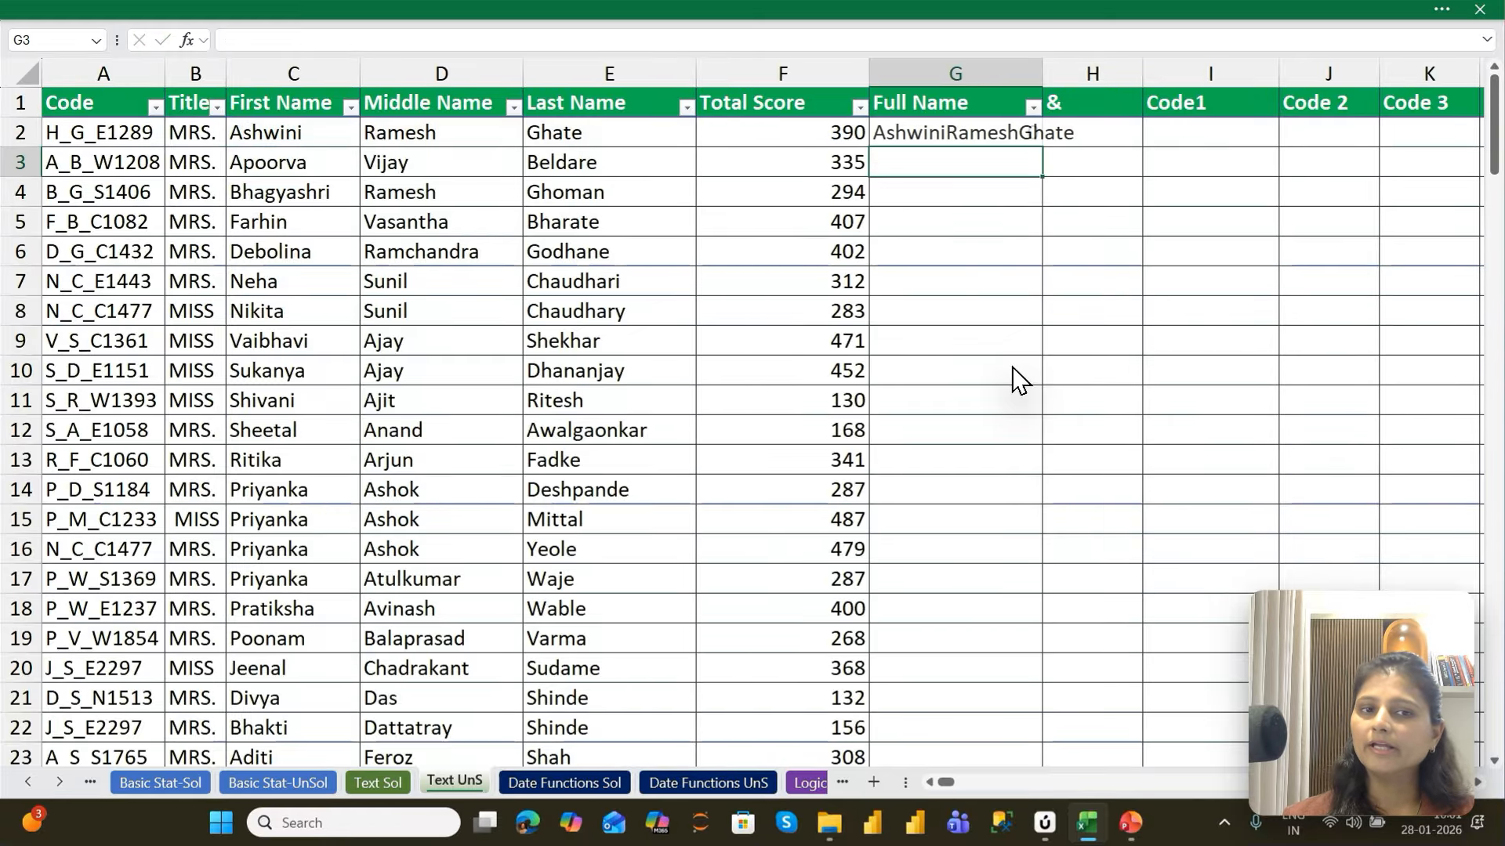
Autofit the Full Name column's width to the contents of G2
{"action": "key", "text": "Up"}
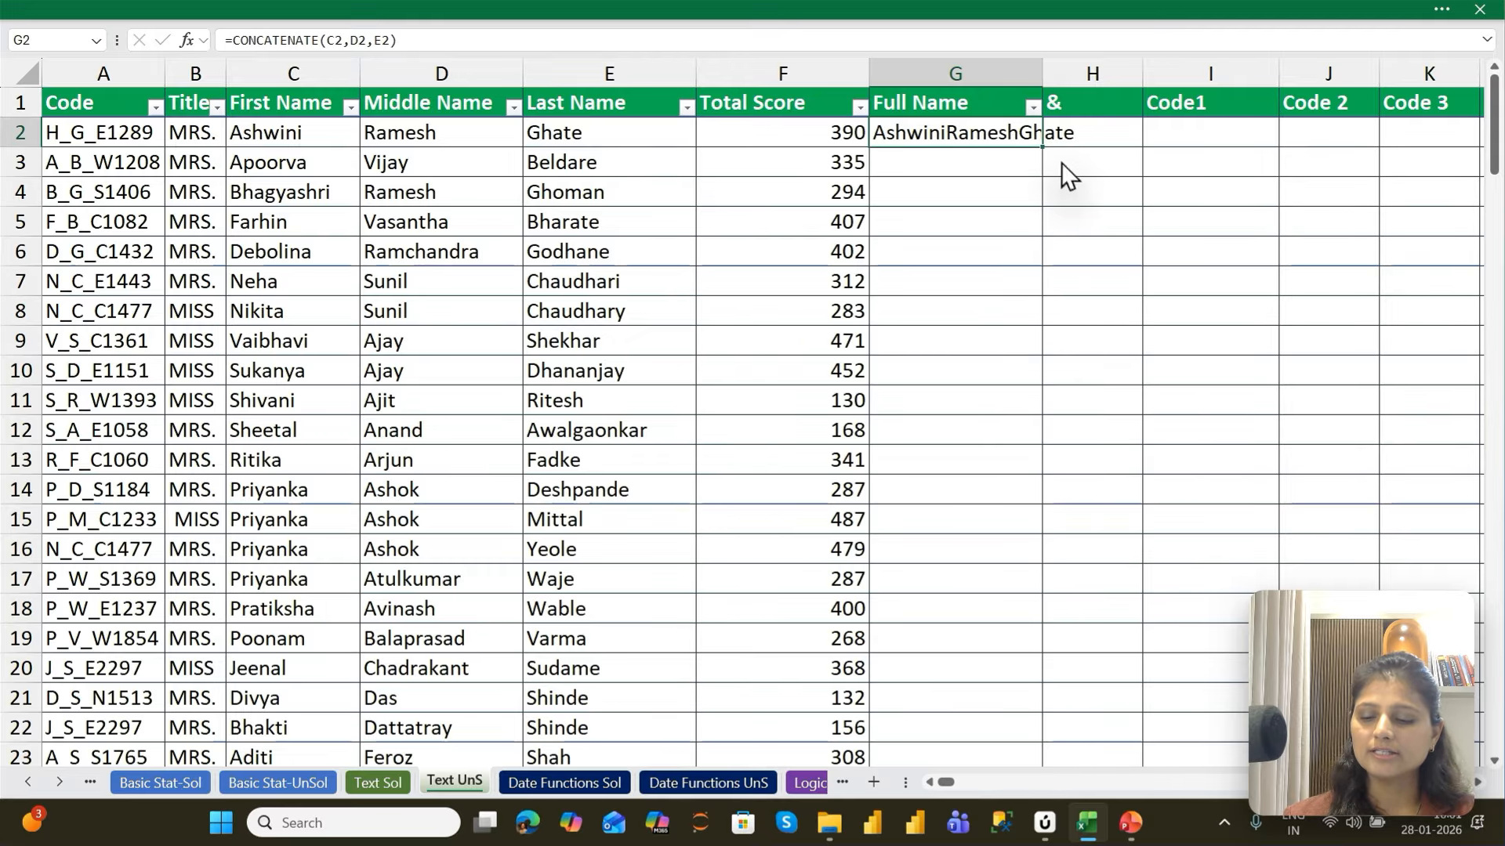
{"action": "key", "text": "alt"}
{"action": "key", "text": "alt"}
{"action": "key", "text": "alt+h"}
{"action": "key", "text": "o"}
{"action": "key", "text": "i"}
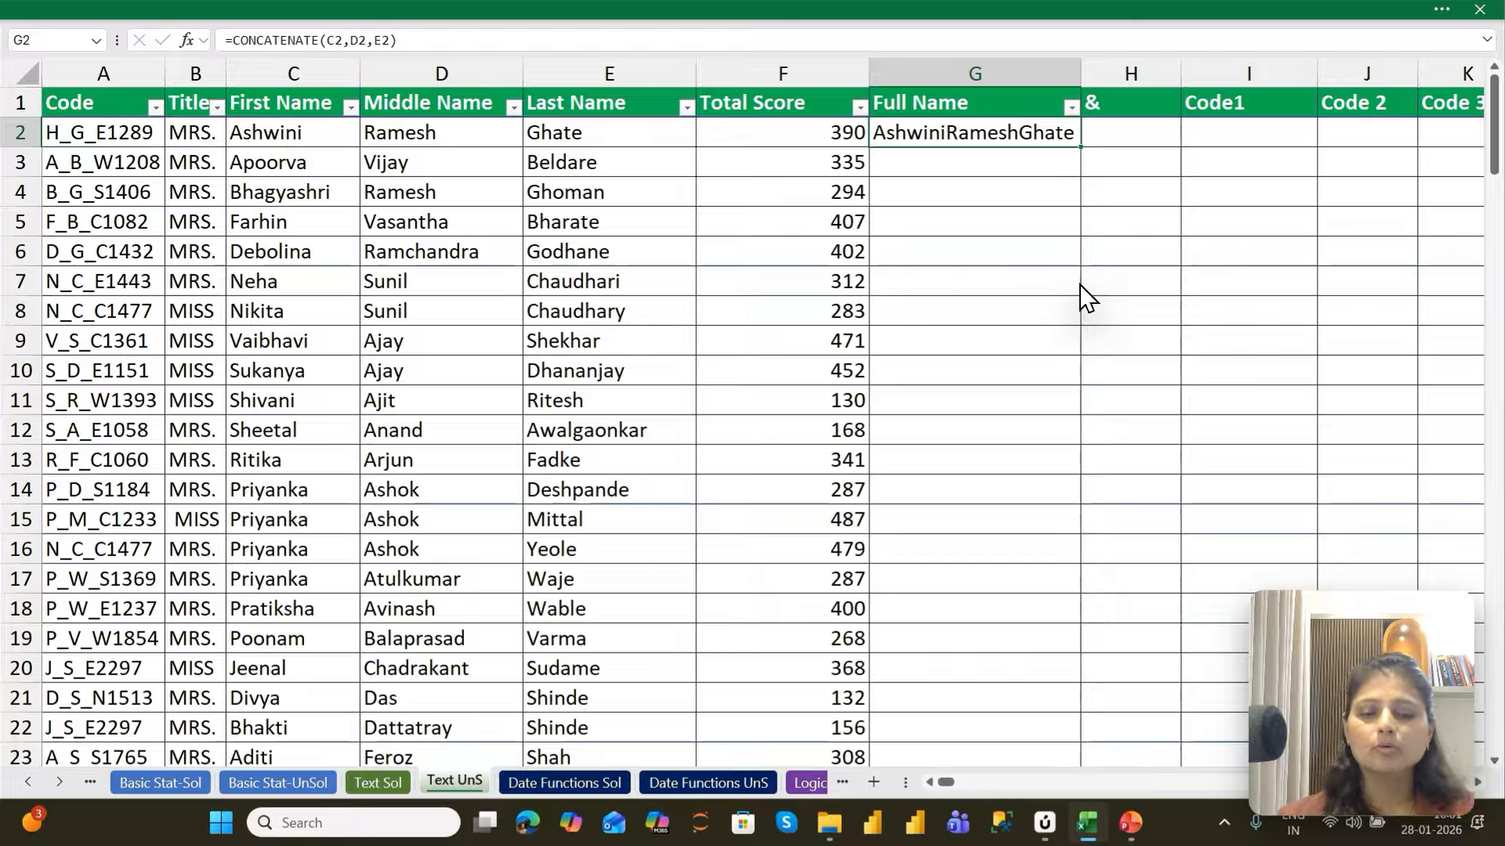
Replace the formula in G2 with a new CONCATENATE formula that starts with C2
{"action": "type", "text": "=coN"}
{"action": "key", "text": "Down"}
{"action": "key", "text": "Down"}
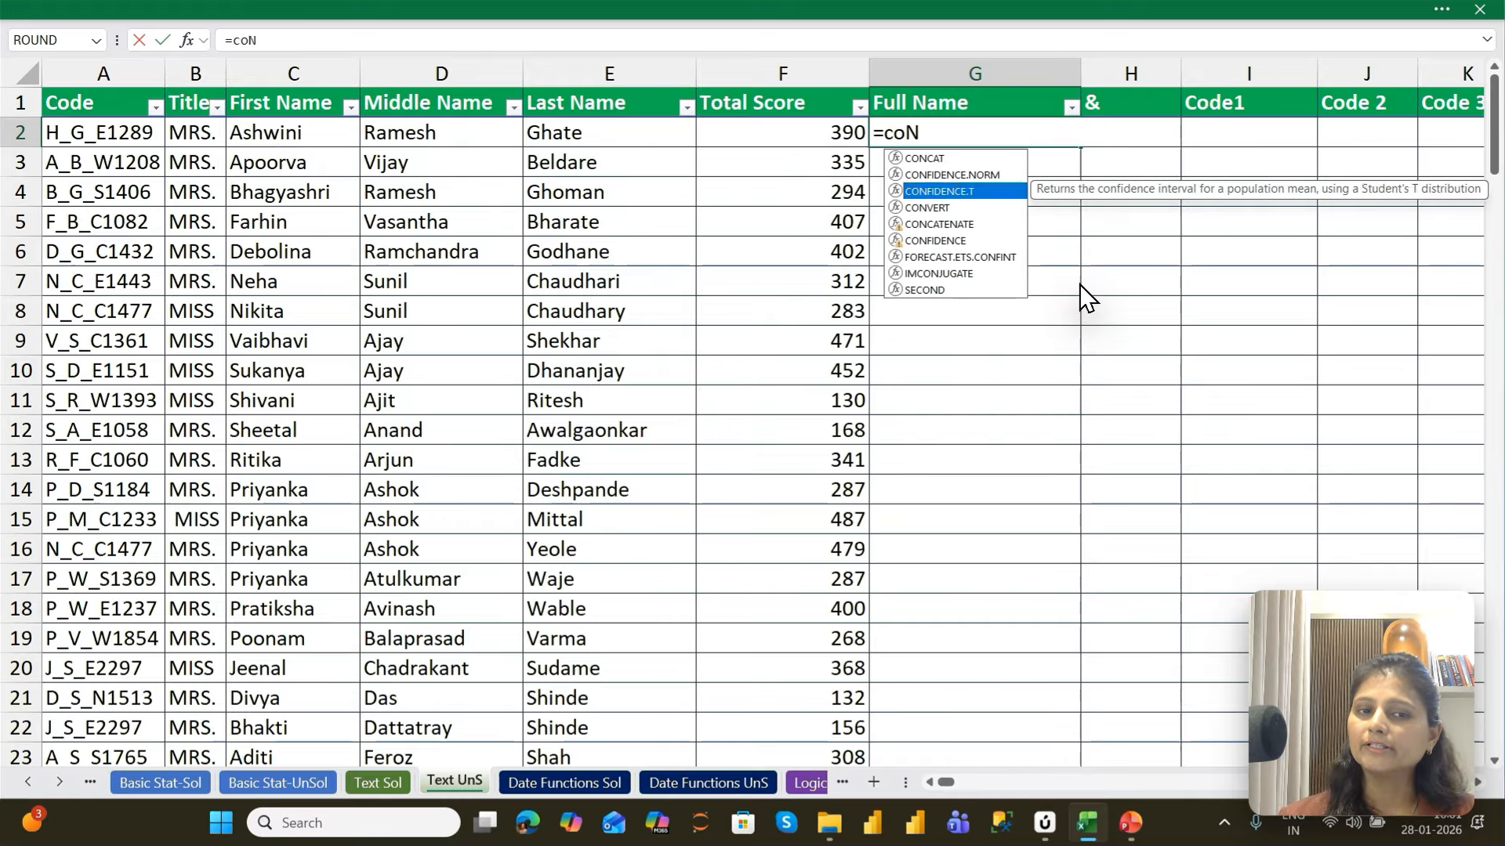
{"action": "key", "text": "Down"}
{"action": "key", "text": "Down"}
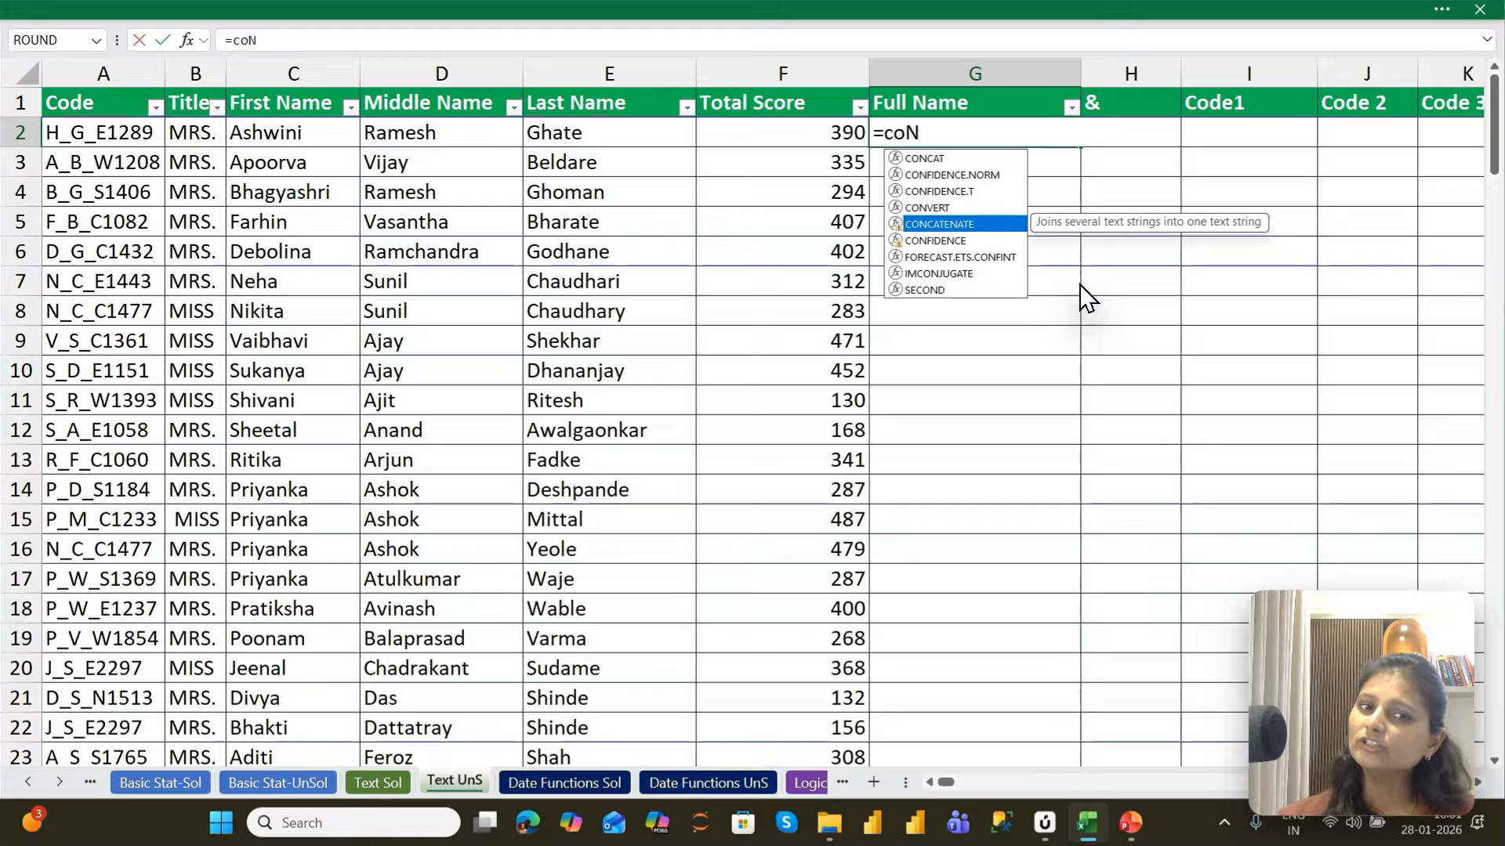
{"action": "key", "text": "Tab"}
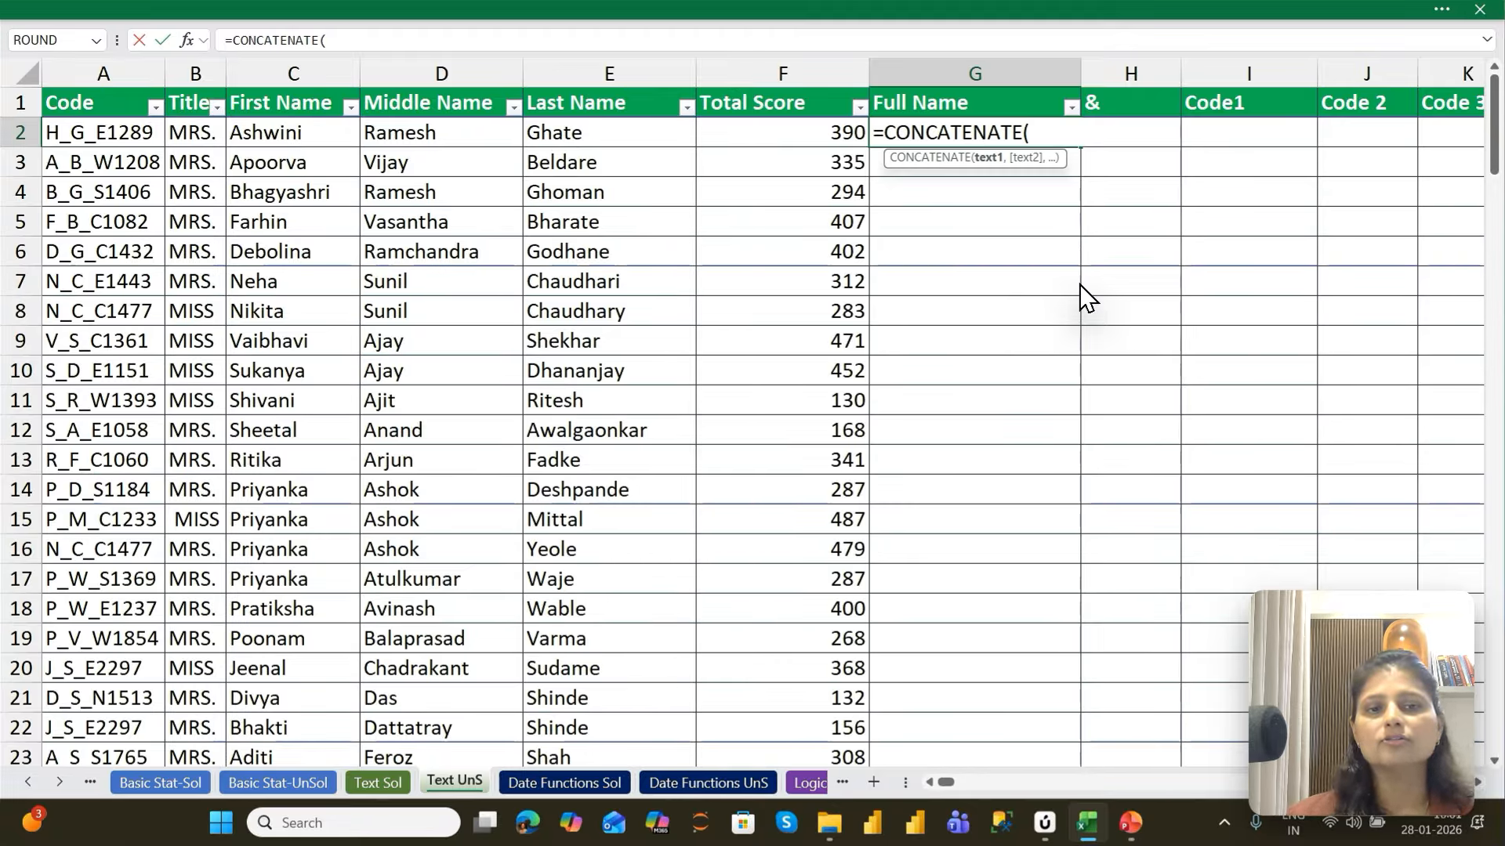
{"action": "key", "text": "Left"}
{"action": "key", "text": "Left"}
{"action": "key", "text": "Left"}
{"action": "key", "text": "Left"}
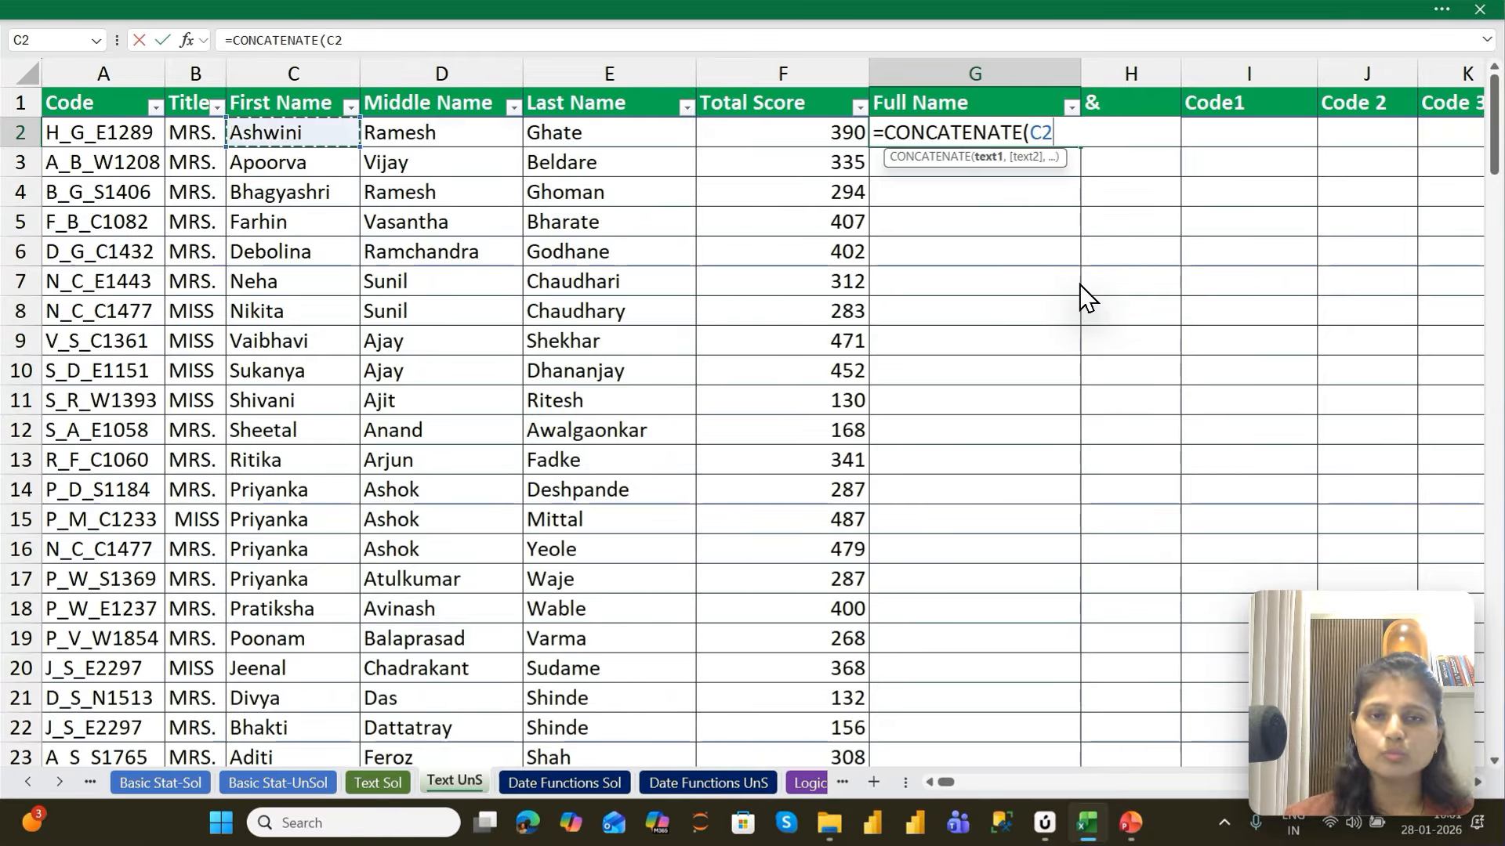
Add a space in quotation marks and the middle-name cell D2 as the next texts of the formula
{"action": "type", "text": ","}
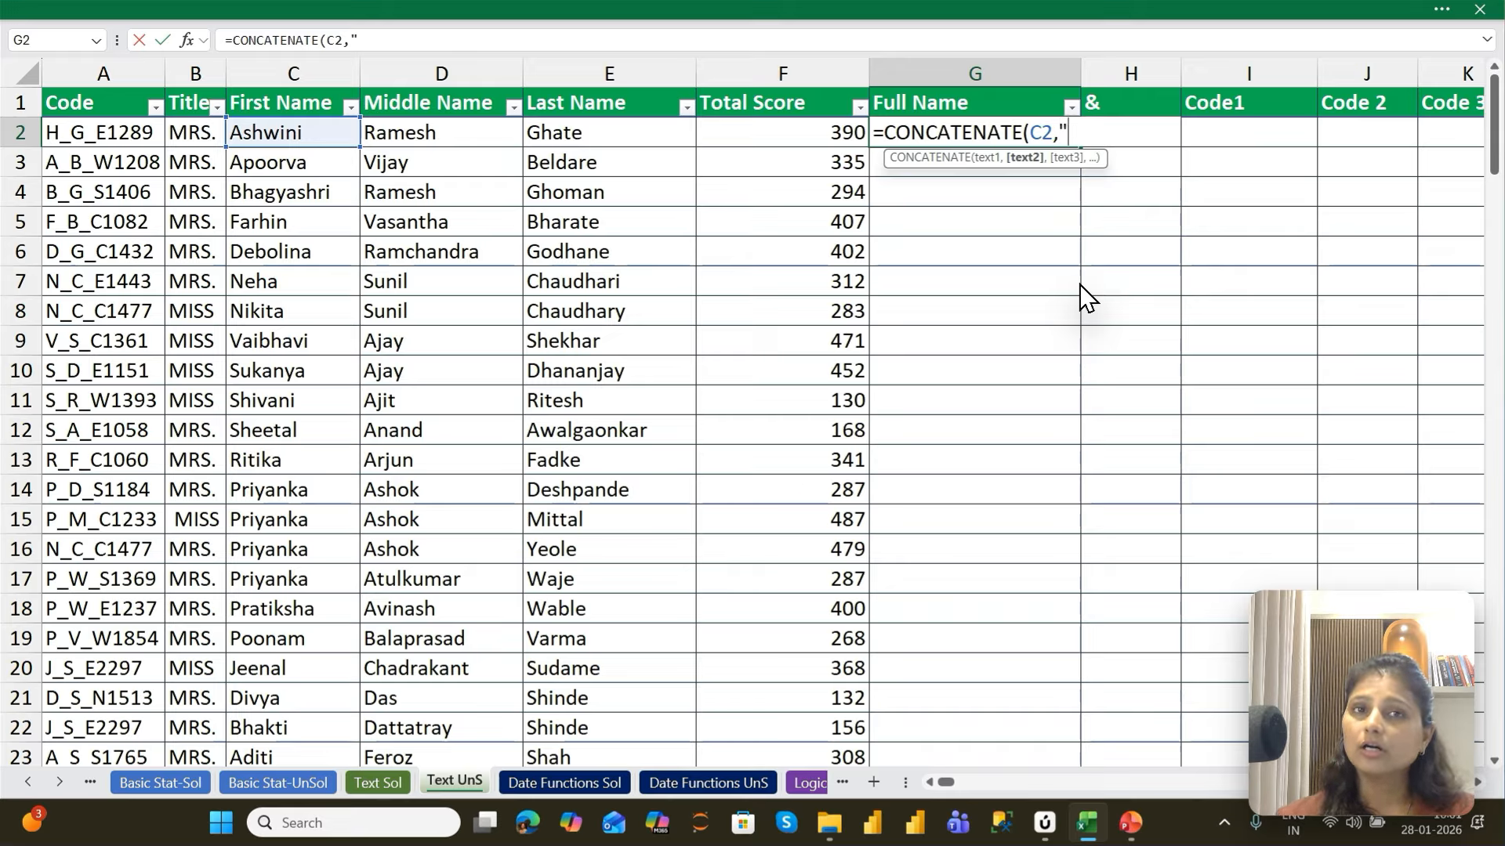
{"action": "type", "text": "\""}
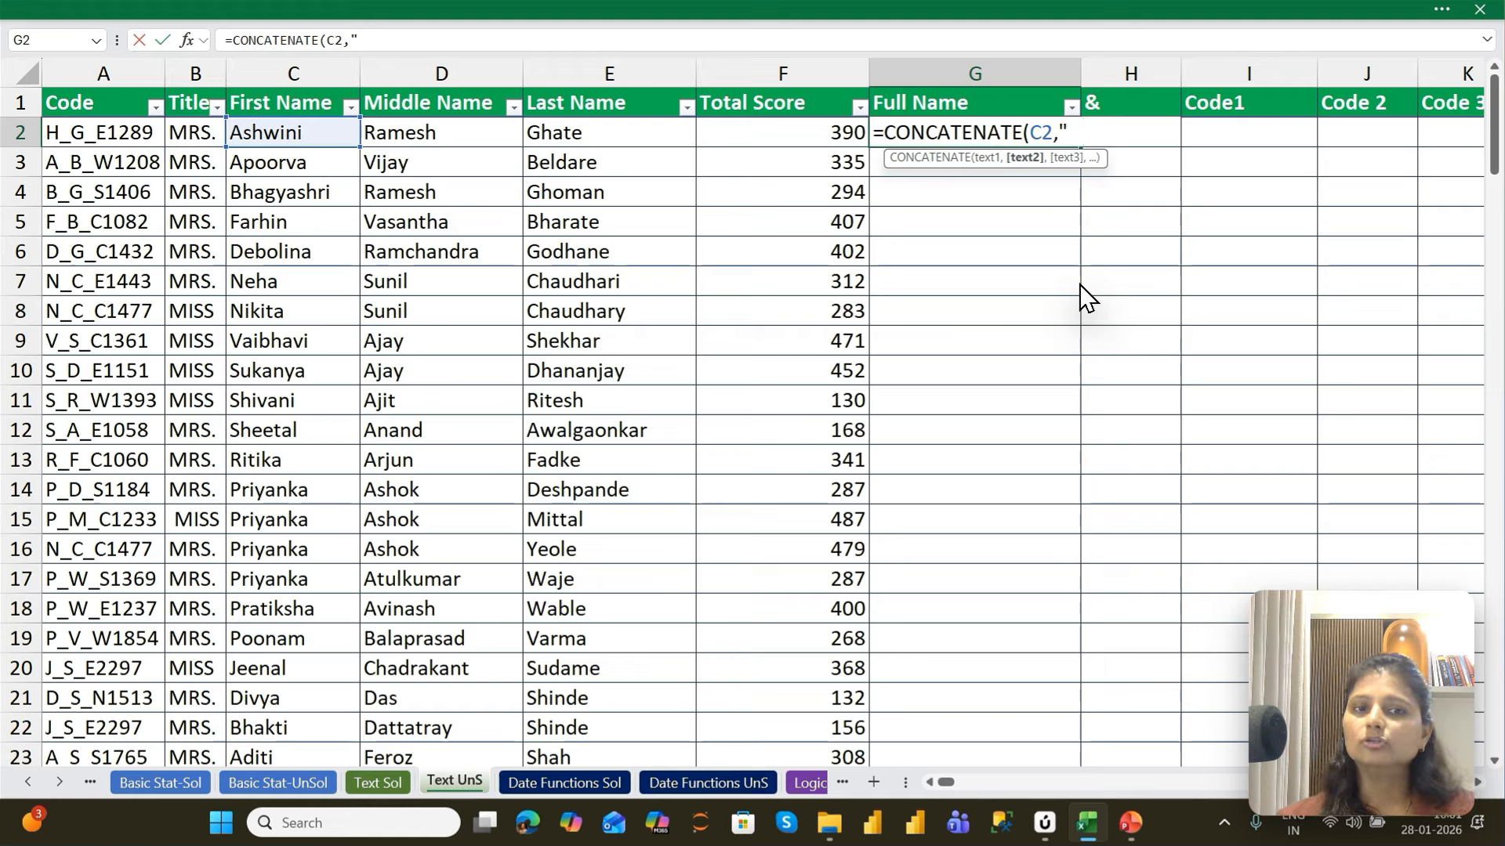
{"action": "type", "text": " \""}
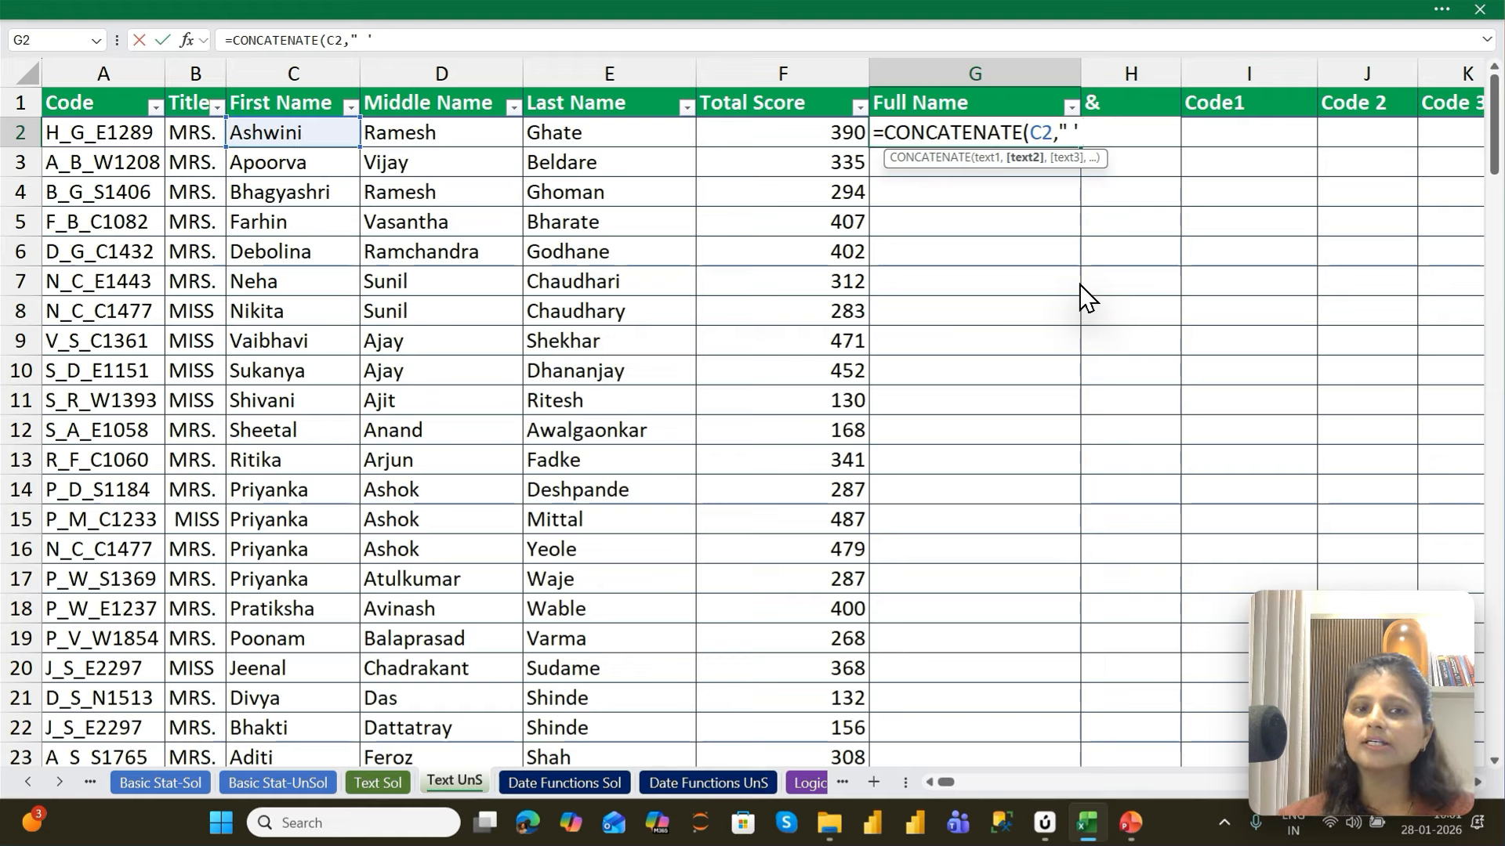
{"action": "key", "text": "BackSpace"}
{"action": "key", "text": "BackSpace"}
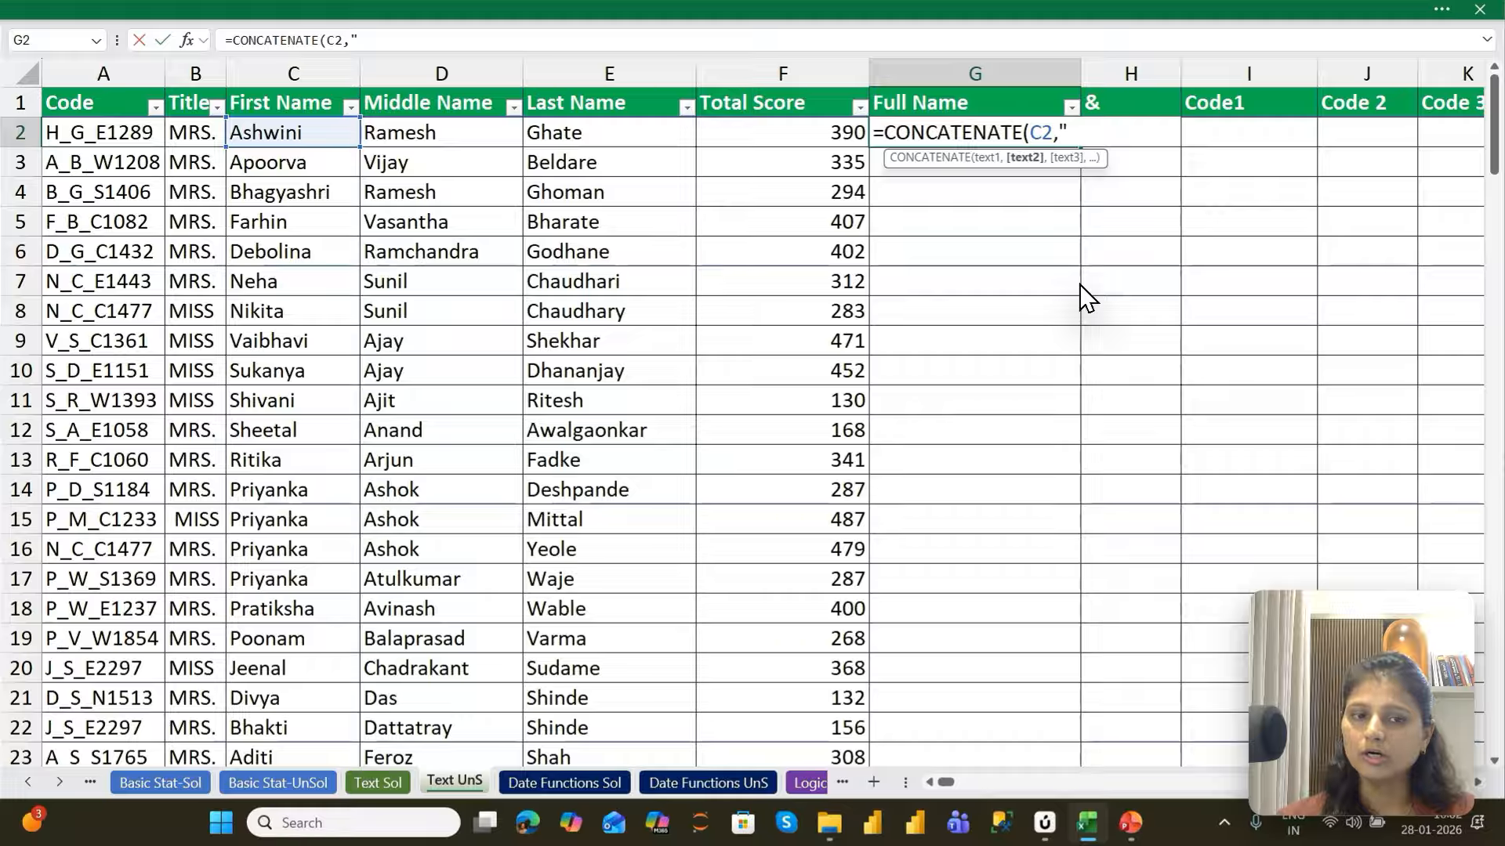
{"action": "type", "text": "\""}
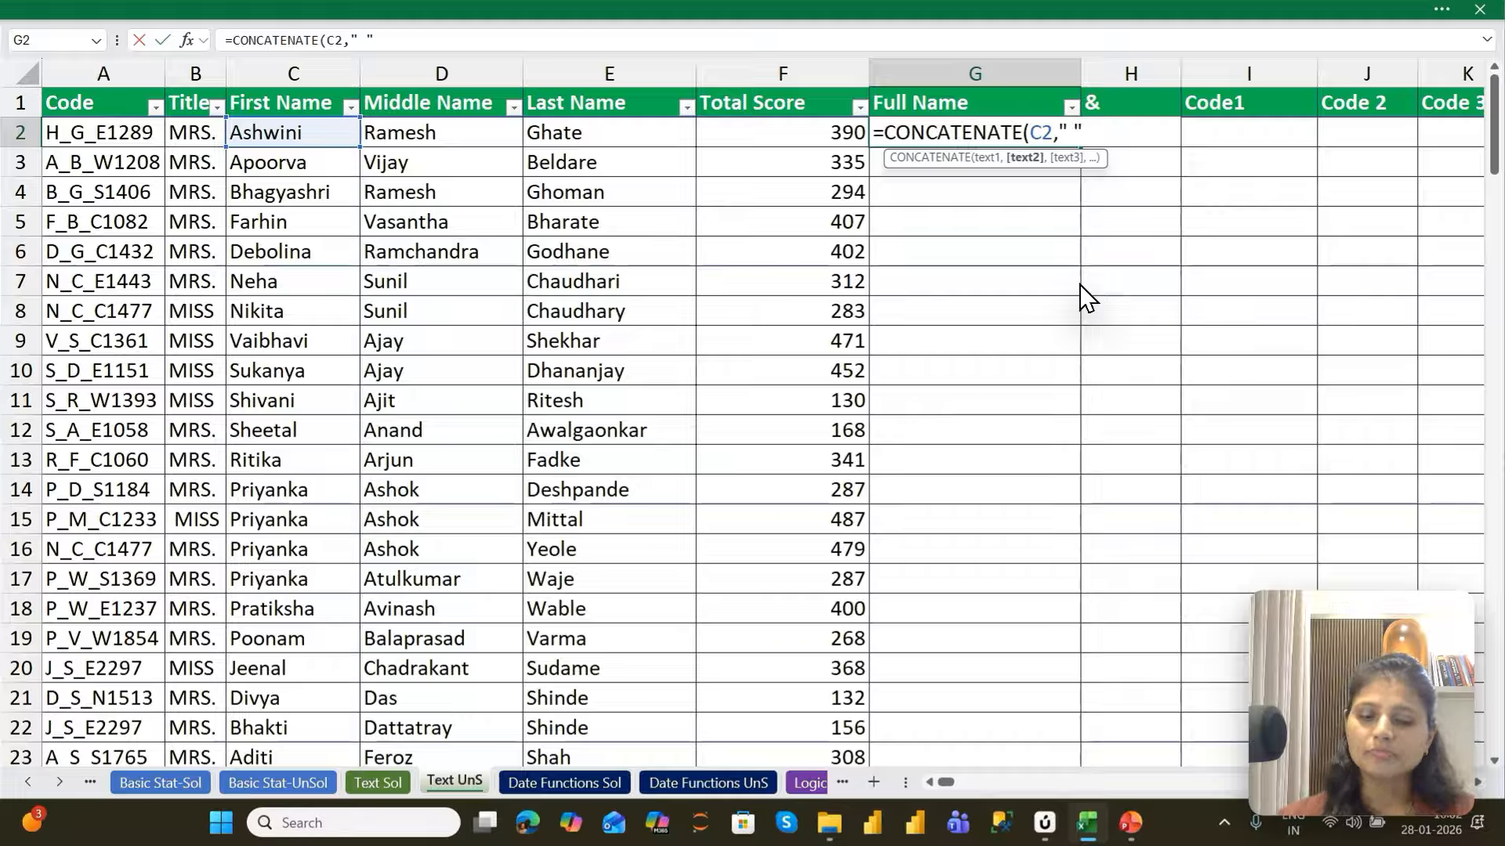
{"action": "type", "text": ","}
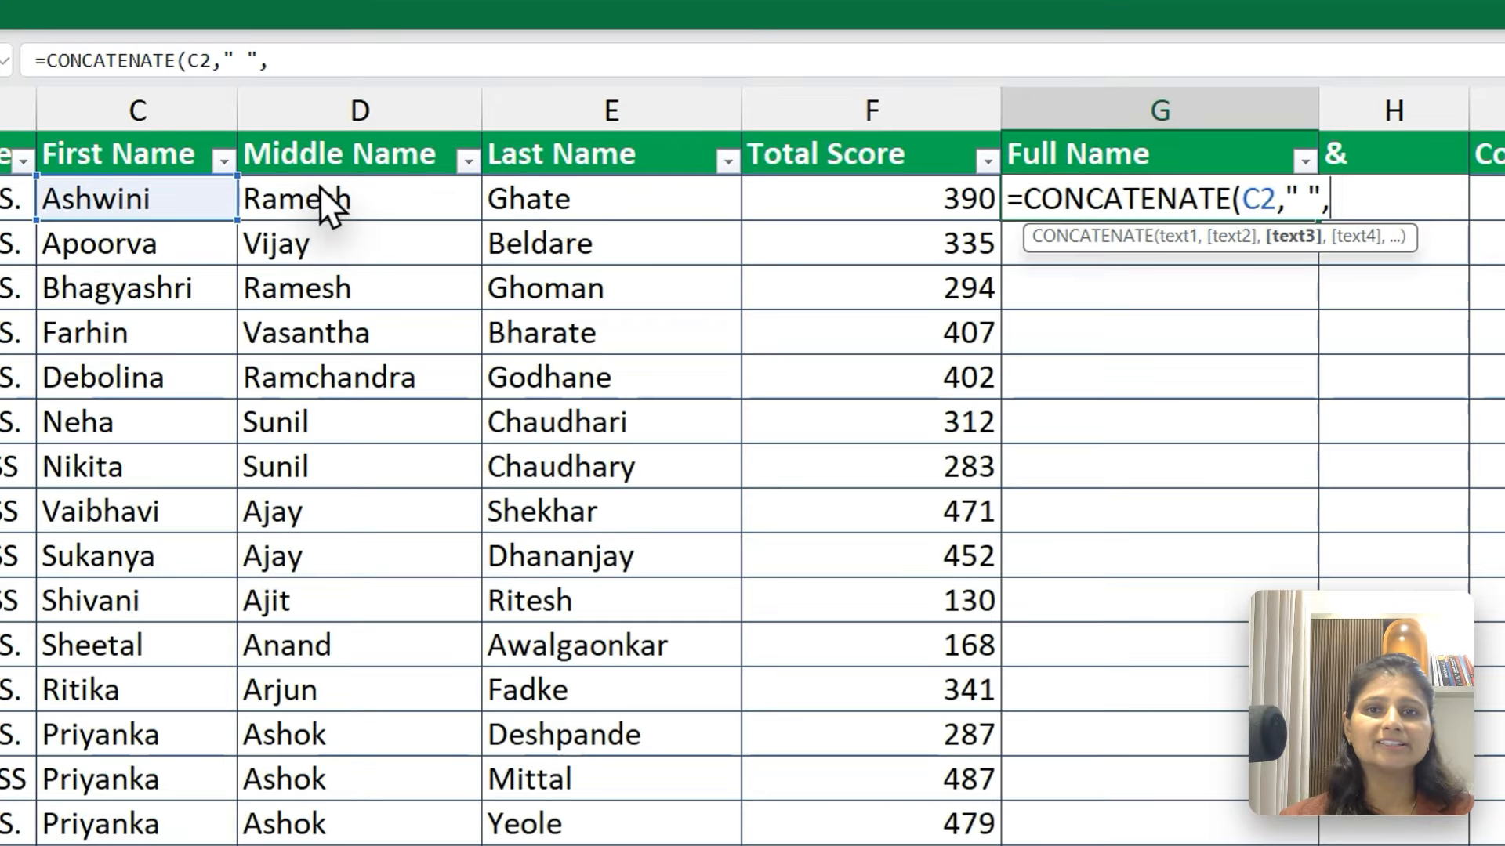
{"action": "left_click", "coordinate": [417, 132]}
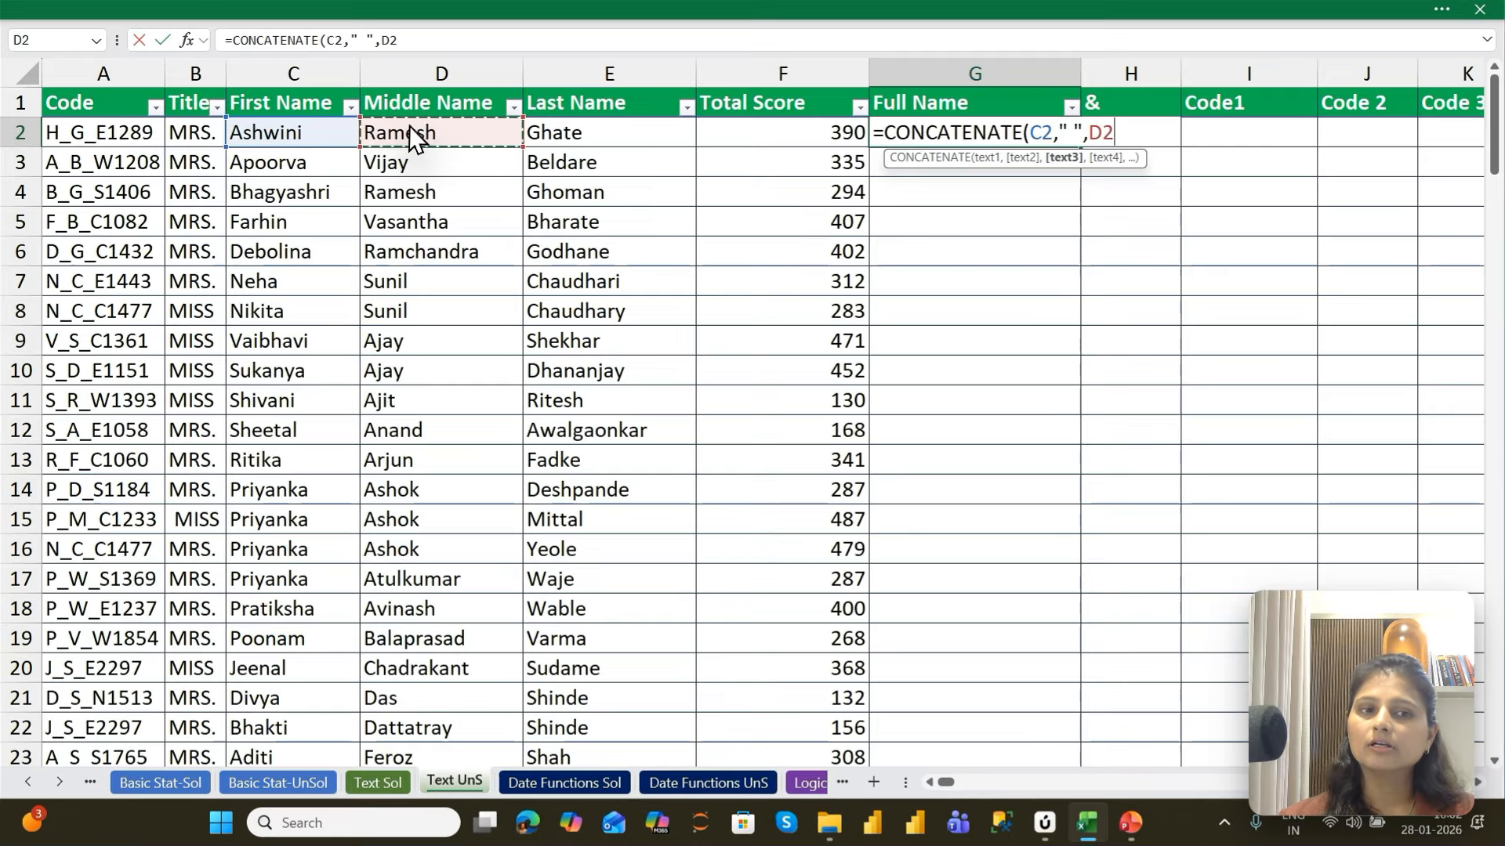
Complete the G2 formula with another quoted space and the last-name cell E2, and commit it
{"action": "type", "text": ","}
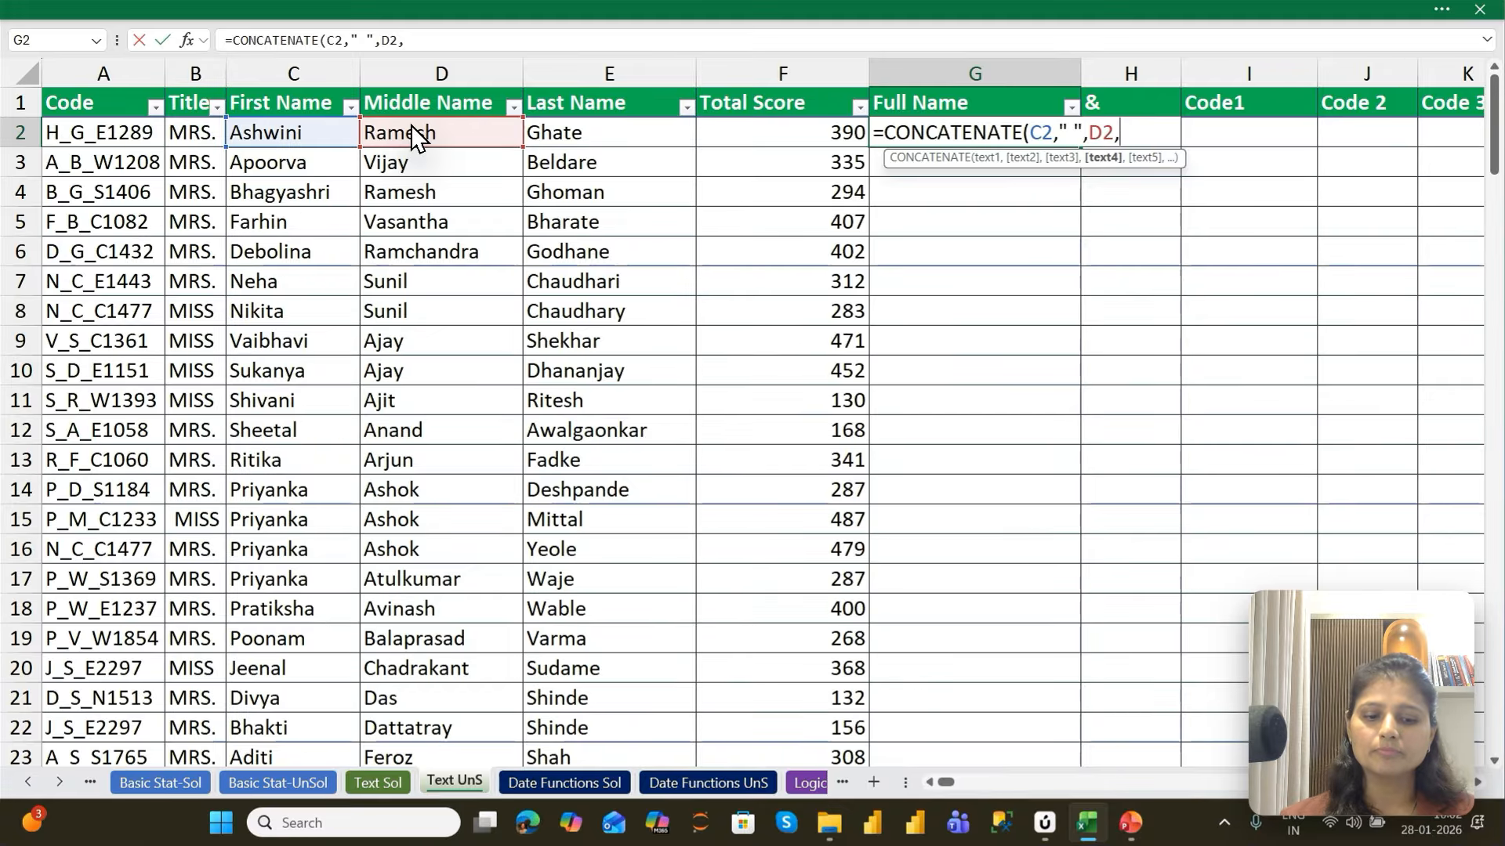
{"action": "type", "text": "\""}
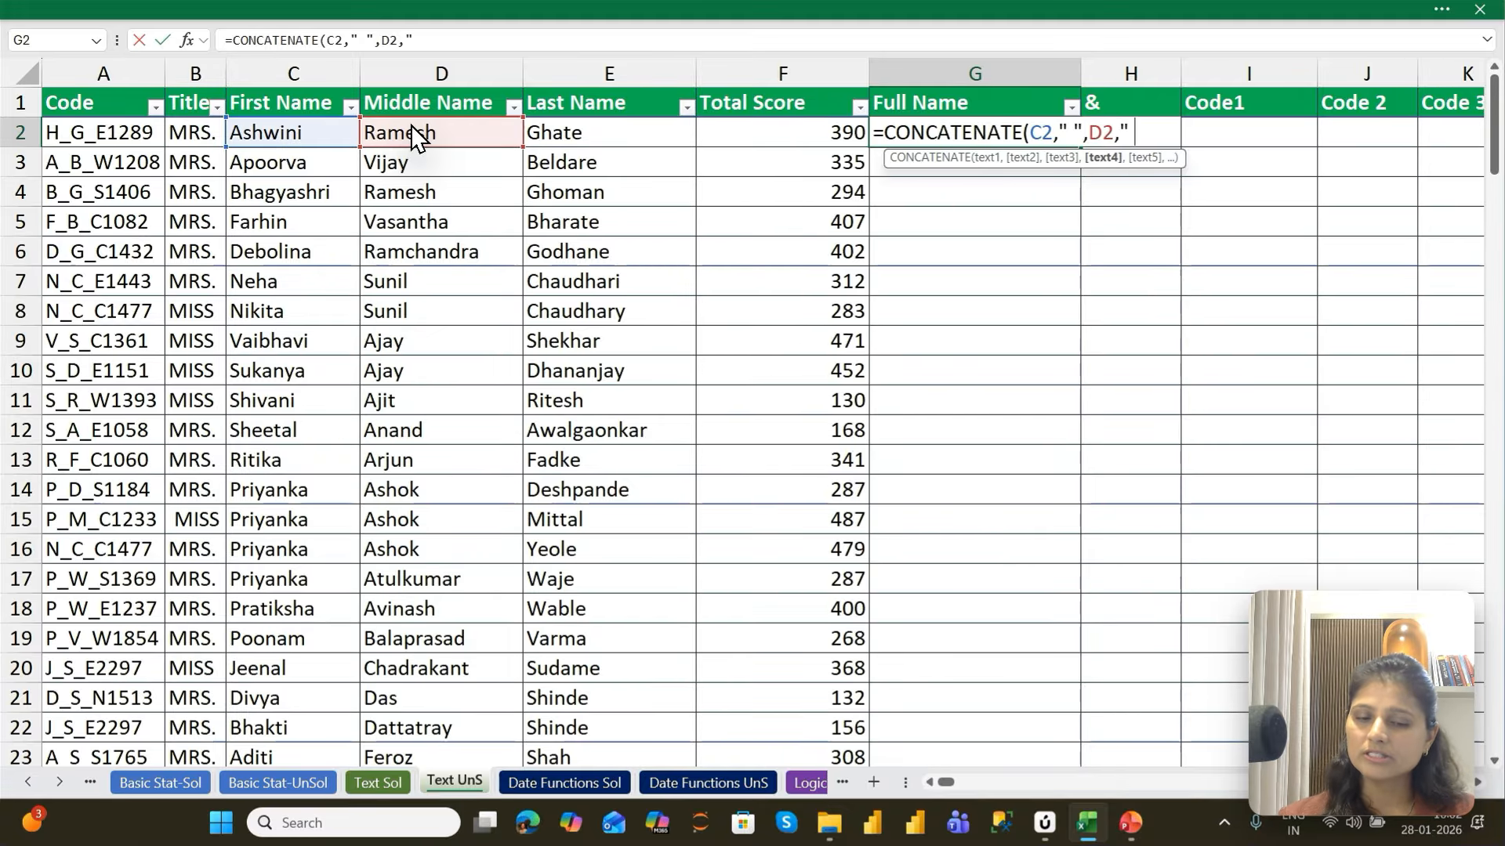
{"action": "type", "text": " \""}
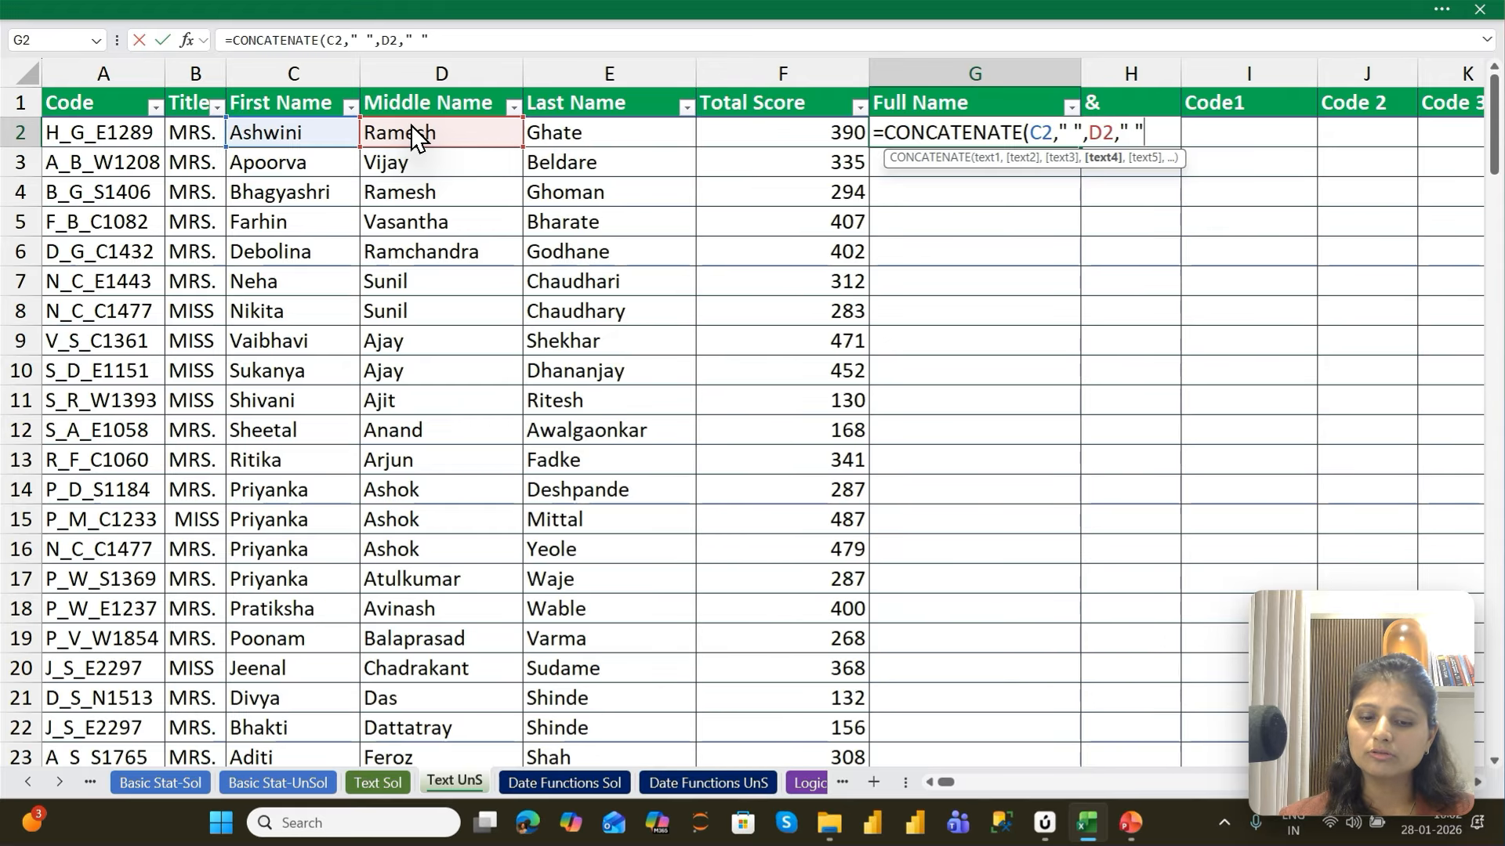
{"action": "type", "text": ","}
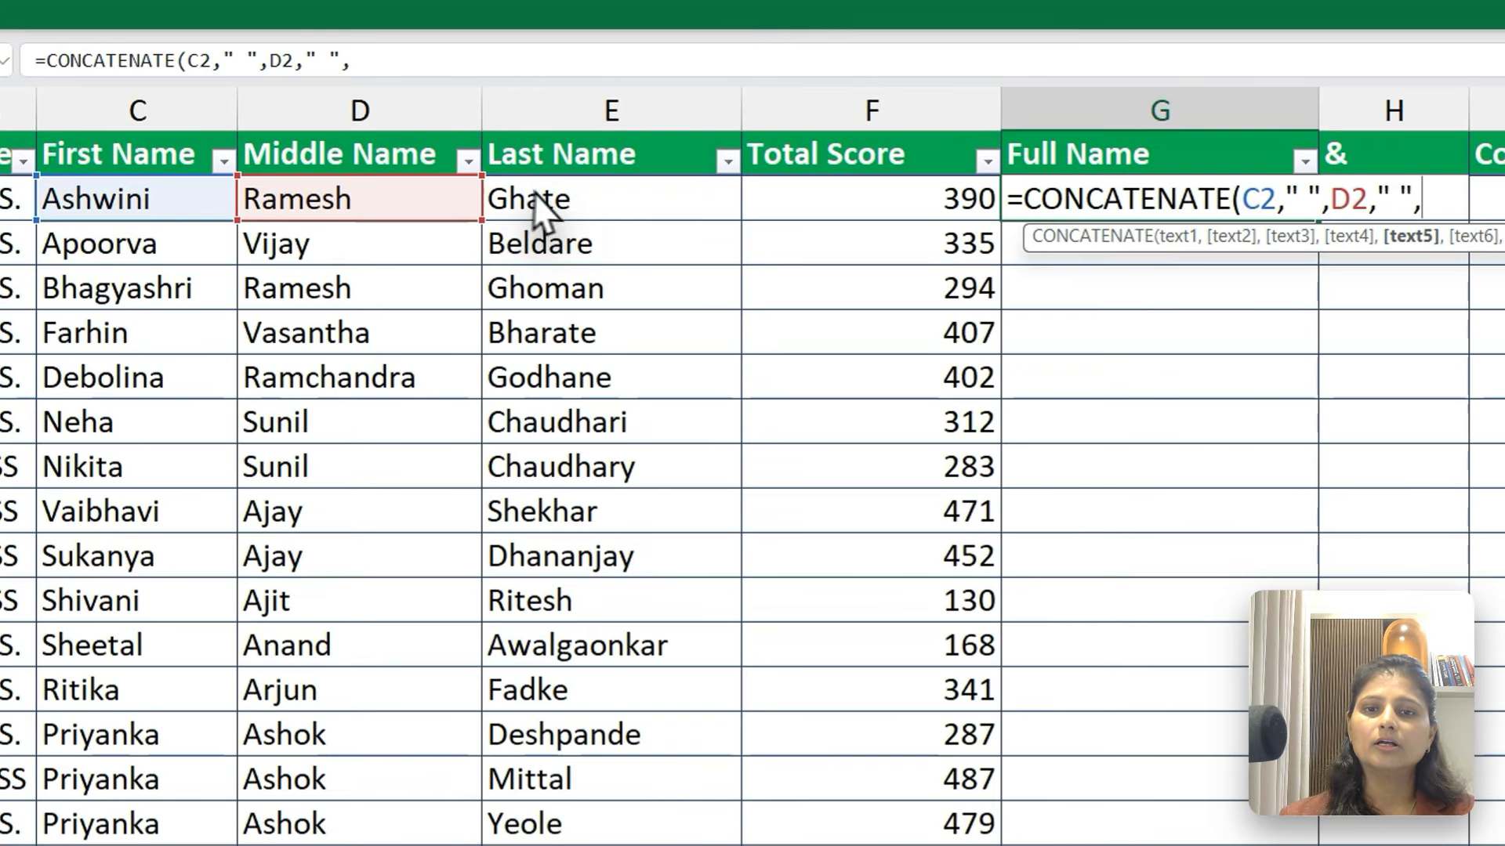
{"action": "left_click", "coordinate": [573, 133]}
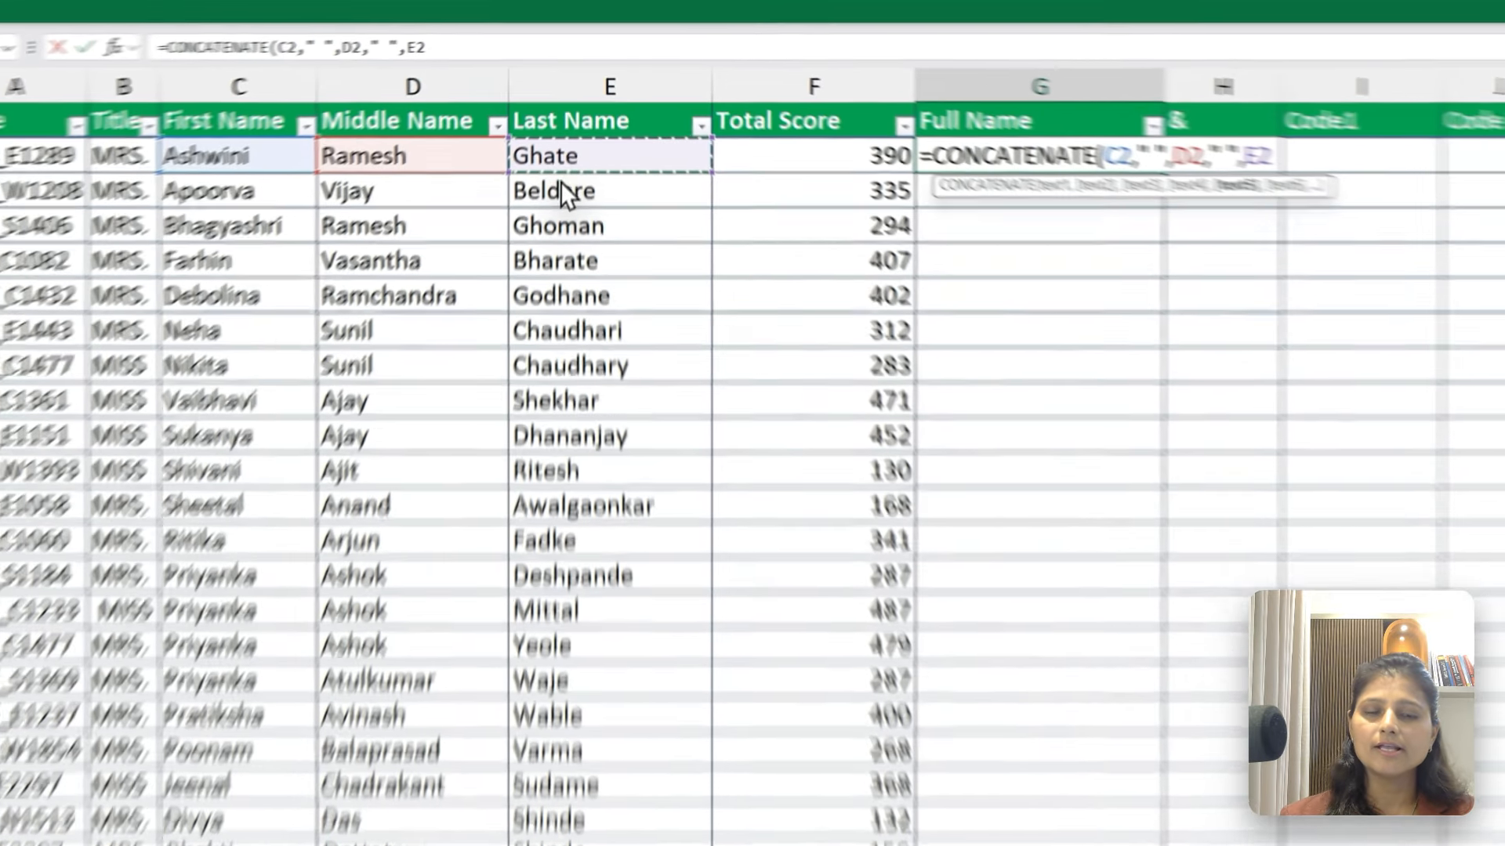
{"action": "key", "text": "Return"}
{"action": "key", "text": "Up"}
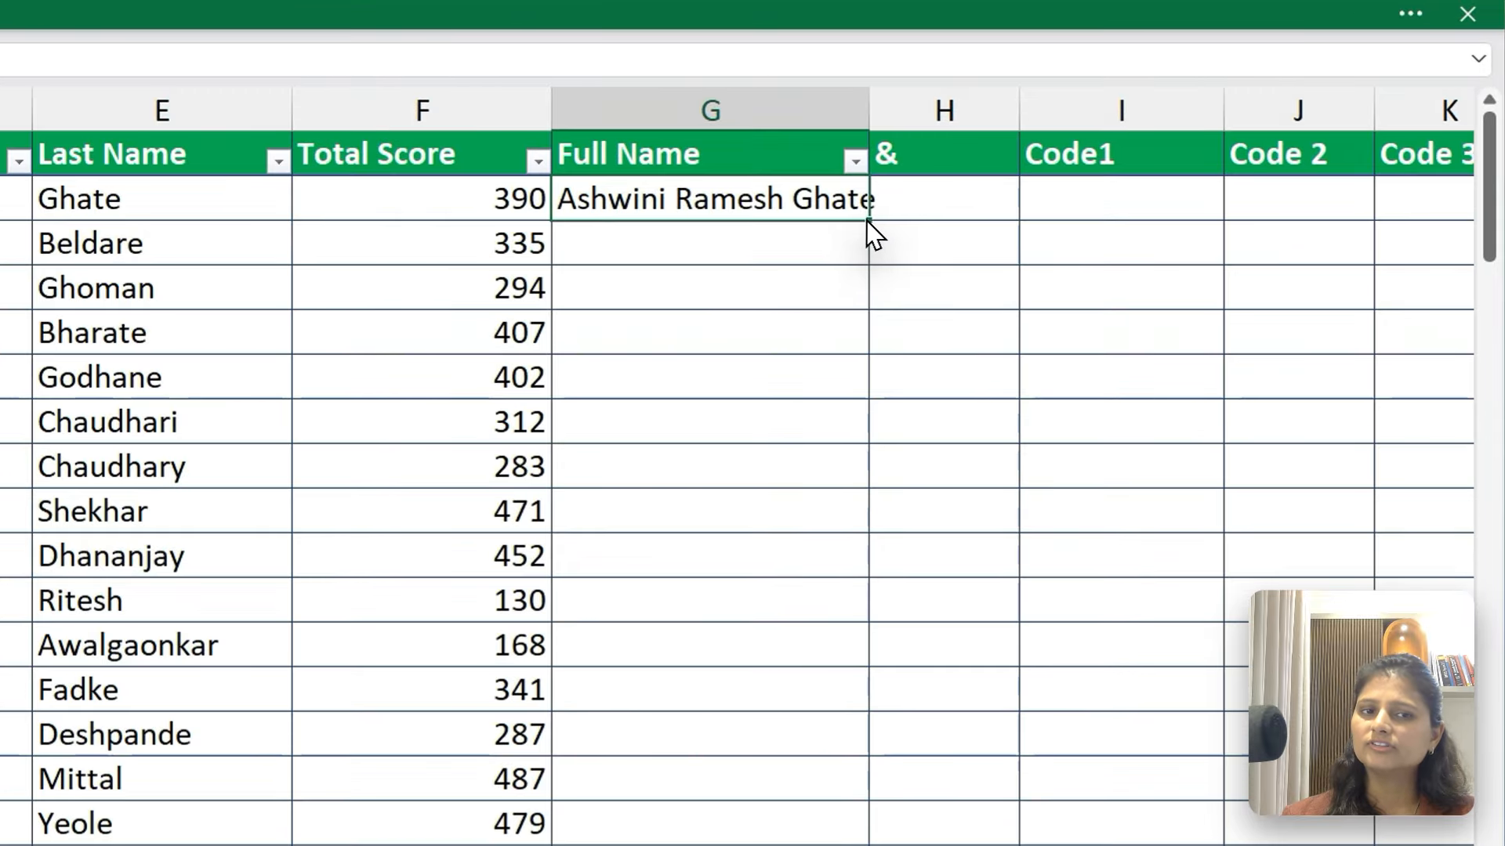
Try filling the G2 formula down the whole column and down to row 19, undoing each fill
{"action": "double_click", "coordinate": [1079, 146]}
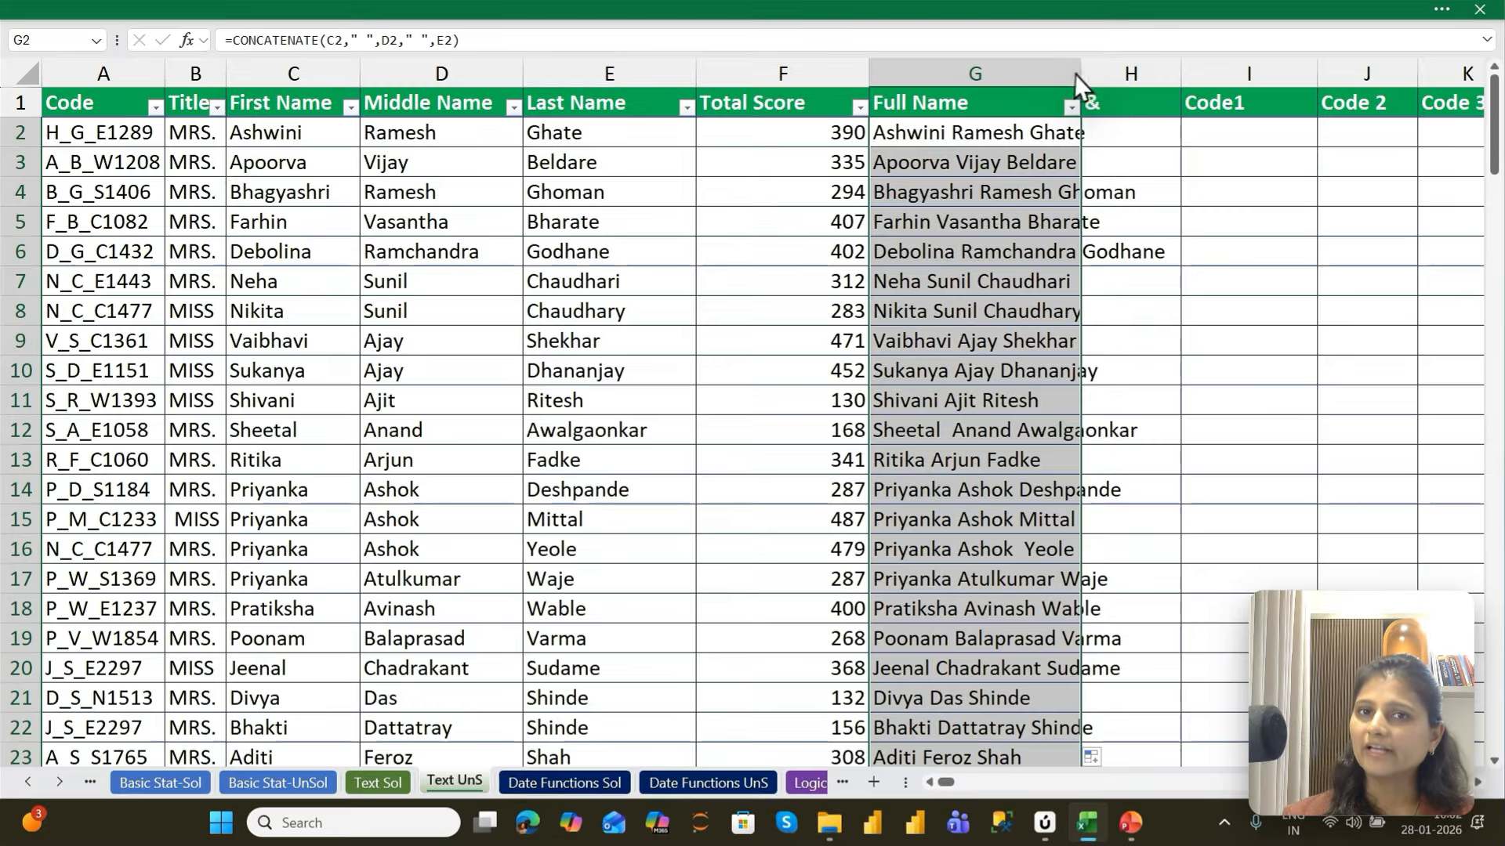
{"action": "key", "text": "ctrl+z"}
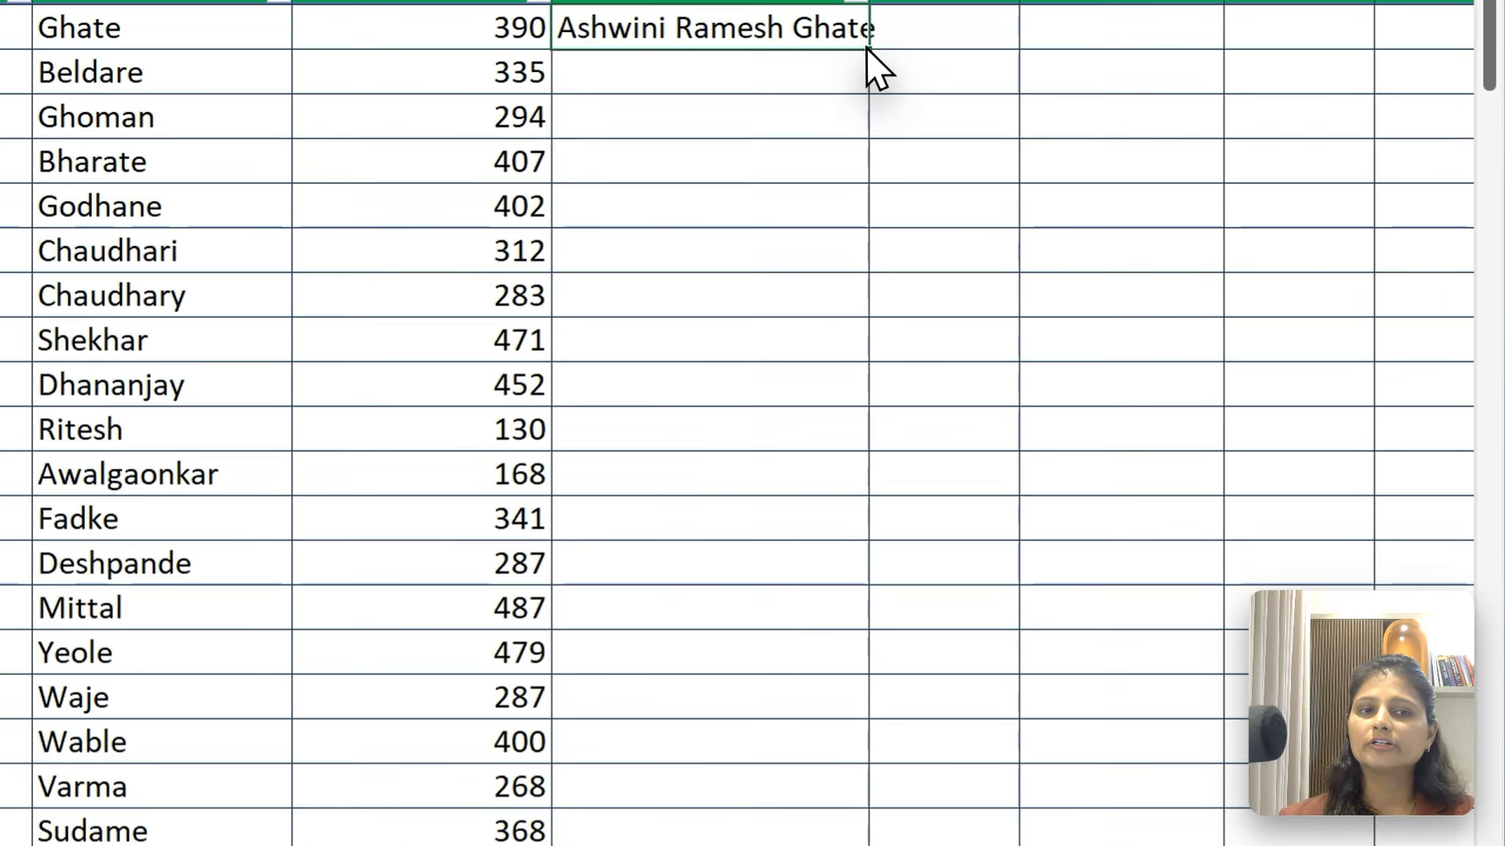
{"action": "key", "text": "ctrl+e"}
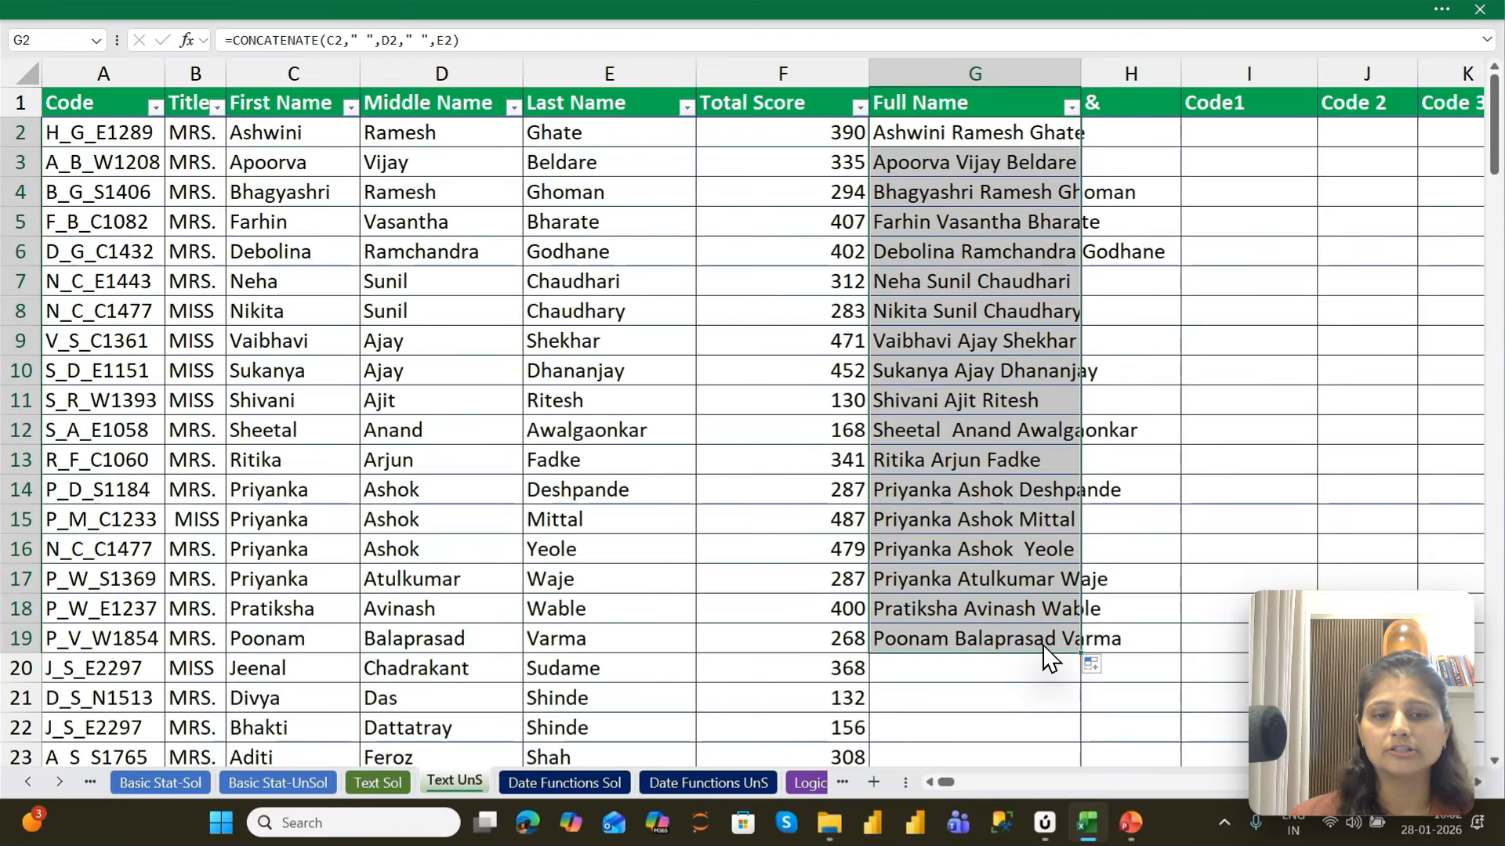
{"action": "key", "text": "ctrl+z"}
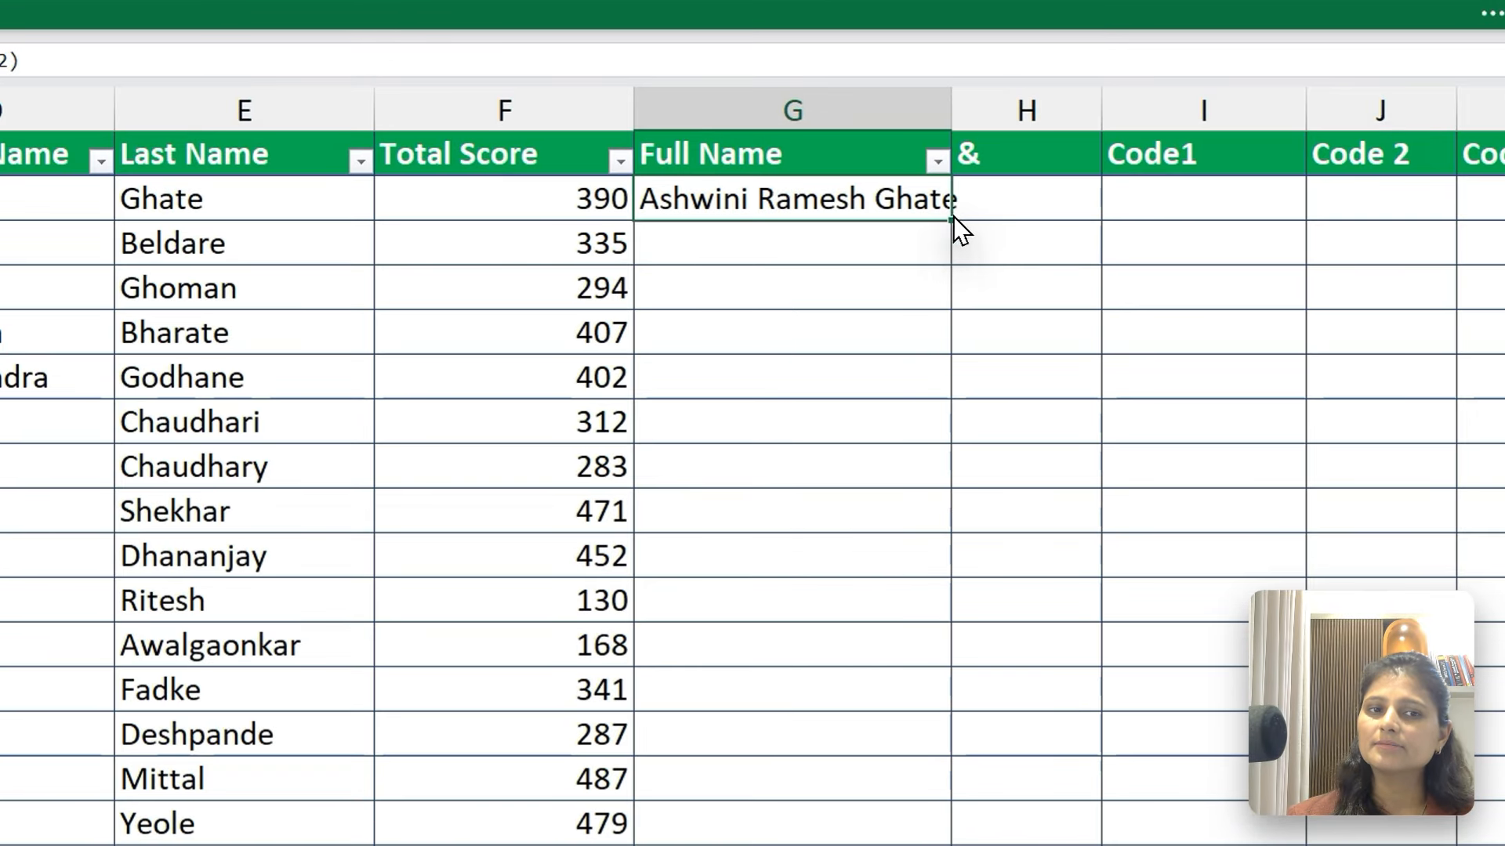
Fill the G2 formula down the whole Full Name column and select H2 under the & heading
{"action": "double_click", "coordinate": [1081, 147]}
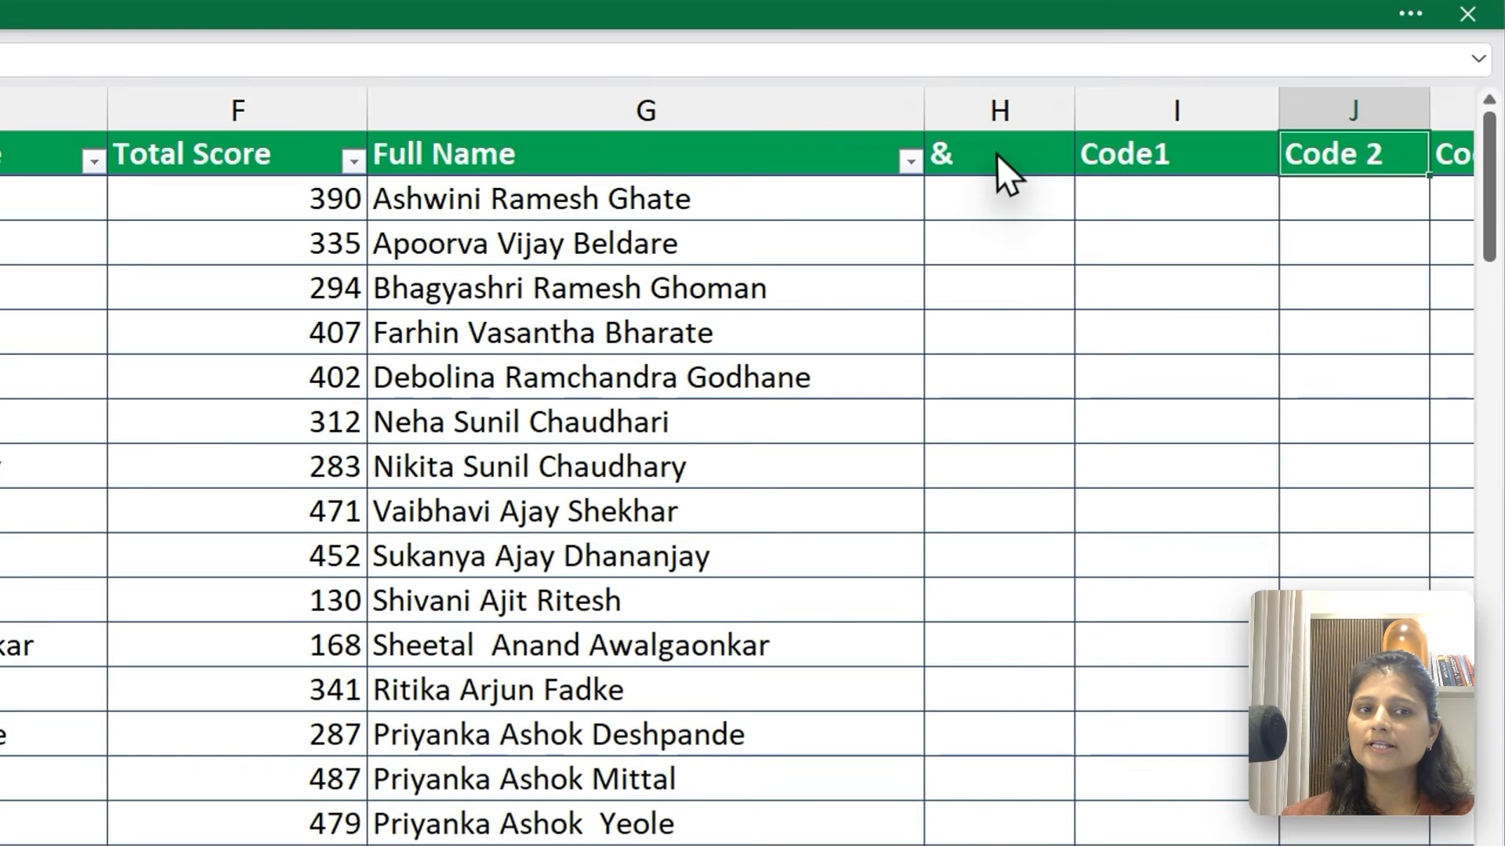
{"action": "left_click", "coordinate": [997, 192]}
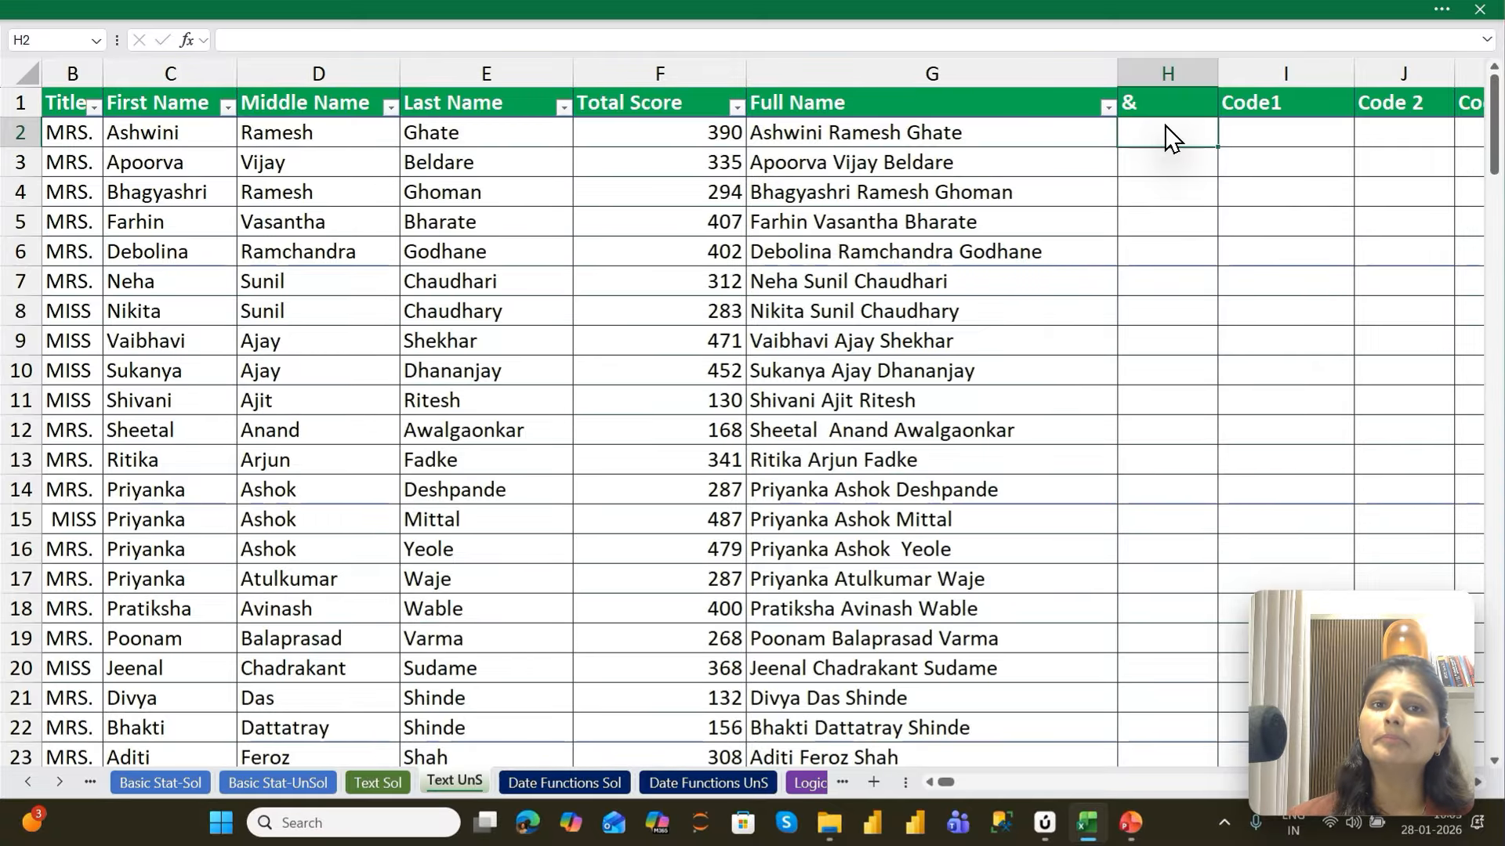
Start a formula in H2 that joins the first-name cell C2, a quoted space and the last-name cell E2 with &
{"action": "type", "text": "="}
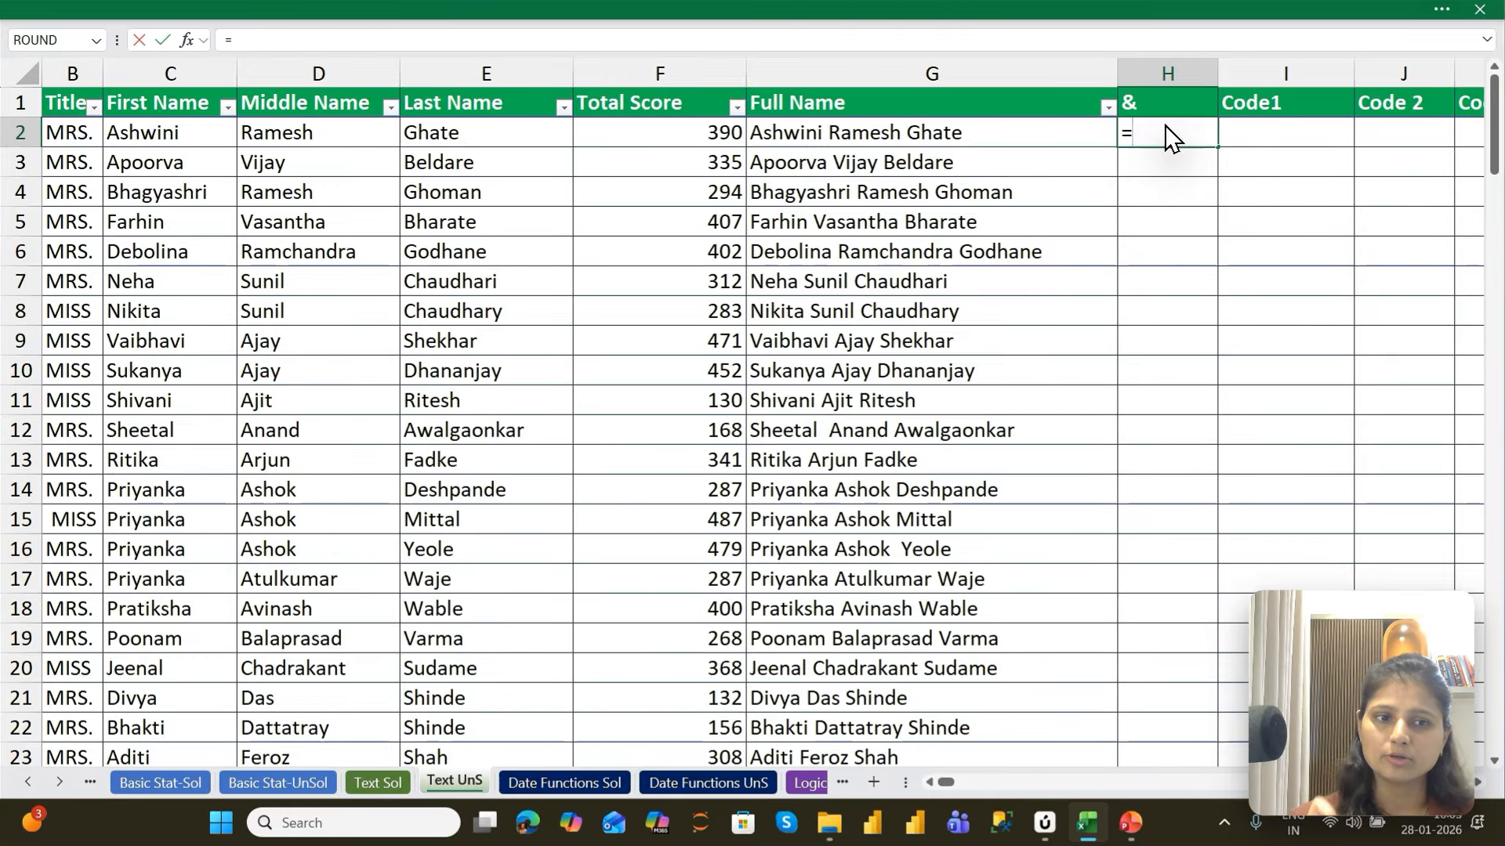
{"action": "key", "text": "Left"}
{"action": "key", "text": "Left"}
{"action": "key", "text": "Left"}
{"action": "key", "text": "Left"}
{"action": "key", "text": "Left"}
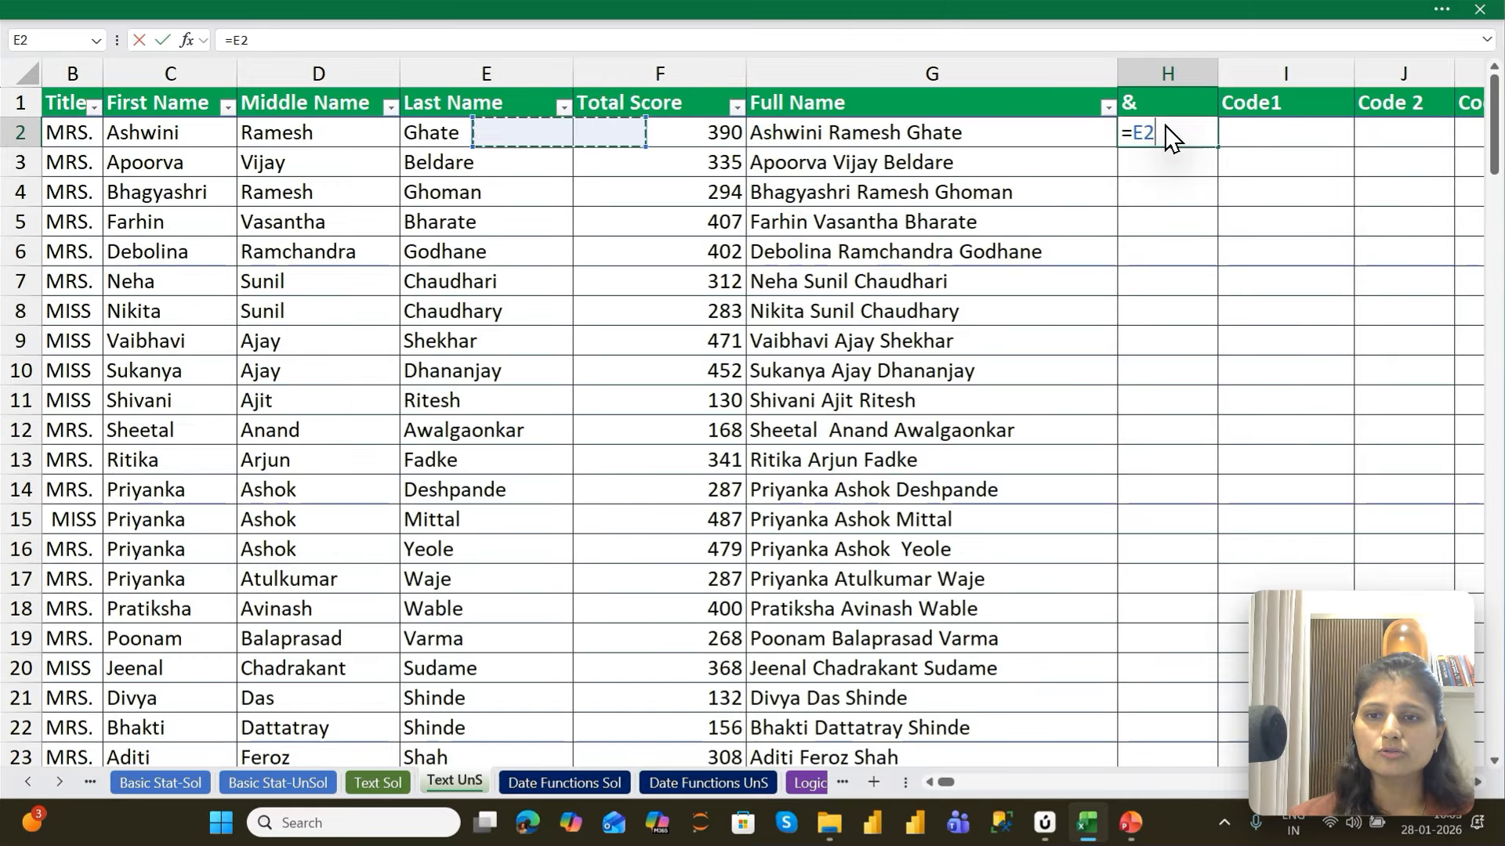
{"action": "type", "text": "&\" \""}
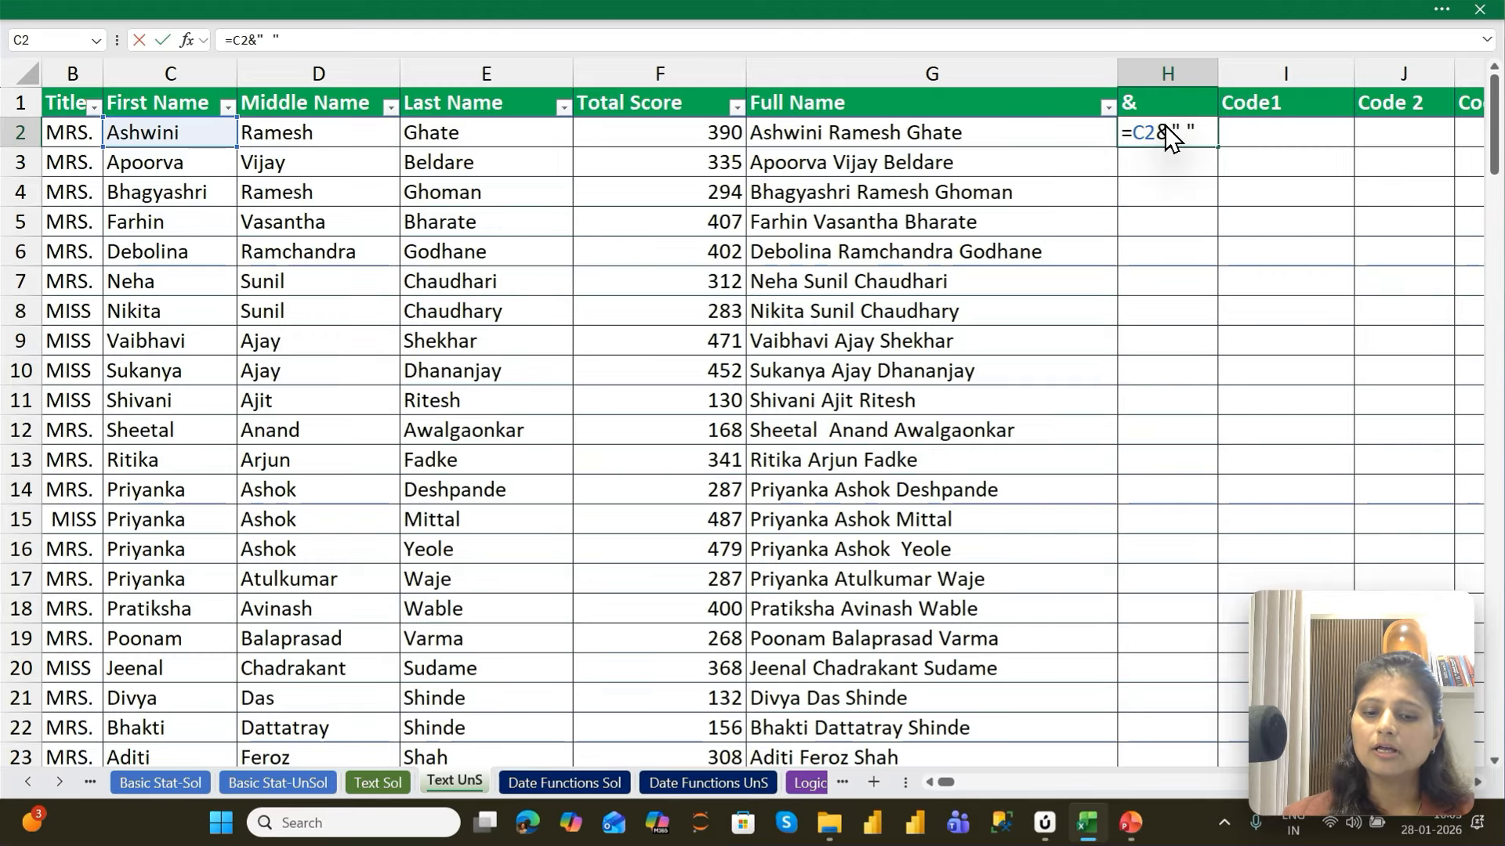
{"action": "type", "text": "&"}
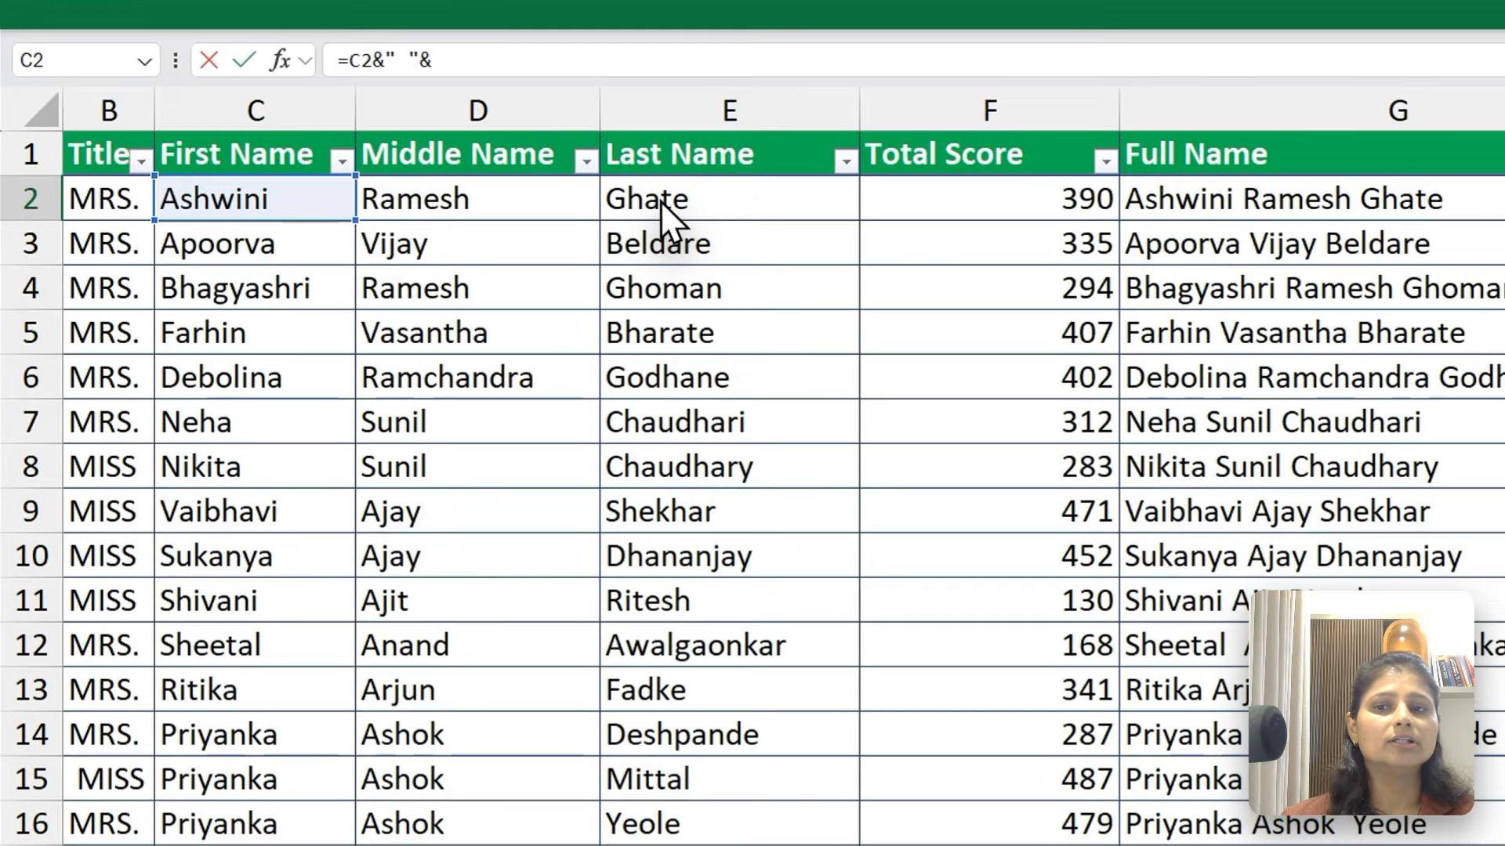
{"action": "left_click", "coordinate": [450, 135]}
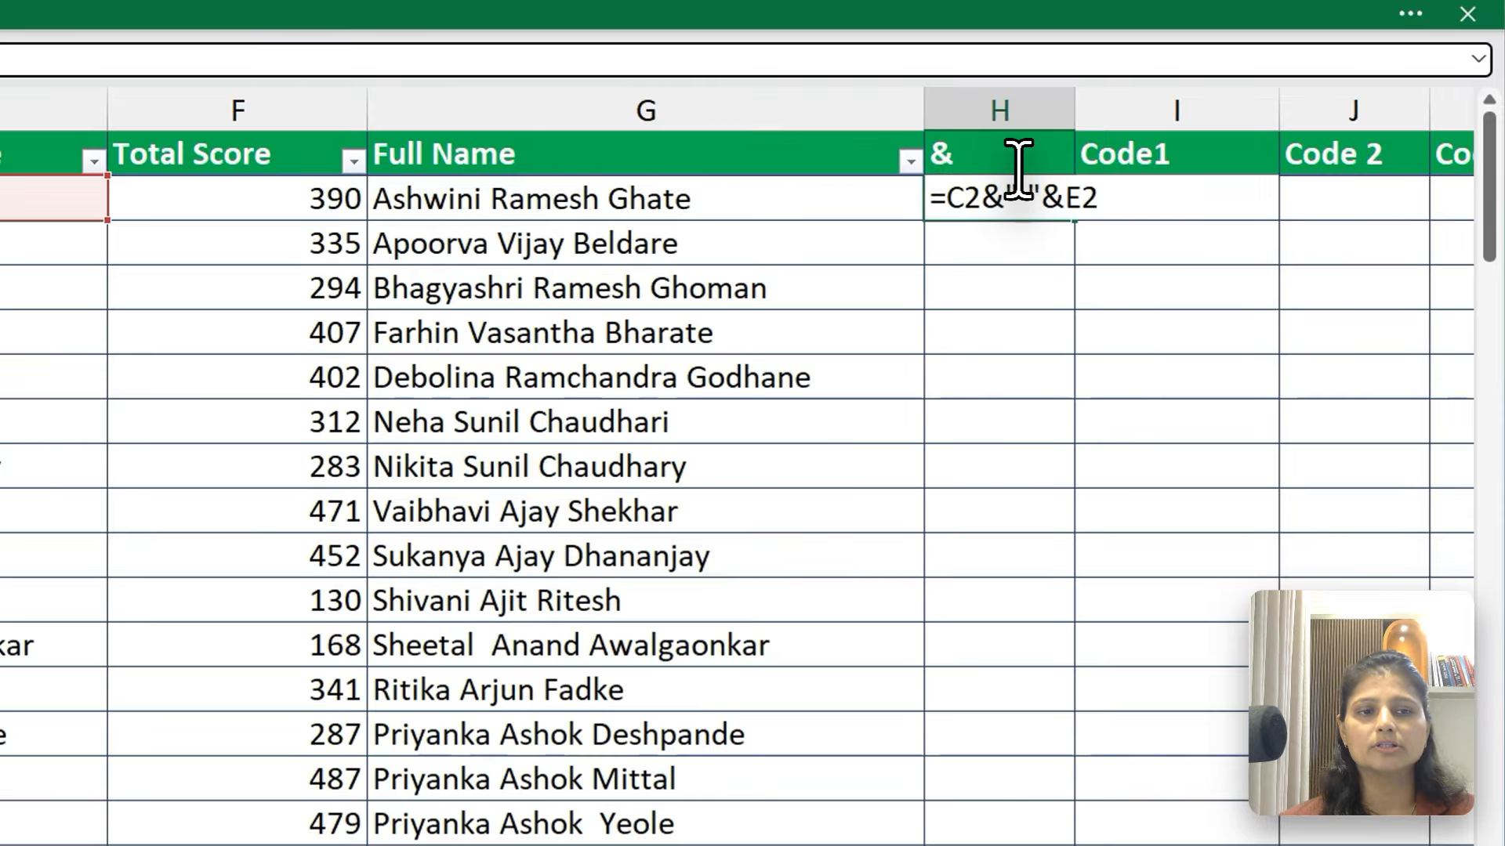
Replace the quoted space in the H2 formula with a quoted dot and commit it
{"action": "double_click", "coordinate": [1019, 196]}
{"action": "key", "text": "BackSpace"}
{"action": "type", "text": "."}
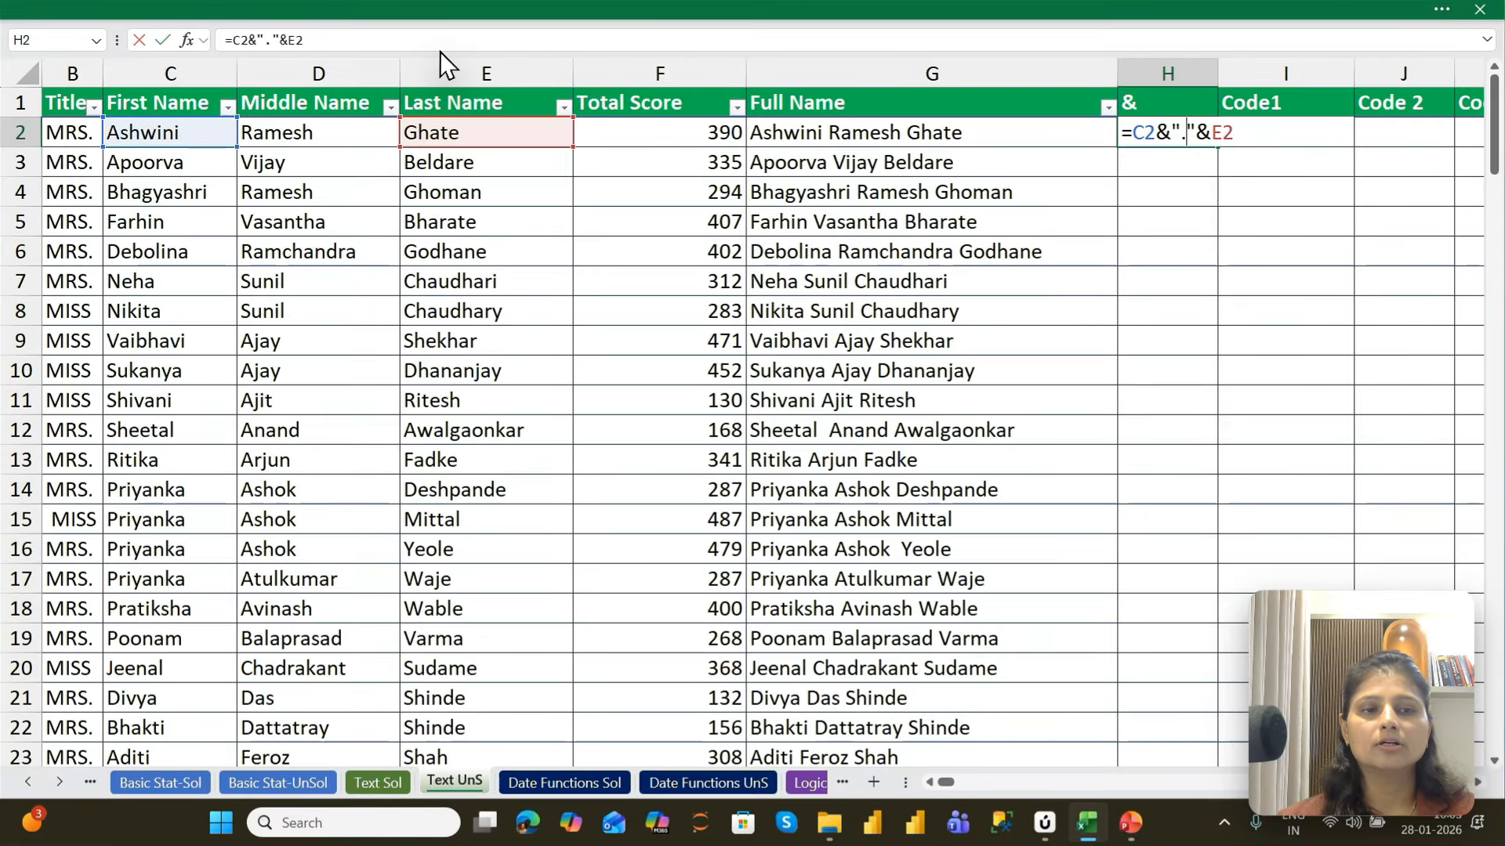
{"action": "key", "text": "ctrl+Return"}
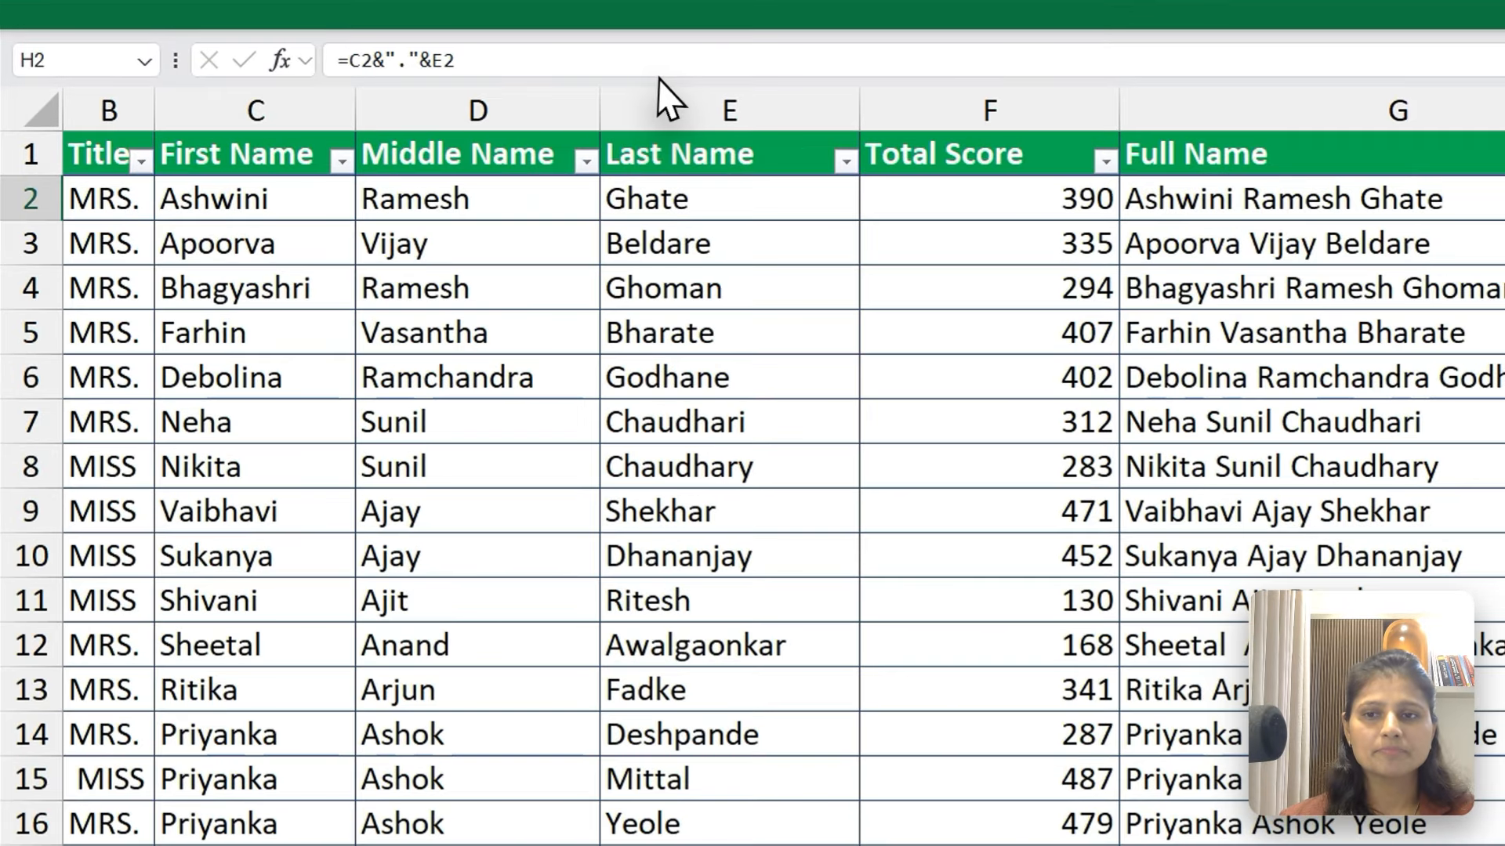
{"action": "left_click", "coordinate": [588, 49]}
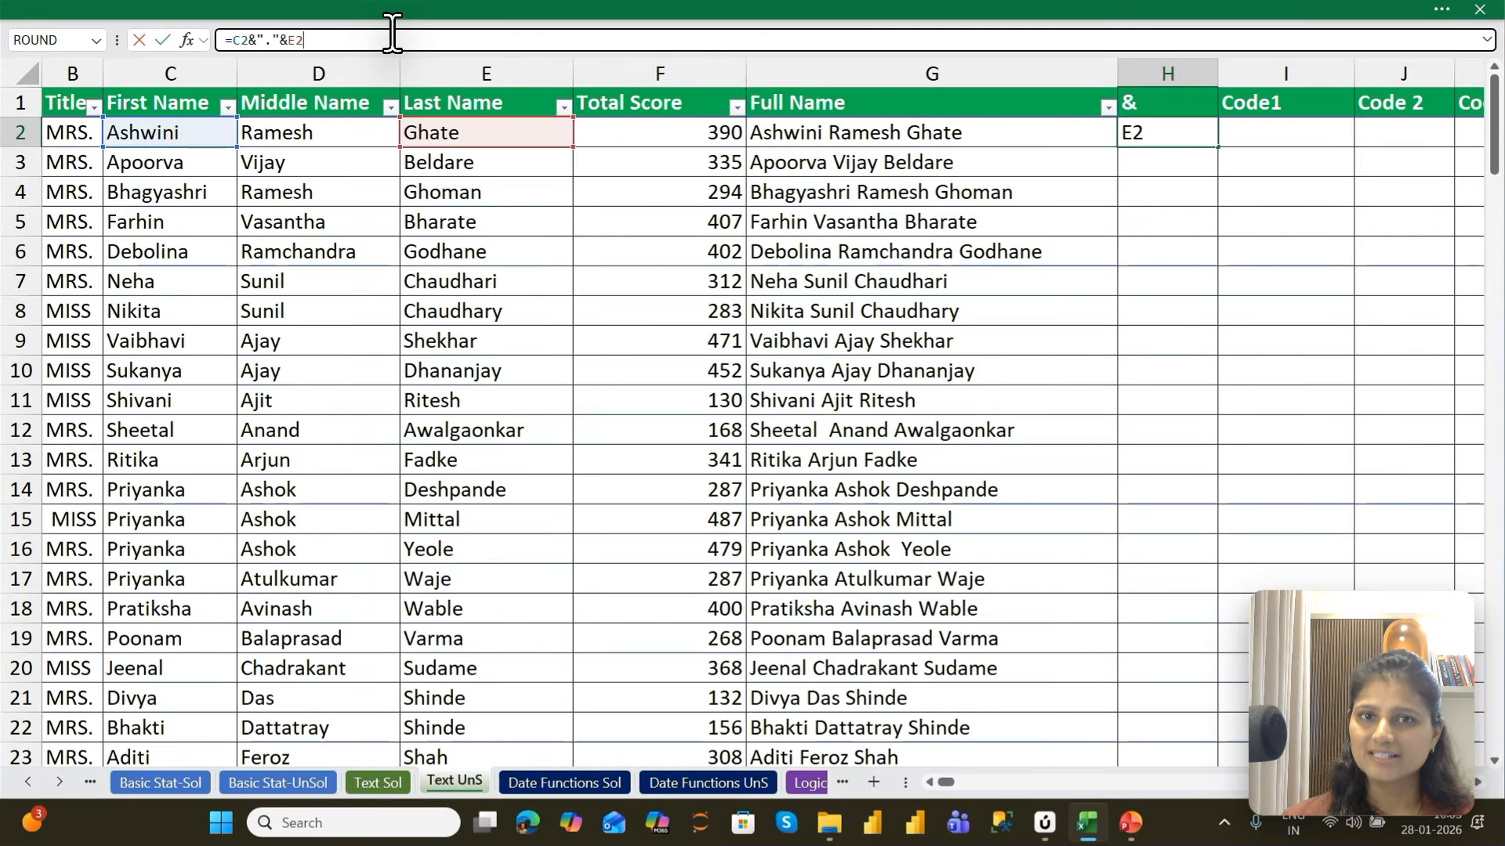
{"action": "type", "text": "&"}
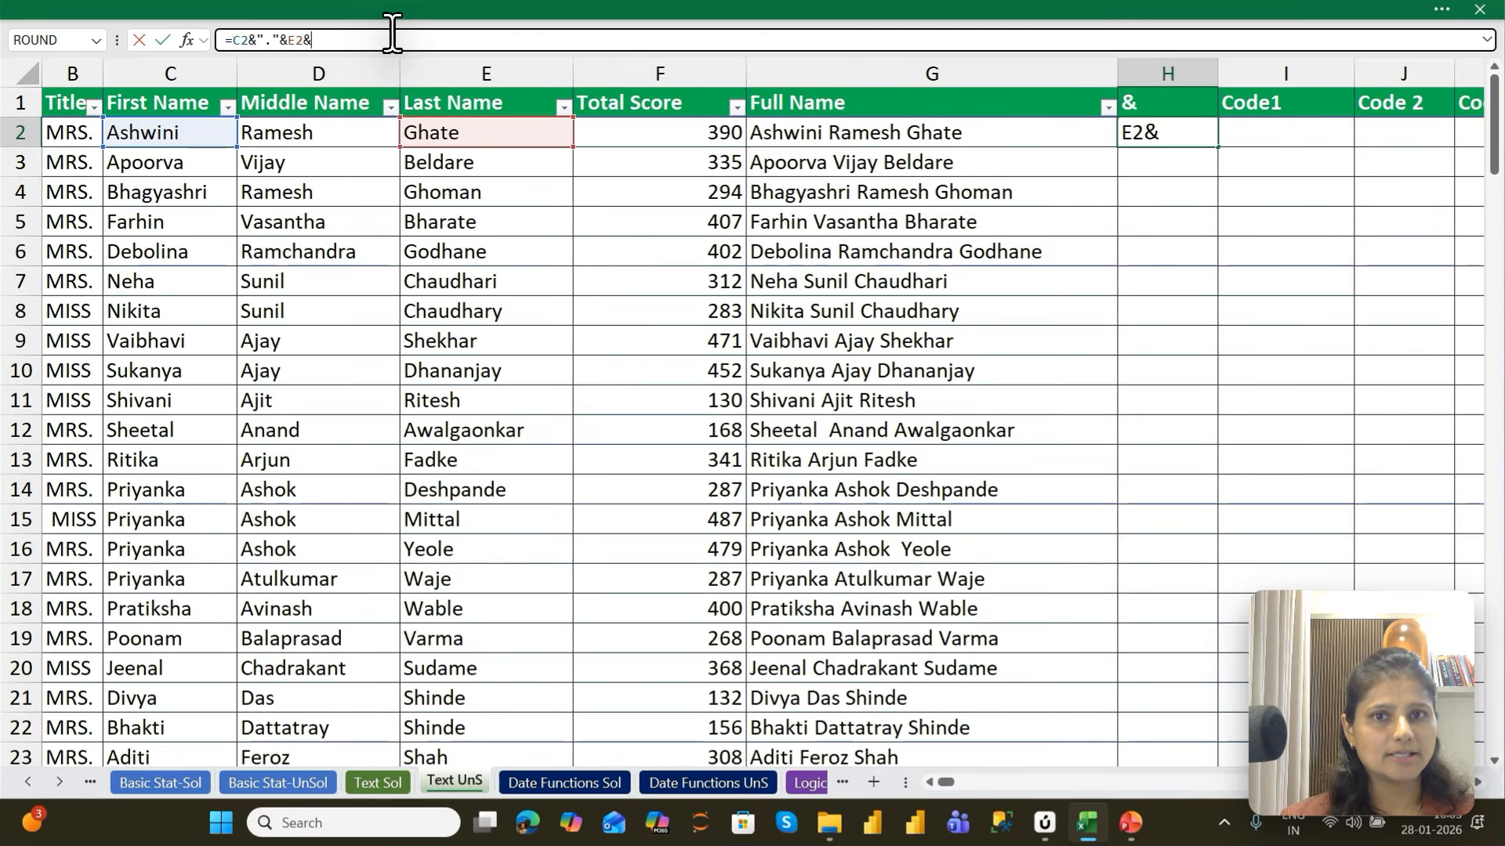
{"action": "type", "text": "\"@"}
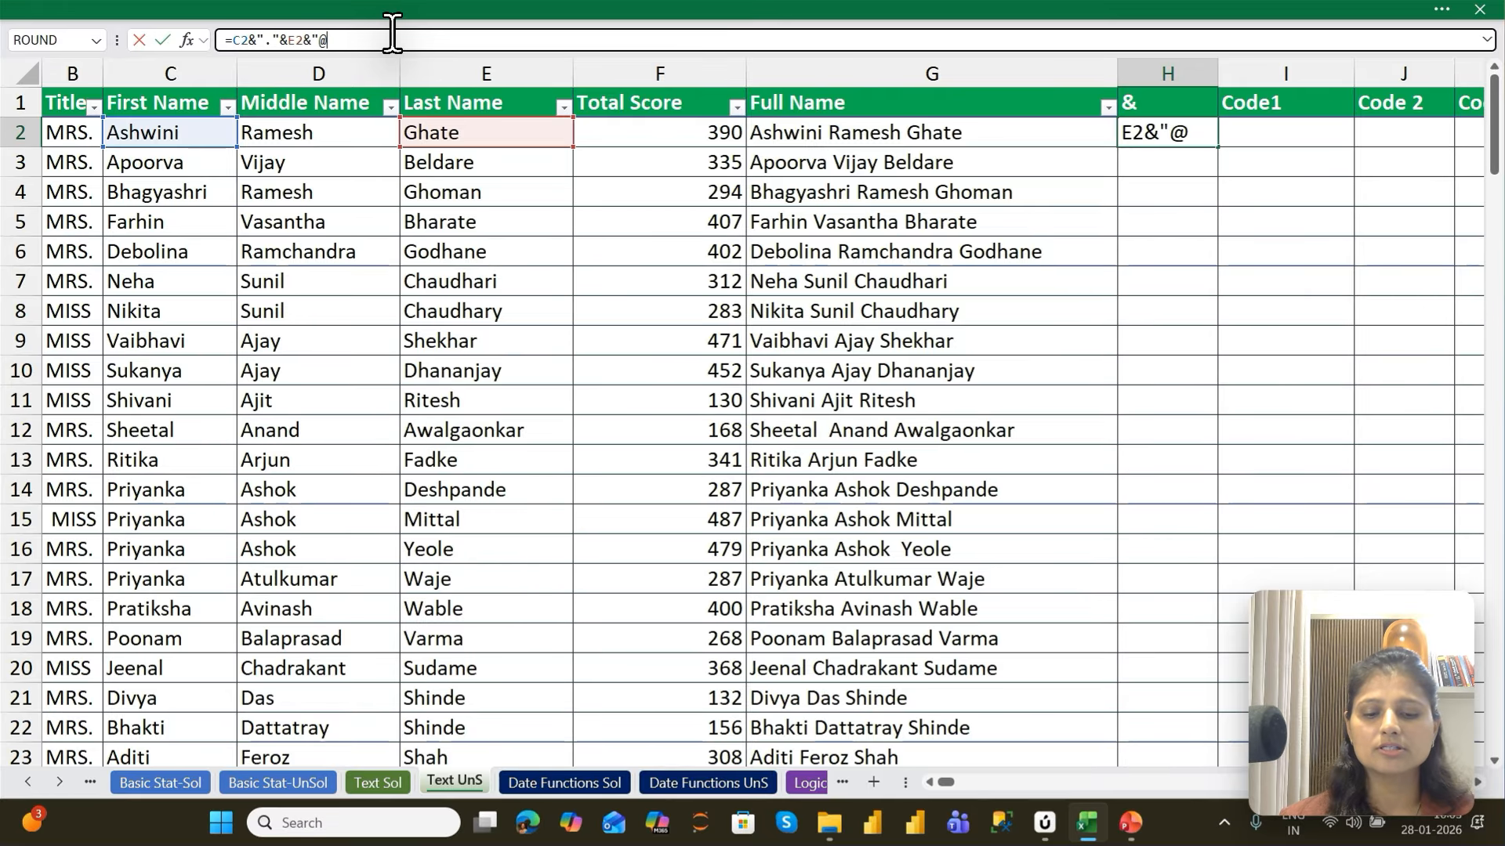
{"action": "type", "text": "LETSUP"}
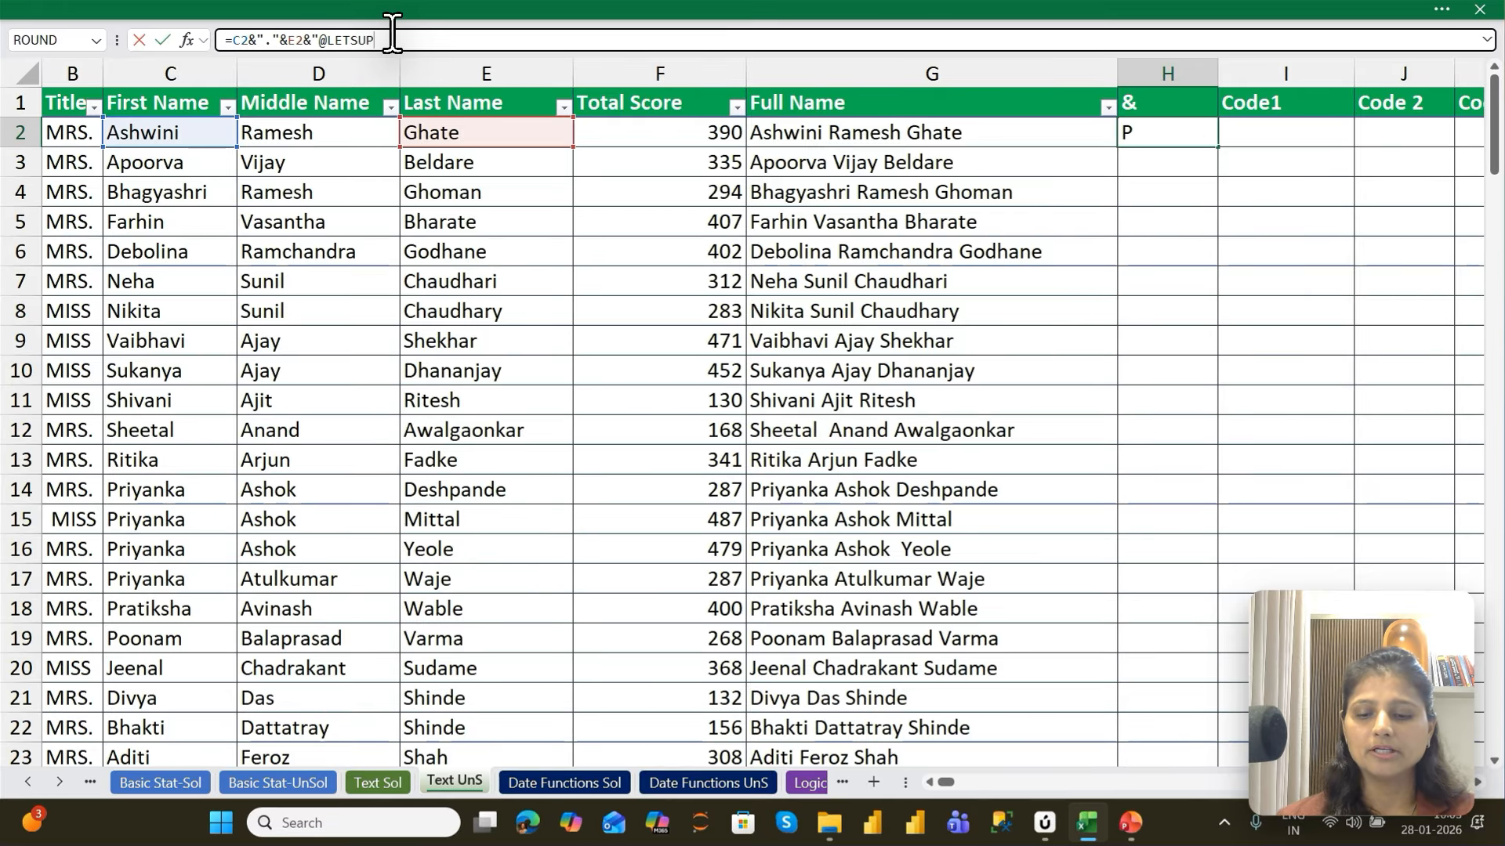
{"action": "type", "text": "DRAGE,COM"}
{"action": "key", "text": "Left"}
{"action": "key", "text": "Left"}
{"action": "key", "text": "Left"}
{"action": "key", "text": "BackSpace"}
{"action": "type", "text": "."}
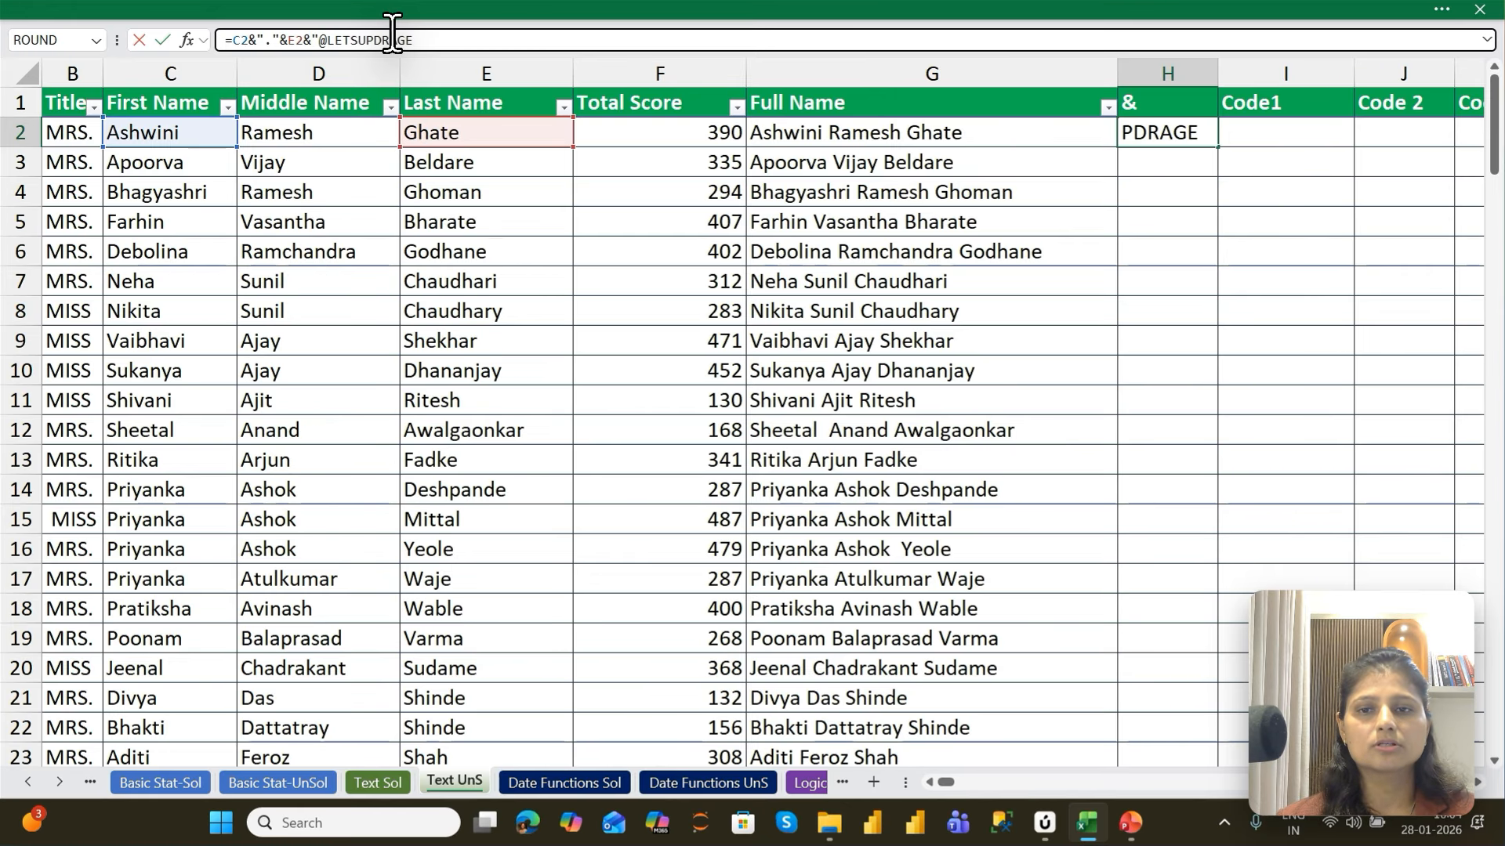
{"action": "key", "text": "End"}
{"action": "type", "text": "\""}
{"action": "key", "text": "Return"}
{"action": "key", "text": "Up"}
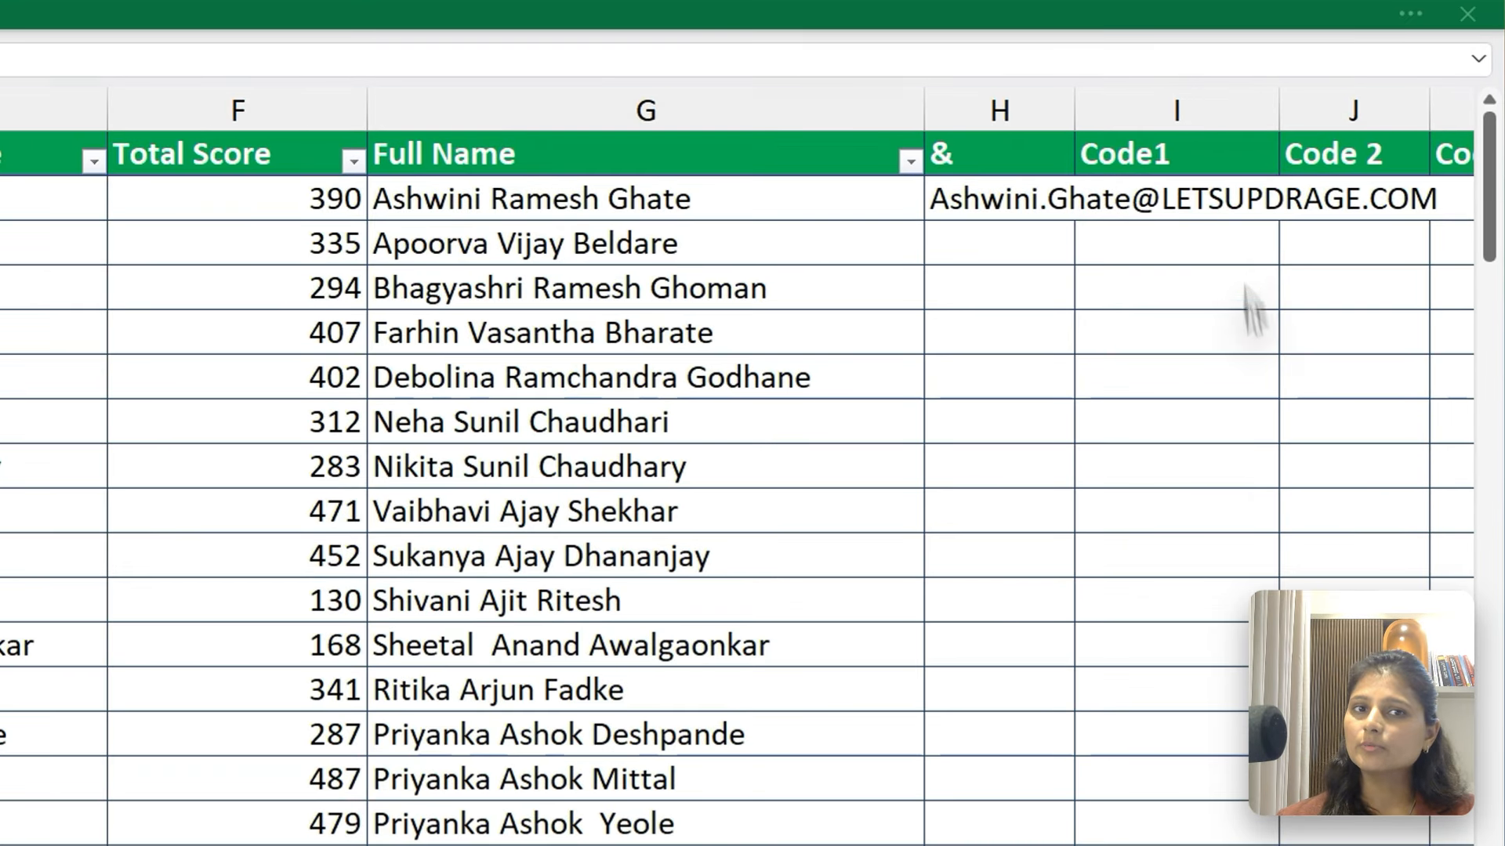
Wrap the whole H2 formula in the LOWER function and commit it
{"action": "left_click", "coordinate": [1009, 205]}
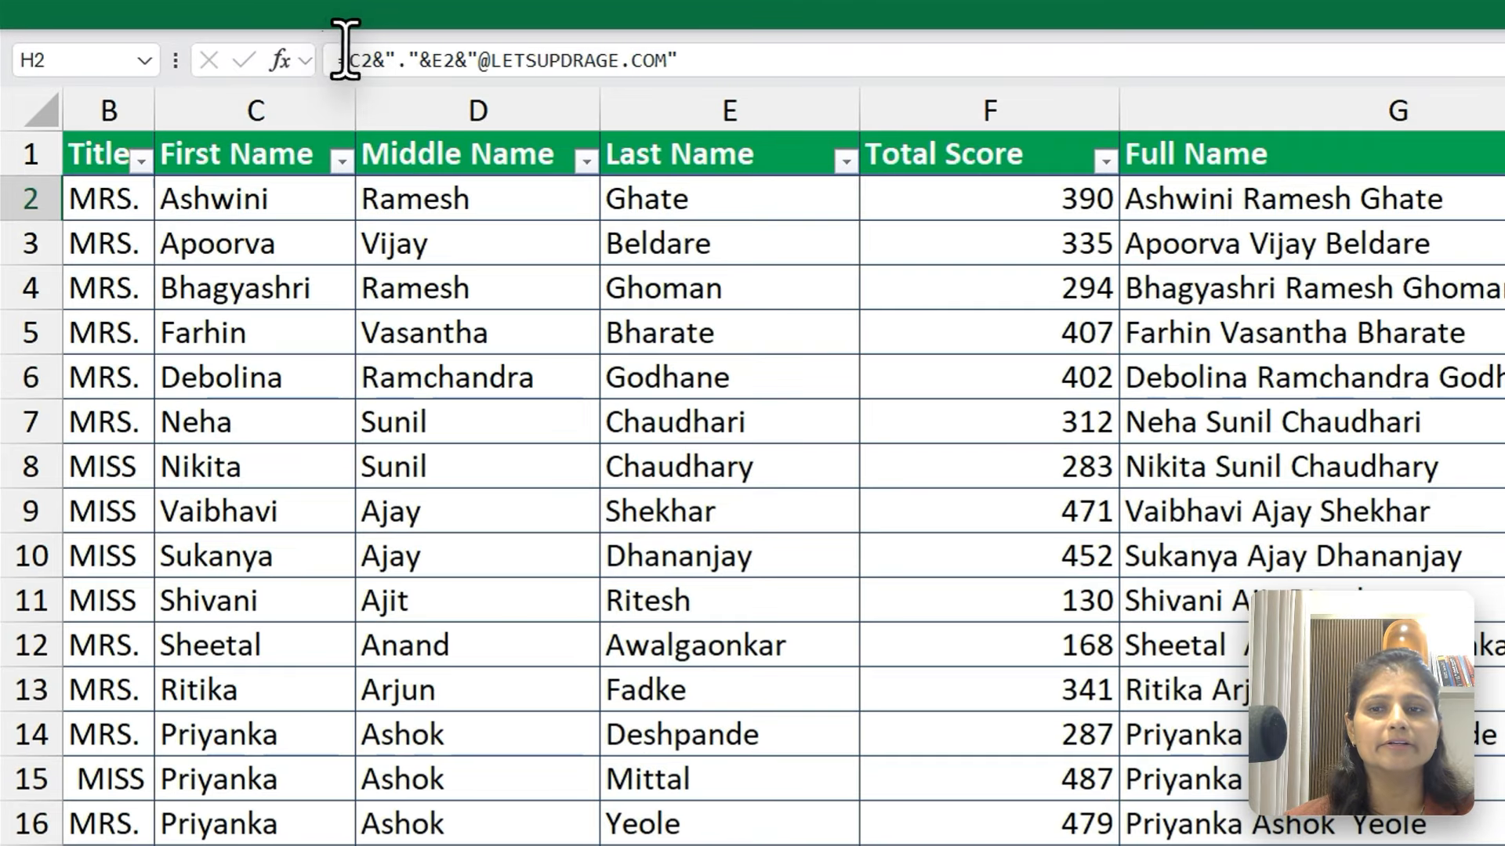
{"action": "left_click", "coordinate": [233, 37]}
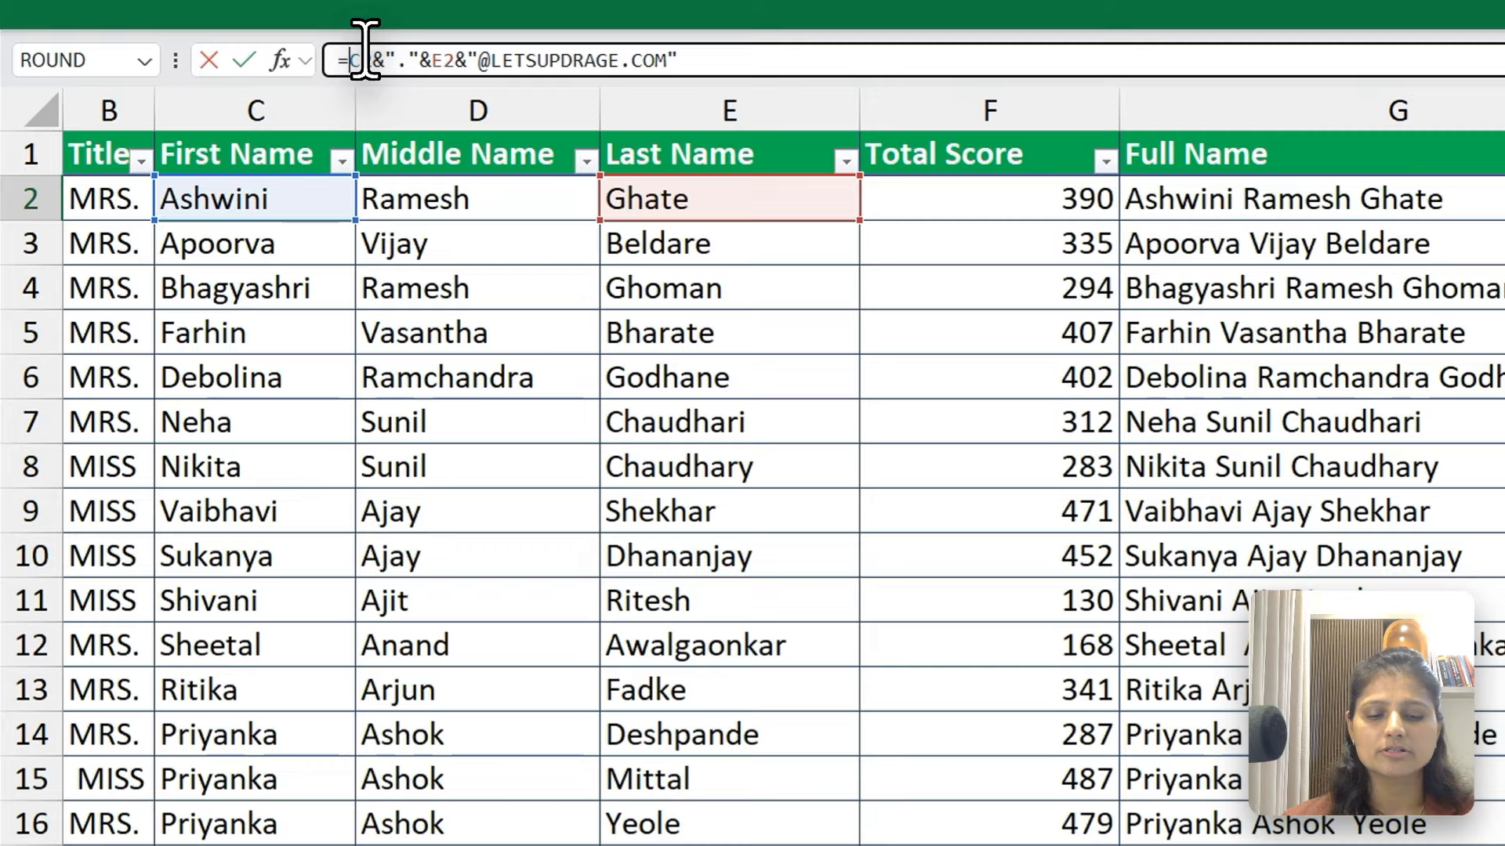
{"action": "type", "text": "LOWER("}
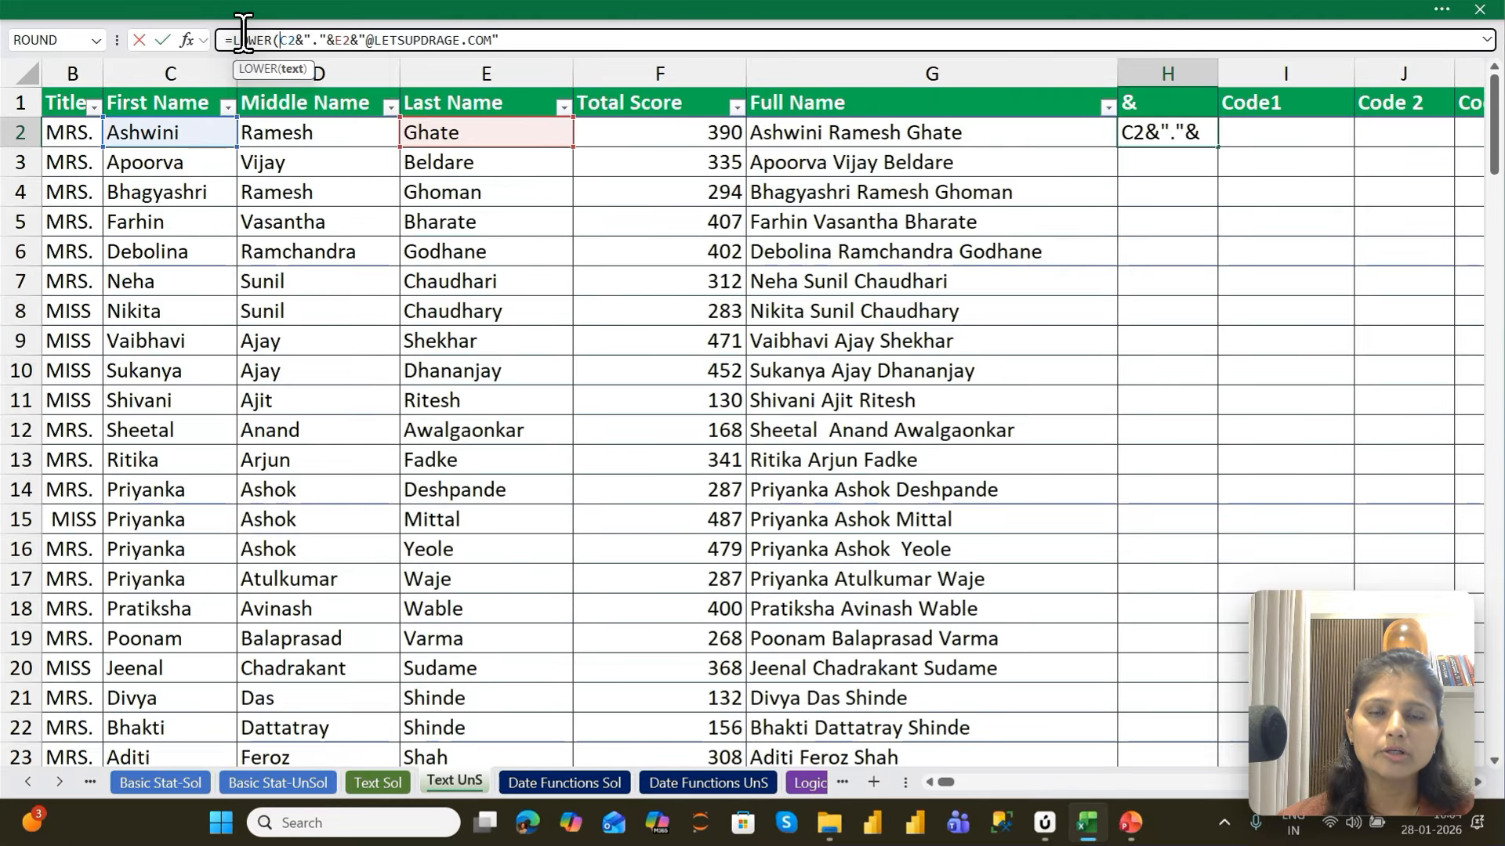
{"action": "key", "text": "Return"}
{"action": "key", "text": "Up"}
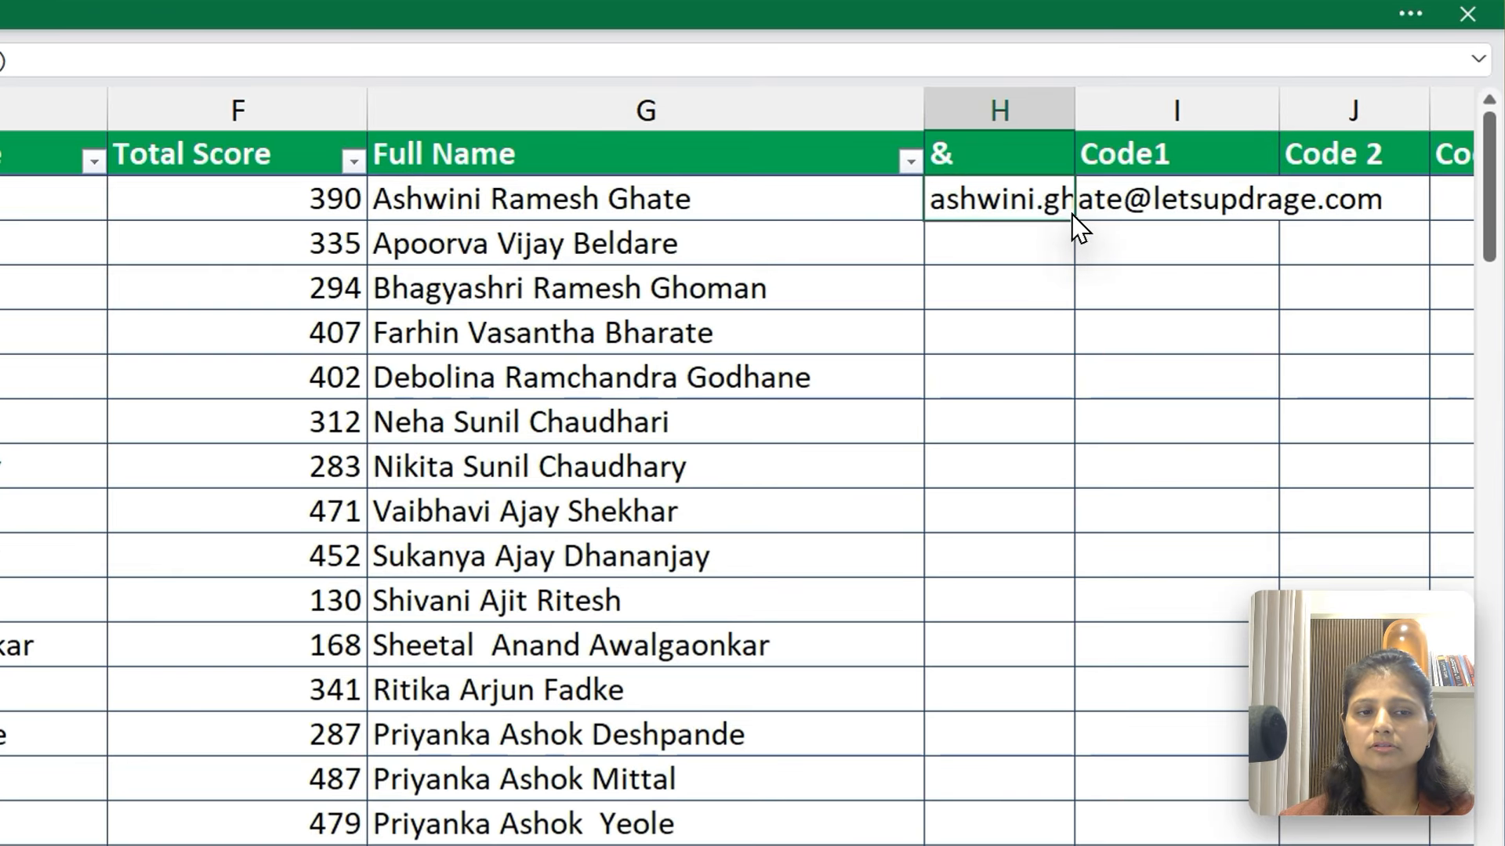
Fill the H2 formula down the & column and autofit the column width
{"action": "double_click", "coordinate": [1074, 221]}
{"action": "key", "text": "o"}
{"action": "key", "text": "i"}
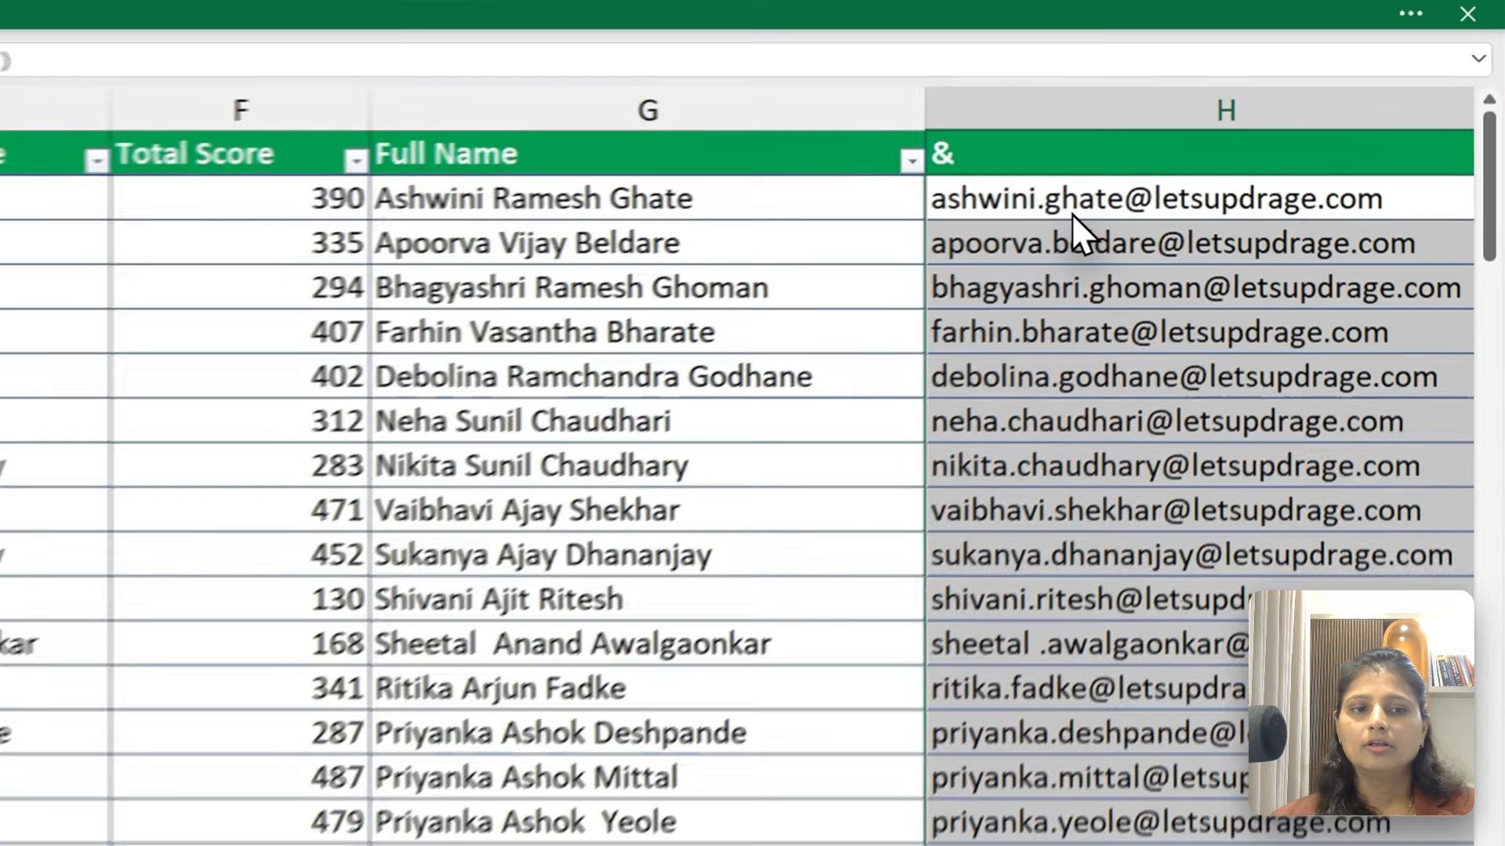
{"action": "key", "text": "Up"}
{"action": "key", "text": "Right"}
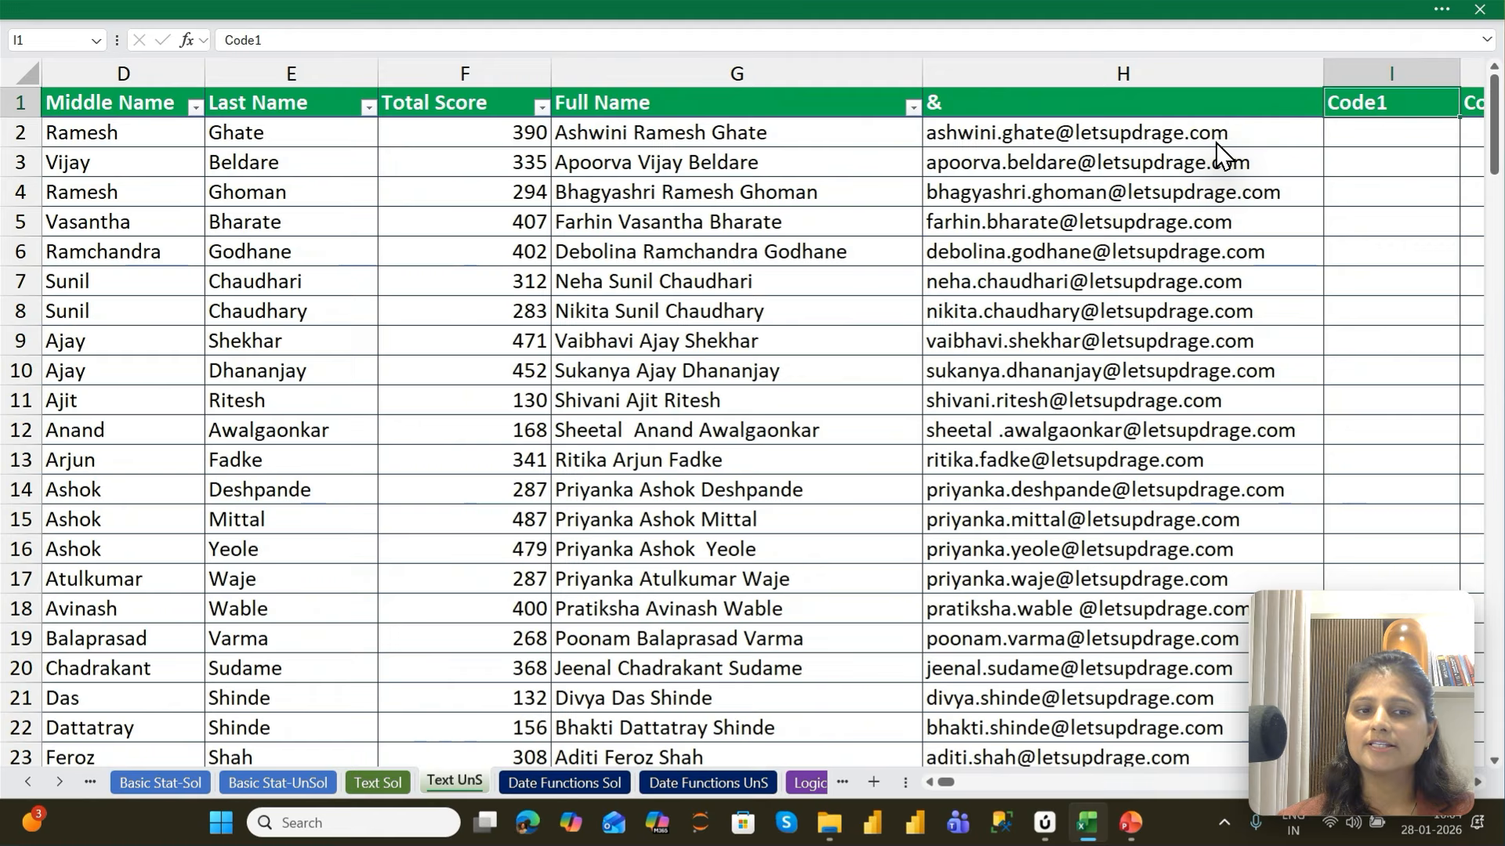
Try hiding the Full Name and & columns together, and undo the hiding
{"action": "left_click", "coordinate": [1217, 144]}
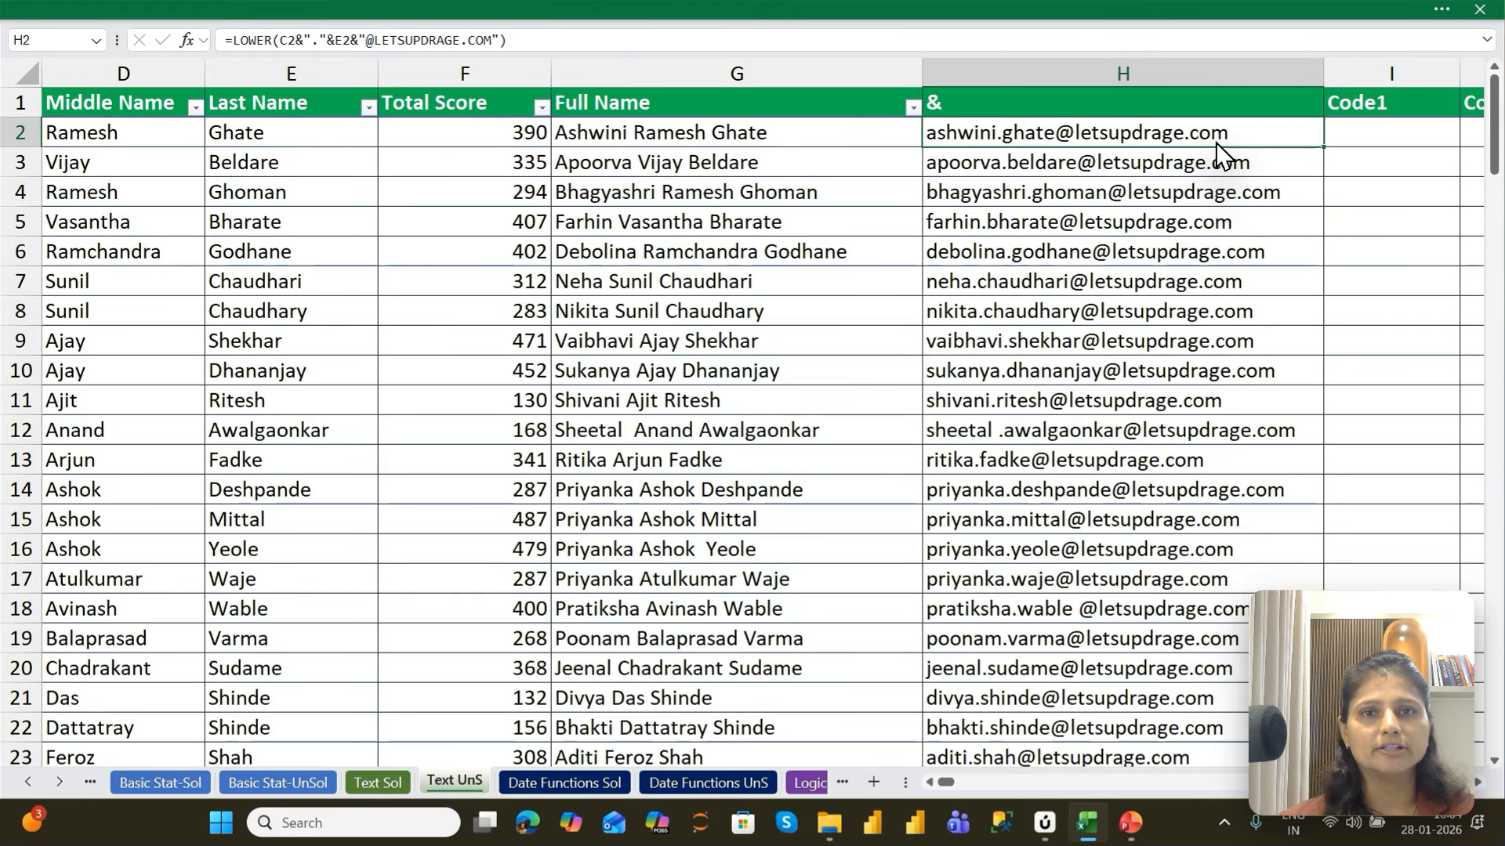
{"action": "key", "text": "Up"}
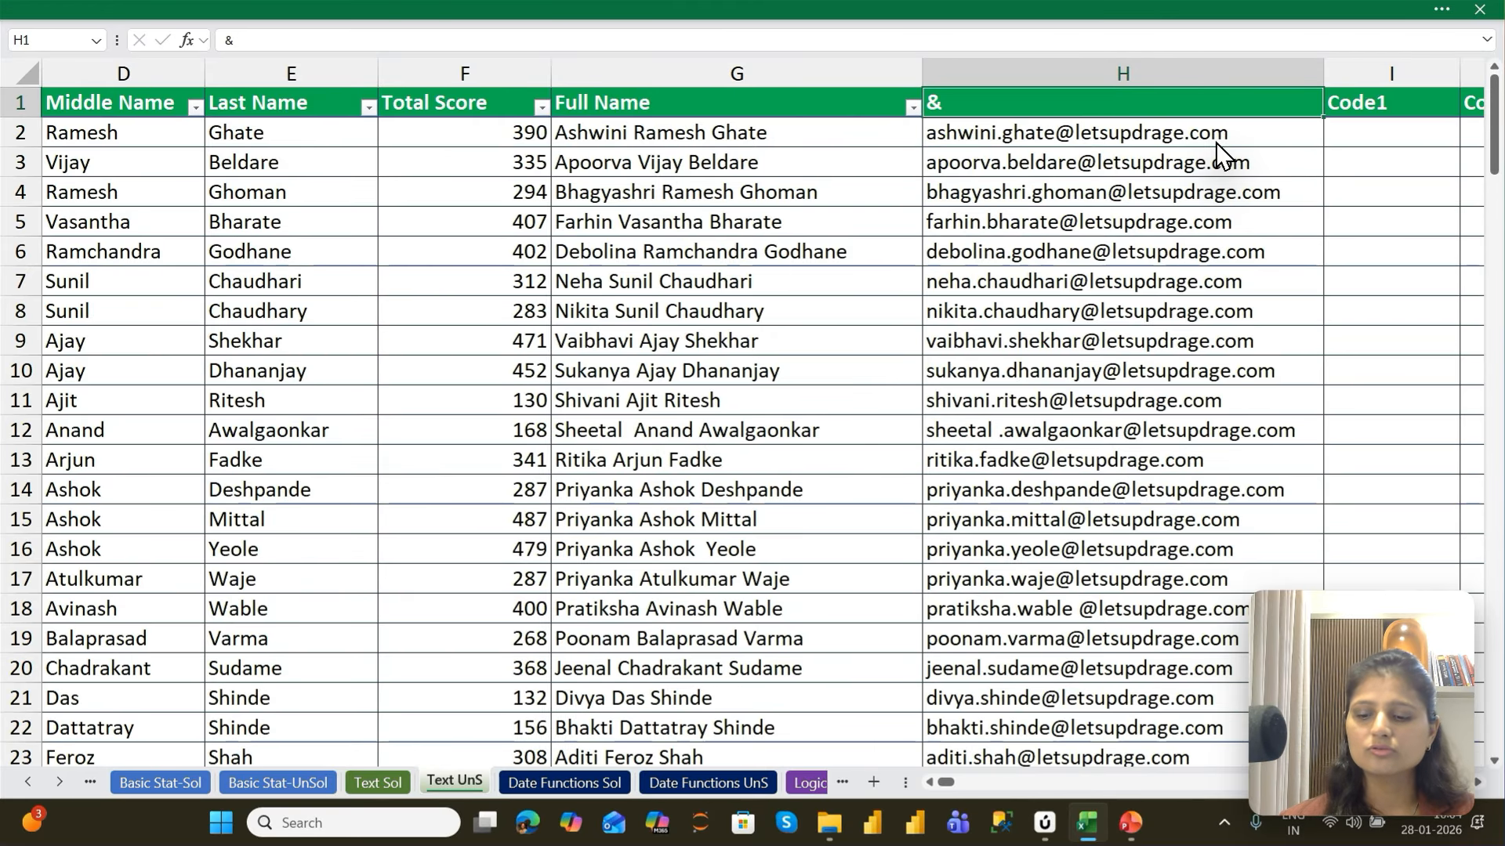
{"action": "key", "text": "shift+Left"}
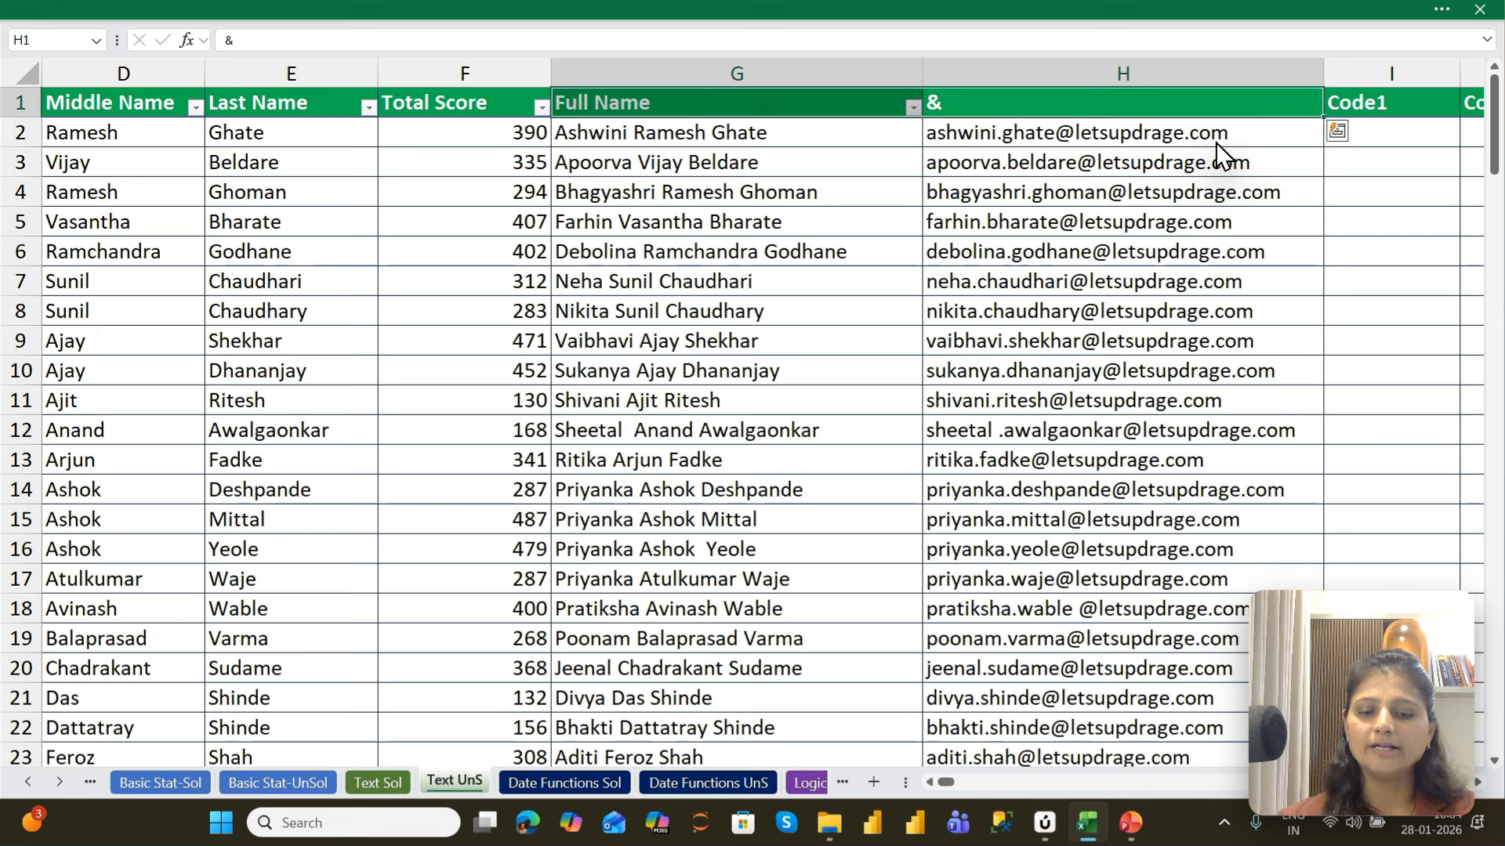
{"action": "key", "text": "ctrl+0"}
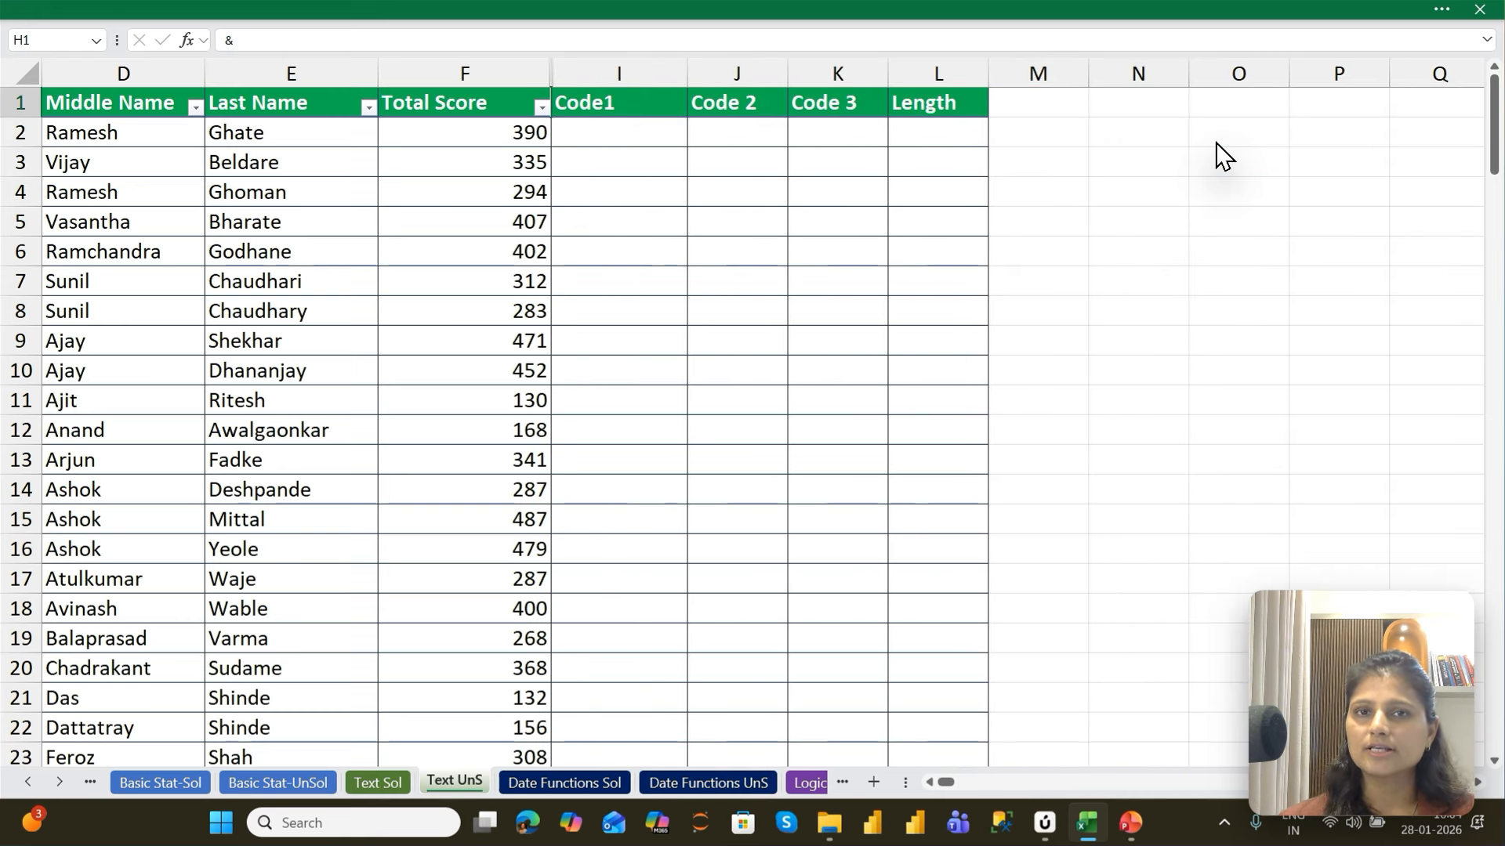
{"action": "key", "text": "ctrl+z"}
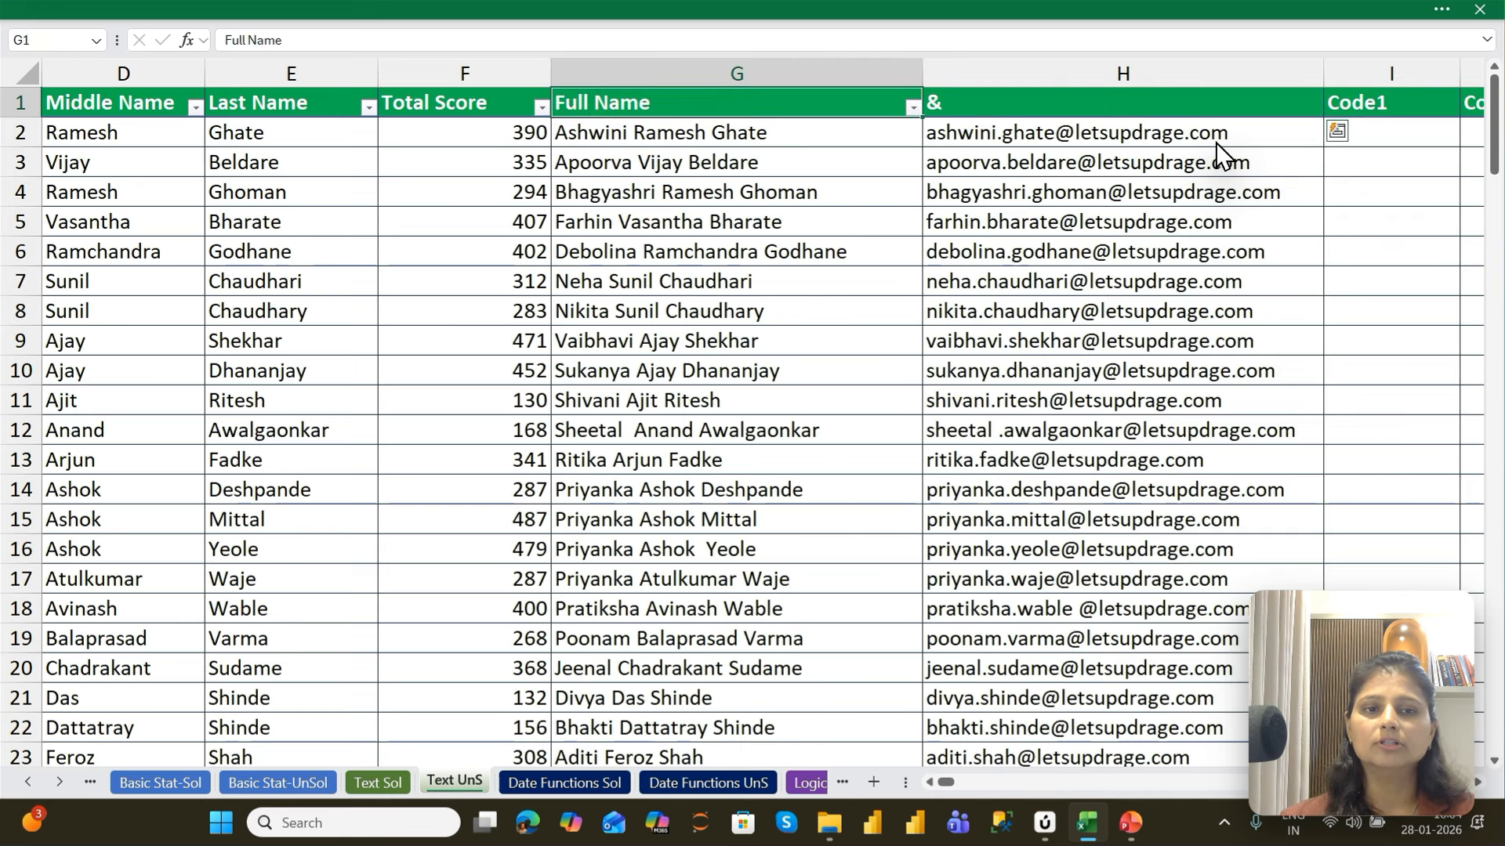
Hide the Full Name column G and the & column H one after the other
{"action": "key", "text": "ctrl+0"}
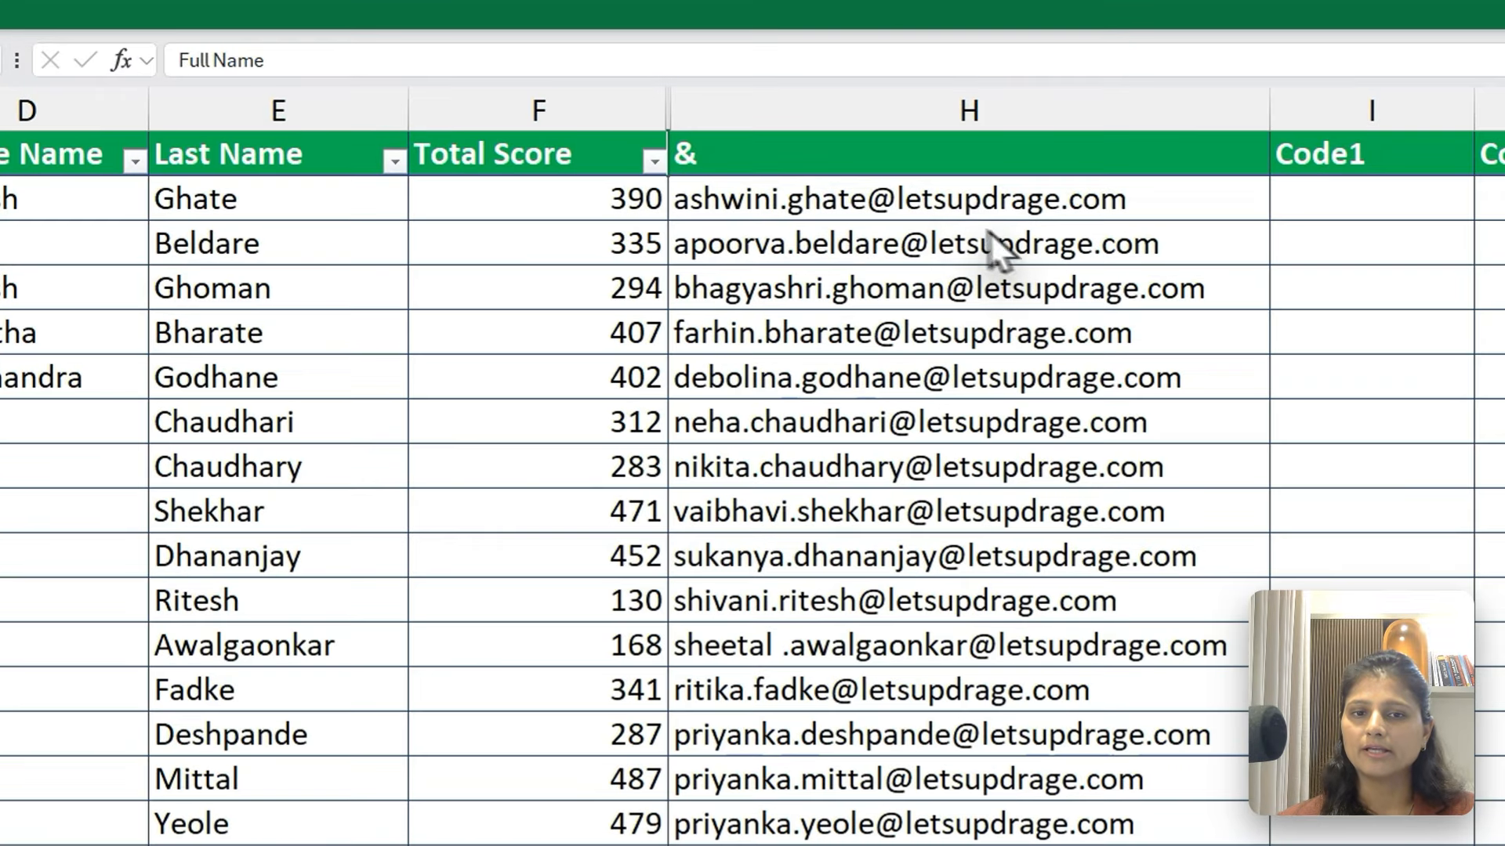
{"action": "left_click", "coordinate": [734, 113]}
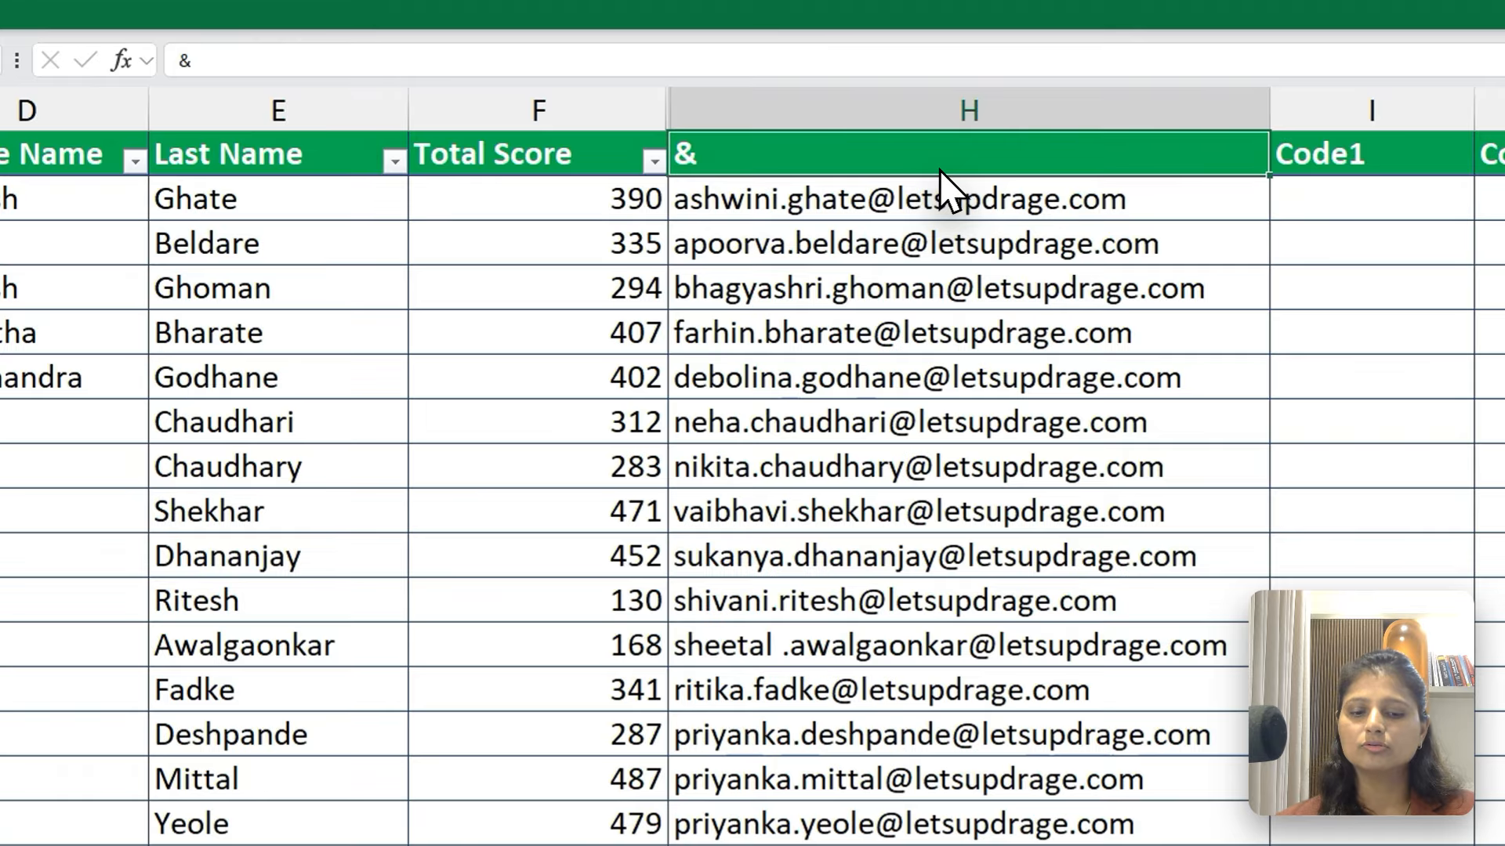
{"action": "key", "text": "ctrl+0"}
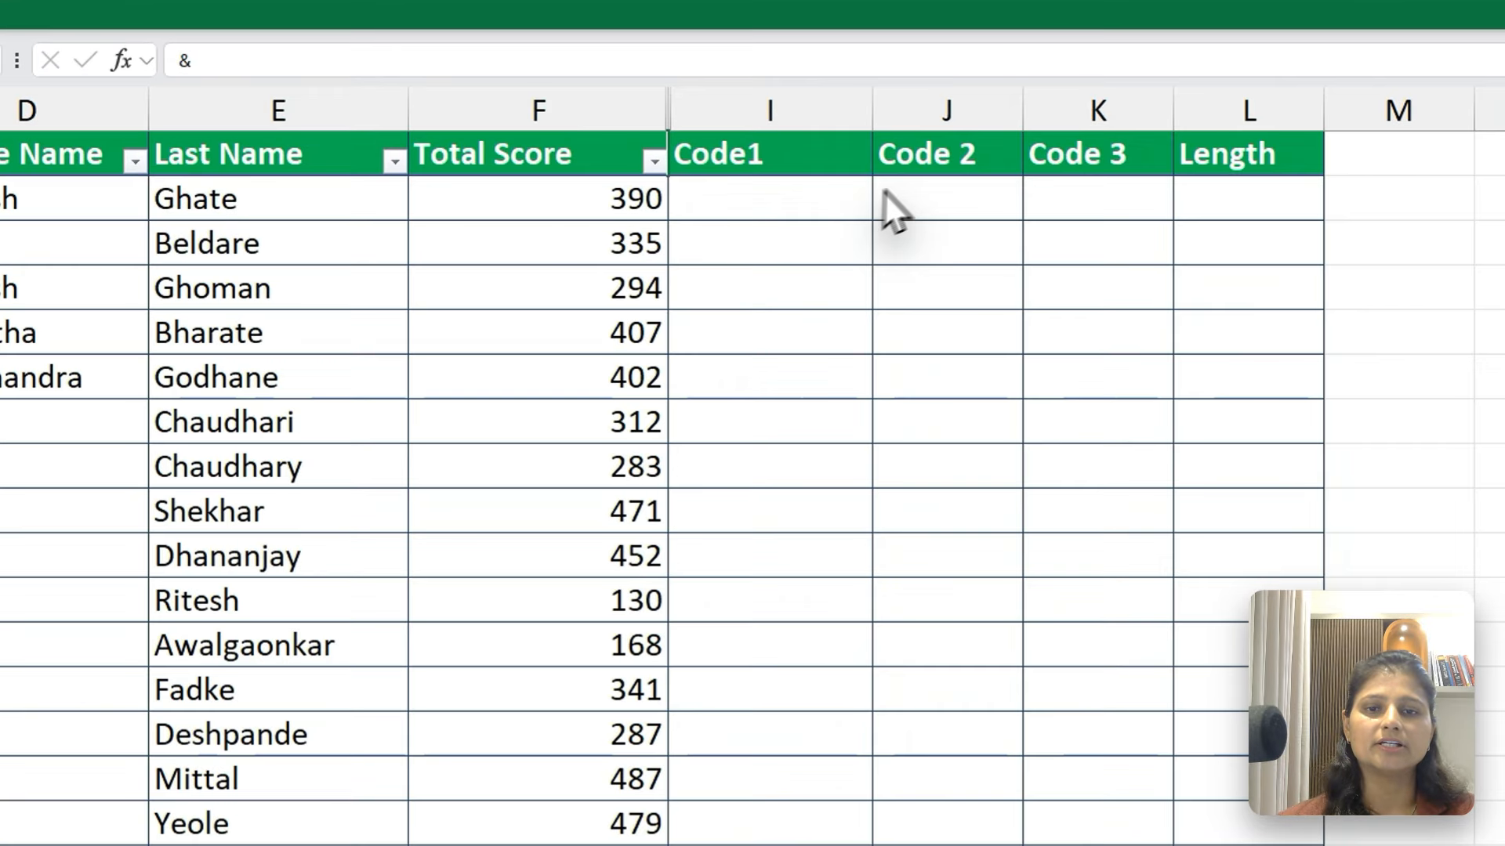
Enter H in I2 under Code1 as a sample of the first part of the code in A2
{"action": "left_click", "coordinate": [817, 201]}
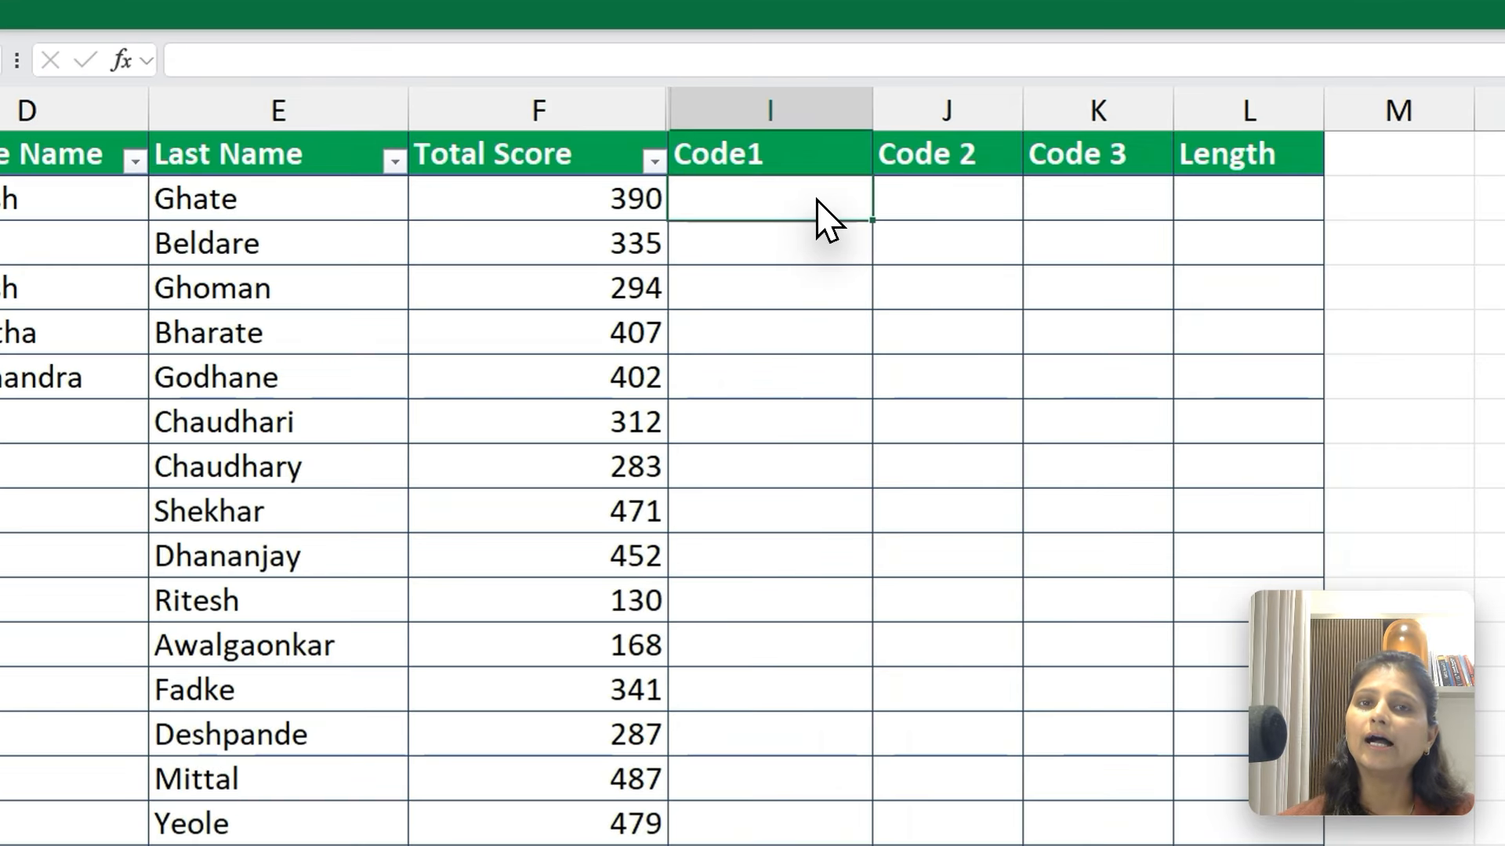
{"action": "key", "text": "Left"}
{"action": "key", "text": "Left"}
{"action": "key", "text": "Left"}
{"action": "key", "text": "Left"}
{"action": "key", "text": "Left"}
{"action": "key", "text": "Left"}
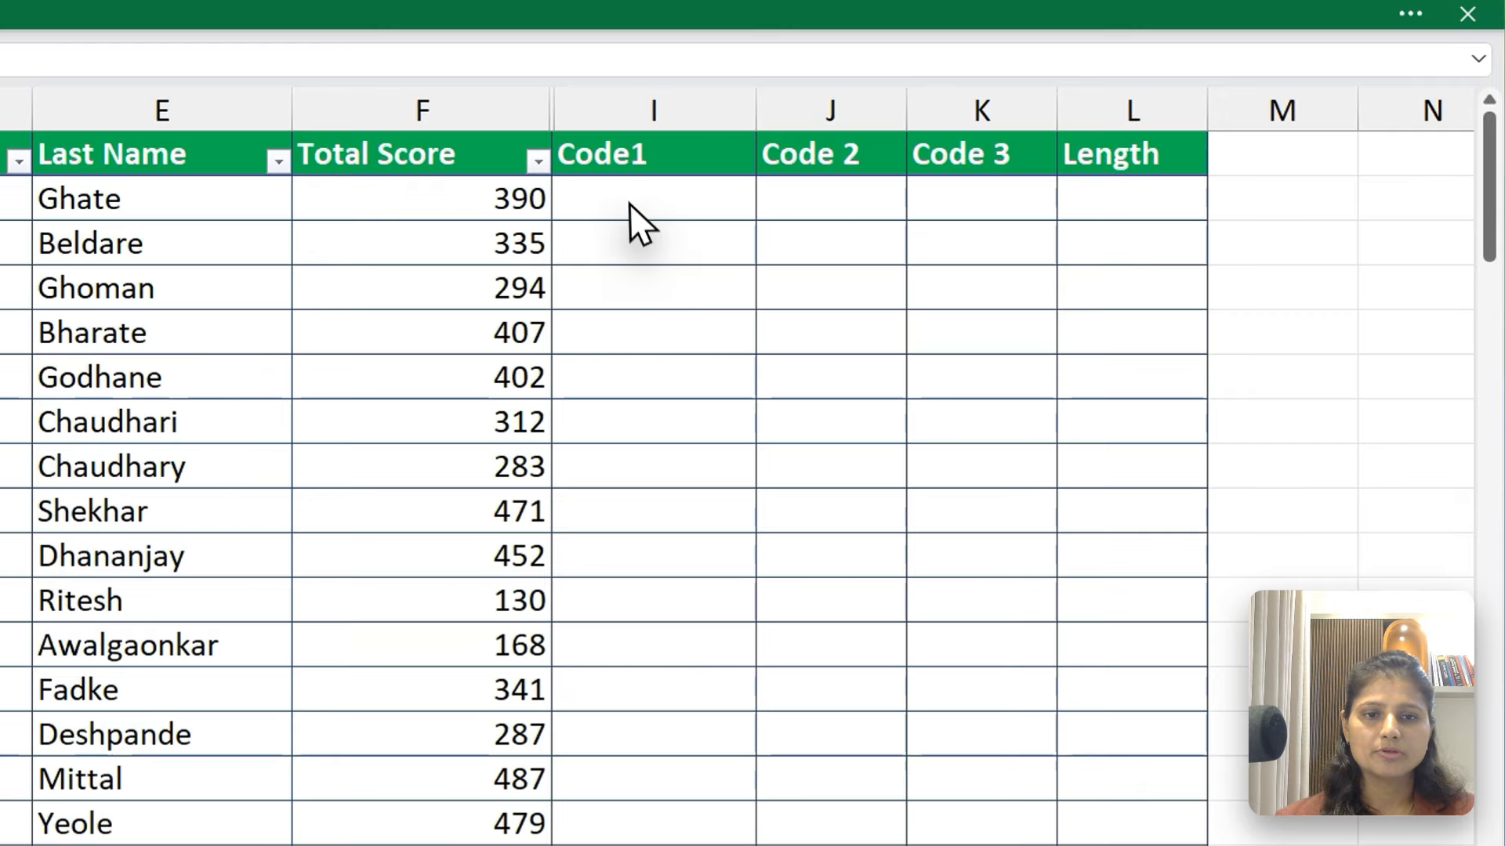
{"action": "left_click", "coordinate": [920, 134]}
{"action": "type", "text": "h"}
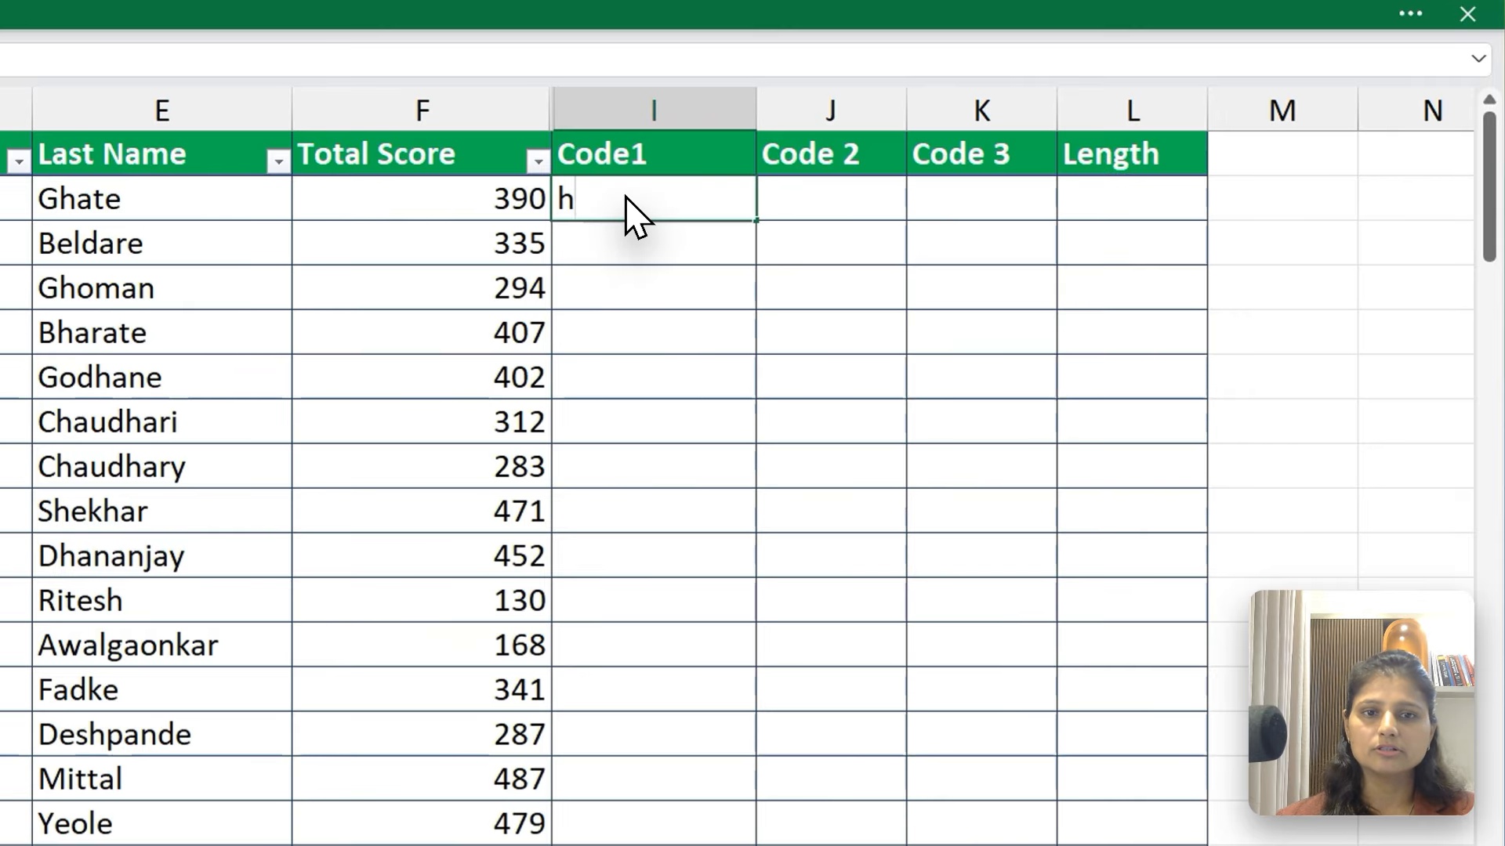
{"action": "key", "text": "BackSpace"}
{"action": "type", "text": "H"}
{"action": "key", "text": "Tab"}
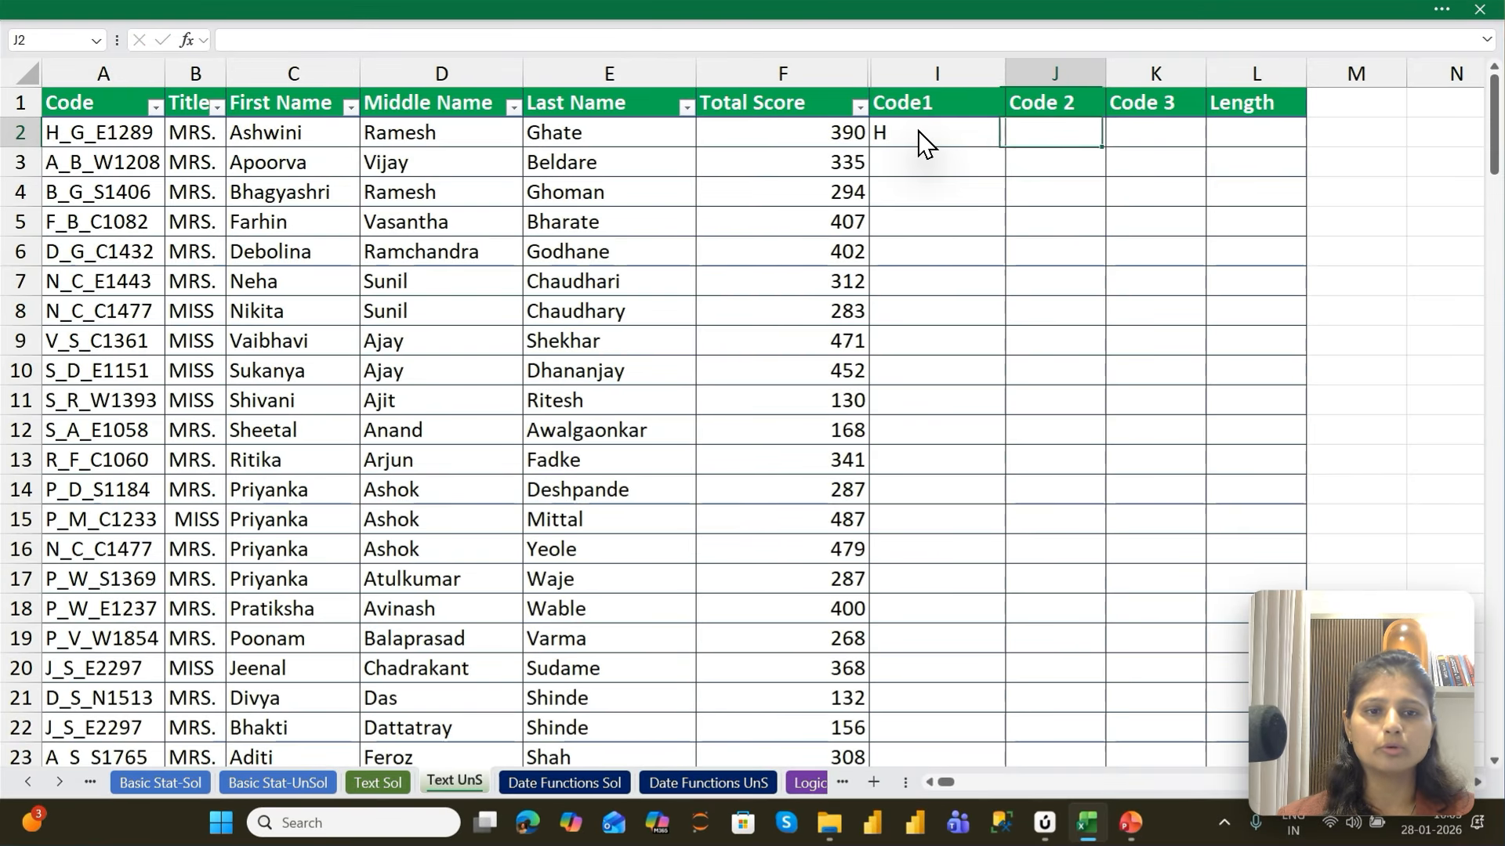
Enter the sample code parts g_e in J2 under Code 2 and 1289 in K2 under Code 3
{"action": "type", "text": "g_"}
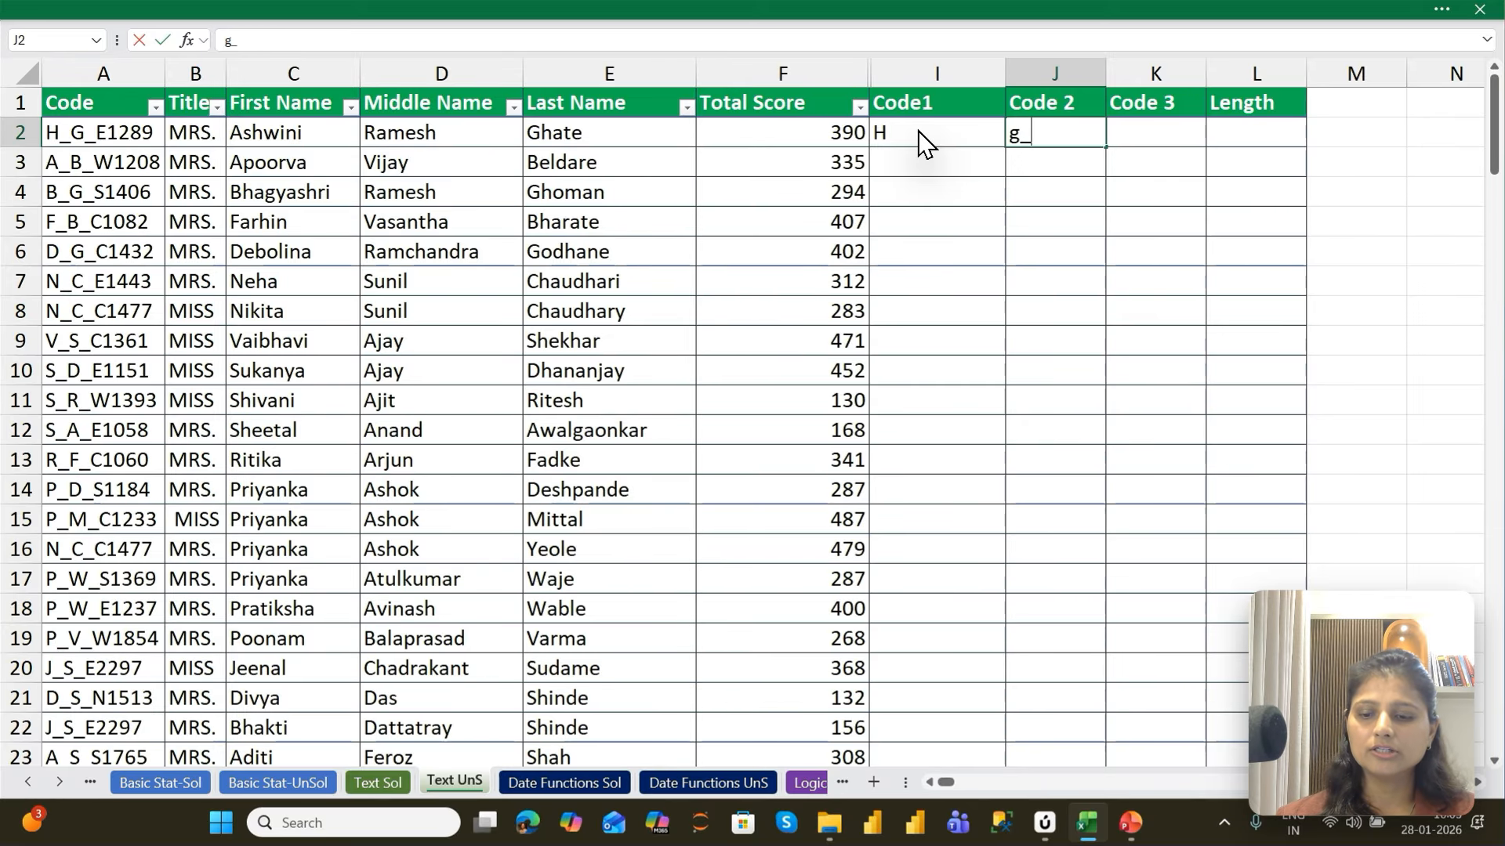
{"action": "type", "text": "e"}
{"action": "key", "text": "Tab"}
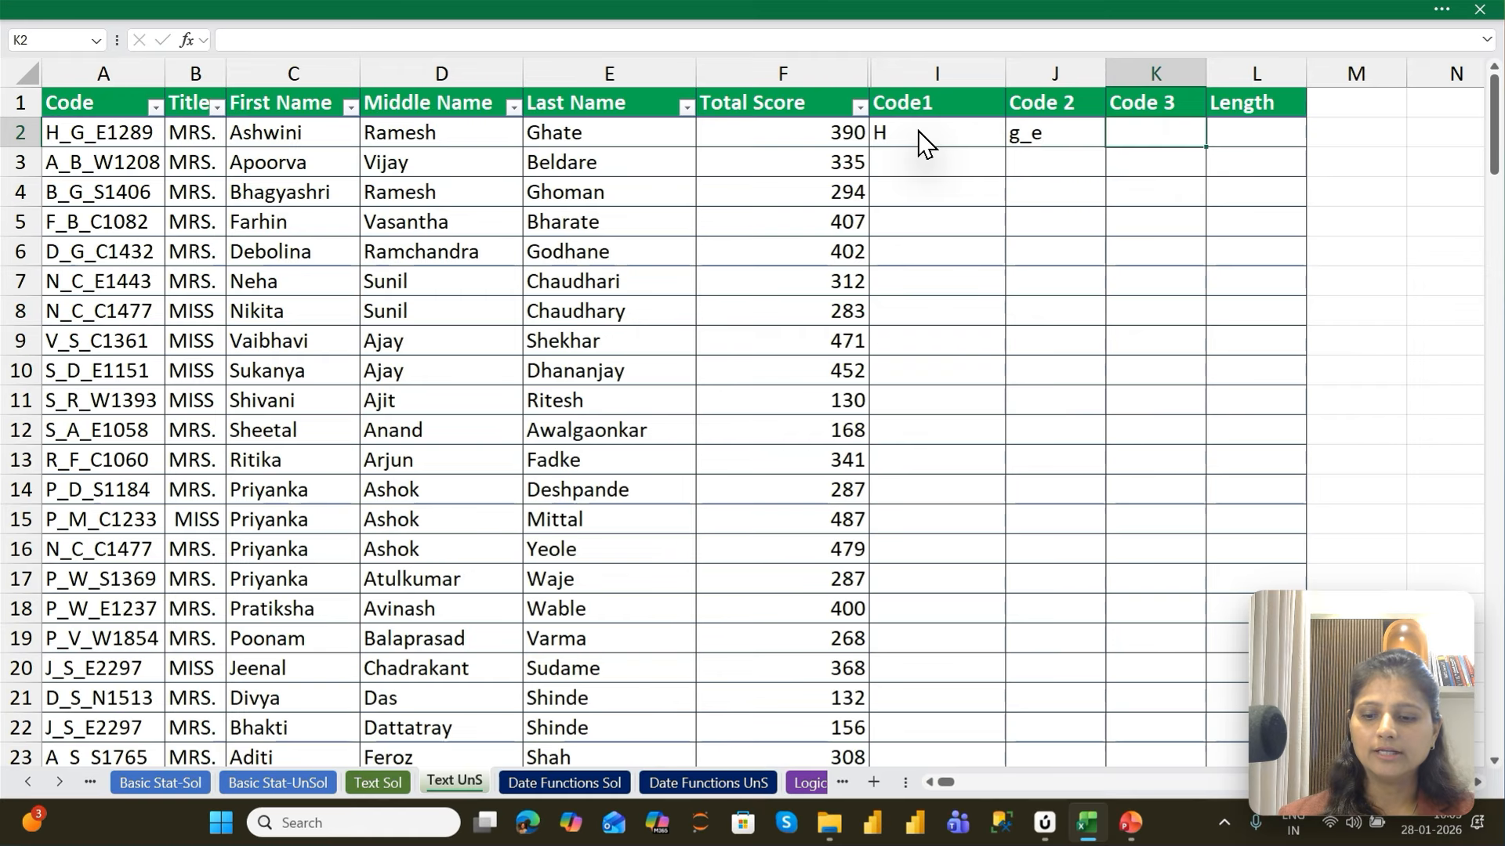
{"action": "type", "text": "1289"}
{"action": "key", "text": "Return"}
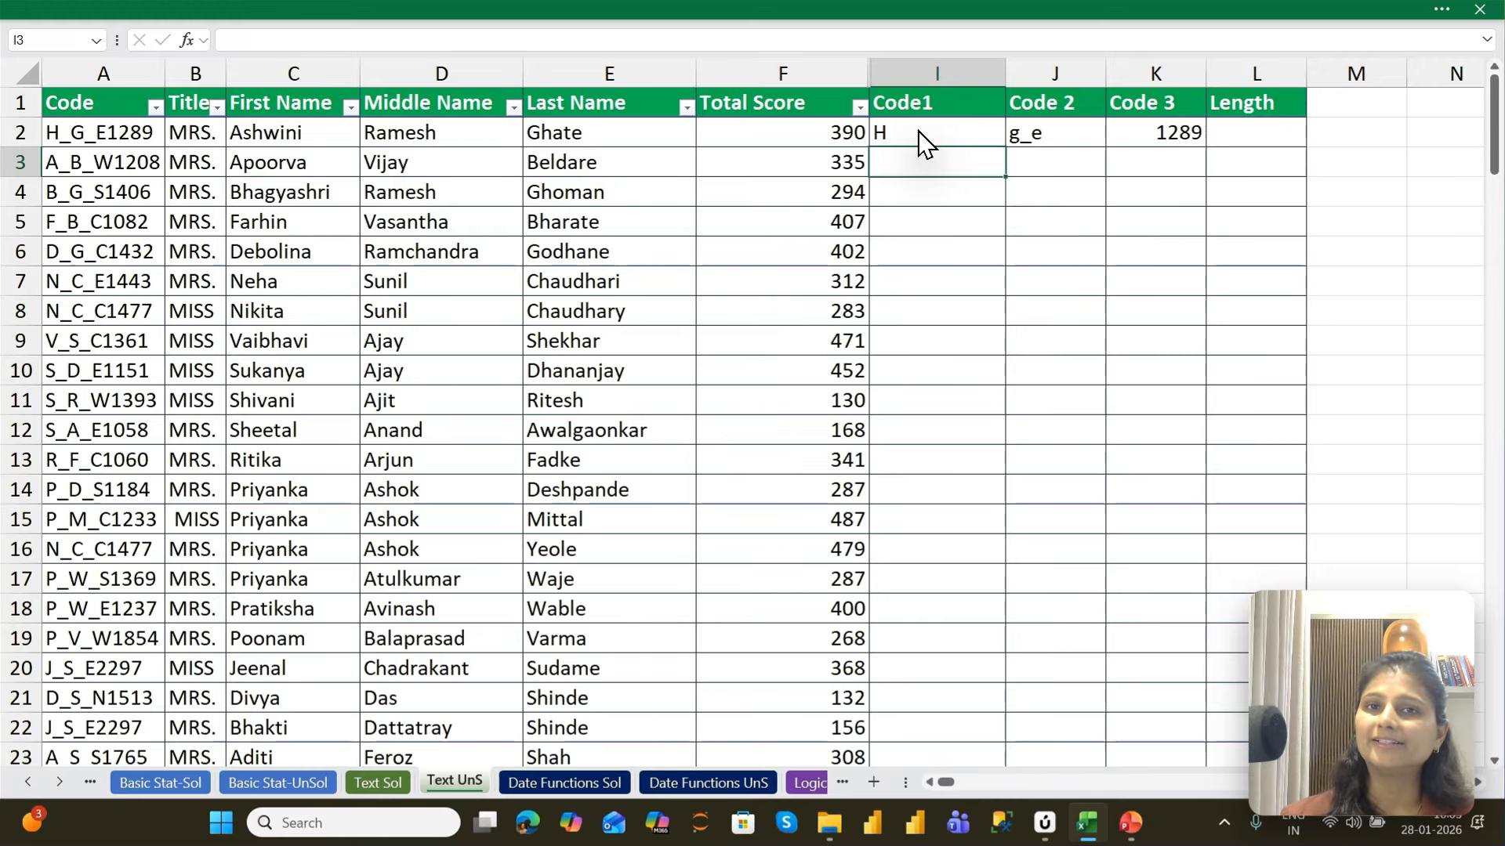
Clear the sample entries in I2 through K2 and reselect I2
{"action": "left_click", "coordinate": [923, 141]}
{"action": "key", "text": "shift+Right"}
{"action": "key", "text": "shift+Right"}
{"action": "key", "text": "Delete"}
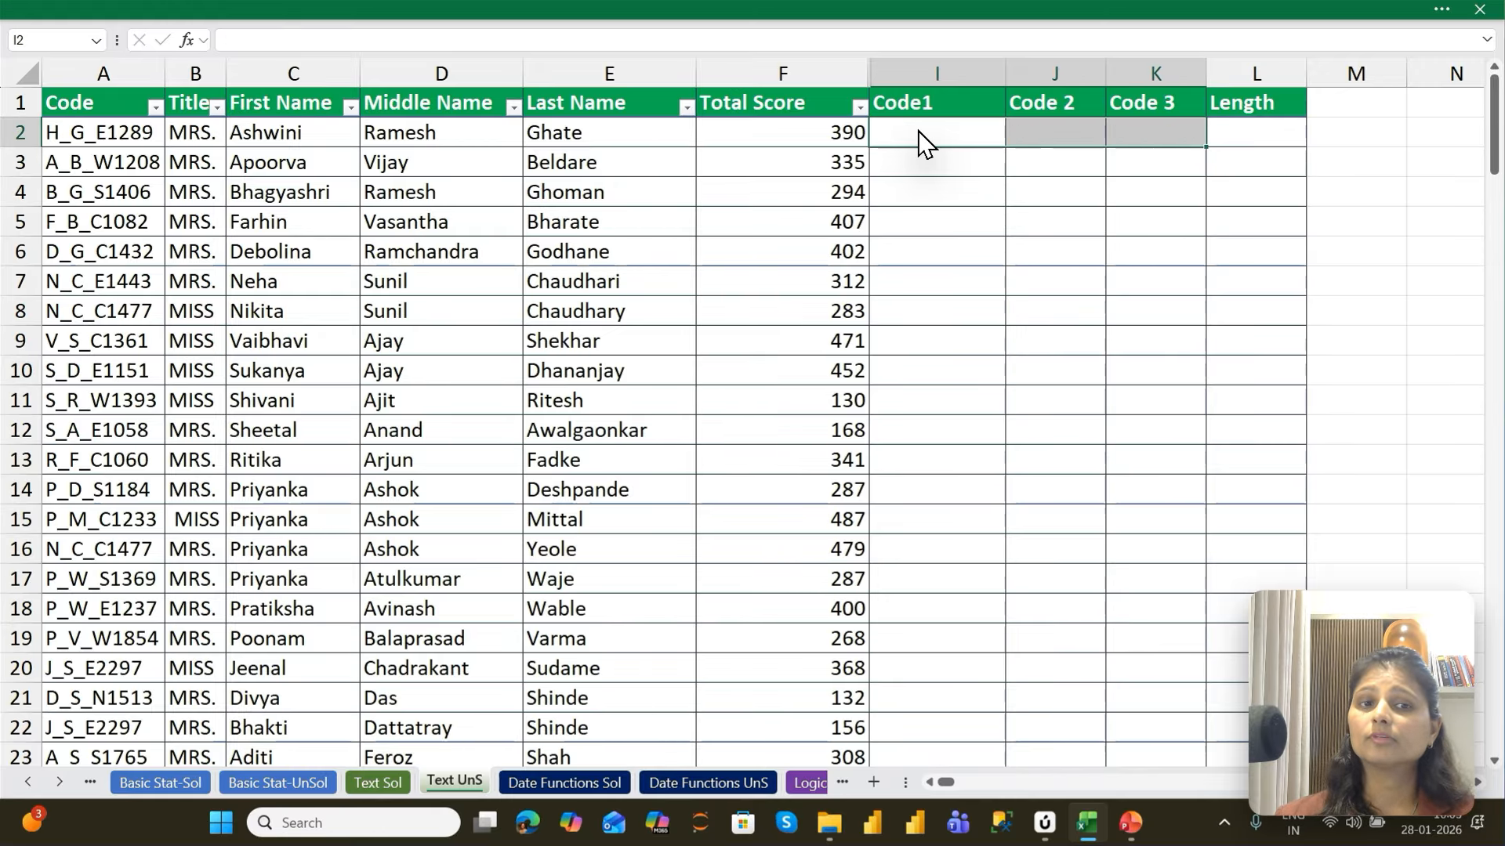
{"action": "left_click", "coordinate": [923, 141]}
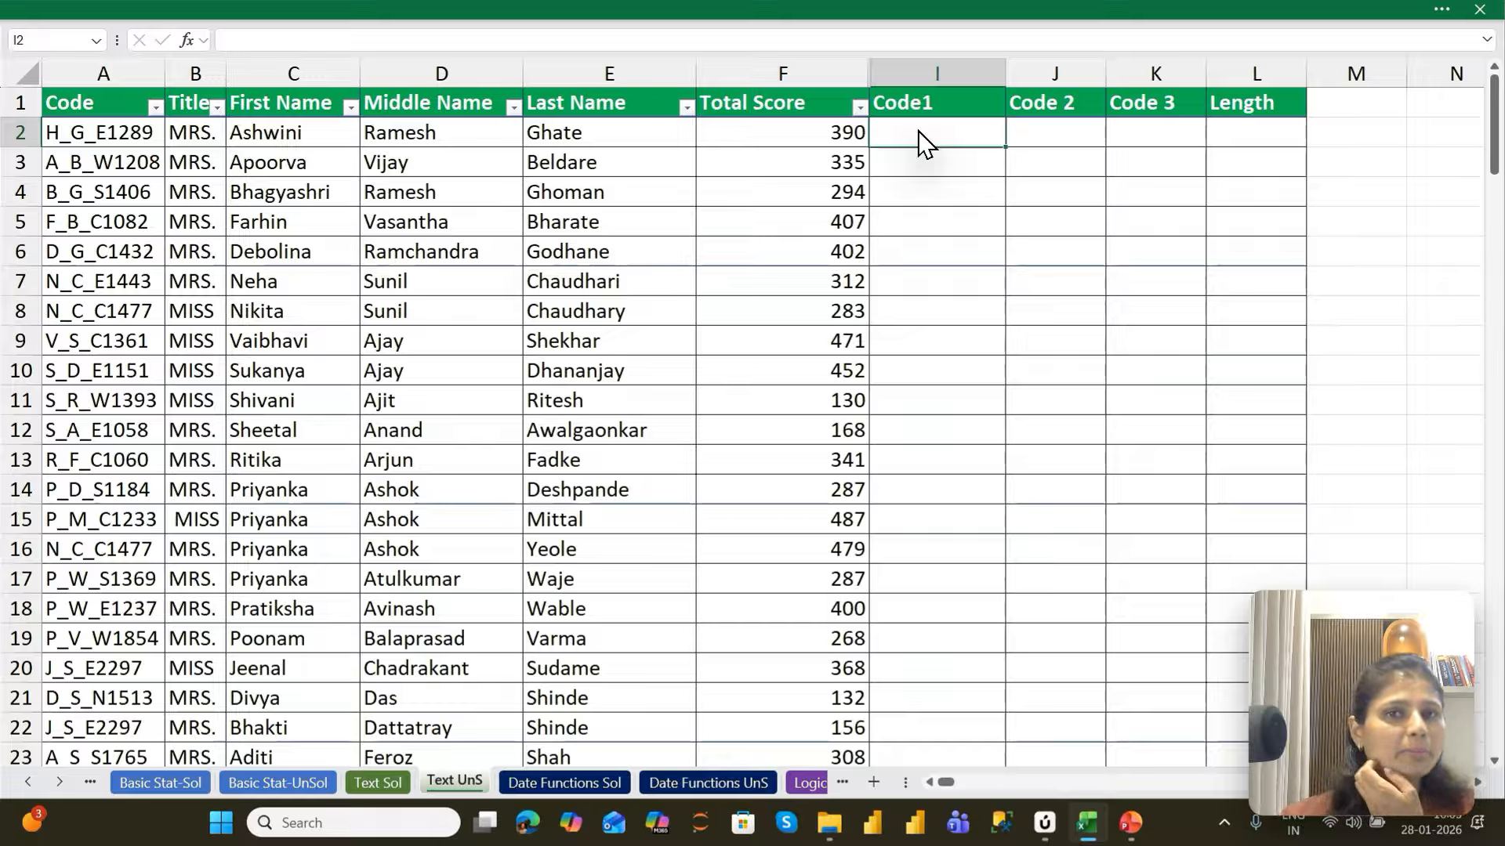
Enter =LEFT(A2,1) in I2 under Code1 to extract the first character of the code, and reopen it for review
{"action": "type", "text": "=lEF"}
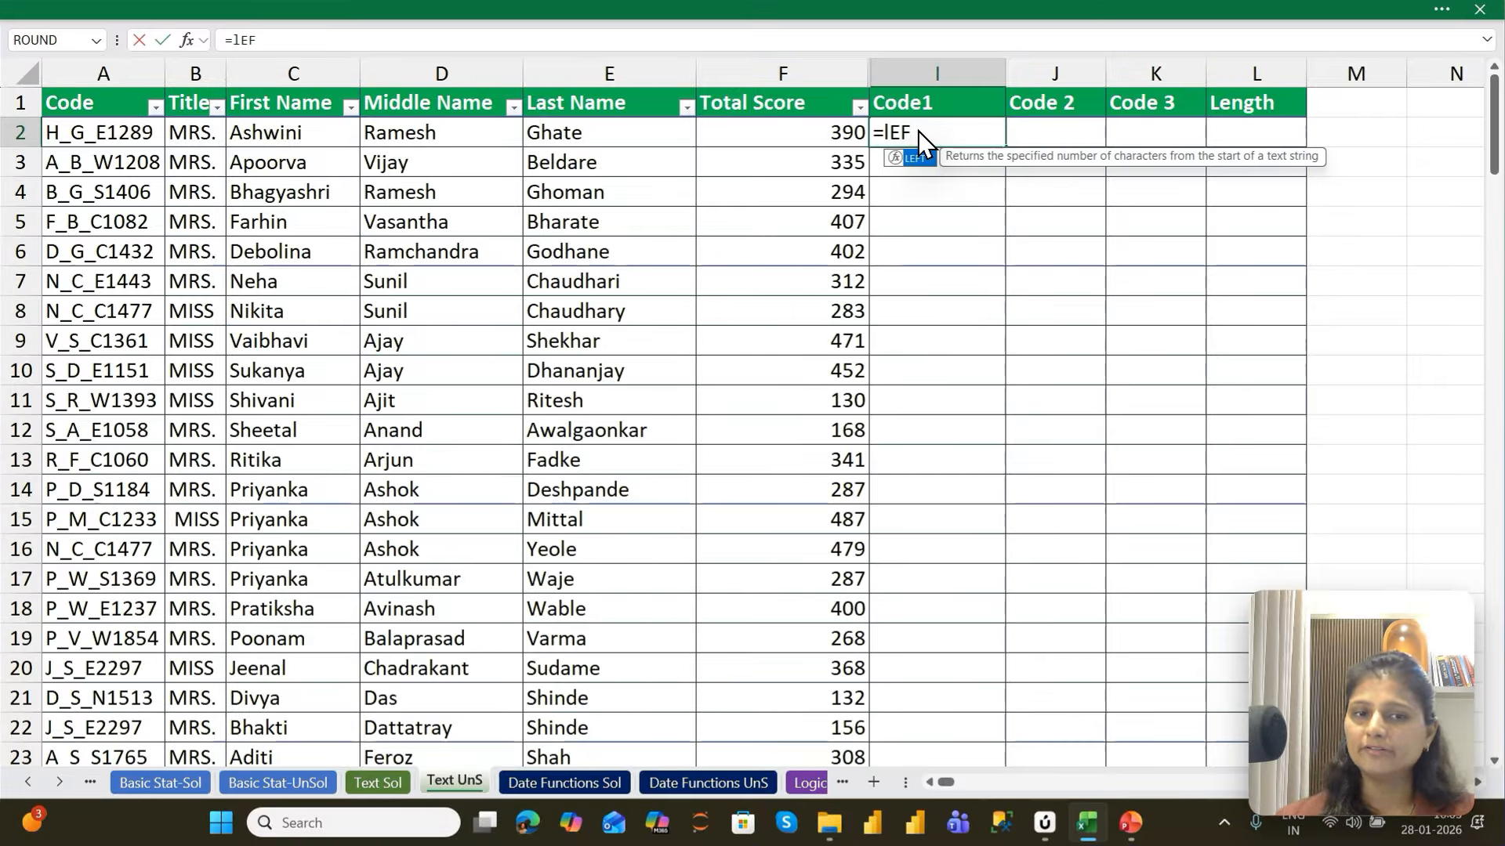
{"action": "double_click", "coordinate": [923, 158]}
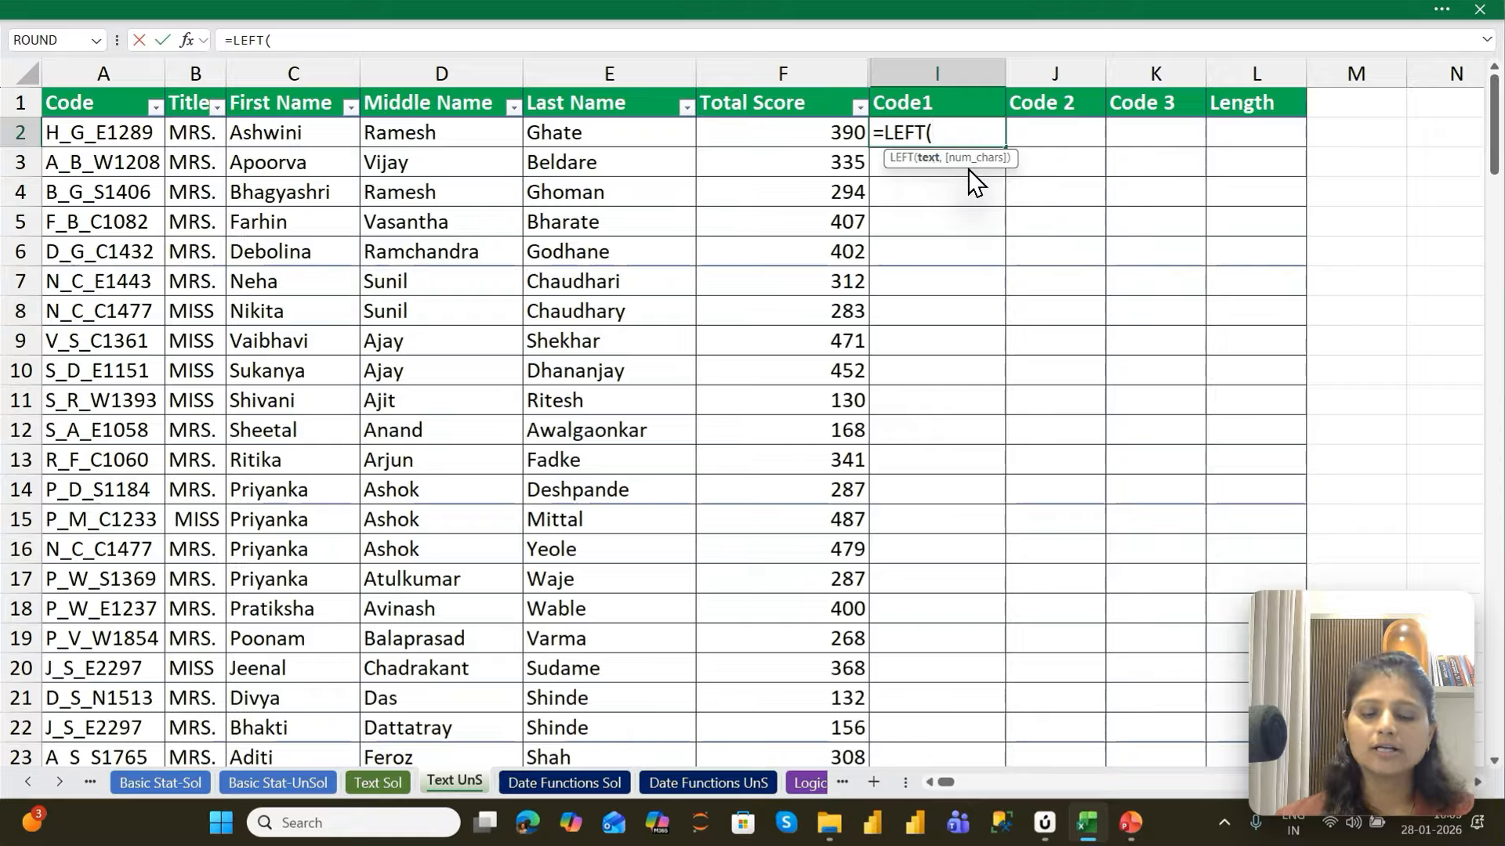
{"action": "key", "text": "Left"}
{"action": "key", "text": "Left"}
{"action": "key", "text": "Left"}
{"action": "key", "text": "Left"}
{"action": "key", "text": "Left"}
{"action": "key", "text": "Left"}
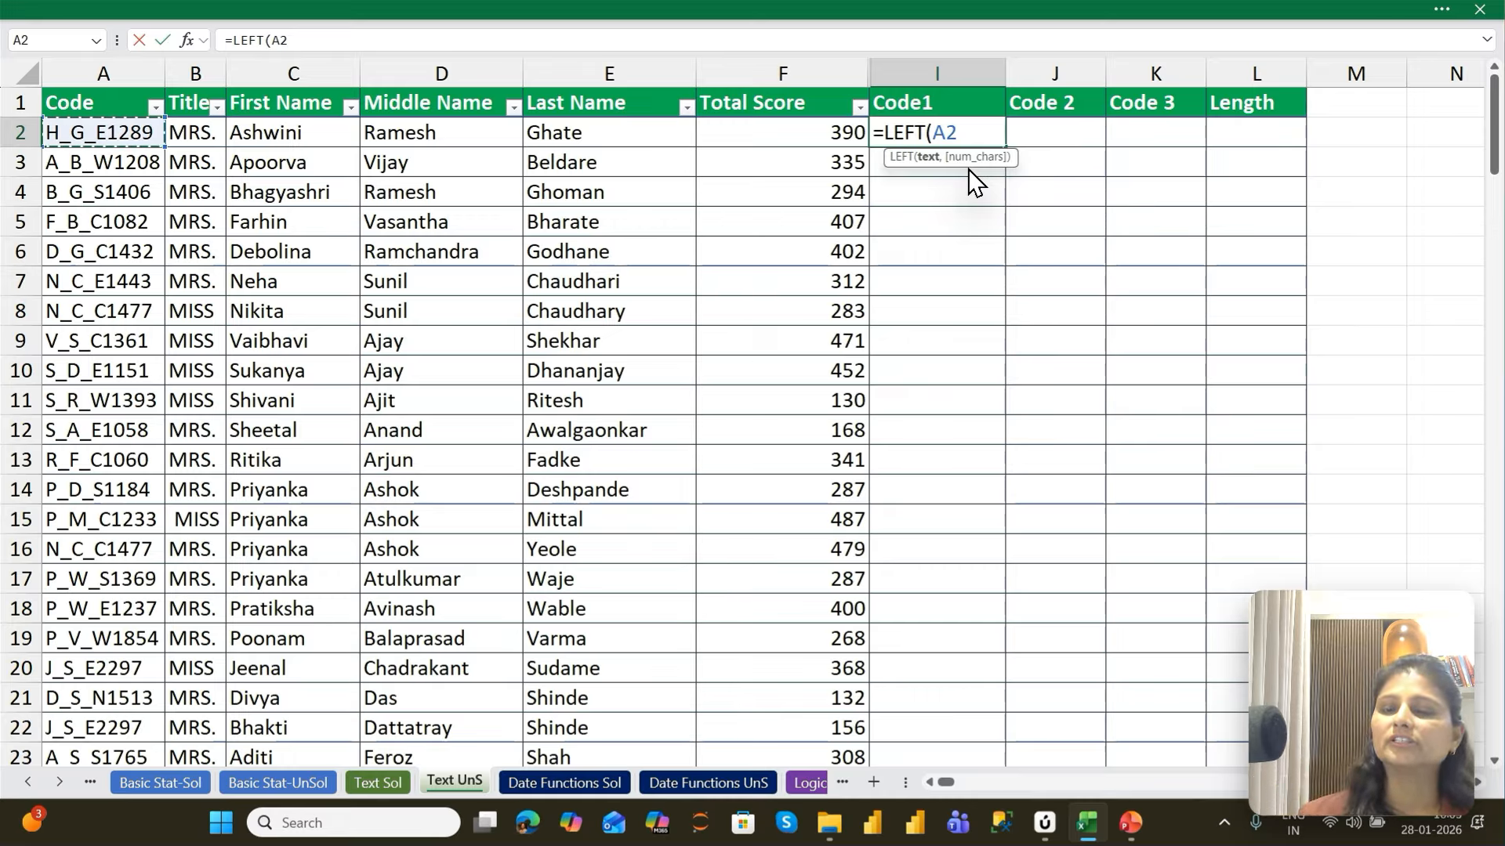
{"action": "type", "text": ","}
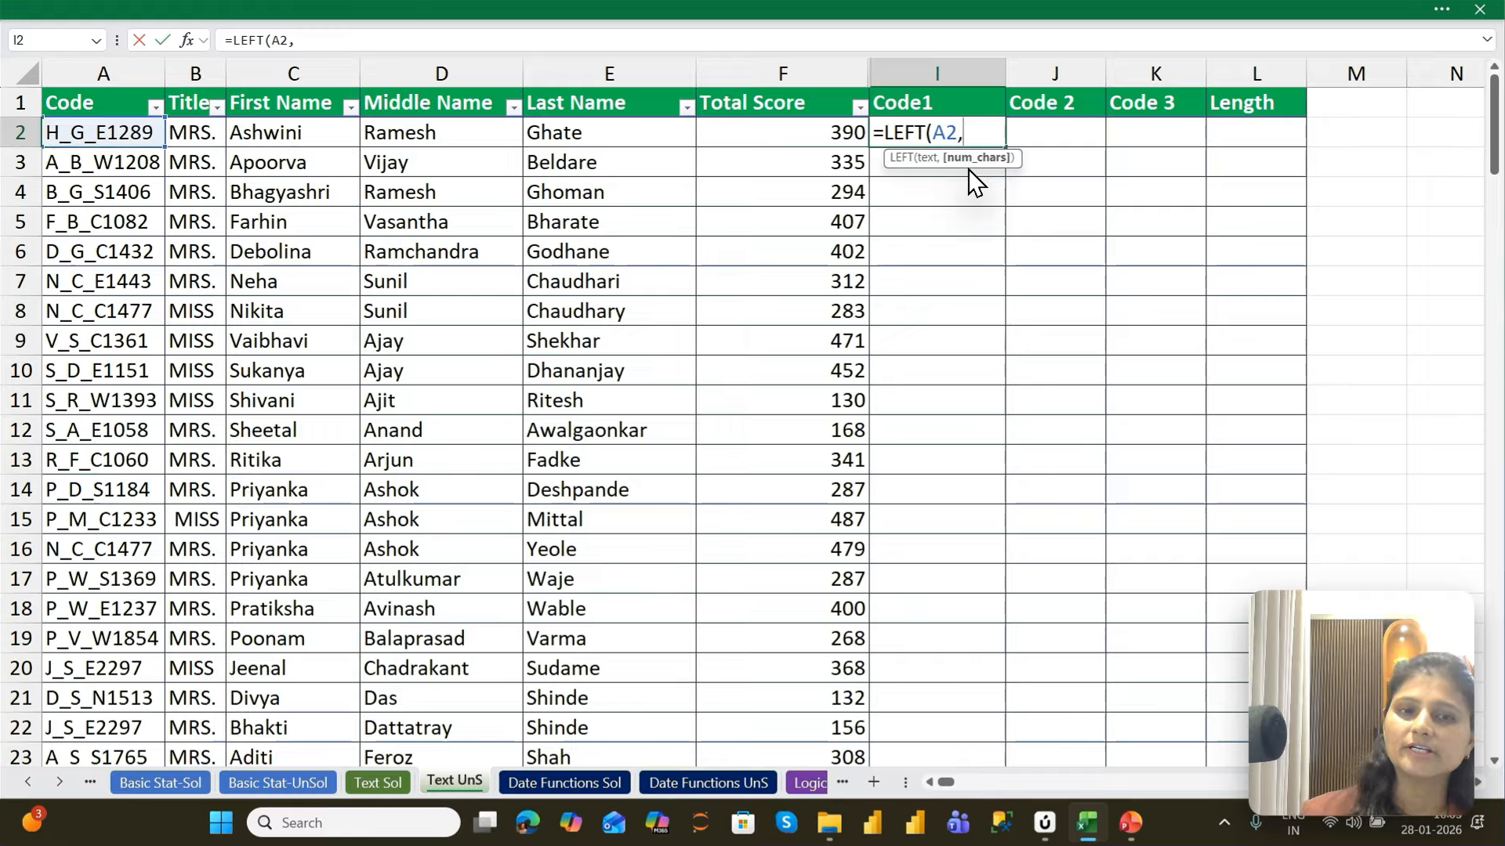
{"action": "type", "text": "1"}
{"action": "key", "text": "Return"}
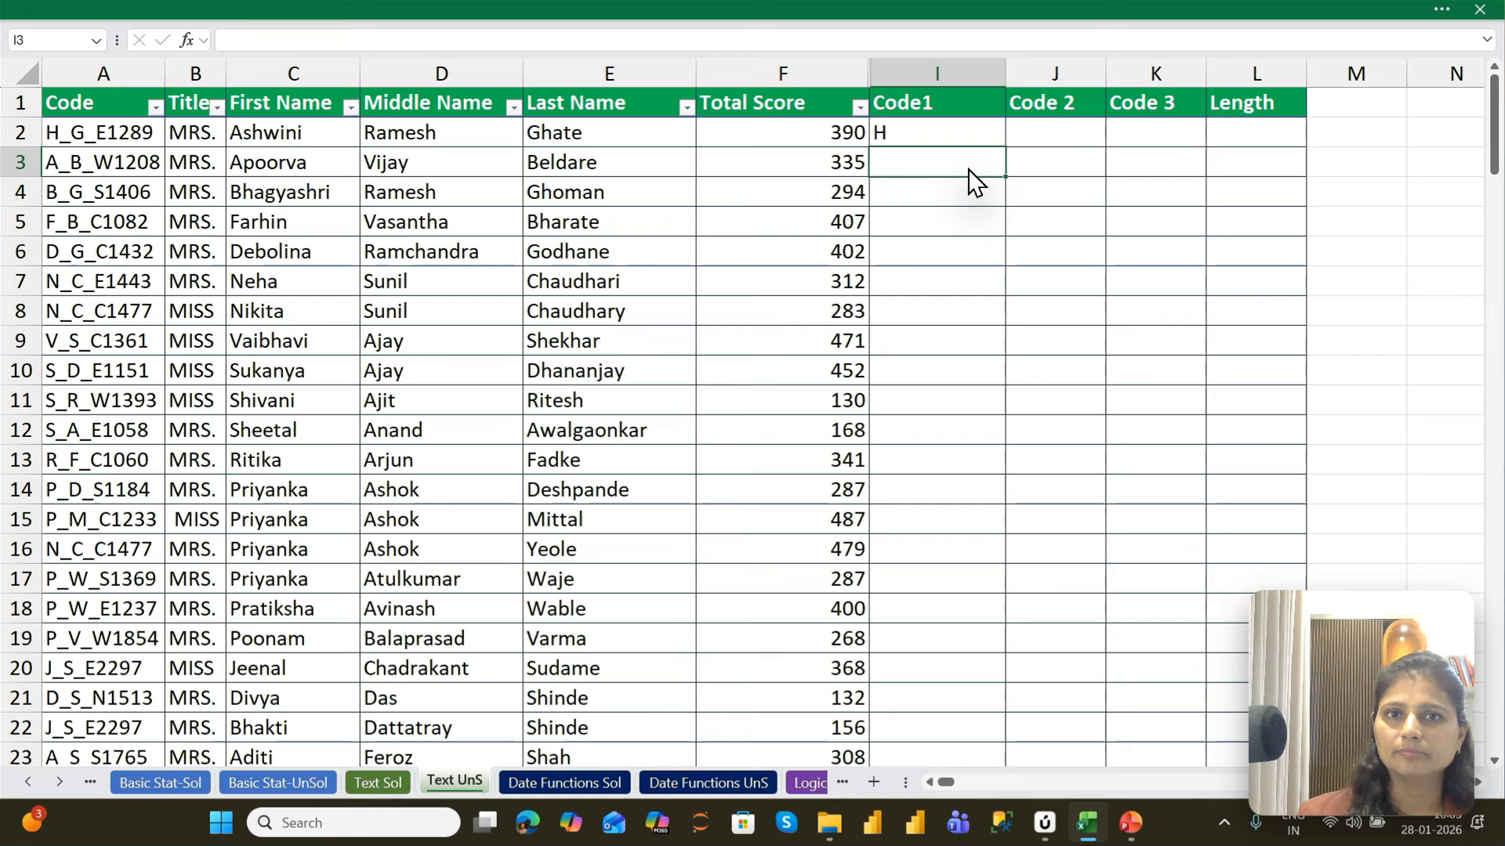
{"action": "key", "text": "Up"}
{"action": "key", "text": "F2"}
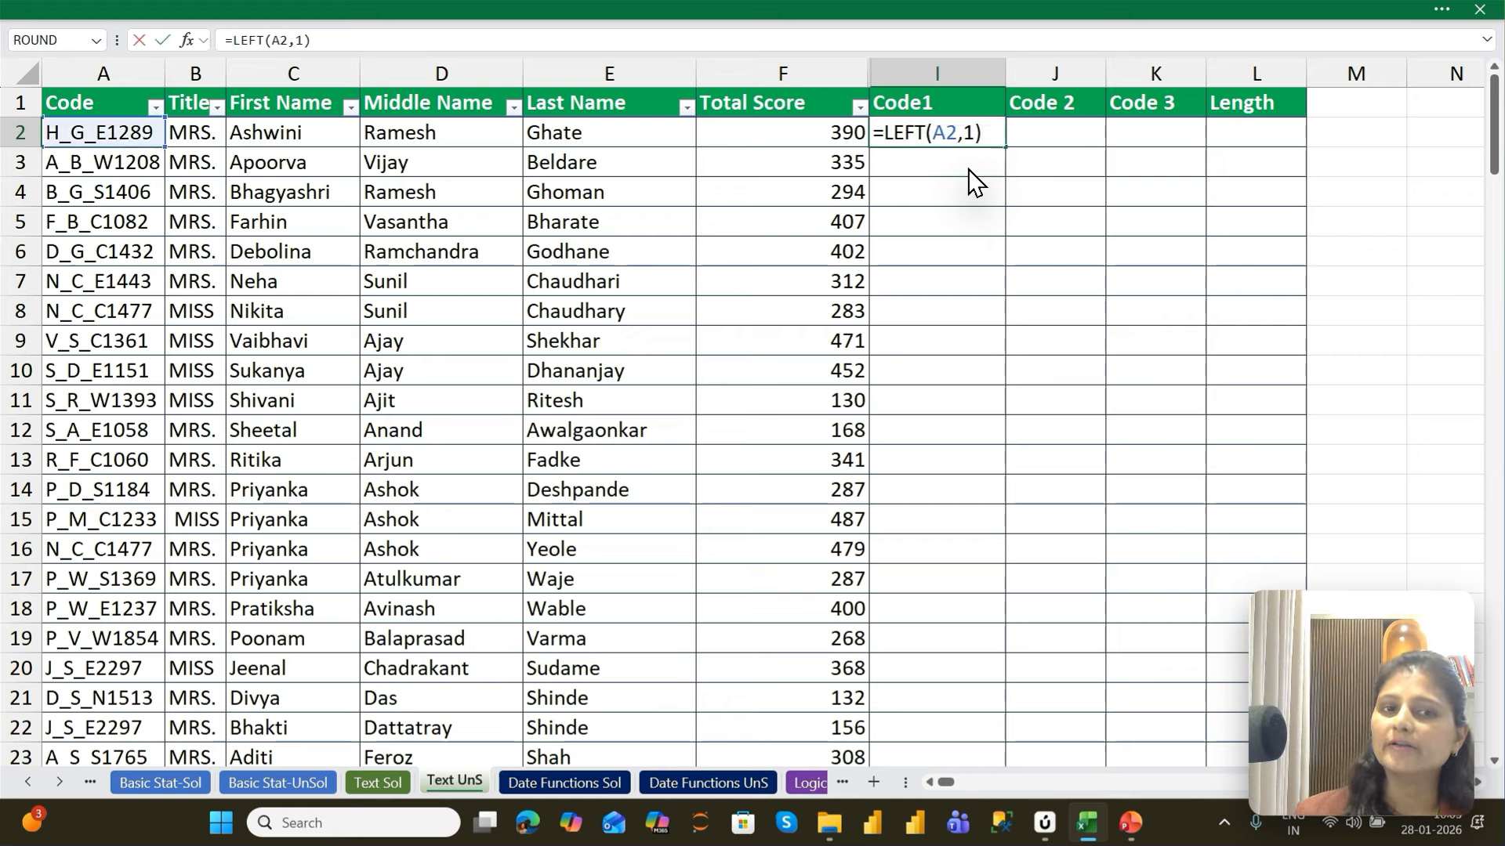
Enter a MID formula in J2 under Code 2 that extracts 1 character from A2, starting at position 3
{"action": "key", "text": "Tab"}
{"action": "type", "text": "=mid"}
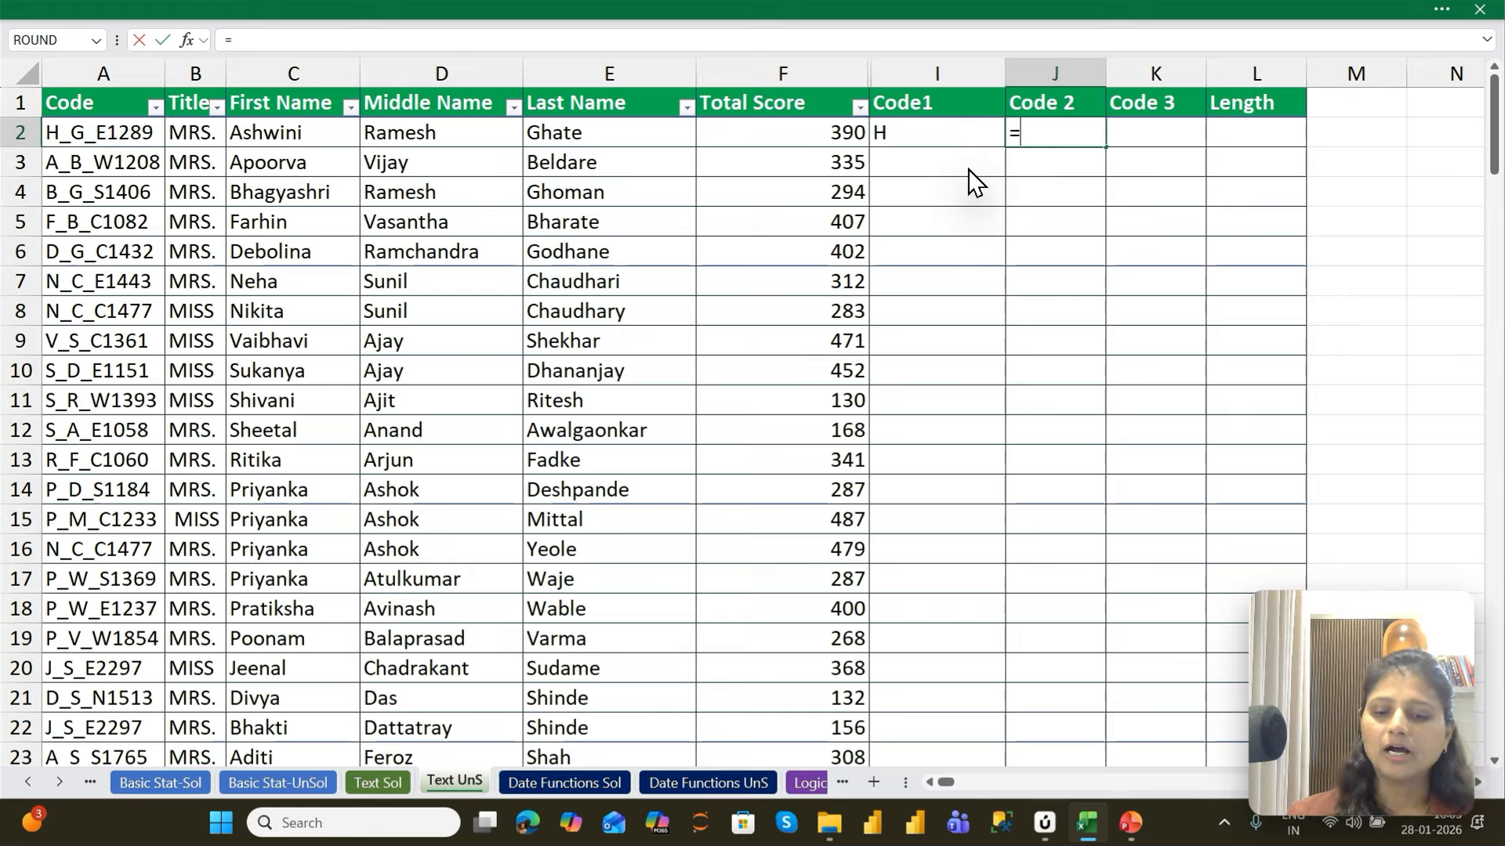
{"action": "key", "text": "Tab"}
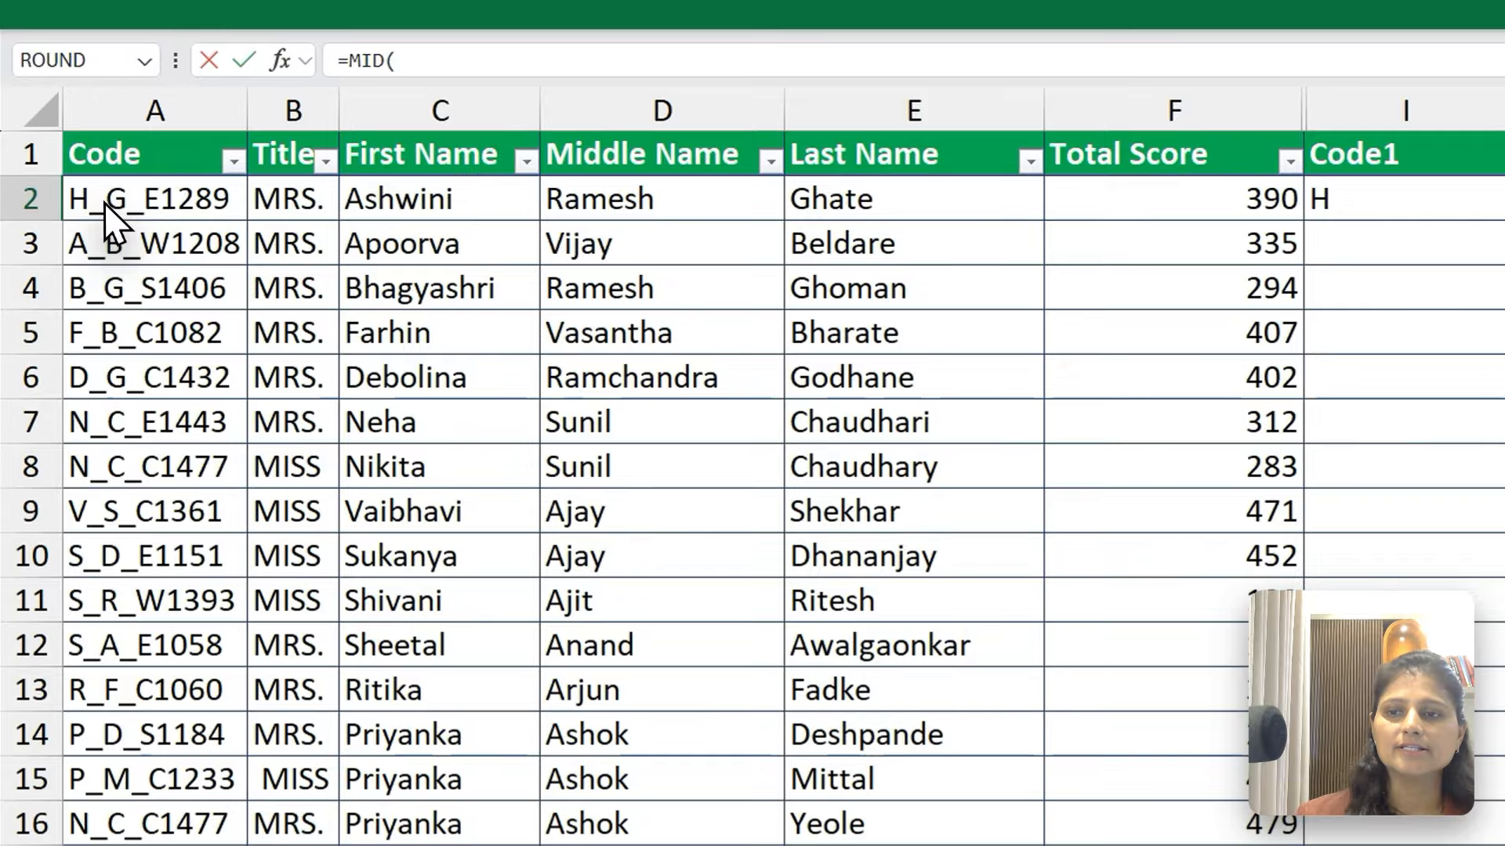
{"action": "left_click", "coordinate": [105, 204]}
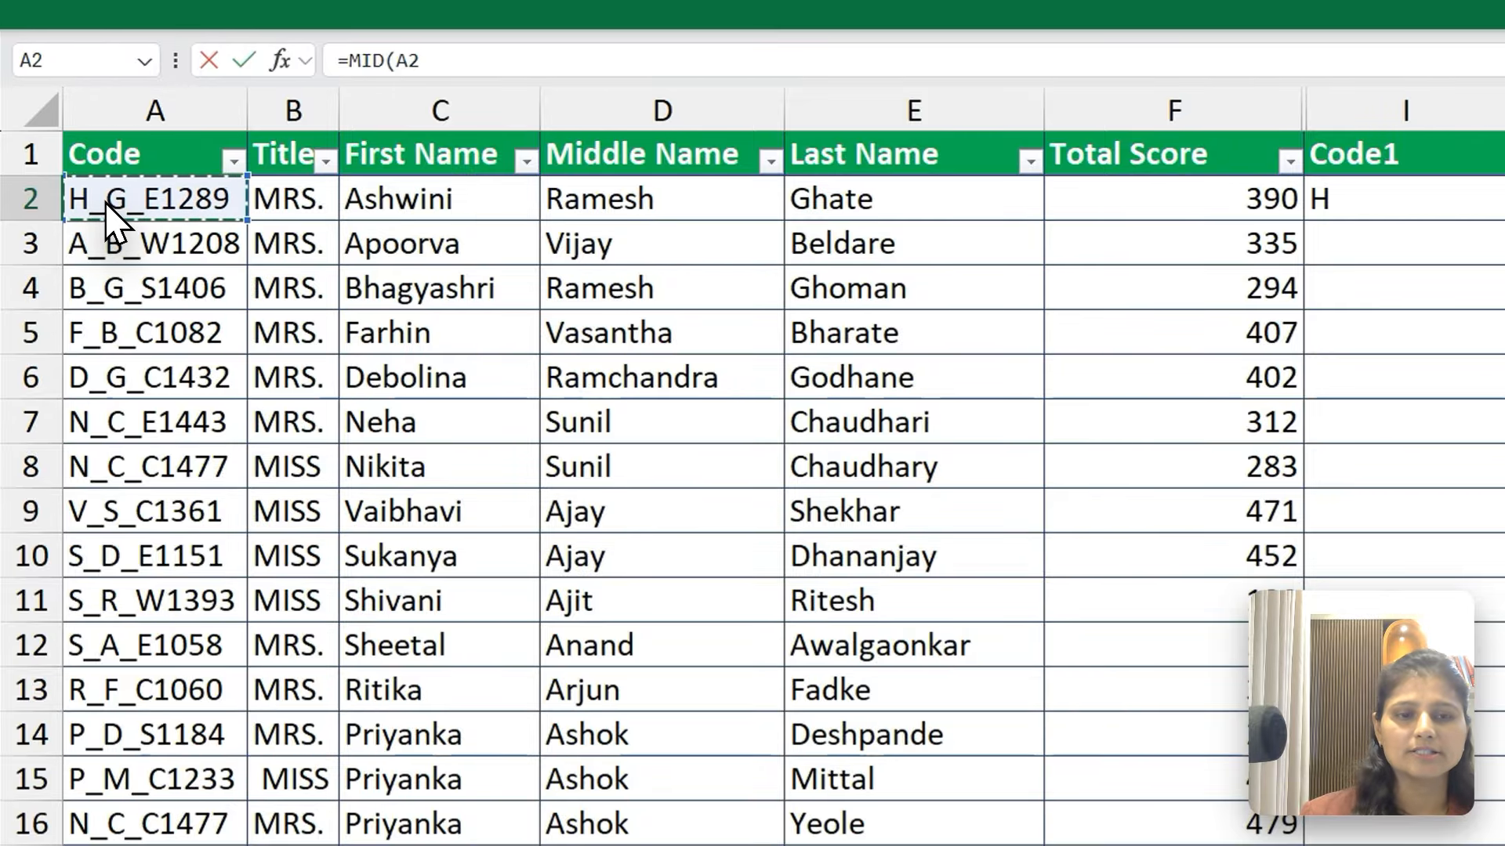
{"action": "type", "text": ","}
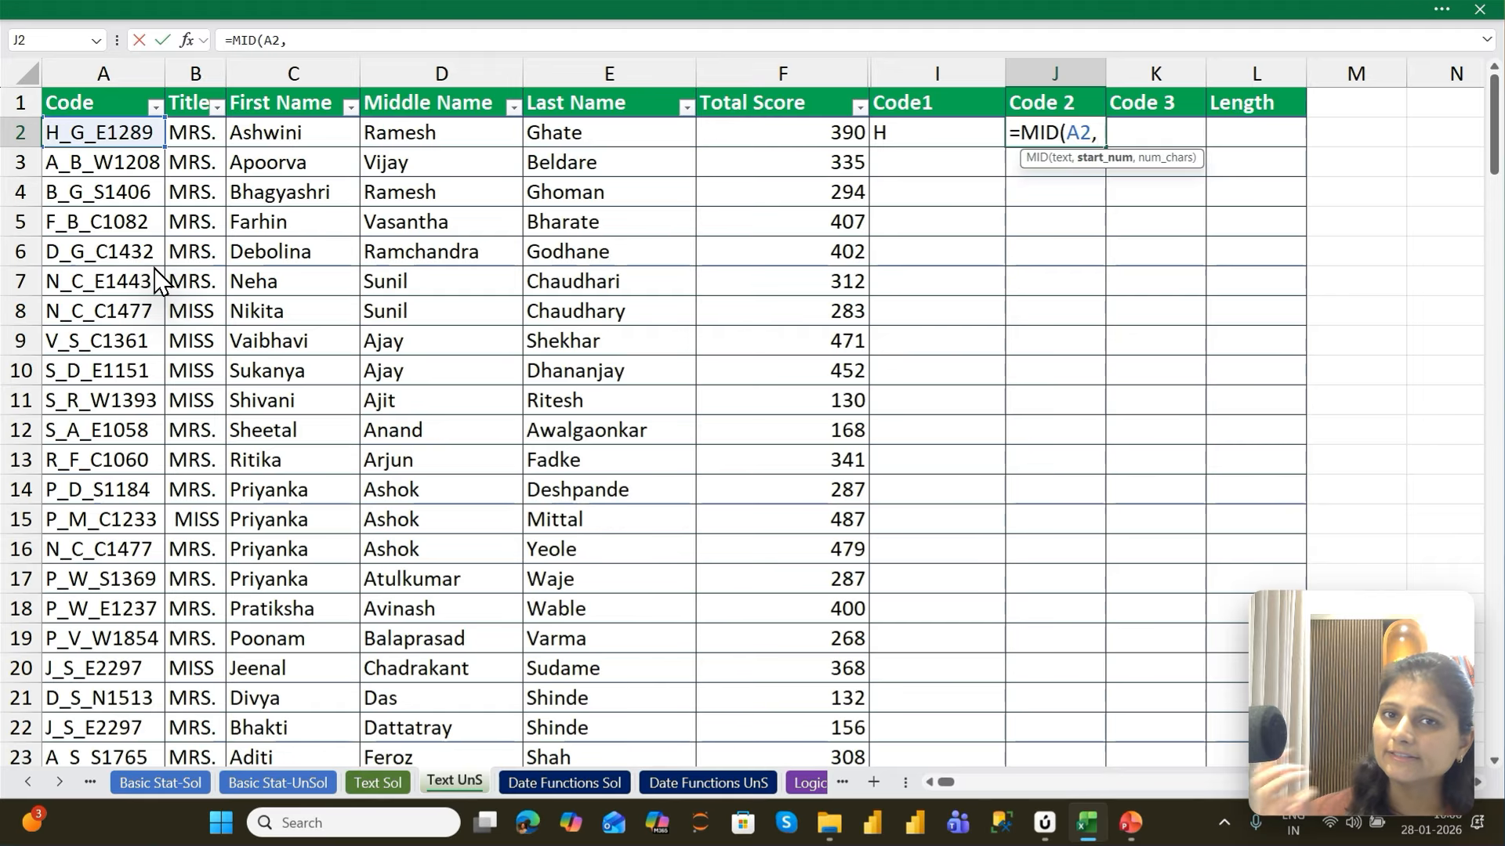
{"action": "type", "text": "3"}
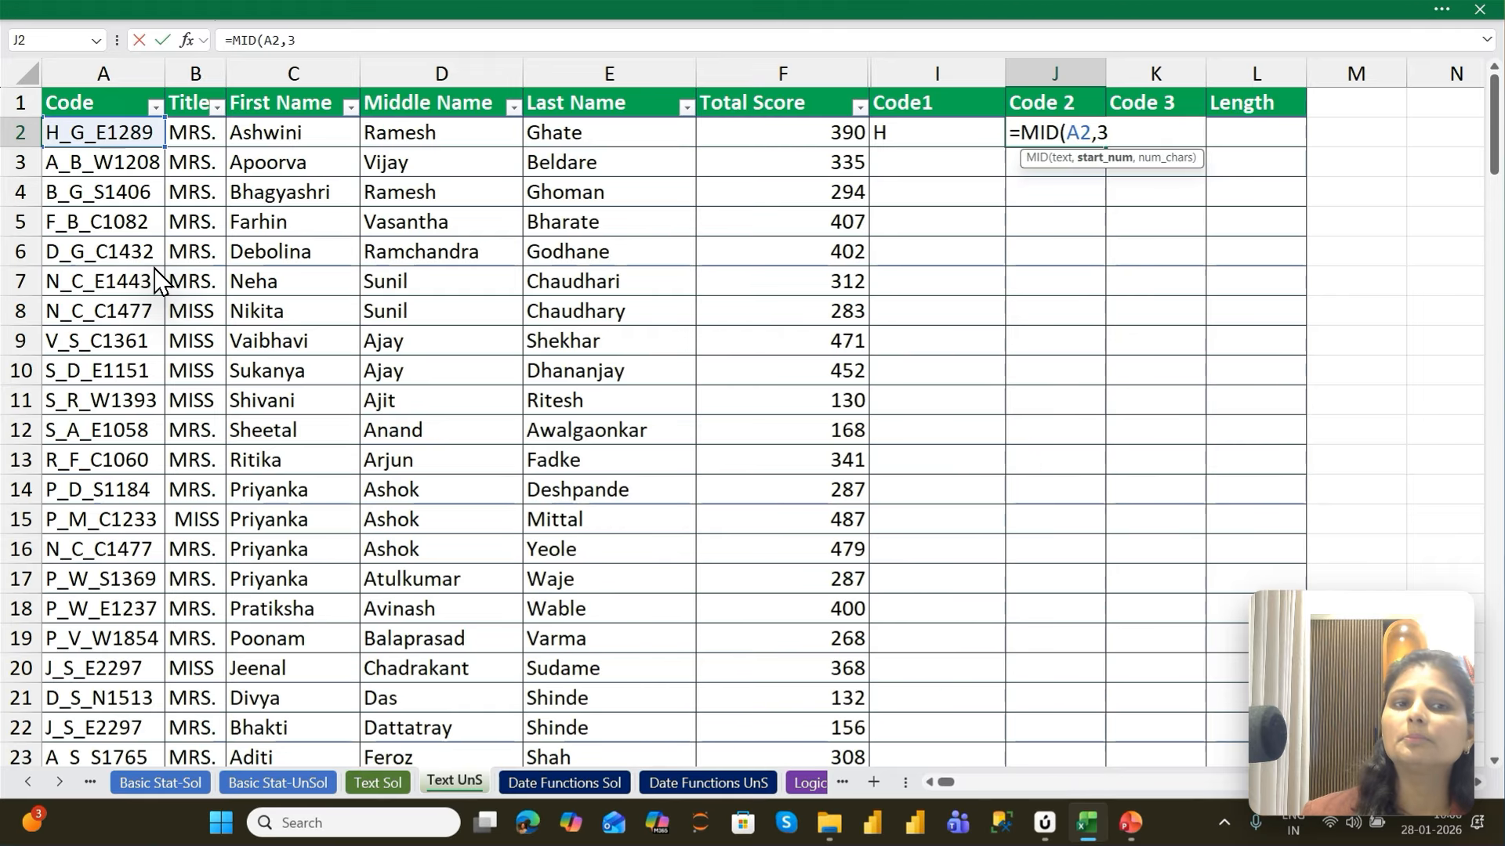
{"action": "type", "text": ","}
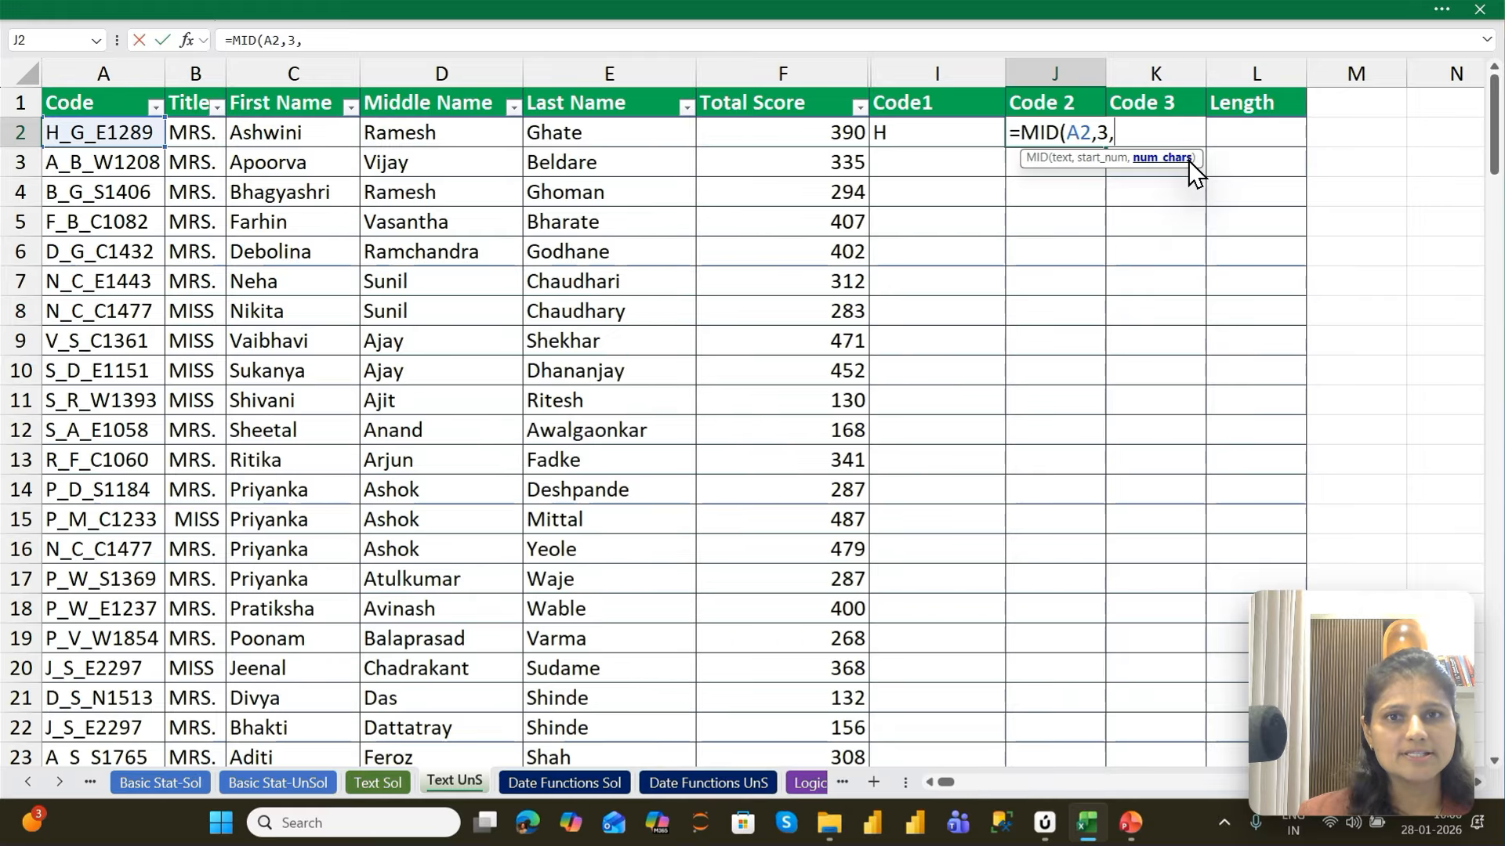
{"action": "type", "text": "1"}
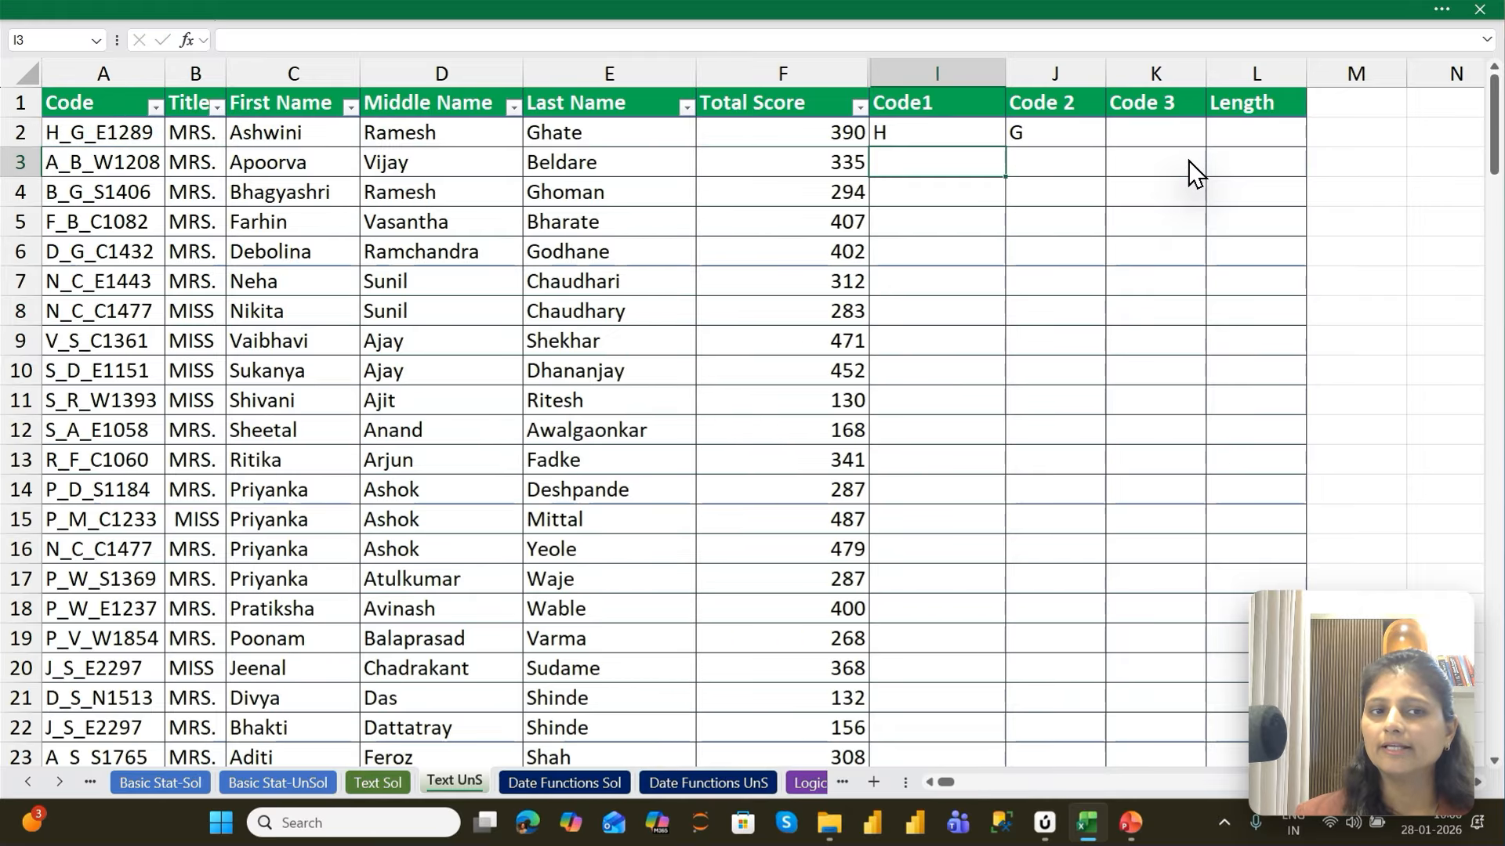
{"action": "type", "text": ")"}
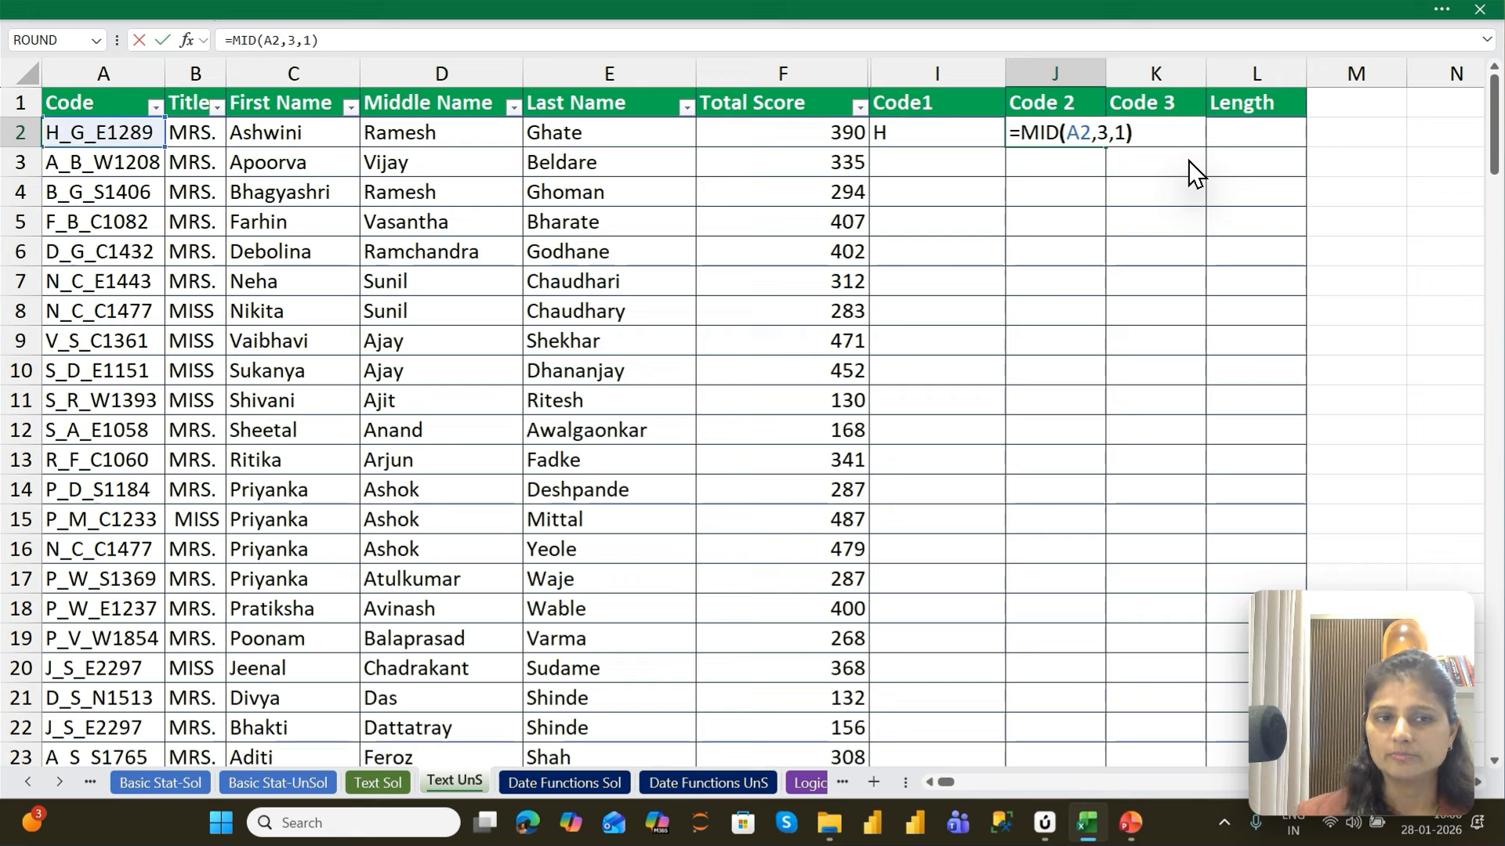
Change the number of characters in J2's MID formula to 2, making it =MID(A2,3,2)
{"action": "key", "text": "BackSpace"}
{"action": "key", "text": "BackSpace"}
{"action": "type", "text": "2)"}
{"action": "key", "text": "Return"}
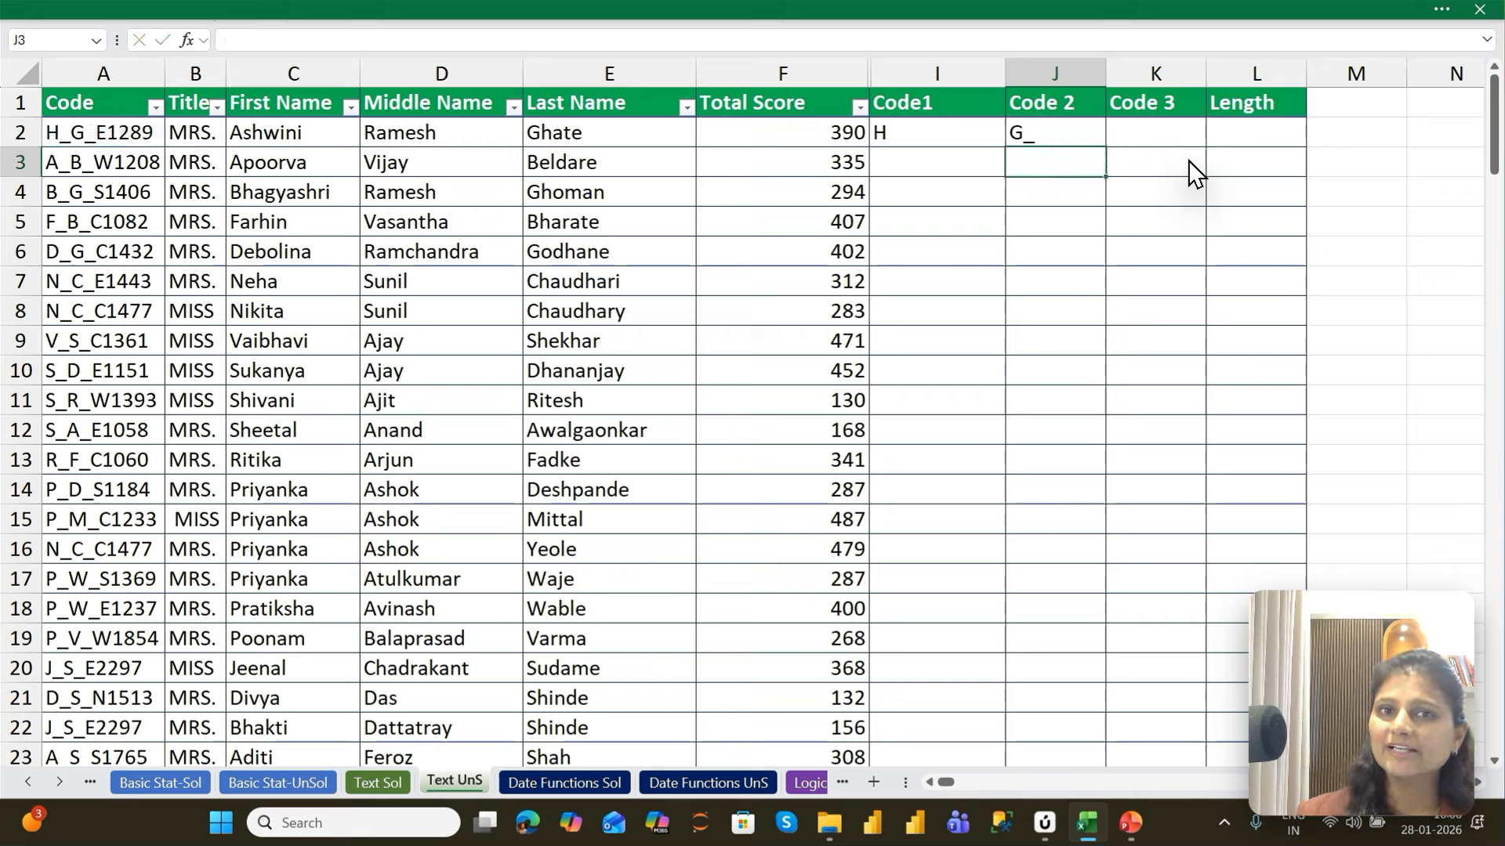
Set the character count of the MID formula in J2 to 3, giving =MID(A2,3,3)
{"action": "key", "text": "Up"}
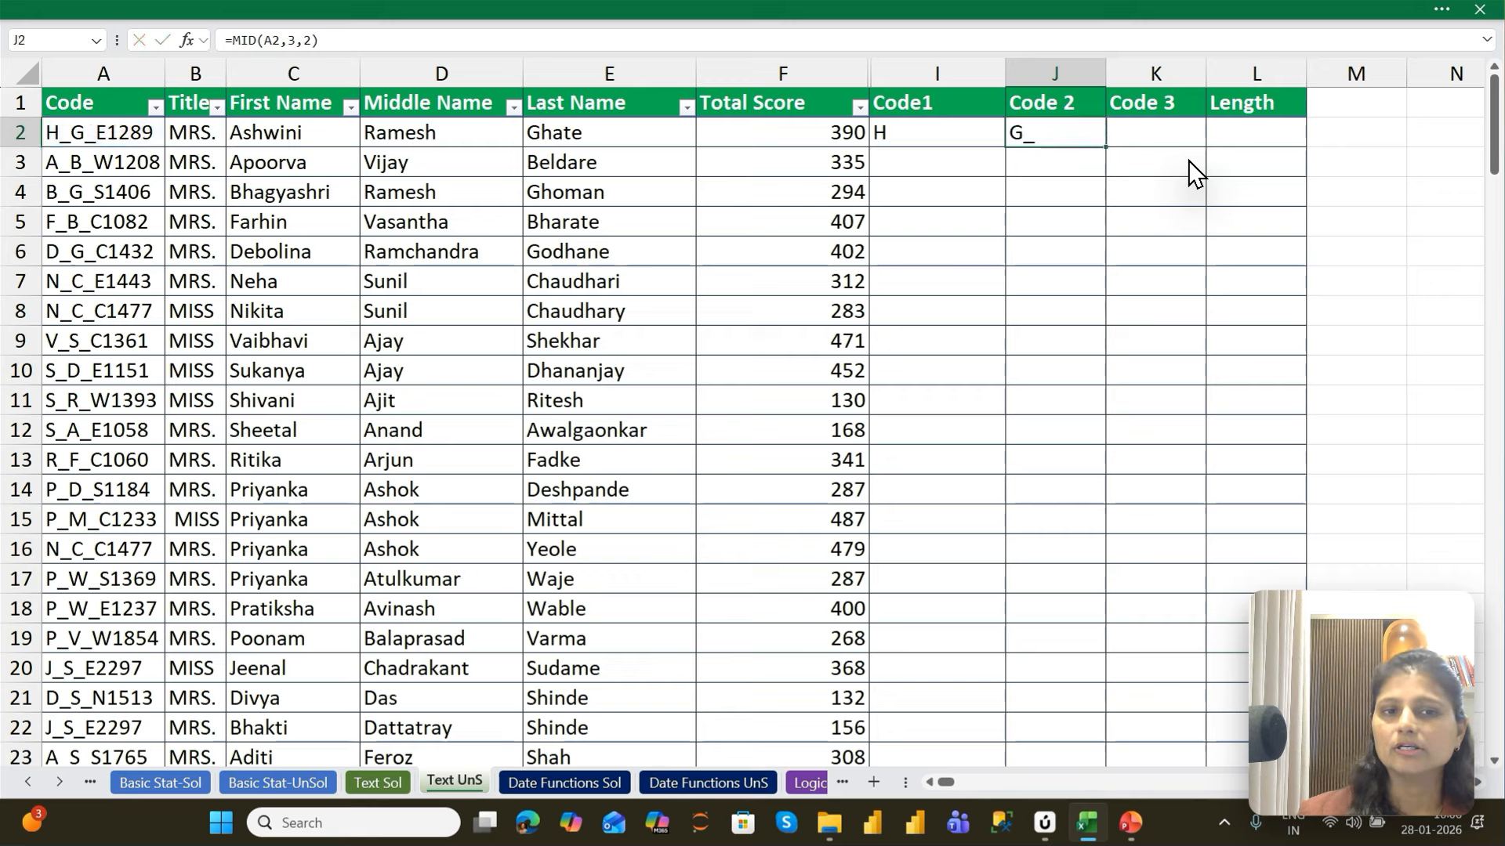
{"action": "key", "text": "F2"}
{"action": "key", "text": "BackSpace"}
{"action": "key", "text": "BackSpace"}
{"action": "type", "text": "3)"}
{"action": "key", "text": "Return"}
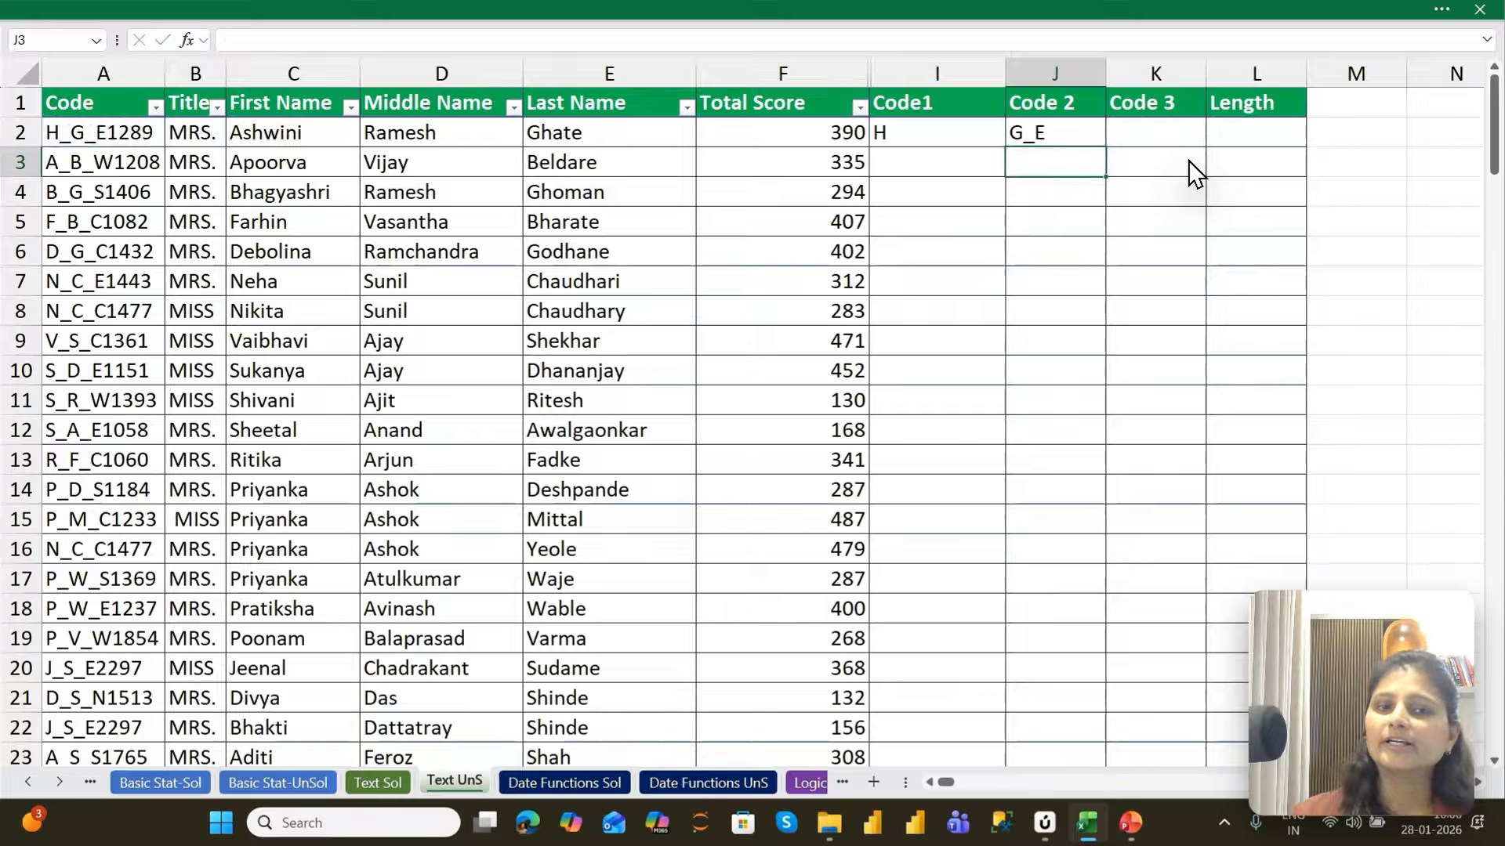
Enter =RIGHT(A2,4) in K2 under Code 3 to extract the last four characters of the code
{"action": "key", "text": "Up"}
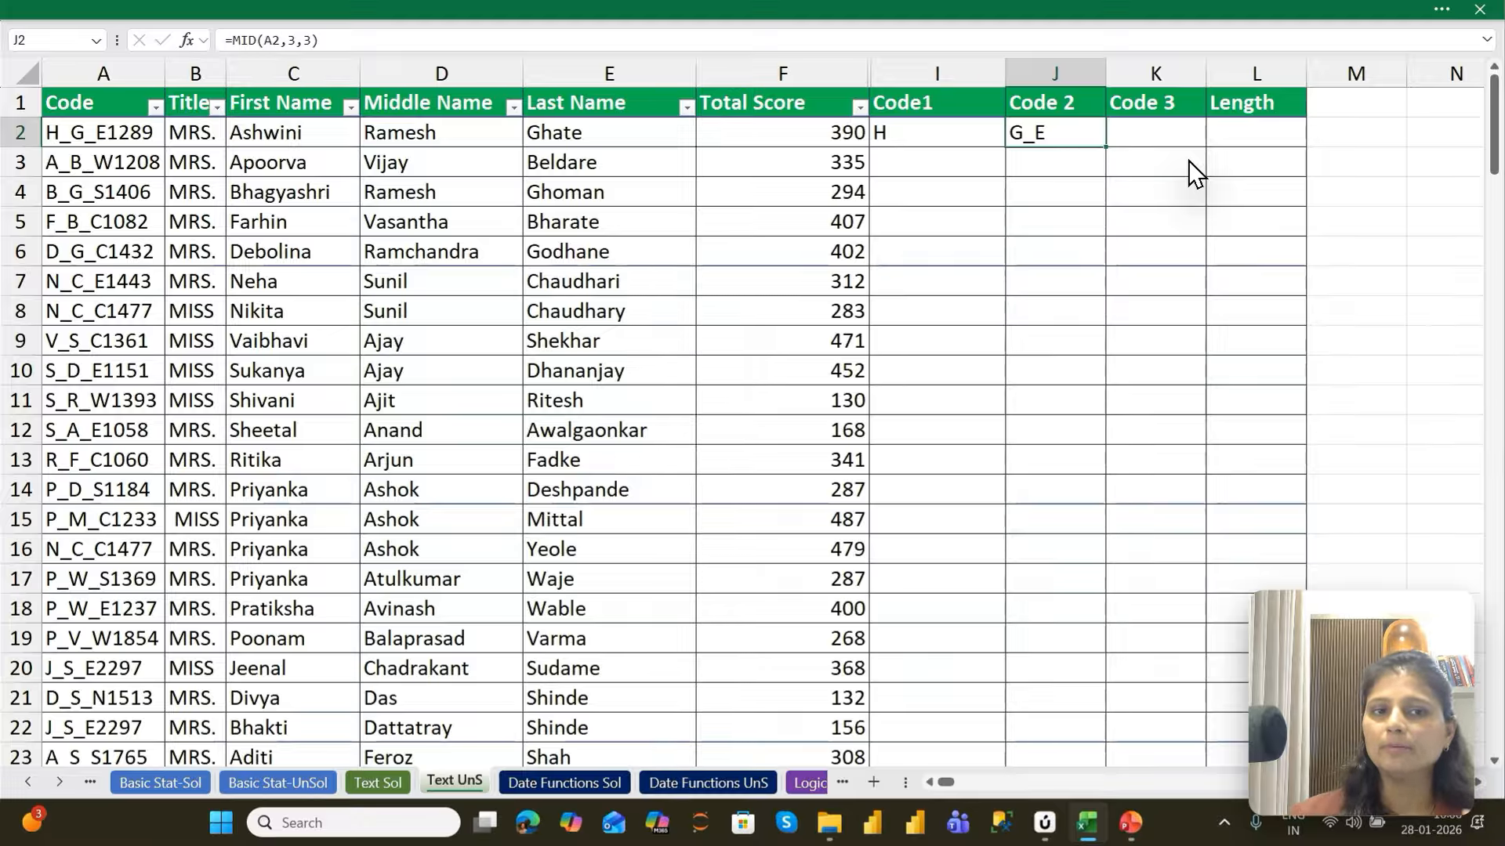
{"action": "key", "text": "Right"}
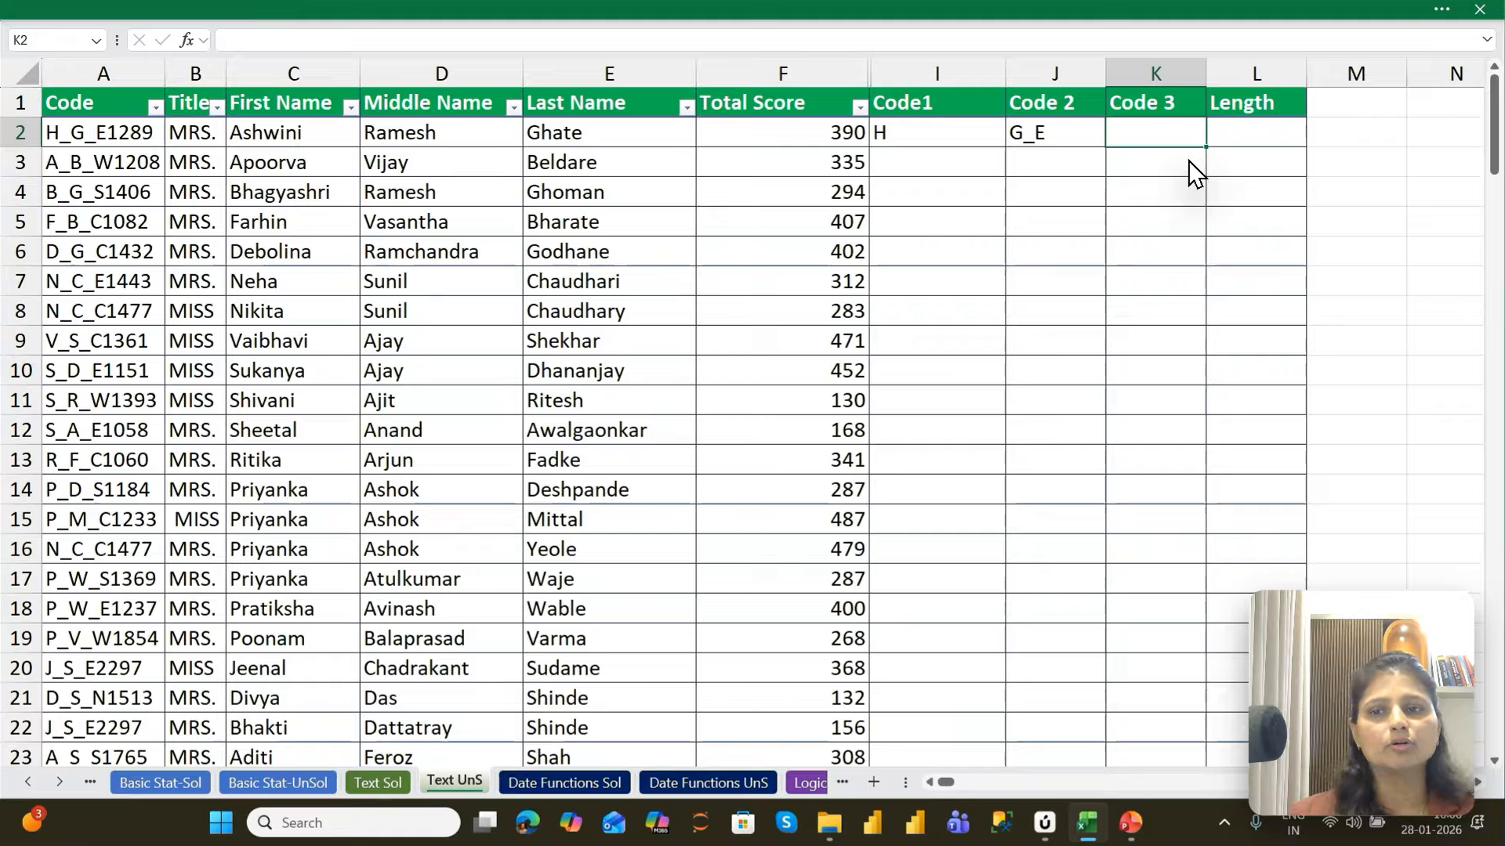
{"action": "type", "text": "=right("}
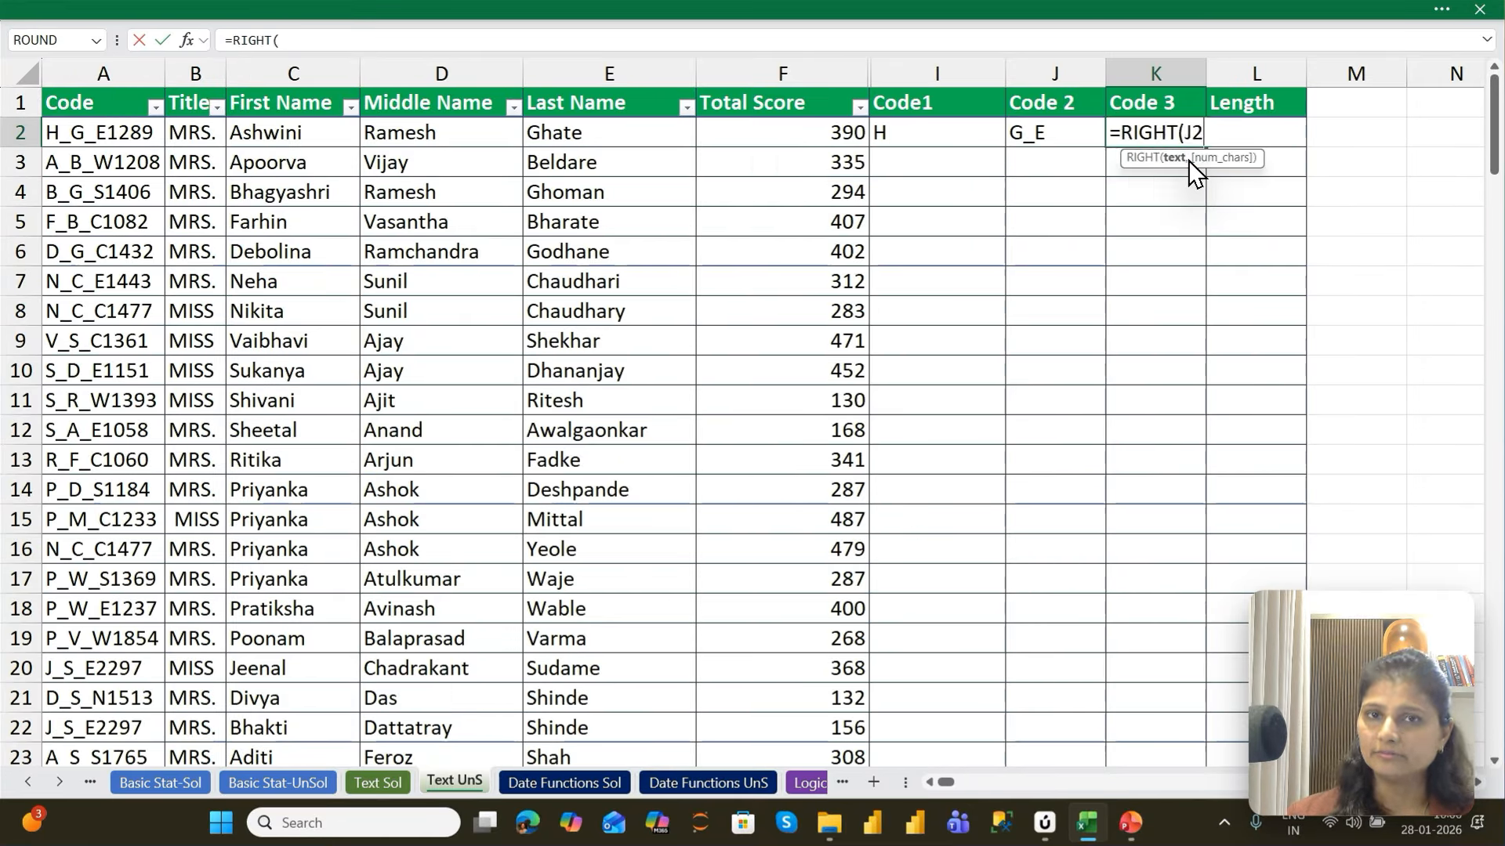
{"action": "key", "text": "Left"}
{"action": "key", "text": "Home"}
{"action": "type", "text": ","}
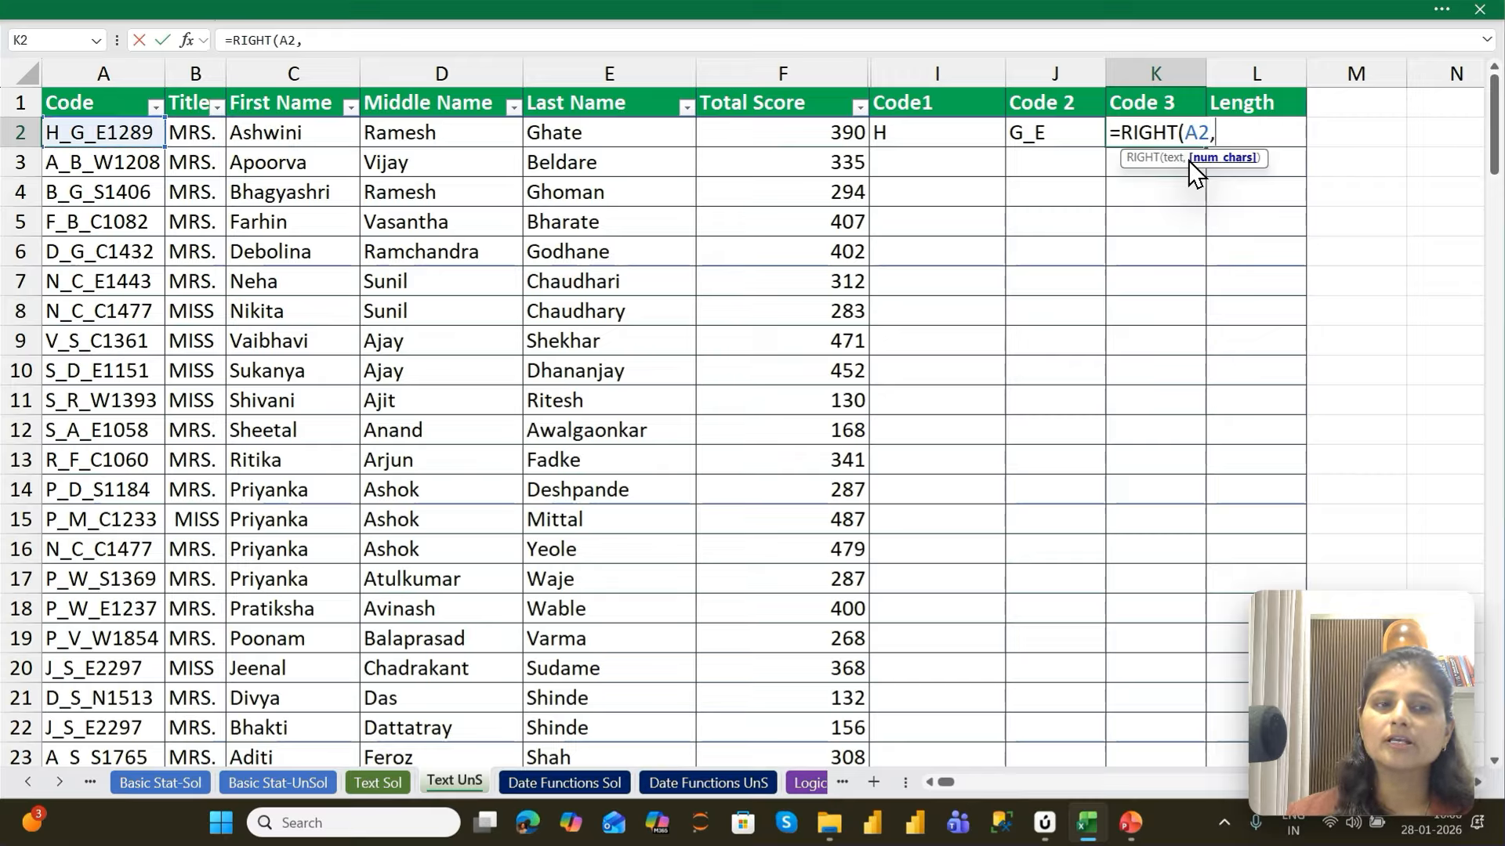
{"action": "type", "text": "4)"}
{"action": "key", "text": "ctrl+Return"}
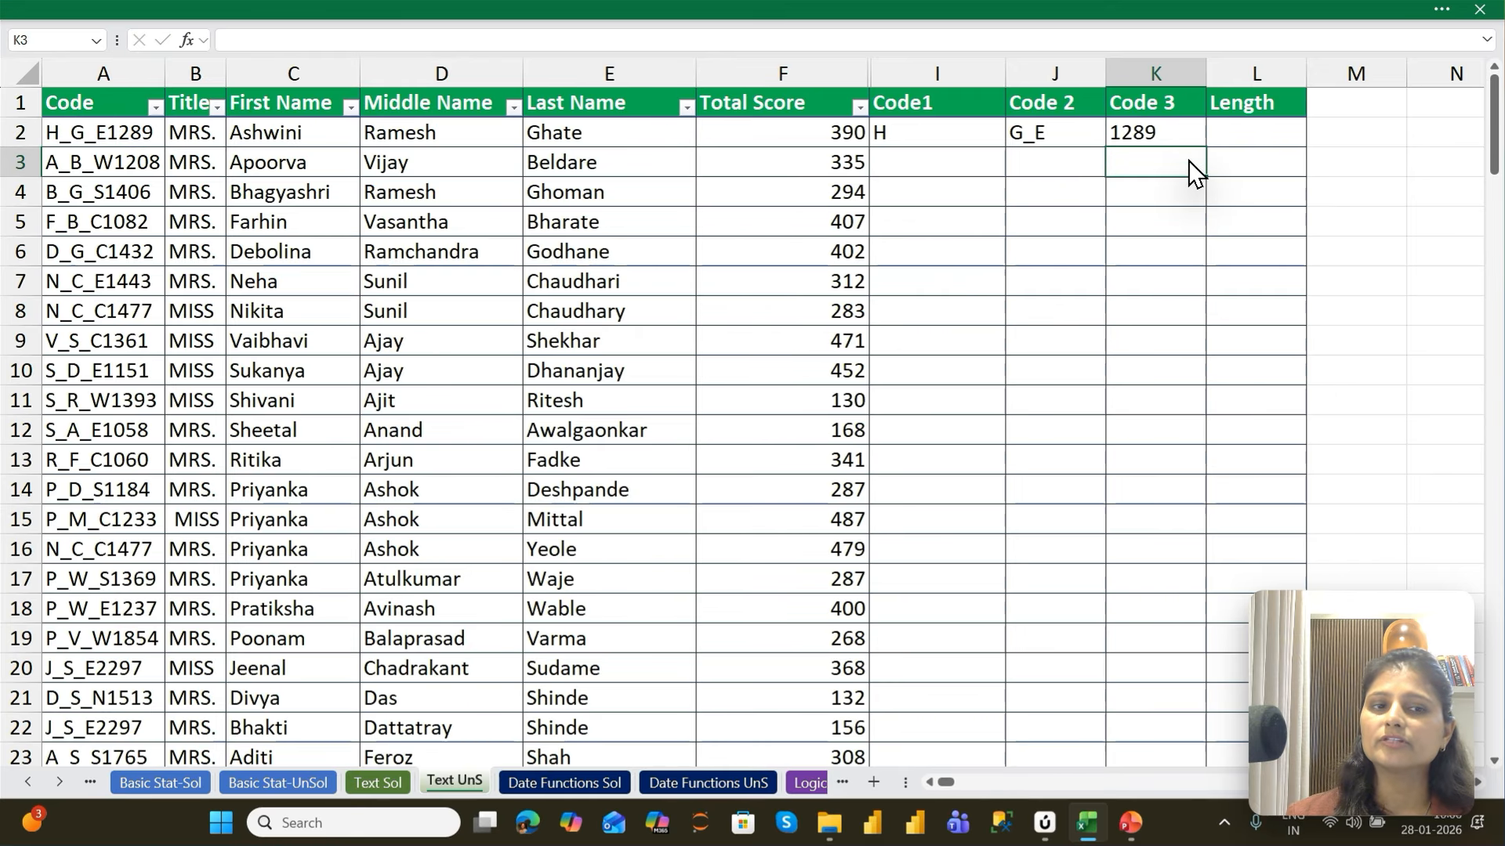
Fill the LEFT, MID and RIGHT formulas from I2 through K2 down to row 147
{"action": "key", "text": "Left"}
{"action": "key", "text": "Left"}
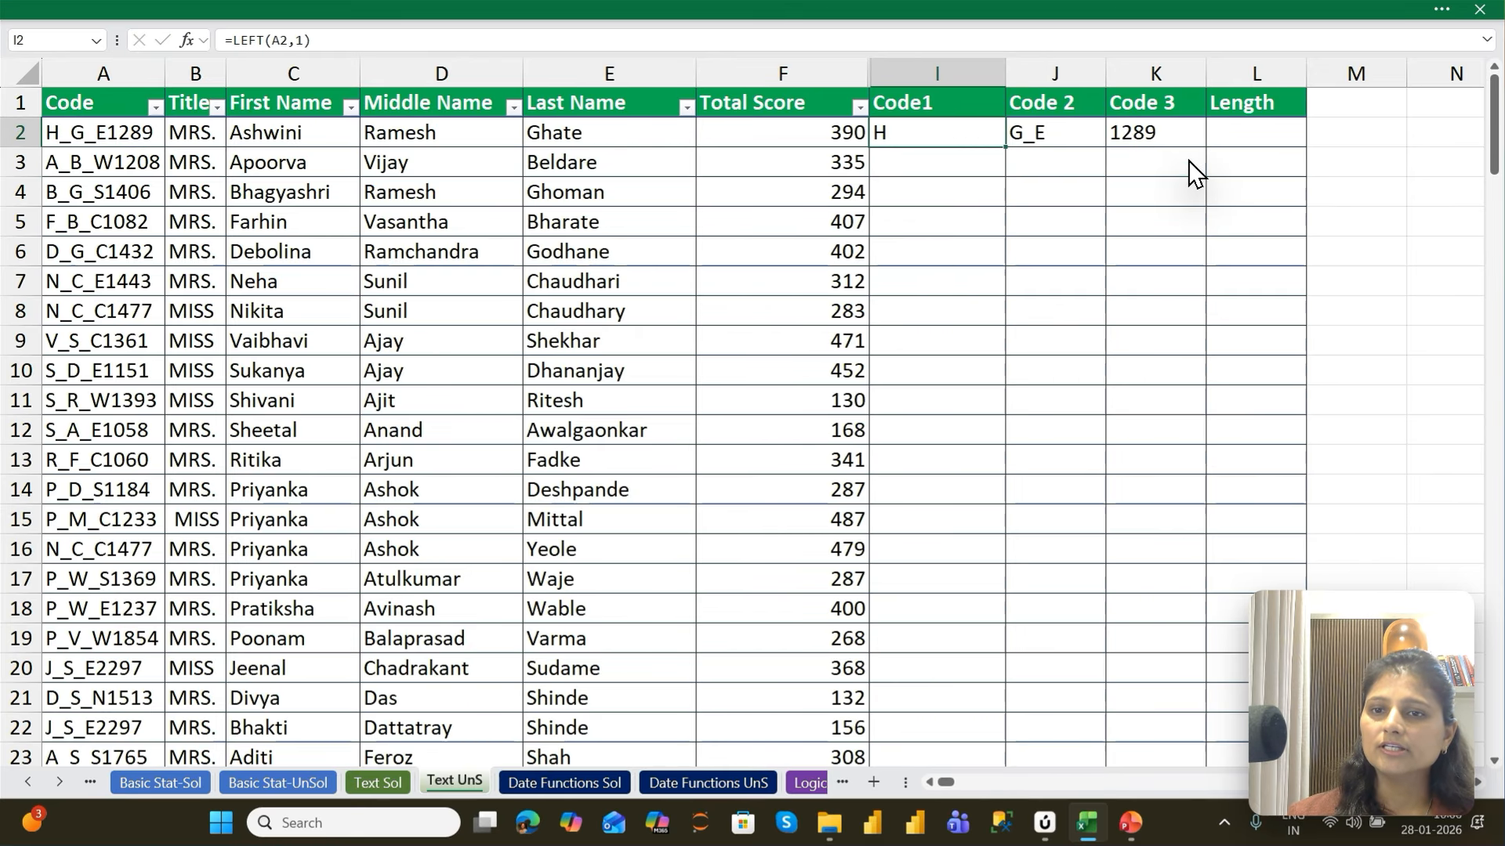
{"action": "key", "text": "Up"}
{"action": "key", "text": "Down"}
{"action": "key", "text": "Right"}
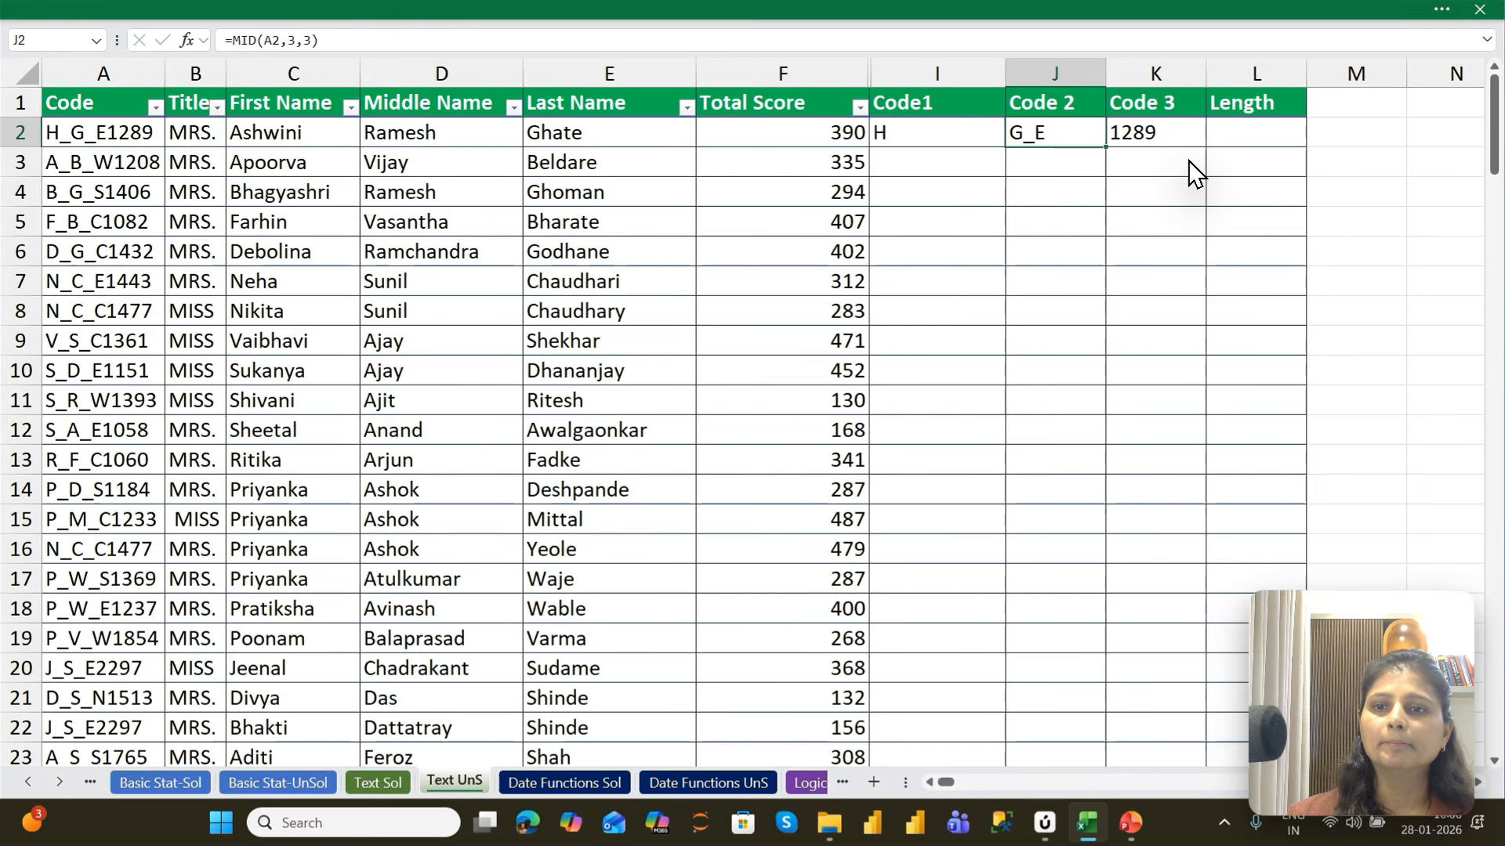
{"action": "key", "text": "Right"}
{"action": "key", "text": "Left"}
{"action": "key", "text": "Left"}
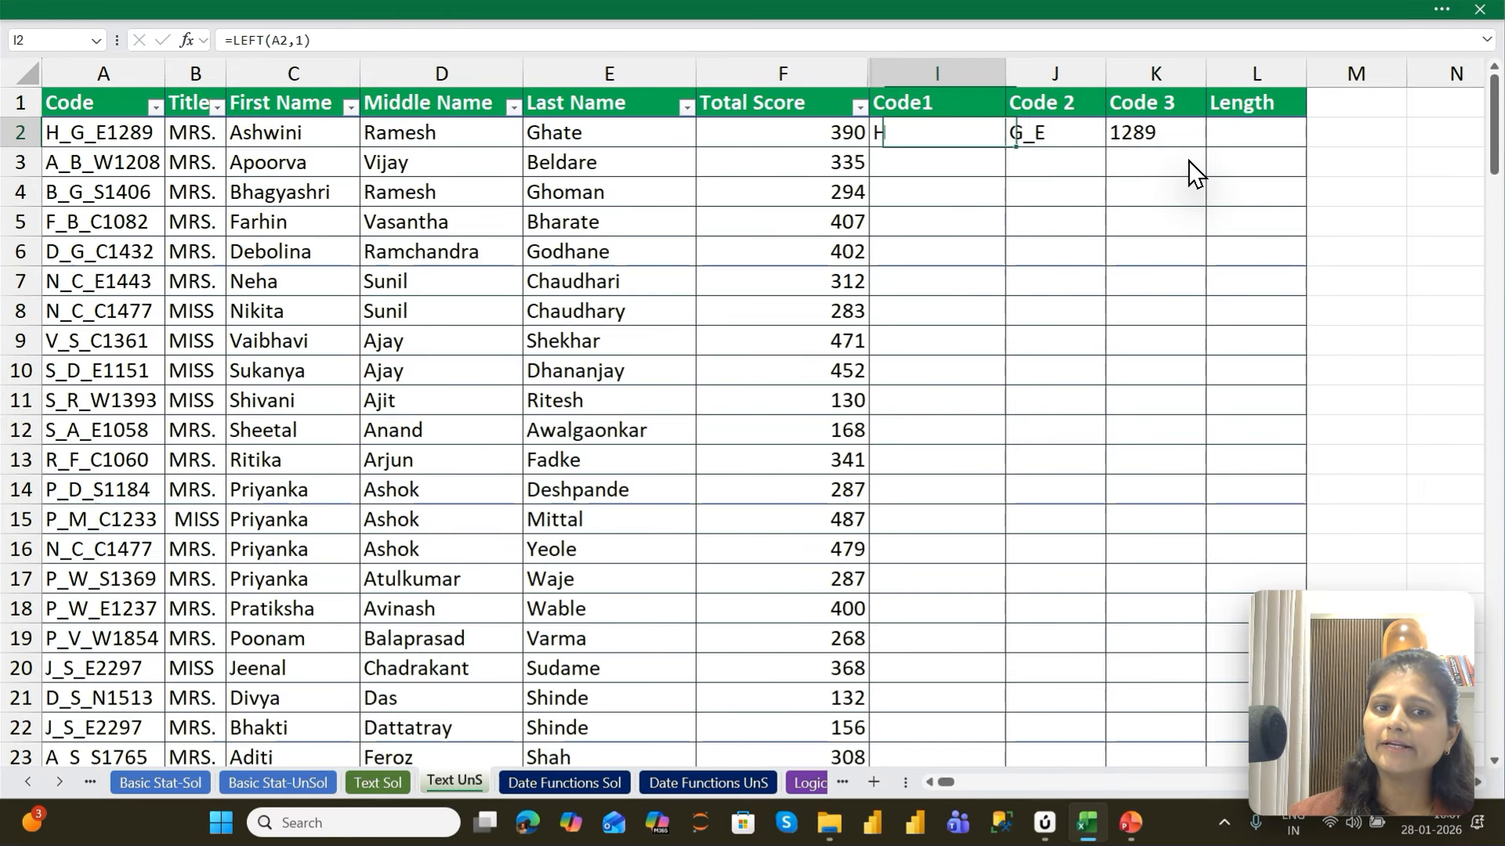
{"action": "key", "text": "Left"}
{"action": "key", "text": "ctrl+Down"}
{"action": "key", "text": "Right"}
{"action": "key", "text": "shift+Right"}
{"action": "key", "text": "shift+Right"}
{"action": "key", "text": "ctrl+shift+Up"}
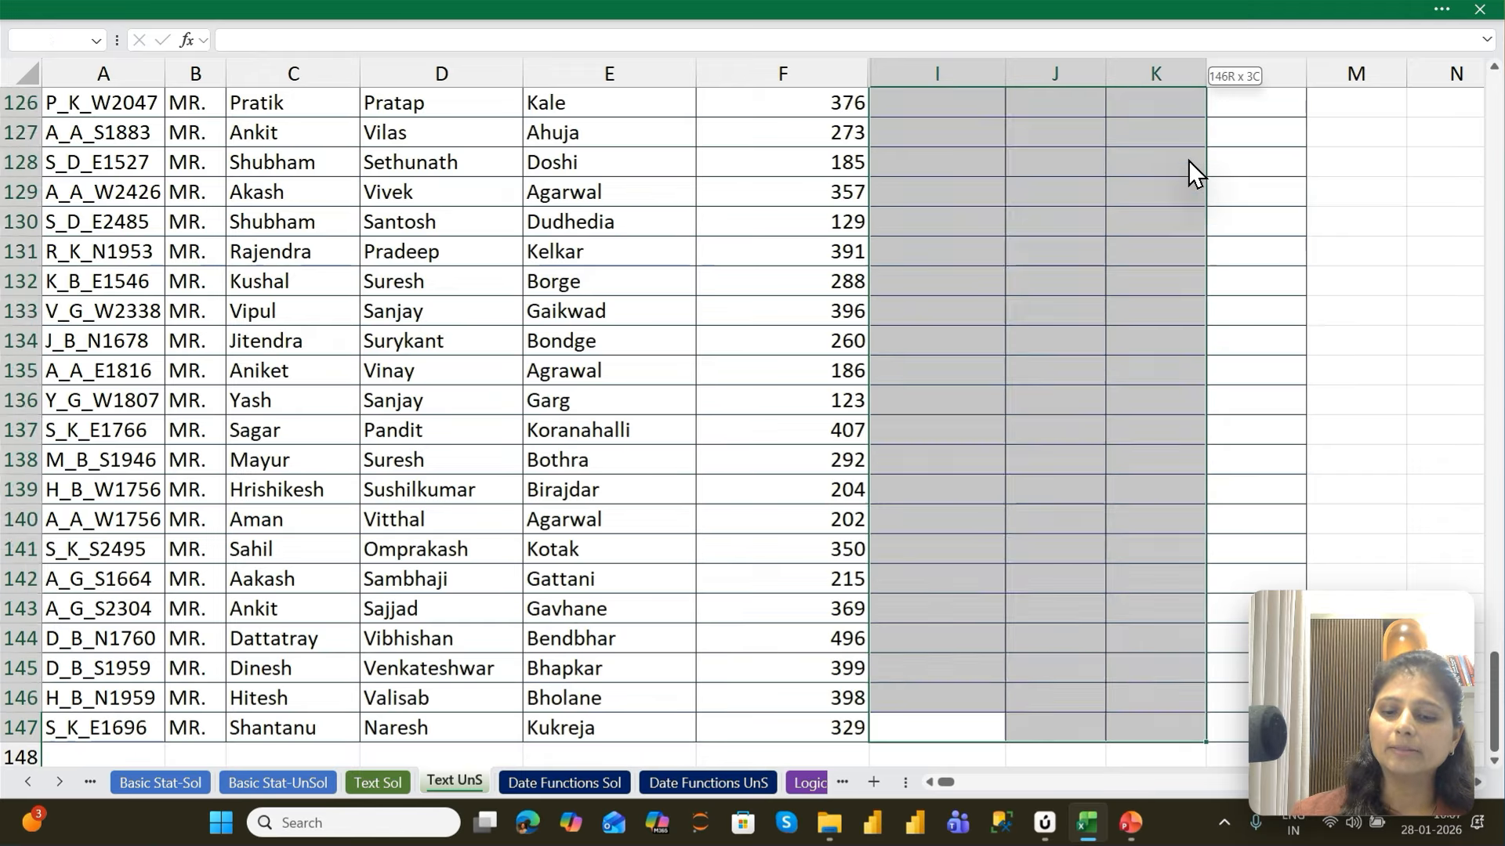
{"action": "key", "text": "ctrl+d"}
{"action": "key", "text": "ctrl+Up"}
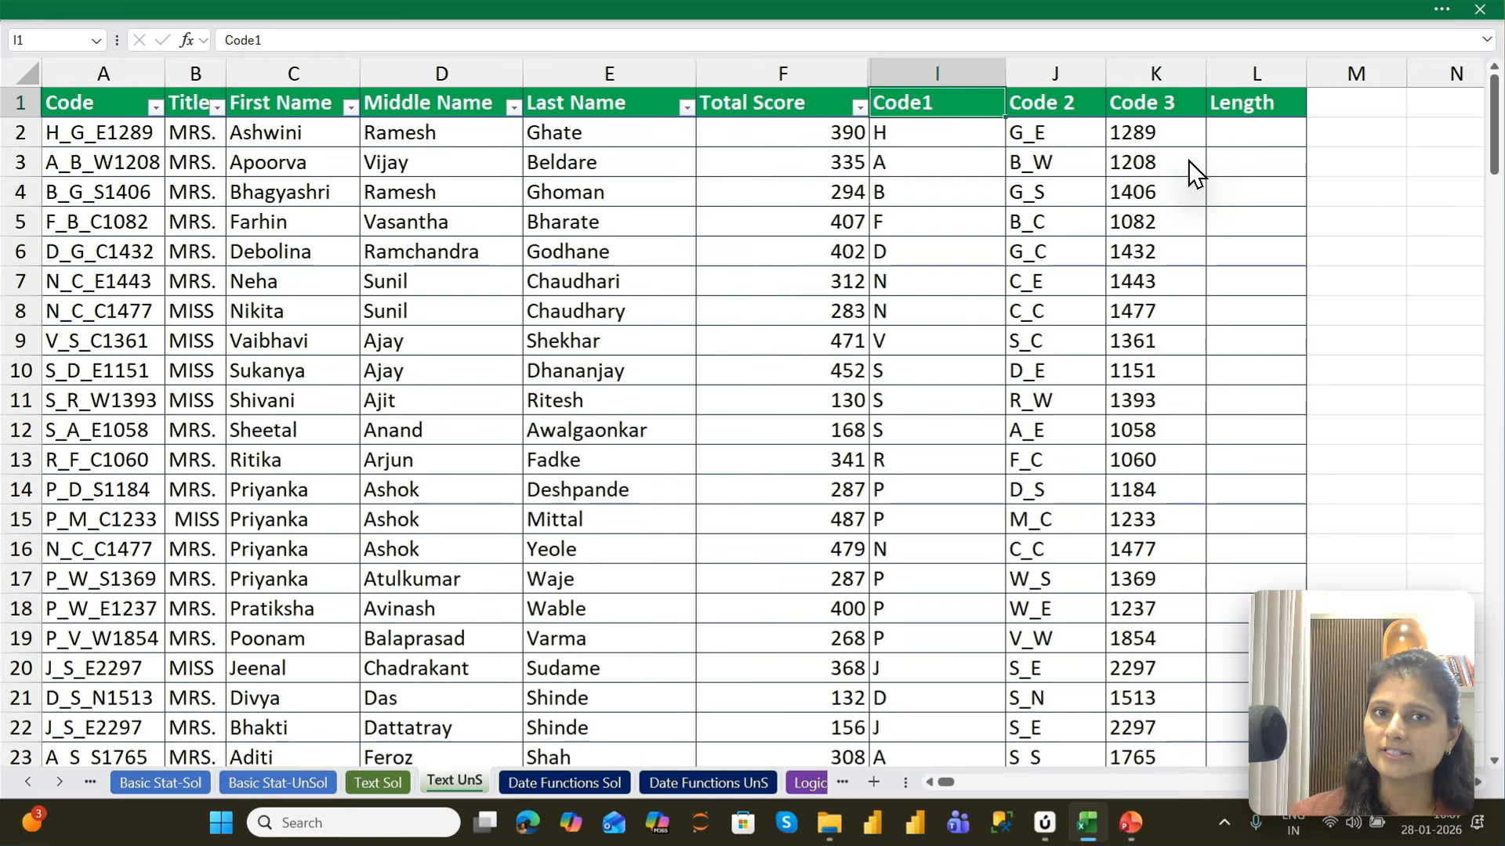
Enter a LEN formula in L2 under Length that counts the characters of the code in A2
{"action": "key", "text": "Right"}
{"action": "key", "text": "Right"}
{"action": "key", "text": "Right"}
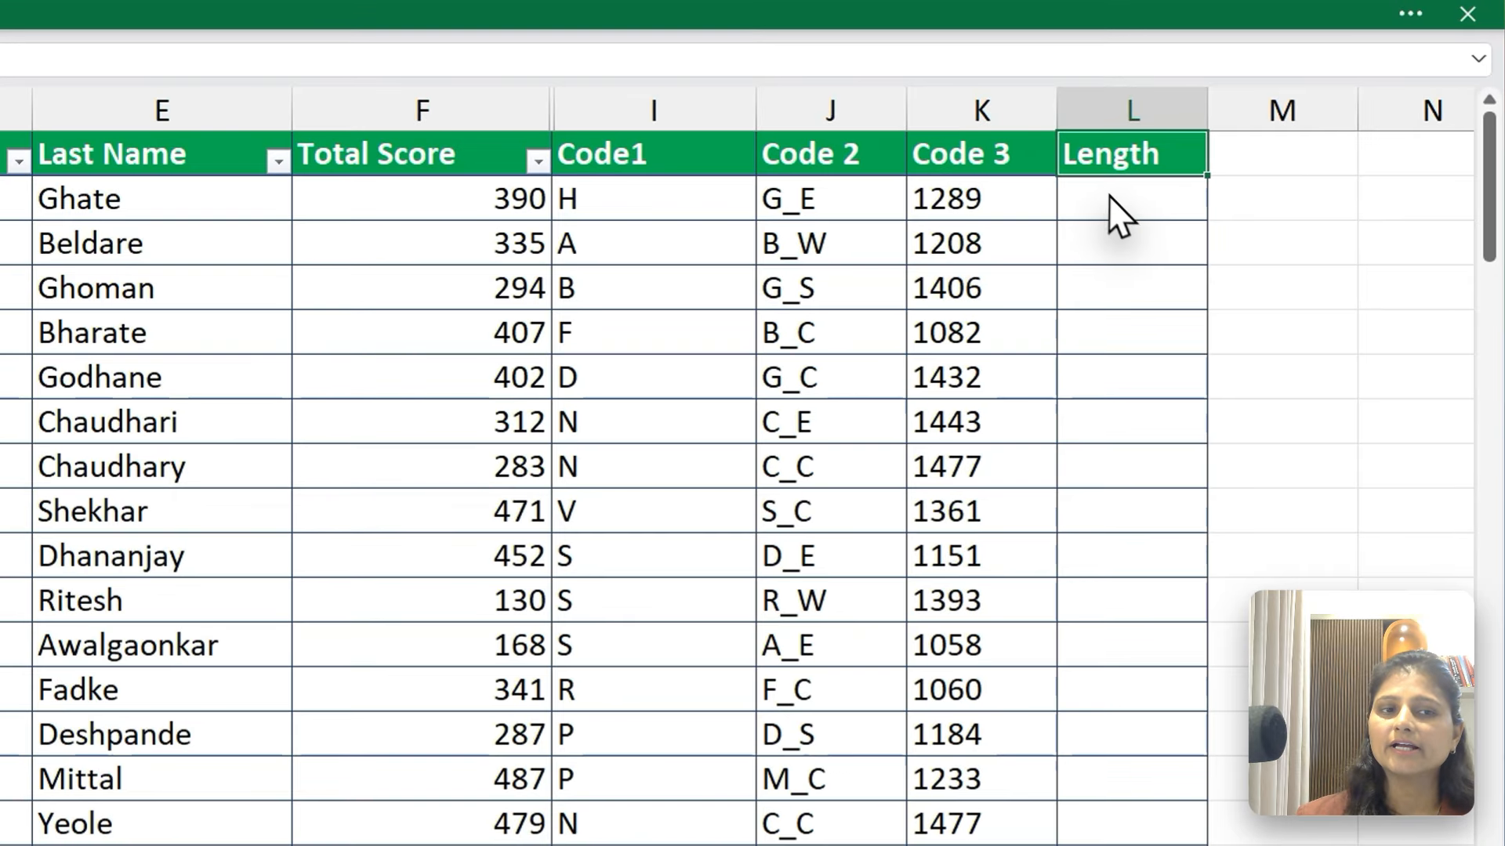
{"action": "left_click", "coordinate": [1246, 133]}
{"action": "type", "text": "=l"}
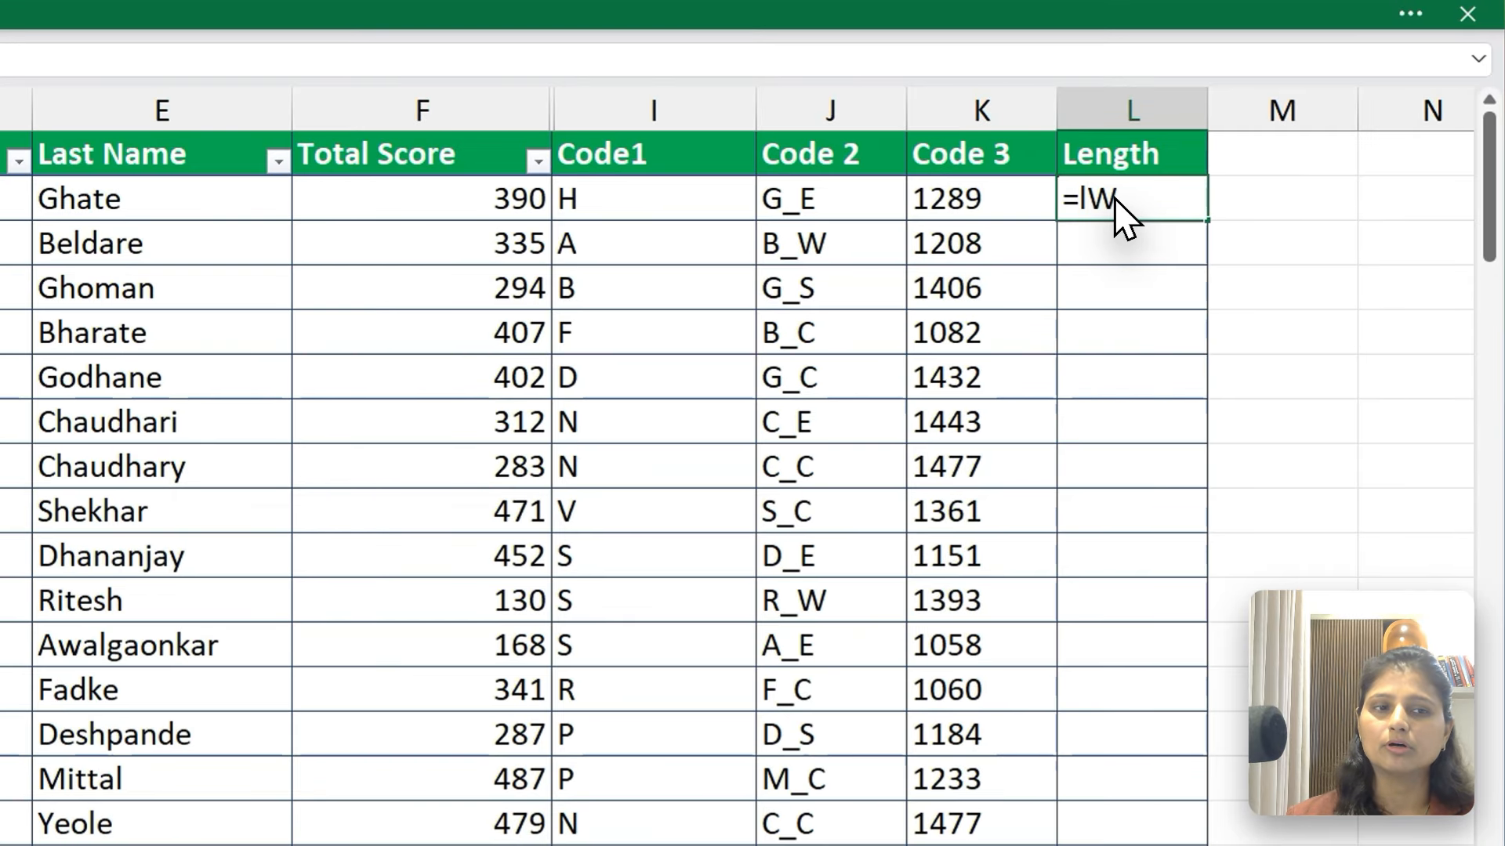
{"action": "type", "text": "EN"}
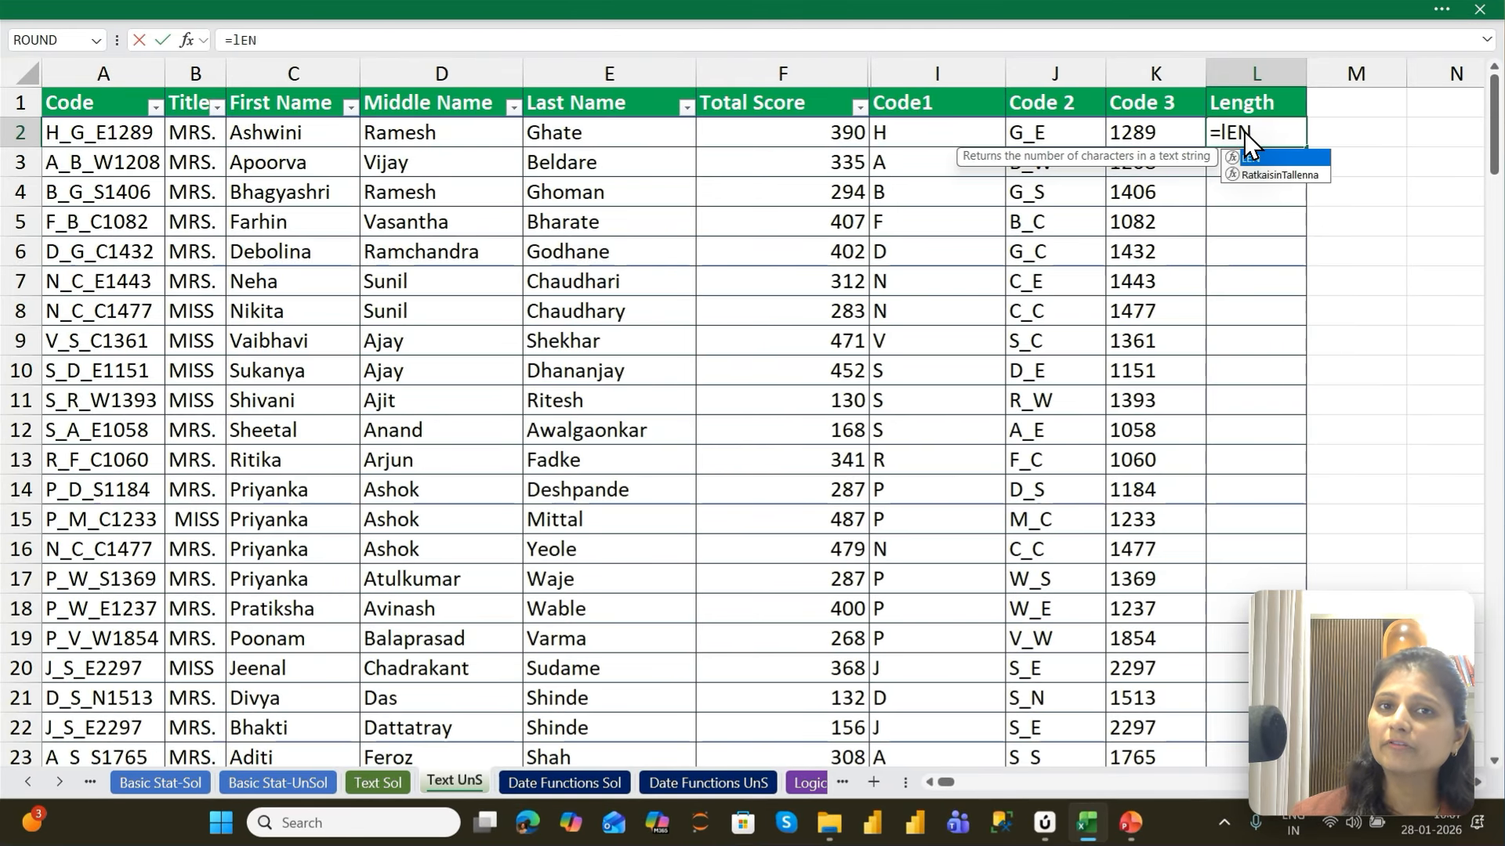
{"action": "key", "text": "Tab"}
{"action": "key", "text": "Left"}
{"action": "key", "text": "Left"}
{"action": "key", "text": "Left"}
{"action": "key", "text": "Left"}
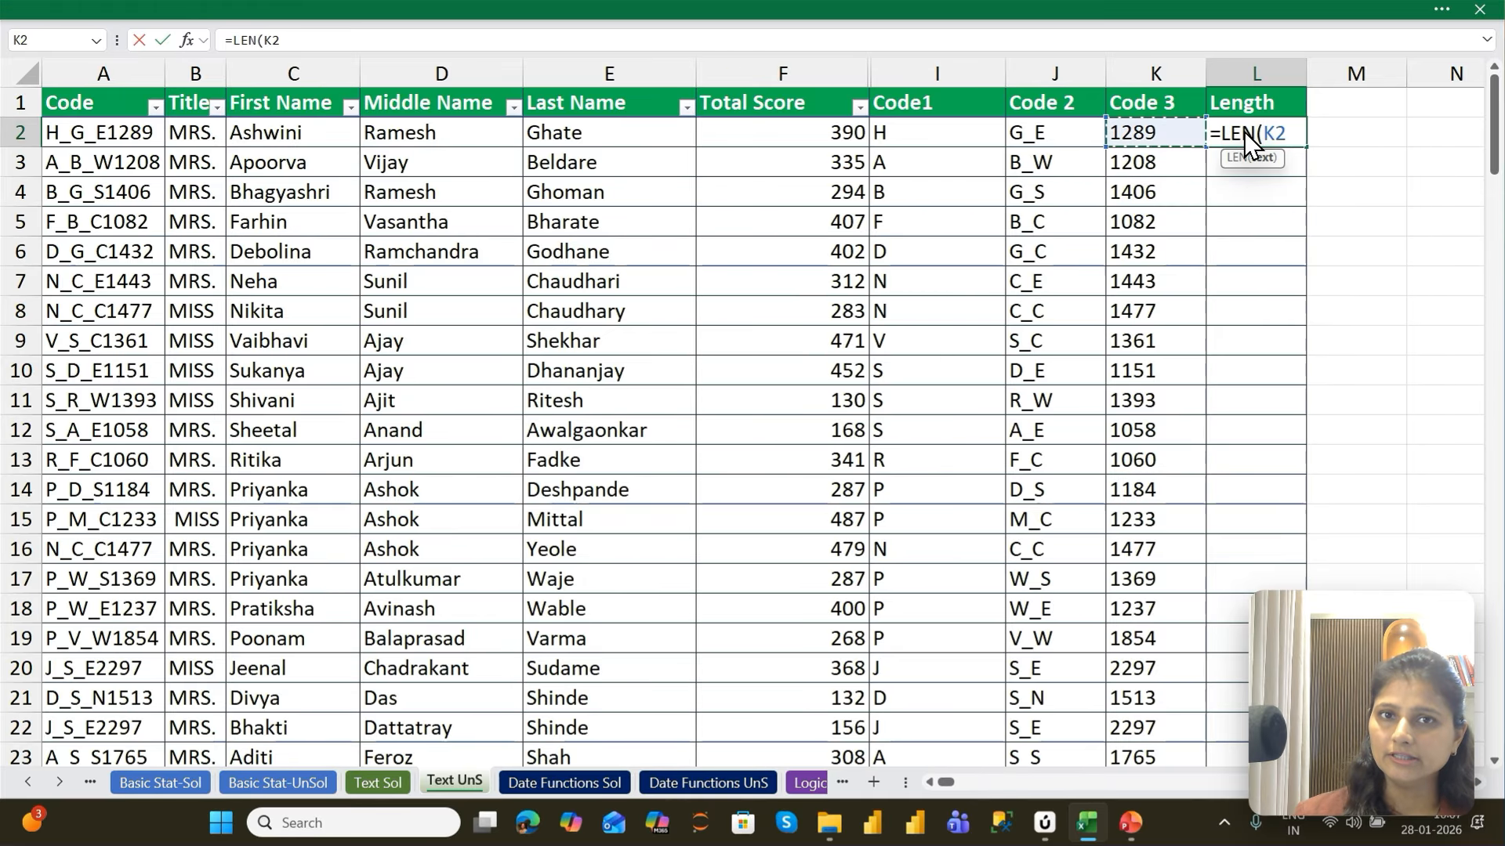
{"action": "key", "text": "Left"}
{"action": "key", "text": "Left"}
{"action": "key", "text": "Left"}
{"action": "key", "text": "Left"}
{"action": "key", "text": "Return"}
Fill the LEN formula from L2 down the Length column to the last data row
{"action": "key", "text": "Left"}
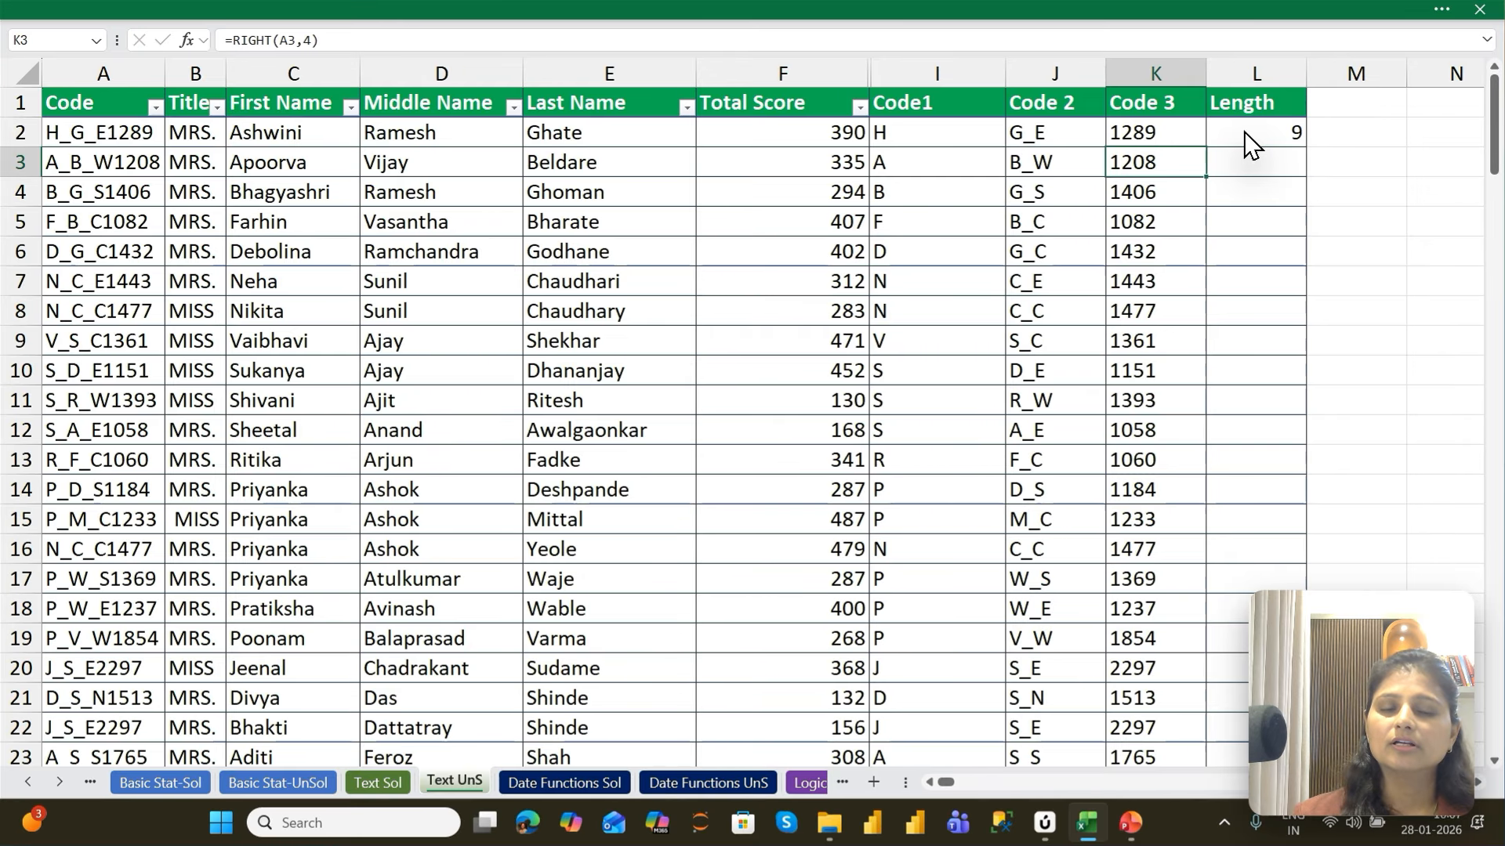
{"action": "key", "text": "ctrl+Down"}
{"action": "key", "text": "Right"}
{"action": "key", "text": "ctrl+shift+Up"}
{"action": "key", "text": "ctrl+d"}
{"action": "key", "text": "ctrl+Up"}
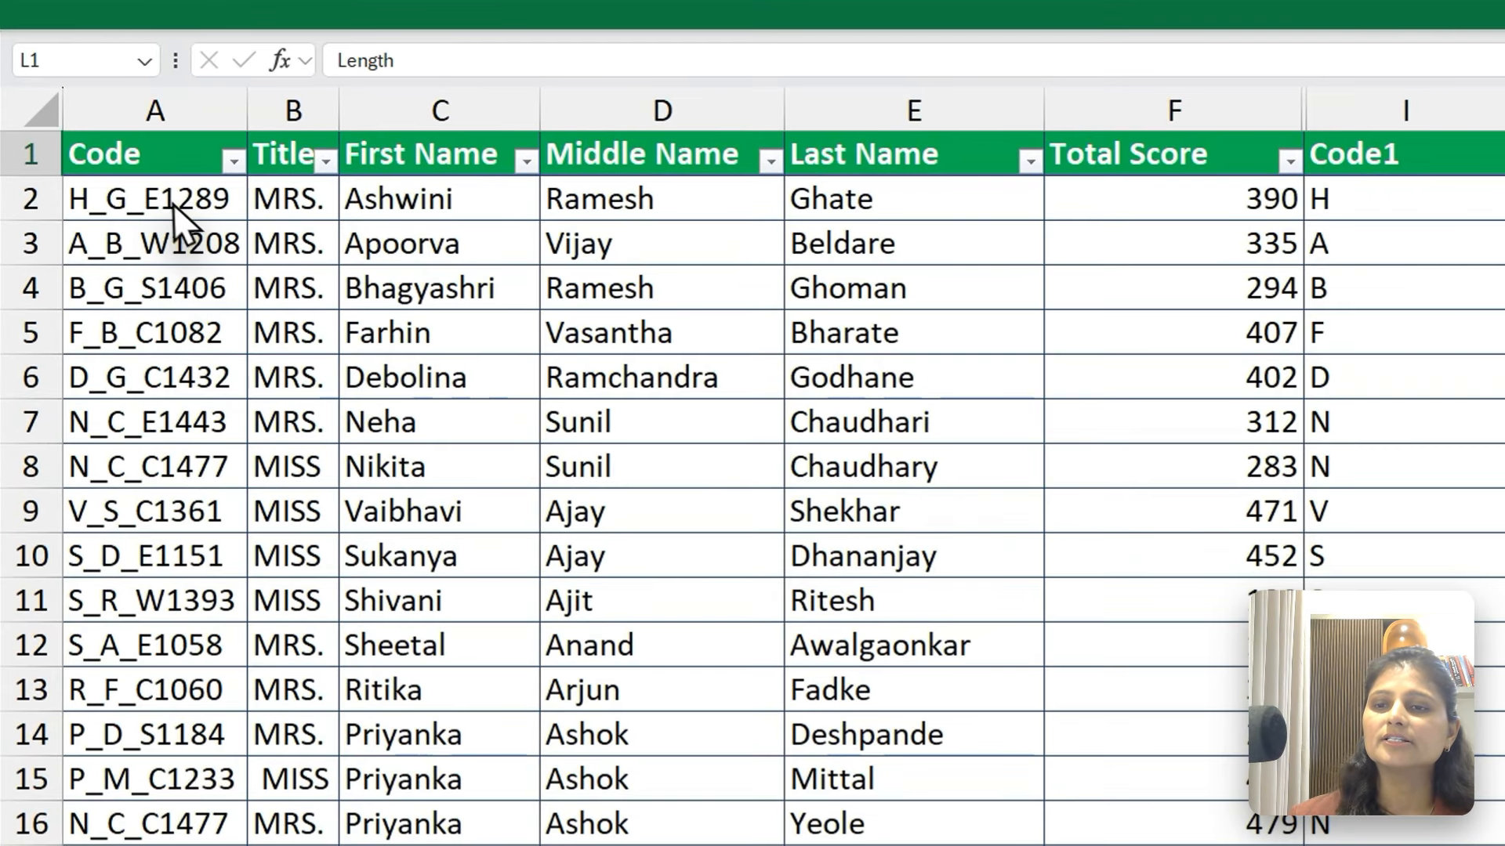
Remove the 0 from the code in A3 on the Text UnS sheet
{"action": "left_click", "coordinate": [151, 198]}
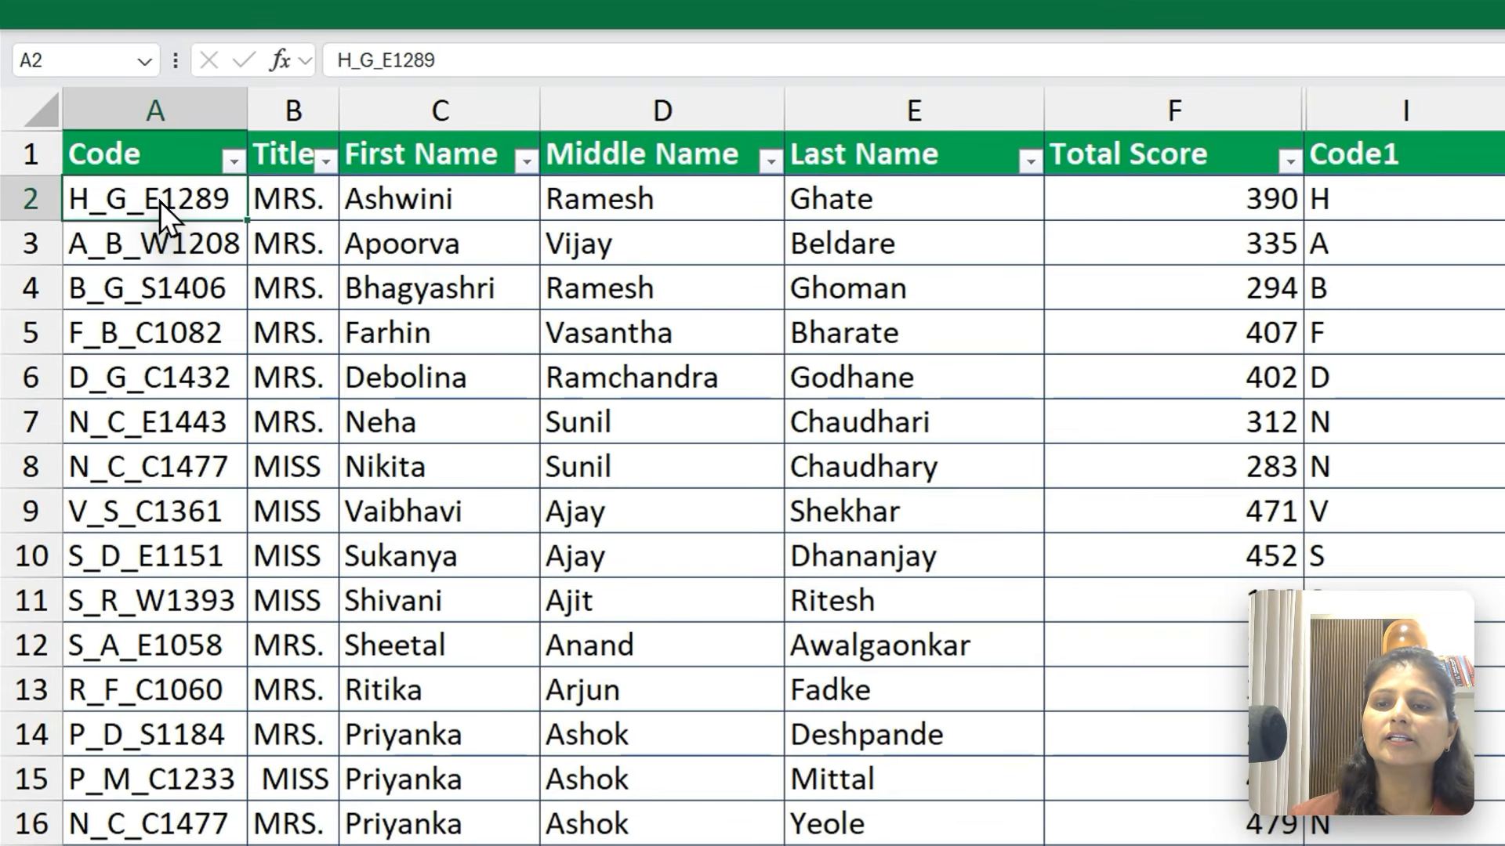
{"action": "left_click", "coordinate": [188, 237]}
{"action": "left_click", "coordinate": [423, 60]}
{"action": "key", "text": "BackSpace"}
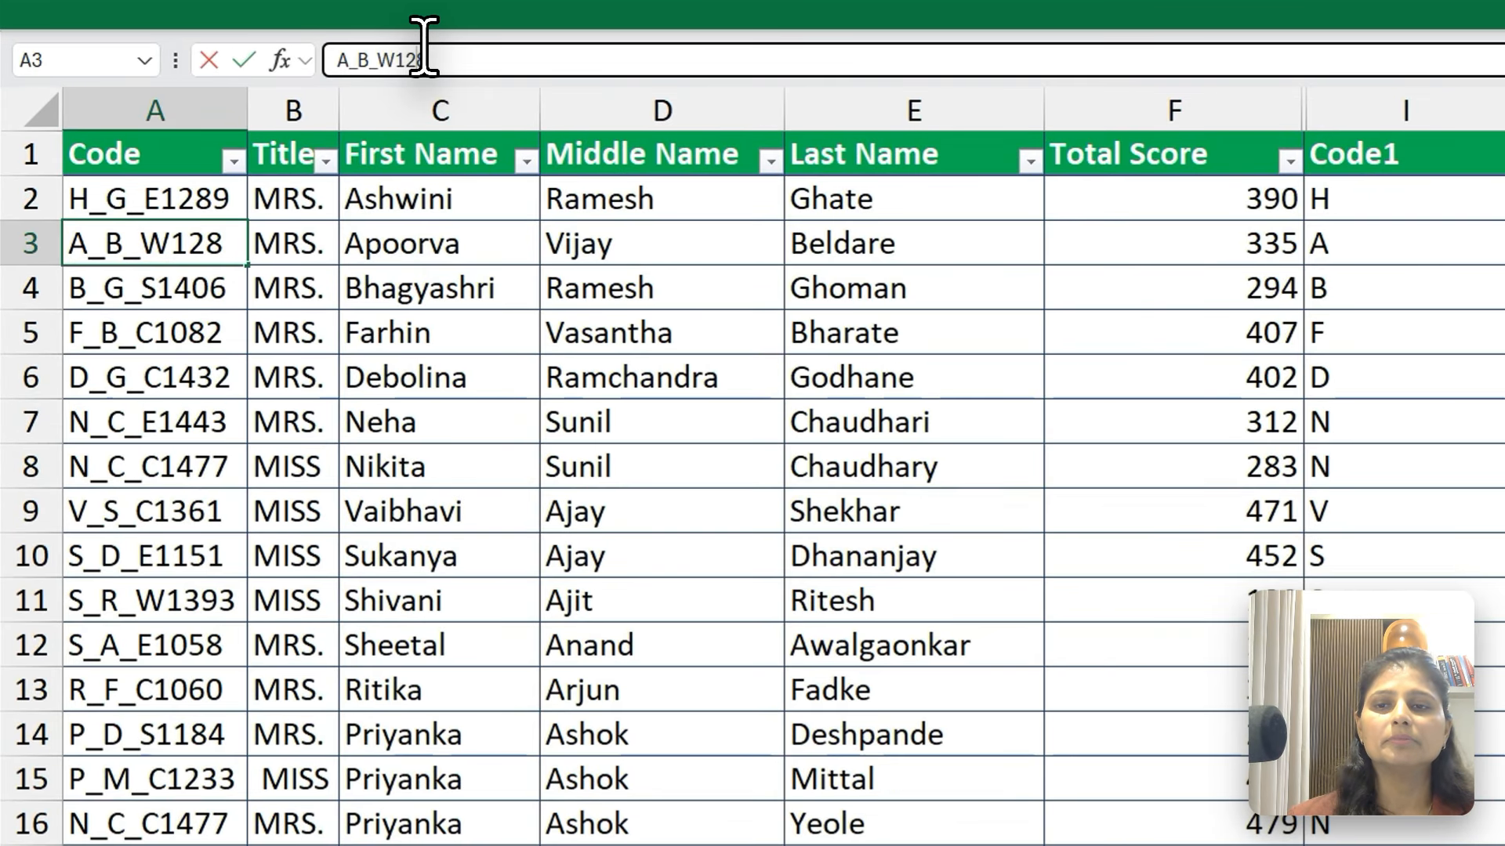
{"action": "key", "text": "Return"}
{"action": "key", "text": "Return"}
Open the codes in A5 and A12 for editing, and add leading spaces before the code in A6
{"action": "left_click", "coordinate": [437, 60]}
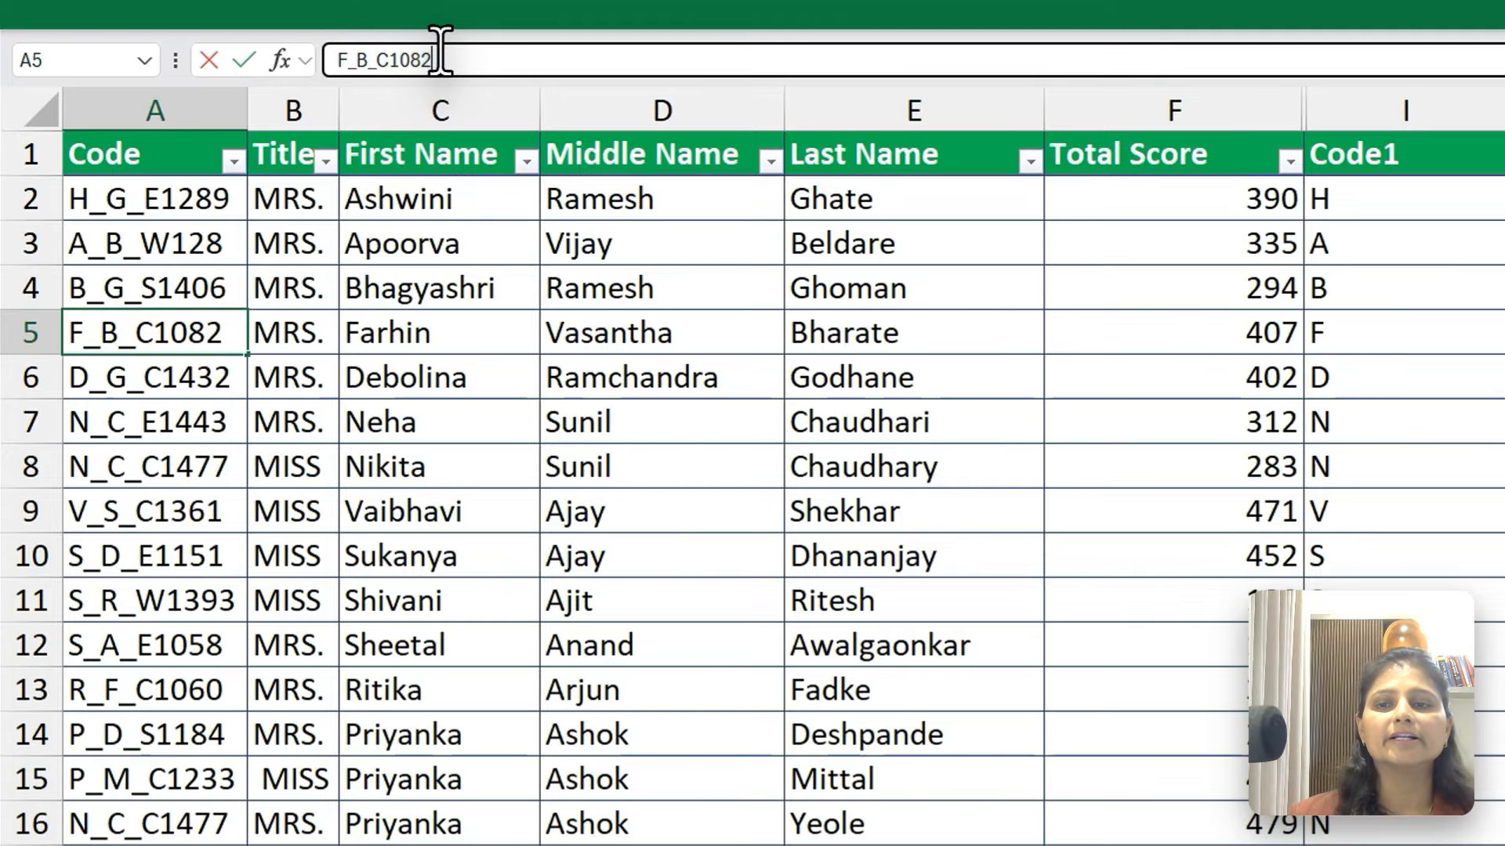
{"action": "key", "text": "Return"}
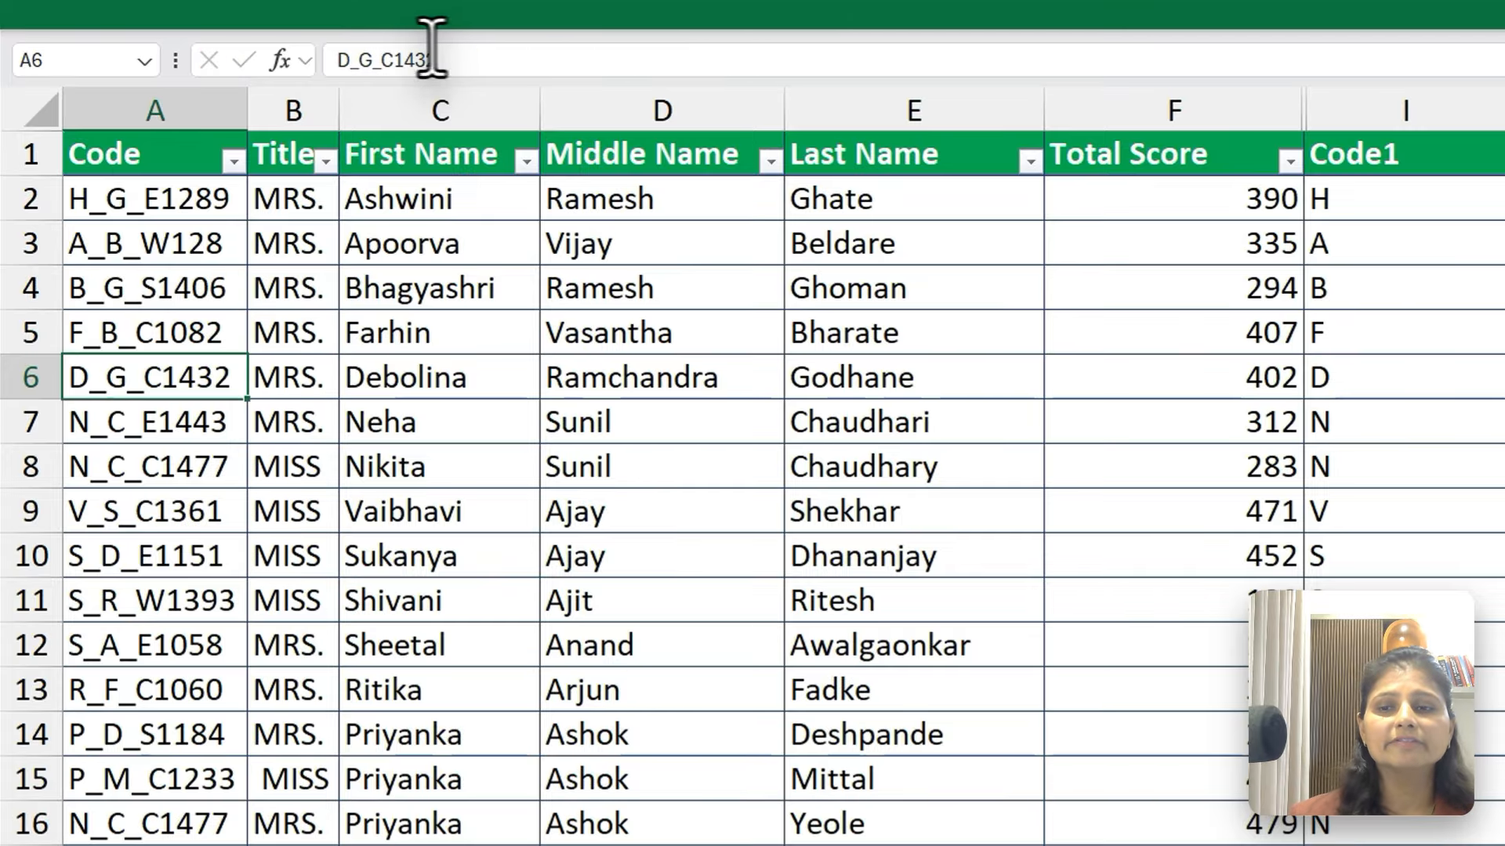
{"action": "left_click", "coordinate": [321, 44]}
{"action": "key", "text": "Return"}
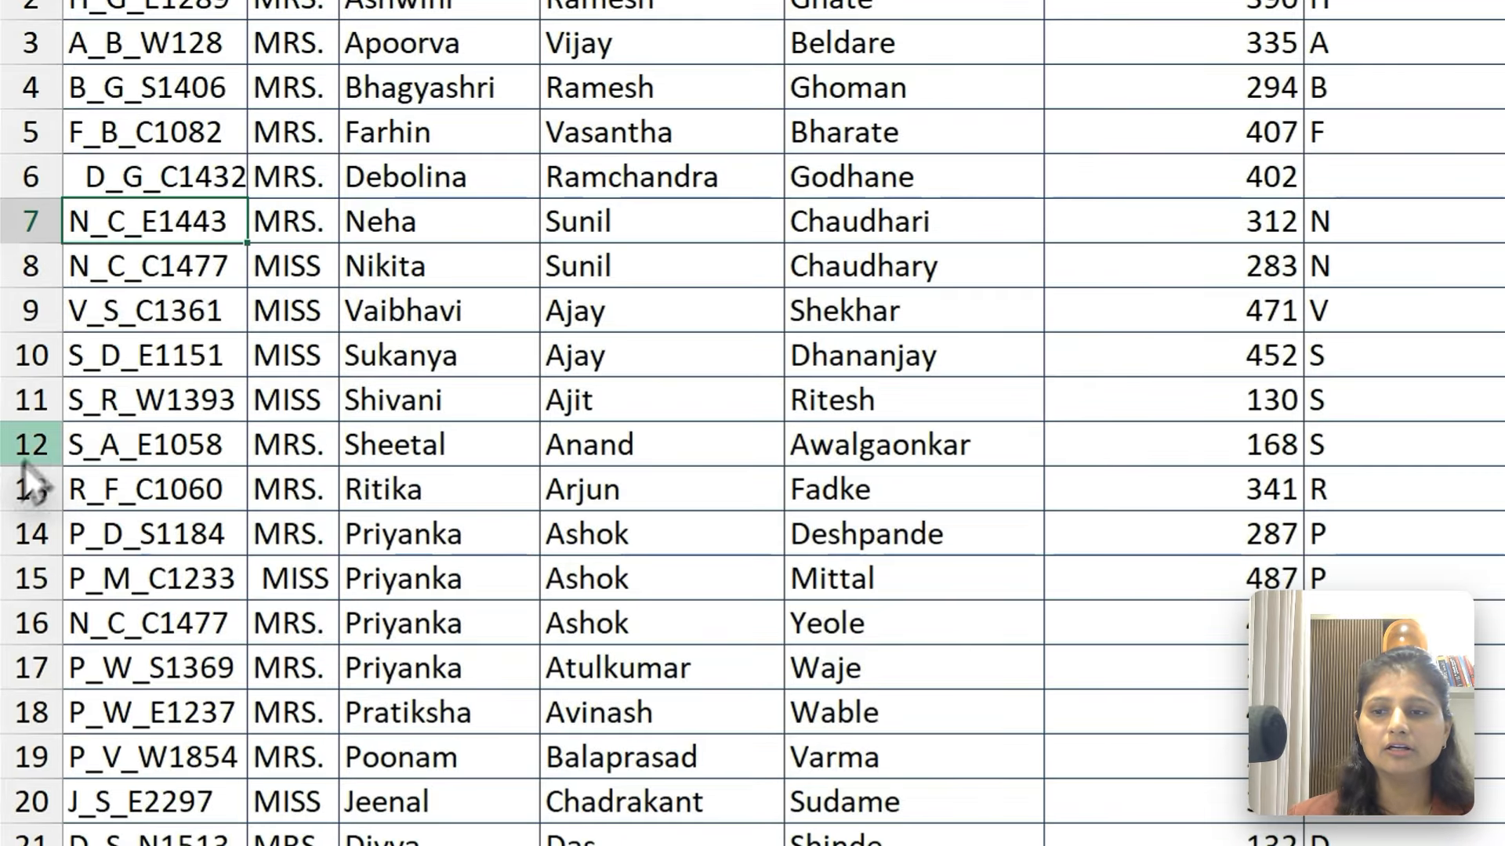
{"action": "left_click", "coordinate": [70, 444]}
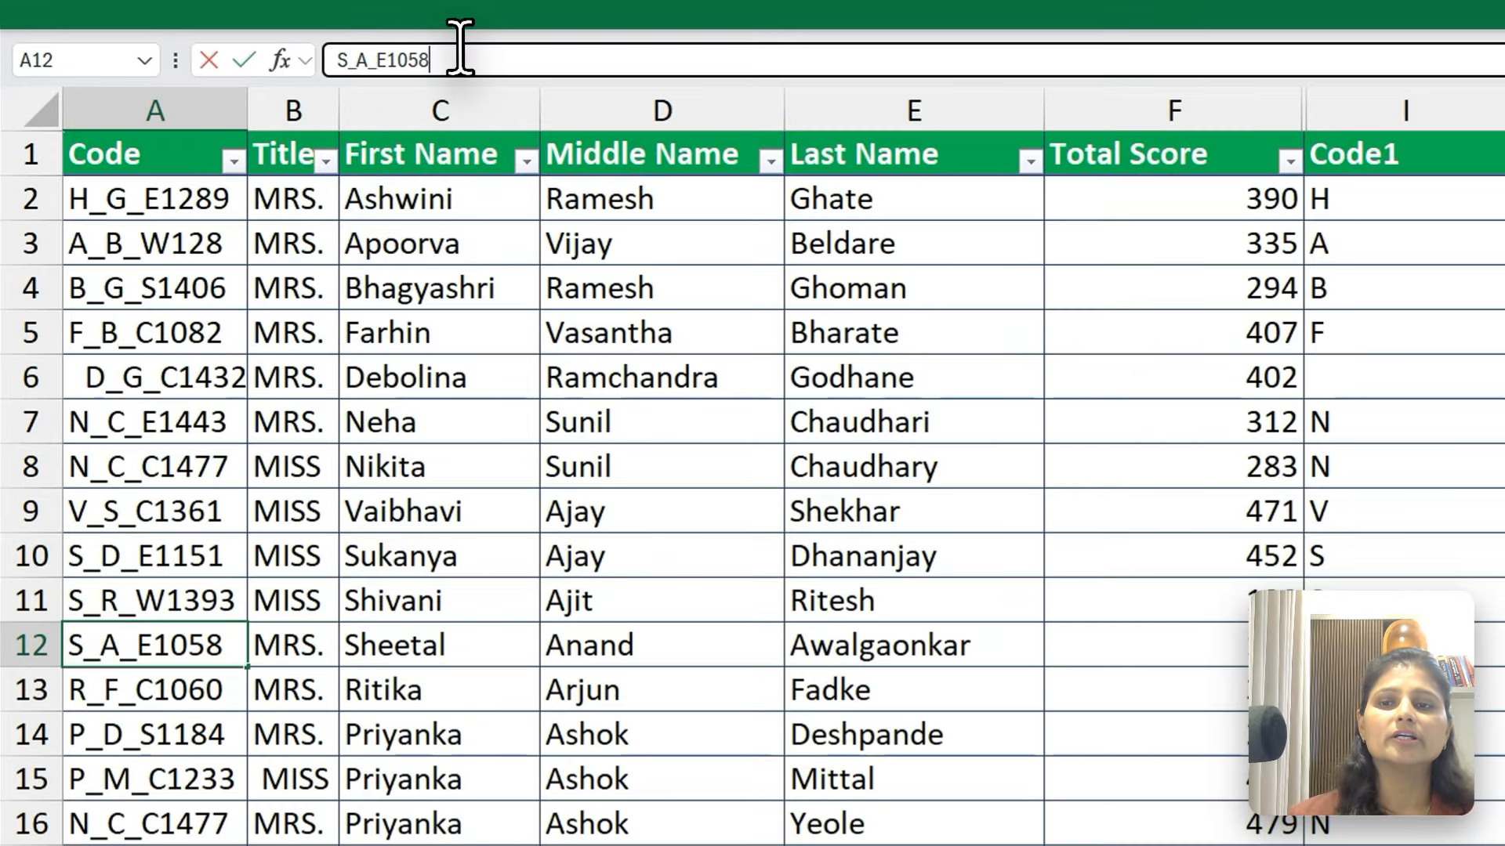
{"action": "key", "text": "Return"}
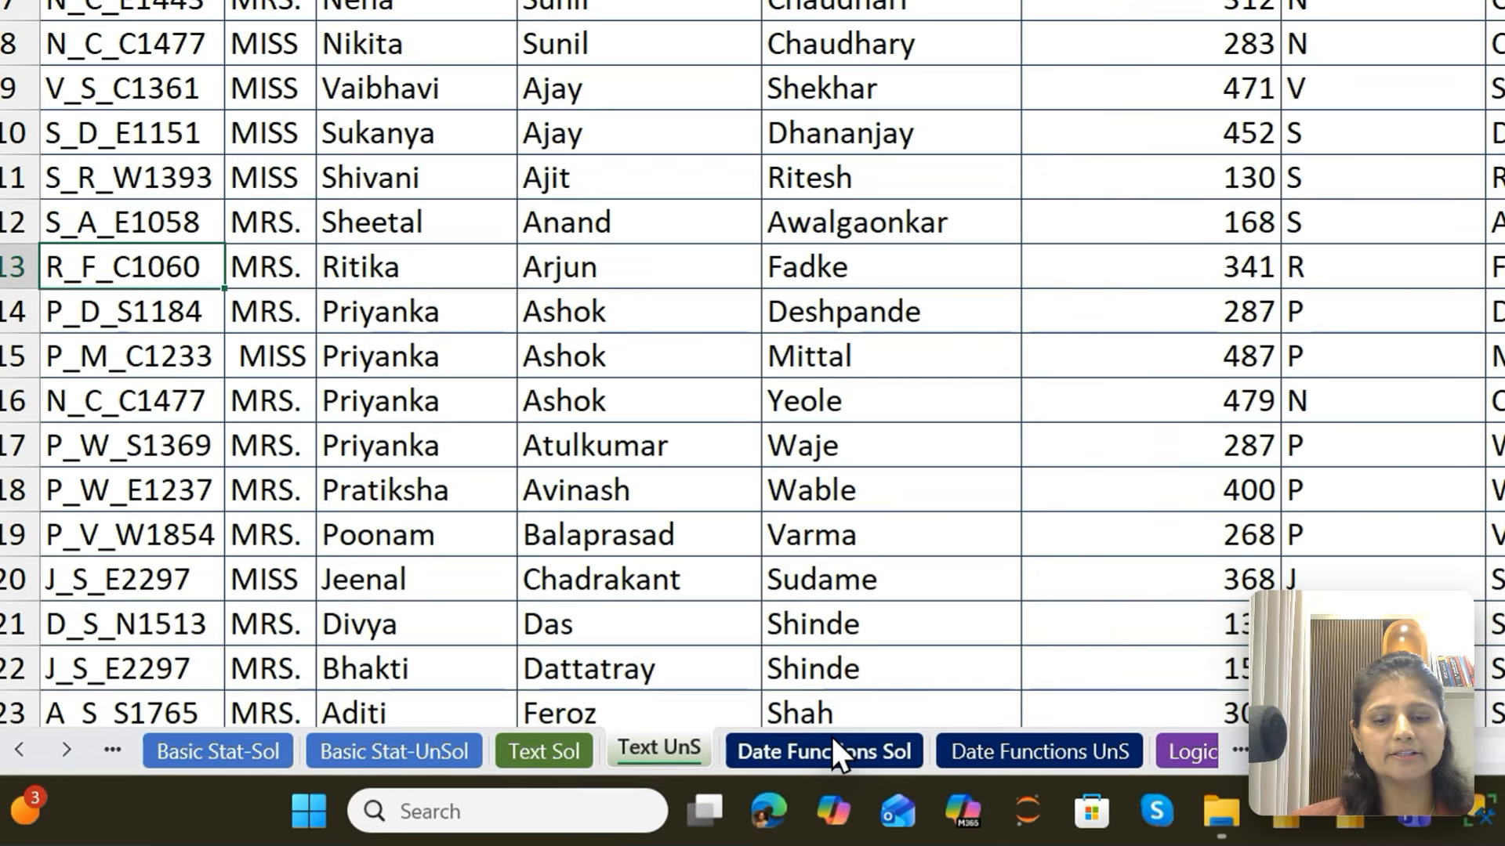
On the Date Functions UnS sheet, enter =TODAY() in B2 beside Today's Date
{"action": "left_click", "coordinate": [832, 752]}
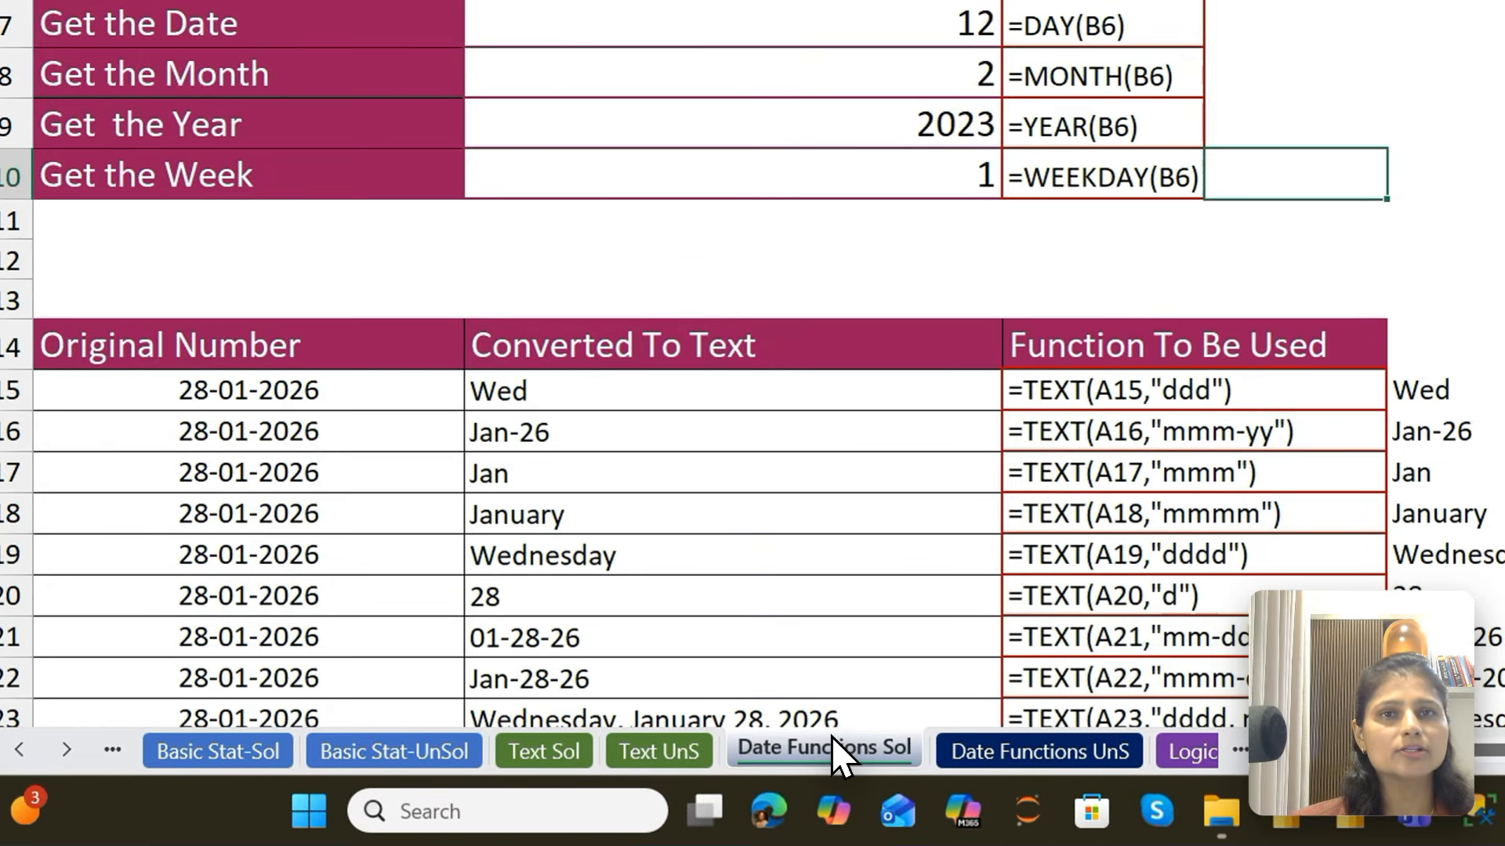
{"action": "left_click", "coordinate": [960, 752]}
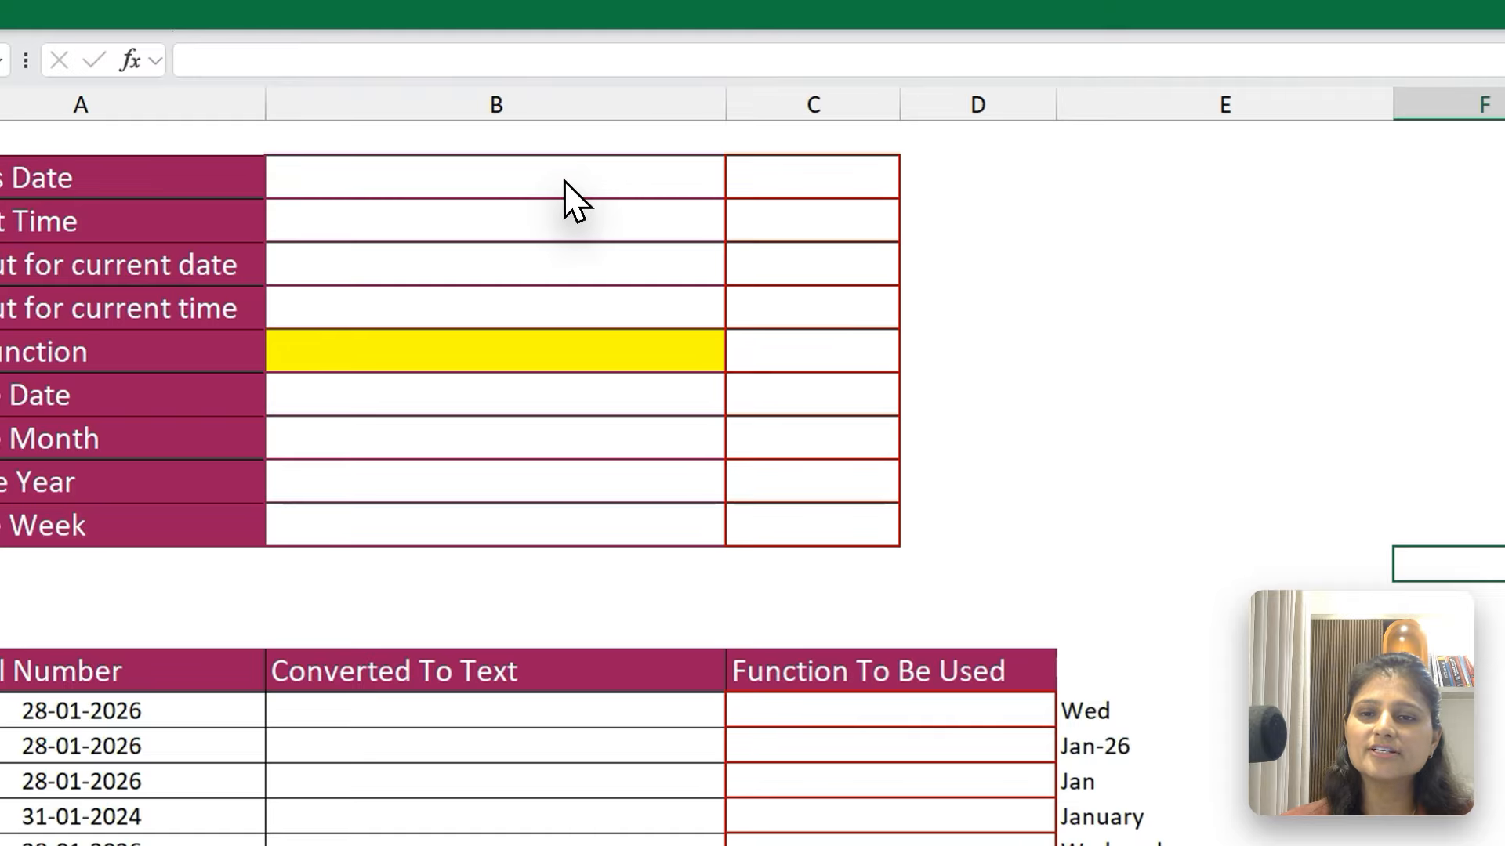
{"action": "left_click", "coordinate": [476, 120]}
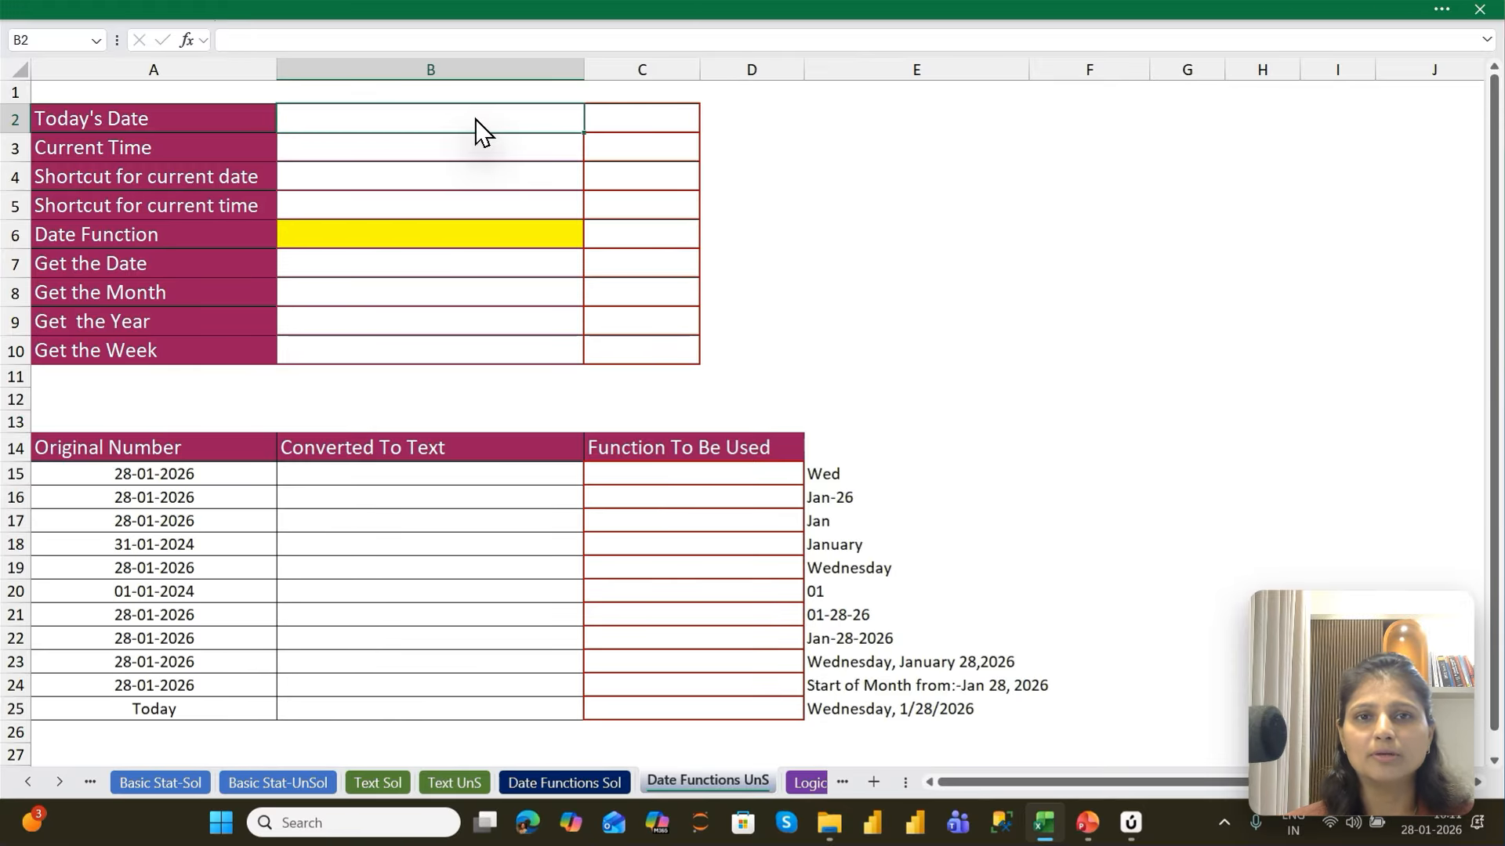
{"action": "type", "text": "=TODAY("}
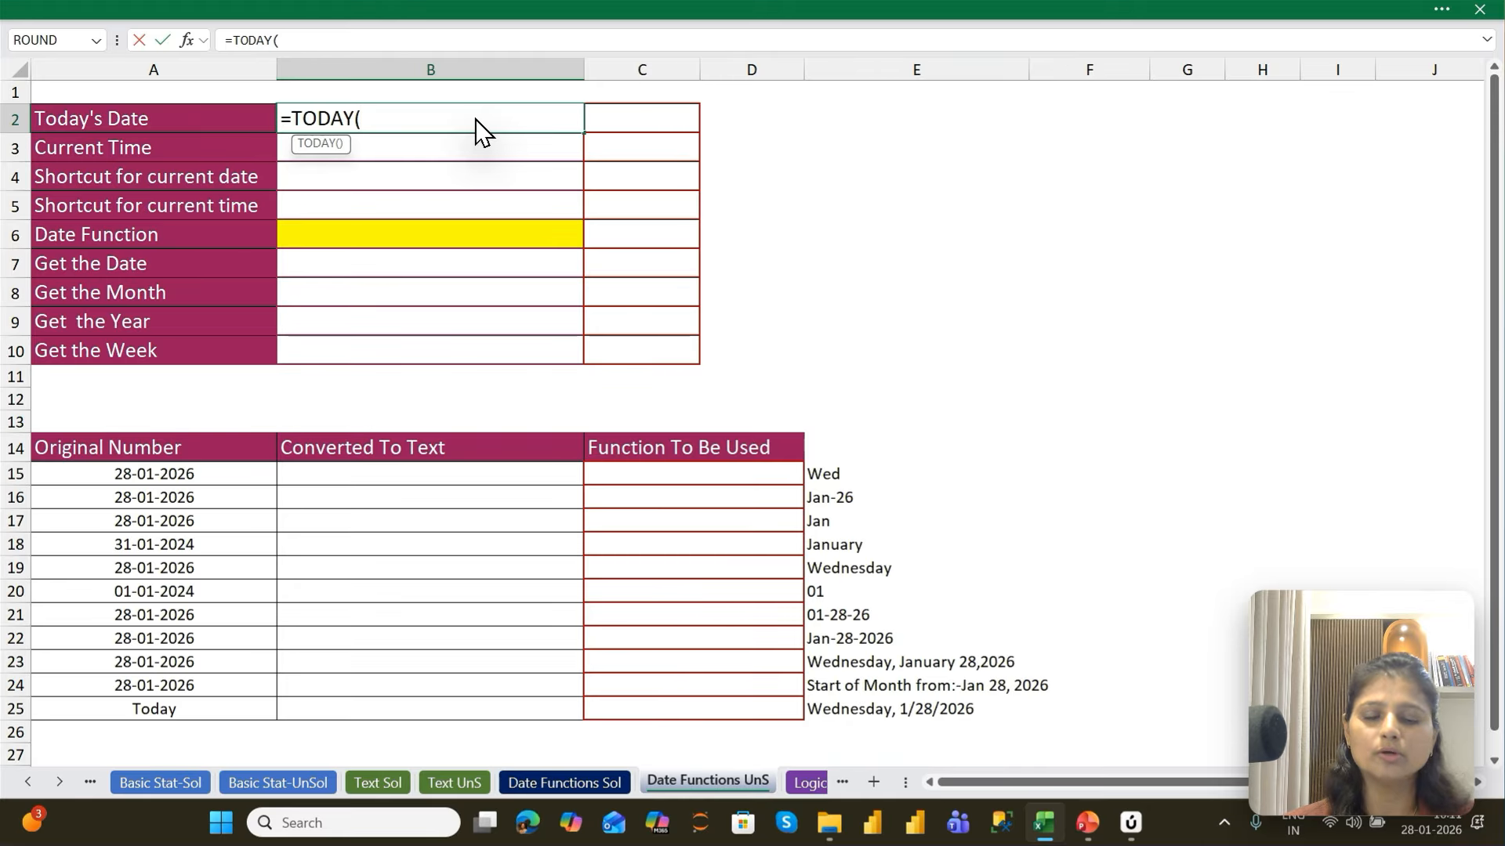
{"action": "key", "text": "Return"}
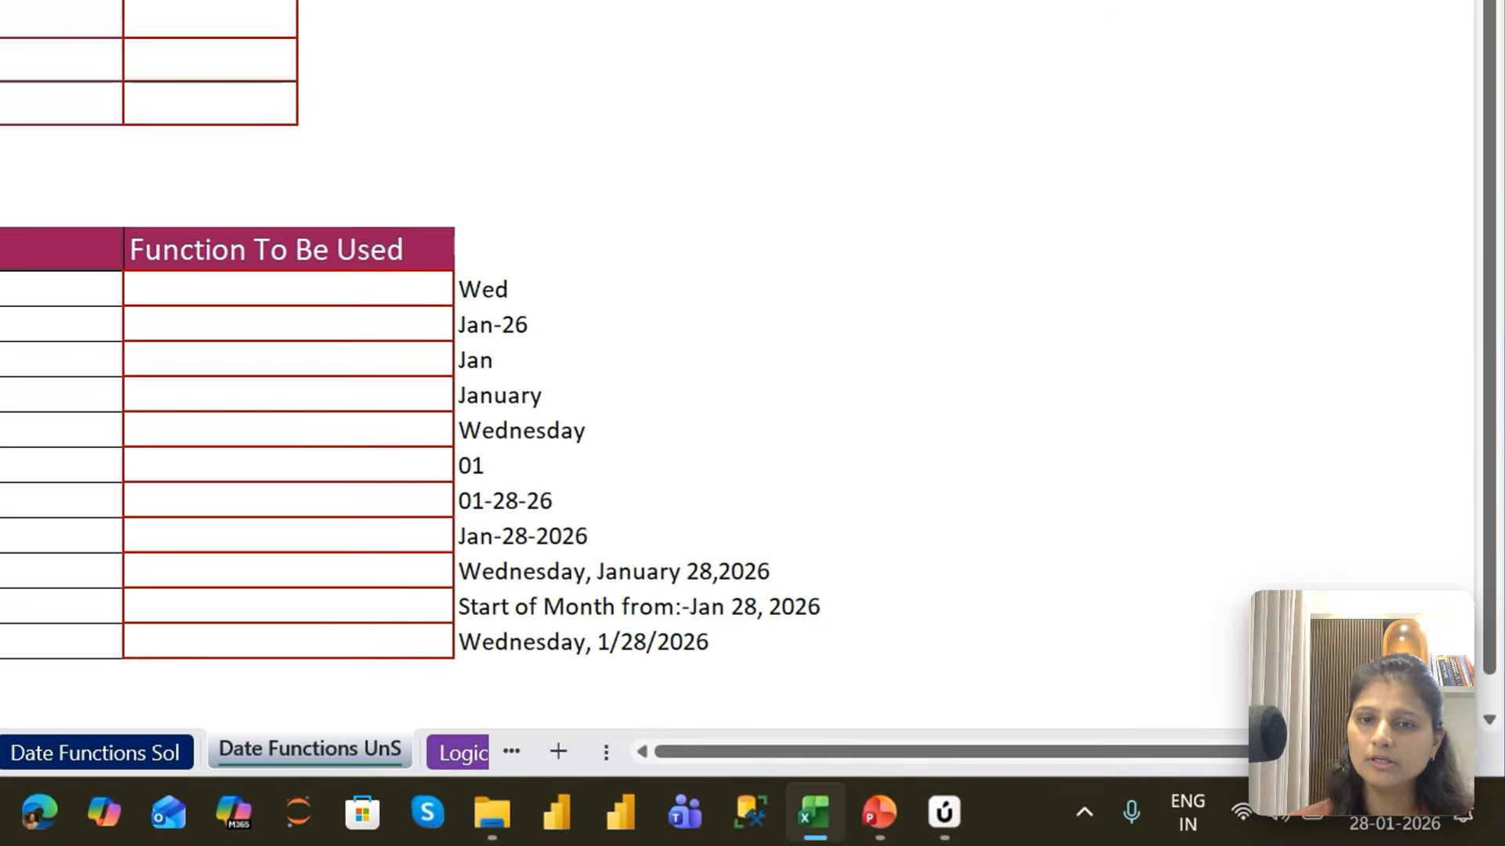
Enter =NOW() in B3 beside Current Time
{"action": "left_click_drag", "start_coordinate": [1391, 705], "coordinate": [650, 376]}
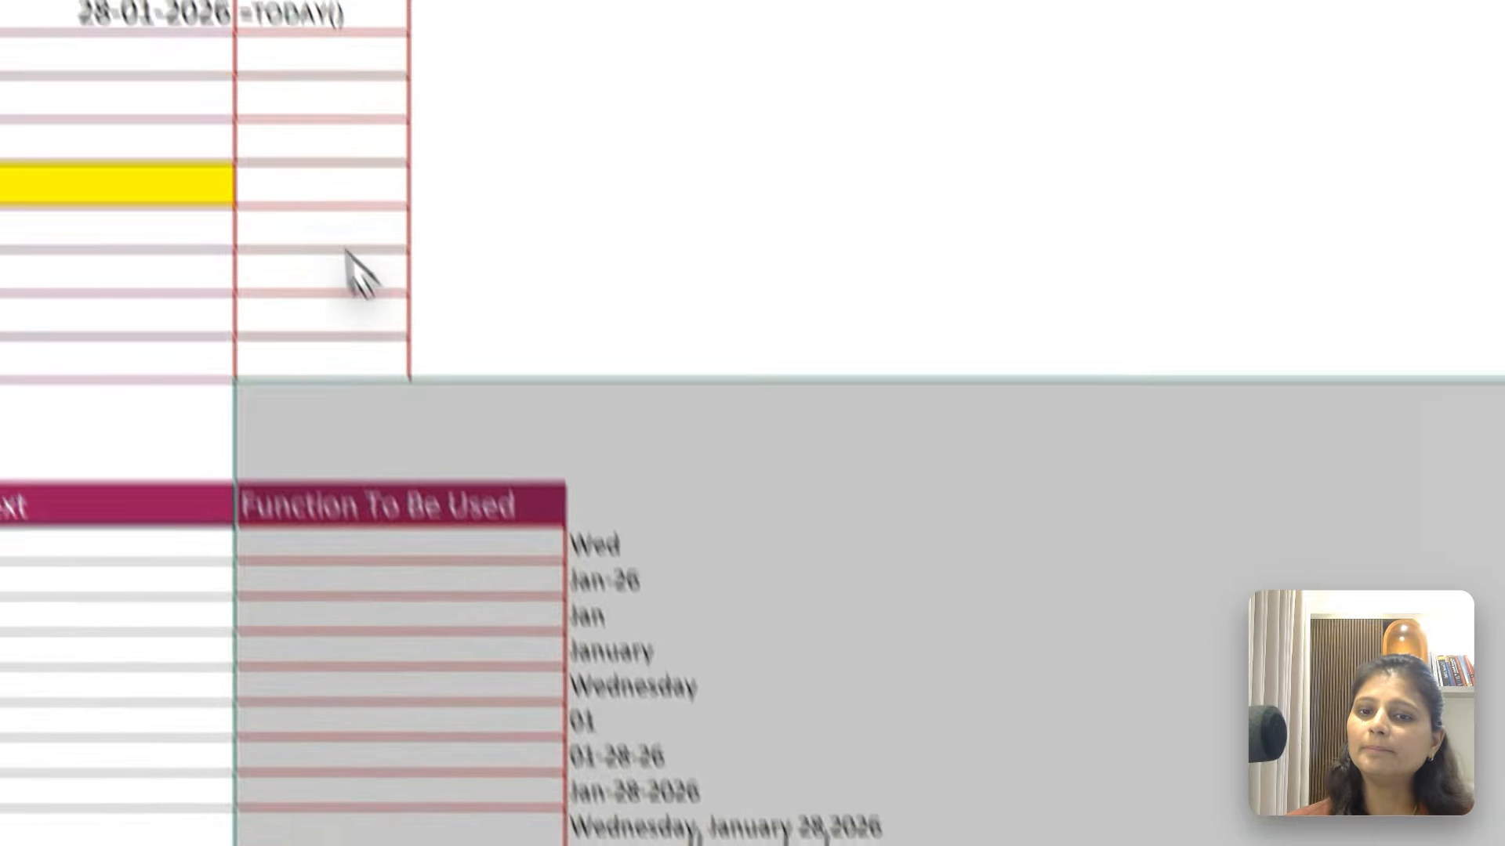
{"action": "left_click", "coordinate": [914, 447]}
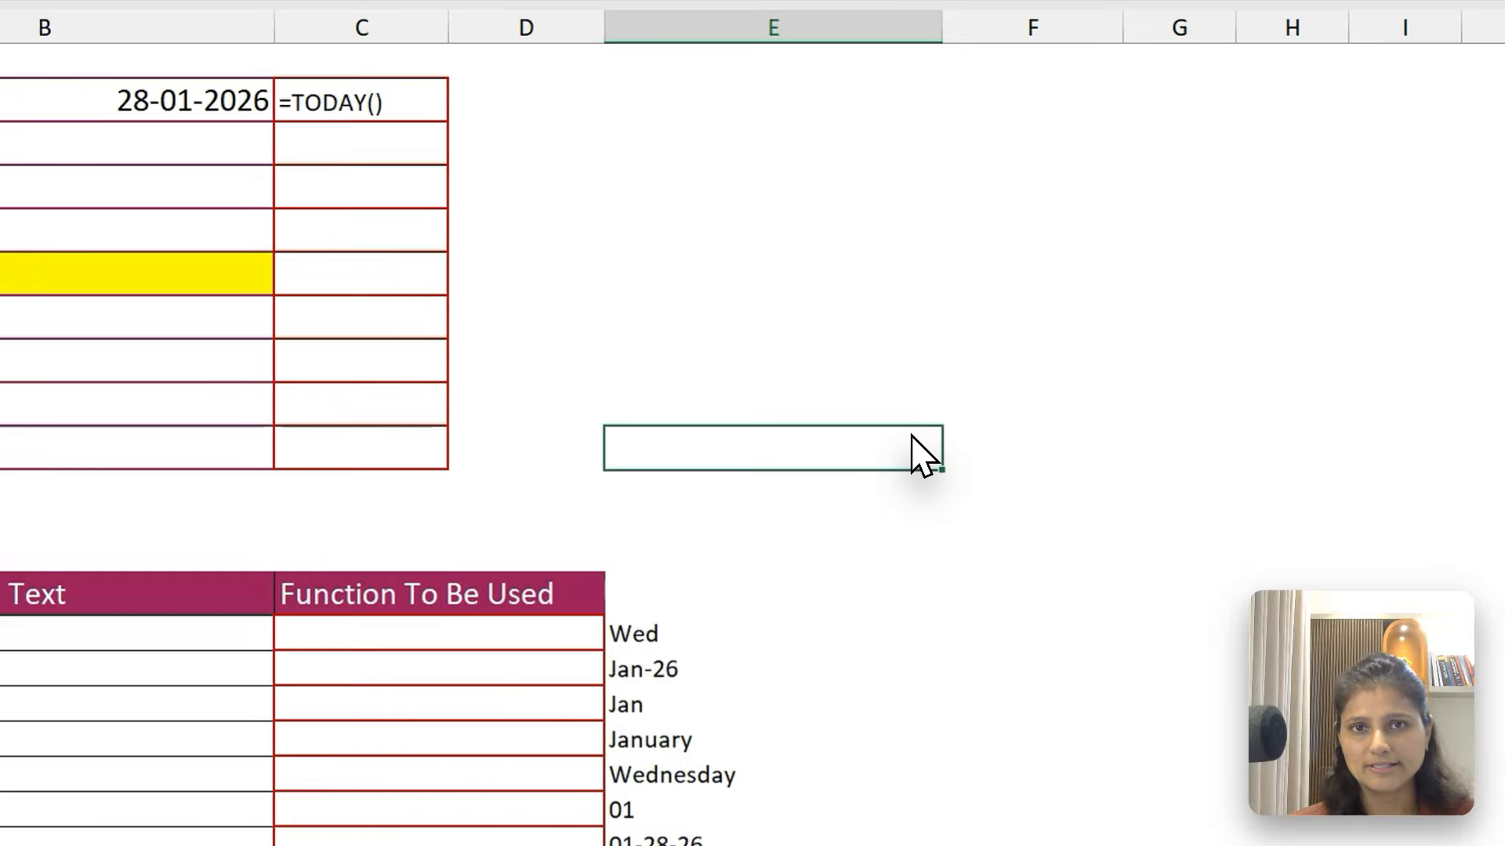
{"action": "left_click", "coordinate": [151, 151]}
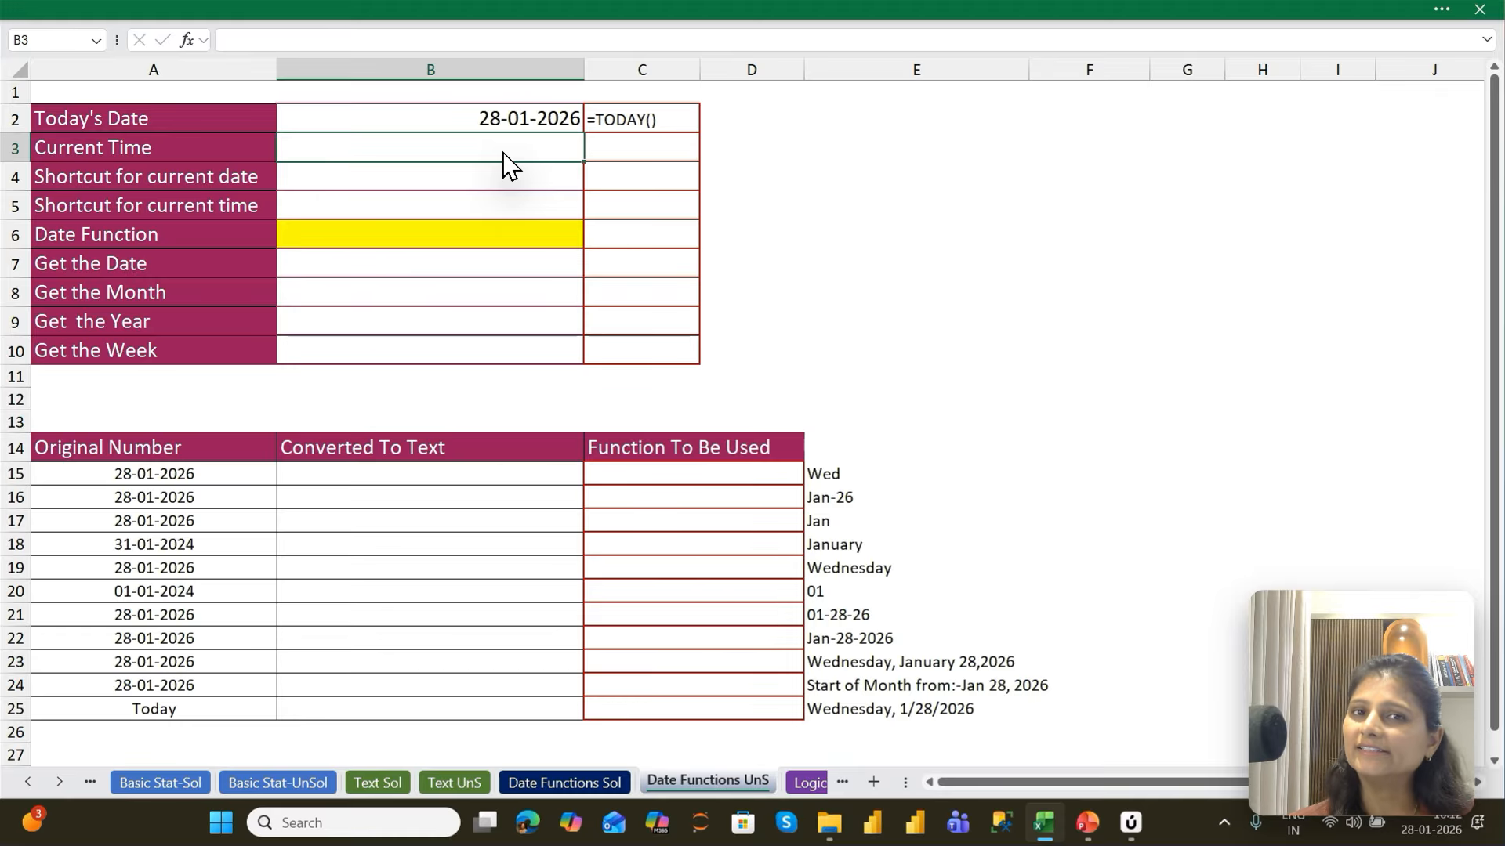
{"action": "type", "text": "=NOW("}
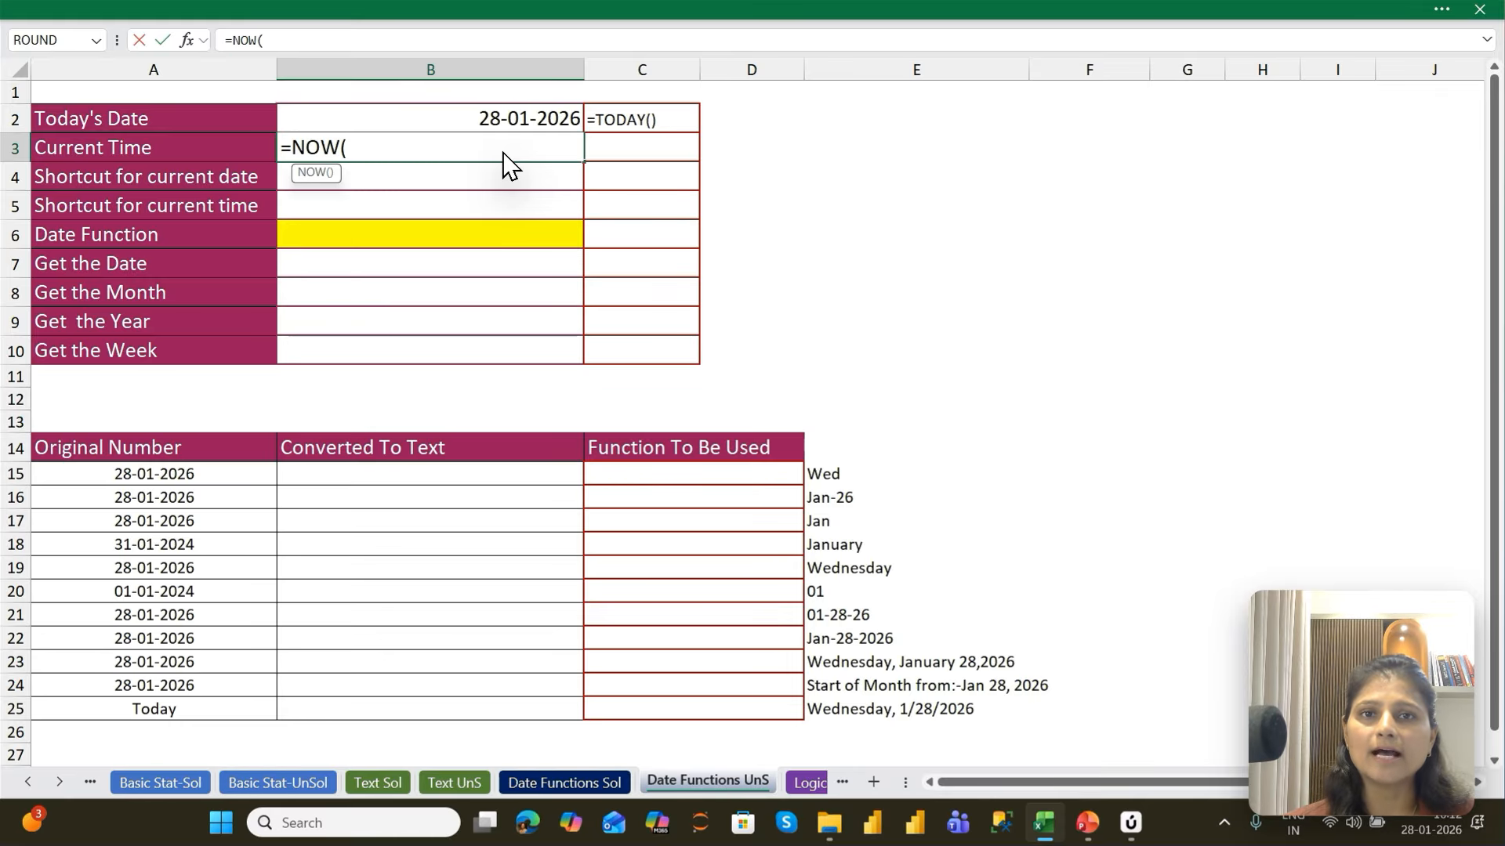
{"action": "key", "text": "Return"}
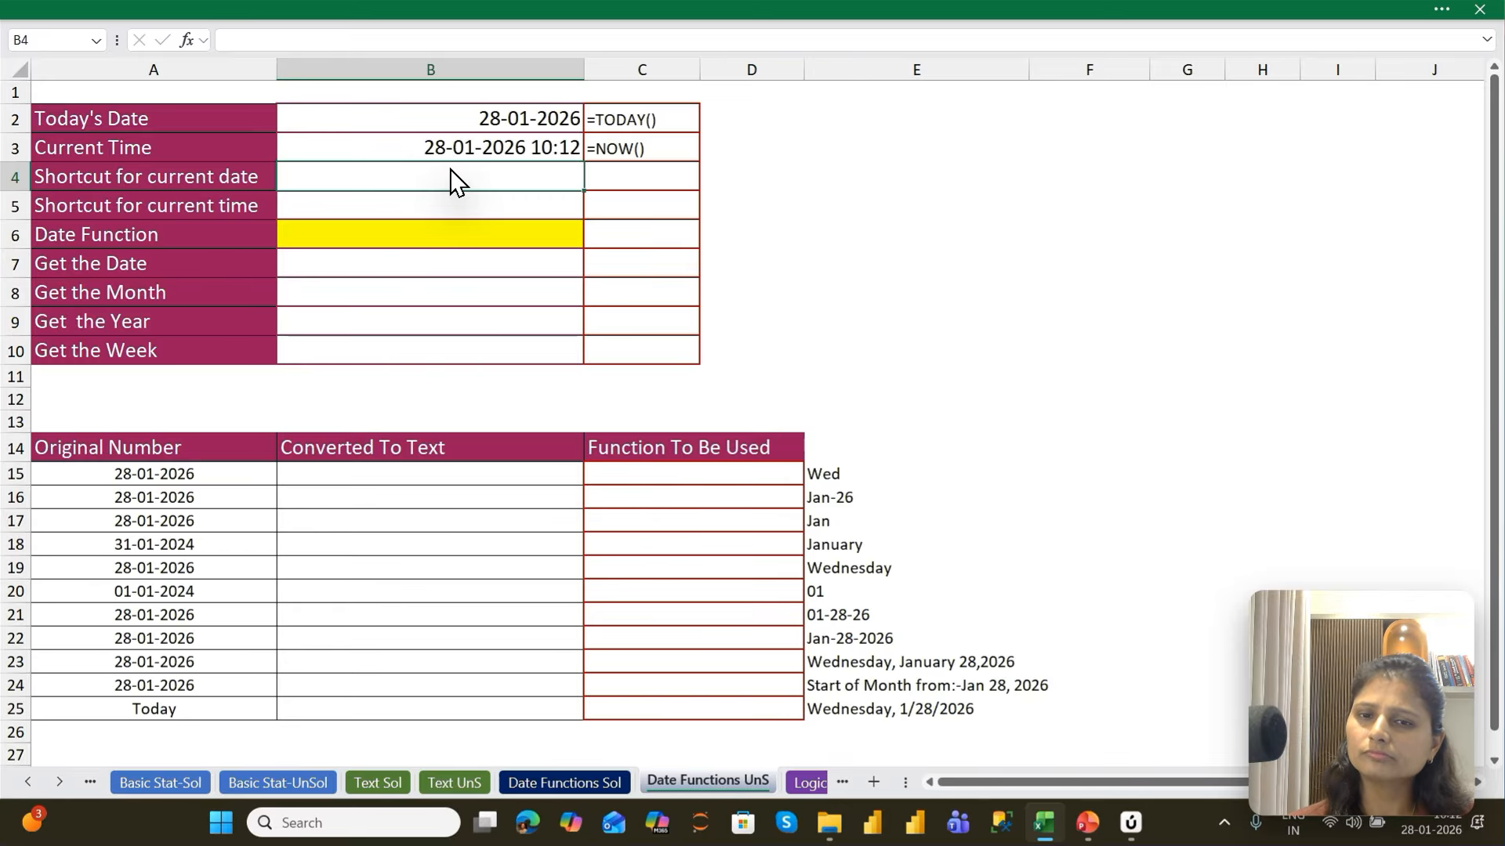
Insert the current date, 28-01-2026, as a fixed value in B4 and enter the text Ctrl+; in C4
{"action": "key", "text": "ctrl+semicolon"}
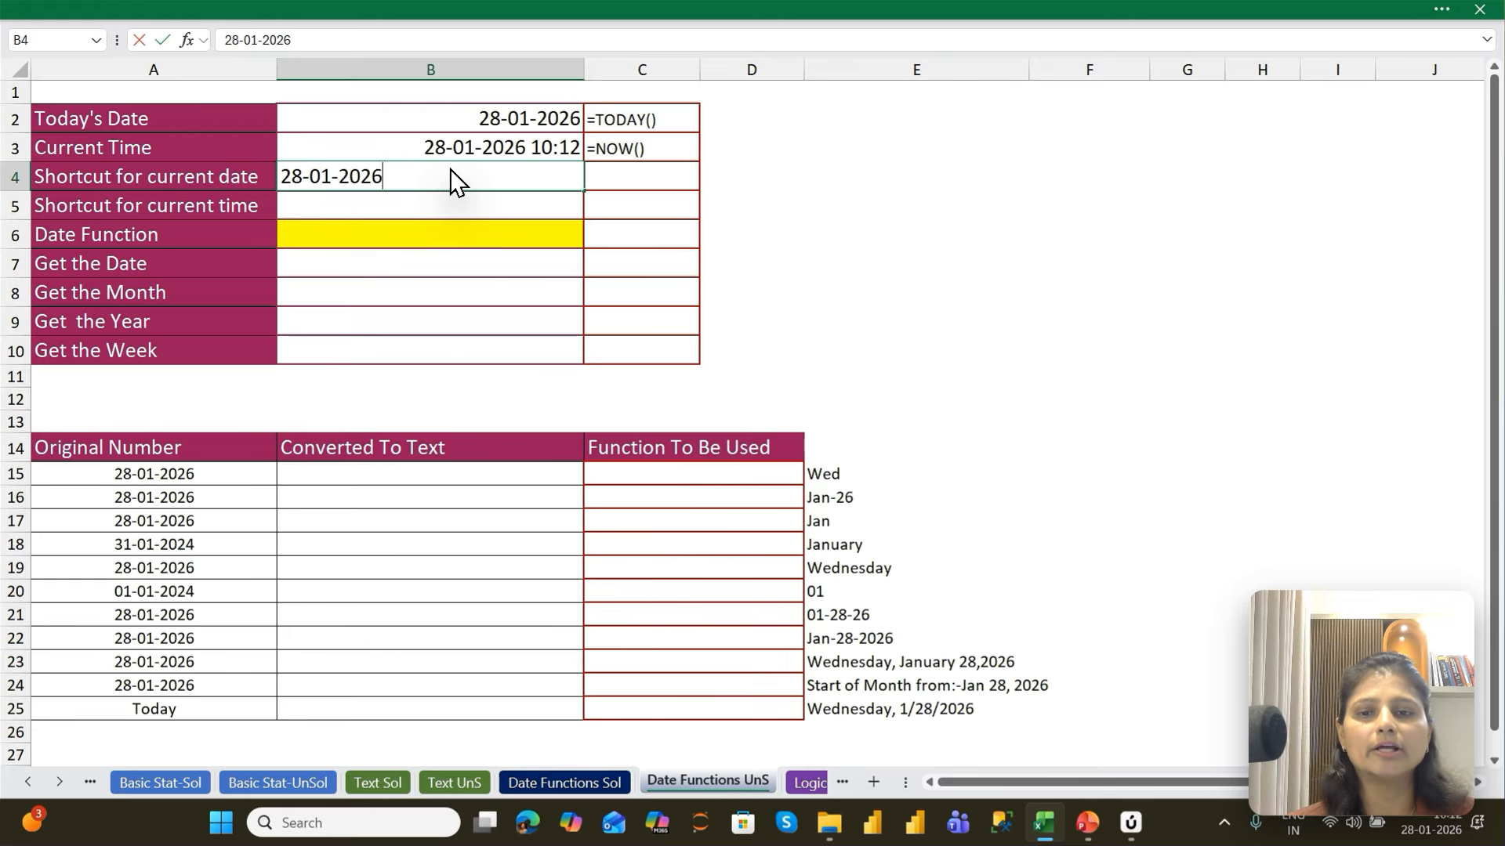
{"action": "key", "text": "Tab"}
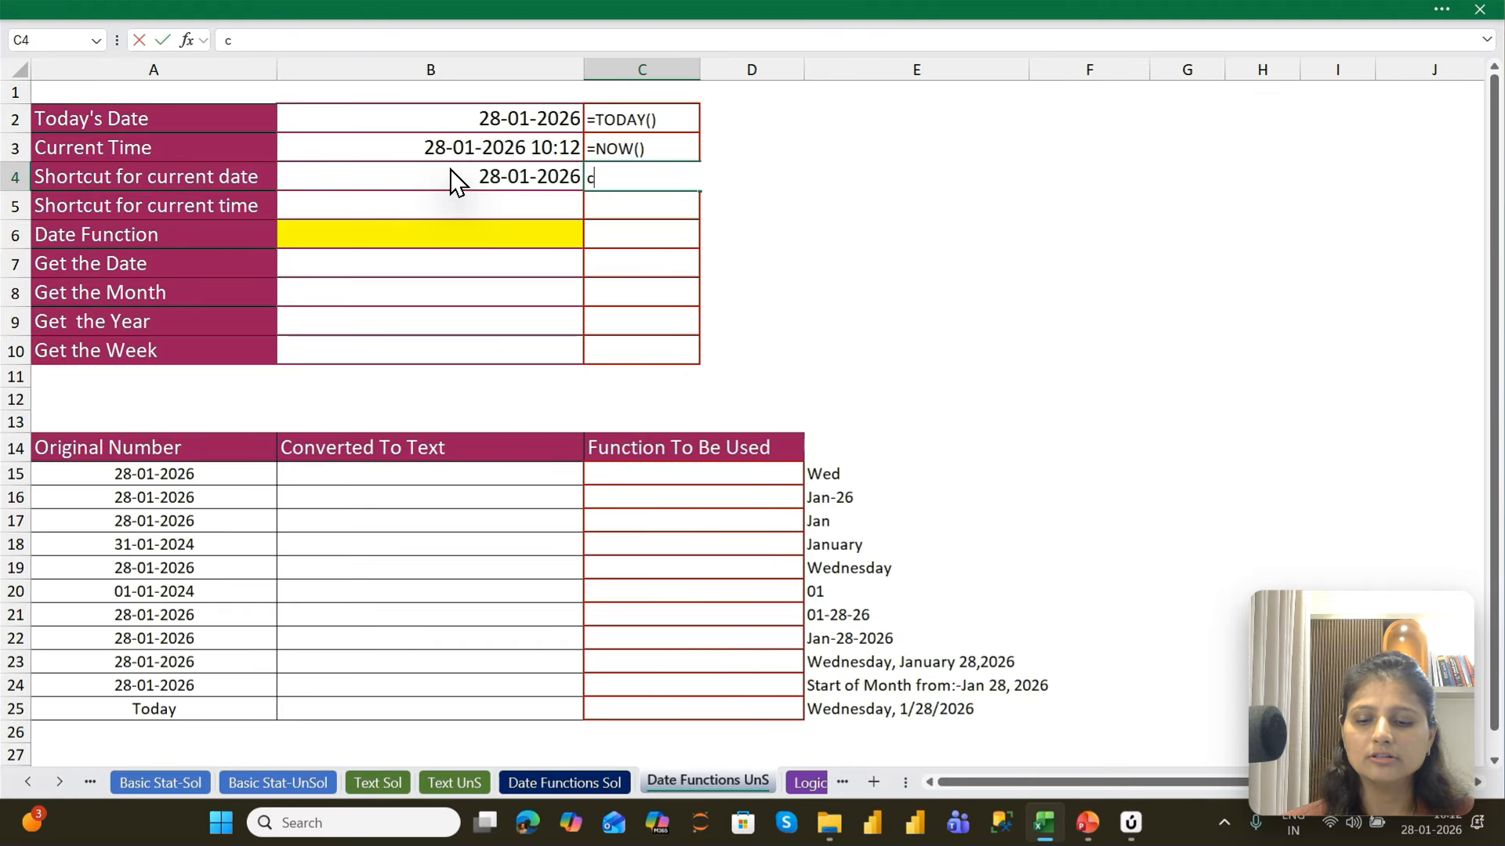
{"action": "type", "text": "Ctrl+;"}
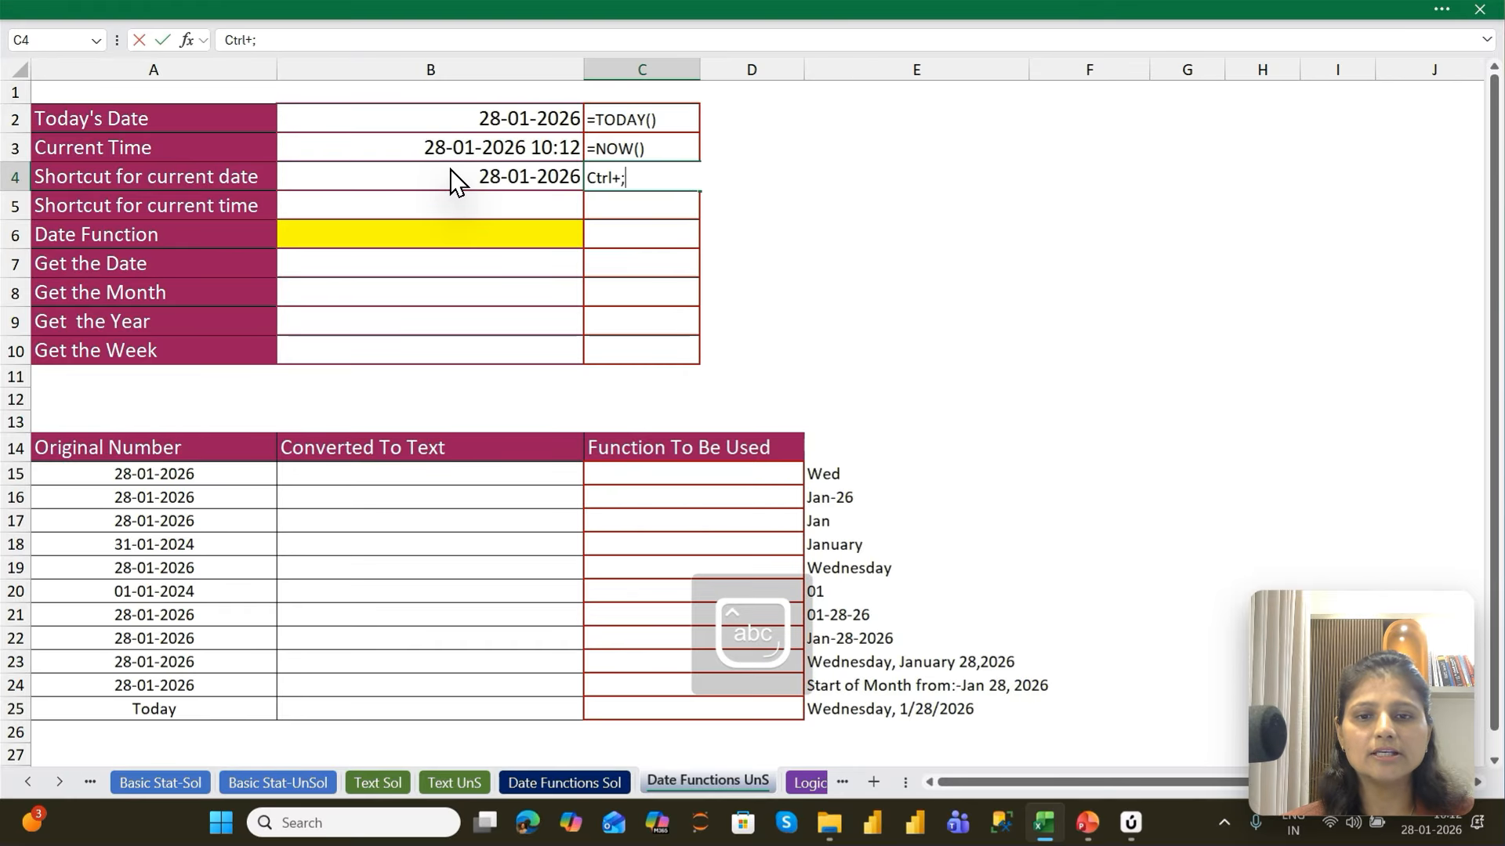
{"action": "key", "text": "Return"}
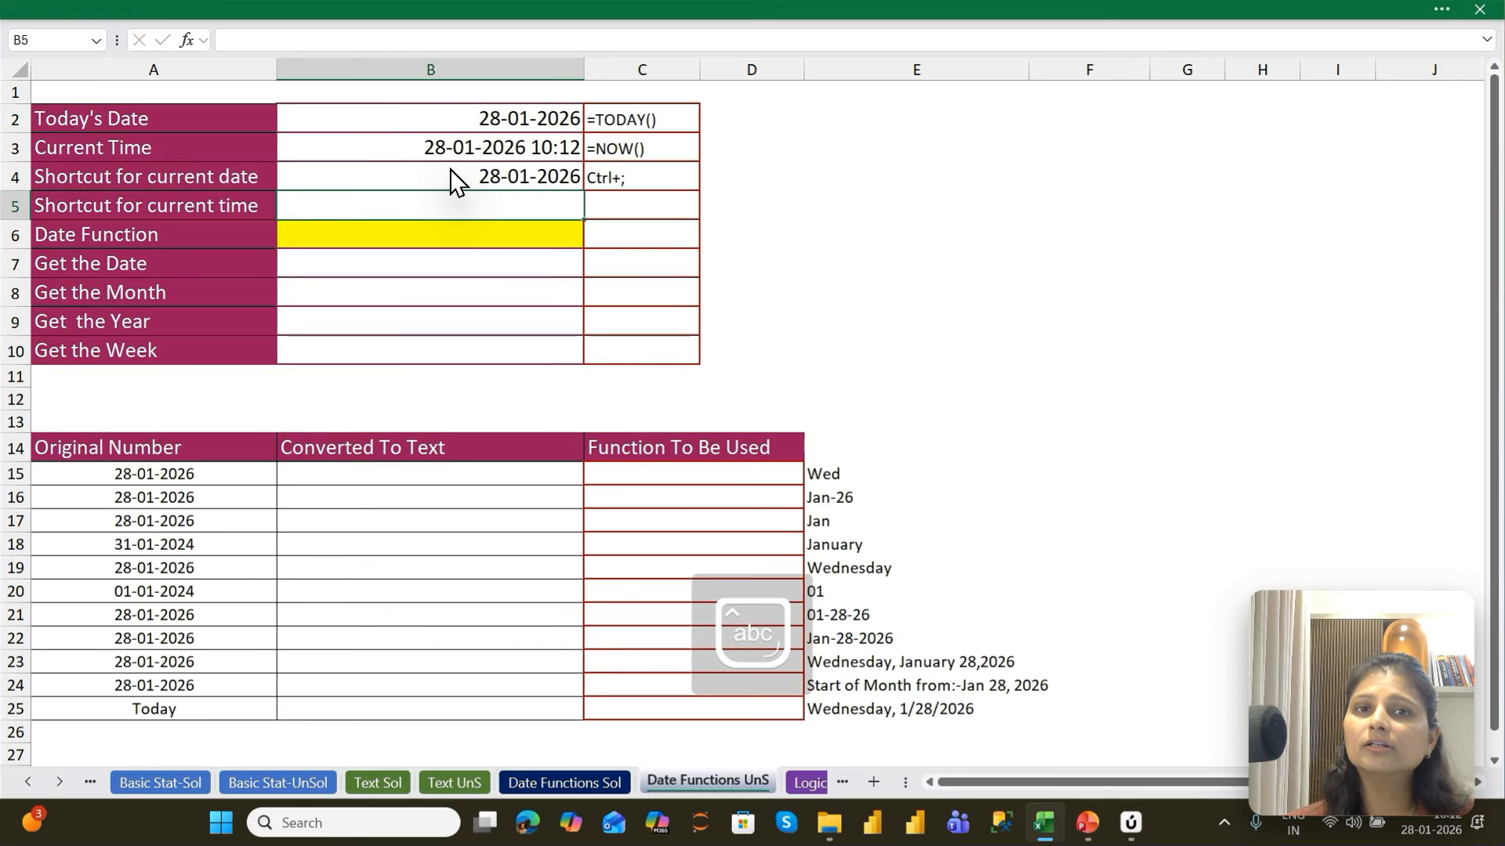
Insert the current time, 10:12, as a fixed value in B5 beside Shortcut for current time
{"action": "key", "text": "Left"}
{"action": "key", "text": "Right"}
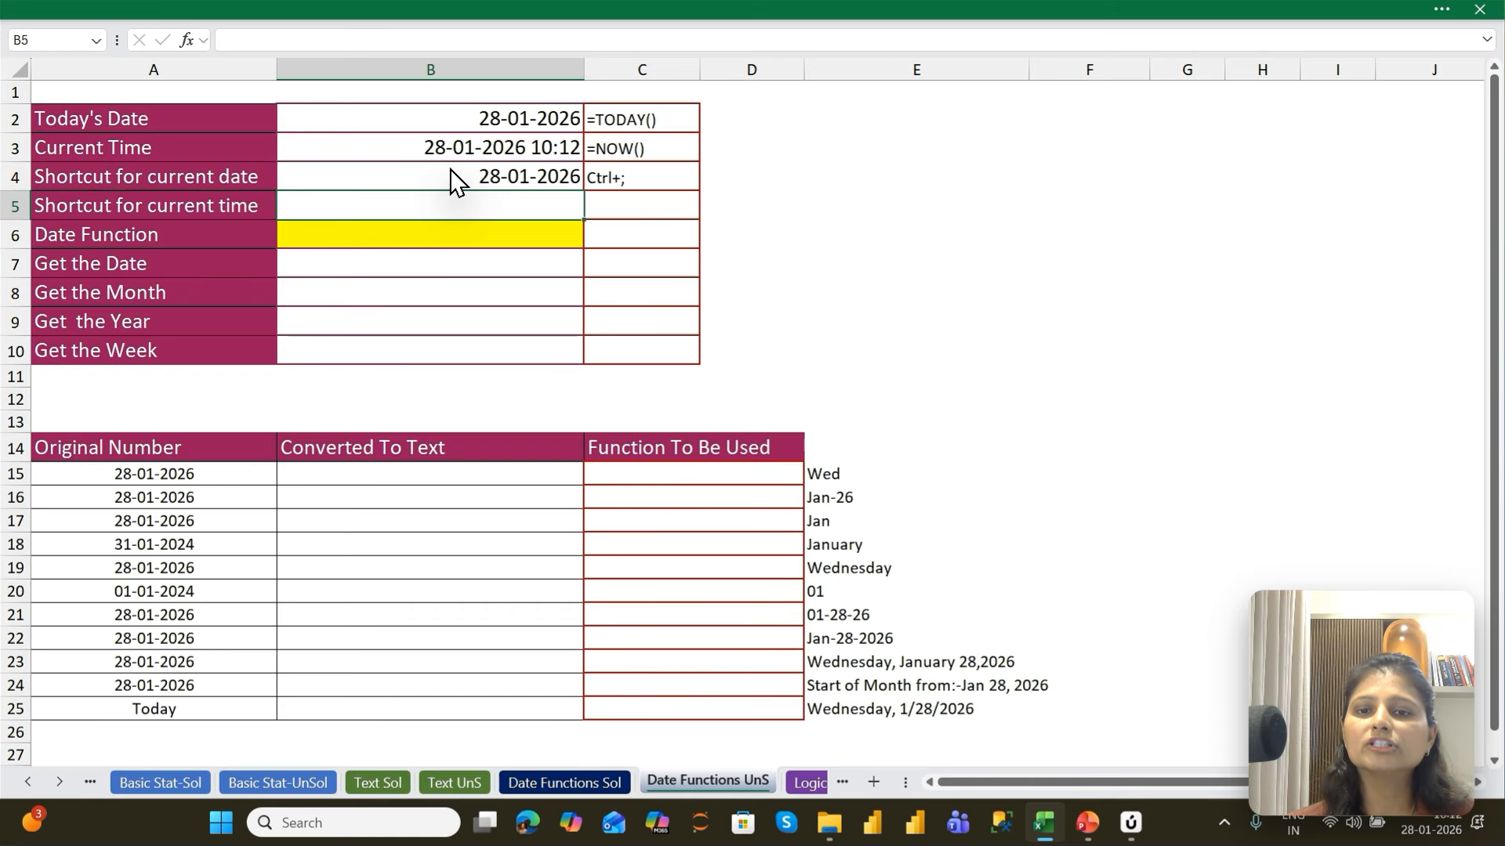
{"action": "left_click", "coordinate": [455, 181]}
{"action": "key", "text": "Down"}
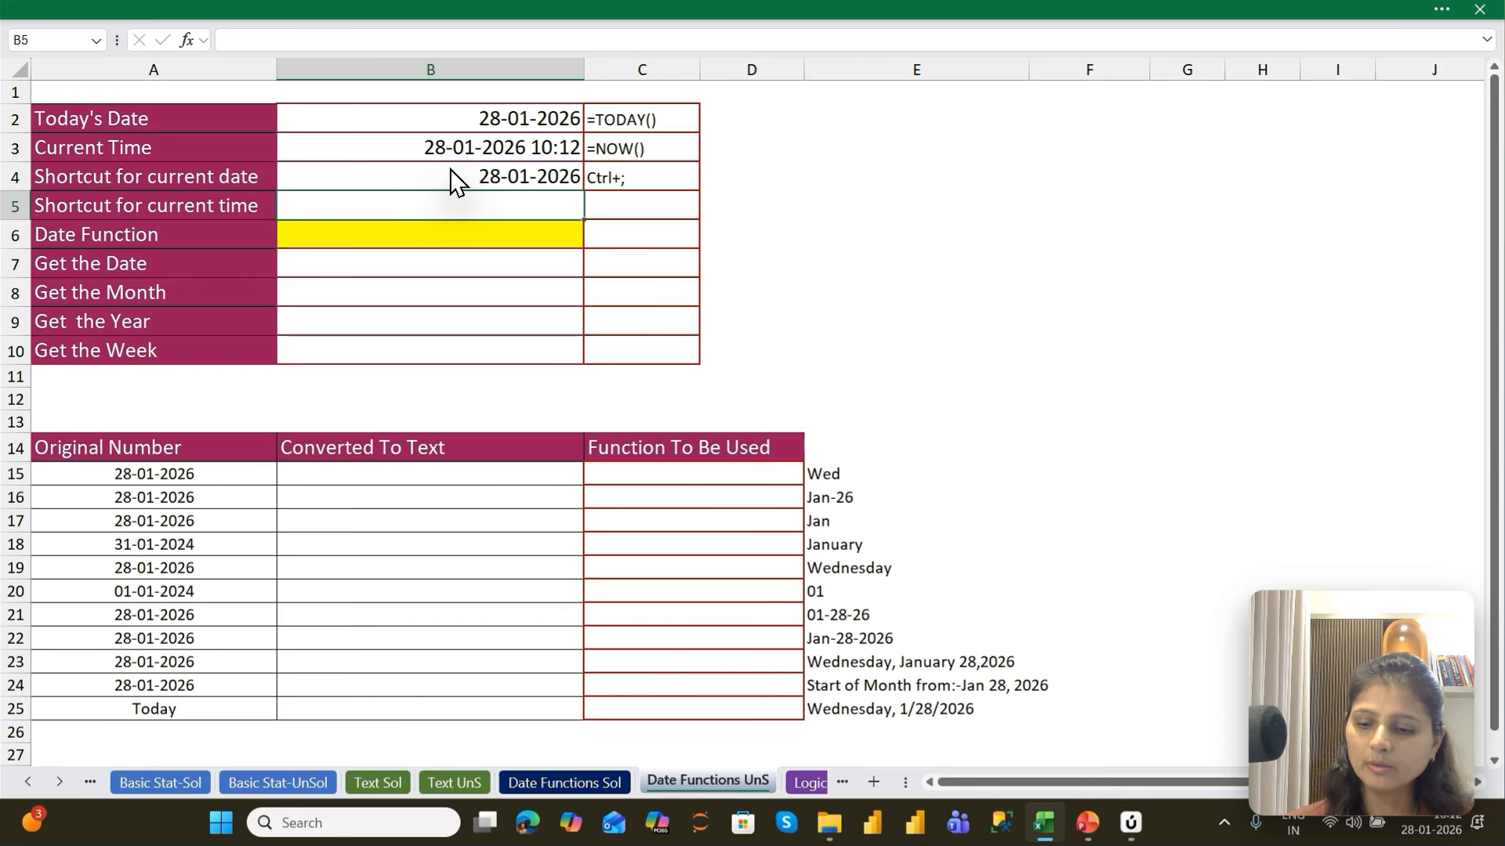
{"action": "key", "text": "ctrl+shift+semicolon"}
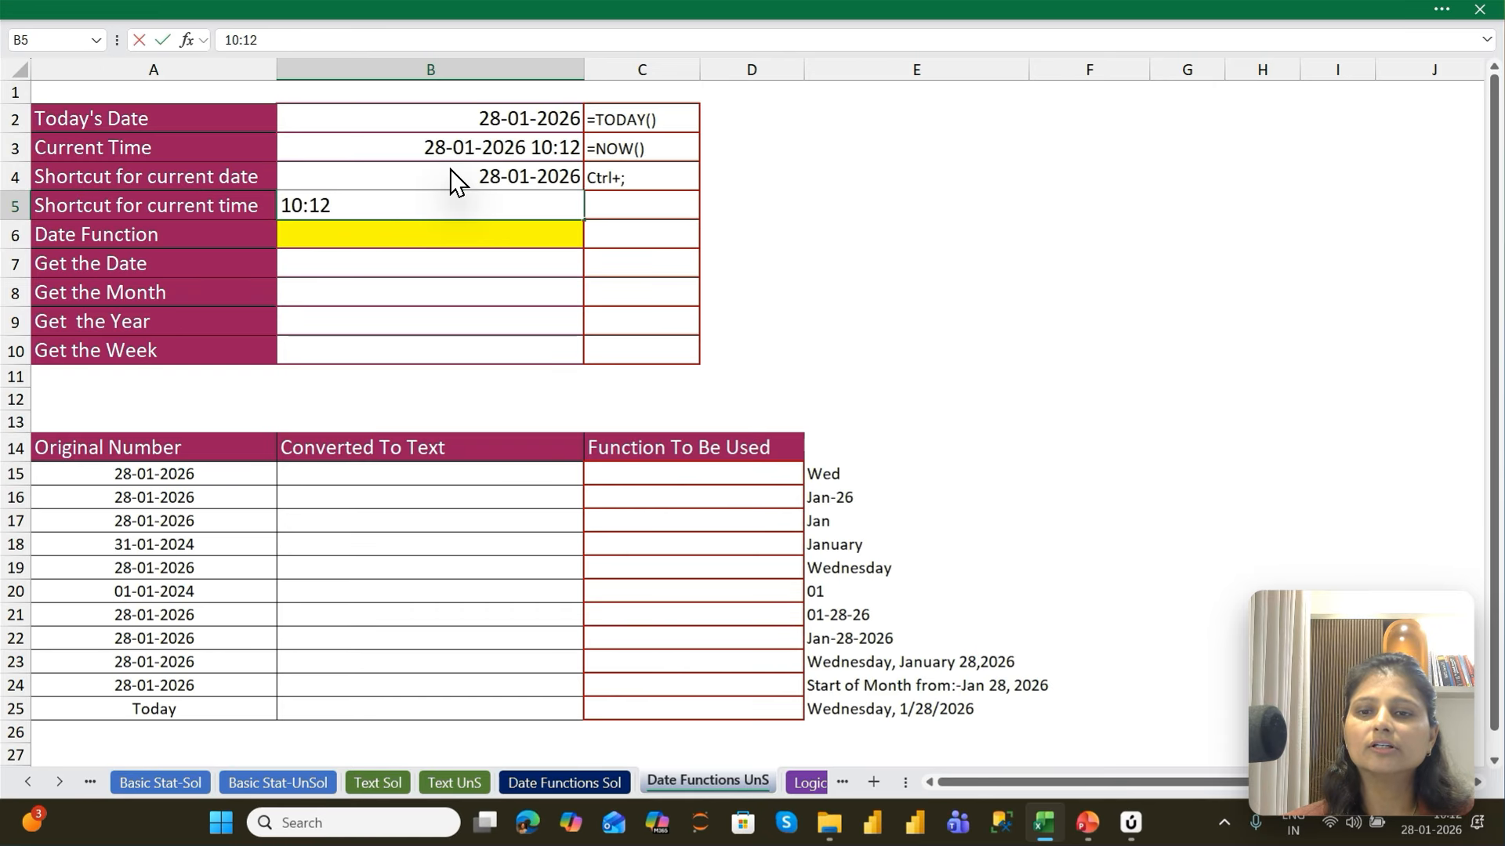
{"action": "key", "text": "Return"}
Compare the contents of the fixed time and date cells B5 and B4 with the formulas in B3 and B2
{"action": "key", "text": "Up"}
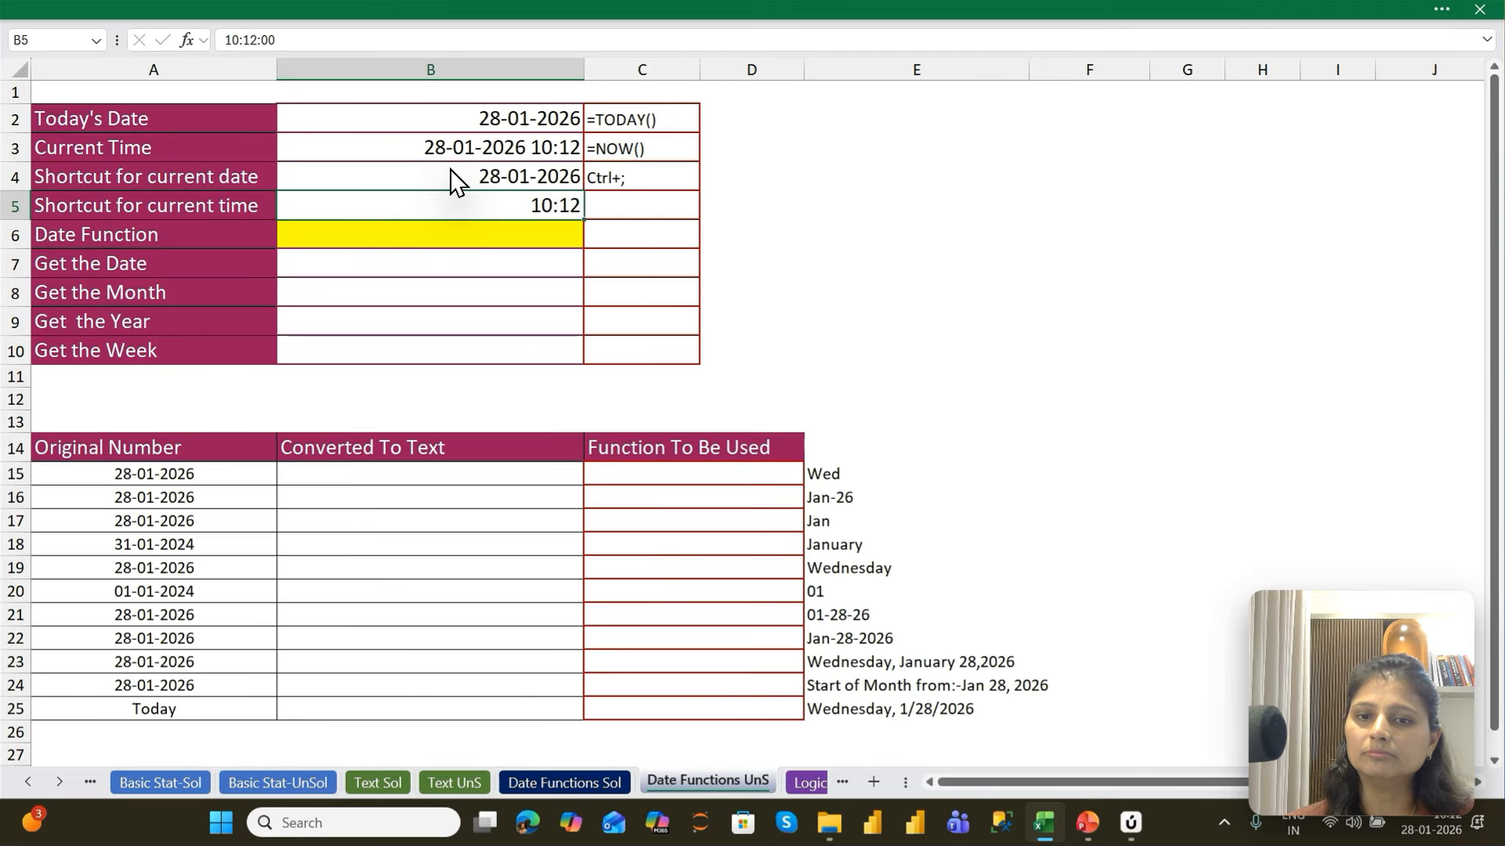
{"action": "key", "text": "Up"}
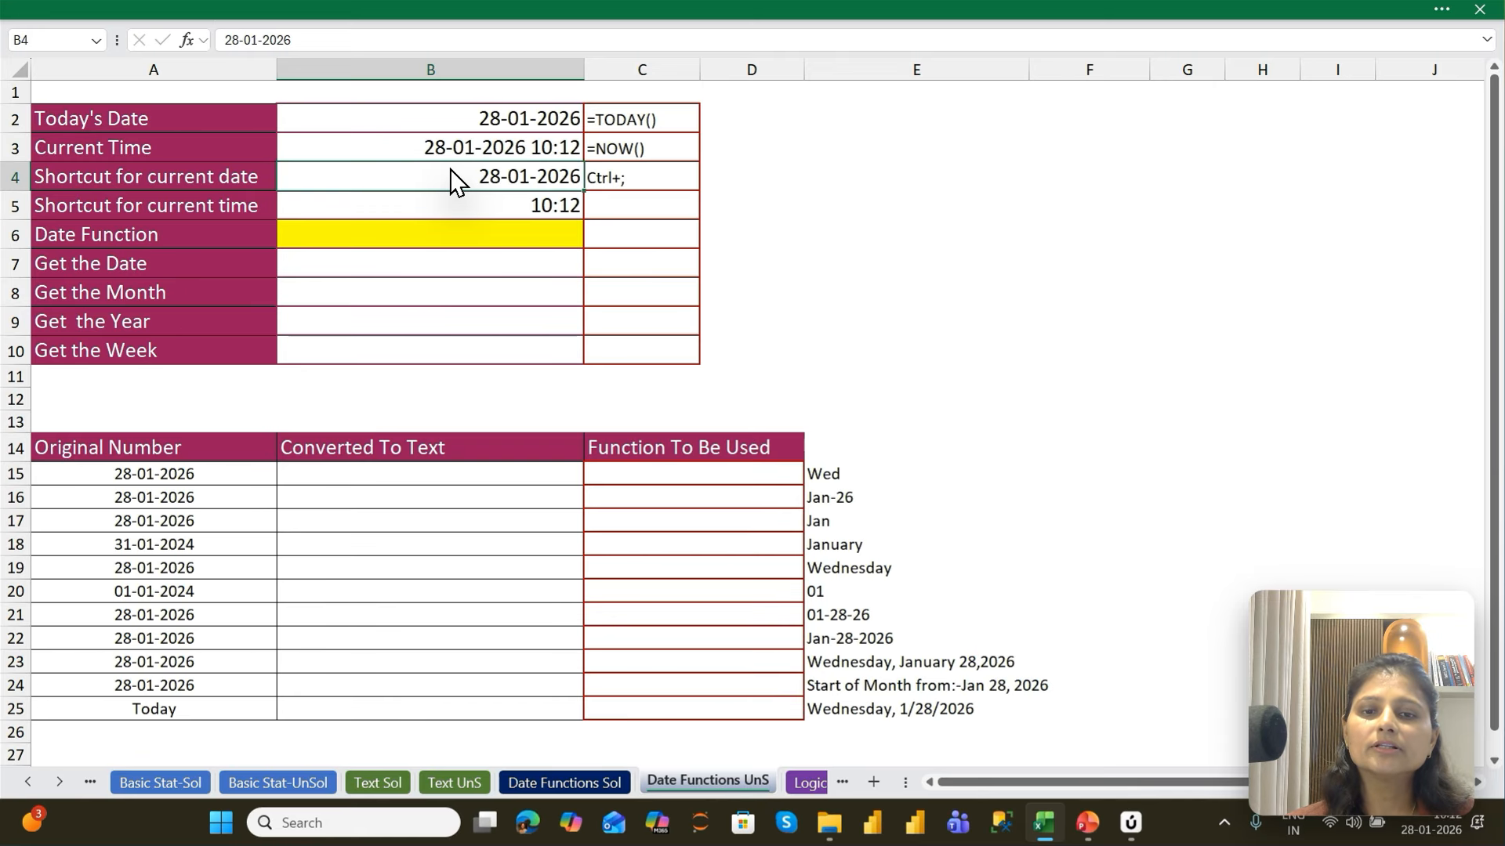
{"action": "key", "text": "Up"}
{"action": "key", "text": "Up"}
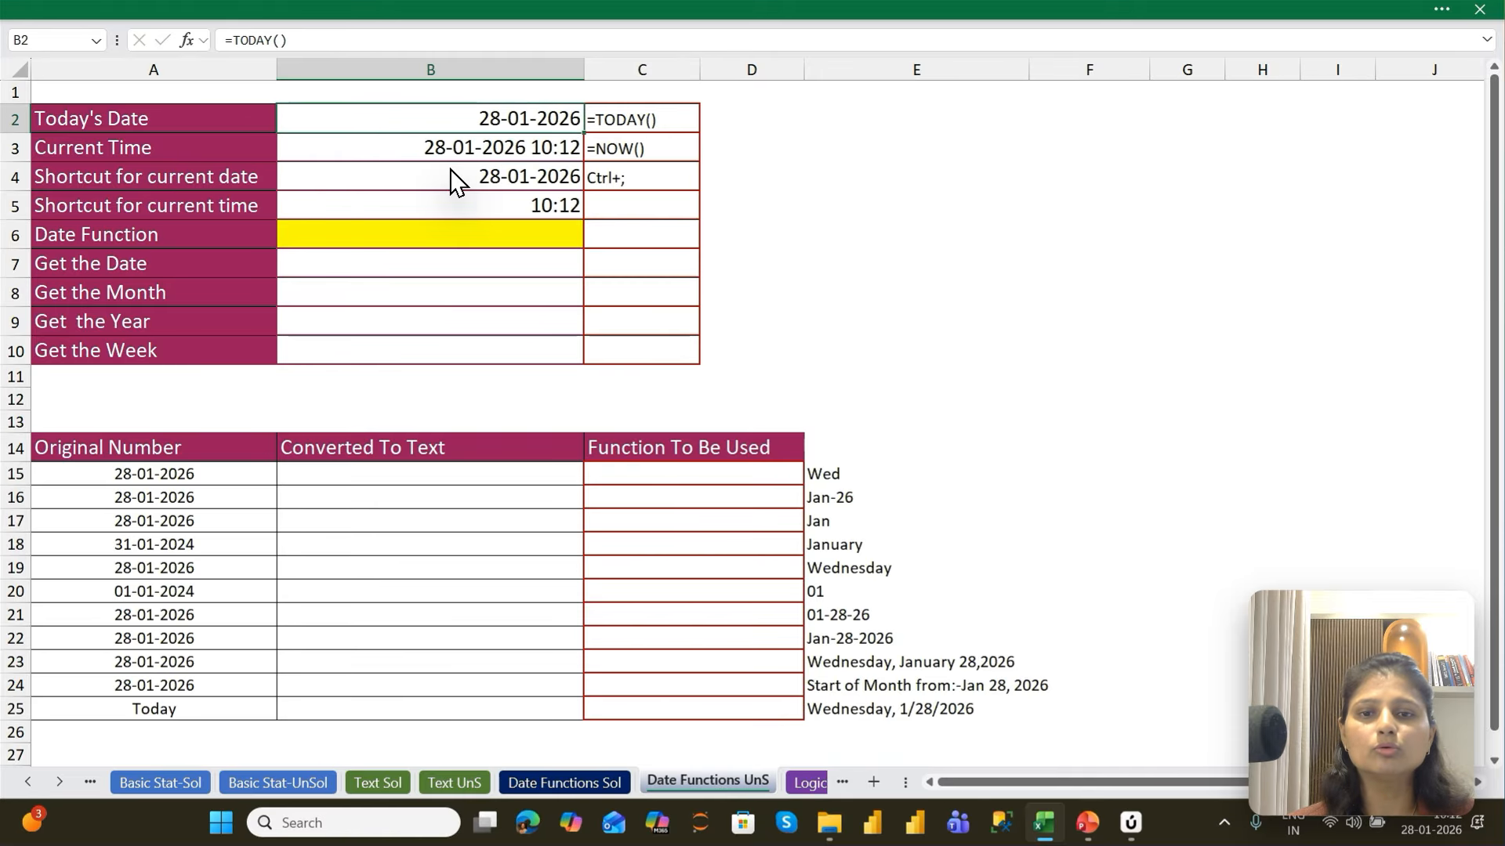
{"action": "key", "text": "Down"}
{"action": "key", "text": "Down"}
{"action": "key", "text": "Down"}
{"action": "key", "text": "Down"}
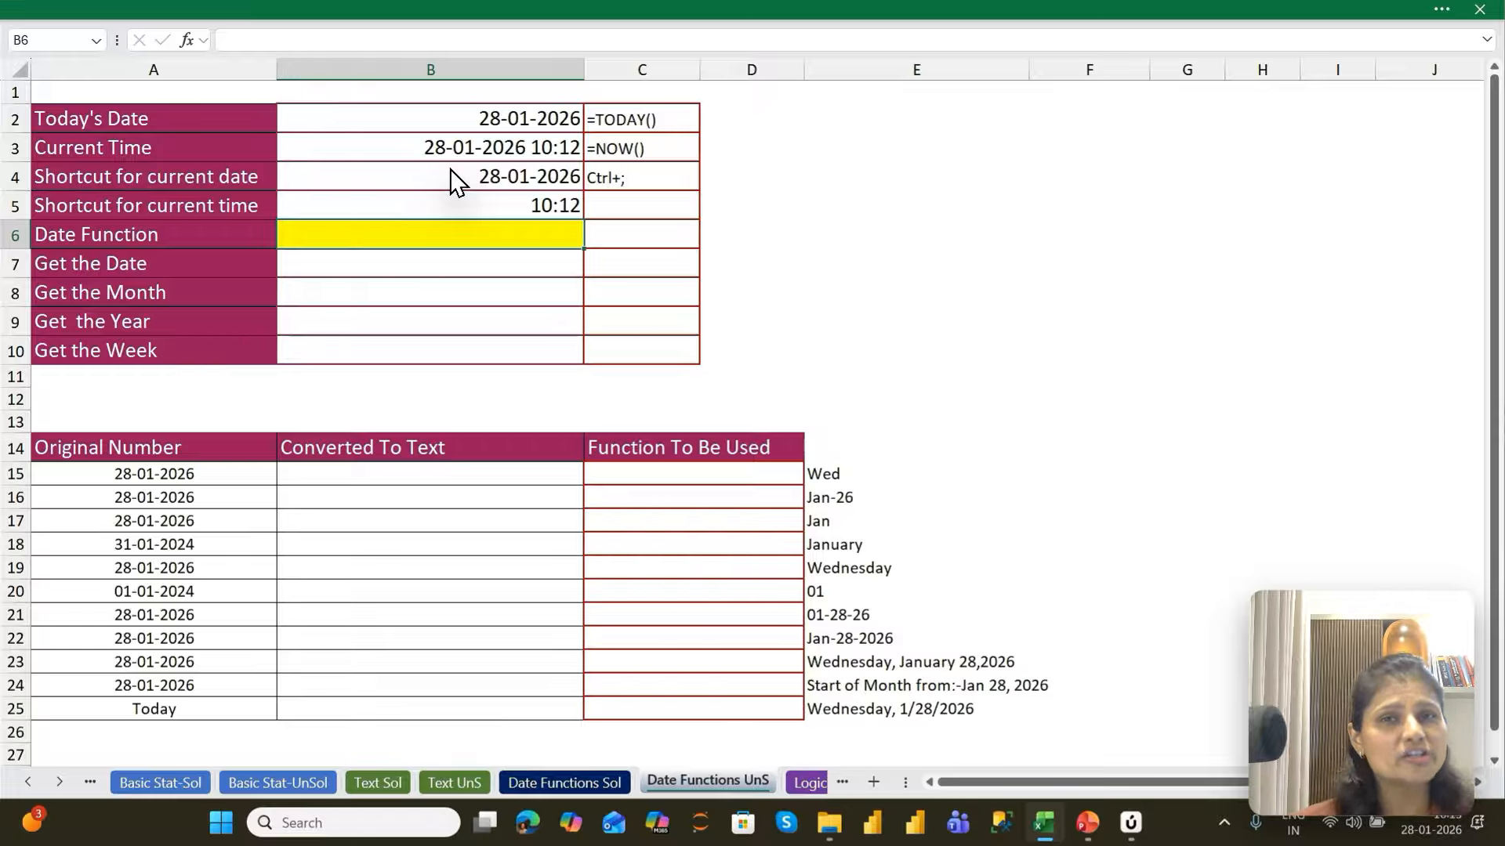
Enter =DATE(2026,1,28) in the yellow cell B6 beside Date Function
{"action": "type", "text": "=date"}
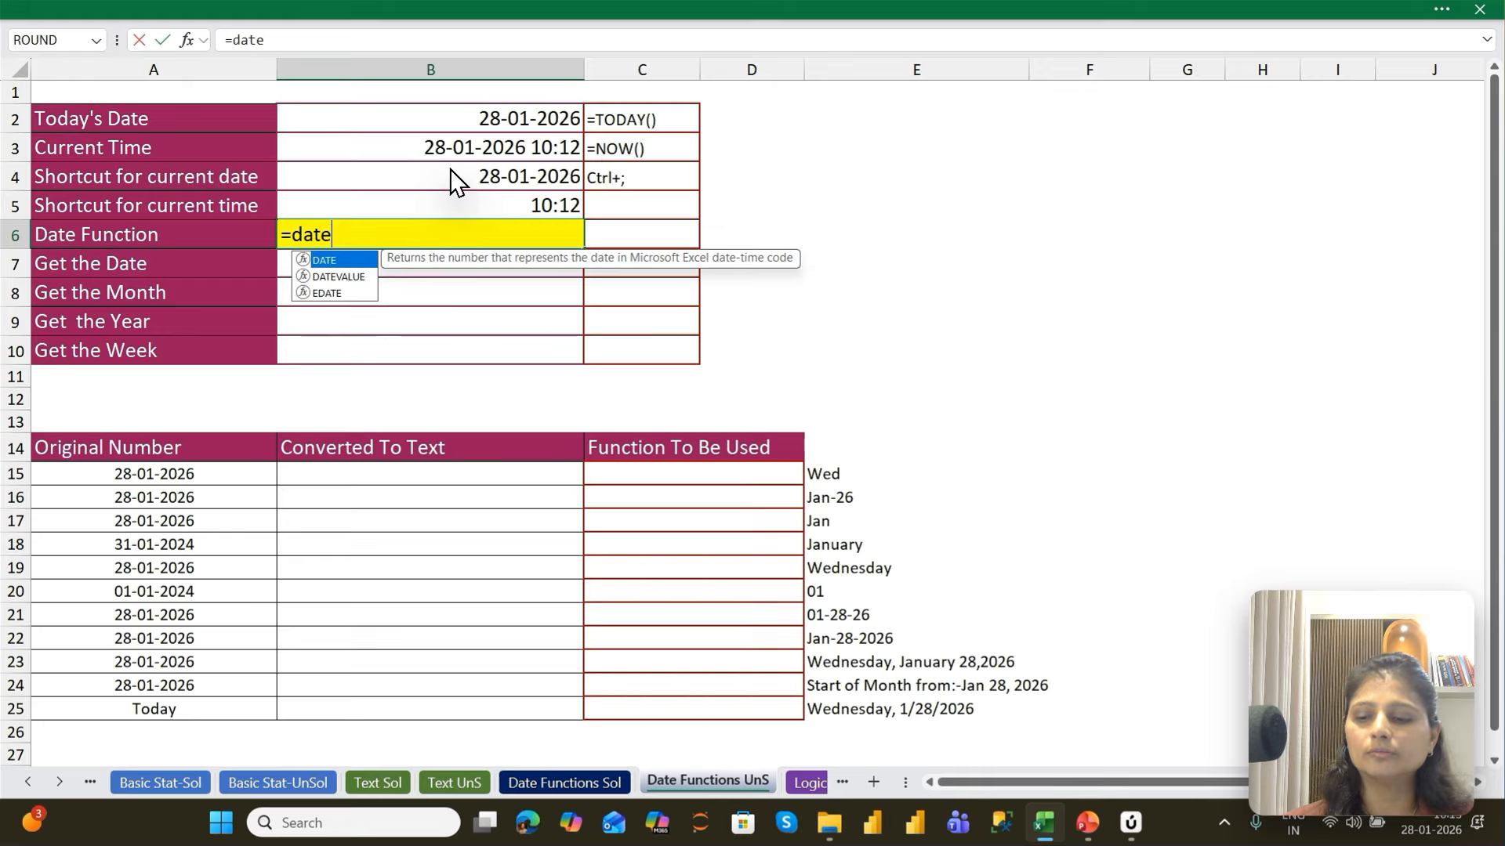
{"action": "key", "text": "Tab"}
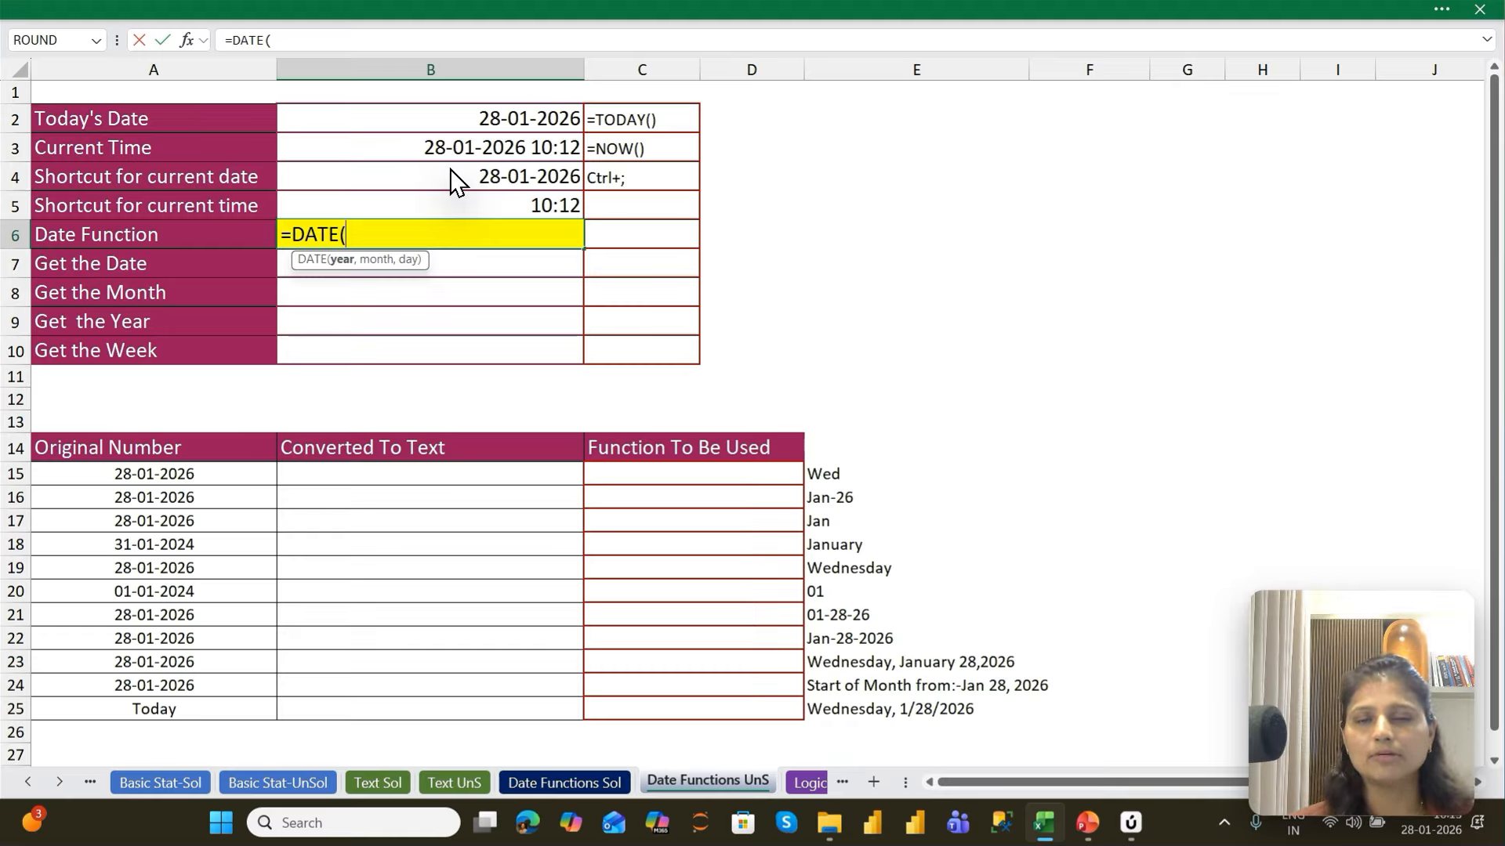
{"action": "type", "text": "2026,"}
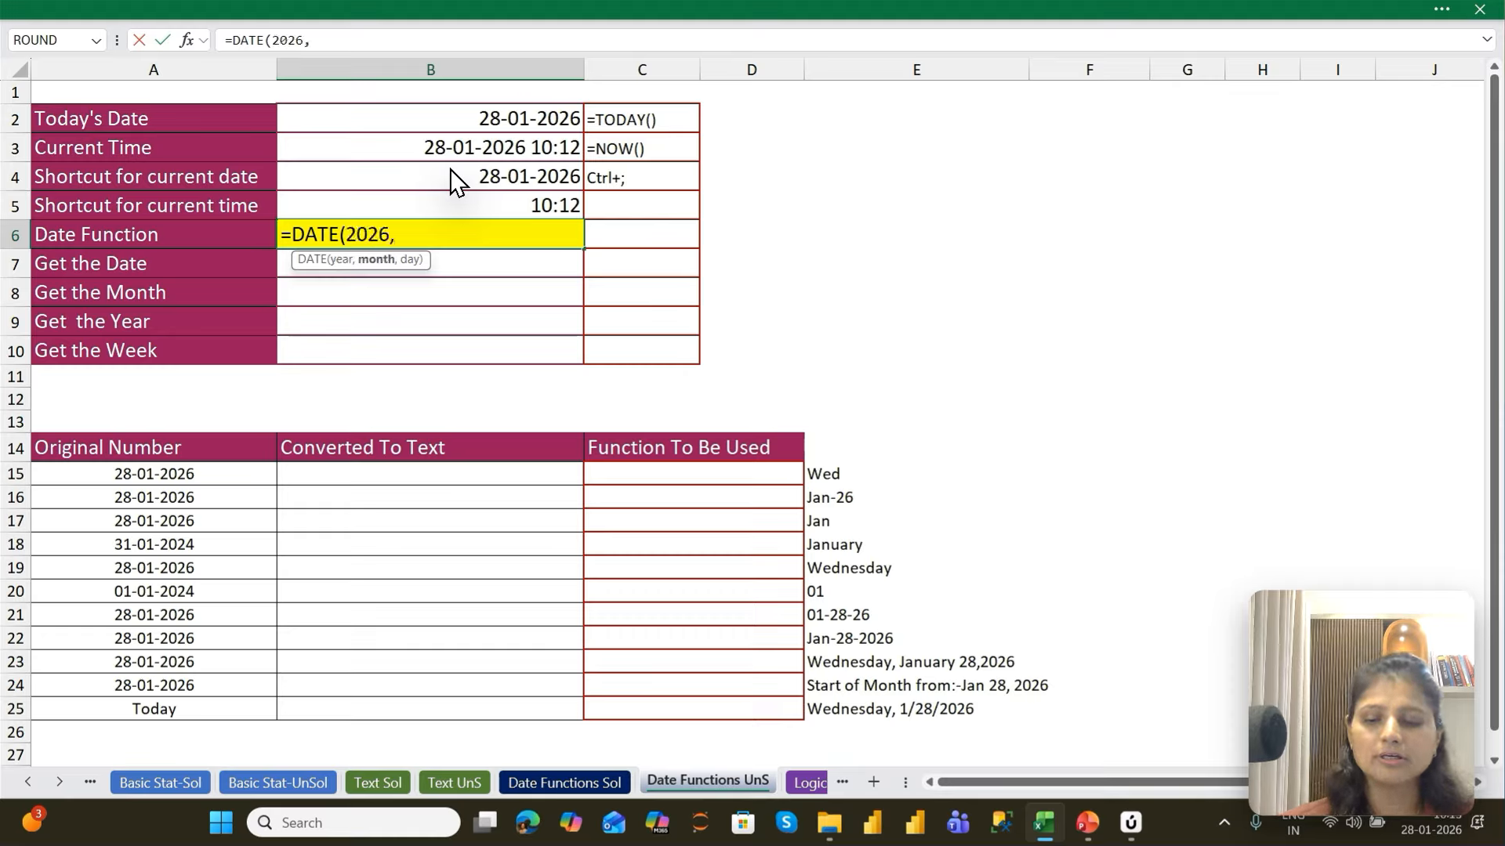
{"action": "type", "text": "1,"}
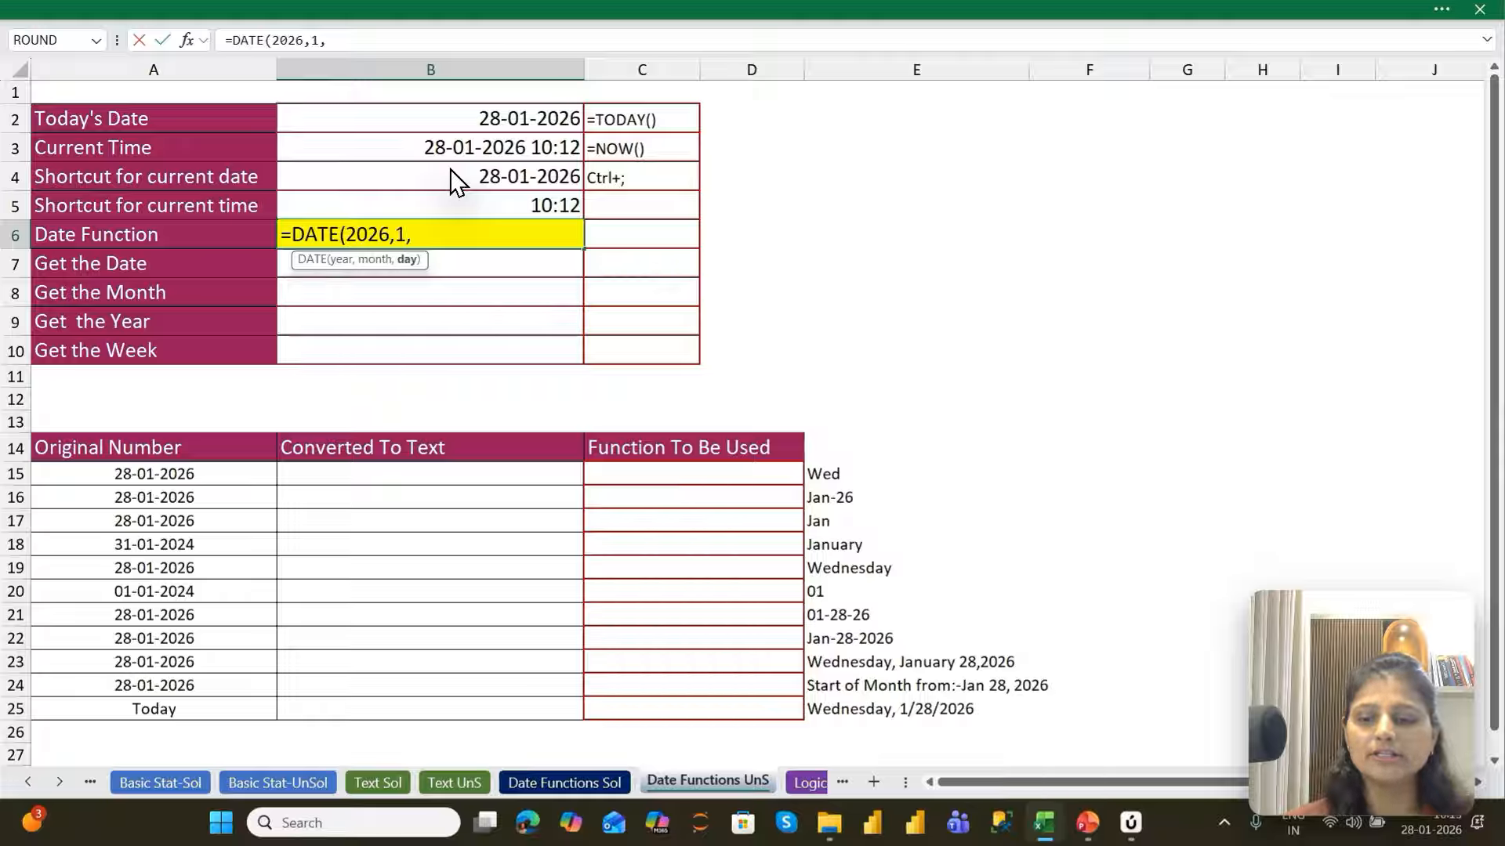
{"action": "type", "text": "28"}
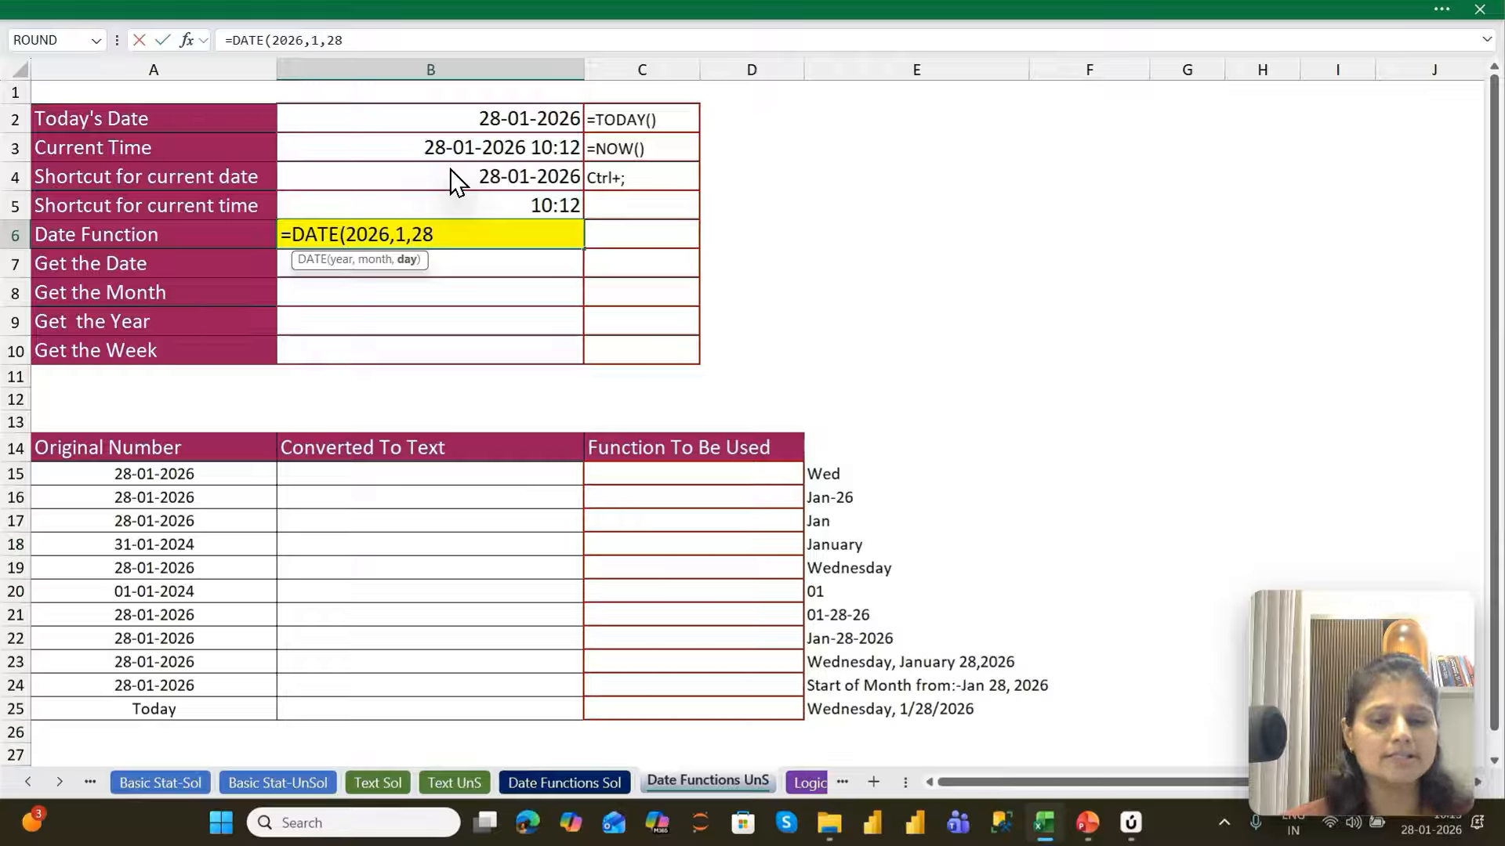
{"action": "key", "text": "Return"}
{"action": "key", "text": "Up"}
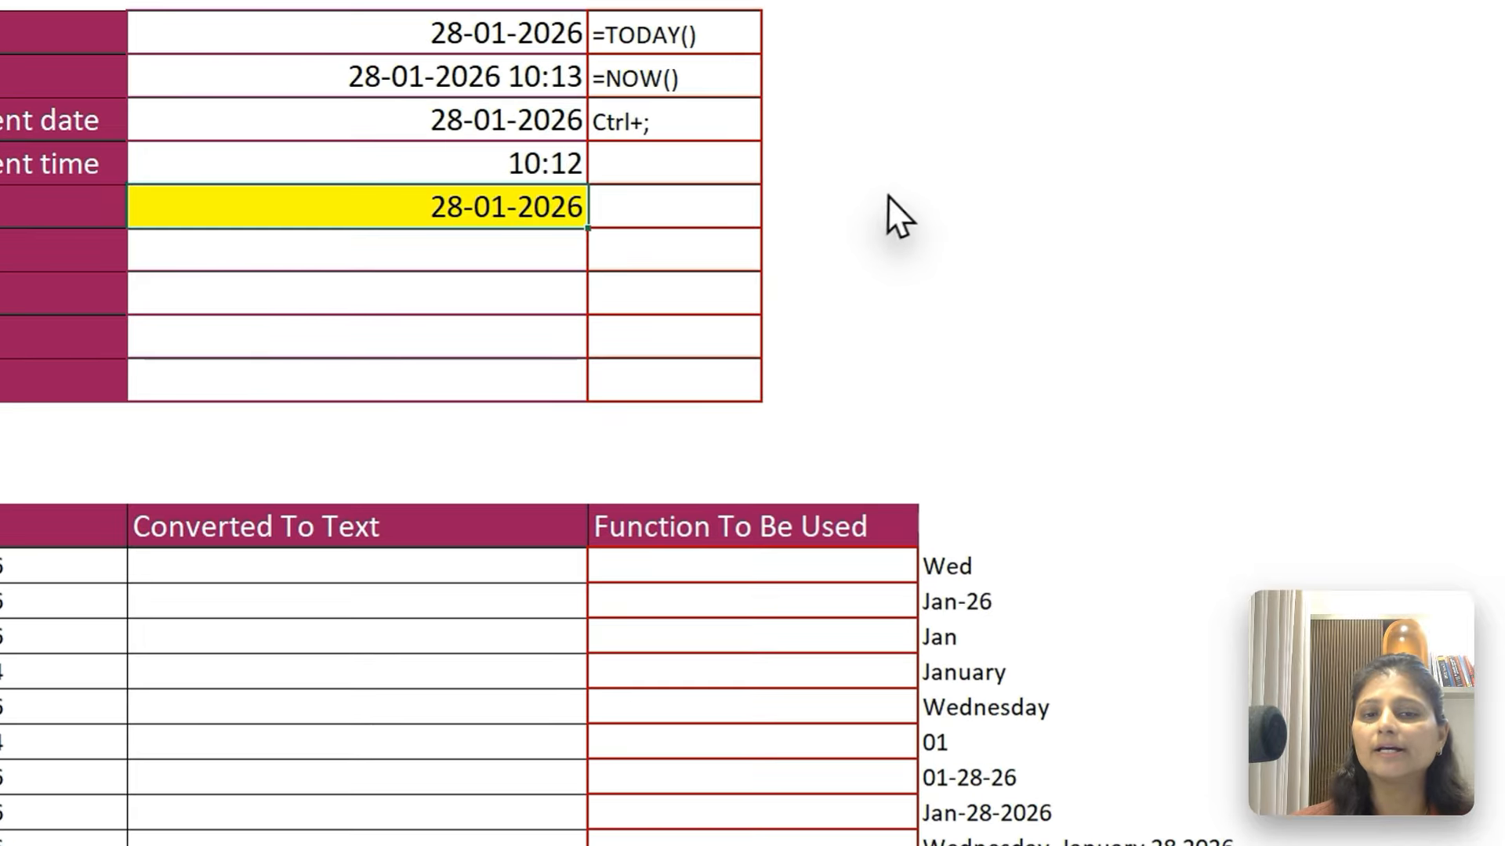
{"action": "left_click", "coordinate": [779, 231]}
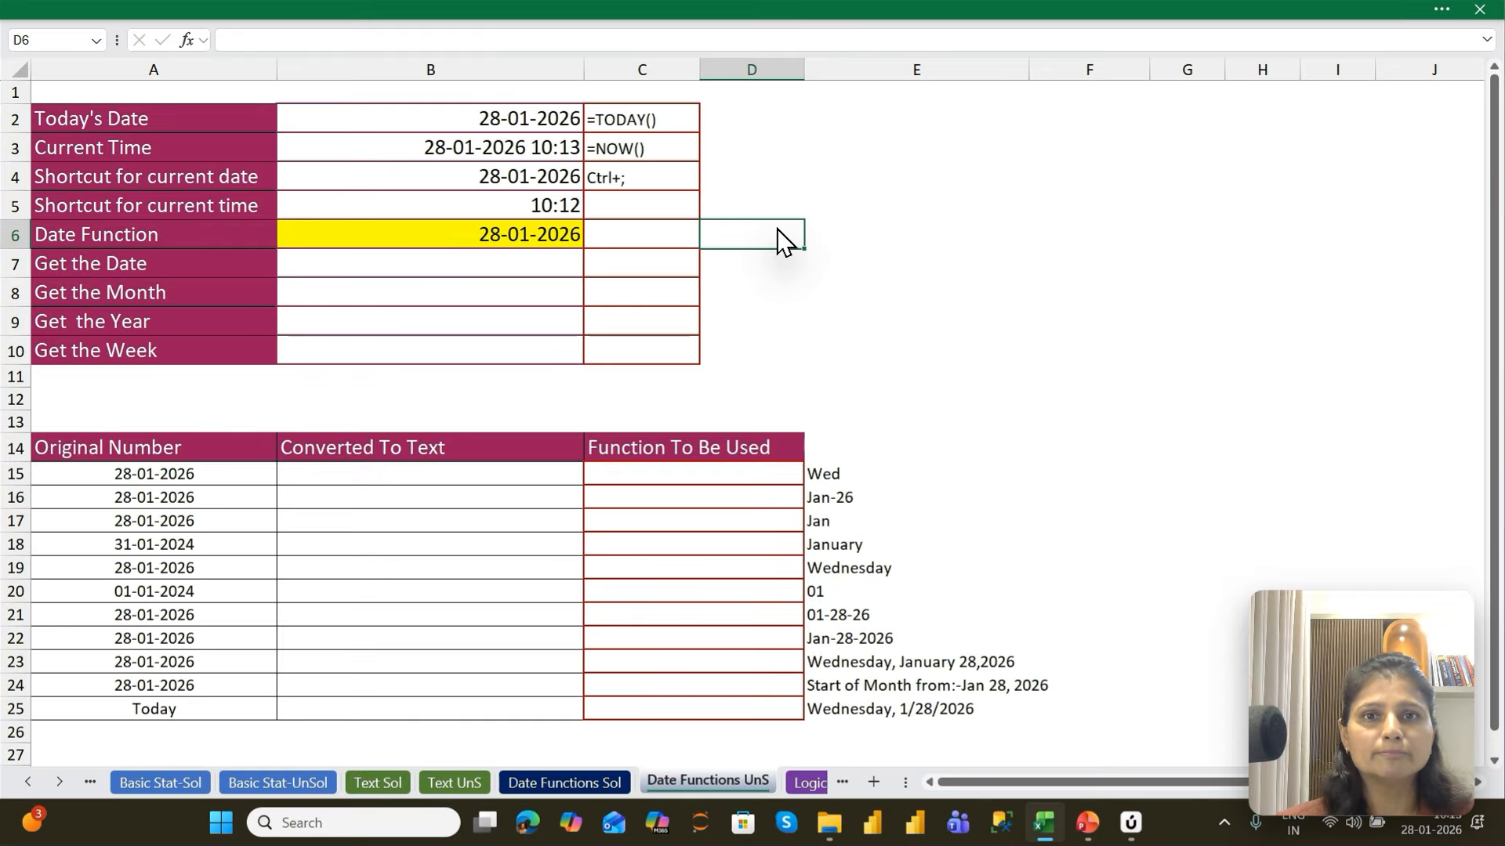
Enter the date 1/28/2026 in D6 and widen column D
{"action": "type", "text": "1/28"}
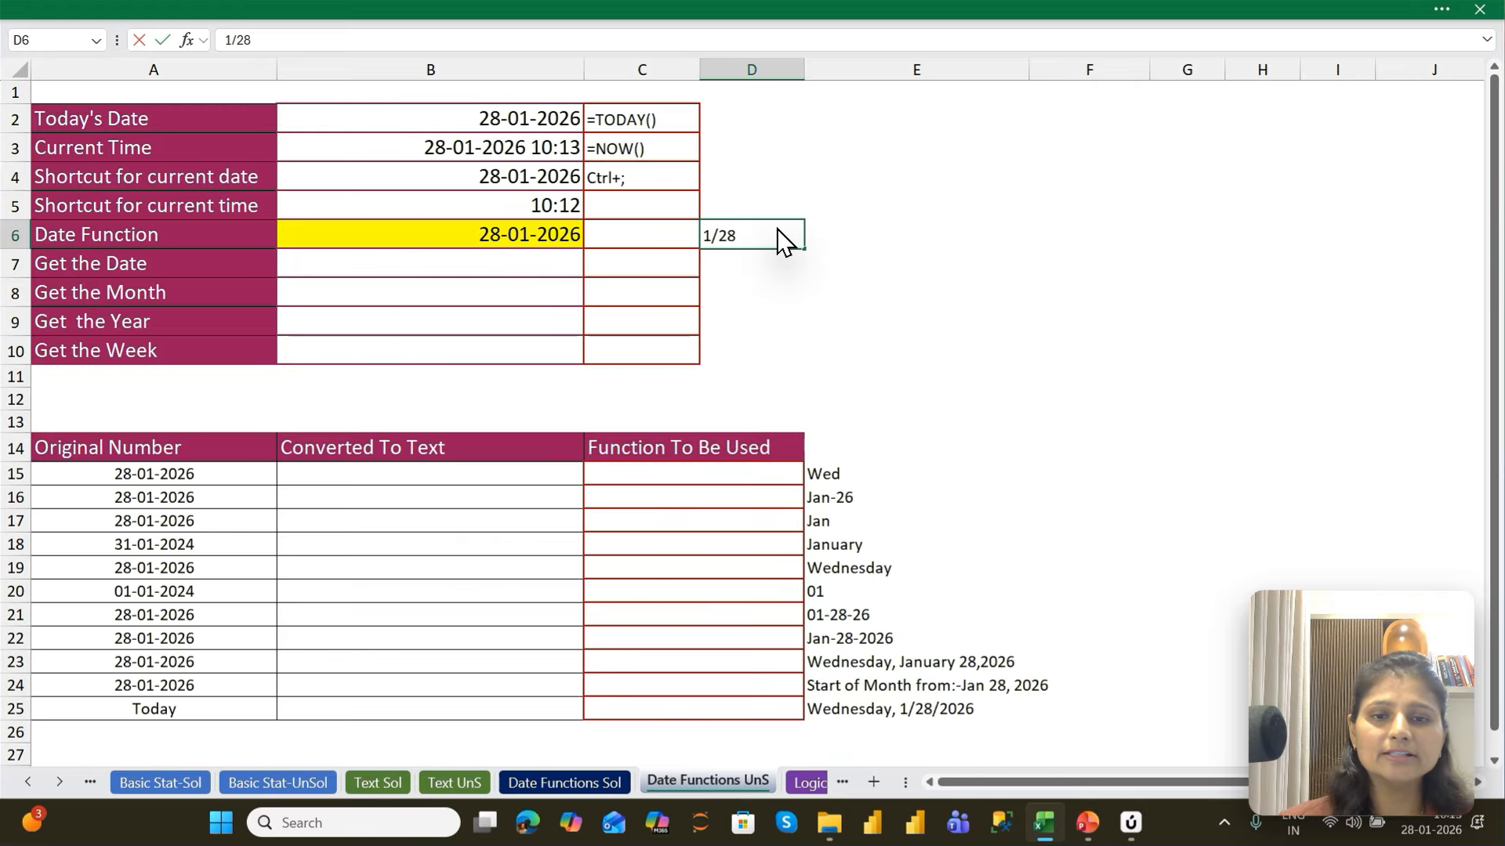
{"action": "type", "text": "/202"}
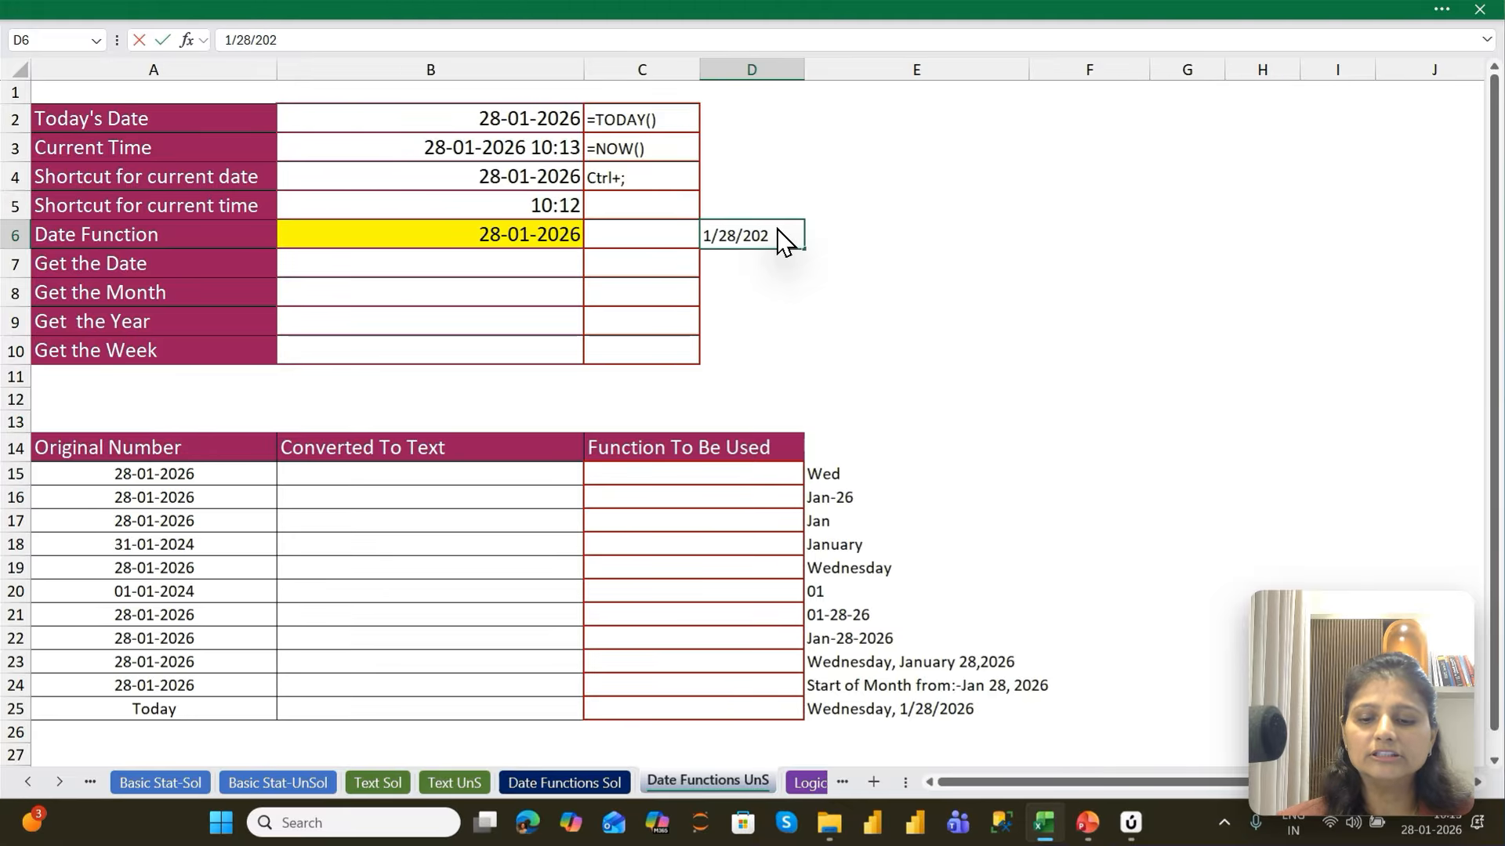
{"action": "type", "text": "6"}
{"action": "key", "text": "Return"}
{"action": "key", "text": "Up"}
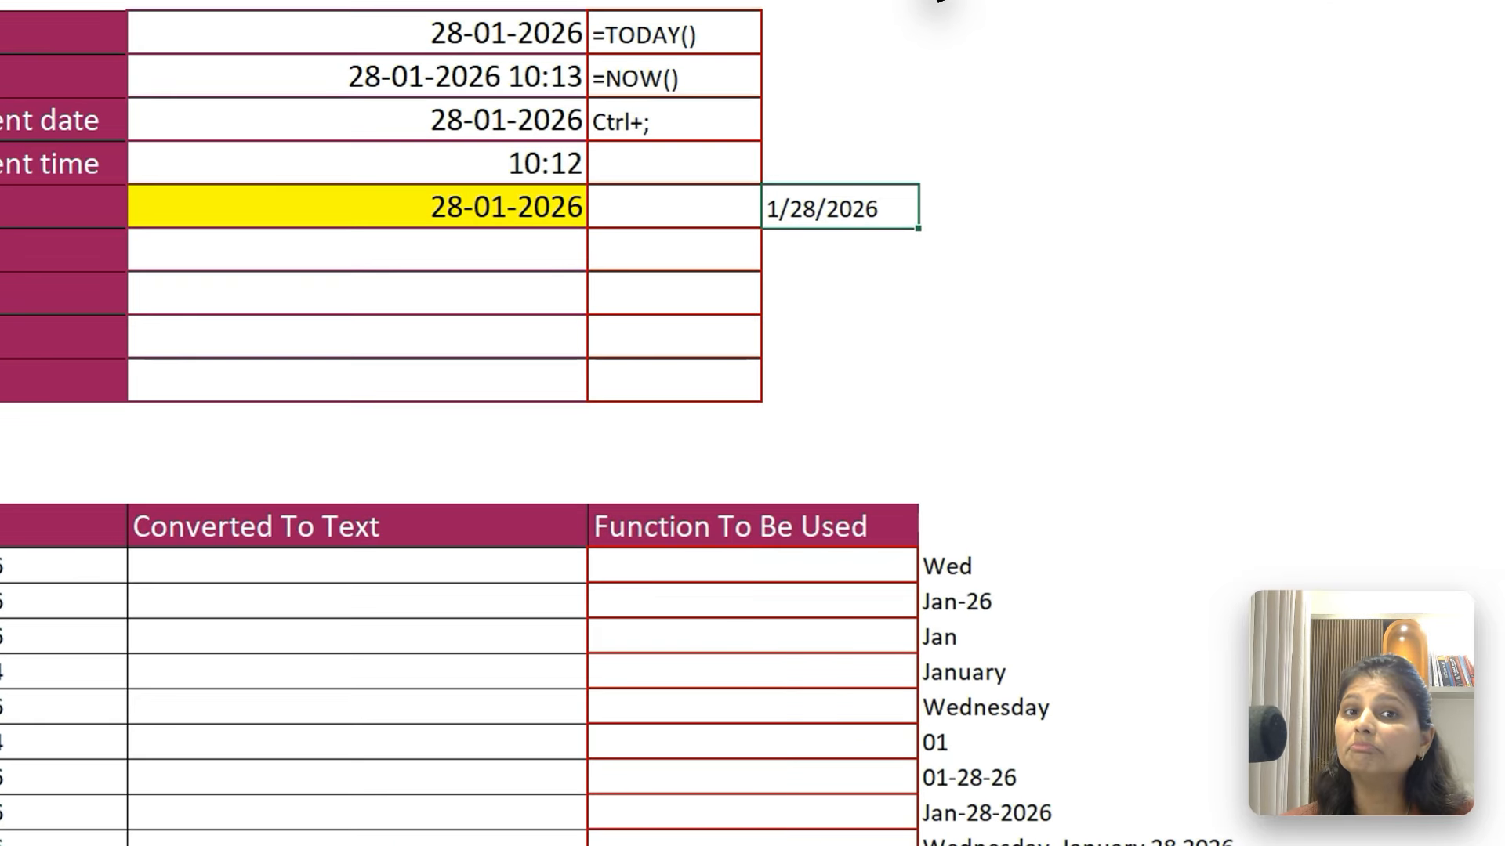
{"action": "left_click_drag", "start_coordinate": [804, 70], "coordinate": [829, 69]}
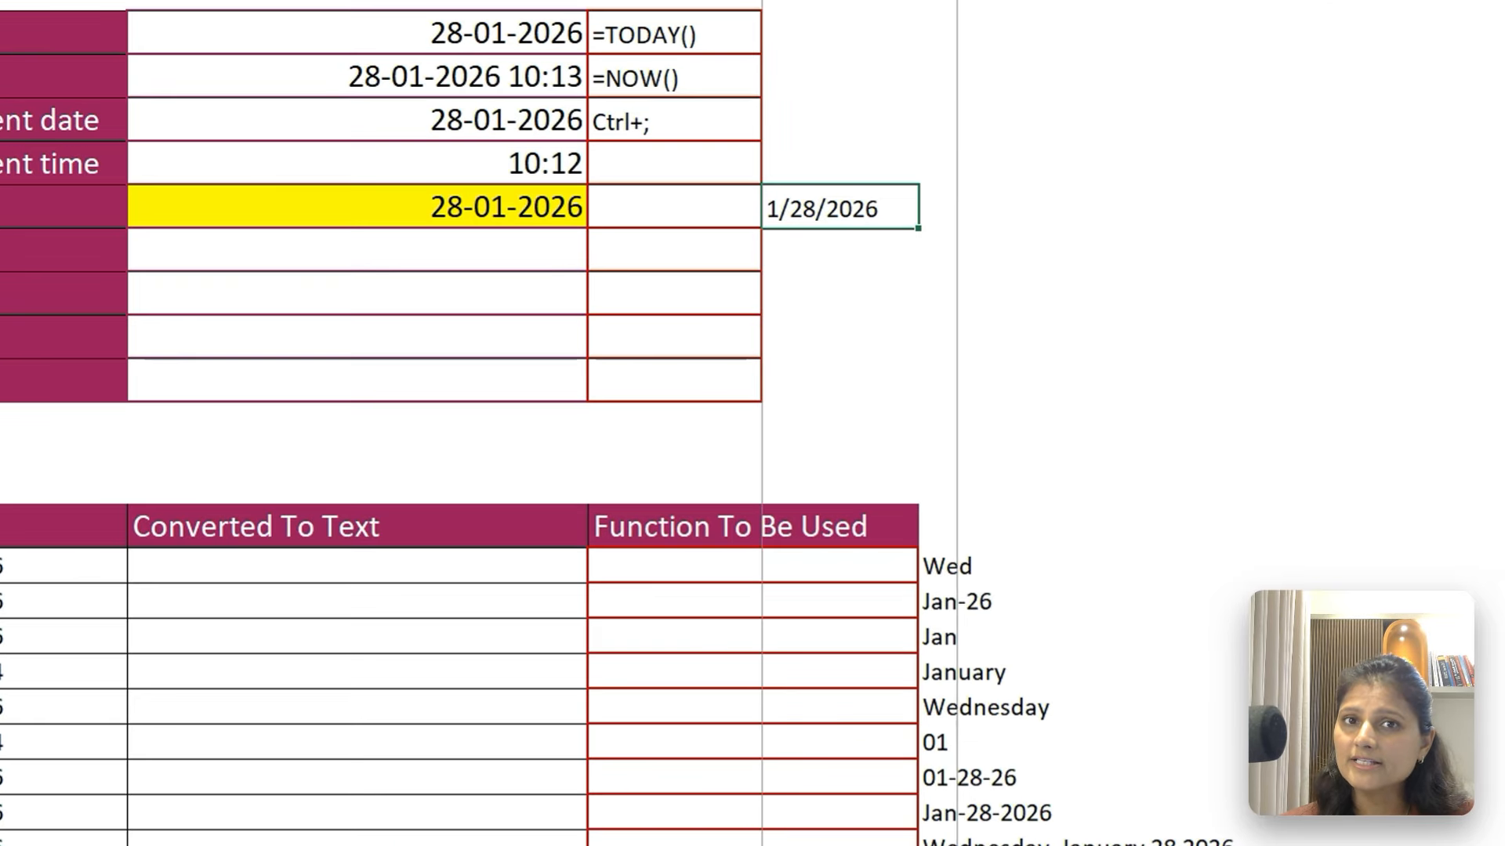
{"action": "left_click_drag", "start_coordinate": [957, 208], "coordinate": [1008, 208]}
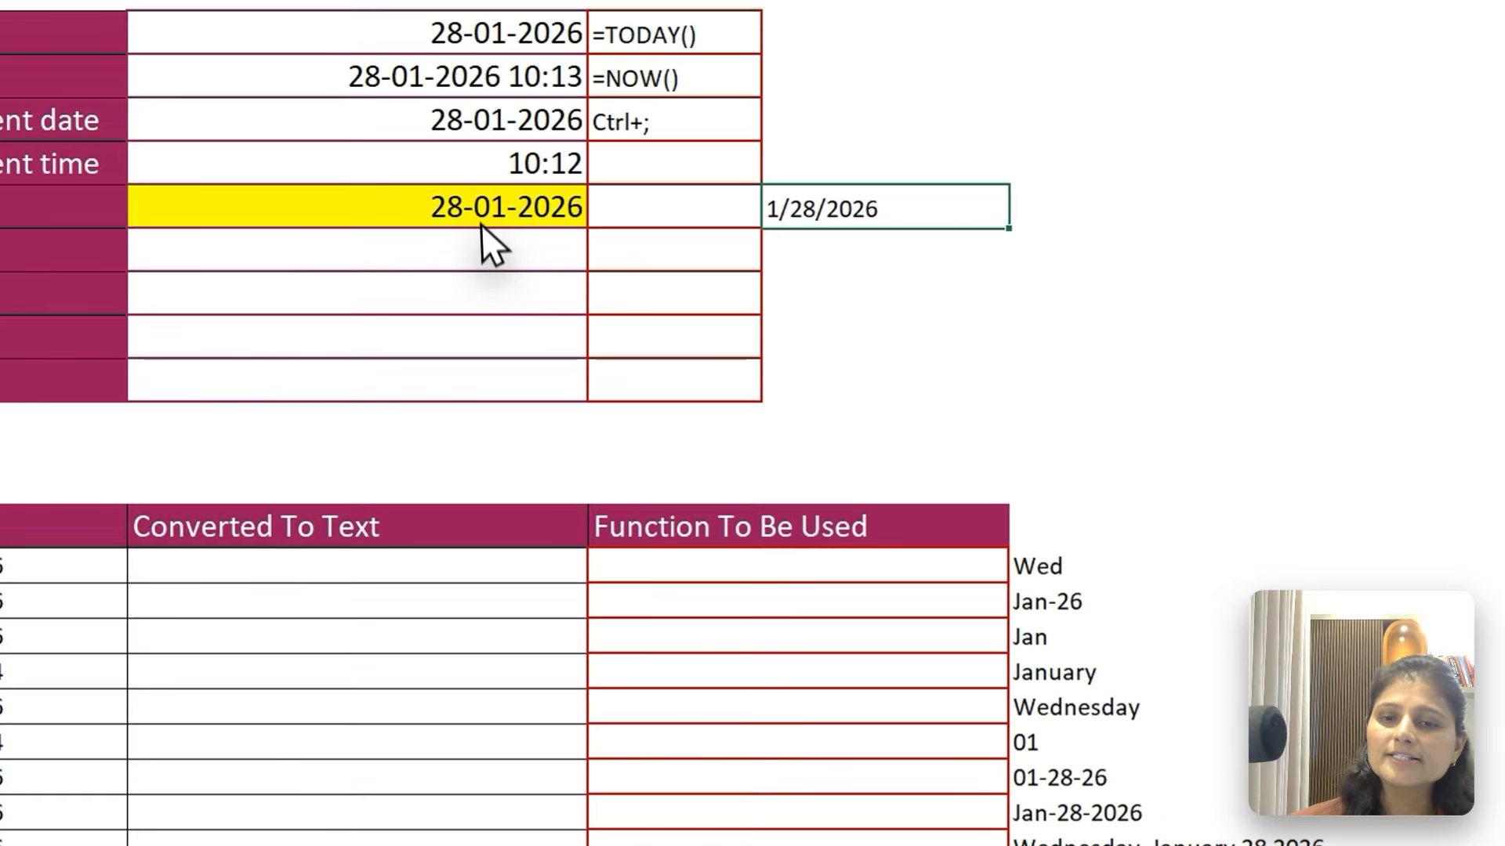
Enter =DAY(B6) in B7 beside Get the Date
{"action": "left_click", "coordinate": [519, 229]}
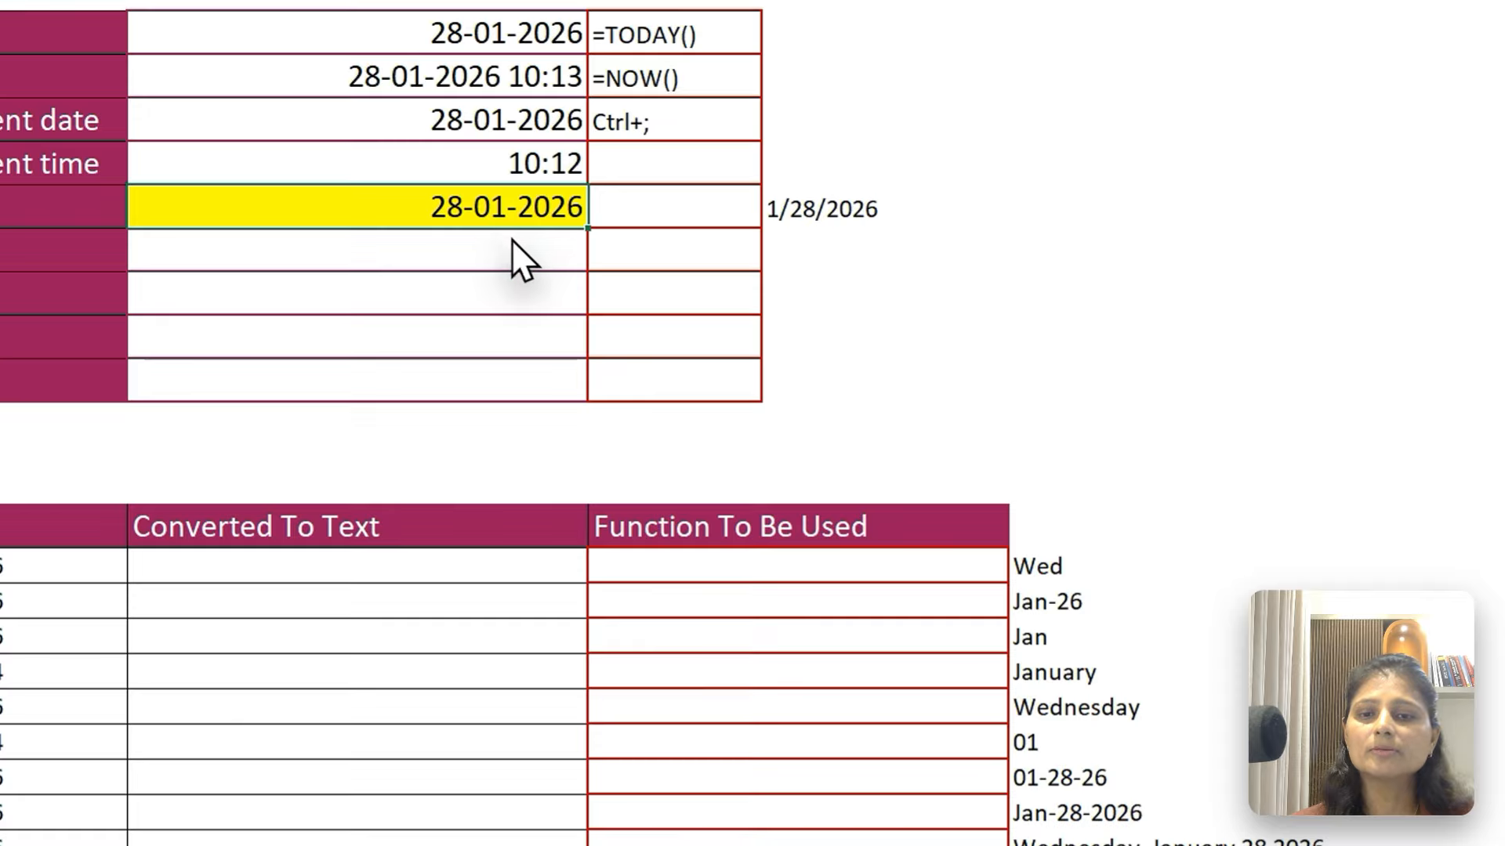
{"action": "left_click", "coordinate": [535, 262]}
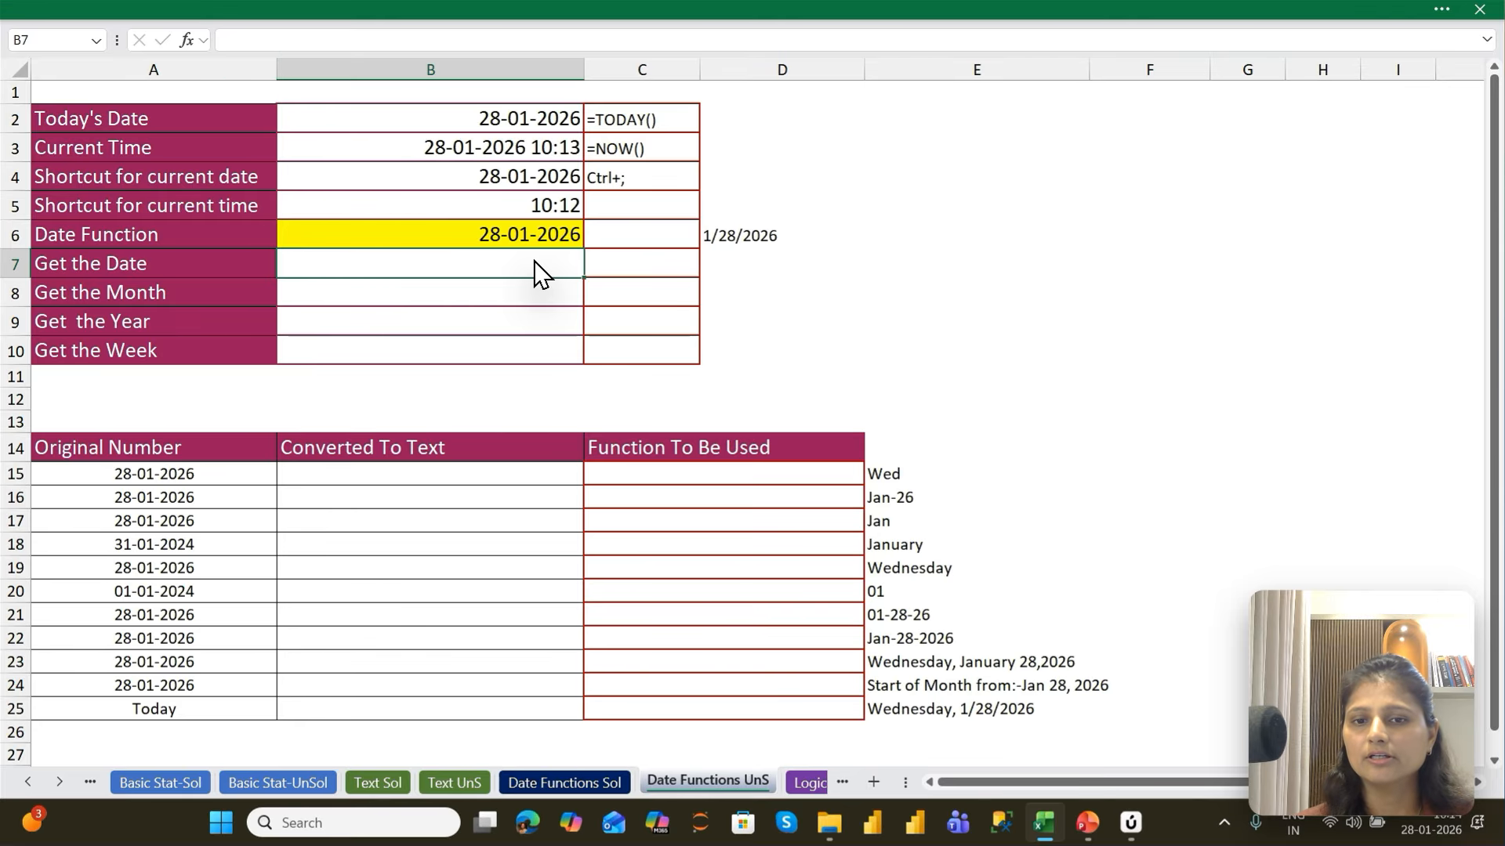
{"action": "type", "text": "="}
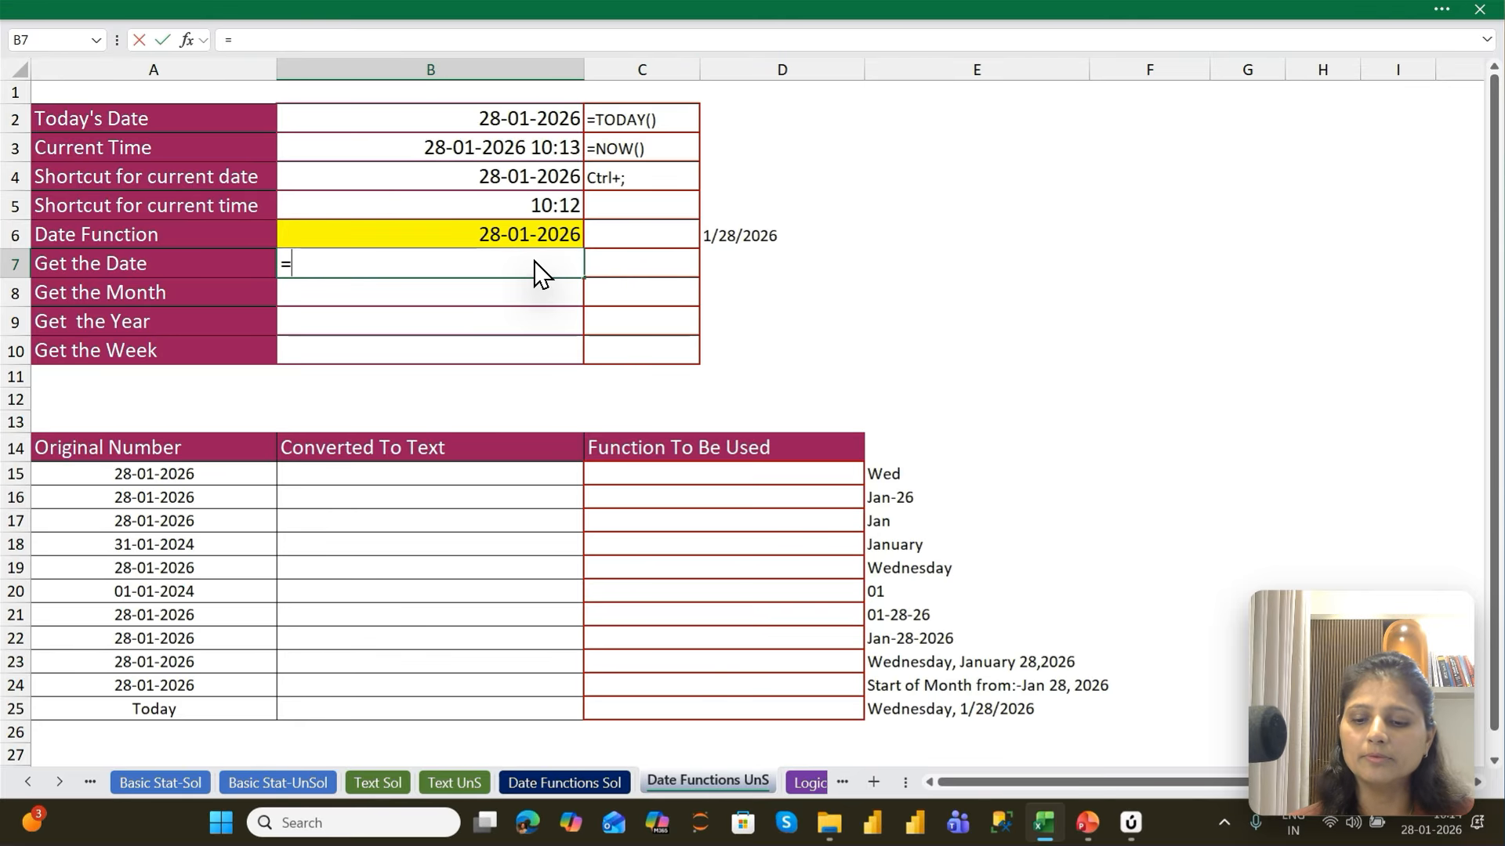
{"action": "type", "text": "Day"}
{"action": "key", "text": "Tab"}
{"action": "key", "text": "Up"}
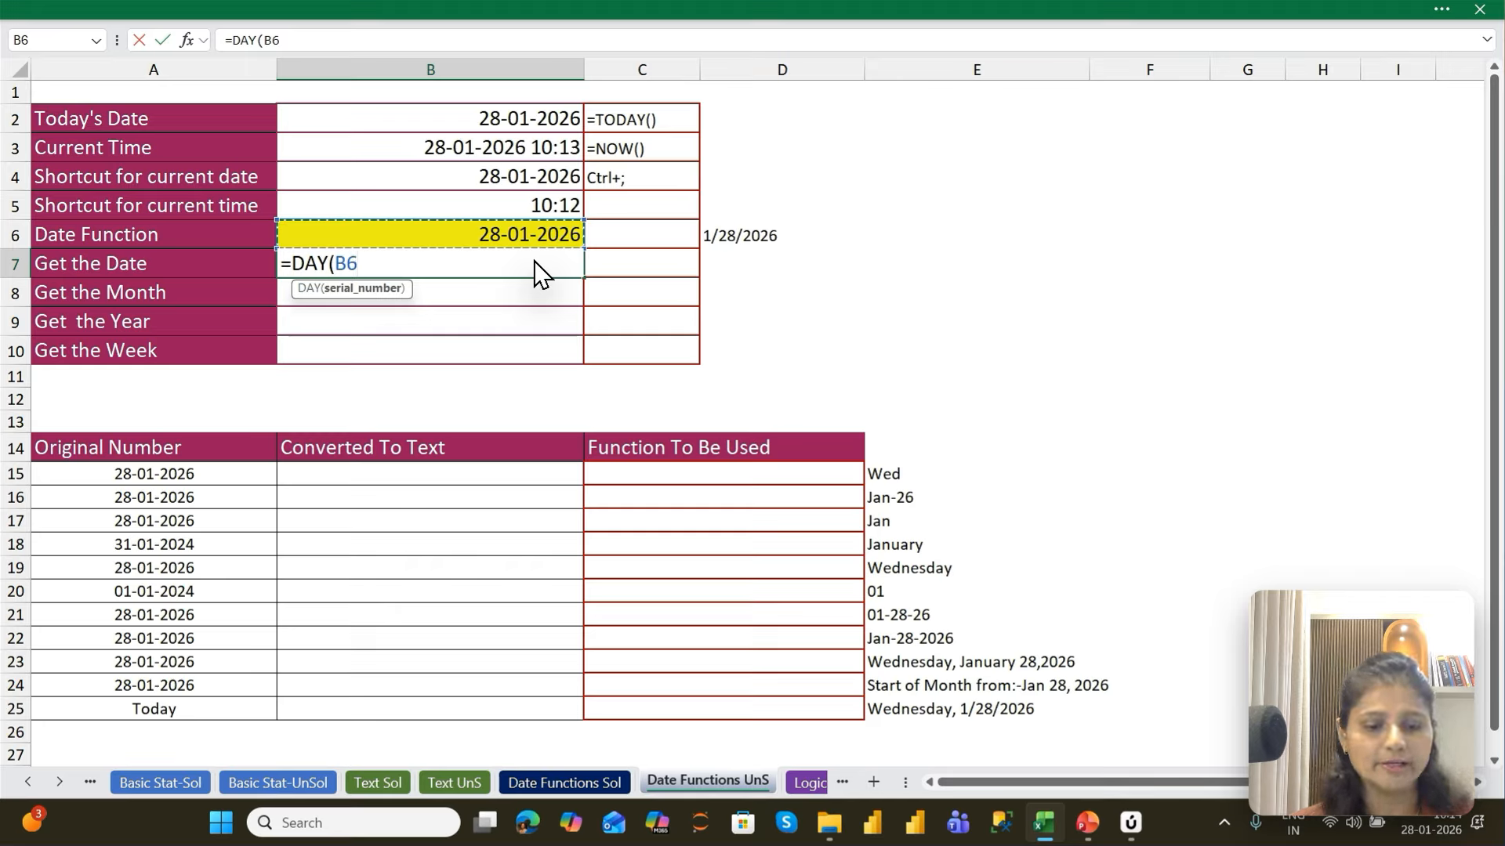
{"action": "key", "text": "ctrl+Return"}
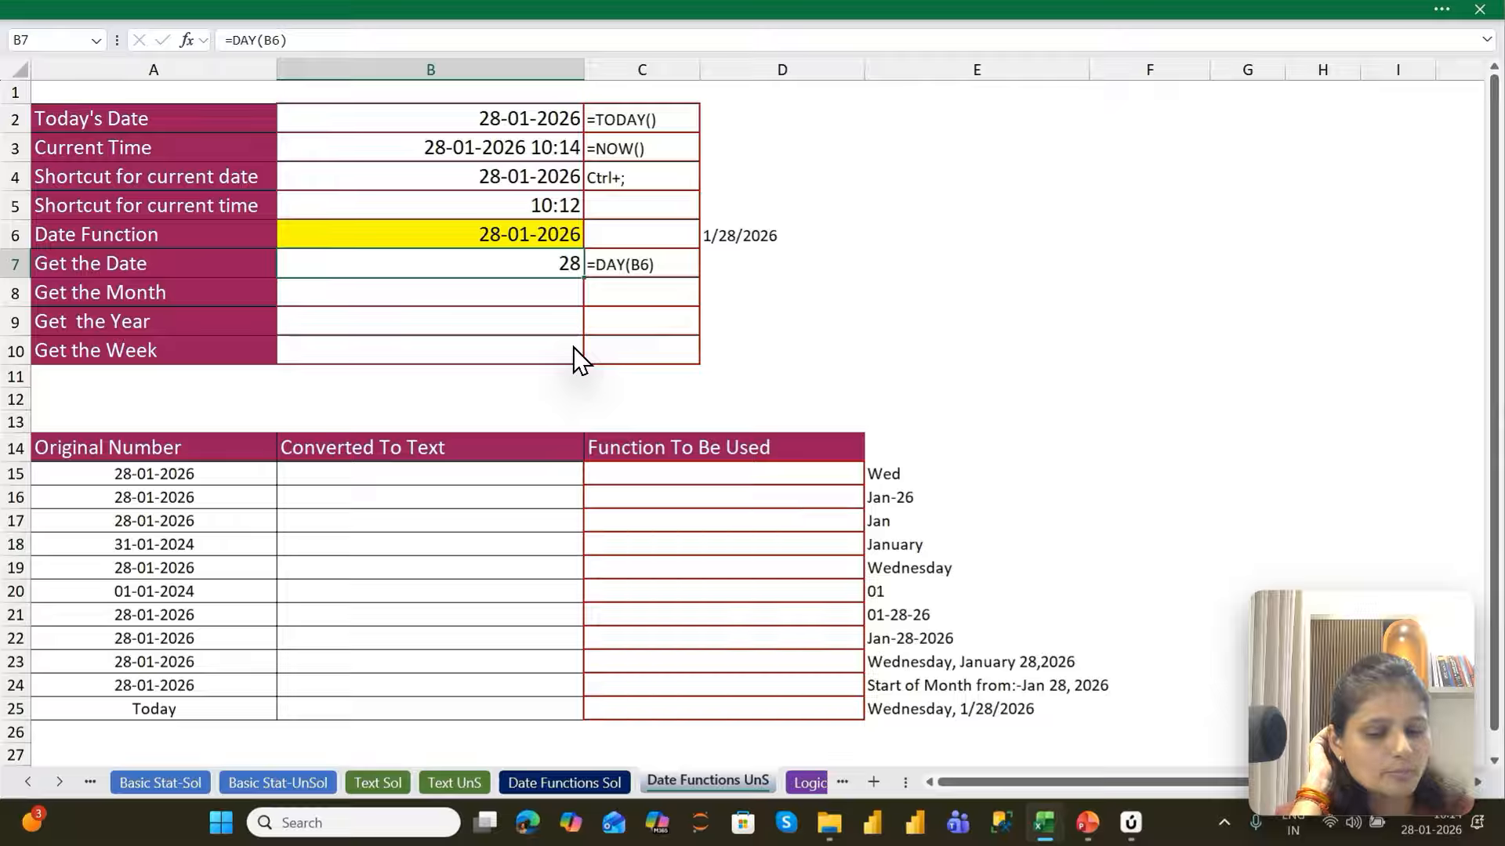
Enter =MONTH(B6) in B8 beside Get the Month
{"action": "type", "text": "="}
{"action": "key", "text": "Escape"}
{"action": "key", "text": "Down"}
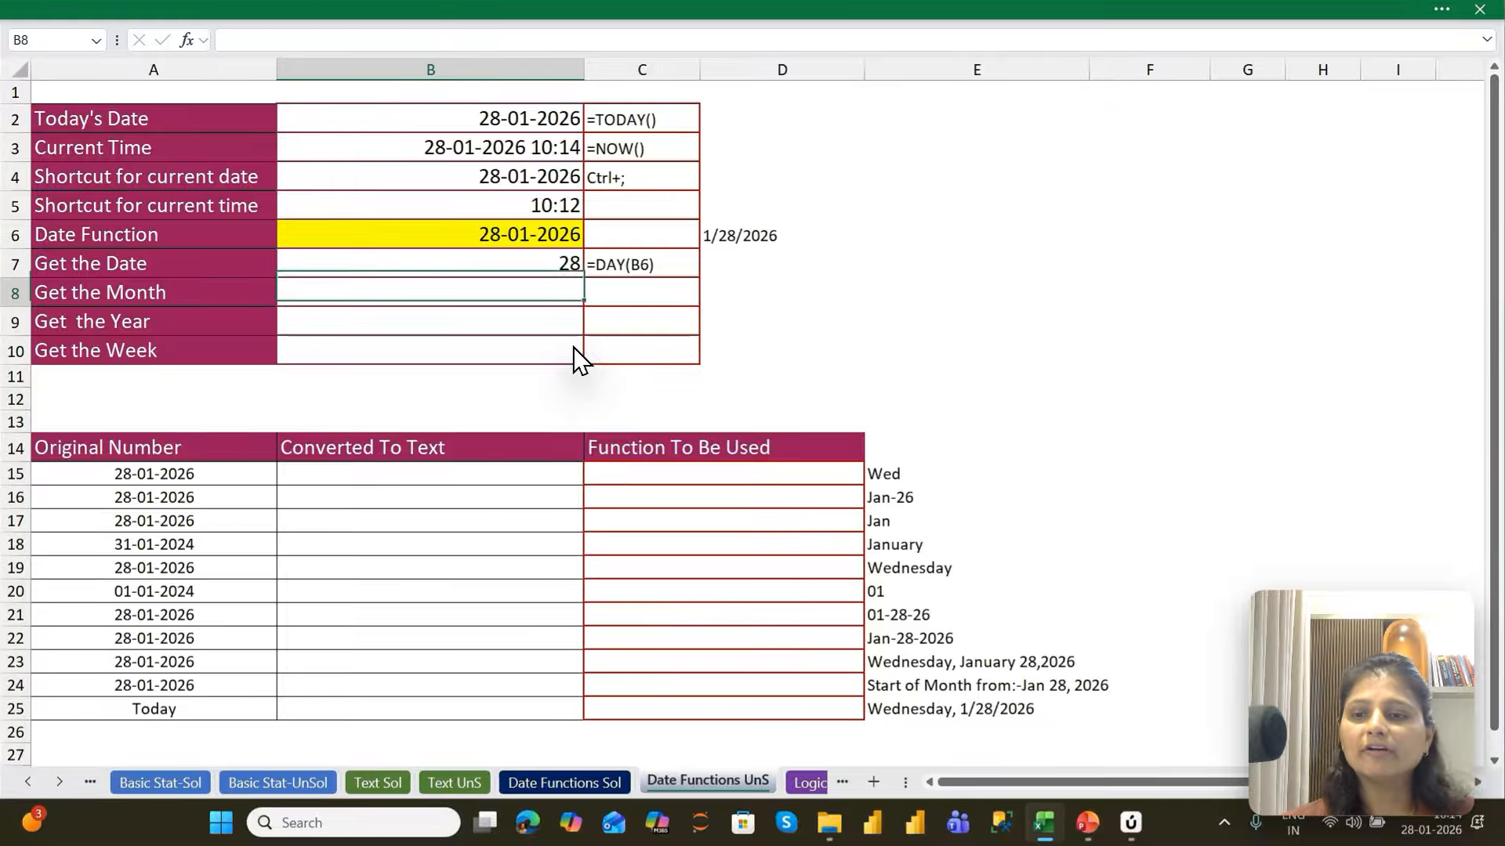
{"action": "type", "text": "=mon"}
{"action": "key", "text": "Tab"}
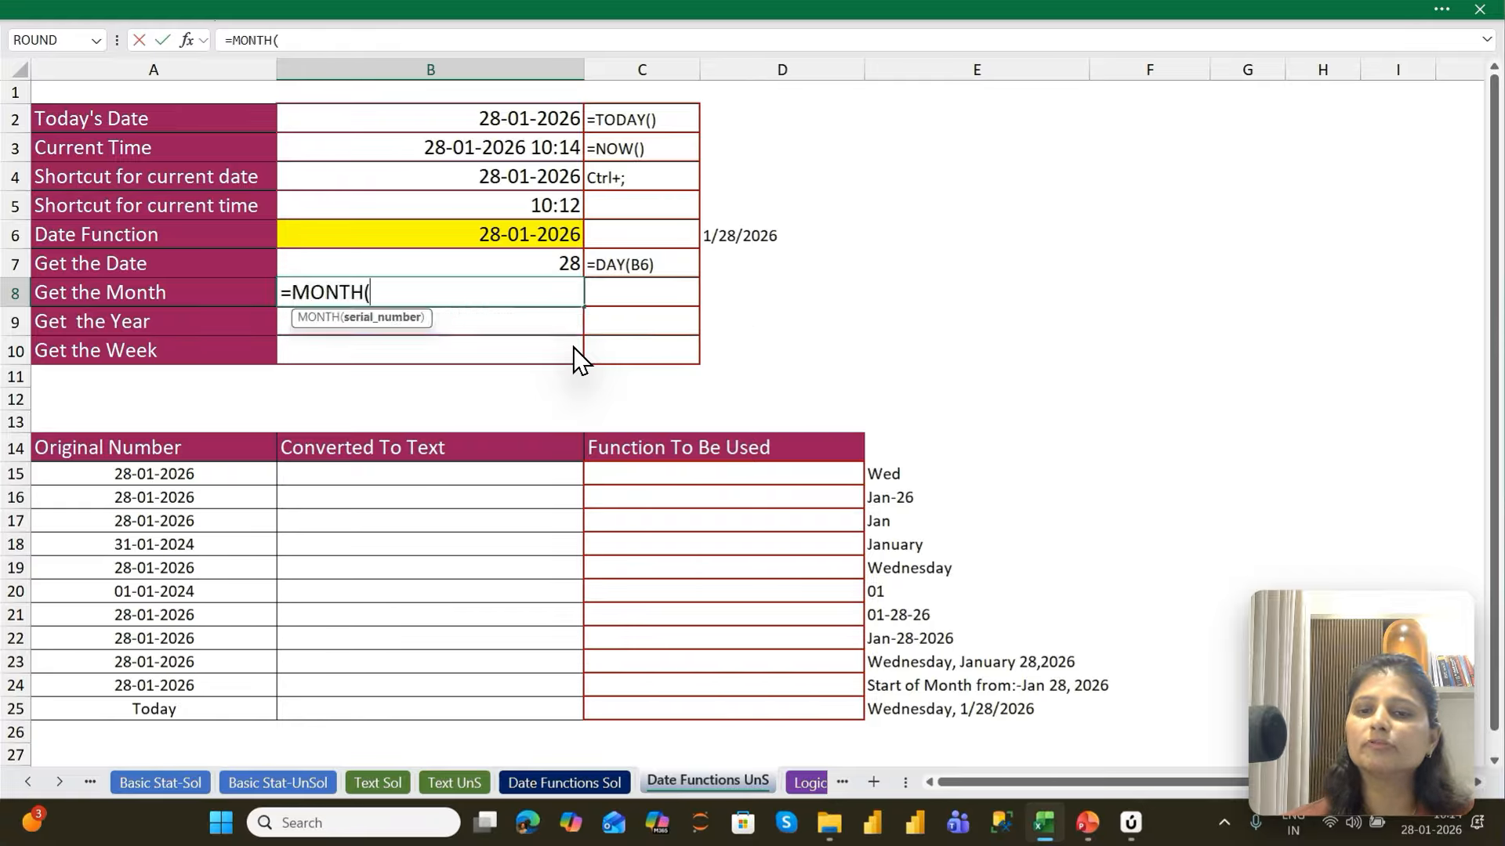
{"action": "key", "text": "Up"}
{"action": "key", "text": "Up"}
{"action": "key", "text": "Return"}
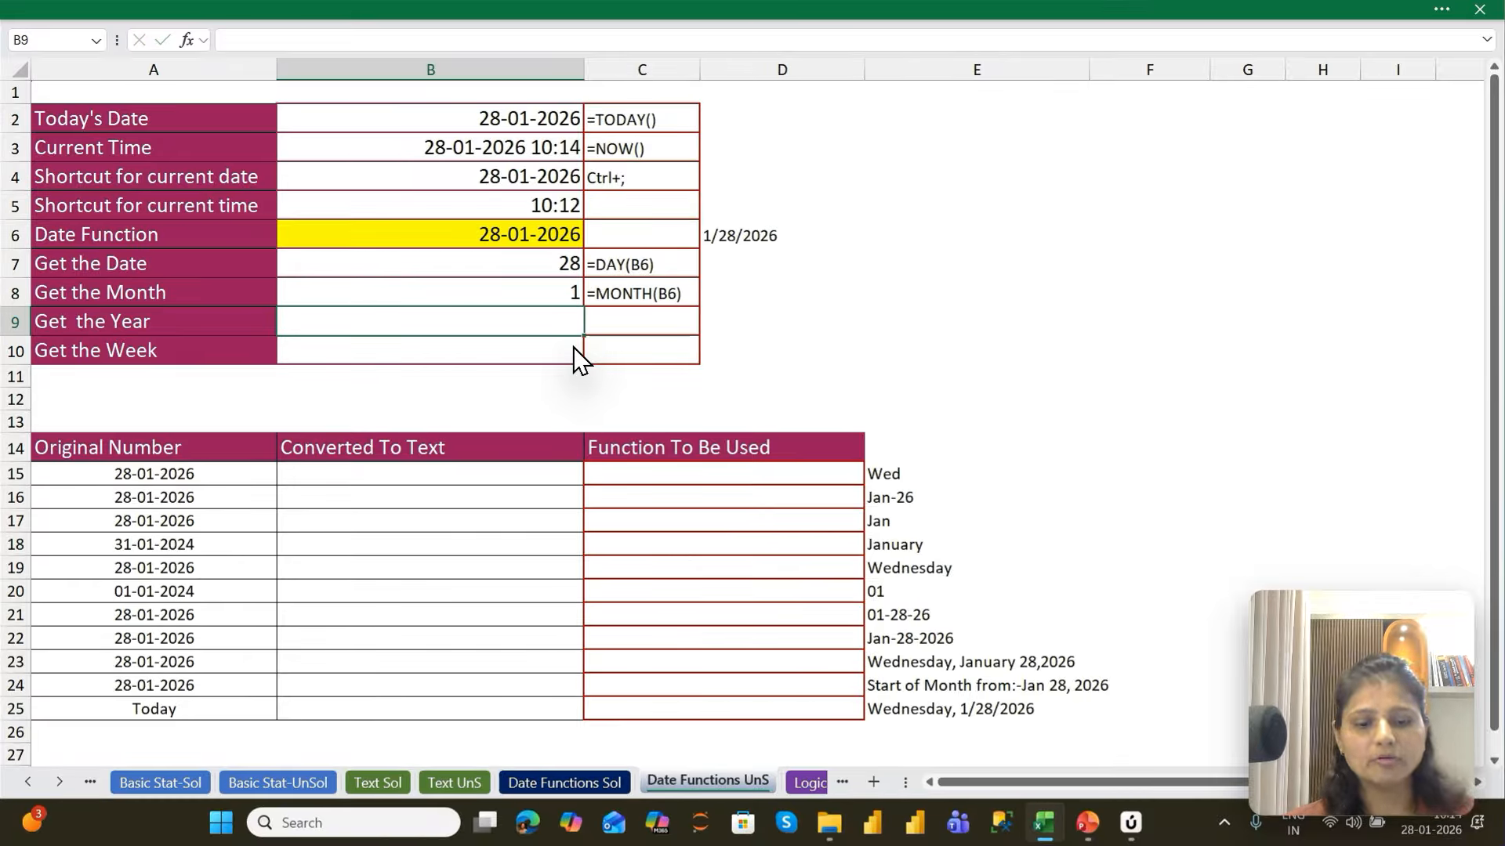
Enter =YEAR(B6) in B9 beside Get the Year
{"action": "type", "text": "=yea"}
{"action": "key", "text": "Tab"}
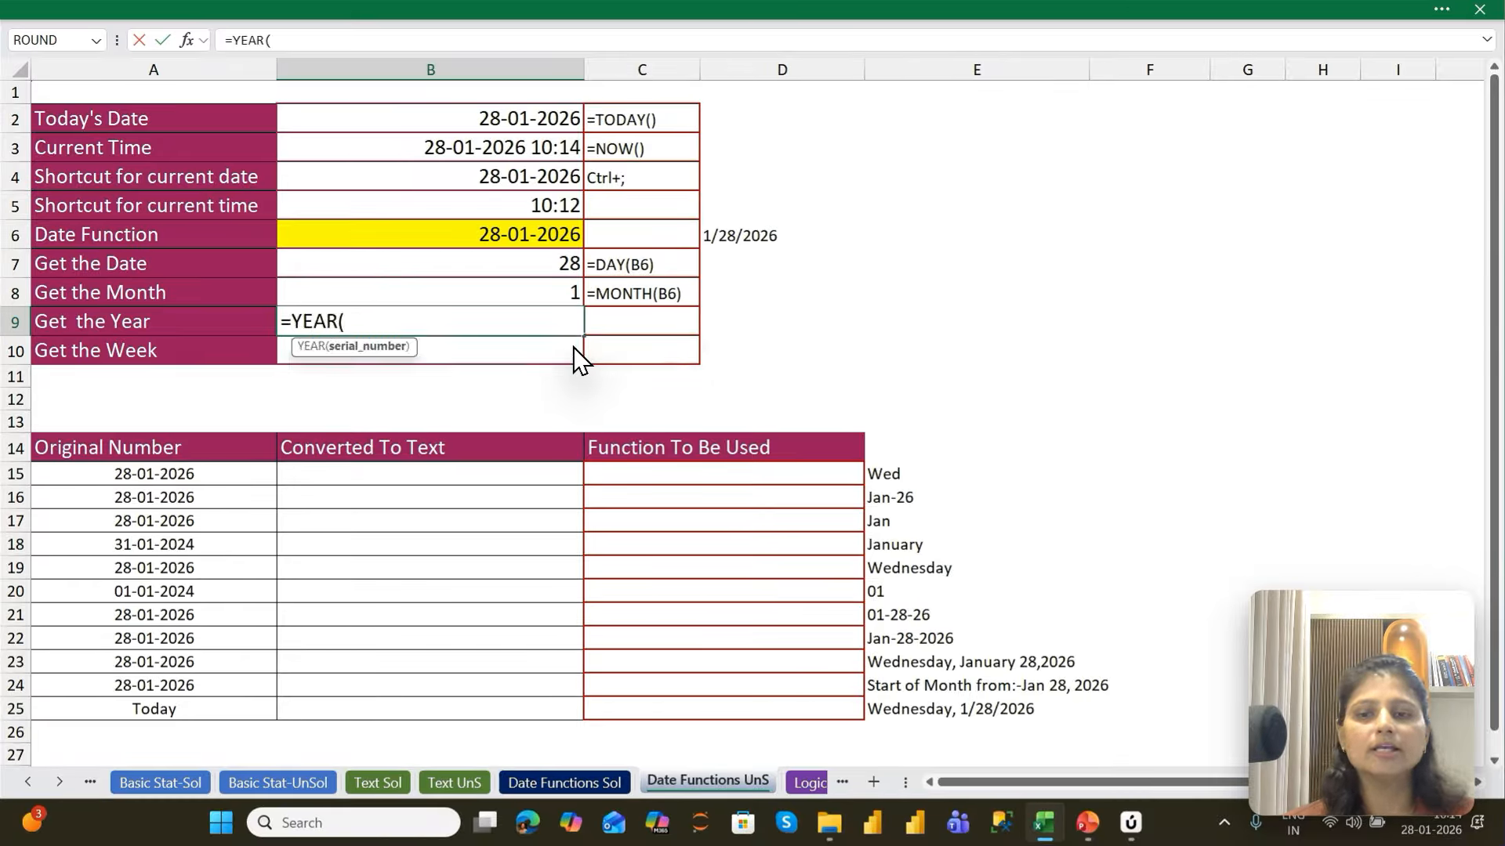
{"action": "key", "text": "Up"}
{"action": "key", "text": "Up"}
{"action": "key", "text": "Up"}
{"action": "key", "text": "Return"}
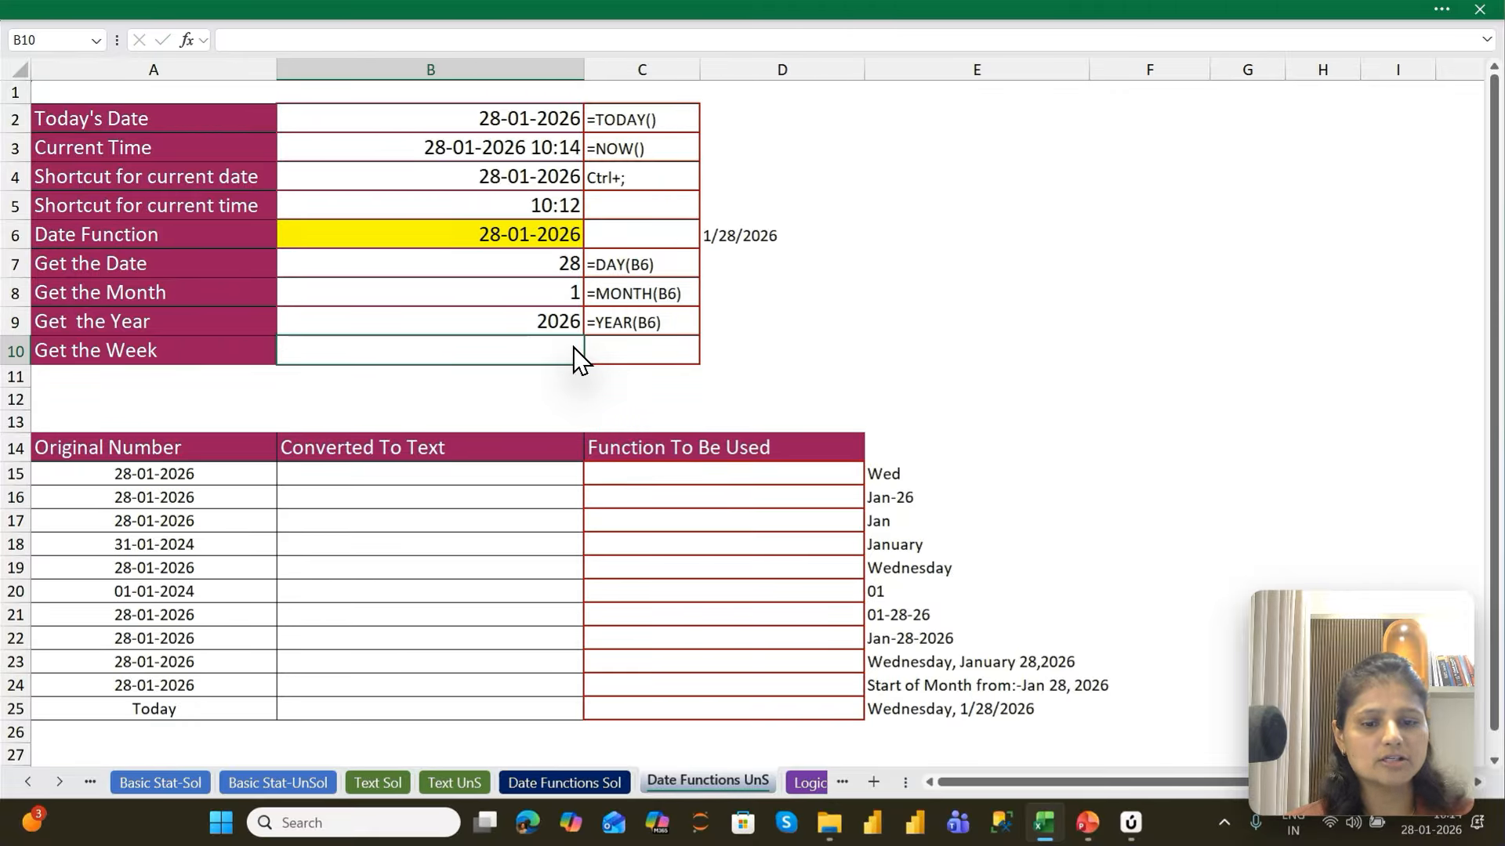
Enter =WEEKDAY(B6) in B10 beside Get the Week
{"action": "type", "text": "=wee"}
{"action": "key", "text": "Tab"}
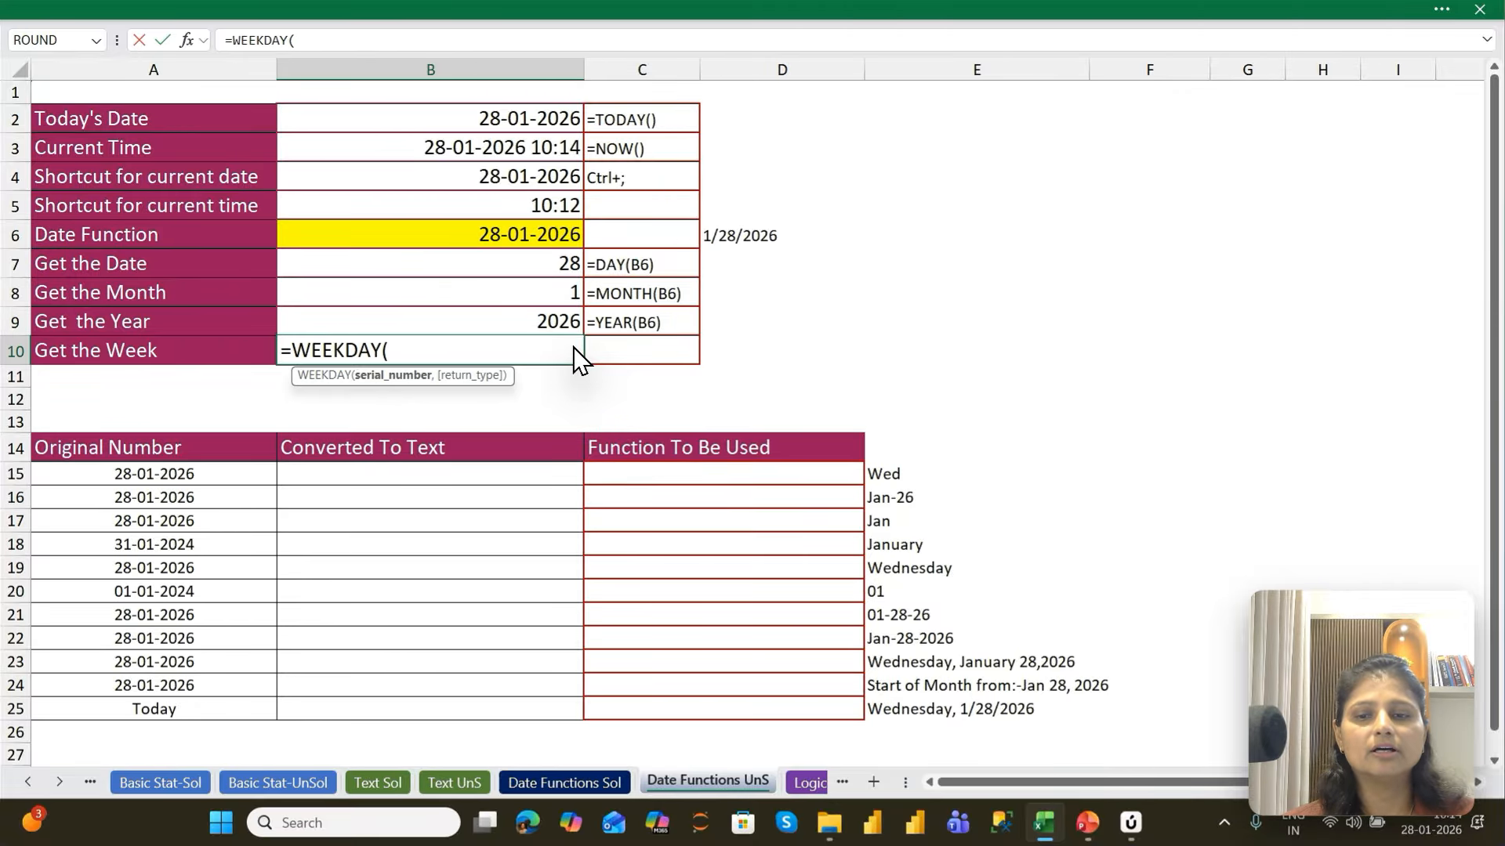
{"action": "key", "text": "Up"}
{"action": "key", "text": "Up"}
{"action": "key", "text": "Up"}
{"action": "key", "text": "Up"}
{"action": "key", "text": "Return"}
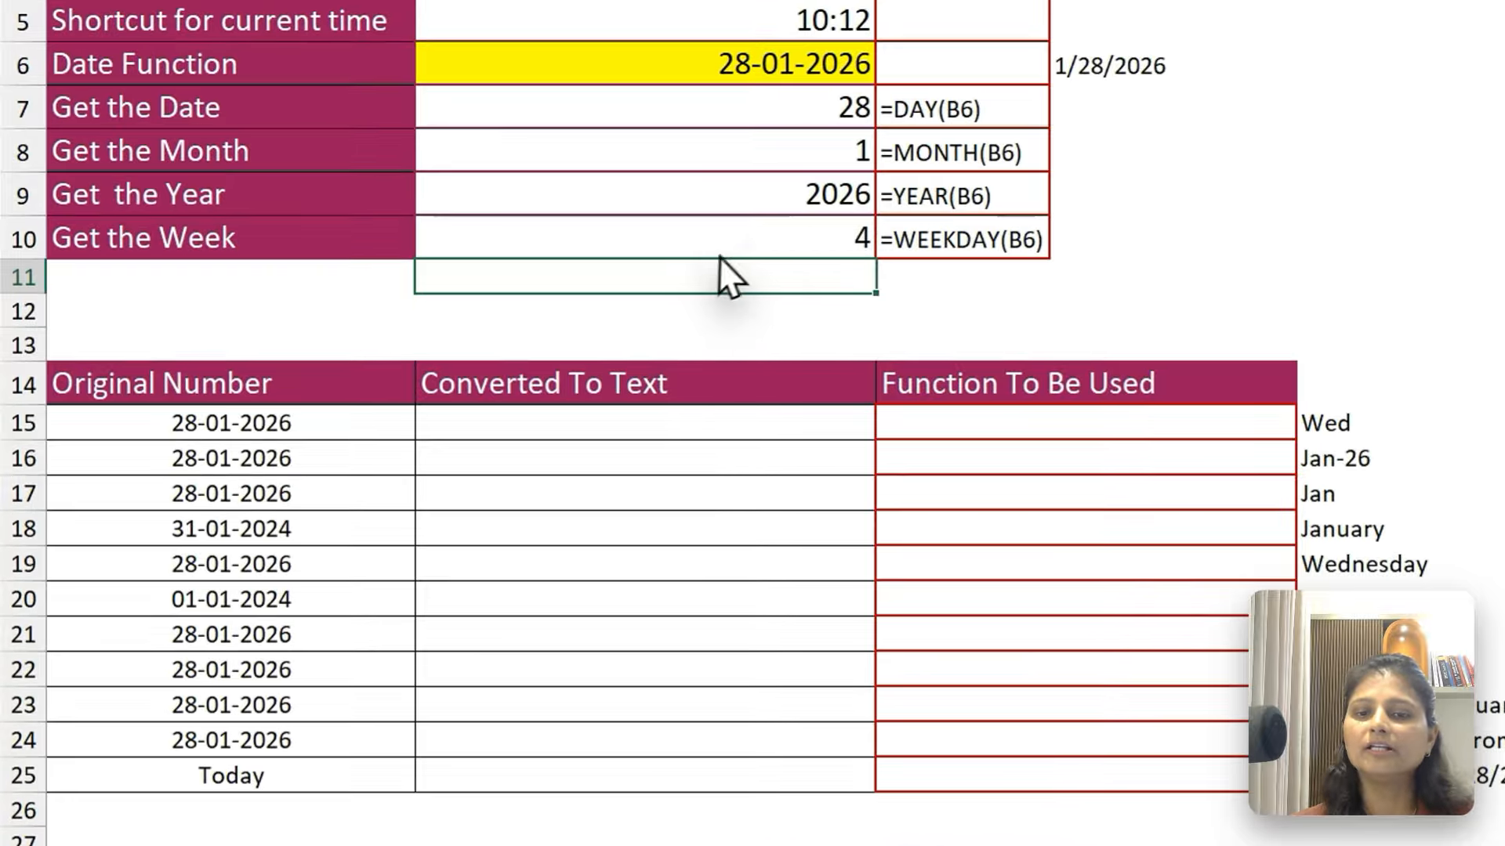
{"action": "left_click", "coordinate": [512, 354]}
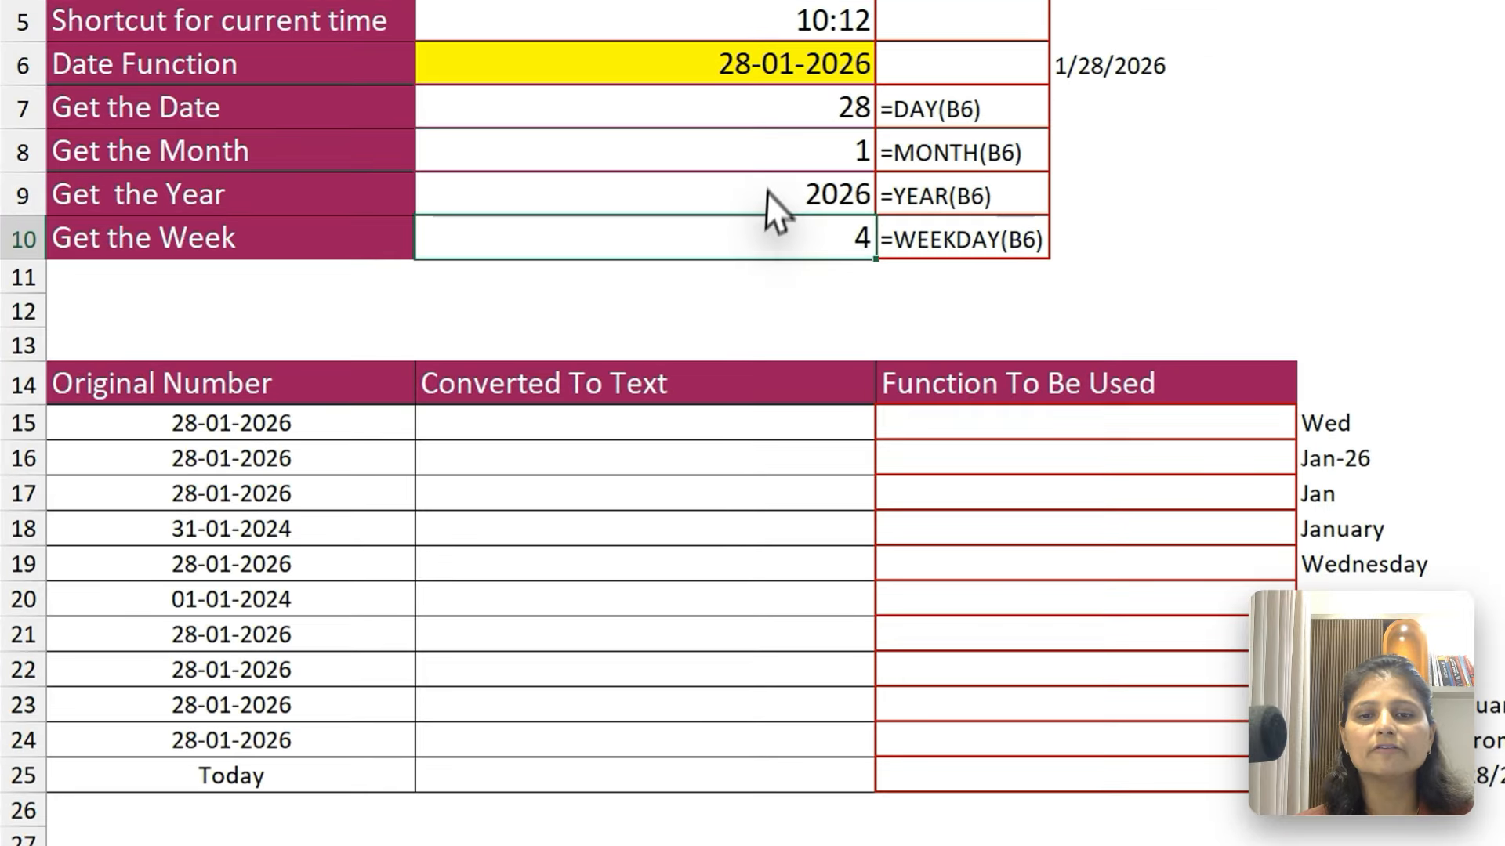
{"action": "left_click", "coordinate": [513, 297]}
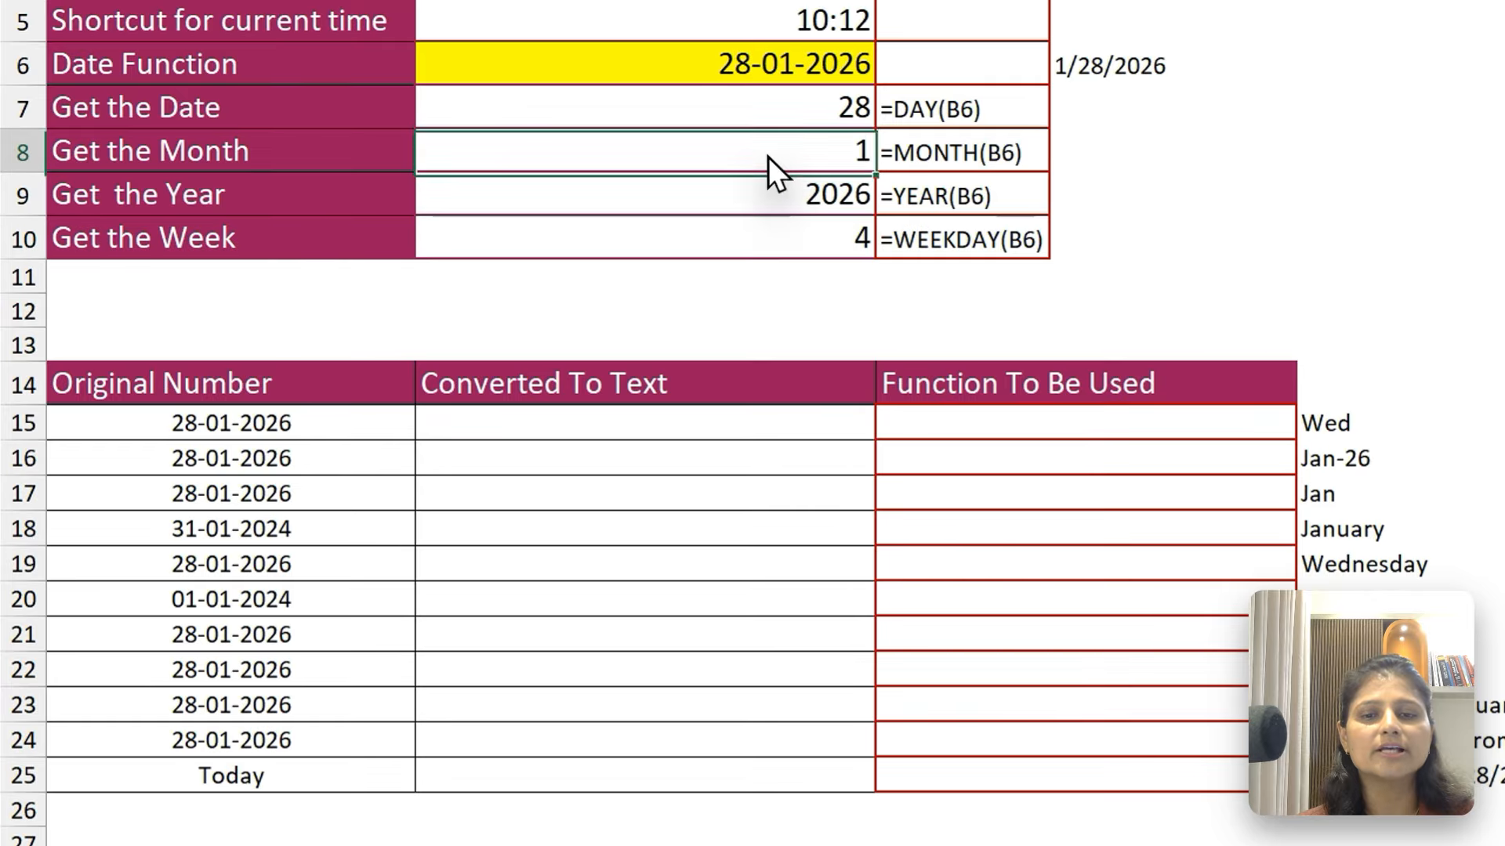
Enter =TEXT(A15,"d") in B15, the first cell under Converted To Text
{"action": "left_click", "coordinate": [714, 433]}
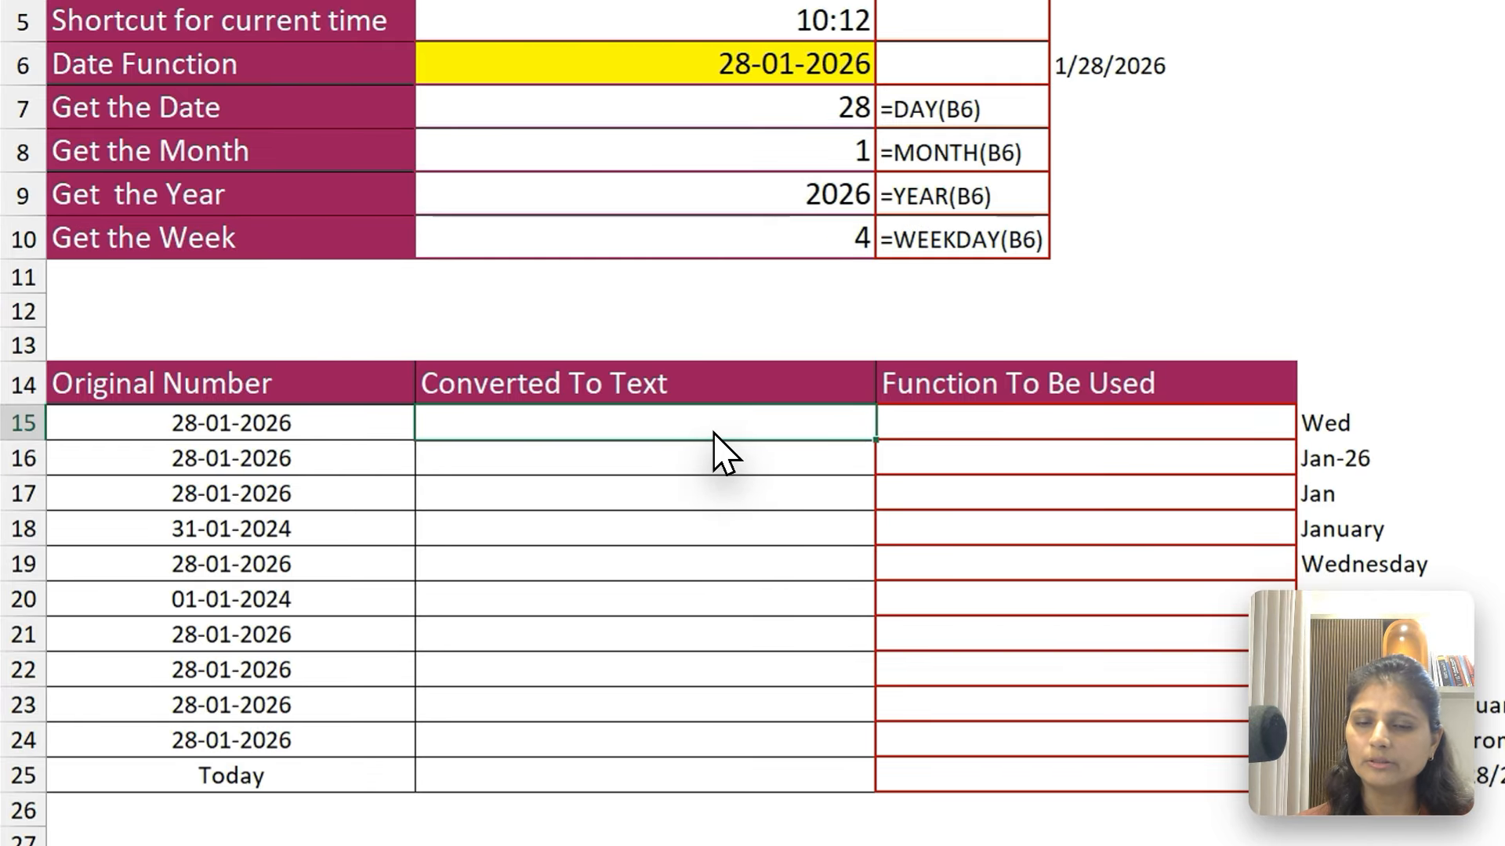
{"action": "left_click_drag", "start_coordinate": [293, 430], "coordinate": [278, 800]}
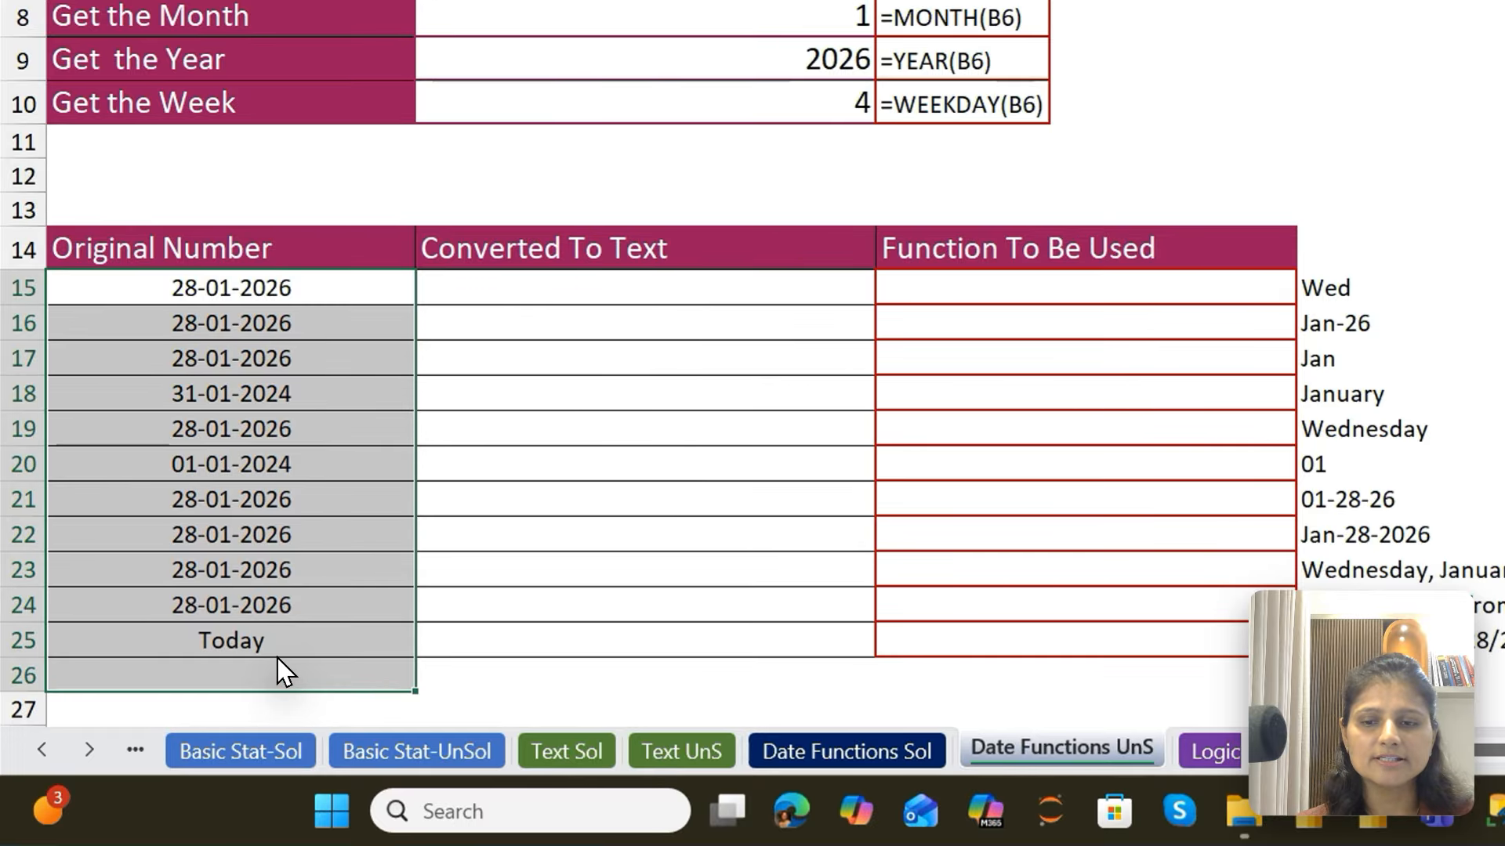
{"action": "left_click", "coordinate": [577, 280]}
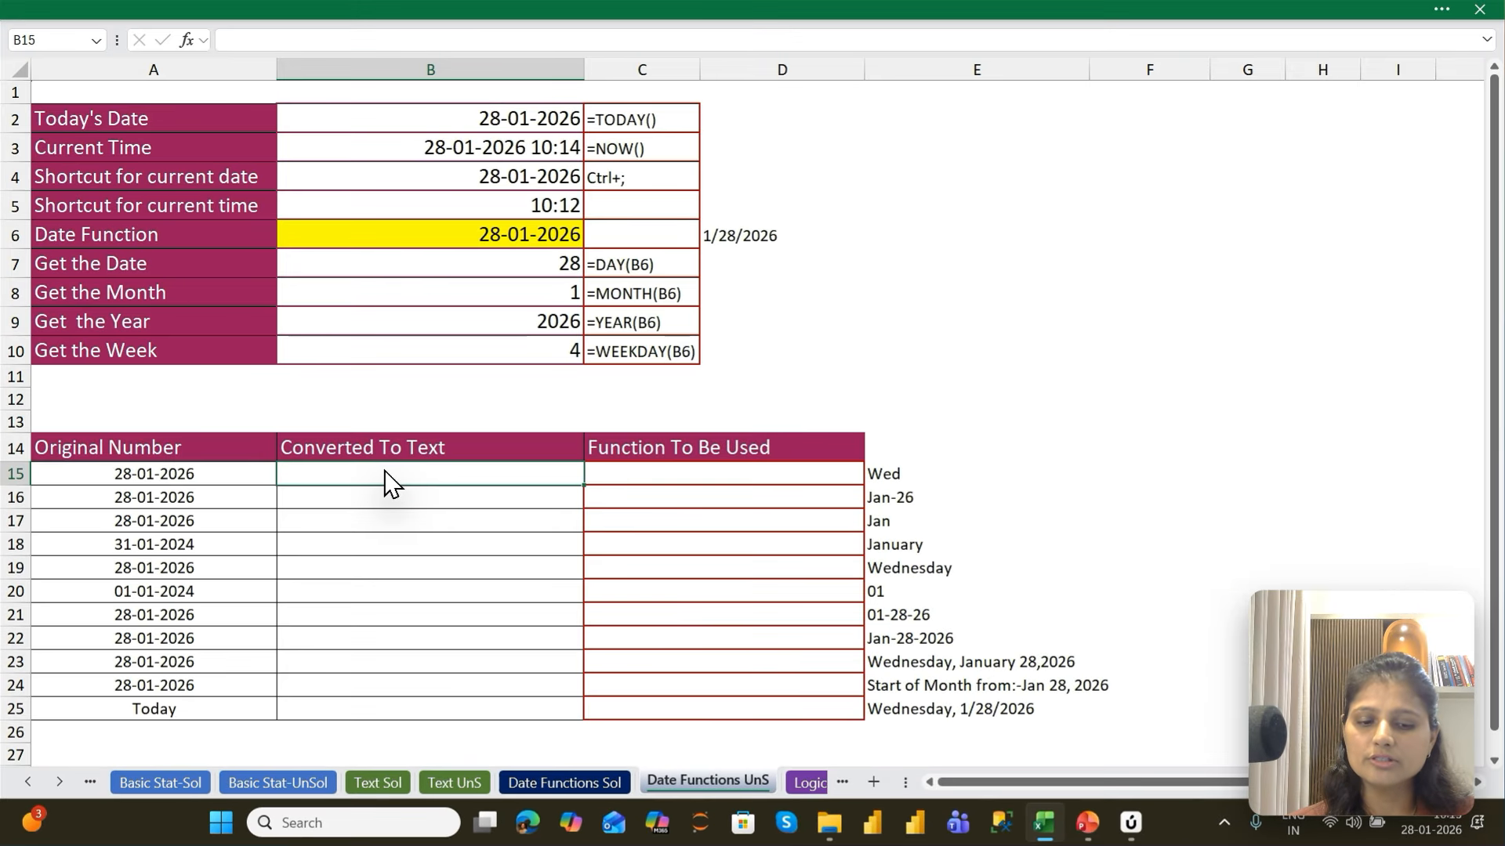
{"action": "type", "text": "=Tex"}
{"action": "key", "text": "Tab"}
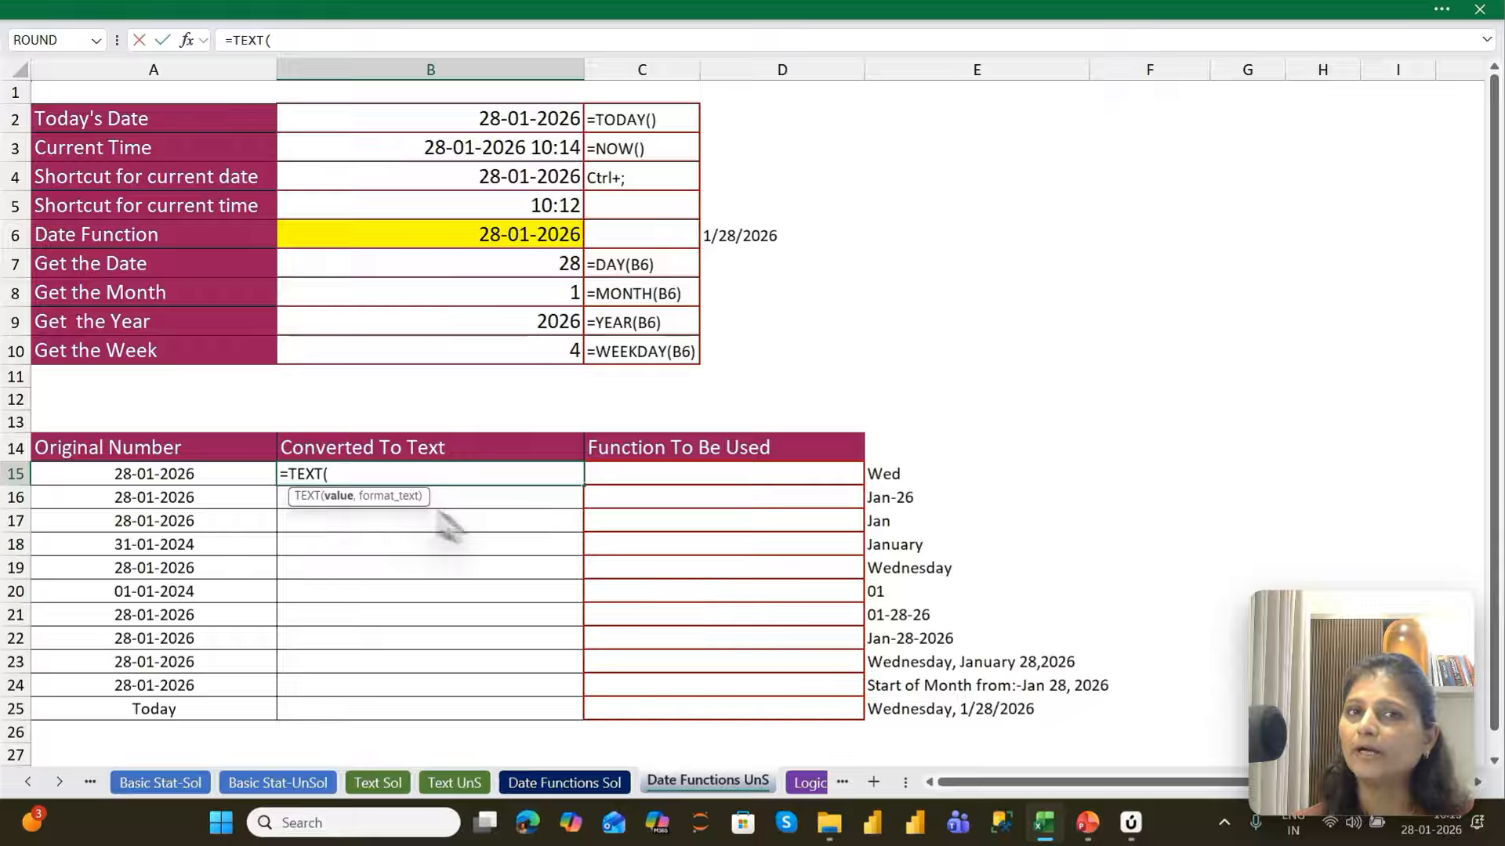
{"action": "key", "text": "Left"}
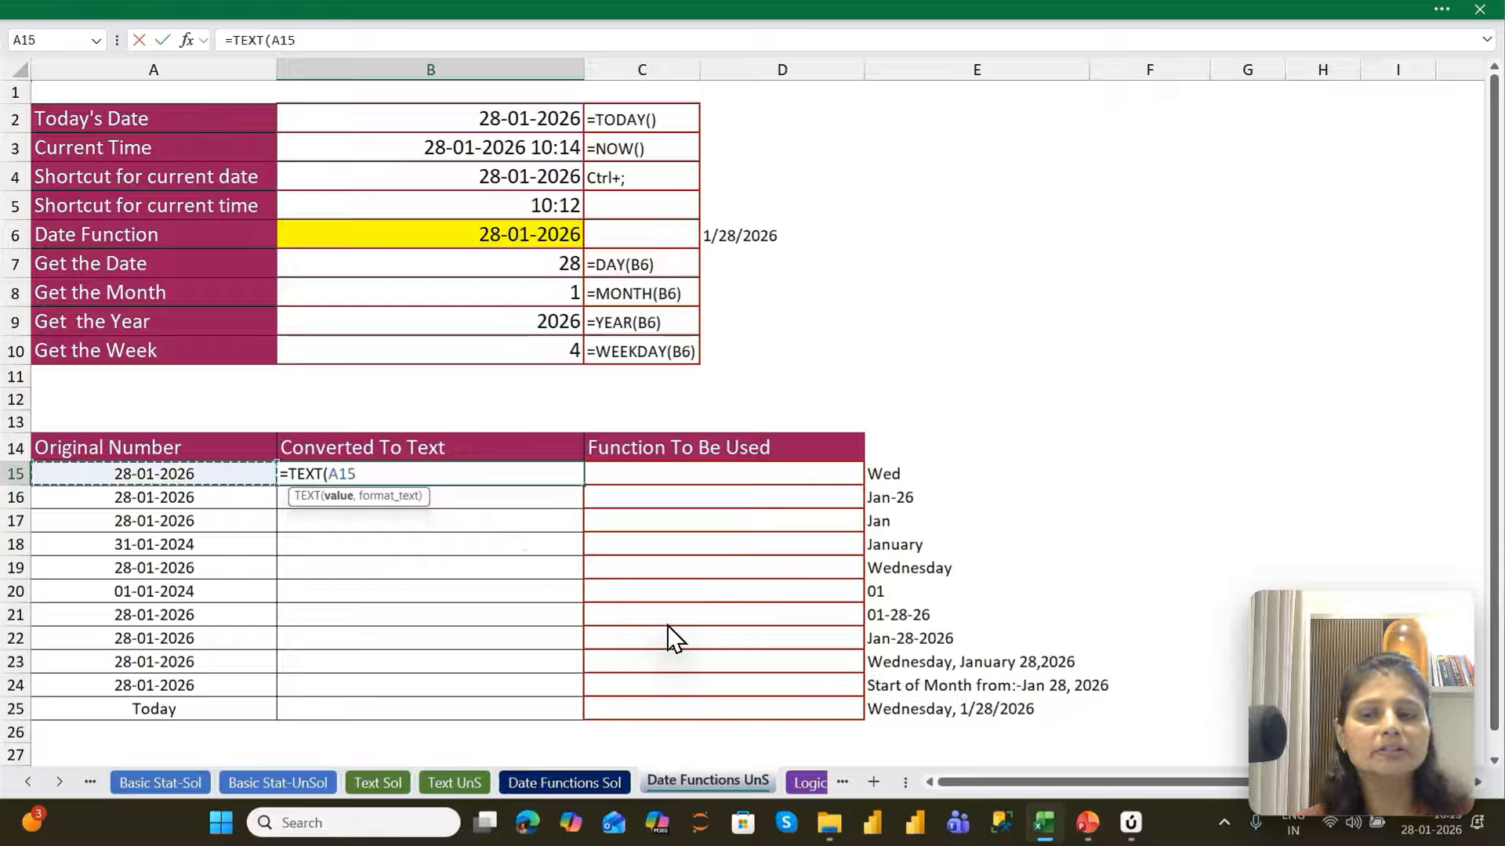
{"action": "type", "text": ","}
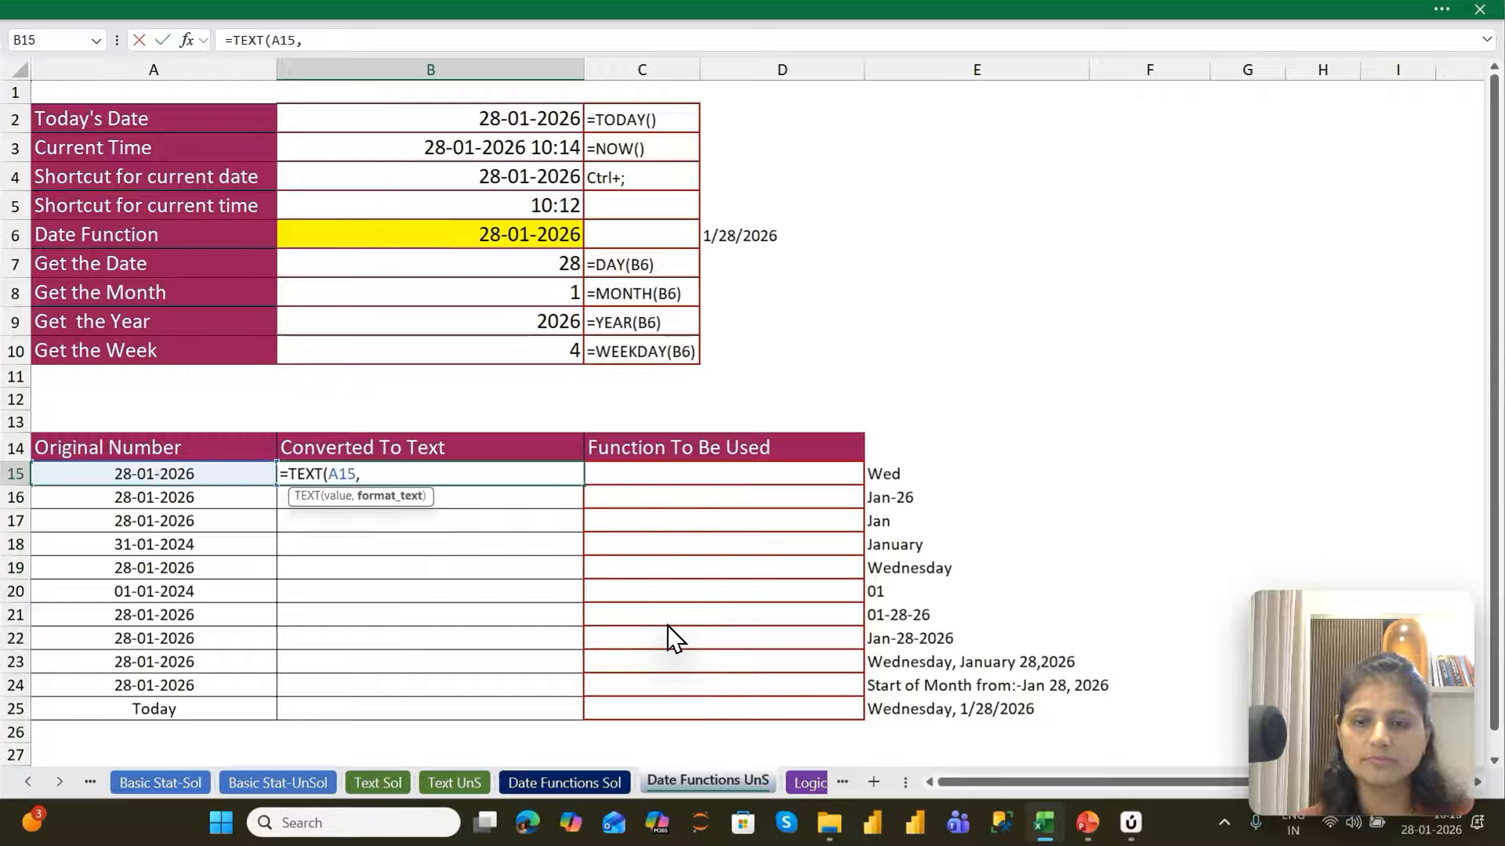
{"action": "type", "text": "\"d\""}
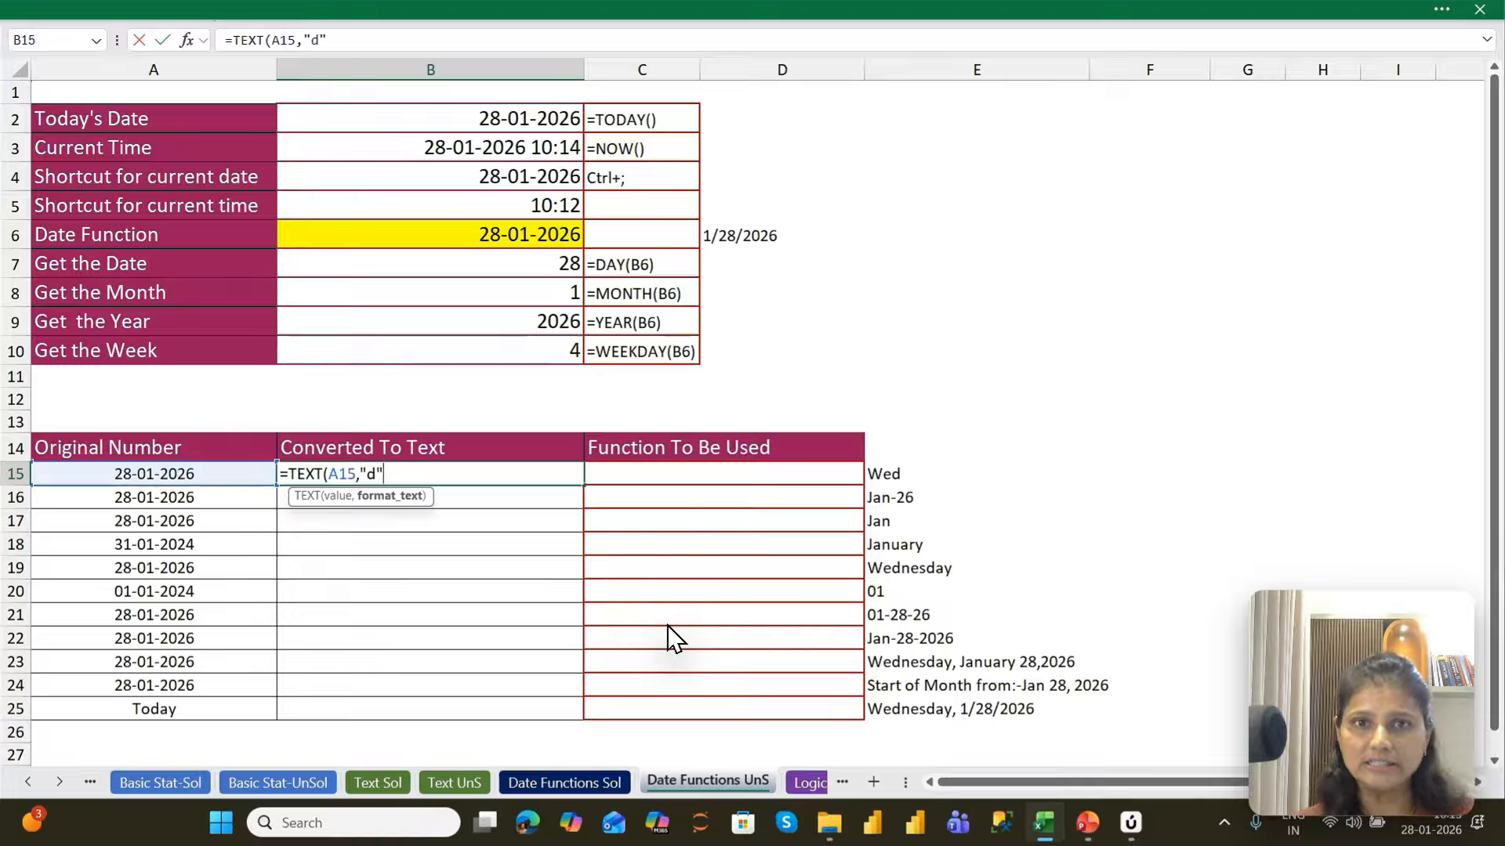
{"action": "key", "text": "Return"}
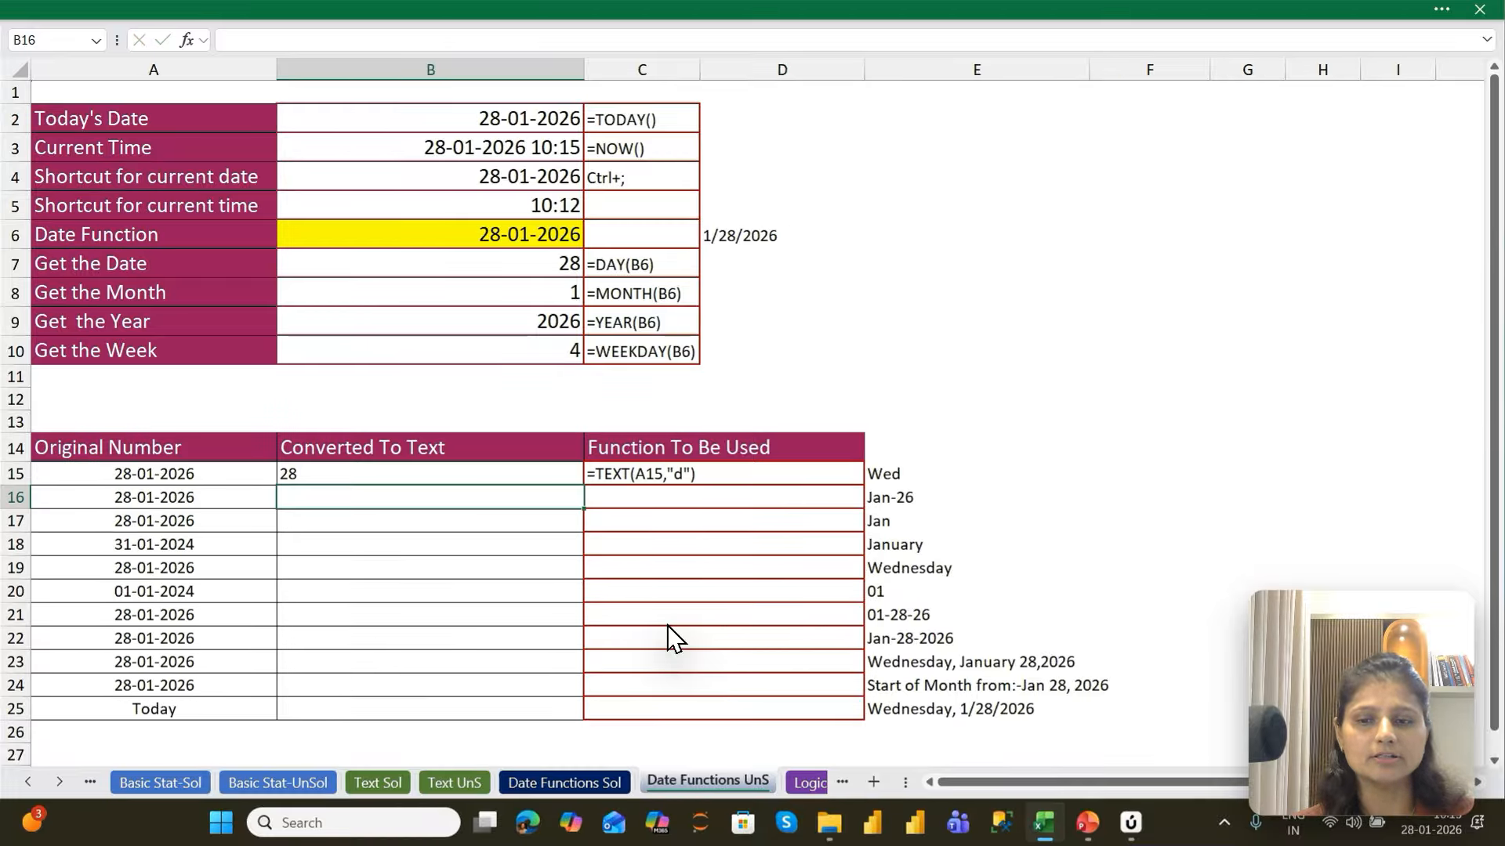
Replace the date in A15 with 1/2/26 and fill it down into A16
{"action": "key", "text": "Up"}
{"action": "key", "text": "Left"}
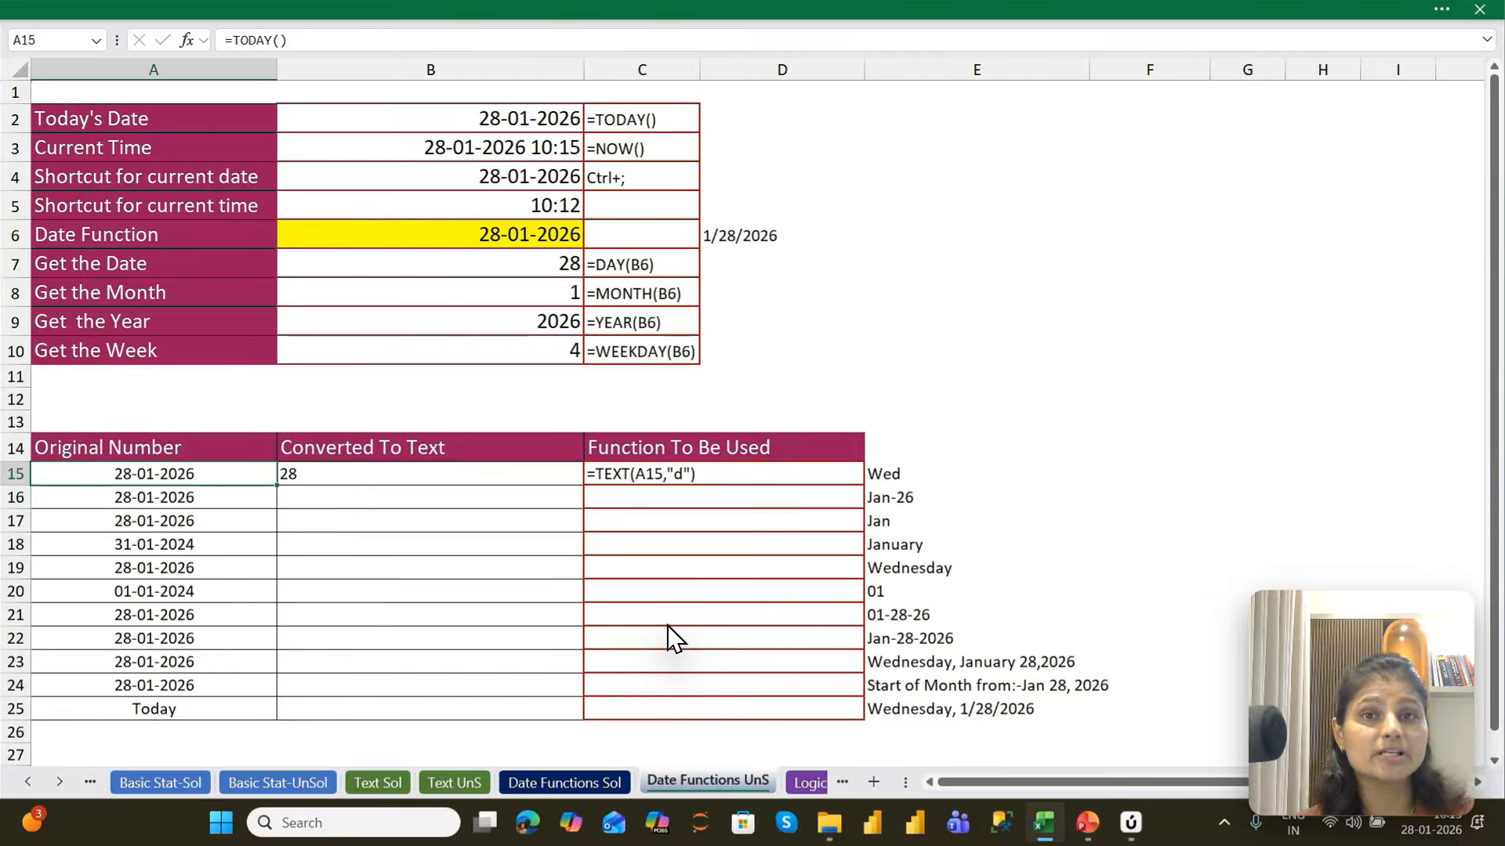
{"action": "type", "text": "1/"}
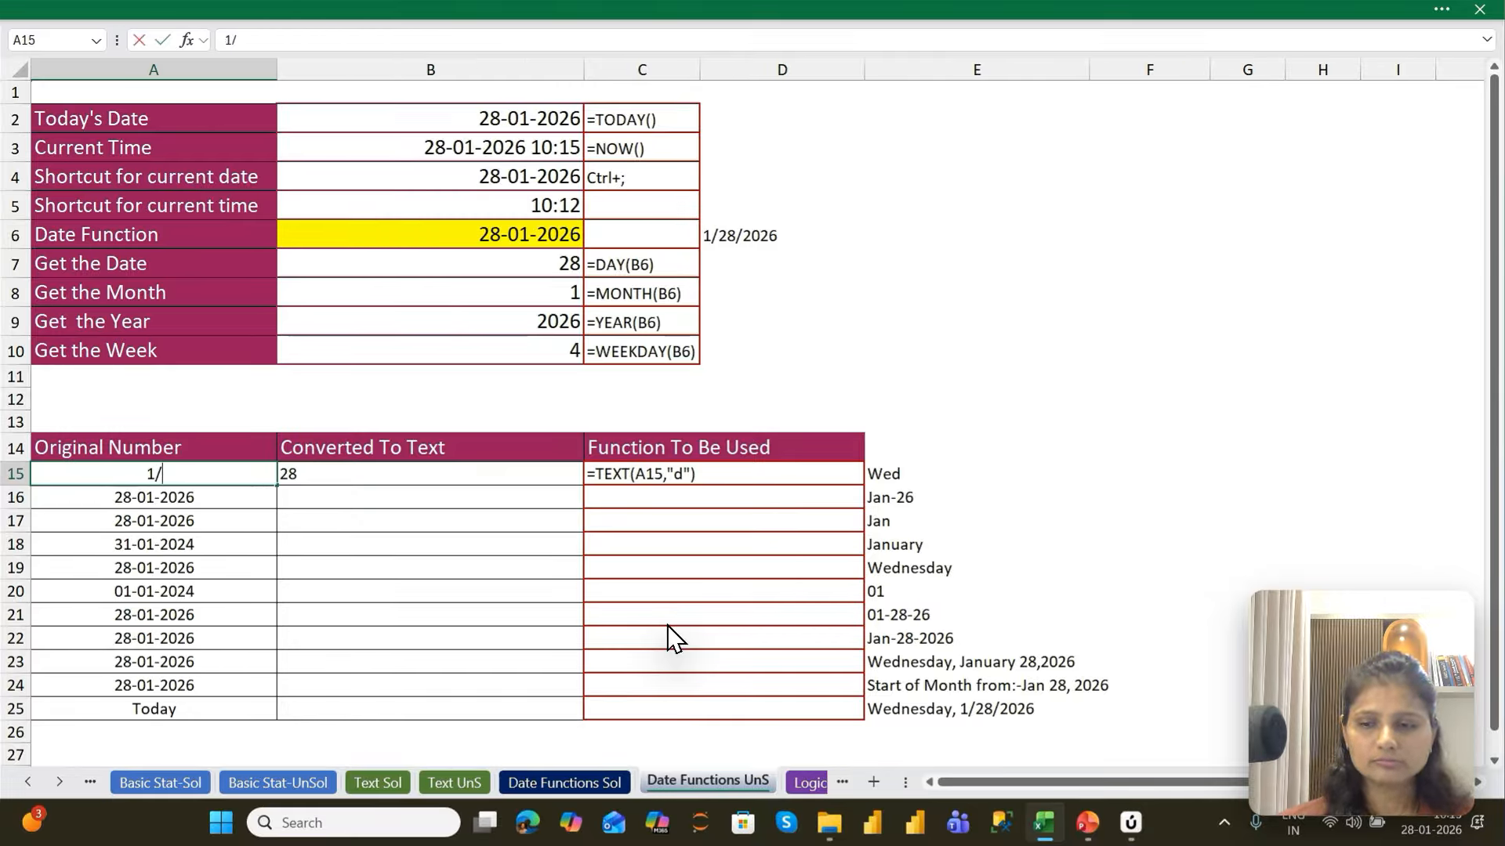
{"action": "type", "text": "28/2026"}
{"action": "key", "text": "Return"}
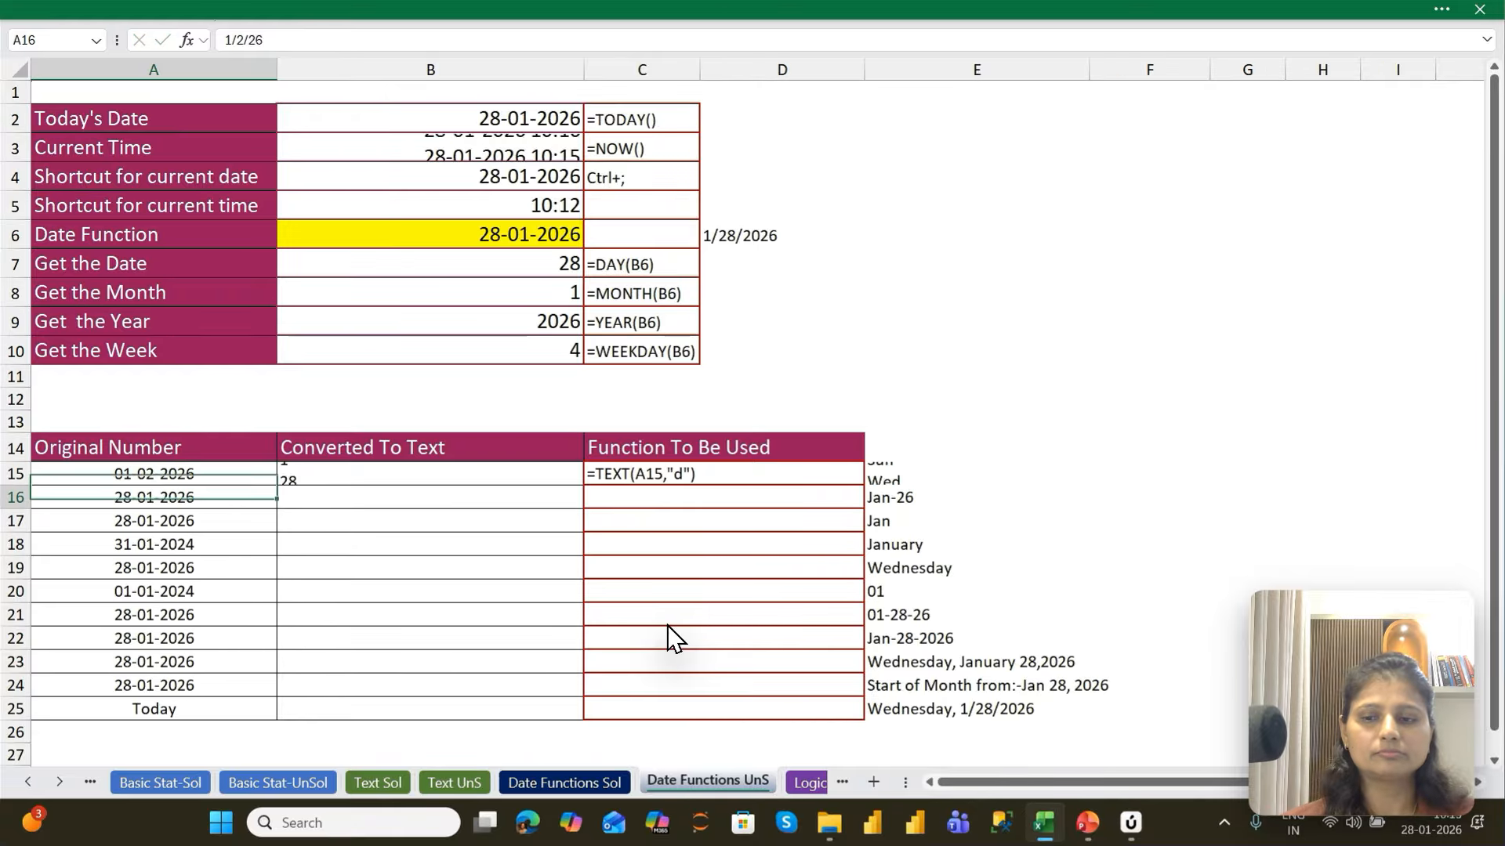
{"action": "key", "text": "Up"}
{"action": "key", "text": "Right"}
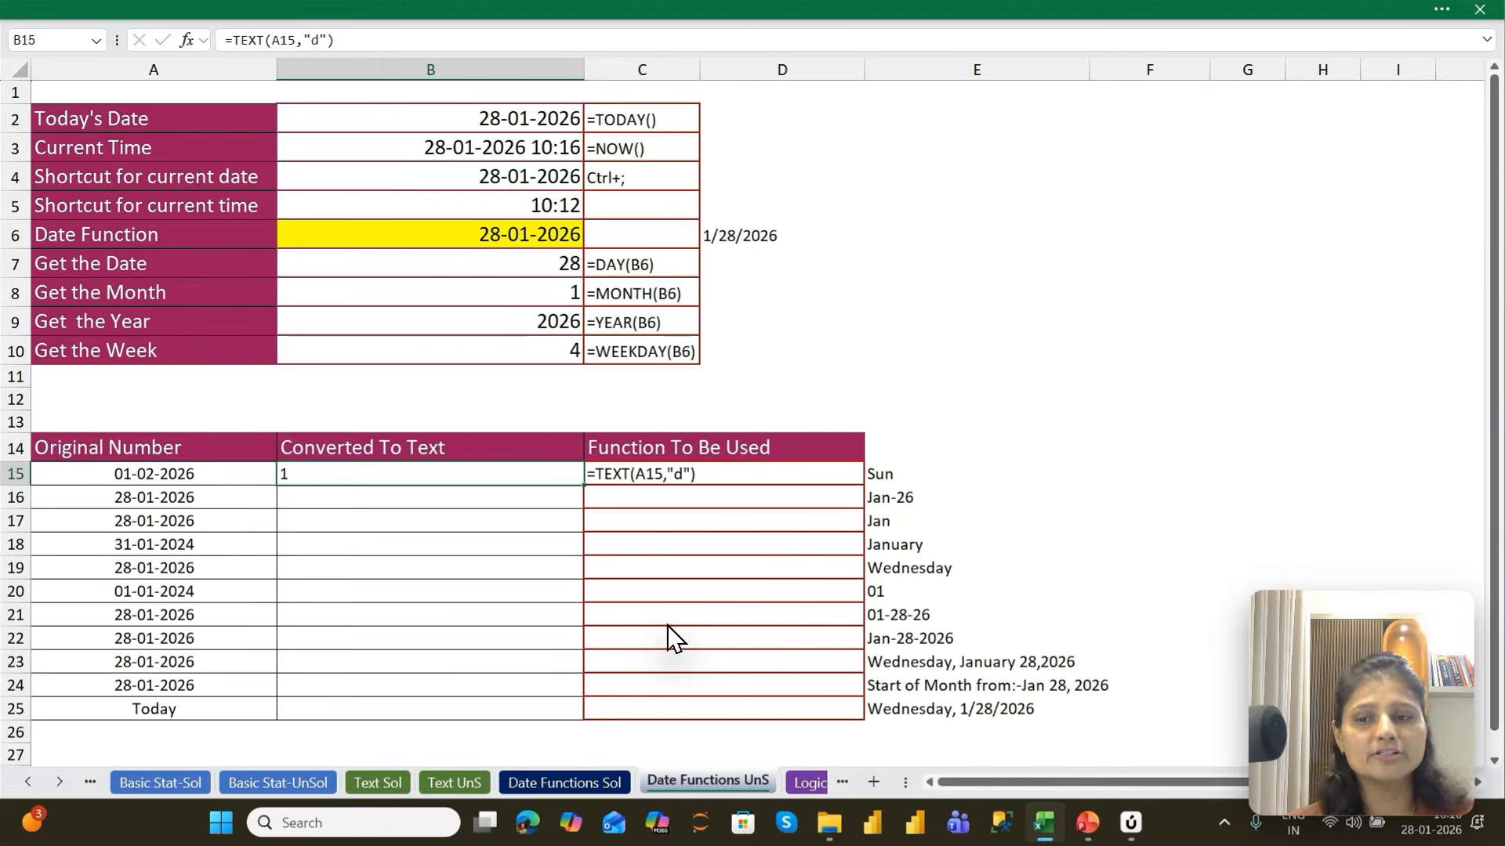
{"action": "key", "text": "Left"}
{"action": "key", "text": "Down"}
{"action": "key", "text": "ctrl+d"}
Fill the TEXT formula from B15 into B16 and change its format code to "dd"
{"action": "key", "text": "Right"}
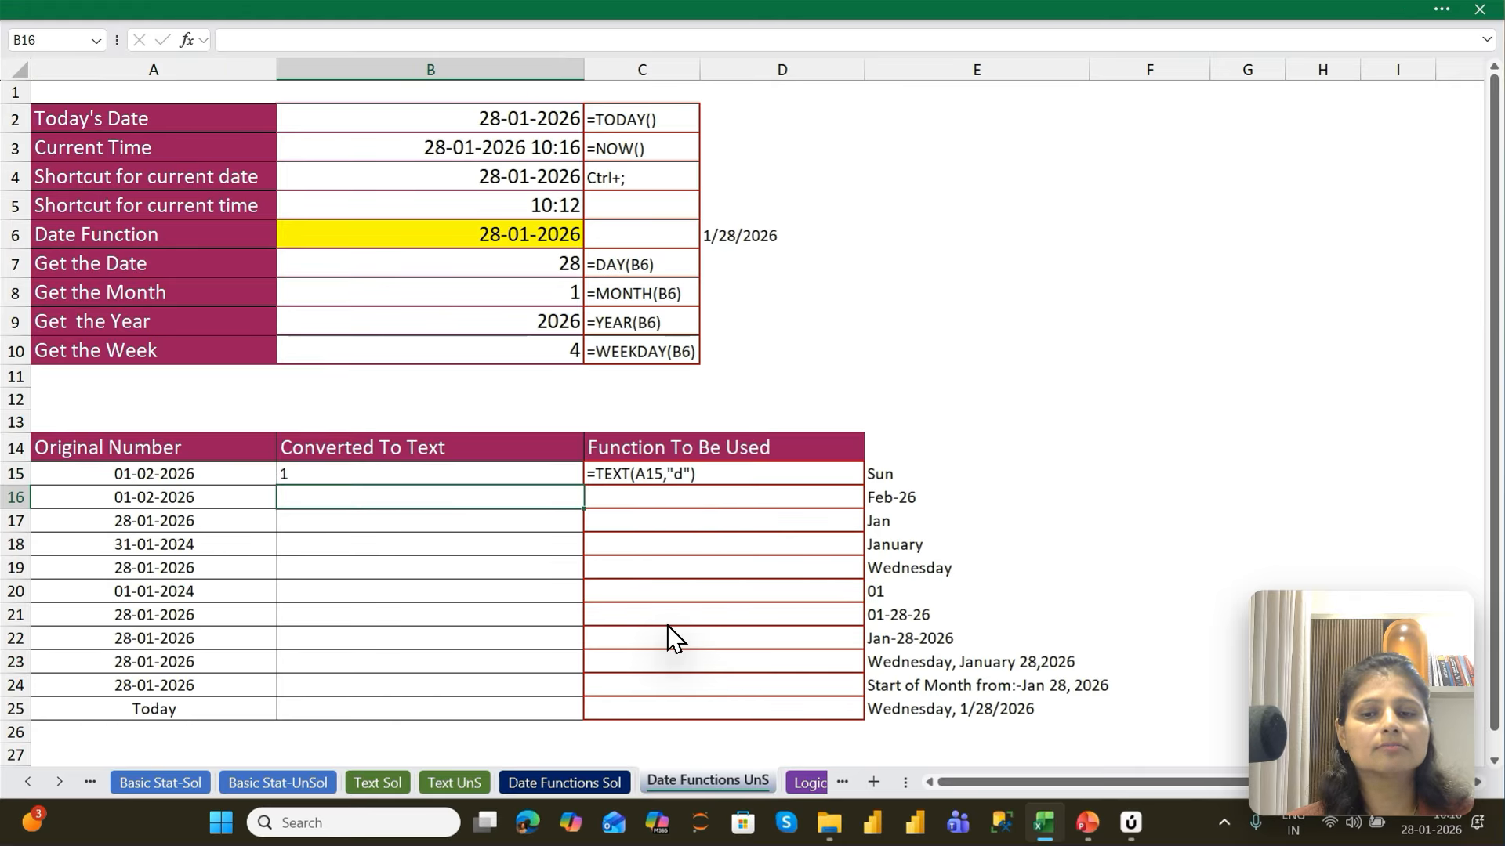
{"action": "type", "text": "="}
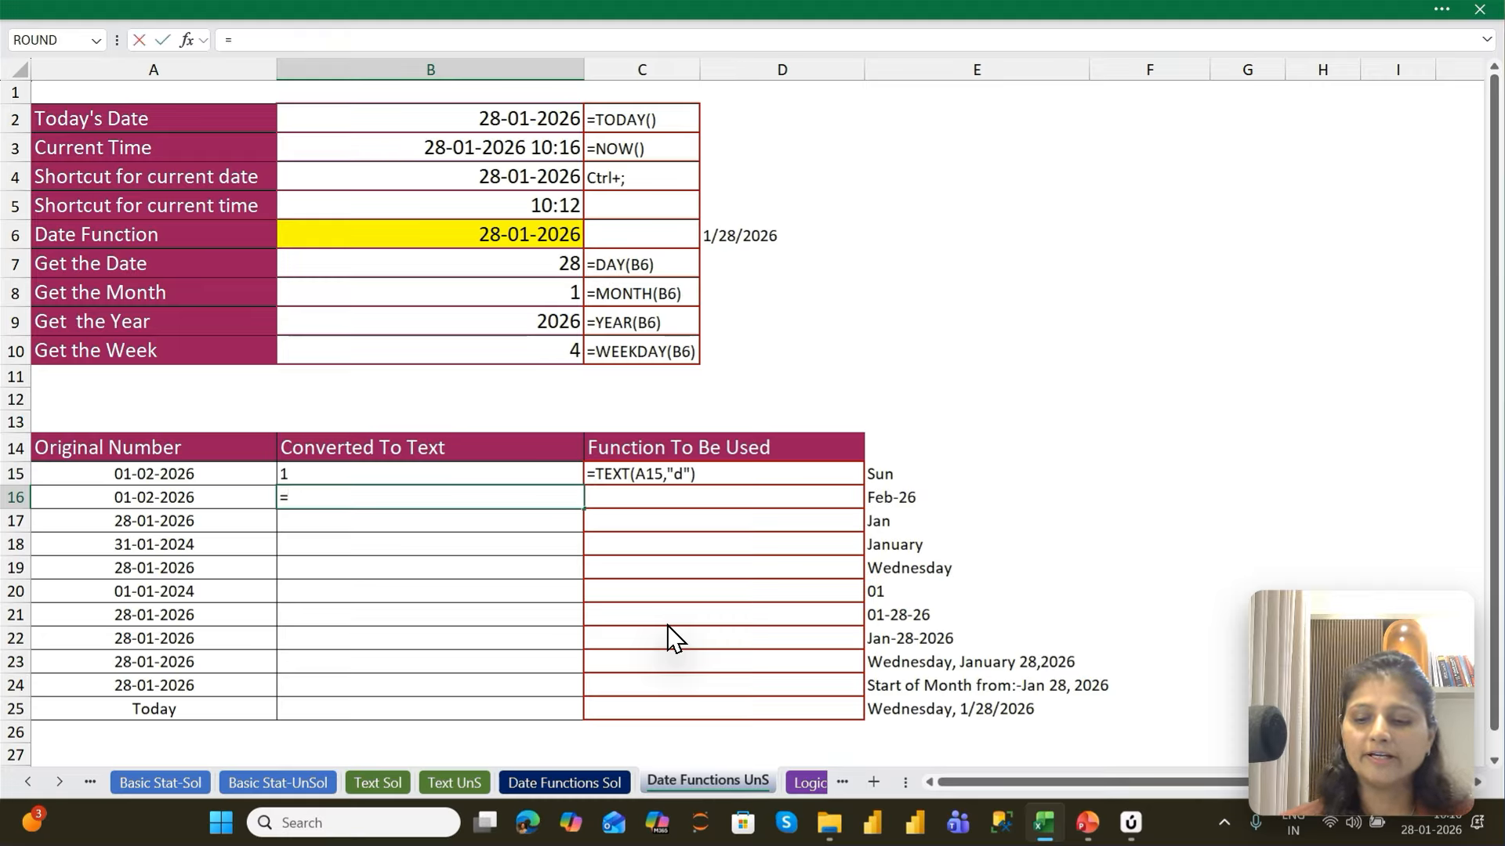
{"action": "key", "text": "Escape"}
{"action": "key", "text": "ctrl+d"}
{"action": "key", "text": "F2"}
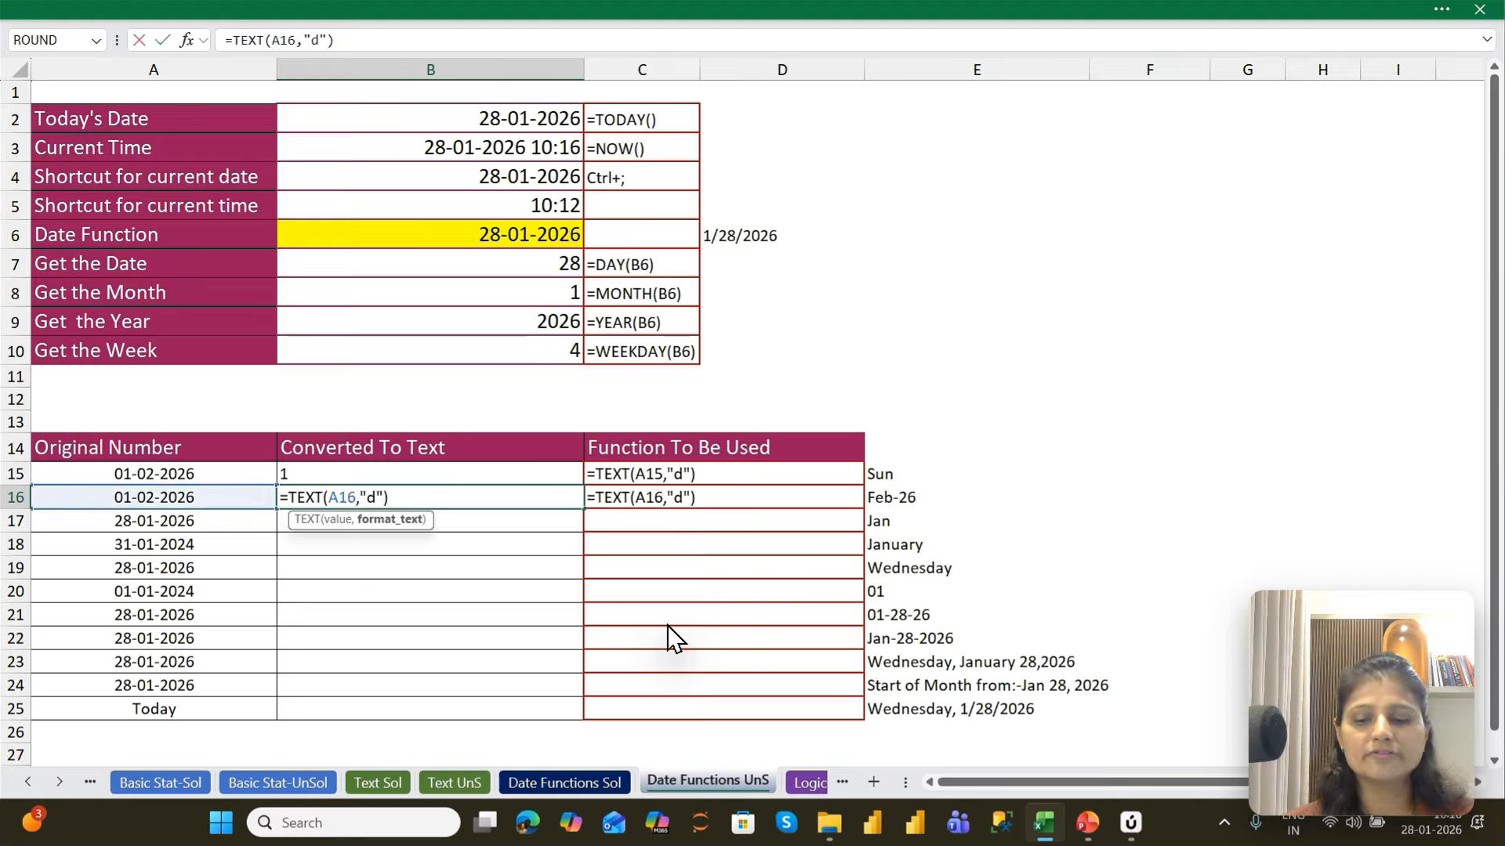
{"action": "key", "text": "Left"}
{"action": "key", "text": "Left"}
{"action": "type", "text": "d"}
{"action": "key", "text": "Return"}
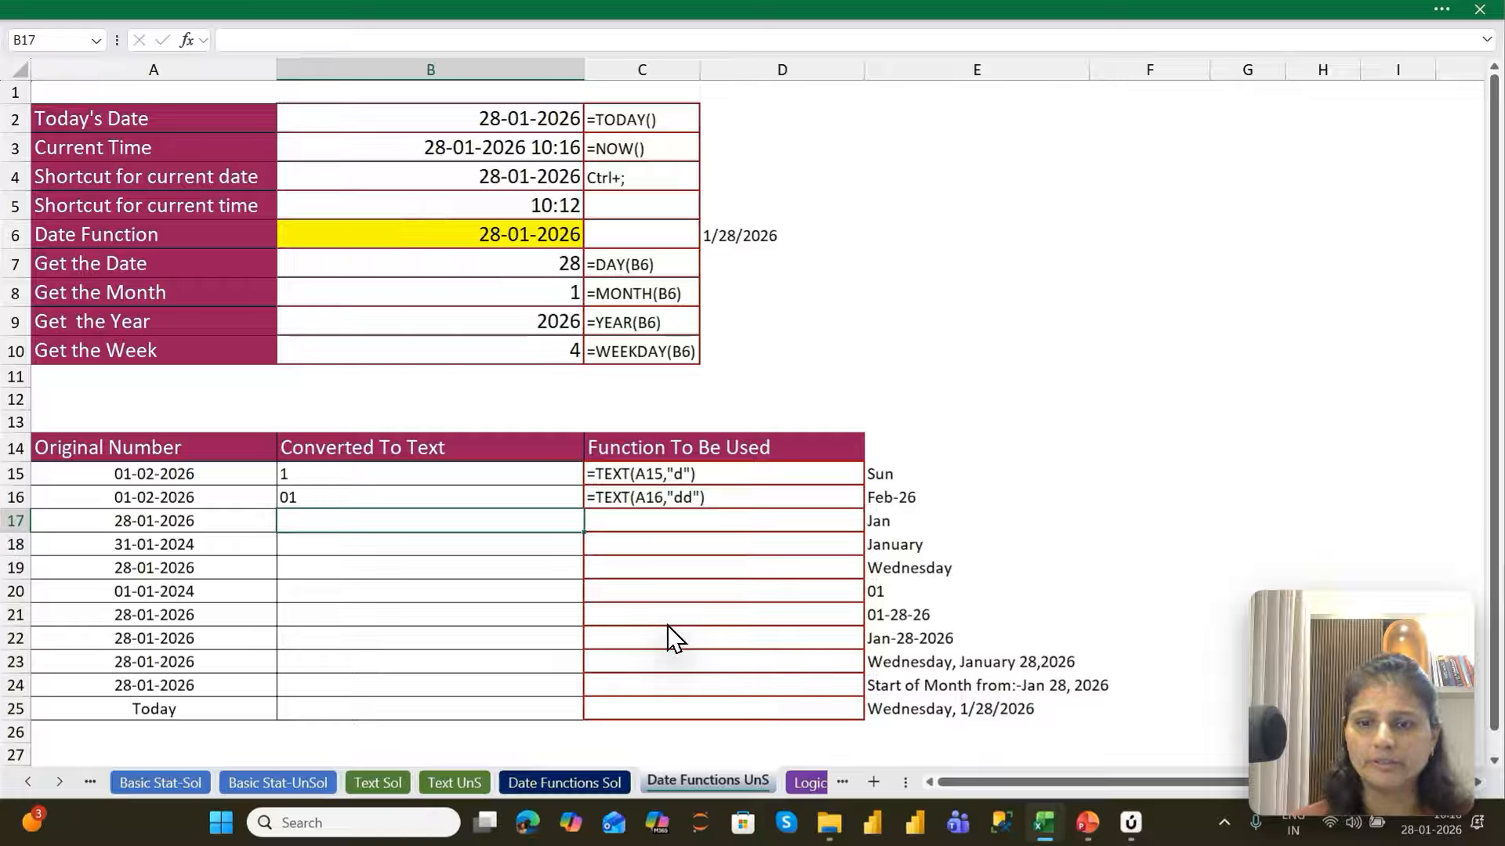
Fill the TEXT formula from B16 down into B17 and change its format code to "ddd"
{"action": "key", "text": "ctrl+d"}
{"action": "key", "text": "F2"}
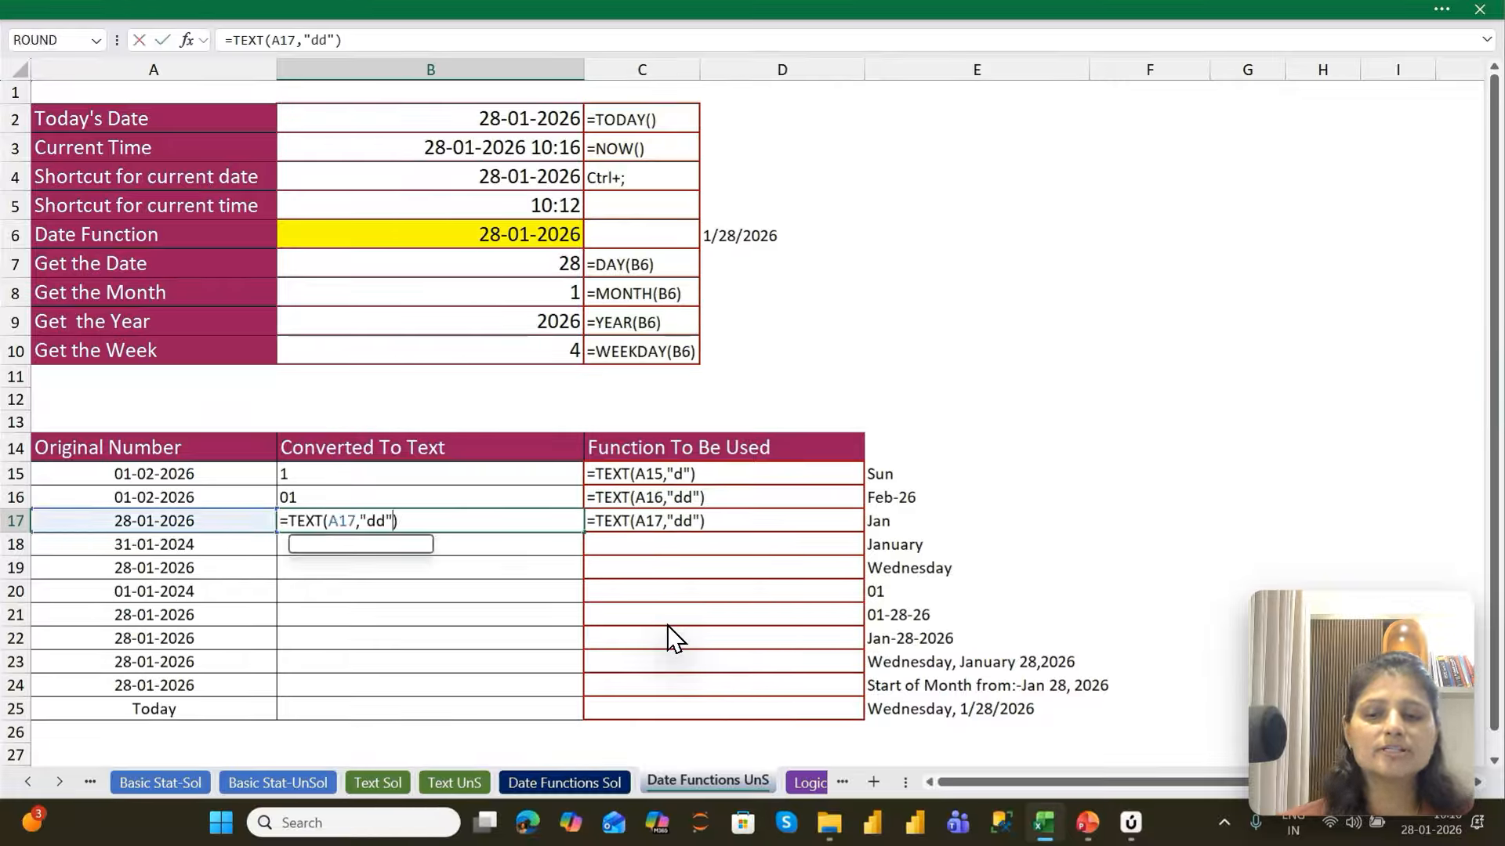
{"action": "key", "text": "Left"}
{"action": "key", "text": "Left"}
{"action": "type", "text": "d"}
{"action": "key", "text": "Return"}
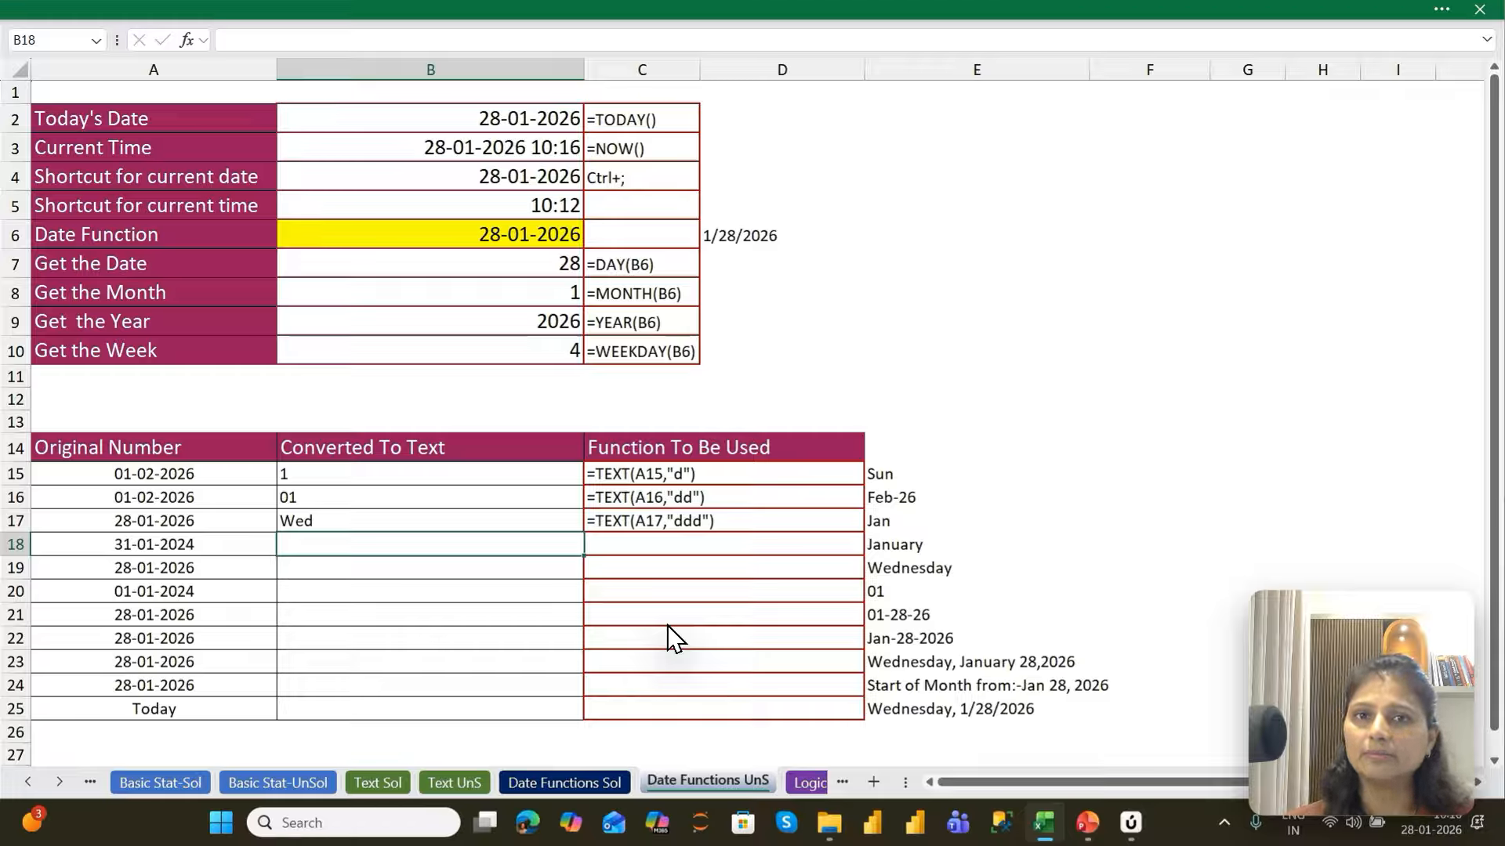
Fill the TEXT formula from B17 down into B18 and change its format code to "dddd"
{"action": "key", "text": "ctrl+d"}
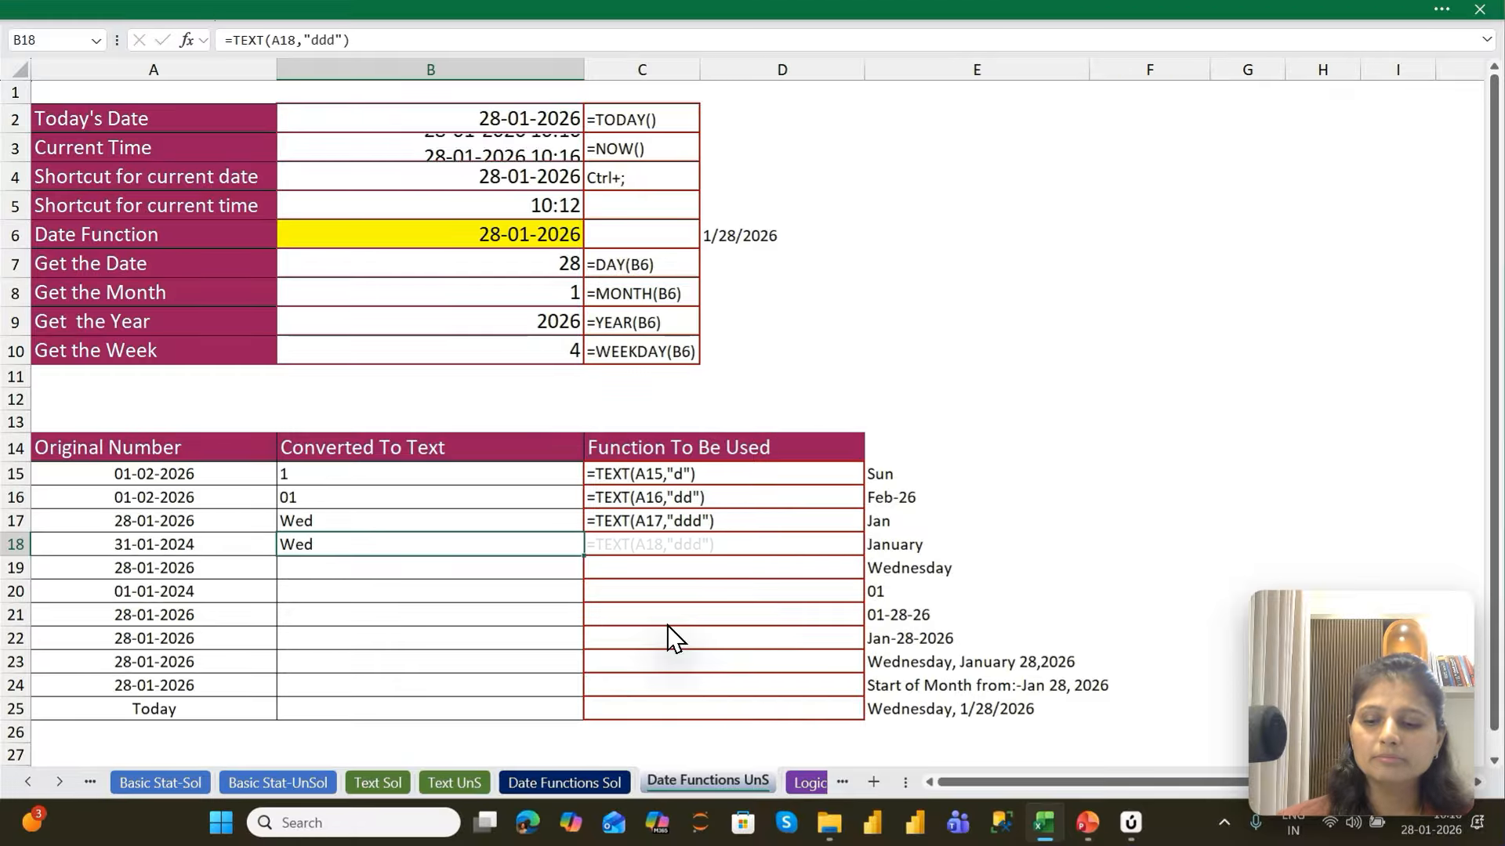
{"action": "key", "text": "F2"}
{"action": "key", "text": "Left"}
{"action": "key", "text": "Left"}
{"action": "type", "text": "d"}
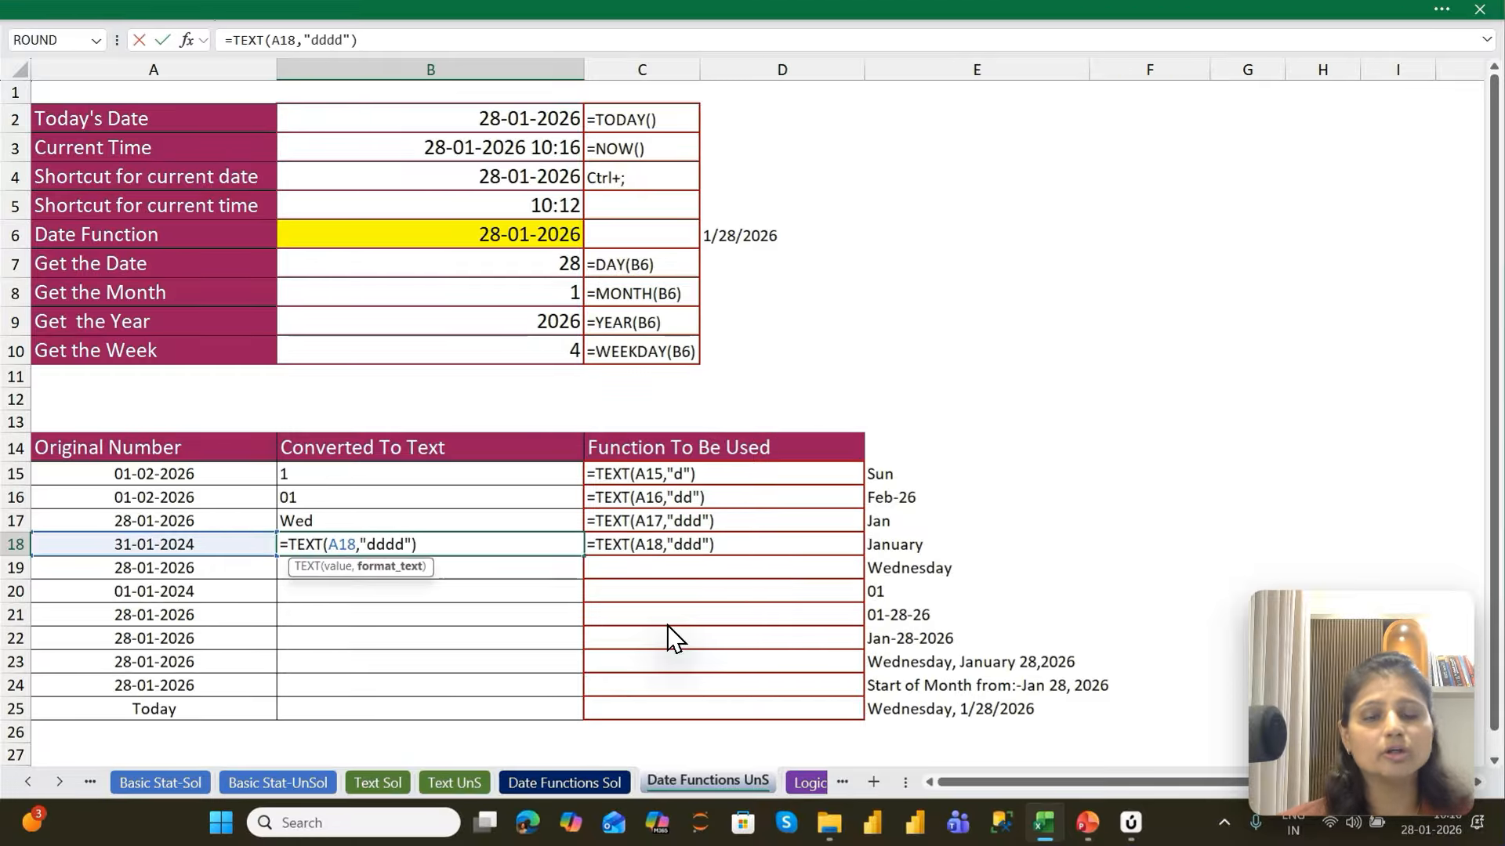
{"action": "key", "text": "Return"}
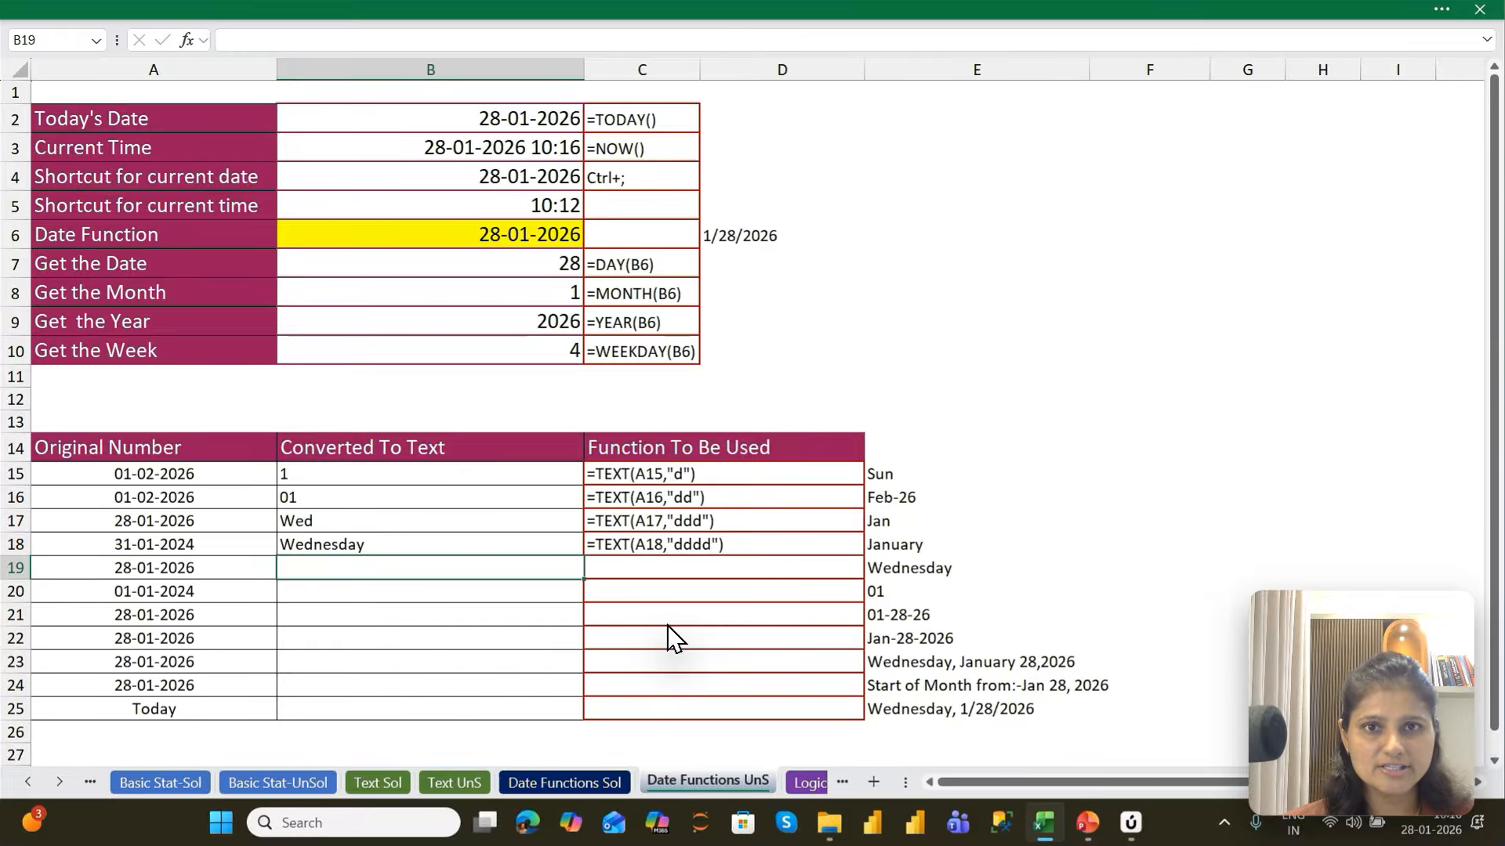
{"action": "key", "text": "Up"}
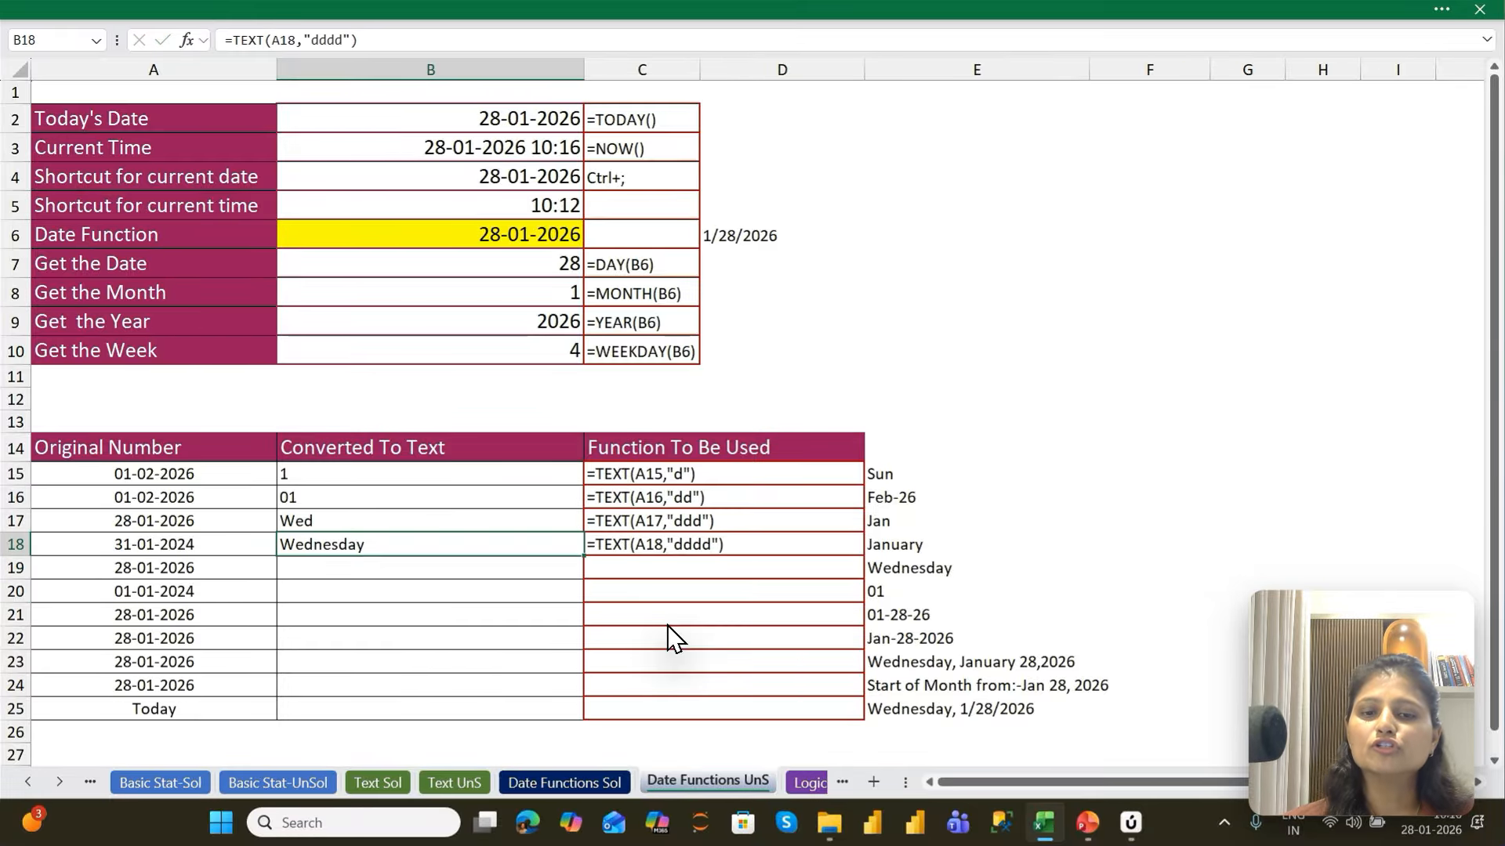
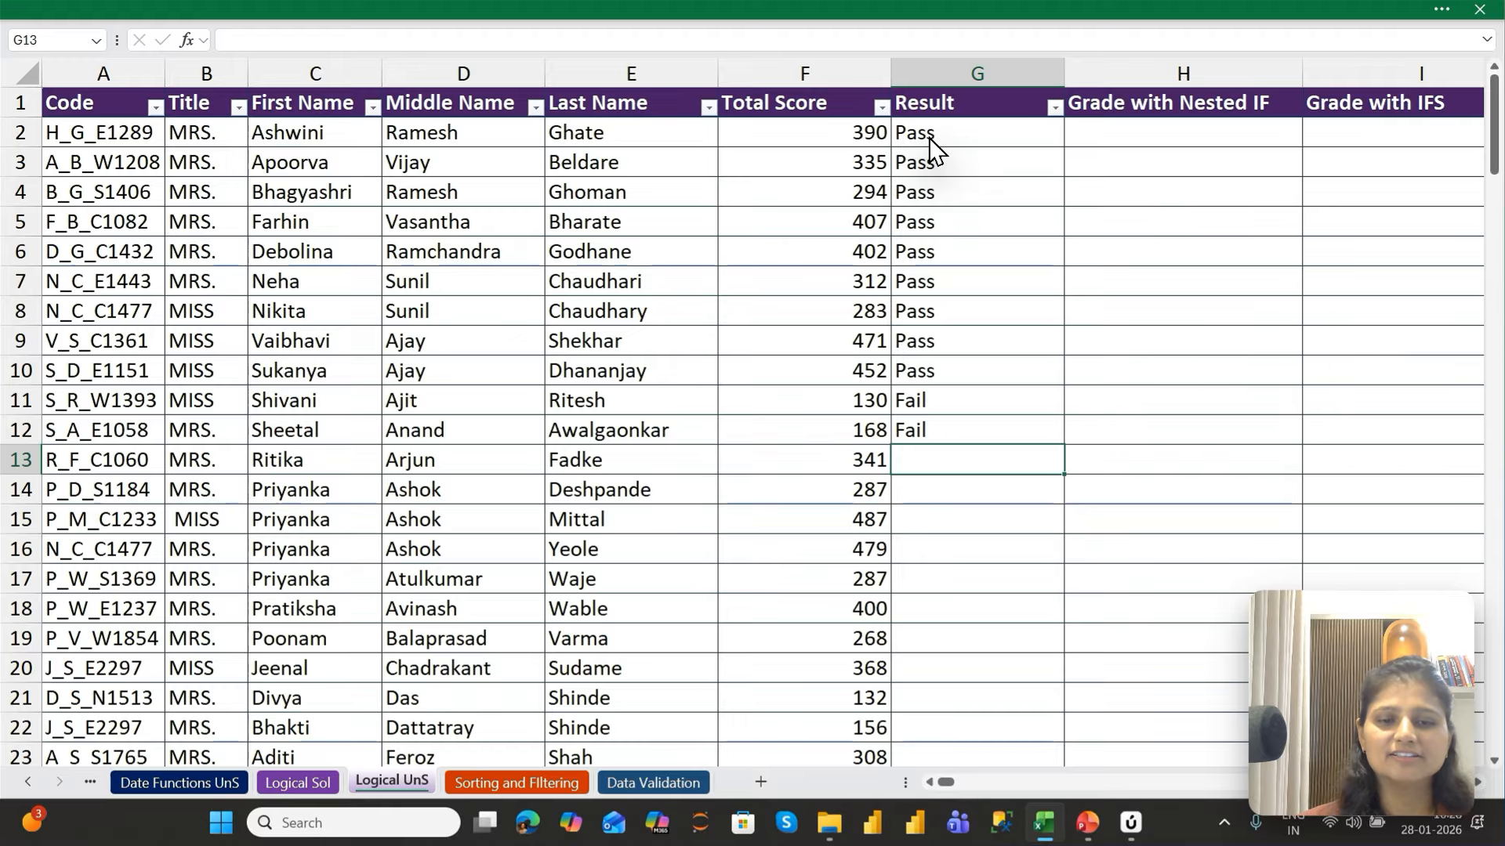
Clear the manually entered Pass and Fail entries from the Result column, cells G2:G12
{"action": "key", "text": "Left"}
{"action": "key", "text": "ctrl+Down"}
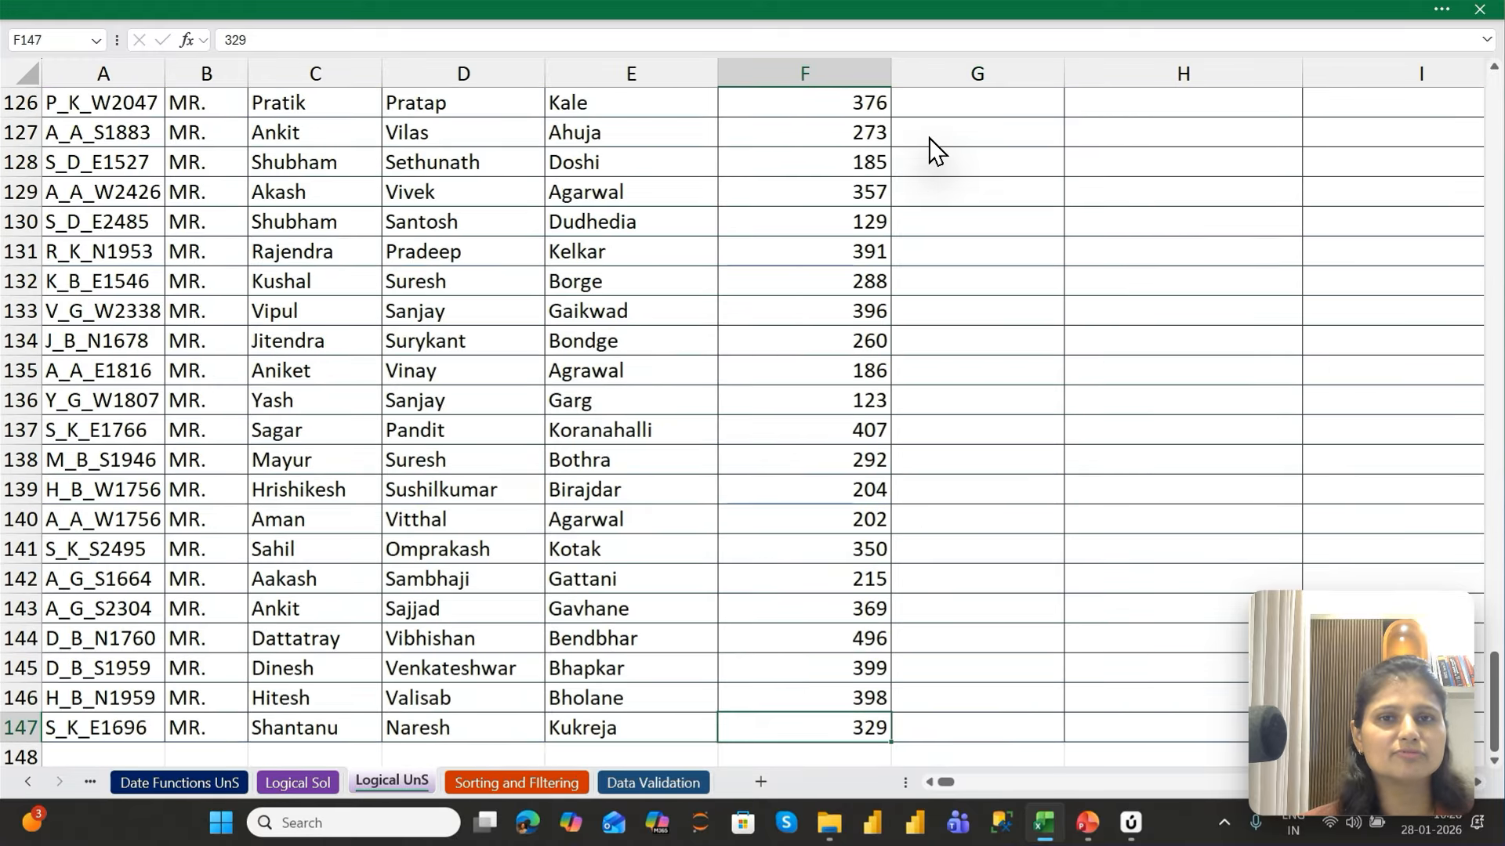
{"action": "key", "text": "Right"}
{"action": "key", "text": "ctrl+Up"}
{"action": "scroll", "coordinate": [933, 149], "scroll_direction": "up", "scroll_amount": 1}
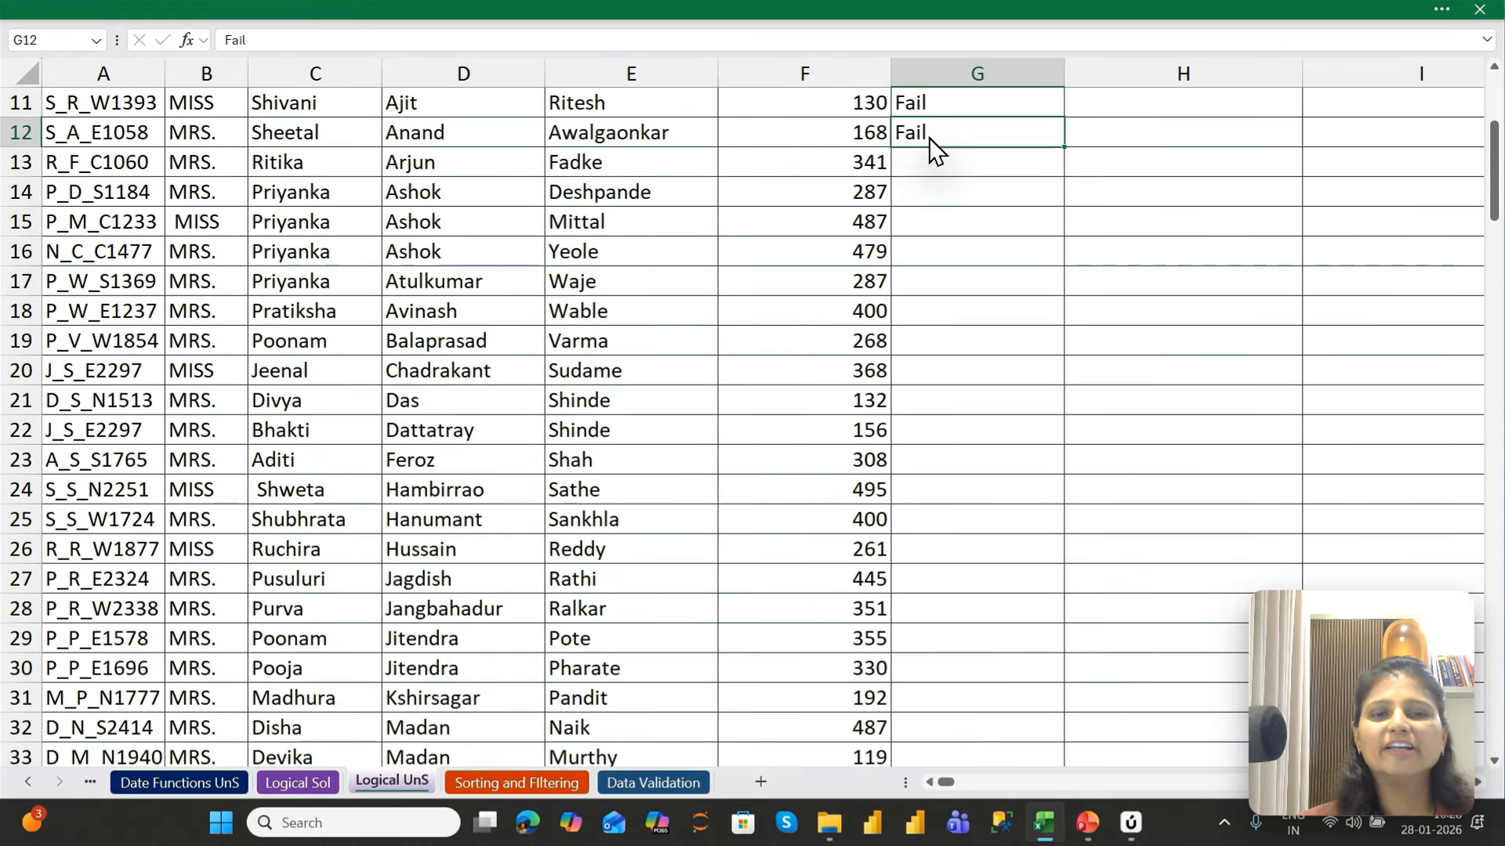
{"action": "key", "text": "shift+Up"}
{"action": "key", "text": "shift+Up"}
{"action": "key", "text": "shift+Up"}
{"action": "key", "text": "shift+Up"}
{"action": "key", "text": "shift+Up"}
{"action": "key", "text": "shift+Up"}
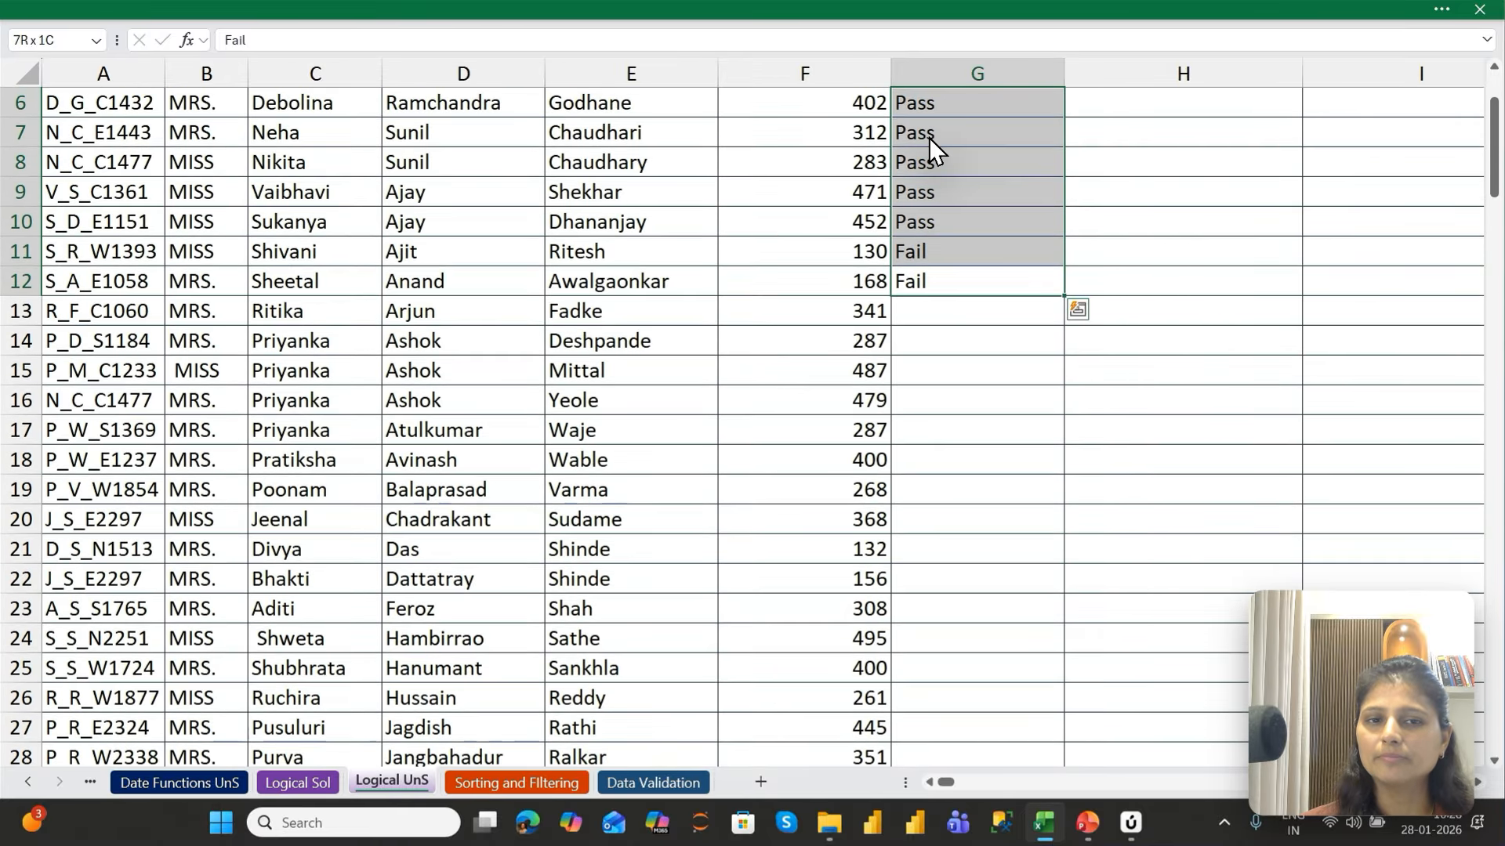
{"action": "key", "text": "shift+Up"}
{"action": "key", "text": "shift+Up"}
{"action": "key", "text": "shift+Up"}
{"action": "key", "text": "shift+Up"}
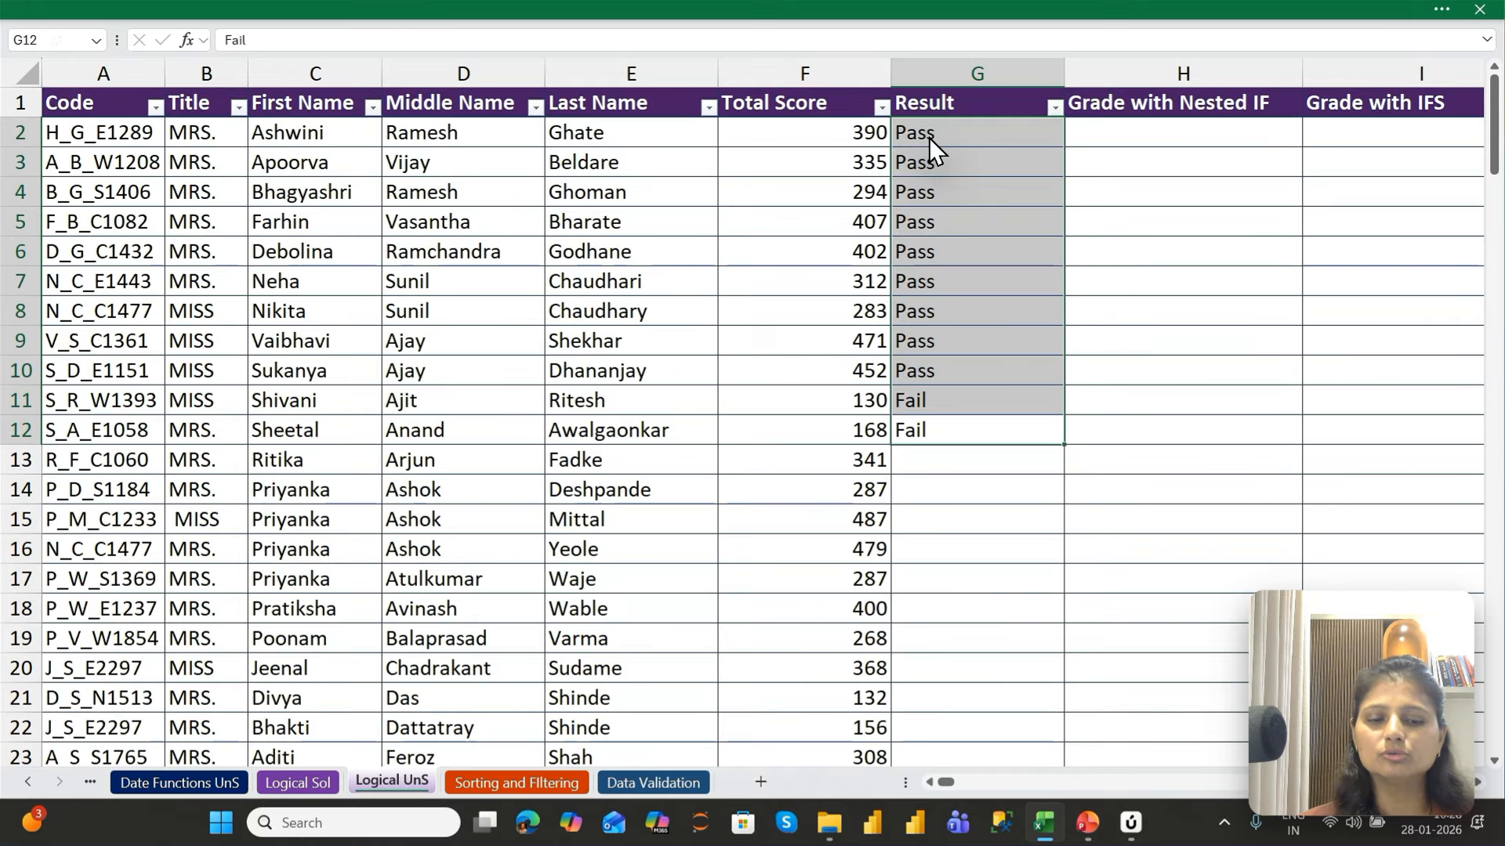
{"action": "key", "text": "Delete"}
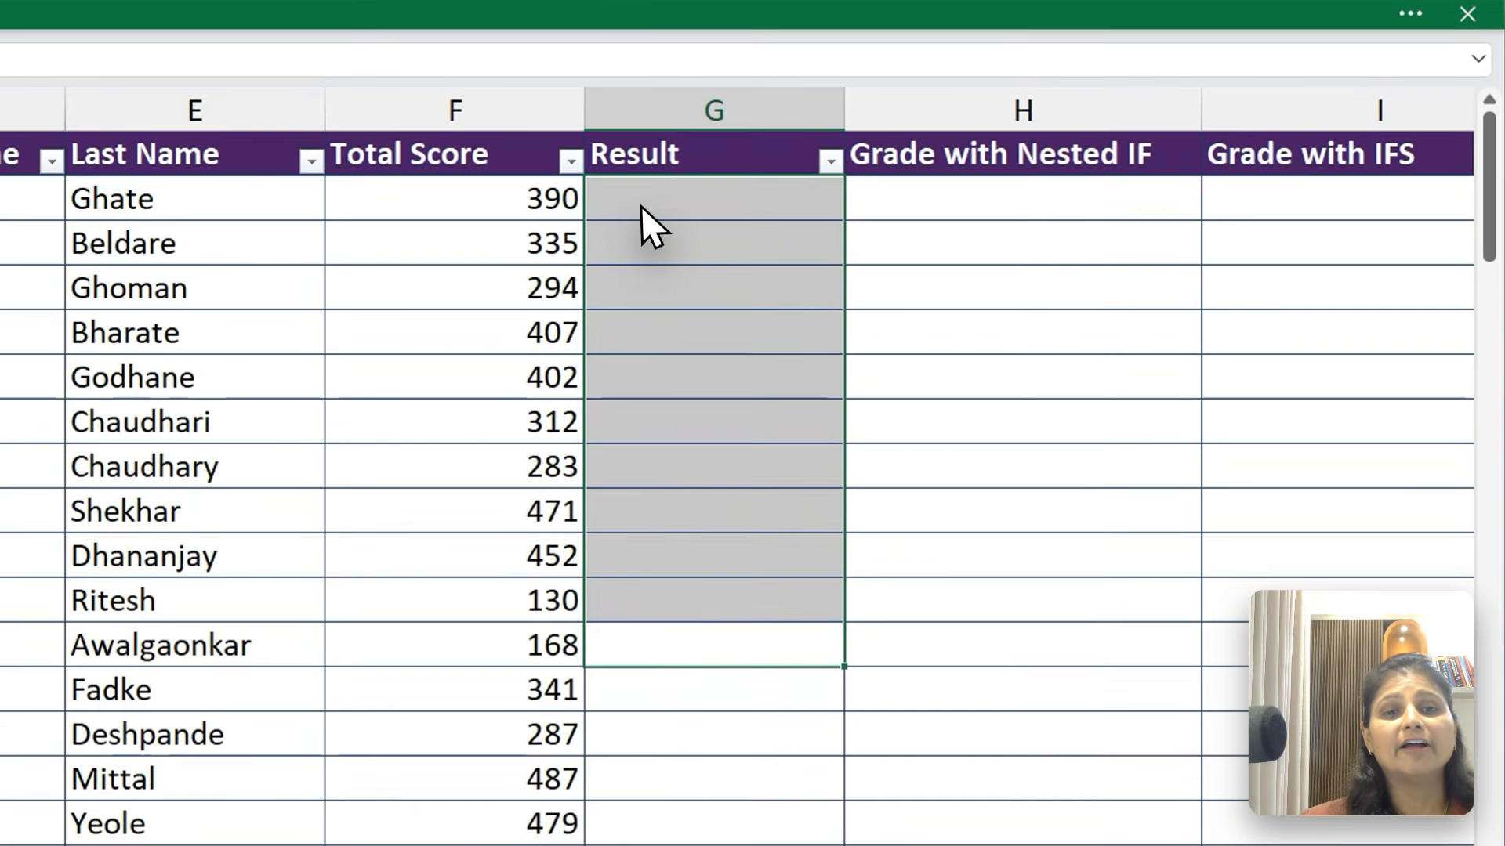
Start an IF formula in G2 that tests whether the total score in F2 is greater than 200
{"action": "left_click", "coordinate": [929, 138]}
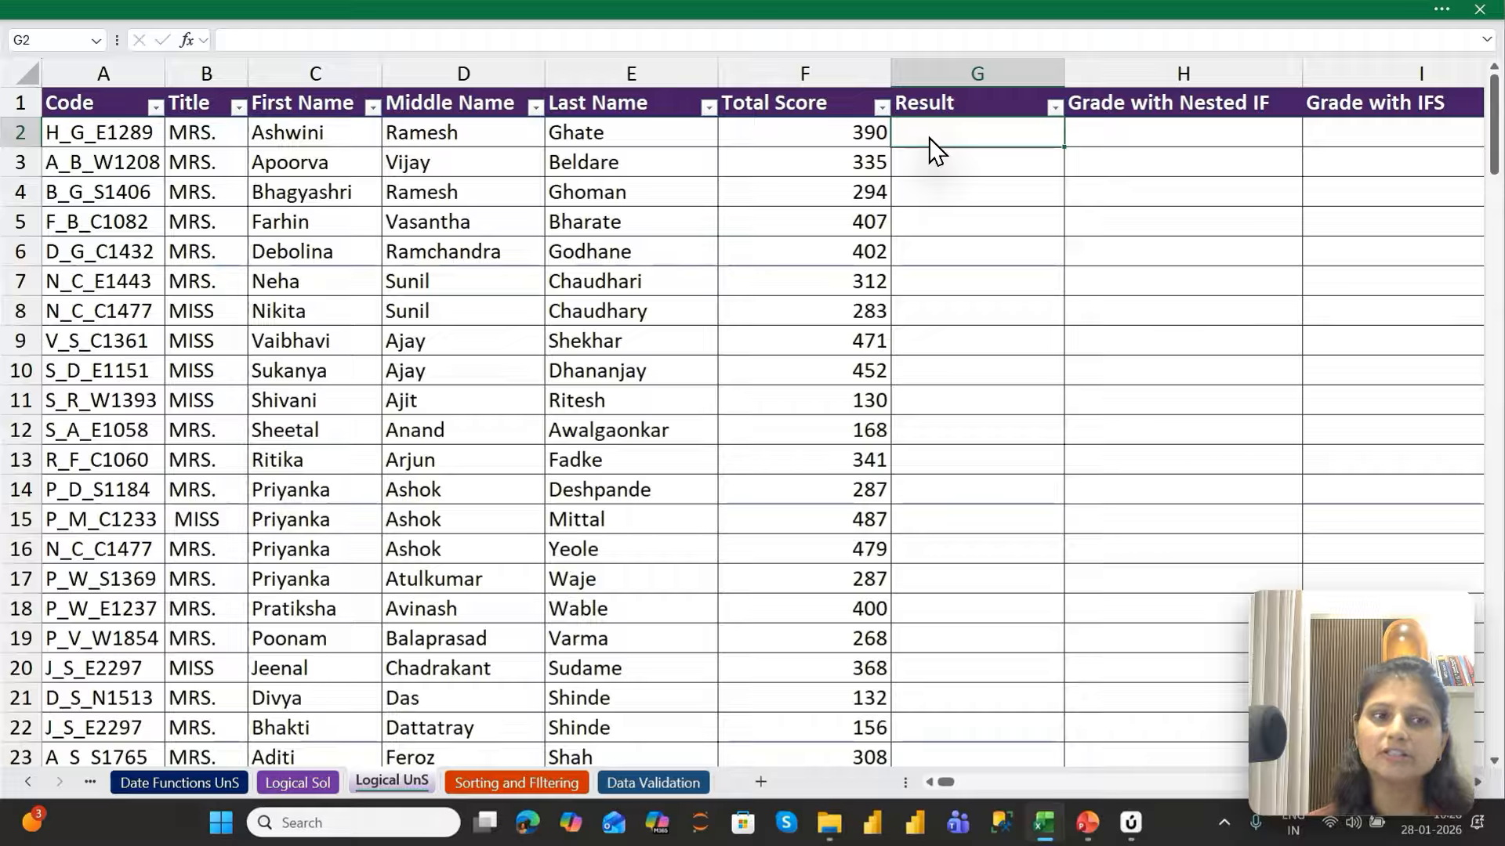
{"action": "type", "text": "="}
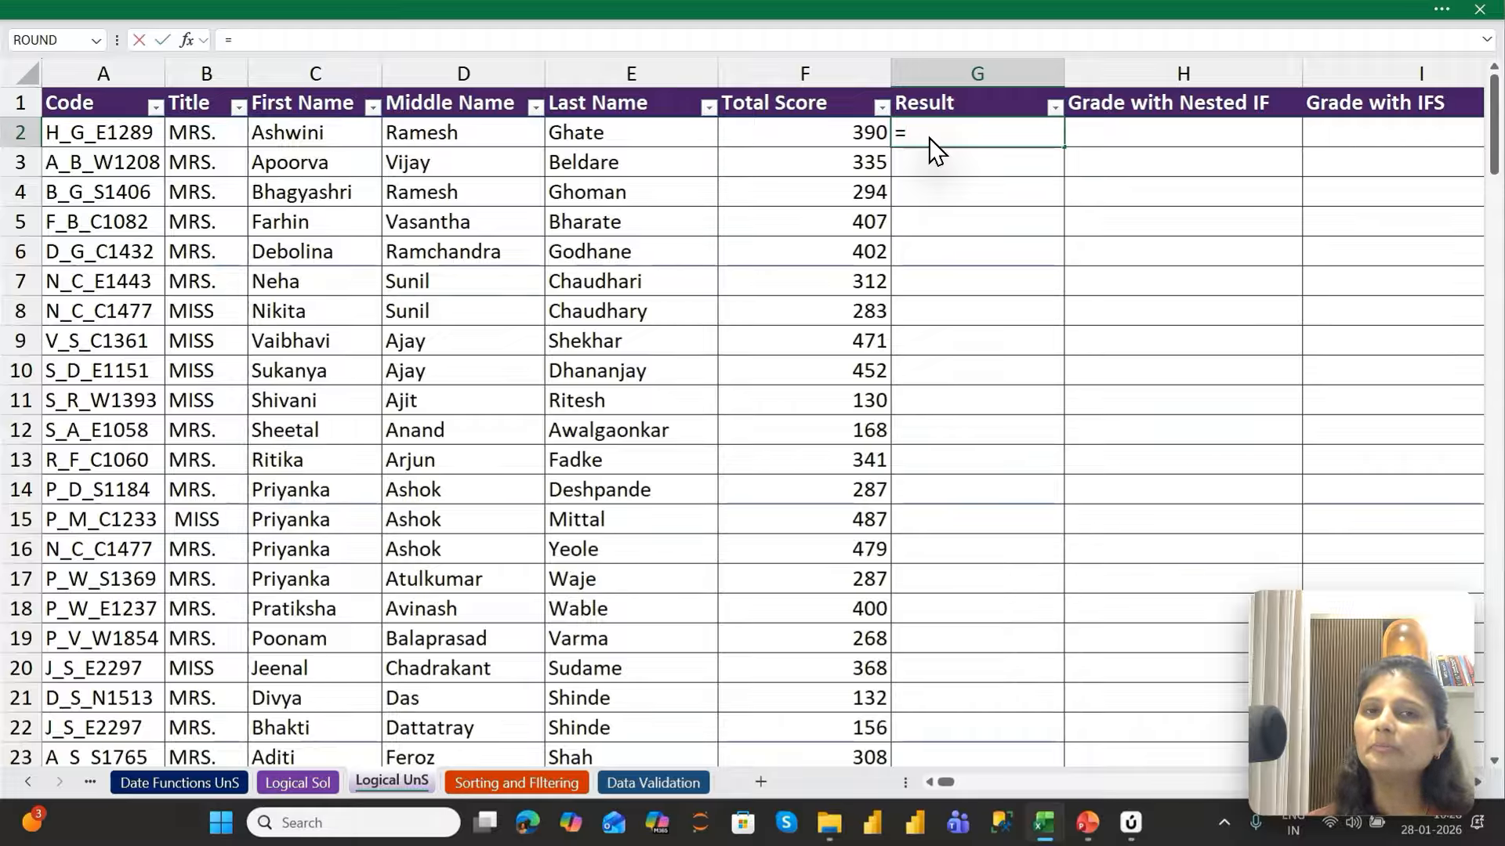
{"action": "type", "text": "IF"}
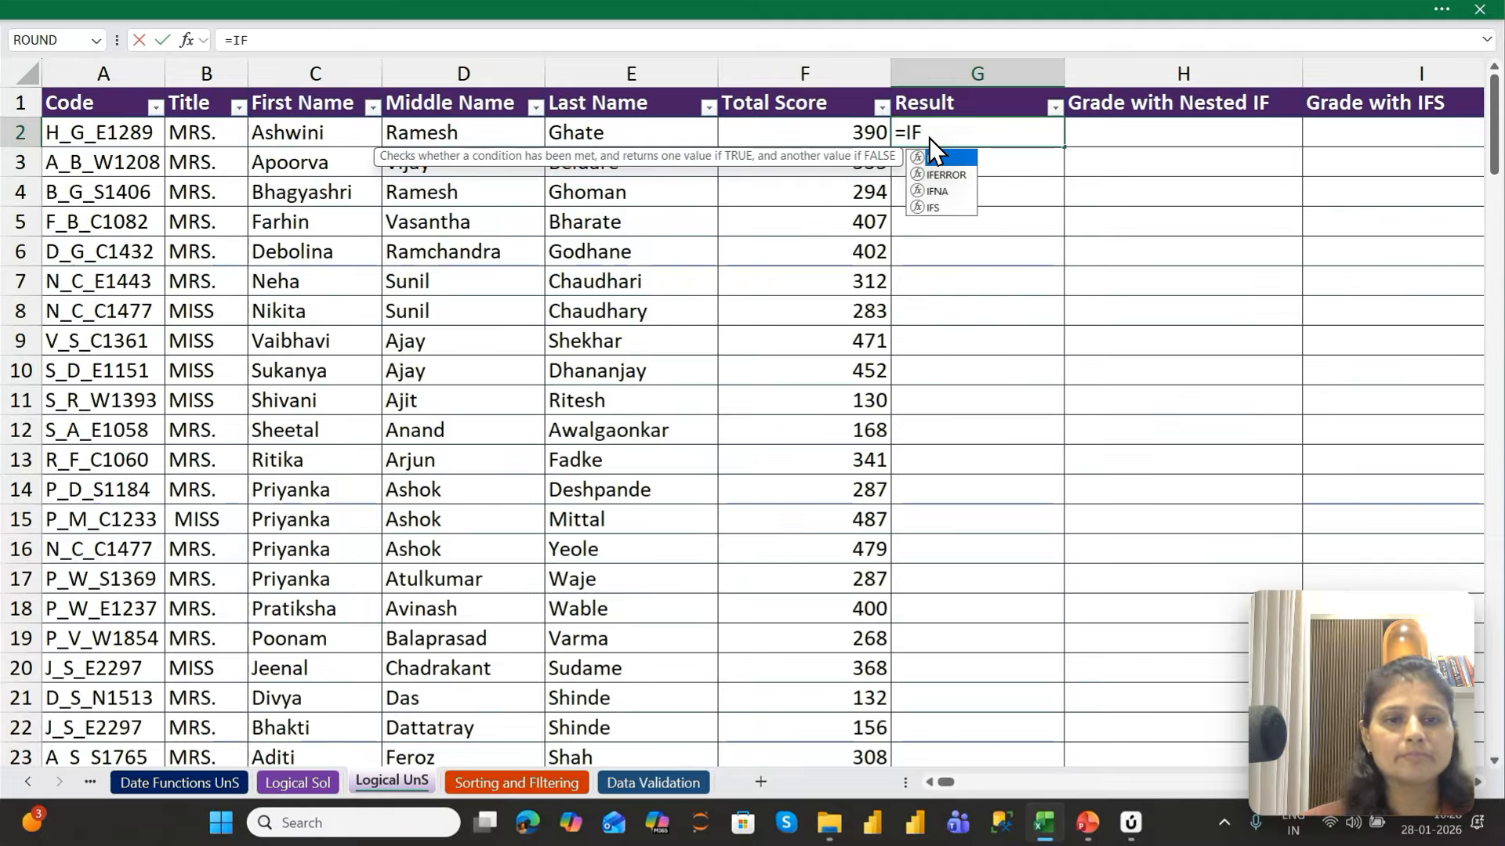
{"action": "type", "text": "("}
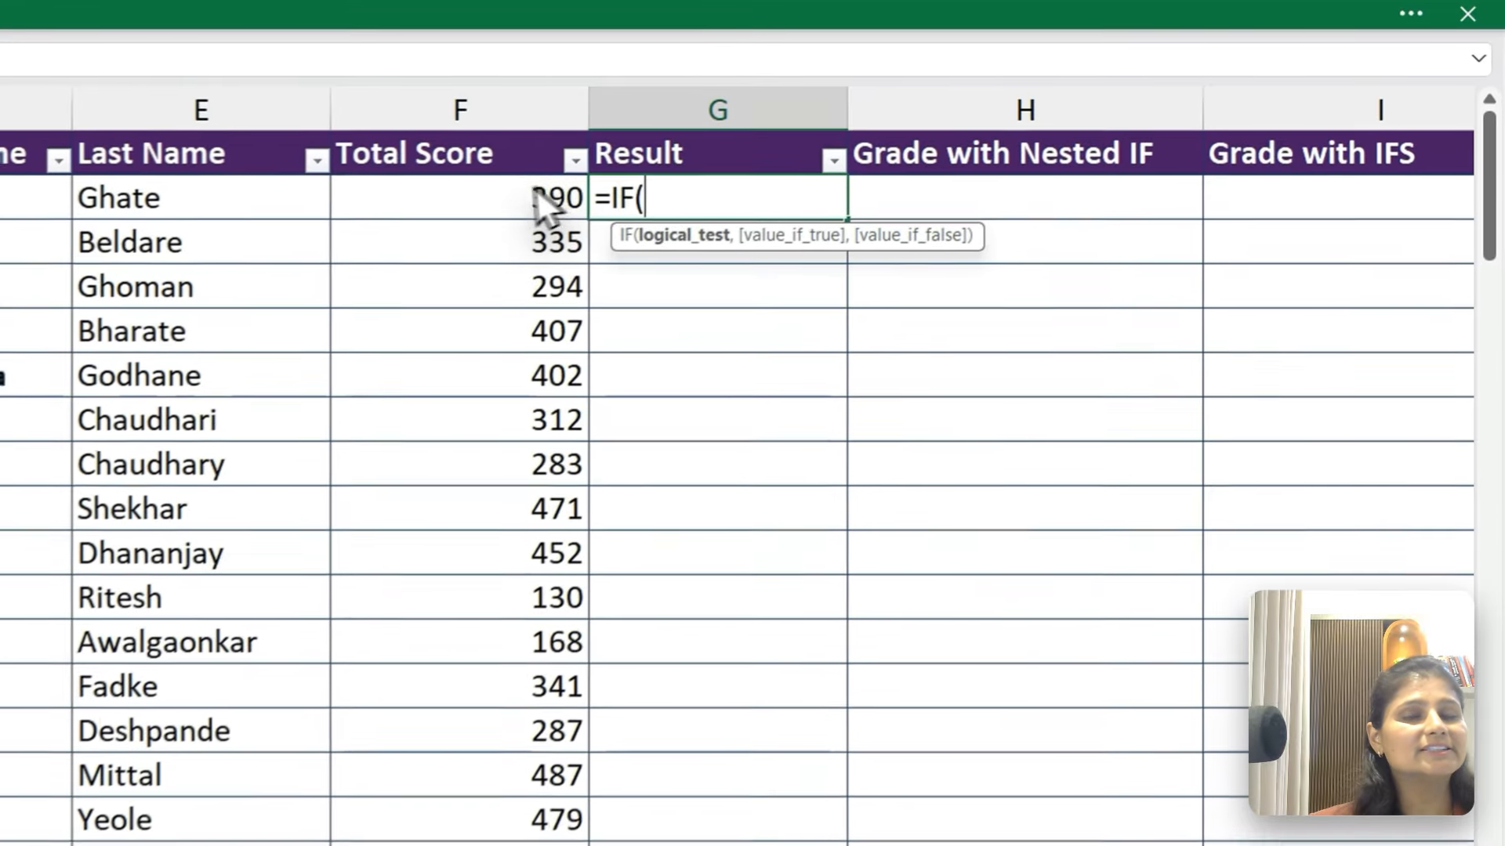
{"action": "left_click", "coordinate": [831, 132]}
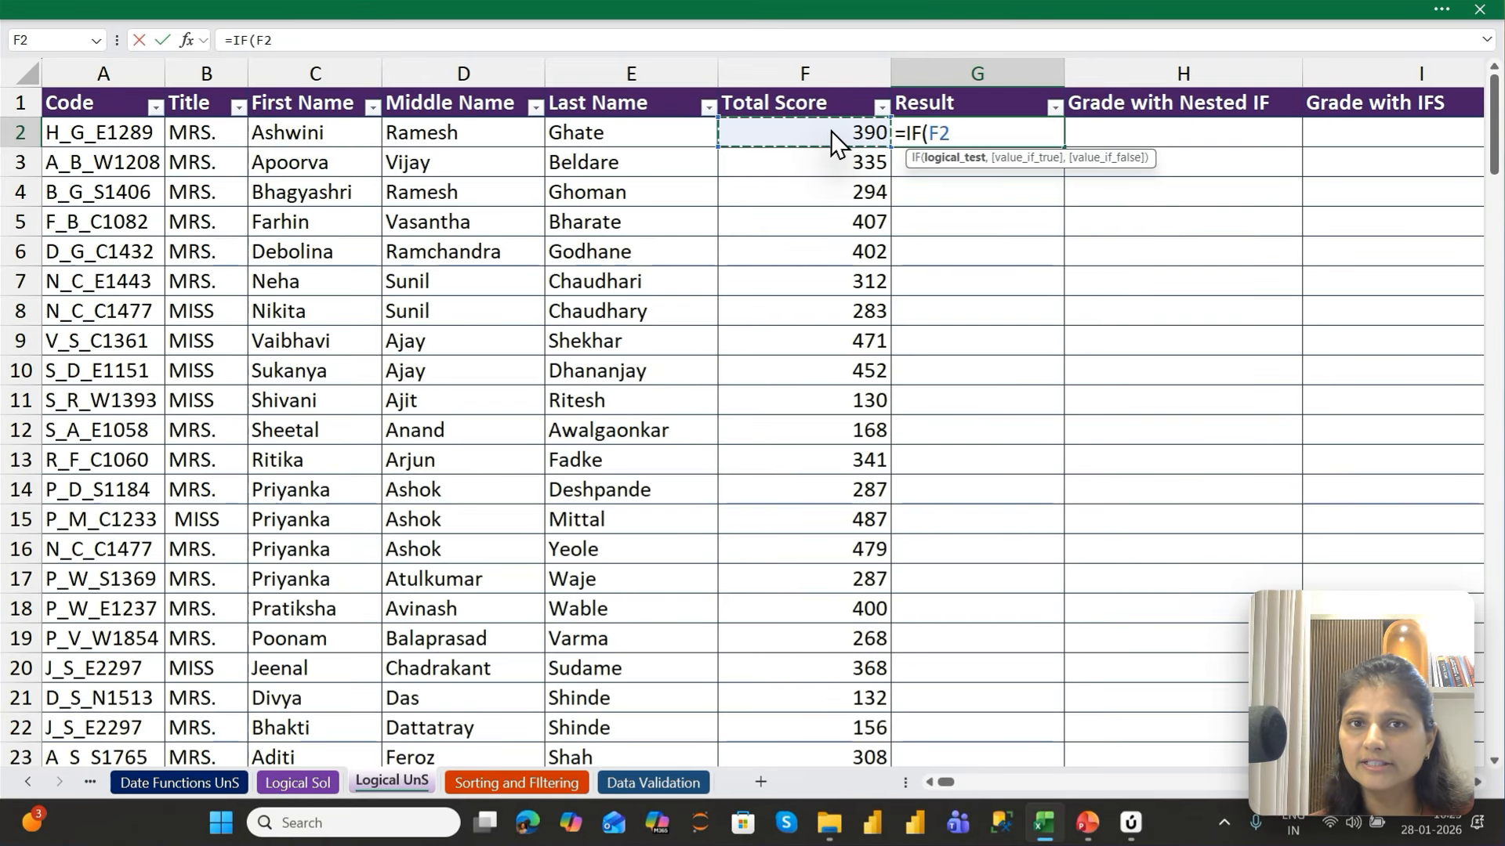
{"action": "type", "text": ">200"}
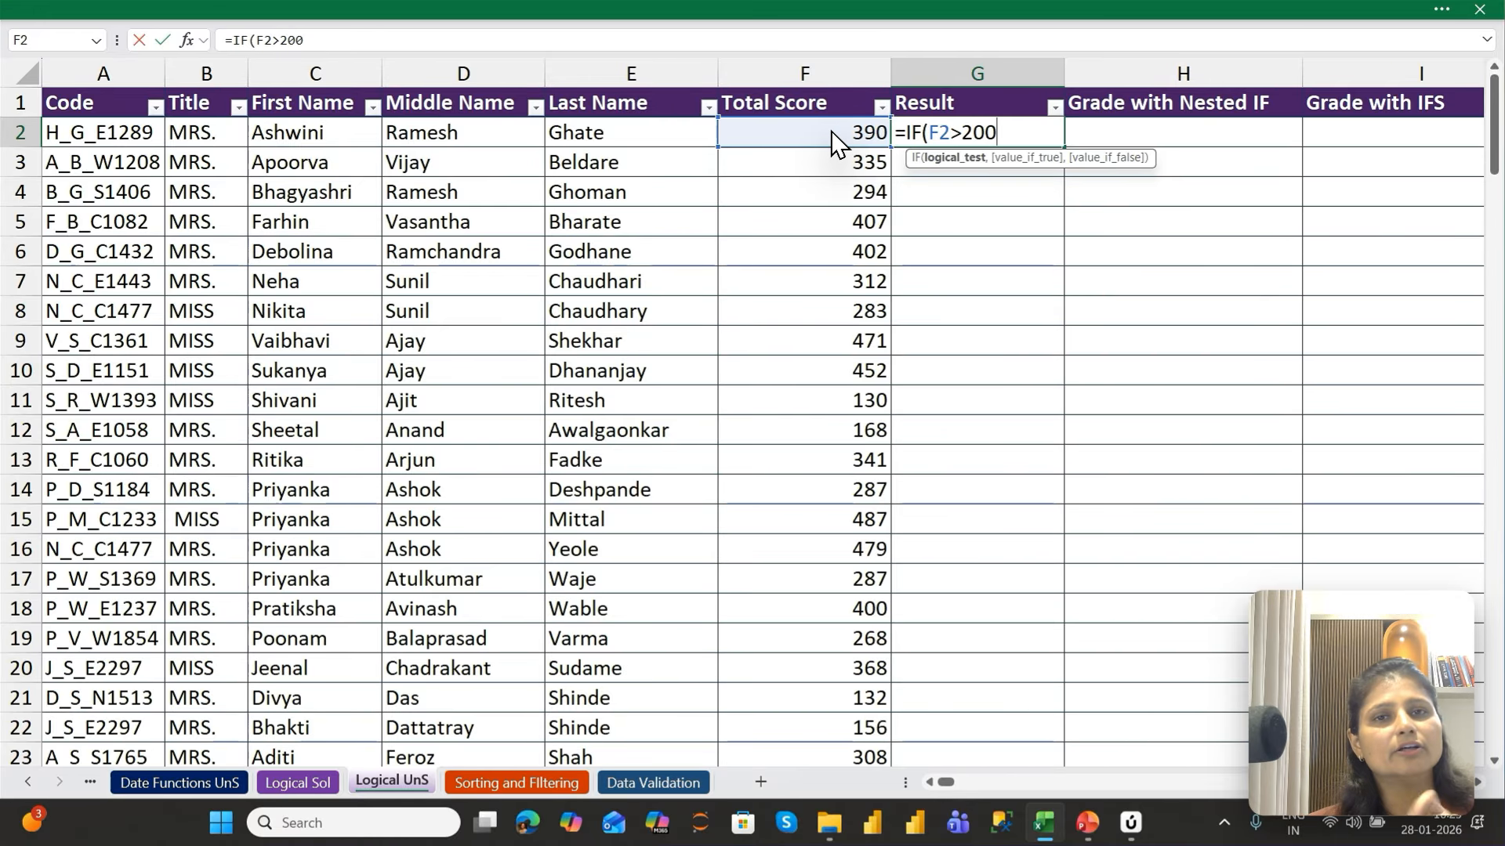
{"action": "type", "text": ","}
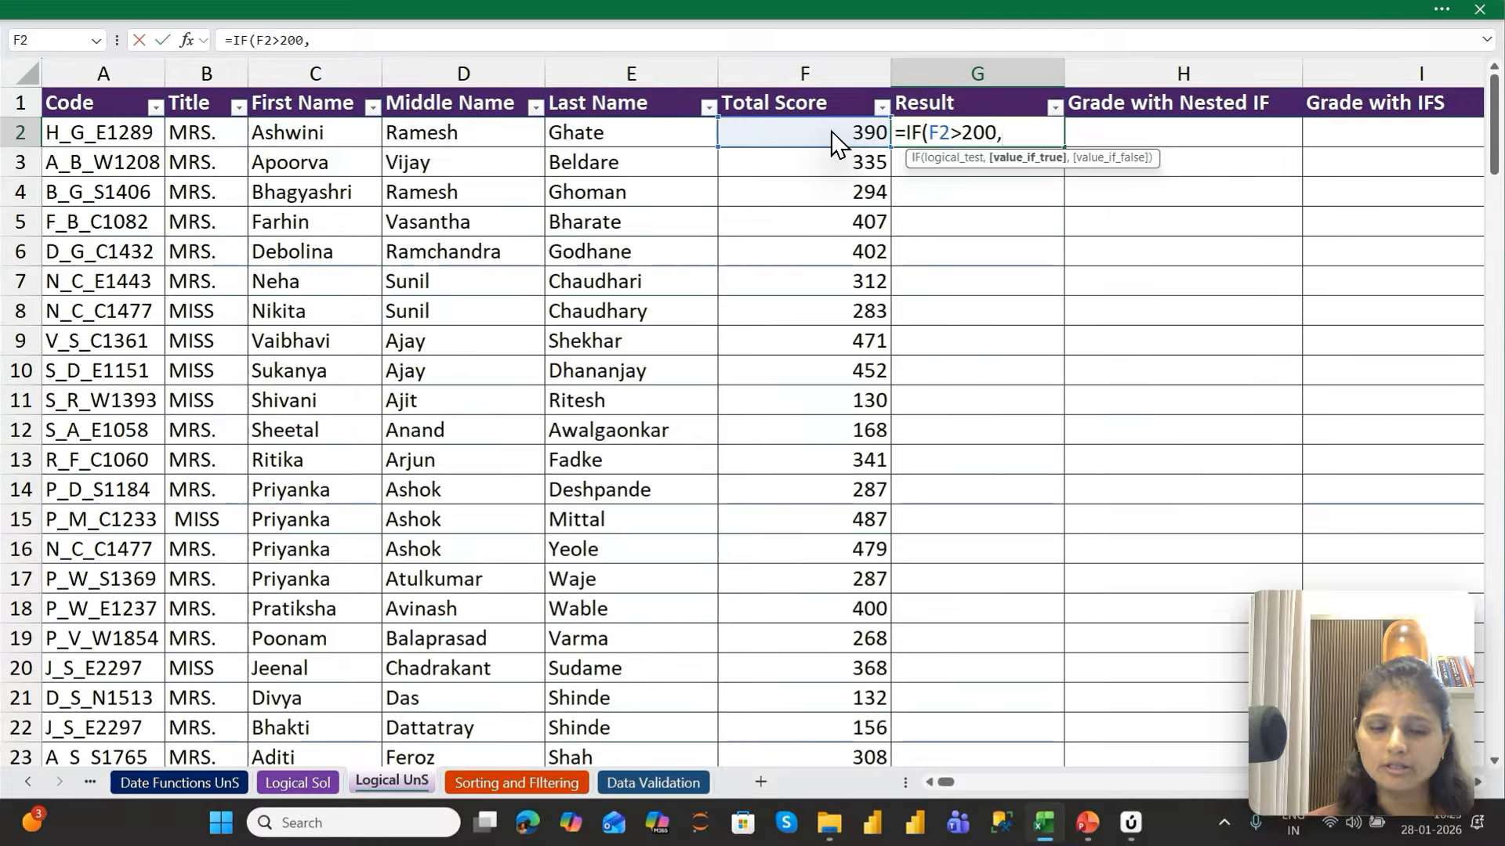
Complete the G2 formula to return "Pass" if true and "Fail" if false, and fill it down the Result column
{"action": "type", "text": "\"Pa"}
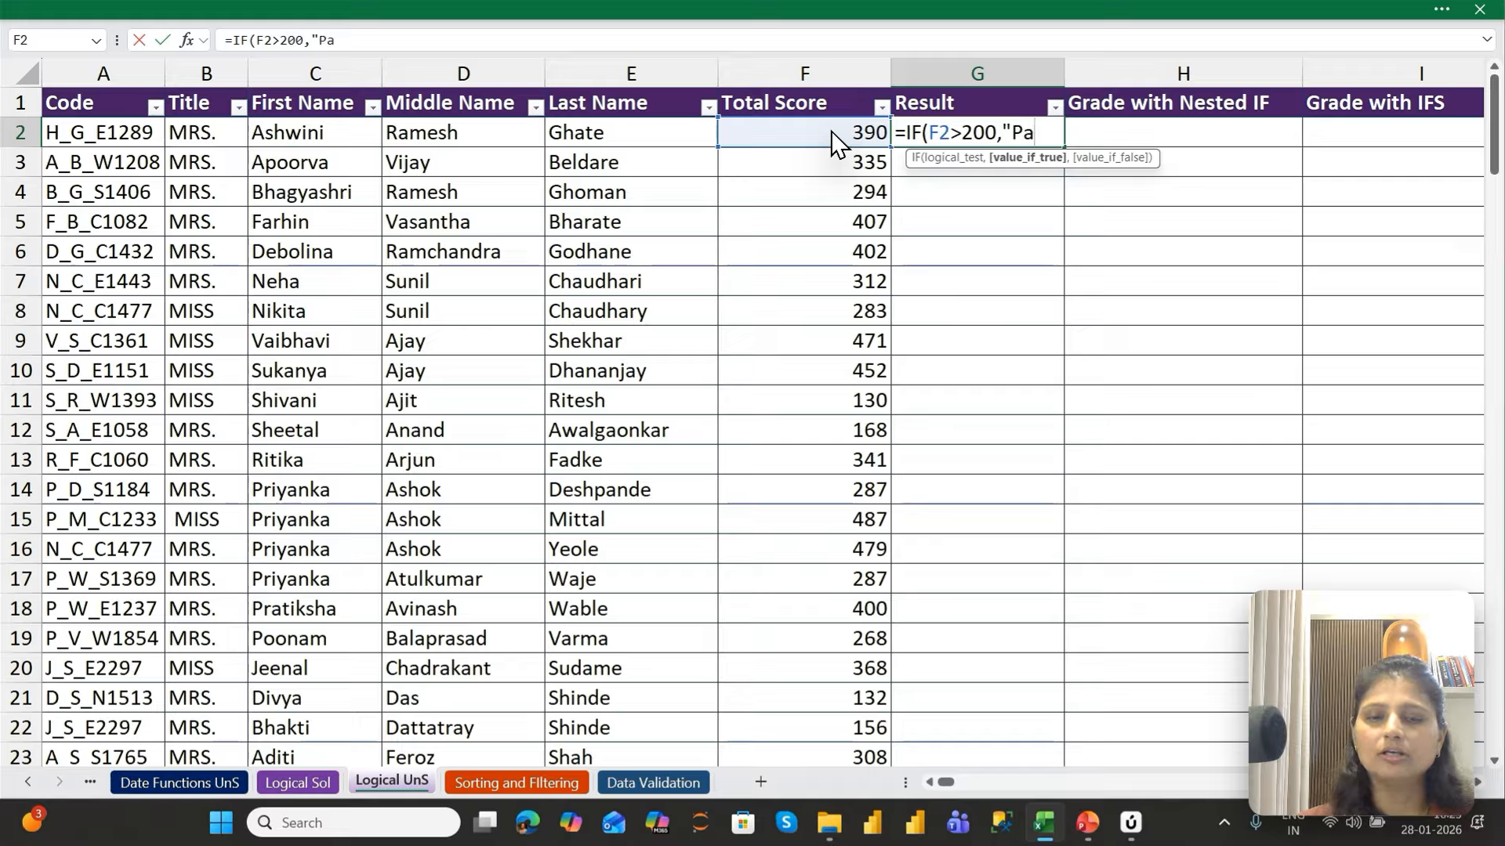
{"action": "type", "text": "ss\""}
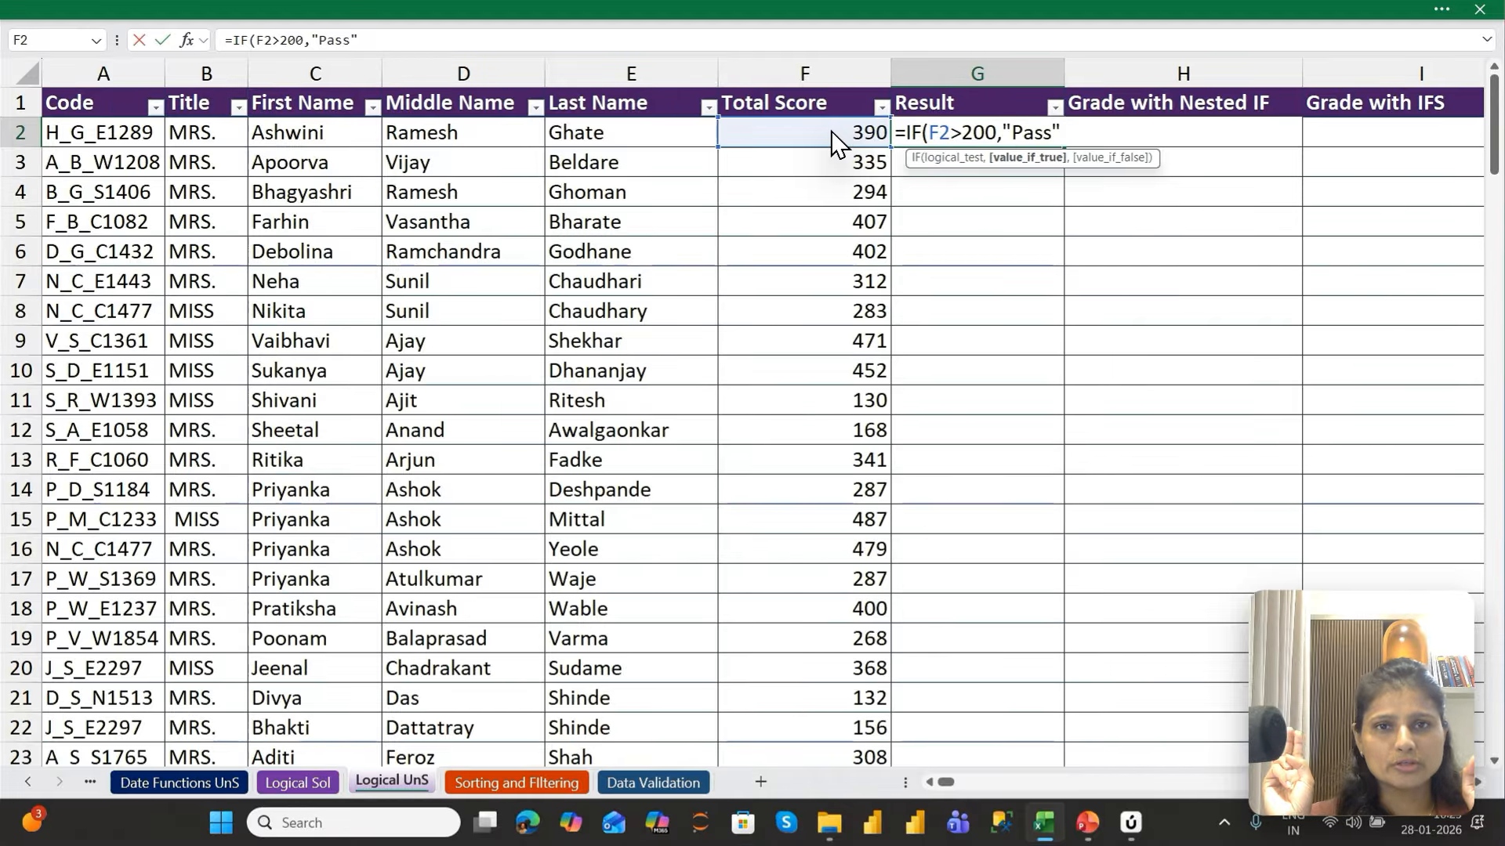
{"action": "type", "text": ","}
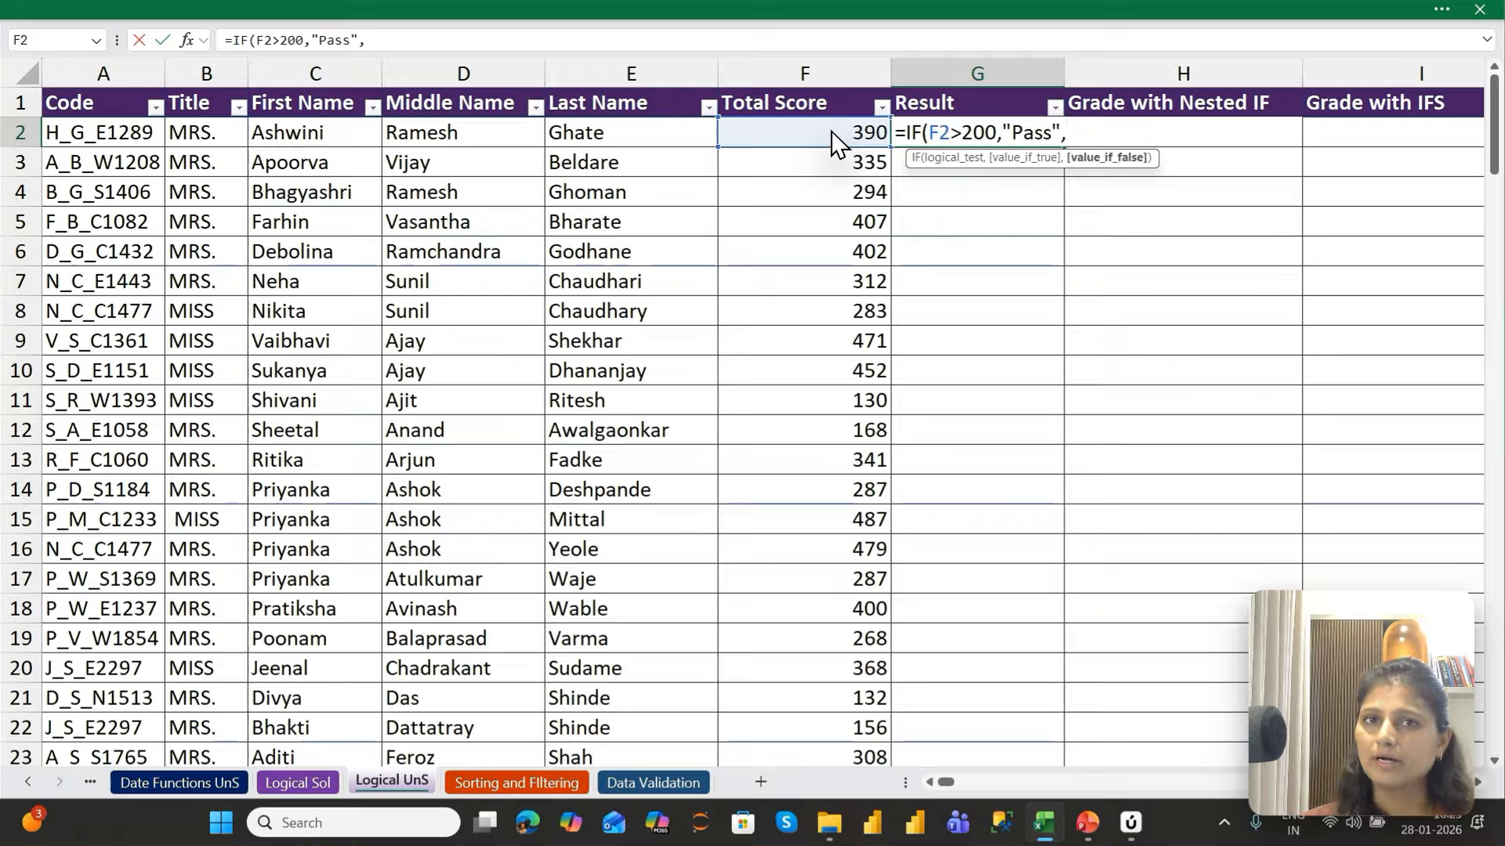
{"action": "type", "text": "\""}
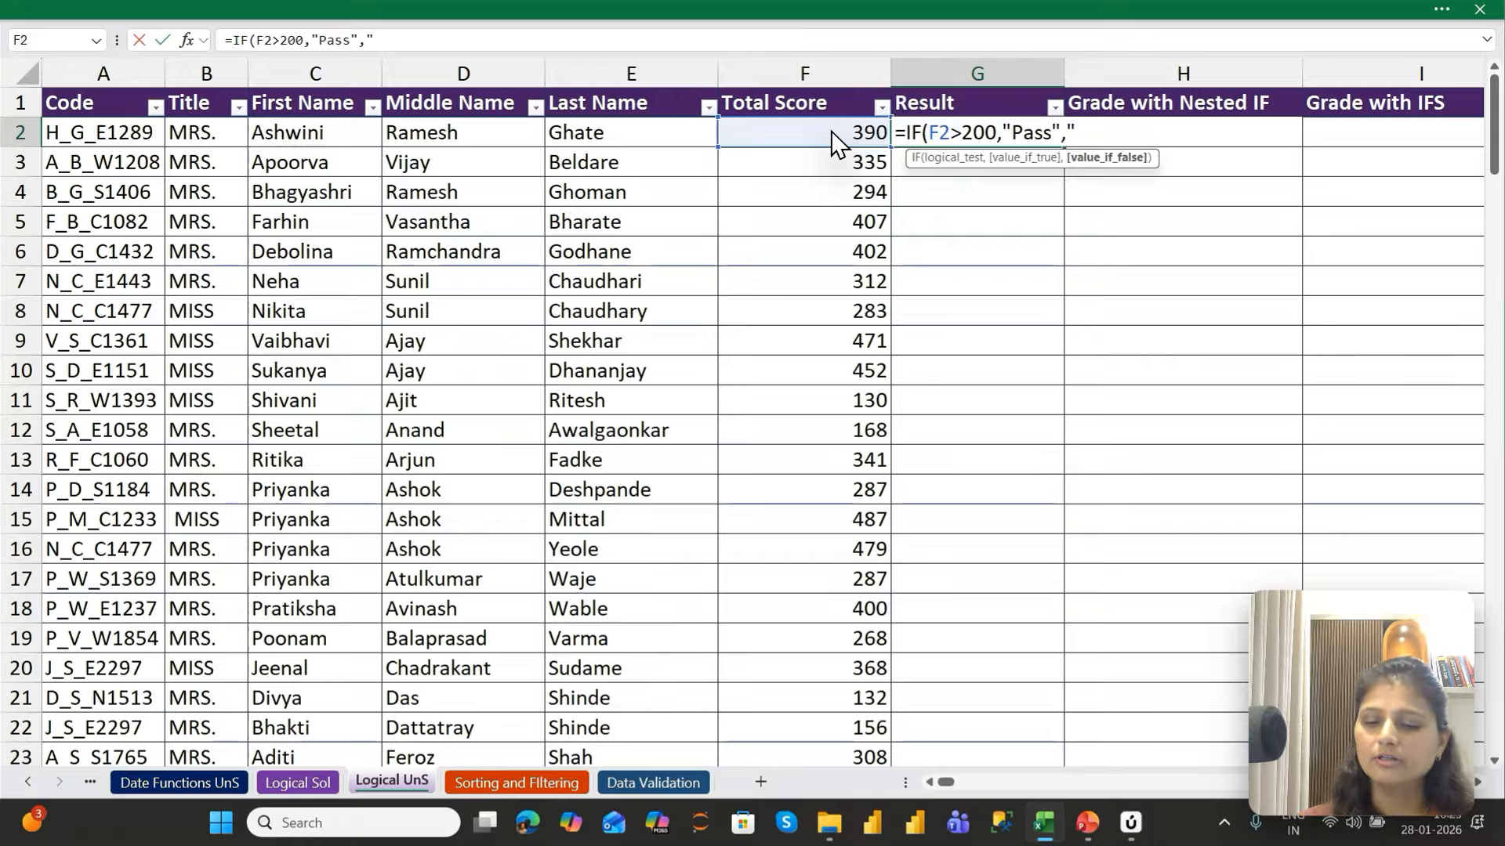
{"action": "type", "text": "Fail\""}
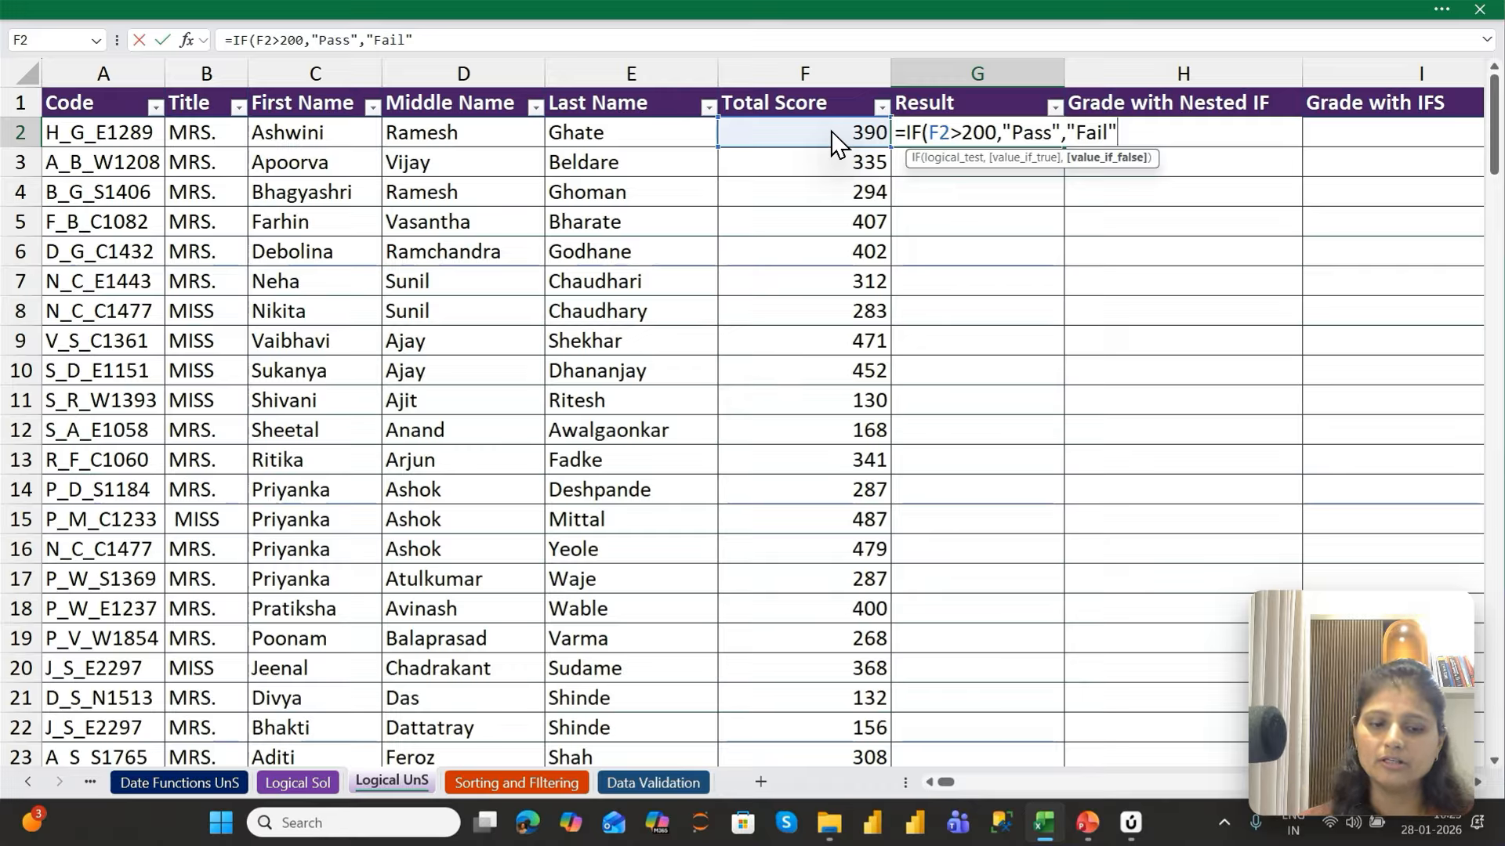
{"action": "type", "text": ")"}
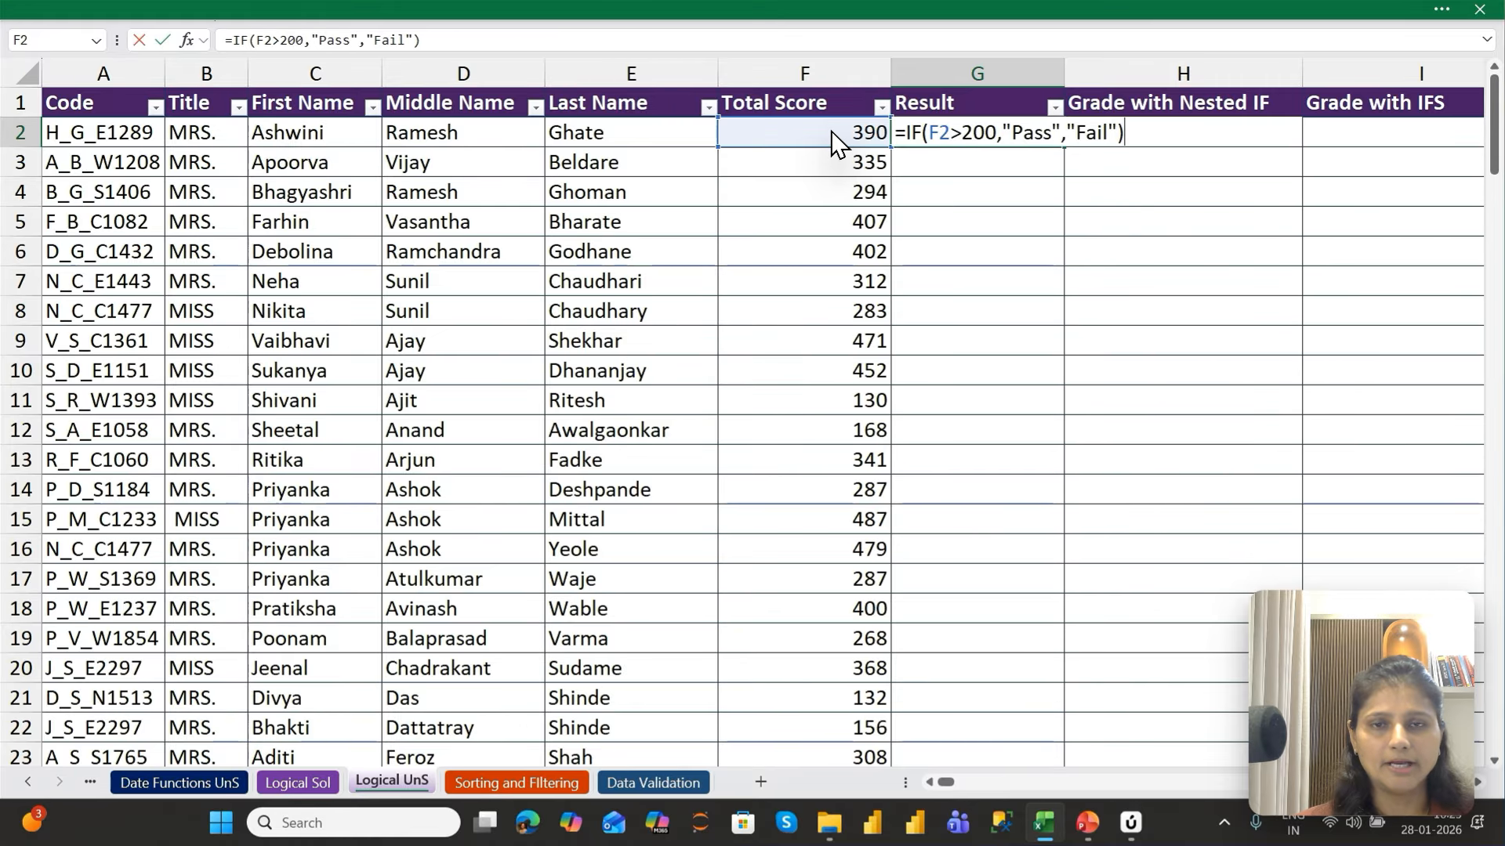
{"action": "key", "text": "ctrl+Return"}
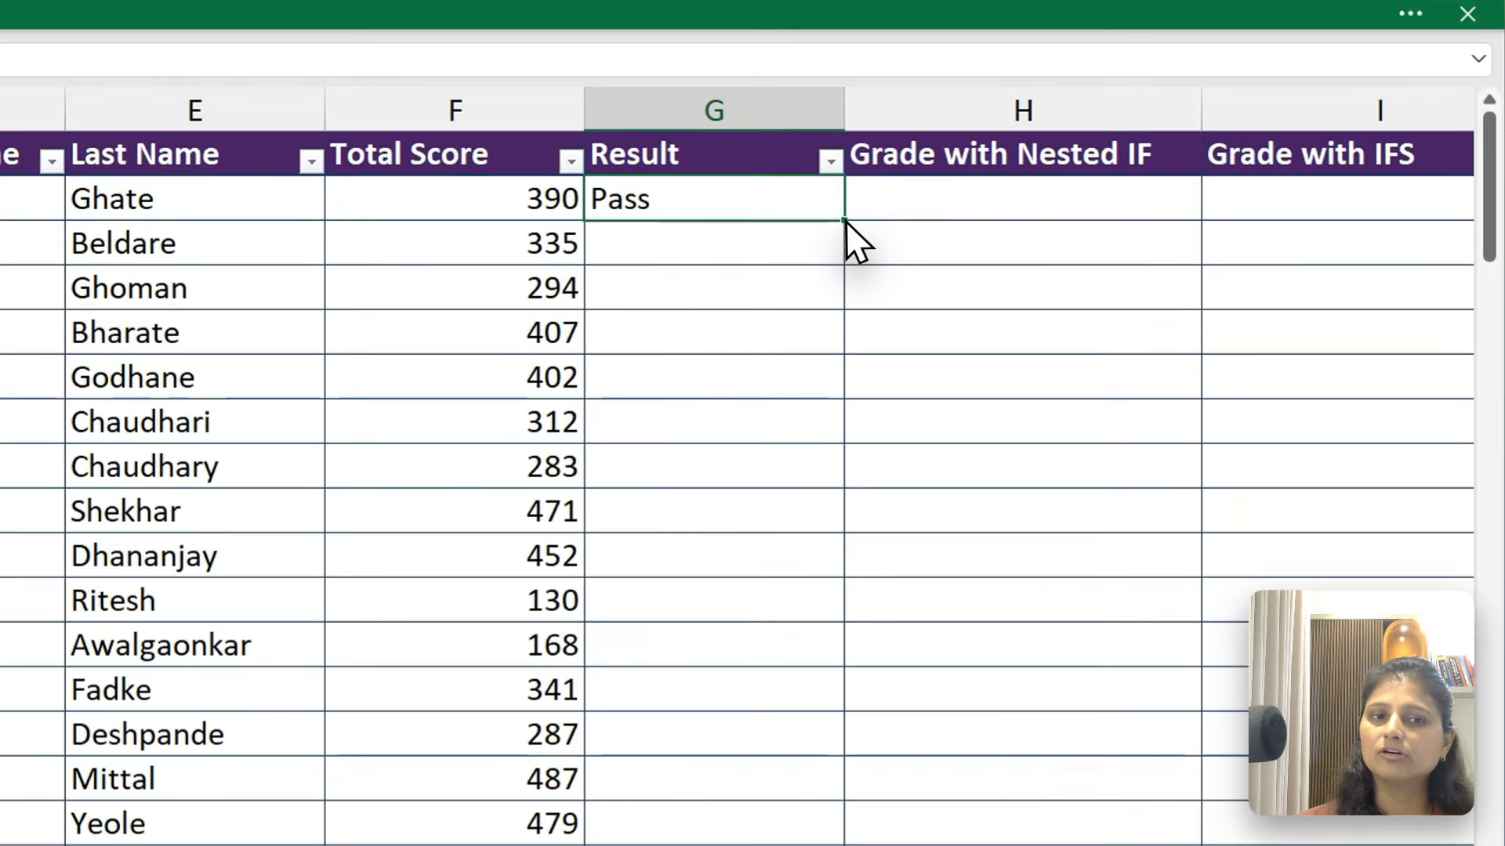
{"action": "double_click", "coordinate": [1063, 146]}
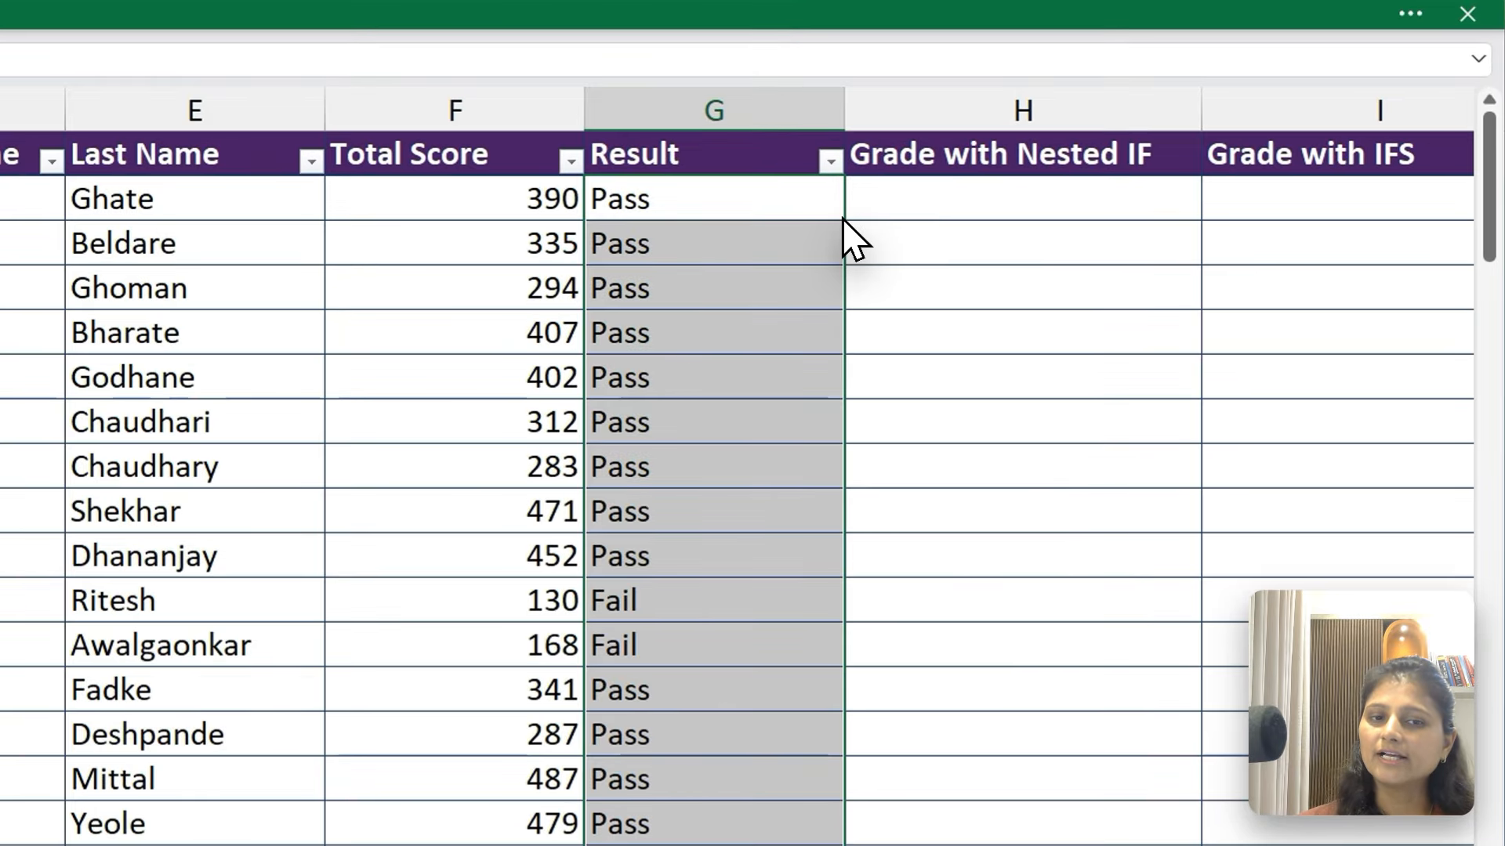
{"action": "left_click_drag", "start_coordinate": [678, 196], "coordinate": [667, 634]}
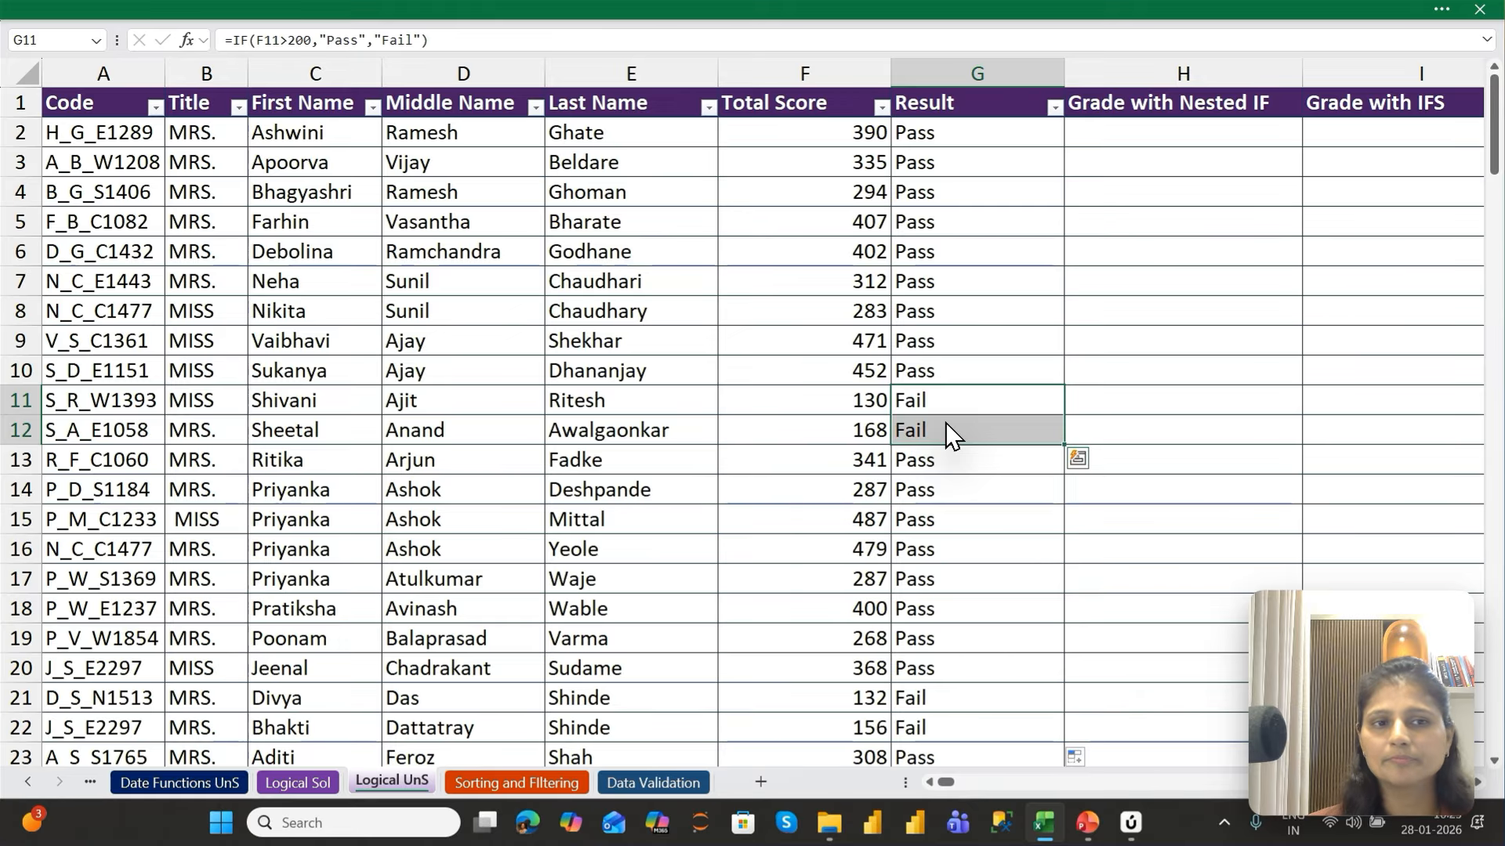
Narrow the Result column G to bring the grade columns and the score band table closer together
{"action": "key", "text": "ctrl+Up"}
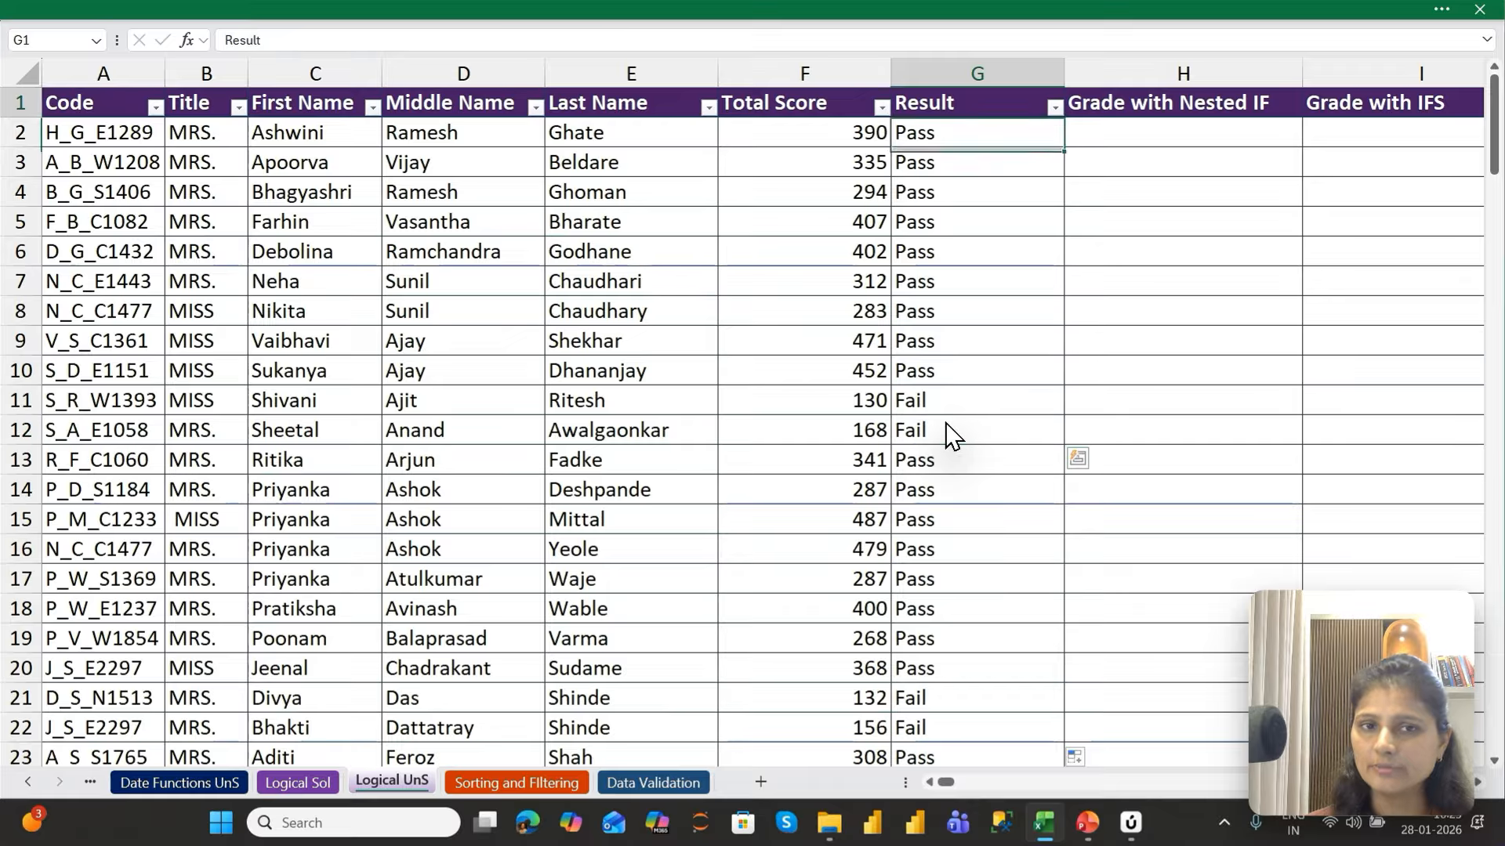
{"action": "key", "text": "ctrl+Right"}
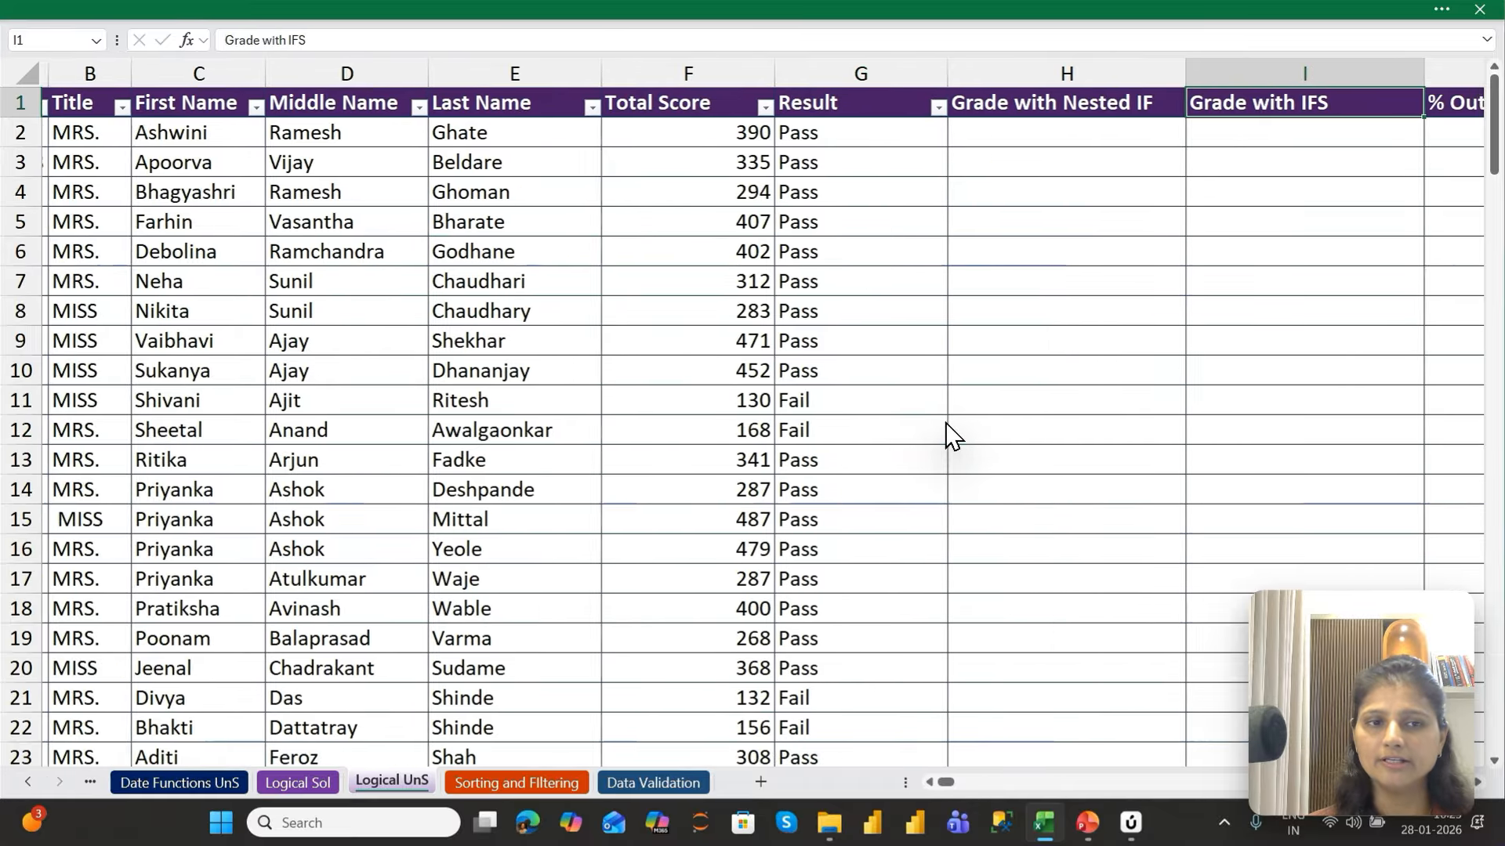
{"action": "key", "text": "Left"}
{"action": "key", "text": "Left"}
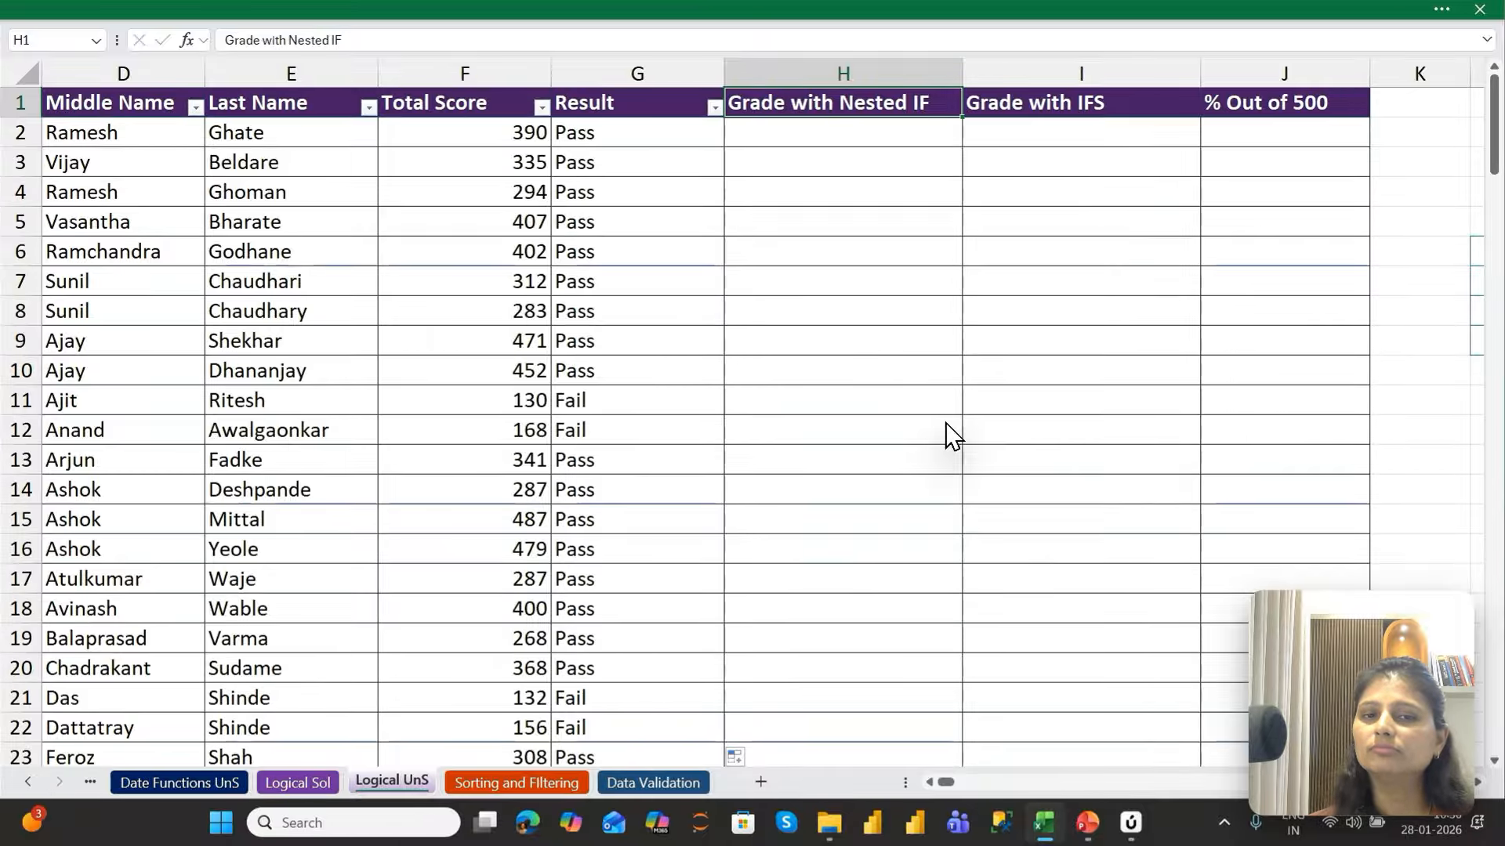
{"action": "key", "text": "Right"}
{"action": "key", "text": "Right"}
{"action": "key", "text": "Right"}
{"action": "key", "text": "Right"}
{"action": "key", "text": "Right"}
{"action": "key", "text": "Right"}
{"action": "key", "text": "Right"}
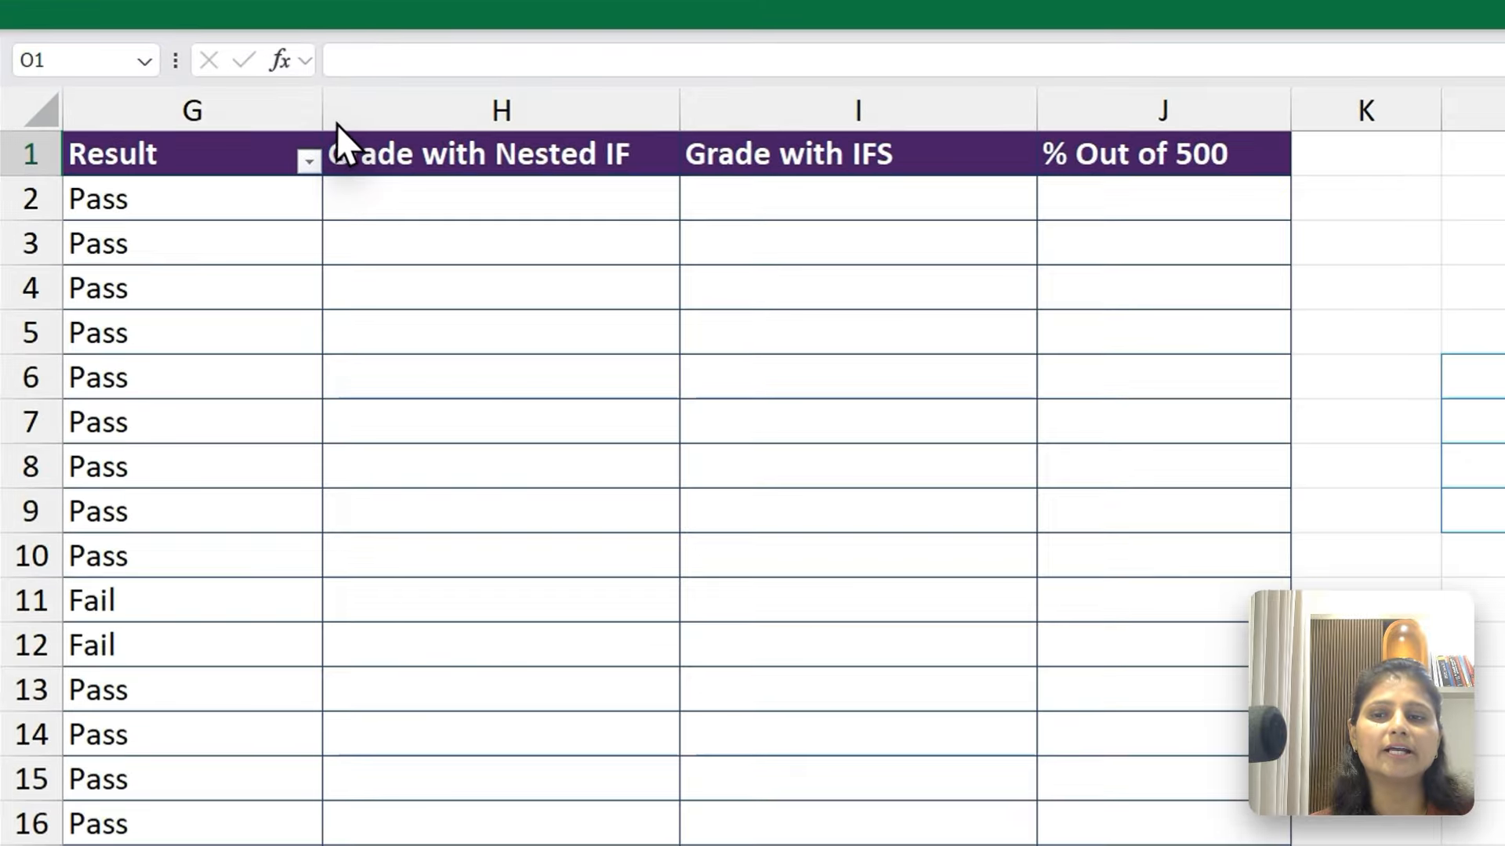
{"action": "left_click_drag", "start_coordinate": [323, 118], "coordinate": [147, 152]}
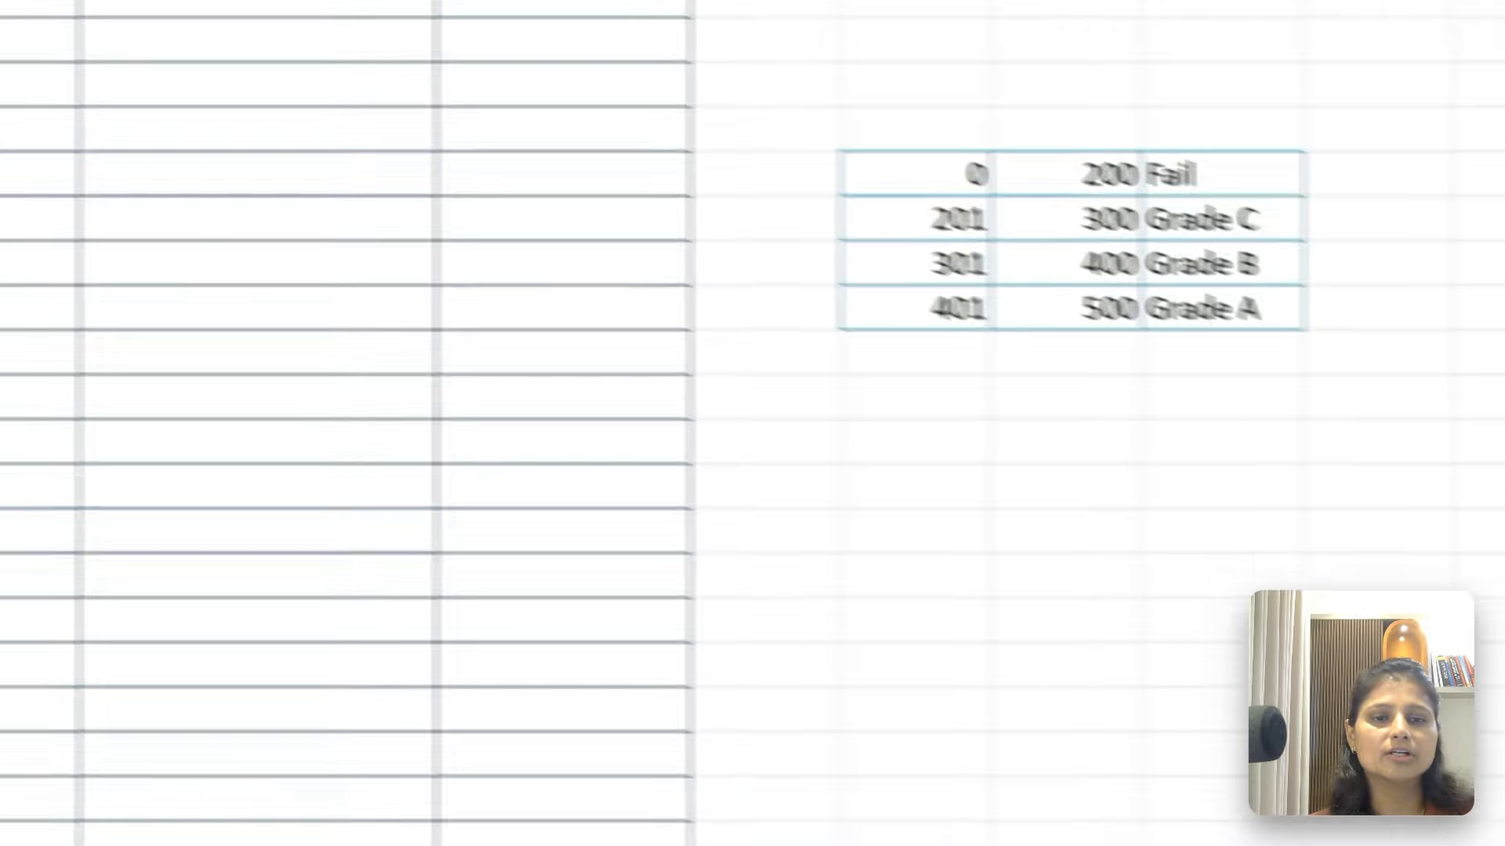
Examine the score ranges for each grade in the band table at L6:N9, row by row
{"action": "left_click_drag", "start_coordinate": [717, 152], "coordinate": [845, 152]}
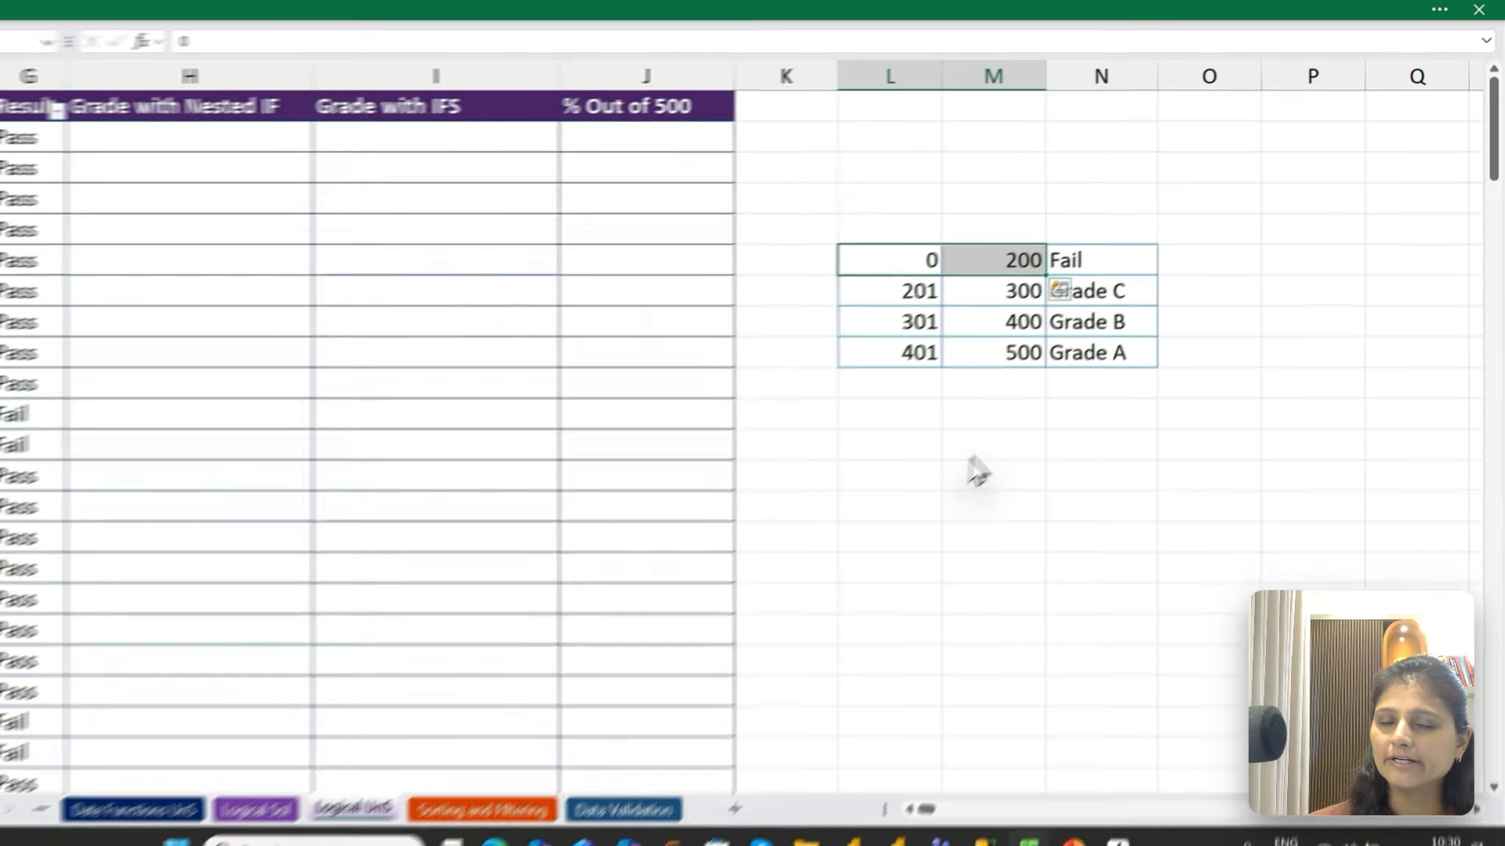
{"action": "key", "text": "Down"}
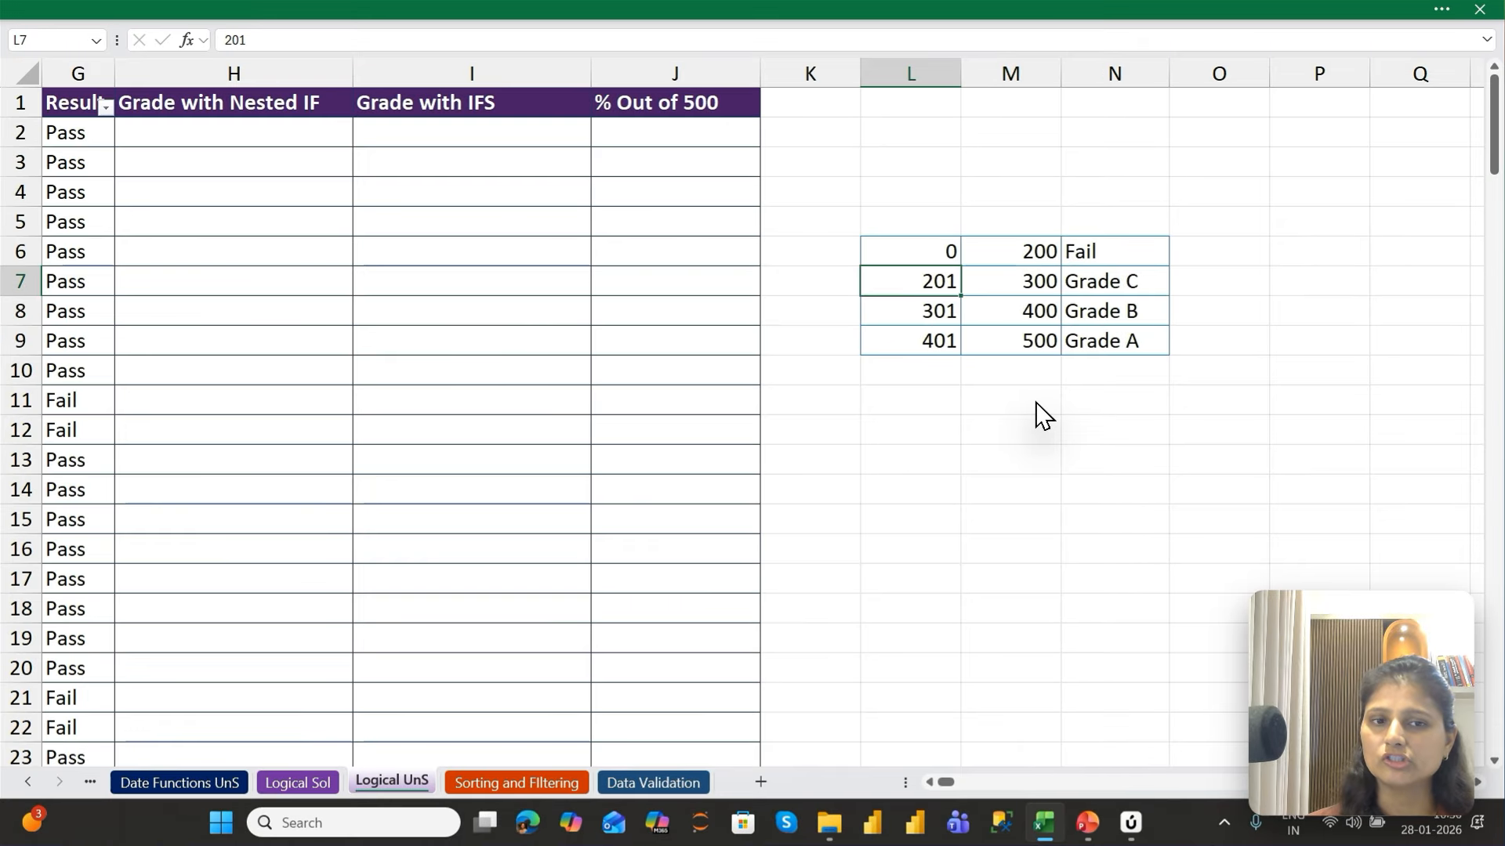
{"action": "key", "text": "shift+Right"}
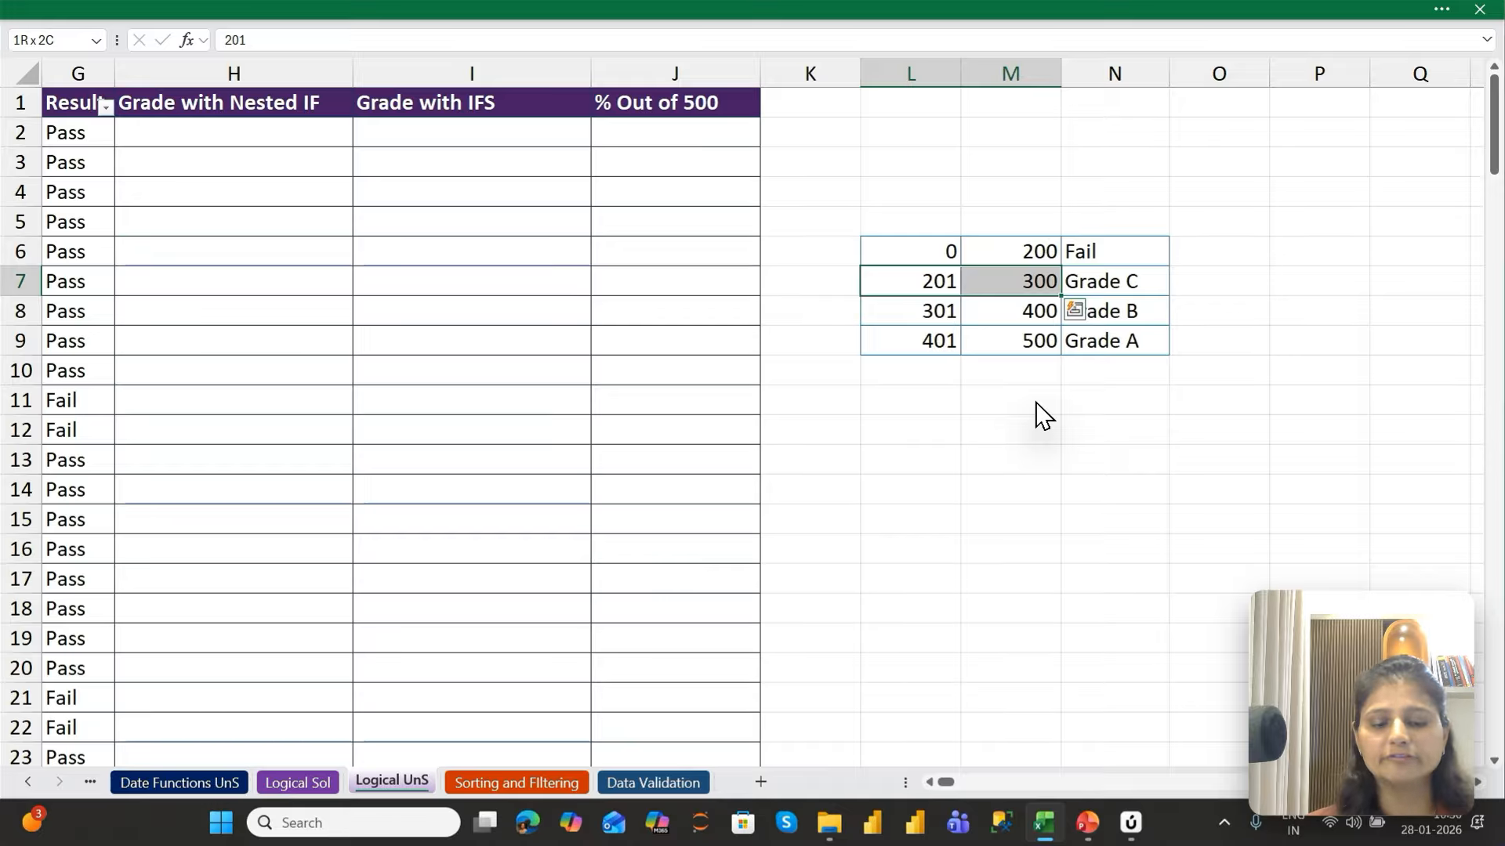
{"action": "key", "text": "Down"}
{"action": "key", "text": "shift+Right"}
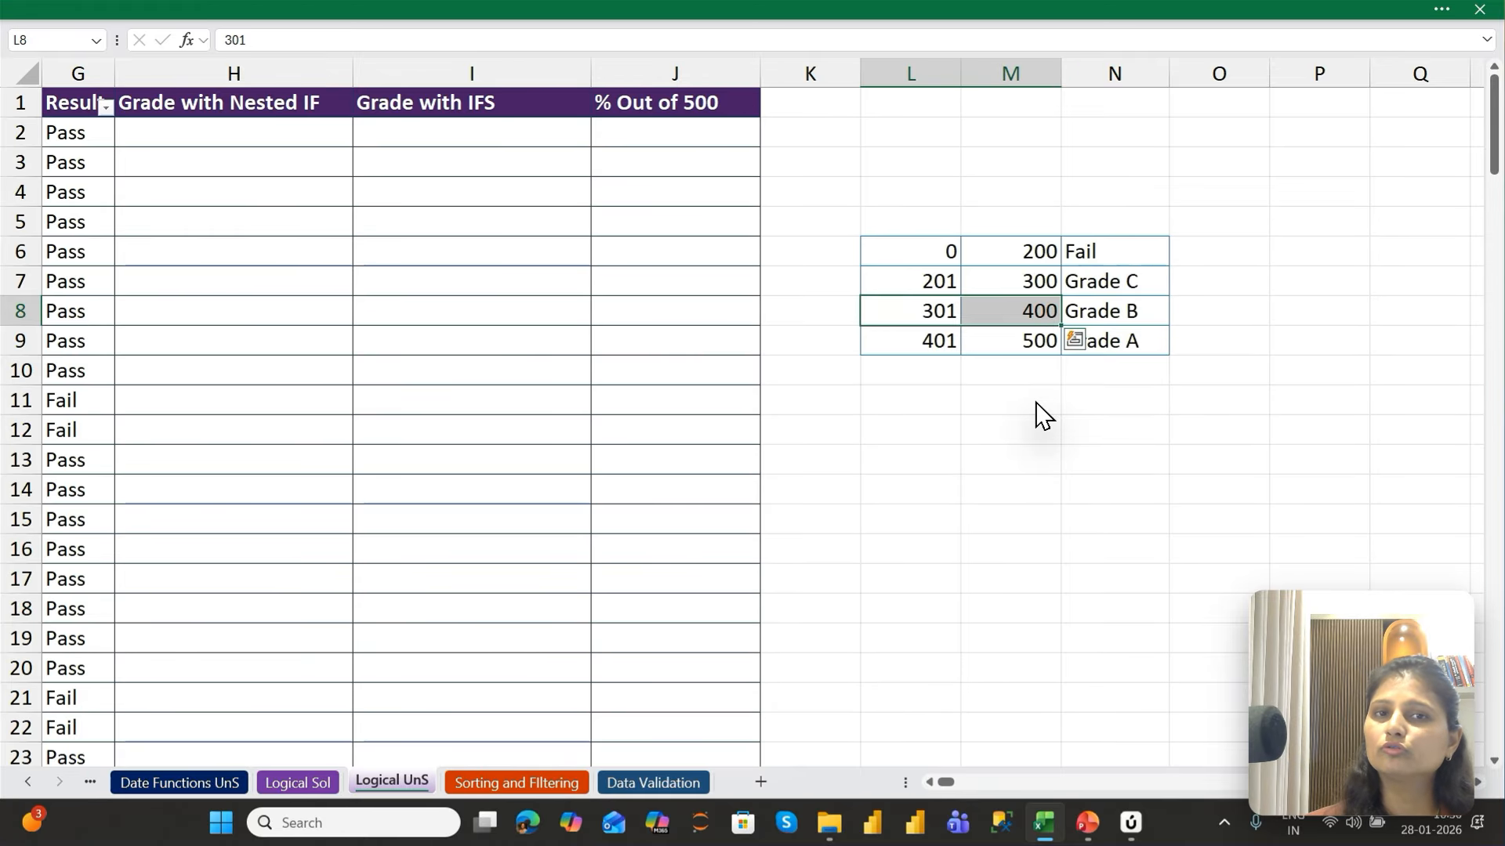
{"action": "key", "text": "Down"}
{"action": "key", "text": "shift+Right"}
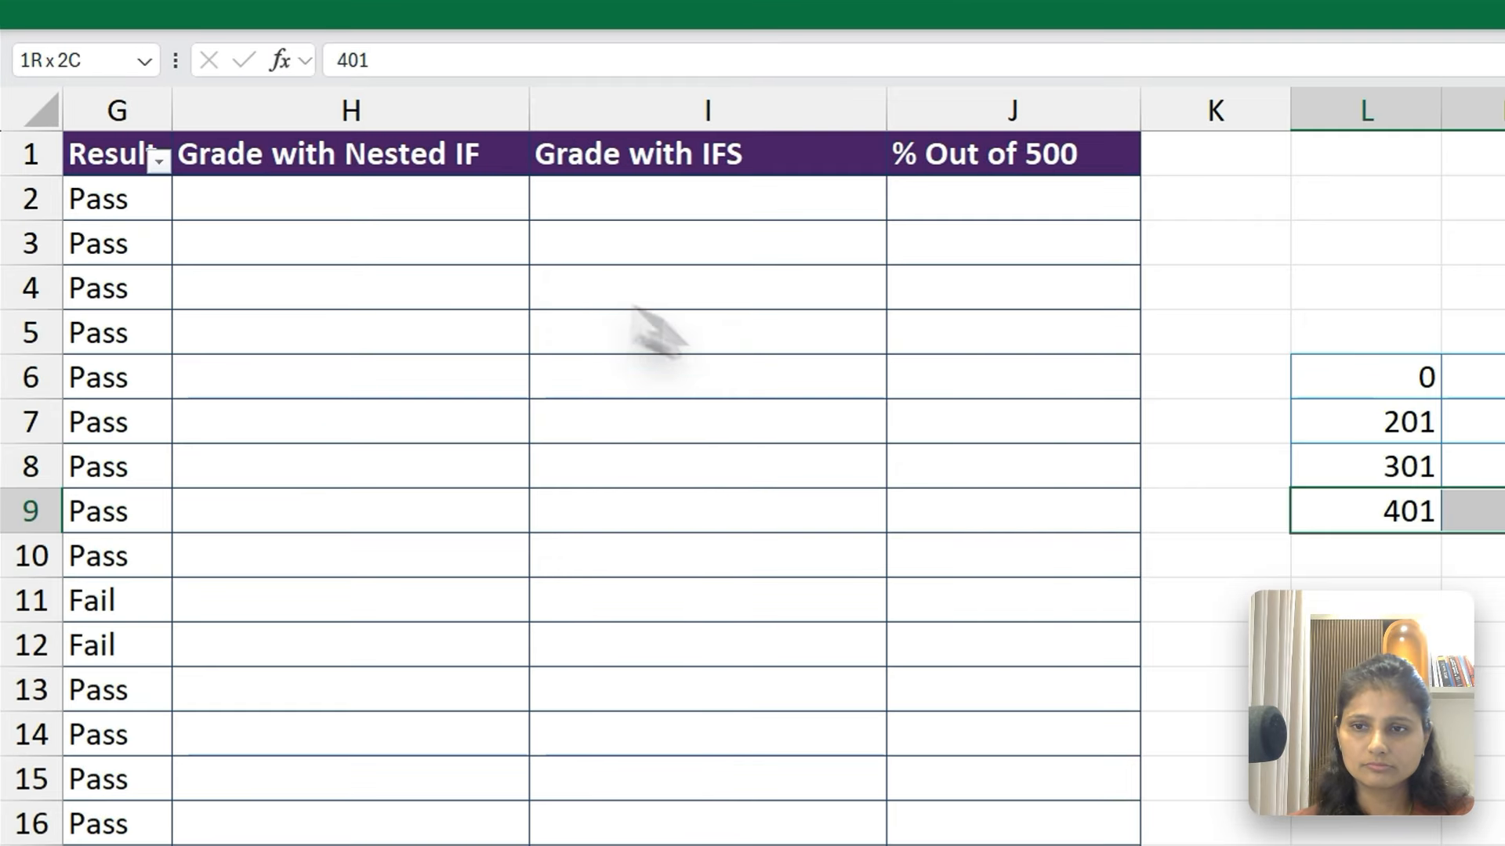
Start an IF formula in H2 that tests whether F2 is less than or equal to 200 and returns "Fail" if true
{"action": "left_click", "coordinate": [298, 129]}
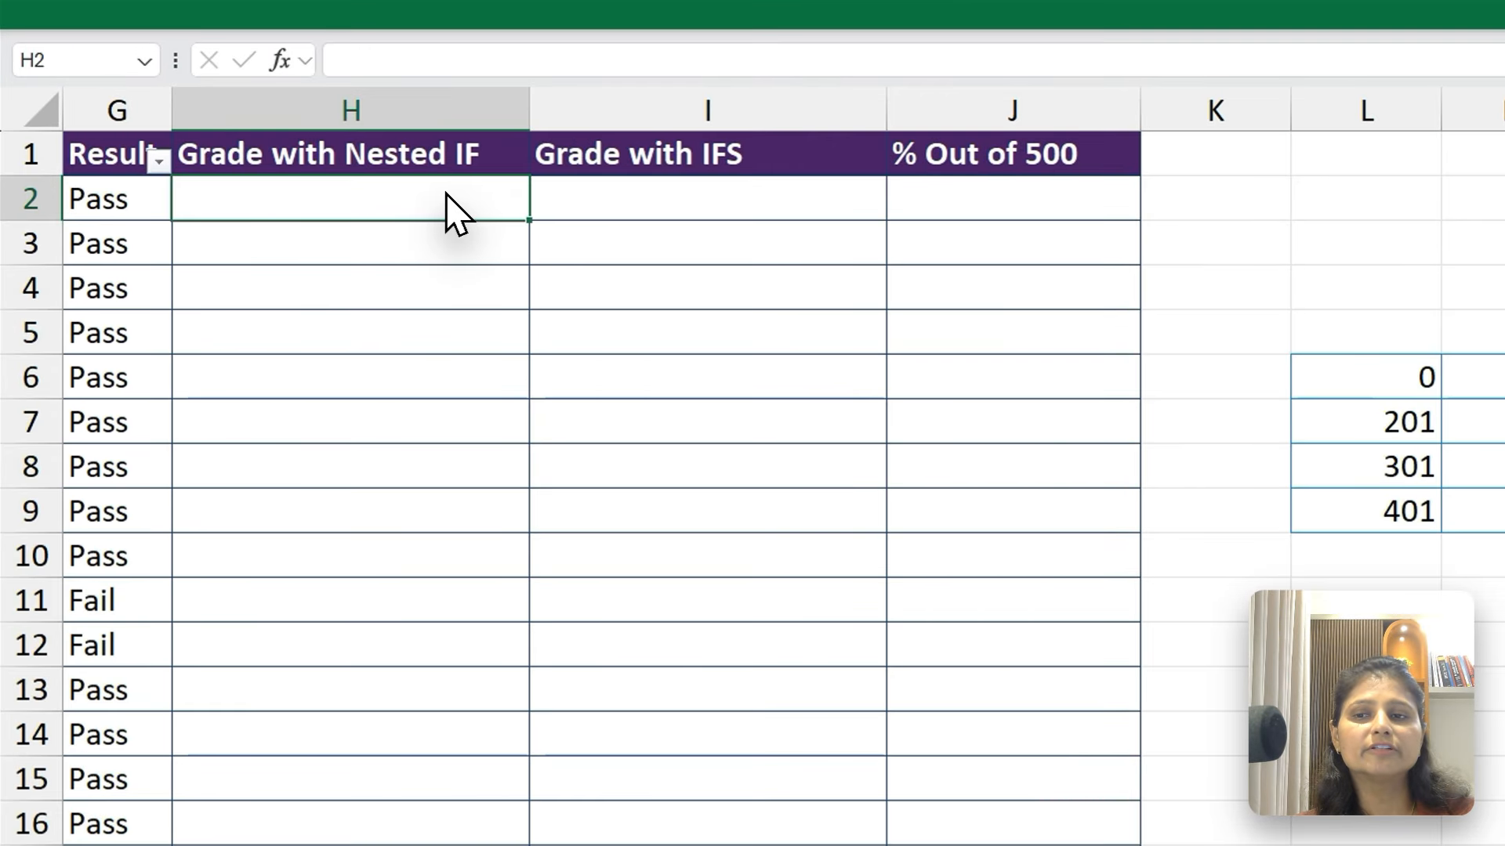
{"action": "key", "text": "Left"}
{"action": "key", "text": "Left"}
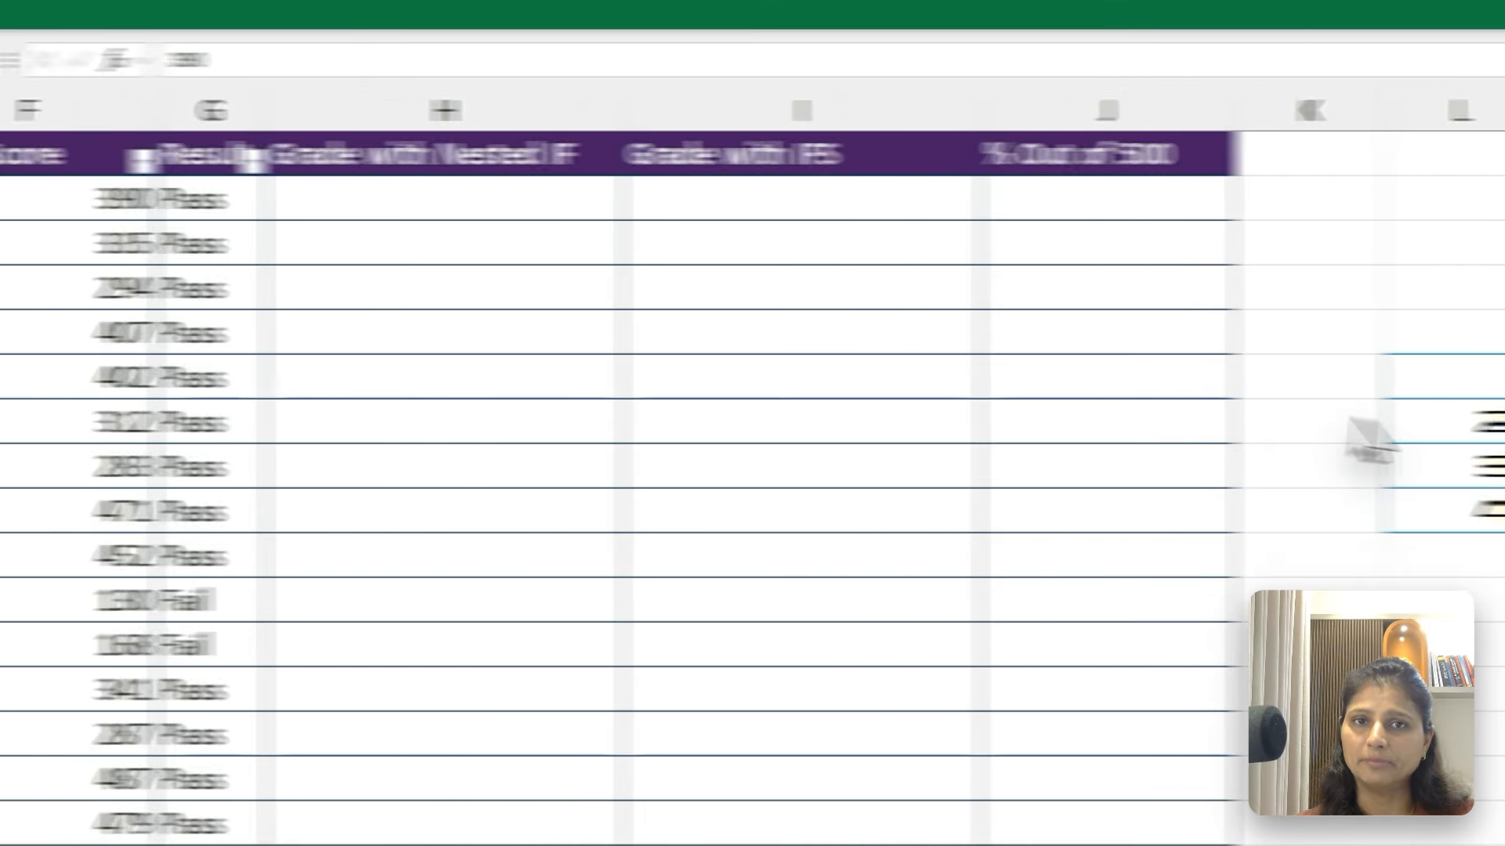
{"action": "left_click", "coordinate": [554, 192]}
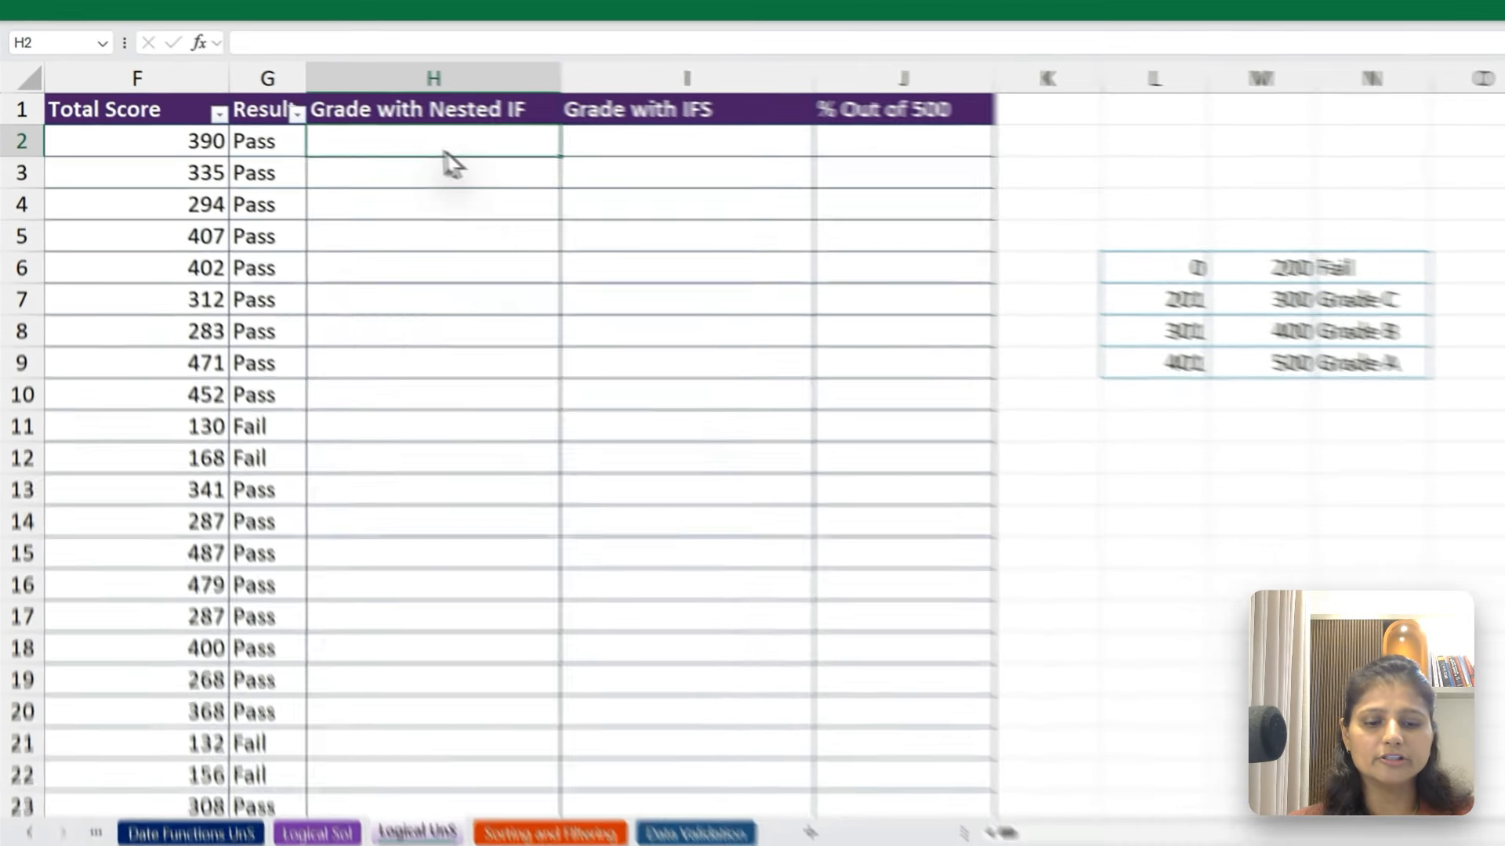
{"action": "type", "text": "=if"}
{"action": "key", "text": "Tab"}
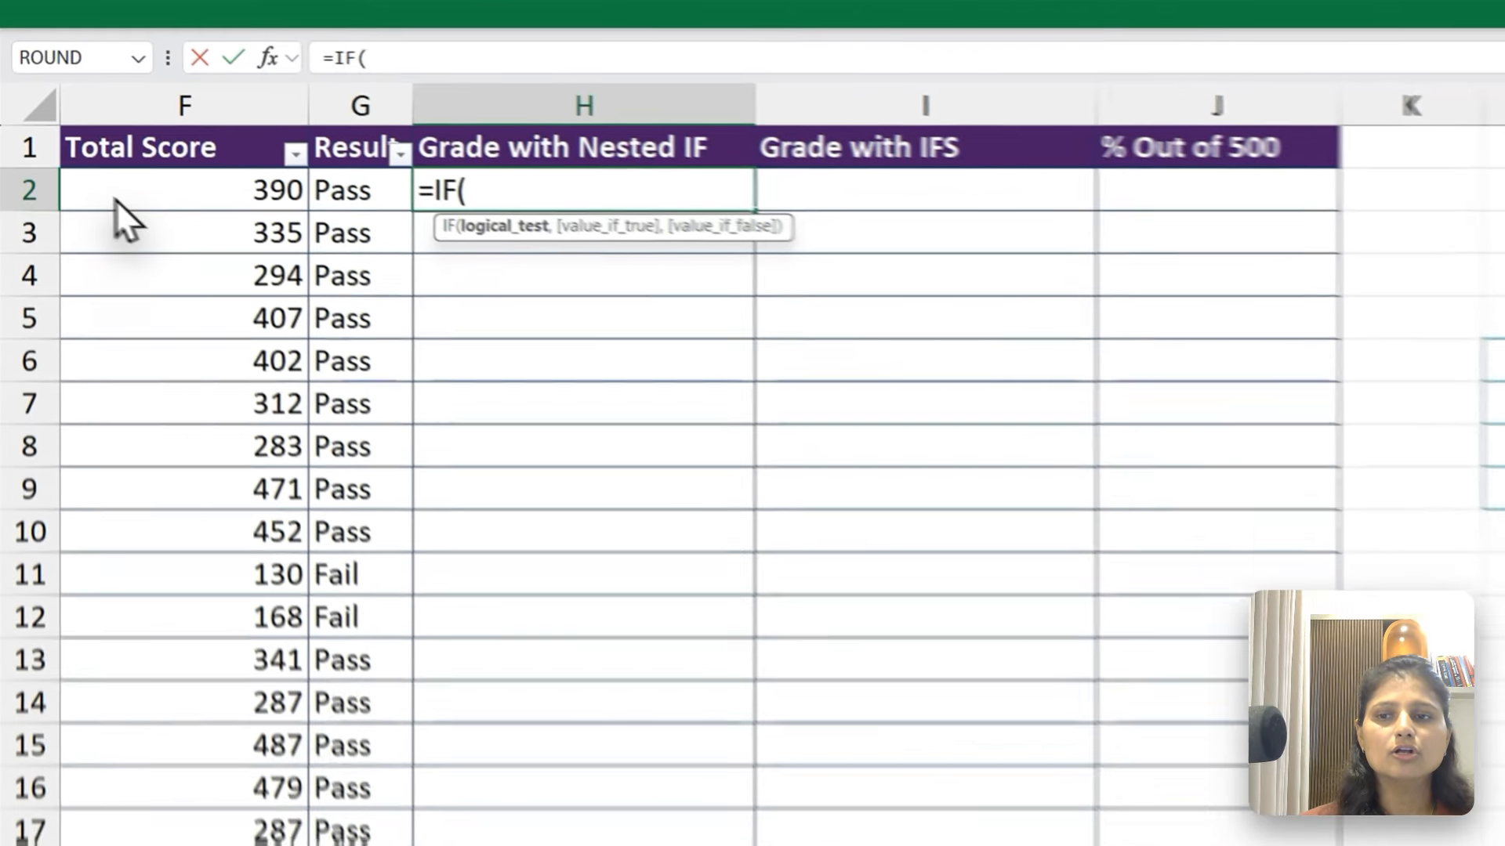
{"action": "left_click", "coordinate": [126, 134]}
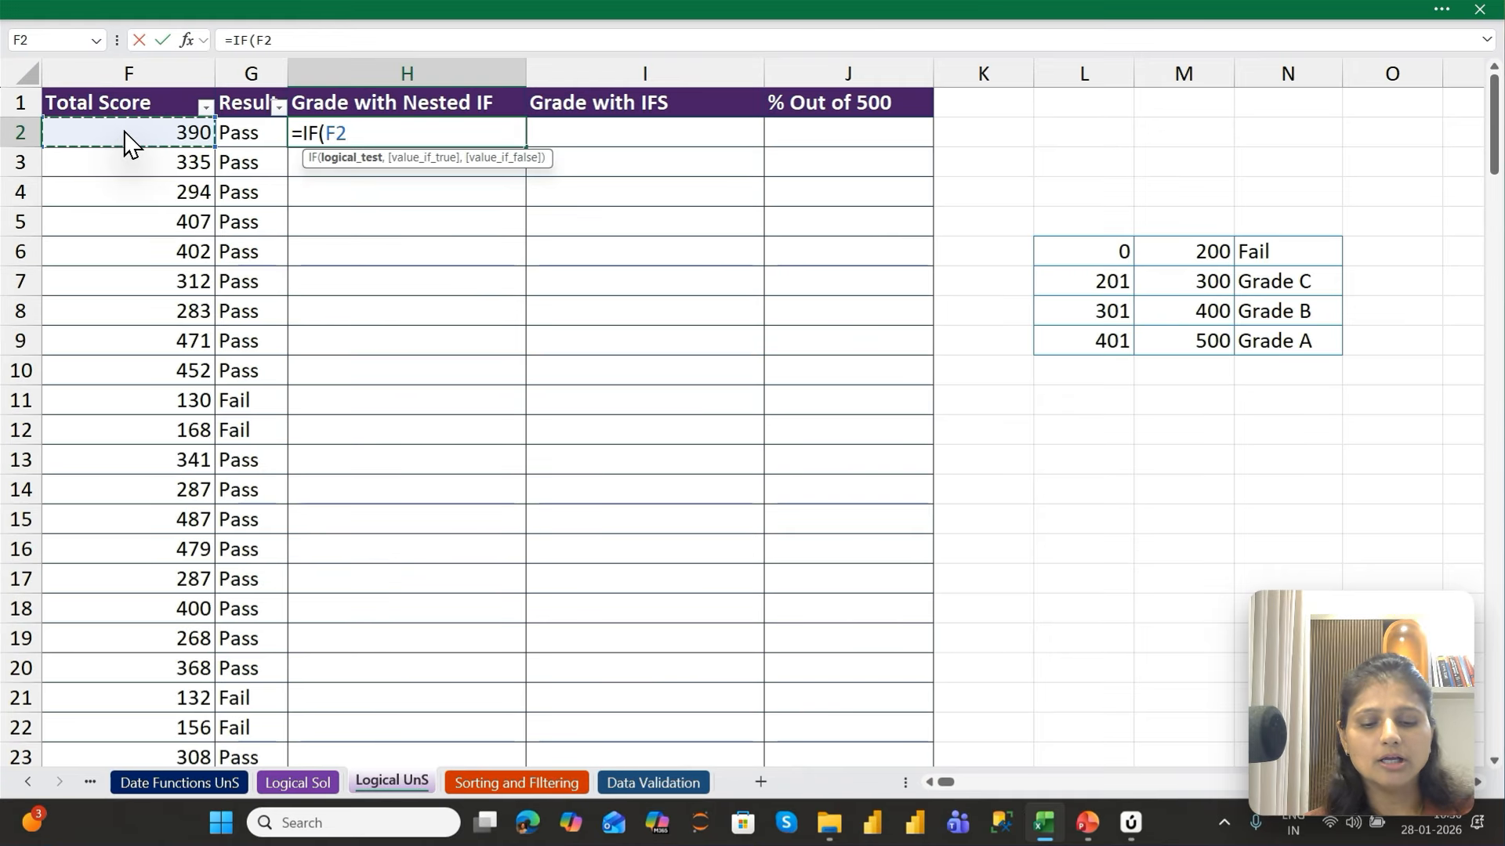
{"action": "type", "text": "<=200"}
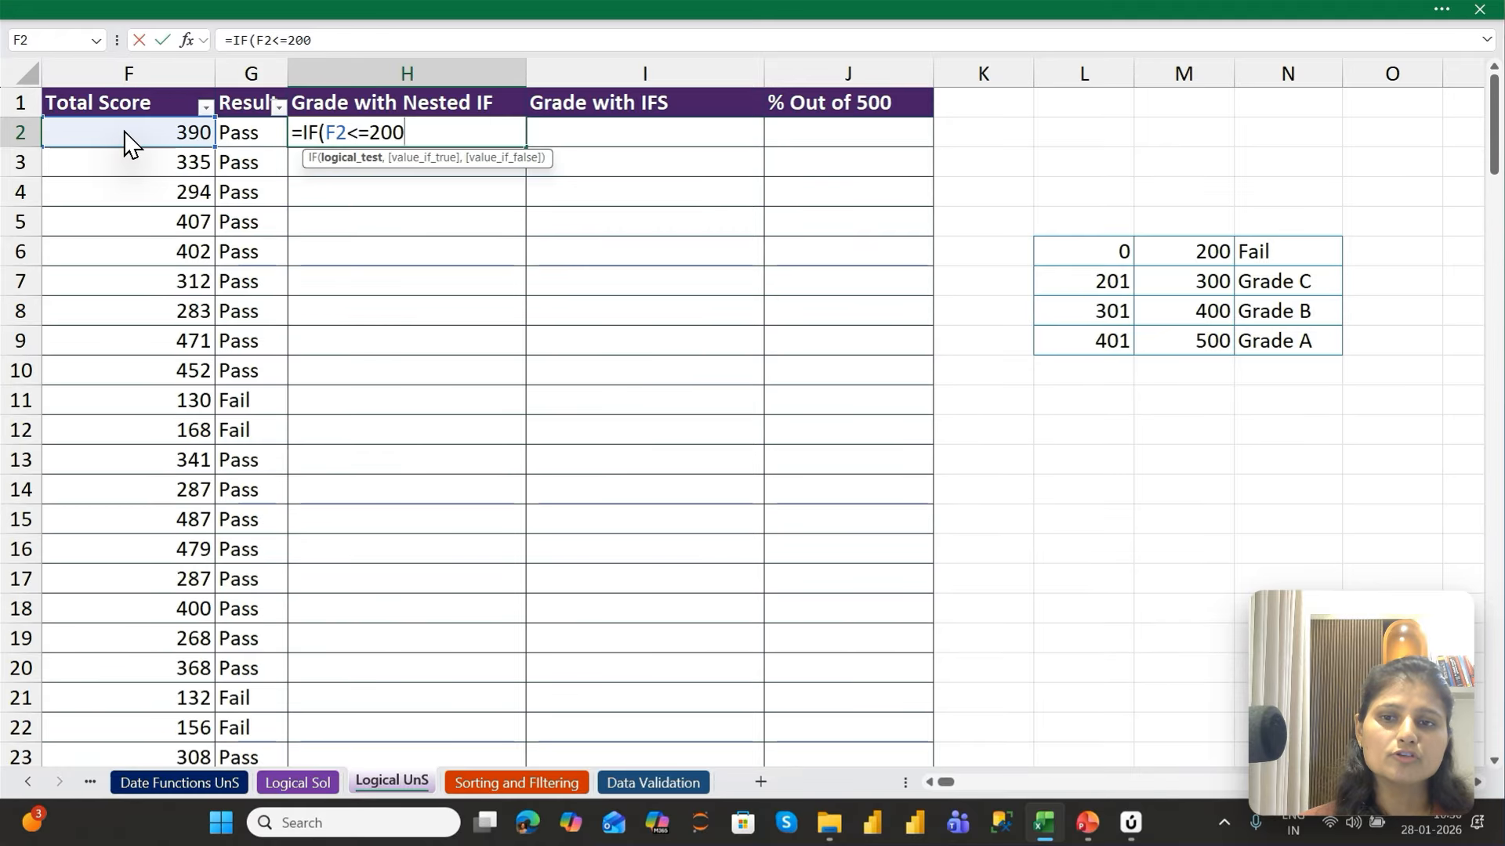
{"action": "type", "text": ","}
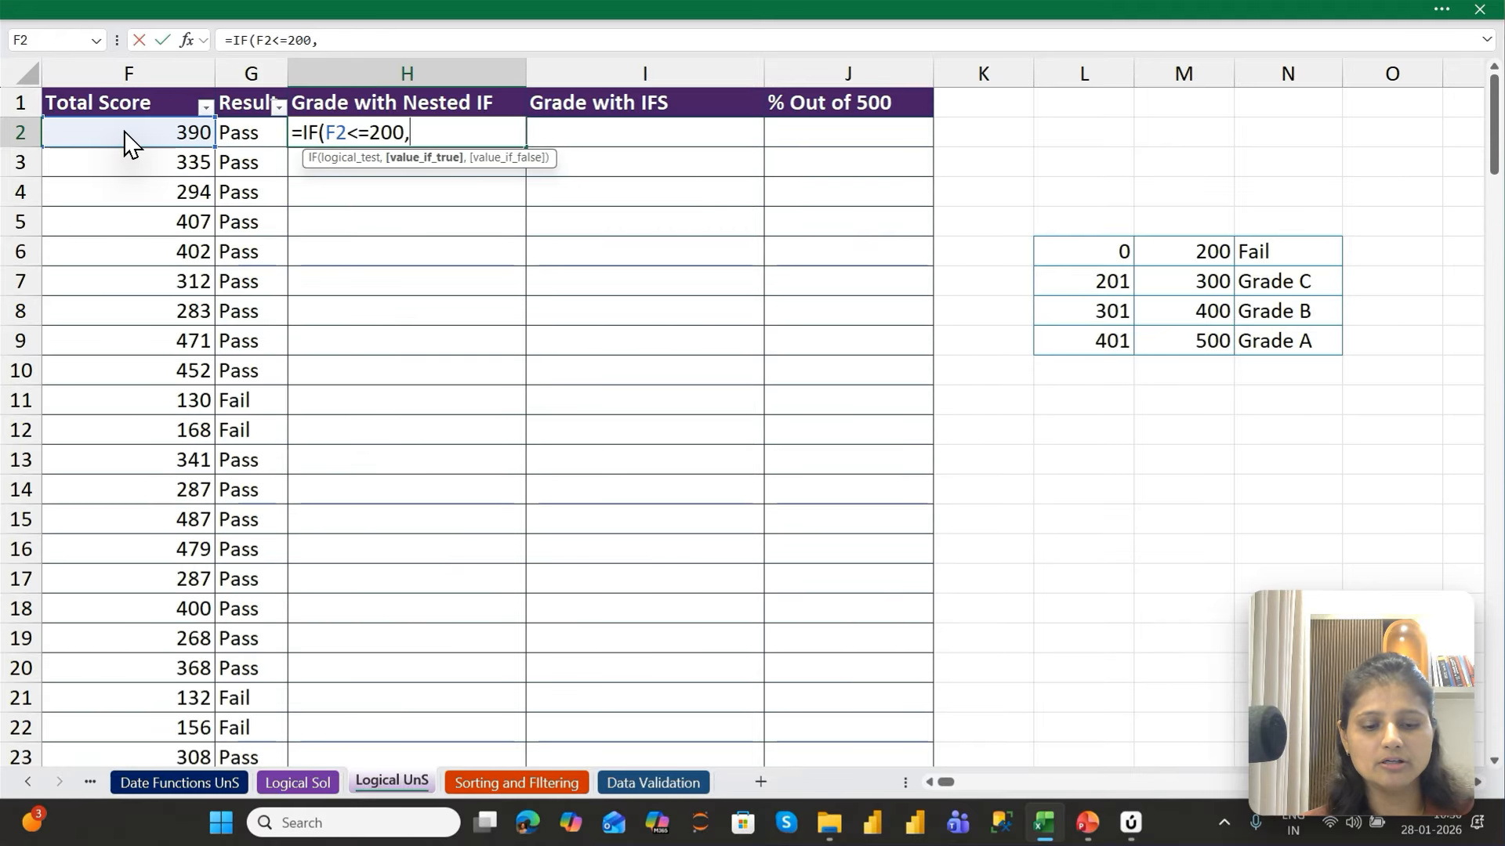
{"action": "type", "text": "\"Fail\""}
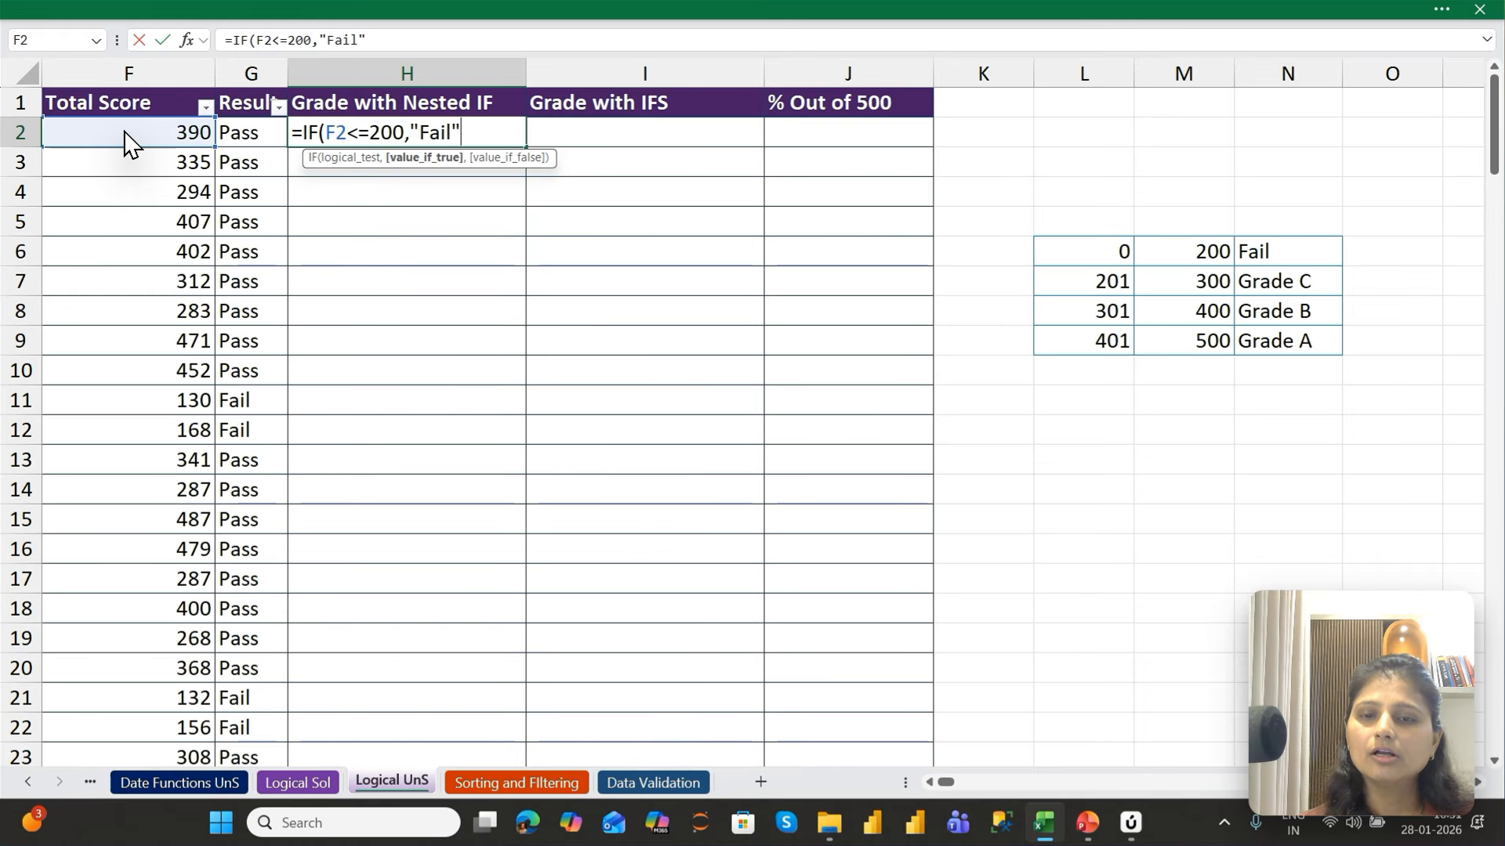
{"action": "type", "text": ","}
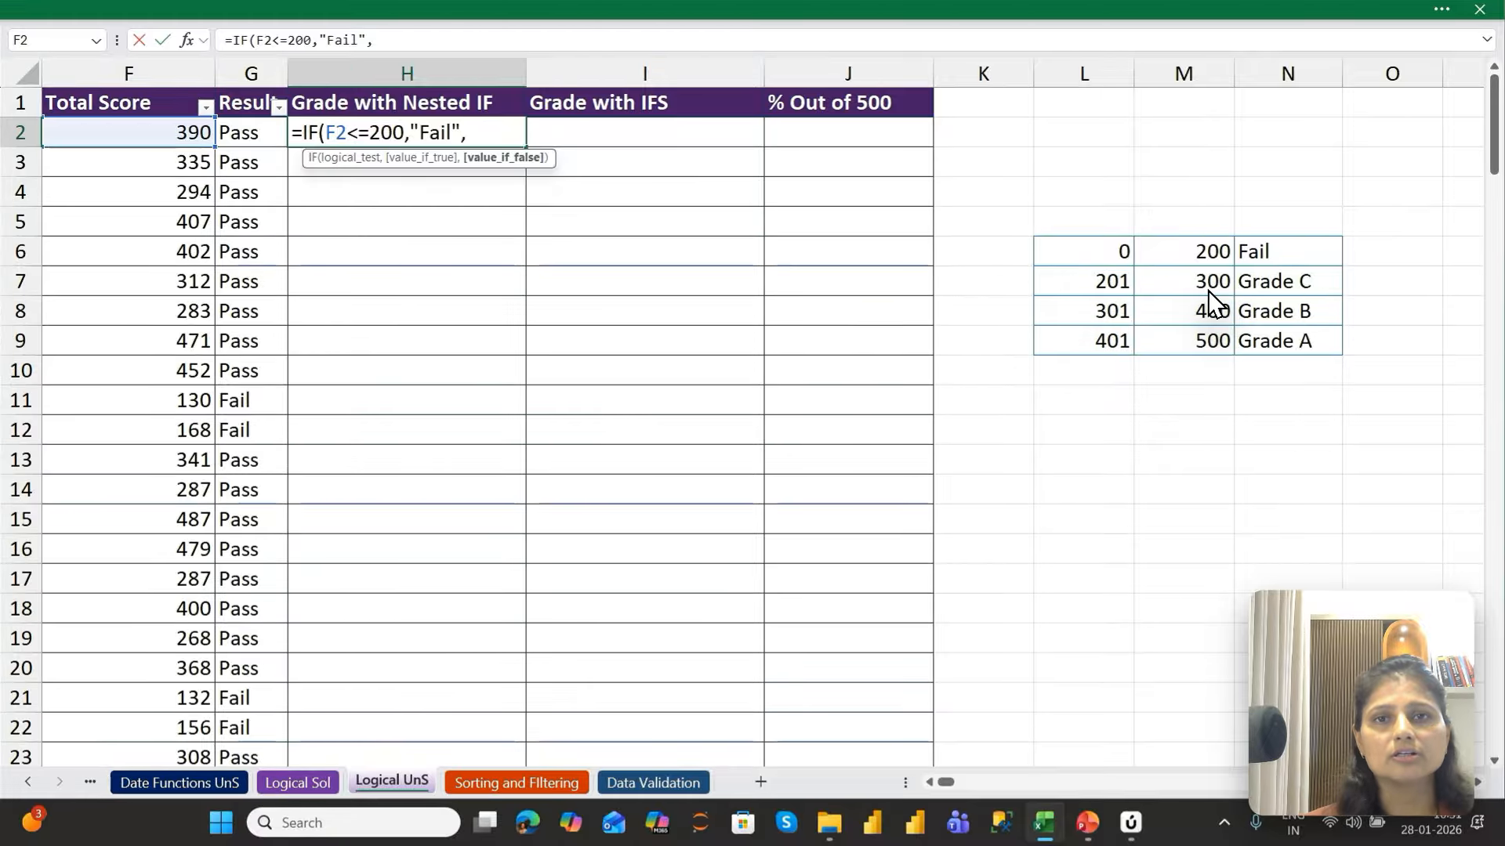
Nest a second IF as the value if false in H2, testing whether F2 is less than or equal to 300
{"action": "type", "text": "IF("}
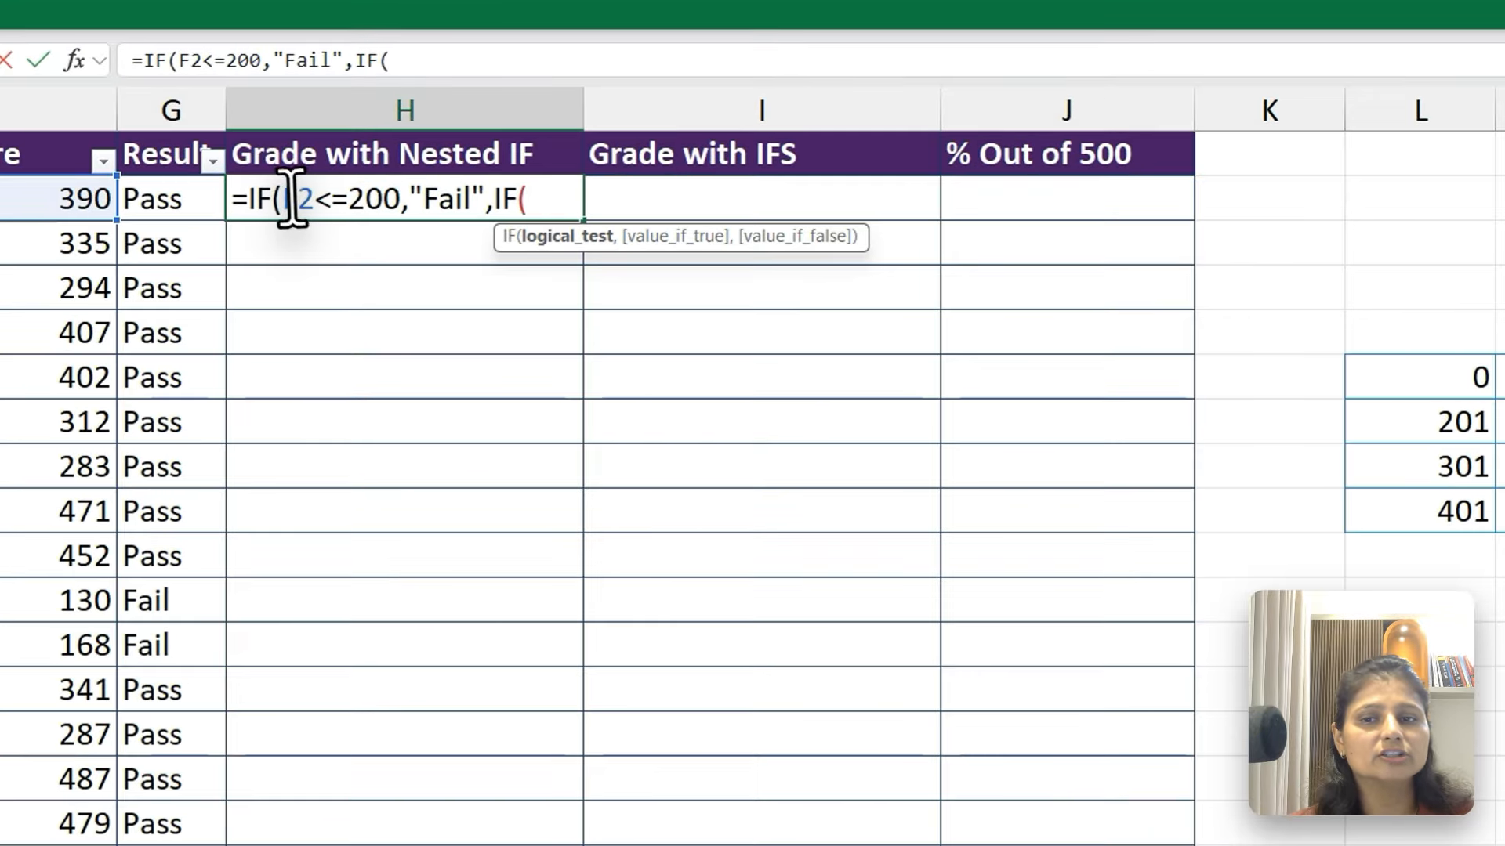
{"action": "left_click_drag", "start_coordinate": [289, 198], "coordinate": [384, 186]}
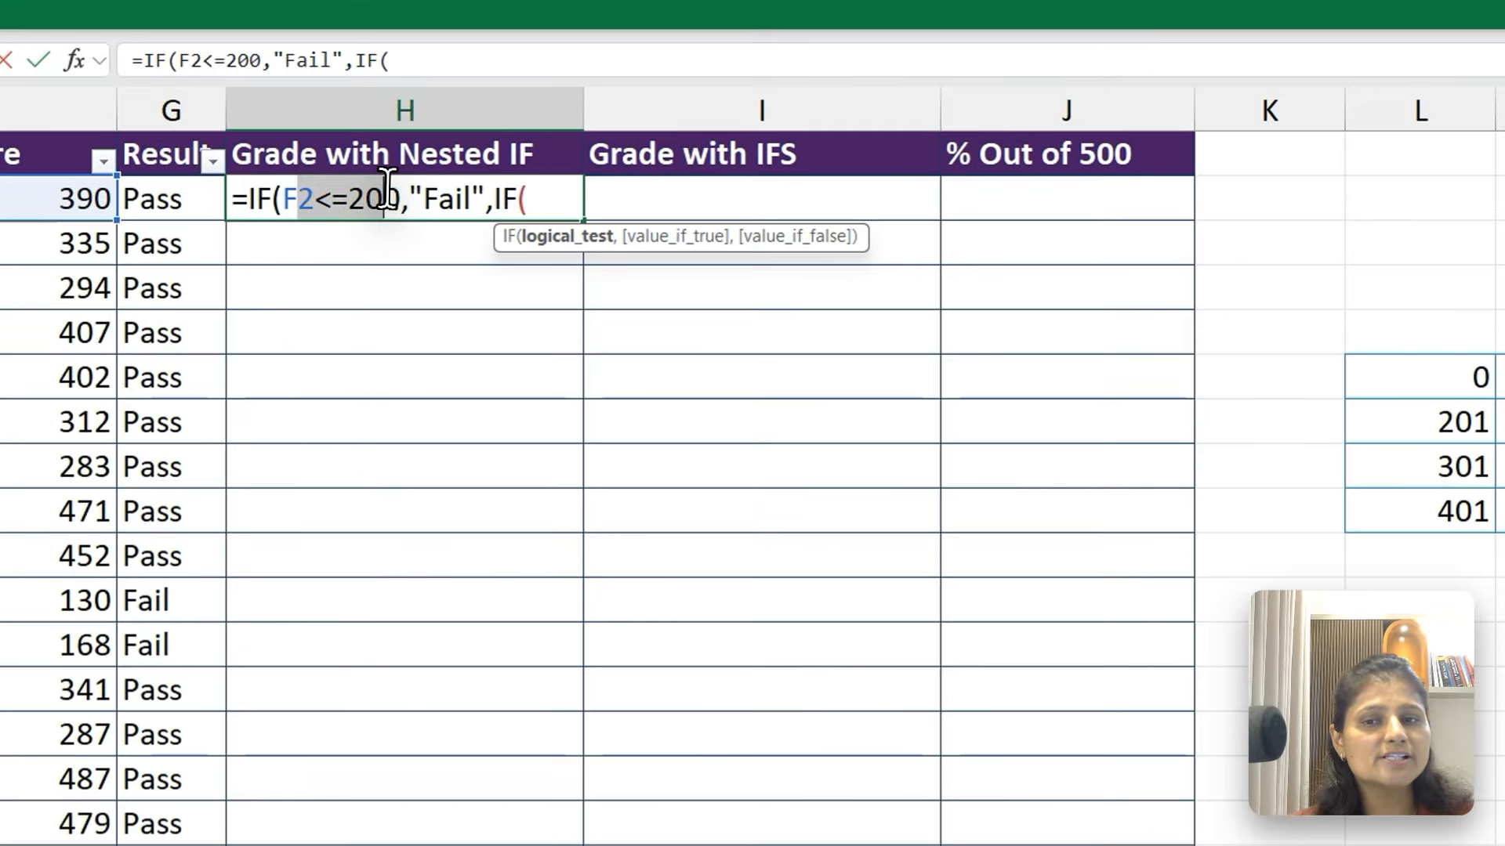
{"action": "left_click", "coordinate": [427, 185]}
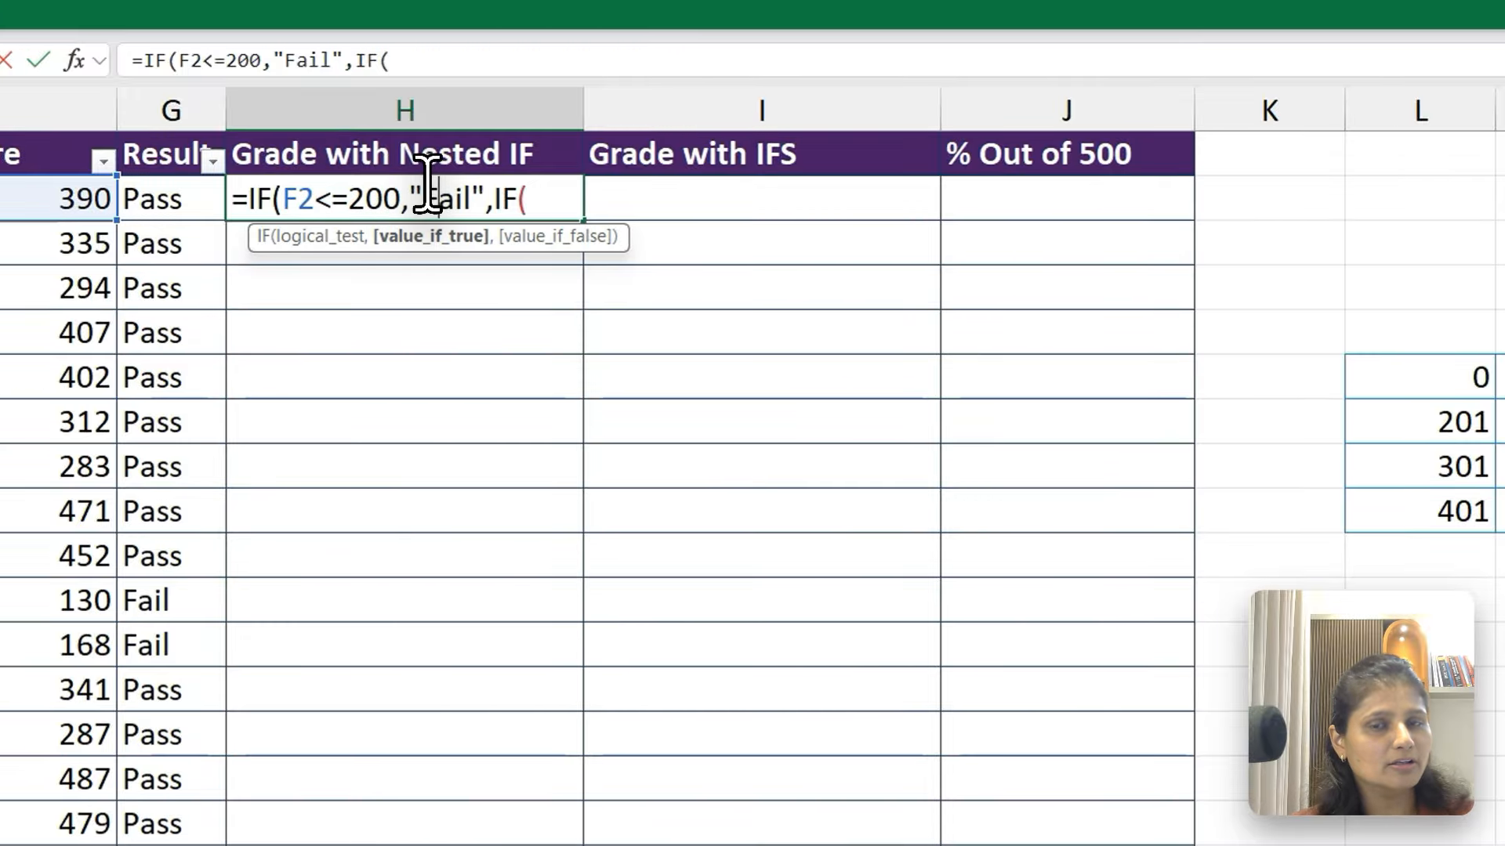
{"action": "left_click", "coordinate": [532, 182]}
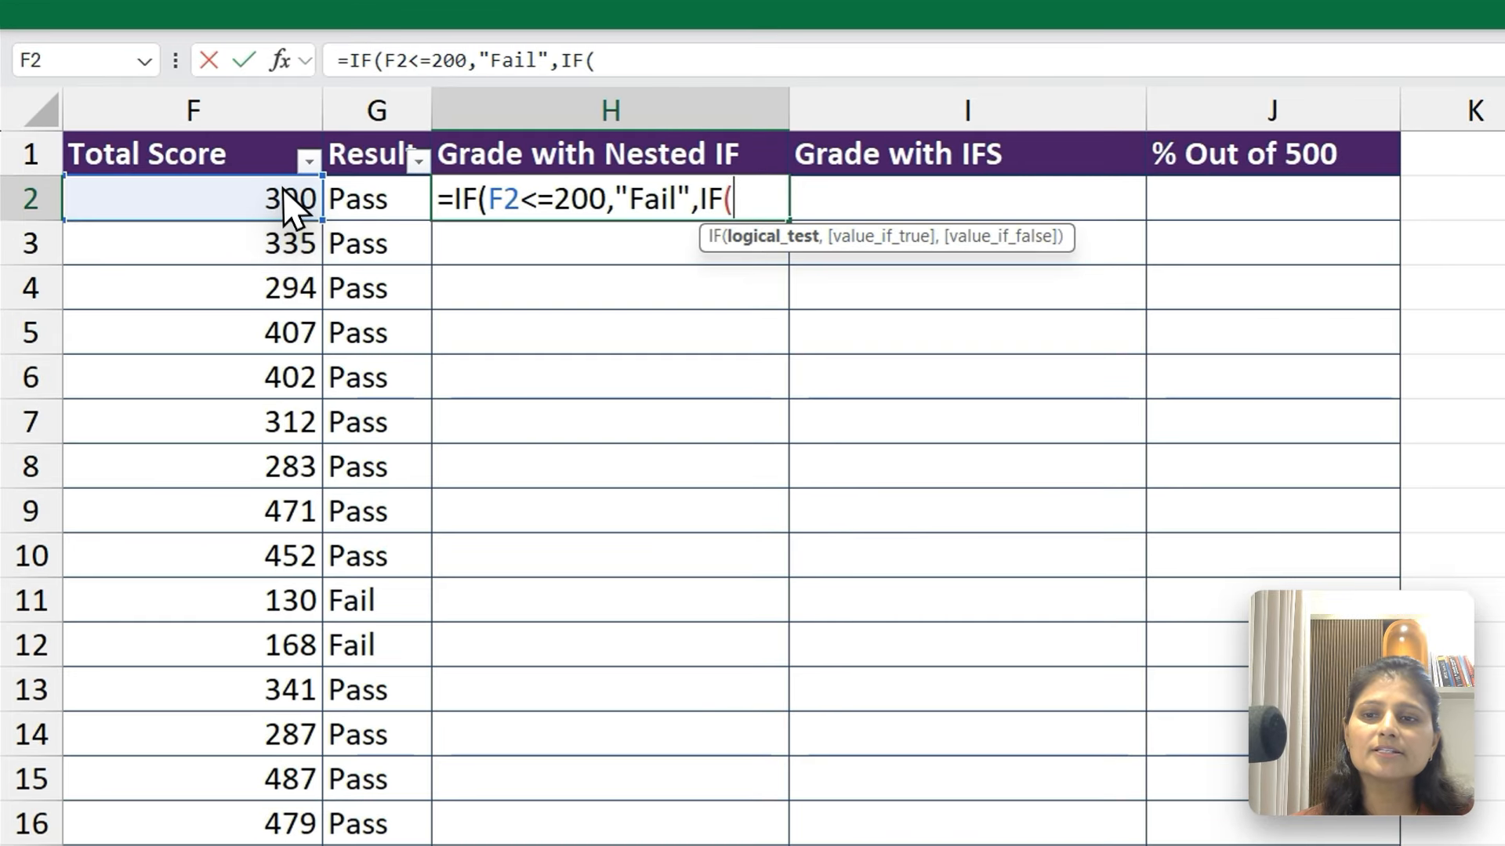
{"action": "left_click", "coordinate": [196, 139]}
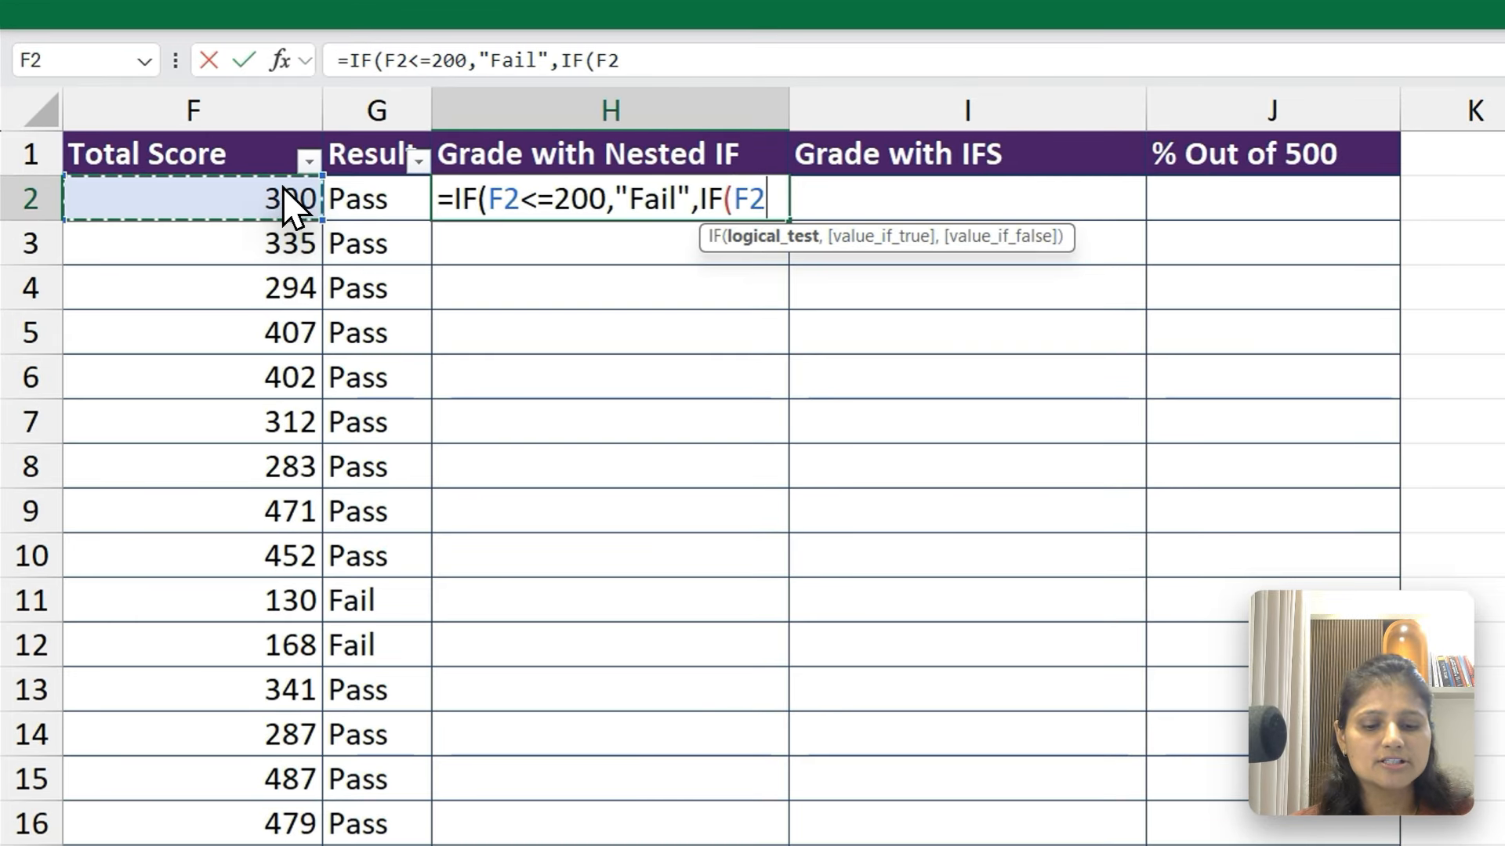
{"action": "type", "text": "<="}
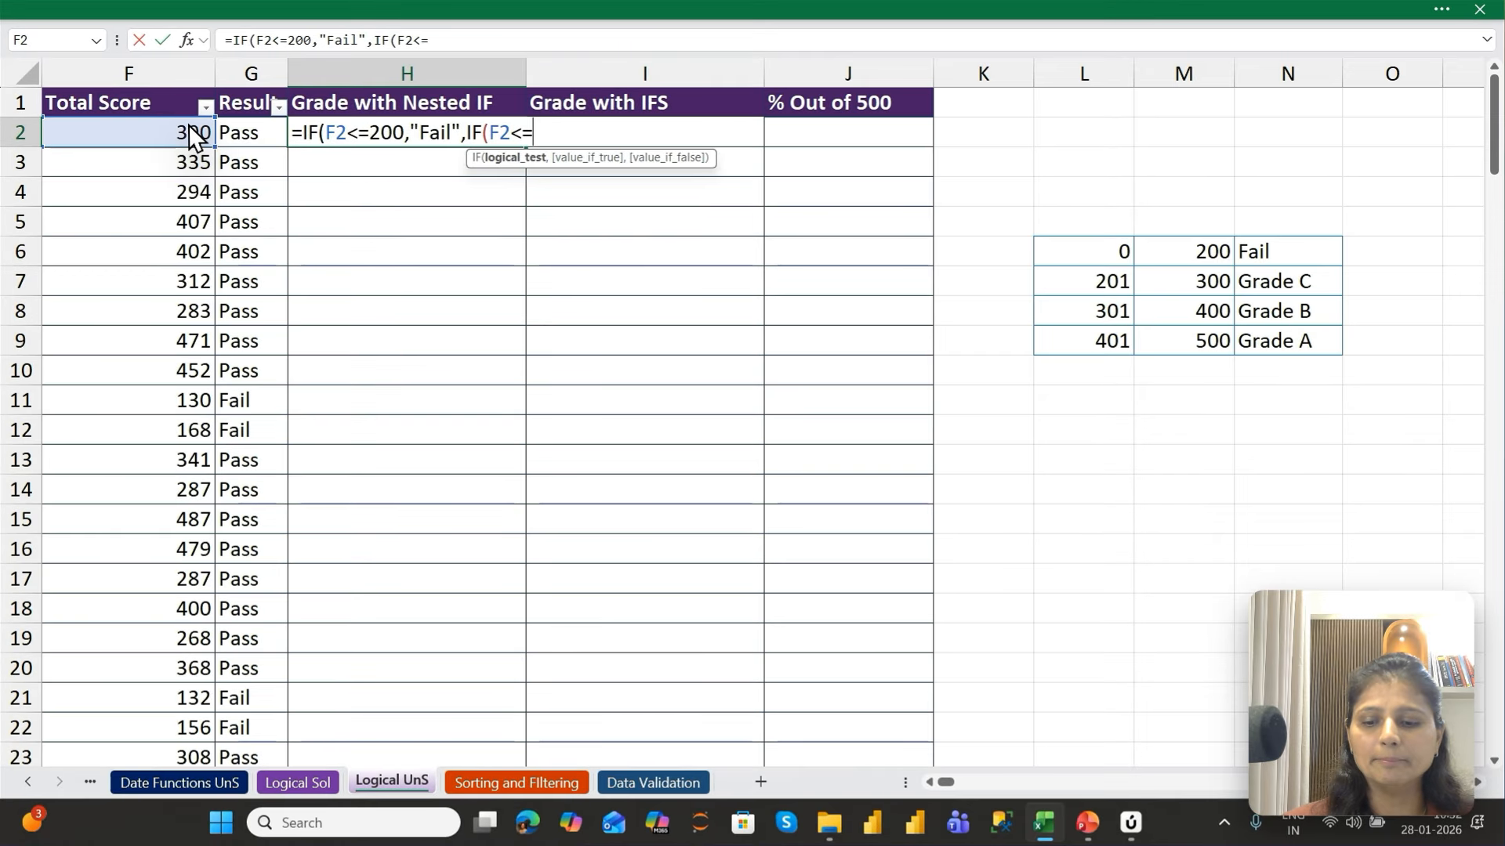
{"action": "type", "text": "300"}
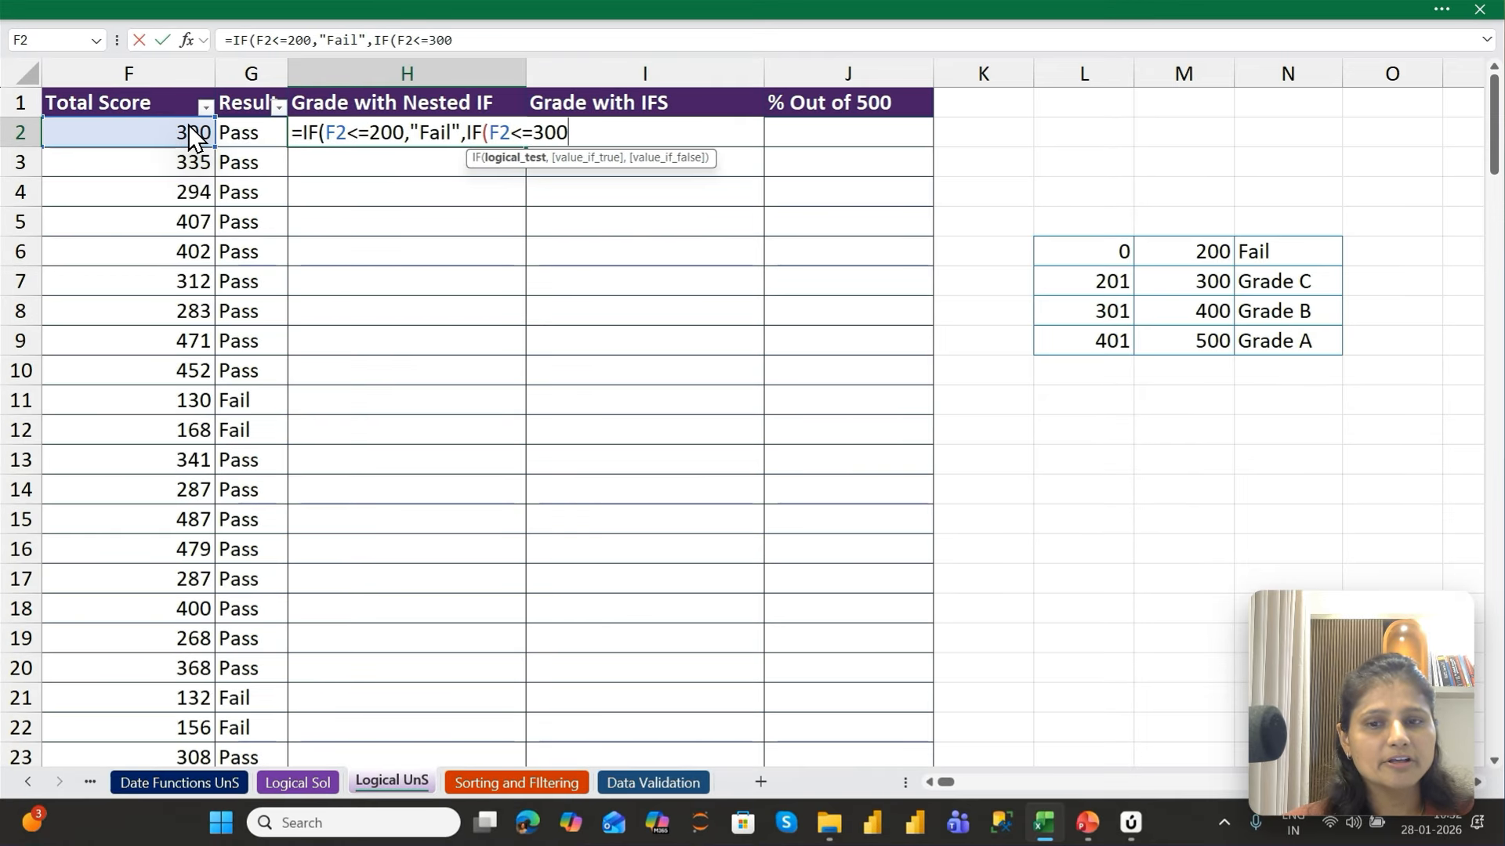
{"action": "type", "text": ",\"F"}
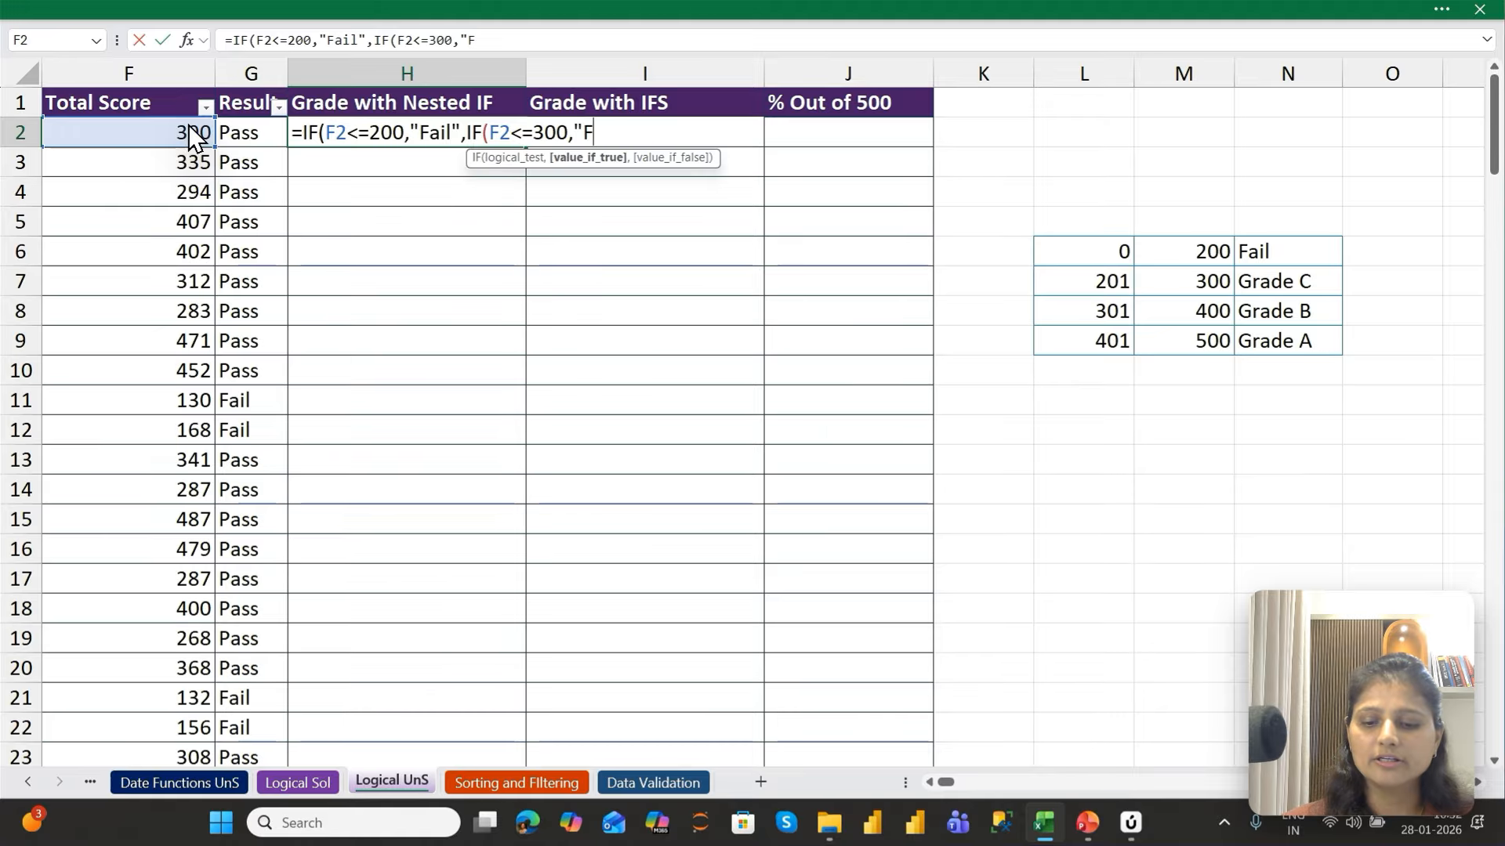
{"action": "type", "text": "a"}
Make the second IF in H2 return "Grade C" when its test is true
{"action": "key", "text": "BackSpace"}
{"action": "key", "text": "BackSpace"}
{"action": "type", "text": "Grade"}
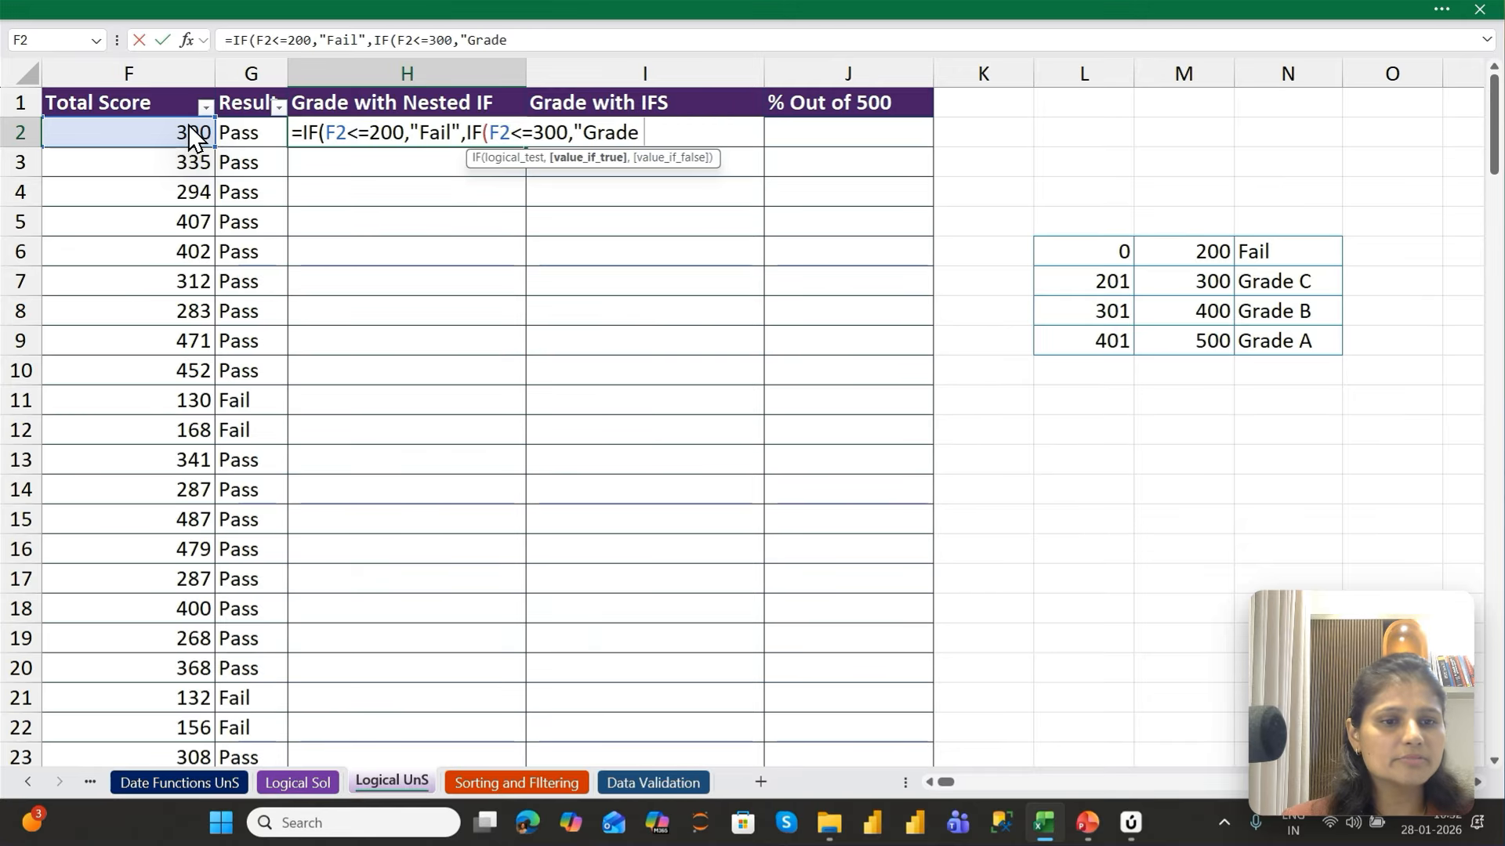
{"action": "type", "text": " C\""}
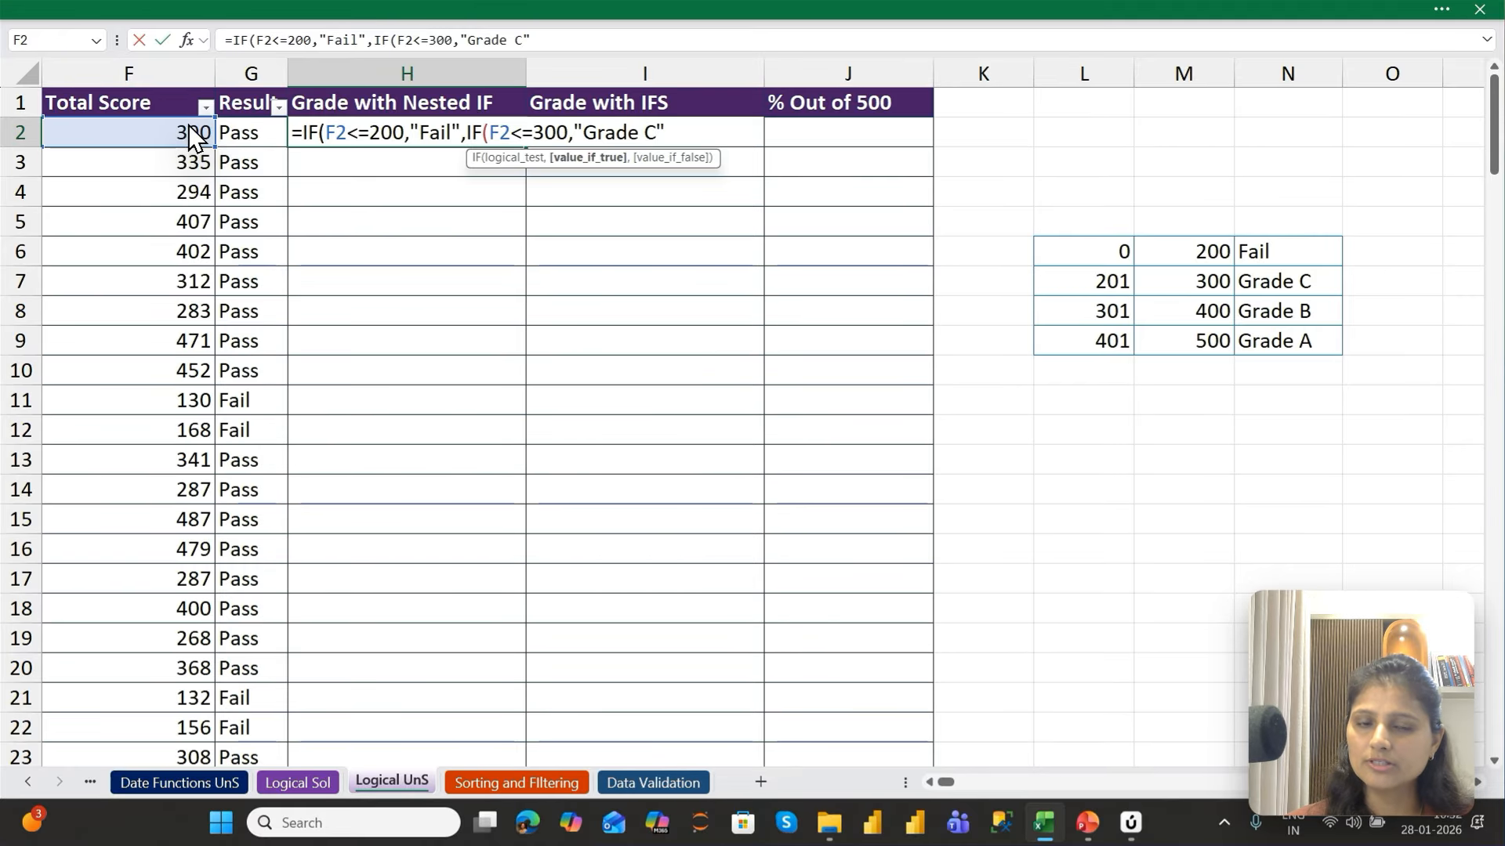
{"action": "type", "text": ","}
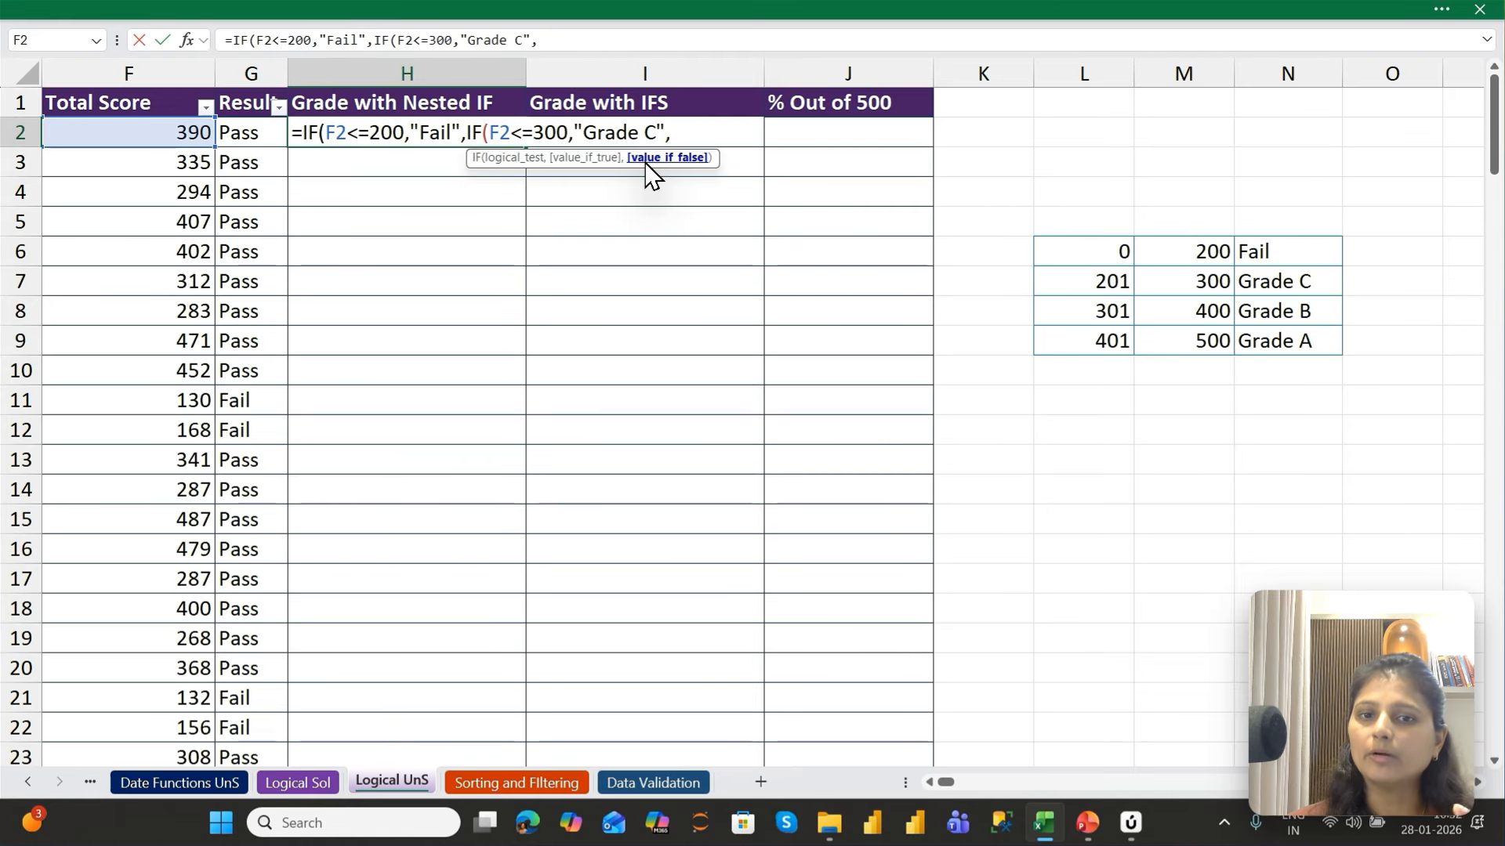
Nest a third IF as the second IF's false value, testing F2<=400 and returning "Grade B" if true
{"action": "type", "text": "IF("}
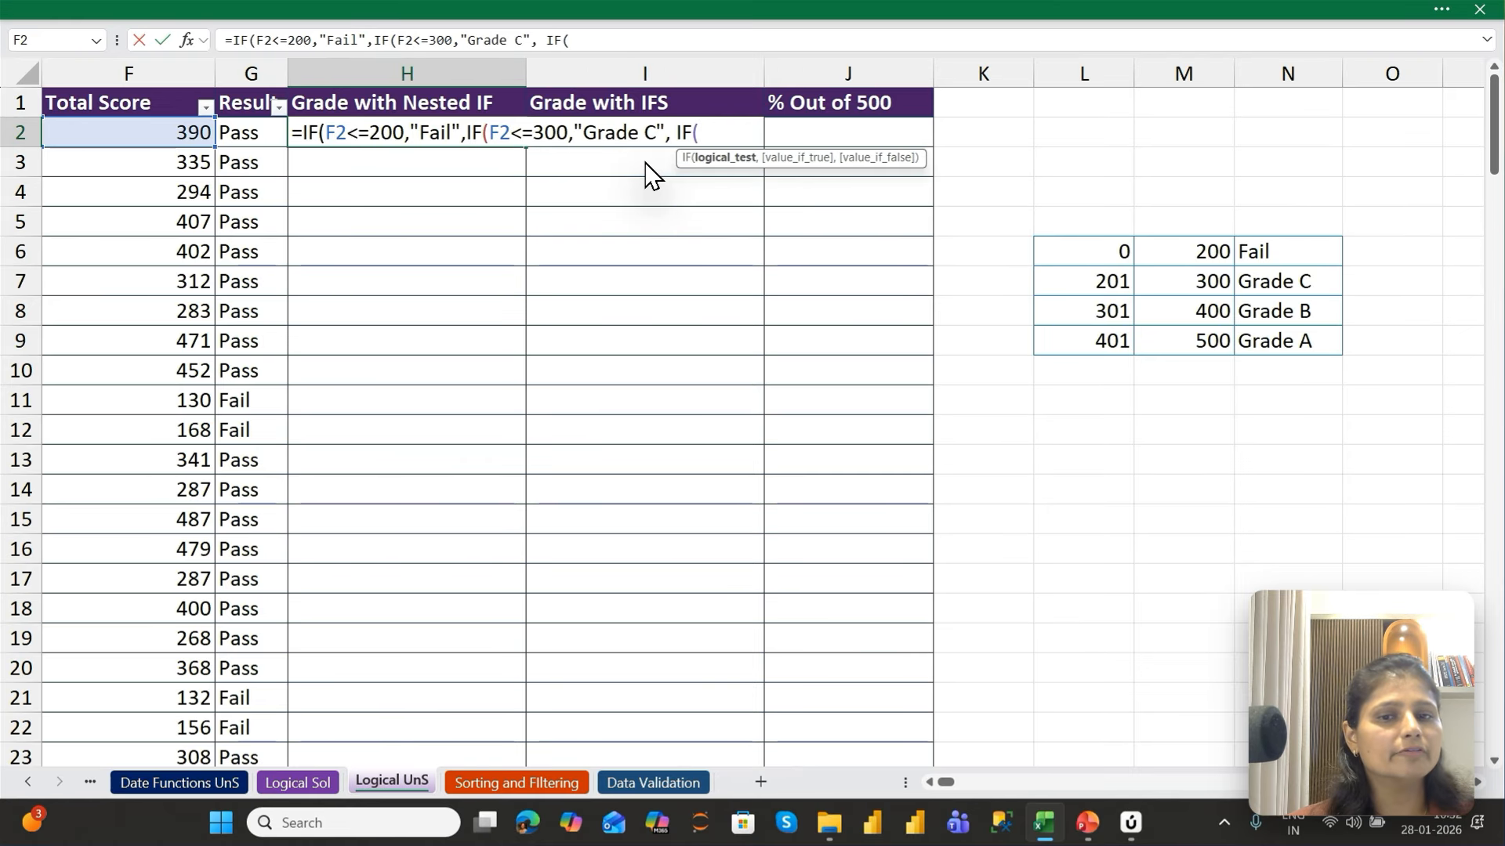
{"action": "key", "text": "Left"}
{"action": "key", "text": "Left"}
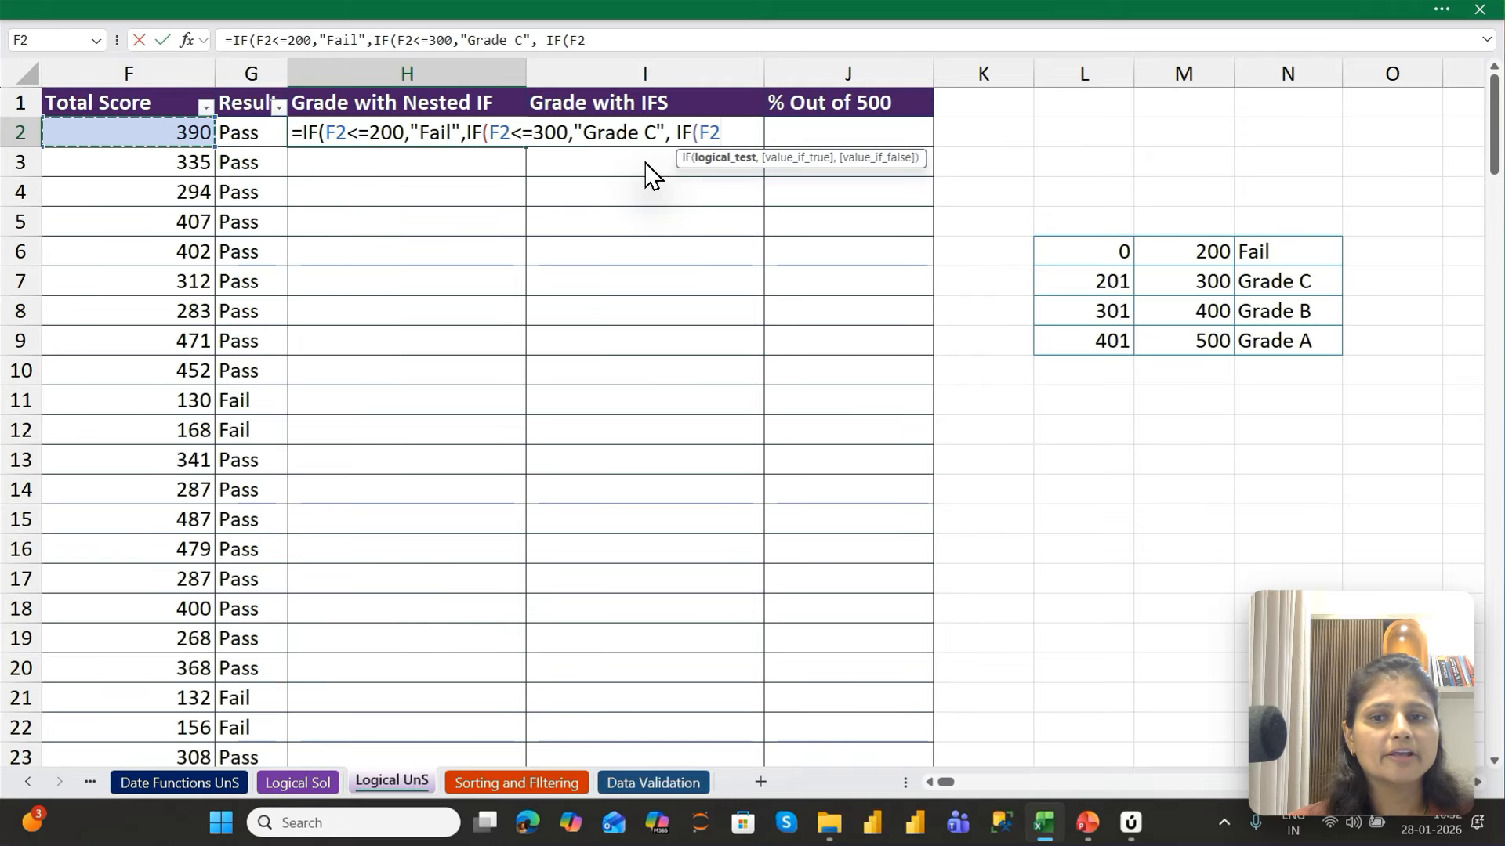
{"action": "type", "text": "<="}
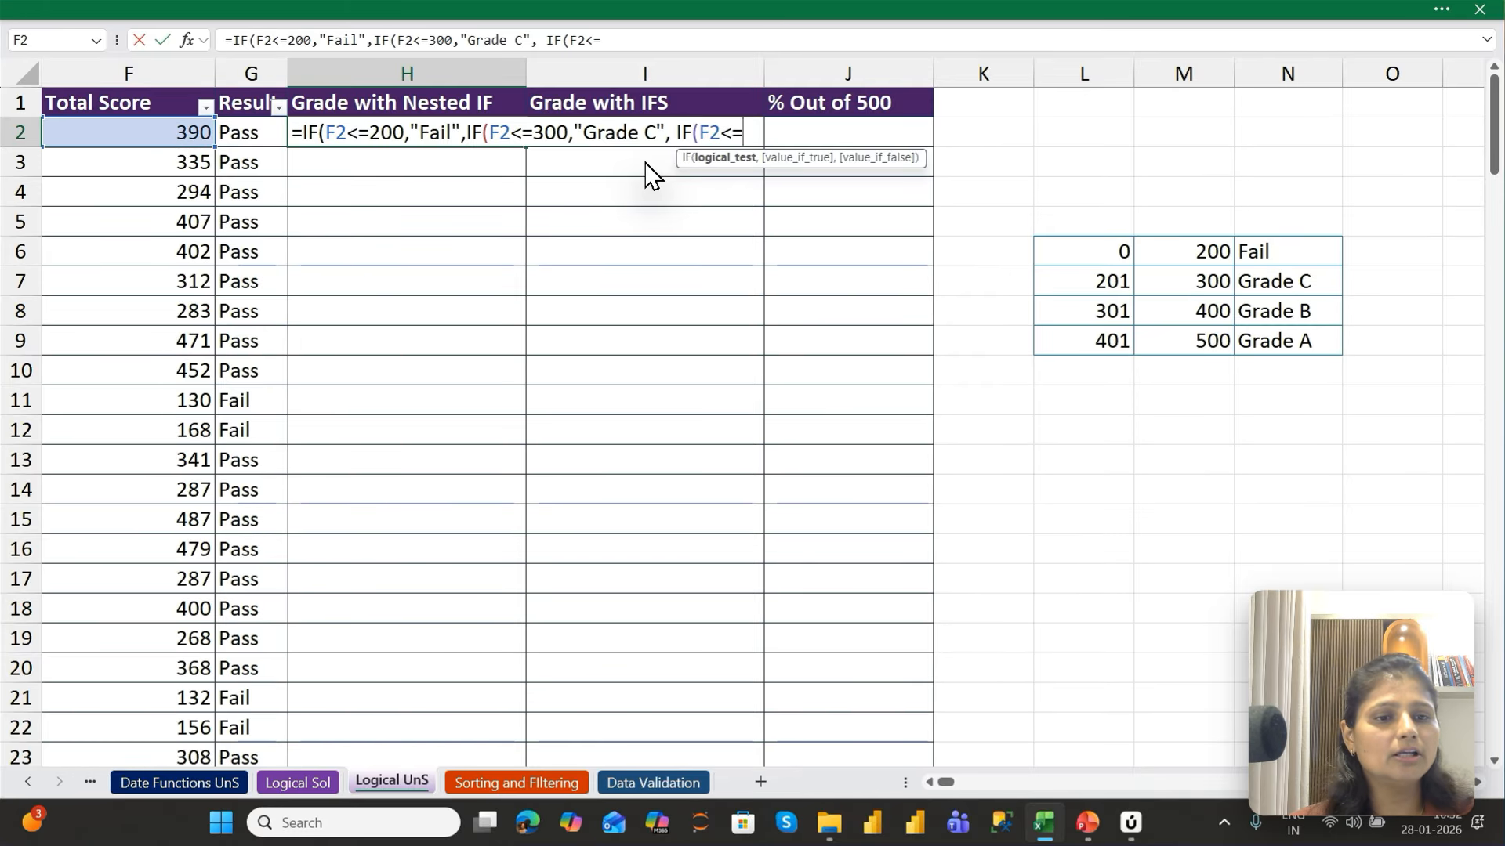
{"action": "type", "text": "400"}
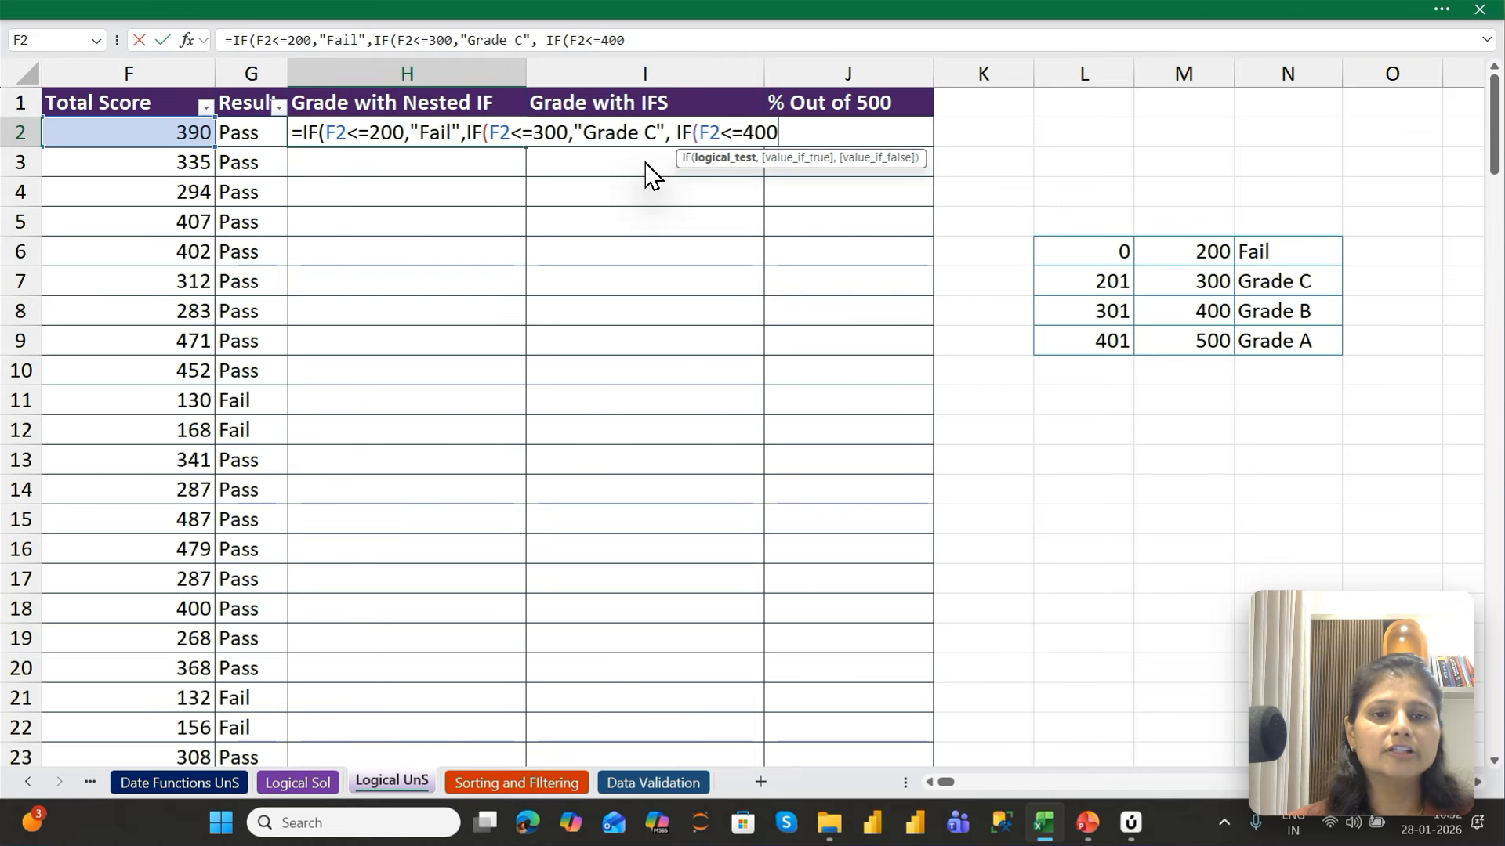
{"action": "type", "text": ","}
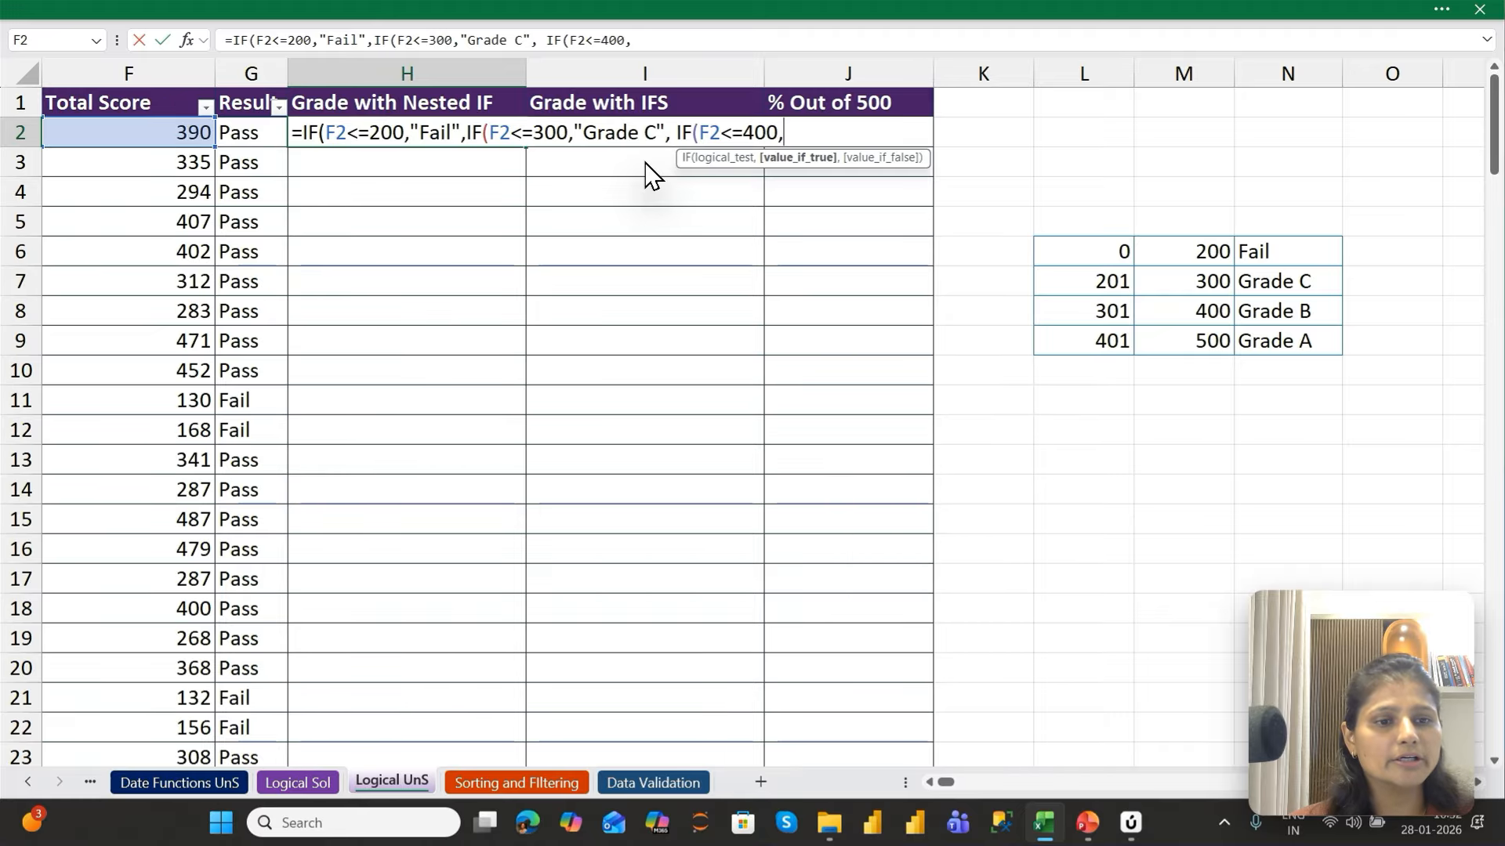
{"action": "type", "text": " \"Grade"}
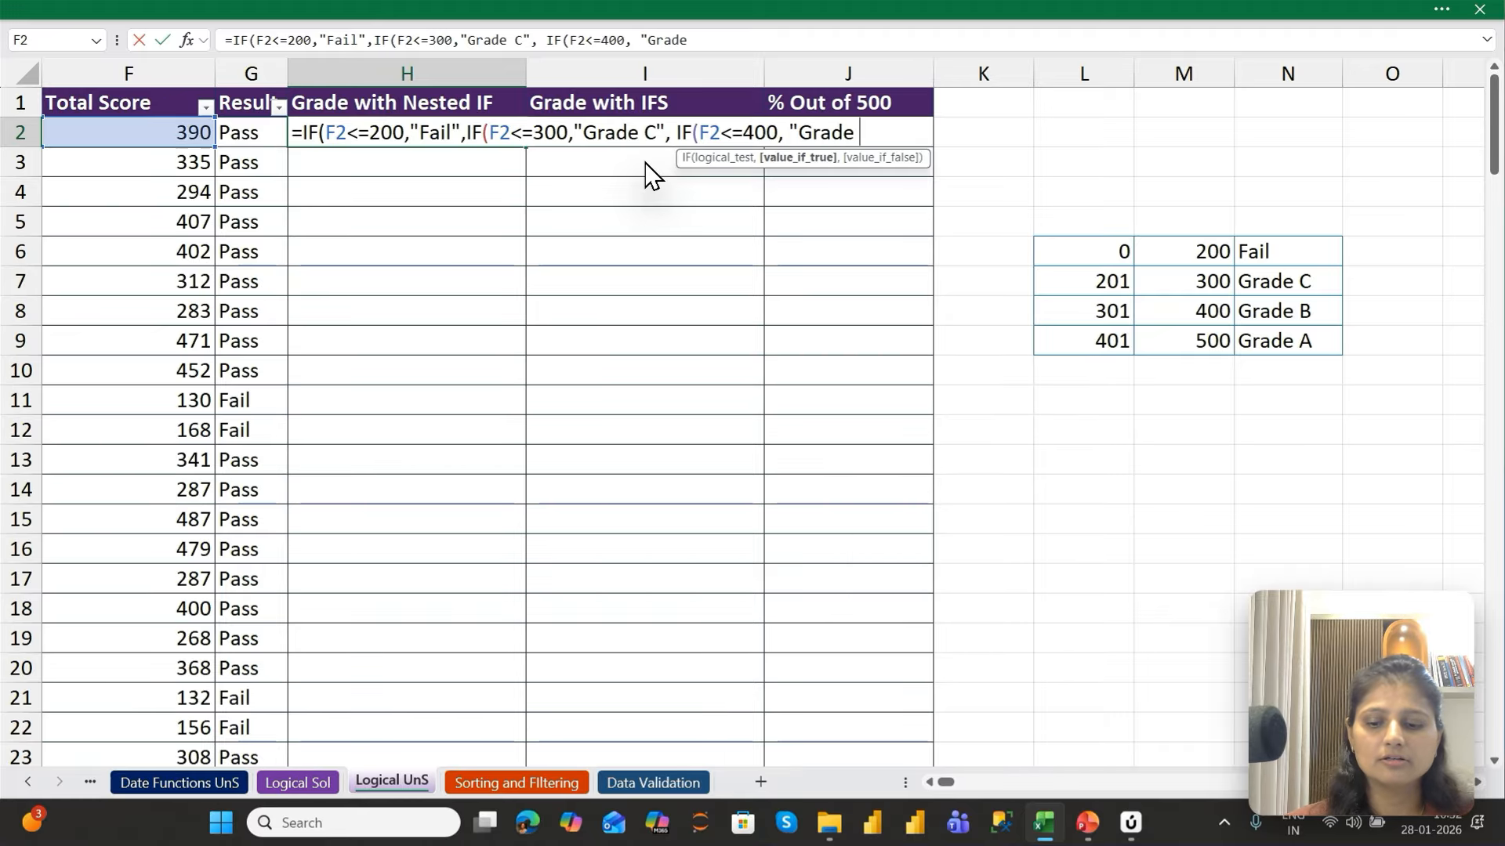
{"action": "type", "text": " B\","}
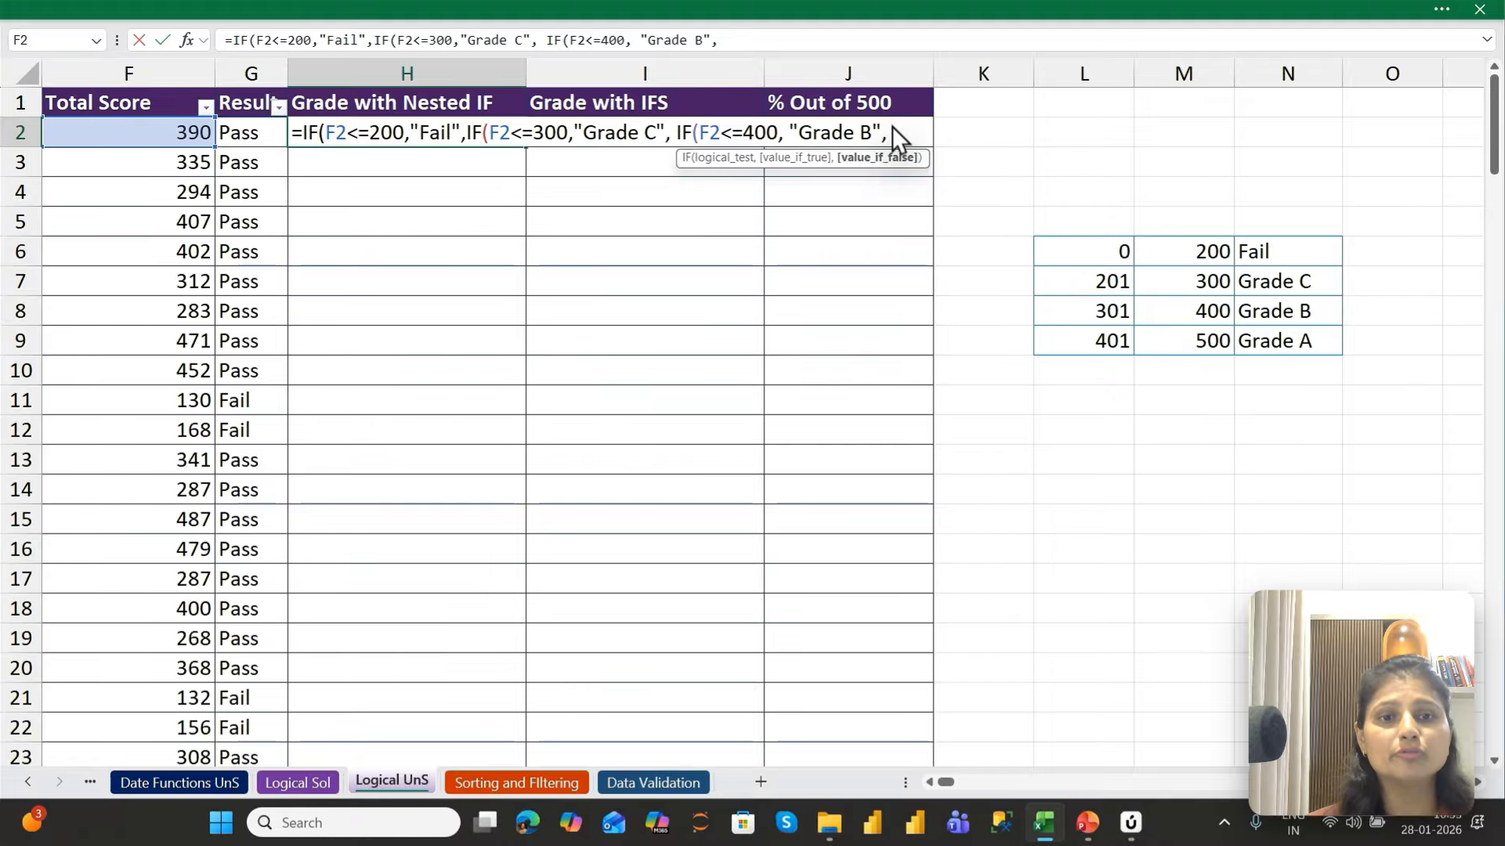
Set "Grade A" as the innermost IF's value if false in the H2 formula
{"action": "type", "text": "\"Ga"}
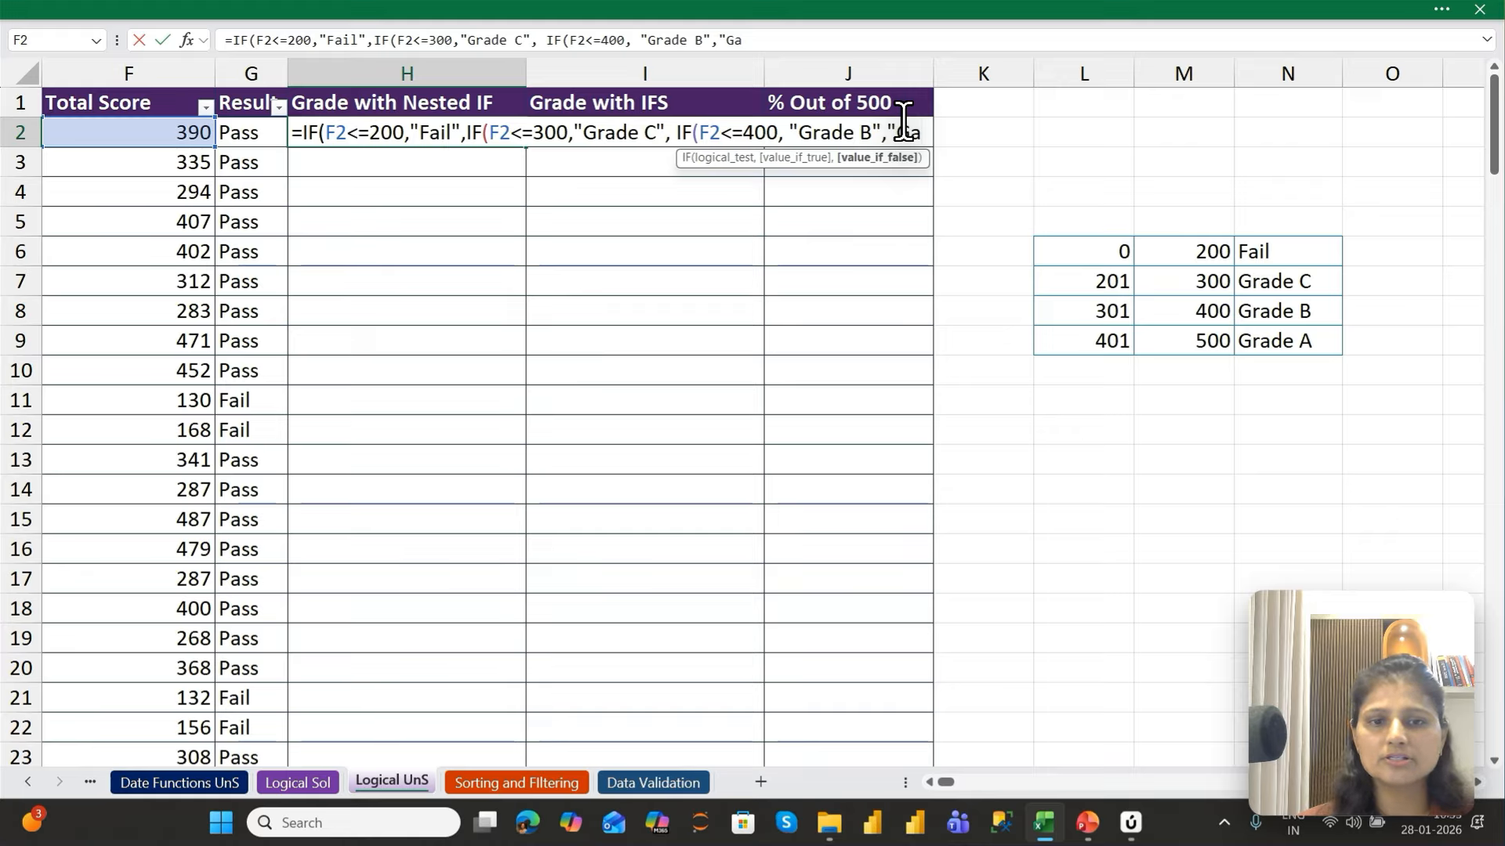
{"action": "key", "text": "BackSpace"}
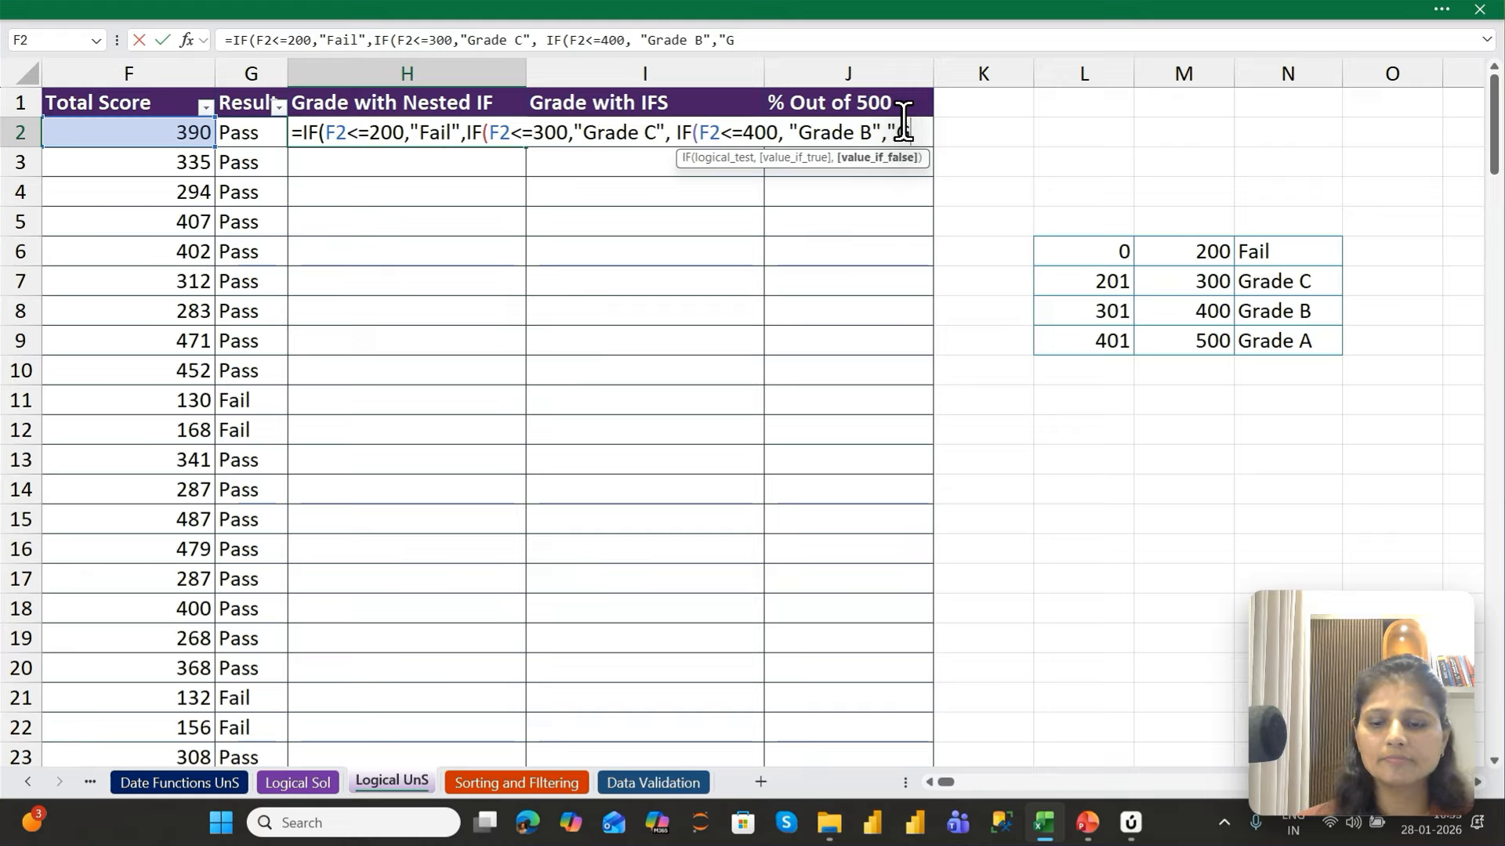
{"action": "type", "text": "rade"}
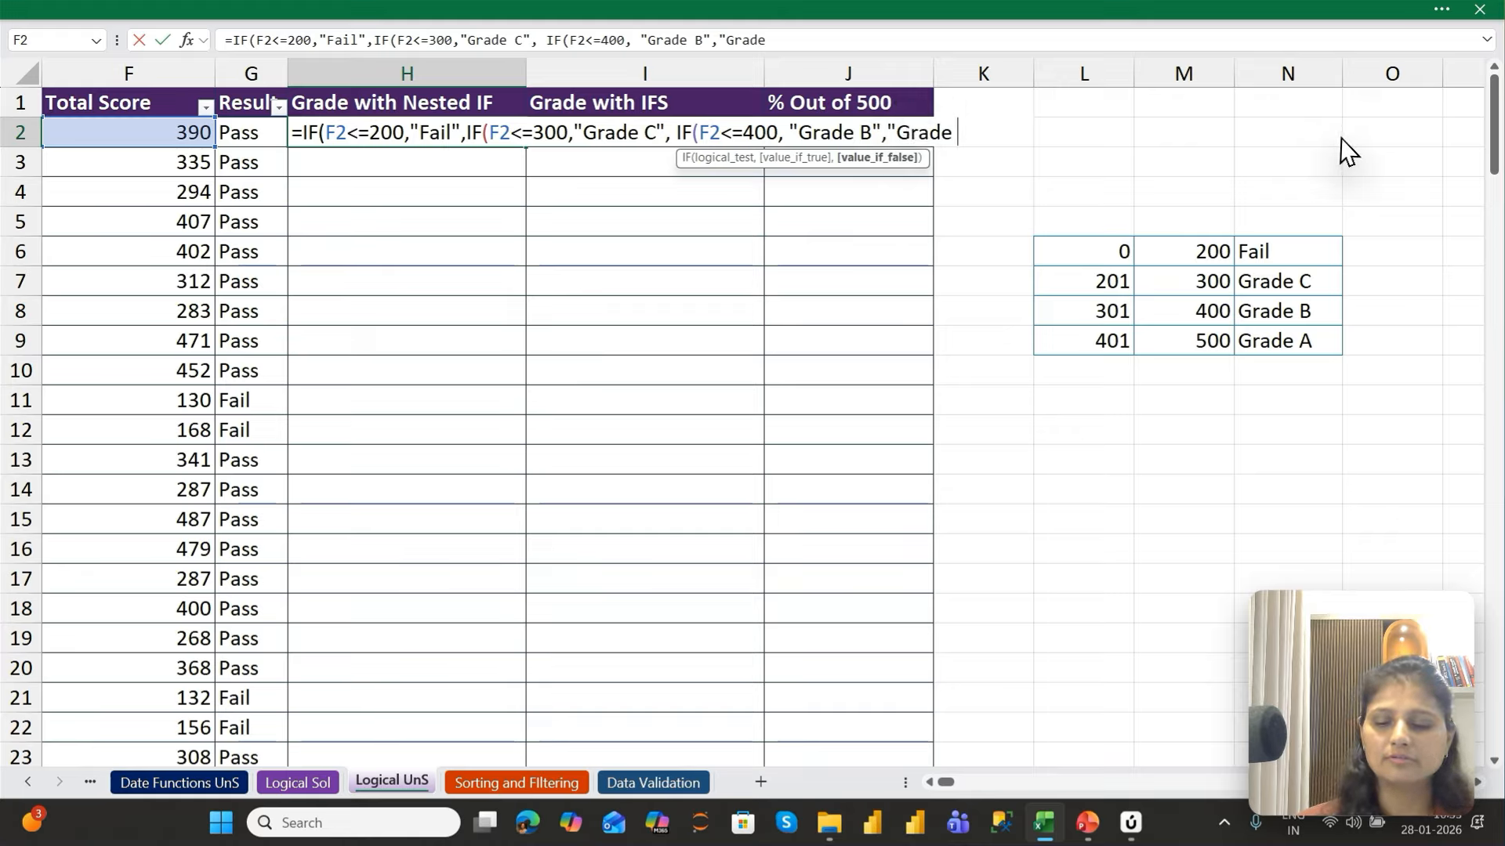
{"action": "type", "text": " A\""}
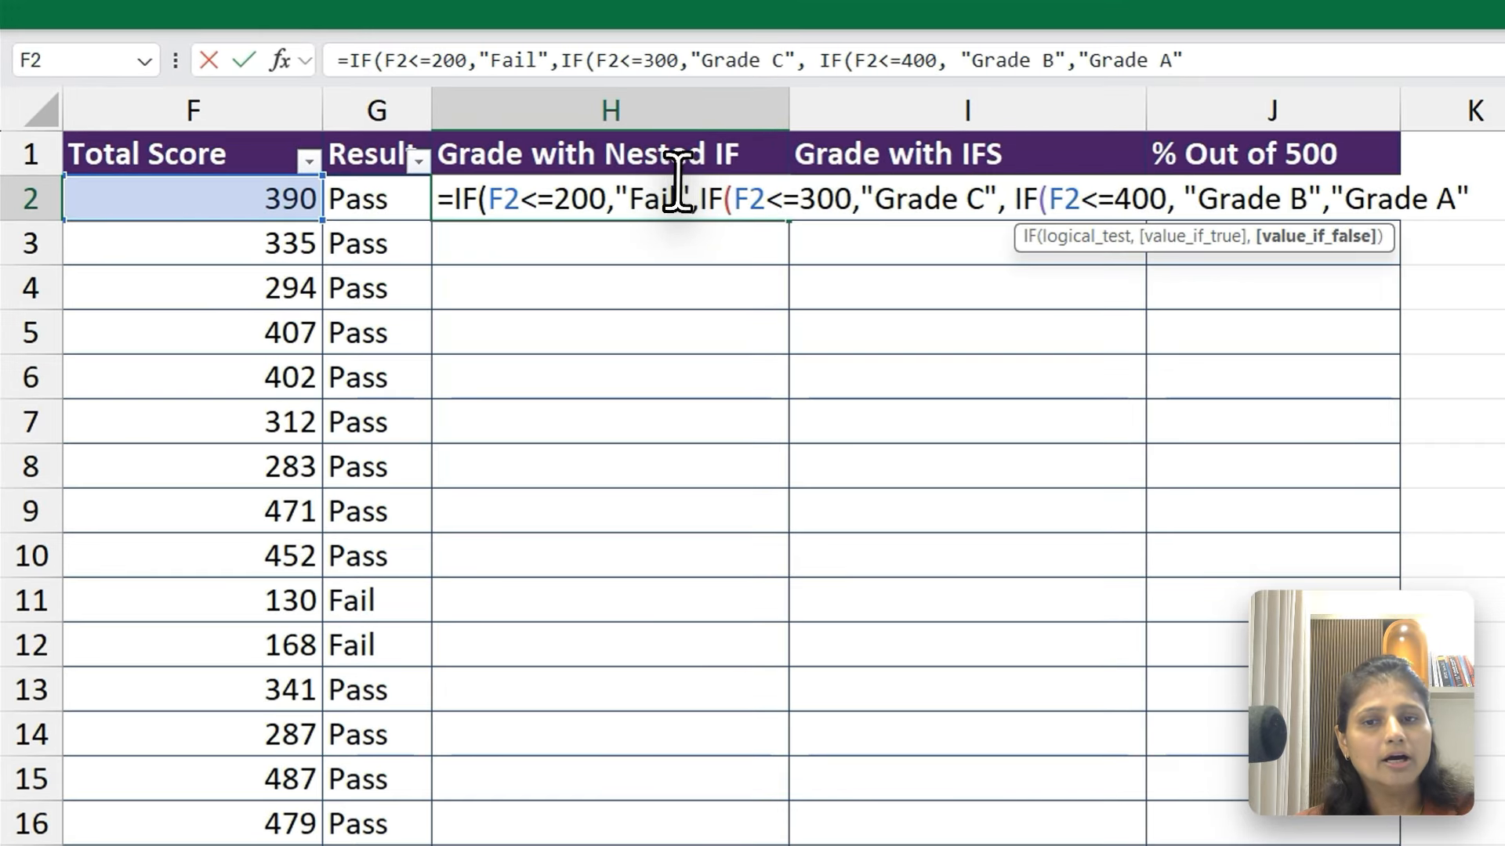
Try to enter the H2 formula with the first IF closed by a parenthesis directly after "Fail"
{"action": "left_click", "coordinate": [677, 188]}
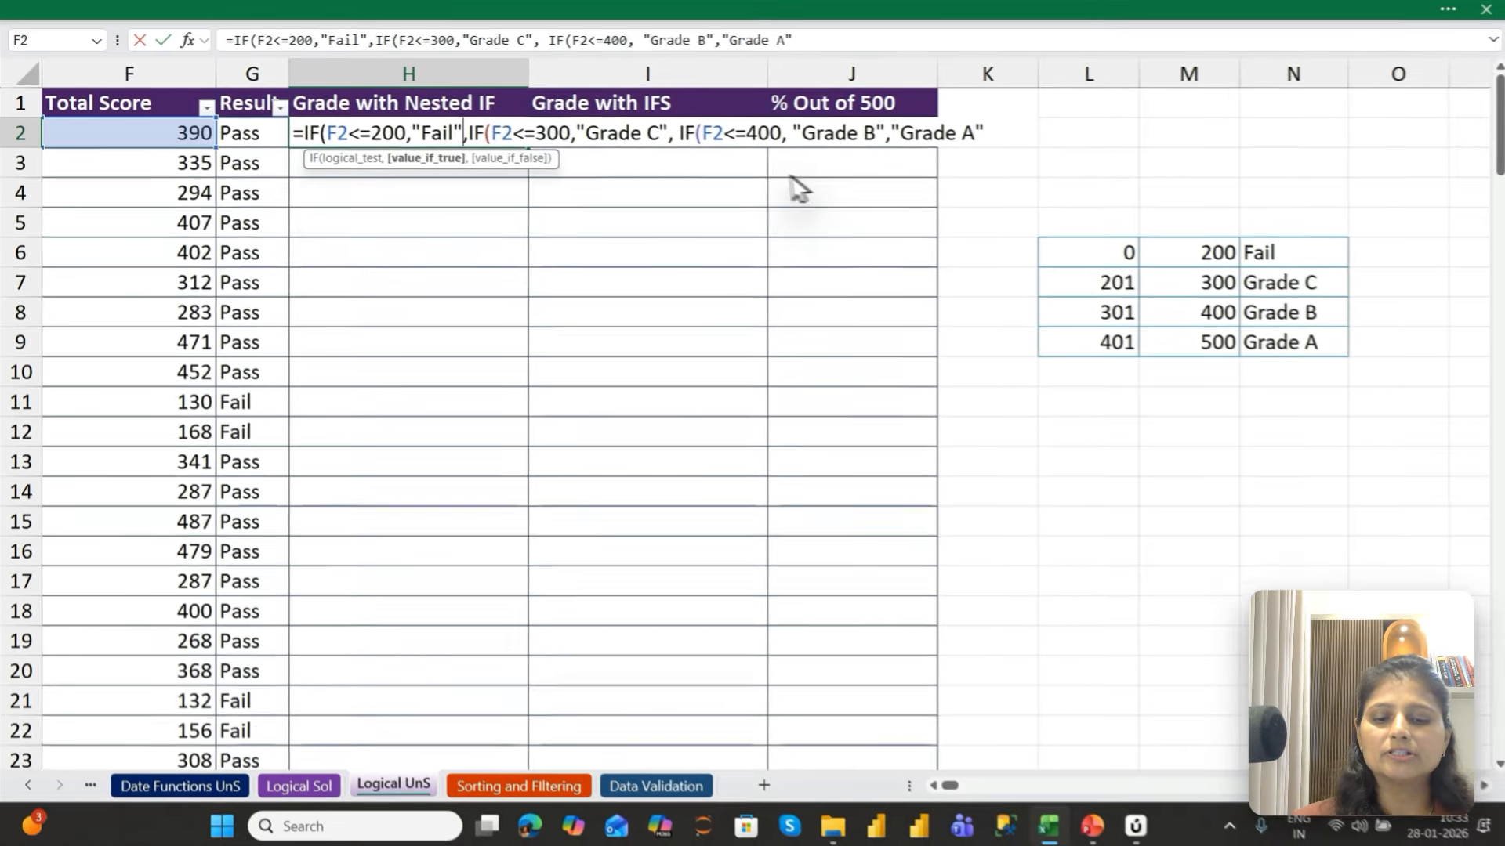
{"action": "type", "text": ")"}
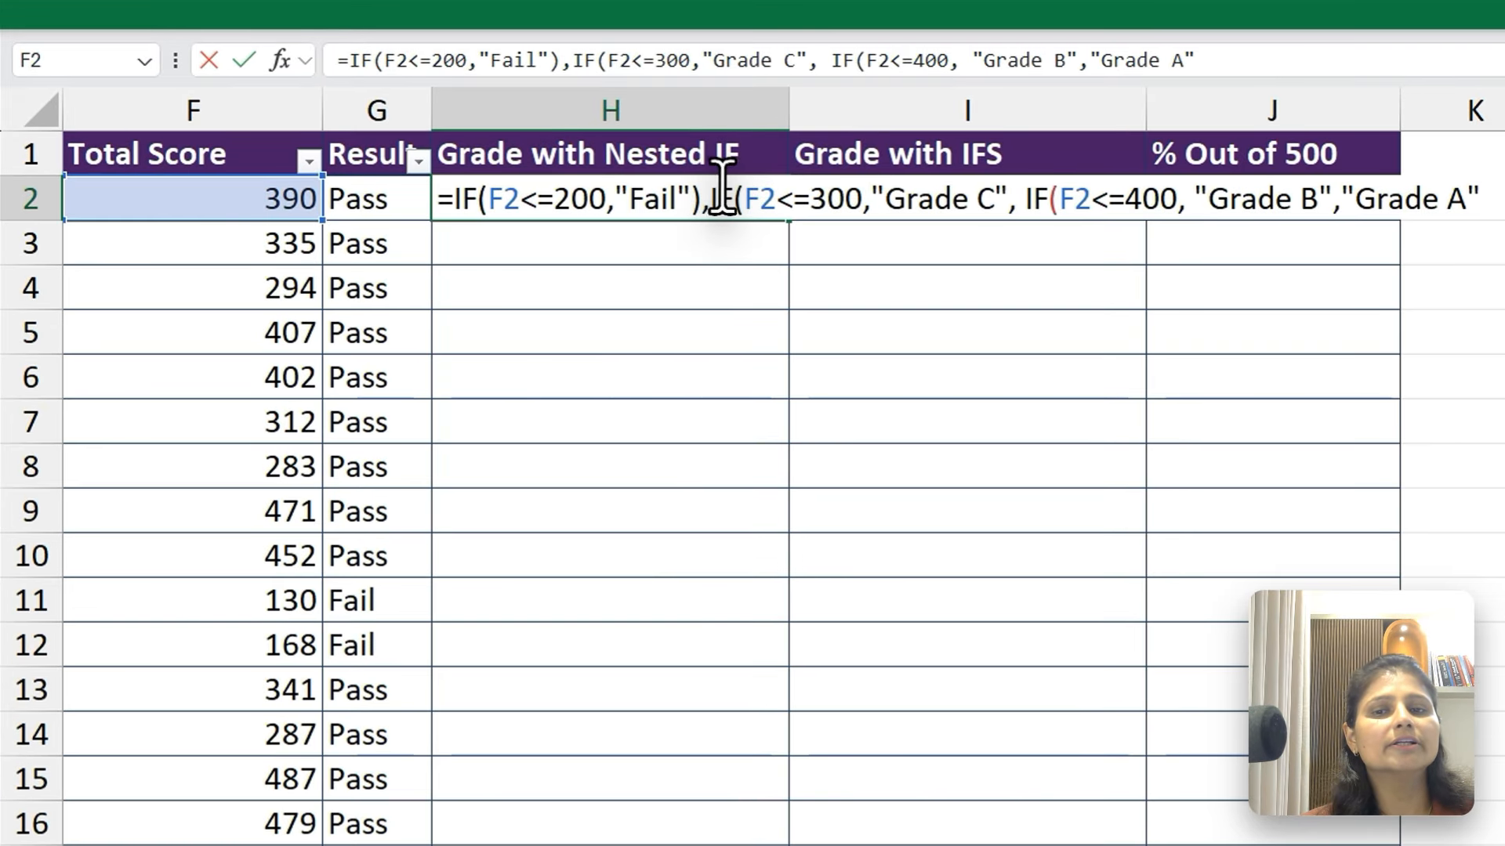
{"action": "left_click", "coordinate": [481, 125]}
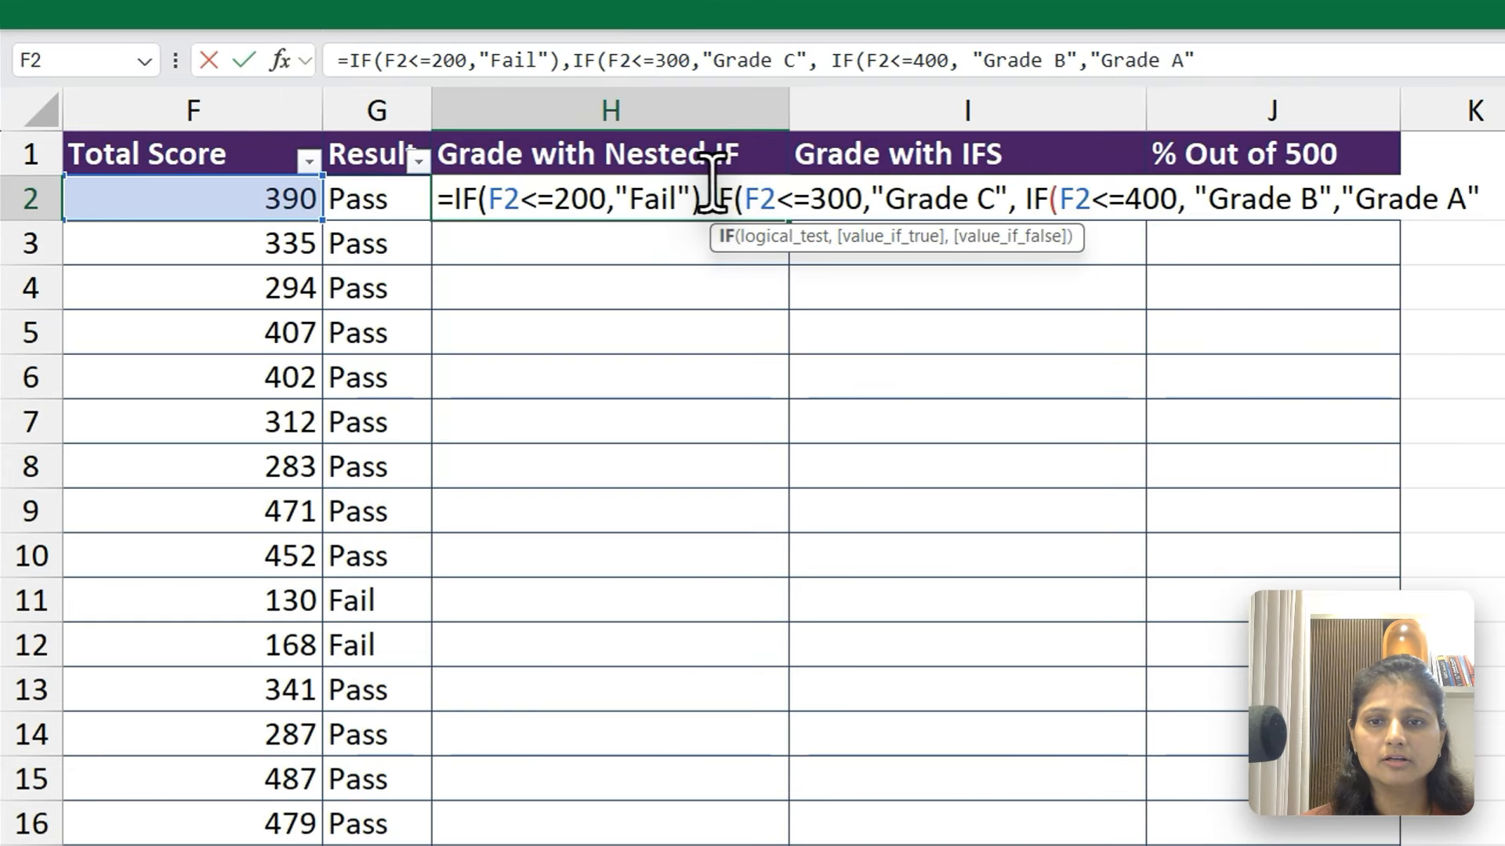
{"action": "key", "text": "Return"}
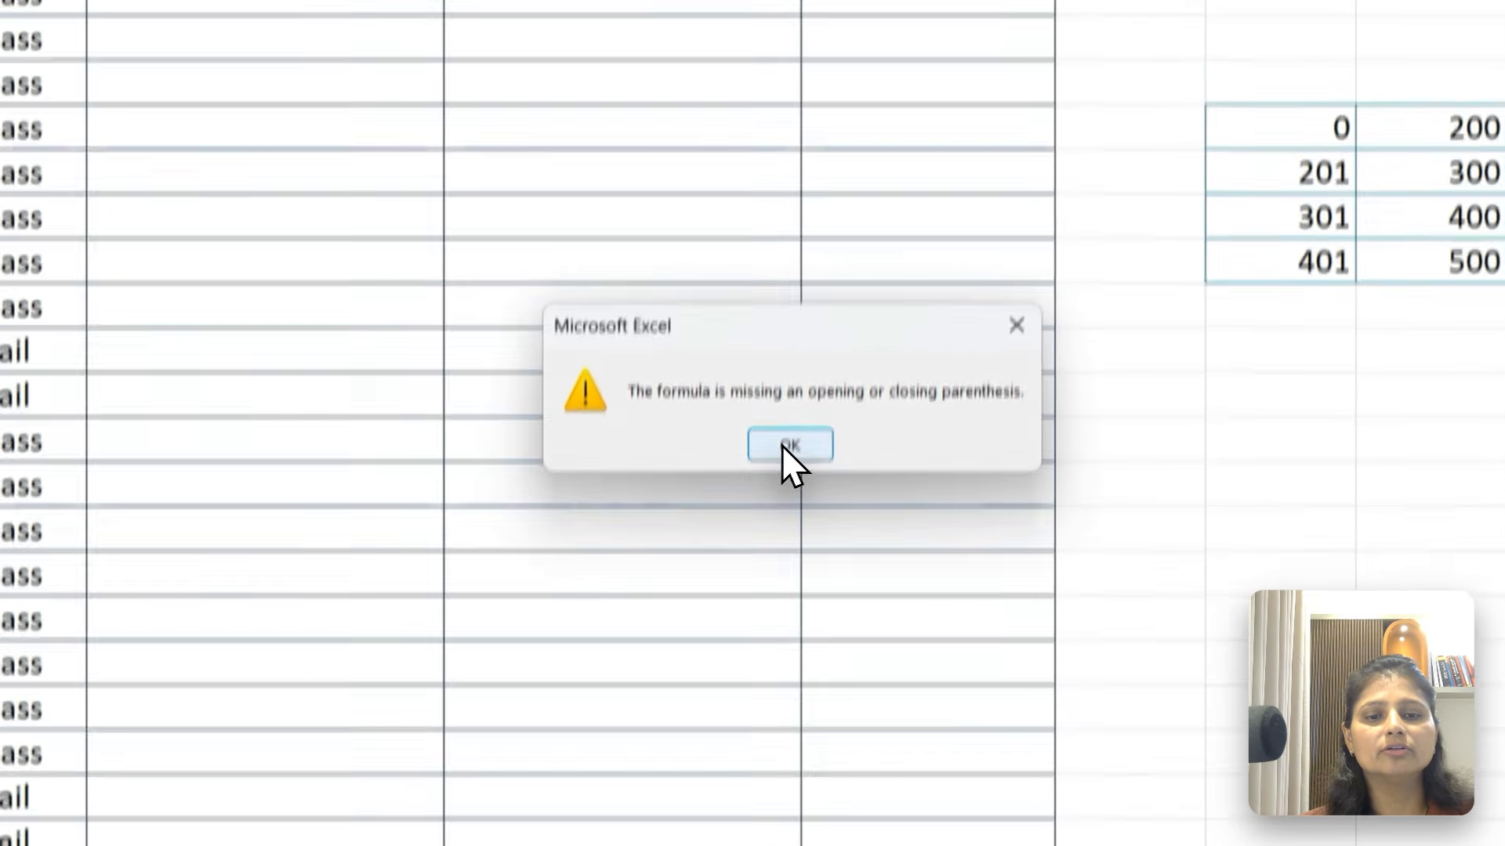
Remove the parenthesis after "Fail" in the H2 formula, close all three IFs at the end, and enter it
{"action": "left_click", "coordinate": [671, 695]}
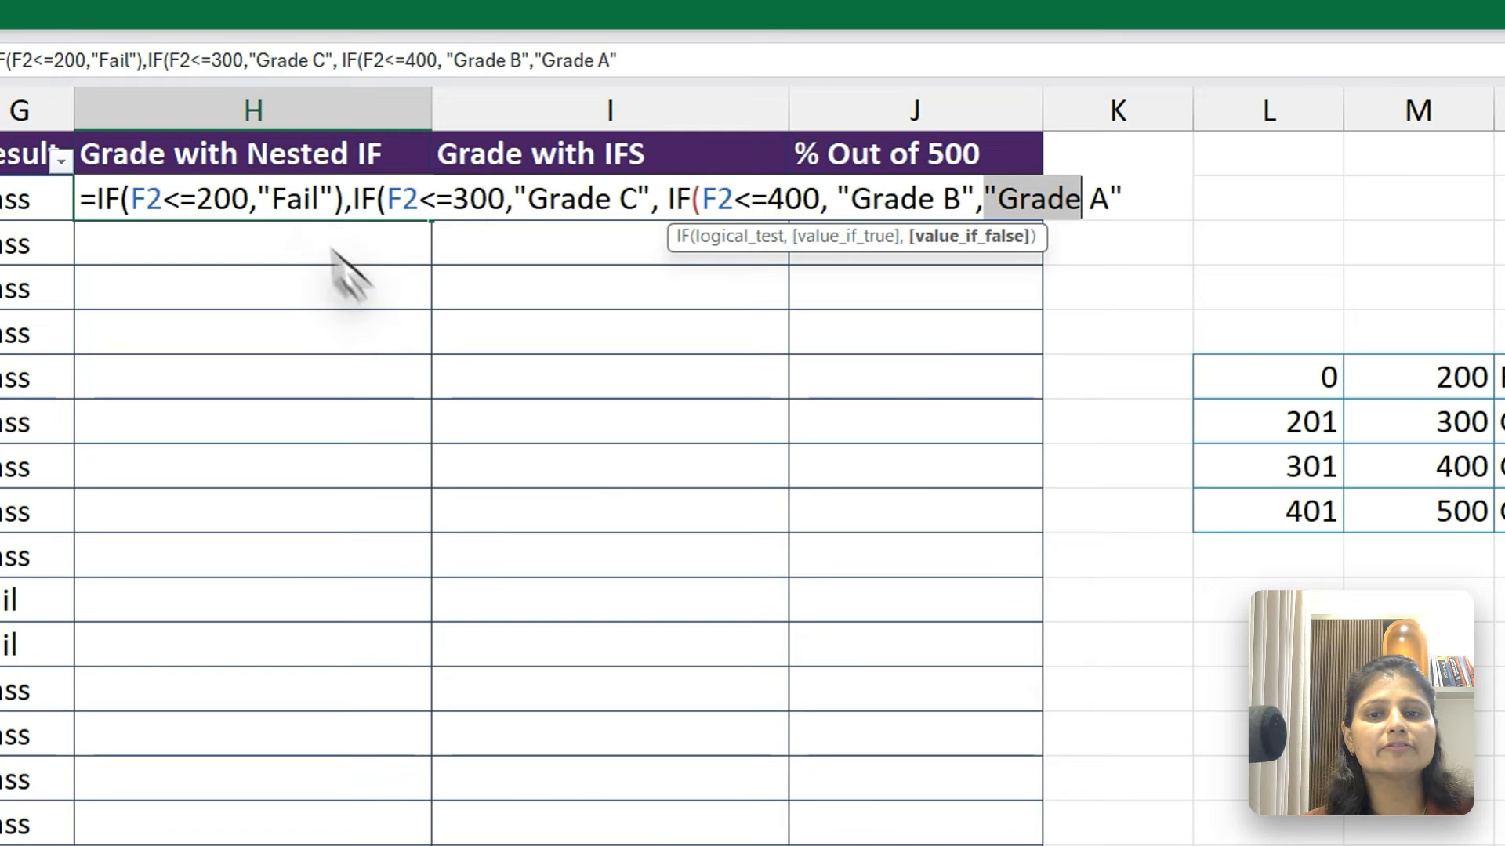
{"action": "left_click", "coordinate": [333, 198]}
{"action": "key", "text": "Delete"}
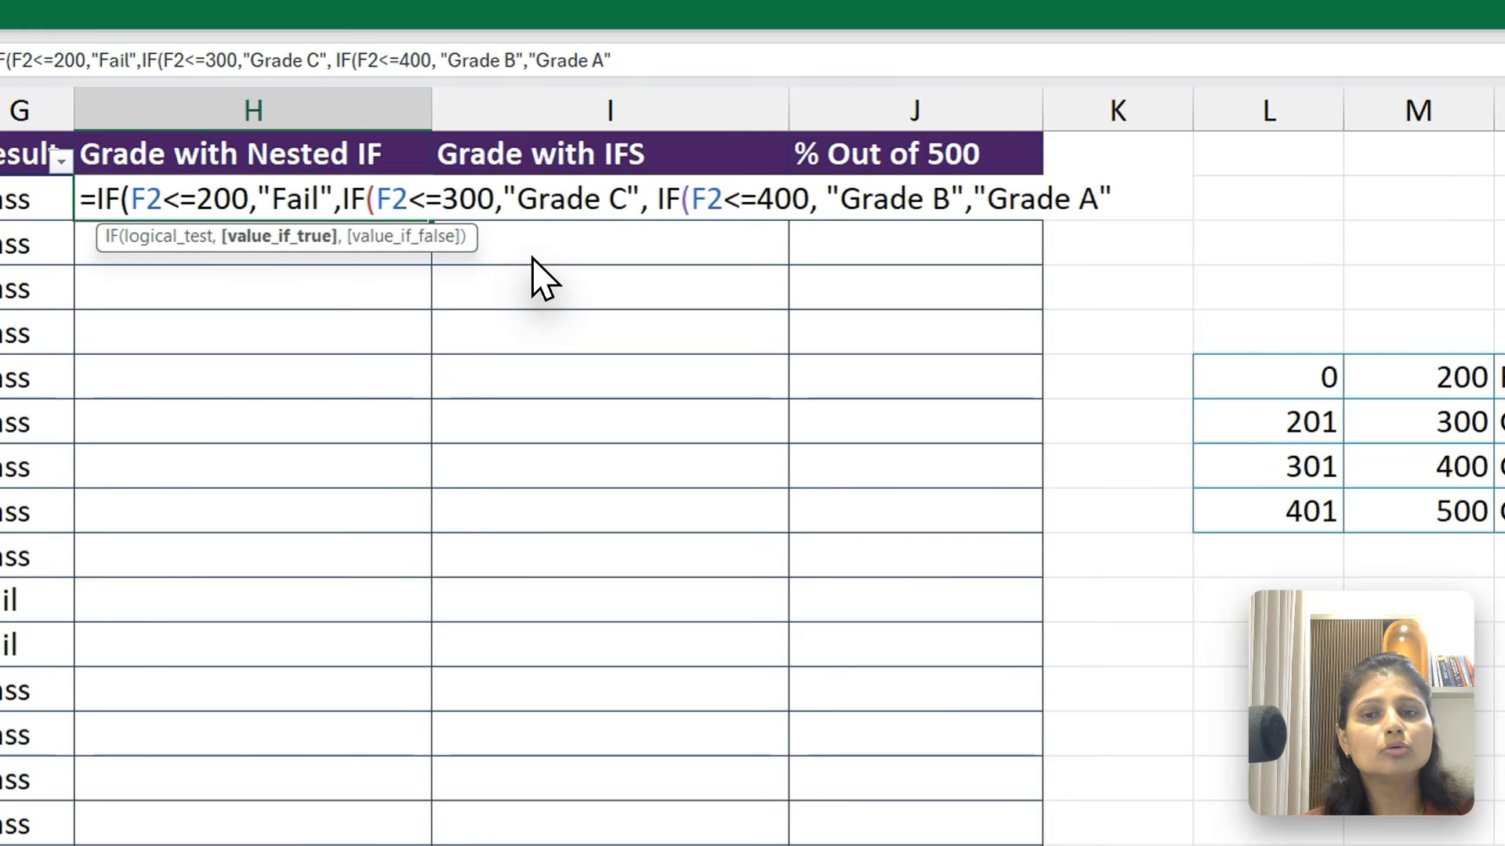
{"action": "left_click", "coordinate": [1134, 196]}
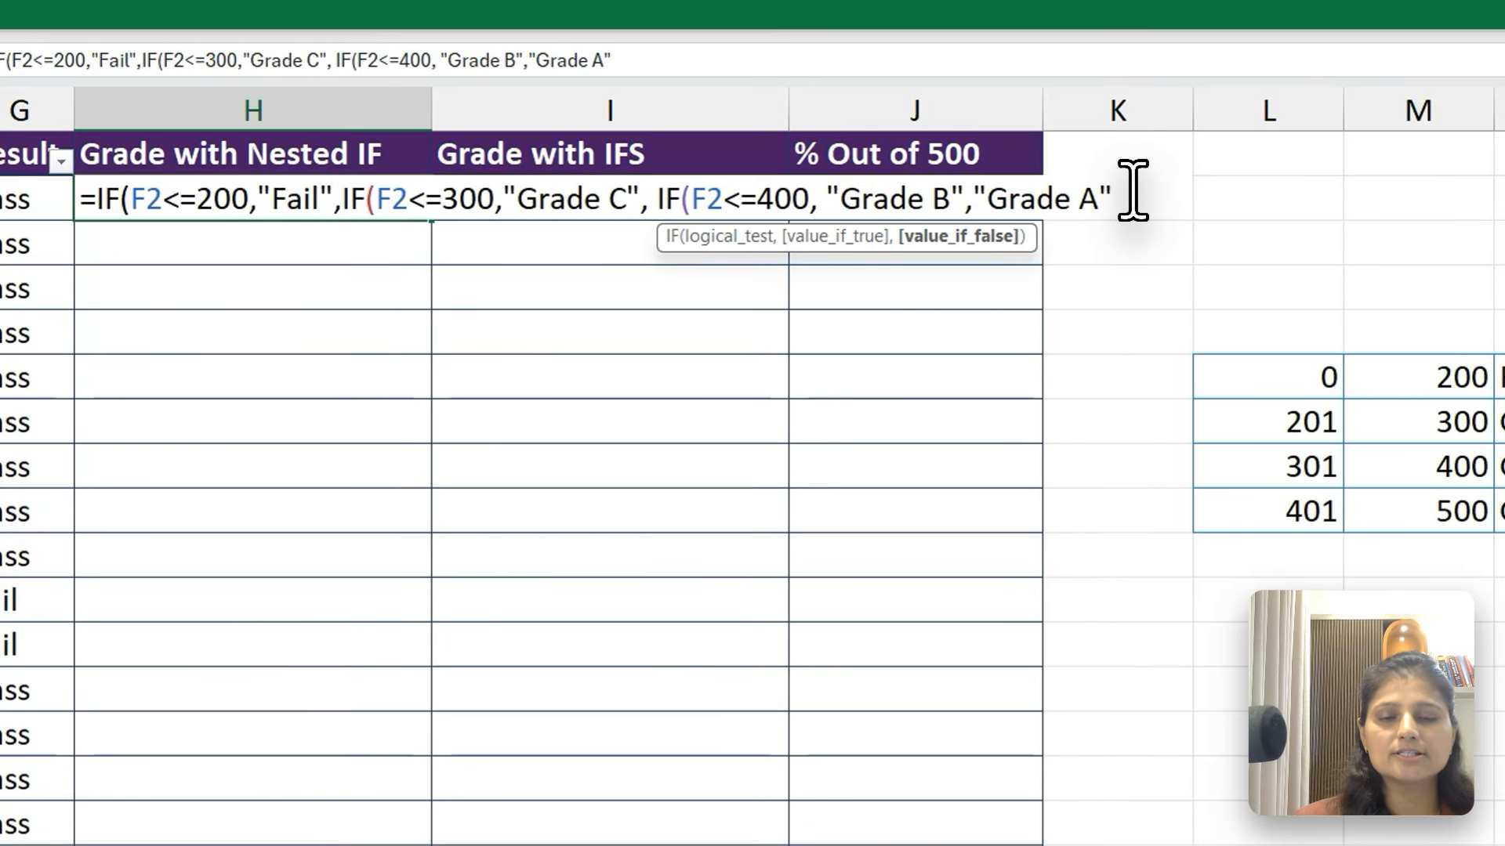
{"action": "type", "text": ")))"}
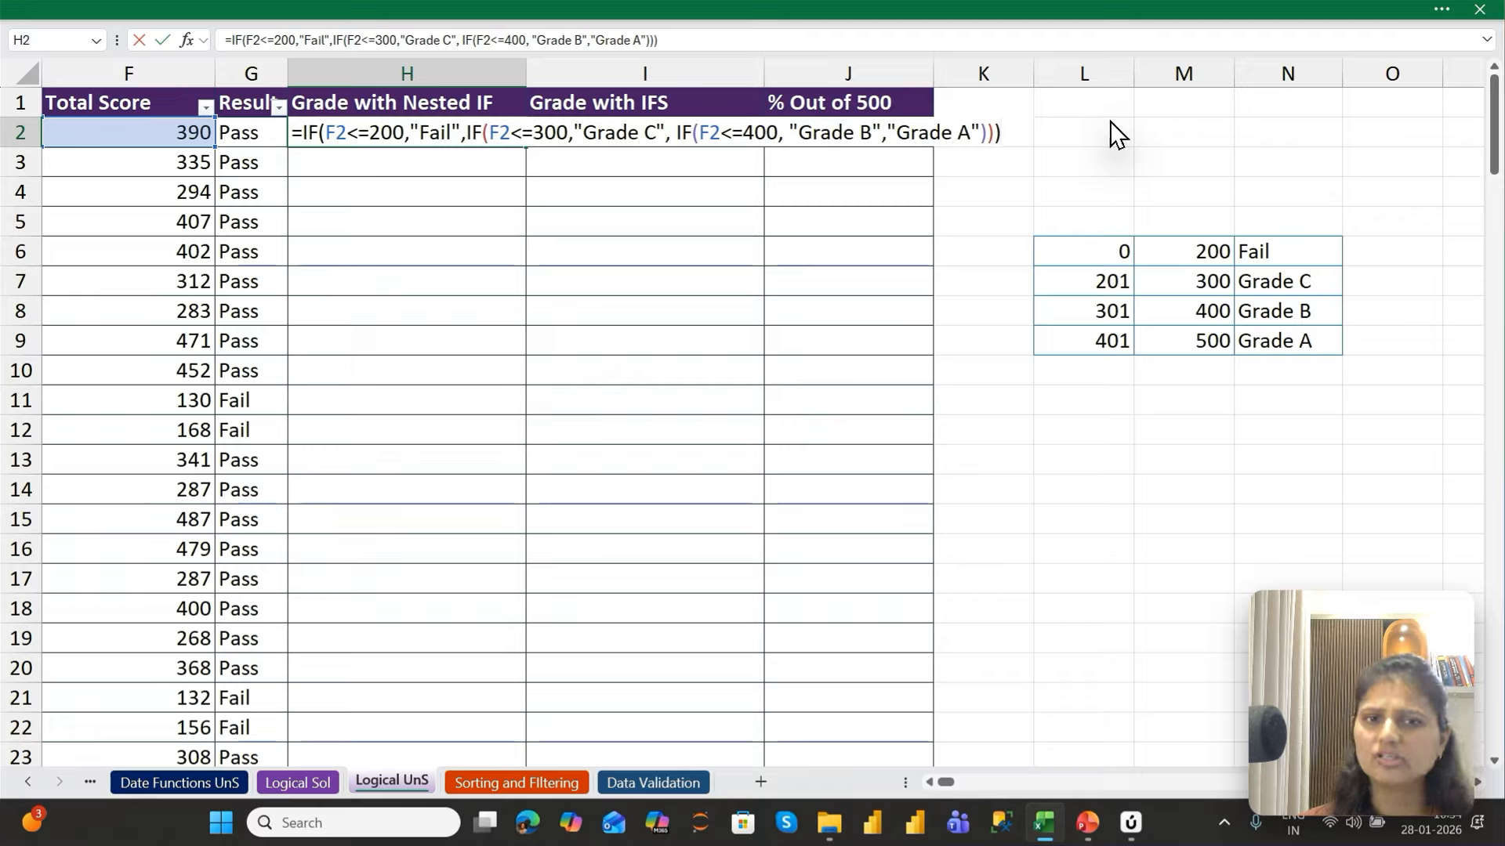
{"action": "key", "text": "Return"}
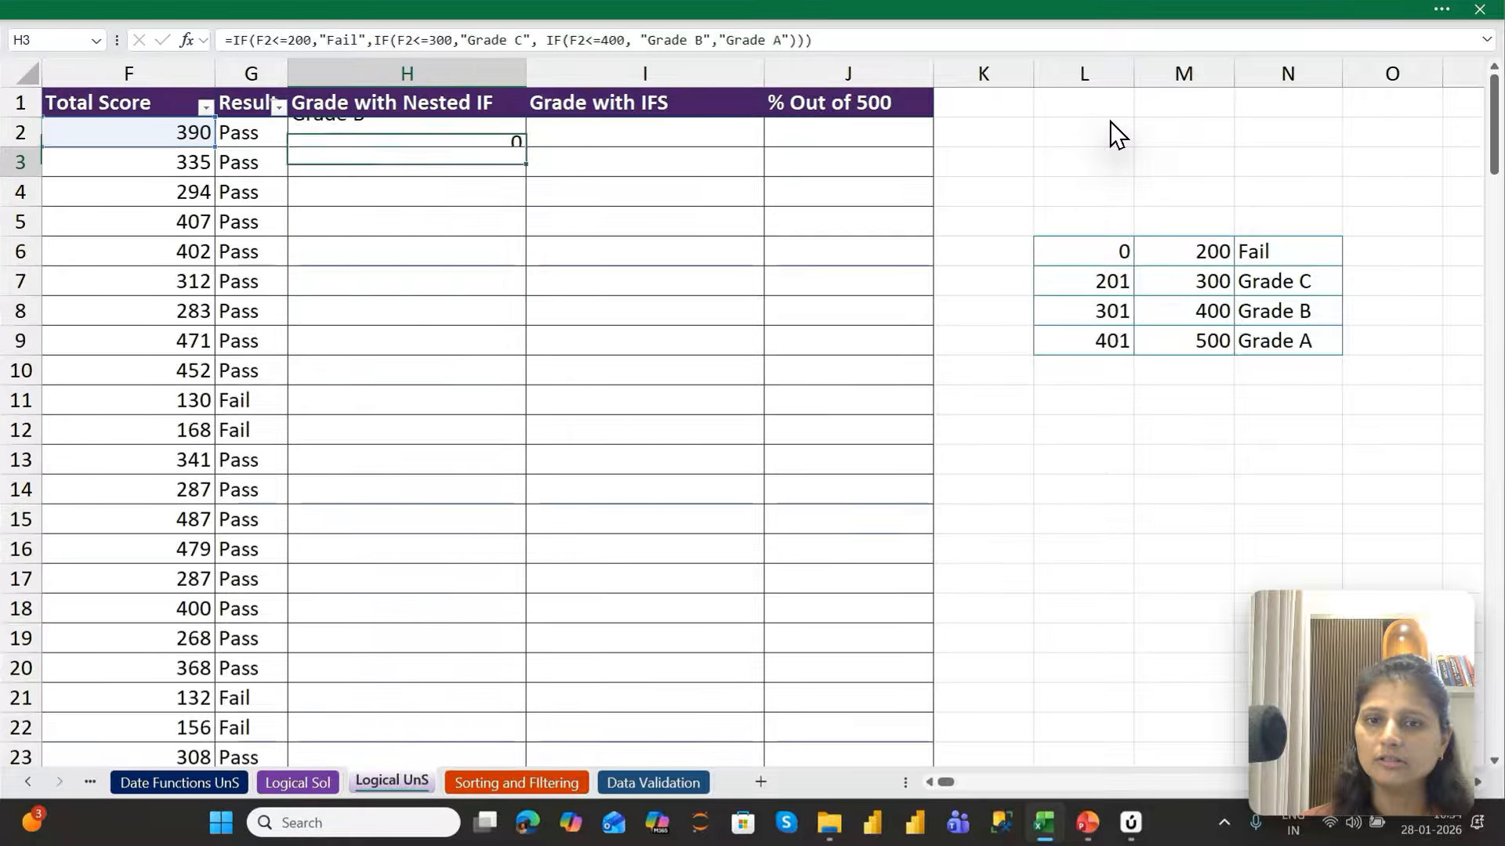
Re-enter the H2 nested IF without its three closing parentheses and accept Excel's proposed correction
{"action": "key", "text": "Up"}
{"action": "key", "text": "F2"}
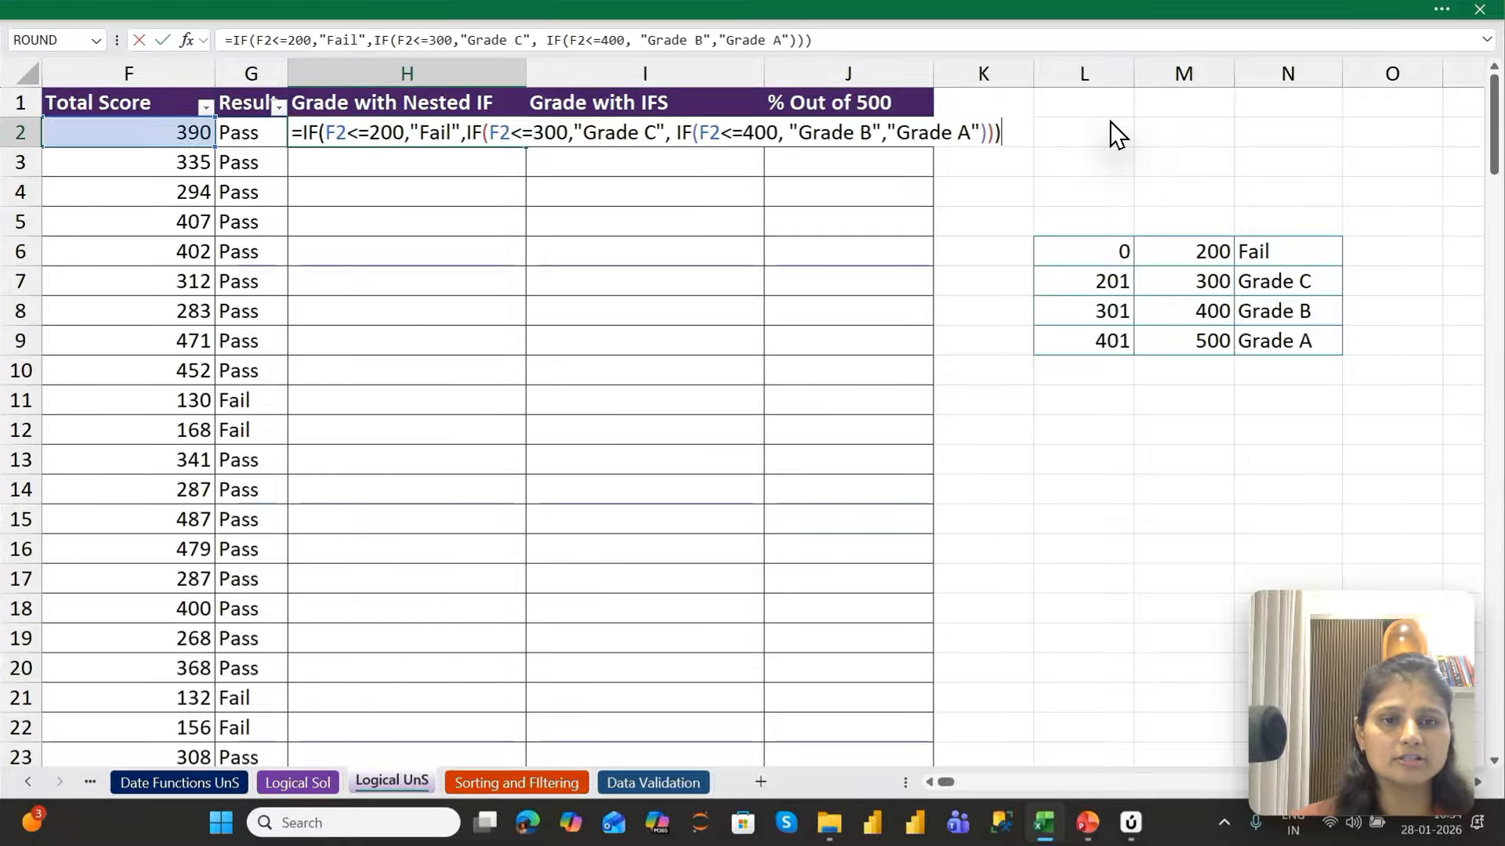
{"action": "key", "text": "BackSpace"}
{"action": "key", "text": "BackSpace"}
{"action": "key", "text": "BackSpace"}
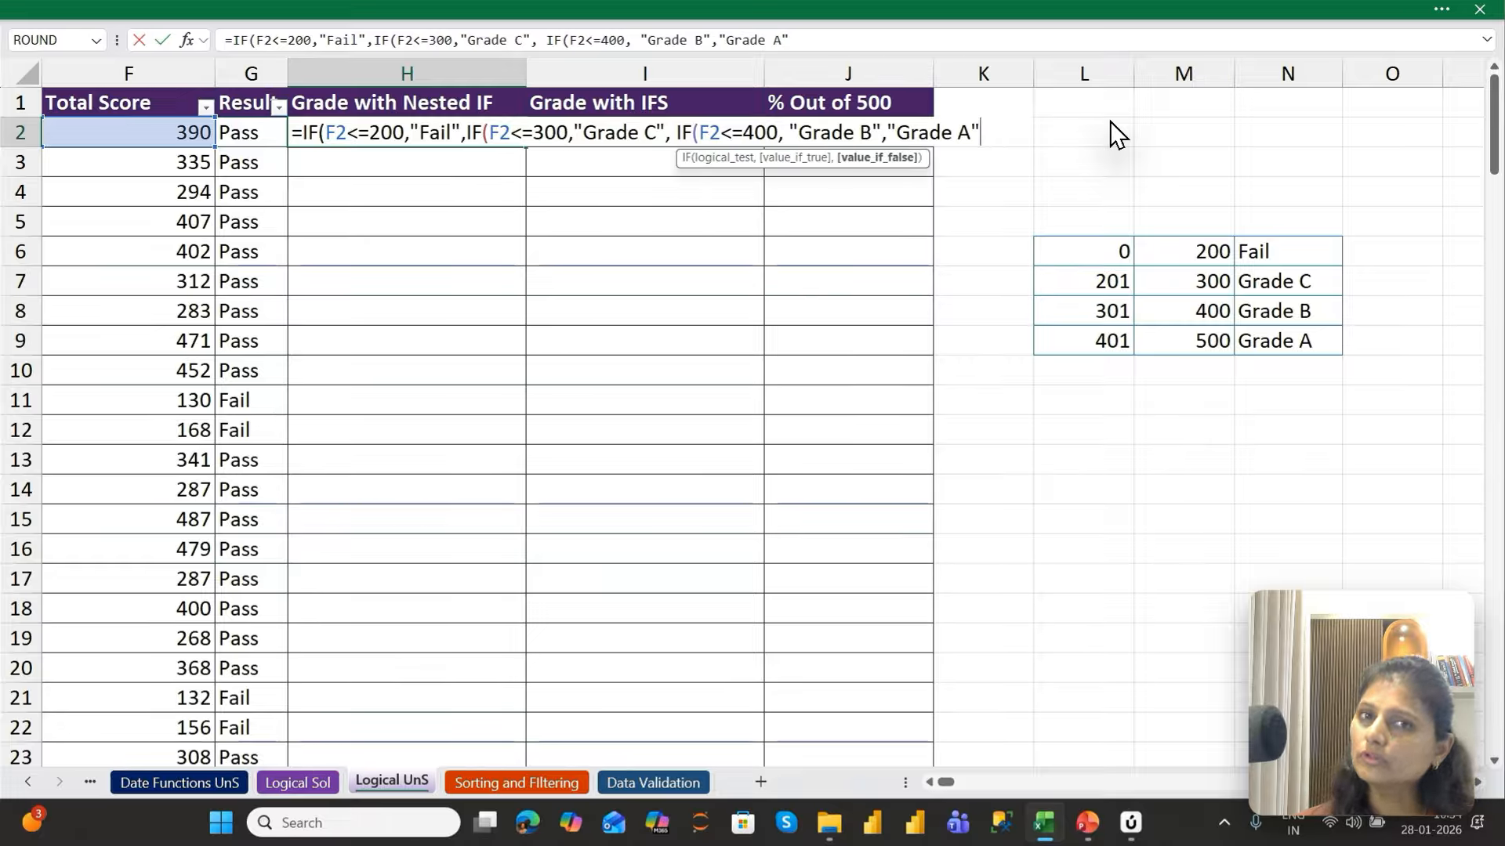
{"action": "key", "text": "Return"}
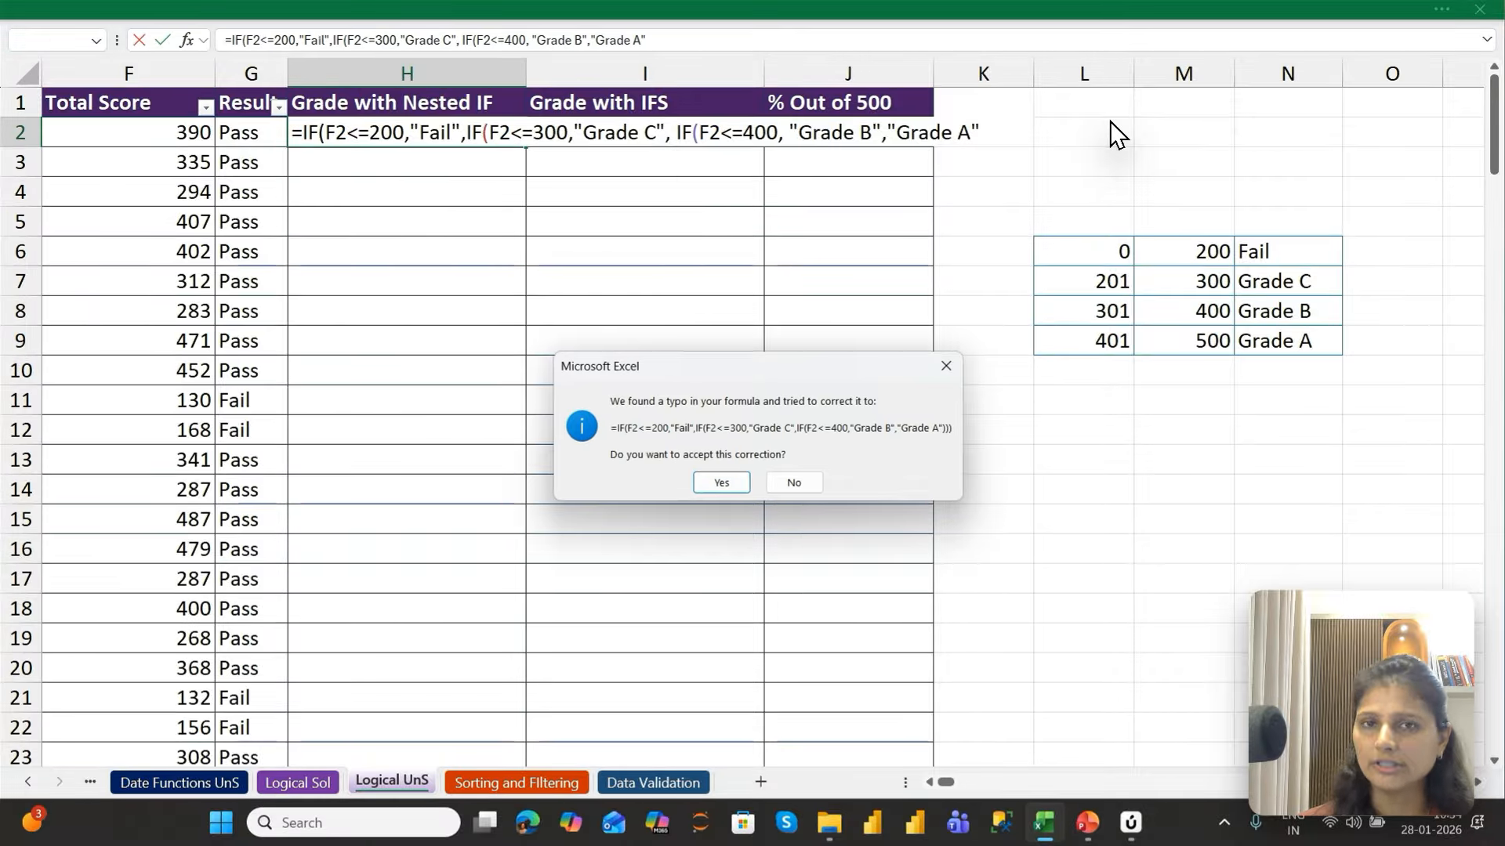
{"action": "key", "text": "Return"}
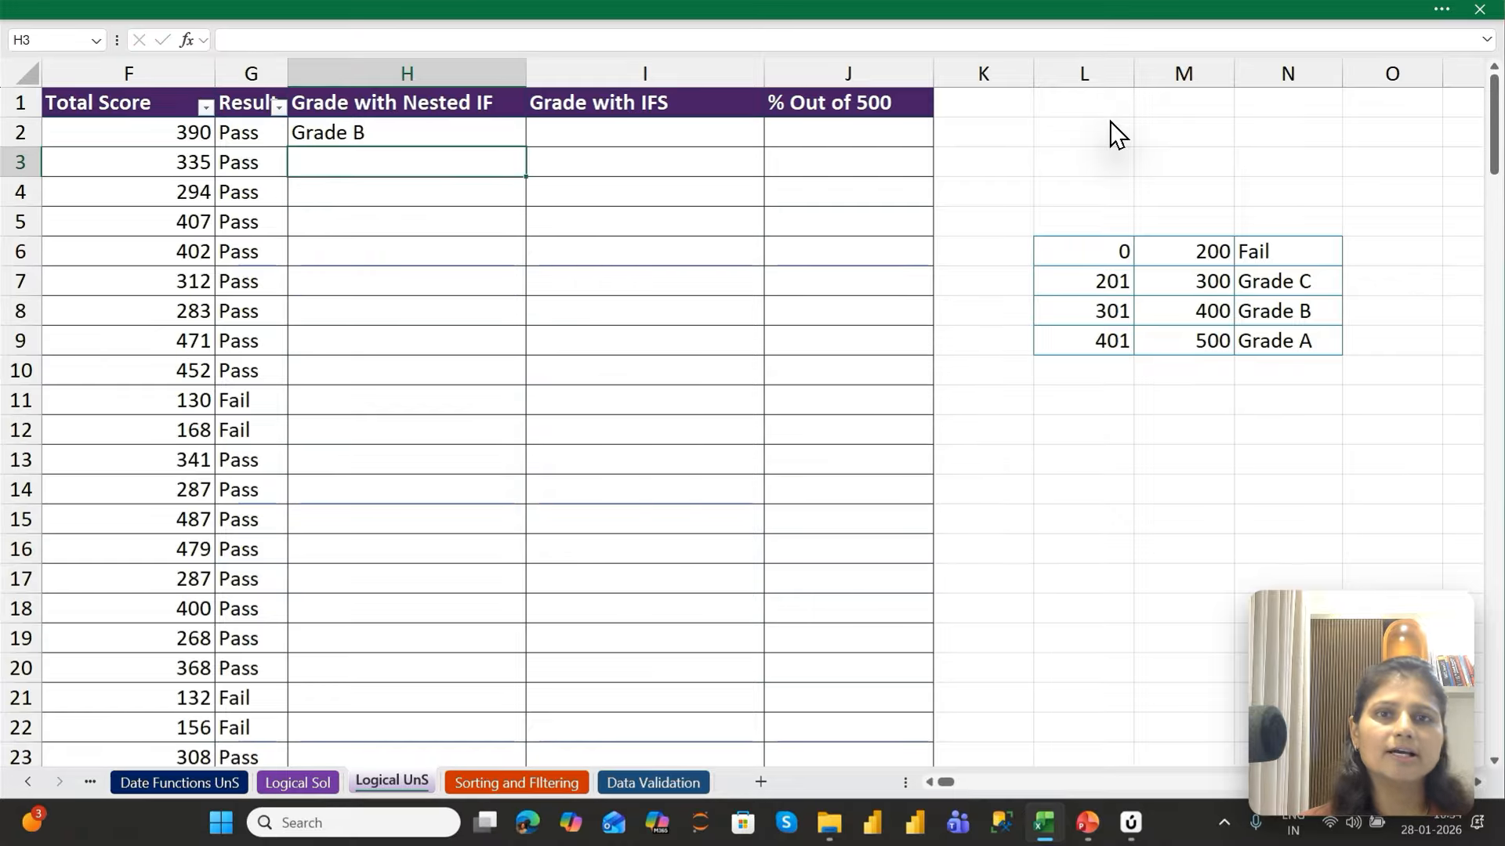
Fill the H2 formula down the Grade with Nested IF column and inspect the copied formula in H11
{"action": "key", "text": "Up"}
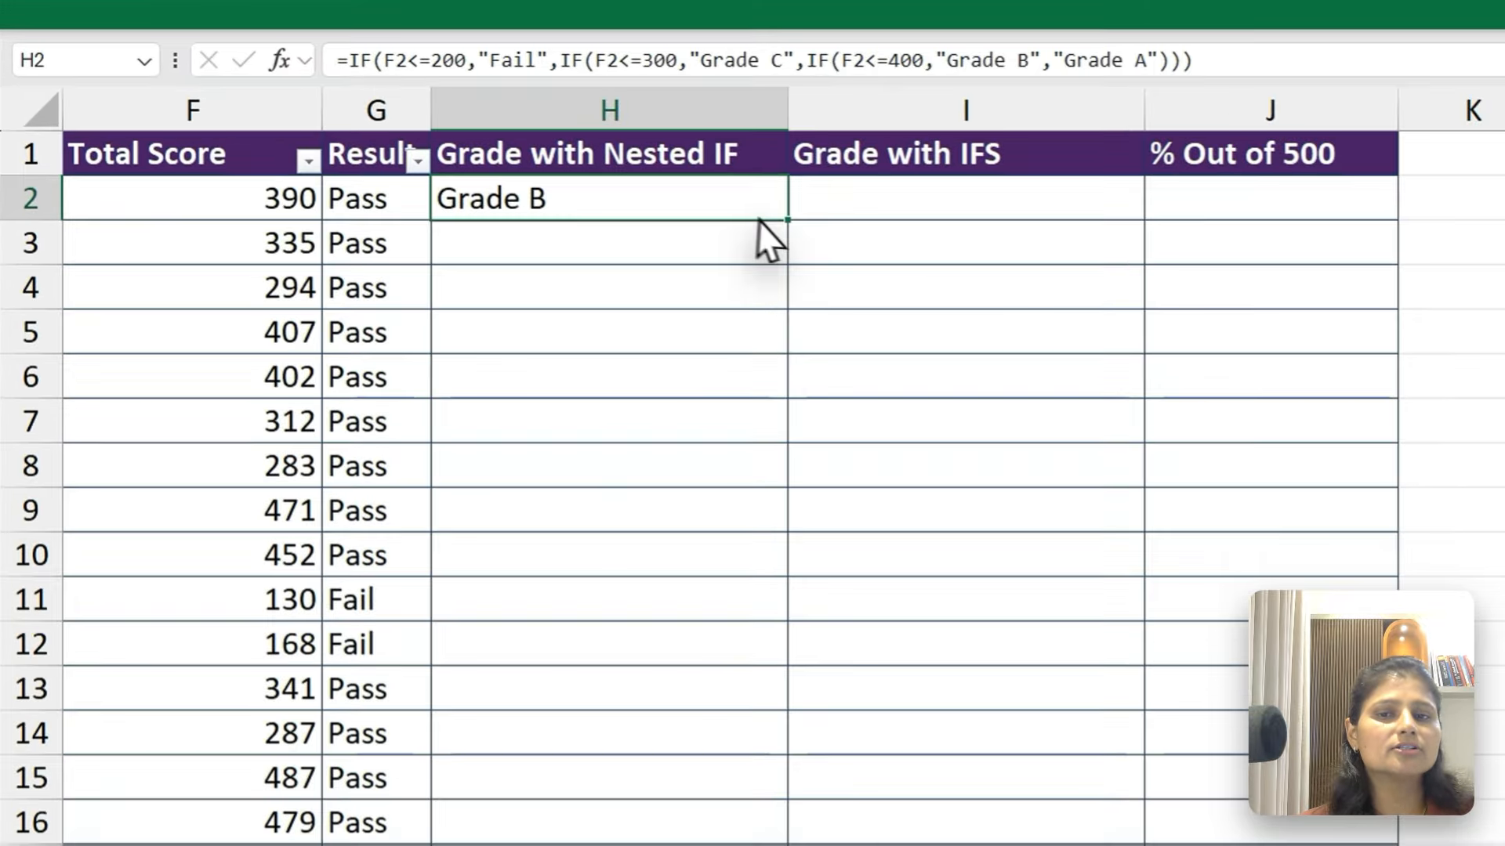
{"action": "double_click", "coordinate": [787, 221]}
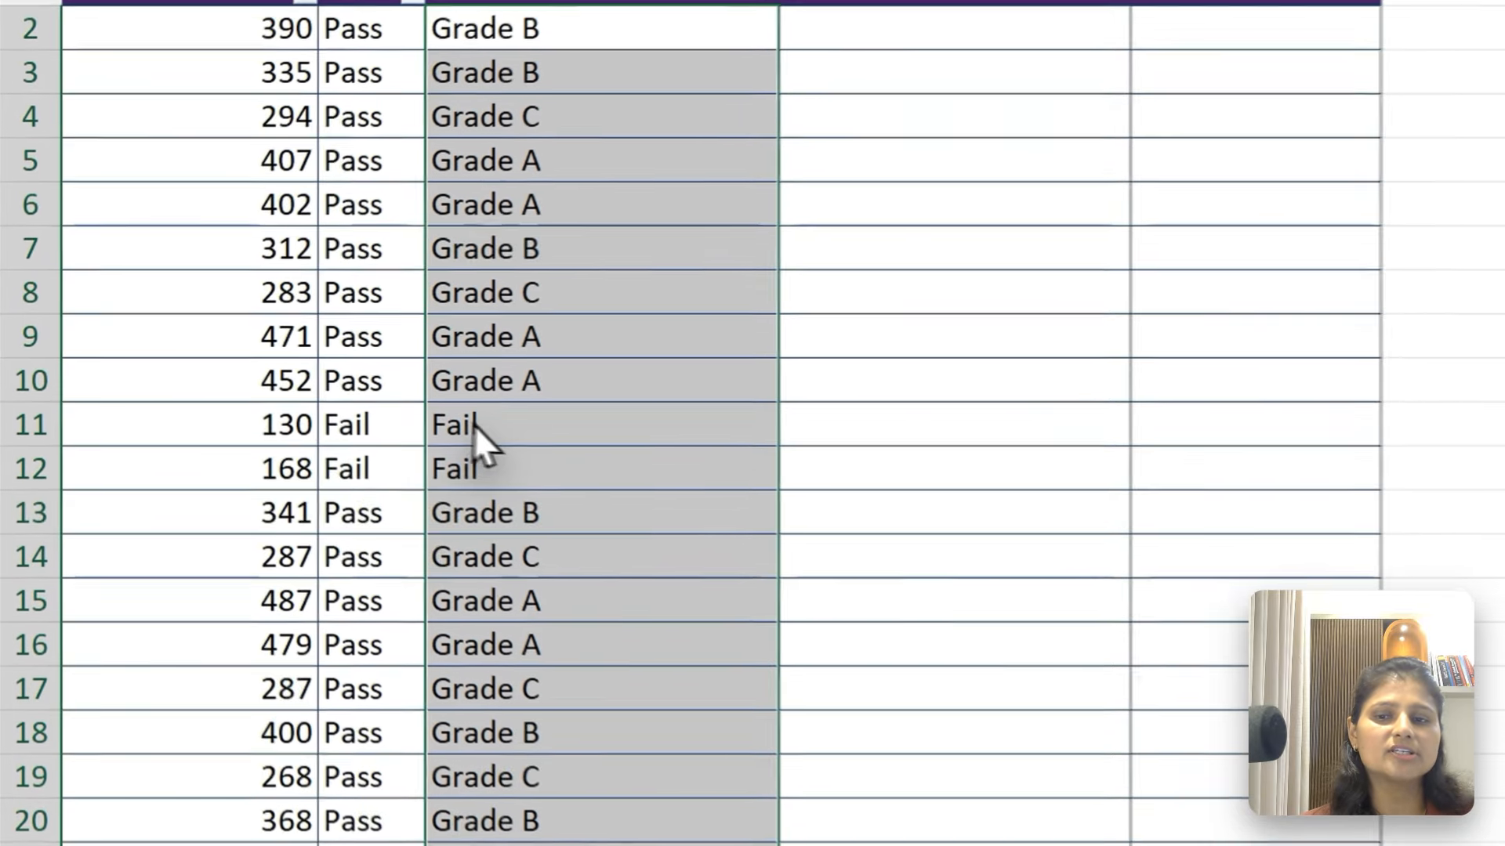
{"action": "left_click", "coordinate": [376, 409]}
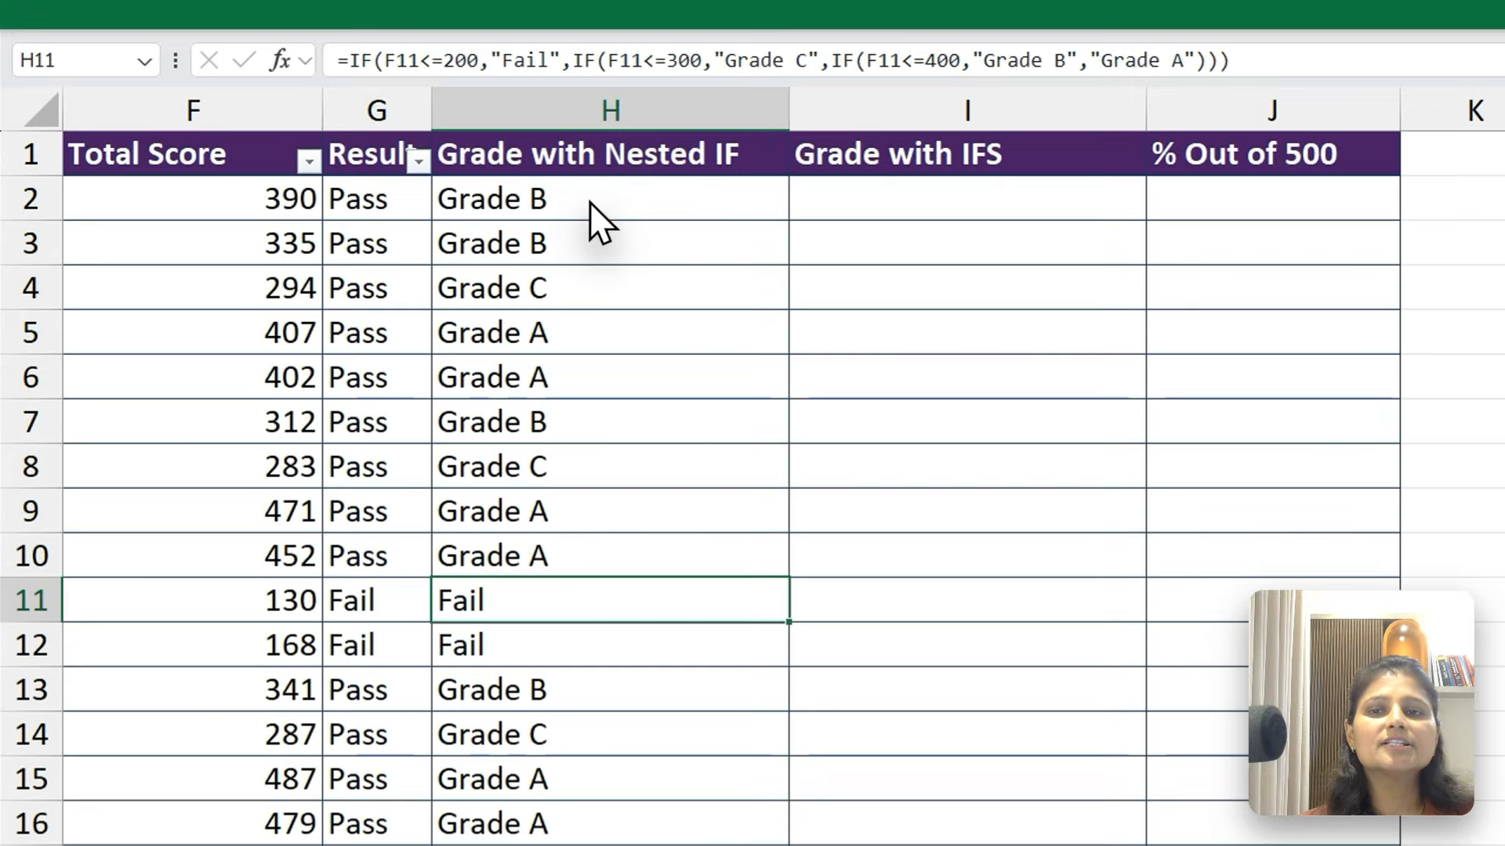
Start an IFS formula in I2 whose first logical test begins with F2<=
{"action": "left_click", "coordinate": [591, 174]}
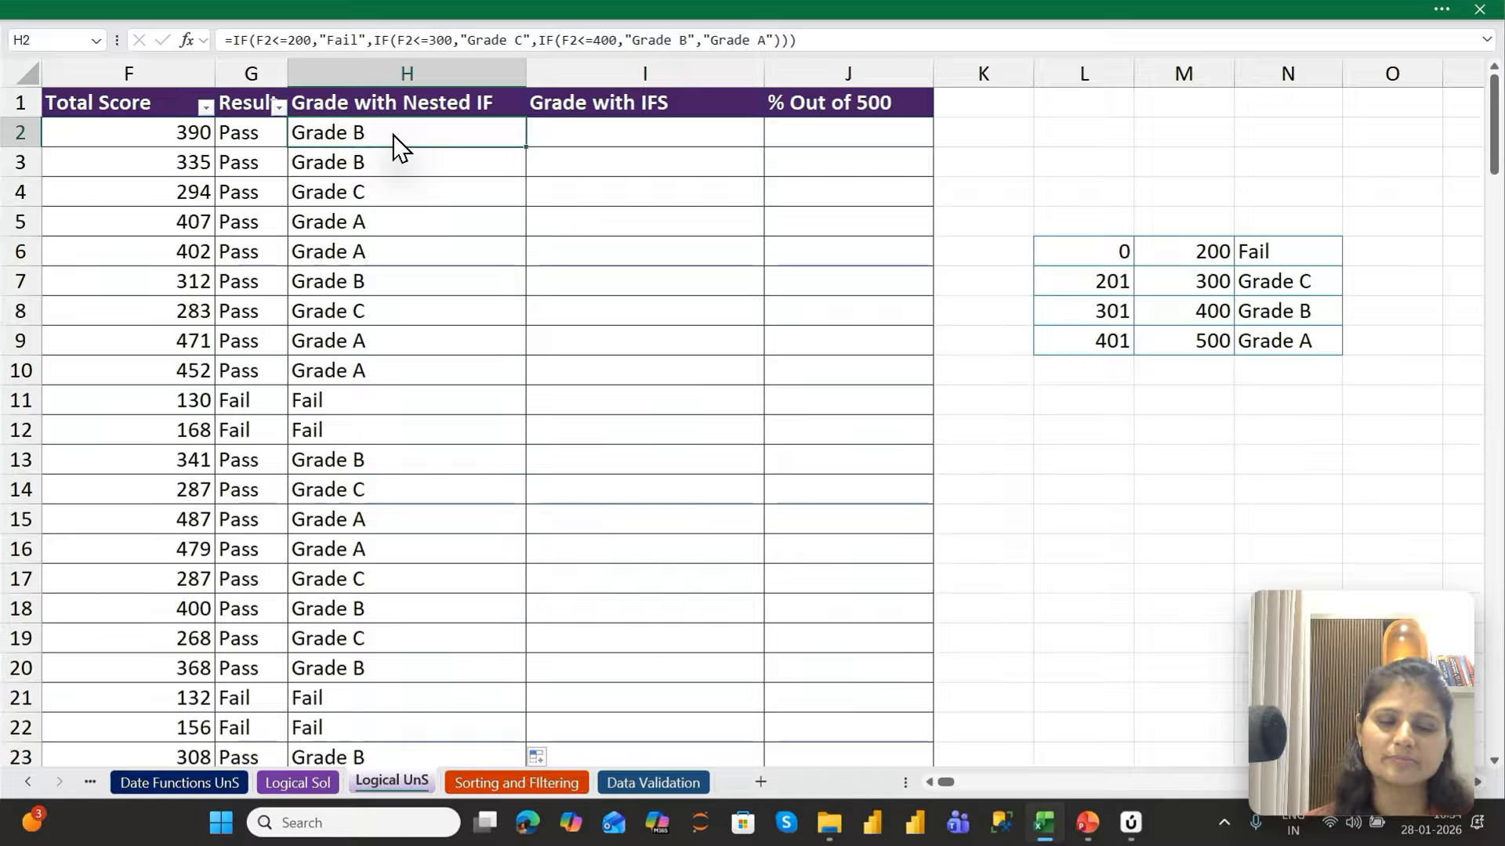
{"action": "key", "text": "Right"}
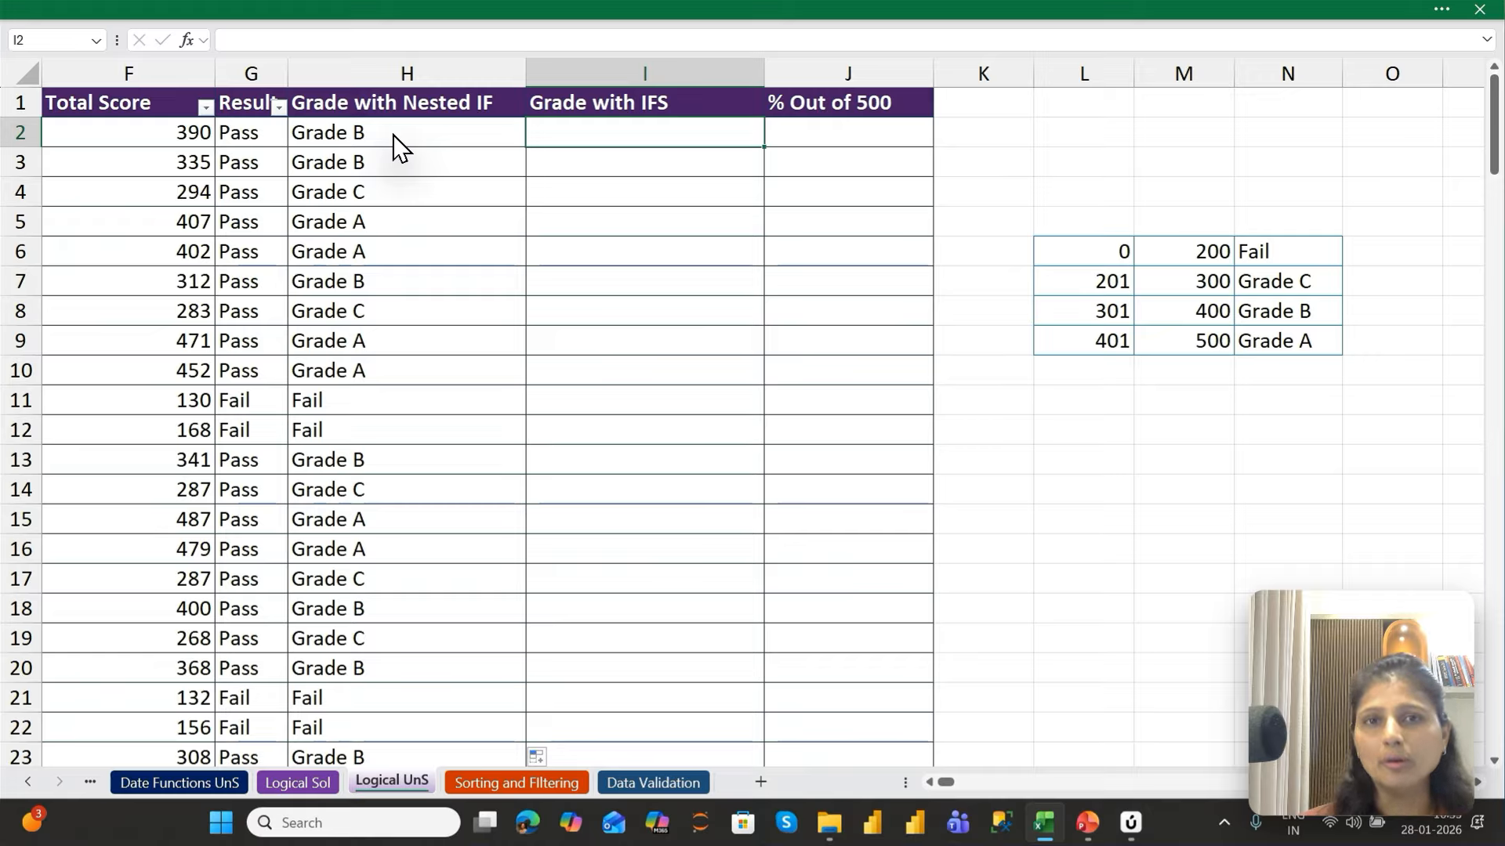
{"action": "type", "text": "=IFS("}
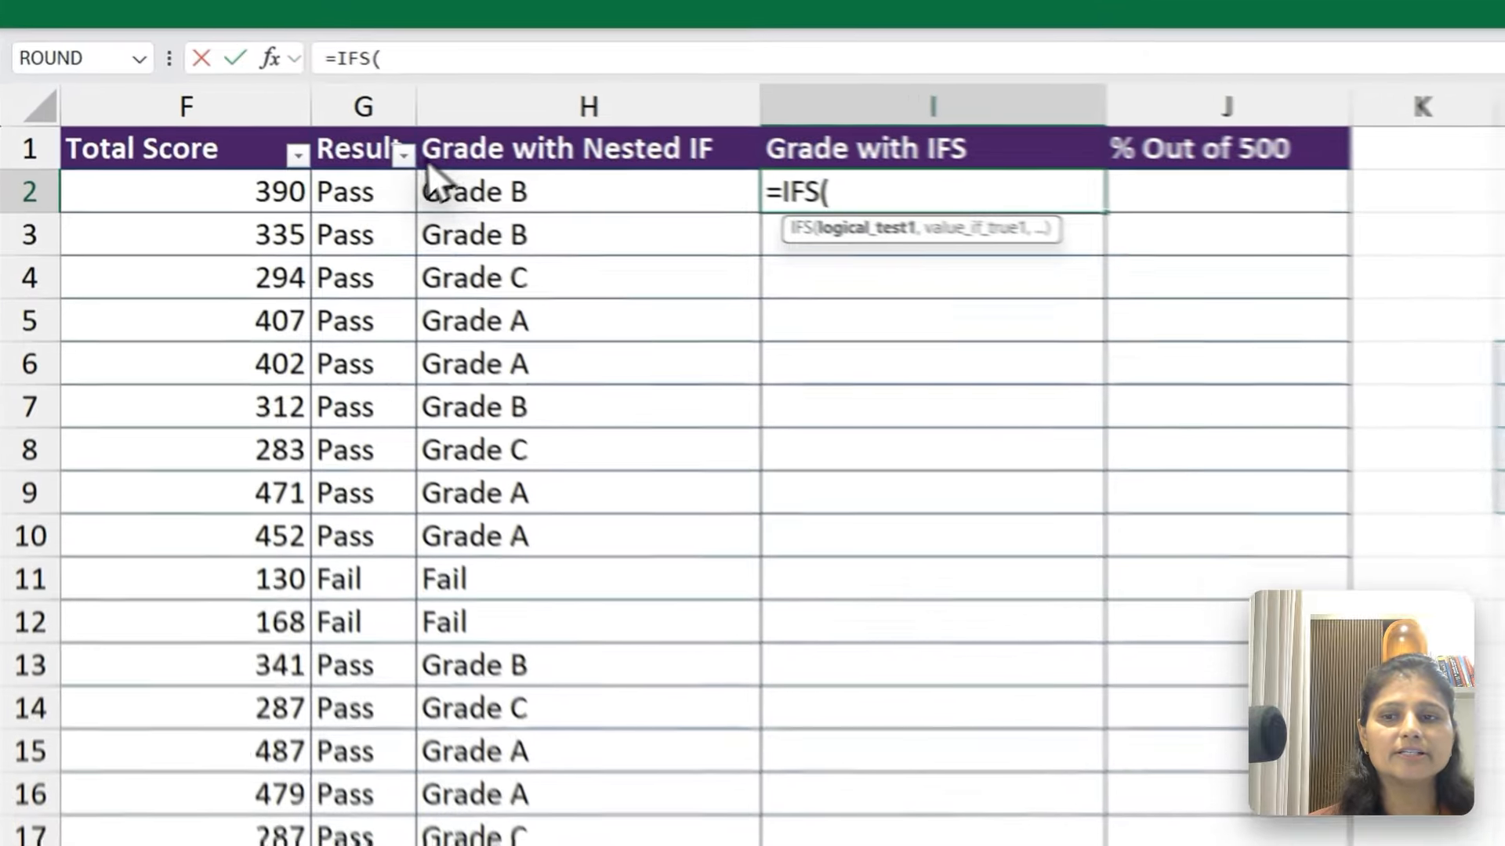
{"action": "left_click", "coordinate": [181, 135]}
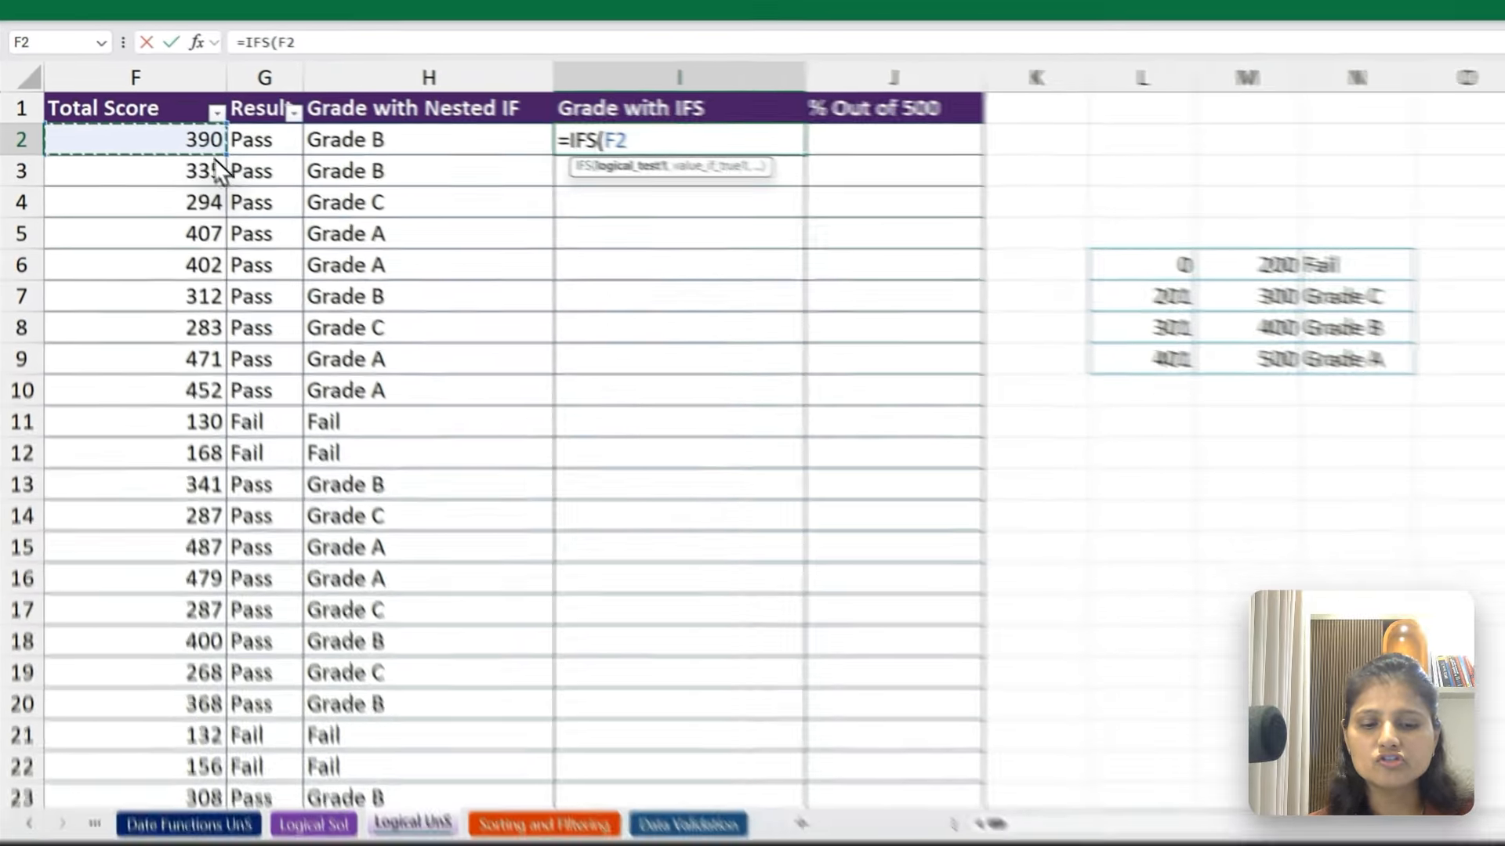
{"action": "type", "text": "<="}
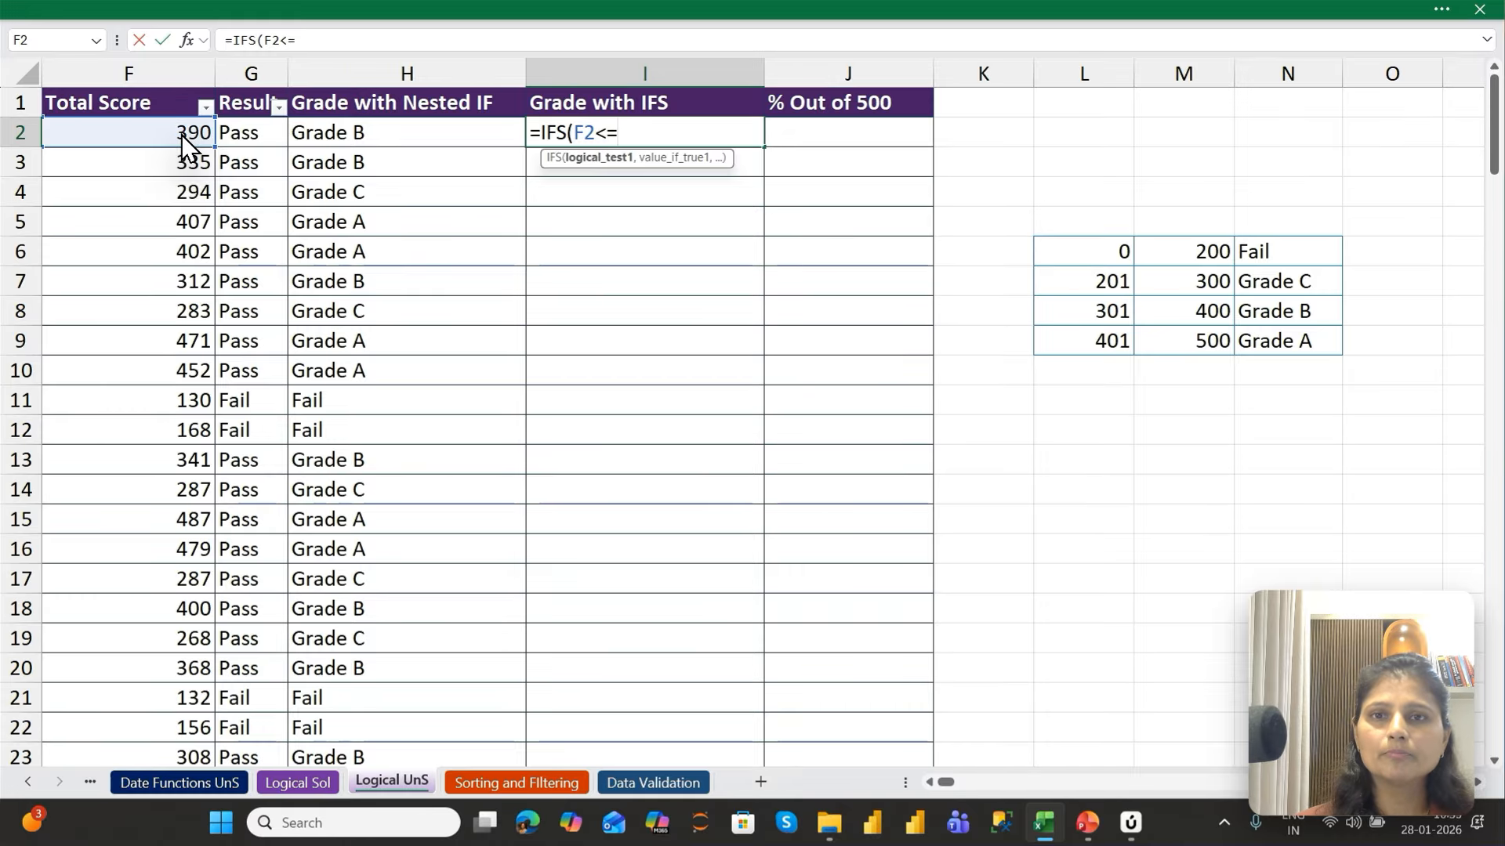
{"action": "type", "text": "200"}
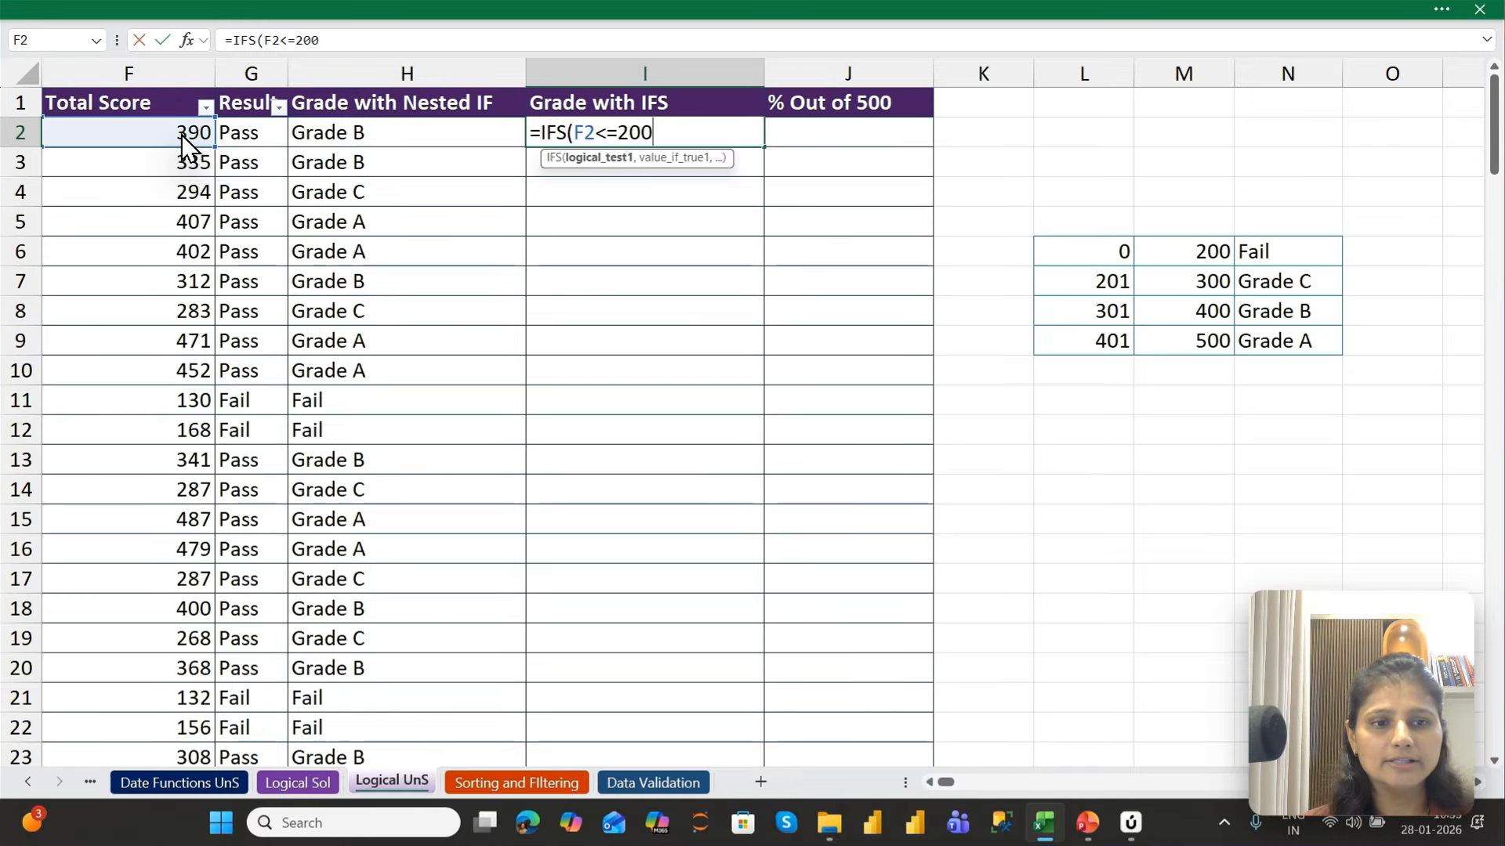
{"action": "type", "text": ","}
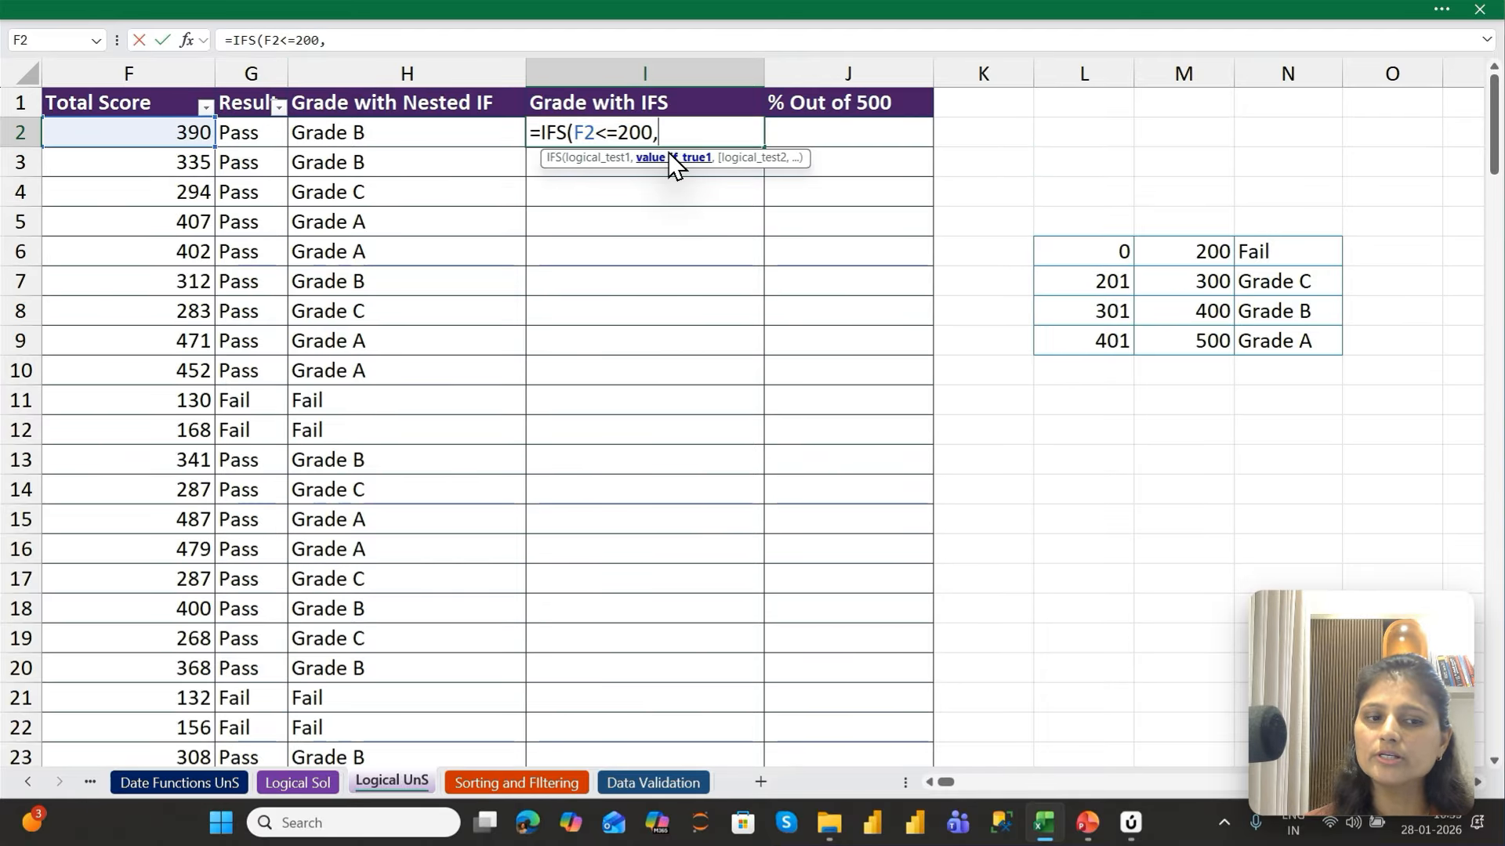
{"action": "type", "text": "\""}
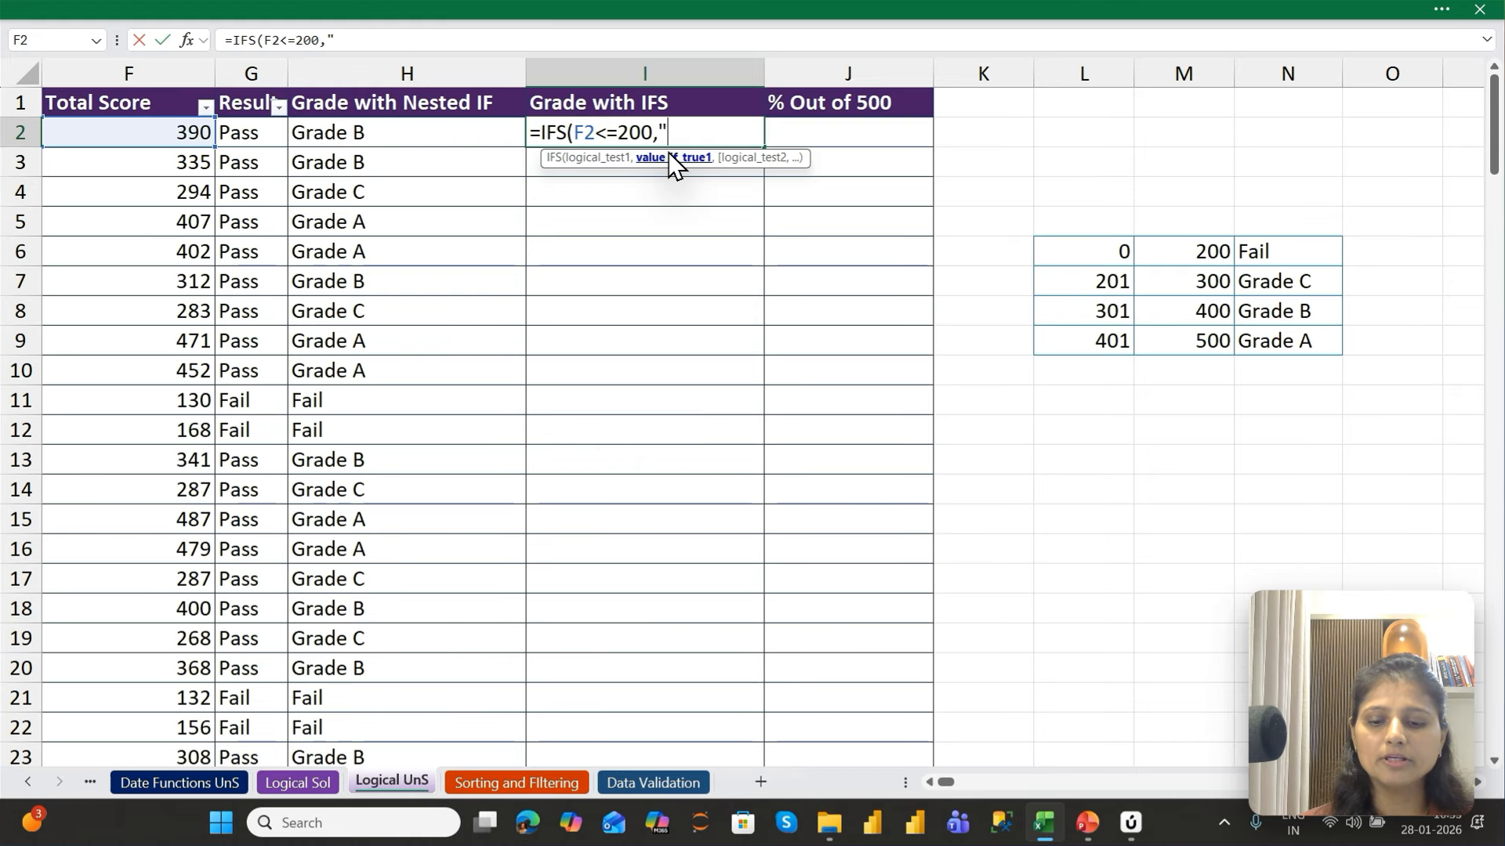
{"action": "type", "text": "Fail"}
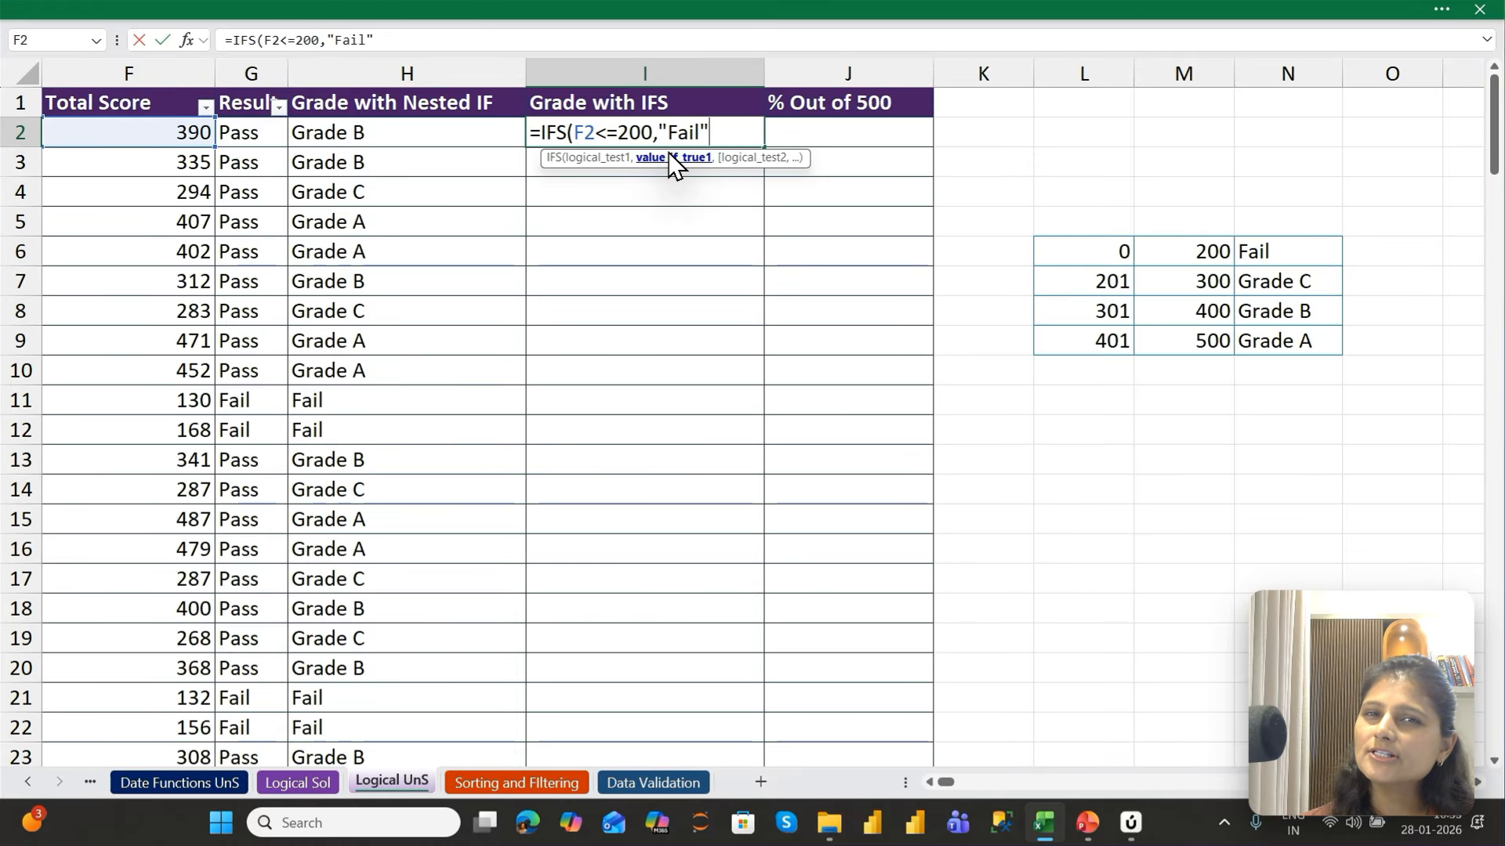
{"action": "key", "text": "BackSpace"}
{"action": "key", "text": "BackSpace"}
{"action": "key", "text": "BackSpace"}
{"action": "key", "text": "BackSpace"}
{"action": "key", "text": "BackSpace"}
{"action": "key", "text": "BackSpace"}
{"action": "key", "text": "BackSpace"}
{"action": "key", "text": "BackSpace"}
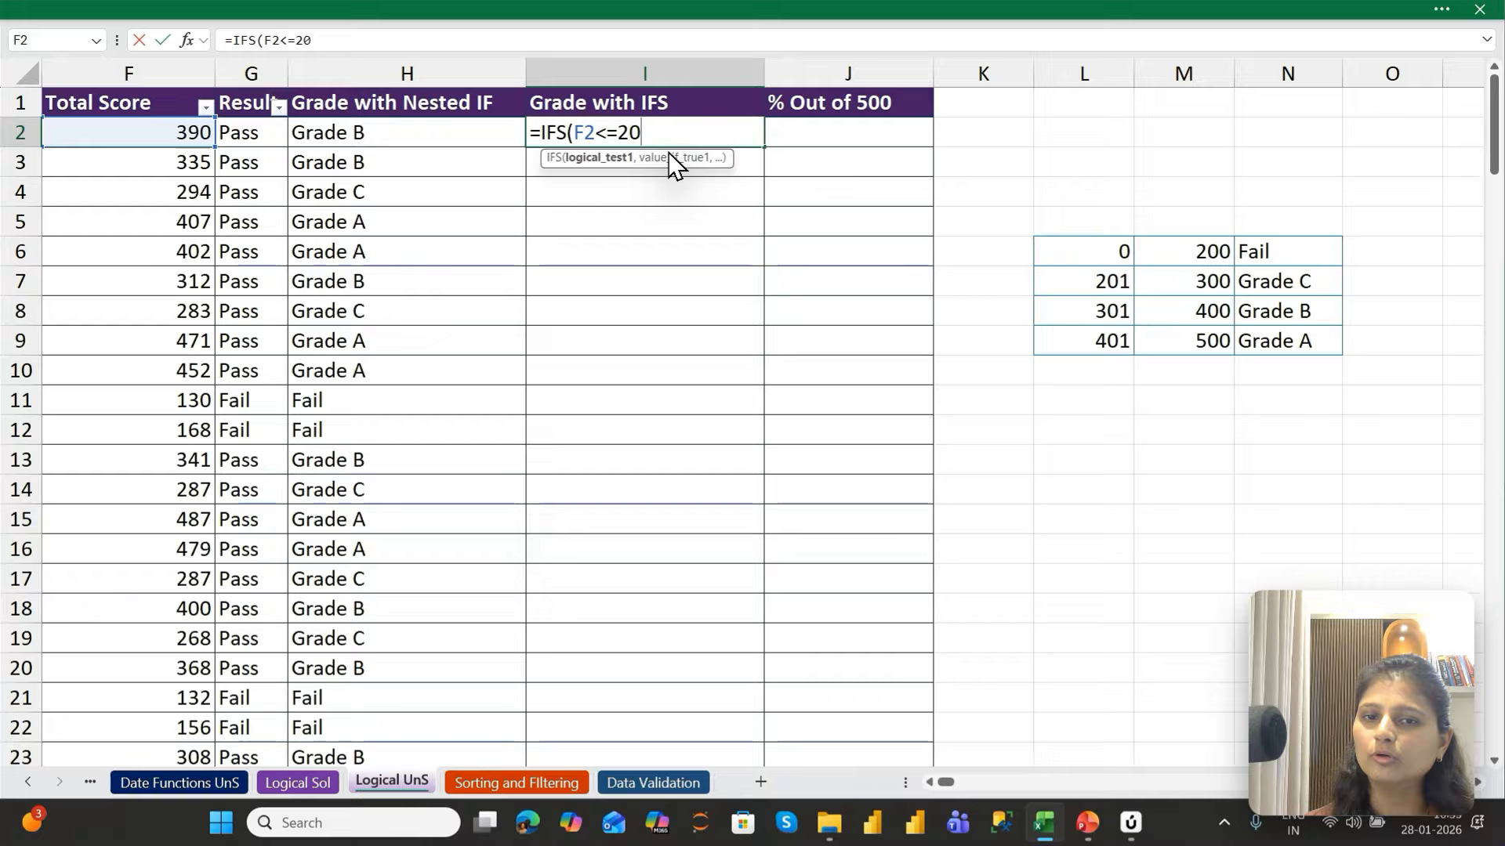
{"action": "key", "text": "BackSpace"}
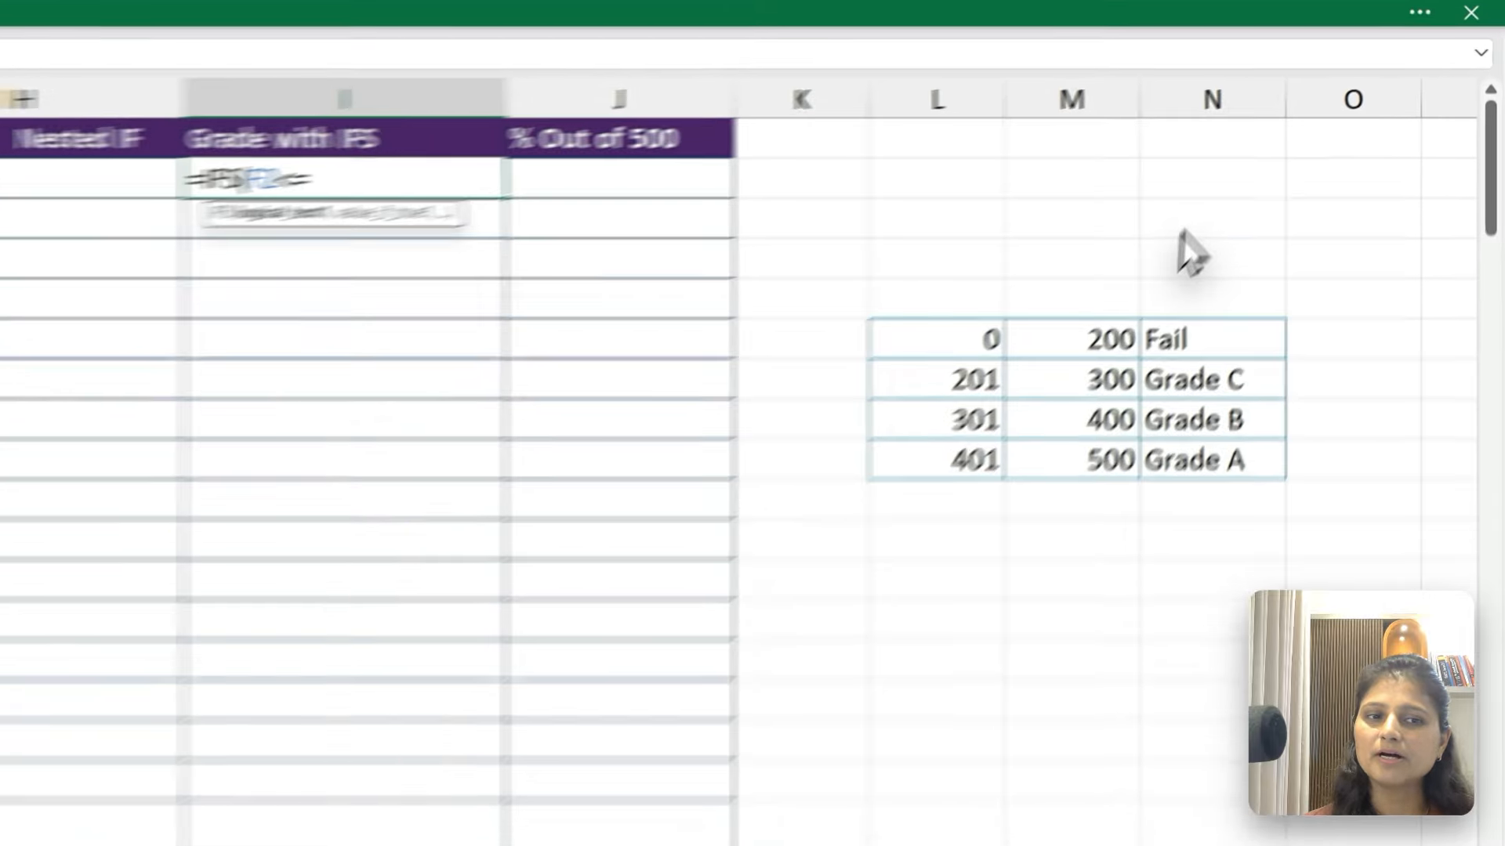
Complete the first IFS test in I2 with the limit in M6 and return the grade in N6 if true
{"action": "left_click", "coordinate": [1201, 252]}
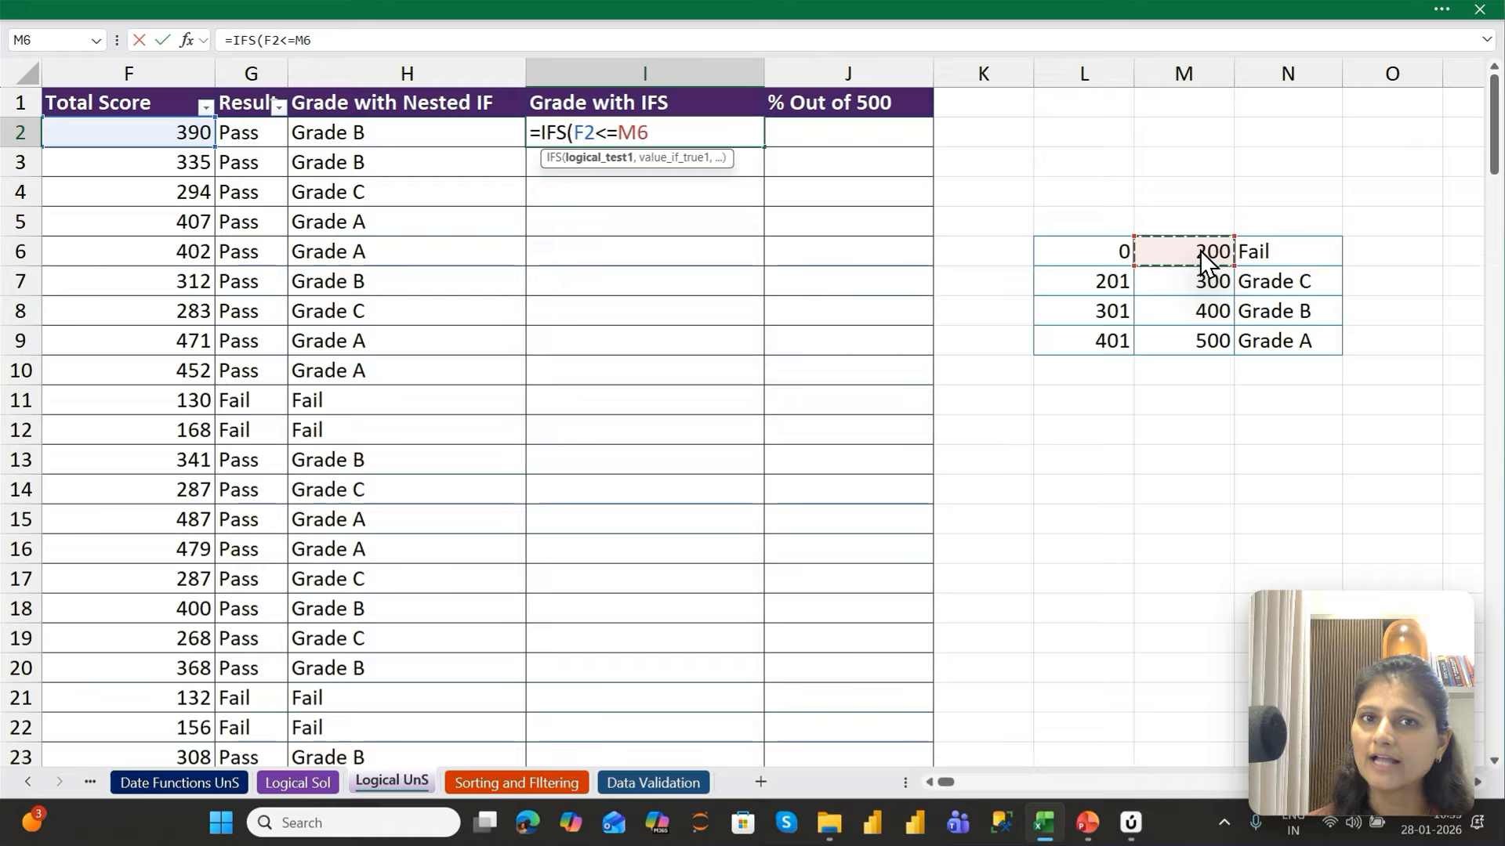
{"action": "type", "text": ","}
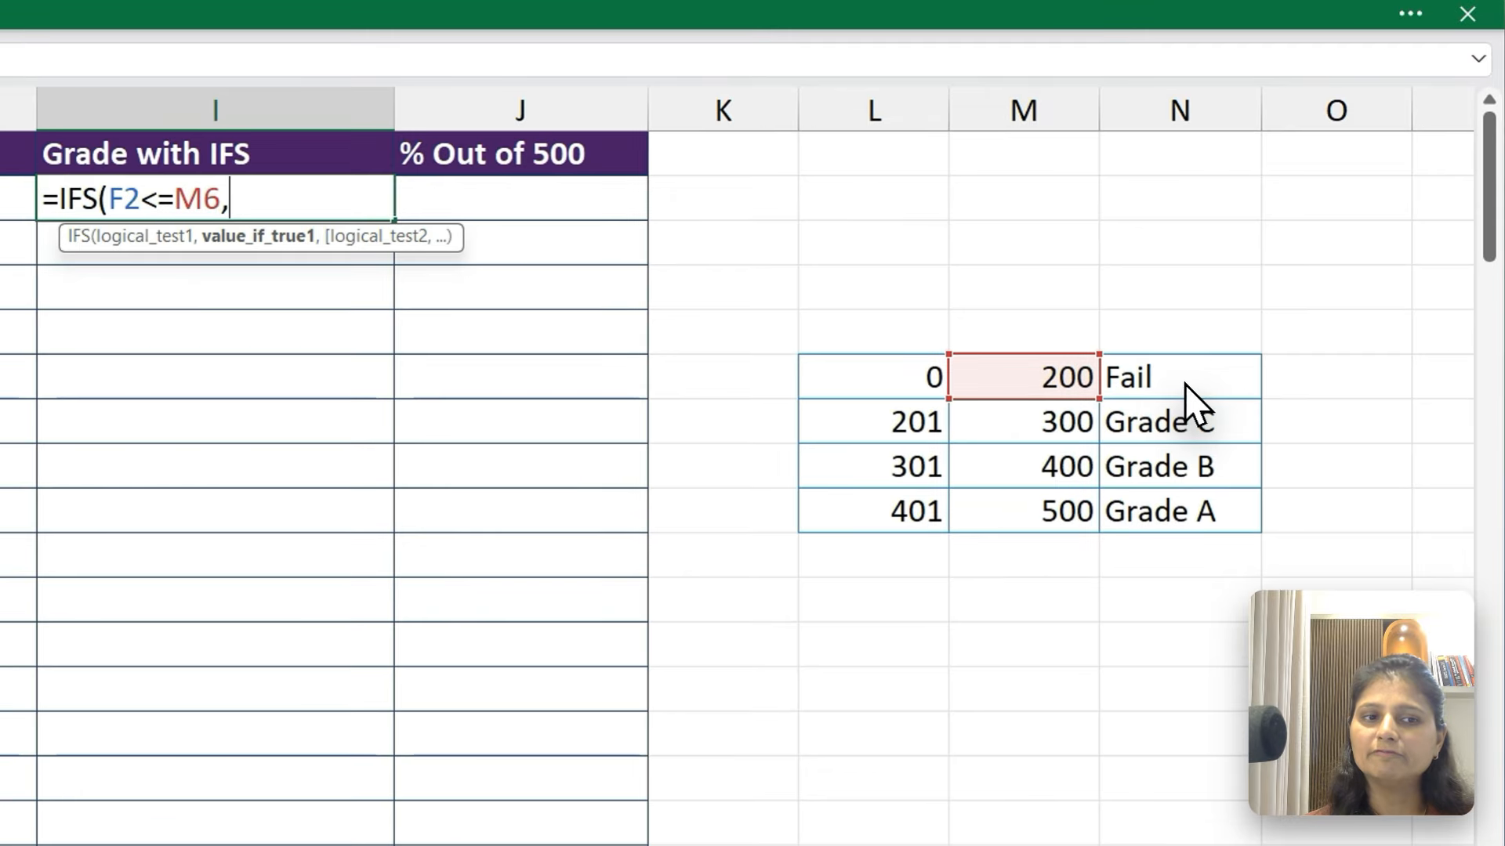
{"action": "left_click", "coordinate": [1183, 381]}
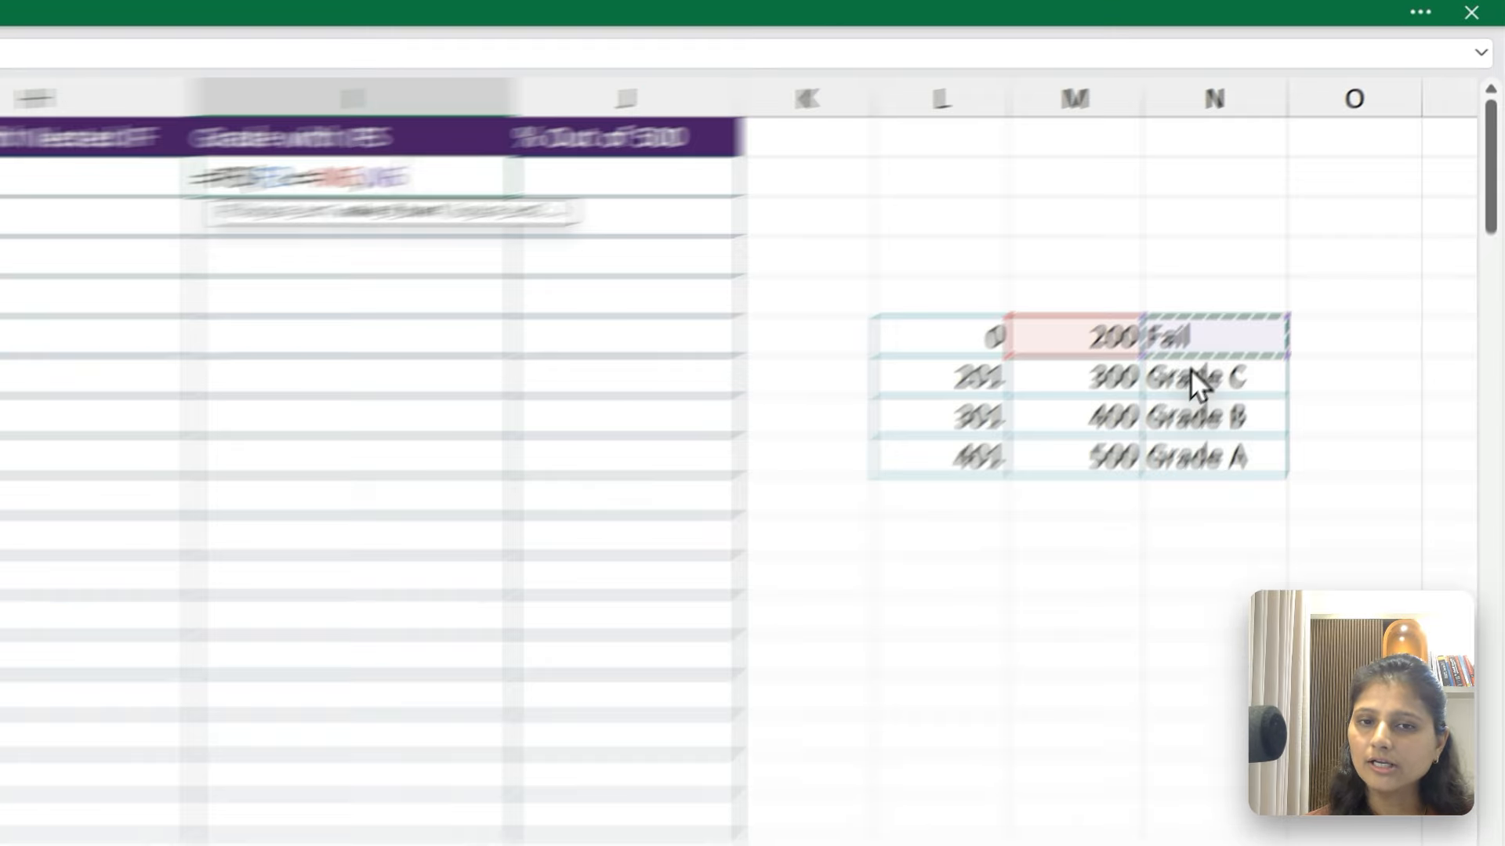
{"action": "type", "text": ","}
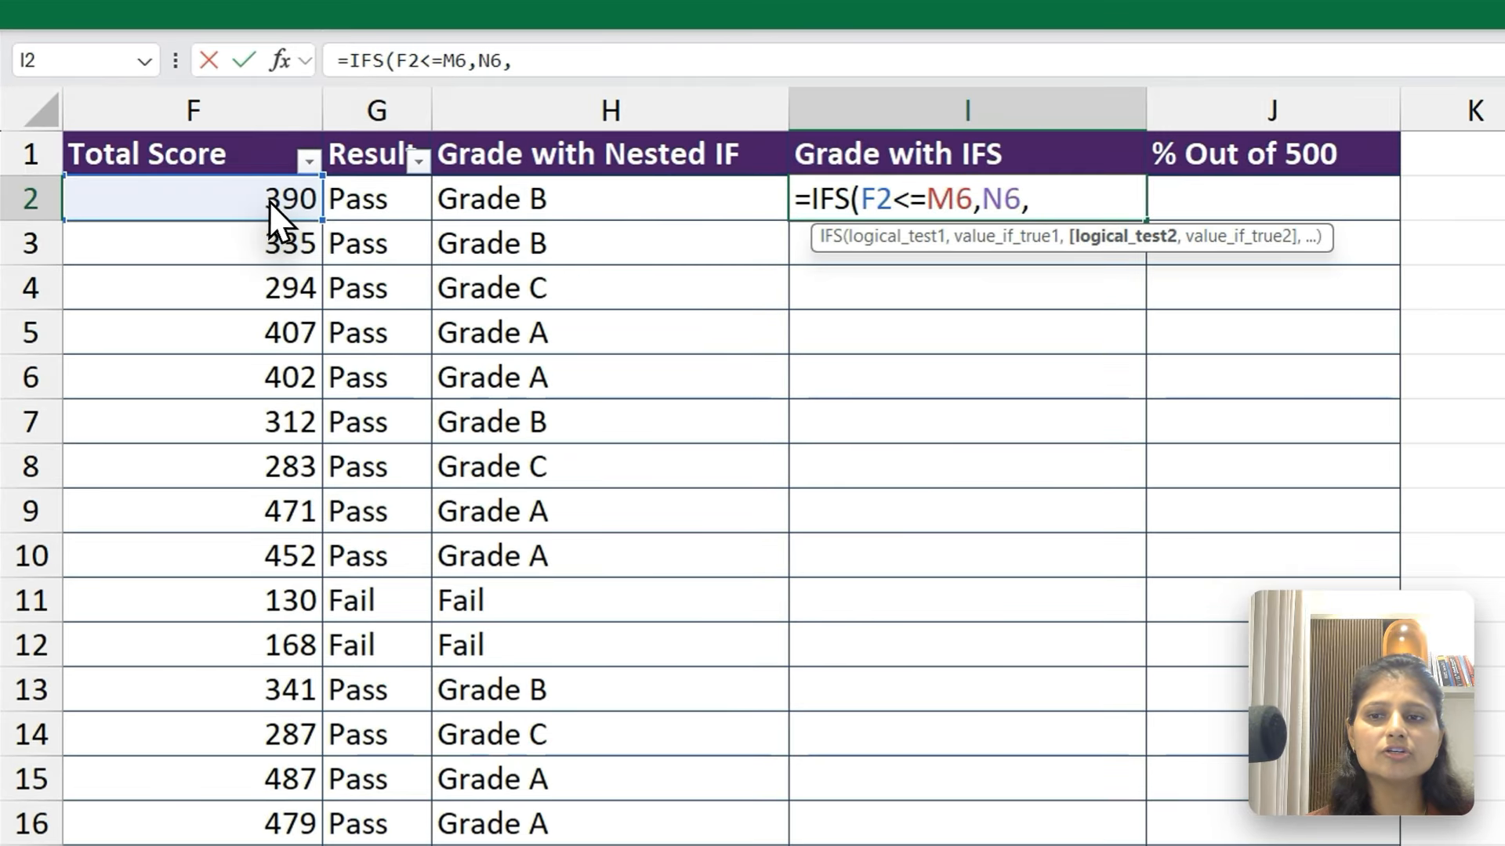
Add a second IFS condition in I2, testing F2<=M7 and returning N7 if true
{"action": "left_click", "coordinate": [270, 205]}
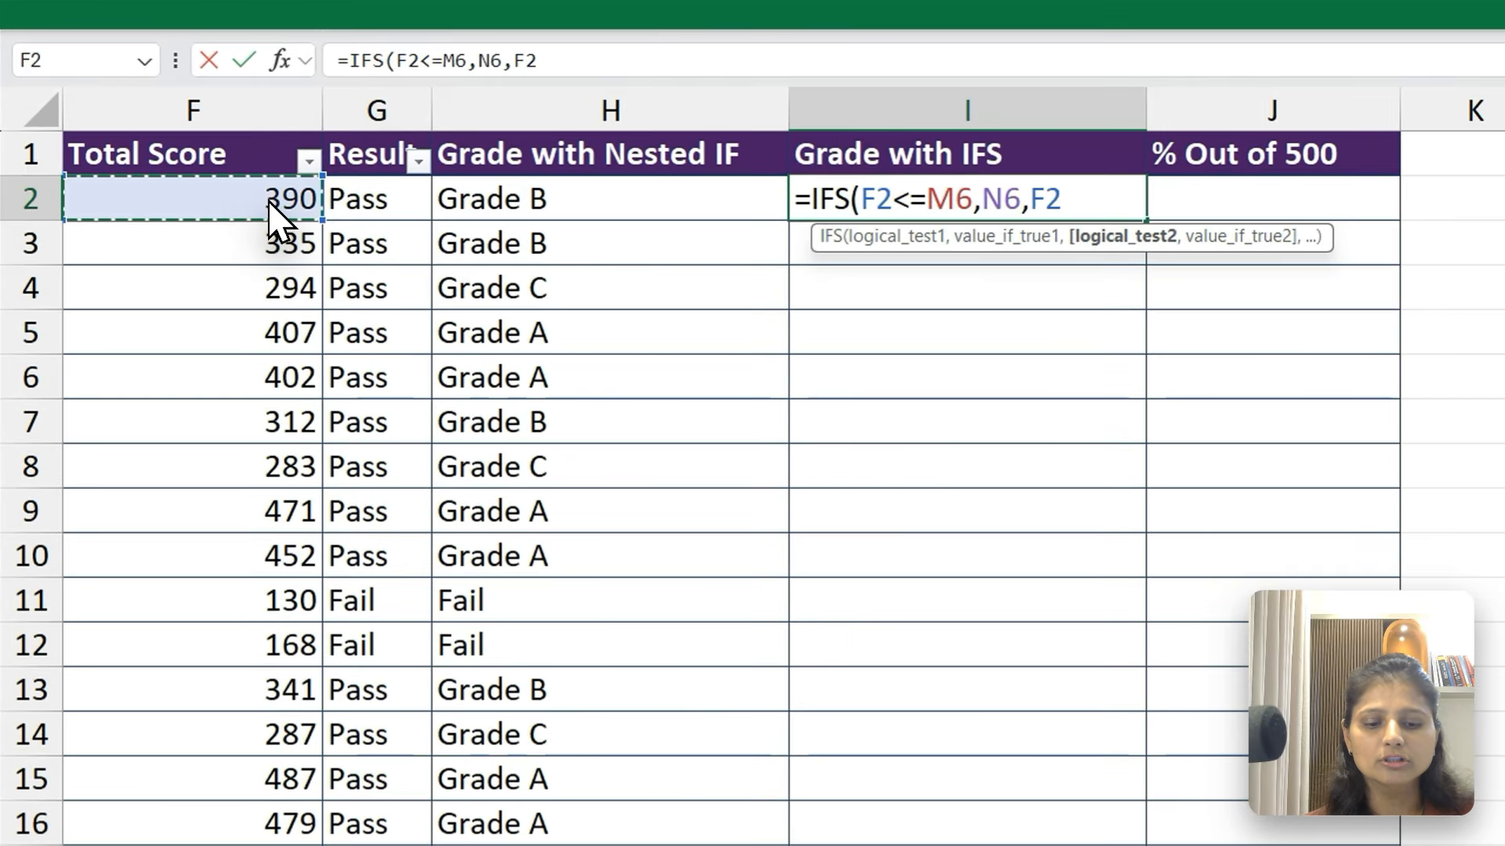
{"action": "type", "text": "<="}
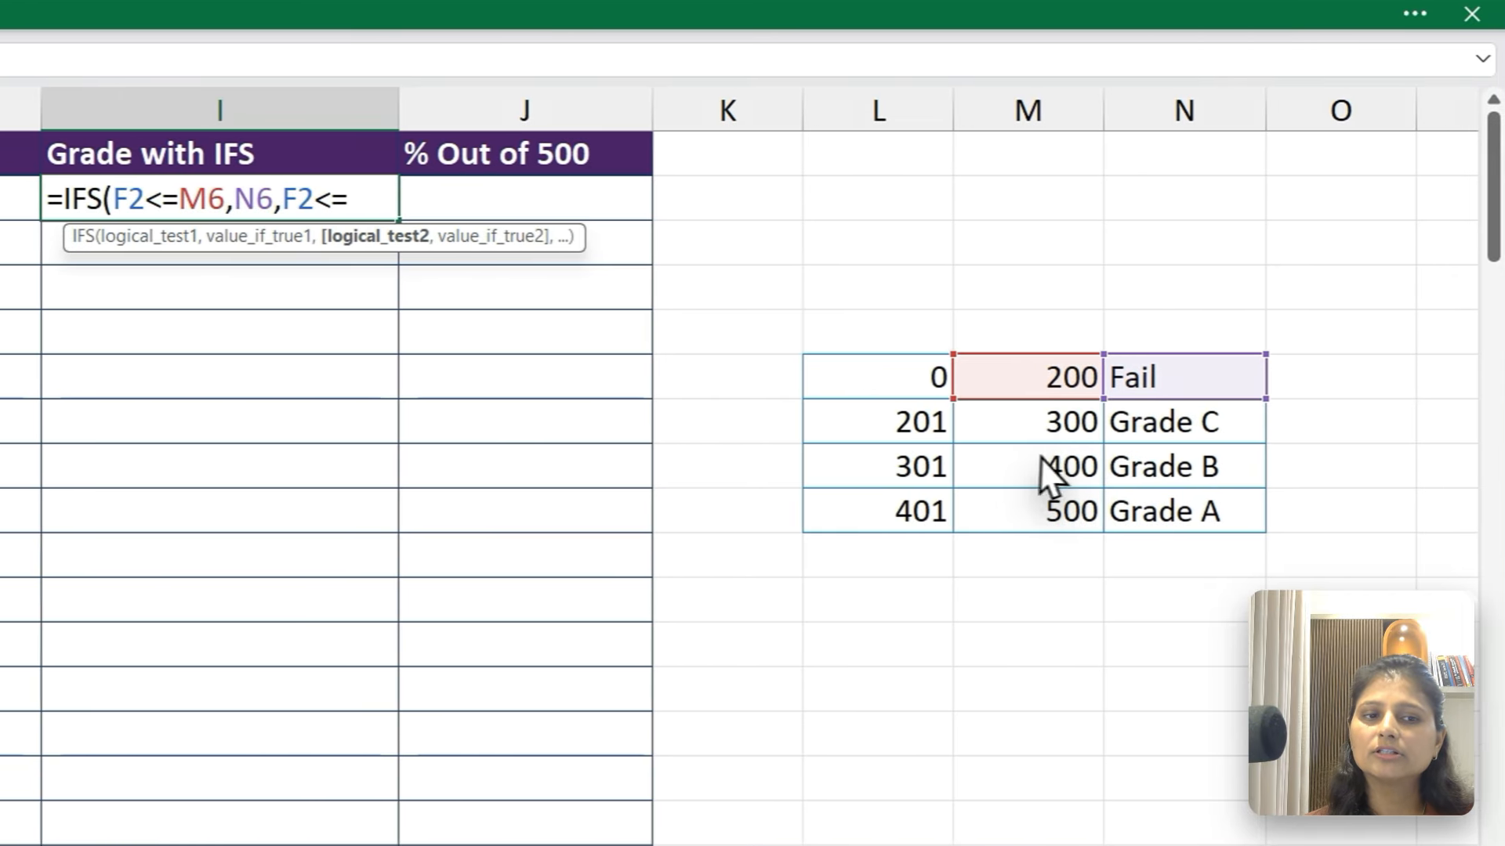
{"action": "left_click", "coordinate": [1402, 420]}
{"action": "type", "text": ","}
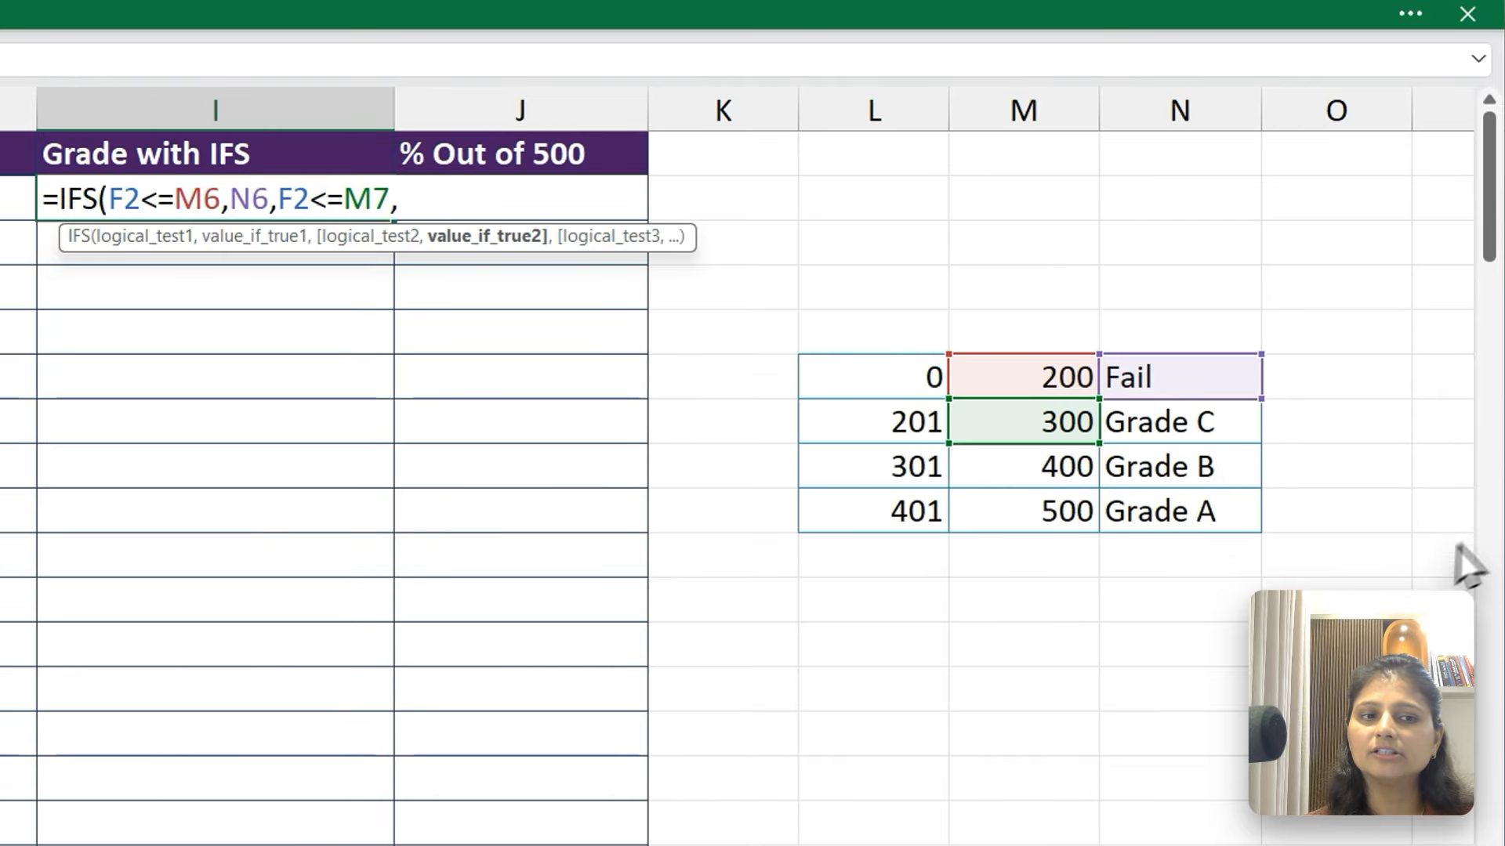
{"action": "left_click", "coordinate": [1172, 439]}
{"action": "type", "text": ","}
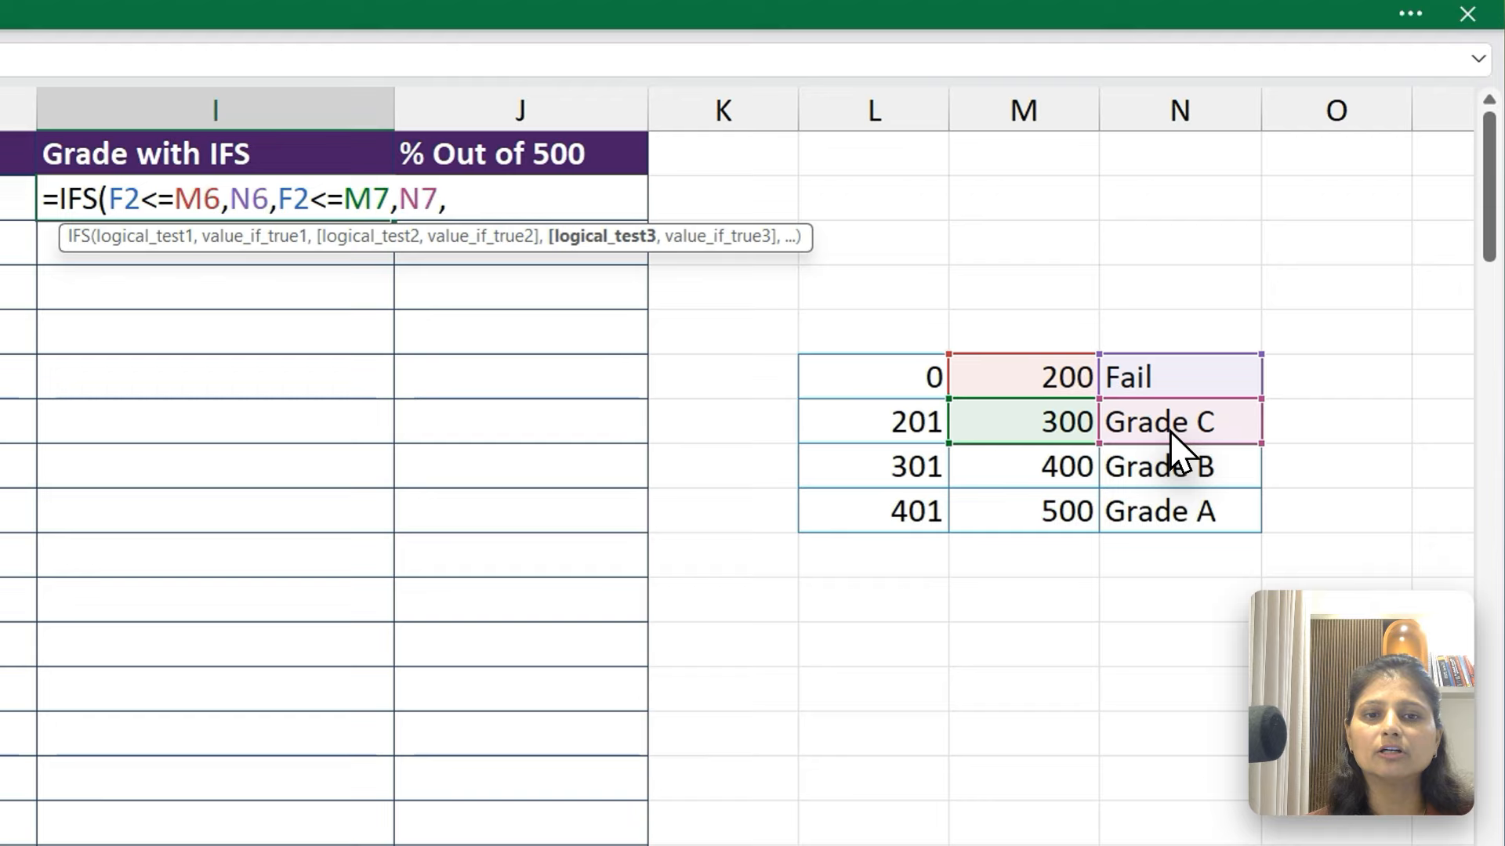
{"action": "type", "text": "F2<"}
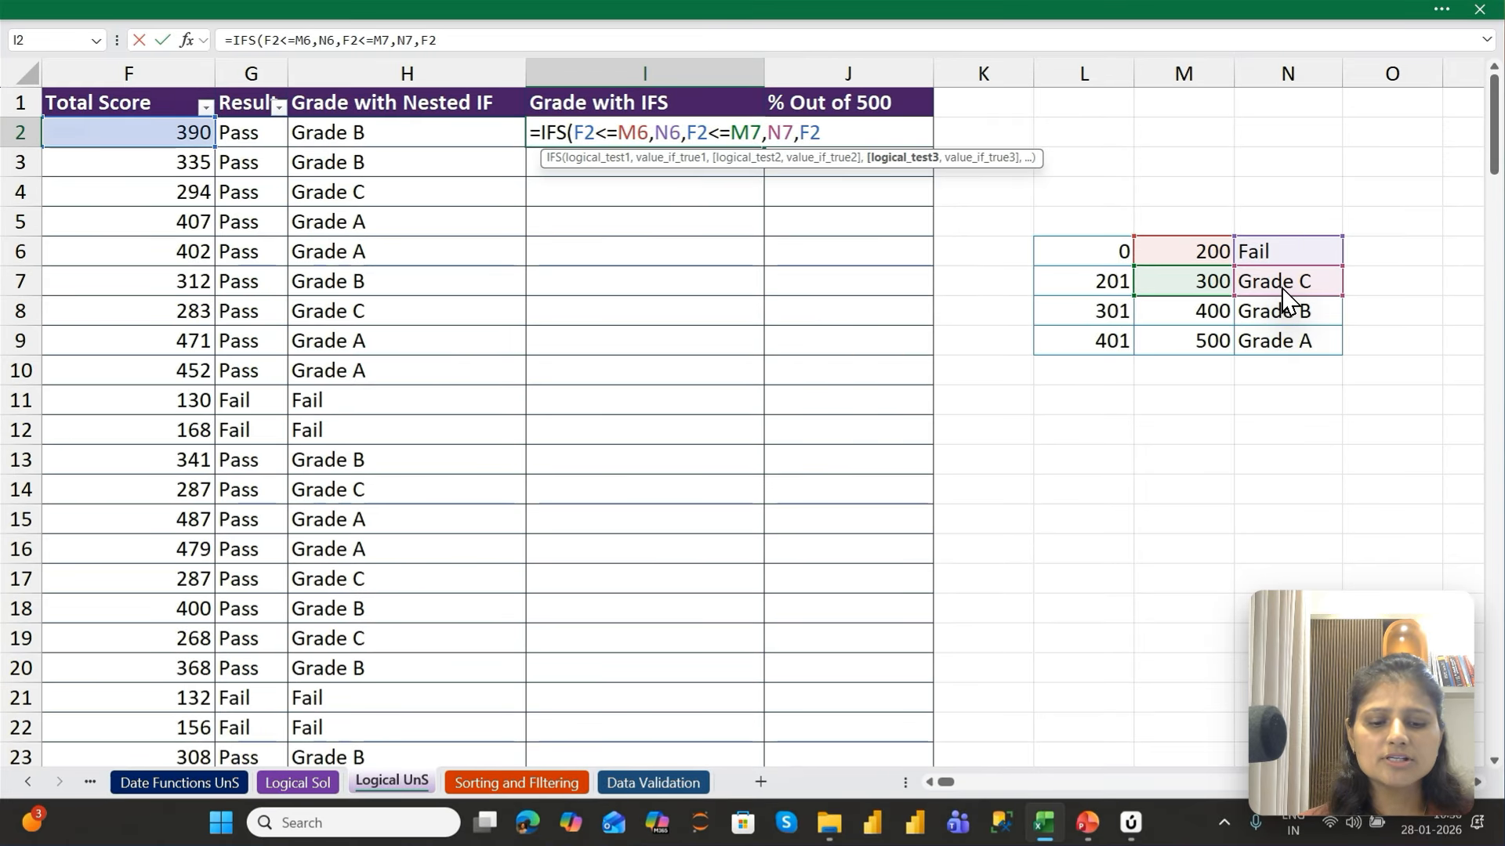
{"action": "type", "text": "="}
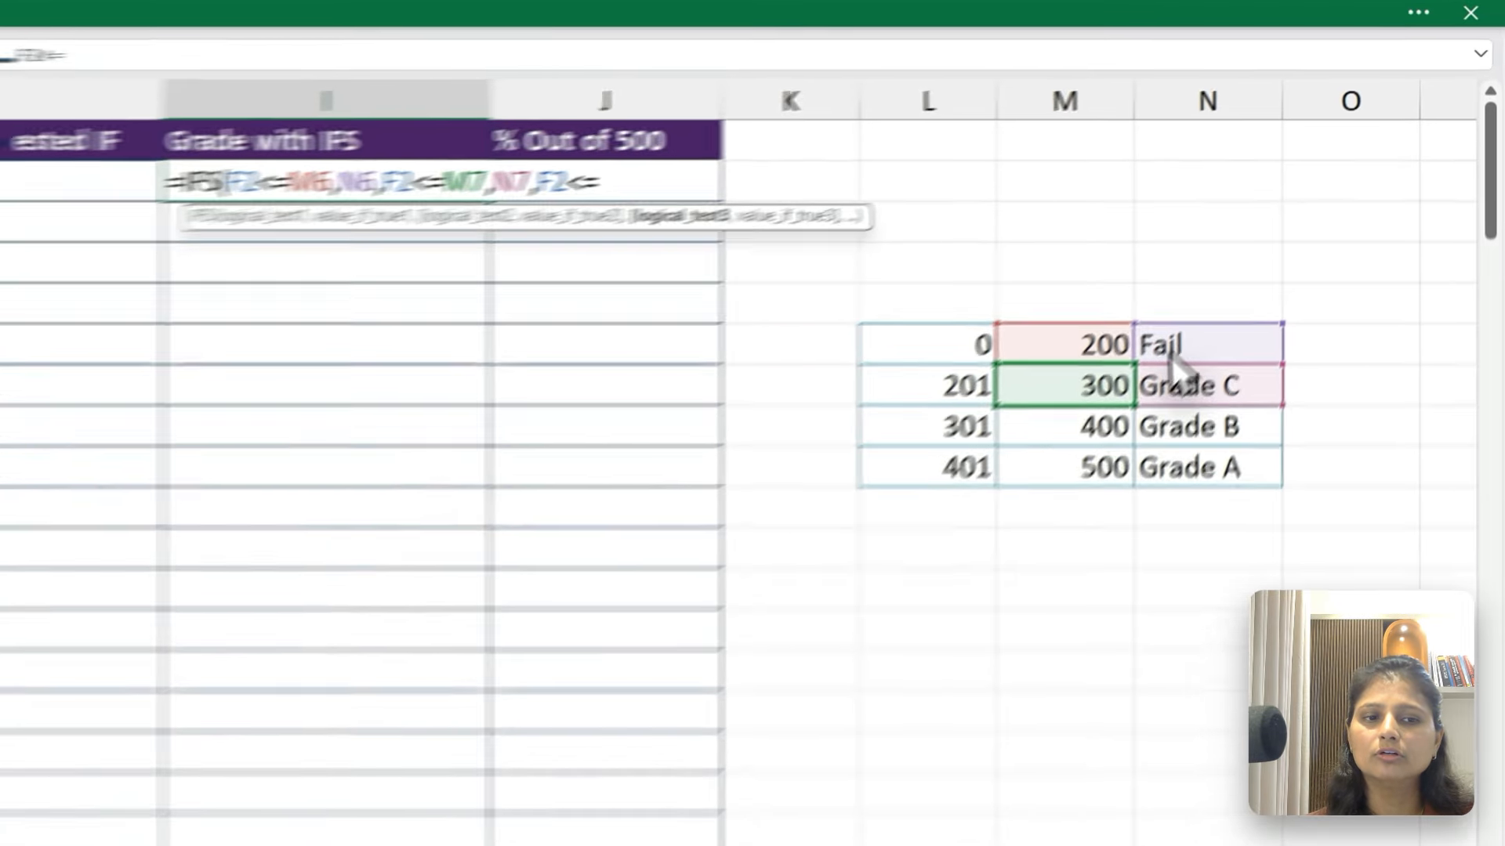
Add a third IFS condition in I2, testing F2<=M8 and returning N8 if true
{"action": "left_click", "coordinate": [1199, 312]}
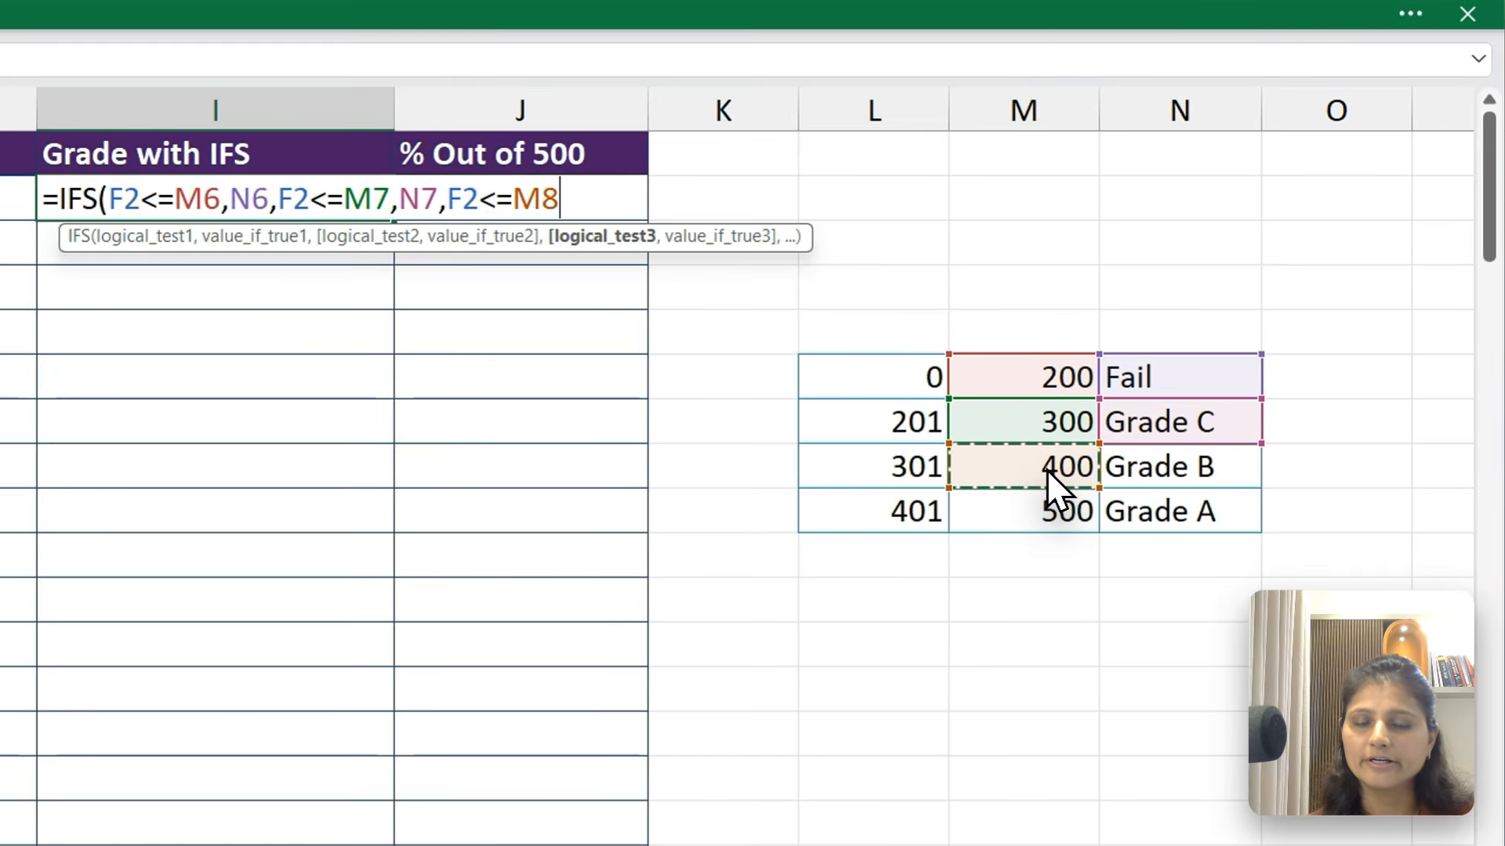
{"action": "type", "text": ","}
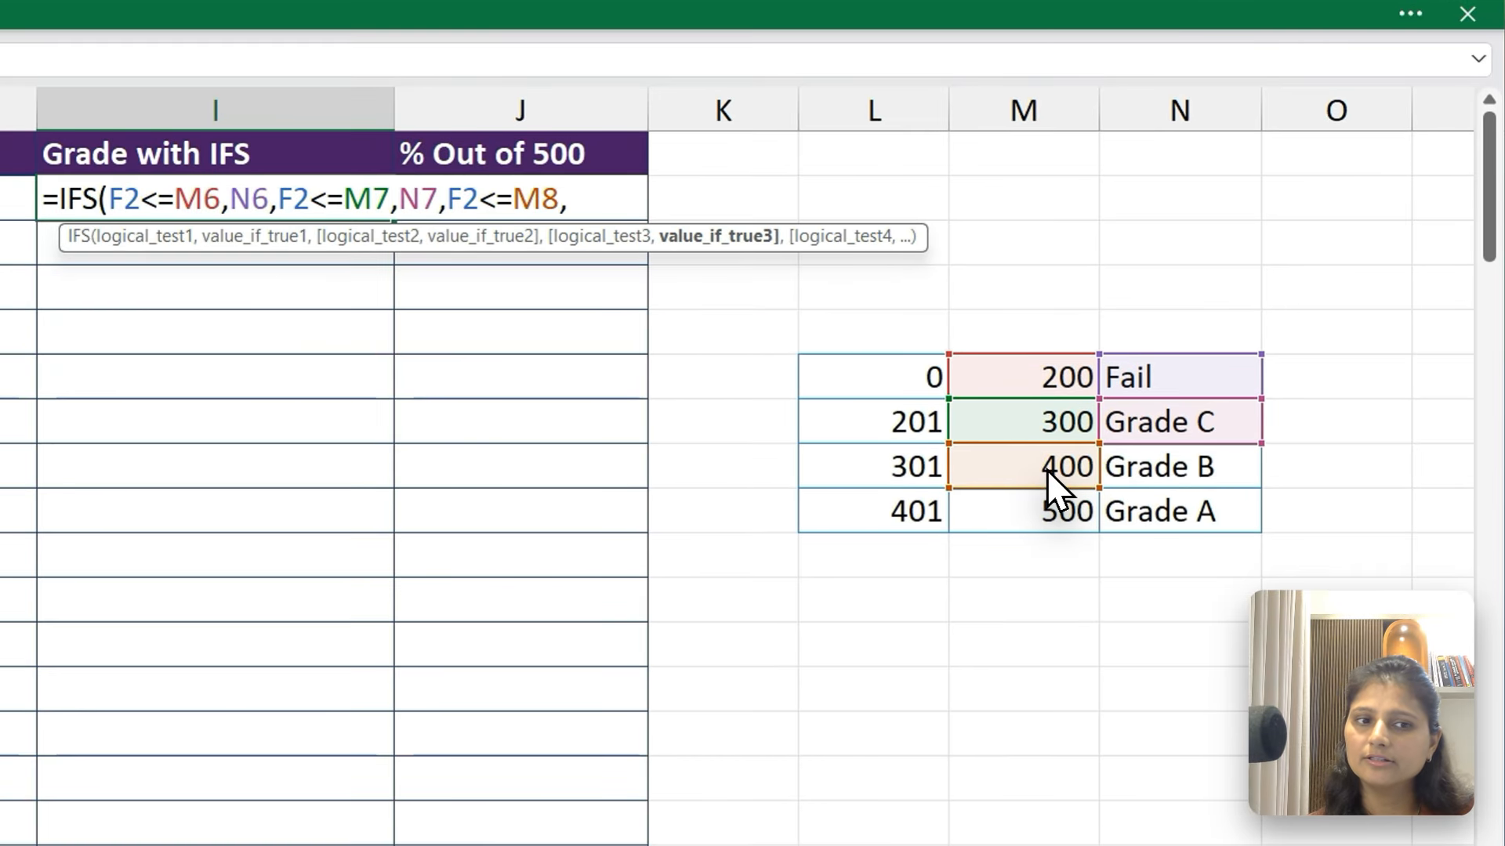
{"action": "left_click", "coordinate": [1170, 460]}
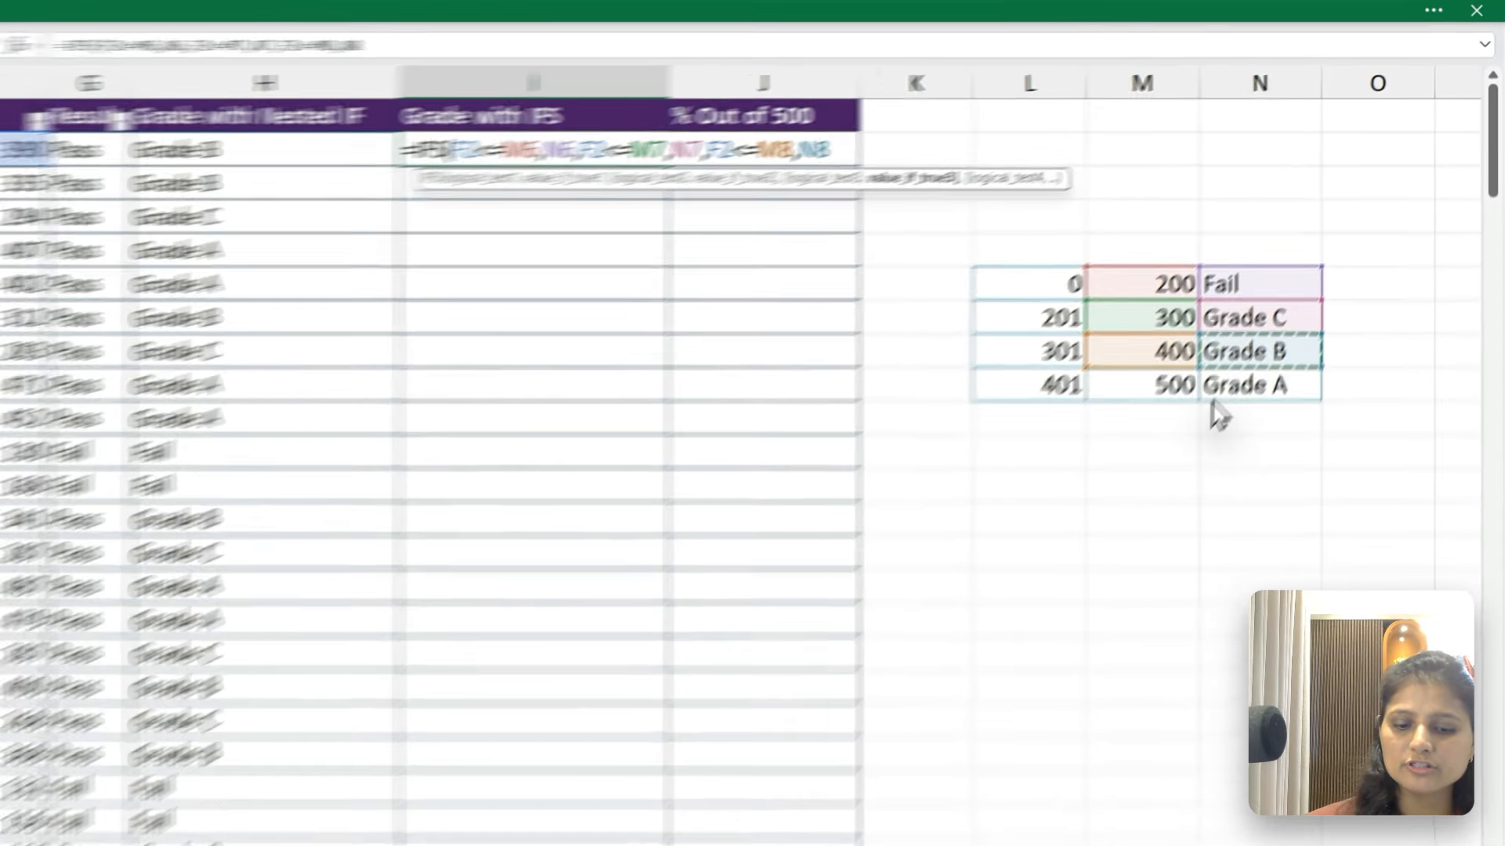
Add a fourth IFS condition in I2, testing F2<=M9 and returning N9 if true, and complete the formula
{"action": "type", "text": ","}
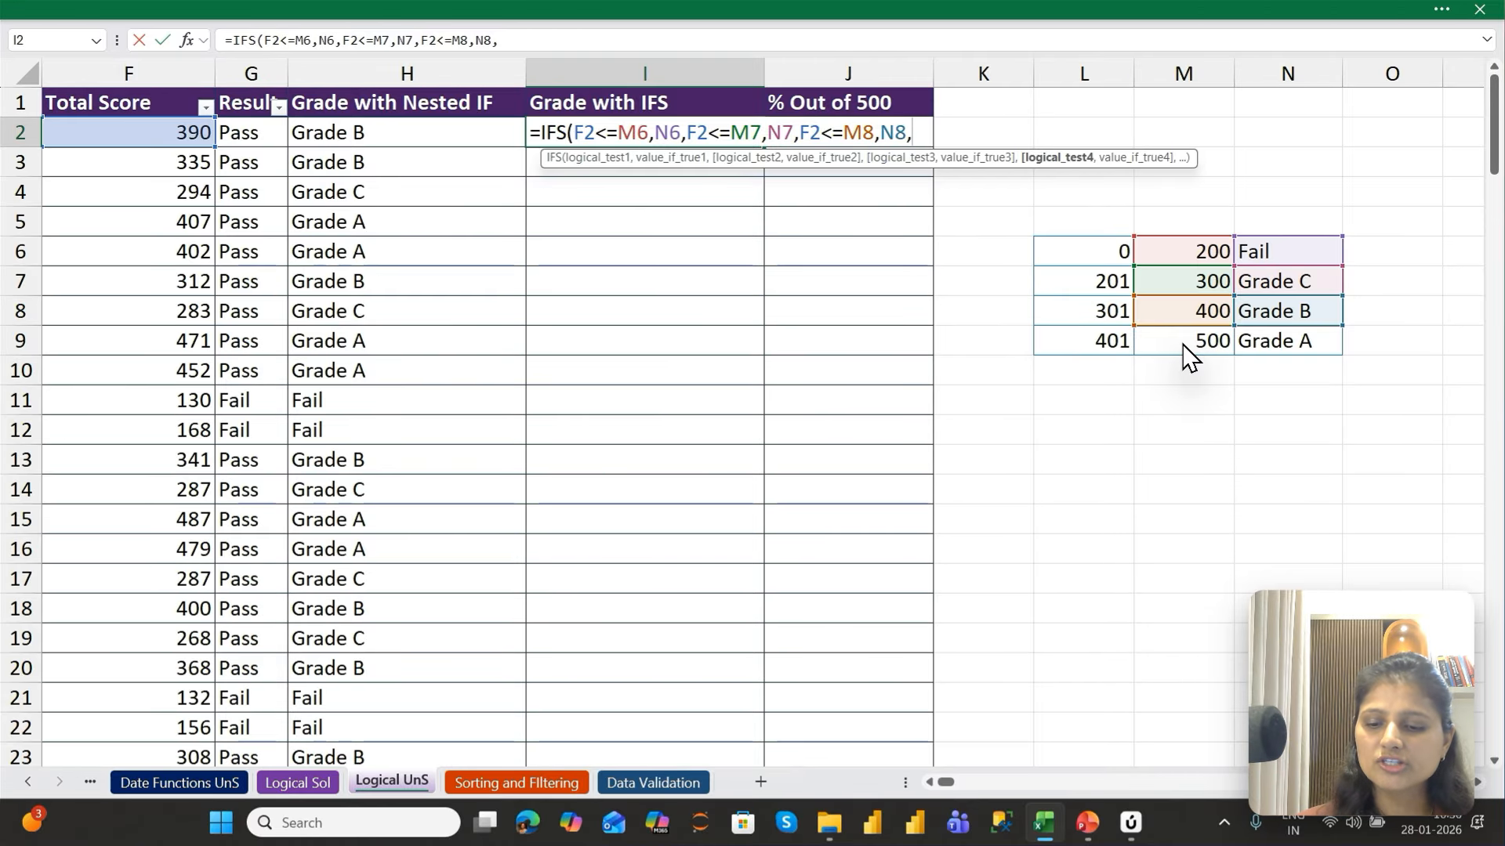
{"action": "type", "text": "F2<="}
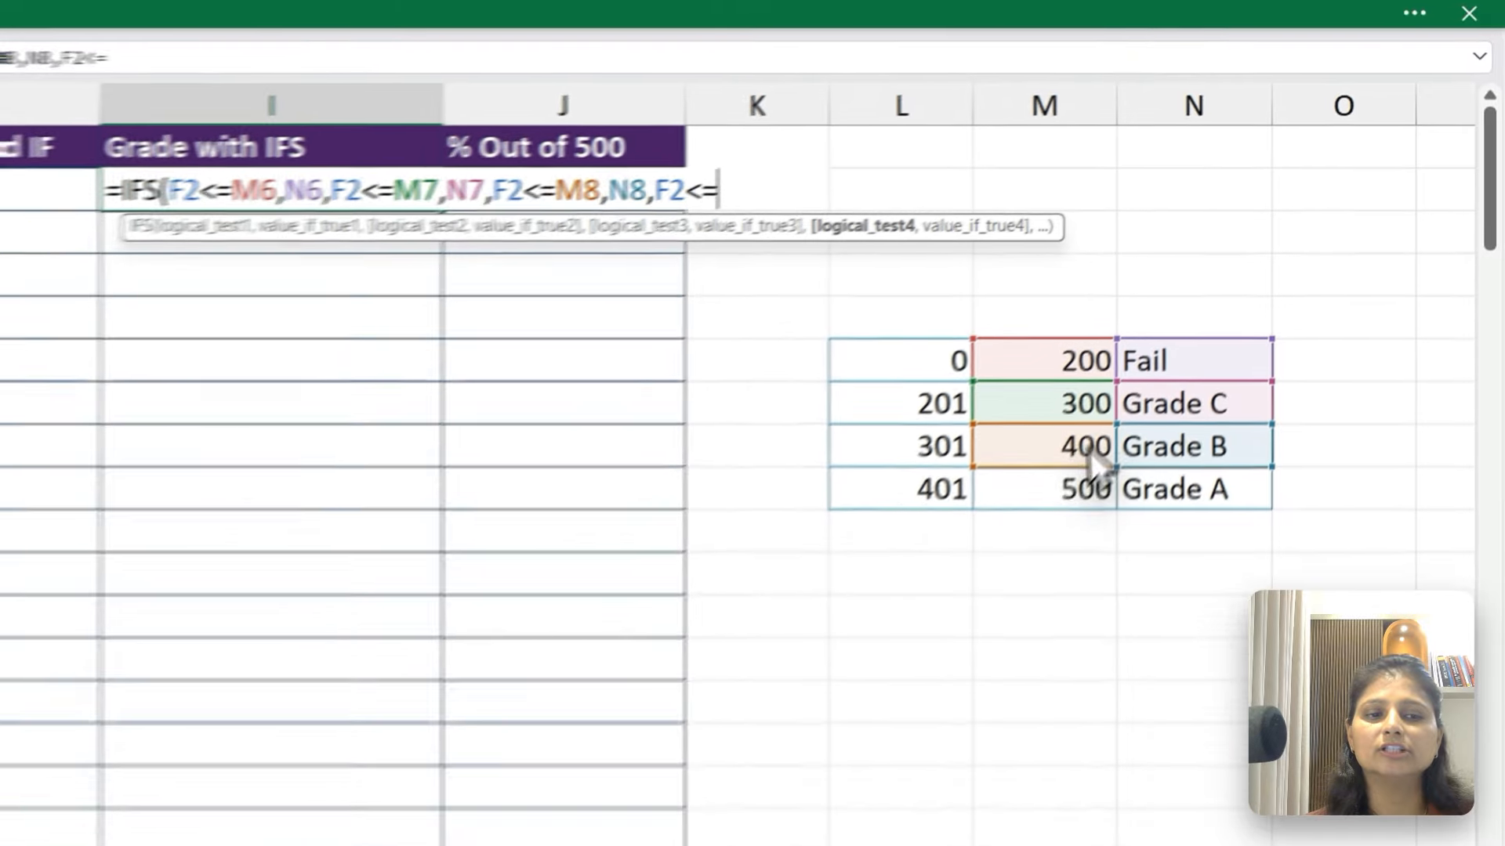
{"action": "left_click", "coordinate": [1202, 337]}
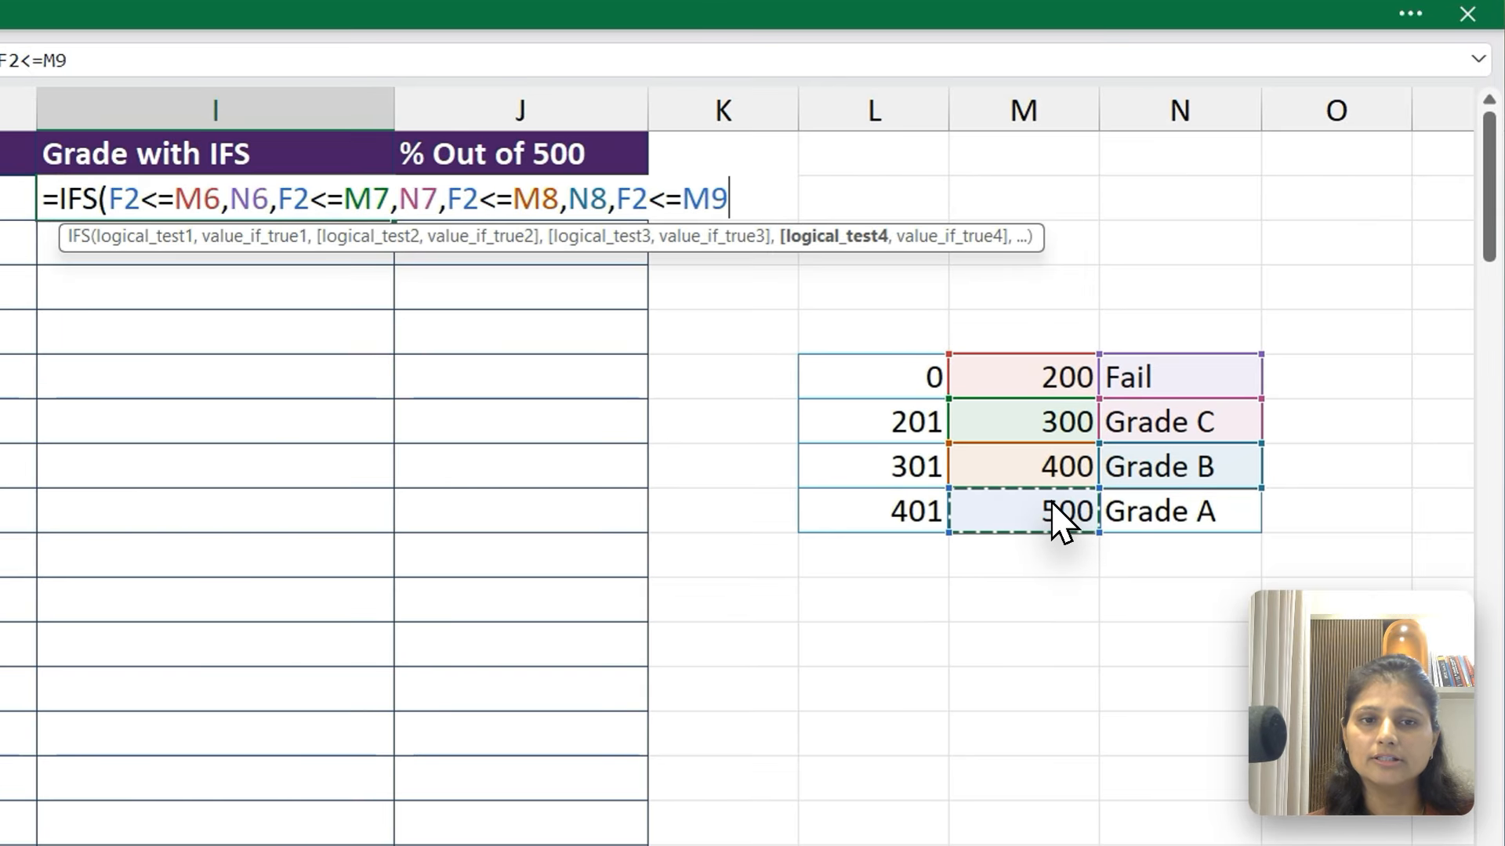
{"action": "type", "text": ","}
{"action": "left_click", "coordinate": [1162, 513]}
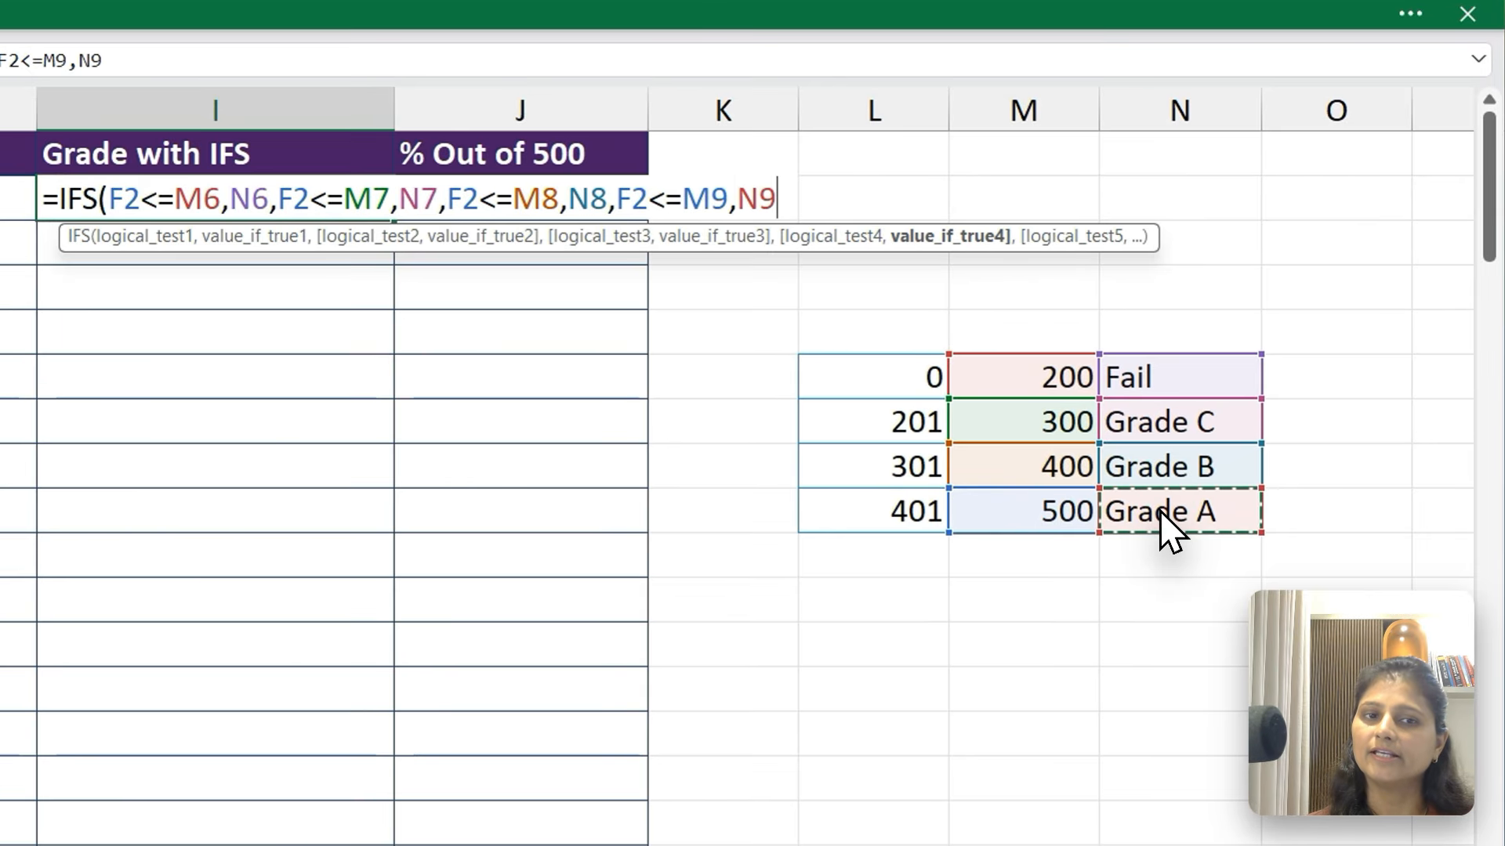
{"action": "key", "text": "Return"}
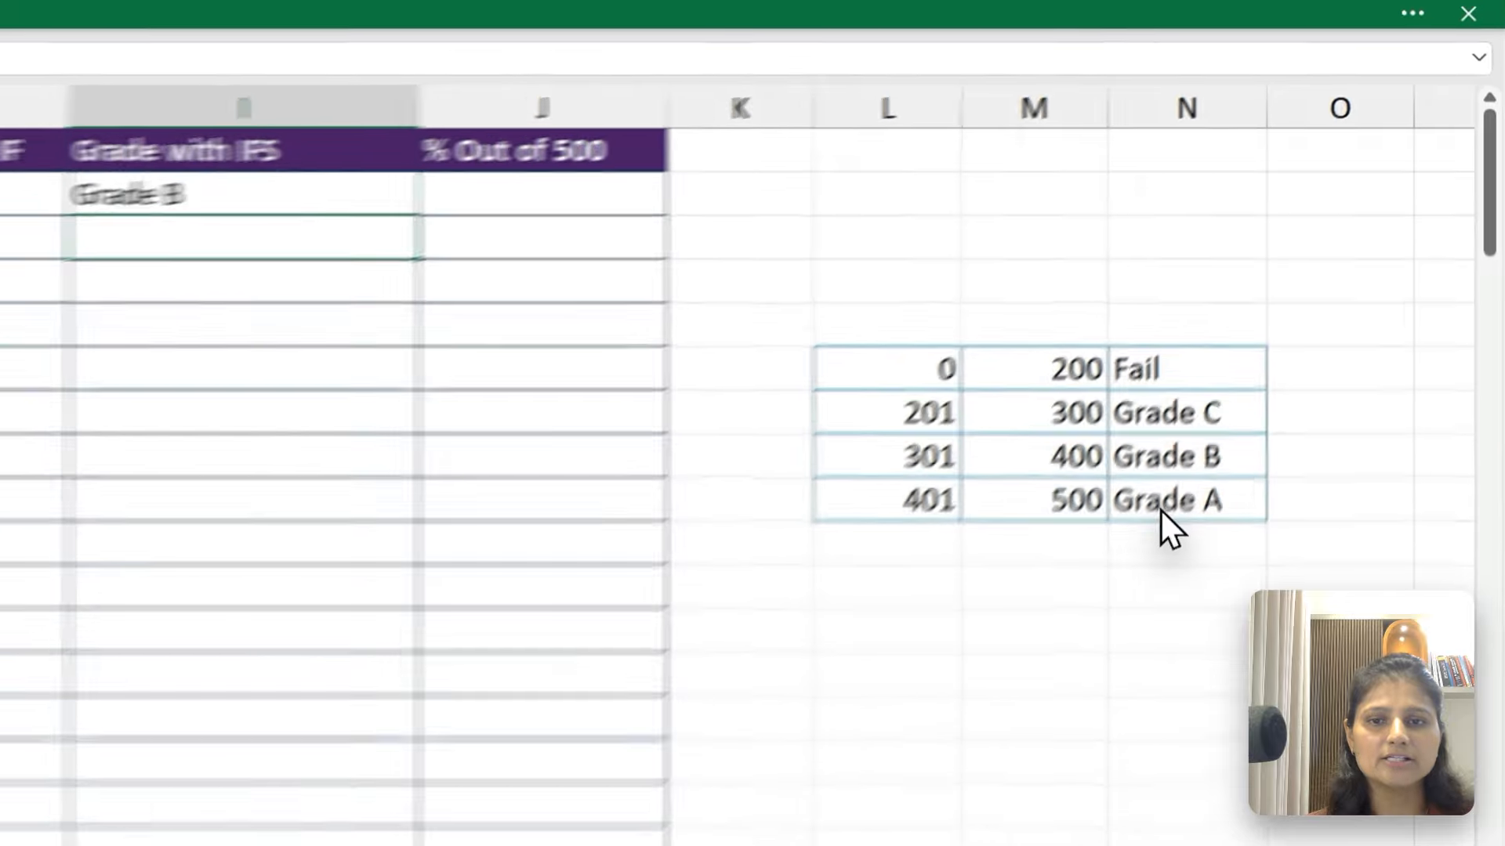
{"action": "key", "text": "Up"}
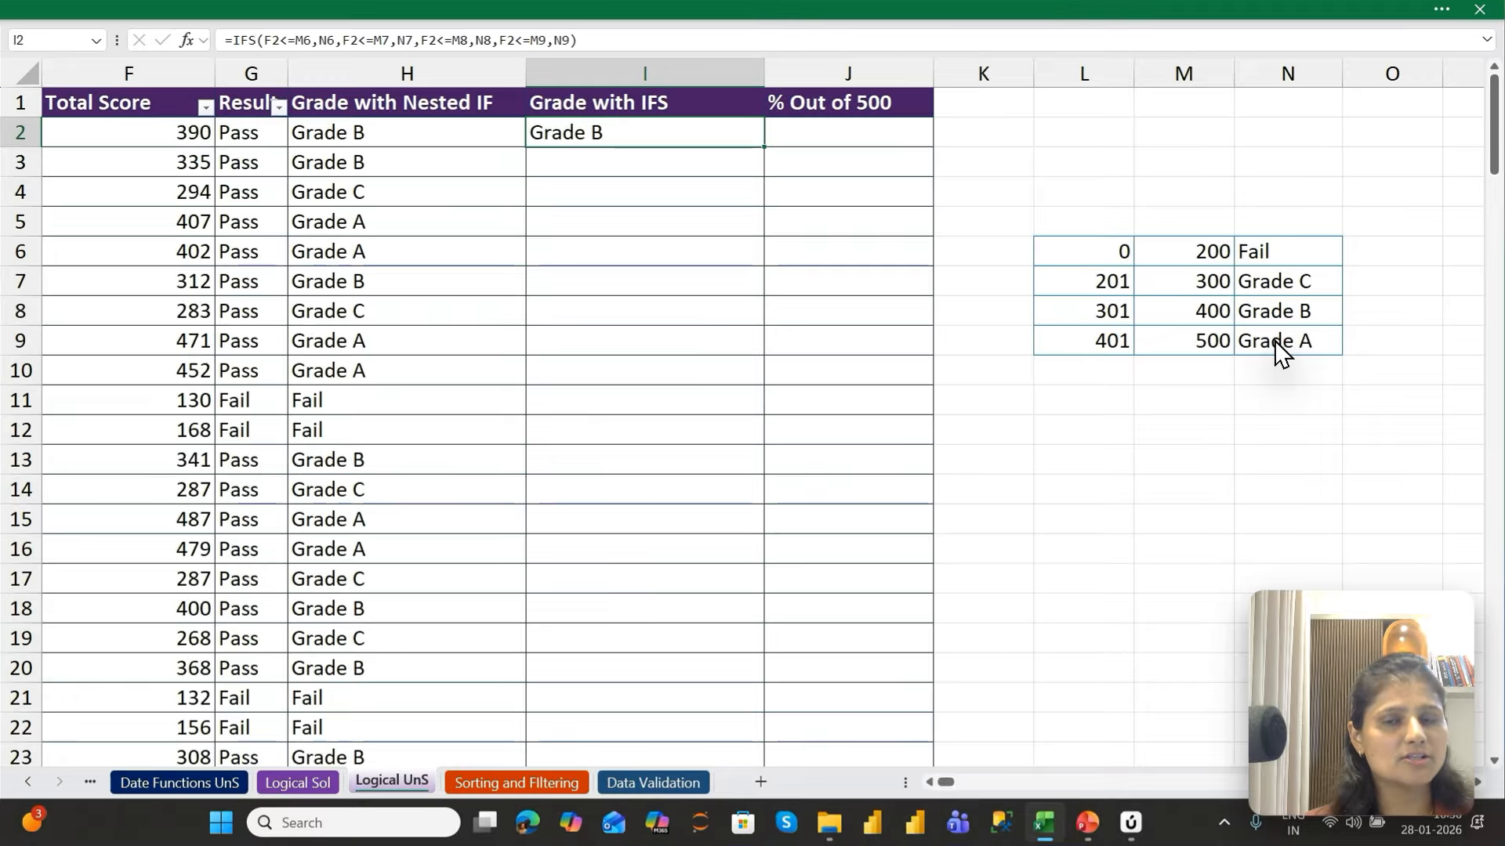
Fill the IFS formula from I2 down the Grade with IFS column
{"action": "scroll", "coordinate": [1279, 353], "scroll_direction": "left", "scroll_amount": 5}
{"action": "key", "text": "Left"}
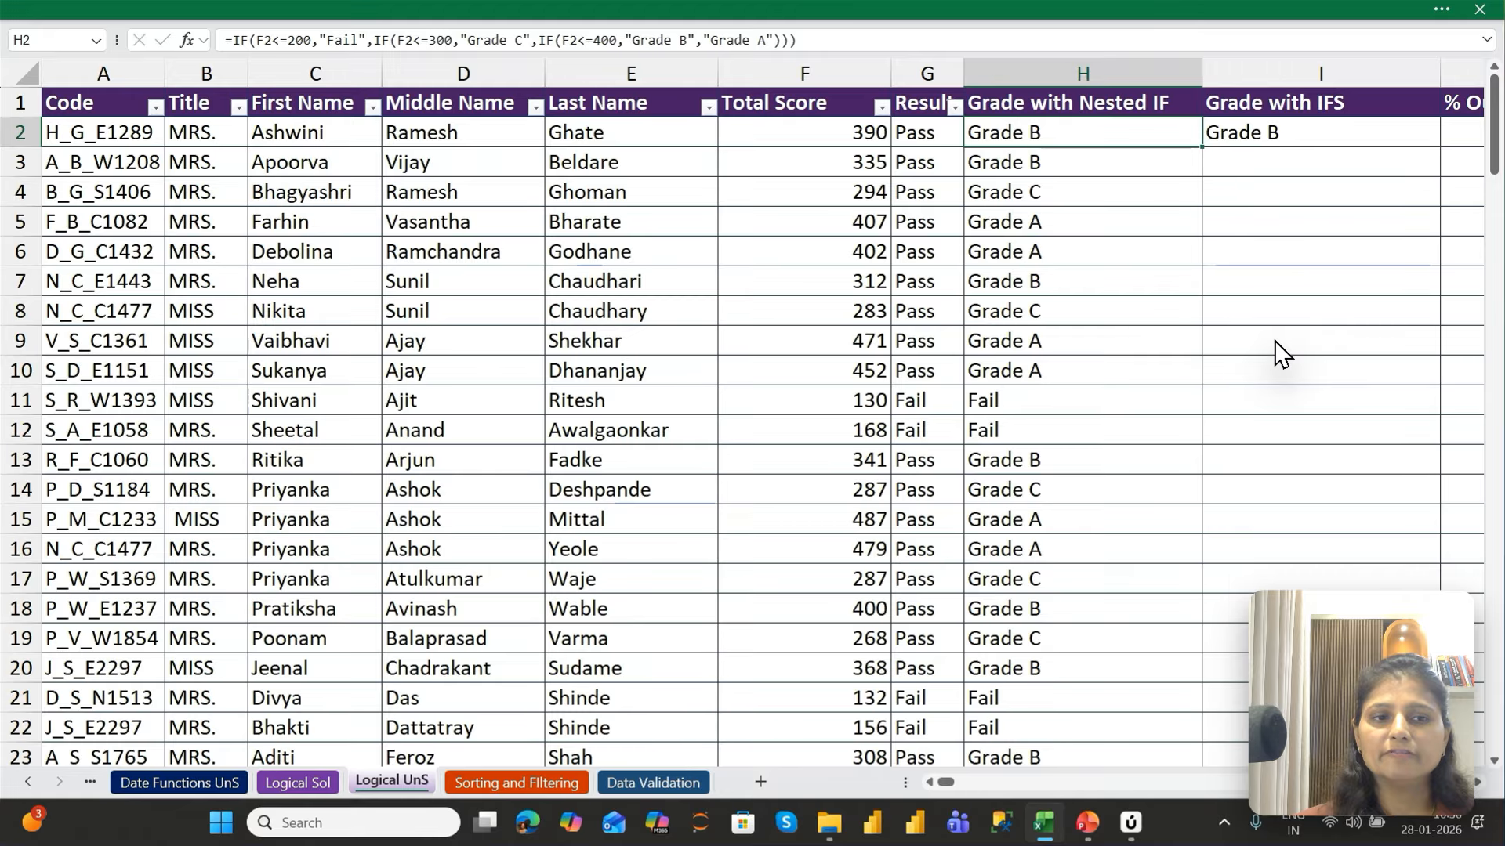
{"action": "key", "text": "Right"}
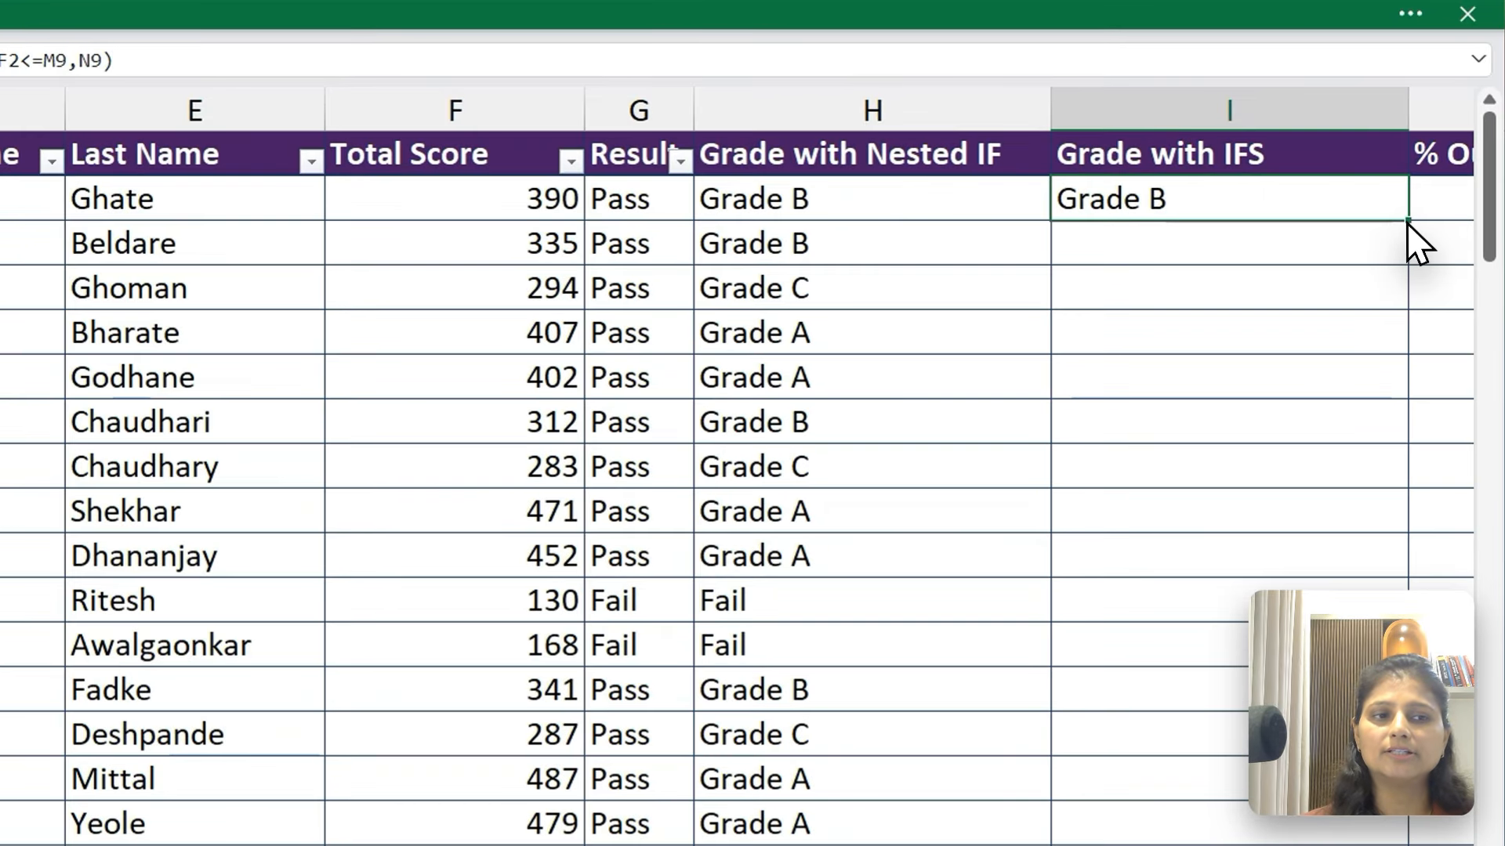
{"action": "double_click", "coordinate": [1201, 147]}
Examine the filled grades down column I and compare them with the Grade with Nested IF column
{"action": "left_click", "coordinate": [1199, 238]}
{"action": "key", "text": "Right"}
{"action": "key", "text": "Right"}
{"action": "key", "text": "Right"}
{"action": "key", "text": "Right"}
{"action": "key", "text": "Right"}
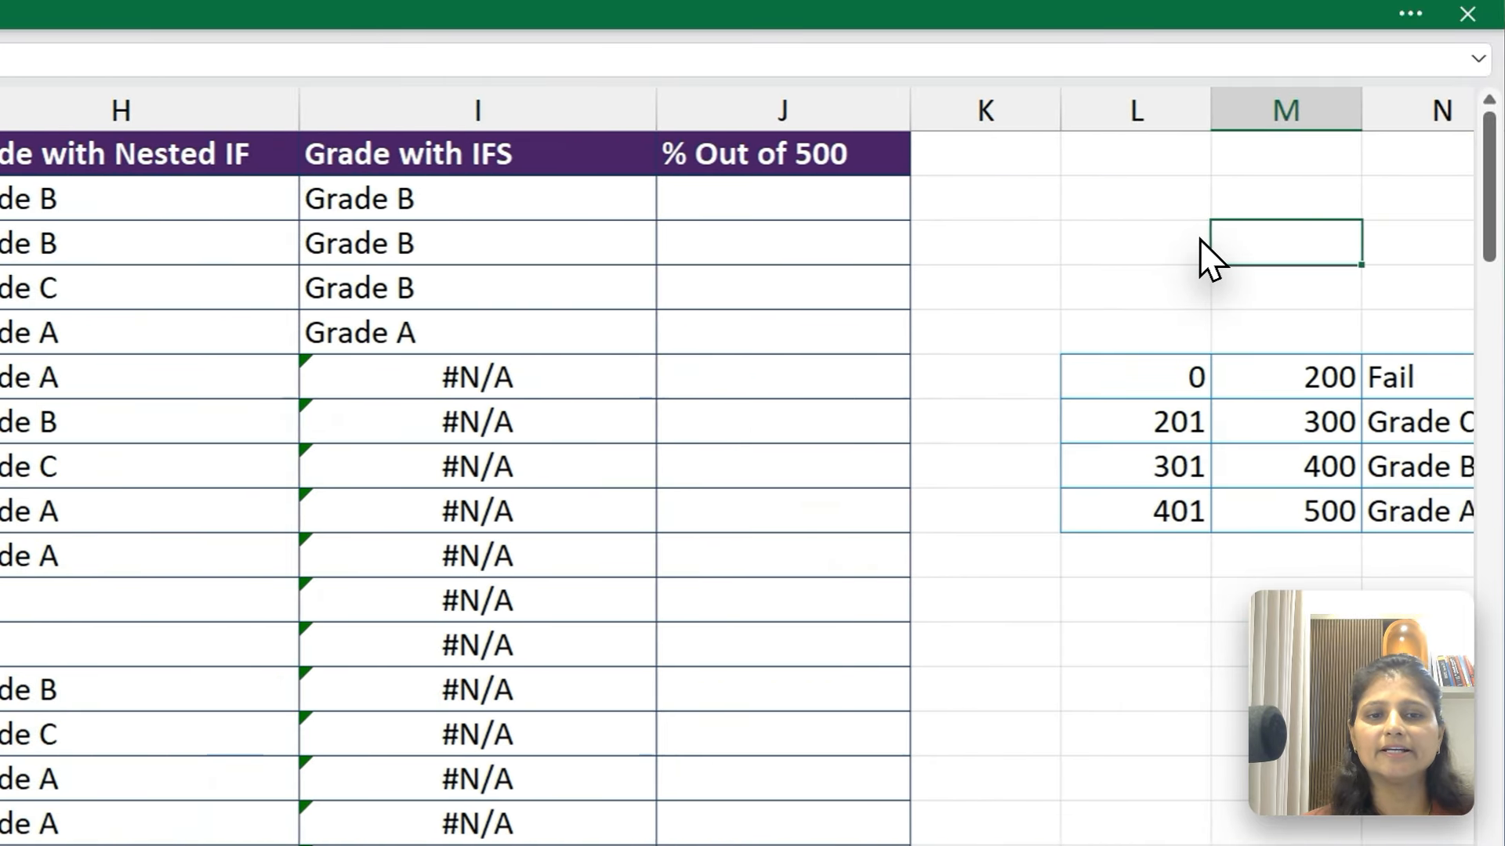
{"action": "left_click", "coordinate": [229, 203]}
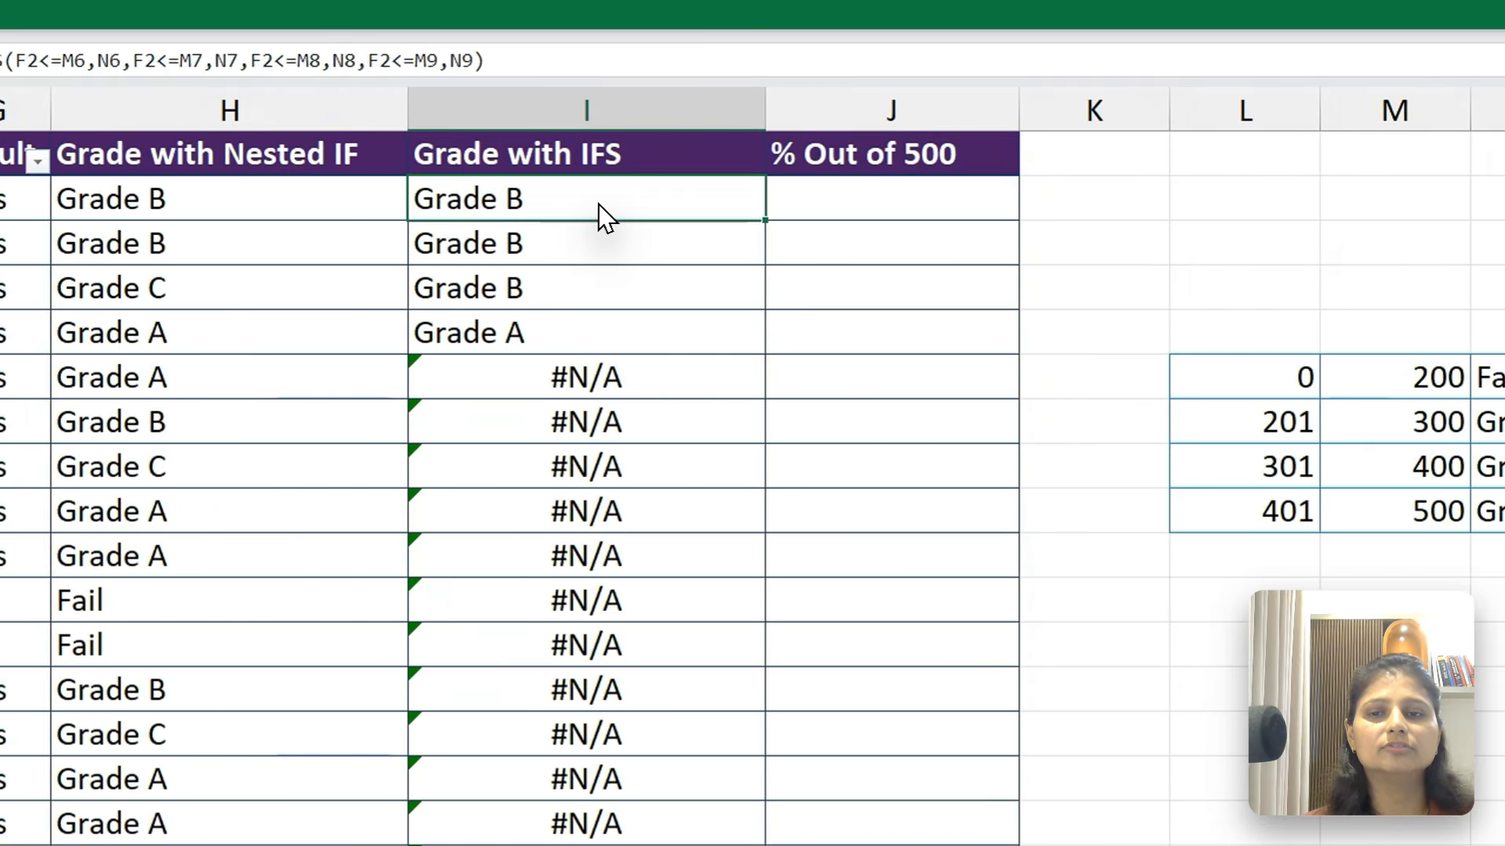
{"action": "key", "text": "shift+Down"}
{"action": "key", "text": "Down"}
{"action": "key", "text": "Down"}
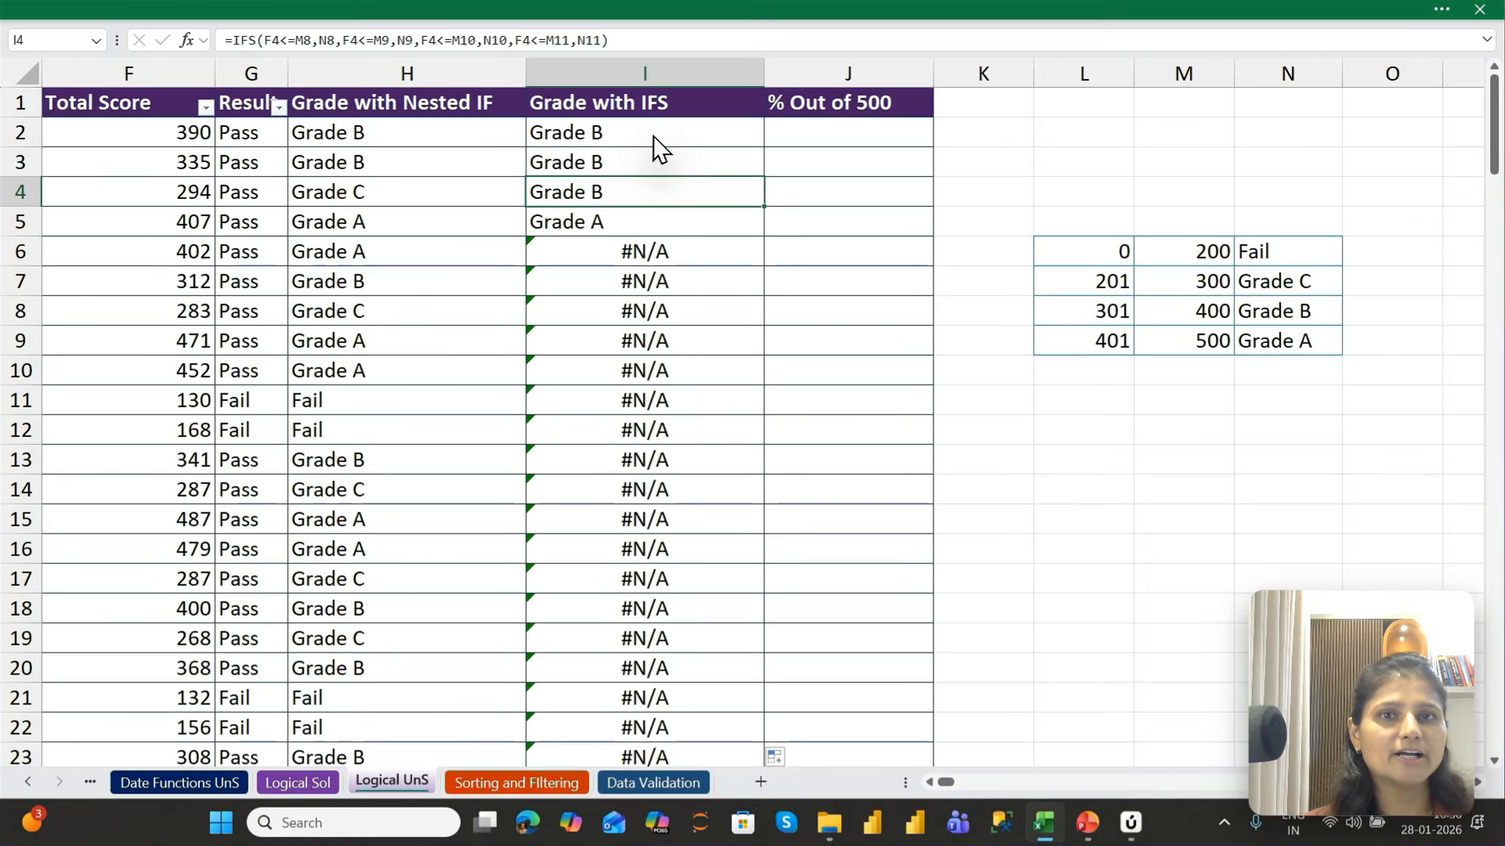
{"action": "key", "text": "shift+Down"}
{"action": "key", "text": "shift+Down"}
{"action": "key", "text": "shift+Down"}
{"action": "key", "text": "shift+Down"}
{"action": "key", "text": "shift+Down"}
{"action": "key", "text": "shift+Down"}
{"action": "key", "text": "shift+Down"}
{"action": "key", "text": "shift+Down"}
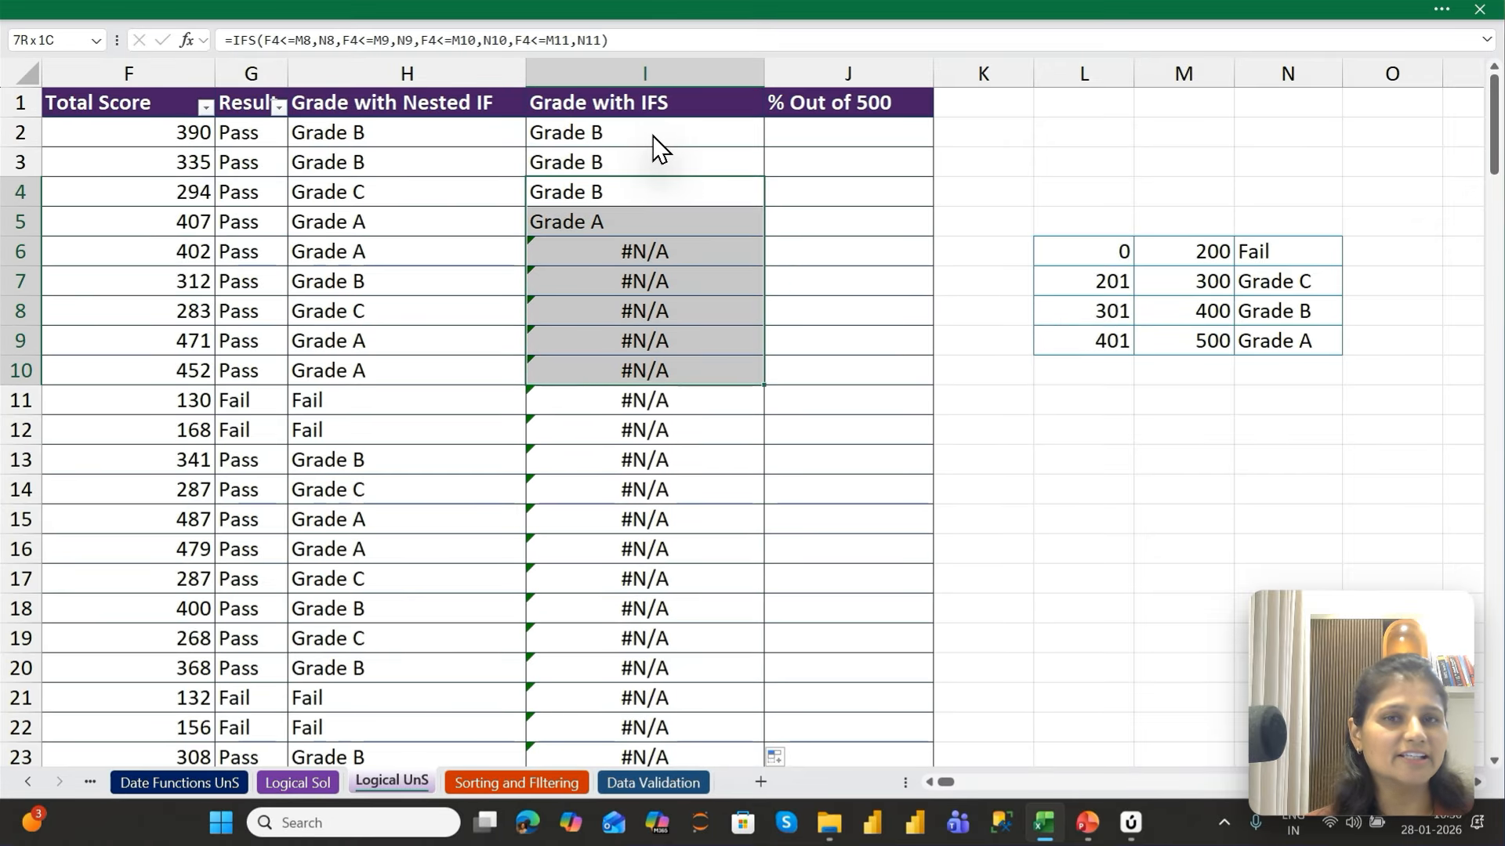
{"action": "key", "text": "shift+Down"}
{"action": "key", "text": "ctrl+Down"}
{"action": "key", "text": "ctrl+Up"}
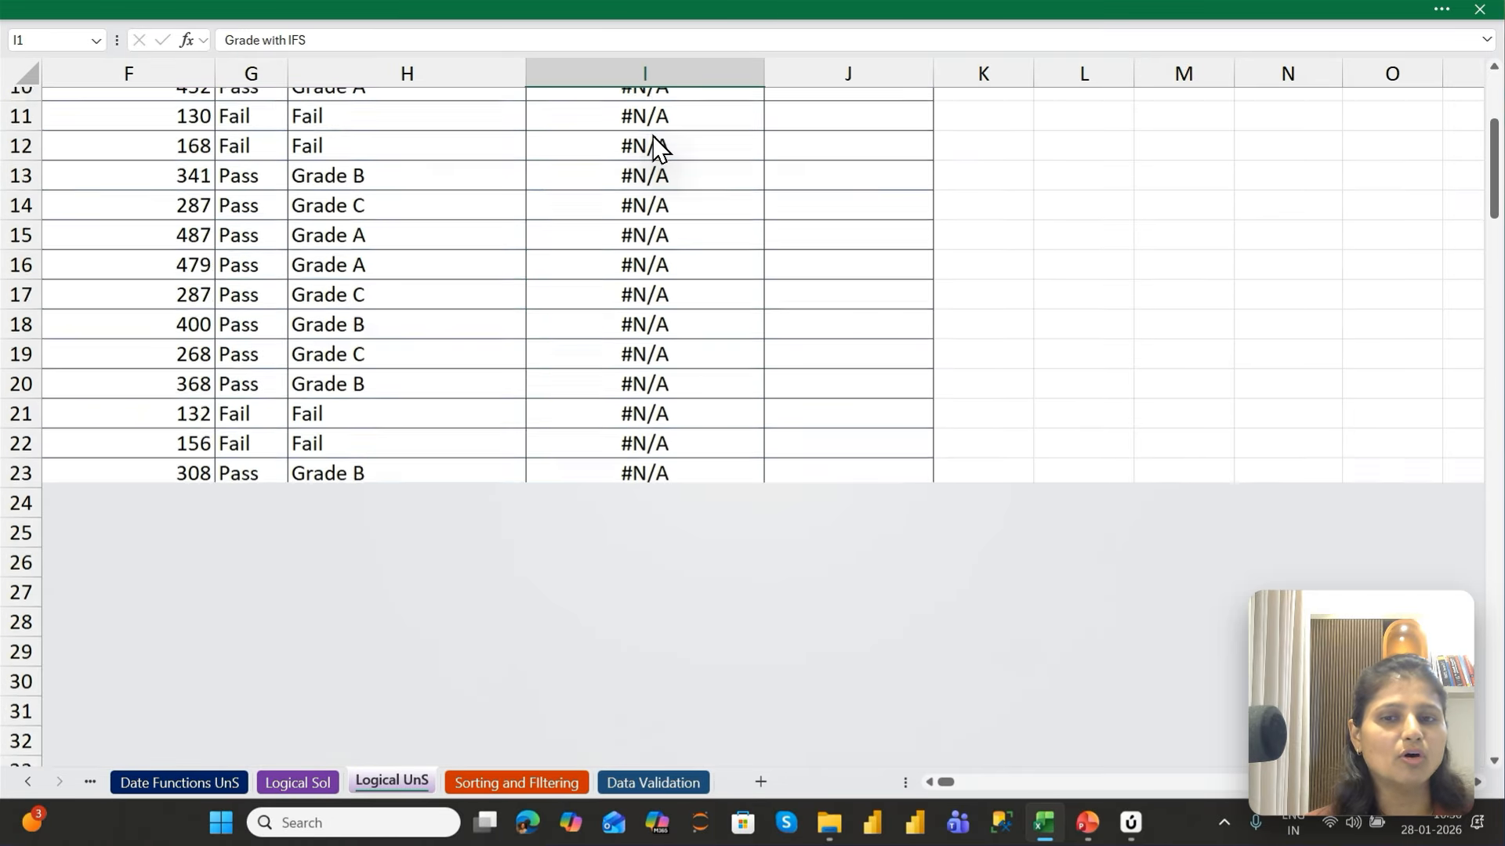
{"action": "key", "text": "Down"}
{"action": "key", "text": "Down"}
{"action": "key", "text": "Up"}
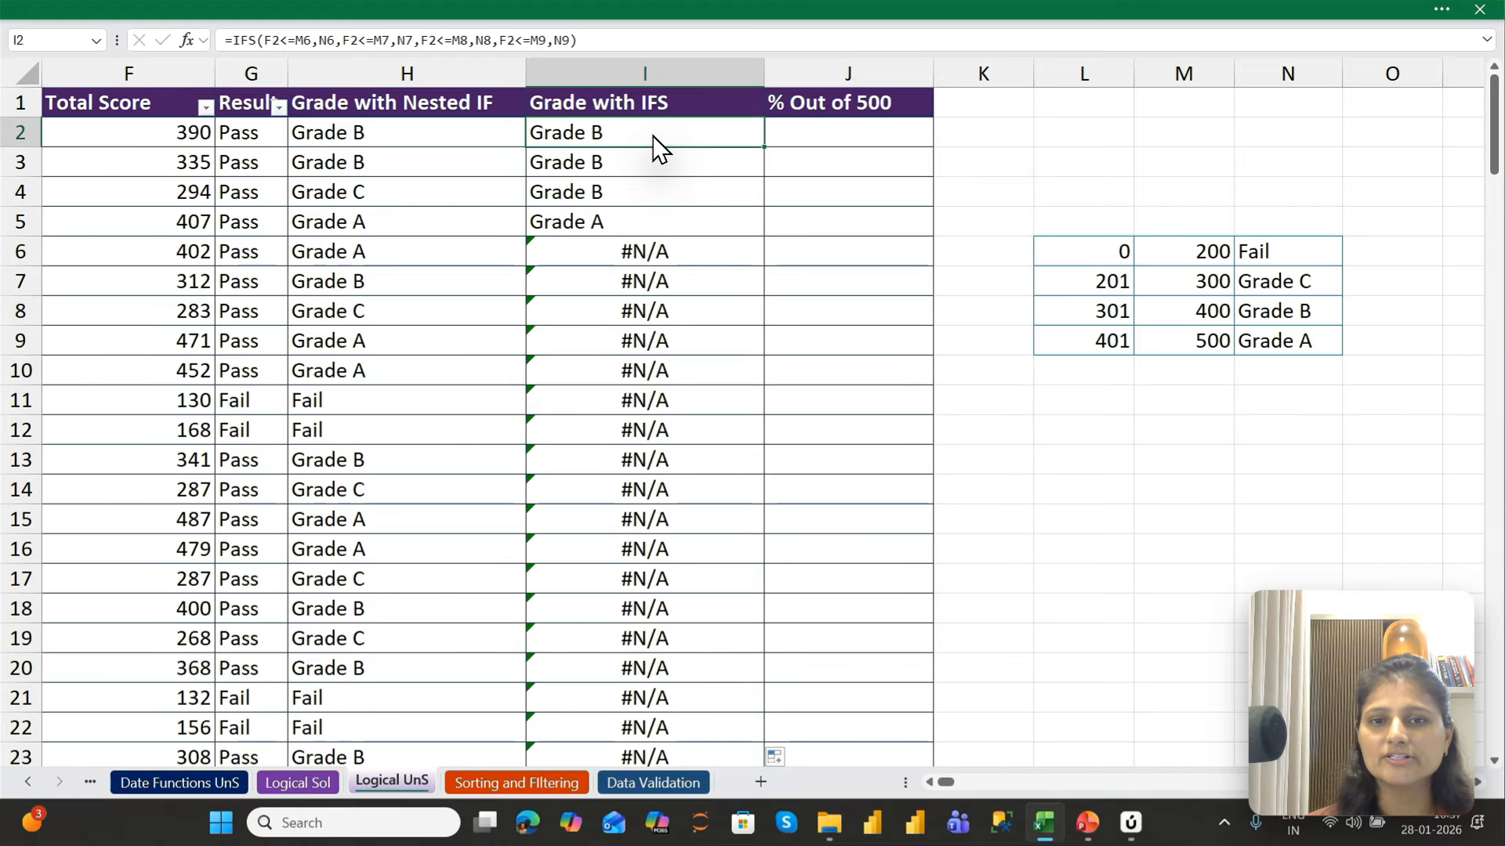
Inspect the IFS formulas in I2 through I7 to see which grade-table cells each one references
{"action": "double_click", "coordinate": [652, 135]}
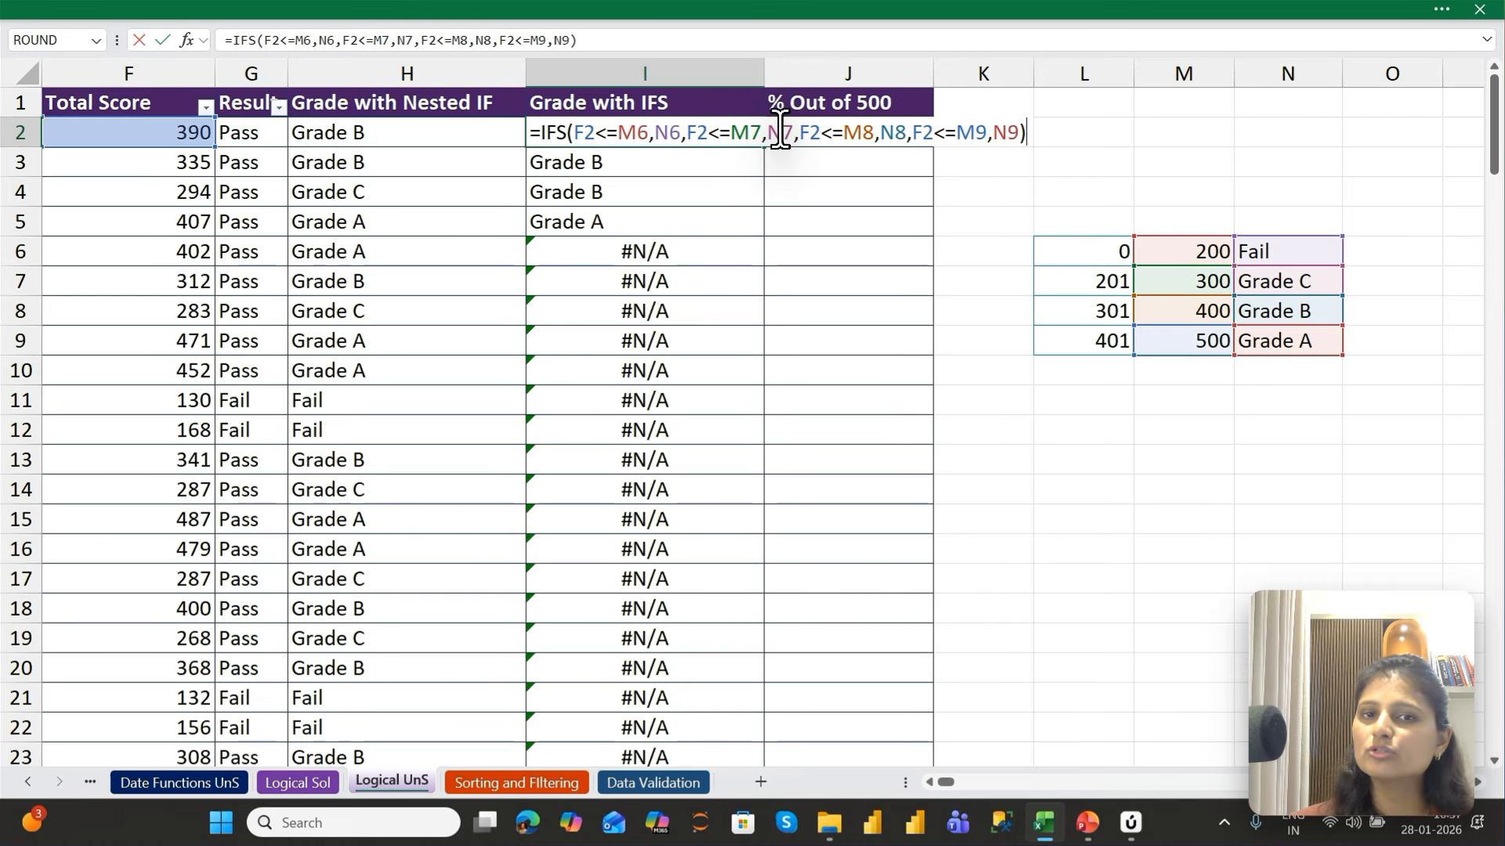
{"action": "key", "text": "Return"}
{"action": "key", "text": "F2"}
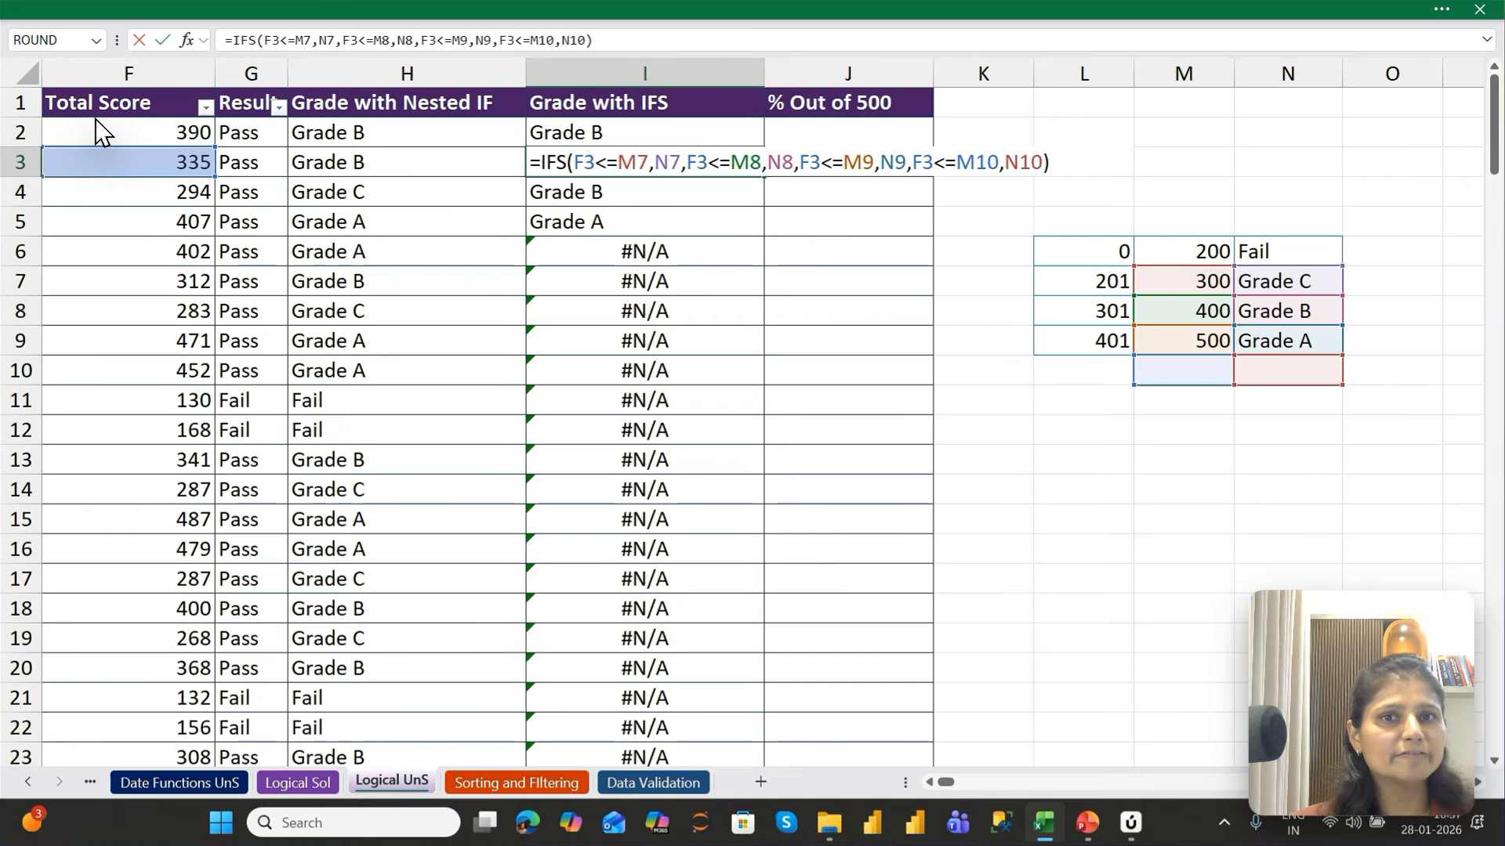
{"action": "key", "text": "Return"}
{"action": "key", "text": "F2"}
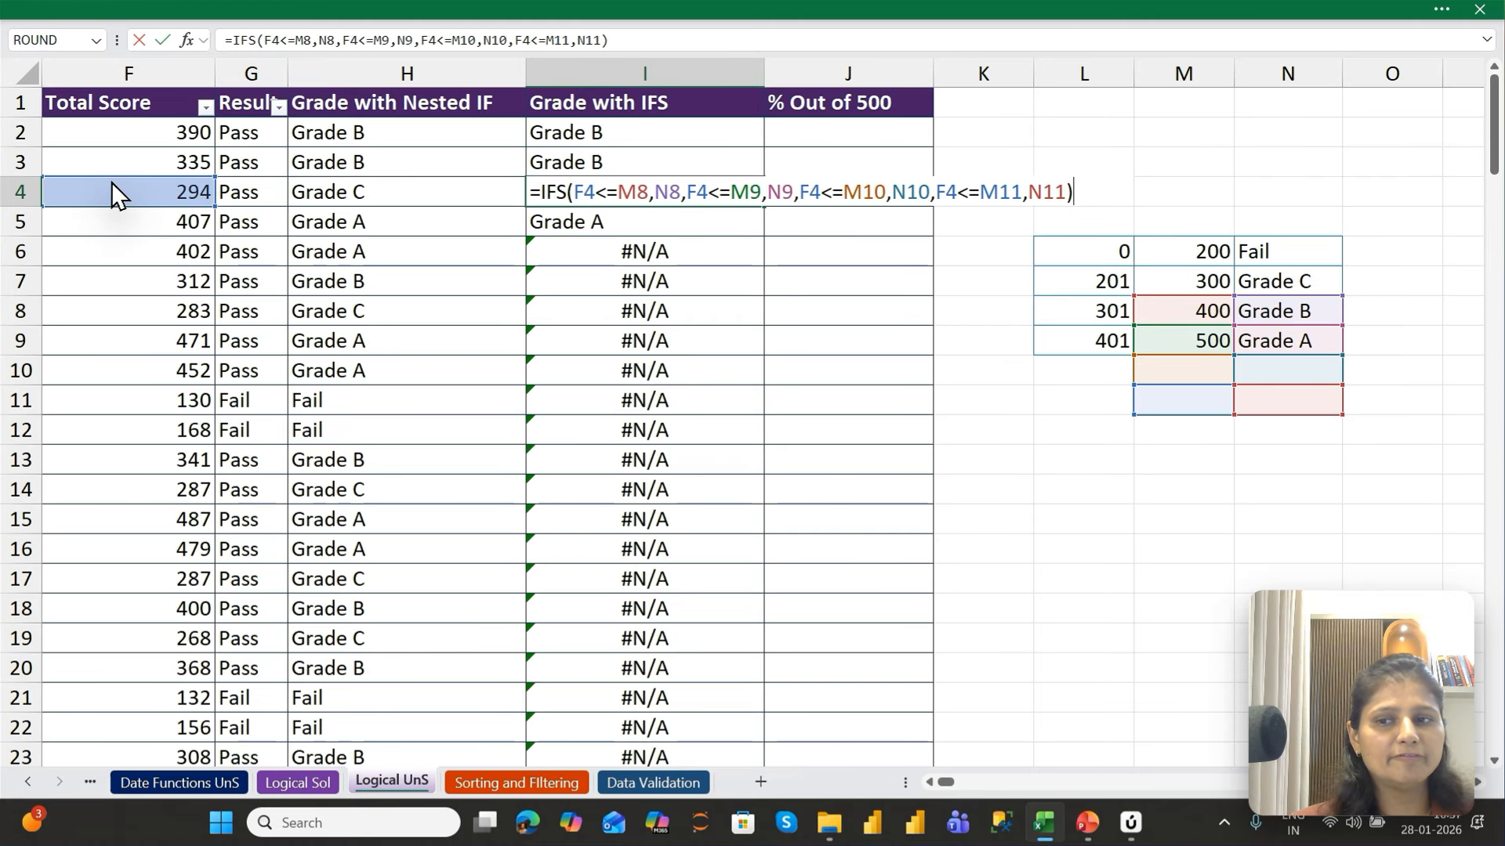
{"action": "key", "text": "Return"}
{"action": "key", "text": "F2"}
{"action": "key", "text": "Return"}
{"action": "key", "text": "F2"}
{"action": "key", "text": "Return"}
{"action": "key", "text": "F2"}
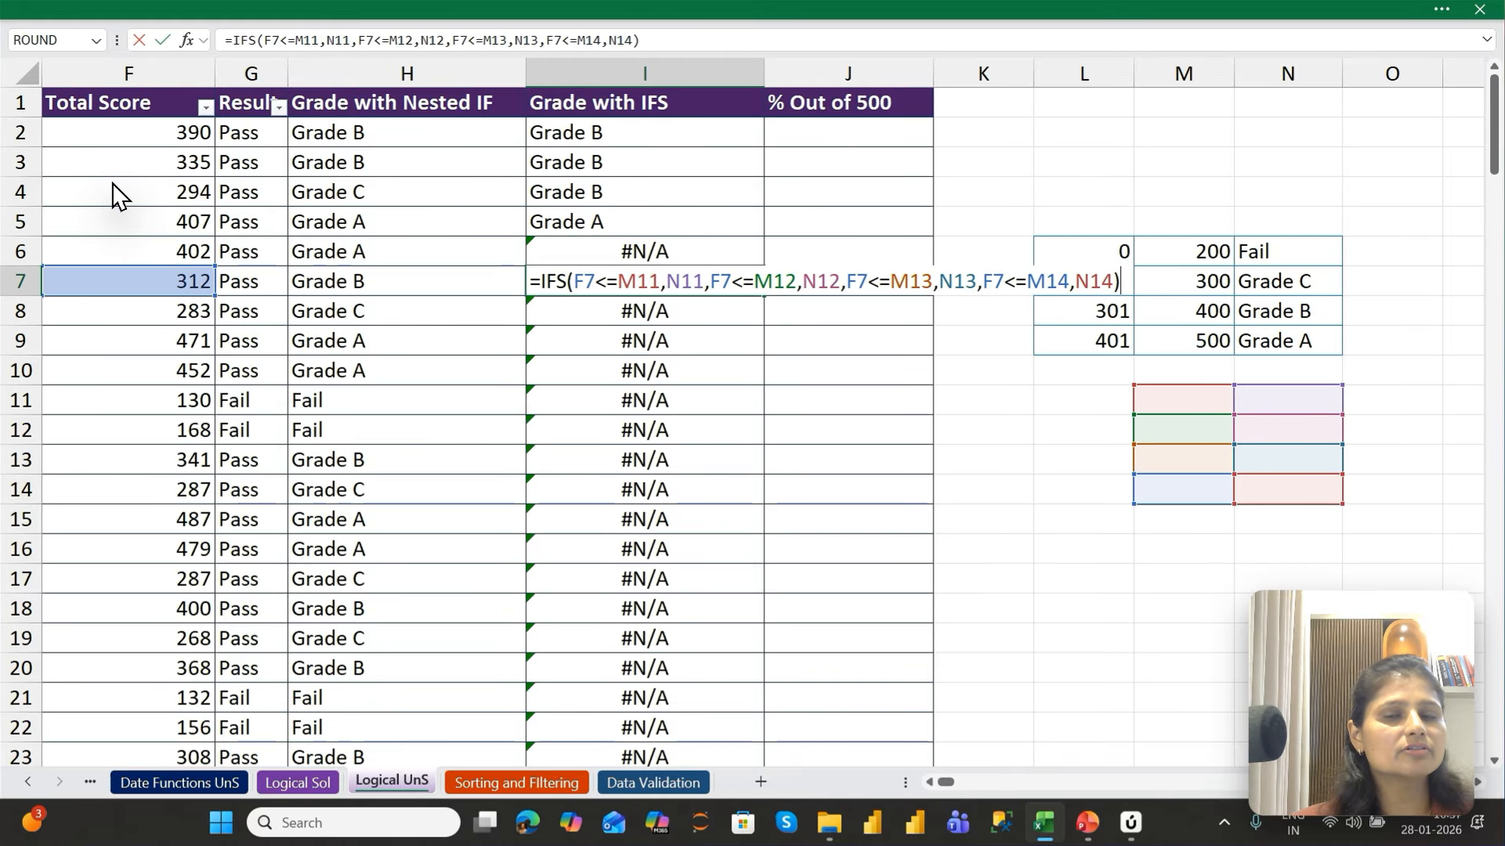
{"action": "key", "text": "Return"}
Recheck the references in the IFS formulas of I2, I3 and I4 against the grade table in M6:N9
{"action": "key", "text": "ctrl+Up"}
{"action": "key", "text": "Down"}
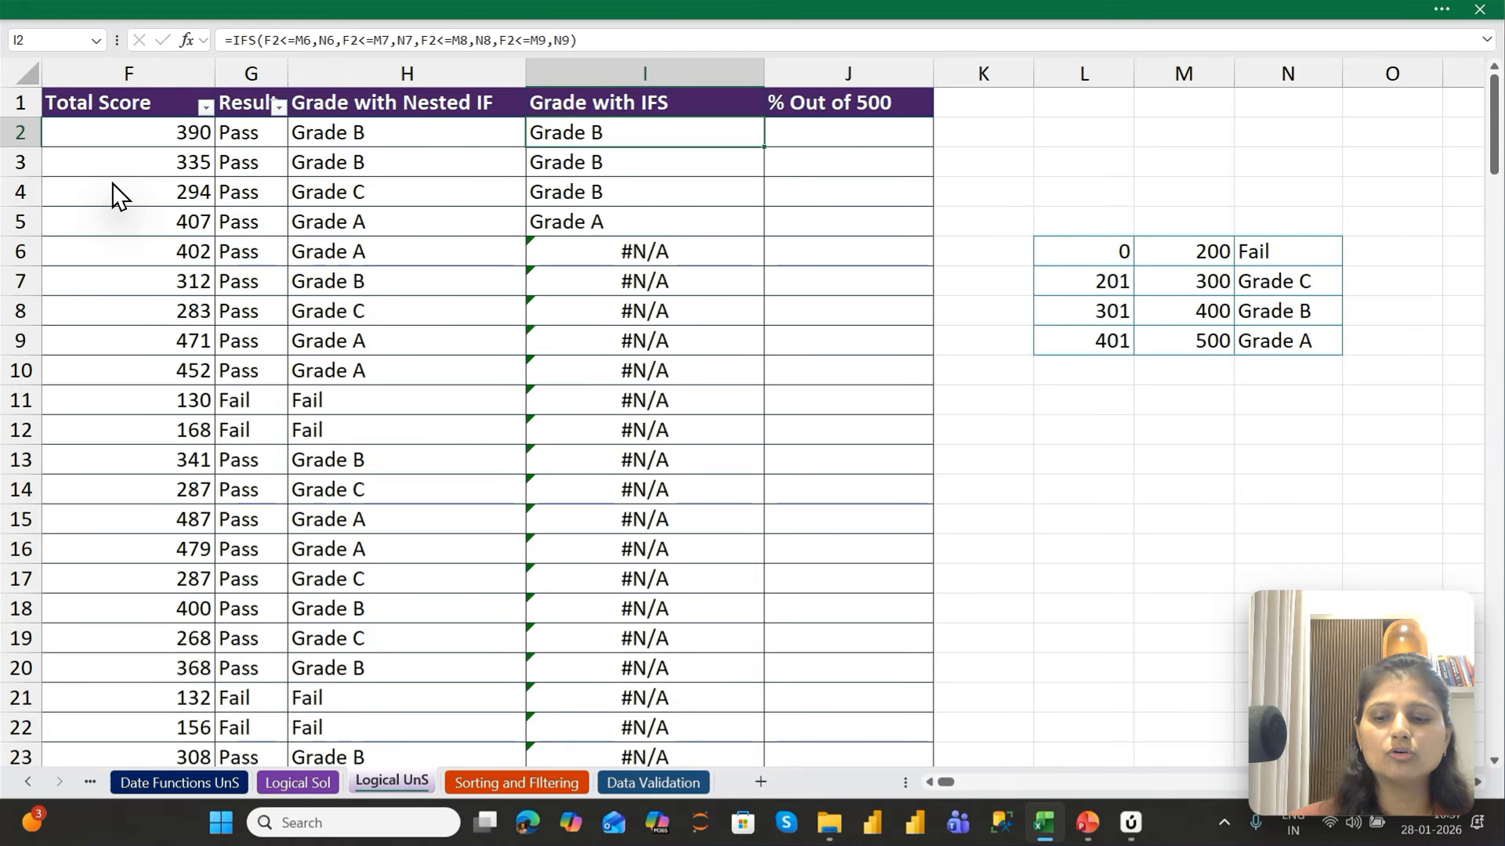
{"action": "key", "text": "F2"}
{"action": "key", "text": "Return"}
{"action": "key", "text": "F2"}
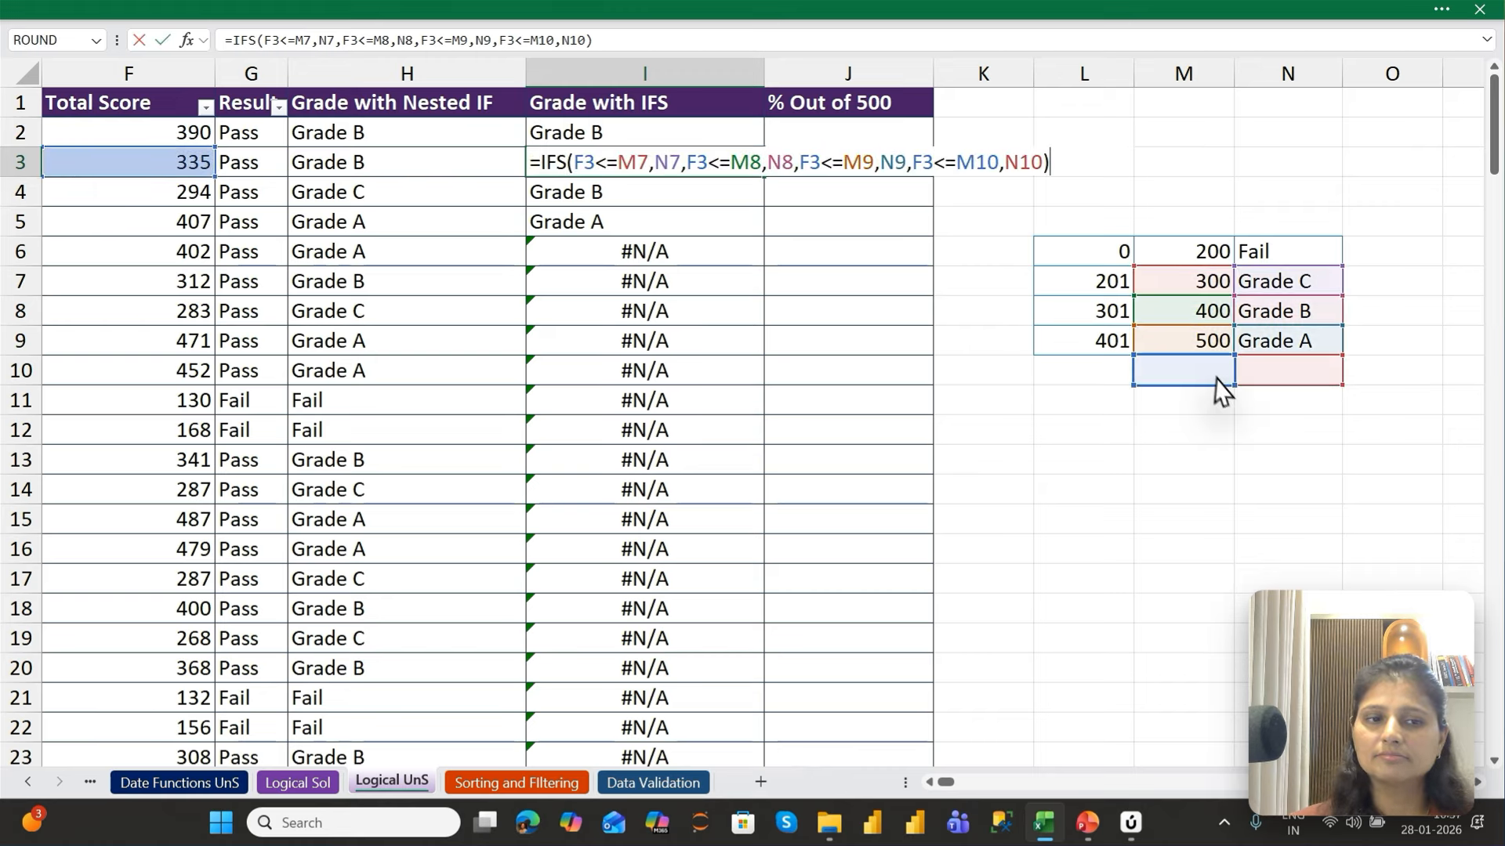
{"action": "key", "text": "Return"}
{"action": "key", "text": "F2"}
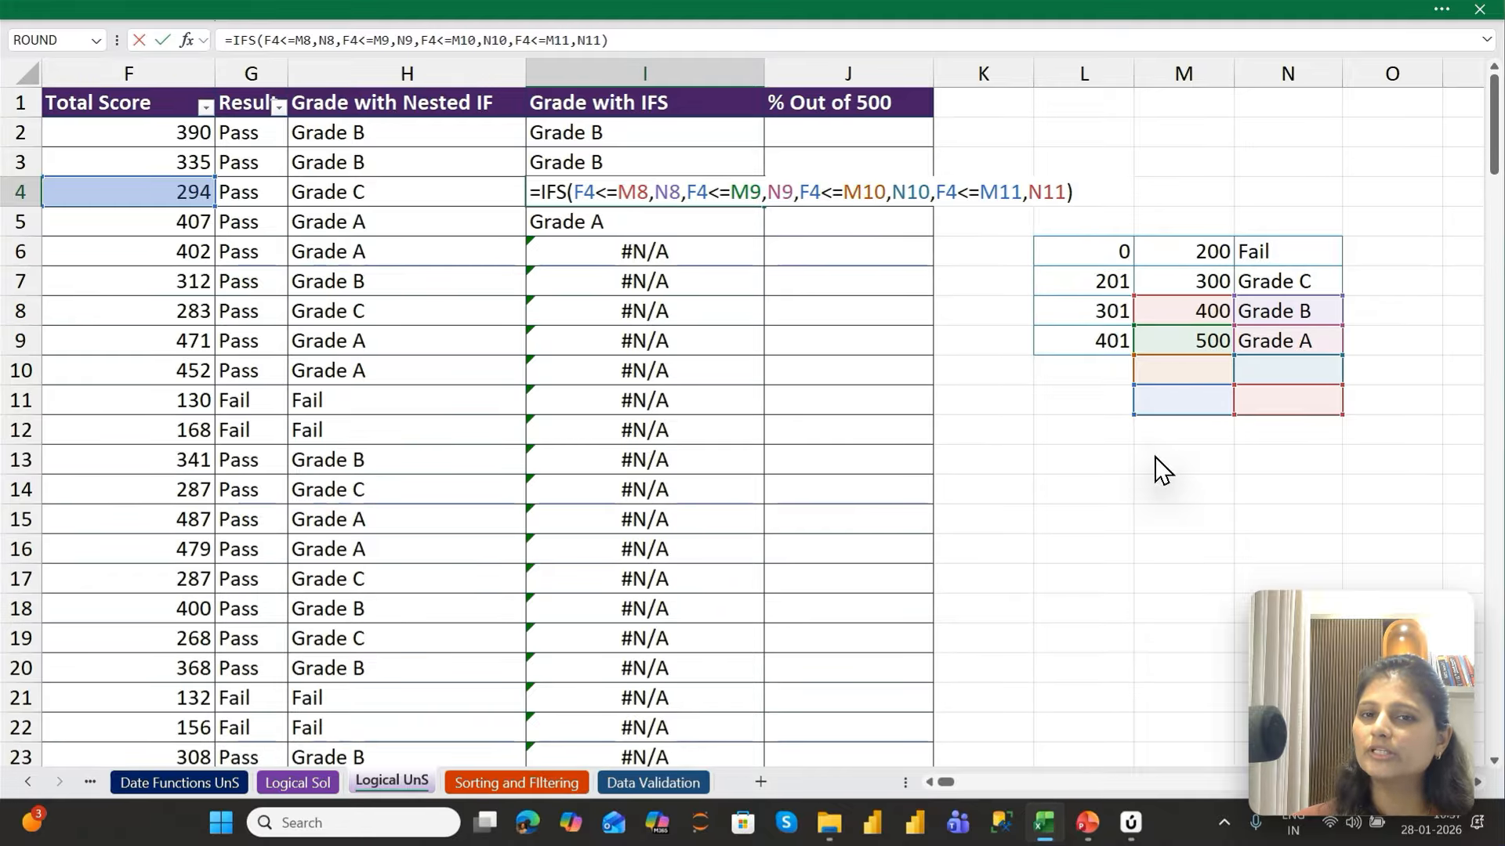
{"action": "key", "text": "Escape"}
{"action": "key", "text": "Up"}
{"action": "key", "text": "Up"}
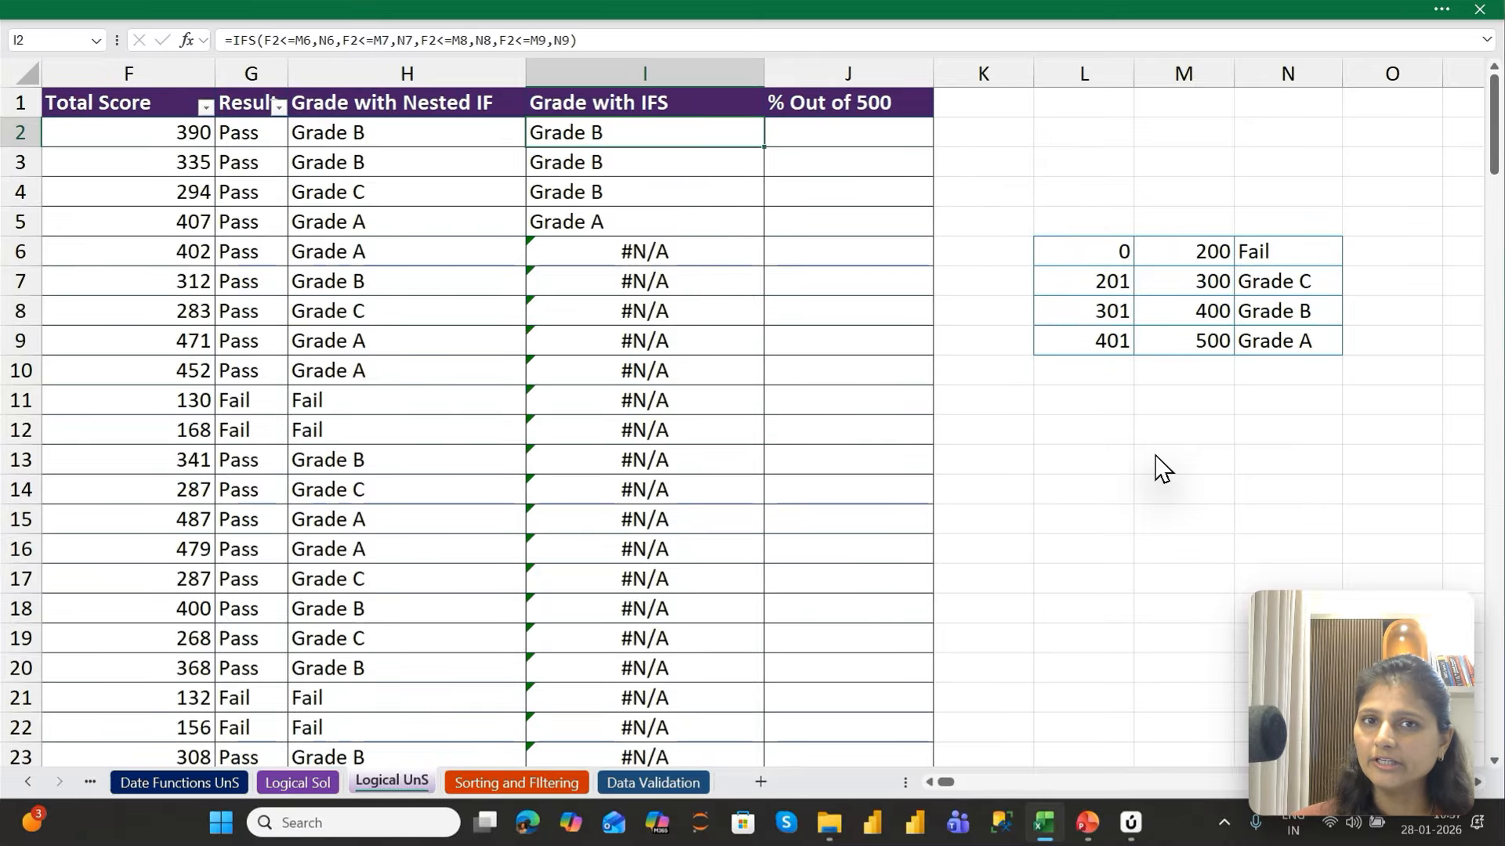
Make the first condition's references absolute in I2's IFS formula, using $M$6 for the limit and $N$6 for the grade
{"action": "key", "text": "F2"}
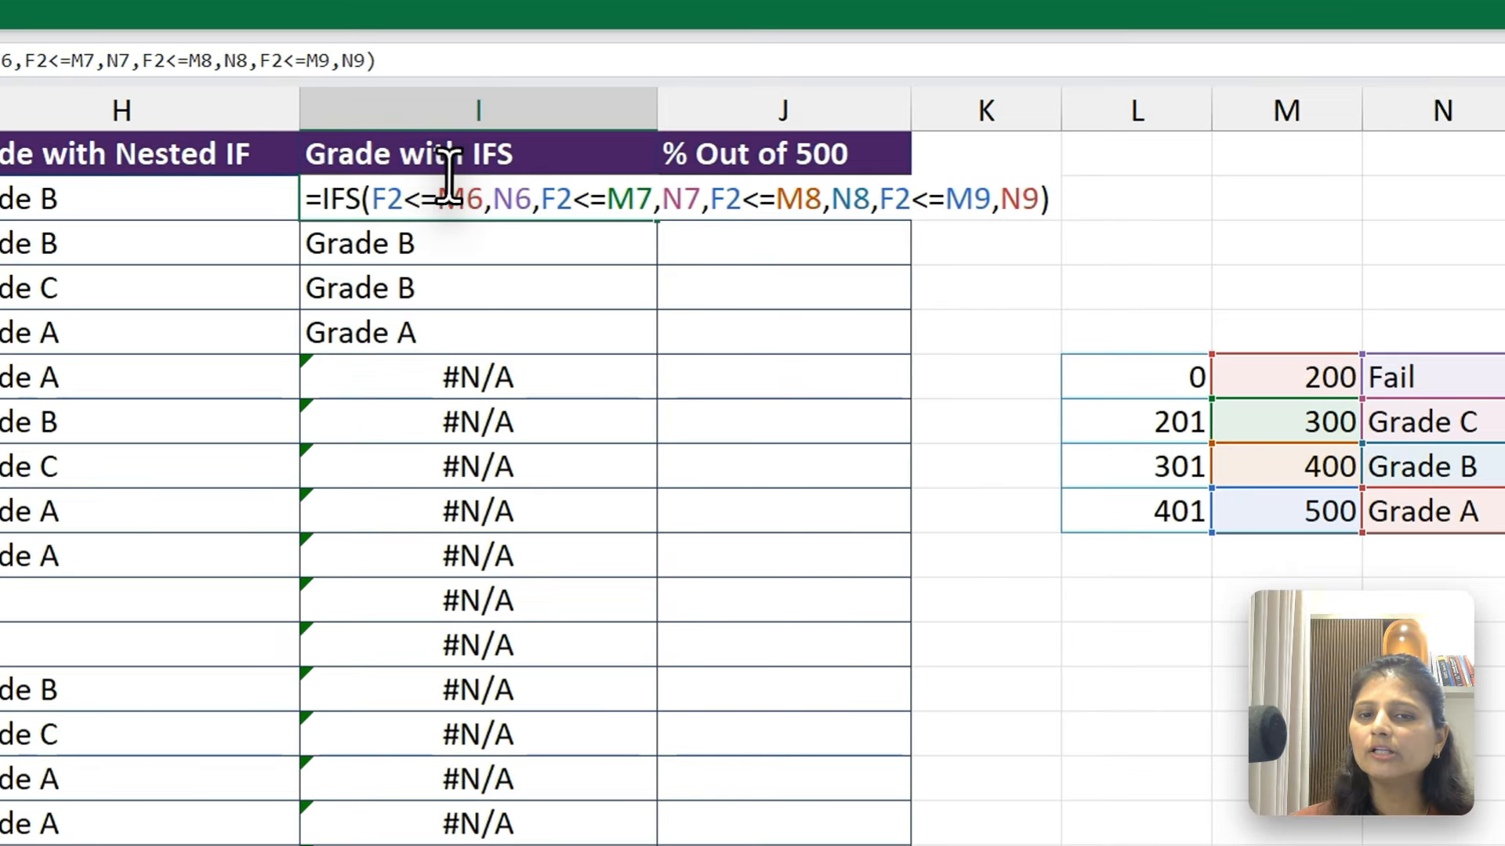
{"action": "left_click", "coordinate": [625, 125]}
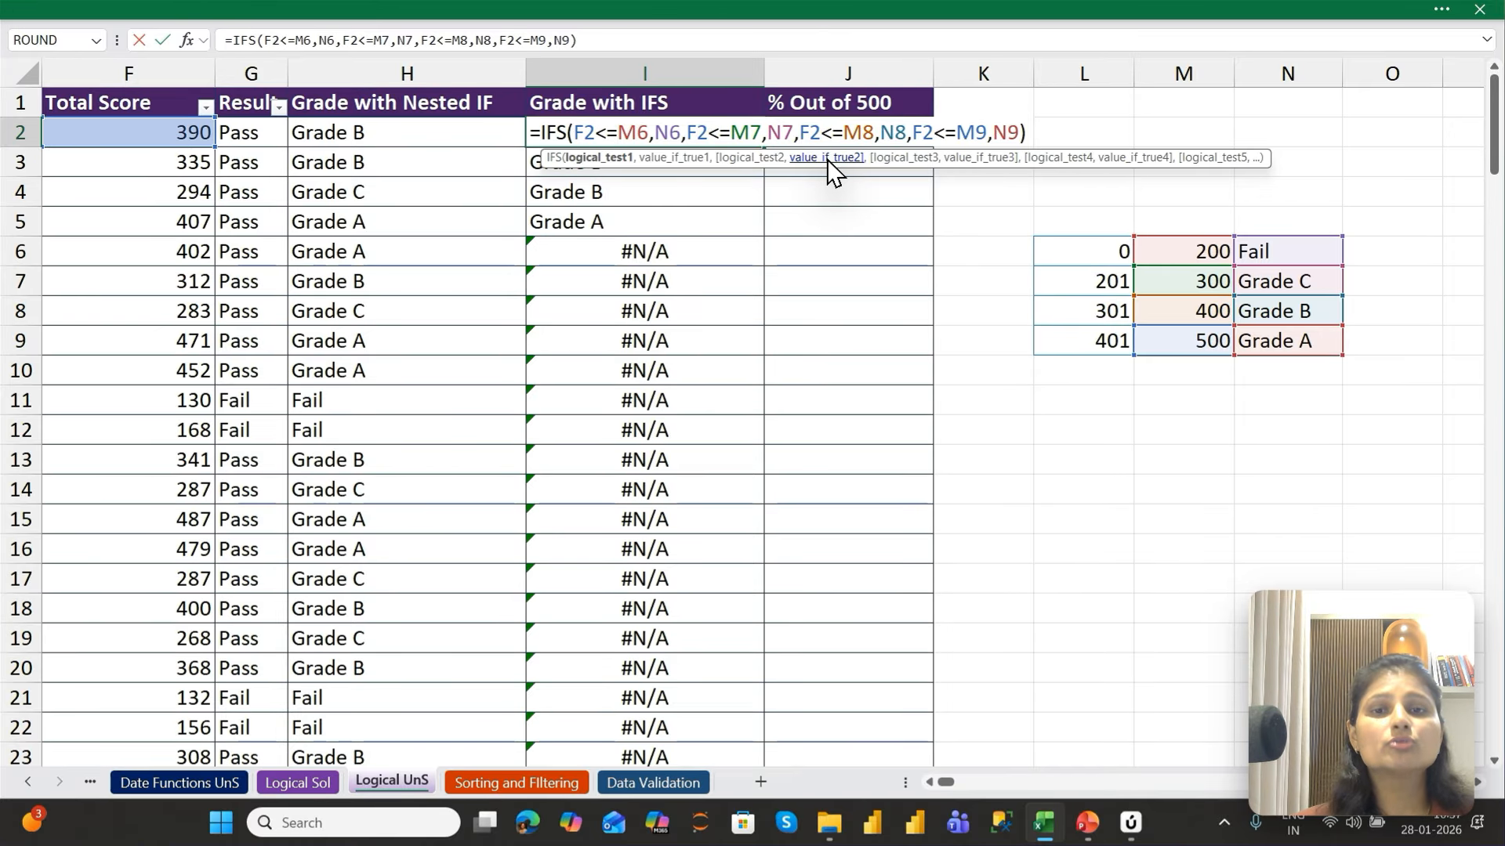
{"action": "type", "text": "$M"}
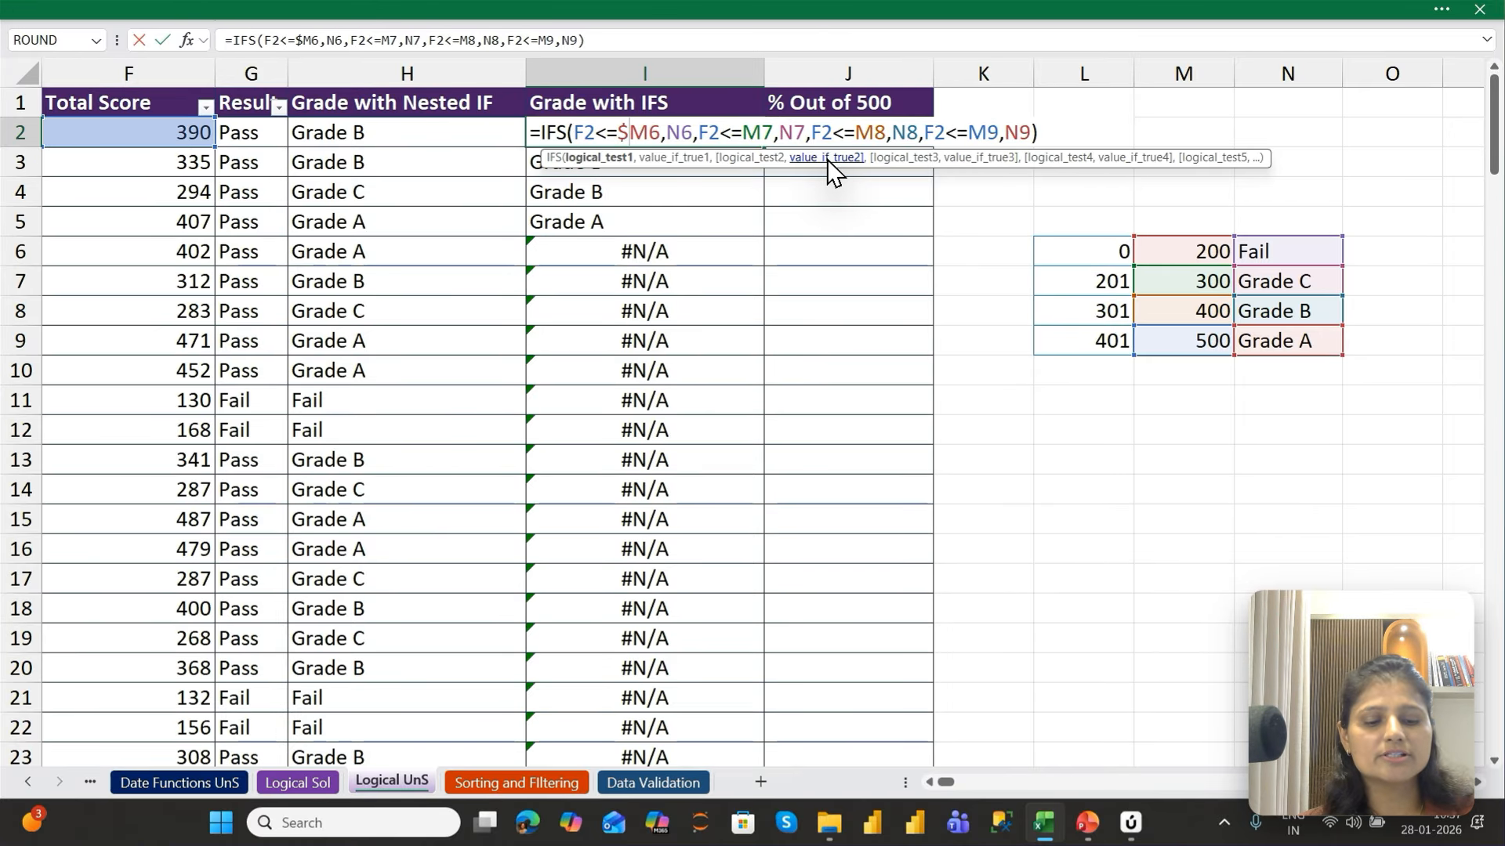
{"action": "type", "text": "$"}
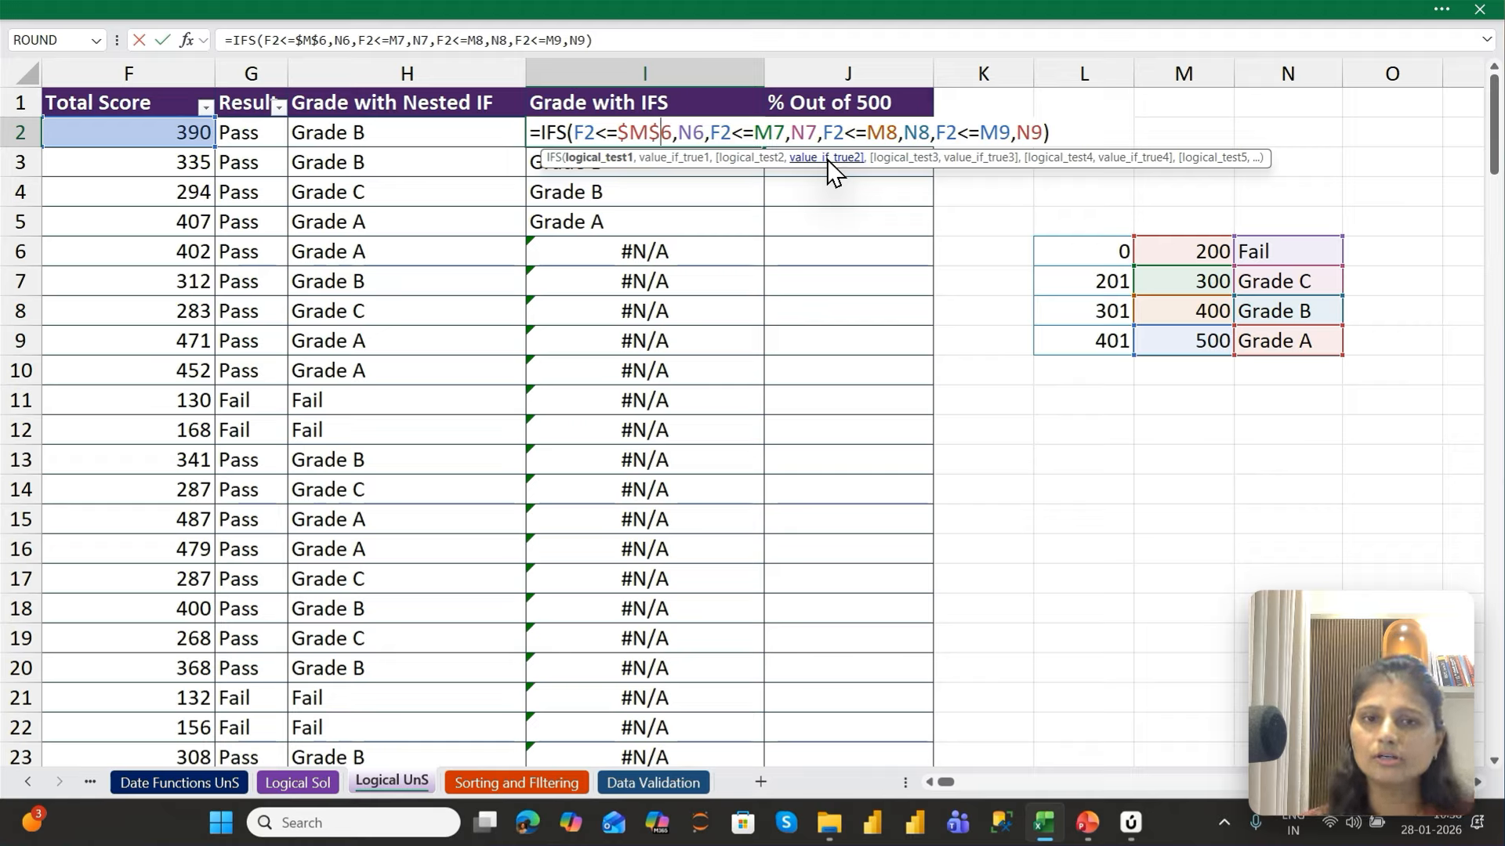
{"action": "key", "text": "Right"}
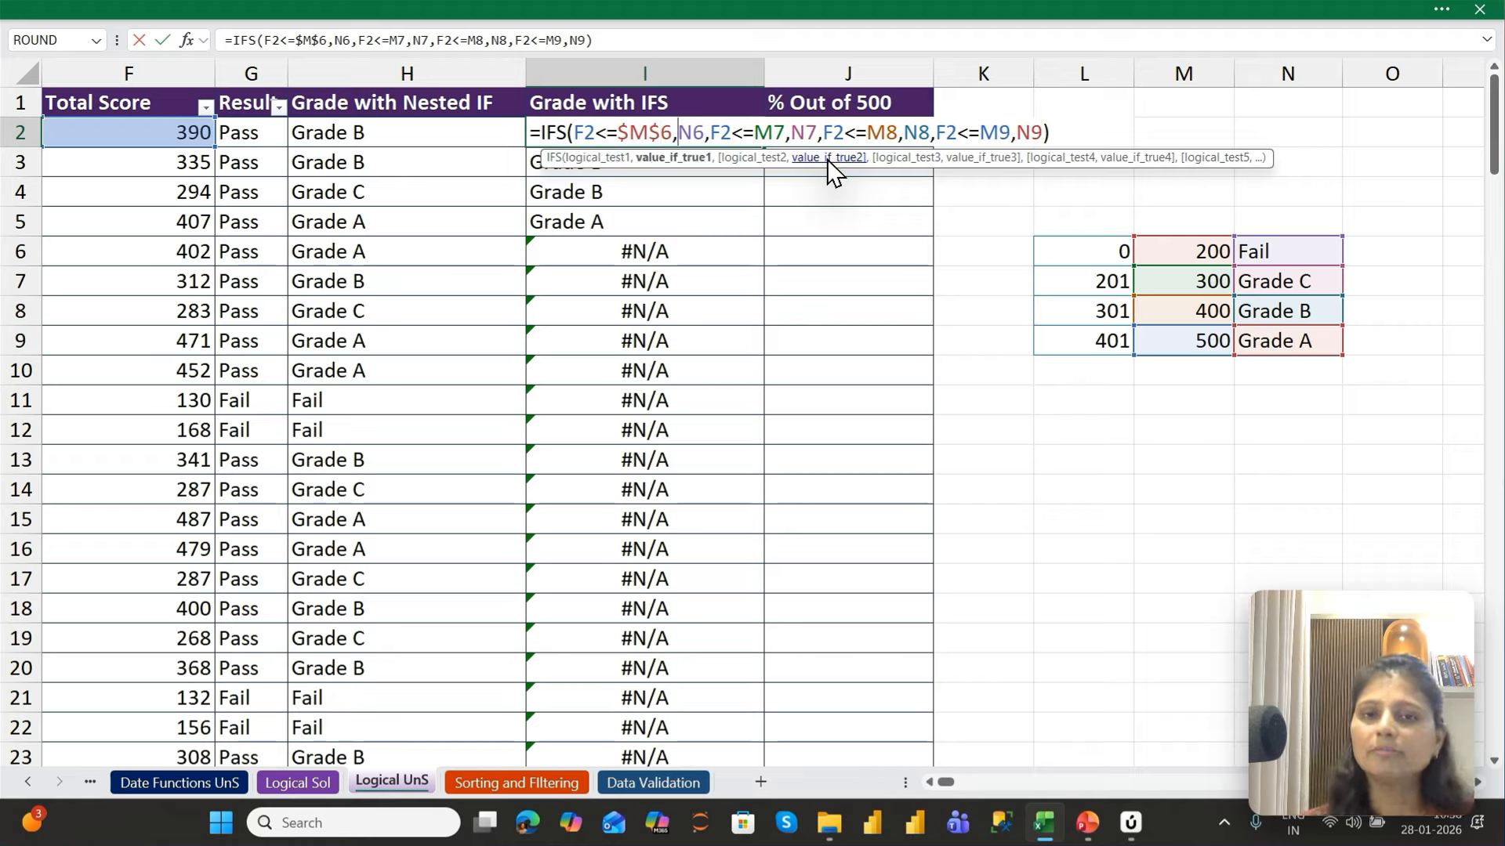
{"action": "type", "text": "$M"}
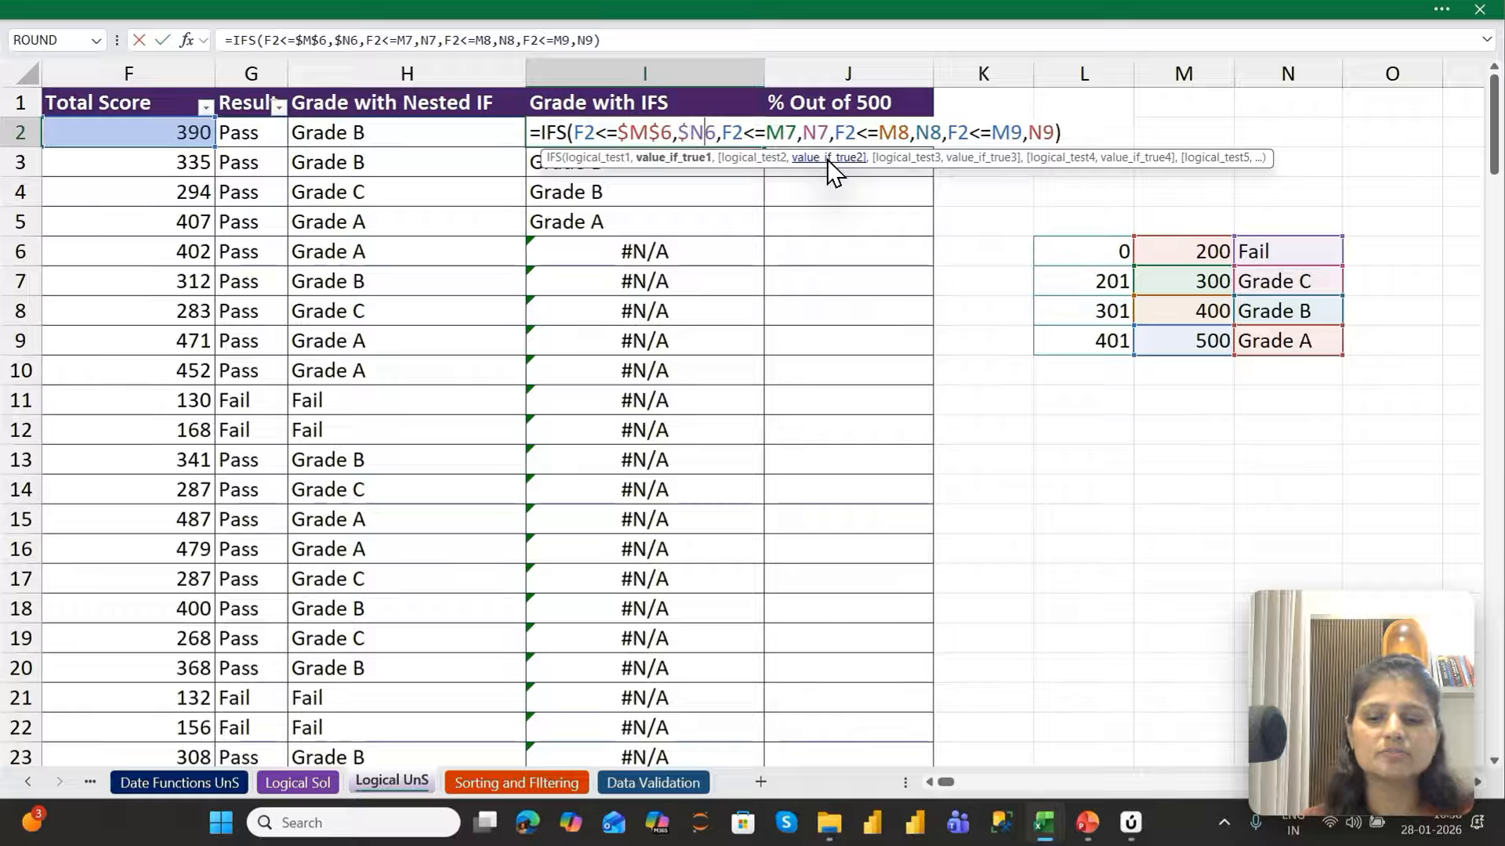
{"action": "type", "text": "$"}
{"action": "key", "text": "Return"}
{"action": "key", "text": "Up"}
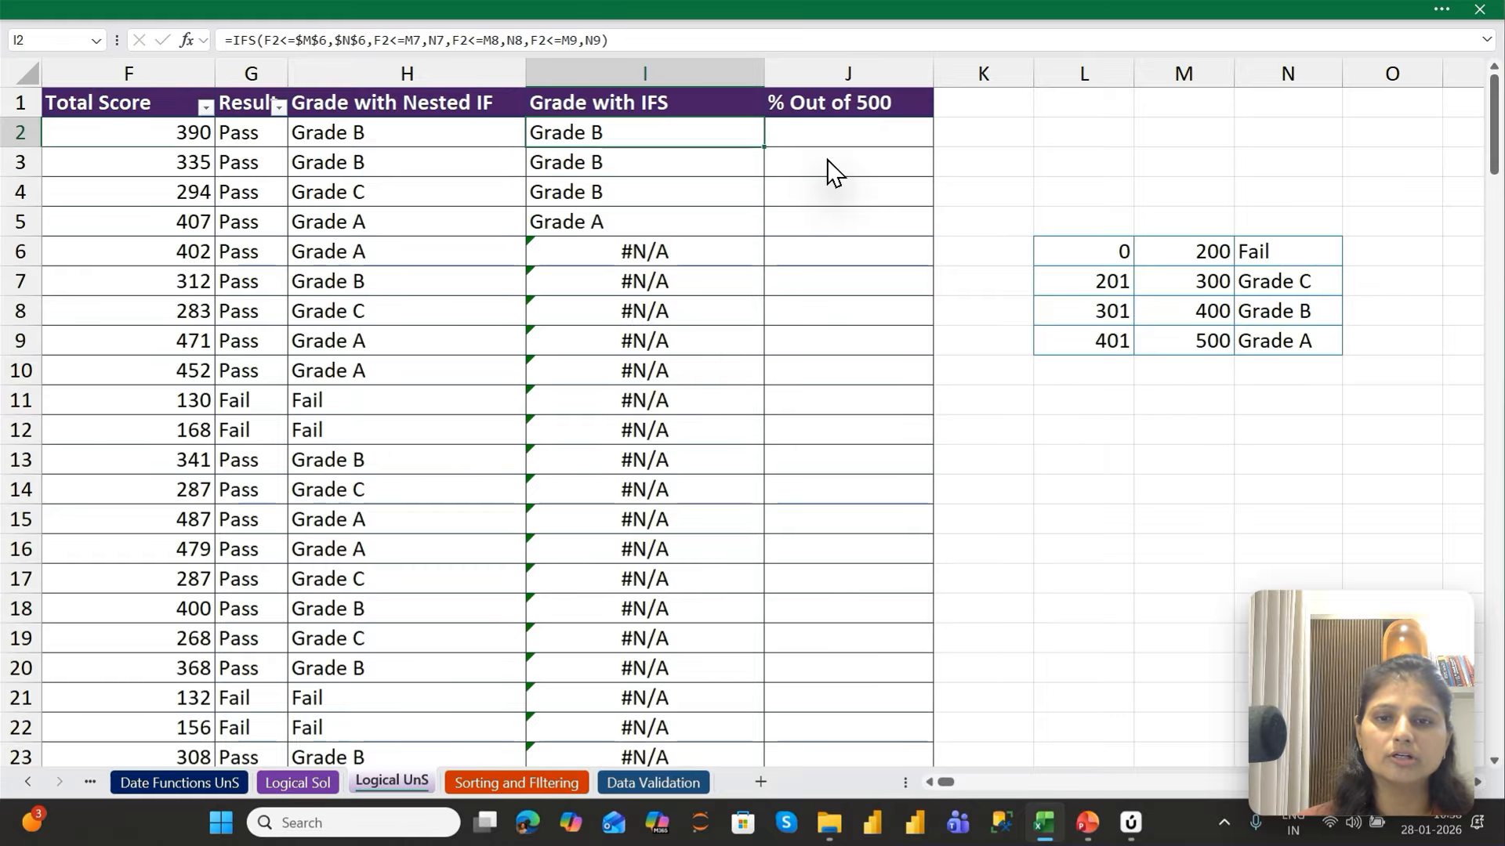
Fill the revised IFS formula from I2 down column I to row 147
{"action": "key", "text": "ctrl+shift+Down"}
{"action": "key", "text": "ctrl+d"}
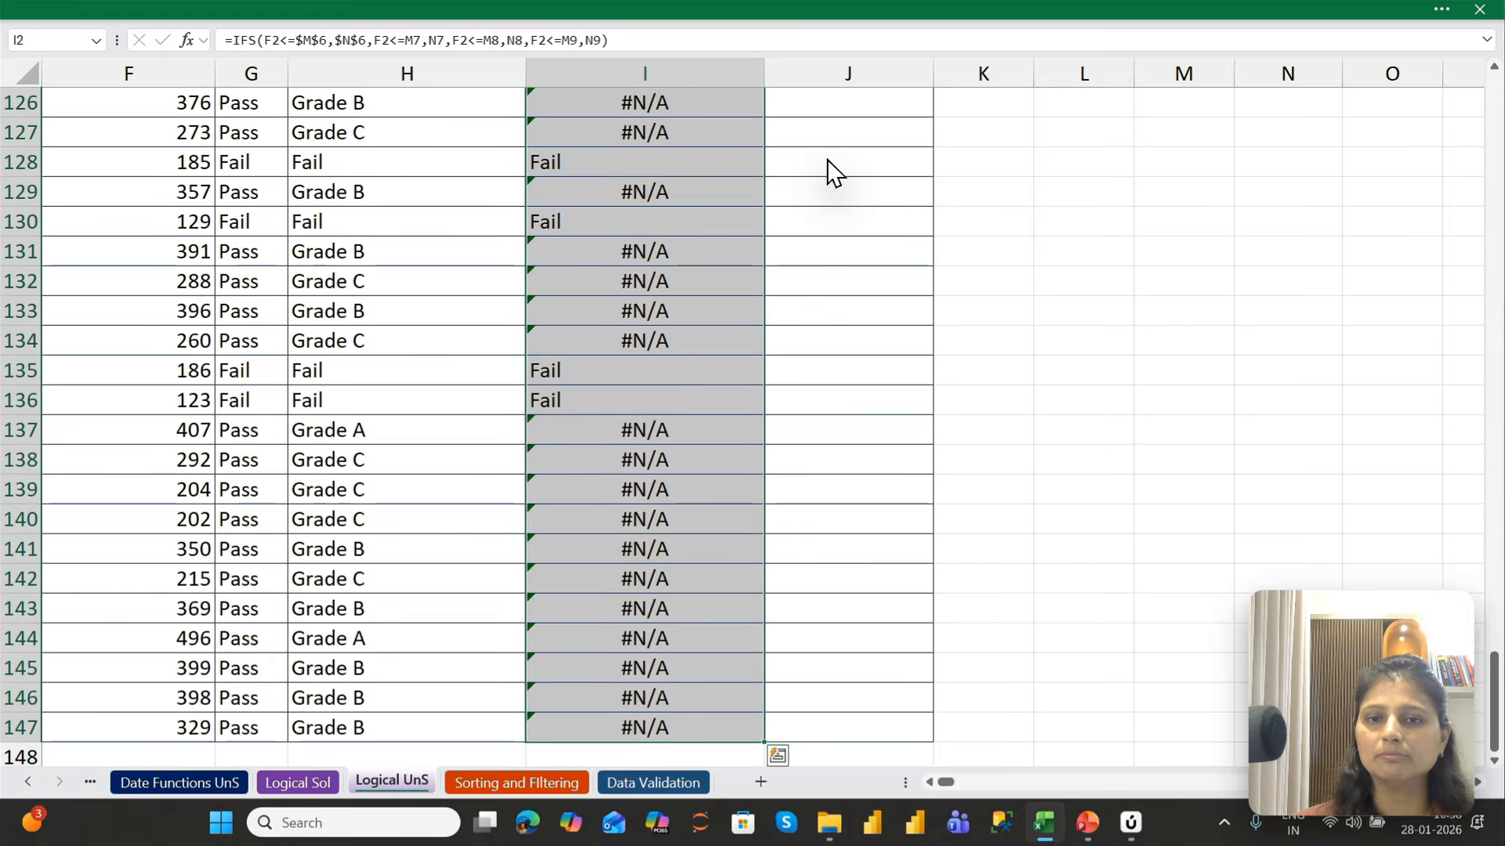
{"action": "key", "text": "ctrl+shift+Up"}
{"action": "key", "text": "Down"}
{"action": "key", "text": "Down"}
{"action": "key", "text": "Up"}
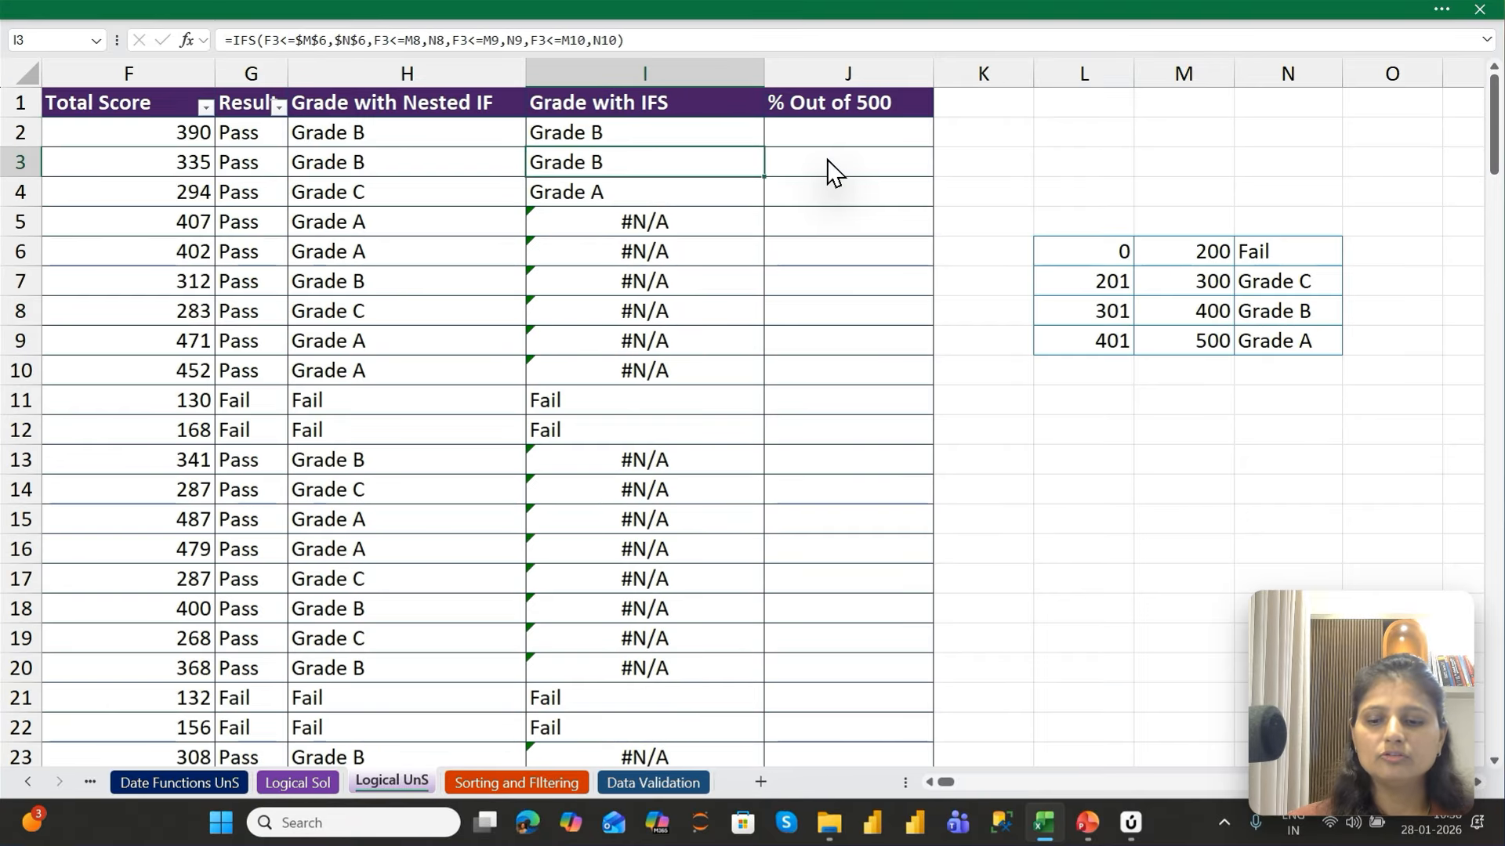
Inspect the IFS formulas in I3 through I7, comparing the locked first condition with the references of the other conditions
{"action": "key", "text": "F2"}
{"action": "key", "text": "Return"}
{"action": "key", "text": "F2"}
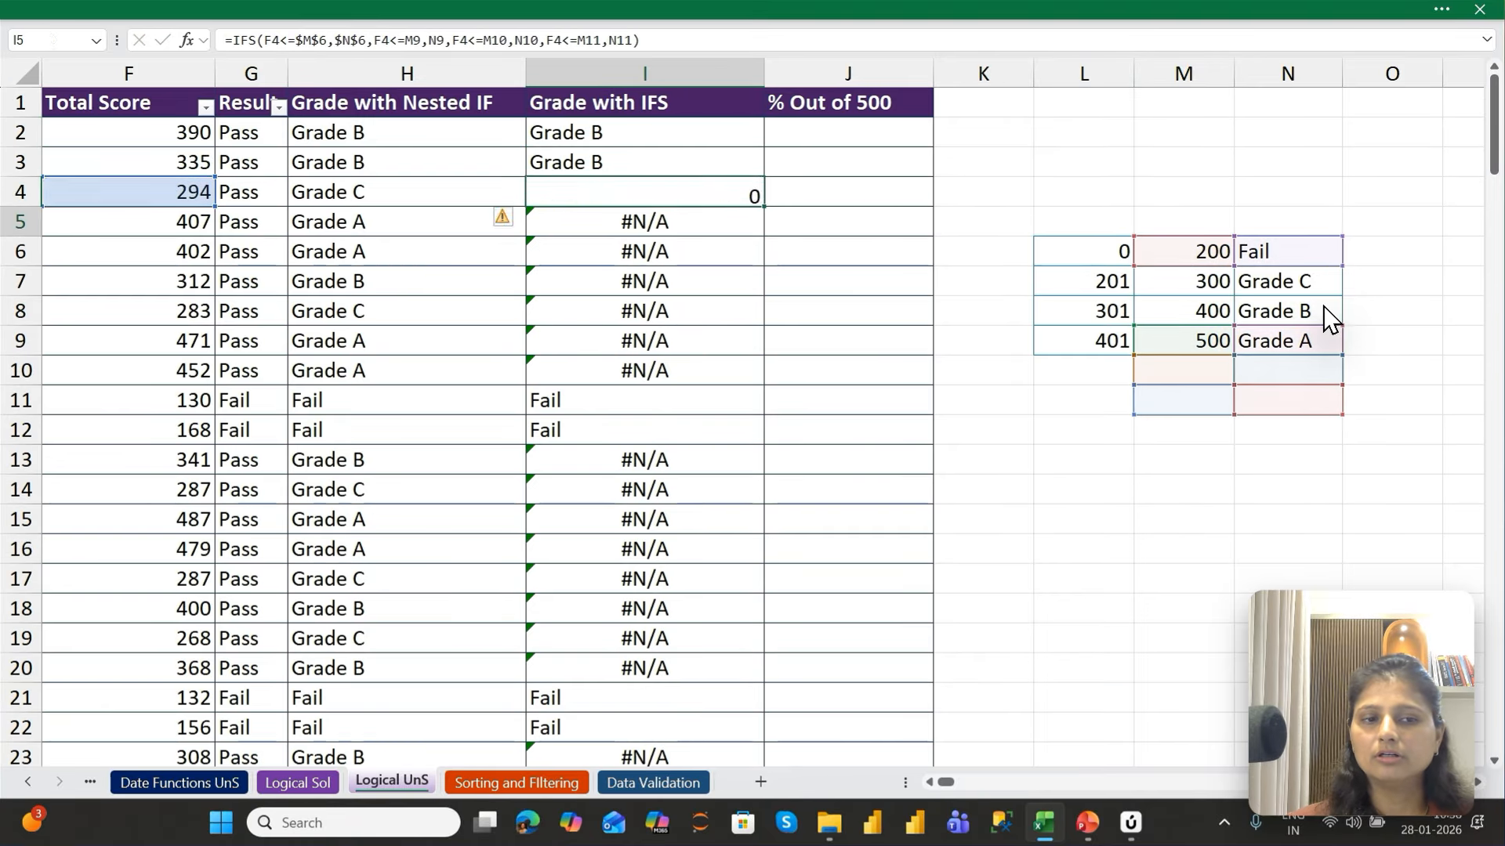
{"action": "key", "text": "Return"}
{"action": "key", "text": "F2"}
{"action": "key", "text": "Return"}
{"action": "key", "text": "F2"}
{"action": "key", "text": "Return"}
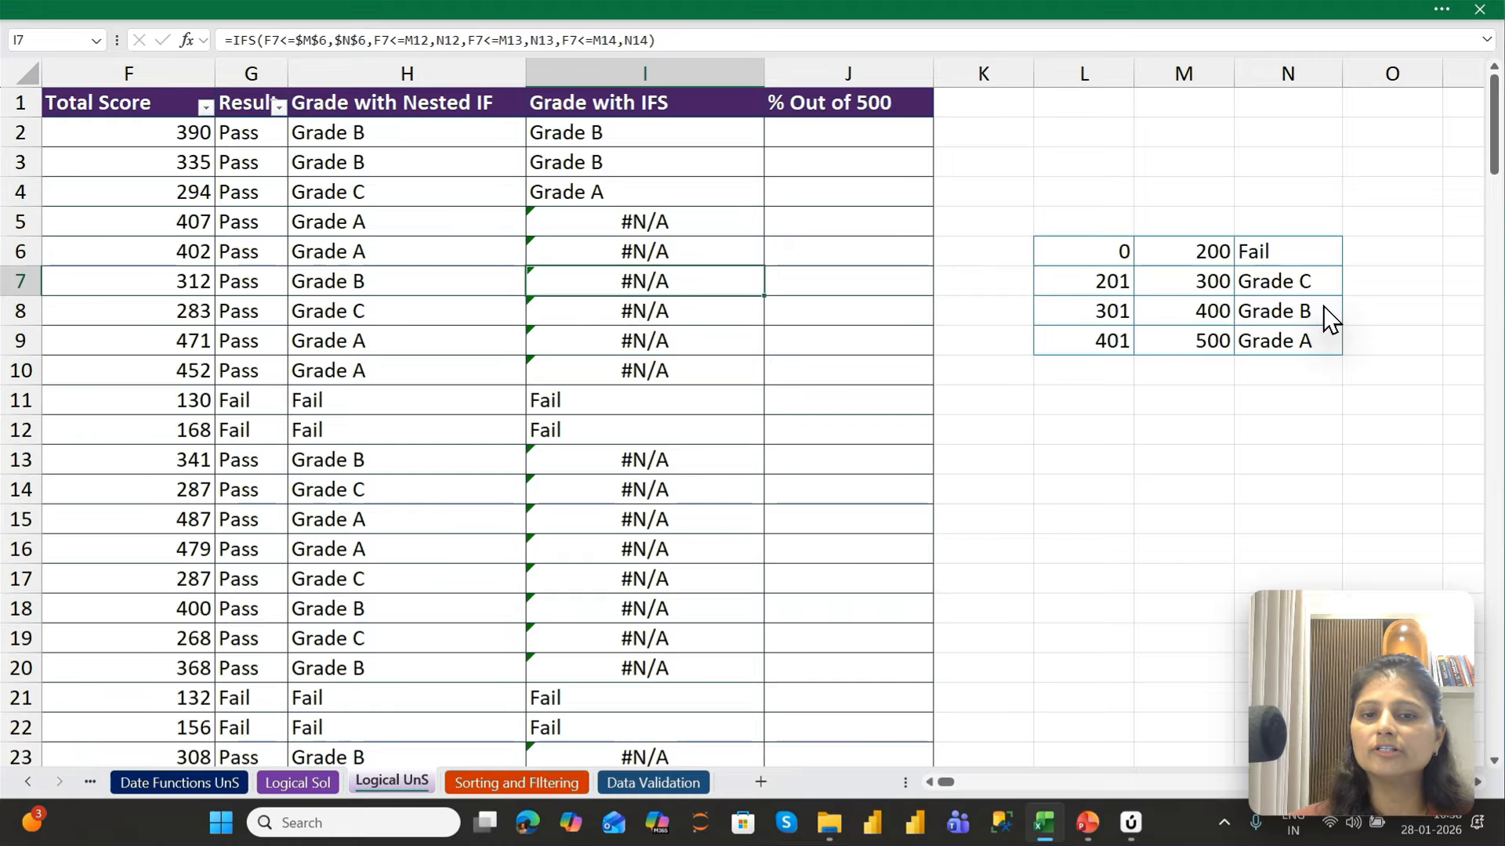
{"action": "key", "text": "F2"}
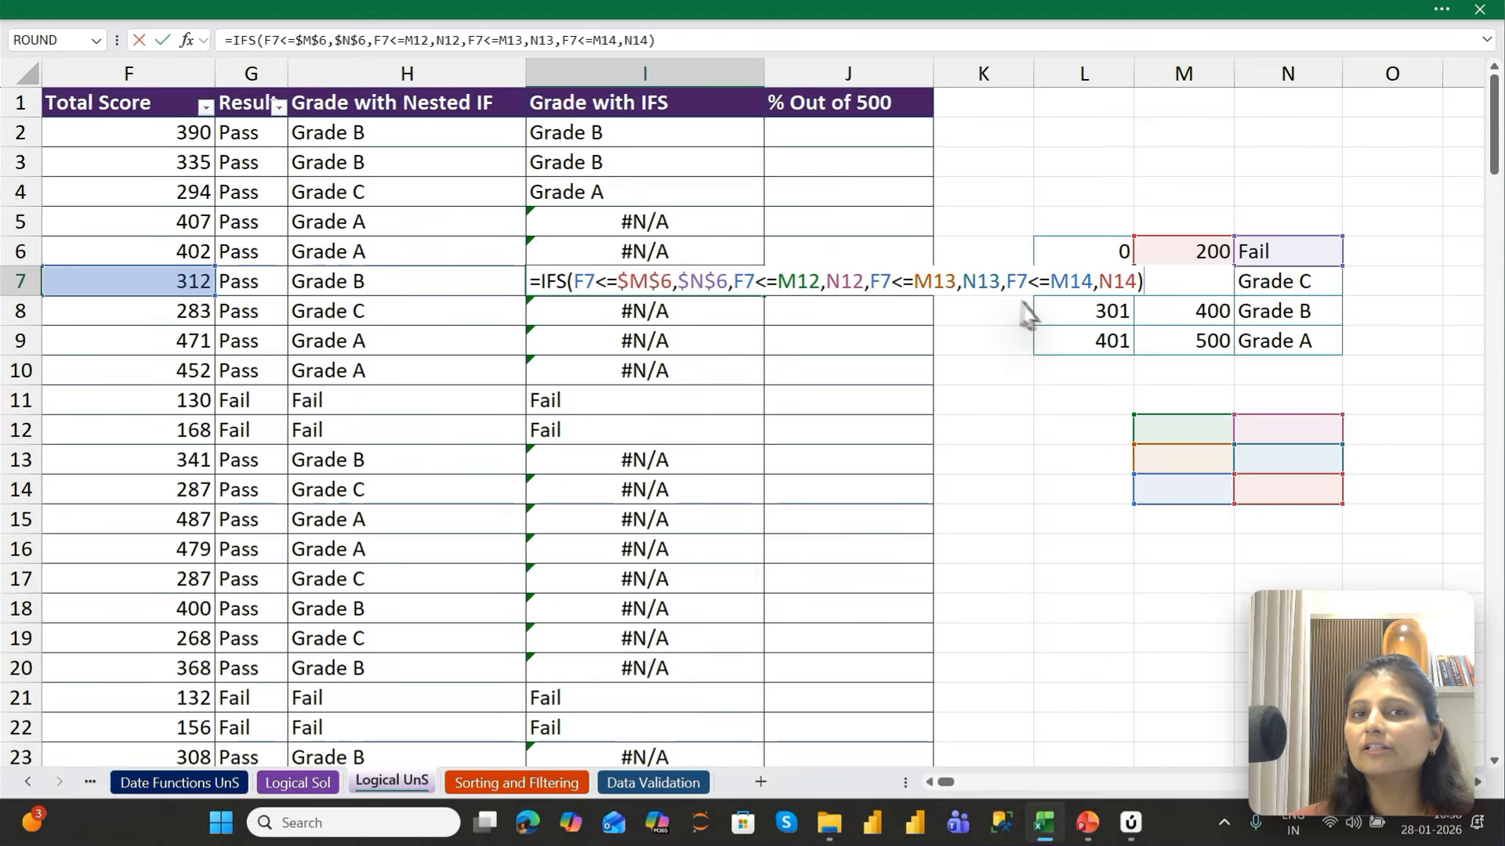
{"action": "key", "text": "Return"}
Make the second condition's references absolute in I2's IFS formula, using $M$7 for the limit and $N$7 for the grade
{"action": "key", "text": "ctrl+z"}
{"action": "key", "text": "ctrl+z"}
{"action": "key", "text": "ctrl+z"}
{"action": "key", "text": "ctrl+z"}
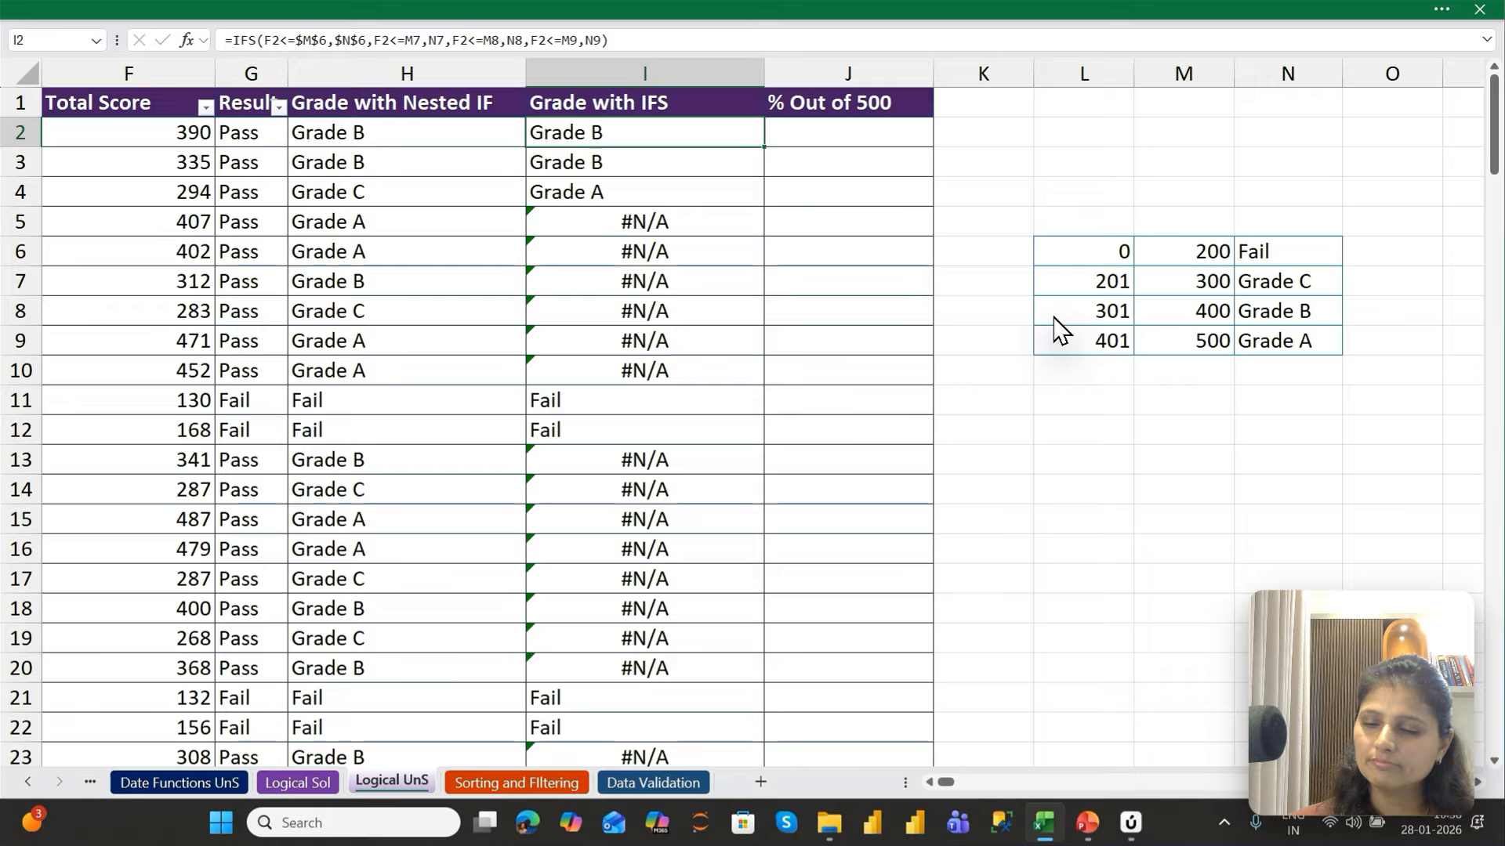
{"action": "key", "text": "F2"}
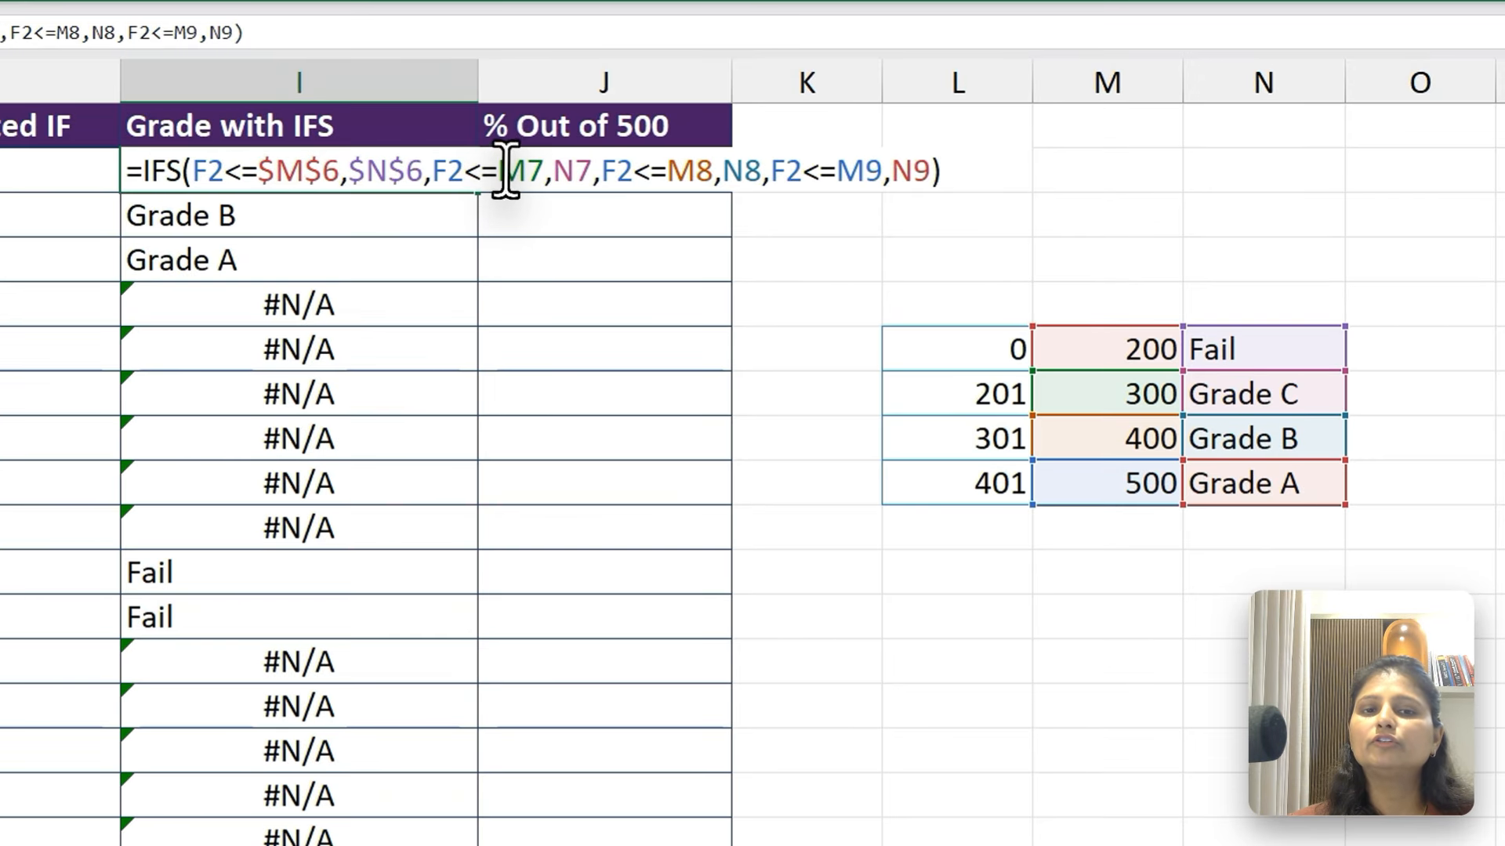
{"action": "left_click", "coordinate": [783, 131]}
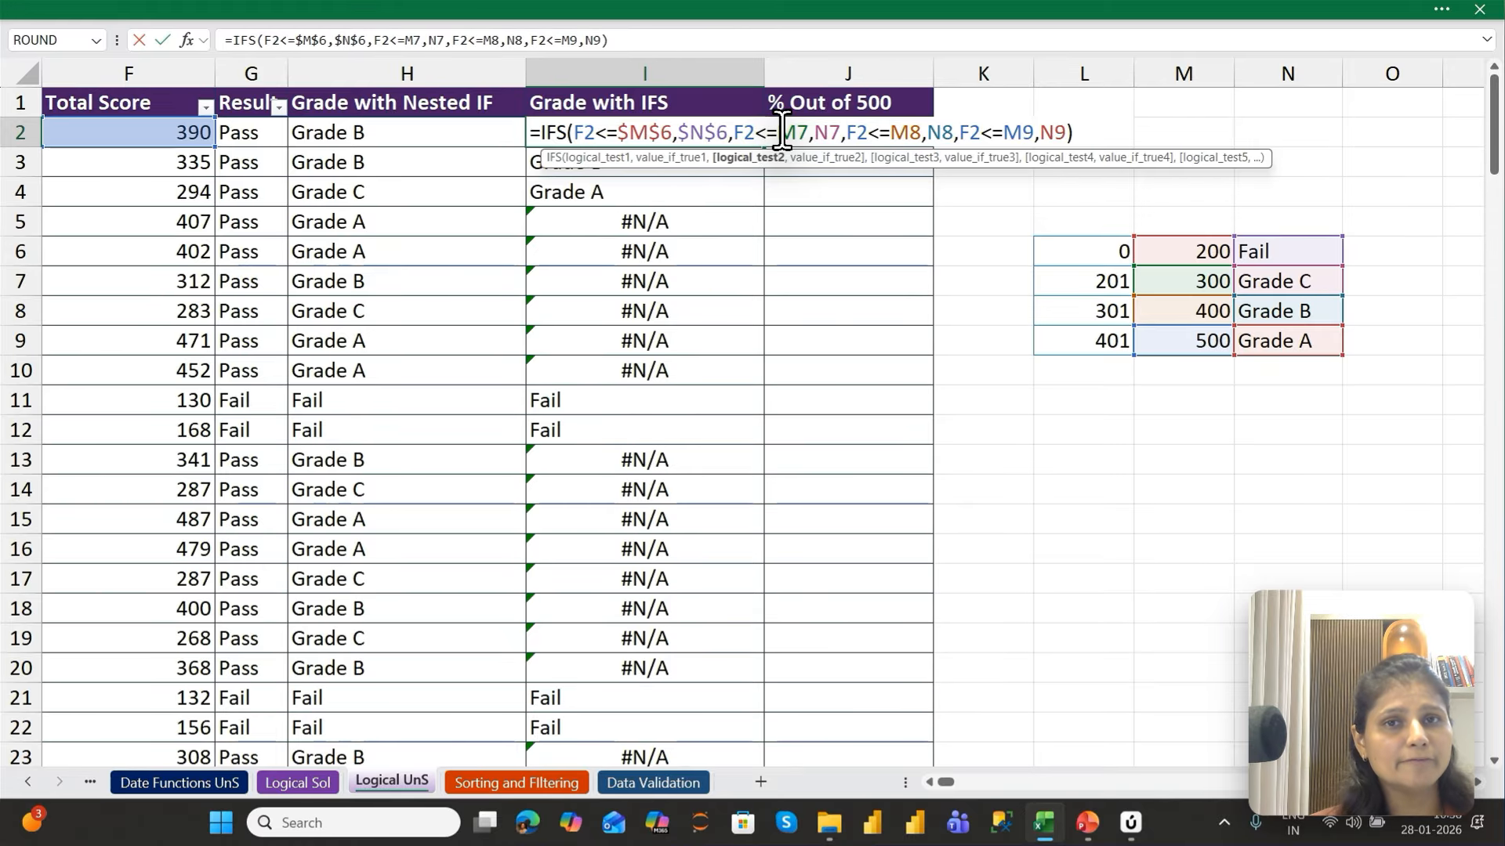
{"action": "key", "text": "F4"}
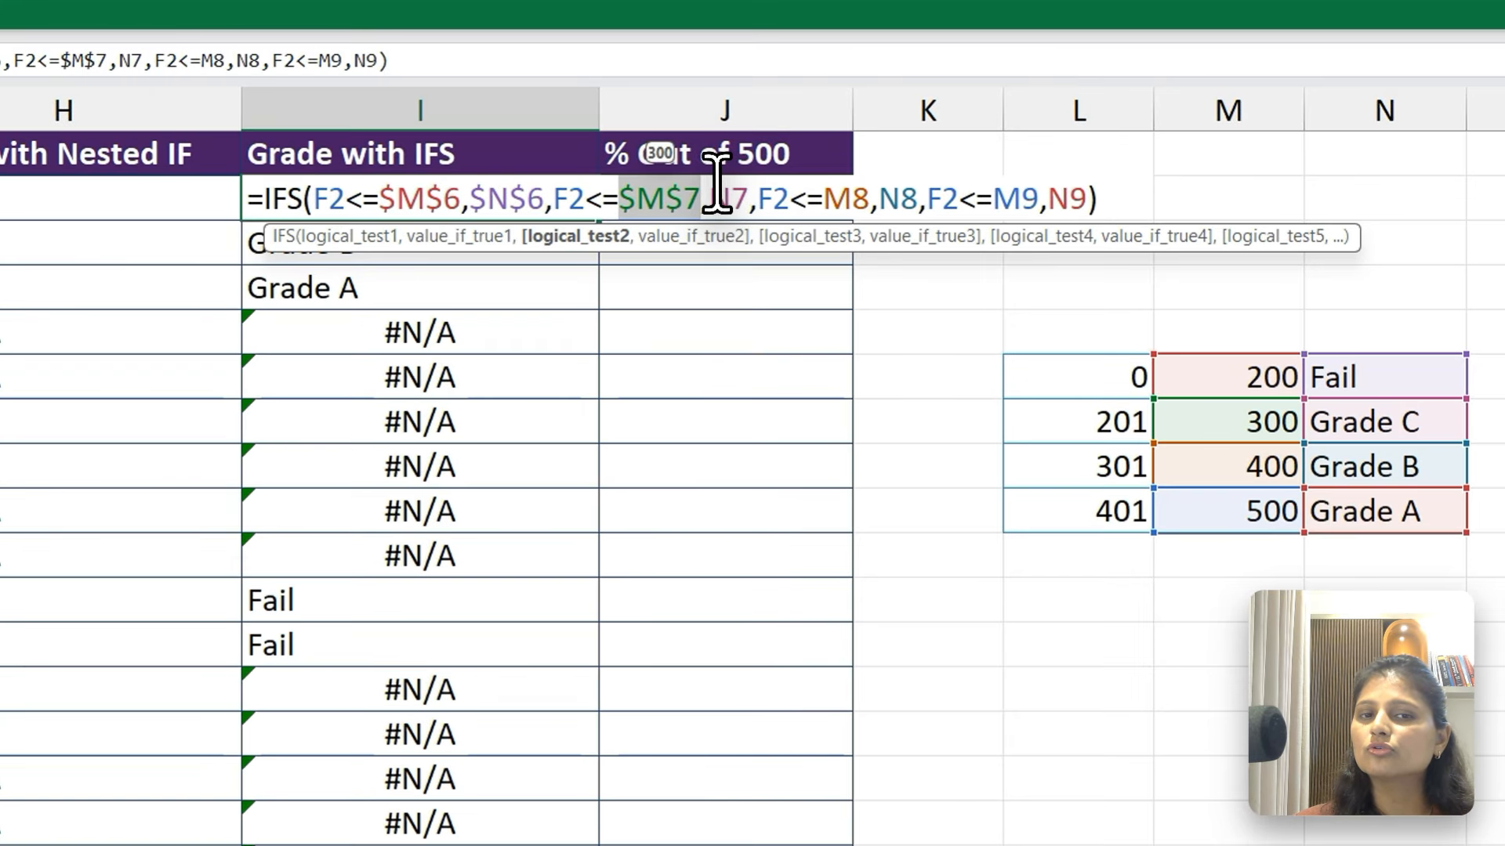
{"action": "left_click", "coordinate": [843, 132]}
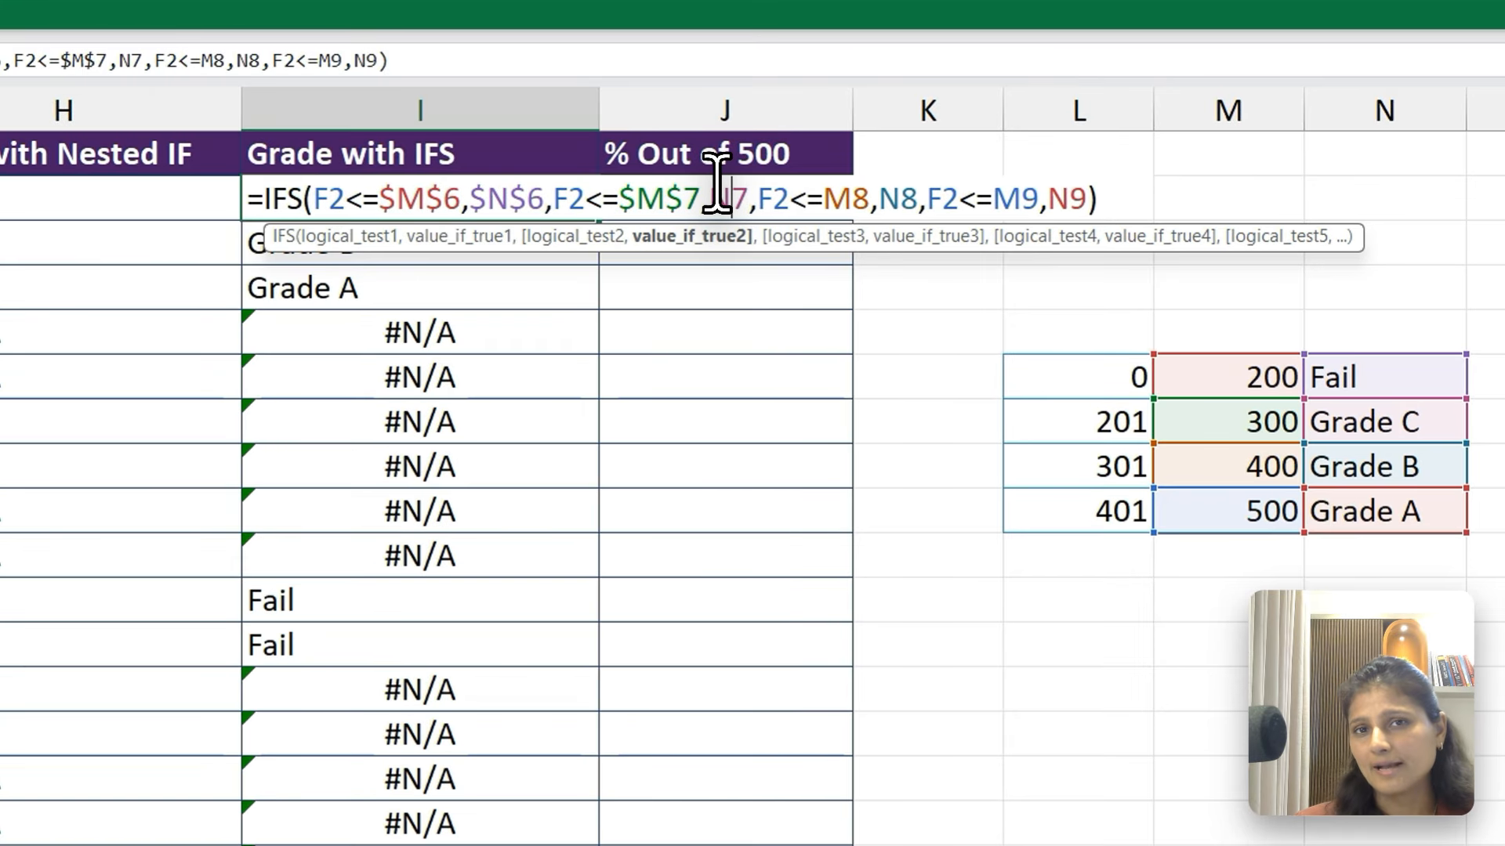
{"action": "key", "text": "F4"}
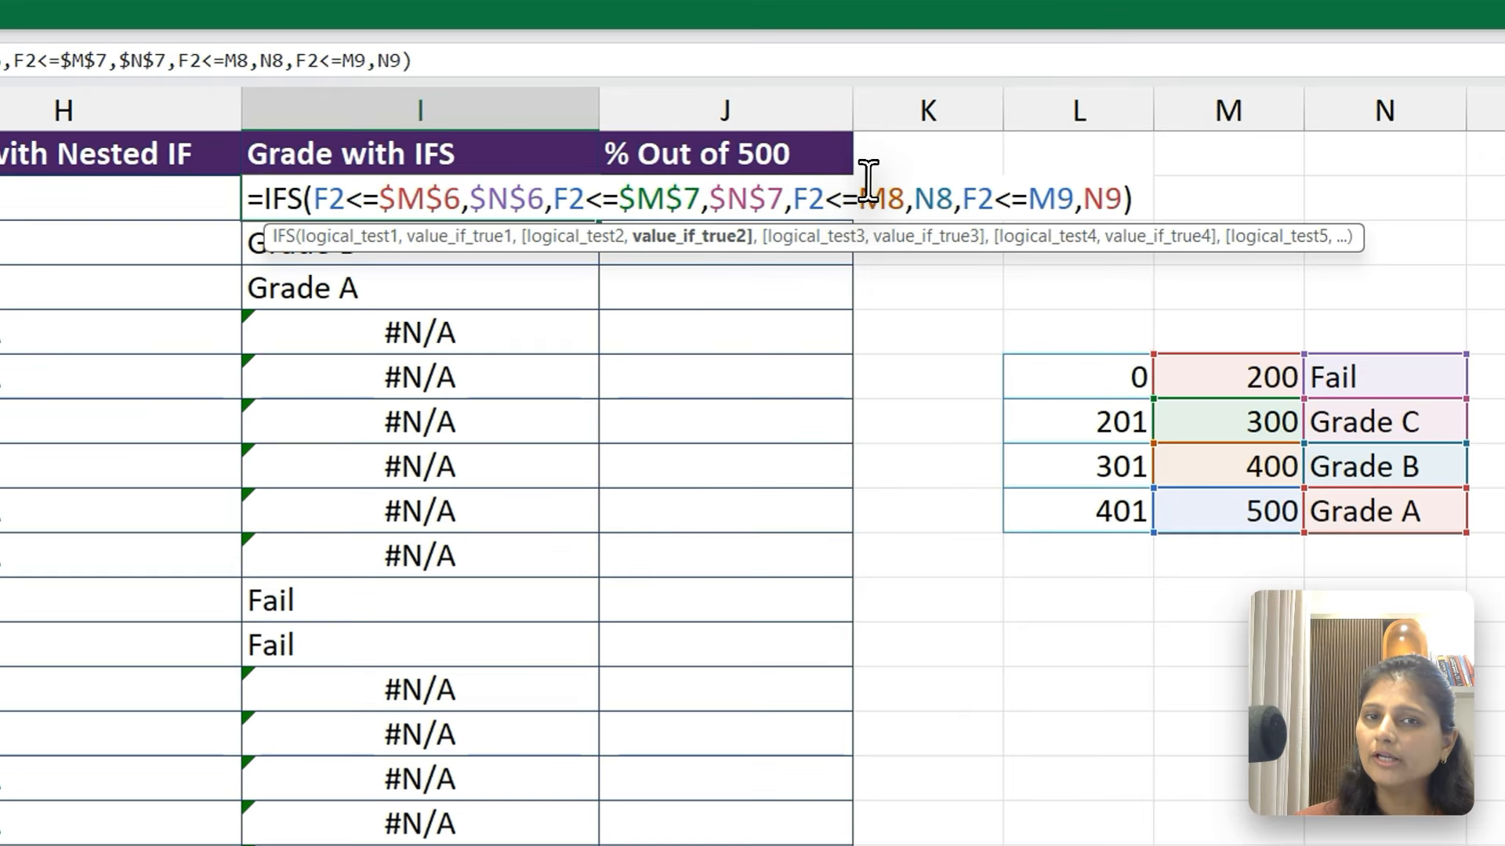
Lock the third and fourth conditions in I2's IFS formula, using $M$8 with $N$8 and $M$9 with $N$9
{"action": "left_click", "coordinate": [940, 126]}
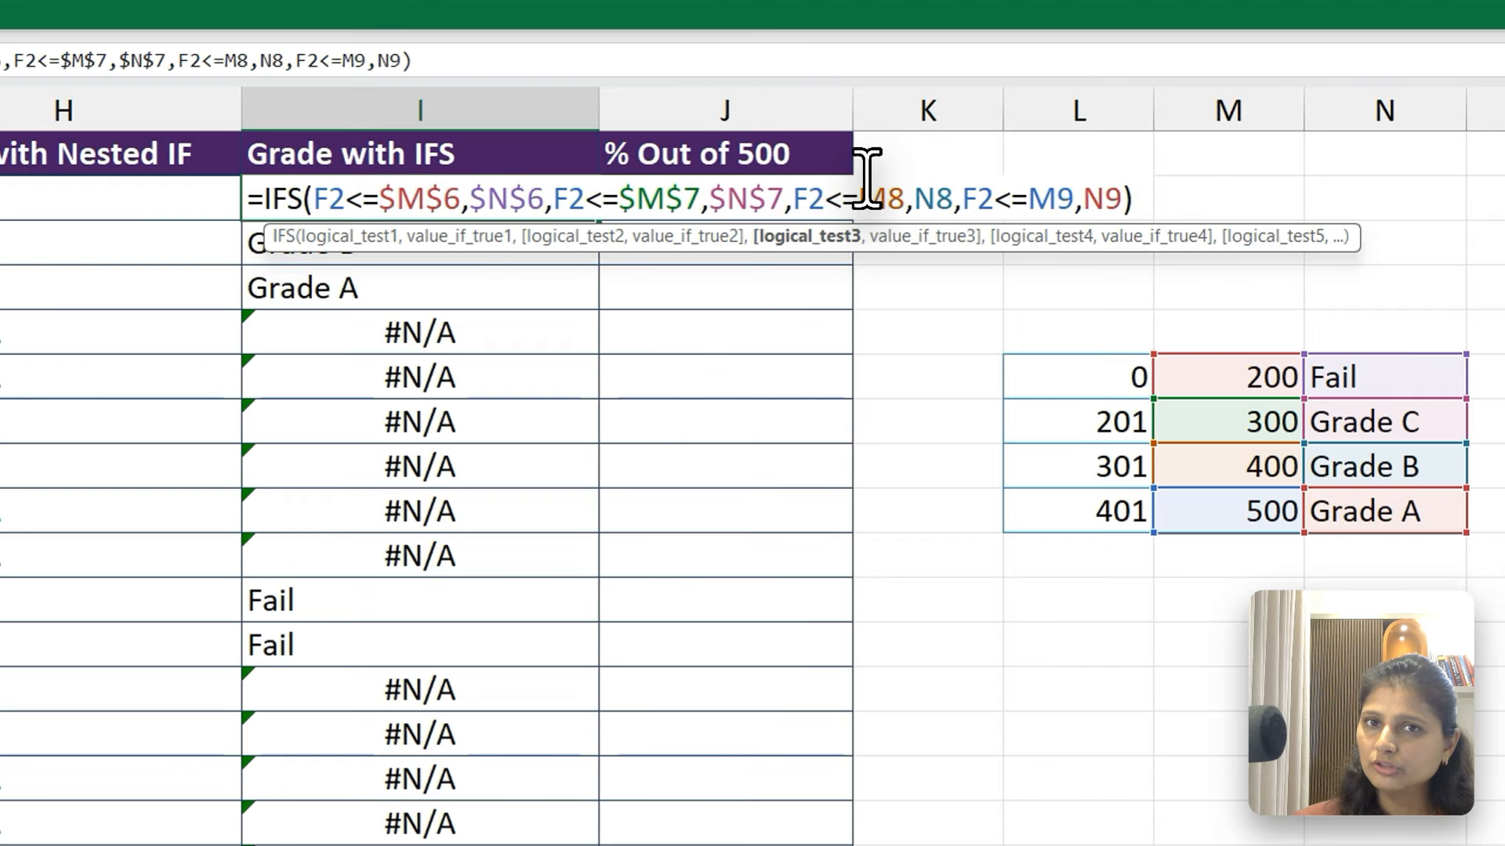
{"action": "key", "text": "F4"}
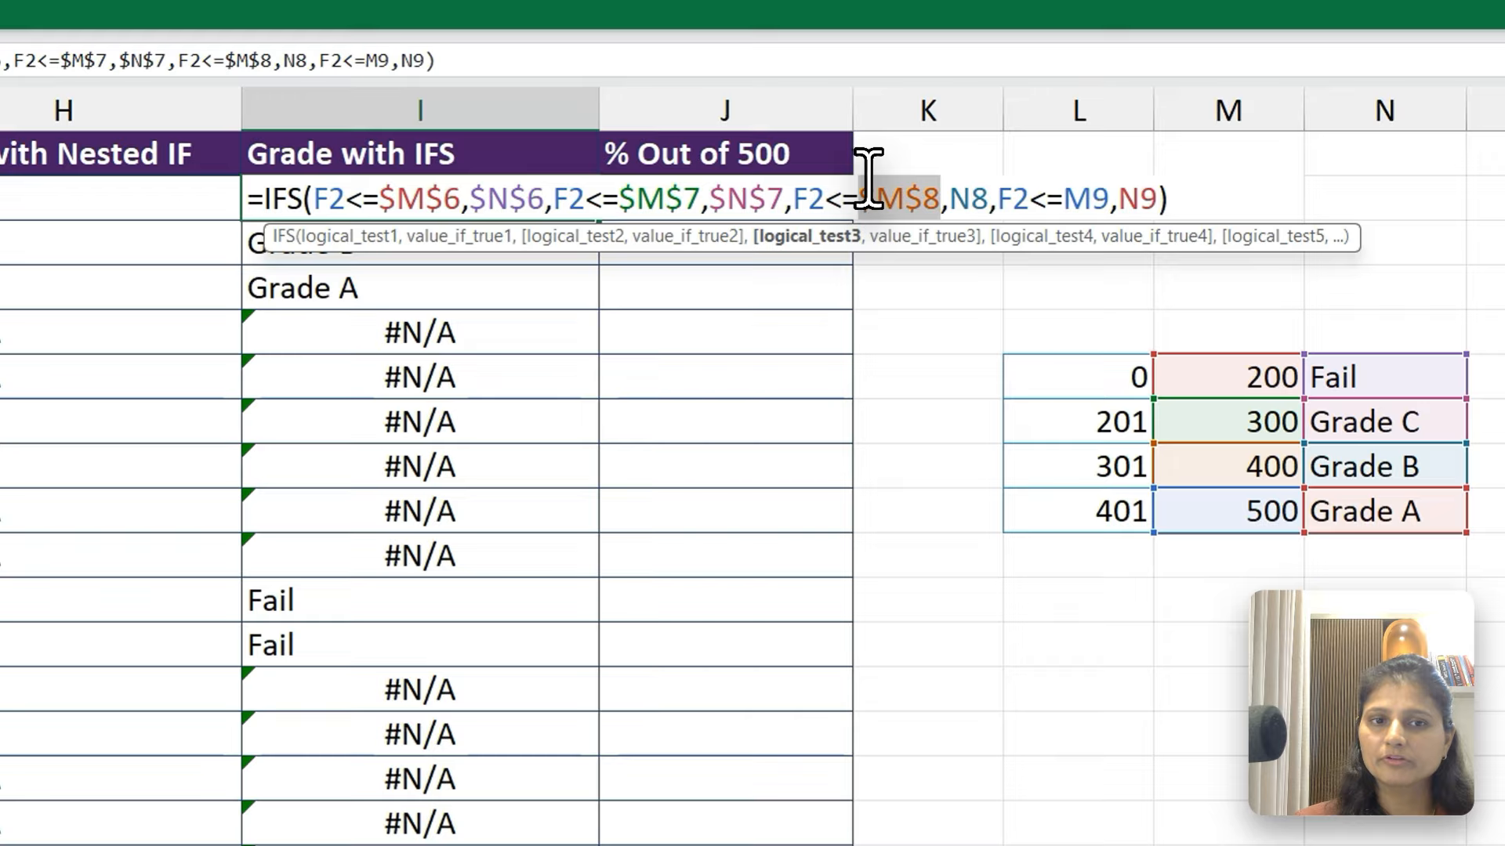
{"action": "left_click", "coordinate": [955, 193]}
{"action": "key", "text": "F4"}
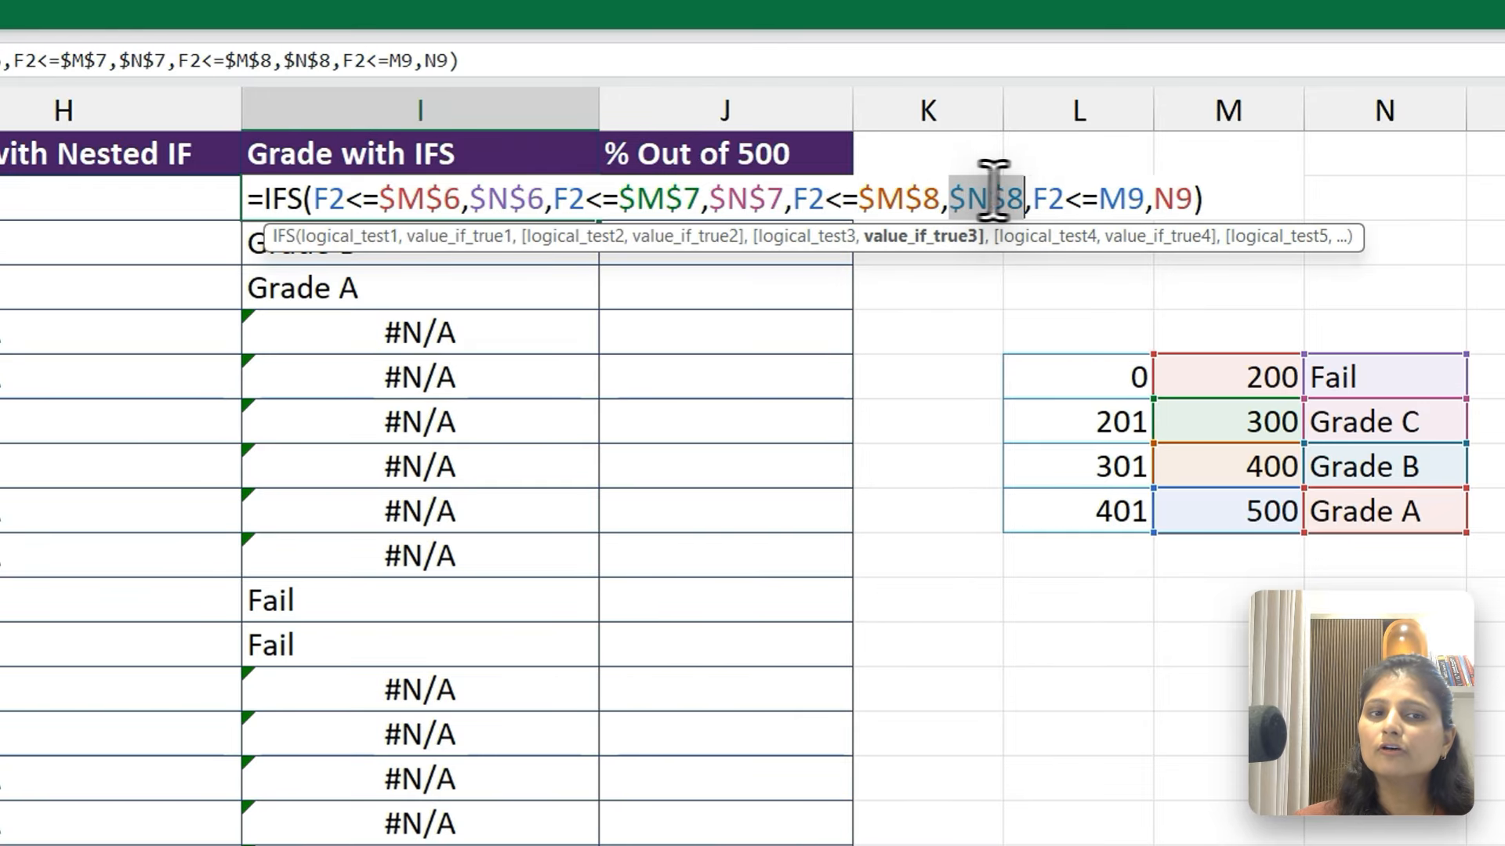
{"action": "left_click", "coordinate": [1099, 193]}
{"action": "key", "text": "F4"}
{"action": "left_click", "coordinate": [1186, 196]}
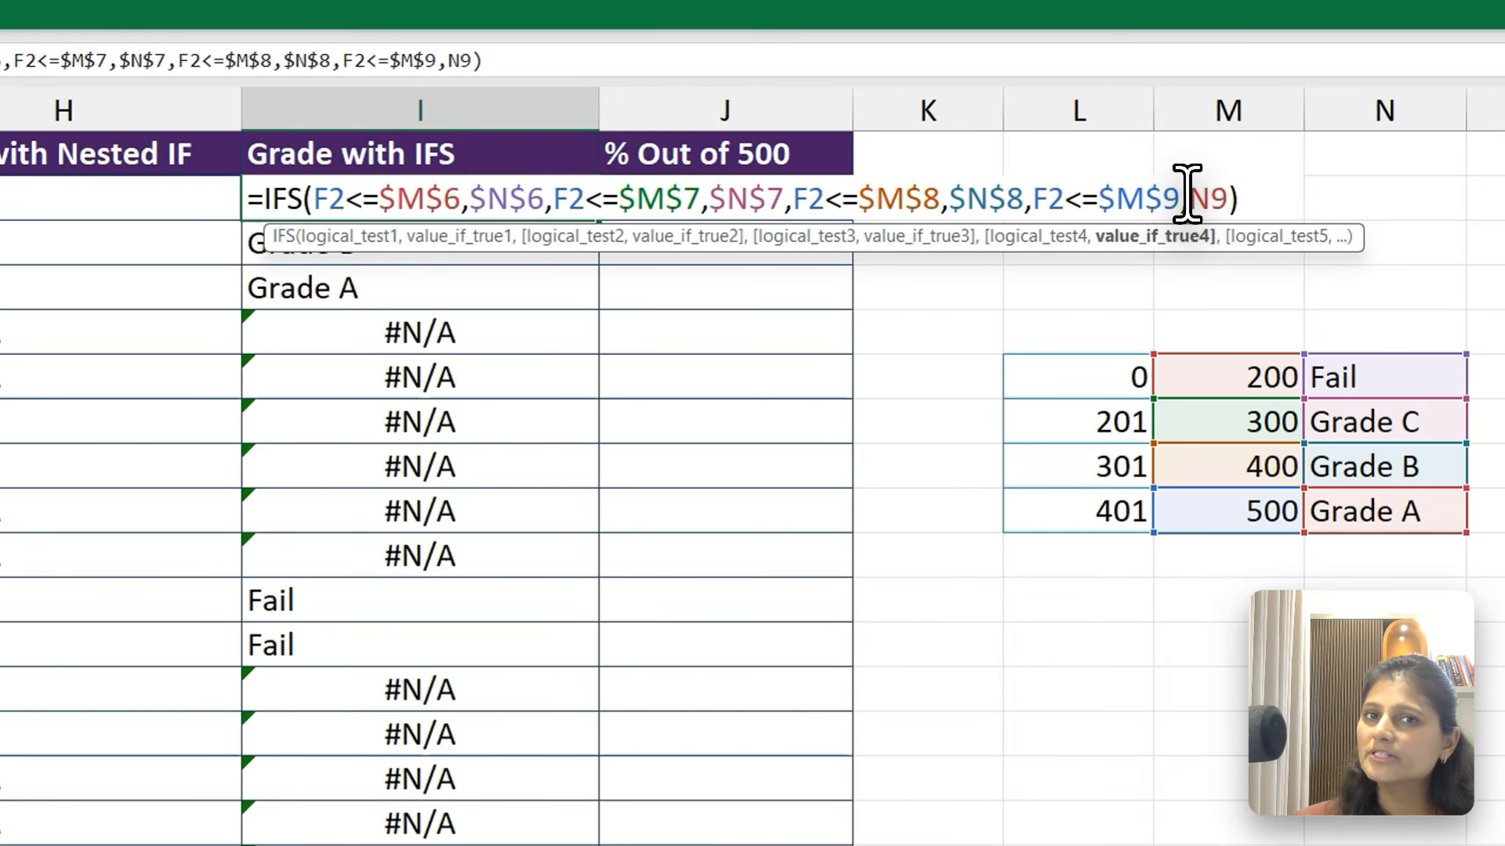
{"action": "key", "text": "F4"}
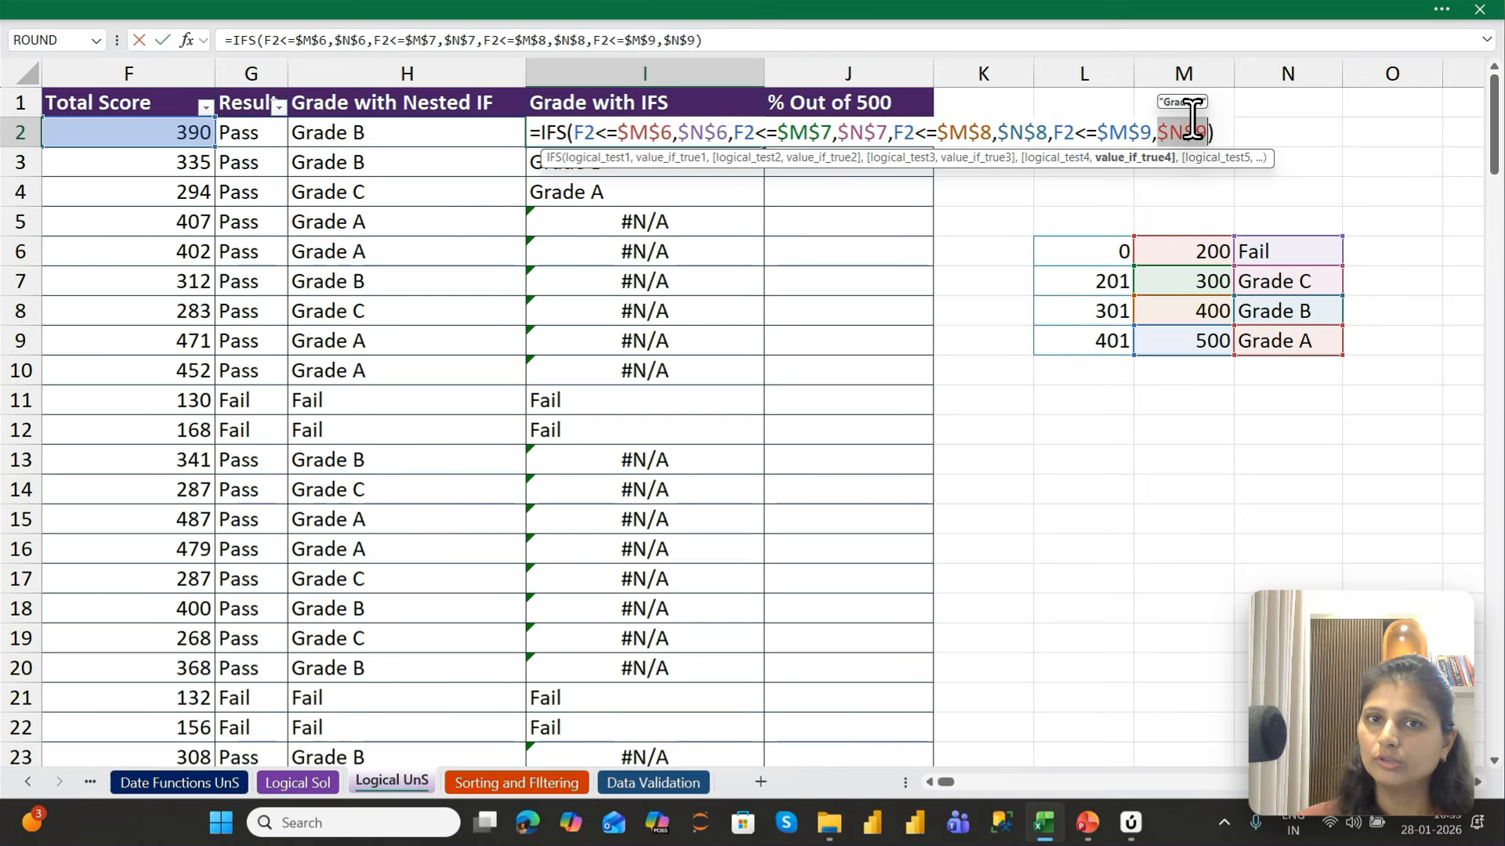
Commit the fully locked IFS formula in I2 and fill it down column I to row 147
{"action": "key", "text": "Return"}
{"action": "key", "text": "Up"}
{"action": "key", "text": "ctrl+shift+Down"}
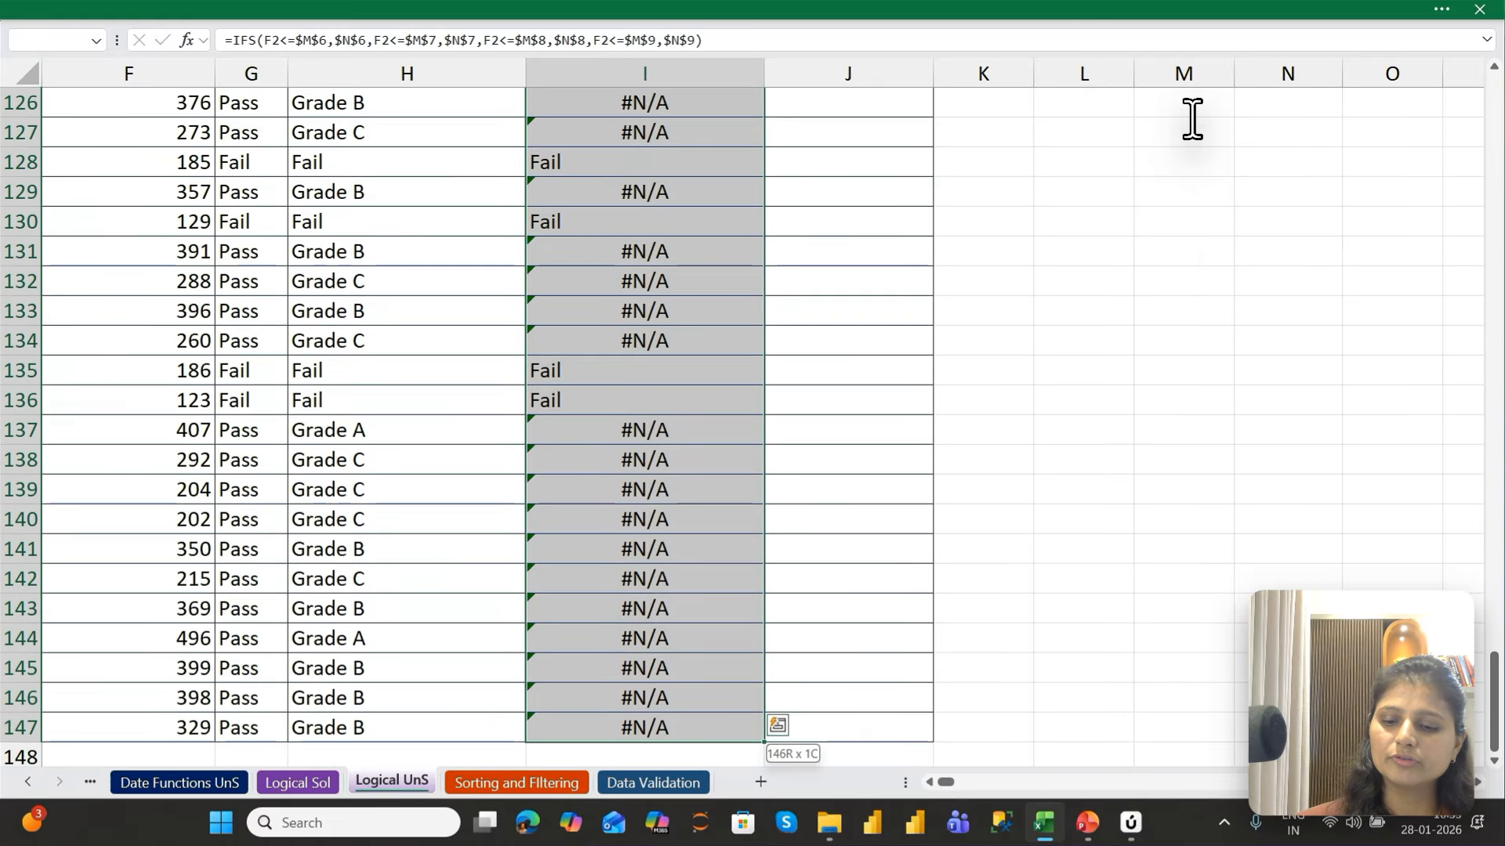
{"action": "key", "text": "ctrl+d"}
Check the filled IFS formulas in column I, including I7 and I11, against the grade table in M6:N9
{"action": "key", "text": "ctrl+Up"}
{"action": "key", "text": "Down"}
{"action": "key", "text": "Down"}
{"action": "key", "text": "Down"}
{"action": "key", "text": "Down"}
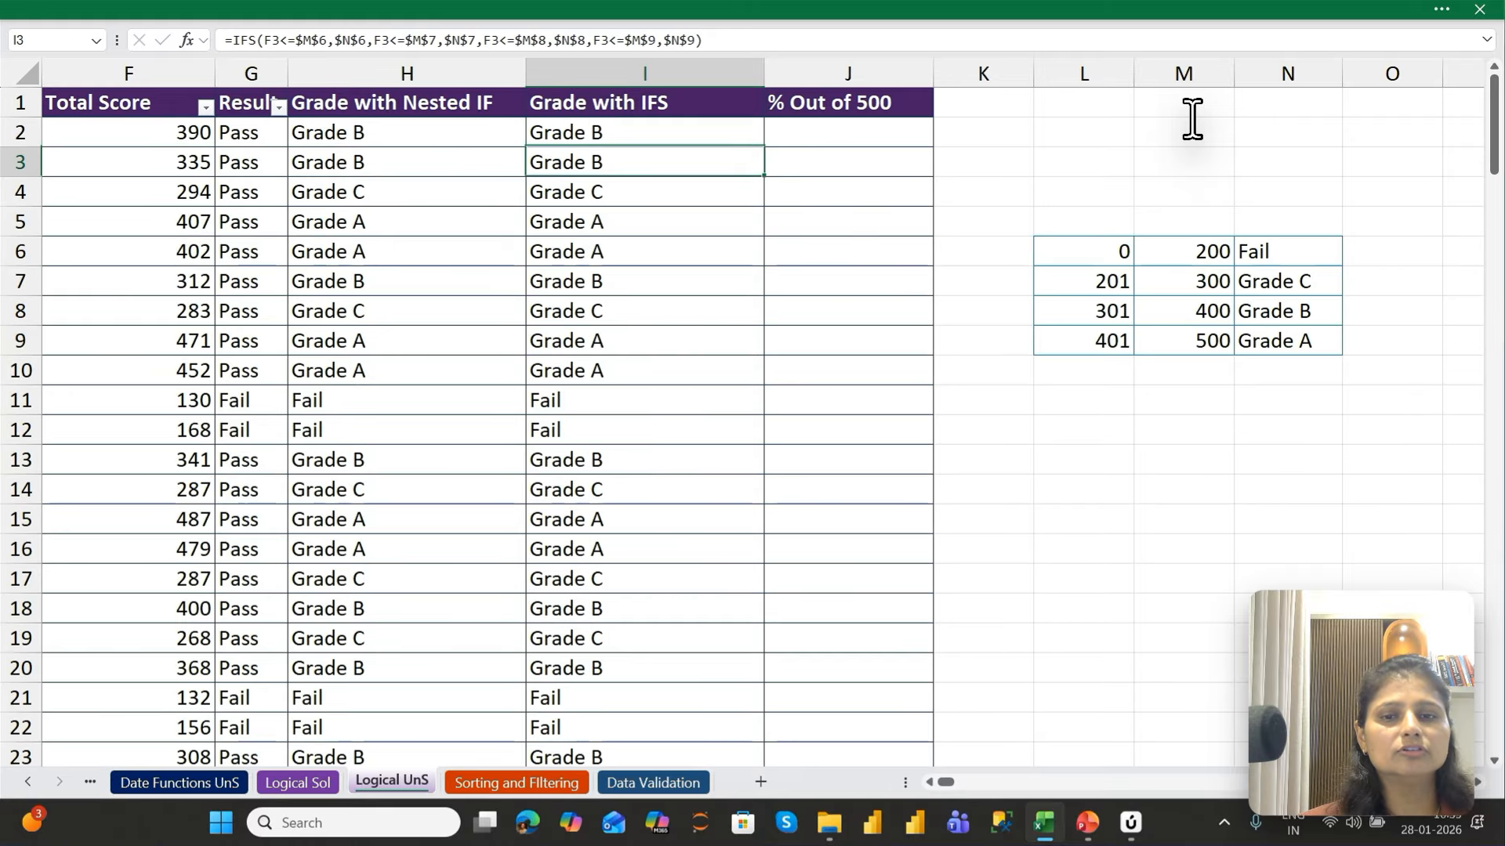
{"action": "key", "text": "Left"}
{"action": "key", "text": "Left"}
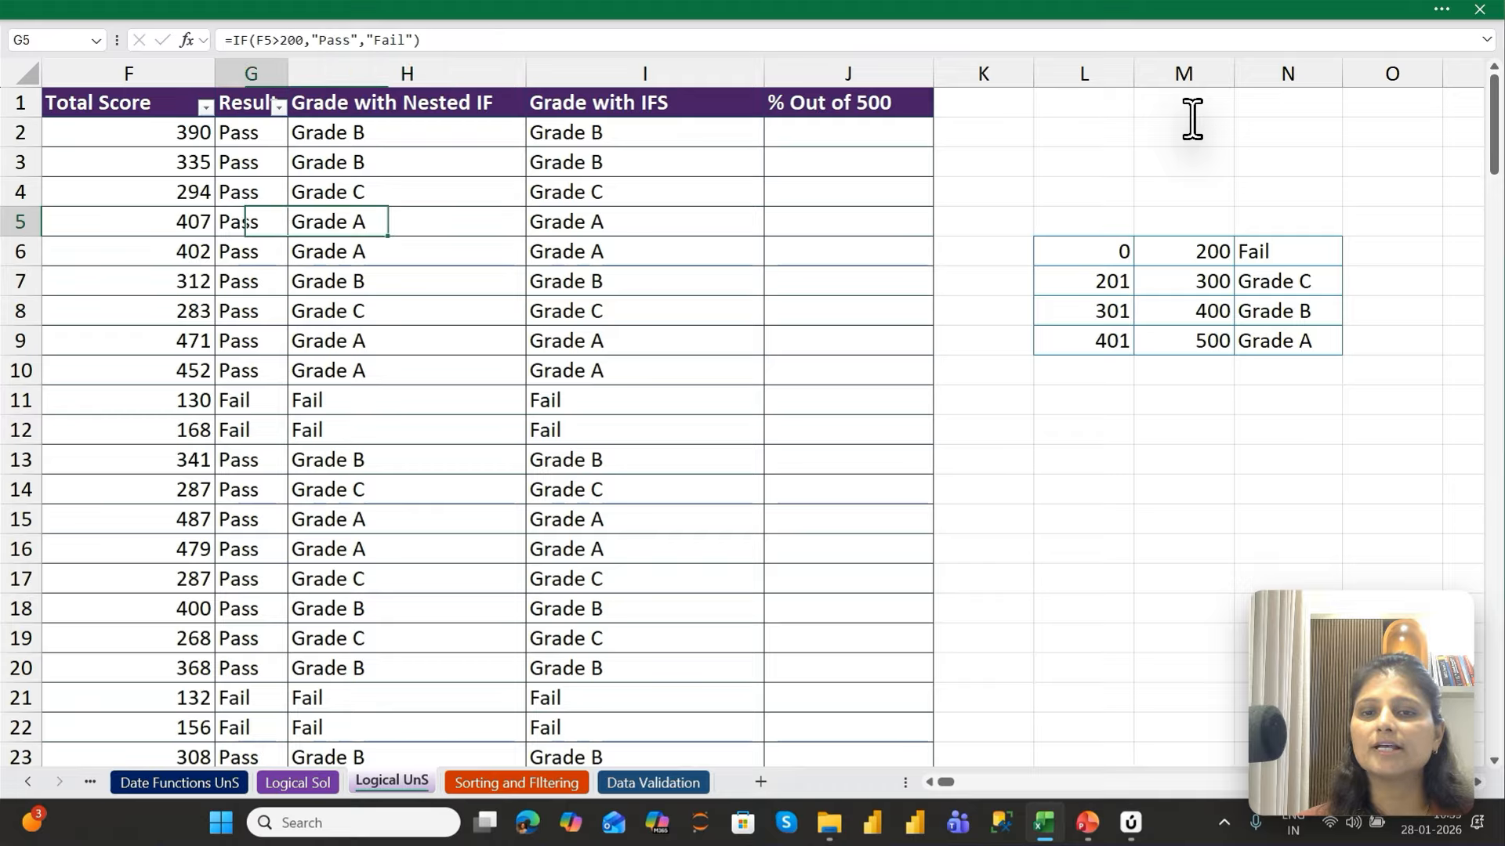
{"action": "key", "text": "Right"}
{"action": "key", "text": "Right"}
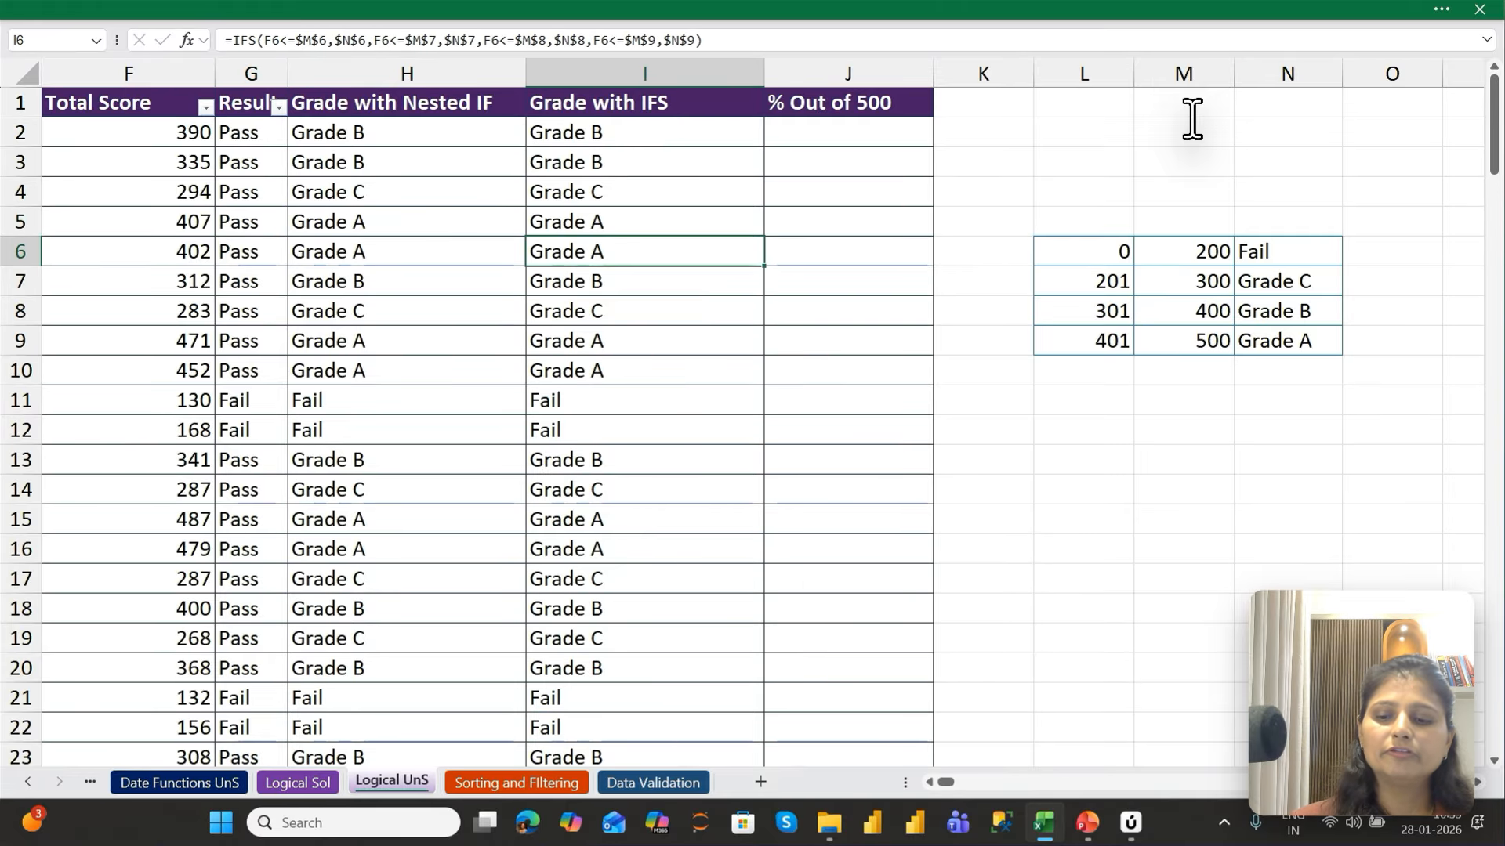
{"action": "key", "text": "Down"}
{"action": "key", "text": "Down"}
{"action": "key", "text": "F2"}
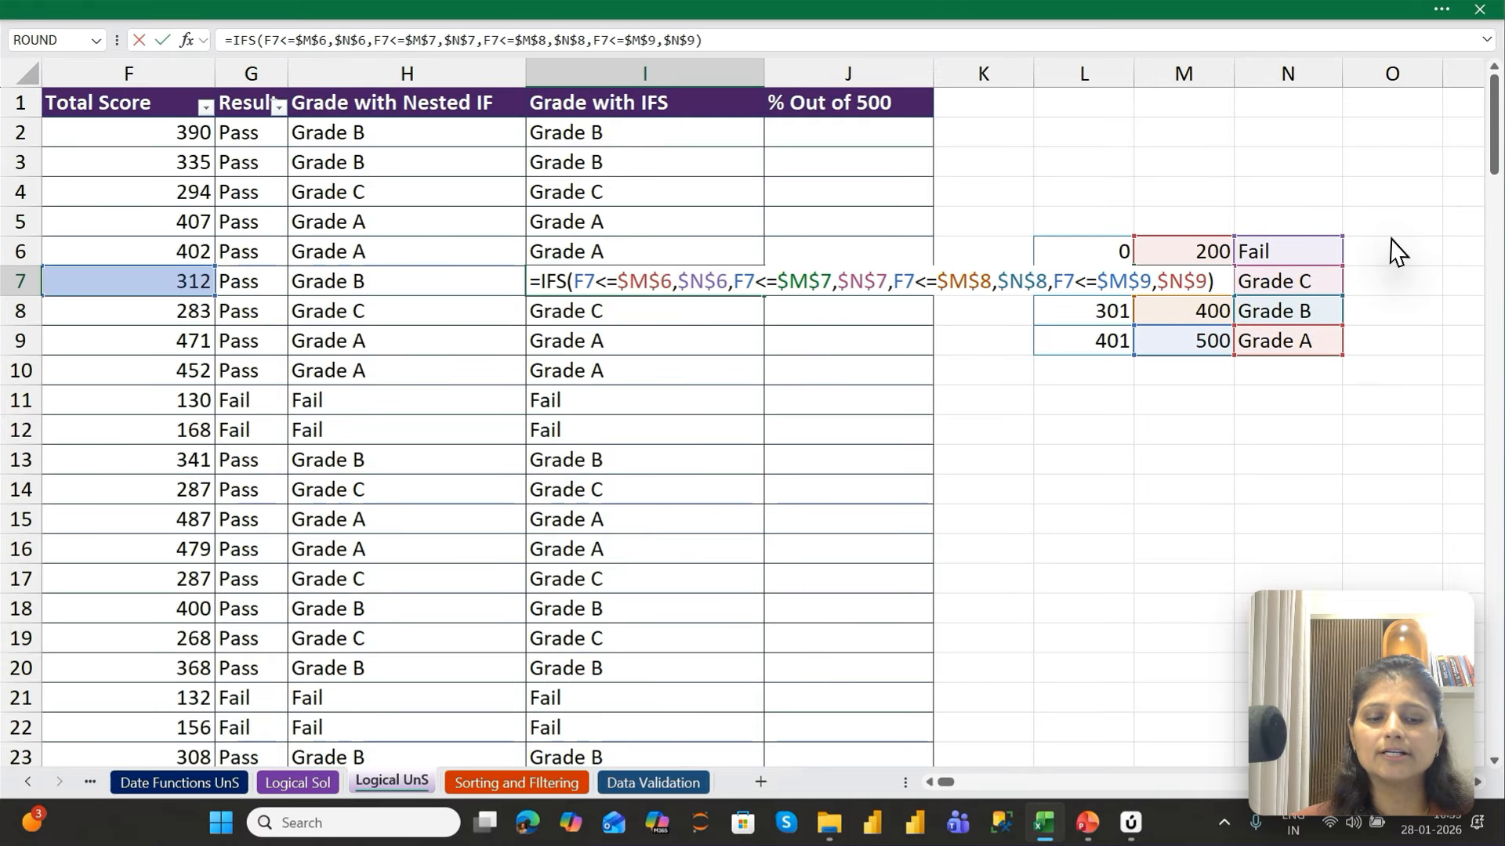
{"action": "key", "text": "Escape"}
{"action": "key", "text": "Down"}
{"action": "key", "text": "Down"}
{"action": "key", "text": "Down"}
{"action": "key", "text": "Down"}
{"action": "key", "text": "F2"}
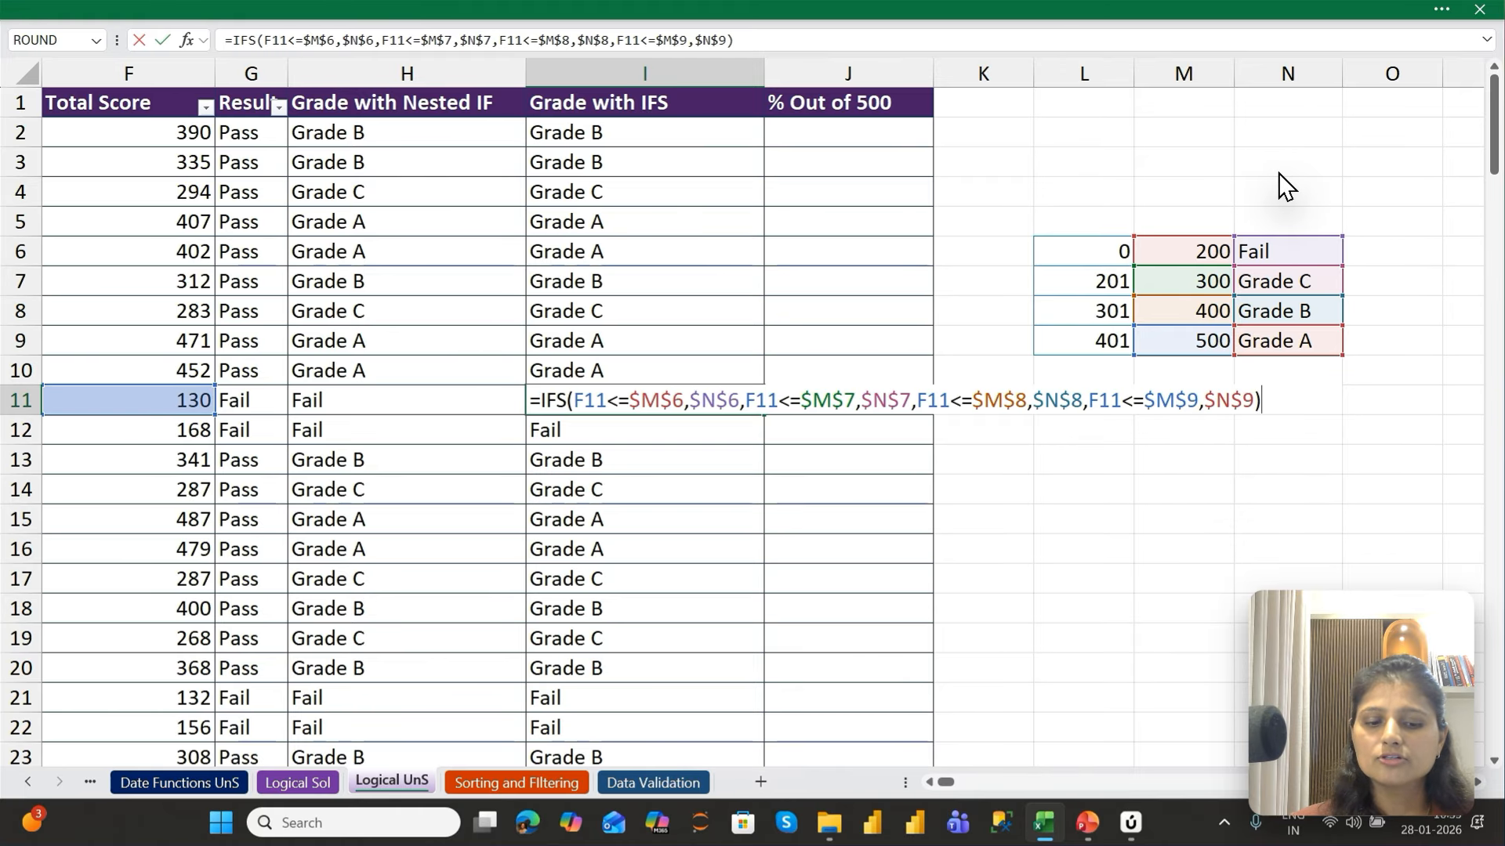
{"action": "key", "text": "Return"}
{"action": "key", "text": "Up"}
{"action": "key", "text": "Up"}
{"action": "key", "text": "Up"}
{"action": "key", "text": "Up"}
{"action": "key", "text": "Up"}
{"action": "key", "text": "Up"}
{"action": "key", "text": "Up"}
{"action": "key", "text": "Up"}
{"action": "key", "text": "Up"}
{"action": "key", "text": "Up"}
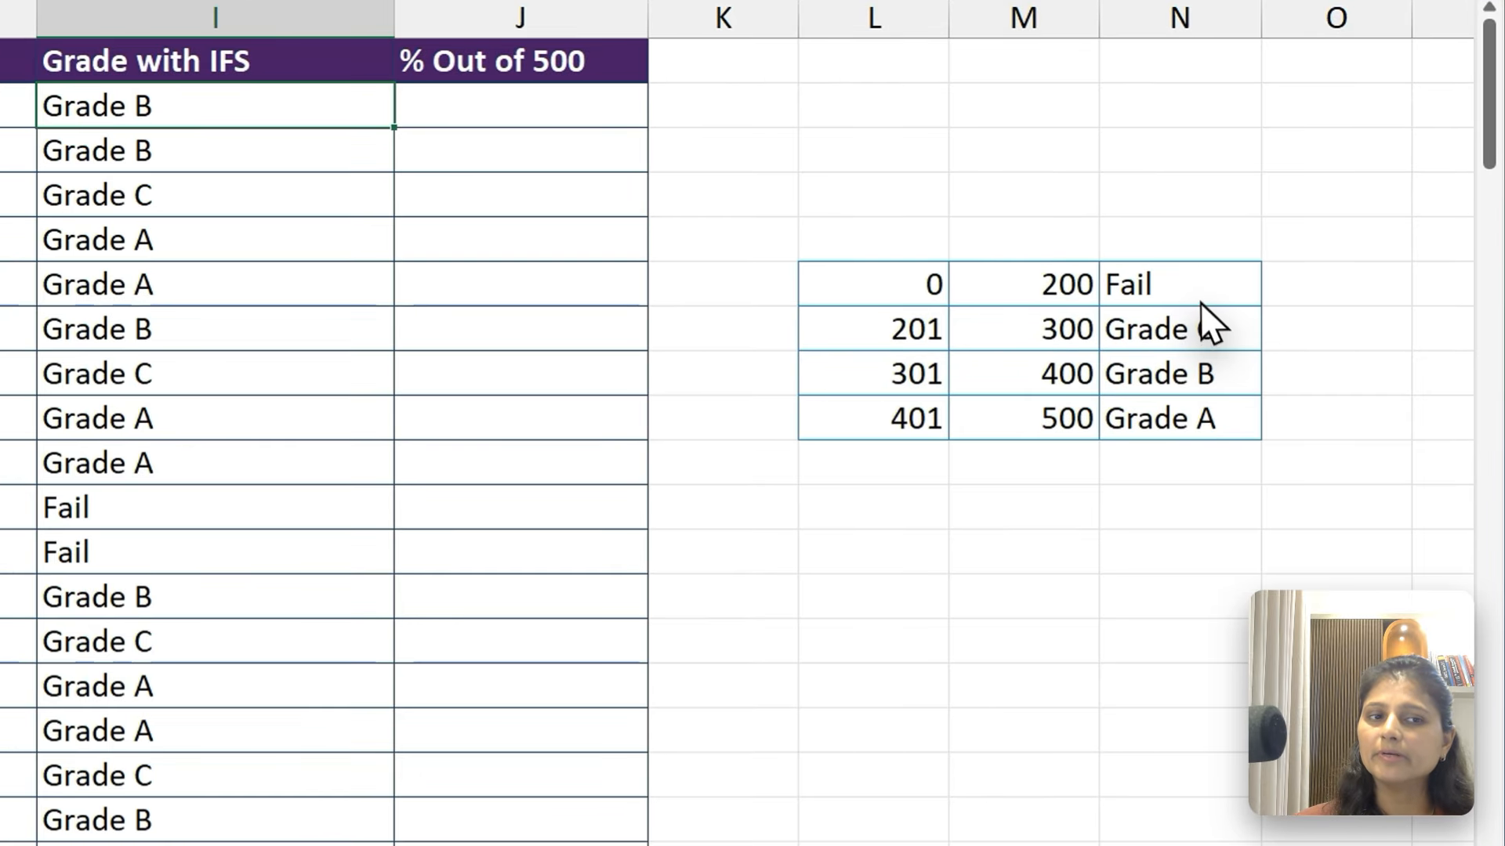
Replace the grade labels in N6:N9 with 4, 3, 2 and 1, from the lowest score band to the highest
{"action": "left_click", "coordinate": [1299, 258]}
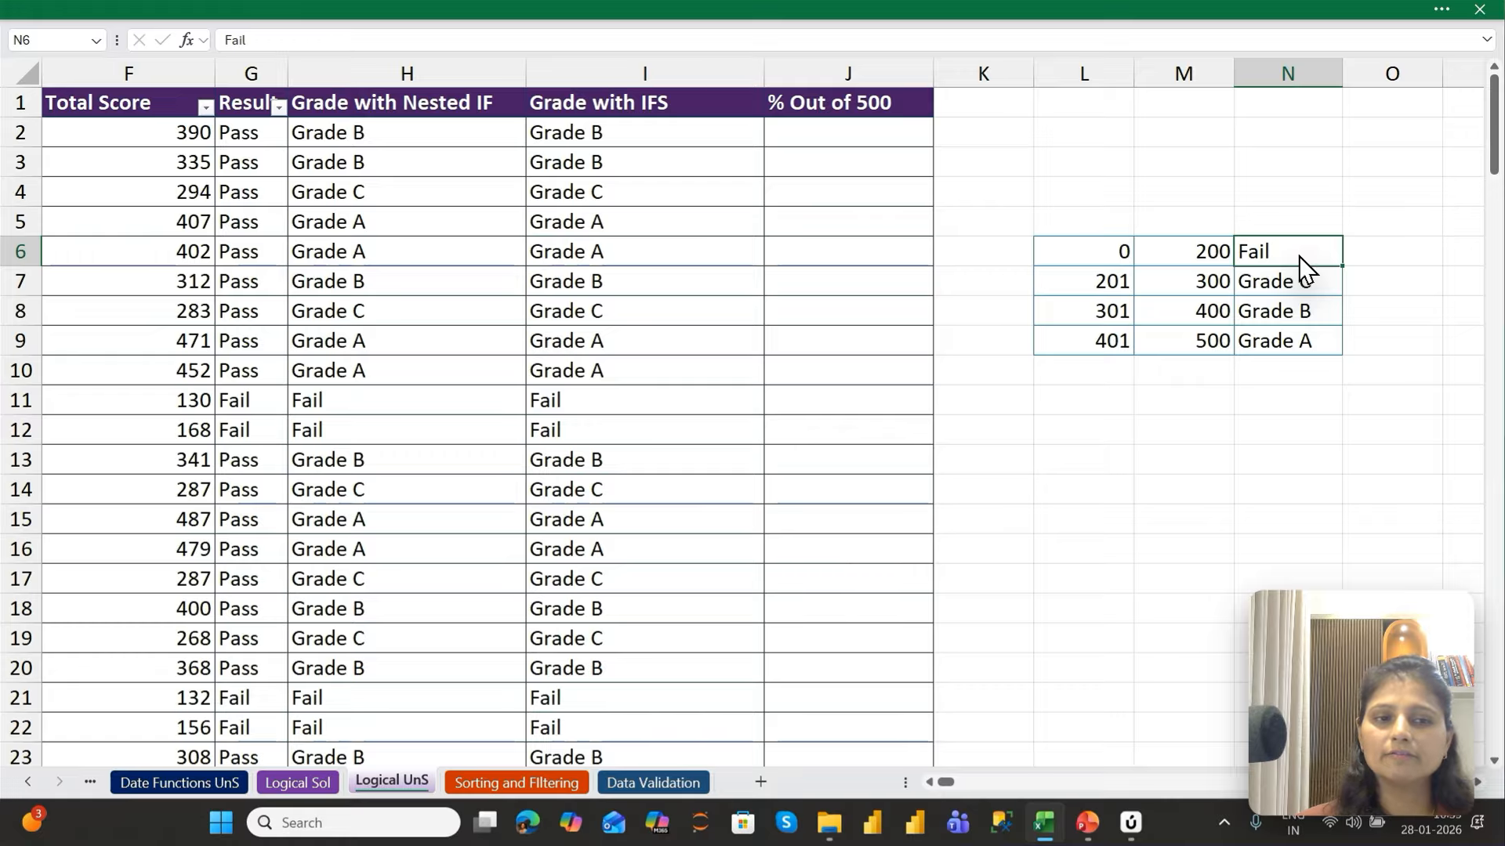
{"action": "key", "text": "Down"}
{"action": "key", "text": "Up"}
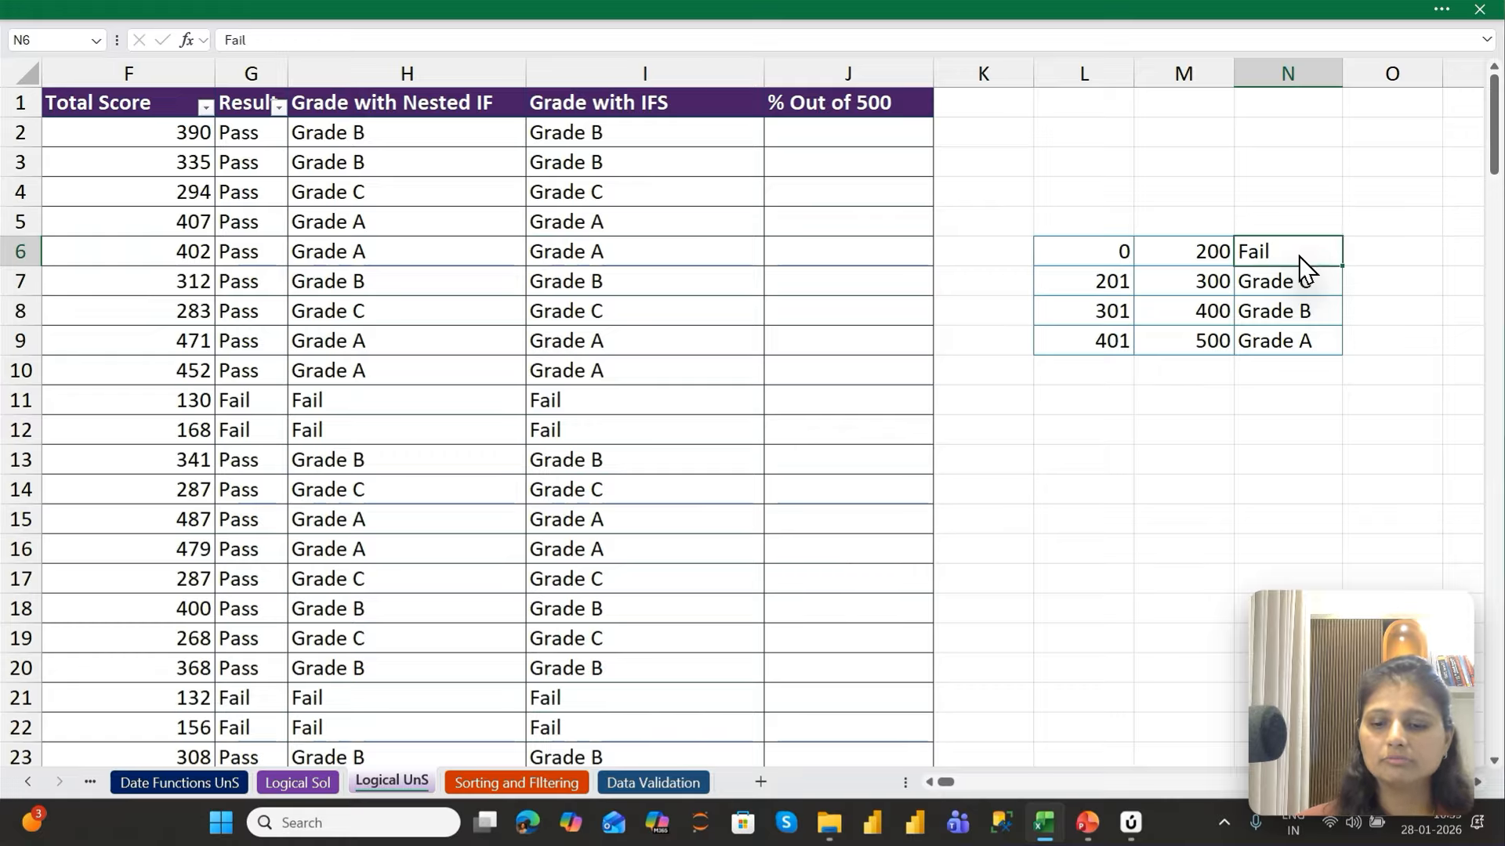
{"action": "type", "text": "4"}
{"action": "key", "text": "Return"}
{"action": "type", "text": "3"}
{"action": "key", "text": "Return"}
{"action": "type", "text": "2"}
{"action": "key", "text": "Return"}
{"action": "type", "text": "1"}
{"action": "key", "text": "Return"}
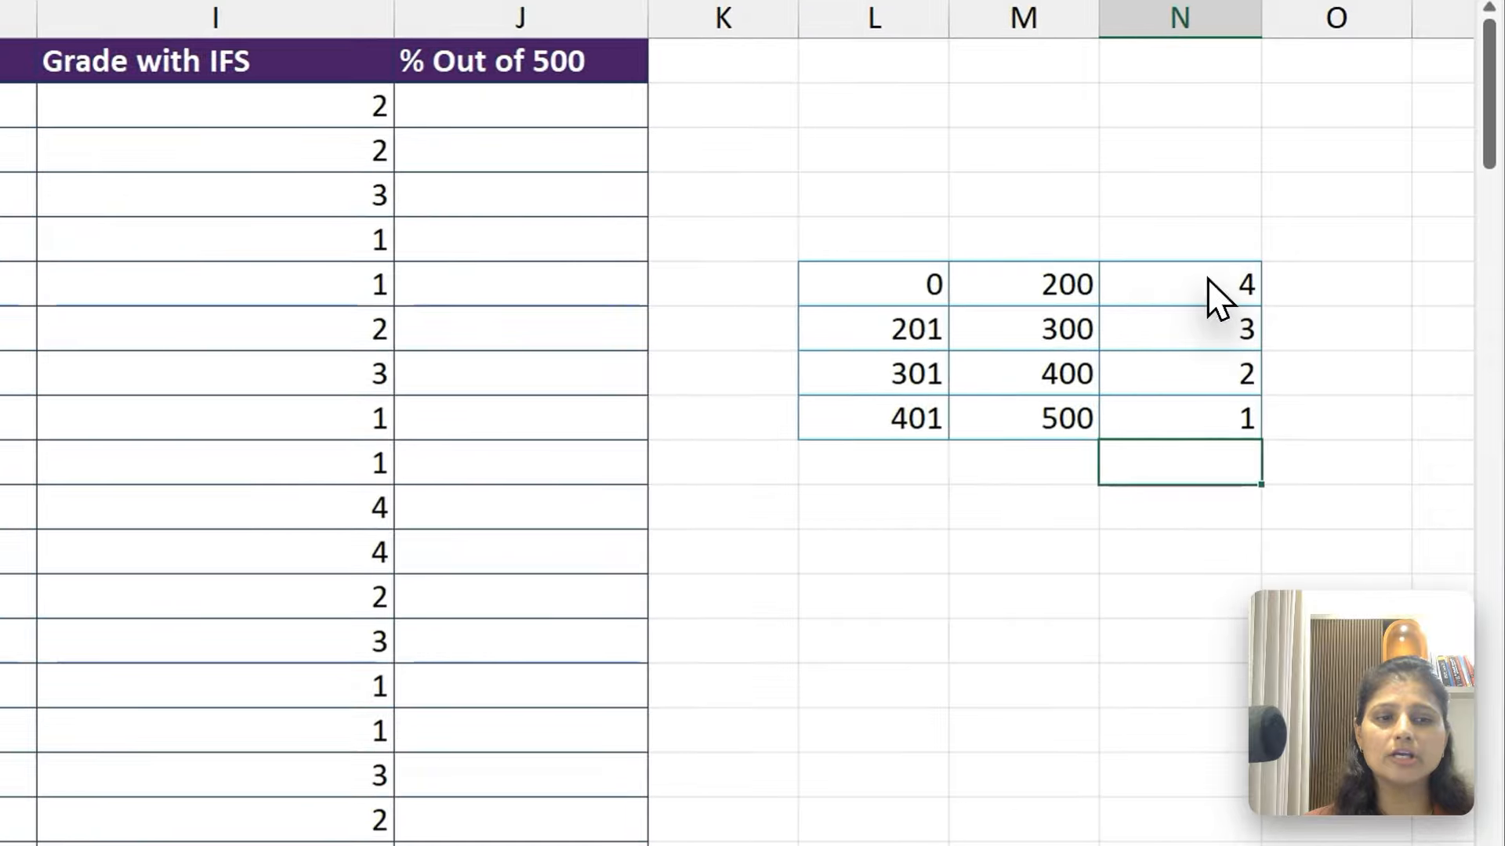
Compare the table-driven IFS grades in column I with the hard-coded nested IF formula in H2
{"action": "left_click_drag", "start_coordinate": [1208, 278], "coordinate": [1238, 406]}
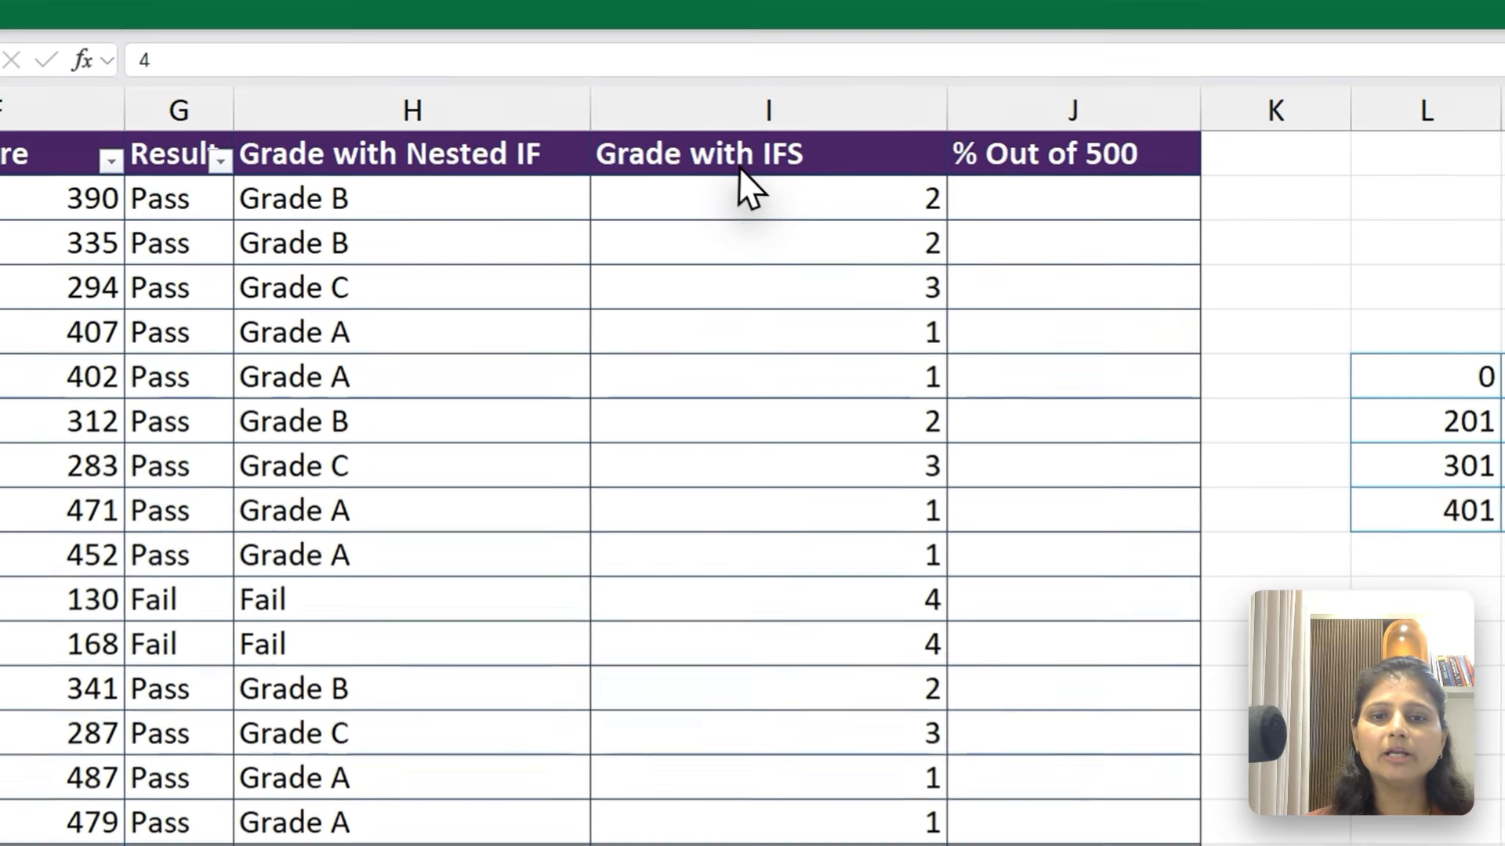
{"action": "left_click_drag", "start_coordinate": [755, 194], "coordinate": [789, 783]}
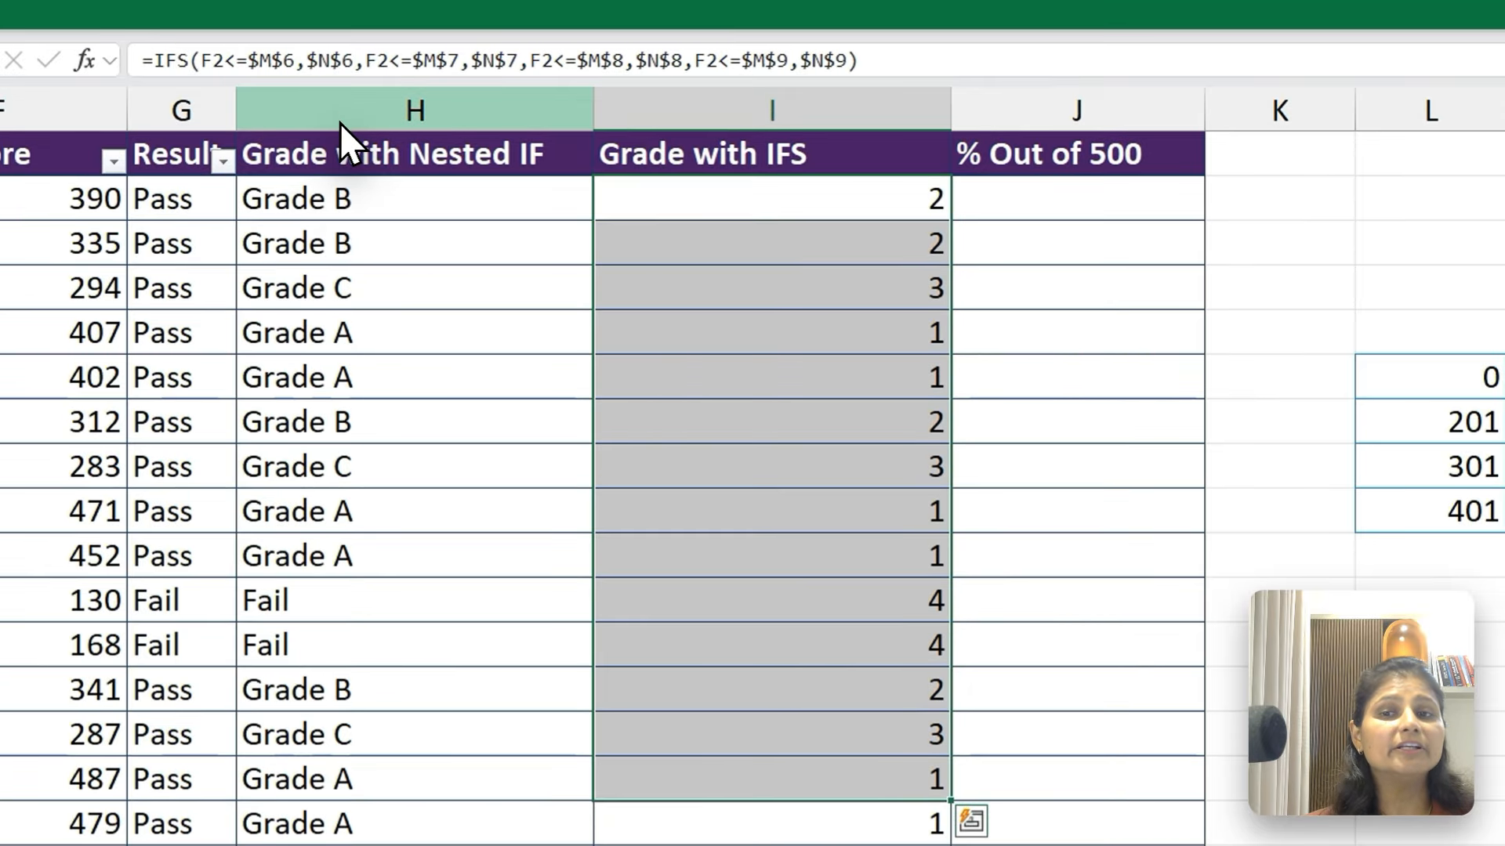
{"action": "left_click", "coordinate": [343, 35]}
{"action": "left_click", "coordinate": [365, 192]}
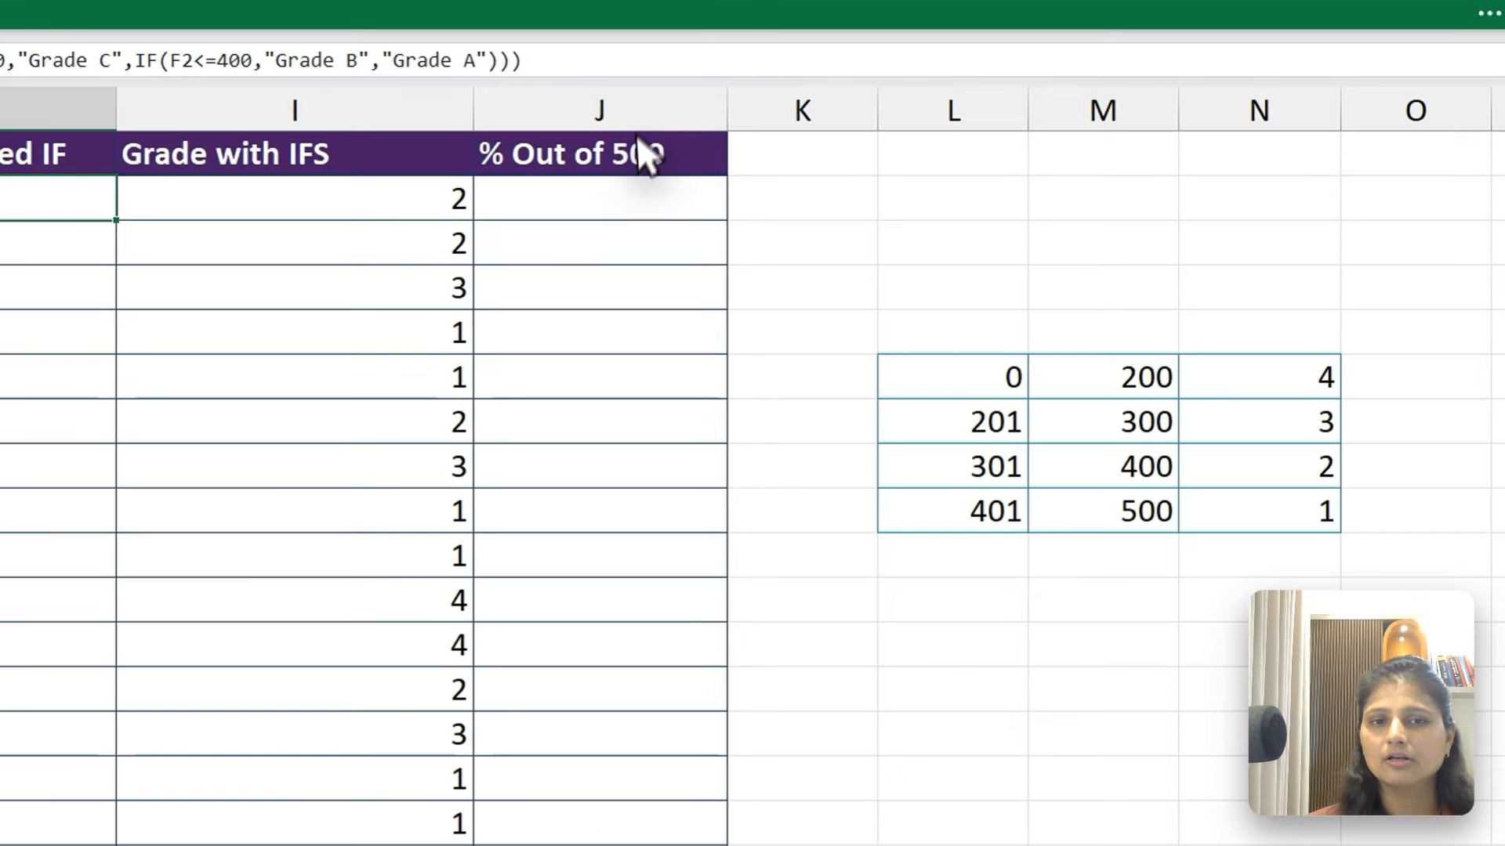
Calculate the percentage out of 500 in J2 with =F2/500 and fill the formula down column J
{"action": "left_click", "coordinate": [620, 198]}
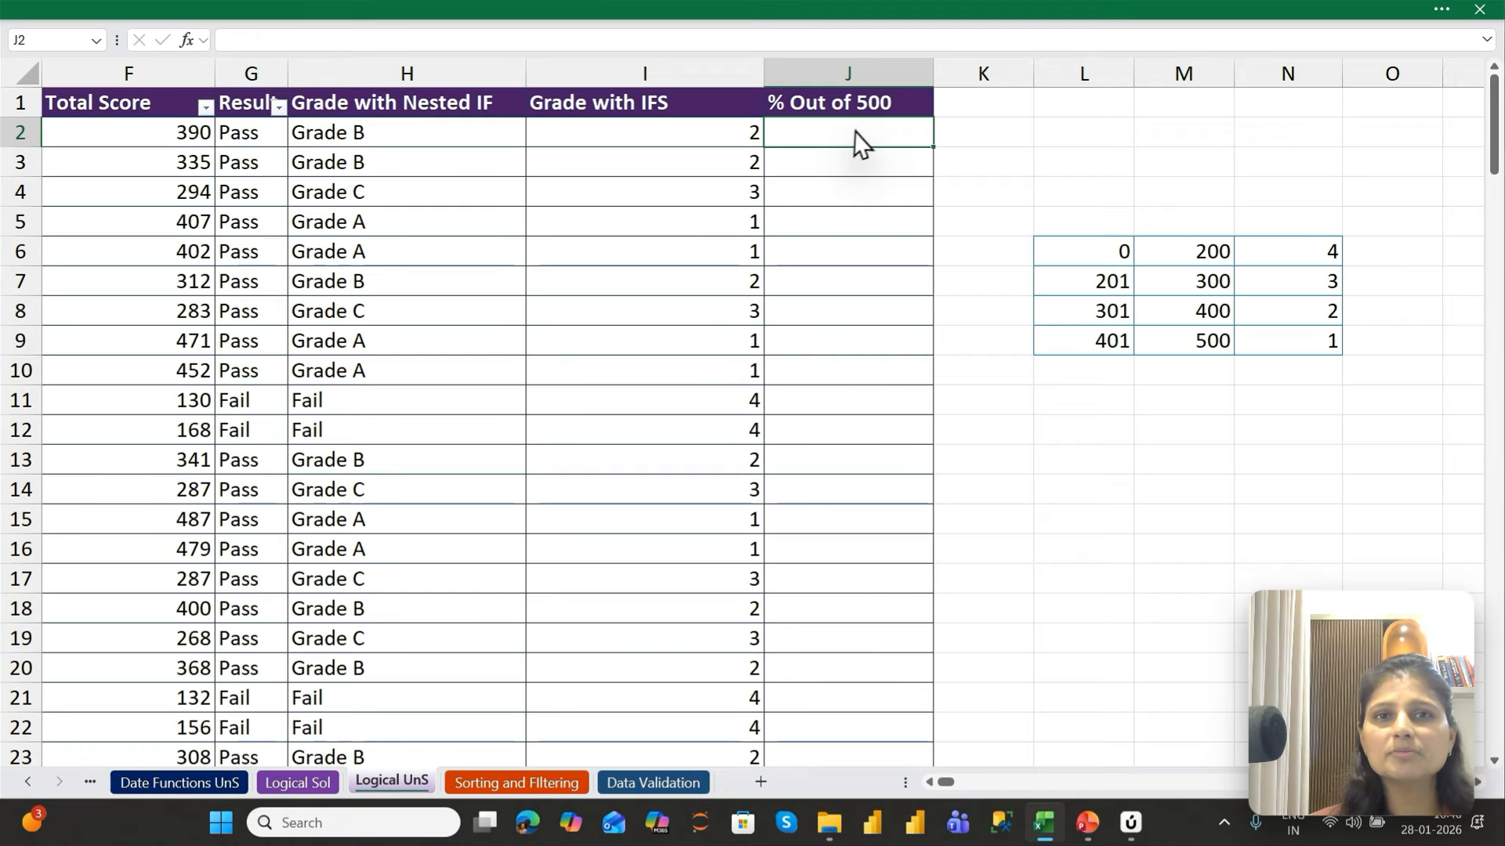
{"action": "type", "text": "="}
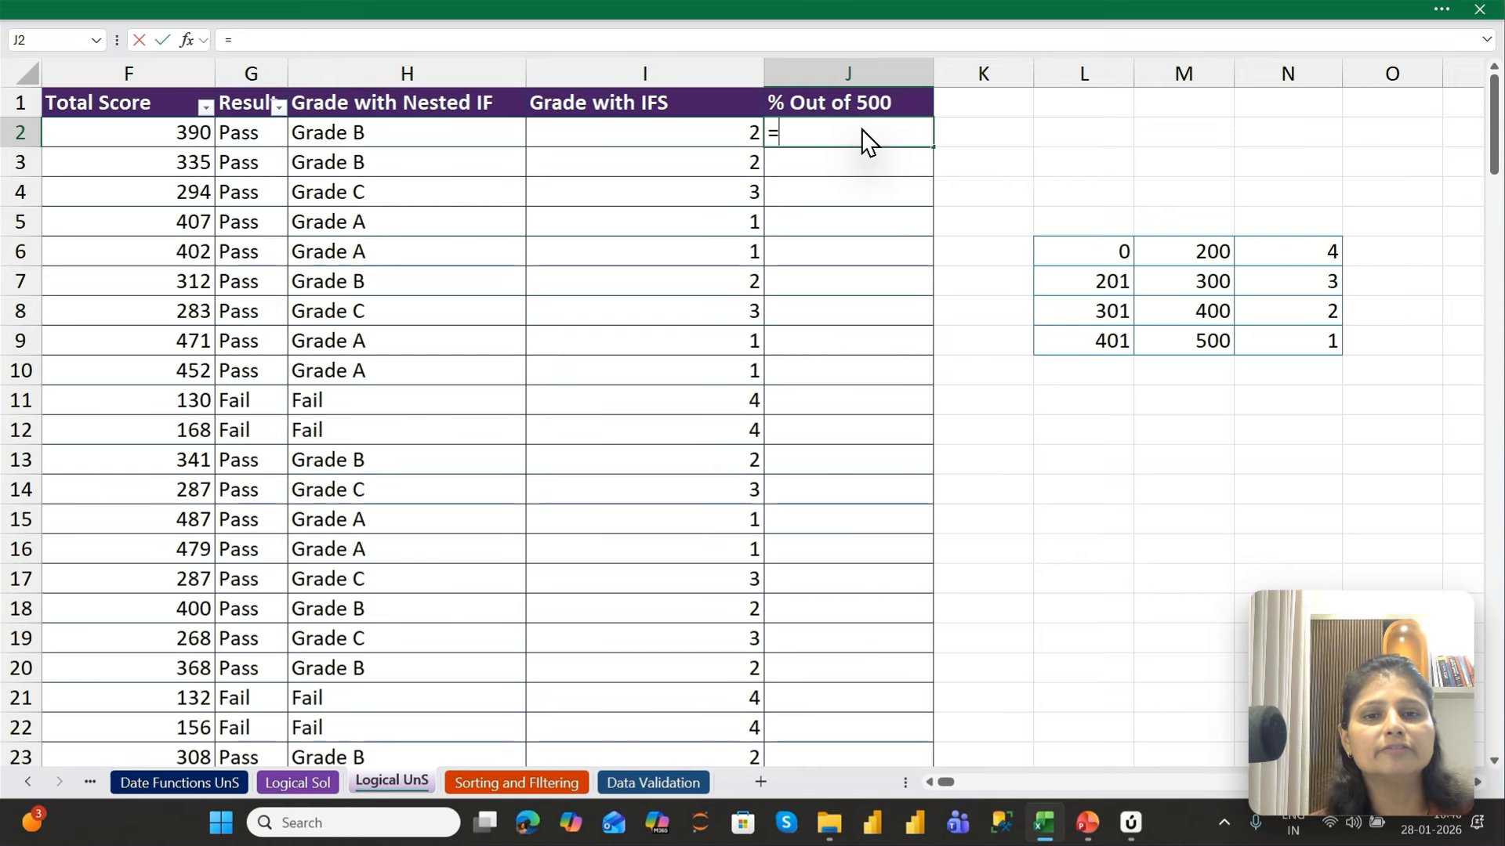
{"action": "key", "text": "Left"}
{"action": "key", "text": "Left"}
{"action": "key", "text": "Left"}
{"action": "key", "text": "Left"}
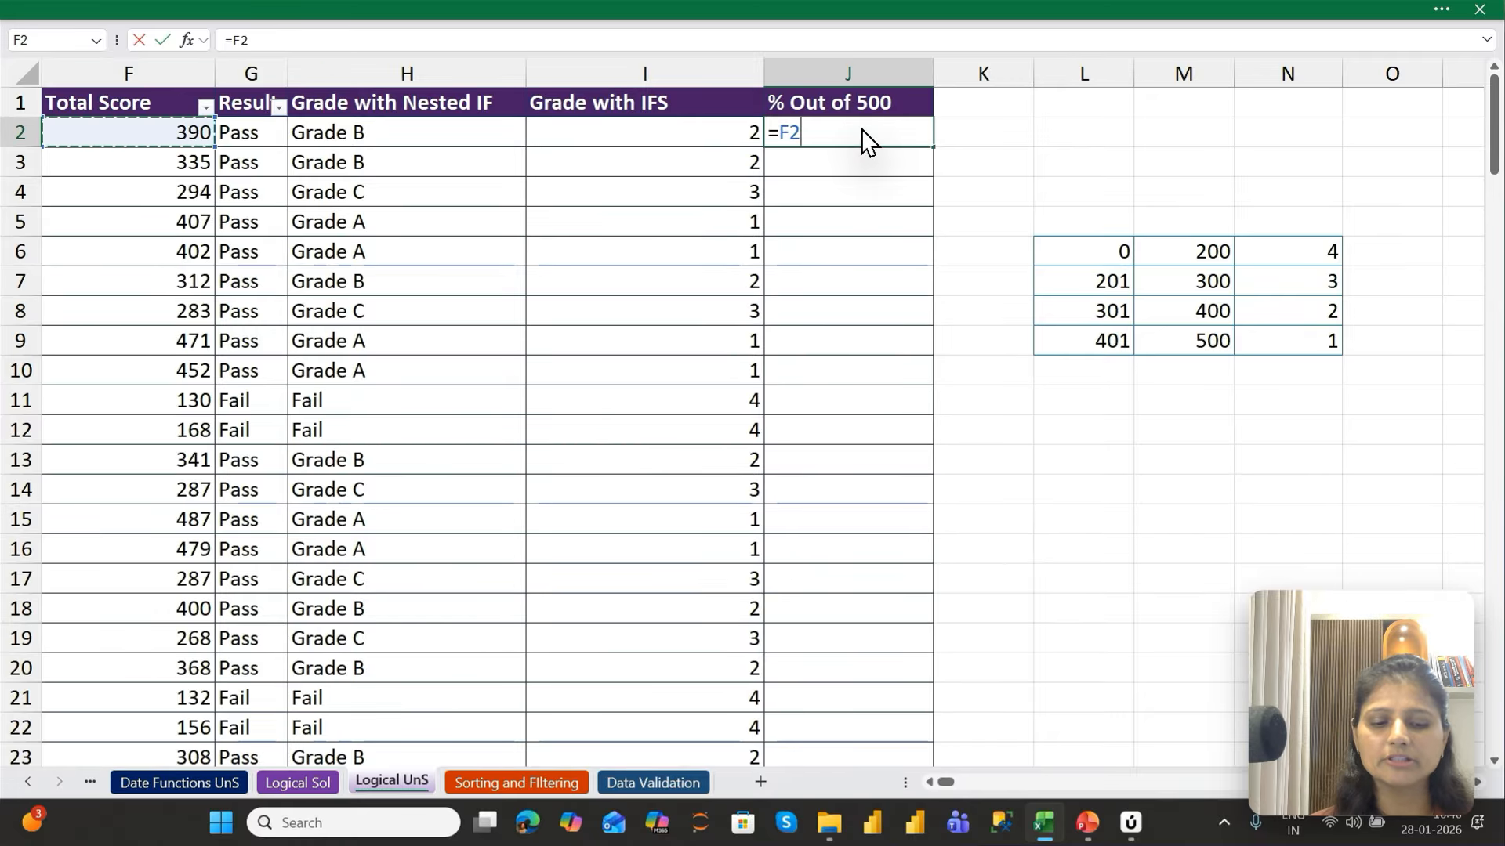
{"action": "type", "text": "/500"}
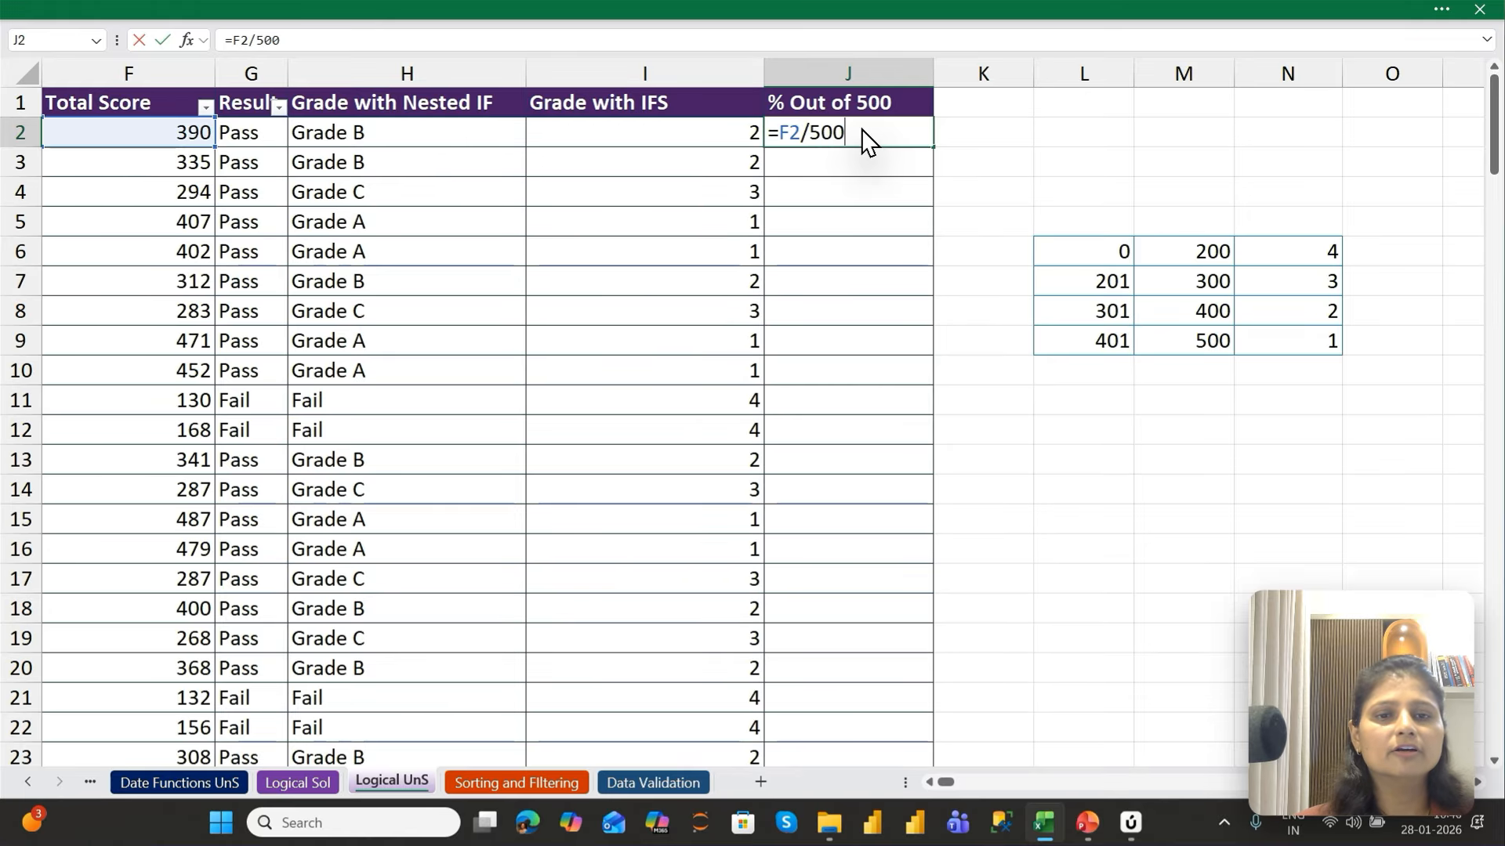
{"action": "key", "text": "Return"}
{"action": "left_click", "coordinate": [864, 138]}
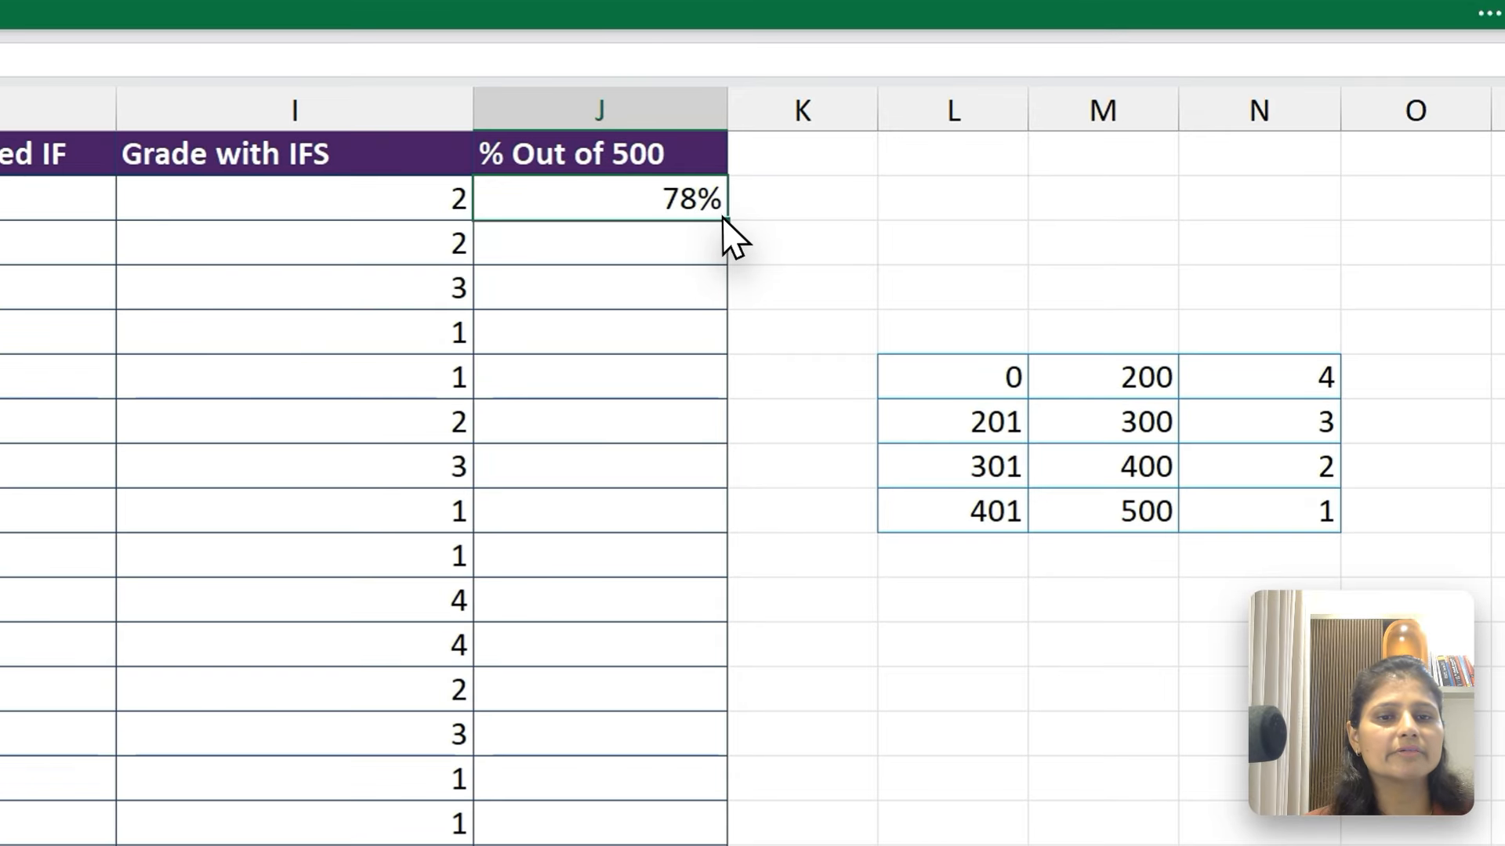
{"action": "double_click", "coordinate": [722, 221]}
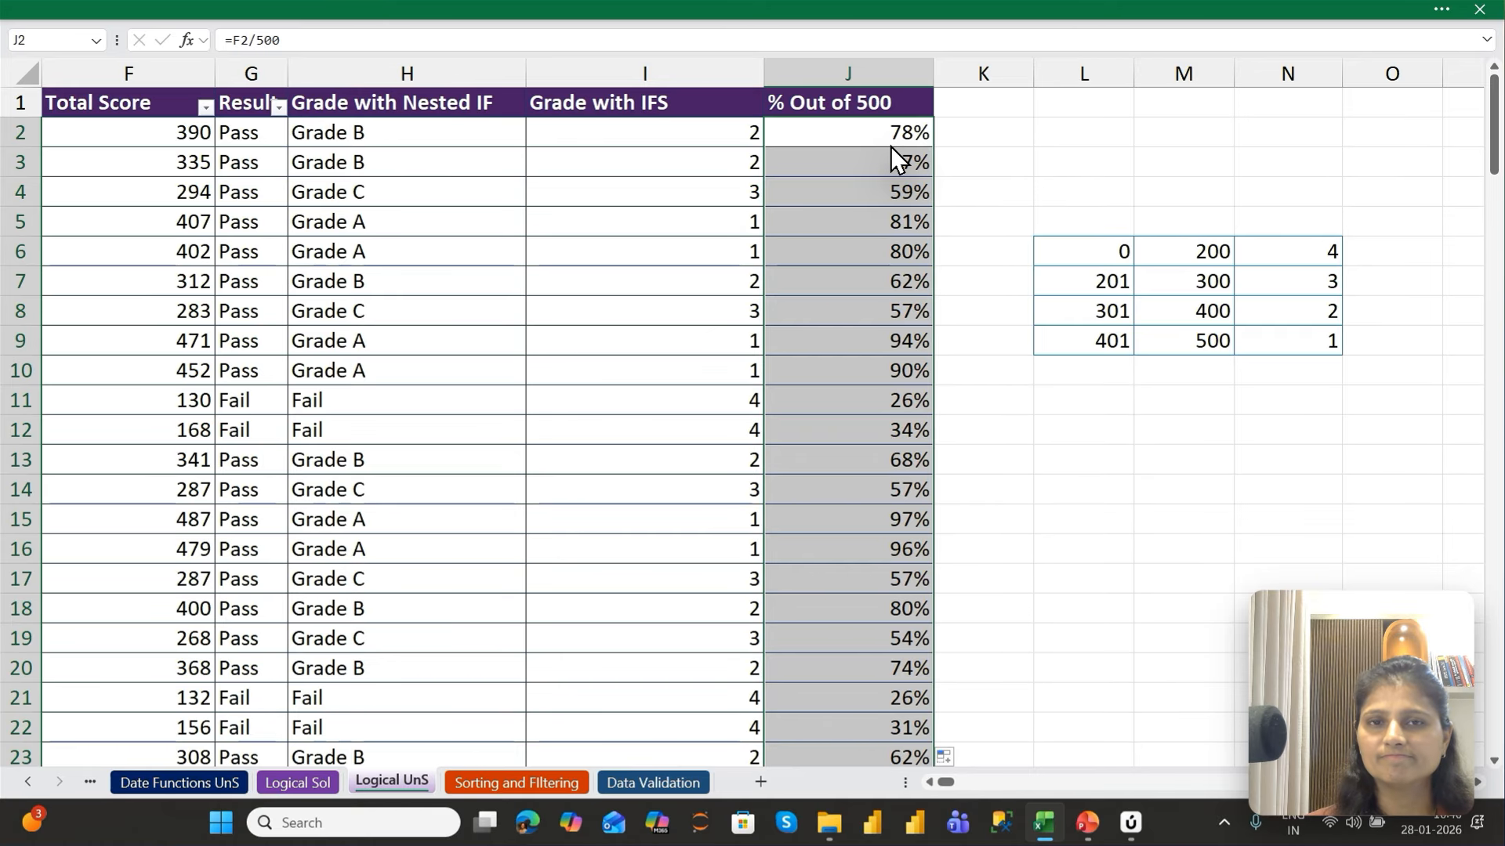
Review the table's columns from Code across to % Out of 500, ending at the percentage formula in J2
{"action": "key", "text": "Up"}
{"action": "key", "text": "ctrl+Home"}
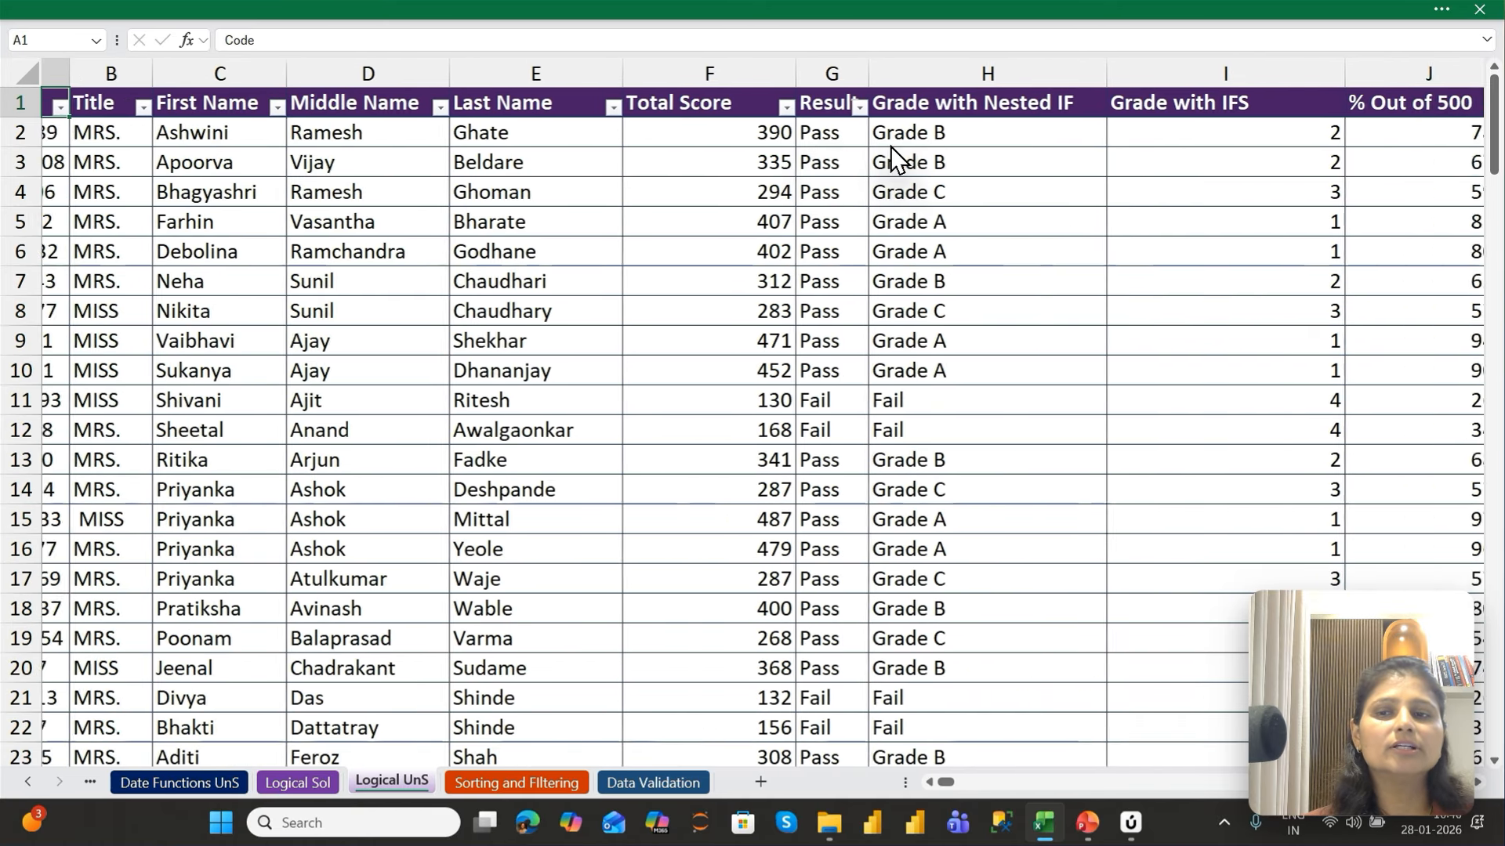
{"action": "key", "text": "Right"}
{"action": "key", "text": "Right"}
{"action": "key", "text": "Right"}
{"action": "key", "text": "Right"}
{"action": "key", "text": "Right"}
{"action": "key", "text": "Right"}
{"action": "key", "text": "Right"}
{"action": "key", "text": "Right"}
{"action": "key", "text": "Right"}
{"action": "key", "text": "Right"}
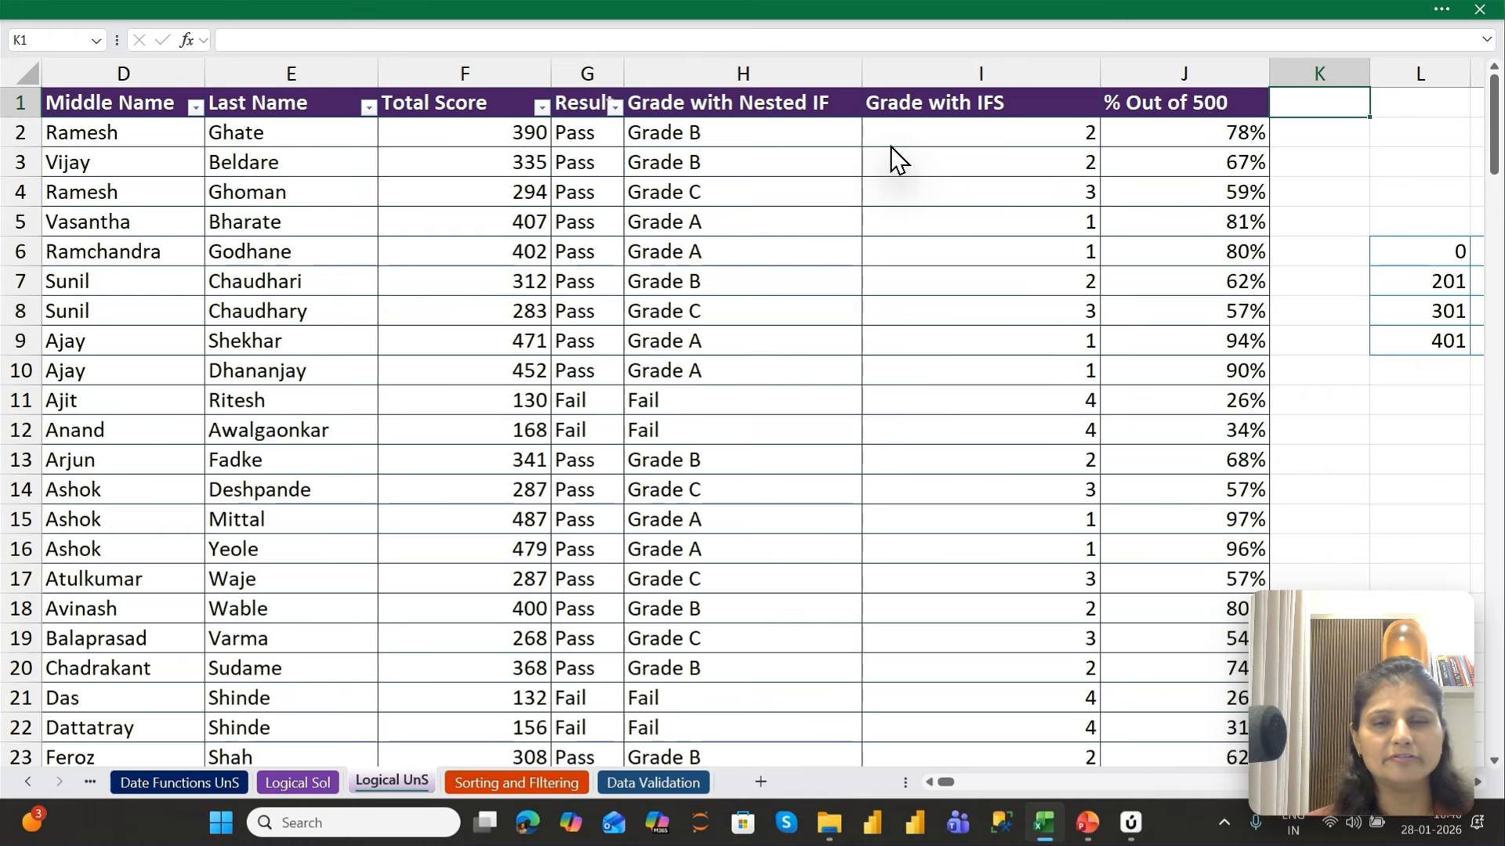
{"action": "key", "text": "Right"}
{"action": "key", "text": "Left"}
{"action": "key", "text": "Left"}
{"action": "key", "text": "Down"}
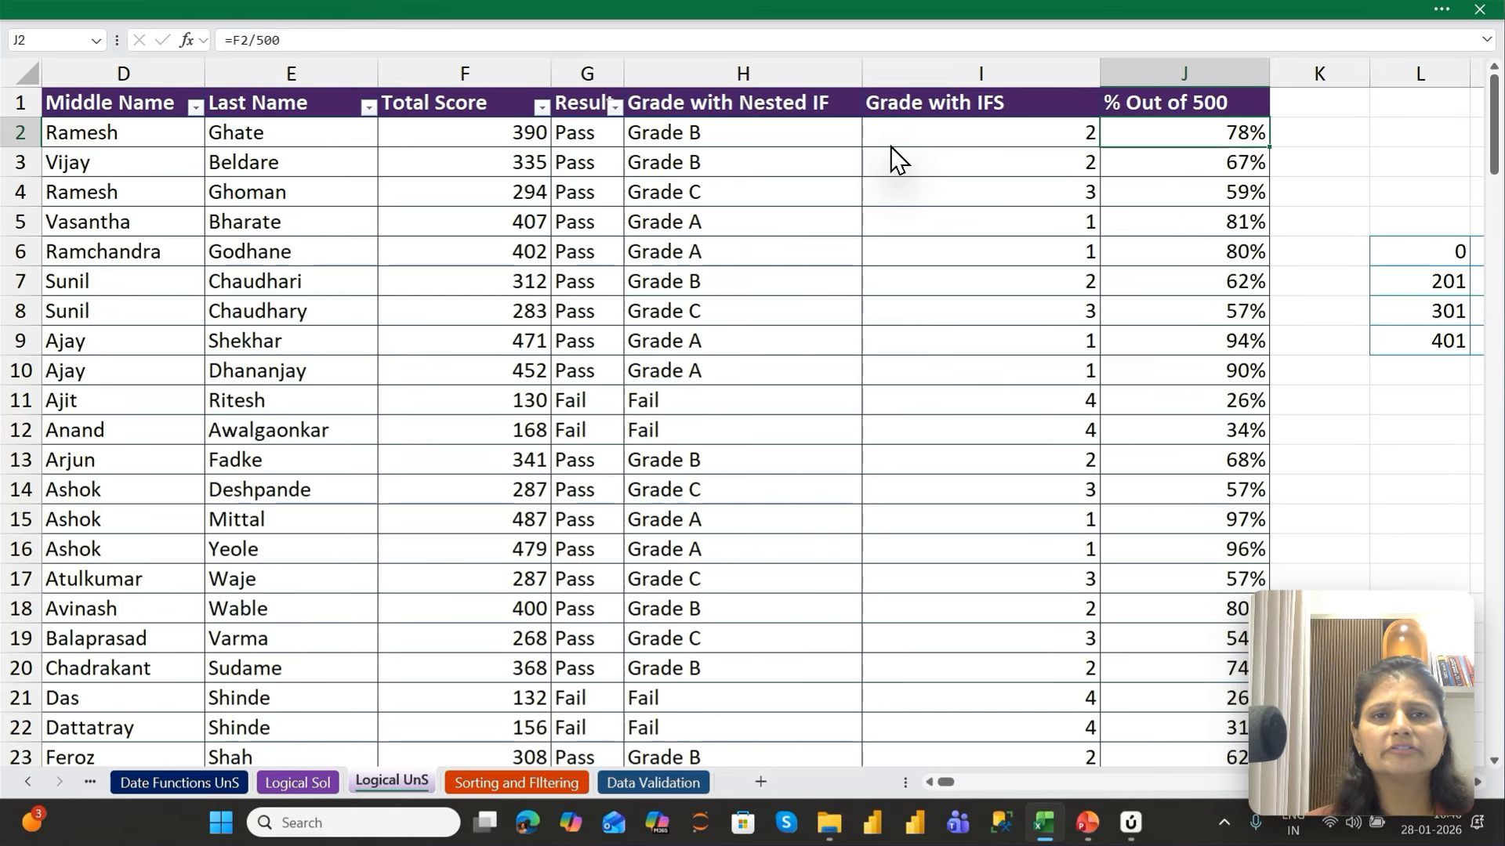
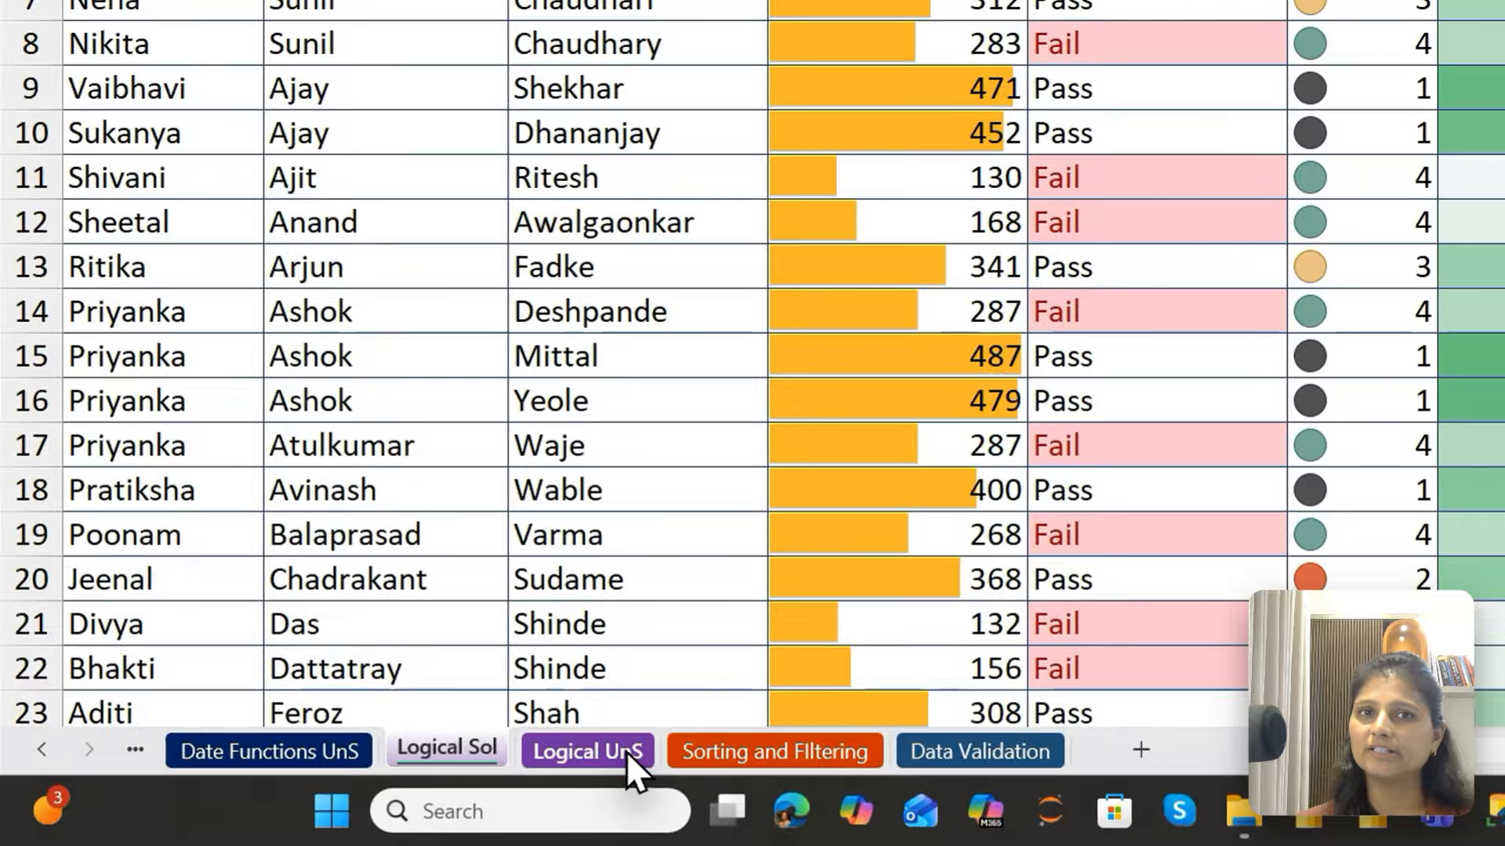
Return to the Logical UnS sheet and keep the collapsed ribbon permanently displayed
{"action": "left_click", "coordinate": [620, 754]}
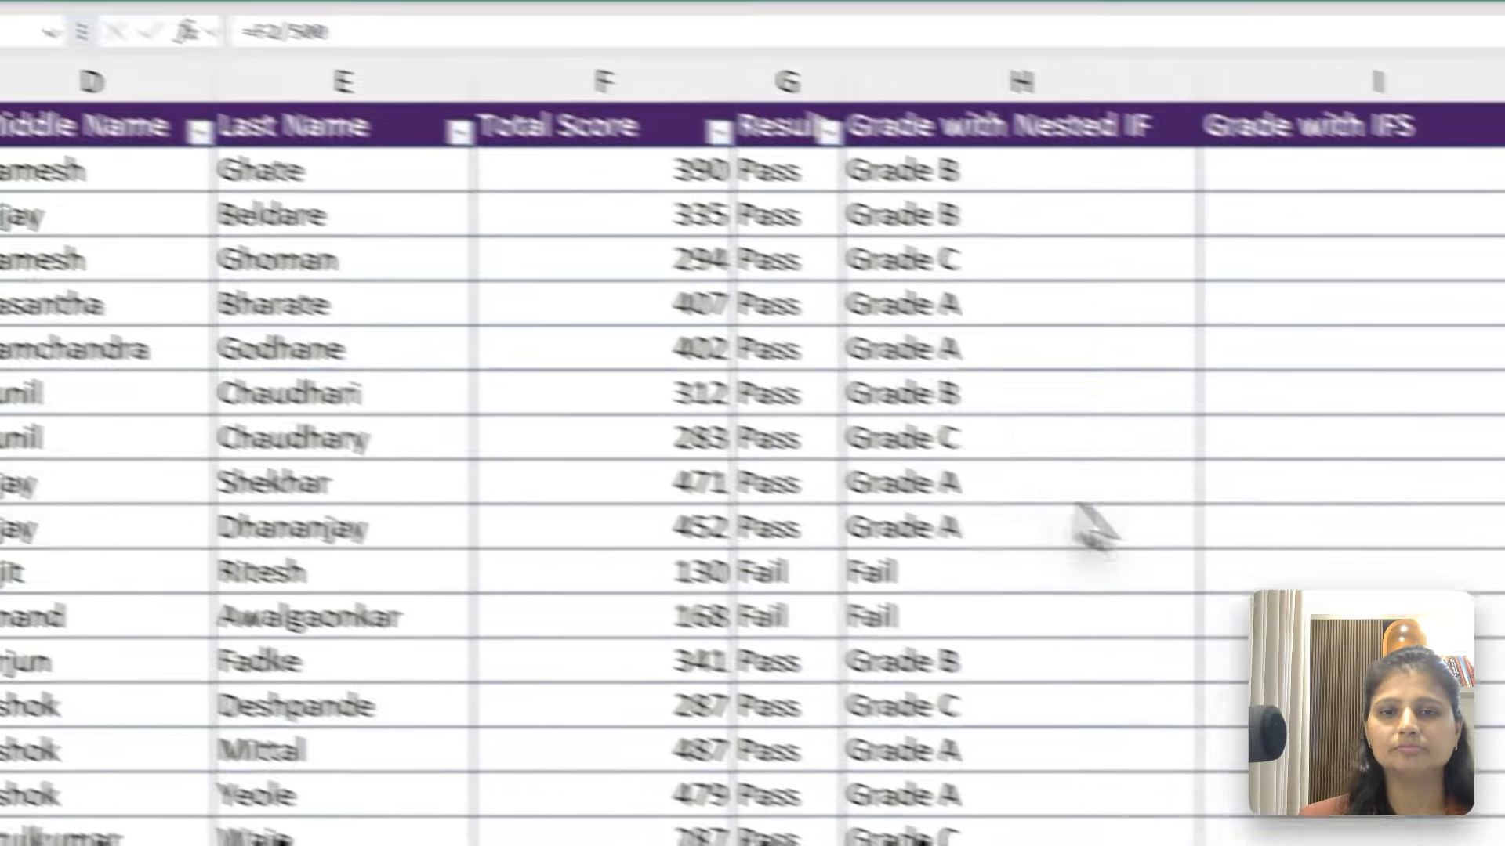
{"action": "left_click", "coordinate": [688, 210]}
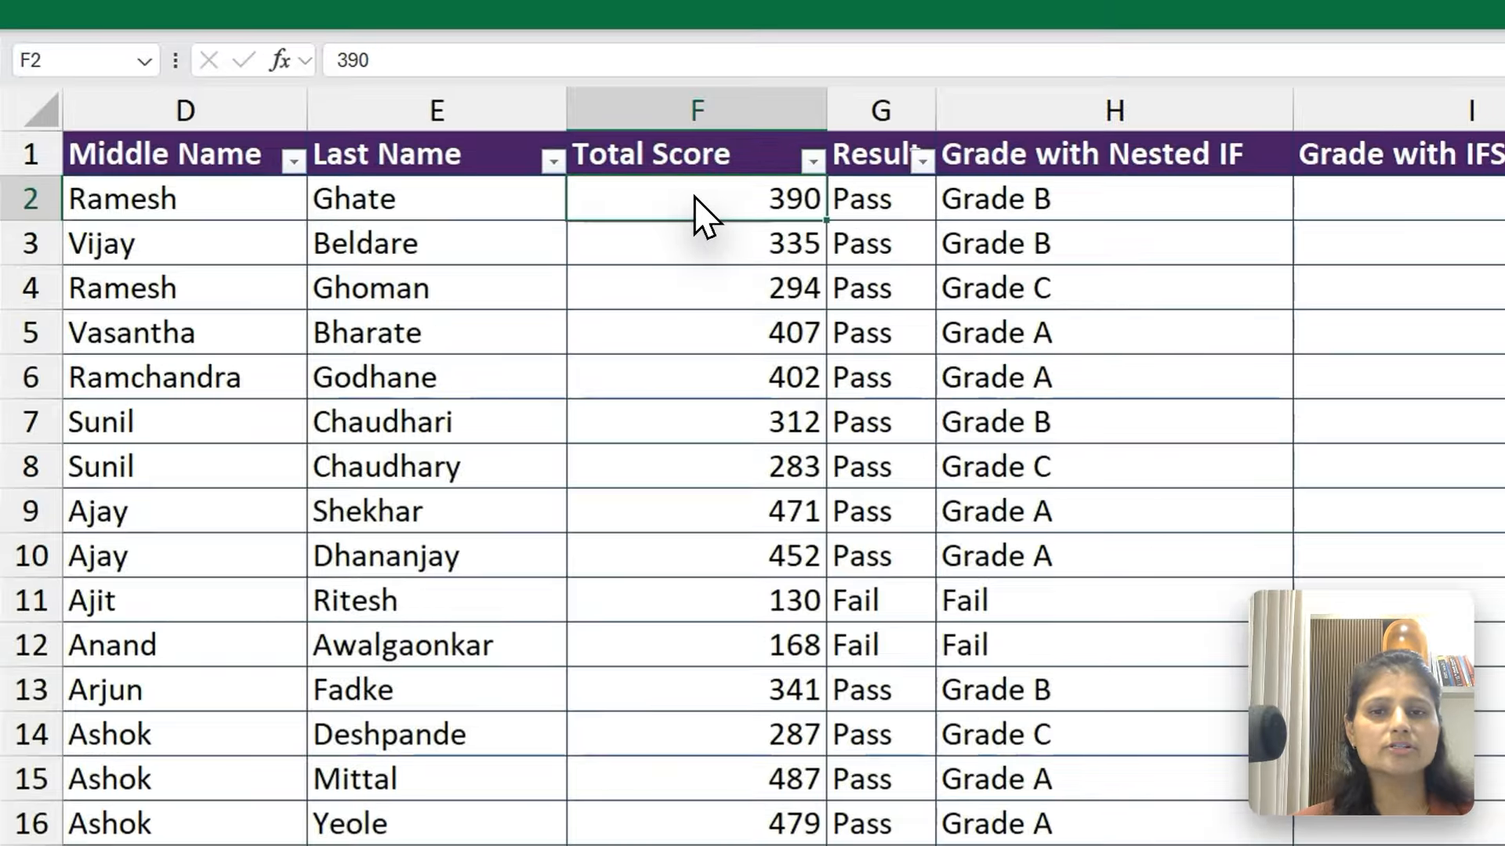
{"action": "key", "text": "ctrl+shift+Down"}
{"action": "key", "text": "ctrl+BackSpace"}
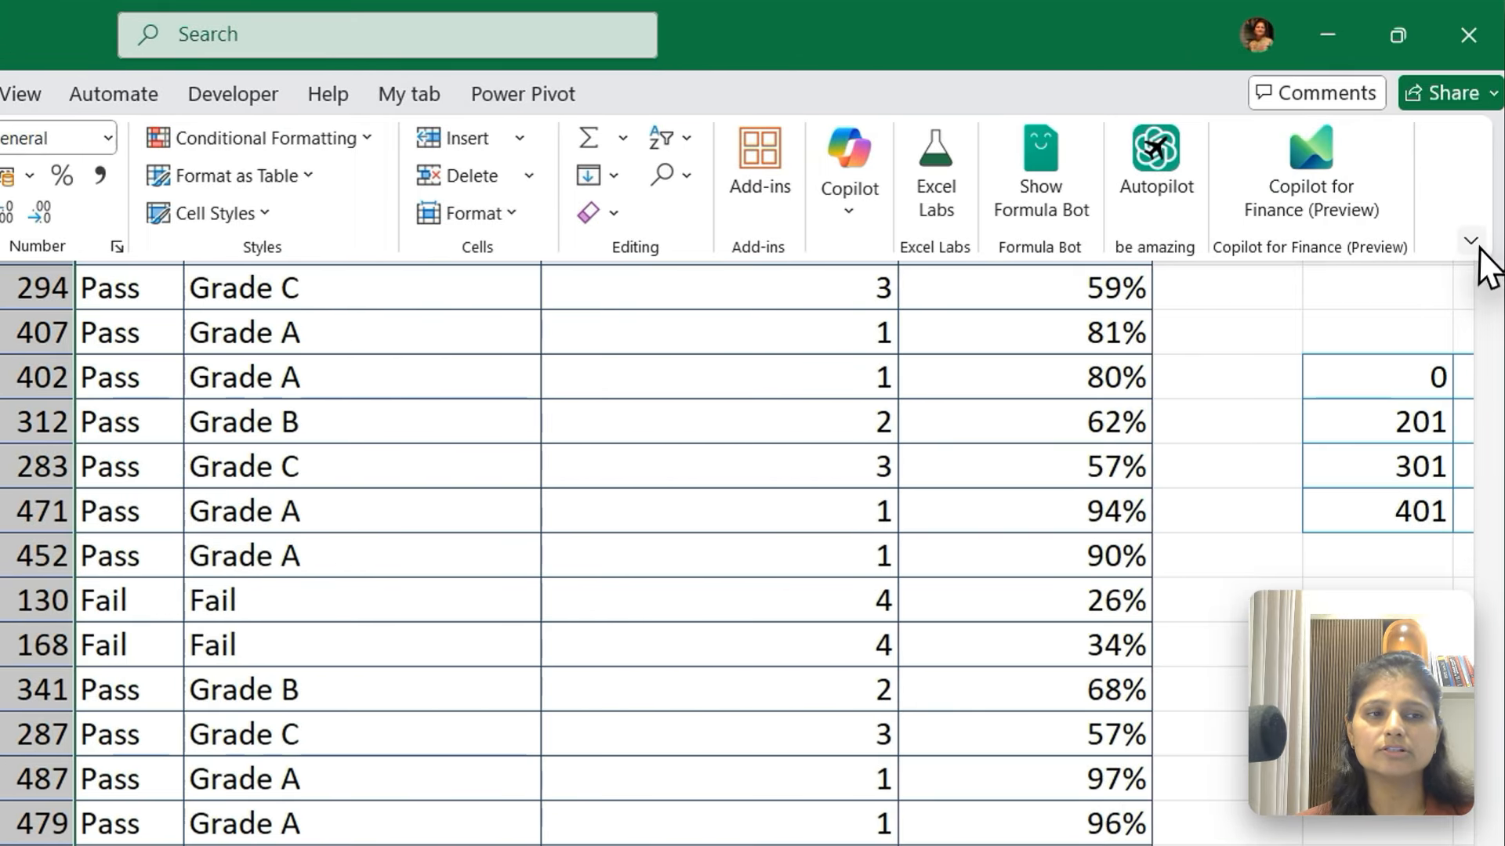
{"action": "left_click", "coordinate": [1474, 243]}
{"action": "left_click", "coordinate": [1360, 403]}
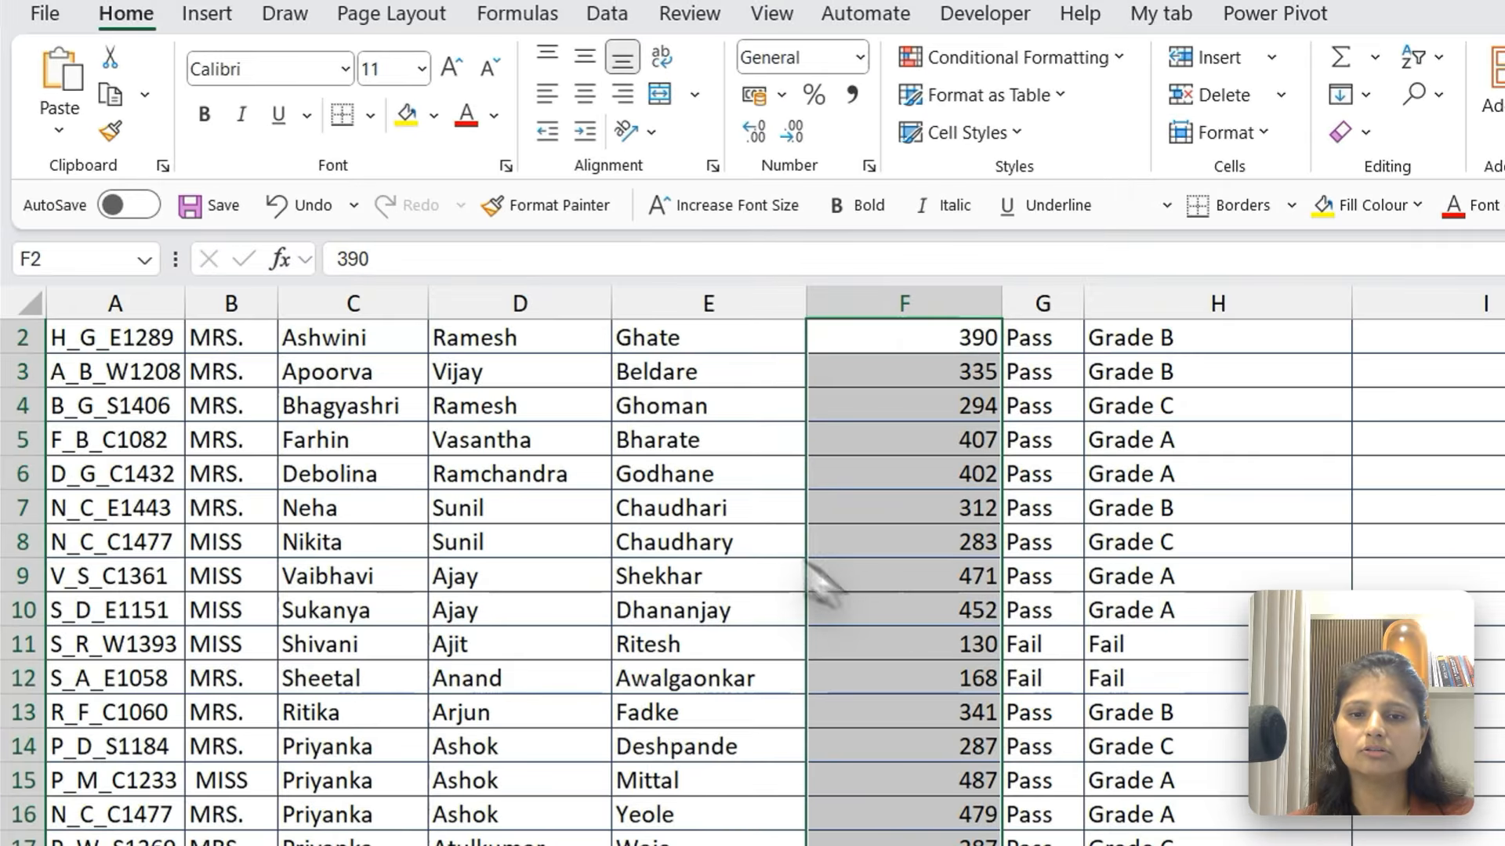
Apply green solid-fill data bars to all the total scores from F2 down column F
{"action": "left_click", "coordinate": [916, 499]}
{"action": "key", "text": "ctrl+Up"}
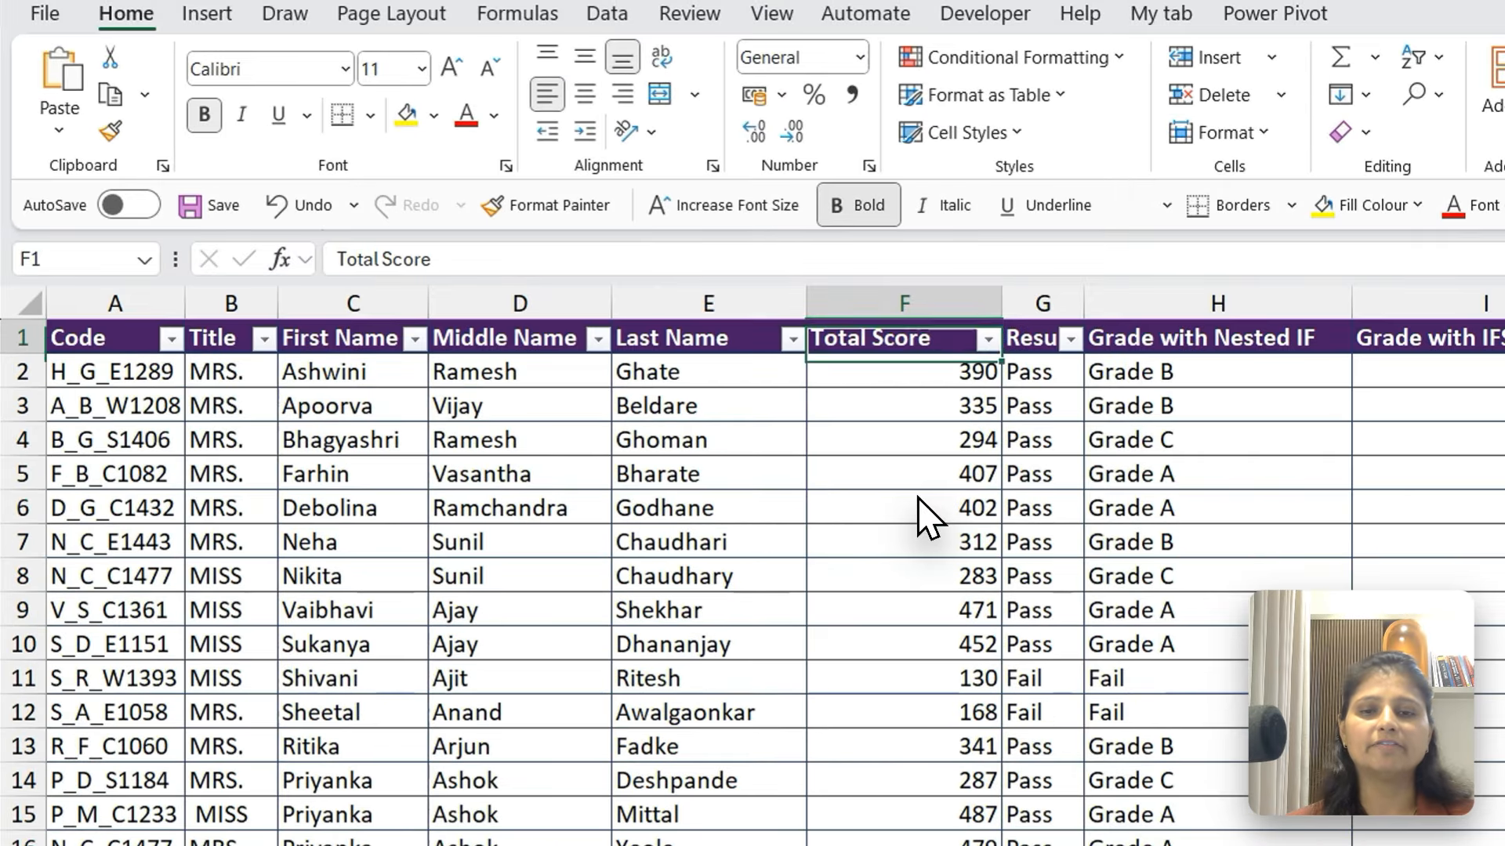
{"action": "key", "text": "Down"}
{"action": "key", "text": "ctrl+shift+Down"}
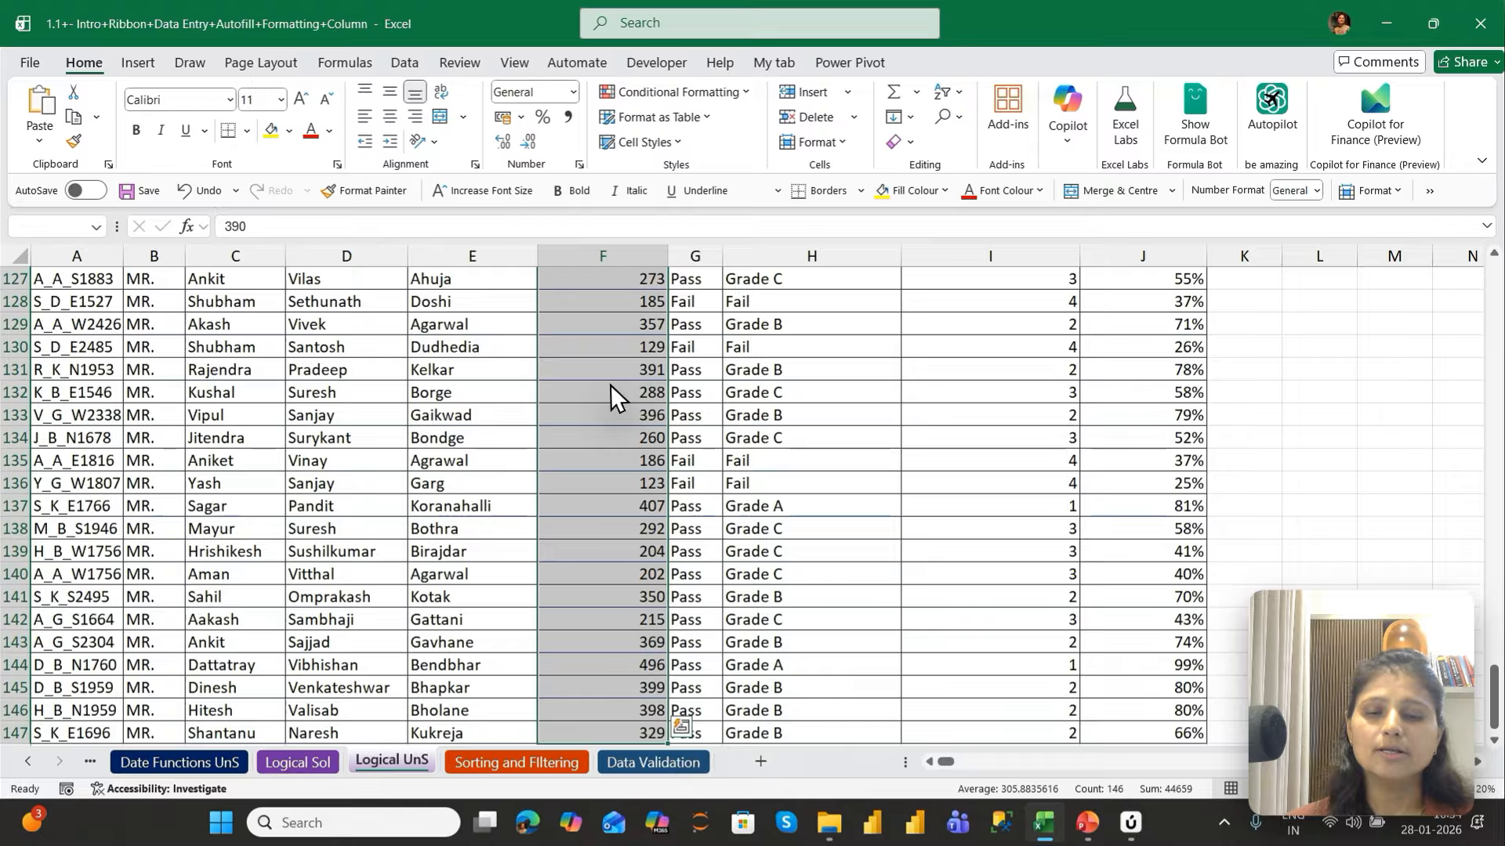
{"action": "key", "text": "ctrl+BackSpace"}
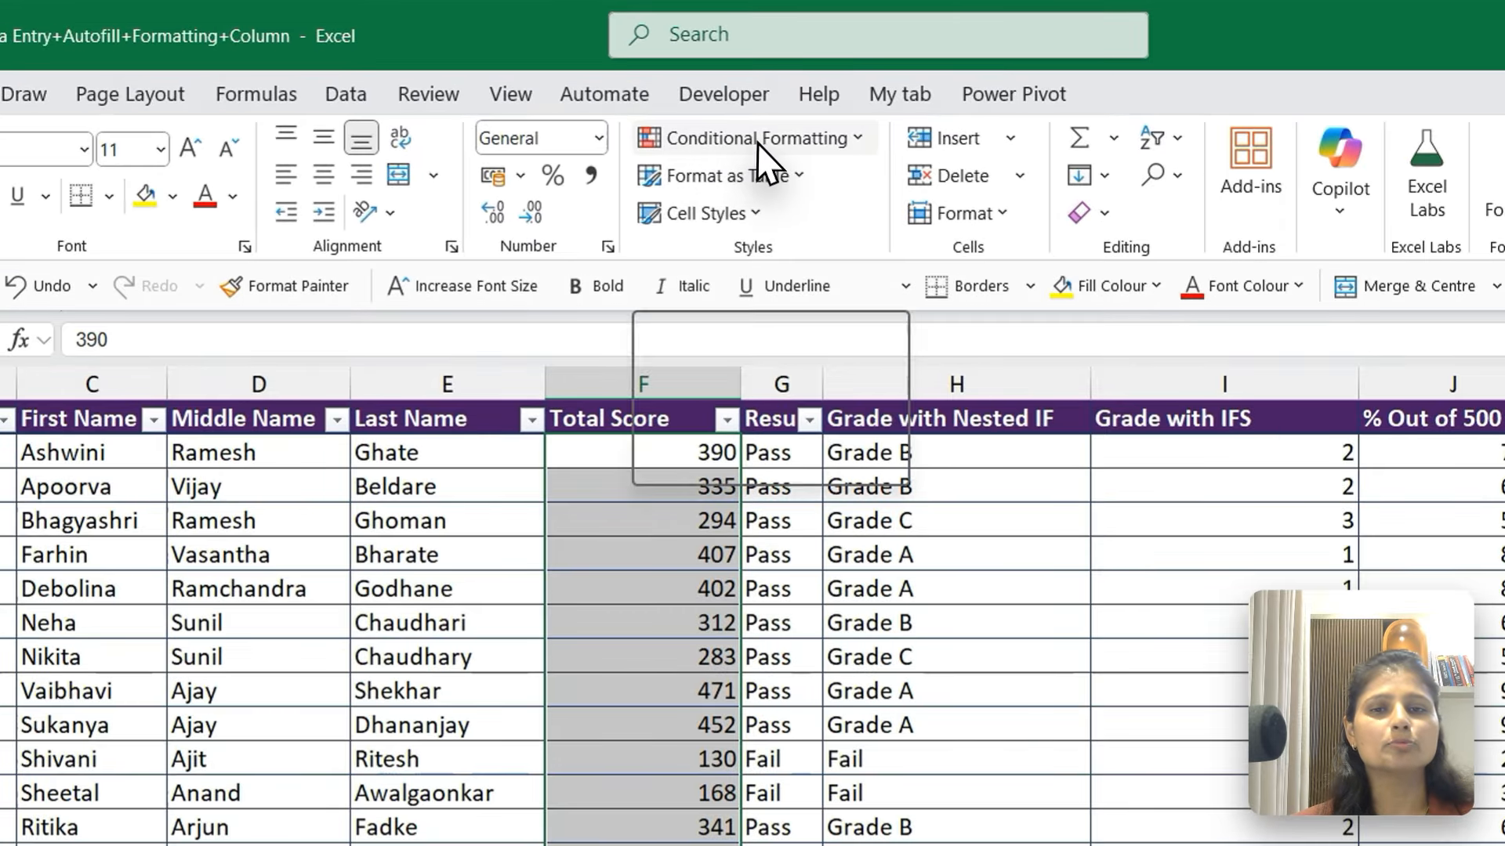
{"action": "left_click", "coordinate": [759, 146]}
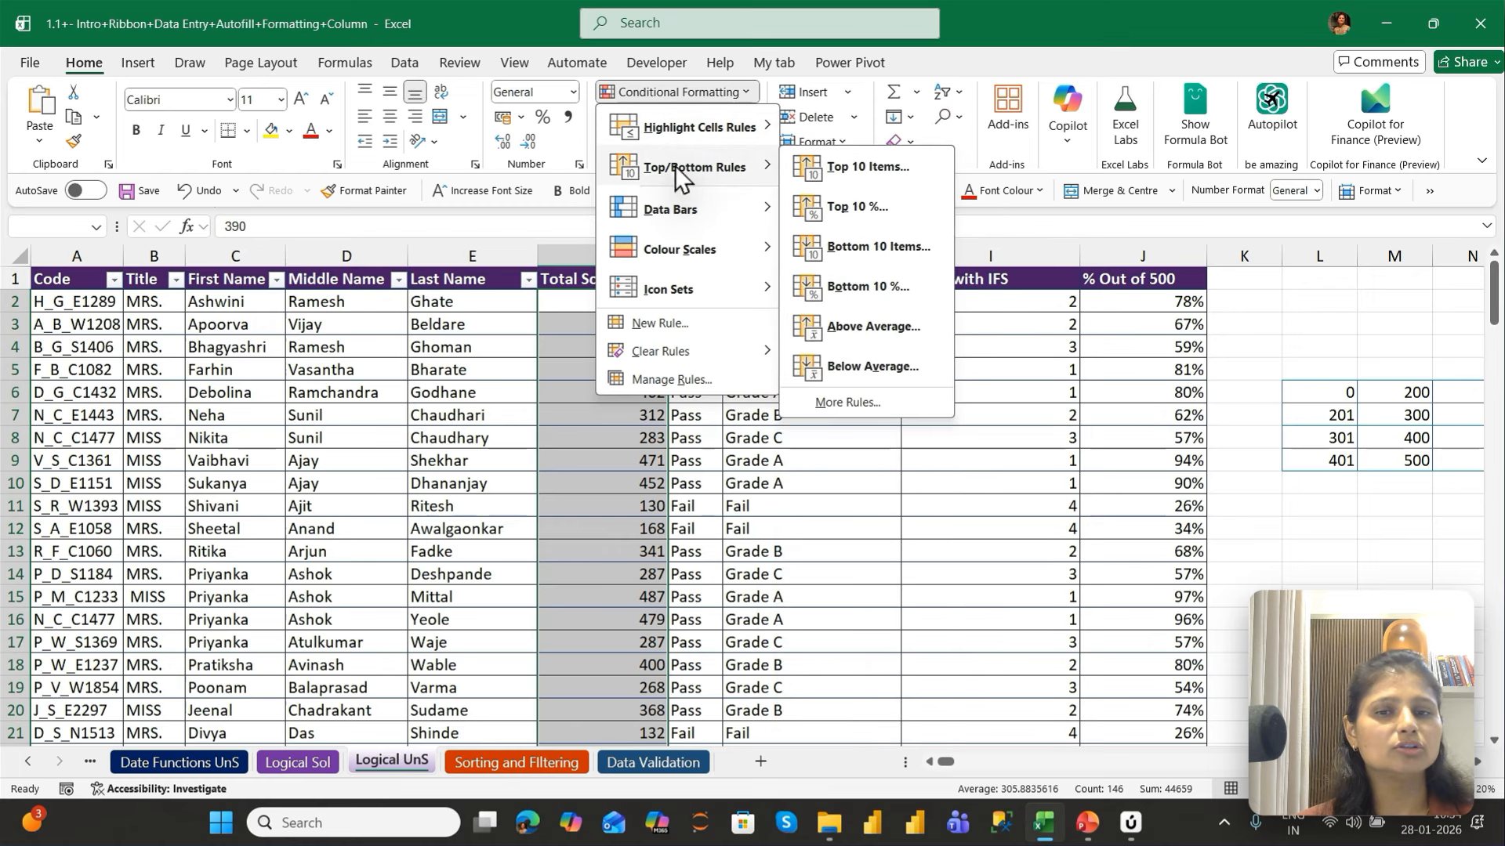
{"action": "mouse_move", "coordinate": [672, 298]}
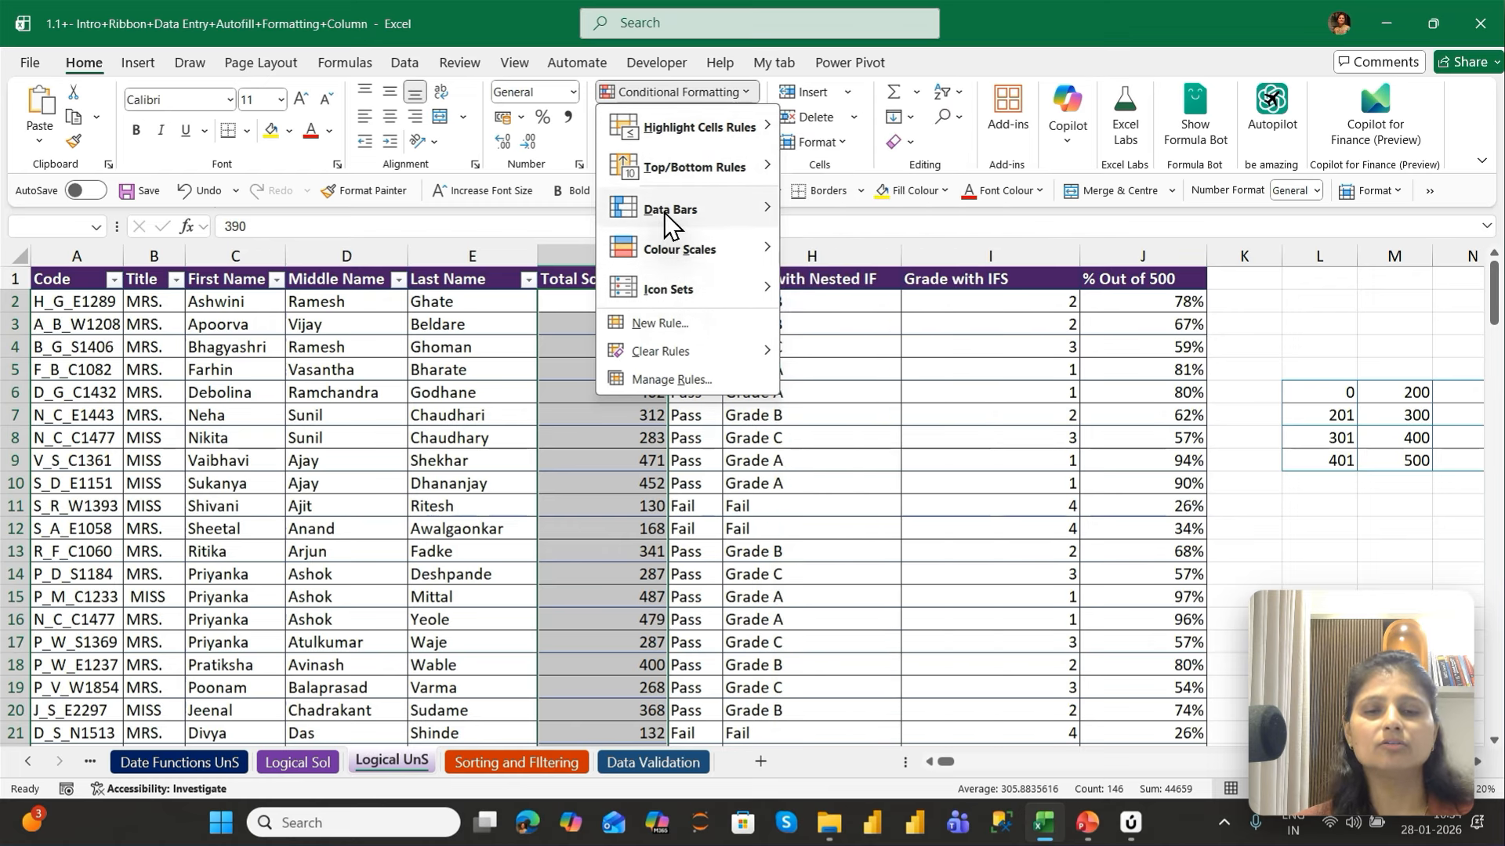
{"action": "mouse_move", "coordinate": [665, 213]}
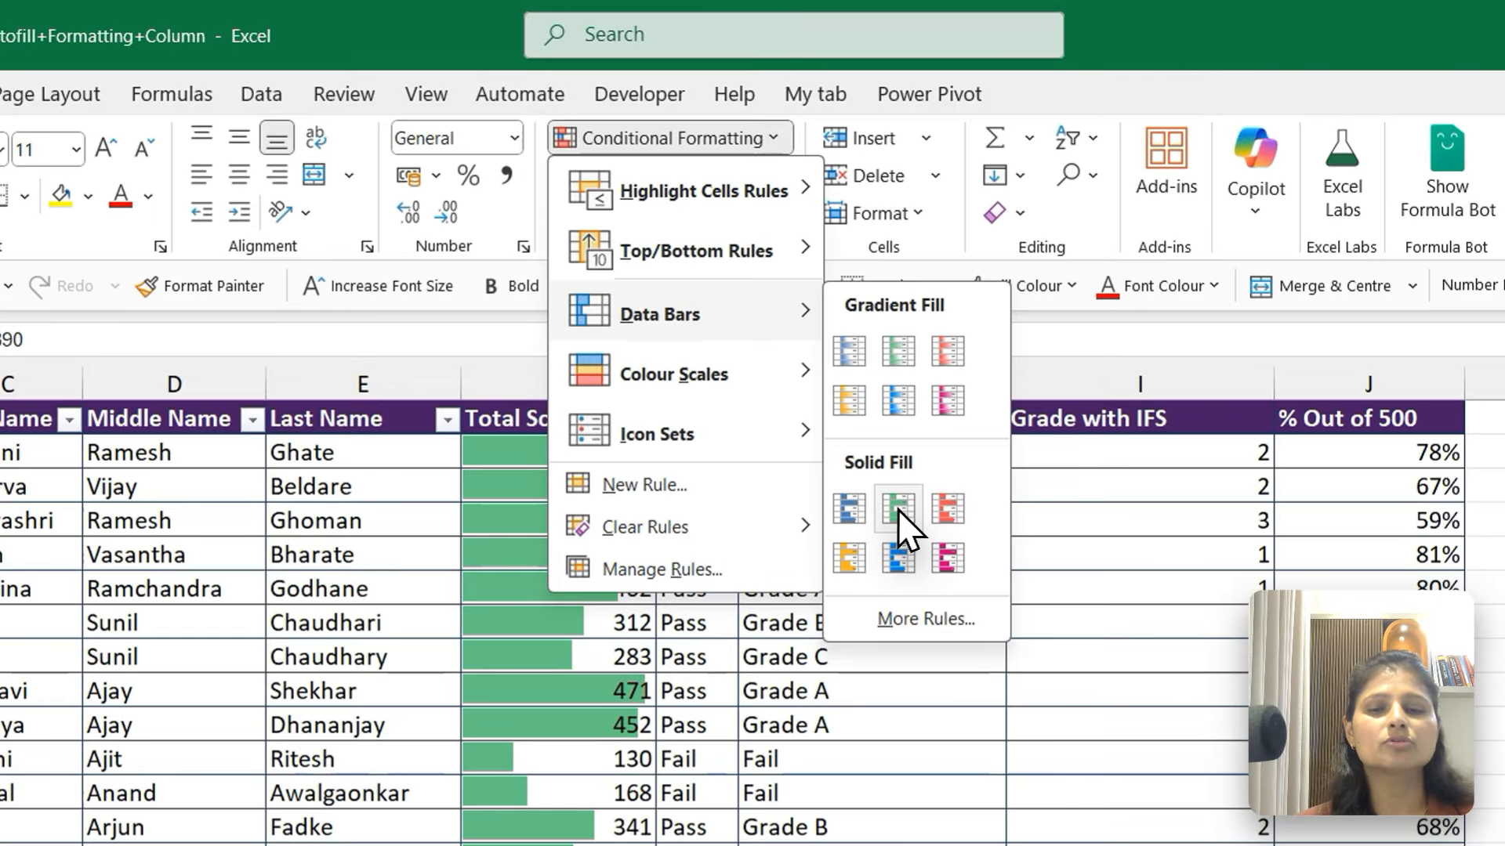
{"action": "left_click", "coordinate": [829, 339]}
Widen the Total Score column so its data bars are longer, and compare the bars of high and low scores
{"action": "left_click_drag", "start_coordinate": [658, 384], "coordinate": [843, 463]}
{"action": "left_click", "coordinate": [828, 553]}
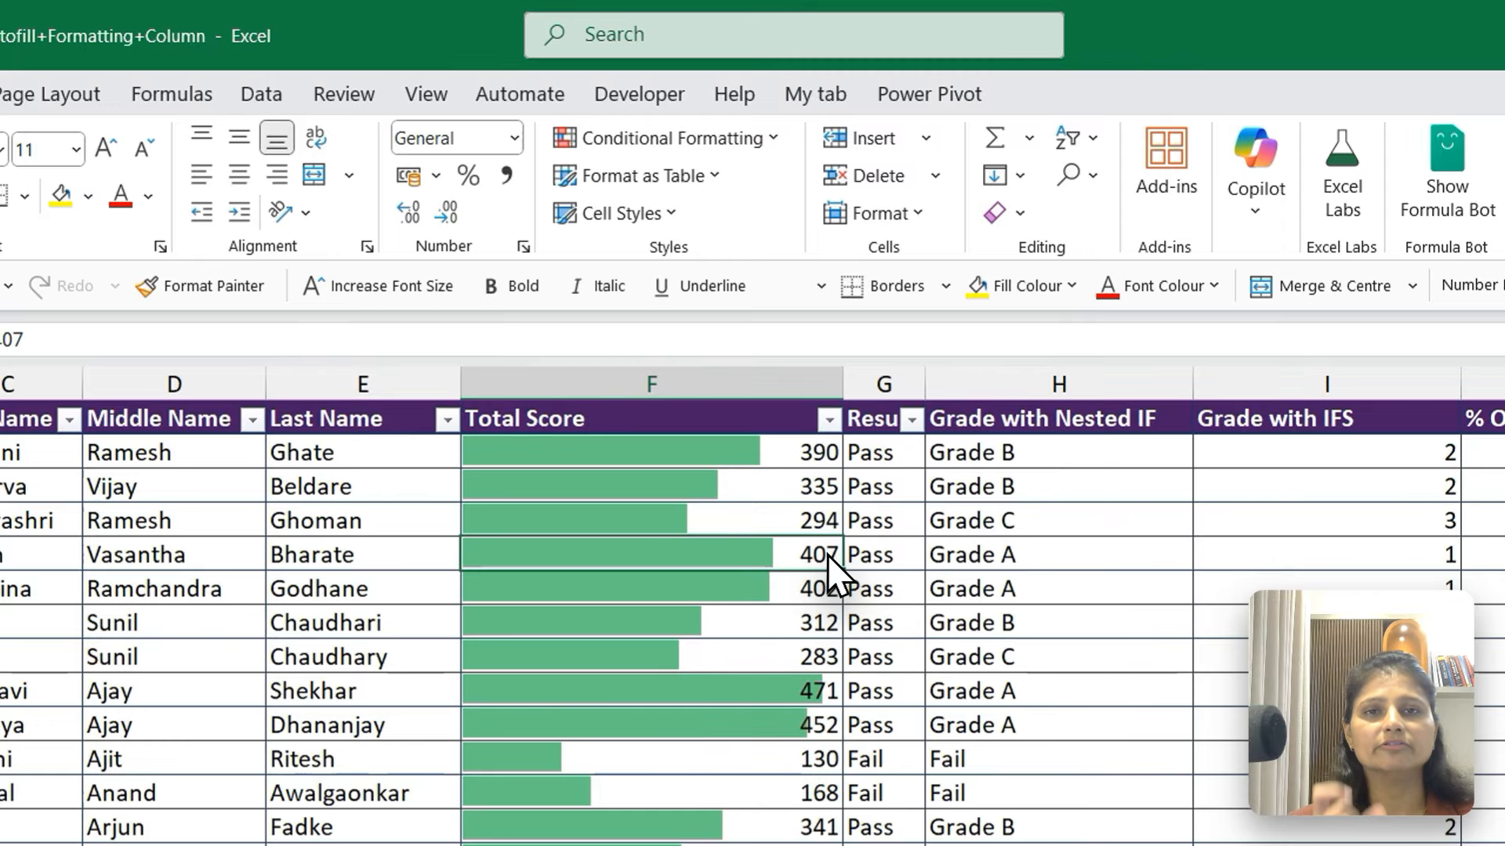
{"action": "left_click", "coordinate": [697, 762]}
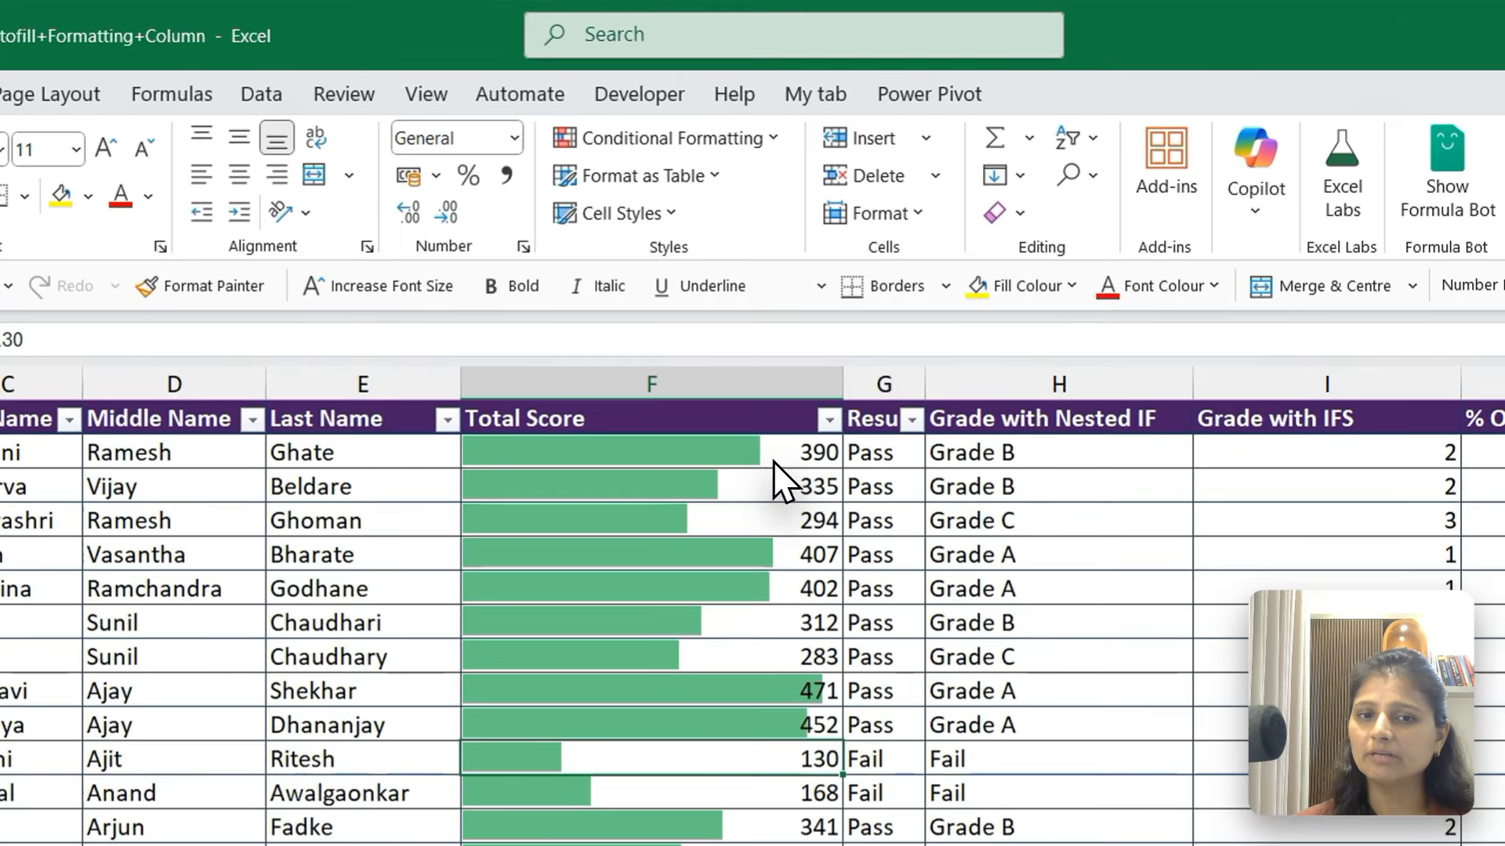
Highlight the total scores in column F that are greater than 400 with Yellow Fill with Dark Yellow Text
{"action": "left_click", "coordinate": [745, 308]}
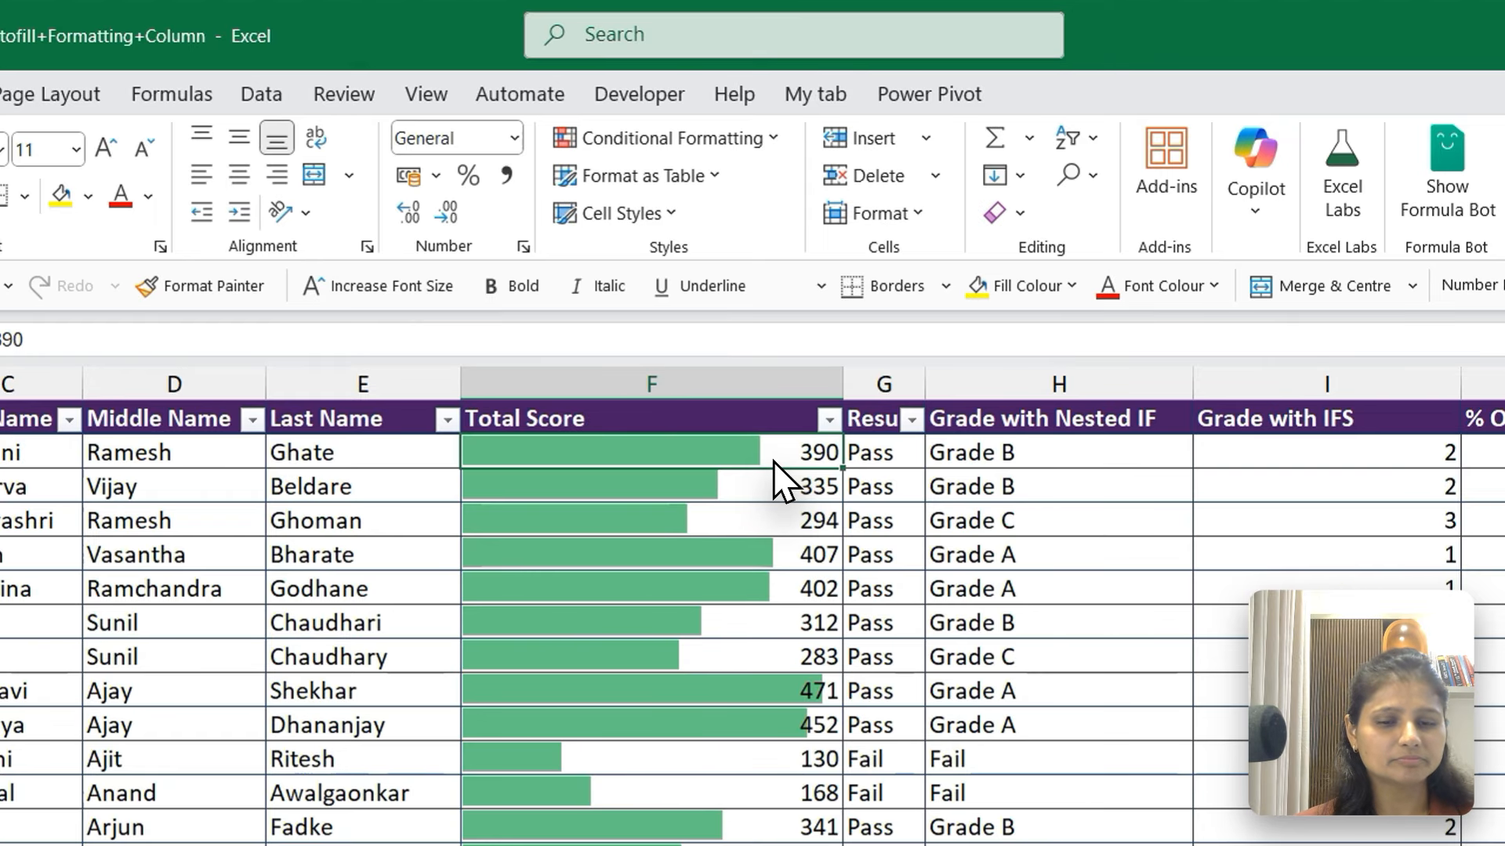
{"action": "key", "text": "ctrl+shift+Down"}
{"action": "key", "text": "ctrl+BackSpace"}
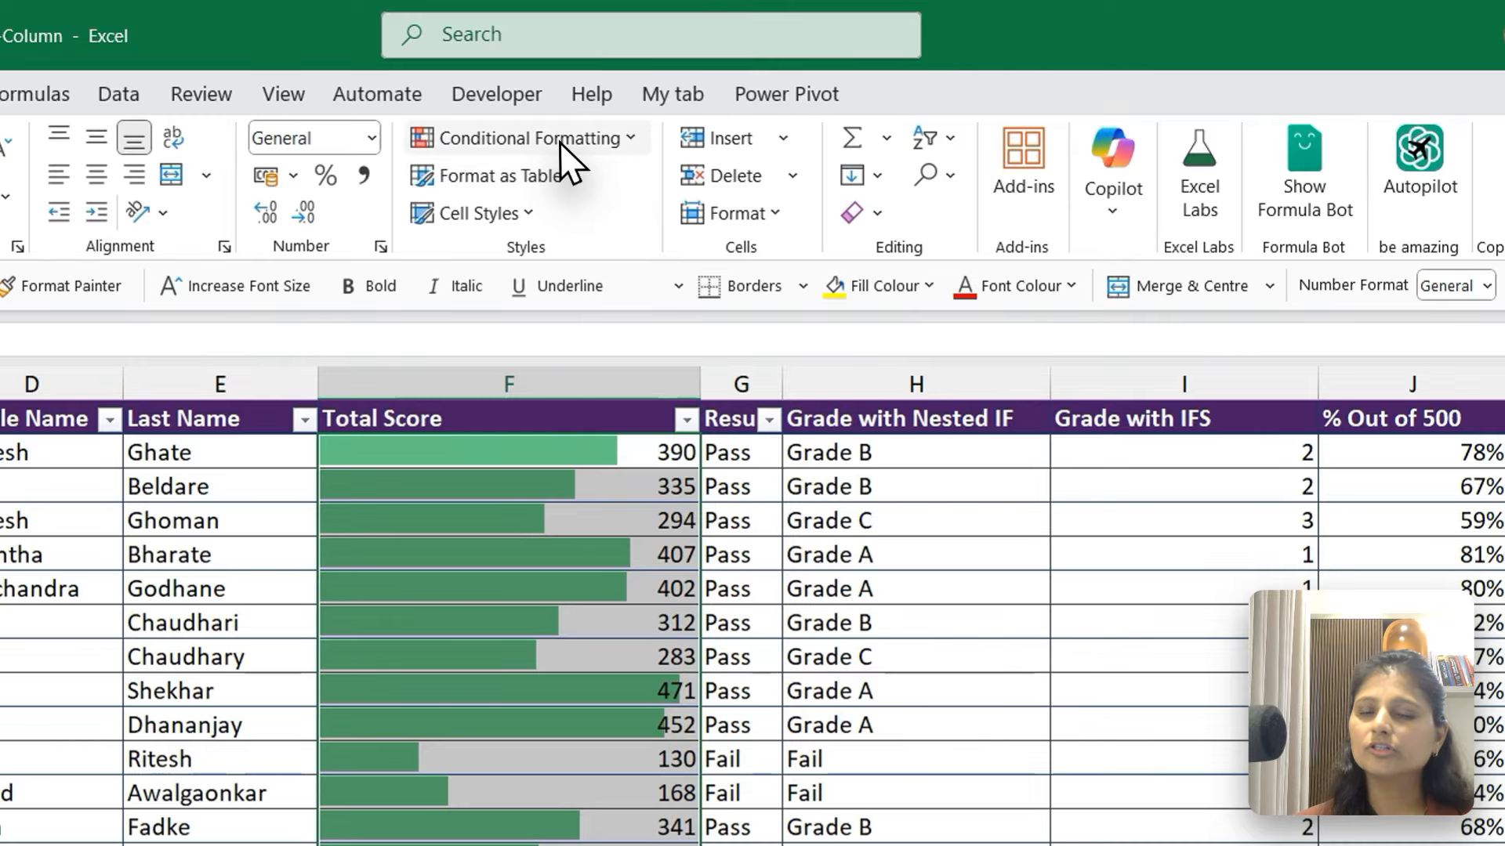
{"action": "left_click", "coordinate": [700, 97]}
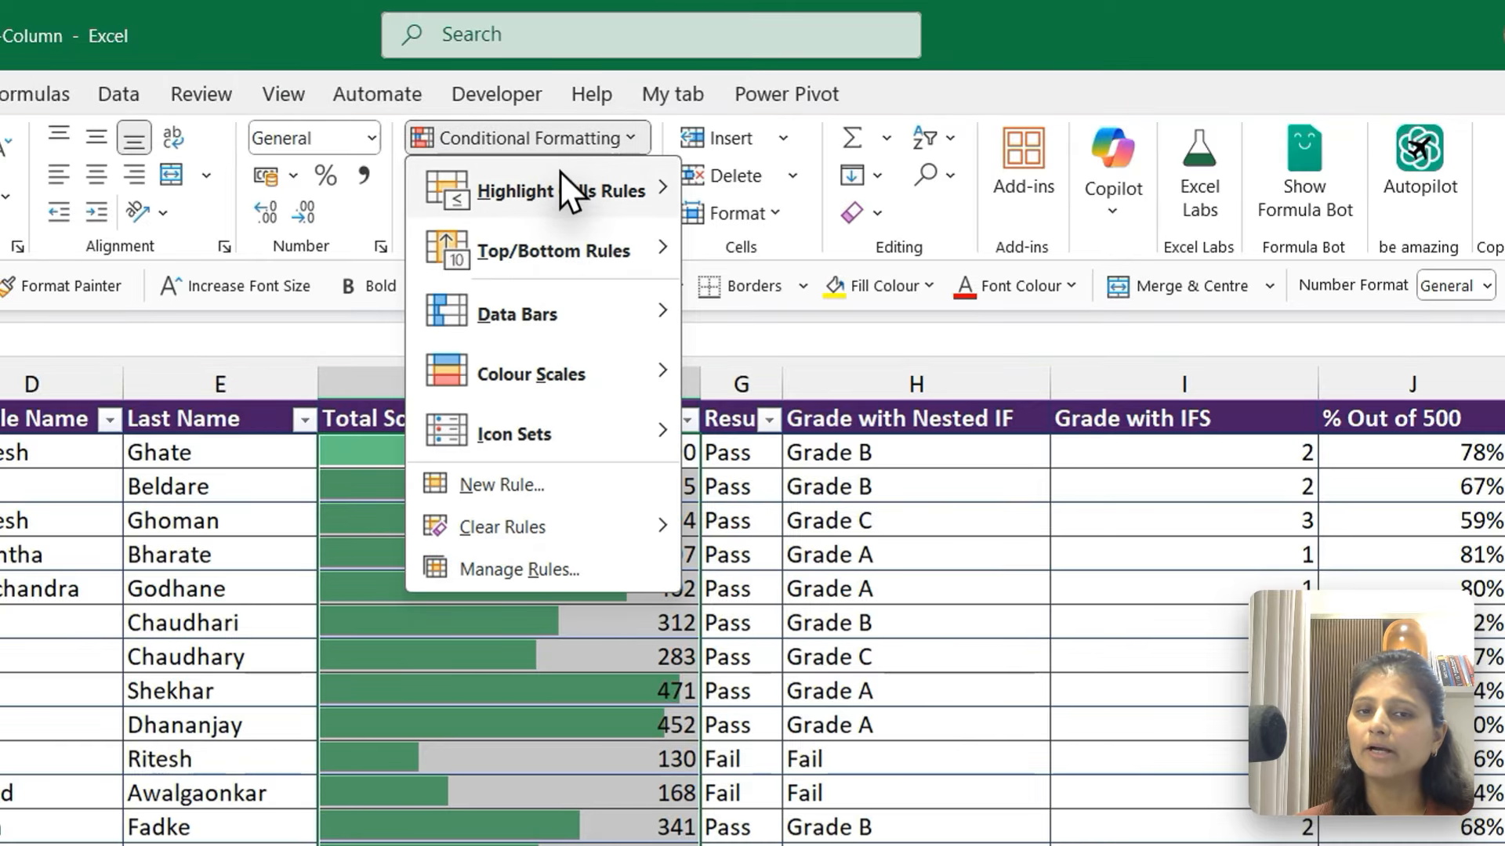
{"action": "mouse_move", "coordinate": [563, 192]}
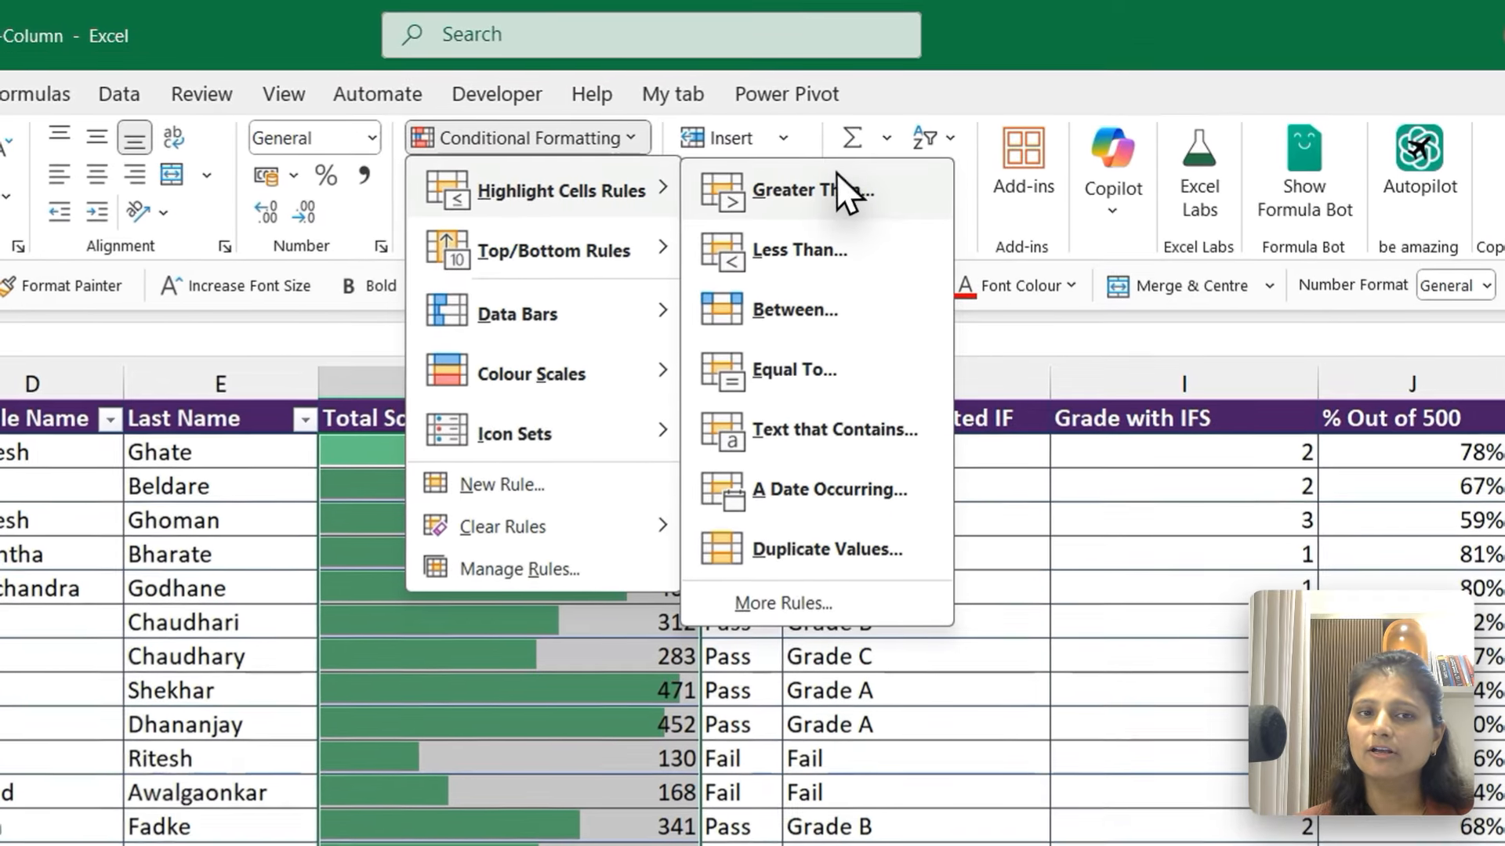
{"action": "left_click", "coordinate": [834, 177]}
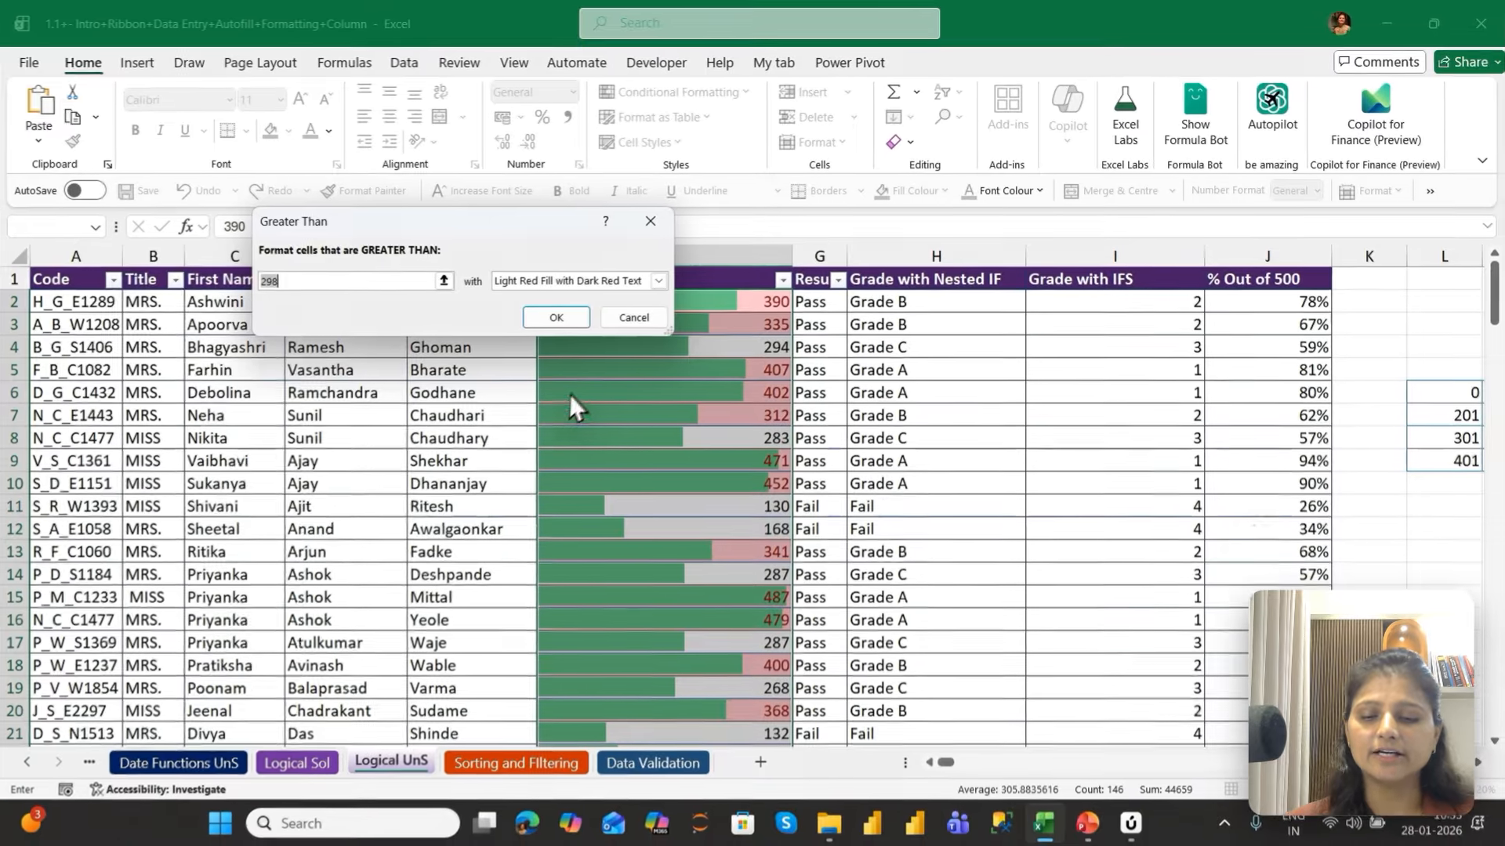
{"action": "type", "text": "400"}
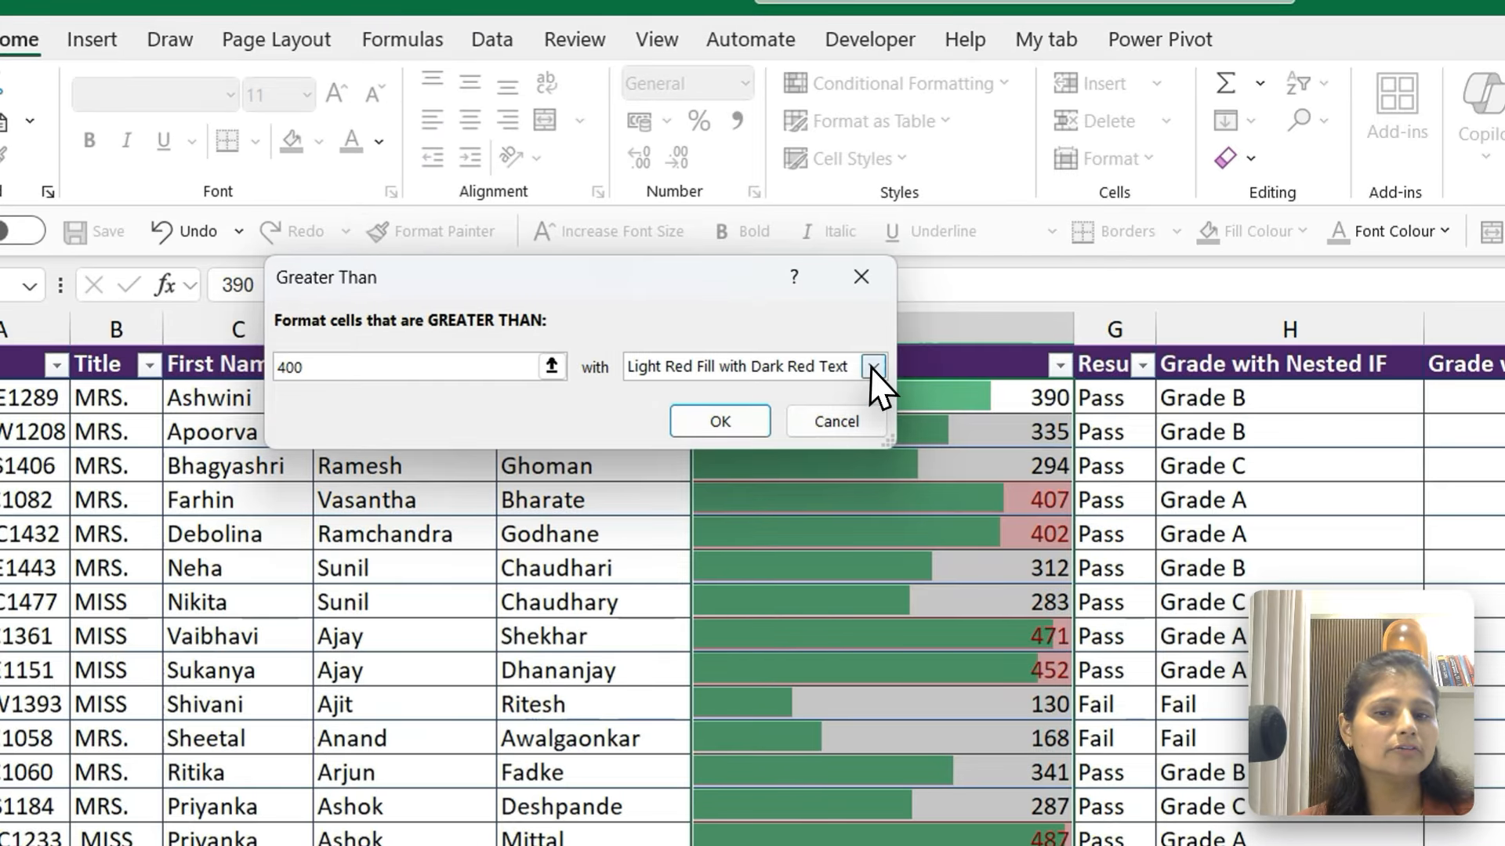
{"action": "left_click", "coordinate": [659, 280]}
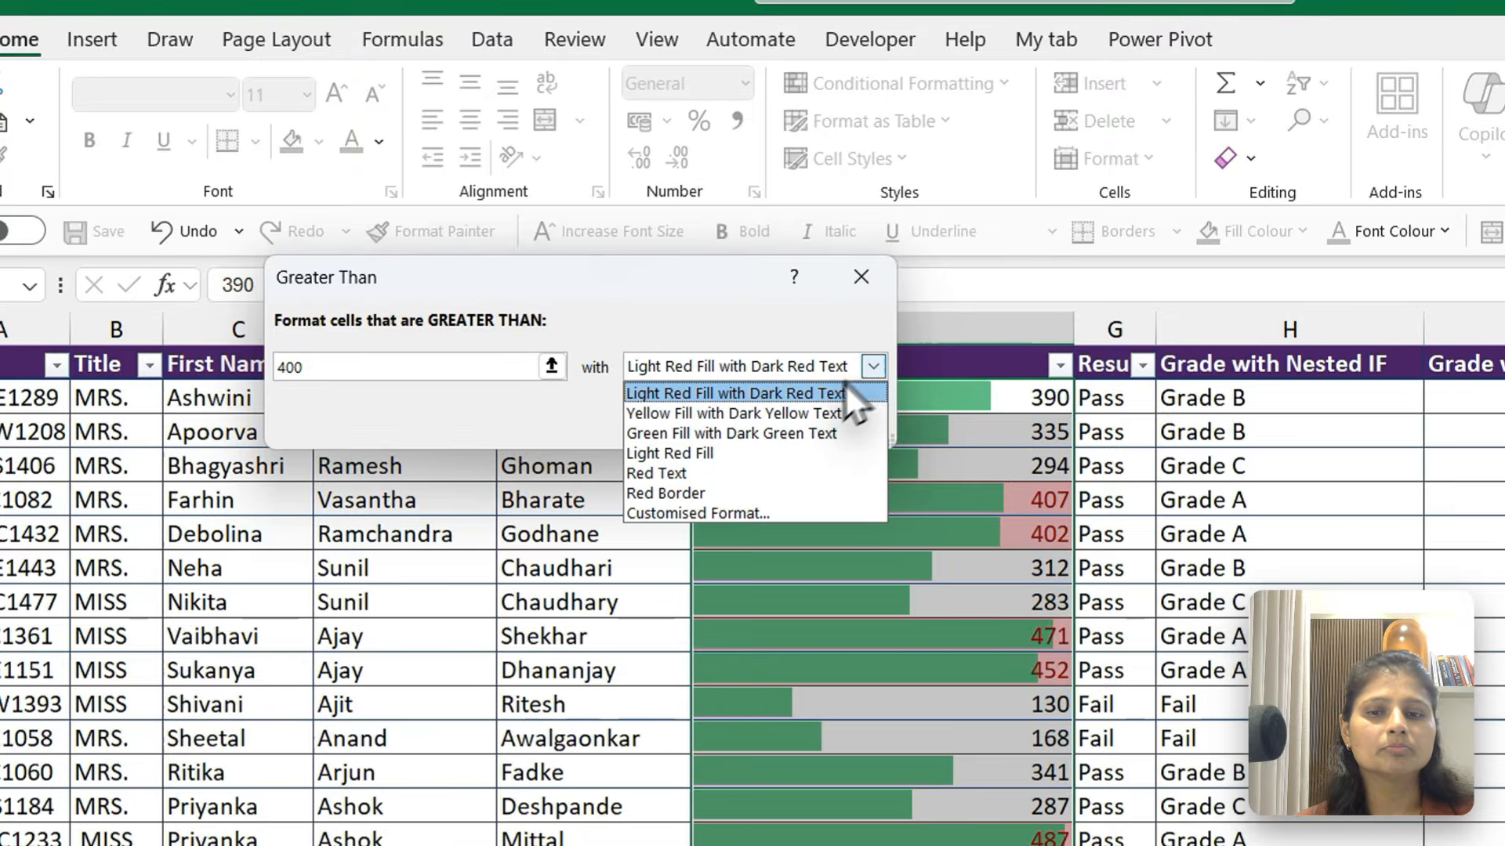
{"action": "left_click", "coordinate": [784, 414]}
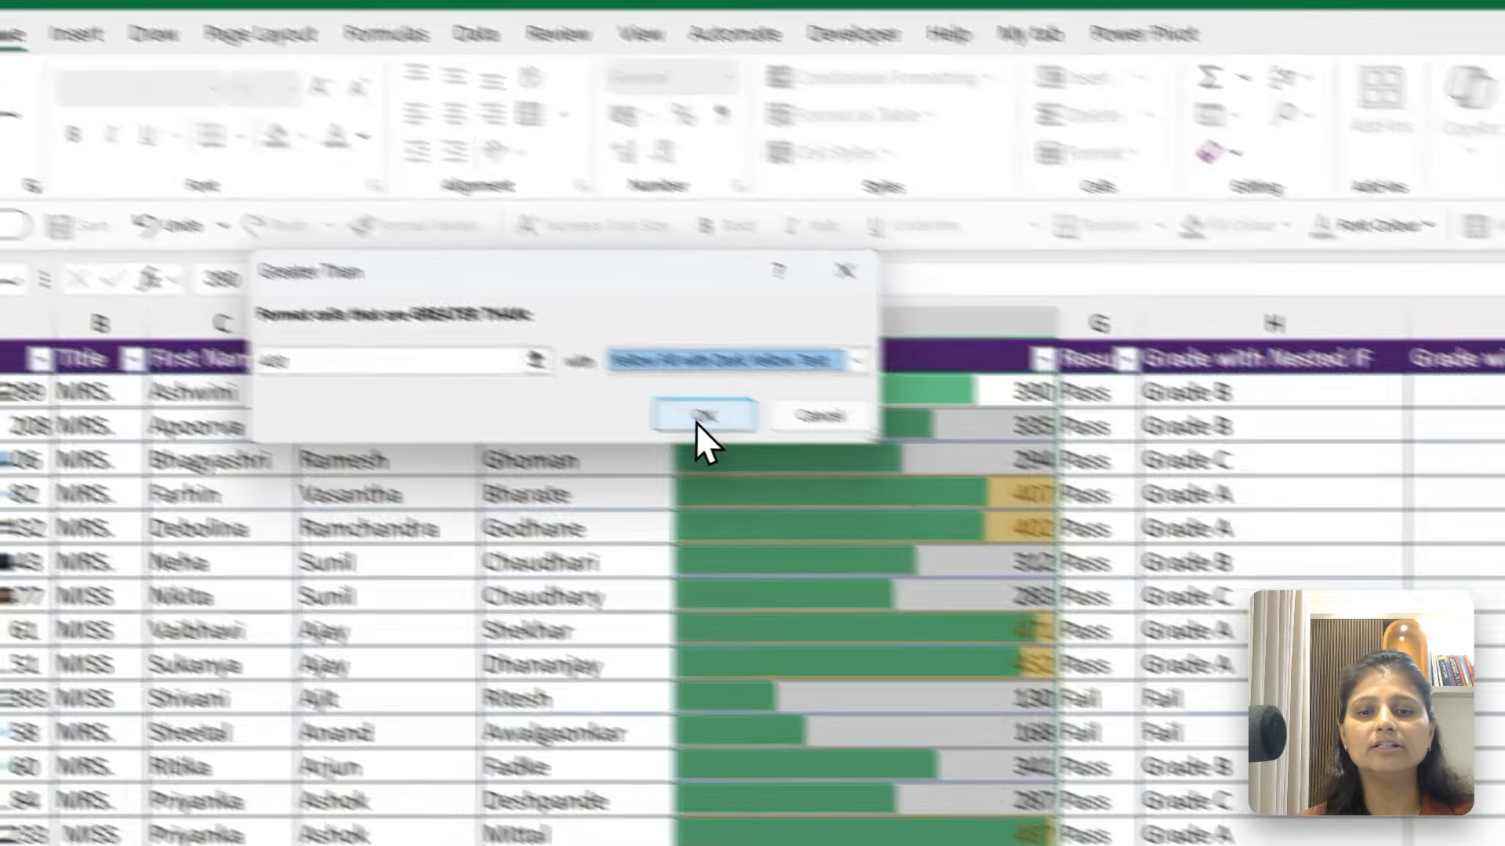
{"action": "left_click", "coordinate": [709, 423]}
{"action": "left_click", "coordinate": [833, 417]}
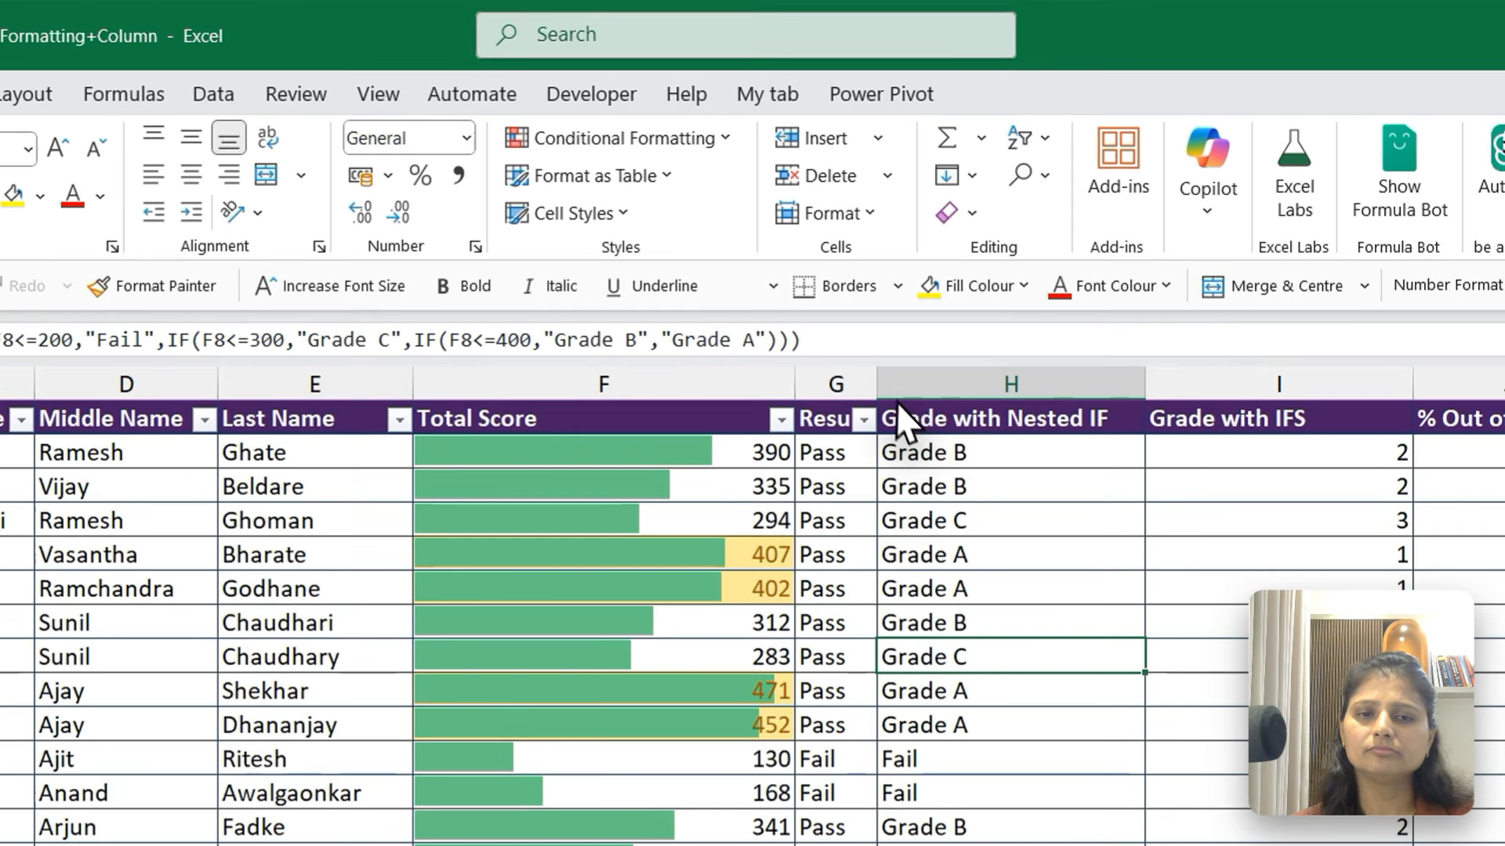
Widen the Result column and highlight its cells equal to Fail with Light Red Fill with Dark Red Text
{"action": "left_click_drag", "start_coordinate": [846, 257], "coordinate": [916, 258]}
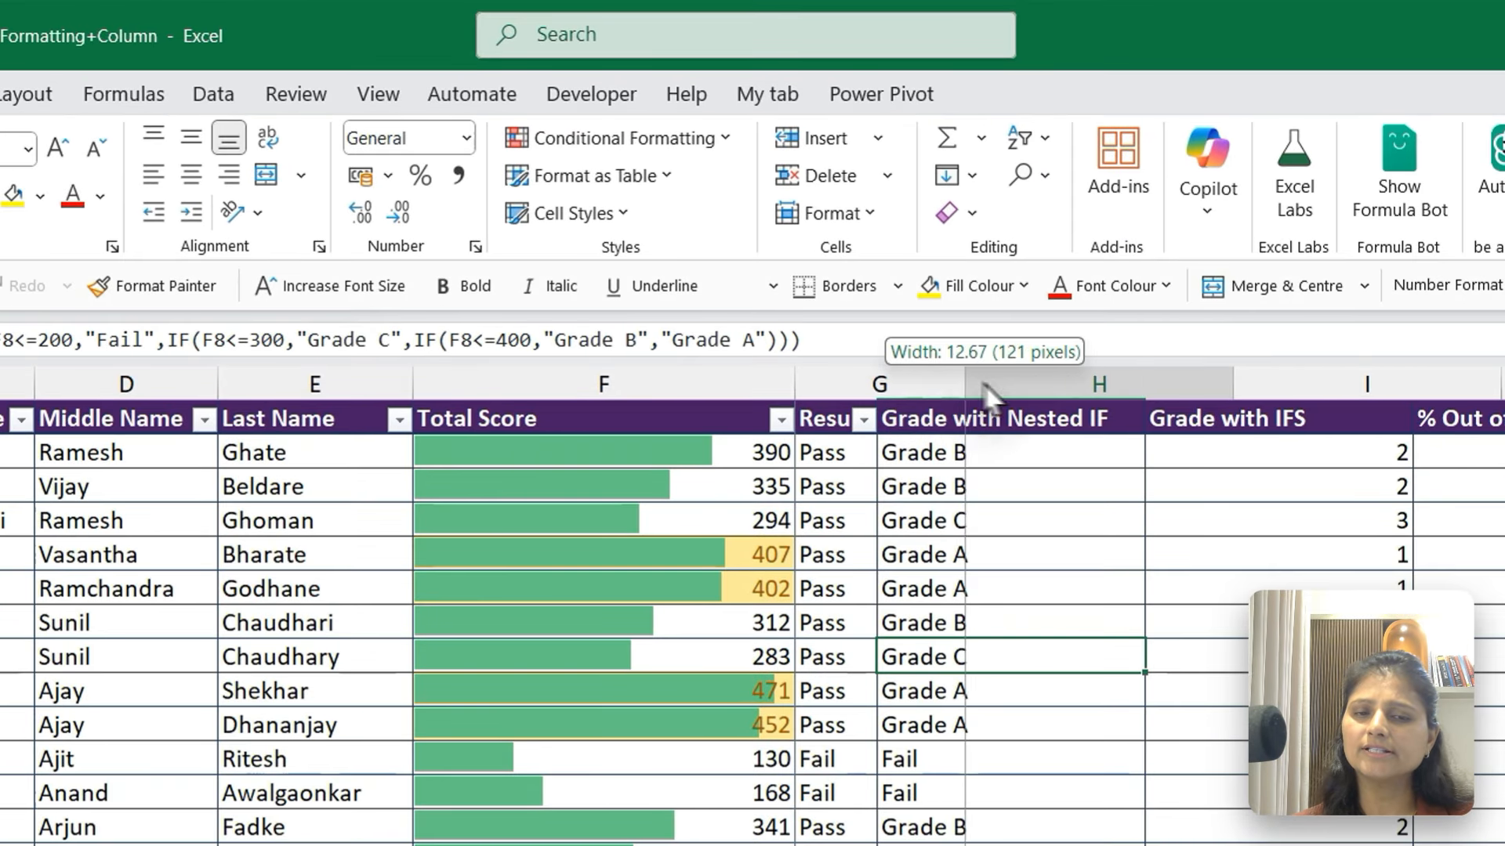
{"action": "left_click_drag", "start_coordinate": [982, 387], "coordinate": [998, 392]}
{"action": "left_click", "coordinate": [884, 462]}
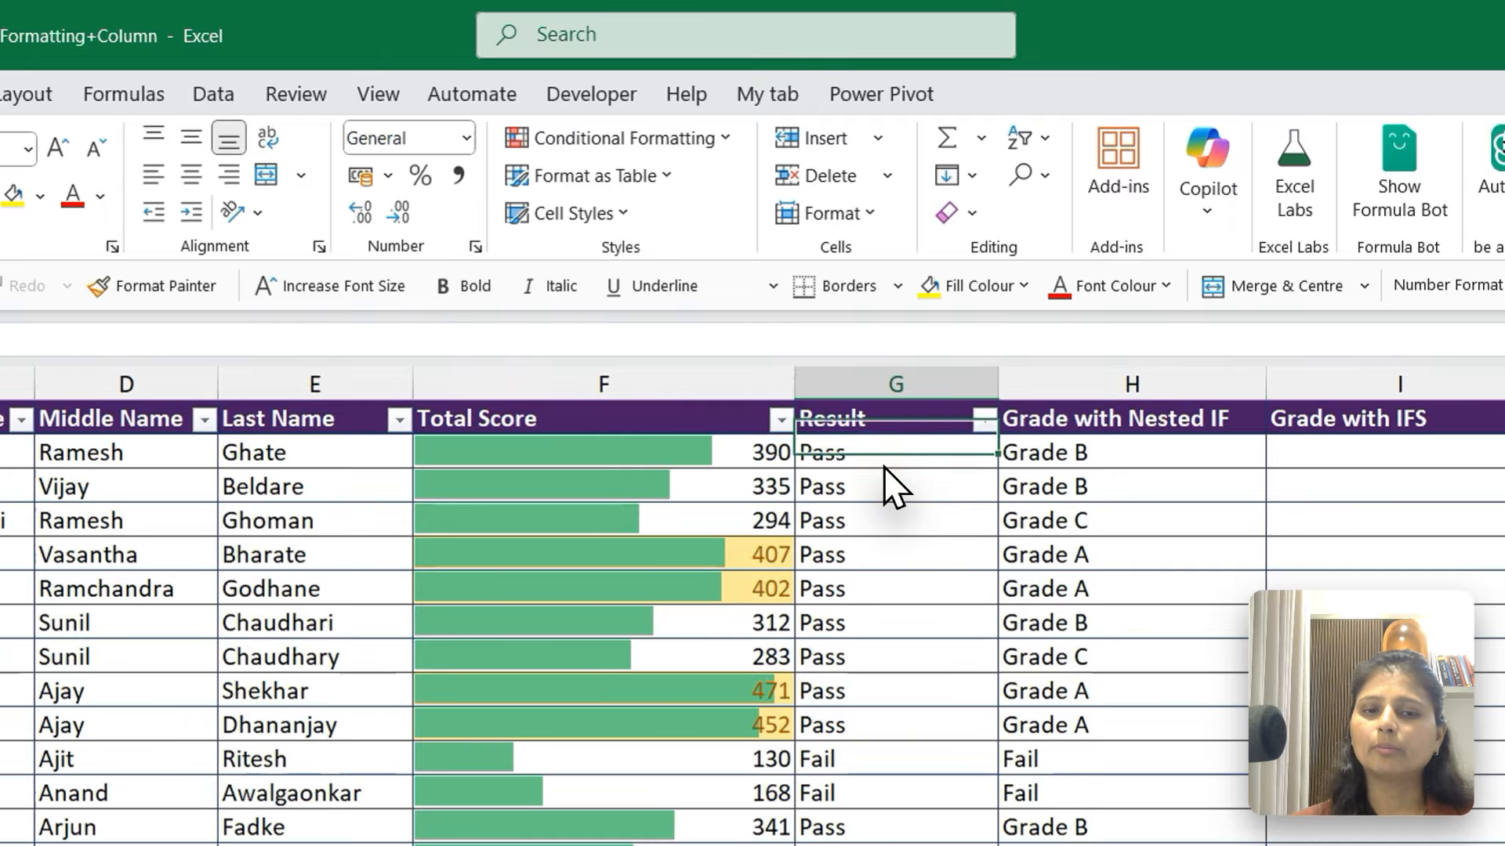
{"action": "key", "text": "ctrl+shift+Down"}
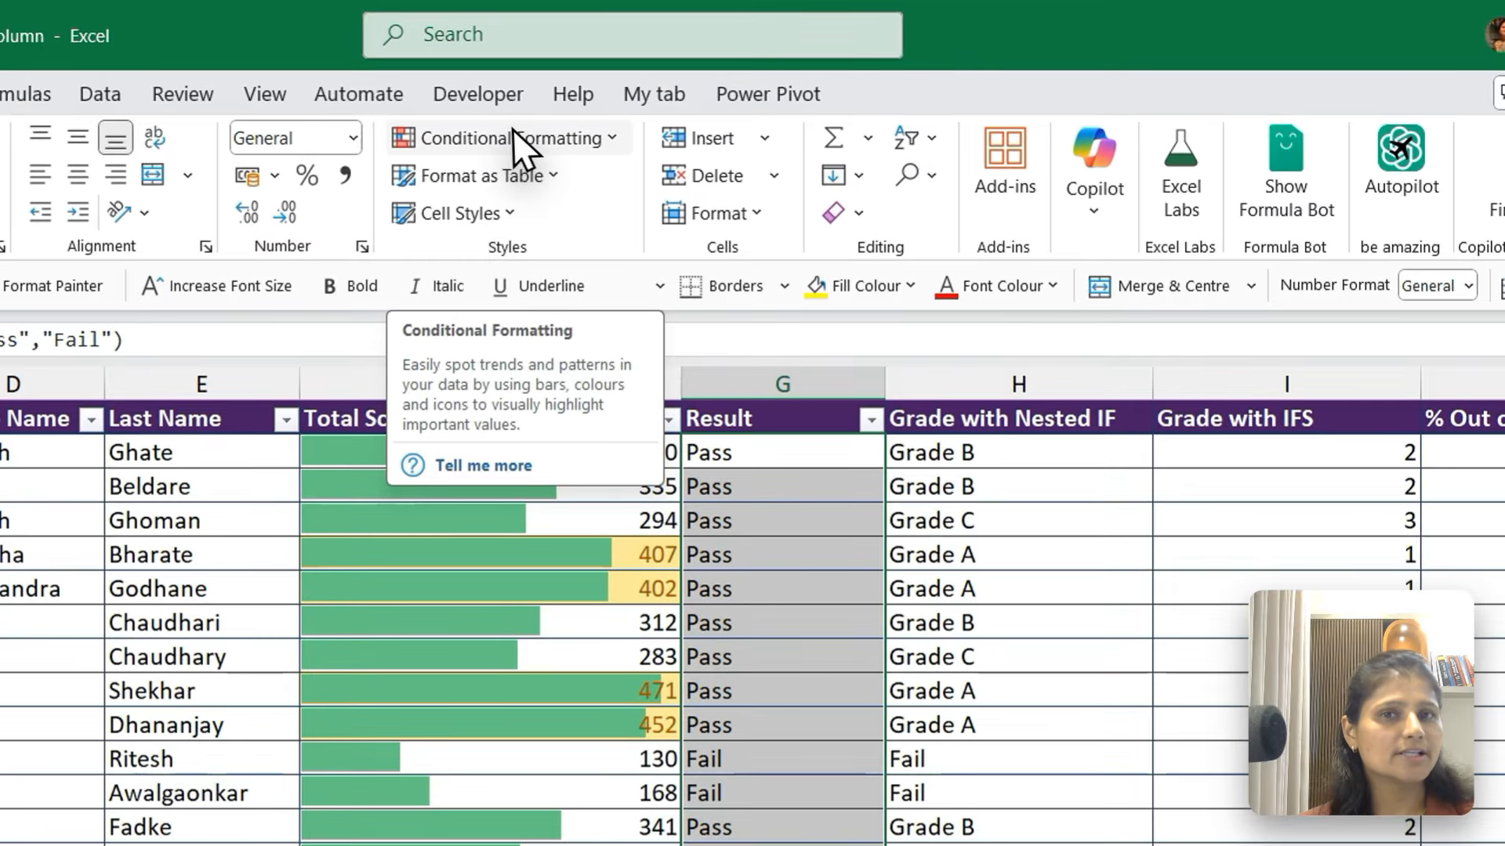
{"action": "left_click", "coordinate": [678, 89]}
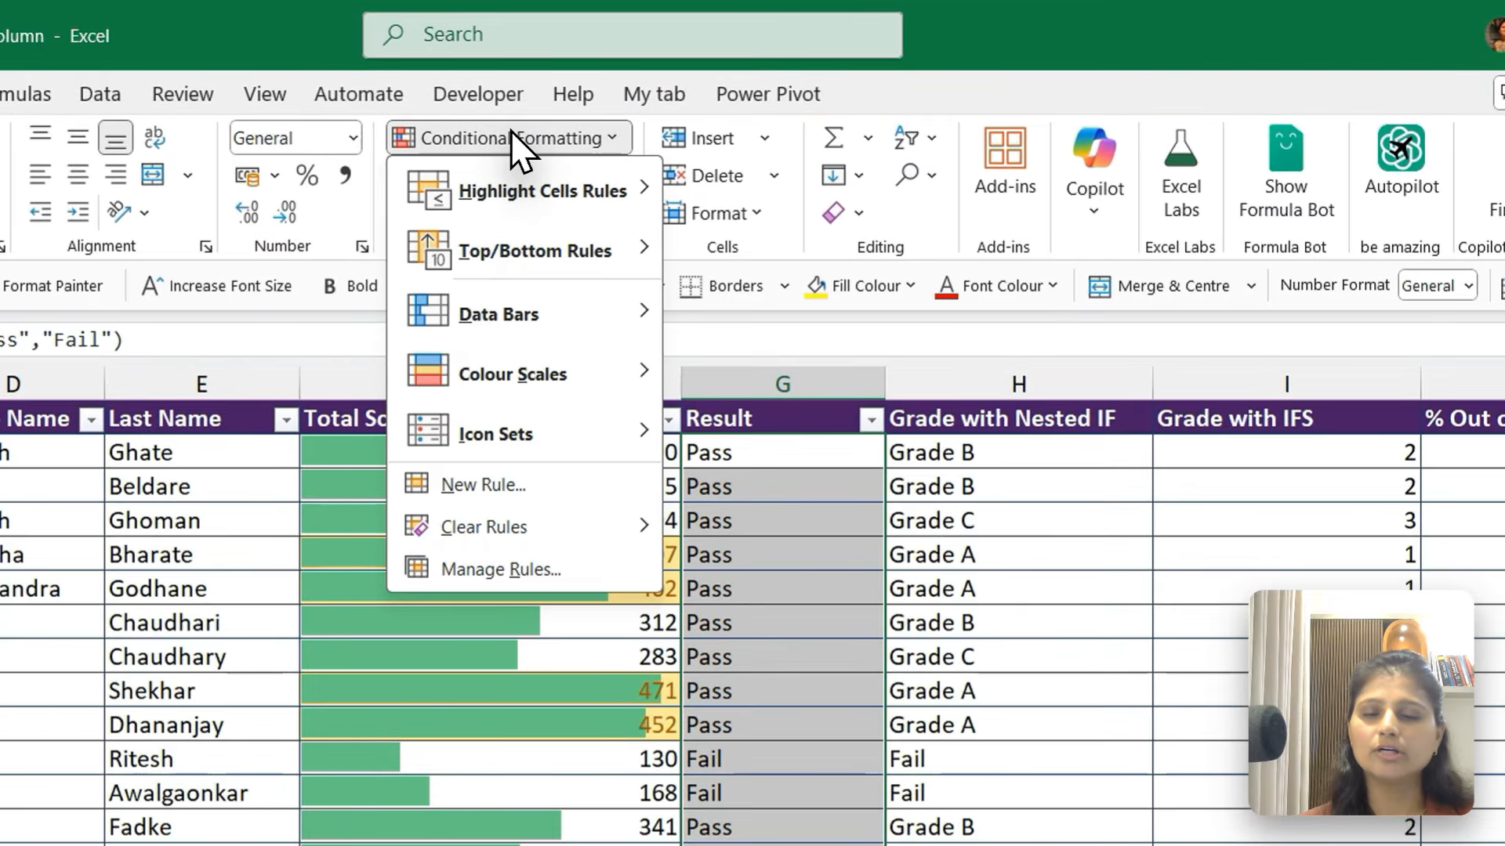
{"action": "mouse_move", "coordinate": [533, 189]}
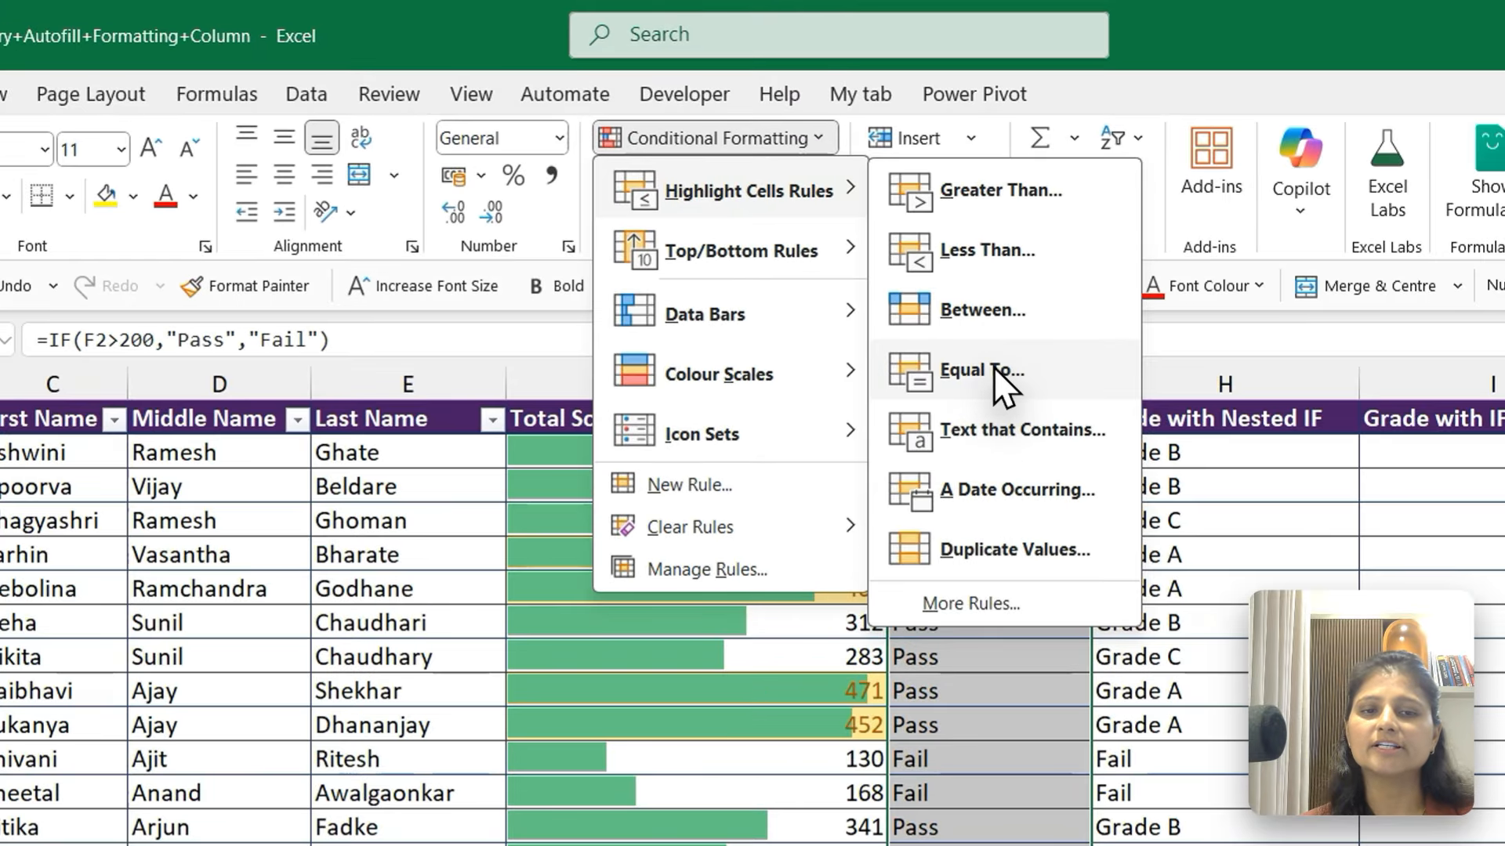
{"action": "left_click", "coordinate": [994, 367]}
{"action": "type", "text": "Fail"}
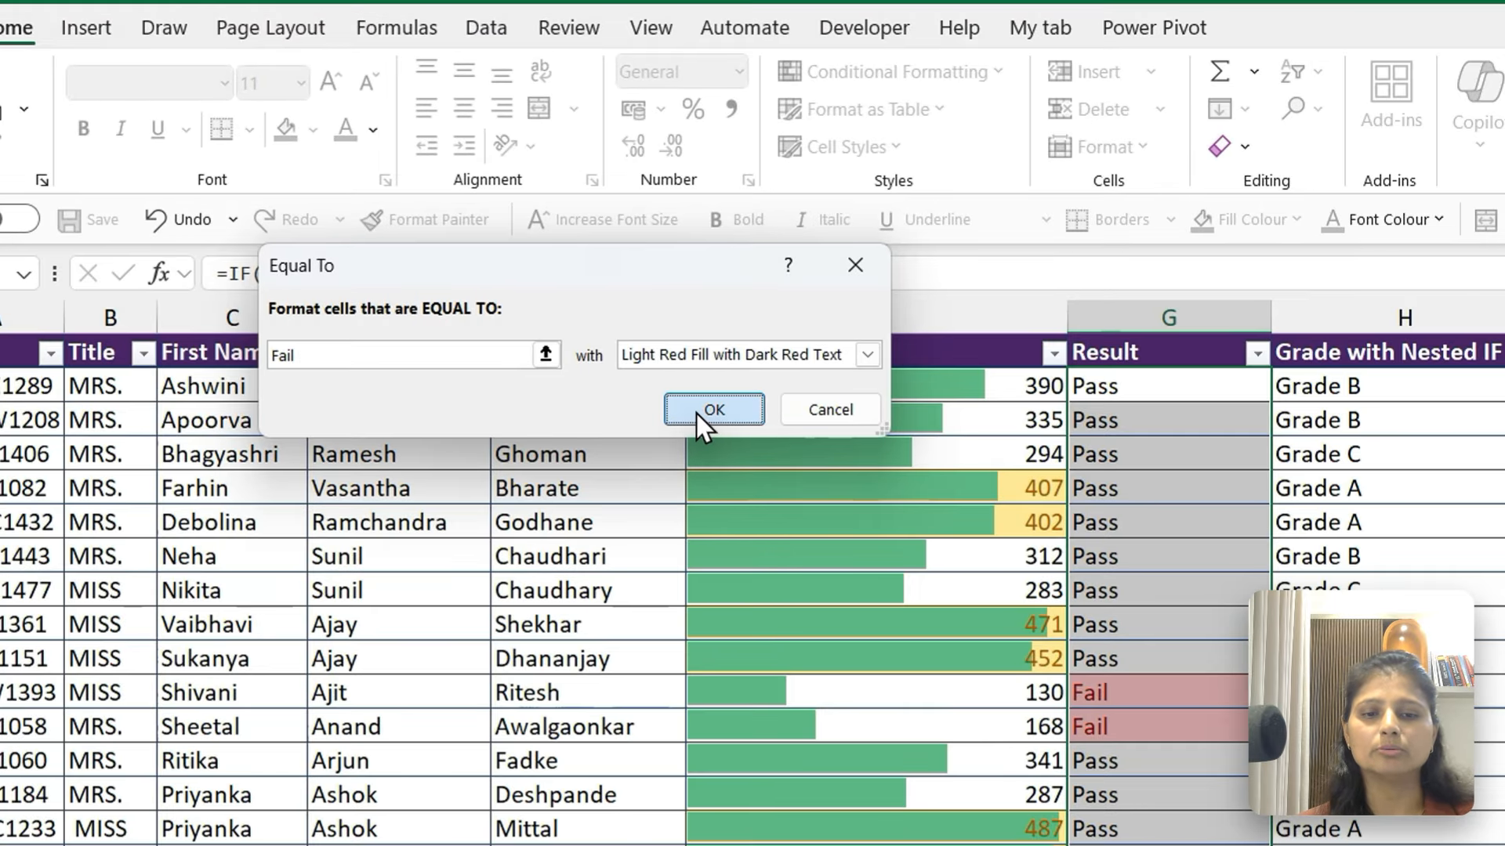
{"action": "left_click", "coordinate": [696, 412]}
{"action": "left_click", "coordinate": [1128, 513]}
{"action": "key", "text": "Down"}
{"action": "key", "text": "Down"}
{"action": "key", "text": "Down"}
{"action": "key", "text": "Down"}
{"action": "key", "text": "Down"}
{"action": "key", "text": "Down"}
{"action": "key", "text": "Down"}
{"action": "key", "text": "Down"}
{"action": "key", "text": "Down"}
{"action": "key", "text": "Down"}
{"action": "key", "text": "Down"}
{"action": "key", "text": "Down"}
{"action": "key", "text": "Down"}
{"action": "key", "text": "Down"}
{"action": "key", "text": "Down"}
{"action": "key", "text": "Down"}
{"action": "key", "text": "Down"}
{"action": "key", "text": "Down"}
{"action": "key", "text": "Down"}
{"action": "key", "text": "Down"}
{"action": "key", "text": "Down"}
{"action": "key", "text": "Down"}
{"action": "key", "text": "Down"}
{"action": "key", "text": "Down"}
{"action": "key", "text": "Down"}
{"action": "key", "text": "Down"}
{"action": "key", "text": "Down"}
{"action": "key", "text": "Down"}
{"action": "key", "text": "Down"}
{"action": "key", "text": "Down"}
{"action": "key", "text": "Down"}
{"action": "key", "text": "Down"}
{"action": "key", "text": "Down"}
{"action": "key", "text": "Down"}
{"action": "key", "text": "Down"}
{"action": "key", "text": "Down"}
{"action": "key", "text": "Down"}
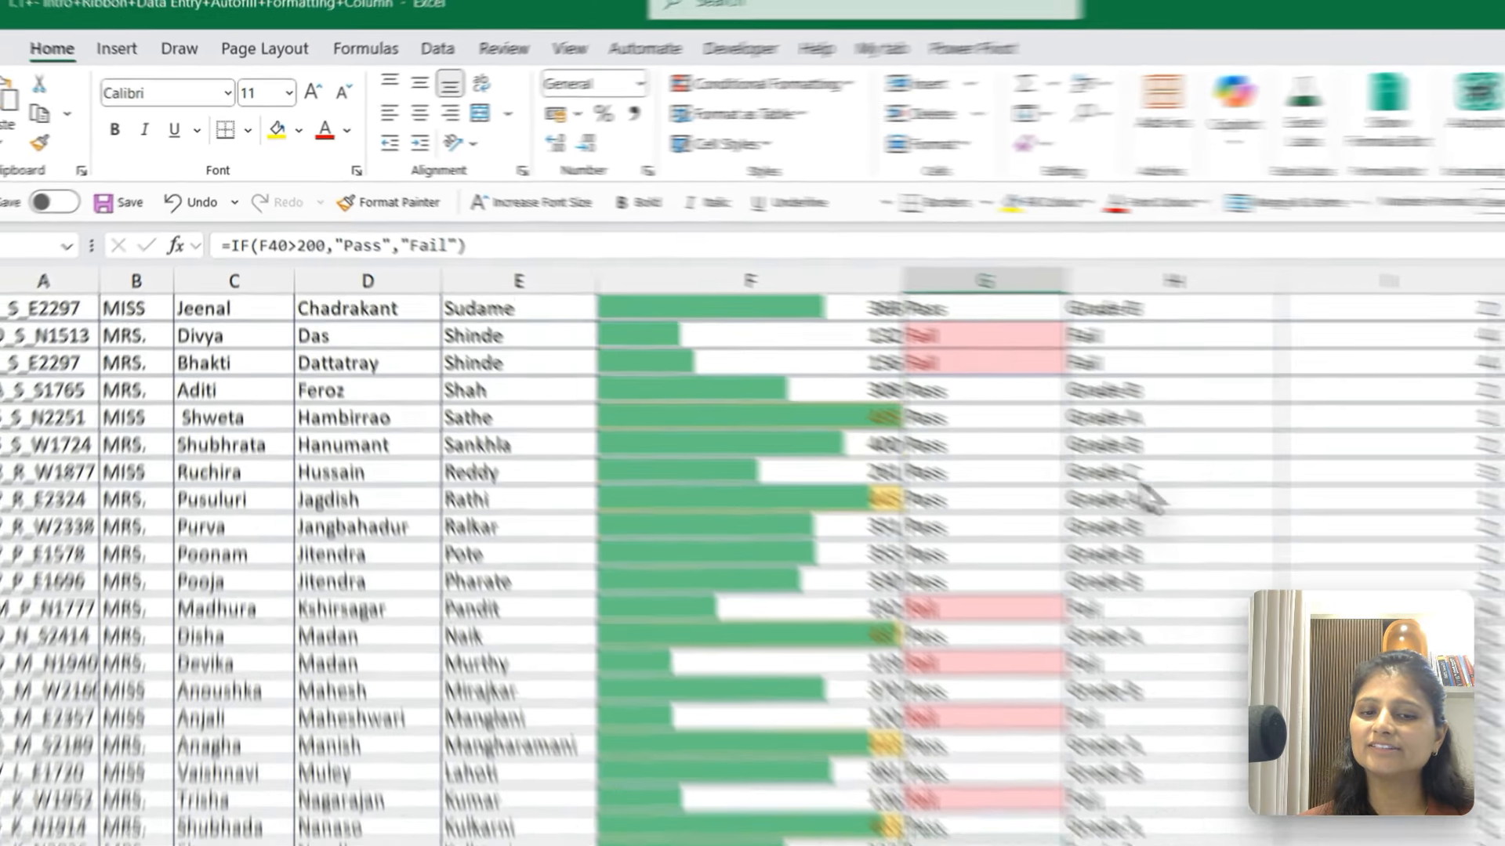
Highlight the Result cells from G2 down that are equal to Pass with Green Fill with Dark Green Text
{"action": "key", "text": "ctrl+Up"}
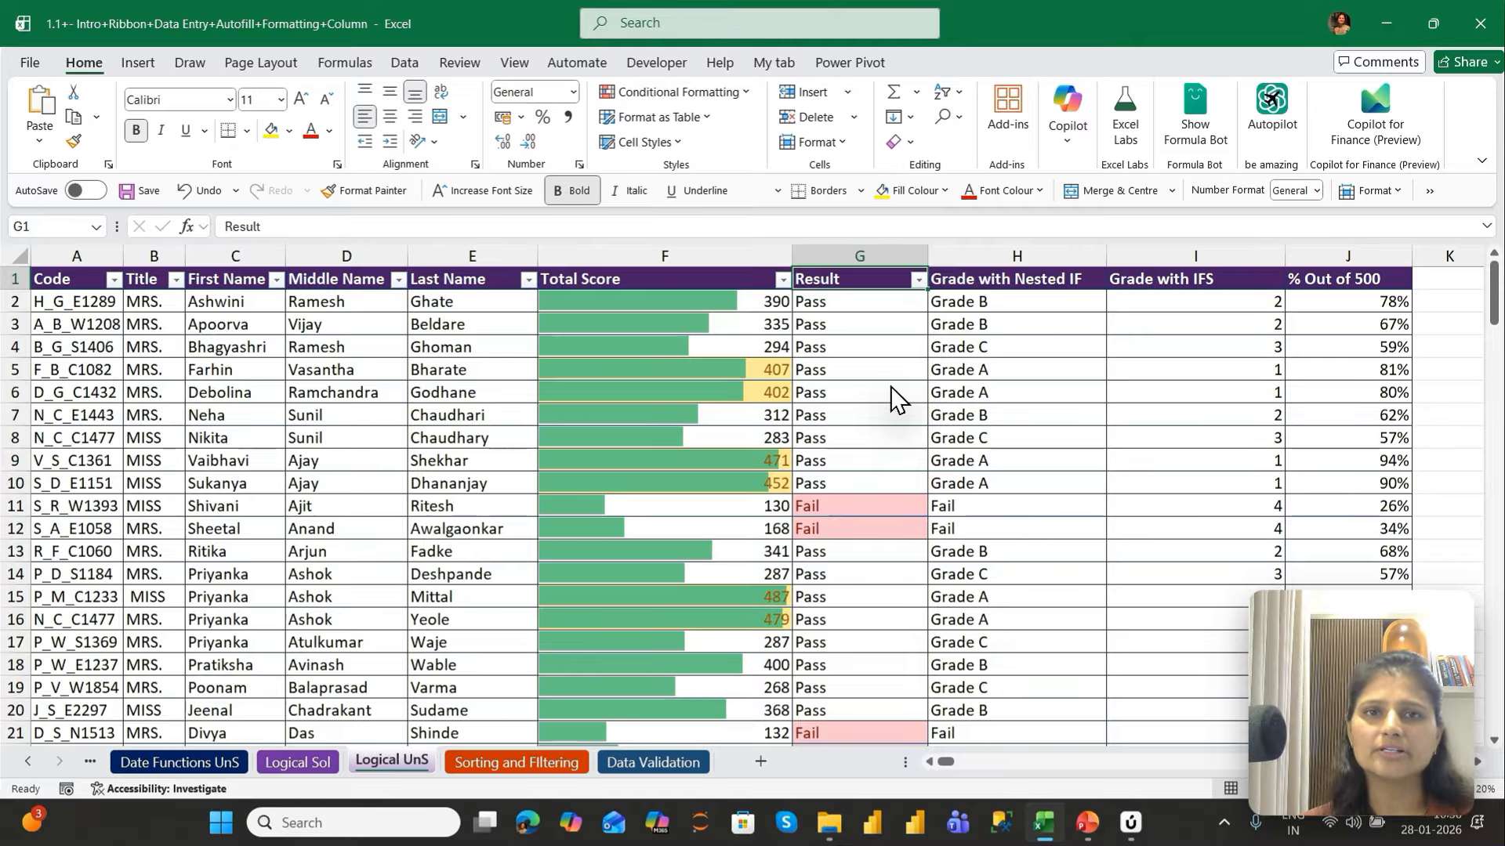
{"action": "key", "text": "Down"}
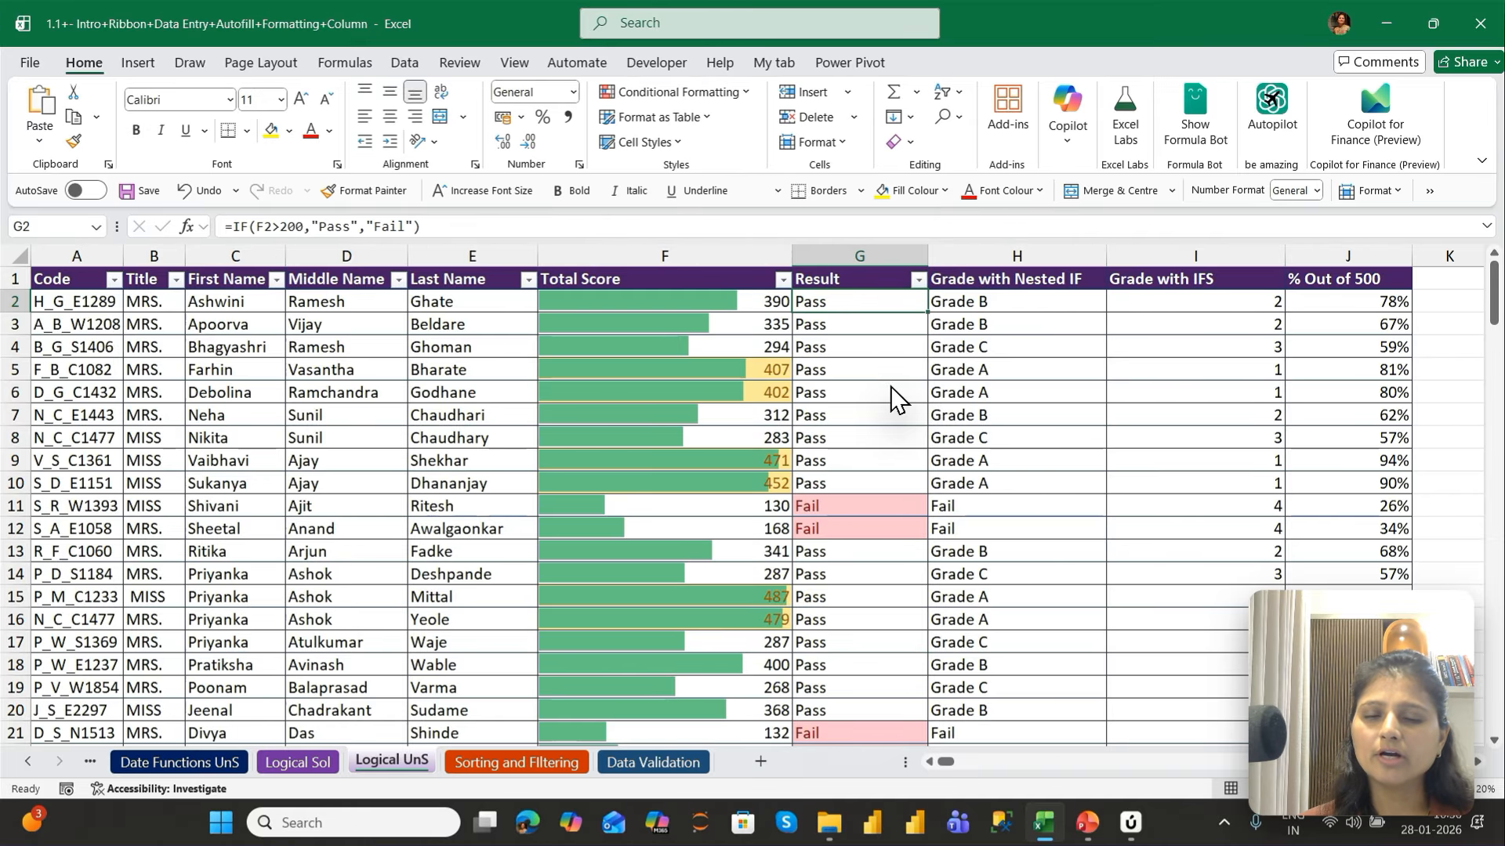
{"action": "key", "text": "ctrl+shift+Down"}
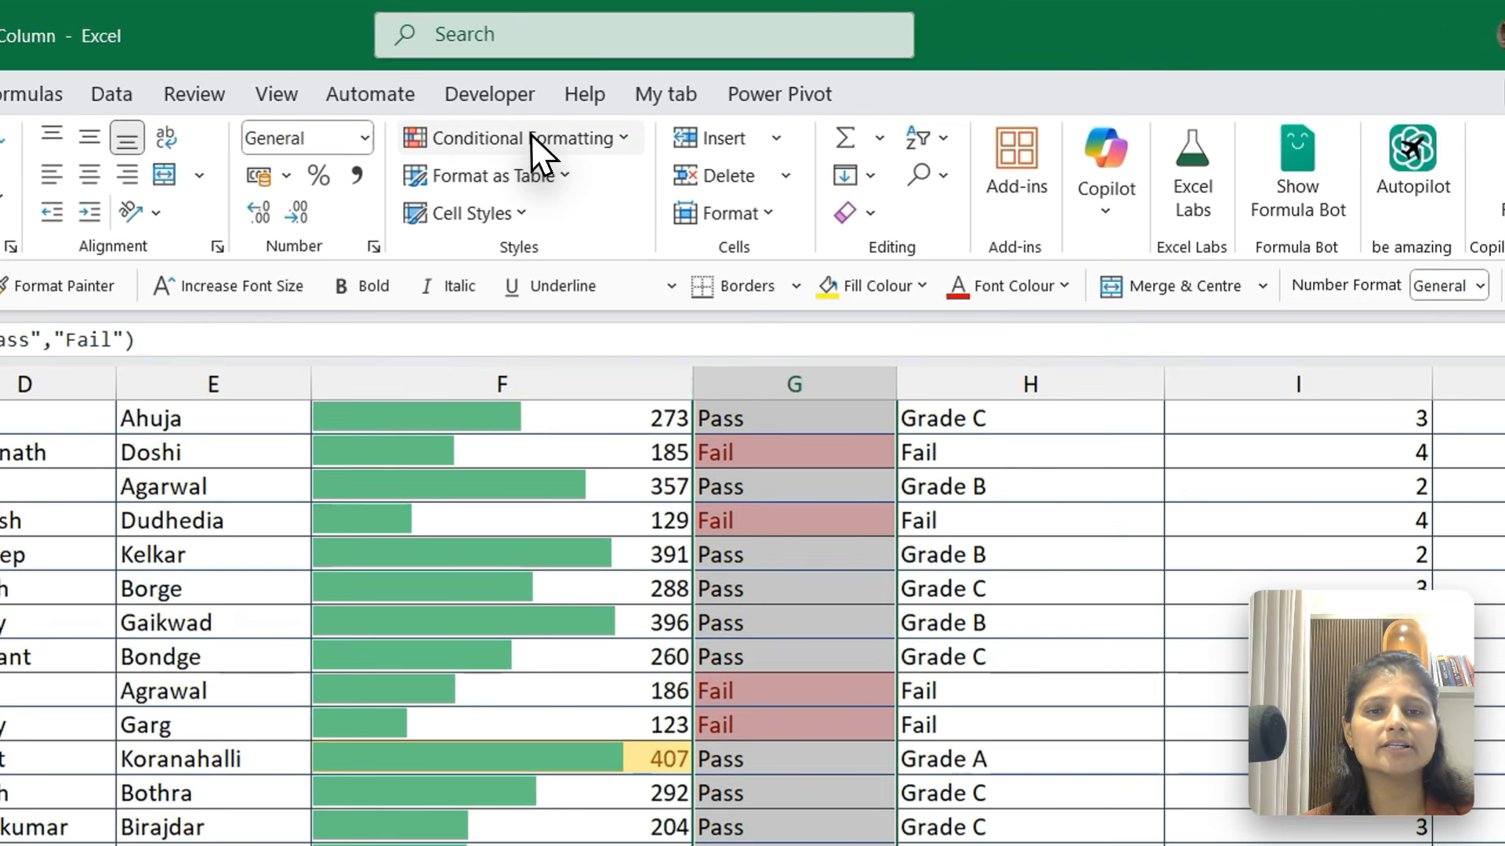
{"action": "left_click", "coordinate": [685, 92]}
{"action": "mouse_move", "coordinate": [558, 196]}
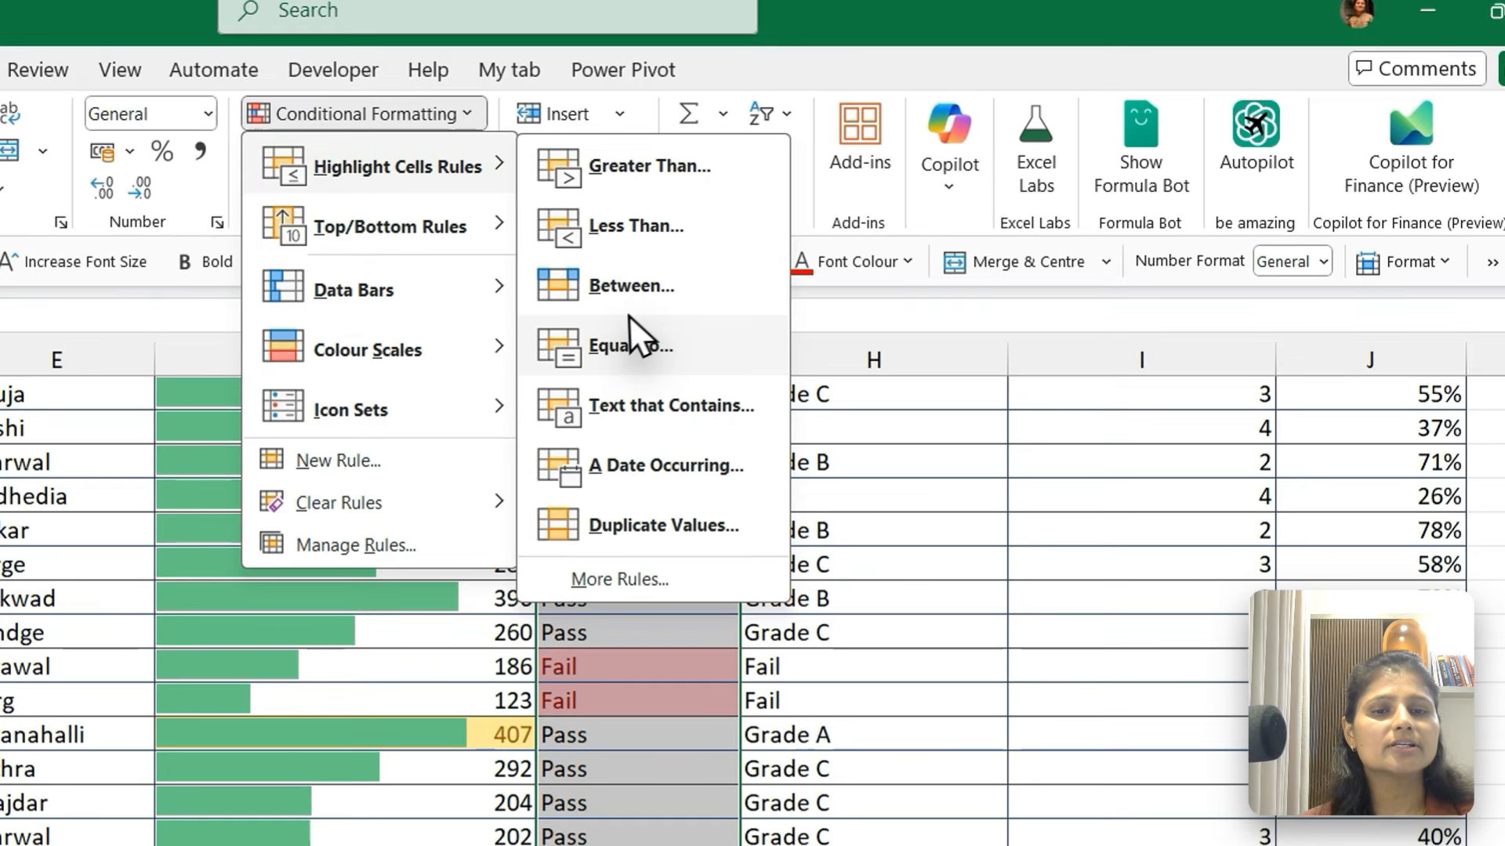
{"action": "left_click", "coordinate": [625, 345]}
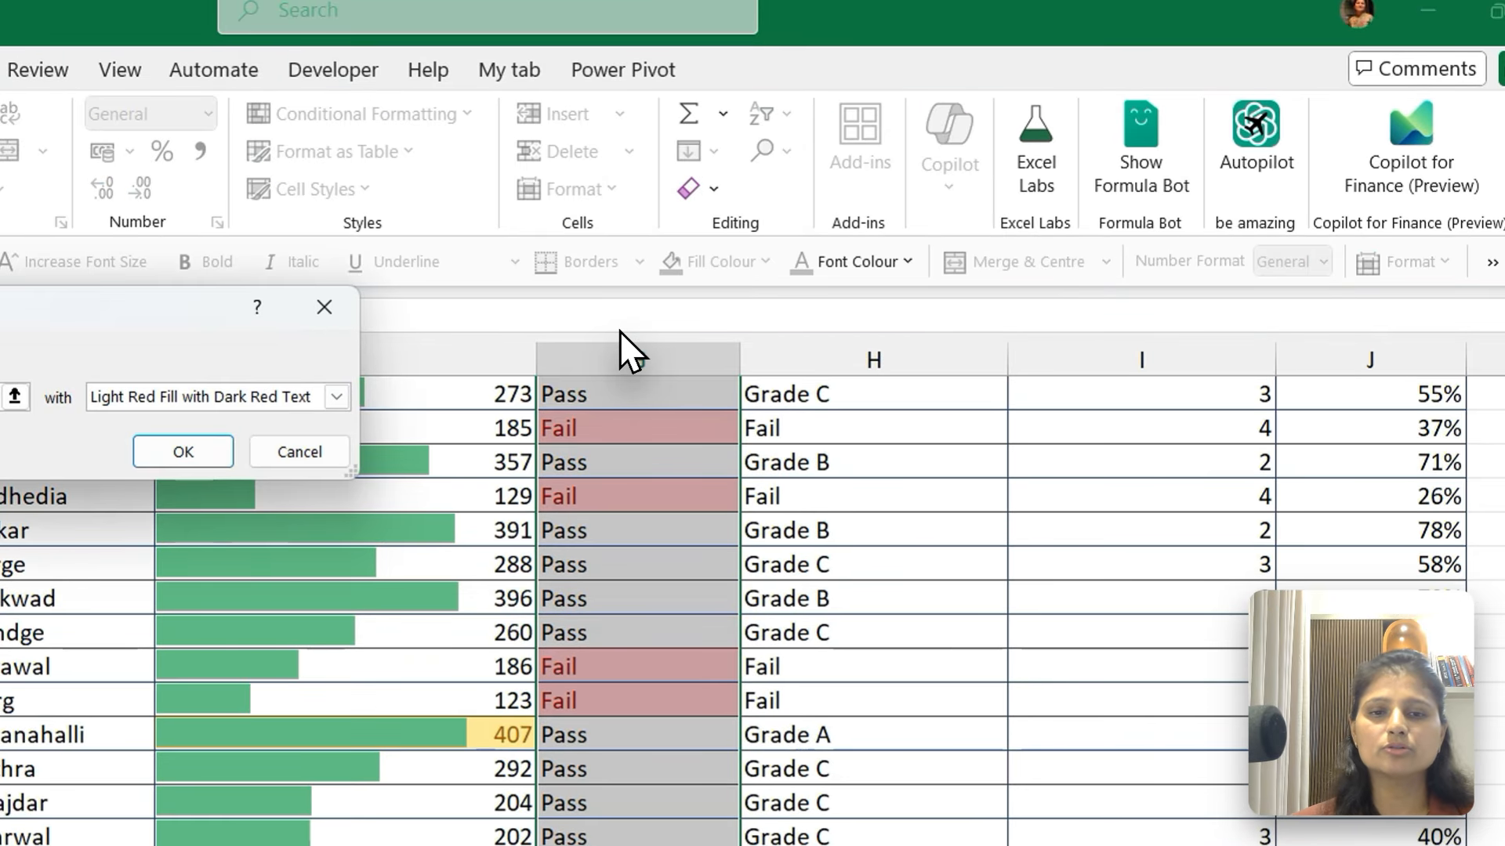
{"action": "left_click", "coordinate": [336, 397]}
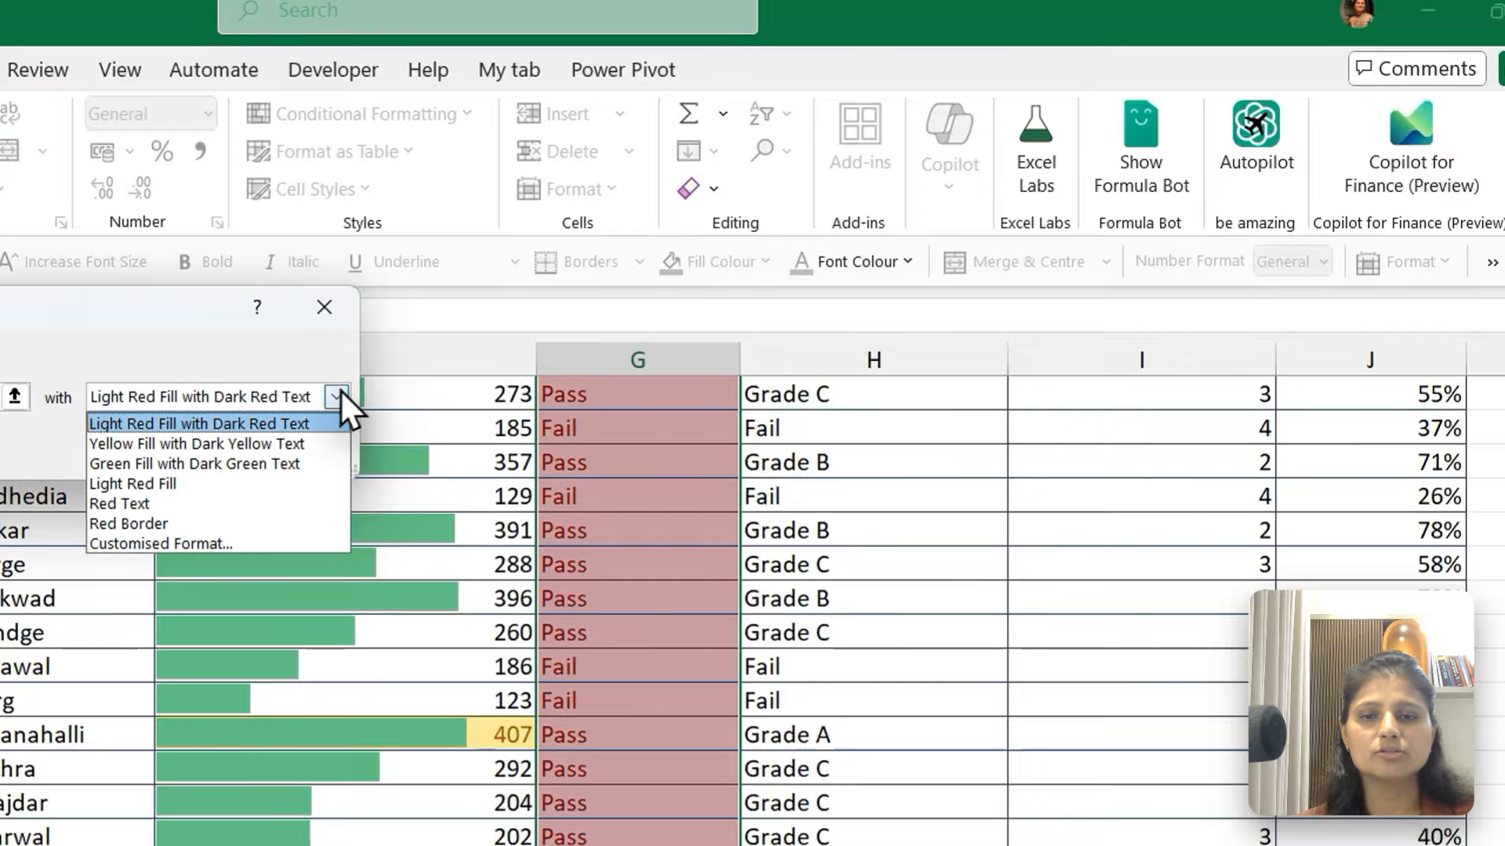
{"action": "left_click", "coordinate": [195, 463]}
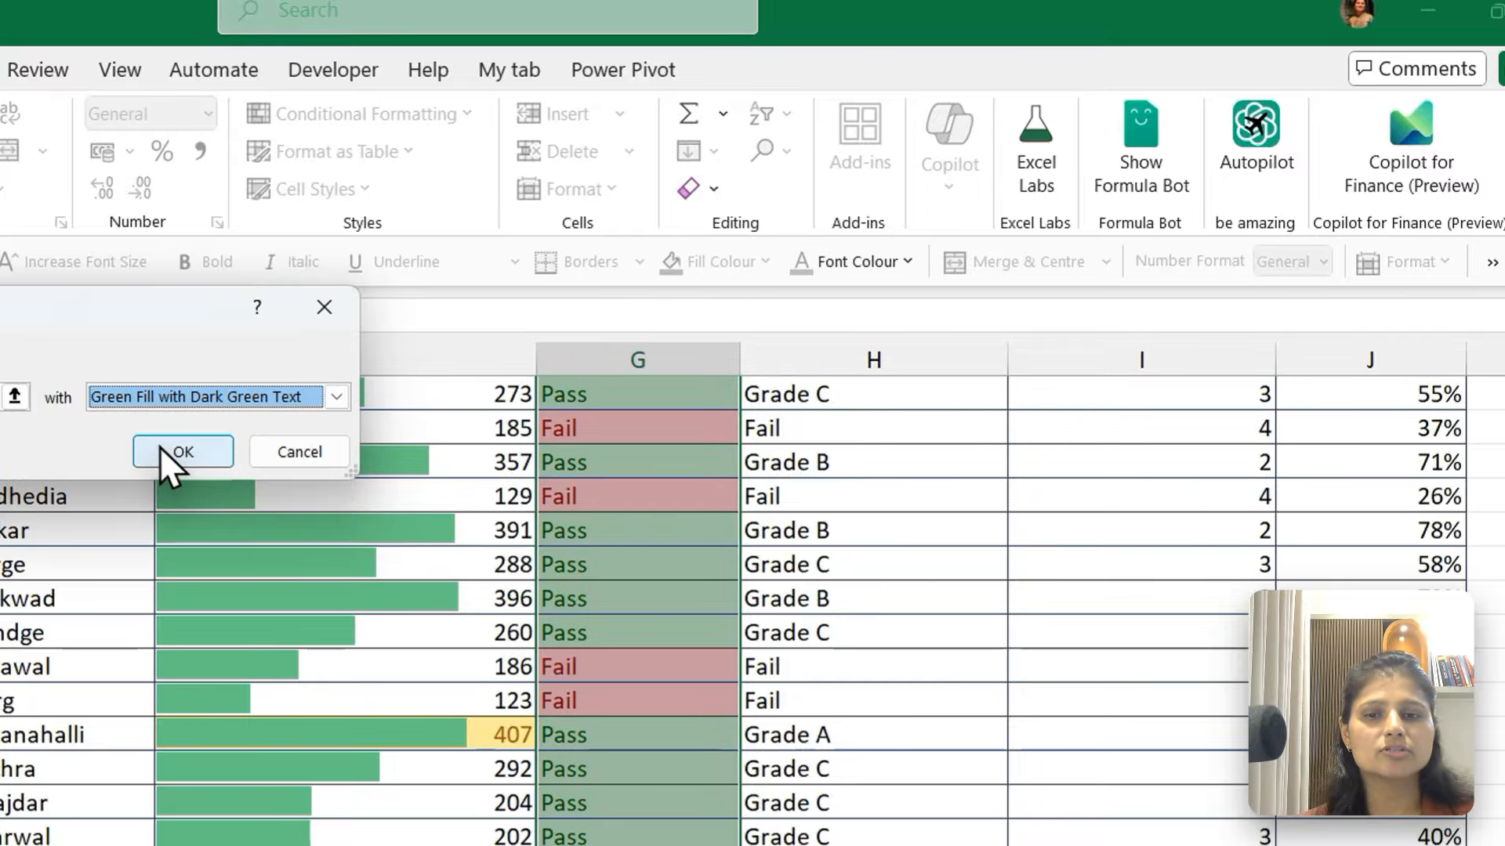
{"action": "left_click", "coordinate": [181, 453]}
{"action": "scroll", "coordinate": [615, 545], "scroll_direction": "up", "scroll_amount": 5}
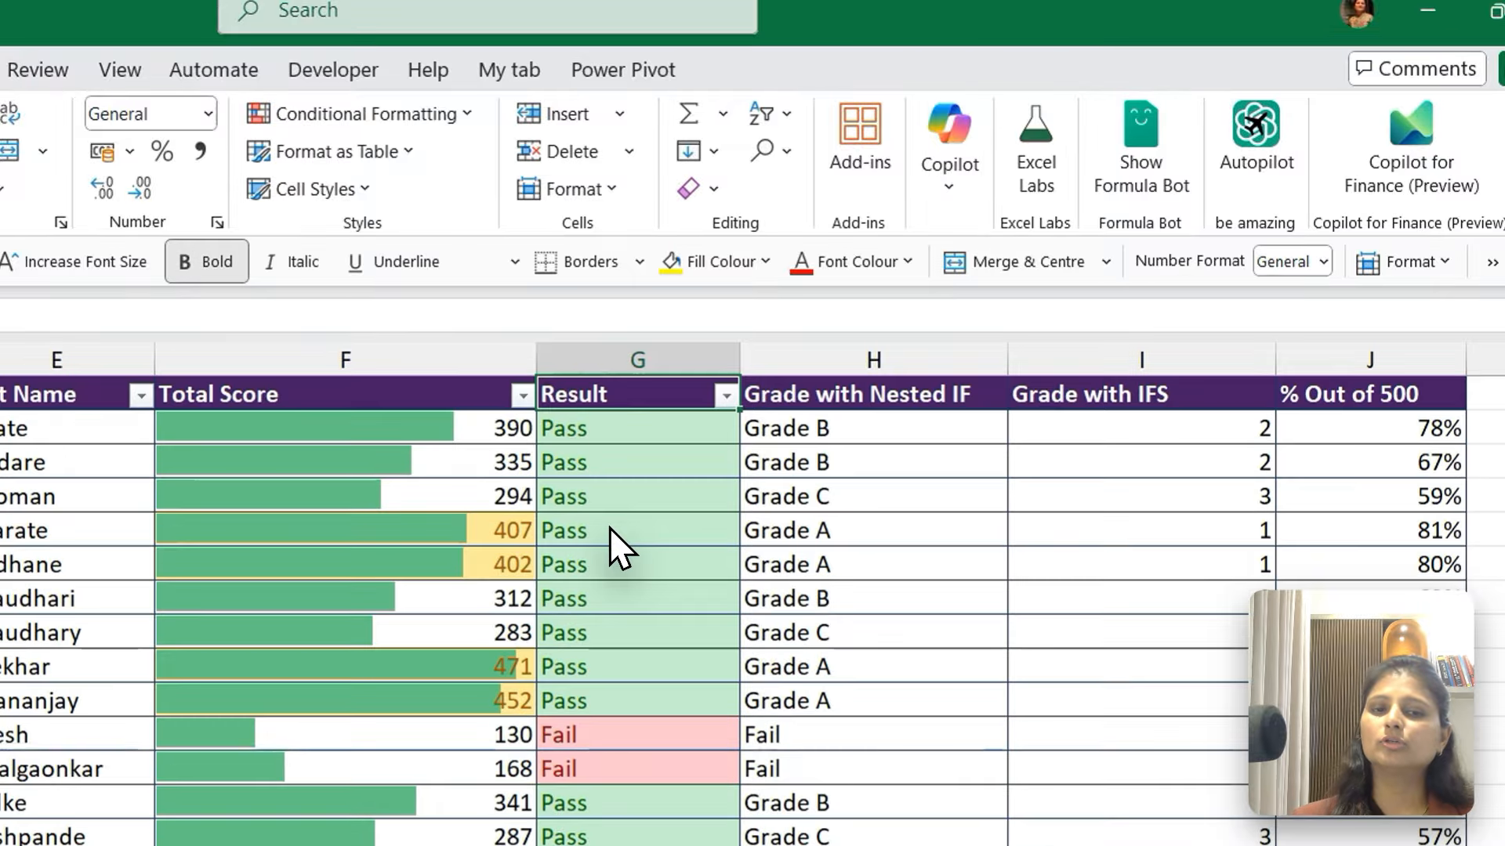
Examine the Pass and Fail highlighting down the Result column
{"action": "key", "text": "Down"}
{"action": "key", "text": "Down"}
{"action": "key", "text": "Down"}
{"action": "key", "text": "Down"}
{"action": "key", "text": "Down"}
{"action": "key", "text": "Down"}
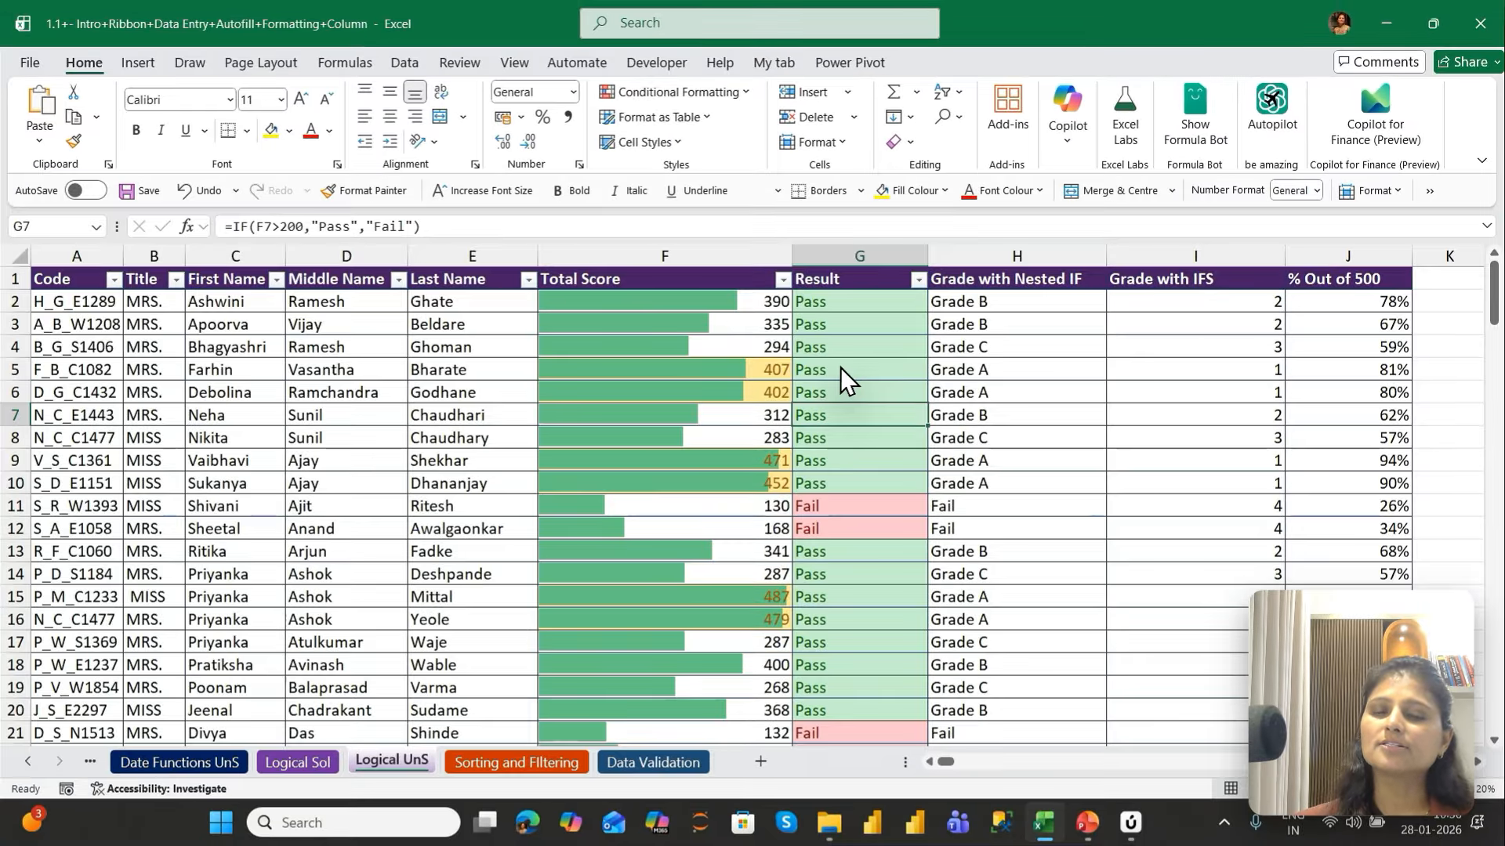
{"action": "key", "text": "Down"}
{"action": "key", "text": "Down"}
{"action": "key", "text": "Down"}
{"action": "key", "text": "Down"}
{"action": "key", "text": "Down"}
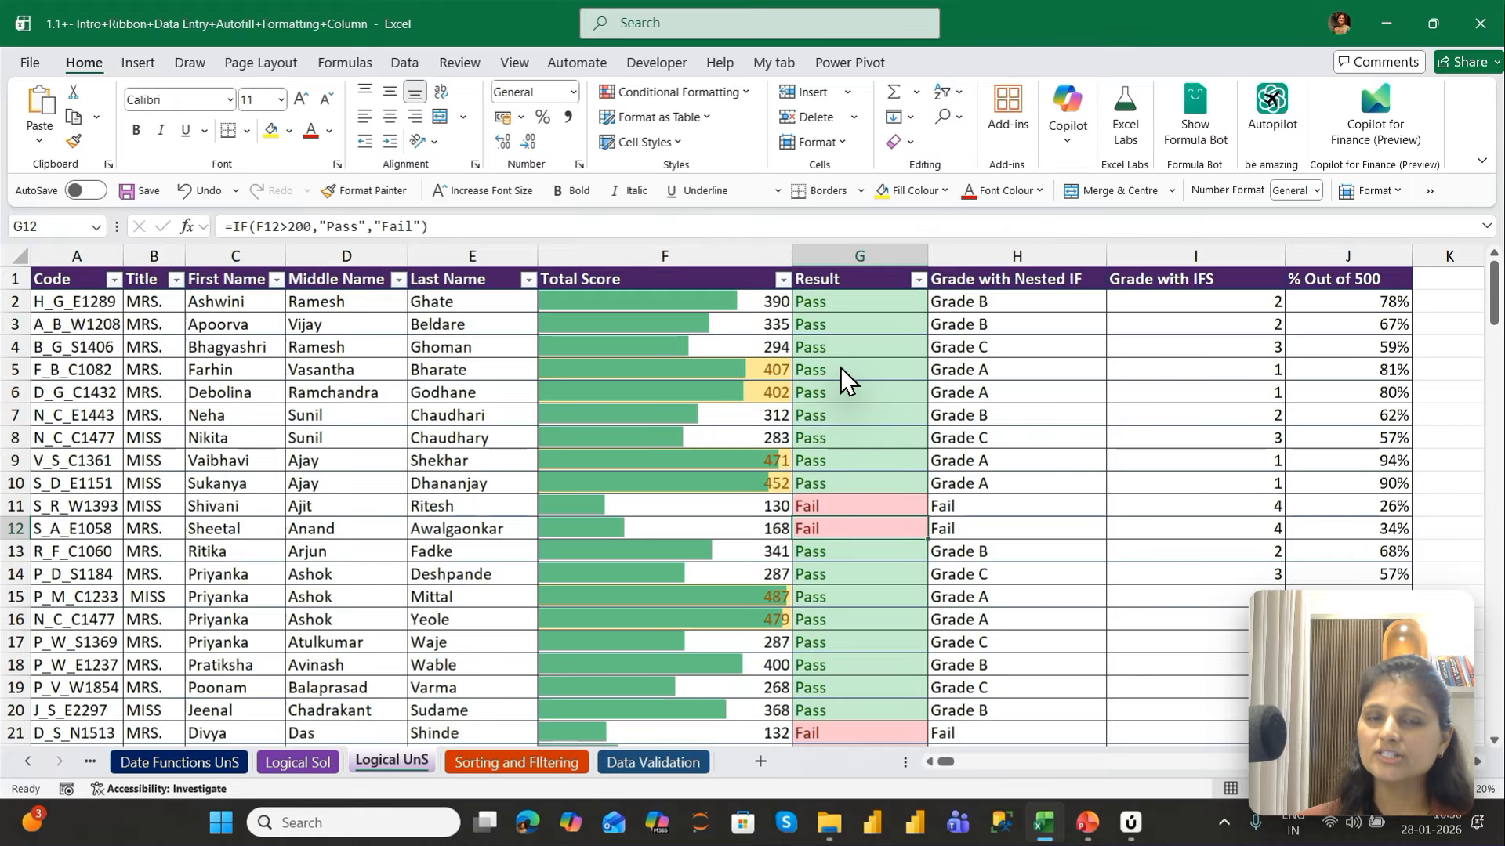
{"action": "key", "text": "Up"}
{"action": "key", "text": "Up"}
{"action": "key", "text": "Up"}
{"action": "key", "text": "Up"}
{"action": "key", "text": "Up"}
{"action": "key", "text": "Up"}
{"action": "key", "text": "Up"}
{"action": "key", "text": "Up"}
{"action": "key", "text": "Up"}
{"action": "key", "text": "Up"}
{"action": "key", "text": "Up"}
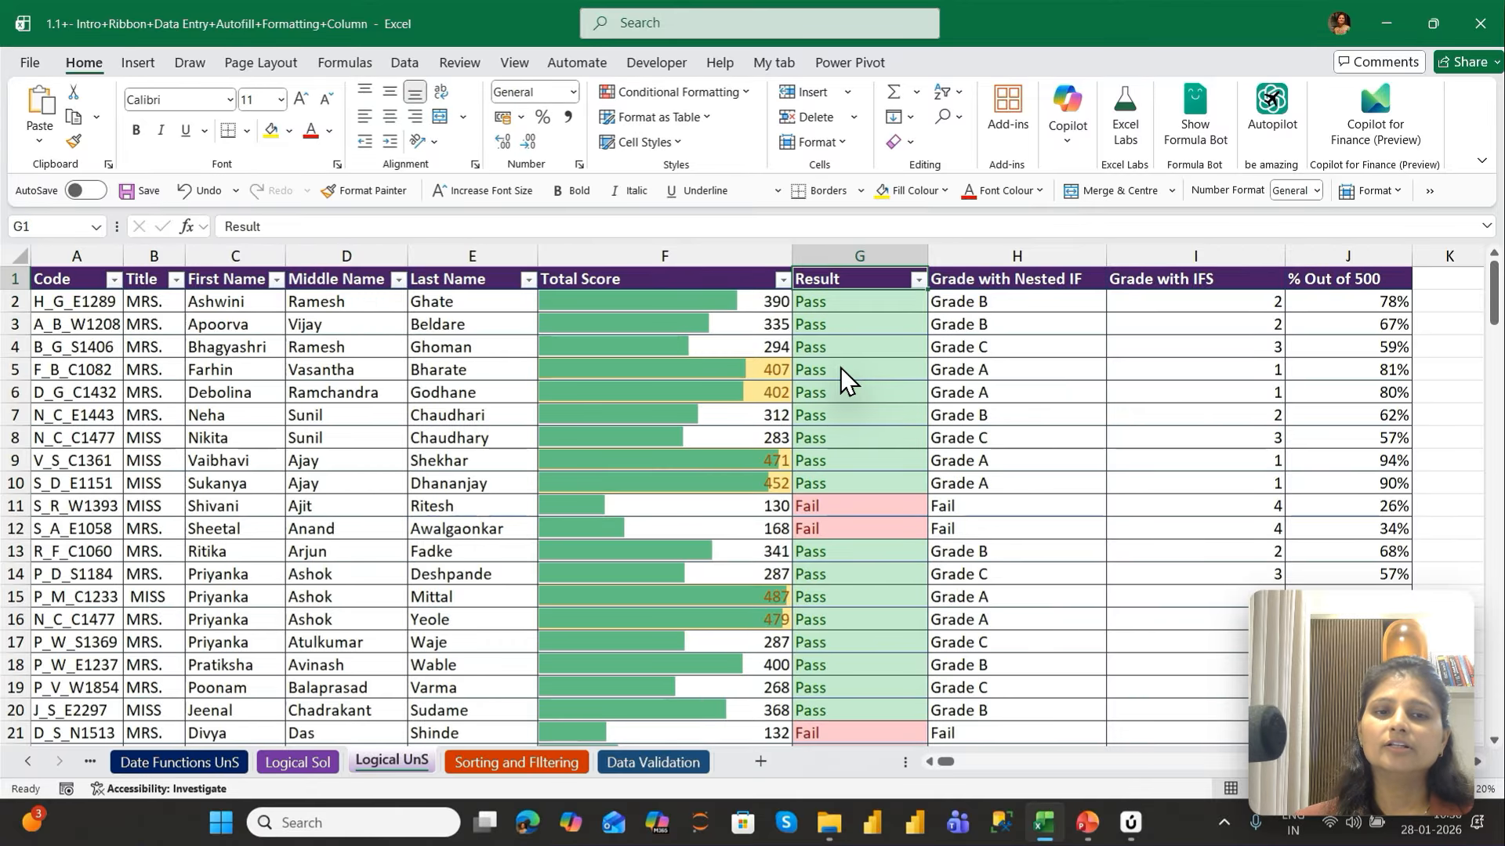
Review the different grades and their formulas in the Grade with Nested IF column
{"action": "key", "text": "Right"}
{"action": "key", "text": "Right"}
{"action": "key", "text": "Right"}
{"action": "key", "text": "Right"}
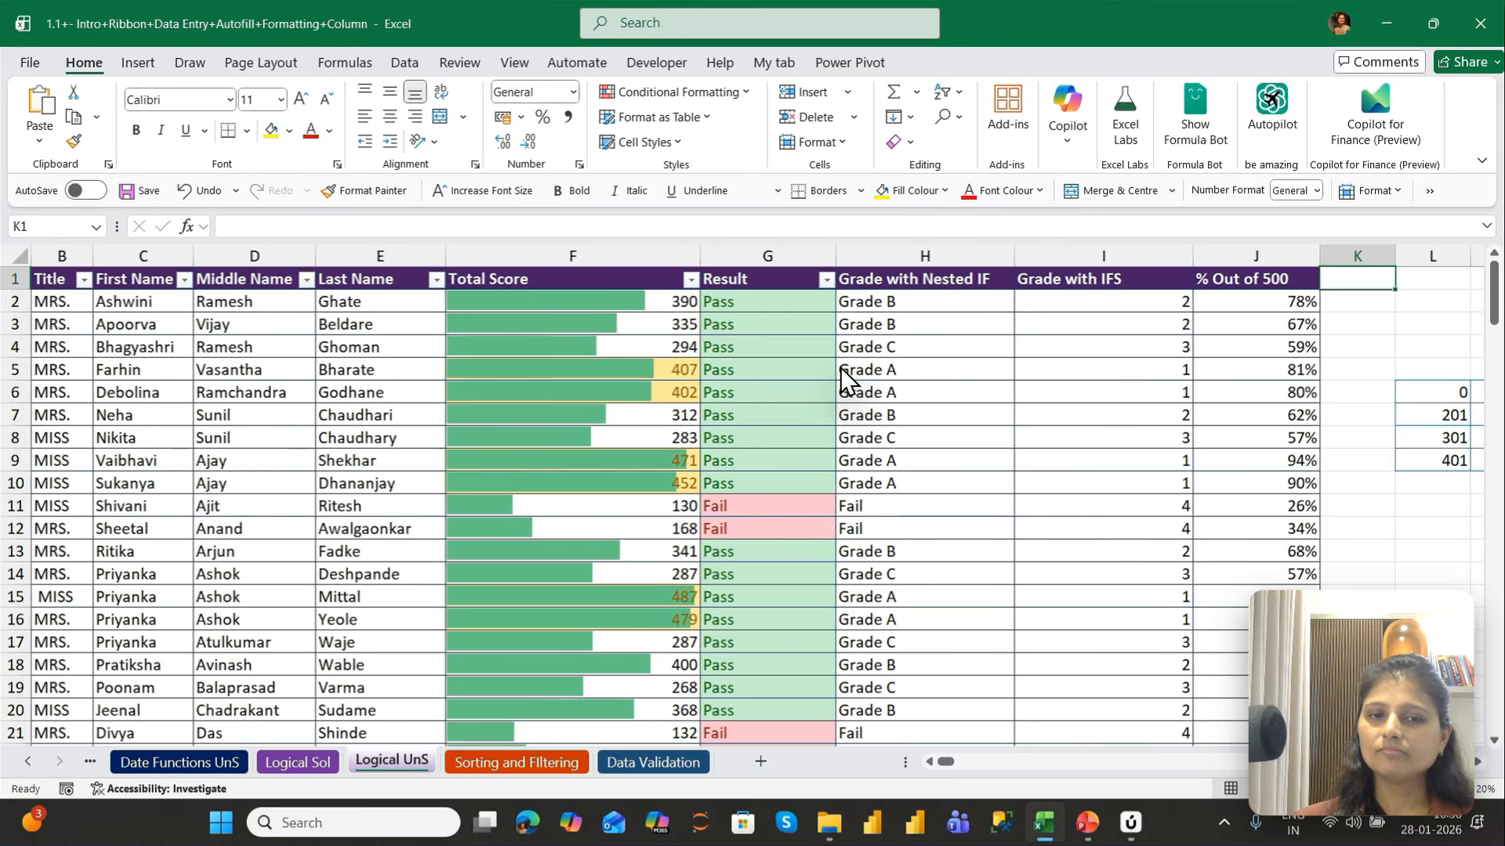
{"action": "key", "text": "Left"}
{"action": "key", "text": "Left"}
{"action": "key", "text": "Left"}
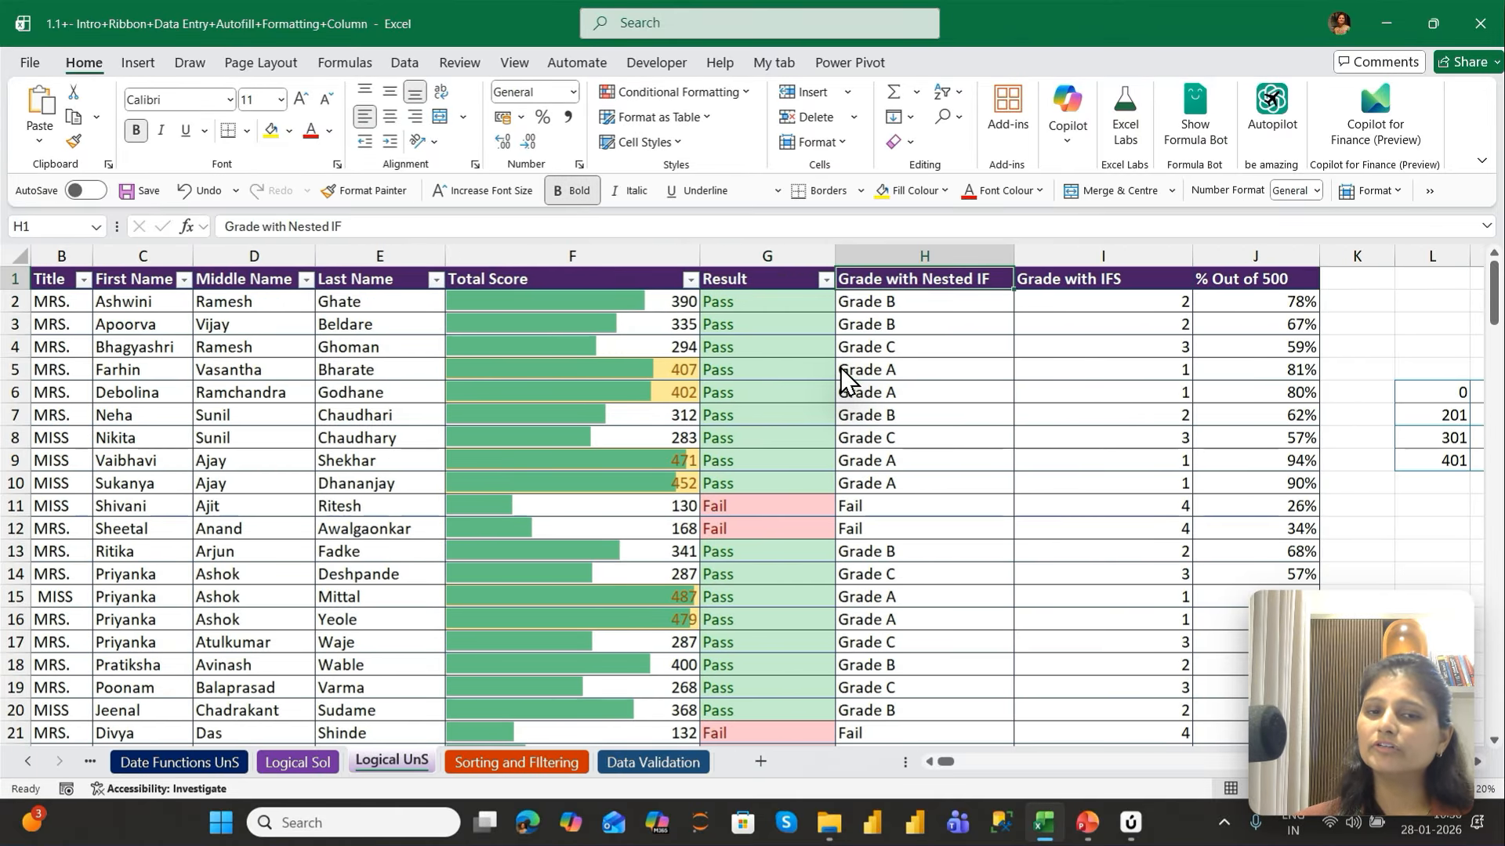
{"action": "key", "text": "Down"}
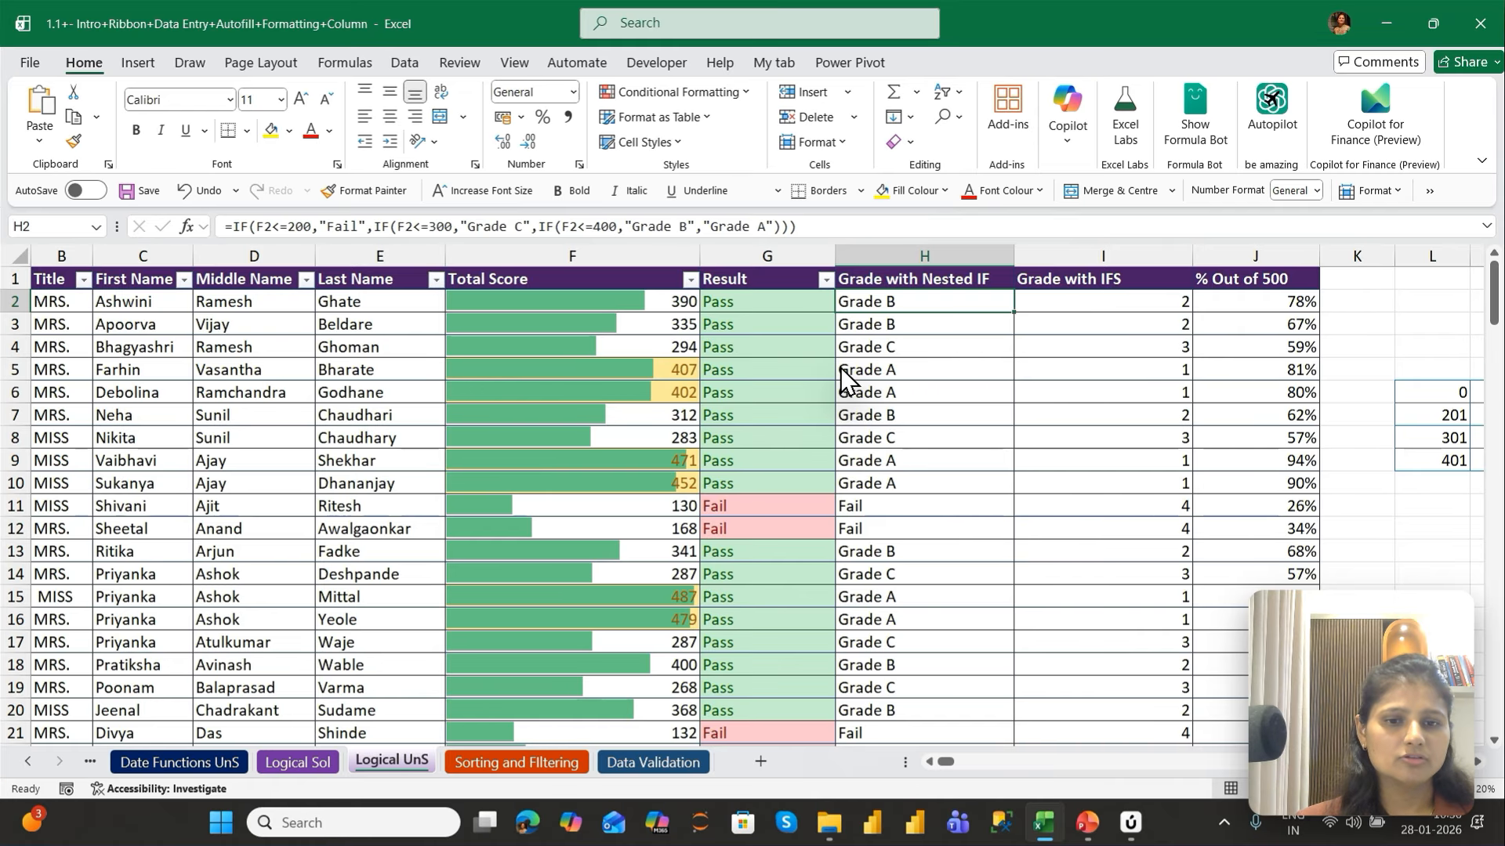
{"action": "key", "text": "Down"}
{"action": "key", "text": "Down"}
{"action": "key", "text": "Down"}
{"action": "key", "text": "Down"}
{"action": "key", "text": "Down"}
{"action": "key", "text": "Down"}
{"action": "key", "text": "Down"}
{"action": "key", "text": "Down"}
{"action": "key", "text": "Down"}
{"action": "key", "text": "Down"}
{"action": "key", "text": "Down"}
{"action": "key", "text": "Down"}
{"action": "key", "text": "Up"}
{"action": "key", "text": "Up"}
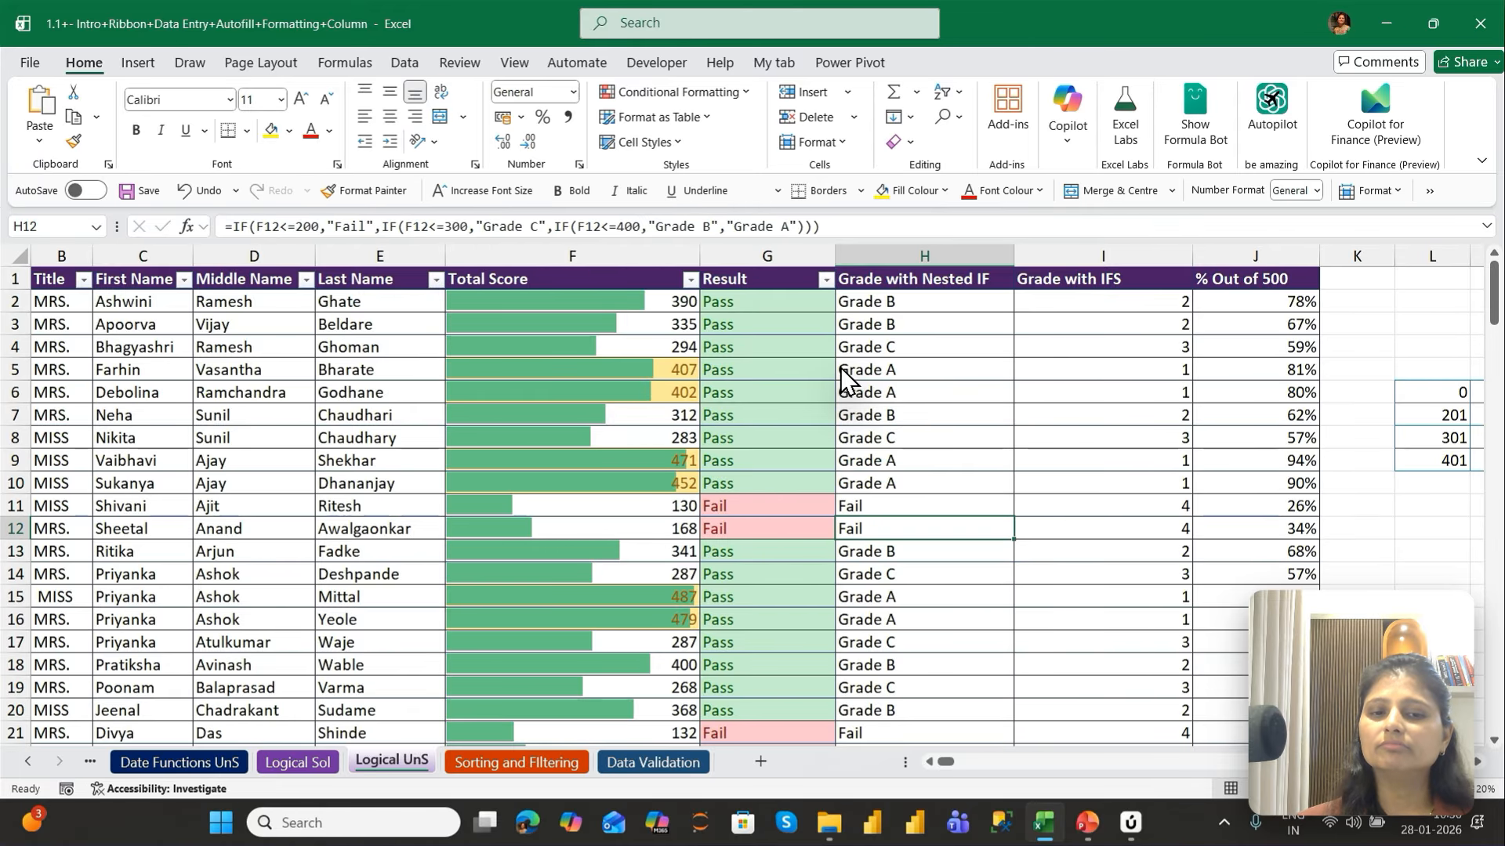
{"action": "key", "text": "Up"}
{"action": "key", "text": "Up"}
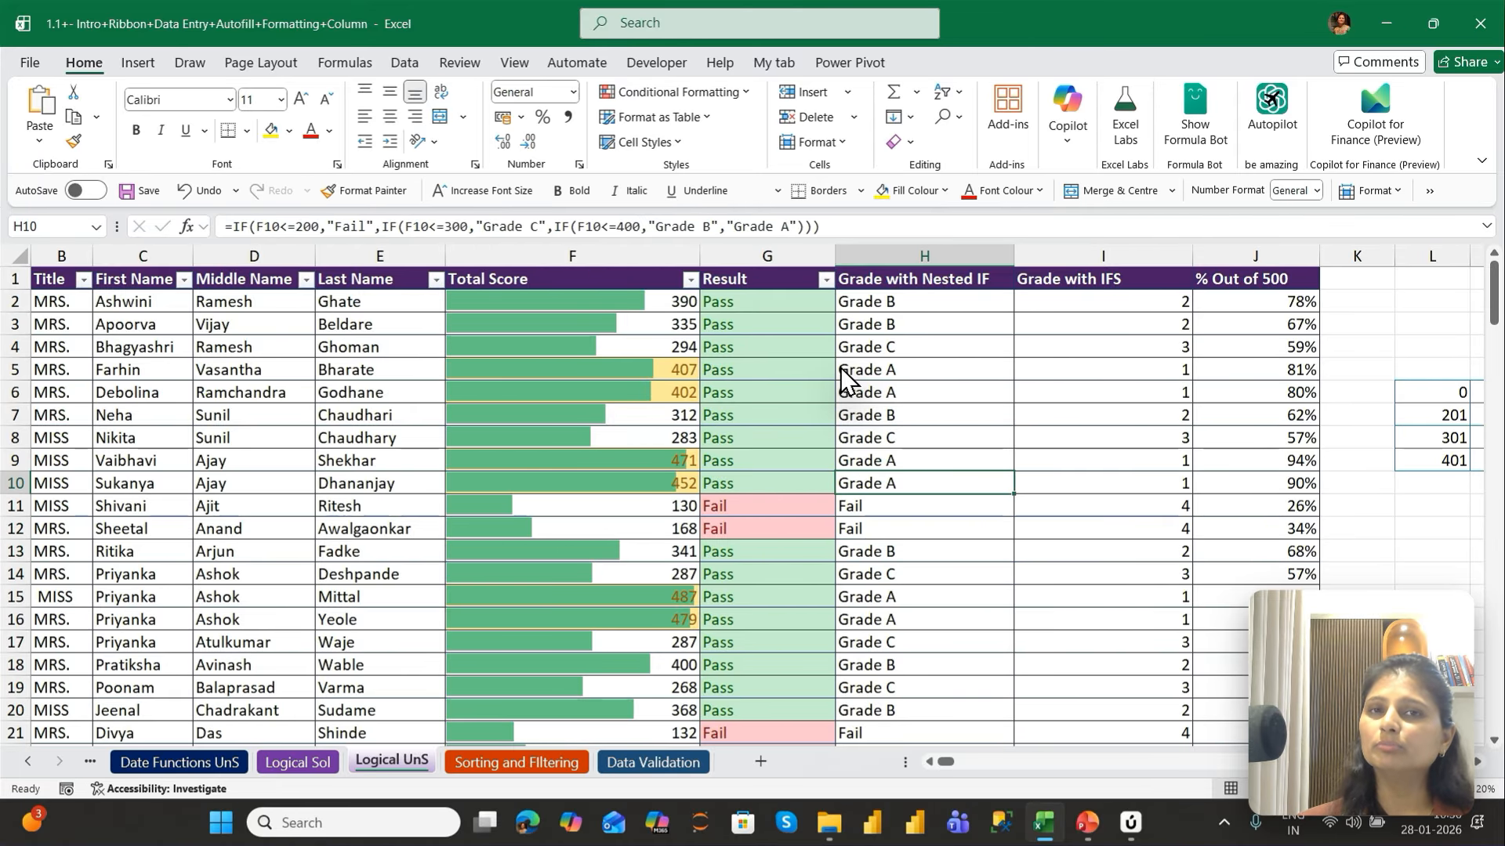
Create an Equal To highlight rule for Fail on the Grade with Nested IF cells from H2 down
{"action": "key", "text": "ctrl+Up"}
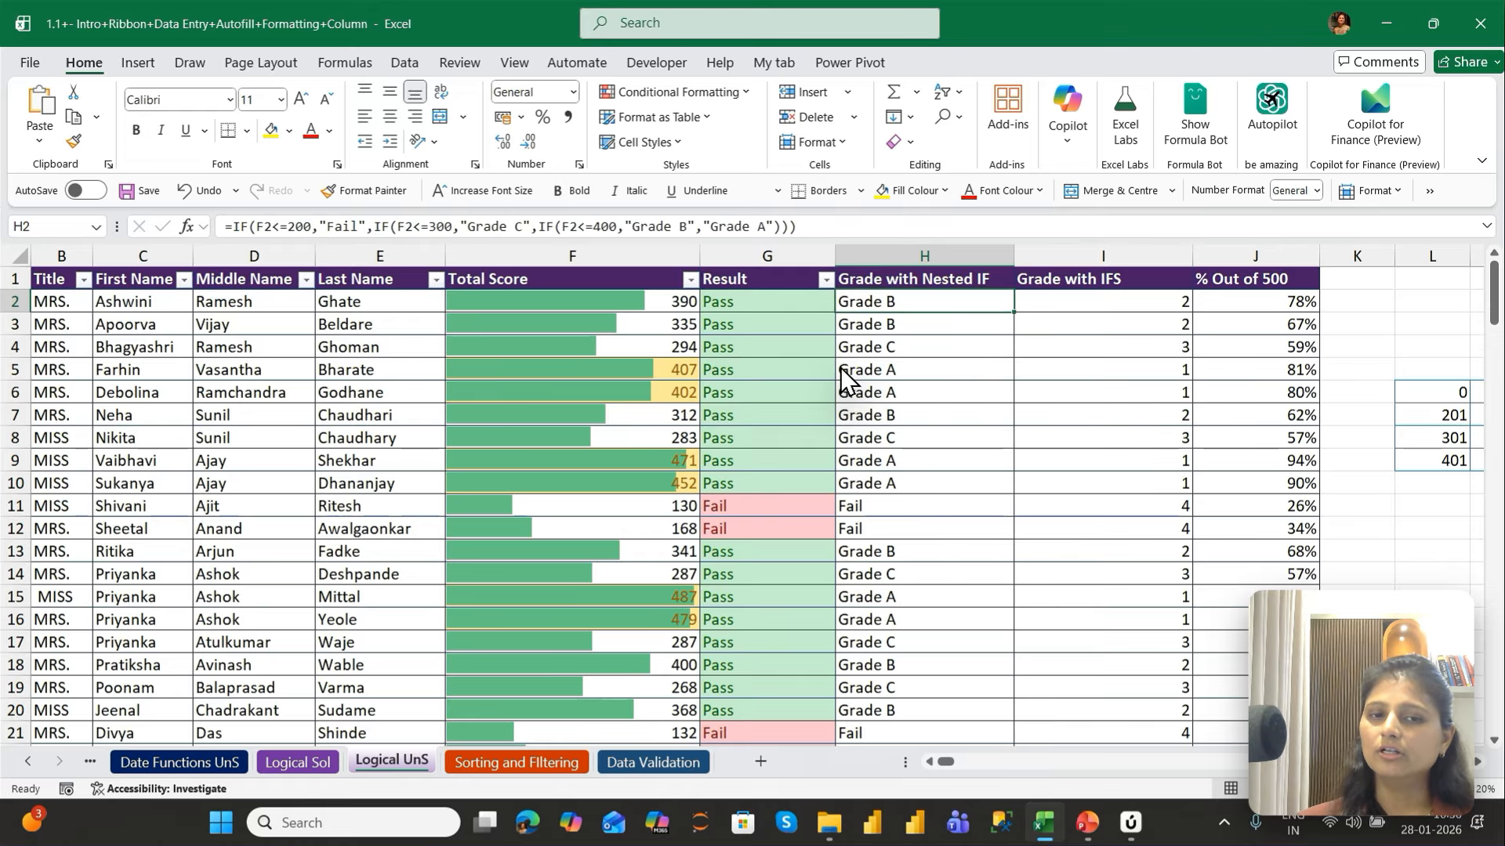
{"action": "key", "text": "ctrl+shift+Down"}
{"action": "key", "text": "ctrl+BackSpace"}
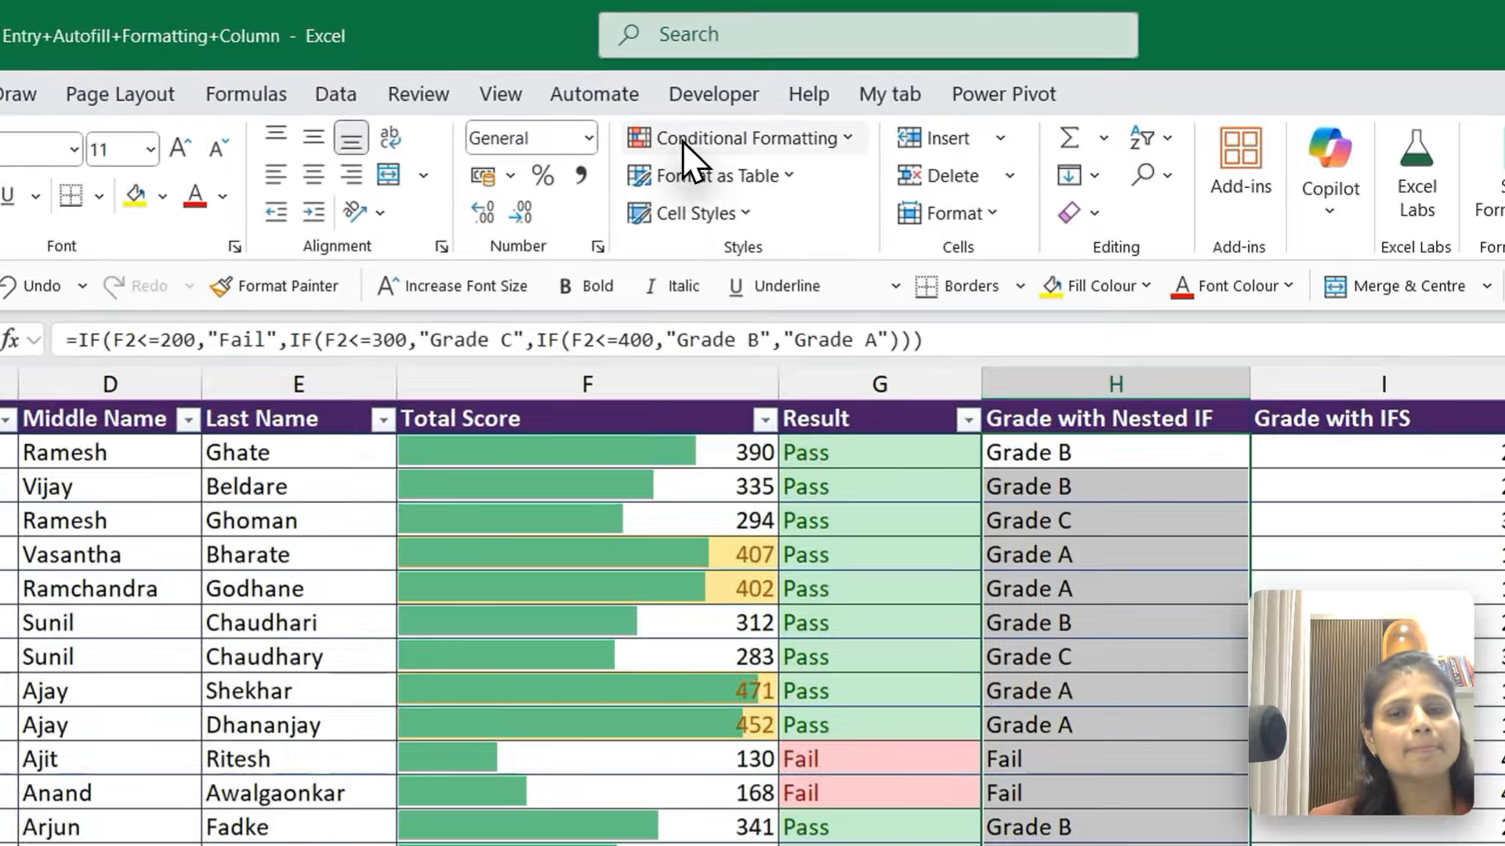
{"action": "left_click", "coordinate": [683, 141]}
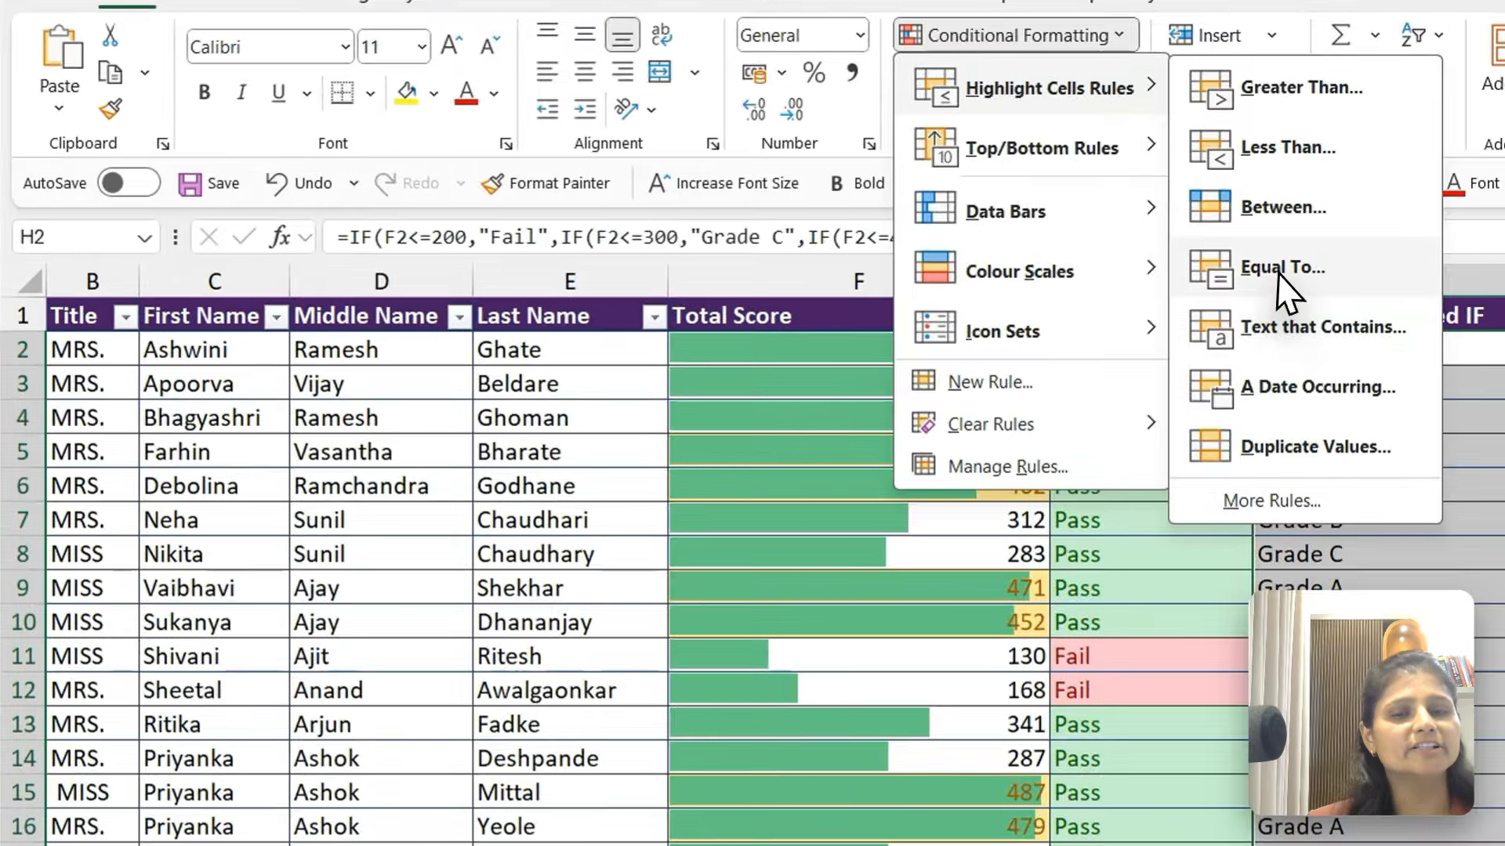
{"action": "left_click", "coordinate": [1234, 265]}
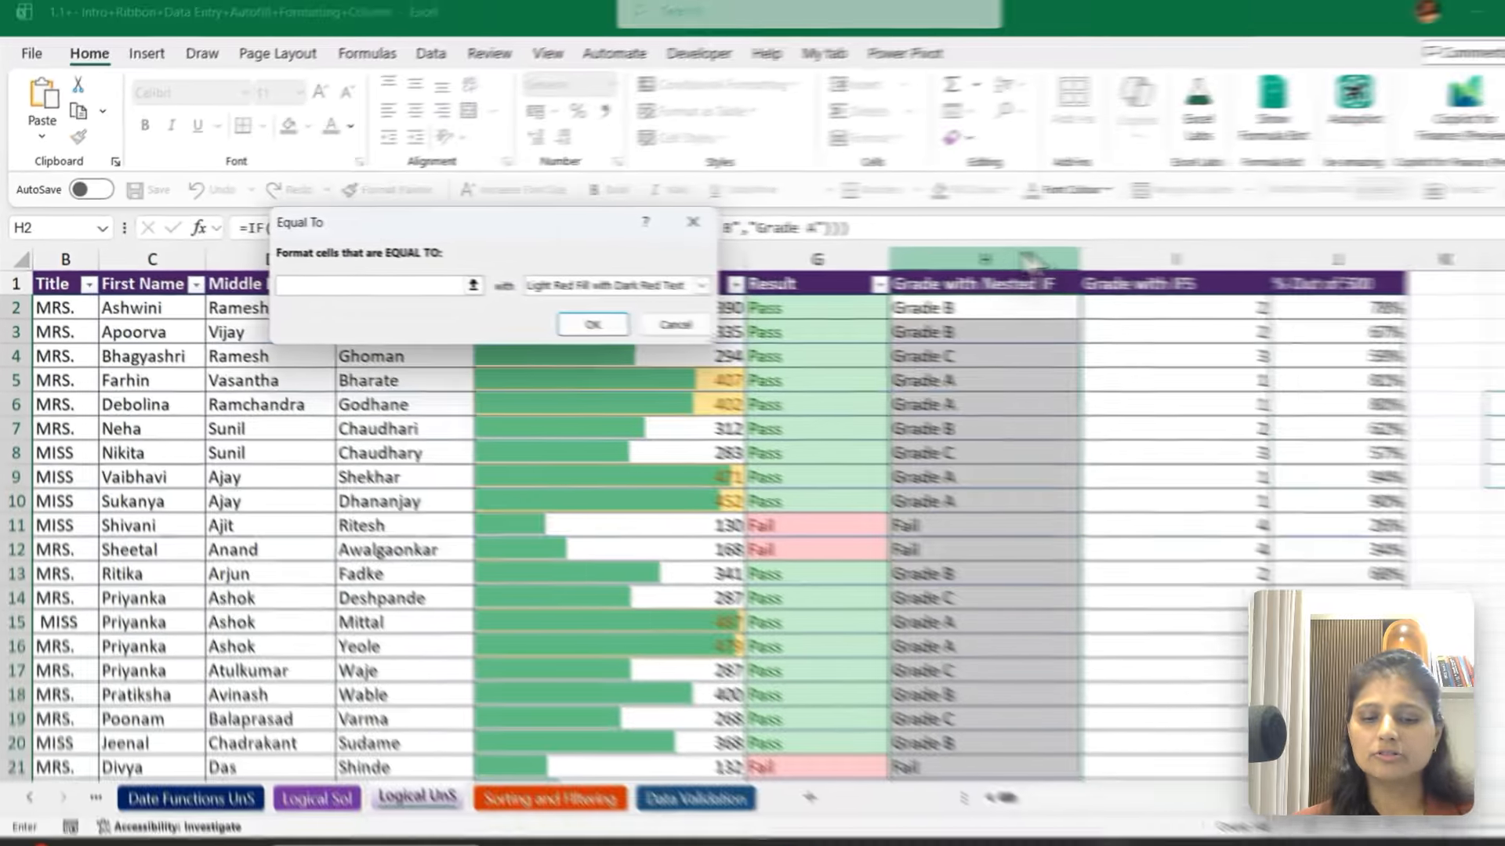
{"action": "type", "text": "Fail"}
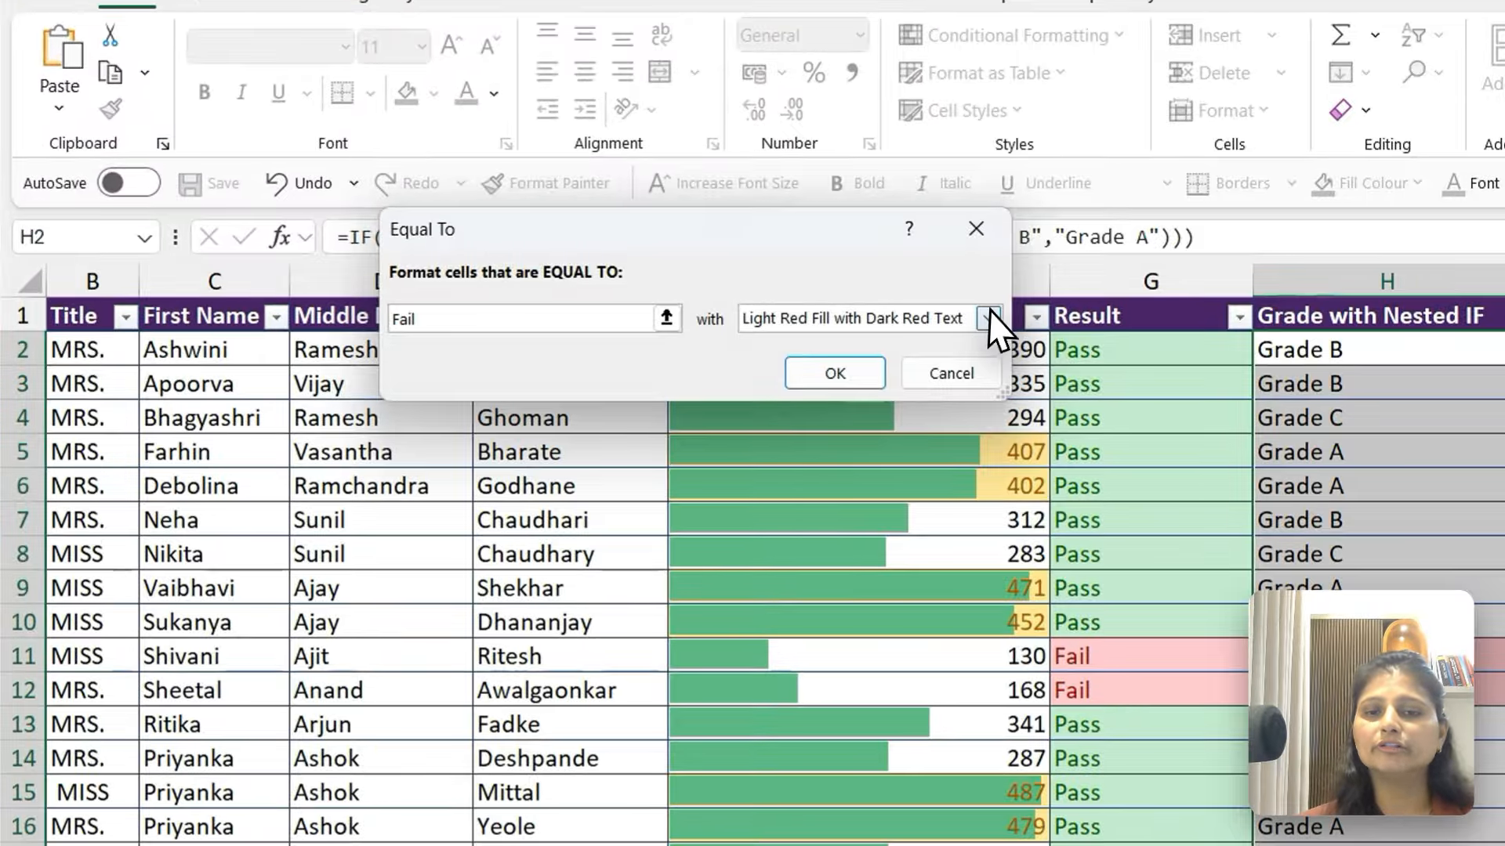
Give the Fail rule a customised format with bold, dark red text and apply it to the grades
{"action": "left_click", "coordinate": [901, 309]}
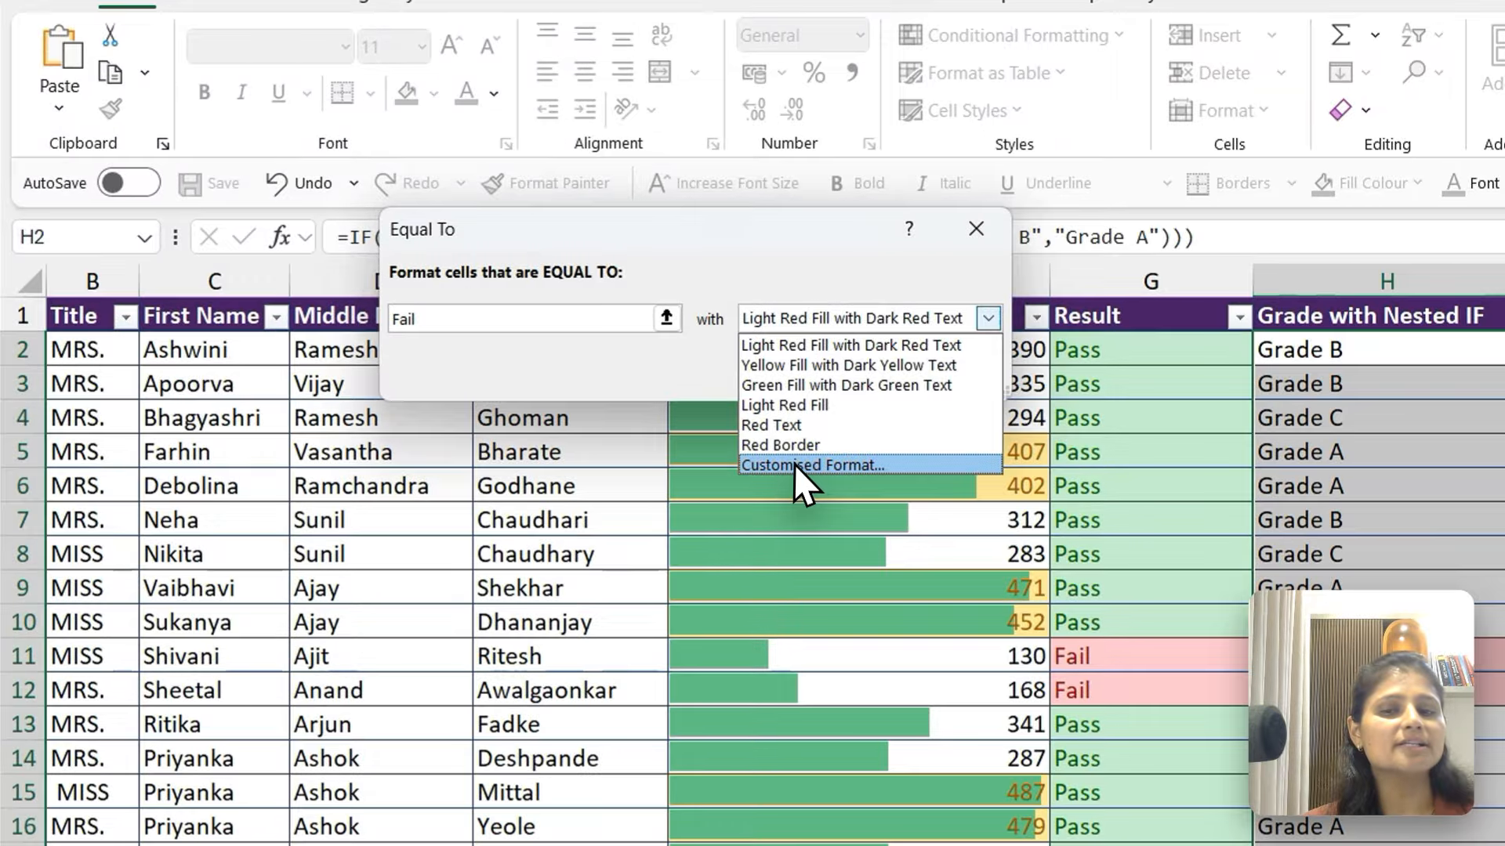
{"action": "left_click", "coordinate": [529, 378]}
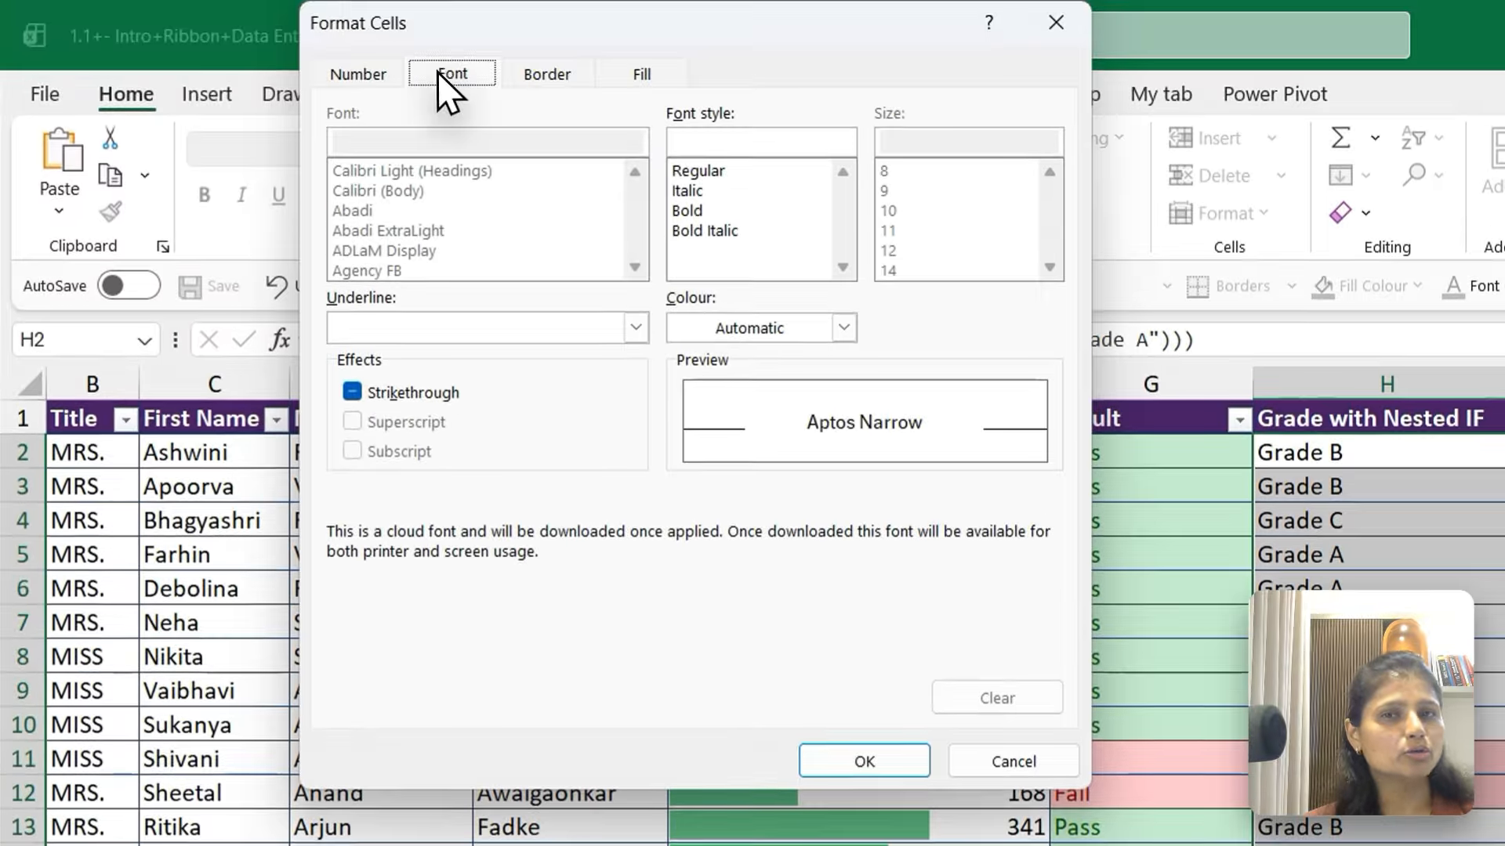
{"action": "left_click", "coordinate": [527, 72]}
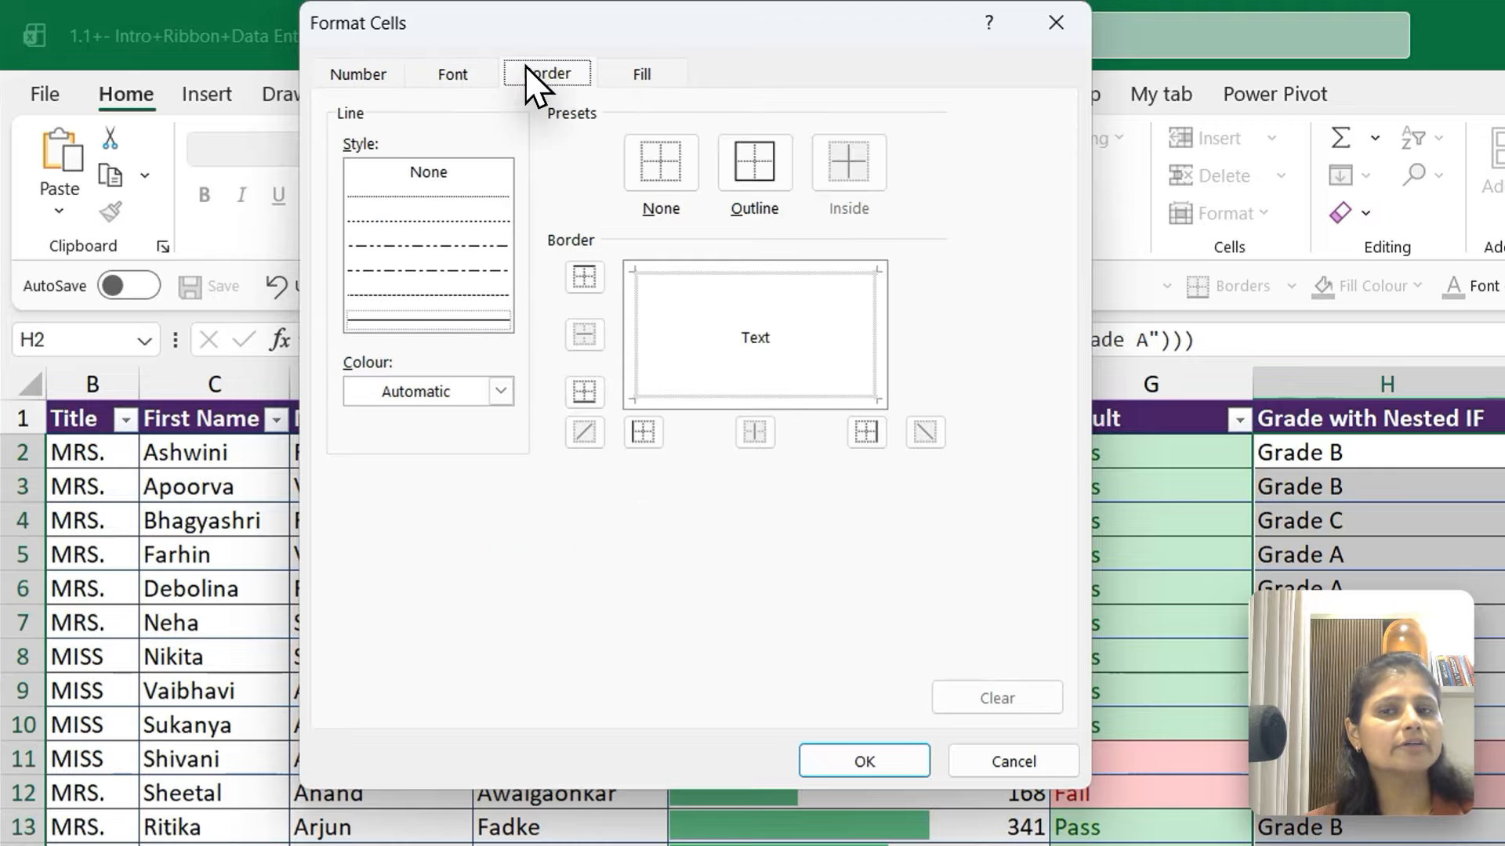
{"action": "left_click", "coordinate": [644, 72]}
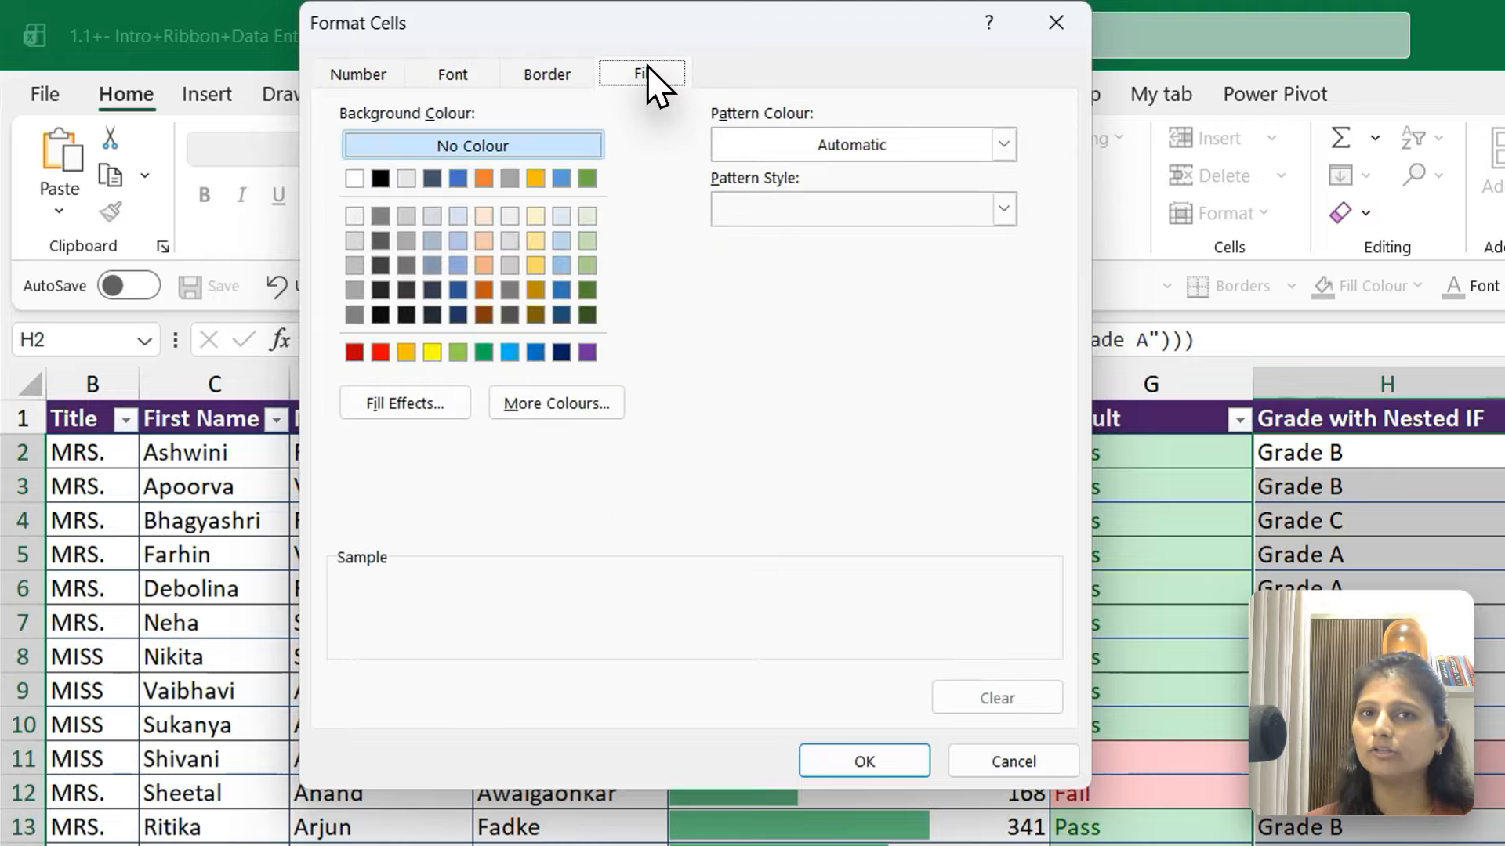
{"action": "left_click", "coordinate": [454, 72]}
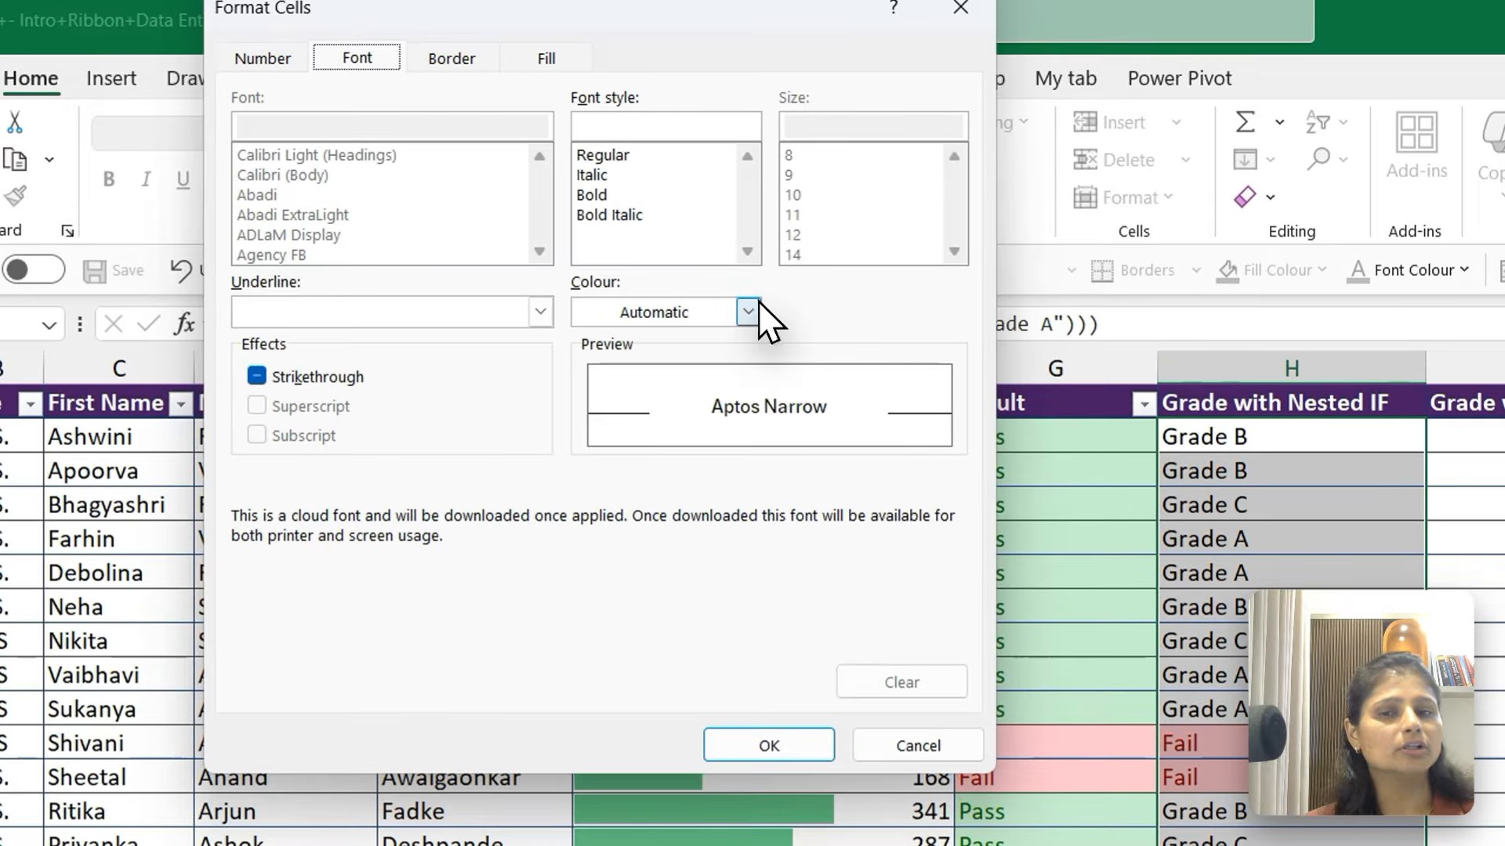
{"action": "left_click", "coordinate": [750, 313]}
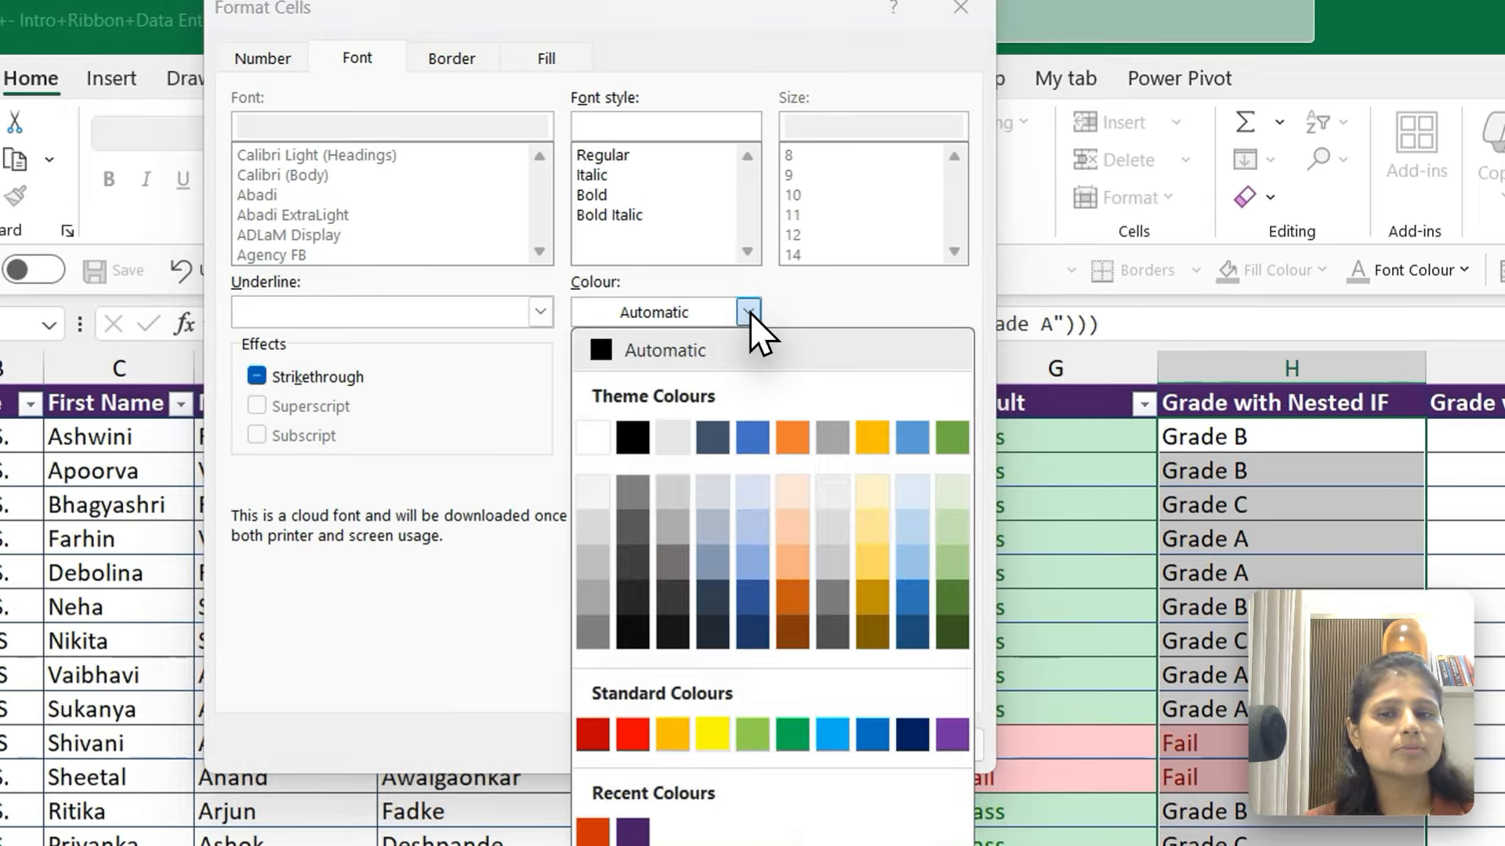
{"action": "left_click", "coordinate": [591, 735]}
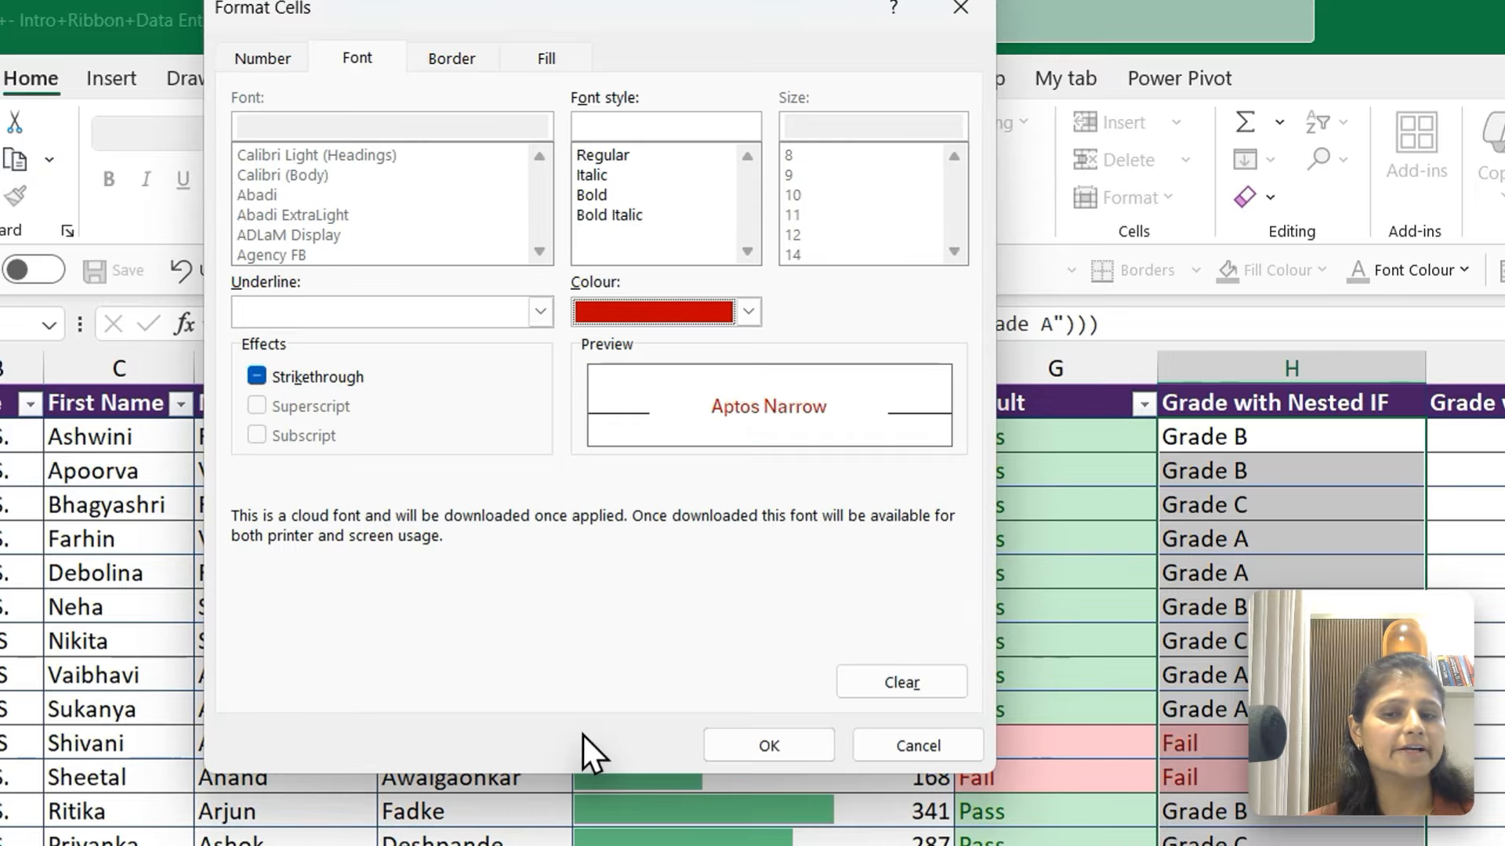
{"action": "left_click", "coordinate": [594, 193]}
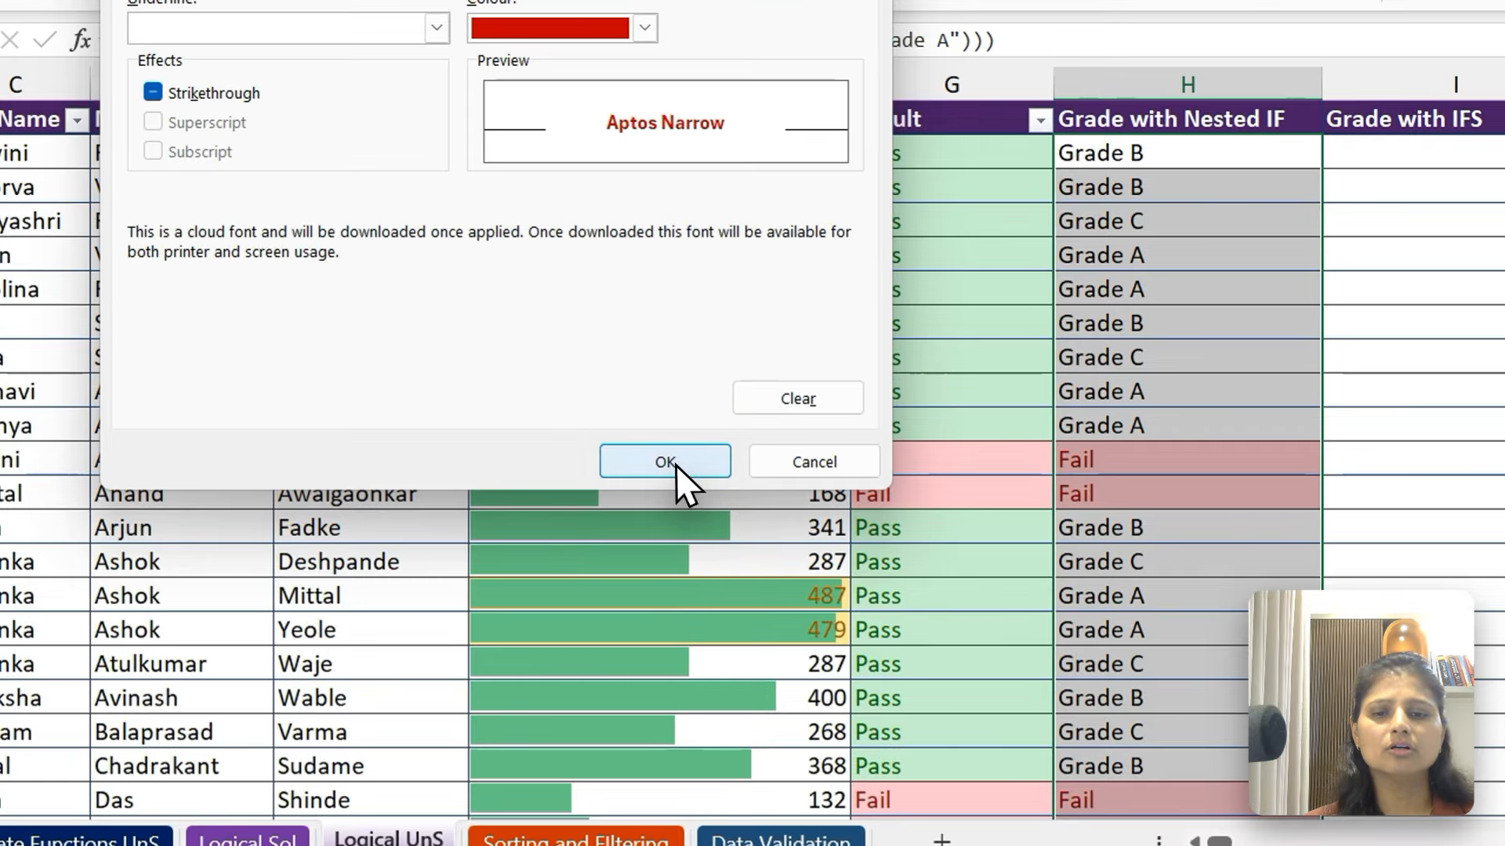
{"action": "left_click", "coordinate": [688, 524]}
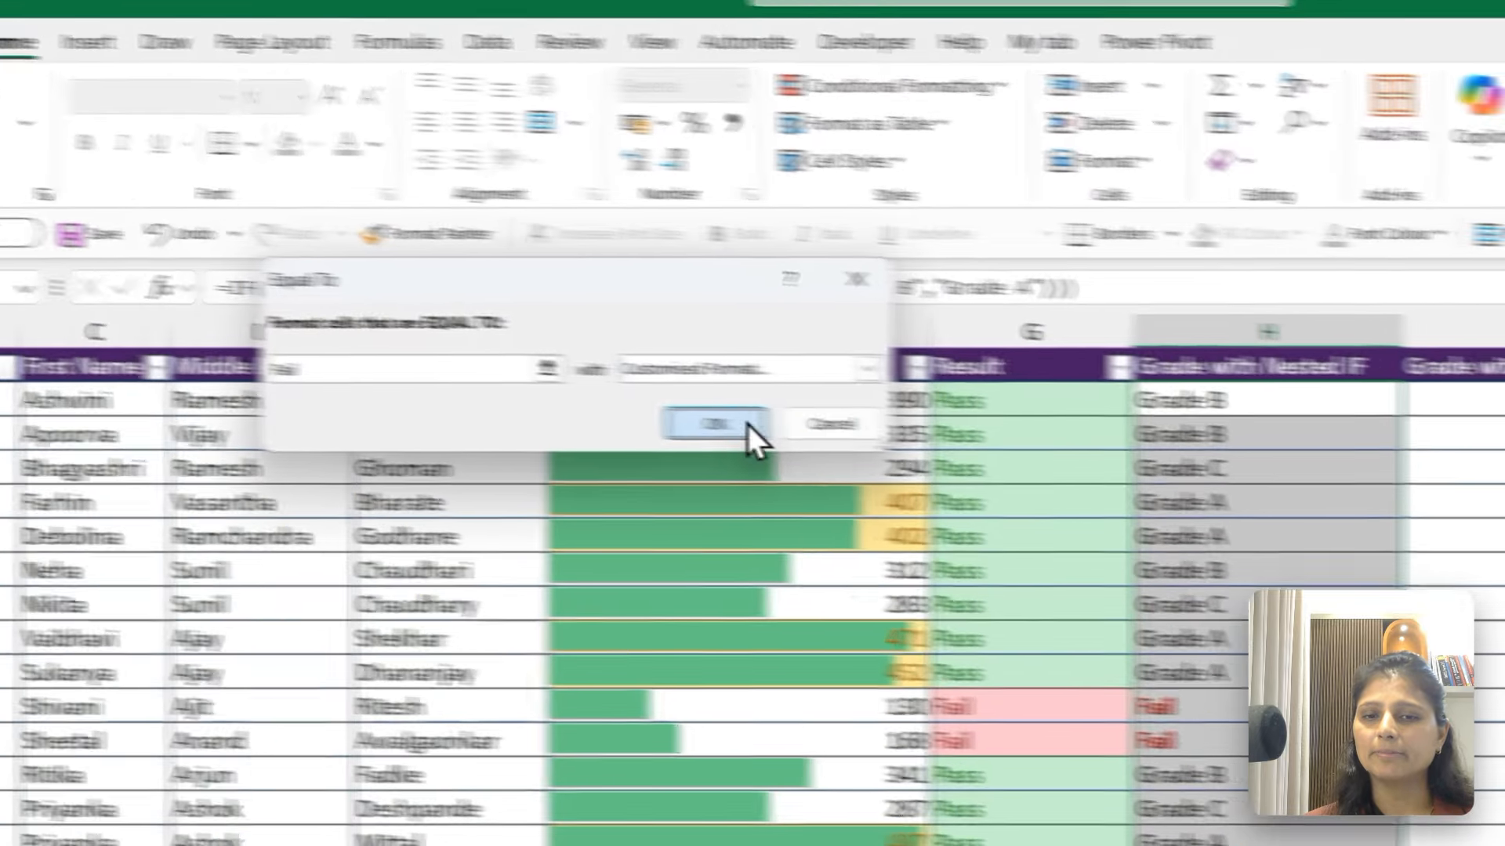
{"action": "left_click", "coordinate": [747, 425]}
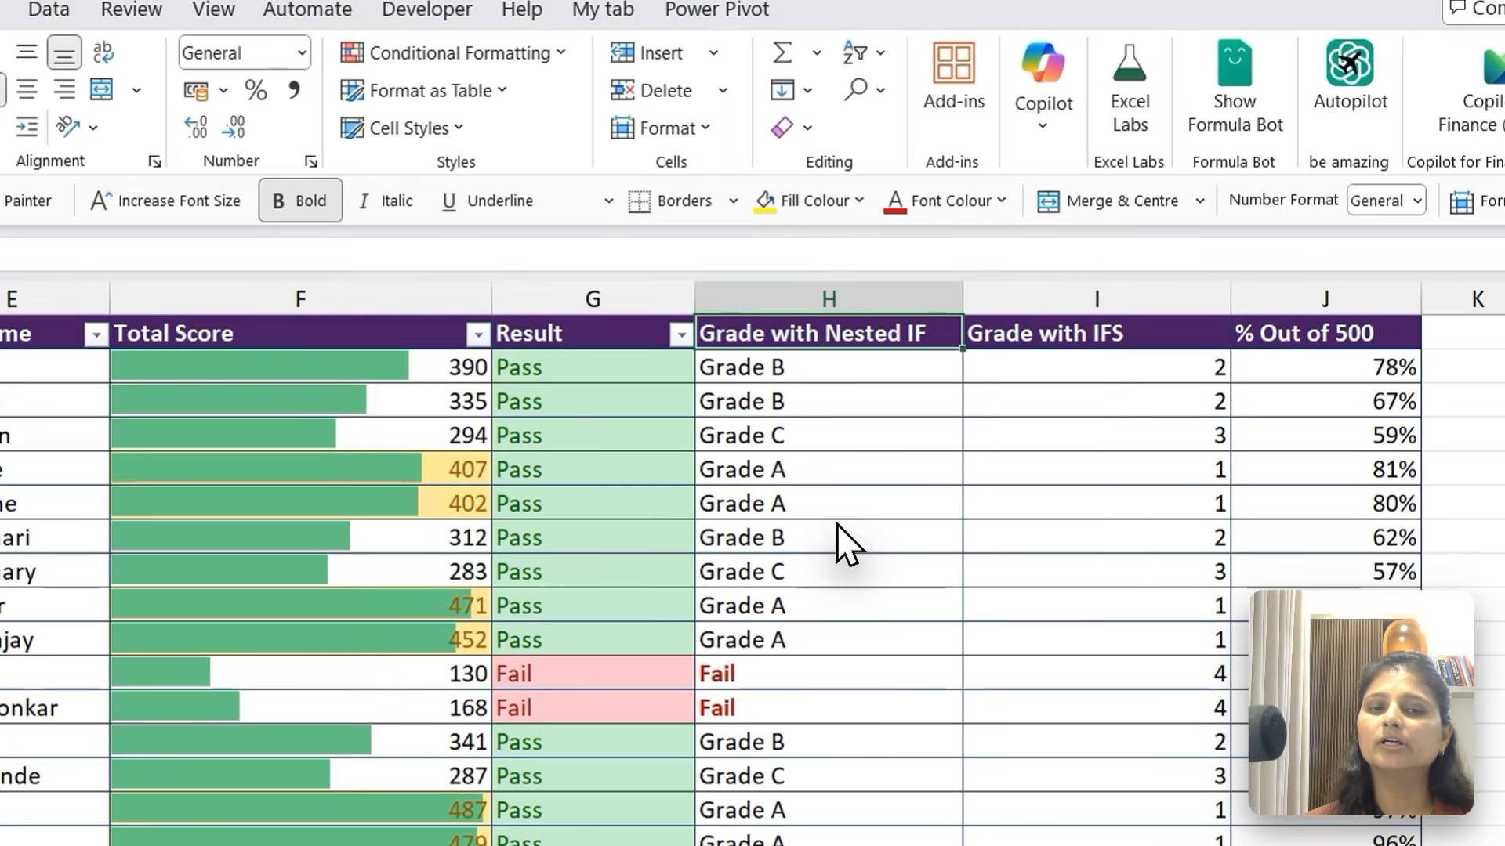
Create an Equal To highlight rule for Grade C on the Grade with Nested IF cells from H2 down
{"action": "key", "text": "Down"}
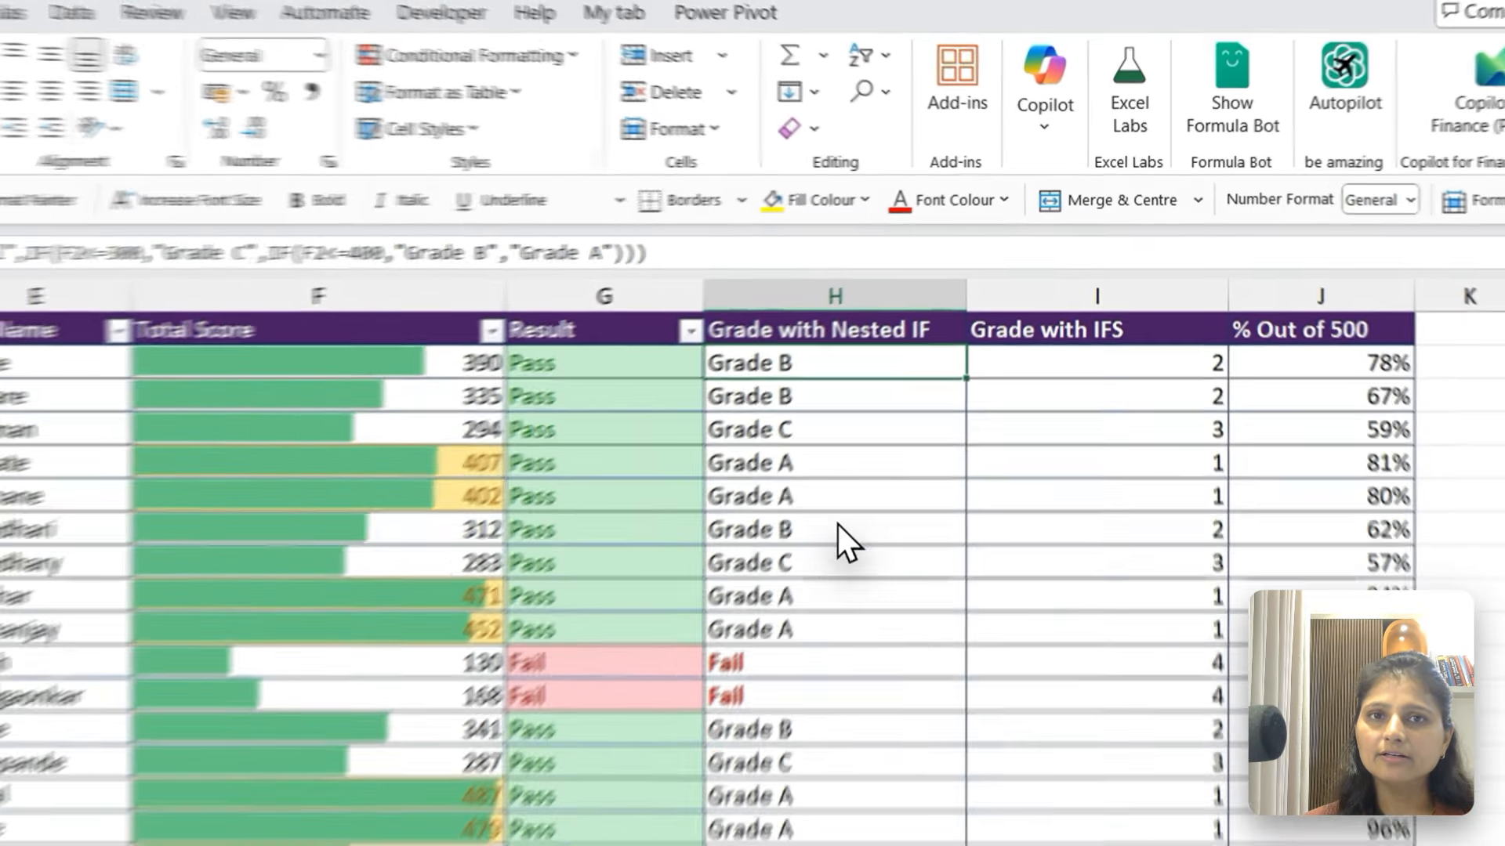
{"action": "key", "text": "ctrl+shift+Down"}
{"action": "scroll", "coordinate": [929, 406], "scroll_direction": "up", "scroll_amount": 20}
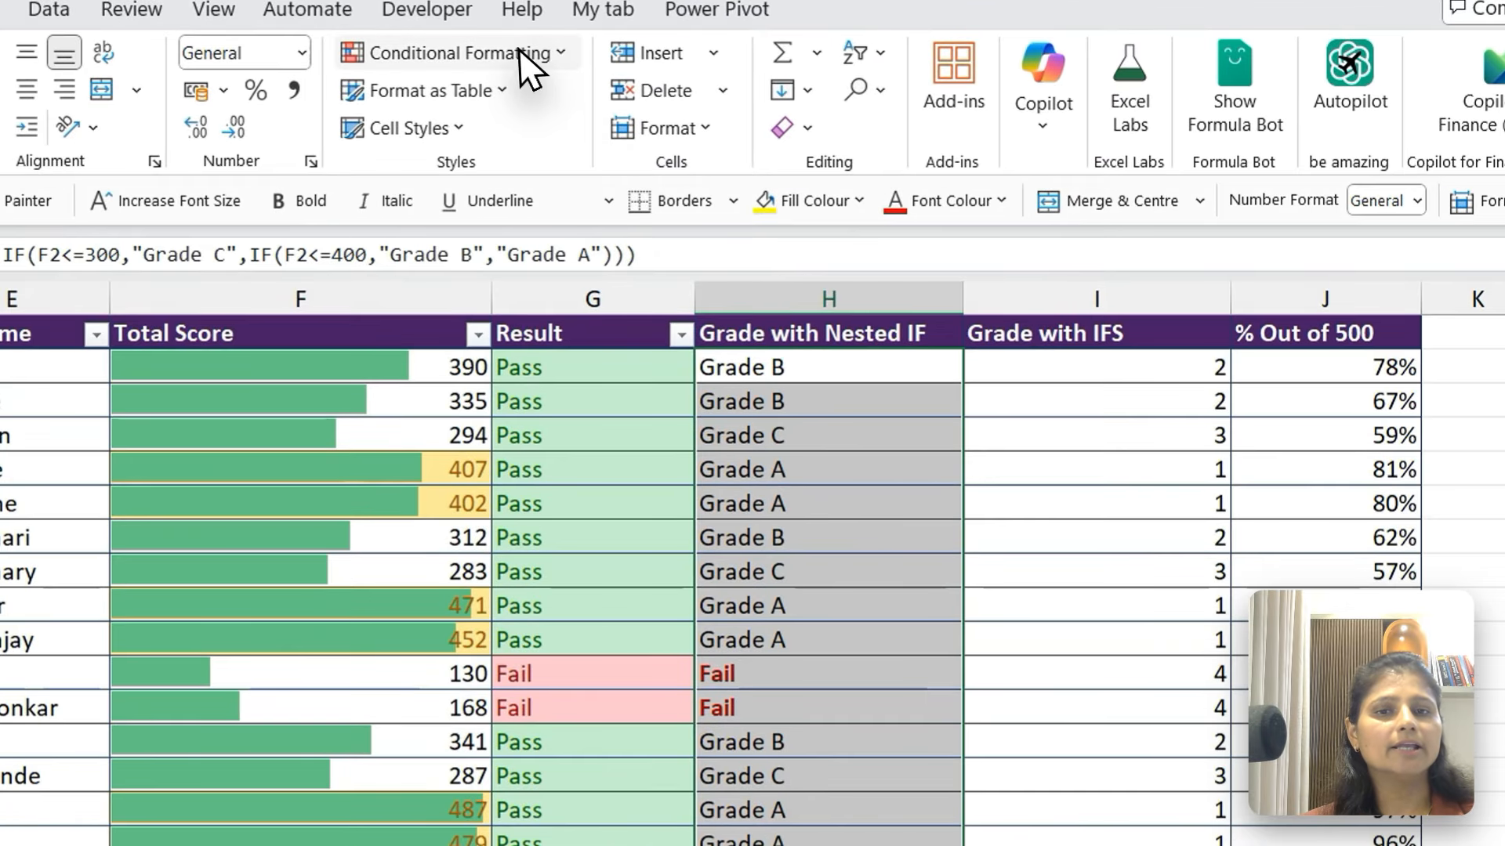
{"action": "left_click", "coordinate": [719, 92]}
{"action": "mouse_move", "coordinate": [501, 106]}
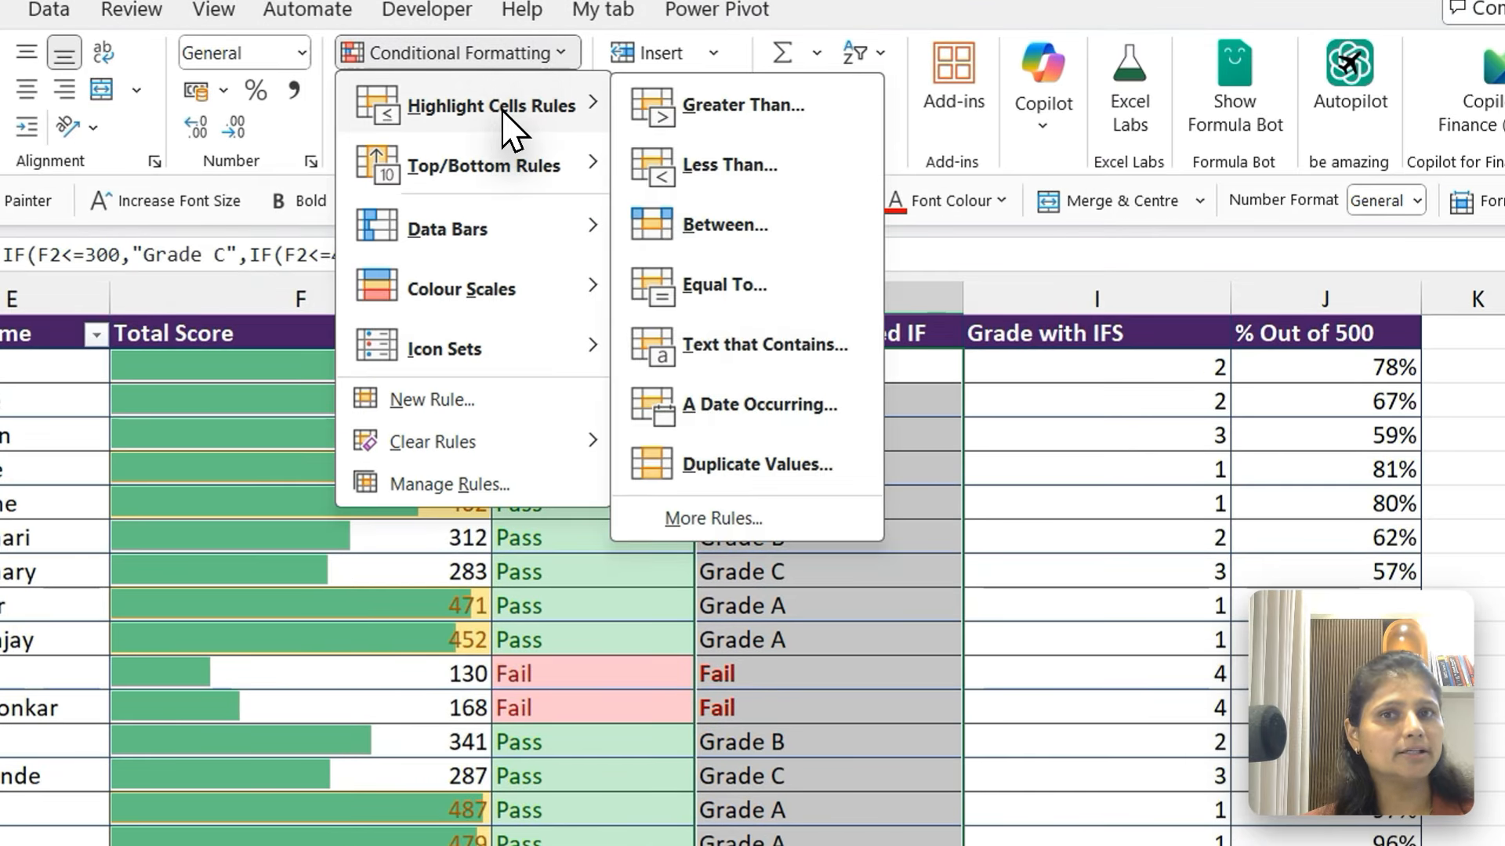
{"action": "left_click", "coordinate": [714, 276]}
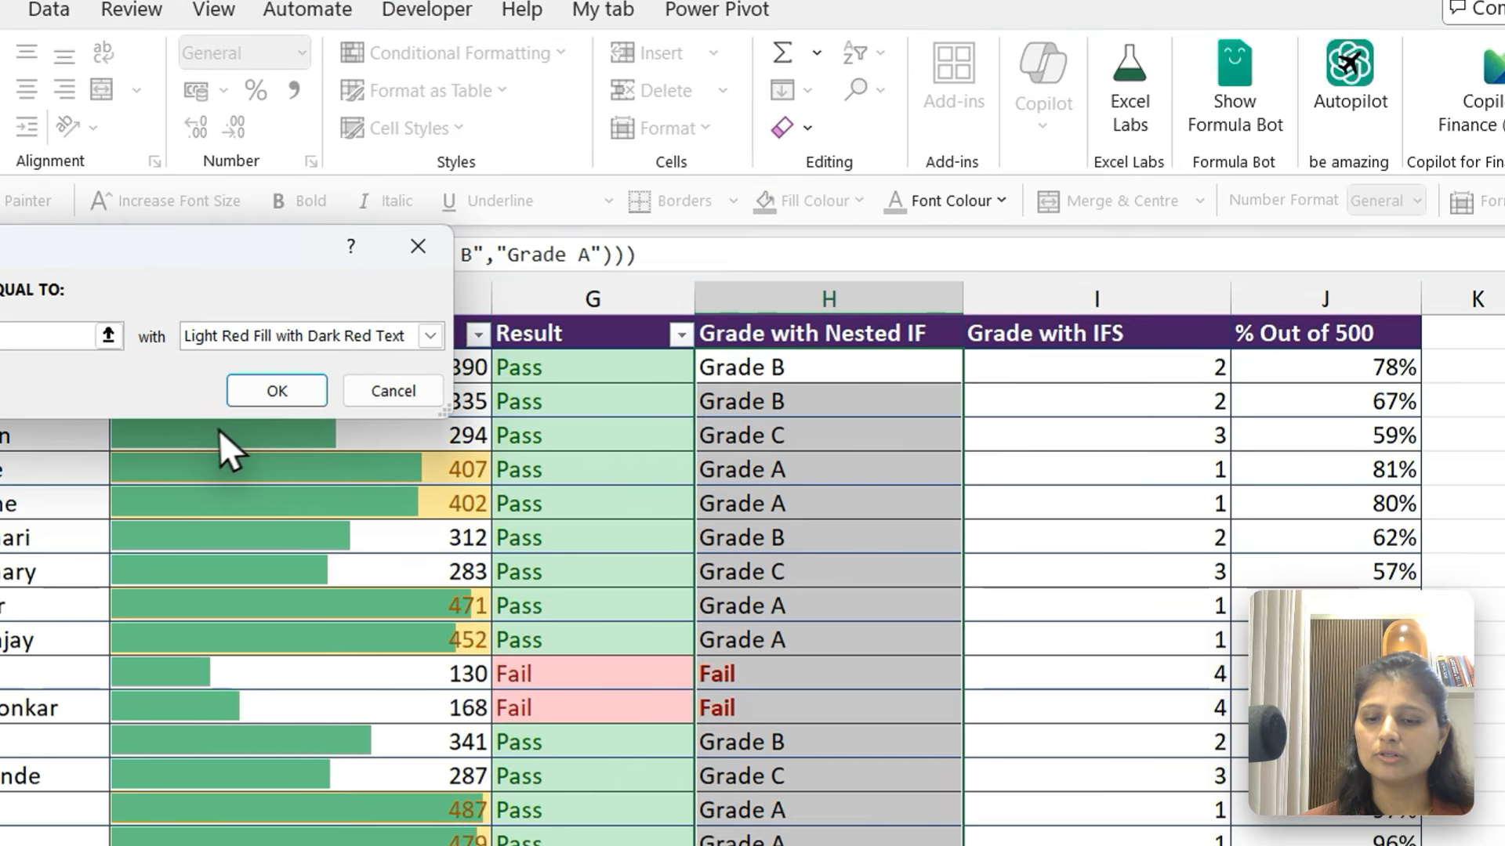
{"action": "type", "text": "Grade "}
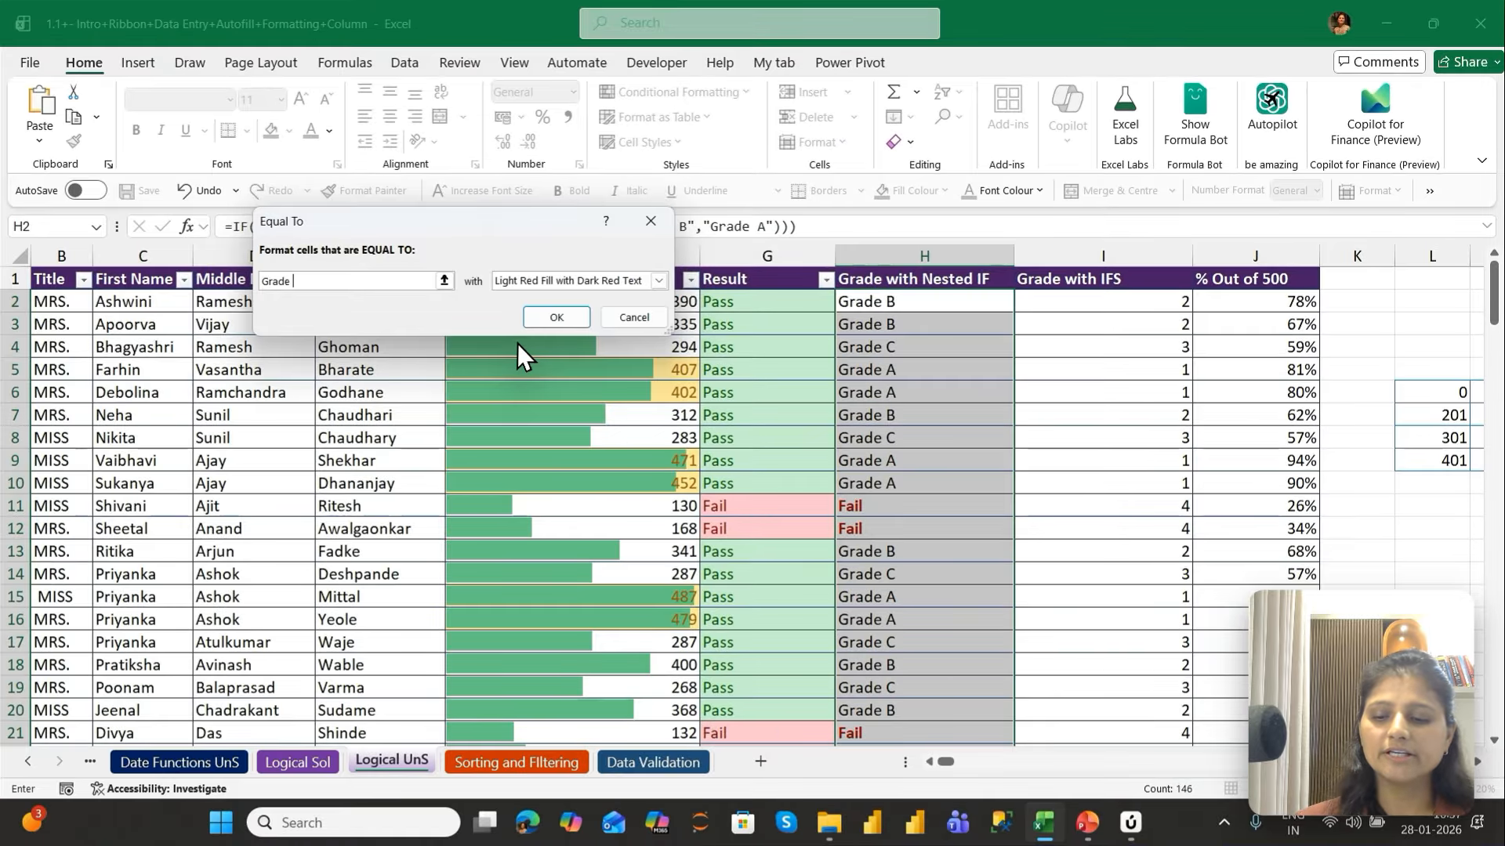
{"action": "type", "text": "C"}
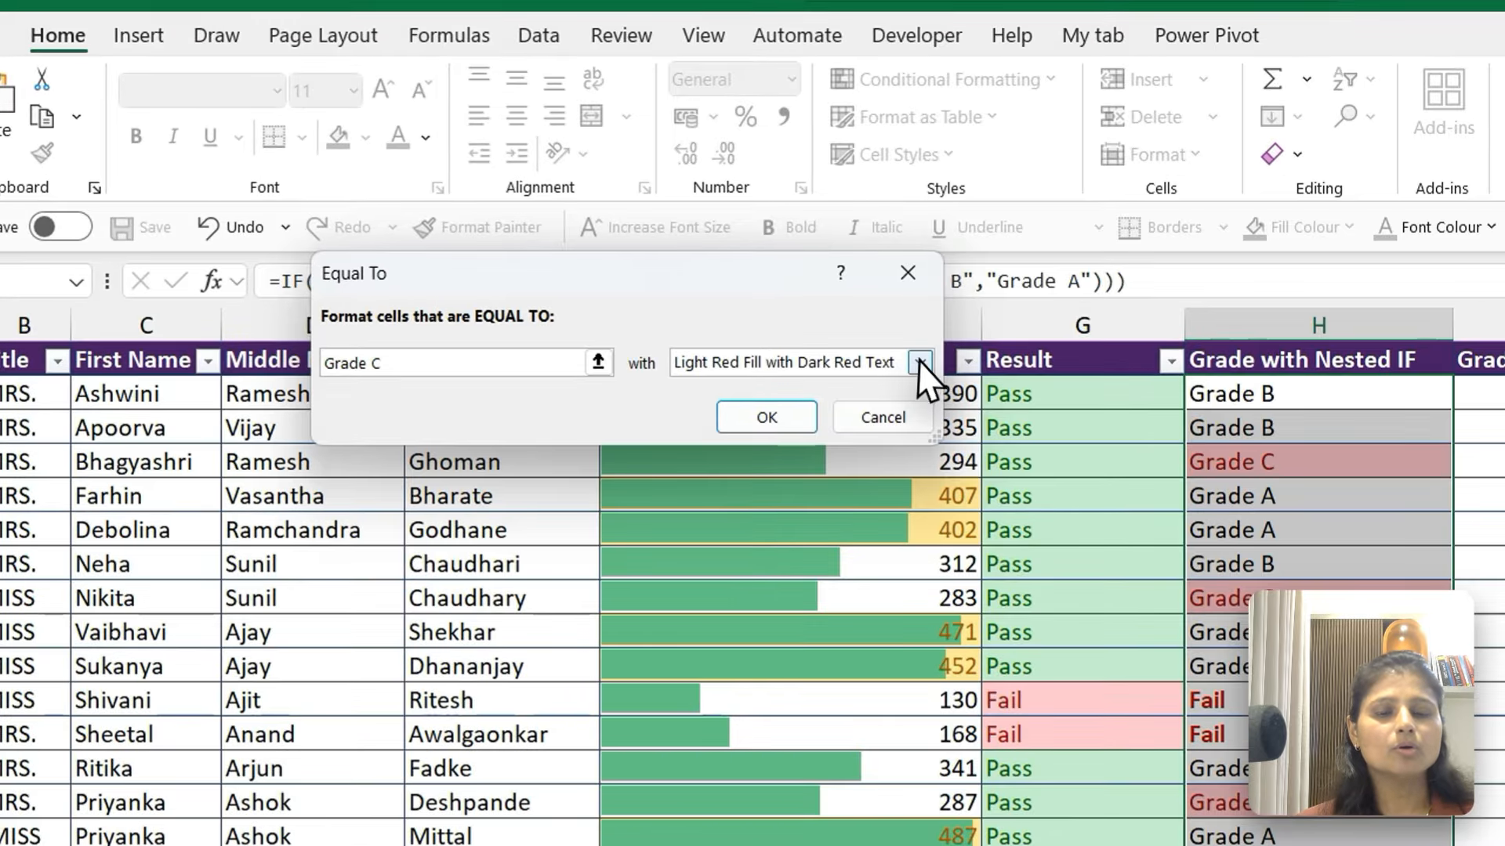
Give the Grade C rule a customised format with bold, orange text and apply it to the grades
{"action": "left_click", "coordinate": [659, 281]}
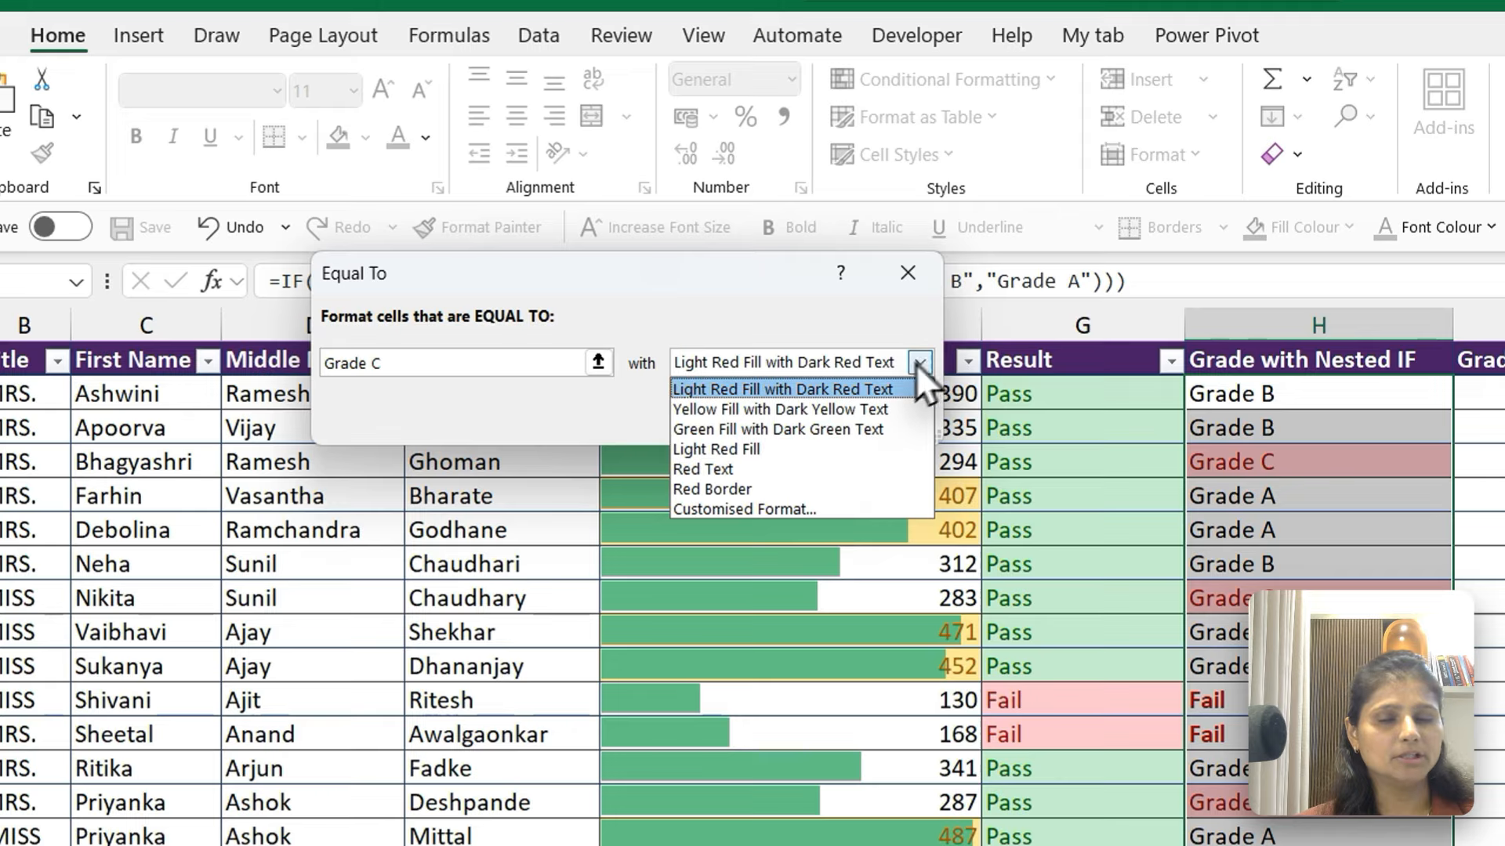
{"action": "left_click", "coordinate": [740, 503]}
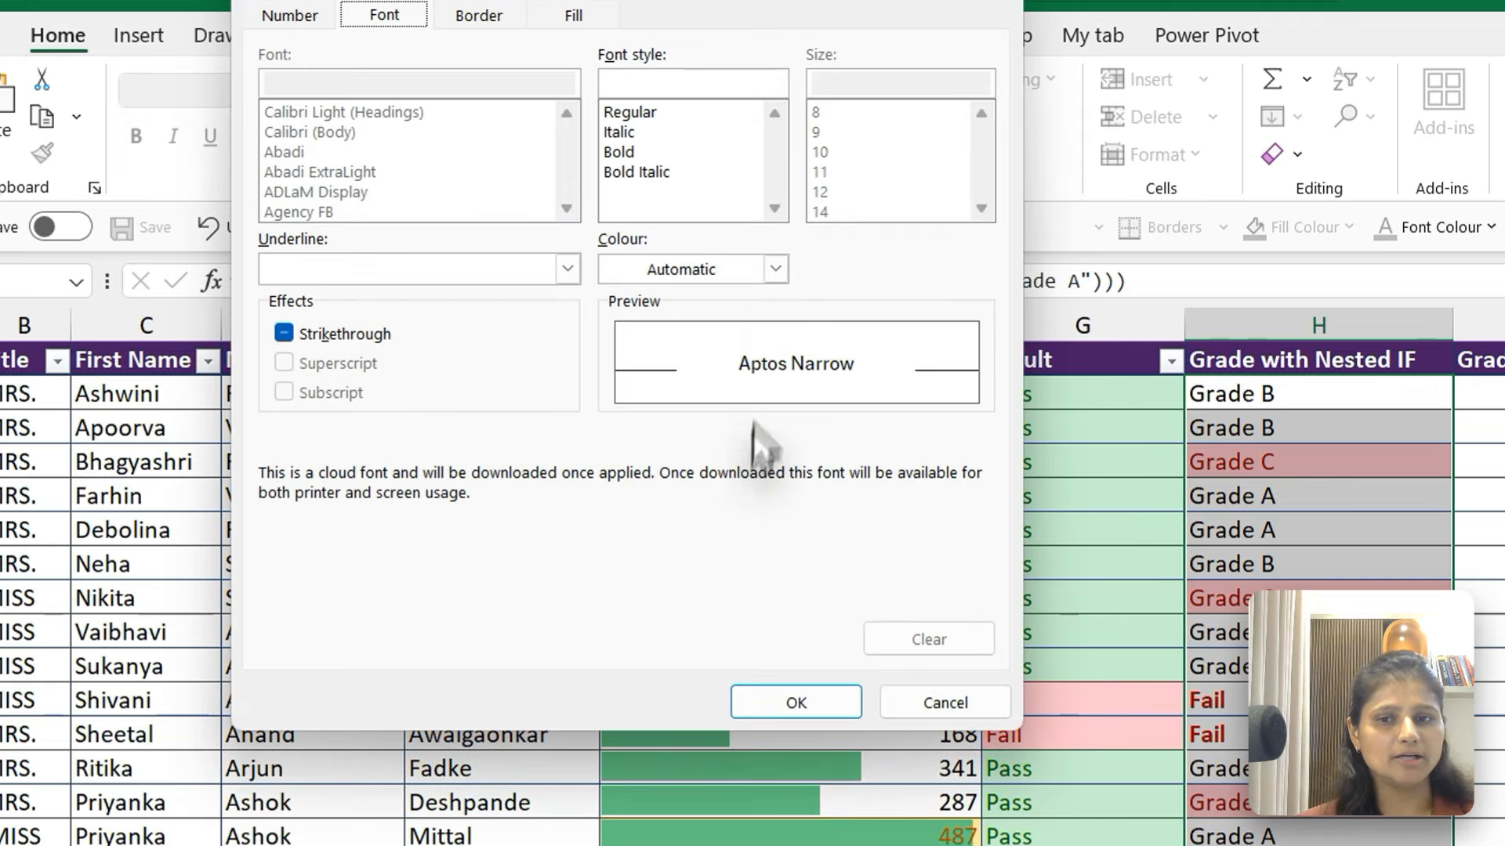
{"action": "left_click", "coordinate": [776, 270]}
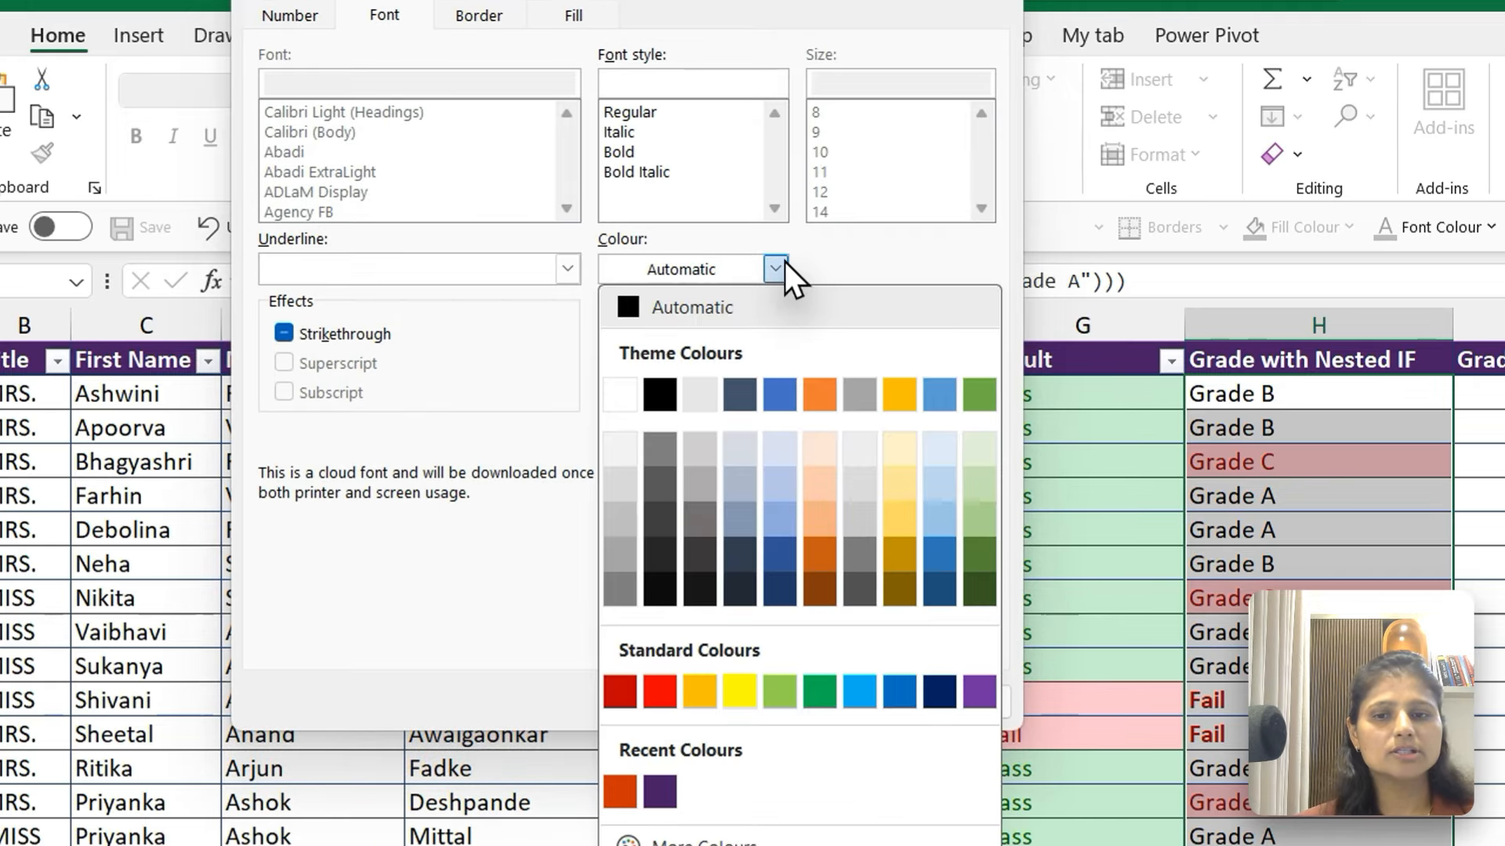
{"action": "left_click", "coordinate": [814, 392]}
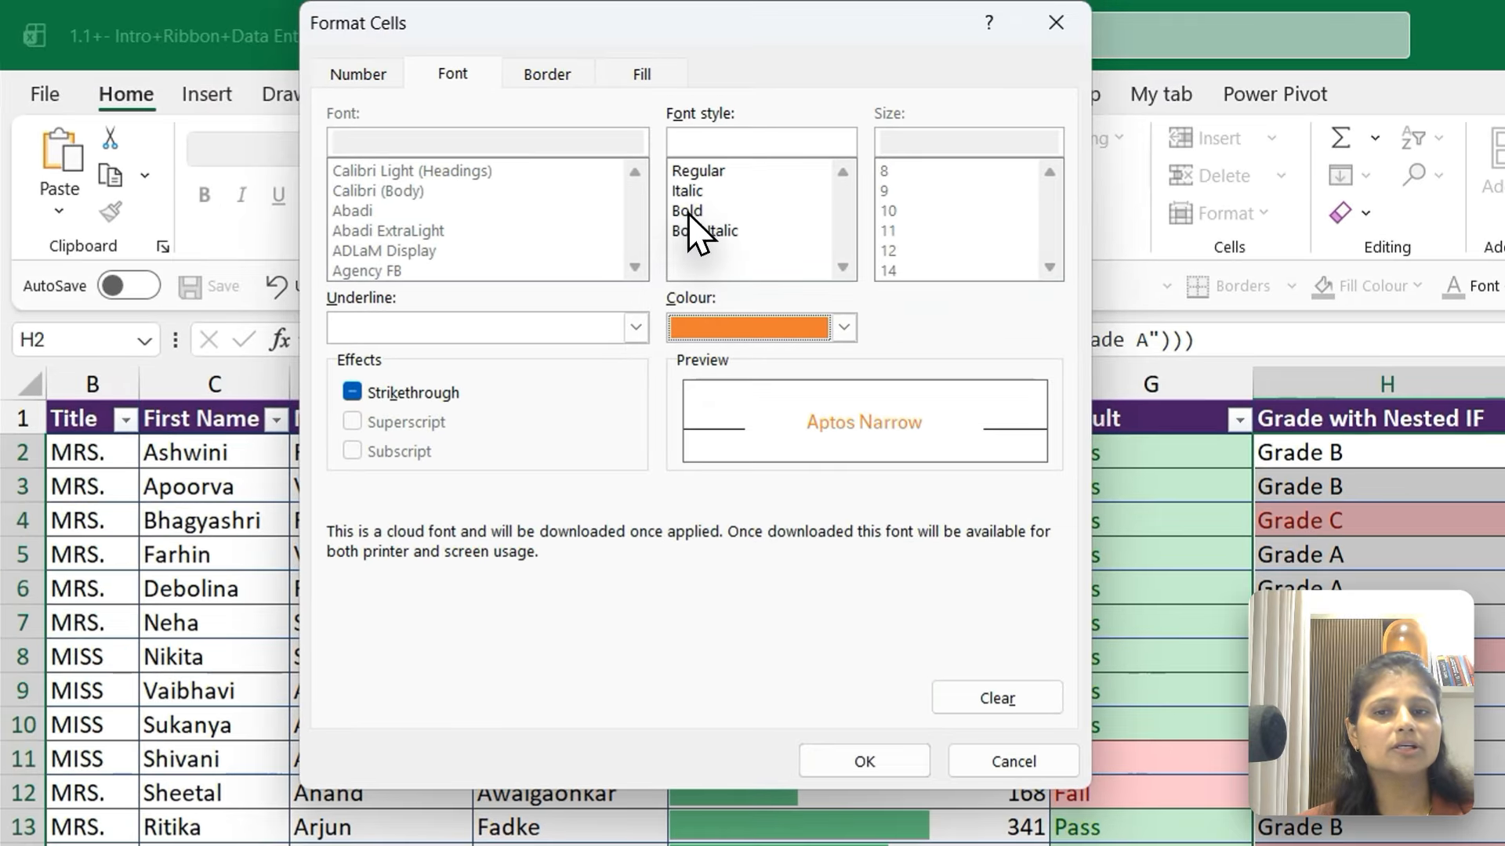
{"action": "left_click", "coordinate": [688, 212]}
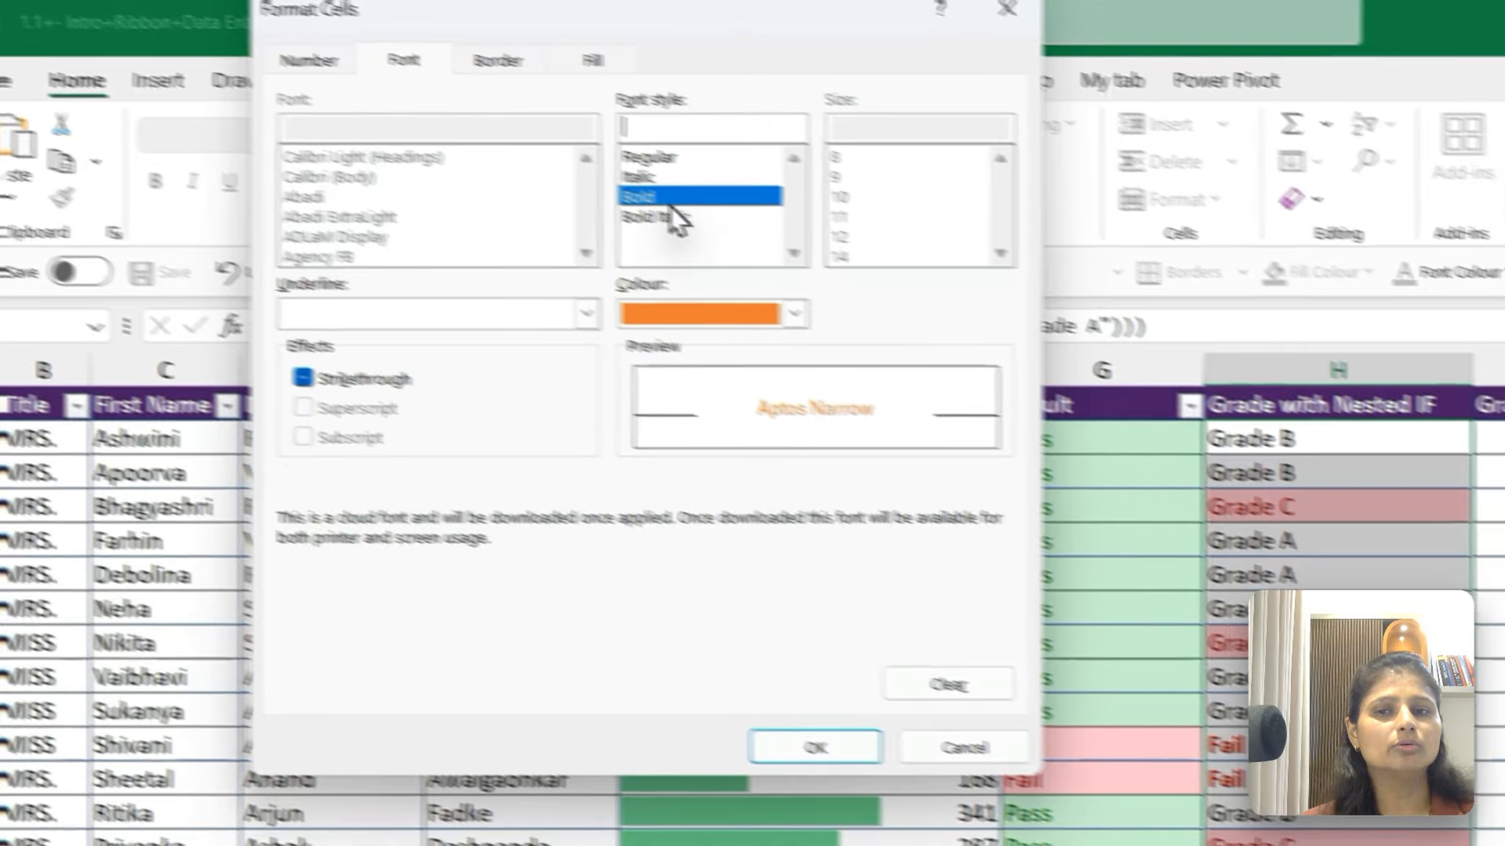
{"action": "left_click", "coordinate": [854, 764]}
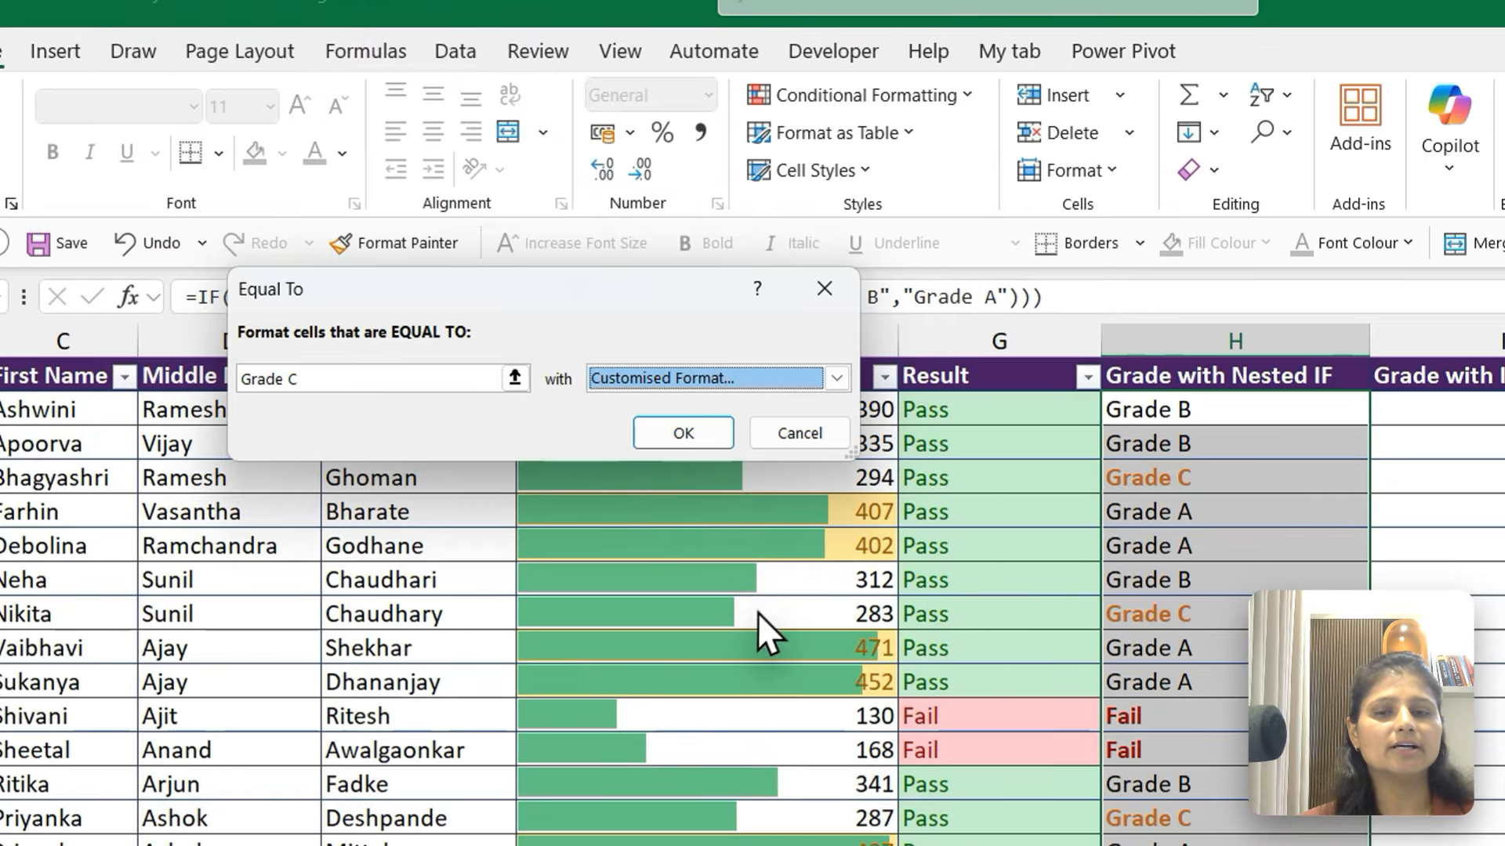
{"action": "left_click", "coordinate": [683, 433]}
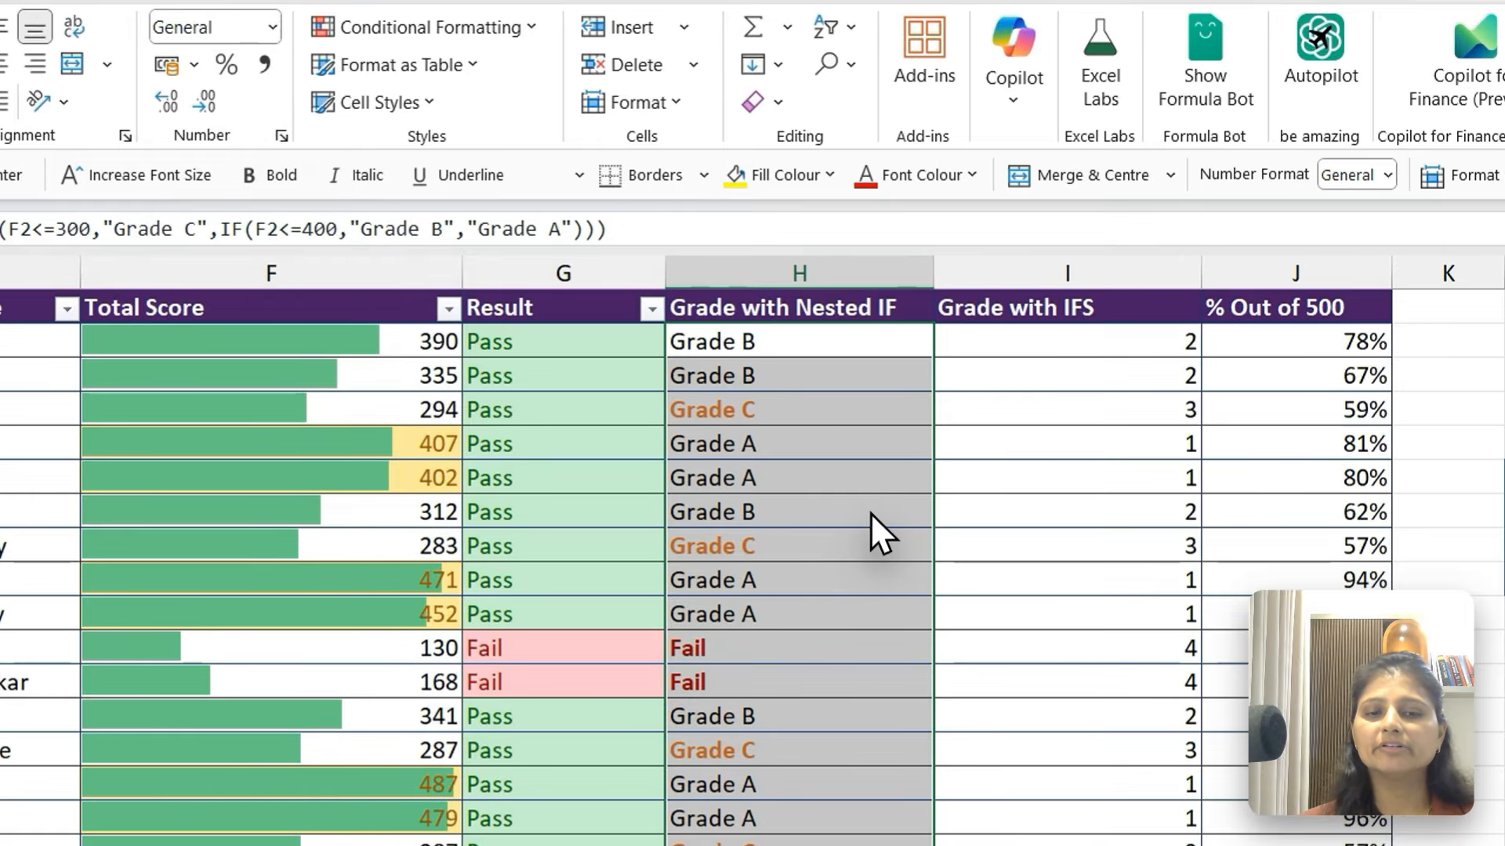
Create an Equal To highlight rule for Grade B on the Grade with Nested IF cells from H2 down
{"action": "left_click", "coordinate": [870, 512]}
{"action": "key", "text": "ctrl+Up"}
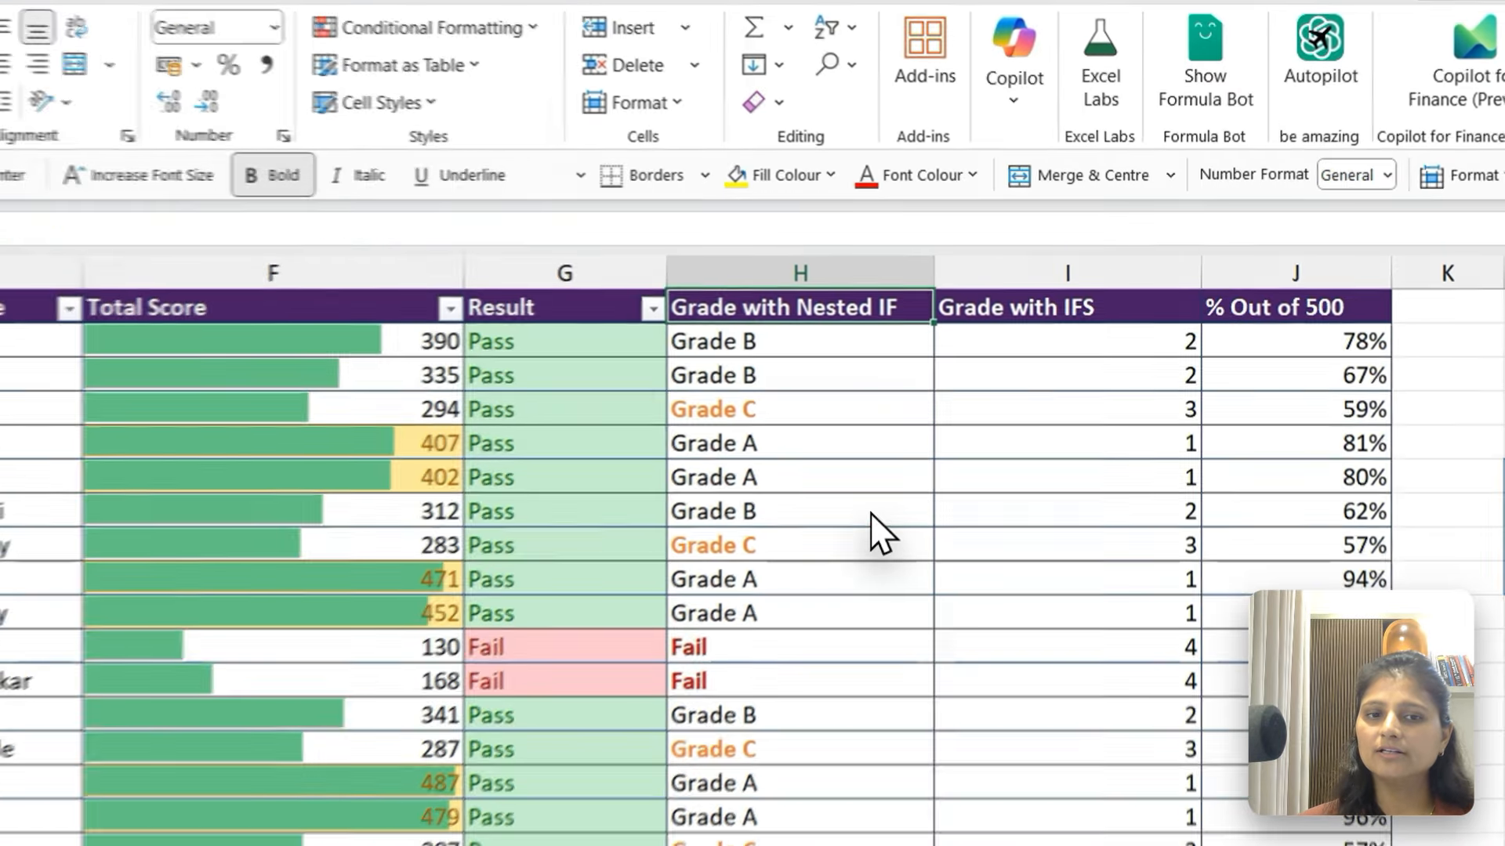
{"action": "key", "text": "Down"}
{"action": "key", "text": "ctrl+shift+Down"}
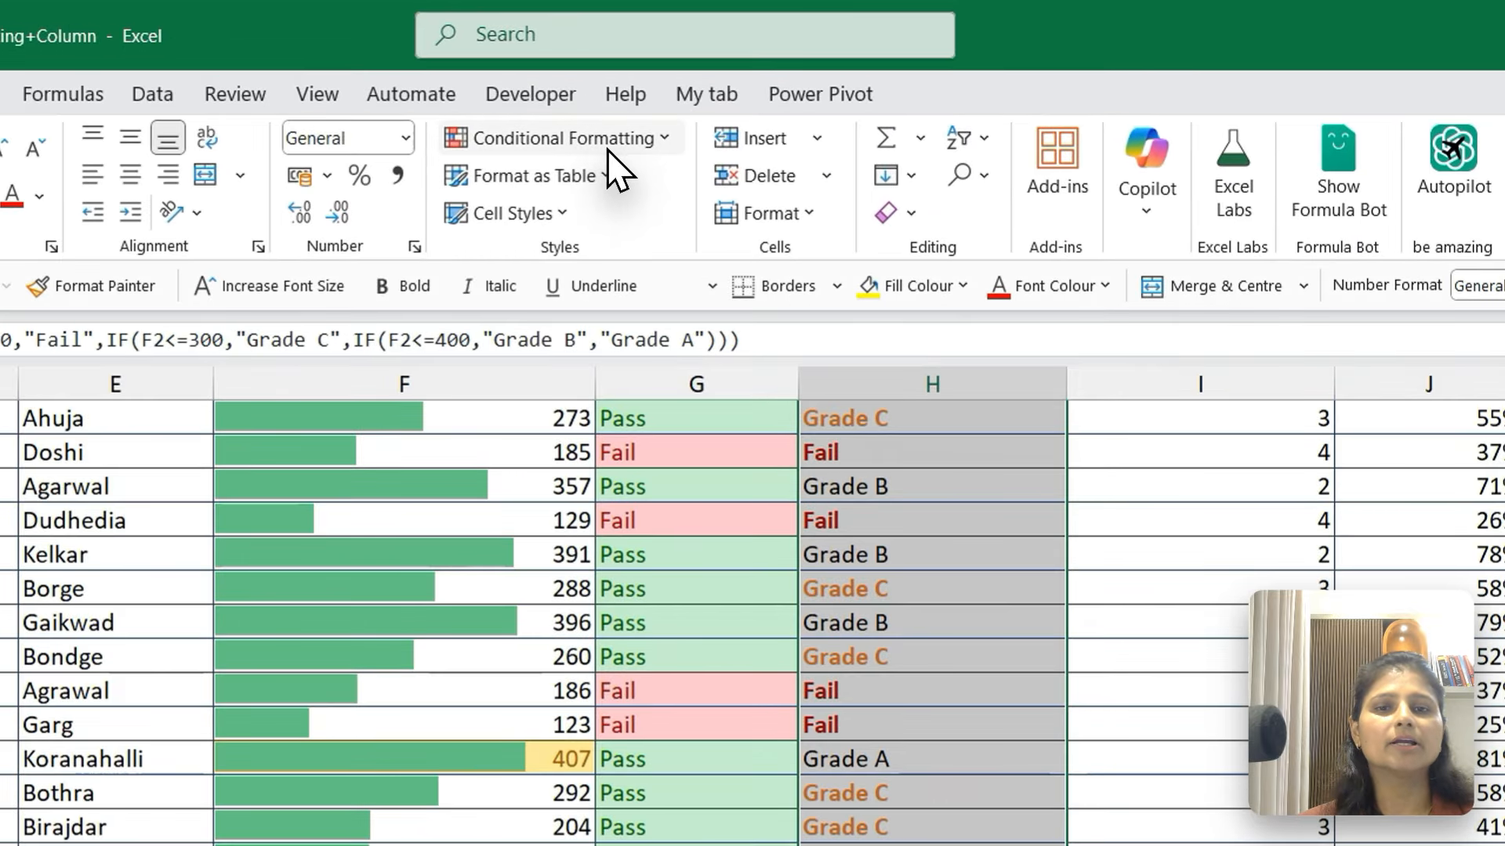
{"action": "left_click", "coordinate": [672, 91]}
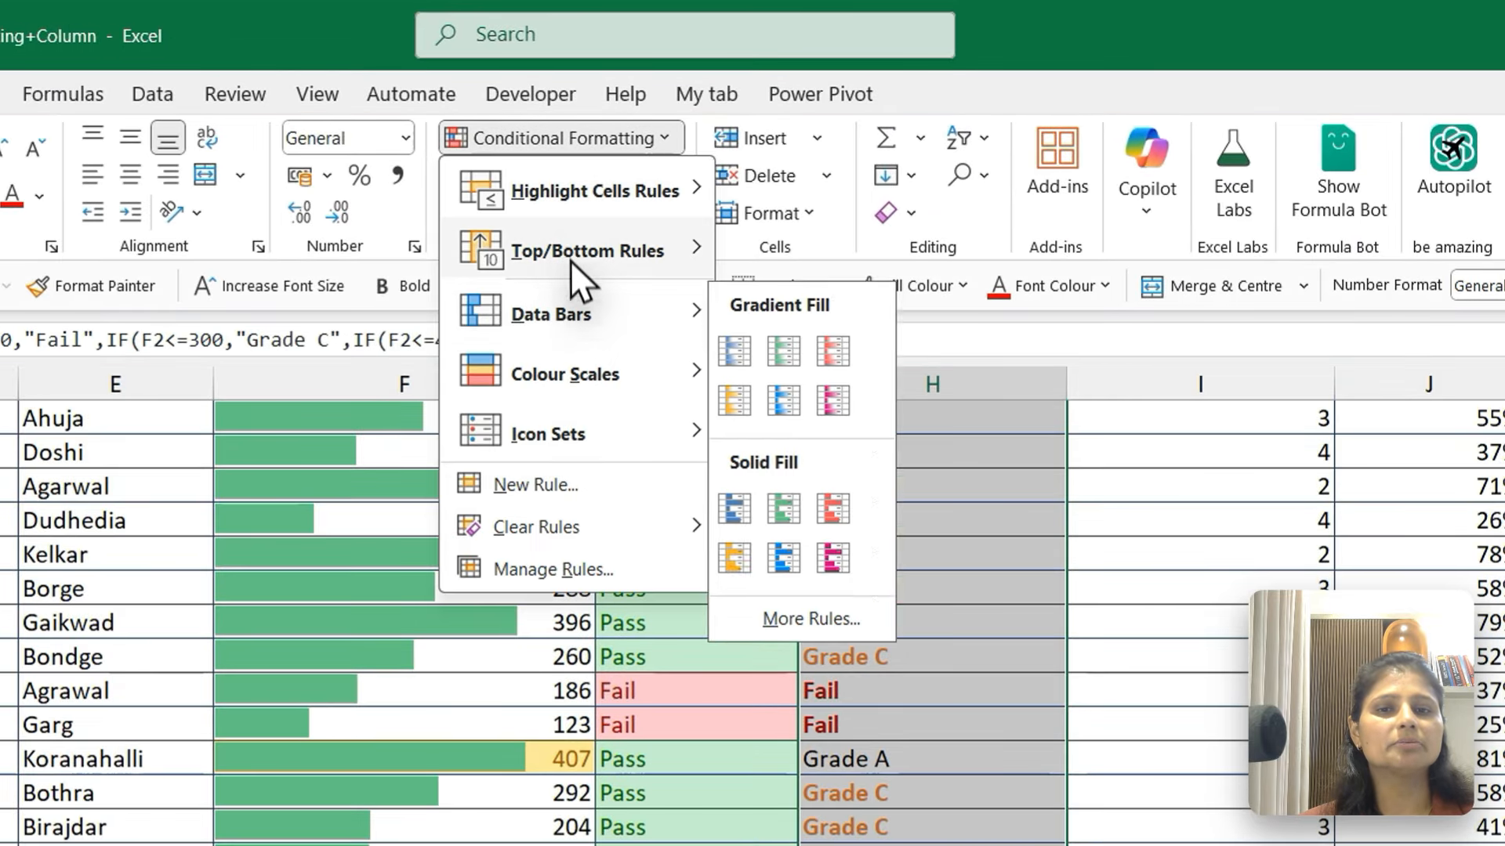
{"action": "mouse_move", "coordinate": [563, 196]}
{"action": "left_click", "coordinate": [840, 375]}
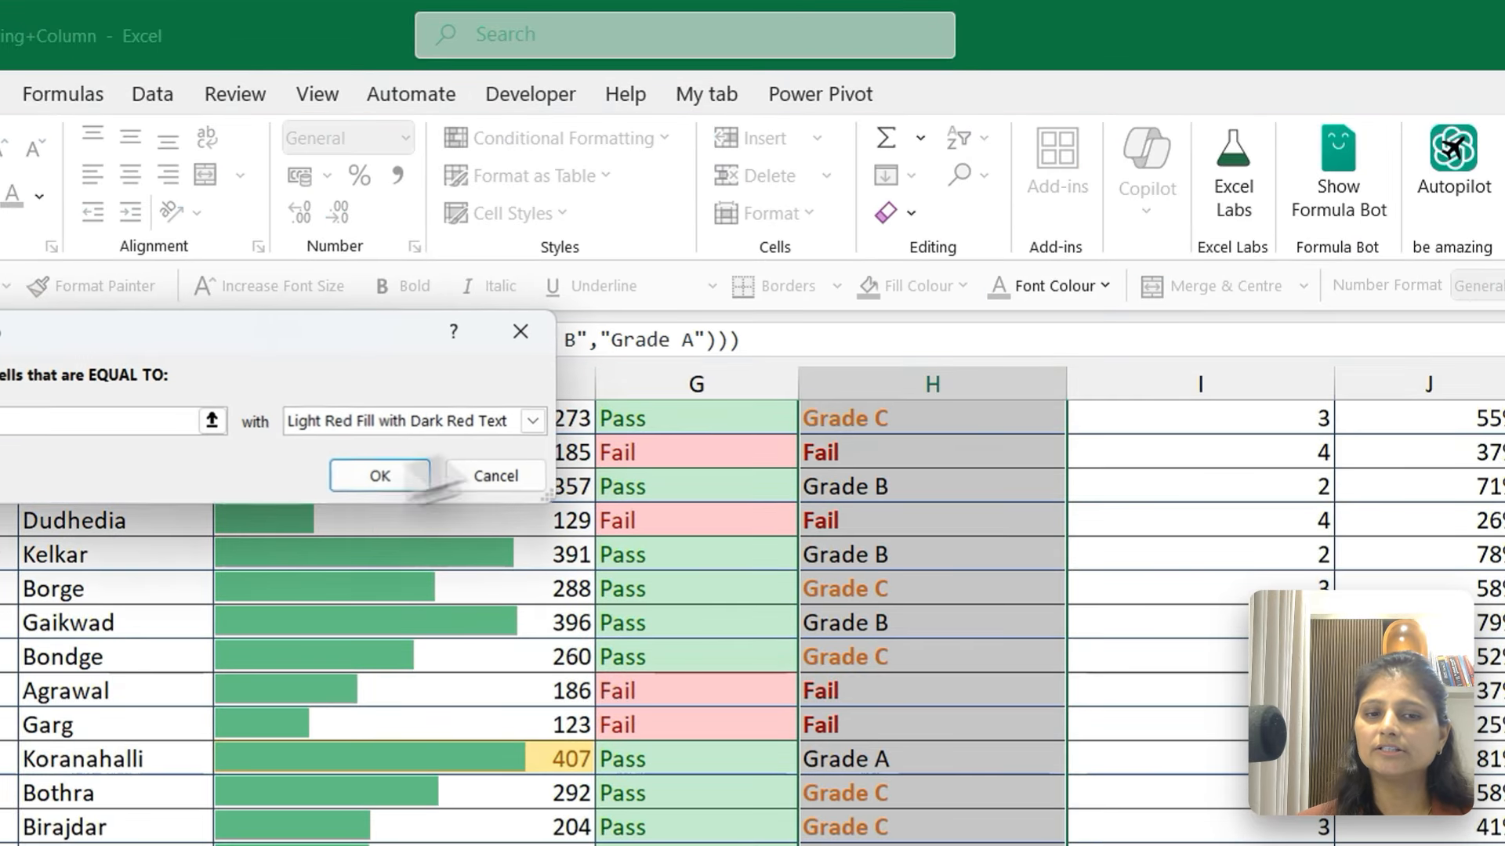
{"action": "type", "text": "Grade B"}
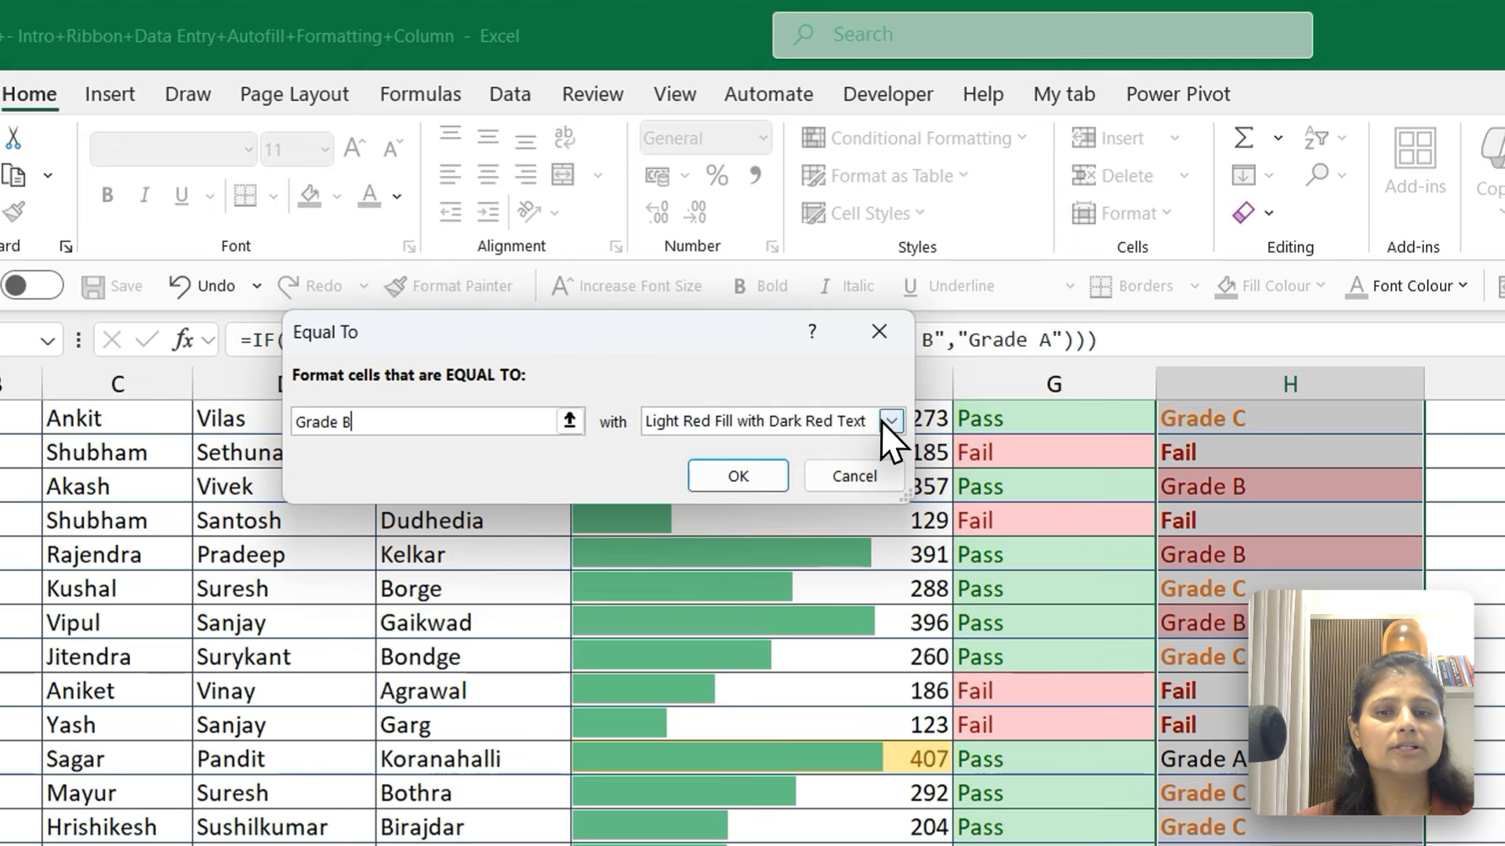
Give the Grade B rule a customised format with bold, blue text and apply it to the grades
{"action": "left_click", "coordinate": [658, 280]}
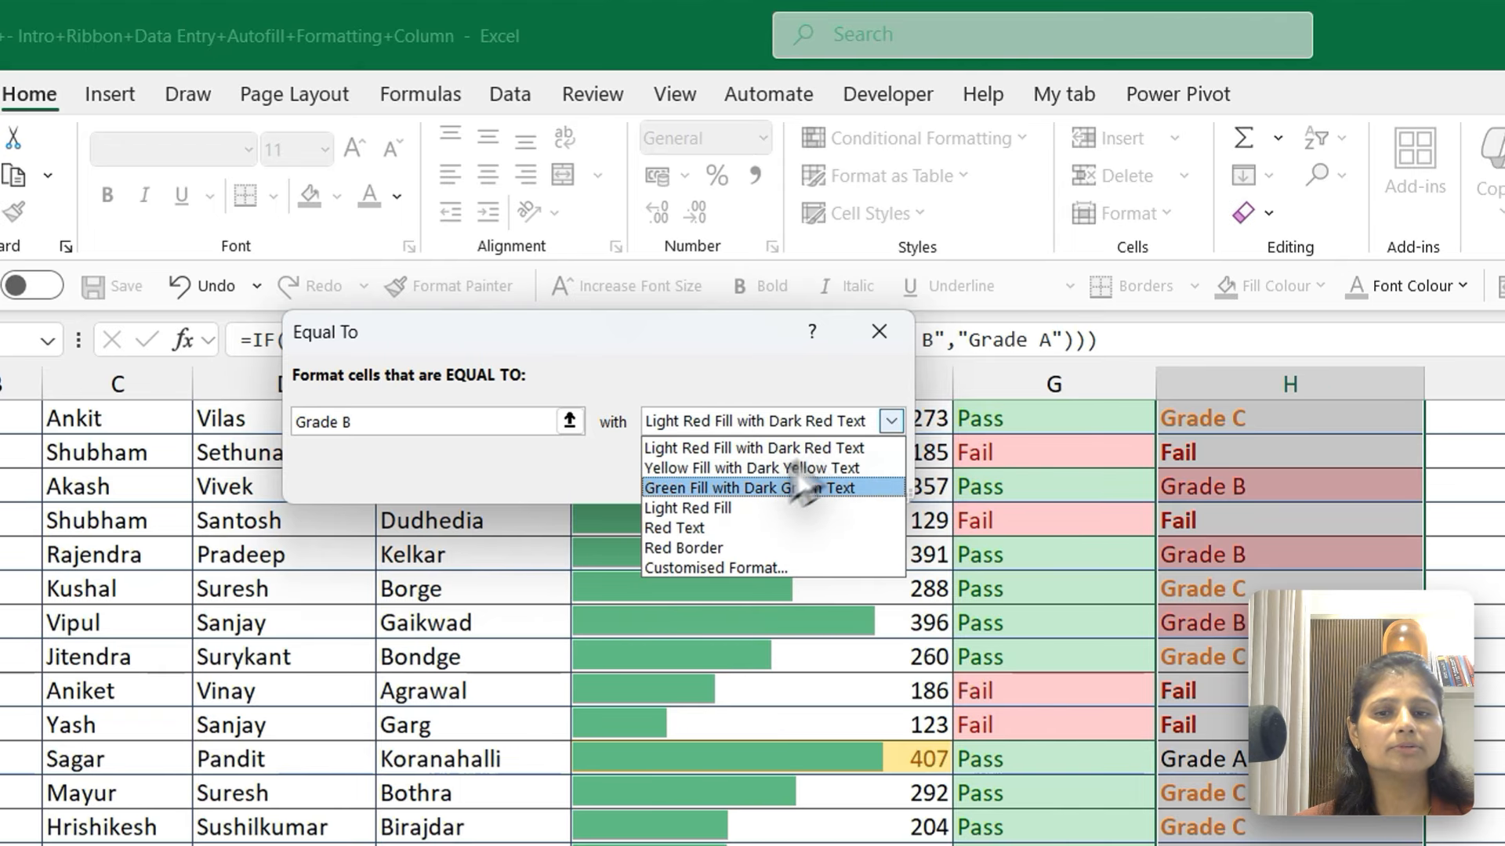
{"action": "left_click", "coordinate": [691, 566]}
{"action": "left_click", "coordinate": [747, 329]}
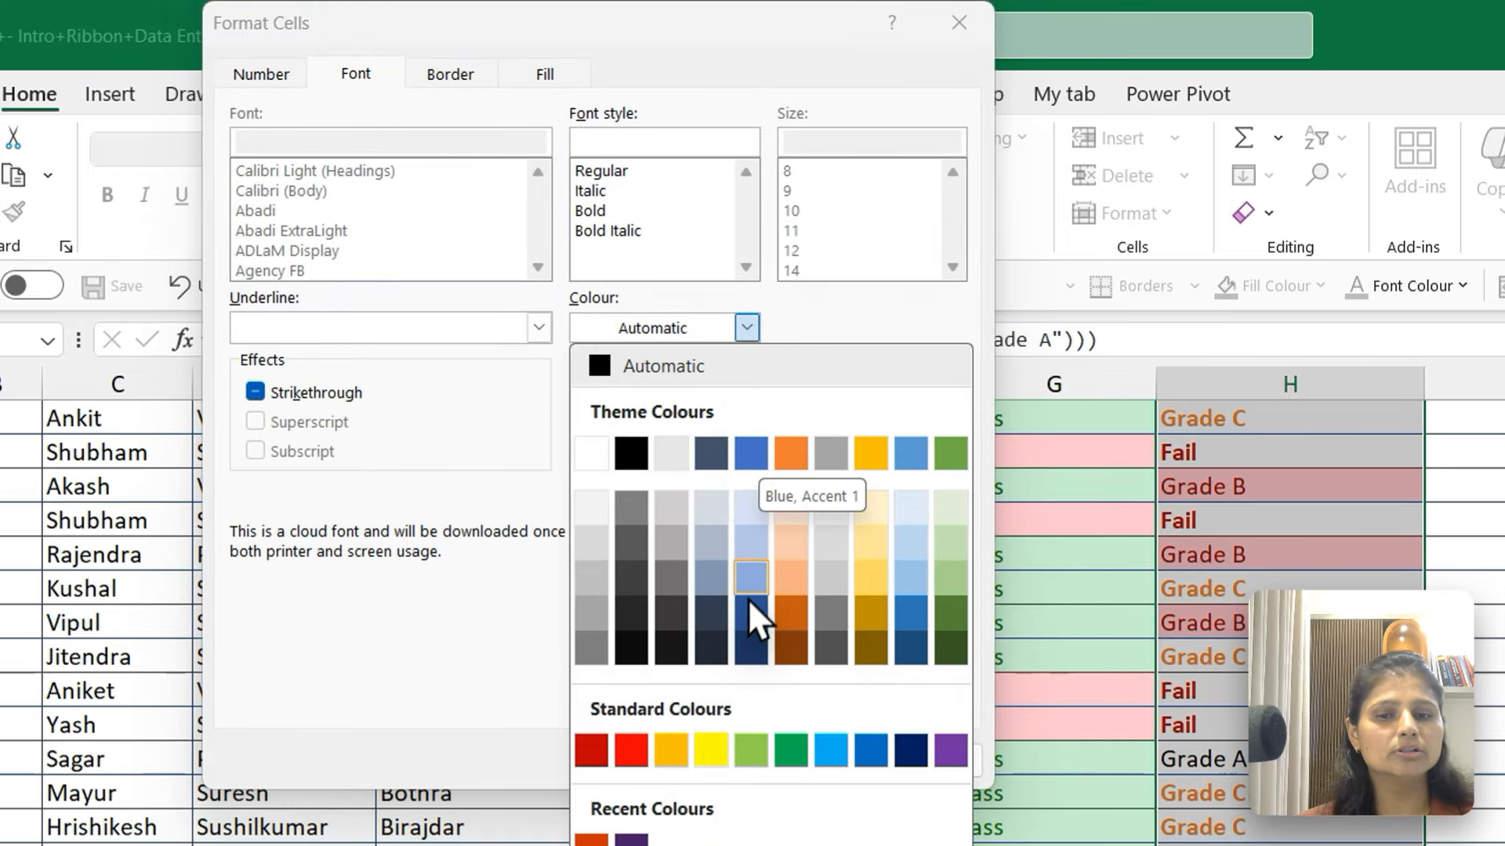
{"action": "left_click", "coordinate": [757, 452]}
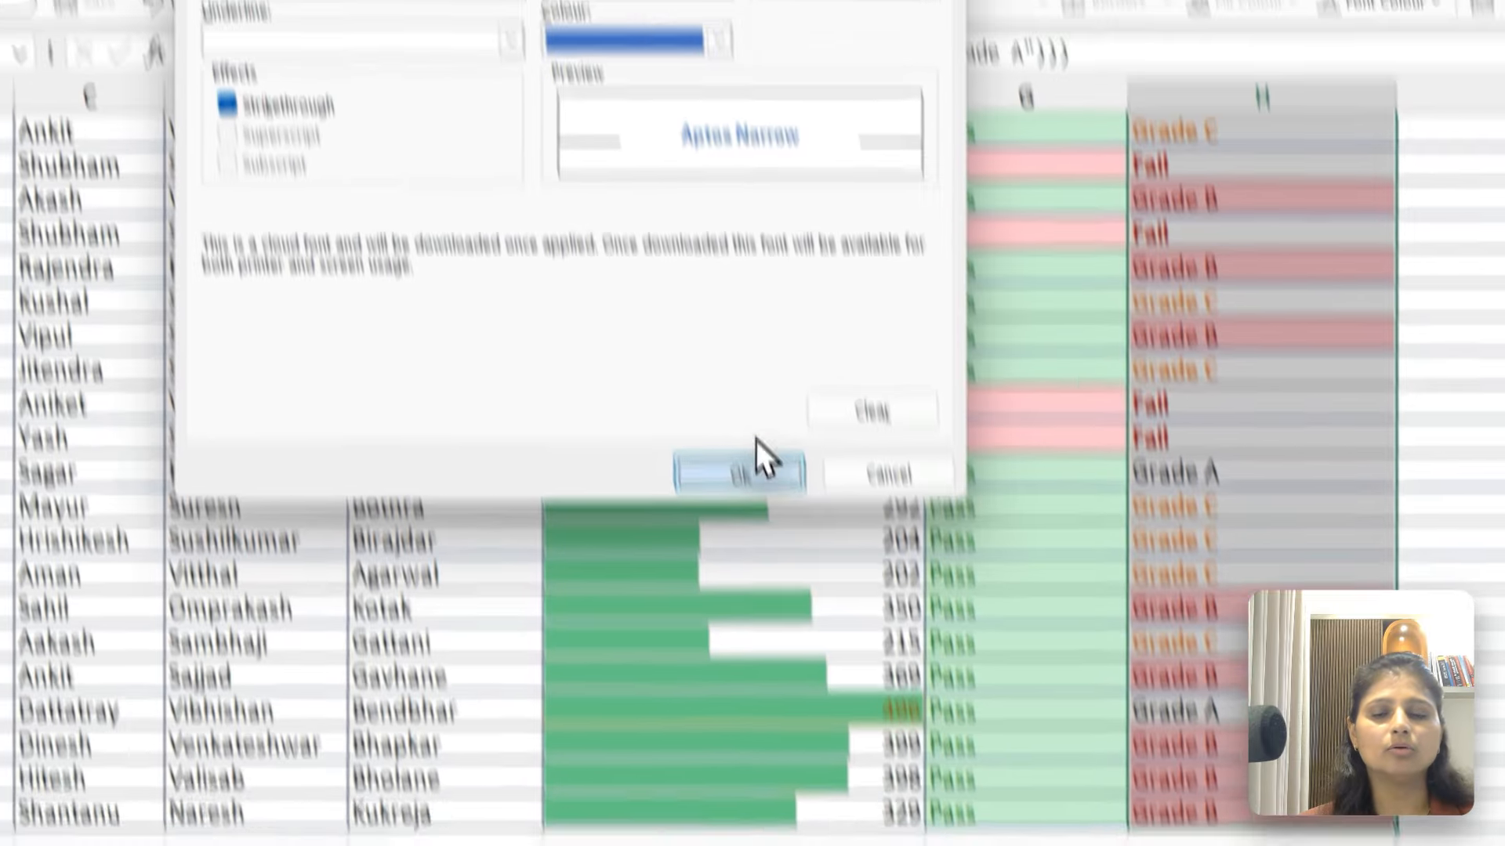
{"action": "left_click", "coordinate": [754, 463]}
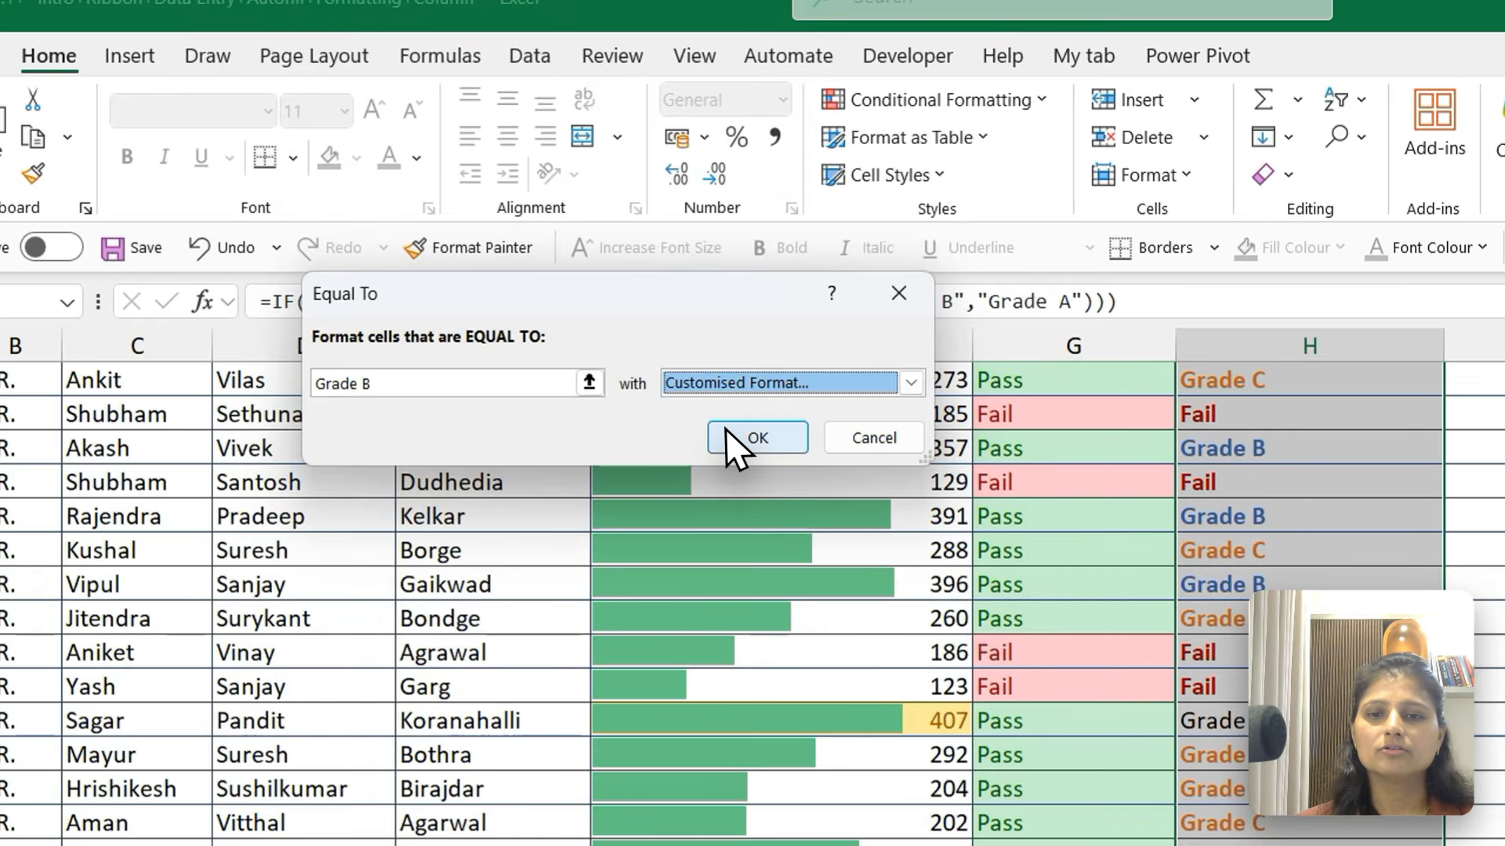
{"action": "left_click", "coordinate": [683, 186]}
Create an Equal To highlight rule for Grade A on the same Grade with Nested IF cells
{"action": "left_click", "coordinate": [1042, 102]}
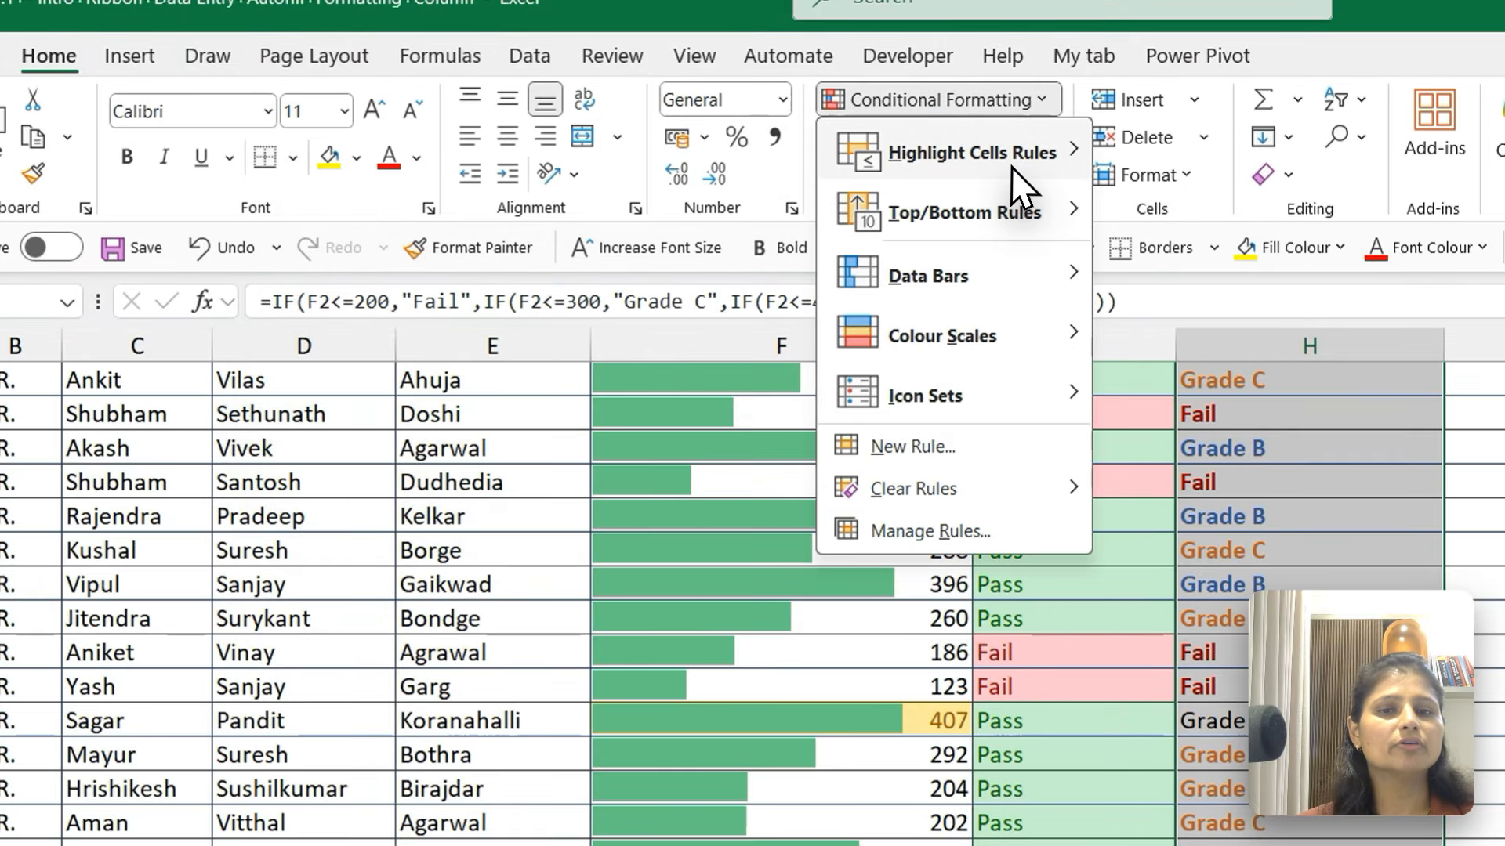
{"action": "mouse_move", "coordinate": [1010, 157]}
{"action": "left_click", "coordinate": [1178, 313]}
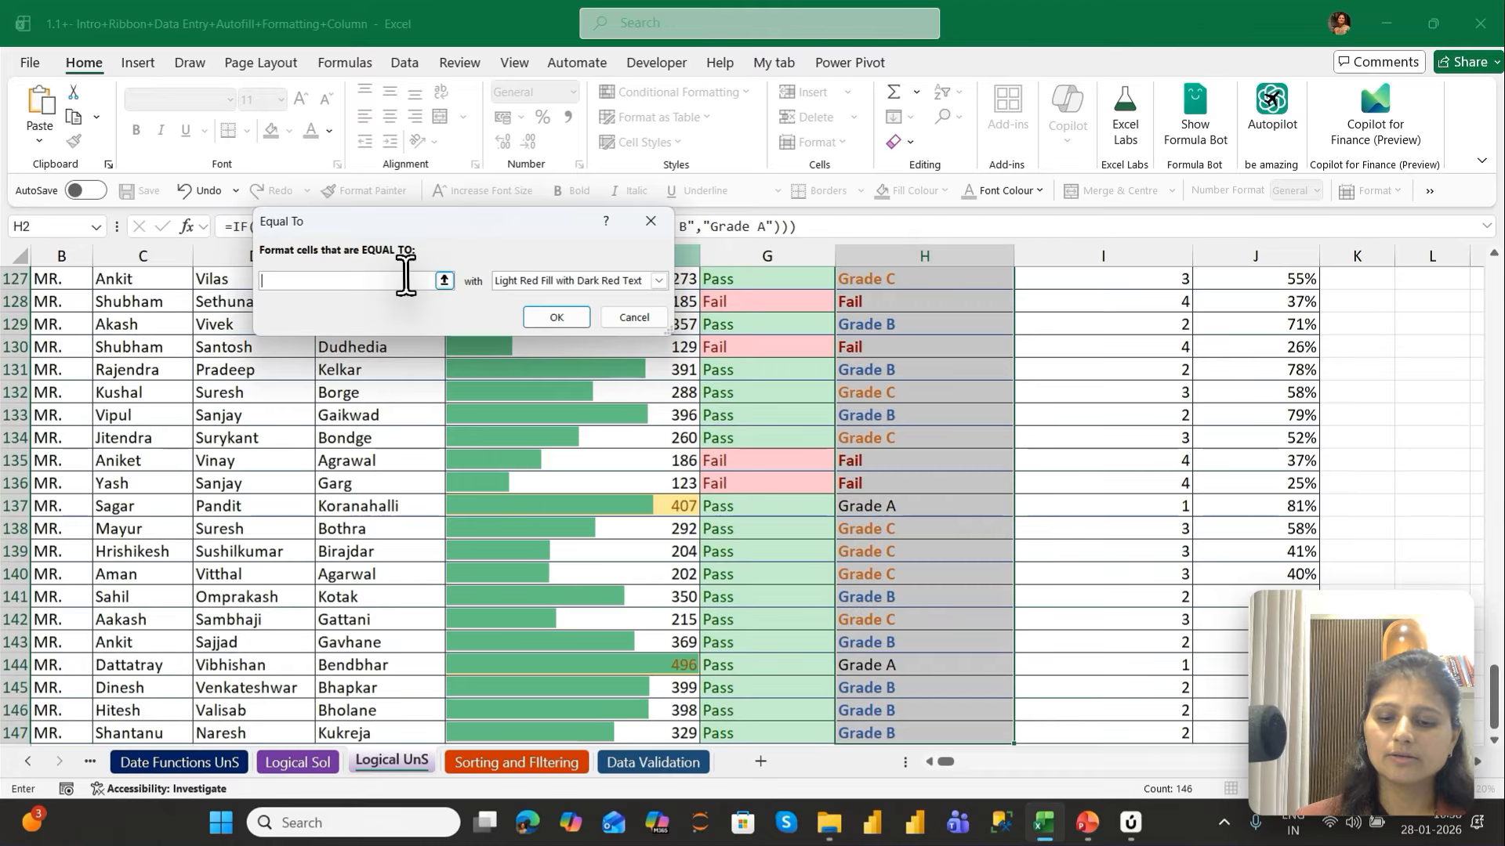
{"action": "type", "text": "Grade A"}
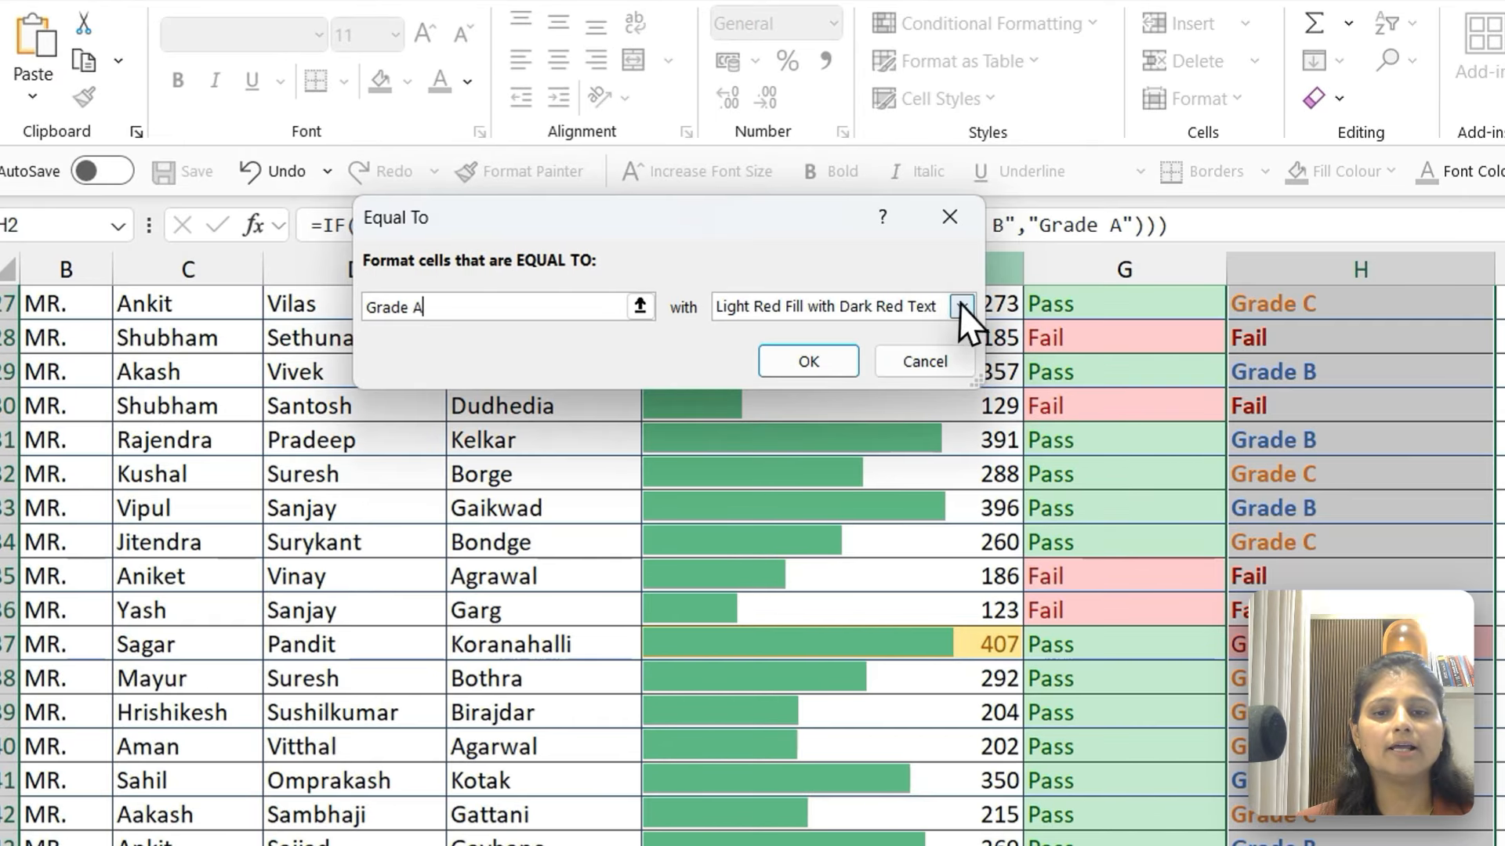
Give the Grade A rule a customised format with bold, green text and apply it to the grades
{"action": "left_click", "coordinate": [658, 281]}
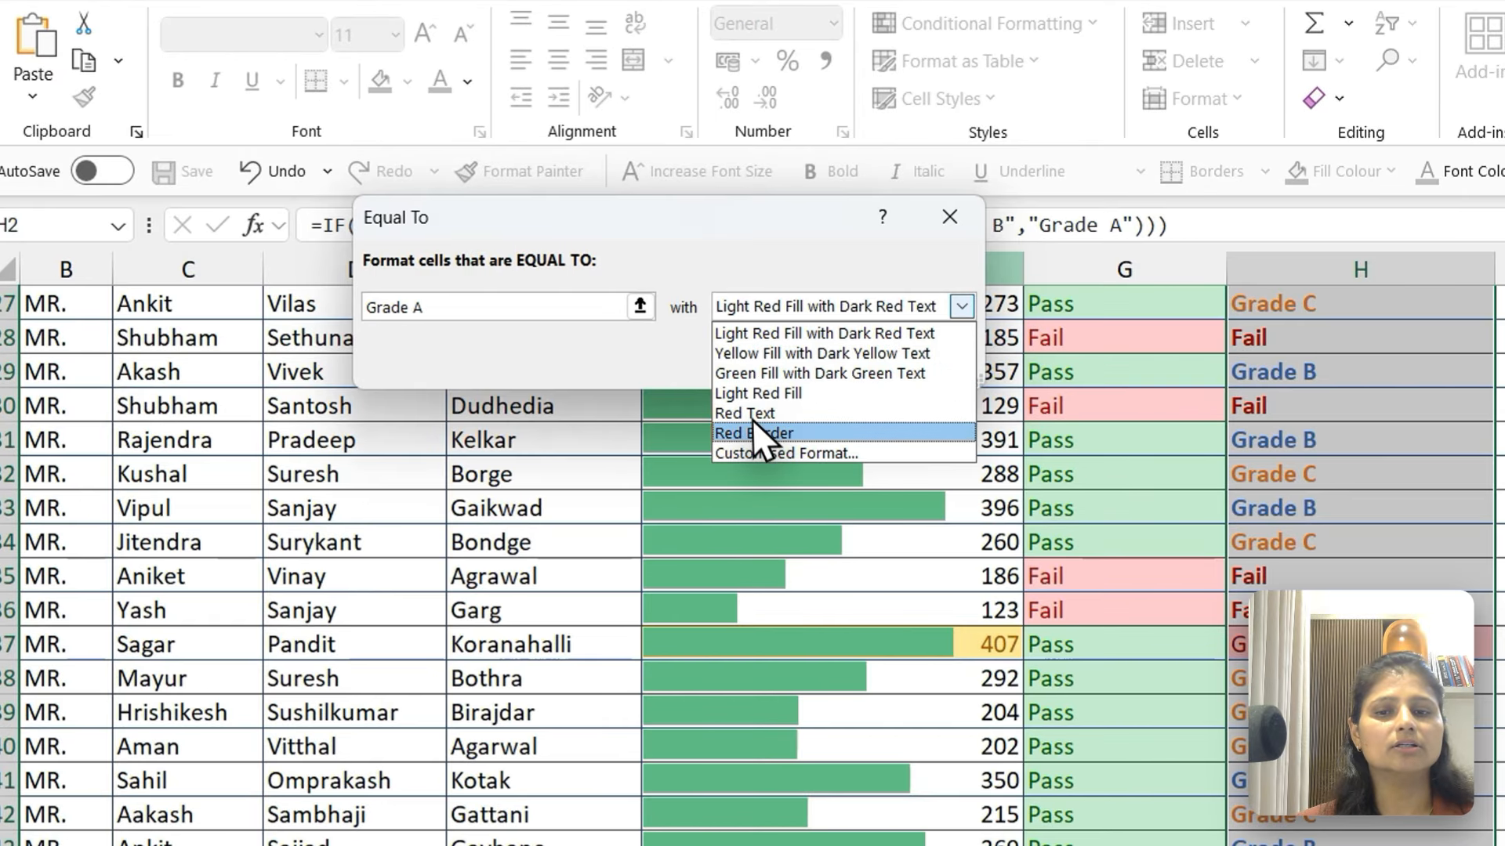
{"action": "left_click", "coordinate": [765, 455]}
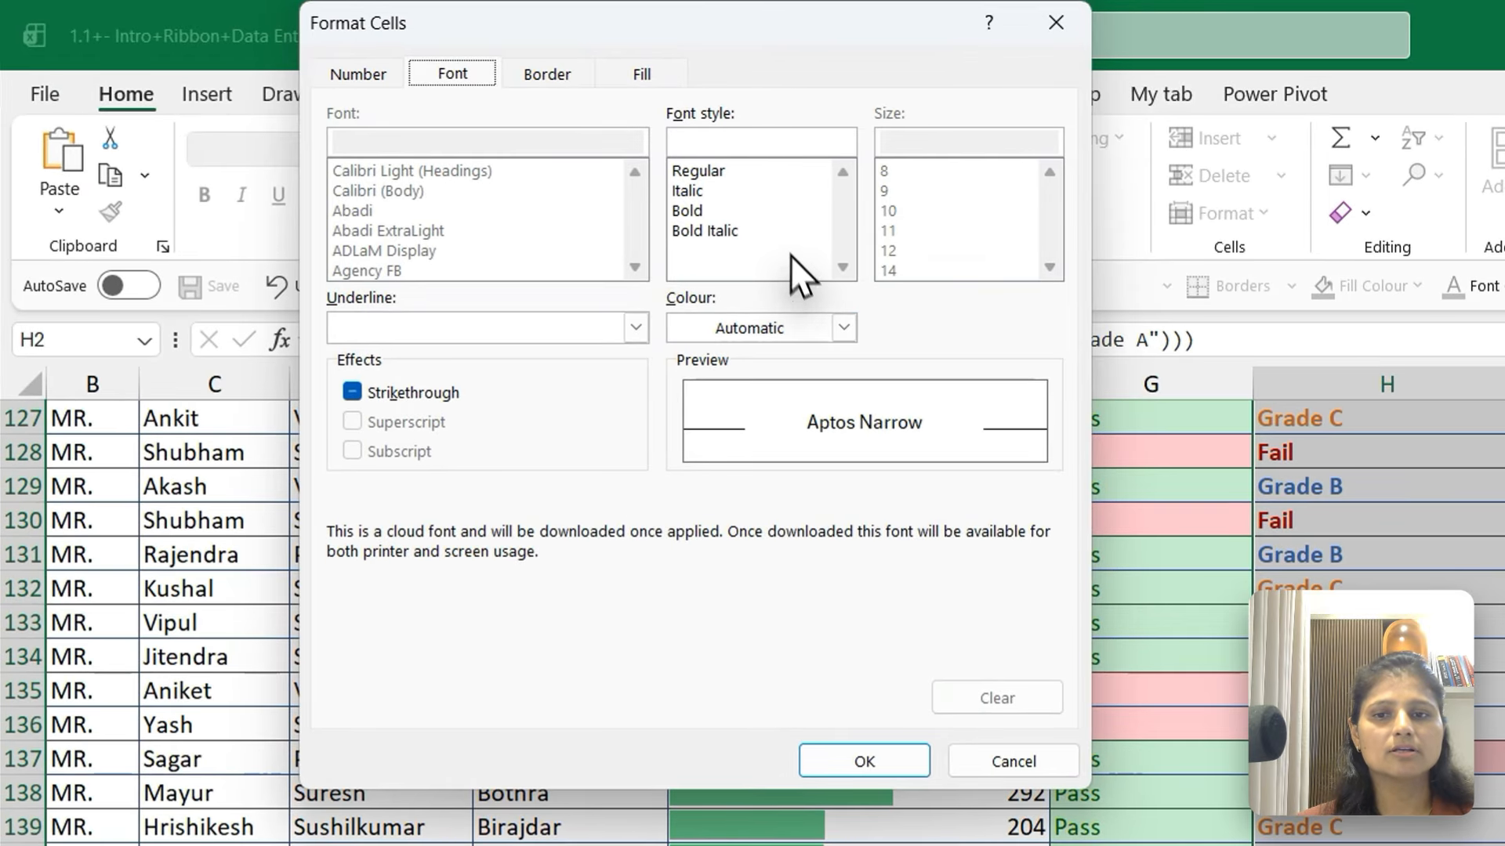
{"action": "left_click", "coordinate": [844, 328]}
{"action": "left_click", "coordinate": [1049, 451]}
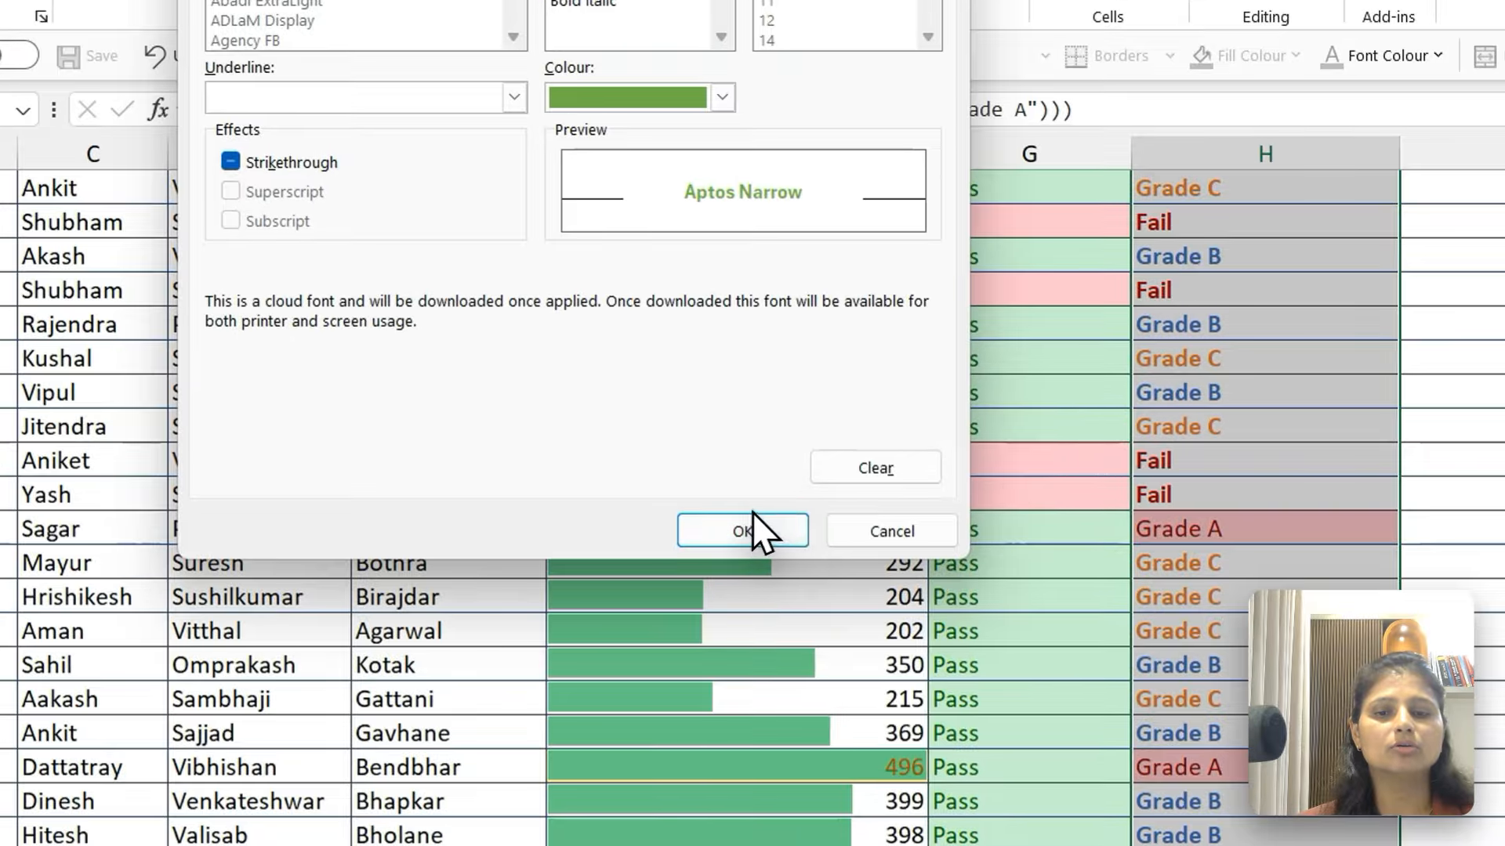
{"action": "left_click", "coordinate": [864, 762]}
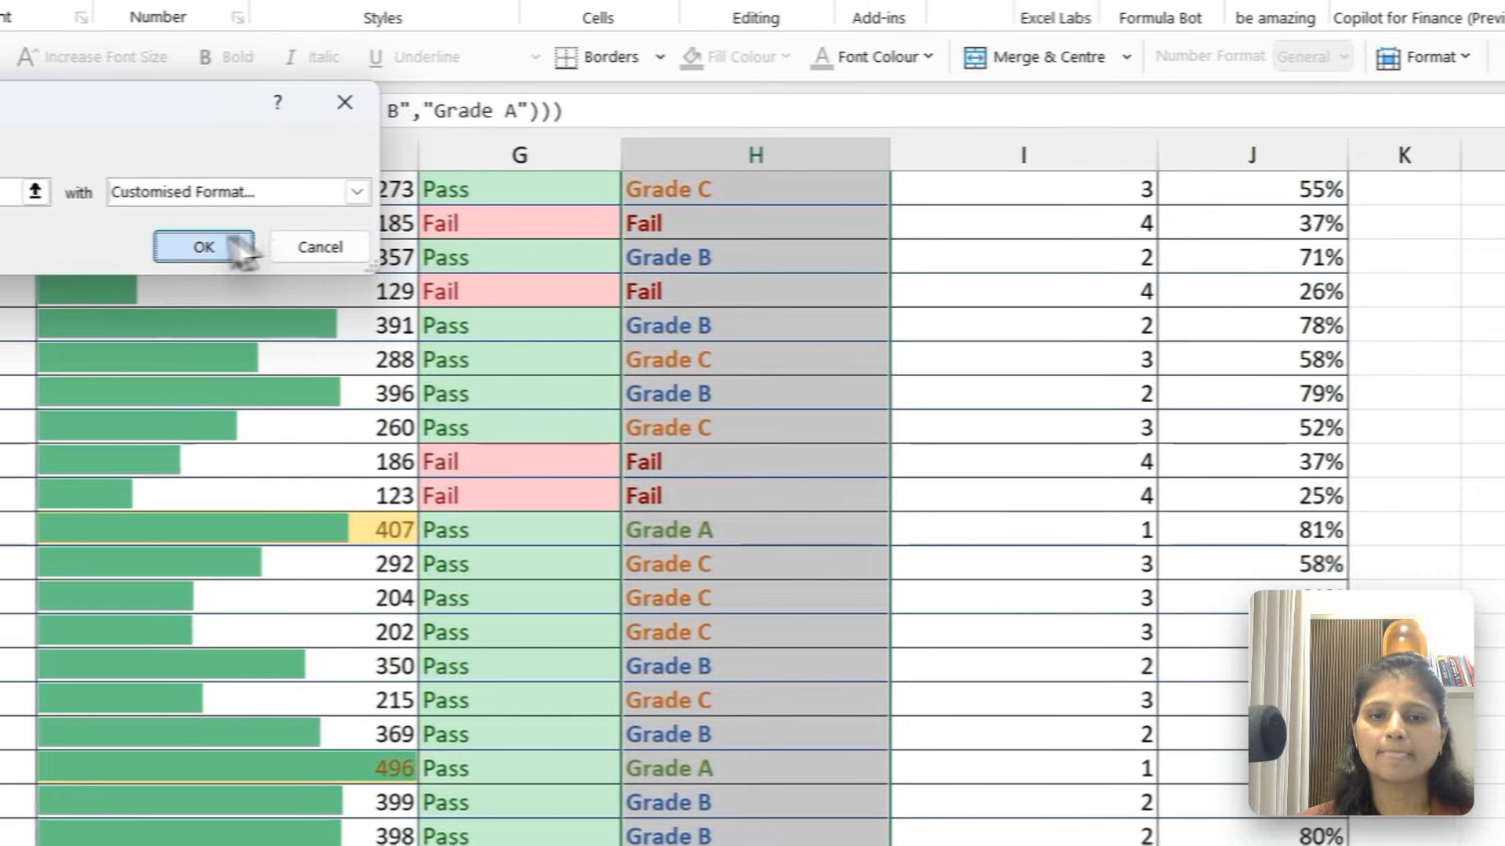
{"action": "left_click", "coordinate": [713, 245]}
Check the font colours of the grades in the upper rows of the Grade with Nested IF column
{"action": "left_click", "coordinate": [1323, 527]}
{"action": "key", "text": "ctrl+Up"}
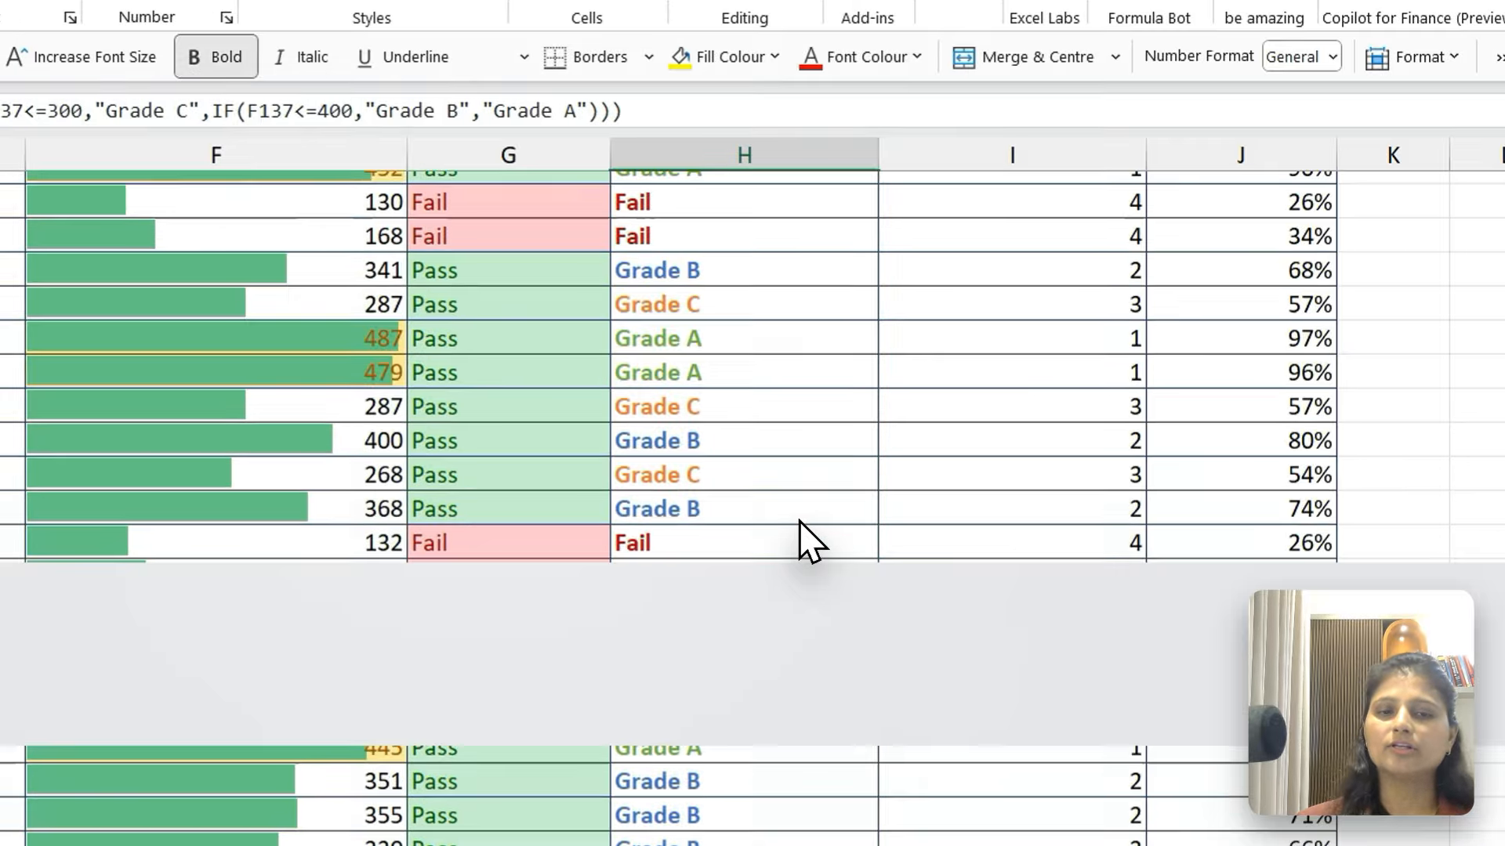
{"action": "key", "text": "Down"}
{"action": "key", "text": "Down"}
{"action": "key", "text": "Down"}
{"action": "key", "text": "Down"}
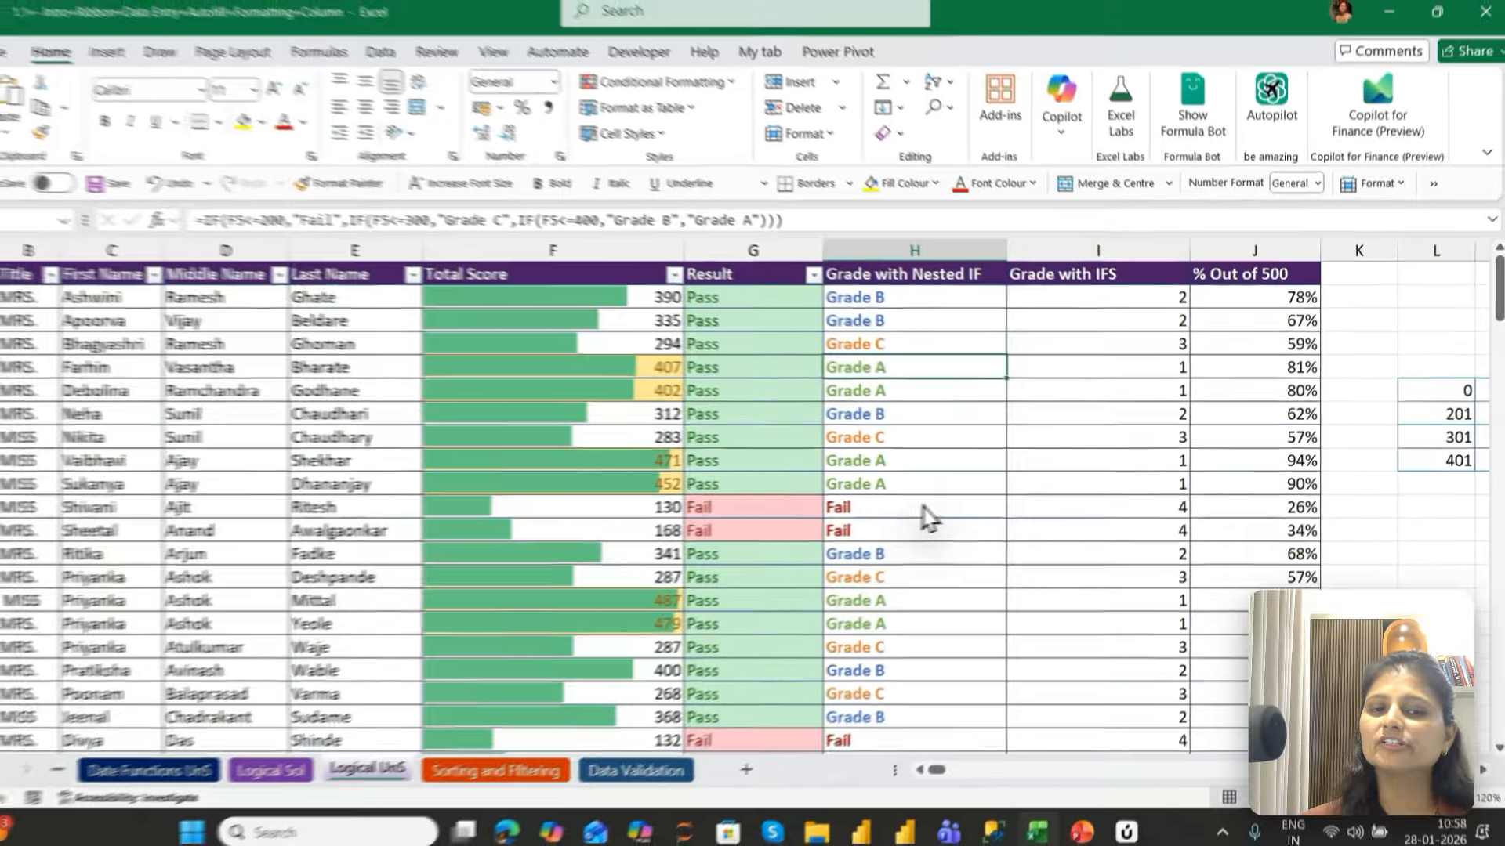
{"action": "left_click", "coordinate": [923, 508]}
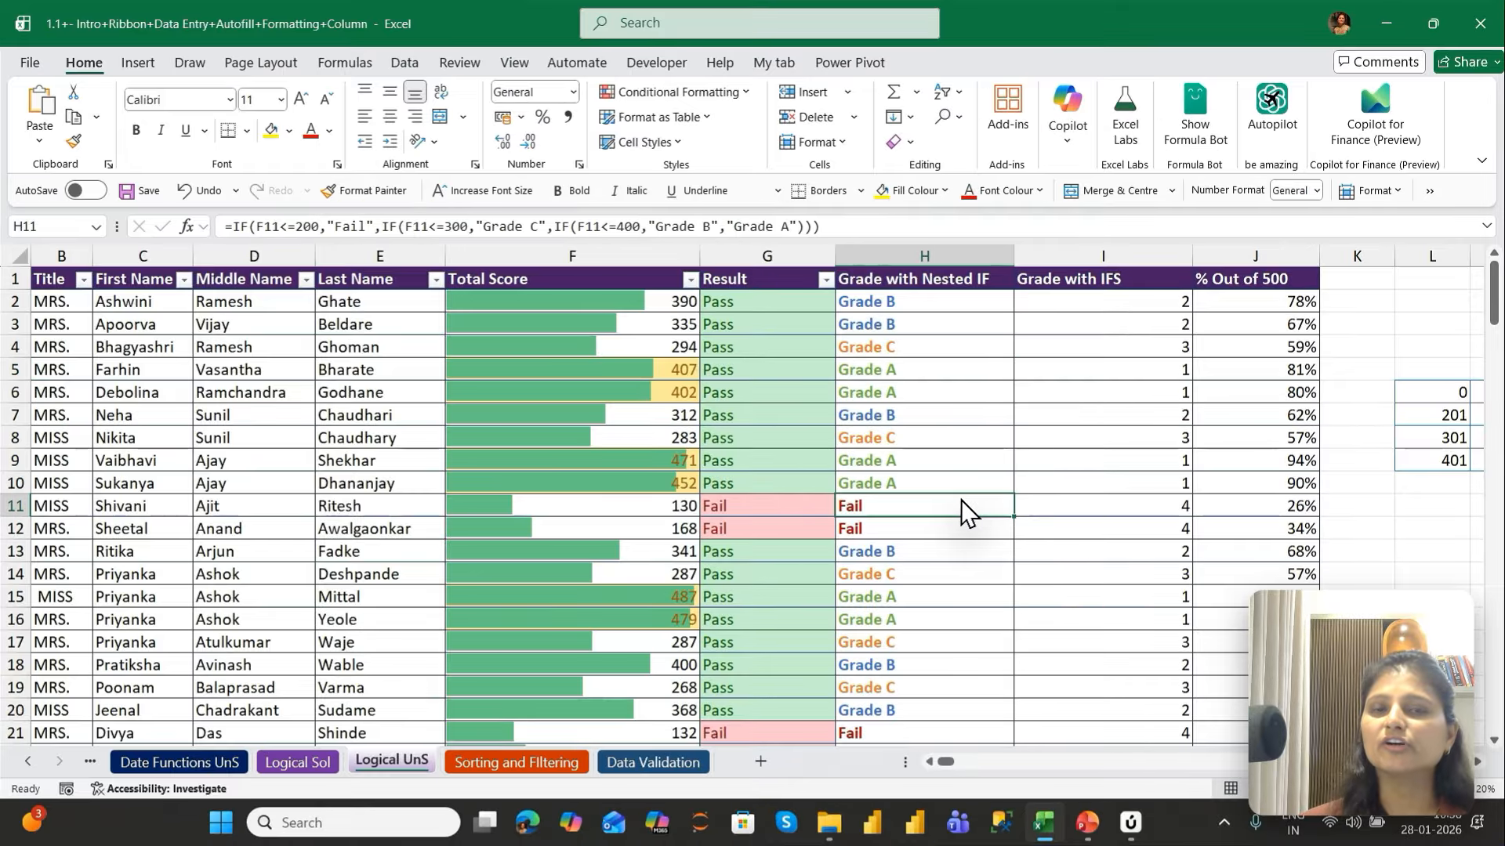
{"action": "key", "text": "Down"}
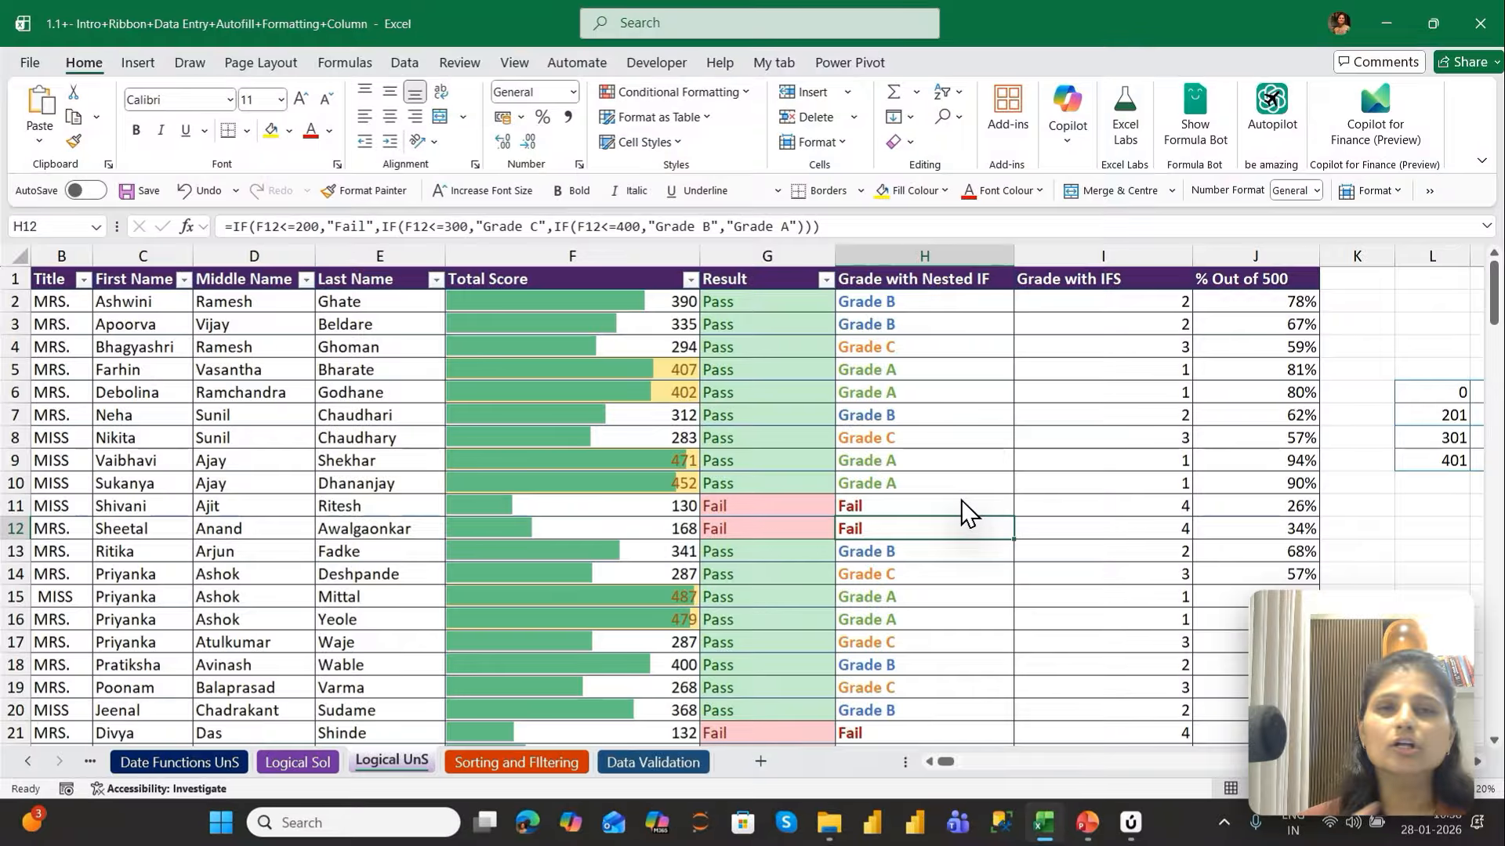
Set the Total Score in F11 to 430 and check the result and grade formatting in that row
{"action": "key", "text": "Left"}
{"action": "key", "text": "Left"}
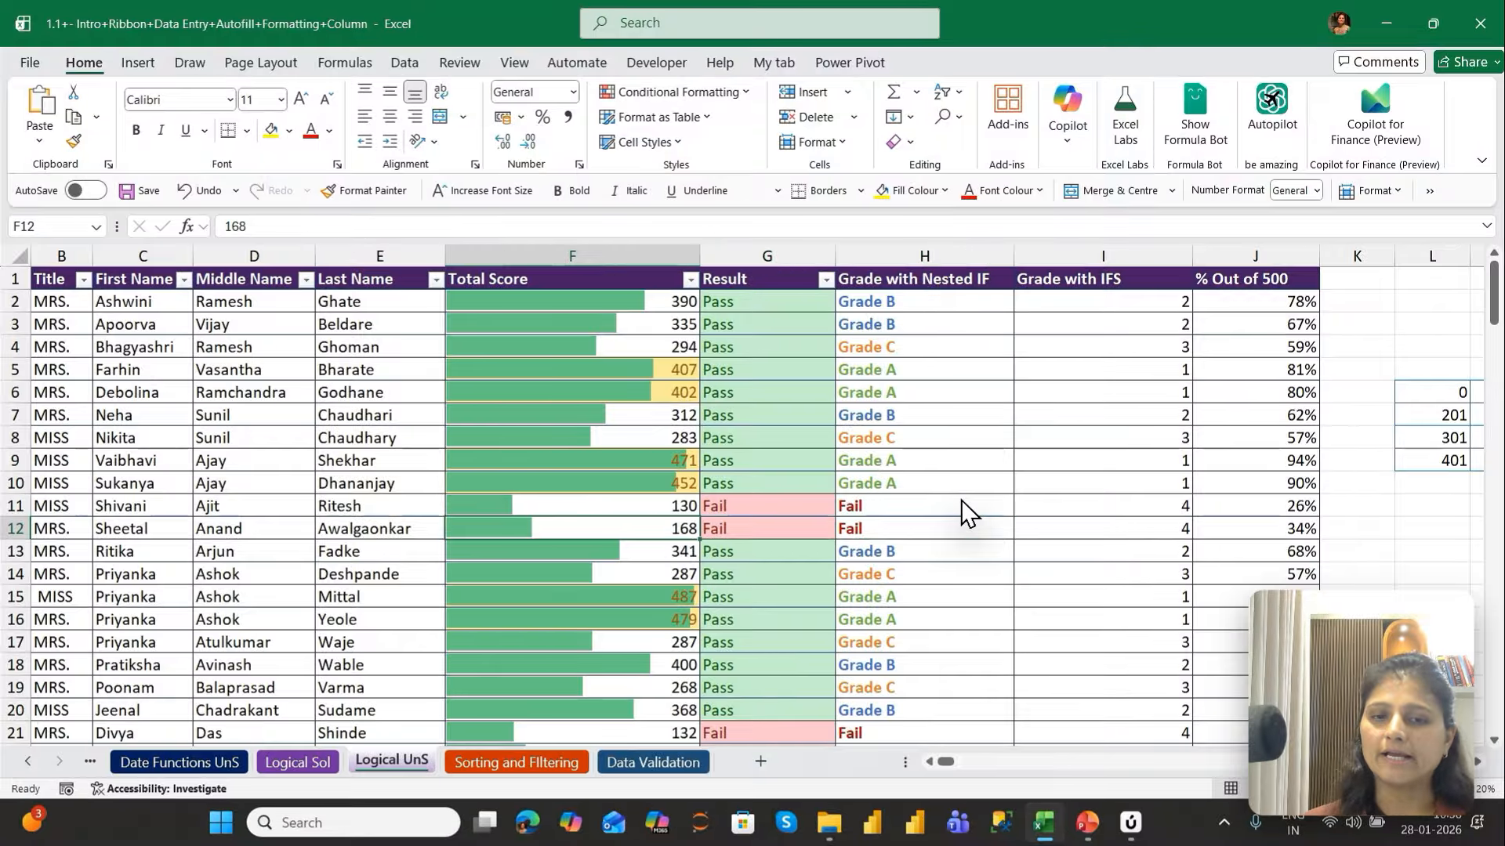
{"action": "key", "text": "Up"}
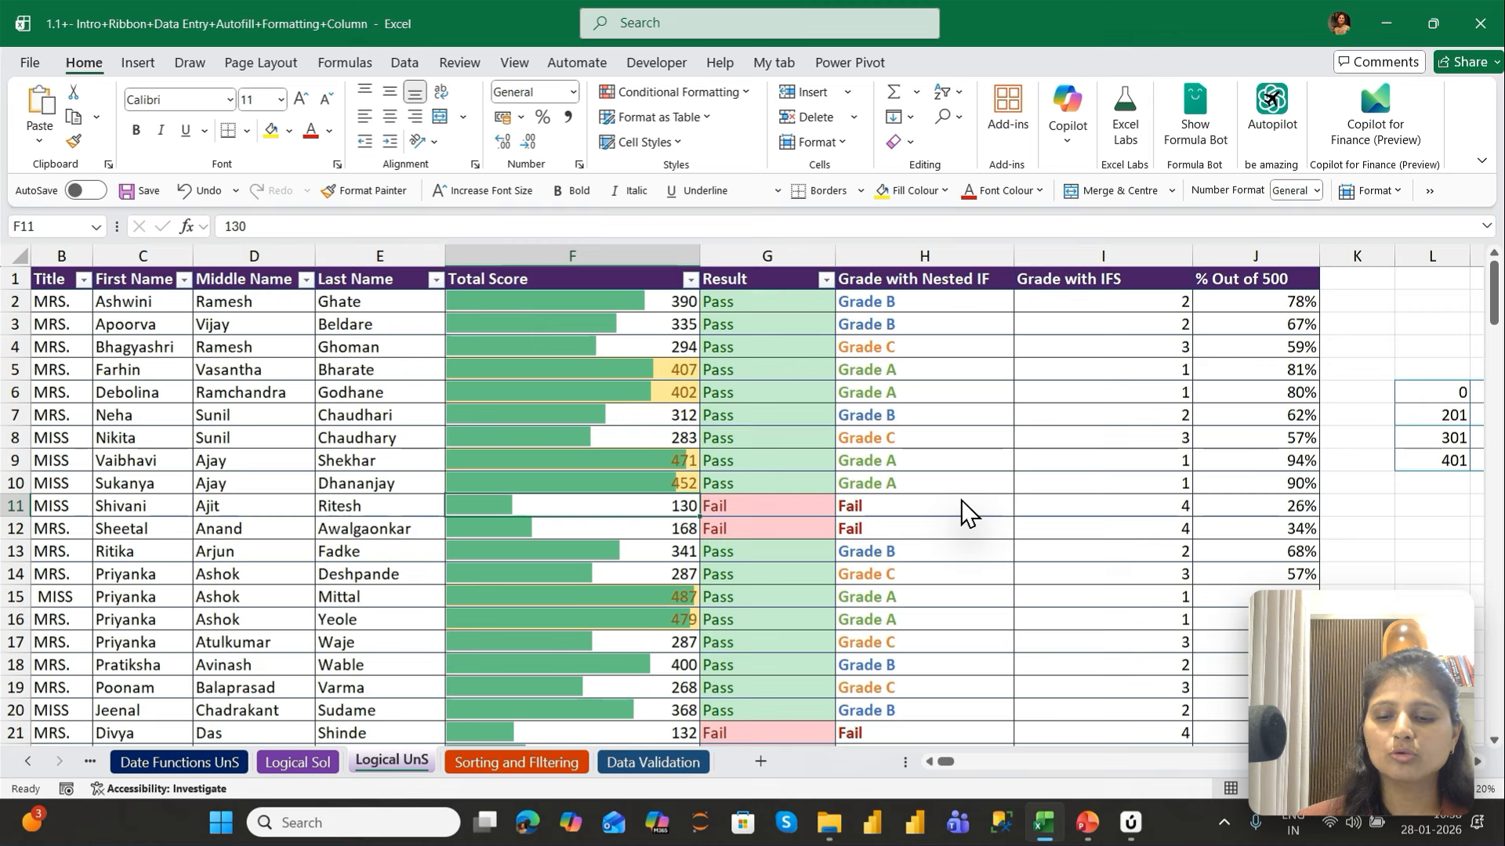
{"action": "type", "text": "430"}
{"action": "key", "text": "Return"}
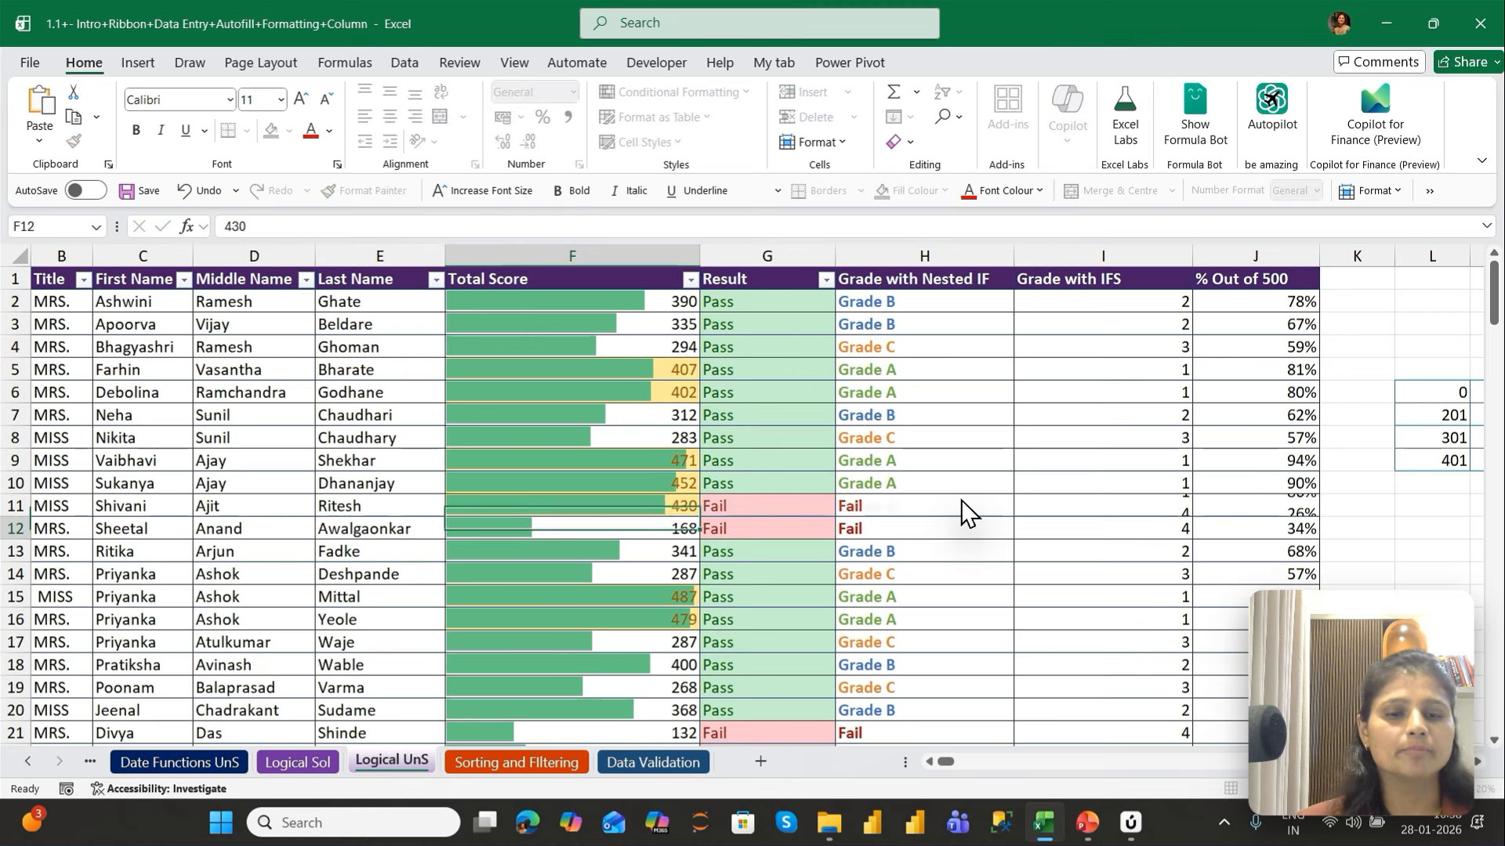
{"action": "key", "text": "Up"}
{"action": "left_click", "coordinate": [967, 511]}
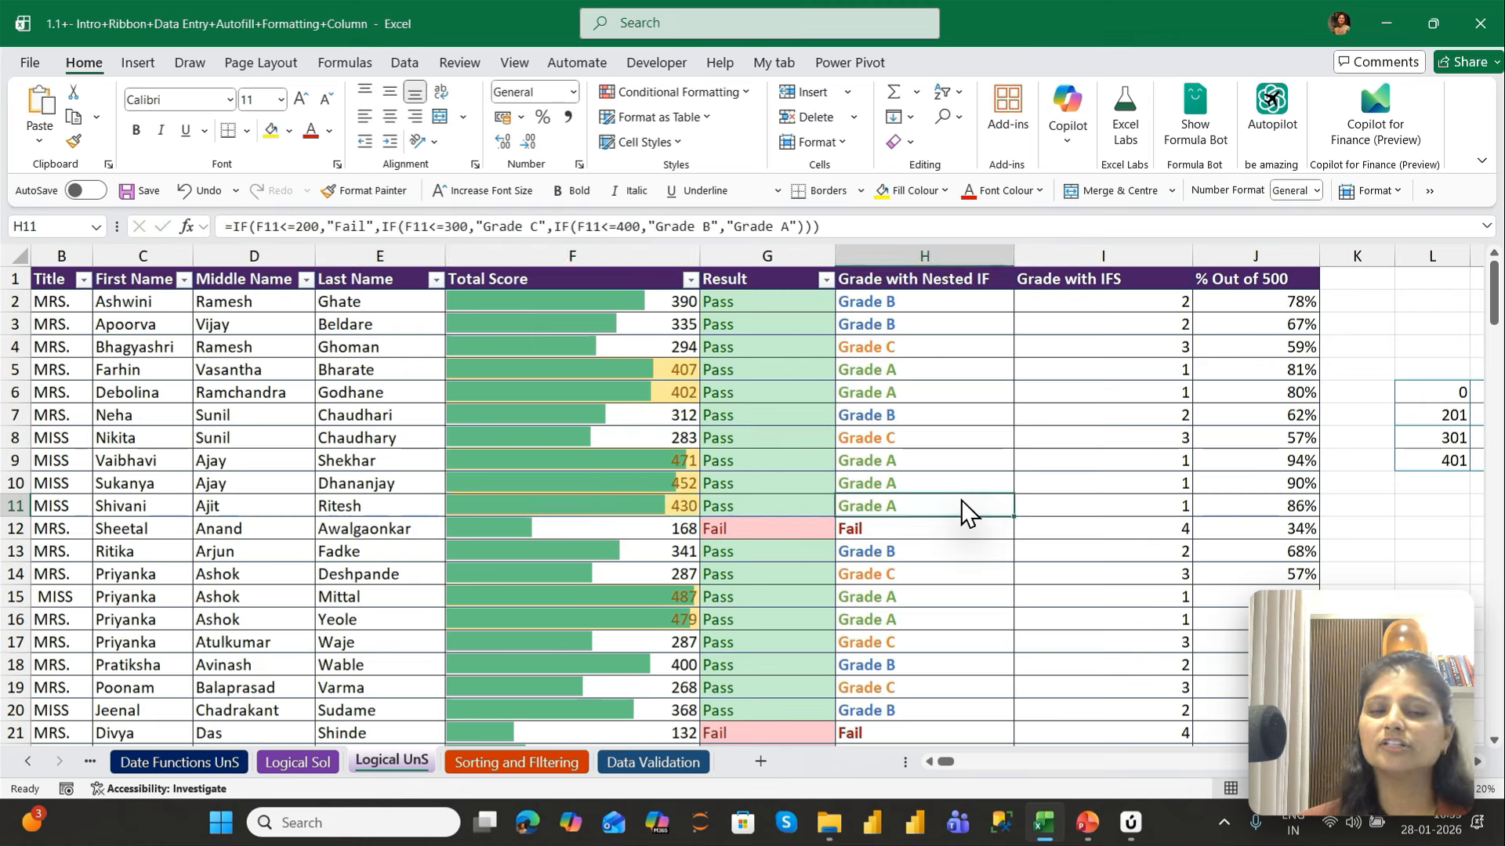
{"action": "key", "text": "Left"}
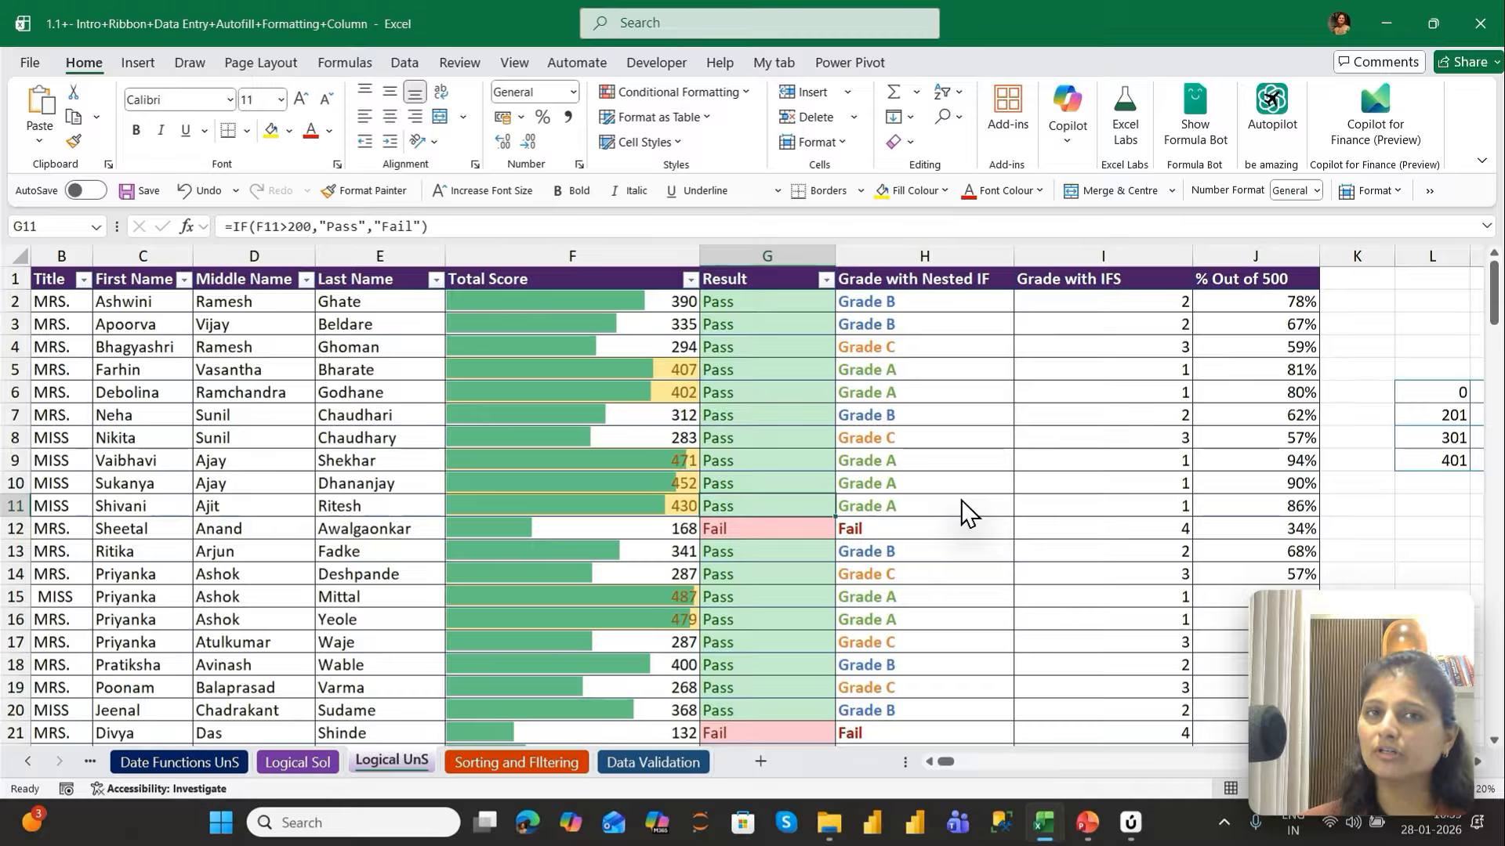
{"action": "key", "text": "Right"}
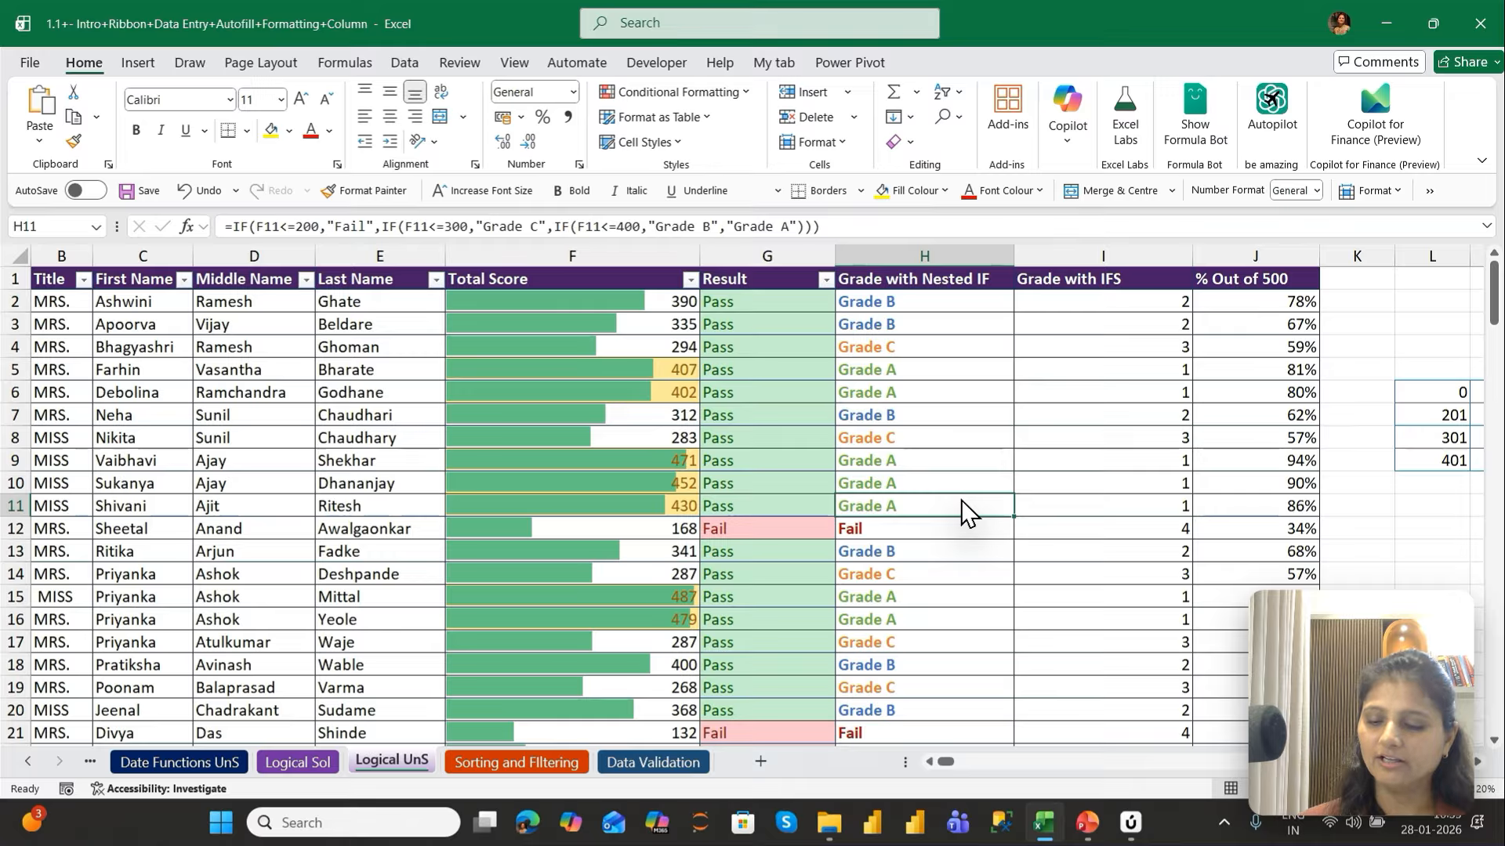
Undo the last Total Score change in F11
{"action": "key", "text": "ctrl+z"}
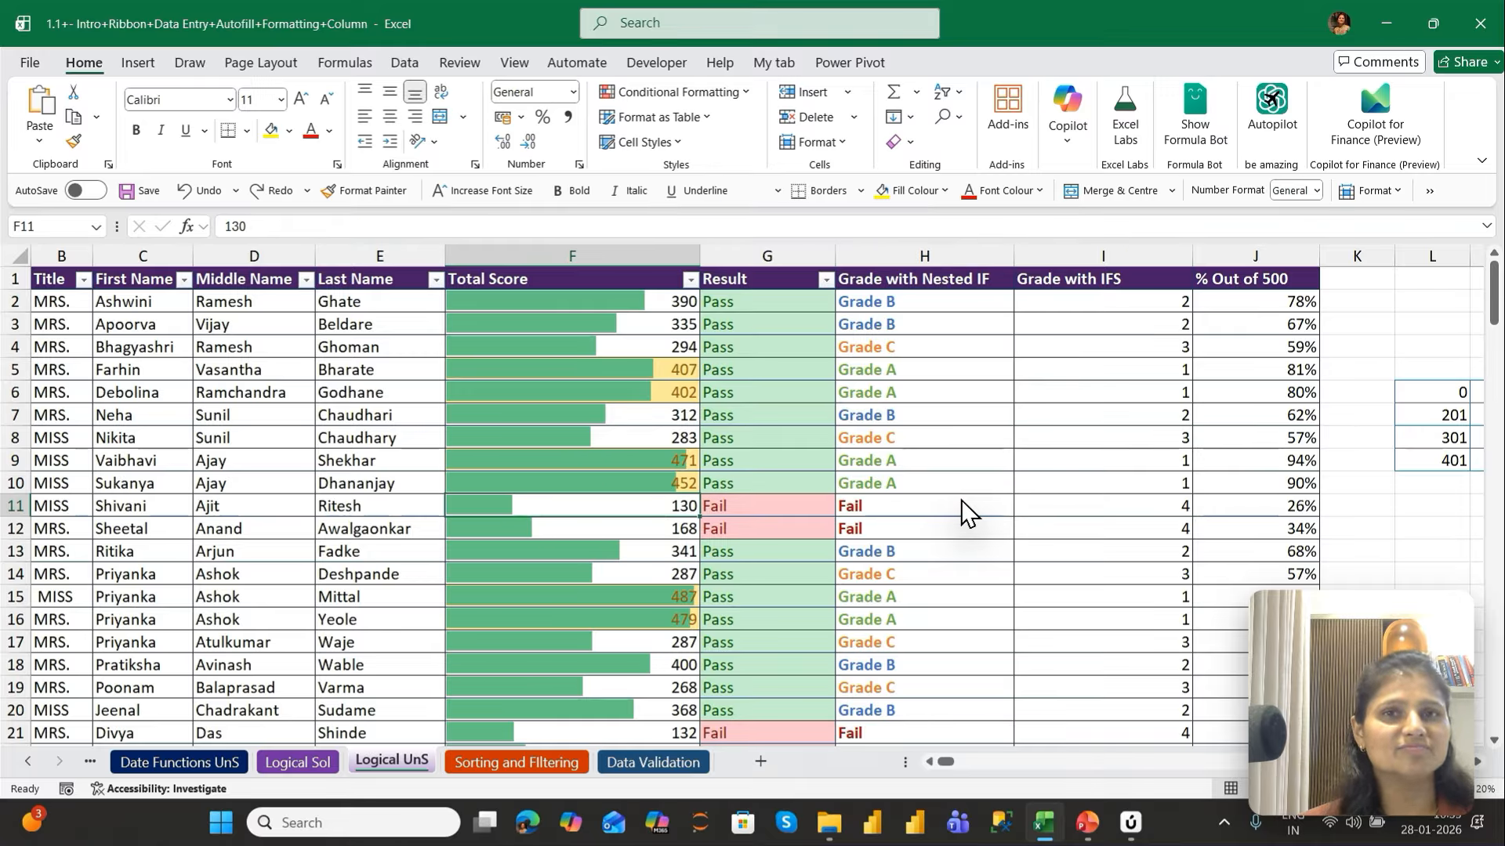
{"action": "key", "text": "Up"}
{"action": "key", "text": "Right"}
{"action": "key", "text": "Right"}
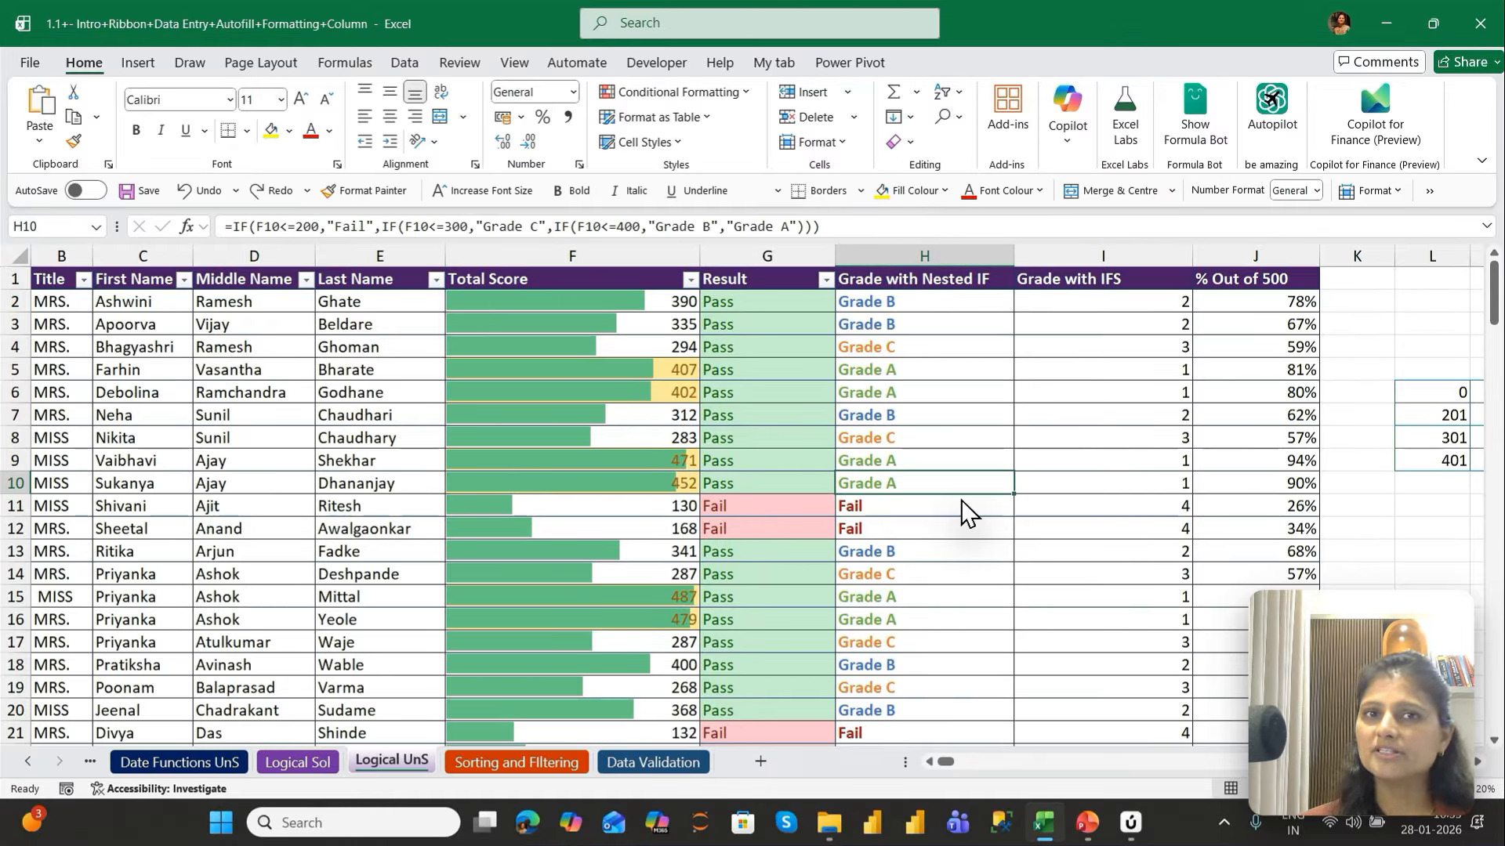
{"action": "key", "text": "ctrl+Up"}
{"action": "key", "text": "Down"}
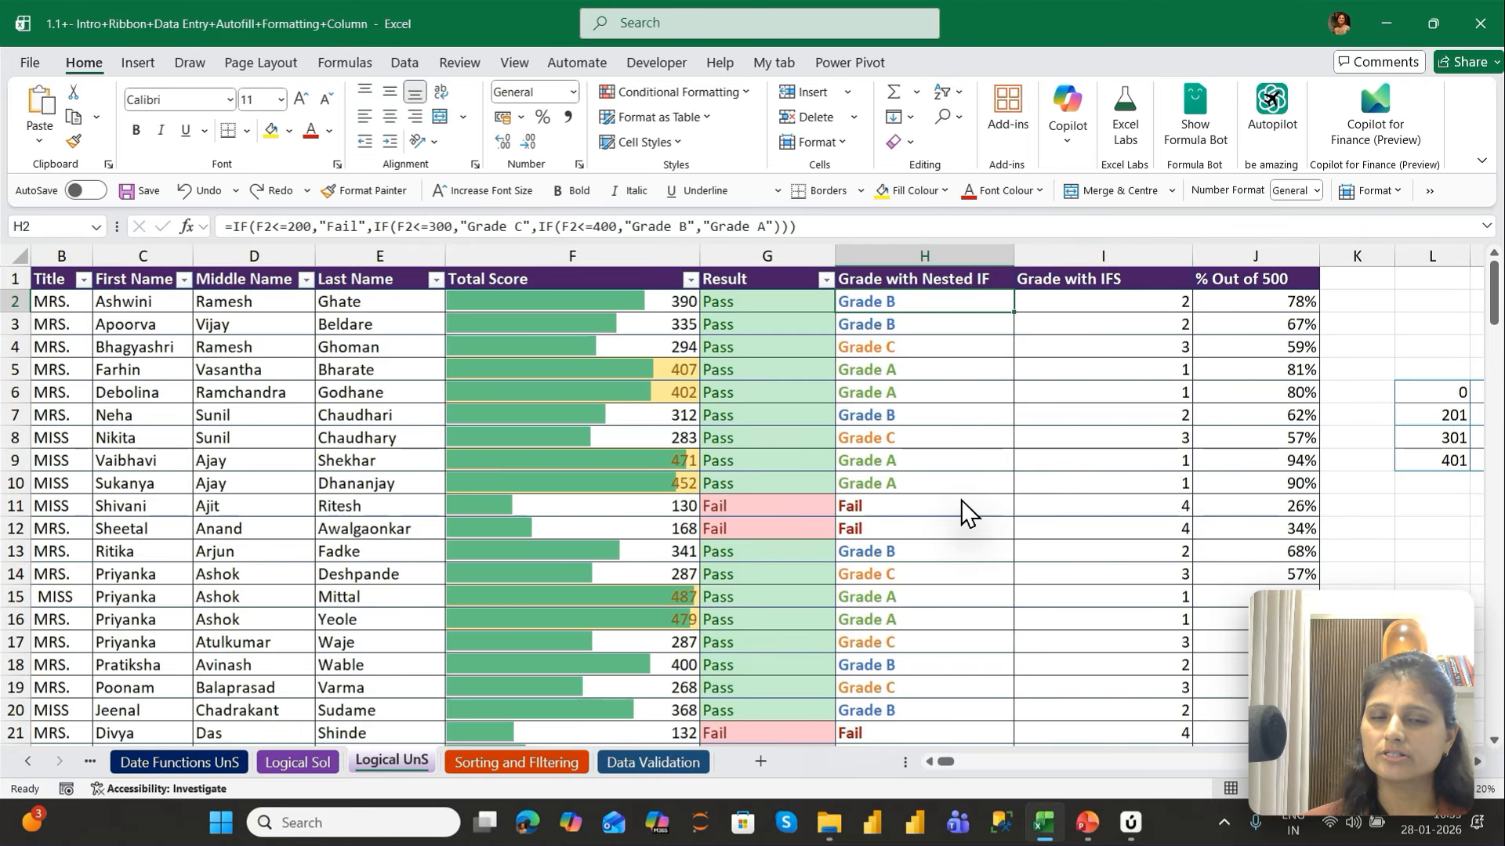
{"action": "key", "text": "Down"}
{"action": "key", "text": "Down"}
{"action": "key", "text": "Down"}
{"action": "key", "text": "Down"}
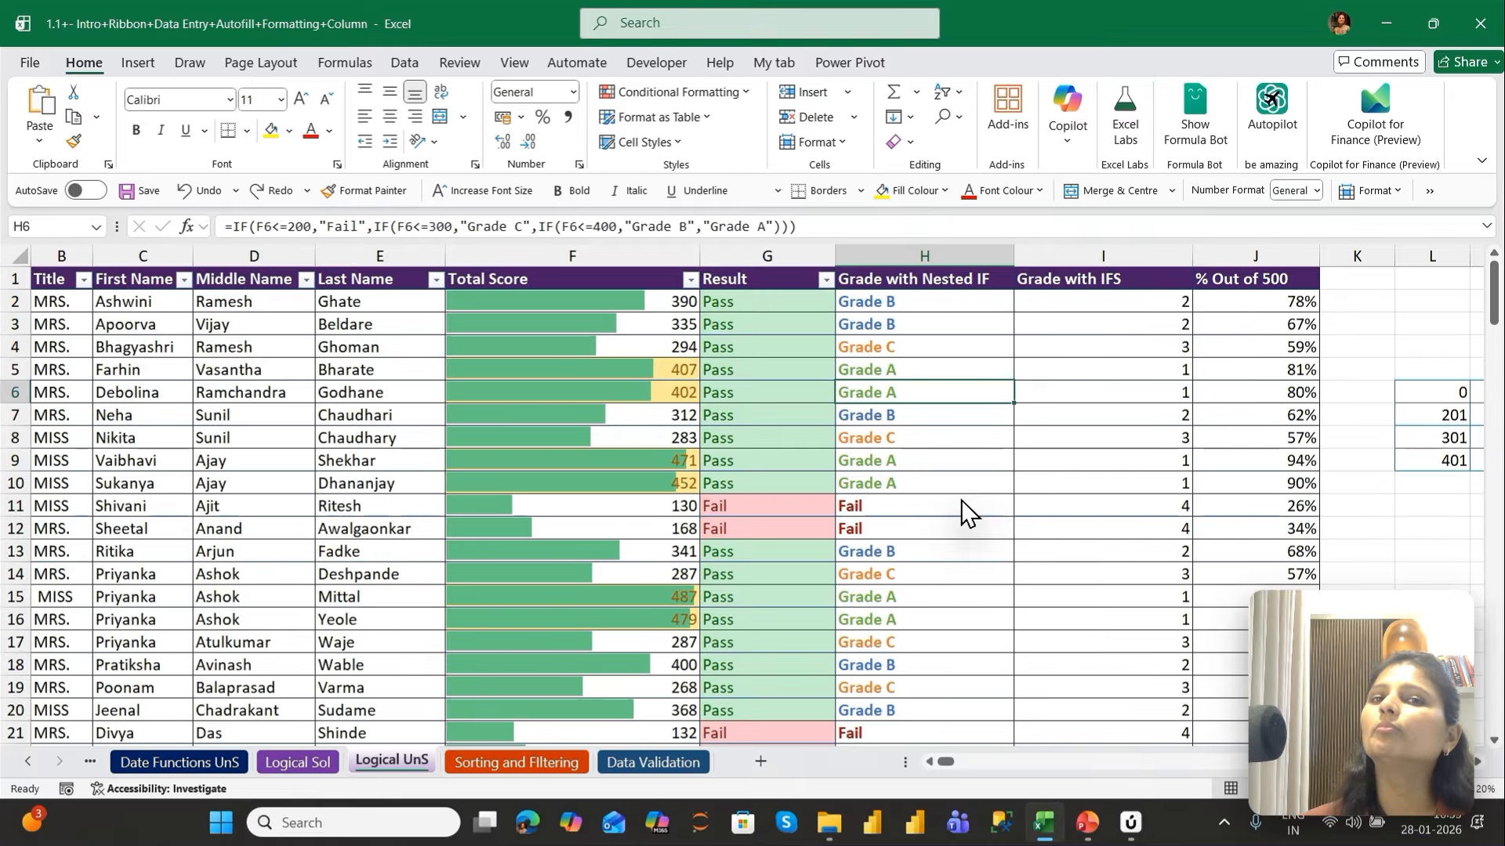
Open the Conditional Formatting Rules Manager for the Grade with Nested IF cells from H2 down
{"action": "key", "text": "ctrl+Up"}
{"action": "key", "text": "Down"}
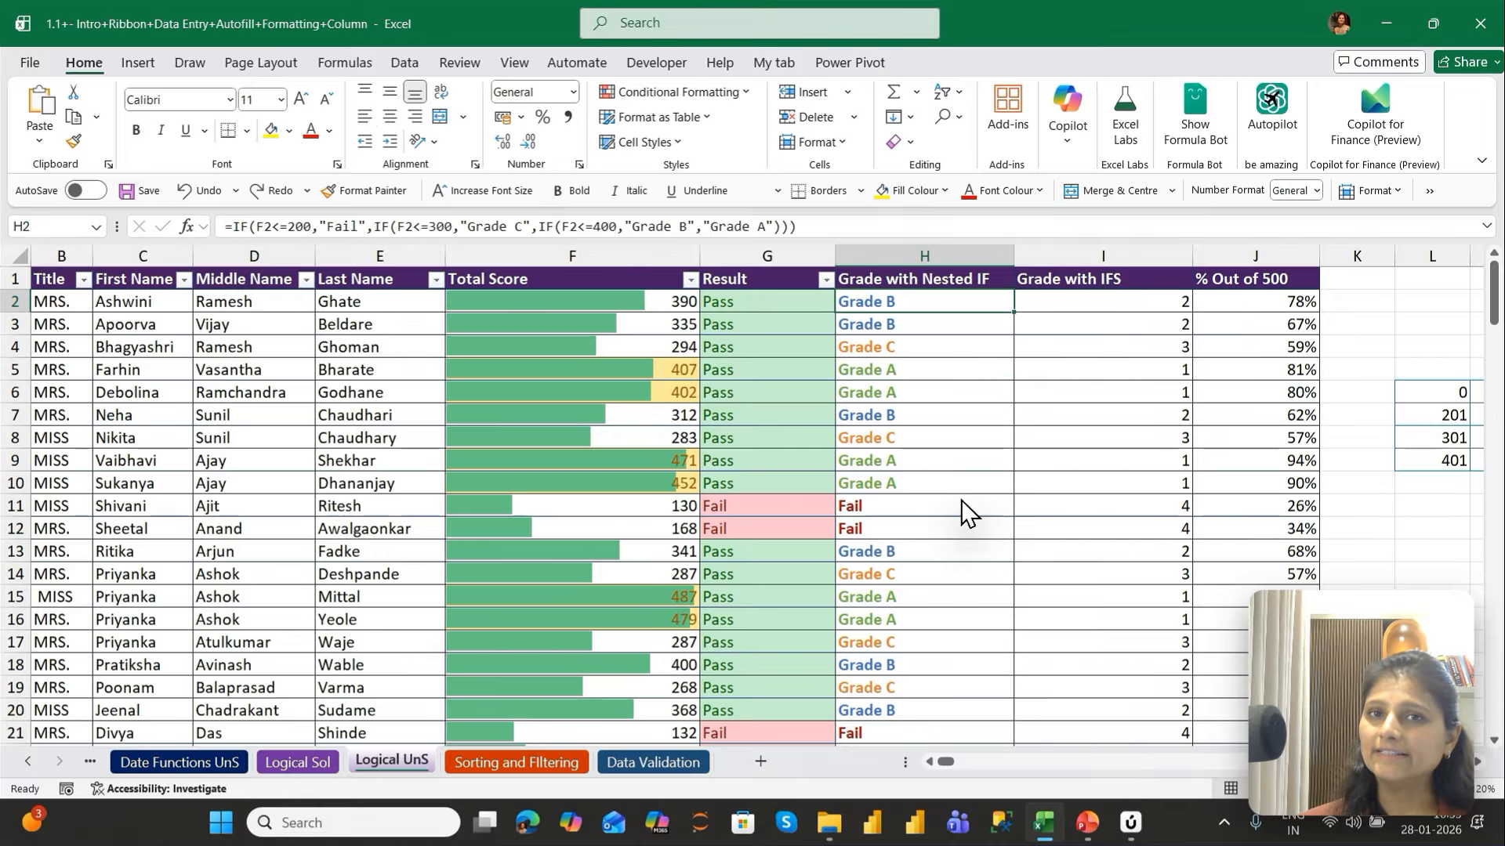
{"action": "key", "text": "ctrl+shift+Down"}
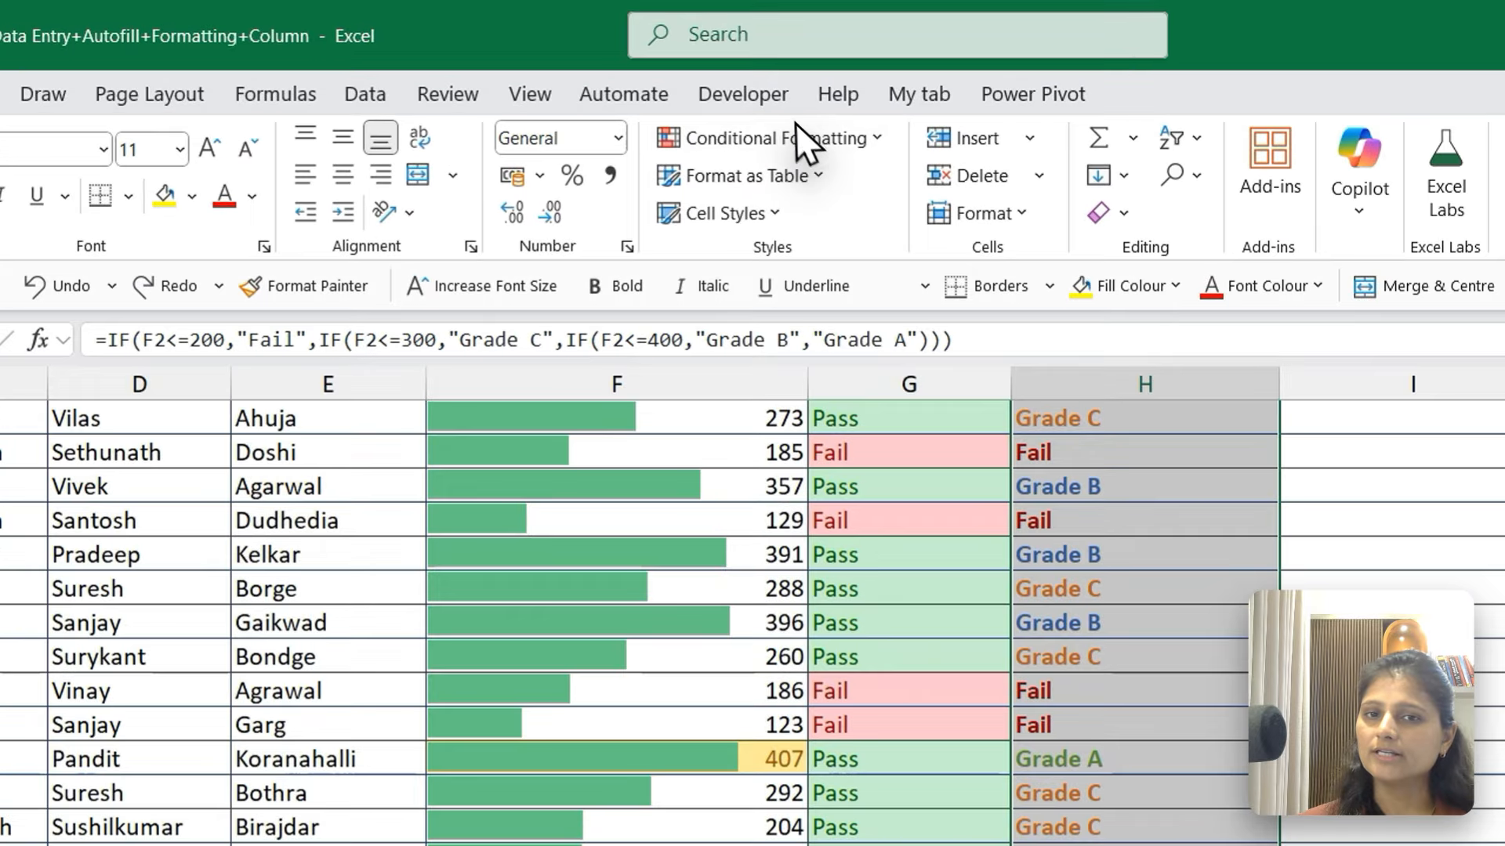
{"action": "left_click", "coordinate": [699, 95]}
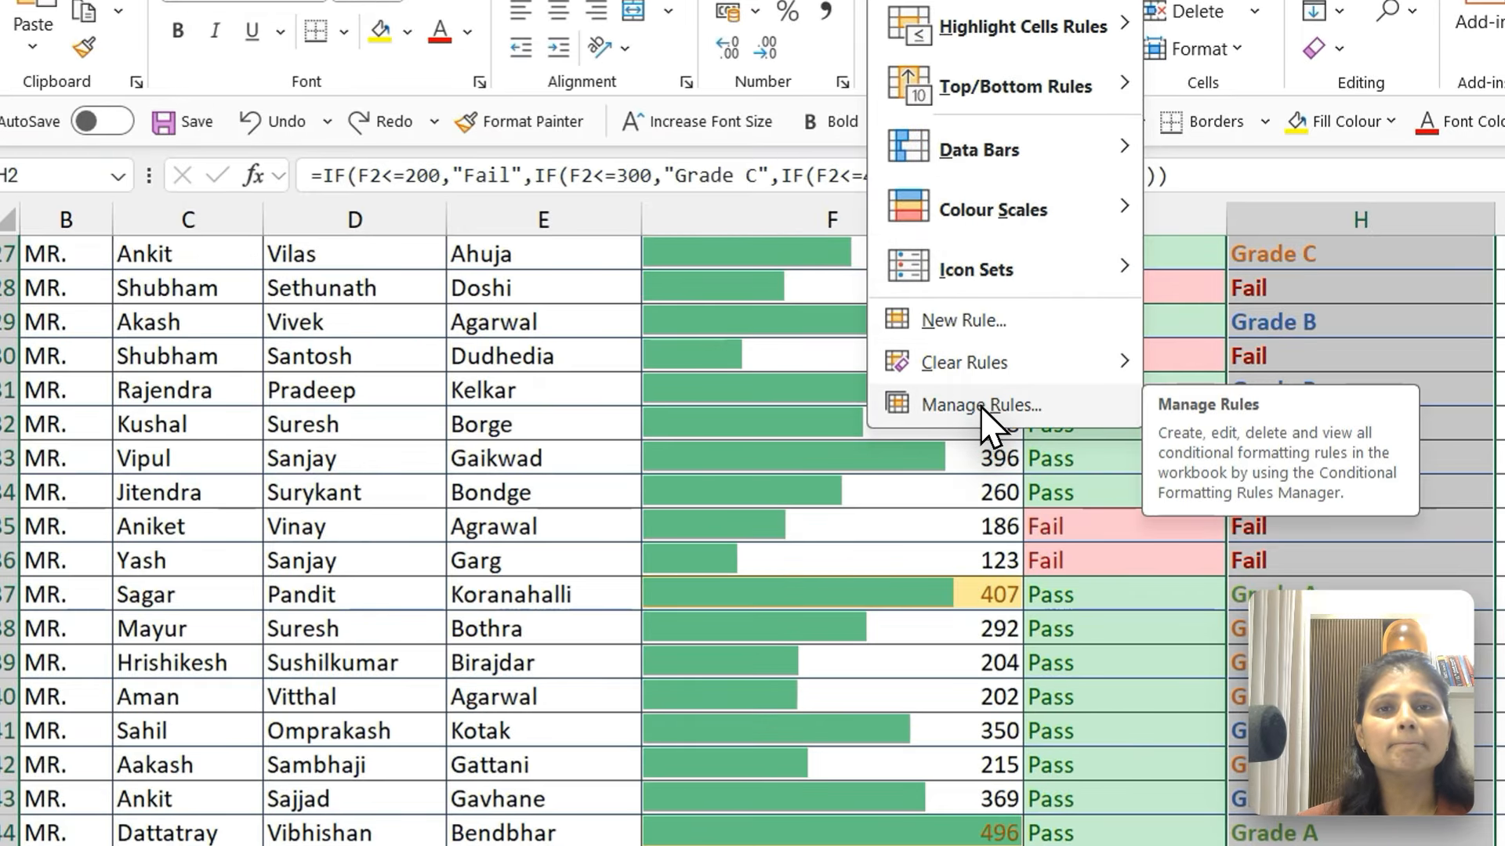
{"action": "left_click", "coordinate": [980, 406]}
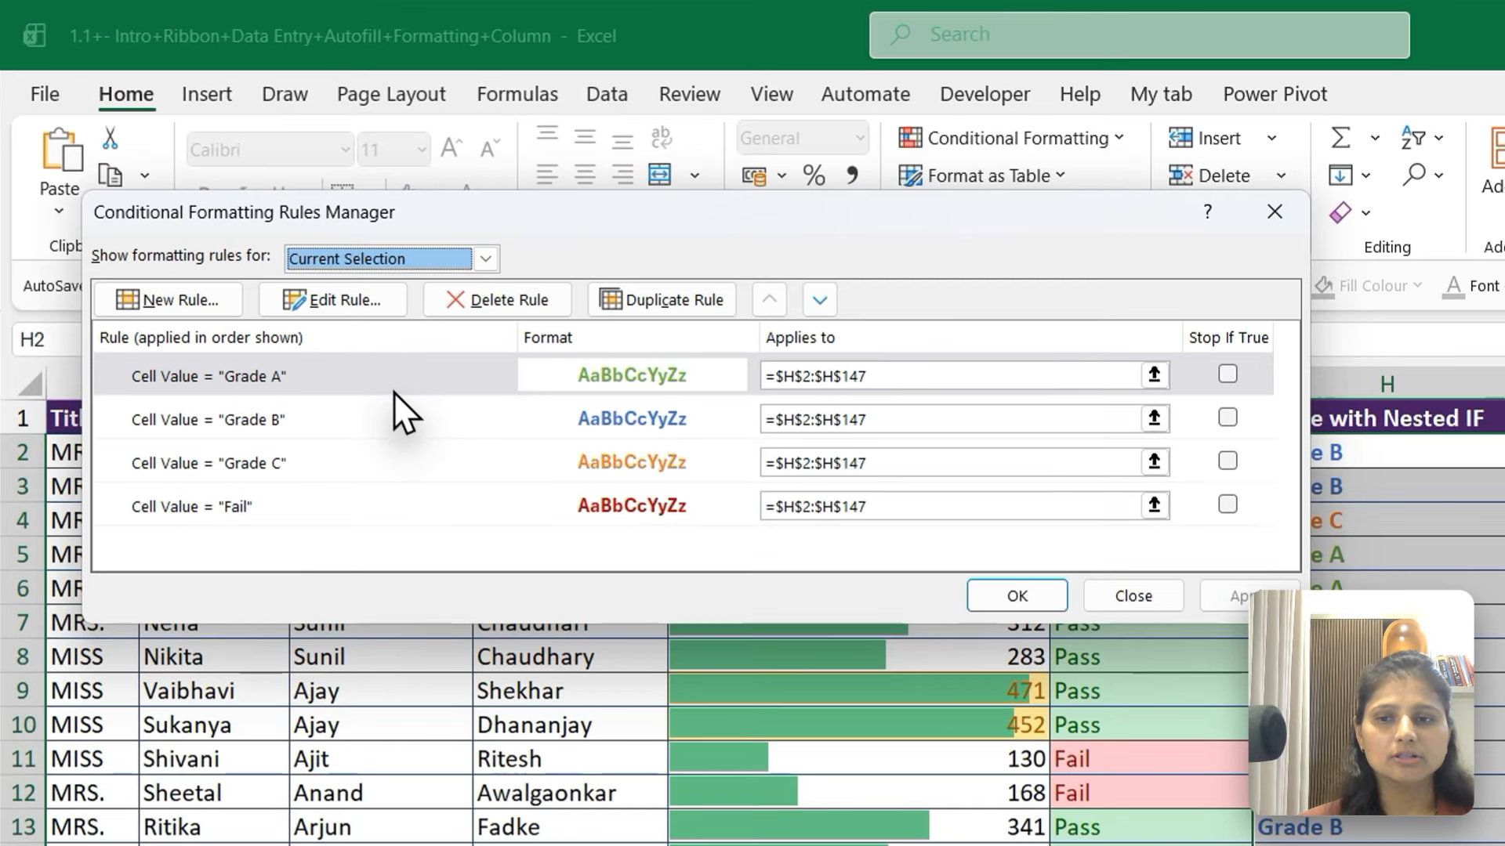
Change the font colour of the Grade A rule to the darker shade of the theme green and apply it to the column
{"action": "left_click", "coordinate": [260, 256]}
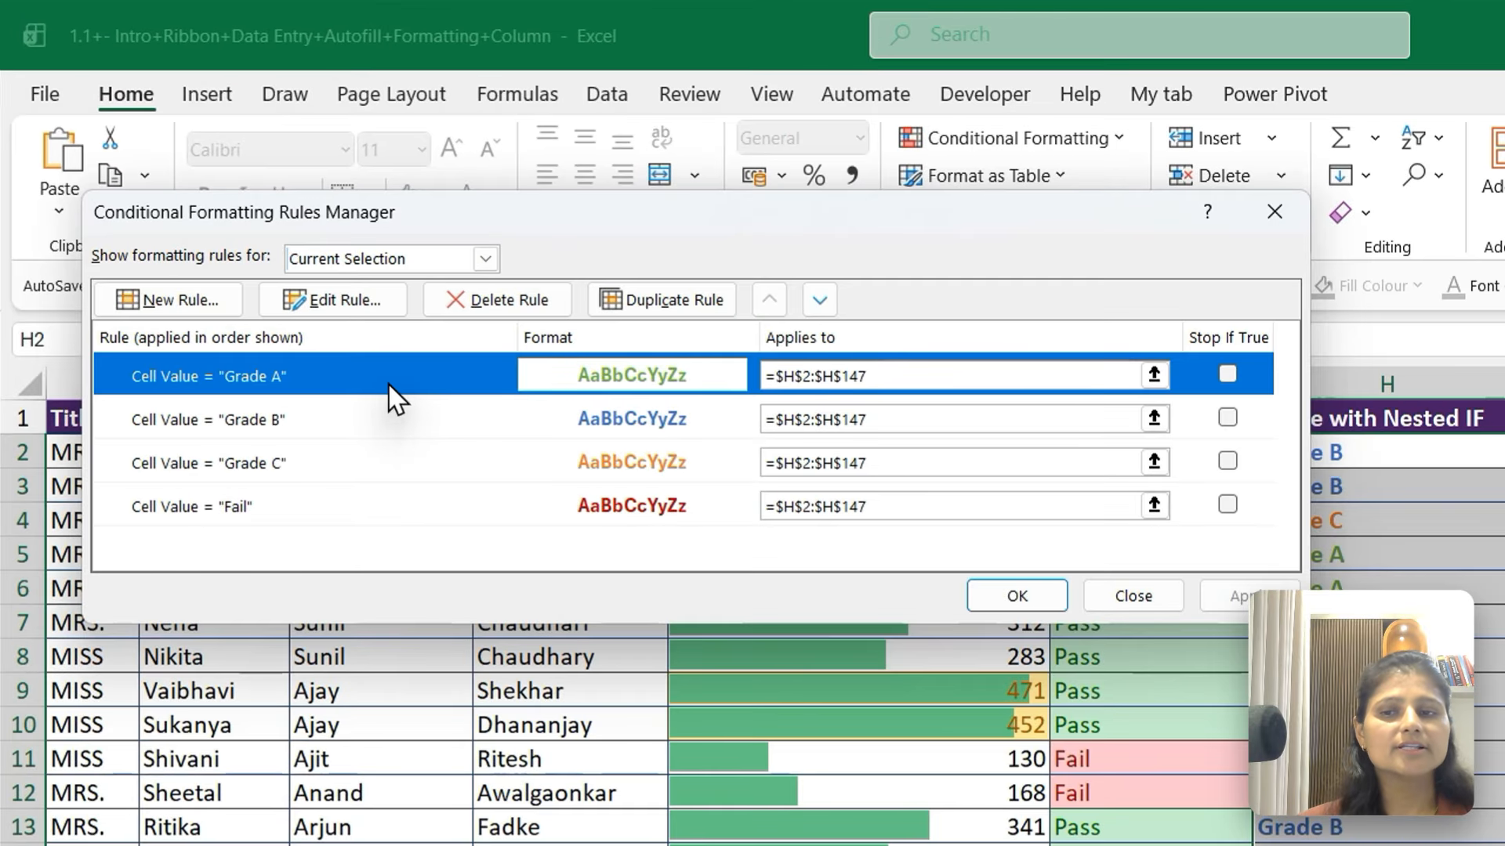
{"action": "left_click", "coordinate": [361, 312]}
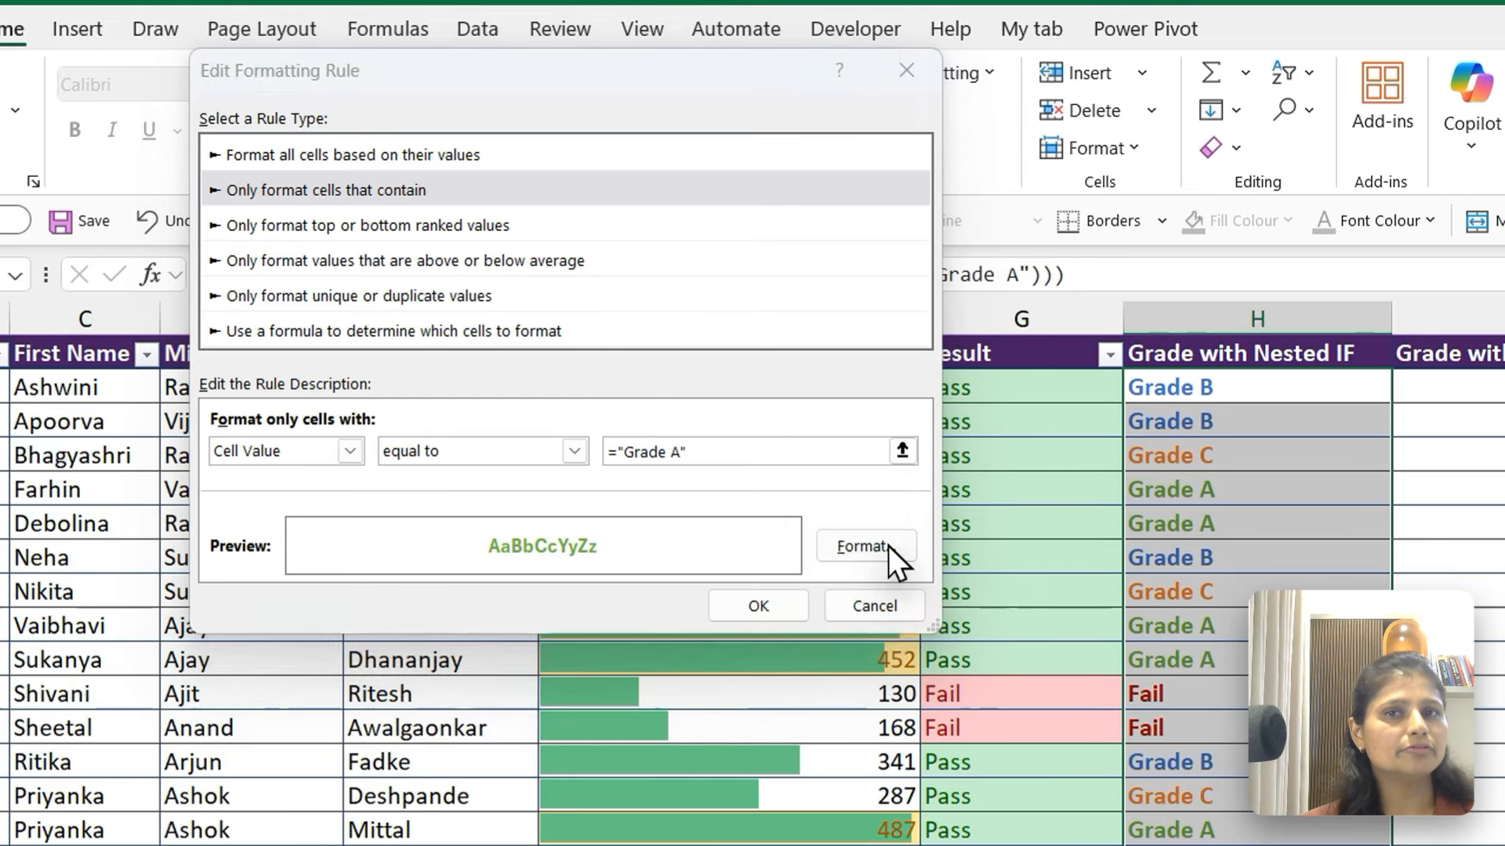
{"action": "left_click", "coordinate": [882, 540]}
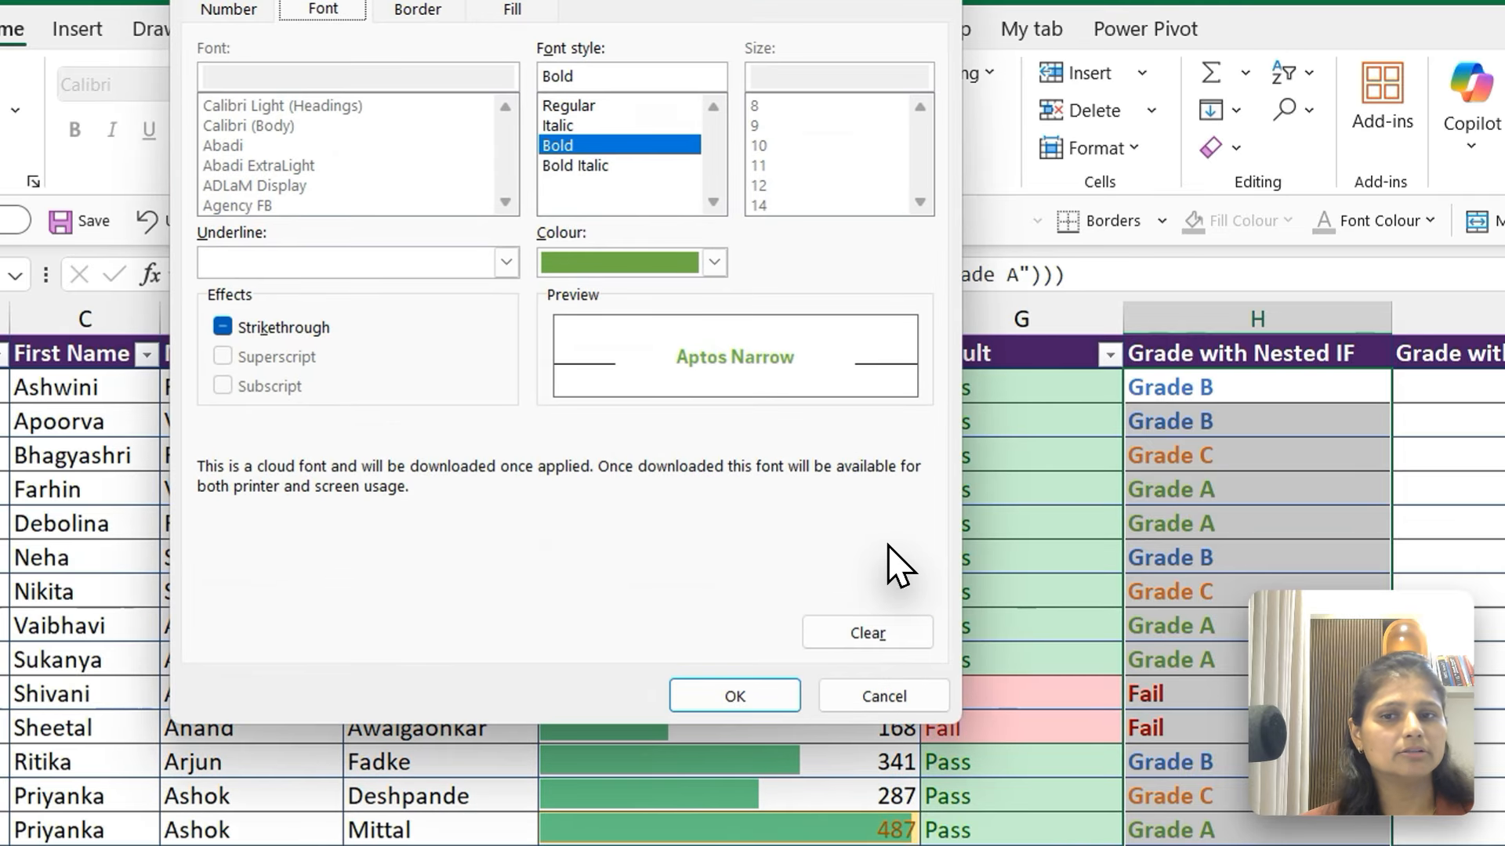
{"action": "left_click", "coordinate": [715, 262]}
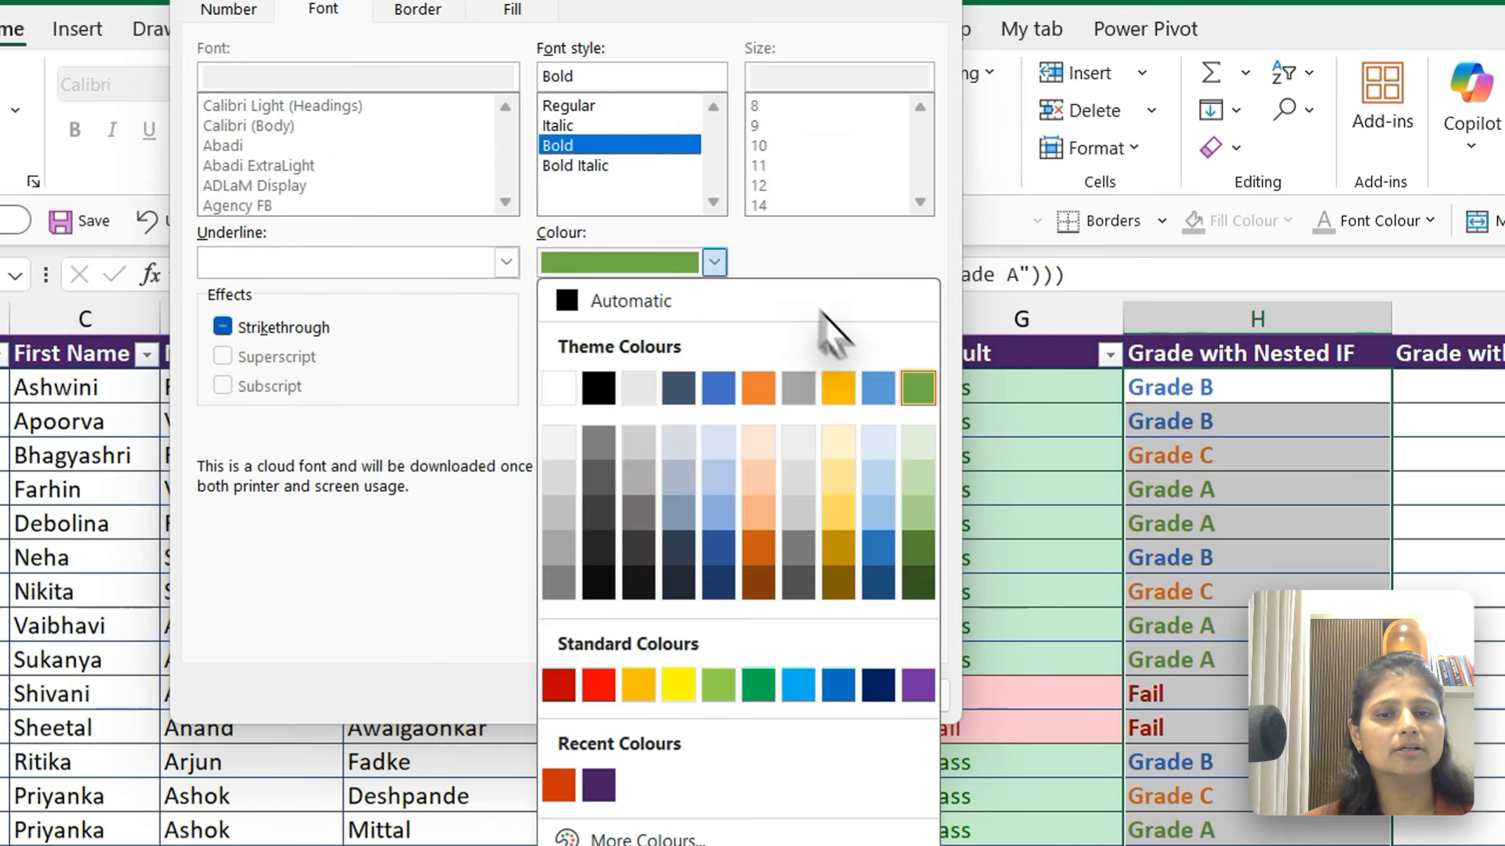
{"action": "left_click", "coordinate": [922, 549]}
{"action": "left_click", "coordinate": [740, 698]}
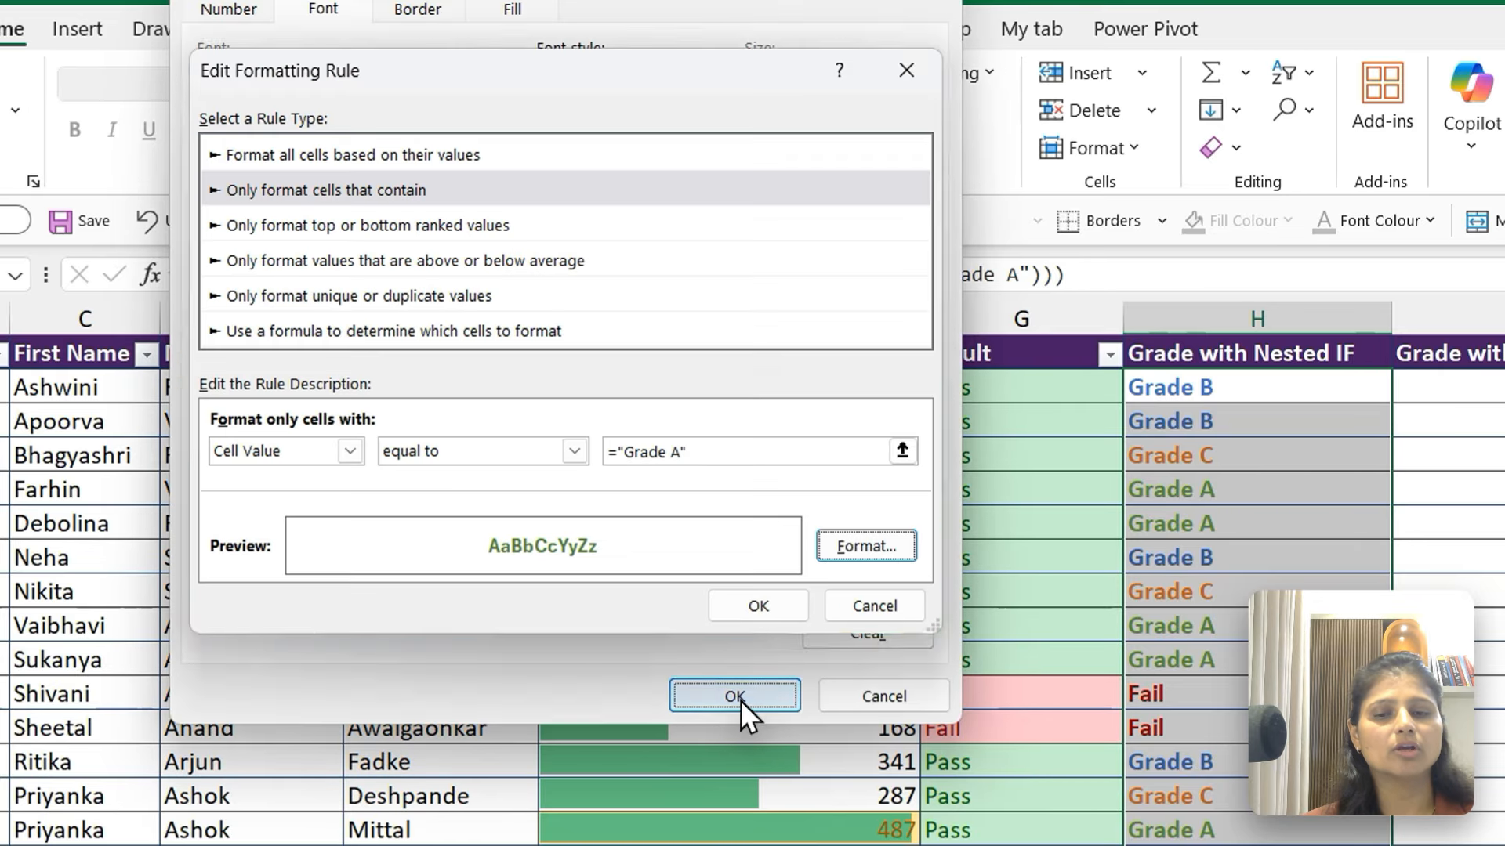
{"action": "left_click", "coordinate": [764, 602]}
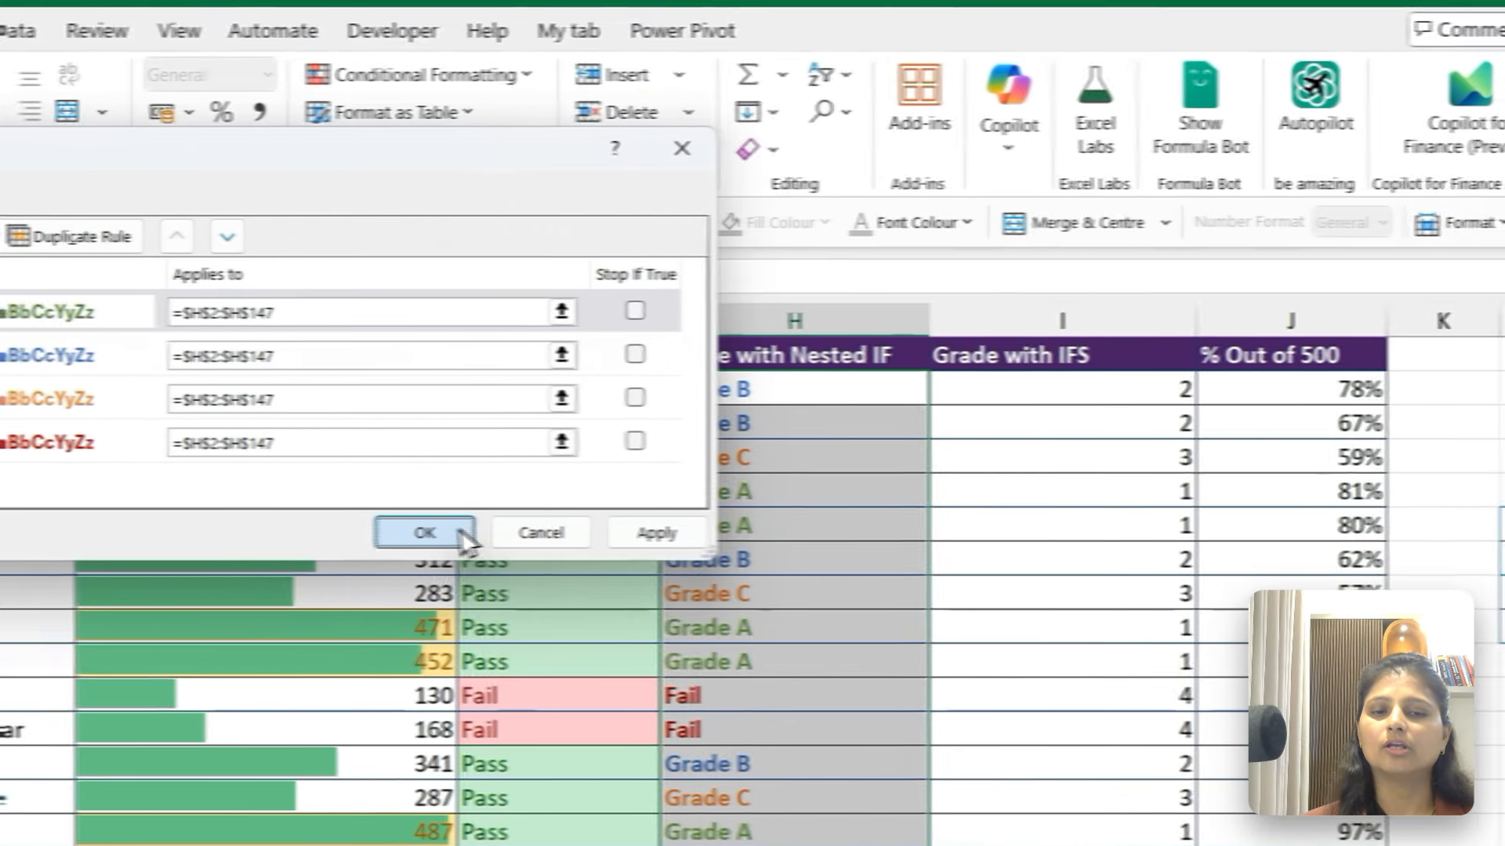
{"action": "left_click", "coordinate": [906, 528]}
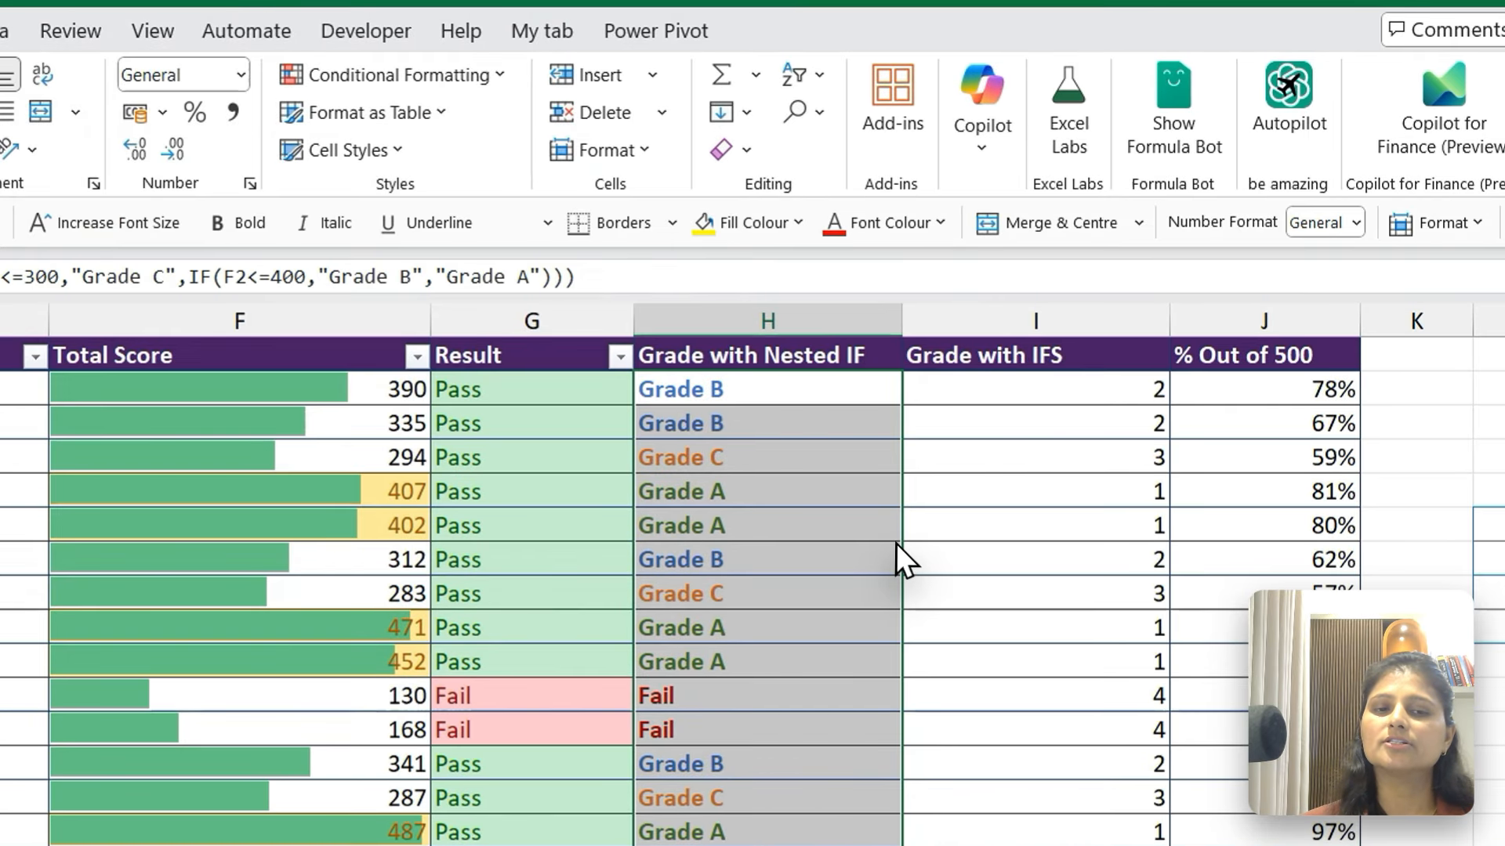
{"action": "key", "text": "Up"}
{"action": "key", "text": "Down"}
{"action": "key", "text": "Down"}
{"action": "key", "text": "Down"}
{"action": "key", "text": "Down"}
{"action": "key", "text": "Down"}
{"action": "key", "text": "Down"}
{"action": "key", "text": "Down"}
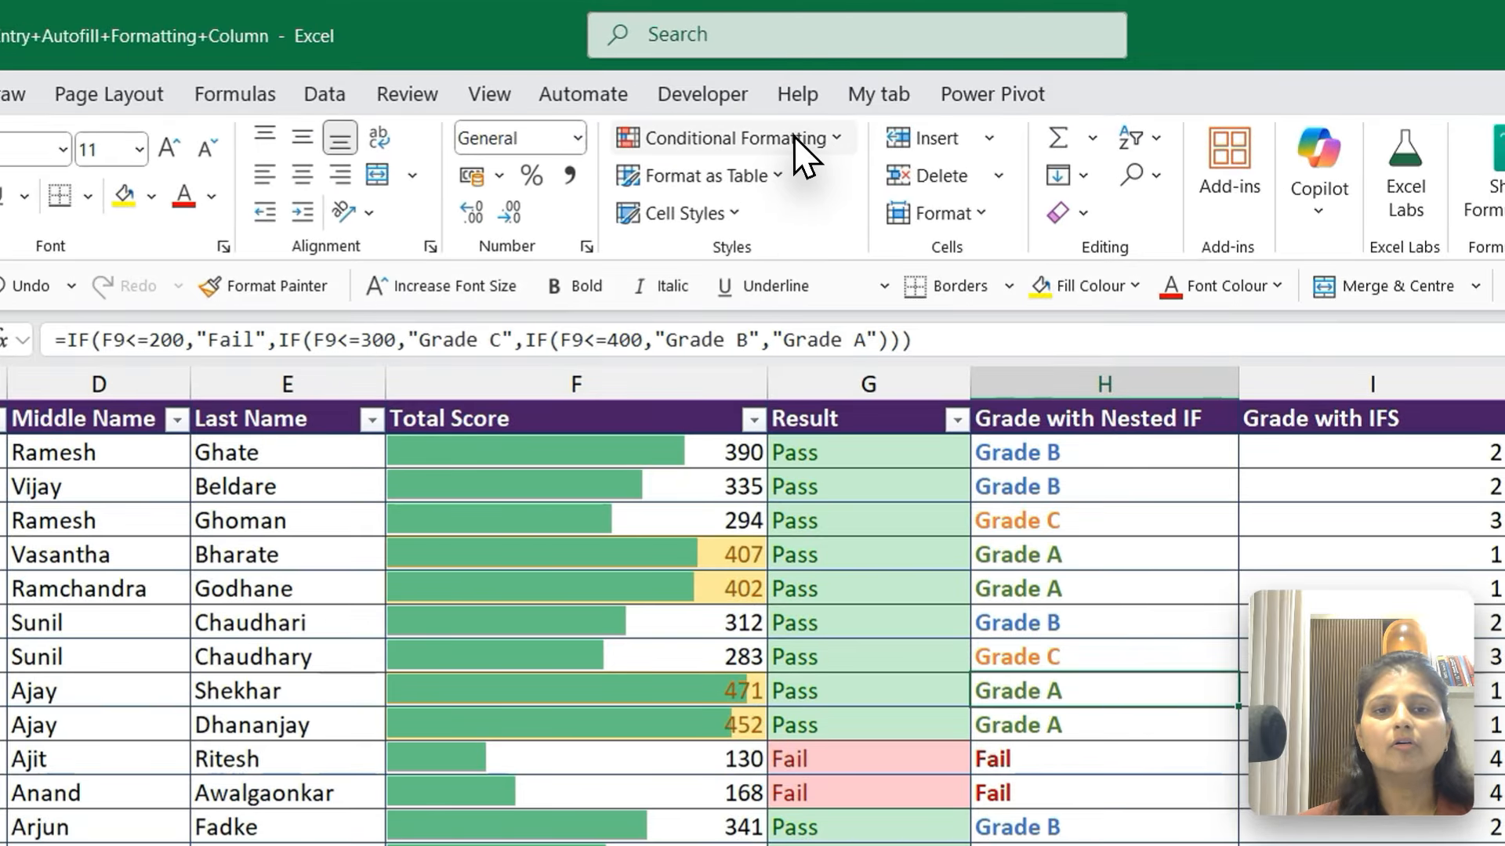
{"action": "left_click", "coordinate": [725, 93]}
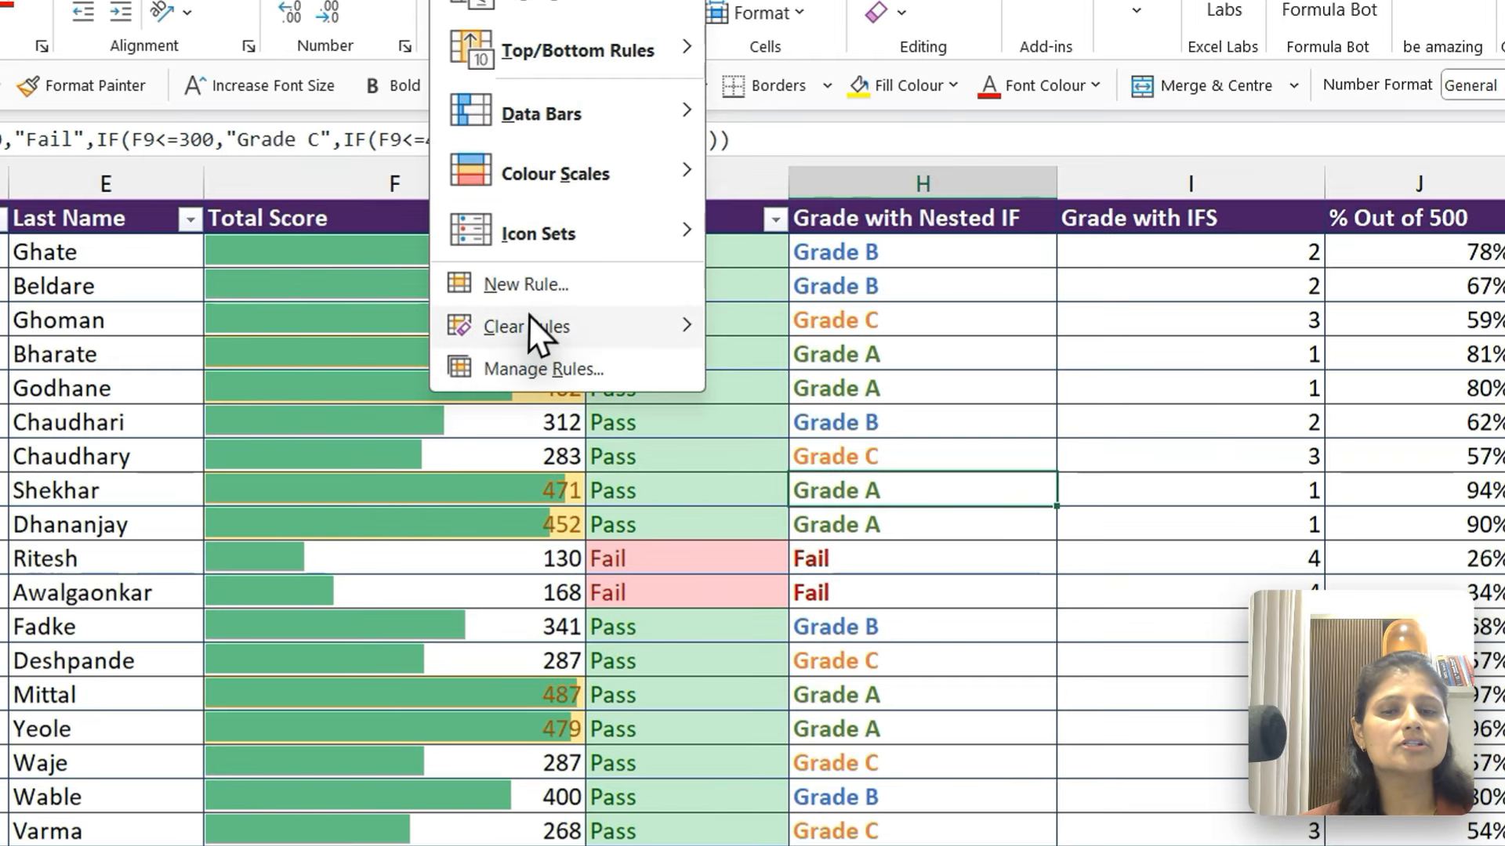
{"action": "mouse_move", "coordinate": [543, 323]}
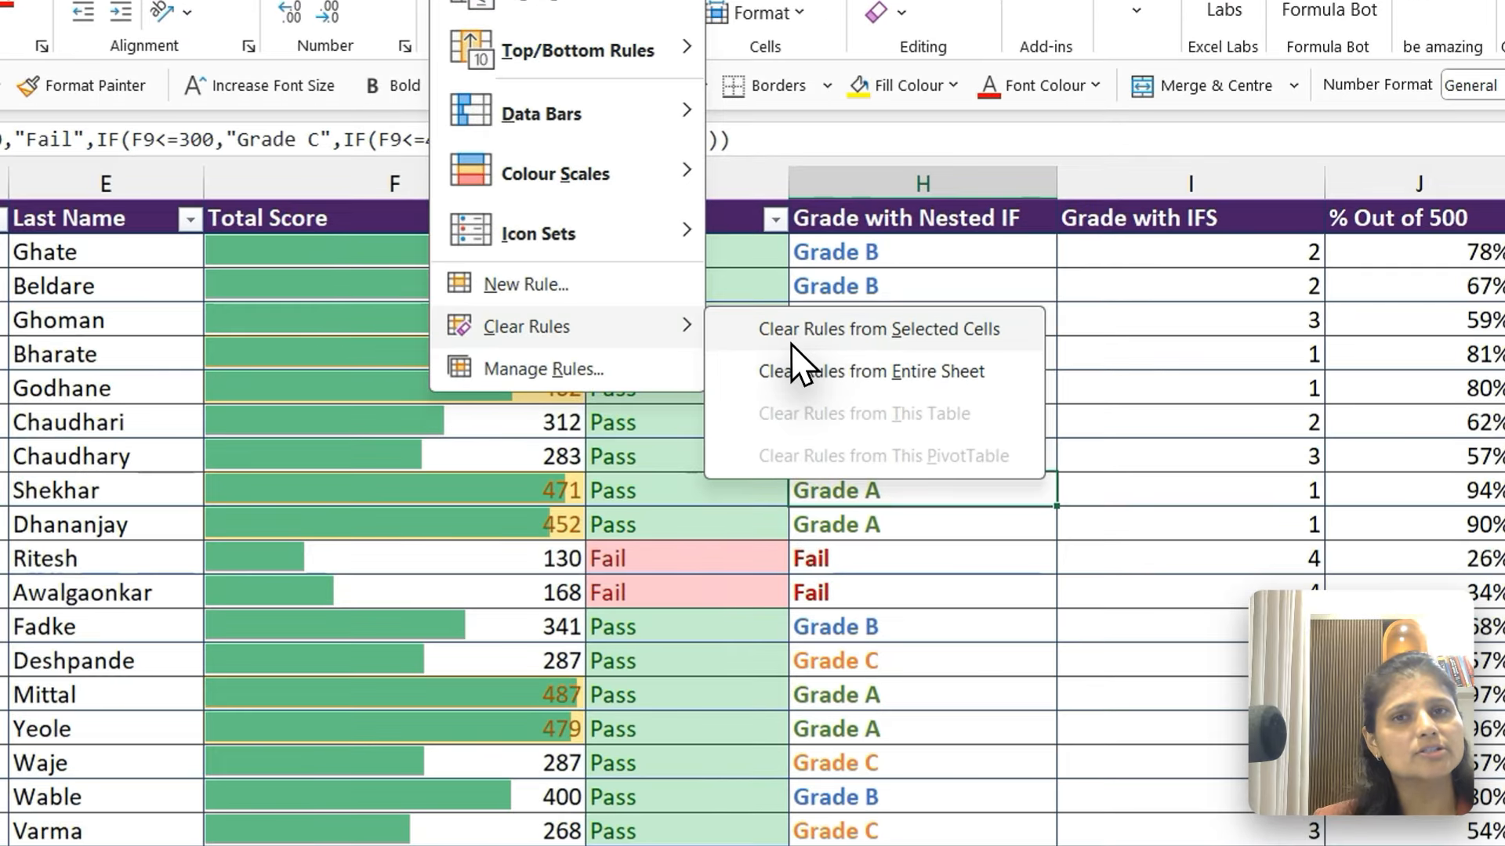
{"action": "left_click", "coordinate": [835, 357]}
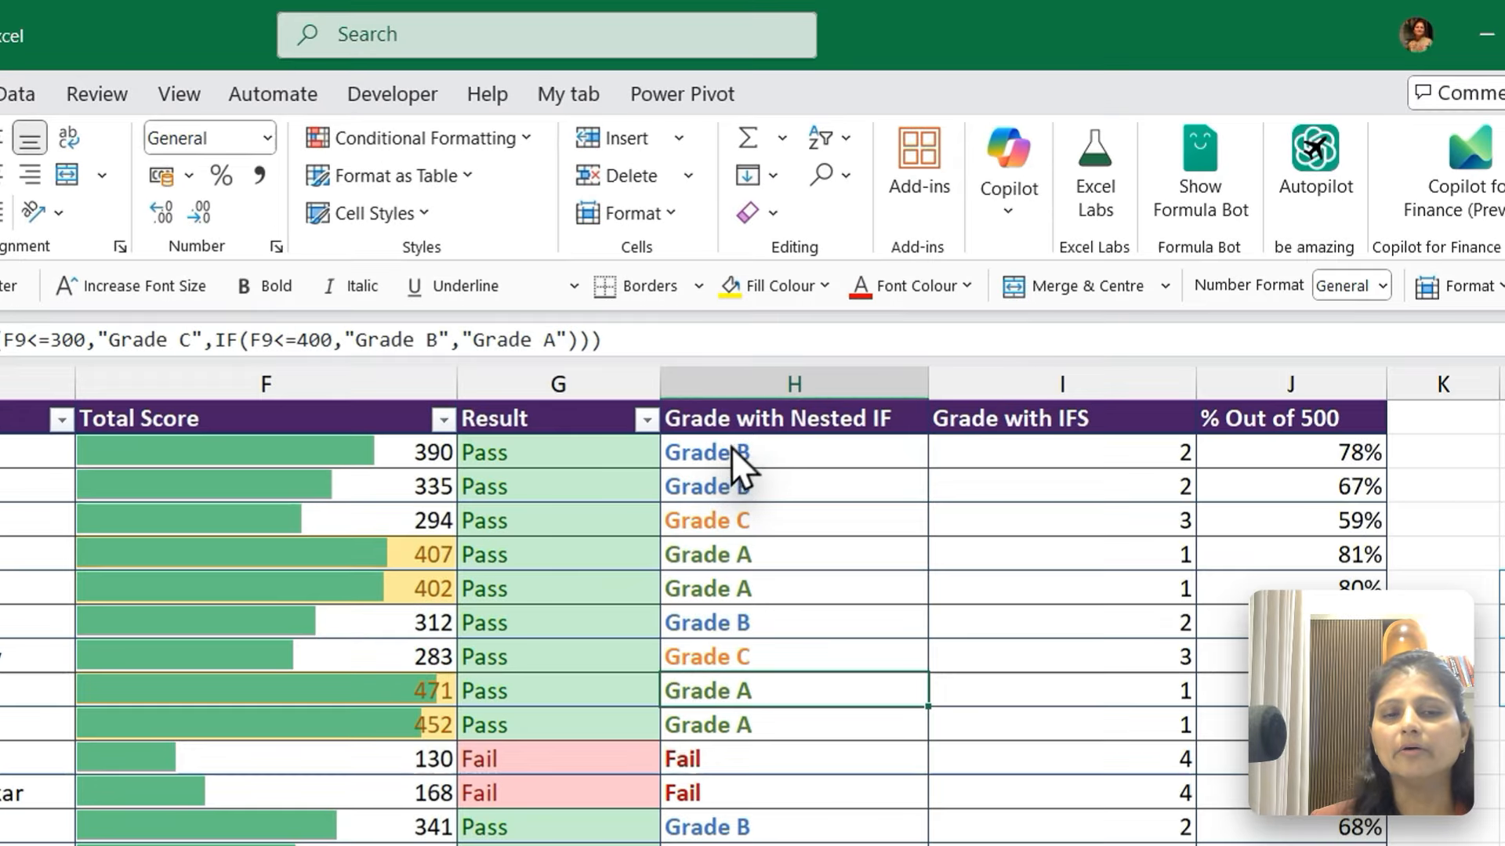
{"action": "left_click", "coordinate": [726, 452]}
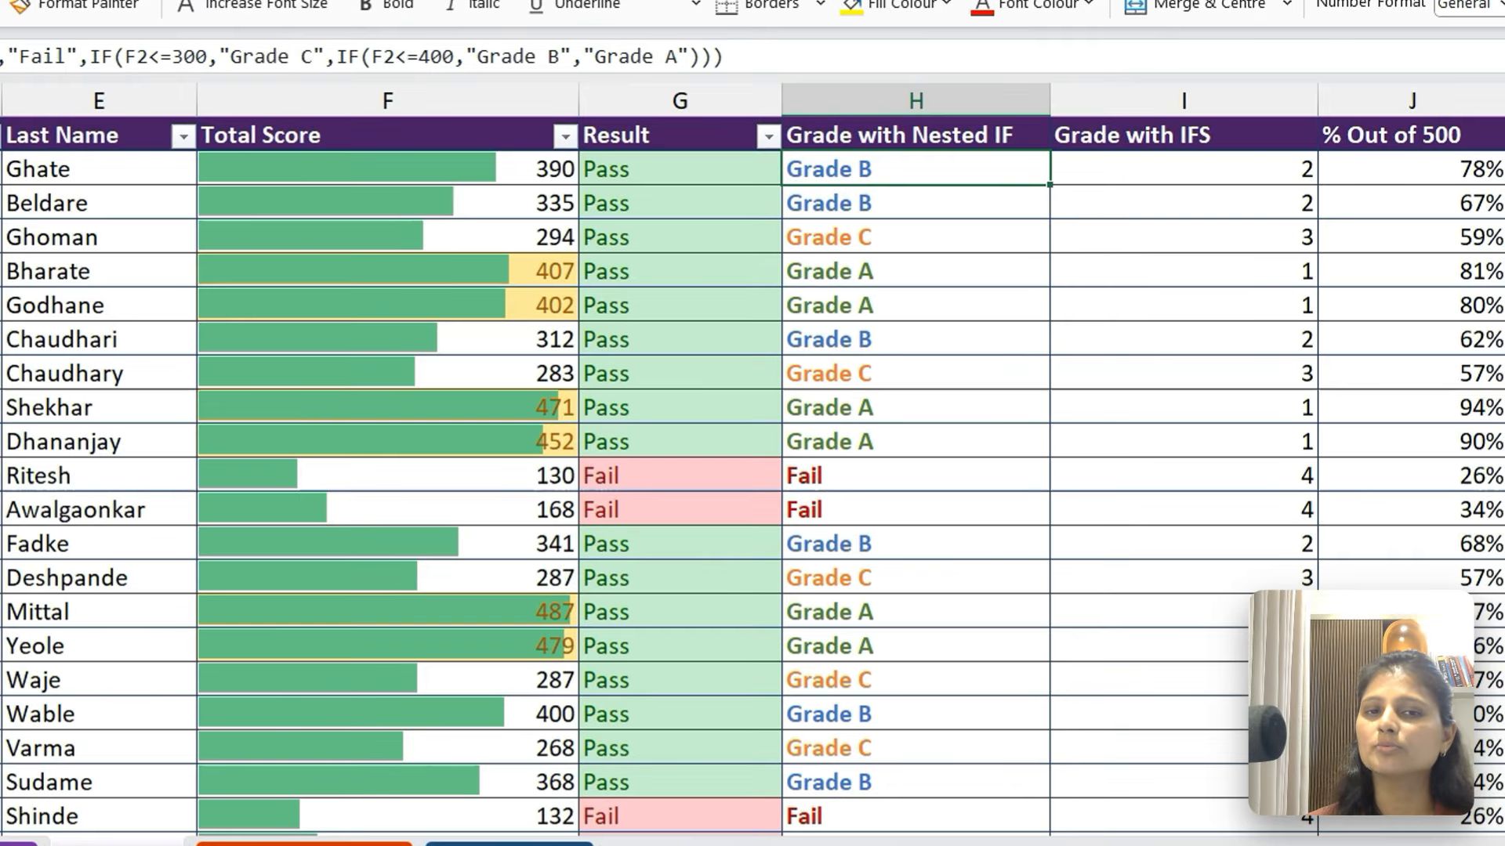
{"action": "left_click", "coordinate": [471, 139]}
{"action": "mouse_move", "coordinate": [699, 127]}
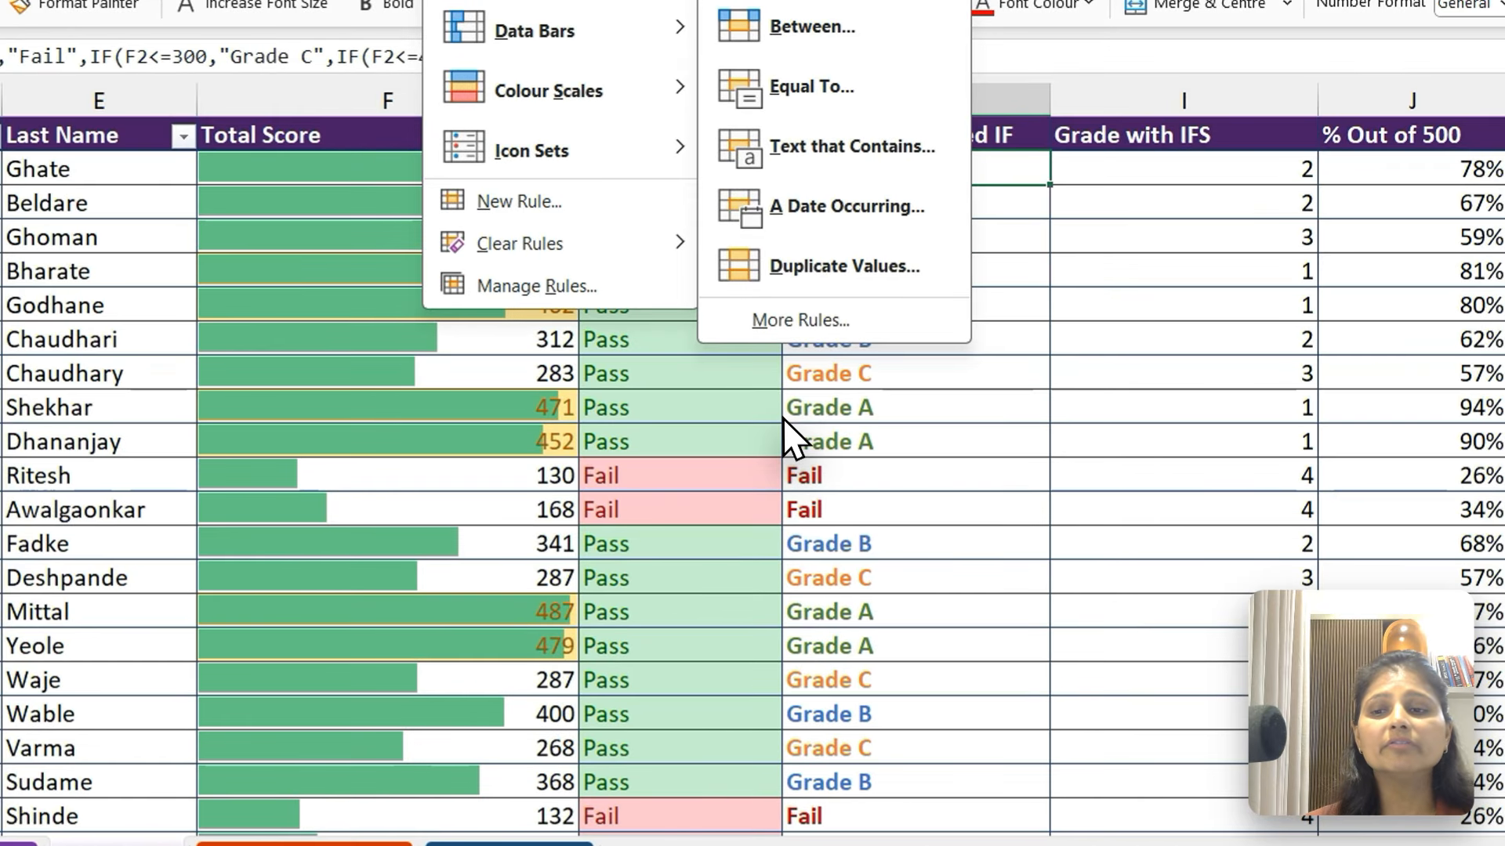
{"action": "key", "text": "Escape"}
Highlight duplicate values in the Code column from A2 down with Light Red Fill with Dark Red Text
{"action": "left_click", "coordinate": [196, 365]}
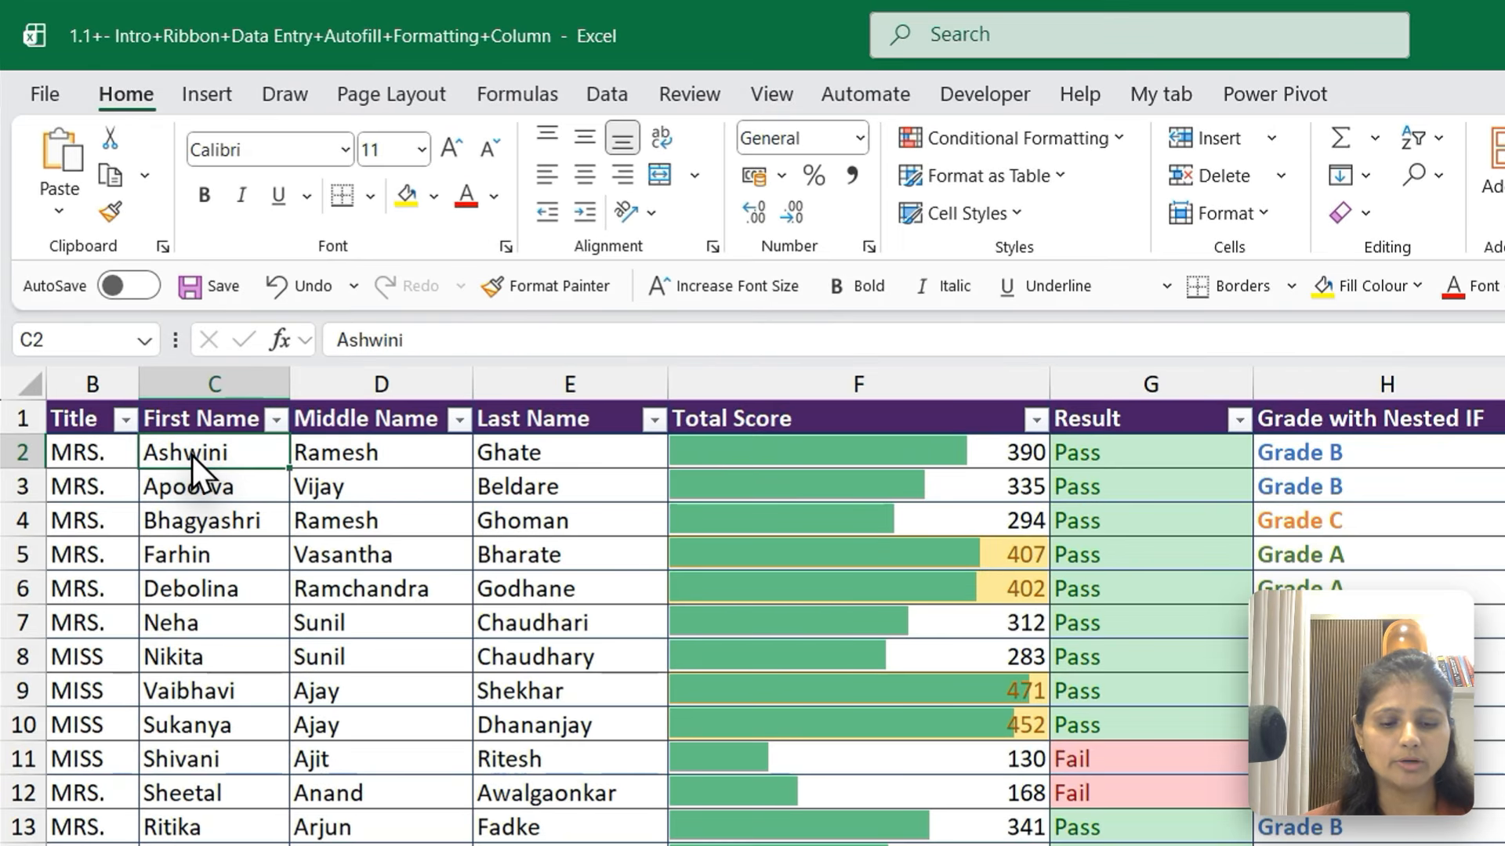
{"action": "key", "text": "Left"}
{"action": "key", "text": "Left"}
{"action": "key", "text": "ctrl+shift+Down"}
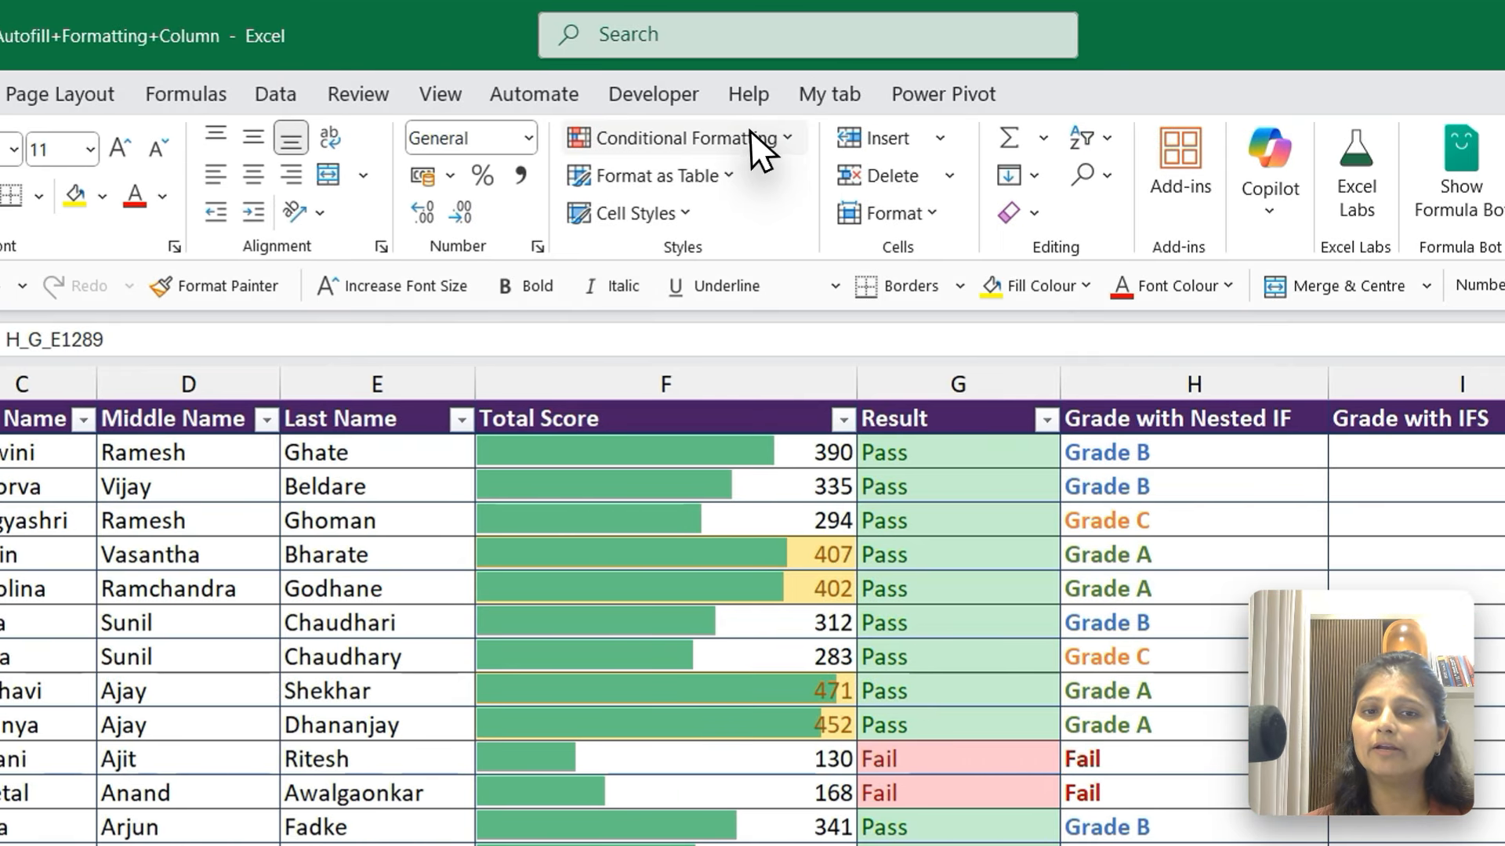
{"action": "left_click", "coordinate": [1093, 138]}
{"action": "mouse_move", "coordinate": [717, 311]}
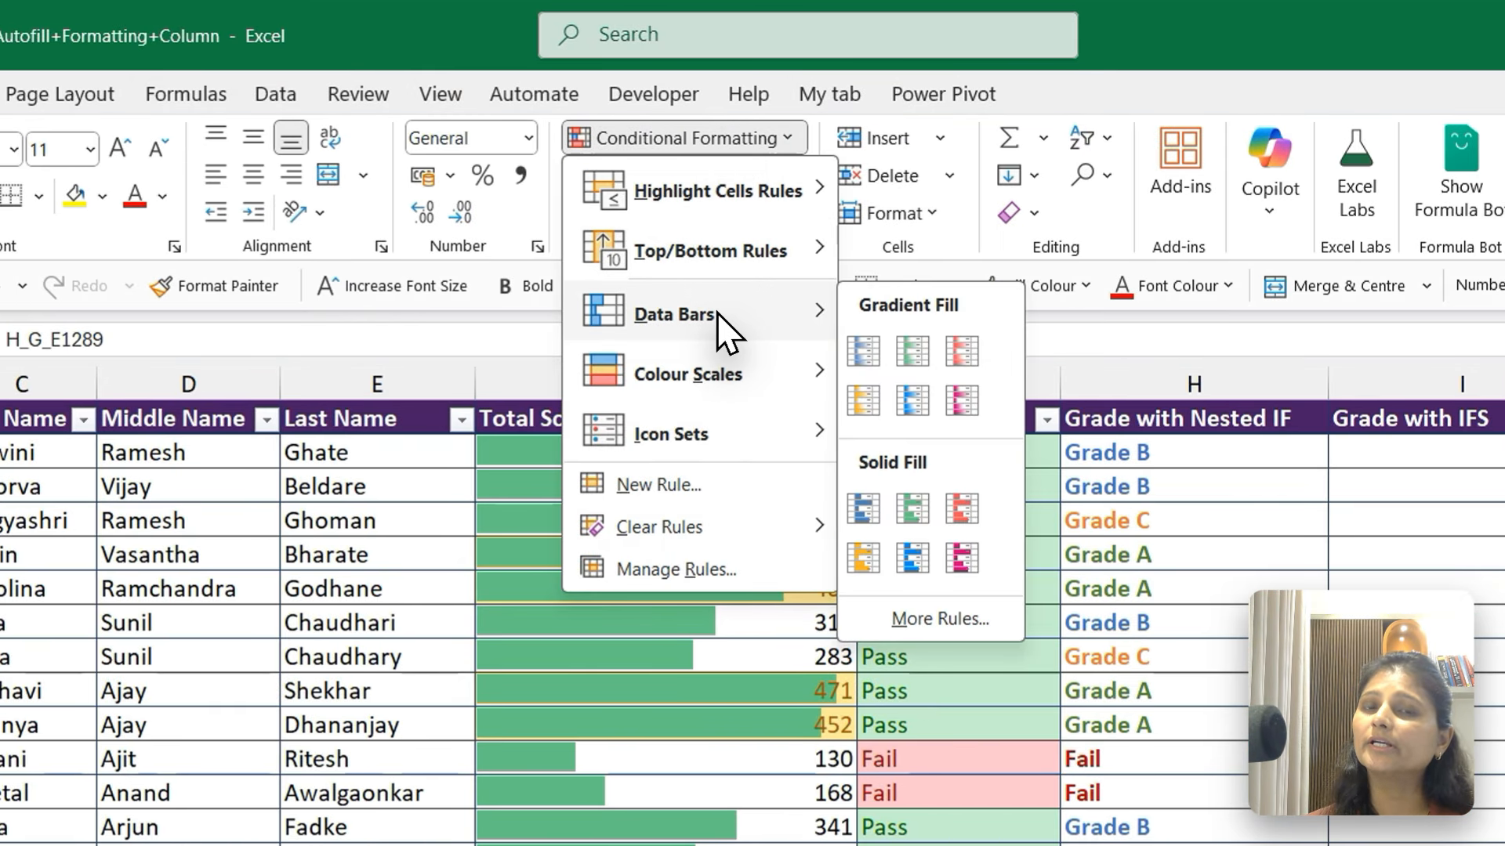
{"action": "mouse_move", "coordinate": [733, 190]}
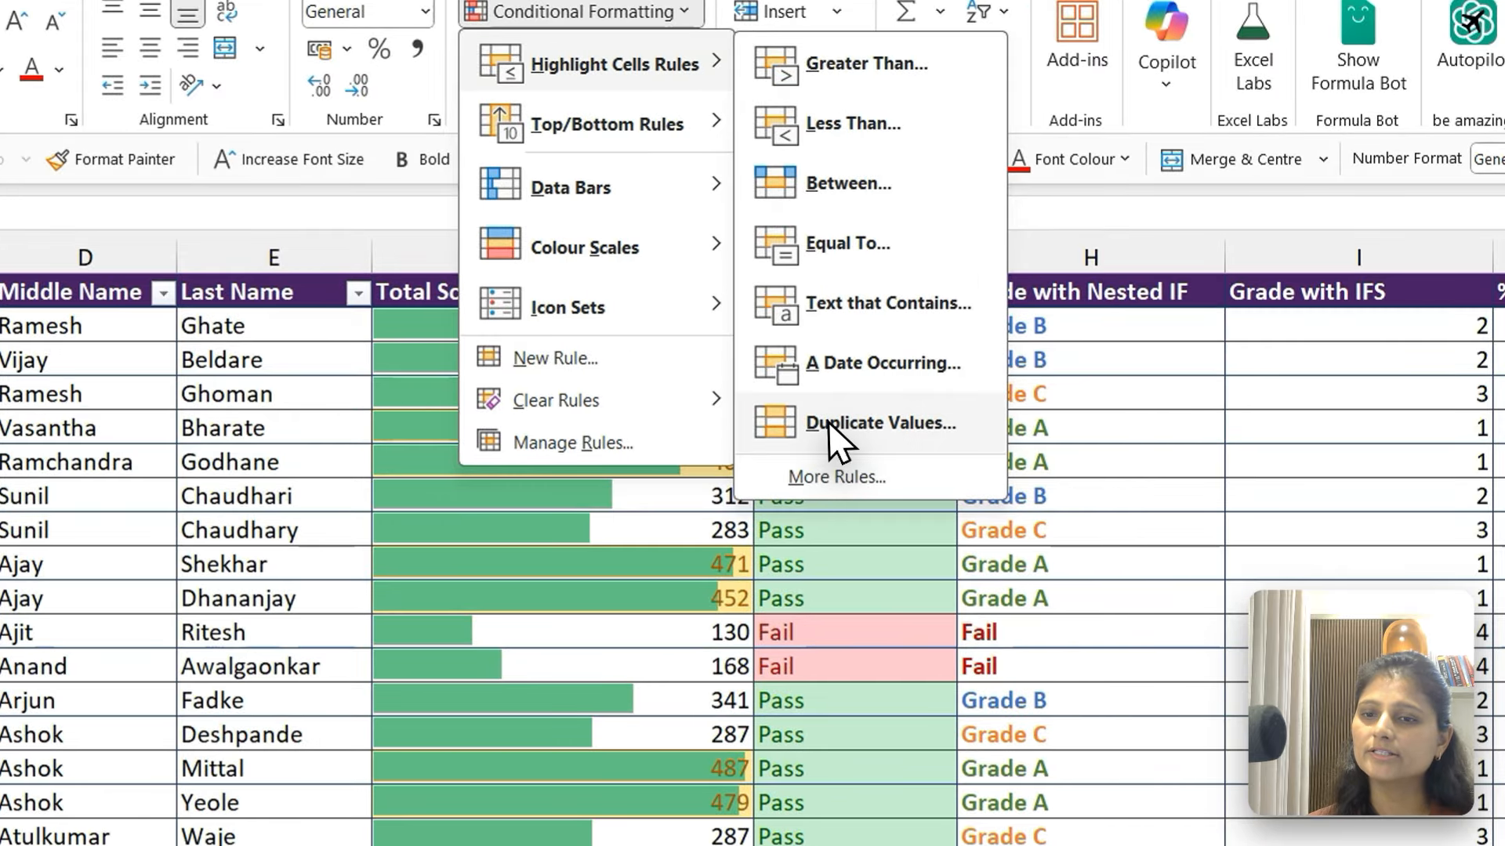
{"action": "left_click", "coordinate": [941, 549]}
{"action": "left_click", "coordinate": [699, 406]}
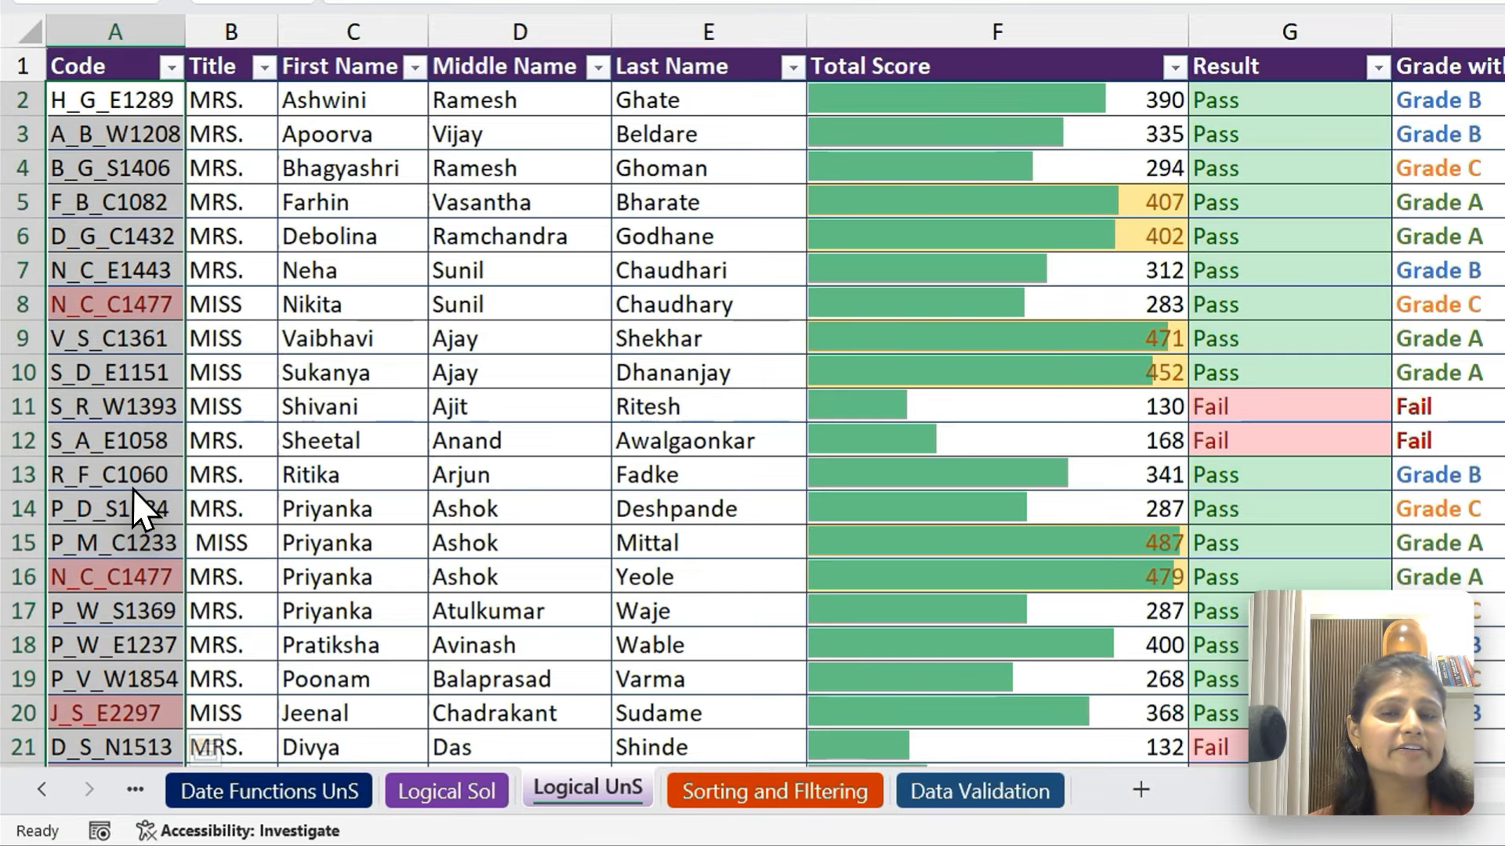
Look through the Code column for highlighted duplicate codes and return to its header
{"action": "left_click", "coordinate": [132, 556]}
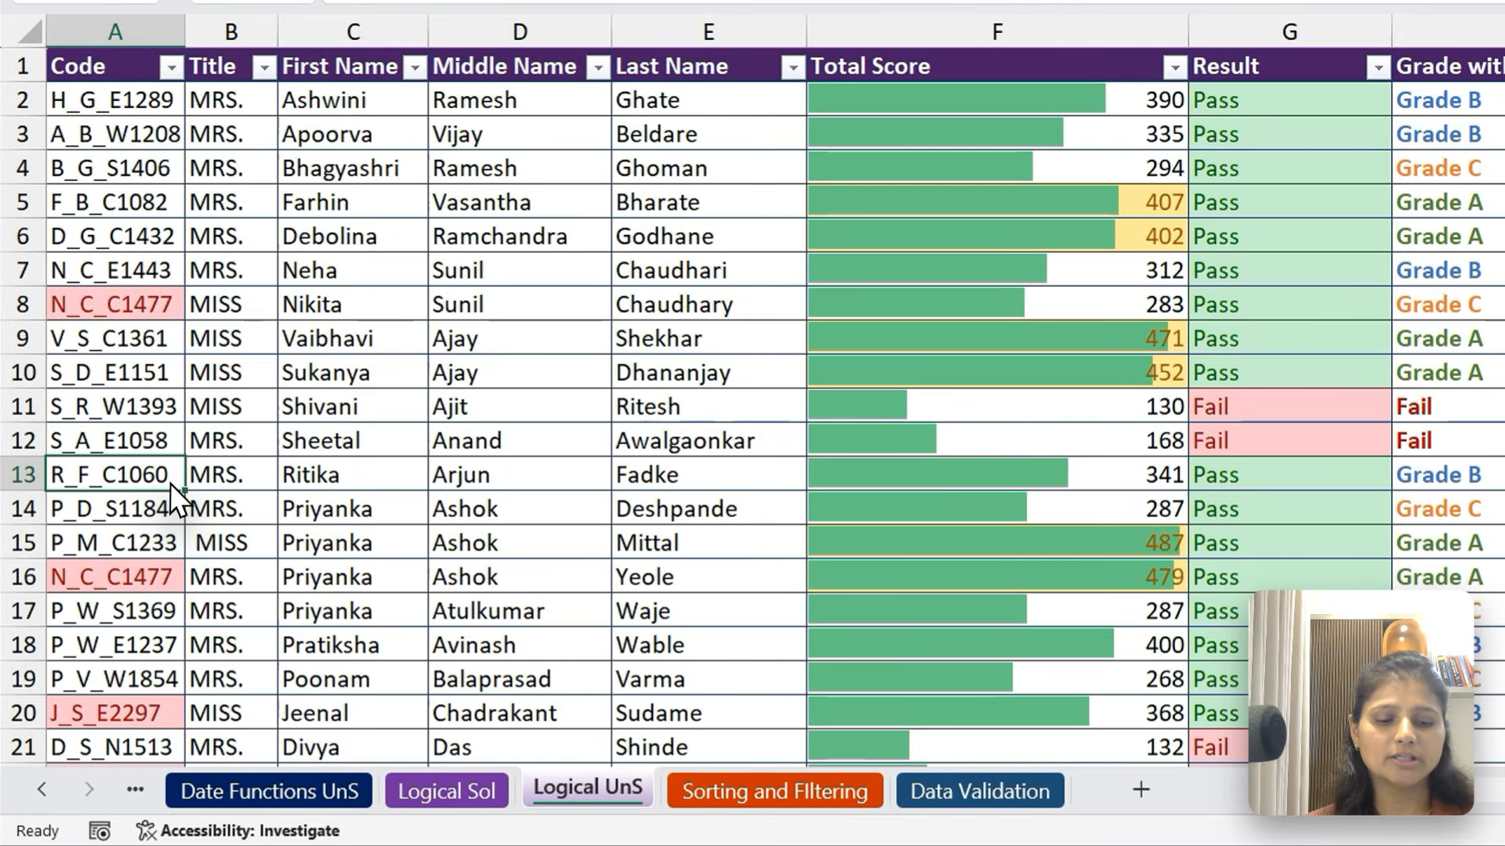
{"action": "key", "text": "Down"}
{"action": "key", "text": "Down"}
{"action": "key", "text": "Down"}
{"action": "key", "text": "Down"}
{"action": "key", "text": "Down"}
{"action": "key", "text": "Down"}
{"action": "key", "text": "Down"}
{"action": "key", "text": "Down"}
{"action": "key", "text": "Down"}
{"action": "key", "text": "Down"}
{"action": "key", "text": "Down"}
{"action": "key", "text": "Down"}
{"action": "key", "text": "Down"}
{"action": "key", "text": "Down"}
{"action": "key", "text": "Down"}
{"action": "key", "text": "Down"}
{"action": "key", "text": "Down"}
{"action": "key", "text": "Down"}
{"action": "key", "text": "Down"}
{"action": "key", "text": "Down"}
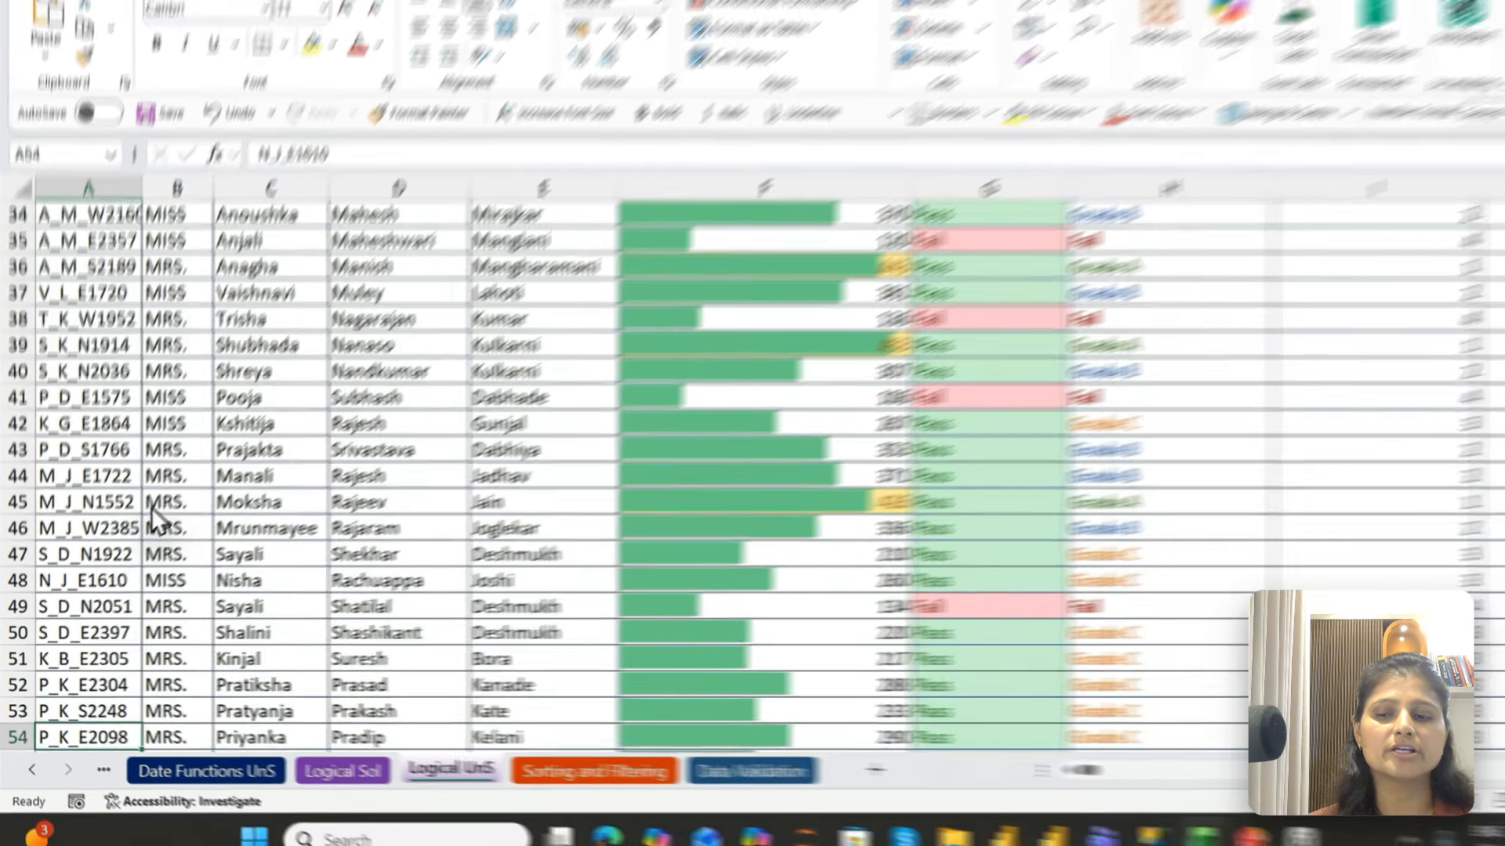
{"action": "key", "text": "ctrl+Down"}
{"action": "key", "text": "ctrl+Up"}
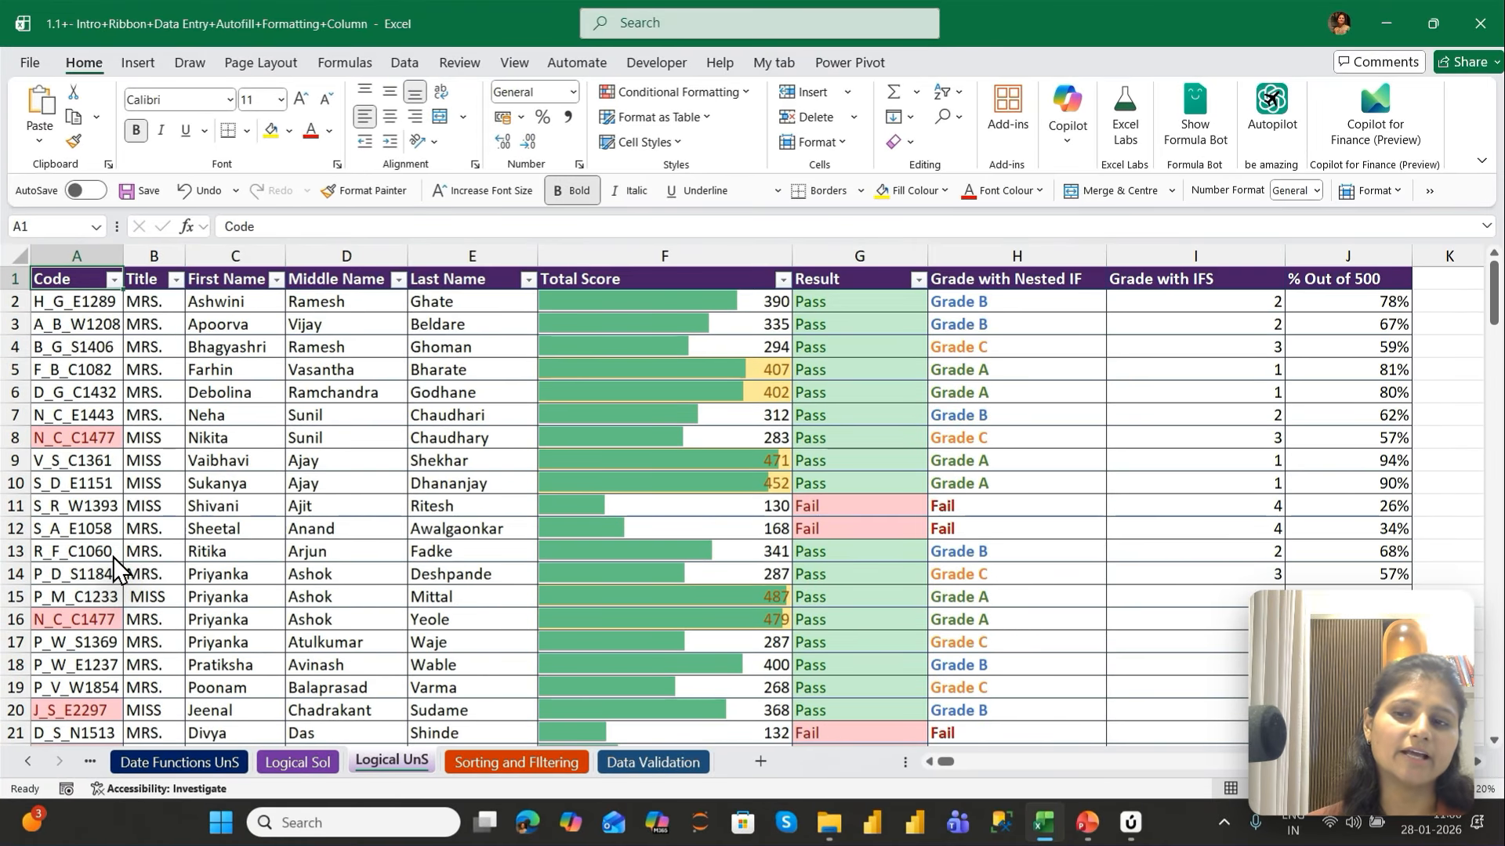
Apply the four-colour circle icon set with green, yellow, red and black to the Grade with IFS cells from I2 down
{"action": "key", "text": "ctrl+Right"}
{"action": "key", "text": "Down"}
{"action": "key", "text": "Right"}
{"action": "key", "text": "Right"}
{"action": "key", "text": "Right"}
{"action": "key", "text": "Right"}
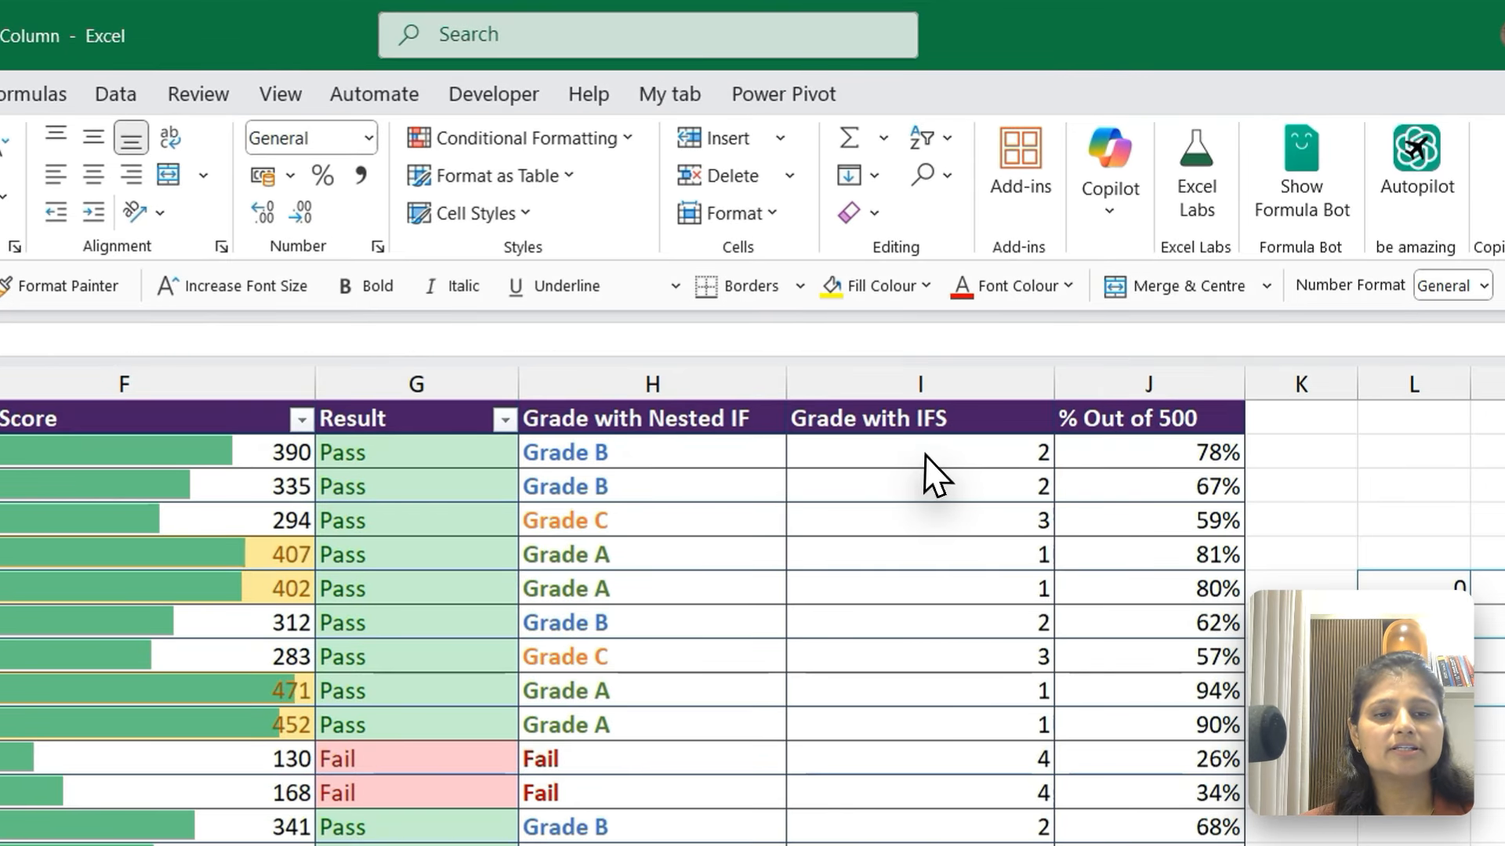
{"action": "left_click", "coordinate": [943, 303]}
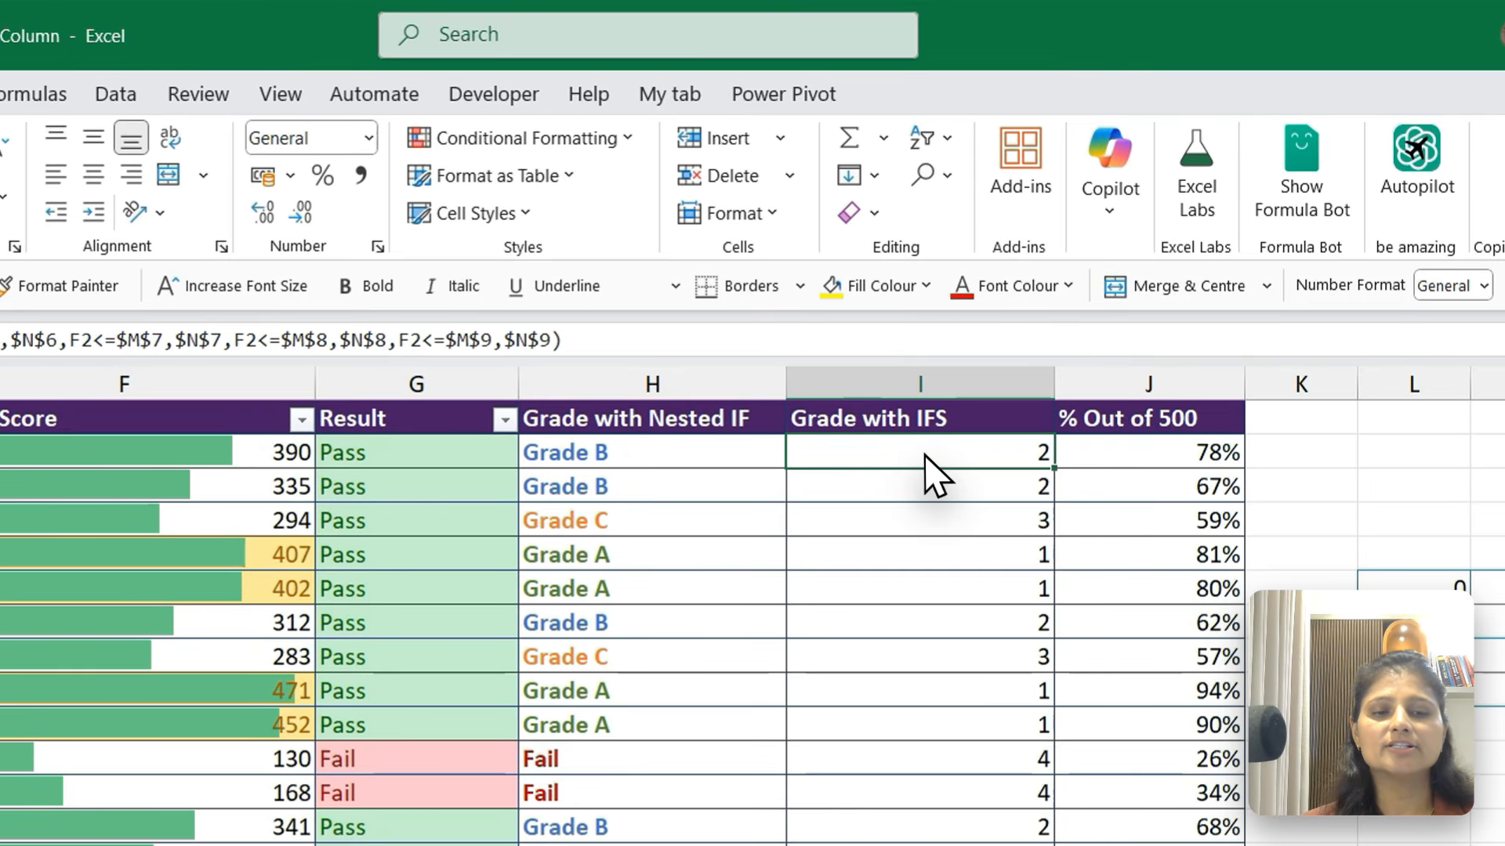
{"action": "key", "text": "ctrl+shift+Down"}
{"action": "key", "text": "ctrl+BackSpace"}
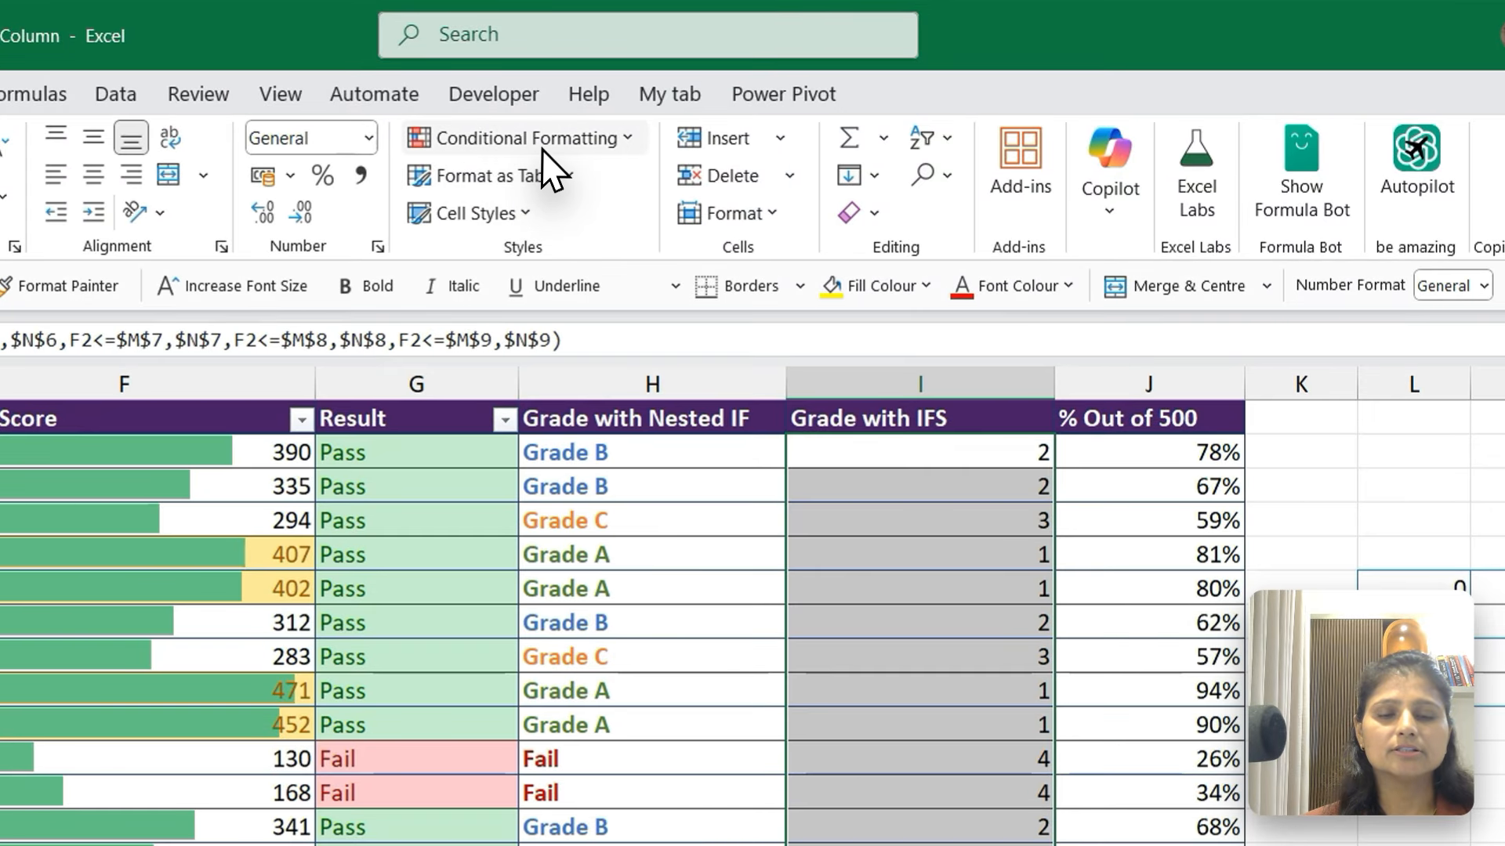
{"action": "left_click", "coordinate": [690, 95]}
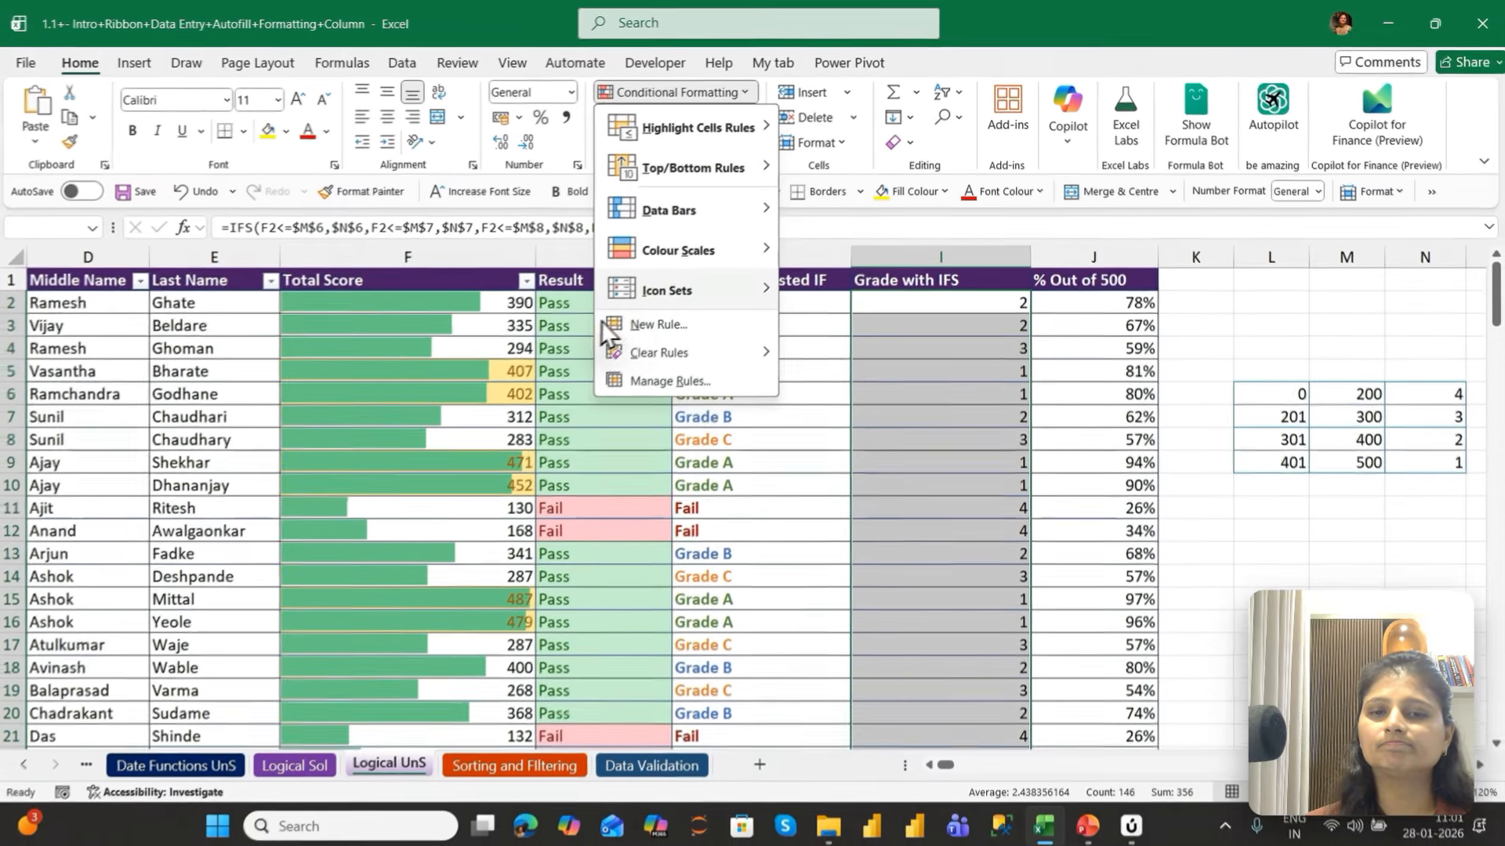
{"action": "mouse_move", "coordinate": [478, 439]}
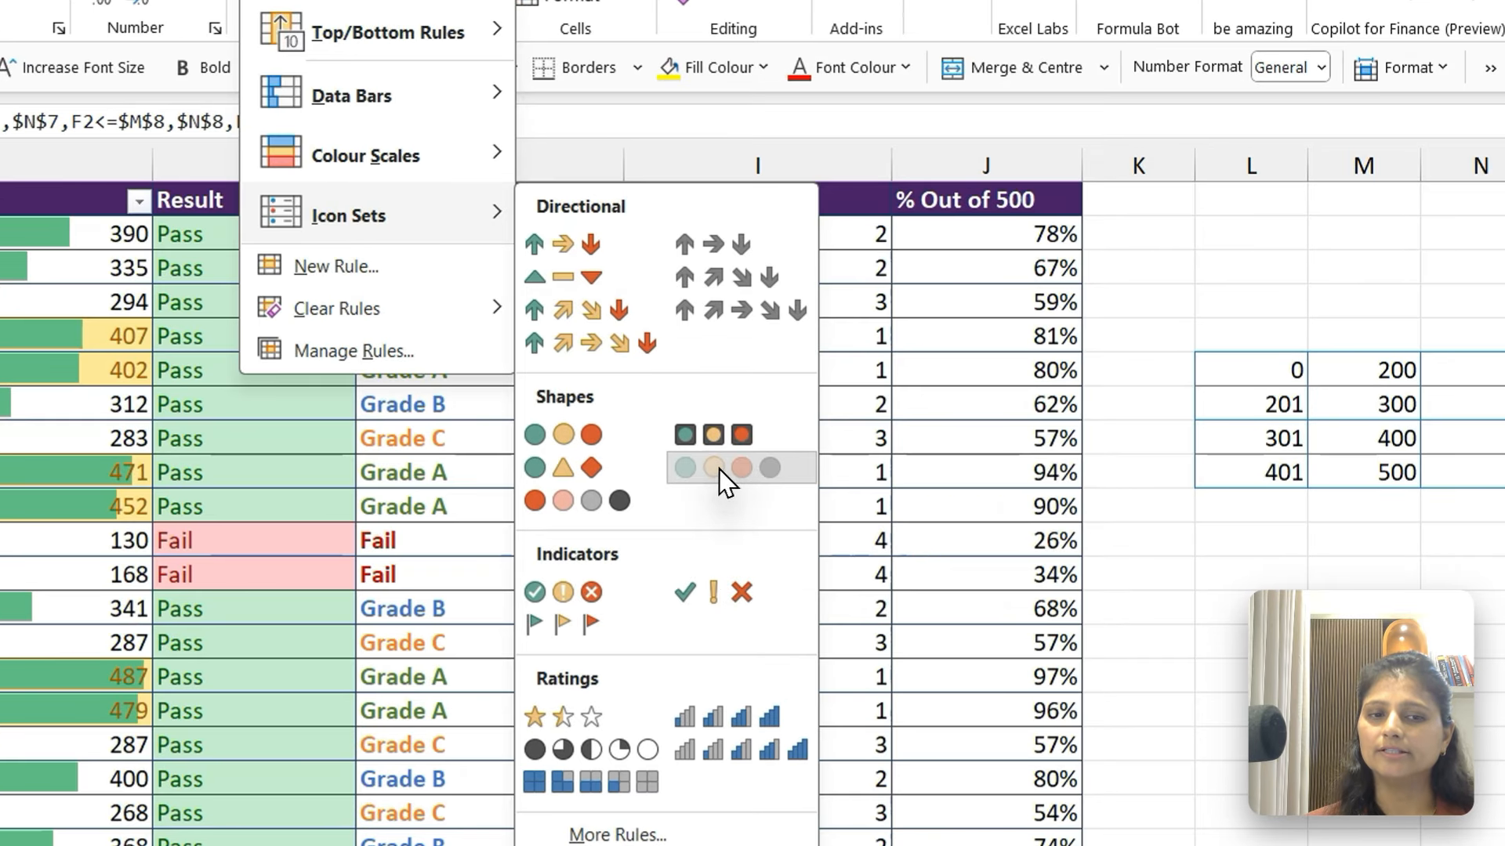
{"action": "left_click", "coordinate": [924, 459]}
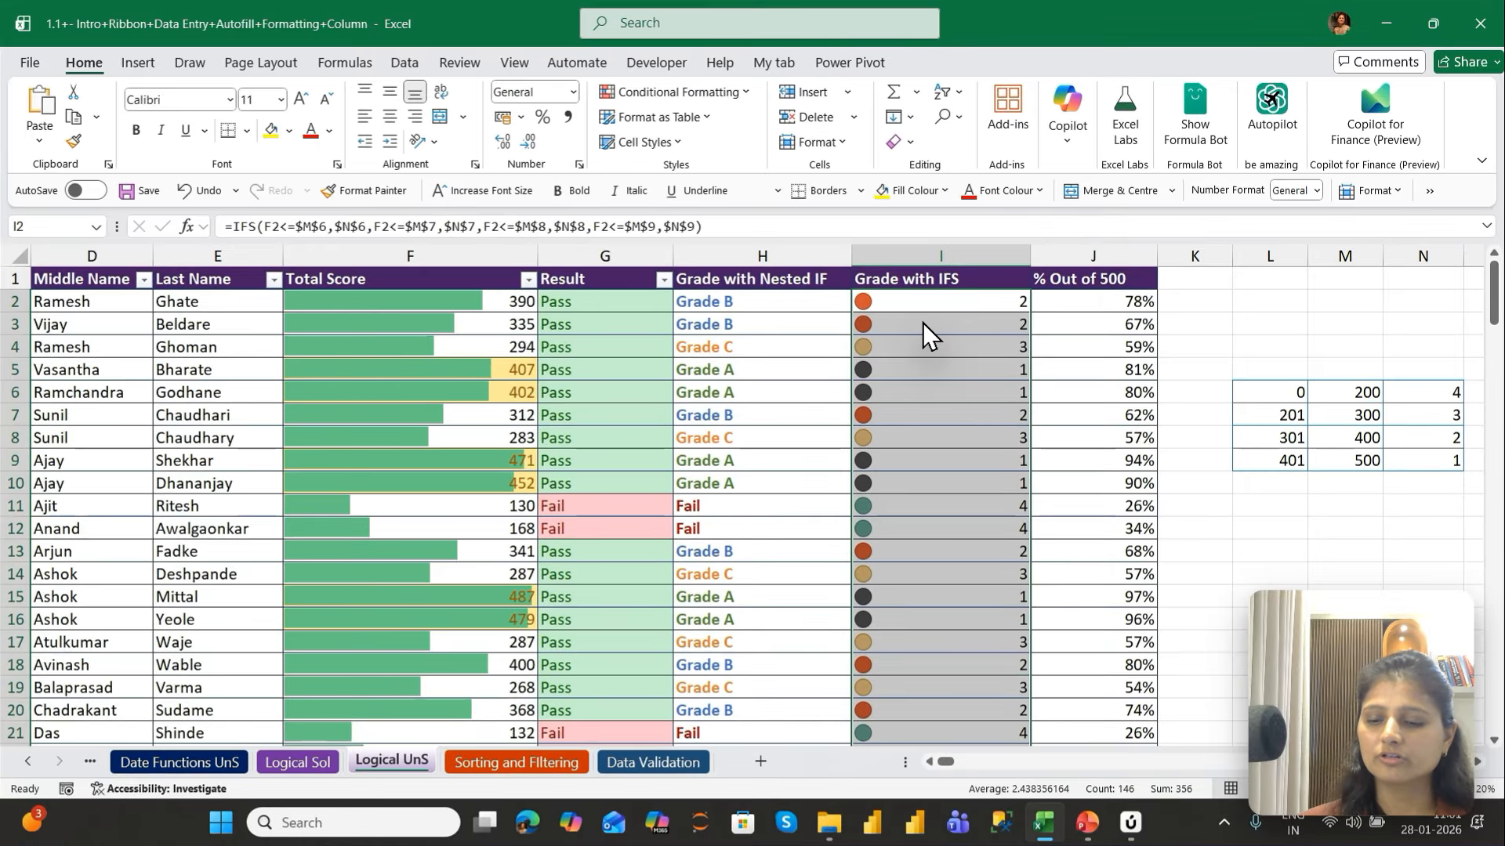
Check which circle colour each grade number has in the upper rows of the Grade with IFS column
{"action": "key", "text": "ctrl+q"}
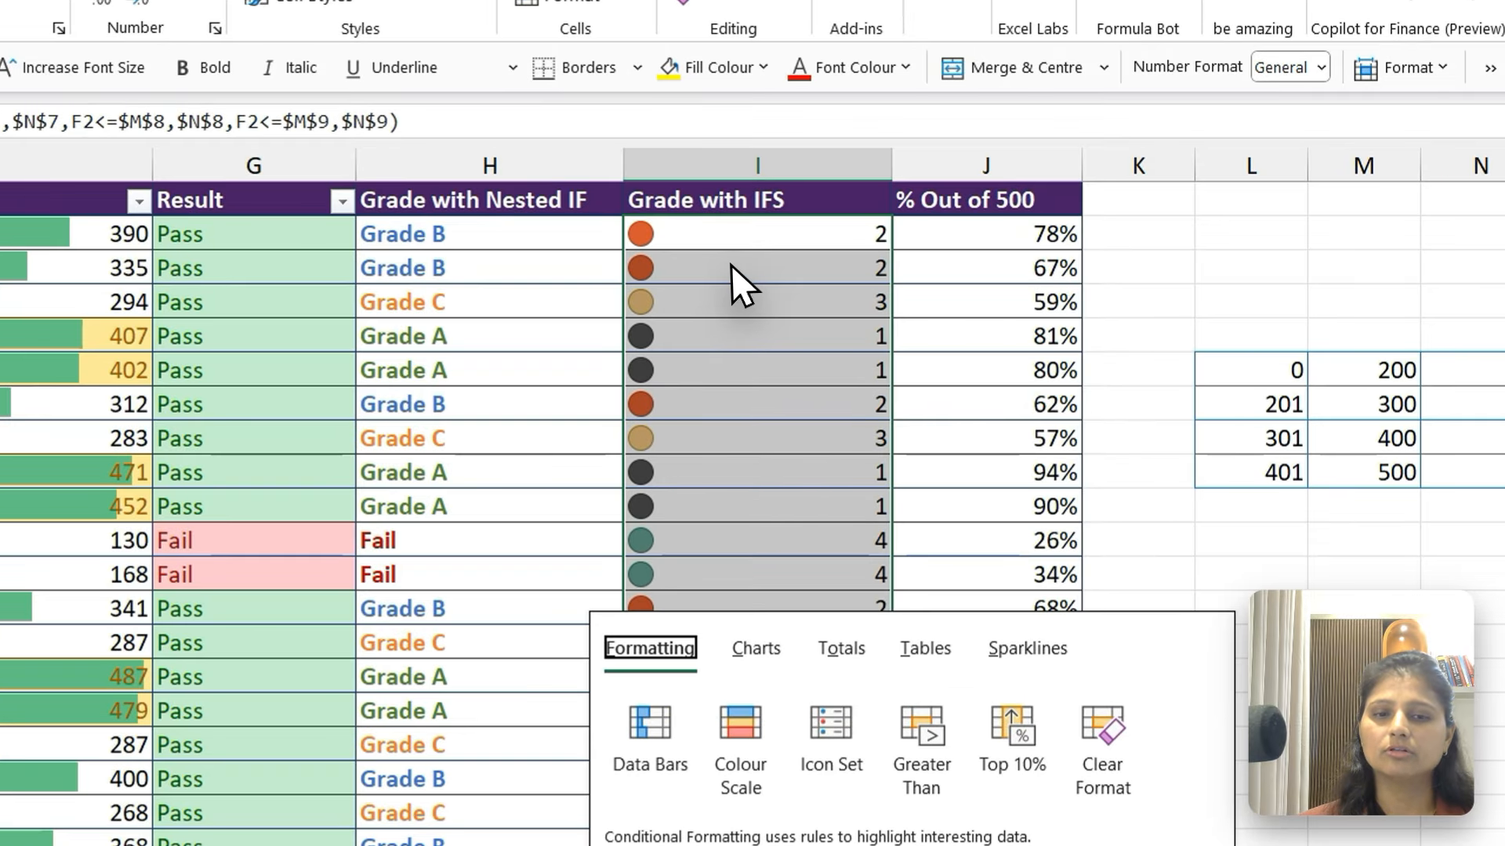
{"action": "left_click", "coordinate": [876, 337]}
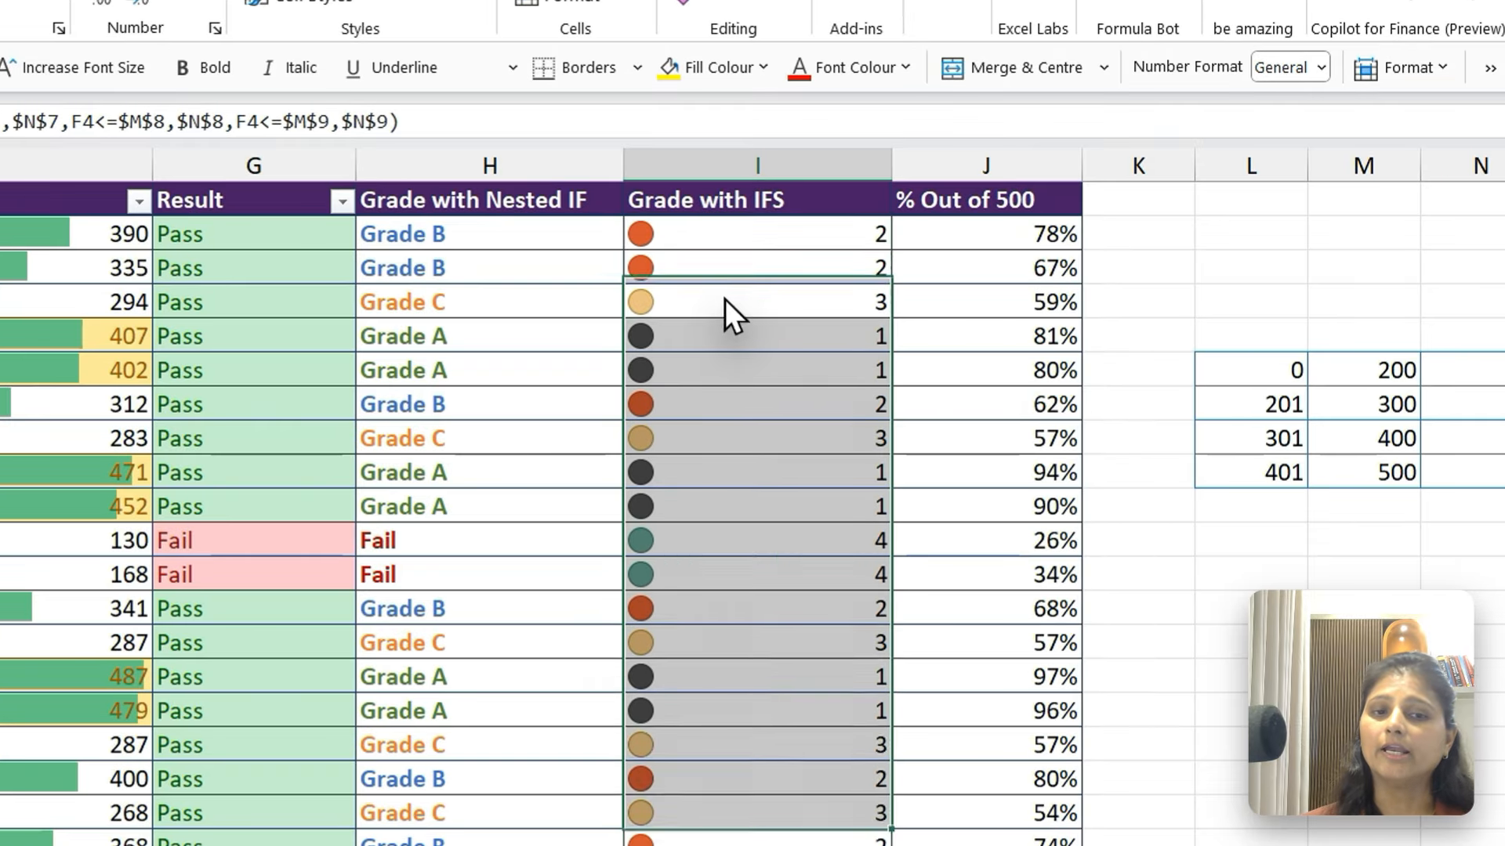
{"action": "left_click", "coordinate": [729, 342]}
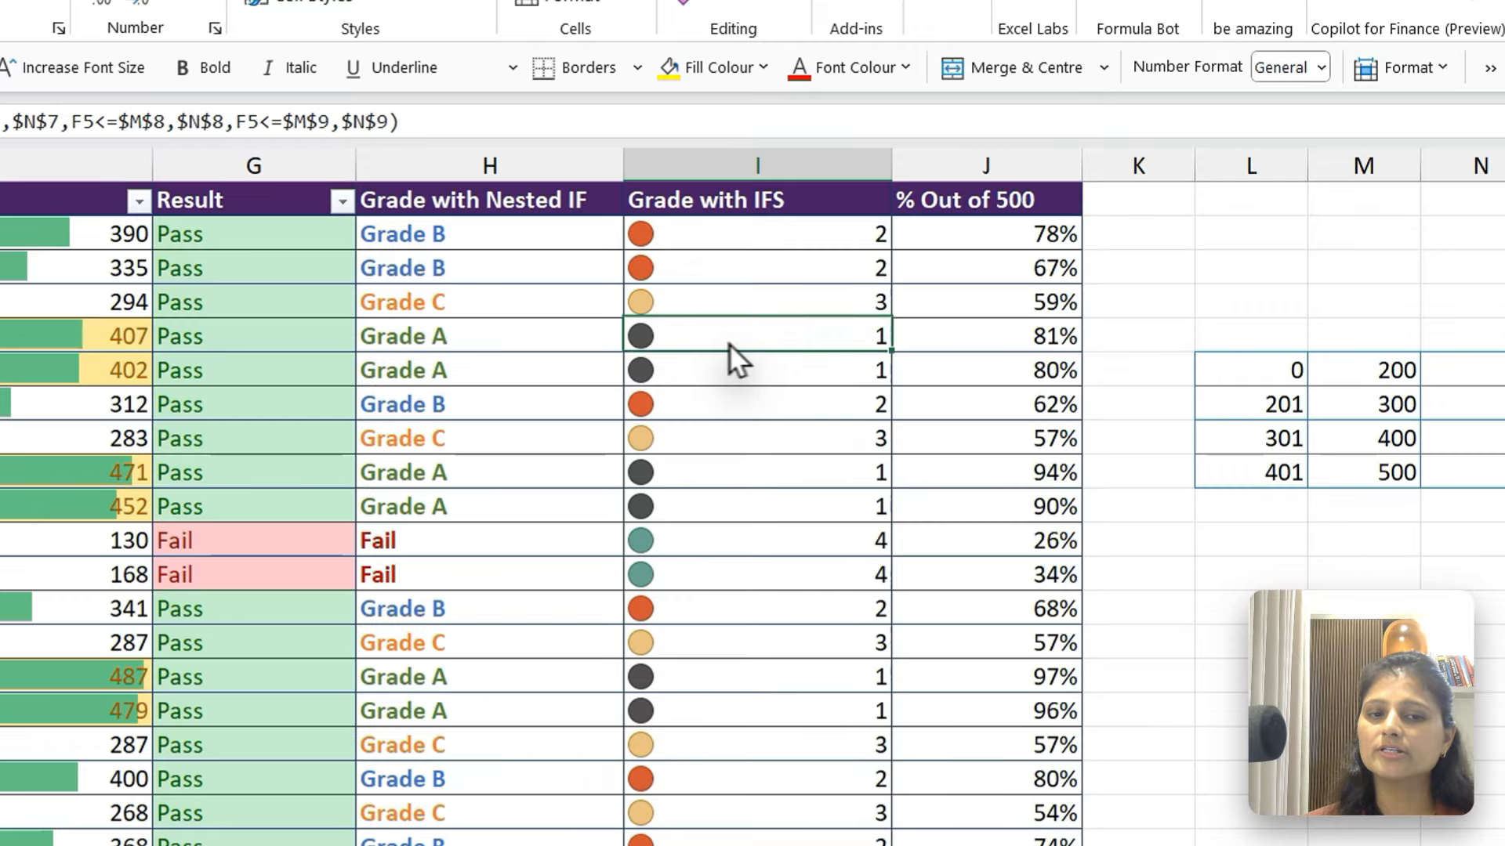
{"action": "left_click", "coordinate": [751, 242]}
{"action": "left_click", "coordinate": [754, 303]}
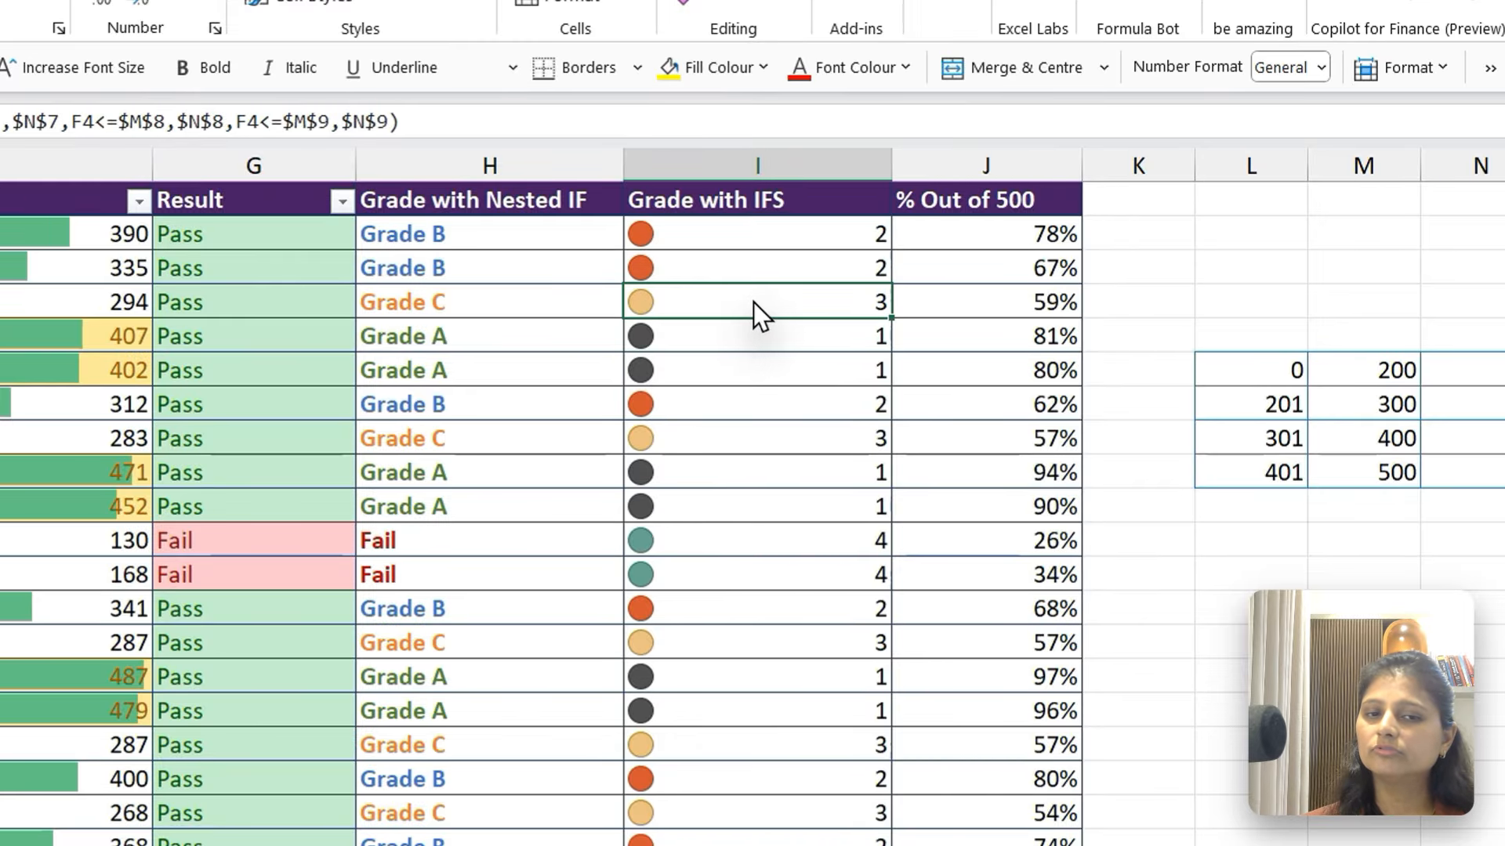
{"action": "left_click", "coordinate": [744, 569]}
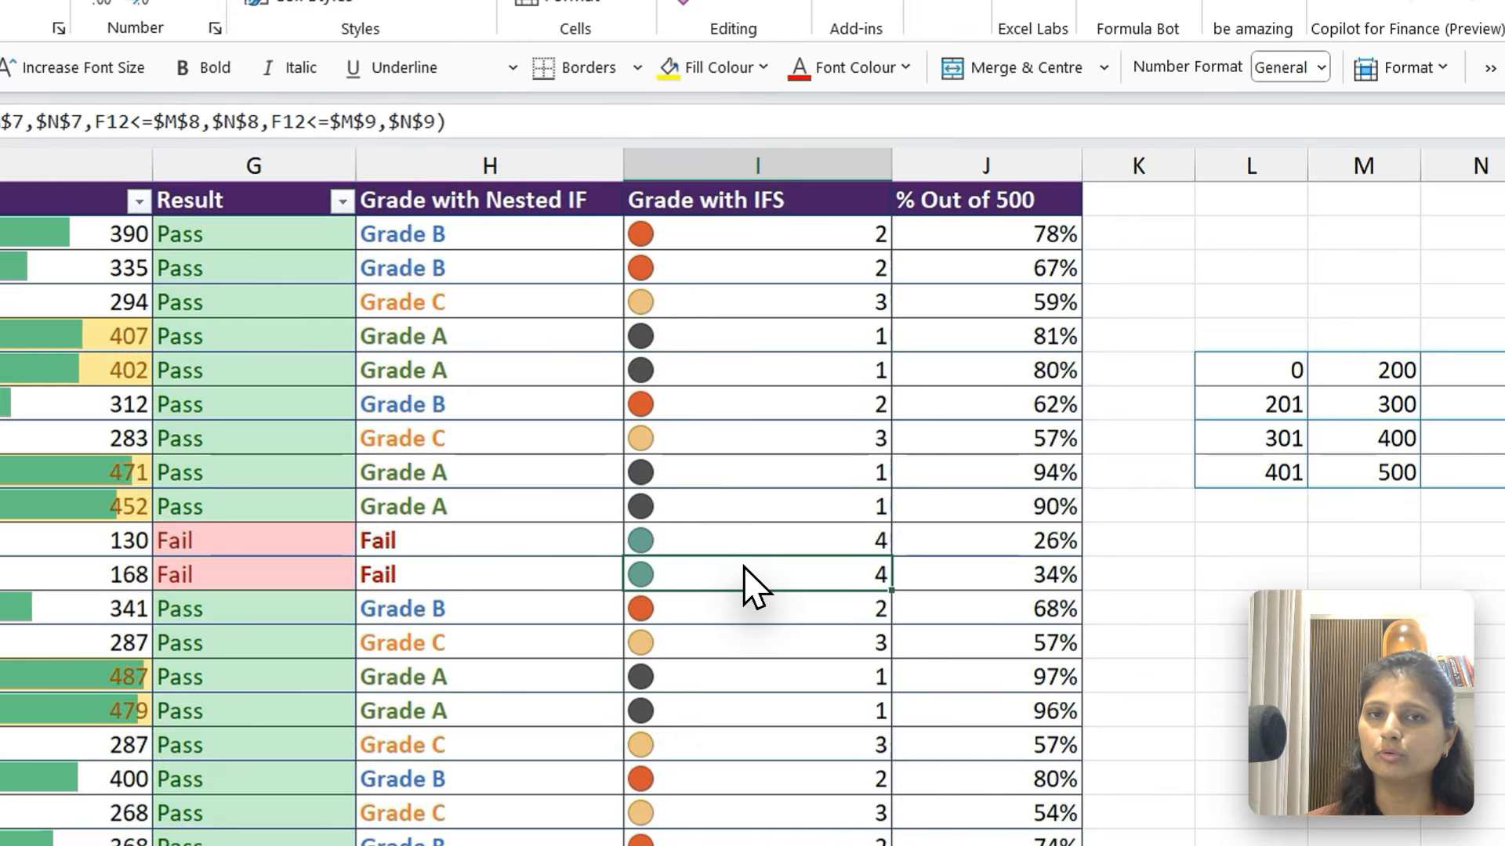
Reverse the icon order of the circle icon set rule on the Grade with IFS cells from I2 down
{"action": "key", "text": "ctrl+Up"}
{"action": "key", "text": "Down"}
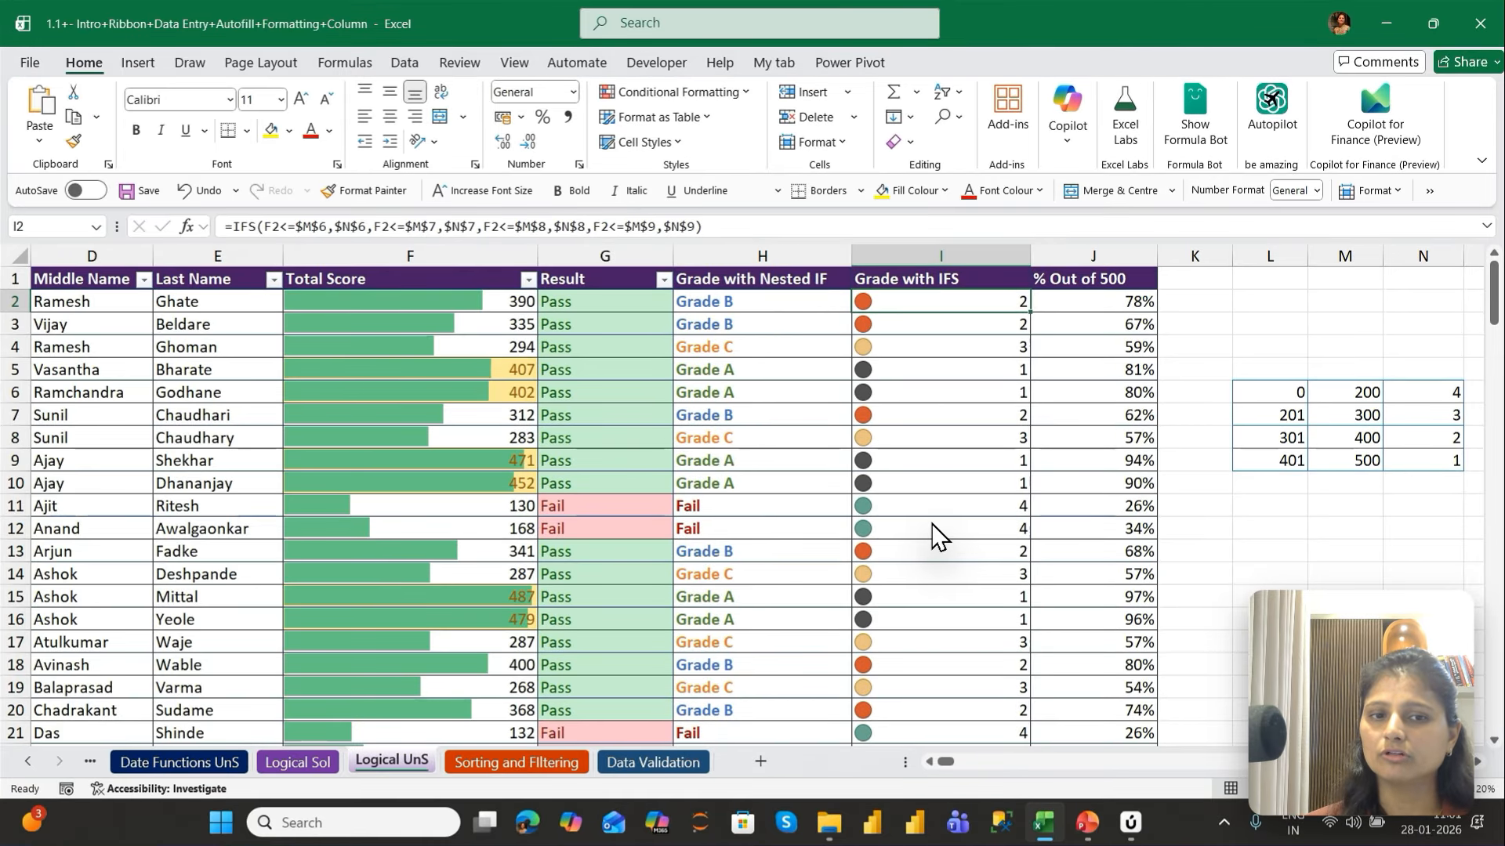
{"action": "key", "text": "ctrl+shift+Down"}
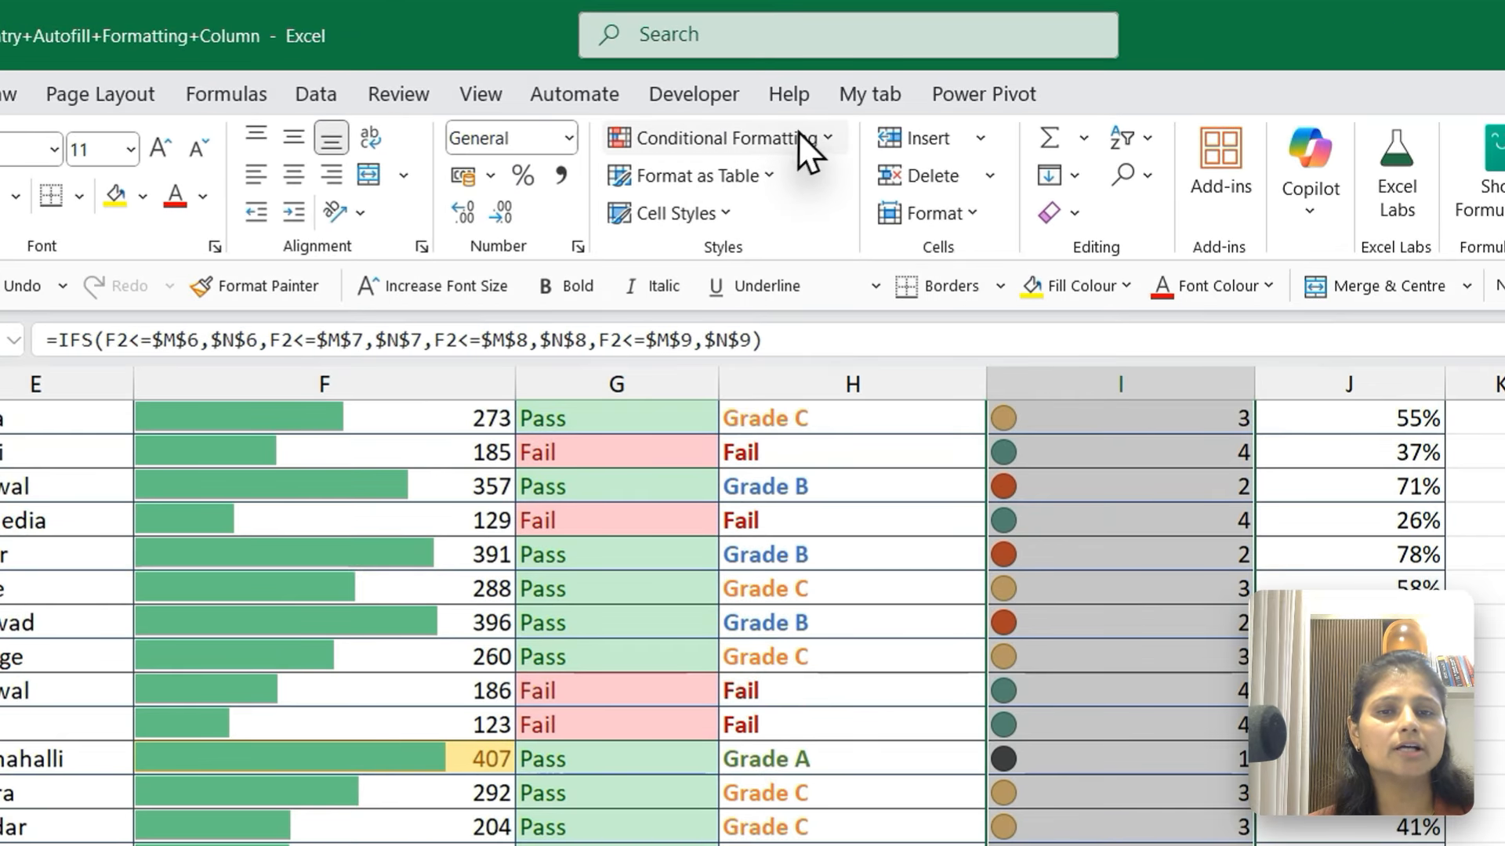
{"action": "left_click", "coordinate": [798, 134]}
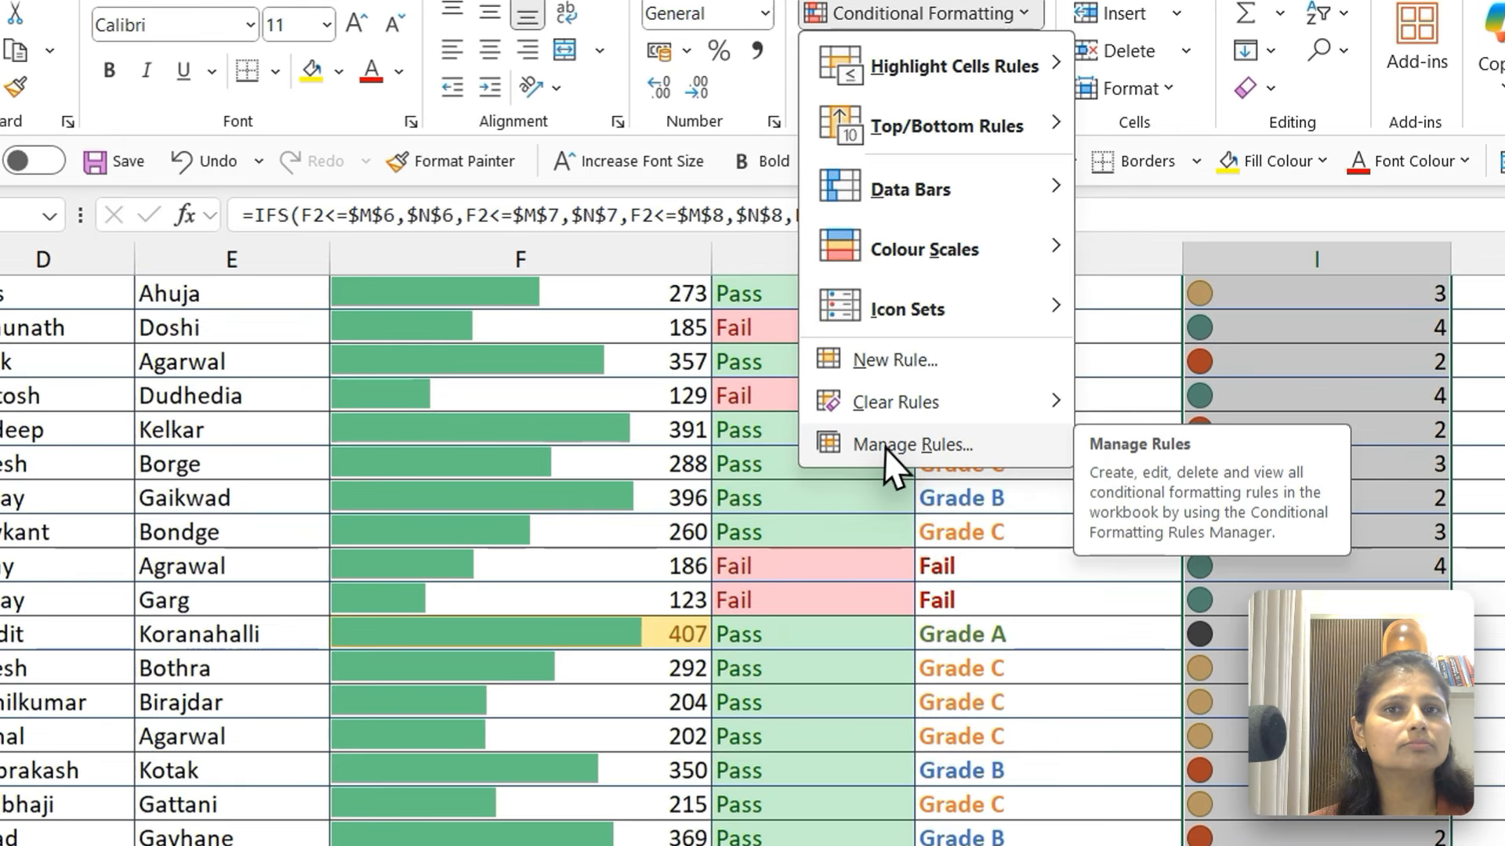
{"action": "left_click", "coordinate": [693, 564]}
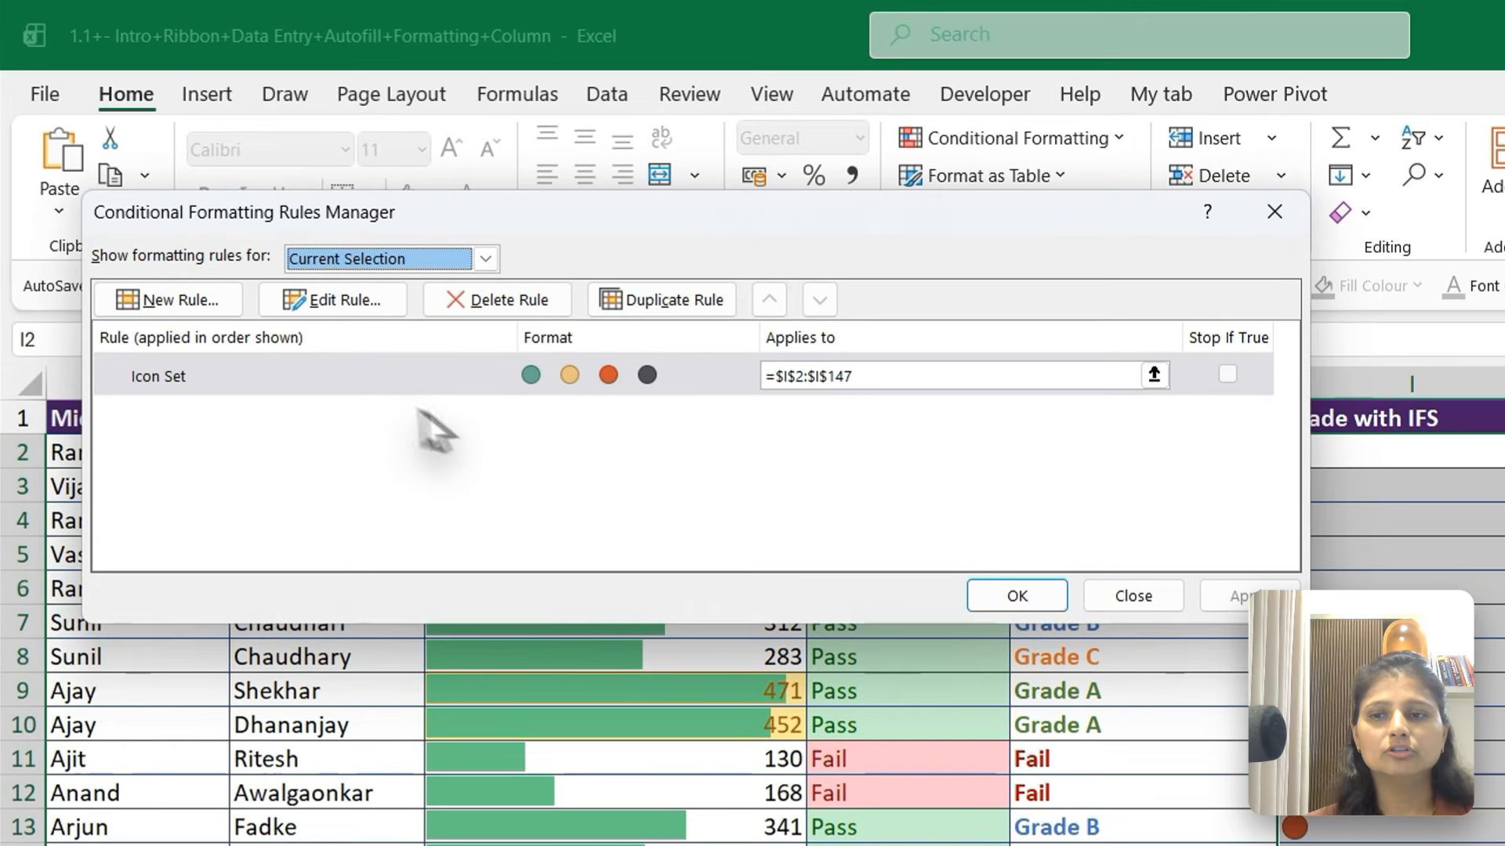
{"action": "left_click", "coordinate": [331, 369]}
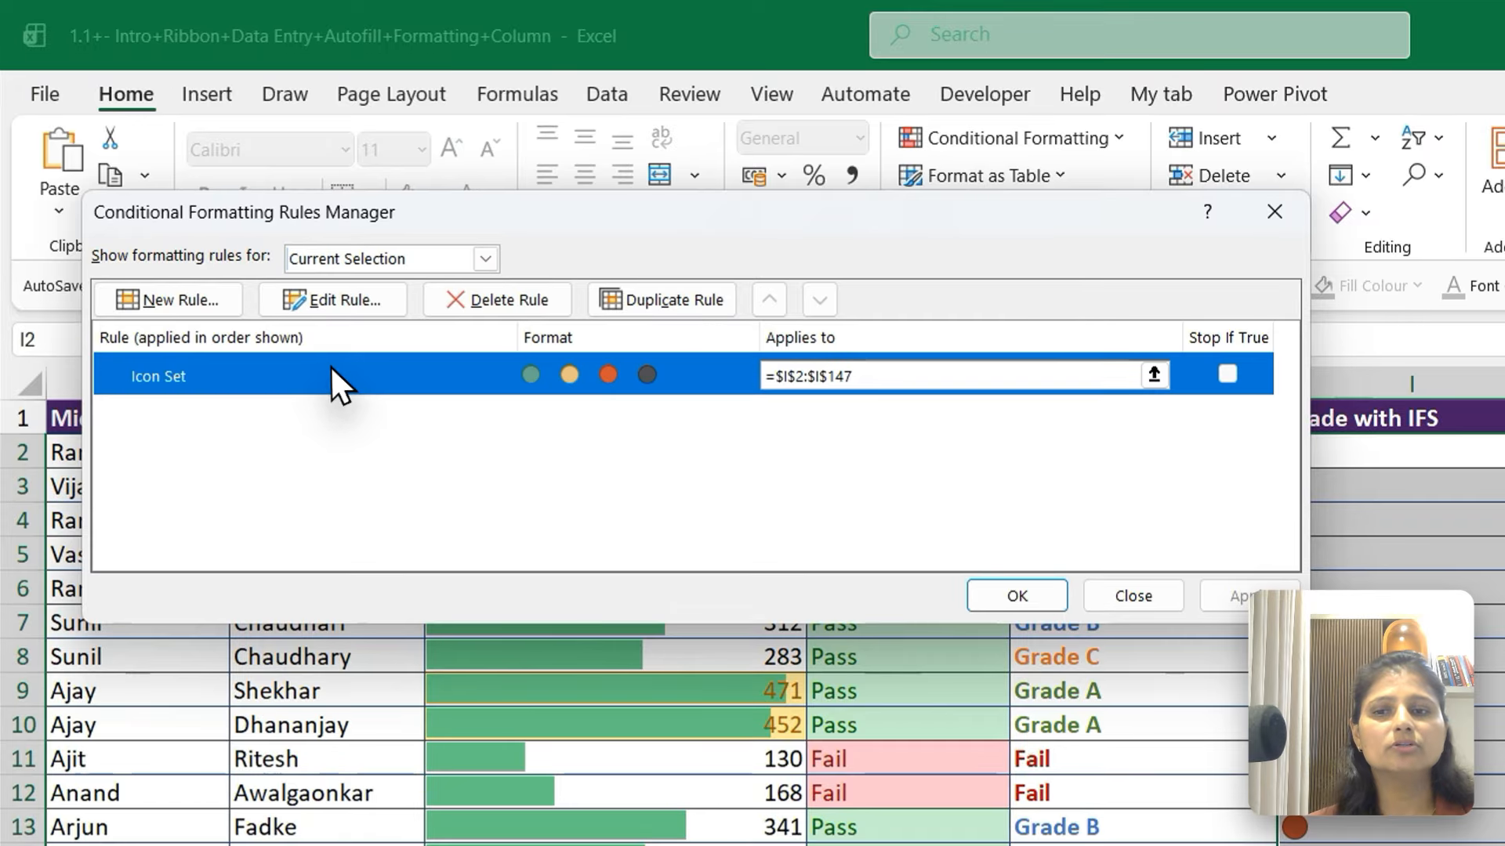
{"action": "left_click", "coordinate": [316, 299]}
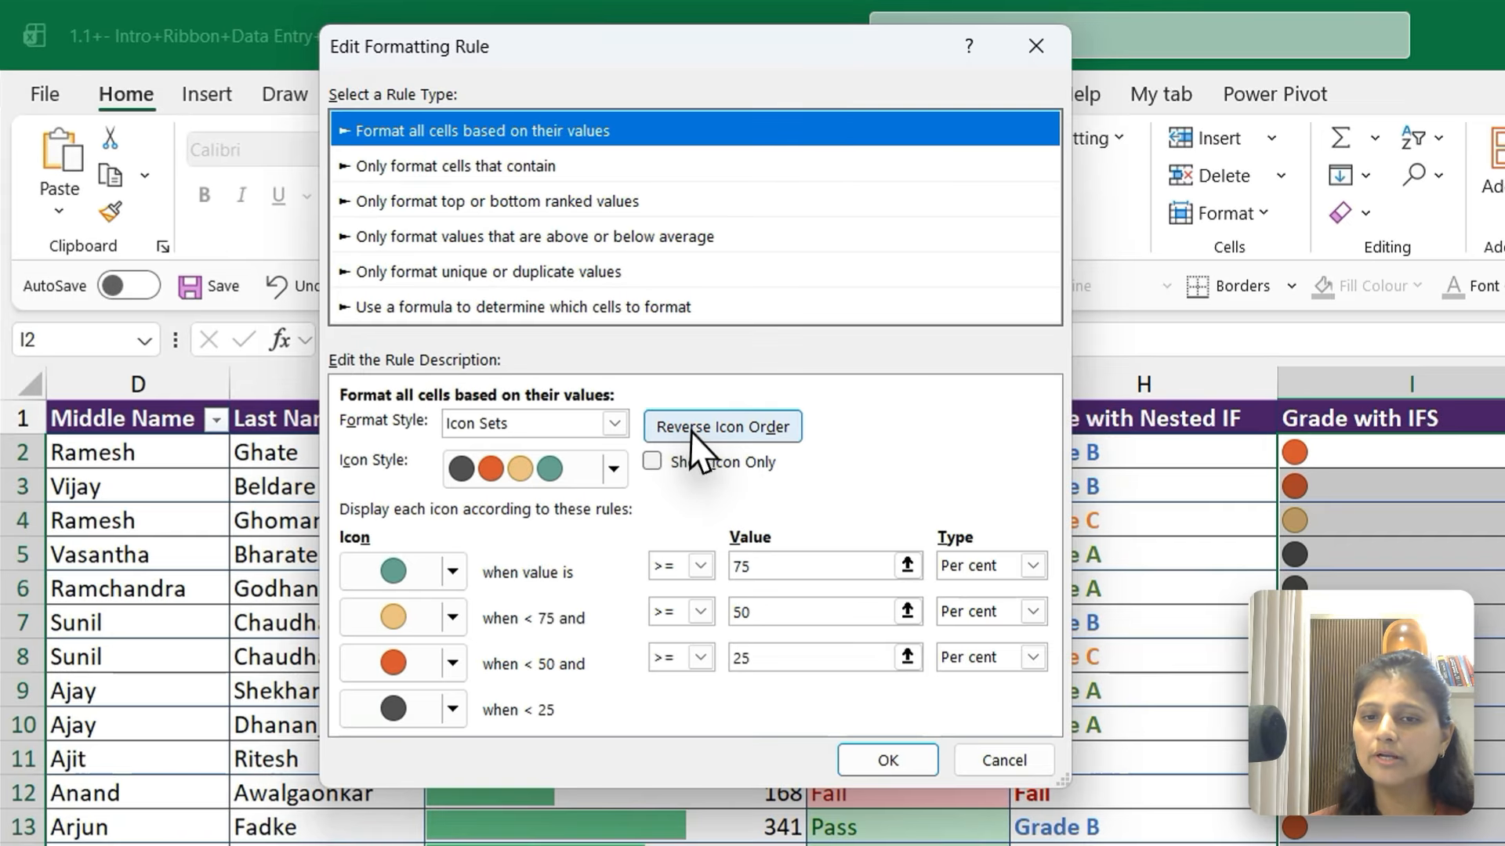
{"action": "left_click", "coordinate": [461, 283]}
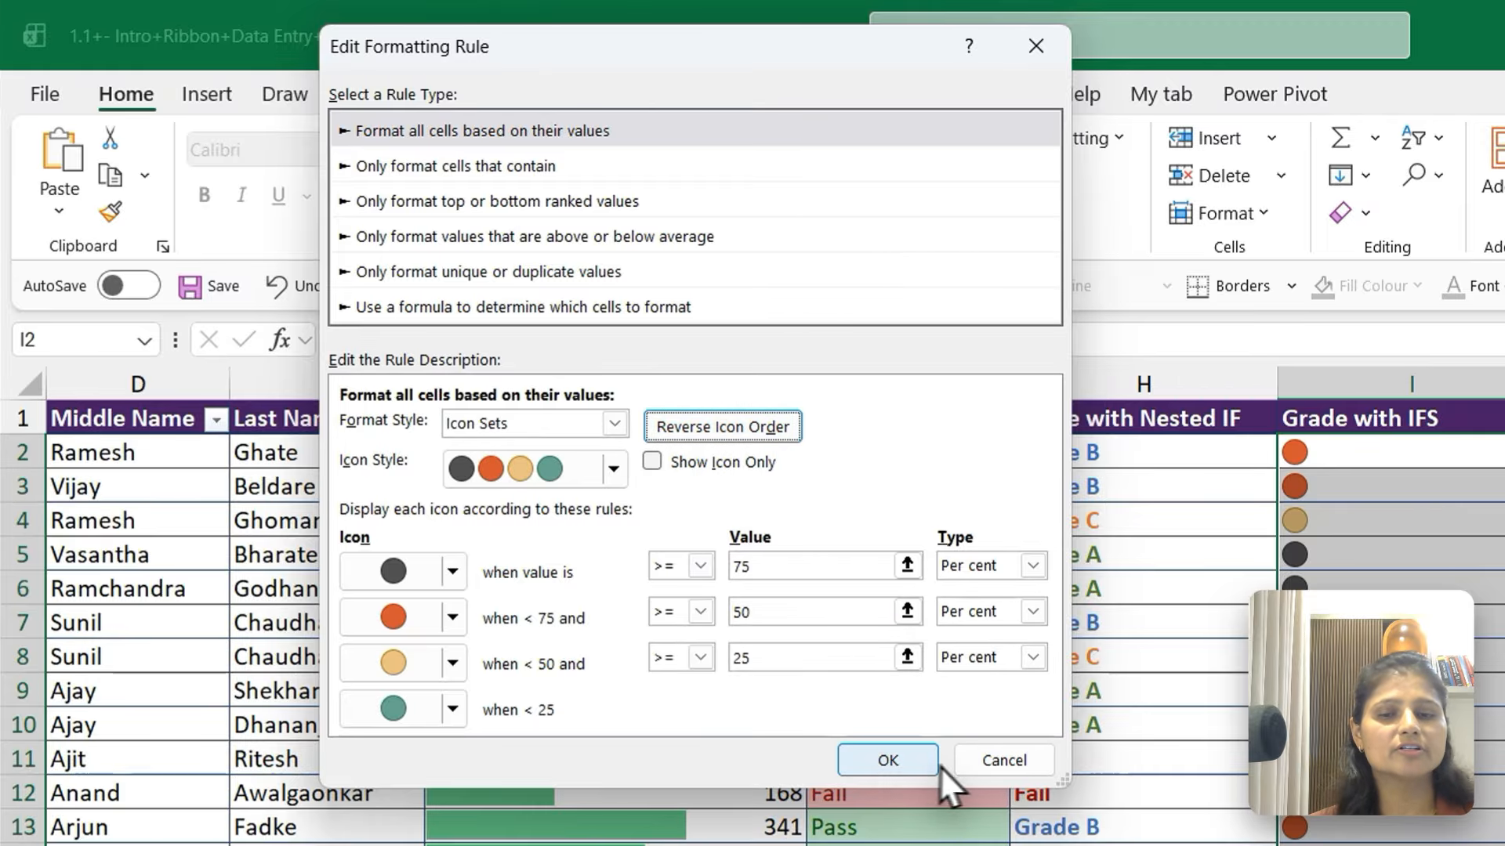
{"action": "left_click", "coordinate": [898, 758]}
{"action": "left_click", "coordinate": [1003, 594]}
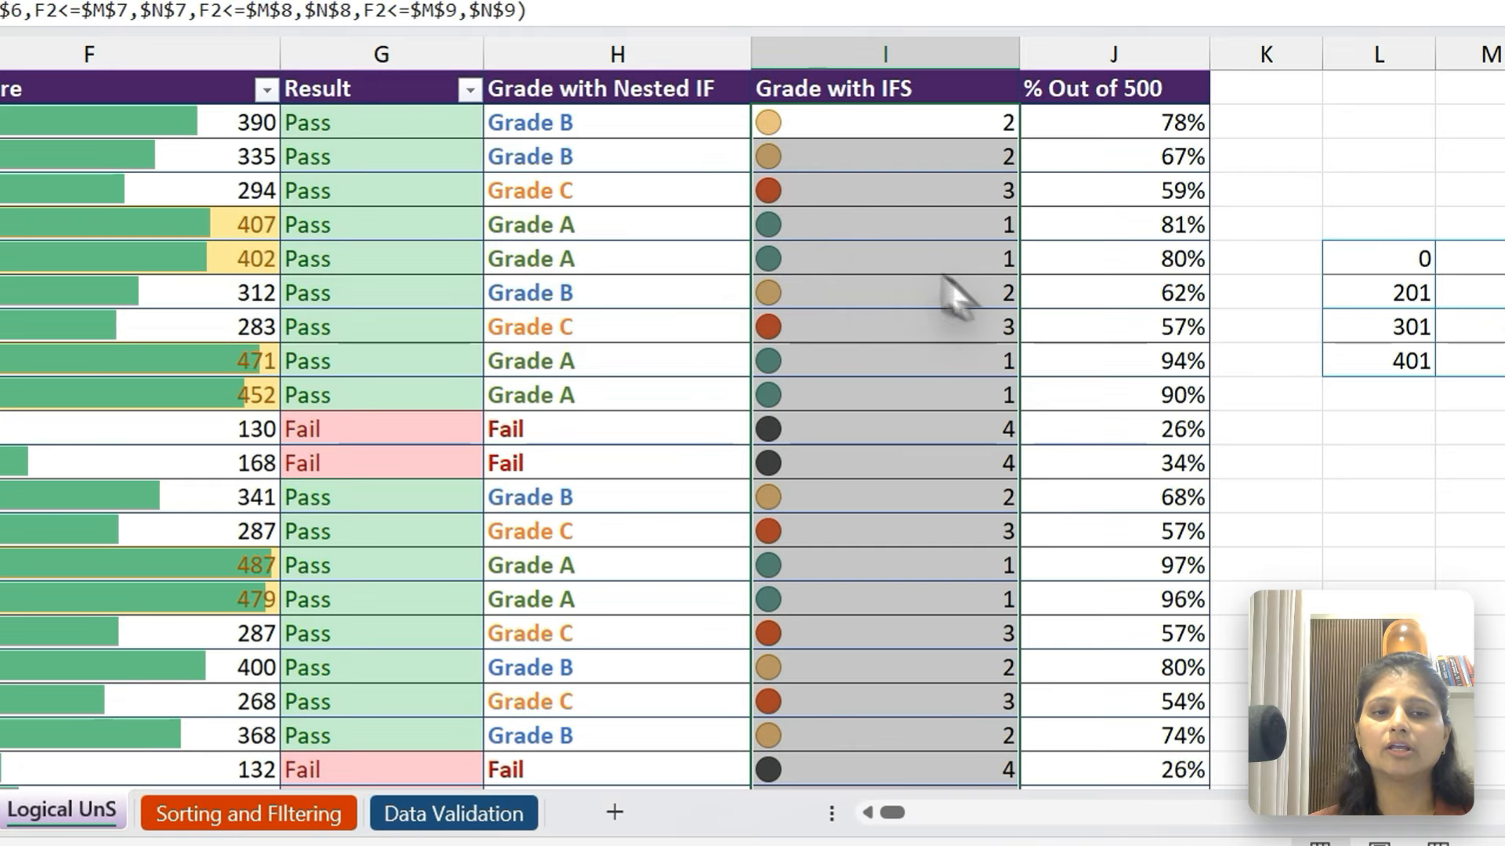
Compare the circle colours with the grade numbers in the upper rows of the Grade with IFS column
{"action": "left_click", "coordinate": [907, 161]}
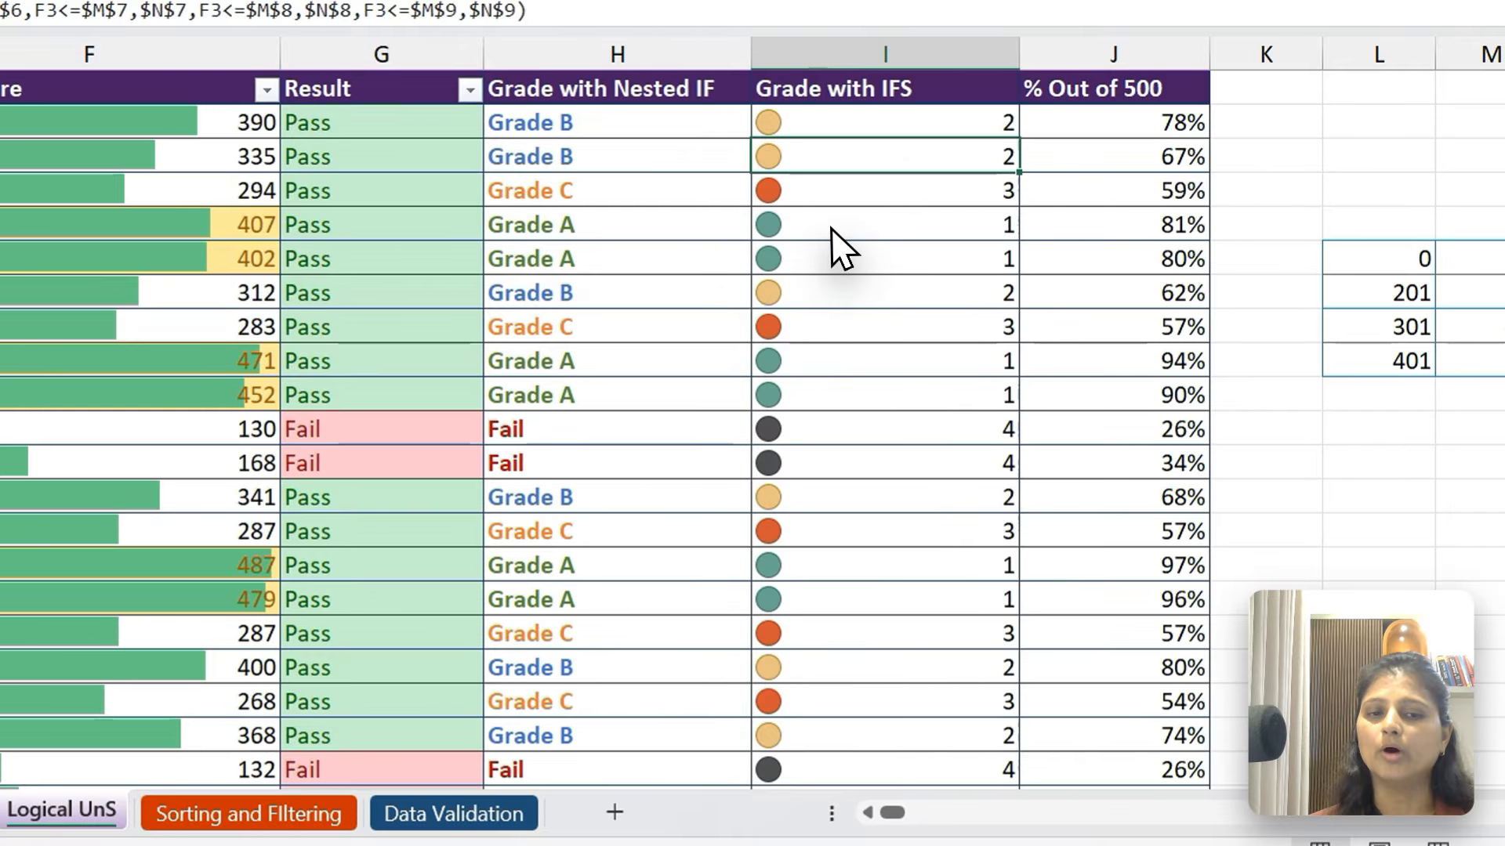
{"action": "left_click_drag", "start_coordinate": [831, 228], "coordinate": [834, 245]}
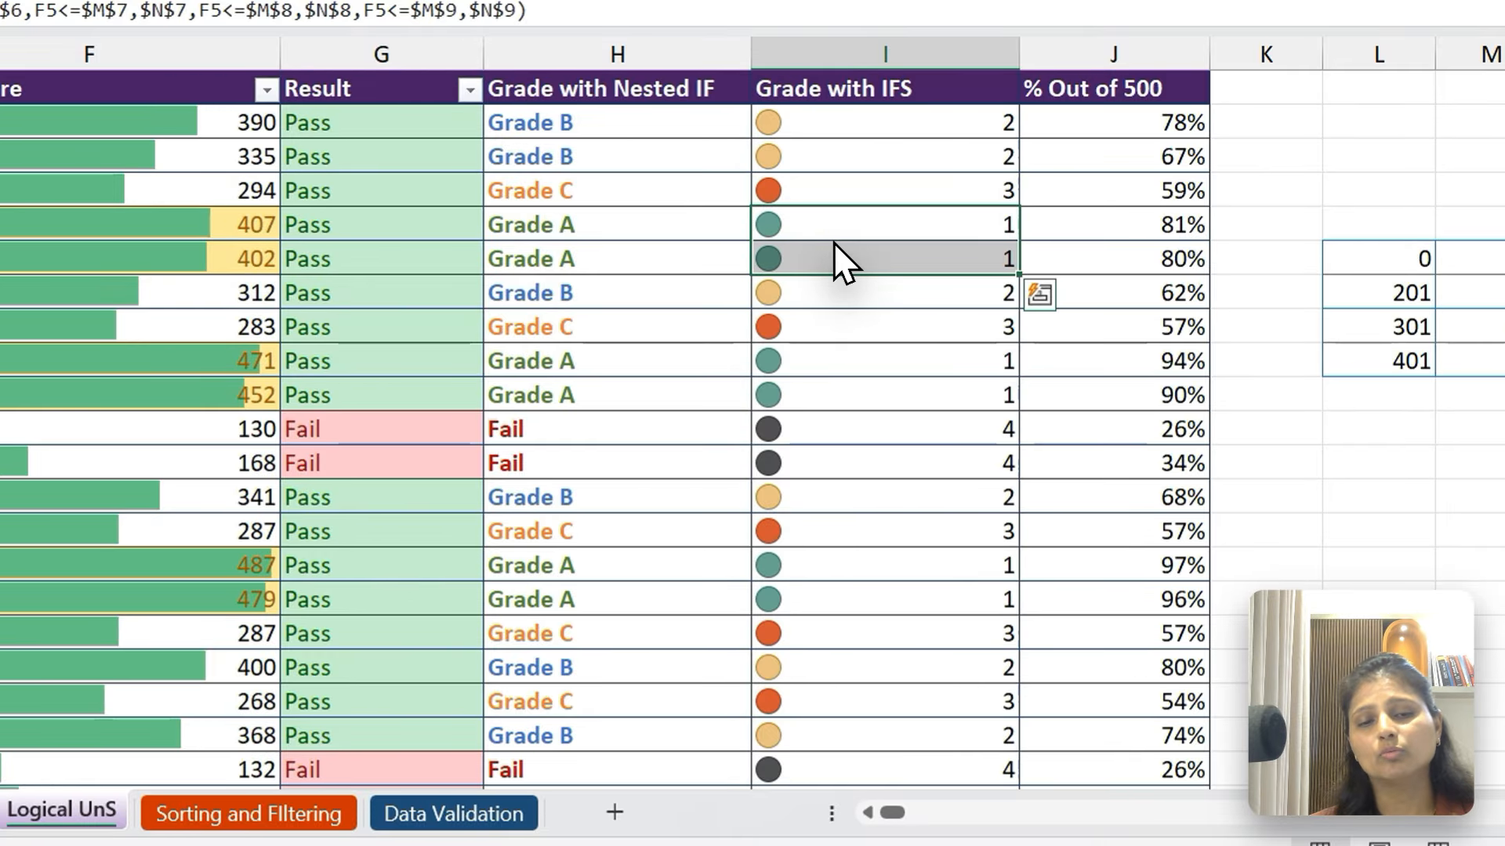
{"action": "left_click", "coordinate": [795, 143]}
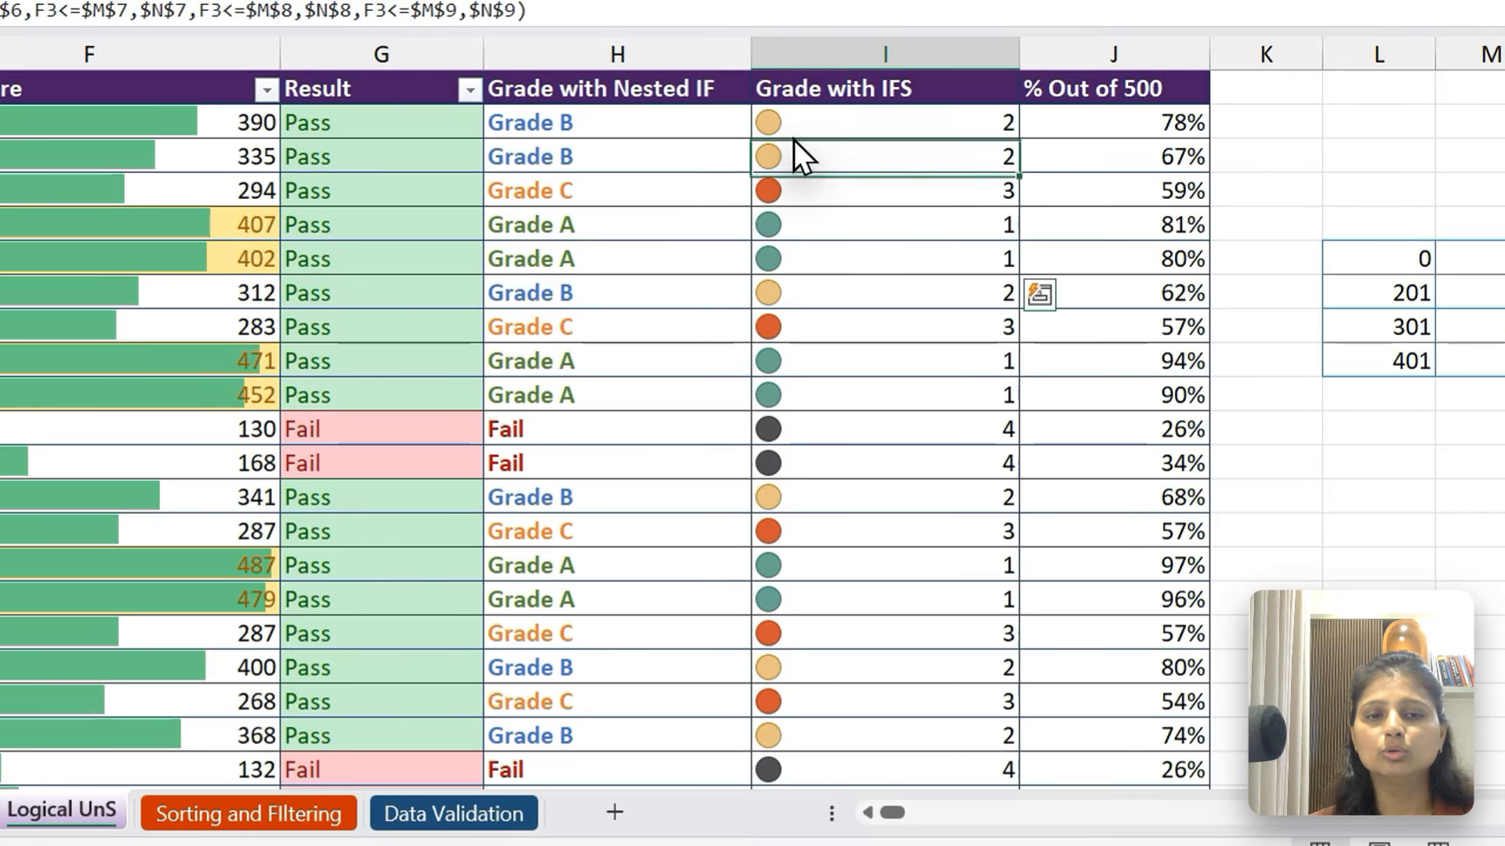
{"action": "left_click", "coordinate": [826, 292]}
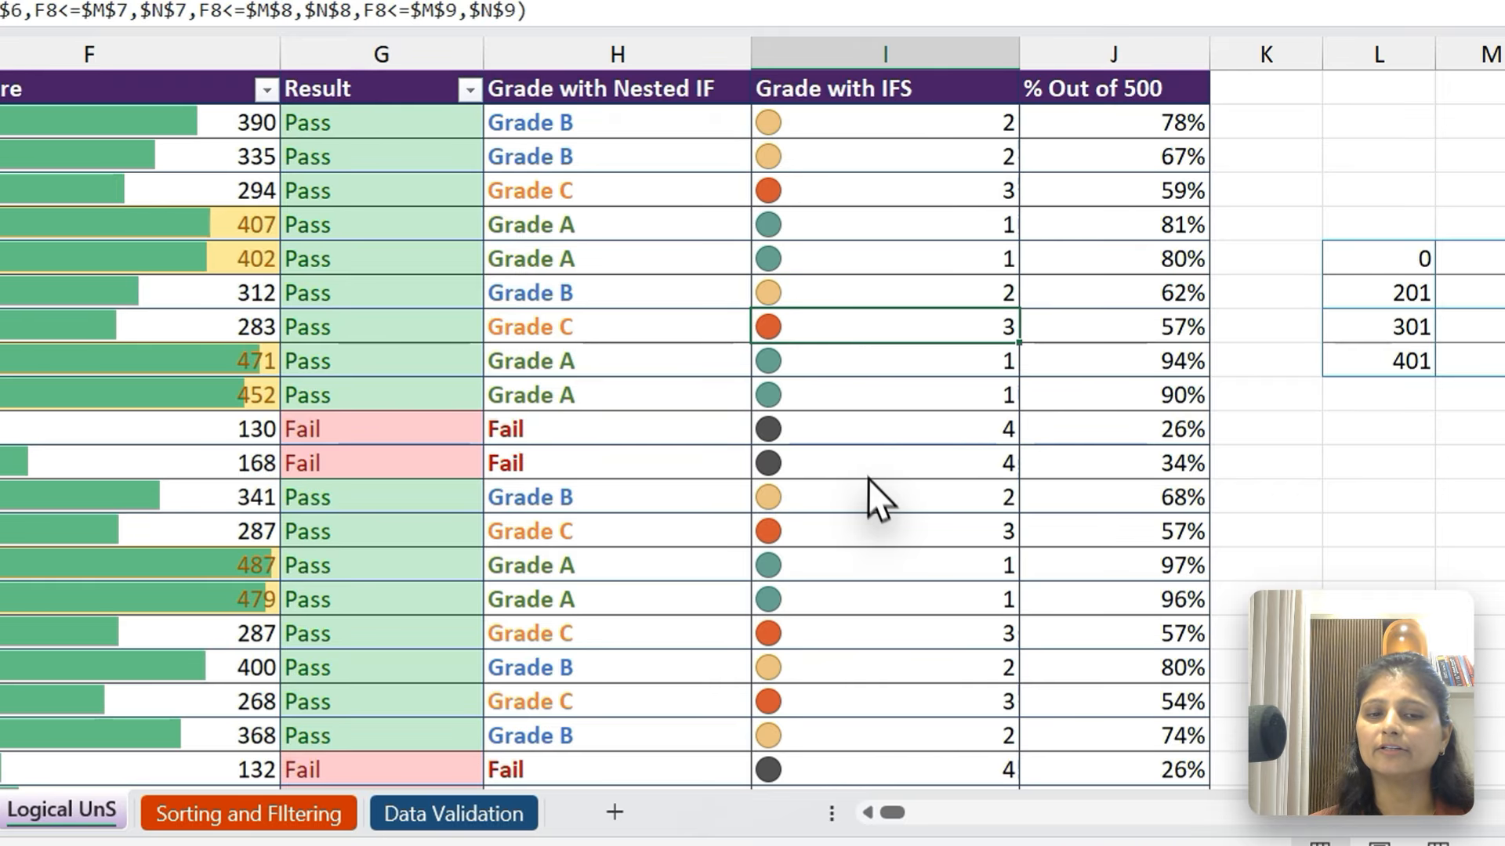
{"action": "left_click", "coordinate": [871, 499]}
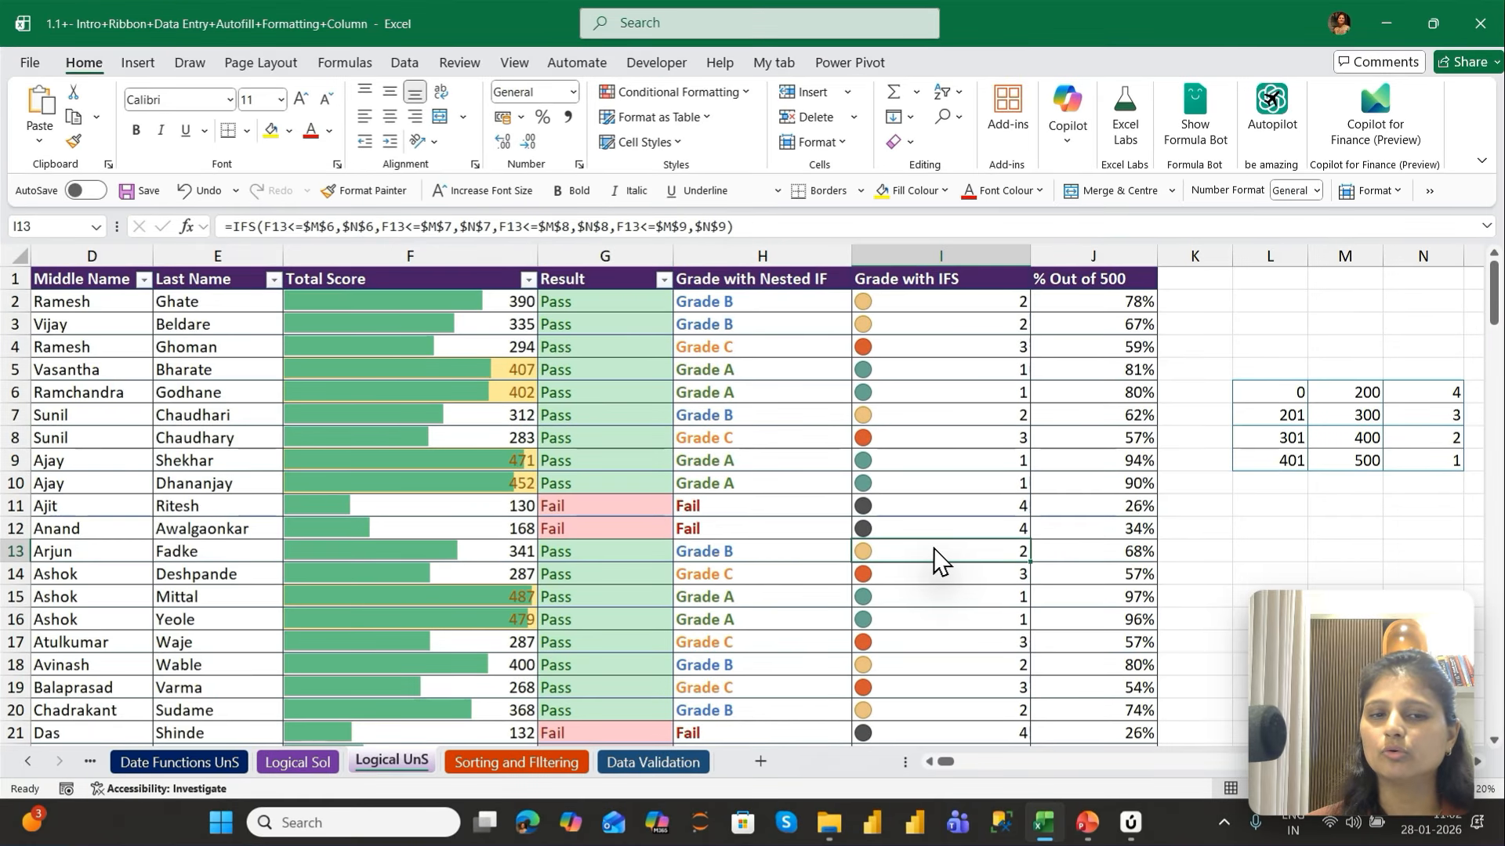
Apply the blue-white-red colour scale to the % Out of 500 cells from J2 down
{"action": "key", "text": "Right"}
{"action": "key", "text": "ctrl+Up"}
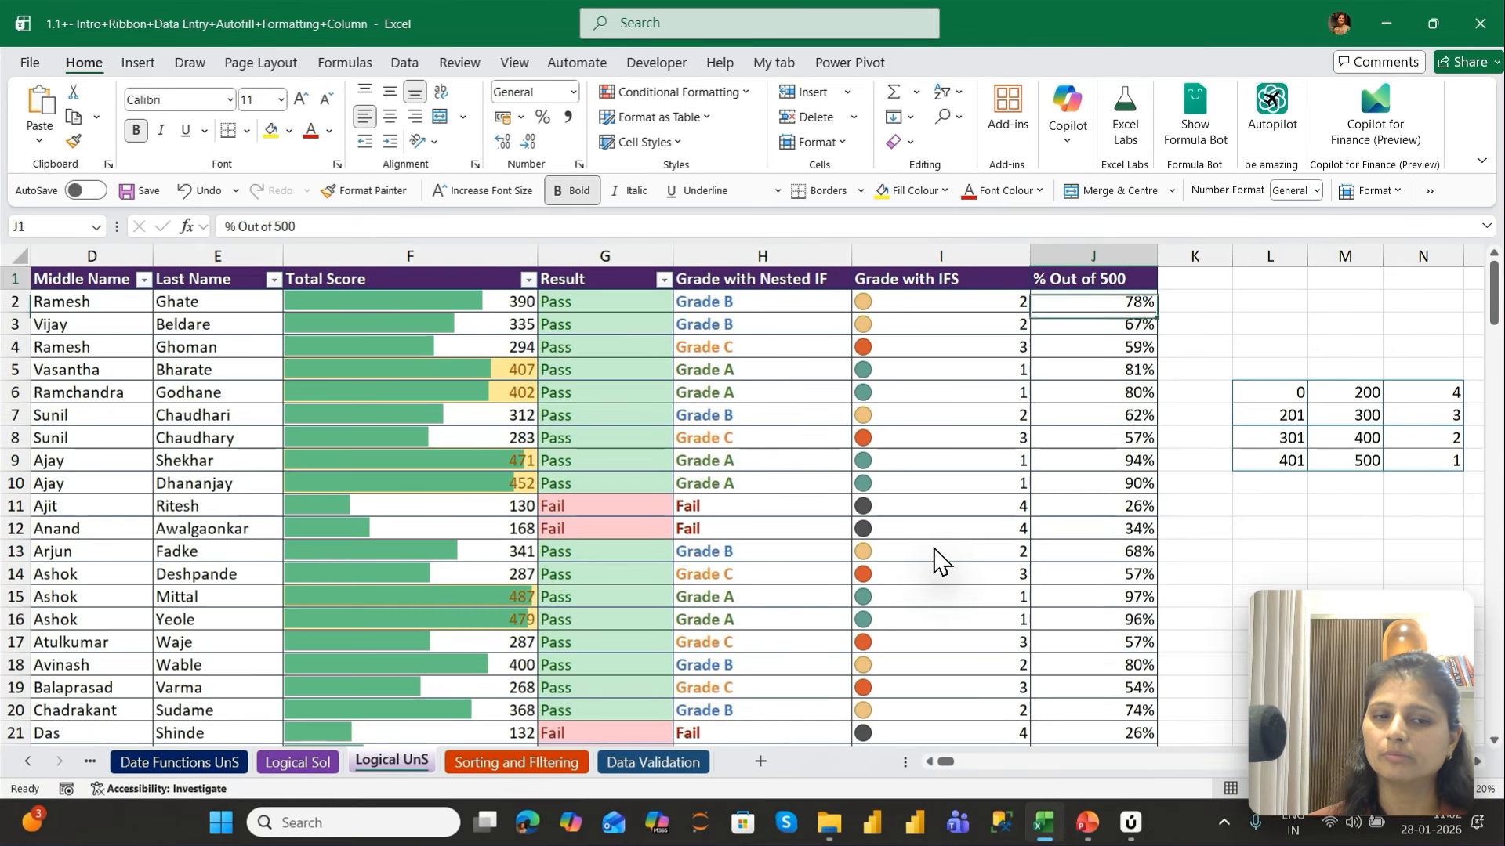
{"action": "key", "text": "Down"}
{"action": "key", "text": "ctrl+shift+Down"}
{"action": "key", "text": "ctrl+BackSpace"}
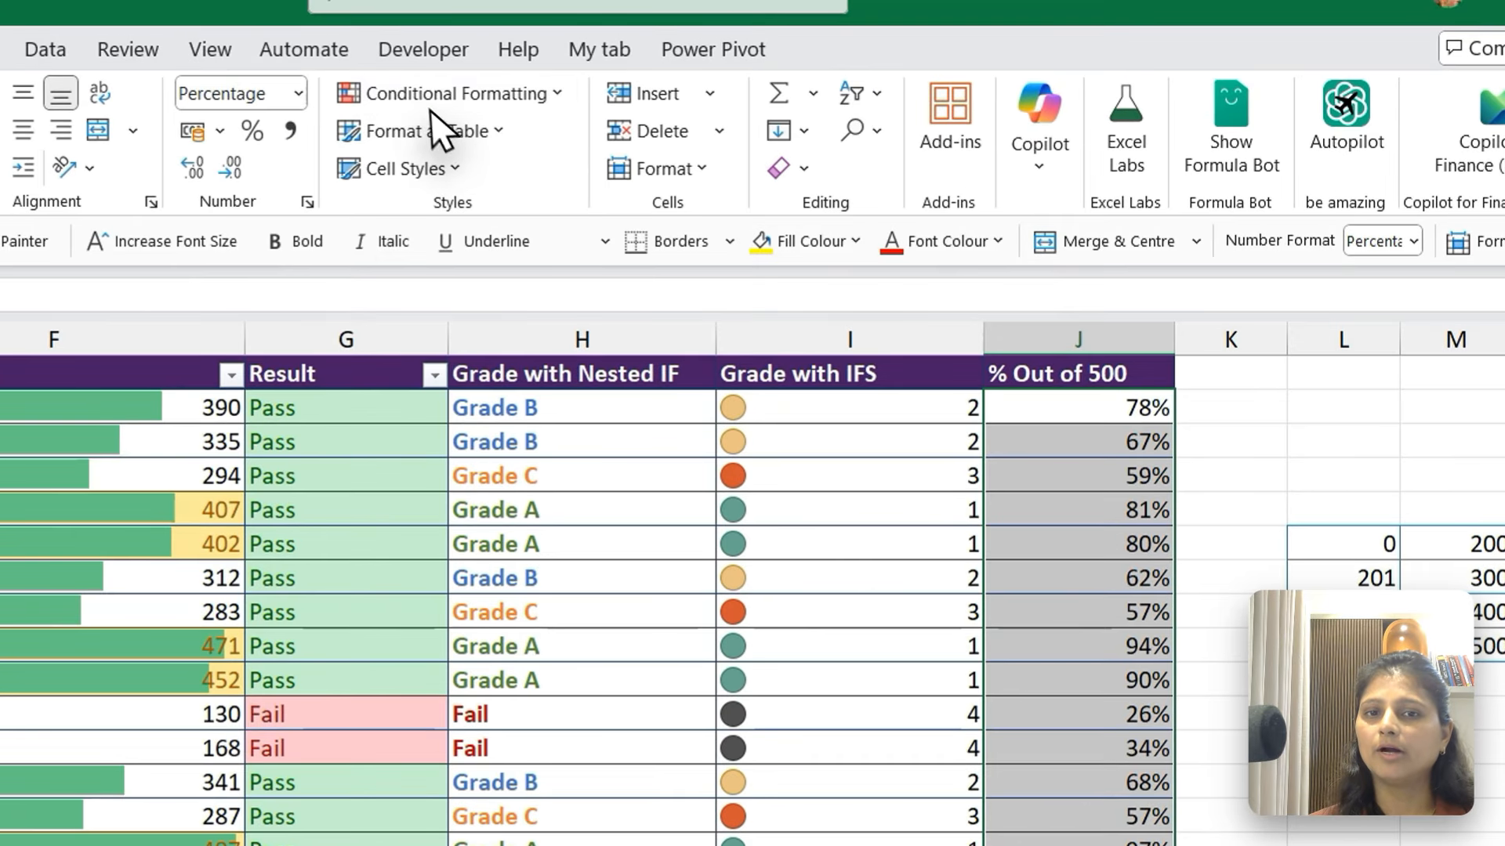
{"action": "left_click", "coordinate": [655, 92]}
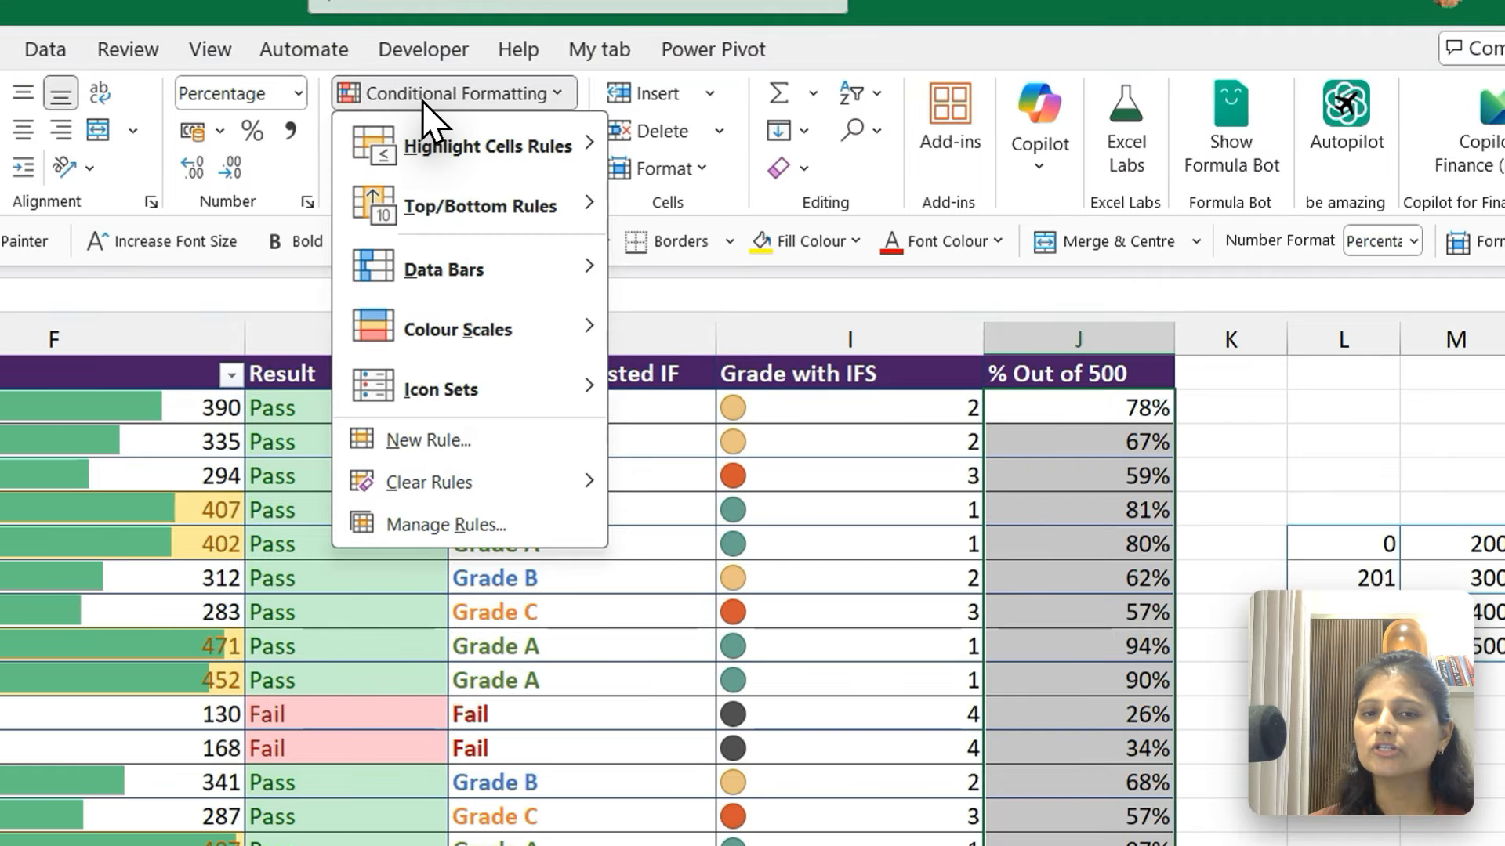
{"action": "mouse_move", "coordinate": [474, 330]}
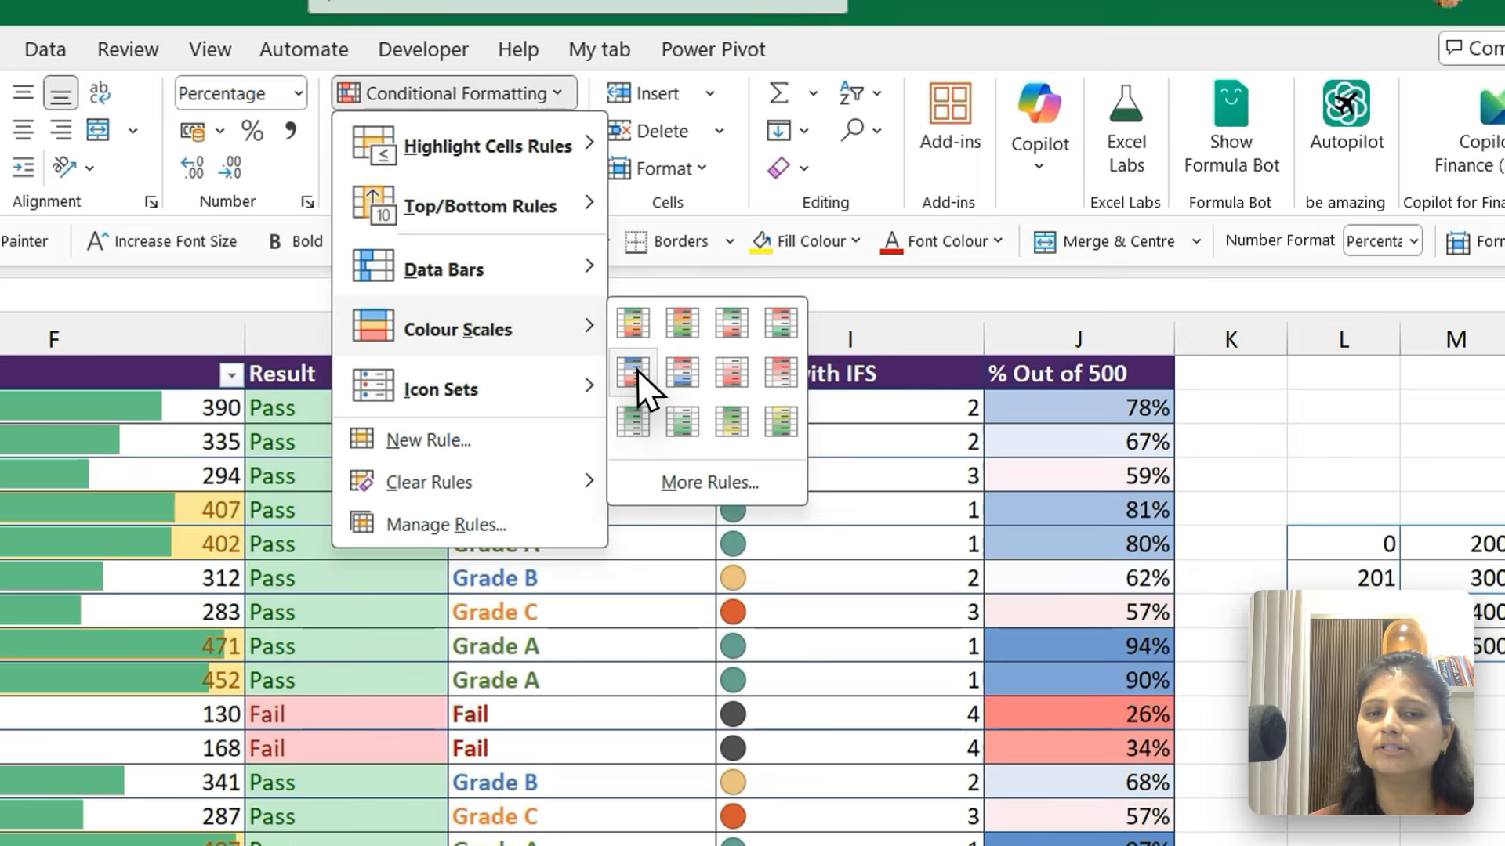
{"action": "left_click", "coordinate": [797, 278]}
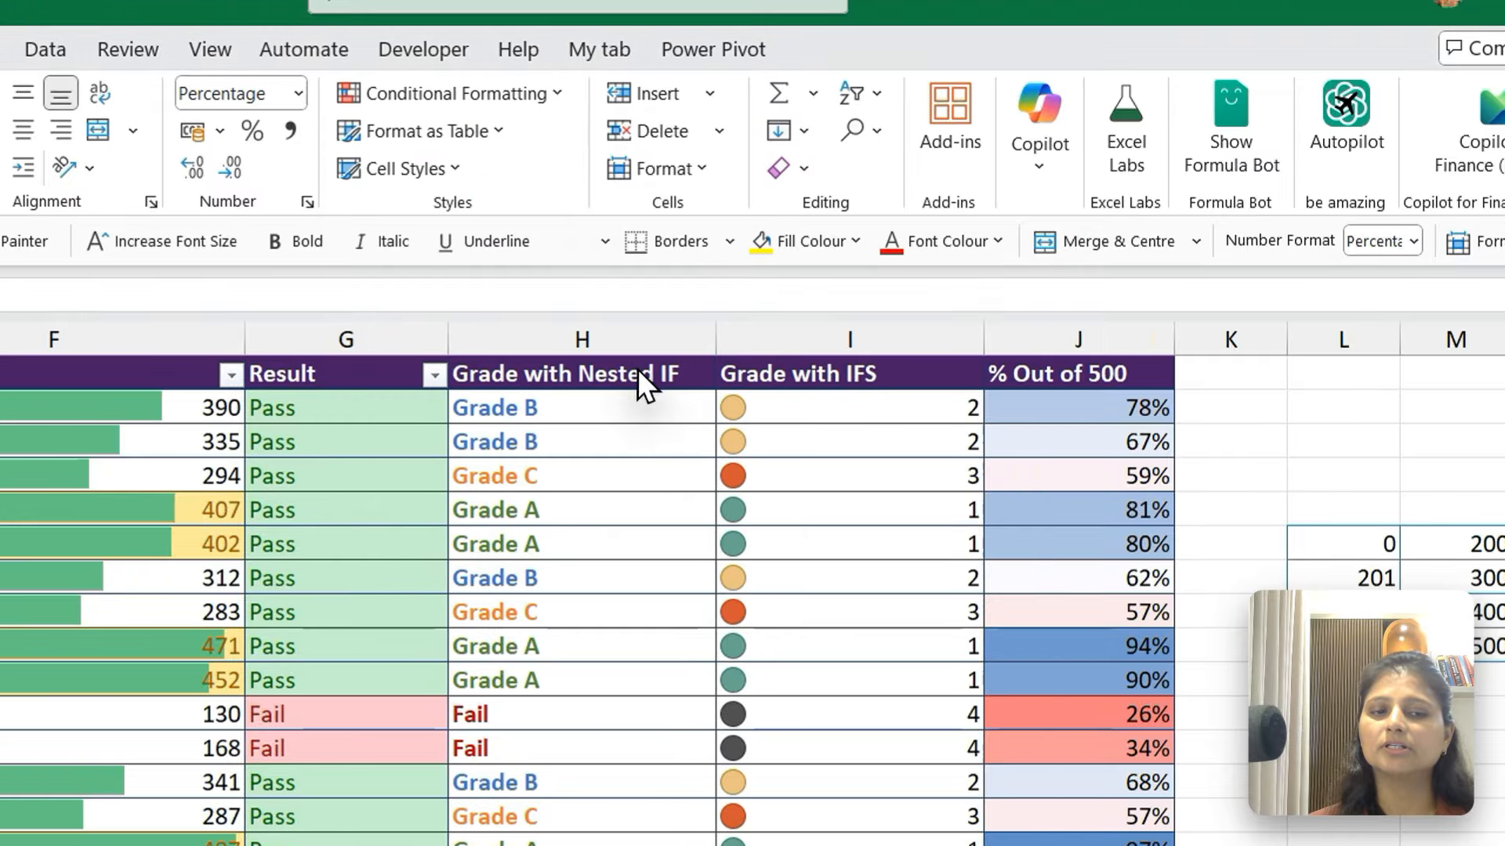
{"action": "left_click", "coordinate": [1078, 516]}
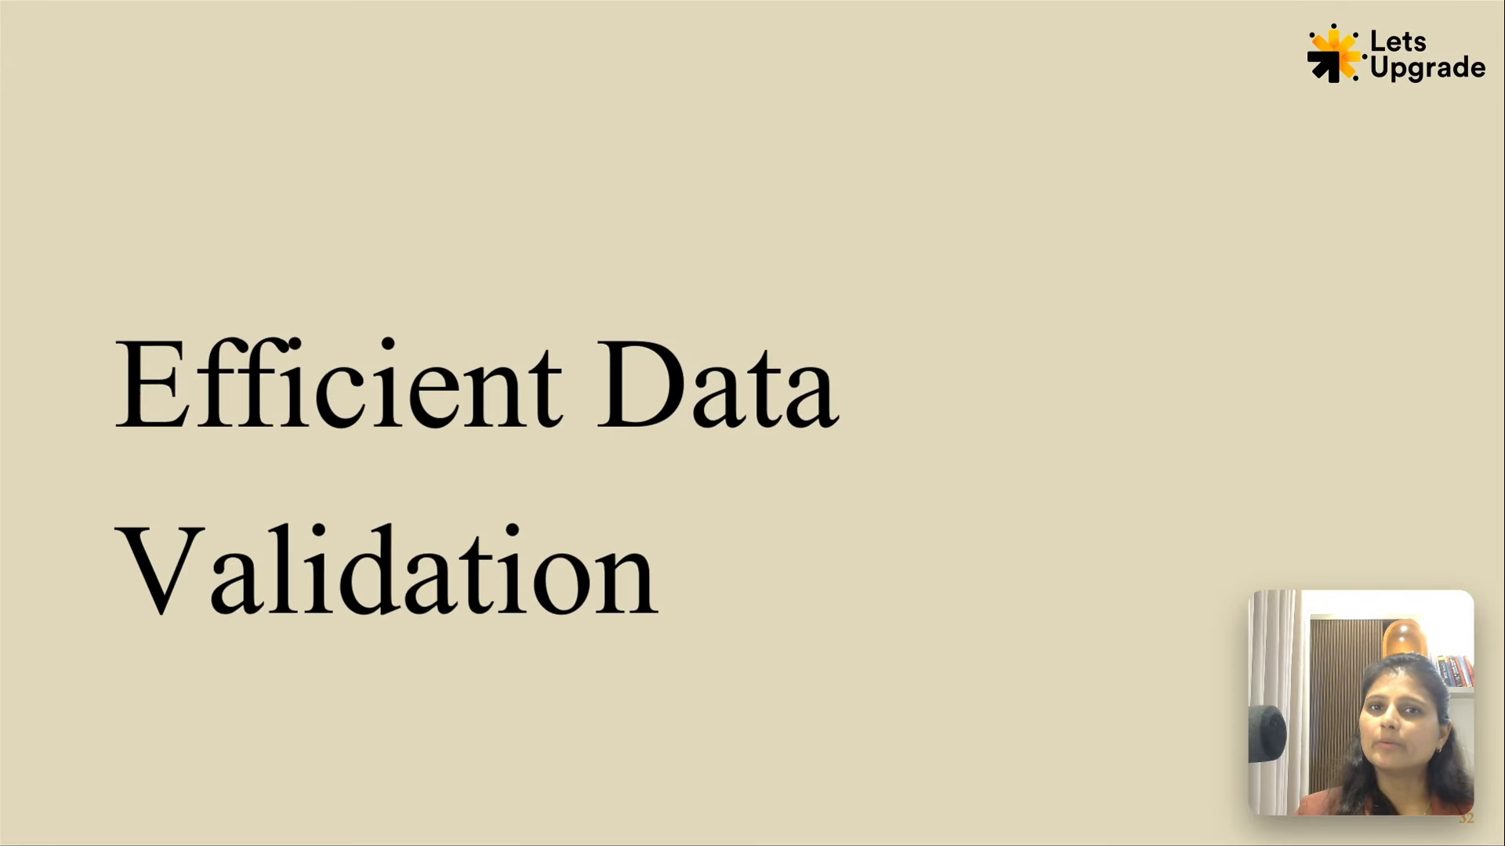
{"action": "left_click", "coordinate": [636, 379]}
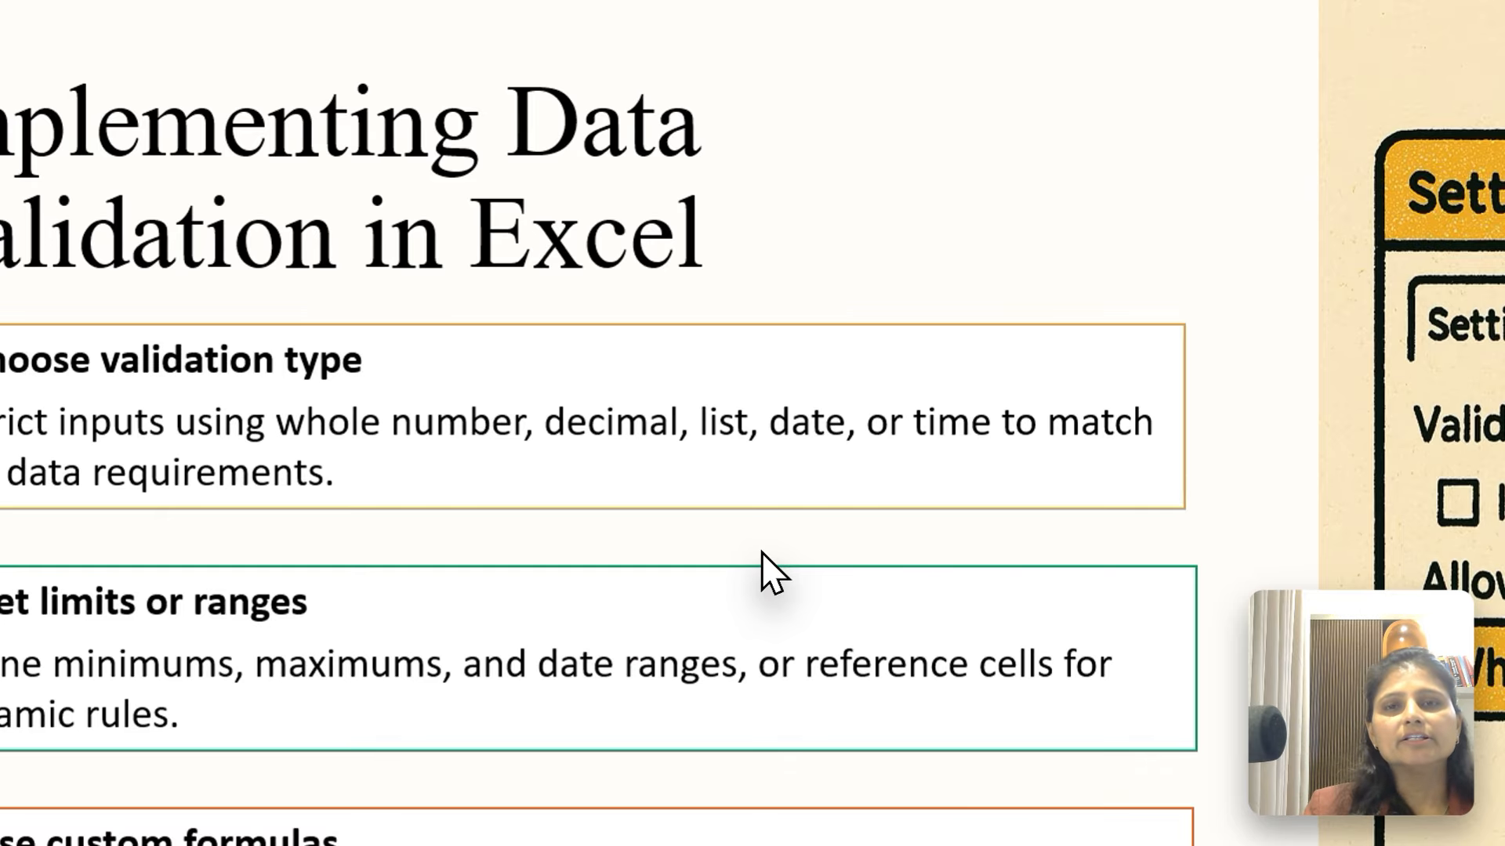
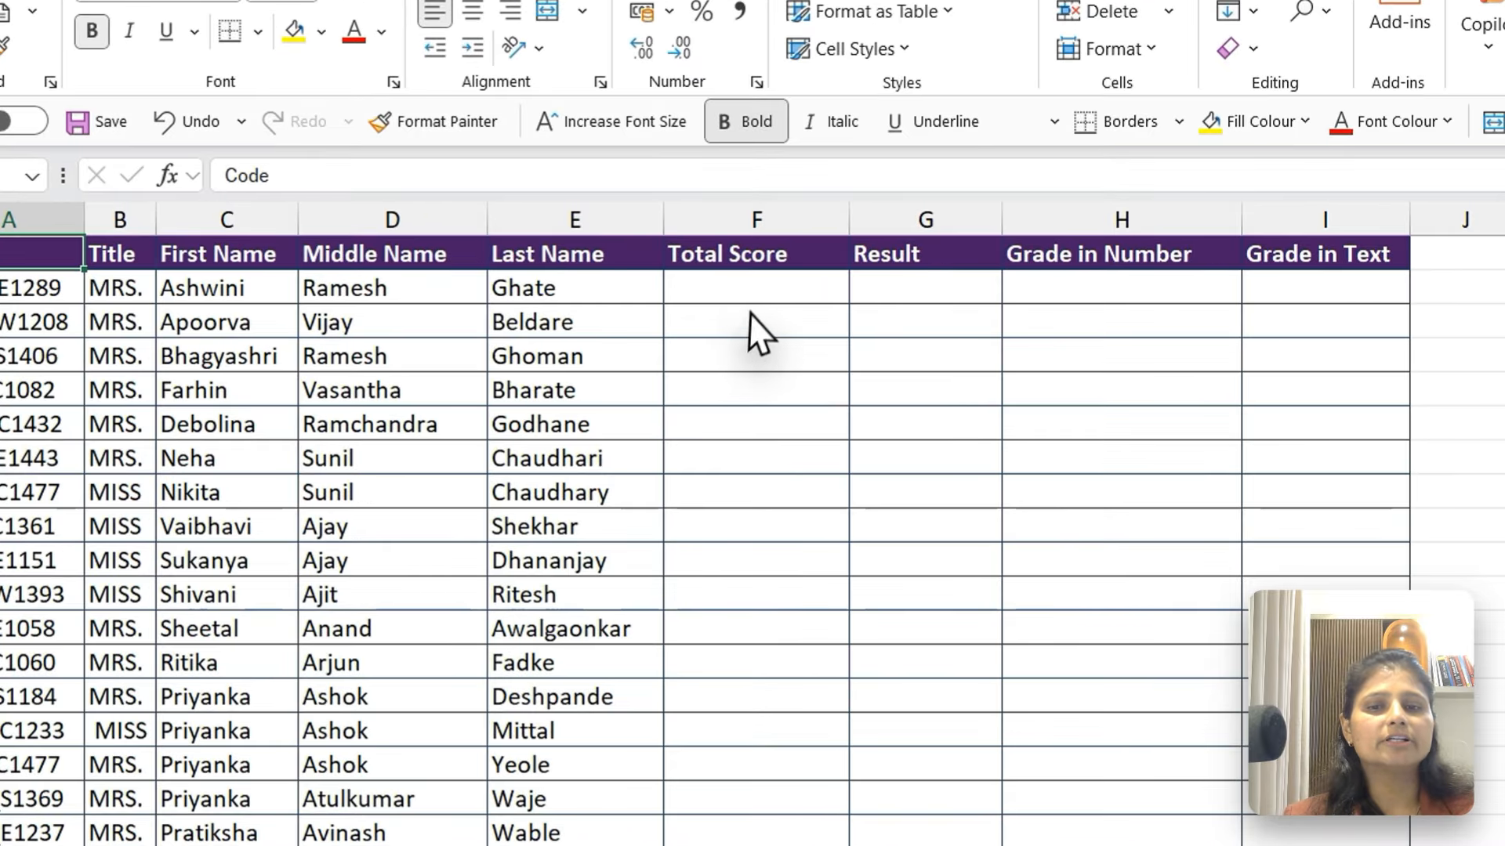
Enter the test values 200, text, -200 and 501 in the Total Score cells F2 to F5
{"action": "left_click", "coordinate": [609, 298]}
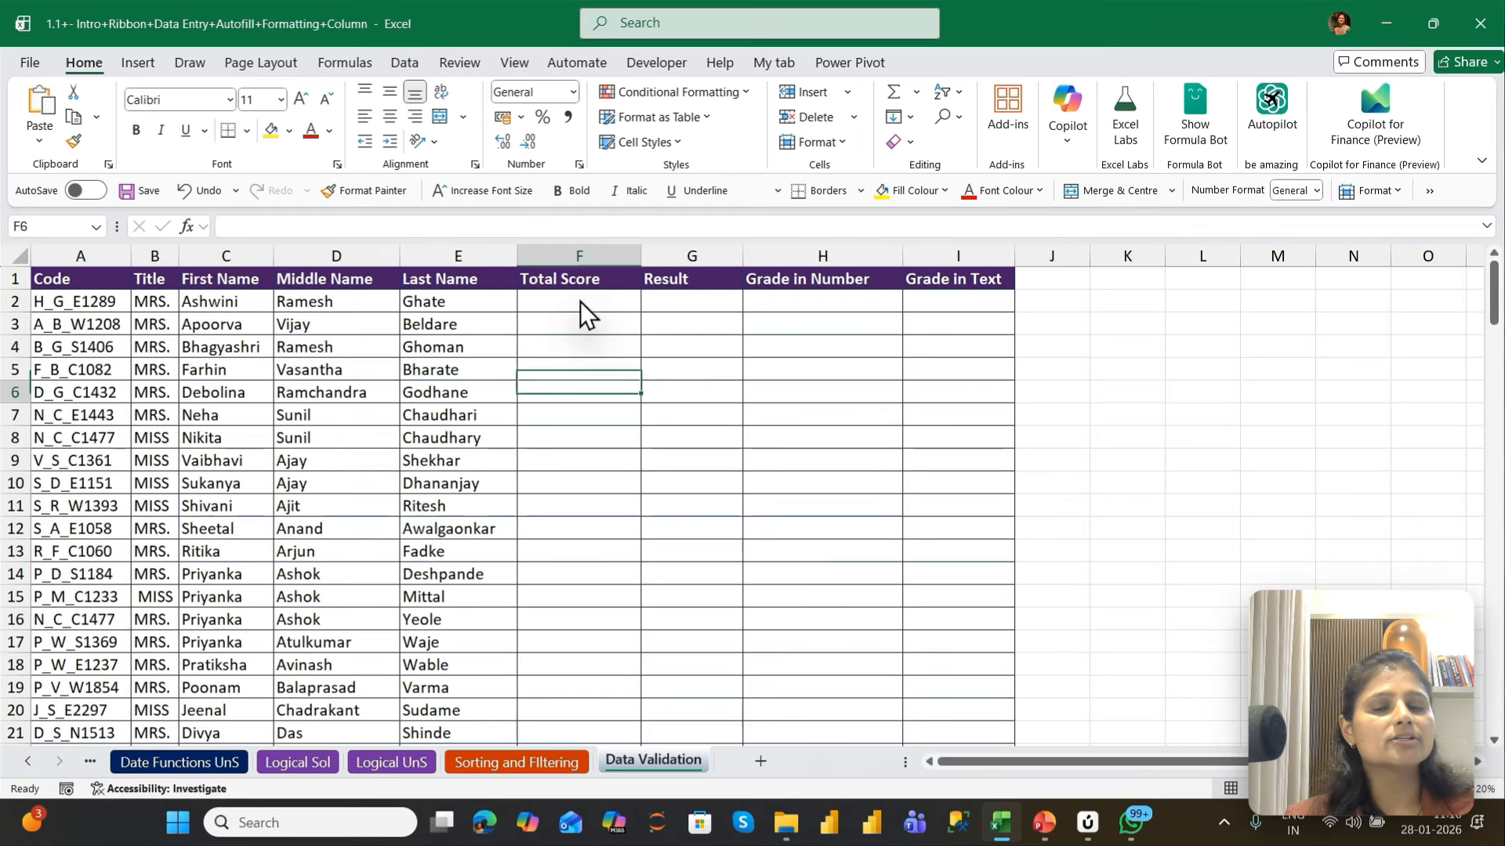
{"action": "key", "text": "Down"}
{"action": "key", "text": "Down"}
{"action": "key", "text": "Down"}
{"action": "key", "text": "Down"}
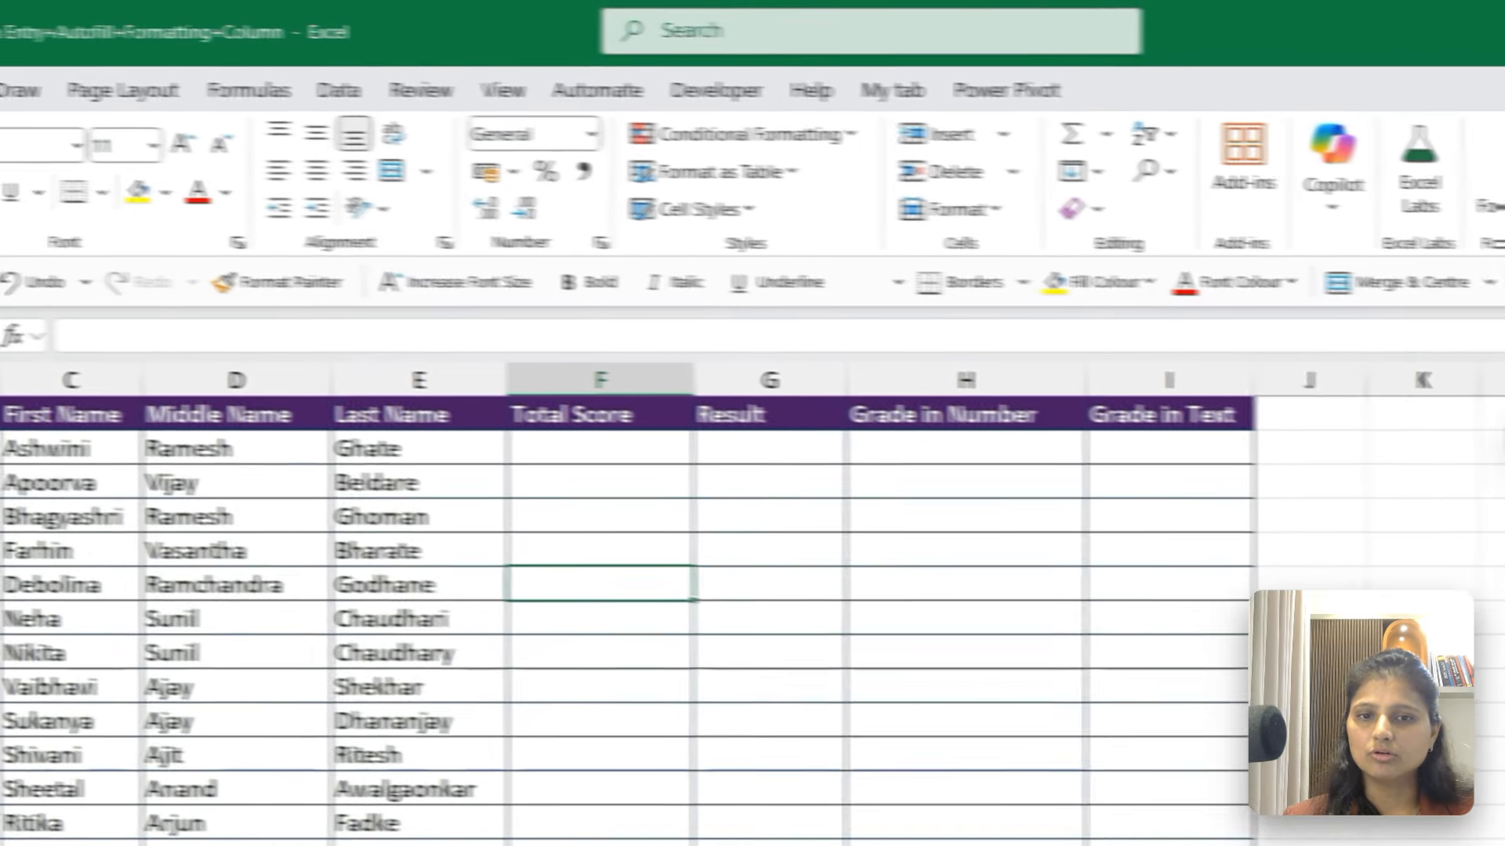
{"action": "left_click", "coordinate": [685, 450]}
{"action": "type", "text": "20"}
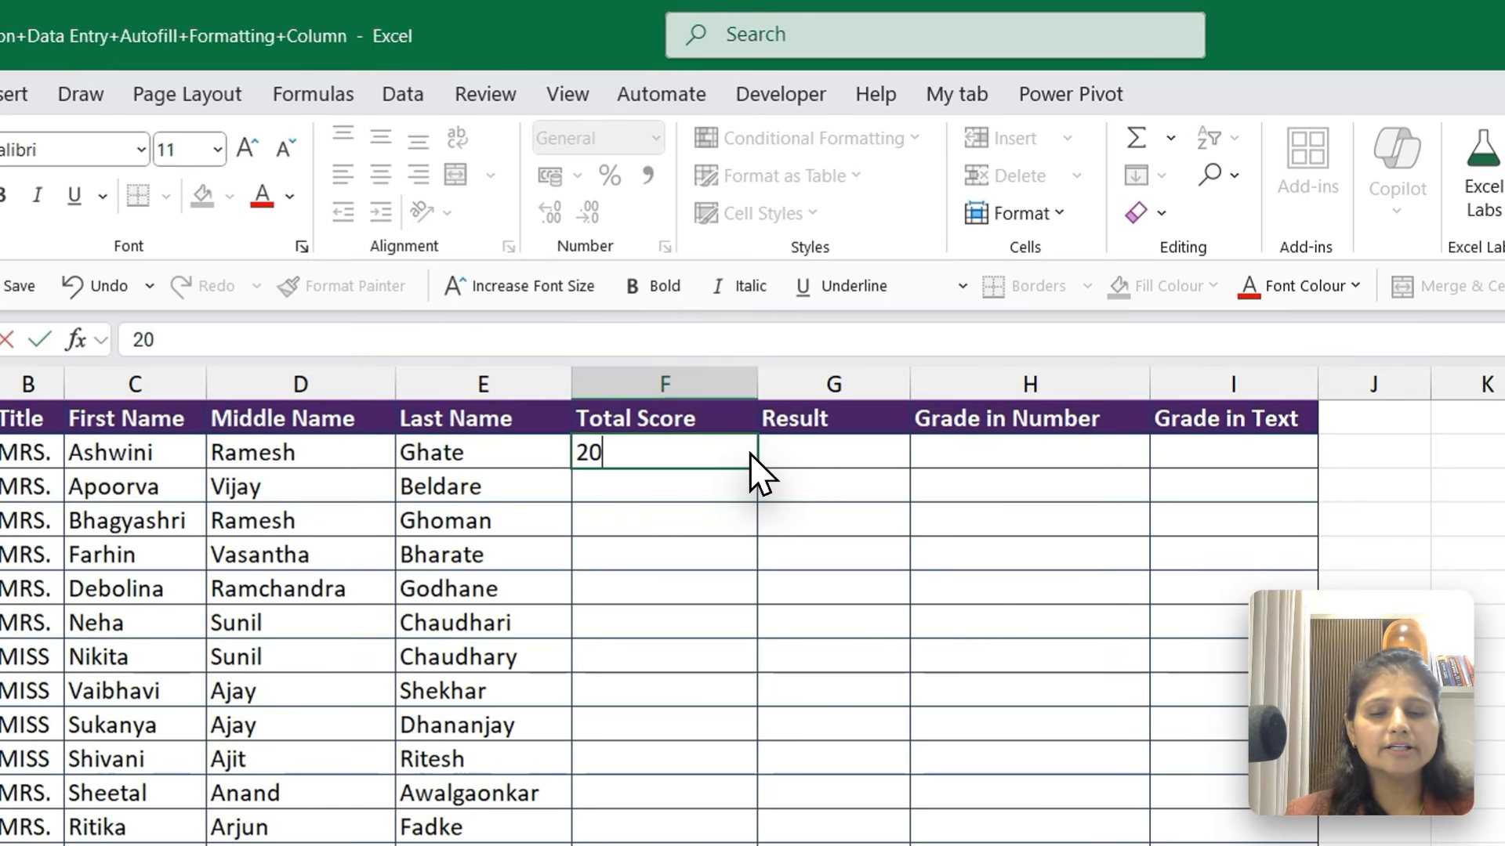
{"action": "type", "text": "0"}
{"action": "key", "text": "Return"}
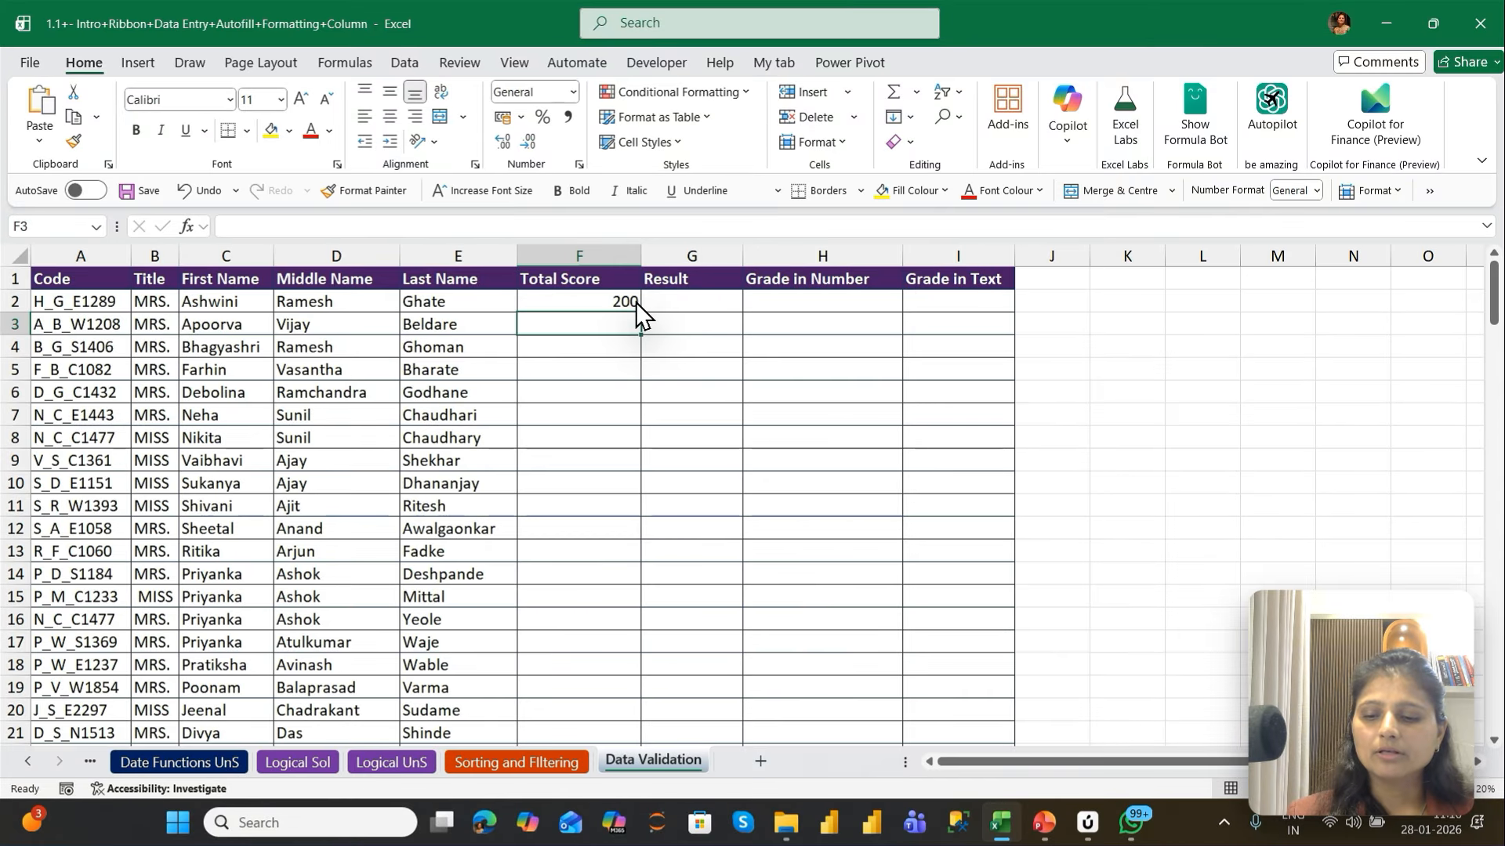
{"action": "type", "text": "text"}
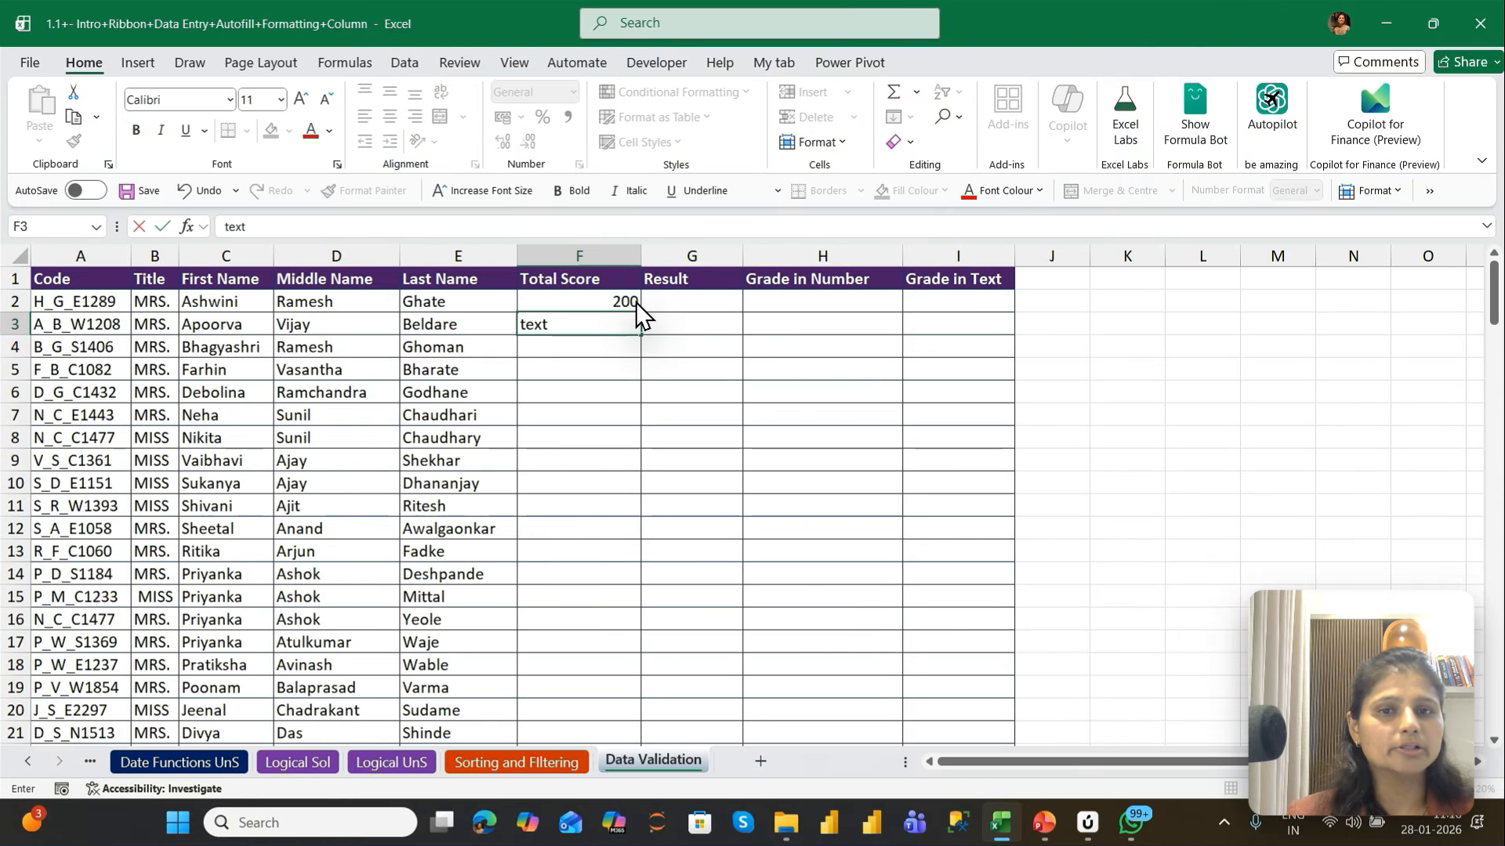
{"action": "key", "text": "Return"}
{"action": "type", "text": "-200"}
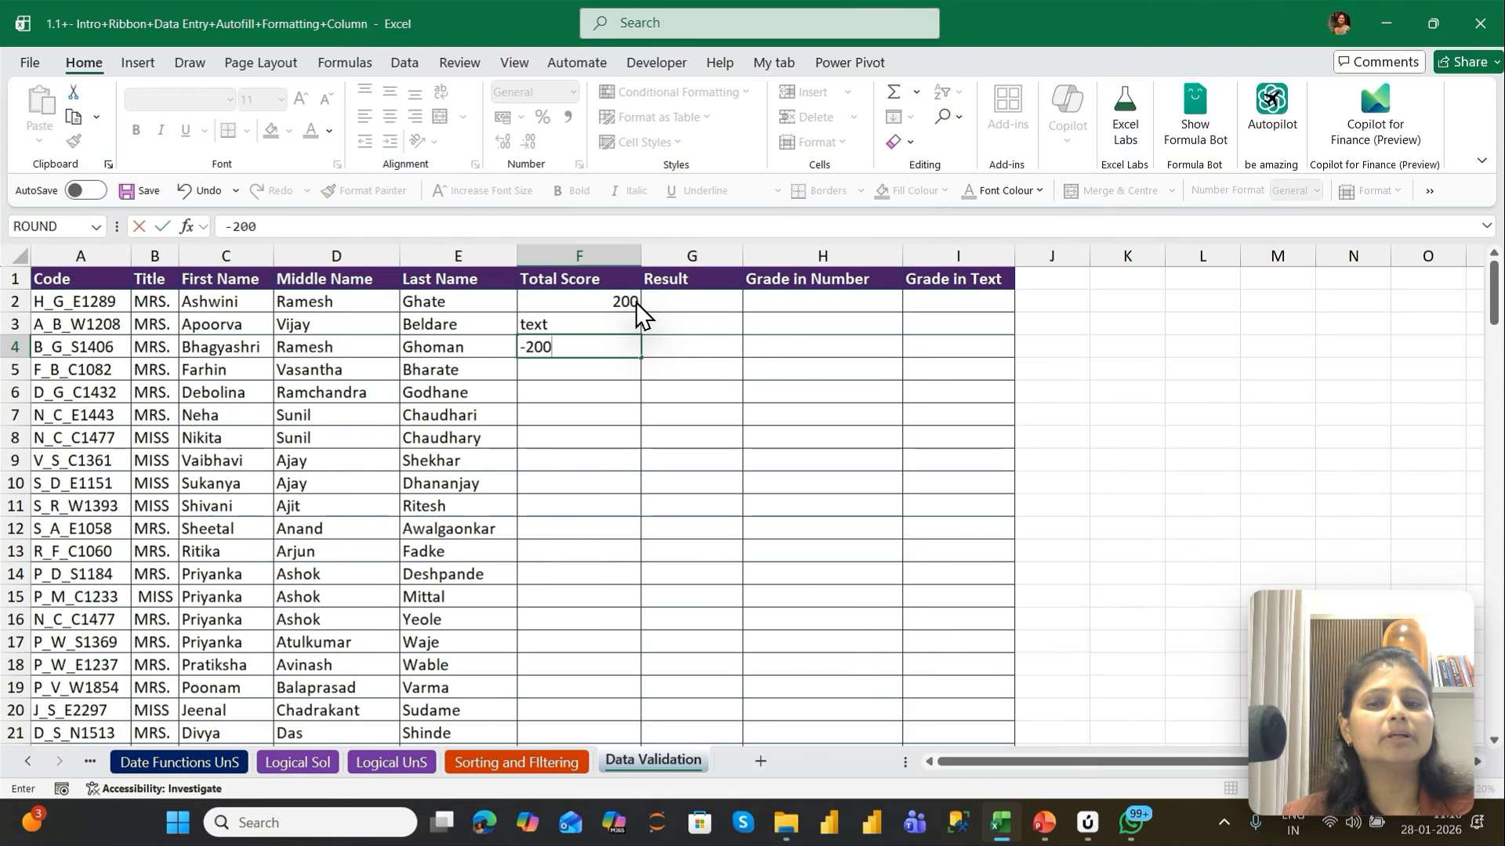
{"action": "key", "text": "Return"}
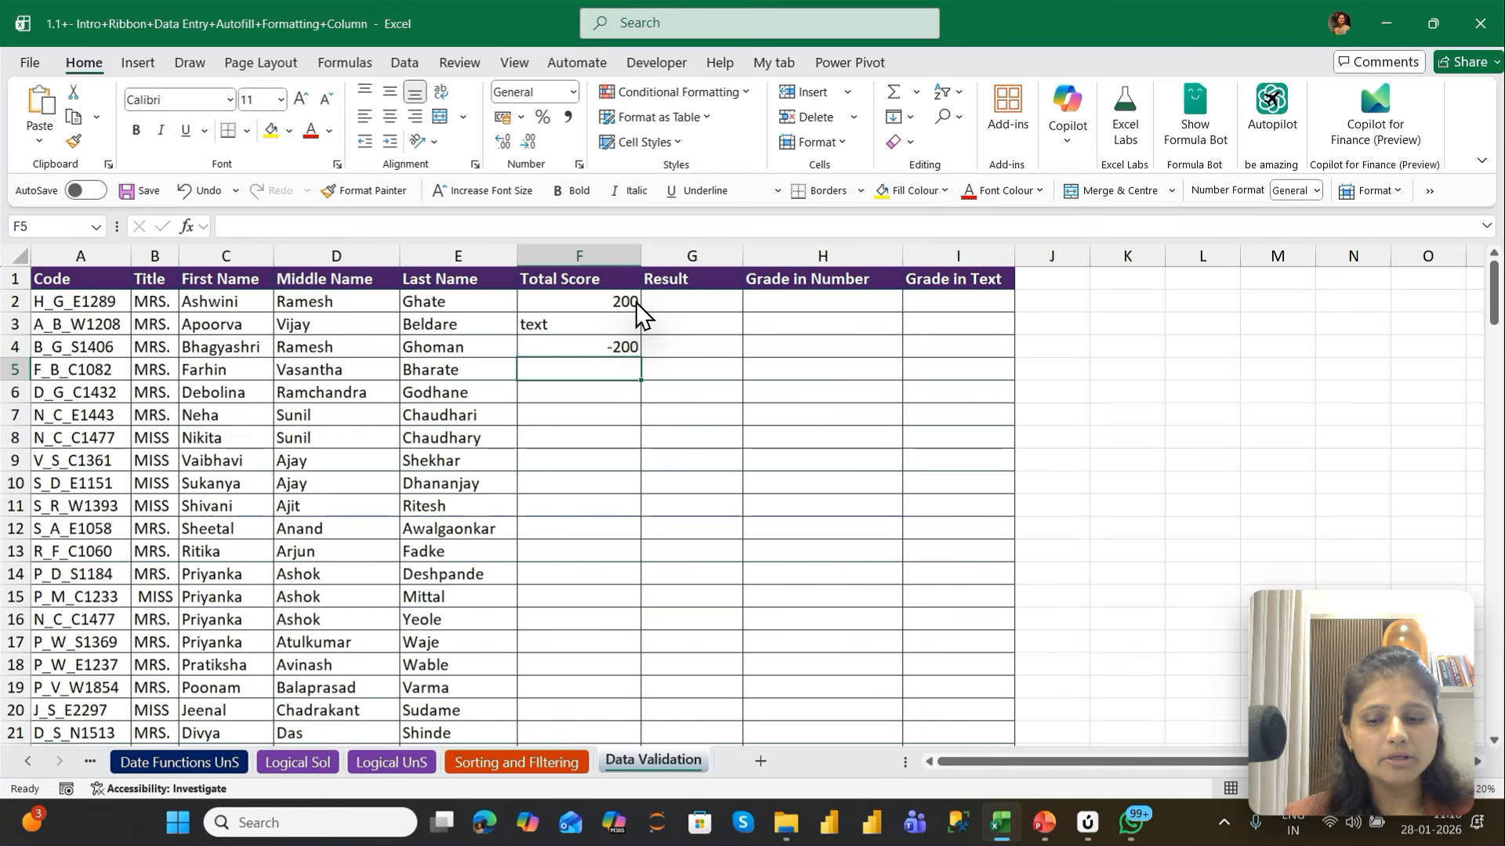
{"action": "type", "text": "501"}
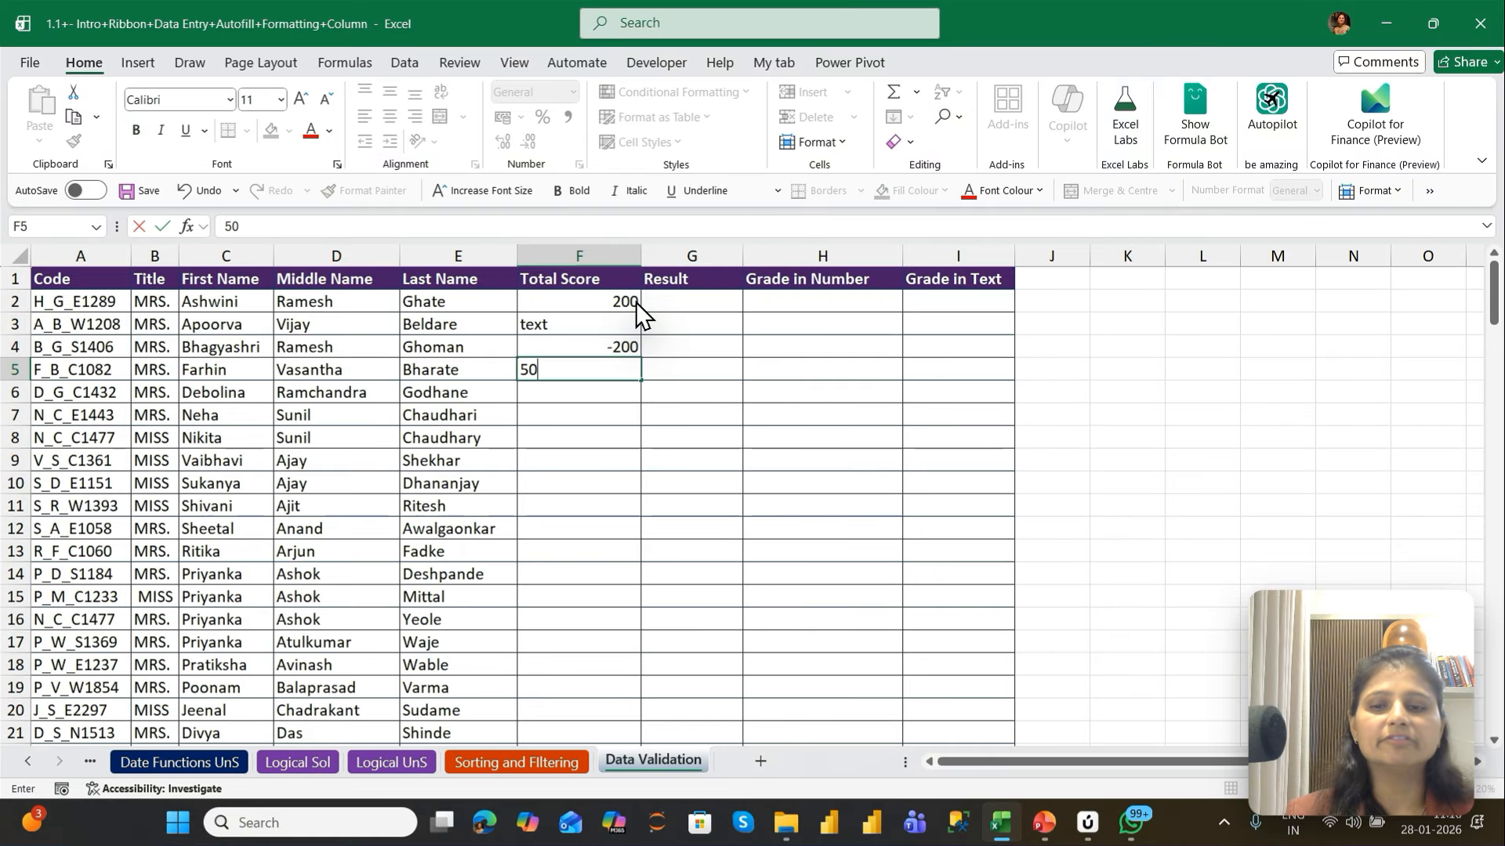
{"action": "key", "text": "Return"}
Clear the test values from the Total Score cells F2 to F5
{"action": "key", "text": "Up"}
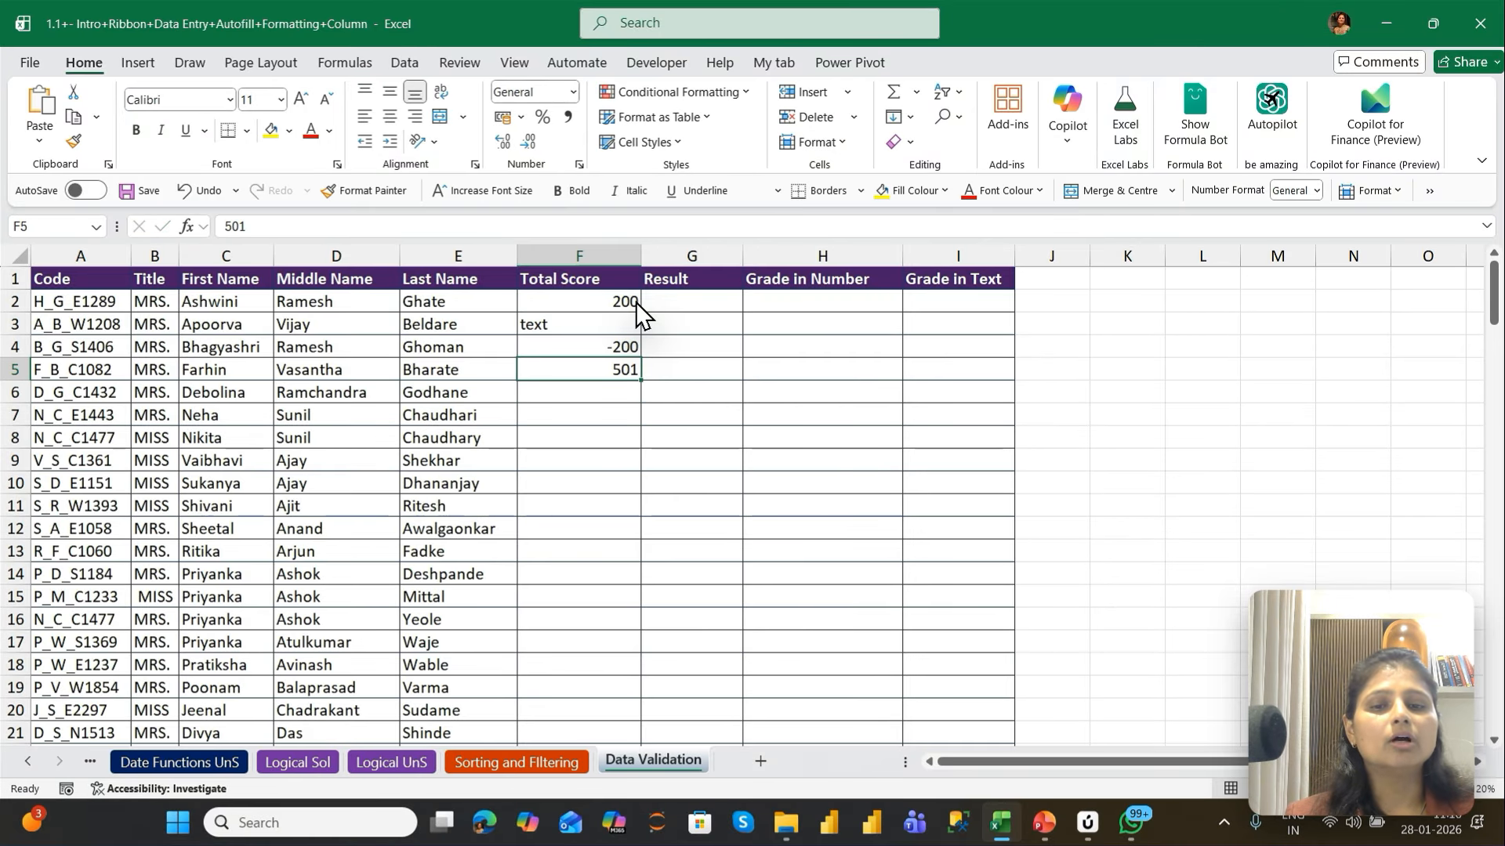
{"action": "key", "text": "shift+Up"}
{"action": "key", "text": "shift+Up"}
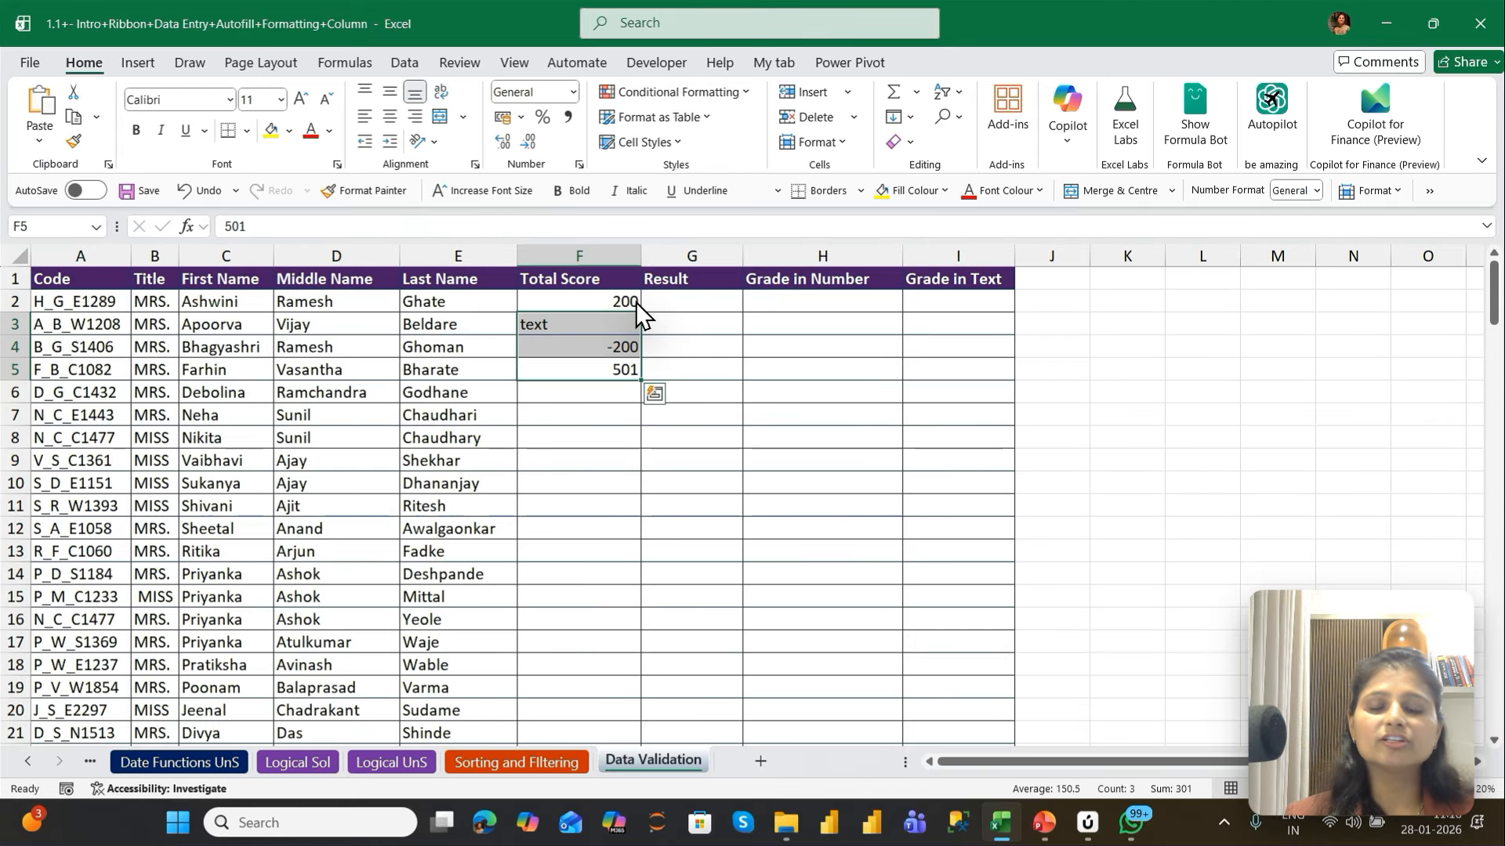
{"action": "key", "text": "Delete"}
{"action": "key", "text": "Up"}
{"action": "key", "text": "Up"}
{"action": "key", "text": "Up"}
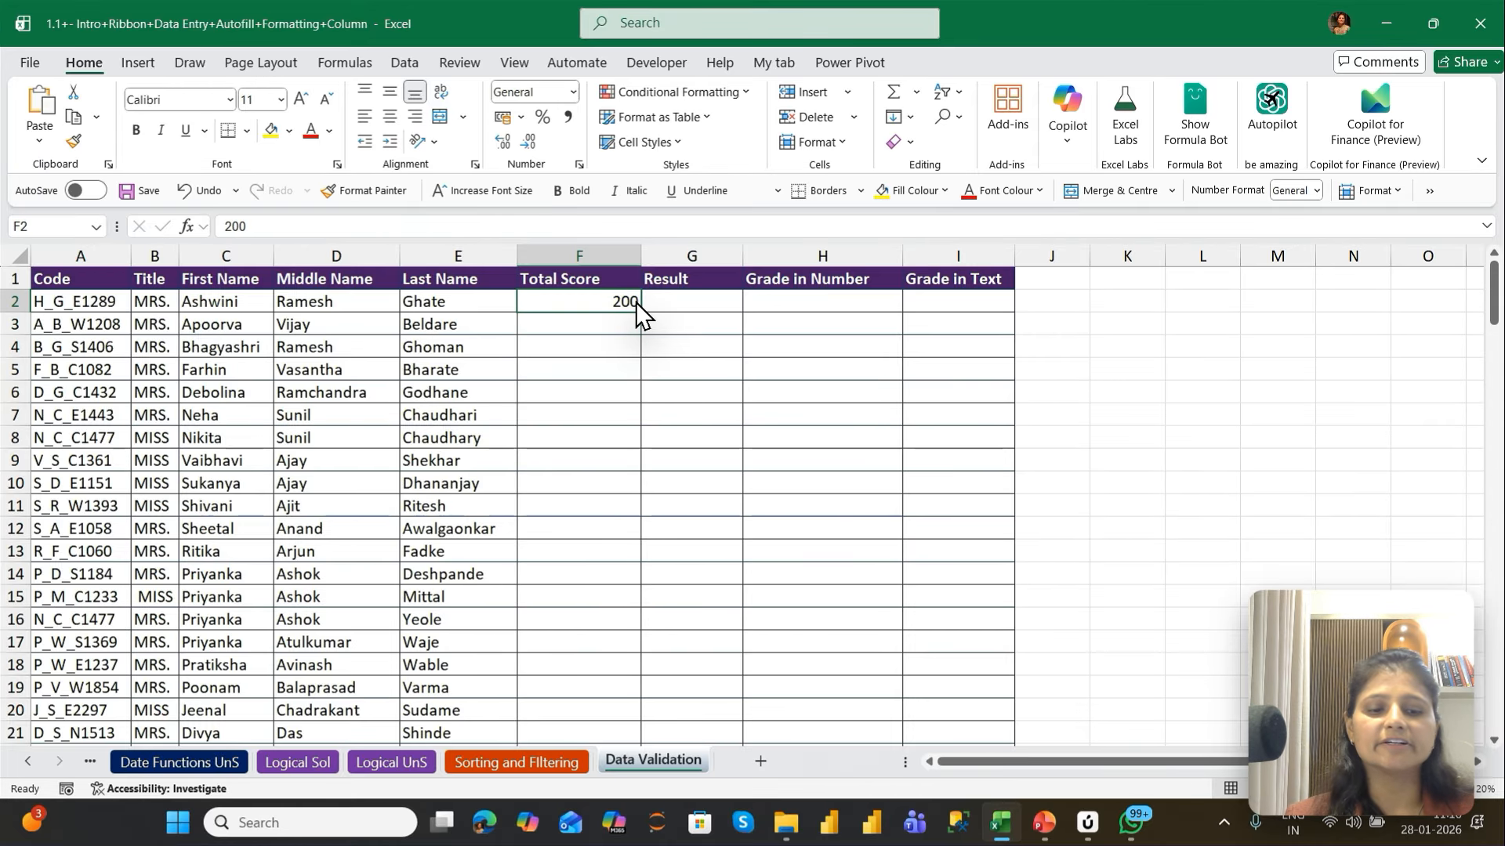
{"action": "key", "text": "Delete"}
{"action": "key", "text": "Up"}
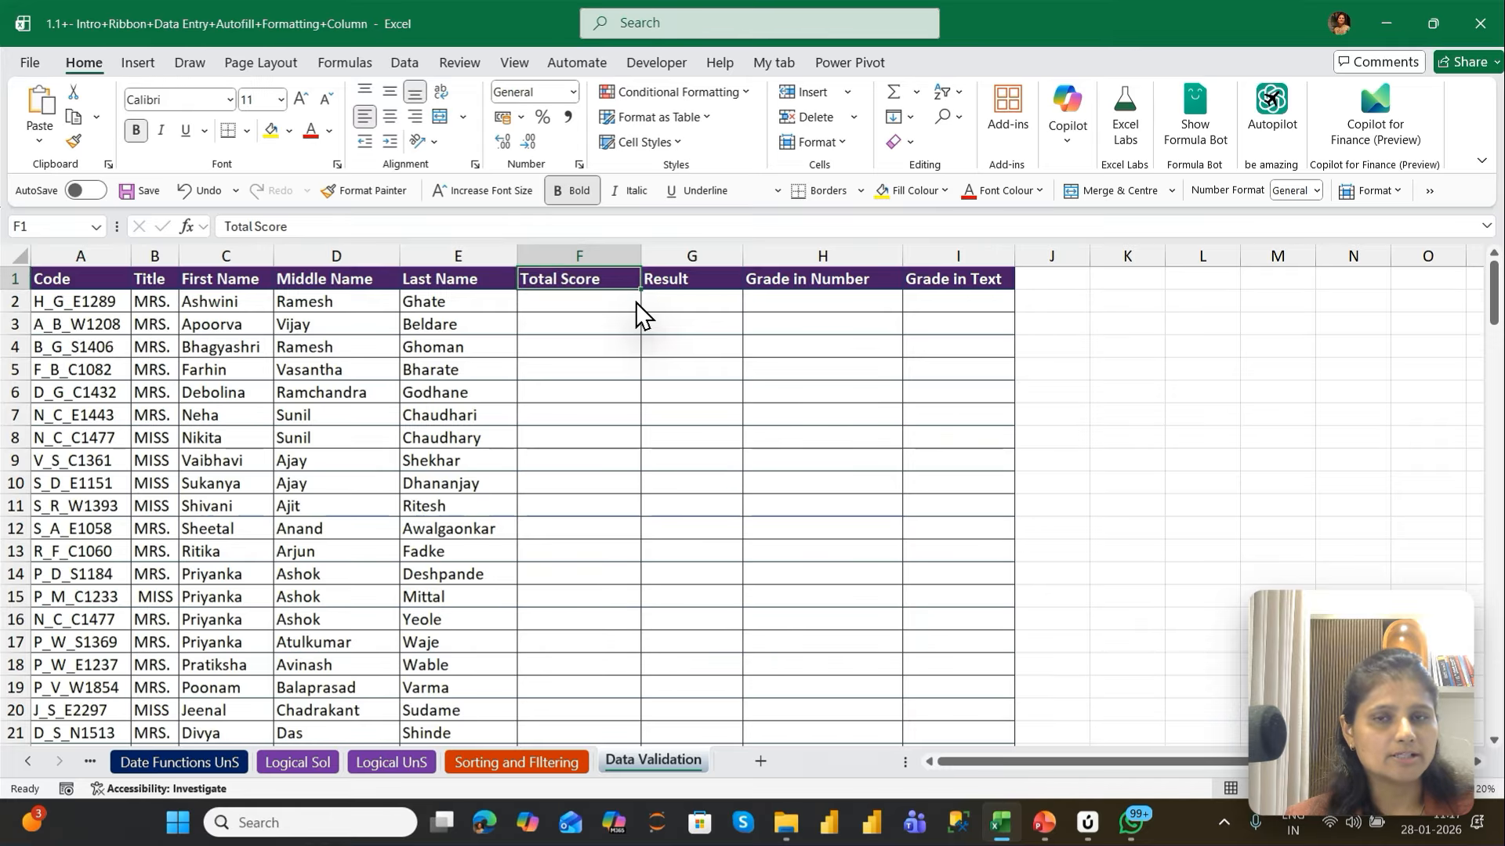
Apply data validation to the Total Score cells F2 to F147, allowing only whole numbers between a minimum and a maximum
{"action": "key", "text": "Down"}
{"action": "key", "text": "Left"}
{"action": "key", "text": "ctrl+Down"}
{"action": "key", "text": "Right"}
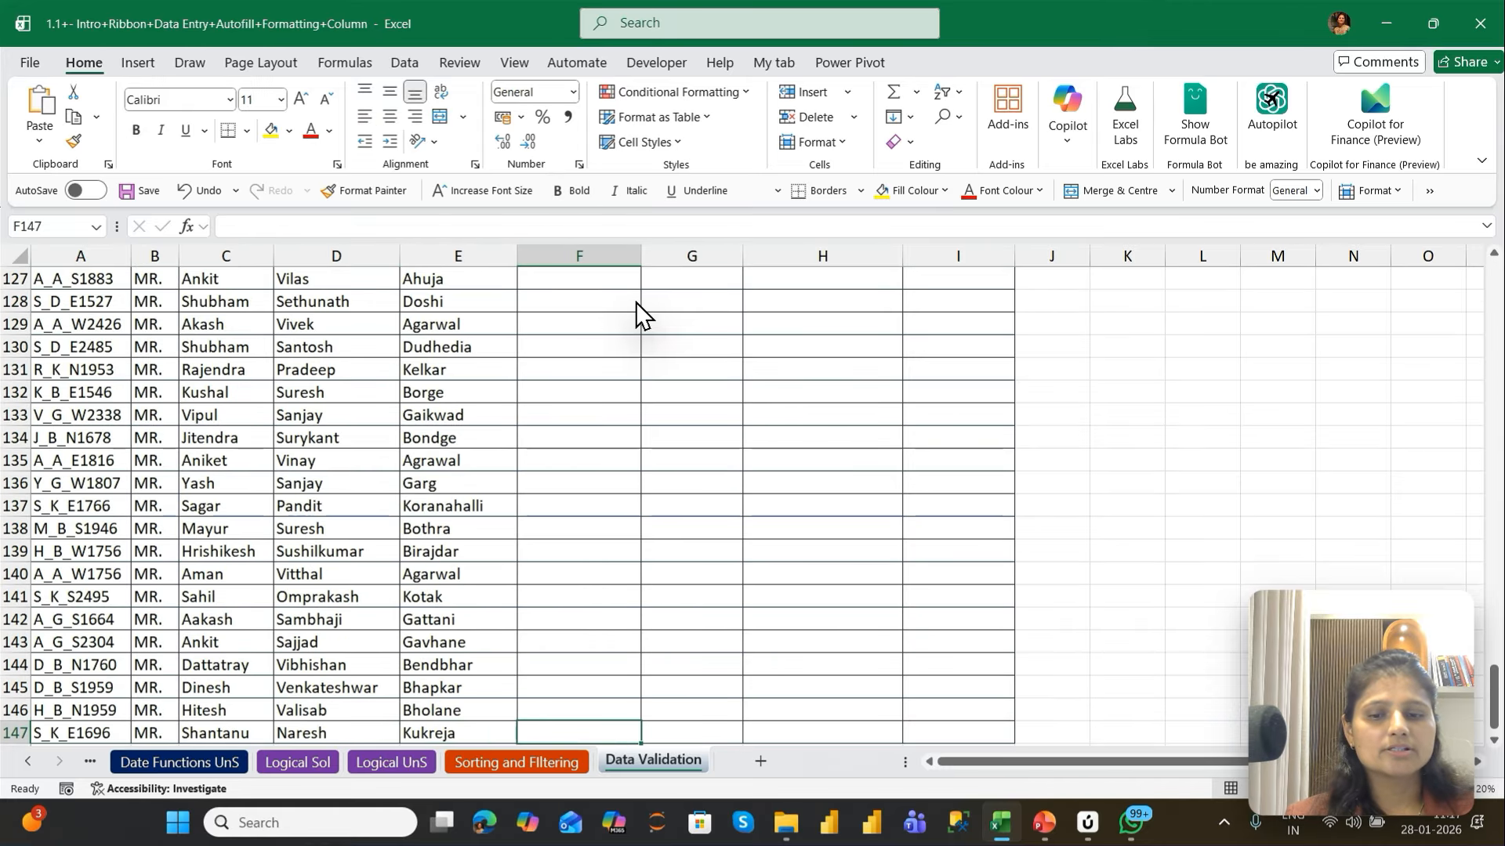
{"action": "key", "text": "ctrl+shift+Up"}
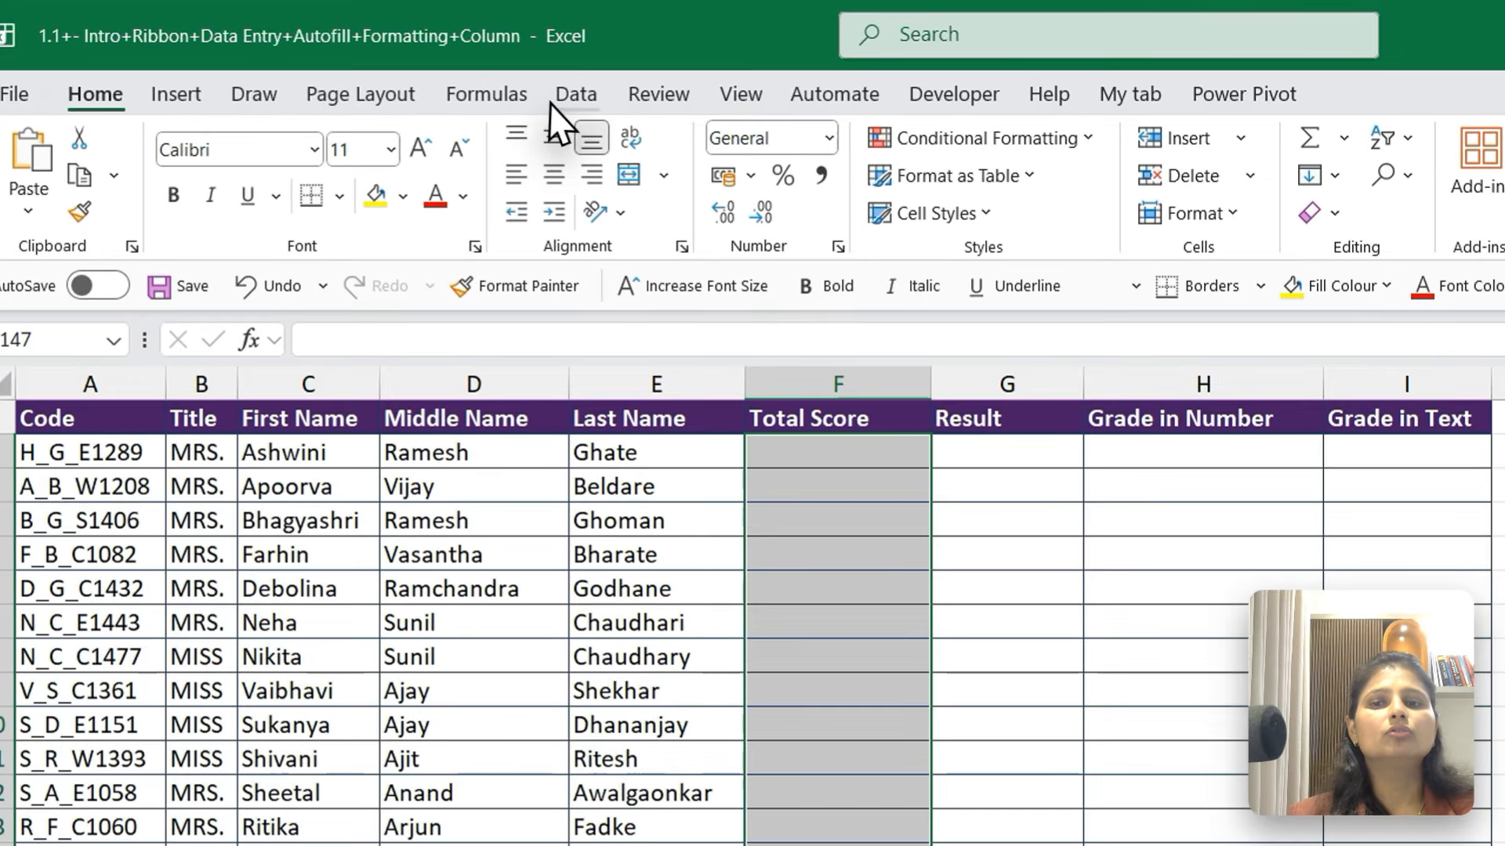
{"action": "left_click", "coordinate": [573, 100]}
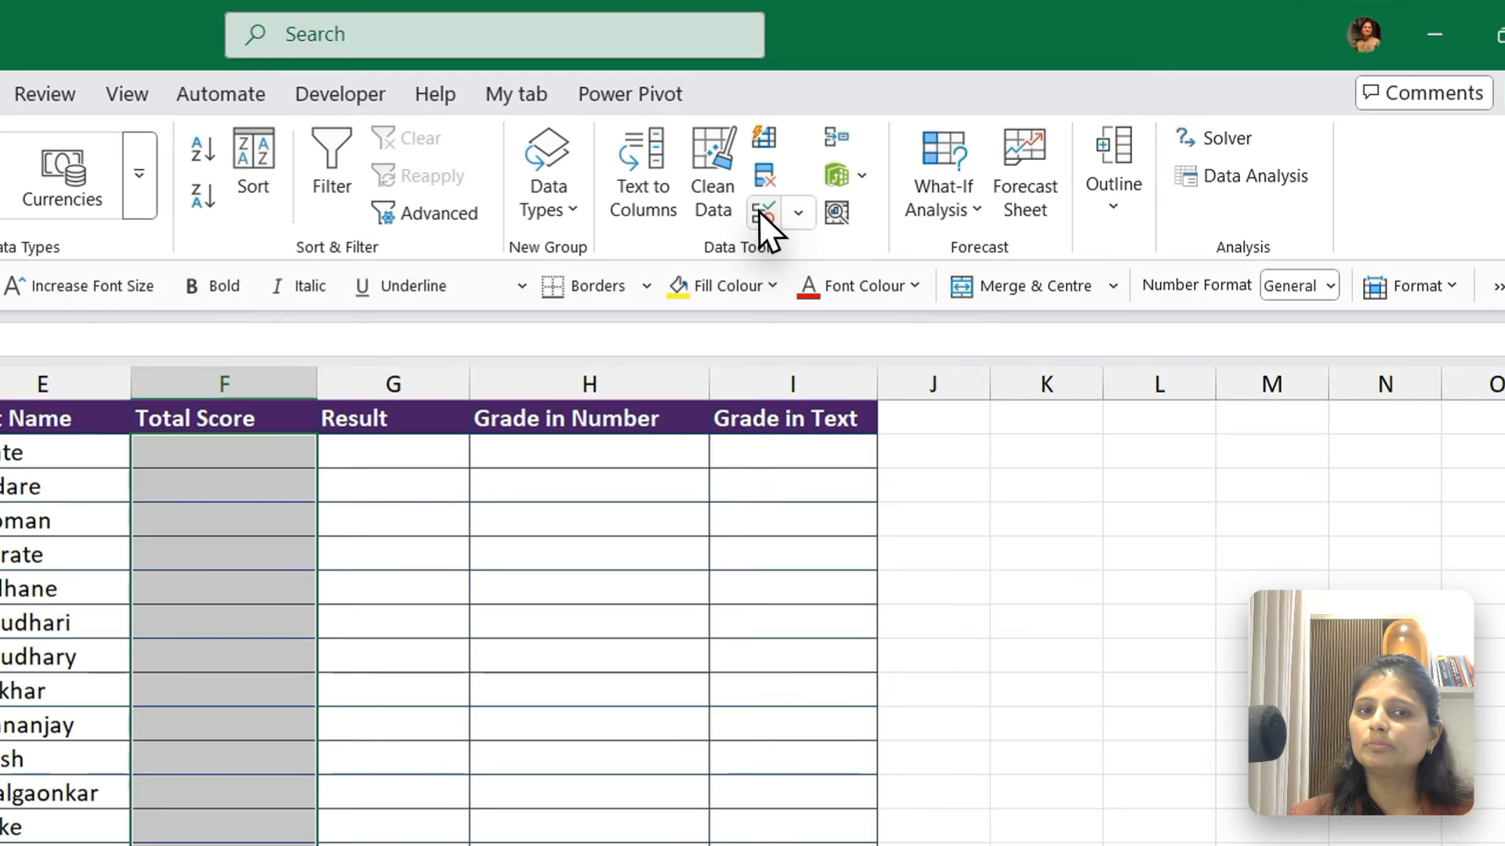
{"action": "left_click", "coordinate": [931, 141]}
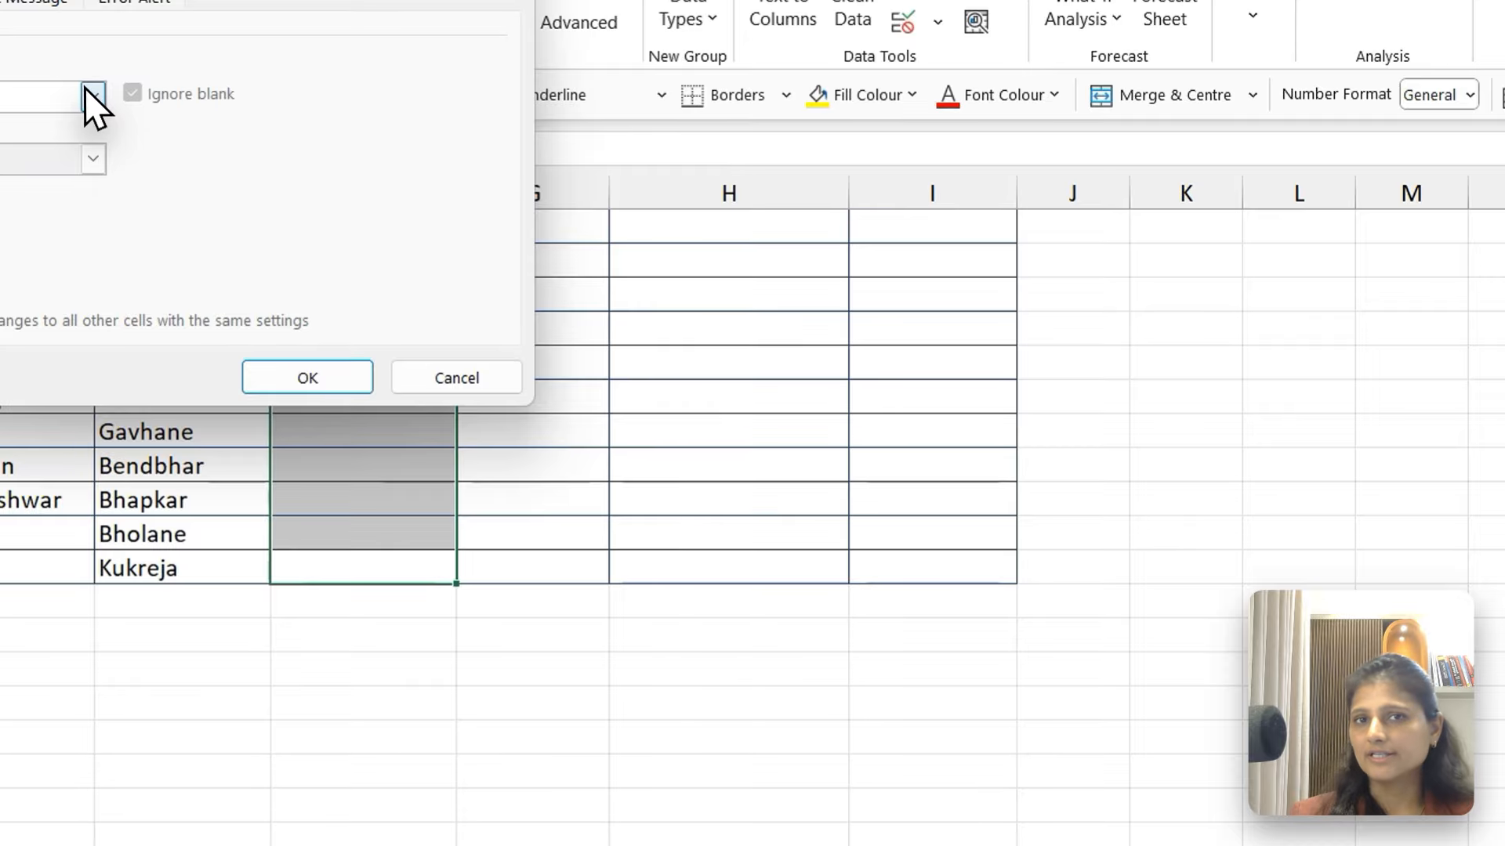
{"action": "left_click", "coordinate": [94, 96]}
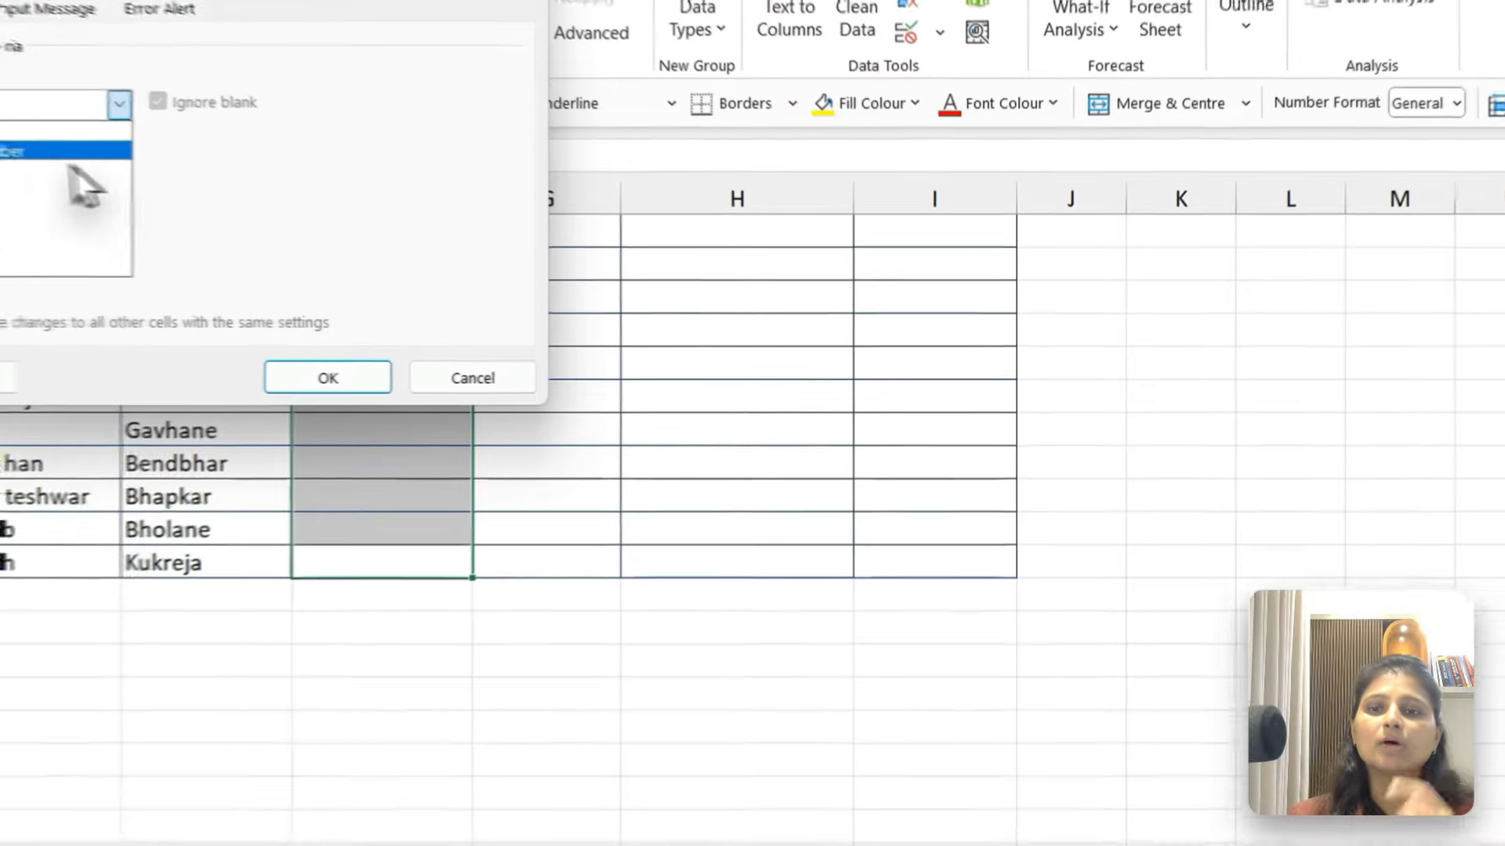
{"action": "left_click", "coordinate": [311, 222]}
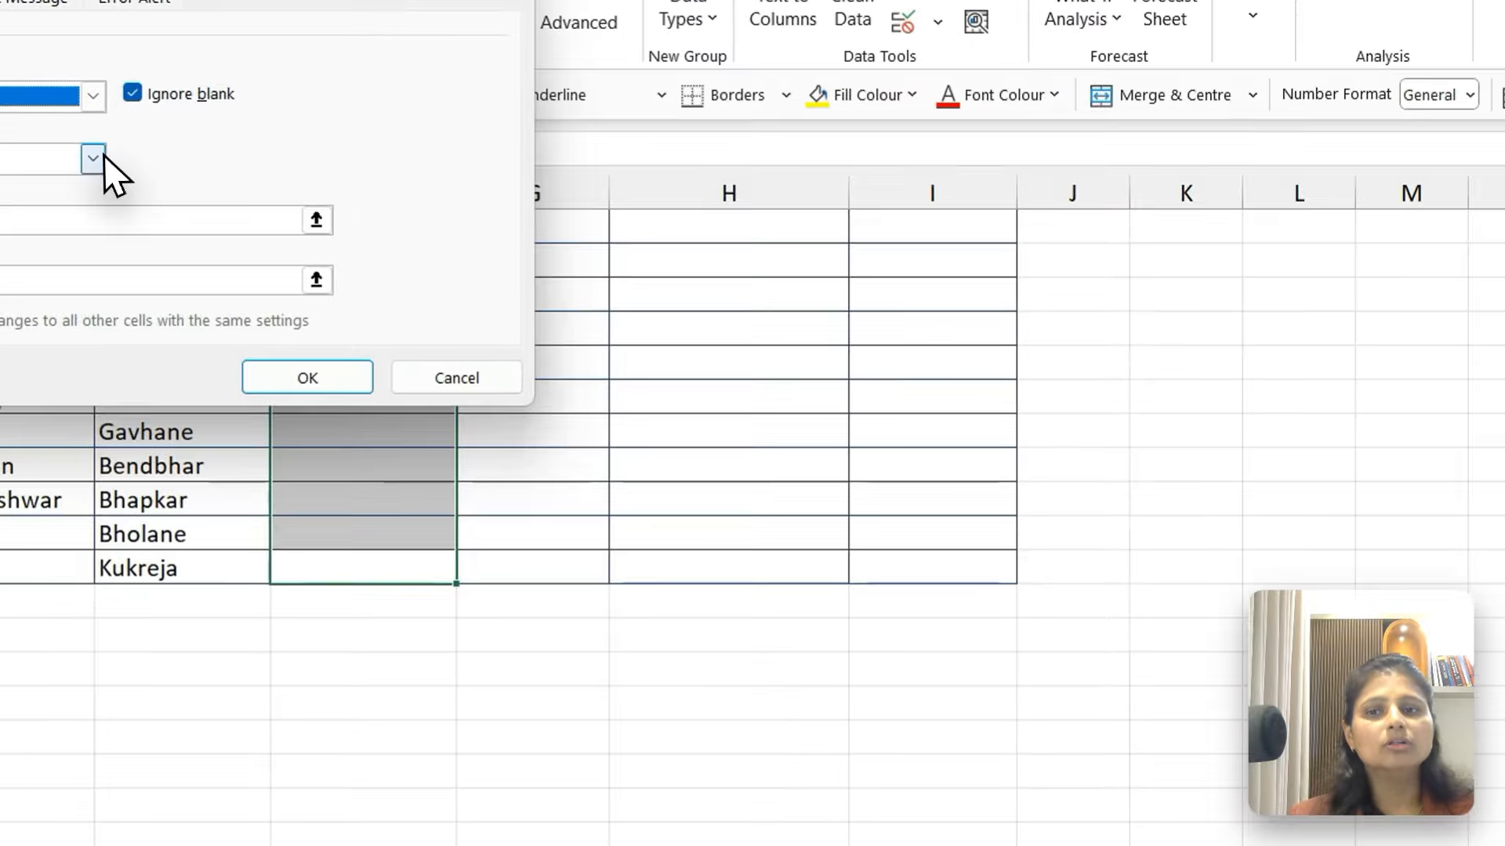
{"action": "left_click", "coordinate": [401, 232]}
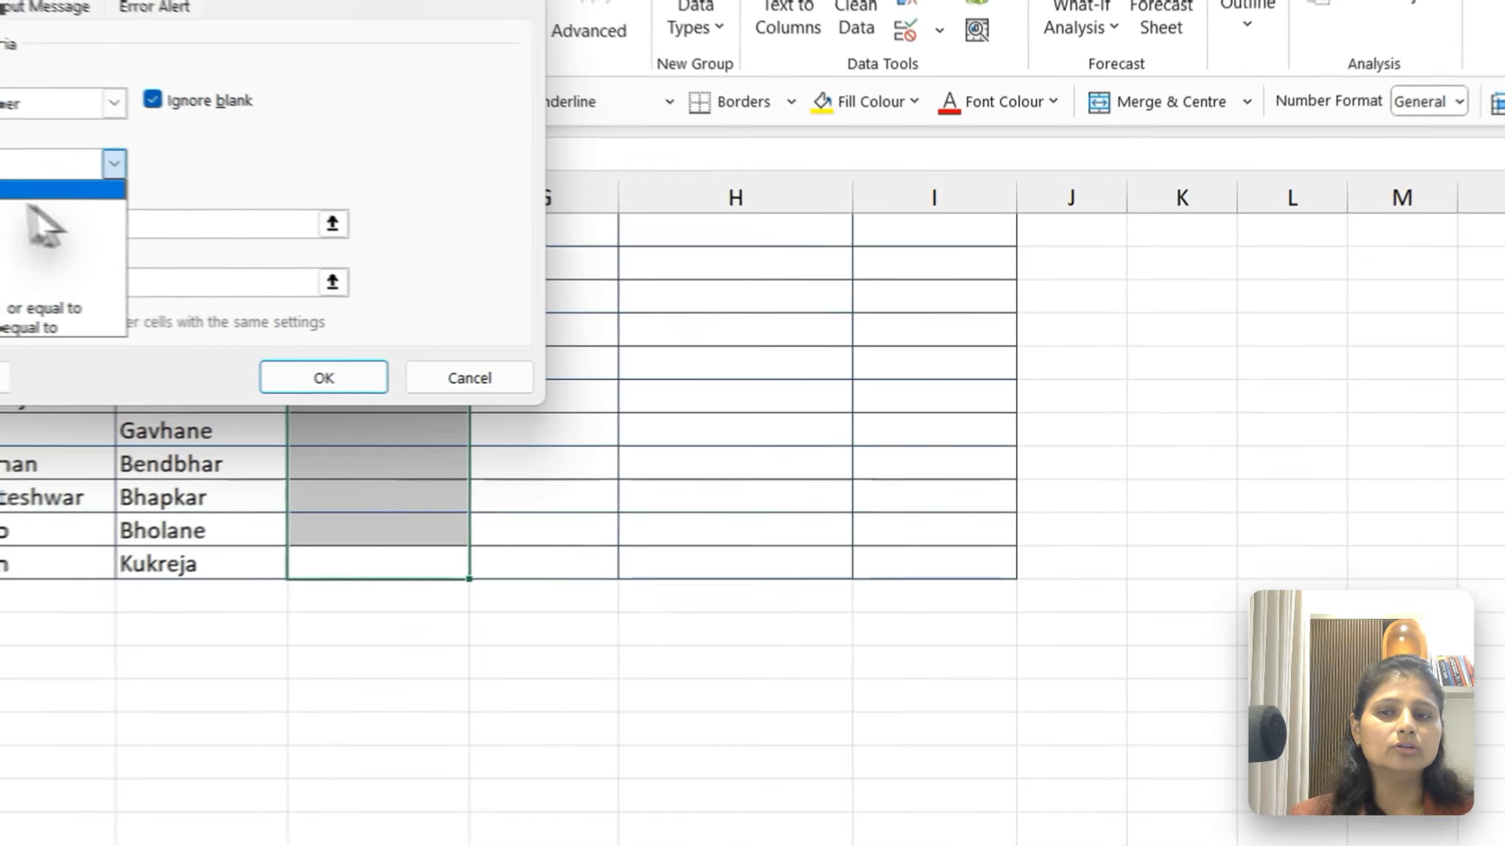
{"action": "left_click", "coordinate": [31, 191]}
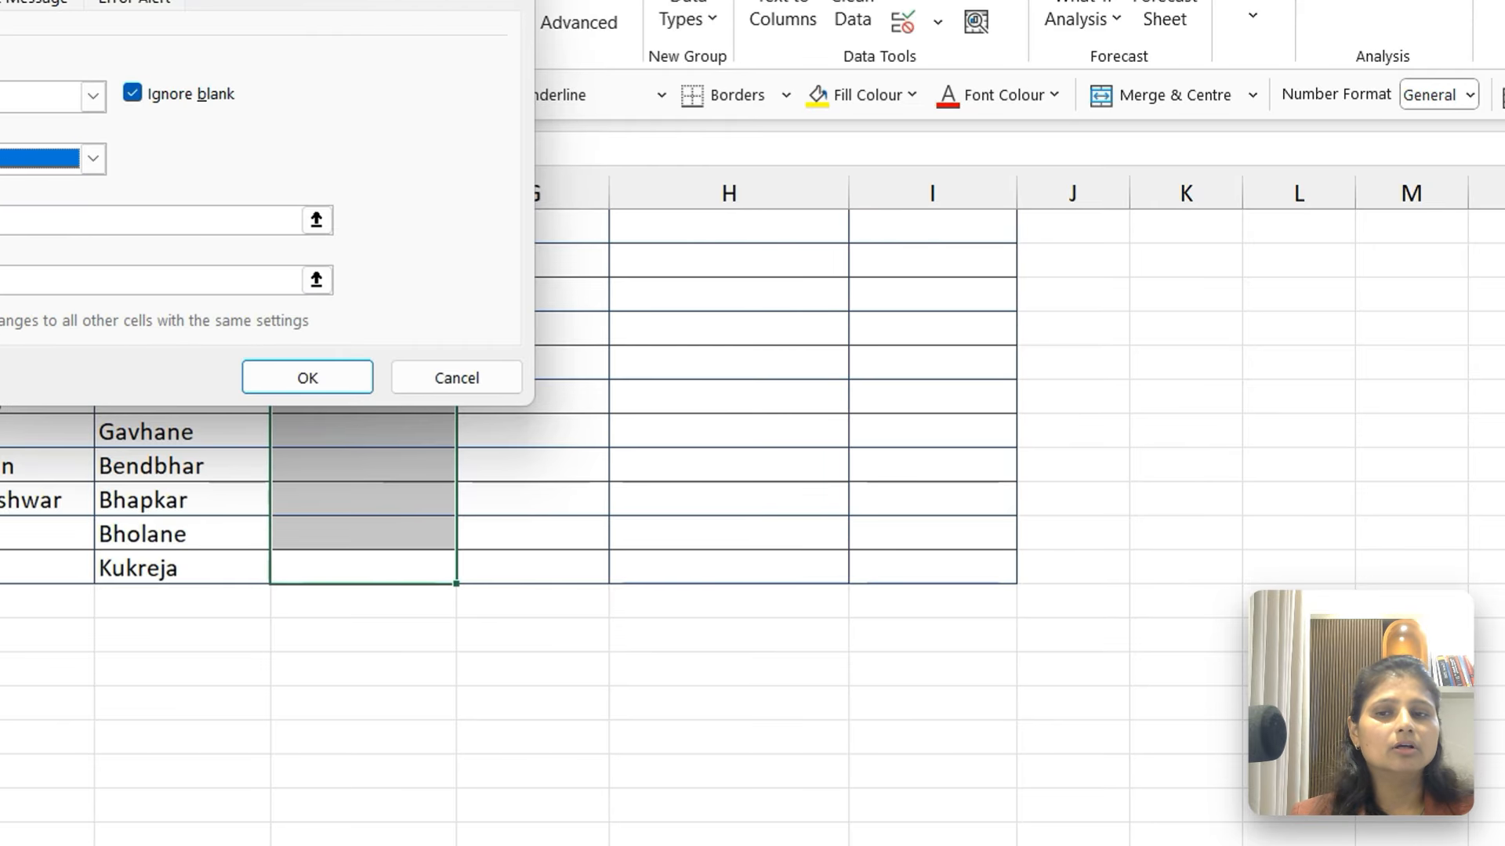
{"action": "left_click", "coordinate": [8, 220]}
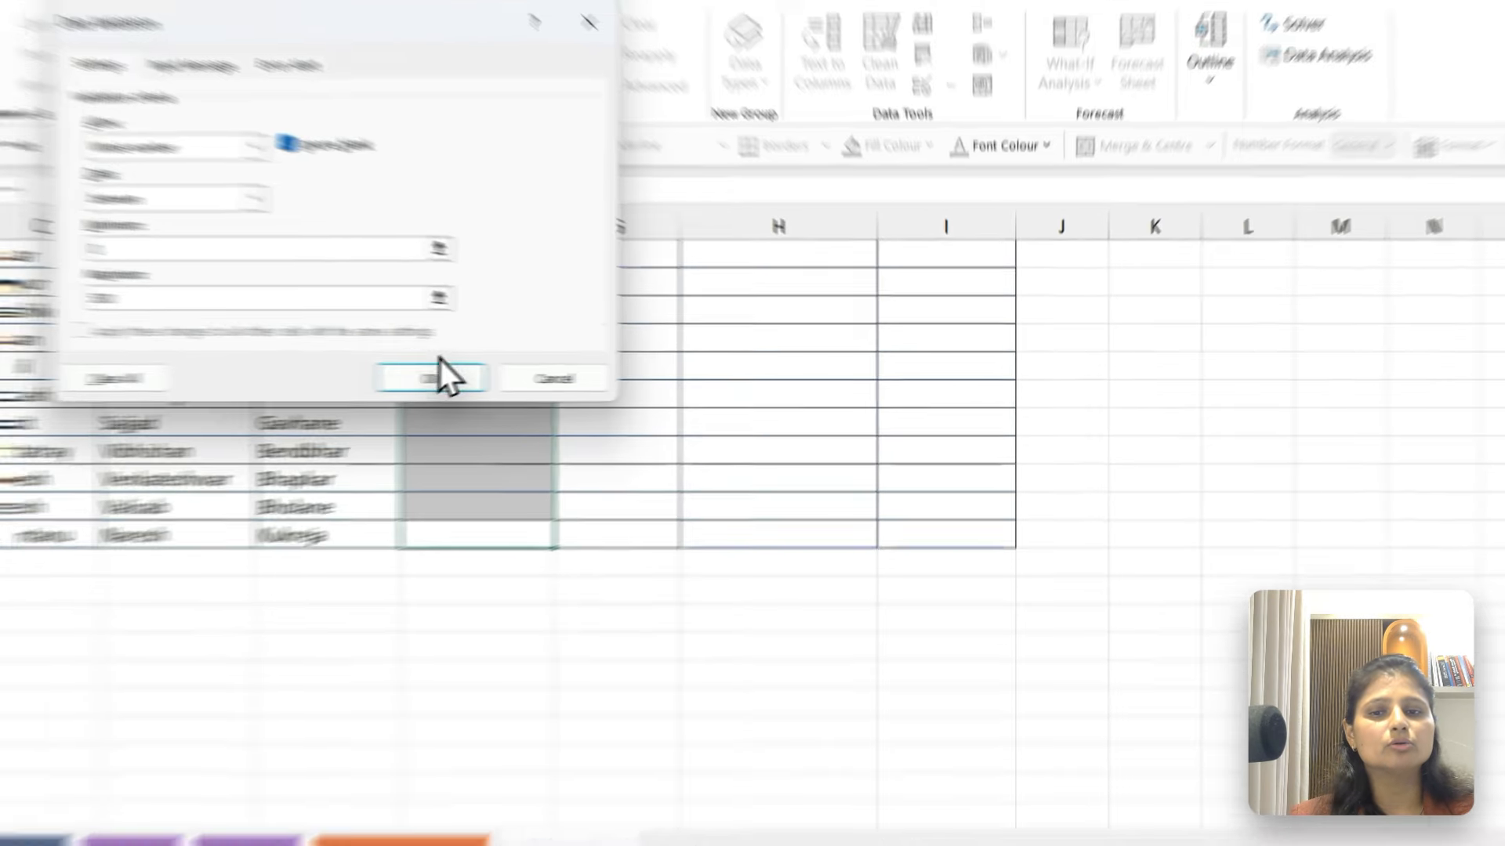
{"action": "left_click", "coordinate": [423, 379]}
Enter 200 in F2 and 324 in F3 as total scores
{"action": "scroll", "coordinate": [282, 384], "scroll_direction": "up", "scroll_amount": 8}
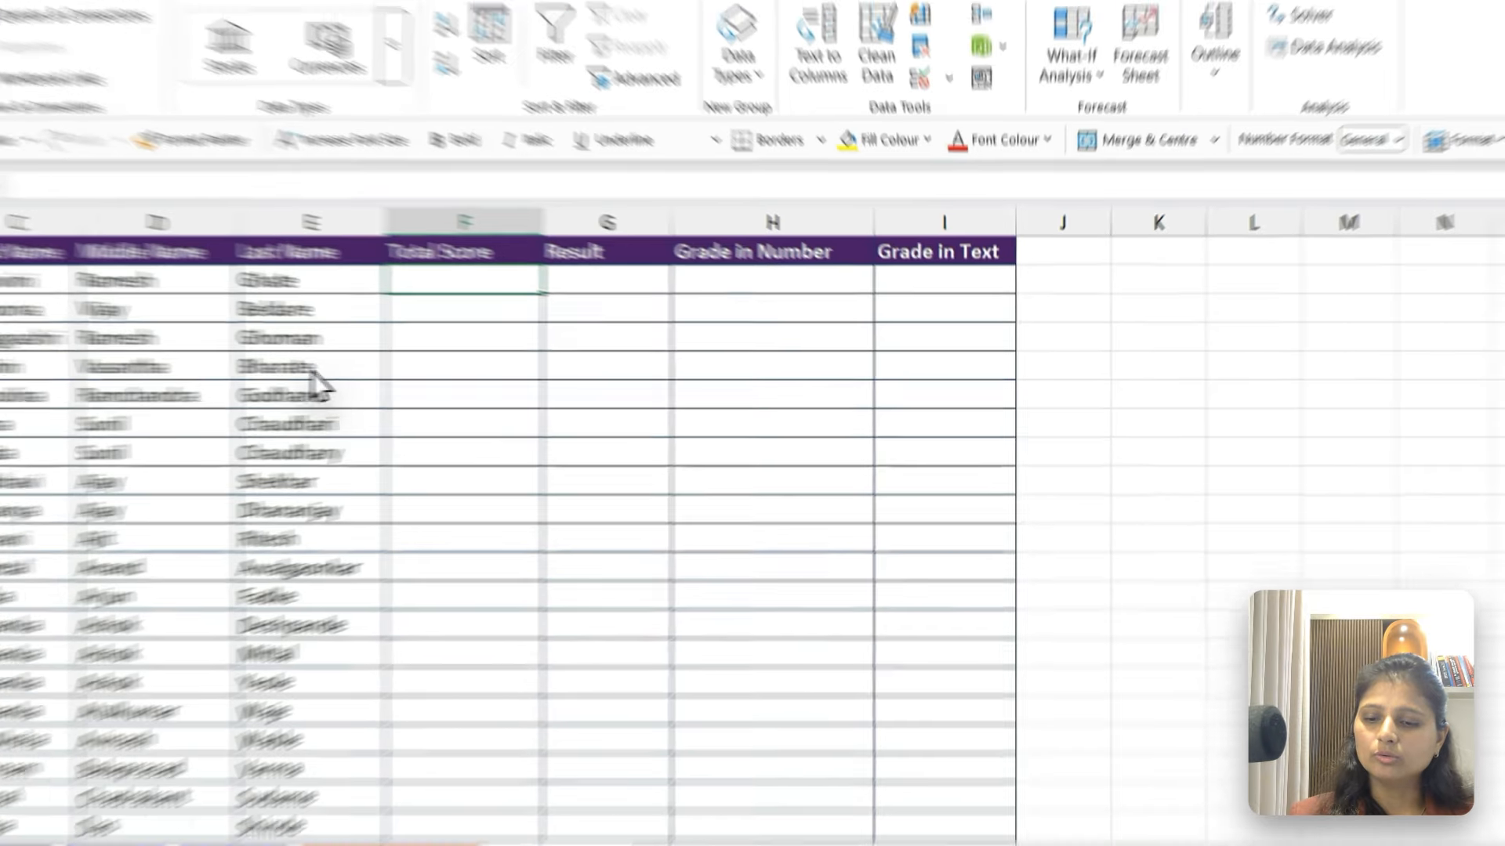
{"action": "type", "text": "200"}
{"action": "key", "text": "Return"}
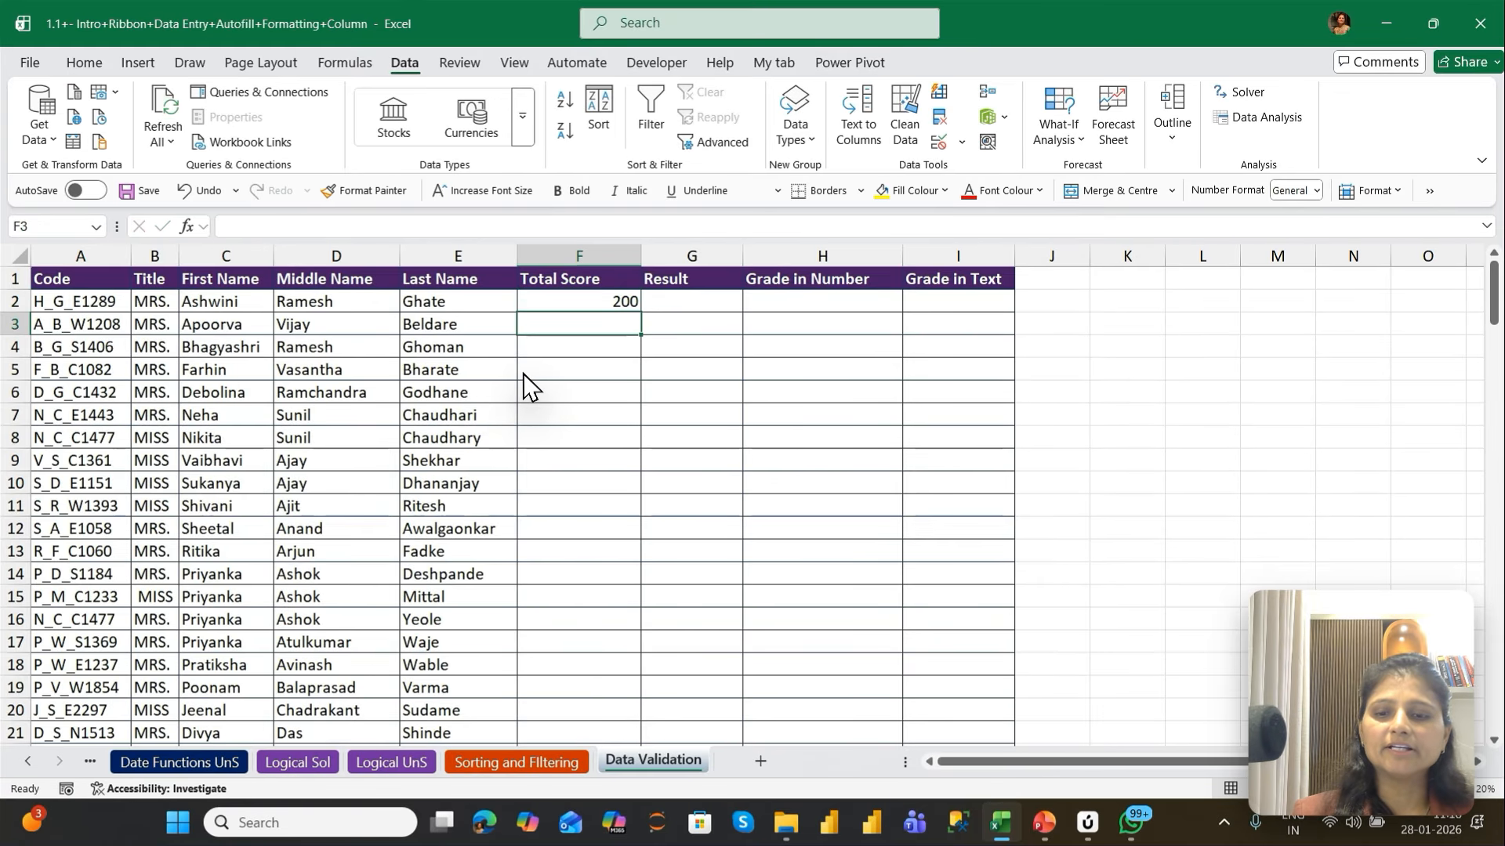
{"action": "type", "text": "3240"}
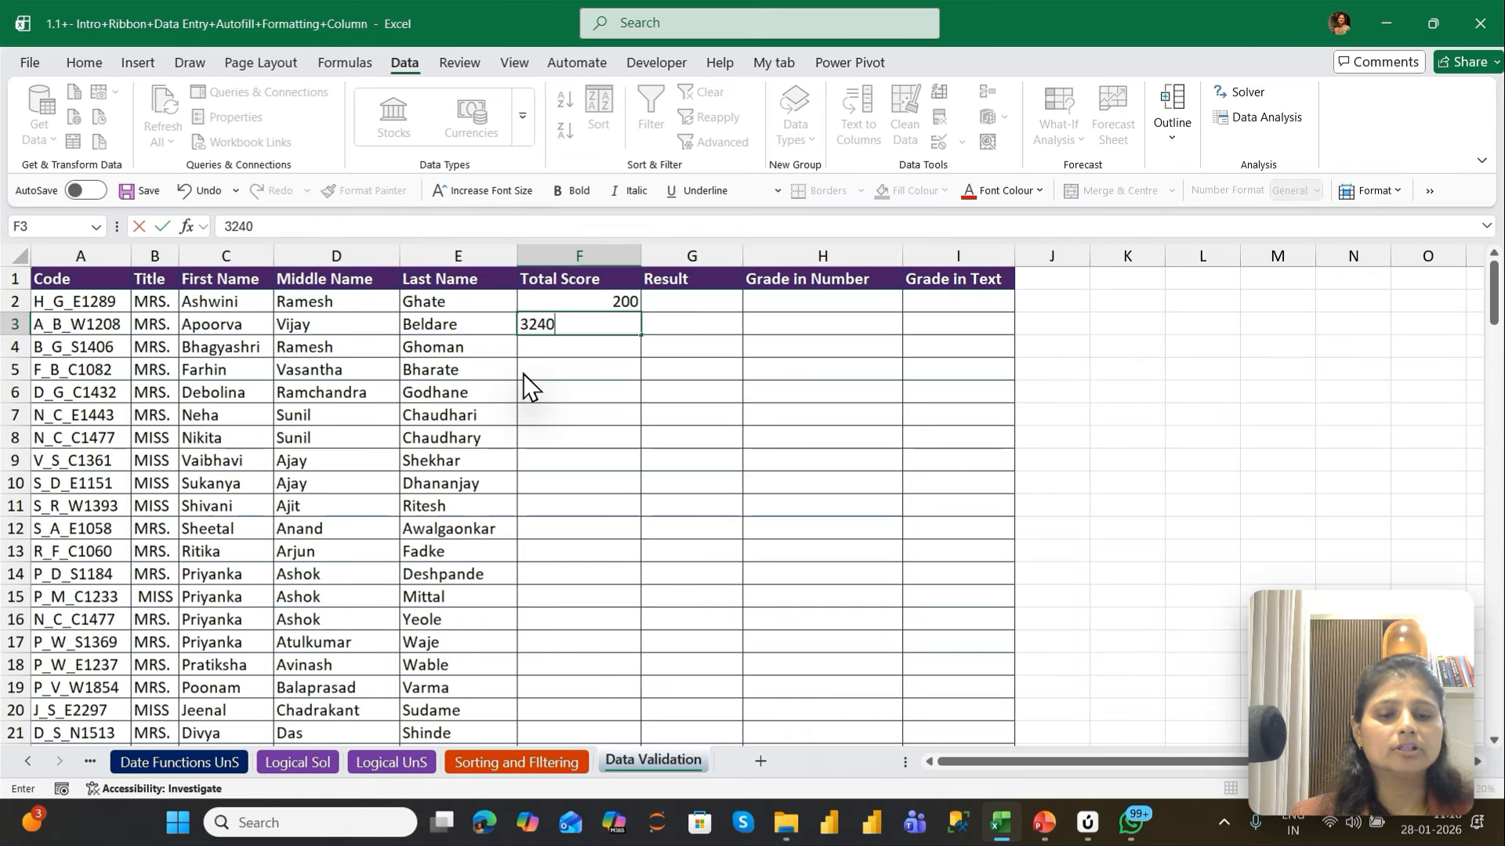
{"action": "key", "text": "BackSpace"}
{"action": "key", "text": "Return"}
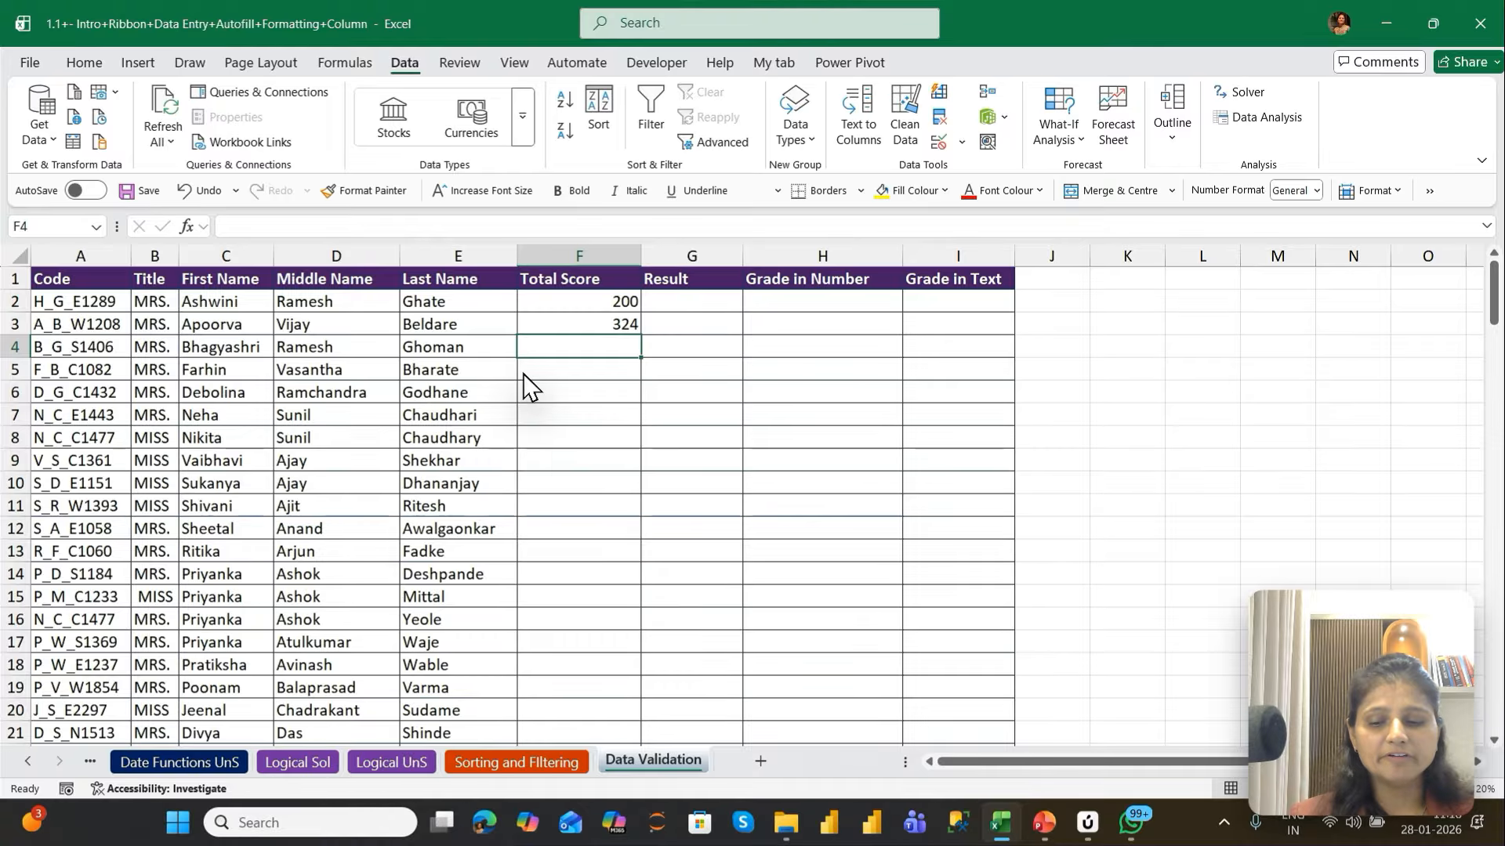
Test the validation rule in F4 by trying the entries text, -908 and 503, discarding each one
{"action": "type", "text": "text"}
{"action": "key", "text": "Return"}
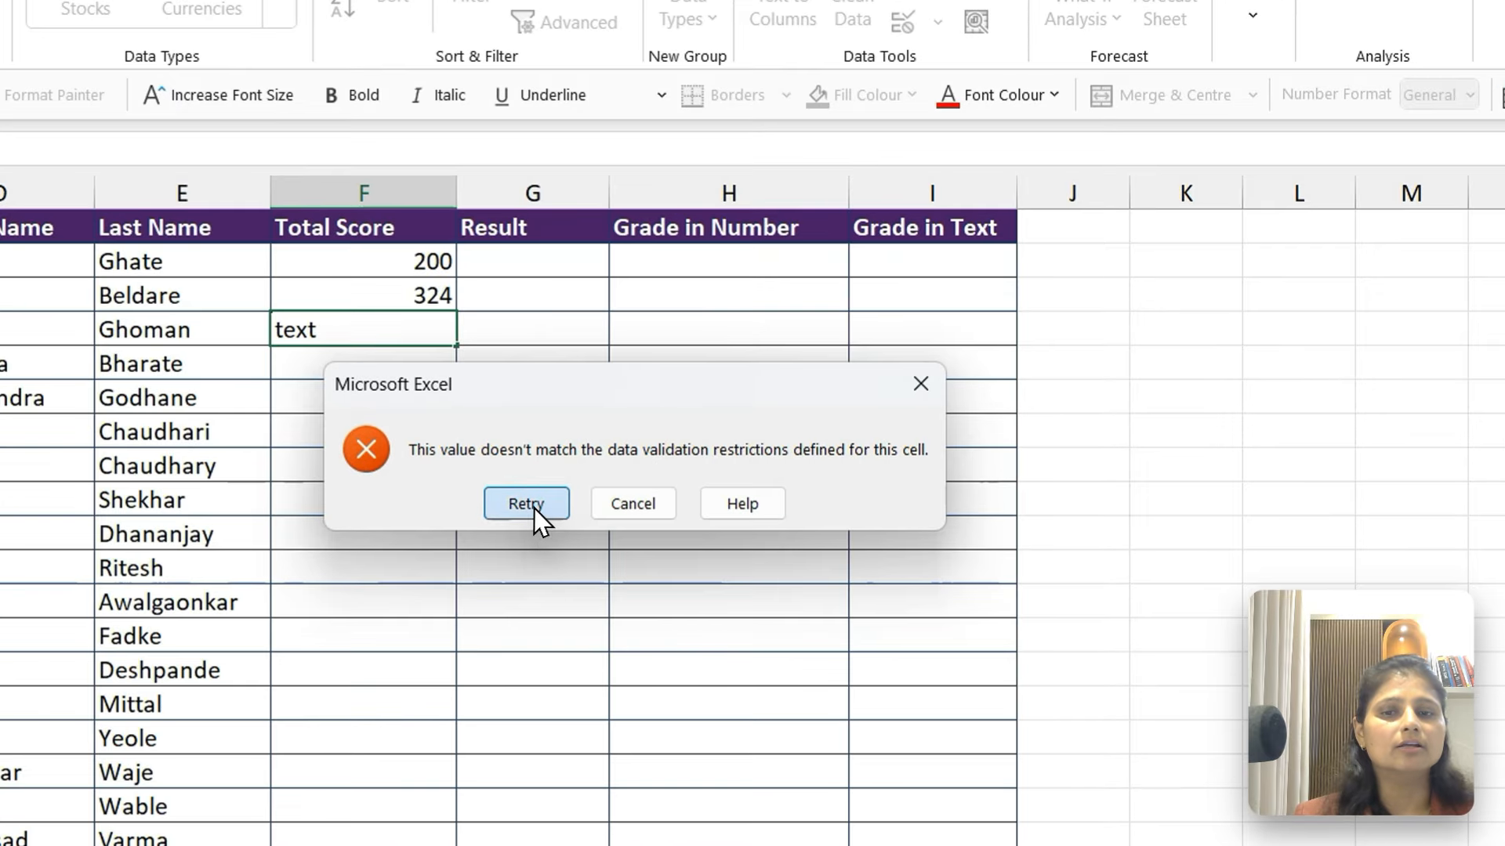
{"action": "left_click", "coordinate": [693, 466]}
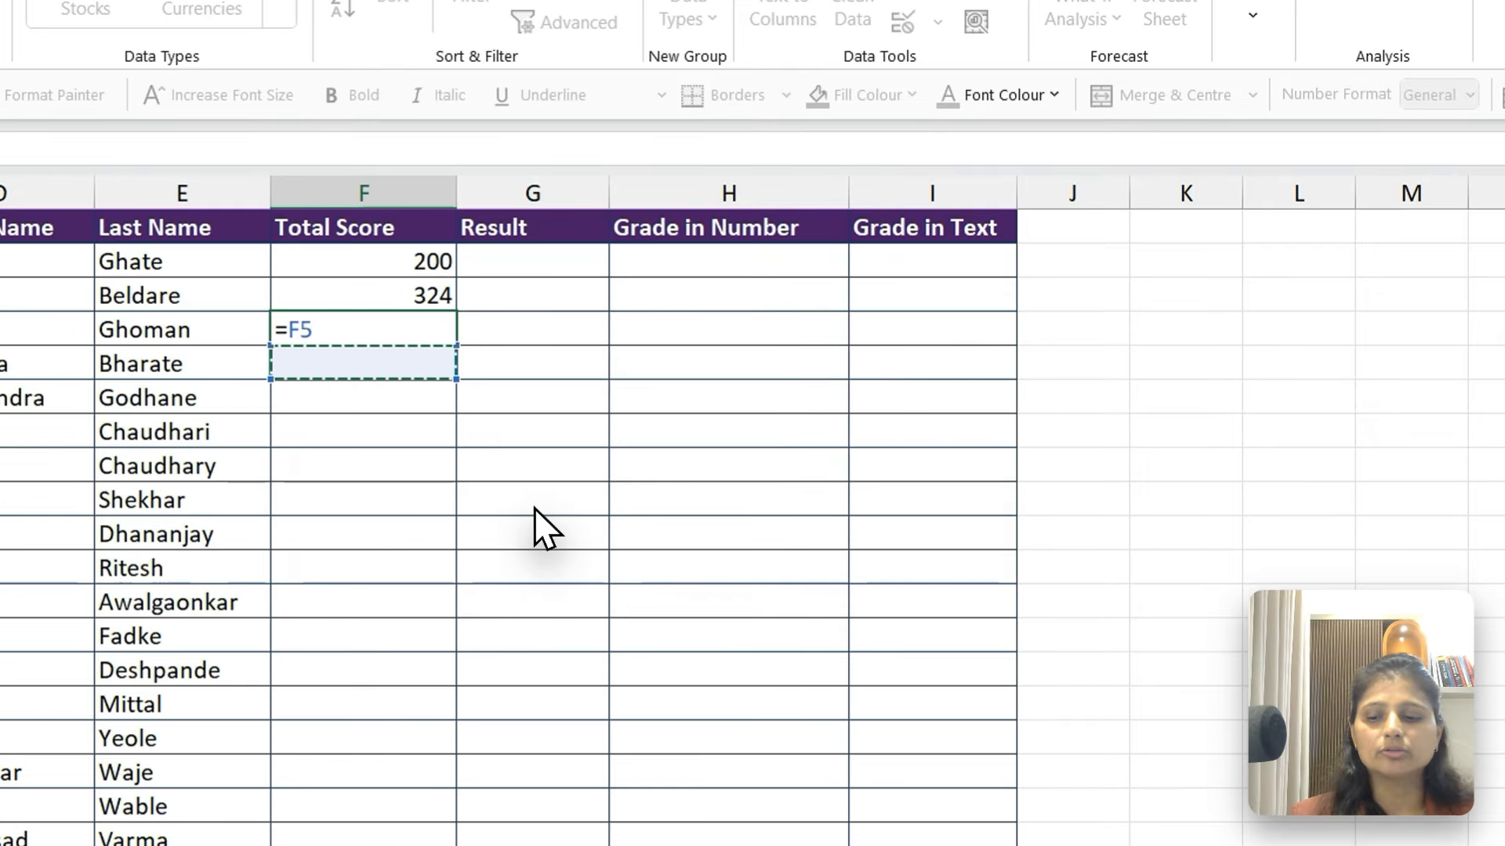
{"action": "key", "text": "Escape"}
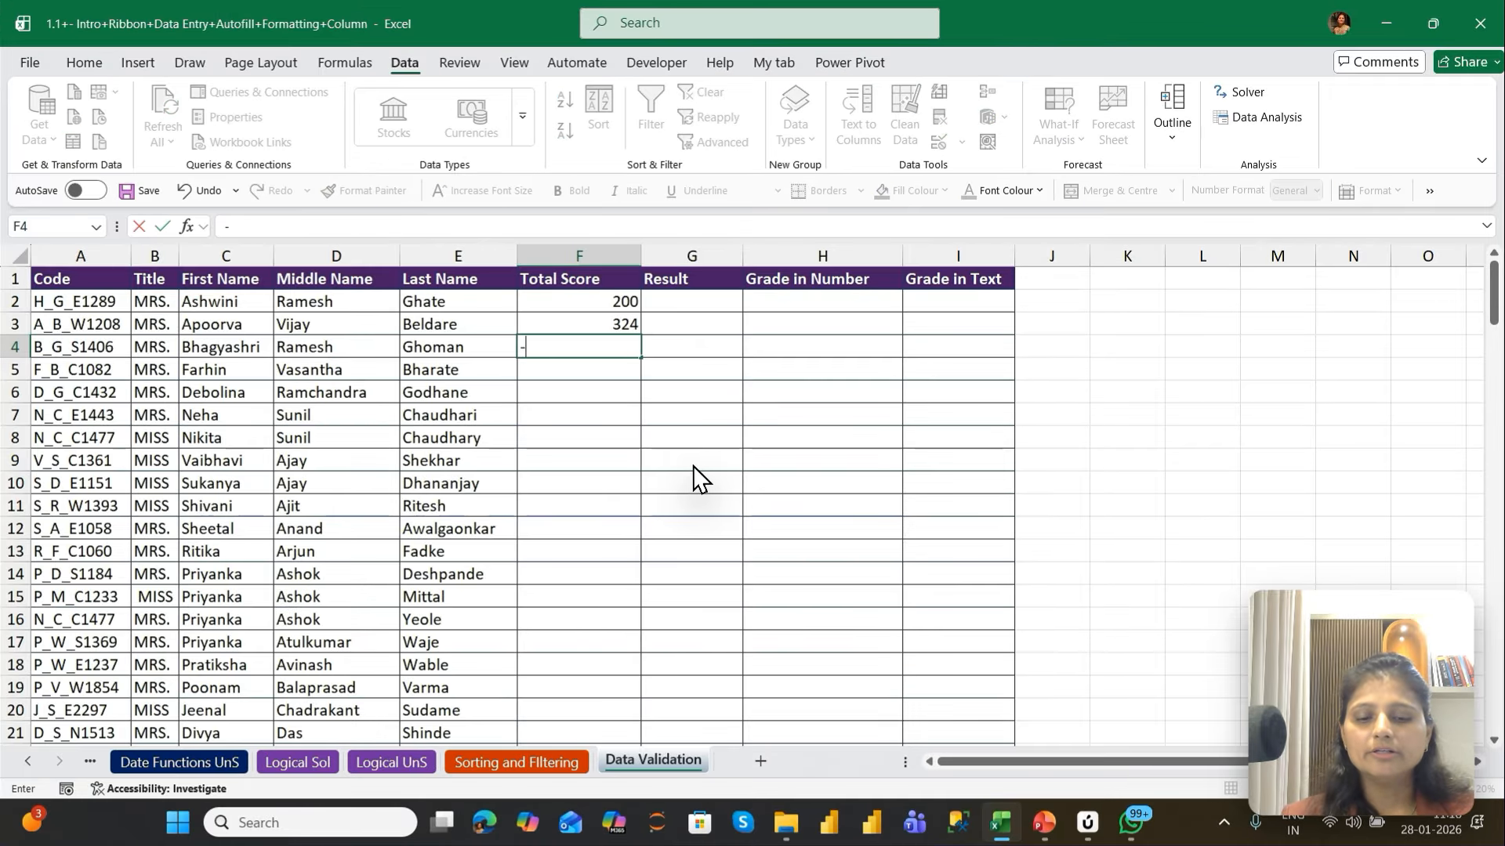
{"action": "type", "text": "-908"}
{"action": "key", "text": "Return"}
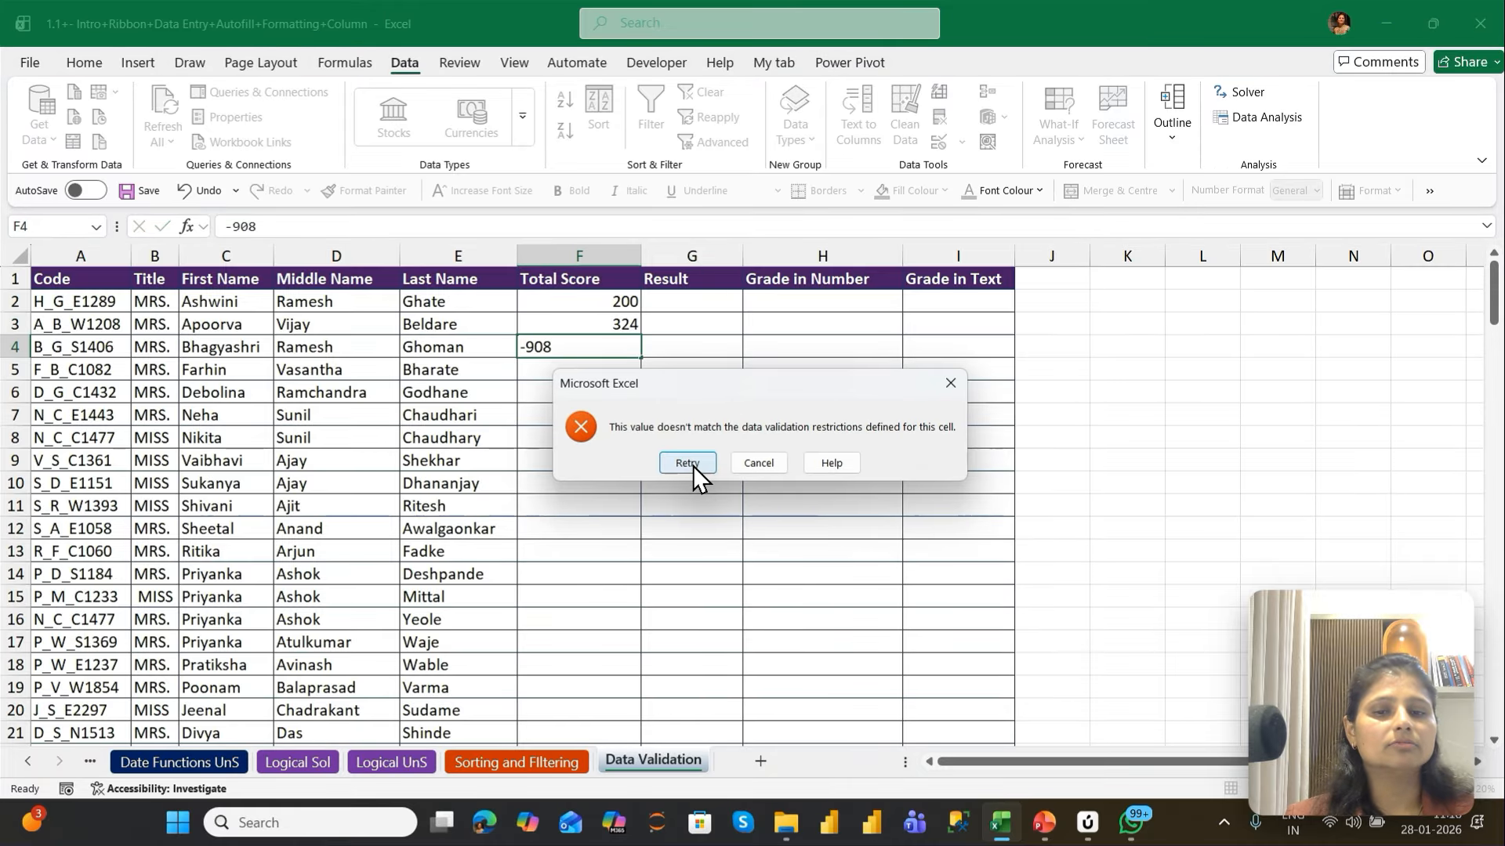
{"action": "key", "text": "Escape"}
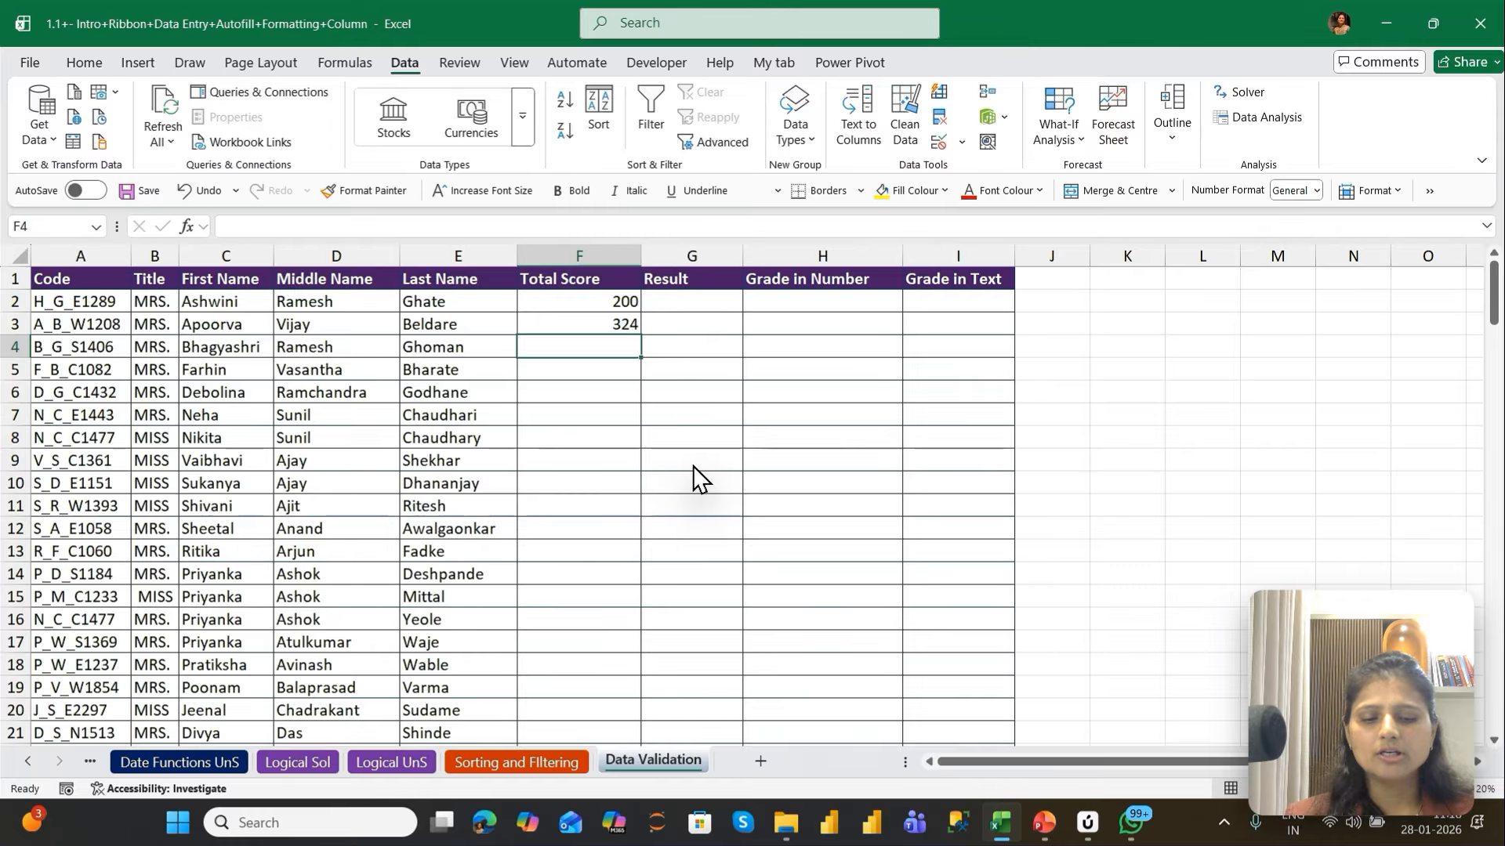
{"action": "type", "text": "503"}
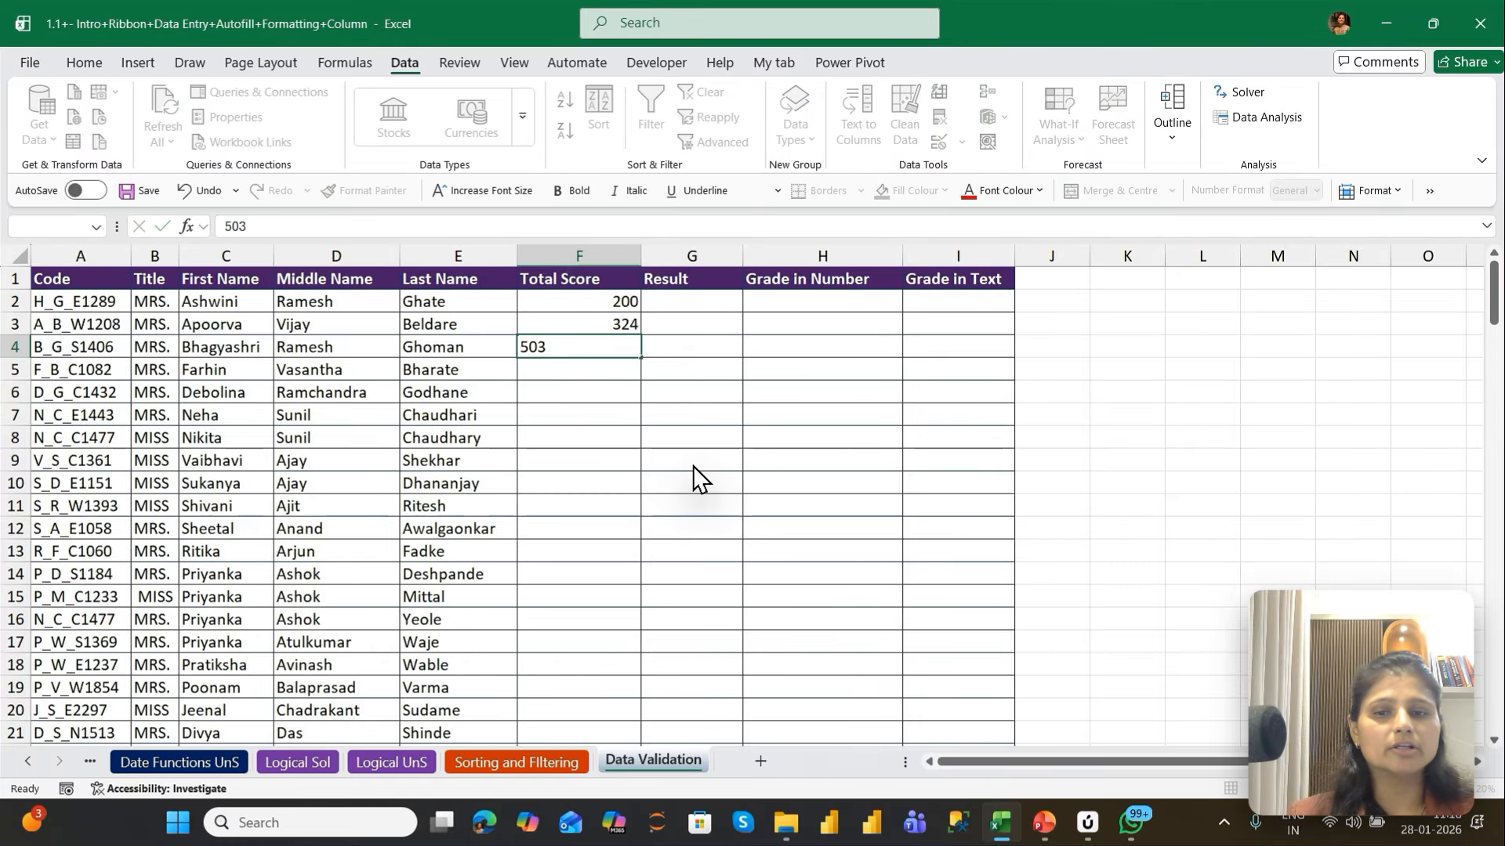
{"action": "key", "text": "Return"}
{"action": "key", "text": "Escape"}
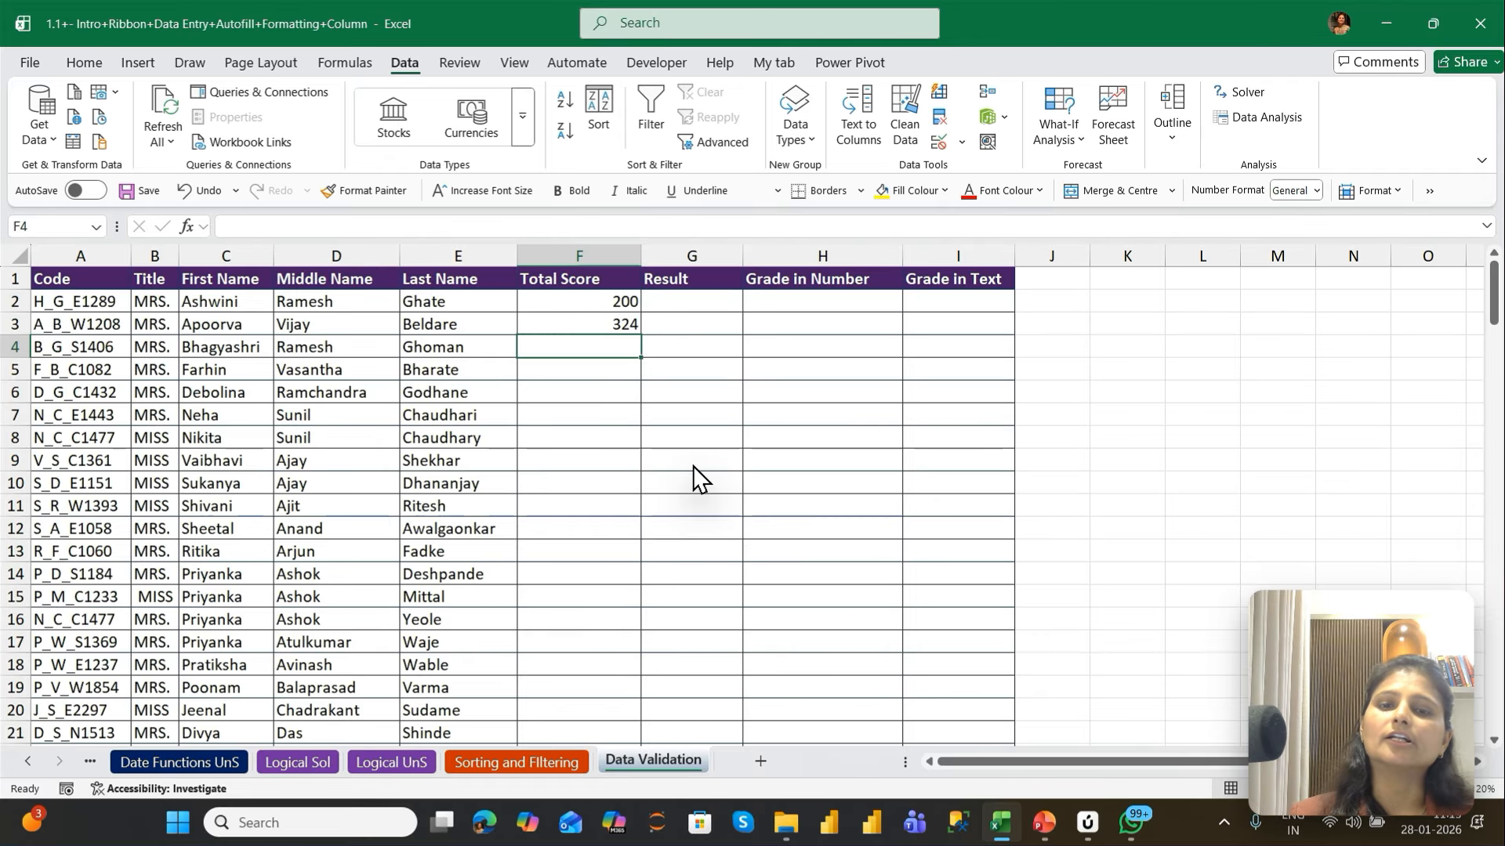
Enter 235 as the total score in F4
{"action": "key", "text": "Up"}
{"action": "key", "text": "Up"}
{"action": "key", "text": "Down"}
{"action": "key", "text": "Down"}
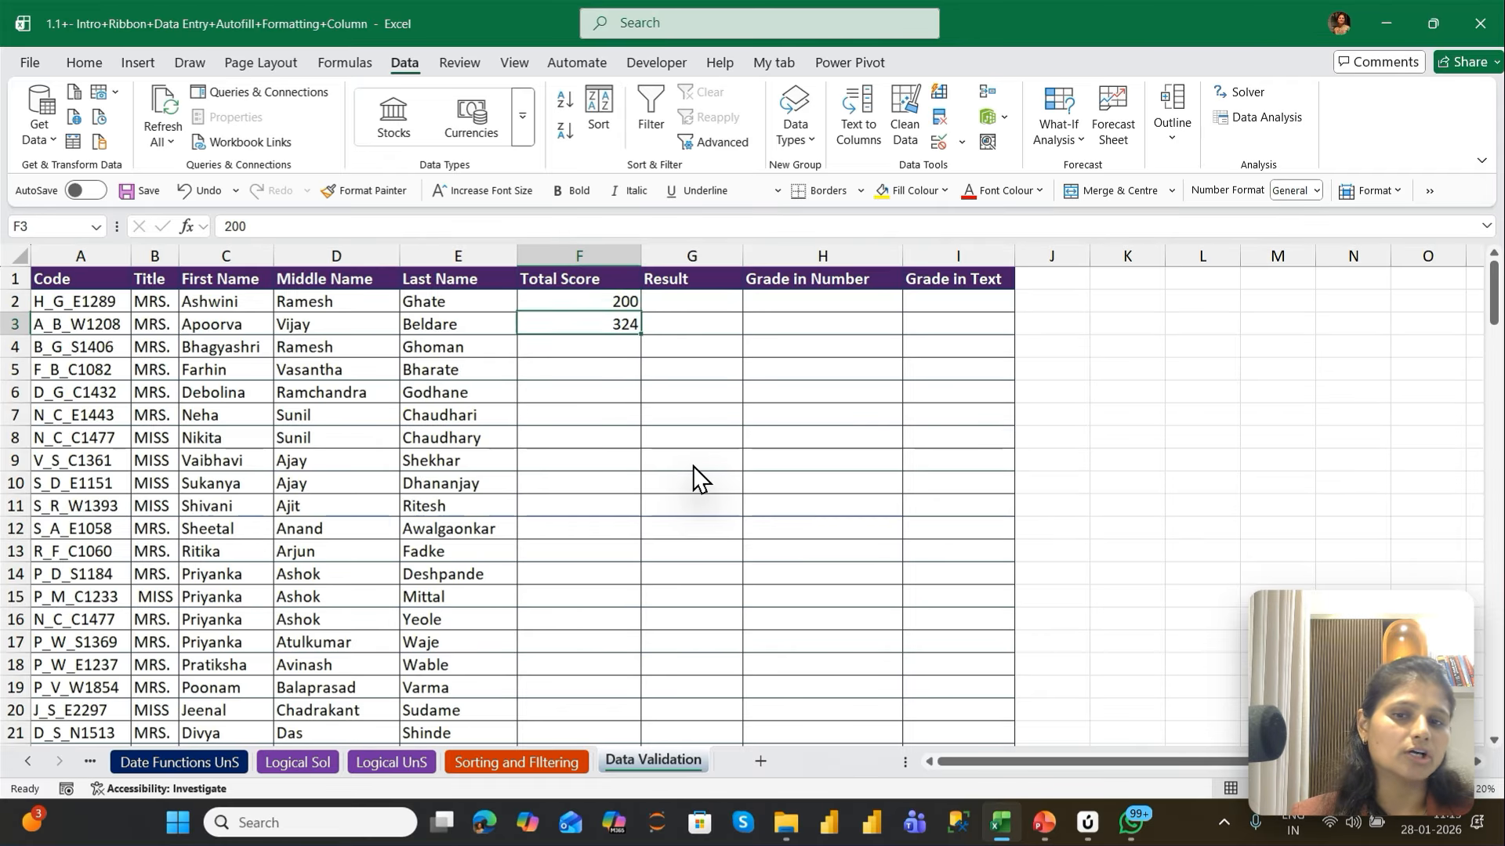
{"action": "type", "text": "23"}
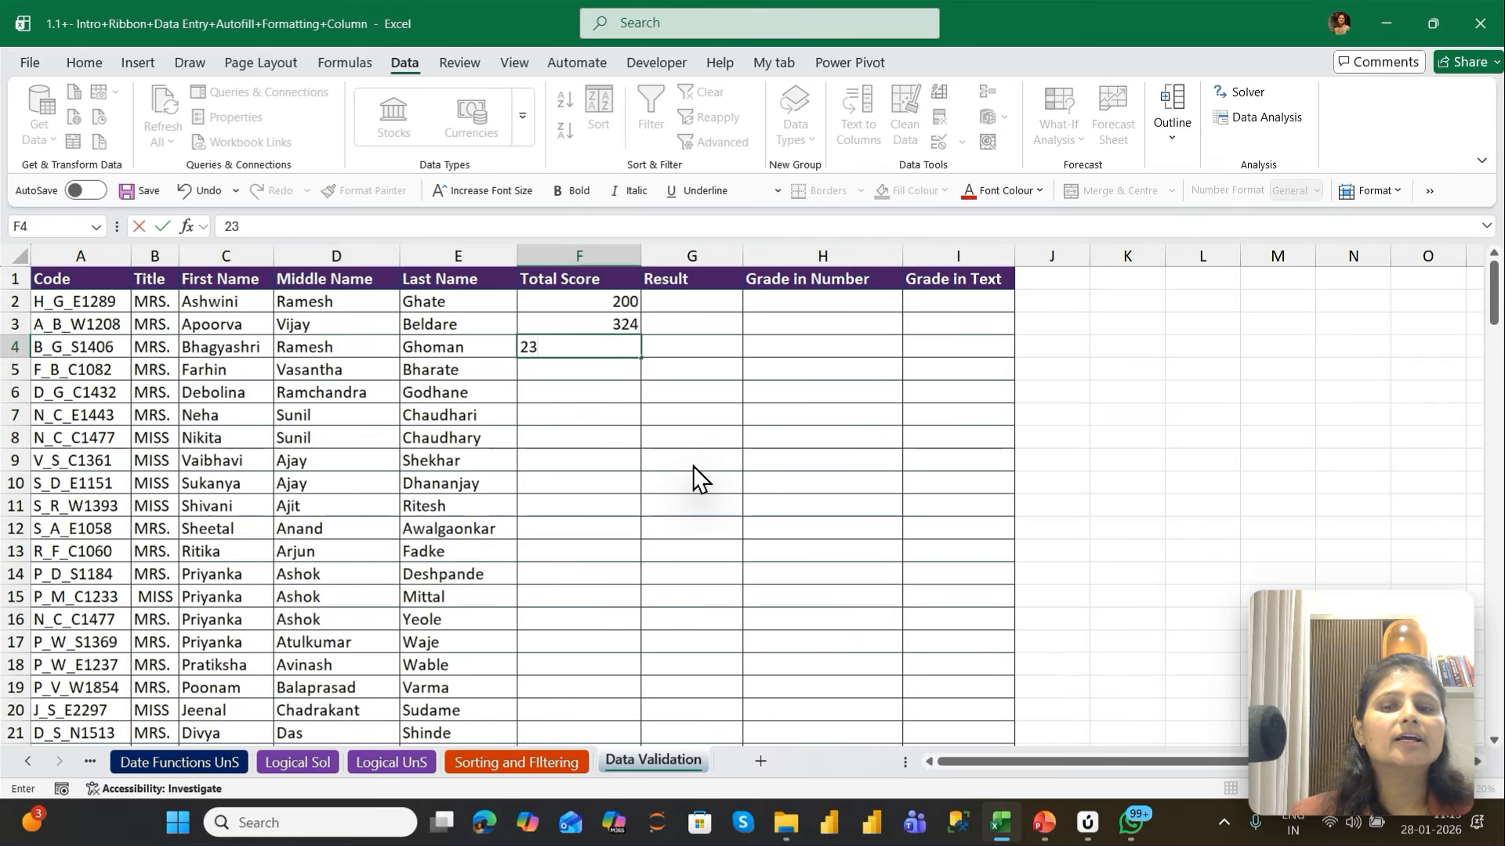
{"action": "type", "text": "5"}
{"action": "key", "text": "Return"}
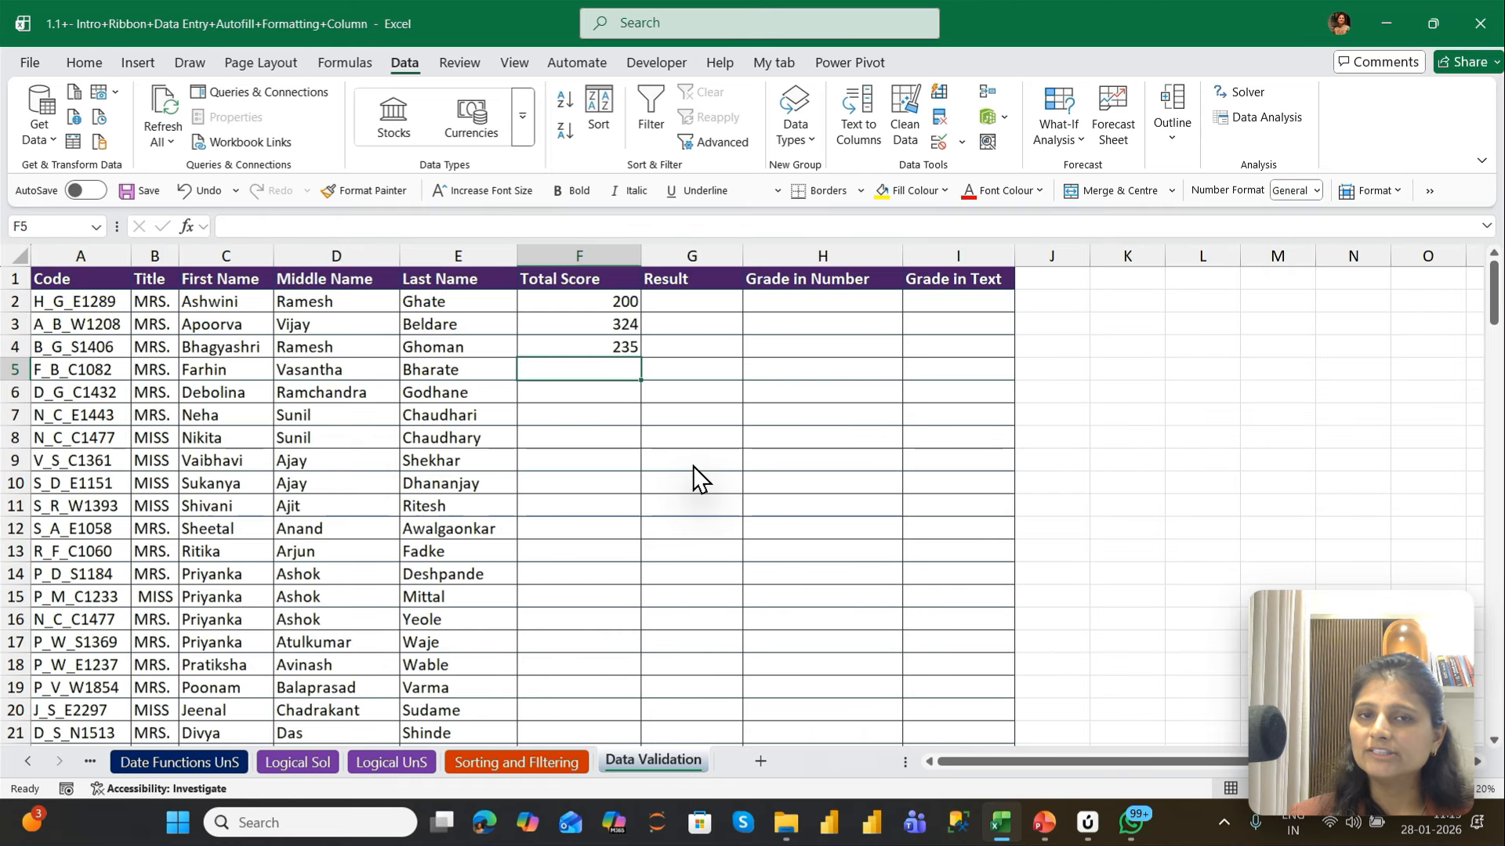
Set the data validation for the Result cells G2 to G147 to allow only entries from a list
{"action": "key", "text": "Up"}
{"action": "key", "text": "Up"}
{"action": "key", "text": "Up"}
{"action": "key", "text": "Right"}
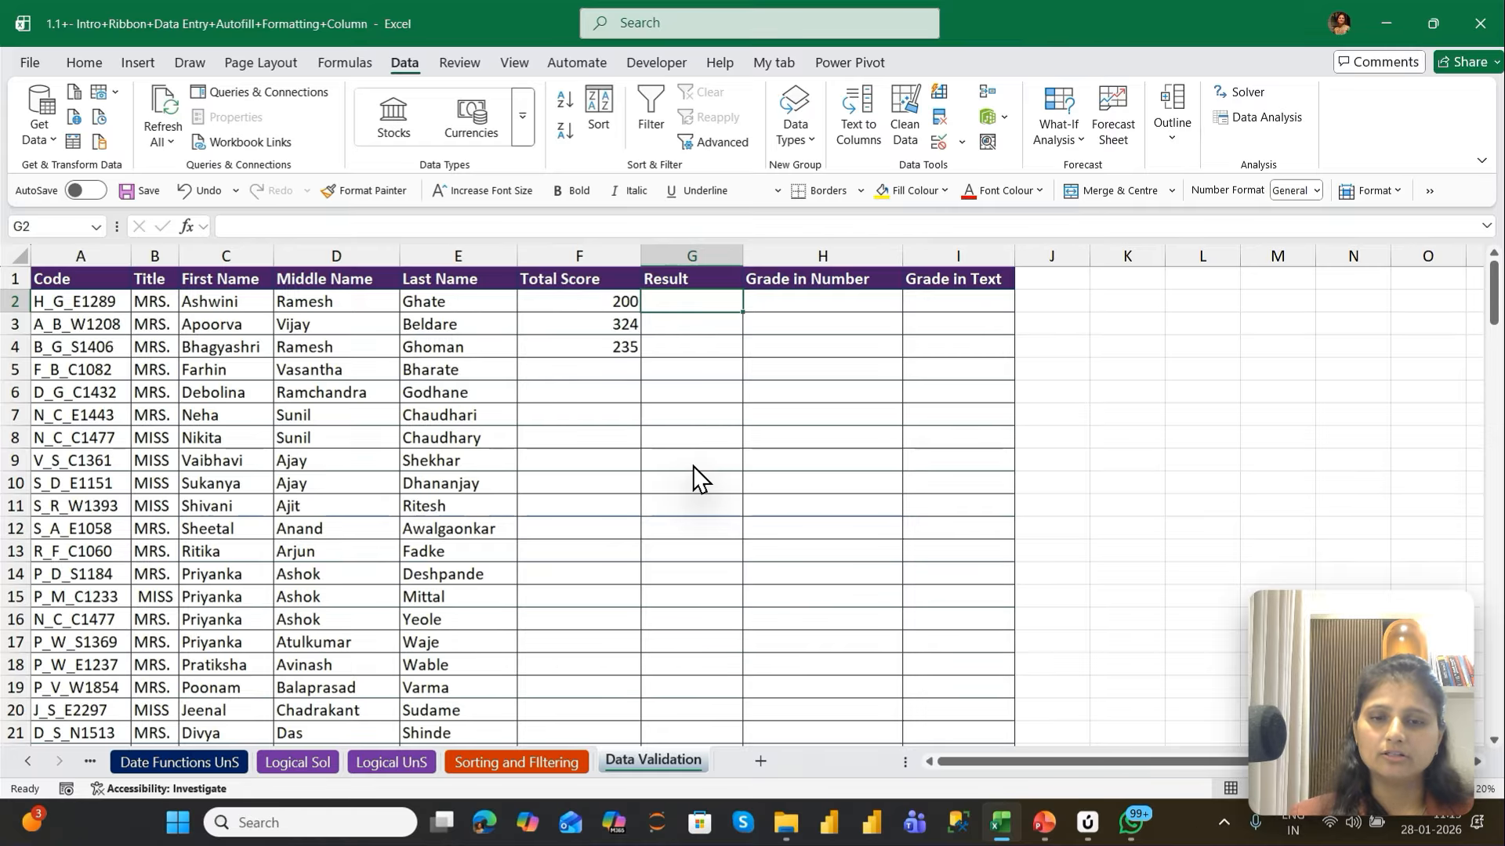
{"action": "key", "text": "Left"}
{"action": "key", "text": "Left"}
{"action": "key", "text": "ctrl+Down"}
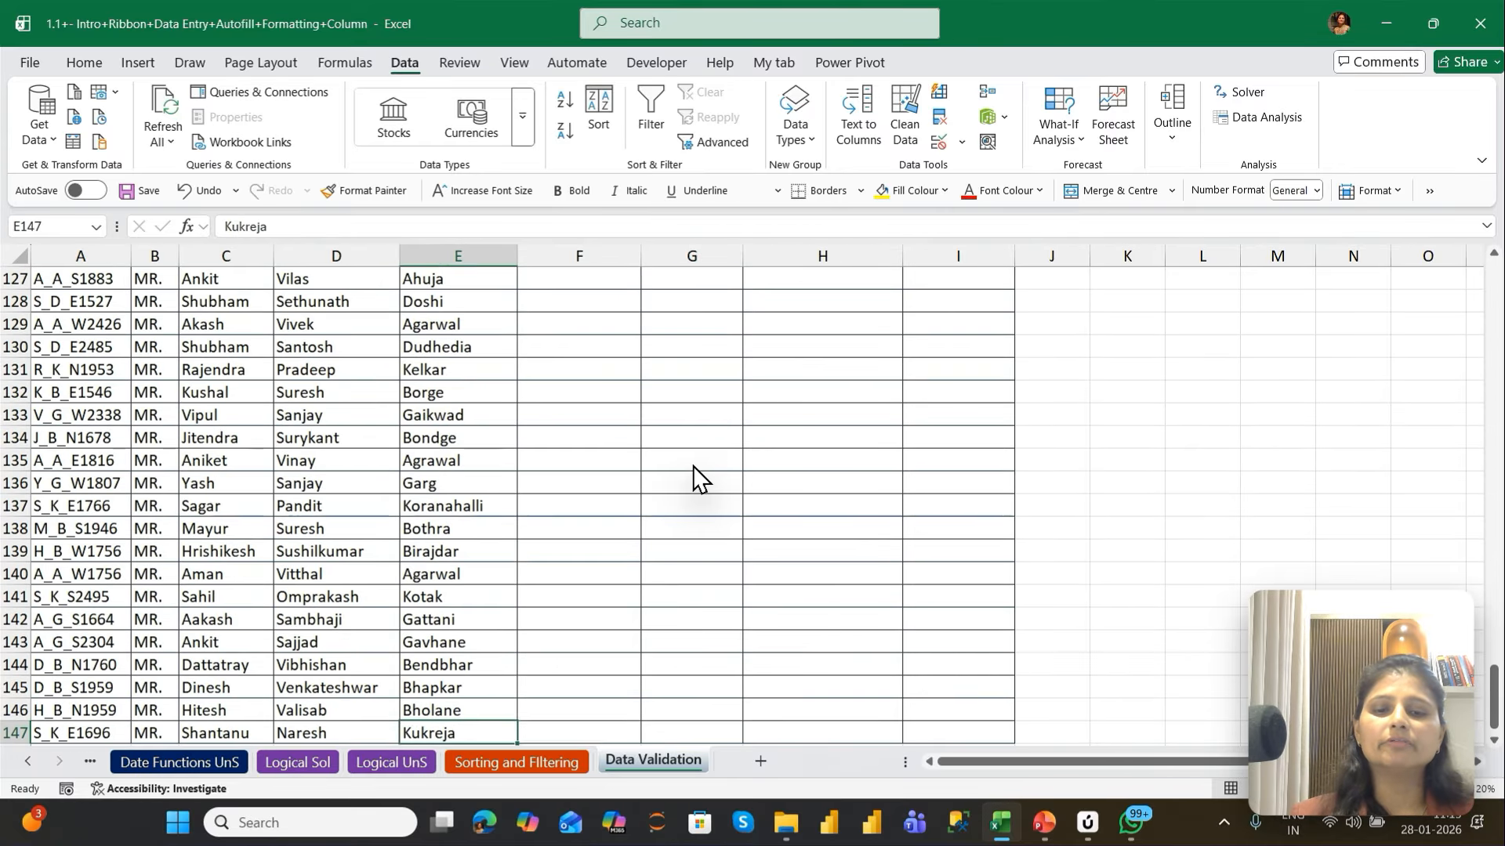
{"action": "key", "text": "Right"}
{"action": "key", "text": "Right"}
{"action": "key", "text": "ctrl+shift+Up"}
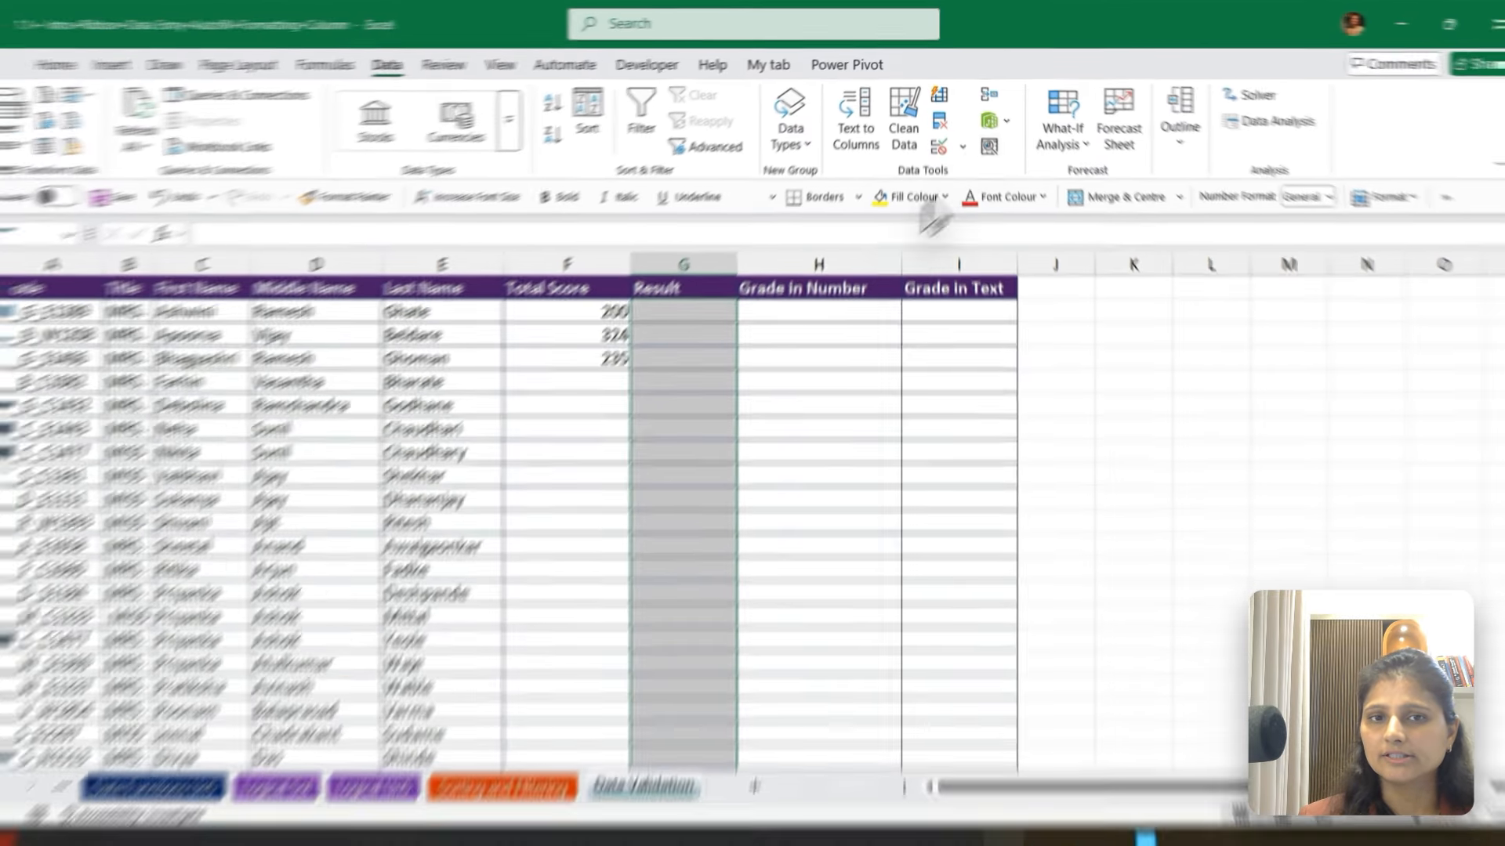
{"action": "left_click", "coordinate": [939, 146]}
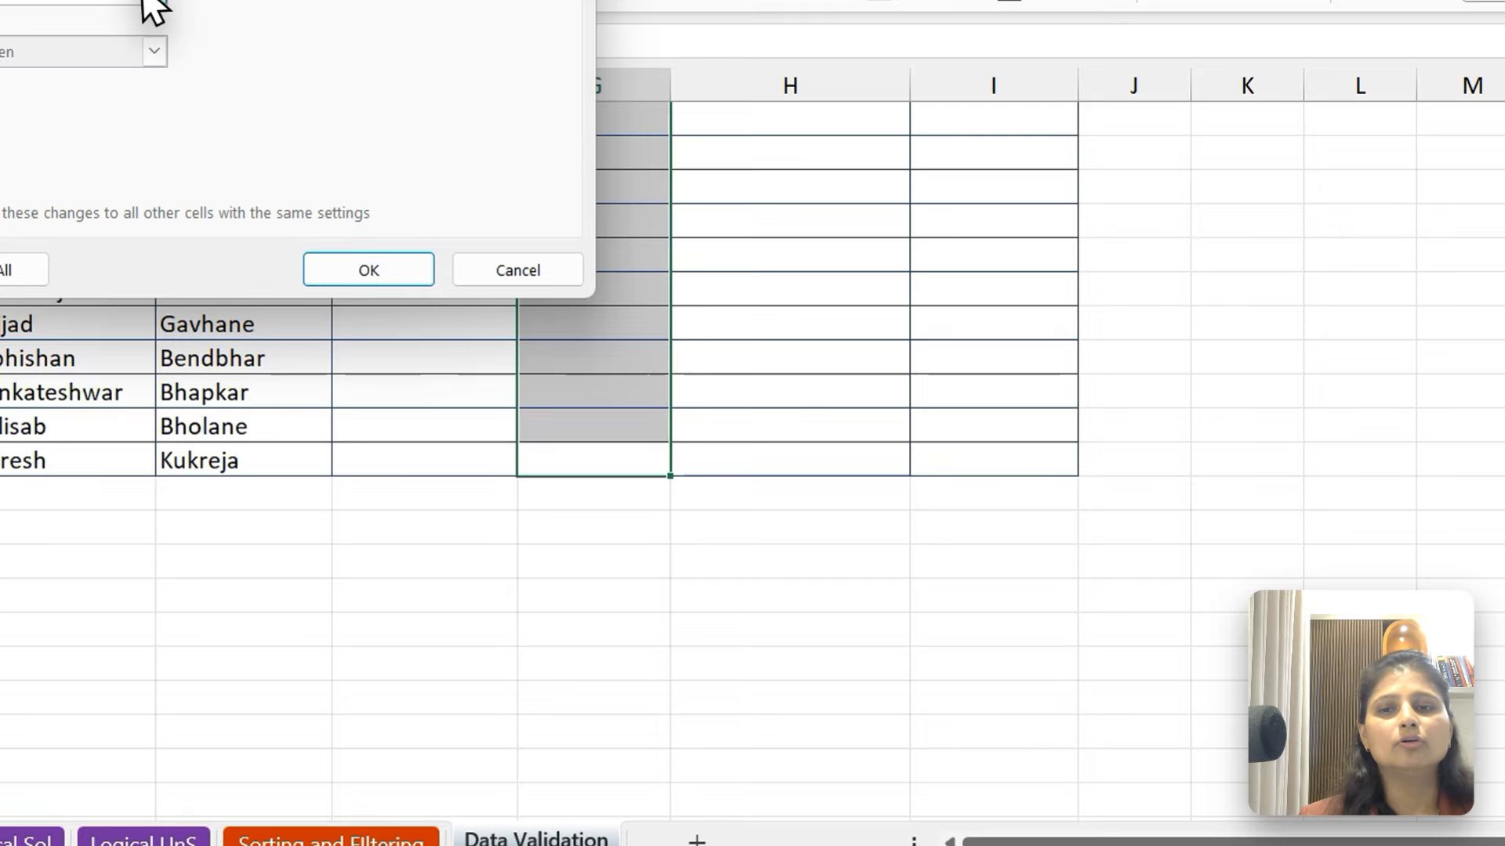
{"action": "left_click", "coordinate": [130, 287]}
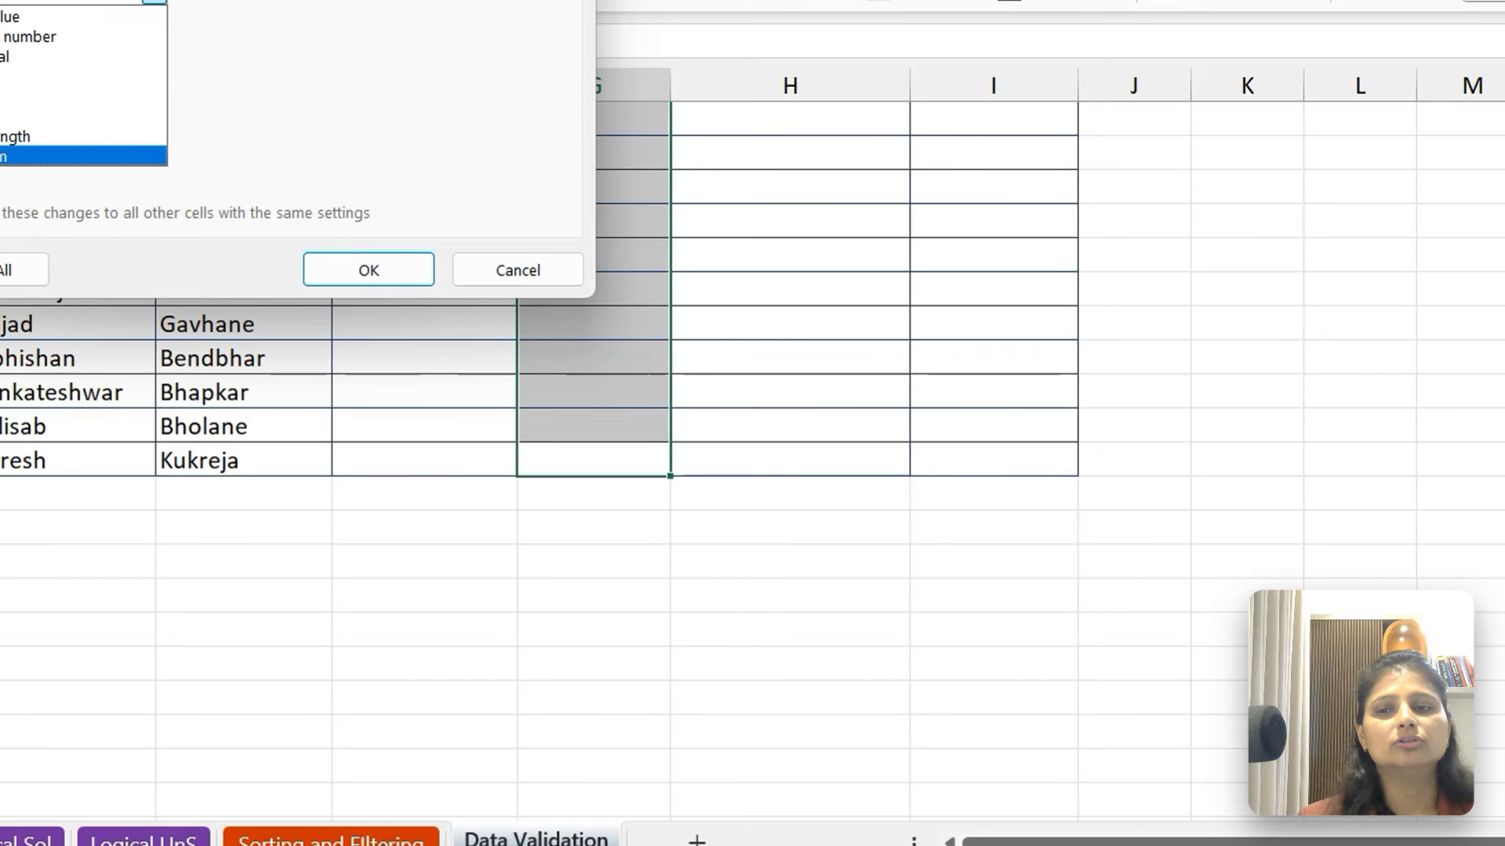
{"action": "left_click", "coordinate": [7, 76]}
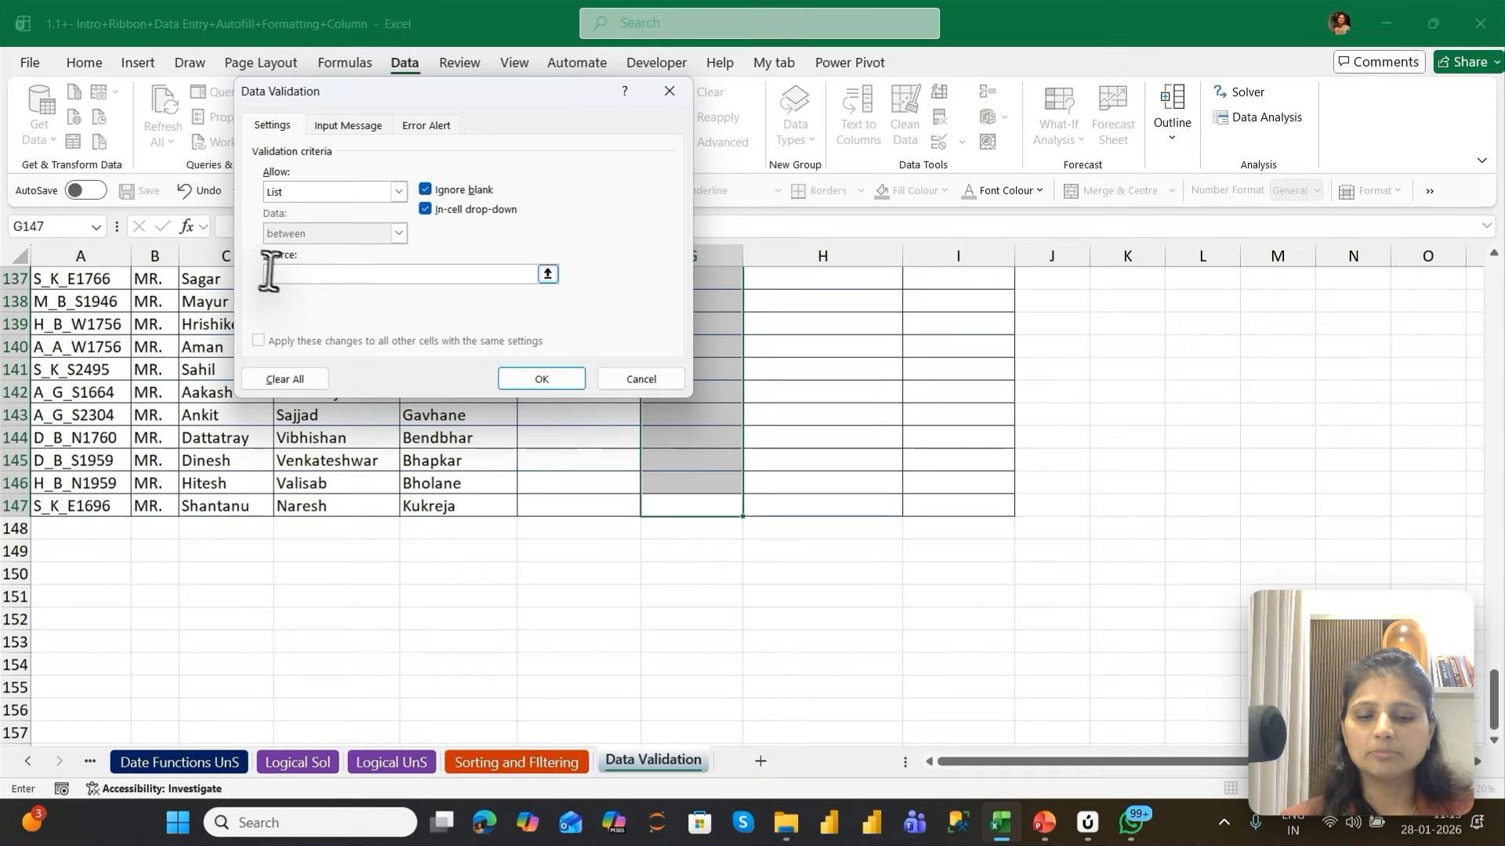
Set the list source to "Pass","Fail" and apply the validation to the Result cells
{"action": "left_click", "coordinate": [278, 276]}
{"action": "type", "text": "\"pass"}
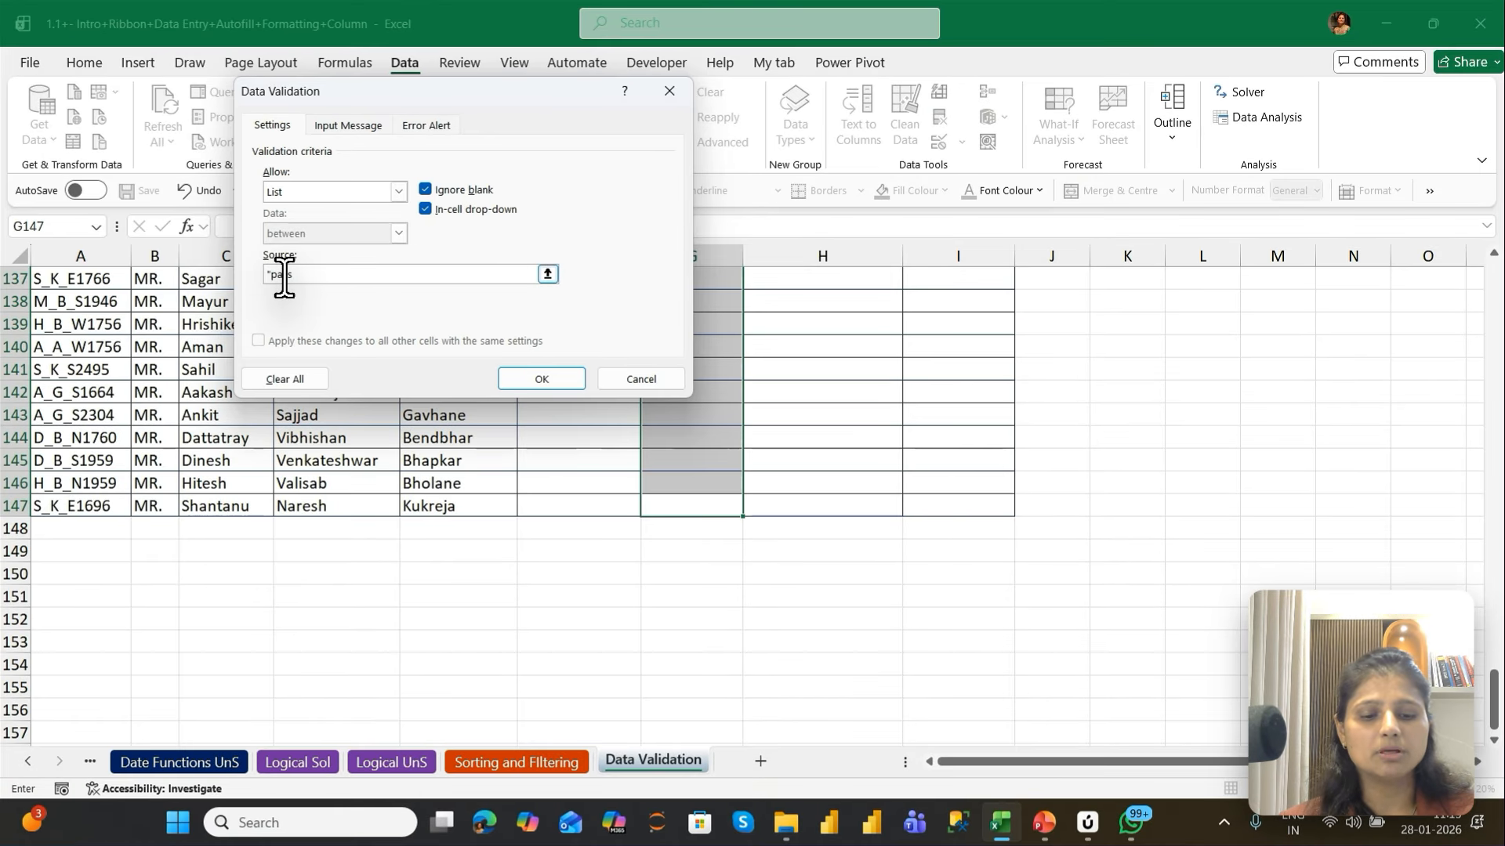
{"action": "type", "text": "\",\"Fail"}
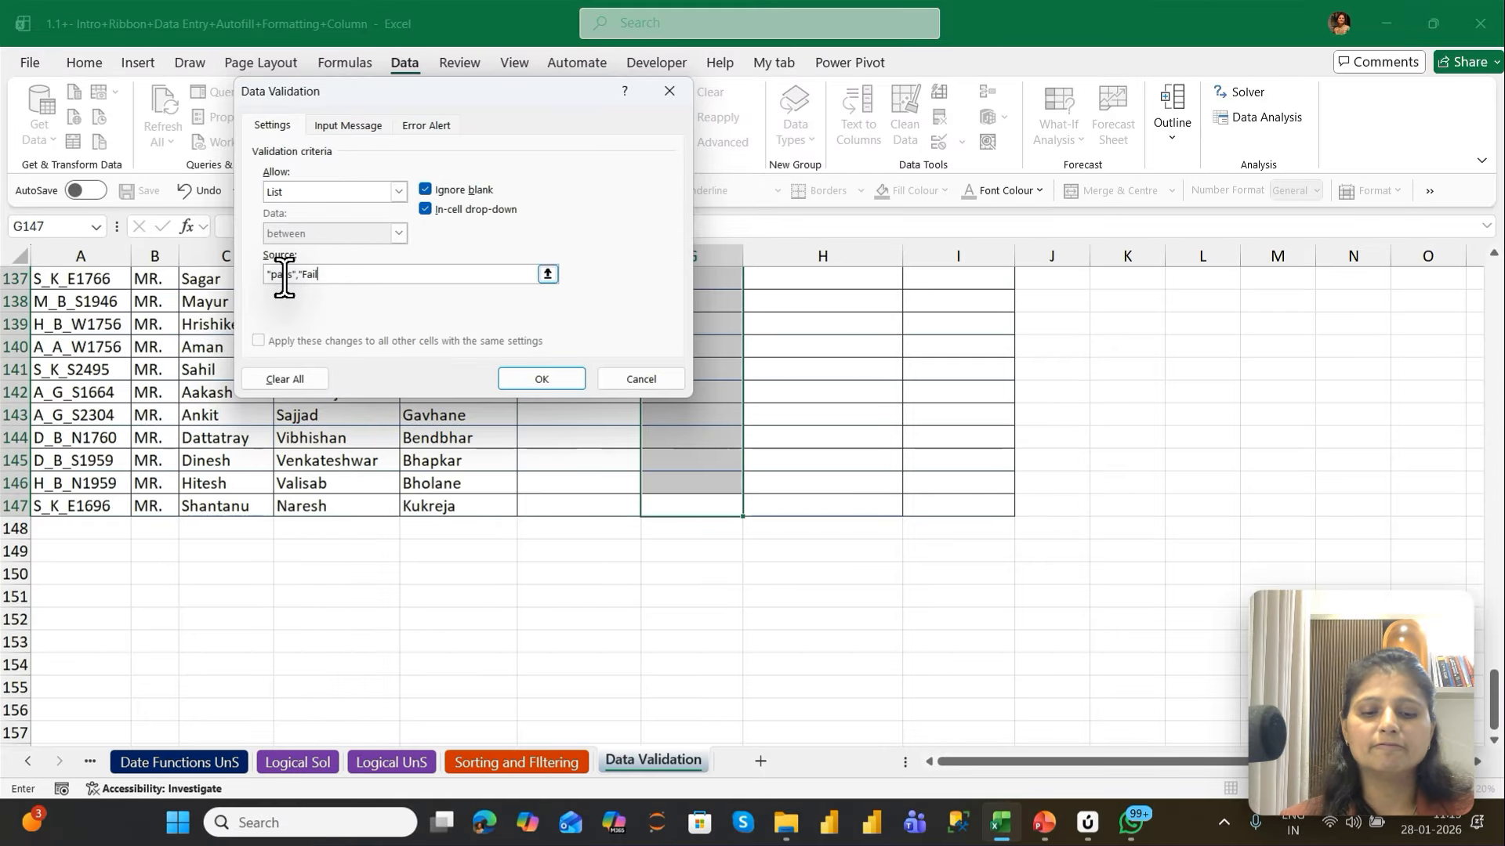
{"action": "type", "text": "\""}
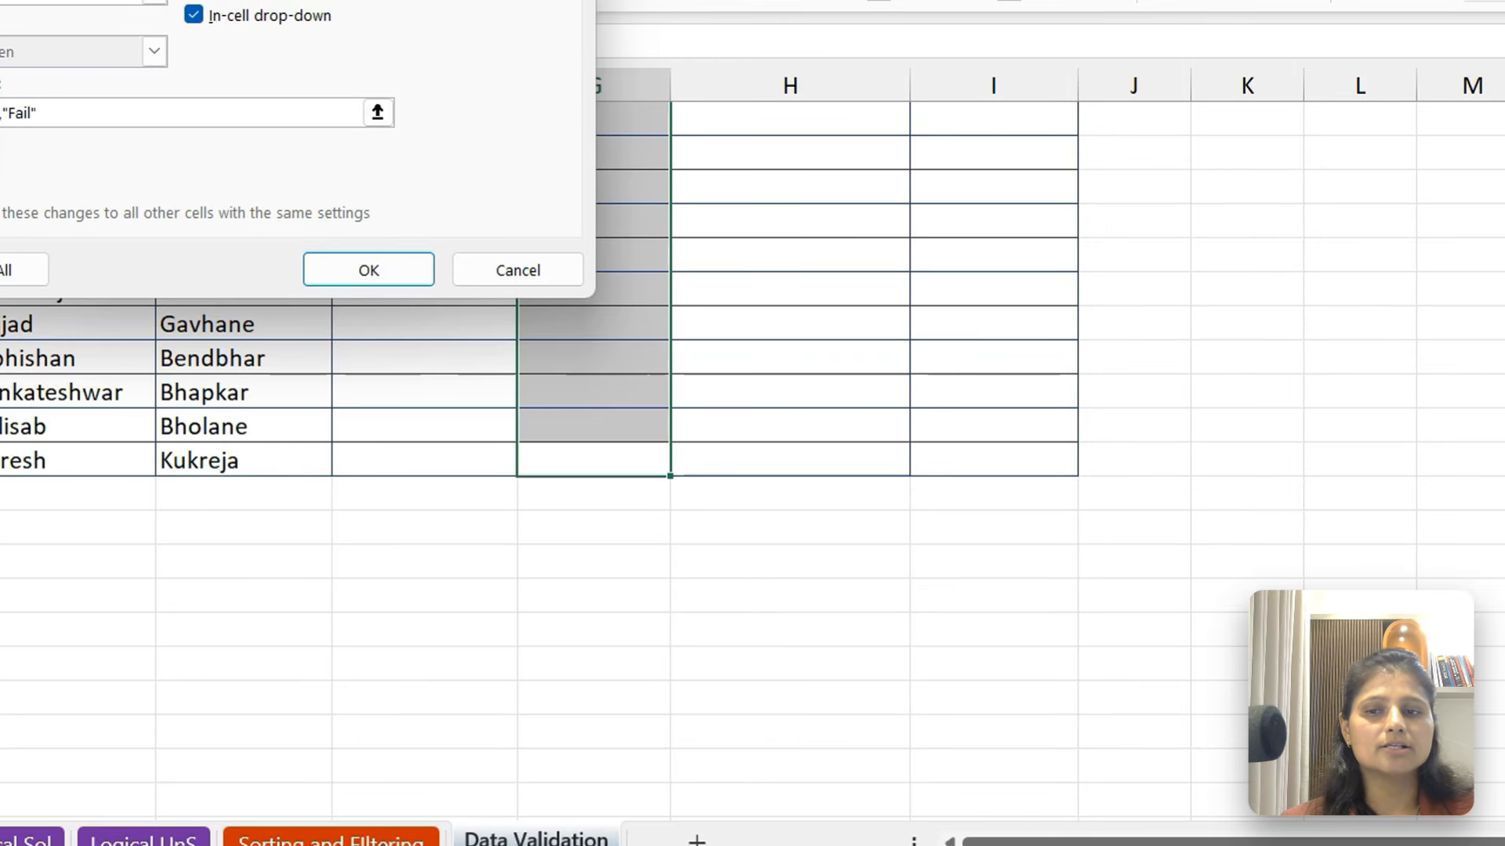
{"action": "left_click", "coordinate": [327, 276]}
Choose "Pass" in G2 and "Fail" in G4 and G7 from the cells' drop-down lists
{"action": "left_click", "coordinate": [580, 208]}
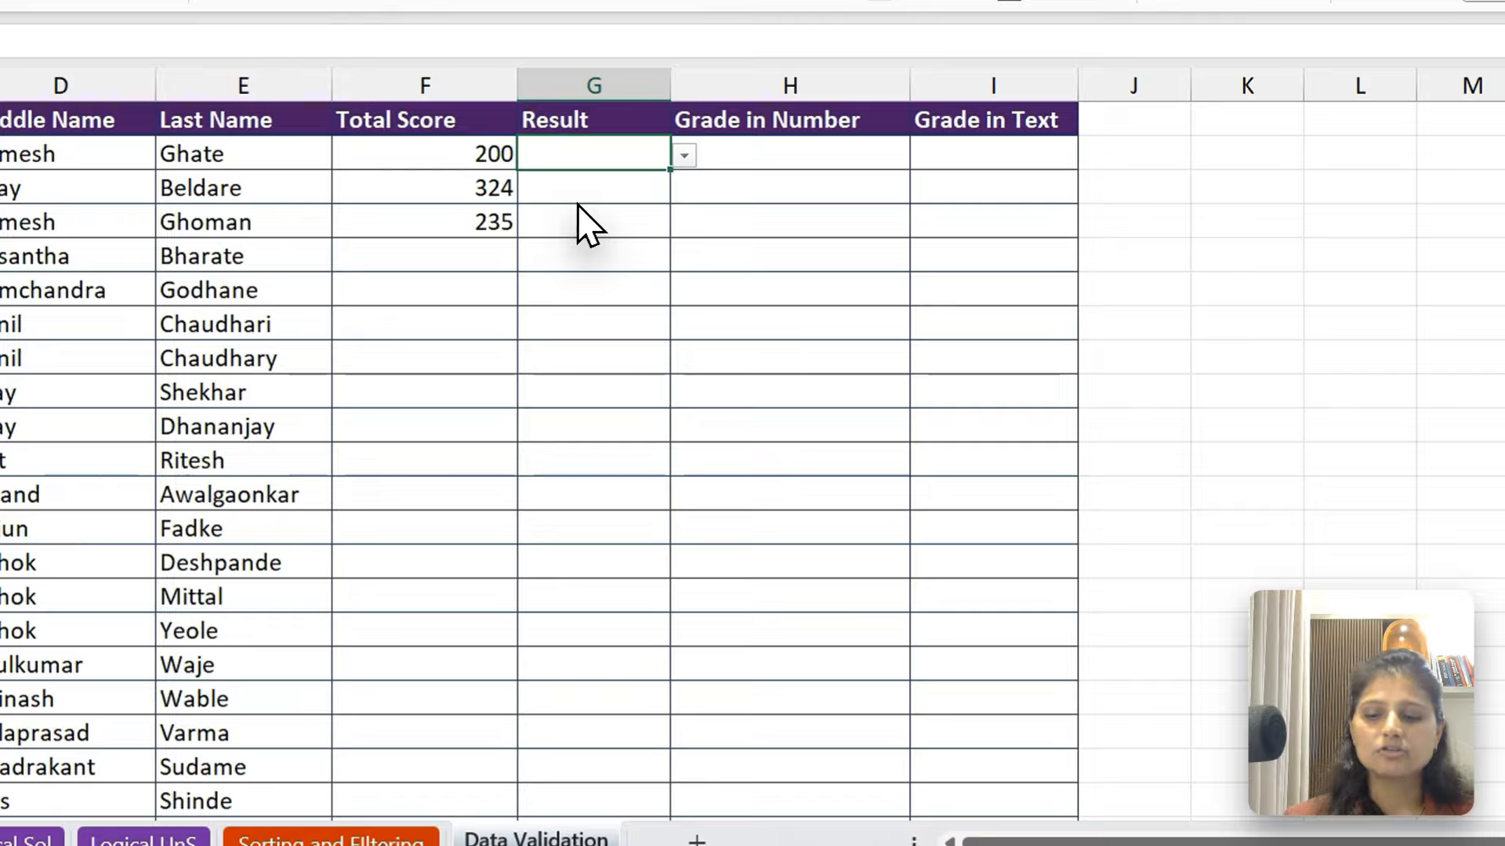
{"action": "left_click", "coordinate": [684, 155]}
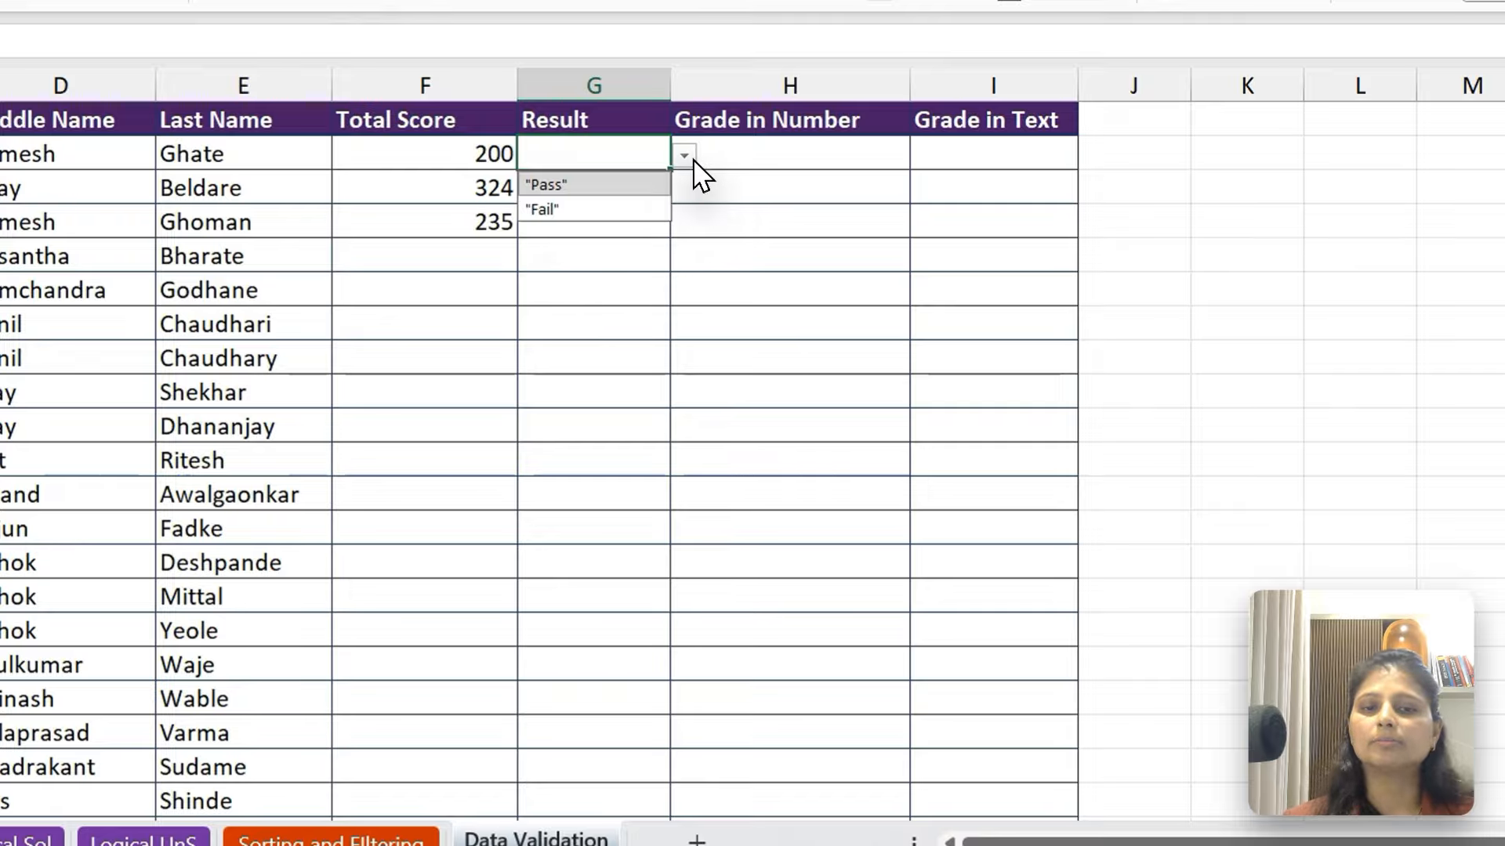
{"action": "left_click", "coordinate": [574, 188]}
{"action": "left_click", "coordinate": [634, 226]}
{"action": "left_click", "coordinate": [684, 224]}
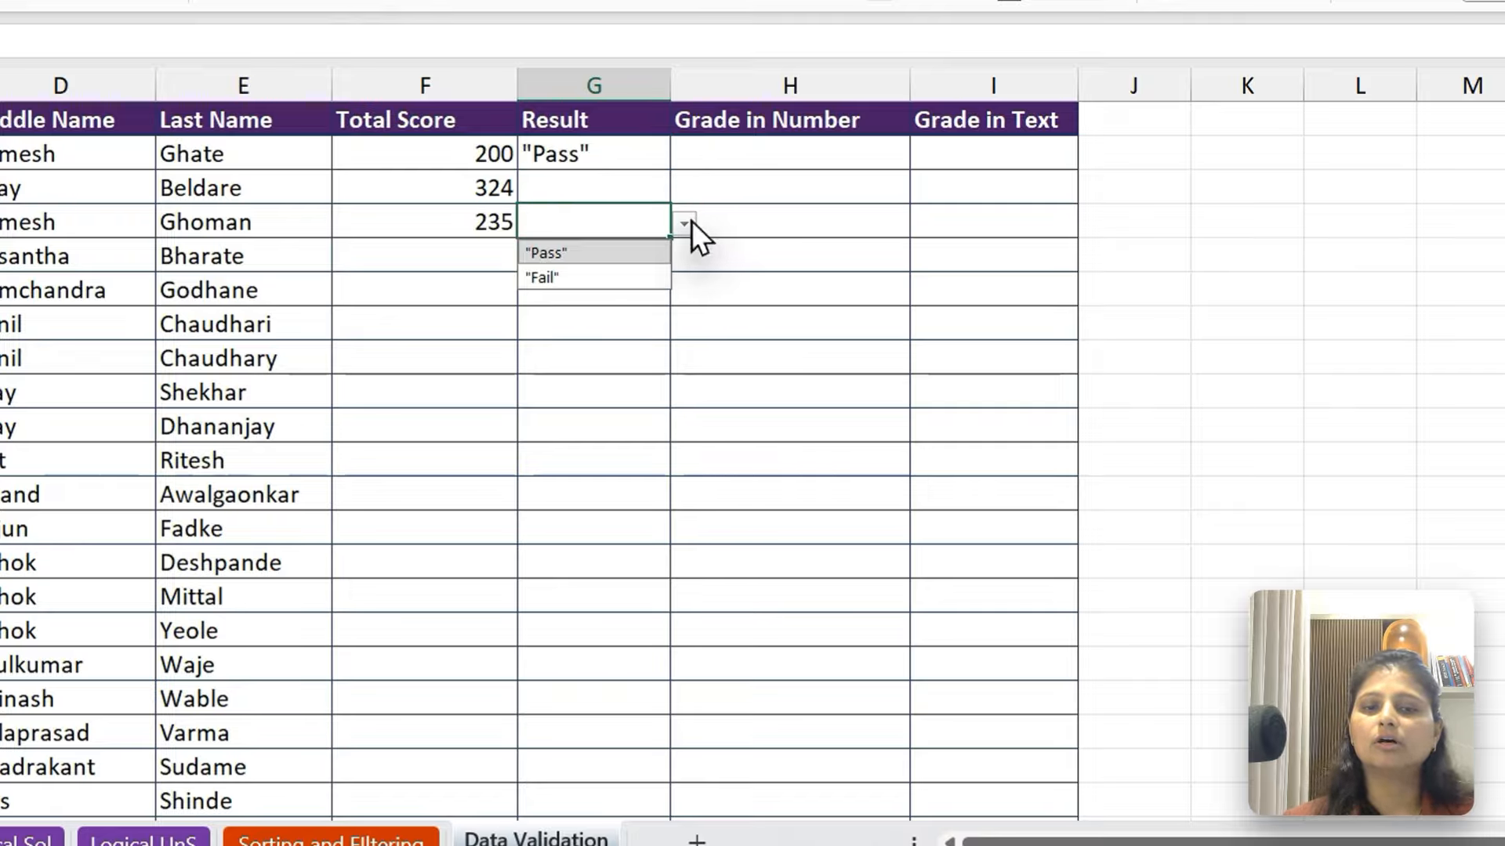
{"action": "left_click", "coordinate": [599, 277]}
{"action": "left_click", "coordinate": [600, 332]}
{"action": "left_click", "coordinate": [684, 326]}
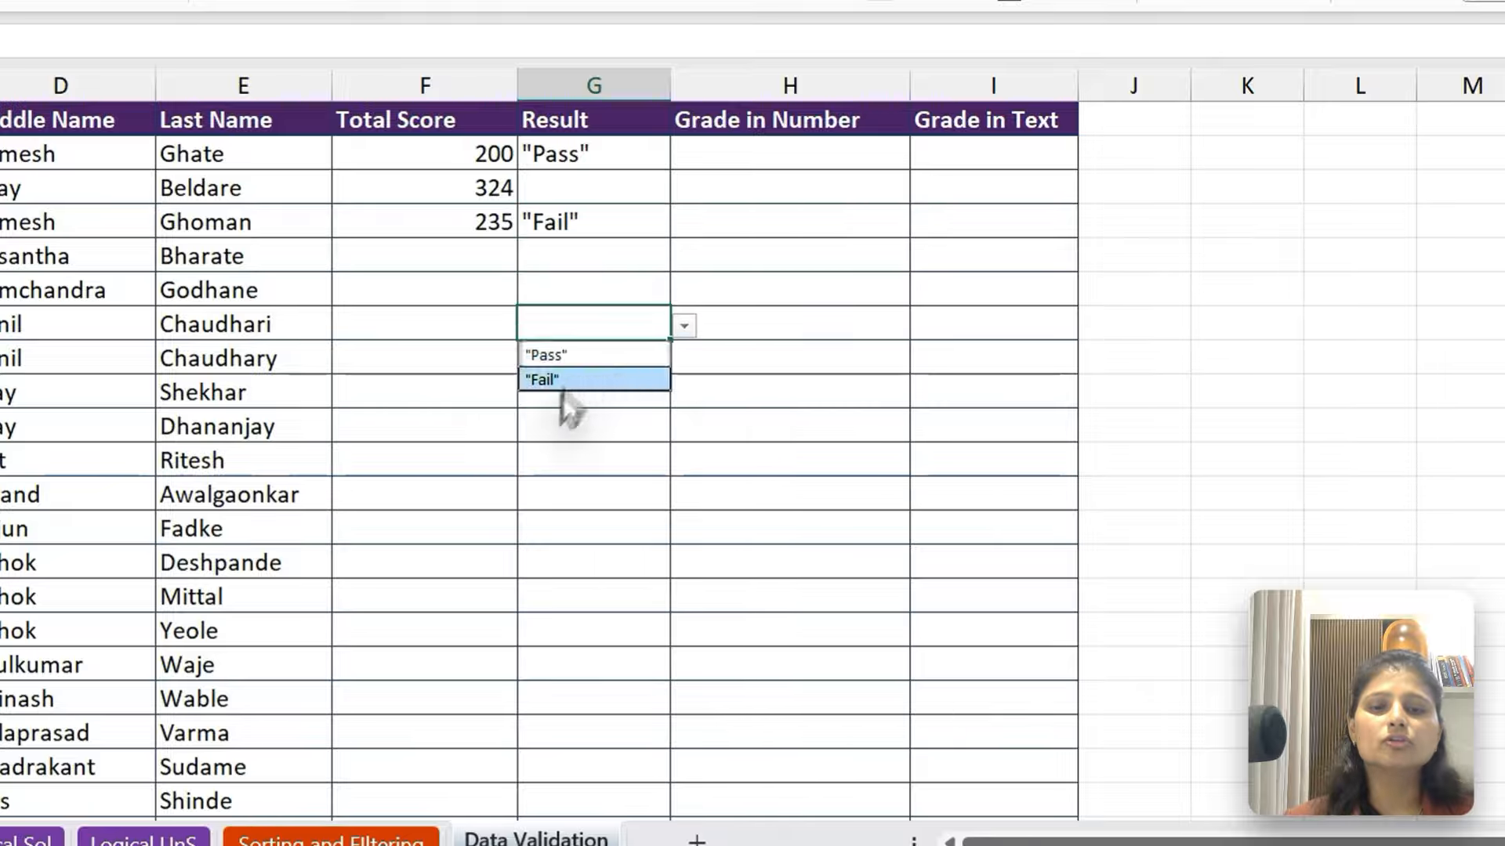
{"action": "left_click", "coordinate": [572, 381]}
Test the Result validation in G13 by trying the entry some else, then discard it
{"action": "left_click", "coordinate": [572, 525]}
{"action": "type", "text": "some else"}
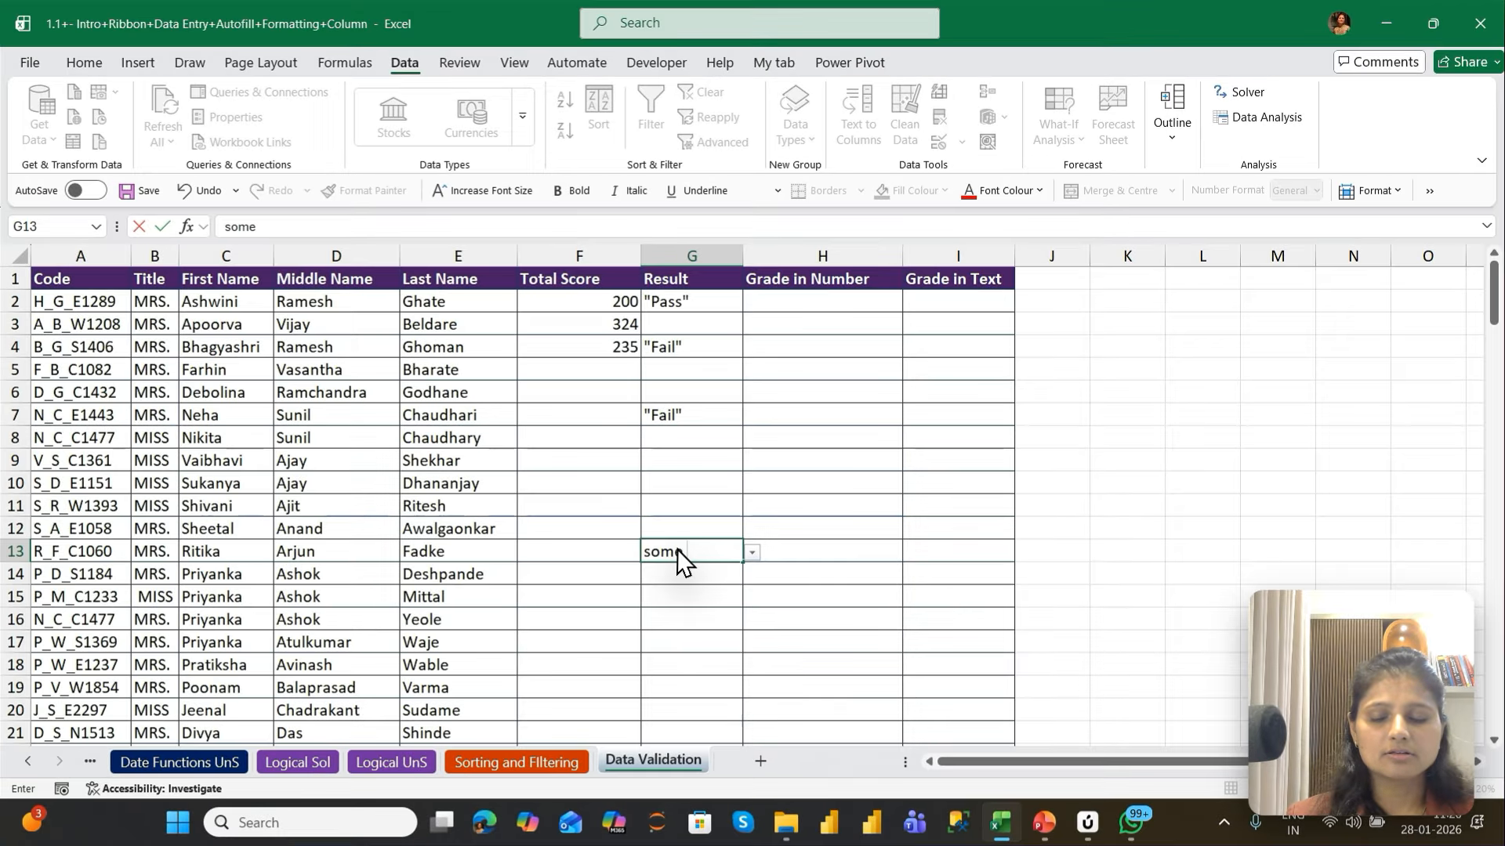
{"action": "key", "text": "Return"}
{"action": "key", "text": "Escape"}
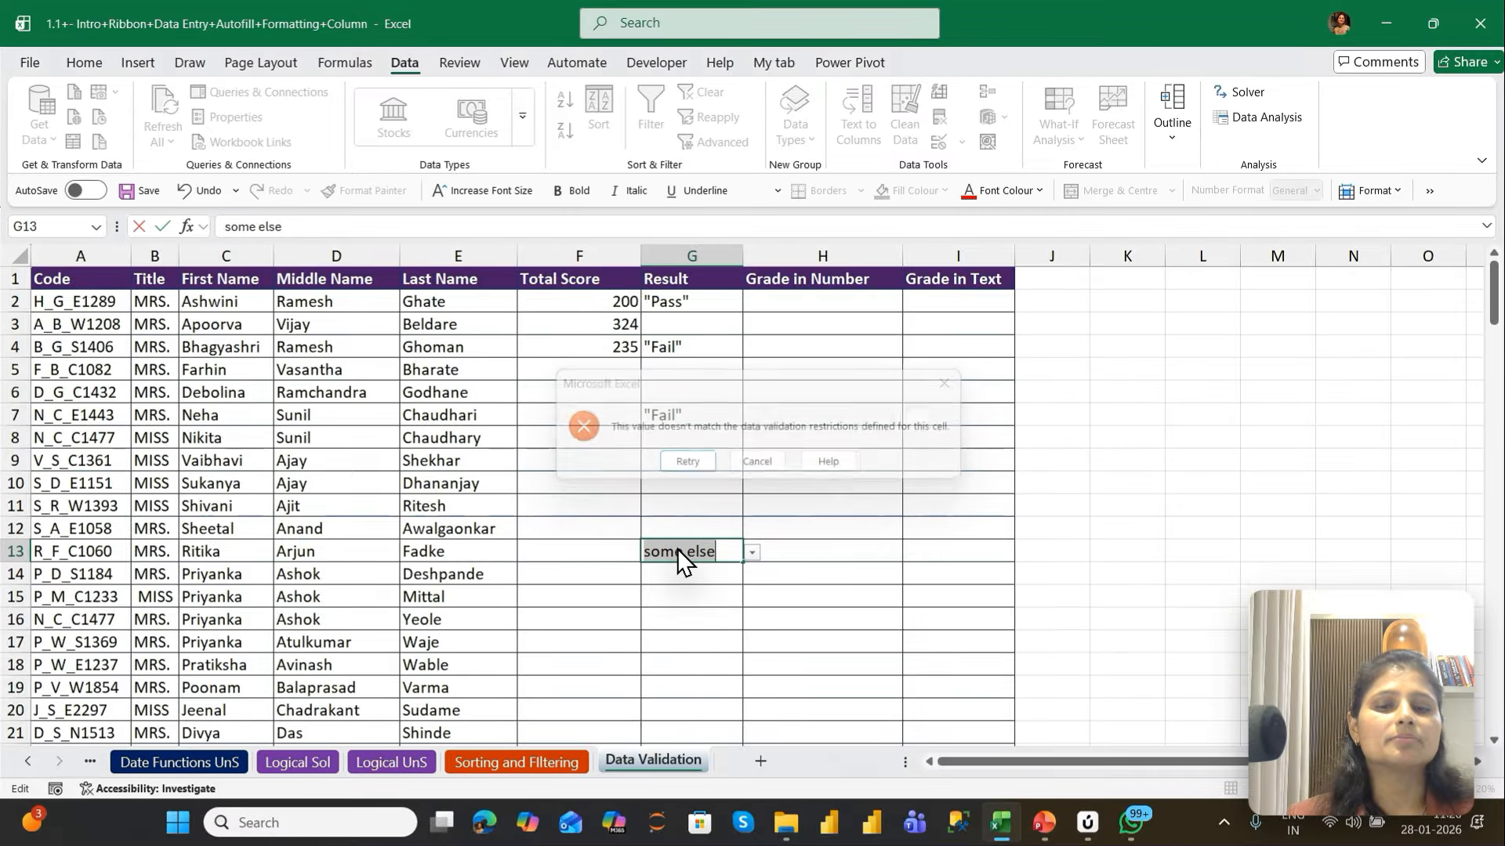
Set the data validation for the Grade in Number cells H2 to H147 to allow whole numbers
{"action": "key", "text": "Up"}
{"action": "key", "text": "Up"}
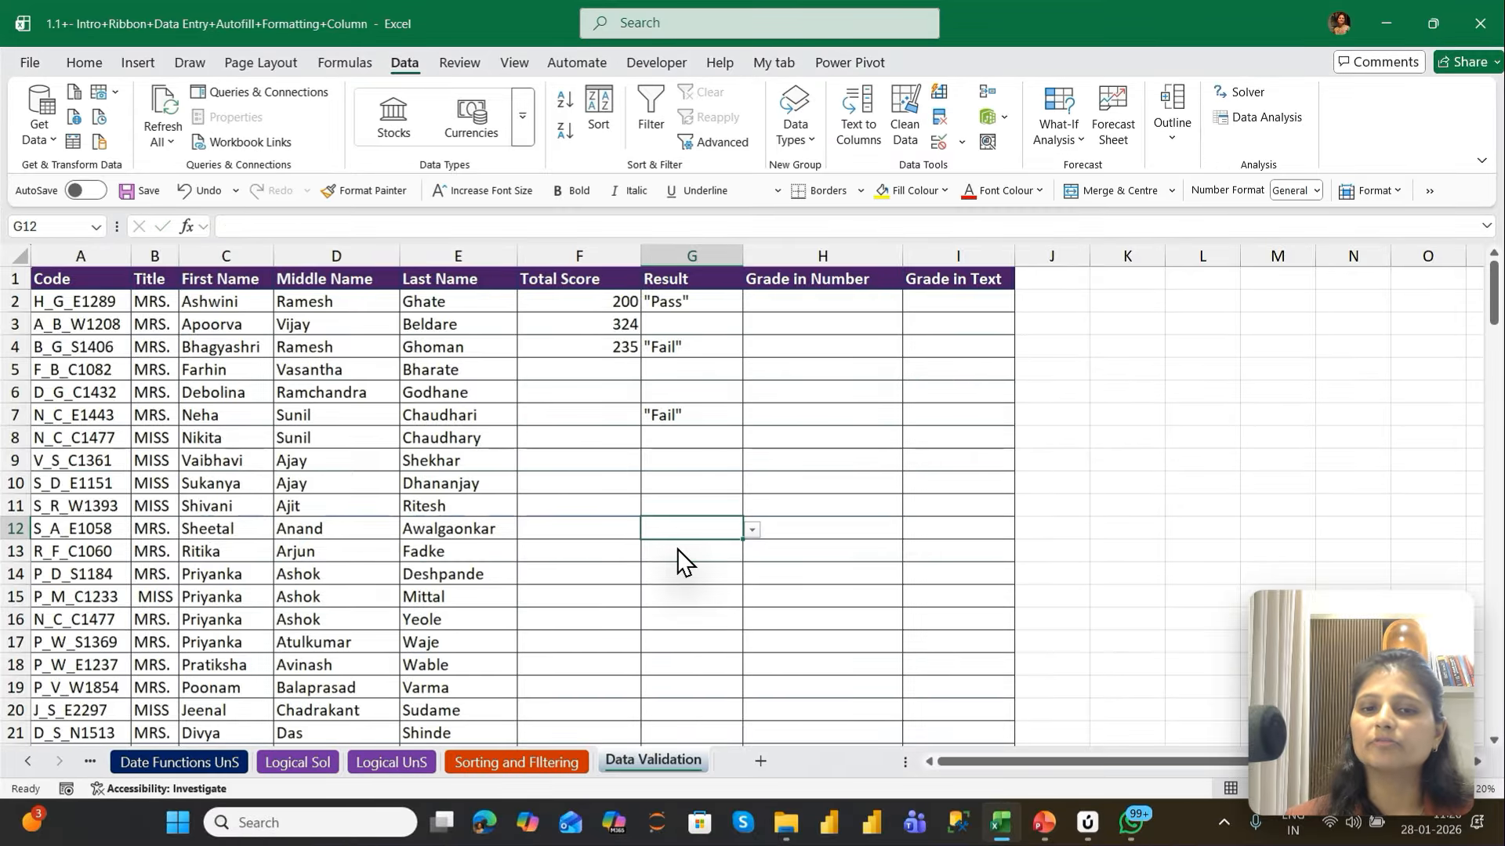
{"action": "key", "text": "ctrl+Up"}
{"action": "key", "text": "ctrl+Up"}
{"action": "key", "text": "ctrl+Up"}
{"action": "key", "text": "ctrl+Up"}
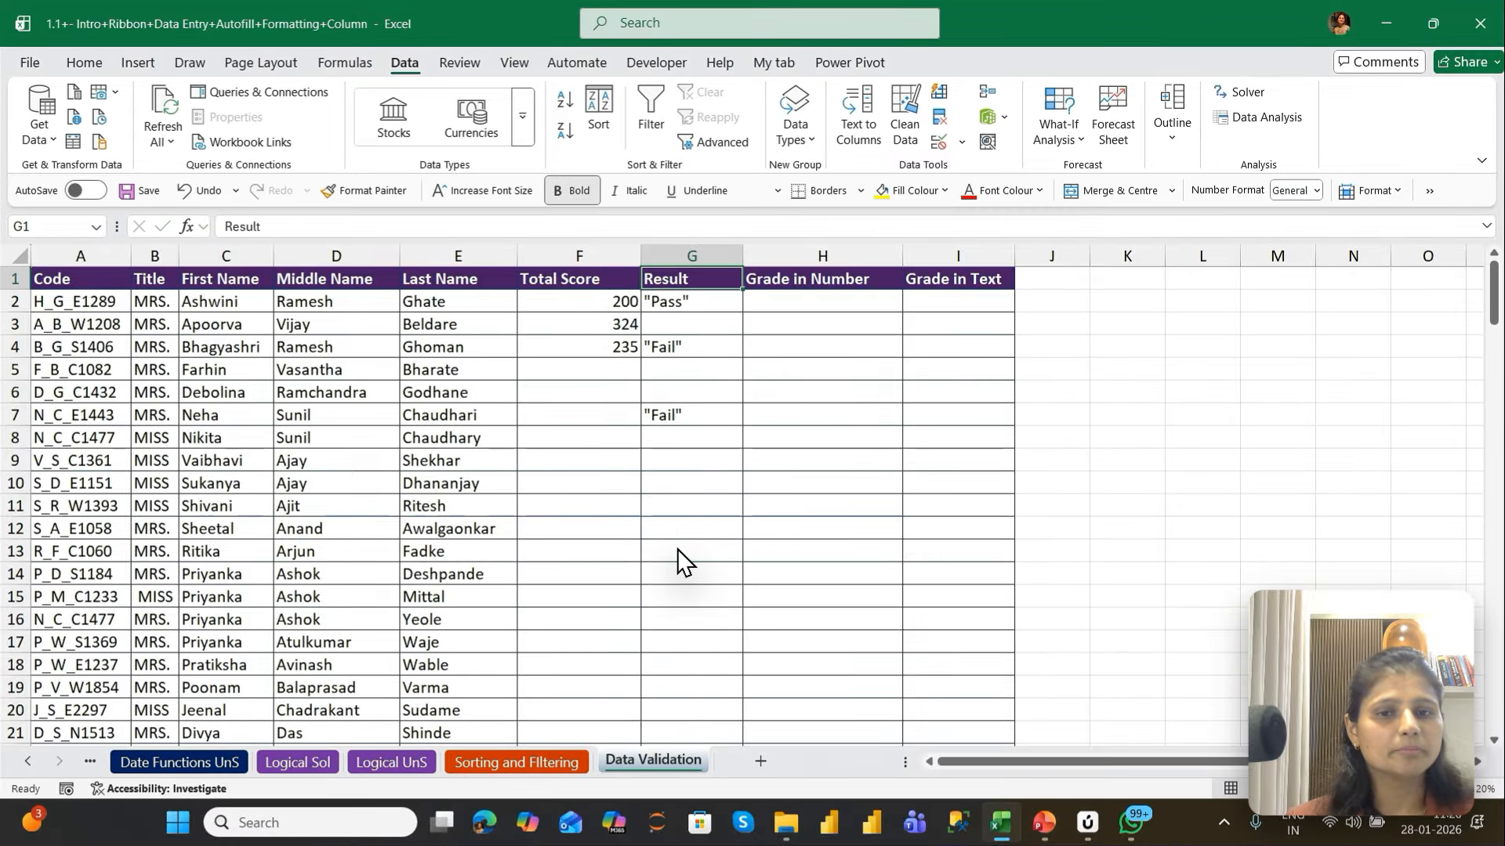
{"action": "key", "text": "Right"}
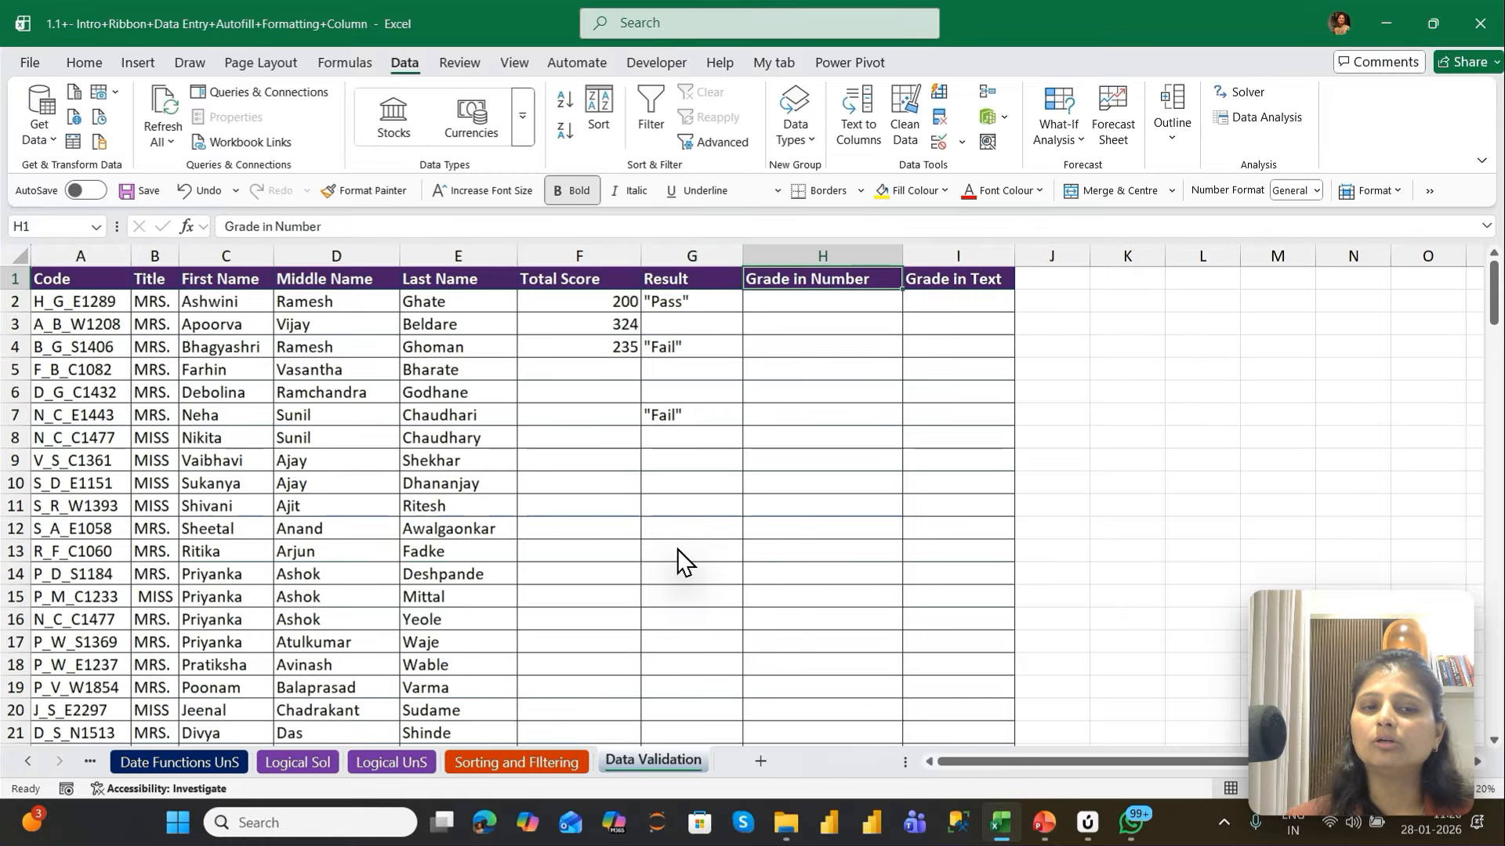
{"action": "key", "text": "Left"}
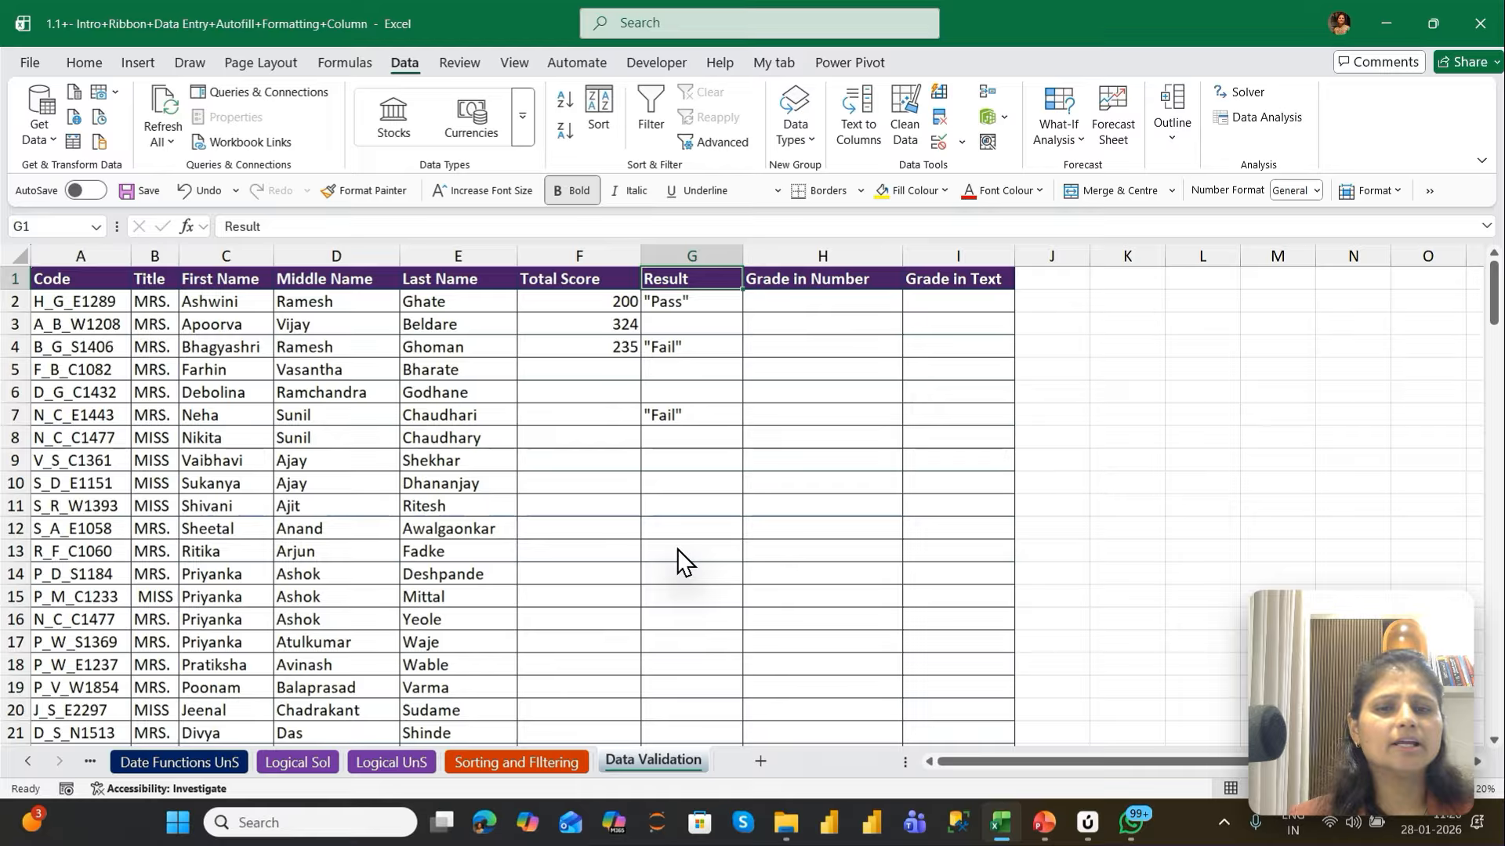
{"action": "key", "text": "Left"}
{"action": "key", "text": "Left"}
{"action": "key", "text": "ctrl+Down"}
{"action": "key", "text": "Right"}
{"action": "key", "text": "Right"}
{"action": "key", "text": "Right"}
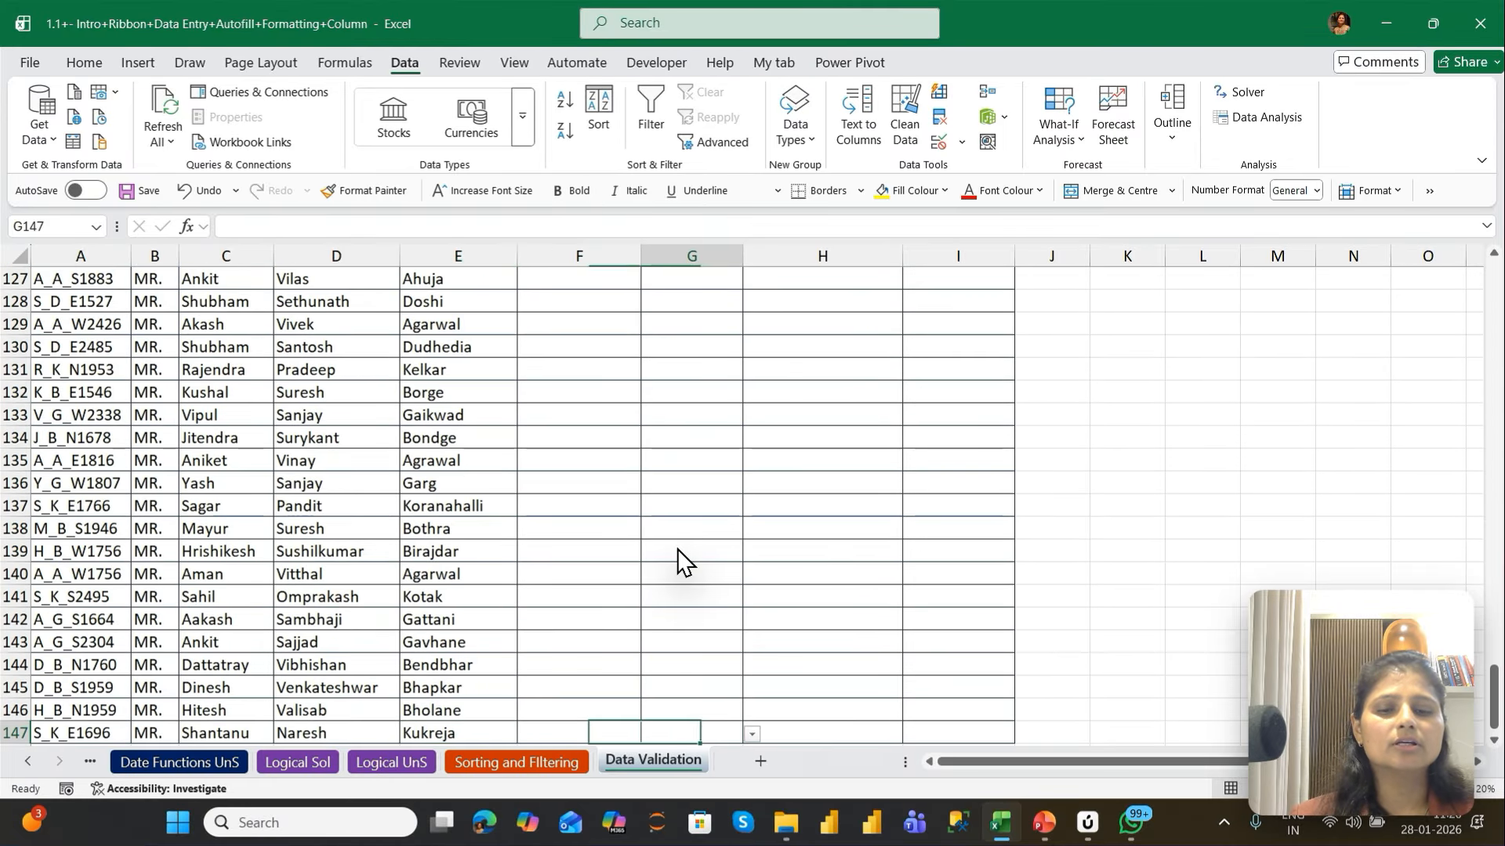
{"action": "key", "text": "ctrl+shift+Up"}
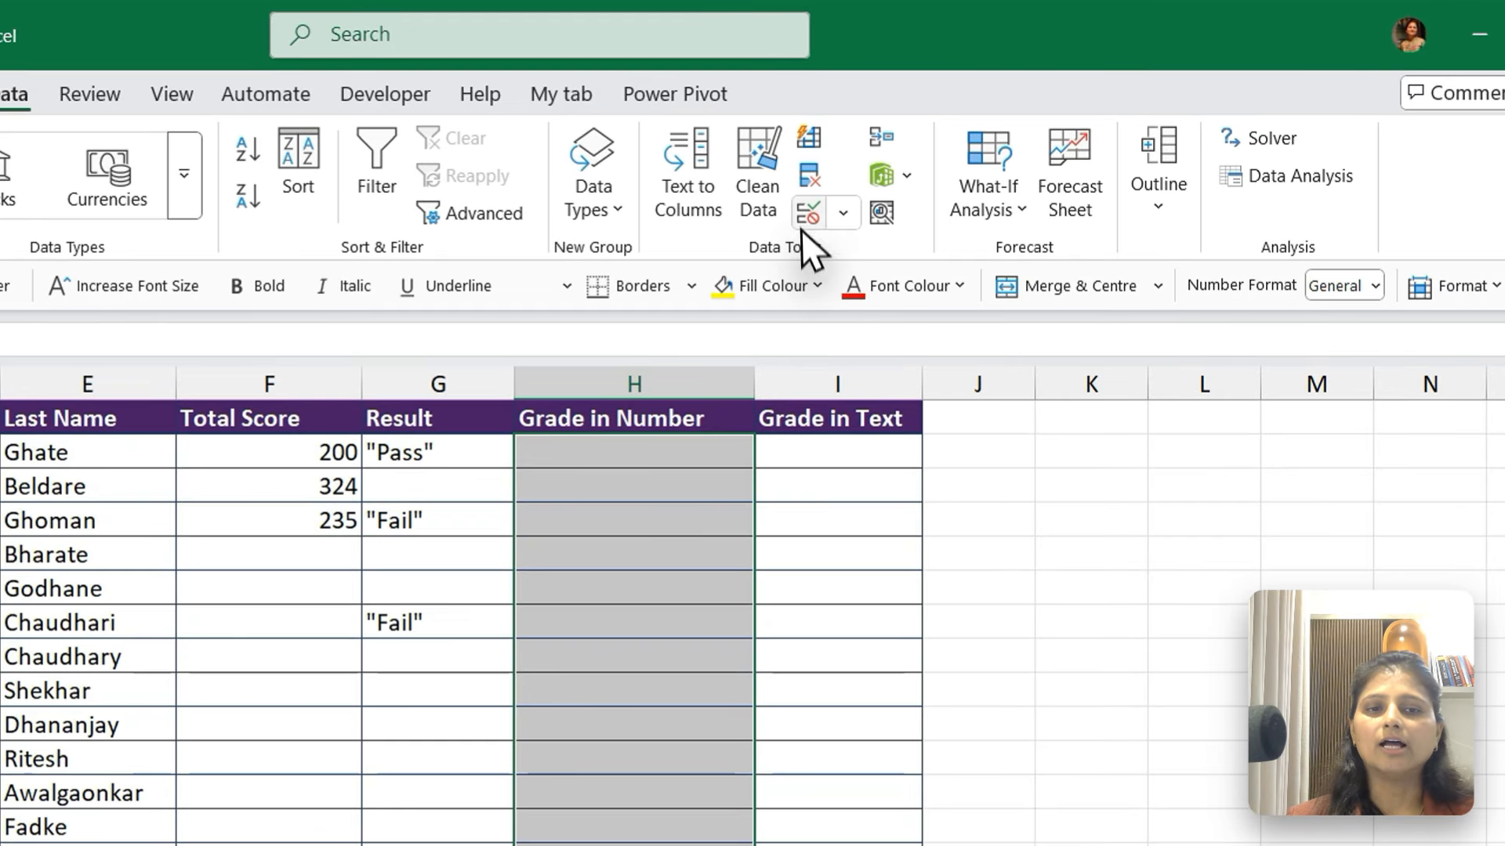
{"action": "left_click", "coordinate": [937, 142]}
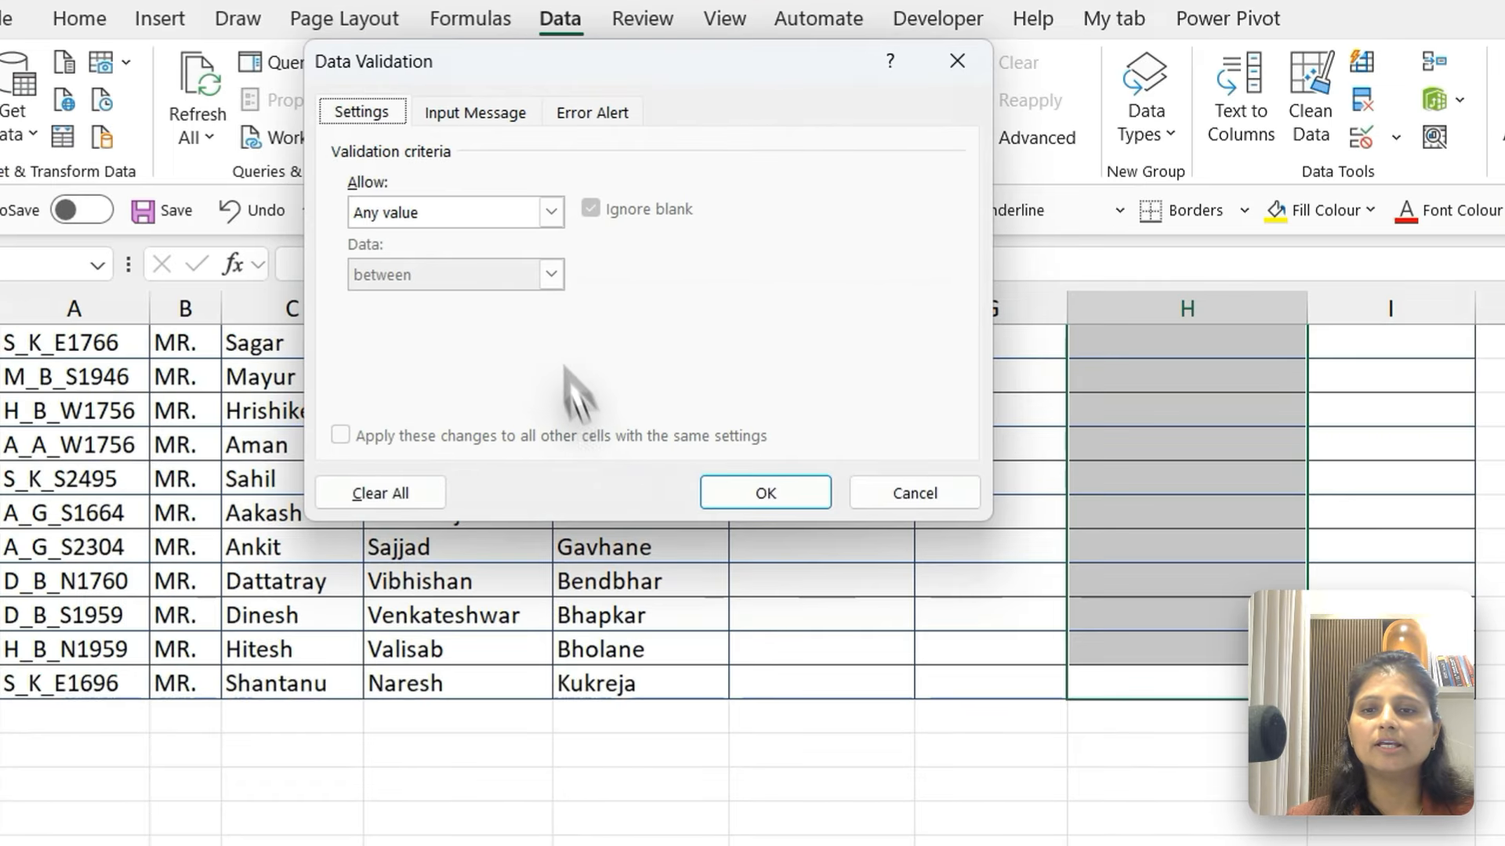
{"action": "left_click", "coordinate": [551, 212]}
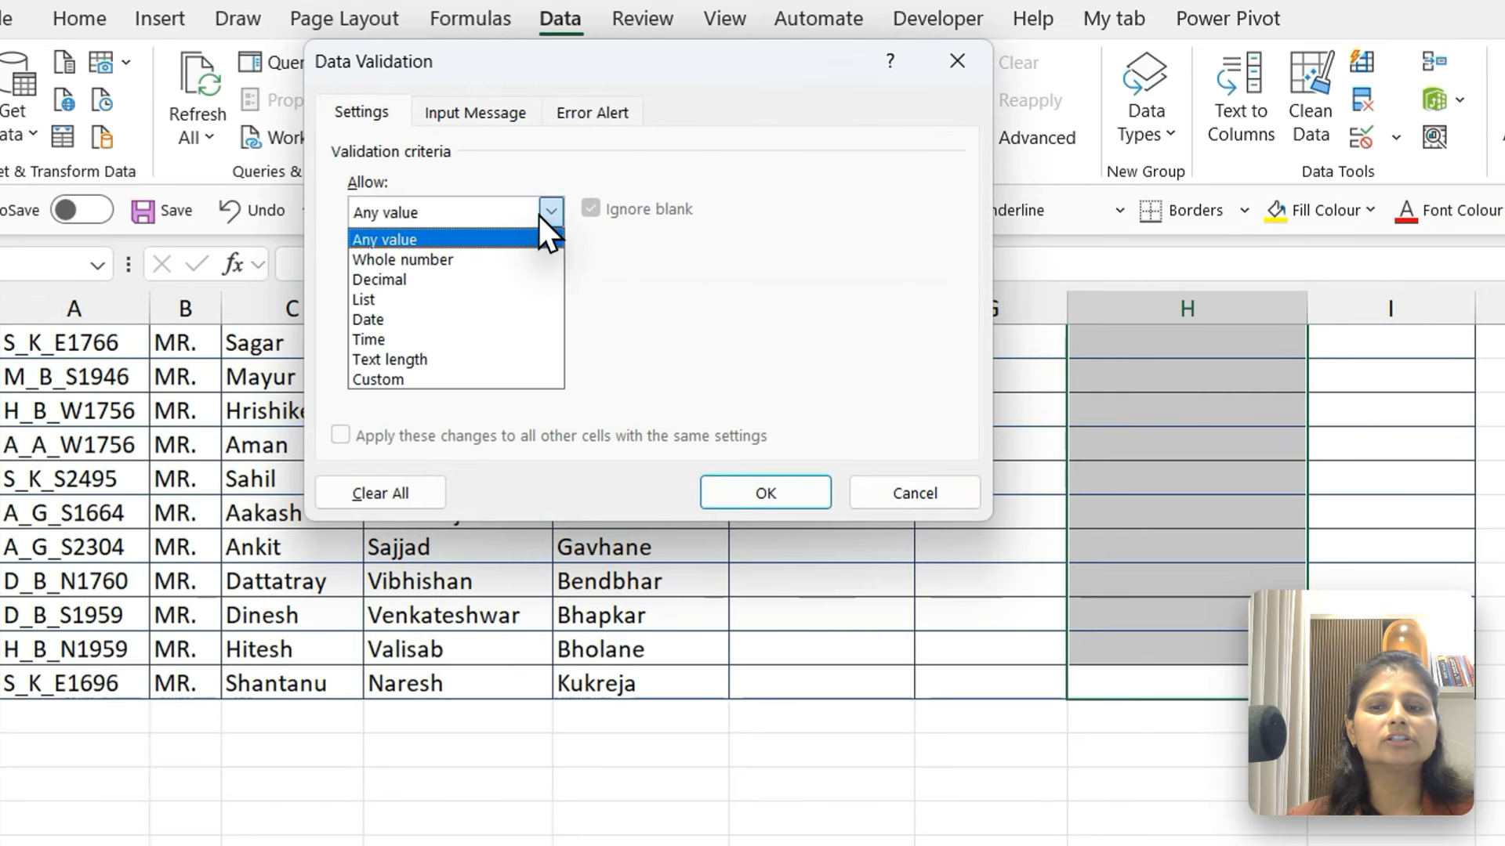
{"action": "left_click", "coordinate": [392, 261]}
Limit the Grade in Number validation to values between a minimum of 1 and a maximum of 4
{"action": "left_click", "coordinate": [392, 335]}
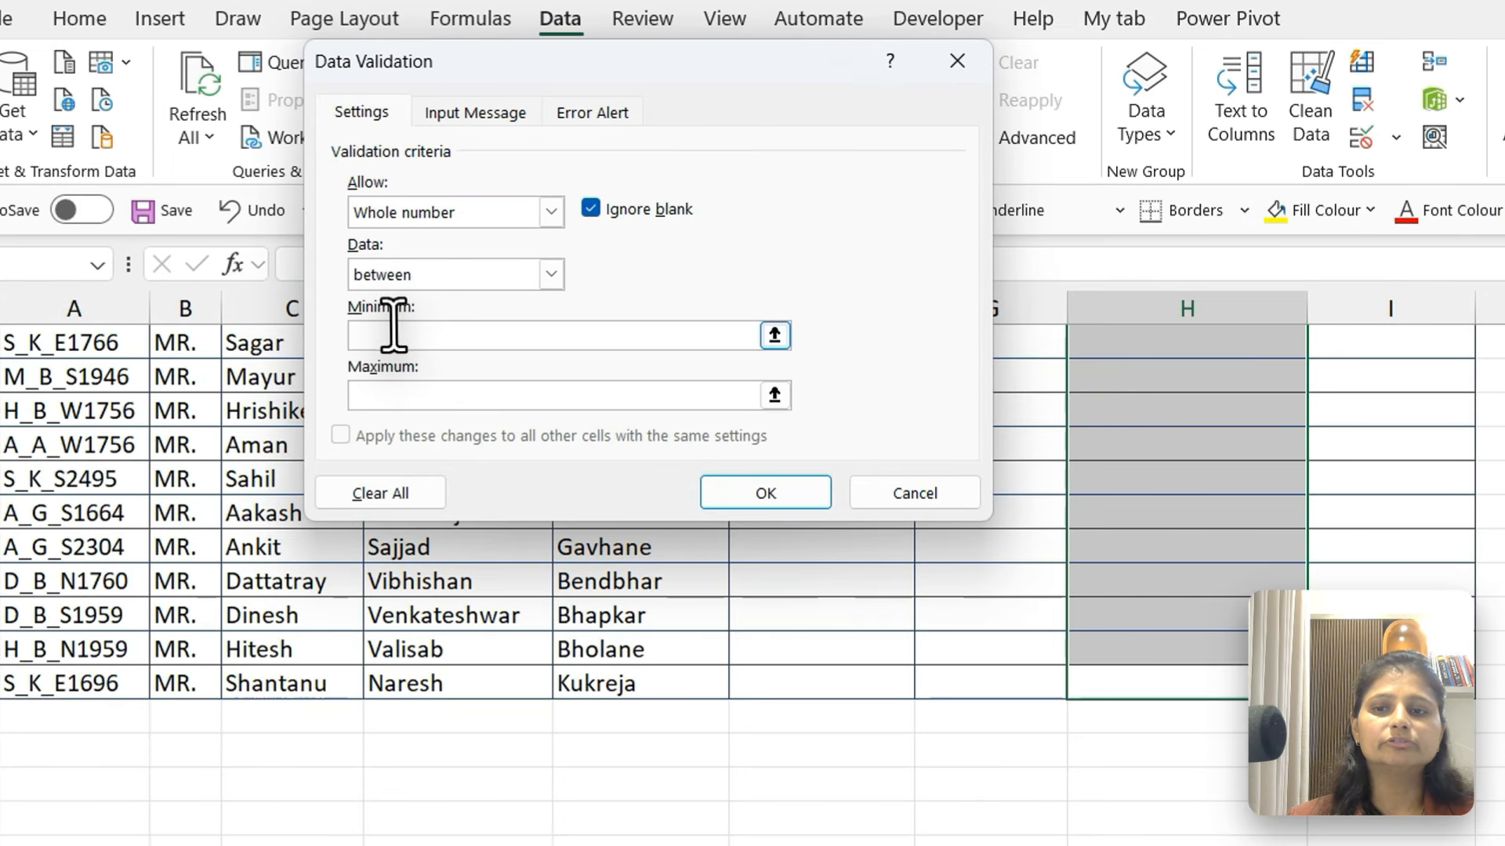
{"action": "type", "text": "1"}
{"action": "left_click", "coordinate": [403, 391]}
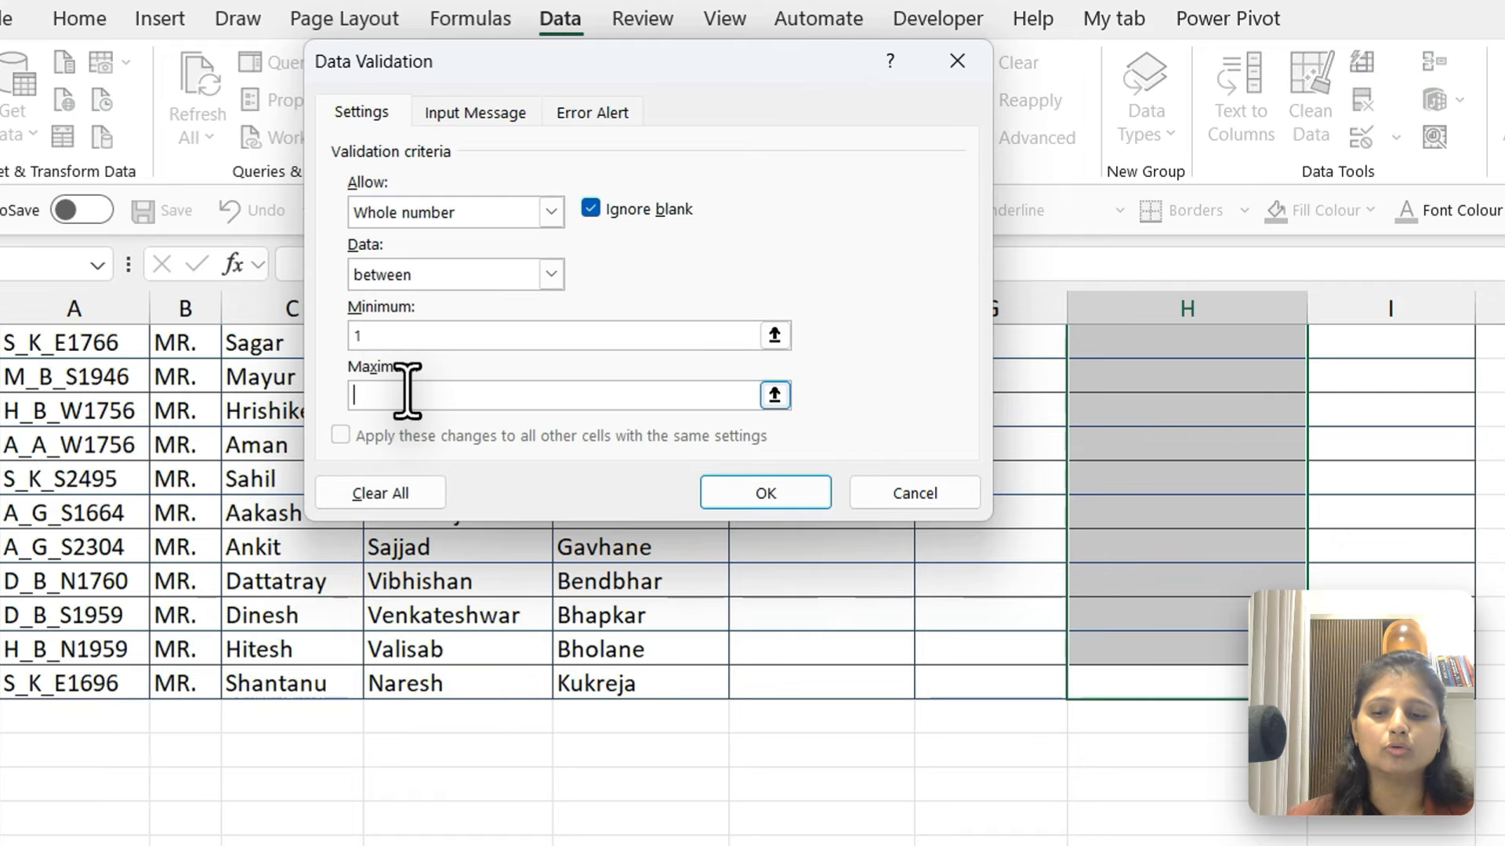
{"action": "type", "text": "4"}
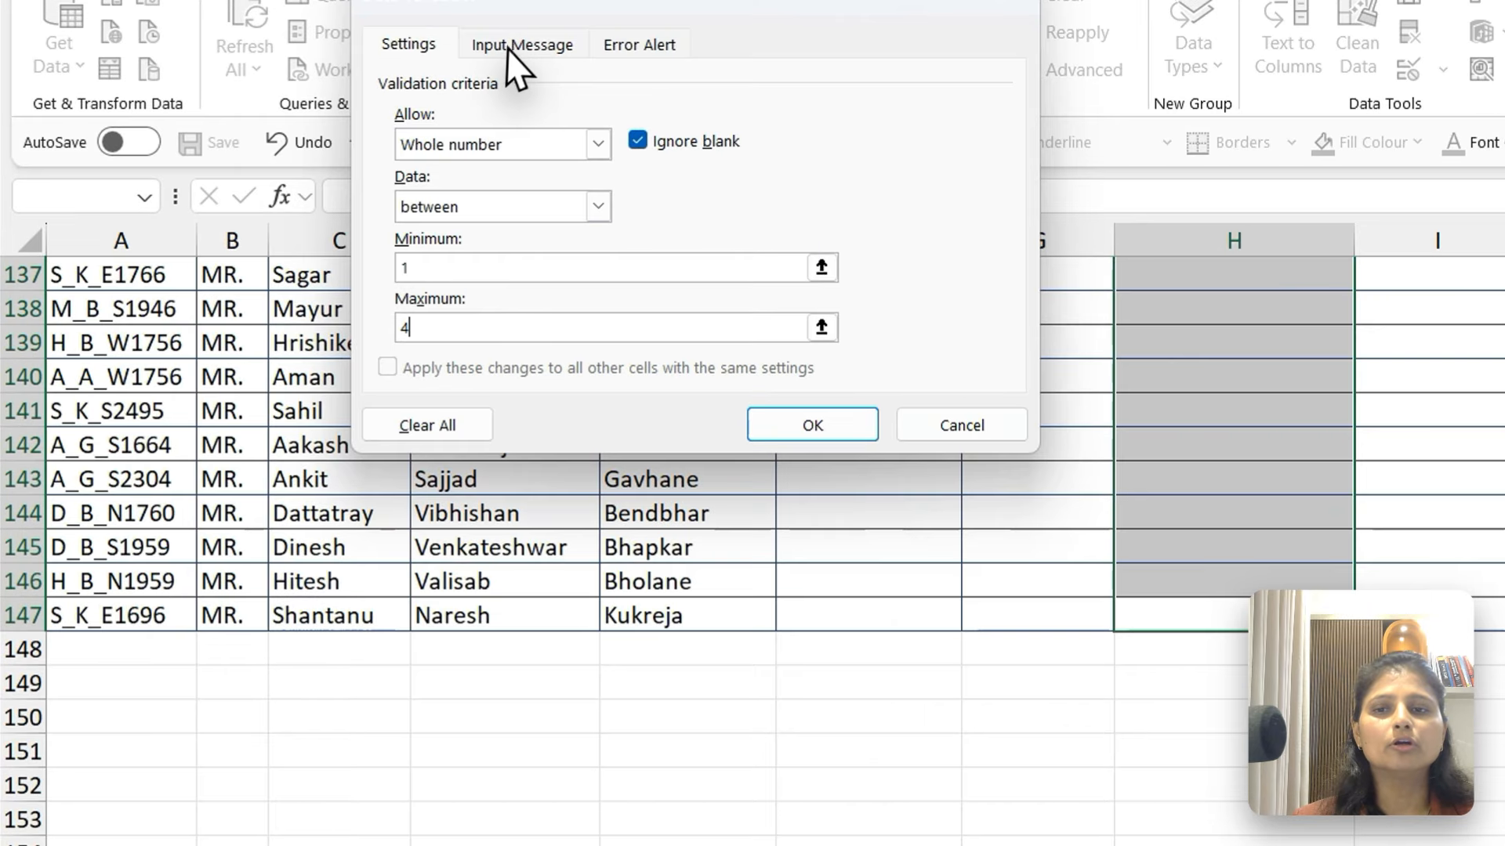
Give the validation's input message the title Enter Data as per rule
{"action": "left_click", "coordinate": [347, 124]}
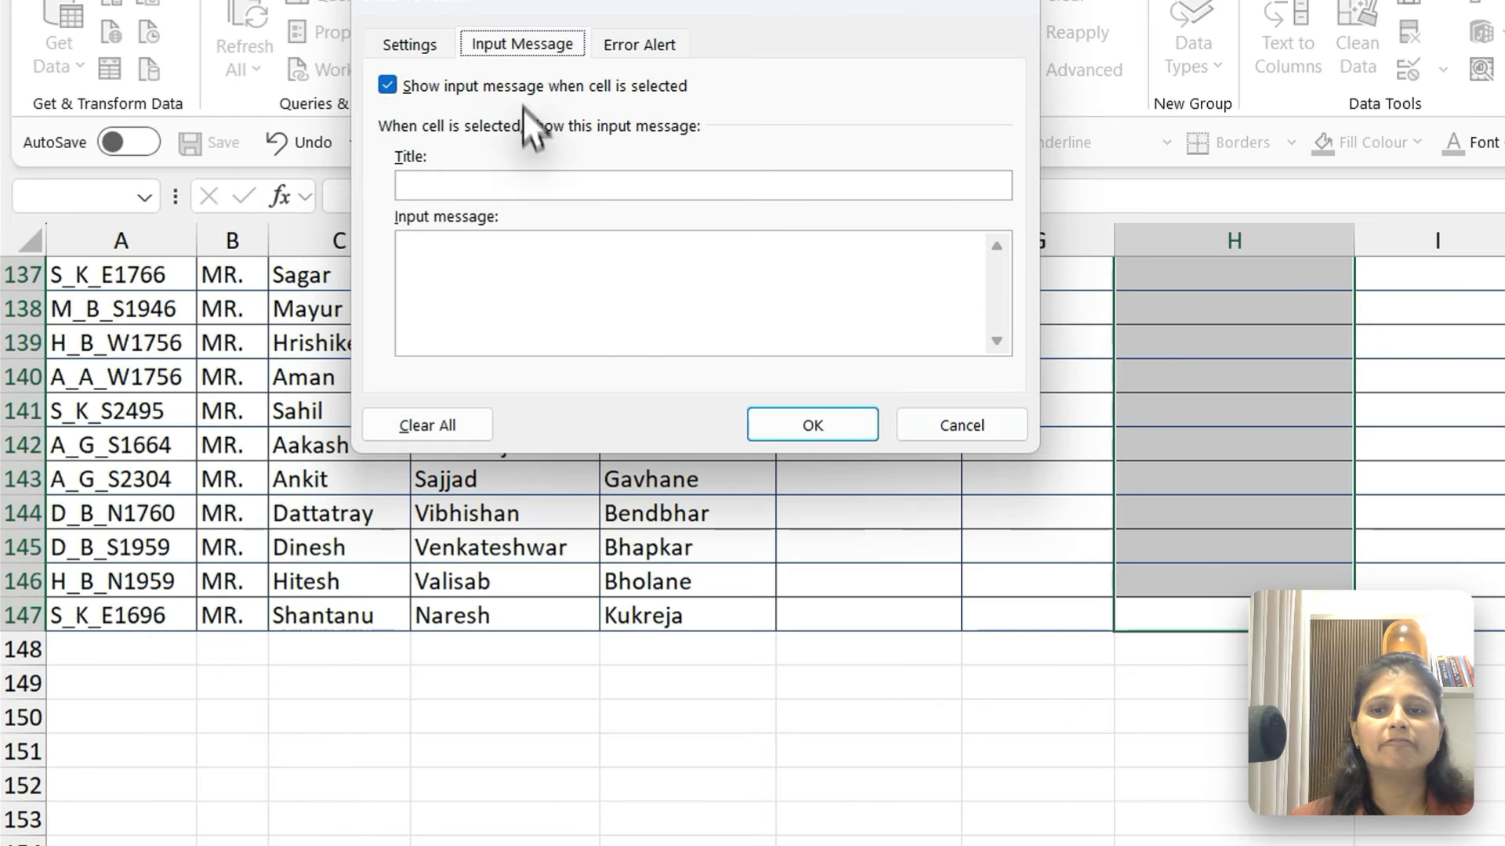
{"action": "left_click", "coordinate": [519, 185]}
{"action": "type", "text": "Enter Da"}
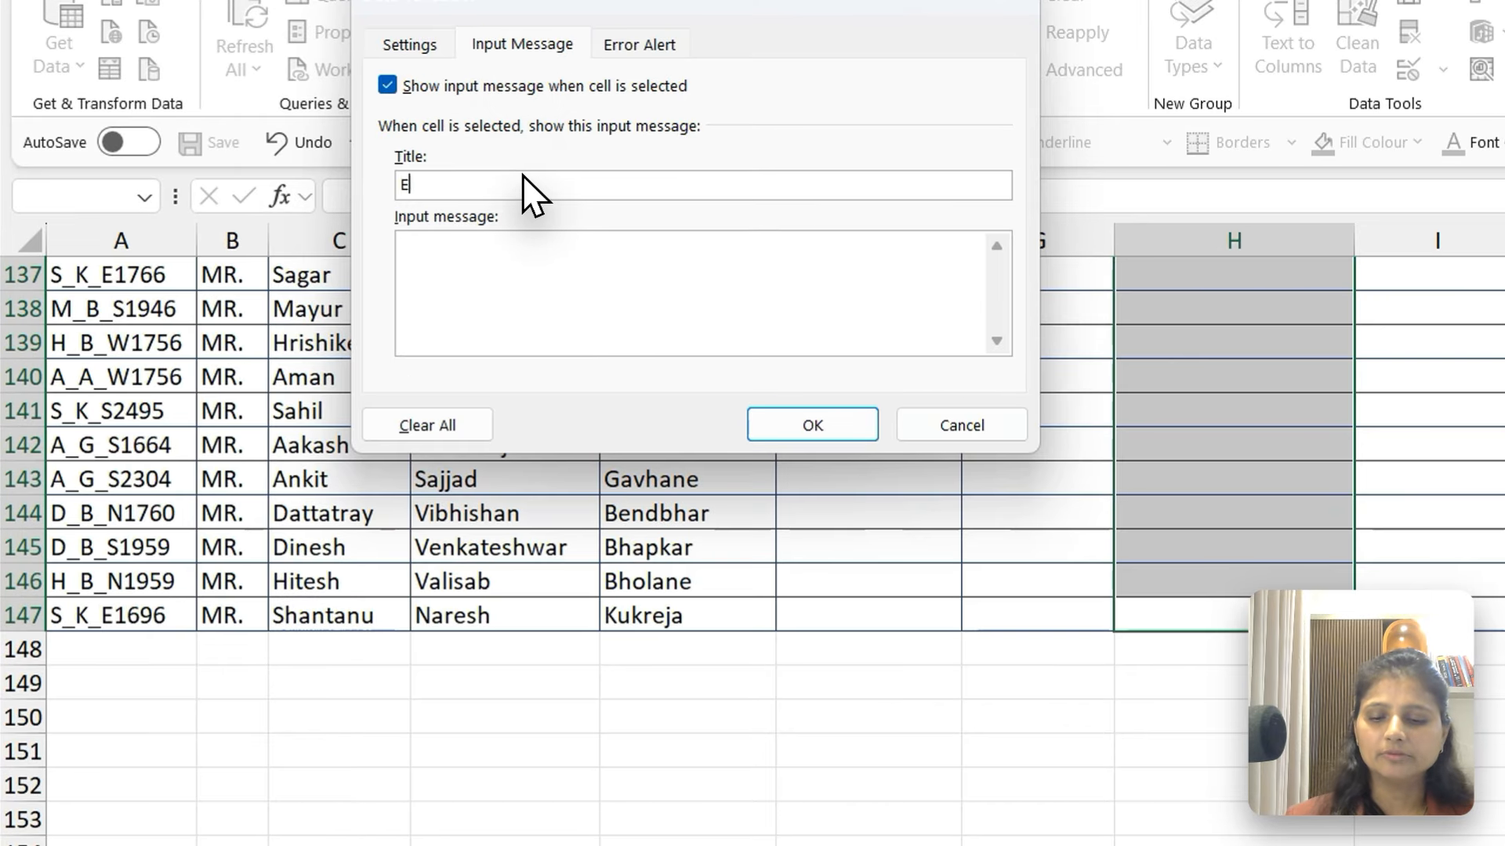
{"action": "type", "text": "ta as per"}
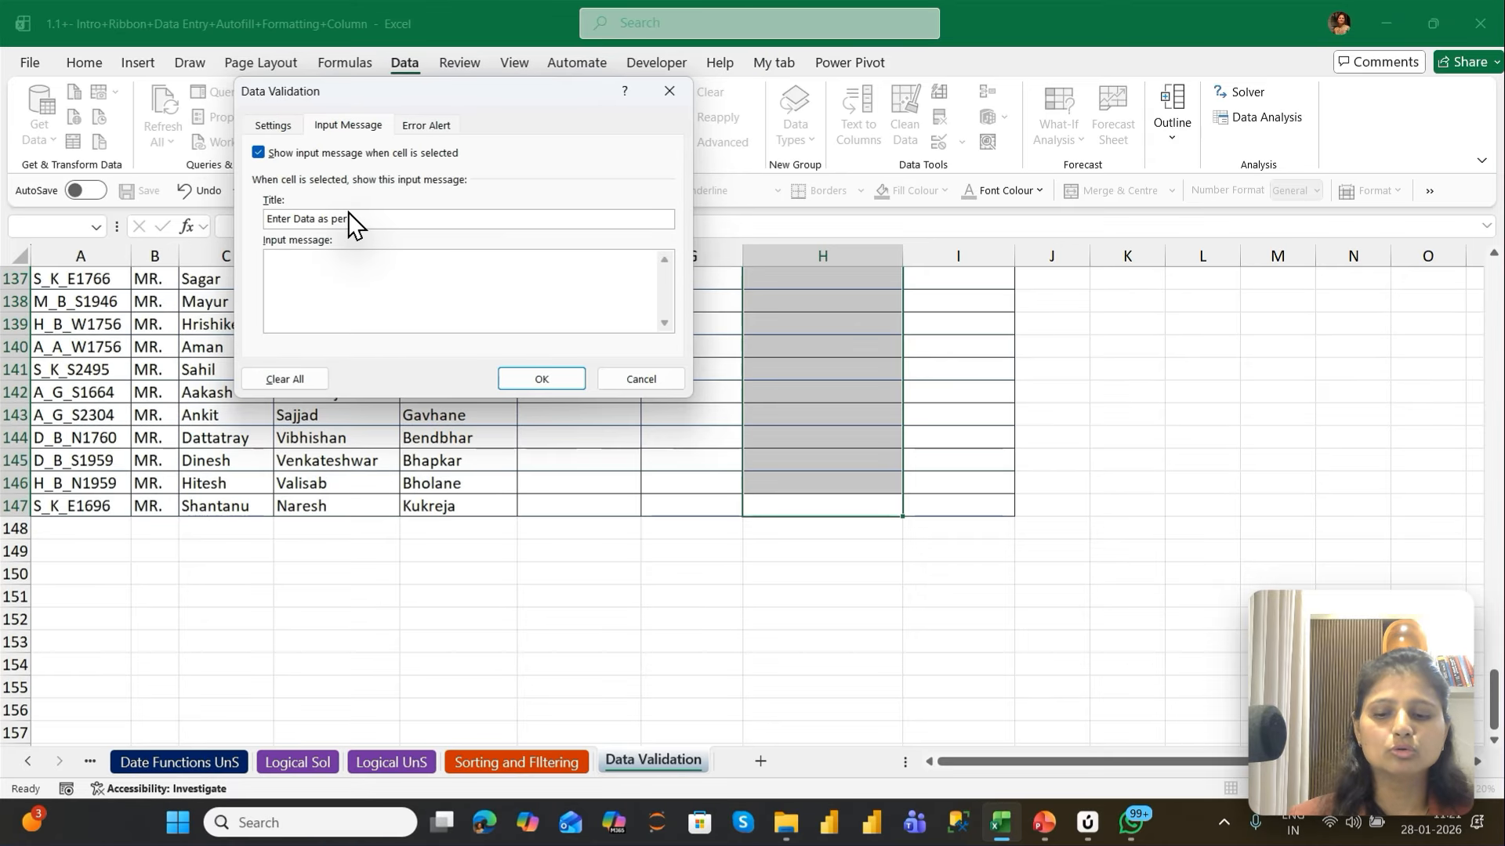
{"action": "type", "text": " rule"}
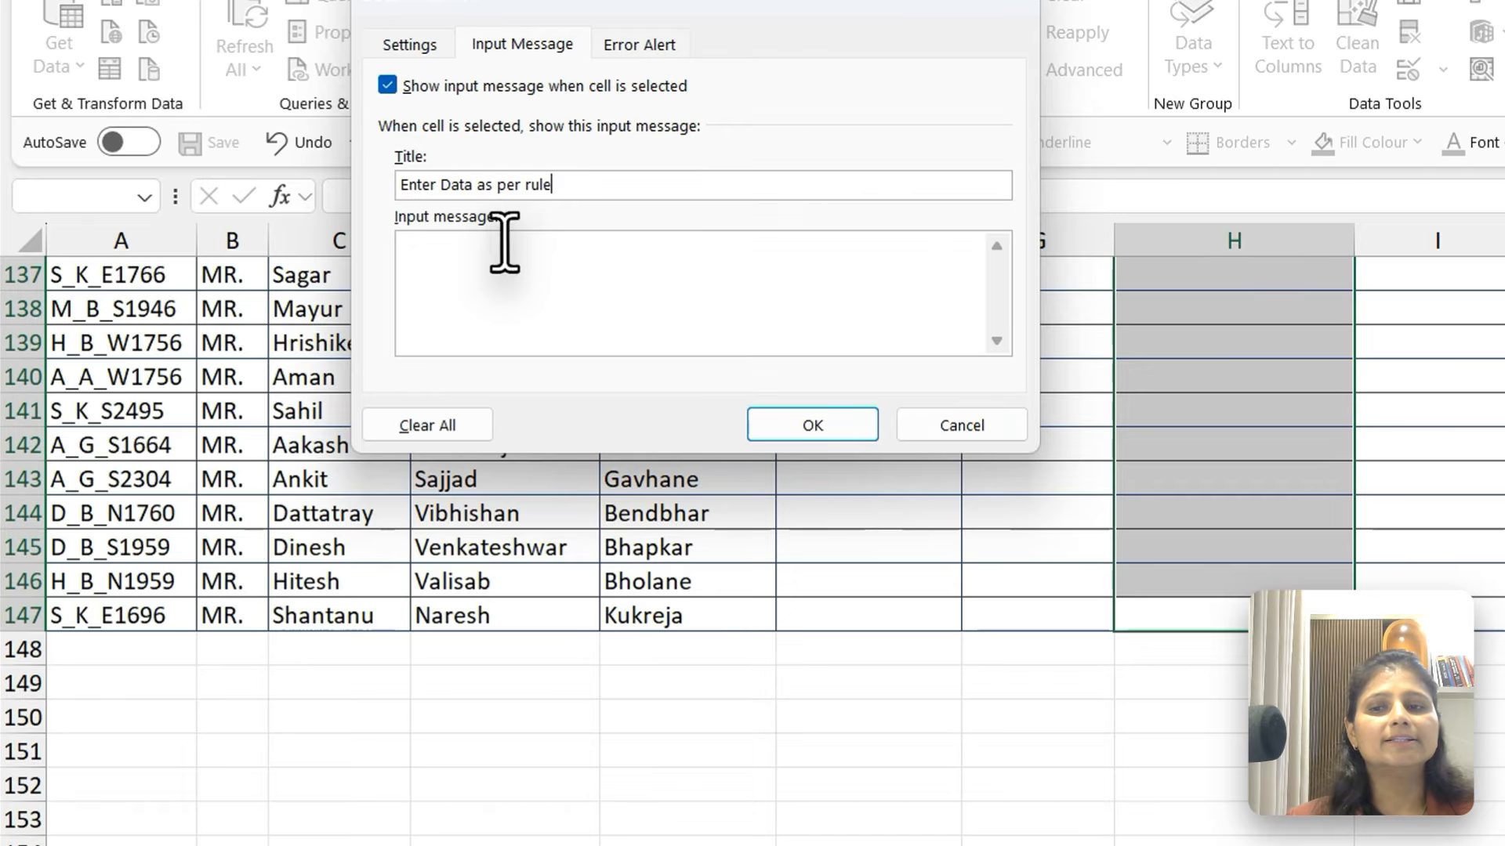
{"action": "left_click", "coordinate": [337, 262]}
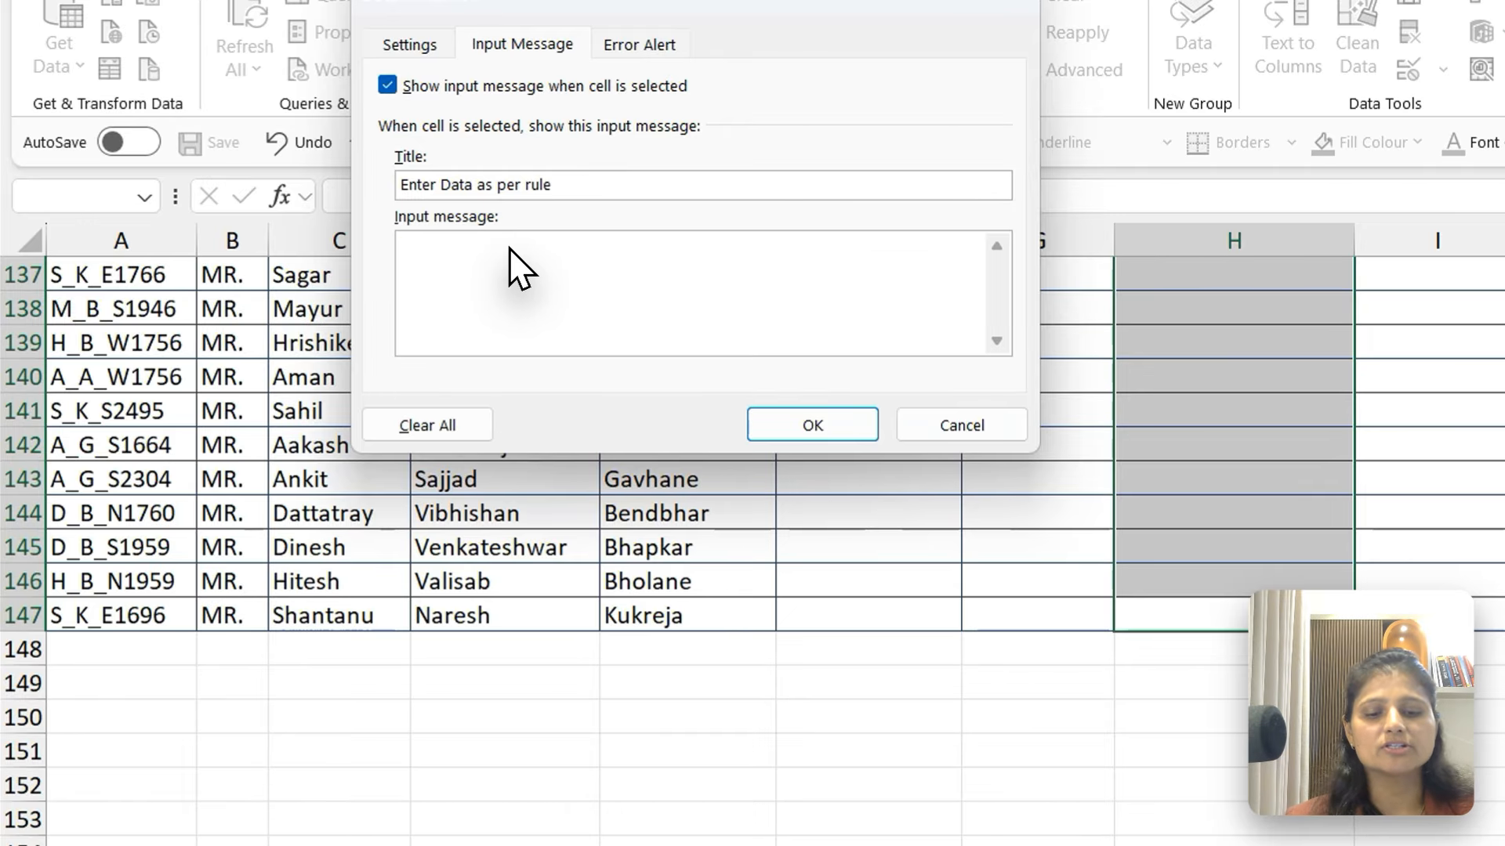
{"action": "type", "text": "0-200"}
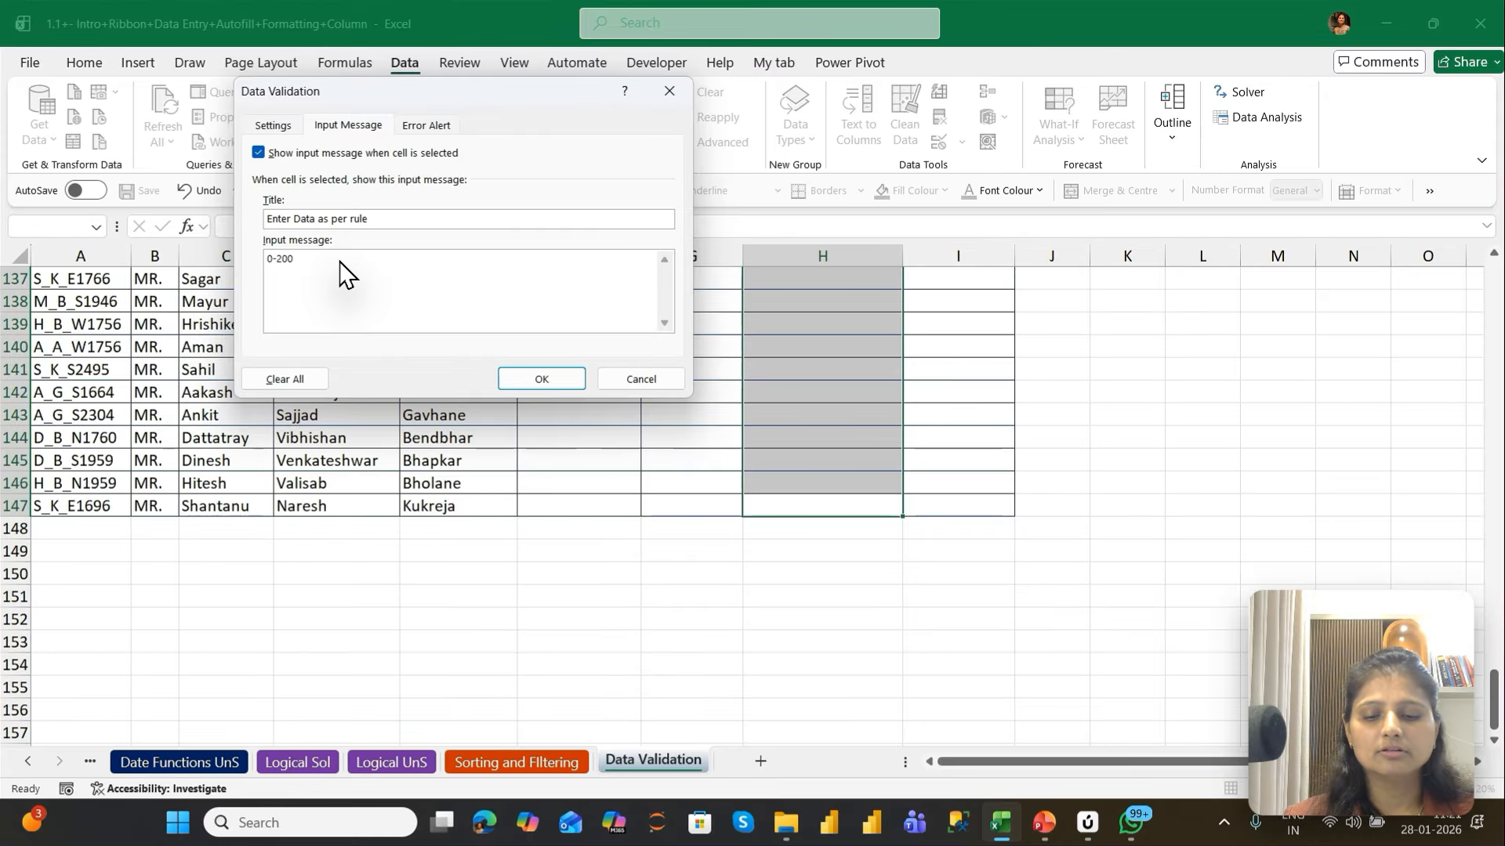
{"action": "type", "text": " then"}
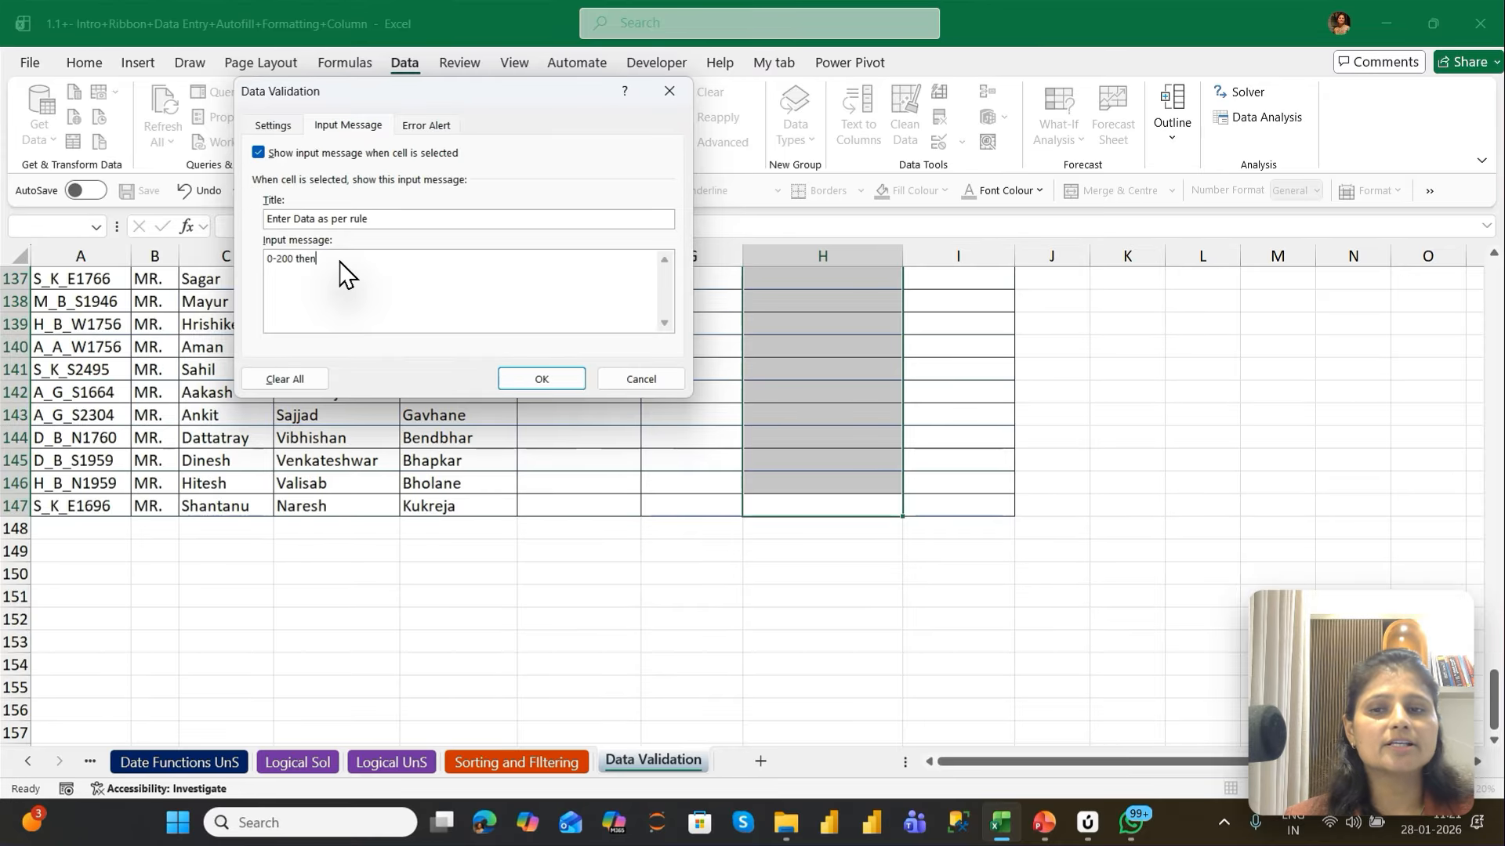
{"action": "type", "text": " Fail"}
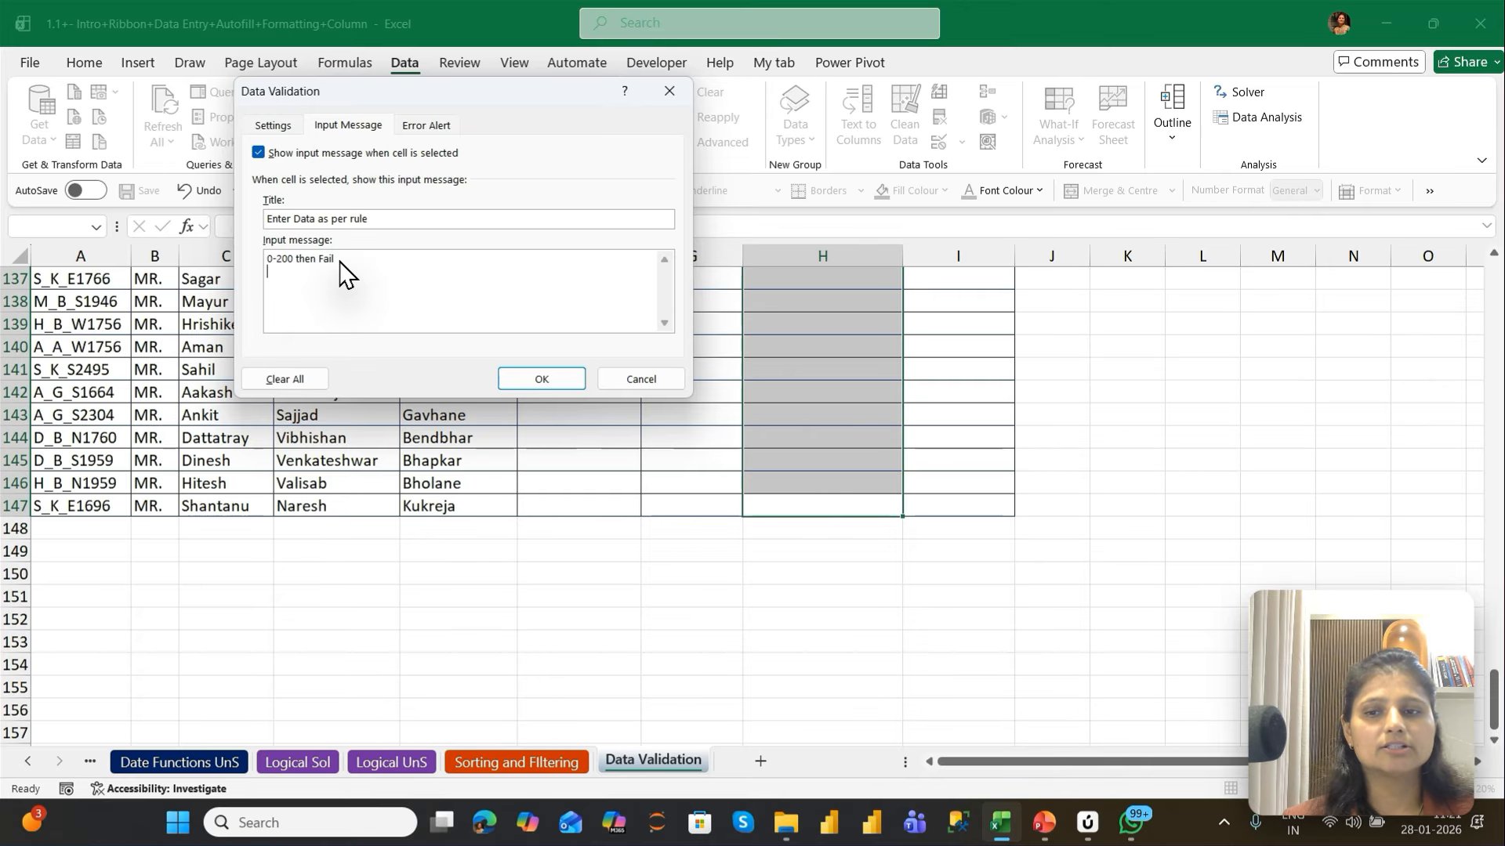
{"action": "type", "text": "201"}
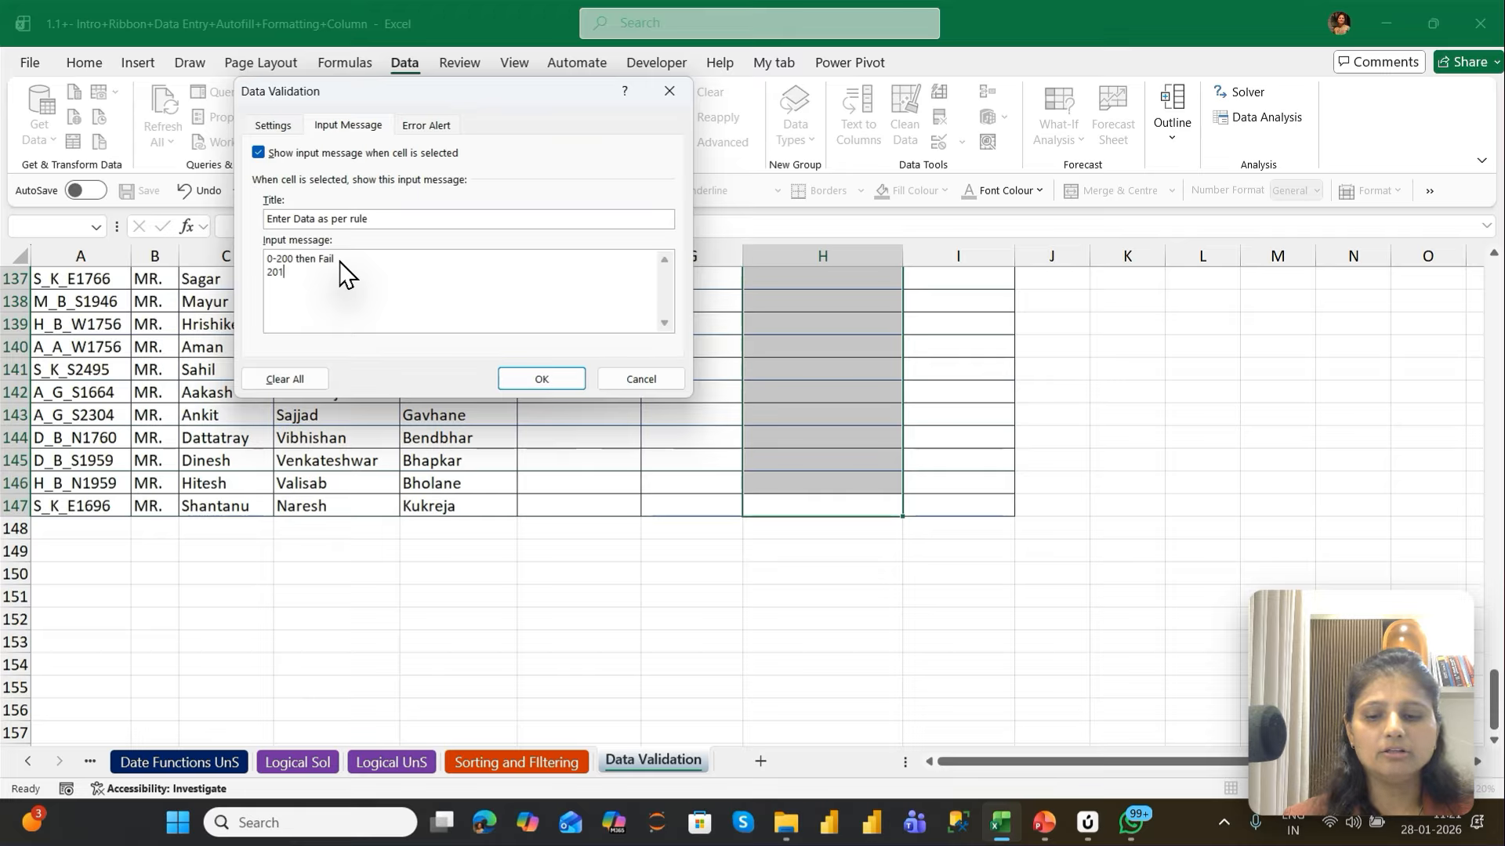
{"action": "type", "text": "-300"}
{"action": "key", "text": "Tab"}
{"action": "key", "text": "space"}
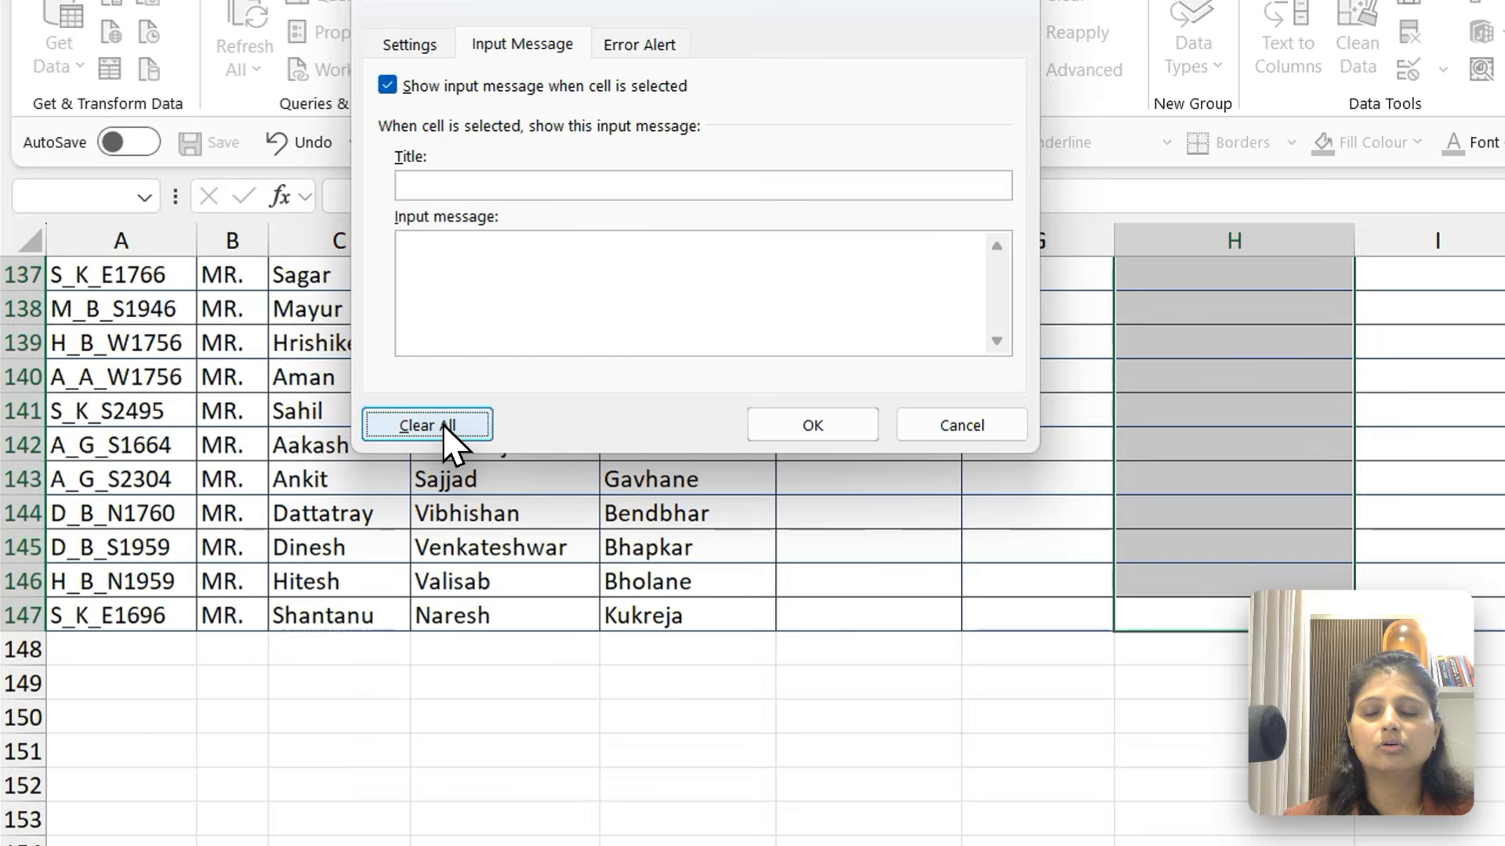
Set the Grade in Number validation to allow whole numbers between a minimum of 0 and a maximum of 100
{"action": "left_click", "coordinate": [409, 45]}
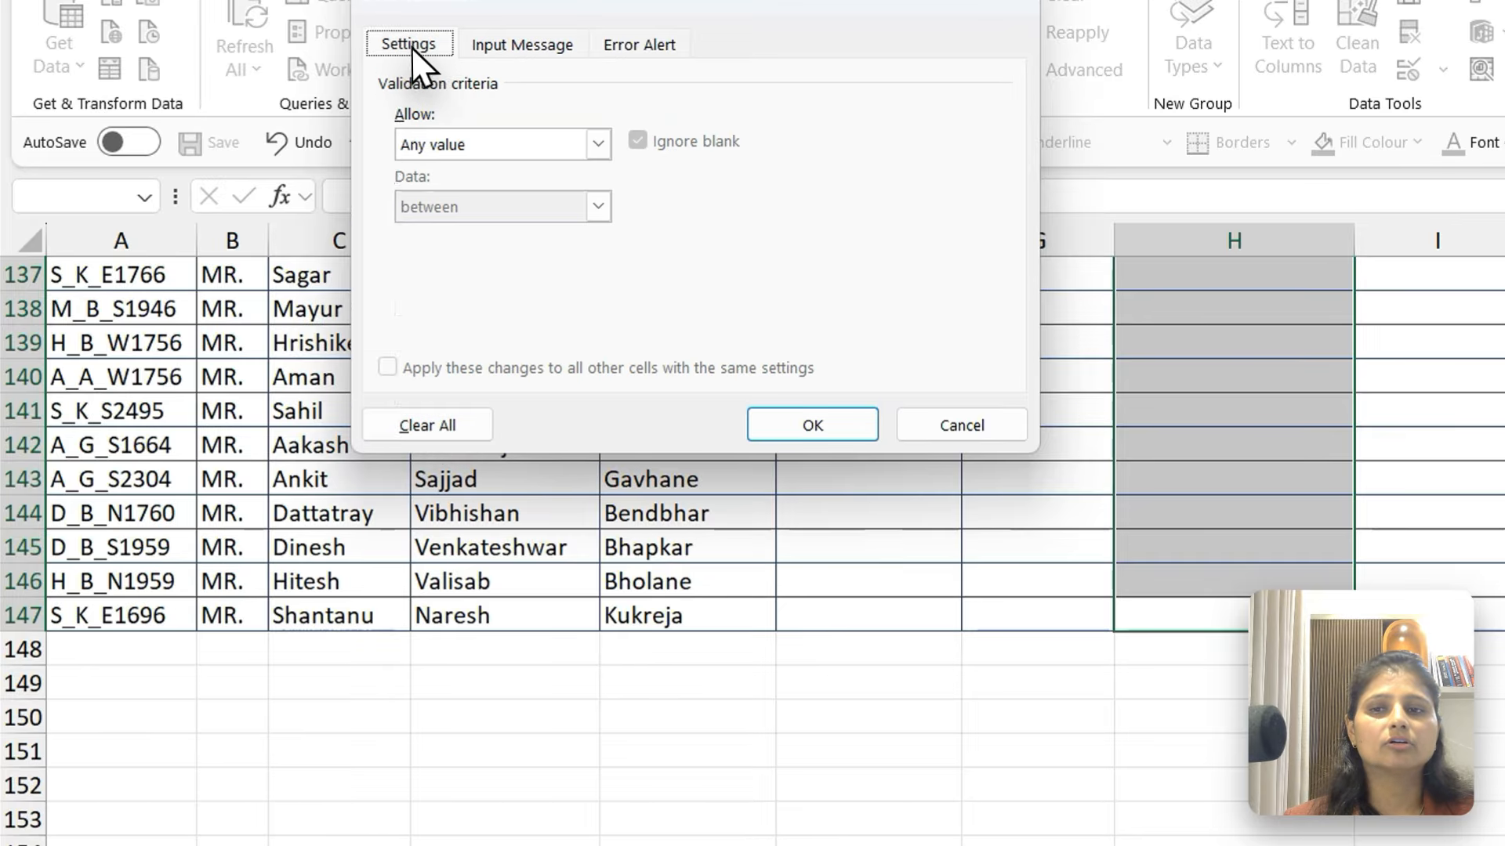
{"action": "left_click", "coordinate": [597, 144]}
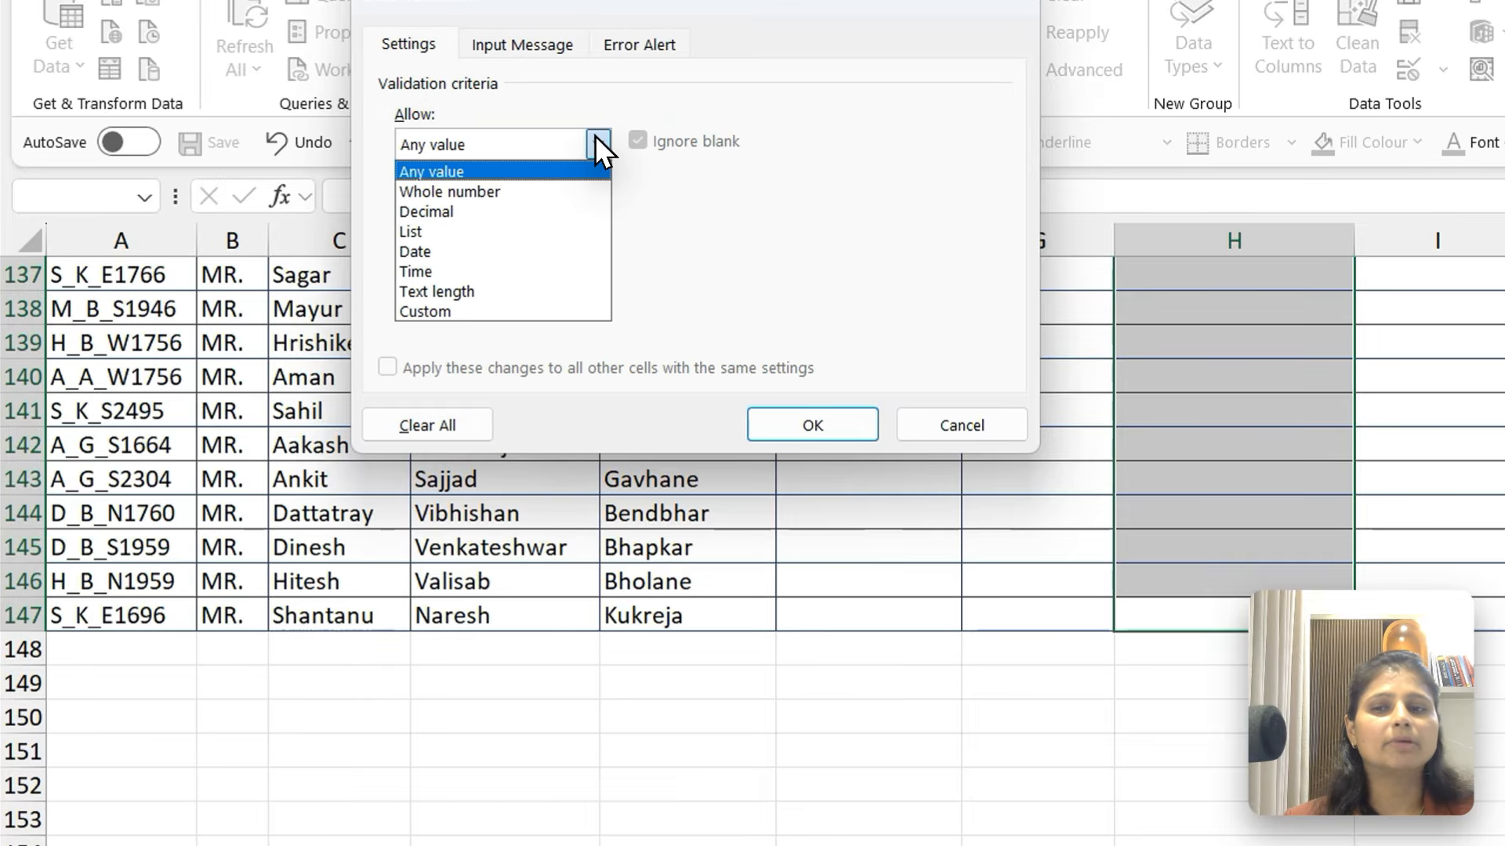
{"action": "left_click", "coordinate": [440, 192]}
{"action": "left_click", "coordinate": [453, 266]}
{"action": "type", "text": "0"}
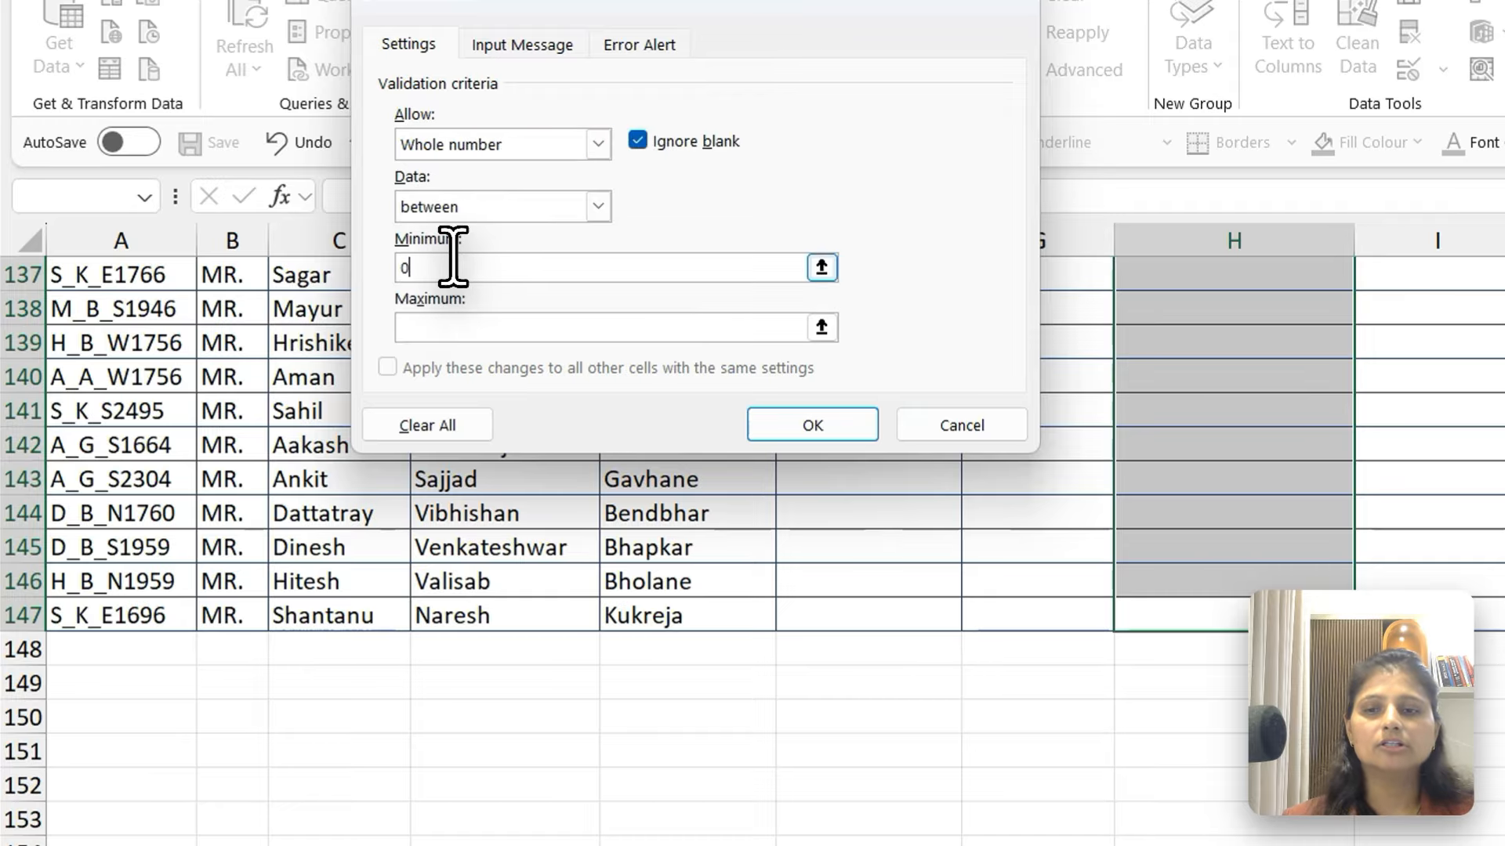
{"action": "left_click", "coordinate": [460, 326]}
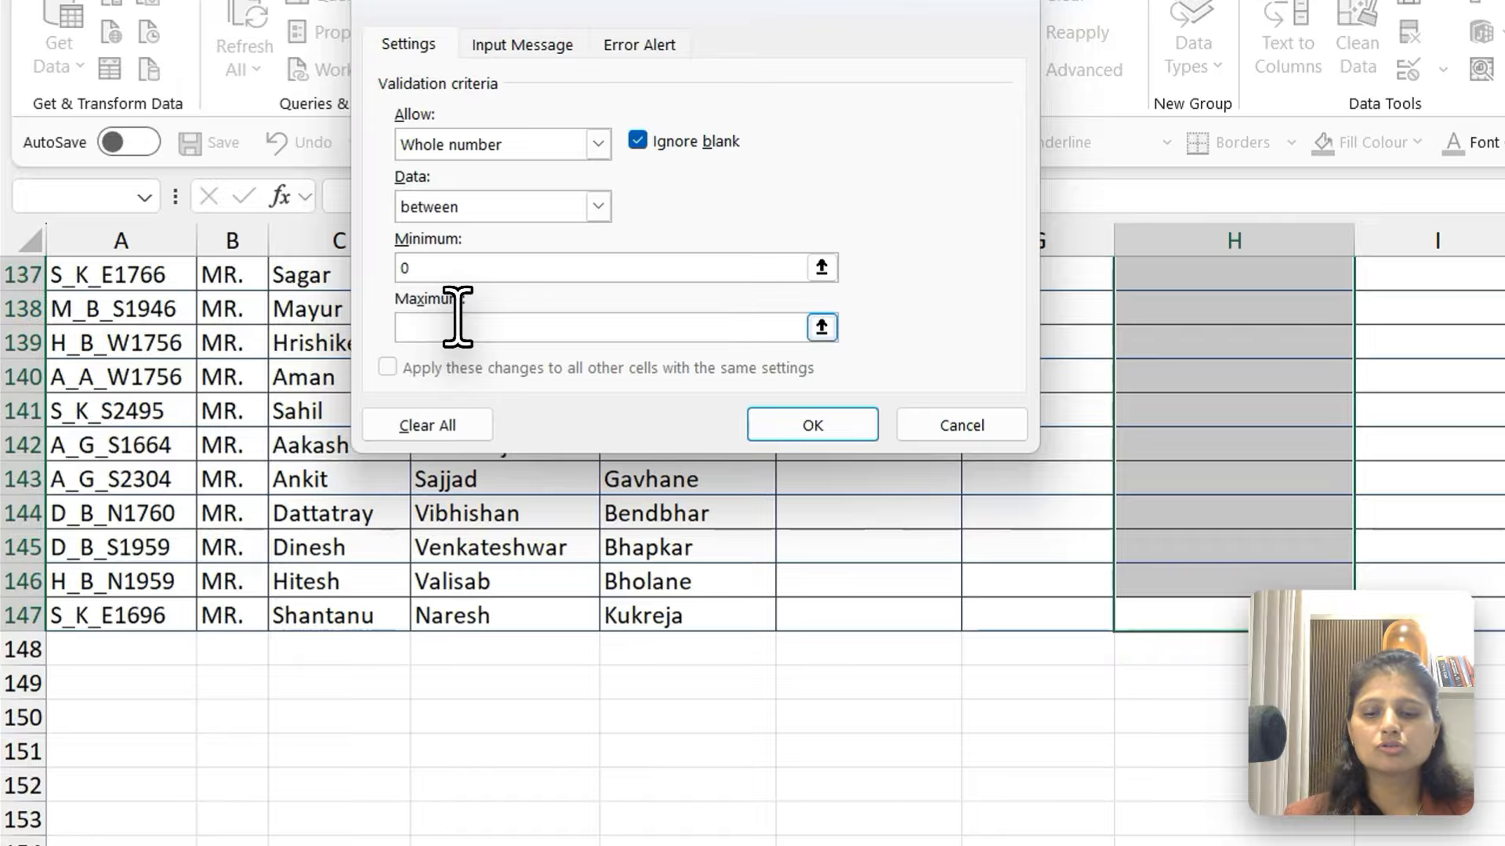
{"action": "type", "text": "100"}
Give the Grade in Number validation's input message the title Enter the Rank as per RUle
{"action": "key", "text": "ctrl+Tab"}
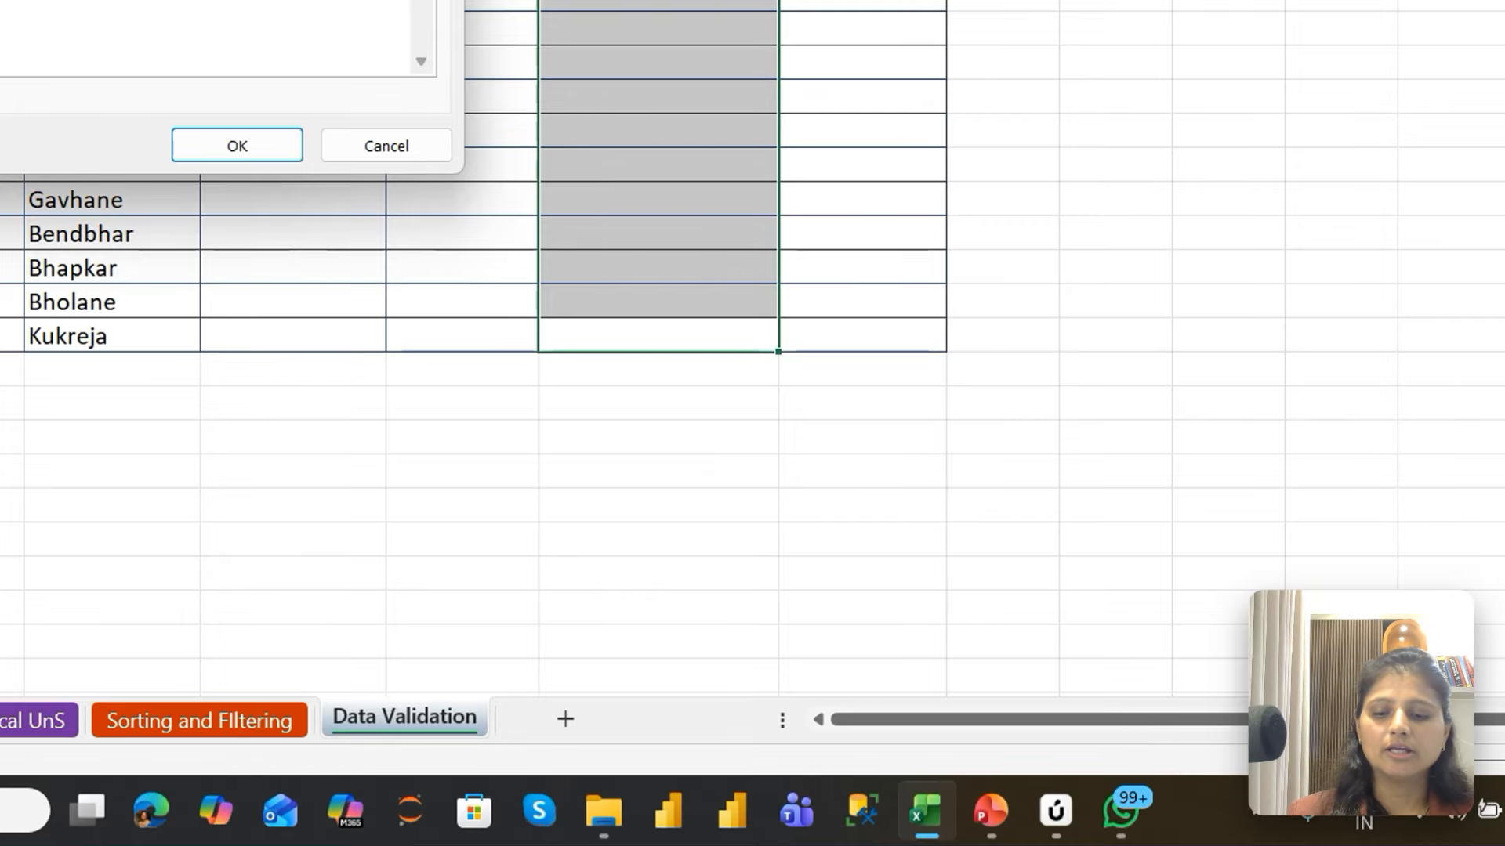
{"action": "type", "text": "Enter the Ran"}
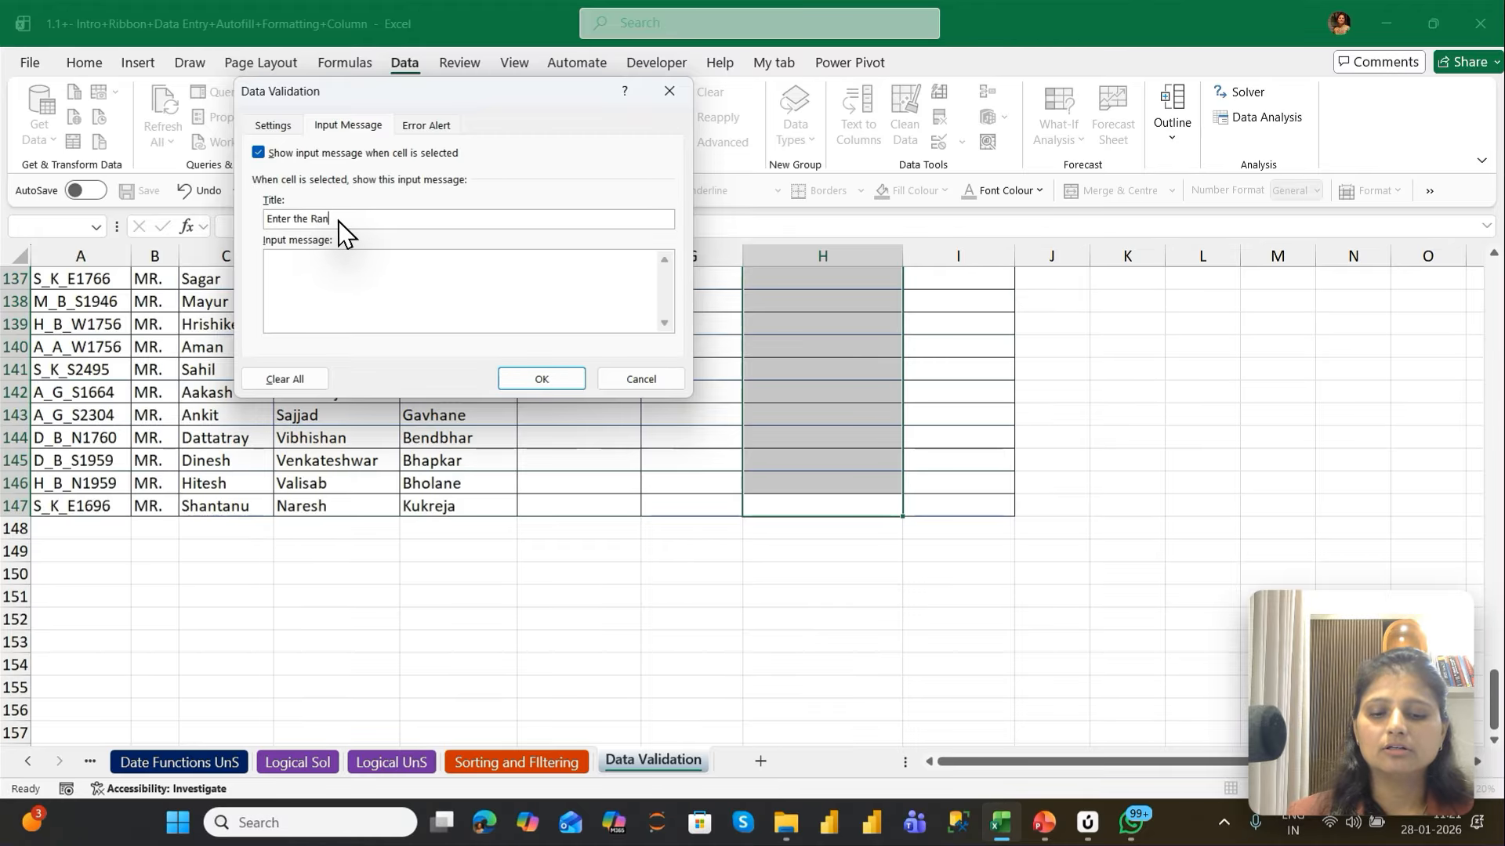
{"action": "type", "text": "k as per MLE"}
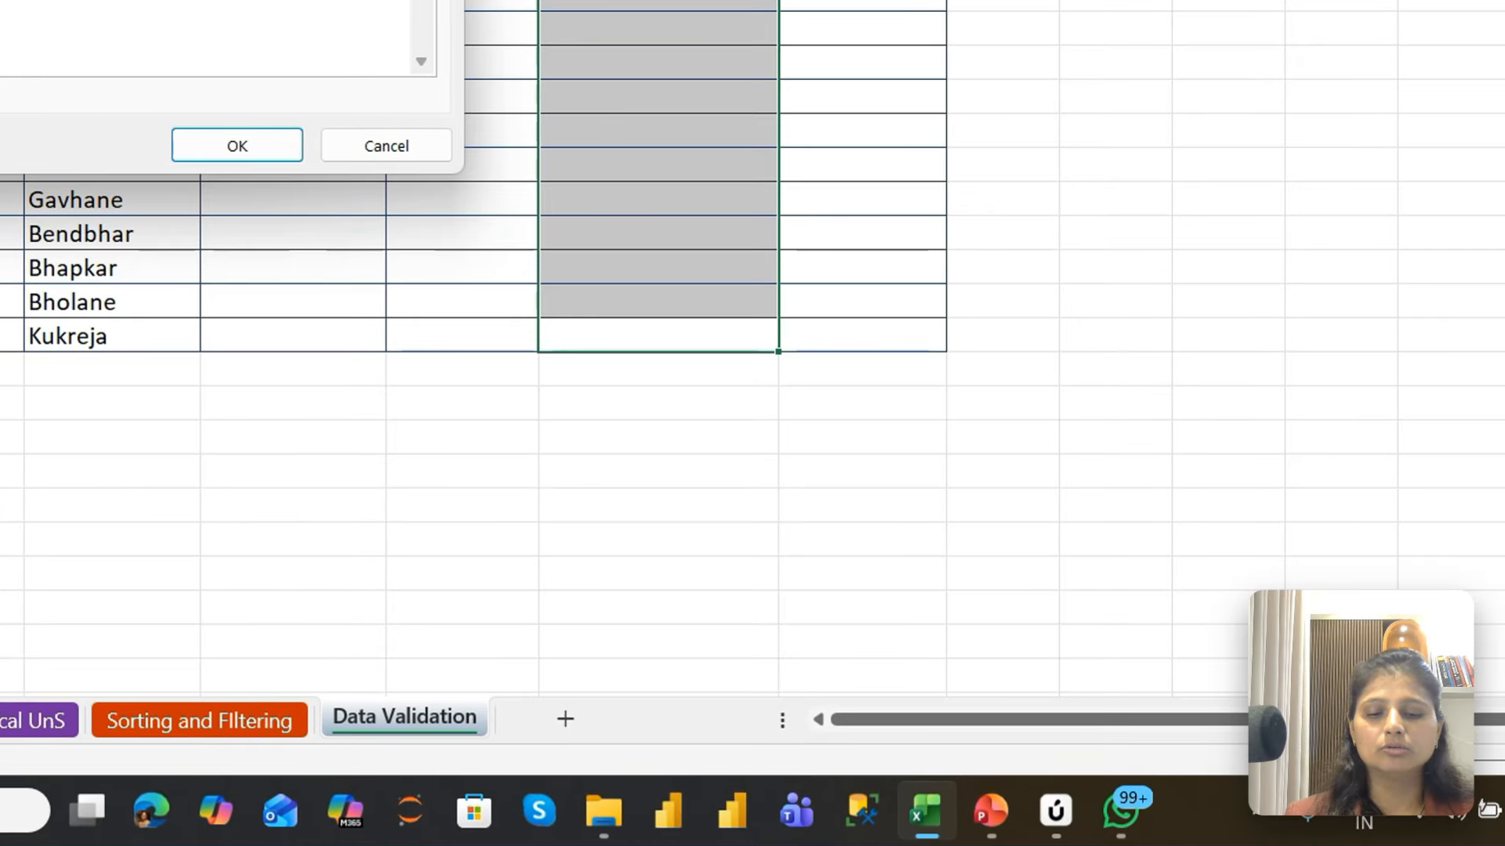
{"action": "type", "text": "0-"}
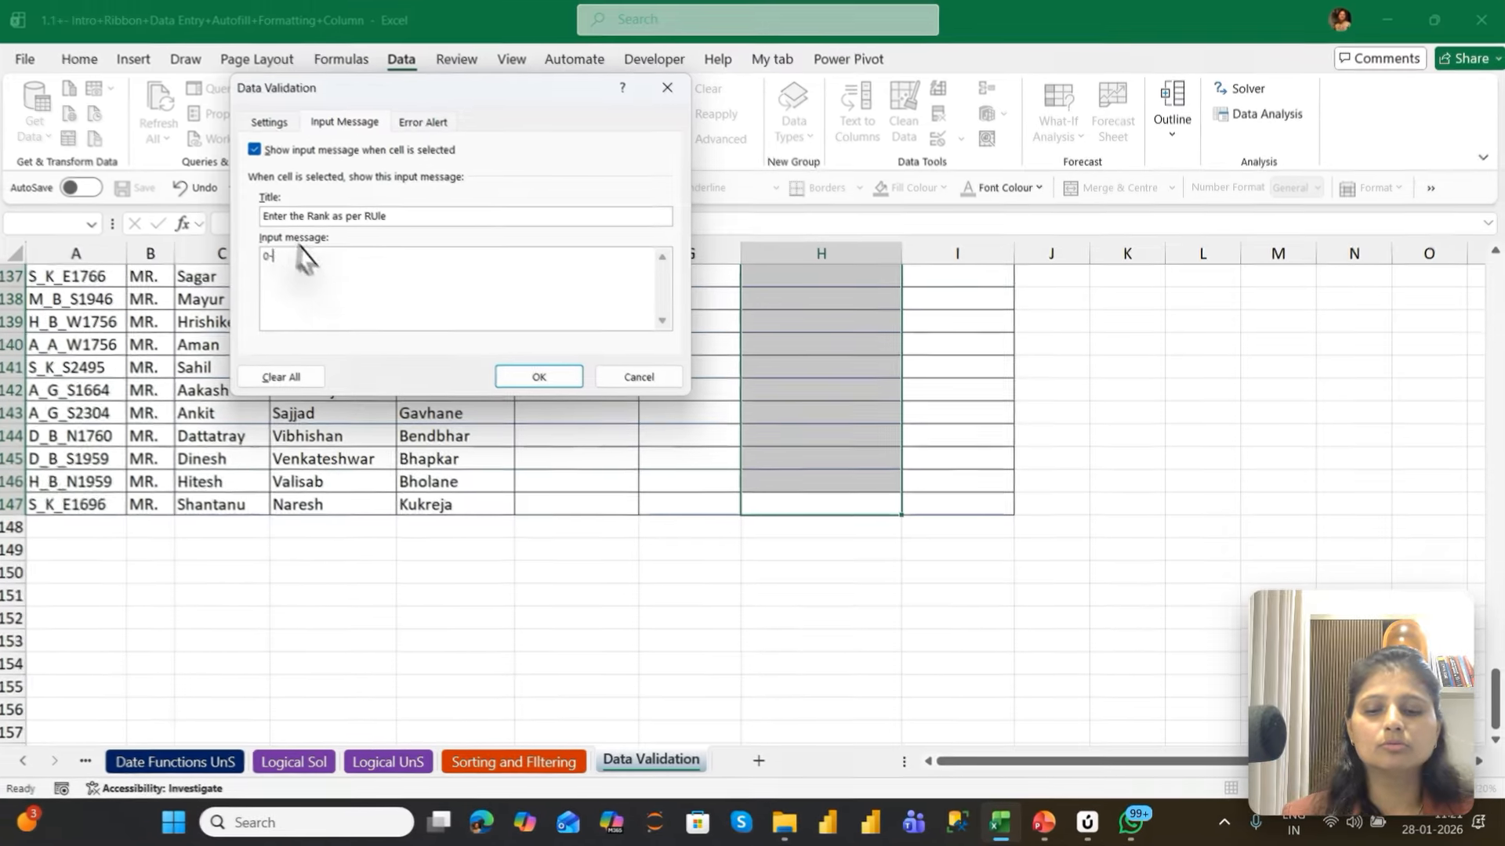
{"action": "type", "text": "20"}
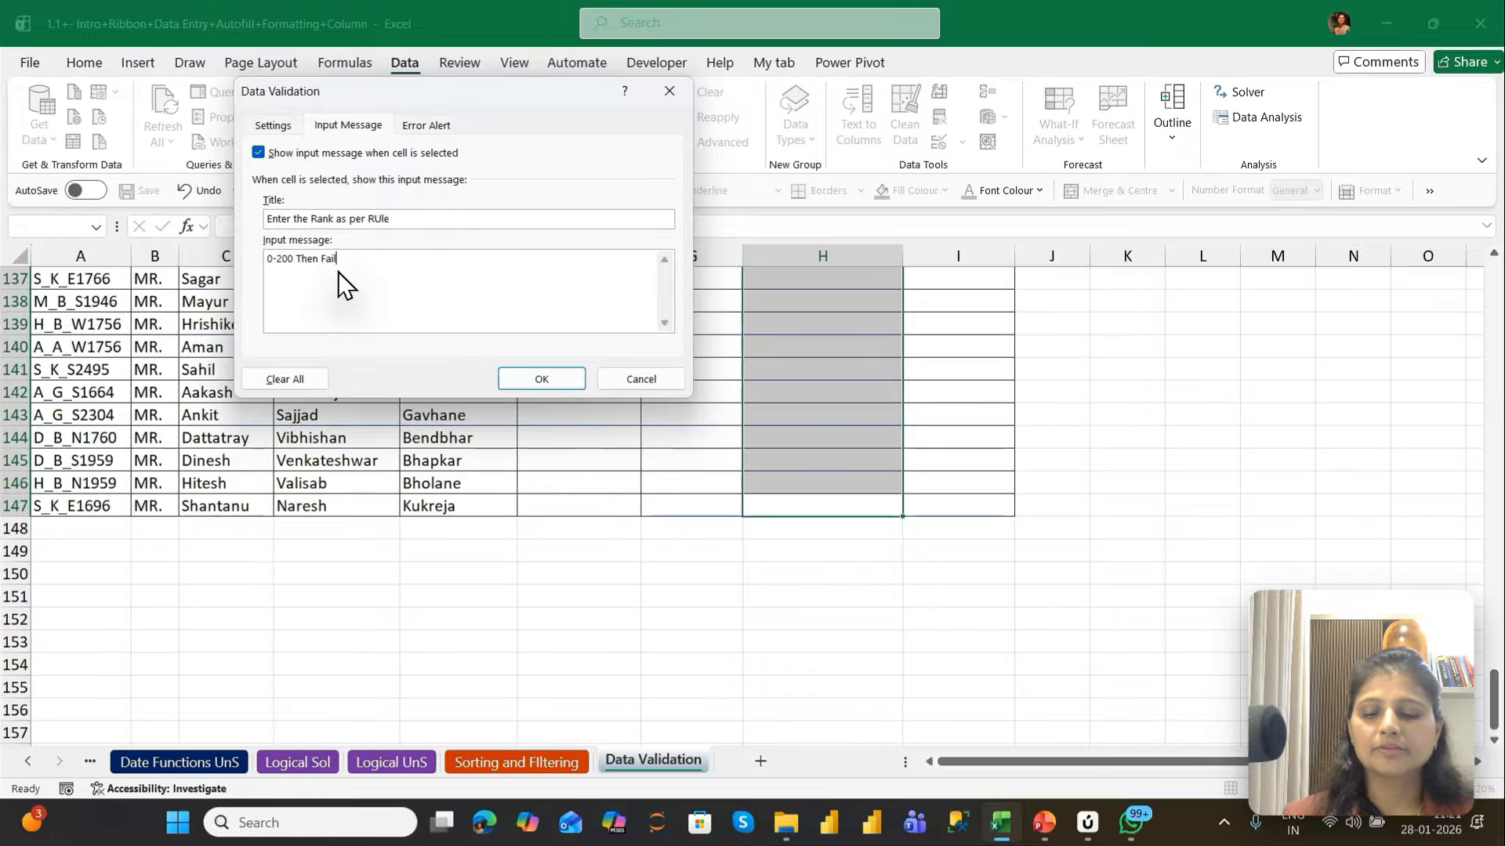
Write the input message on four lines: 0-200 Then Fail, 201- 300 then 3, 301- 400 then 2 and 401-500 then 1
{"action": "type", "text": "0 Then Fail"}
{"action": "key", "text": "Return"}
{"action": "type", "text": "201"}
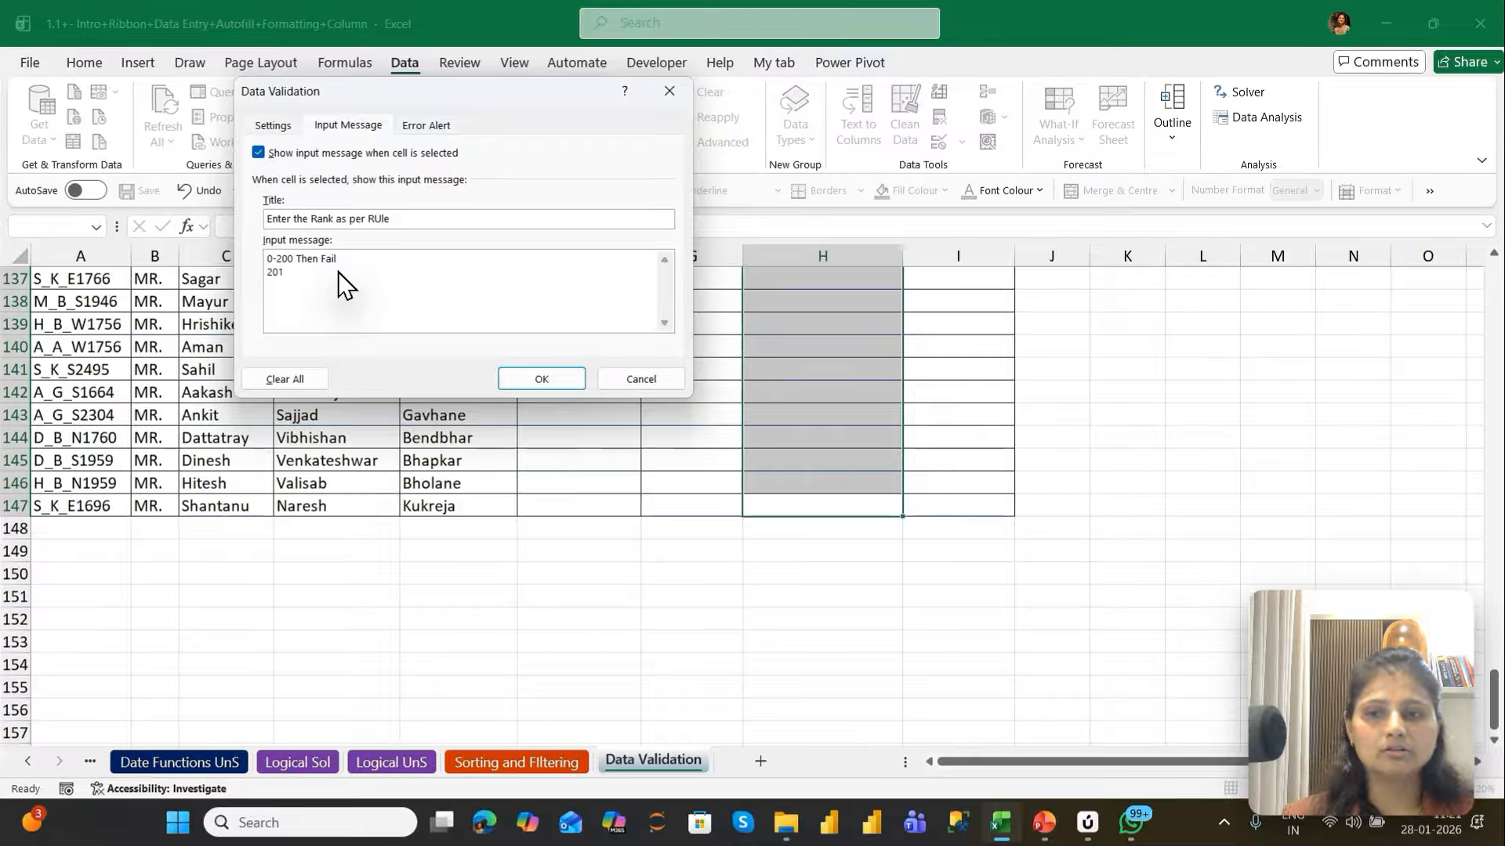
{"action": "type", "text": "- 300 then"}
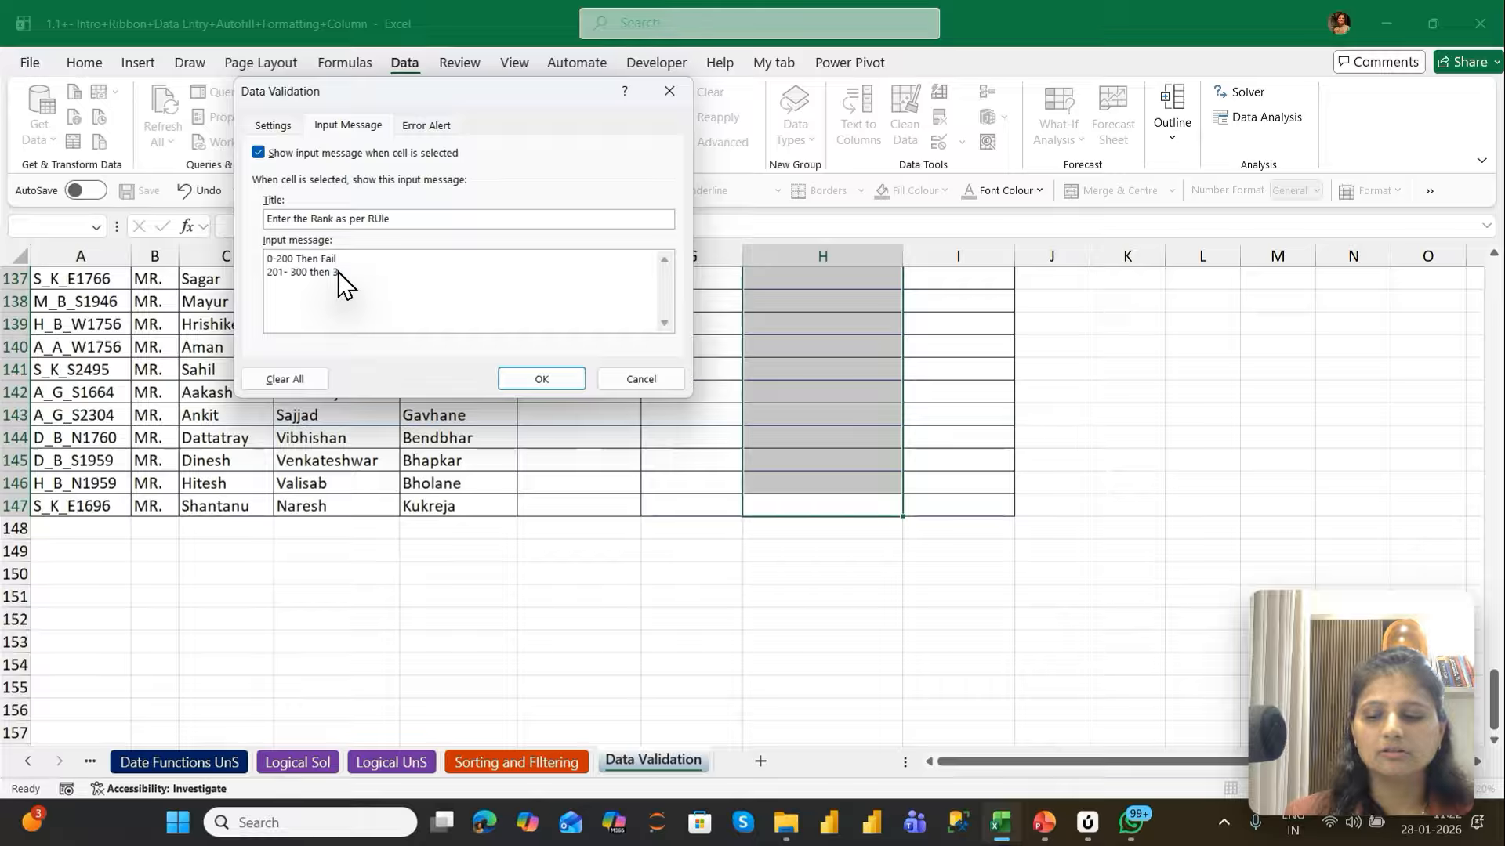
{"action": "type", "text": "301- 4"}
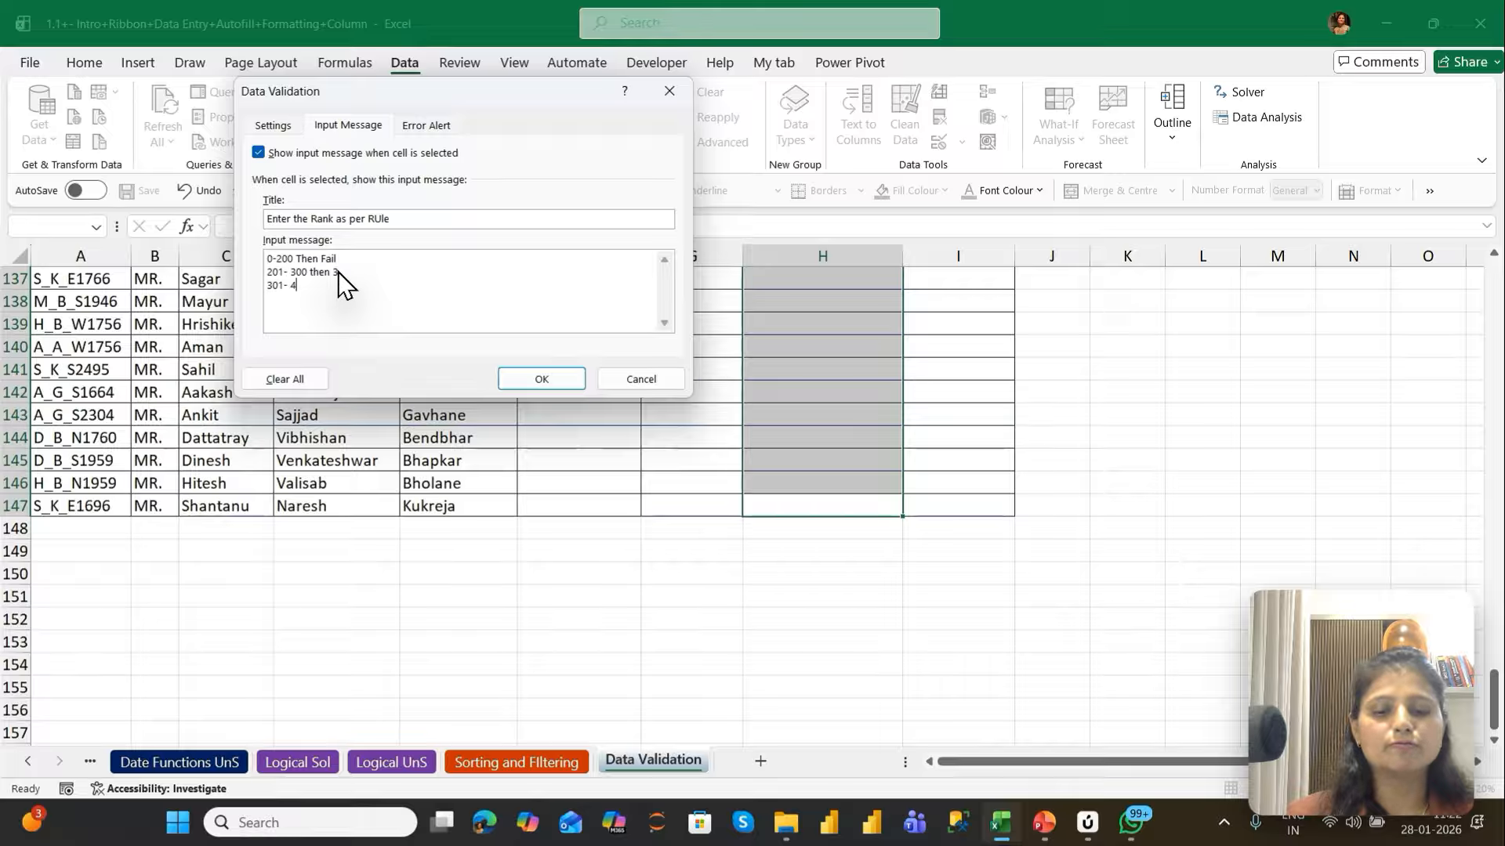
{"action": "type", "text": "00 then "}
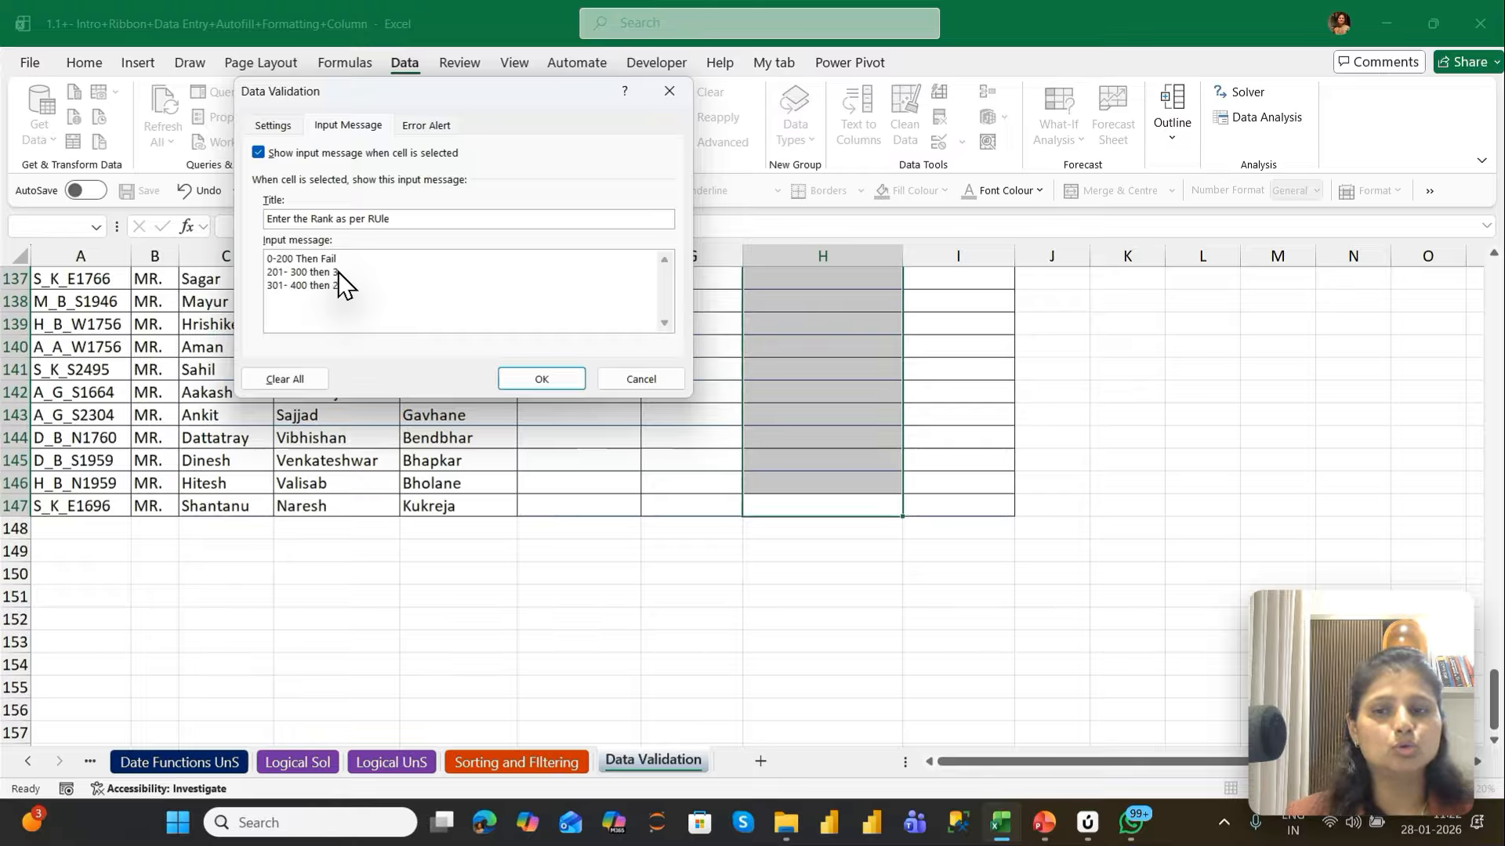
{"action": "type", "text": "2"}
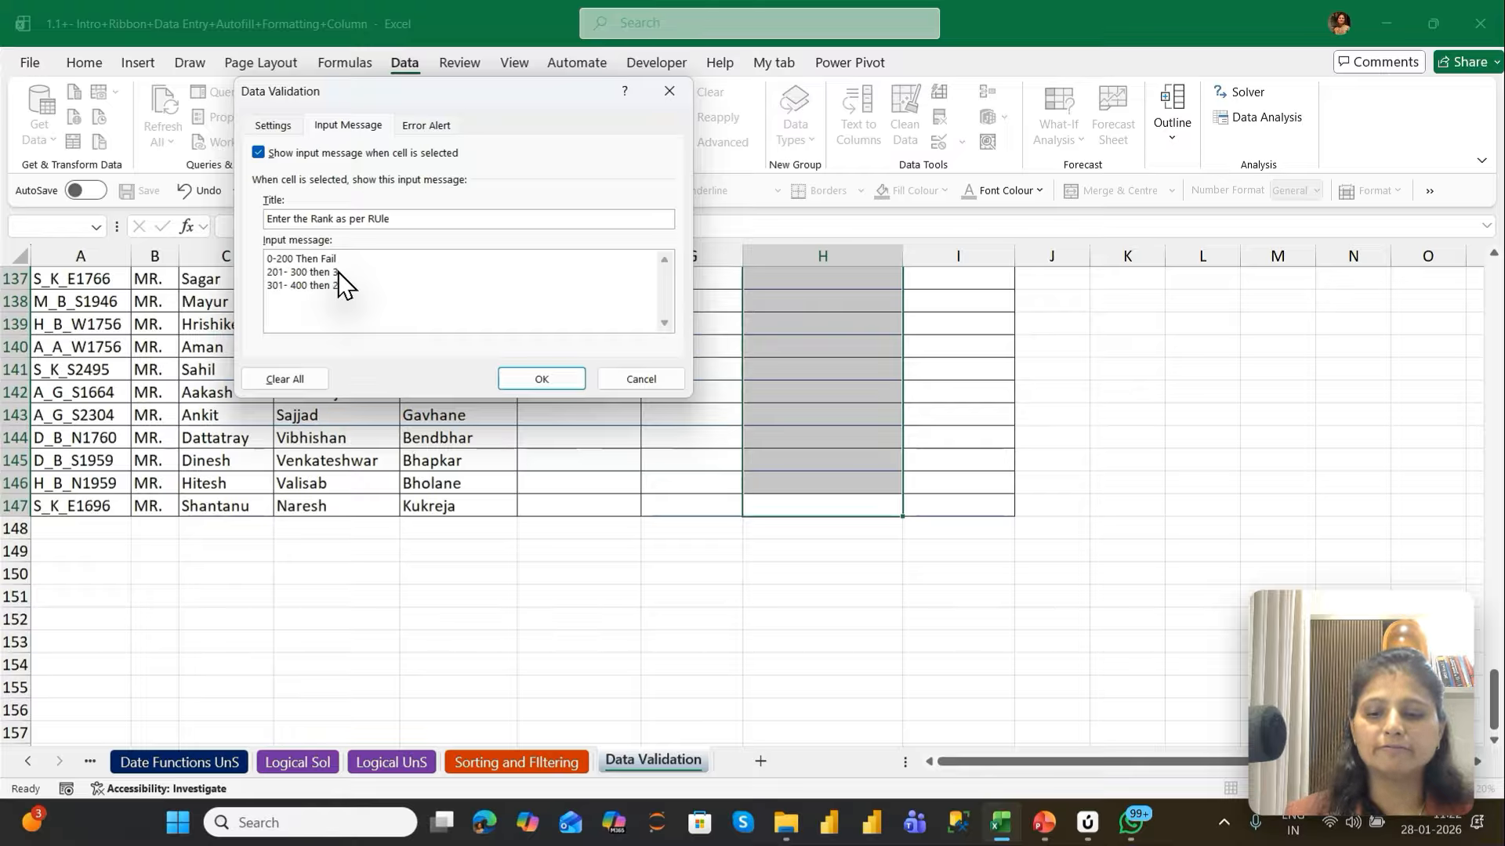
{"action": "key", "text": "Return"}
{"action": "type", "text": "401-"}
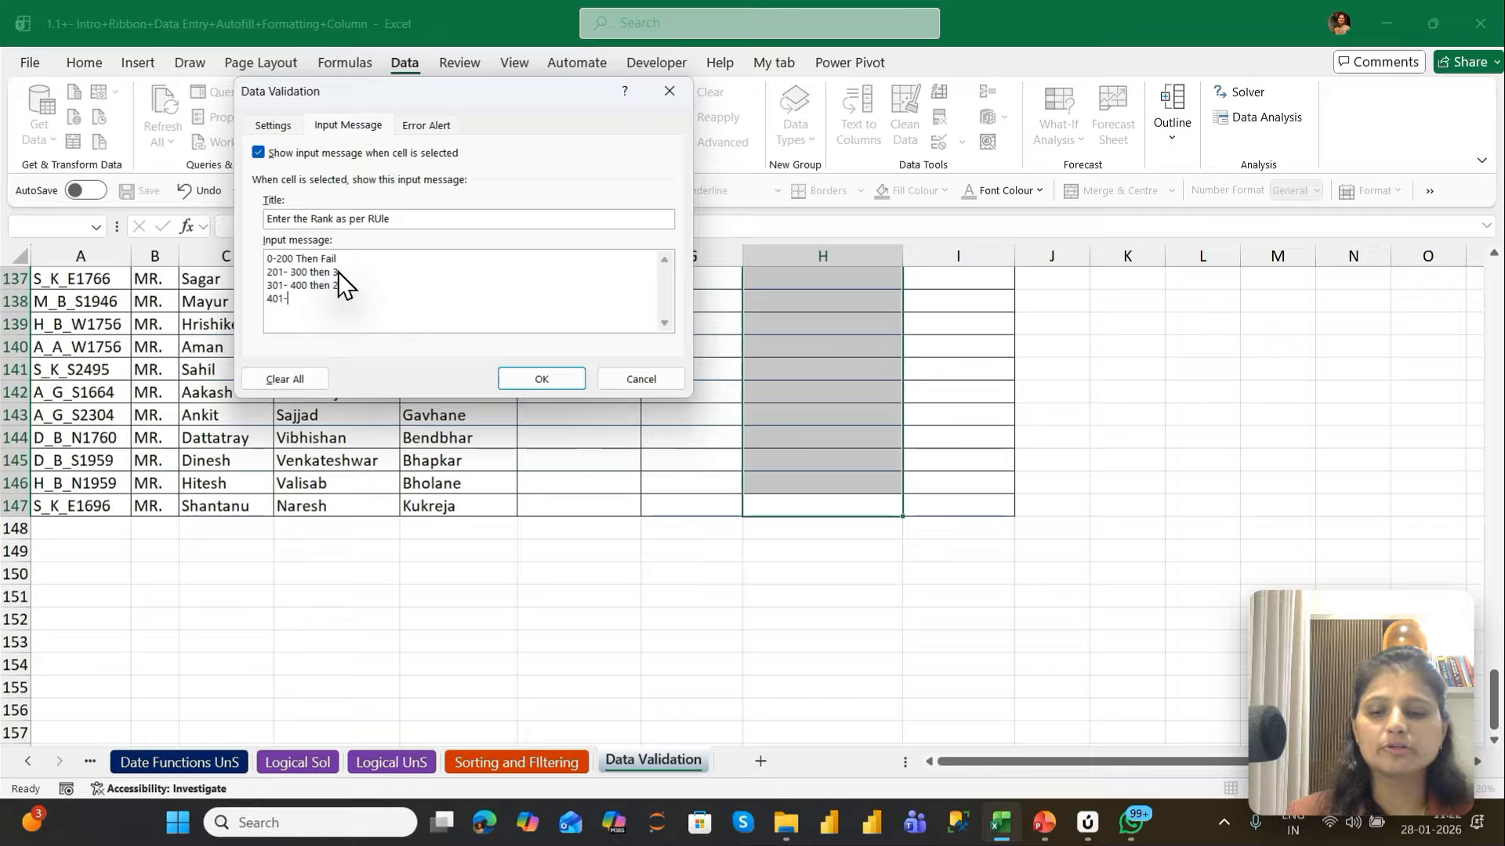
{"action": "type", "text": "500"}
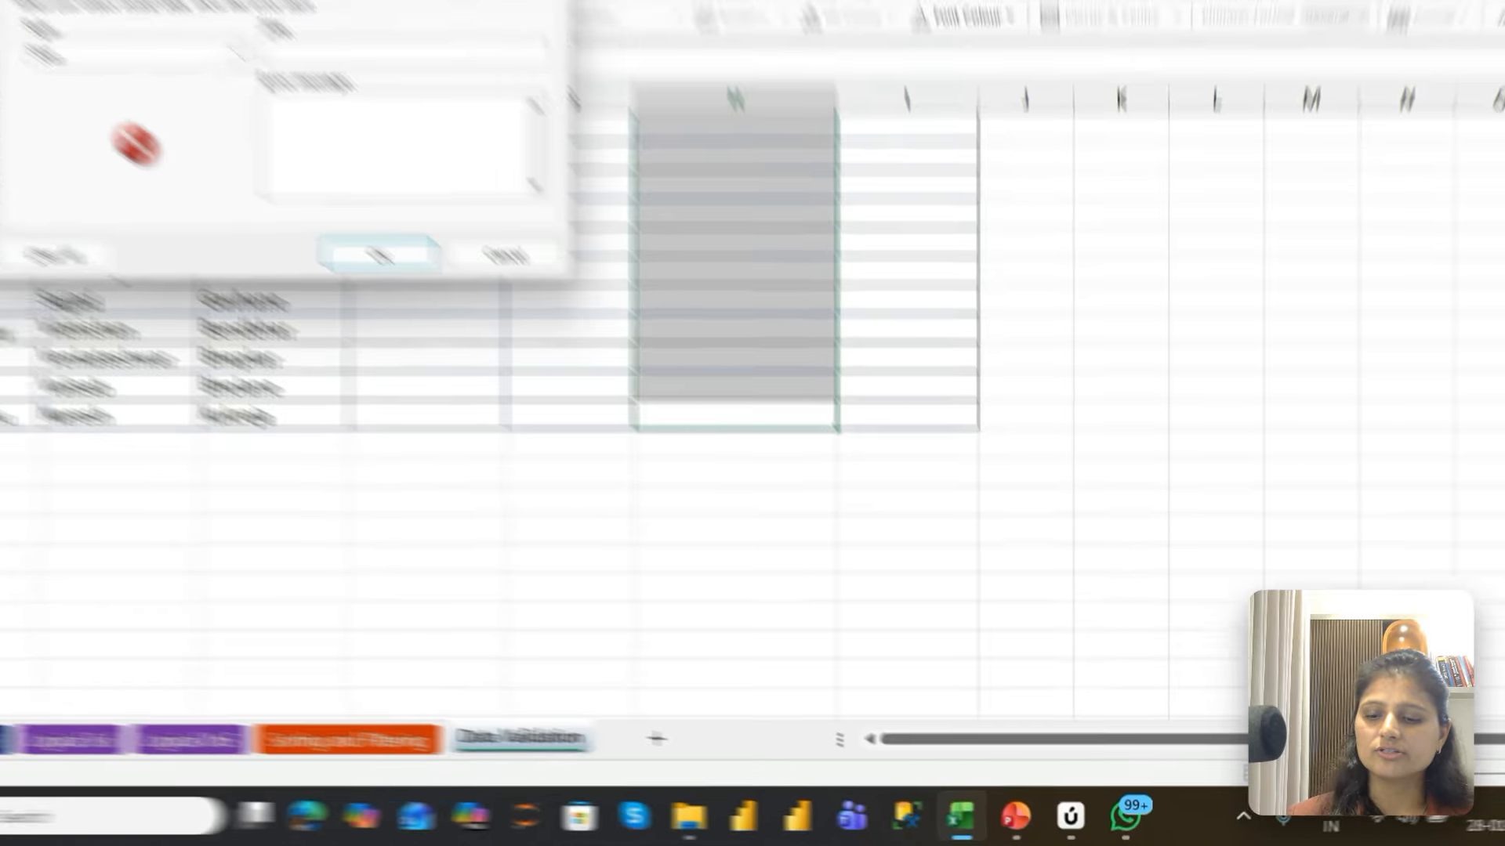
Add a Stop error alert titled Error in Rank, its message starting Rank should be between 1 to 4 only, and apply the validation
{"action": "type", "text": "Error i"}
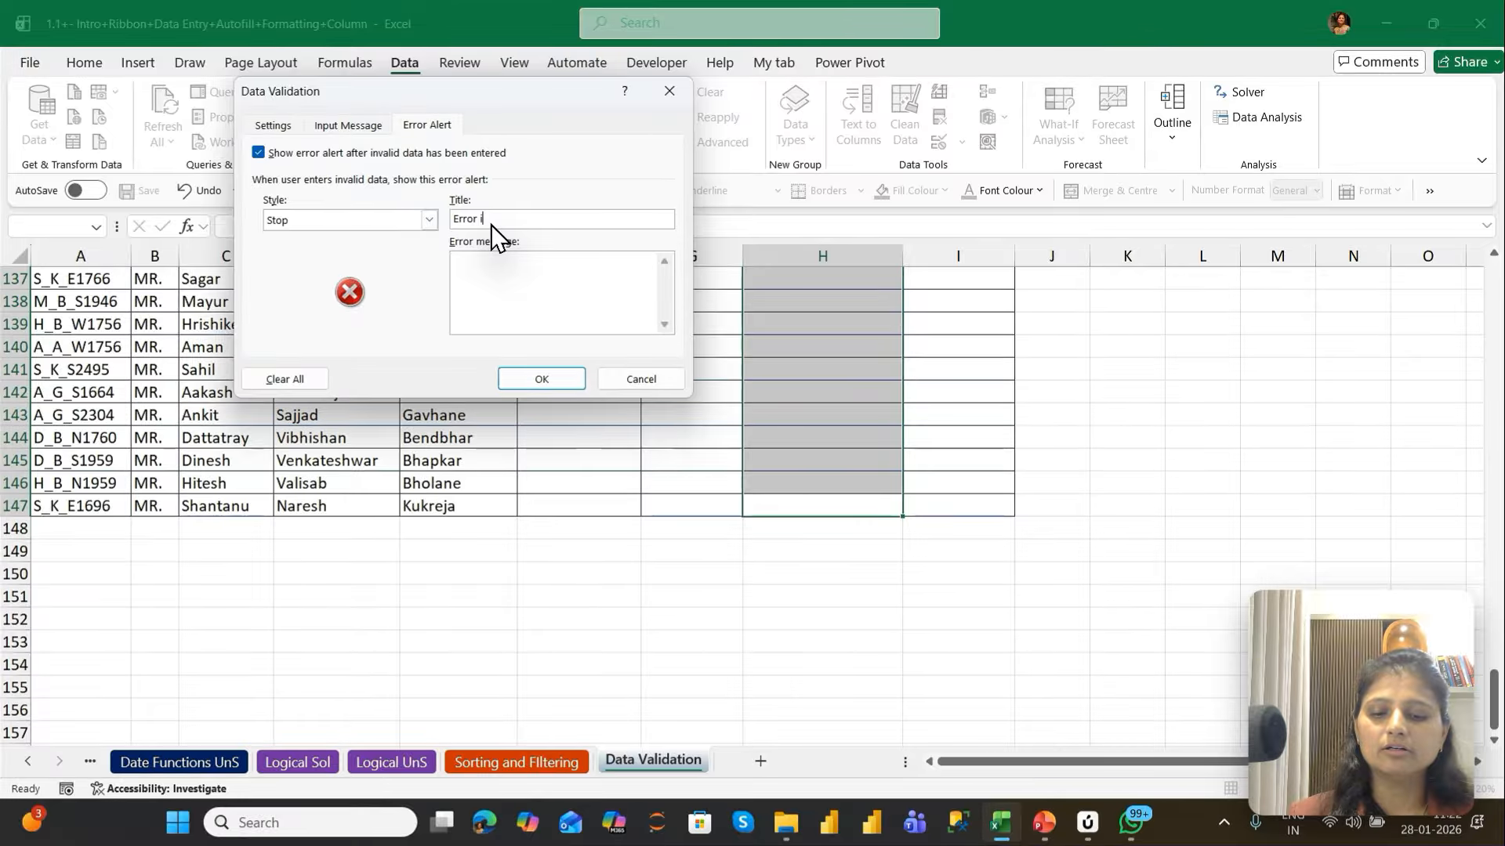
{"action": "type", "text": "n Reg"}
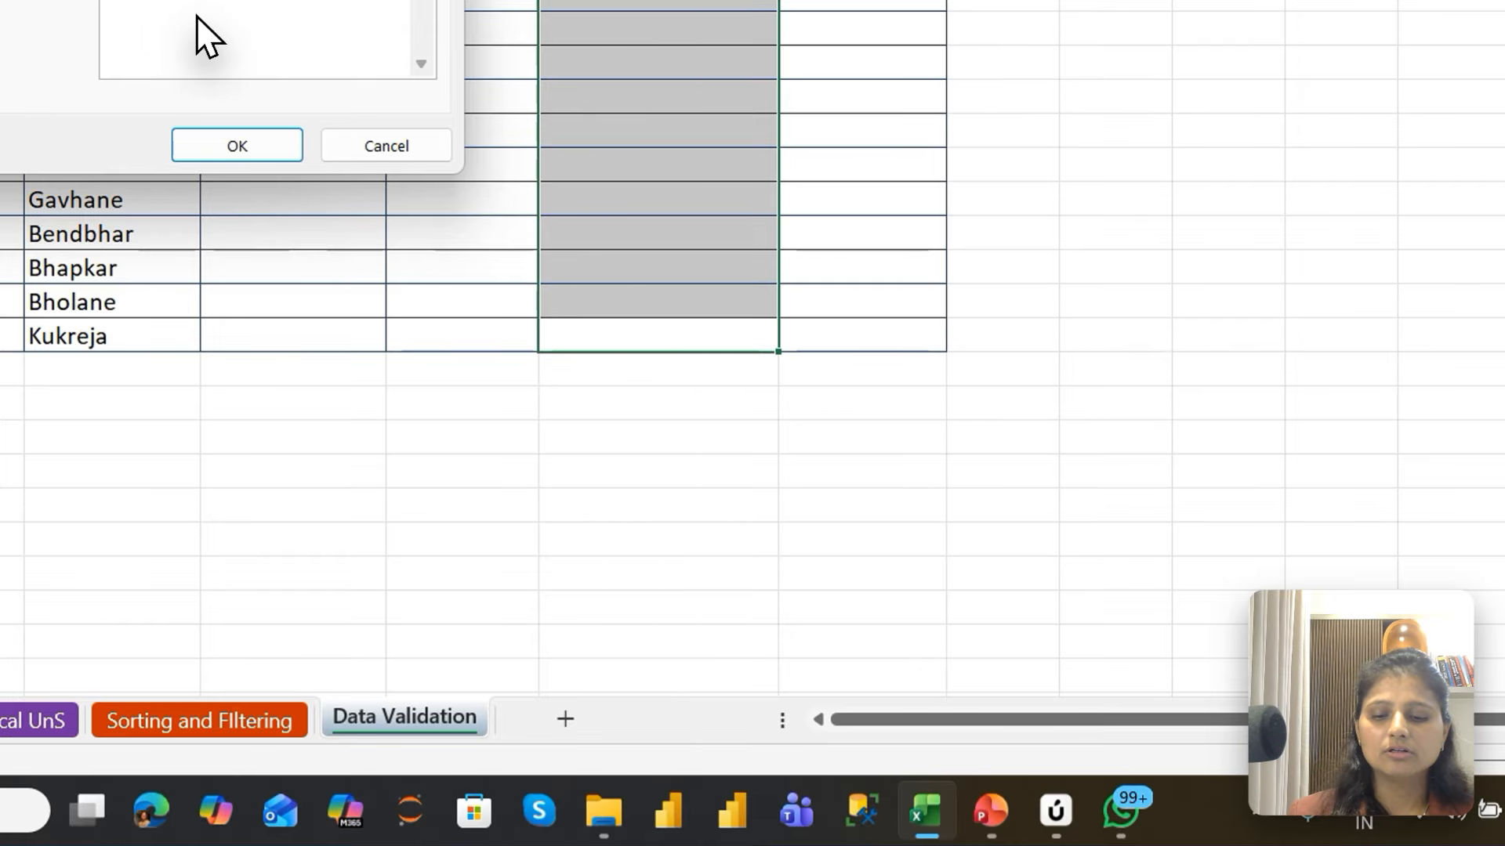
{"action": "type", "text": "Rank should"}
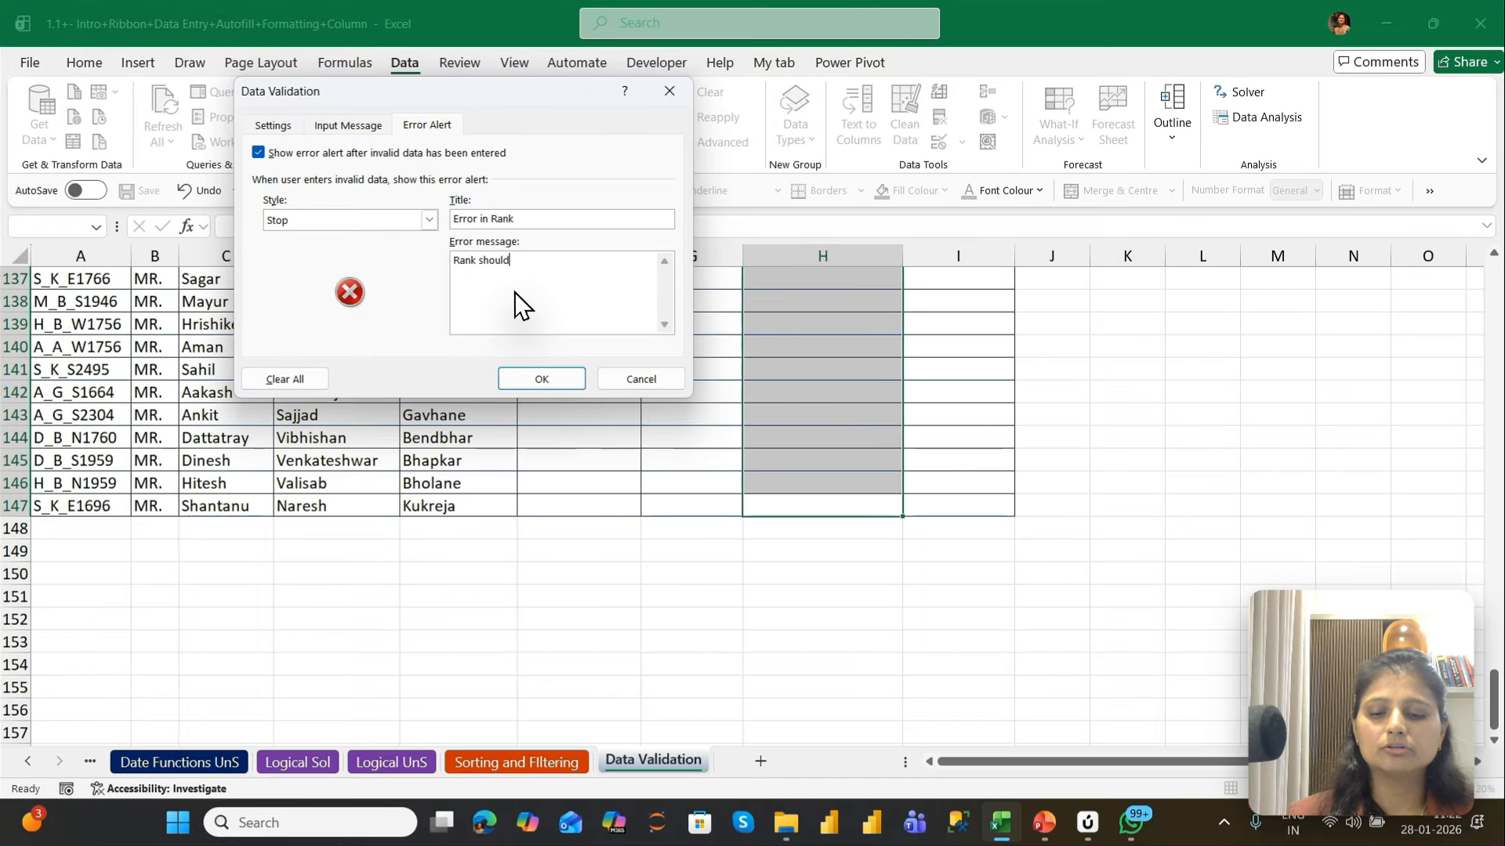
{"action": "type", "text": " be betw"}
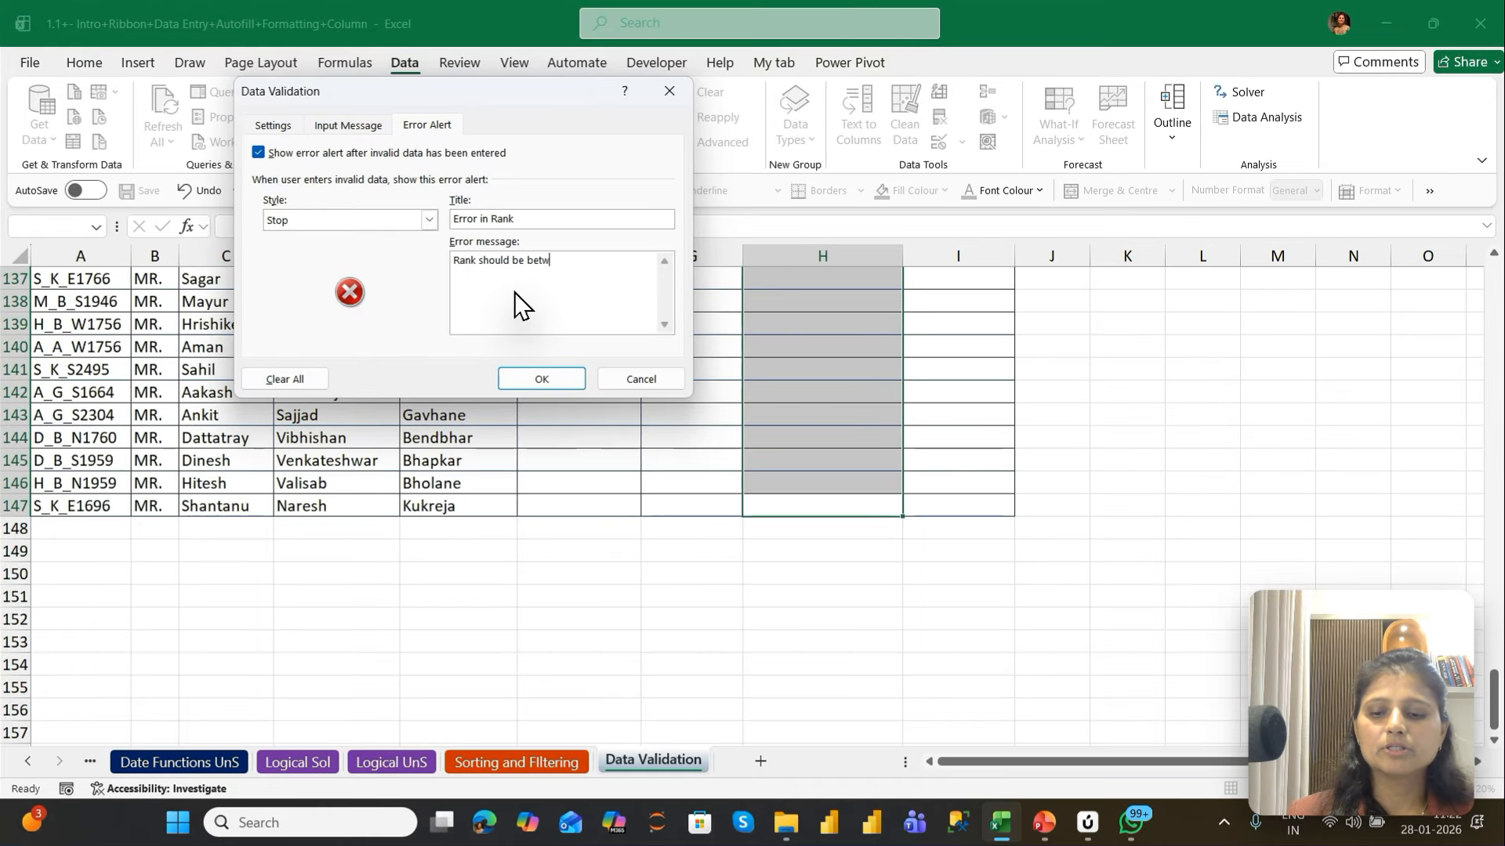
{"action": "type", "text": "een "}
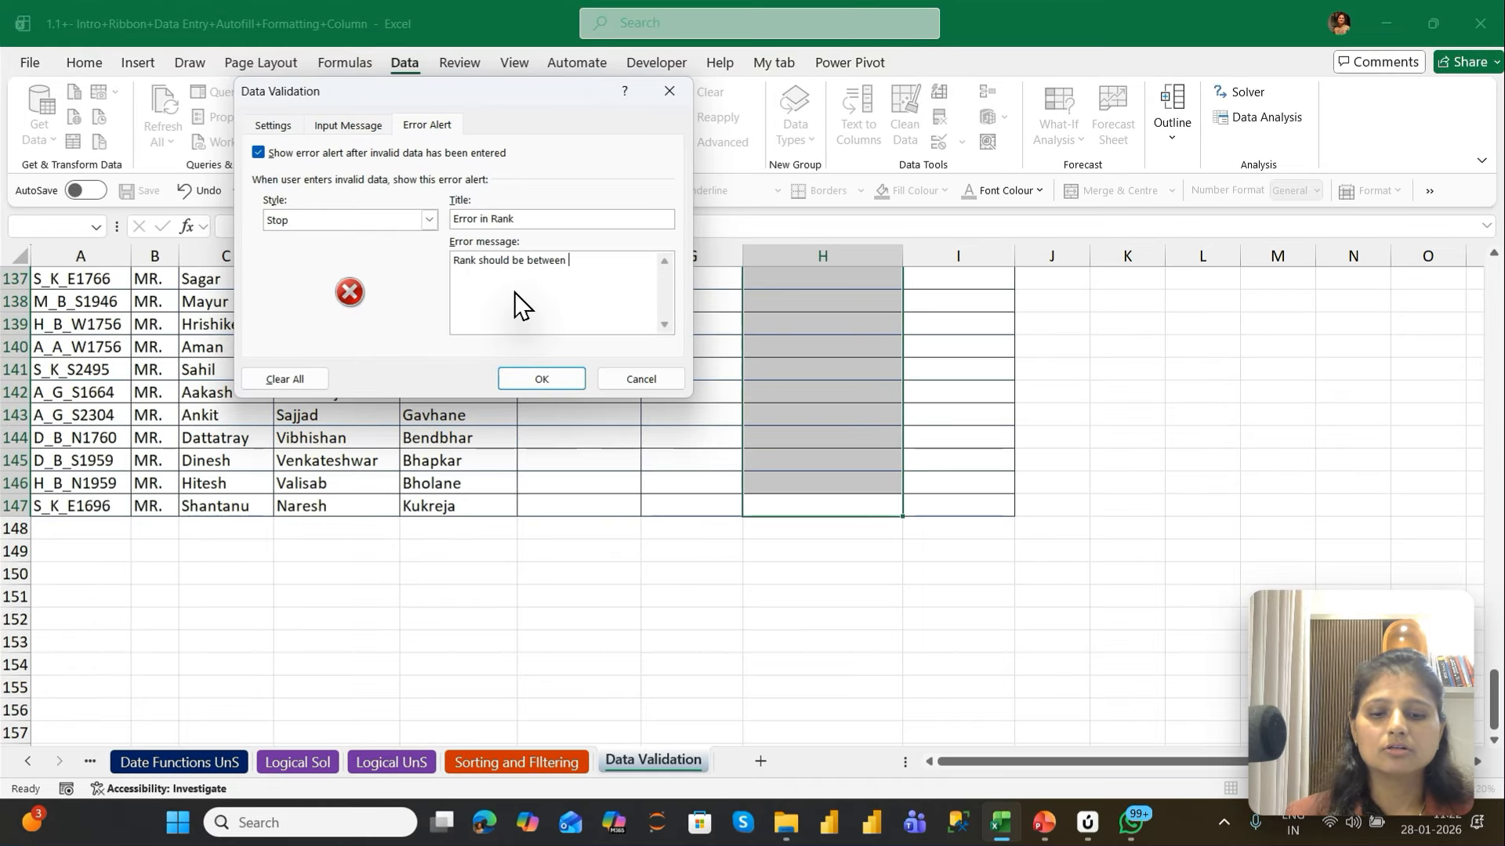
{"action": "type", "text": "1"}
{"action": "key", "text": "BackSpace"}
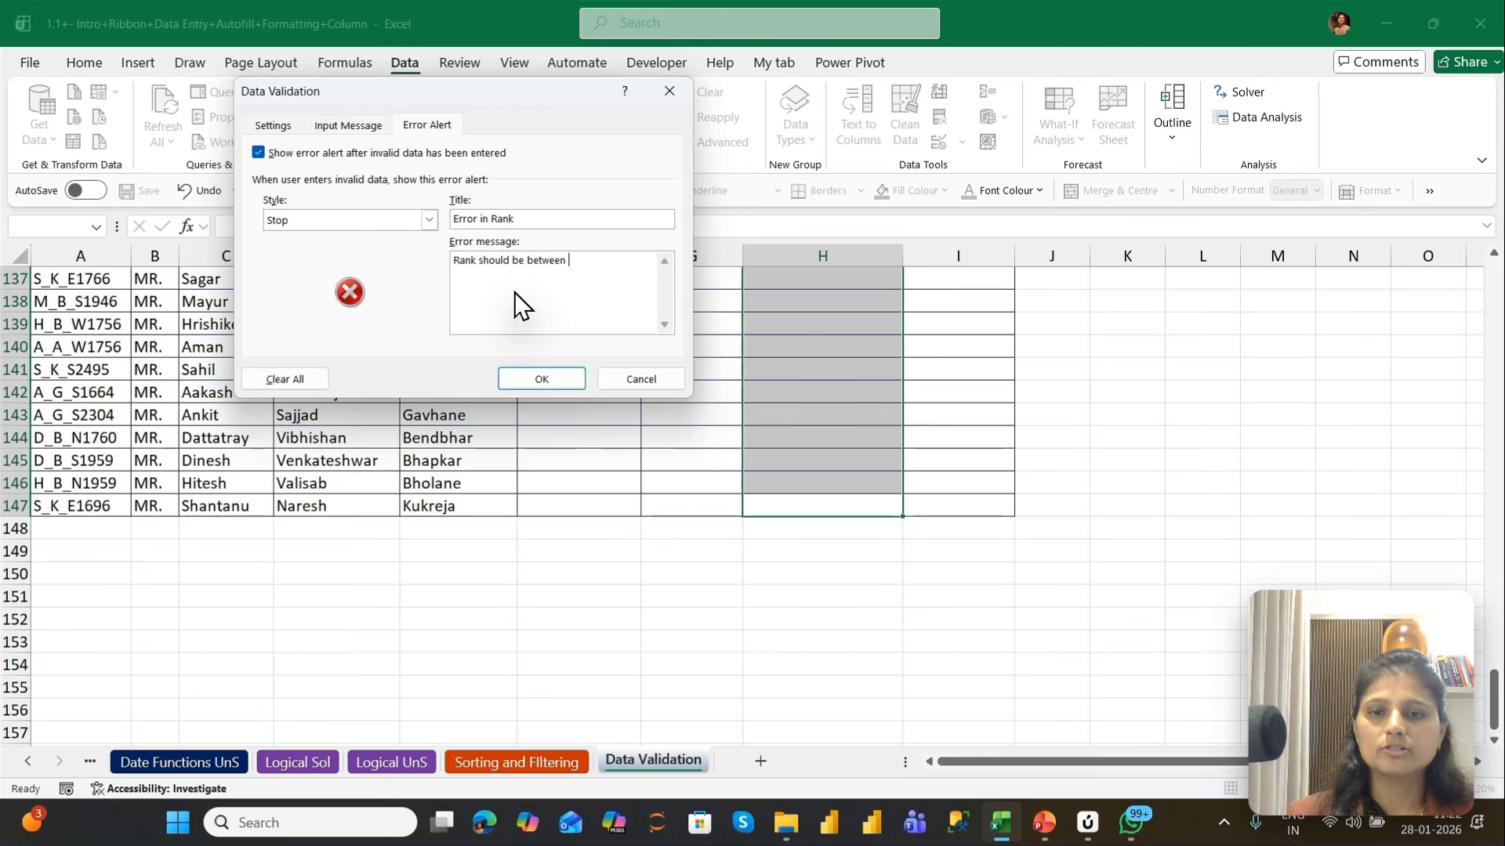
{"action": "type", "text": "1 to 4 "}
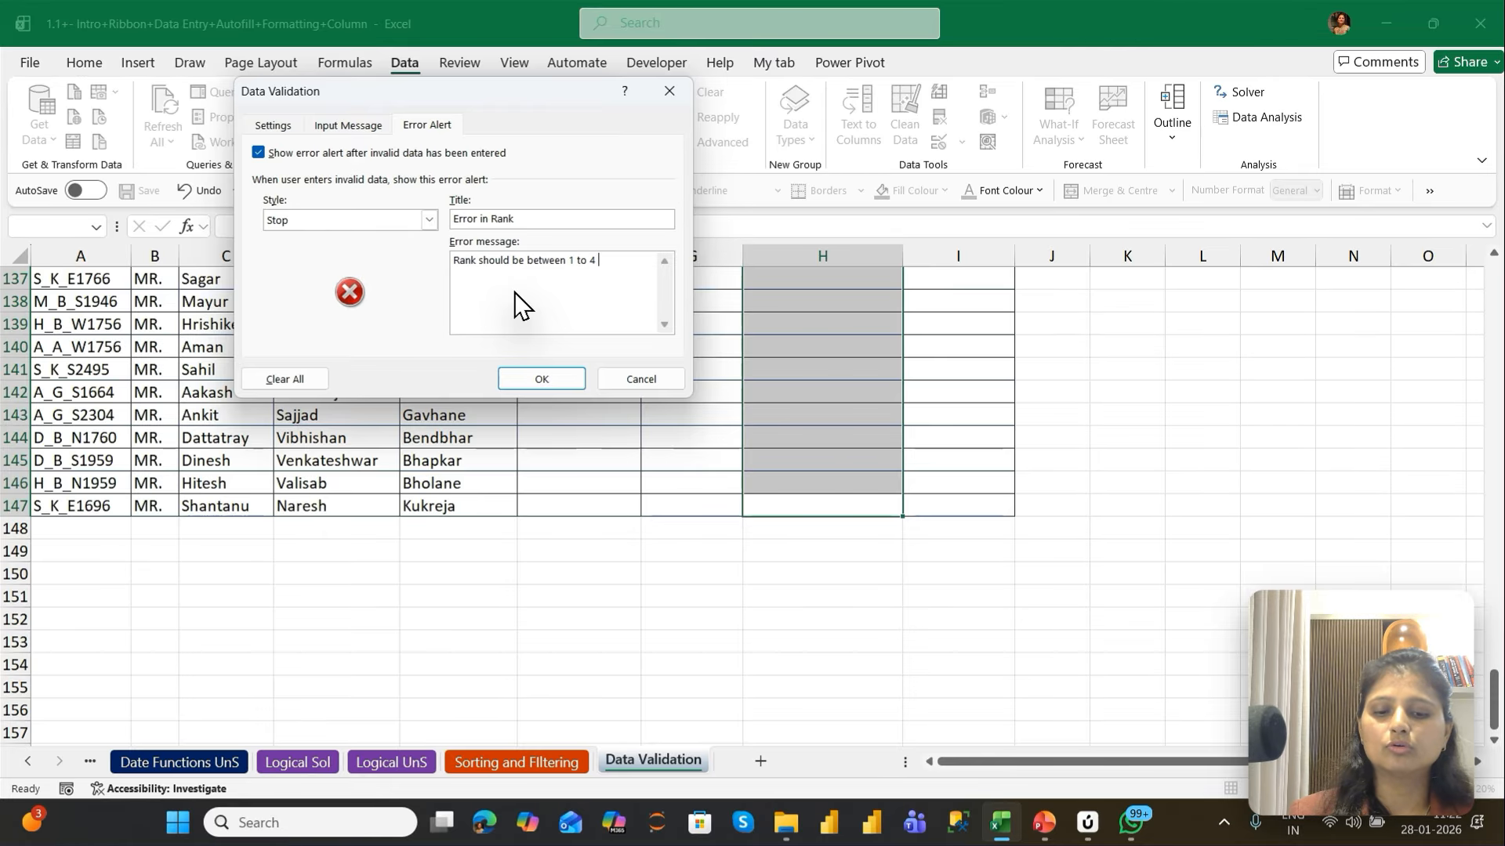
{"action": "type", "text": "only. Kindly "}
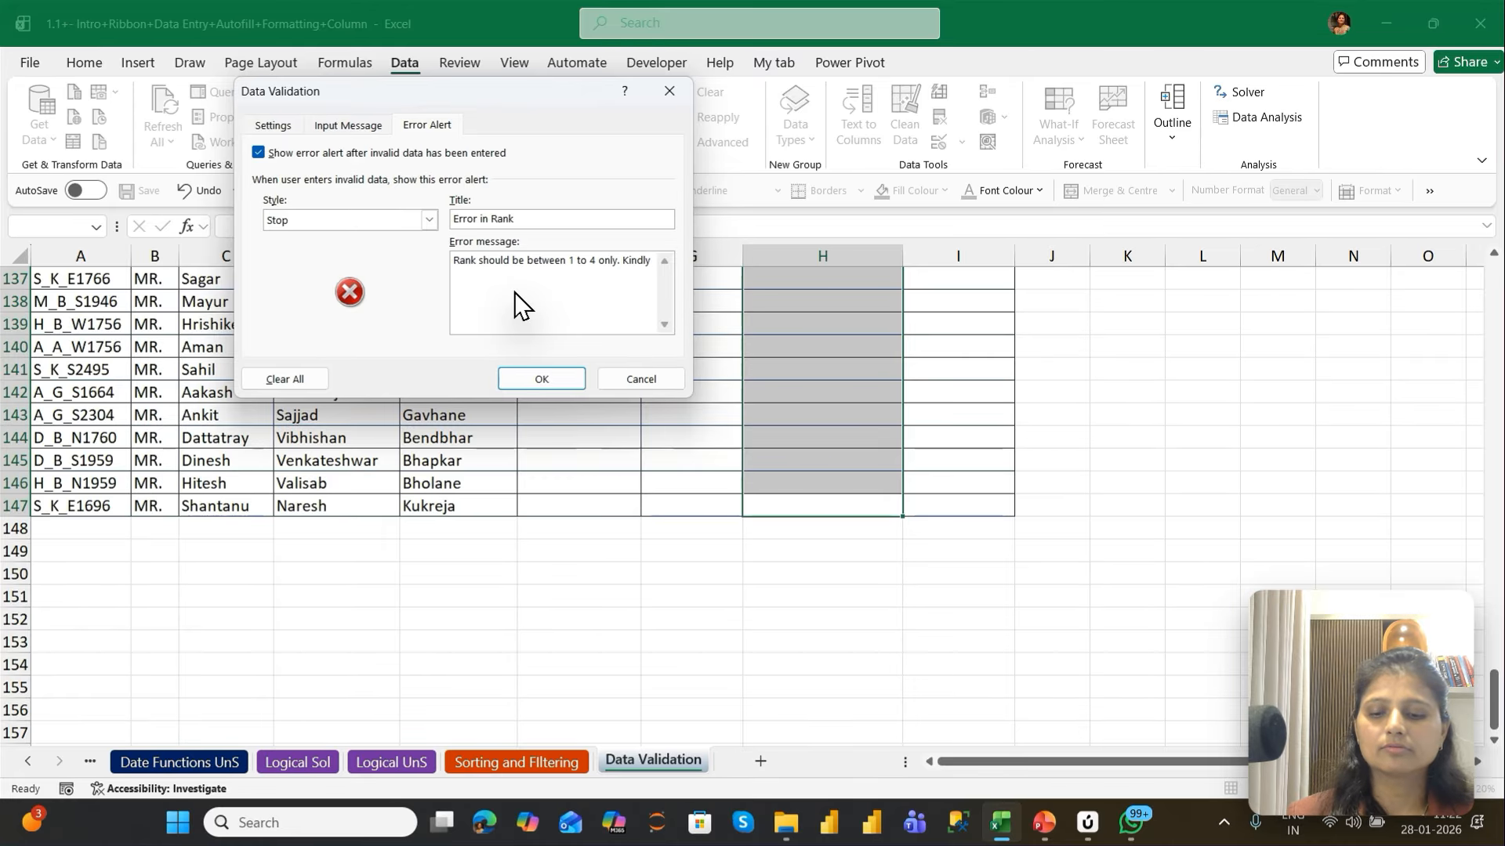
{"action": "type", "text": "che"}
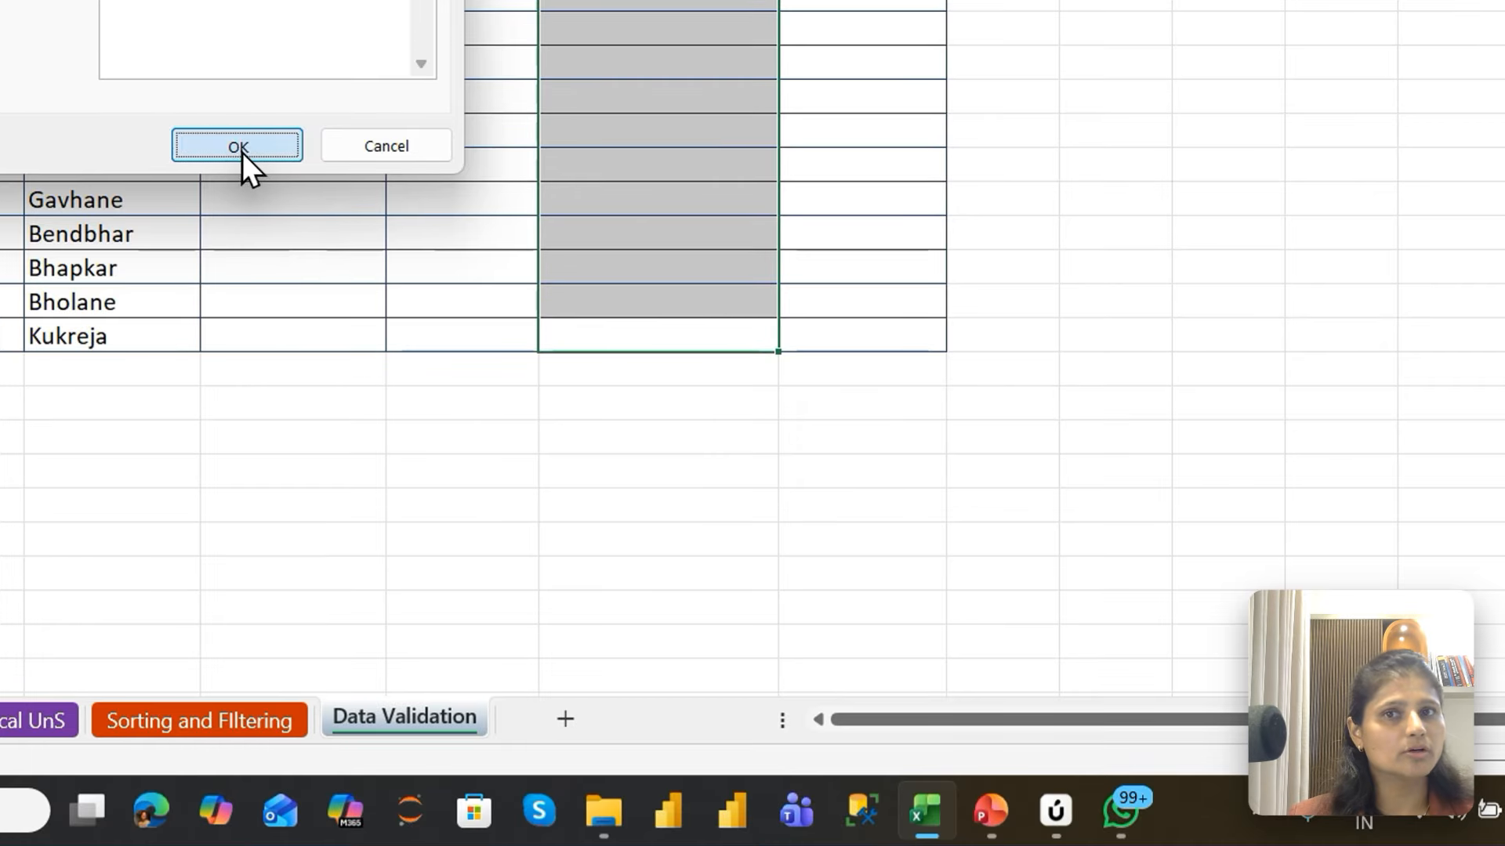
{"action": "left_click", "coordinate": [238, 146]}
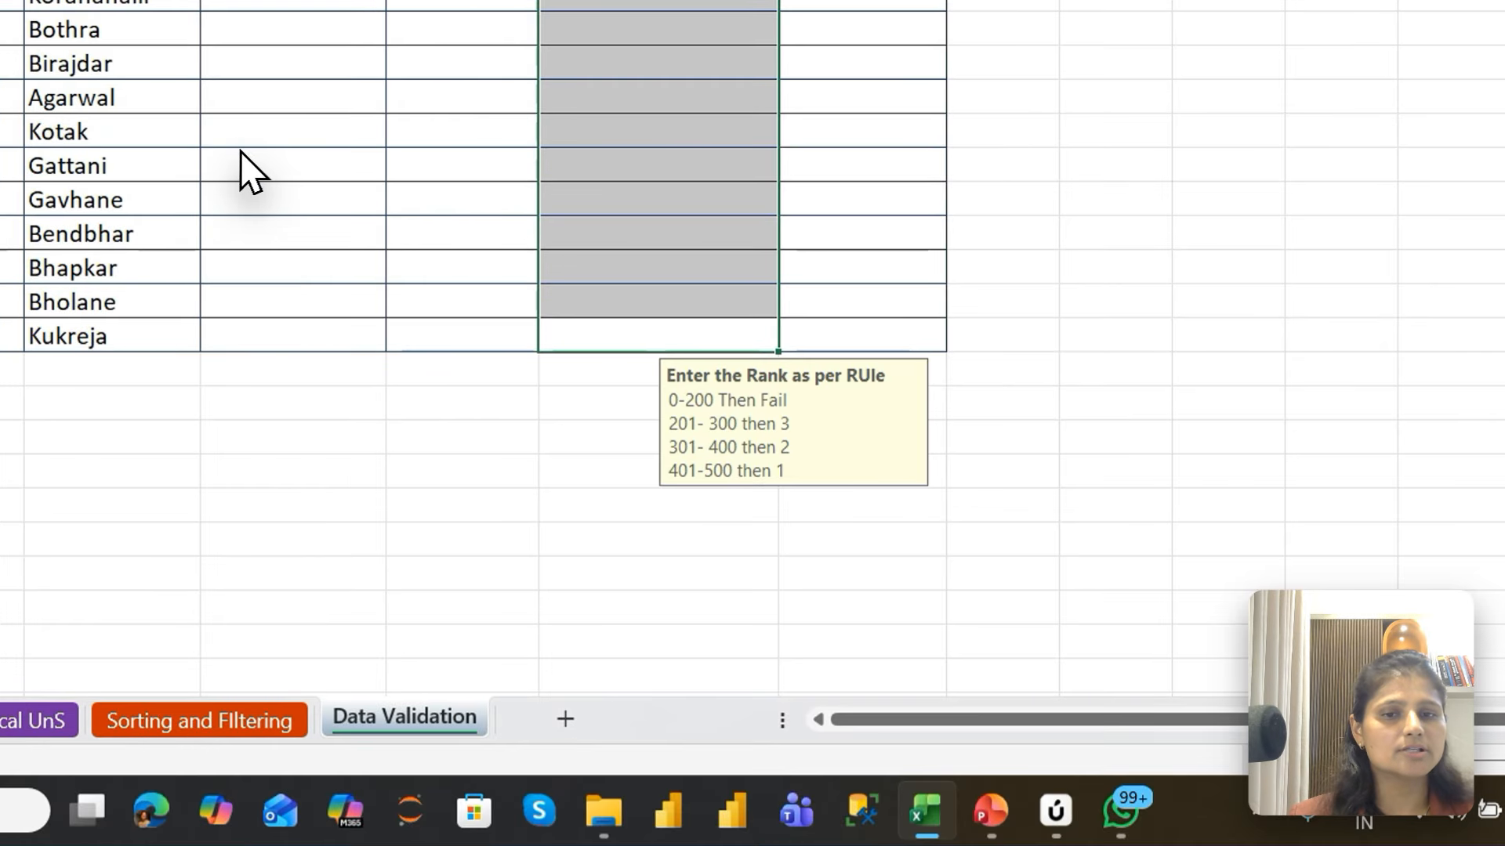
Select several cells near the start of the Grade in Number column to check their input message
{"action": "left_click", "coordinate": [649, 144]}
{"action": "scroll", "coordinate": [651, 145], "scroll_direction": "up", "scroll_amount": 10}
{"action": "key", "text": "Down"}
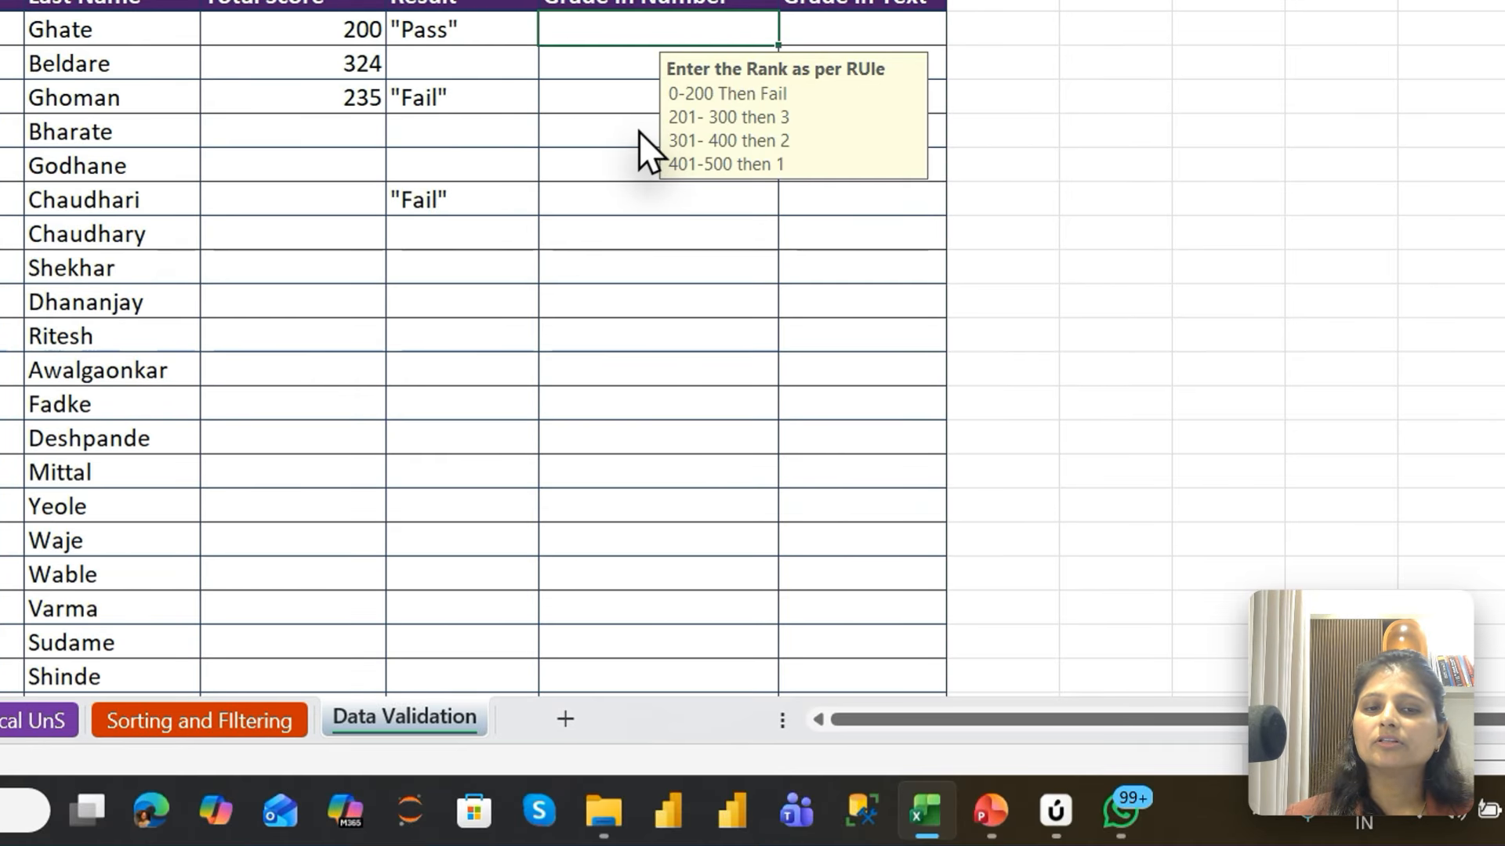
{"action": "left_click", "coordinate": [633, 143]}
{"action": "left_click", "coordinate": [617, 271]}
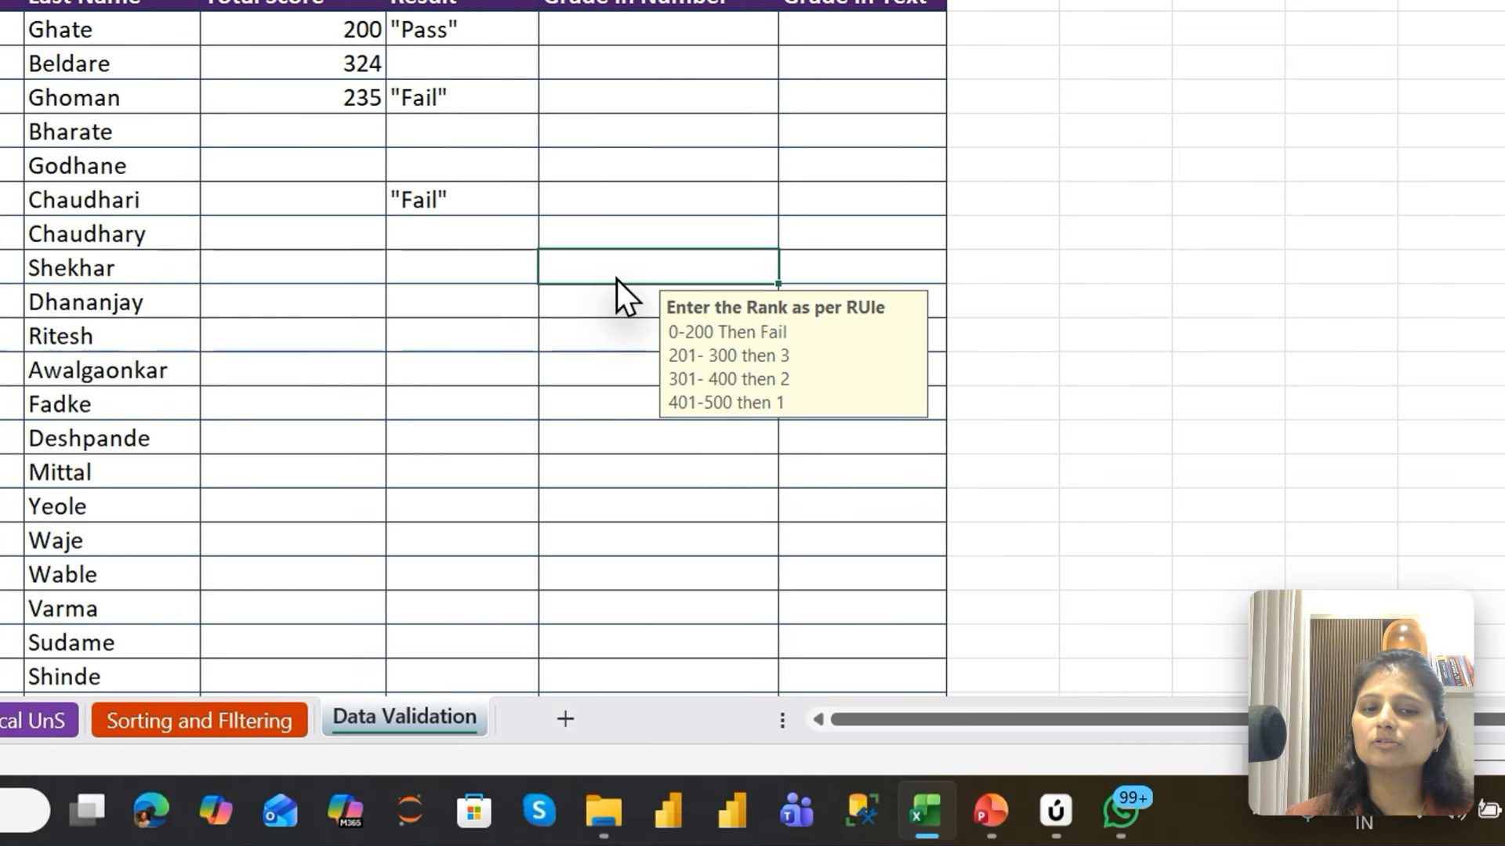
{"action": "left_click", "coordinate": [627, 370]}
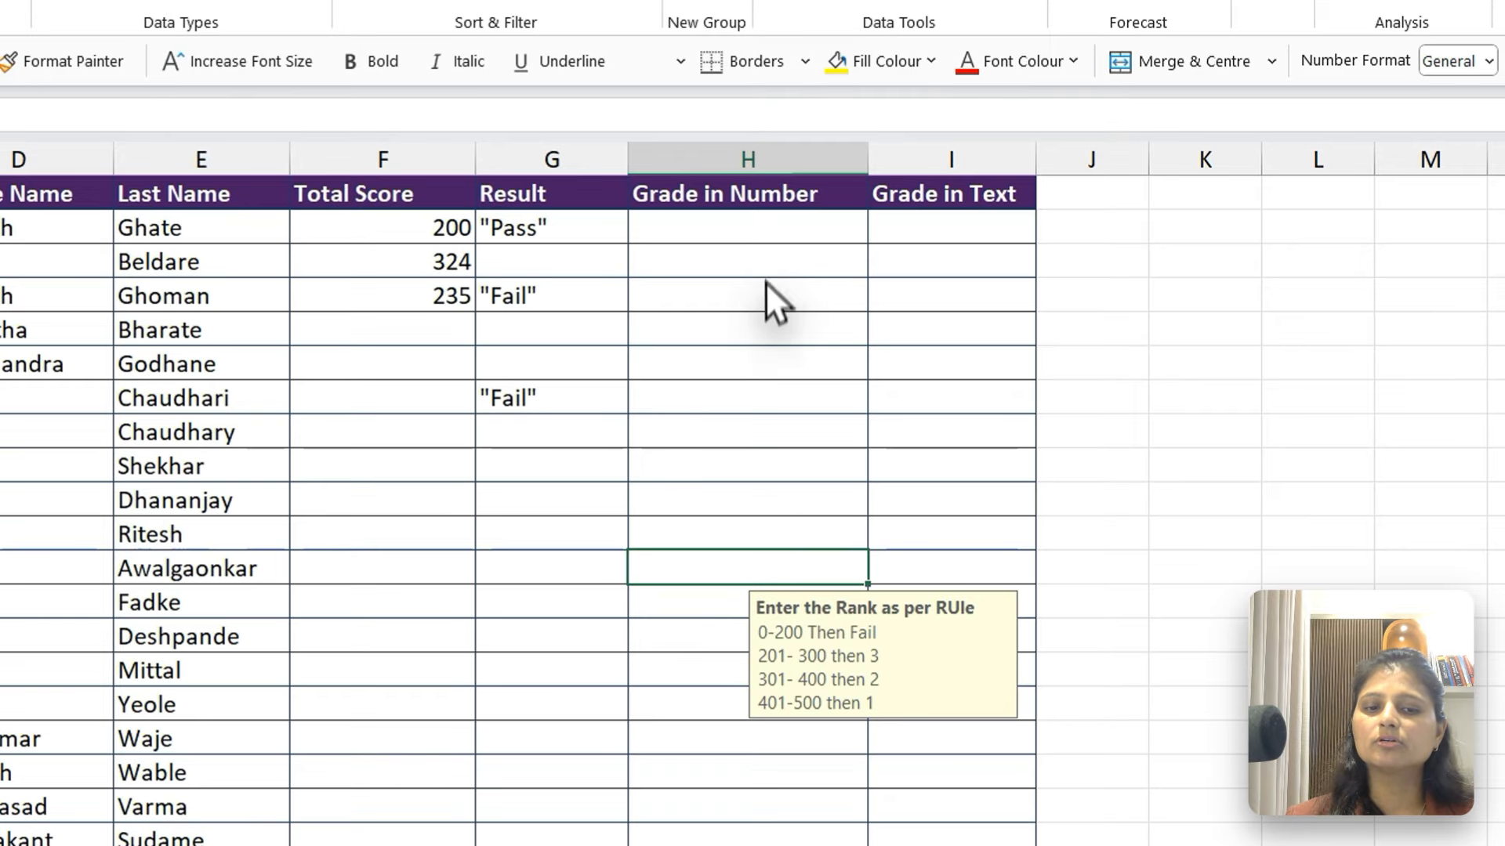
Enter the grades 1 to 7 in order down the Grade in Number column, from H2 to H8
{"action": "left_click", "coordinate": [768, 362]}
{"action": "left_click", "coordinate": [739, 541]}
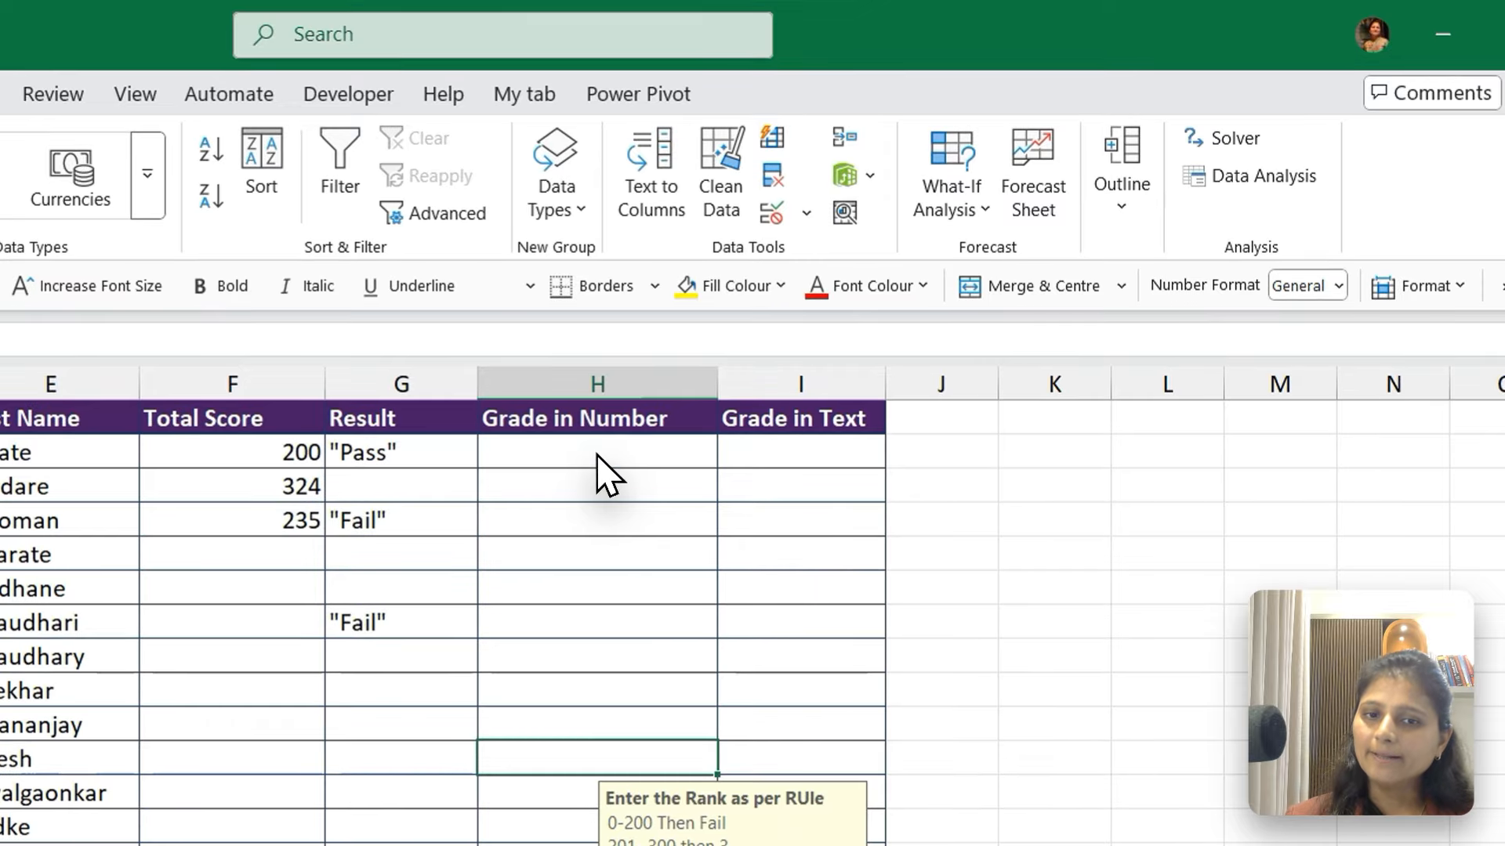
{"action": "left_click", "coordinate": [598, 454]}
{"action": "type", "text": "1"}
{"action": "key", "text": "Return"}
{"action": "type", "text": "2"}
{"action": "key", "text": "Return"}
{"action": "type", "text": "3"}
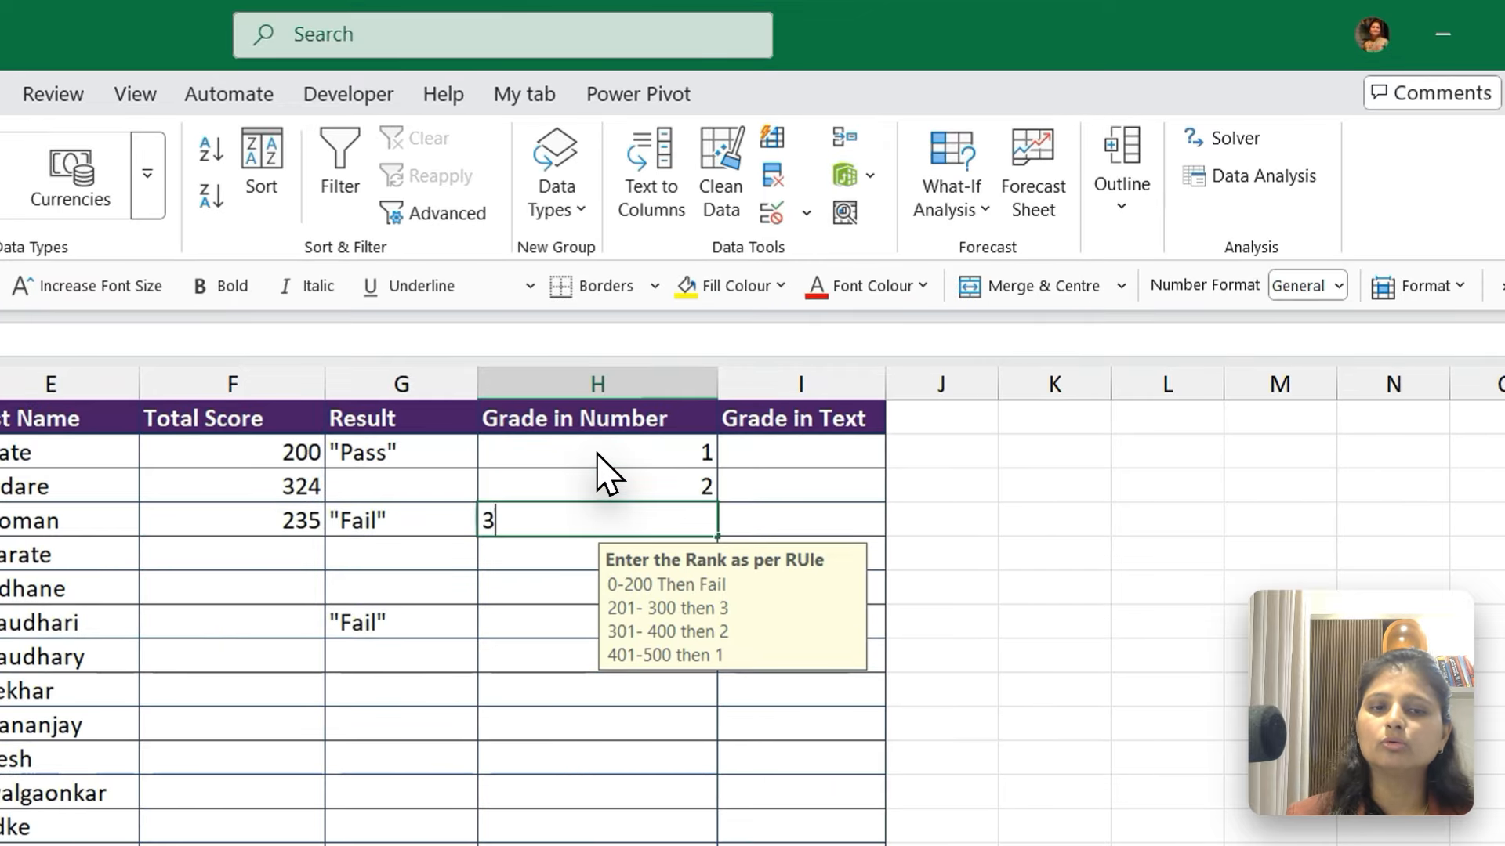
{"action": "key", "text": "Return"}
{"action": "type", "text": "4"}
{"action": "key", "text": "Return"}
{"action": "type", "text": "5"}
{"action": "key", "text": "Return"}
{"action": "type", "text": "6"}
{"action": "key", "text": "Return"}
{"action": "type", "text": "7"}
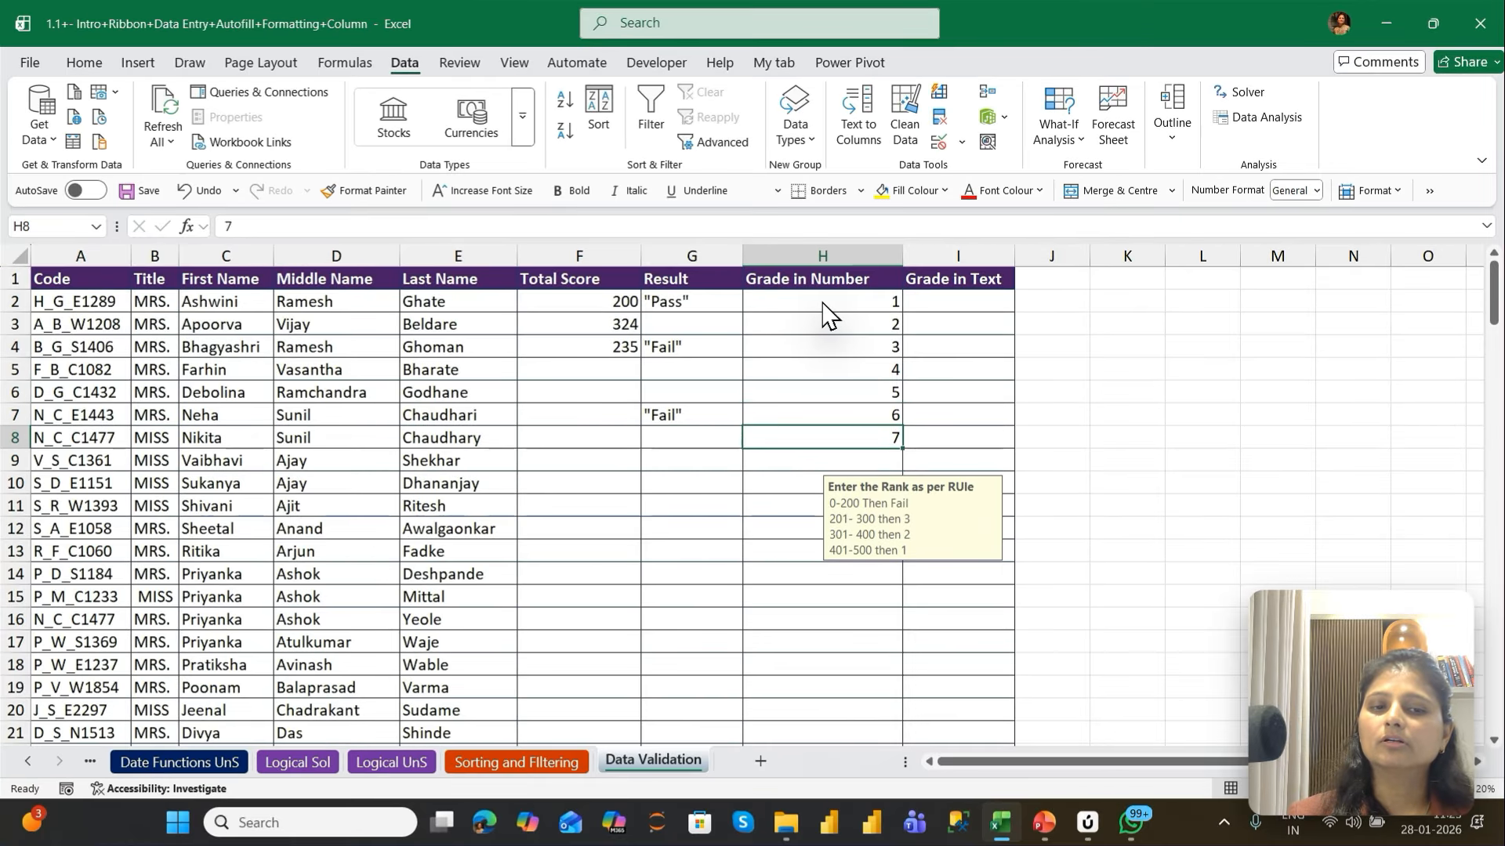
{"action": "key", "text": "Return"}
Review the test grades in H2 to H8 against the rank rule in the input message
{"action": "key", "text": "Up"}
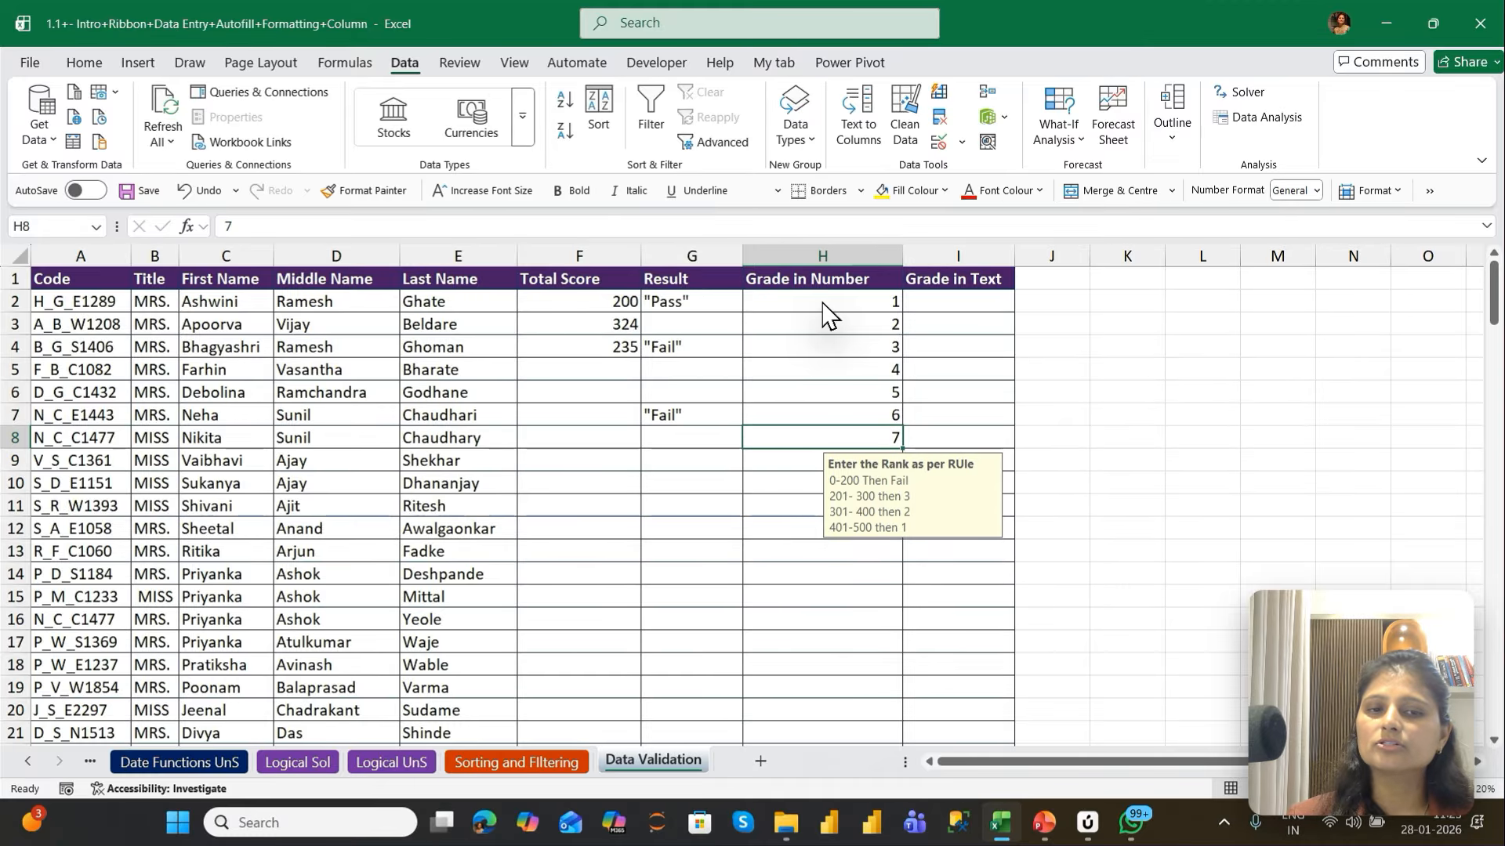
{"action": "key", "text": "Up"}
{"action": "key", "text": "Up"}
{"action": "key", "text": "Up"}
{"action": "key", "text": "Up"}
{"action": "key", "text": "Up"}
{"action": "key", "text": "Up"}
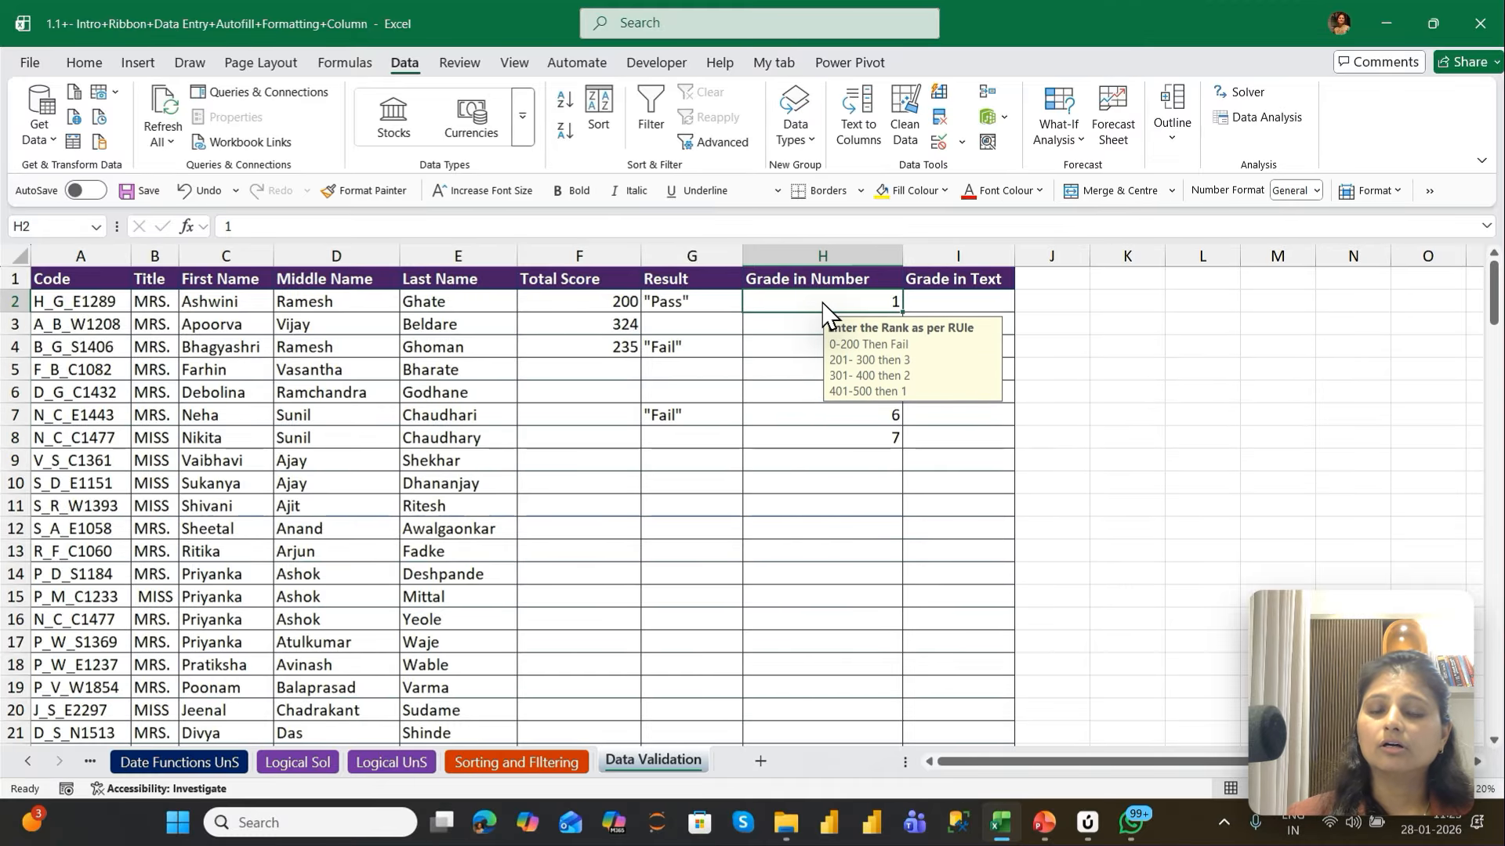
{"action": "key", "text": "Down"}
{"action": "key", "text": "Down"}
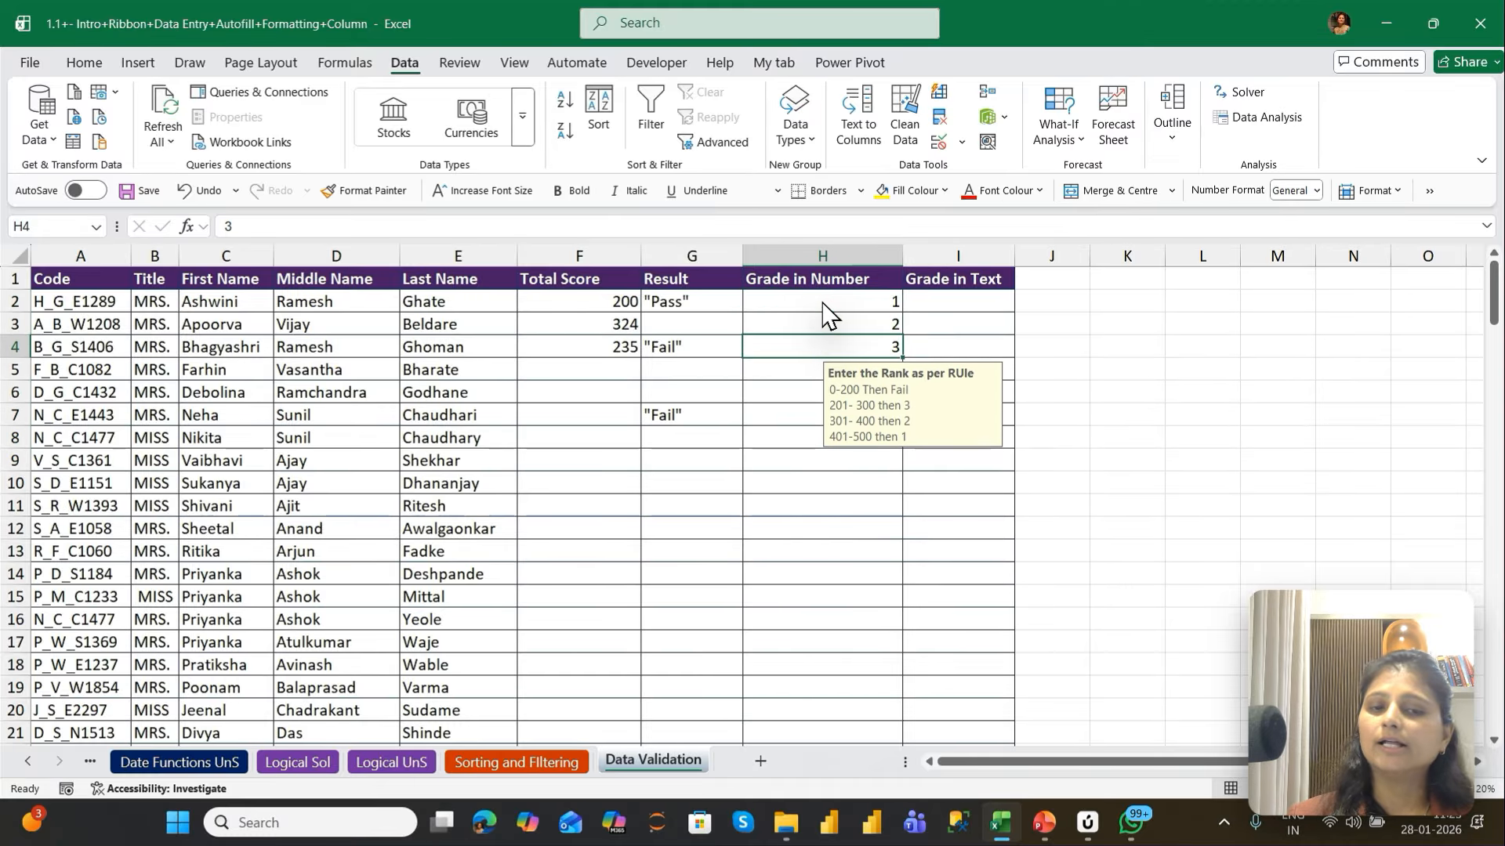
{"action": "key", "text": "Up"}
{"action": "key", "text": "Up"}
{"action": "key", "text": "Up"}
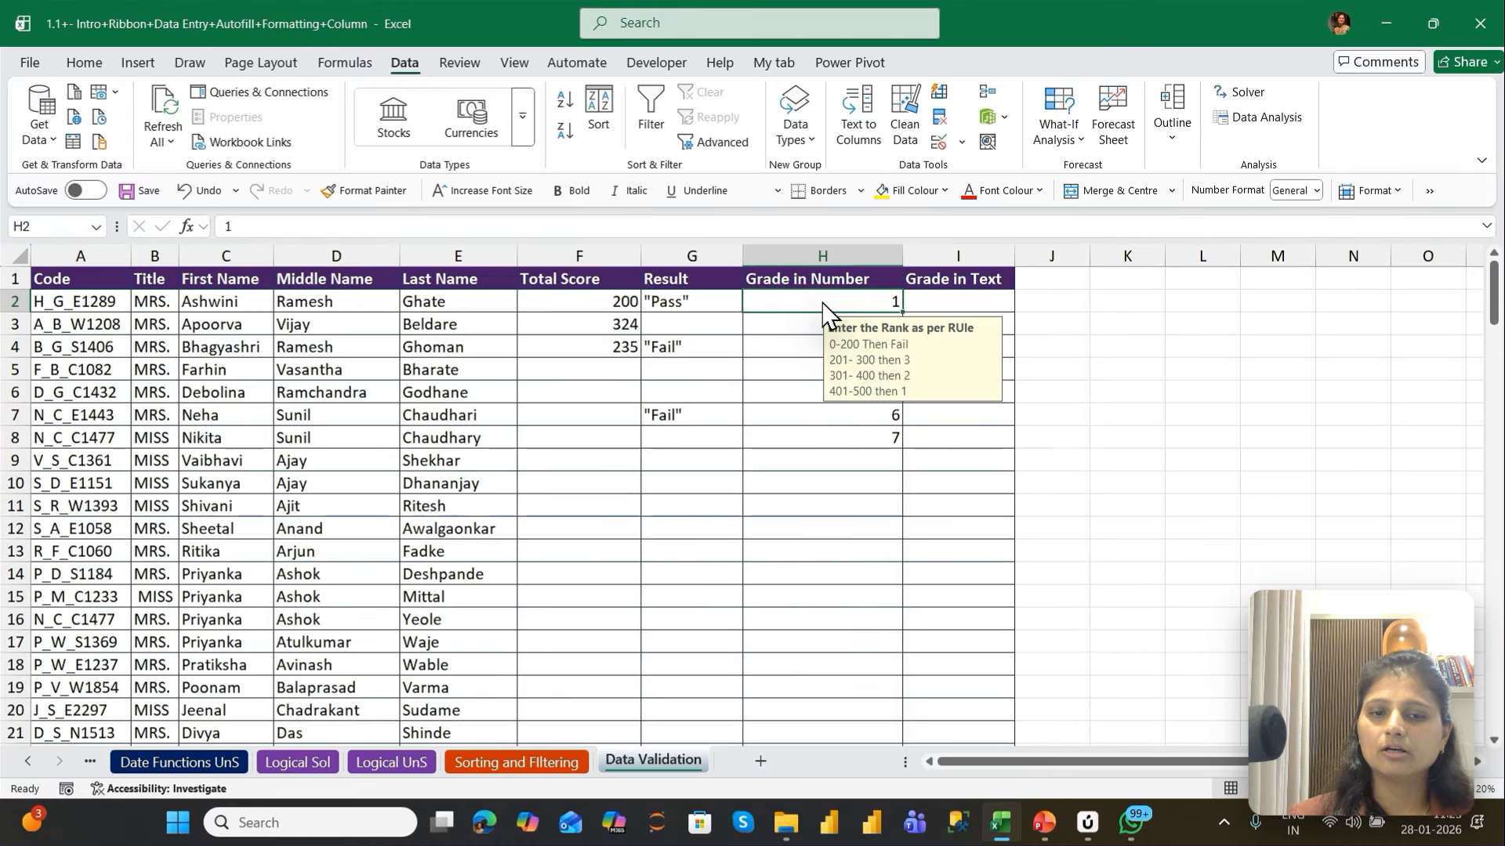
Select the Grade in Number cells upward from the last data row, H147, and open their data validation settings
{"action": "key", "text": "Left"}
{"action": "key", "text": "Left"}
{"action": "key", "text": "Left"}
{"action": "key", "text": "ctrl+Down"}
{"action": "key", "text": "Right"}
{"action": "key", "text": "Right"}
{"action": "key", "text": "Right"}
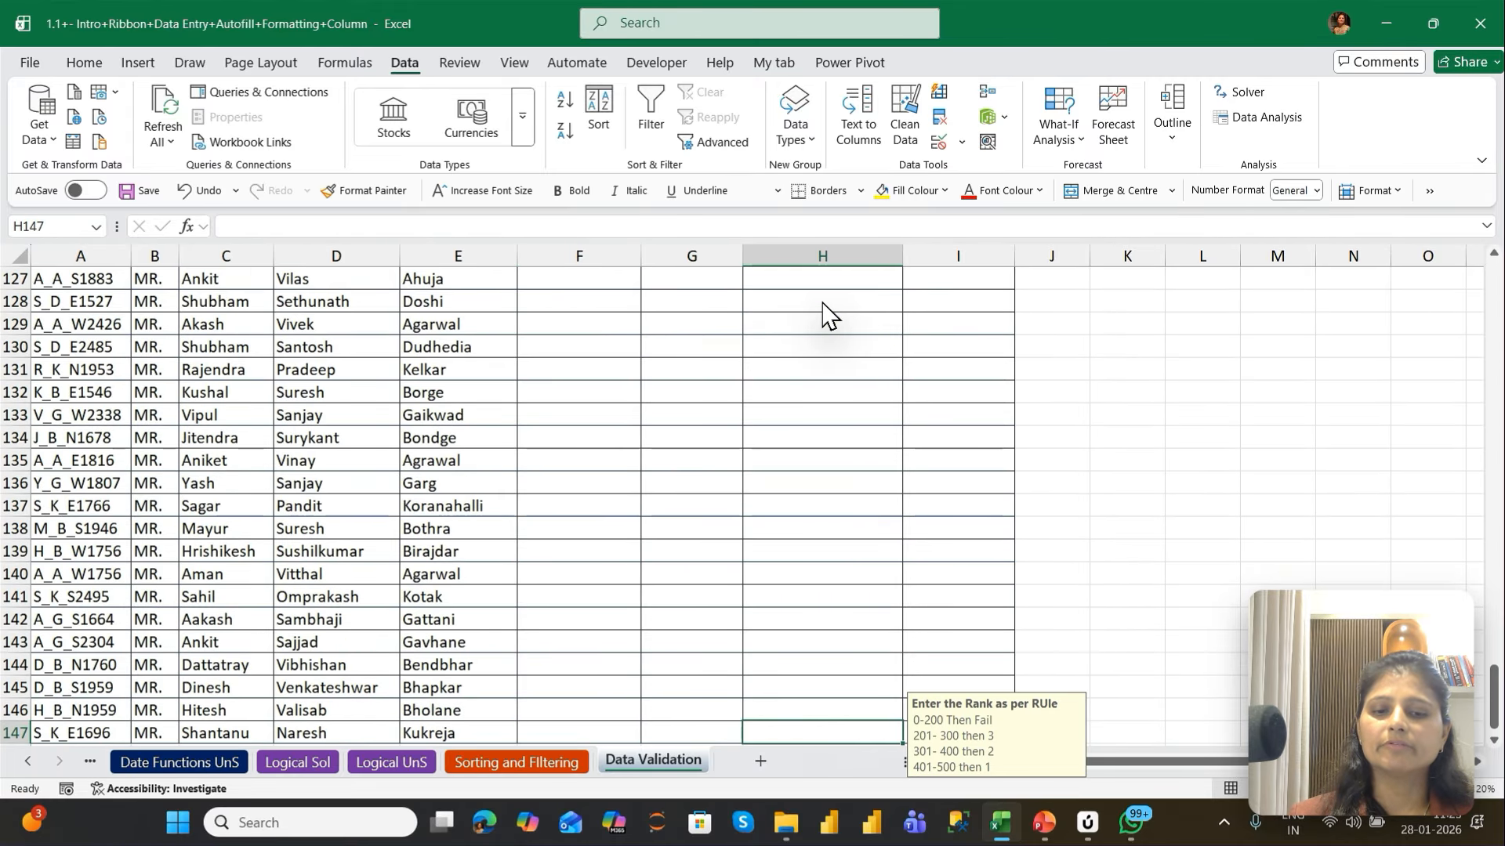
{"action": "key", "text": "ctrl+shift+Up"}
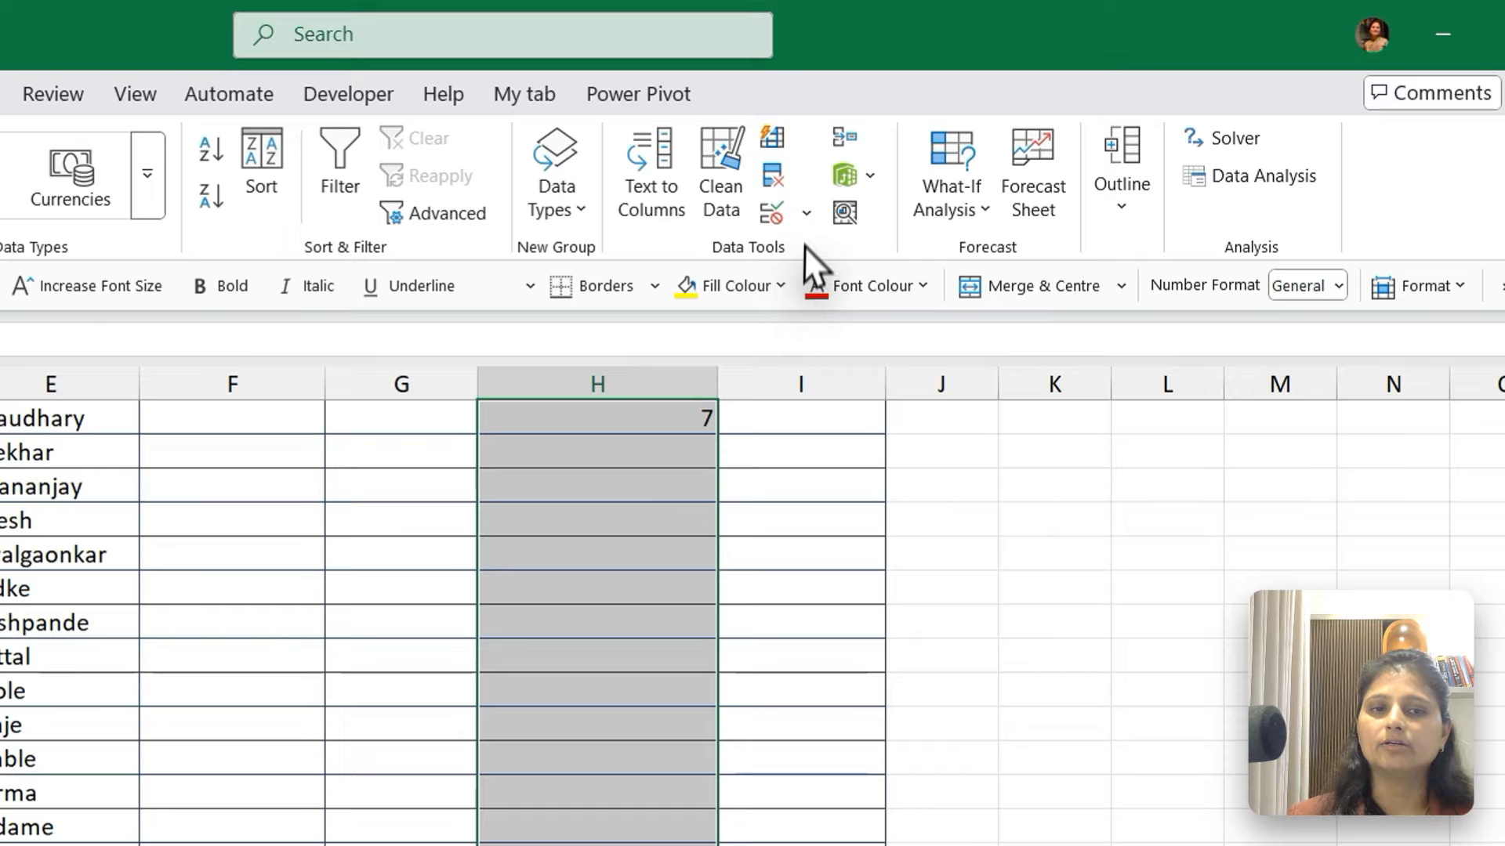
{"action": "left_click", "coordinate": [937, 139]}
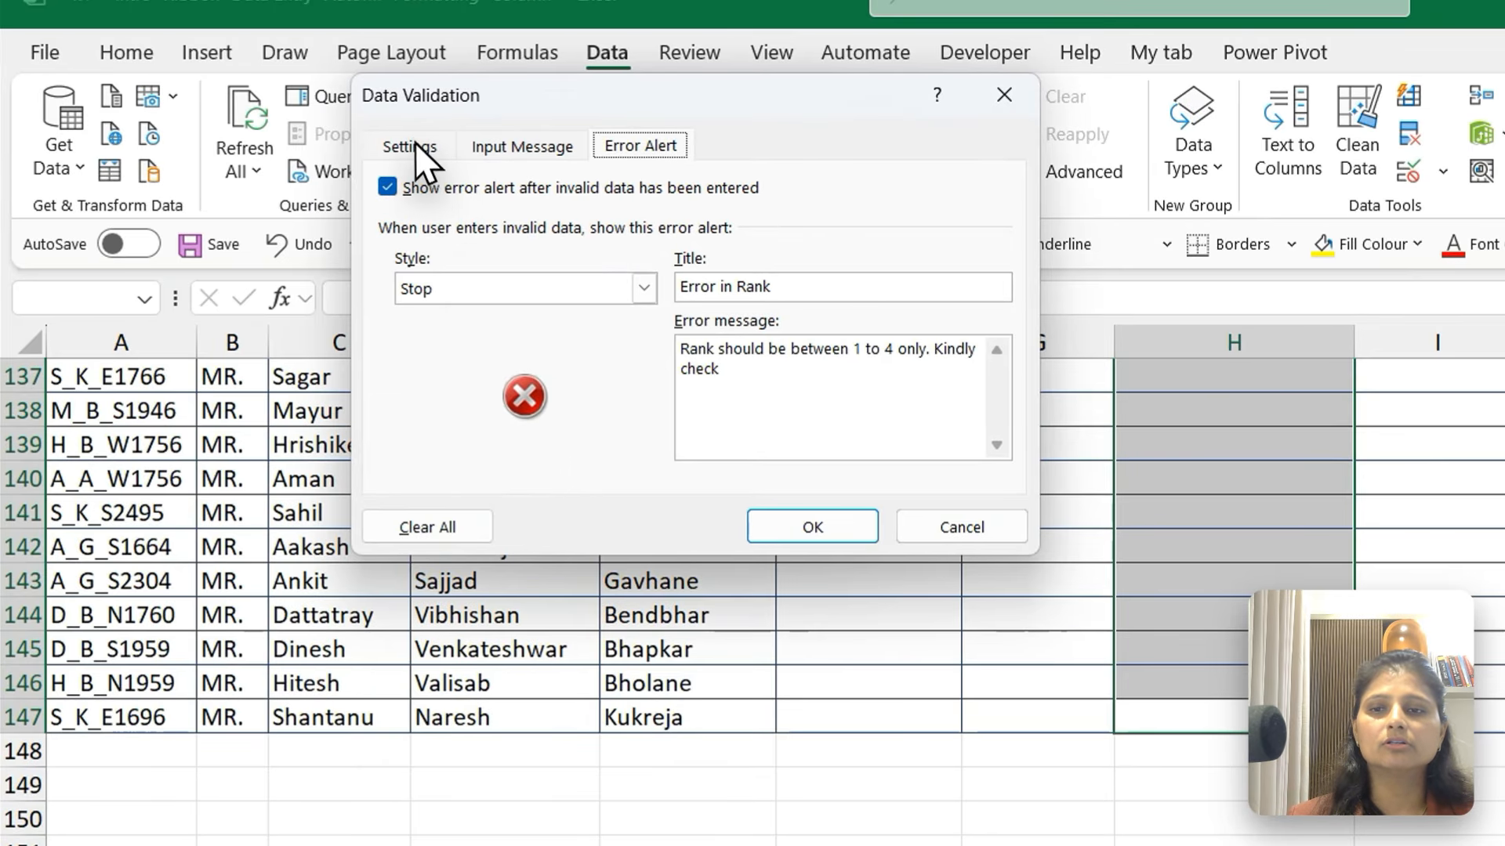
{"action": "left_click", "coordinate": [410, 148]}
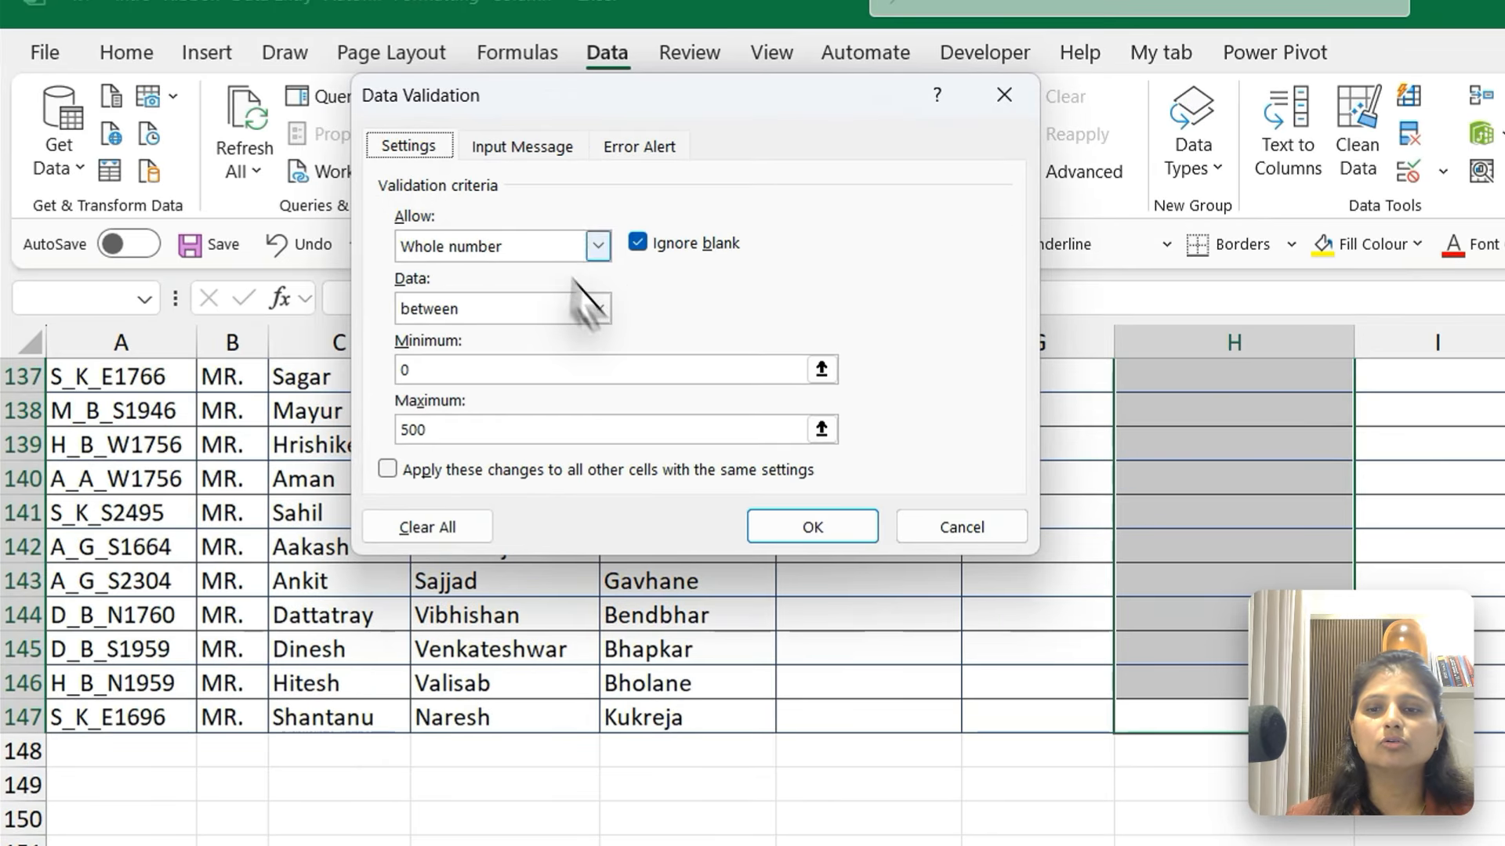
Set the whole number validation's minimum to 1 and maximum to 4, and apply it
{"action": "double_click", "coordinate": [439, 427]}
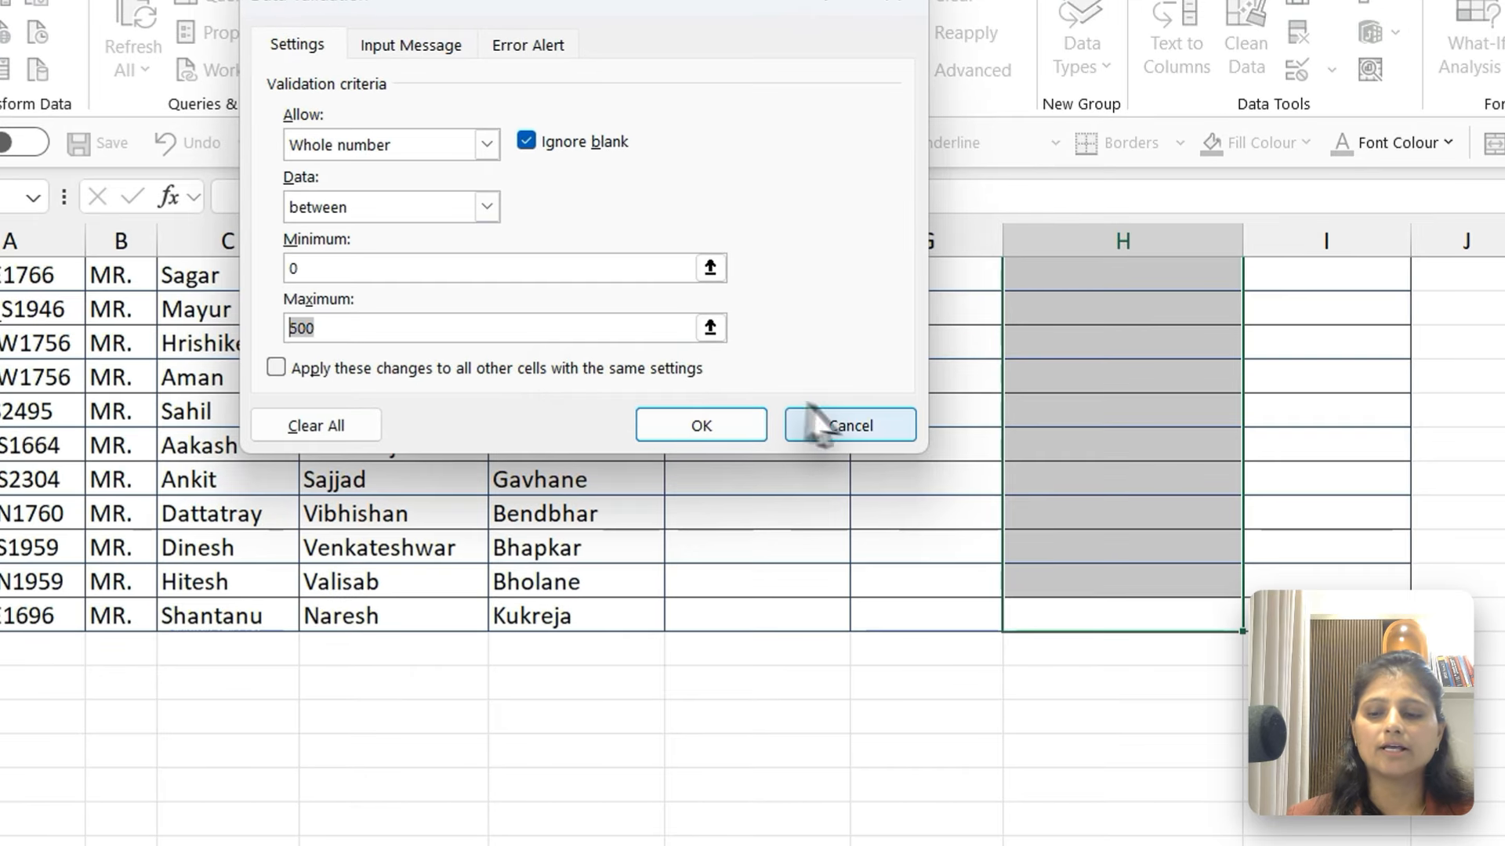
{"action": "left_click", "coordinate": [554, 260]}
{"action": "key", "text": "BackSpace"}
{"action": "type", "text": "1"}
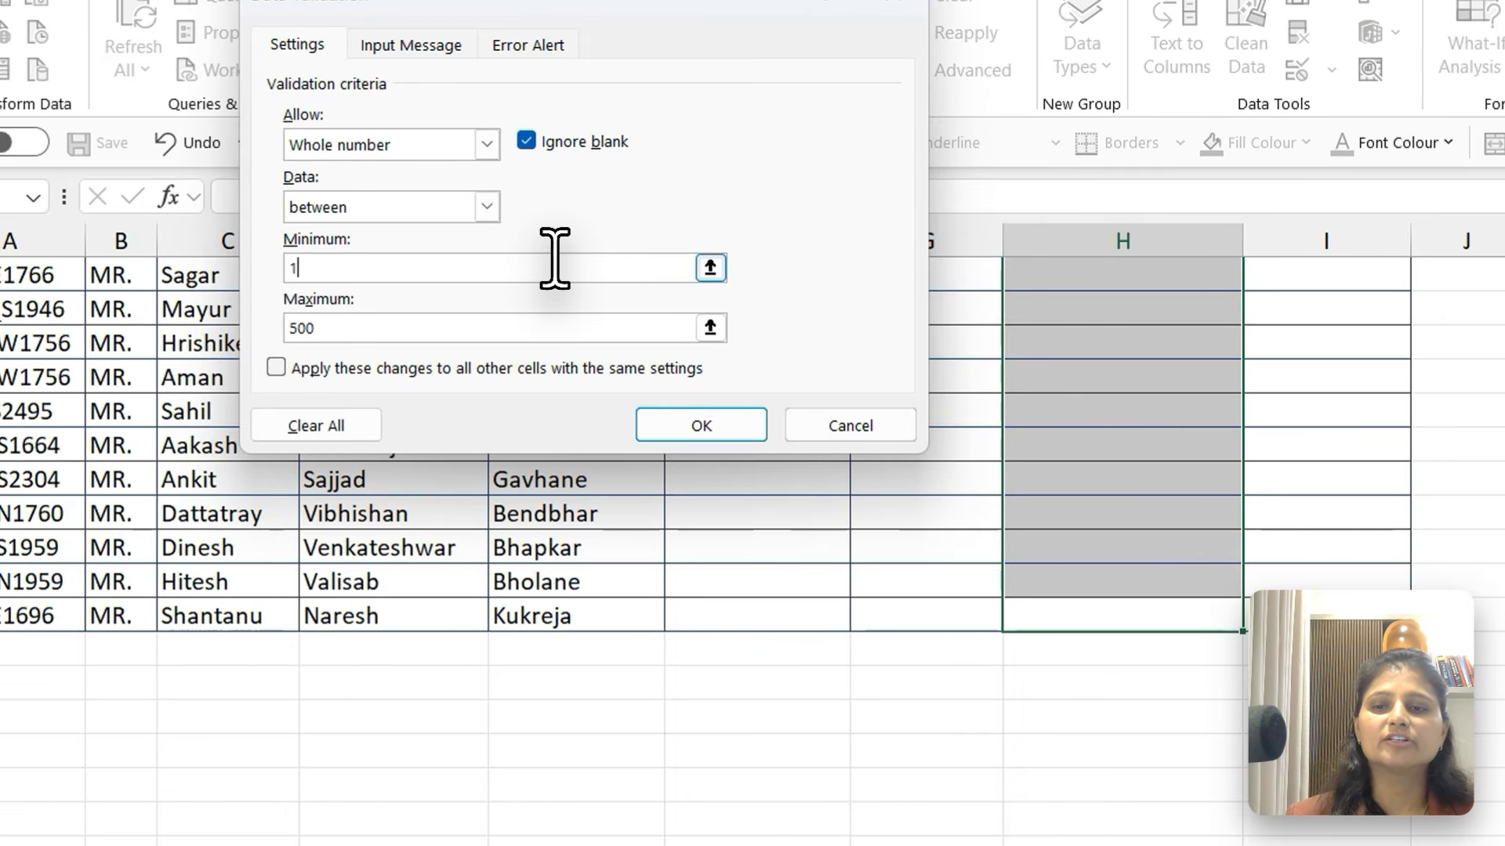
{"action": "left_click", "coordinate": [402, 326]}
{"action": "key", "text": "BackSpace"}
{"action": "key", "text": "BackSpace"}
{"action": "key", "text": "BackSpace"}
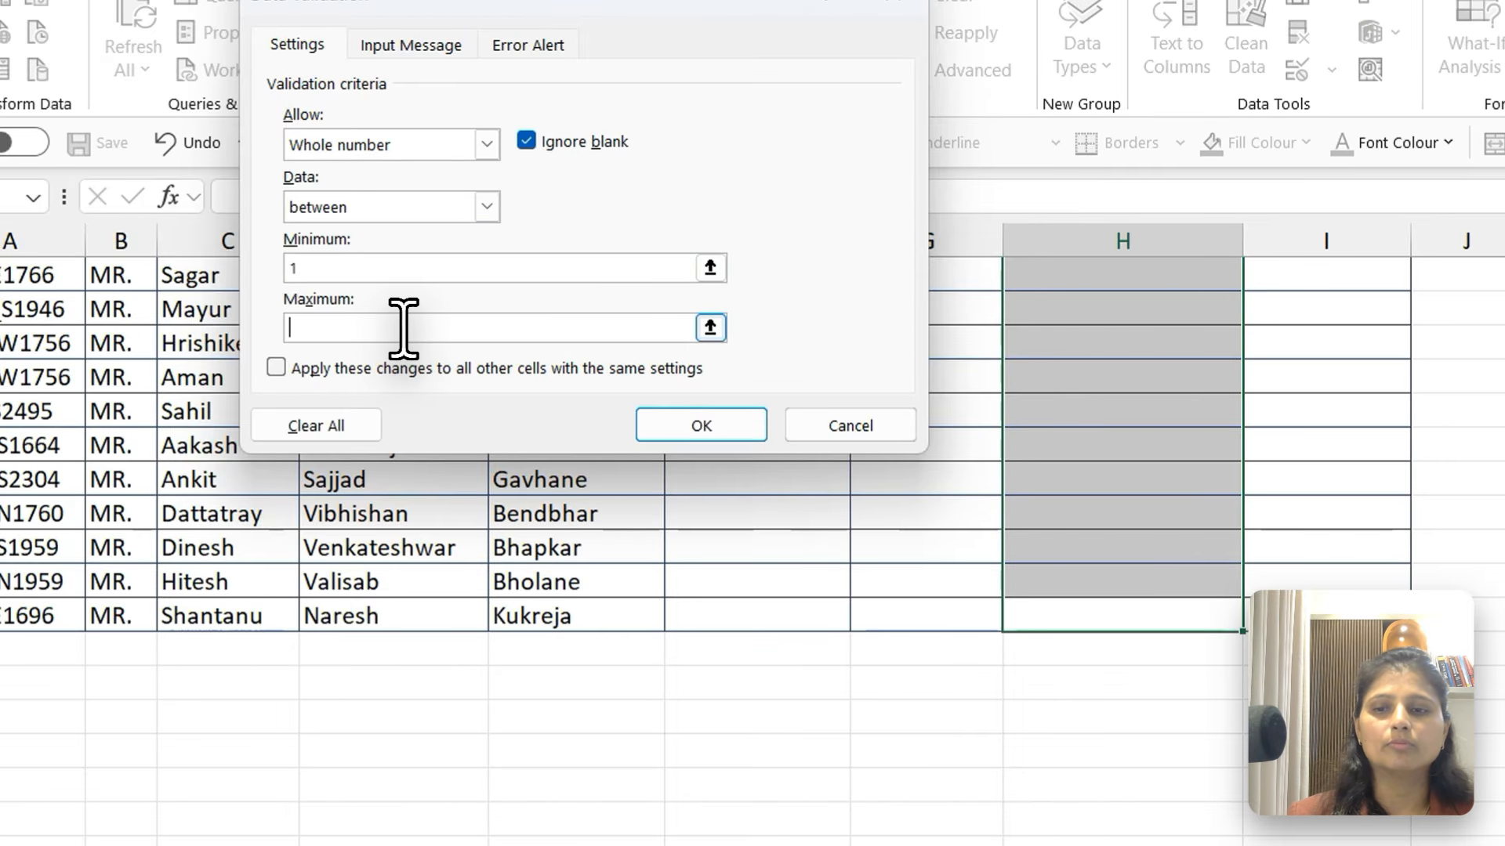
{"action": "type", "text": "4"}
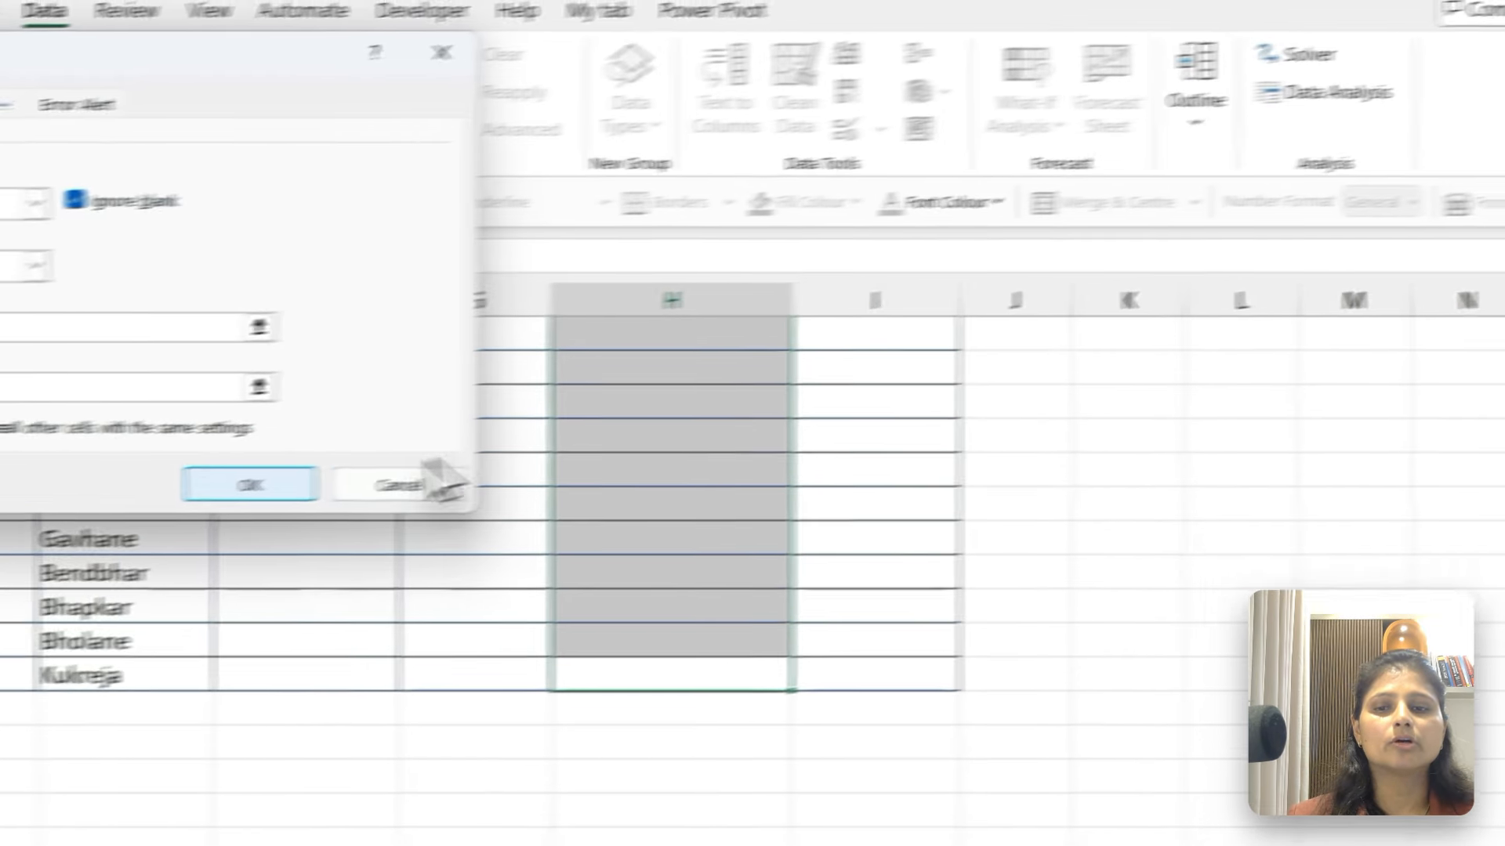
{"action": "left_click", "coordinate": [701, 425]}
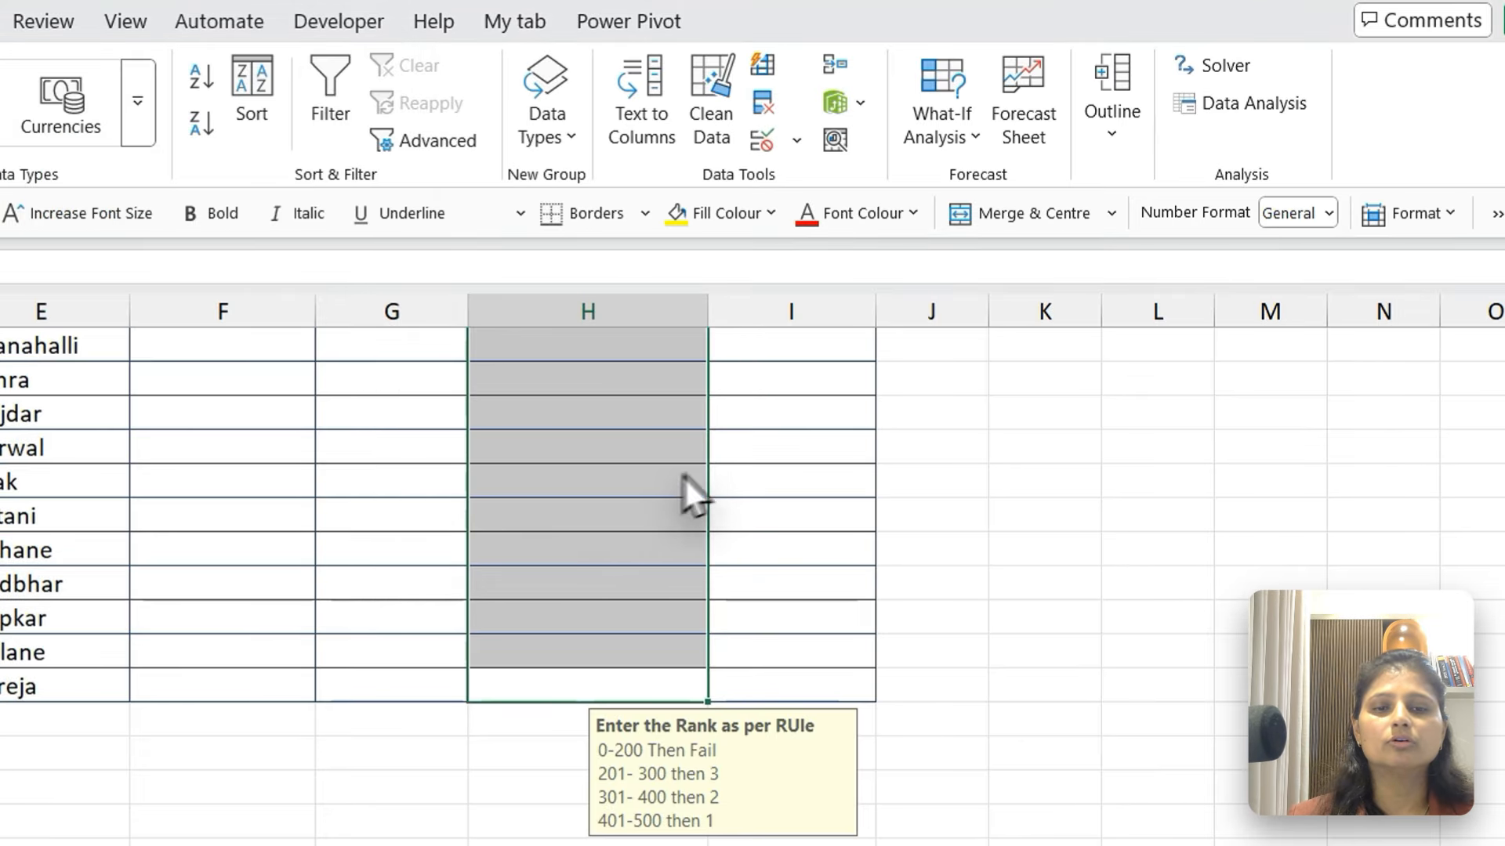
Enter test grades under the new limits: 5 in H7, 2 in H8, 3 in H9 and 4 in H12
{"action": "left_click", "coordinate": [596, 431]}
{"action": "key", "text": "ctrl+Up"}
{"action": "key", "text": "Down"}
{"action": "key", "text": "Up"}
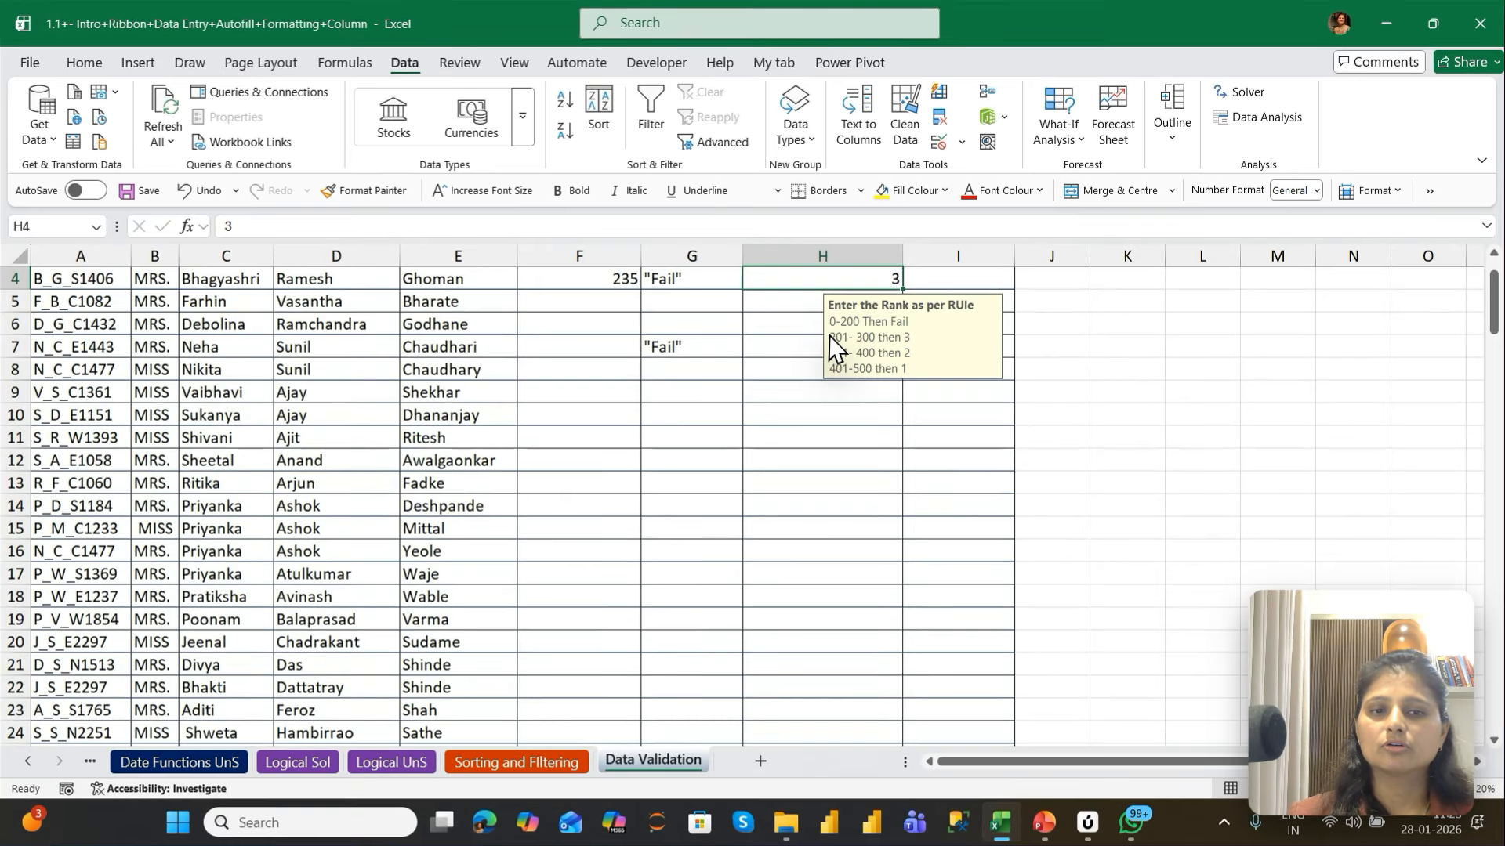
{"action": "key", "text": "Down"}
{"action": "key", "text": "Down"}
{"action": "key", "text": "Down"}
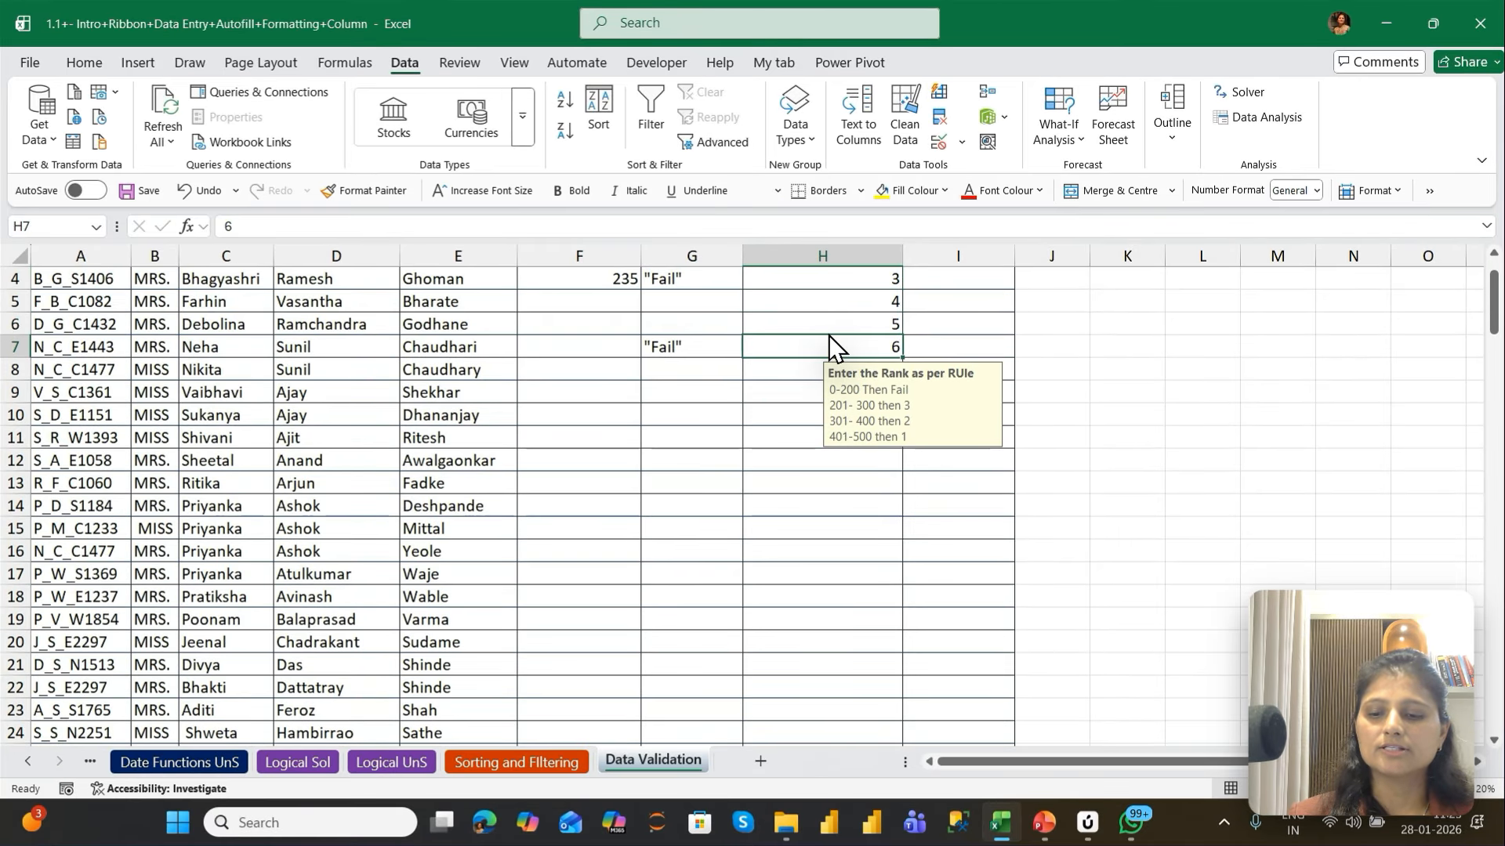
{"action": "type", "text": "5"}
{"action": "key", "text": "Return"}
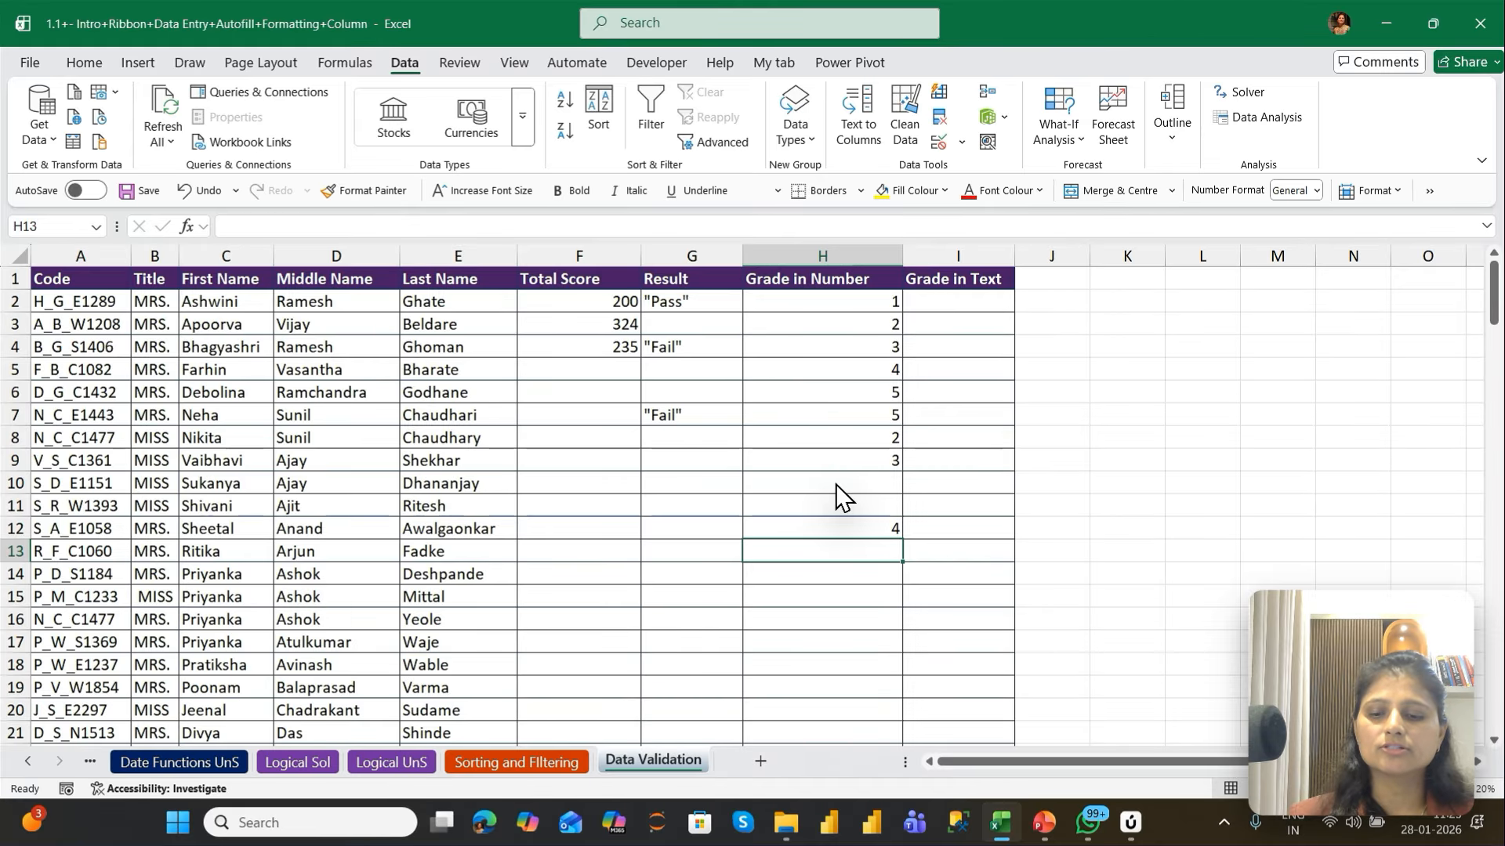
Try the out-of-range grades 5 in H13 and 7 in H14, cancelling each entry
{"action": "type", "text": "5"}
{"action": "key", "text": "Return"}
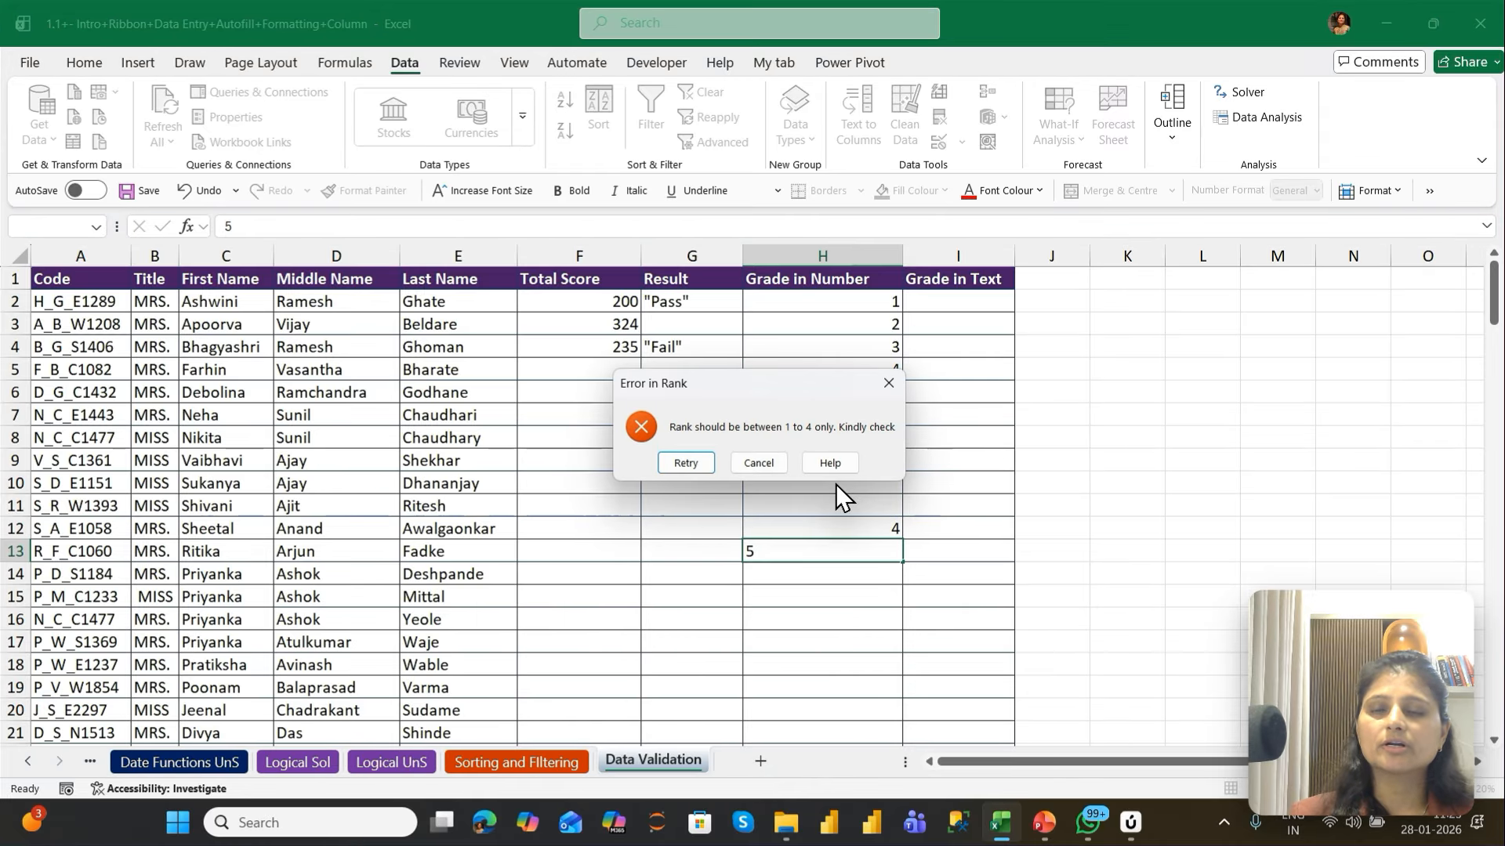
{"action": "key", "text": "Escape"}
{"action": "key", "text": "Down"}
{"action": "type", "text": "7"}
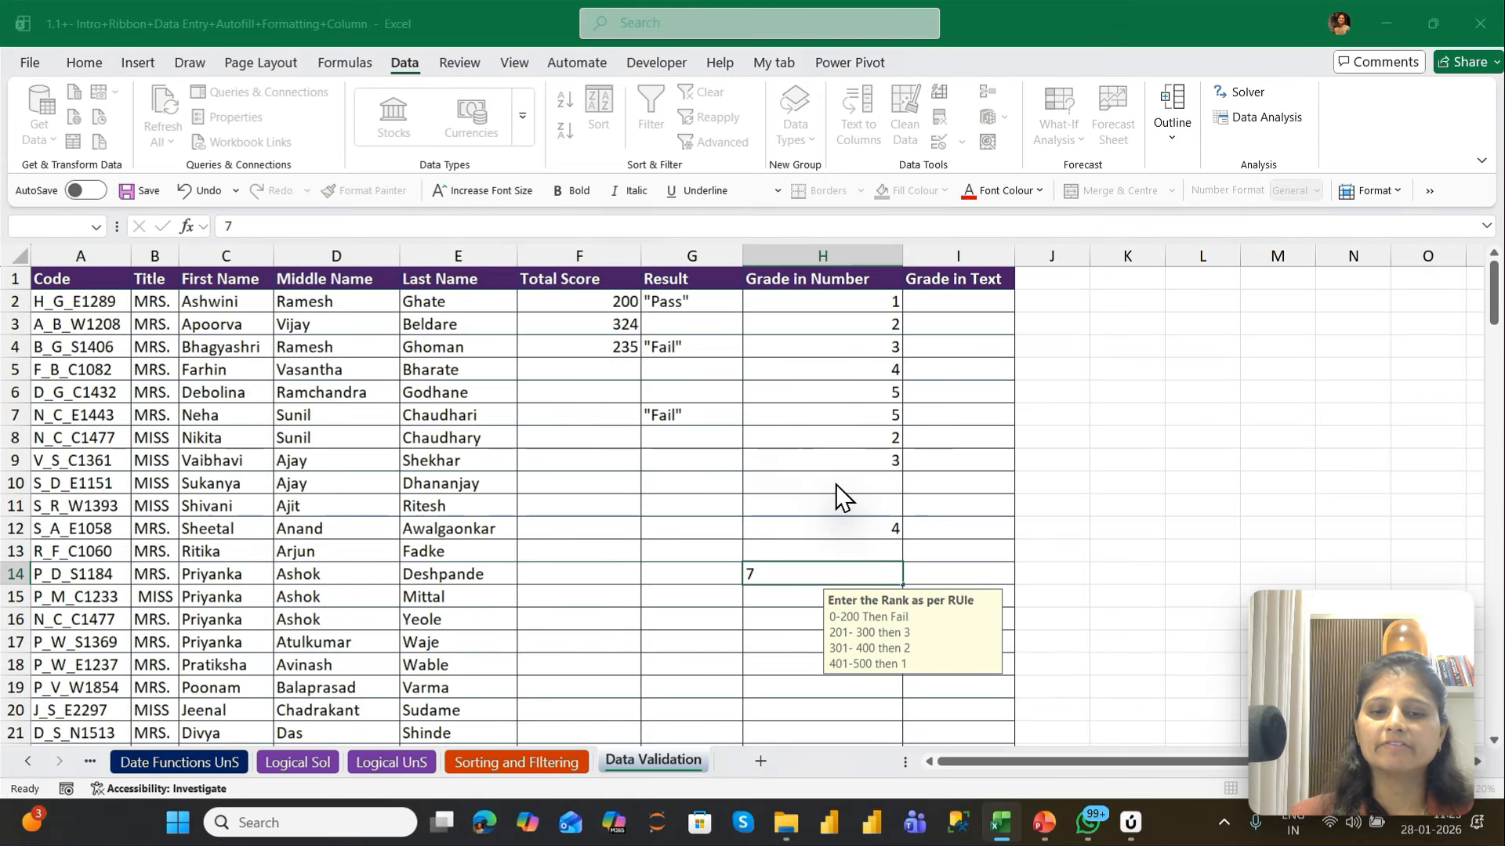
{"action": "key", "text": "Return"}
{"action": "key", "text": "Escape"}
Reconfirm the existing grade in H6 to test it against the new rule, and cancel the edit
{"action": "key", "text": "Up"}
{"action": "key", "text": "Up"}
{"action": "key", "text": "Up"}
{"action": "key", "text": "Up"}
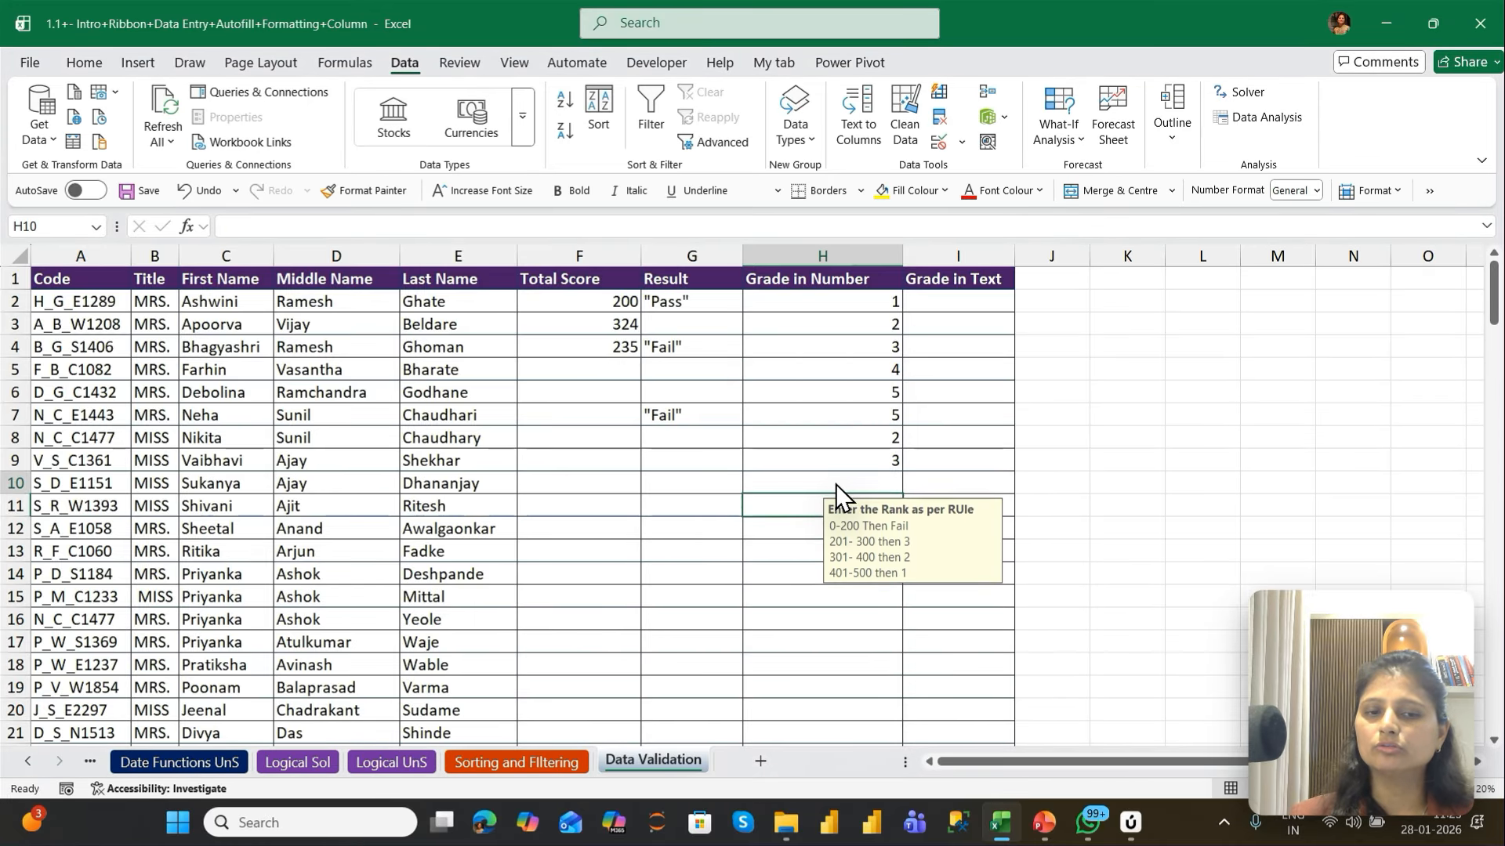
{"action": "key", "text": "Up"}
{"action": "key", "text": "Up"}
{"action": "key", "text": "Up"}
{"action": "key", "text": "Up"}
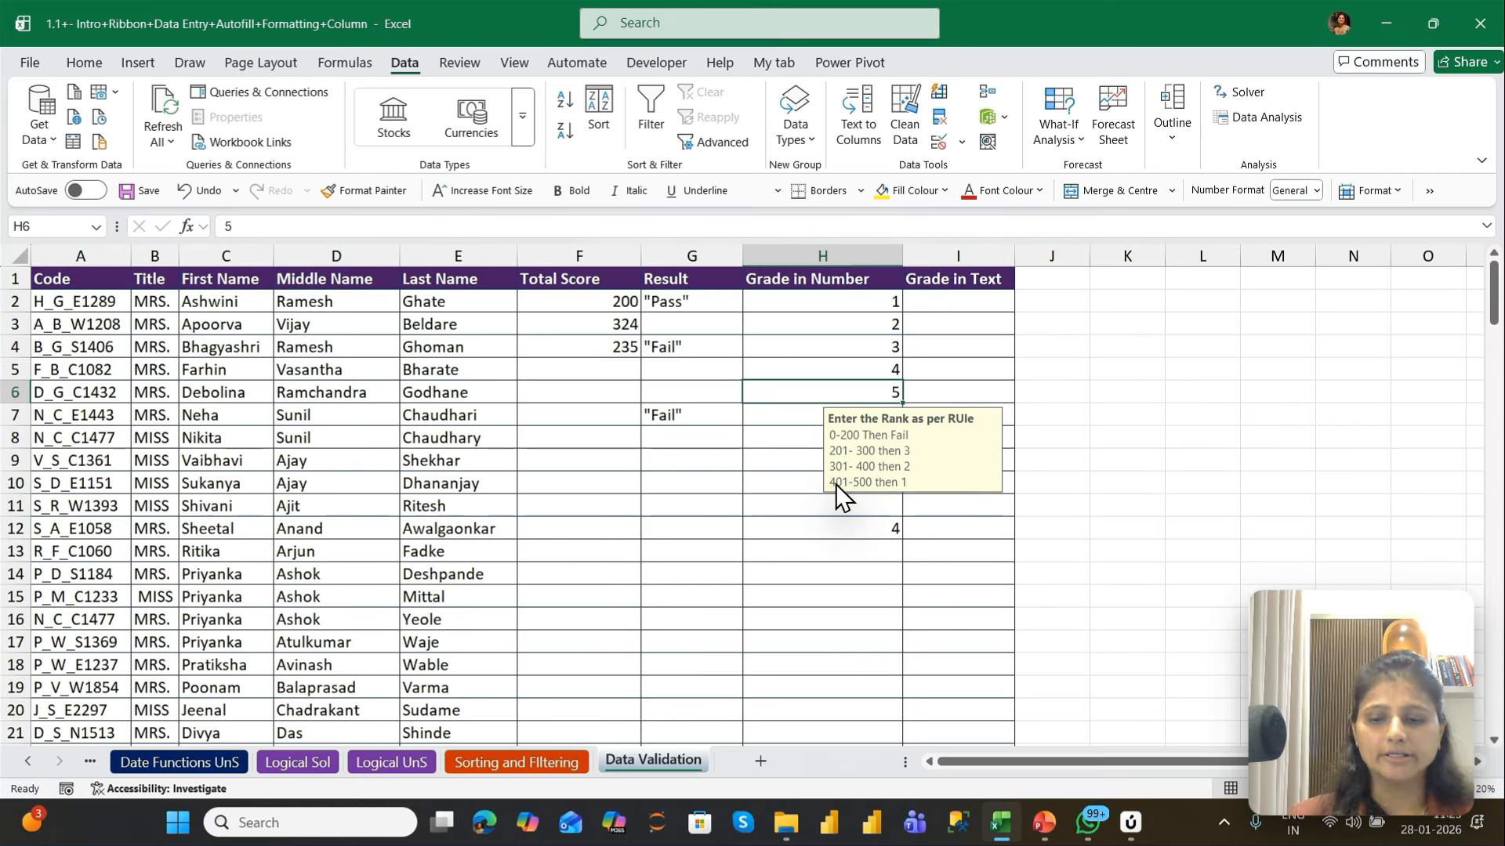
{"action": "key", "text": "F2"}
{"action": "key", "text": "Return"}
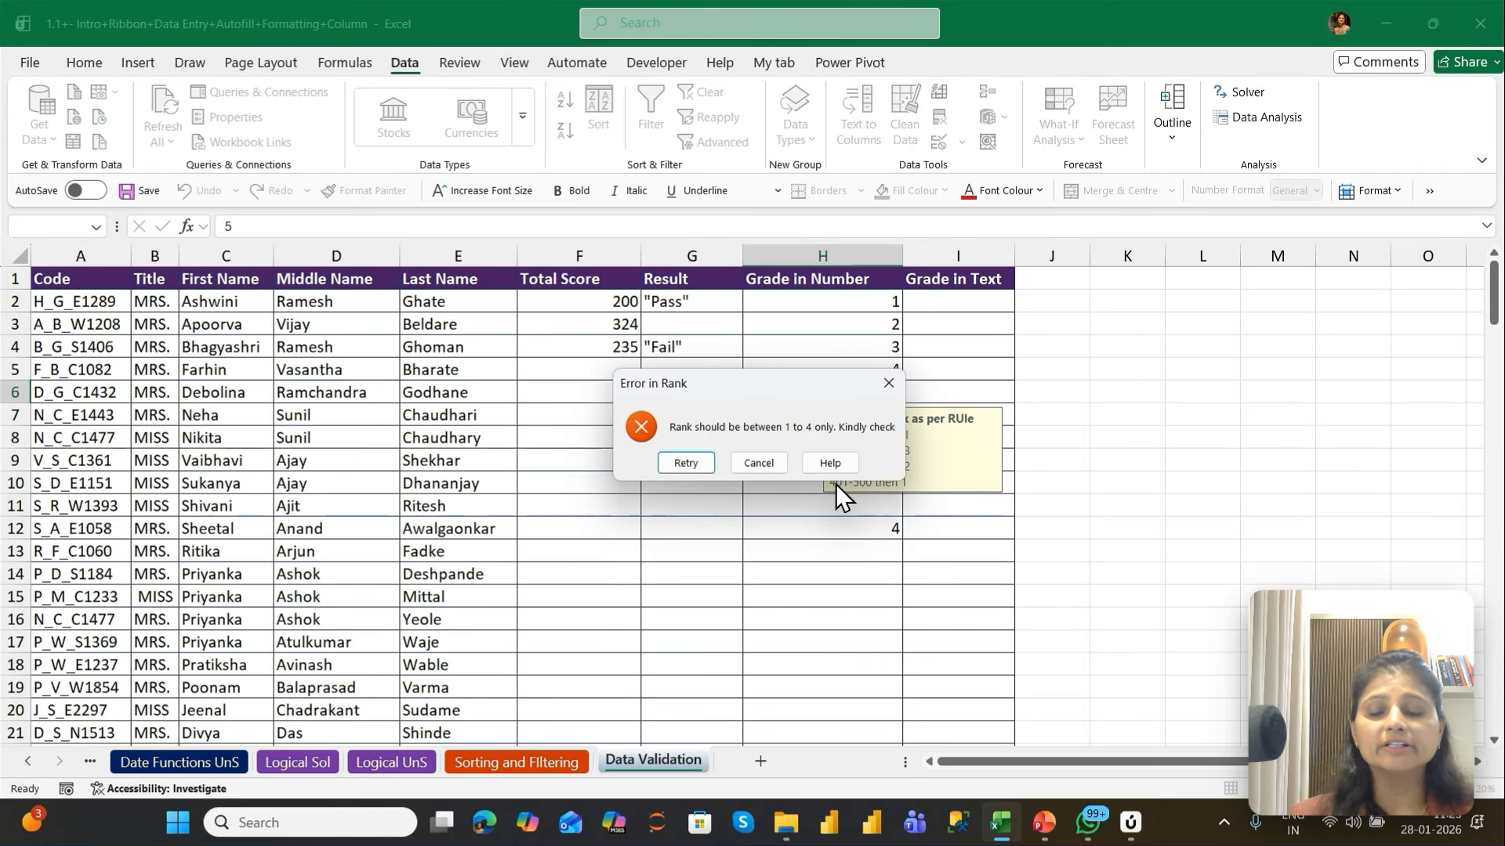
{"action": "key", "text": "Escape"}
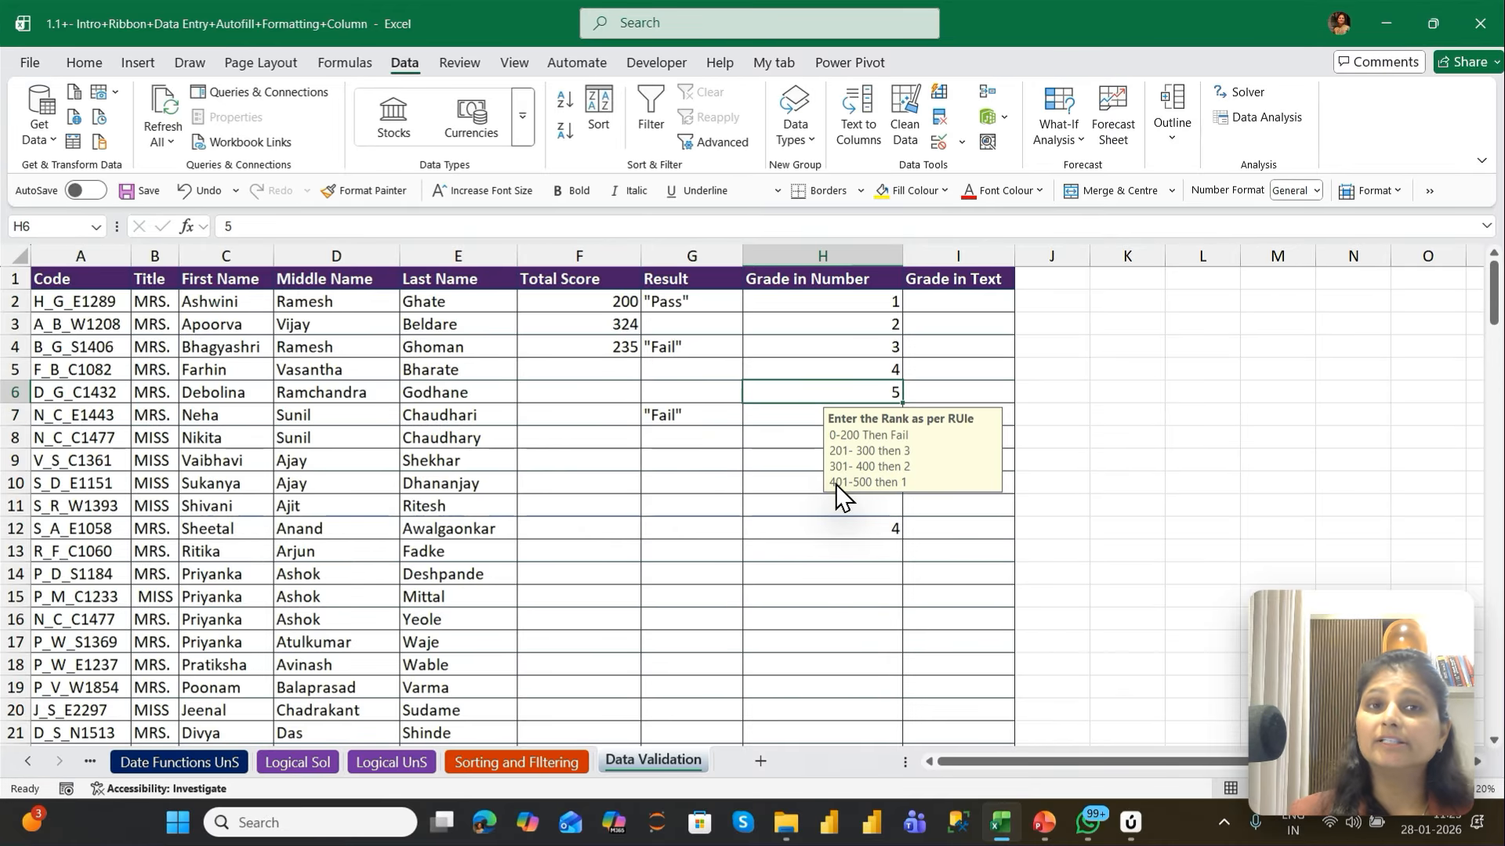
Resubmit the grade in H6, retry from the error alert and replace it with 4
{"action": "key", "text": "F2"}
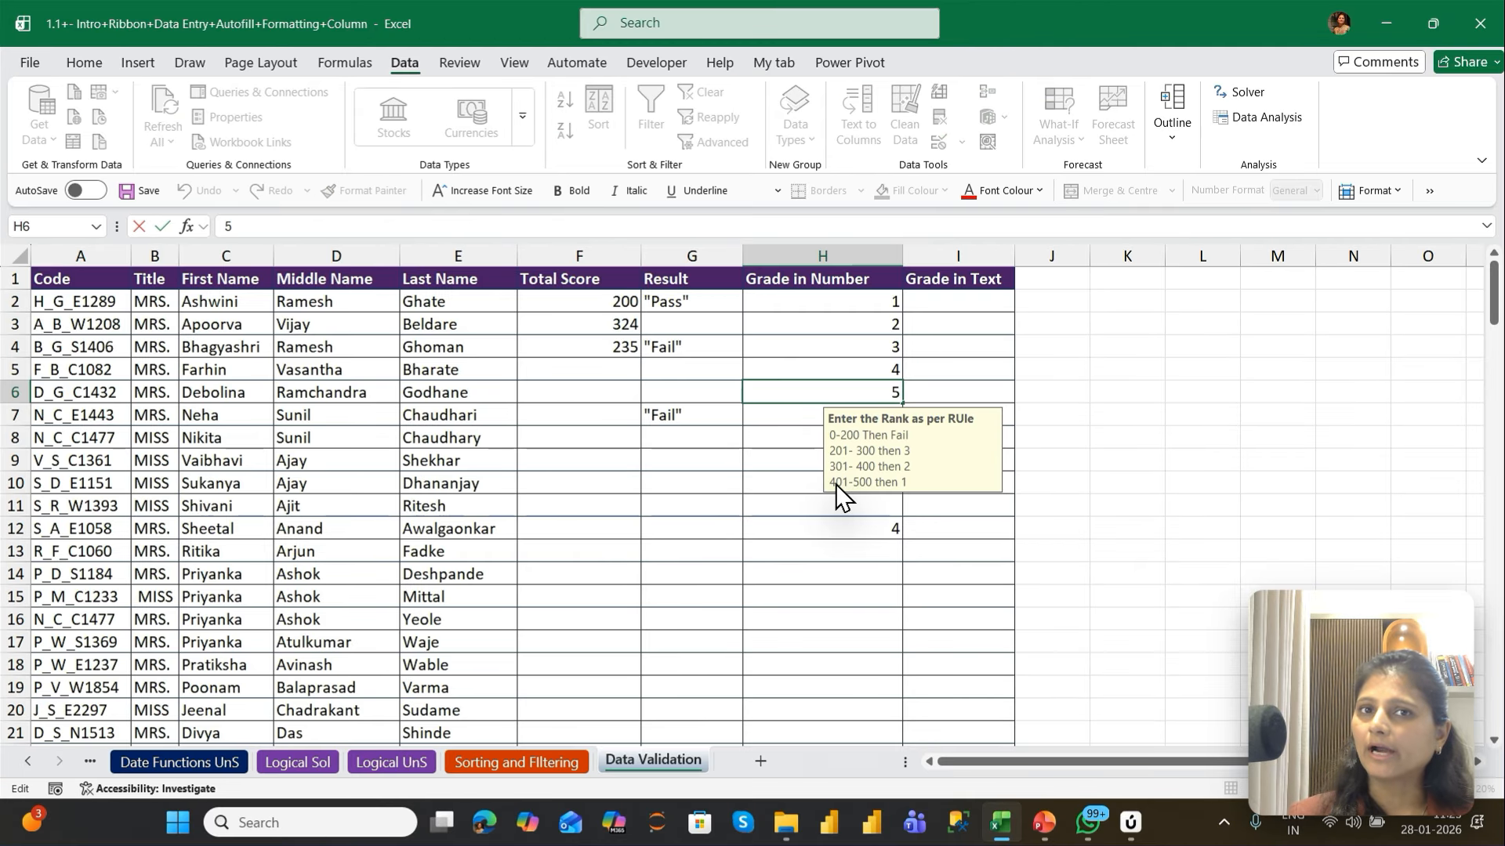
{"action": "key", "text": "Return"}
{"action": "key", "text": "Return"}
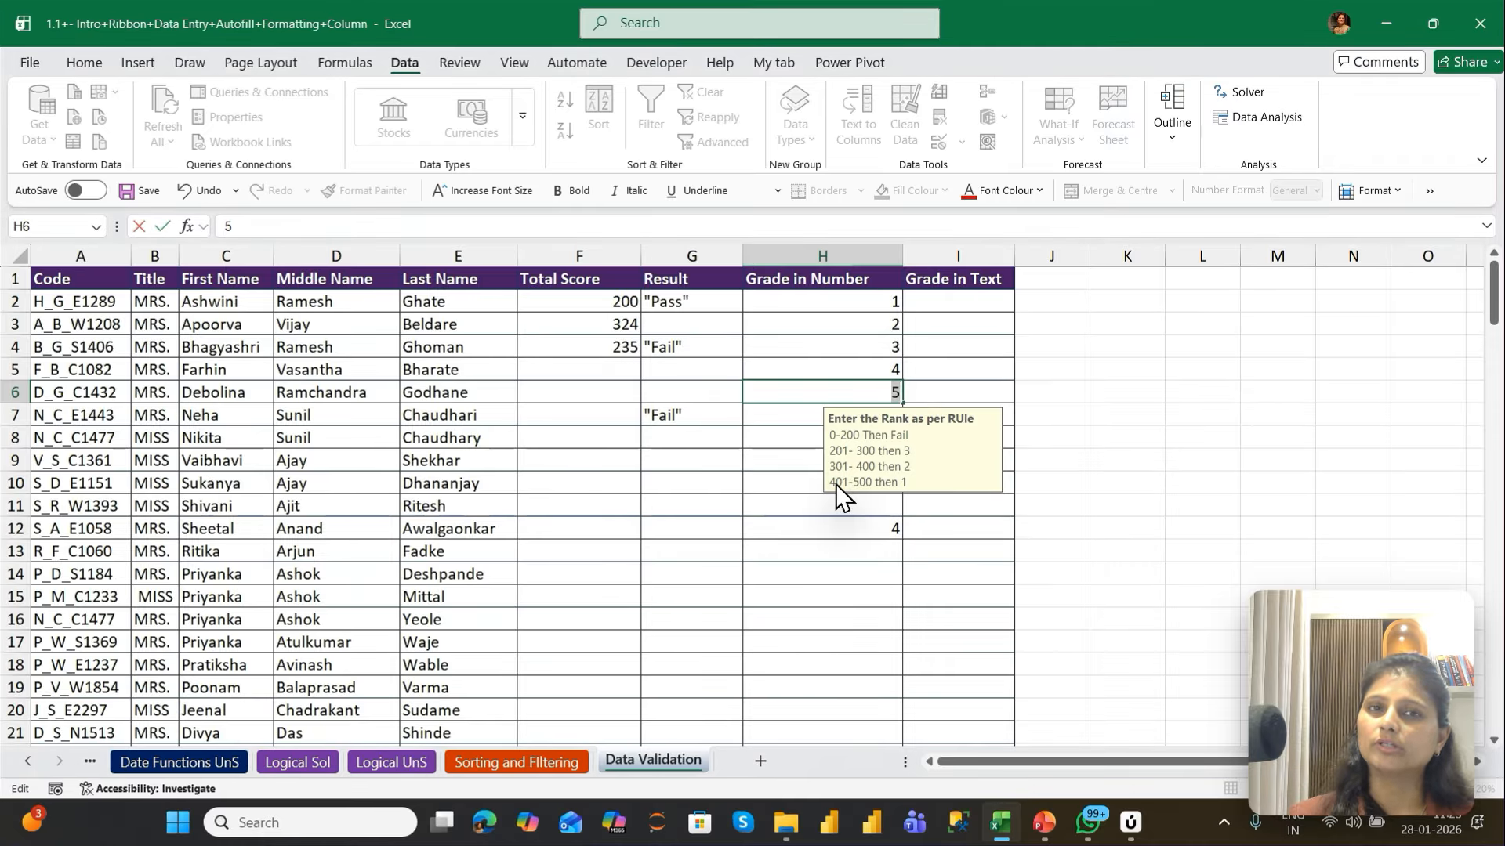
{"action": "type", "text": "4"}
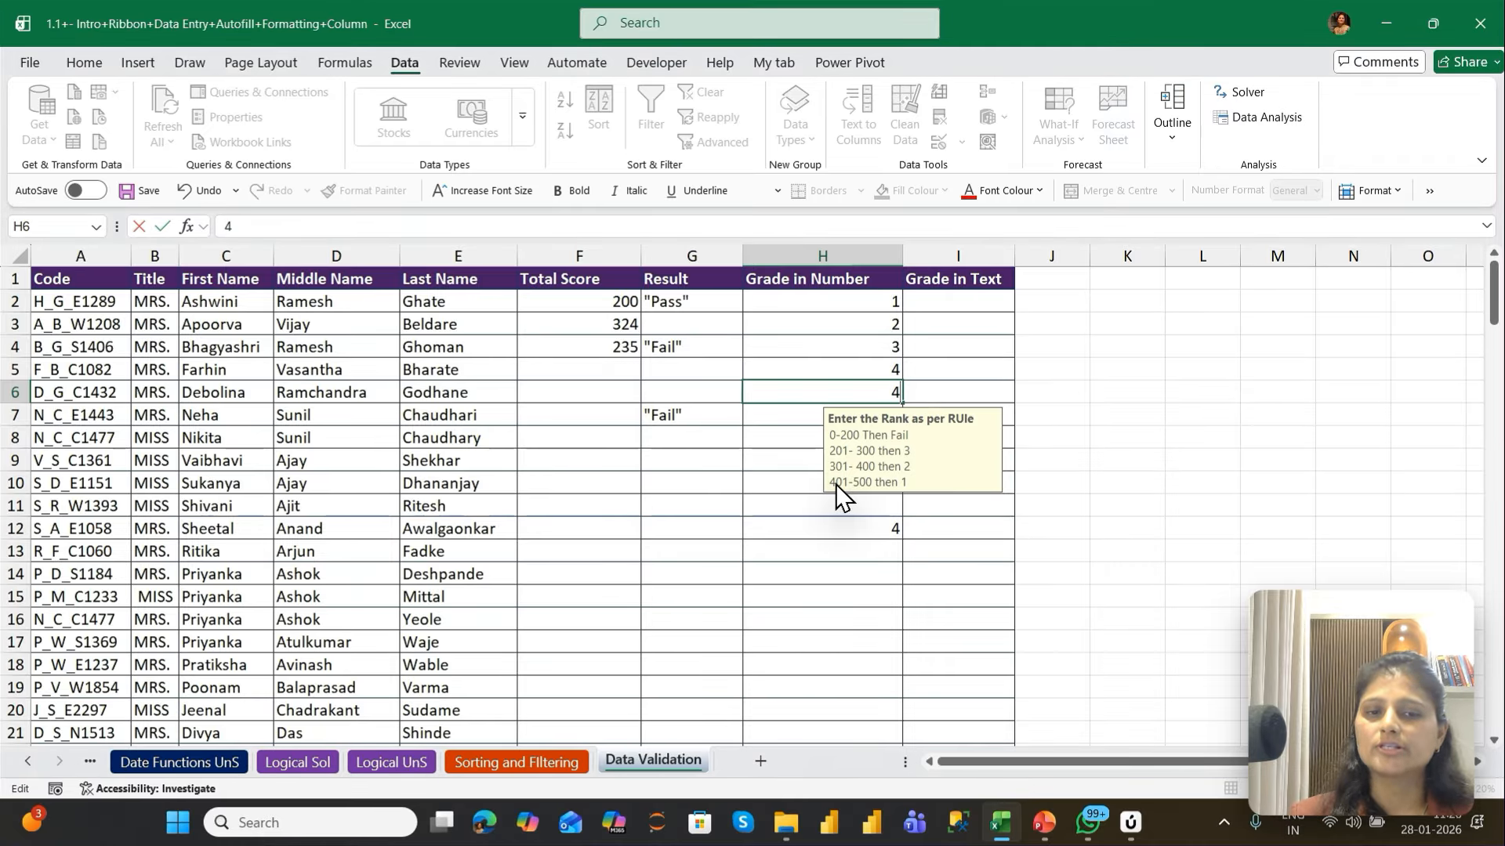
{"action": "key", "text": "Return"}
{"action": "key", "text": "Return"}
{"action": "key", "text": "Return"}
{"action": "key", "text": "Return"}
{"action": "key", "text": "Return"}
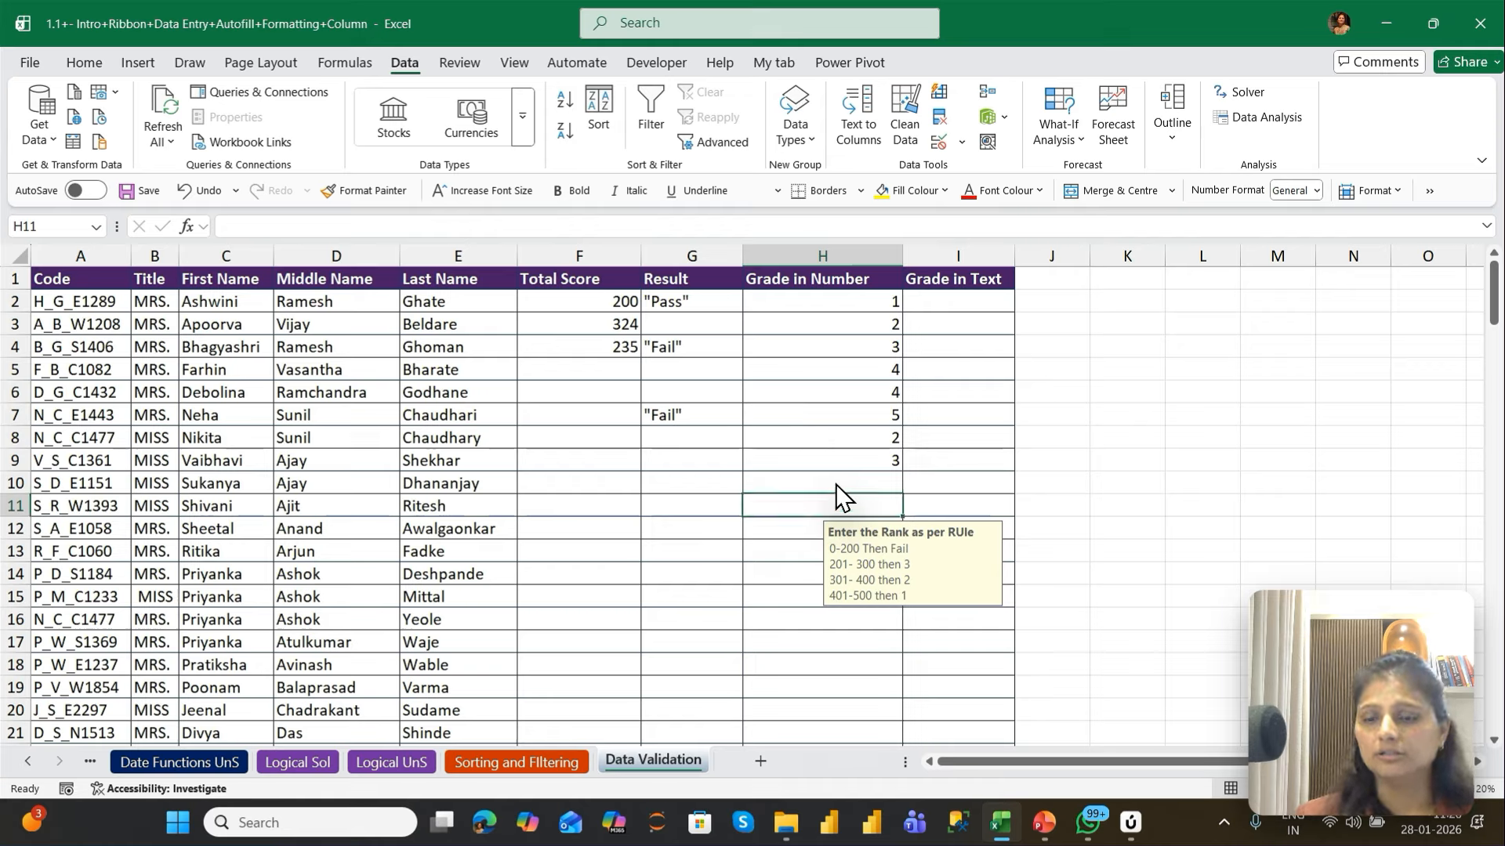
Try the grade 6 in H11, retry from the error alert and enter 4 instead
{"action": "type", "text": "6"}
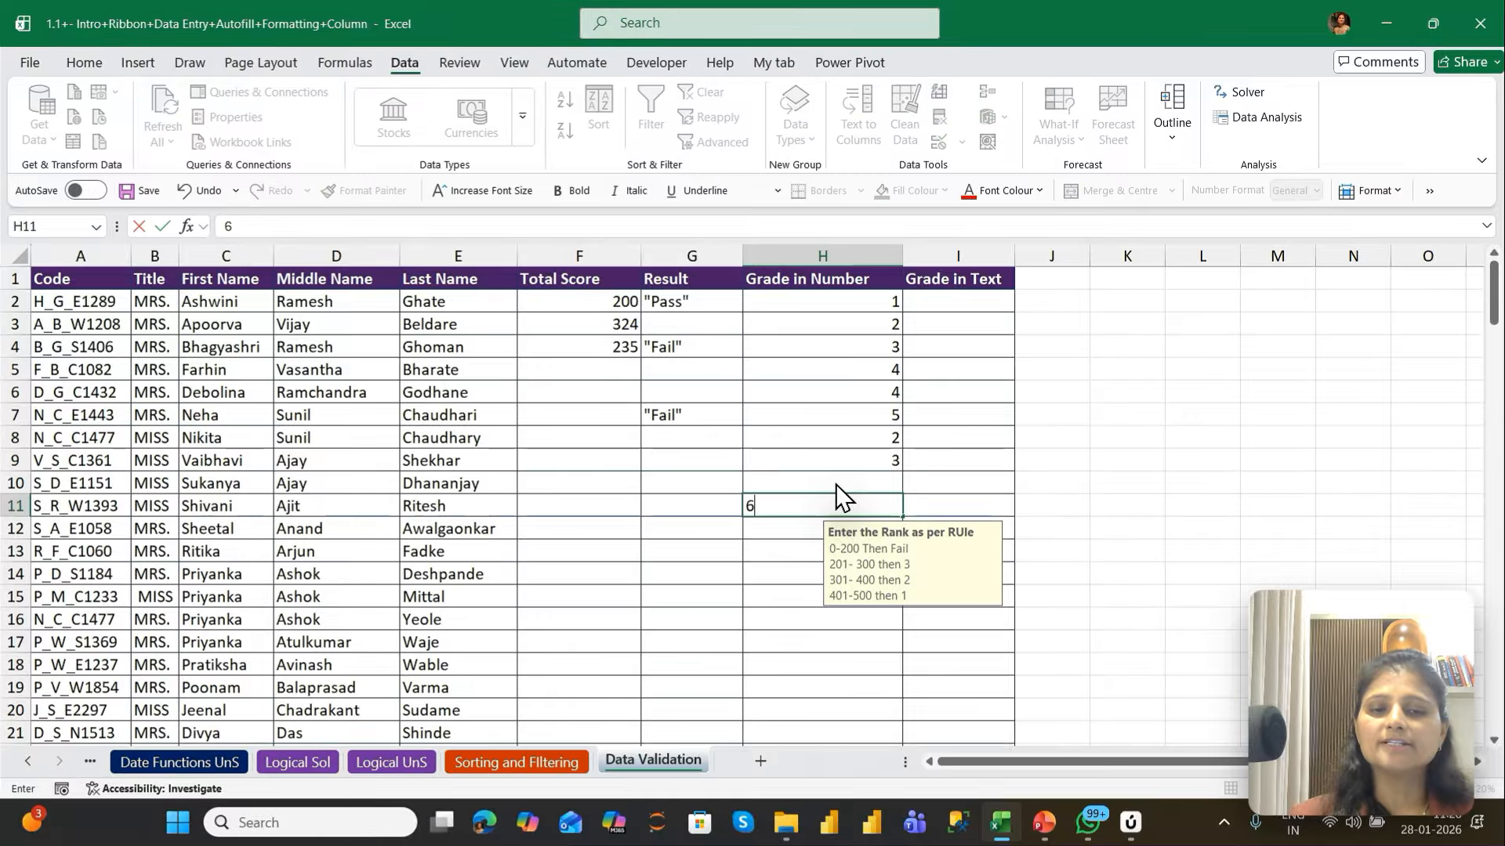
{"action": "key", "text": "Return"}
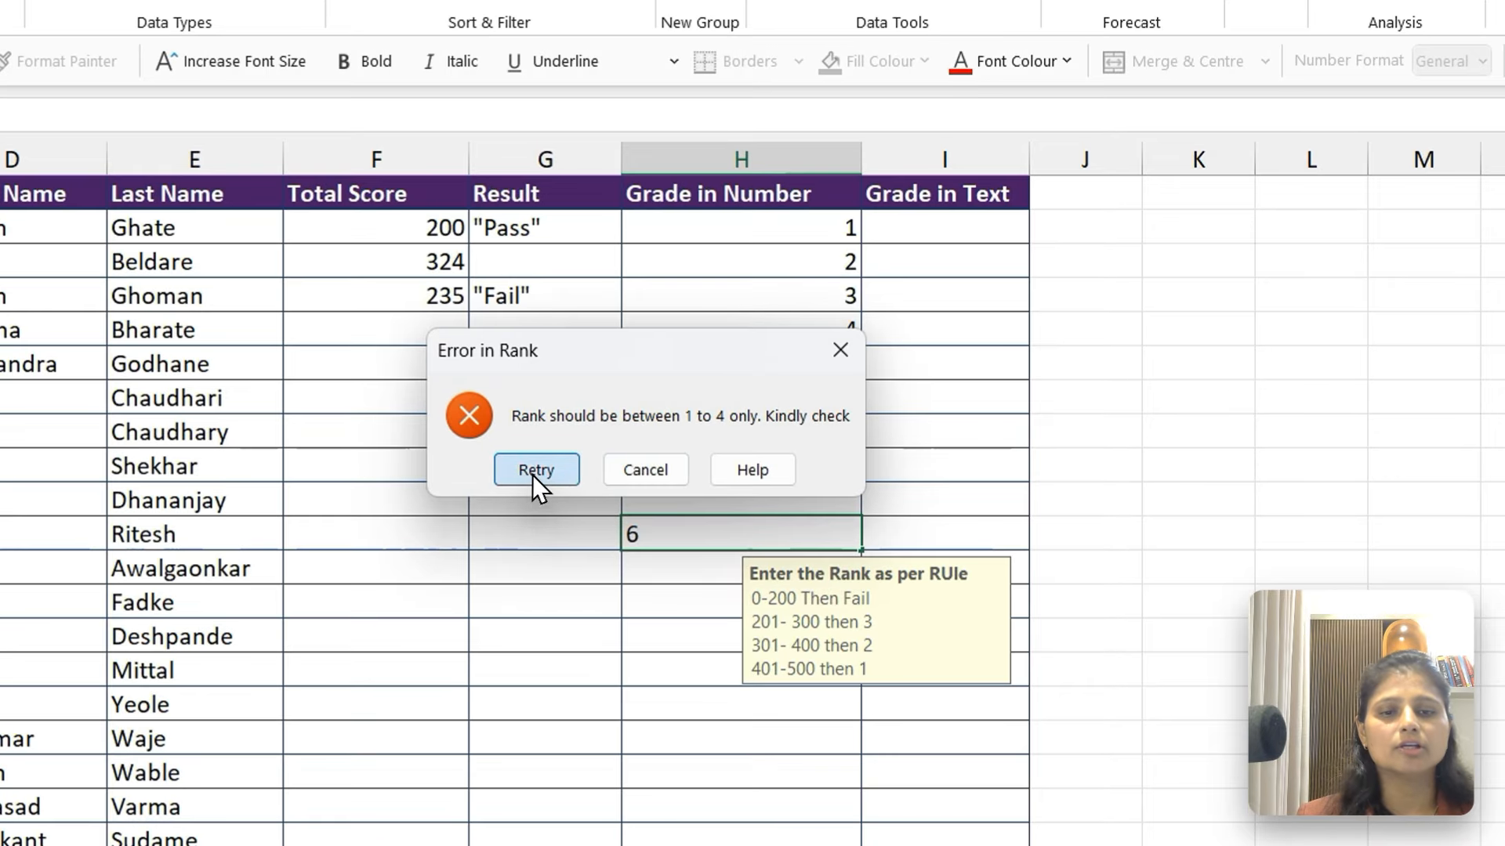
{"action": "left_click", "coordinate": [684, 463]}
{"action": "type", "text": "4"}
{"action": "key", "text": "Return"}
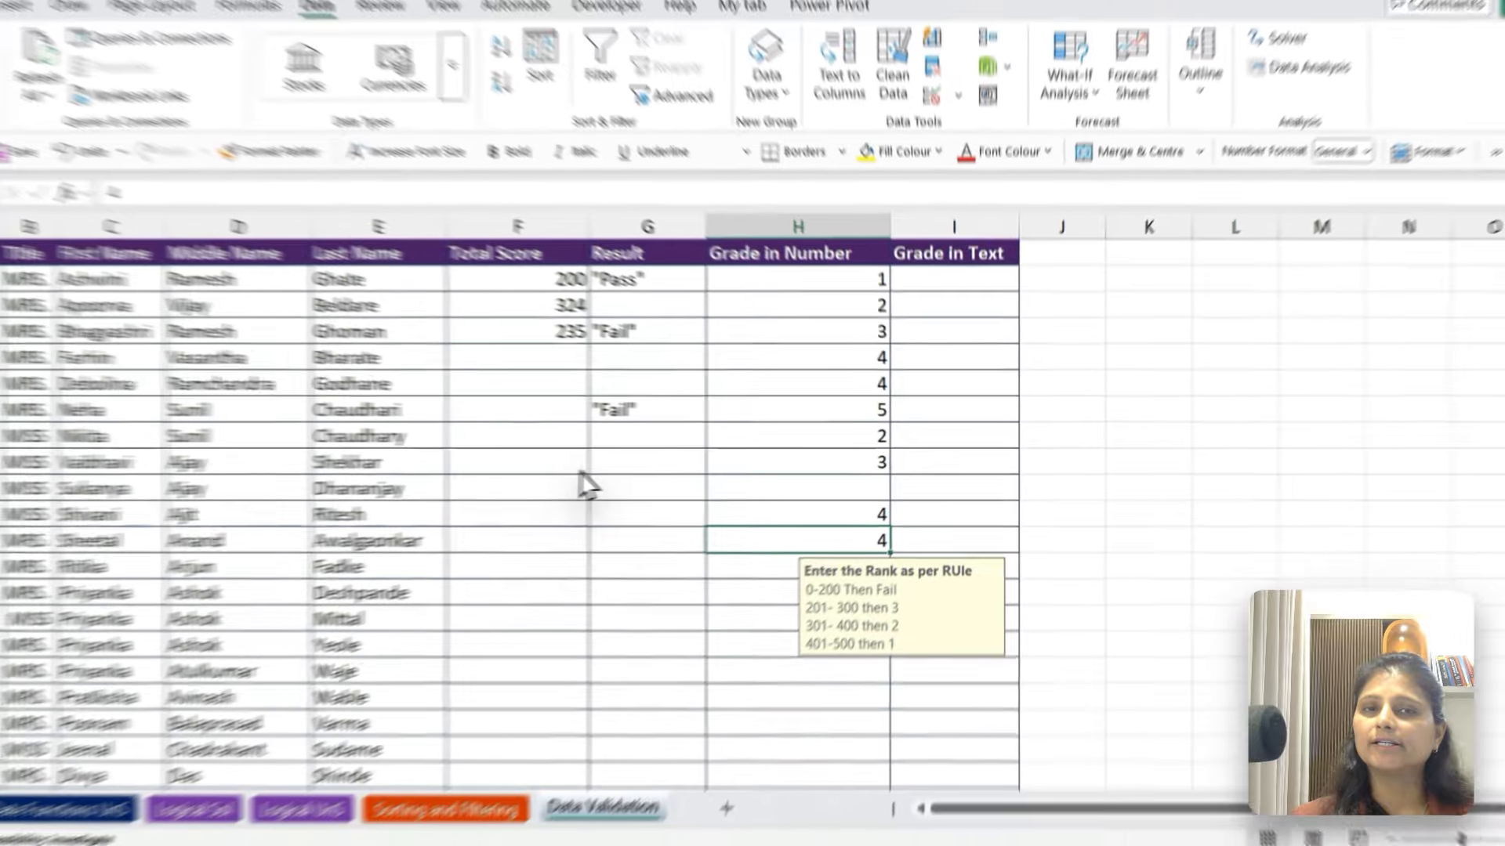
Enter Fail in the empty cell L2, beside the table
{"action": "key", "text": "Up"}
{"action": "key", "text": "Up"}
{"action": "key", "text": "Up"}
{"action": "key", "text": "Up"}
{"action": "key", "text": "Up"}
{"action": "key", "text": "Up"}
{"action": "key", "text": "Up"}
{"action": "key", "text": "Up"}
{"action": "key", "text": "Up"}
{"action": "key", "text": "Up"}
{"action": "key", "text": "Up"}
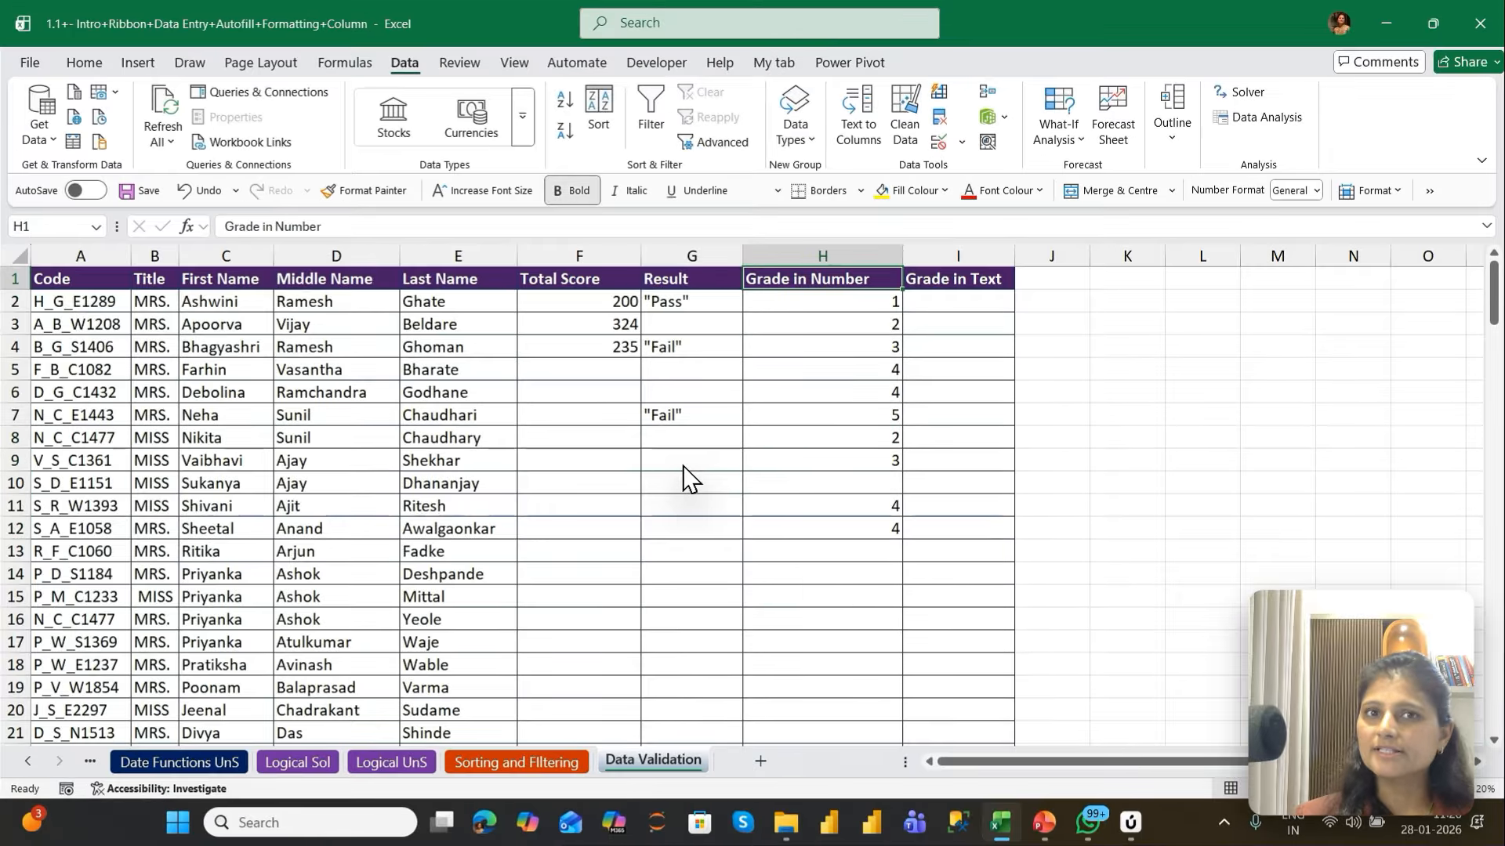
{"action": "key", "text": "Right"}
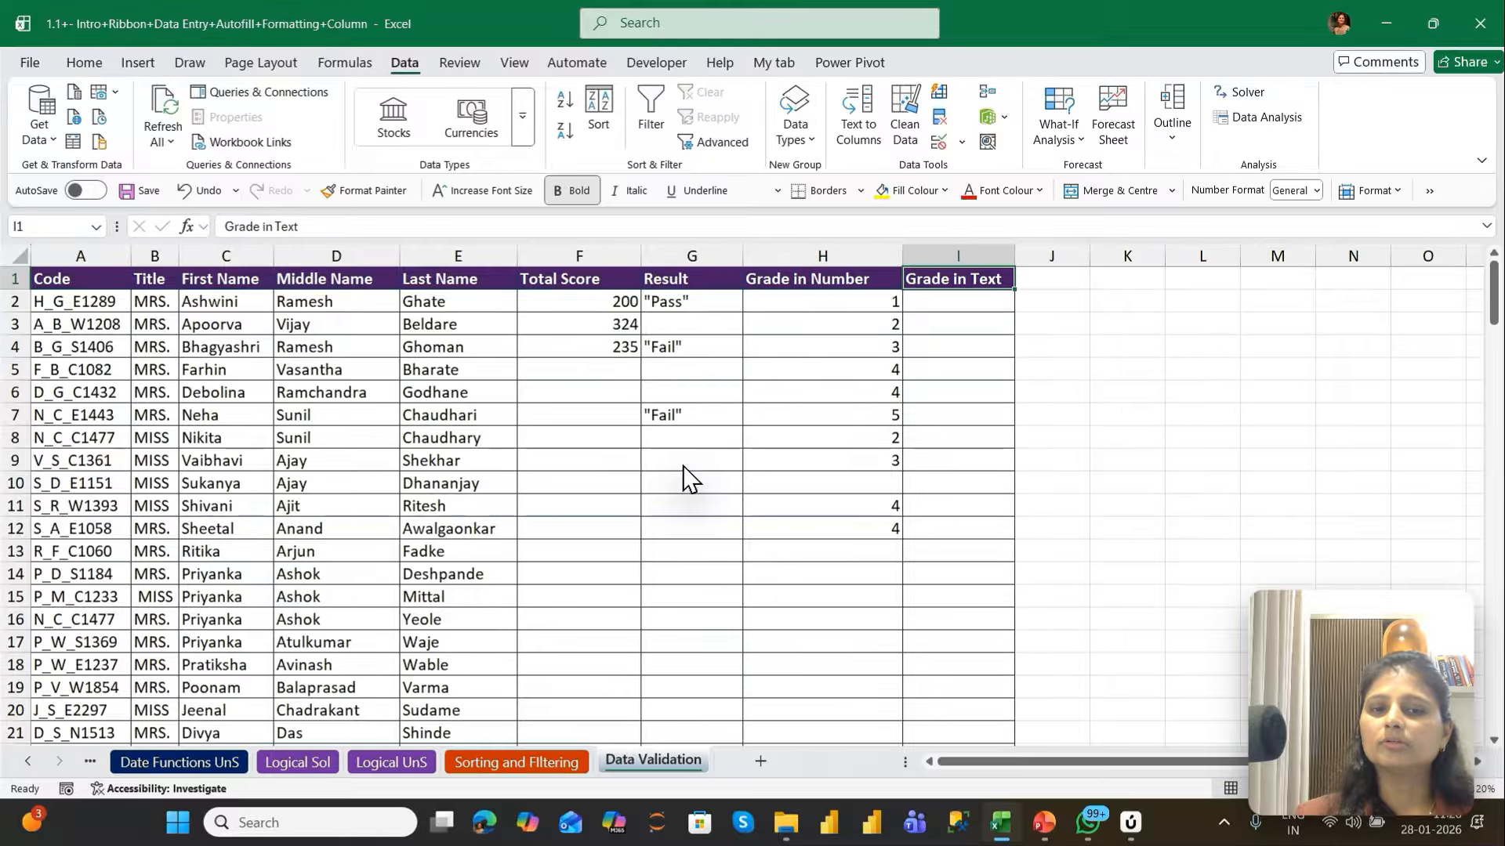
{"action": "key", "text": "Down"}
{"action": "key", "text": "Left"}
{"action": "key", "text": "Right"}
{"action": "key", "text": "Right"}
{"action": "key", "text": "Right"}
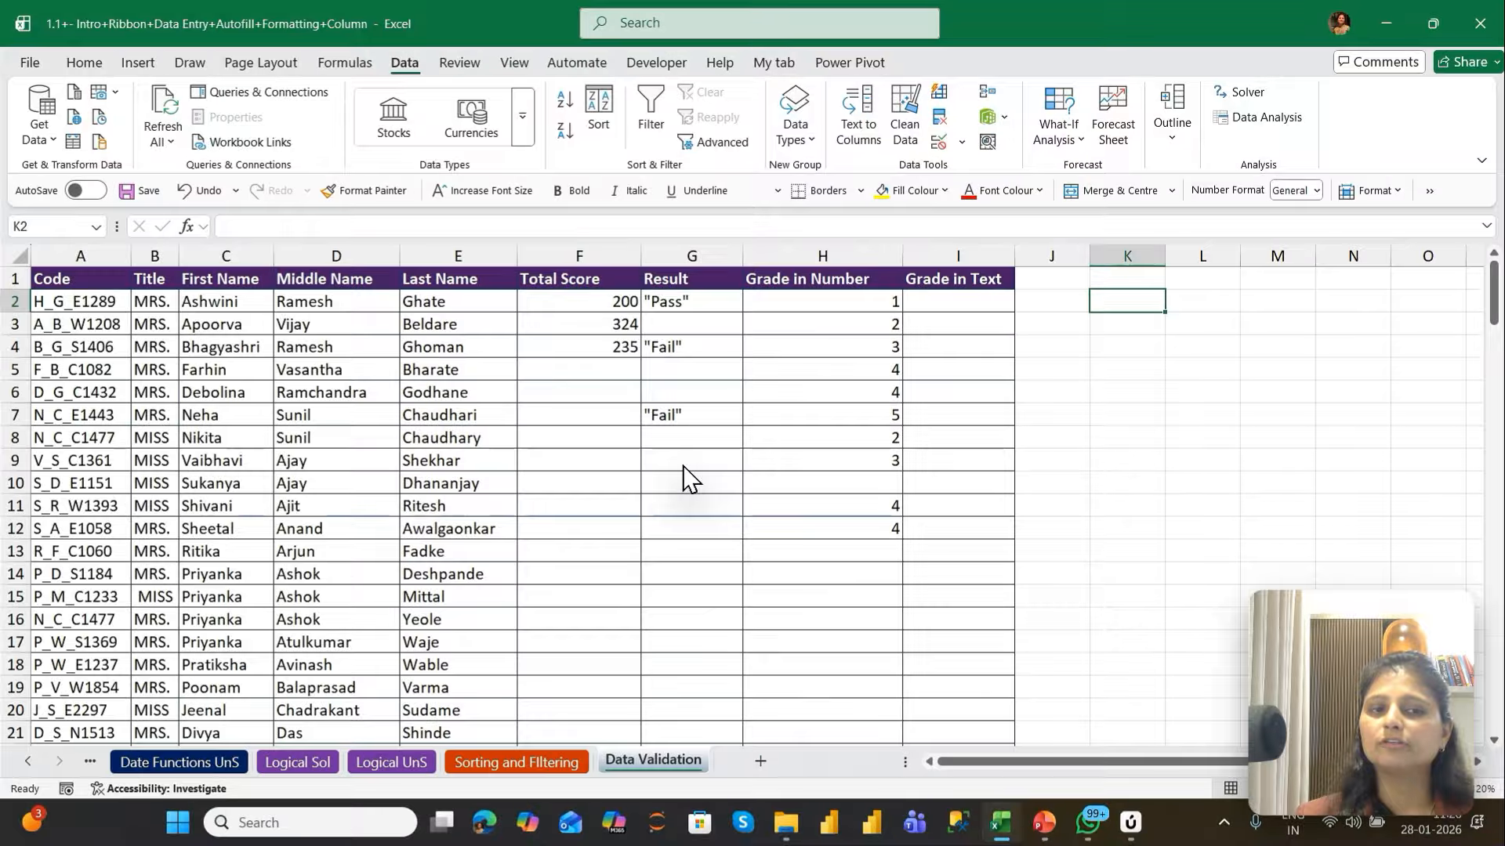
{"action": "key", "text": "Right"}
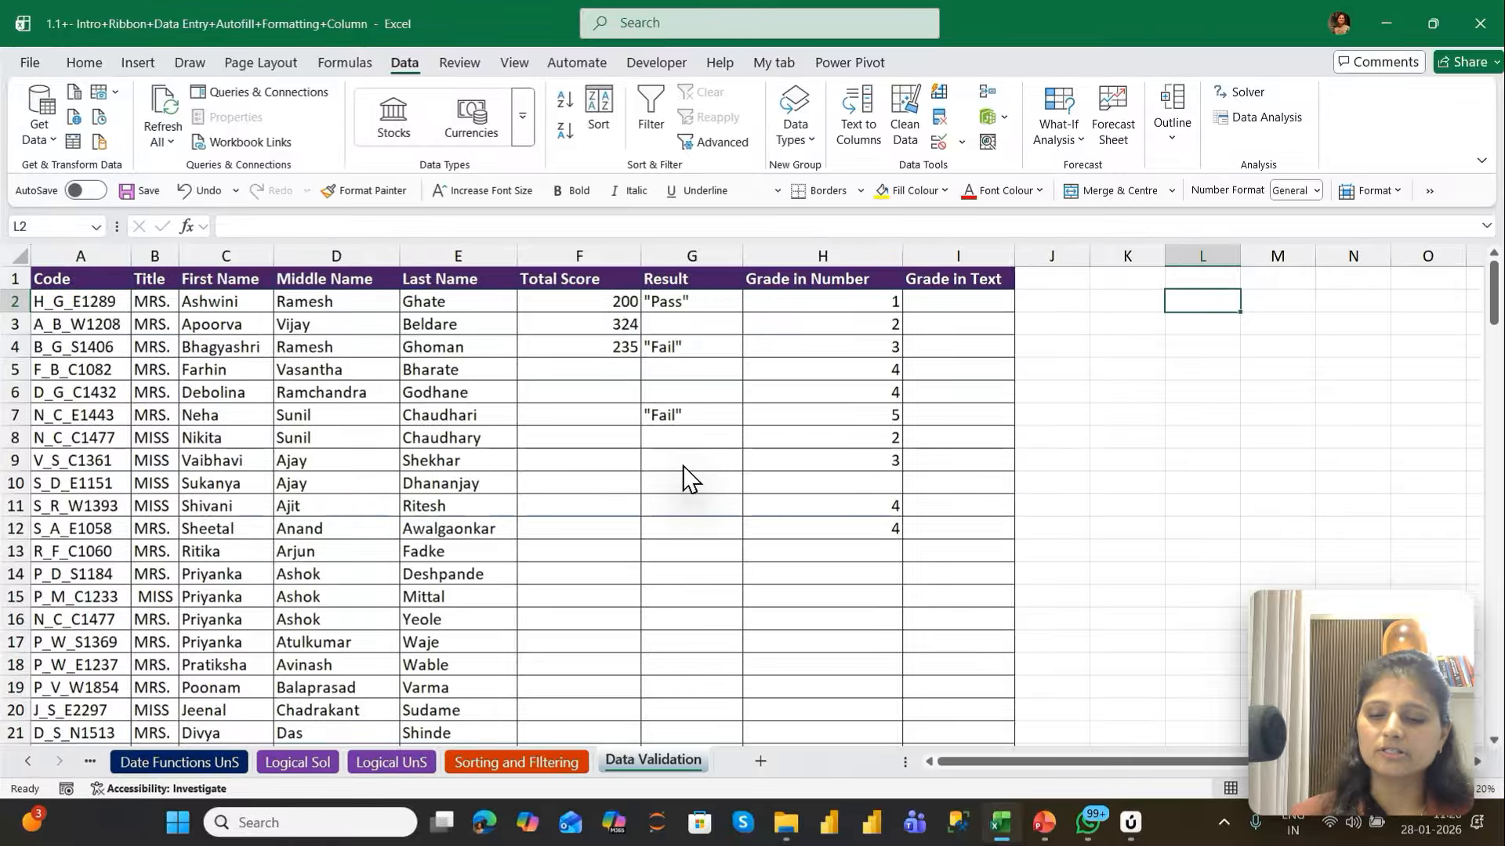
{"action": "type", "text": "Fail"}
{"action": "key", "text": "Return"}
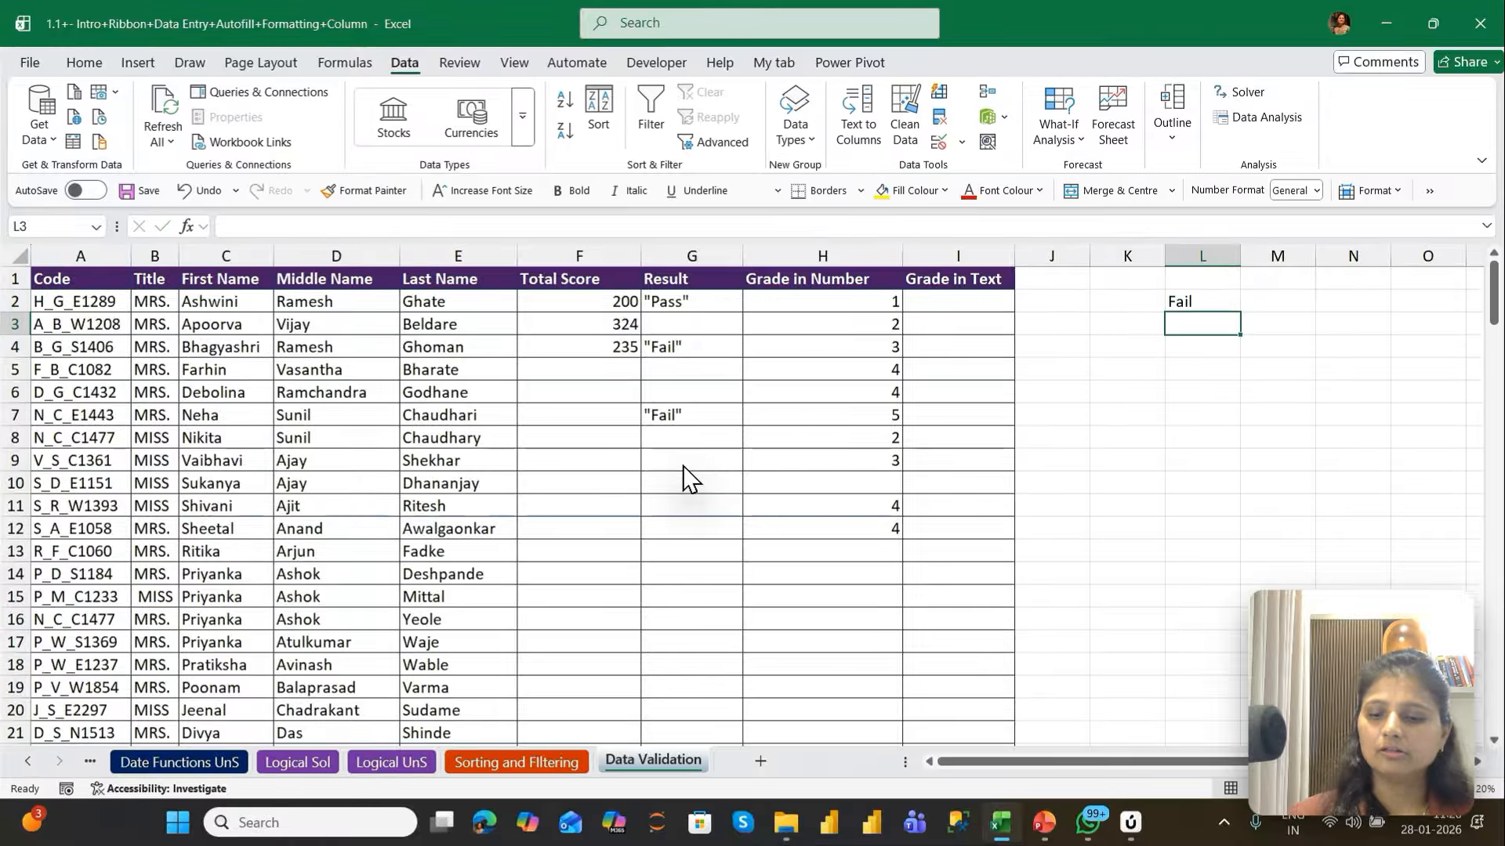
Enter Grade C in cells L3 and L4 and Grade A in L5, below the Fail entry
{"action": "type", "text": "Grade "}
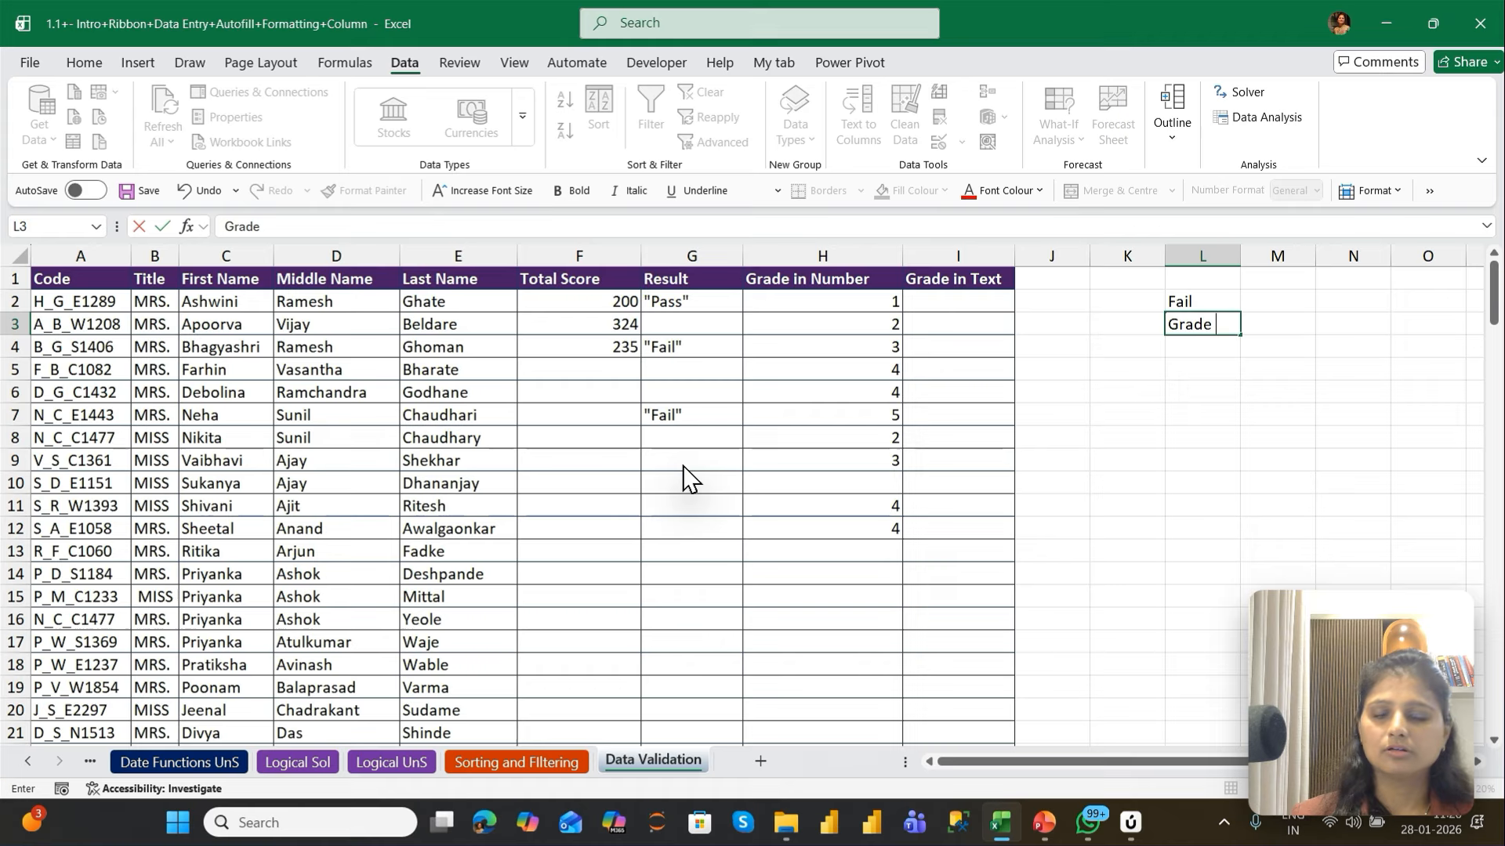
{"action": "type", "text": "C"}
{"action": "key", "text": "Return"}
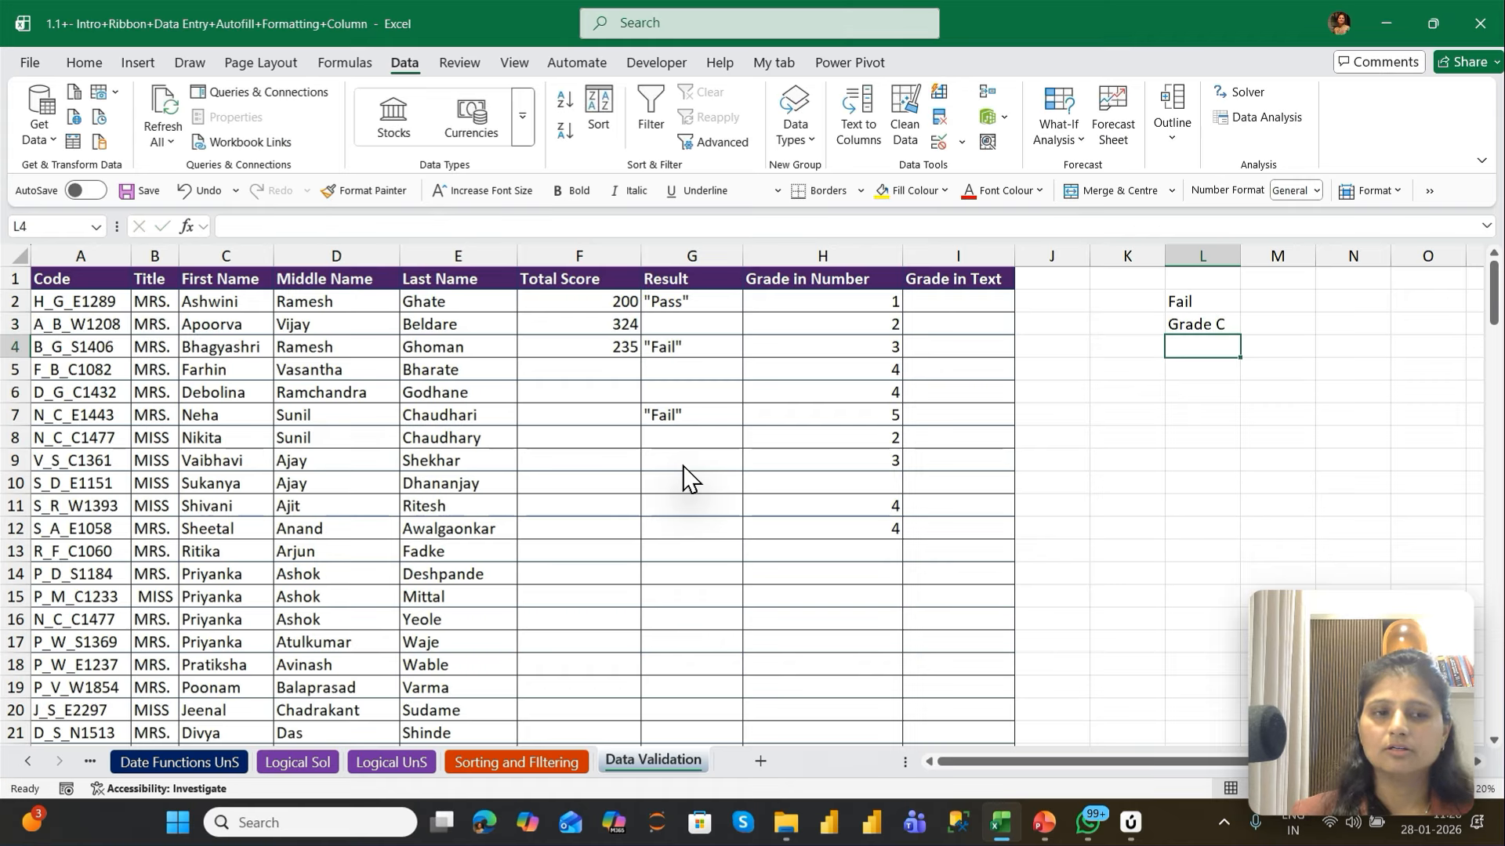
{"action": "type", "text": "Grade C"}
{"action": "key", "text": "Return"}
{"action": "type", "text": "G"}
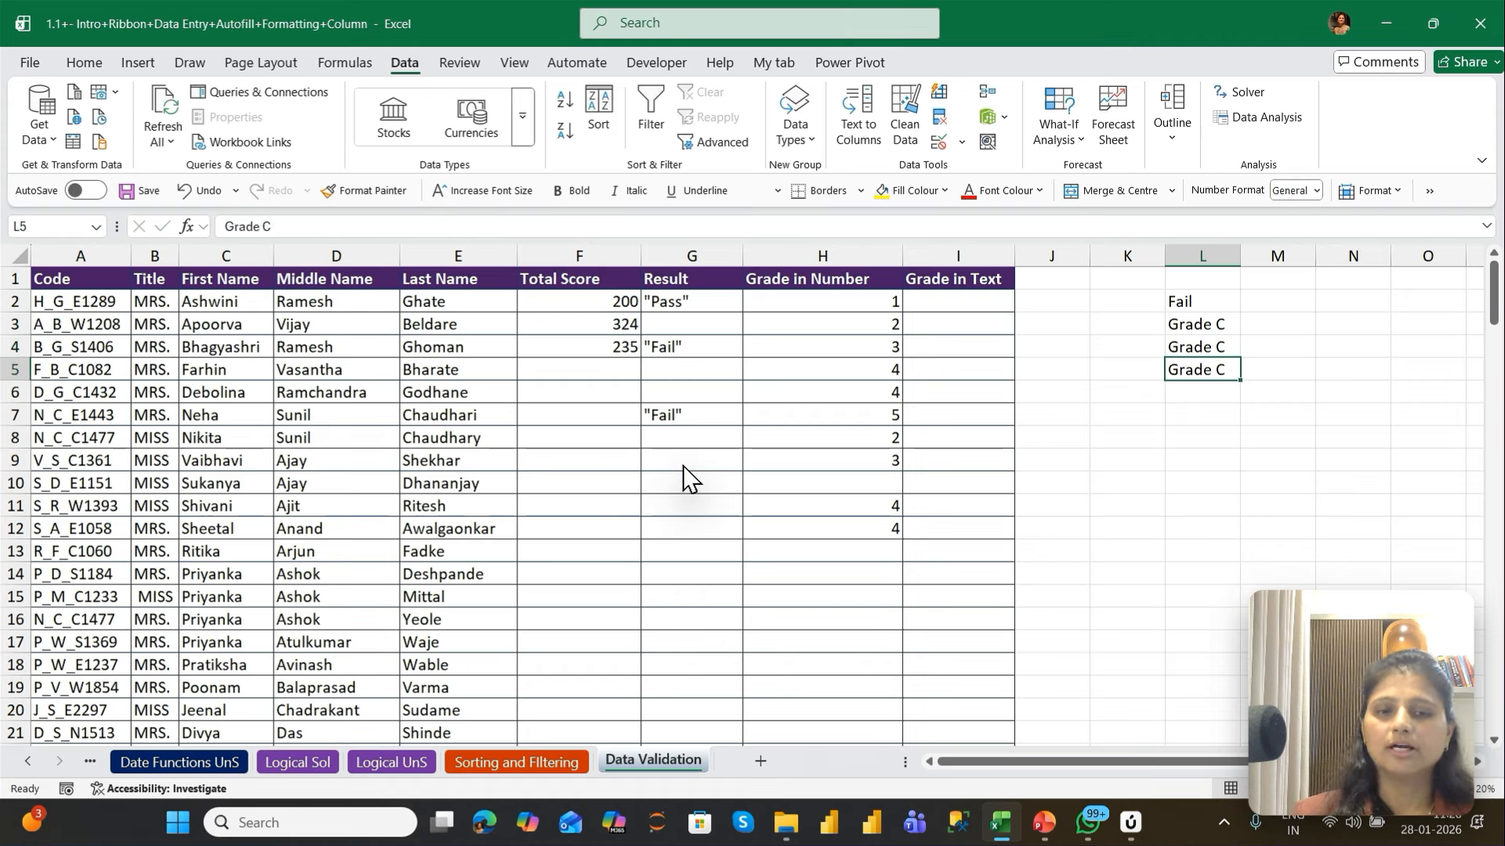
{"action": "type", "text": "Grade A"}
{"action": "key", "text": "Return"}
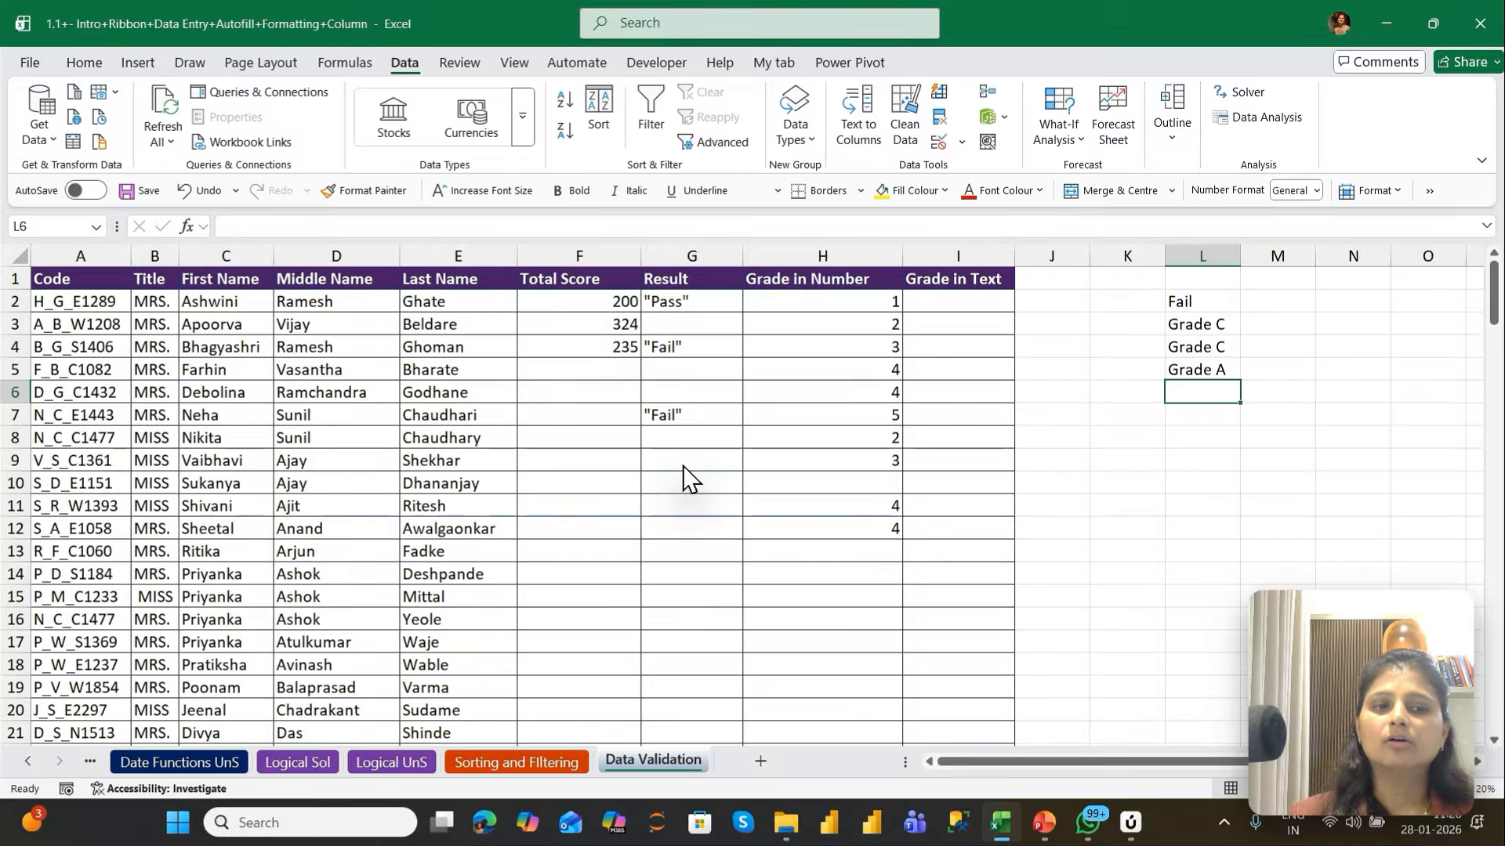
Change the duplicate entry in L4 to Grade B
{"action": "key", "text": "Up"}
{"action": "key", "text": "Up"}
{"action": "key", "text": "F2"}
{"action": "key", "text": "BackSpace"}
{"action": "key", "text": "BackSpace"}
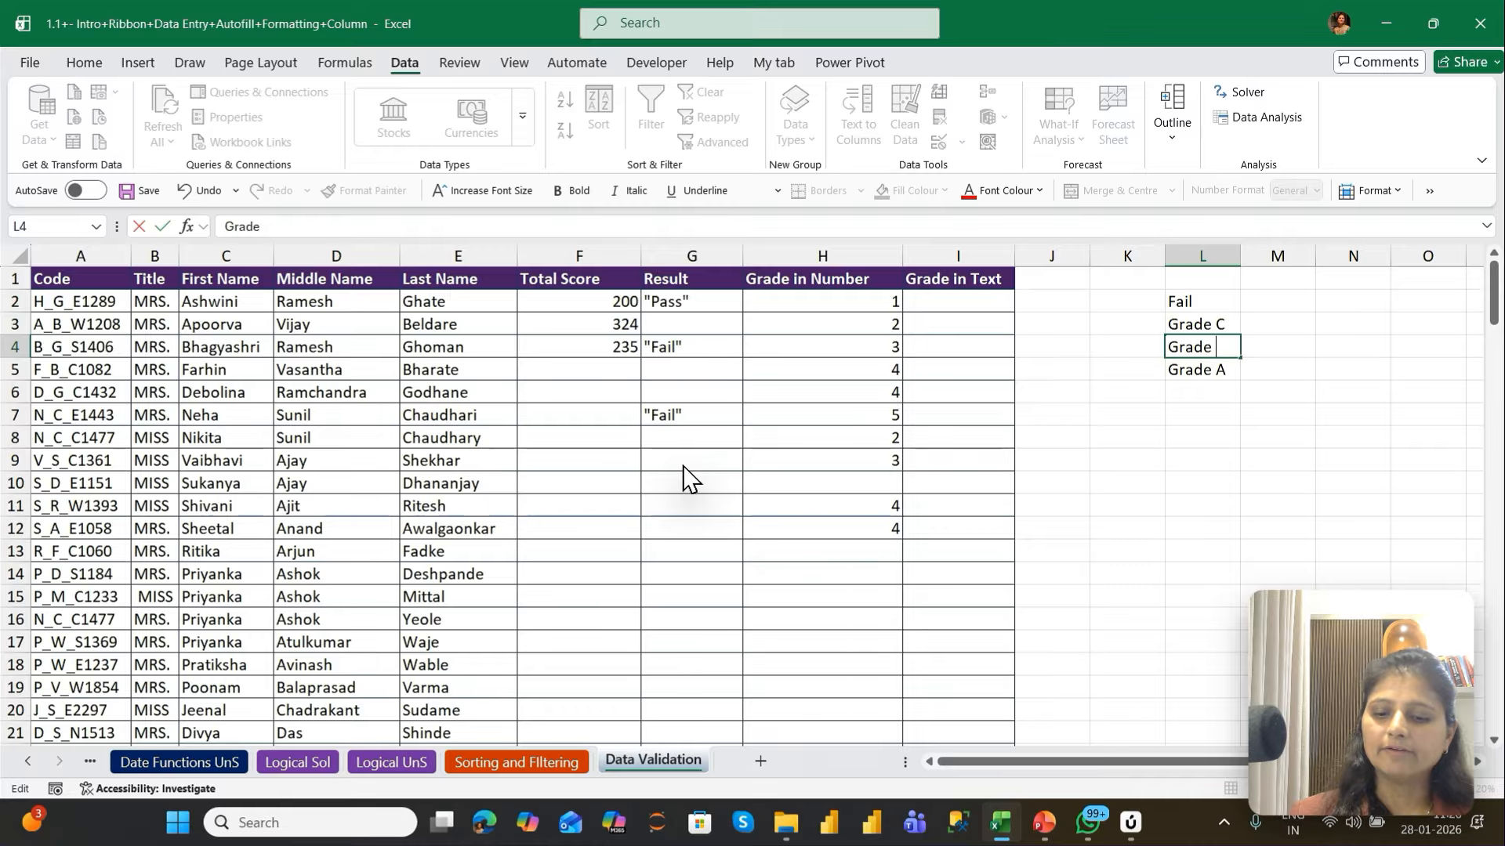
{"action": "type", "text": "B"}
{"action": "key", "text": "Return"}
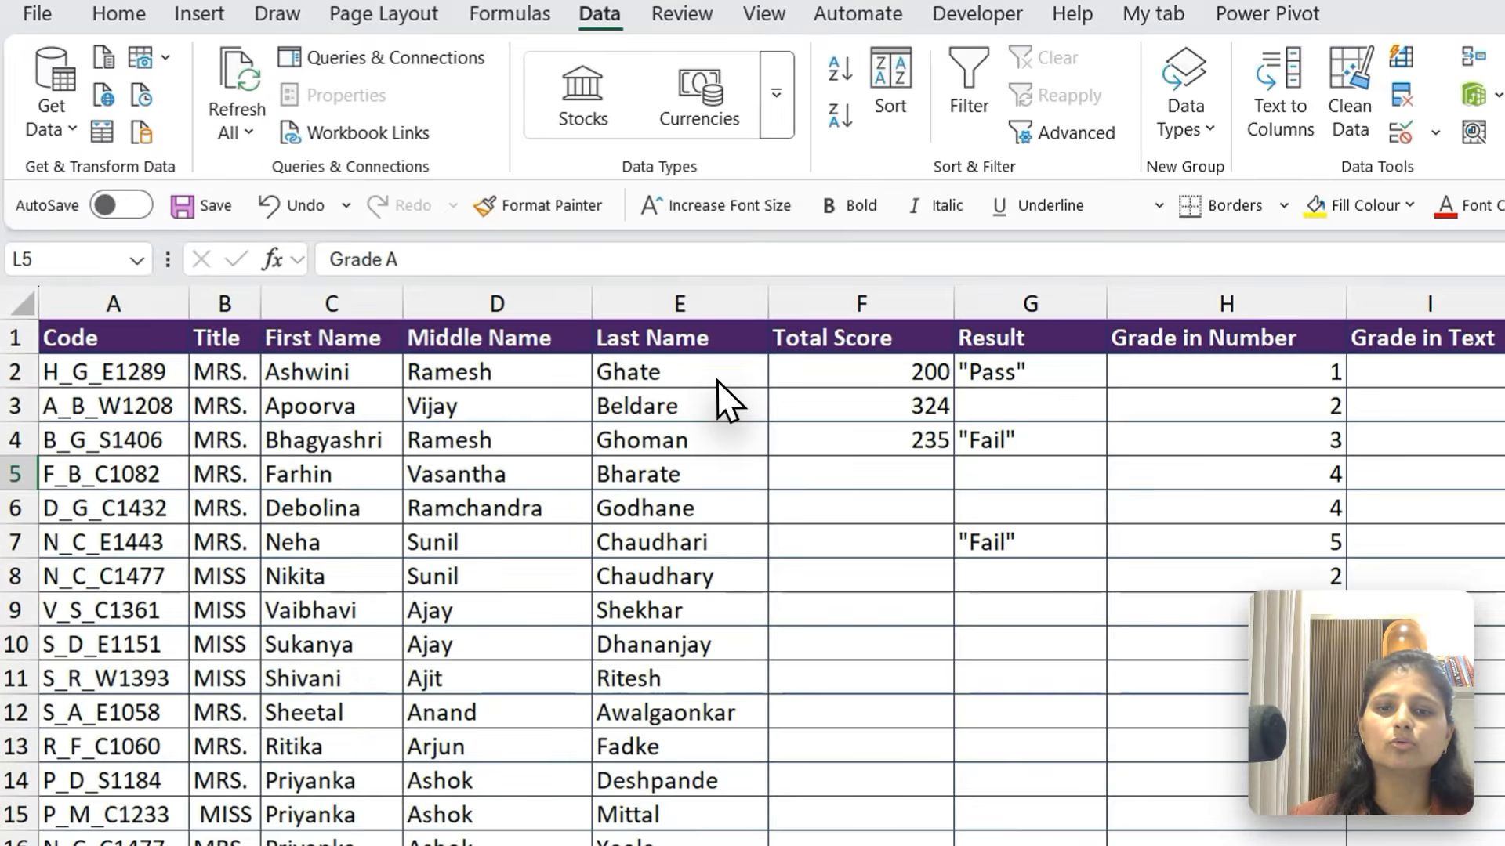
Start data validation for the Grade in Text cells I2:I147 and allow only List values
{"action": "left_click", "coordinate": [484, 306]}
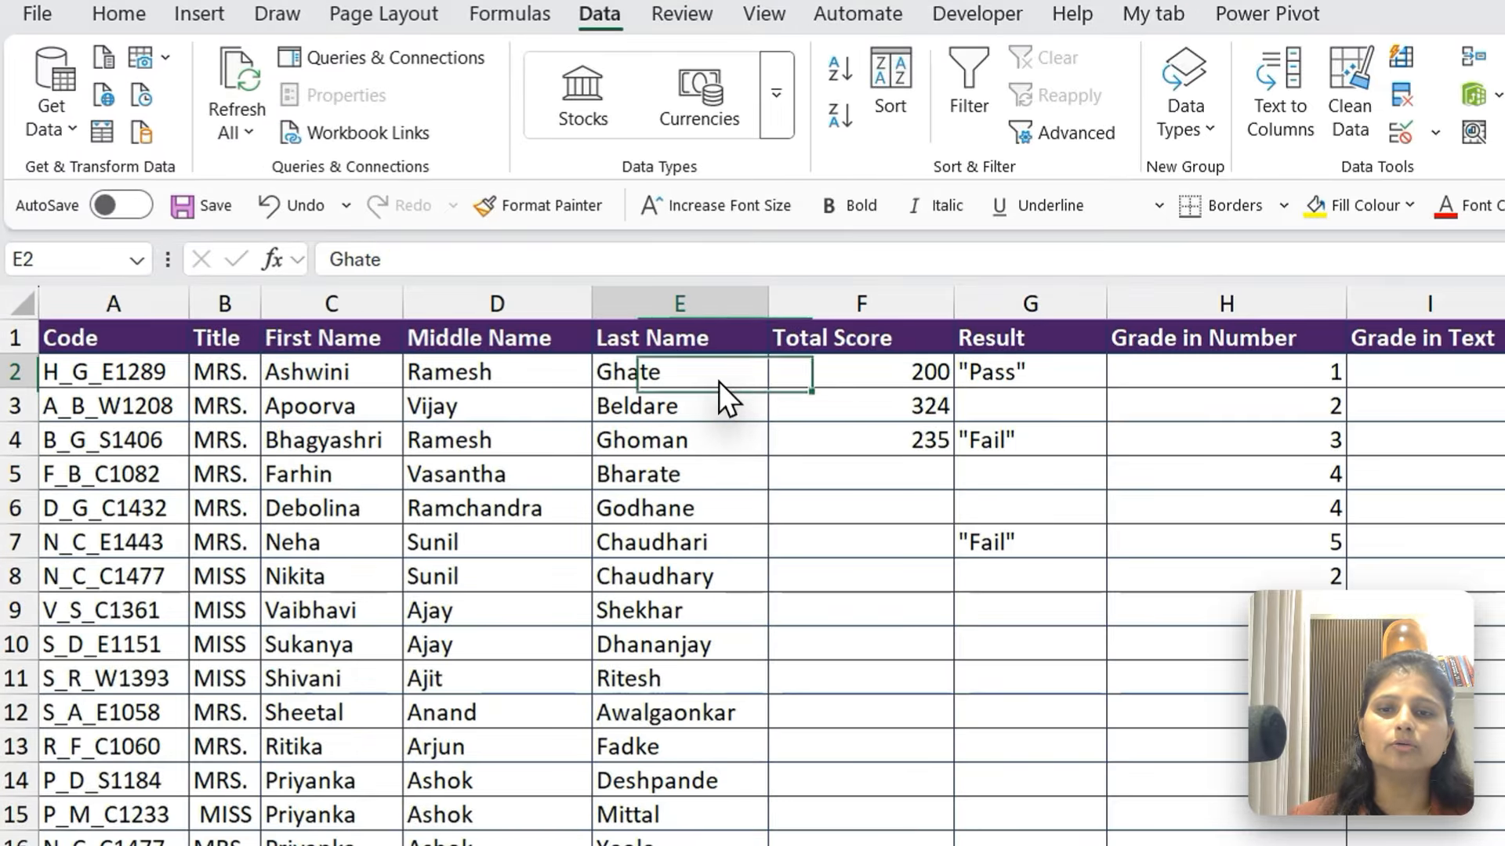
{"action": "key", "text": "ctrl+End"}
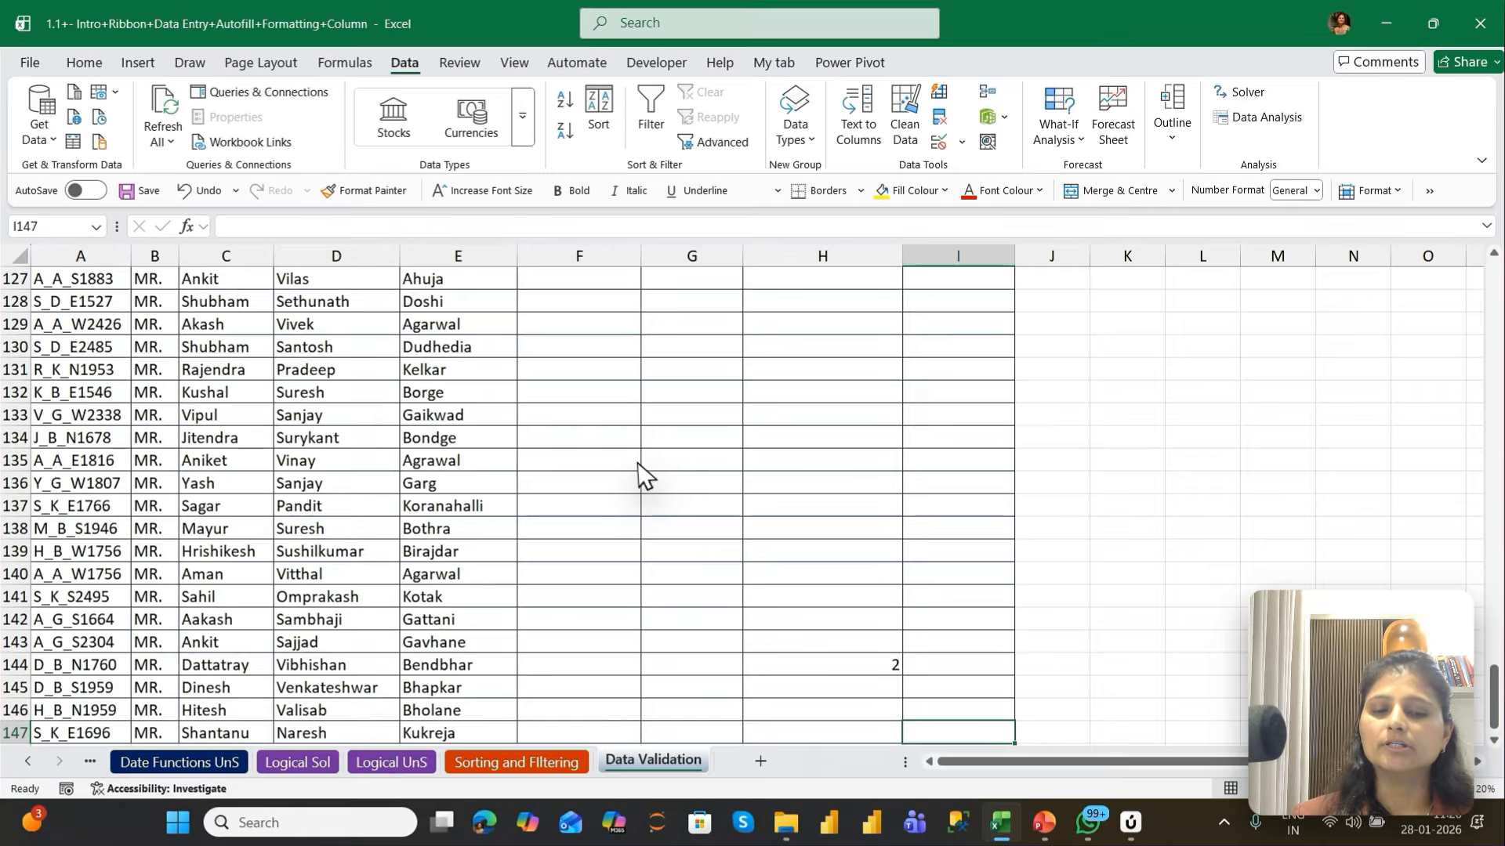
{"action": "key", "text": "ctrl+shift+Up"}
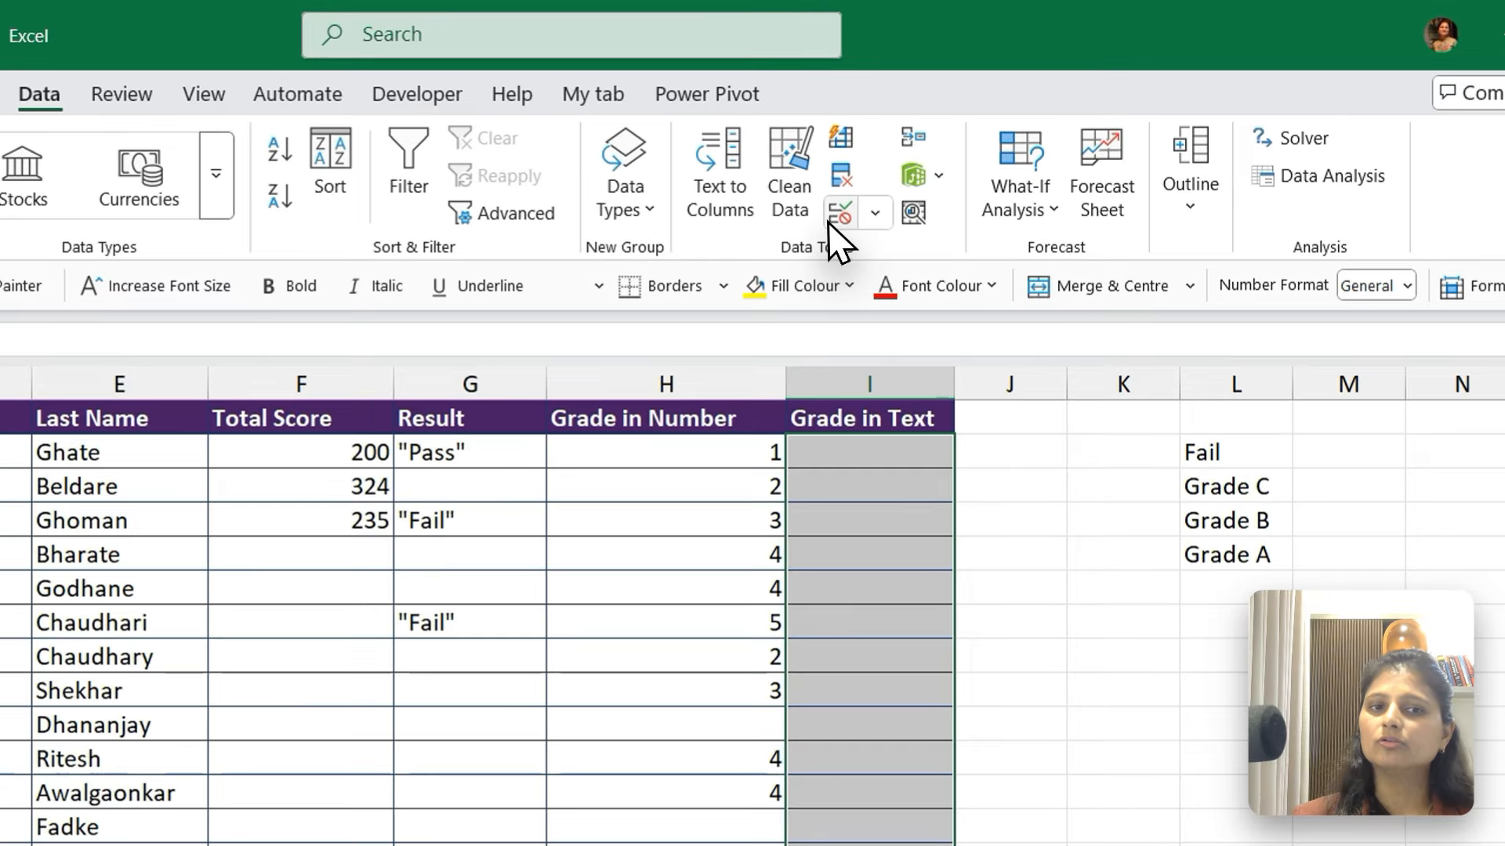
{"action": "left_click", "coordinate": [831, 221]}
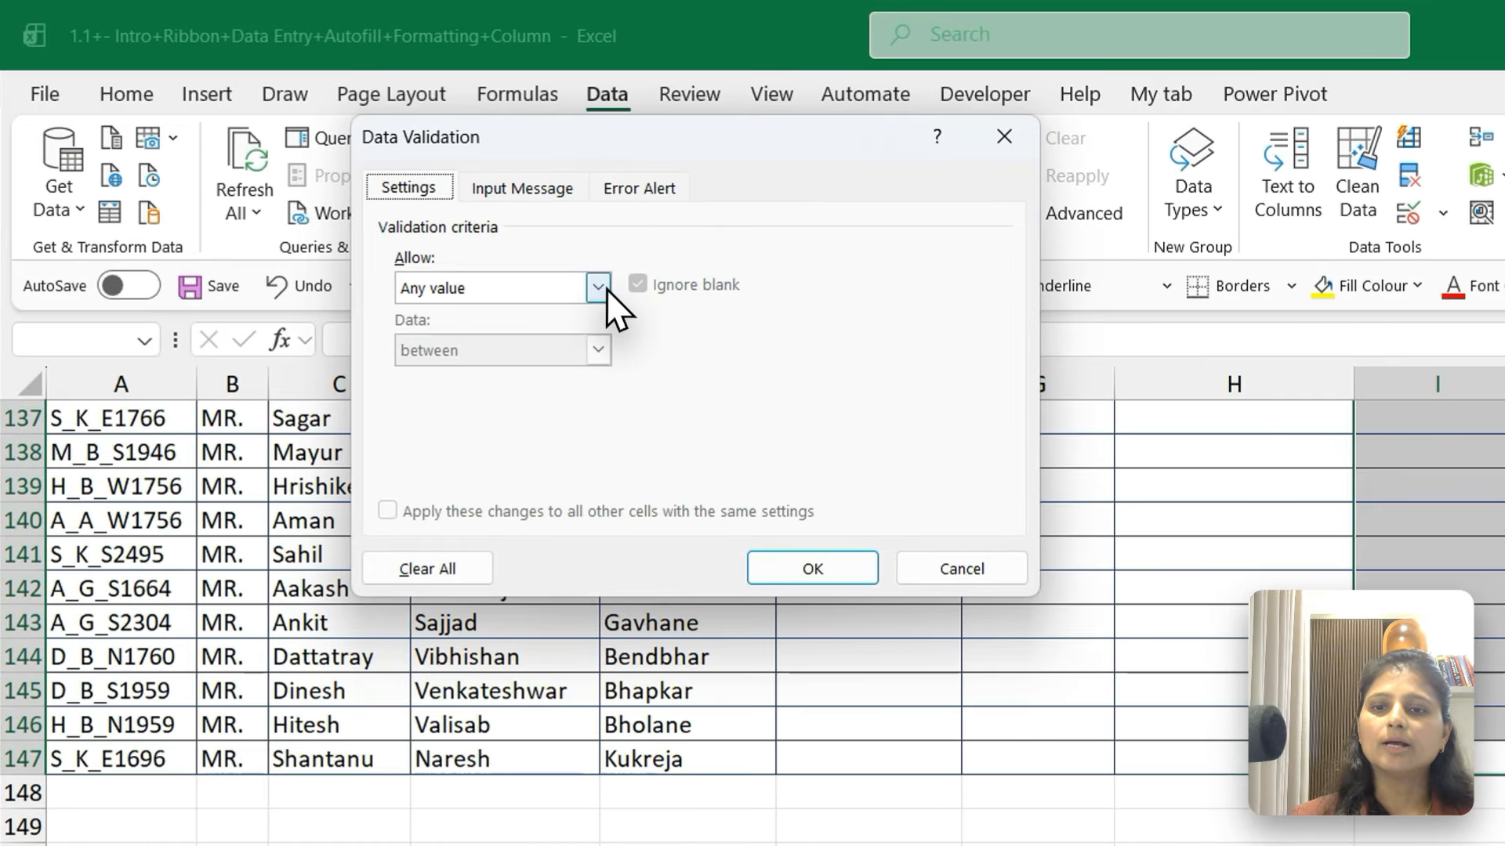
{"action": "left_click", "coordinate": [599, 288]}
{"action": "left_click", "coordinate": [415, 375]}
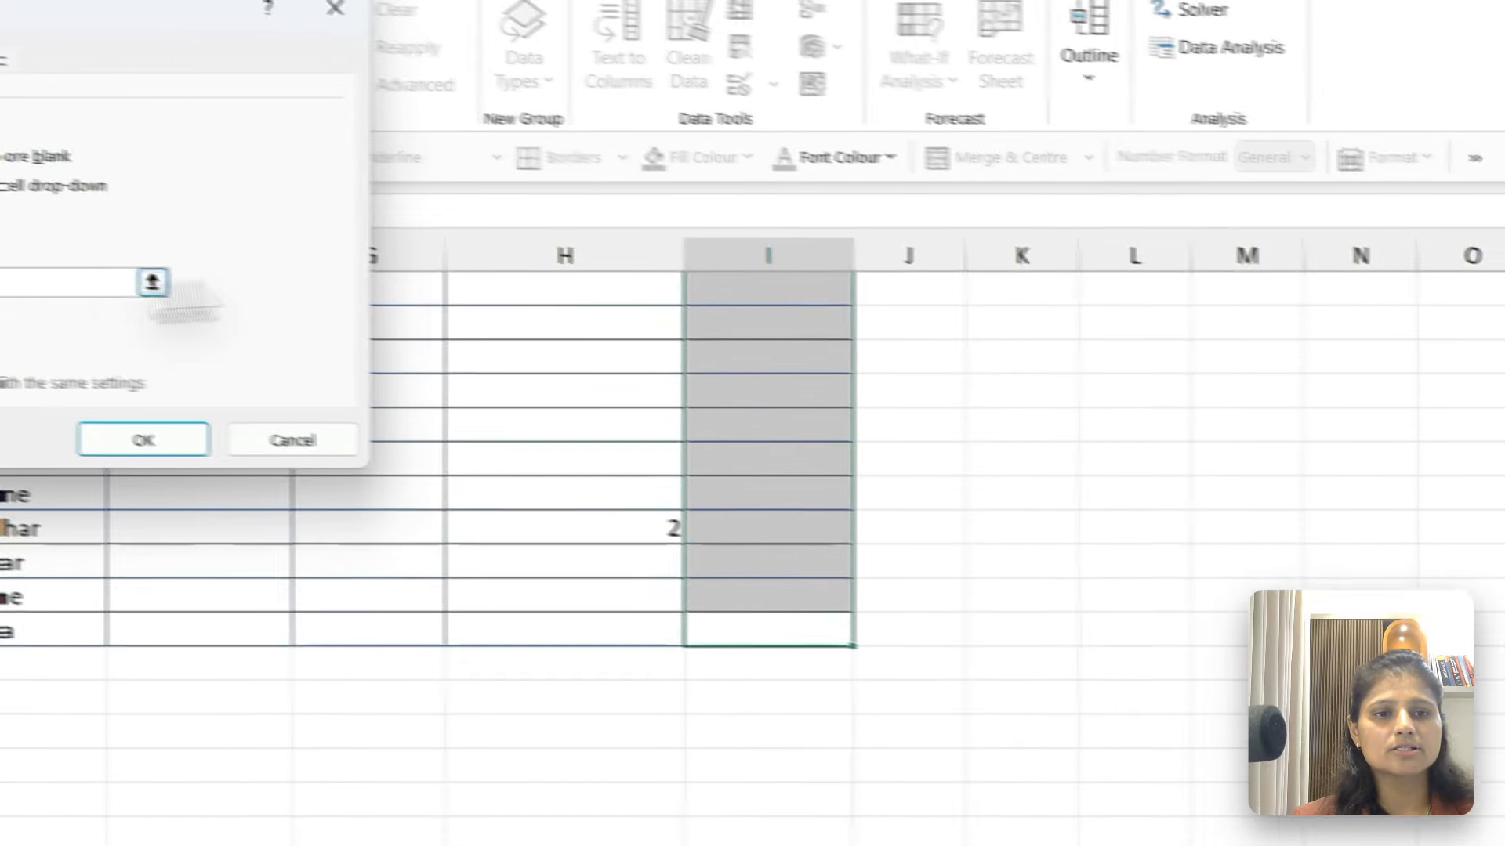
Set the list source to =$L$2:$L$5 and apply the validation rule
{"action": "left_click", "coordinate": [987, 411]}
{"action": "key", "text": "ctrl+Up"}
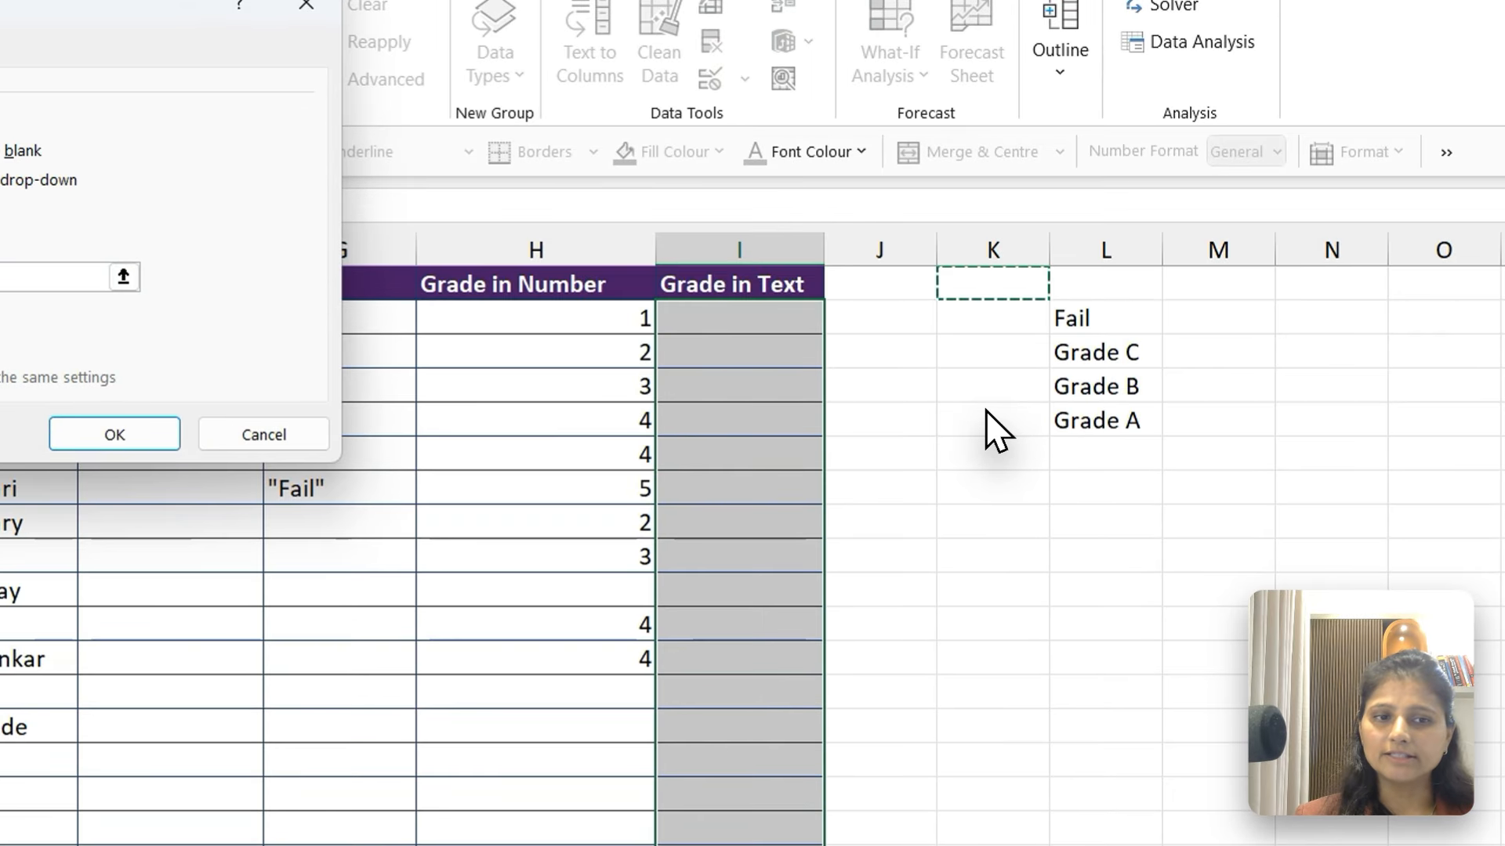
{"action": "key", "text": "Right"}
{"action": "key", "text": "Down"}
{"action": "key", "text": "shift+Down"}
{"action": "key", "text": "shift+Down"}
{"action": "key", "text": "shift+Down"}
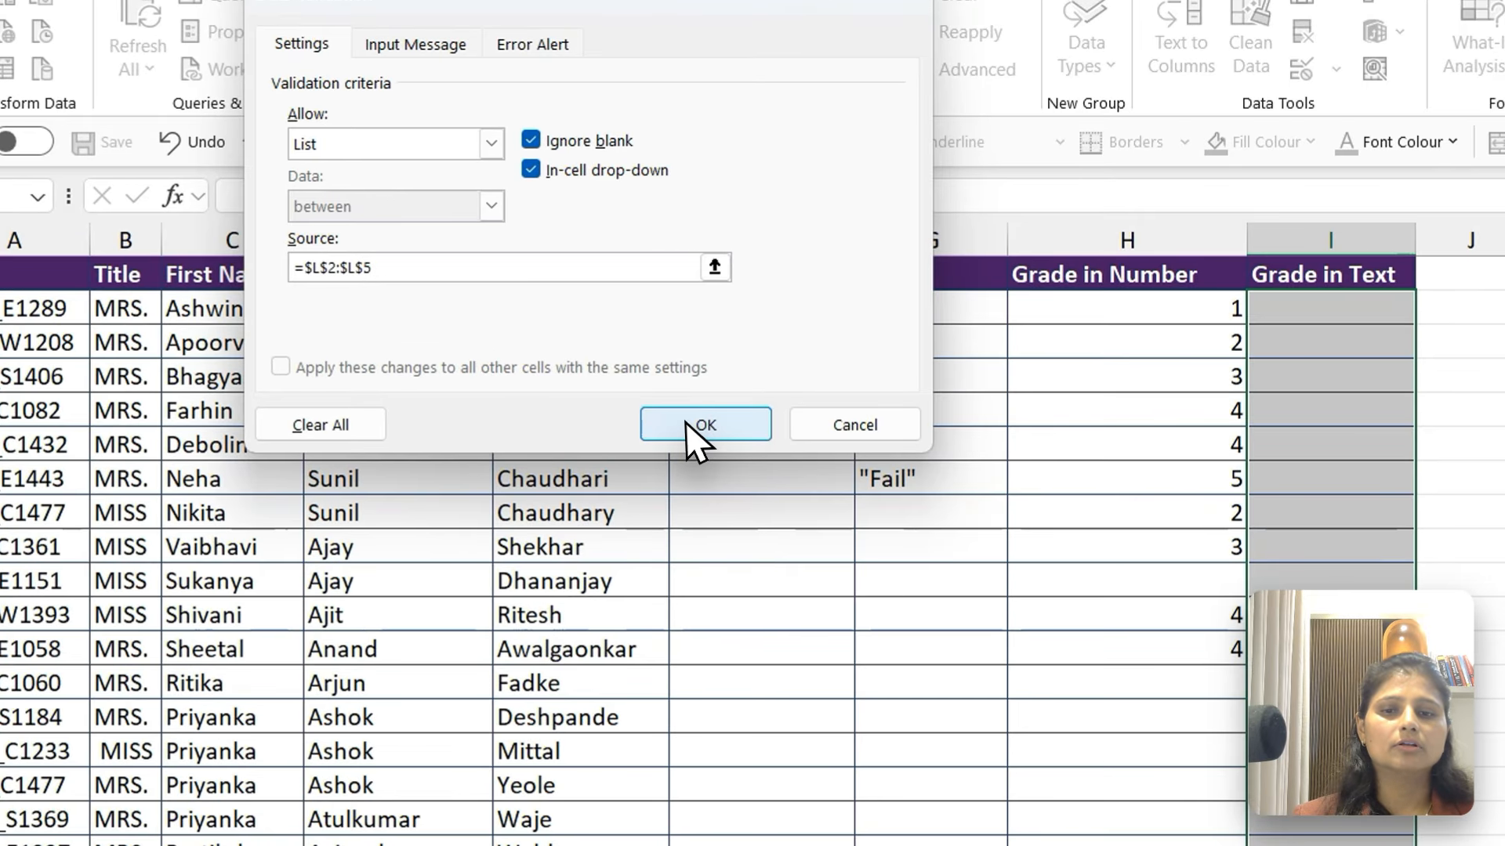
{"action": "left_click", "coordinate": [686, 423]}
Choose Grade B in I2, Grade A in I6 and Fail in I10 from the in-cell lists
{"action": "left_click", "coordinate": [1383, 320]}
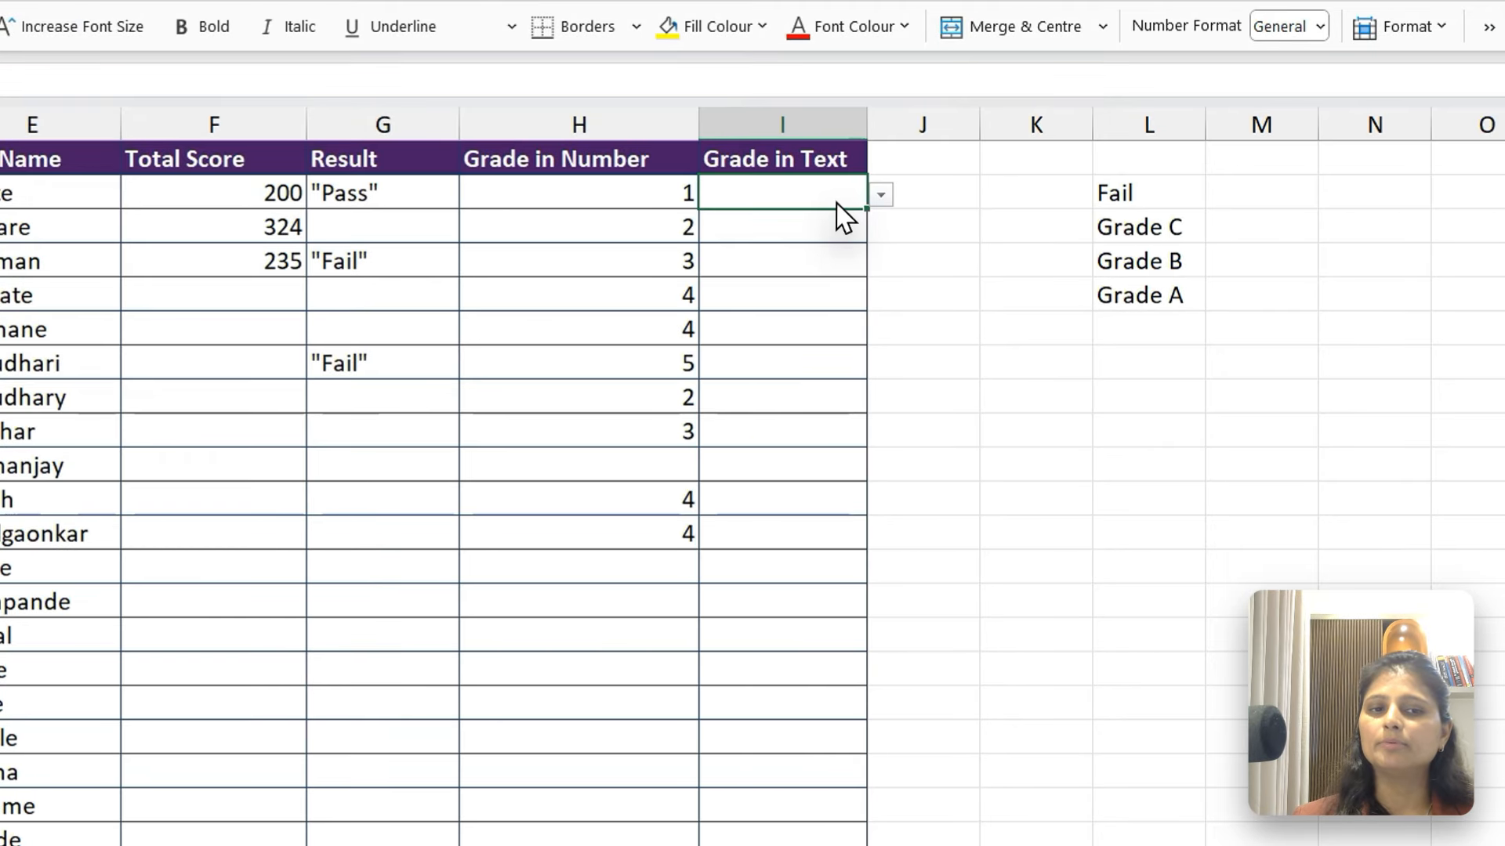
{"action": "left_click", "coordinate": [881, 195]}
{"action": "left_click", "coordinate": [771, 270]}
{"action": "left_click", "coordinate": [782, 323]}
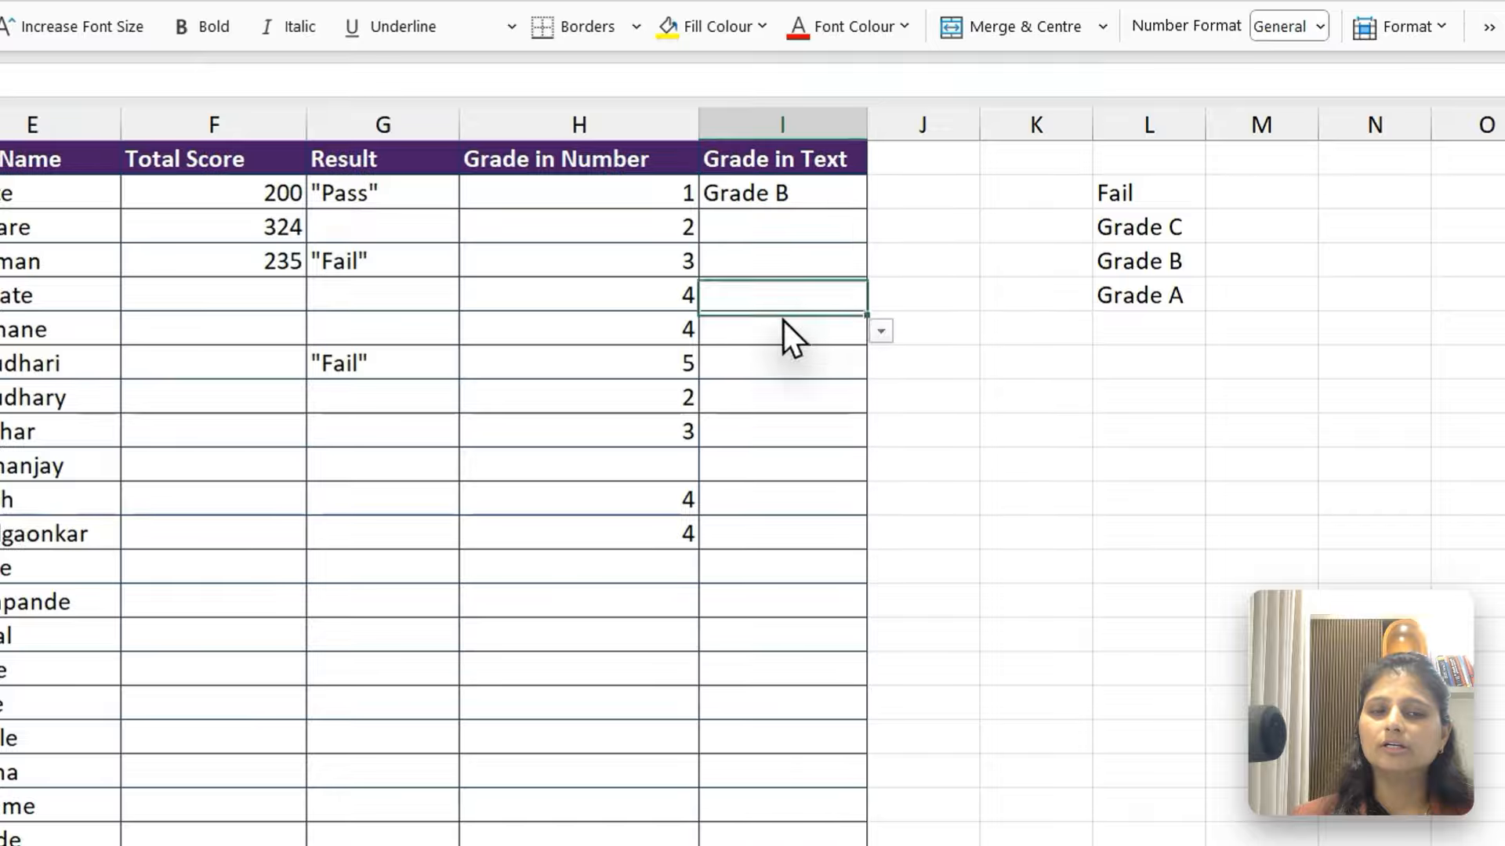
{"action": "left_click", "coordinate": [880, 330]}
{"action": "left_click", "coordinate": [771, 433]}
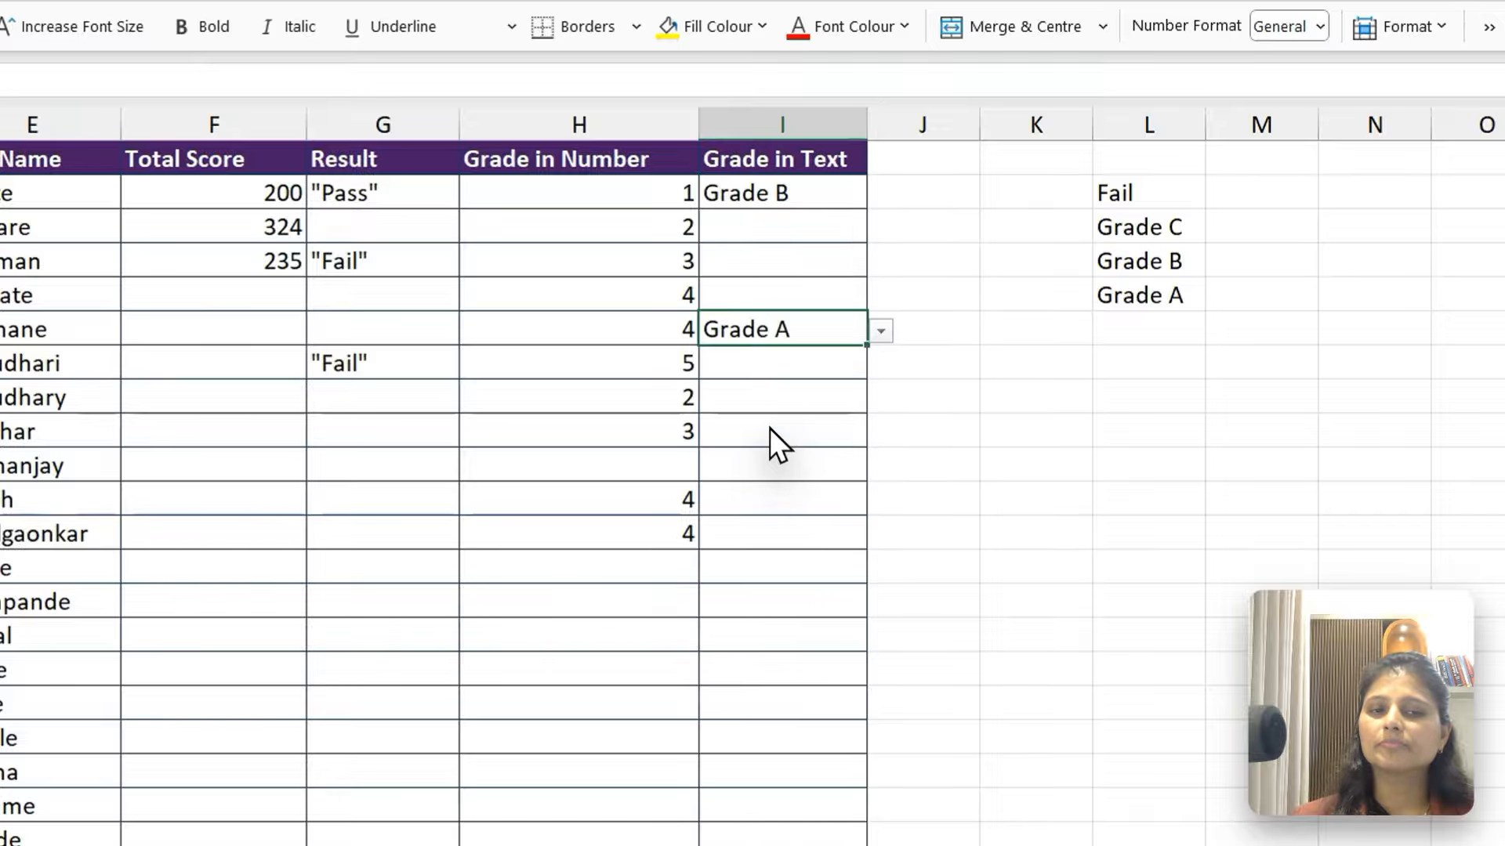
{"action": "left_click", "coordinate": [782, 464]}
{"action": "left_click", "coordinate": [879, 467]}
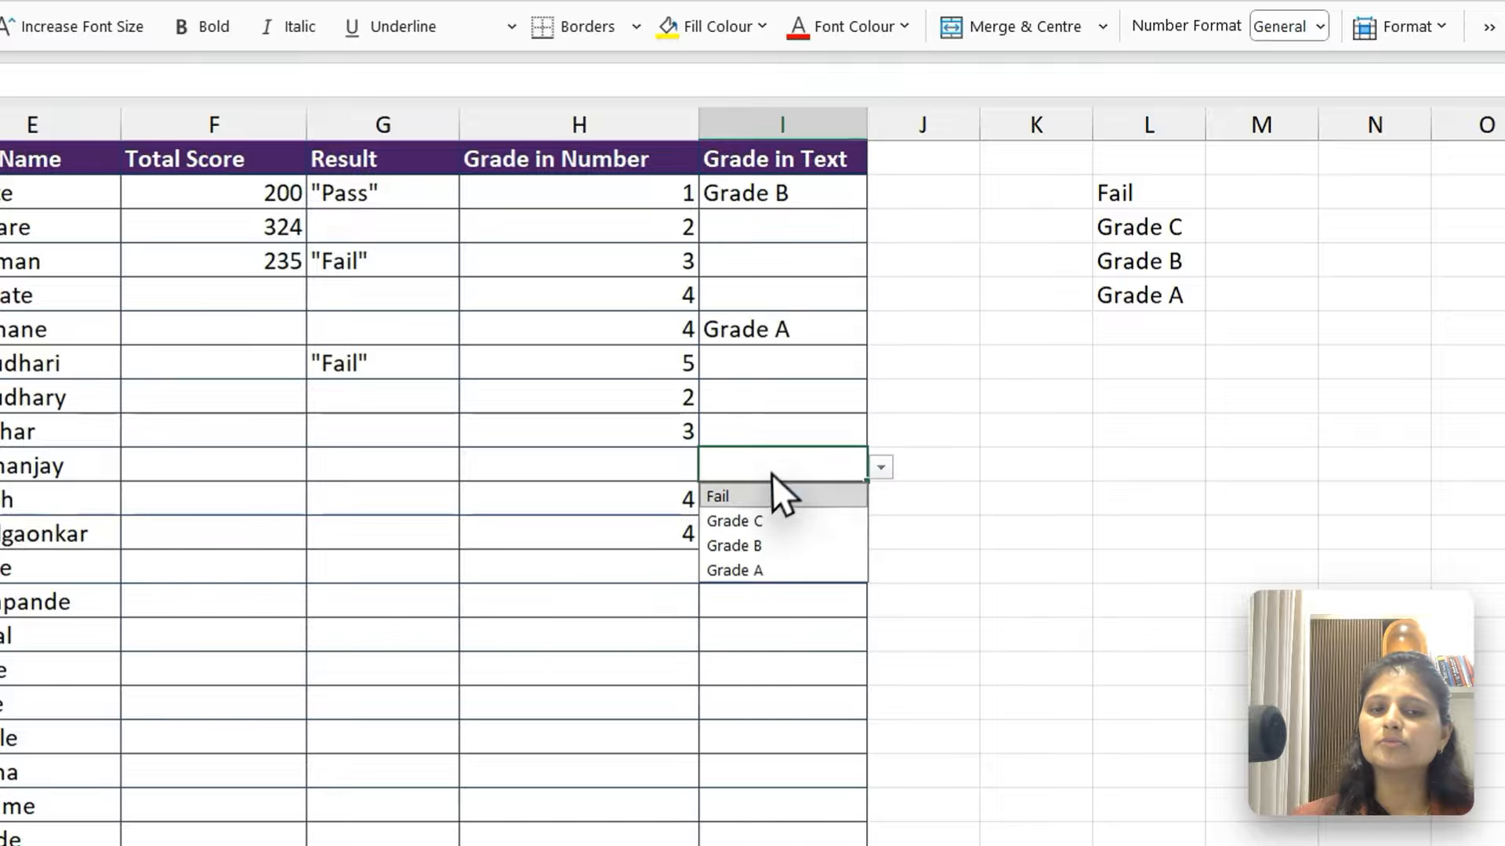
{"action": "left_click", "coordinate": [758, 502]}
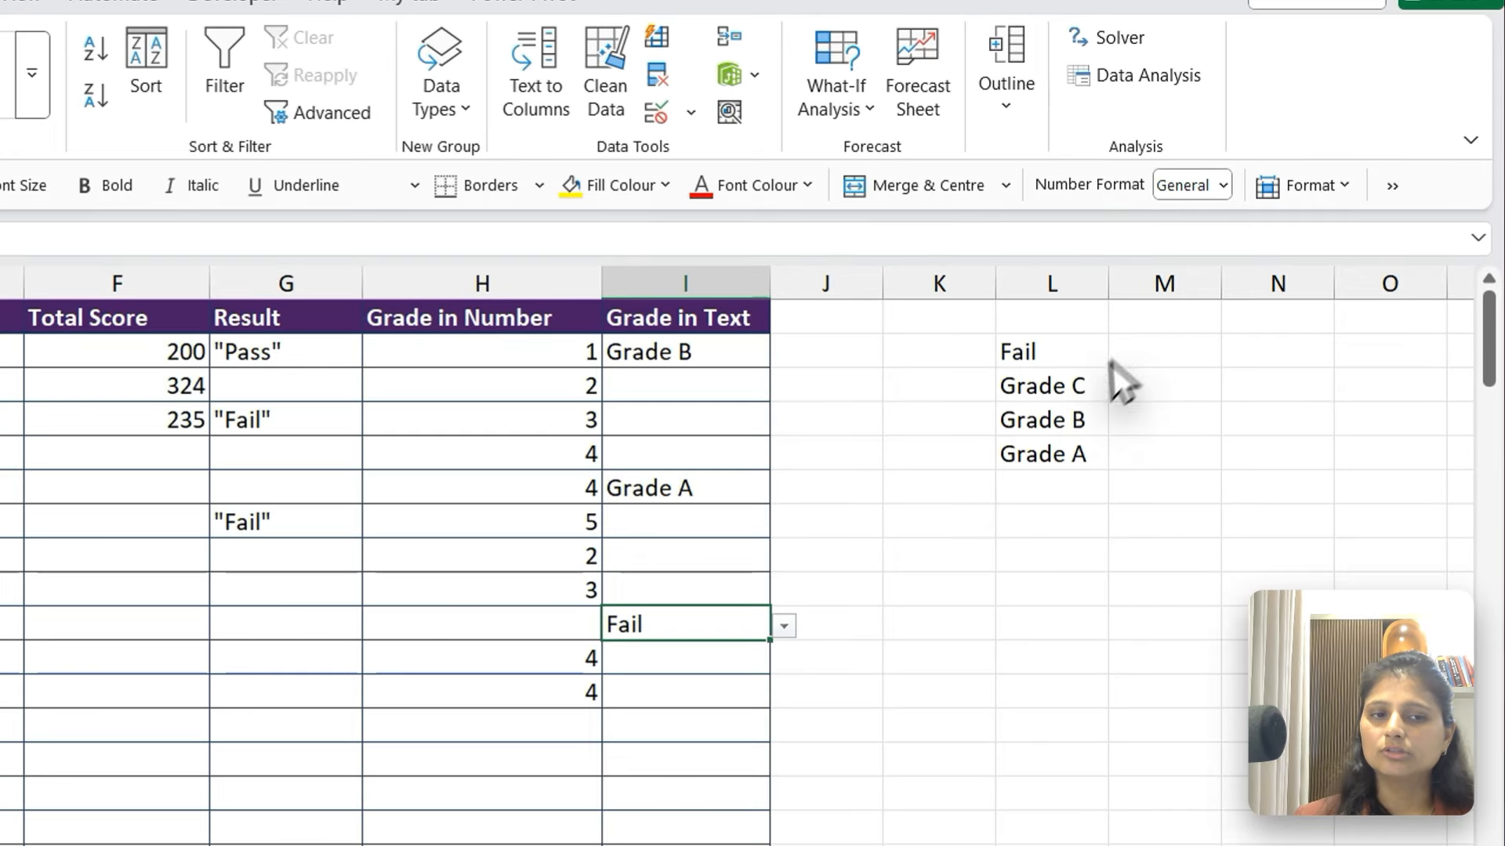
Change the source entry in L3 to Grade_C, with an underscore instead of the space
{"action": "left_click", "coordinate": [1215, 326]}
{"action": "key", "text": "F2"}
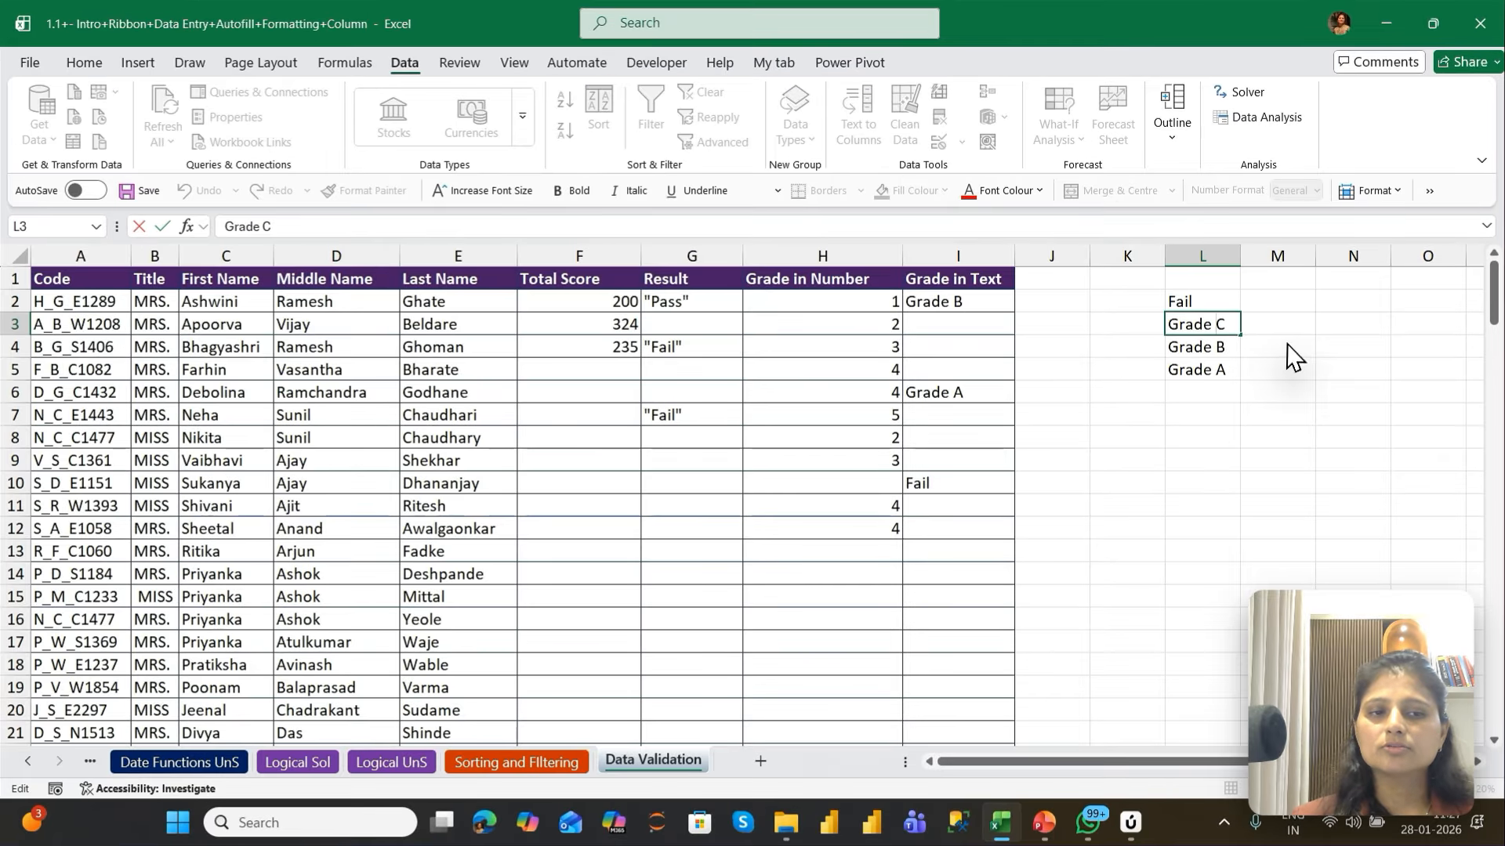
{"action": "key", "text": "BackSpace"}
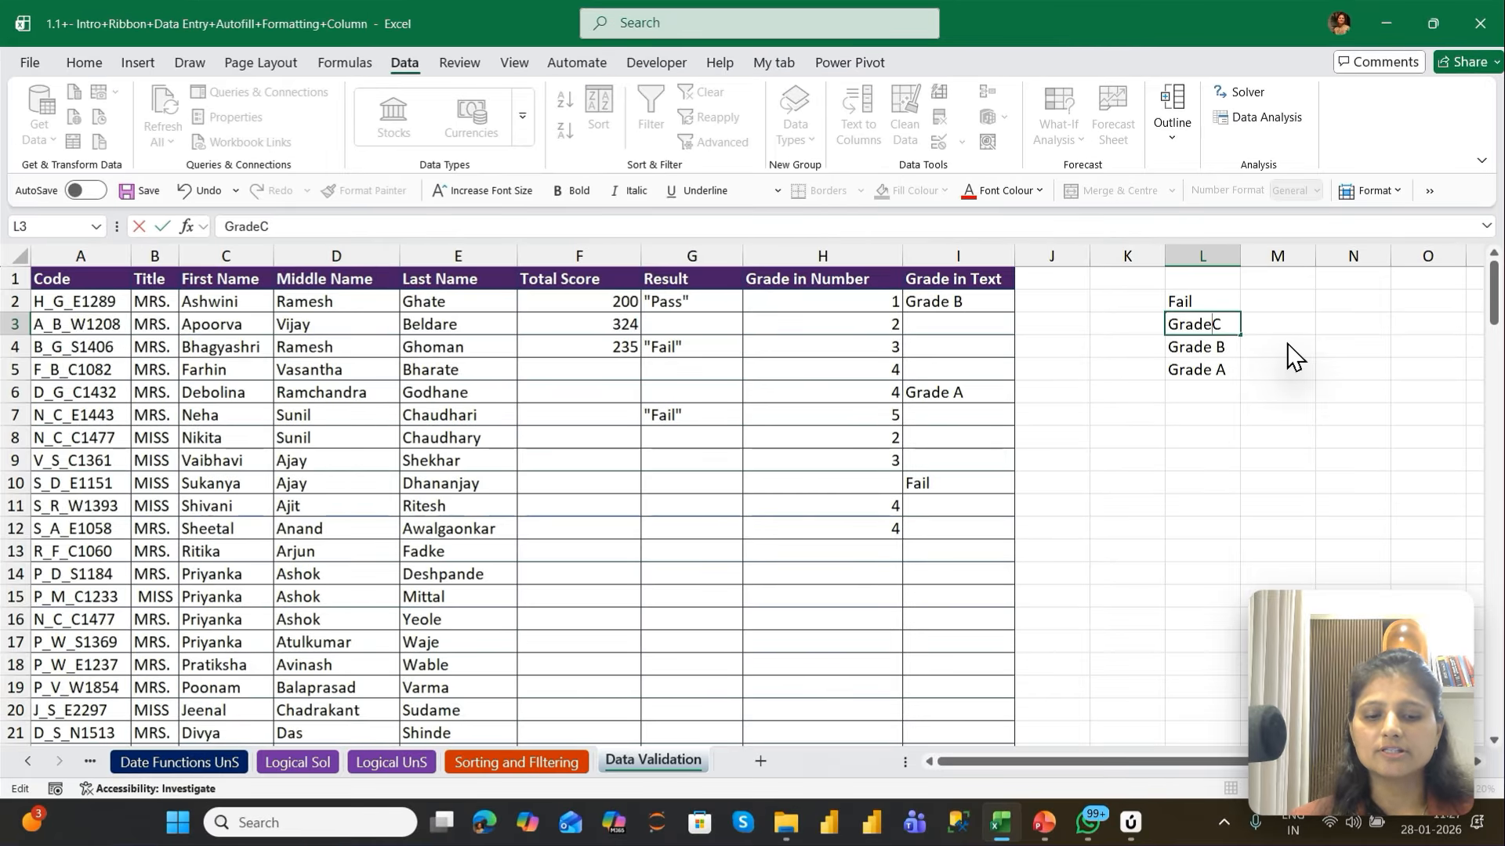
{"action": "type", "text": "_"}
{"action": "key", "text": "Return"}
Choose the revised Grade_C option from the in-cell list in I11
{"action": "left_click", "coordinate": [997, 508]}
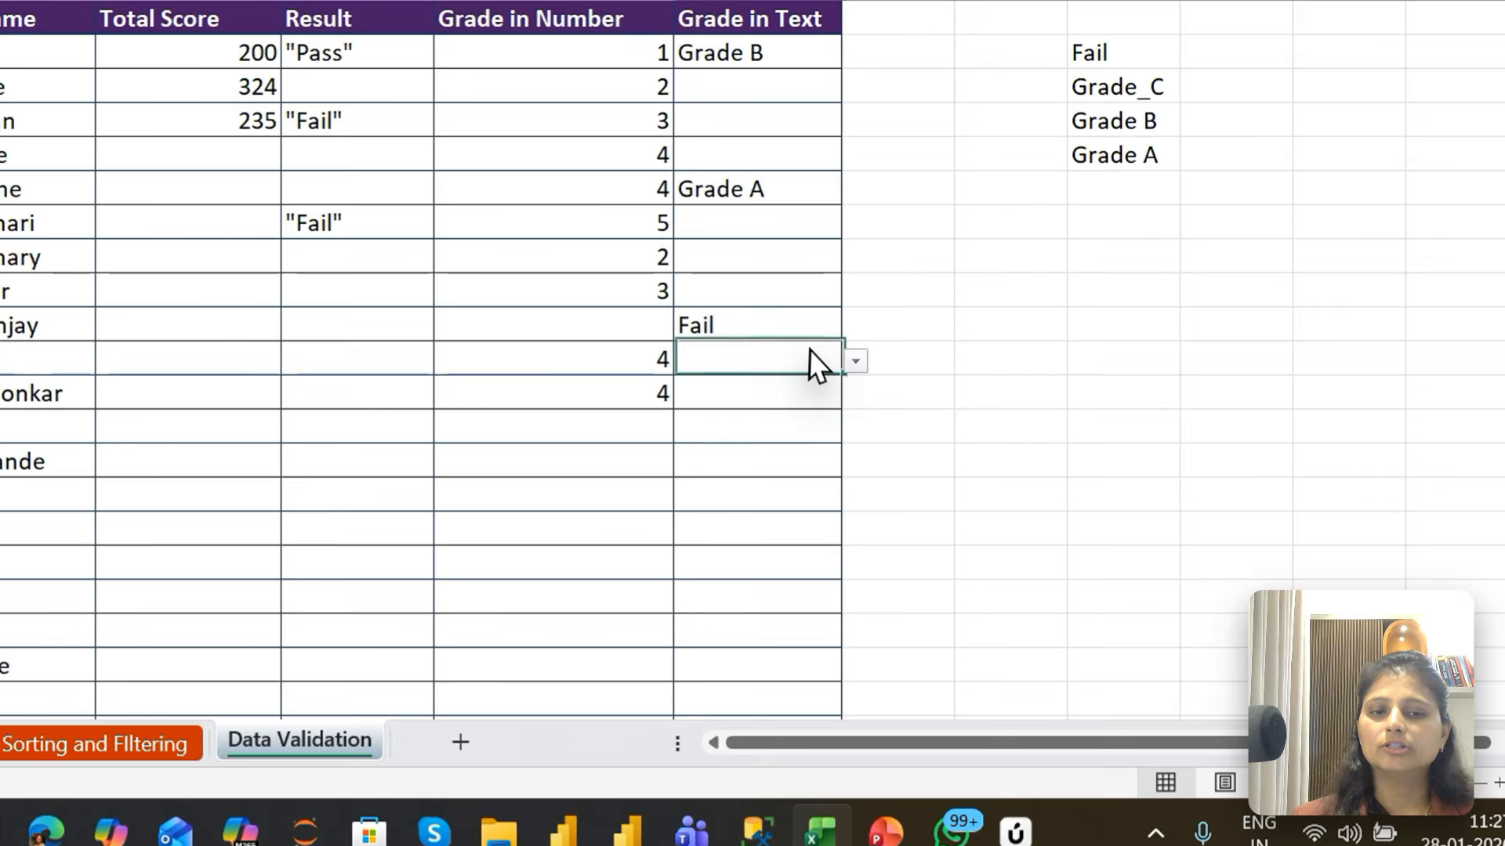
{"action": "left_click", "coordinate": [855, 360]}
{"action": "left_click", "coordinate": [759, 415]}
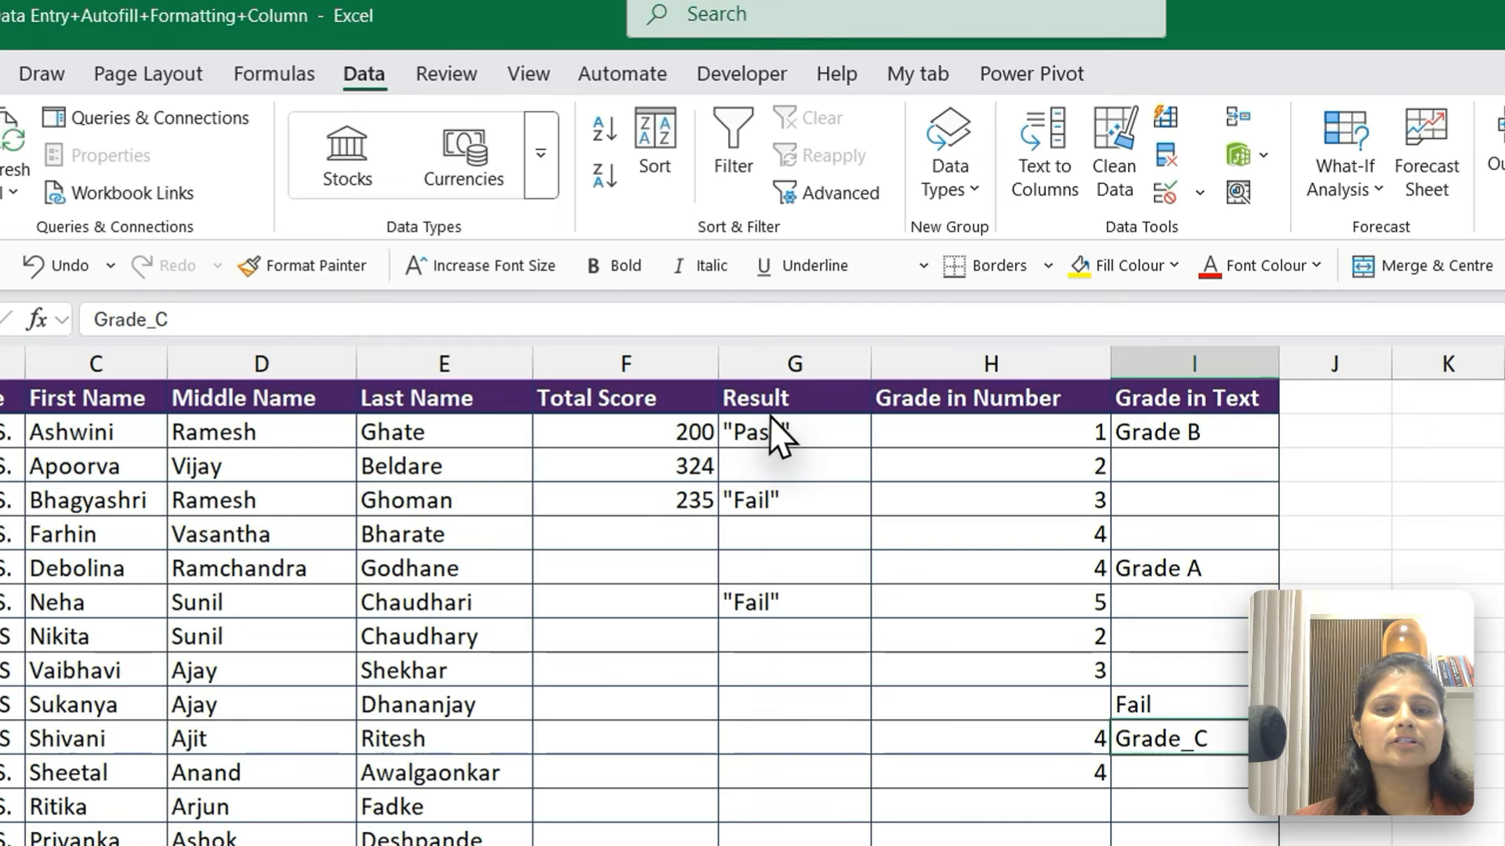
Clear all data validation from the Result cells G2:G12
{"action": "left_click_drag", "start_coordinate": [769, 416], "coordinate": [804, 771]}
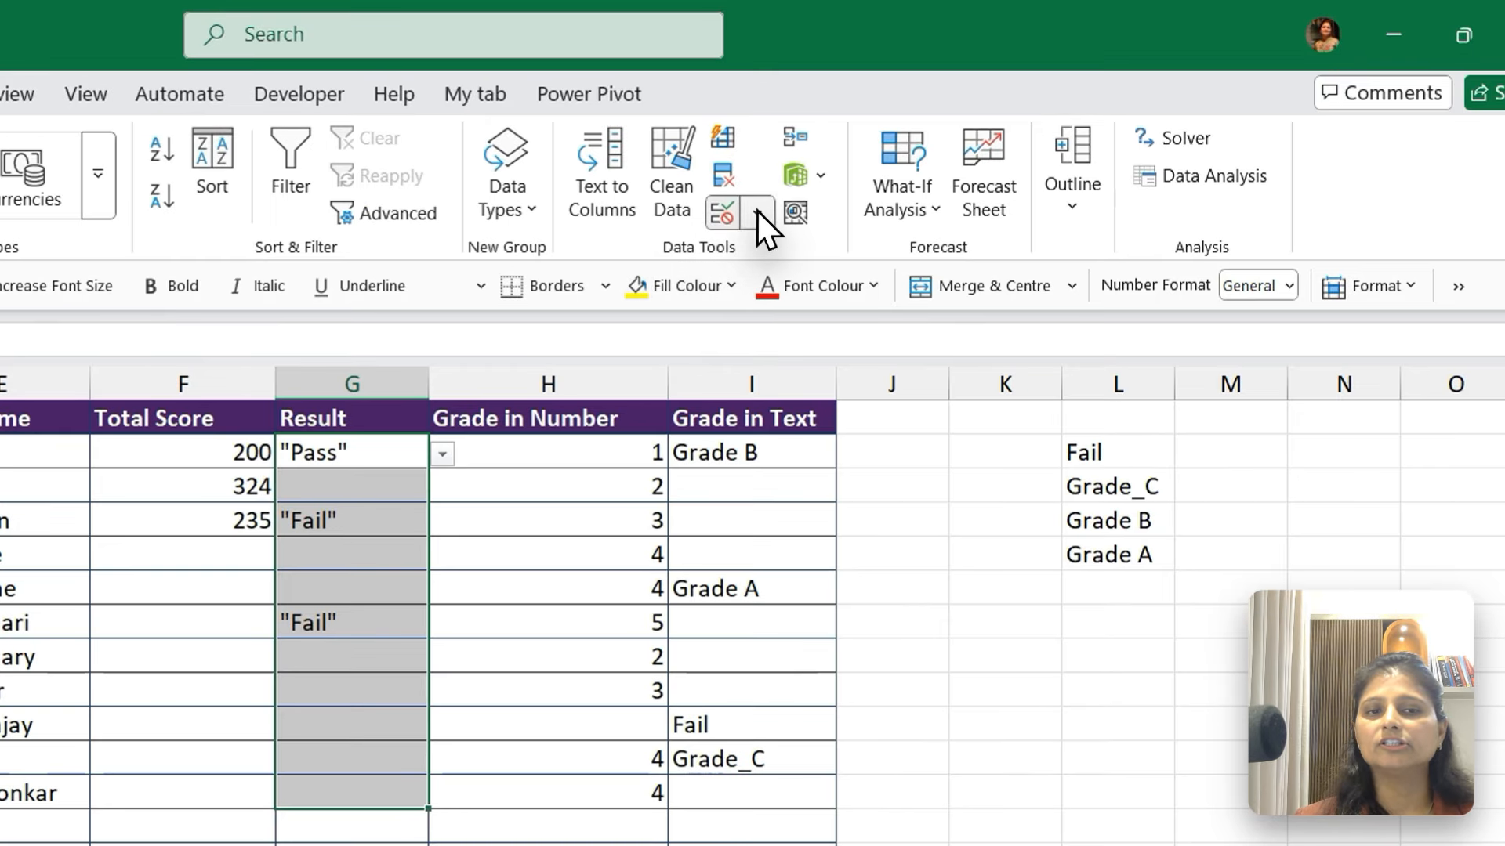
{"action": "left_click", "coordinate": [992, 201]}
{"action": "left_click", "coordinate": [796, 255]}
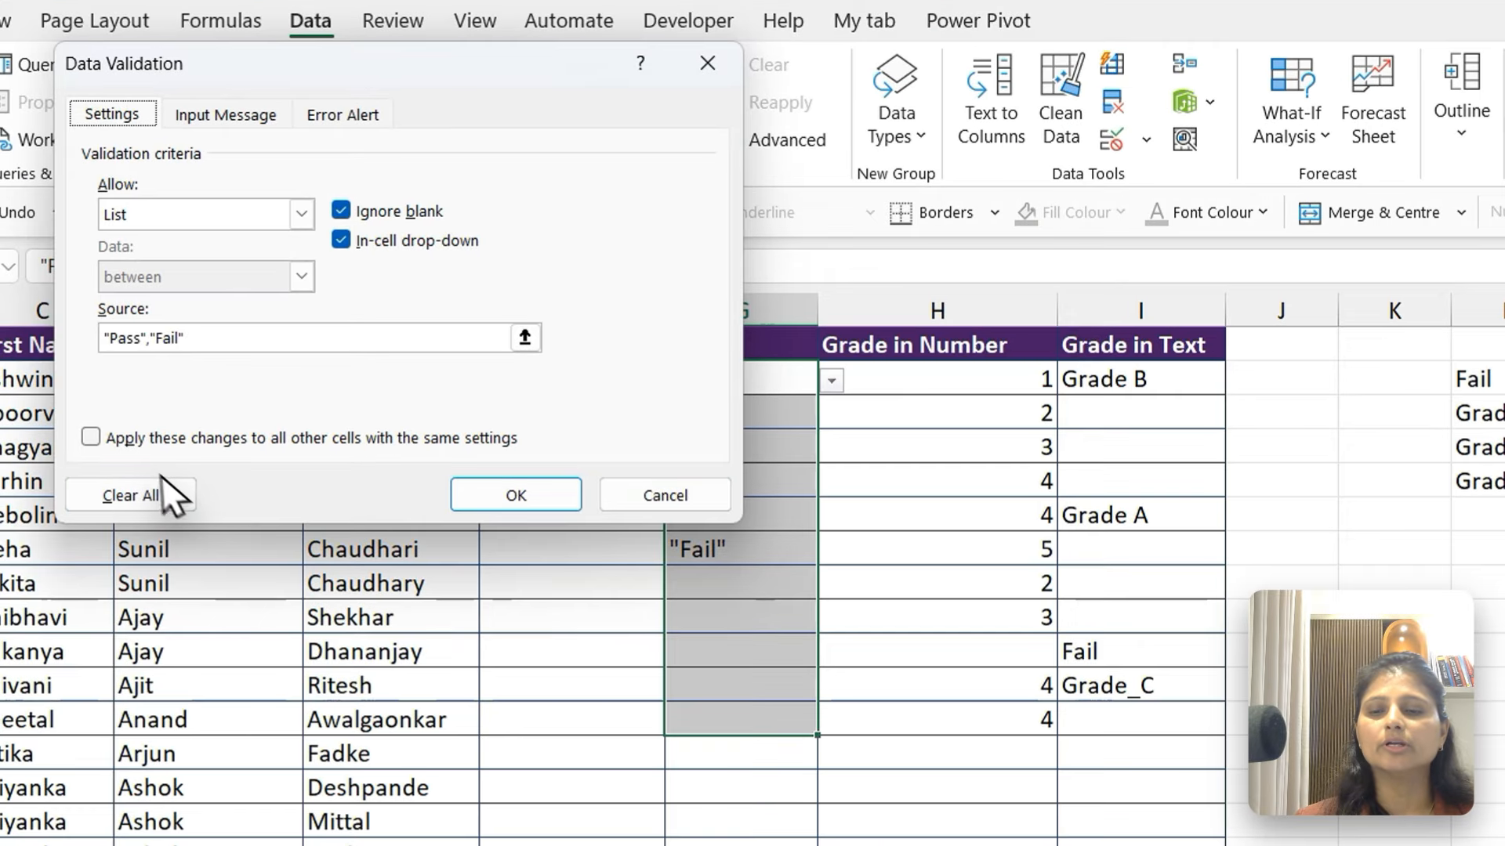
{"action": "left_click", "coordinate": [153, 489]}
{"action": "left_click", "coordinate": [524, 497]}
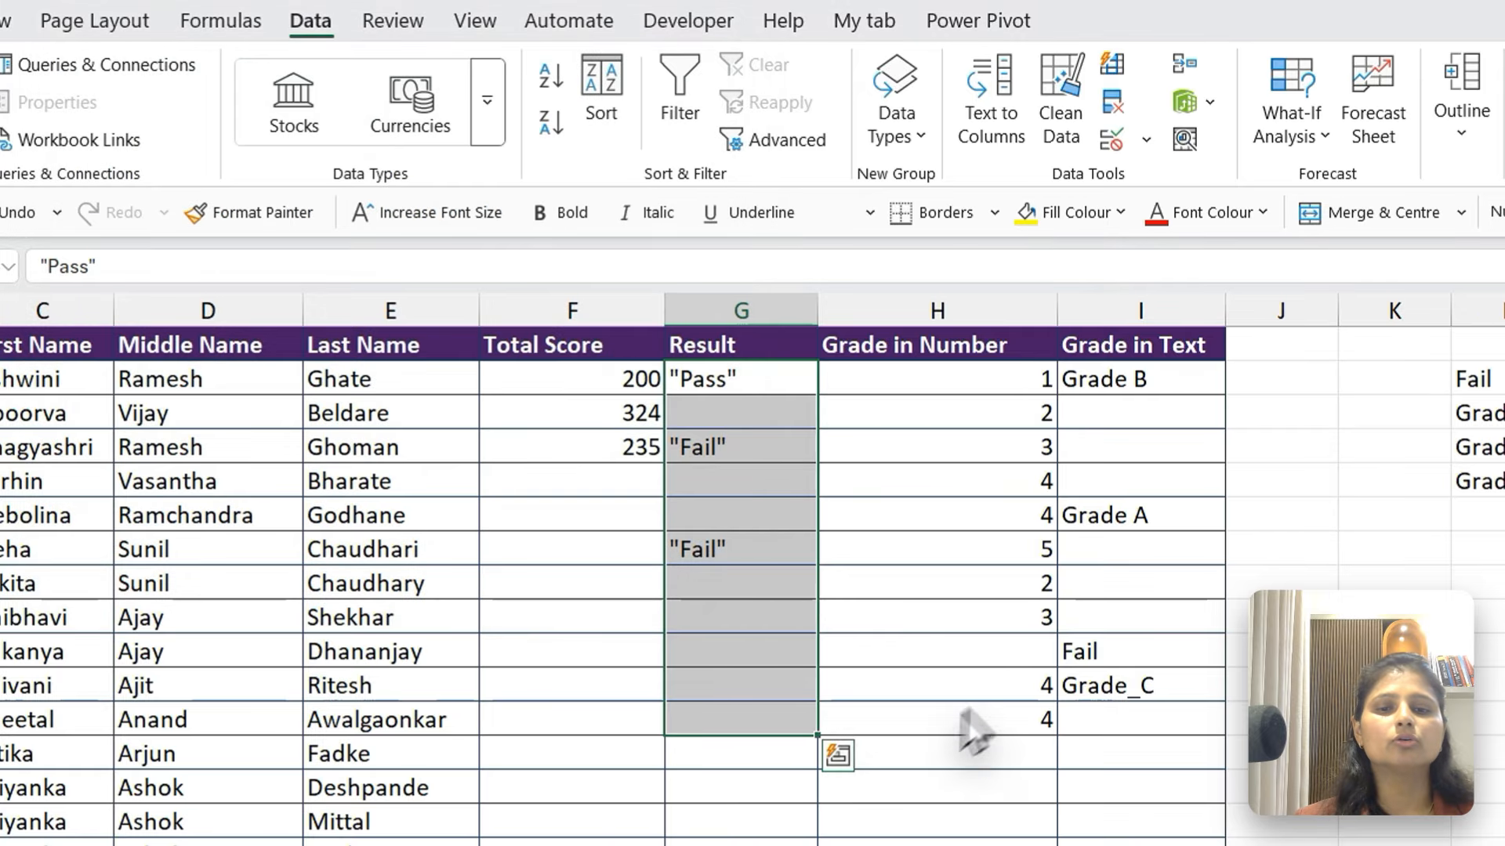
Test the cleared Result cells by entering 4r in G9 and fd in G10
{"action": "left_click", "coordinate": [753, 419]}
{"action": "left_click_drag", "start_coordinate": [752, 812], "coordinate": [750, 678]}
{"action": "left_click", "coordinate": [740, 622]}
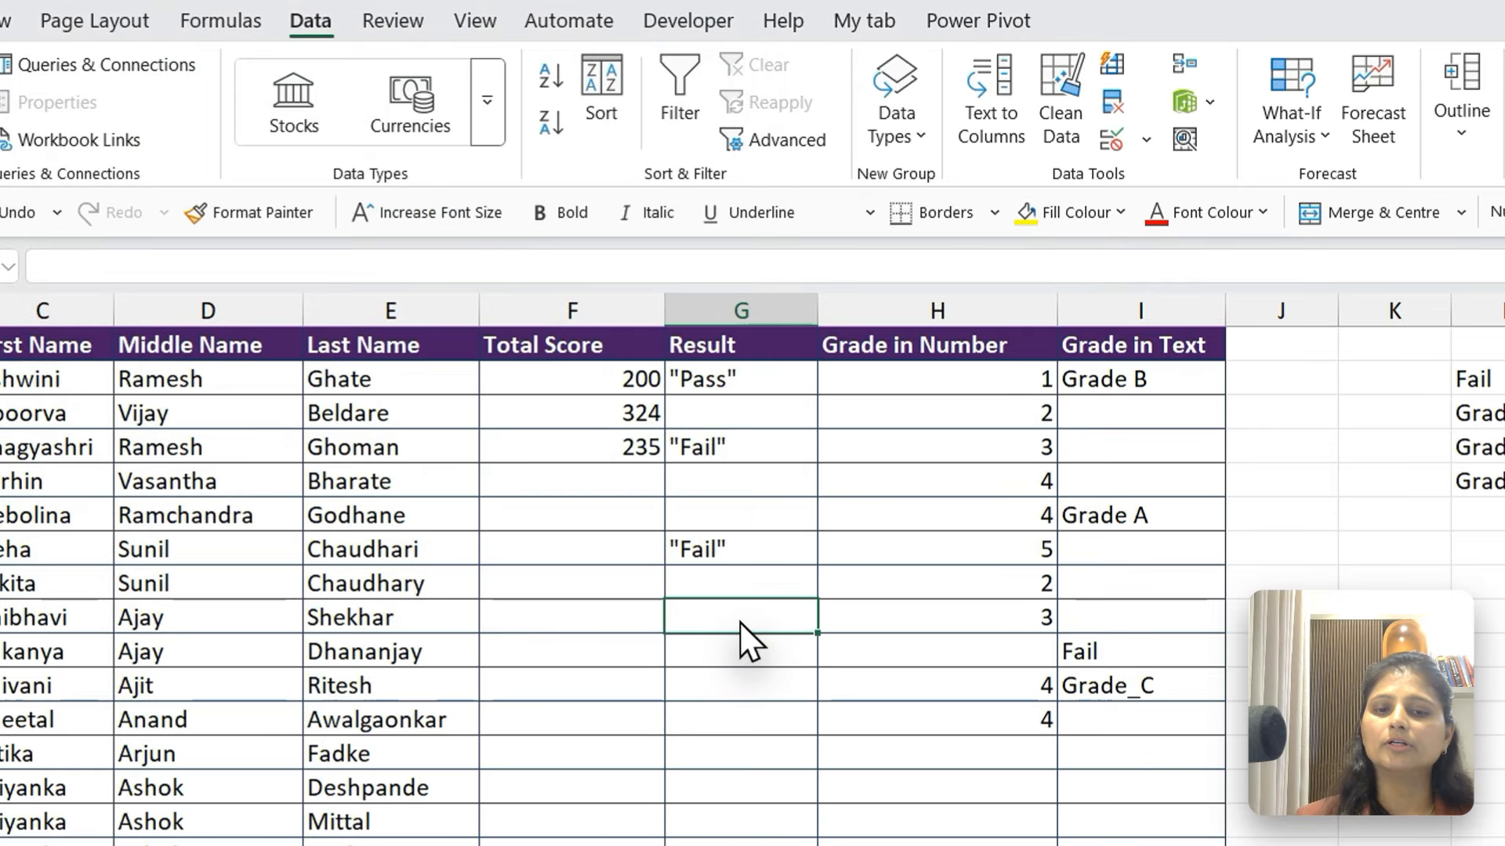
{"action": "type", "text": "4r"}
{"action": "key", "text": "Return"}
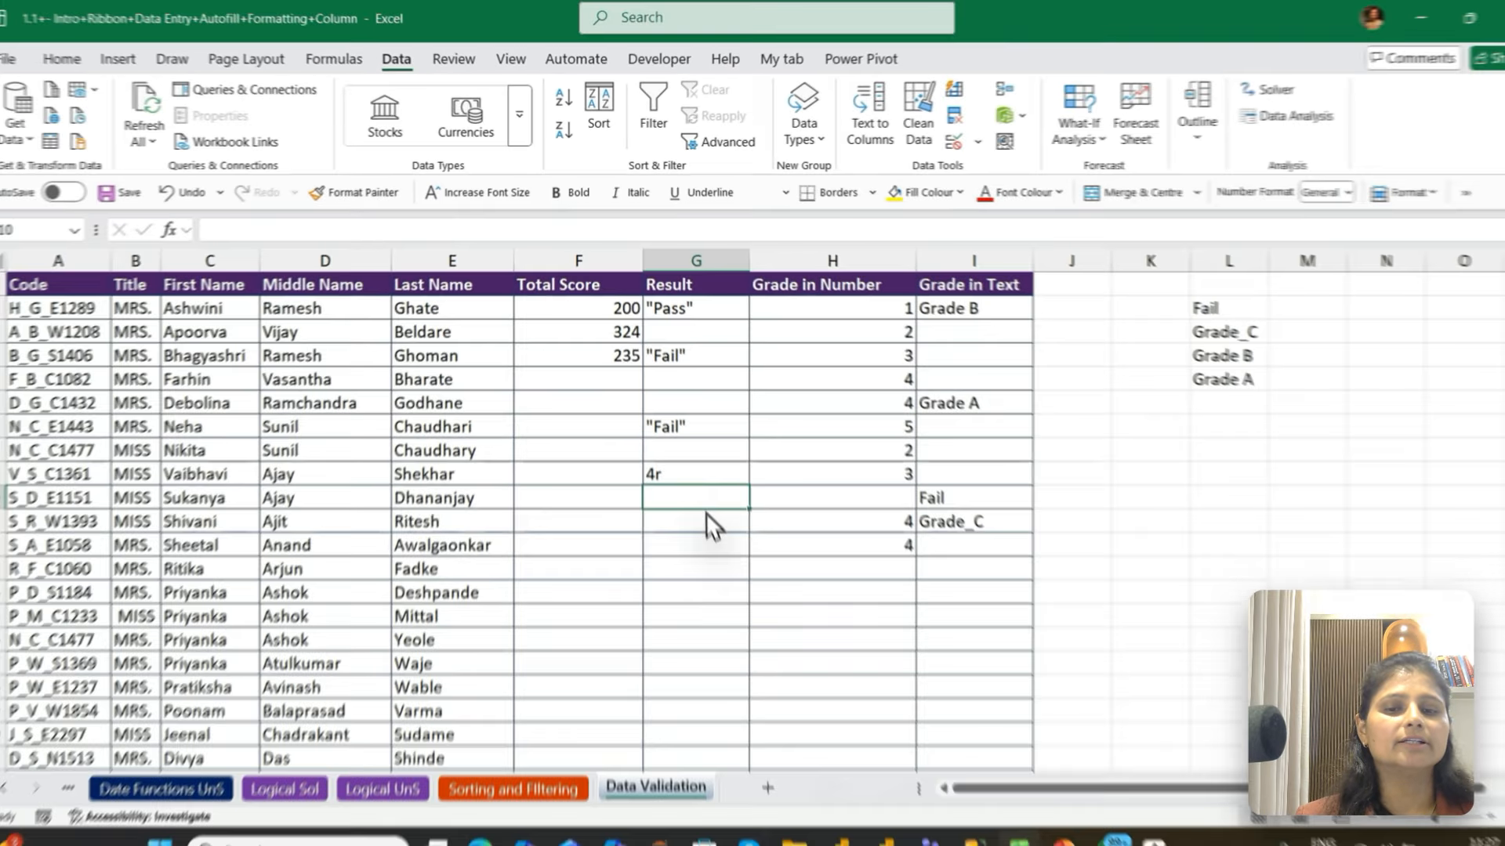
{"action": "type", "text": "fd"}
{"action": "key", "text": "Return"}
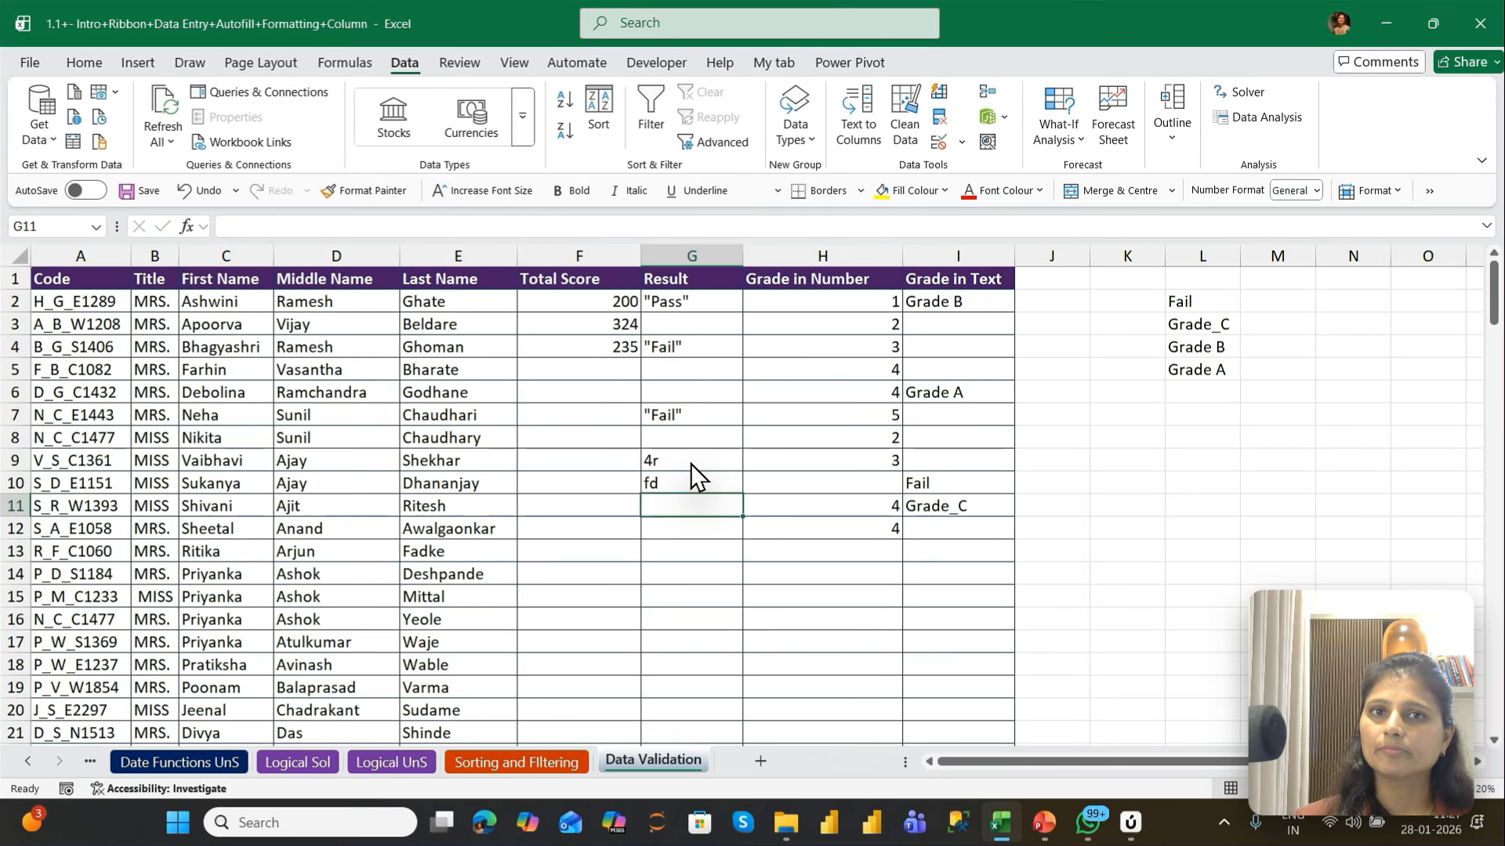